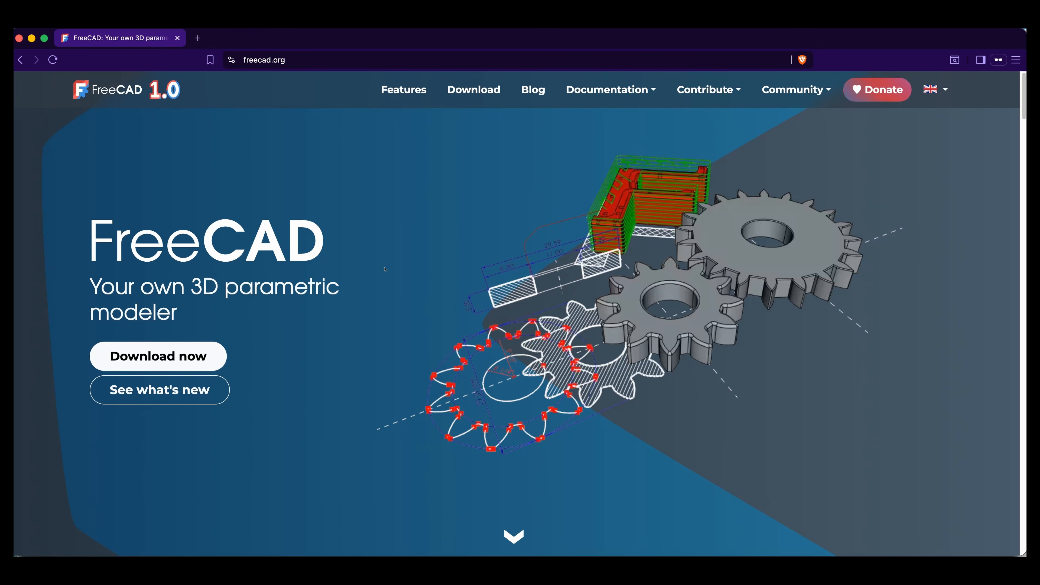
Step: Open FreeCAD's download page and review the Windows, Mac and Linux downloads for the current stable version
{"action": "left_click", "coordinate": [414, 278]}
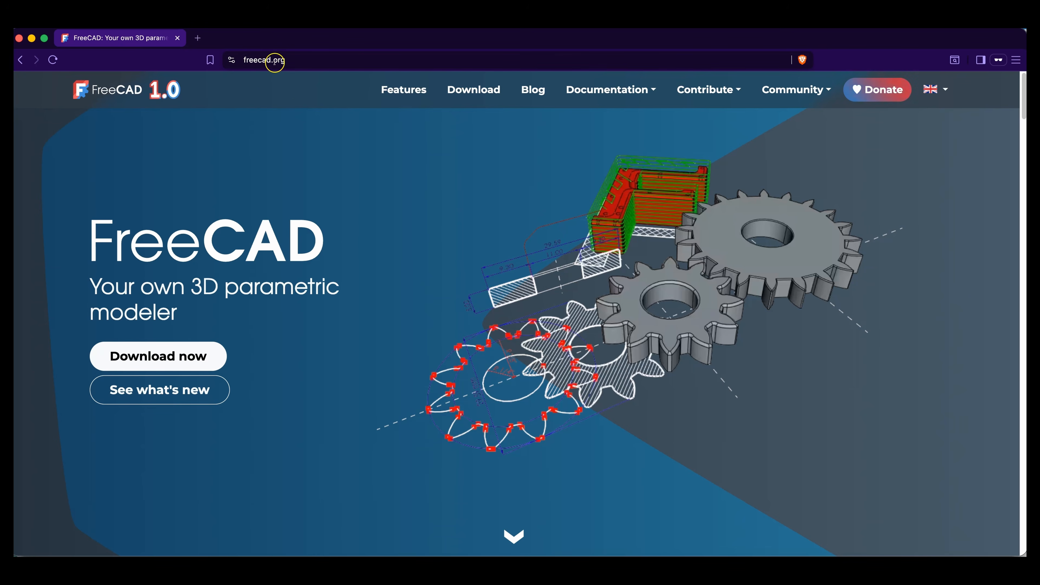
{"action": "left_click", "coordinate": [141, 363]}
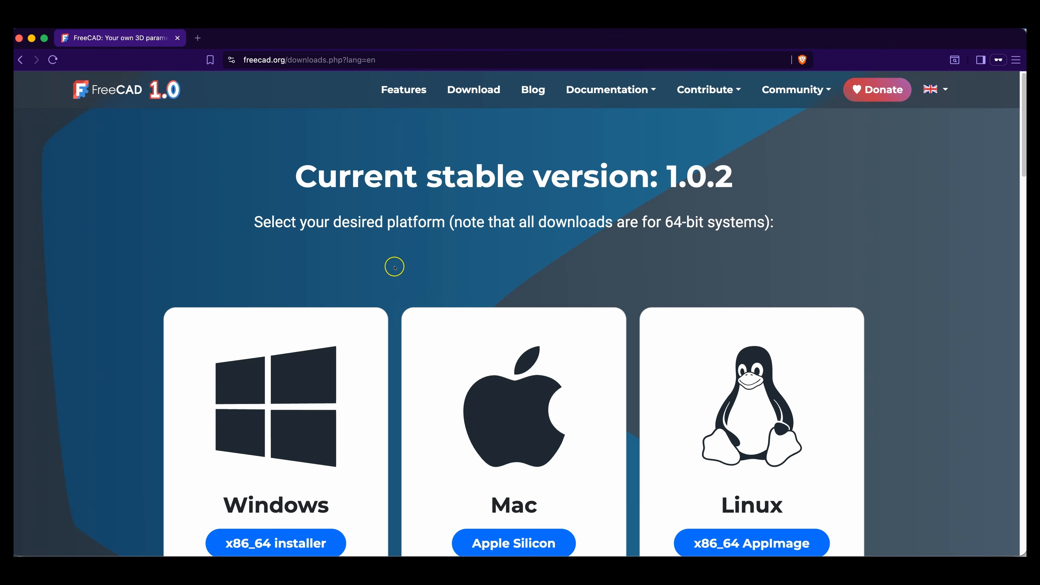
{"action": "scroll", "coordinate": [487, 240], "scroll_direction": "down", "scroll_amount": 2}
{"action": "scroll", "coordinate": [488, 241], "scroll_direction": "up", "scroll_amount": 2}
{"action": "scroll", "coordinate": [489, 243], "scroll_direction": "down", "scroll_amount": 4}
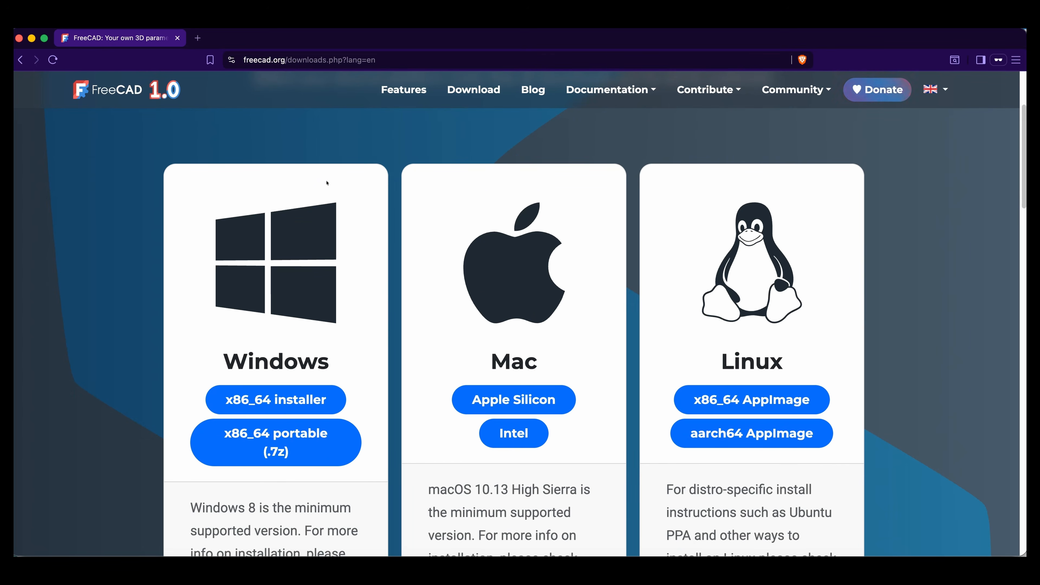
{"action": "left_click", "coordinate": [317, 401]}
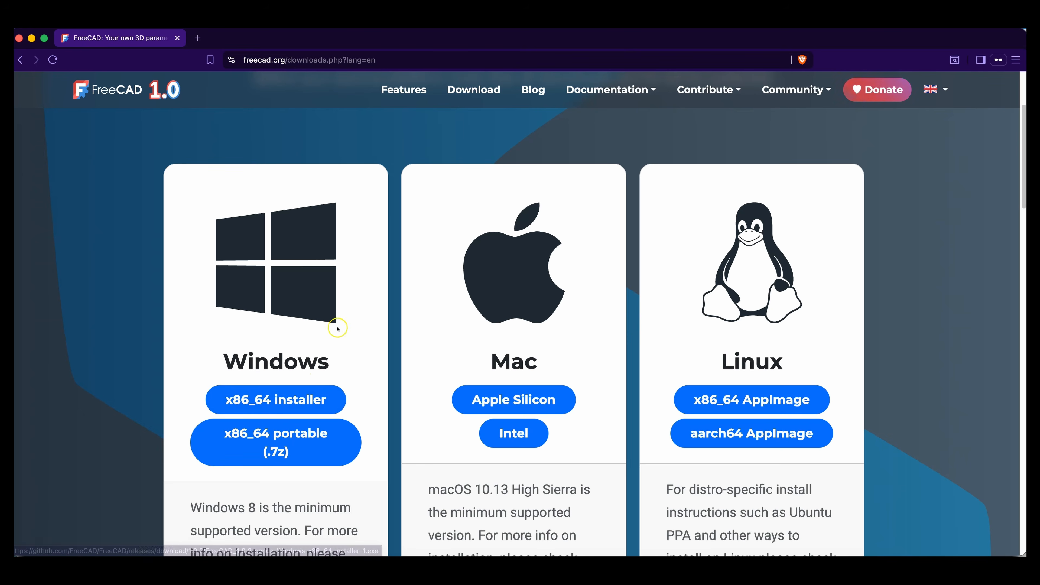
{"action": "scroll", "coordinate": [369, 295], "scroll_direction": "up", "scroll_amount": 3}
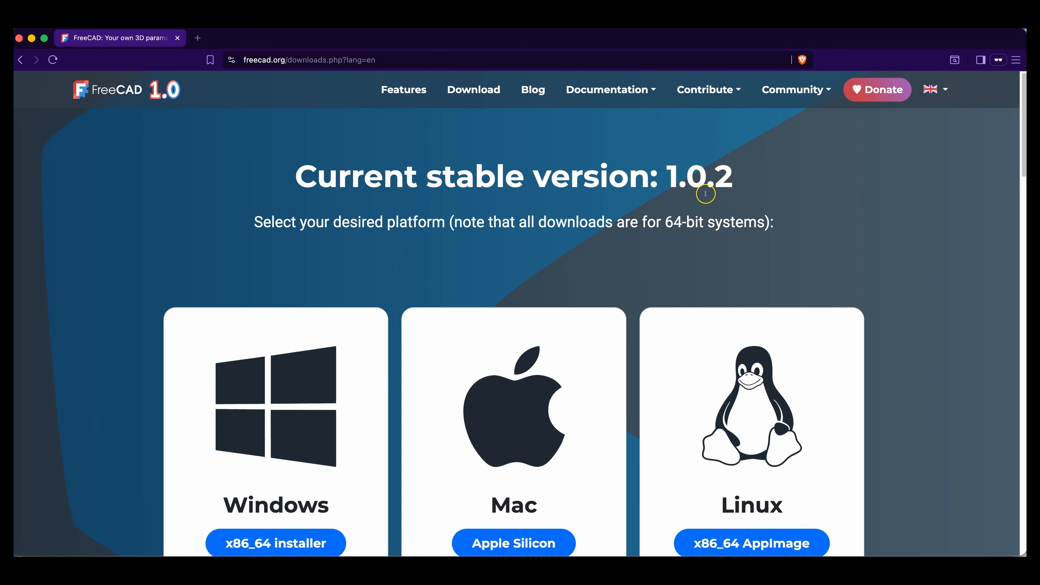
Step: Open the Weekly Build releases page and expand the assets of FreeCAD 1.1 Release Candidate 1
{"action": "scroll", "coordinate": [602, 237], "scroll_direction": "down", "scroll_amount": 6}
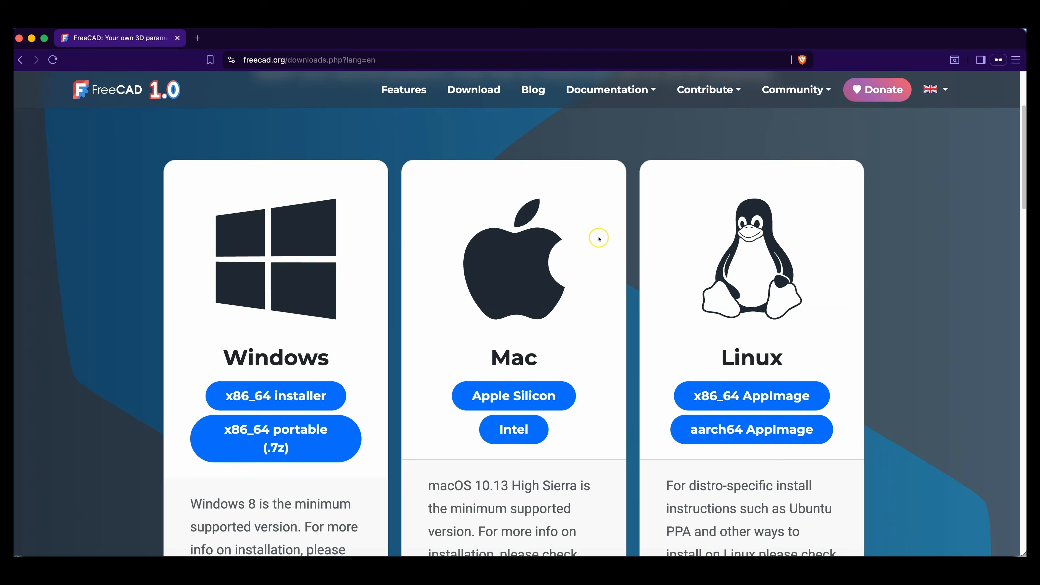
{"action": "scroll", "coordinate": [596, 239], "scroll_direction": "down", "scroll_amount": 8}
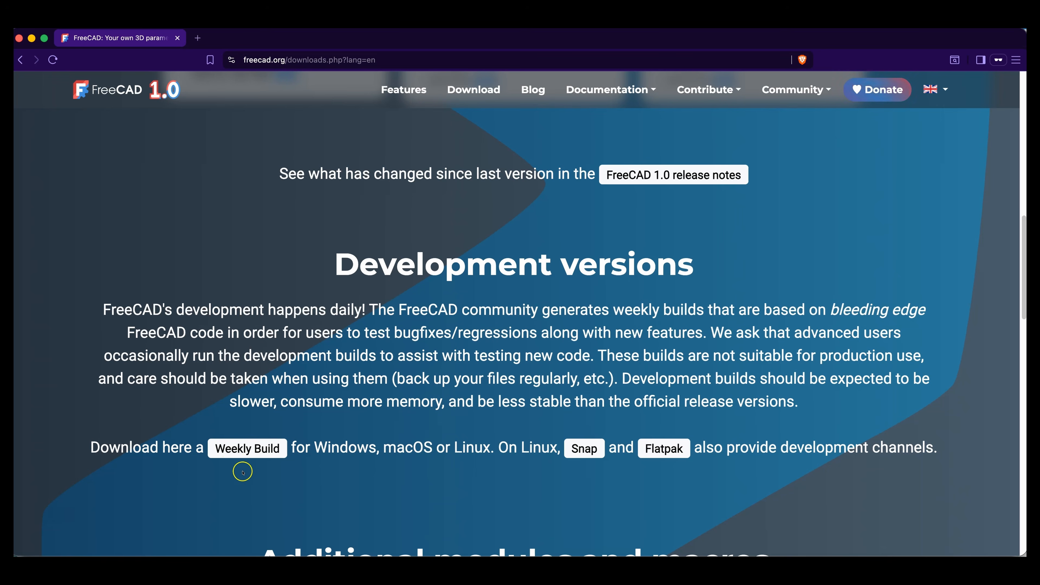
{"action": "left_click", "coordinate": [254, 453]}
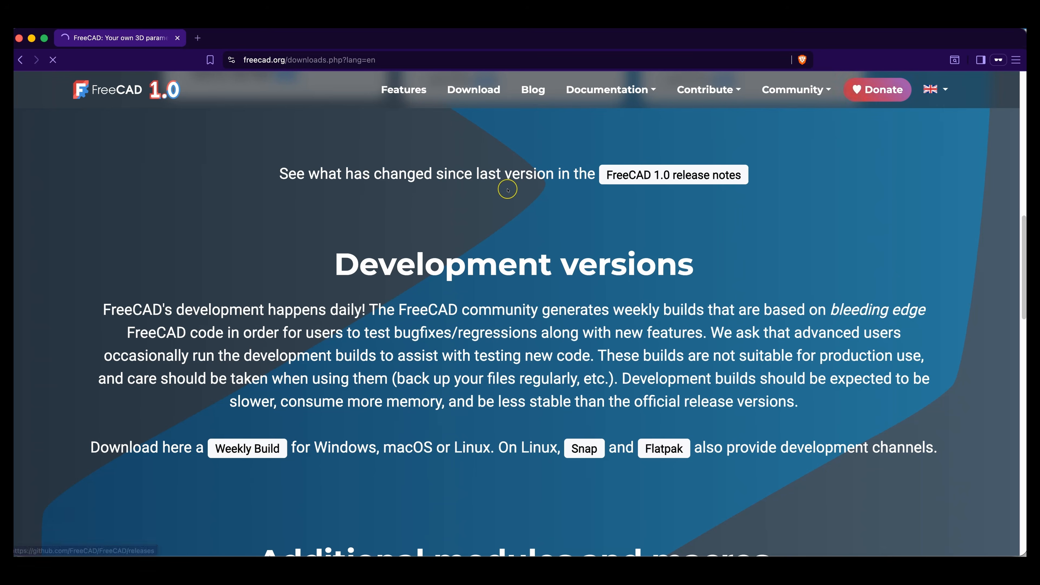
{"action": "scroll", "coordinate": [415, 271], "scroll_direction": "down", "scroll_amount": 20}
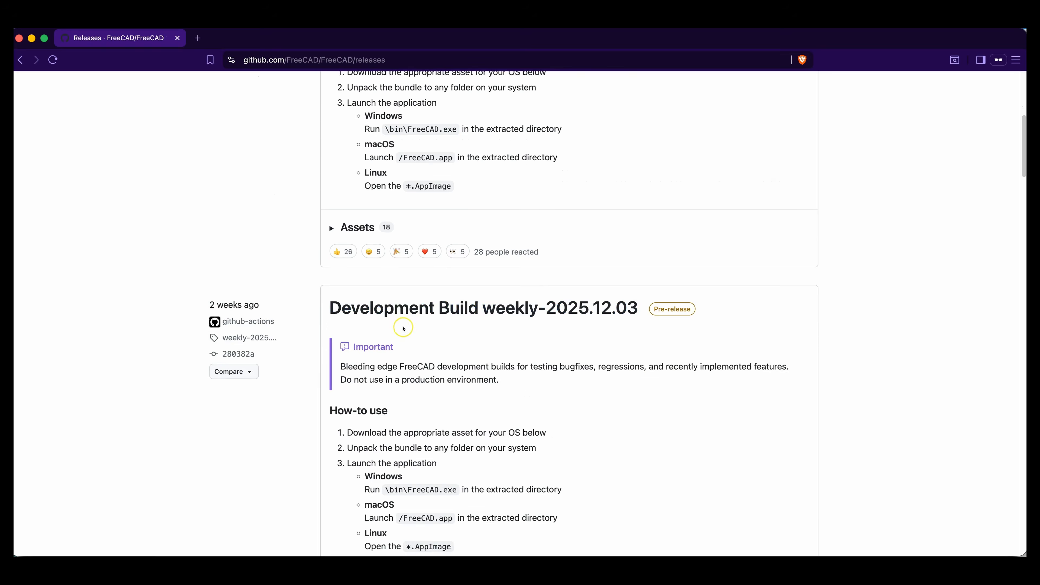
{"action": "scroll", "coordinate": [411, 339], "scroll_direction": "down", "scroll_amount": 5}
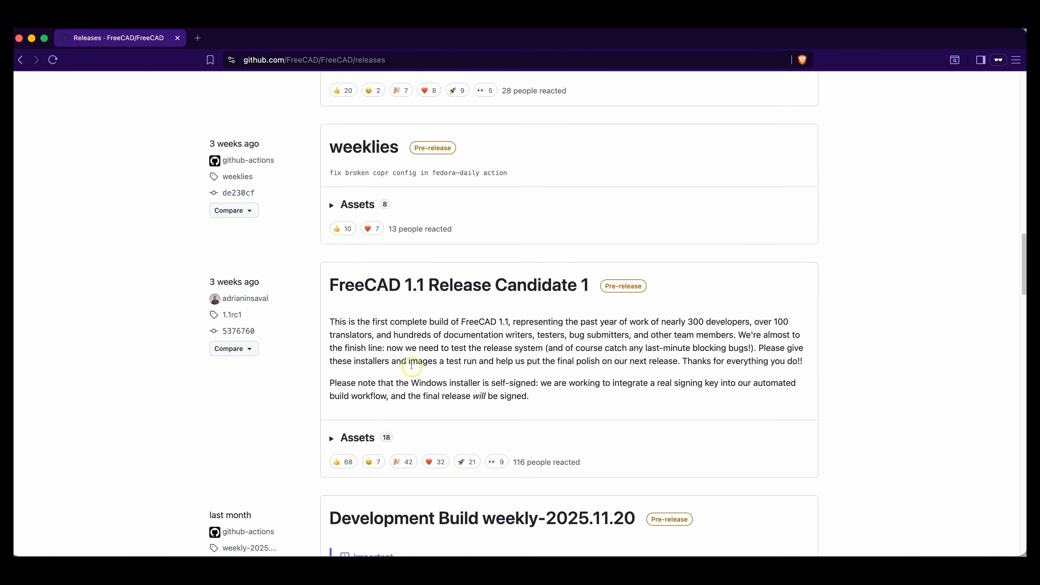
{"action": "left_click", "coordinate": [346, 440]}
{"action": "scroll", "coordinate": [455, 369], "scroll_direction": "down", "scroll_amount": 7}
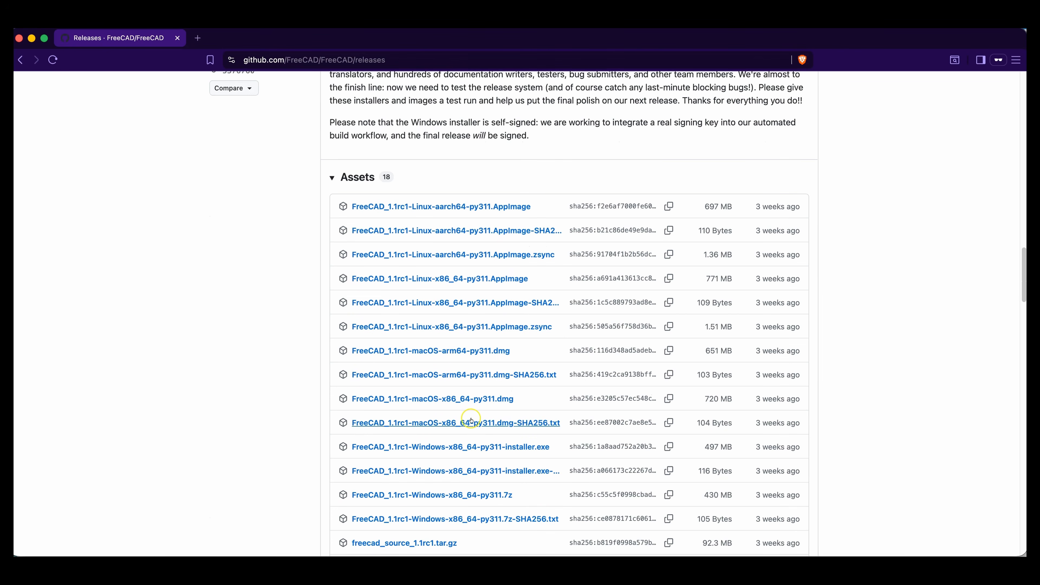
{"action": "left_click", "coordinate": [247, 323]}
{"action": "scroll", "coordinate": [315, 322], "scroll_direction": "up", "scroll_amount": 5}
{"action": "left_click", "coordinate": [418, 224]}
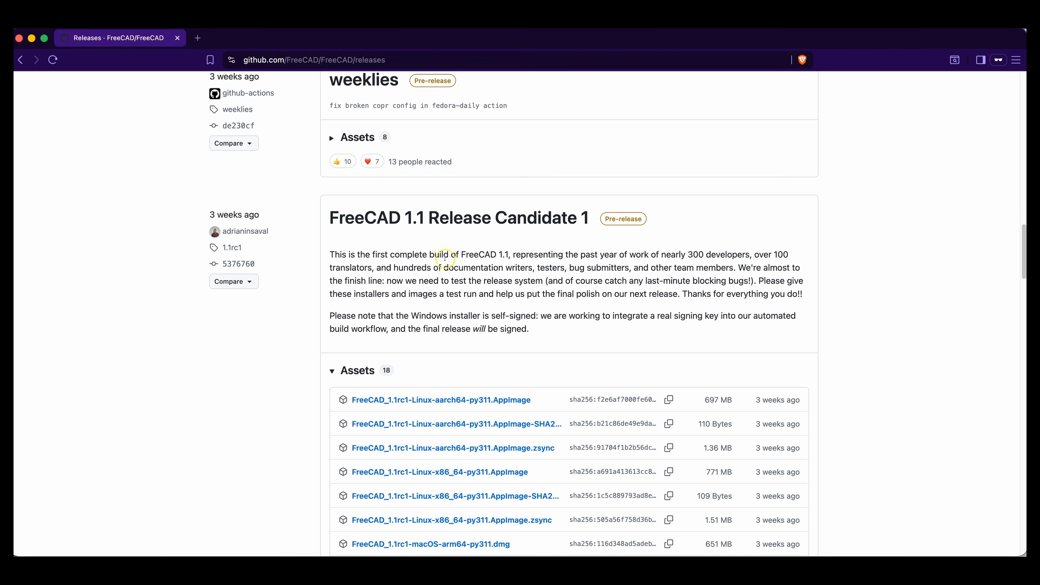
Step: Browse the weekly development builds on the releases page and return to the FreeCAD download page
{"action": "scroll", "coordinate": [446, 261], "scroll_direction": "up", "scroll_amount": 8}
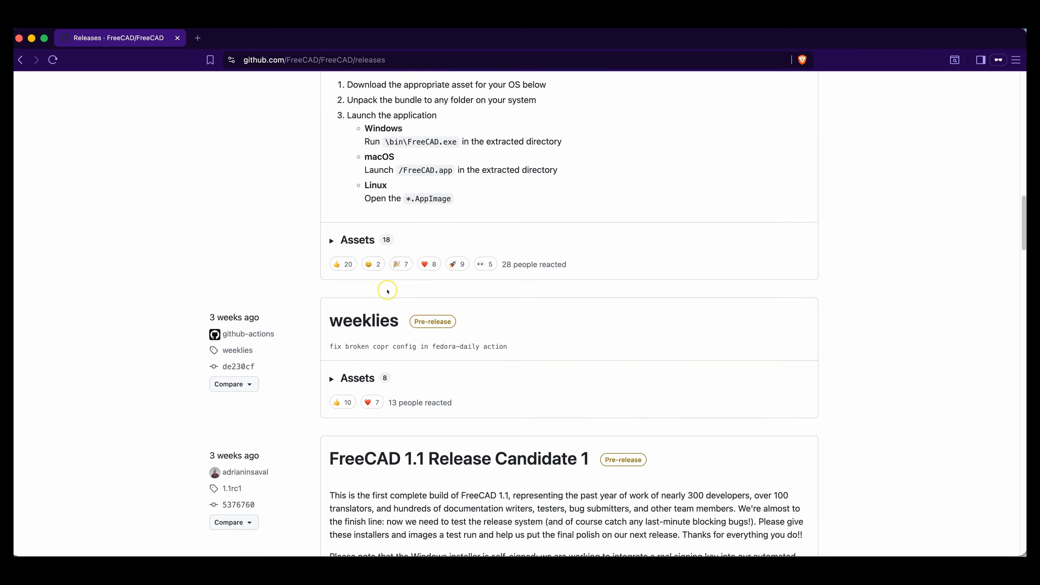
{"action": "scroll", "coordinate": [389, 292], "scroll_direction": "up", "scroll_amount": 6}
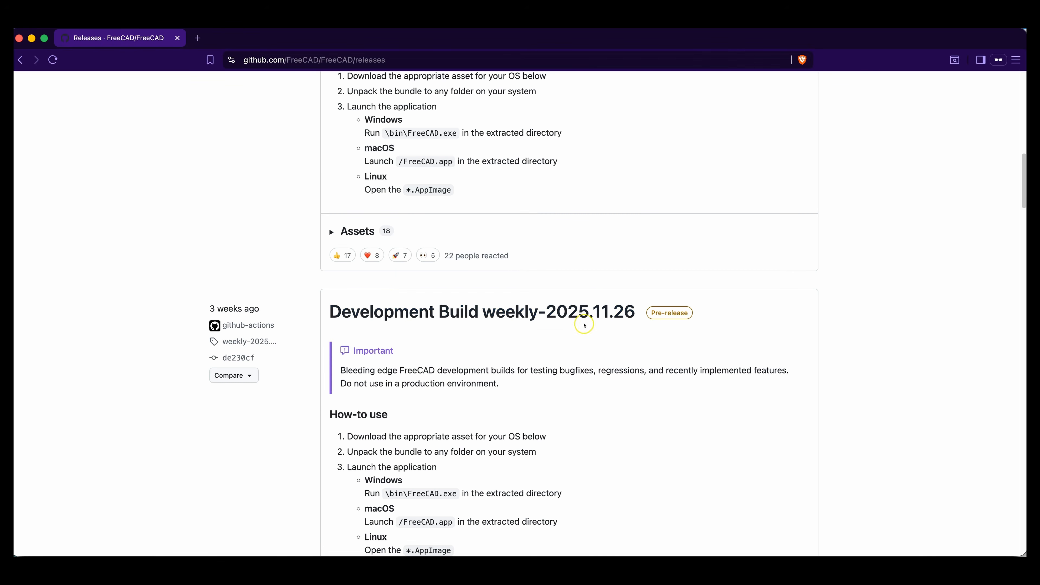
{"action": "scroll", "coordinate": [479, 346], "scroll_direction": "up", "scroll_amount": 7}
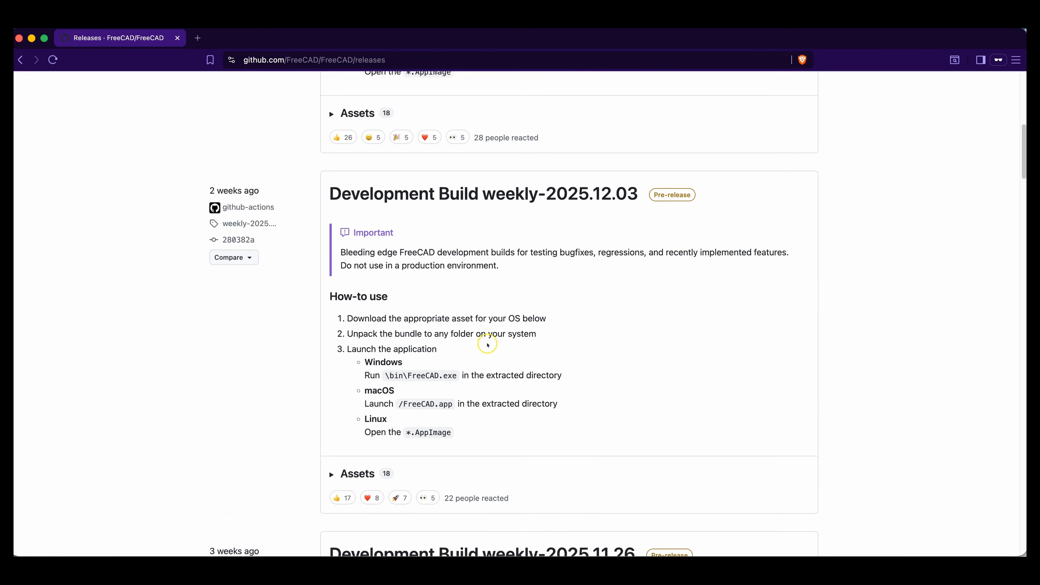
{"action": "scroll", "coordinate": [477, 292], "scroll_direction": "up", "scroll_amount": 7}
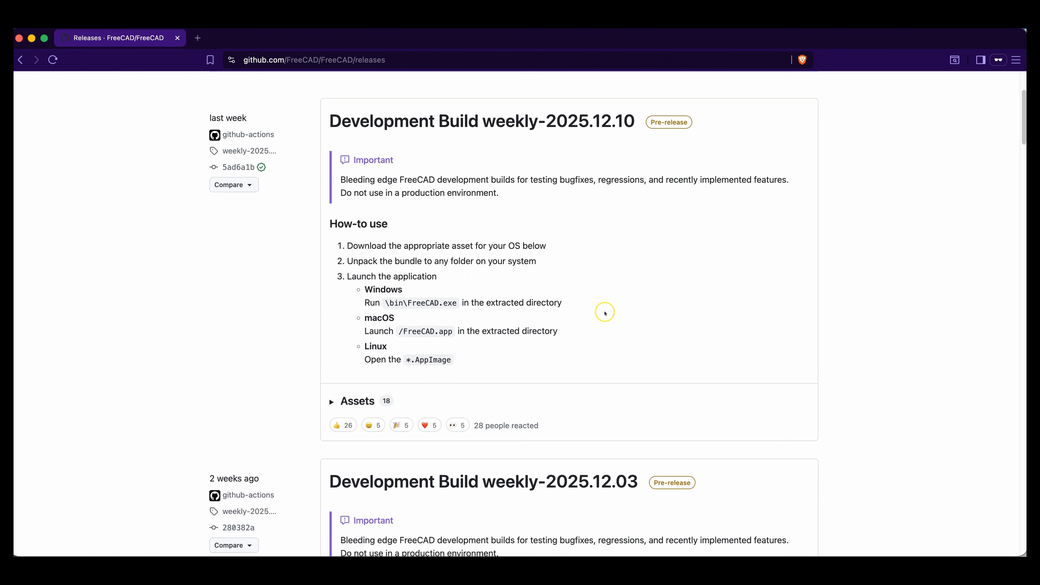
{"action": "scroll", "coordinate": [441, 249], "scroll_direction": "down", "scroll_amount": 20}
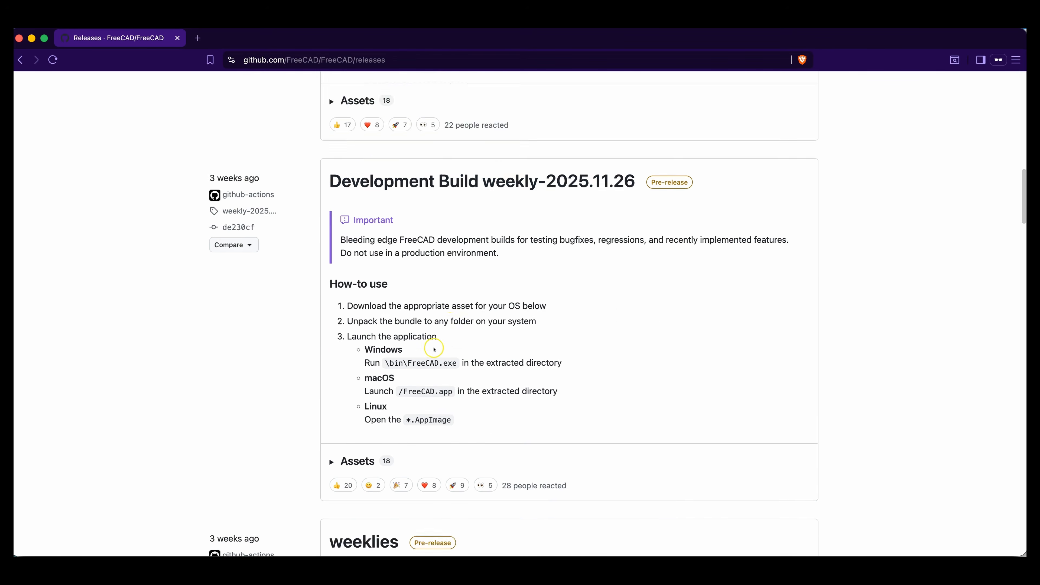
{"action": "scroll", "coordinate": [497, 342], "scroll_direction": "up", "scroll_amount": 11}
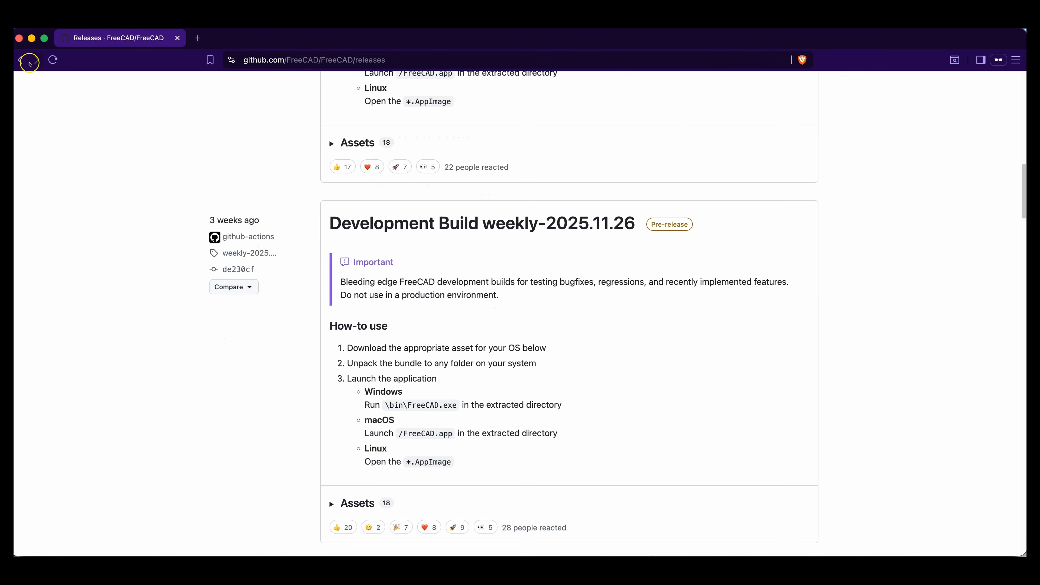
{"action": "left_click", "coordinate": [20, 60]}
{"action": "scroll", "coordinate": [574, 246], "scroll_direction": "up", "scroll_amount": 12}
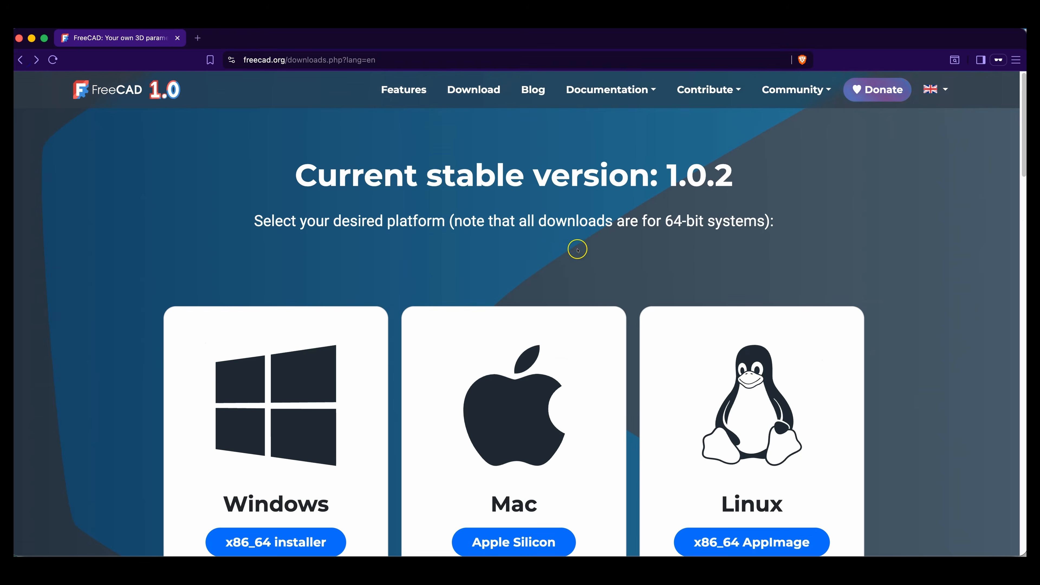
{"action": "scroll", "coordinate": [569, 248], "scroll_direction": "down", "scroll_amount": 3}
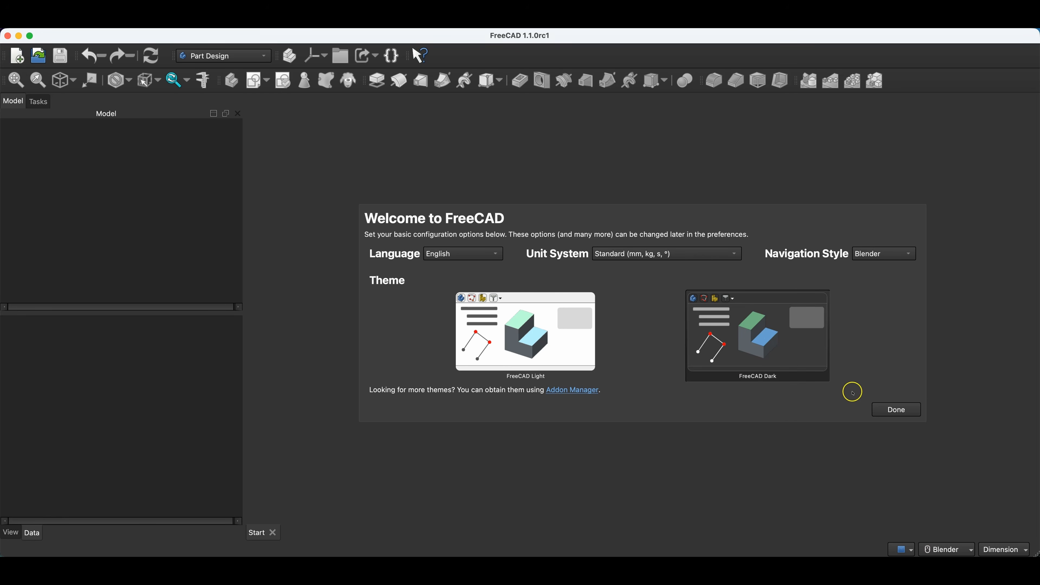
Step: In FreeCAD, finish the first-start setup with the preset options and select the Part Design workbench
{"action": "left_click", "coordinate": [912, 416]}
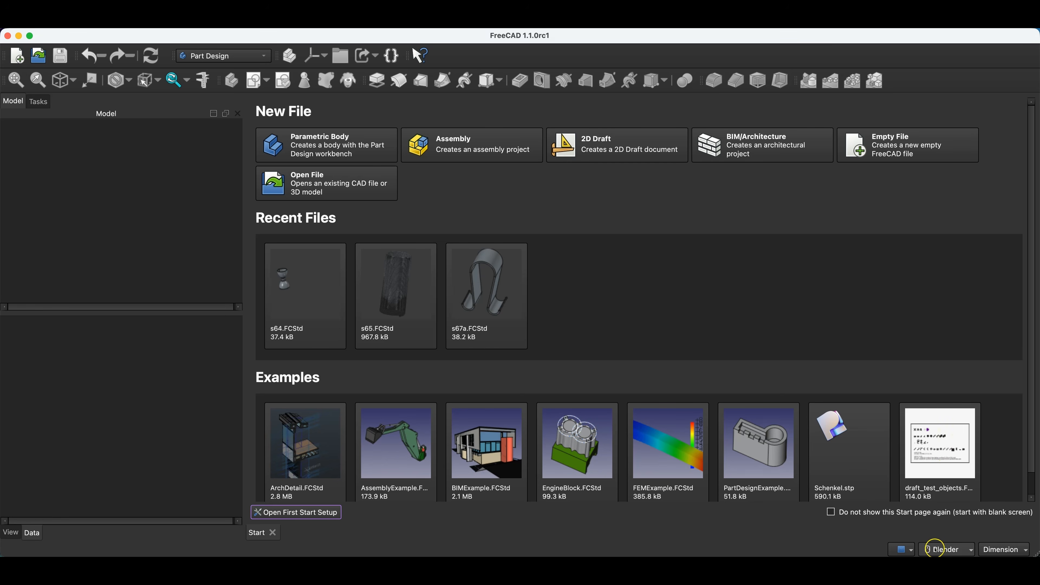
{"action": "mouse_move", "coordinate": [936, 550]}
{"action": "left_click", "coordinate": [232, 56]}
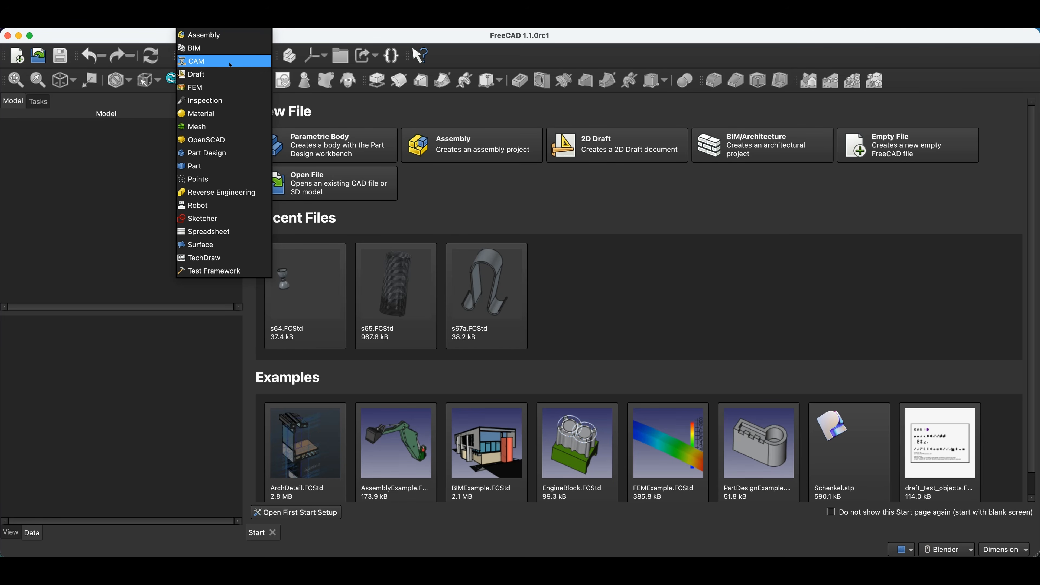
{"action": "left_click", "coordinate": [228, 160]}
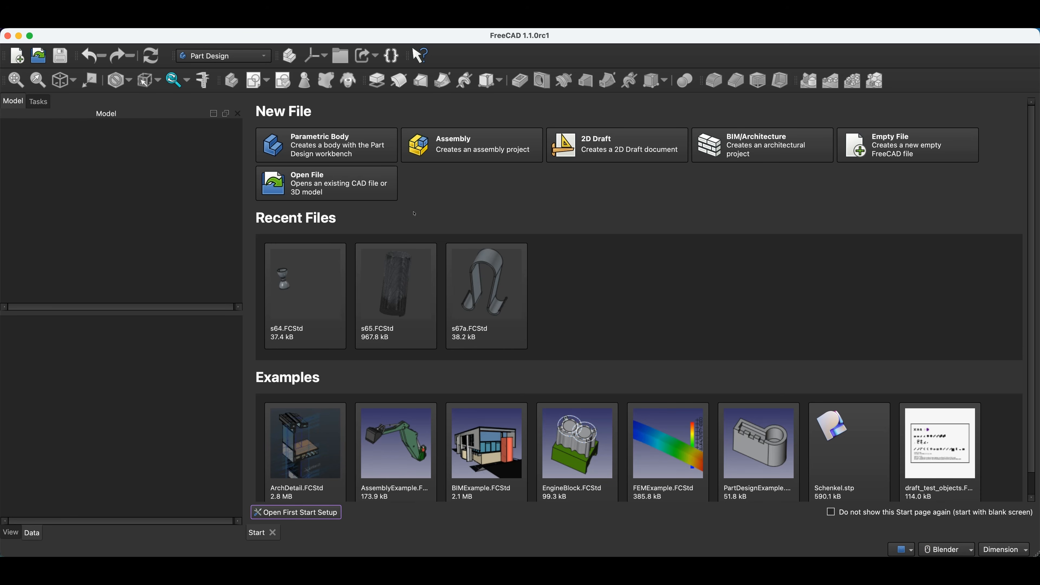
Step: Create a new Parametric Body file
{"action": "left_click", "coordinate": [335, 150]}
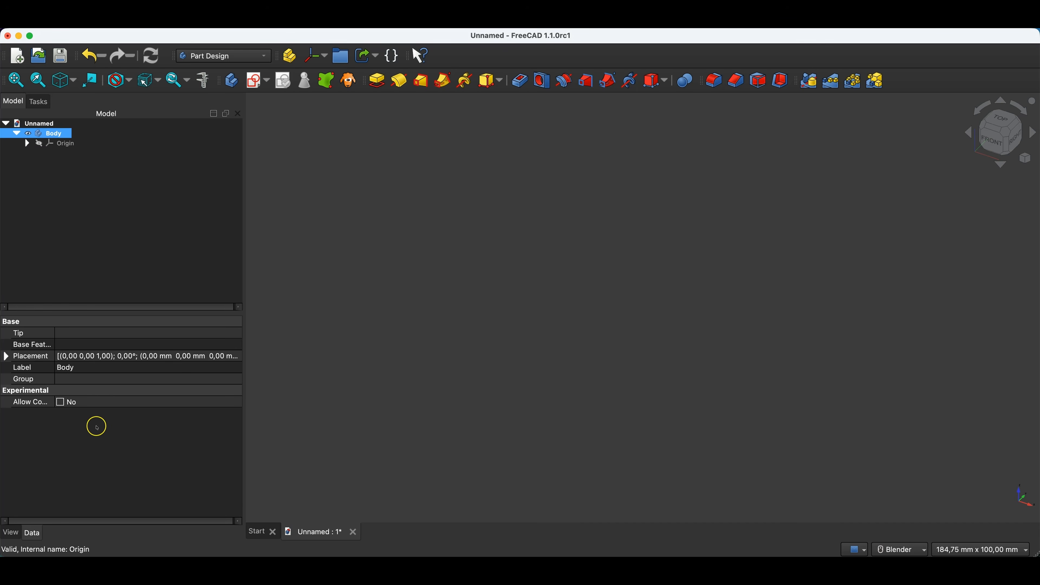
{"action": "left_click", "coordinate": [24, 401]}
Step: Add a second body to the document and delete it again, keeping the original body expanded in the model tree
{"action": "left_click", "coordinate": [233, 87]}
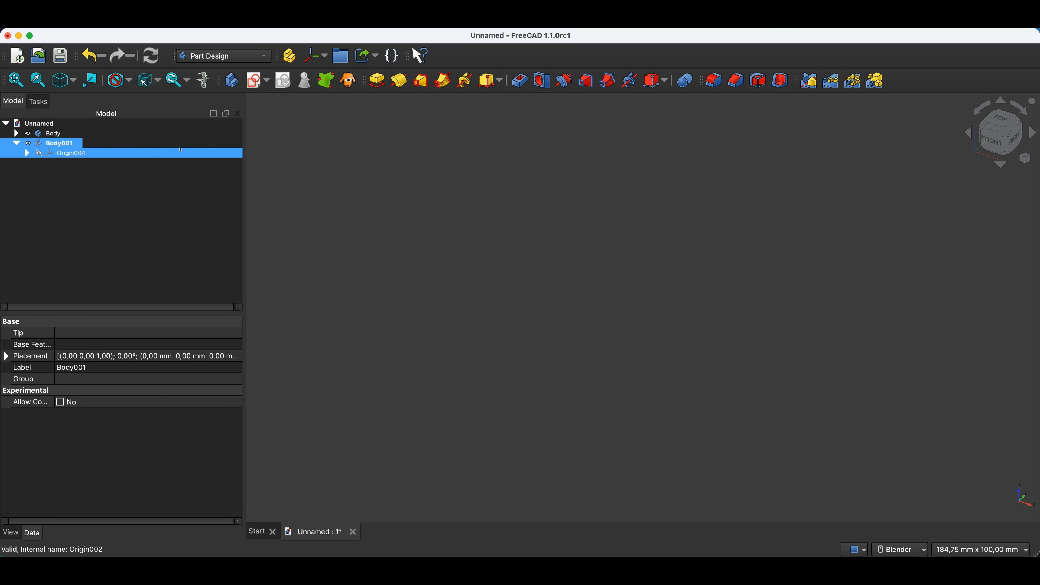
{"action": "left_click", "coordinate": [78, 143]}
{"action": "right_click", "coordinate": [60, 144]}
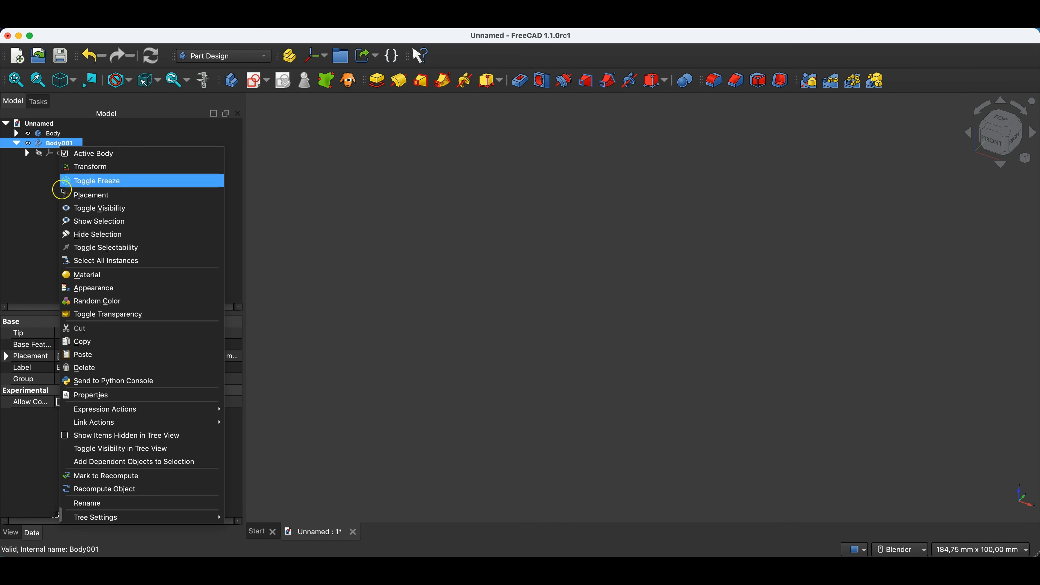
{"action": "left_click", "coordinate": [94, 368]}
{"action": "left_click", "coordinate": [37, 134]}
{"action": "left_click", "coordinate": [16, 133]}
{"action": "left_click", "coordinate": [77, 144]}
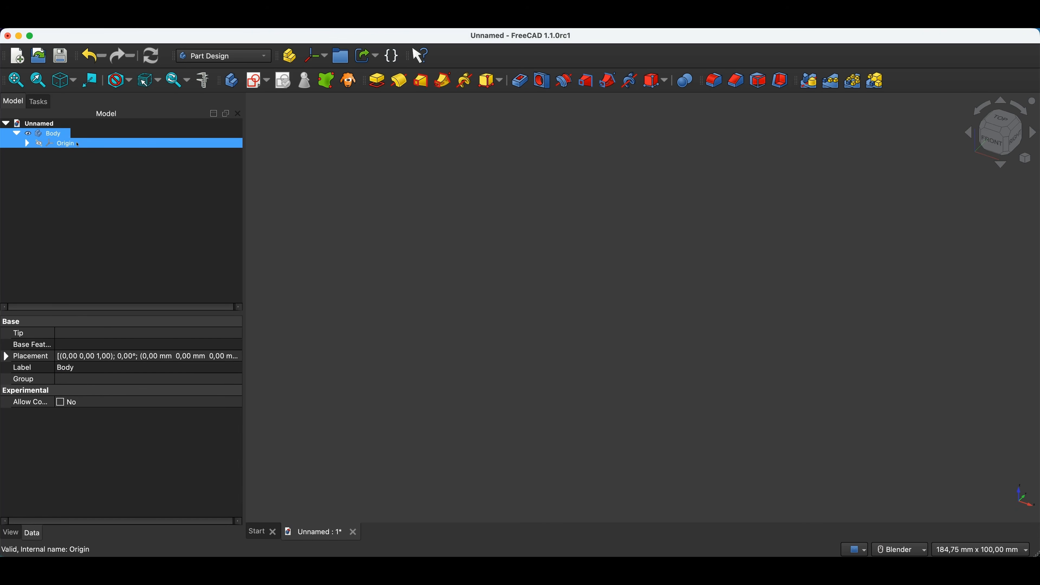
{"action": "left_click", "coordinate": [102, 220]}
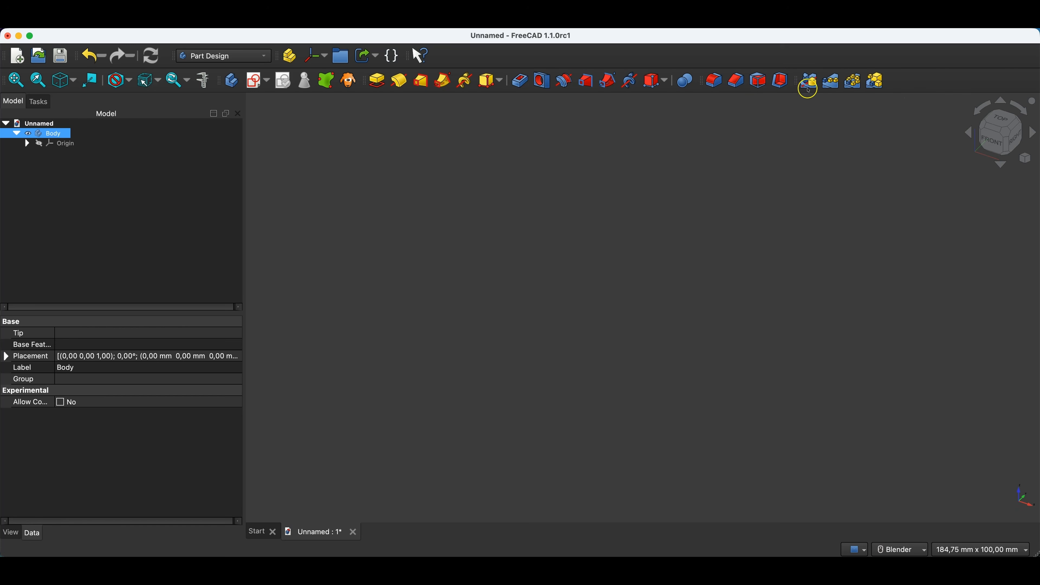
Step: Hide the Part Design Dress-Up Features toolbar and show it again
{"action": "mouse_move", "coordinate": [805, 96]}
{"action": "left_mouse_down"}
{"action": "mouse_move", "coordinate": [795, 77]}
{"action": "mouse_move", "coordinate": [490, 58]}
{"action": "mouse_move", "coordinate": [558, 153]}
{"action": "mouse_move", "coordinate": [437, 57]}
{"action": "mouse_move", "coordinate": [805, 77]}
{"action": "left_mouse_up"}
{"action": "right_click", "coordinate": [672, 61]}
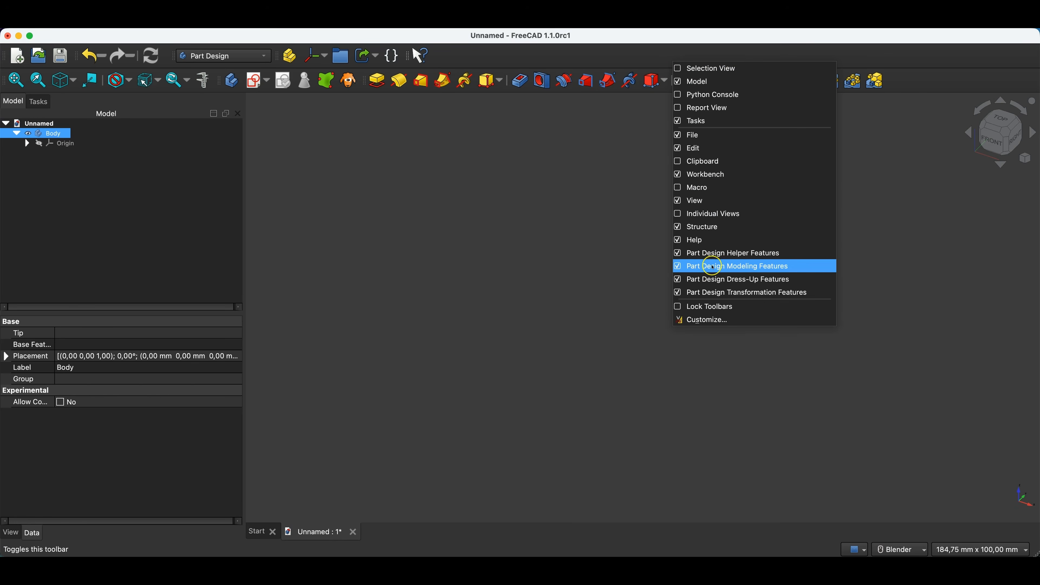
{"action": "left_click", "coordinate": [702, 280]}
{"action": "right_click", "coordinate": [550, 77]}
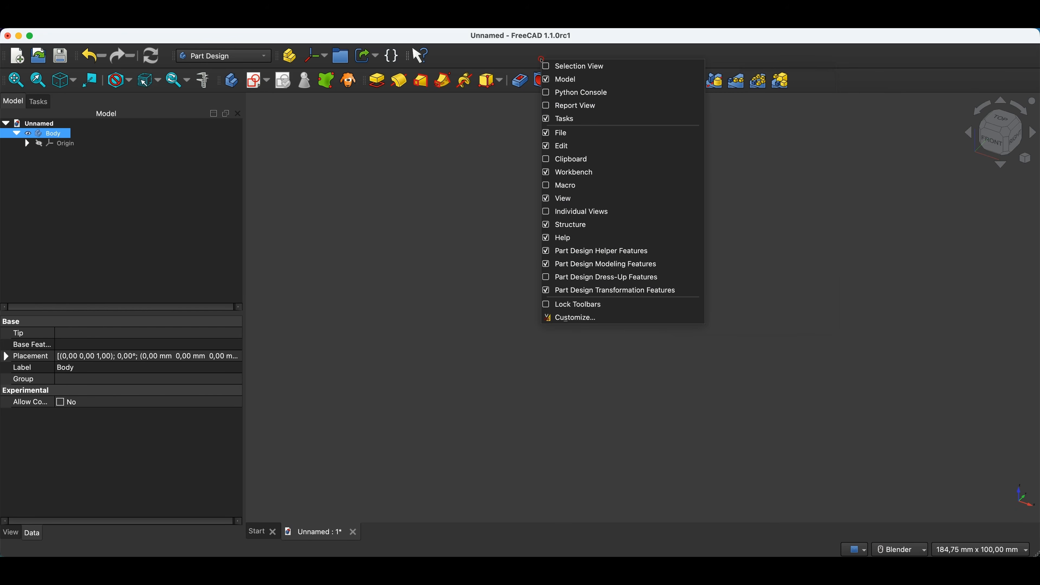
{"action": "left_click", "coordinate": [615, 275]}
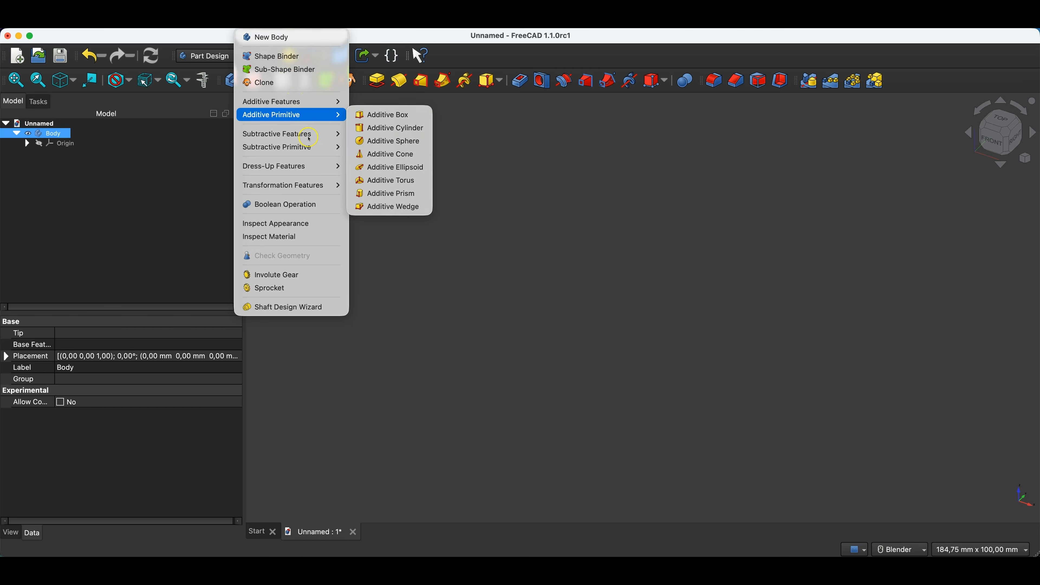
{"action": "mouse_move", "coordinate": [310, 147]}
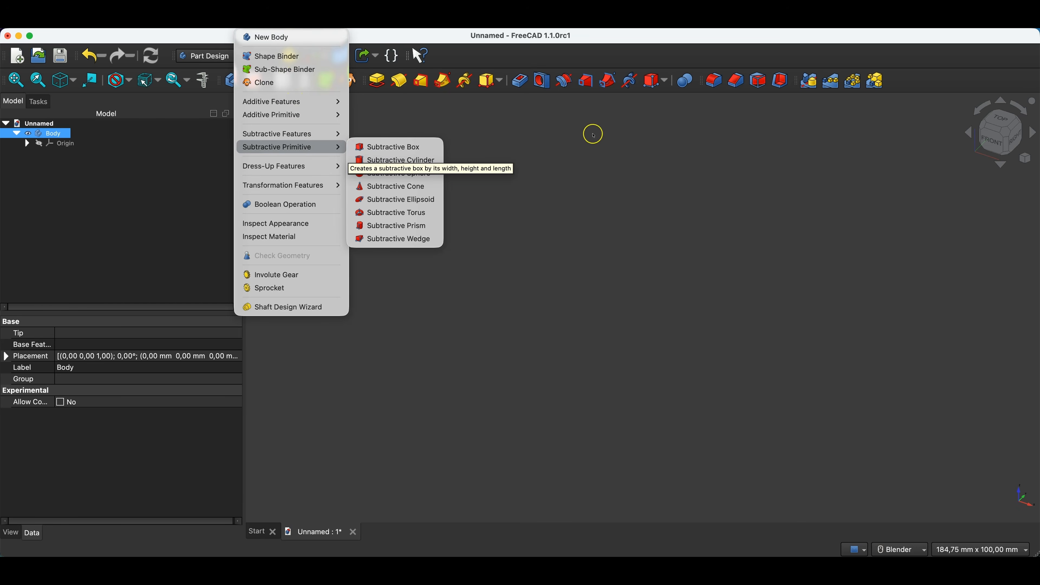
{"action": "left_click", "coordinate": [580, 152]}
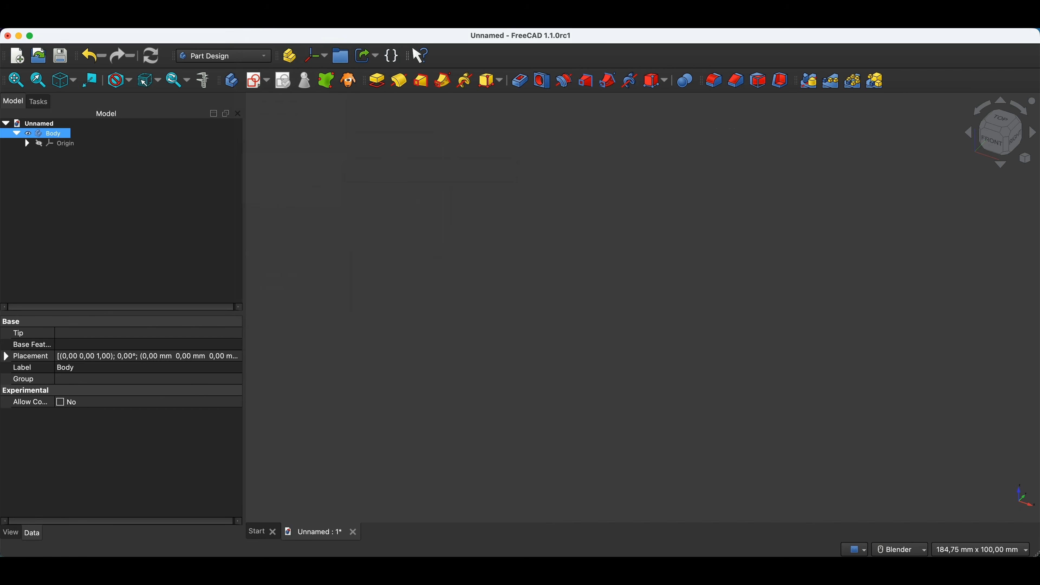
{"action": "left_click", "coordinate": [549, 295]}
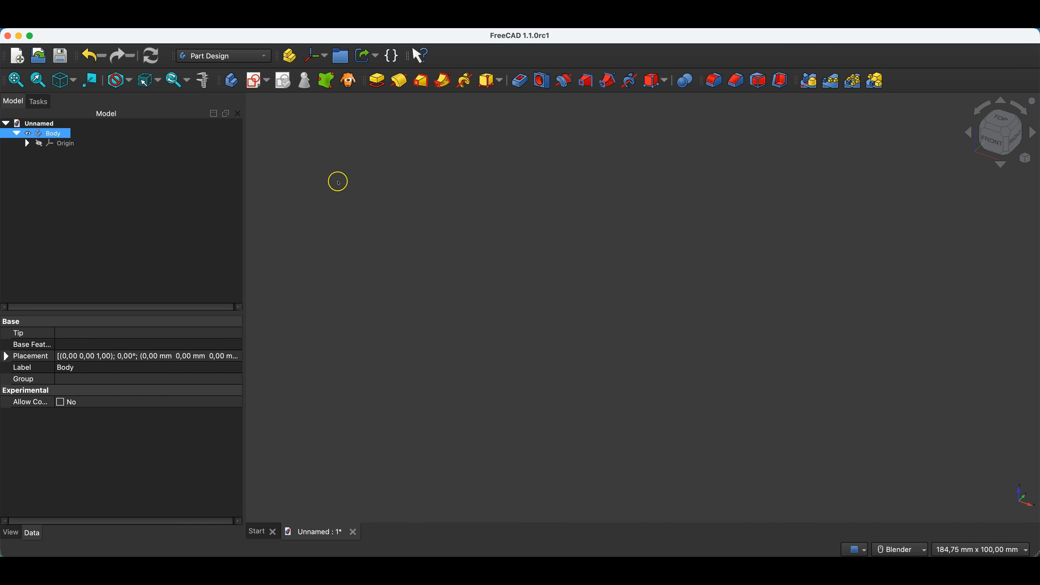
Step: Start a new sketch on the XY base plane of the body
{"action": "left_click", "coordinate": [256, 87]}
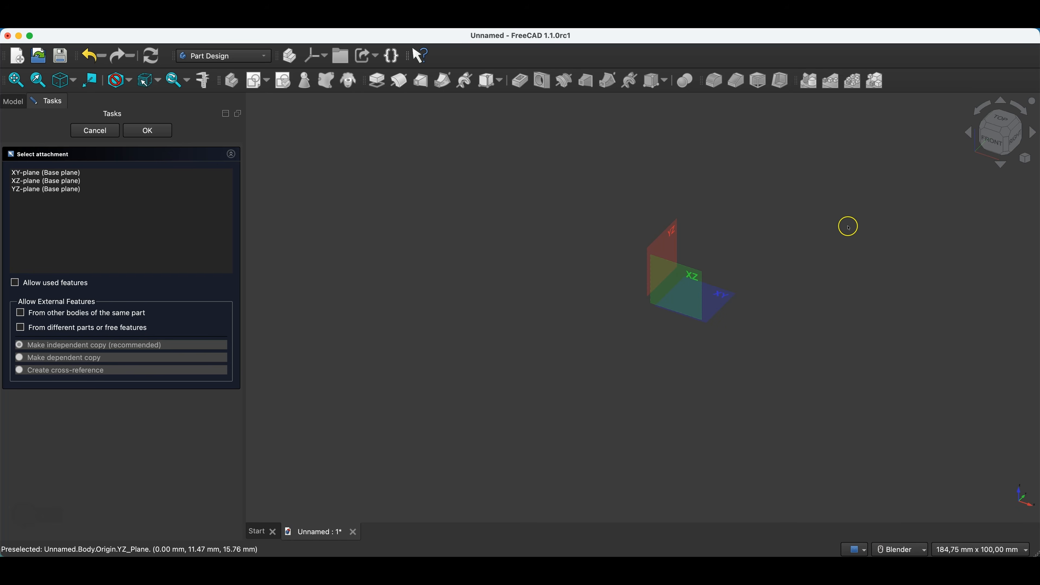
{"action": "left_click", "coordinate": [725, 299]}
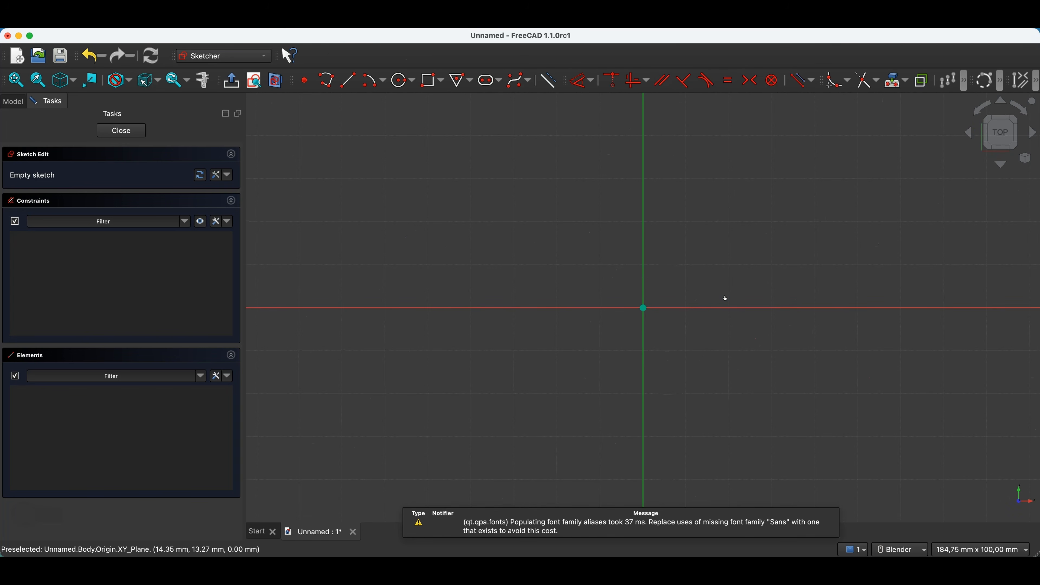
{"action": "left_click", "coordinate": [480, 258]}
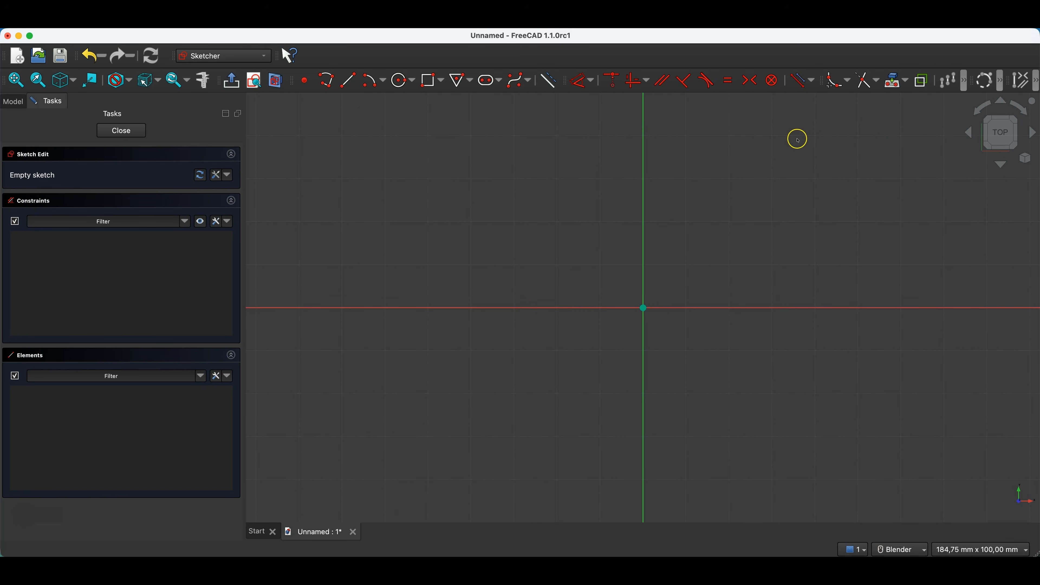
Step: Move the Sketcher editing tools toolbar up to the first toolbar row and bring the B-spline toolbar beside the constraint tools
{"action": "mouse_move", "coordinate": [821, 81]}
{"action": "left_mouse_down"}
{"action": "mouse_move", "coordinate": [752, 63]}
{"action": "mouse_move", "coordinate": [325, 62]}
{"action": "mouse_move", "coordinate": [327, 72]}
{"action": "left_mouse_up"}
{"action": "left_click_drag", "start_coordinate": [972, 81], "coordinate": [833, 83]}
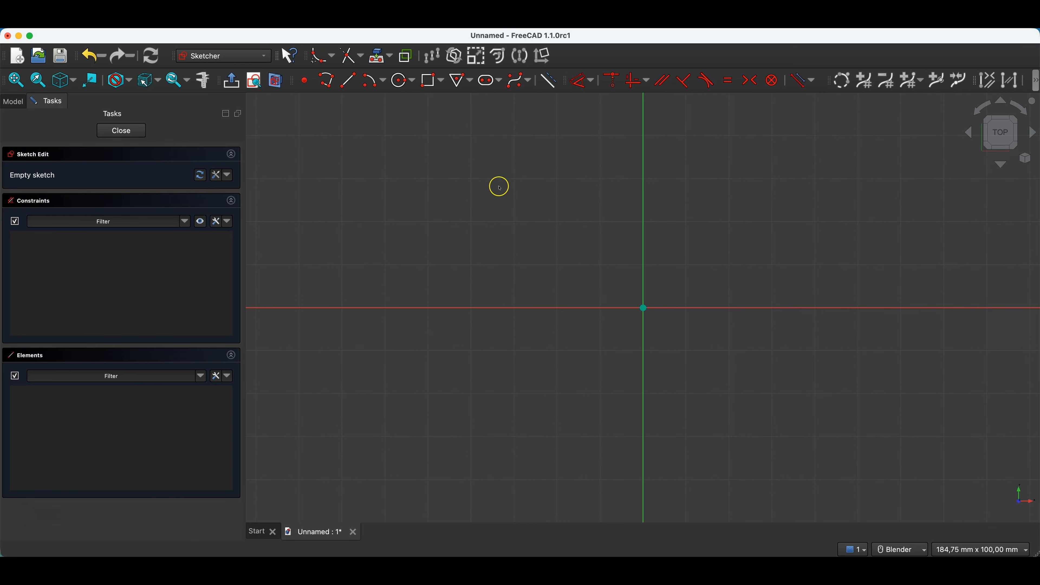
Step: Sketch a freehand corner rectangle about 91 mm wide above the horizontal axis and to the right of the vertical axis
{"action": "scroll", "coordinate": [337, 277], "scroll_direction": "down", "scroll_amount": 3}
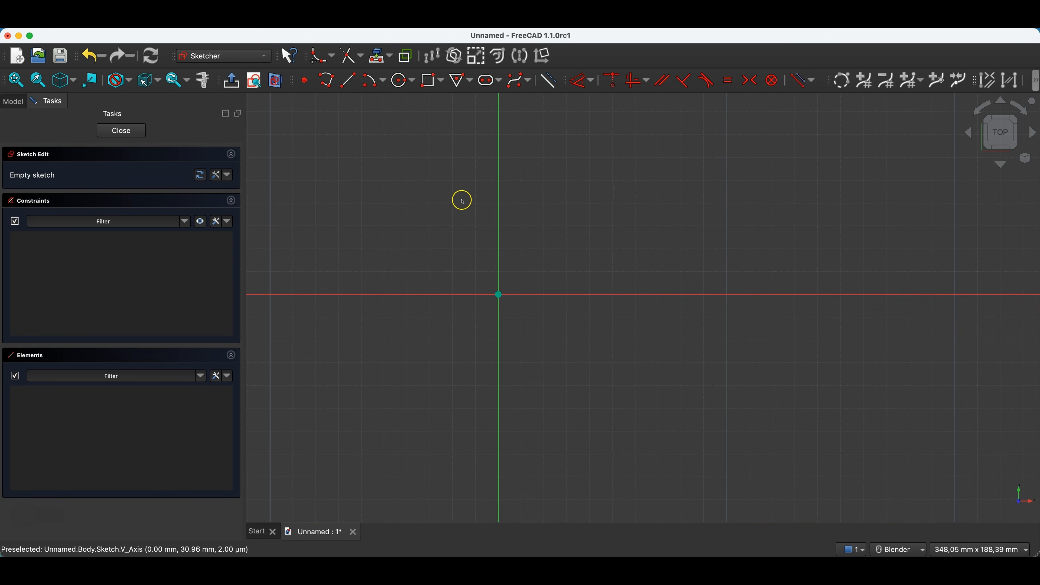
{"action": "left_click", "coordinate": [430, 87]}
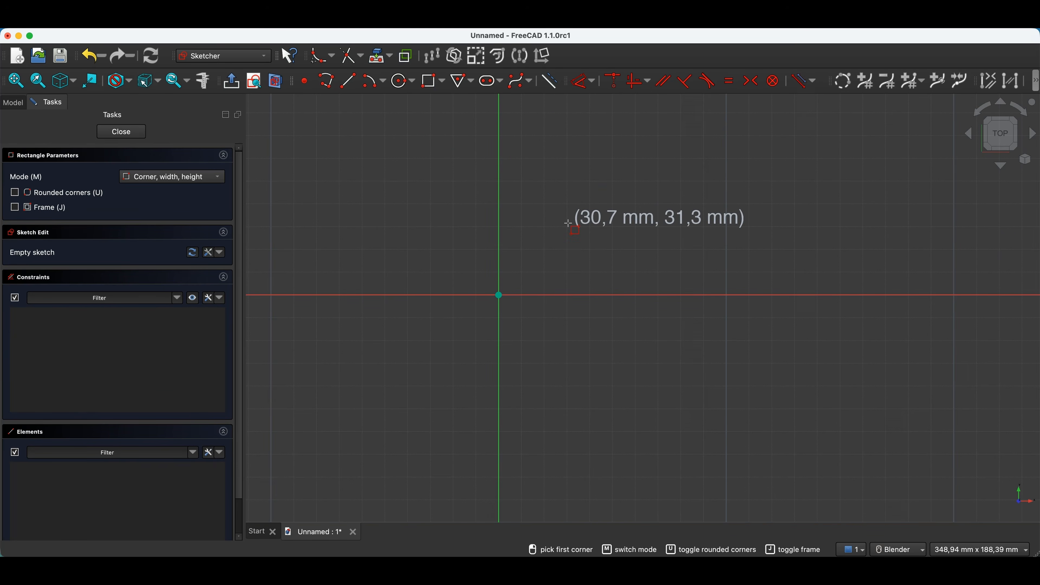
{"action": "left_click", "coordinate": [566, 239]}
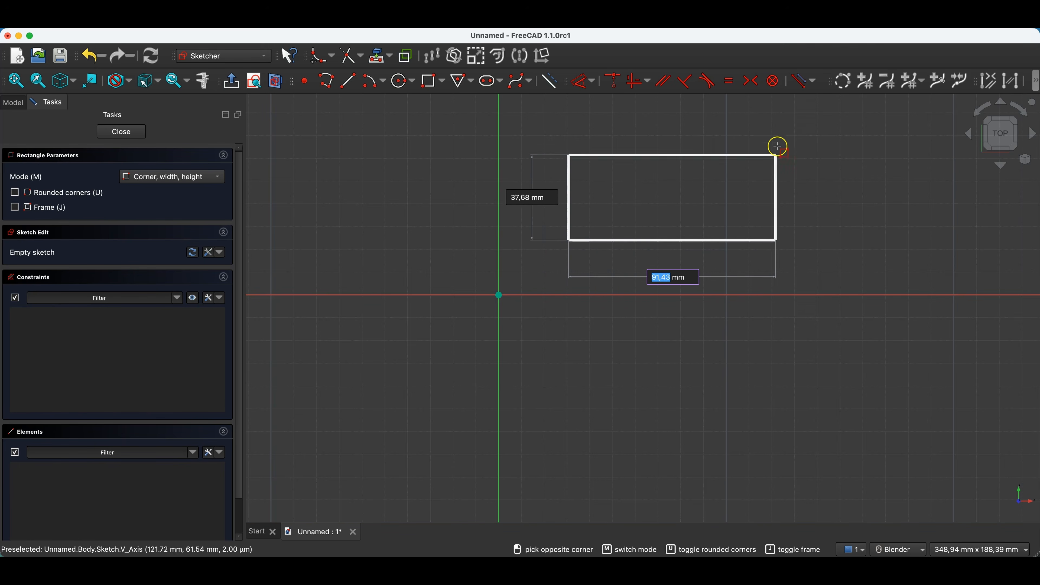
{"action": "left_click", "coordinate": [778, 138]}
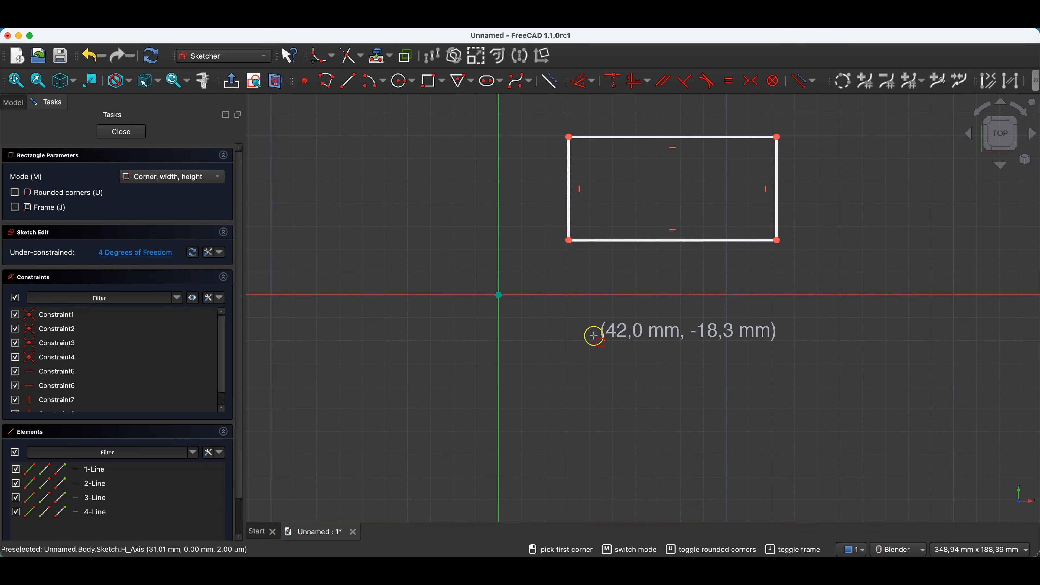
Step: Sketch a second rectangle 100 mm wide and 70 mm high below the first one, with both dimensions as constraints
{"action": "left_click", "coordinate": [568, 429]}
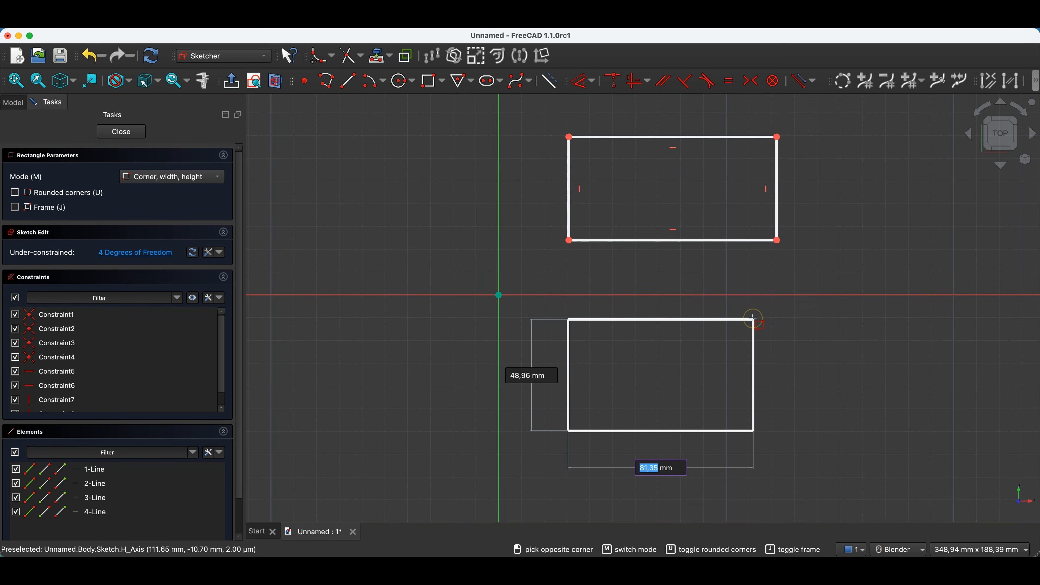
{"action": "type", "text": "100"}
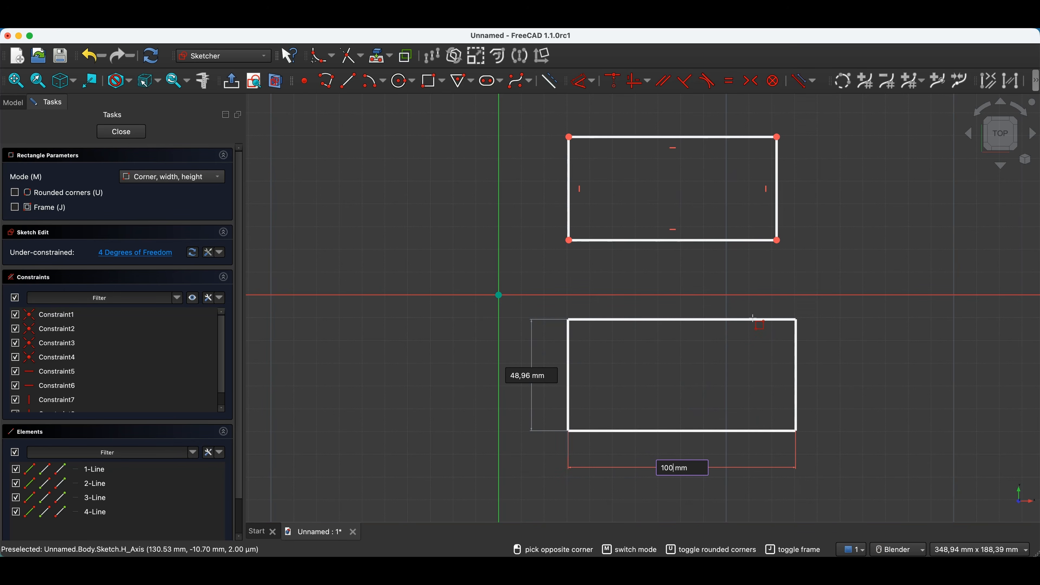
{"action": "key", "text": "Tab"}
{"action": "type", "text": "70"}
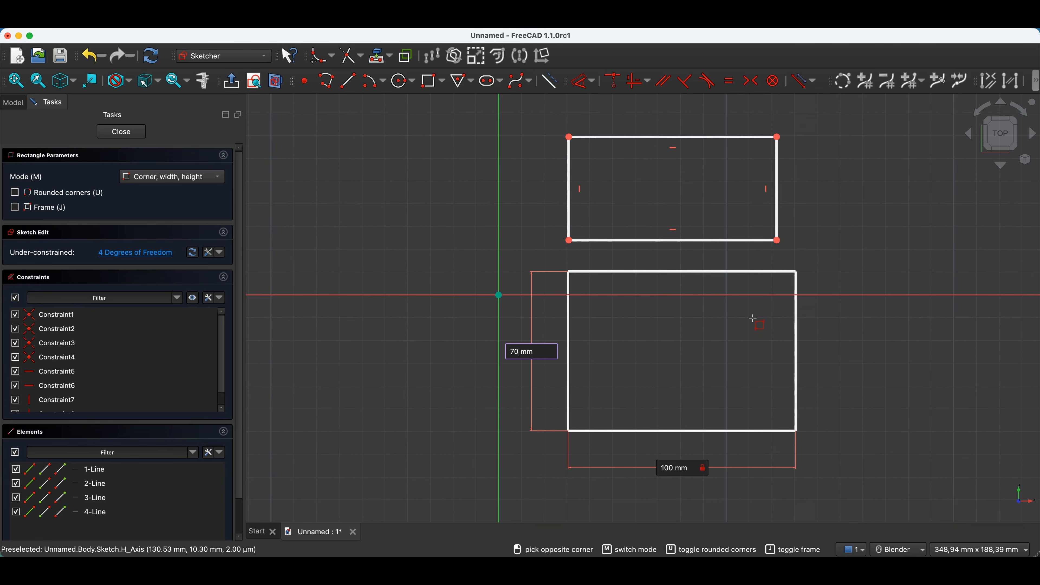
{"action": "key", "text": "Return"}
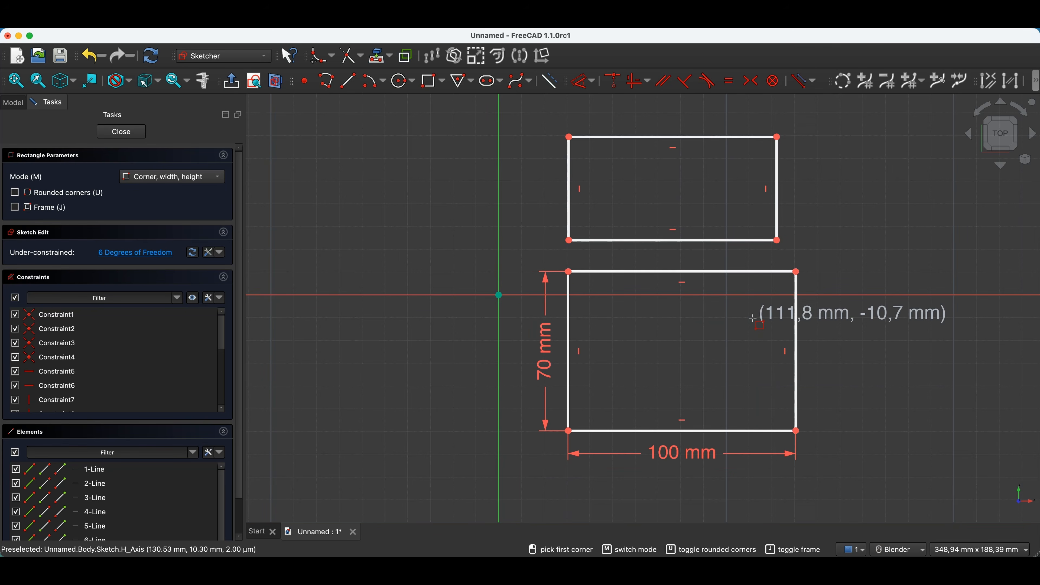
{"action": "key", "text": "Escape"}
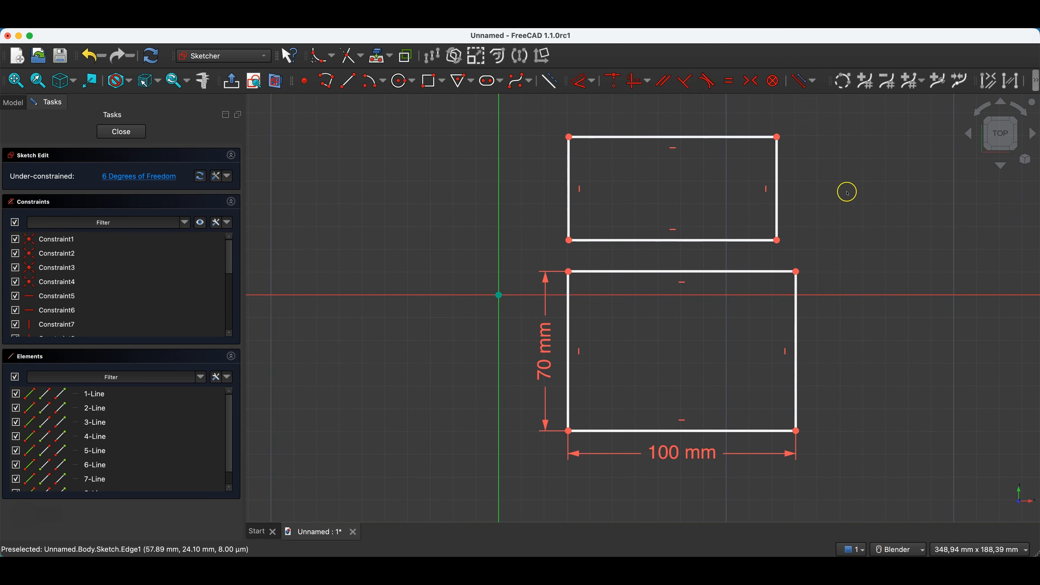
Step: Reshape the undimensioned upper rectangle by its corners and shift the 100 by 70 mm rectangle slightly to the right
{"action": "left_click_drag", "start_coordinate": [574, 132], "coordinate": [623, 174]}
{"action": "left_click_drag", "start_coordinate": [741, 167], "coordinate": [772, 169]}
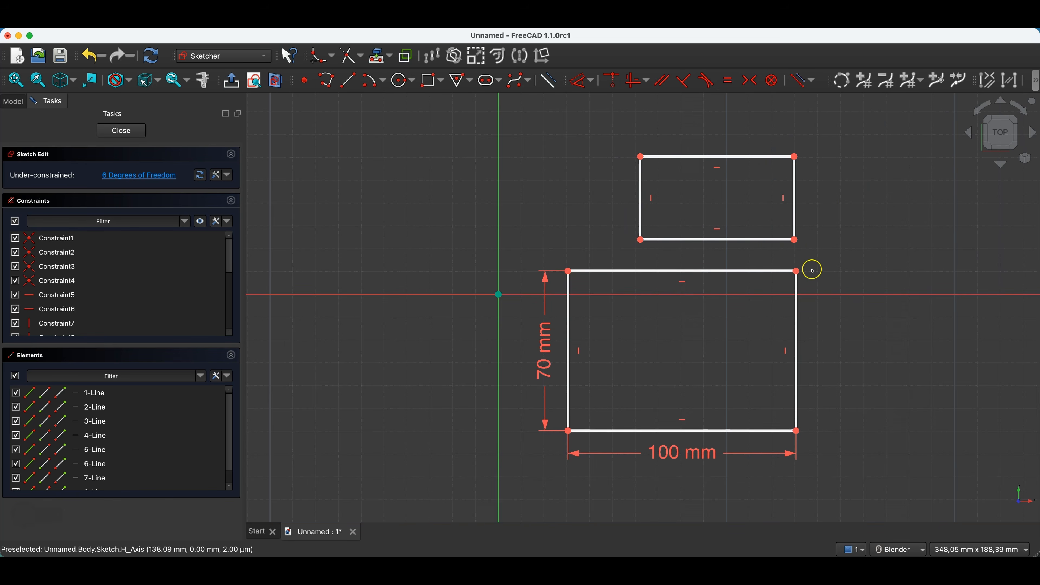
{"action": "left_click_drag", "start_coordinate": [797, 271], "coordinate": [833, 278]}
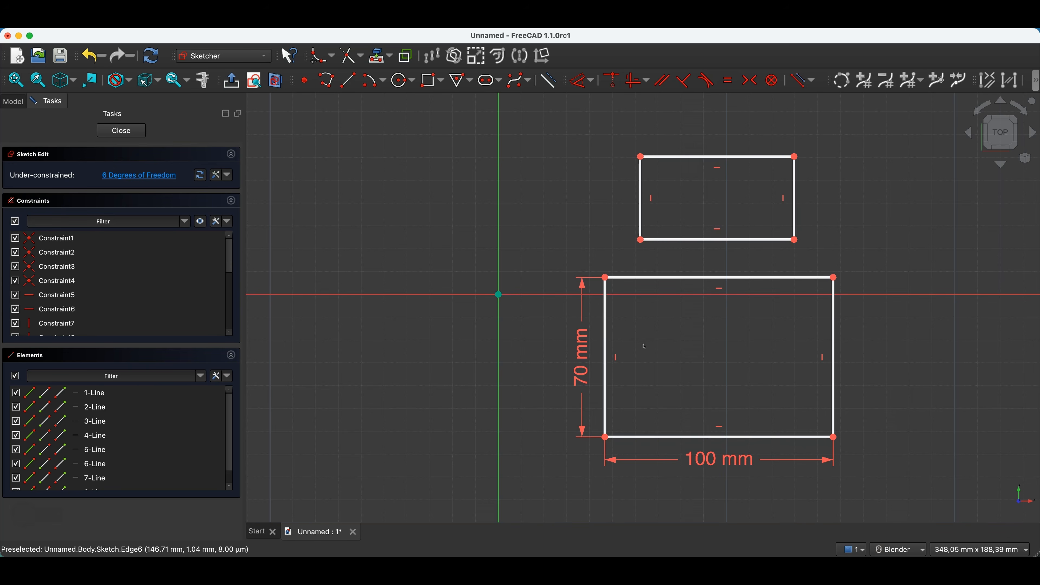
Step: Shrink the undimensioned upper rectangle by its upper-left corner, and delete the whole rectangle
{"action": "mouse_move", "coordinate": [642, 157]}
{"action": "left_mouse_down"}
{"action": "mouse_move", "coordinate": [677, 167]}
{"action": "mouse_move", "coordinate": [657, 170]}
{"action": "left_mouse_up"}
{"action": "left_click_drag", "start_coordinate": [603, 140], "coordinate": [823, 265]}
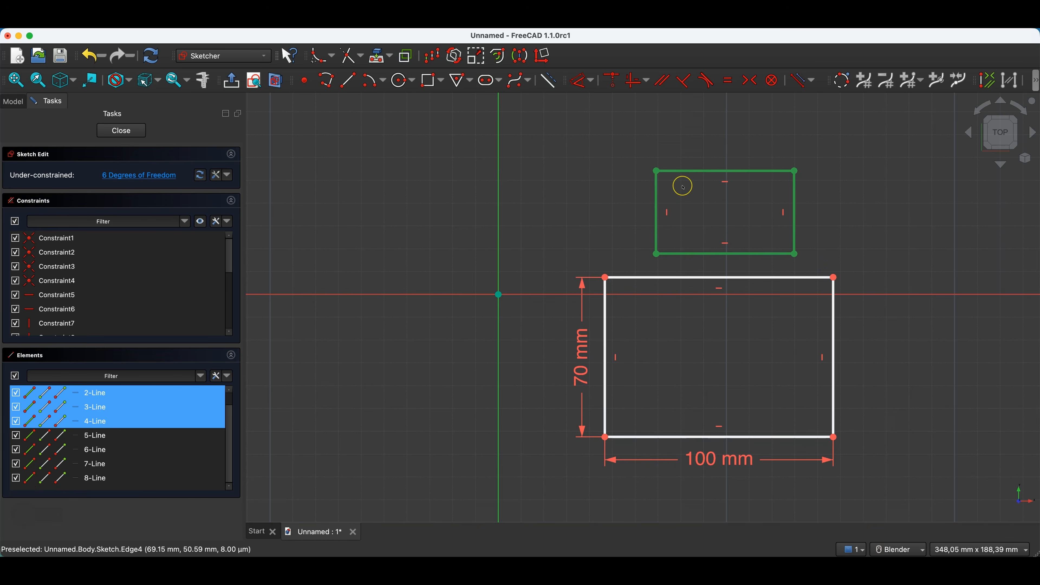
{"action": "key", "text": "Delete"}
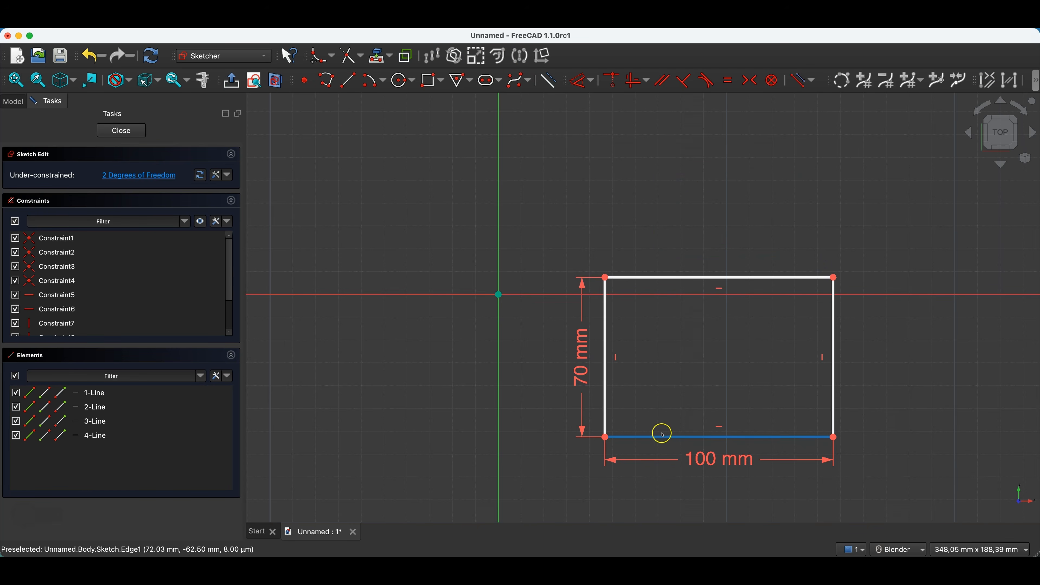
Step: Move the 100 by 70 mm rectangle freely so it lies above the horizontal axis and right of the vertical axis
{"action": "left_click_drag", "start_coordinate": [660, 436], "coordinate": [643, 273]}
{"action": "scroll", "coordinate": [612, 414], "scroll_direction": "down", "scroll_amount": 2}
{"action": "scroll", "coordinate": [755, 287], "scroll_direction": "up", "scroll_amount": 4}
{"action": "scroll", "coordinate": [565, 322], "scroll_direction": "down", "scroll_amount": 3}
{"action": "left_click_drag", "start_coordinate": [600, 340], "coordinate": [494, 325]}
{"action": "scroll", "coordinate": [543, 386], "scroll_direction": "down", "scroll_amount": 2}
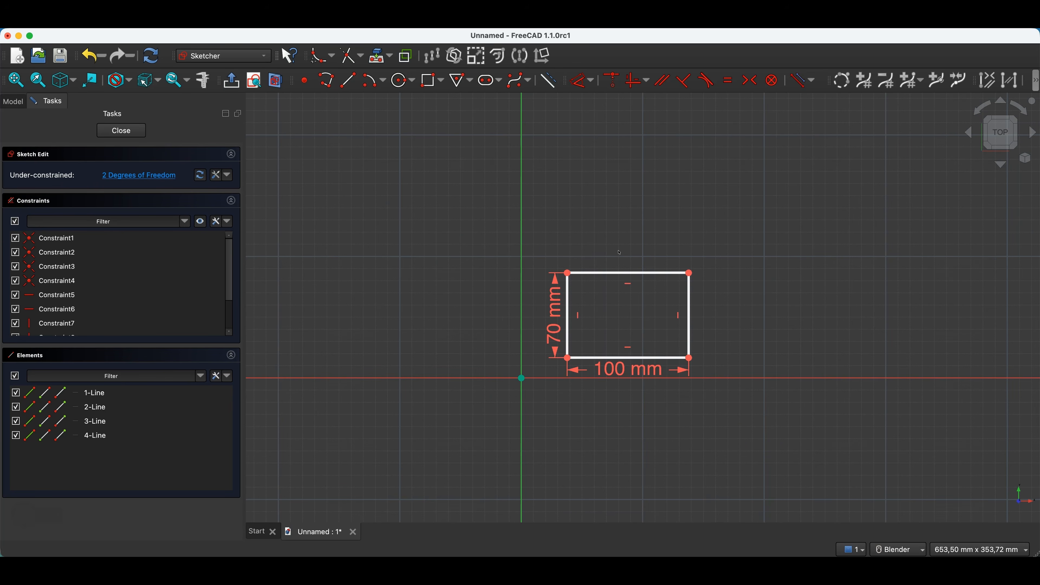
{"action": "mouse_move", "coordinate": [610, 272]}
{"action": "left_mouse_down"}
{"action": "mouse_move", "coordinate": [612, 261]}
{"action": "mouse_move", "coordinate": [607, 311]}
{"action": "mouse_move", "coordinate": [648, 303]}
{"action": "left_mouse_up"}
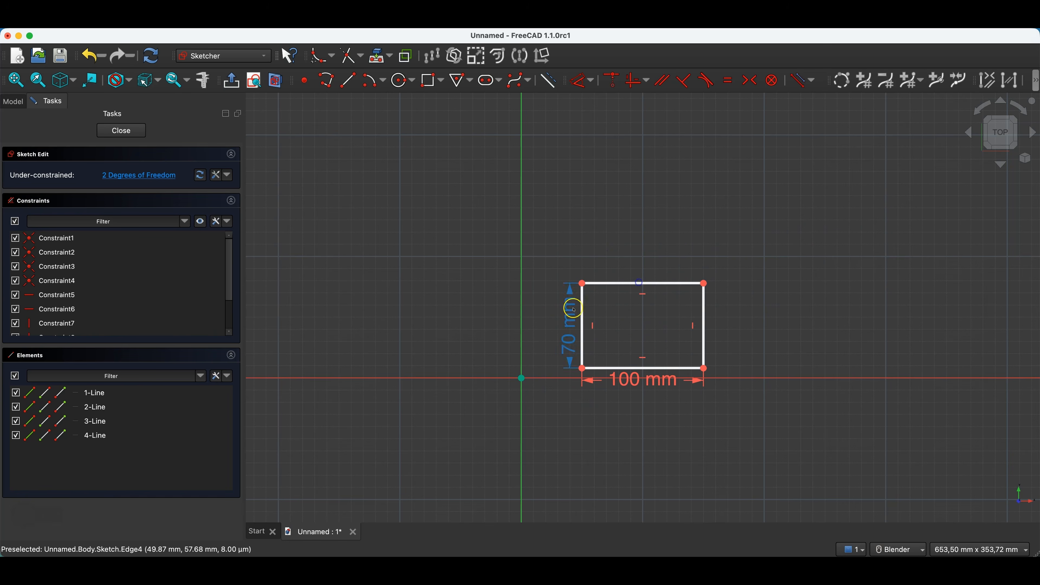
{"action": "left_click_drag", "start_coordinate": [608, 367], "coordinate": [594, 353]}
{"action": "scroll", "coordinate": [619, 351], "scroll_direction": "up", "scroll_amount": 1}
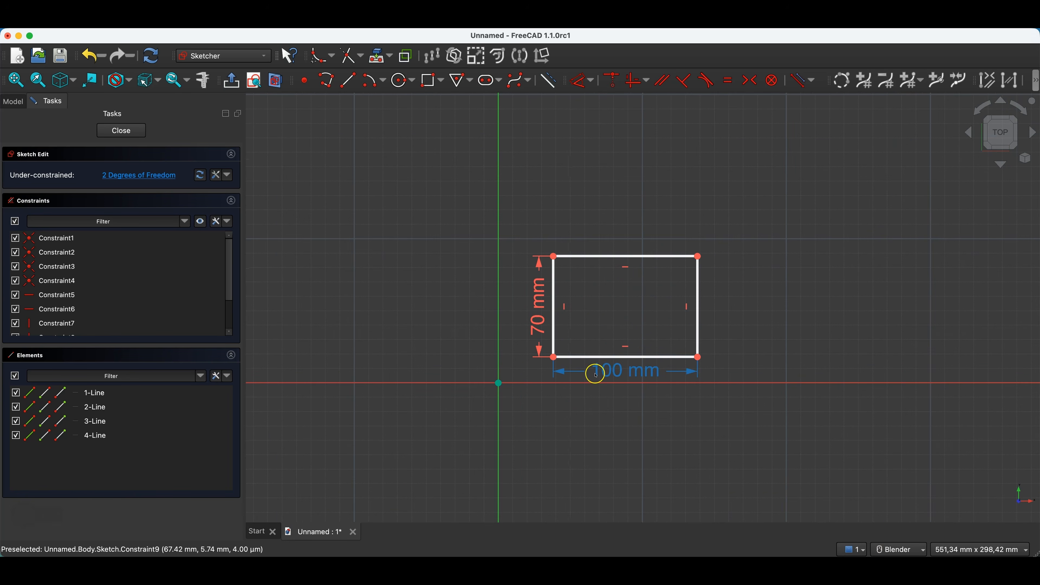
Step: Dimension the horizontal distance between the origin and the rectangle's lower-left corner as 30 mm
{"action": "left_click", "coordinate": [558, 359]}
{"action": "left_click", "coordinate": [500, 382]}
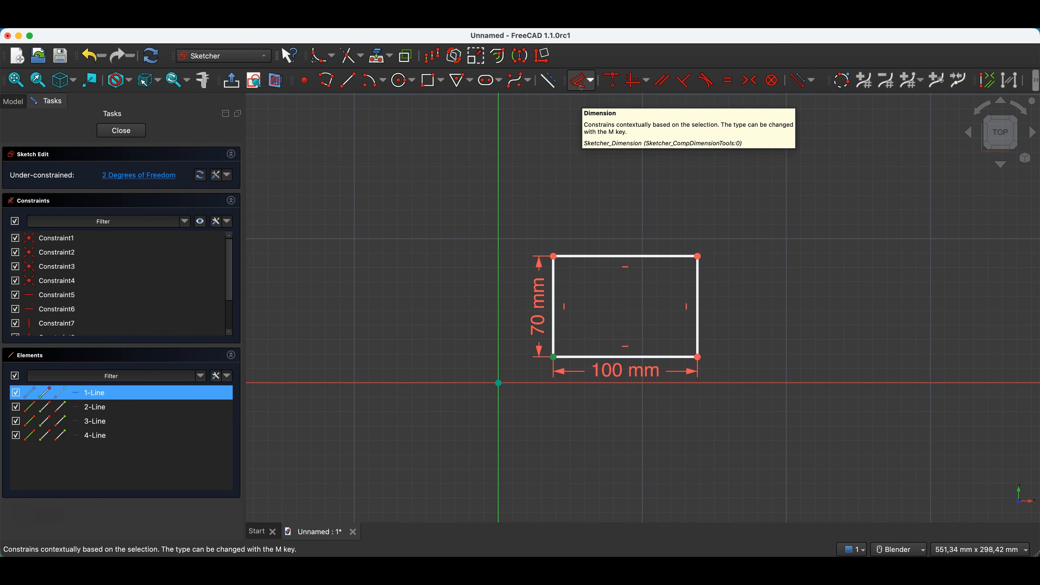
{"action": "left_click", "coordinate": [592, 84]}
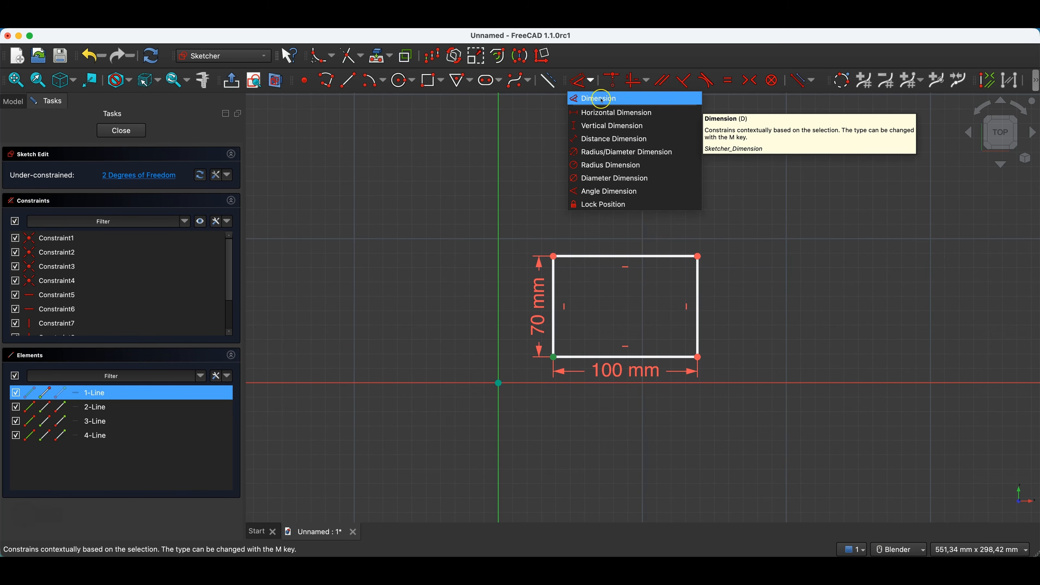
{"action": "left_click", "coordinate": [580, 82]}
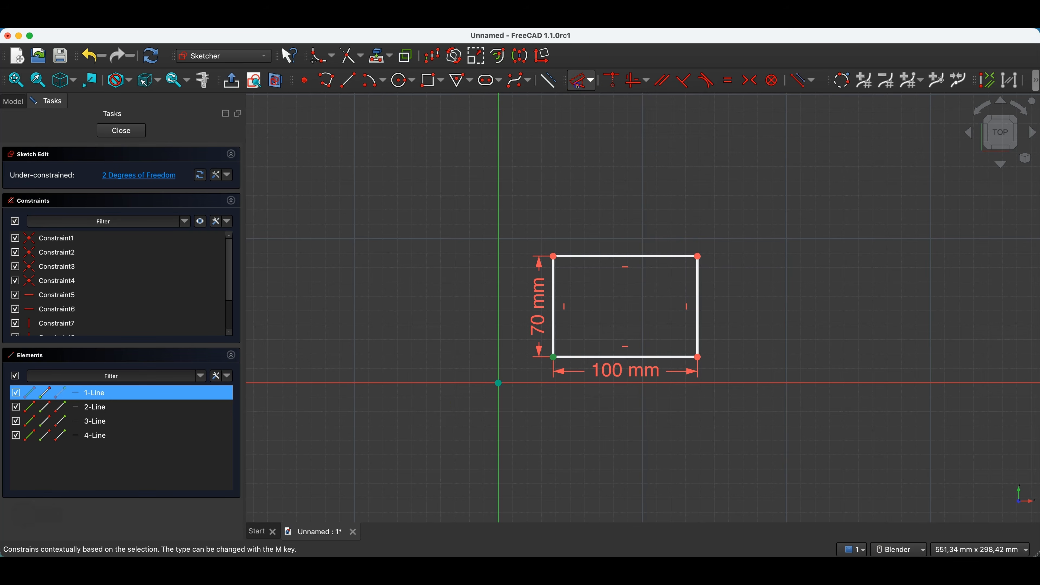
{"action": "left_click", "coordinate": [580, 81]}
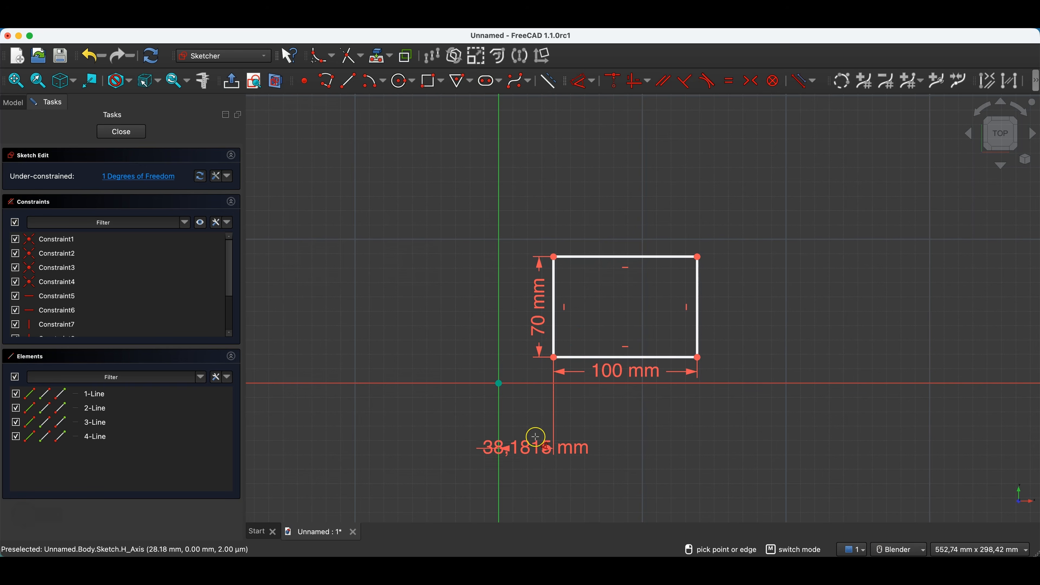
{"action": "left_click", "coordinate": [535, 449]}
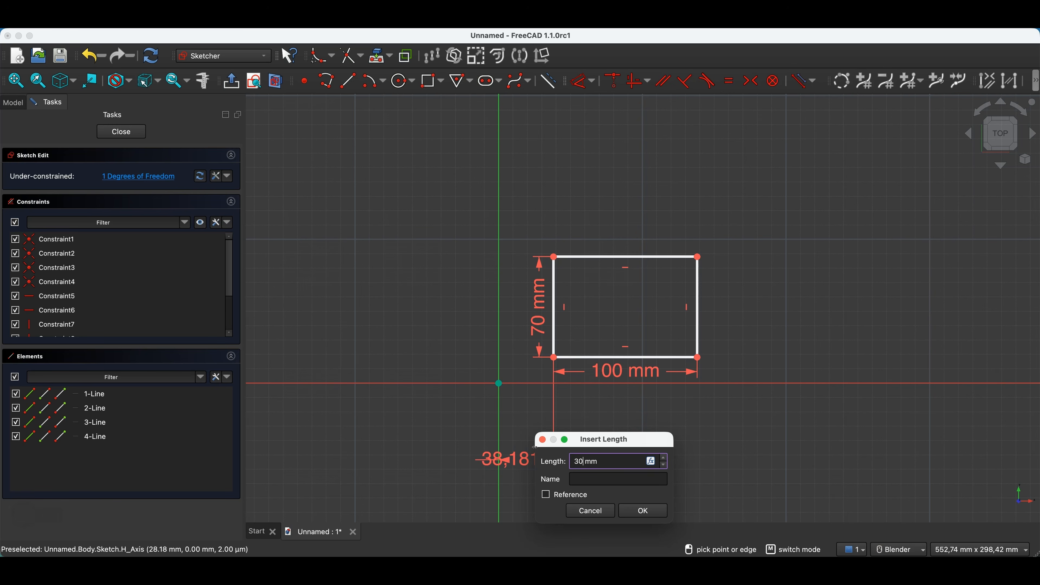
{"action": "key", "text": "Return"}
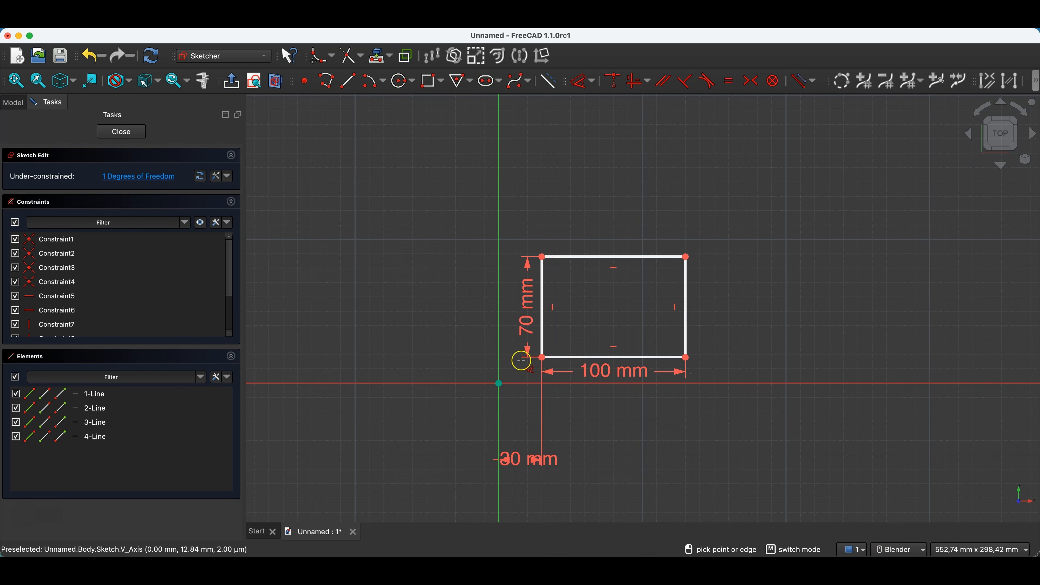
Step: Dimension the vertical distance between the origin and the rectangle's lower-left corner as 20 mm, and leave the Dimension tool
{"action": "left_click", "coordinate": [542, 358]}
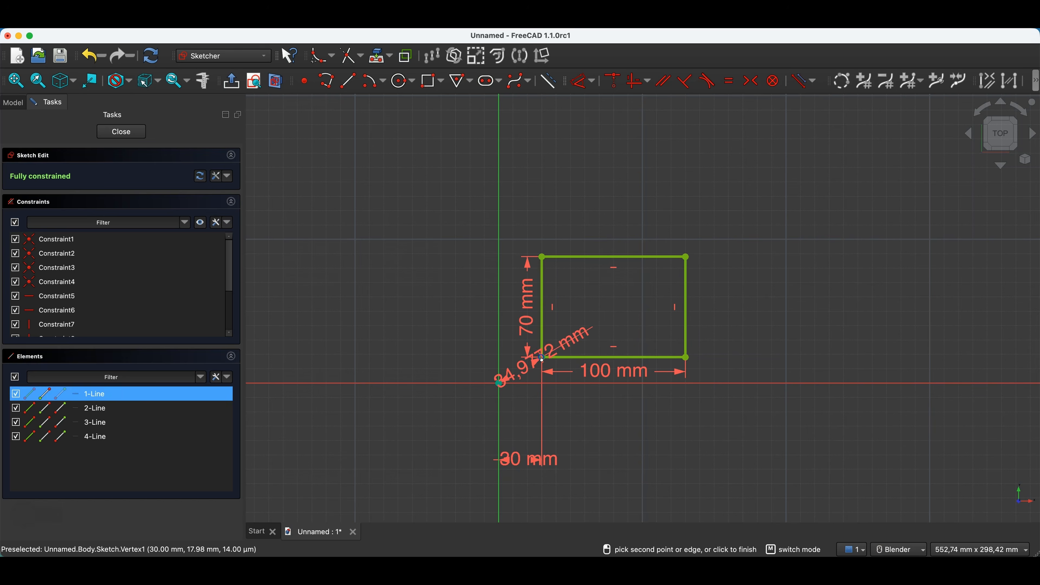
{"action": "left_click", "coordinate": [401, 366]}
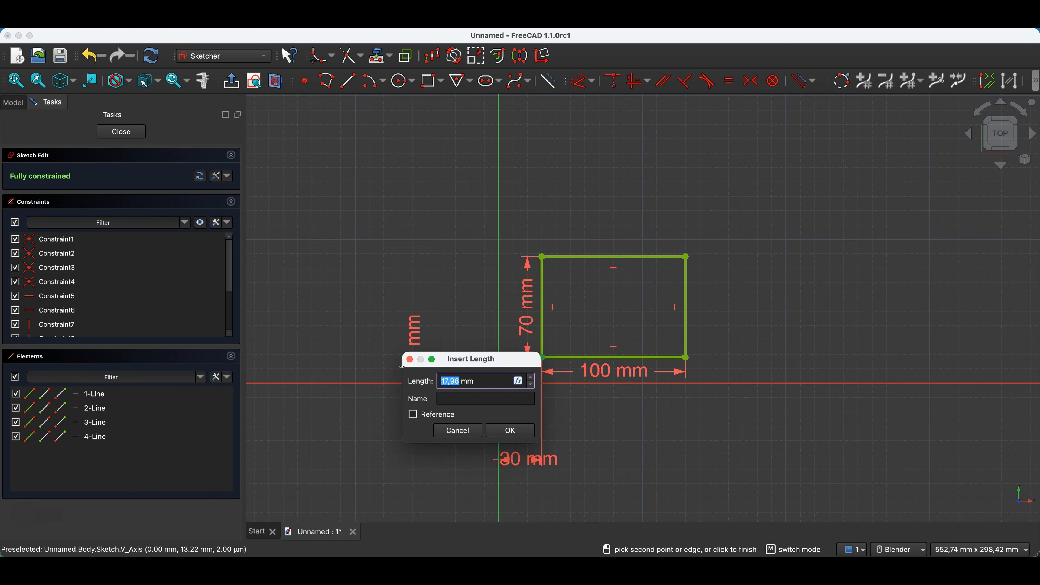
{"action": "type", "text": "20"}
{"action": "key", "text": "Return"}
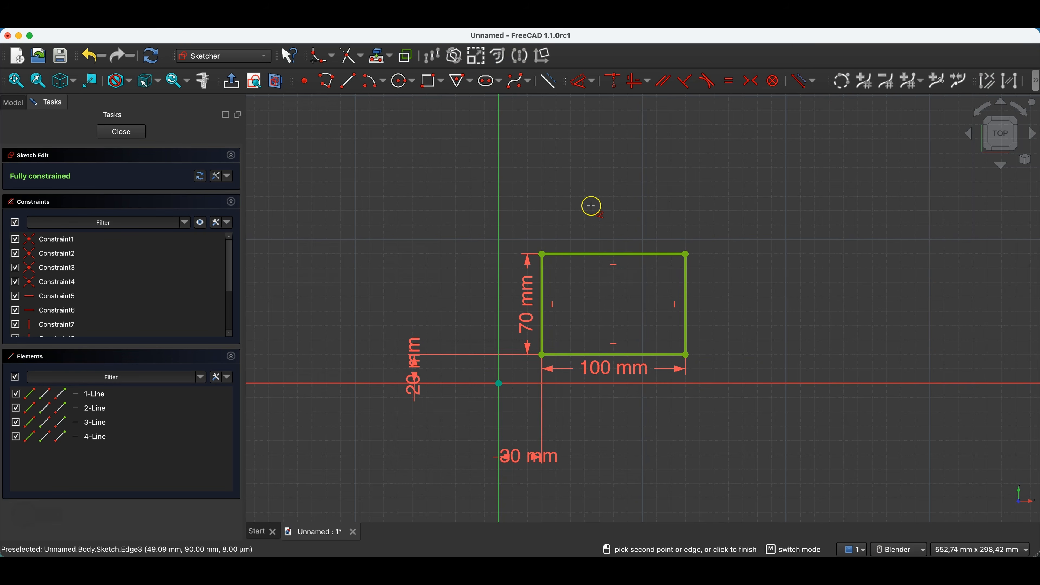
{"action": "key", "text": "Escape"}
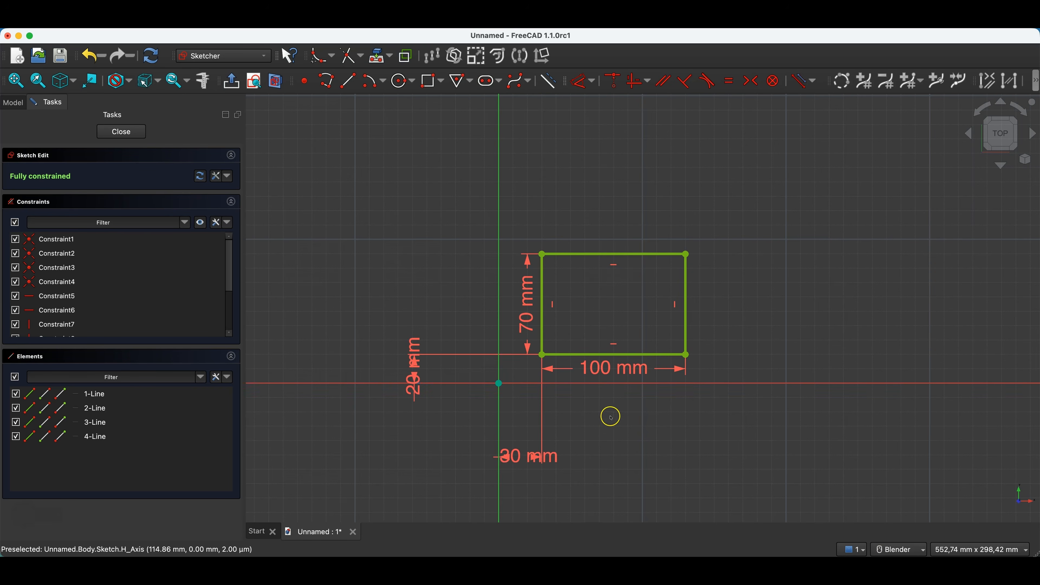
Step: Set the rectangle's width dimension to 120 mm
{"action": "double_click", "coordinate": [610, 374]}
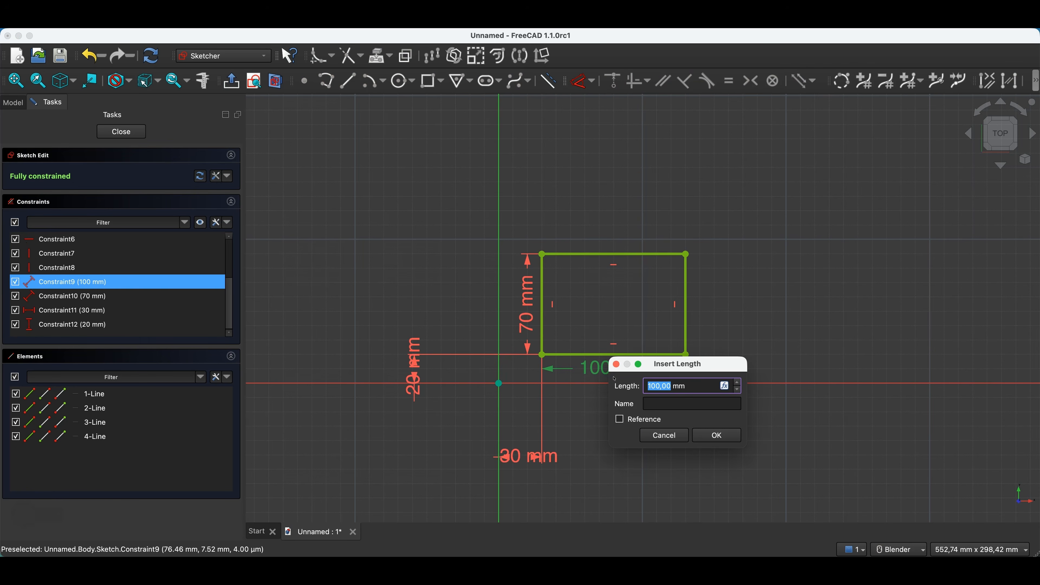
{"action": "type", "text": "1"}
{"action": "key", "text": "Return"}
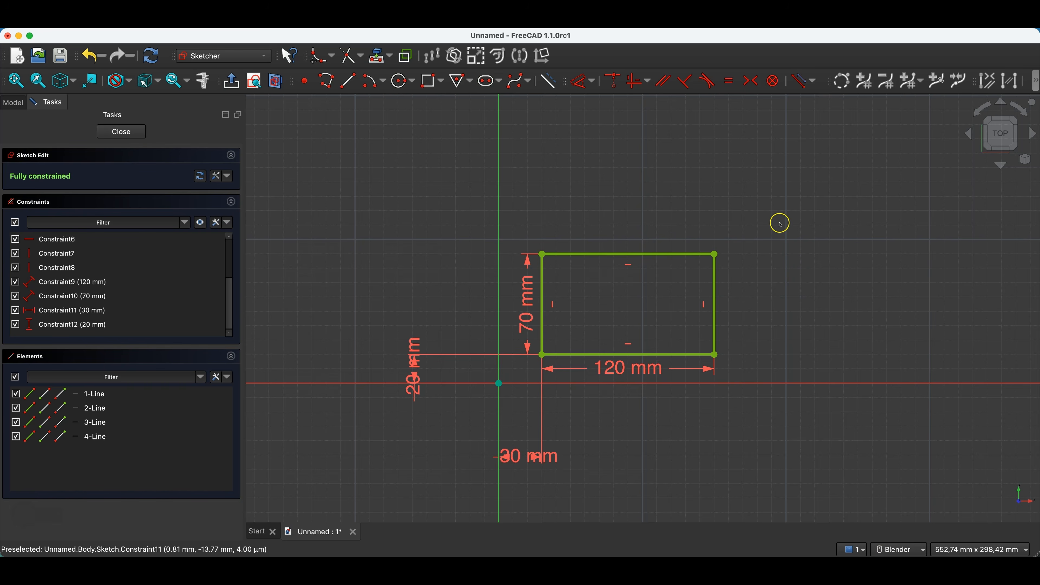
Step: Draw a circle with a diameter of 30 mm near the middle of the rectangle
{"action": "left_click", "coordinate": [399, 83]}
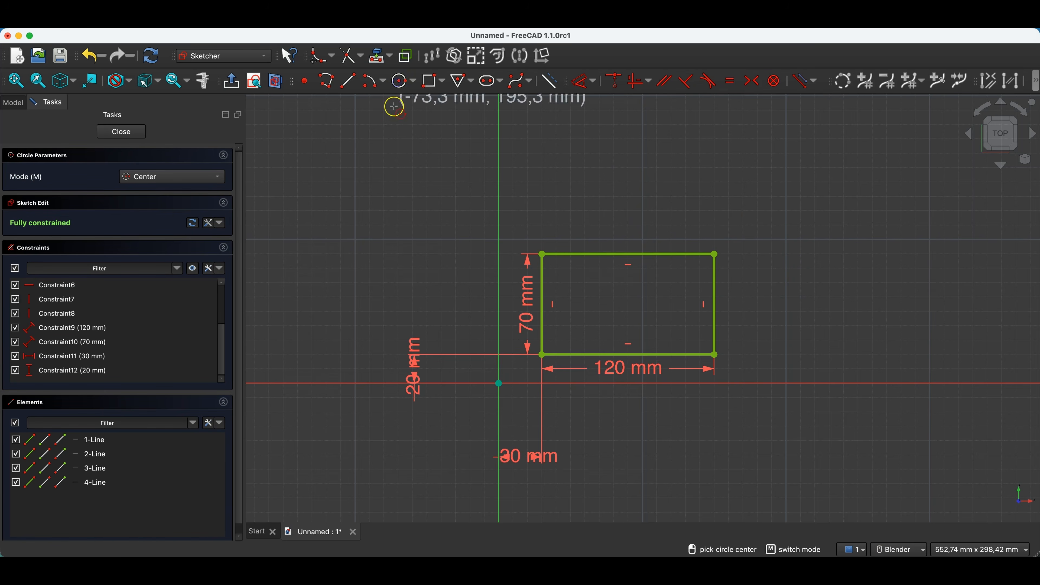
{"action": "left_click", "coordinate": [619, 303]}
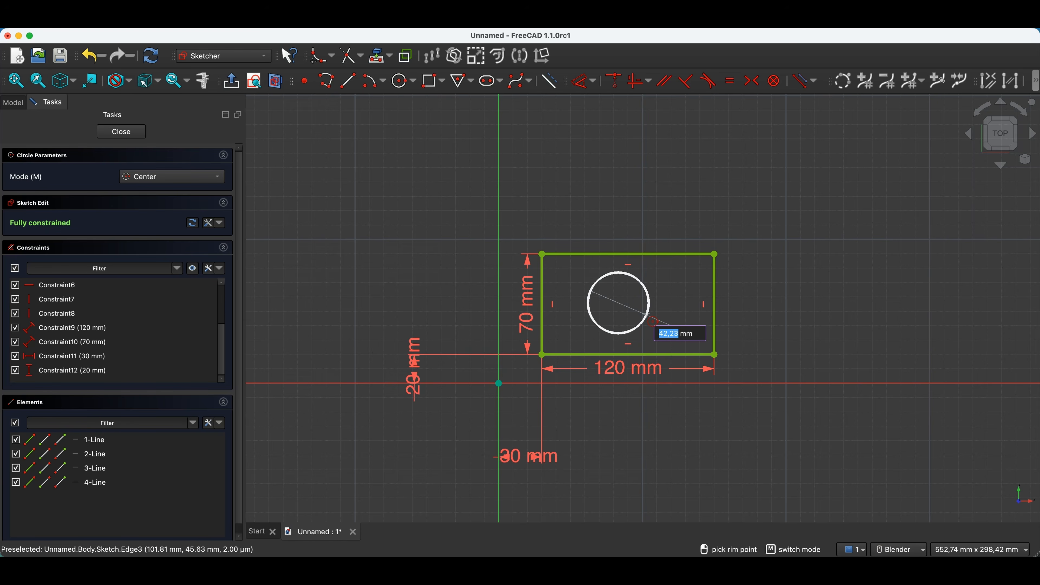
{"action": "type", "text": "30"}
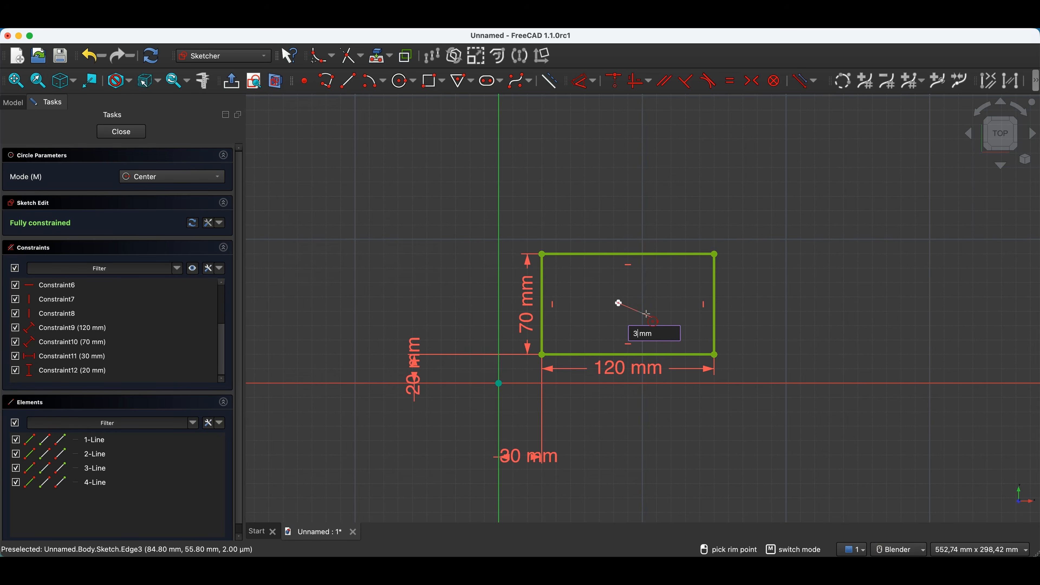
{"action": "key", "text": "Return"}
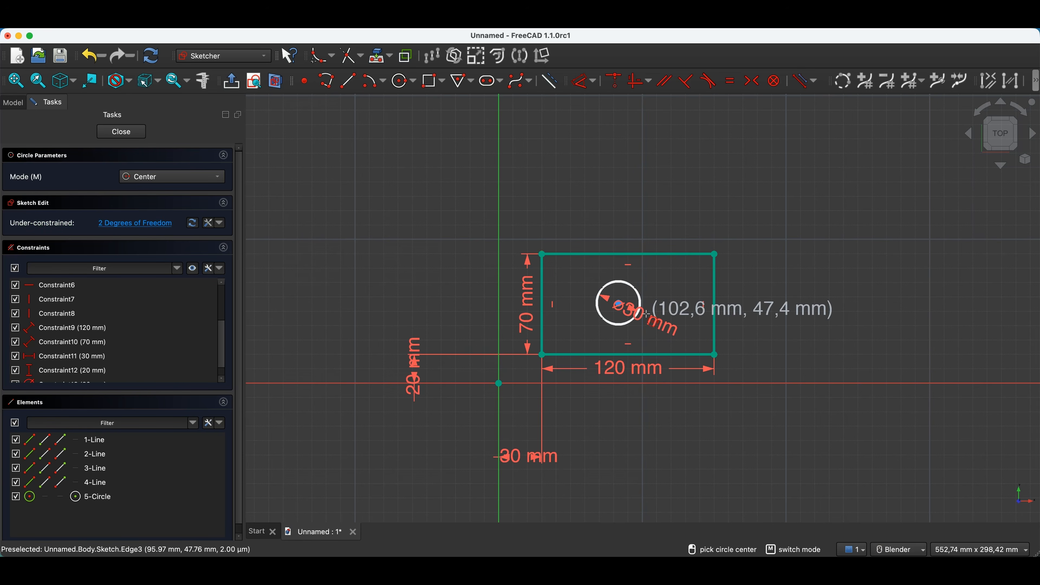
Step: Draw a second circle freehand above the rectangle, leave the Circle tool, and shrink the circle by its edge
{"action": "left_click", "coordinate": [618, 171]}
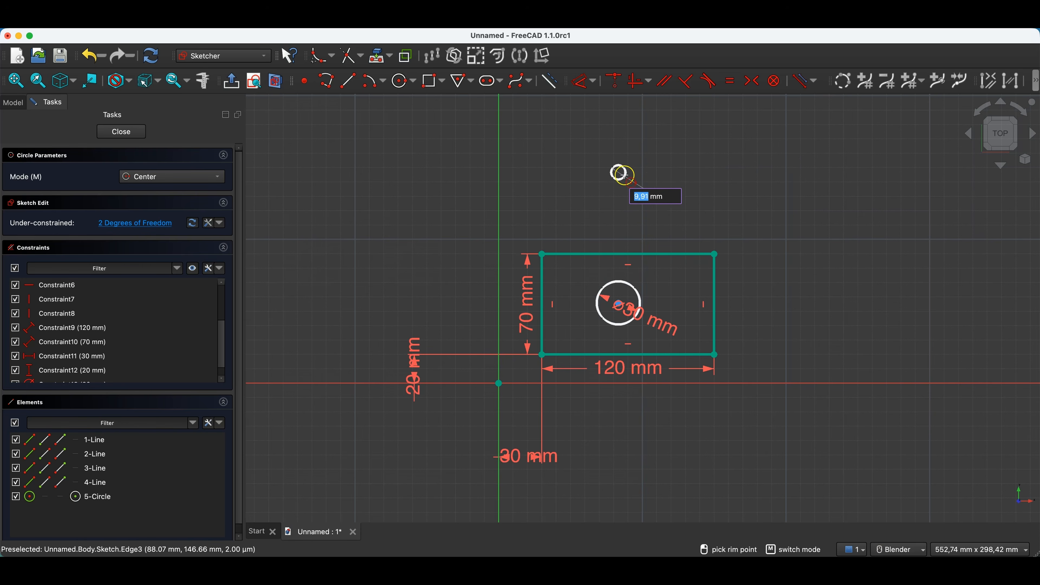
{"action": "left_click", "coordinate": [692, 175]}
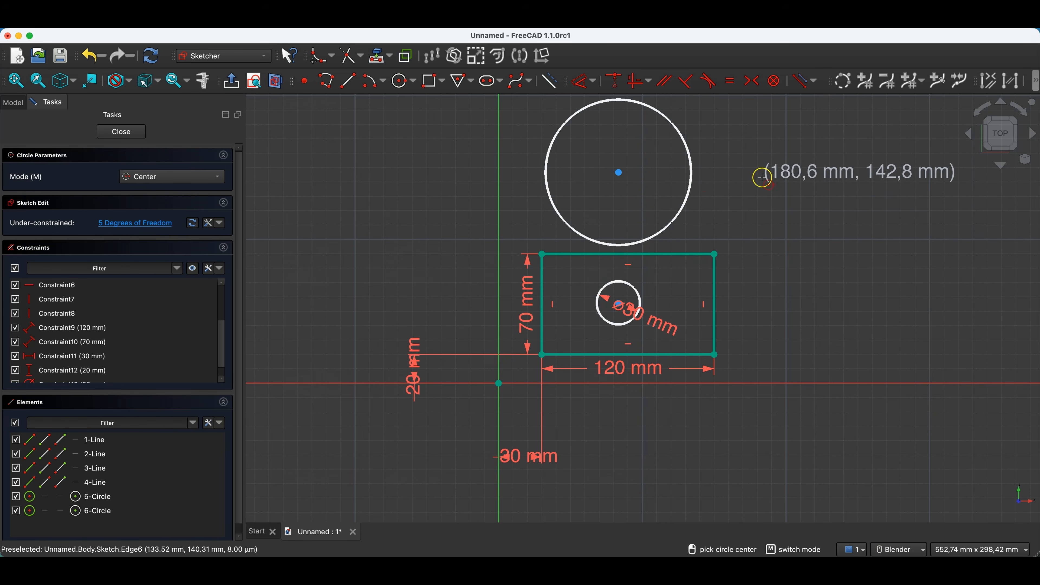
{"action": "key", "text": "Escape"}
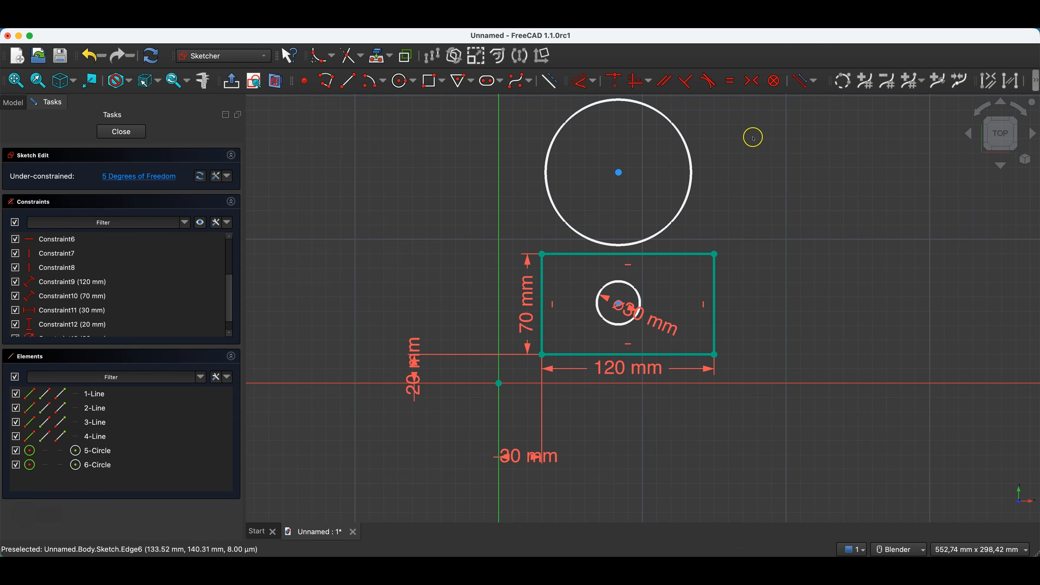
{"action": "left_click_drag", "start_coordinate": [693, 152], "coordinate": [647, 155]}
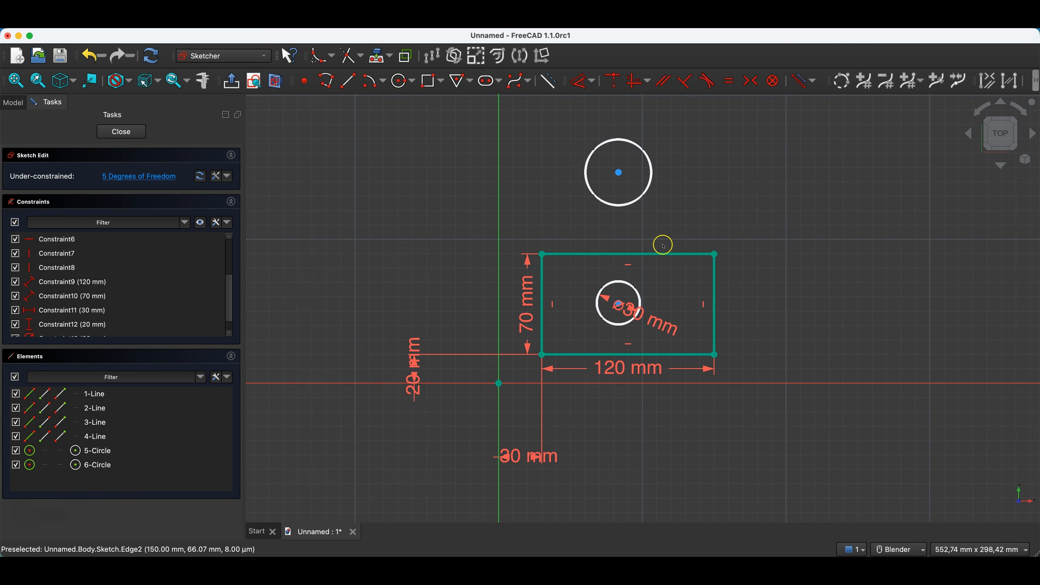
Step: Move the 30 mm circle's diameter label away from its edge and shift the circle freely inside the rectangle
{"action": "left_click_drag", "start_coordinate": [639, 320], "coordinate": [647, 312]}
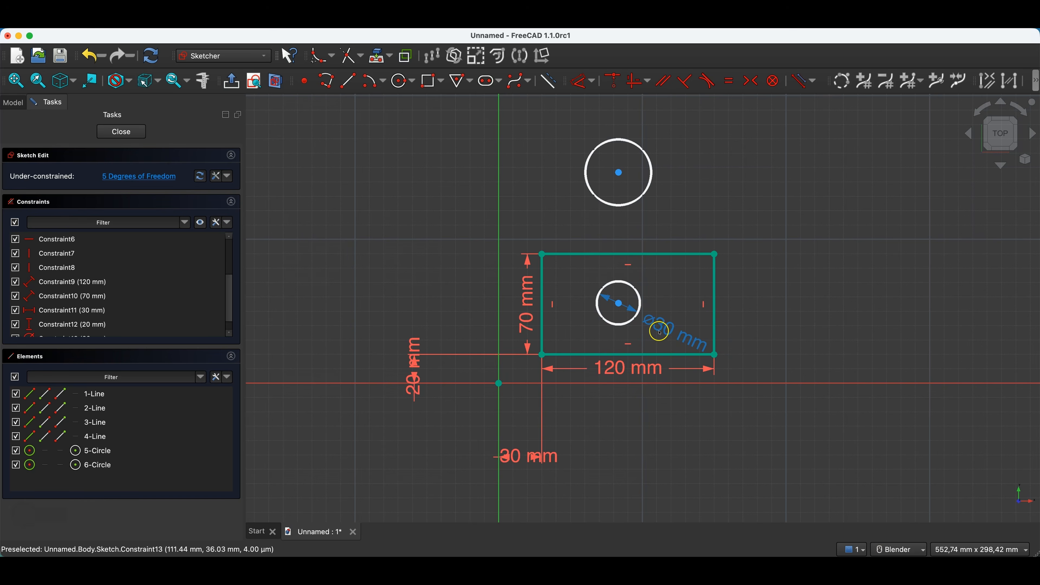
{"action": "mouse_move", "coordinate": [639, 295]}
{"action": "left_mouse_down"}
{"action": "mouse_move", "coordinate": [661, 300]}
{"action": "mouse_move", "coordinate": [646, 294]}
{"action": "mouse_move", "coordinate": [644, 311]}
{"action": "mouse_move", "coordinate": [630, 311]}
{"action": "left_mouse_up"}
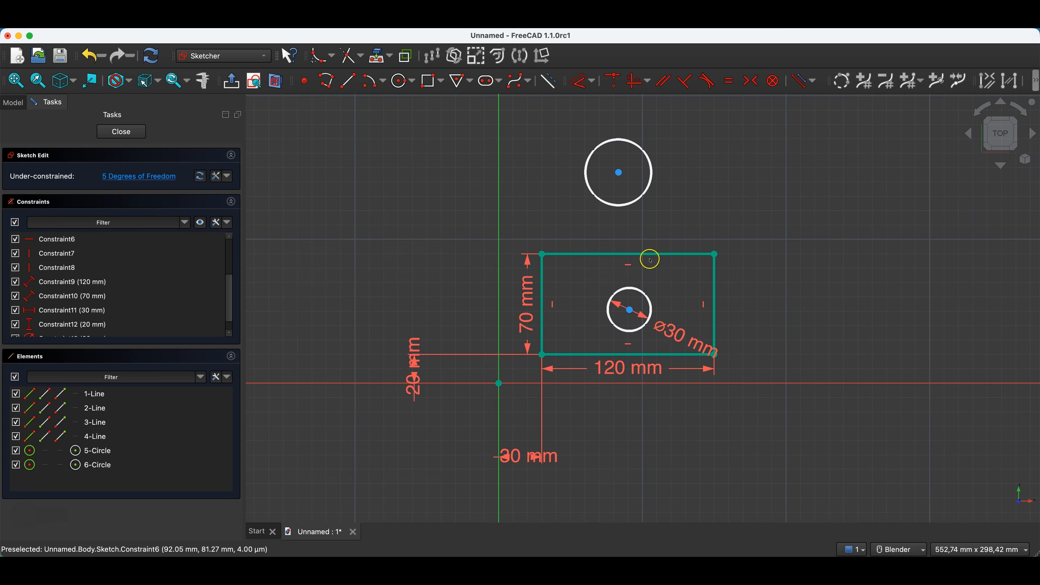
Step: Enlarge the circle above the rectangle freely, dimension its diameter as 50 mm, and leave the Dimension tool
{"action": "left_click_drag", "start_coordinate": [609, 175], "coordinate": [659, 177]}
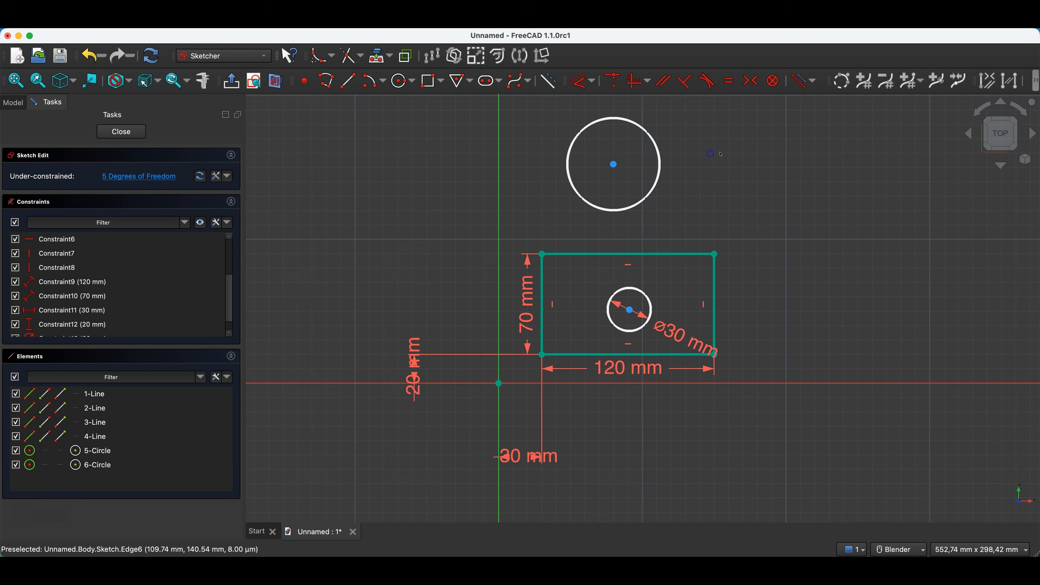
{"action": "left_click", "coordinate": [659, 164]}
{"action": "left_click", "coordinate": [583, 81]}
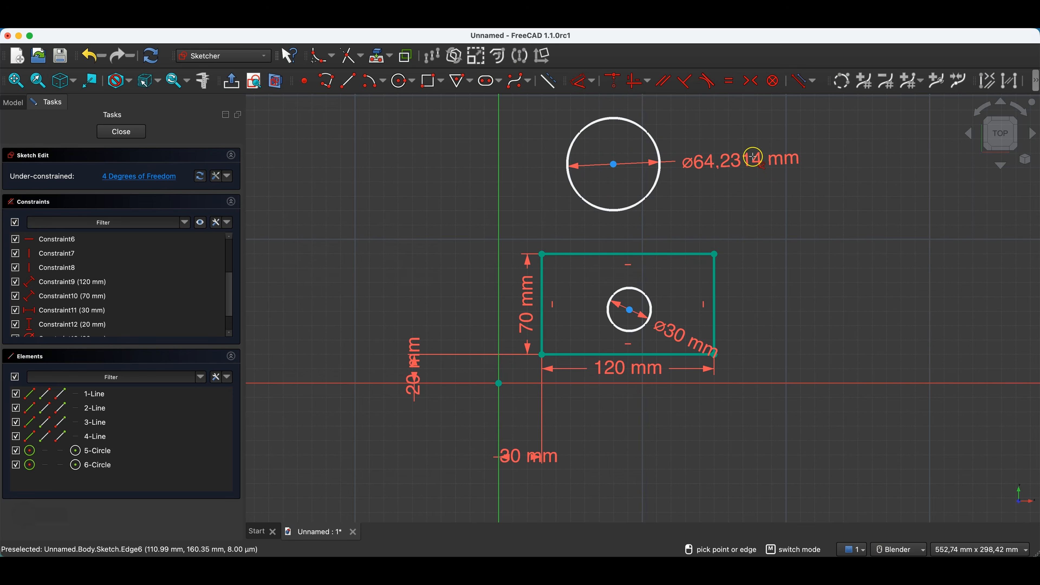
{"action": "left_click", "coordinate": [755, 160]}
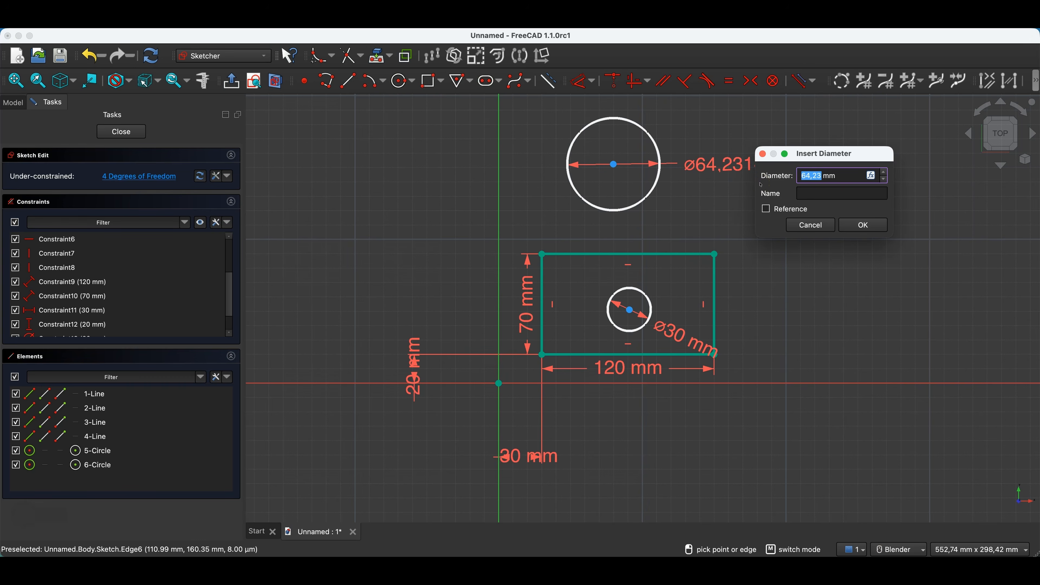
{"action": "type", "text": "50"}
{"action": "key", "text": "Return"}
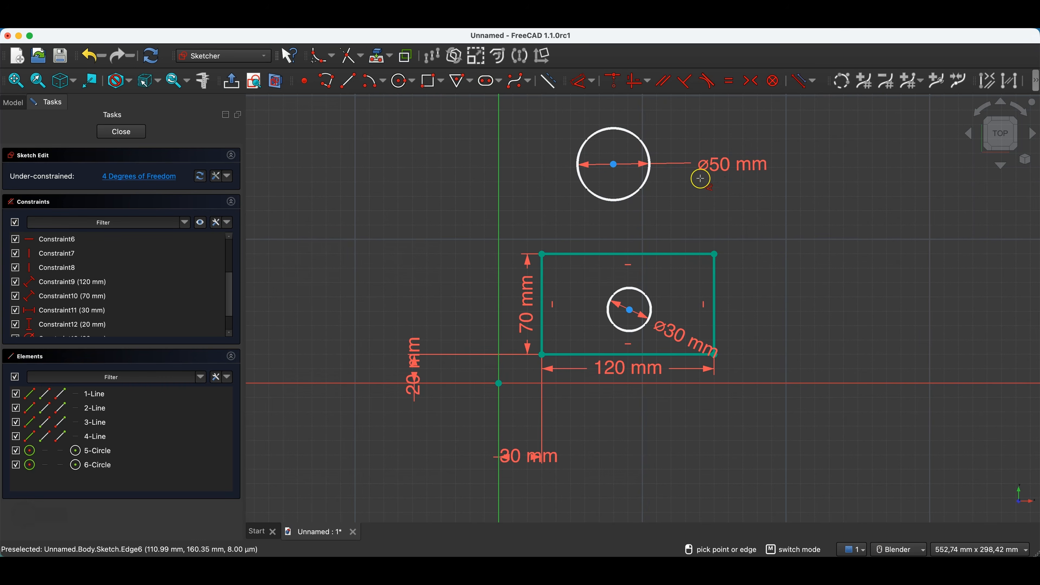
{"action": "key", "text": "Escape"}
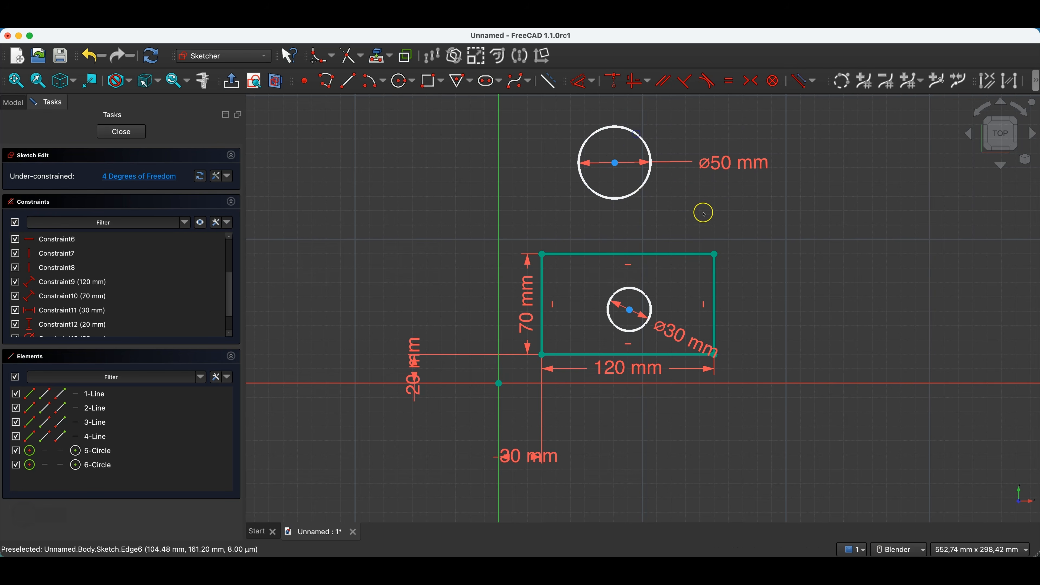
Step: Delete the 50 mm circle above the rectangle
{"action": "left_click_drag", "start_coordinate": [547, 105], "coordinate": [691, 228]}
{"action": "key", "text": "Delete"}
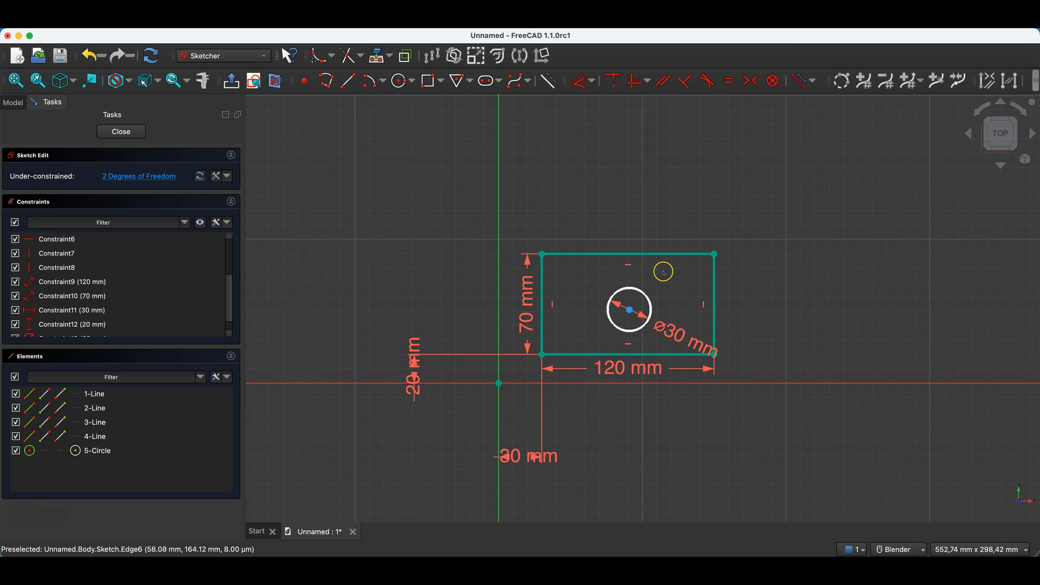
Step: Dimension the horizontal distance between the rectangle's lower-left corner and the circle's centre as 60 mm, and leave the Dimension tool
{"action": "left_click_drag", "start_coordinate": [630, 310], "coordinate": [628, 304]}
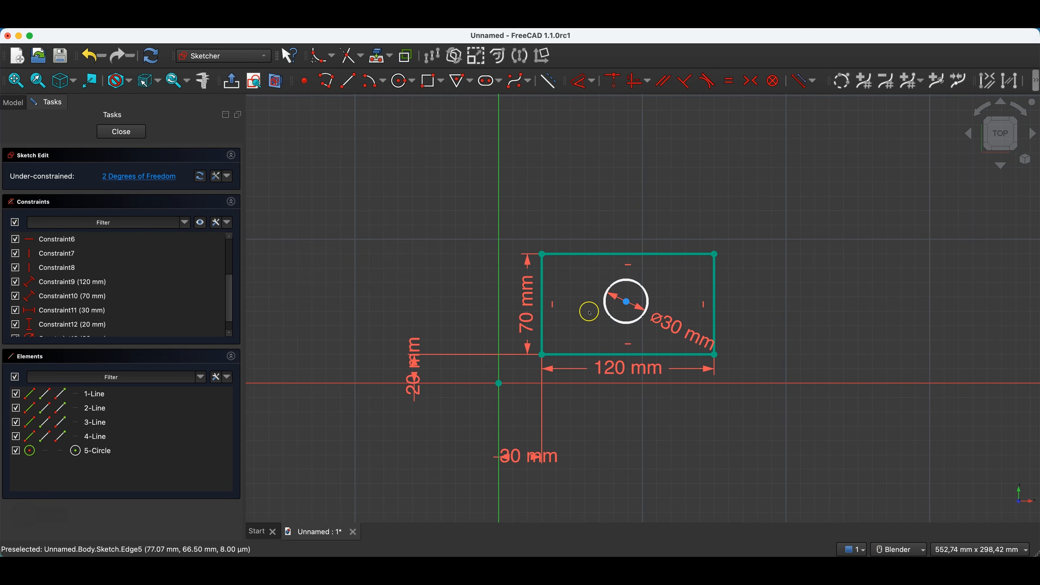
{"action": "mouse_move", "coordinate": [627, 307]}
{"action": "left_mouse_down"}
{"action": "mouse_move", "coordinate": [584, 282]}
{"action": "mouse_move", "coordinate": [669, 235]}
{"action": "mouse_move", "coordinate": [752, 396]}
{"action": "mouse_move", "coordinate": [618, 302]}
{"action": "mouse_move", "coordinate": [629, 305]}
{"action": "left_mouse_up"}
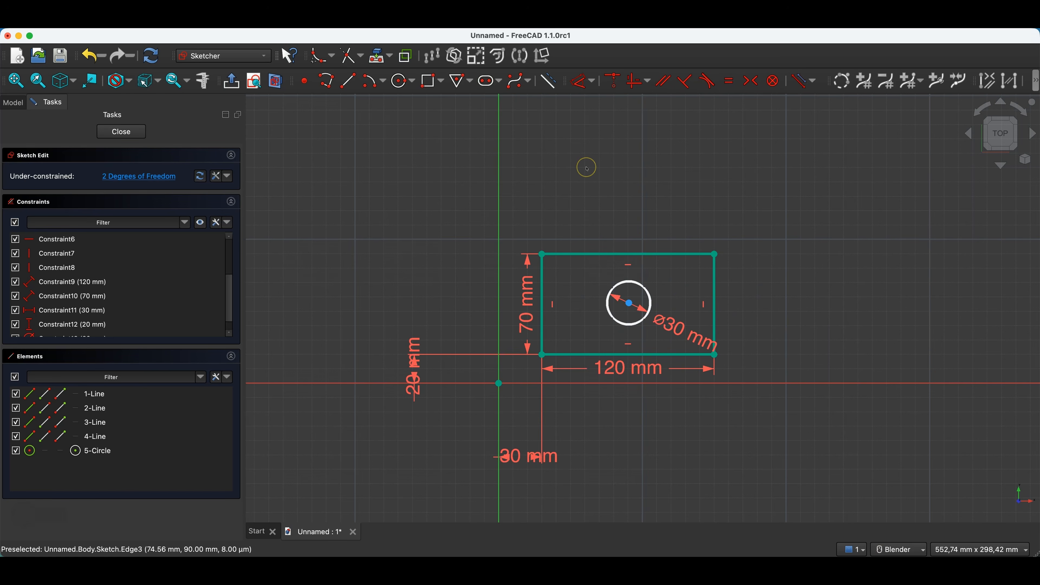
{"action": "left_click", "coordinate": [630, 304]}
{"action": "left_click", "coordinate": [542, 354]}
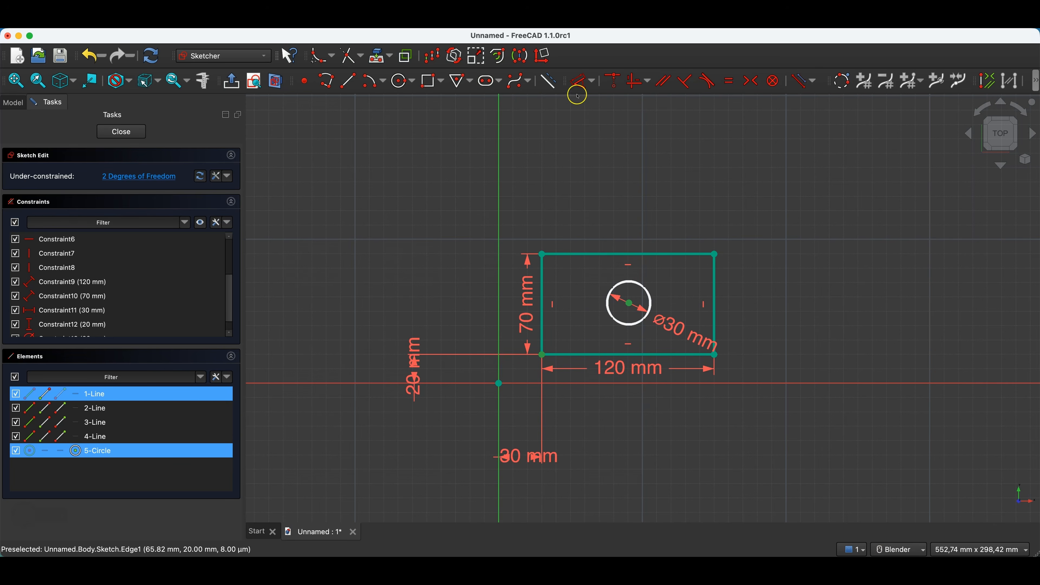
{"action": "left_click", "coordinate": [583, 81]}
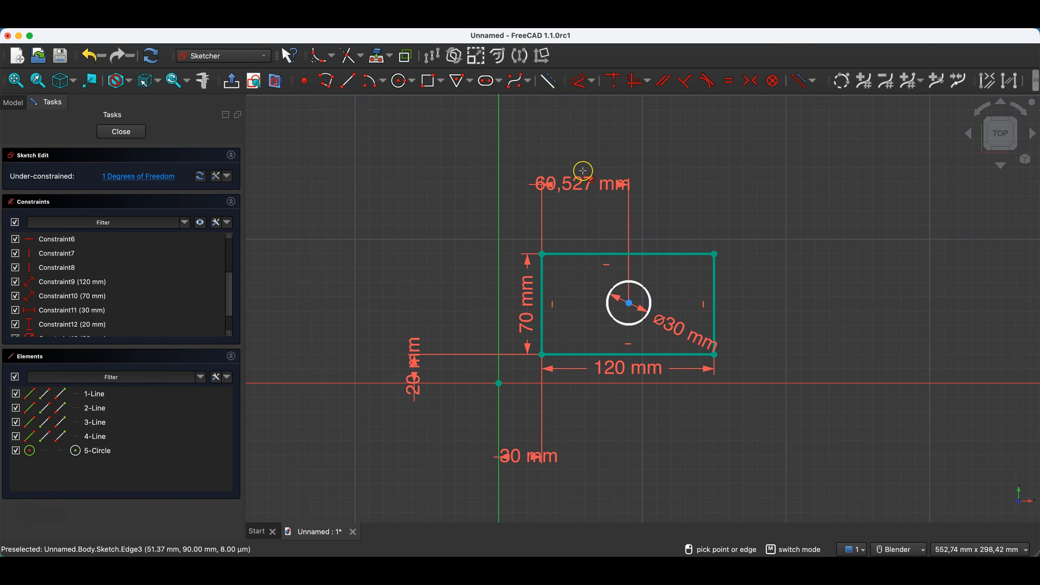
{"action": "left_click", "coordinate": [576, 182]}
{"action": "type", "text": "60"}
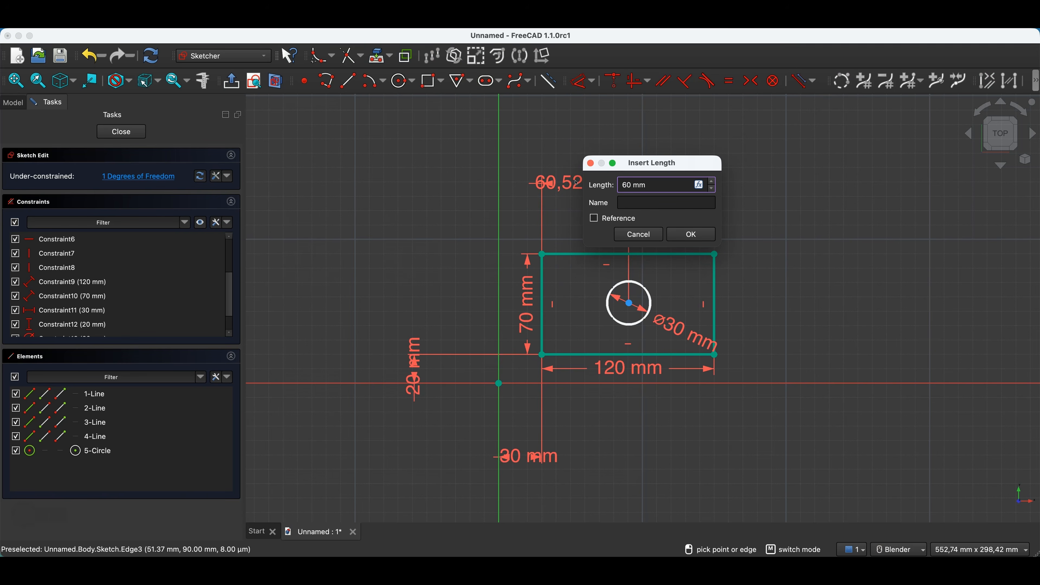
{"action": "key", "text": "Return"}
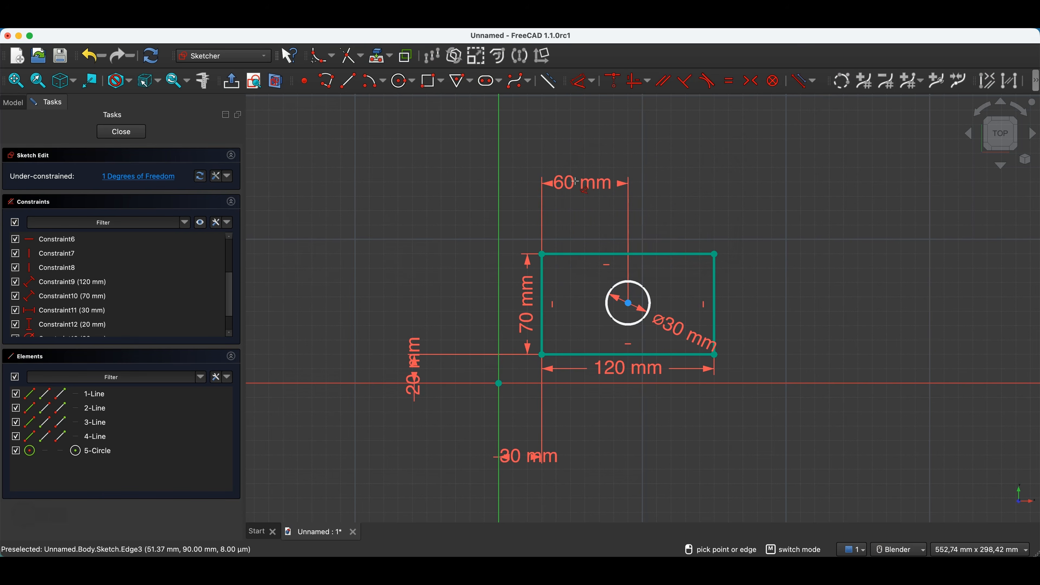
{"action": "right_click", "coordinate": [649, 150]}
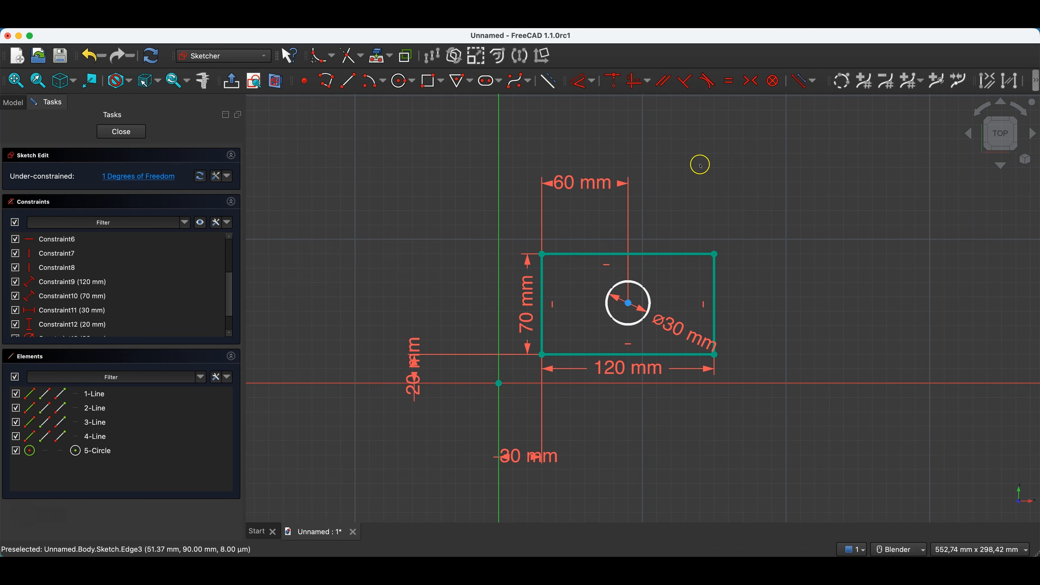
Step: Move the circle freely in the vertical direction inside the rectangle to test its remaining freedom
{"action": "left_click_drag", "start_coordinate": [628, 305], "coordinate": [637, 302]}
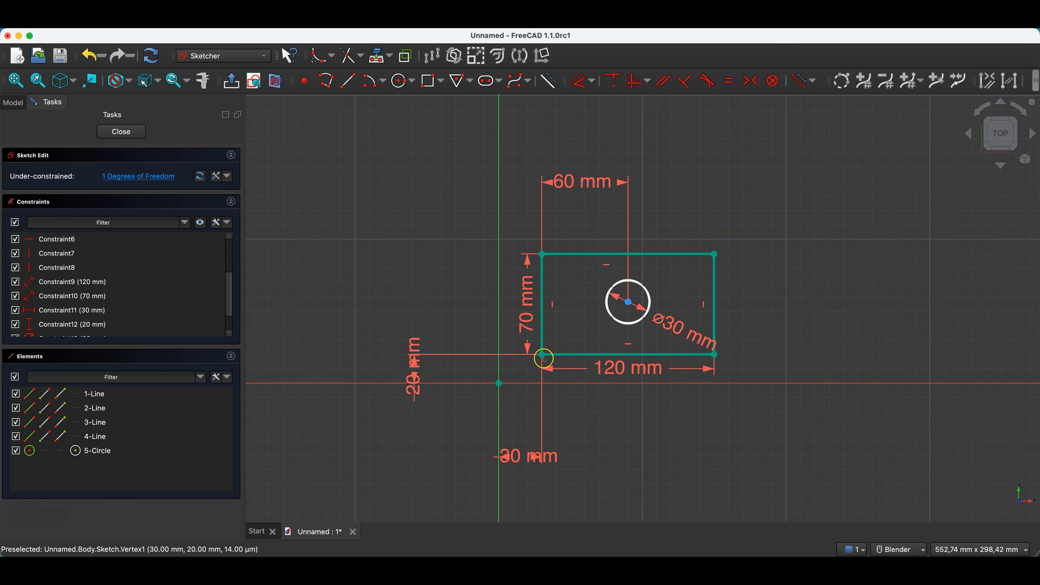
{"action": "left_click", "coordinate": [542, 355]}
{"action": "left_click", "coordinate": [544, 323]}
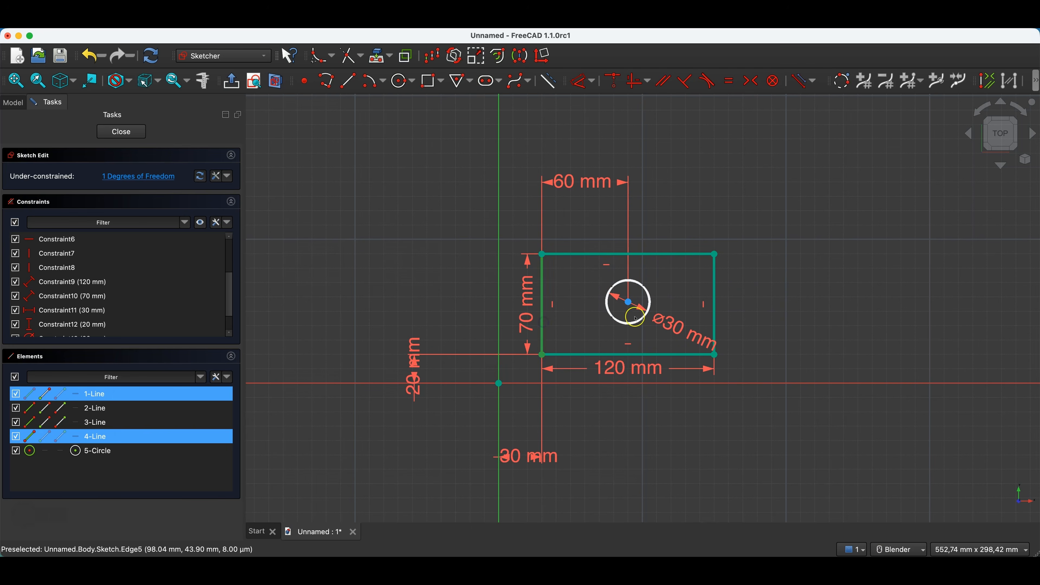
{"action": "left_click", "coordinate": [630, 314]}
{"action": "mouse_move", "coordinate": [628, 302]}
{"action": "left_mouse_down"}
{"action": "mouse_move", "coordinate": [630, 345]}
{"action": "mouse_move", "coordinate": [631, 163]}
{"action": "mouse_move", "coordinate": [618, 352]}
{"action": "mouse_move", "coordinate": [625, 276]}
{"action": "mouse_move", "coordinate": [628, 304]}
{"action": "left_mouse_up"}
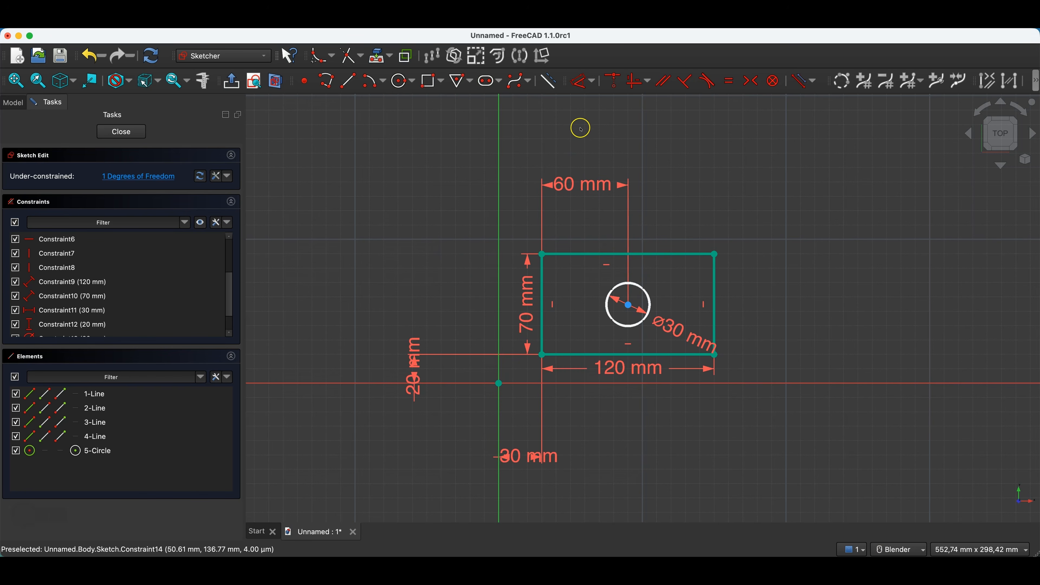
Step: Dimension the vertical distance between the circle's centre and the rectangle's lower-left corner as 70/2 mm, and leave the Dimension tool
{"action": "left_click", "coordinate": [581, 82]}
{"action": "left_click", "coordinate": [627, 301]}
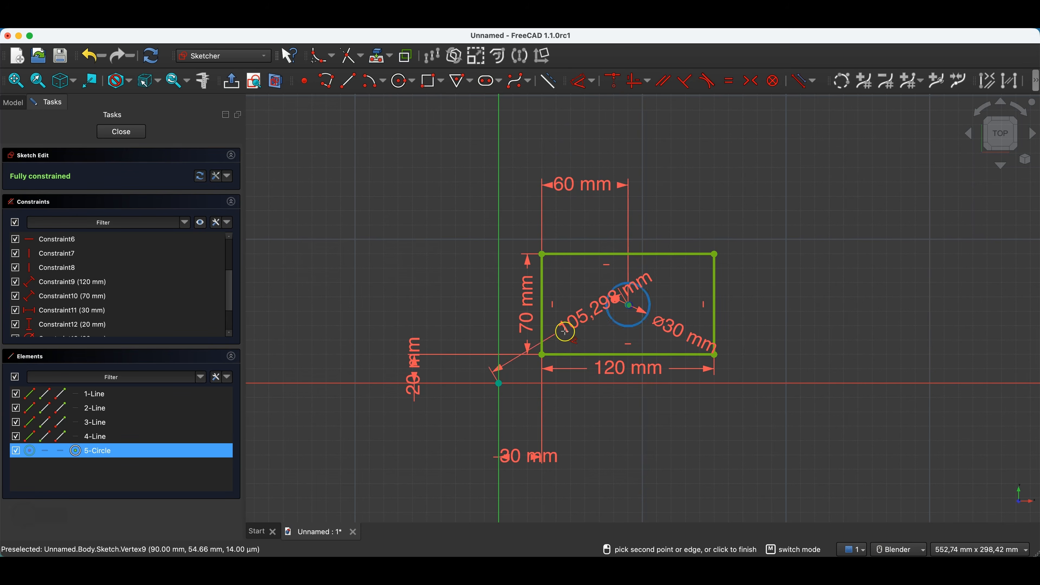
{"action": "left_click", "coordinate": [544, 354]}
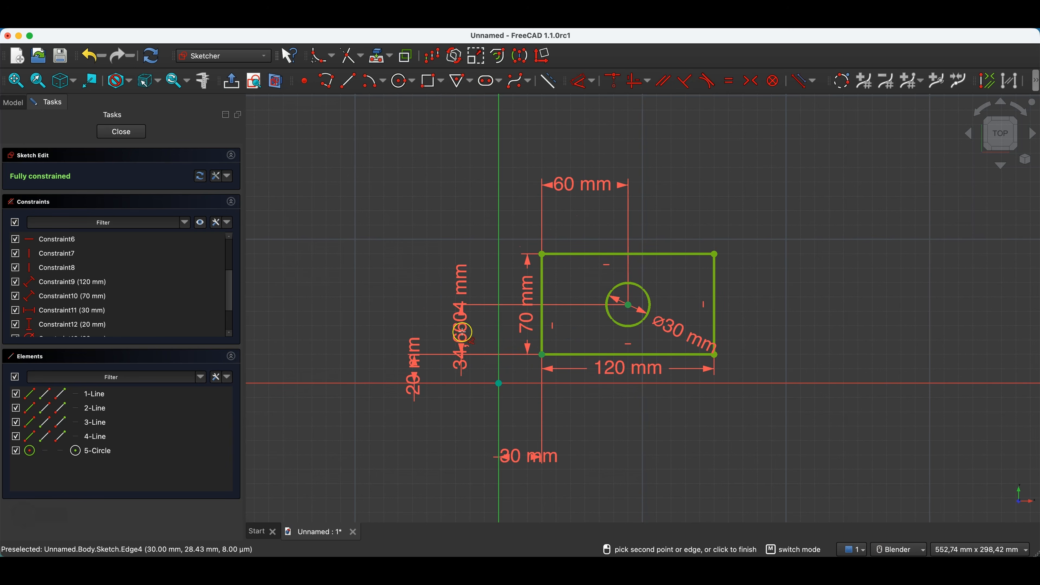
{"action": "left_click", "coordinate": [471, 305]}
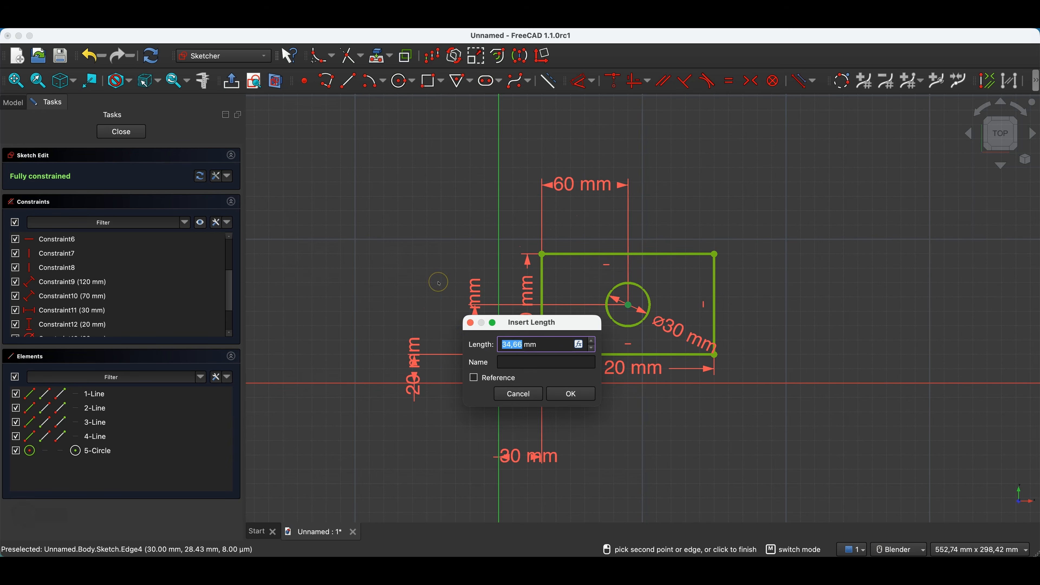
{"action": "type", "text": "70/"}
{"action": "left_click_drag", "start_coordinate": [514, 323], "coordinate": [632, 320]}
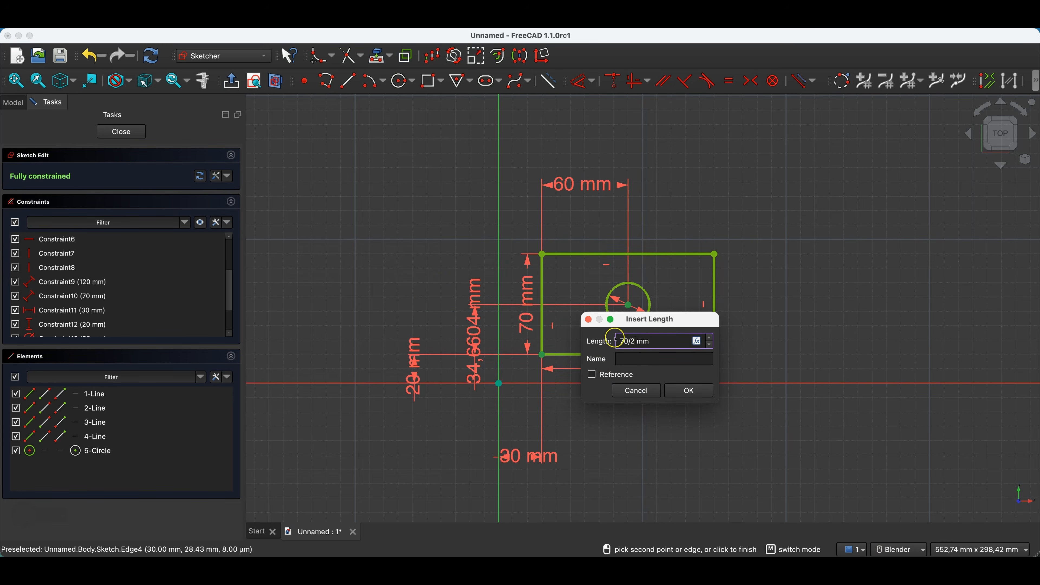
{"action": "left_click", "coordinate": [689, 391]}
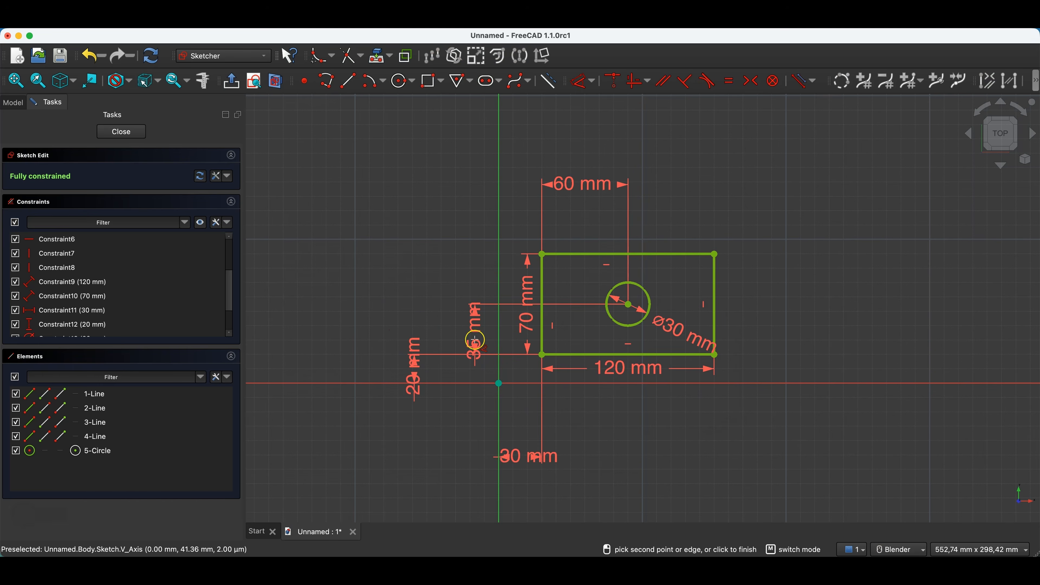
{"action": "right_click", "coordinate": [460, 221]}
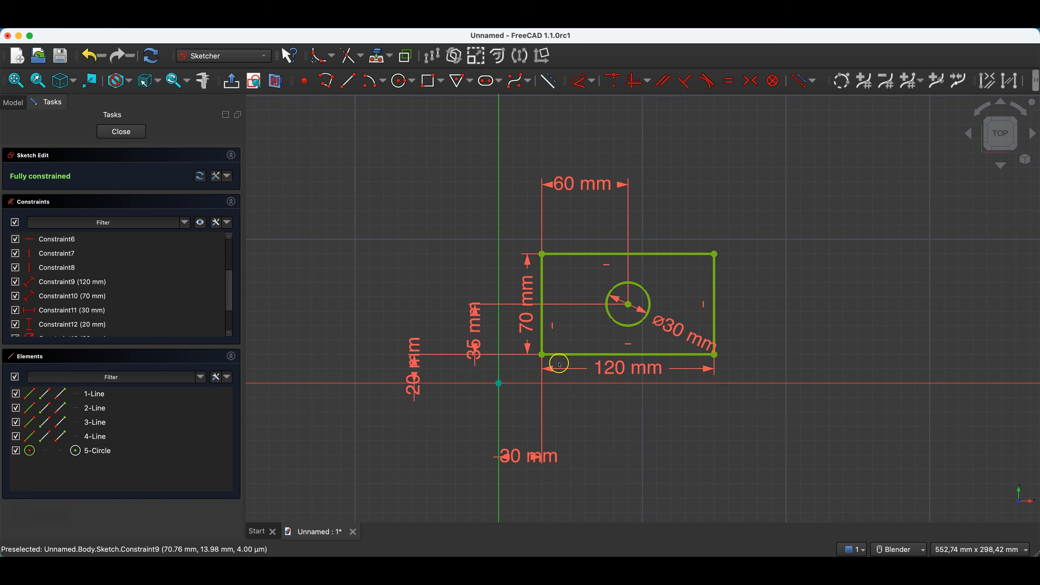
Step: Finish the sketch and pad it one-sided to a length of 20 mm
{"action": "left_click", "coordinate": [135, 131]}
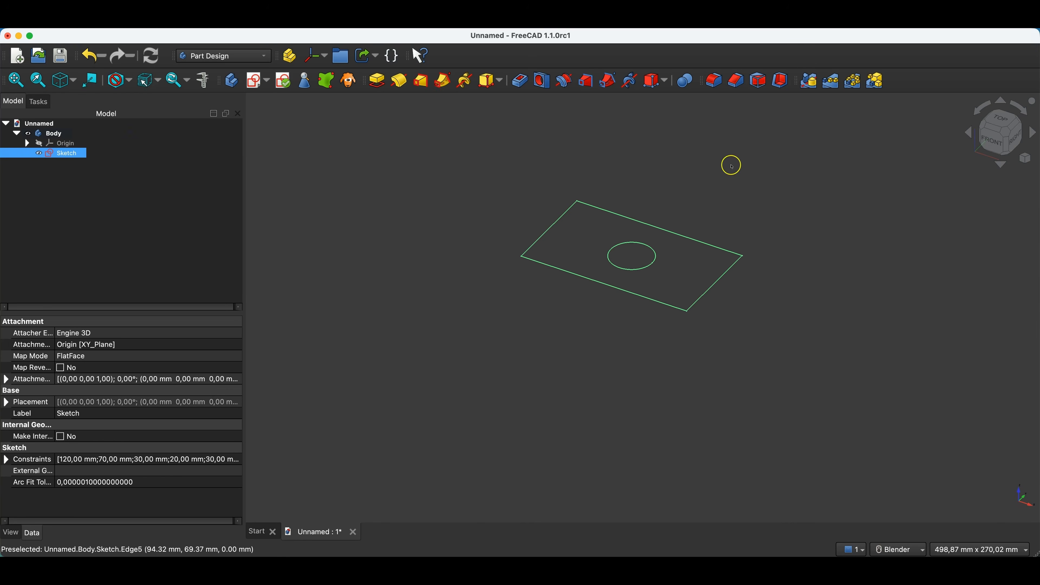
{"action": "scroll", "coordinate": [547, 177], "scroll_direction": "up", "scroll_amount": 2}
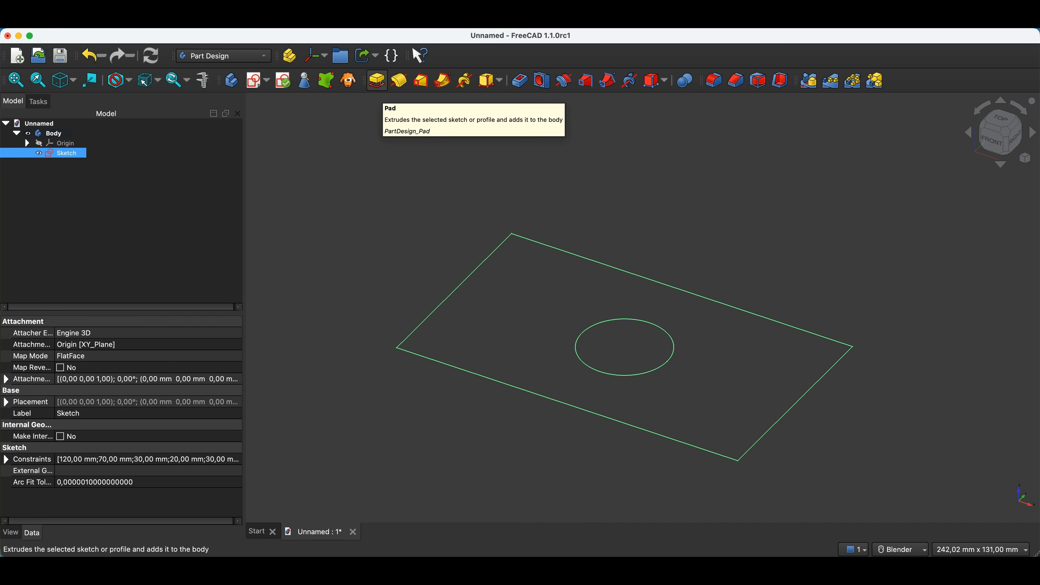
{"action": "left_click", "coordinate": [381, 82]}
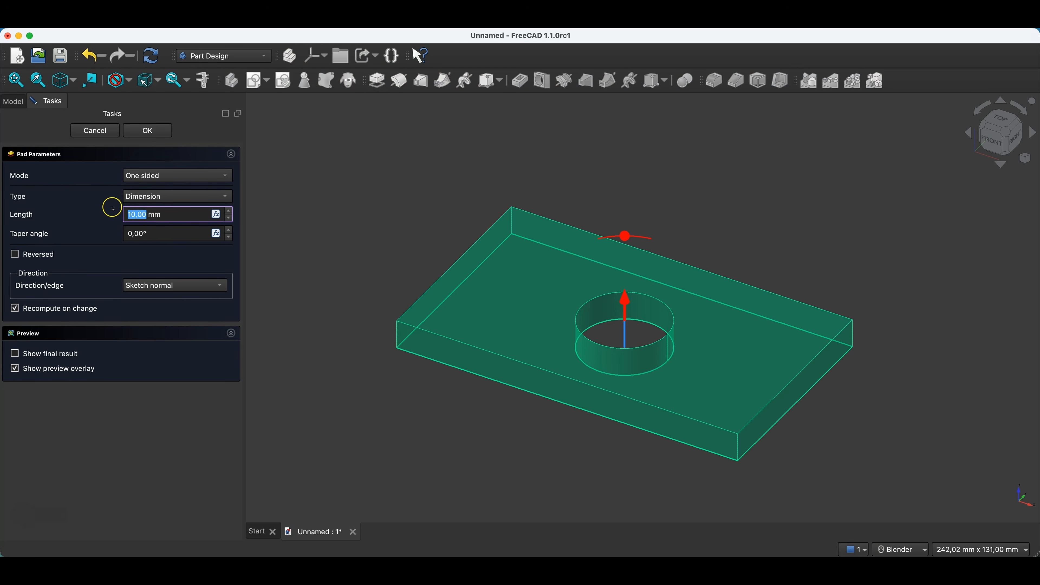
{"action": "left_click_drag", "start_coordinate": [623, 302], "coordinate": [612, 261]}
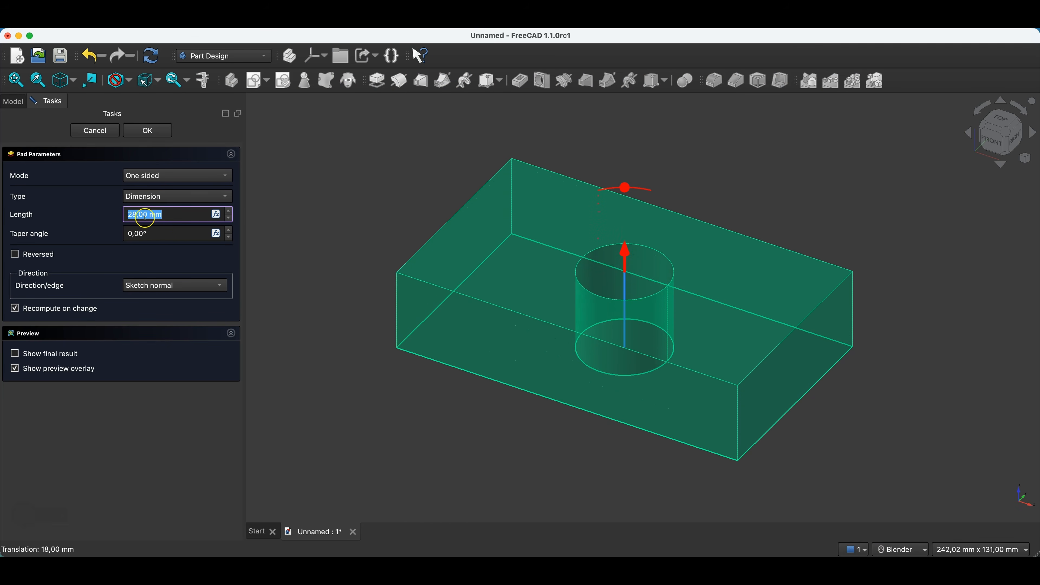
{"action": "type", "text": "20"}
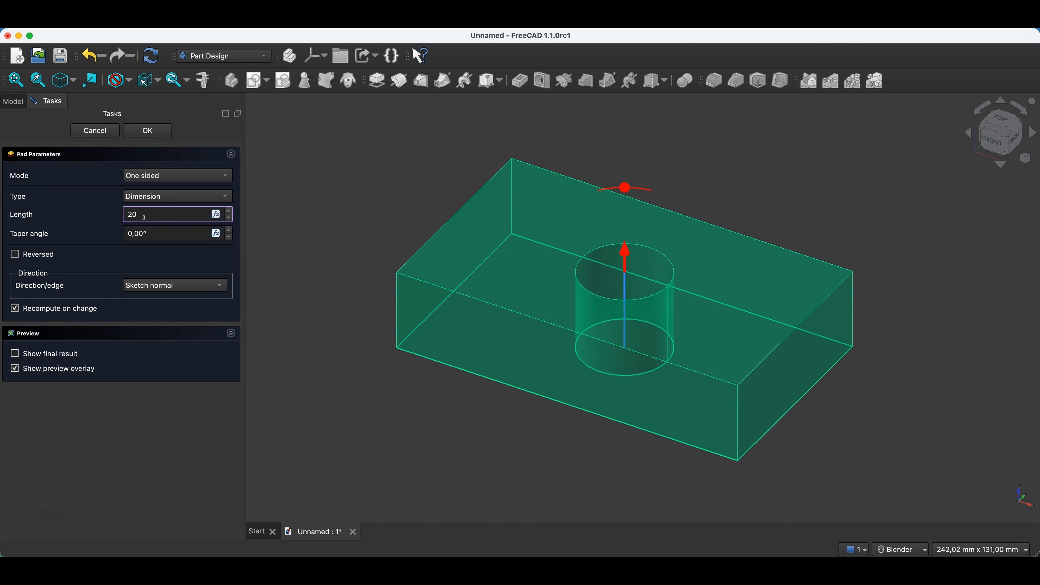
{"action": "left_click", "coordinate": [110, 216]}
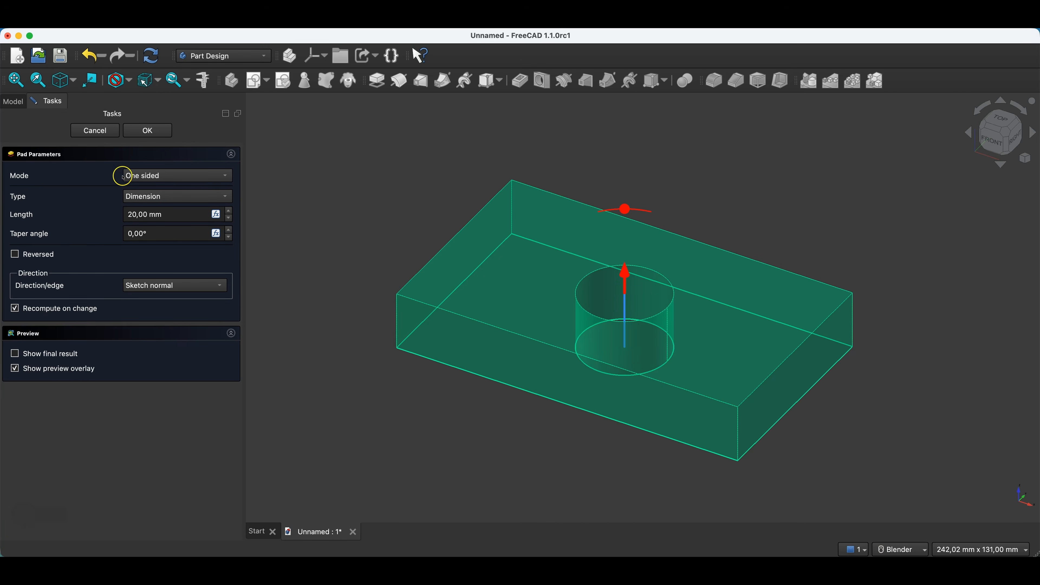
{"action": "left_click", "coordinate": [146, 131]}
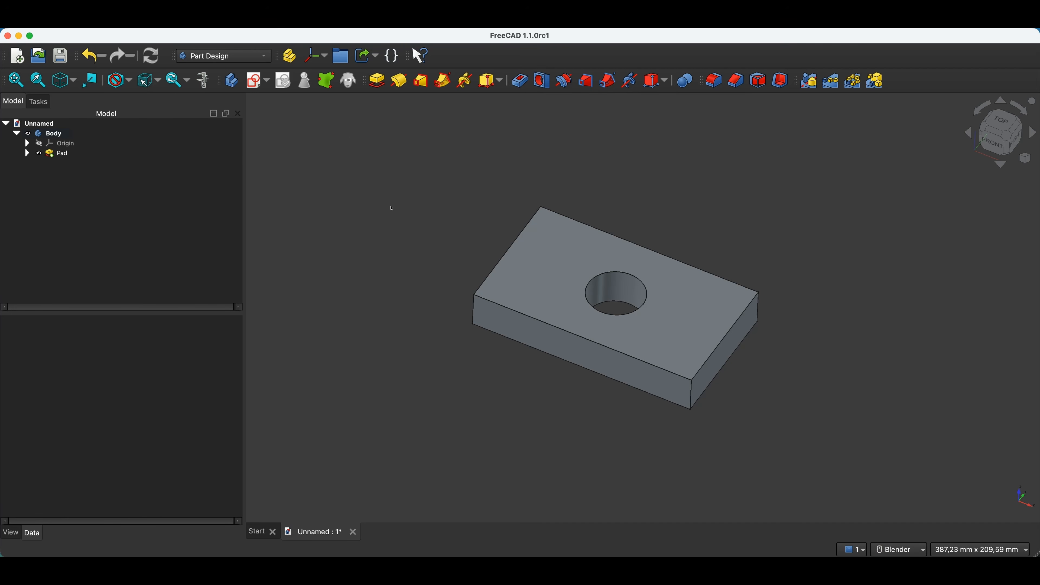
Step: Edit the existing pad and set its length to 30 mm
{"action": "left_click", "coordinate": [66, 154]}
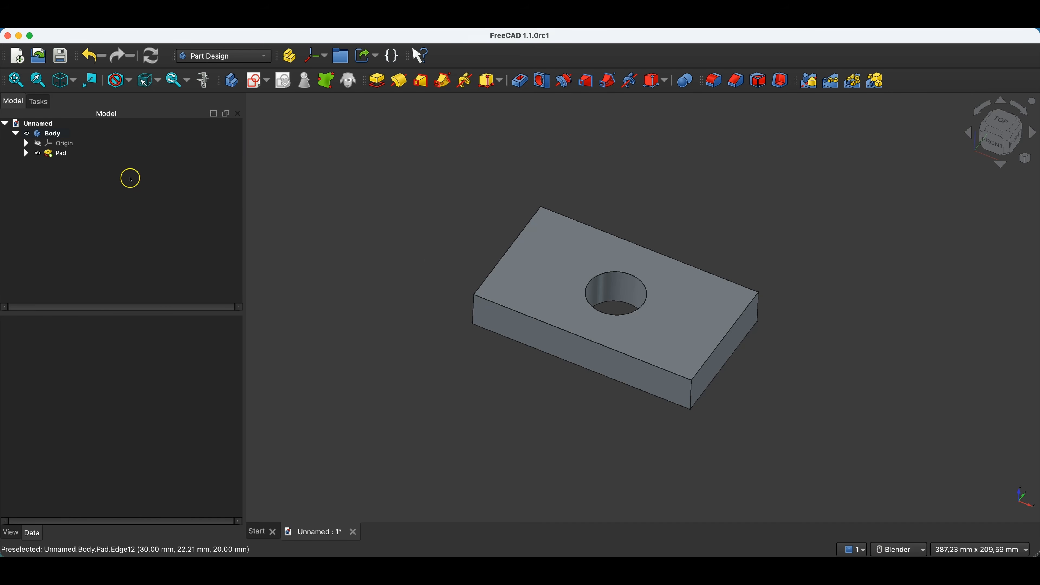
{"action": "left_click", "coordinate": [64, 155]}
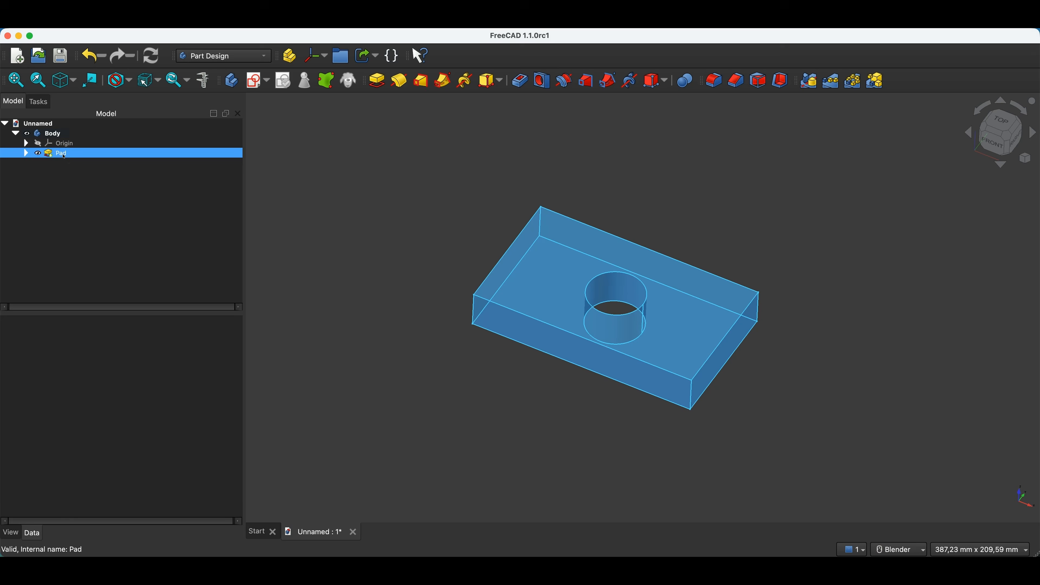
{"action": "double_click", "coordinate": [61, 154]}
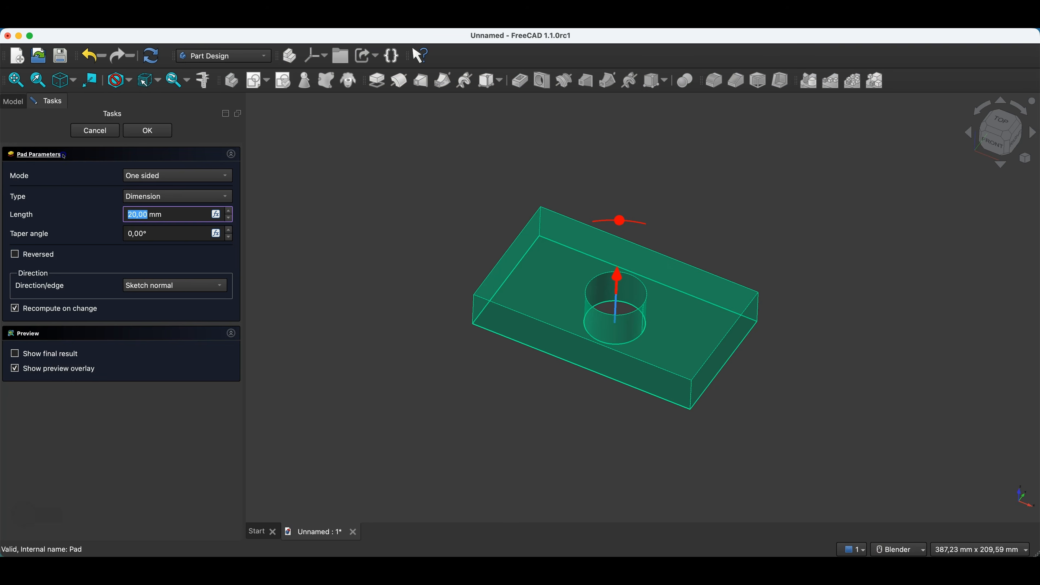
{"action": "type", "text": "30"}
{"action": "left_click", "coordinate": [110, 217]}
{"action": "left_click", "coordinate": [154, 132]}
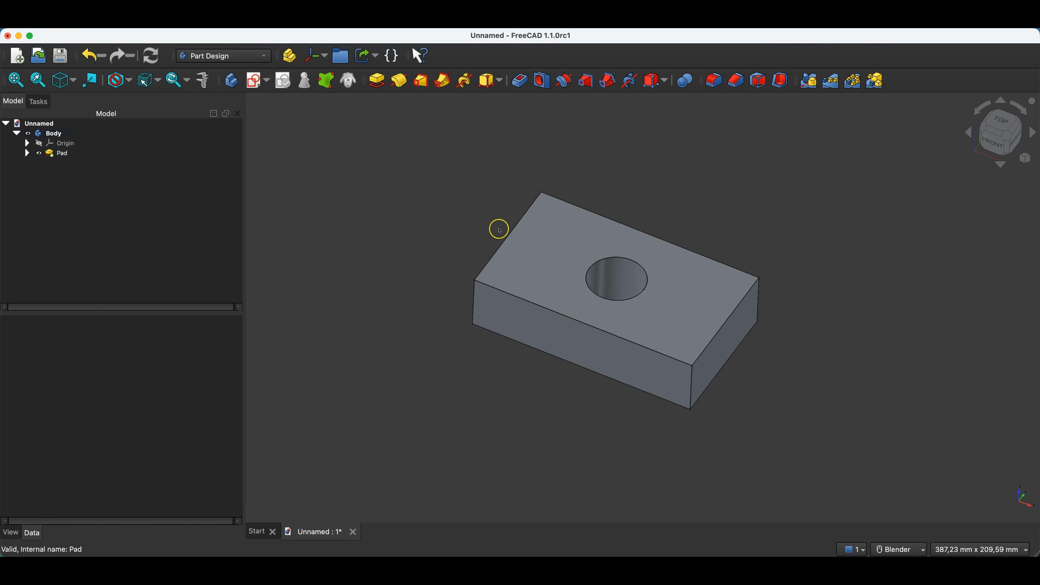
Step: Reopen the sketch under the pad, set the rectangle's width to 150 mm, and close the sketch
{"action": "left_click", "coordinate": [29, 156]}
{"action": "left_click", "coordinate": [28, 154]}
{"action": "left_click", "coordinate": [61, 180]}
{"action": "left_click", "coordinate": [73, 166]}
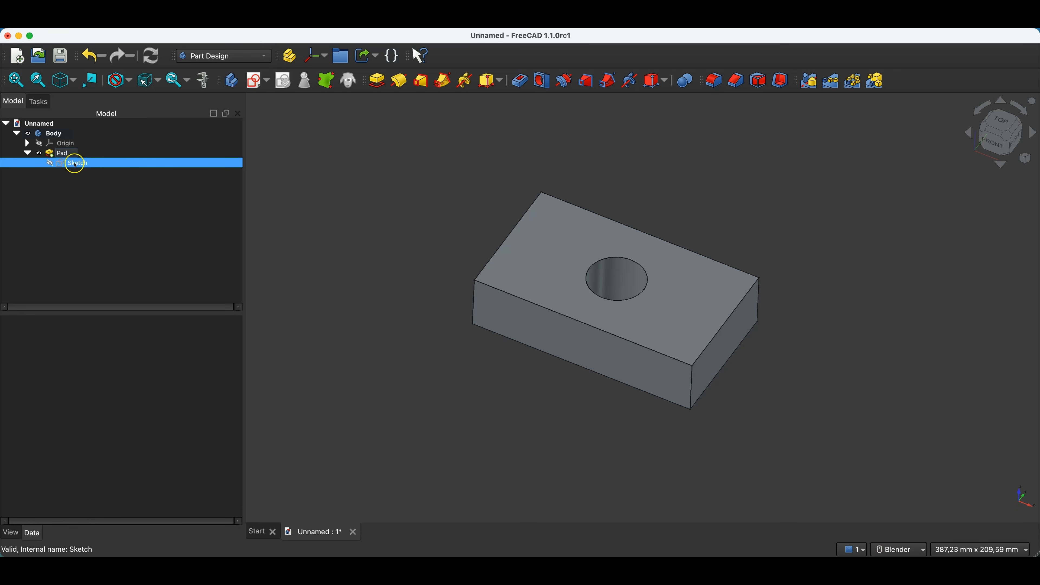
{"action": "double_click", "coordinate": [75, 164]}
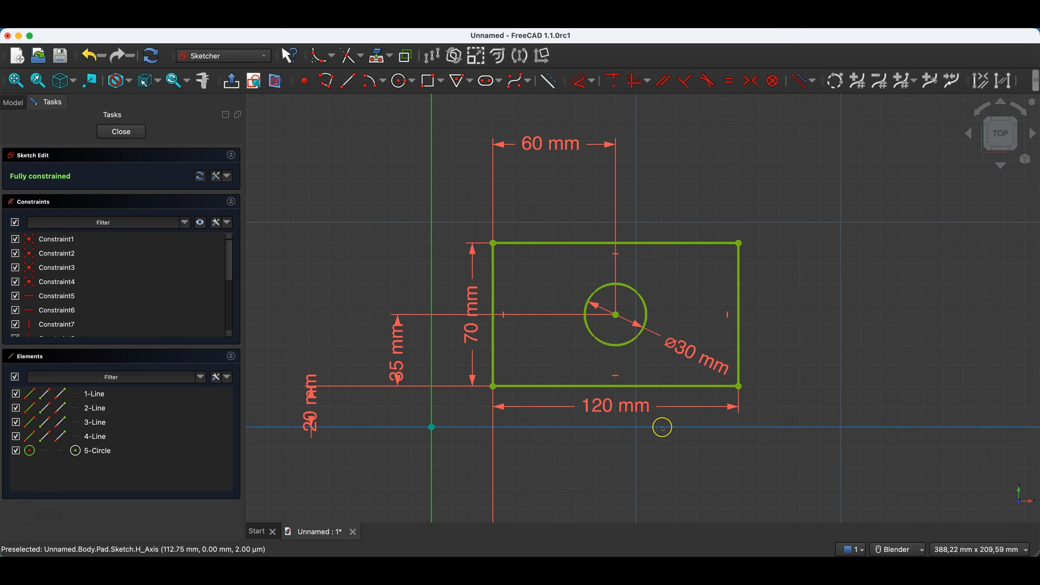
{"action": "double_click", "coordinate": [610, 408]}
{"action": "type", "text": "150"}
{"action": "key", "text": "Return"}
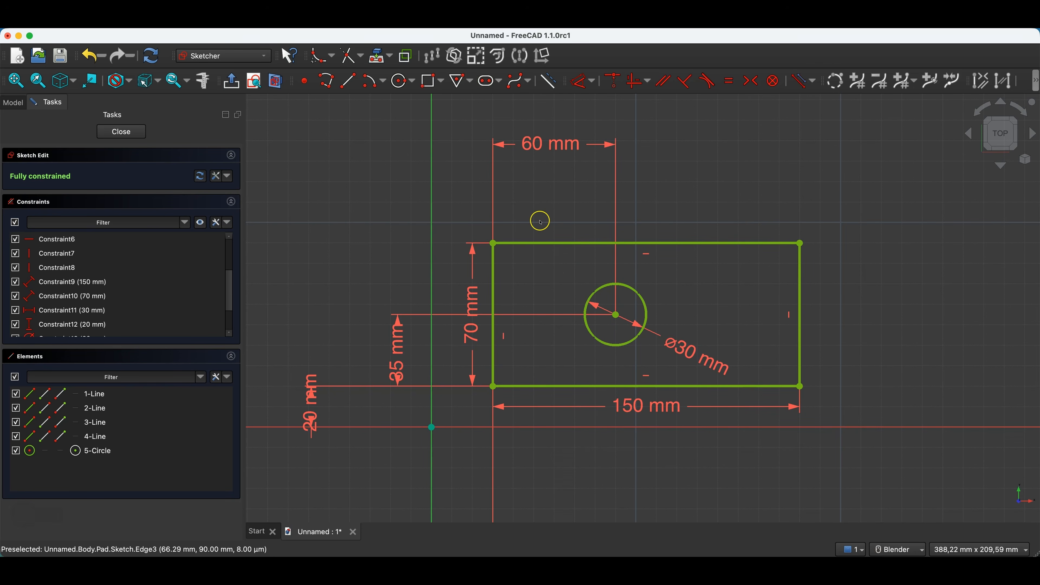
{"action": "left_click", "coordinate": [116, 135]}
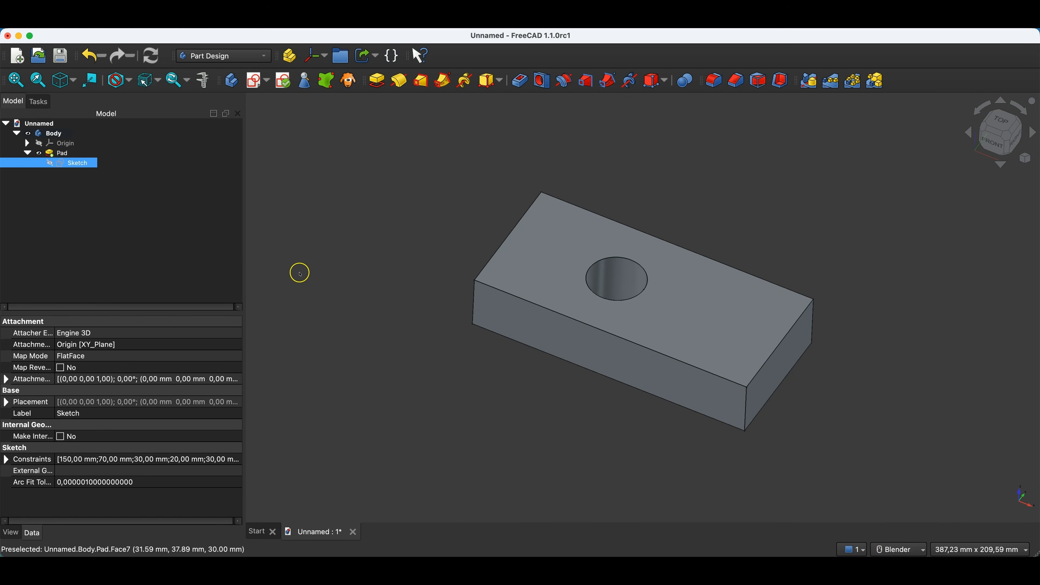
Step: Reopen the pad's sketch and set the rectangle's height to 90 mm
{"action": "double_click", "coordinate": [71, 163]}
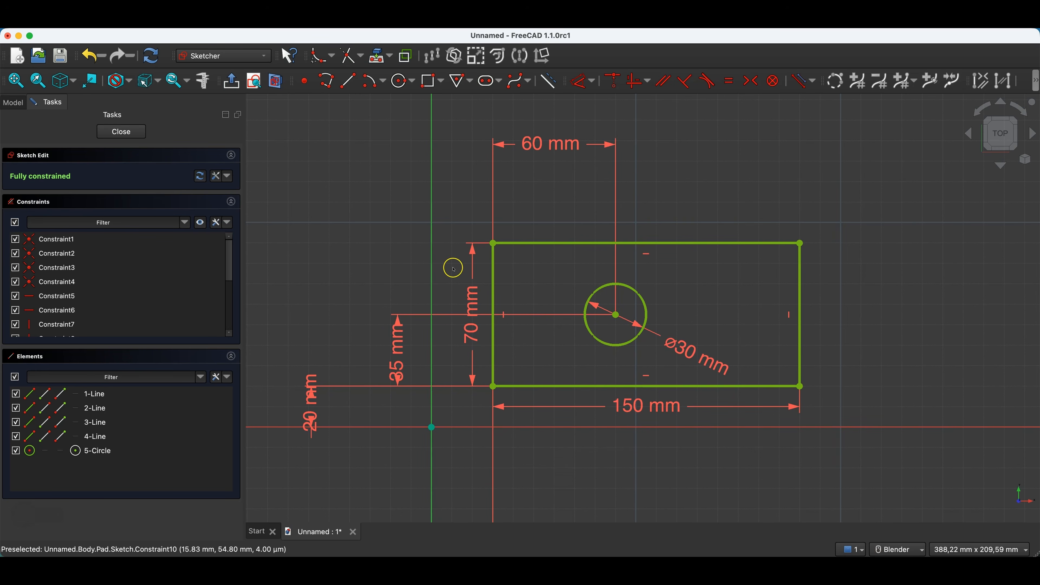
{"action": "double_click", "coordinate": [473, 301]}
{"action": "type", "text": "90"}
{"action": "key", "text": "Return"}
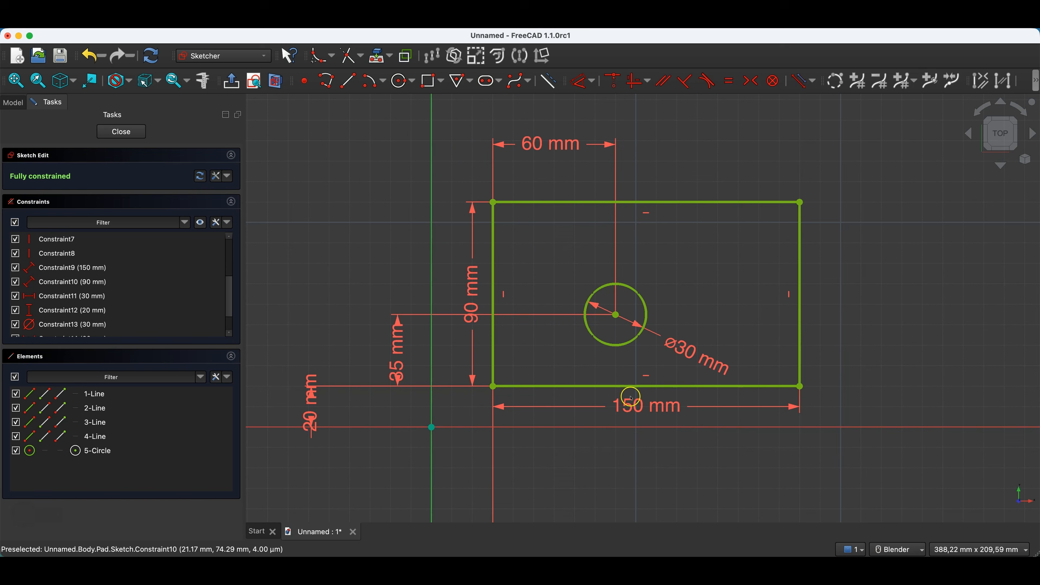
Step: Set the circle centre's horizontal distance from the rectangle's lower-left corner to 75 mm and its vertical distance to 45 mm
{"action": "double_click", "coordinate": [539, 147]}
{"action": "type", "text": "75"}
{"action": "key", "text": "Return"}
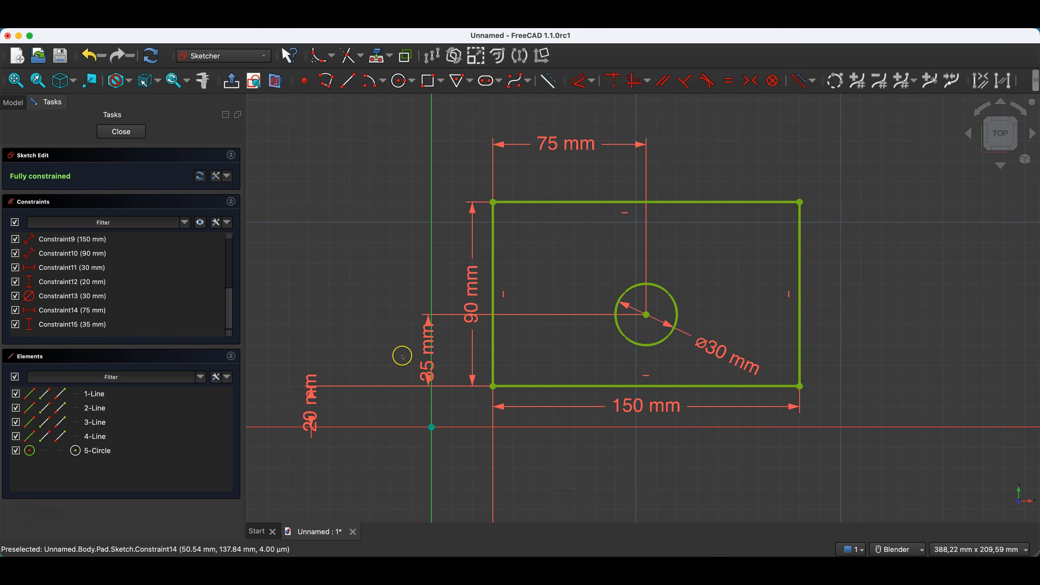
{"action": "double_click", "coordinate": [426, 343]}
{"action": "type", "text": "4"}
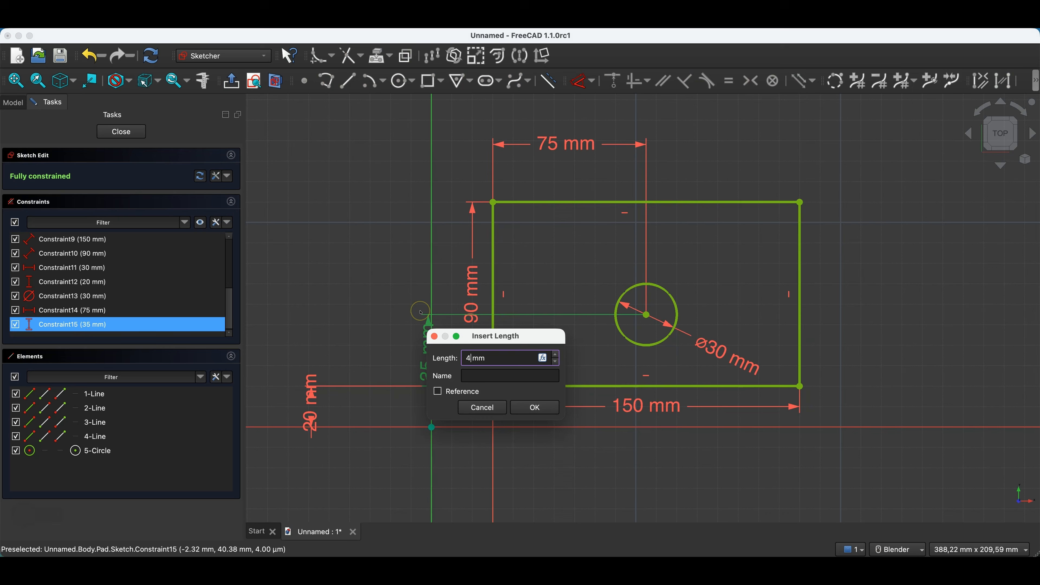
{"action": "type", "text": "5"}
{"action": "key", "text": "Return"}
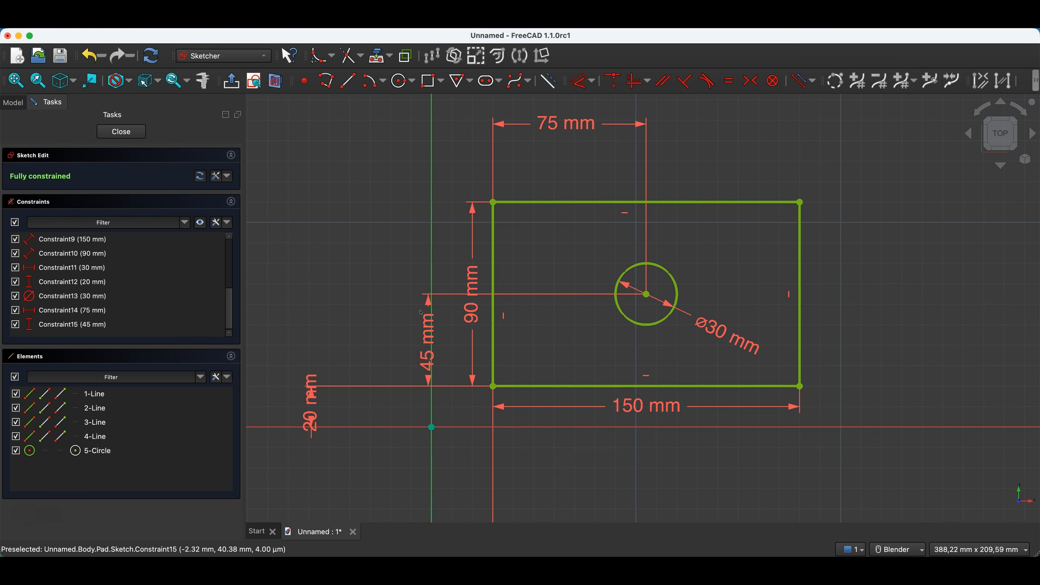
Step: Set the rectangle's width to 100 mm to test whether the circle stays centred
{"action": "double_click", "coordinate": [652, 410]}
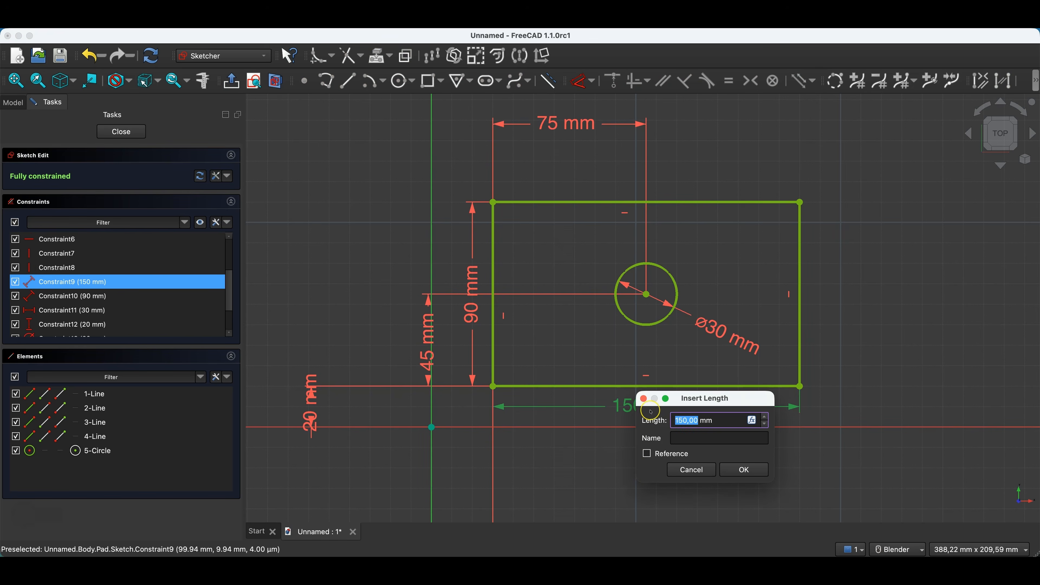
{"action": "type", "text": "100"}
{"action": "key", "text": "Return"}
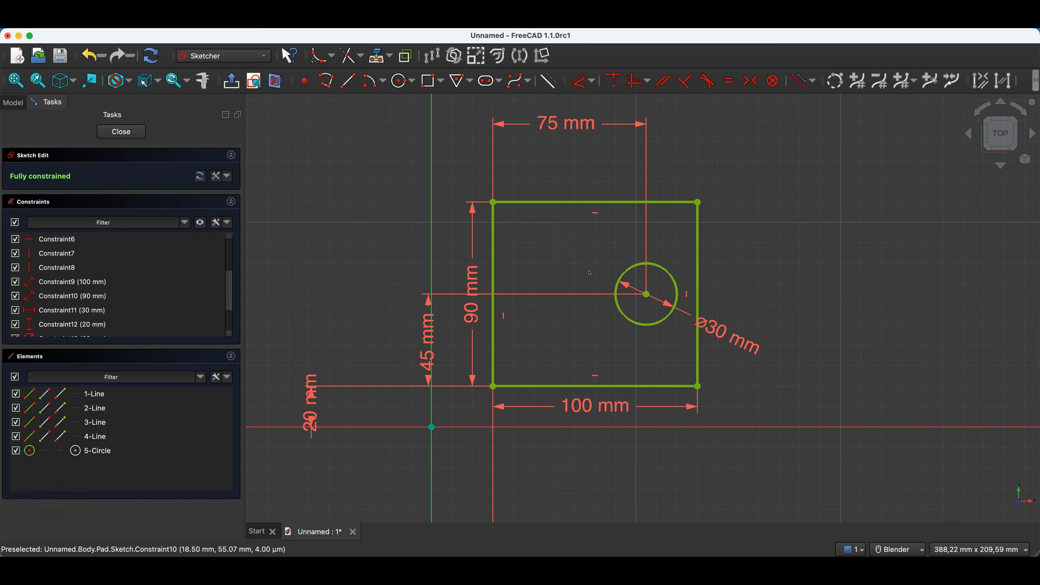
Step: Delete the circle centre's vertical and horizontal distance dimensions and move the freed circle roughly to the rectangle's middle
{"action": "left_click", "coordinate": [355, 214]}
{"action": "left_click", "coordinate": [426, 332]}
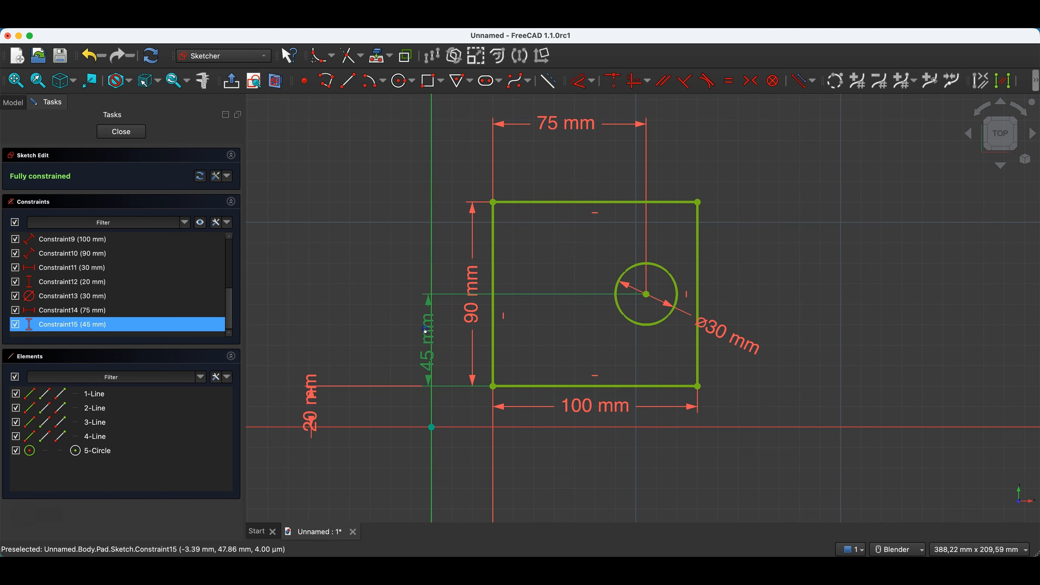
{"action": "key", "text": "Delete"}
{"action": "left_click", "coordinate": [575, 143]}
{"action": "key", "text": "Delete"}
{"action": "left_click_drag", "start_coordinate": [646, 294], "coordinate": [592, 295]}
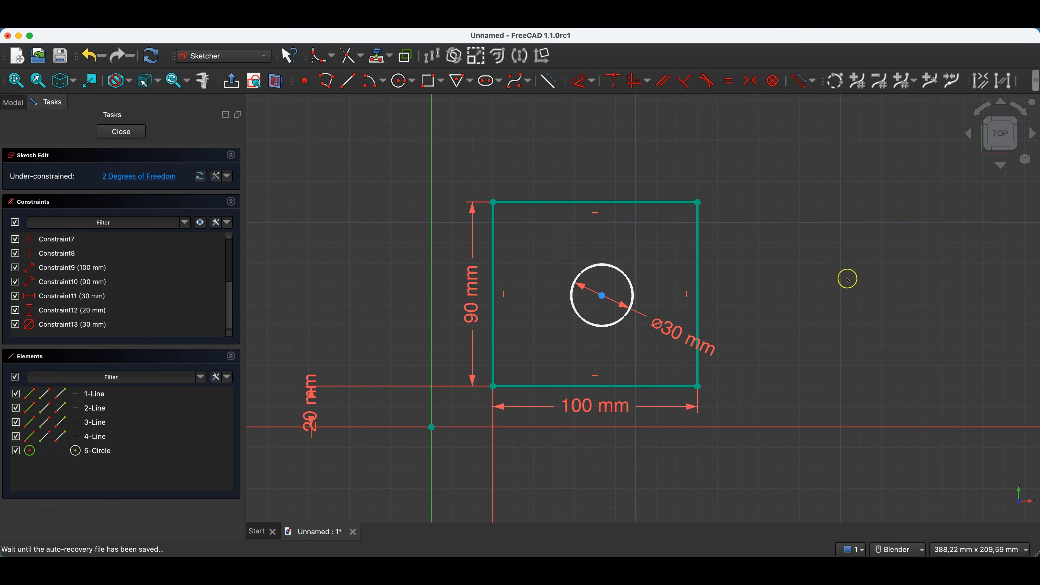
Step: Constrain the circle's centre symmetrically between the rectangle's lower-left and upper-right corners
{"action": "left_click", "coordinate": [496, 388]}
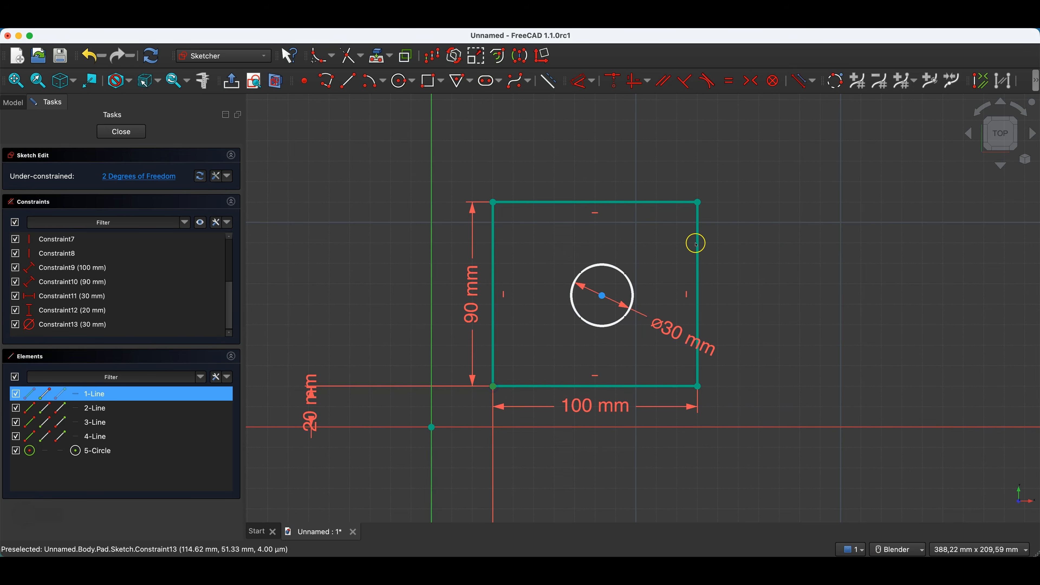
{"action": "left_click", "coordinate": [699, 203]}
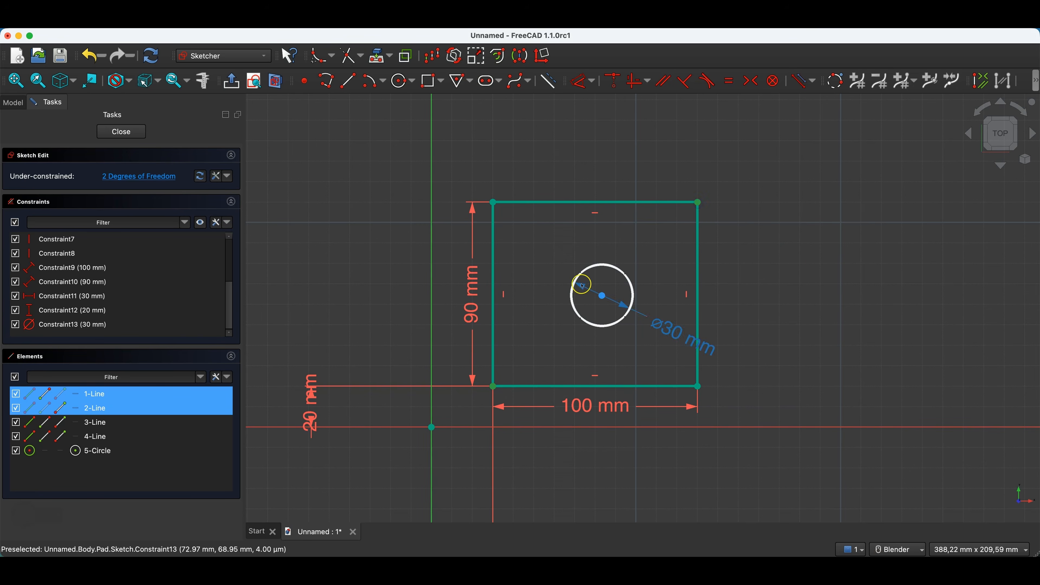
{"action": "left_click", "coordinate": [602, 297]}
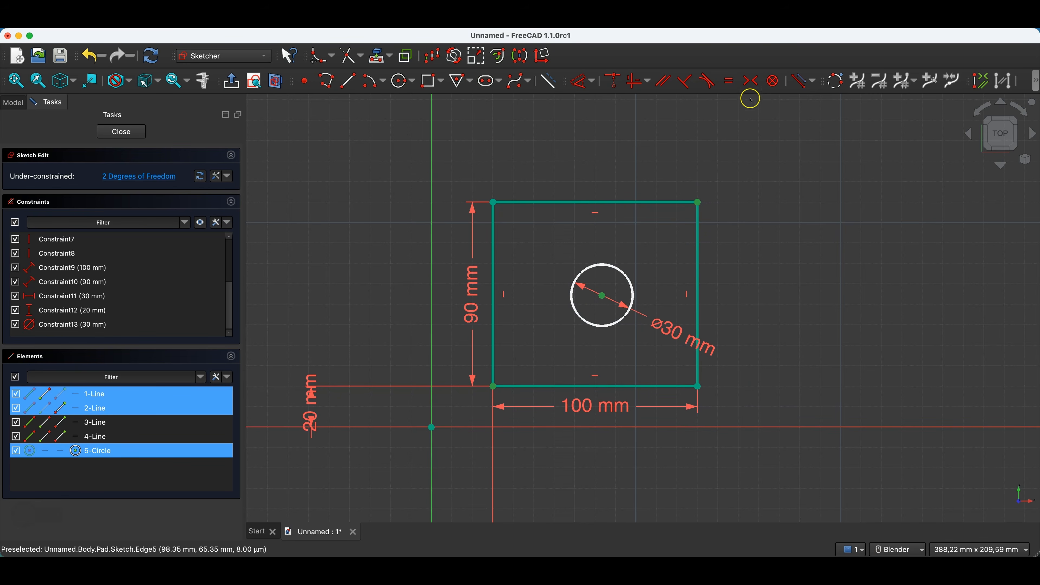
{"action": "left_click", "coordinate": [753, 82]}
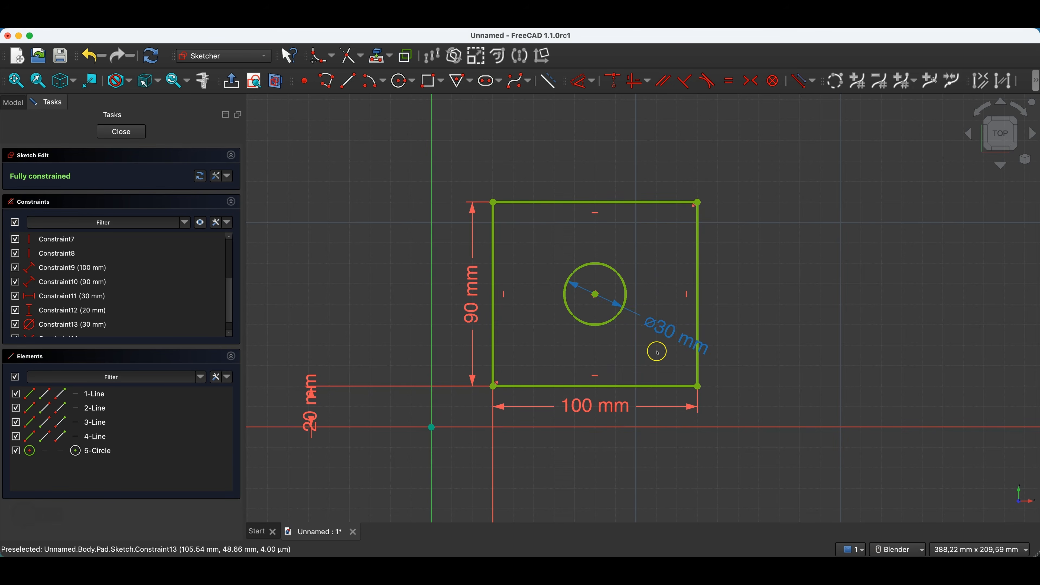
Step: Set the rectangle's width to 150 mm and its height to 120 mm, and close the sketch
{"action": "double_click", "coordinate": [581, 408]}
{"action": "type", "text": "150"}
{"action": "key", "text": "Return"}
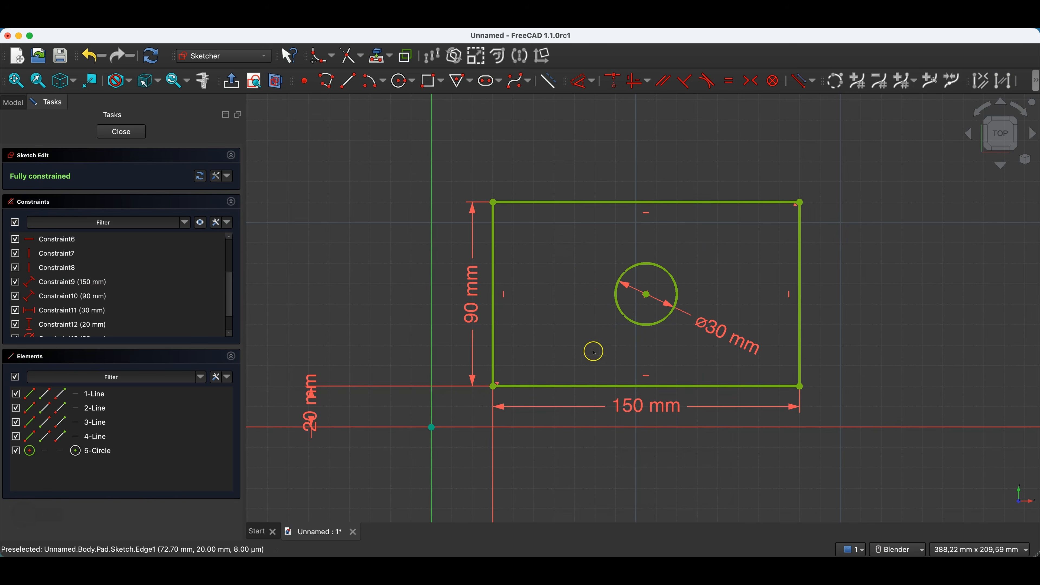
{"action": "double_click", "coordinate": [467, 283]}
{"action": "type", "text": "120"}
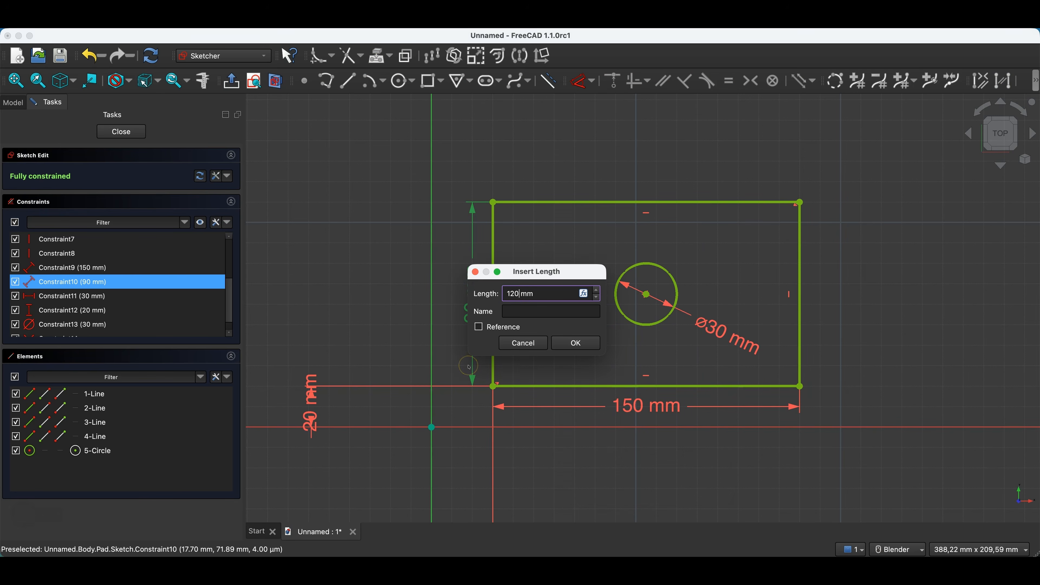
{"action": "key", "text": "Return"}
{"action": "left_click", "coordinate": [121, 132]}
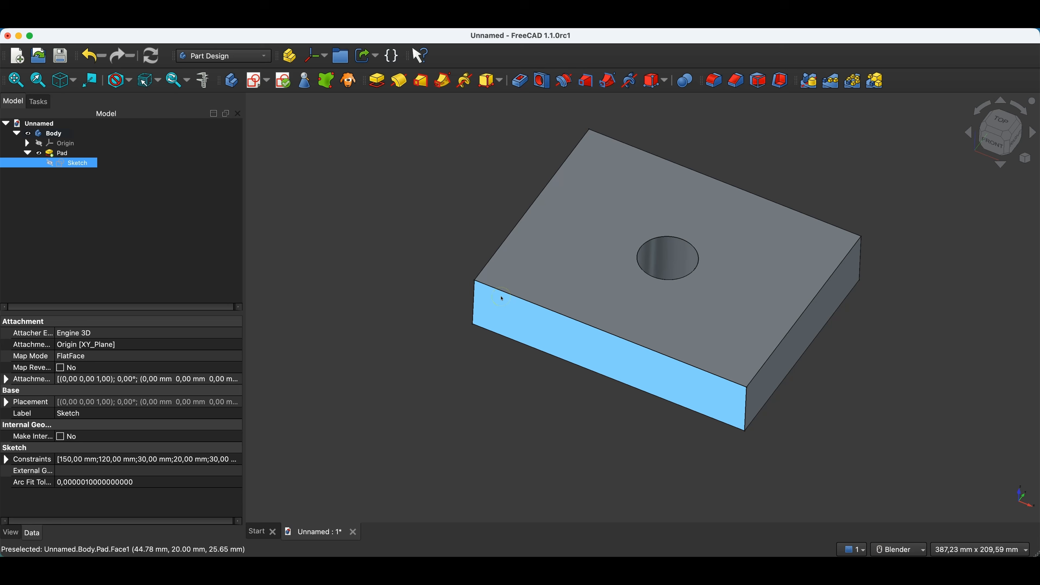
Step: Reopen the pad's sketch and set the rectangle's width to 120 mm
{"action": "left_click", "coordinate": [77, 165]}
{"action": "double_click", "coordinate": [77, 164]}
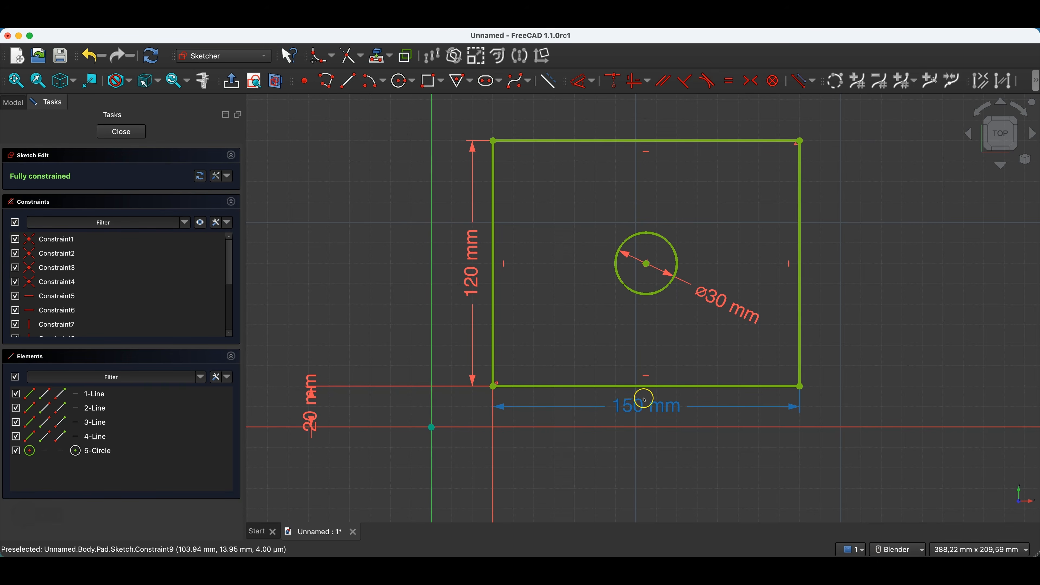
{"action": "left_click", "coordinate": [638, 405]}
{"action": "double_click", "coordinate": [638, 405]}
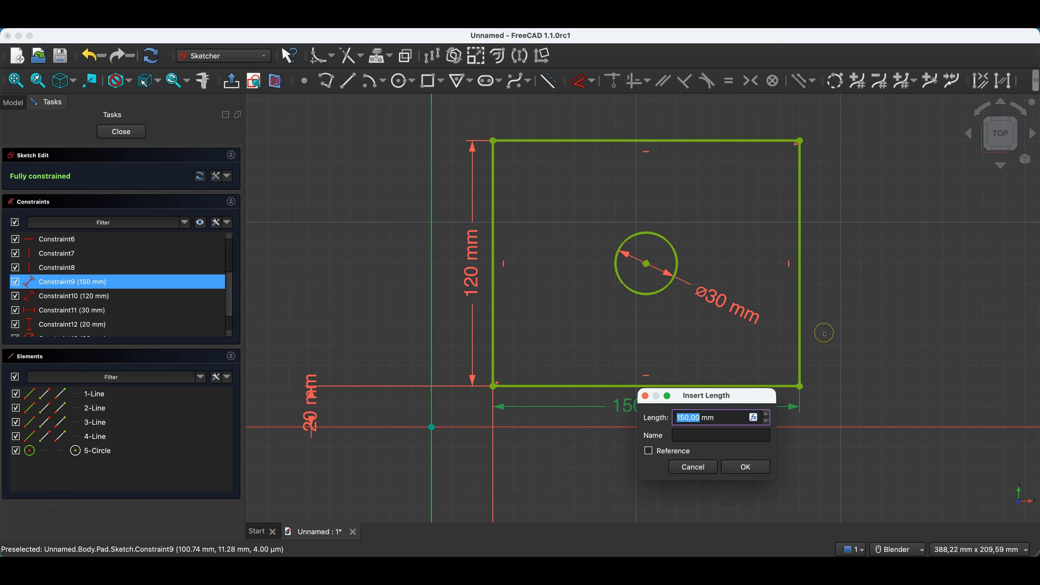
{"action": "type", "text": "120"}
{"action": "key", "text": "Return"}
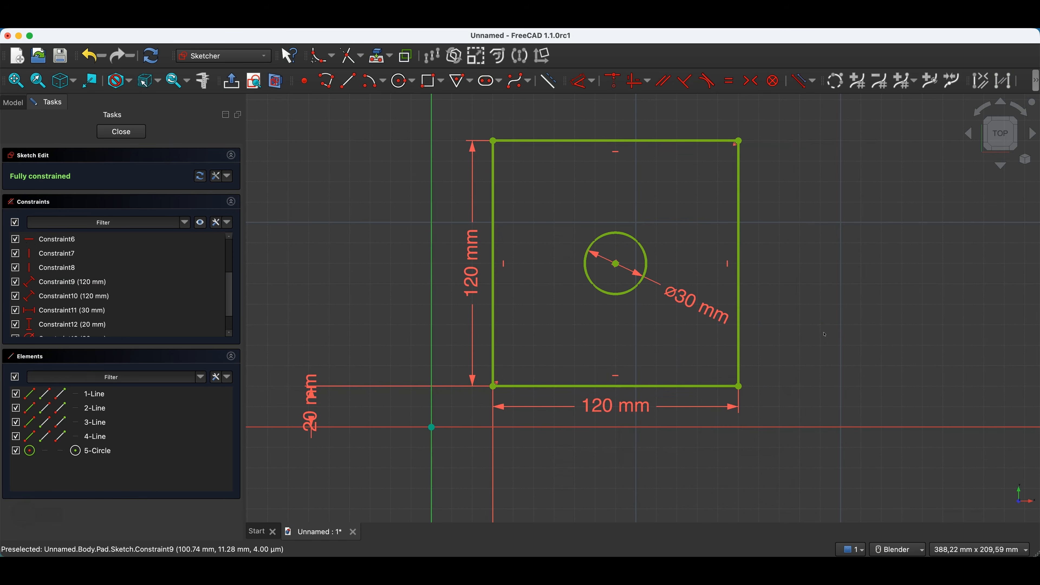
Step: Set the rectangle's height to 100 mm
{"action": "double_click", "coordinate": [475, 242]}
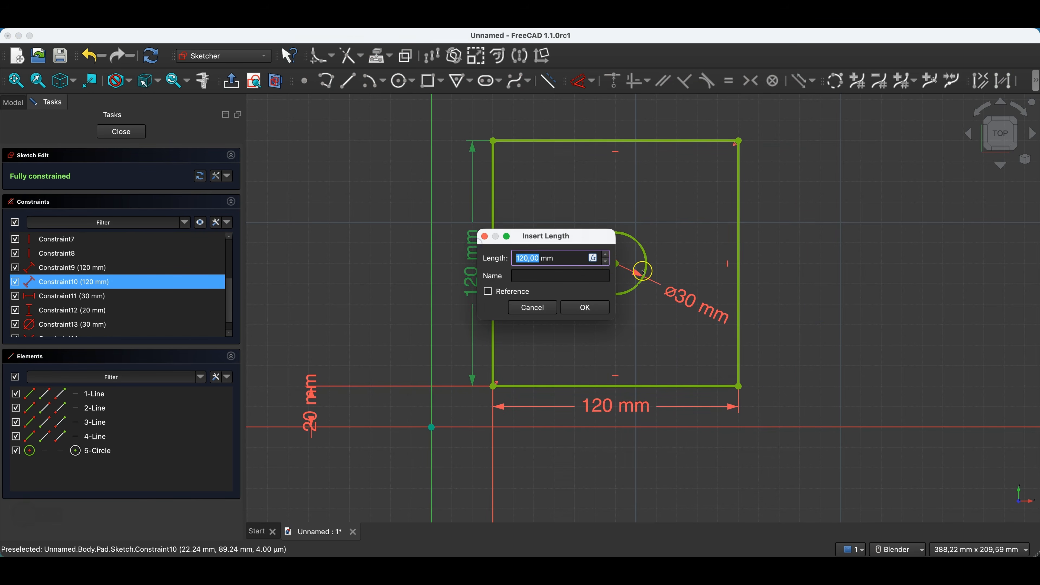
{"action": "type", "text": "100"}
{"action": "key", "text": "Return"}
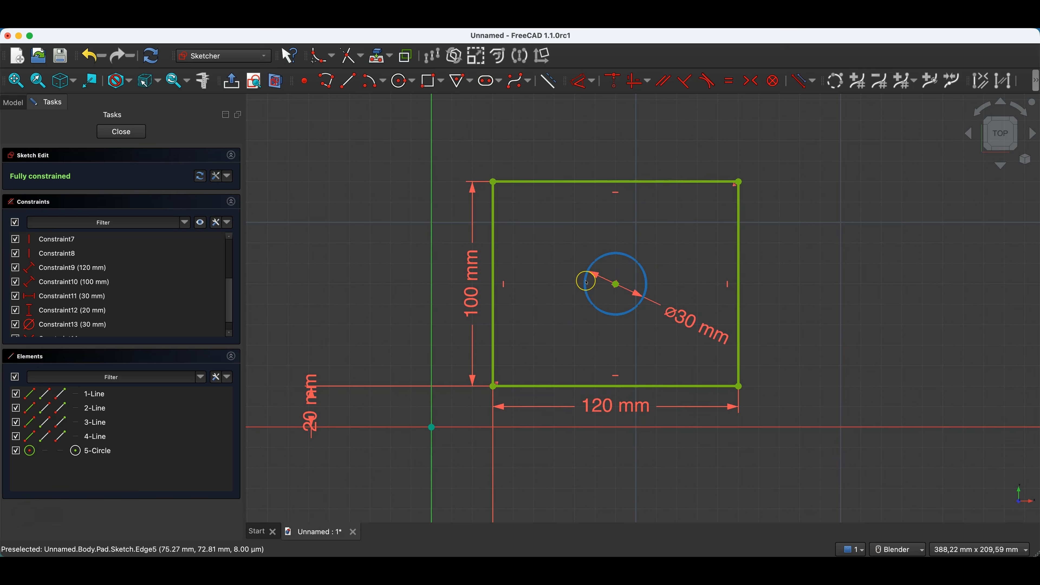
{"action": "scroll", "coordinate": [587, 283], "scroll_direction": "down", "scroll_amount": 2}
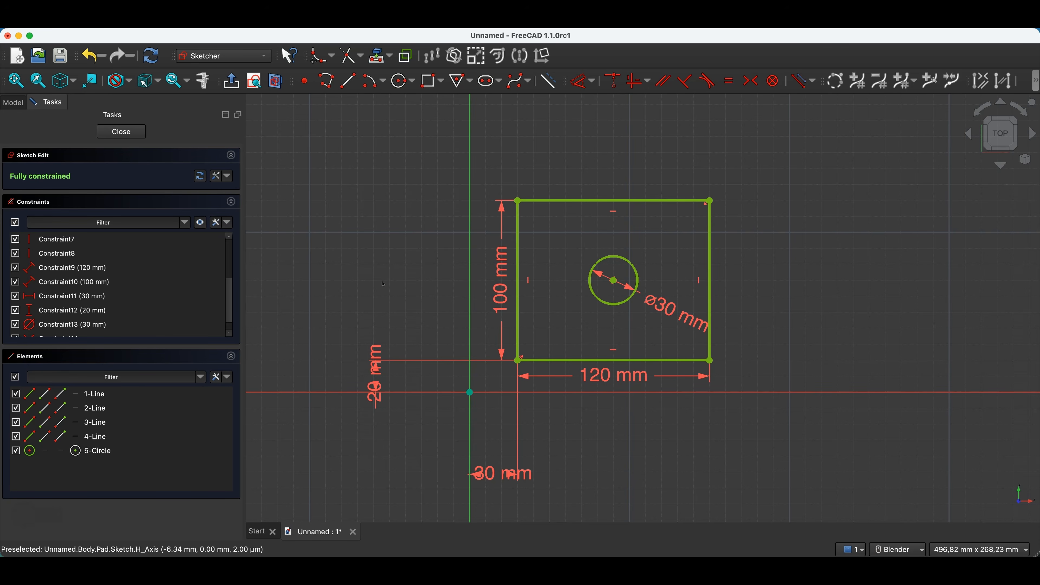
Step: Delete the 30 mm horizontal and 20 mm vertical offsets from the origin, and move the freed rectangle away from the origin
{"action": "left_click", "coordinate": [519, 362]}
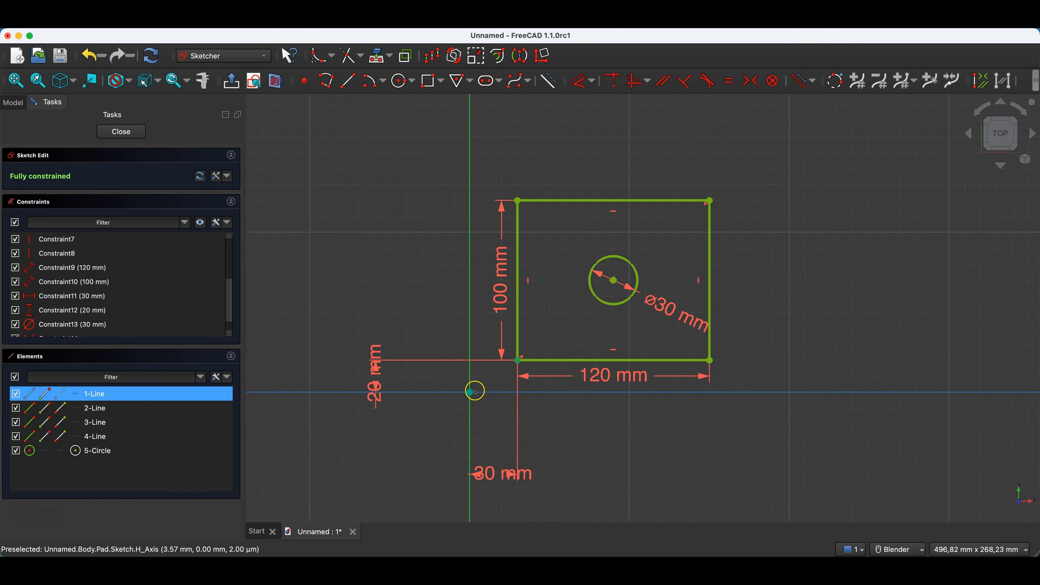
{"action": "left_click", "coordinate": [509, 419]}
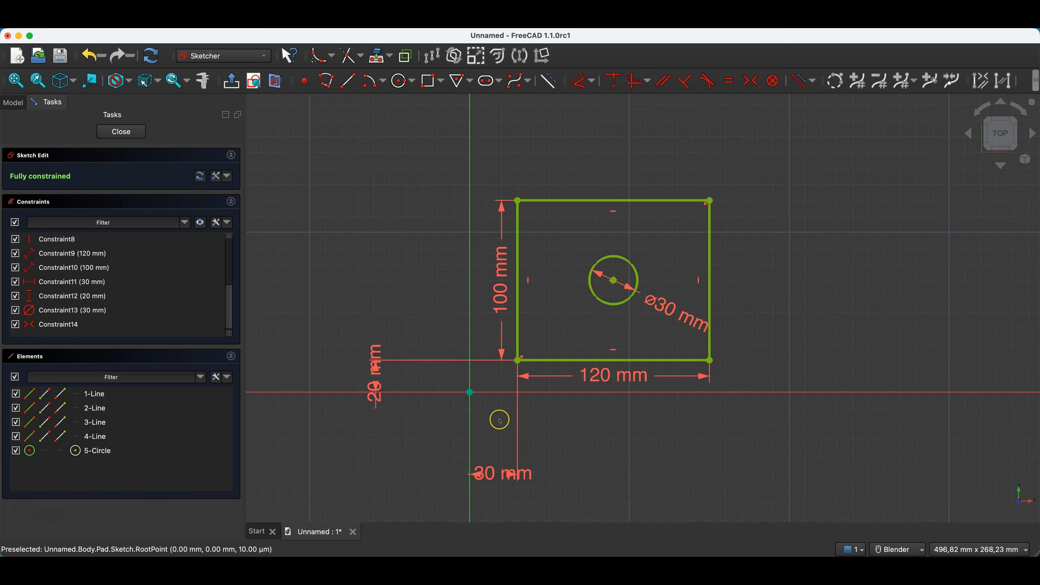
{"action": "left_click", "coordinate": [509, 481]}
{"action": "key", "text": "Delete"}
{"action": "left_click", "coordinate": [380, 364]}
{"action": "key", "text": "Delete"}
{"action": "mouse_move", "coordinate": [518, 360]}
{"action": "left_mouse_down"}
{"action": "mouse_move", "coordinate": [548, 302]}
{"action": "mouse_move", "coordinate": [614, 322]}
{"action": "mouse_move", "coordinate": [592, 327]}
{"action": "left_mouse_up"}
{"action": "mouse_move", "coordinate": [693, 261]}
{"action": "left_mouse_down"}
{"action": "mouse_move", "coordinate": [683, 265]}
{"action": "mouse_move", "coordinate": [714, 243]}
{"action": "mouse_move", "coordinate": [731, 254]}
{"action": "left_mouse_up"}
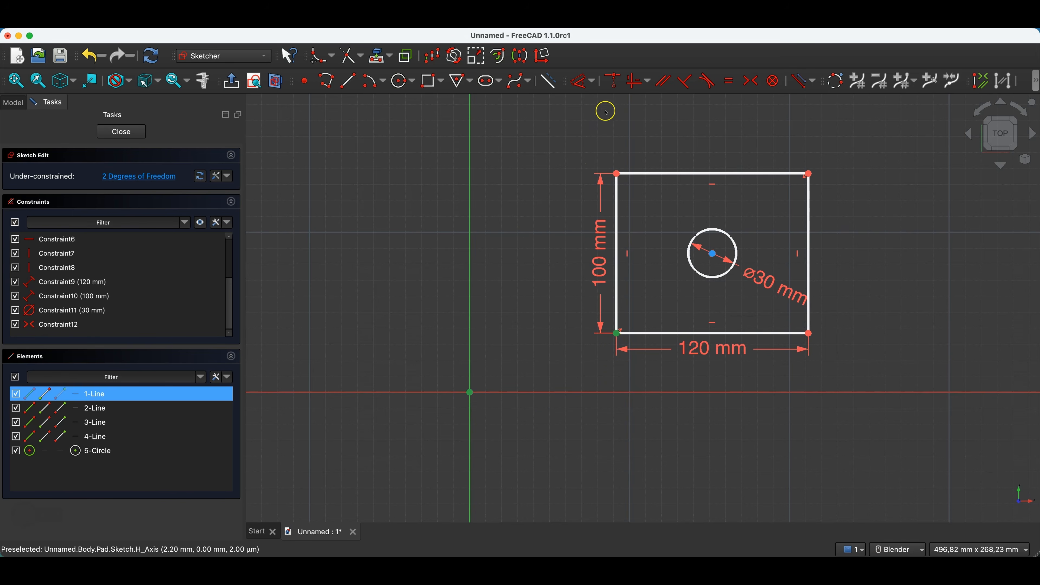
Step: Make the rectangle's lower-left corner coincident with the sketch origin and close the sketch
{"action": "left_click", "coordinate": [612, 81]}
{"action": "scroll", "coordinate": [649, 408], "scroll_direction": "up", "scroll_amount": 1}
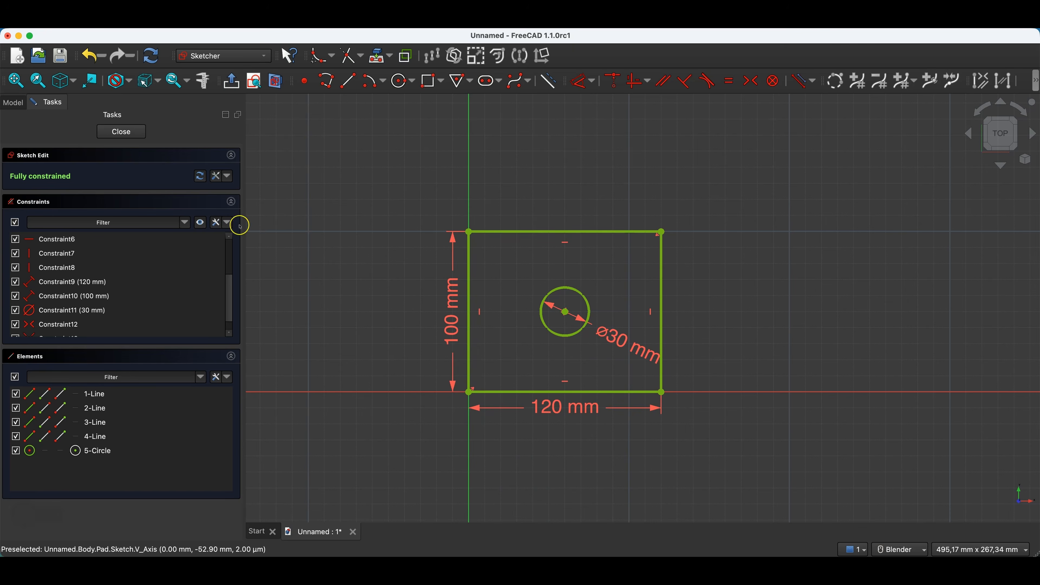
{"action": "left_click", "coordinate": [121, 132]}
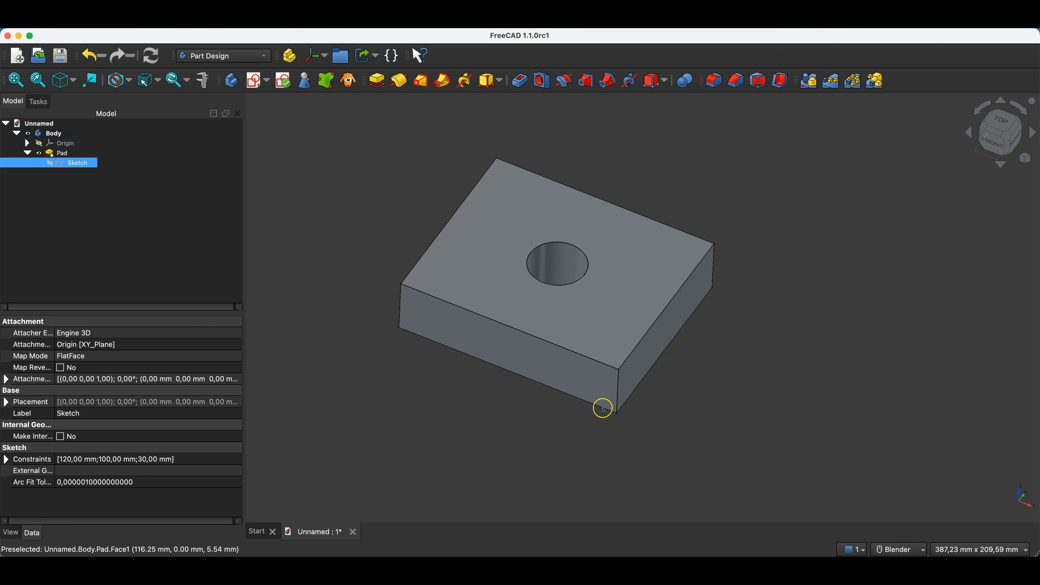
Step: Fillet the pad's two vertical edges on its right side with an 8 mm radius
{"action": "left_click", "coordinate": [617, 389]}
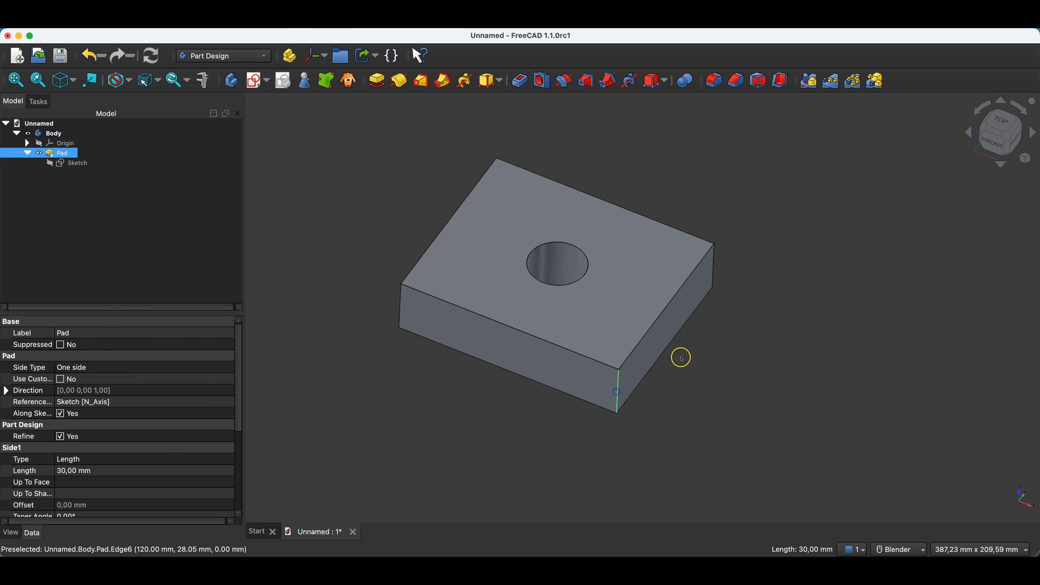
{"action": "left_click", "coordinate": [716, 268], "text": "ctrl"}
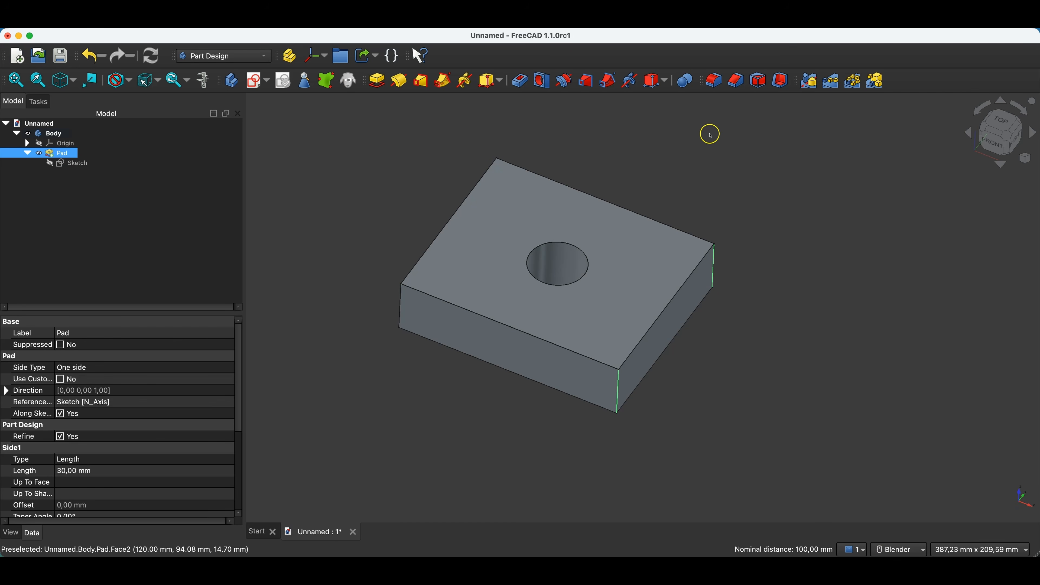
{"action": "left_click", "coordinate": [714, 83]}
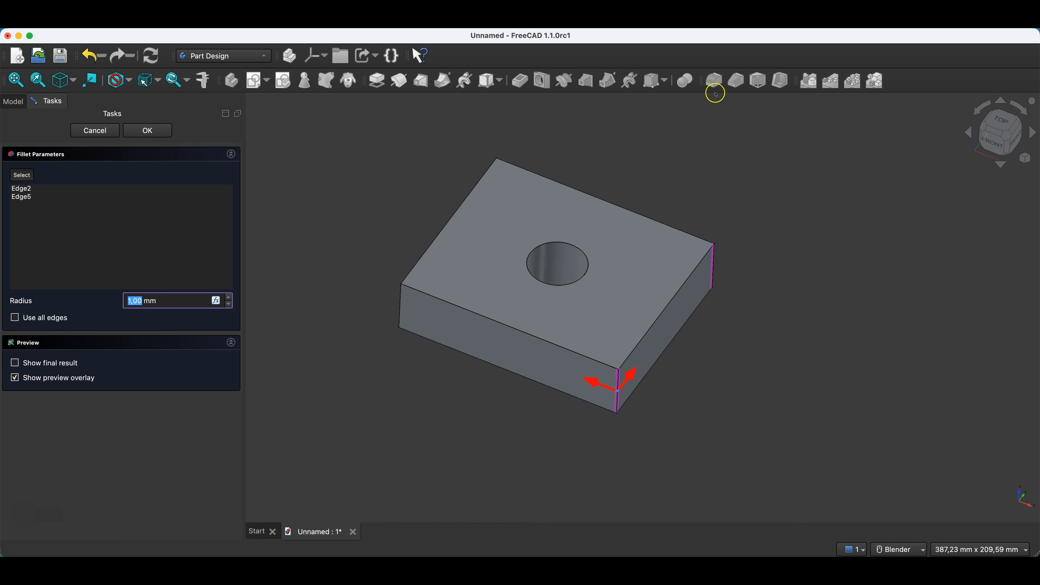
{"action": "left_click", "coordinate": [230, 298]}
{"action": "left_click", "coordinate": [230, 298]}
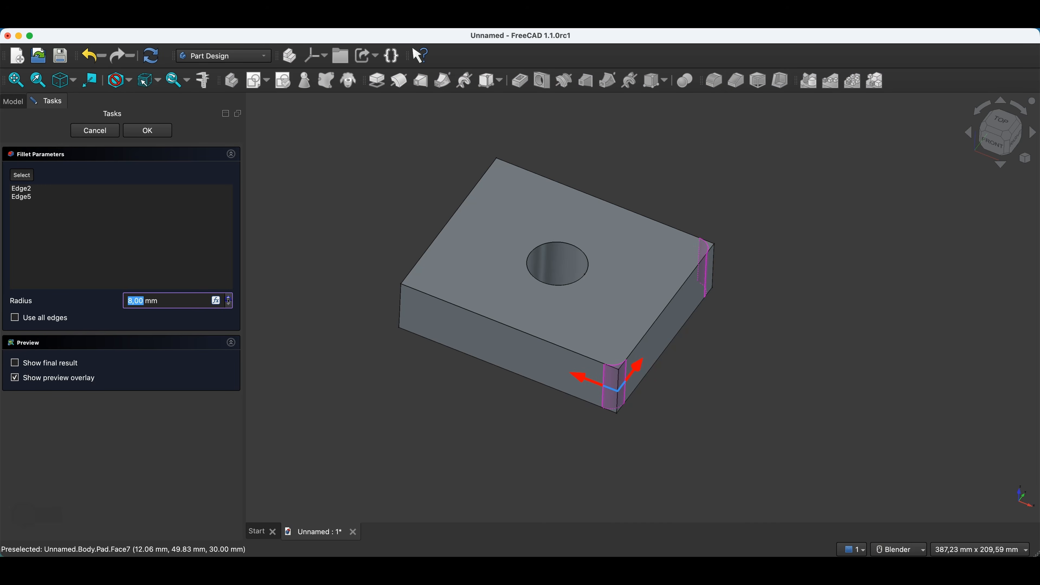
{"action": "left_click", "coordinate": [163, 132]}
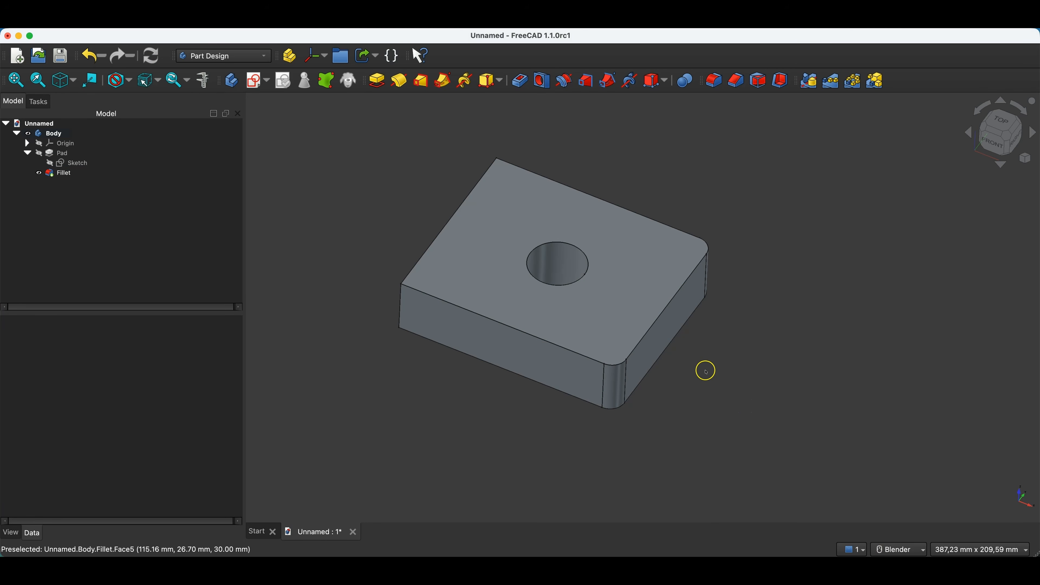
Step: Examine the filleted part from different distances and angles
{"action": "middle_click_drag", "start_coordinate": [683, 407], "coordinate": [654, 375]}
{"action": "scroll", "coordinate": [665, 335], "scroll_direction": "up", "scroll_amount": 7}
{"action": "scroll", "coordinate": [664, 334], "scroll_direction": "down", "scroll_amount": 13}
{"action": "scroll", "coordinate": [653, 326], "scroll_direction": "up", "scroll_amount": 12}
{"action": "scroll", "coordinate": [620, 314], "scroll_direction": "down", "scroll_amount": 7}
{"action": "scroll", "coordinate": [616, 311], "scroll_direction": "down", "scroll_amount": 3}
{"action": "scroll", "coordinate": [708, 326], "scroll_direction": "up", "scroll_amount": 4}
{"action": "scroll", "coordinate": [708, 328], "scroll_direction": "down", "scroll_amount": 7}
{"action": "scroll", "coordinate": [631, 301], "scroll_direction": "up", "scroll_amount": 10}
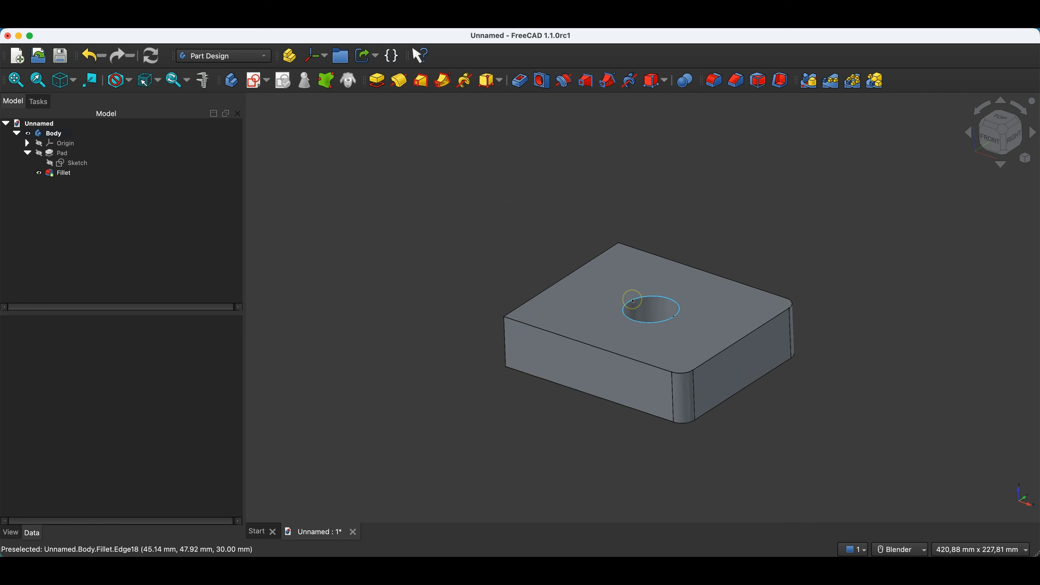
{"action": "scroll", "coordinate": [633, 303], "scroll_direction": "down", "scroll_amount": 3}
{"action": "middle_click_drag", "start_coordinate": [476, 228], "coordinate": [416, 177], "text": "shift"}
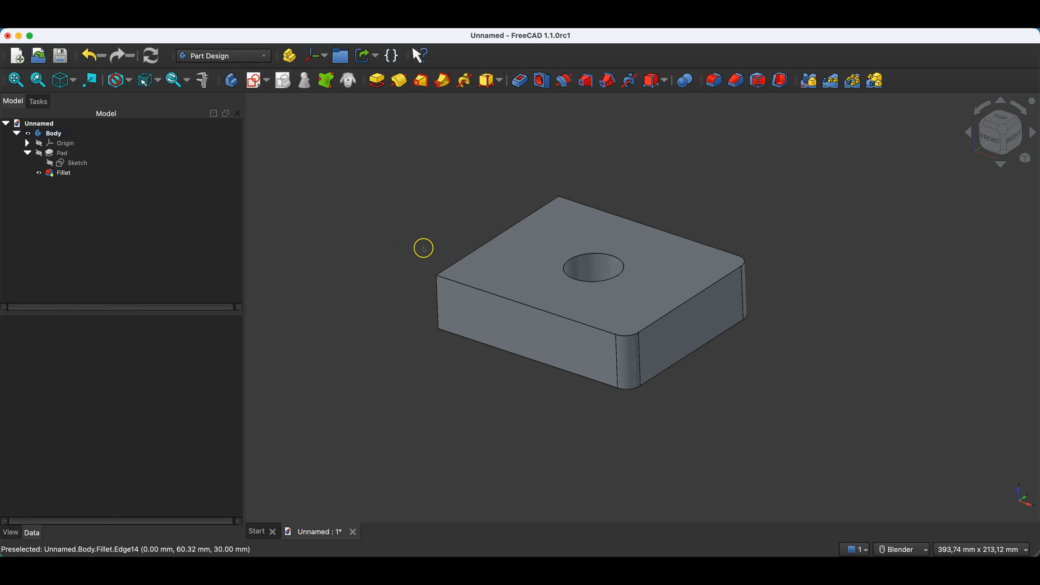
{"action": "middle_click_drag", "start_coordinate": [401, 229], "coordinate": [418, 277], "text": "shift"}
Step: Chamfer the two remaining sharp vertical edges on the part's left side with an equal distance of 5 mm
{"action": "middle_click_drag", "start_coordinate": [485, 416], "coordinate": [832, 381]}
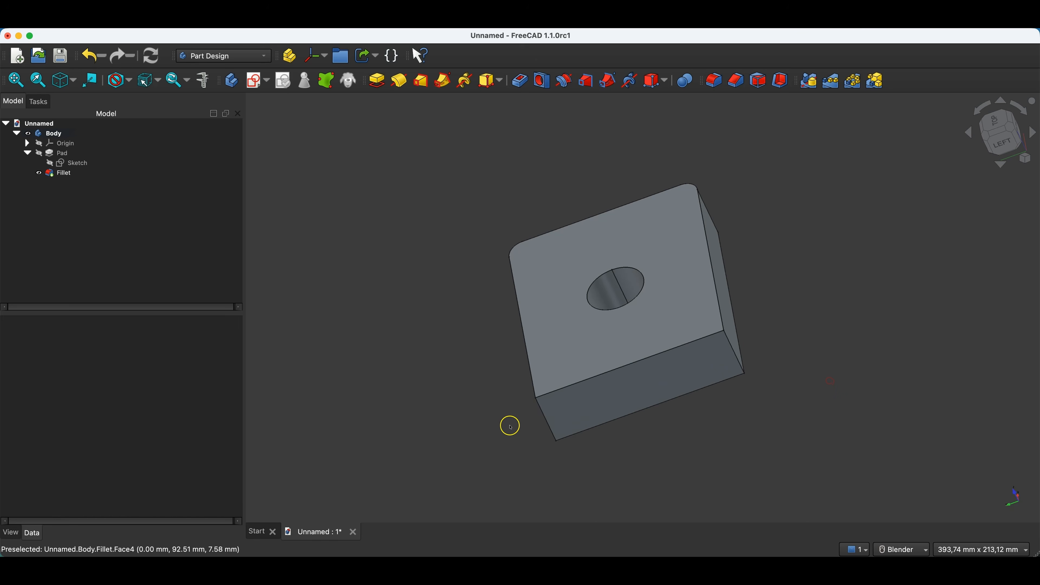
{"action": "left_click", "coordinate": [544, 418]}
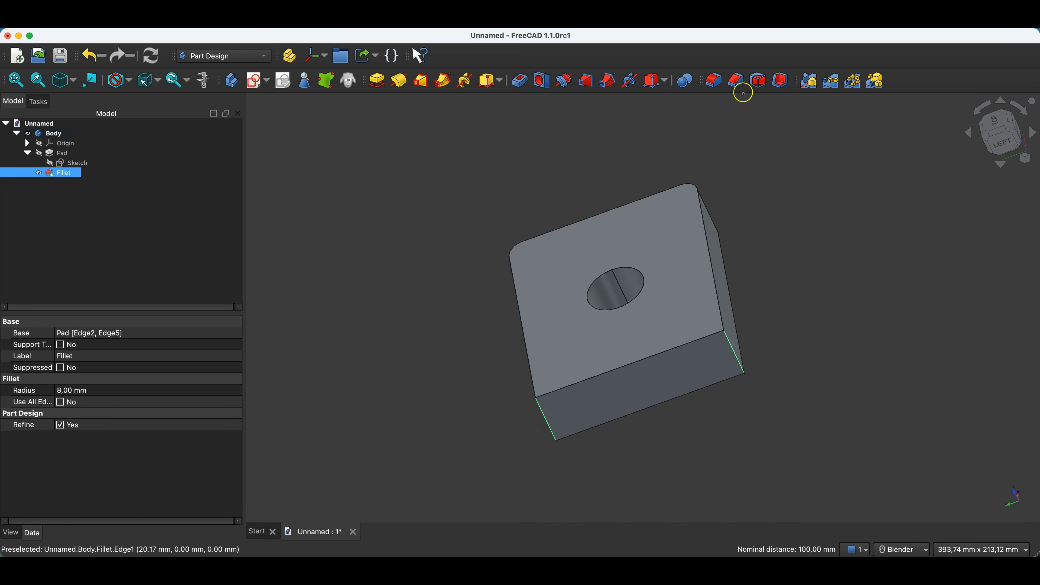
{"action": "left_click", "coordinate": [740, 81]}
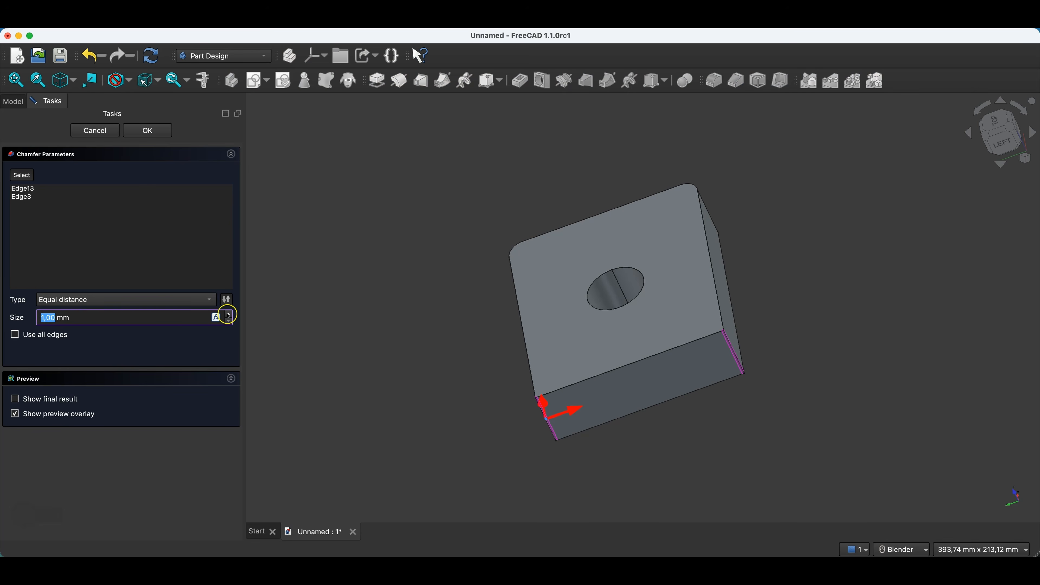
{"action": "left_click", "coordinate": [148, 130]}
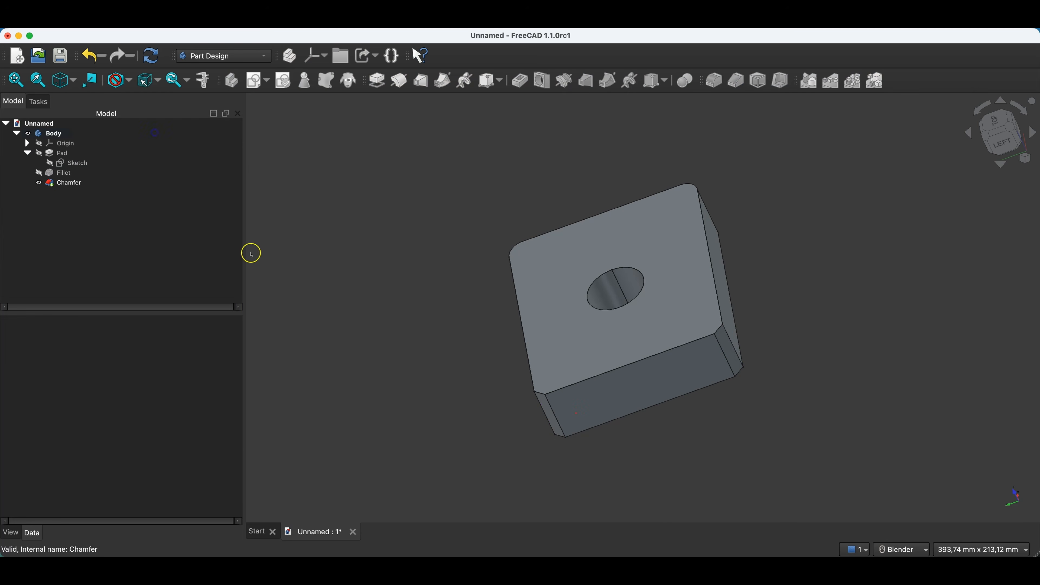
{"action": "middle_click_drag", "start_coordinate": [493, 407], "coordinate": [319, 452]}
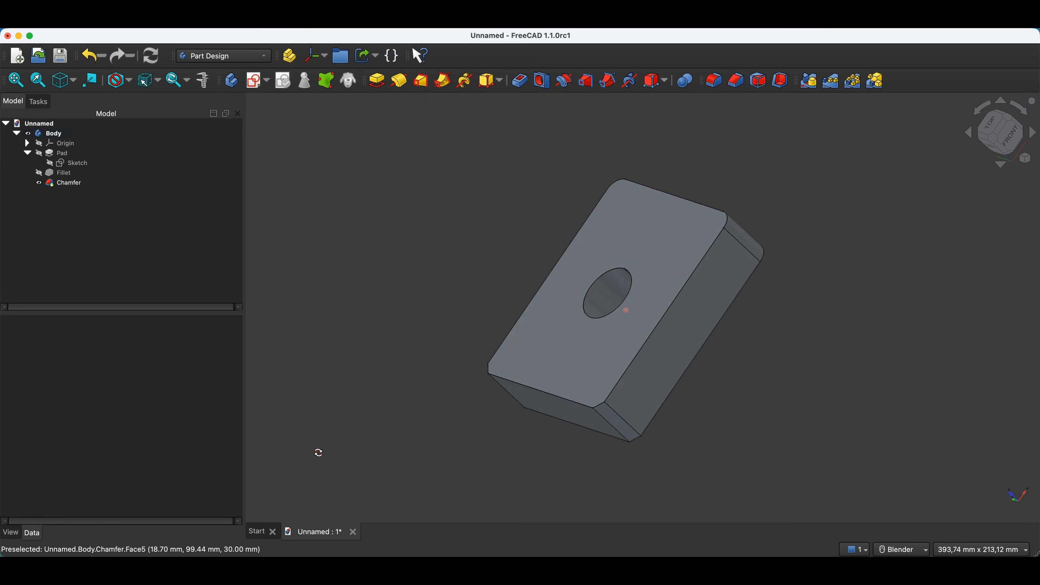
{"action": "middle_click_drag", "start_coordinate": [949, 243], "coordinate": [997, 313]}
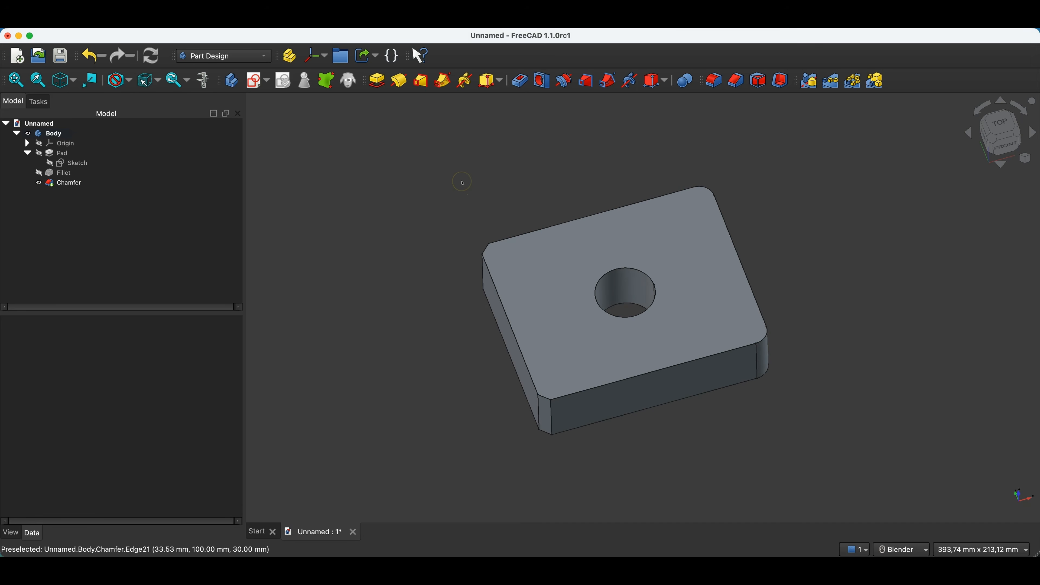
Step: Delete the chamfer and the fillet from the body, leaving only the pad
{"action": "left_click", "coordinate": [64, 186]}
{"action": "left_click", "coordinate": [64, 186]}
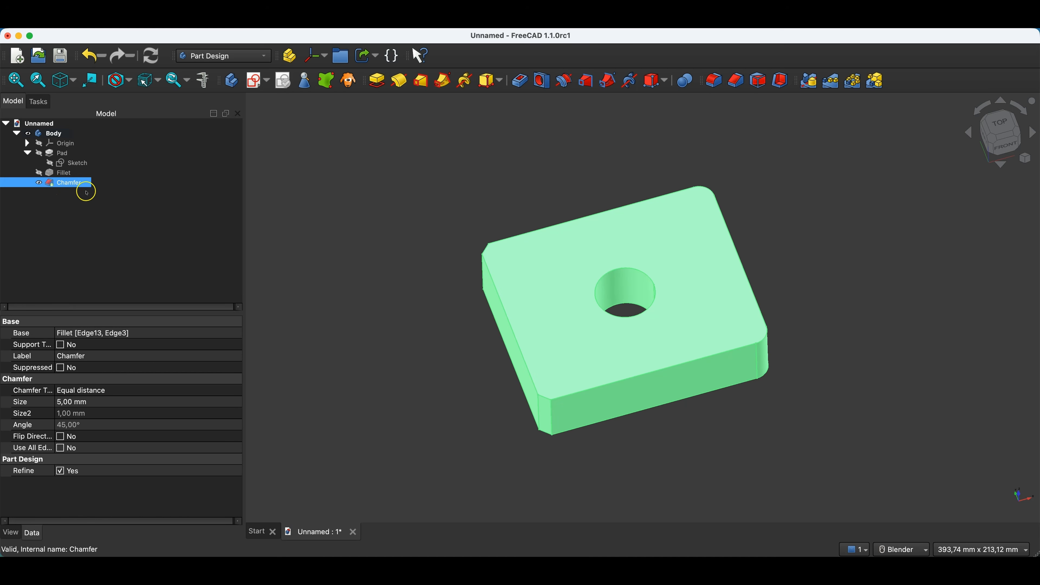
{"action": "right_click", "coordinate": [79, 185]}
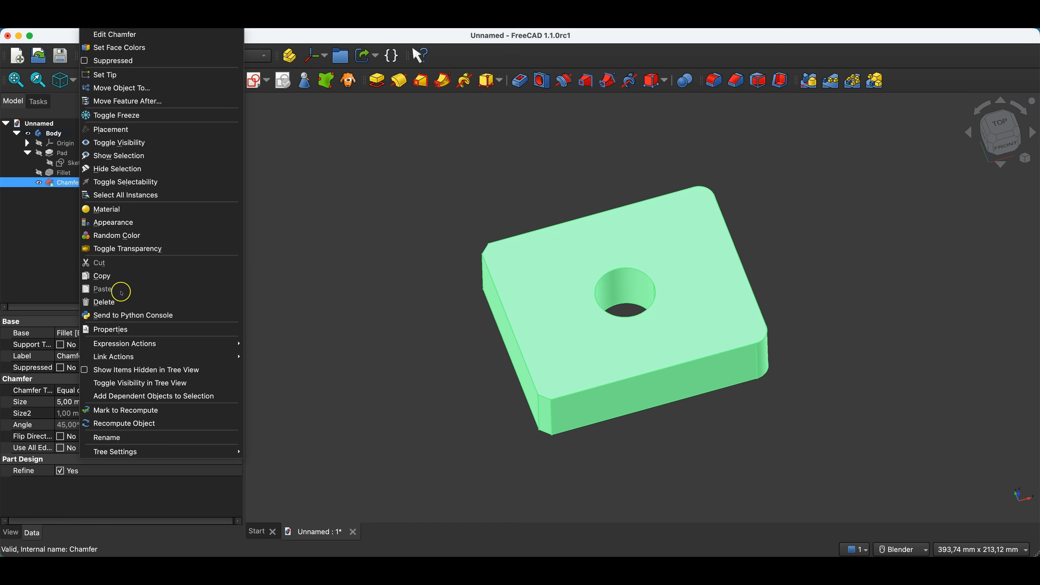
{"action": "left_click", "coordinate": [99, 302]}
{"action": "key", "text": "Delete"}
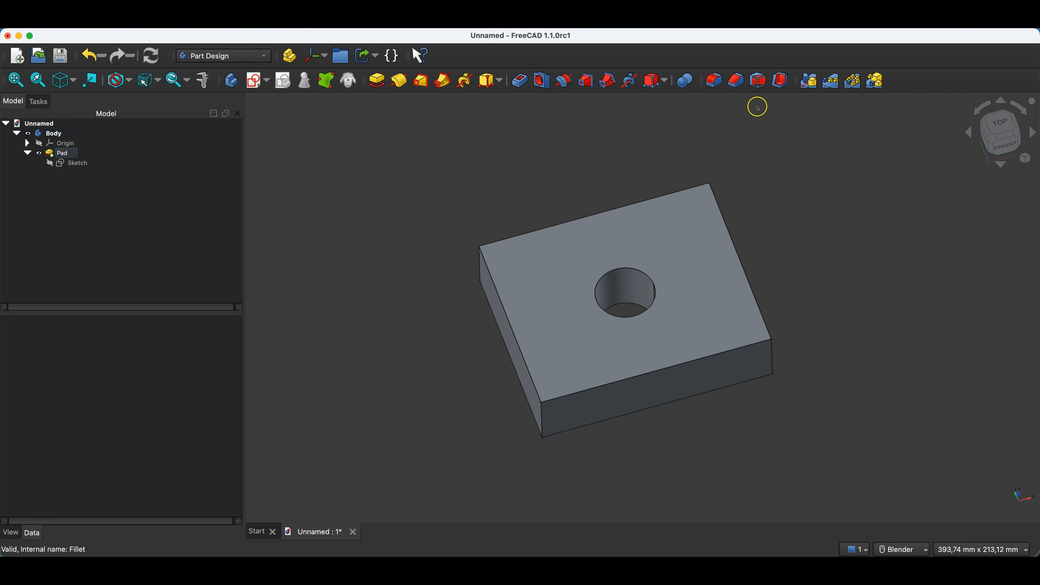
Step: Fillet three vertical corner edges of the pad with a 9 mm radius, leaving the back-right corner sharp
{"action": "left_click", "coordinate": [715, 85]}
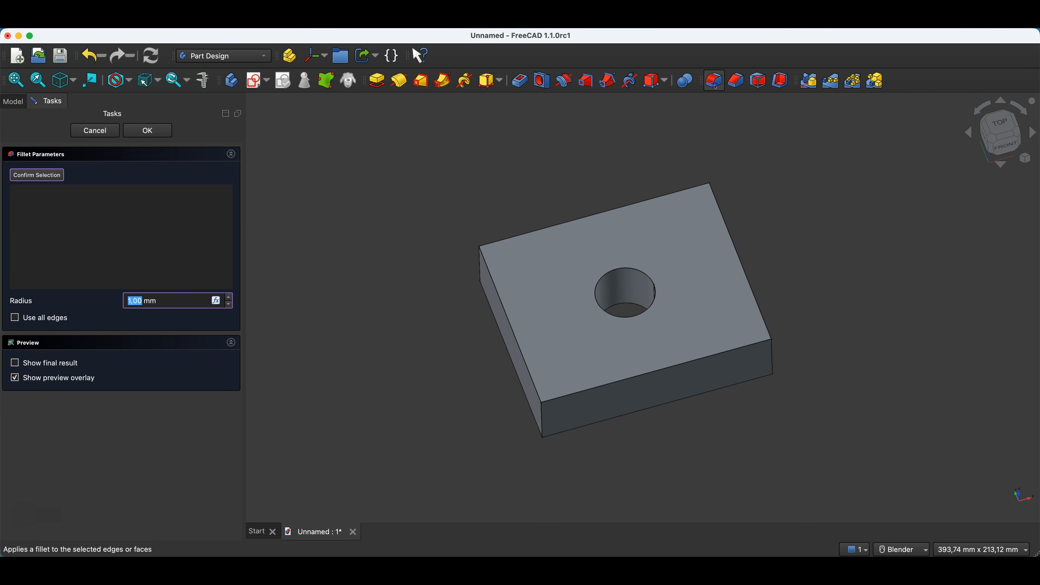
{"action": "left_click", "coordinate": [545, 411]}
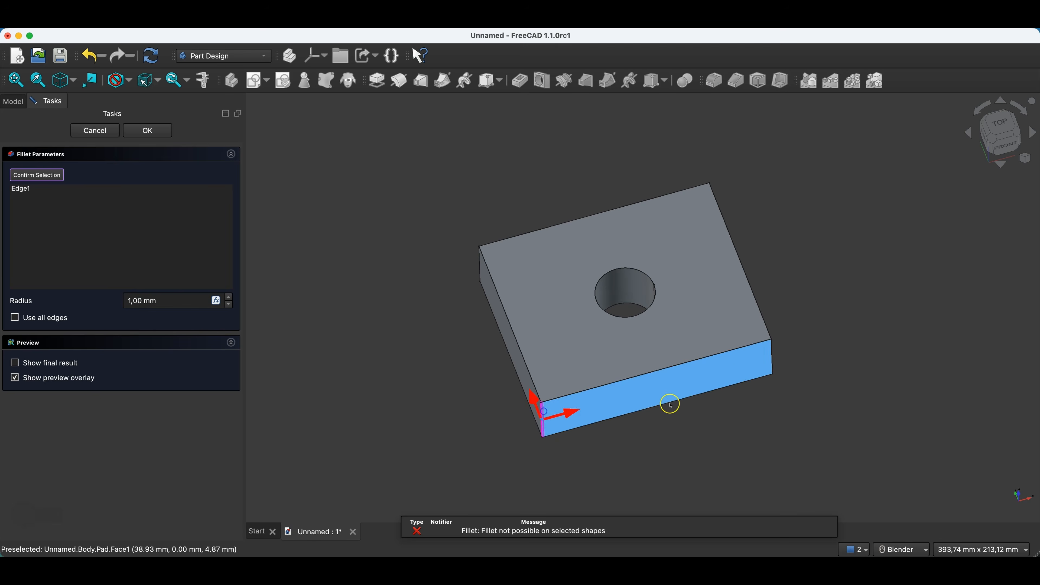
{"action": "left_click", "coordinate": [773, 355]}
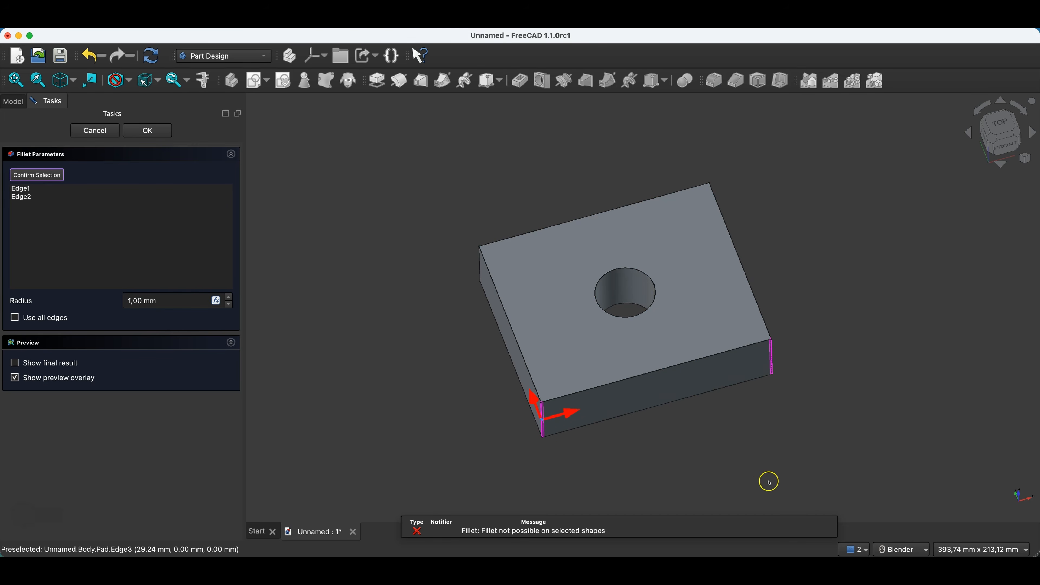
{"action": "middle_click_drag", "start_coordinate": [742, 426], "coordinate": [651, 430]}
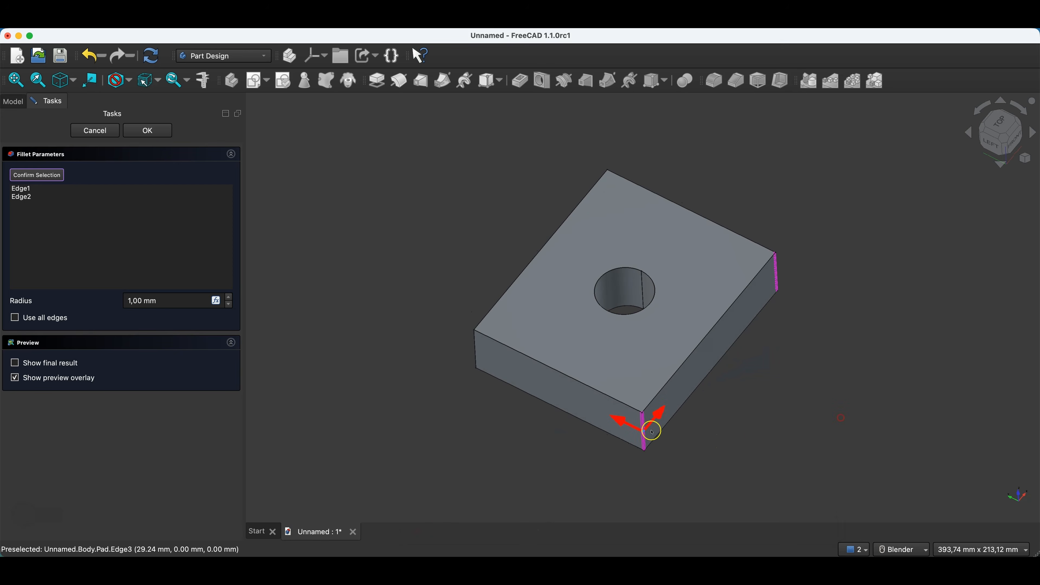
{"action": "left_click", "coordinate": [474, 350]}
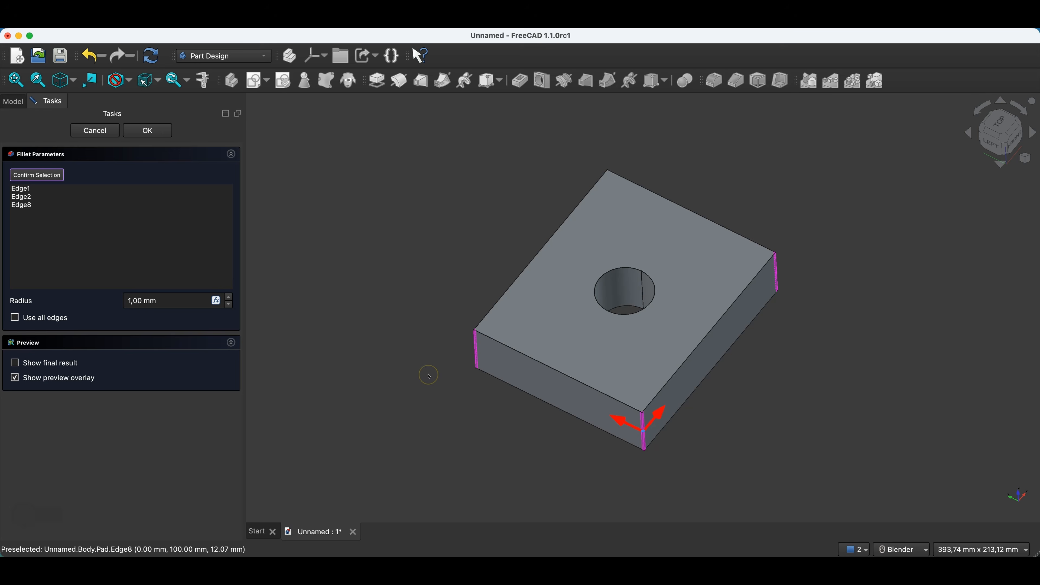
{"action": "left_click", "coordinate": [231, 297]}
{"action": "left_click", "coordinate": [230, 297]}
{"action": "left_click", "coordinate": [230, 297]}
{"action": "left_click", "coordinate": [229, 298]}
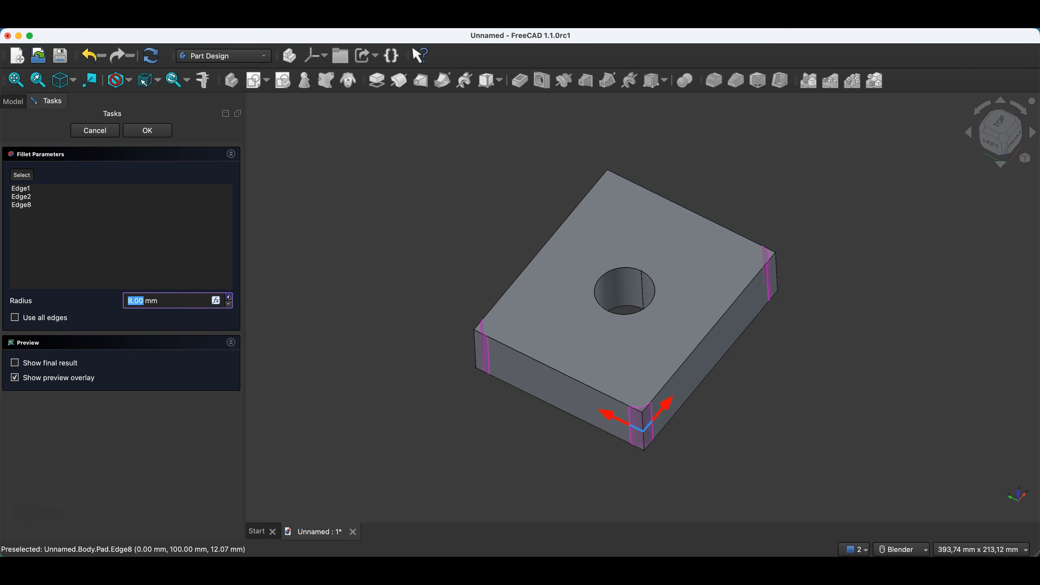
{"action": "left_click", "coordinate": [144, 130]}
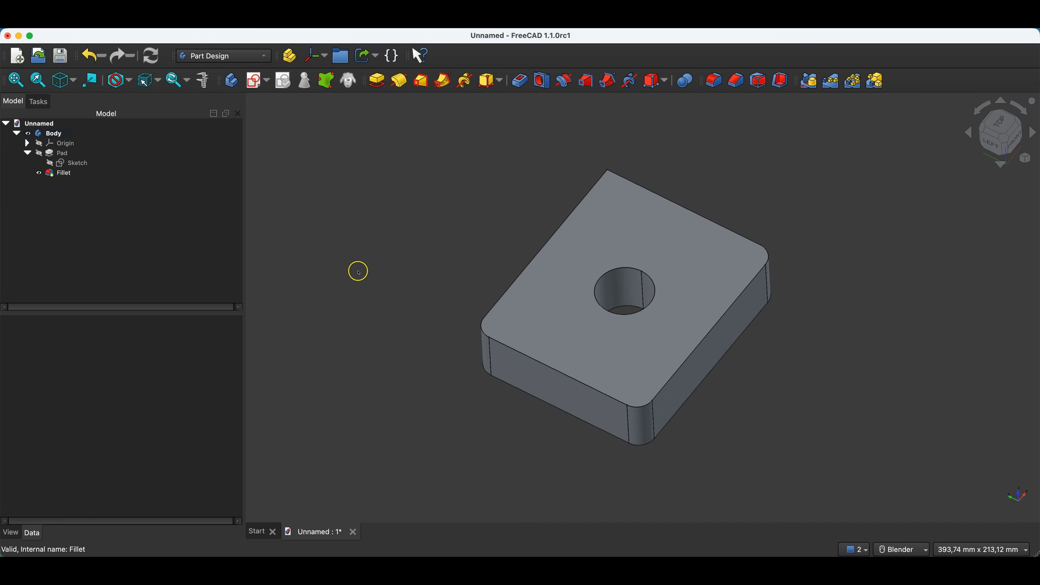
Step: Add the hole's upper circular edge to the existing 9 mm fillet
{"action": "double_click", "coordinate": [68, 179]}
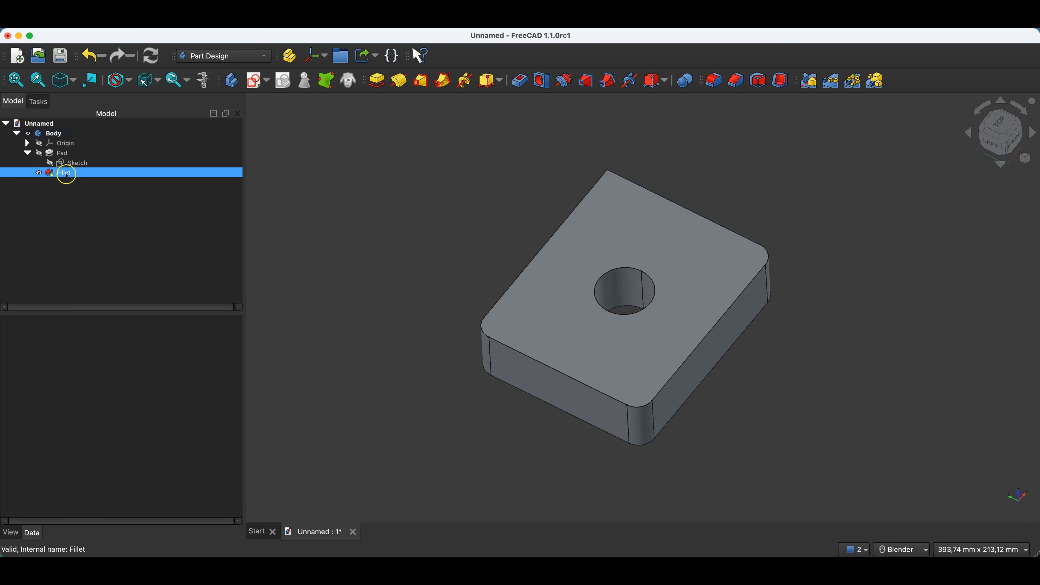
{"action": "left_click", "coordinate": [35, 168]}
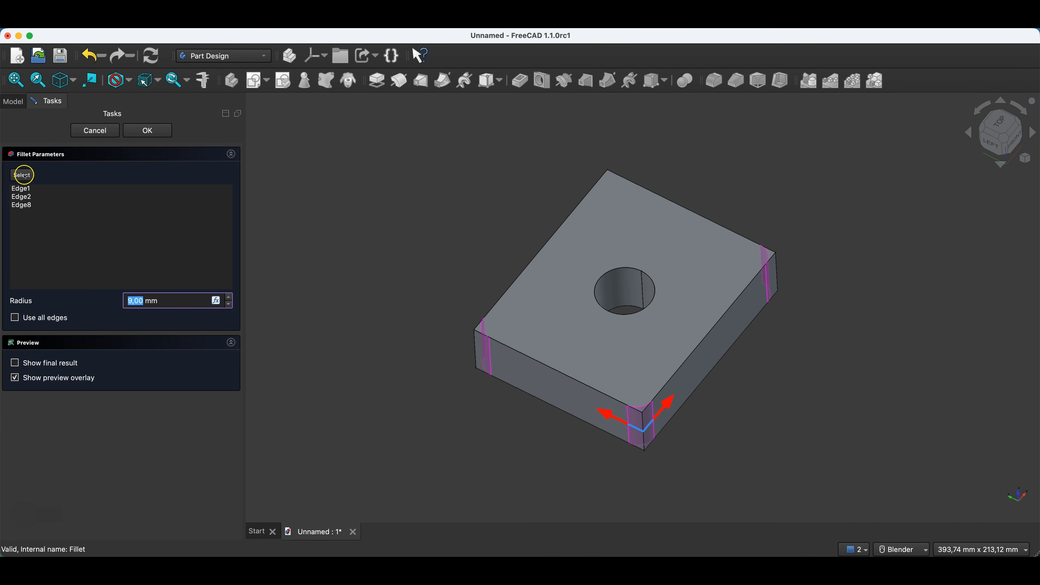
{"action": "left_click", "coordinate": [613, 270]}
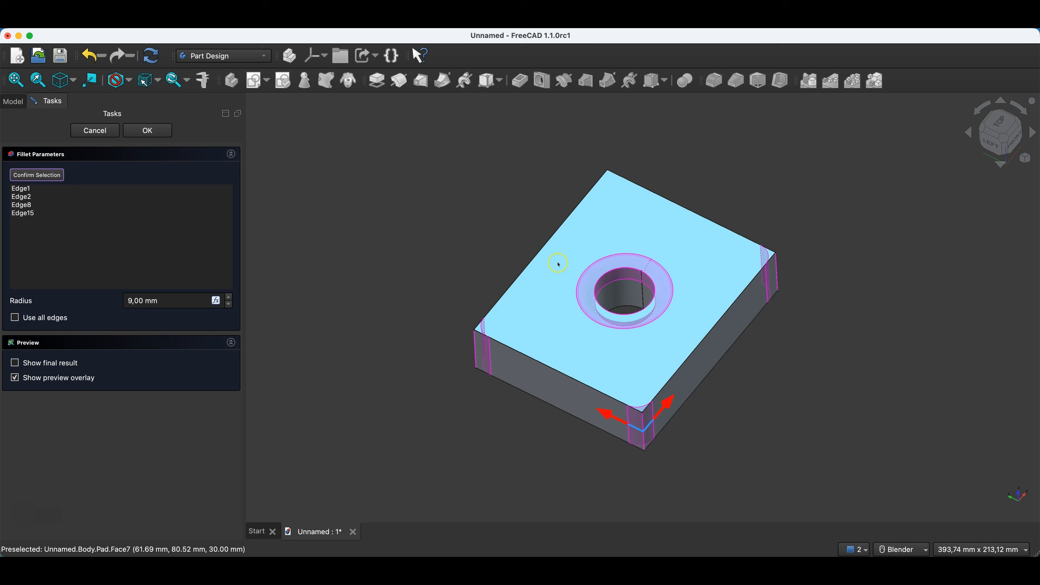
{"action": "left_click", "coordinate": [47, 176]}
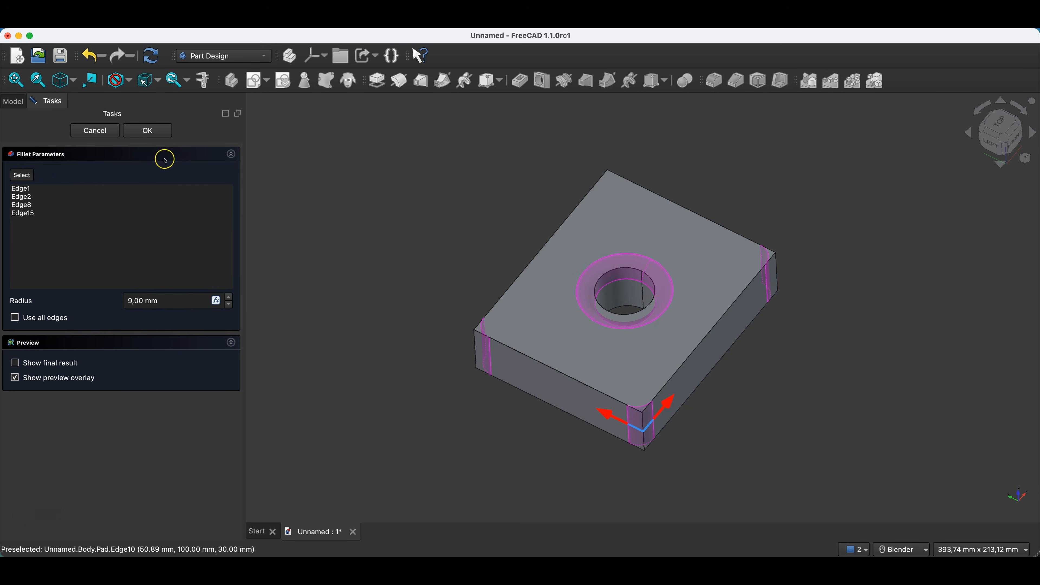
{"action": "left_click", "coordinate": [148, 131]}
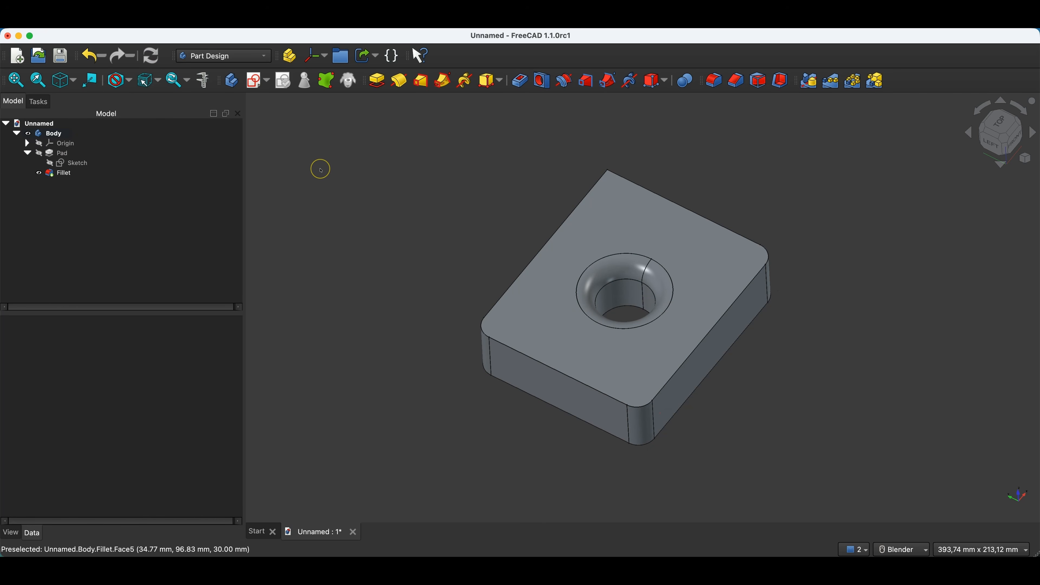
Step: Edit the fillet again to remove the hole's upper circular edge from its edge selection
{"action": "left_click", "coordinate": [66, 174]}
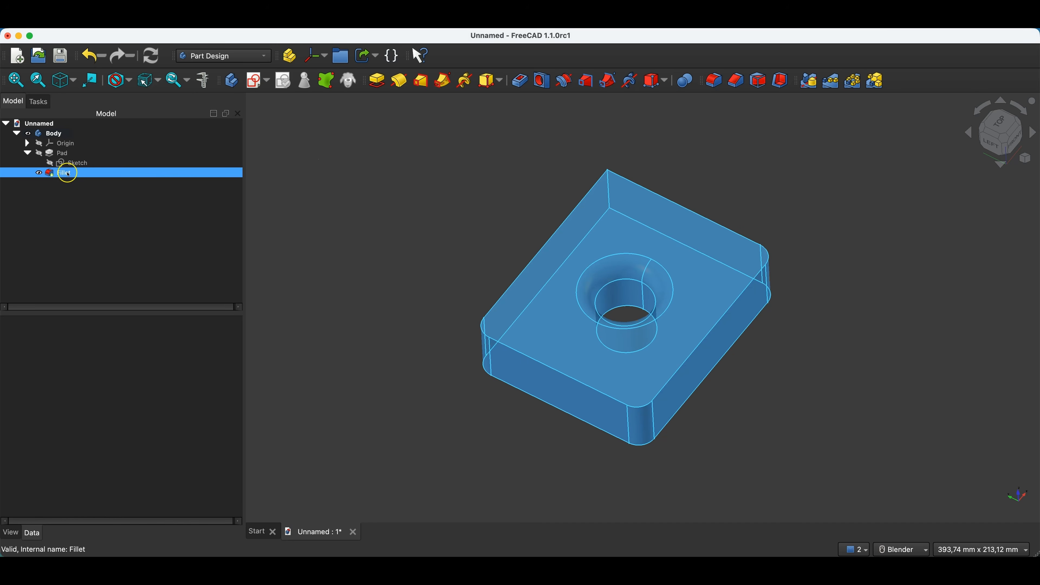
{"action": "double_click", "coordinate": [68, 173]}
{"action": "left_click", "coordinate": [83, 191]}
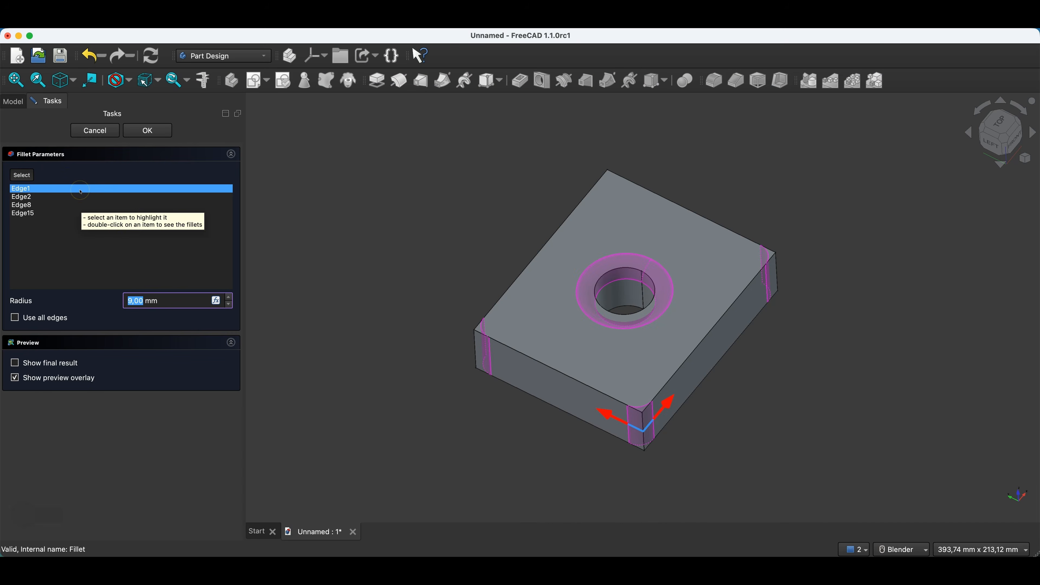
{"action": "left_click", "coordinate": [26, 177]}
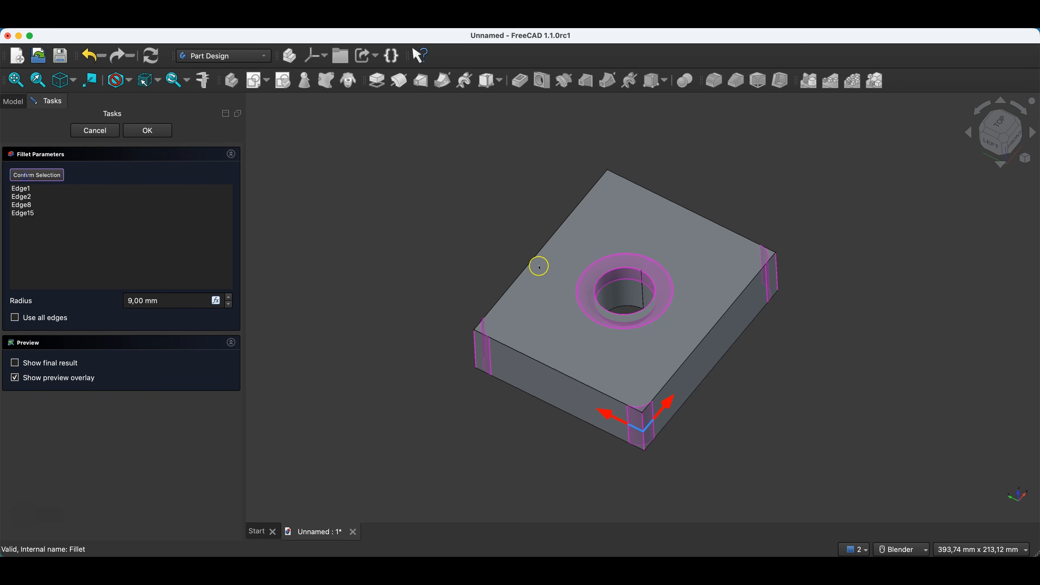
{"action": "left_click", "coordinate": [625, 270]}
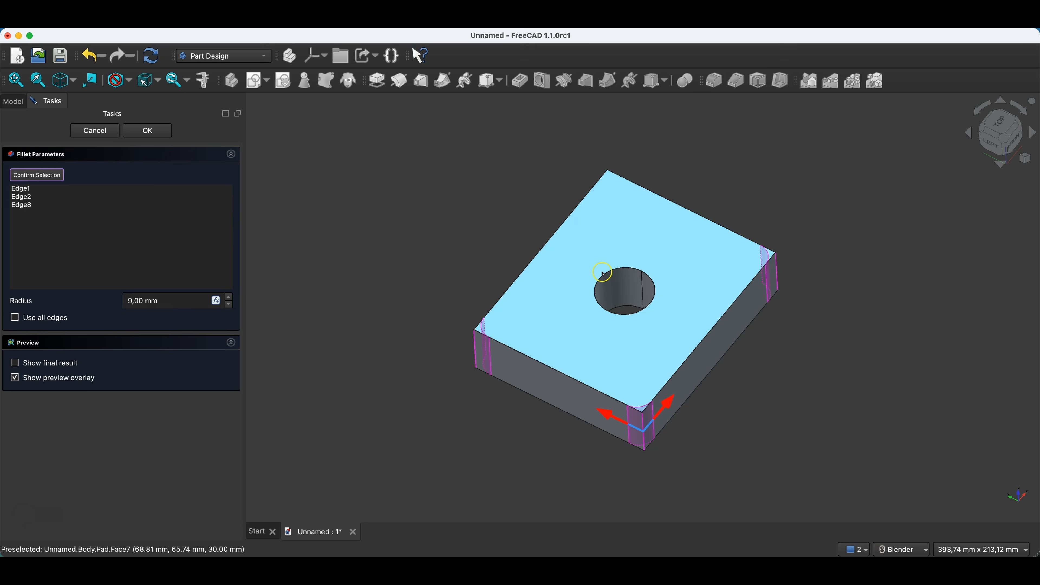
{"action": "left_click", "coordinate": [50, 178]}
Step: Remove the two vertical corner edges at the part's left side, Edge8 and Edge1, from the fillet, keeping only Edge2
{"action": "double_click", "coordinate": [23, 205]}
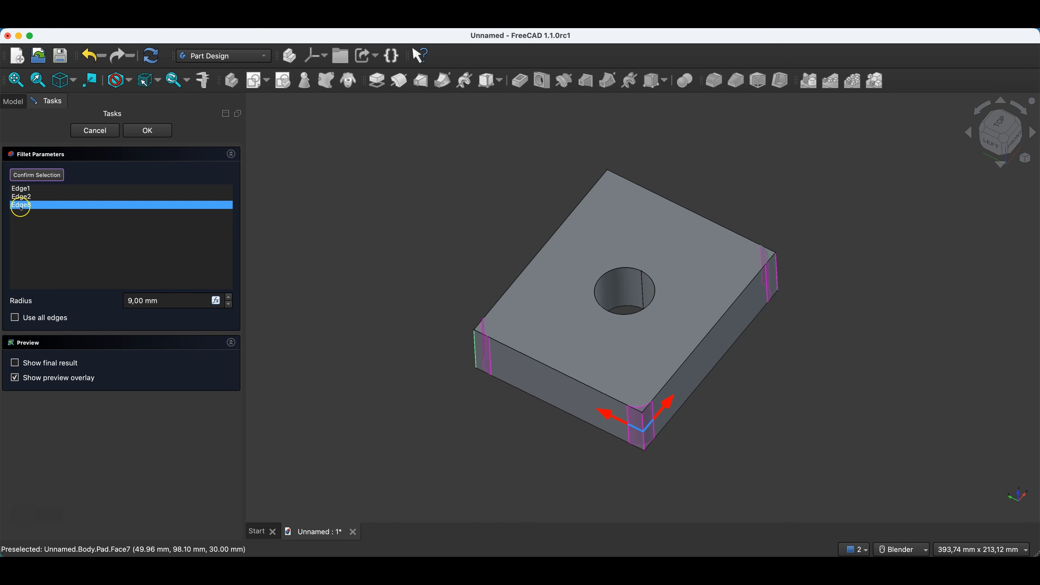
{"action": "key", "text": "Delete"}
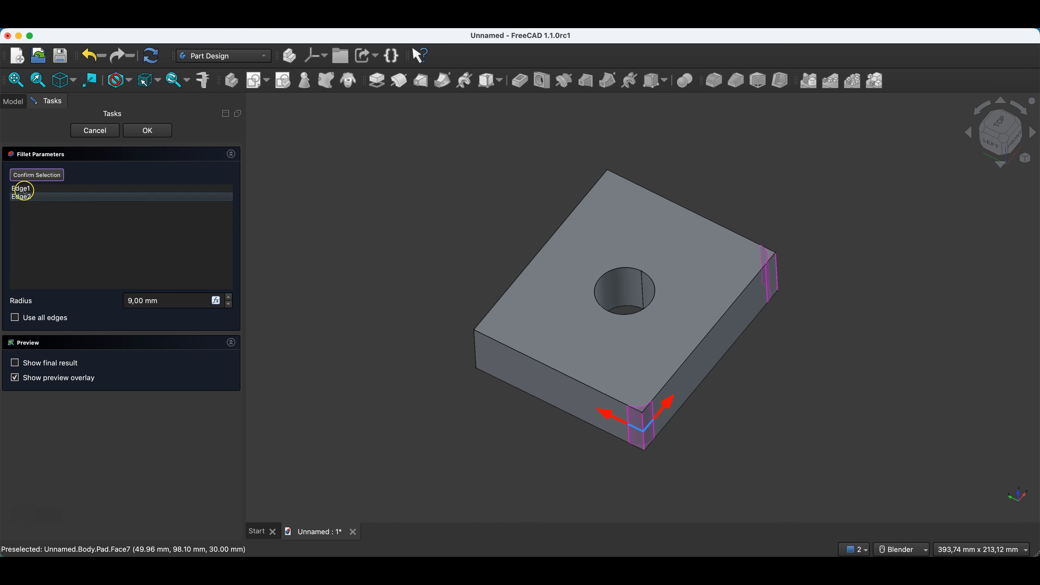
{"action": "left_click_drag", "start_coordinate": [20, 188], "coordinate": [18, 197]}
{"action": "left_click_drag", "start_coordinate": [19, 197], "coordinate": [18, 190]}
{"action": "left_click", "coordinate": [19, 189]}
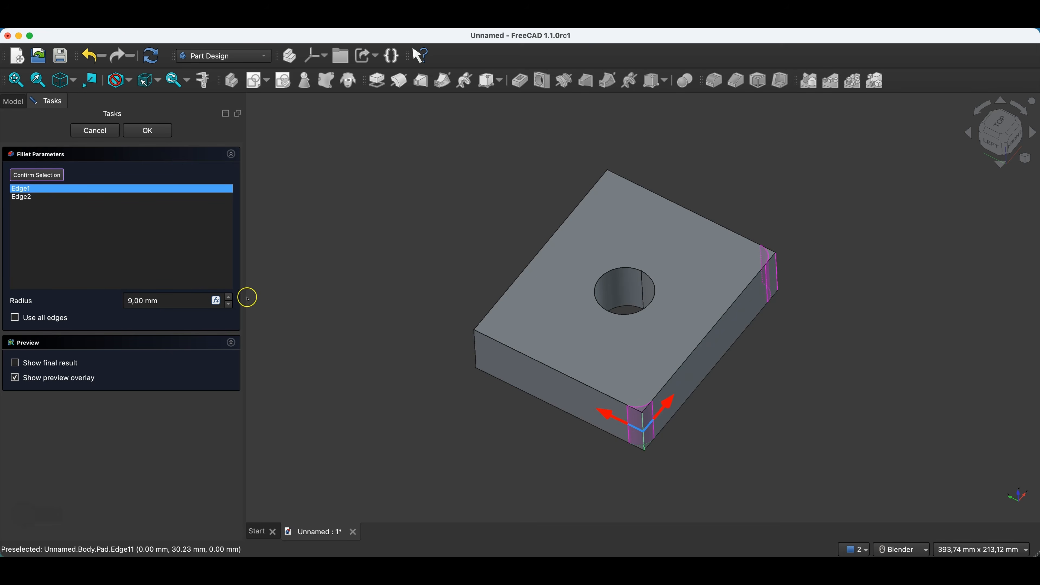
{"action": "key", "text": "Delete"}
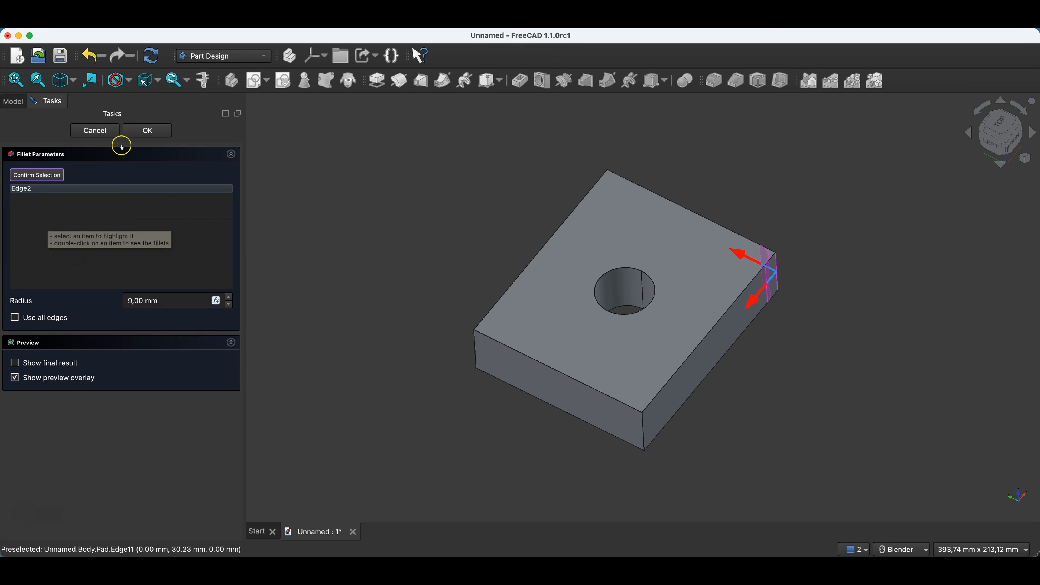
{"action": "left_click", "coordinate": [148, 132]}
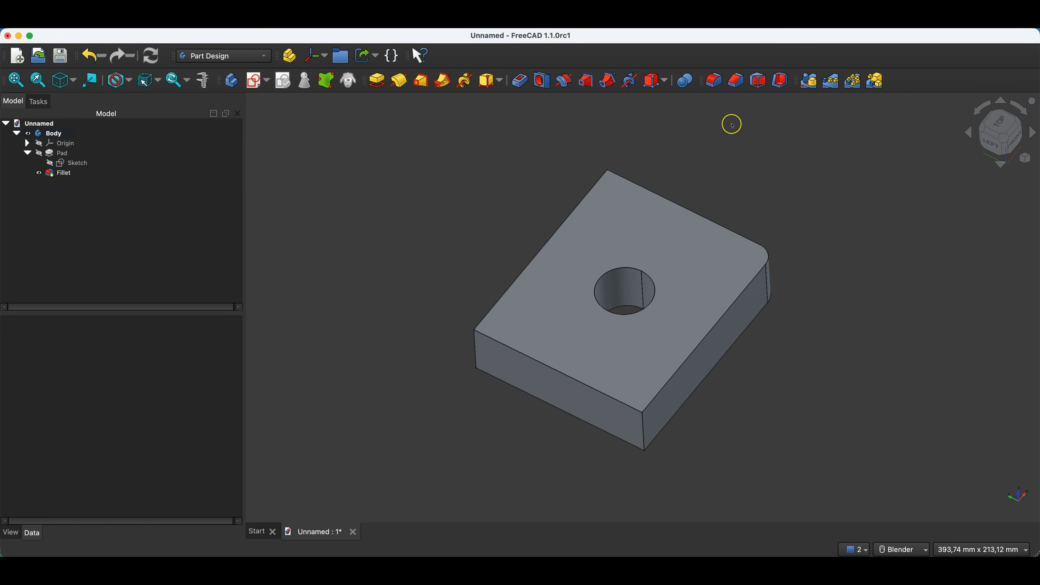
{"action": "left_click", "coordinate": [737, 82]}
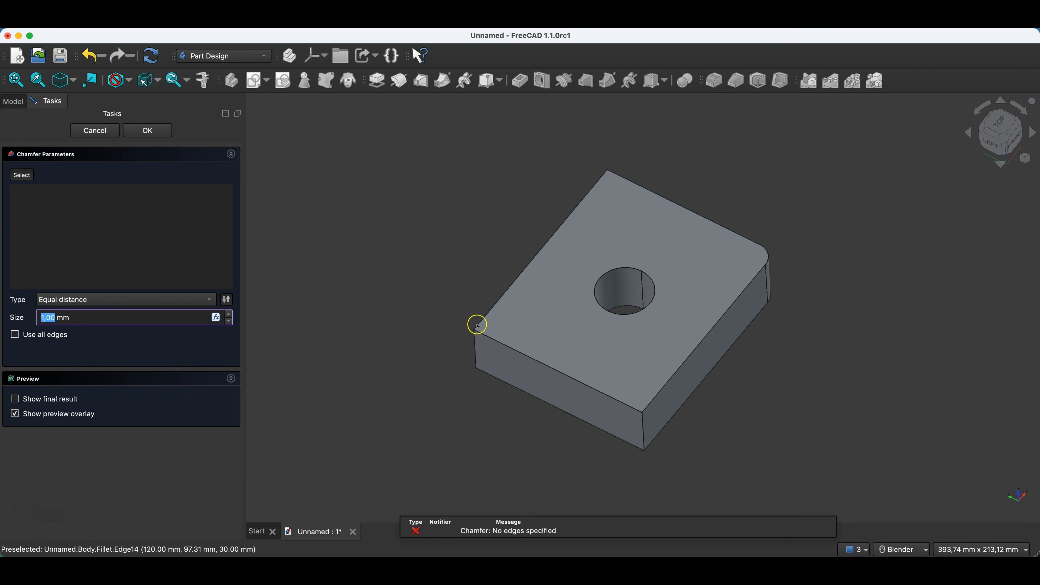
{"action": "left_click", "coordinate": [644, 431]}
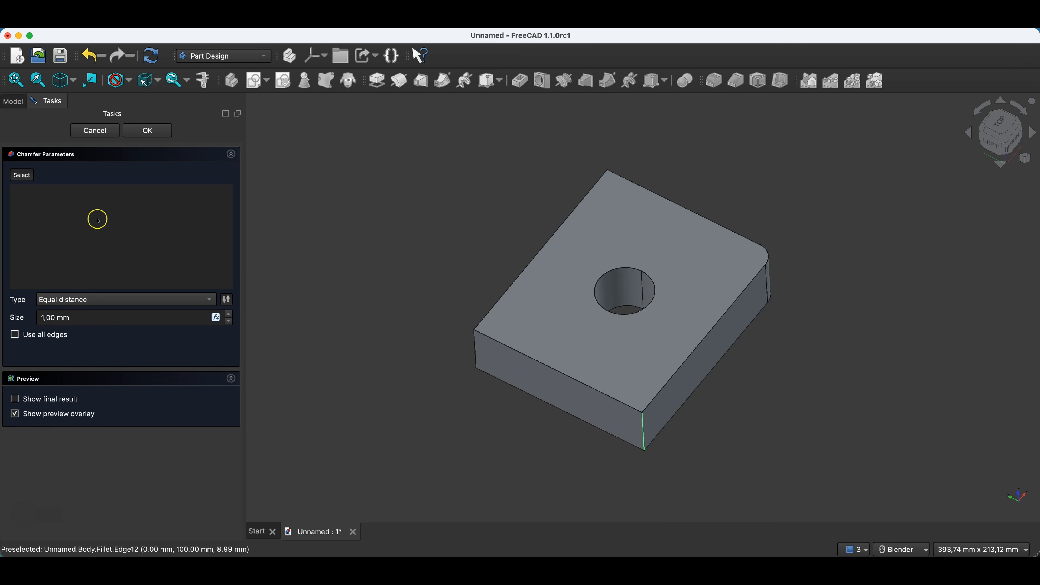
{"action": "left_click", "coordinate": [24, 176]}
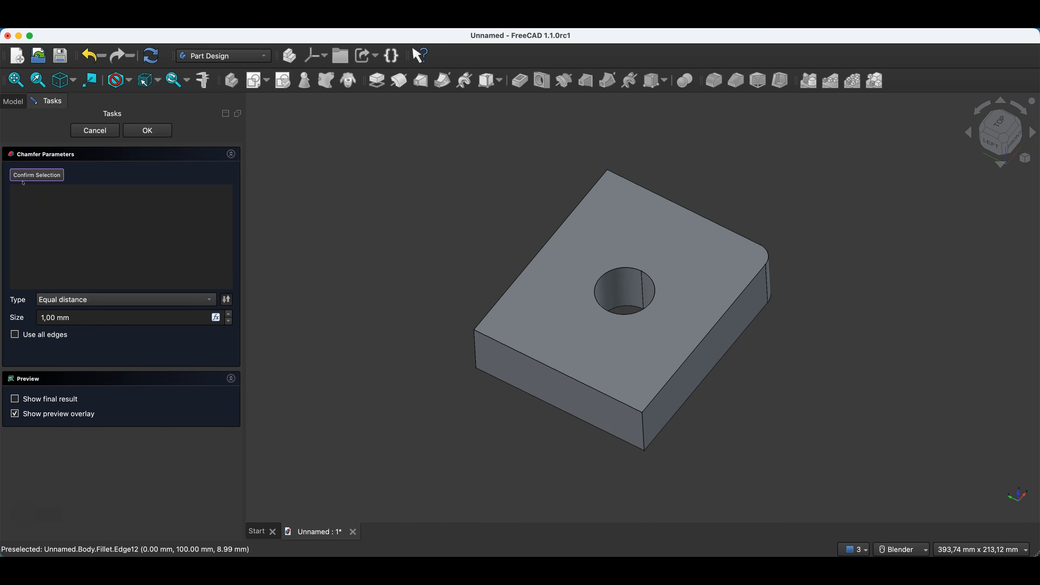
{"action": "left_click", "coordinate": [475, 348]}
{"action": "left_click", "coordinate": [644, 429]}
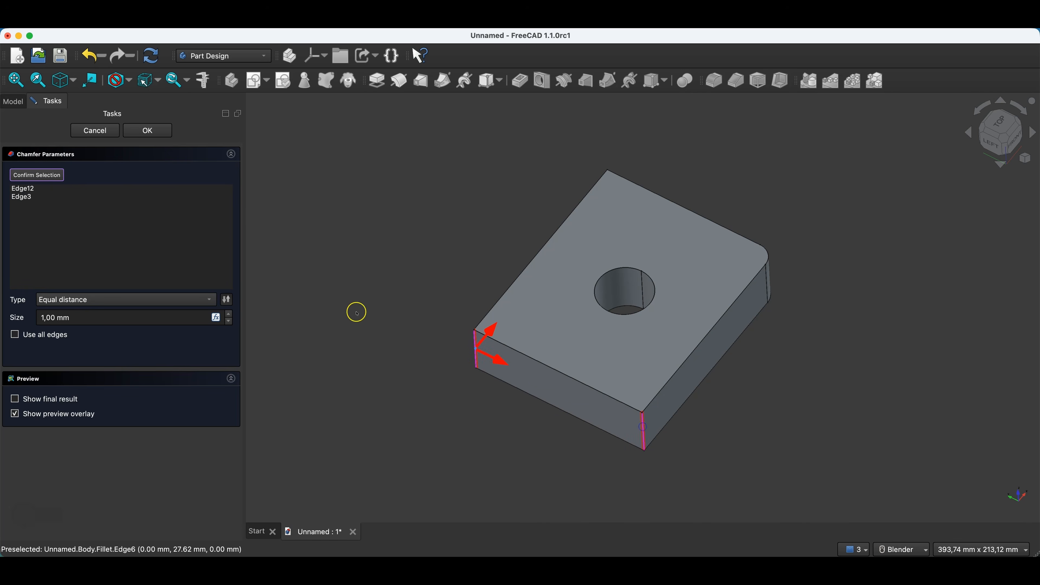
{"action": "left_click", "coordinate": [54, 175]}
{"action": "left_click", "coordinate": [27, 199]}
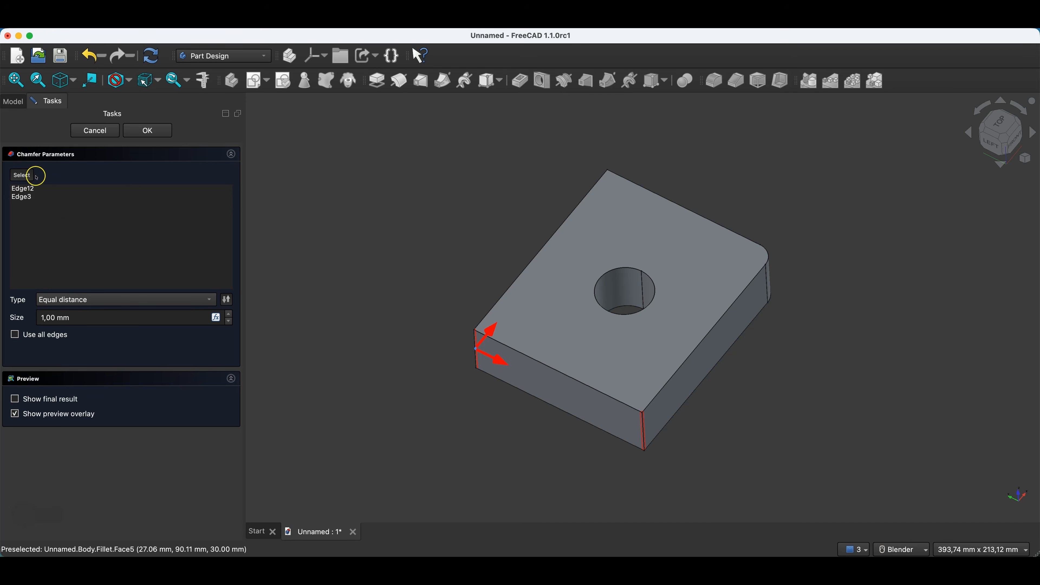
{"action": "left_click", "coordinate": [96, 131]}
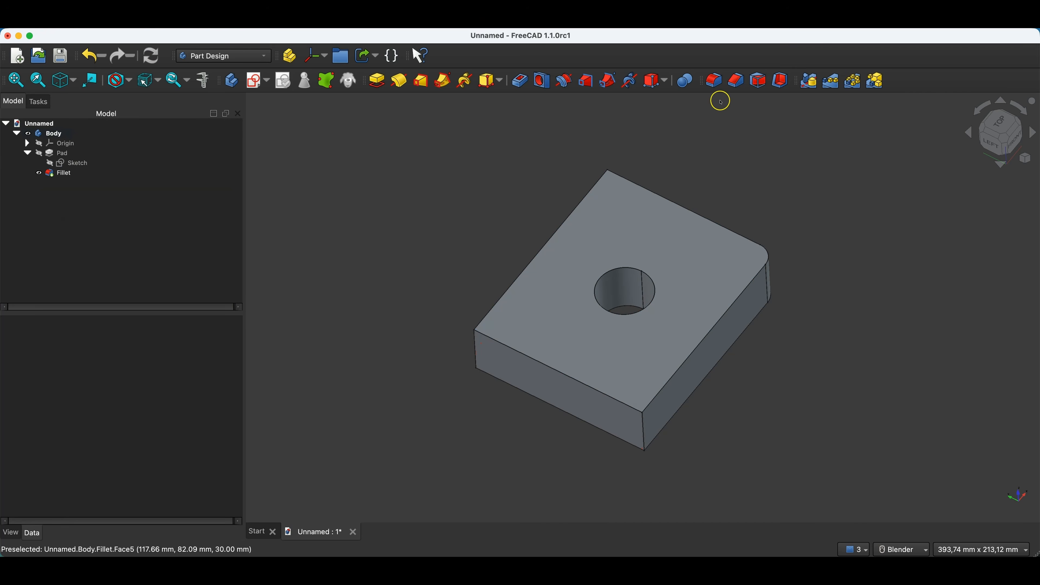
Step: Try to chamfer the two sharp vertical edges of the part's left side with an equal distance of 6 mm
{"action": "left_click", "coordinate": [736, 80]}
{"action": "left_click", "coordinate": [475, 350]}
{"action": "left_click", "coordinate": [644, 427]}
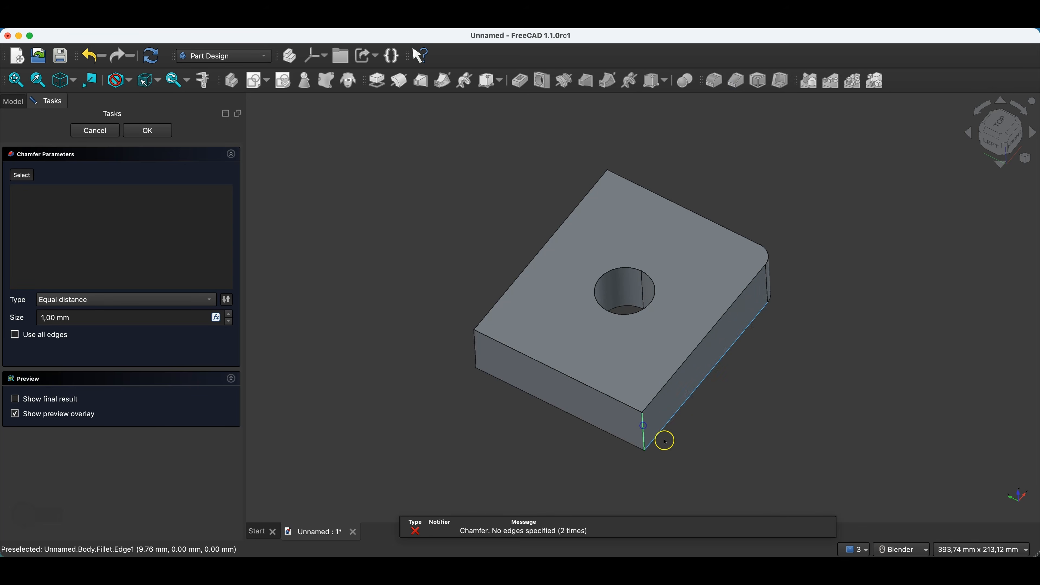
{"action": "left_click", "coordinate": [21, 175]}
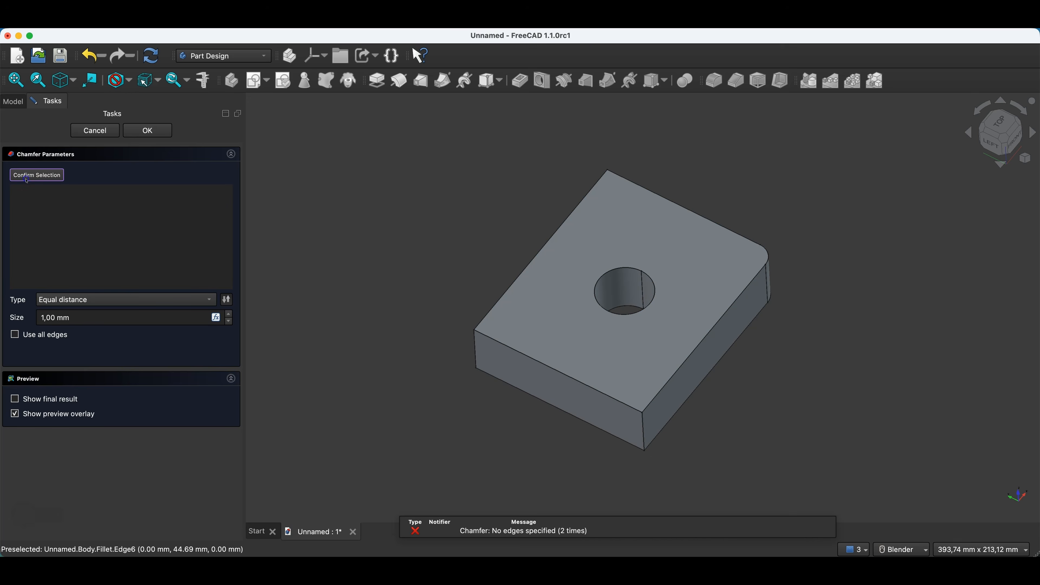
{"action": "left_click", "coordinate": [475, 349]}
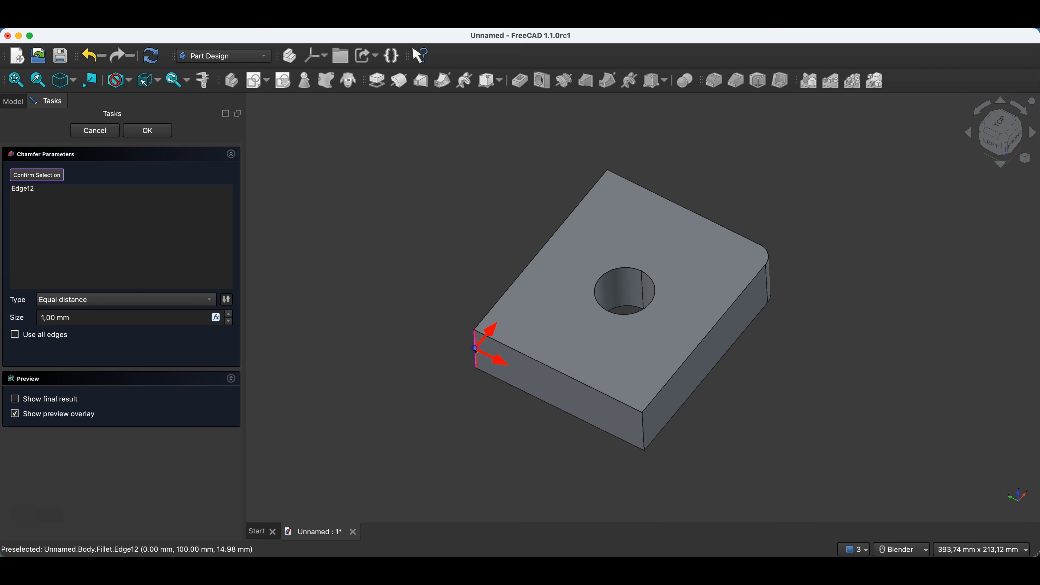
{"action": "left_click", "coordinate": [644, 426]}
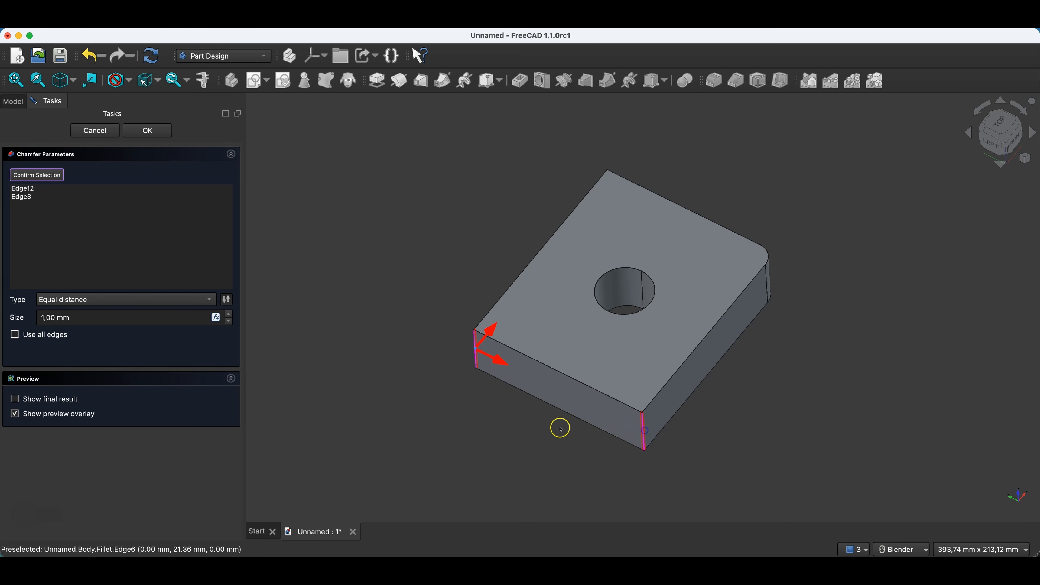
{"action": "left_click", "coordinate": [228, 315]}
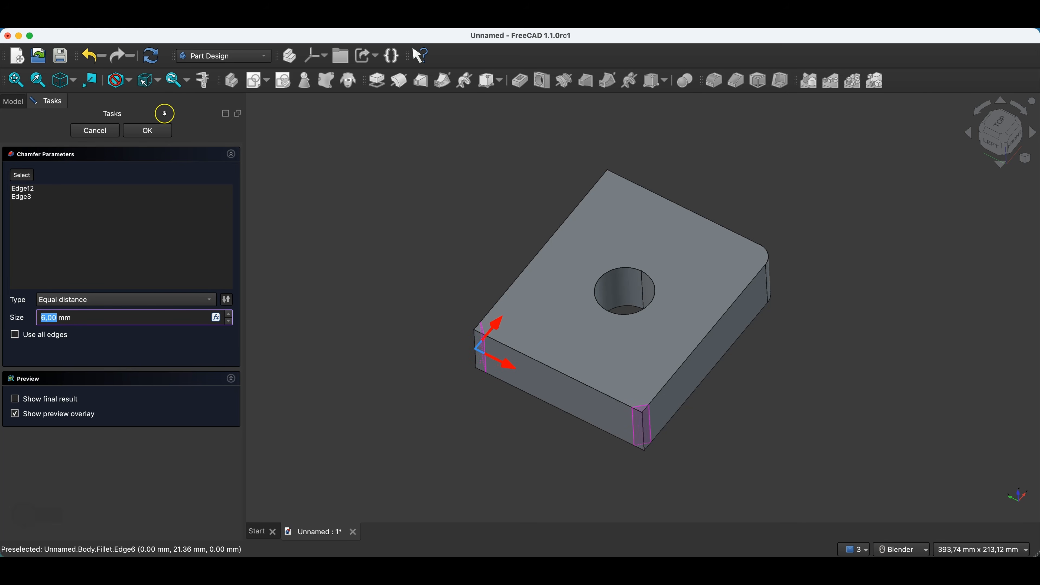
{"action": "left_click", "coordinate": [328, 181]}
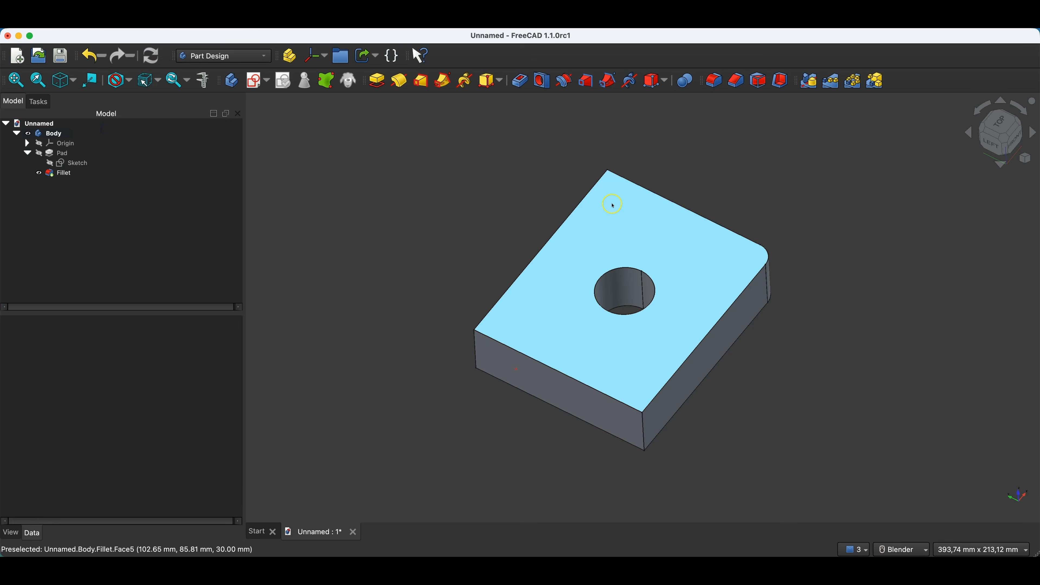
Step: Delete the fillet from the body and chamfer the pad's whole top face, including the hole rim, with an equal distance of 5 mm
{"action": "left_click", "coordinate": [59, 176]}
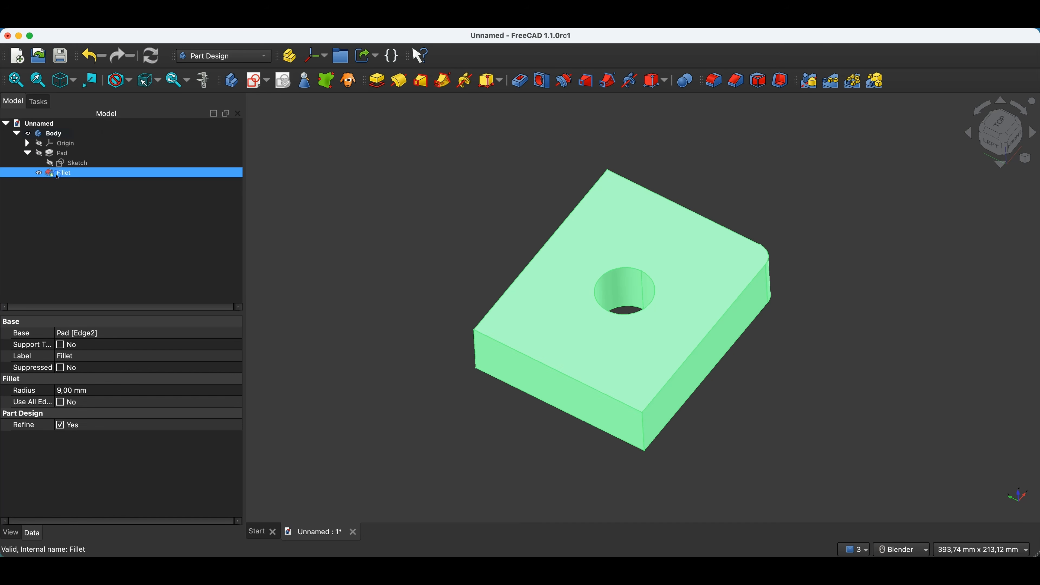
{"action": "key", "text": "Delete"}
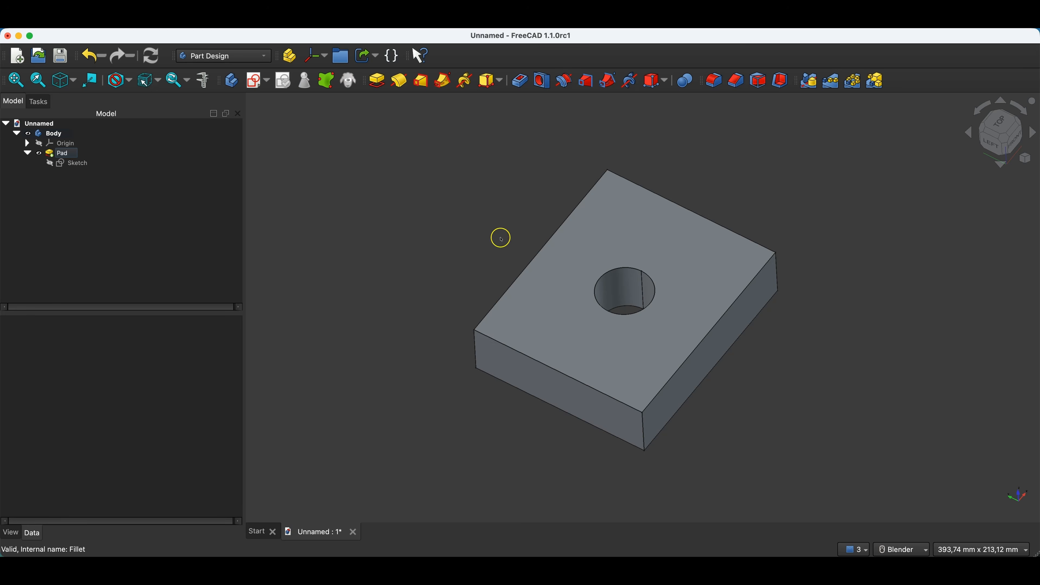
{"action": "left_click", "coordinate": [632, 209]}
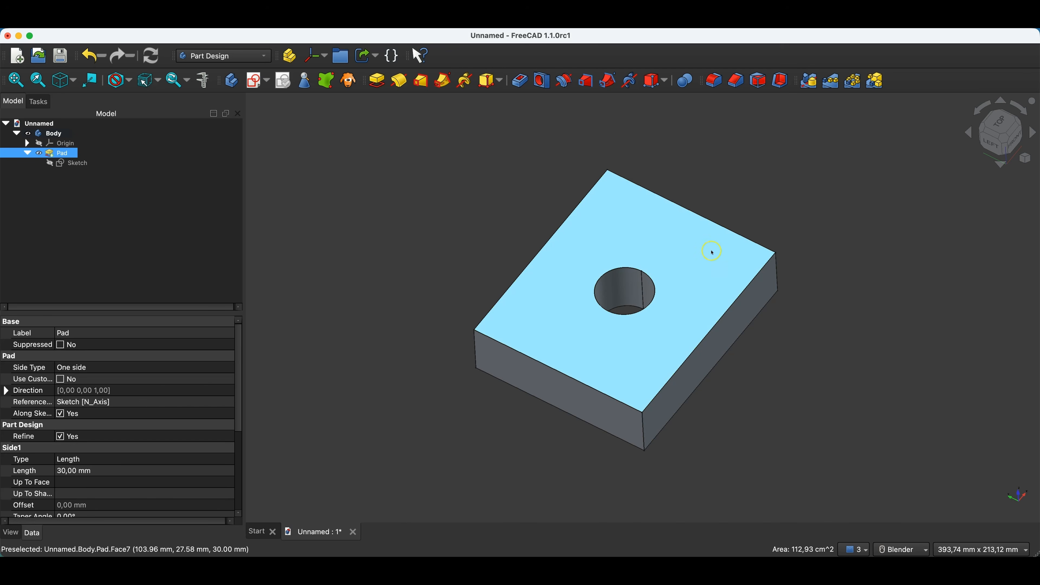
{"action": "left_click", "coordinate": [737, 81]}
{"action": "left_click", "coordinate": [229, 314]}
{"action": "left_click", "coordinate": [229, 314]}
{"action": "left_click", "coordinate": [229, 314]}
{"action": "left_click", "coordinate": [229, 315]}
{"action": "left_click", "coordinate": [158, 132]}
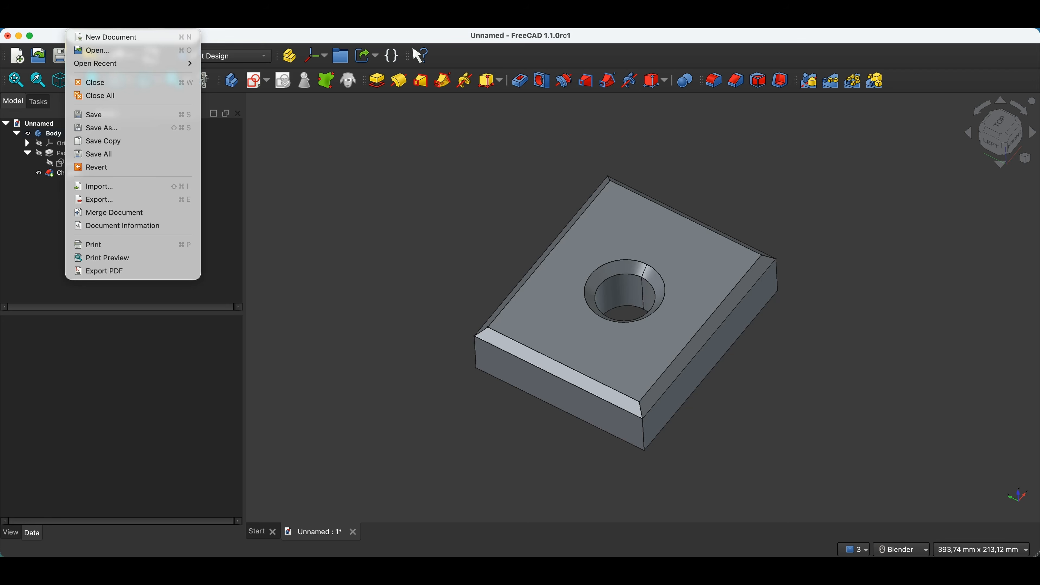
{"action": "left_click", "coordinate": [369, 158]}
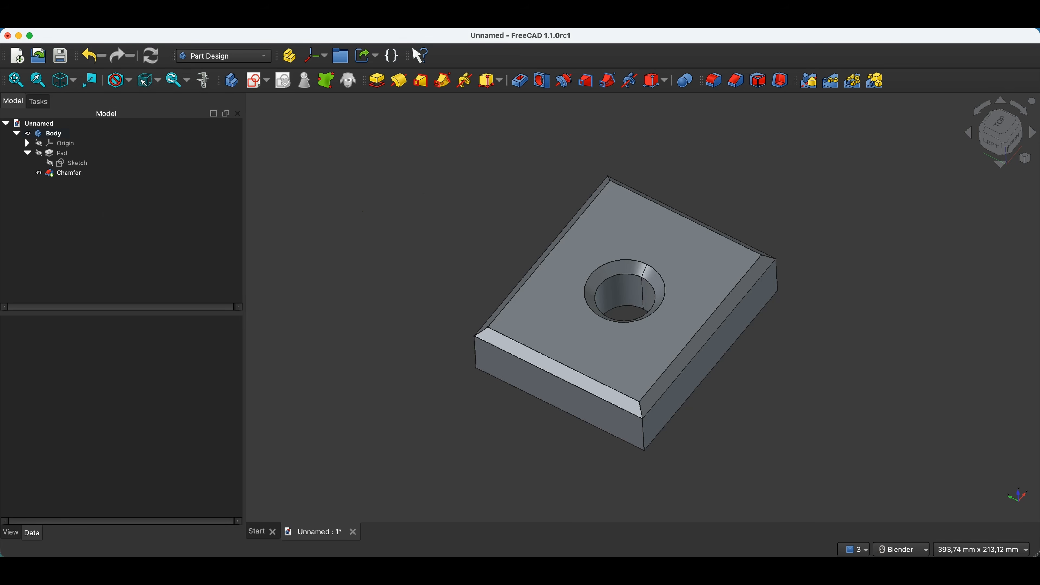
{"action": "left_click", "coordinate": [77, 23]}
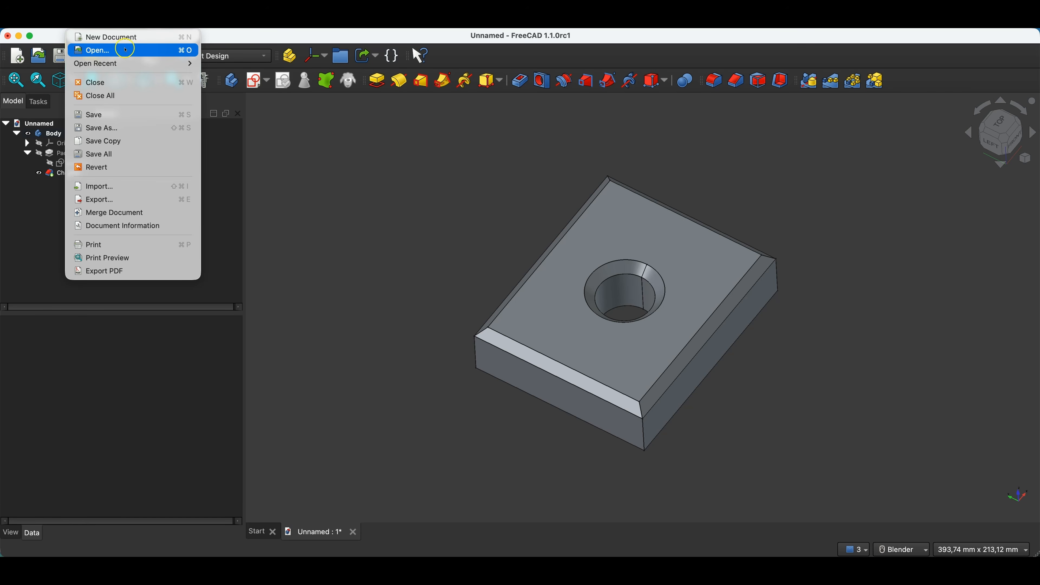
{"action": "left_click", "coordinate": [434, 181]}
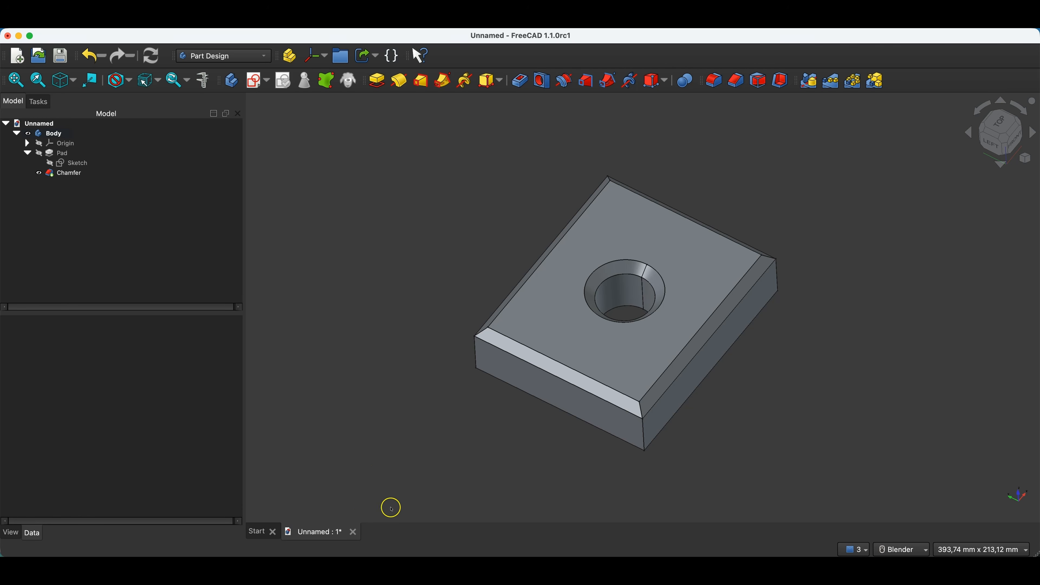
Step: Close the document without saving its changes
{"action": "left_click", "coordinate": [353, 532]}
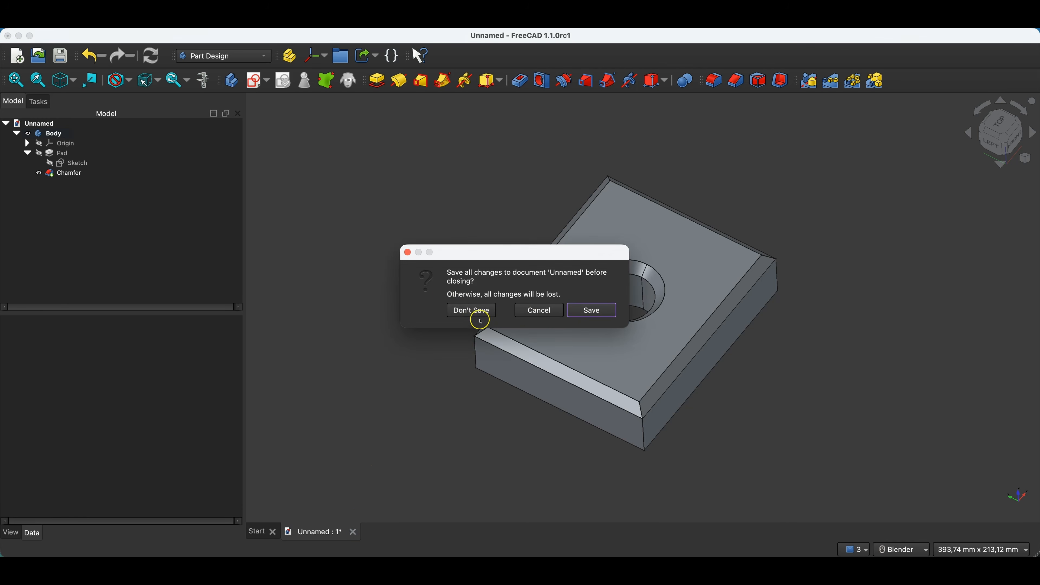
{"action": "left_click", "coordinate": [471, 310]}
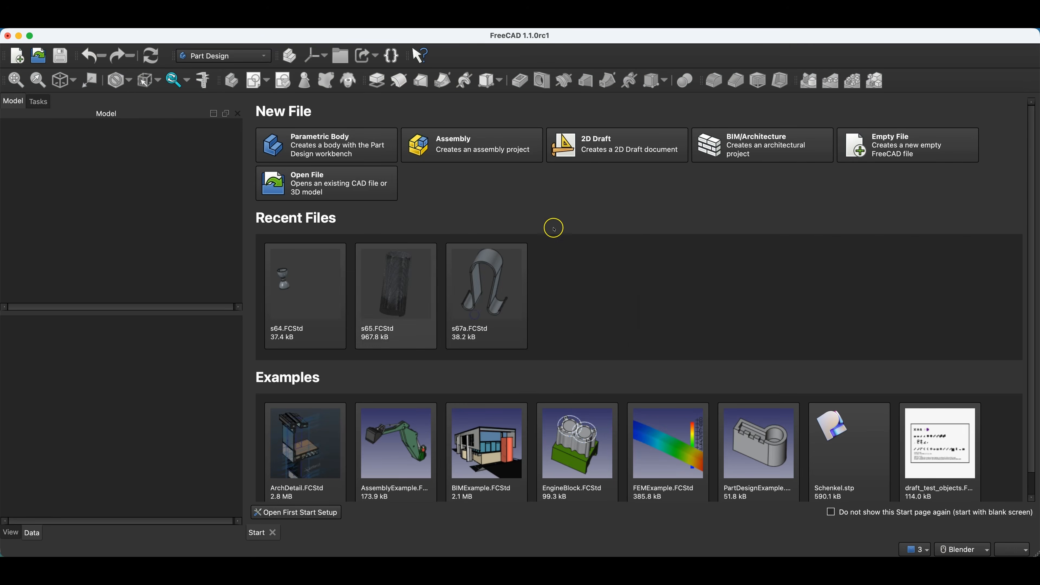
Step: Create a new parametric body and start a sketch on its XY plane
{"action": "left_click", "coordinate": [329, 144]}
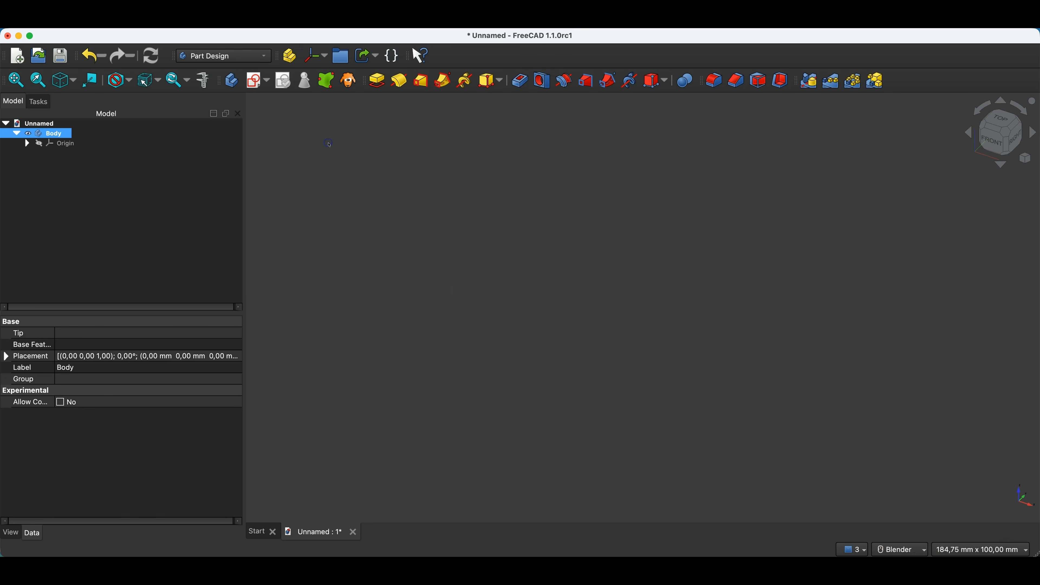
{"action": "left_click", "coordinate": [251, 83]}
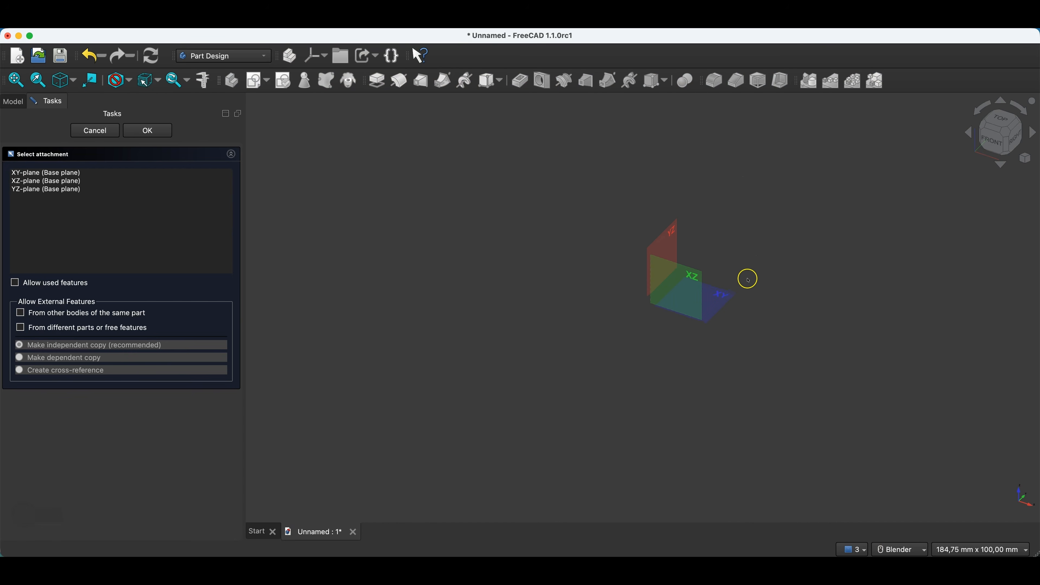
{"action": "left_click", "coordinate": [724, 296]}
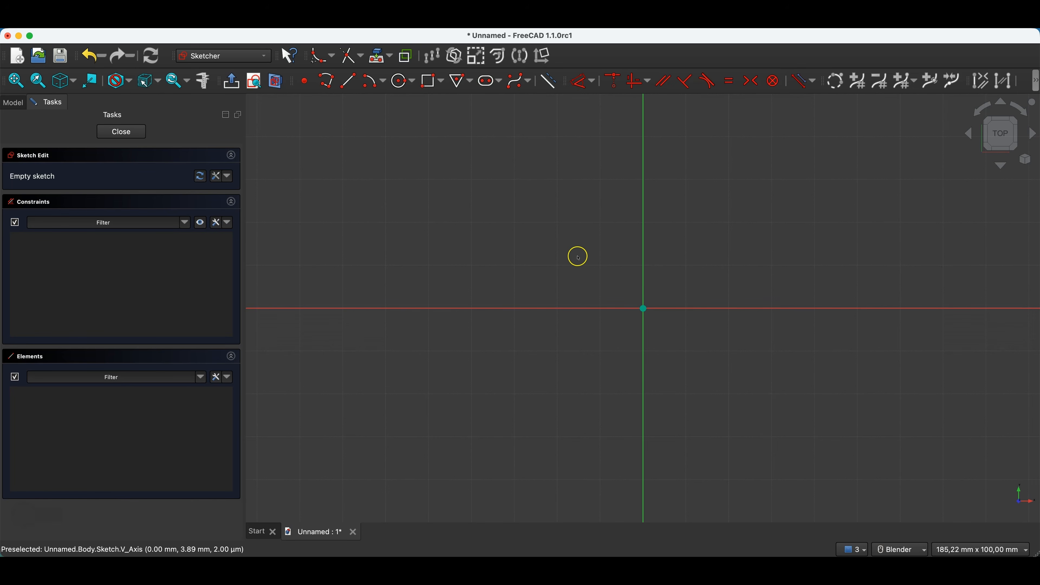
Step: Draw a centered rectangle on the sketch origin, 120 mm wide and 100 mm high
{"action": "left_click", "coordinate": [443, 83]}
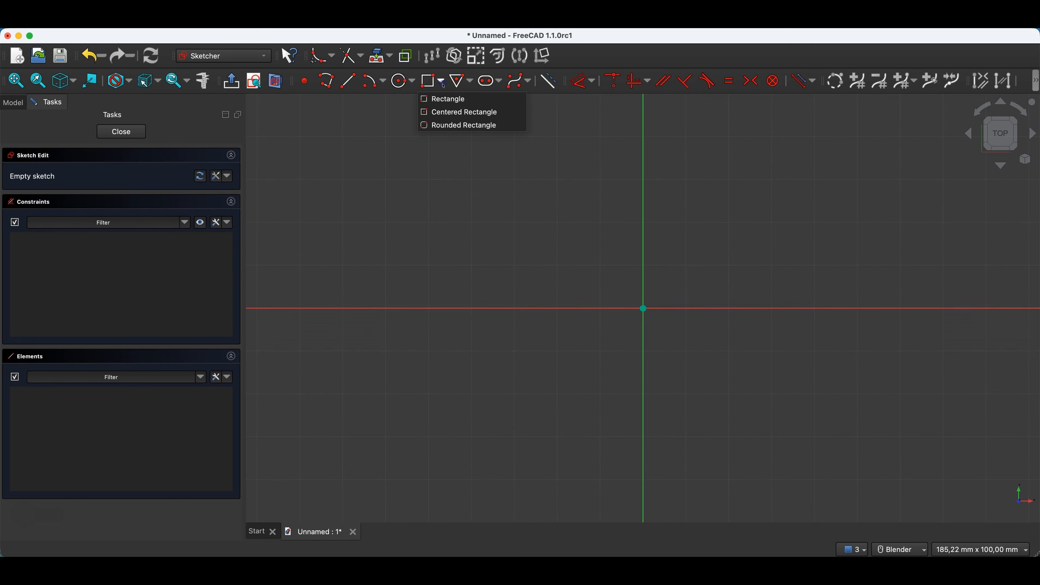
{"action": "left_click", "coordinate": [469, 113]}
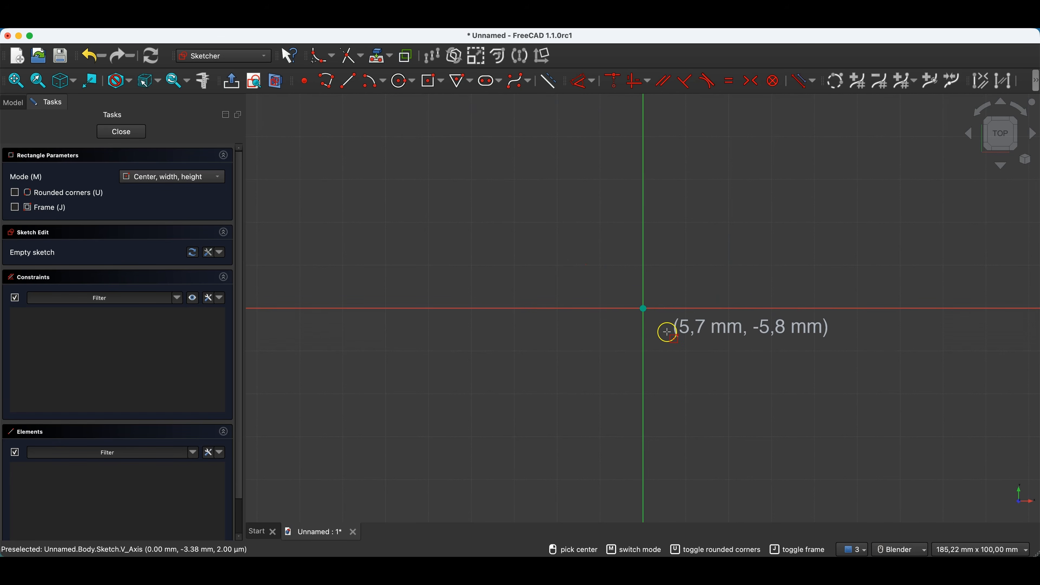
{"action": "left_click", "coordinate": [643, 310]}
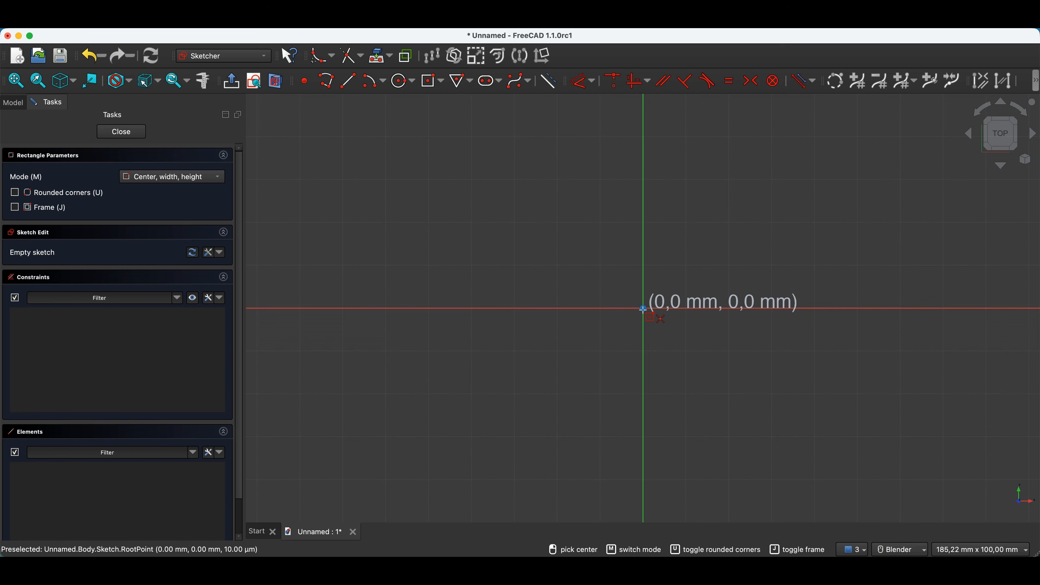
{"action": "left_click", "coordinate": [643, 309]}
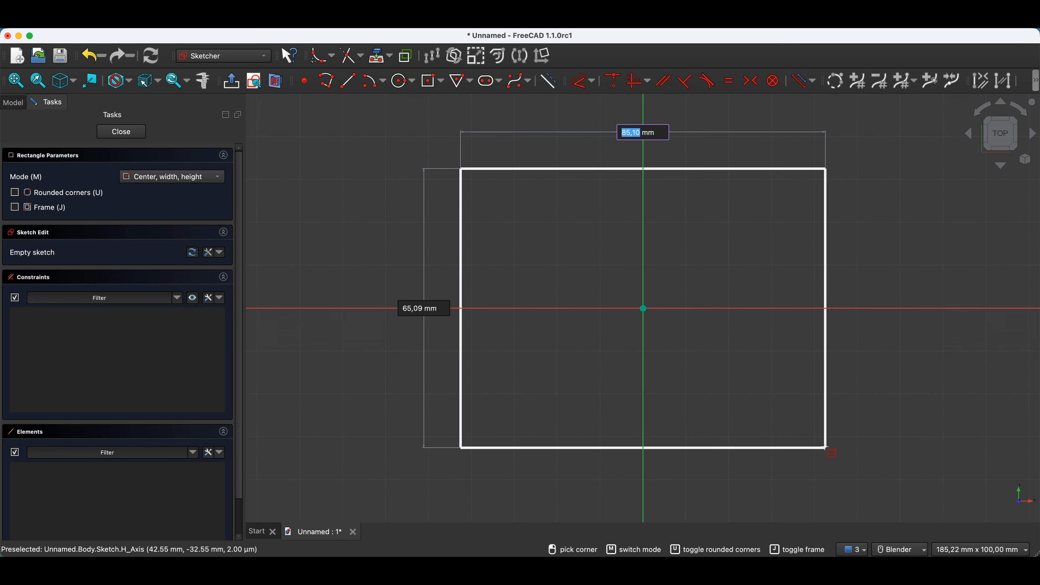
{"action": "type", "text": "120"}
{"action": "key", "text": "Tab"}
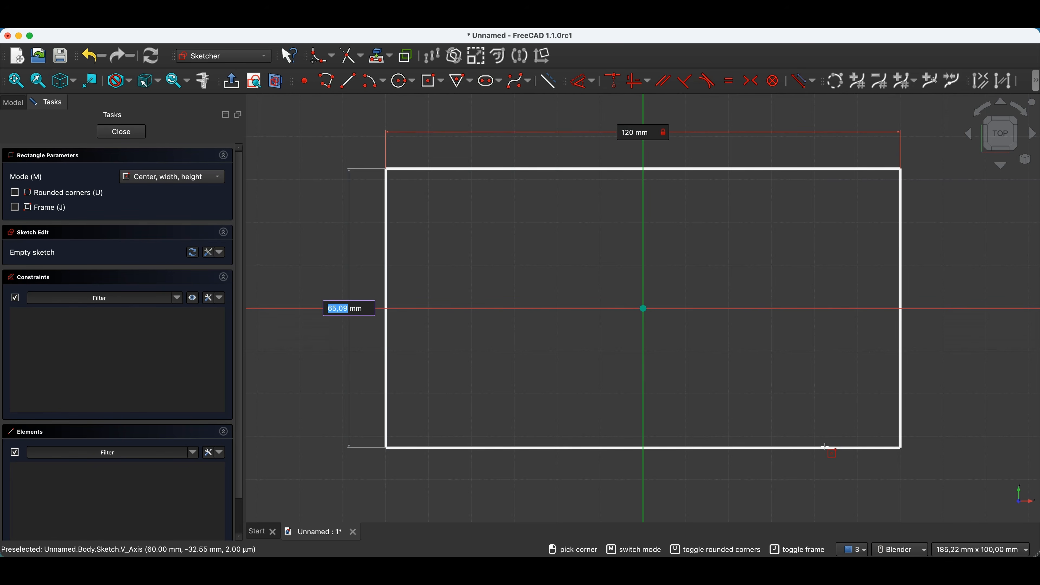
{"action": "type", "text": "100"}
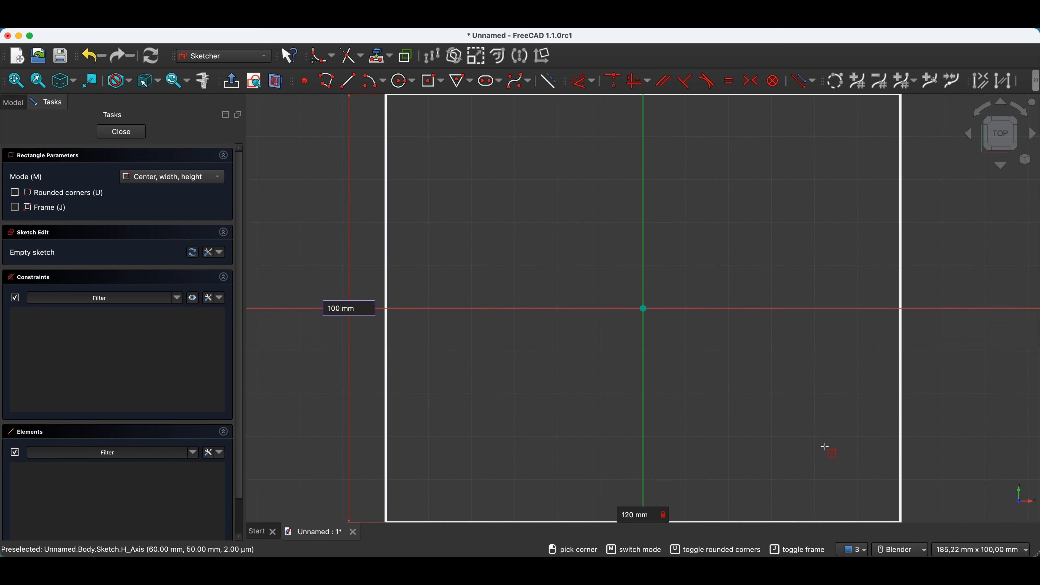
{"action": "key", "text": "Return"}
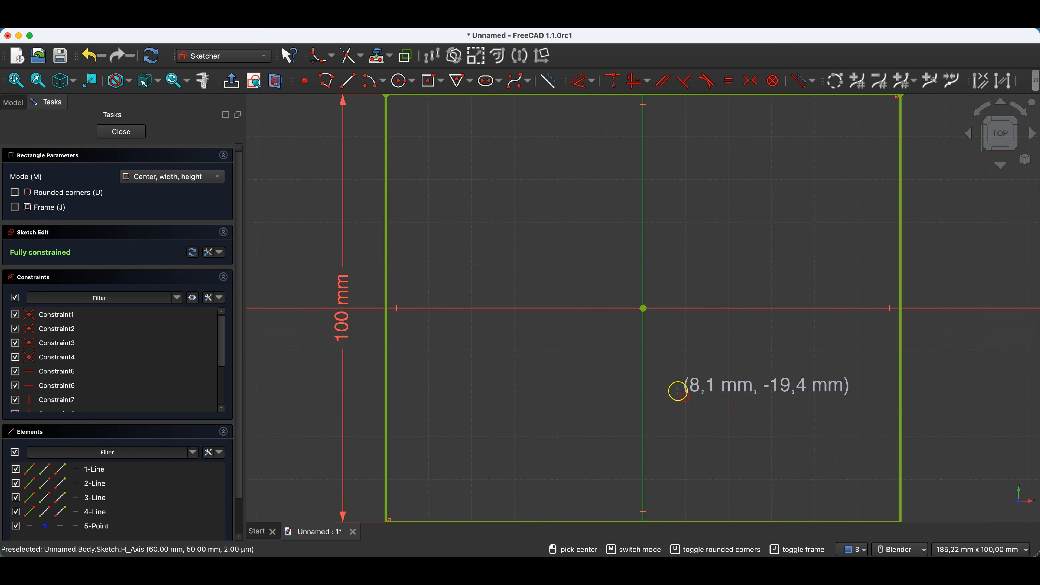
{"action": "key", "text": "Escape"}
{"action": "scroll", "coordinate": [583, 358], "scroll_direction": "down", "scroll_amount": 5}
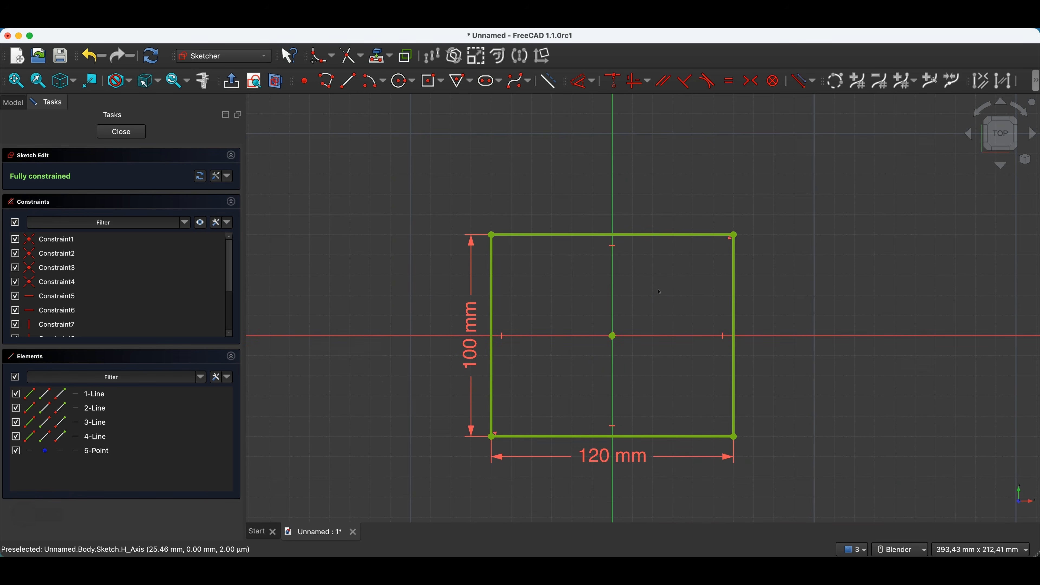
Step: Examine the sketch's automatic constraint settings and its list of constraints
{"action": "left_click", "coordinate": [629, 472]}
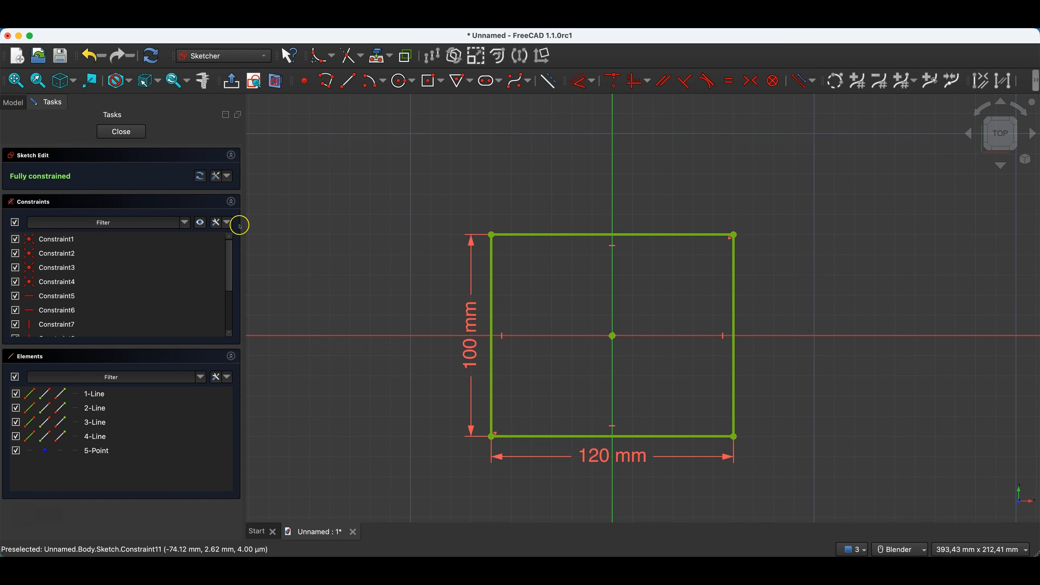
{"action": "left_click", "coordinate": [228, 223]}
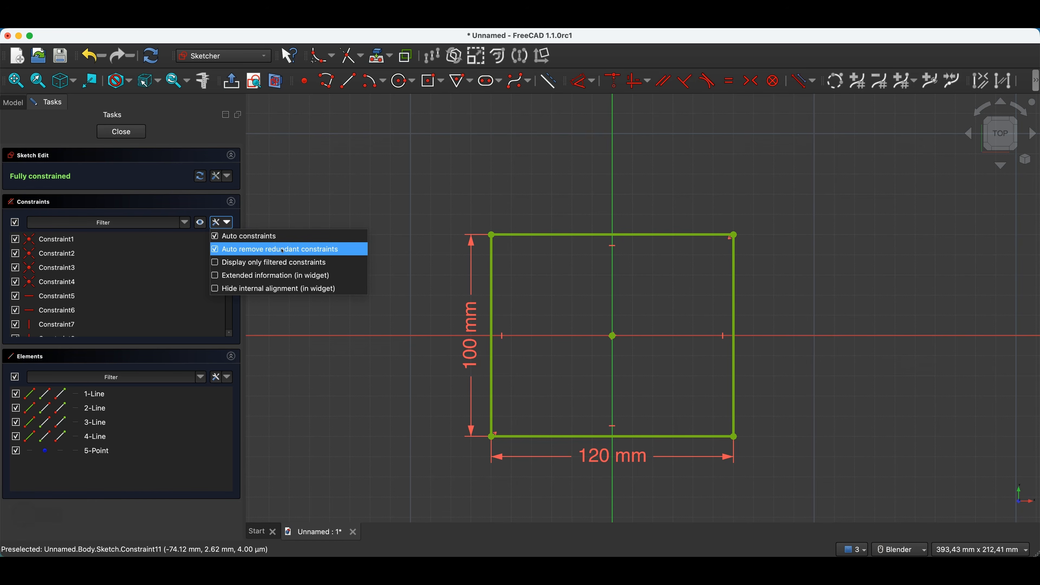
{"action": "left_click", "coordinate": [411, 170]}
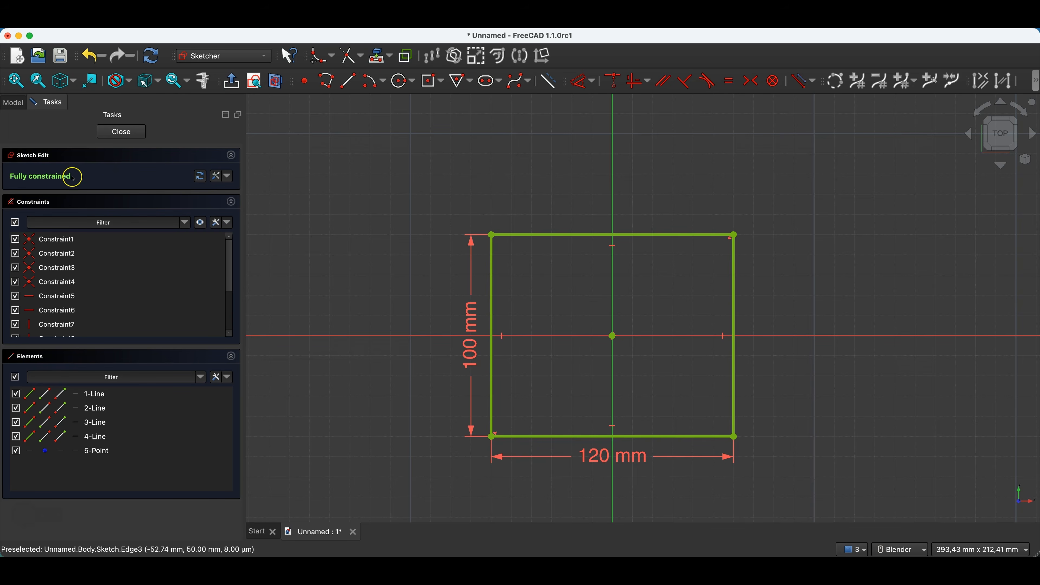
{"action": "left_click", "coordinate": [64, 268]}
{"action": "scroll", "coordinate": [62, 269], "scroll_direction": "down", "scroll_amount": 3}
{"action": "scroll", "coordinate": [62, 272], "scroll_direction": "up", "scroll_amount": 3}
Step: Sketch a 30 mm diameter circle above the rectangle and move its centre to about X 7 mm, Y 75 mm
{"action": "left_click", "coordinate": [400, 81]}
{"action": "left_click", "coordinate": [567, 182]}
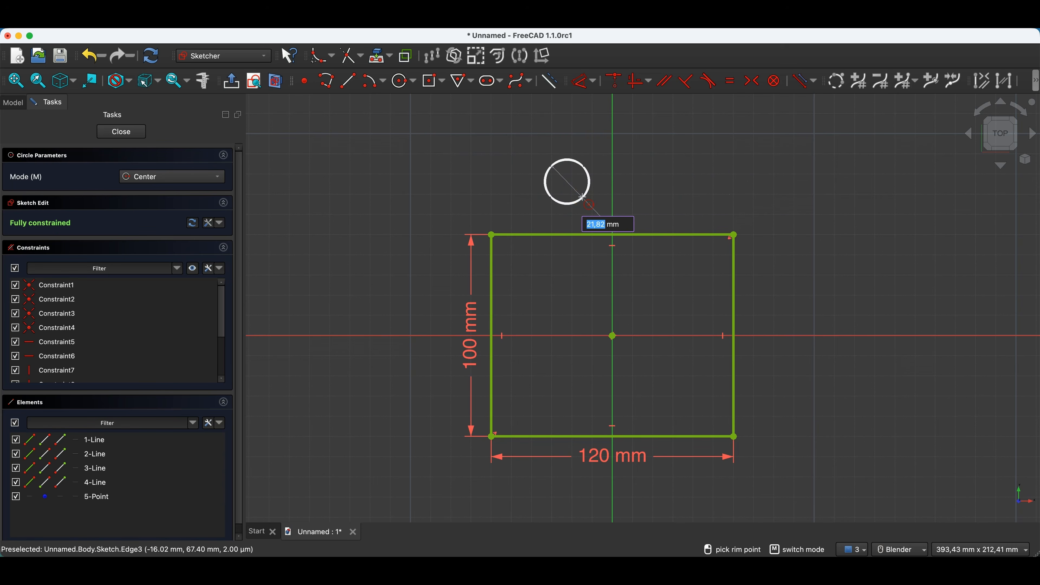
{"action": "type", "text": "30"}
{"action": "key", "text": "Return"}
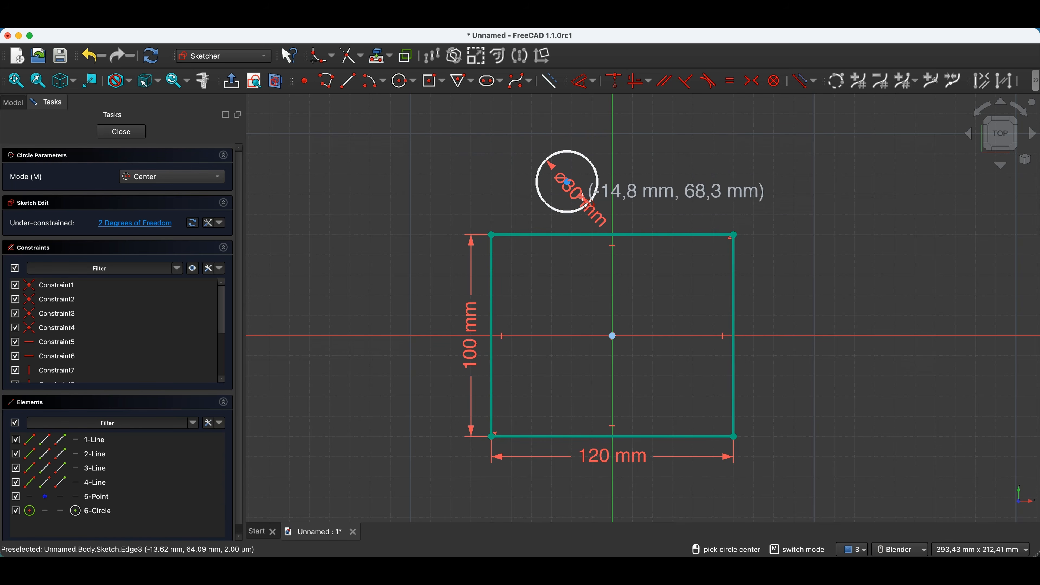
{"action": "right_click", "coordinate": [493, 141]}
{"action": "left_click_drag", "start_coordinate": [563, 187], "coordinate": [630, 190]}
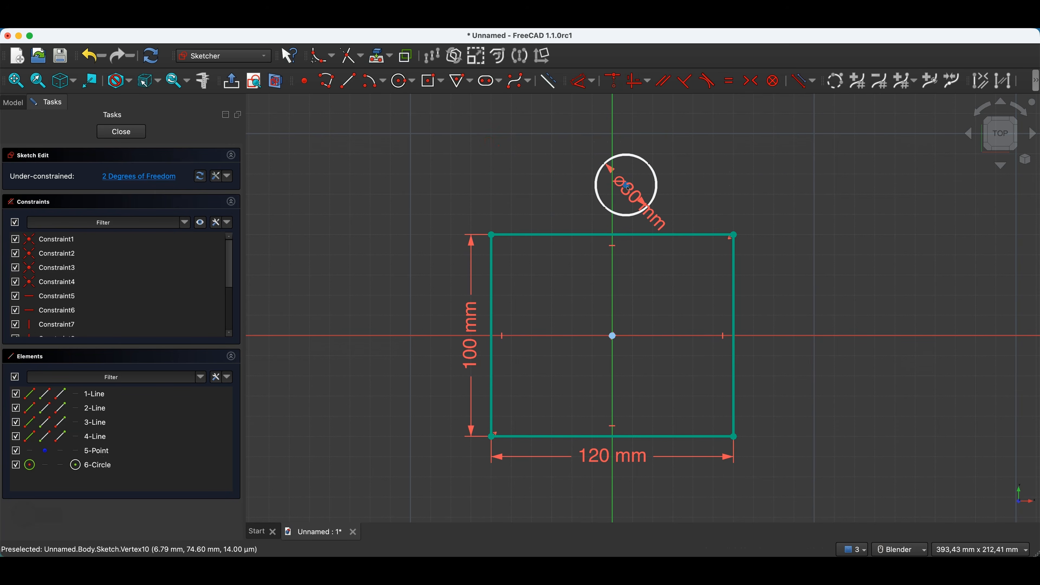
Step: Turn off automatic removal of redundant constraints and constrain the circle's centre onto the rectangle's top edge
{"action": "left_click", "coordinate": [230, 223]}
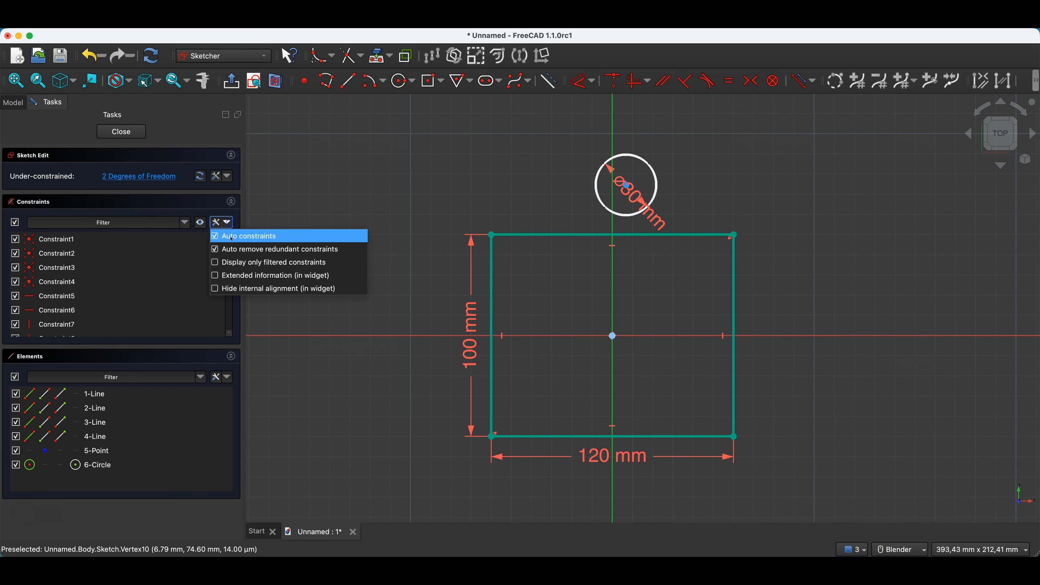
{"action": "left_click", "coordinate": [216, 251]}
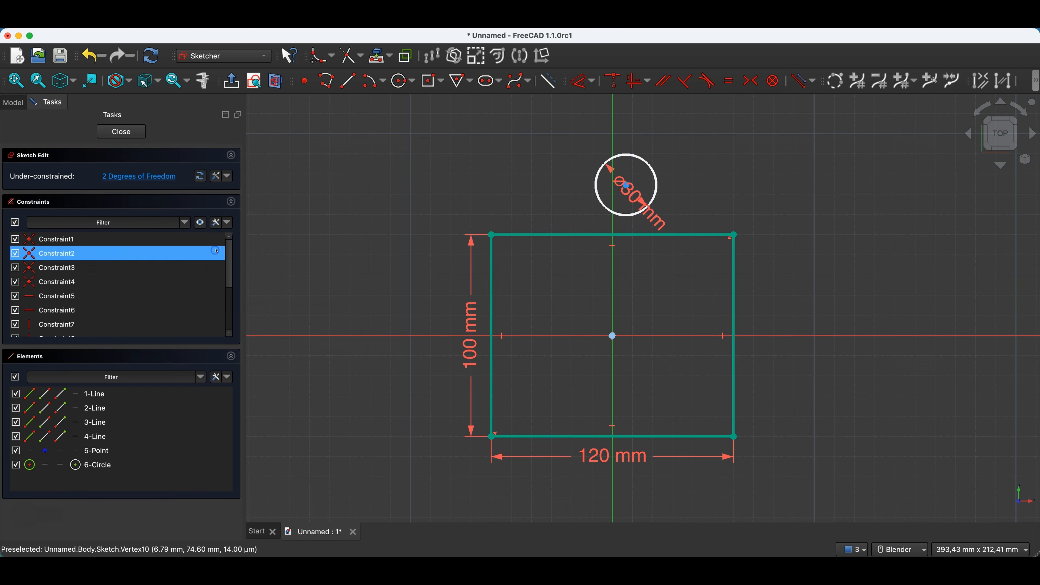
{"action": "left_click", "coordinate": [627, 188]}
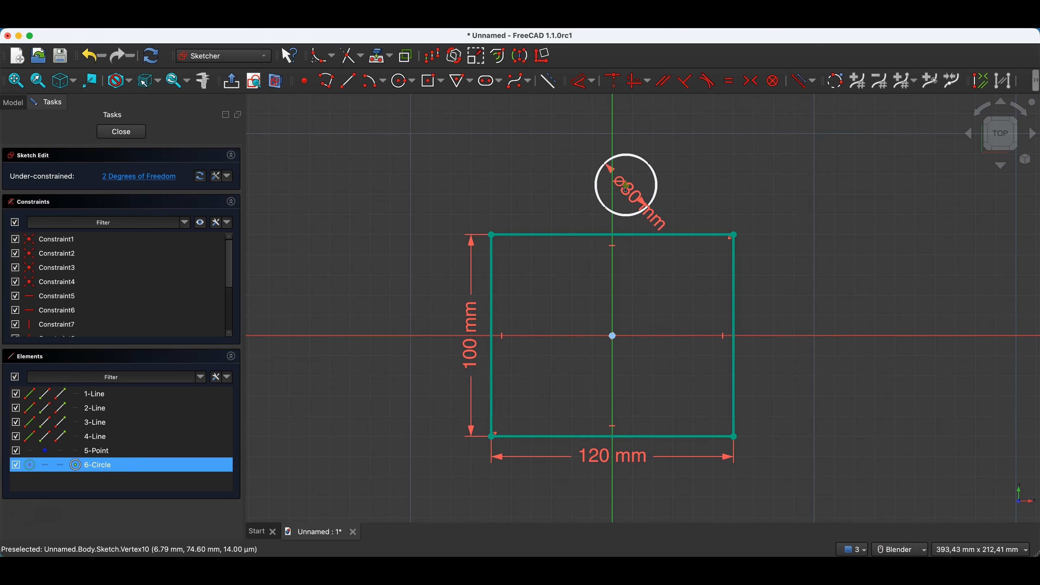
{"action": "left_click", "coordinate": [627, 235]}
{"action": "left_click", "coordinate": [612, 82]}
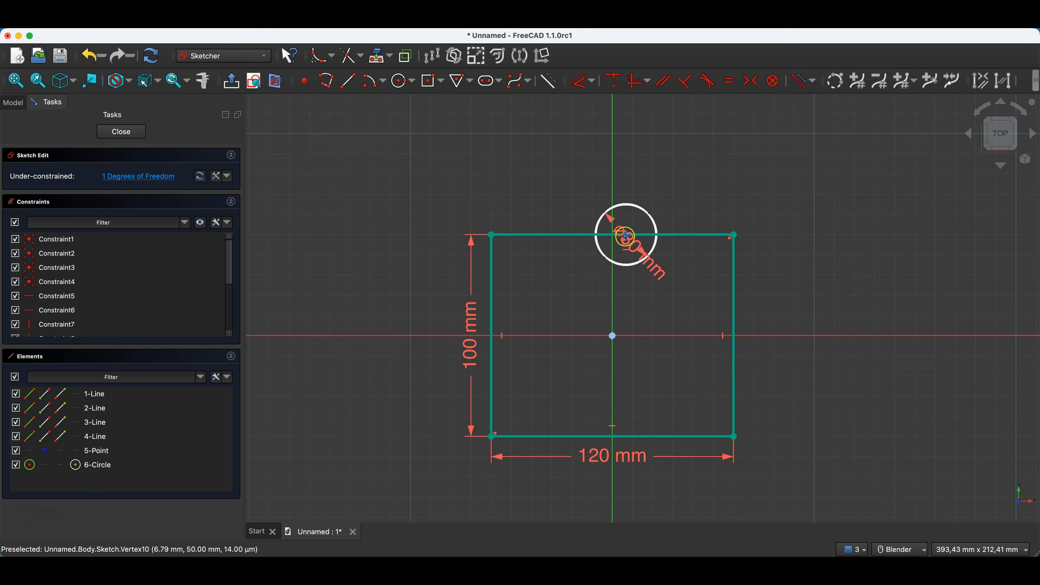
Step: Make the circle's centre symmetric between the top edge's two endpoints and delete the redundant point-on-object constraint
{"action": "left_click", "coordinate": [733, 237]}
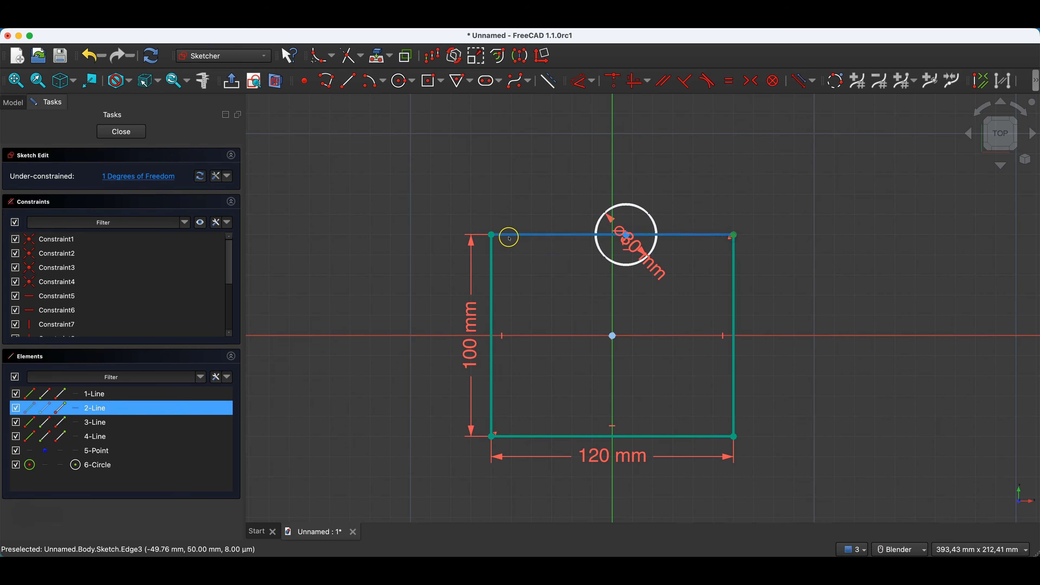
{"action": "left_click", "coordinate": [525, 246]}
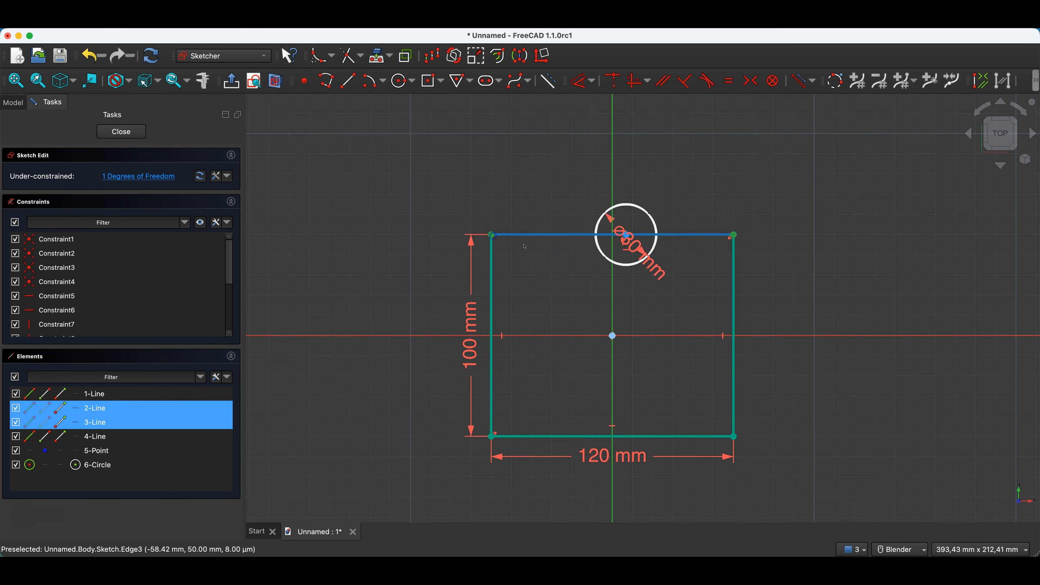
{"action": "left_click", "coordinate": [624, 238]}
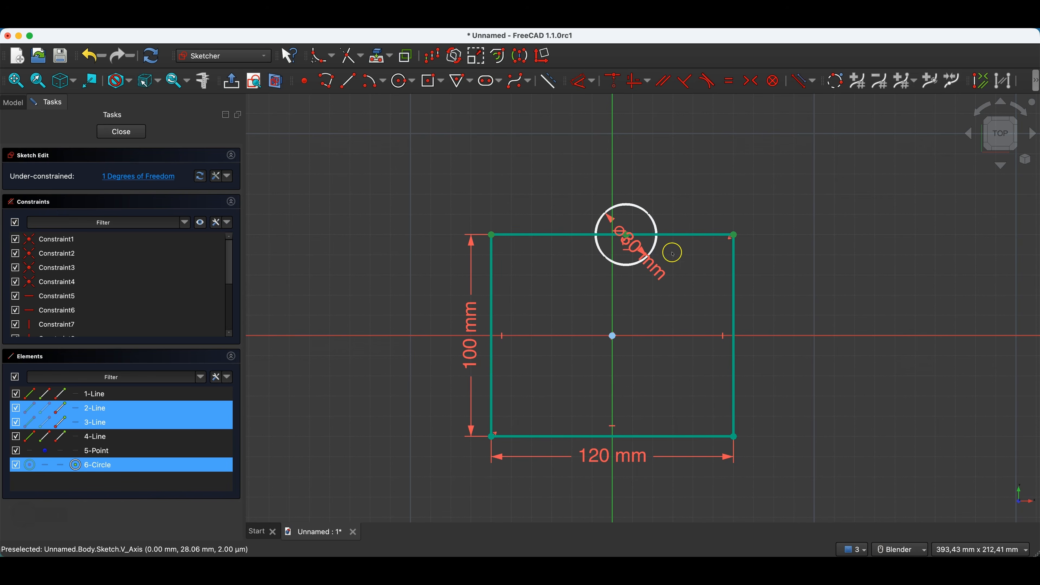
{"action": "left_click", "coordinate": [749, 90]}
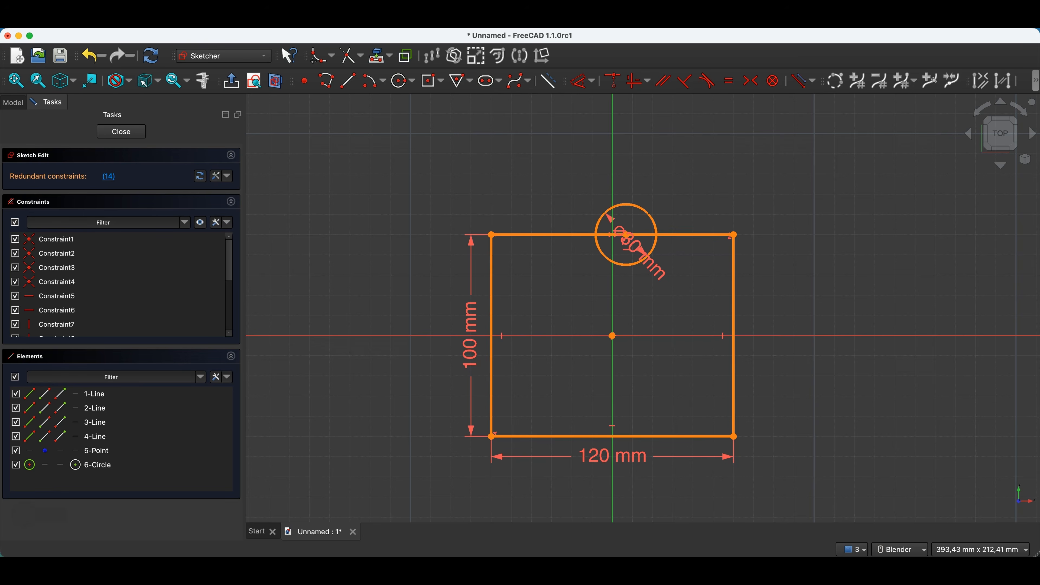
{"action": "left_click", "coordinate": [110, 178]}
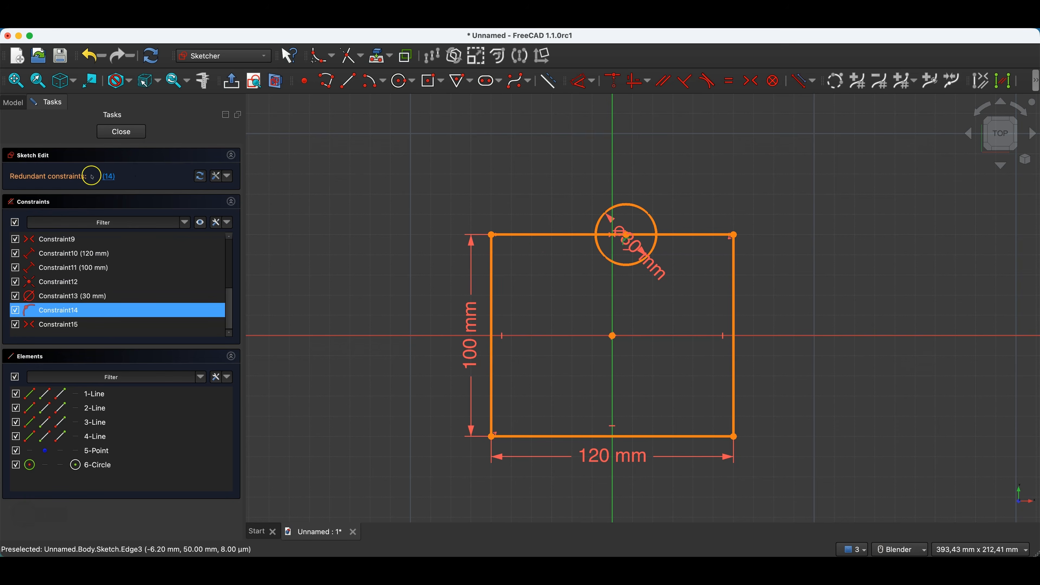
{"action": "right_click", "coordinate": [62, 317]}
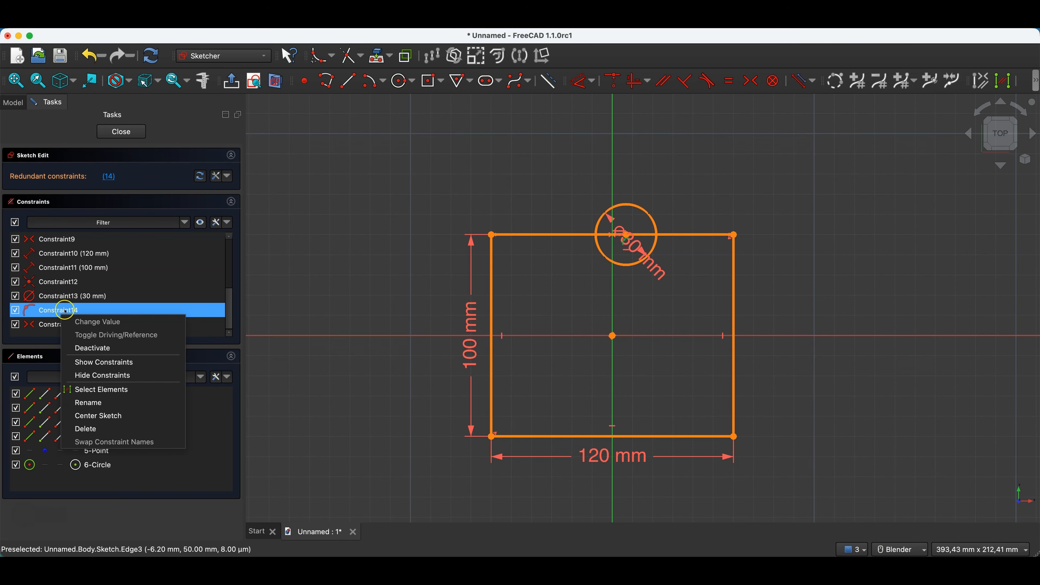
{"action": "left_click", "coordinate": [96, 429]}
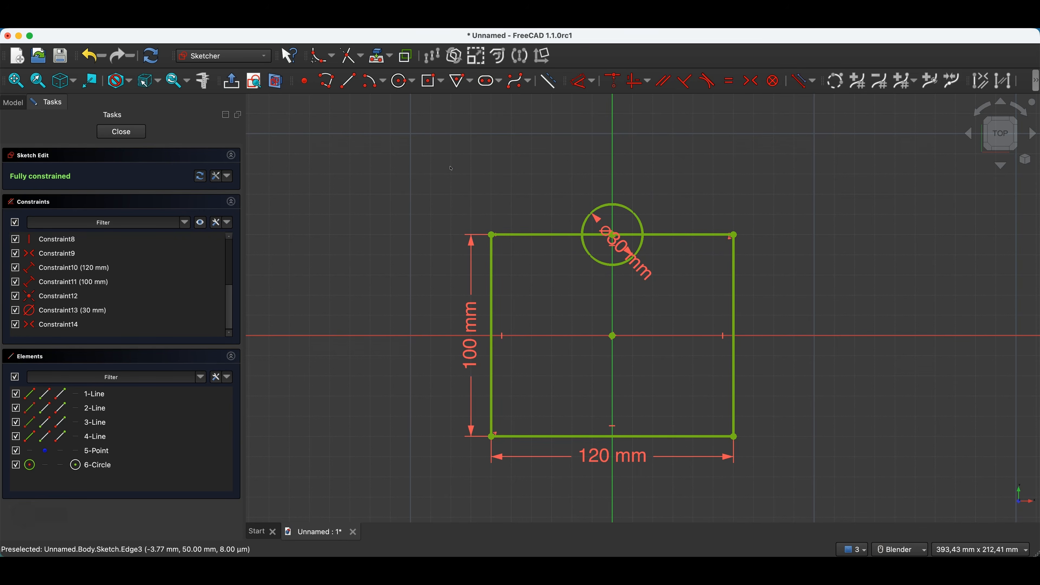
Step: Undo the constraint deletion and both constraints placed on the circle's centre
{"action": "key", "text": "super+z"}
{"action": "key", "text": "super+z"}
{"action": "key", "text": "super+z"}
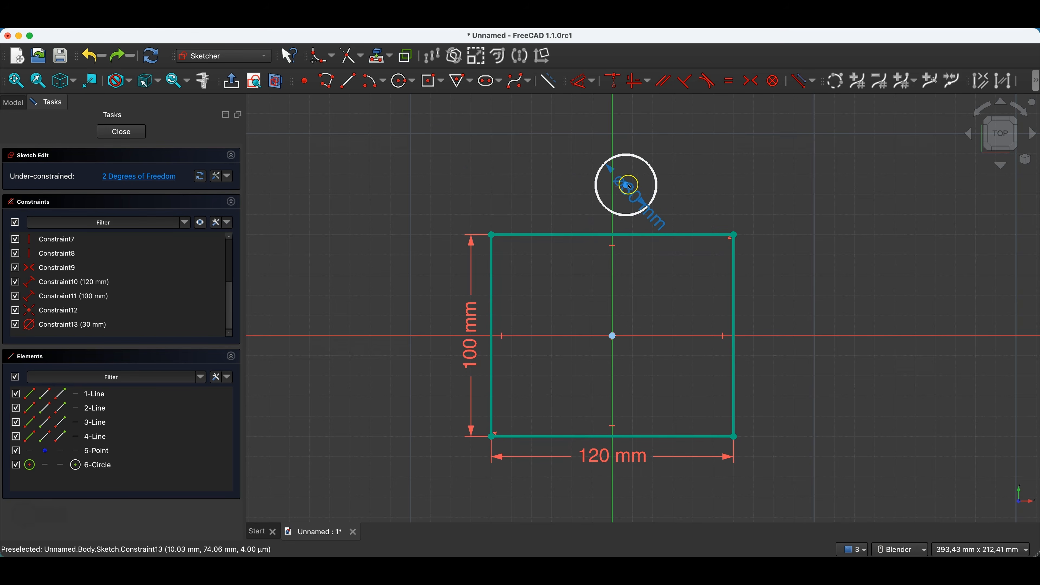
Step: Turn automatic removal of redundant constraints back on for the sketch
{"action": "left_click", "coordinate": [228, 223]}
{"action": "left_click", "coordinate": [224, 250]}
{"action": "left_click", "coordinate": [229, 224]}
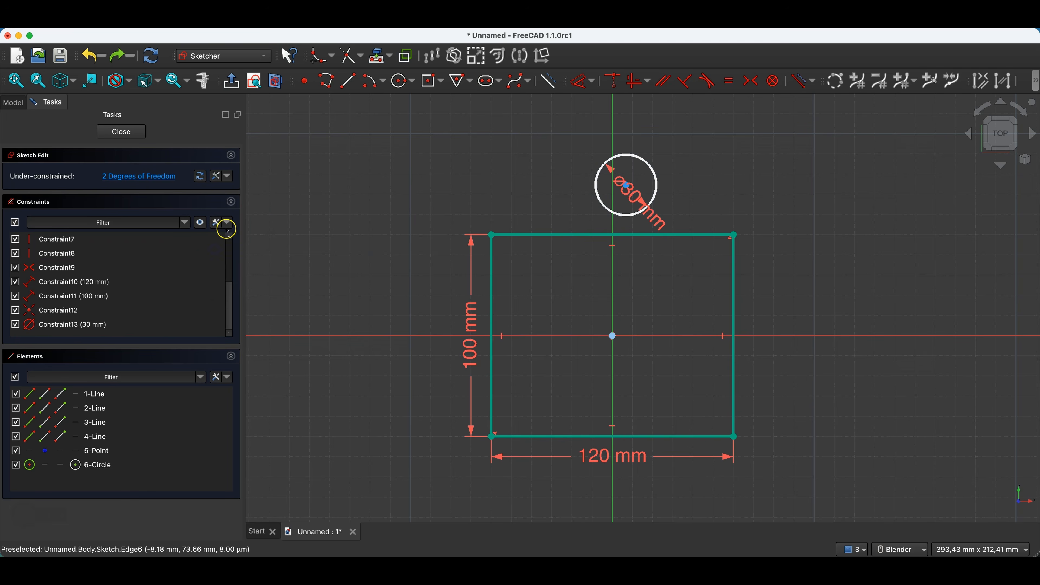
{"action": "left_click", "coordinate": [336, 251]}
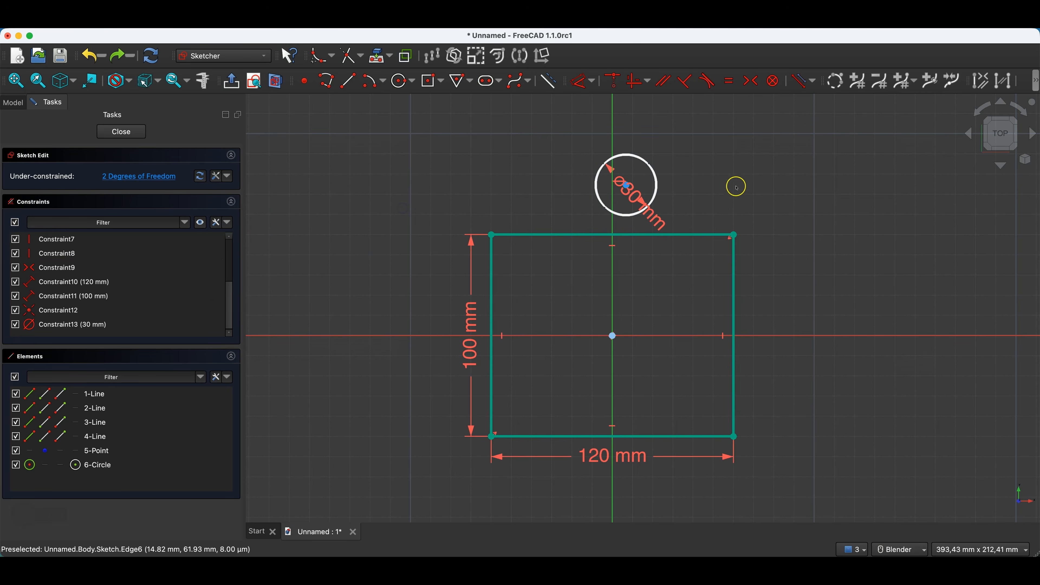
Step: Constrain the circle's centre to lie on the rectangle's top edge
{"action": "left_click", "coordinate": [635, 215]}
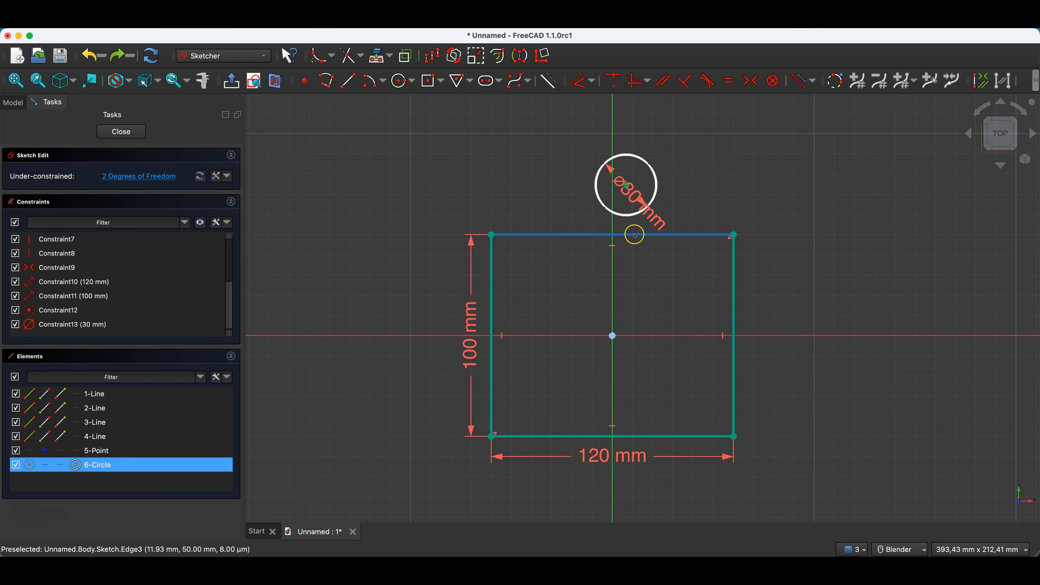
{"action": "left_click", "coordinate": [634, 235]}
{"action": "left_click", "coordinate": [613, 81]}
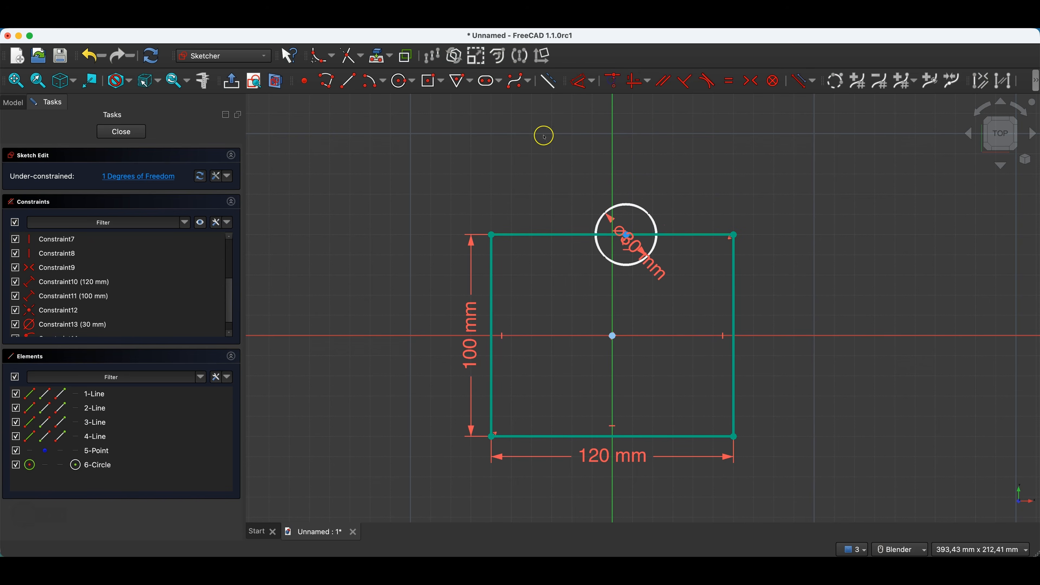
Step: Constrain the circle's centre symmetrically between the two endpoints of the rectangle's top edge
{"action": "left_click", "coordinate": [500, 235]}
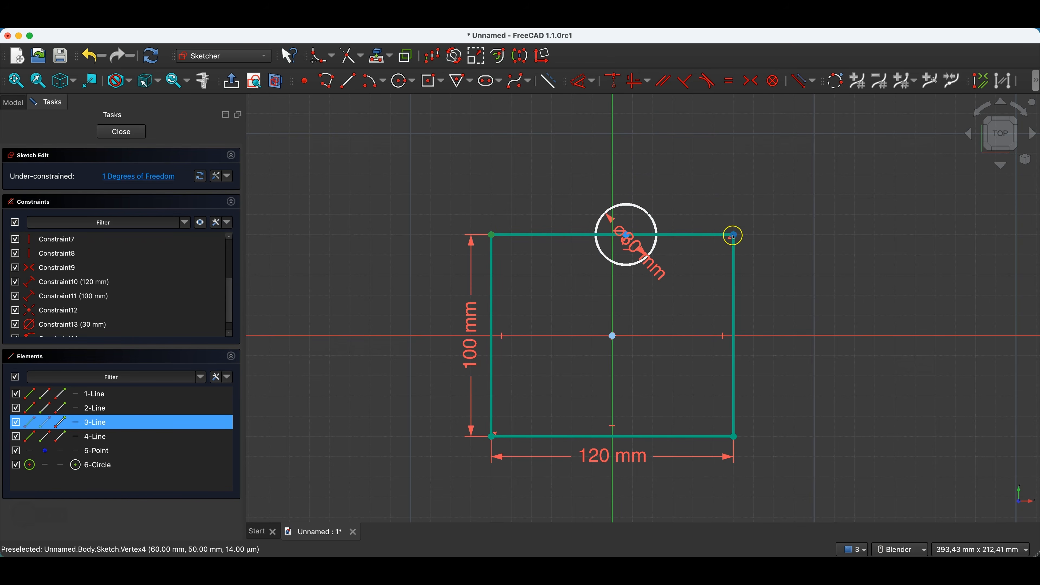
{"action": "left_click", "coordinate": [734, 242]}
{"action": "left_click", "coordinate": [628, 237]}
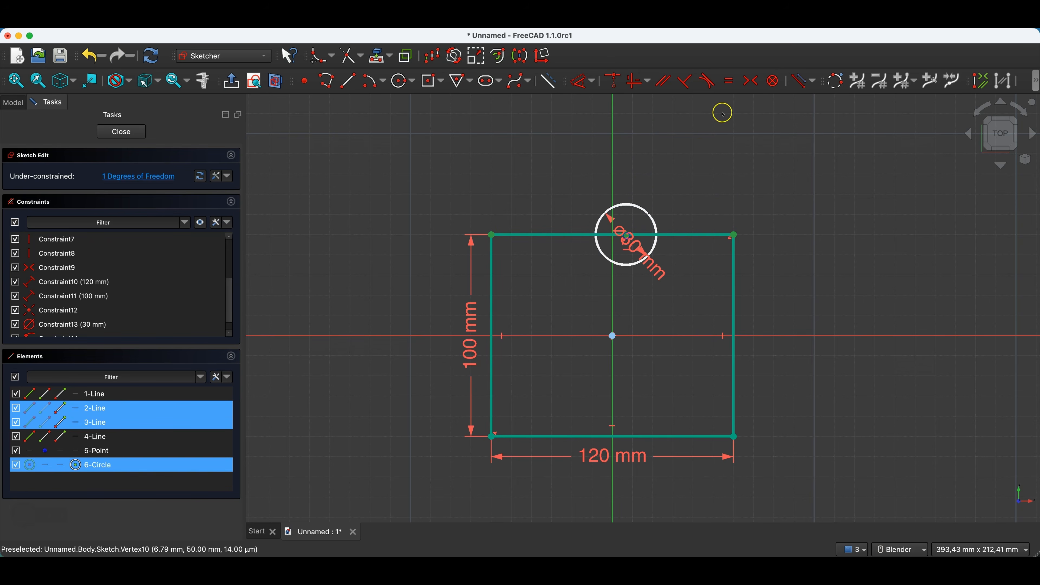
{"action": "left_click", "coordinate": [751, 81]}
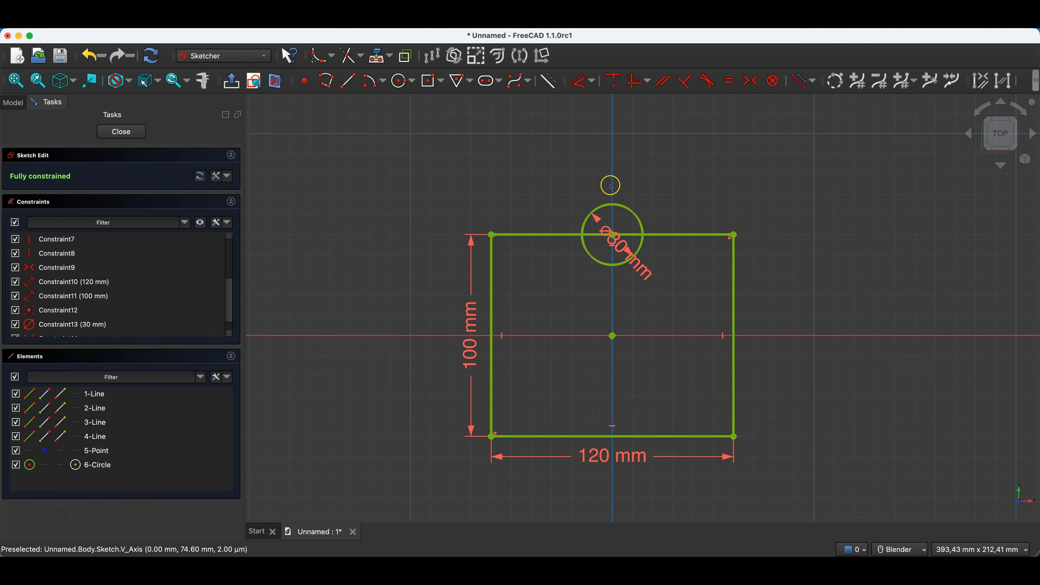
Step: Delete the existing circle and draw a 15 mm diameter circle inside the rectangle's upper-left quarter
{"action": "left_click", "coordinate": [627, 209]}
{"action": "key", "text": "Delete"}
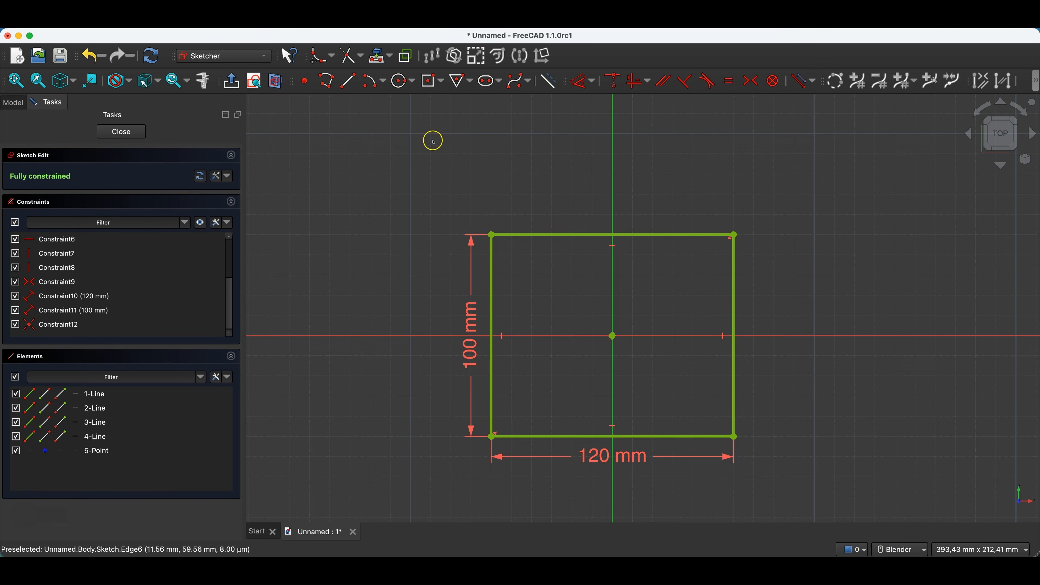
{"action": "left_click", "coordinate": [400, 82]}
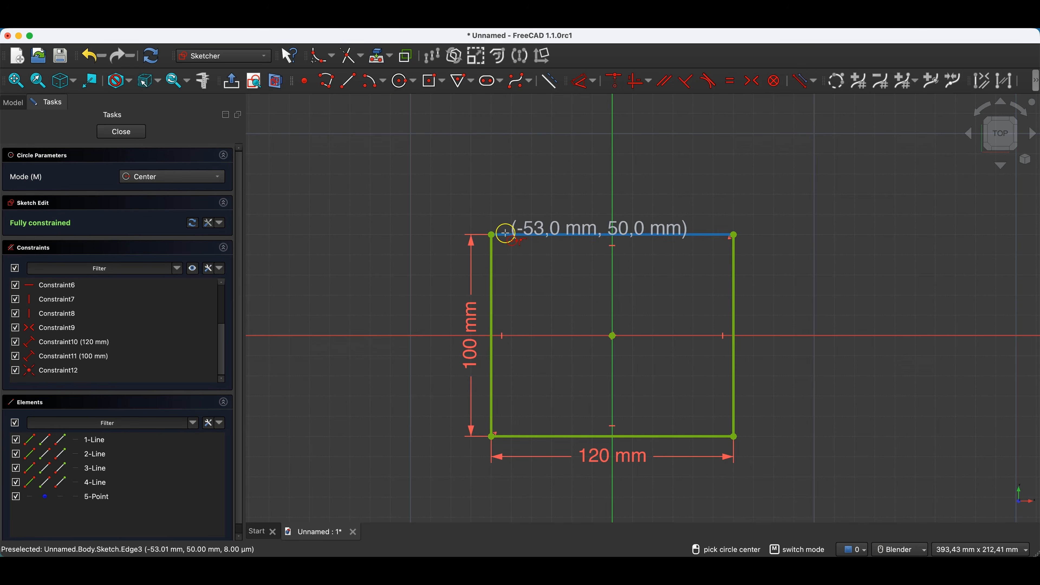
{"action": "left_click", "coordinate": [545, 302]}
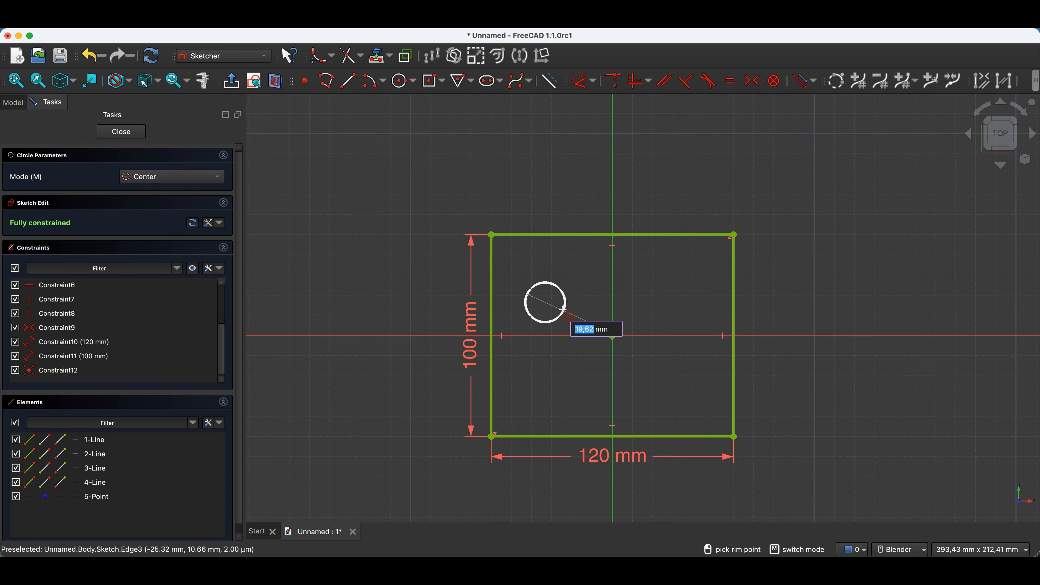
{"action": "type", "text": "15"}
{"action": "key", "text": "Return"}
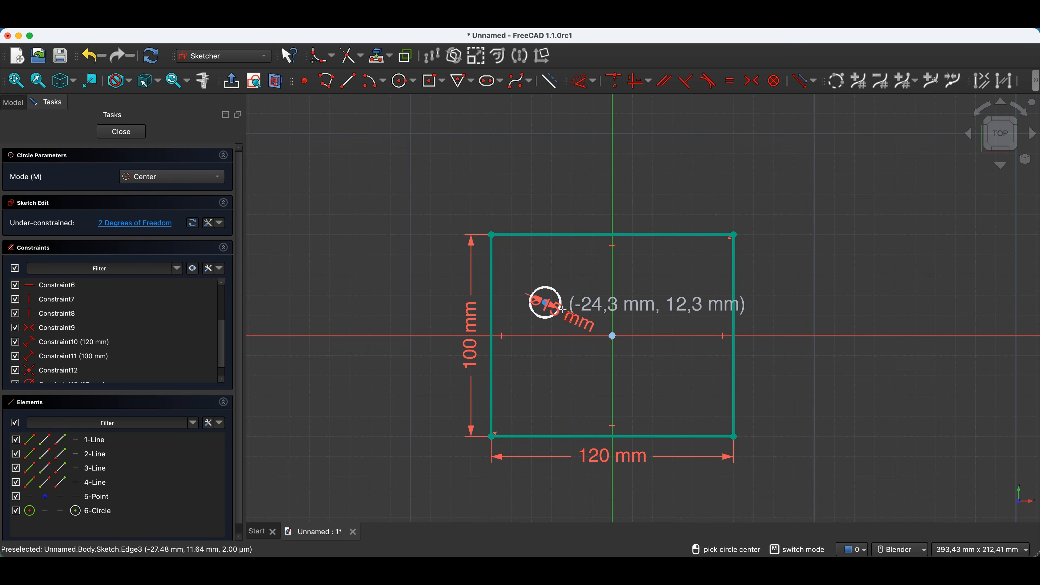
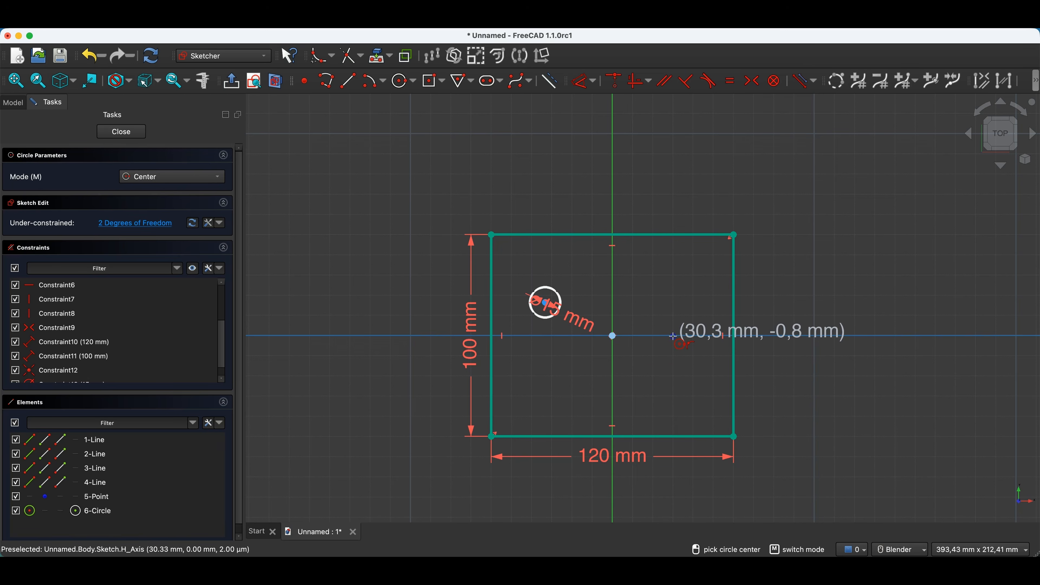
Step: Draw a second circle centred on the horizontal axis right of the origin, enlarge it to about 27 mm, and slide it outward
{"action": "left_click", "coordinate": [673, 337]}
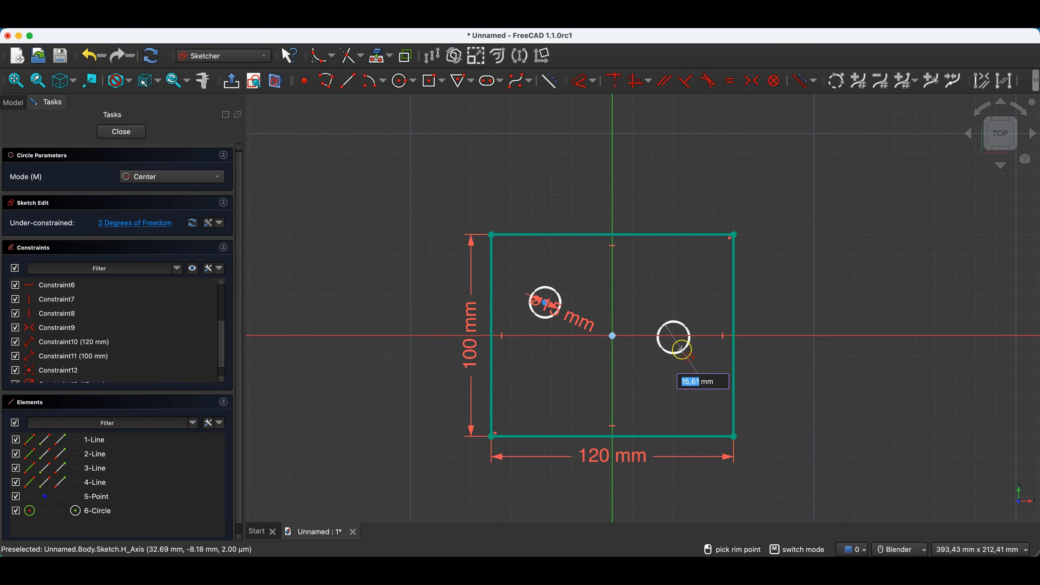
{"action": "left_click", "coordinate": [682, 348]}
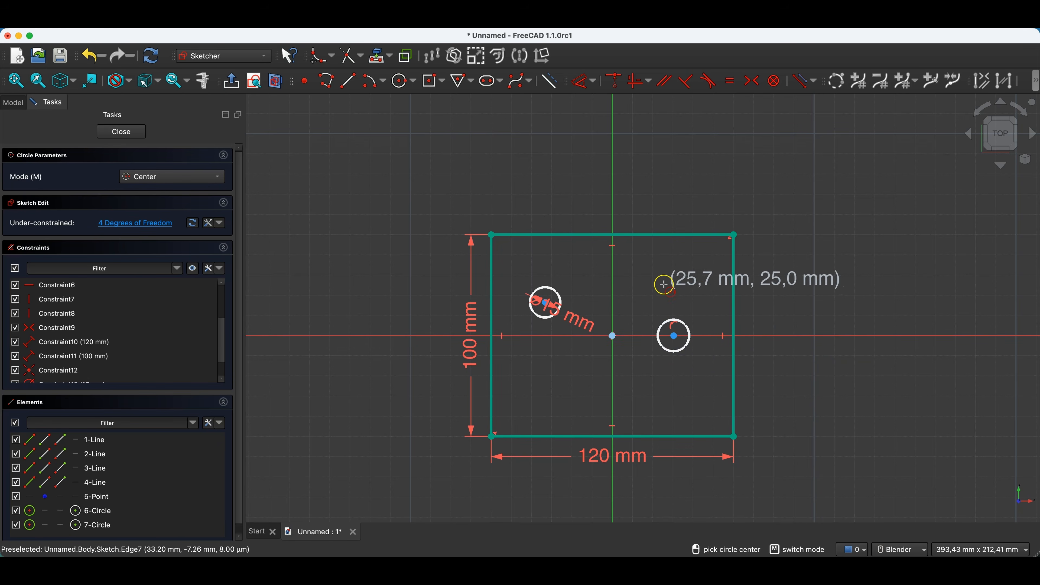
{"action": "key", "text": "Escape"}
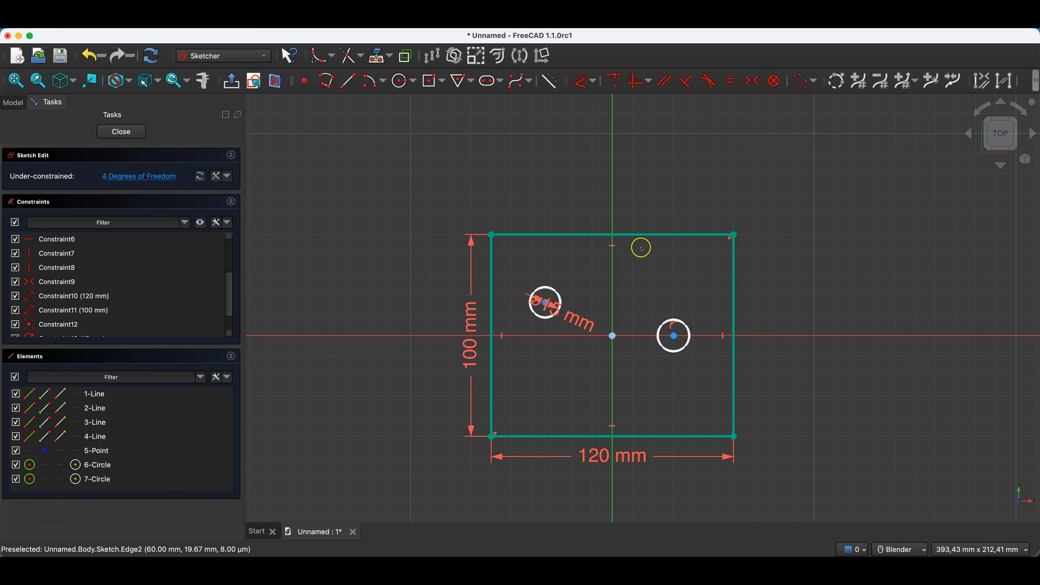
{"action": "mouse_move", "coordinate": [687, 322]}
{"action": "left_mouse_down"}
{"action": "mouse_move", "coordinate": [682, 343]}
{"action": "mouse_move", "coordinate": [693, 347]}
{"action": "mouse_move", "coordinate": [634, 350]}
{"action": "mouse_move", "coordinate": [680, 346]}
{"action": "mouse_move", "coordinate": [699, 315]}
{"action": "mouse_move", "coordinate": [639, 341]}
{"action": "mouse_move", "coordinate": [714, 350]}
{"action": "mouse_move", "coordinate": [680, 348]}
{"action": "mouse_move", "coordinate": [704, 354]}
{"action": "mouse_move", "coordinate": [686, 342]}
{"action": "mouse_move", "coordinate": [676, 355]}
{"action": "mouse_move", "coordinate": [680, 341]}
{"action": "mouse_move", "coordinate": [670, 348]}
{"action": "mouse_move", "coordinate": [729, 341]}
{"action": "mouse_move", "coordinate": [698, 336]}
{"action": "mouse_move", "coordinate": [698, 345]}
{"action": "mouse_move", "coordinate": [692, 336]}
{"action": "left_mouse_up"}
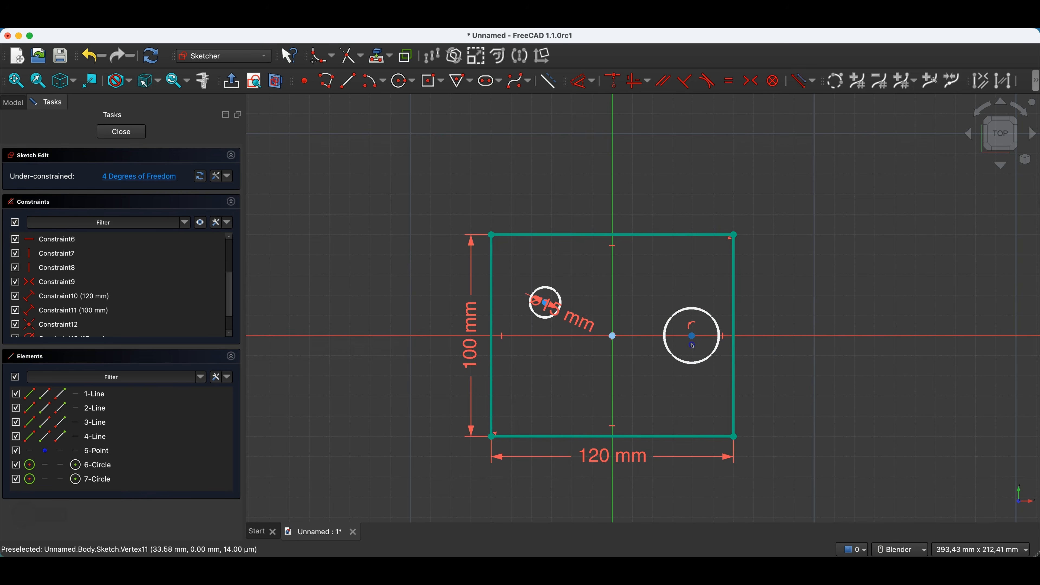
{"action": "left_click", "coordinate": [612, 284]}
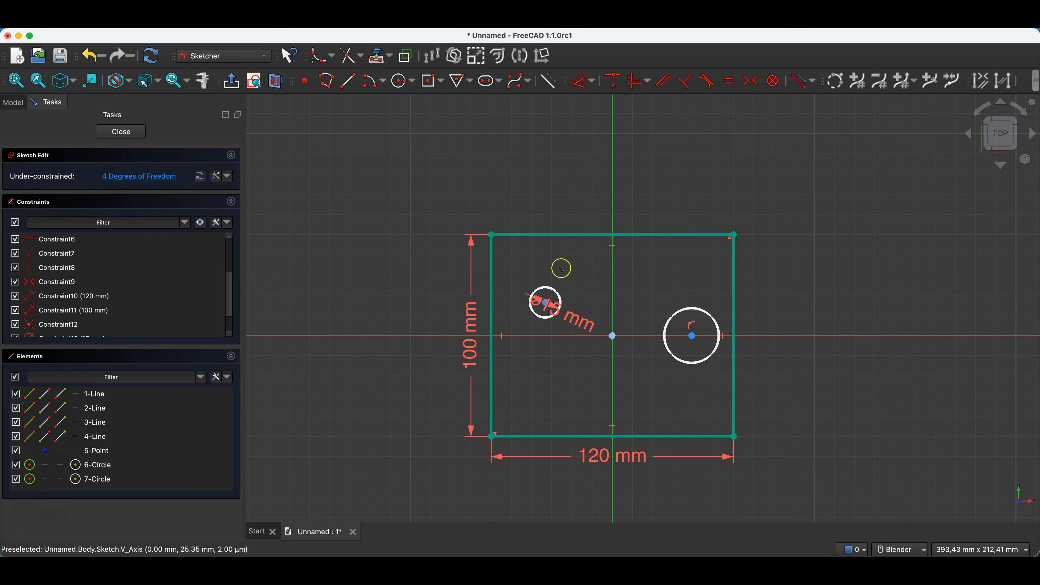
Step: Move the left circle's diameter label clear of the circle so it is readable
{"action": "scroll", "coordinate": [534, 274], "scroll_direction": "up", "scroll_amount": 3}
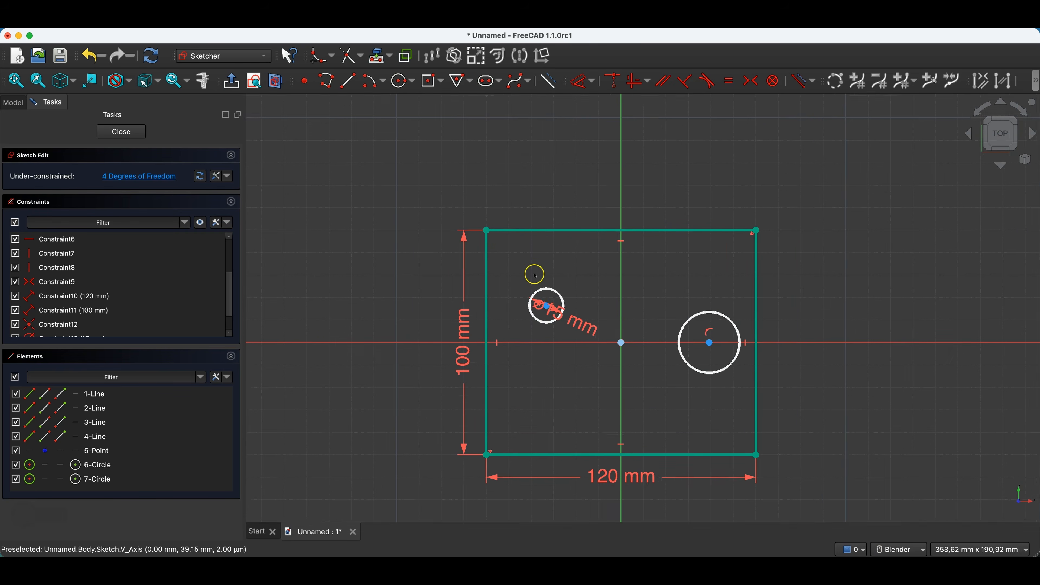
{"action": "scroll", "coordinate": [556, 313], "scroll_direction": "up", "scroll_amount": 1}
{"action": "left_click_drag", "start_coordinate": [580, 333], "coordinate": [580, 244]}
Step: Try constraining the left circle's centre onto the horizontal axis and undo that constraint
{"action": "left_click", "coordinate": [550, 315]}
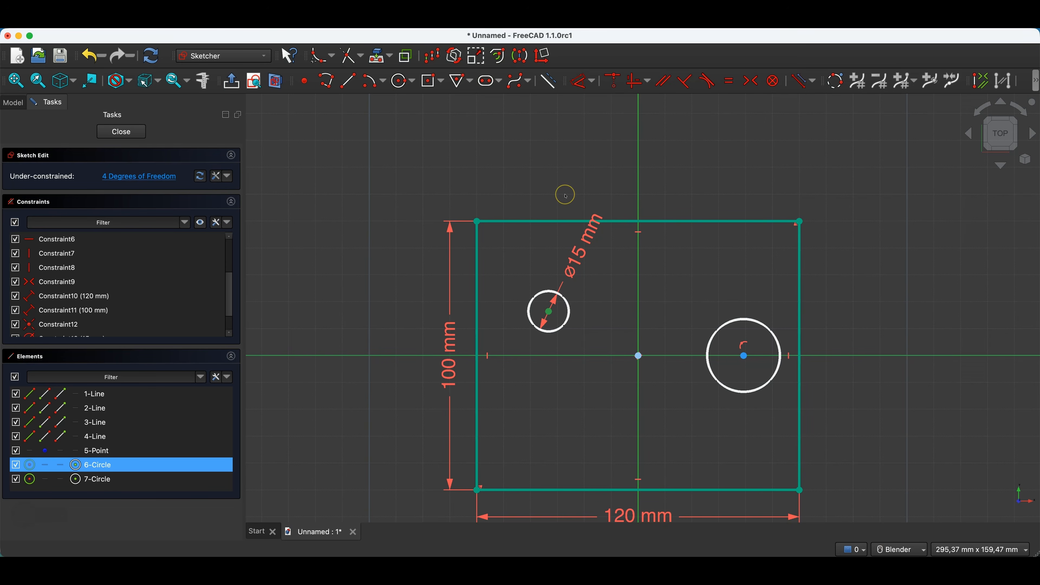
{"action": "key", "text": "o"}
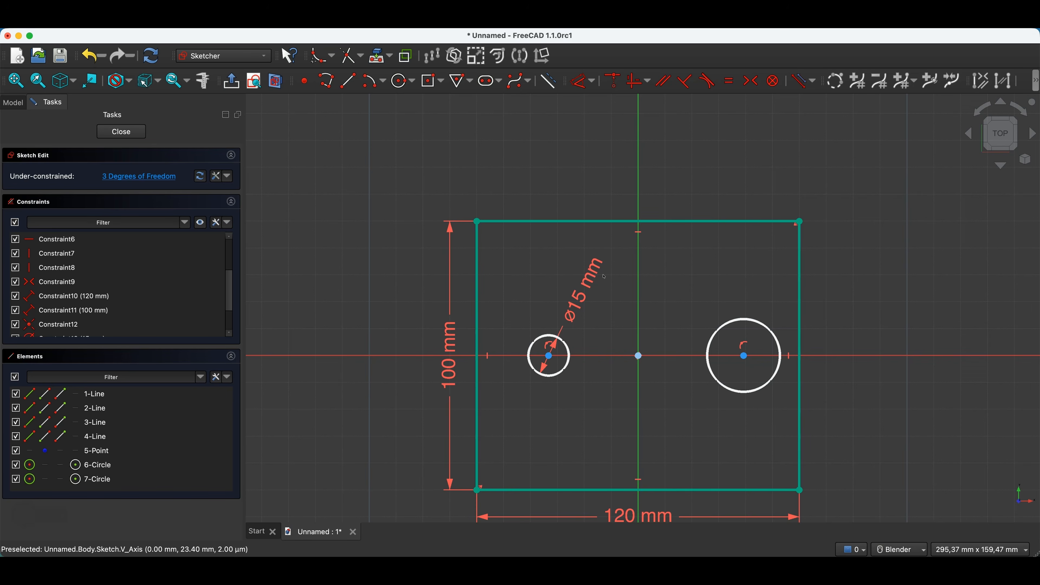
{"action": "key", "text": "super+z"}
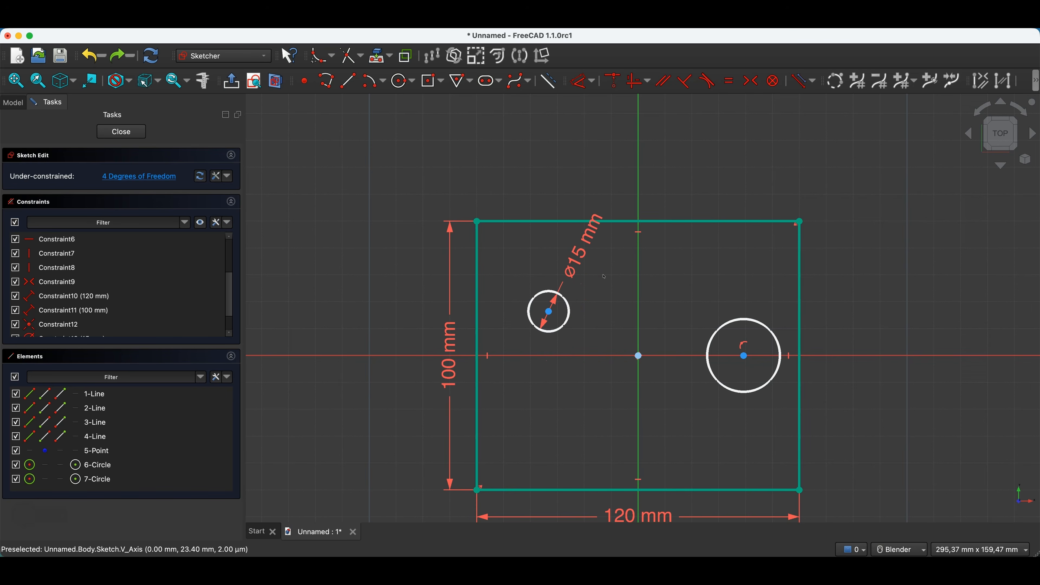
Step: Make the two circles' centres symmetric about the vertical axis
{"action": "left_click", "coordinate": [744, 358]}
{"action": "left_click", "coordinate": [549, 312]}
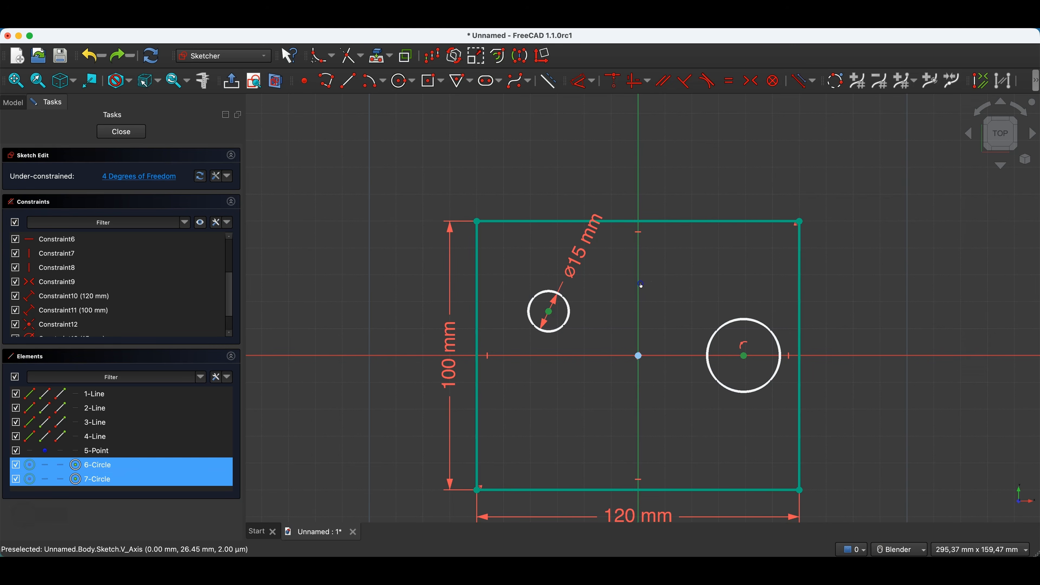
{"action": "left_click", "coordinate": [754, 81]}
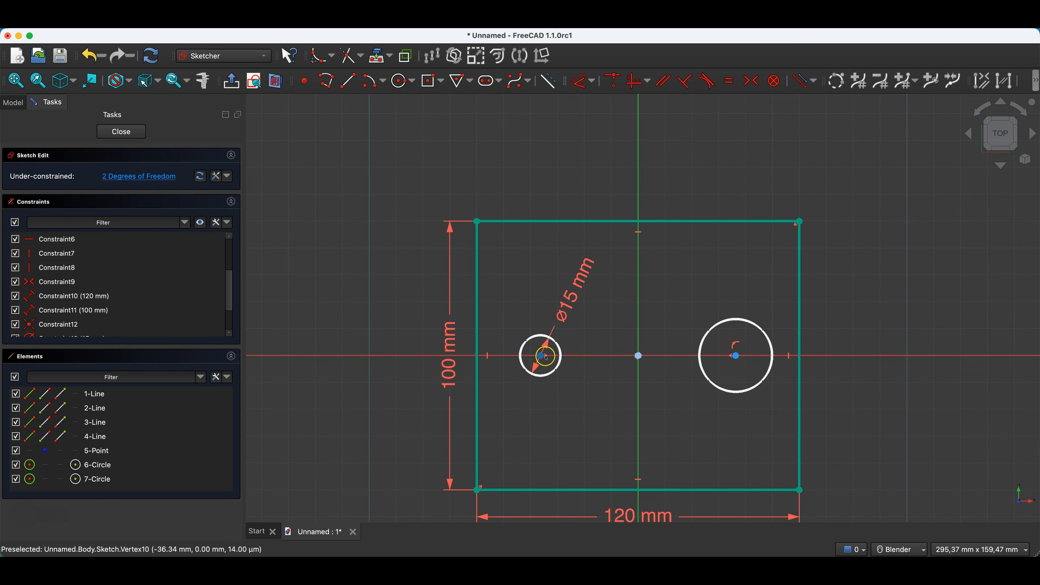
Step: Test the symmetry by sliding the circles along the horizontal axis, leaving them near the rectangle's side edges
{"action": "left_click", "coordinate": [558, 364]}
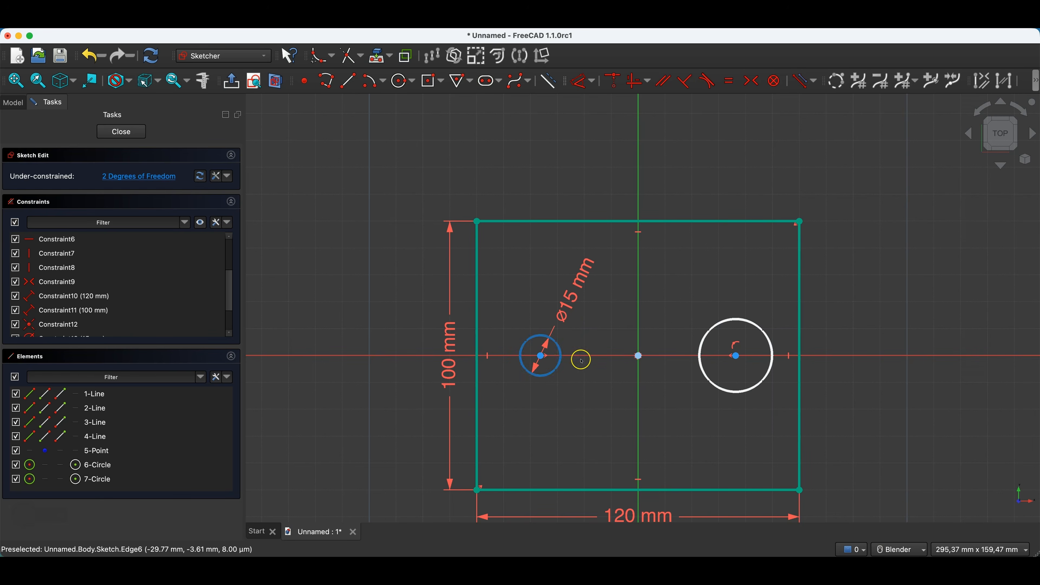
{"action": "mouse_move", "coordinate": [542, 358]}
{"action": "left_mouse_down"}
{"action": "mouse_move", "coordinate": [516, 355]}
{"action": "mouse_move", "coordinate": [552, 356]}
{"action": "left_mouse_up"}
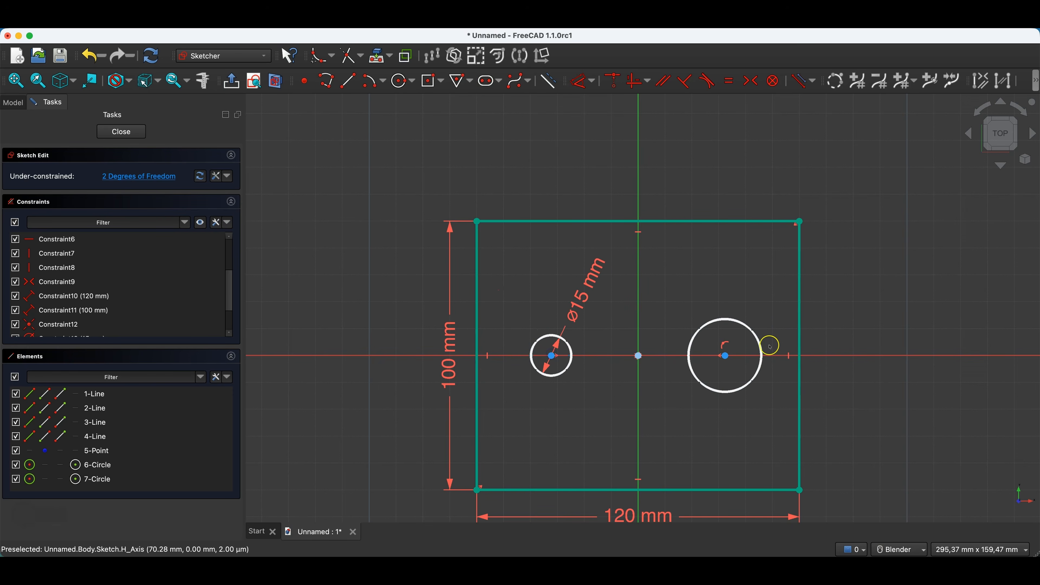
{"action": "left_click_drag", "start_coordinate": [725, 355], "coordinate": [760, 356]}
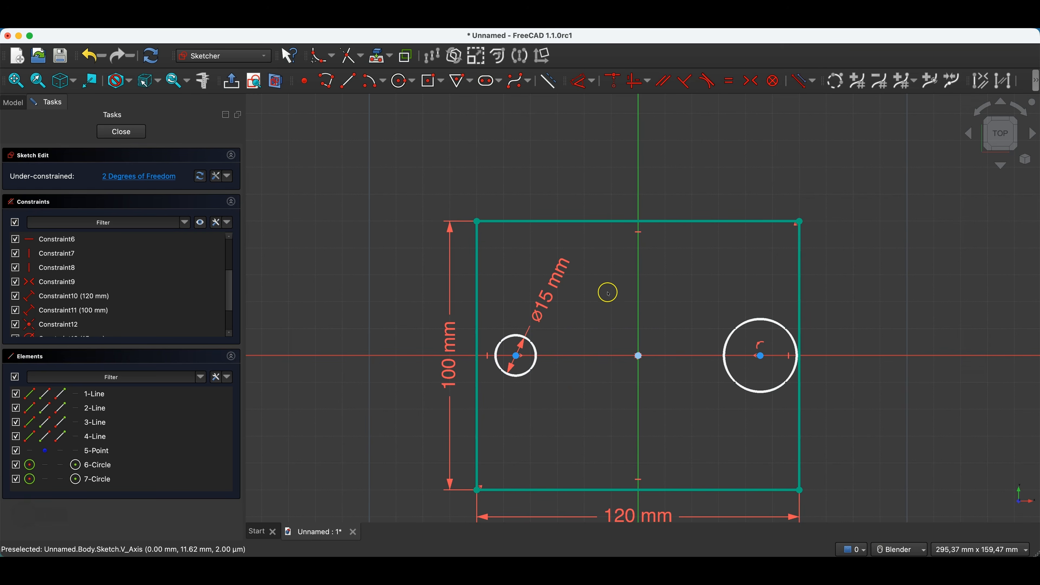
Step: Dimension the right circle's diameter as 15 mm
{"action": "left_click", "coordinate": [743, 322]}
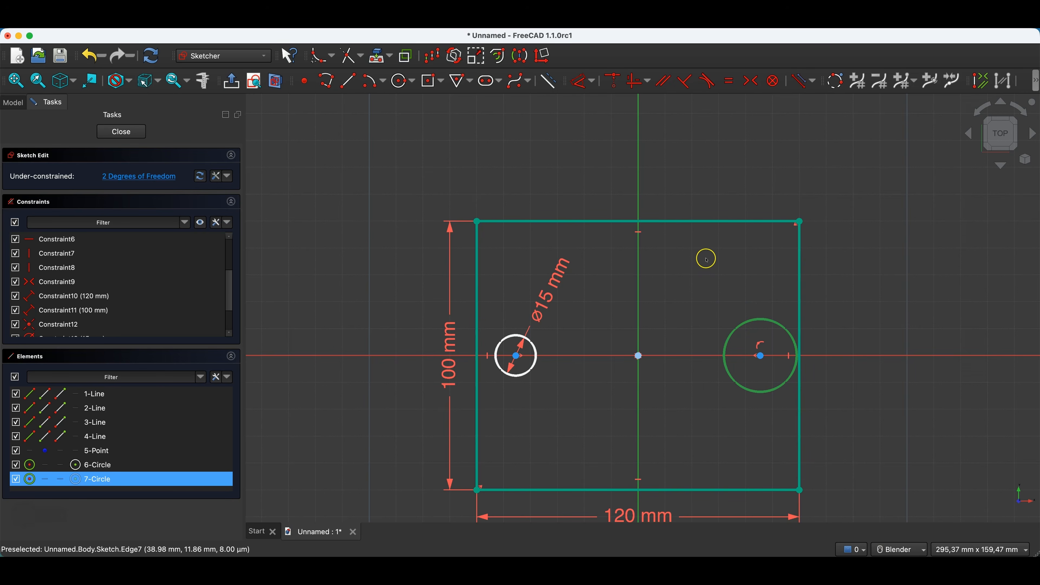
{"action": "left_click", "coordinate": [579, 87]}
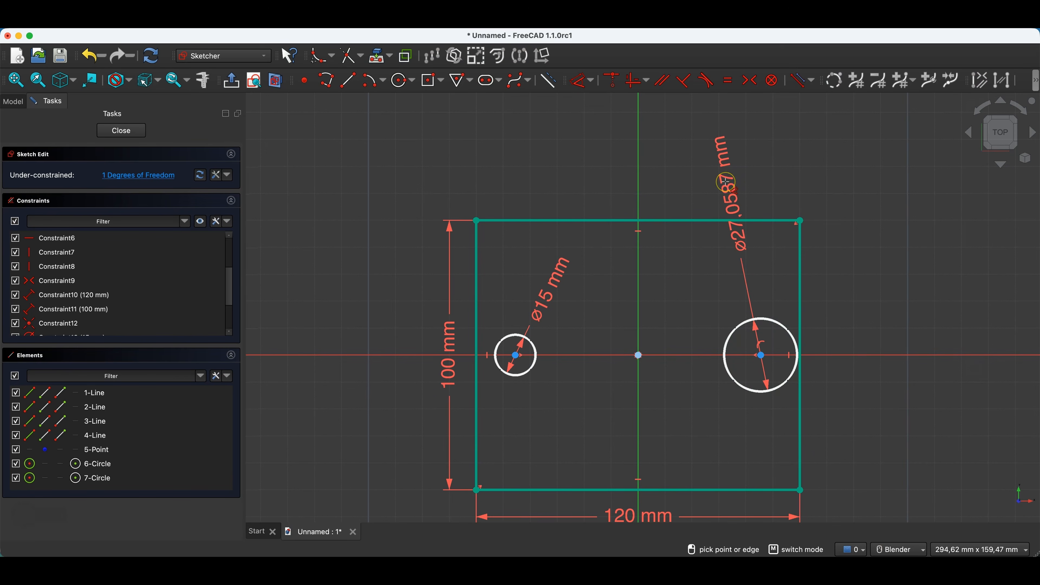
{"action": "left_click", "coordinate": [692, 279]}
{"action": "type", "text": "15"}
{"action": "key", "text": "Return"}
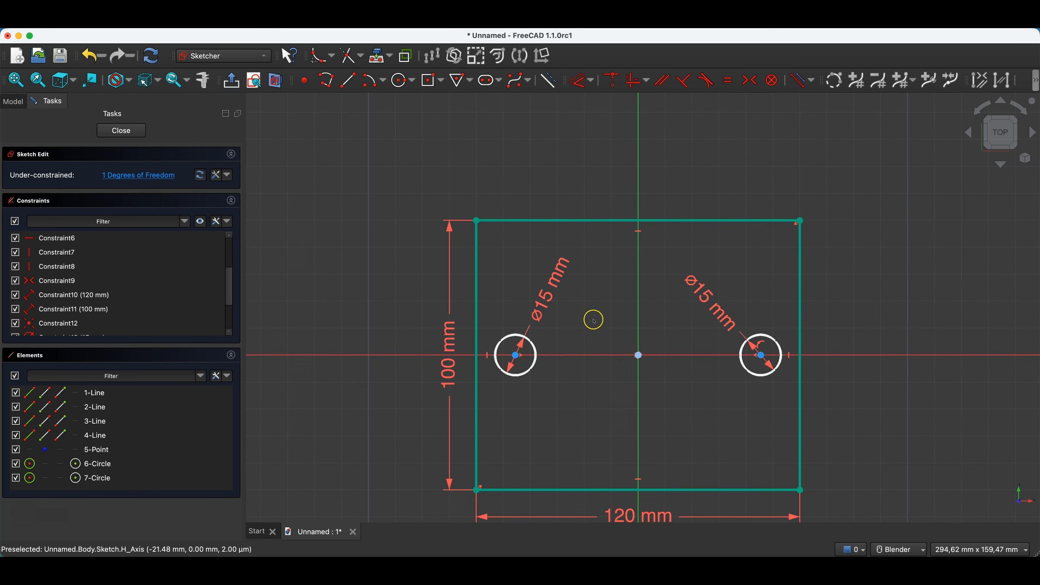
Step: Set the diameters of the left and right circles to 20 mm each
{"action": "left_click", "coordinate": [548, 302]}
{"action": "double_click", "coordinate": [548, 303]}
{"action": "type", "text": "20"}
{"action": "key", "text": "Return"}
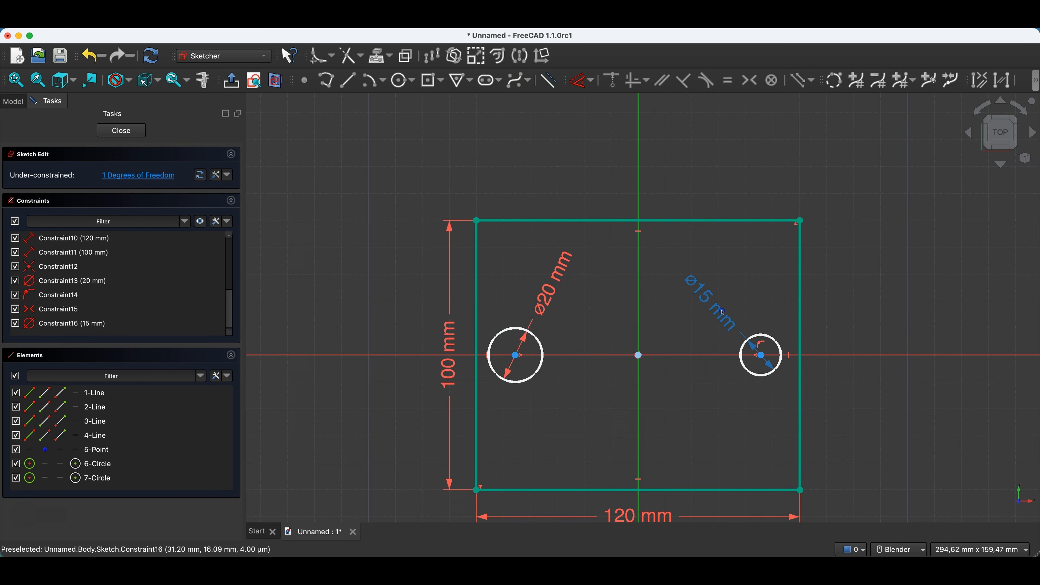
{"action": "double_click", "coordinate": [720, 317]}
{"action": "type", "text": "20"}
{"action": "key", "text": "Return"}
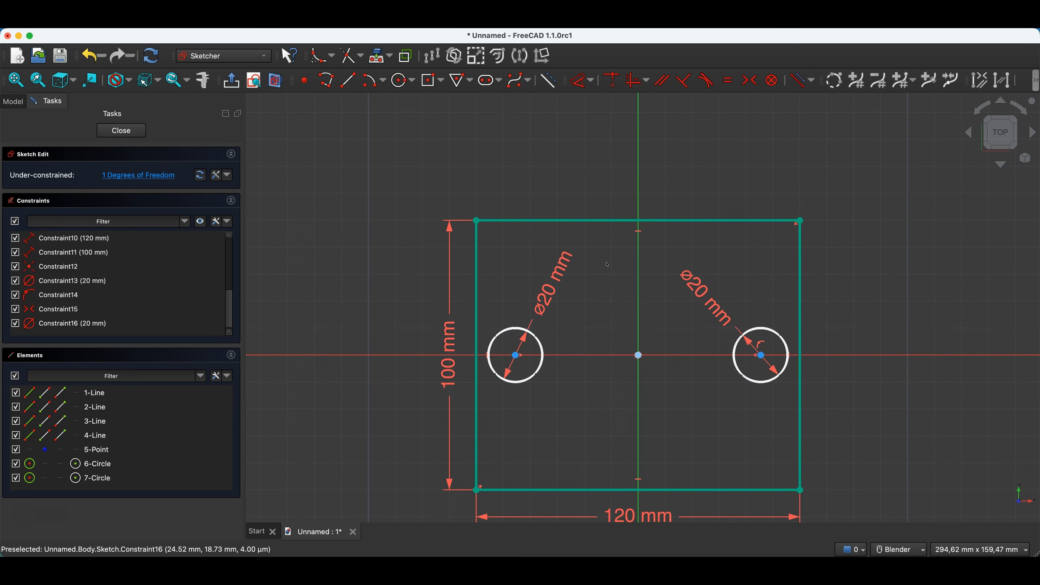
Step: Delete the right circle's diameter dimension and stretch the circle past the rectangle's right edge
{"action": "left_click", "coordinate": [696, 295]}
{"action": "key", "text": "Delete"}
{"action": "left_click_drag", "start_coordinate": [740, 334], "coordinate": [734, 312]}
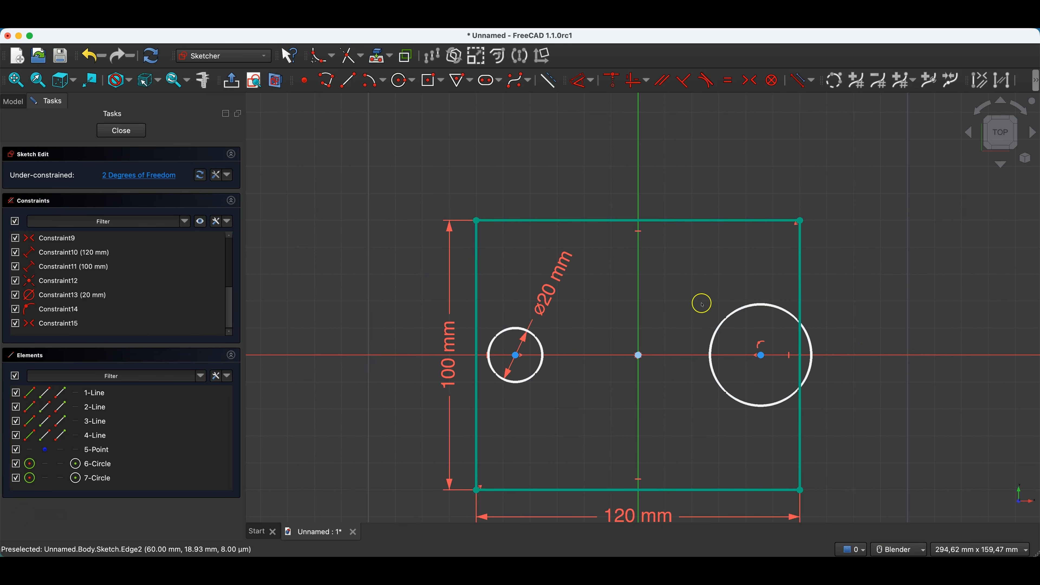
Step: Apply an equal constraint between the right and left circles
{"action": "left_click", "coordinate": [734, 311]}
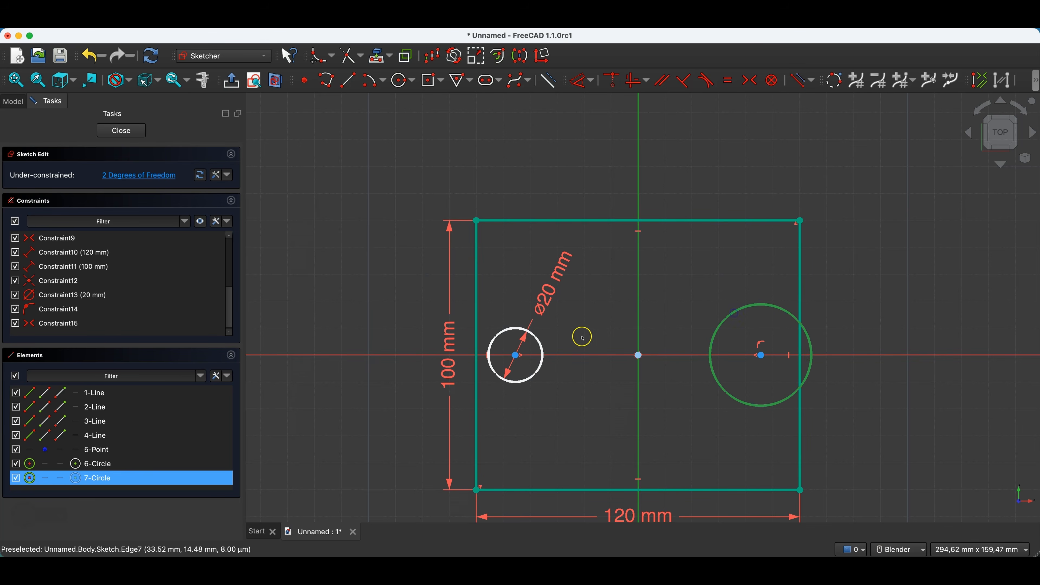
{"action": "left_click", "coordinate": [534, 337]}
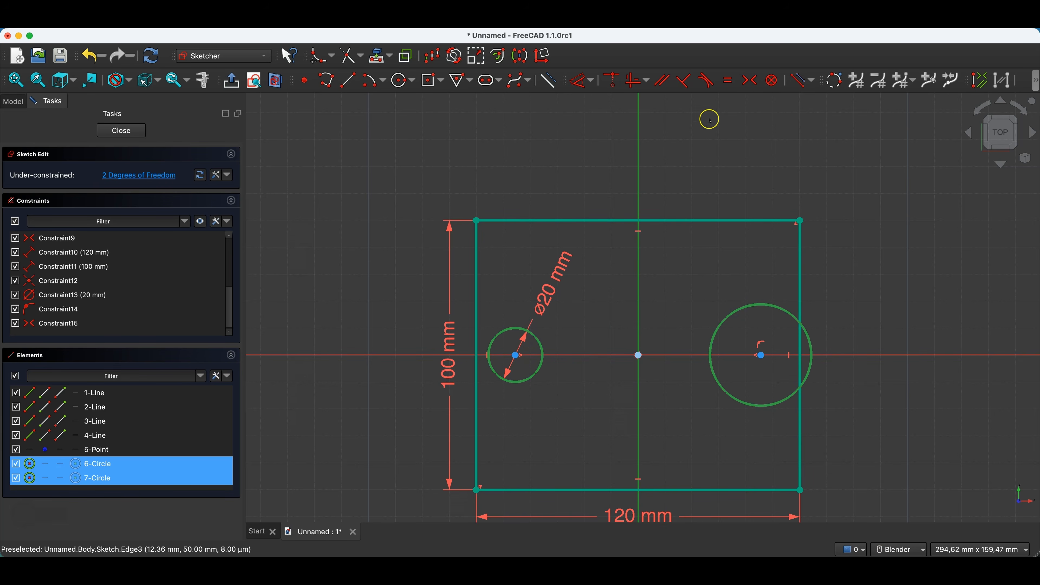
{"action": "left_click", "coordinate": [729, 87]}
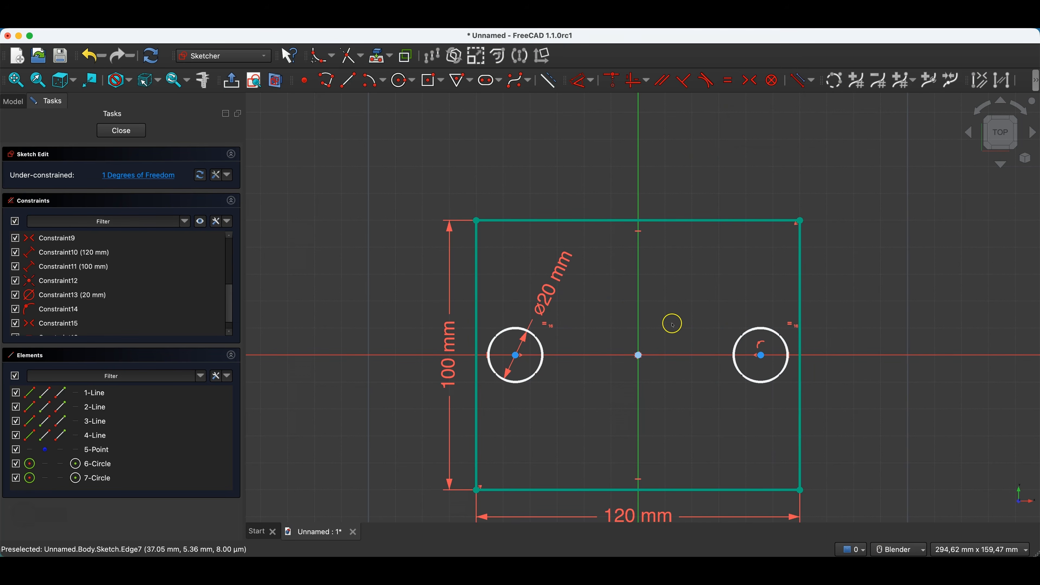
Step: Test the equality by setting the left circle's diameter to 50 mm
{"action": "double_click", "coordinate": [551, 293]}
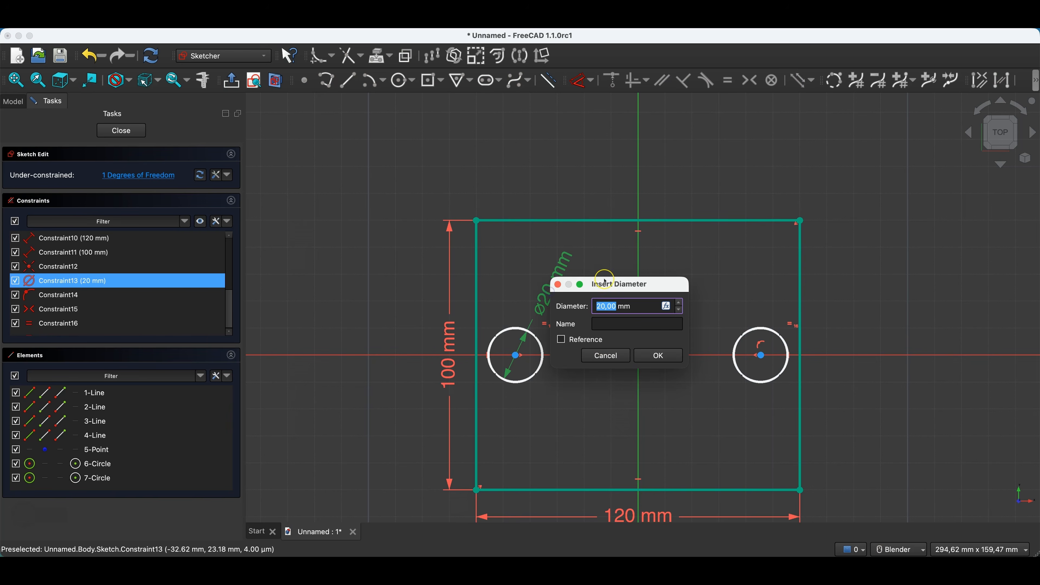
{"action": "type", "text": "50"}
{"action": "key", "text": "Return"}
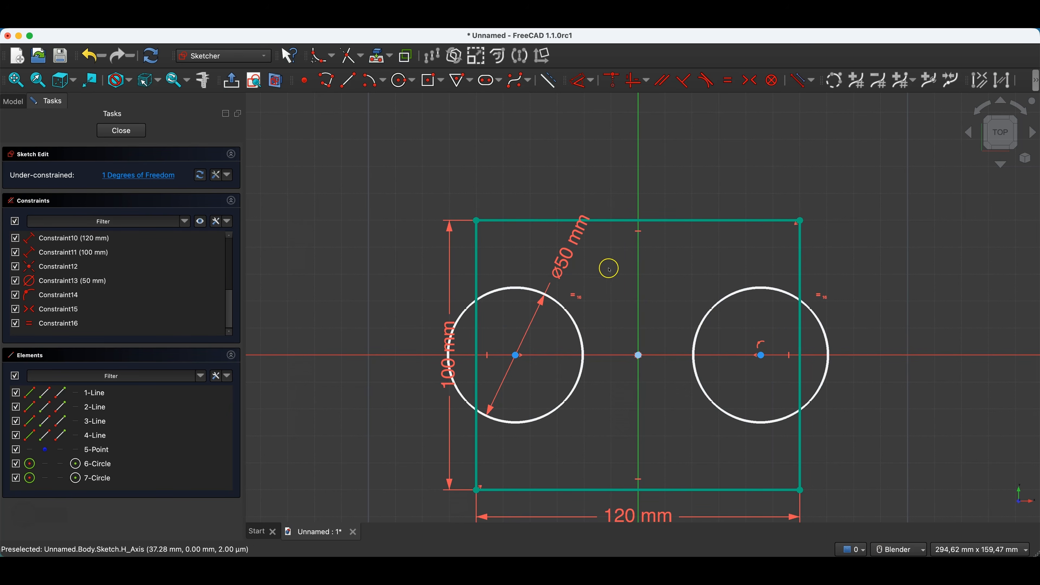
Step: Set the left circle's diameter to 15 mm and select the sketch's under-constrained elements
{"action": "left_click", "coordinate": [565, 261]}
{"action": "double_click", "coordinate": [564, 261]}
{"action": "type", "text": "15"}
{"action": "key", "text": "Return"}
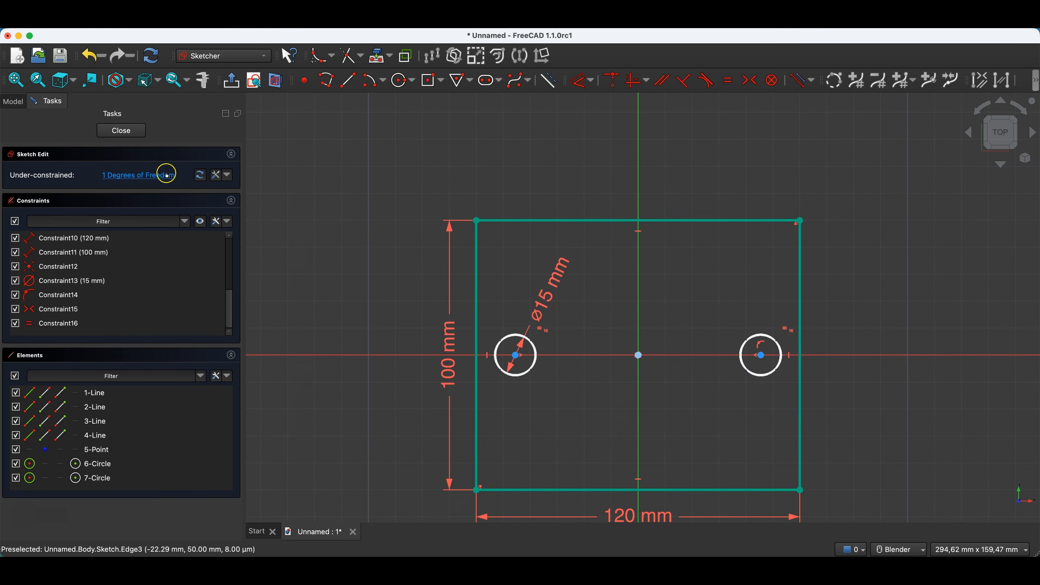
{"action": "left_click", "coordinate": [154, 177]}
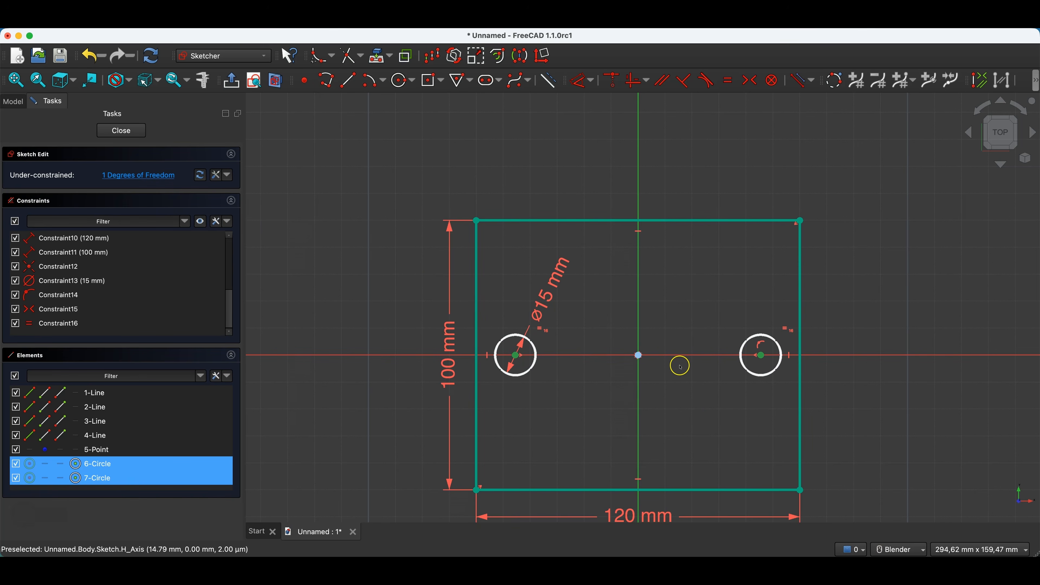
Step: Move the right circle's centre inward along the horizontal axis to test the symmetry of the two circles
{"action": "left_click", "coordinate": [702, 161]}
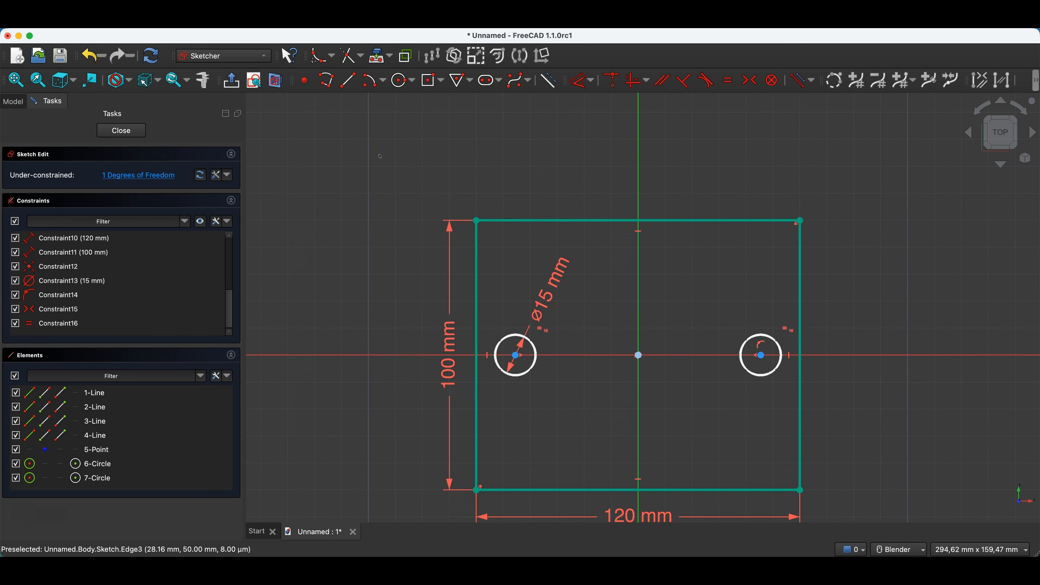
{"action": "left_click_drag", "start_coordinate": [761, 355], "coordinate": [734, 355]}
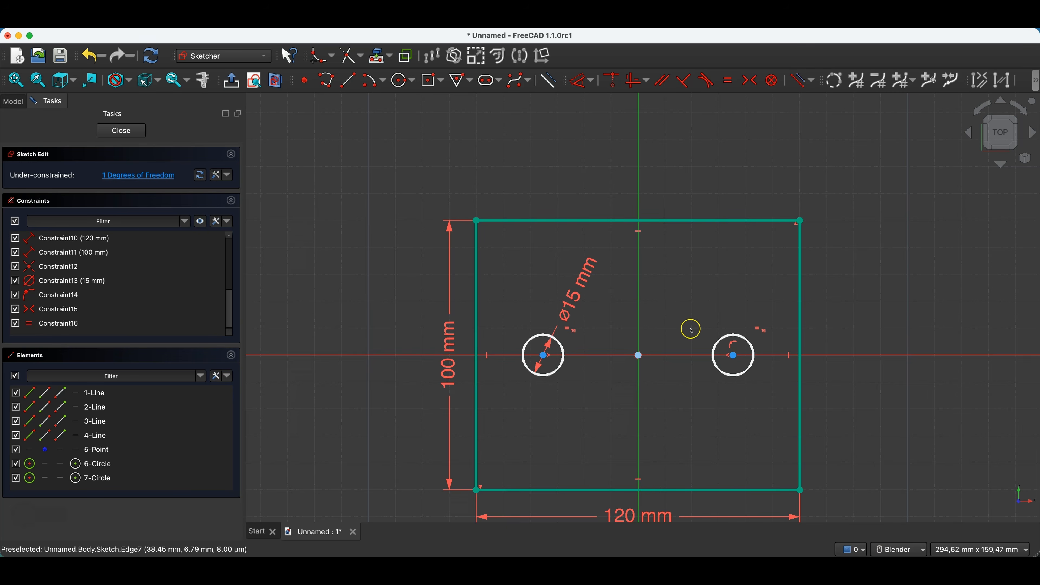
{"action": "mouse_move", "coordinate": [733, 355]}
{"action": "left_mouse_down"}
{"action": "mouse_move", "coordinate": [742, 356]}
{"action": "mouse_move", "coordinate": [720, 357]}
{"action": "left_mouse_up"}
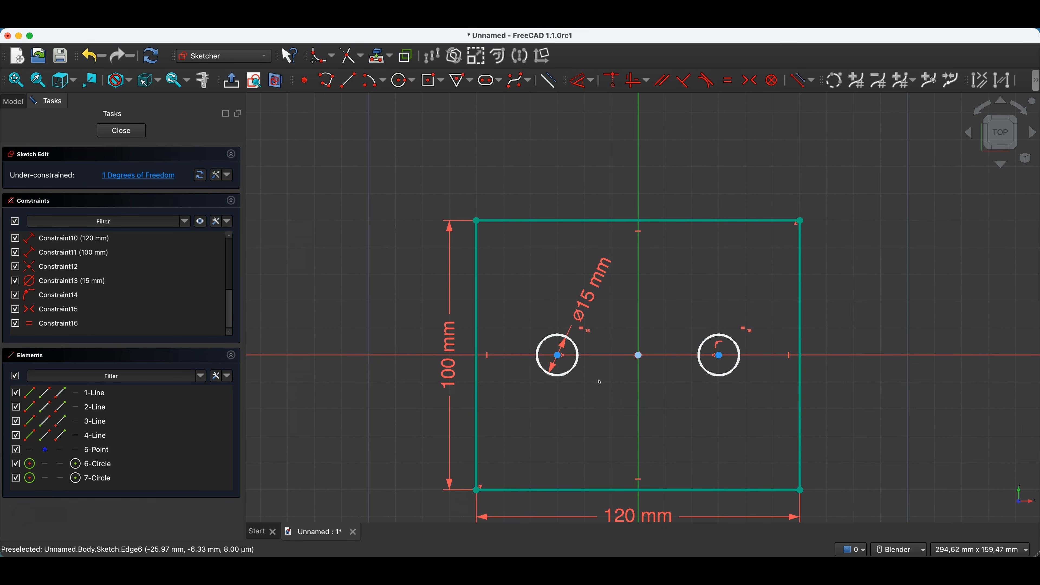
Step: Dimension the horizontal distance between the two circle centres and set it to 70 mm
{"action": "left_click", "coordinate": [737, 389]}
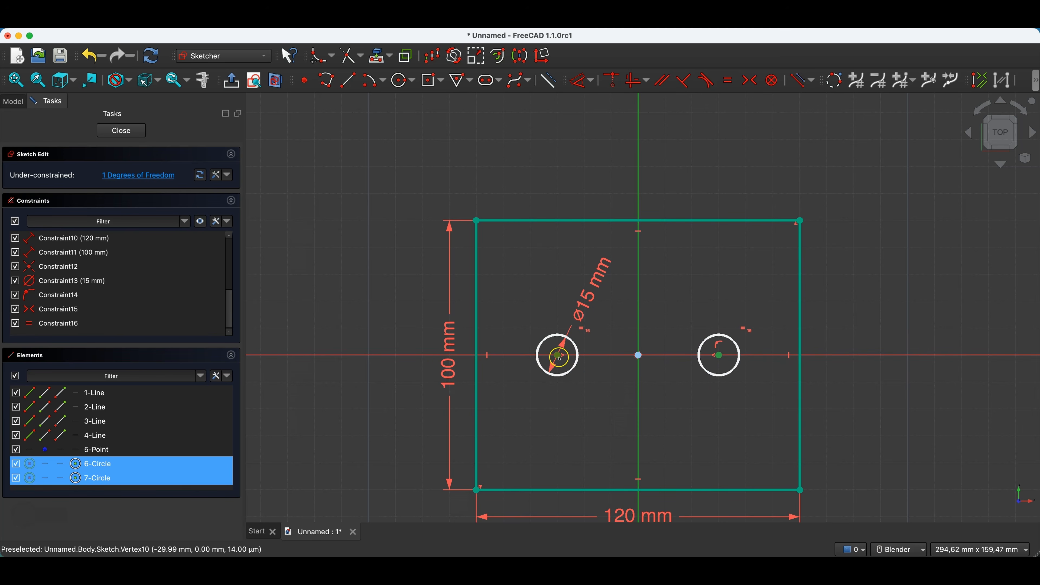
{"action": "key", "text": "d"}
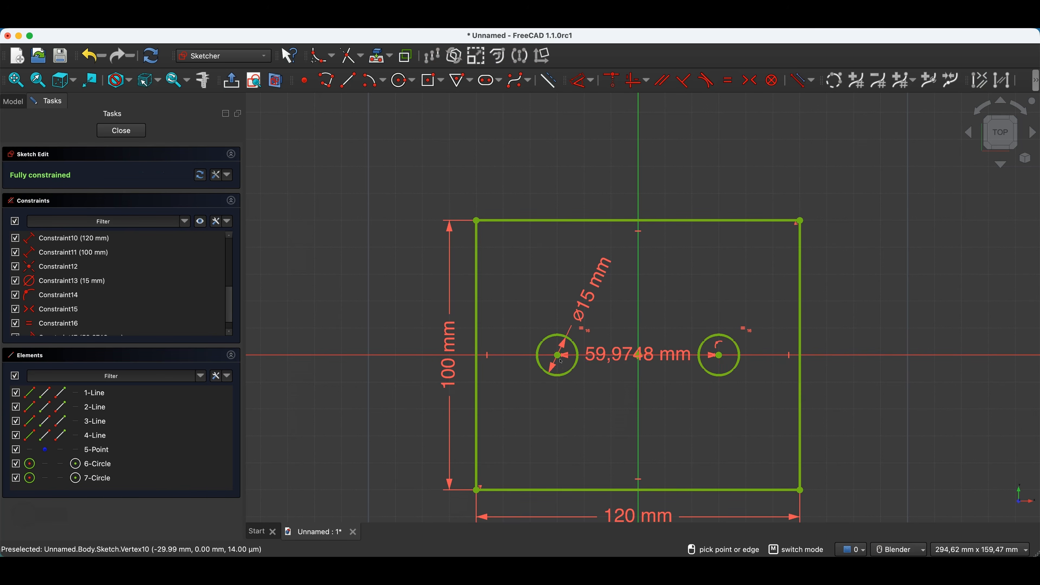
{"action": "left_click", "coordinate": [662, 399]}
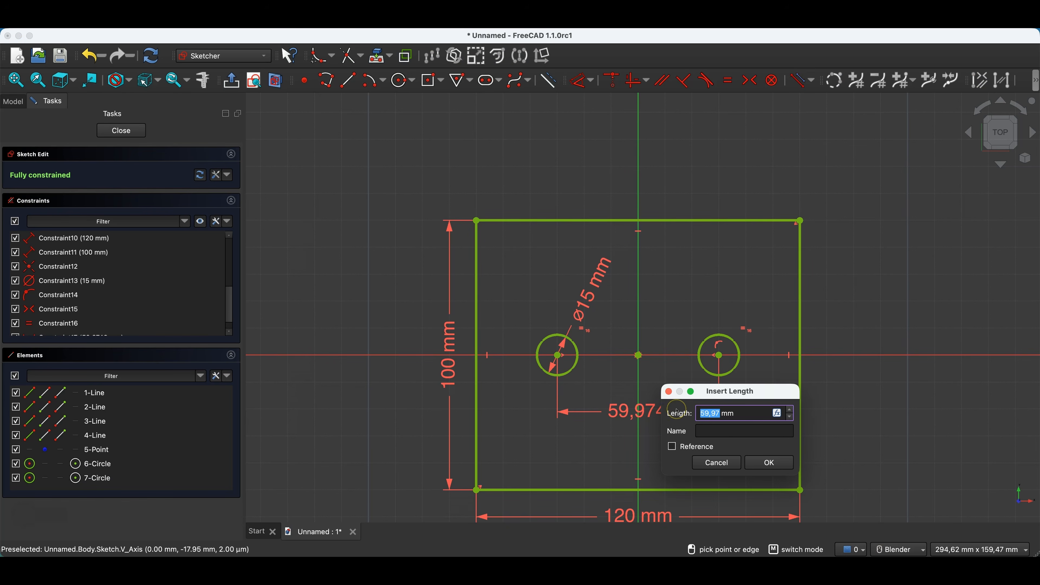
{"action": "type", "text": "70"}
{"action": "key", "text": "Return"}
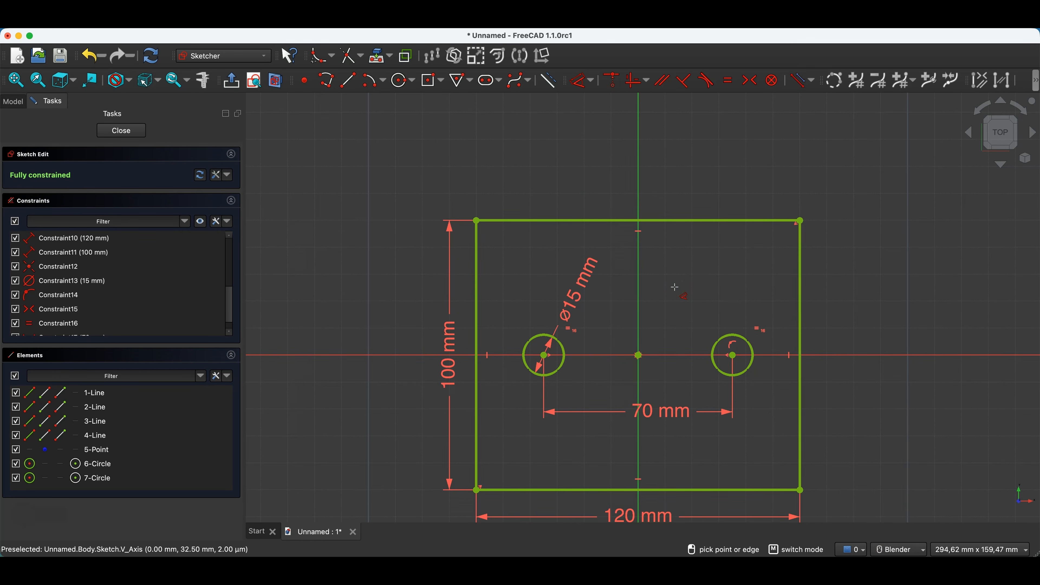
{"action": "key", "text": "Escape"}
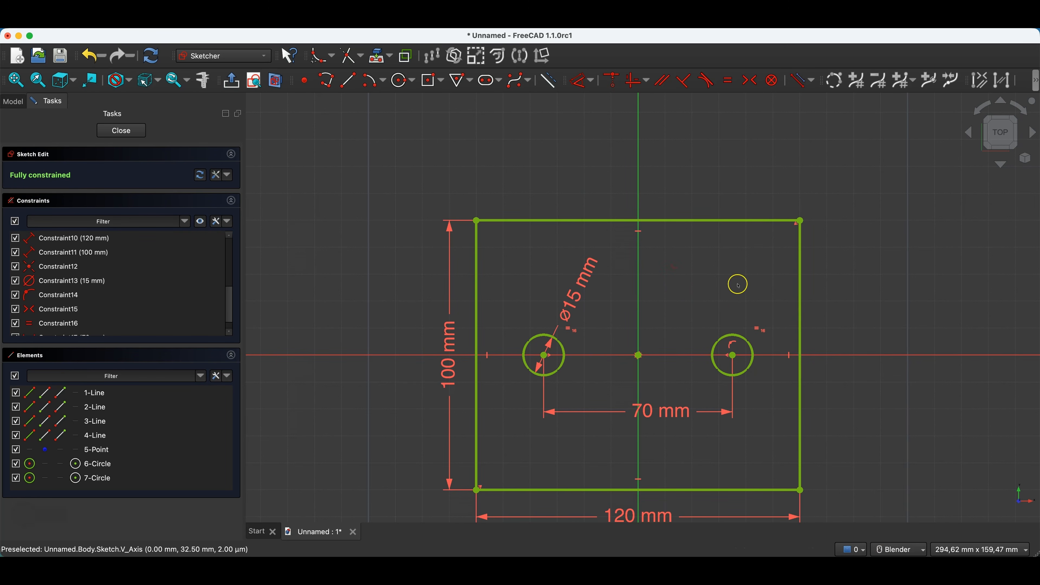
Step: Draw two more circles inside the rectangle, one near its upper-left corner and one near its lower-right corner
{"action": "scroll", "coordinate": [606, 170], "scroll_direction": "down", "scroll_amount": 1}
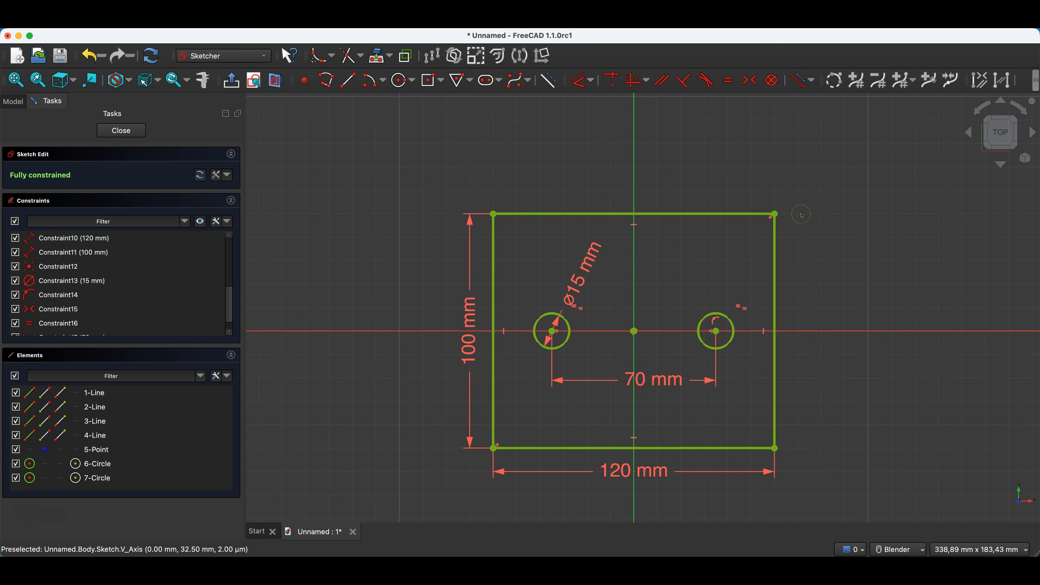
{"action": "left_click", "coordinate": [398, 83]}
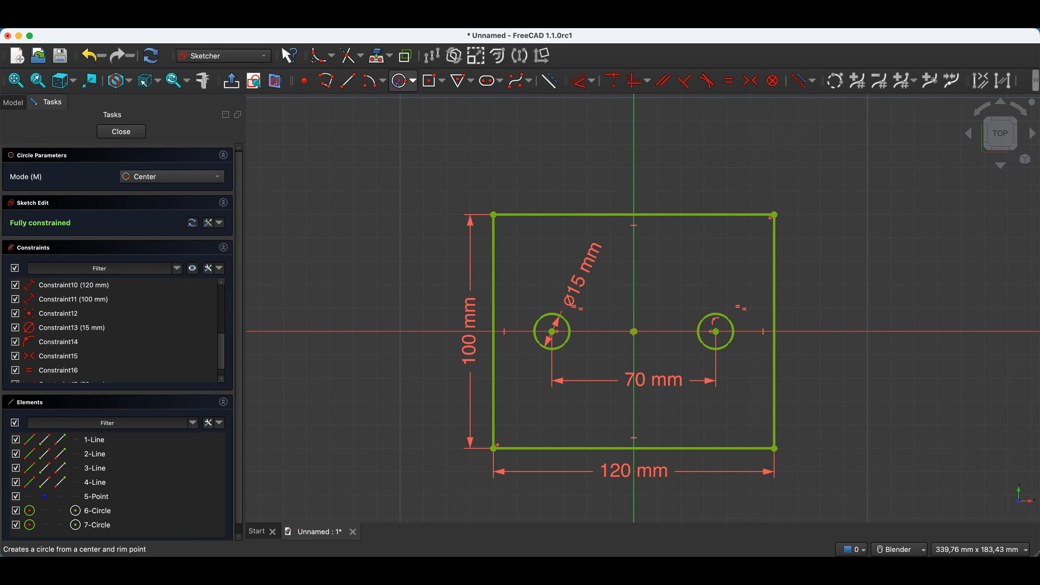
{"action": "left_click", "coordinate": [530, 250]}
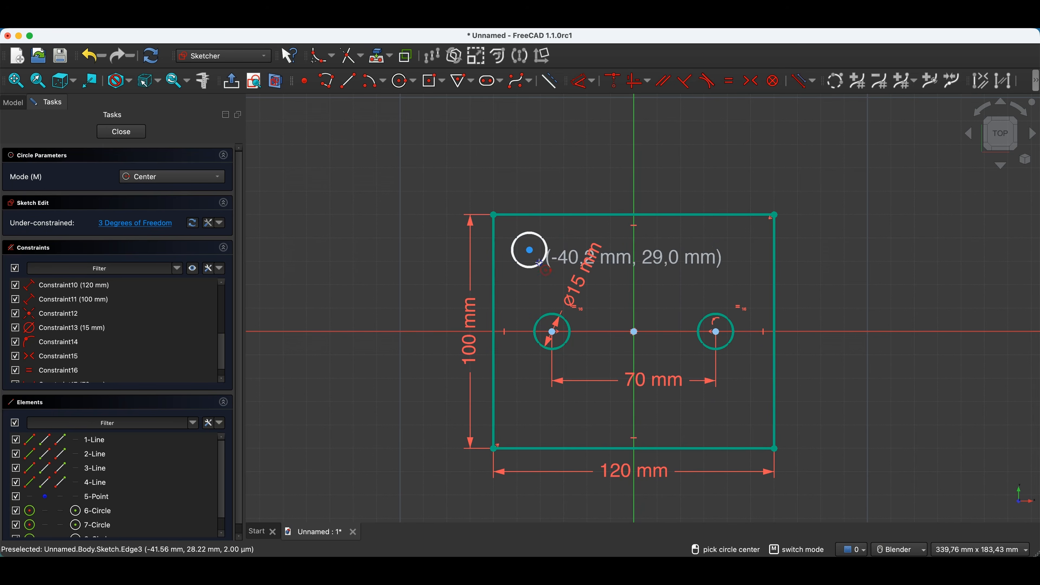
{"action": "left_click", "coordinate": [732, 415]}
{"action": "left_click", "coordinate": [745, 431]}
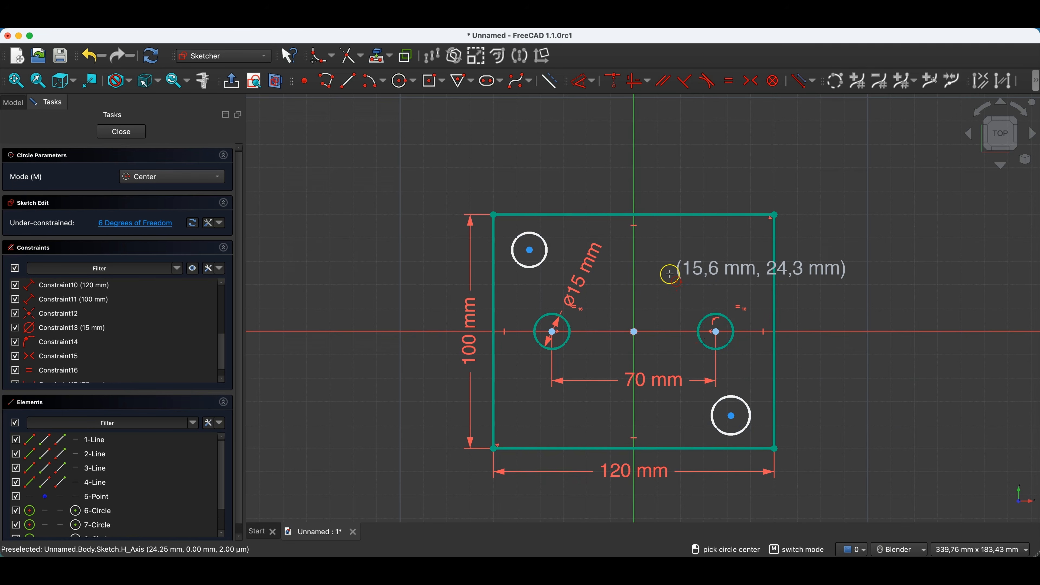
{"action": "key", "text": "Escape"}
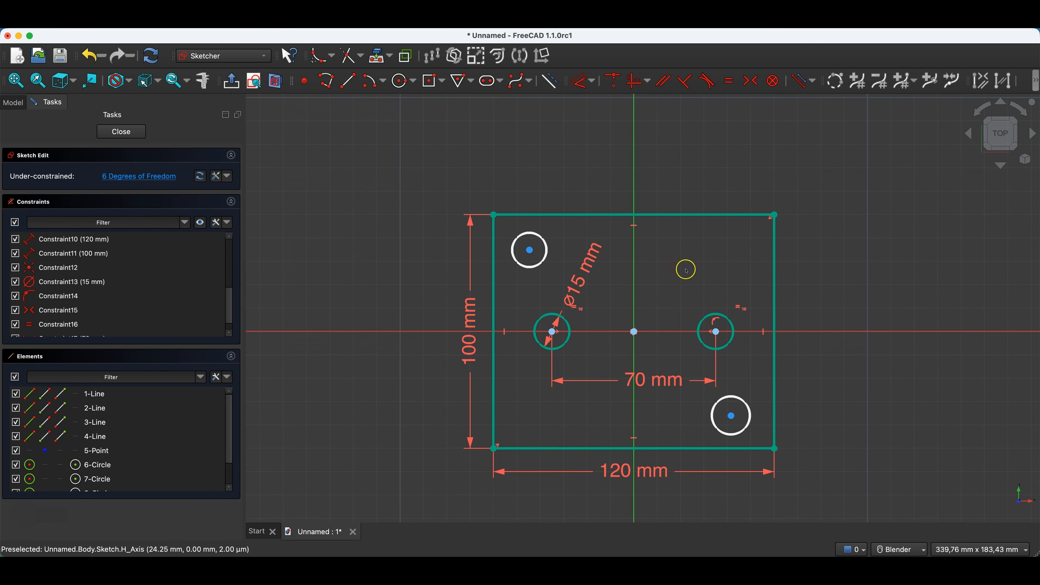
Step: Apply an equal constraint between the two corner circles and the dimensioned 15 mm circle
{"action": "left_click", "coordinate": [546, 260]}
{"action": "left_click", "coordinate": [733, 396]}
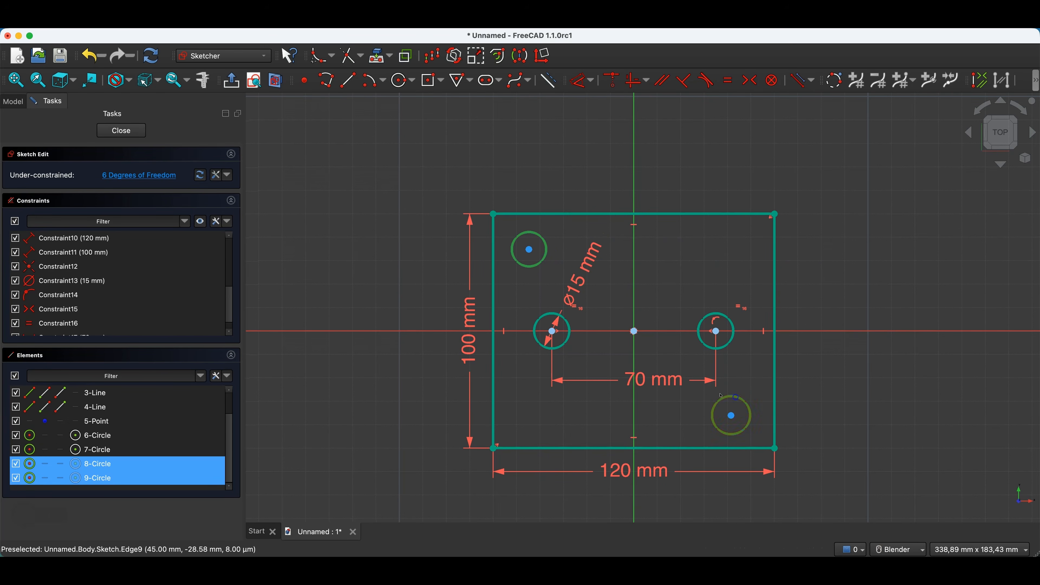
{"action": "left_click", "coordinate": [563, 350]}
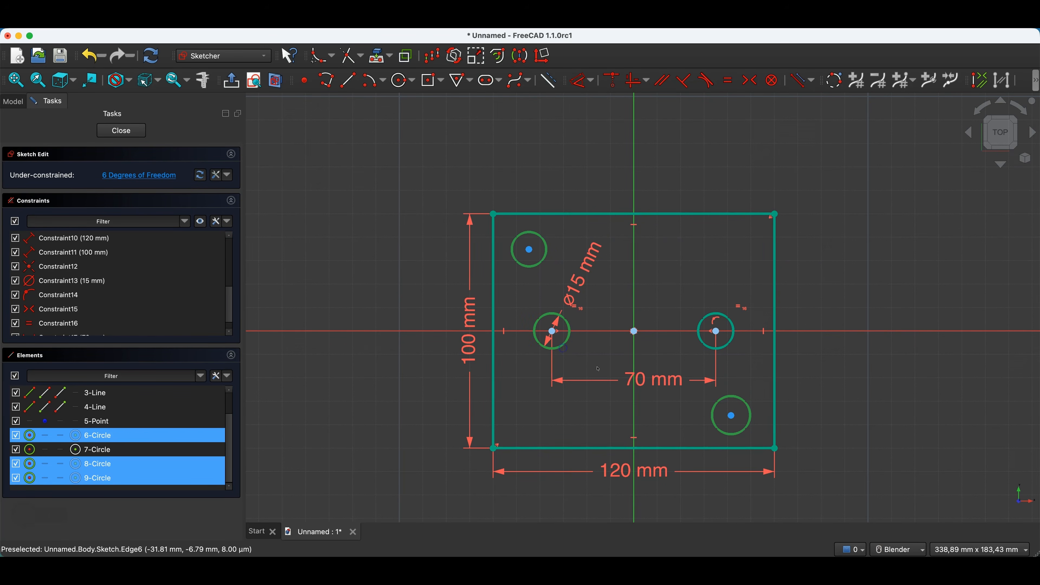
{"action": "left_click", "coordinate": [727, 88]}
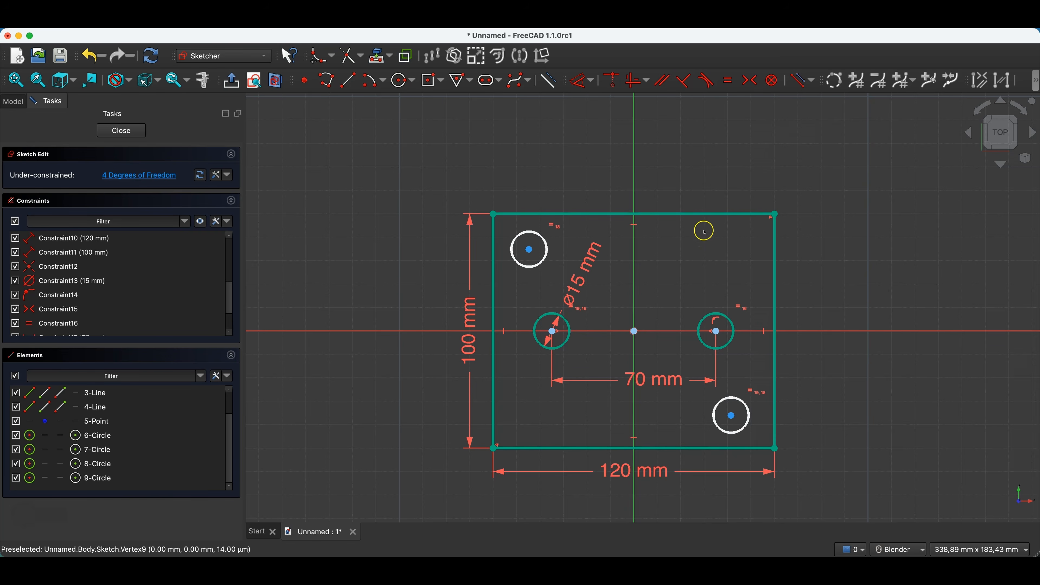
Step: Nudge the corner circles and constrain their centres symmetric about the rectangle's centre point
{"action": "left_click_drag", "start_coordinate": [530, 253], "coordinate": [543, 251]}
{"action": "left_click_drag", "start_coordinate": [732, 417], "coordinate": [733, 416]}
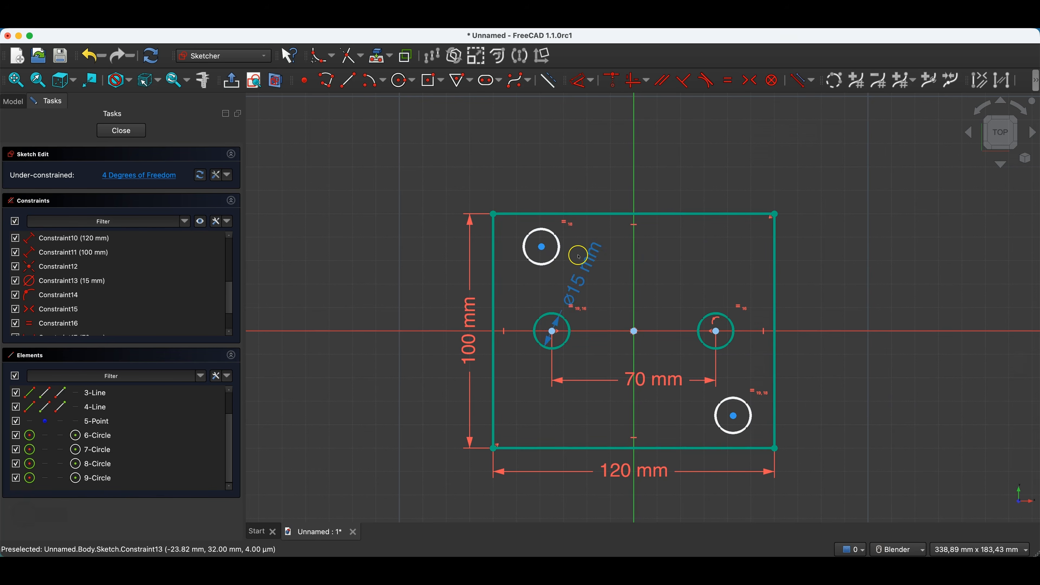
{"action": "left_click", "coordinate": [542, 248]}
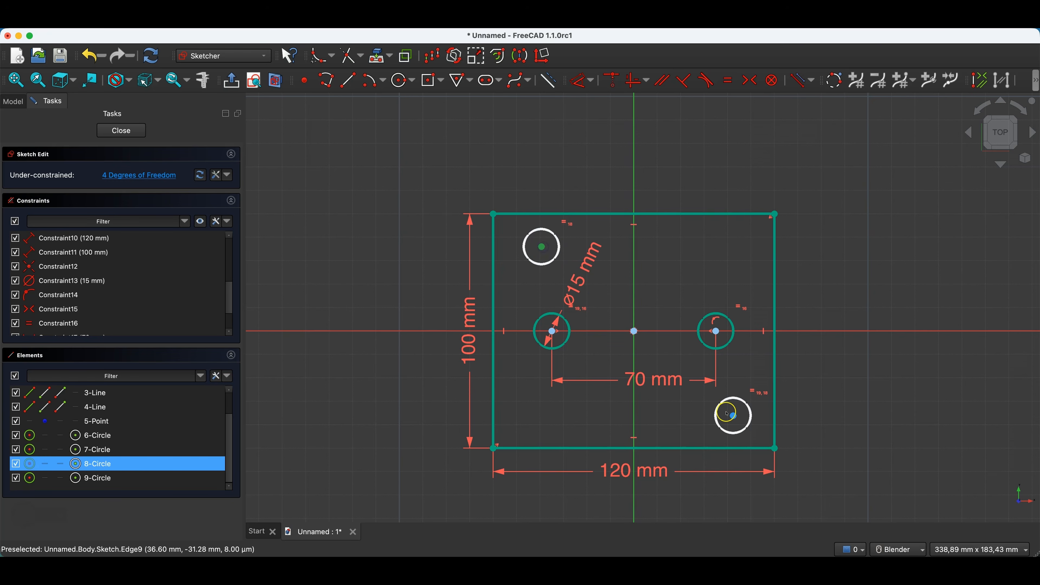
{"action": "left_click", "coordinate": [734, 416]}
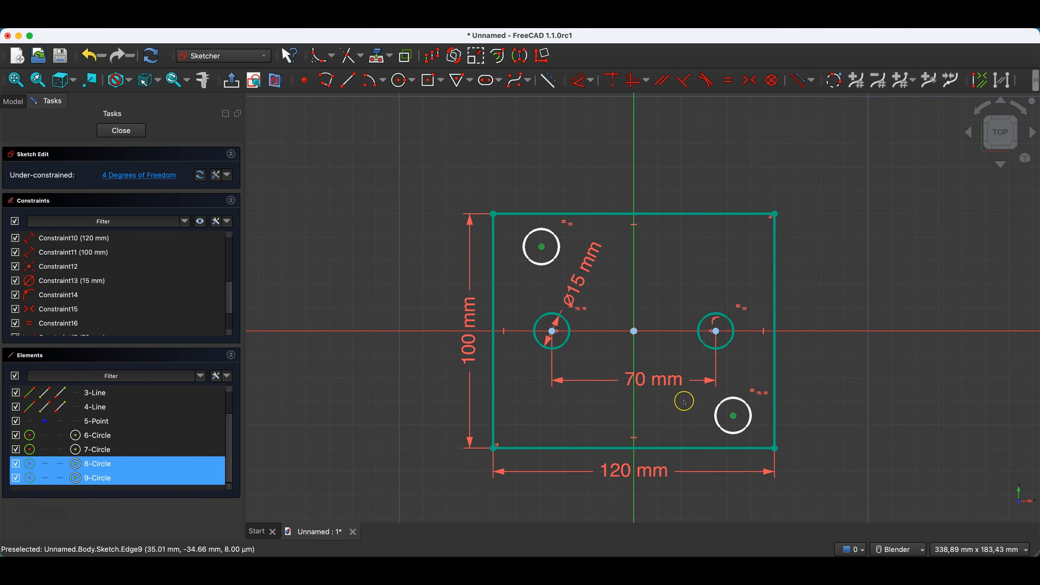
{"action": "left_click", "coordinate": [635, 332]}
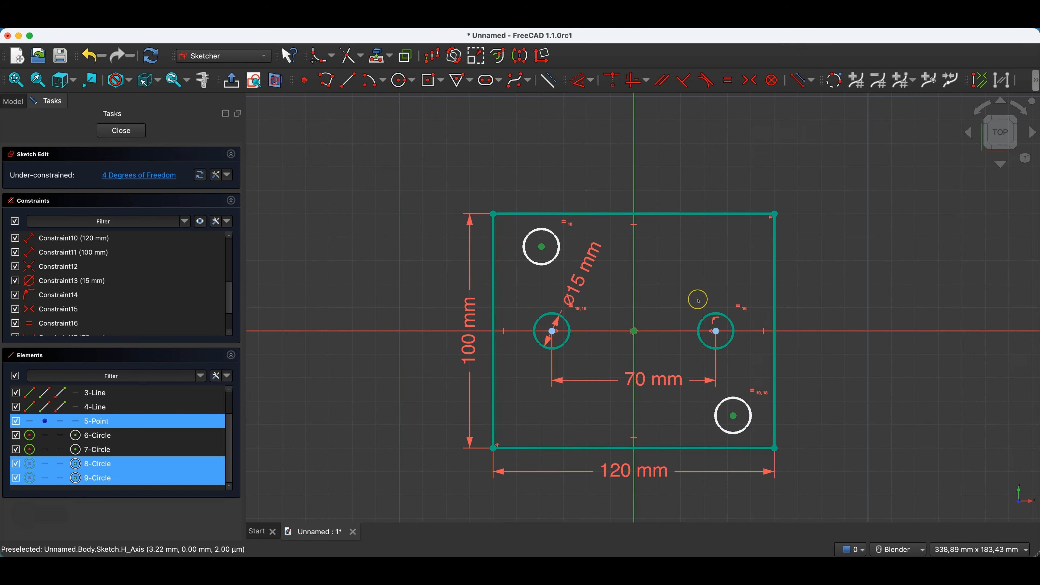
{"action": "left_click", "coordinate": [748, 85]}
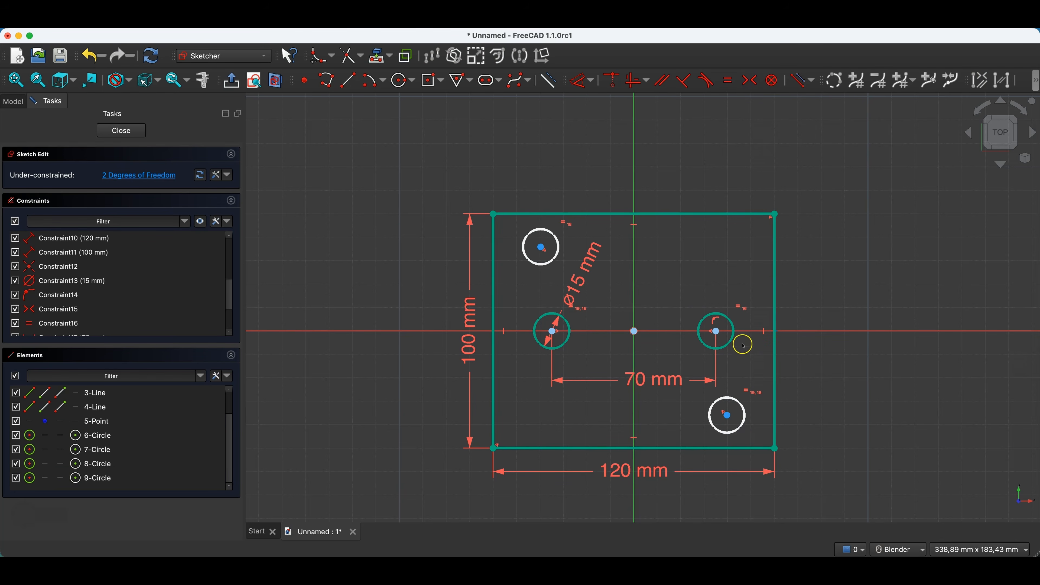
Step: Move the corner circles around inside the rectangle to test their point symmetry
{"action": "mouse_move", "coordinate": [728, 419]}
{"action": "left_mouse_down"}
{"action": "mouse_move", "coordinate": [808, 420]}
{"action": "mouse_move", "coordinate": [759, 399]}
{"action": "mouse_move", "coordinate": [785, 244]}
{"action": "mouse_move", "coordinate": [775, 305]}
{"action": "mouse_move", "coordinate": [729, 410]}
{"action": "mouse_move", "coordinate": [742, 405]}
{"action": "mouse_move", "coordinate": [731, 413]}
{"action": "mouse_move", "coordinate": [734, 389]}
{"action": "mouse_move", "coordinate": [724, 422]}
{"action": "mouse_move", "coordinate": [653, 409]}
{"action": "mouse_move", "coordinate": [722, 353]}
{"action": "mouse_move", "coordinate": [664, 414]}
{"action": "mouse_move", "coordinate": [711, 312]}
{"action": "mouse_move", "coordinate": [693, 288]}
{"action": "mouse_move", "coordinate": [690, 409]}
{"action": "mouse_move", "coordinate": [719, 415]}
{"action": "left_mouse_up"}
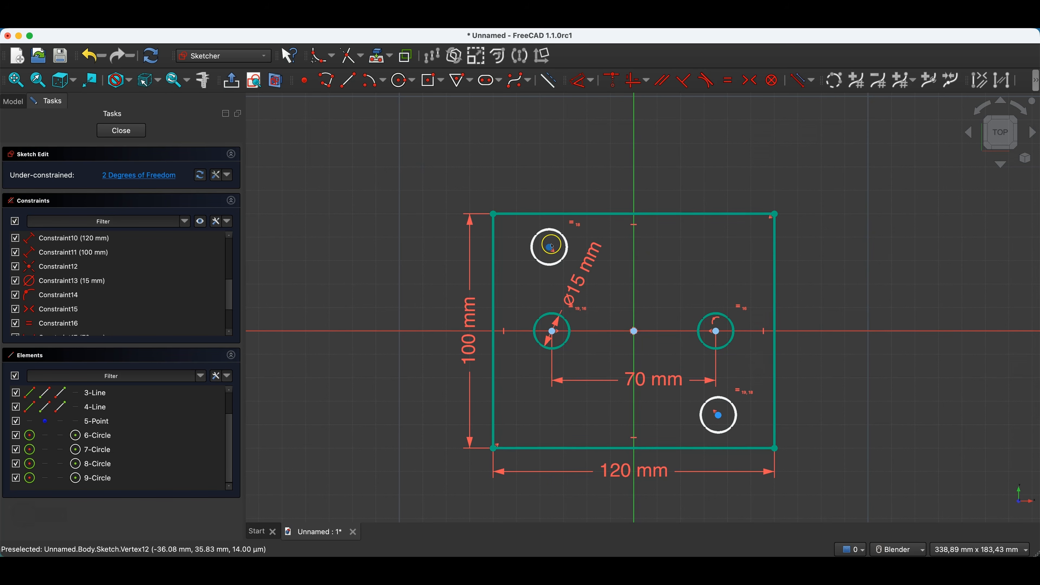
{"action": "left_click_drag", "start_coordinate": [553, 250], "coordinate": [553, 260]}
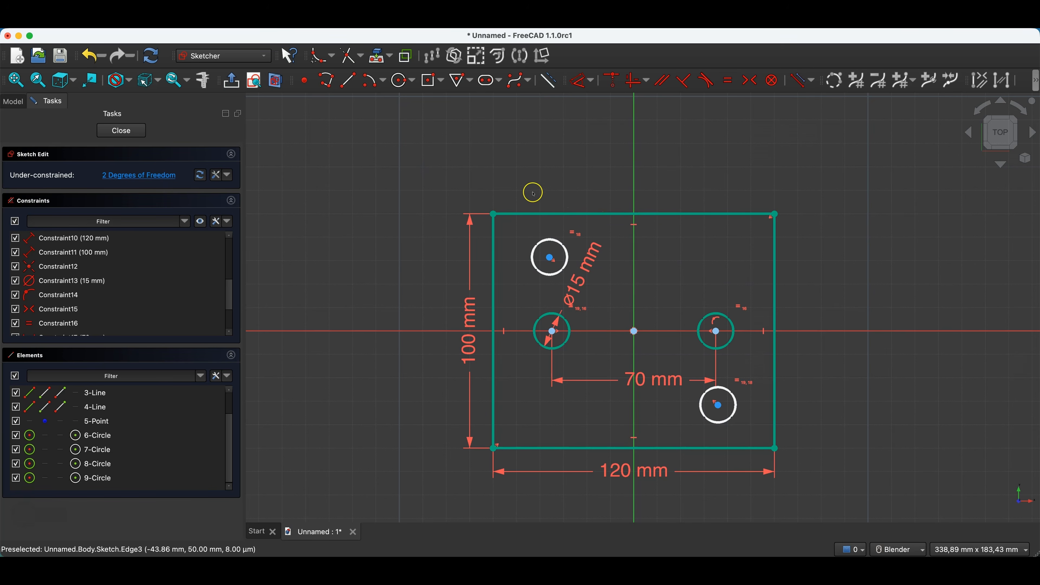
{"action": "left_click_drag", "start_coordinate": [550, 257], "coordinate": [547, 265]}
Step: Dimension the upper-left circle's centre 15 mm horizontally from the rectangle's upper-left corner
{"action": "left_click", "coordinate": [549, 264]}
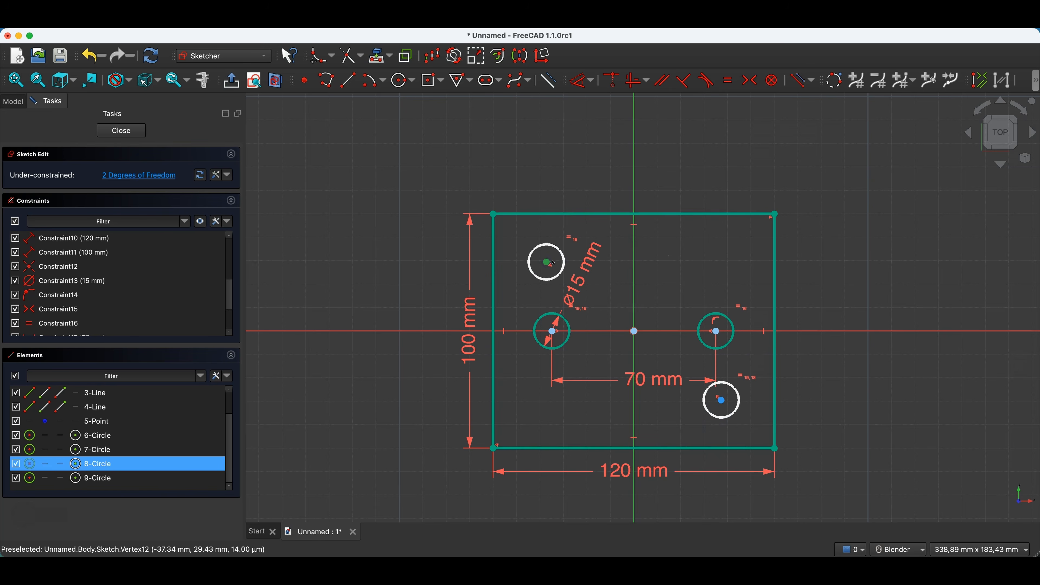
{"action": "left_click", "coordinate": [494, 215]}
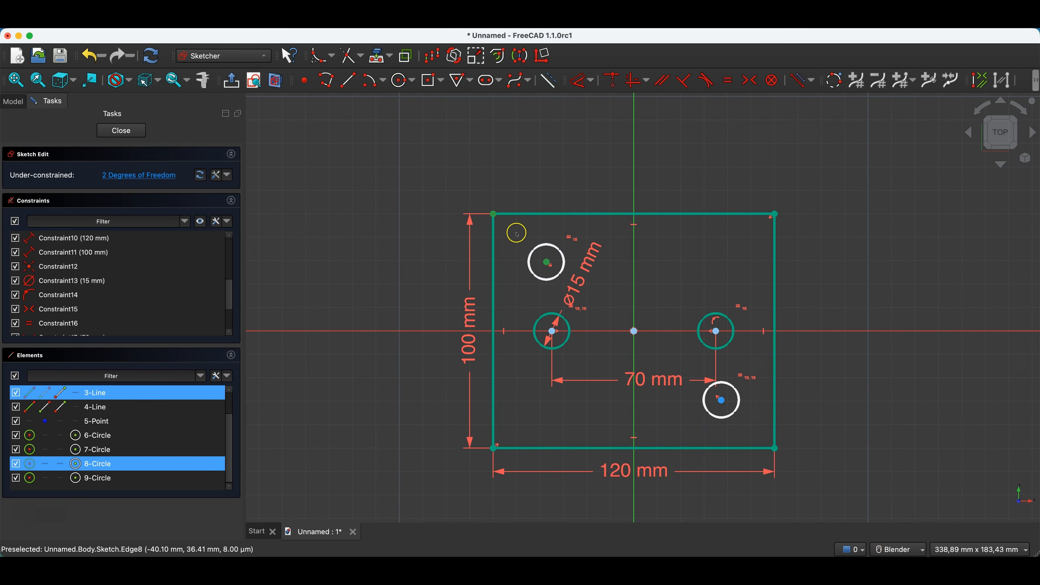
{"action": "key", "text": "d"}
{"action": "left_click", "coordinate": [510, 154]}
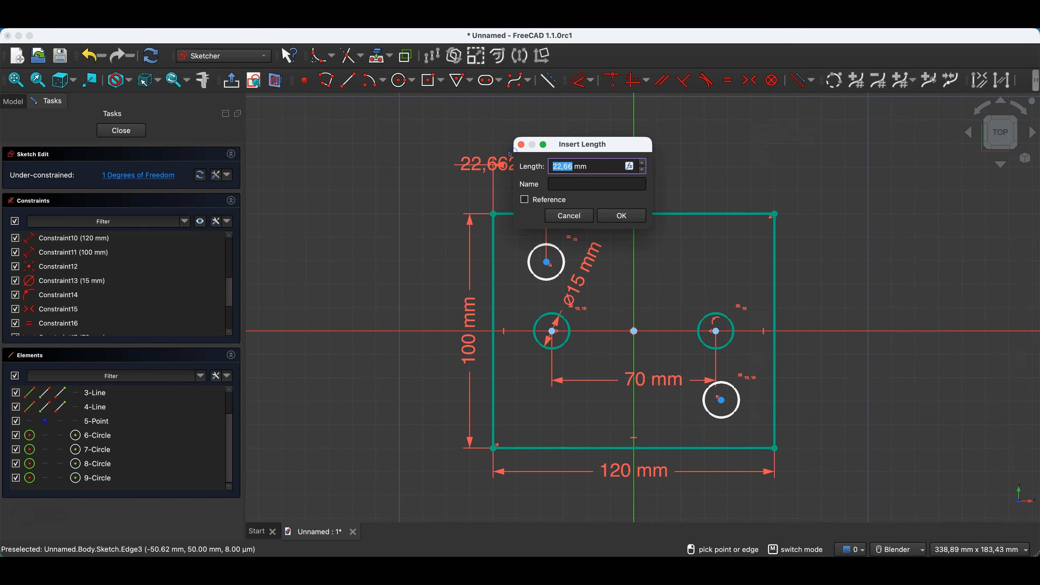
{"action": "type", "text": "15"}
{"action": "key", "text": "Return"}
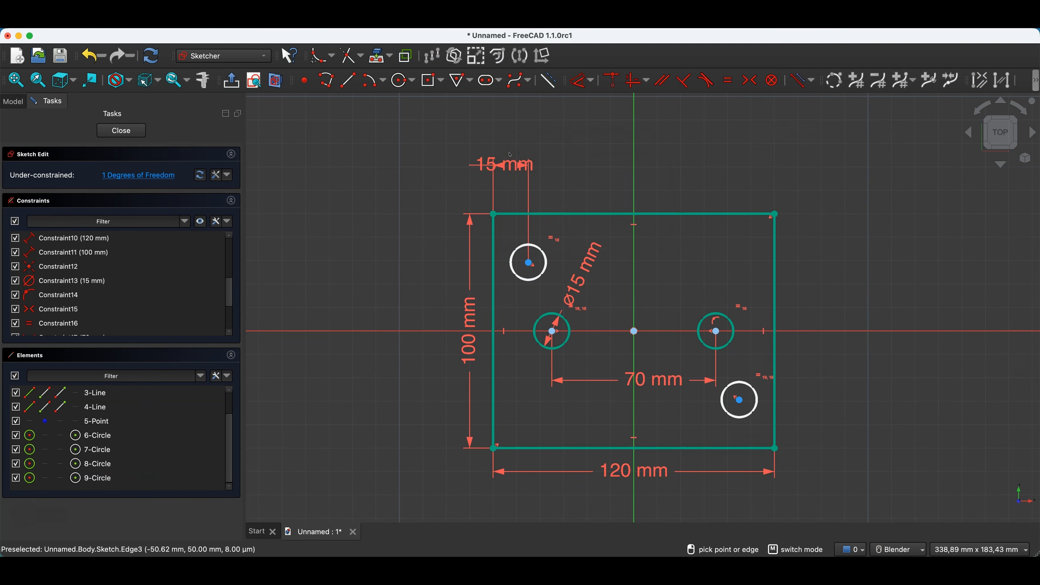
Step: Dimension the upper-left circle's centre 15 mm vertically from the rectangle's upper-left corner and leave the dimension tool
{"action": "left_click", "coordinate": [523, 252]}
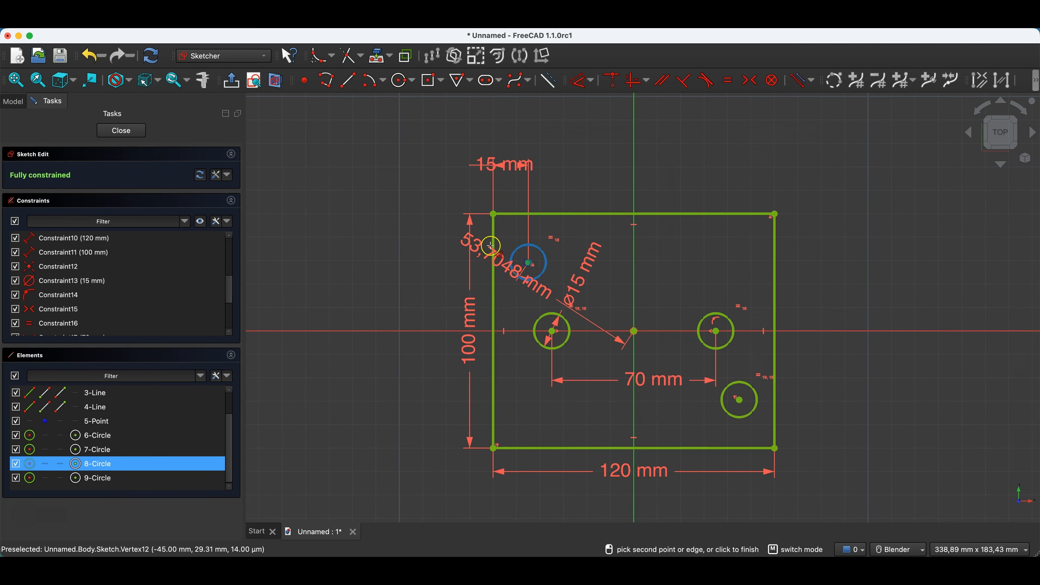
{"action": "left_click", "coordinate": [493, 214]}
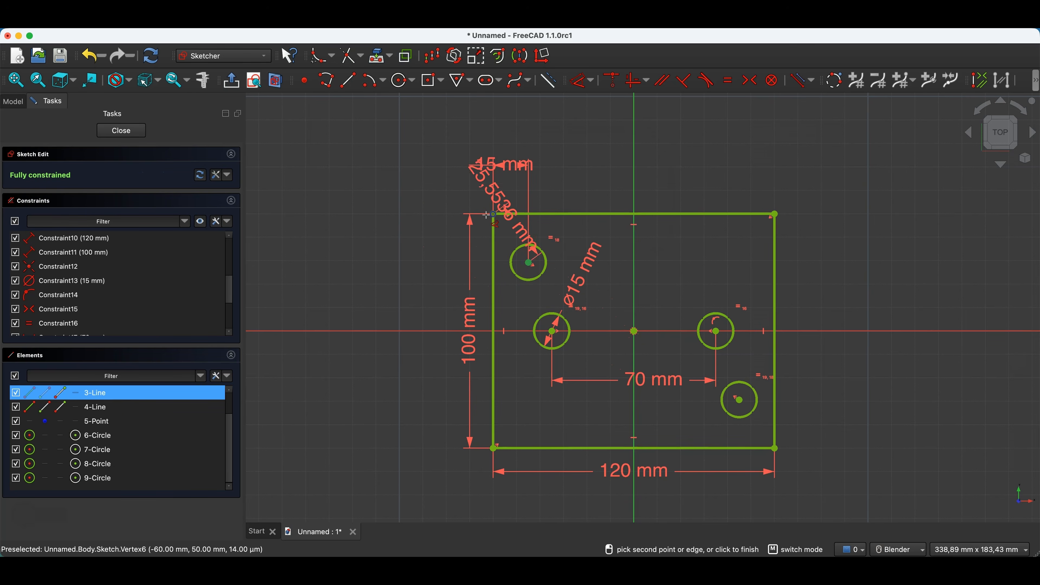
{"action": "left_click", "coordinate": [412, 225]}
{"action": "type", "text": "15"}
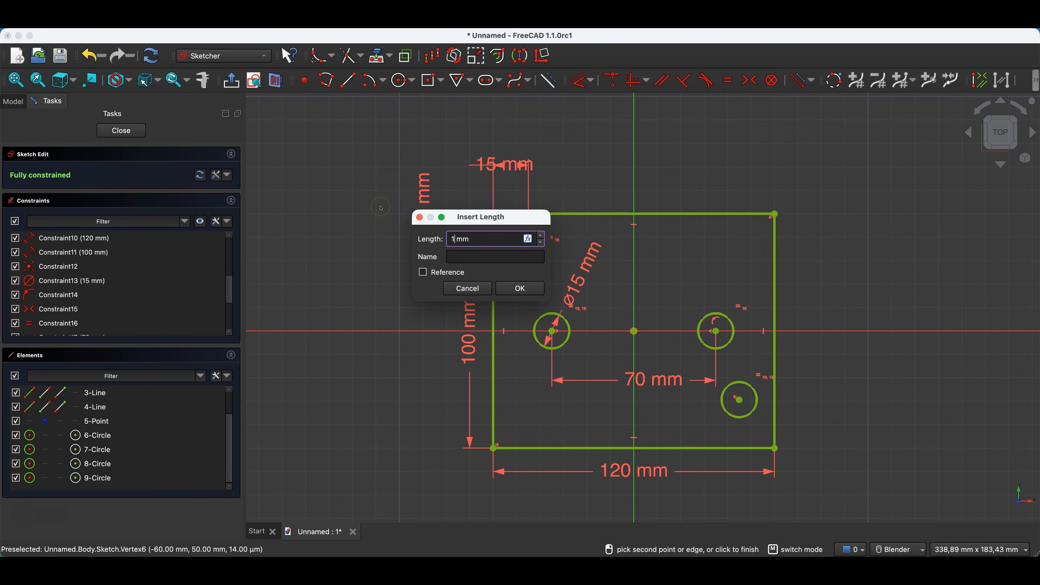
{"action": "key", "text": "Return"}
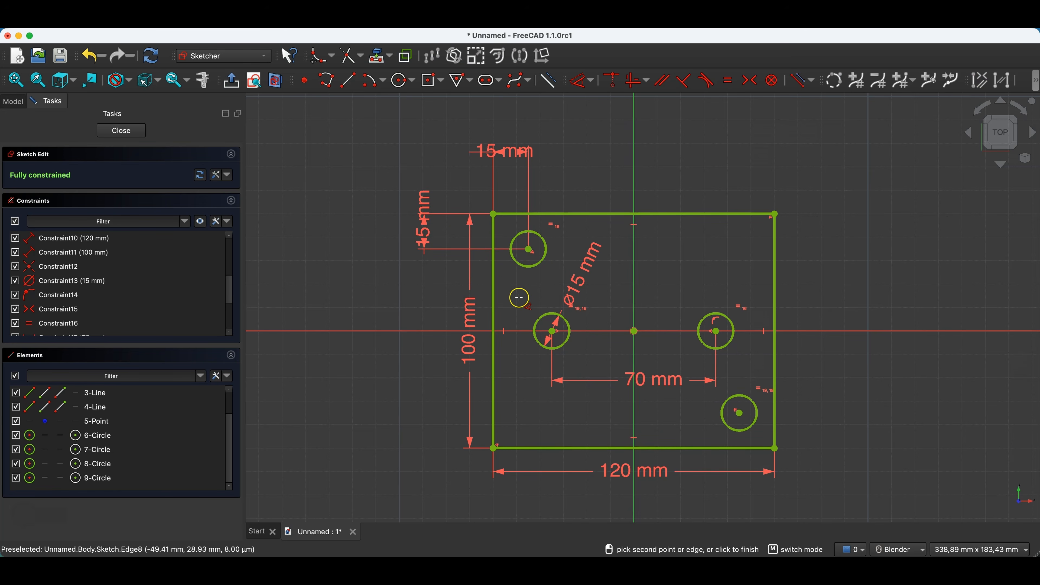
{"action": "key", "text": "Escape"}
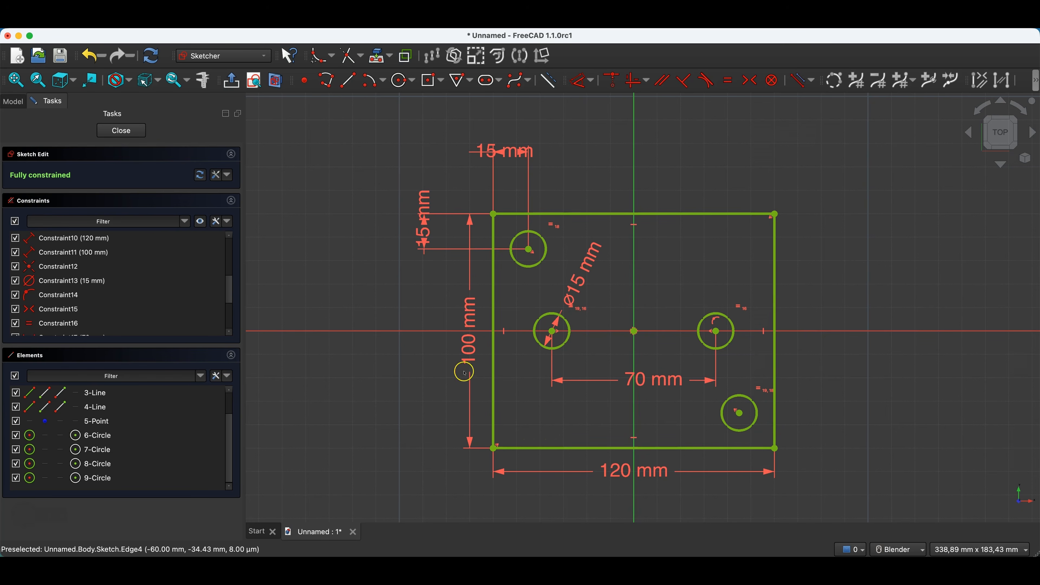
Step: Close the sketch and pad it 15 mm into a solid plate with four holes
{"action": "left_click", "coordinate": [131, 132]}
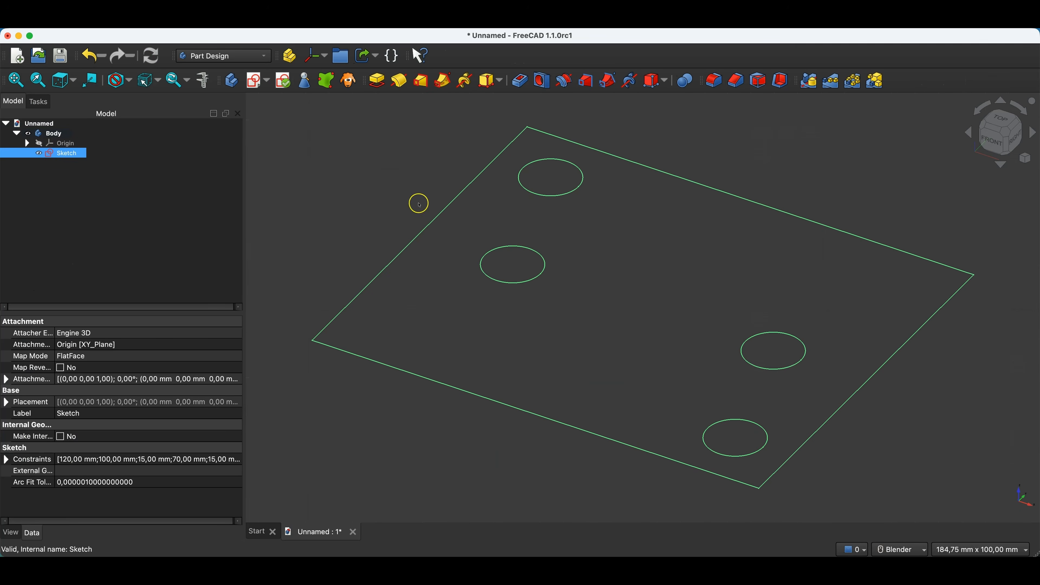
{"action": "left_click", "coordinate": [370, 84]}
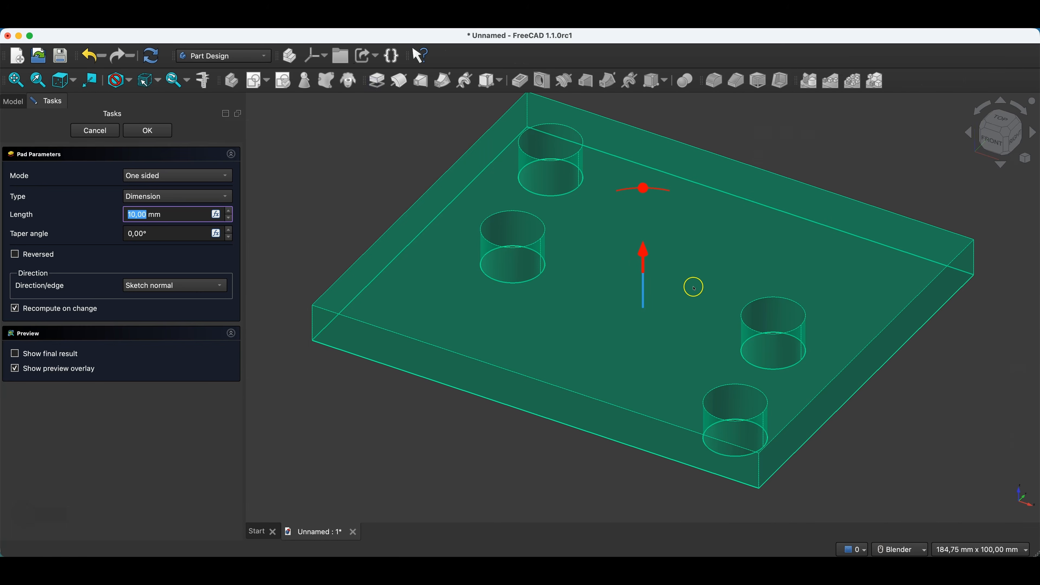
{"action": "type", "text": "15"}
{"action": "left_click", "coordinate": [147, 130]}
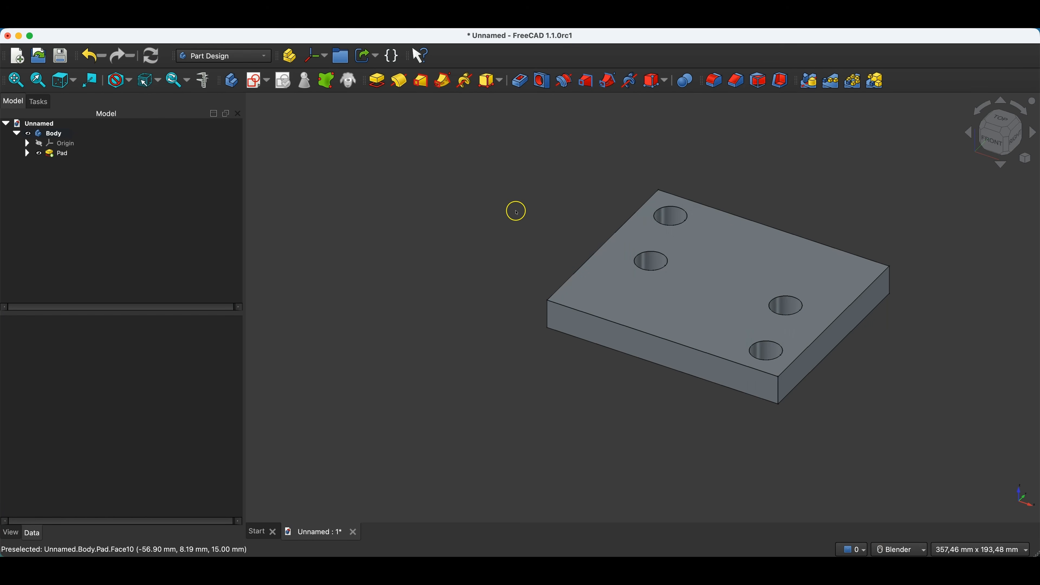
Step: Create a new sketch on the plate's top face
{"action": "middle_click_drag", "start_coordinate": [643, 304], "coordinate": [649, 327]}
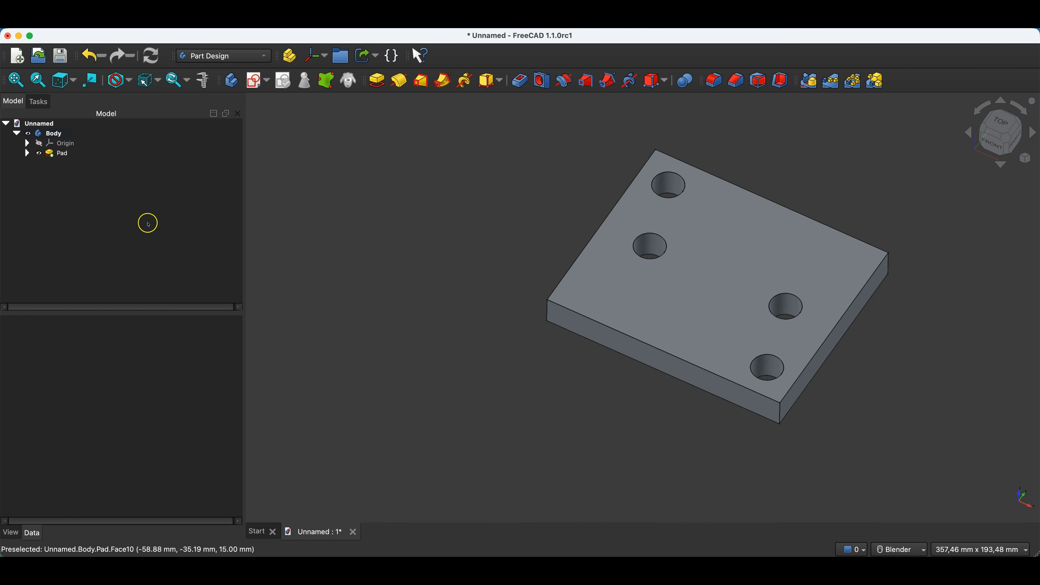
{"action": "left_click", "coordinate": [36, 153]}
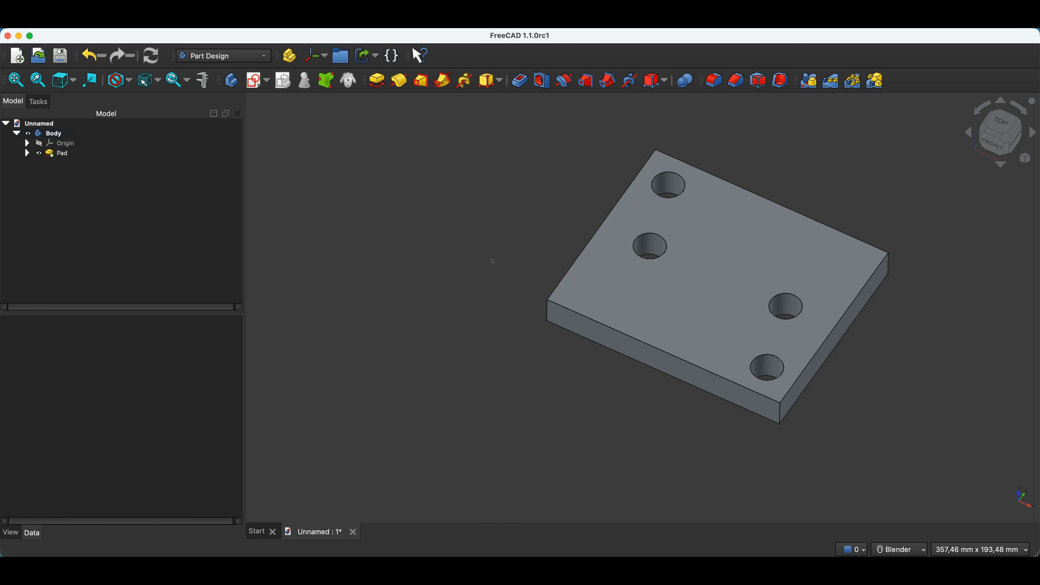
{"action": "left_click", "coordinate": [736, 234]}
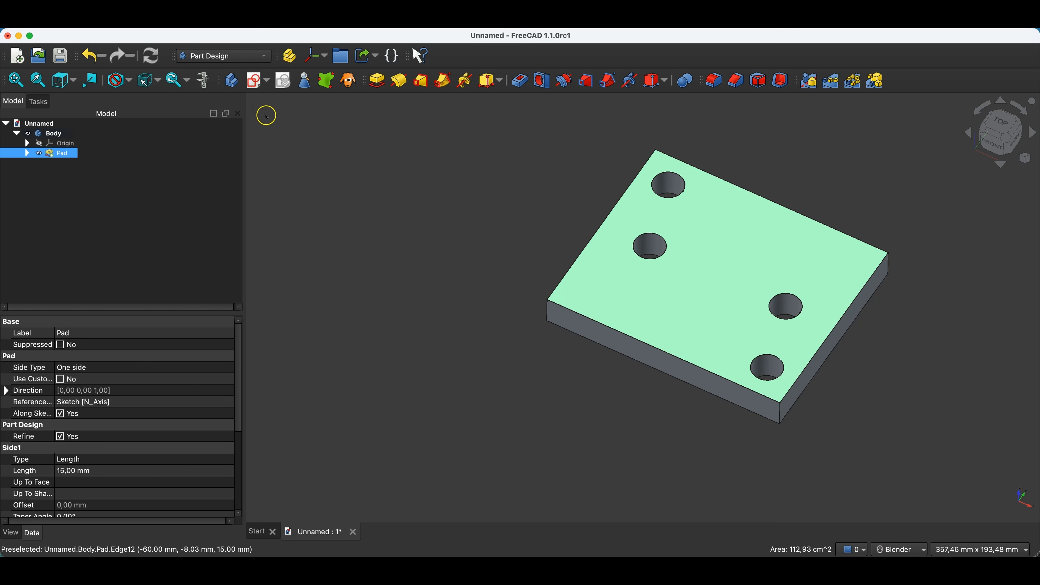
{"action": "left_click", "coordinate": [253, 81]}
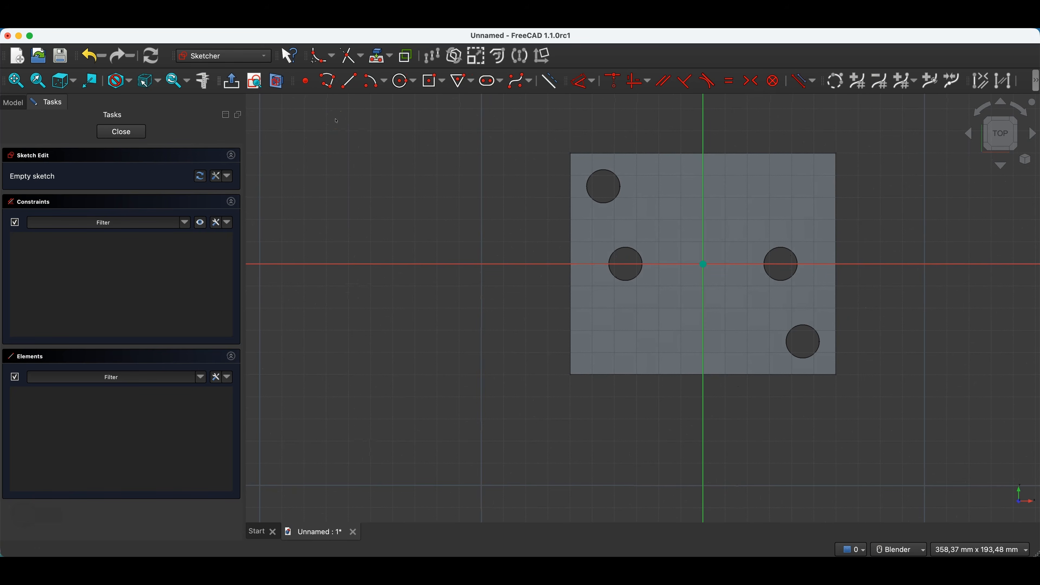
Step: Sketch a rectangle centred on the origin, 50 mm wide and 100 mm high, and close the sketch
{"action": "left_click", "coordinate": [433, 81]}
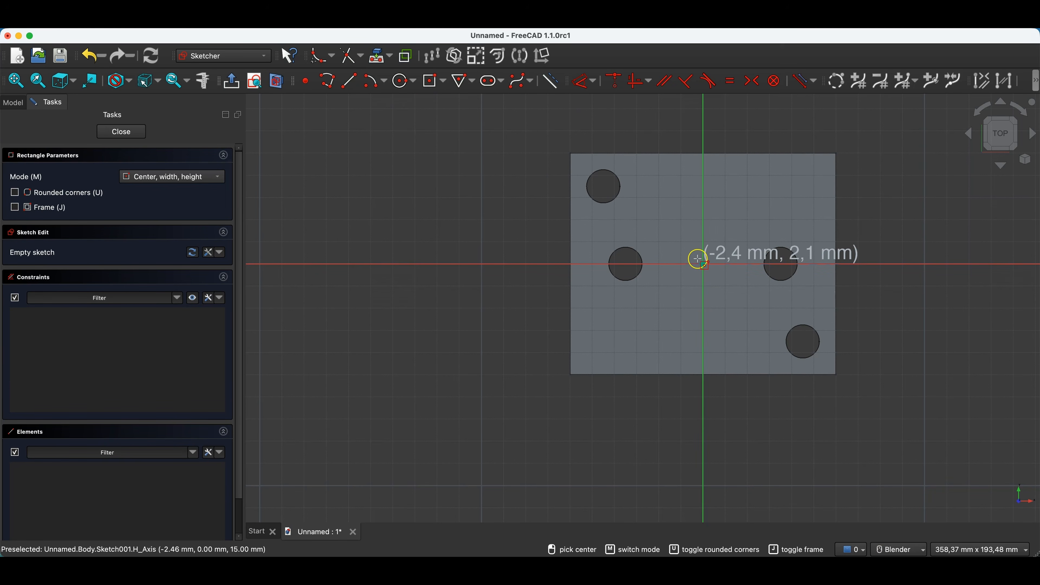
{"action": "left_click", "coordinate": [705, 264]}
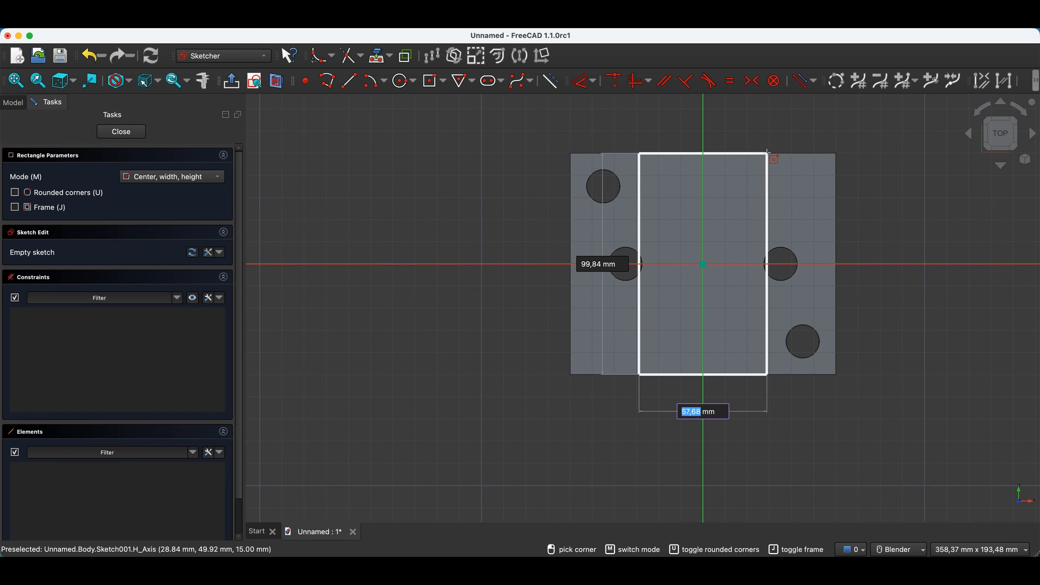
{"action": "type", "text": "50"}
{"action": "key", "text": "Tab"}
{"action": "type", "text": "100"}
{"action": "key", "text": "Return"}
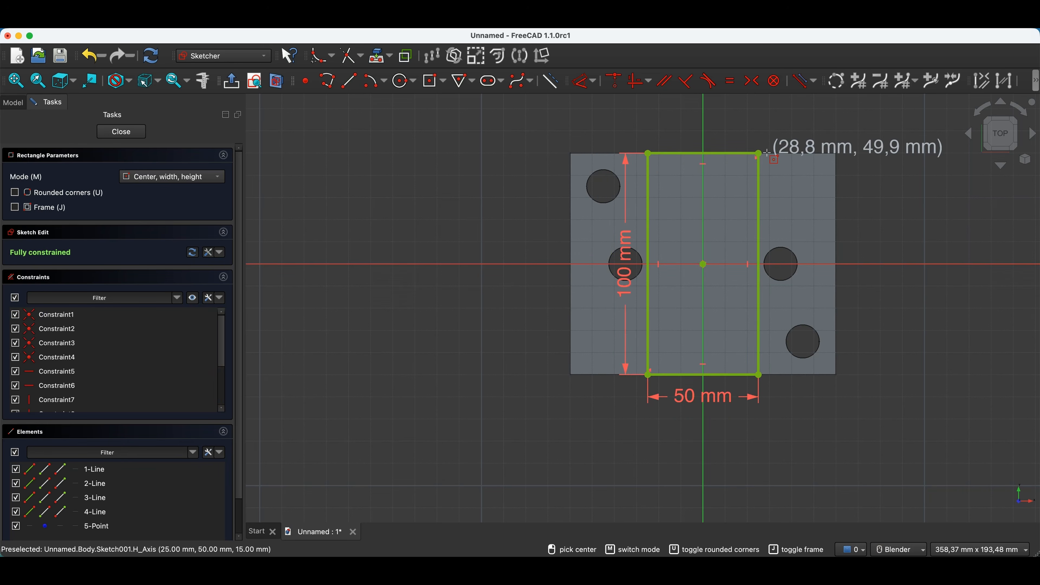
{"action": "right_click", "coordinate": [784, 147]}
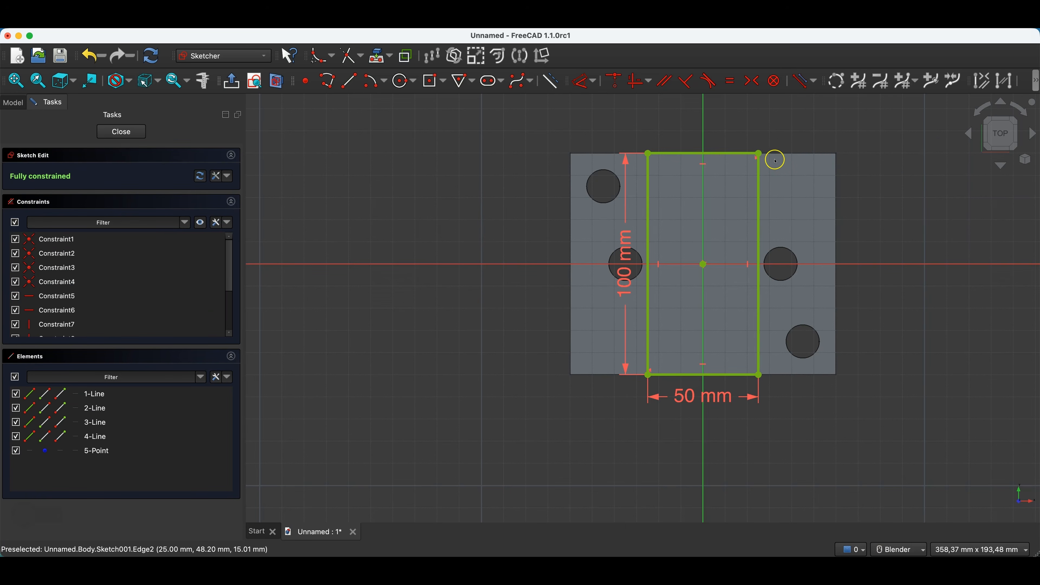
{"action": "left_click", "coordinate": [127, 132]}
Step: Set the base plate sketch's vertical height to 150 mm and close the sketch to test the second sketch's response
{"action": "left_click", "coordinate": [62, 153]}
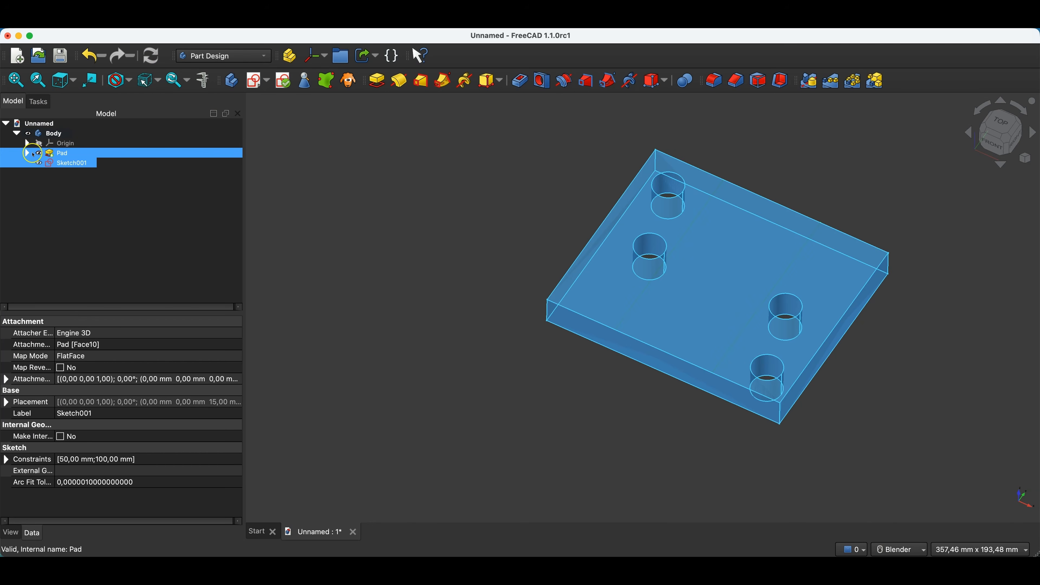
{"action": "left_click", "coordinate": [28, 153]}
{"action": "left_click", "coordinate": [89, 163]}
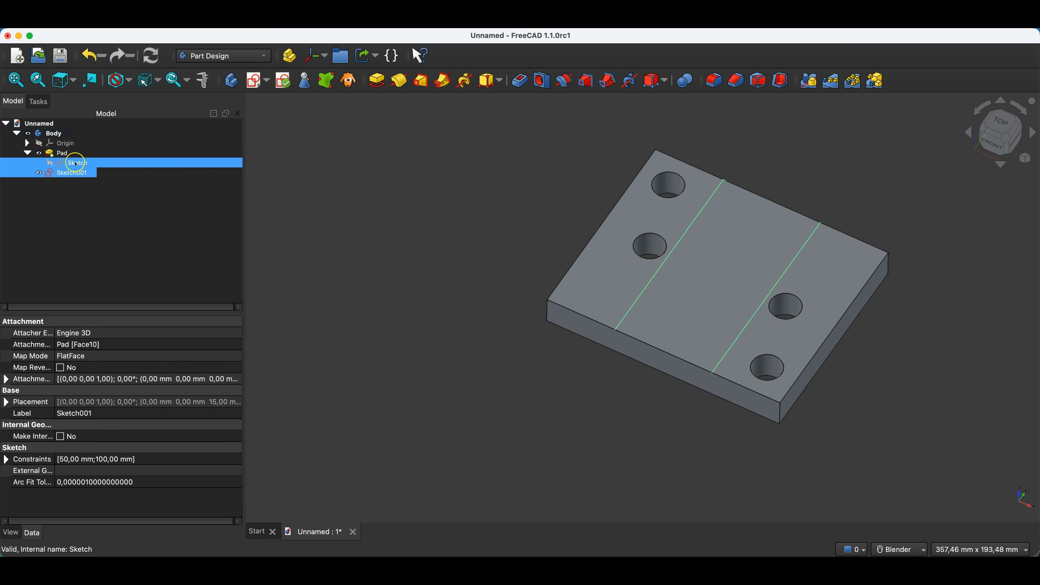
{"action": "double_click", "coordinate": [76, 164]}
{"action": "double_click", "coordinate": [544, 283]}
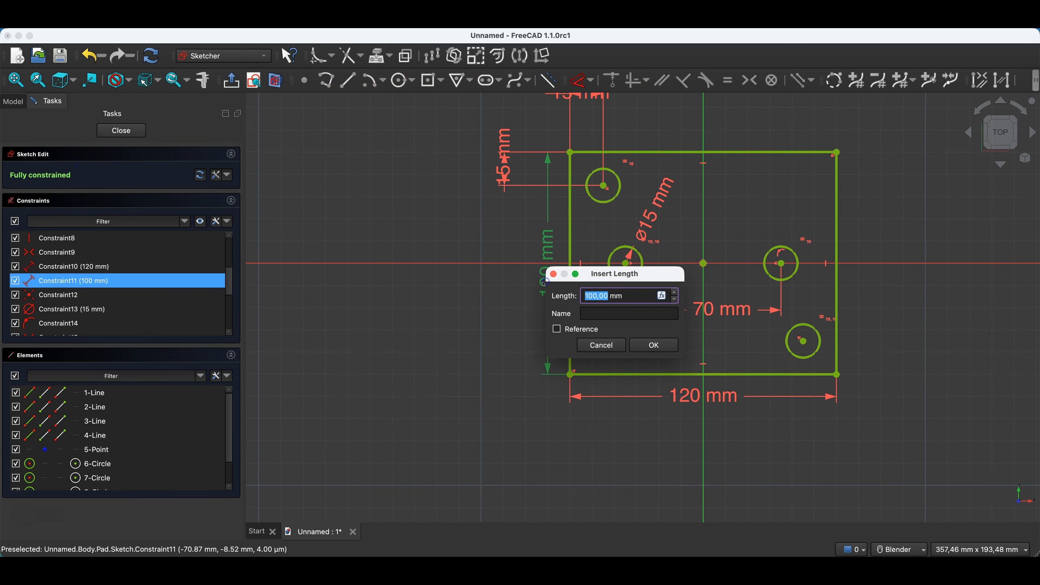
{"action": "type", "text": "150"}
{"action": "key", "text": "Return"}
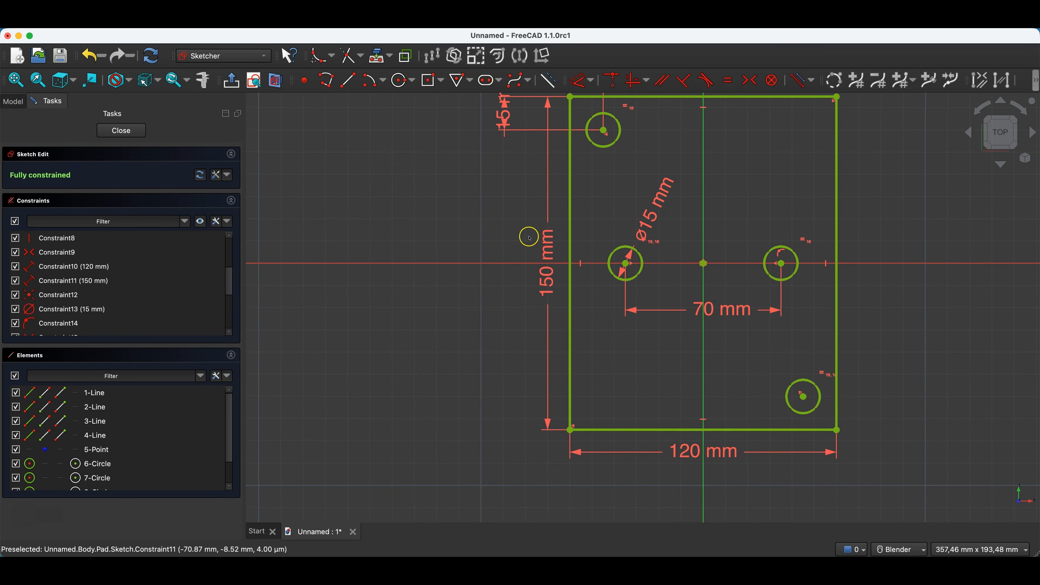
{"action": "left_click", "coordinate": [139, 131]}
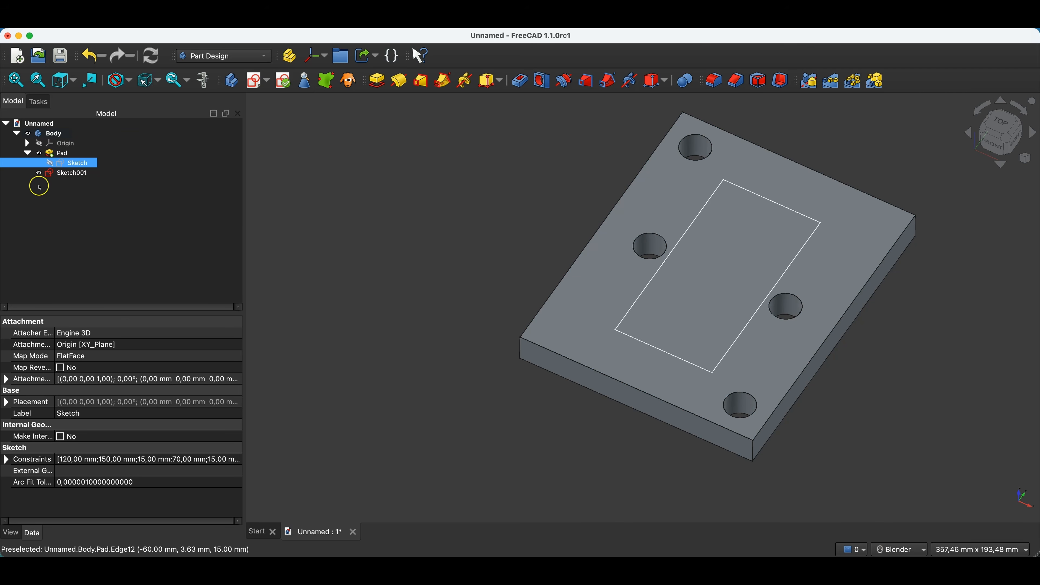
Step: Set the base plate sketch's vertical height back to 100 mm and close the sketch
{"action": "double_click", "coordinate": [69, 163]}
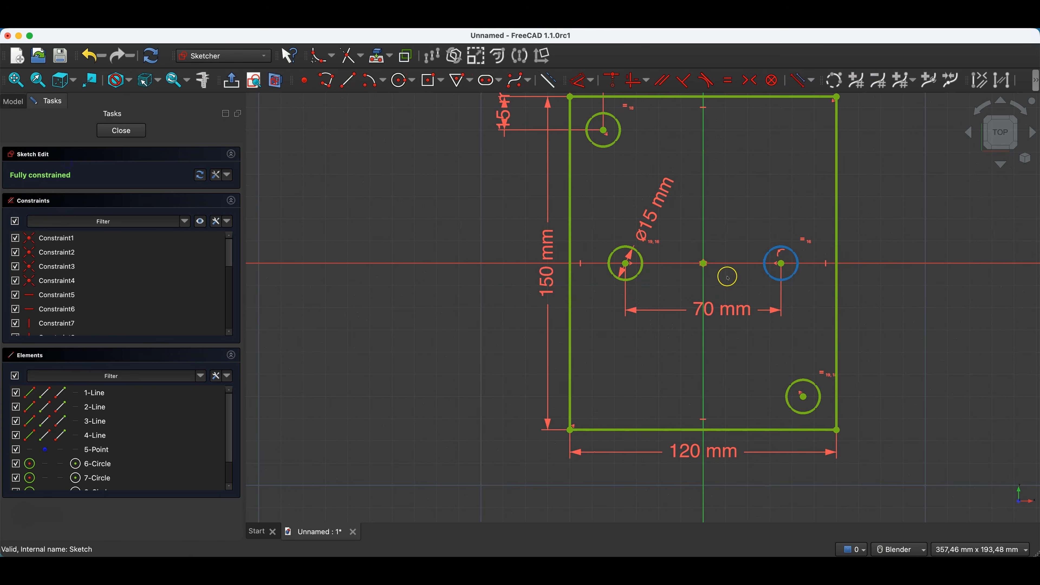
{"action": "double_click", "coordinate": [546, 274]}
{"action": "type", "text": "100"}
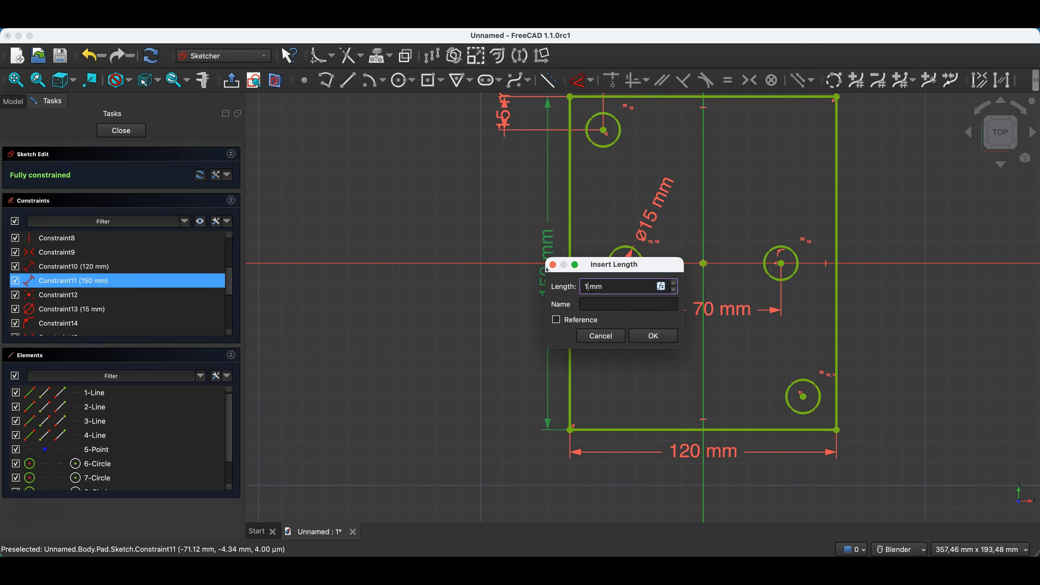
{"action": "key", "text": "Return"}
{"action": "left_click", "coordinate": [135, 131]}
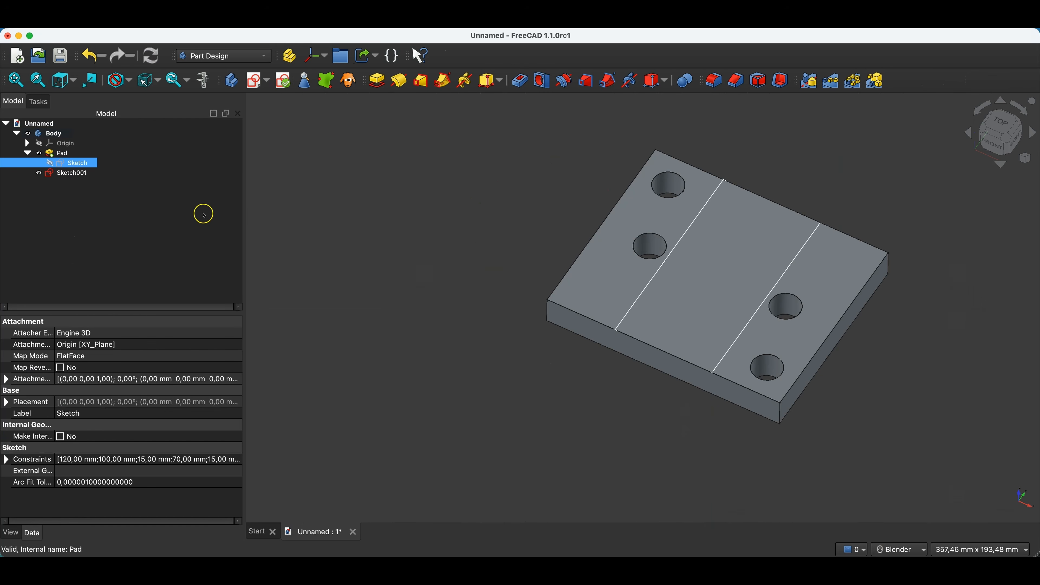
Step: In the top-face sketch, delete the rectangle's 100 mm height dimension and shorten the rectangle to sit inside the plate's edges
{"action": "left_click", "coordinate": [65, 176], "text": "super"}
{"action": "double_click", "coordinate": [66, 173]}
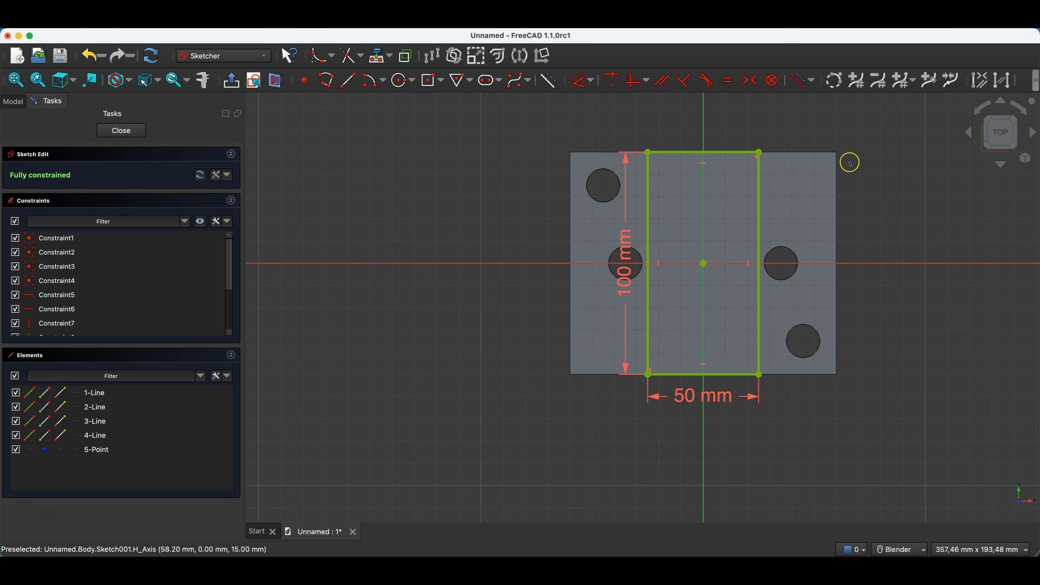
{"action": "left_click", "coordinate": [626, 244]}
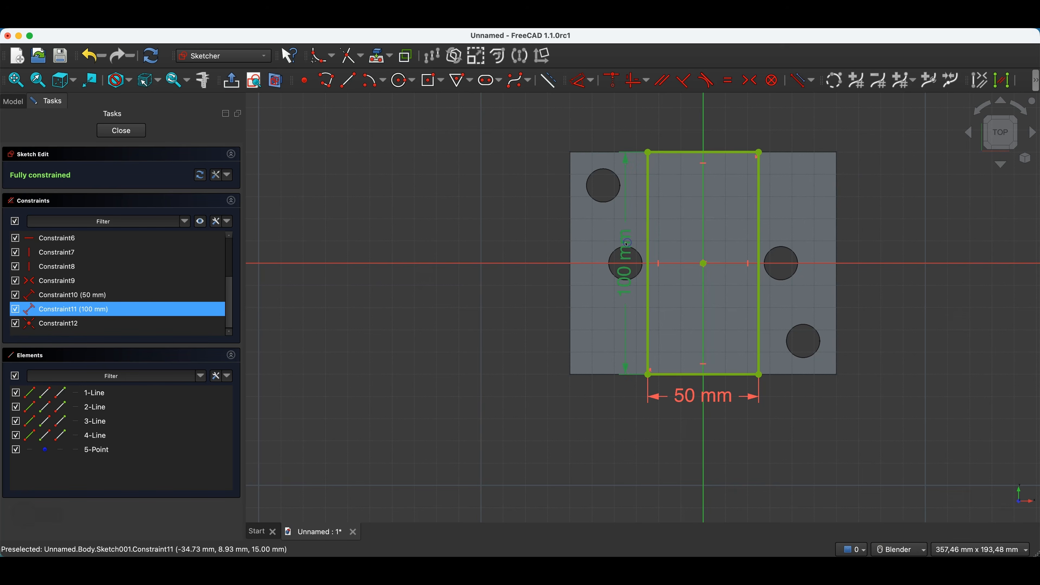
{"action": "key", "text": "Delete"}
{"action": "left_click_drag", "start_coordinate": [759, 153], "coordinate": [758, 179]}
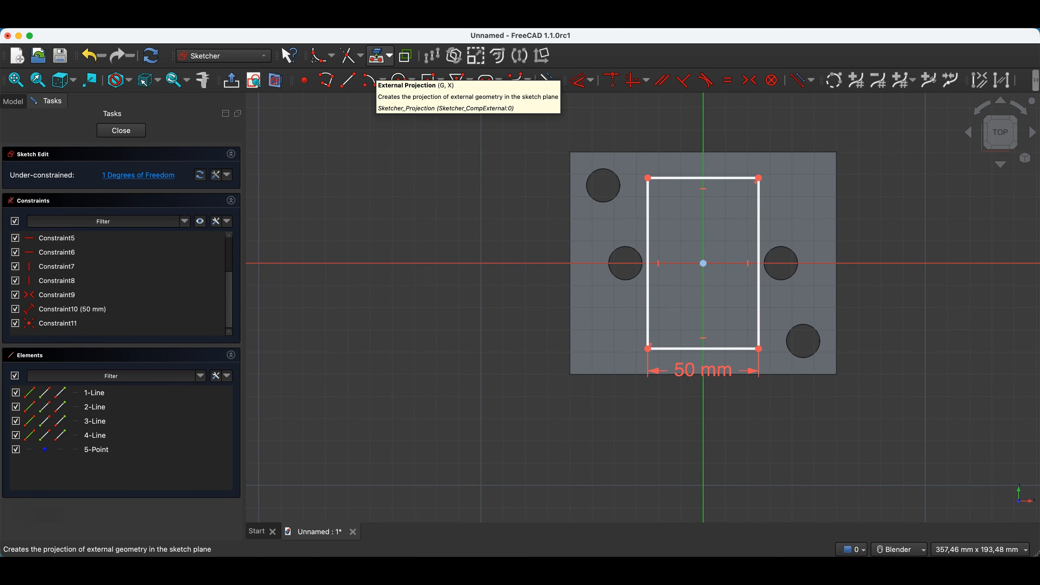
Step: Project the plate's upper edge into the sketch as external geometry
{"action": "left_click", "coordinate": [377, 57]}
{"action": "left_click", "coordinate": [760, 152]}
{"action": "key", "text": "Escape"}
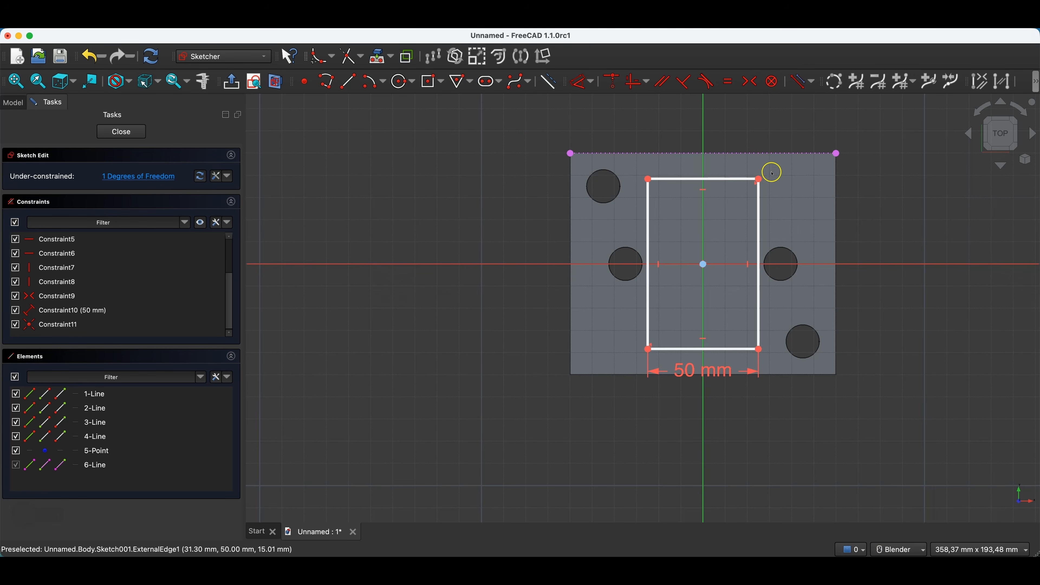
Step: Constrain the rectangle's upper-right corner coincident with the projected plate edge and close the sketch
{"action": "left_click", "coordinate": [771, 152]}
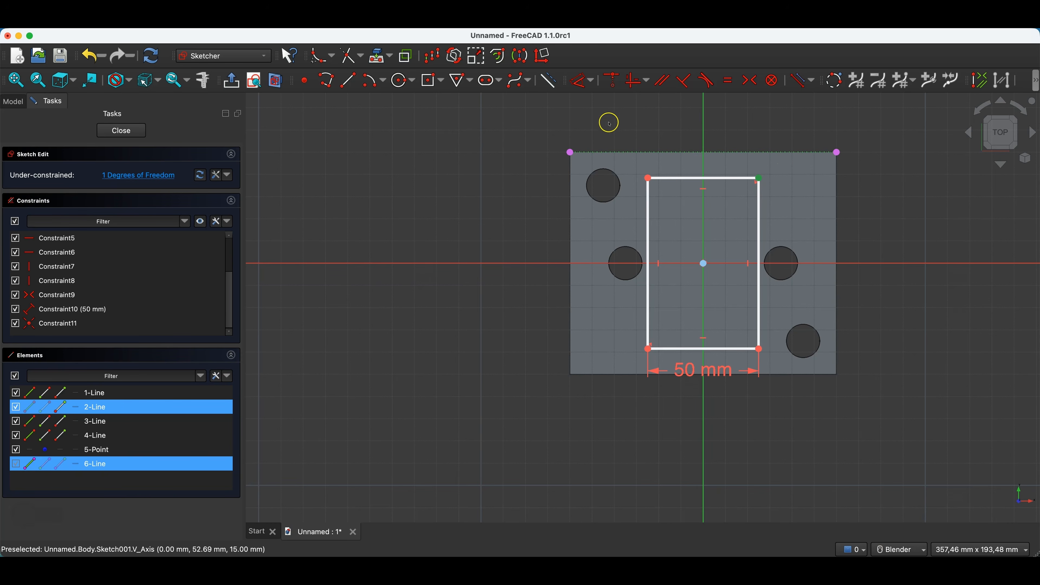
{"action": "left_click", "coordinate": [613, 82]}
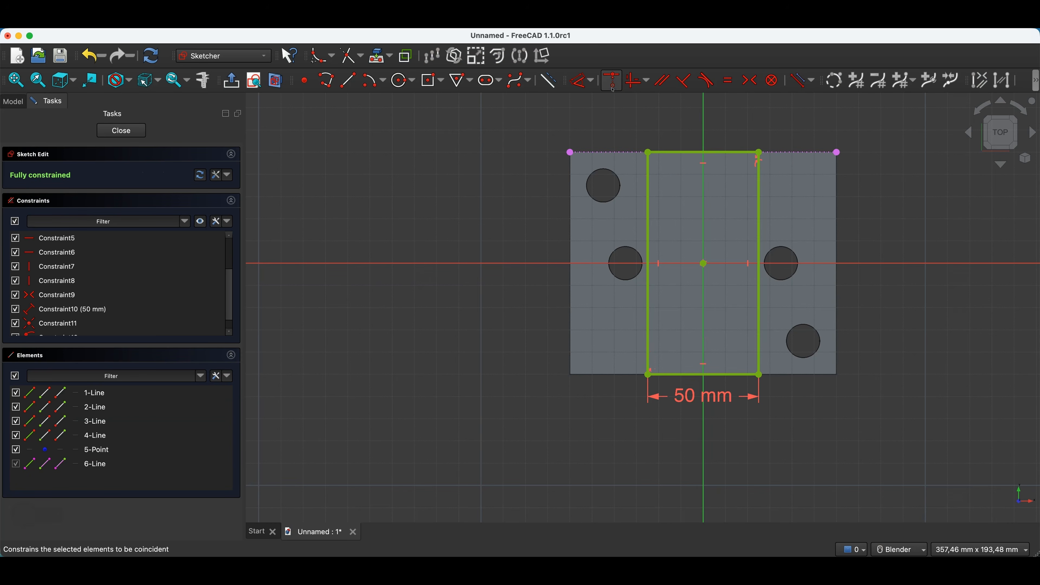
{"action": "left_click", "coordinate": [121, 130]}
Step: Set the height of the base plate's rectangle to 150 mm to test the link to the projected edge
{"action": "left_click", "coordinate": [139, 161], "text": "ctrl"}
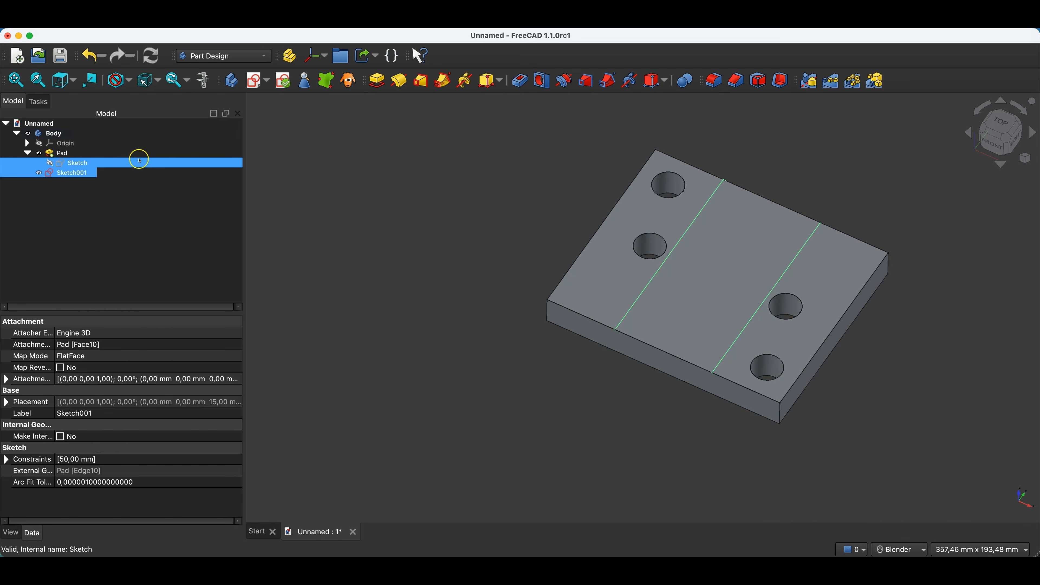
{"action": "double_click", "coordinate": [72, 163]}
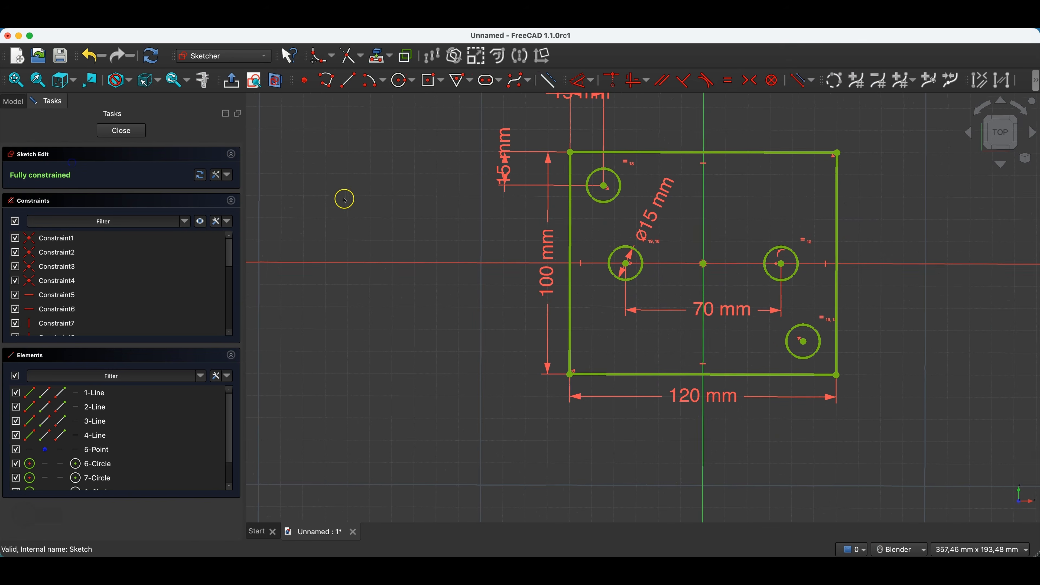
{"action": "double_click", "coordinate": [547, 246]}
{"action": "type", "text": "150"}
{"action": "key", "text": "Return"}
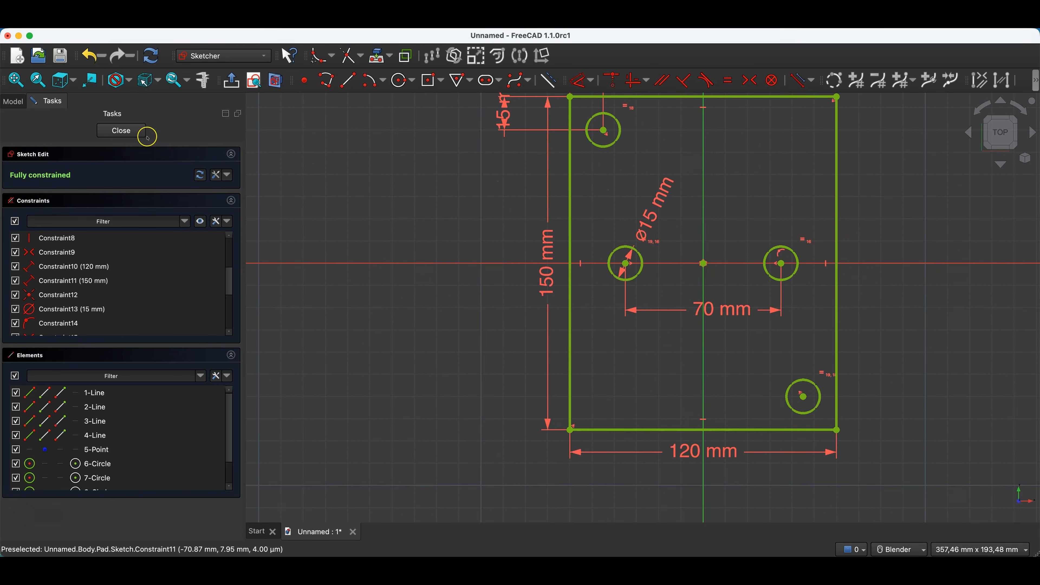
{"action": "left_click", "coordinate": [121, 130]}
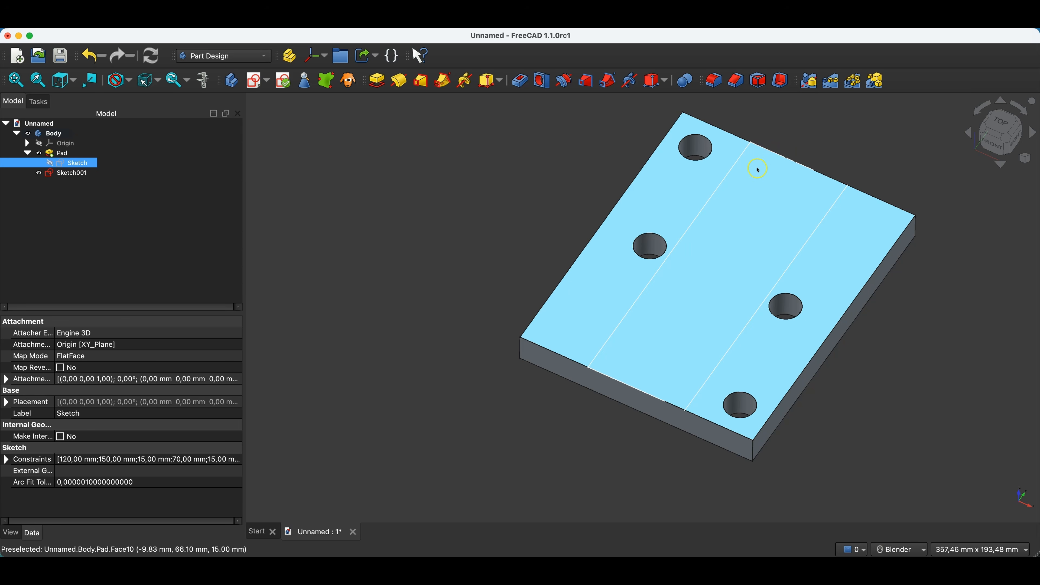
Step: Pad the 50 mm wide top-face rectangle 30 mm upward into a raised block
{"action": "left_click", "coordinate": [64, 173]}
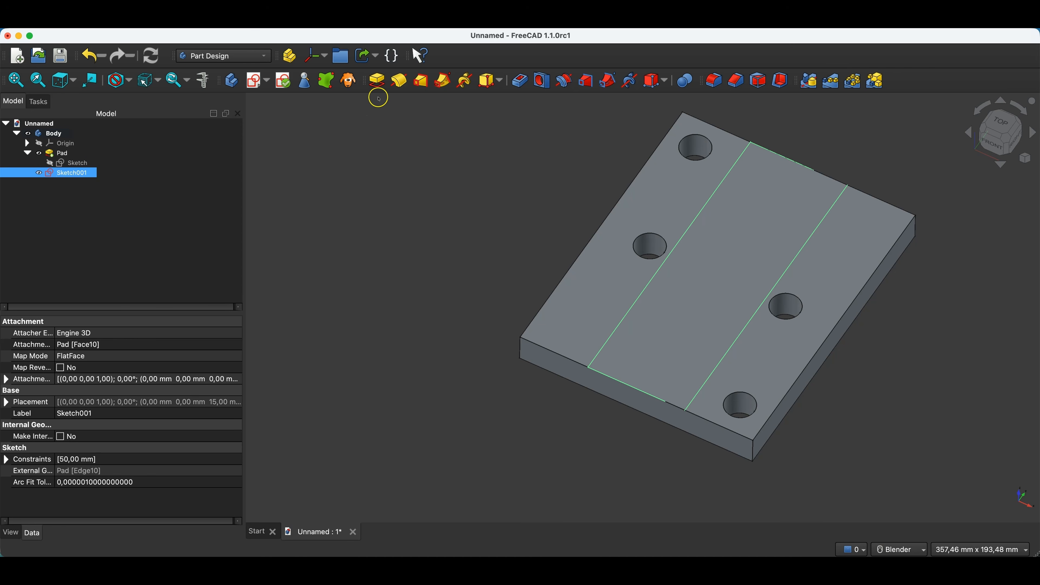
{"action": "left_click", "coordinate": [377, 82]}
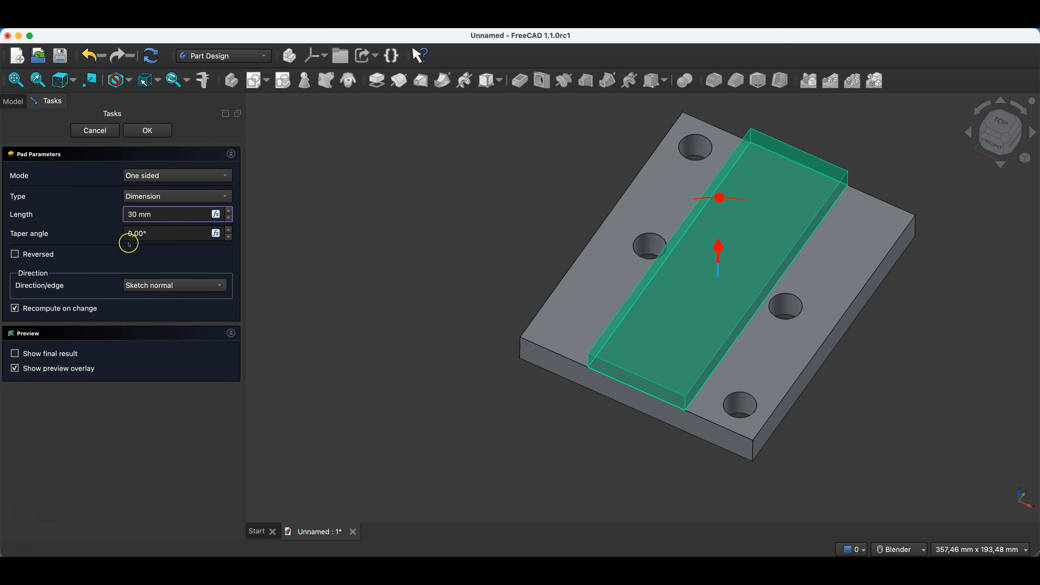
{"action": "left_click", "coordinate": [100, 217]}
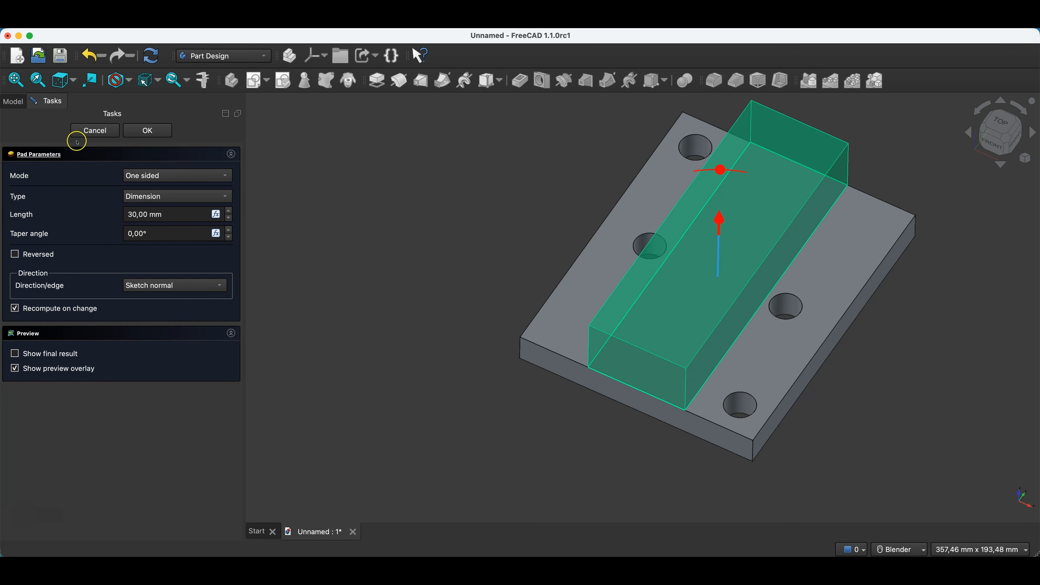
{"action": "left_click", "coordinate": [148, 130]}
{"action": "middle_click_drag", "start_coordinate": [766, 365], "coordinate": [748, 352]}
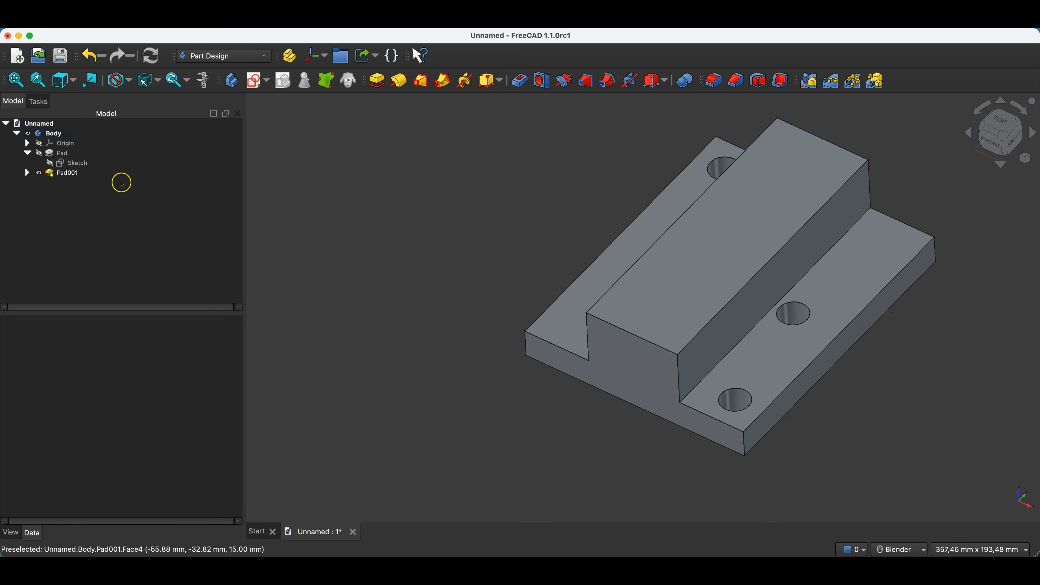
Step: Reopen the base plate sketch beneath the raised block, set its vertical height to 100 mm, and close it
{"action": "left_click", "coordinate": [78, 166]}
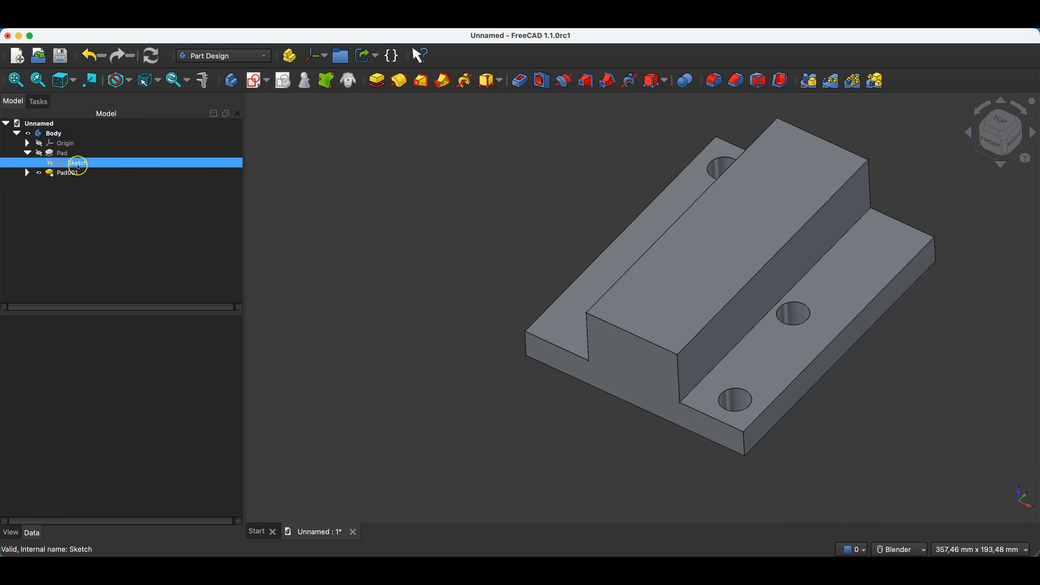
{"action": "double_click", "coordinate": [78, 166]}
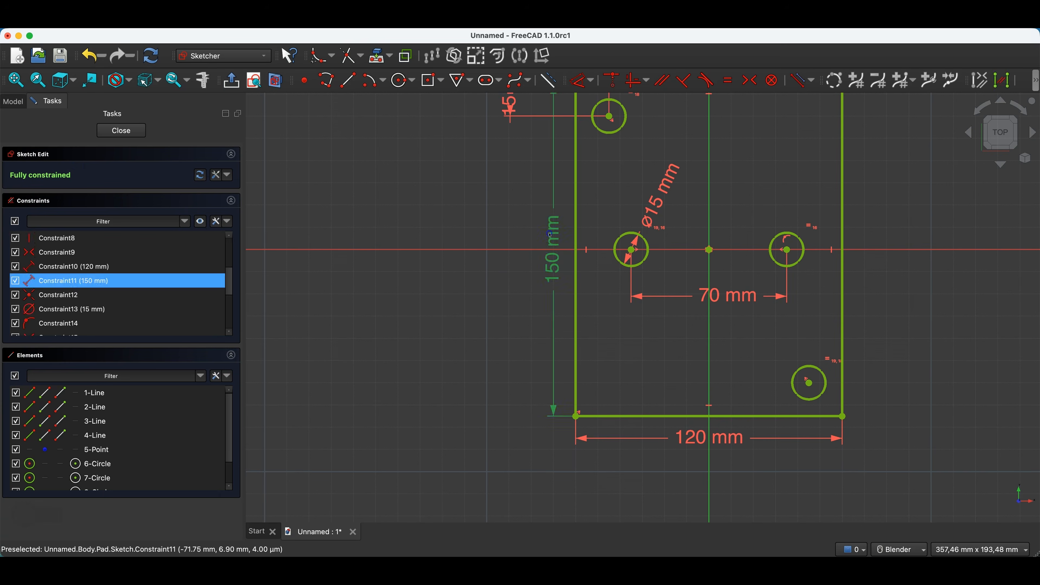
{"action": "double_click", "coordinate": [550, 234]}
{"action": "type", "text": "100"}
{"action": "key", "text": "Return"}
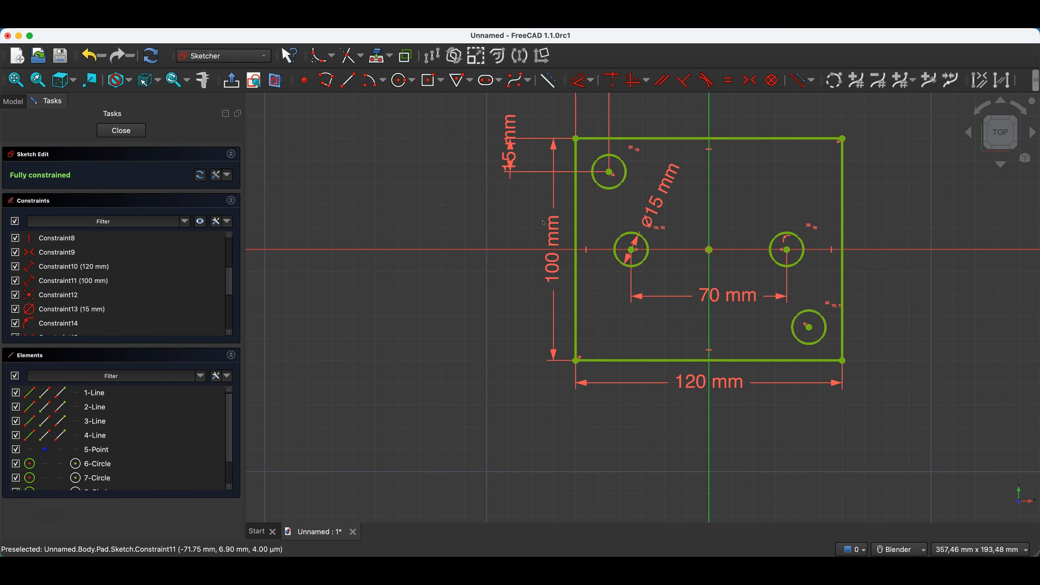
{"action": "left_click", "coordinate": [121, 130]}
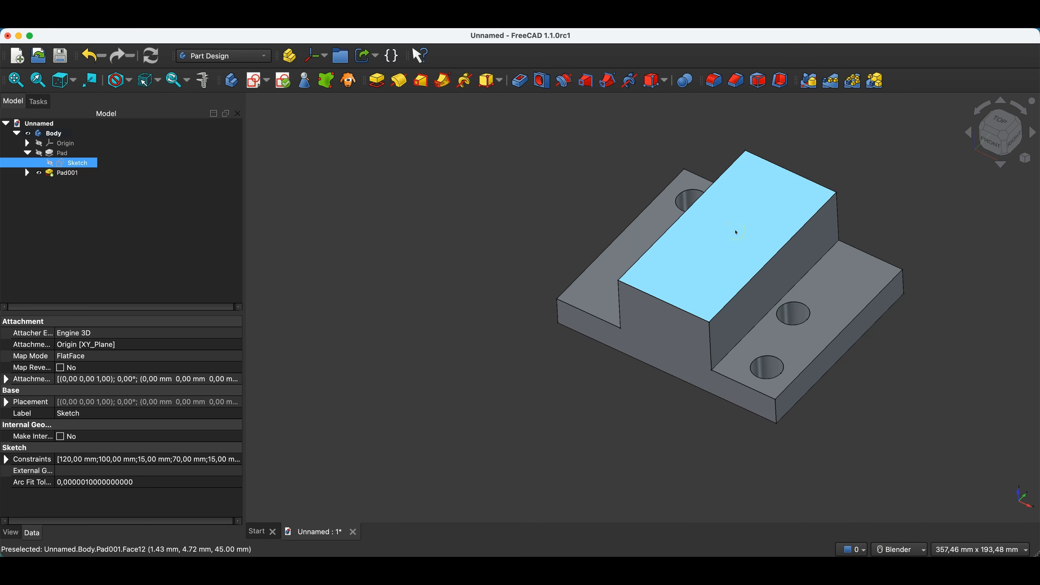
Step: Open the raised block's sketch, examine how its rectangle is tied to the projected plate edge, and close it again
{"action": "left_click", "coordinate": [27, 173]}
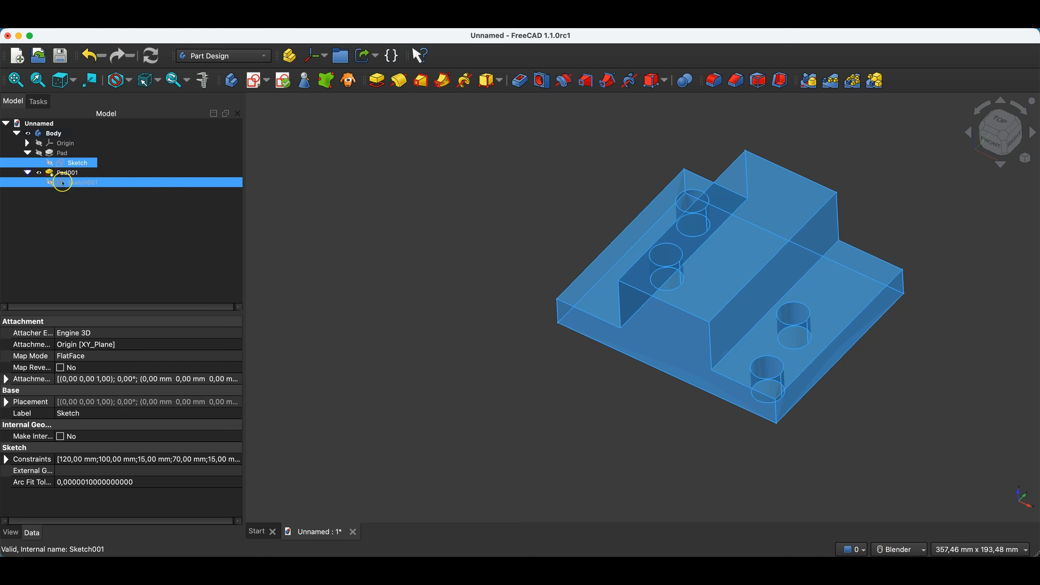
{"action": "left_click", "coordinate": [79, 184]}
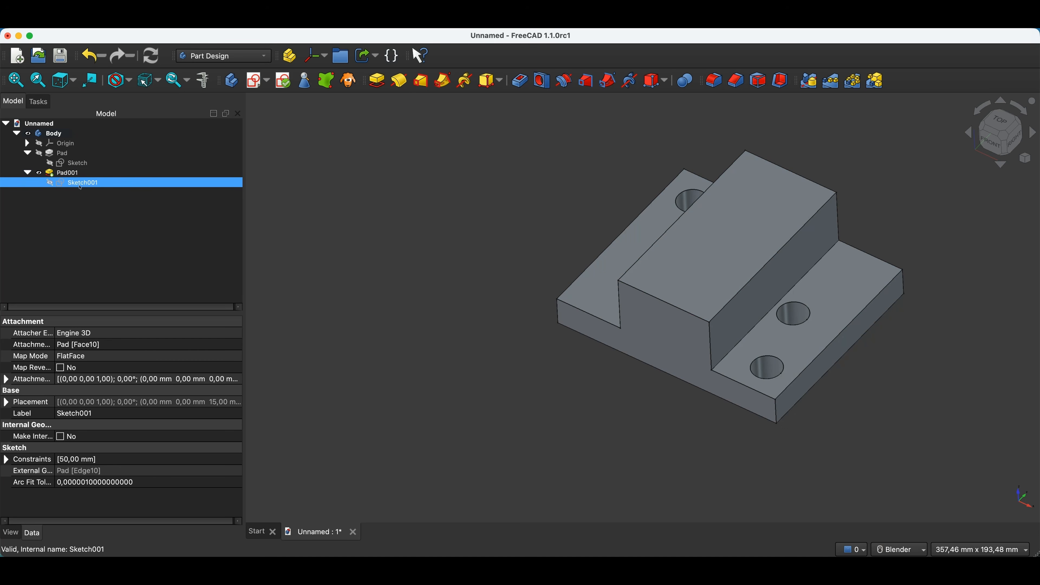
{"action": "left_click", "coordinate": [73, 176]}
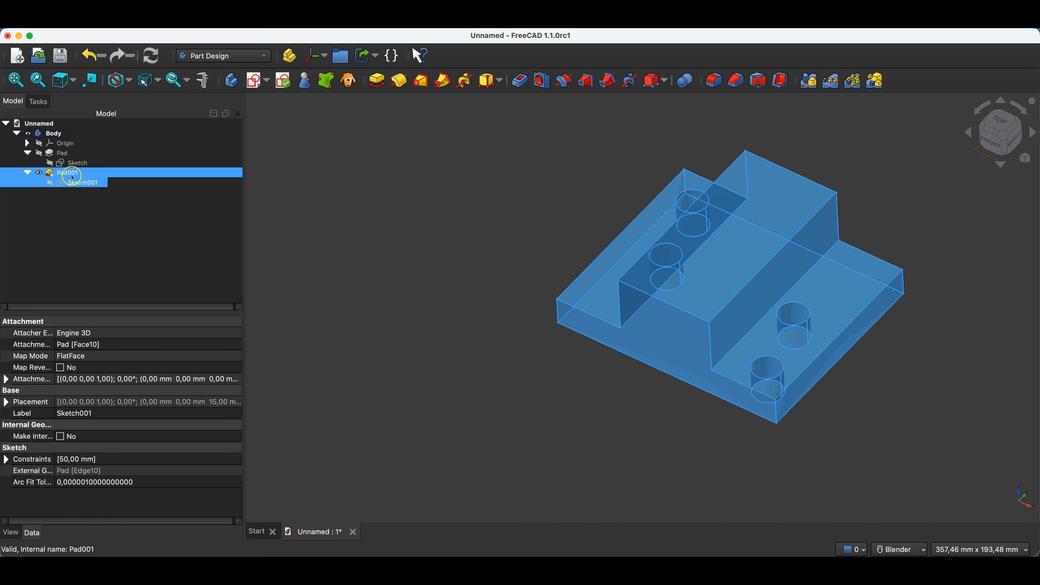
{"action": "left_click", "coordinate": [74, 183]}
{"action": "double_click", "coordinate": [74, 183]}
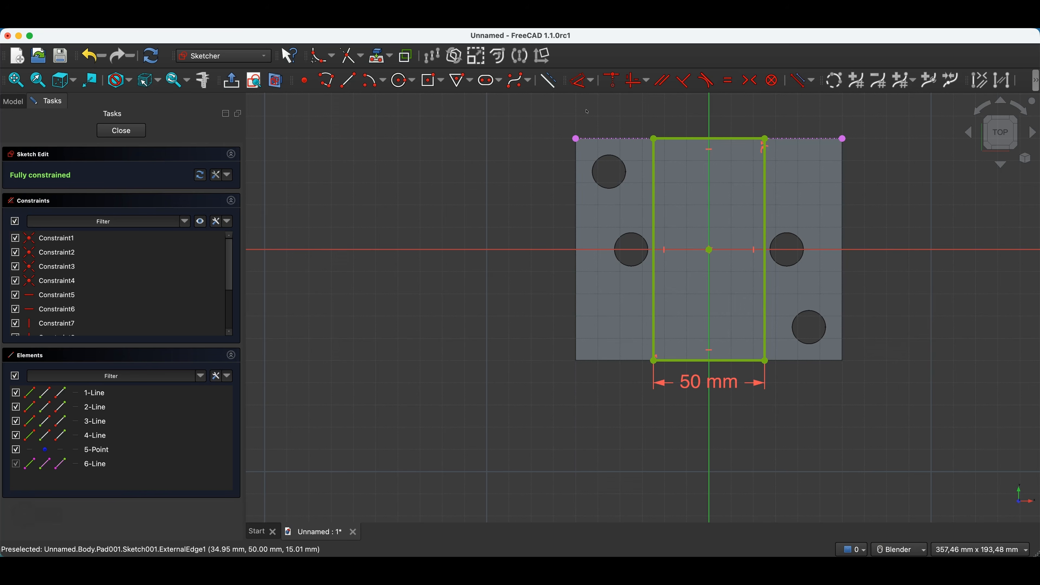
{"action": "left_click", "coordinate": [373, 65]}
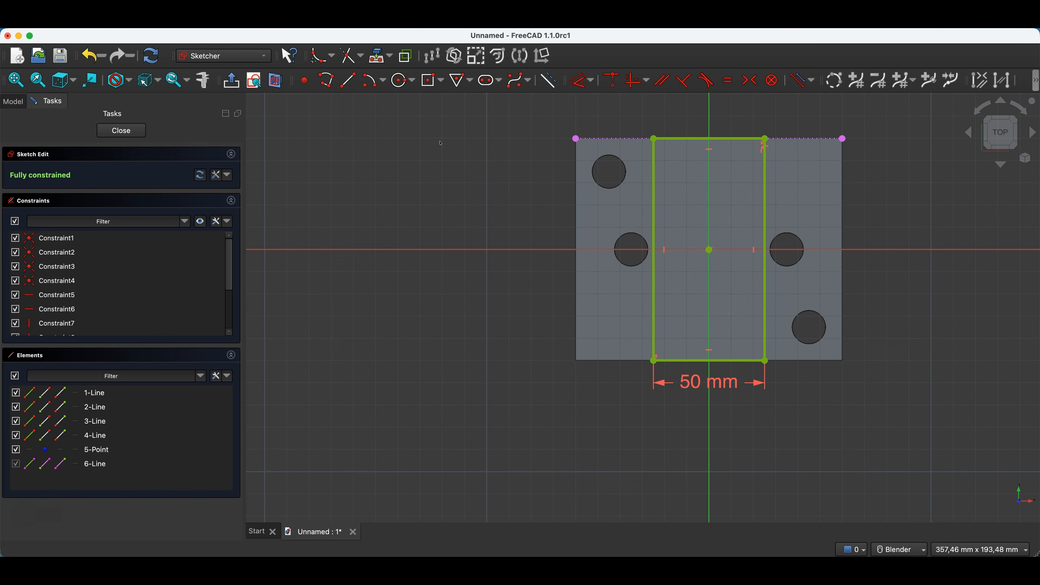
{"action": "left_click", "coordinate": [125, 130]}
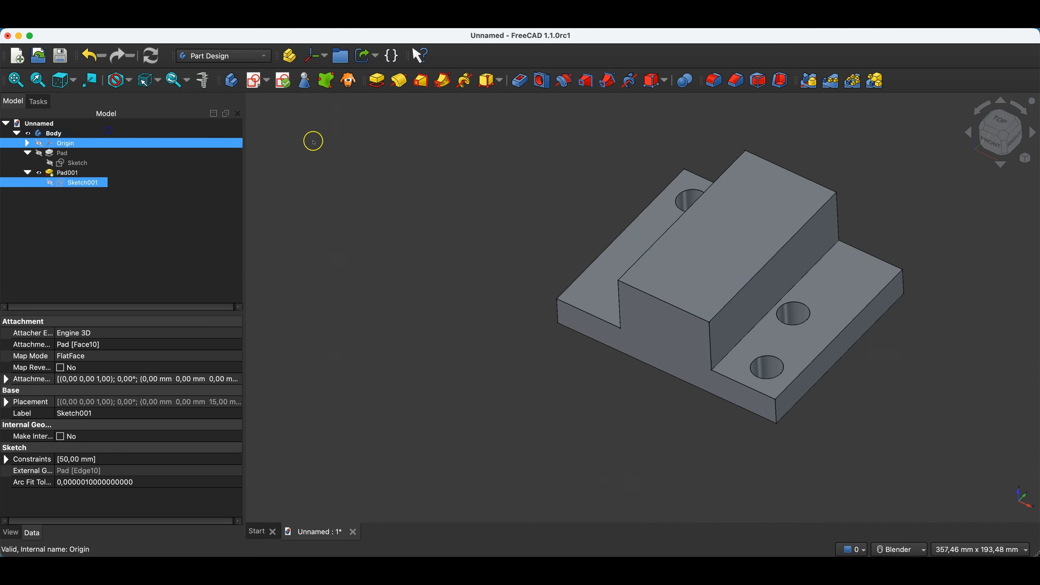
{"action": "left_click", "coordinate": [469, 255]}
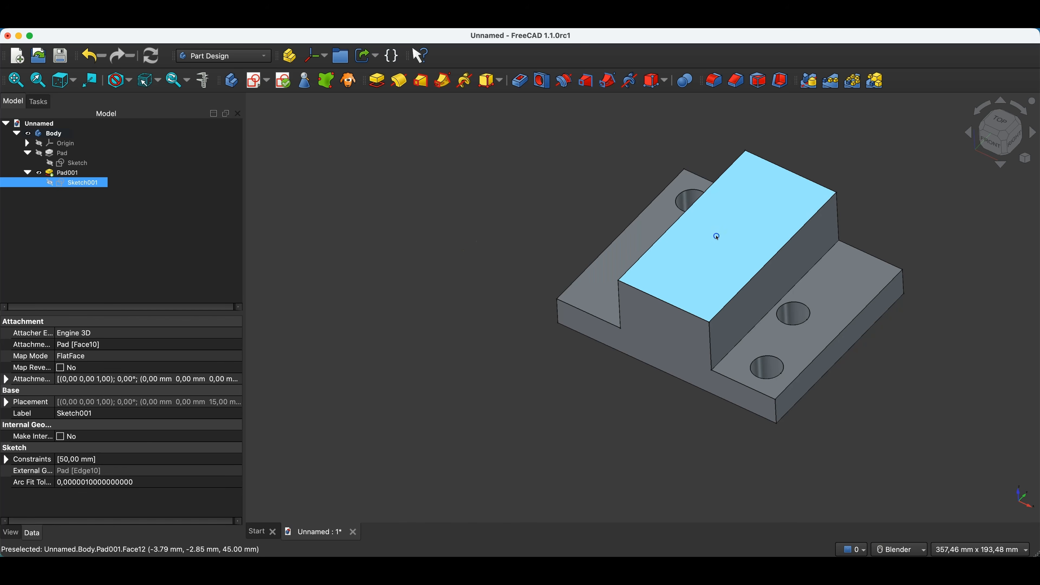
Step: Sketch a vertical slot with a 15 mm end radius on the raised block's top face, placing both arc centres on the vertical axis
{"action": "left_click", "coordinate": [717, 237]}
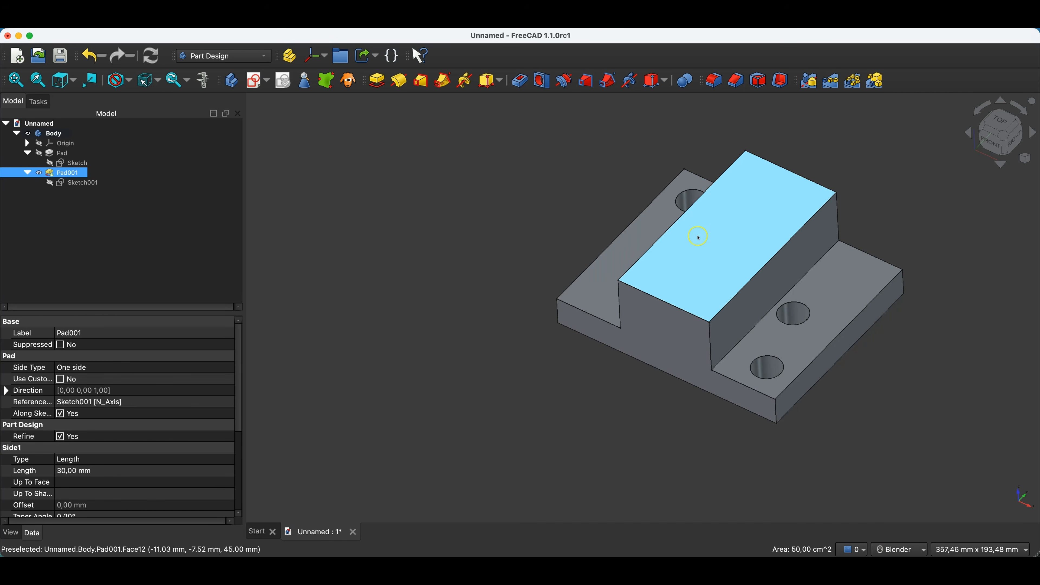
{"action": "left_click", "coordinate": [253, 80]}
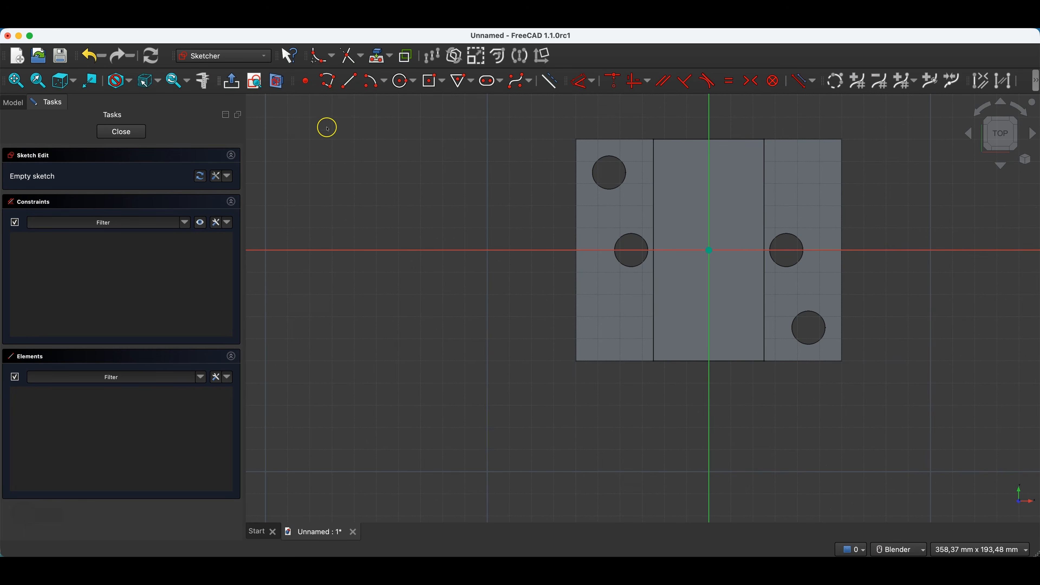
{"action": "left_click", "coordinate": [489, 86]}
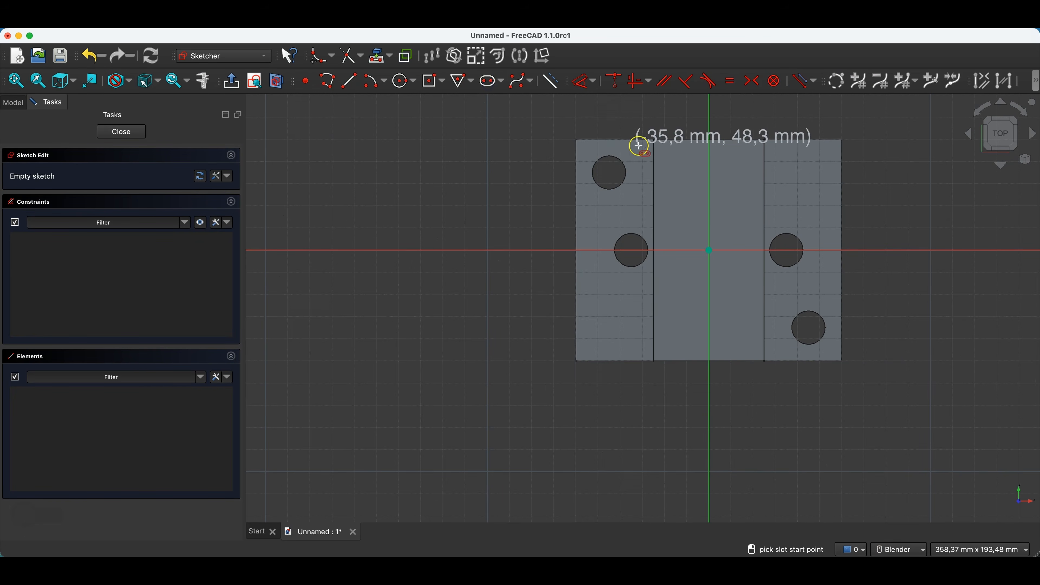
{"action": "left_click", "coordinate": [709, 180]}
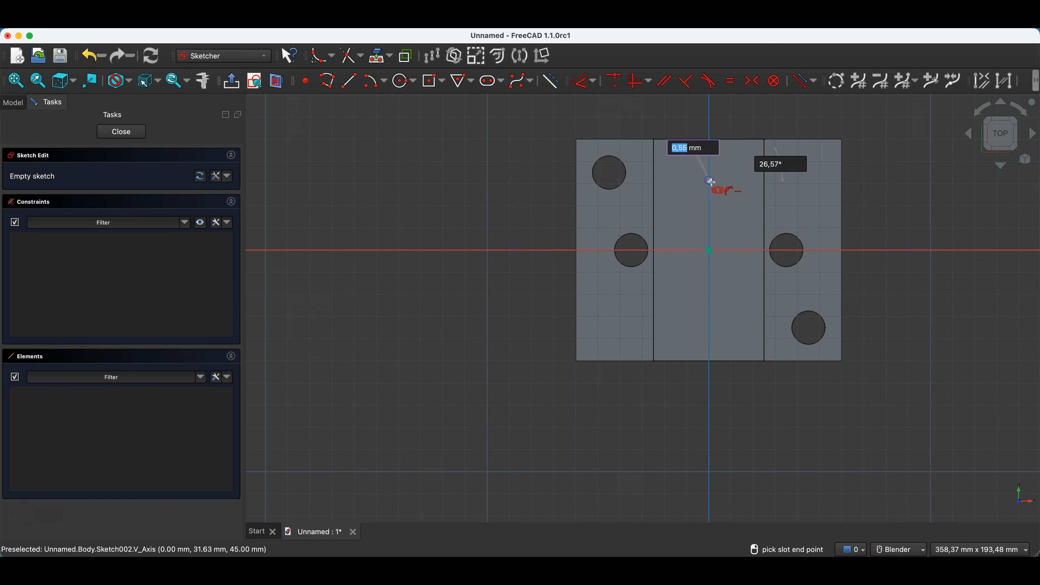
{"action": "left_click", "coordinate": [709, 314]}
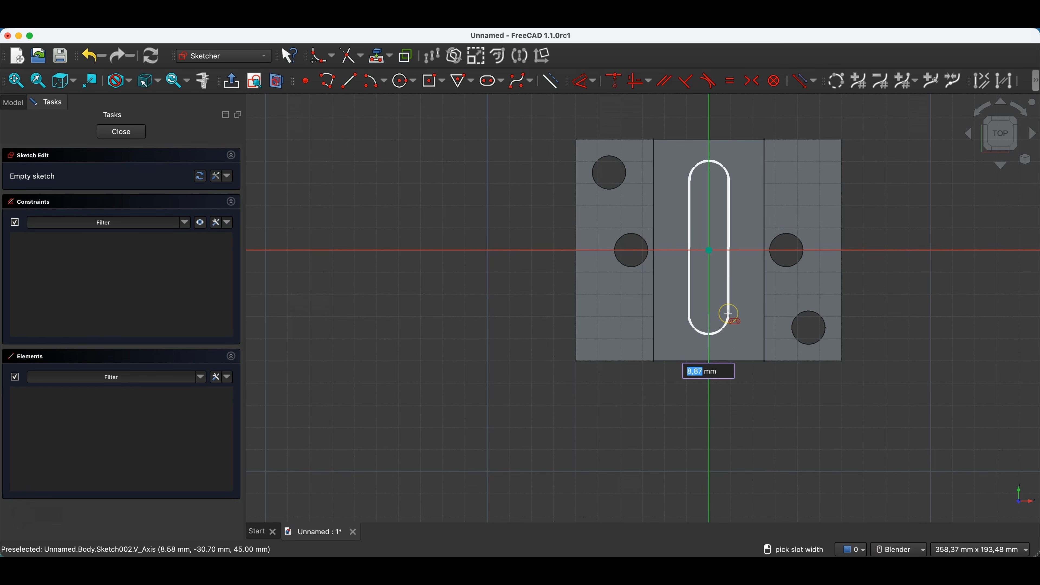
{"action": "type", "text": "15"}
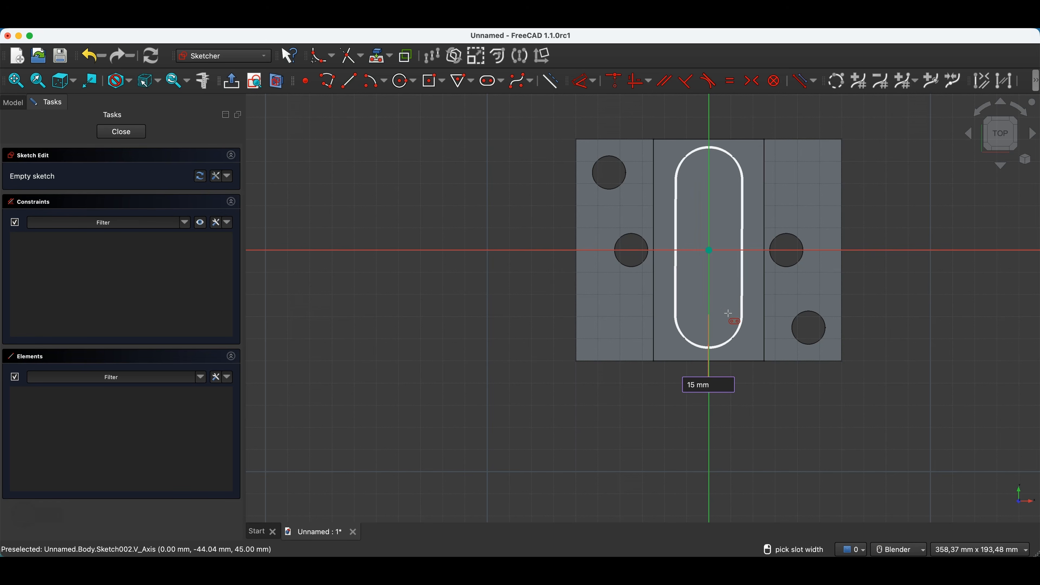
{"action": "key", "text": "Return"}
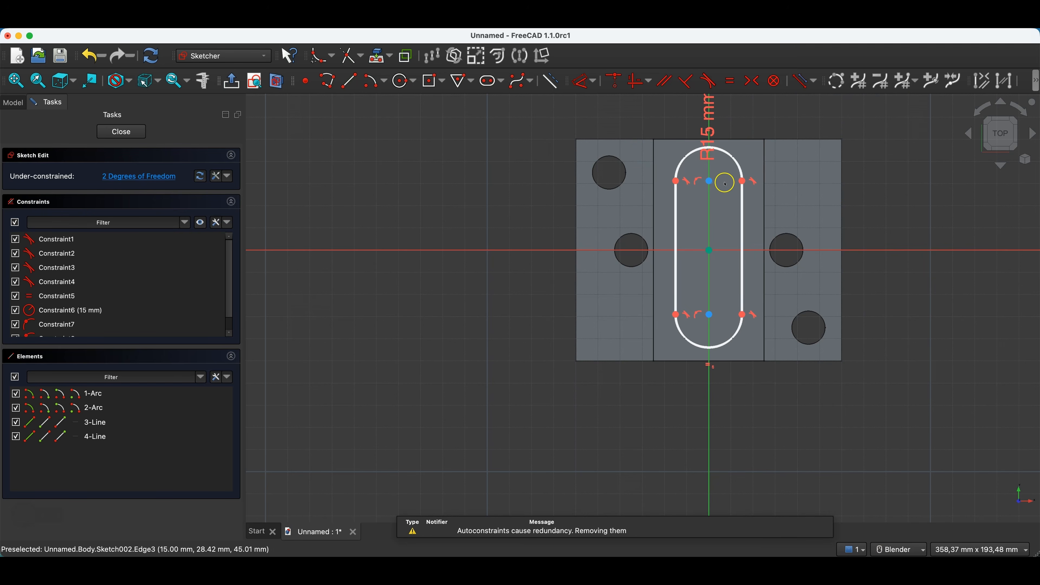
Step: Constrain the slot's two arc centres symmetric about the sketch origin and test the remaining freedom by moving the upper arc
{"action": "mouse_move", "coordinate": [742, 181]}
{"action": "left_mouse_down"}
{"action": "mouse_move", "coordinate": [743, 173]}
{"action": "mouse_move", "coordinate": [744, 188]}
{"action": "left_mouse_up"}
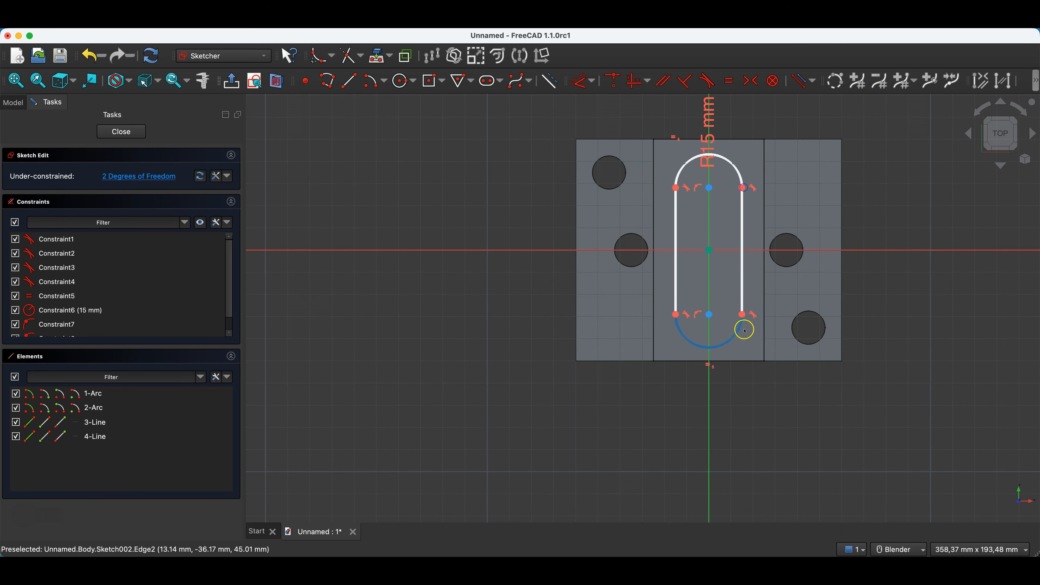
{"action": "left_click", "coordinate": [711, 191]}
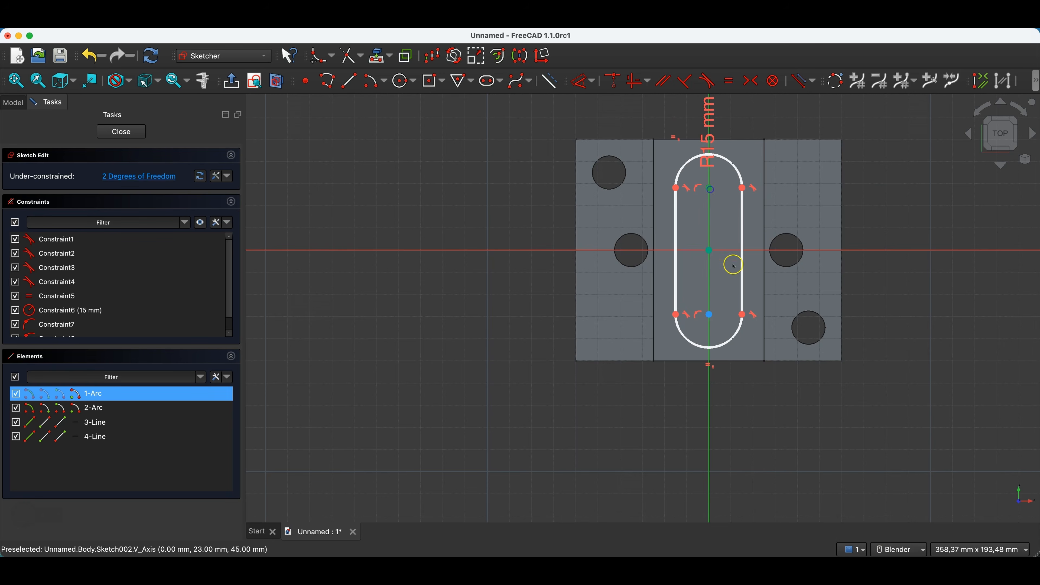
{"action": "left_click", "coordinate": [716, 318]}
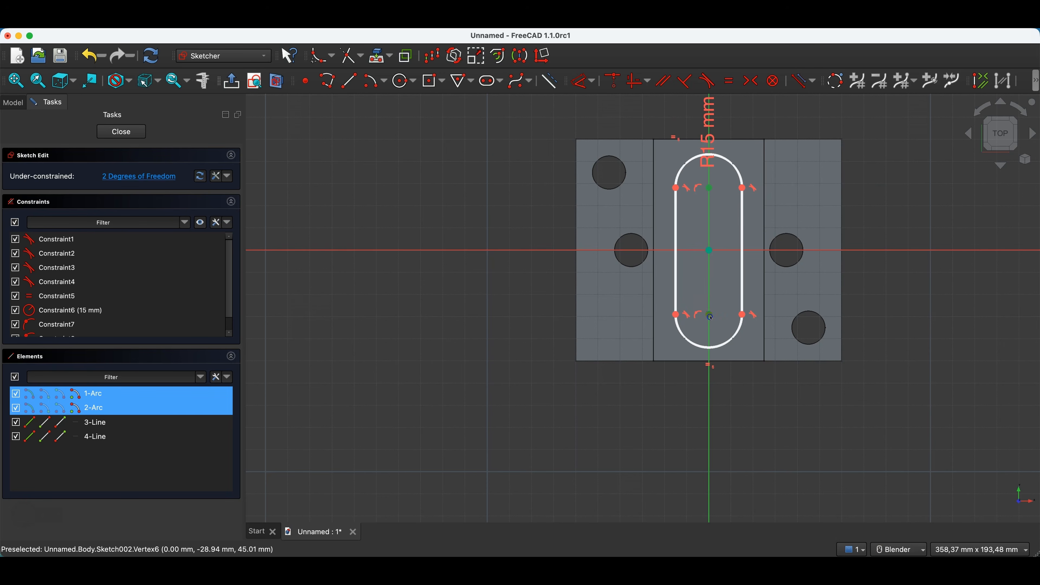
{"action": "left_click", "coordinate": [728, 252]}
{"action": "left_click", "coordinate": [752, 82]}
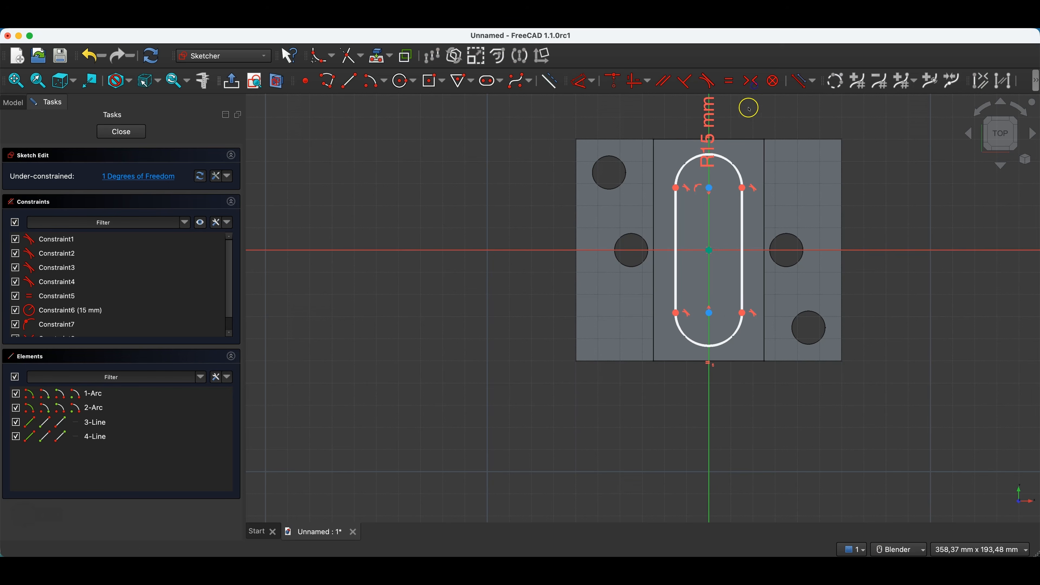
{"action": "left_click_drag", "start_coordinate": [710, 188], "coordinate": [715, 191]}
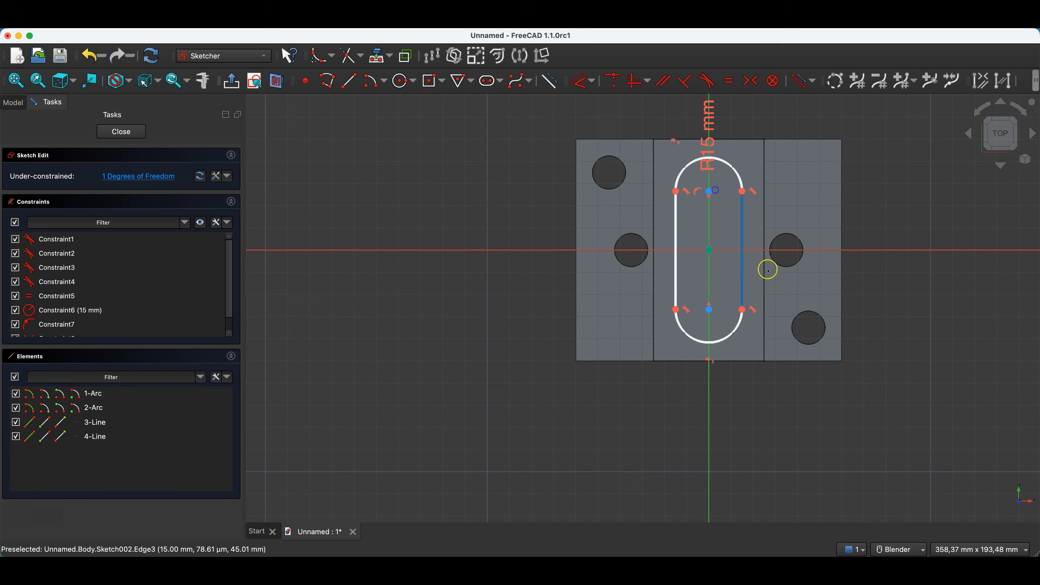
Step: Dimension the distance between the slot's arc centres to 40 mm and close the sketch
{"action": "left_click", "coordinate": [709, 192]}
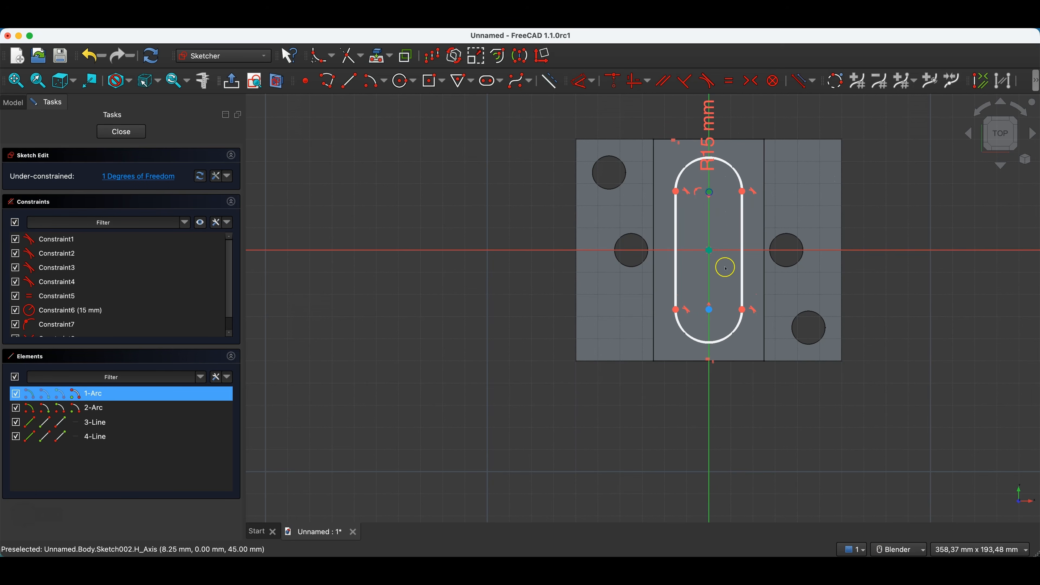
{"action": "left_click", "coordinate": [710, 312]}
{"action": "key", "text": "d"}
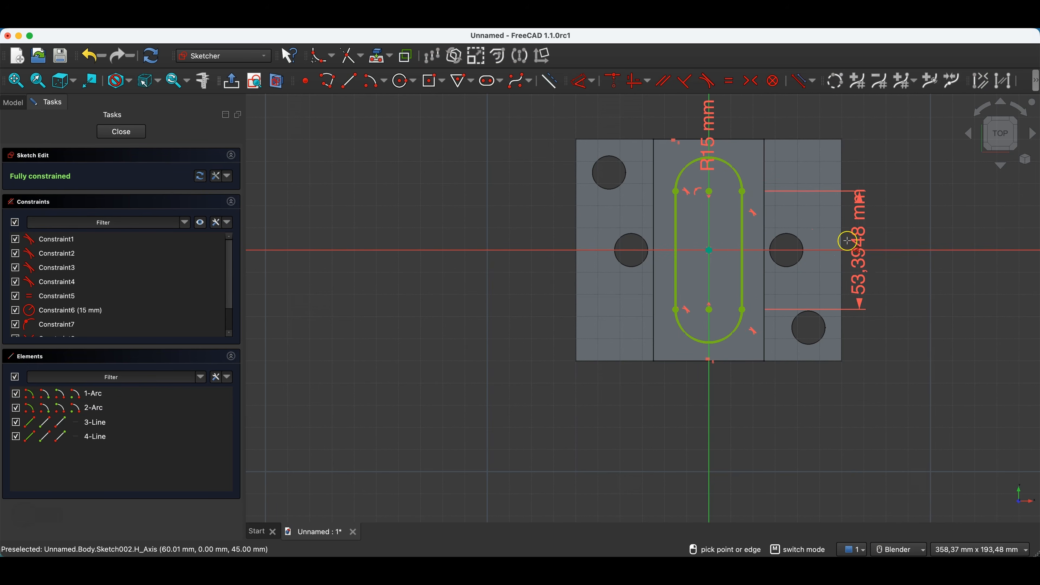
{"action": "left_click", "coordinate": [866, 262]}
{"action": "type", "text": "40"}
{"action": "key", "text": "Return"}
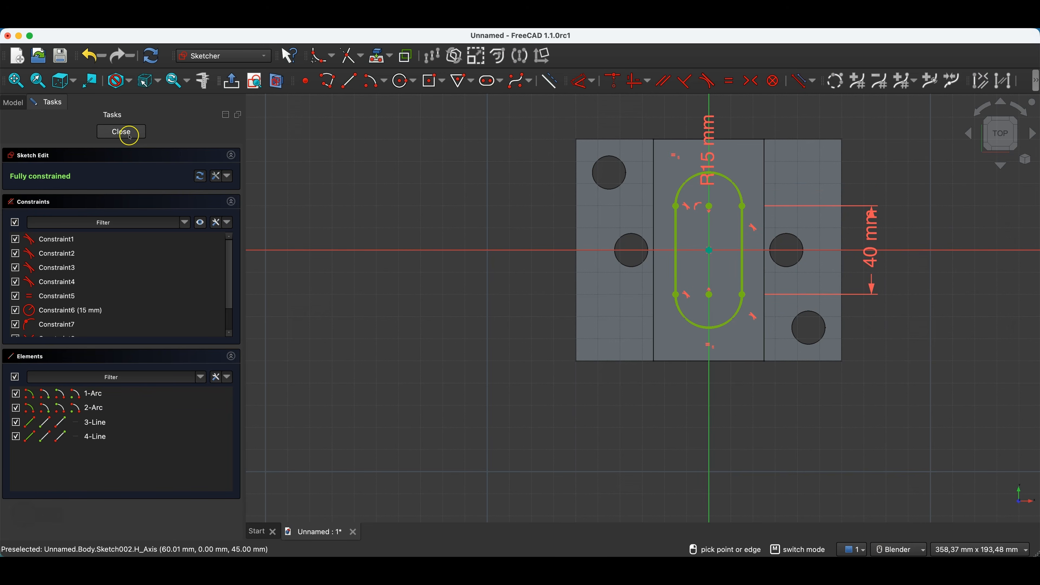
{"action": "left_click", "coordinate": [121, 132]}
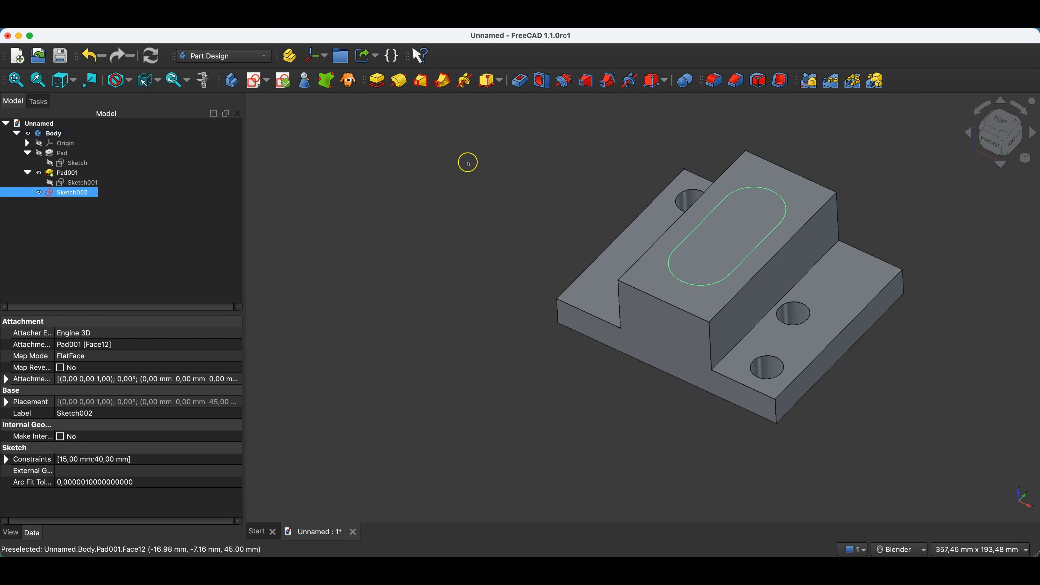
Step: Cut the slot profile 15 mm deep into the raised block with a one-sided Pocket
{"action": "left_click", "coordinate": [520, 82]}
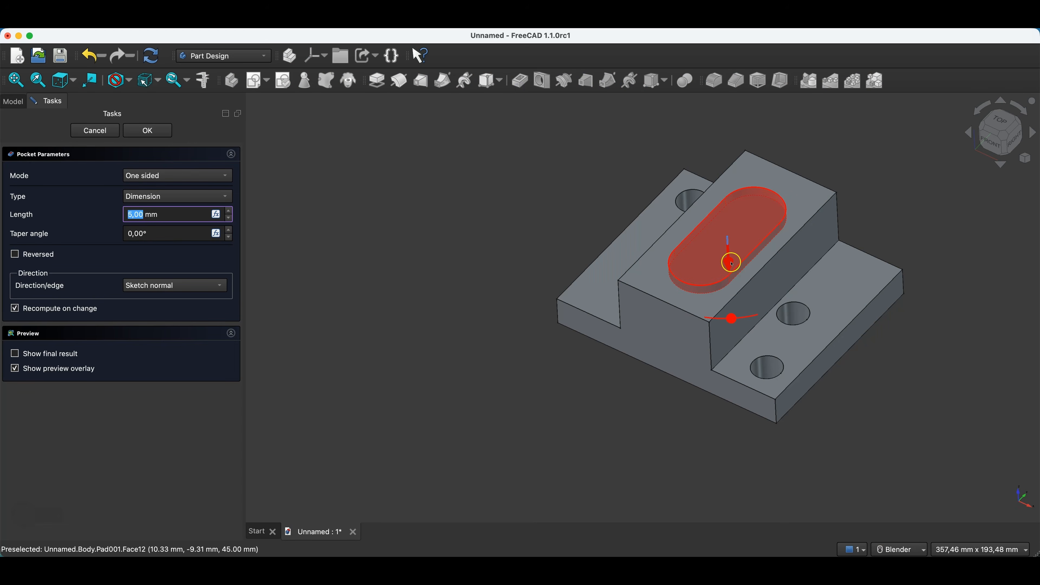
{"action": "left_click_drag", "start_coordinate": [731, 263], "coordinate": [731, 287]}
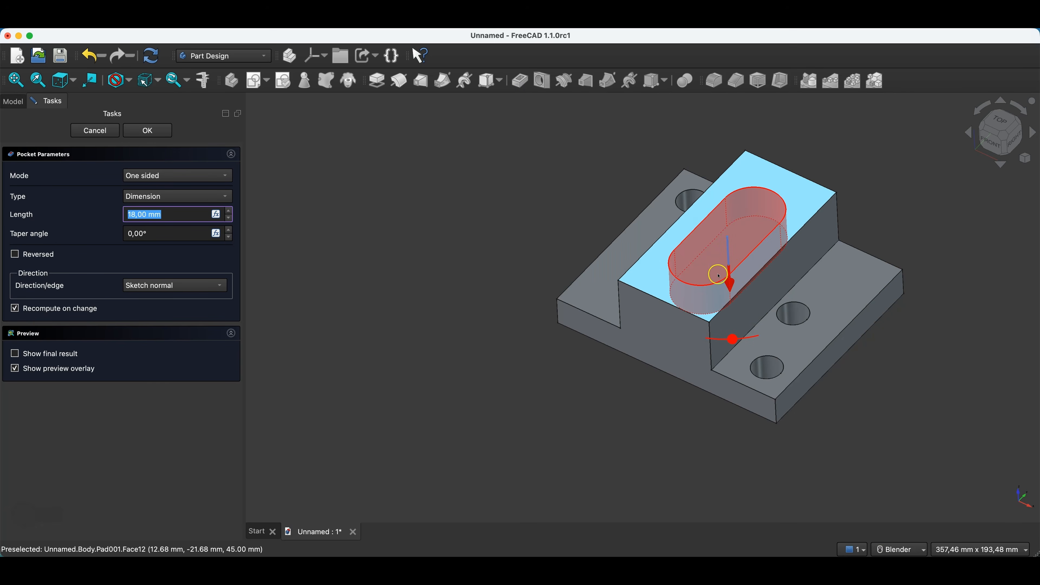
{"action": "left_click", "coordinate": [140, 214]}
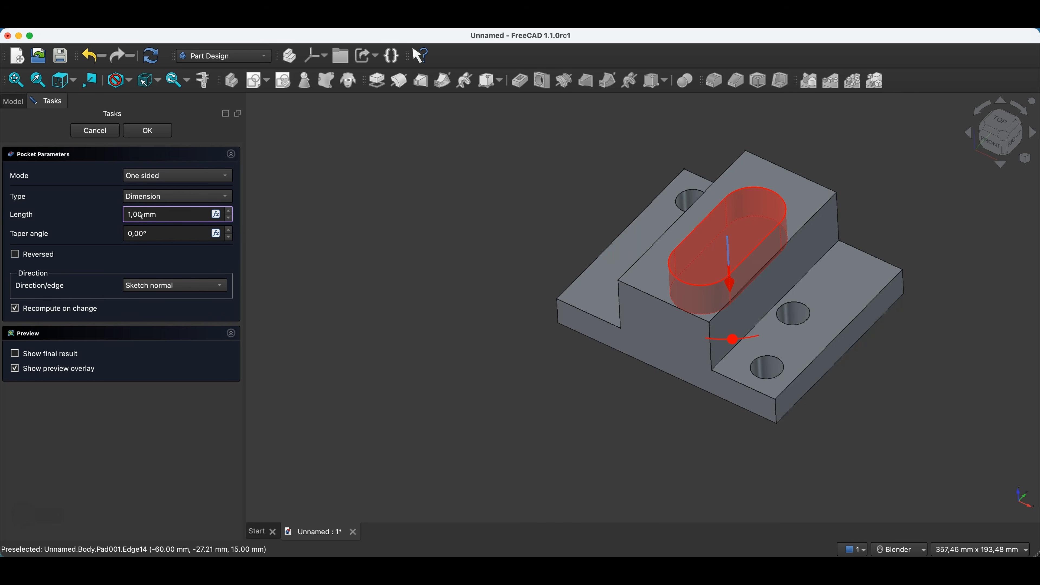
{"action": "left_click", "coordinate": [66, 194]}
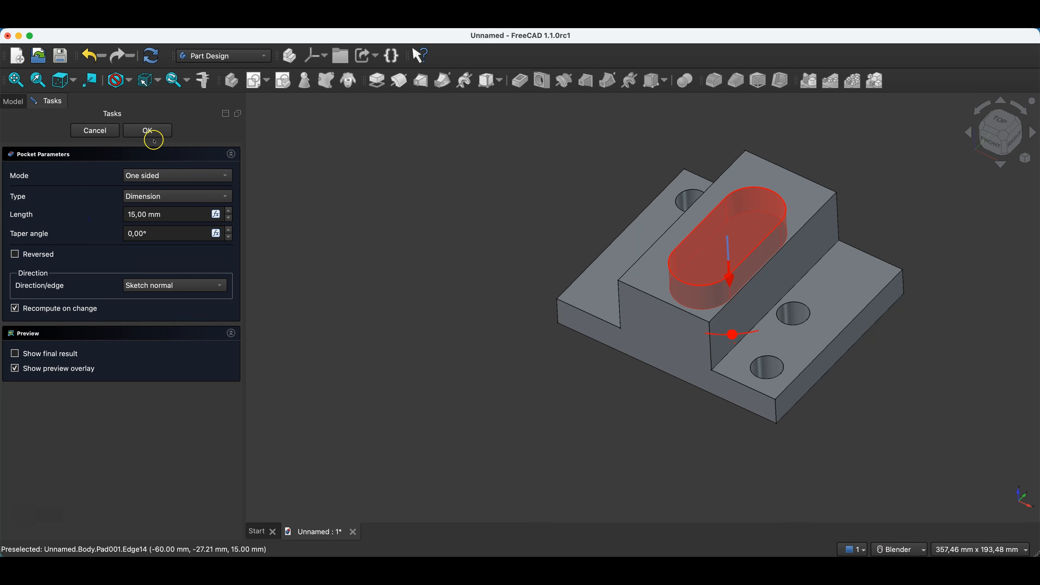
{"action": "left_click", "coordinate": [150, 131]}
{"action": "left_click", "coordinate": [552, 209]}
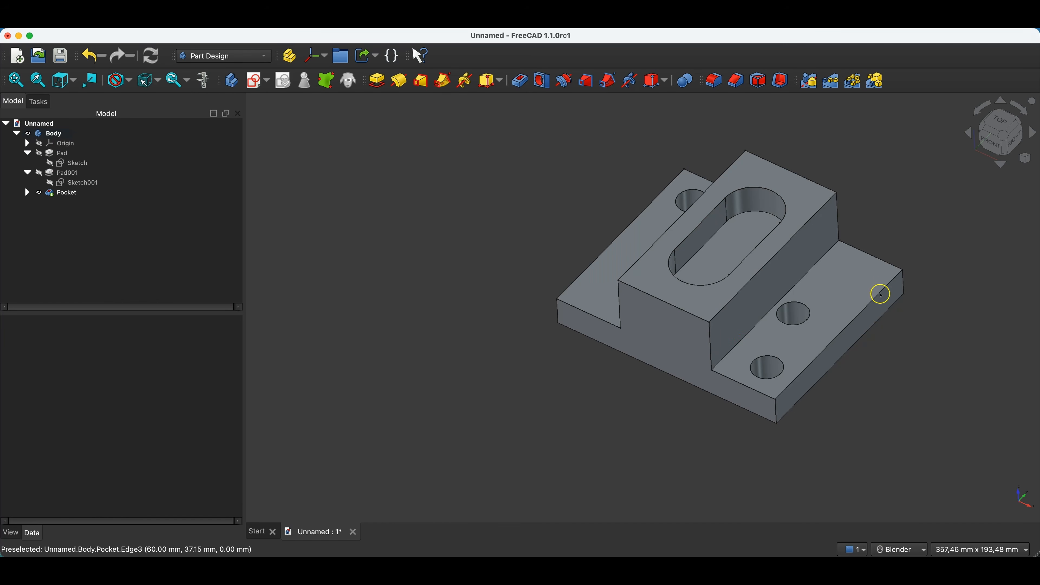
Step: Start a sketch on the base plate's top face right of the block and project the edges of the two diagonally opposite corner holes as external geometry
{"action": "left_click", "coordinate": [855, 291]}
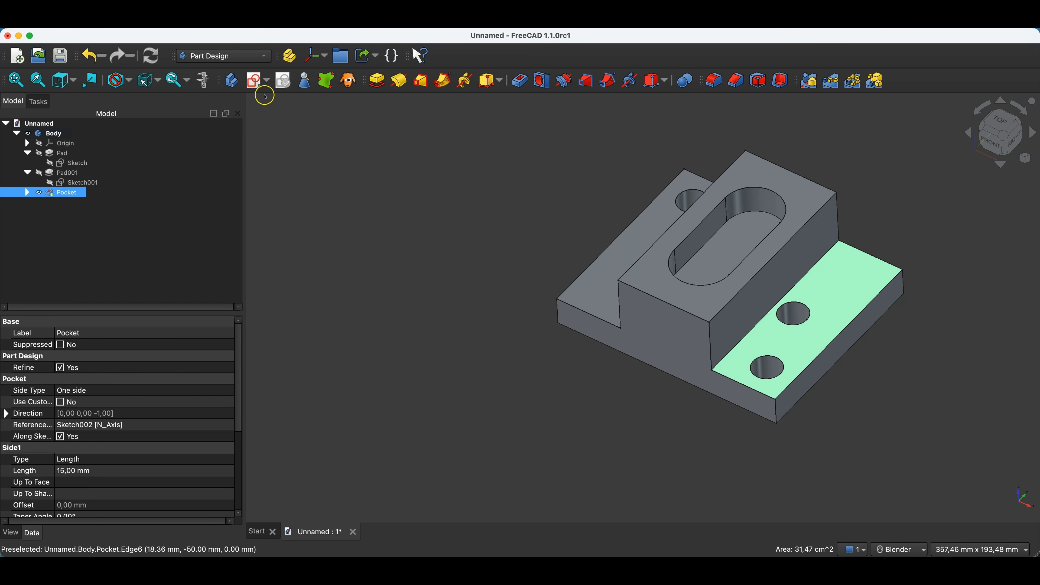
{"action": "left_click", "coordinate": [255, 78]}
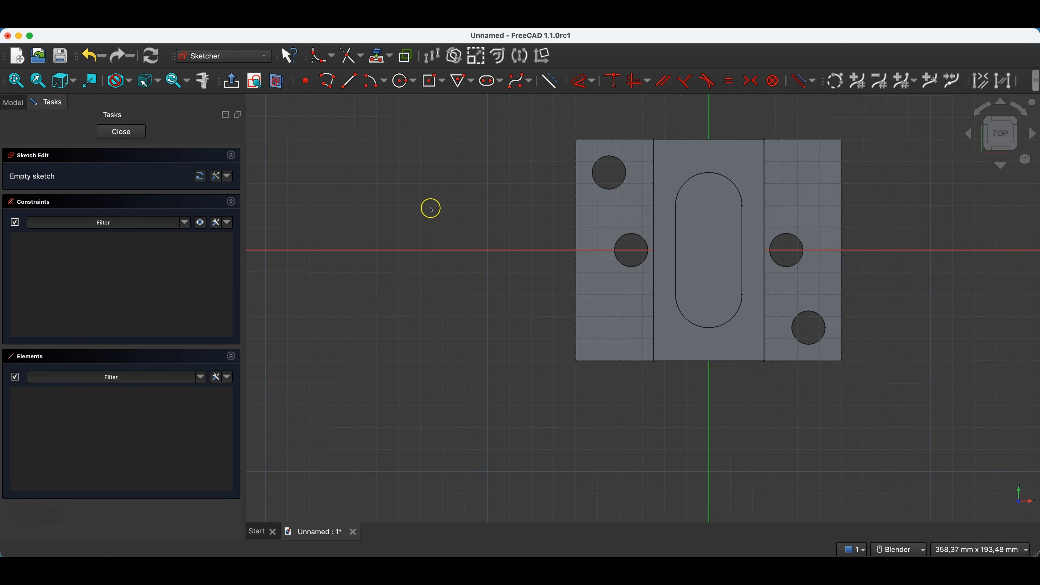
{"action": "left_click", "coordinate": [380, 56]}
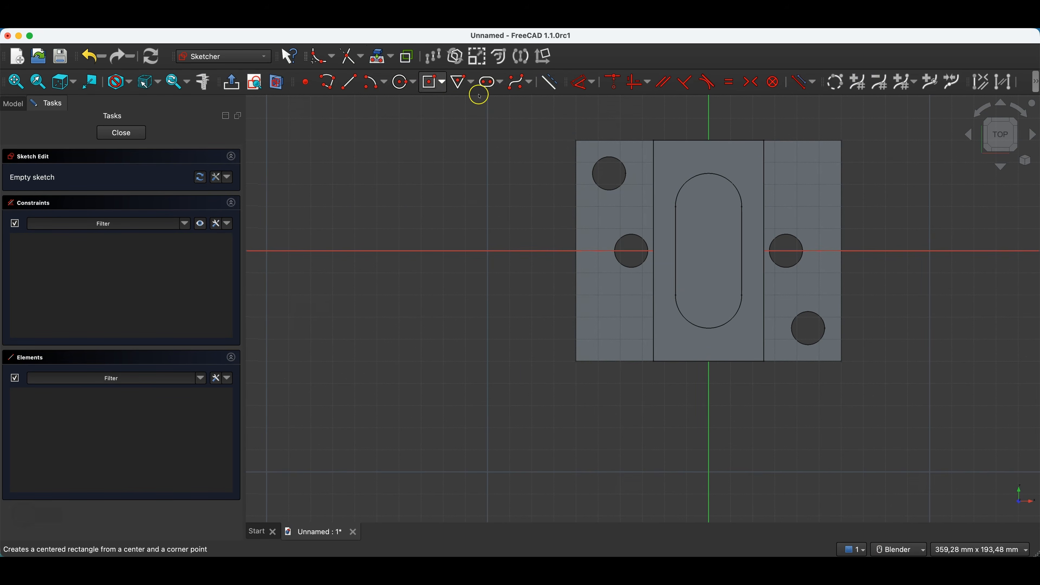
{"action": "left_click", "coordinate": [609, 157]}
{"action": "left_click", "coordinate": [825, 316]}
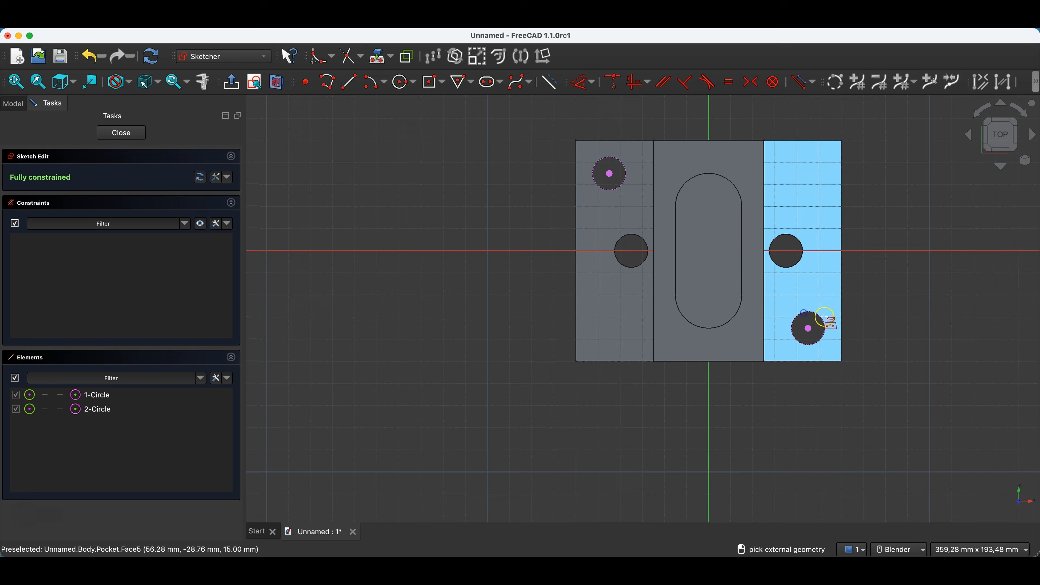
{"action": "right_click", "coordinate": [526, 205]}
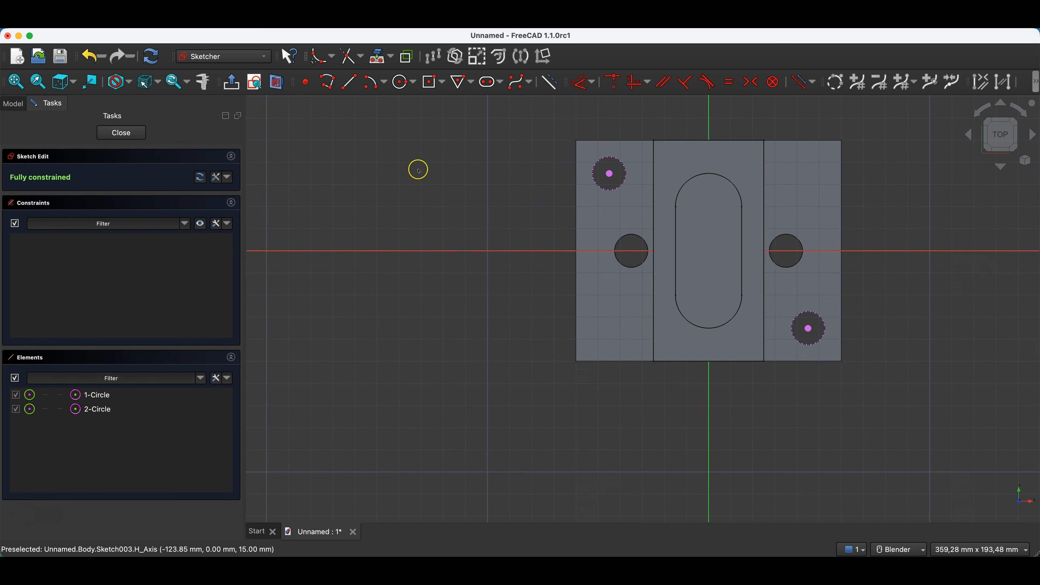
Step: Draw two 20 mm diameter circles centred on the projected centres of the two diagonally opposite corner holes
{"action": "left_click", "coordinate": [399, 83]}
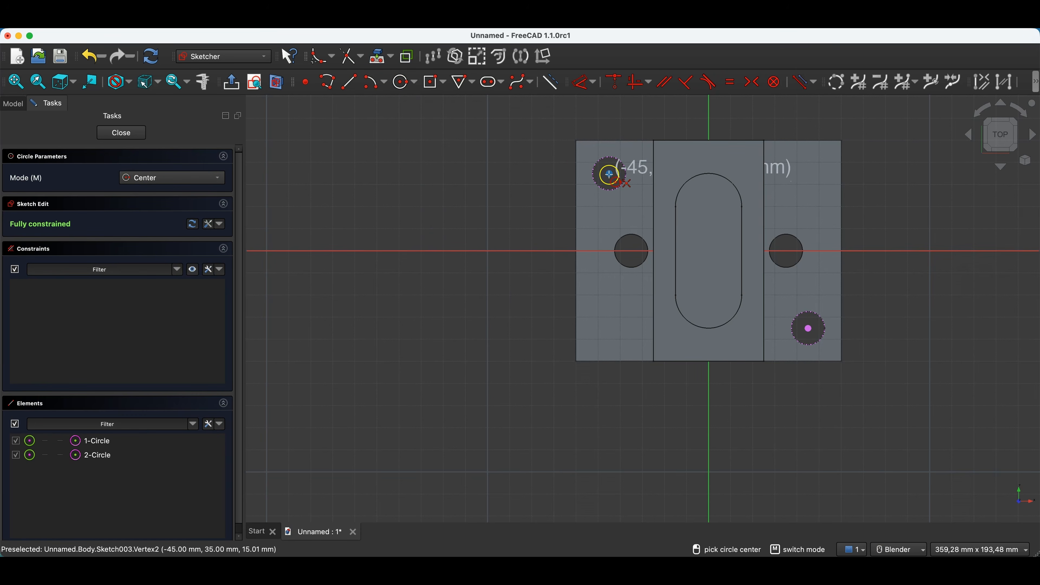
{"action": "left_click", "coordinate": [609, 172]}
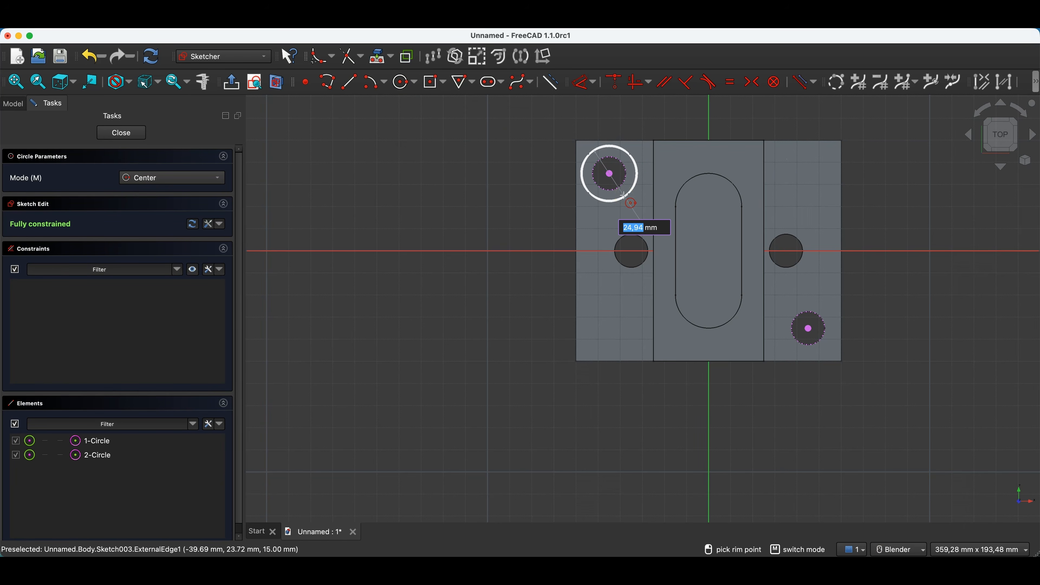
{"action": "type", "text": "20"}
{"action": "key", "text": "Return"}
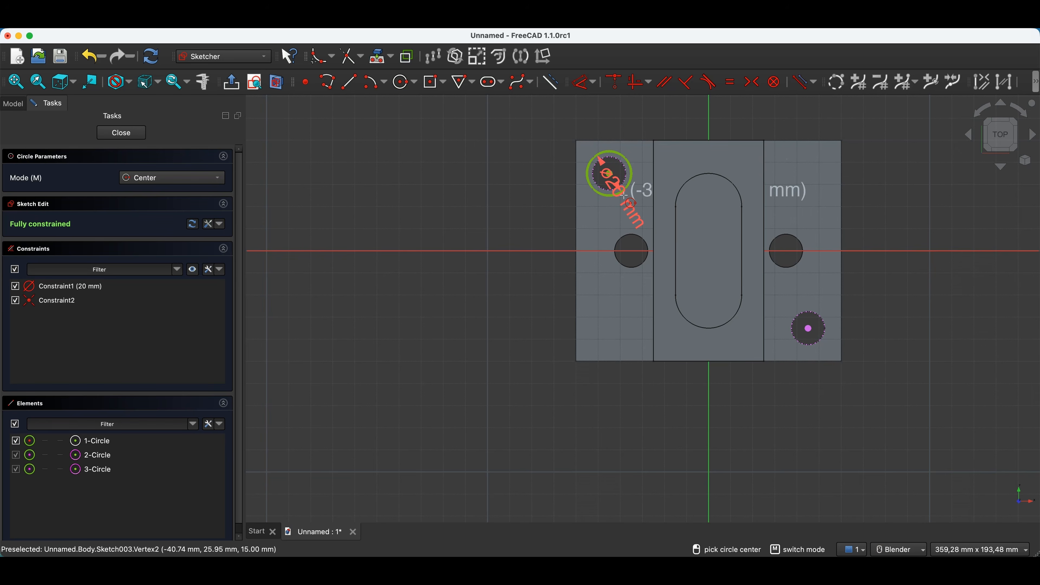
{"action": "left_click", "coordinate": [808, 329]}
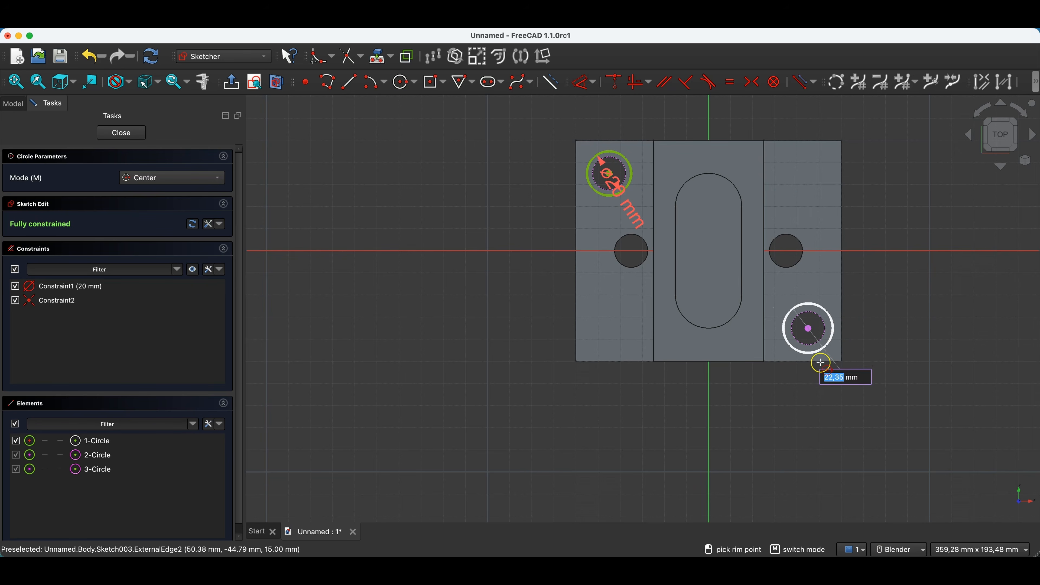
{"action": "type", "text": "20"}
{"action": "key", "text": "Return"}
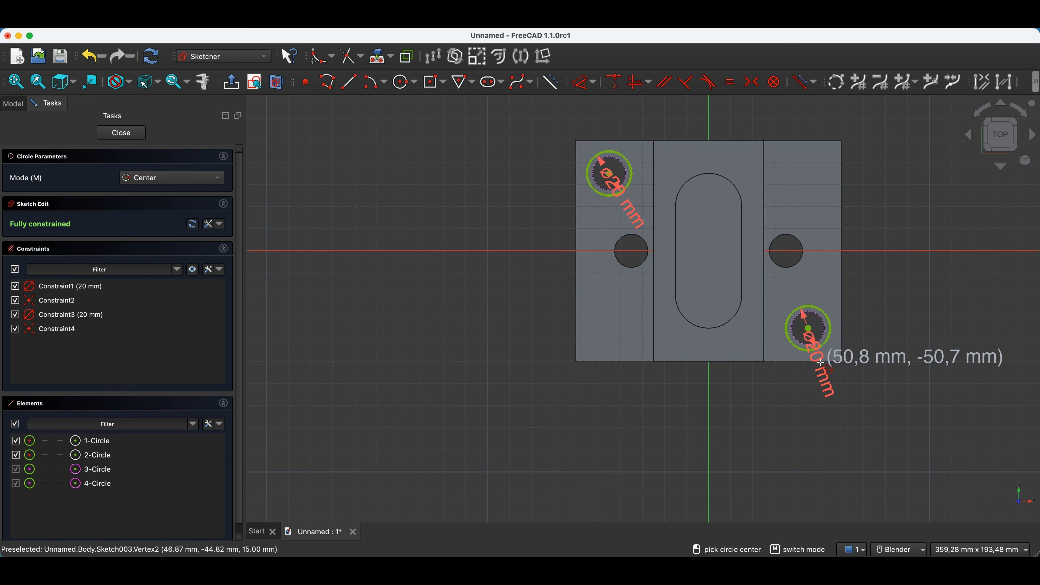
Step: Close the sketch and cut both circles 5 mm deep into the base plate with a one-sided Pocket
{"action": "left_click", "coordinate": [121, 133]}
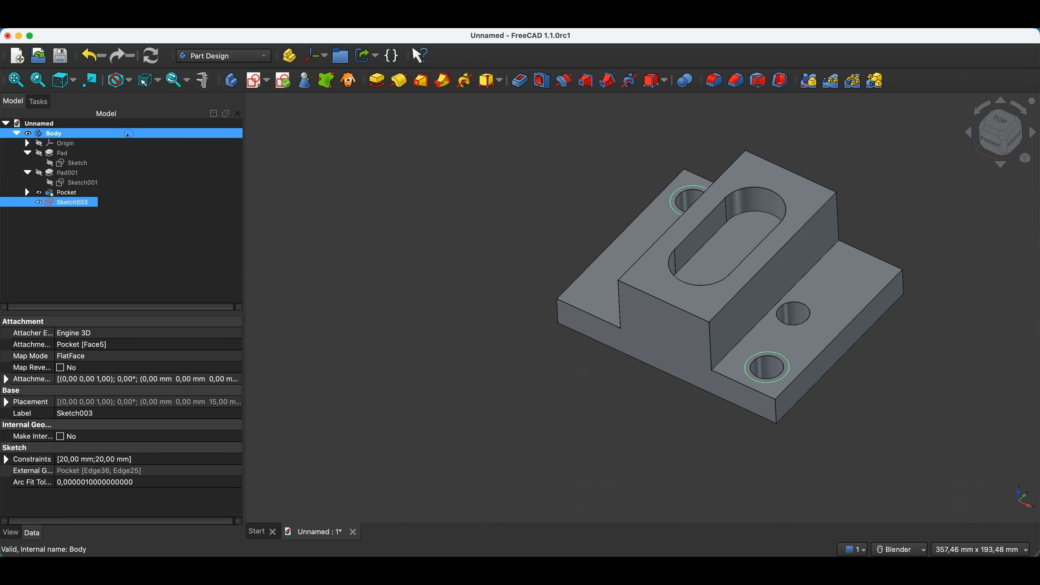
{"action": "left_click", "coordinate": [519, 86]}
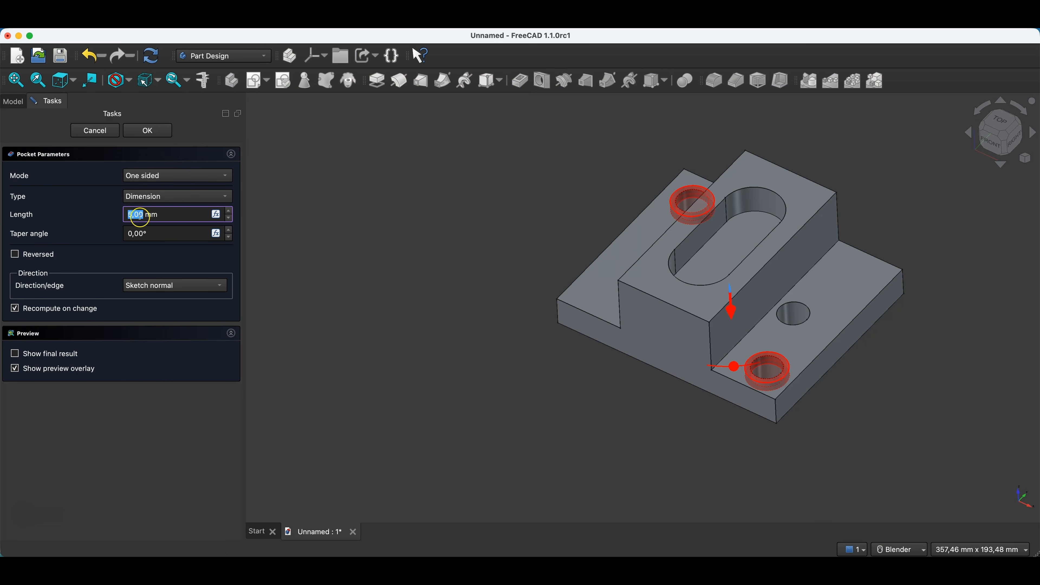
{"action": "left_click", "coordinate": [147, 131]}
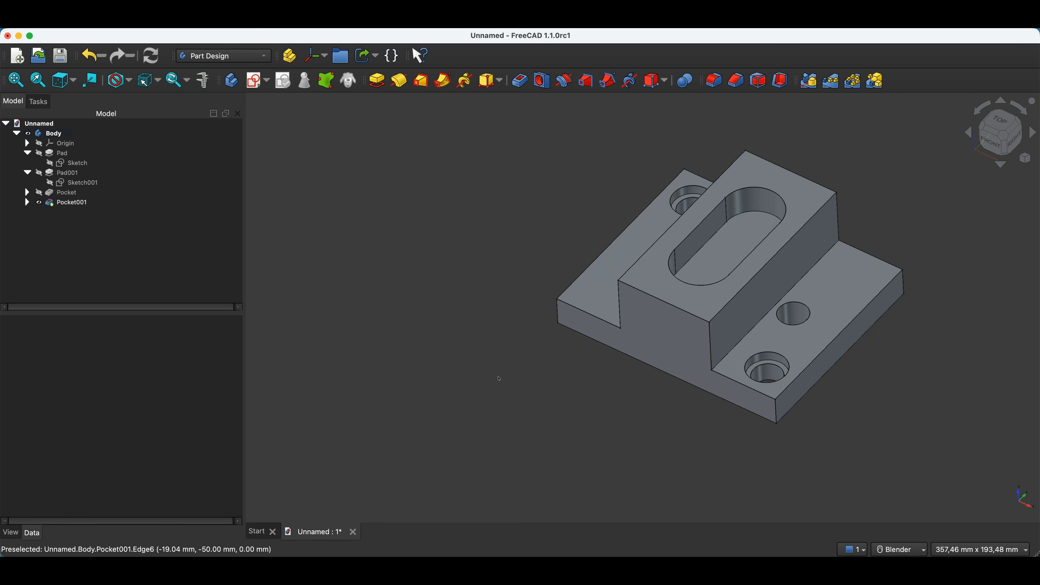
Step: Start a sketch on the raised block's long right side face and draw a 10 mm diameter circle in its left half
{"action": "left_click", "coordinate": [760, 204]}
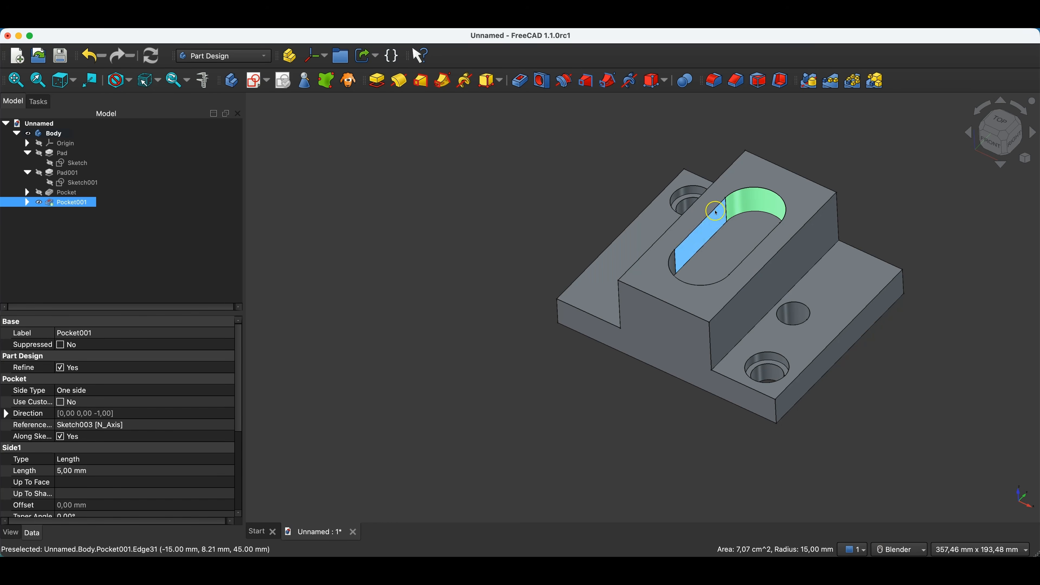
{"action": "left_click", "coordinate": [750, 305]}
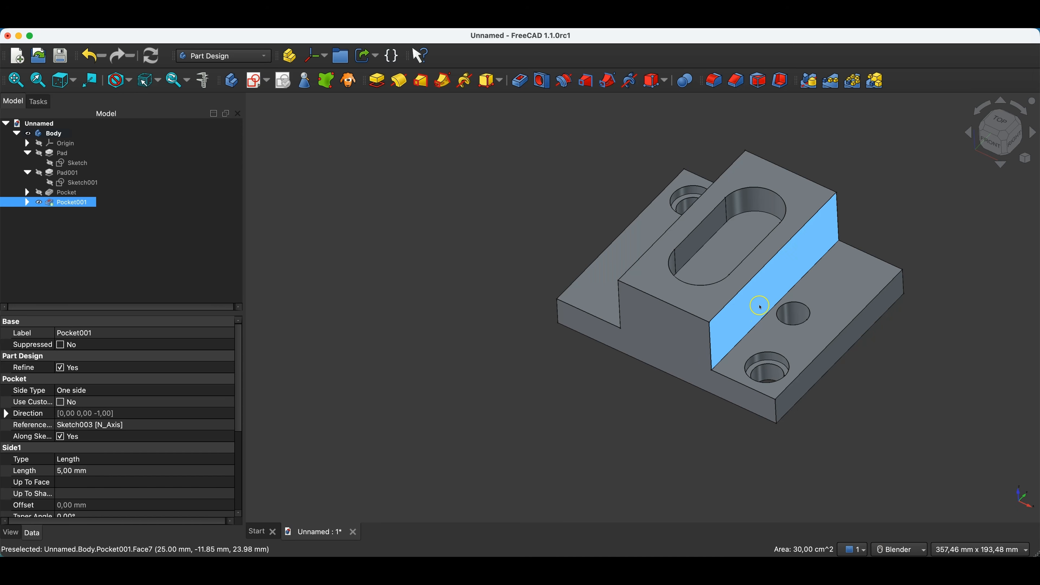
{"action": "left_click", "coordinate": [251, 80]}
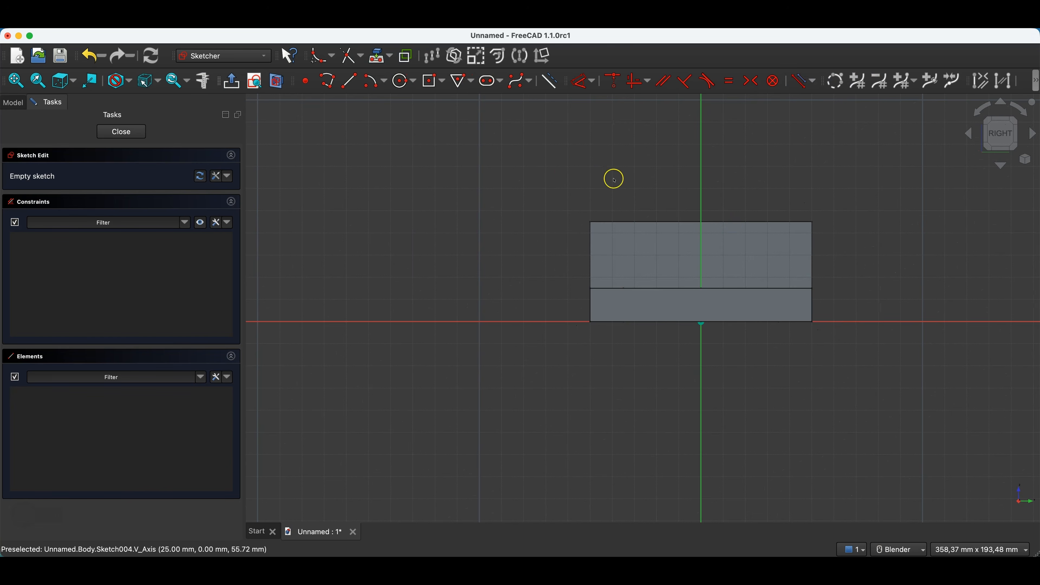
{"action": "left_click", "coordinate": [402, 81]}
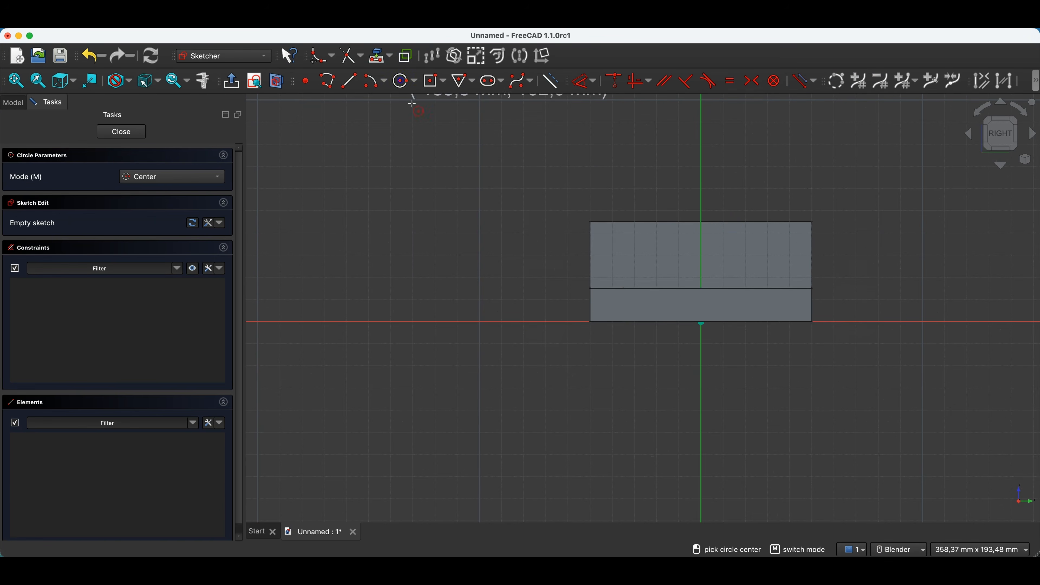
{"action": "left_click", "coordinate": [631, 254]}
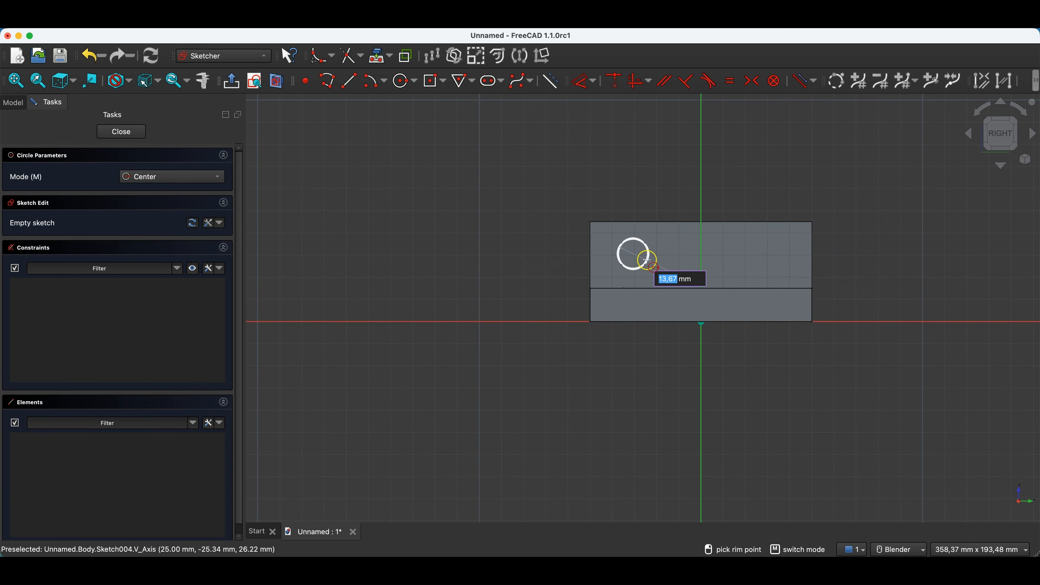
{"action": "type", "text": "10"}
{"action": "key", "text": "Return"}
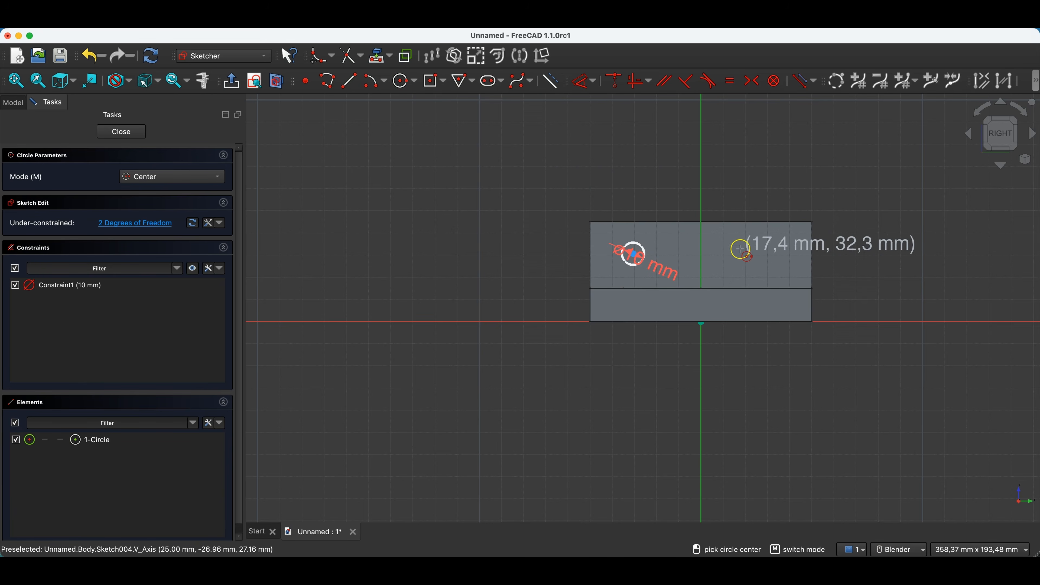
Step: Draw a second circle in the right half of the block's side face and constrain it equal to the 10 mm circle
{"action": "left_click", "coordinate": [761, 255]}
{"action": "left_click", "coordinate": [770, 265]}
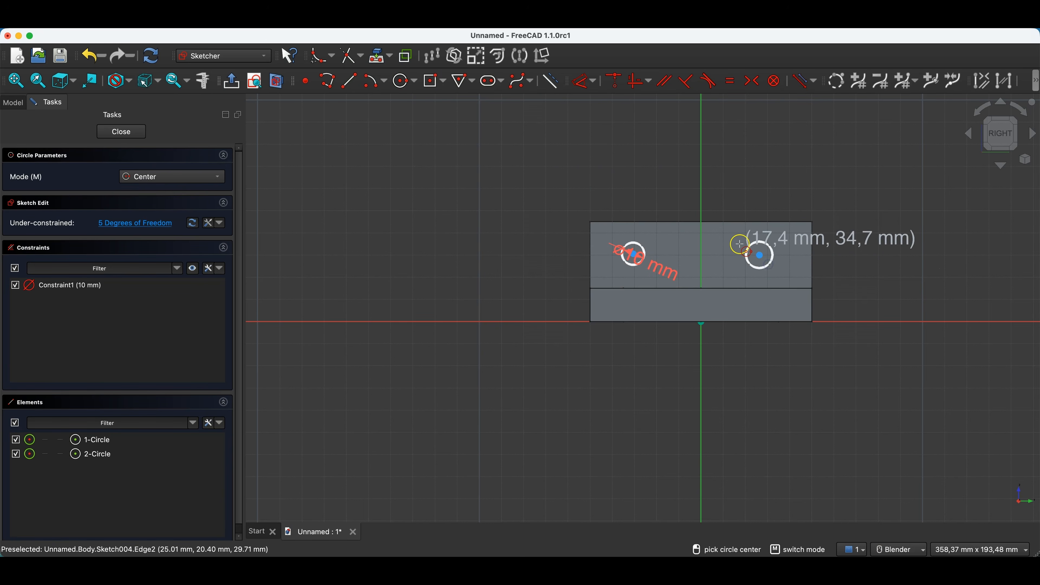
{"action": "key", "text": "Escape"}
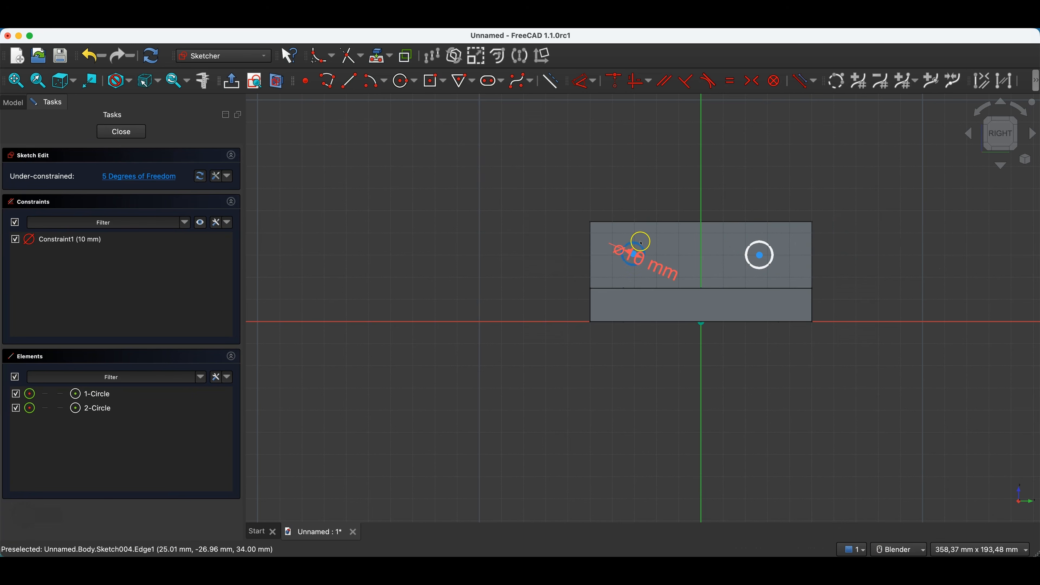
{"action": "left_click", "coordinate": [635, 242]}
{"action": "left_click", "coordinate": [759, 243]}
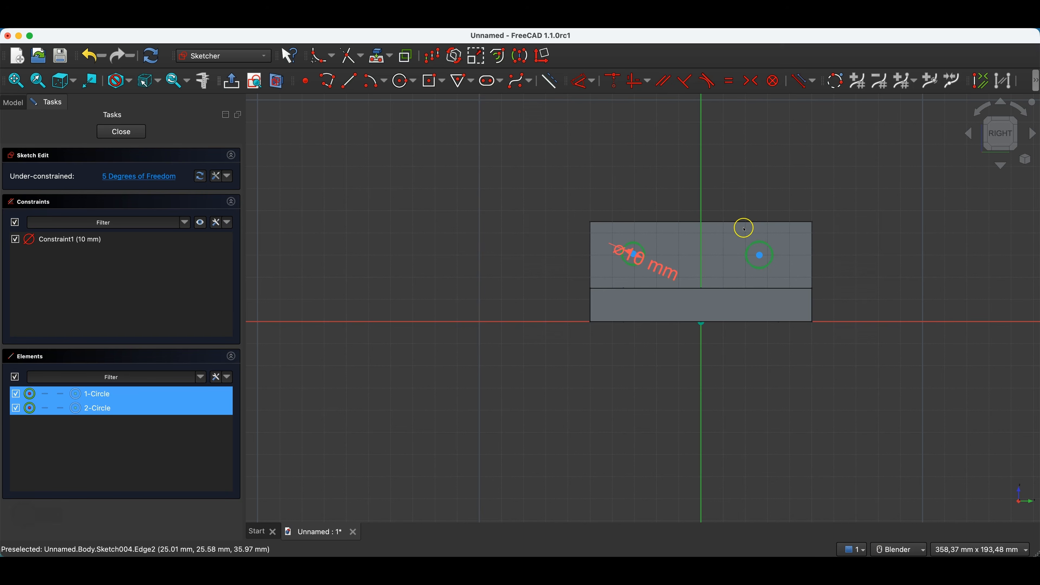
{"action": "key", "text": "e"}
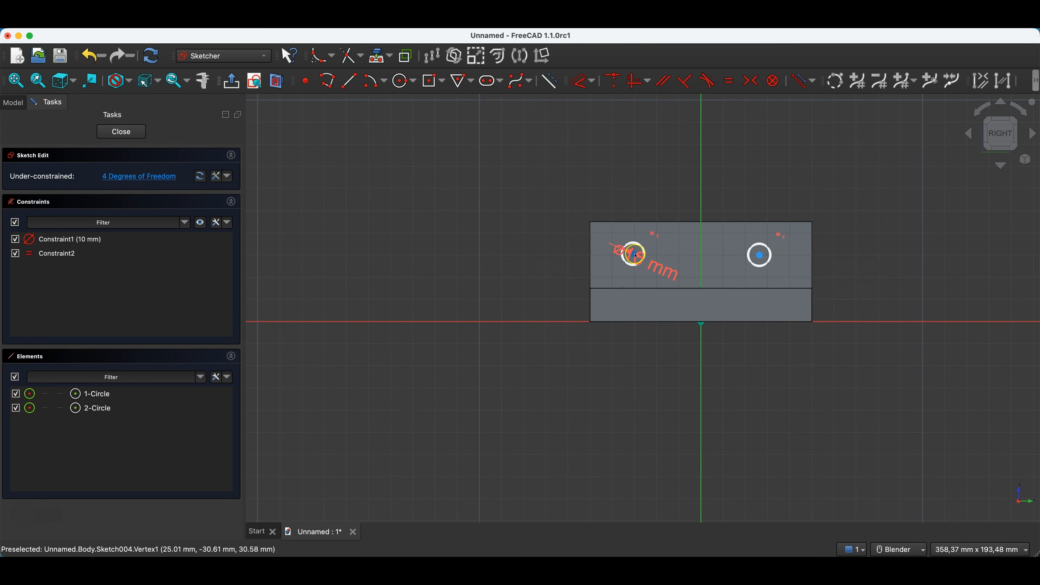
Step: Constrain the two circle centres symmetric about the sketch's vertical axis and select the left circle's centre
{"action": "left_click", "coordinate": [631, 250]}
{"action": "left_click", "coordinate": [755, 255]}
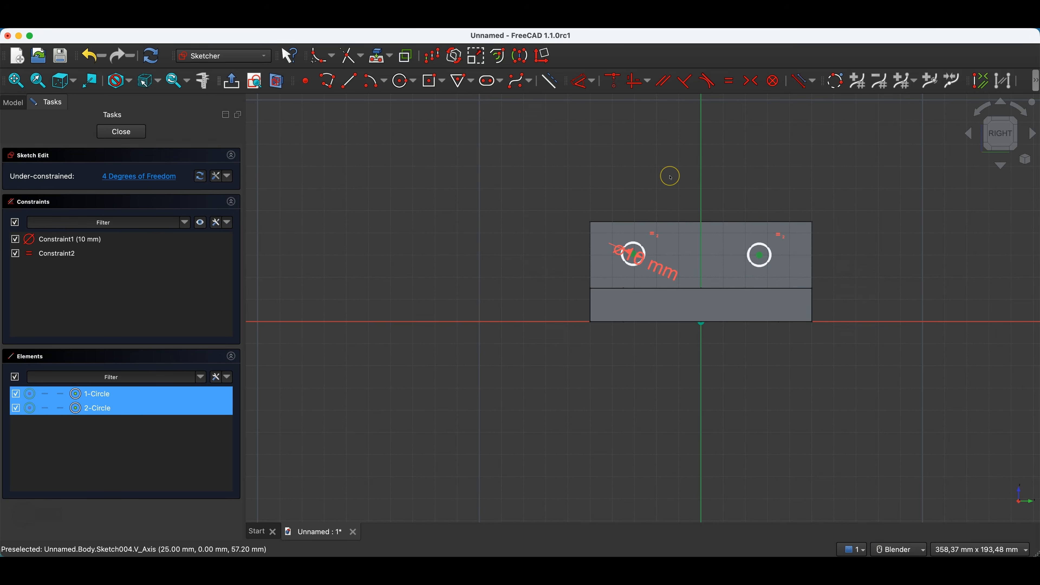
{"action": "key", "text": "s"}
{"action": "left_click", "coordinate": [636, 255]}
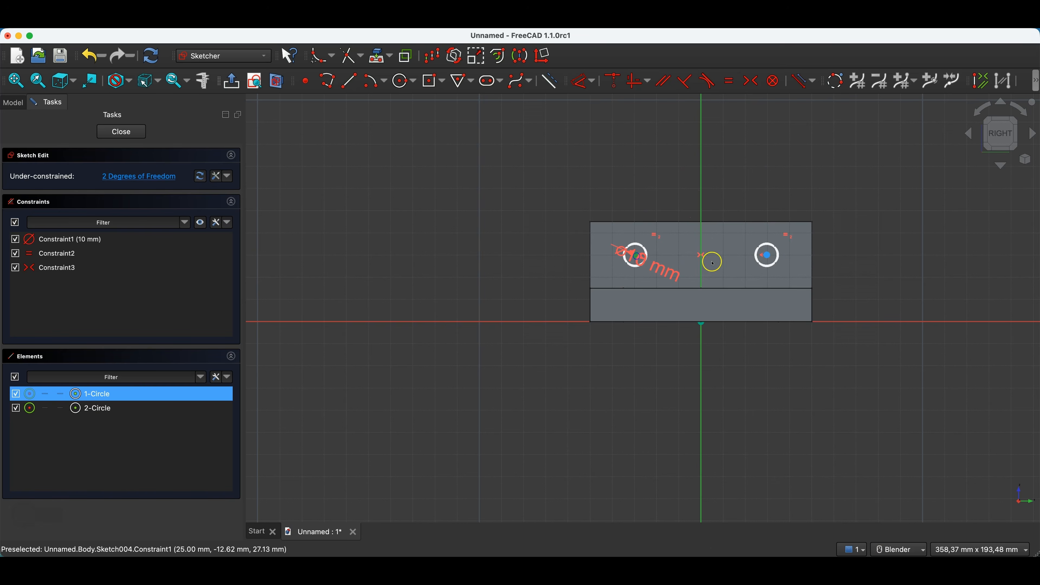
Step: Dimension the distance between the centres of the two 10 mm circles and set it to 70 mm
{"action": "left_click", "coordinate": [769, 256]}
{"action": "key", "text": "d"}
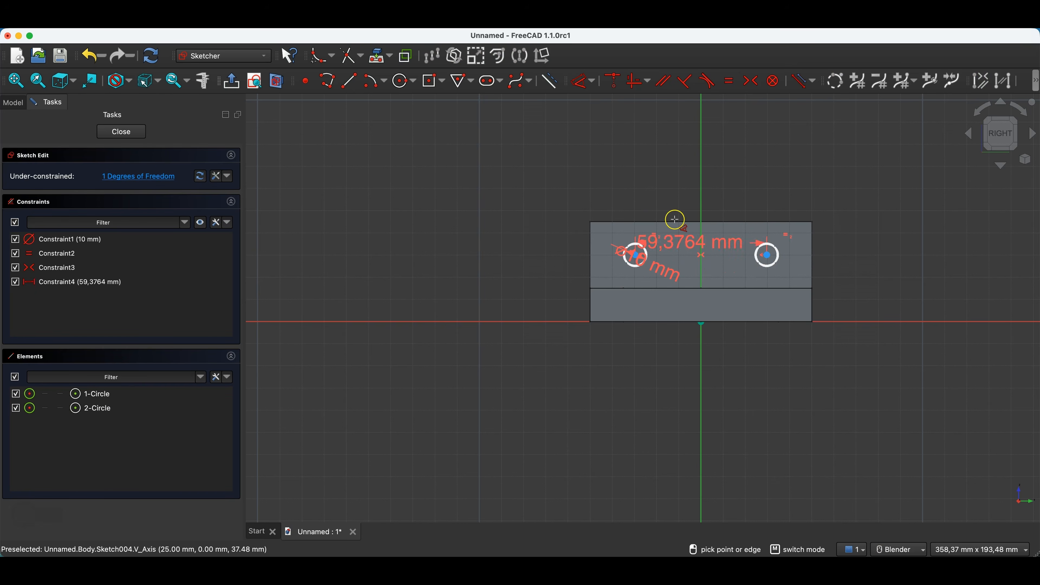
{"action": "left_click", "coordinate": [589, 152]}
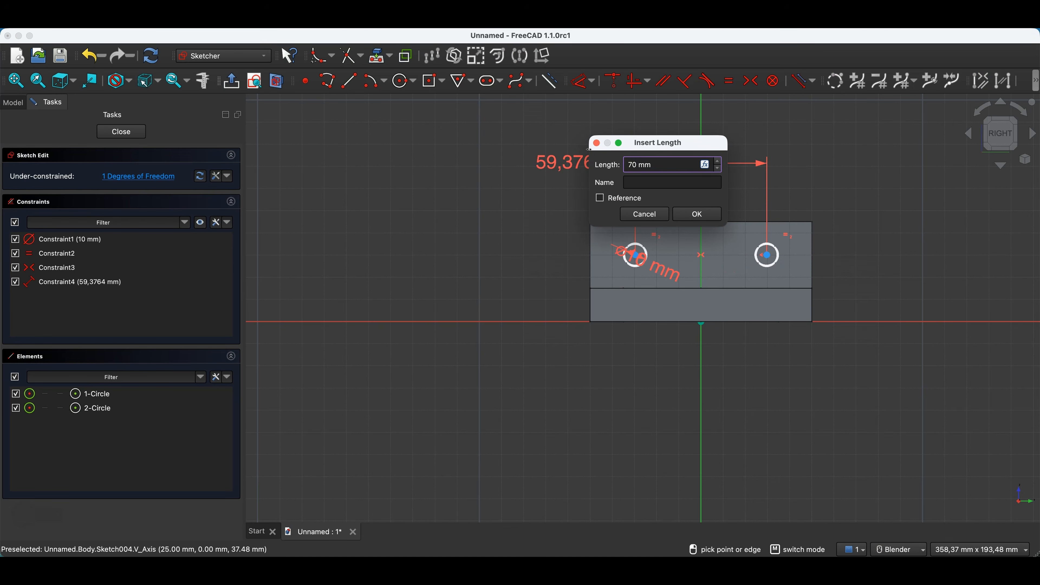
{"action": "key", "text": "Return"}
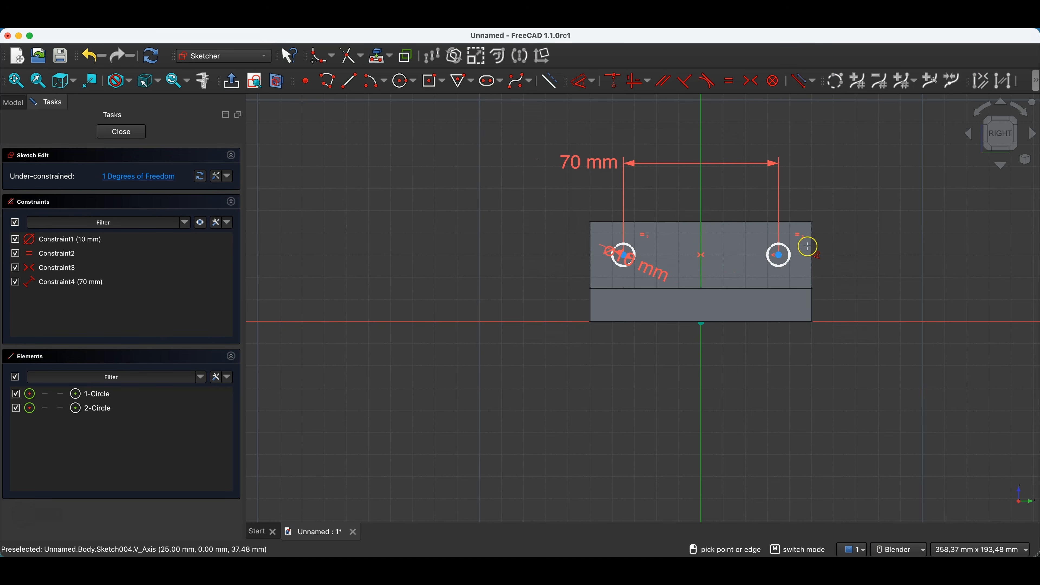
Step: Dimension the circle centre's height above the horizontal axis as 30 mm and close the sketch
{"action": "left_click", "coordinate": [779, 255]}
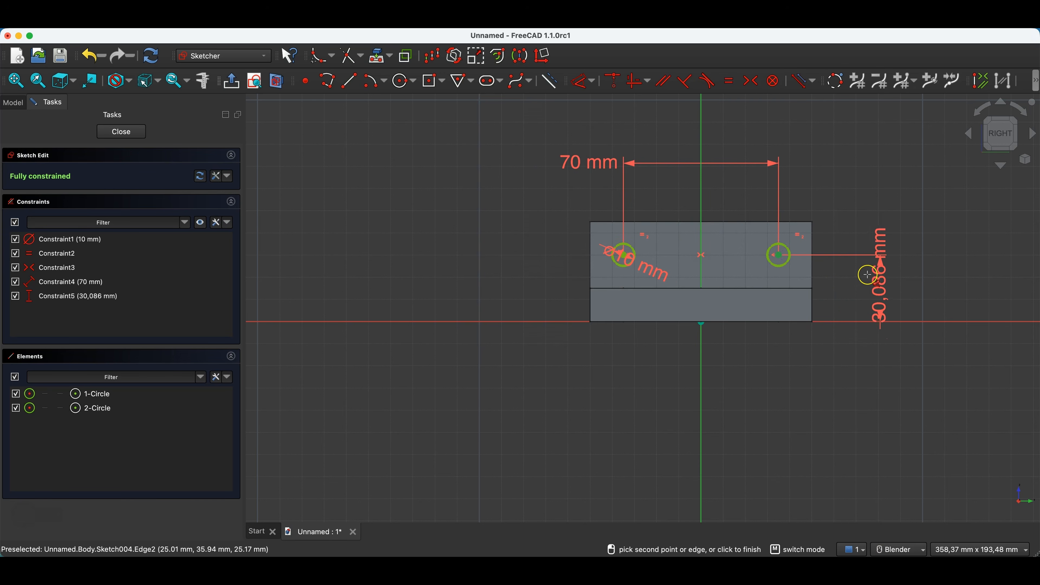
{"action": "left_click", "coordinate": [884, 270]}
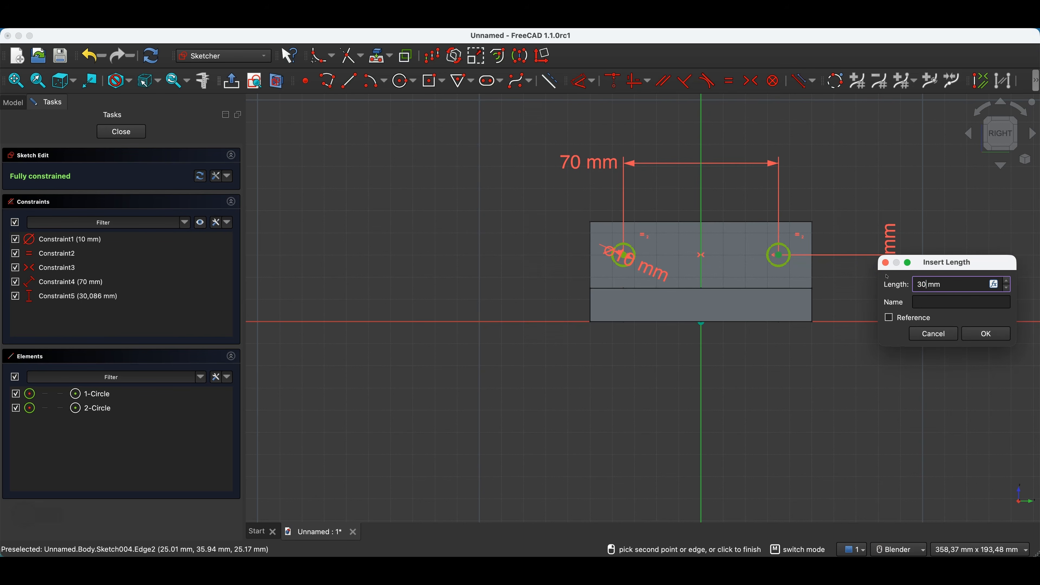
{"action": "key", "text": "Return"}
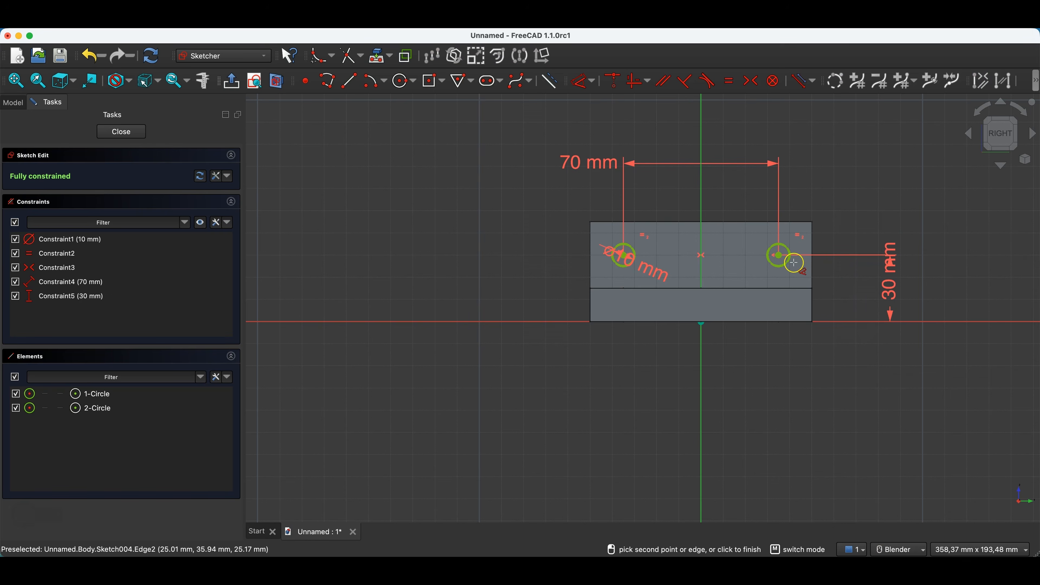
{"action": "left_click", "coordinate": [131, 134]}
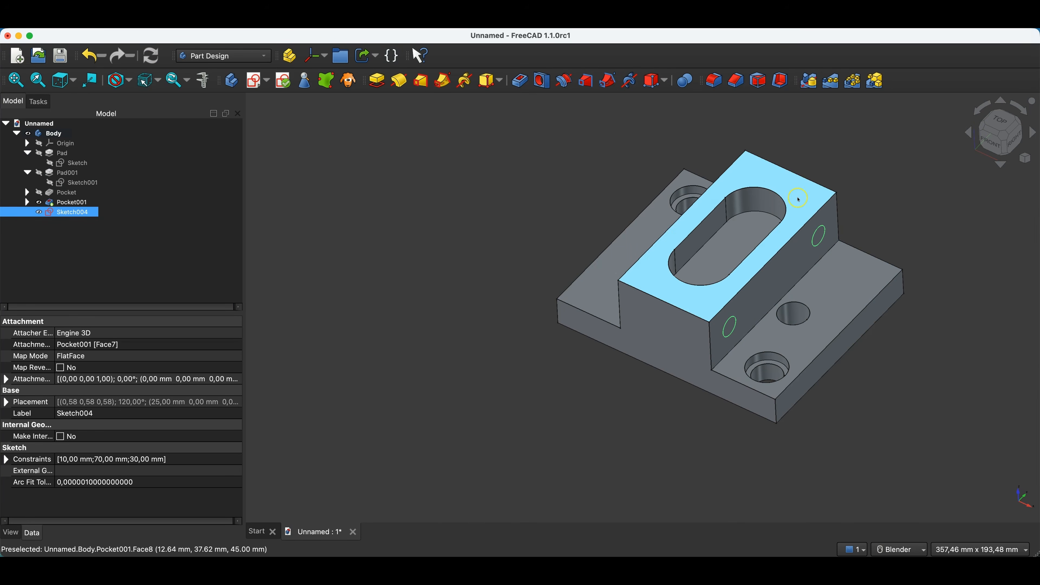
Step: Start a pocket from the two-circle sketch on the block's side face with the type Through all
{"action": "left_click", "coordinate": [520, 82]}
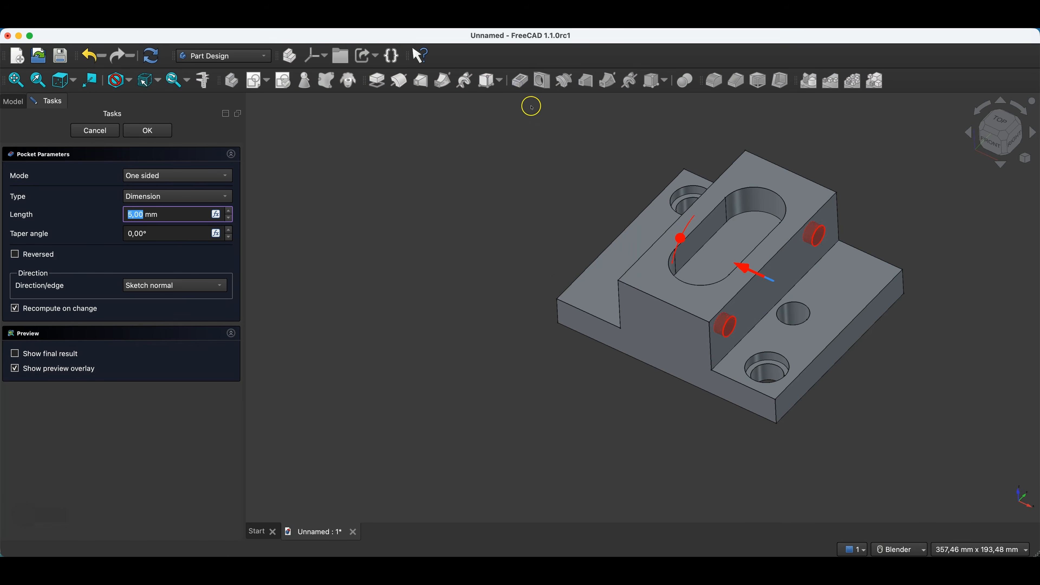
{"action": "left_click_drag", "start_coordinate": [742, 266], "coordinate": [595, 229]}
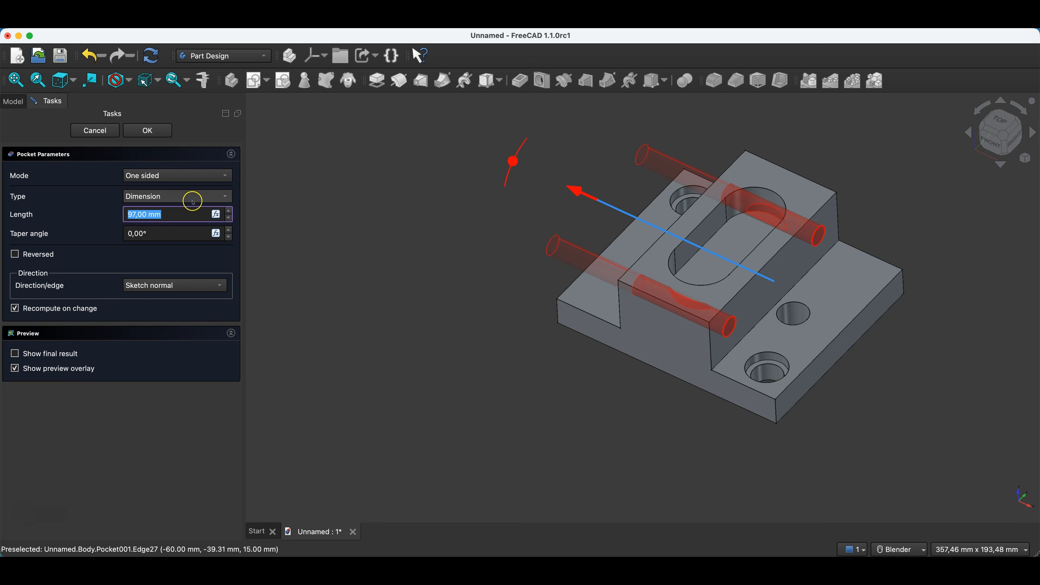
{"action": "left_click", "coordinate": [184, 198]}
{"action": "left_click", "coordinate": [179, 210]}
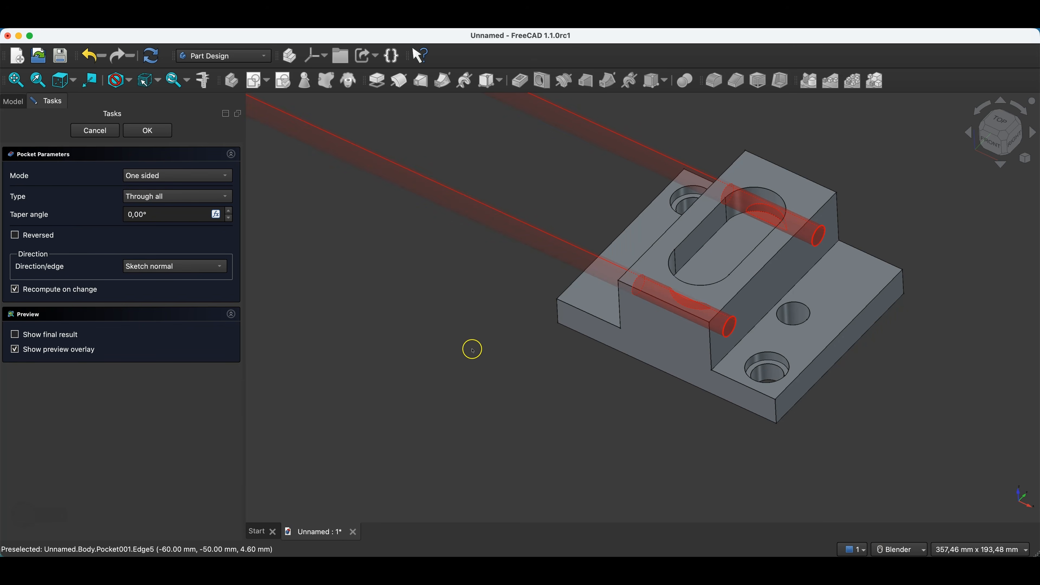
{"action": "middle_click_drag", "start_coordinate": [670, 429], "coordinate": [741, 441]}
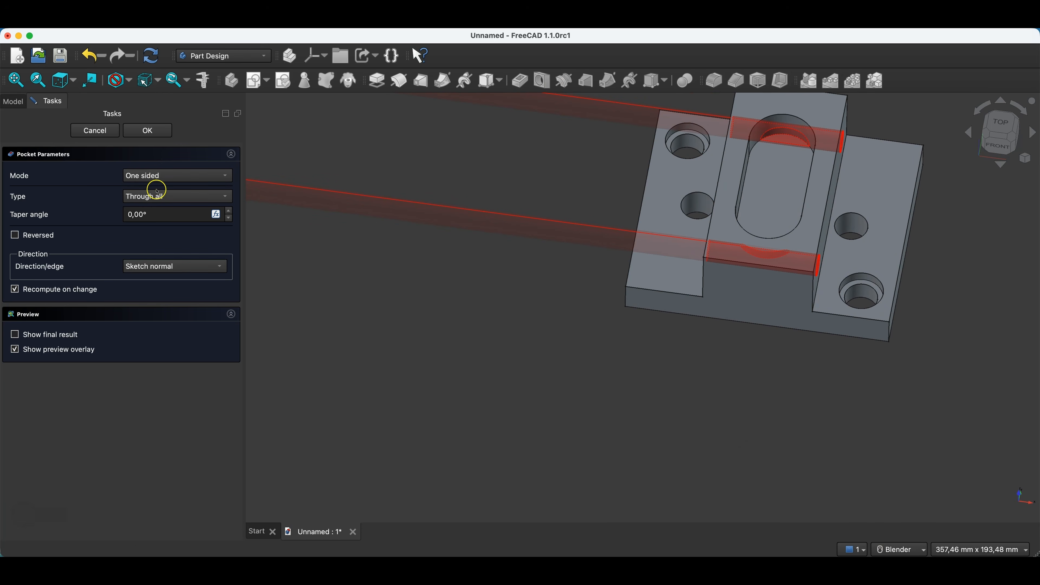
Step: Change the pocket type to Up to face, ending at the raised block's opposite side face, and accept the pocket
{"action": "left_click", "coordinate": [166, 198]}
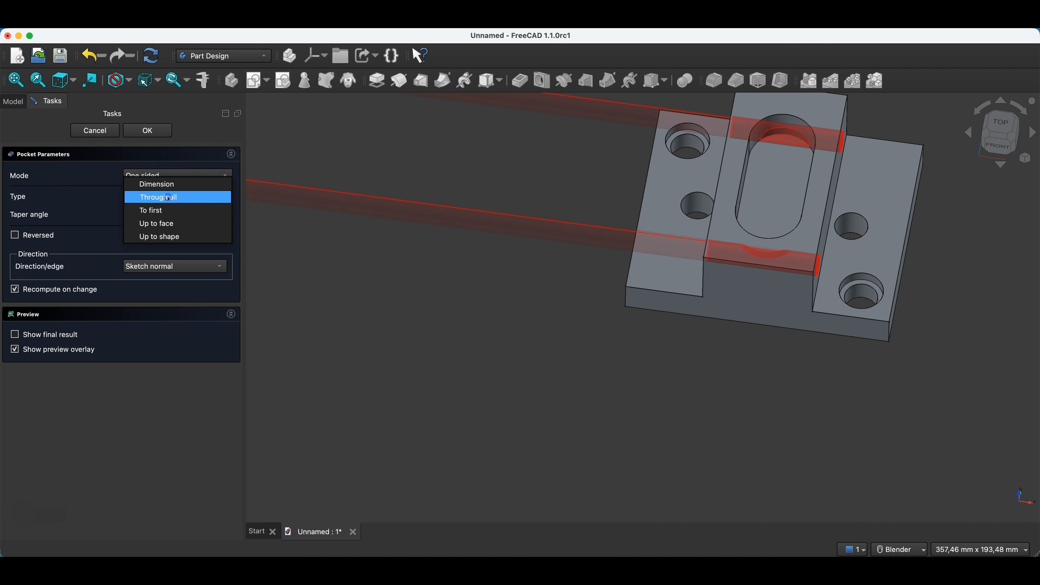
{"action": "left_click", "coordinate": [162, 224]}
{"action": "middle_click_drag", "start_coordinate": [523, 376], "coordinate": [638, 331]}
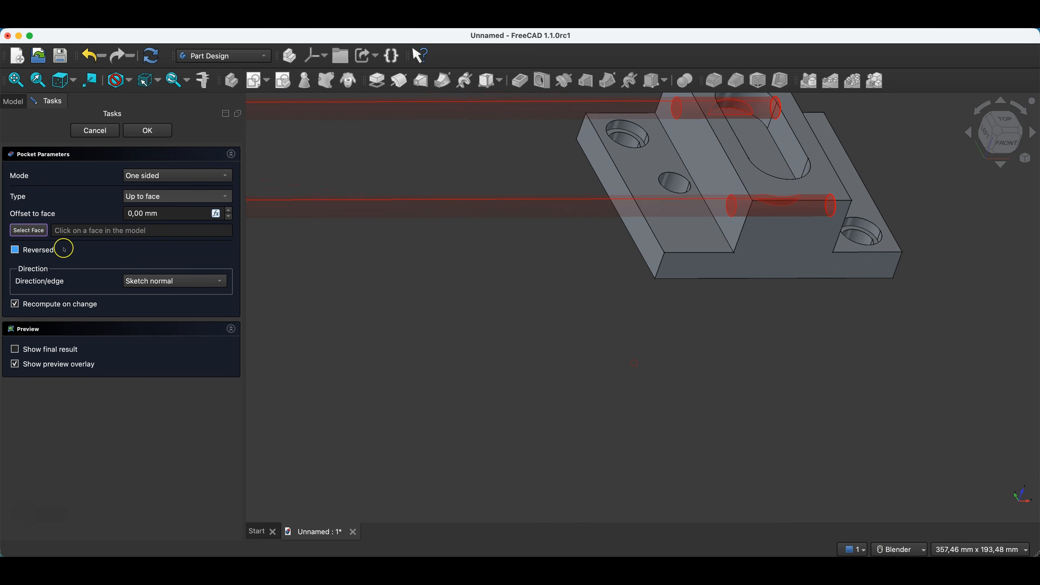
{"action": "left_click", "coordinate": [715, 154]}
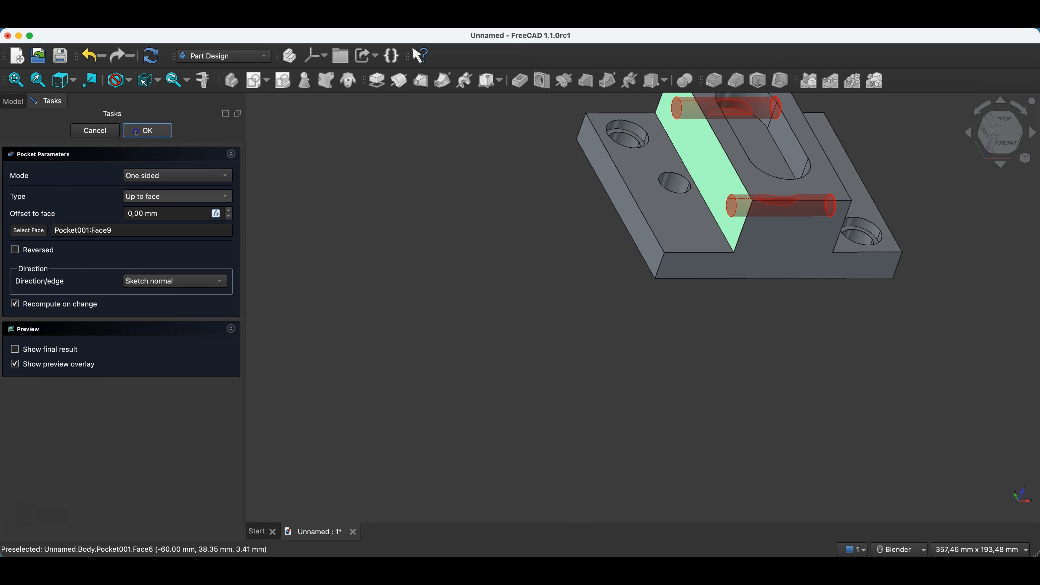
{"action": "middle_click_drag", "start_coordinate": [822, 284], "coordinate": [774, 277]}
{"action": "key", "text": "0"}
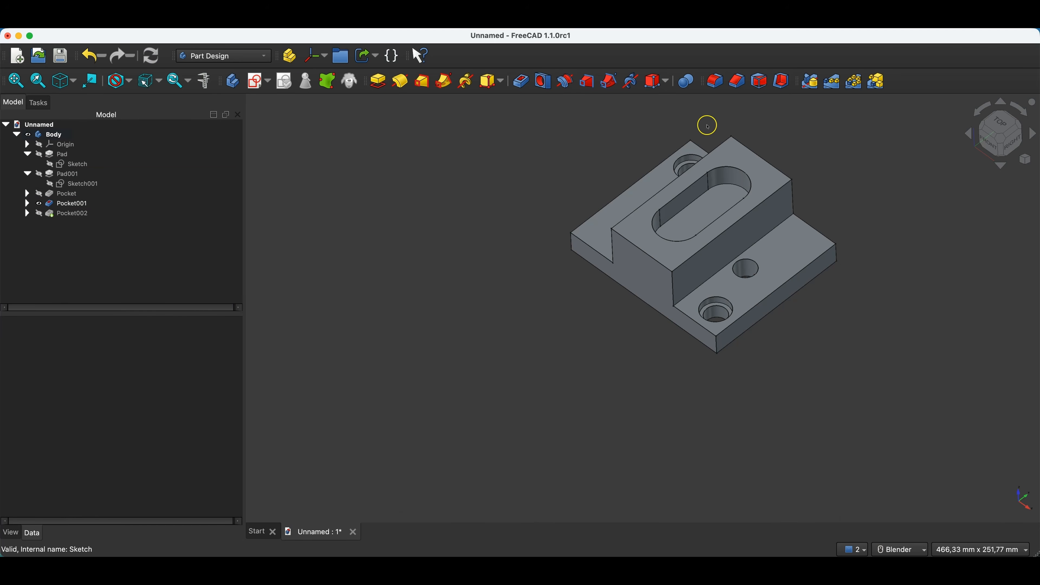
Step: Fillet two diagonally opposite vertical corner edges of the base plate with a 15 mm radius
{"action": "left_click", "coordinate": [715, 81]}
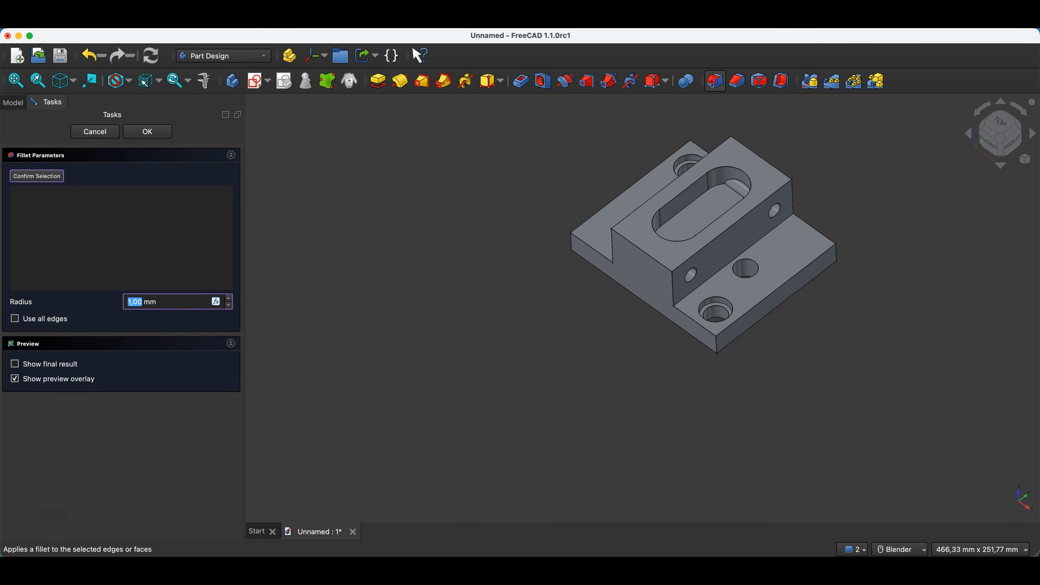
{"action": "left_click", "coordinate": [571, 241]}
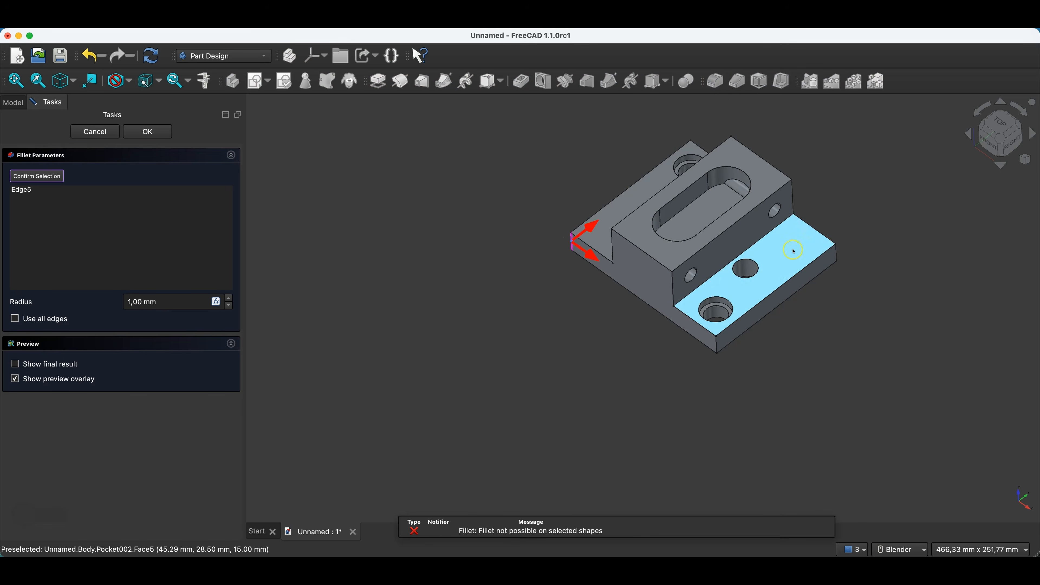
{"action": "left_click", "coordinate": [836, 253]}
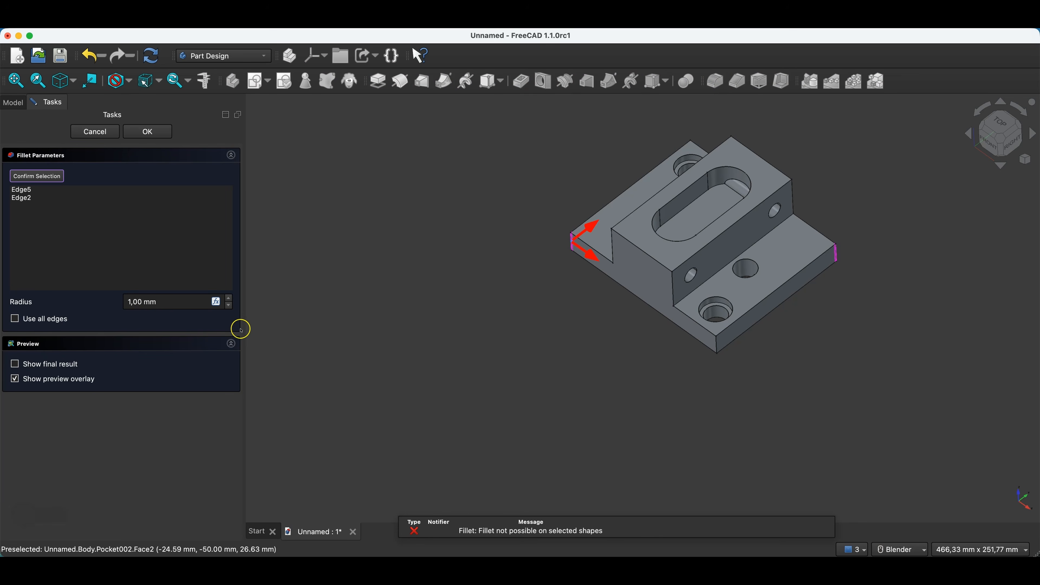
{"action": "left_click", "coordinate": [230, 300]}
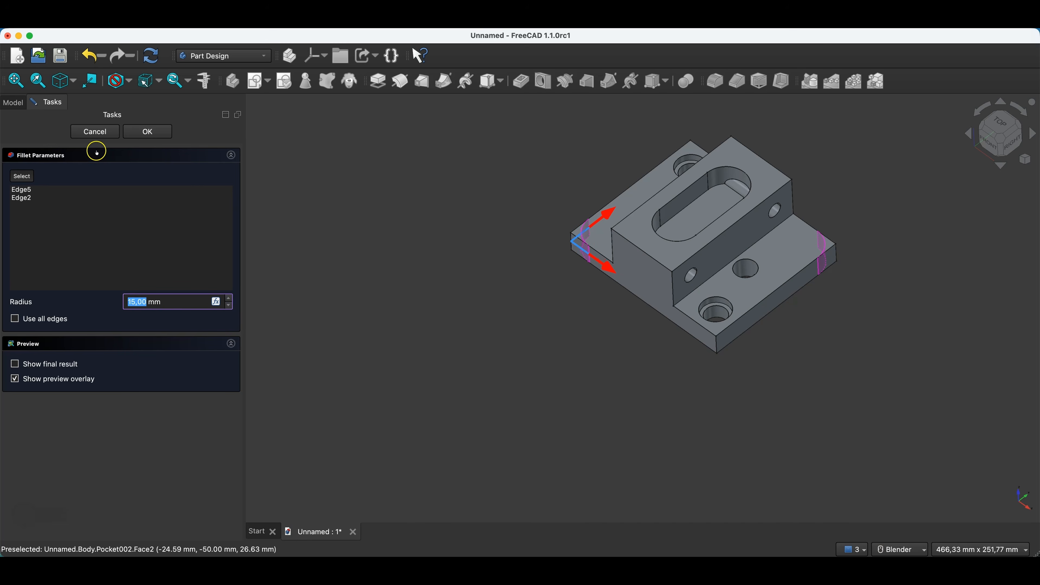
{"action": "left_click", "coordinate": [149, 132]}
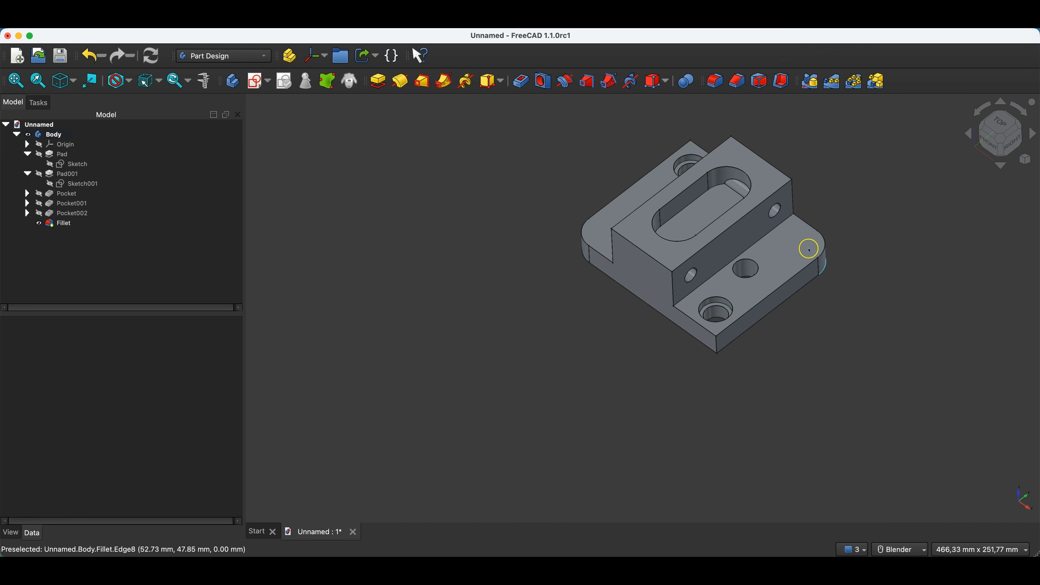
Step: Create a sketch on the base plate's upper face and project the two filleted corner arcs into it as external geometry
{"action": "left_click", "coordinate": [801, 243]}
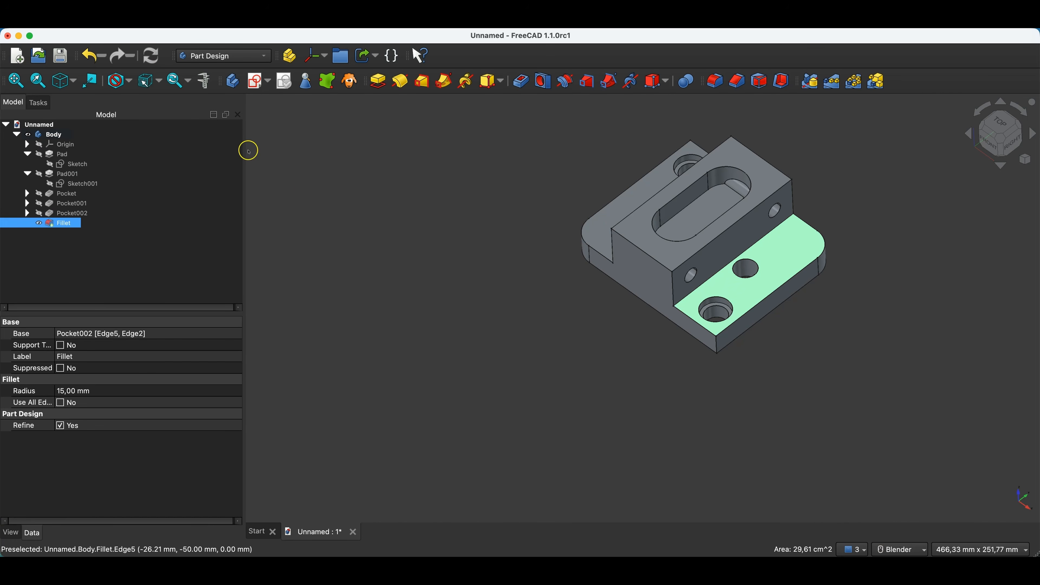
{"action": "left_click", "coordinate": [258, 81]}
{"action": "scroll", "coordinate": [685, 388], "scroll_direction": "down", "scroll_amount": 5}
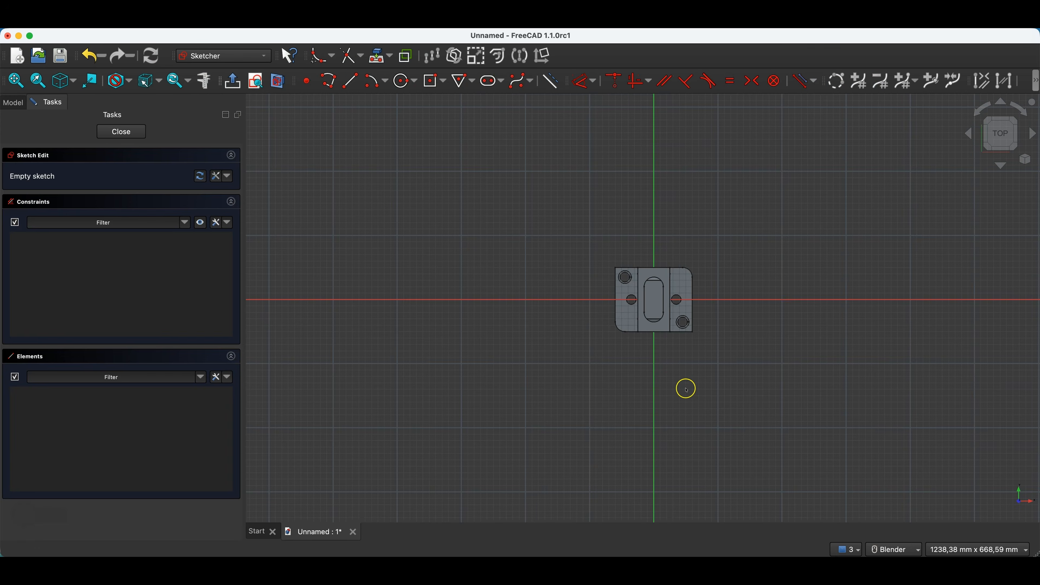
{"action": "scroll", "coordinate": [689, 275], "scroll_direction": "up", "scroll_amount": 7}
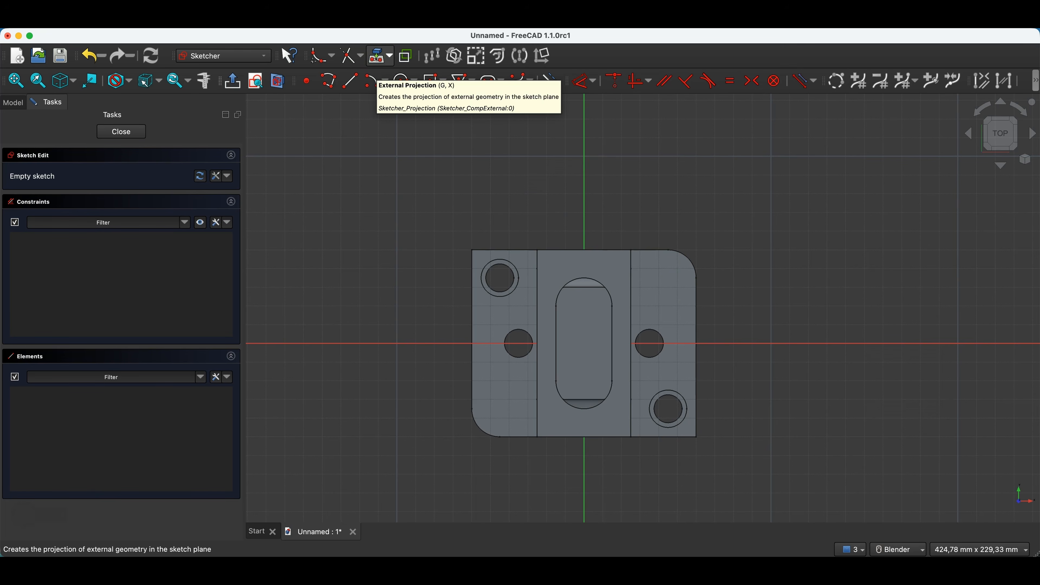
{"action": "left_click", "coordinate": [378, 57]}
{"action": "left_click", "coordinate": [691, 263]}
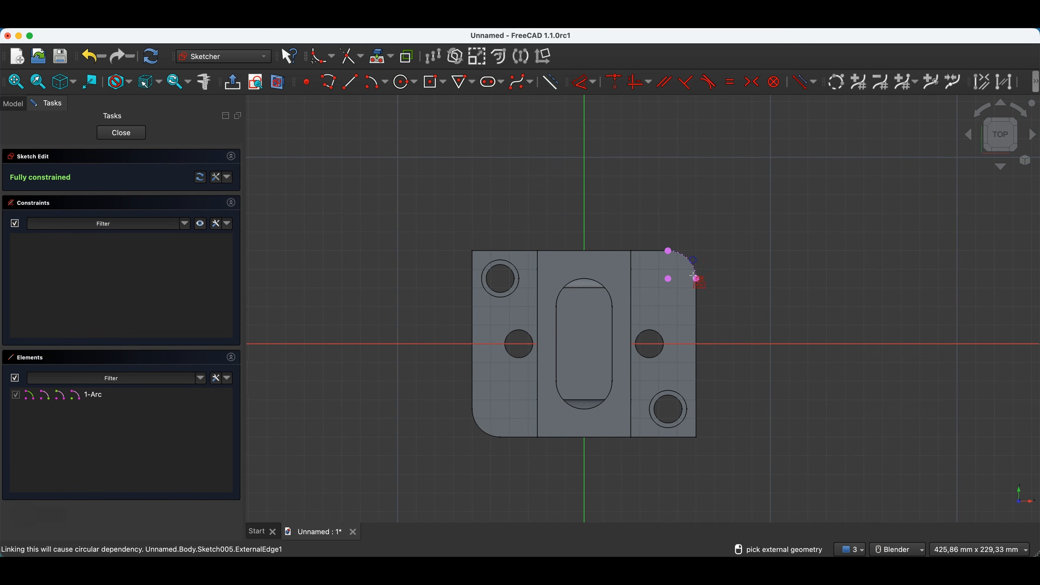
{"action": "left_click", "coordinate": [488, 434]}
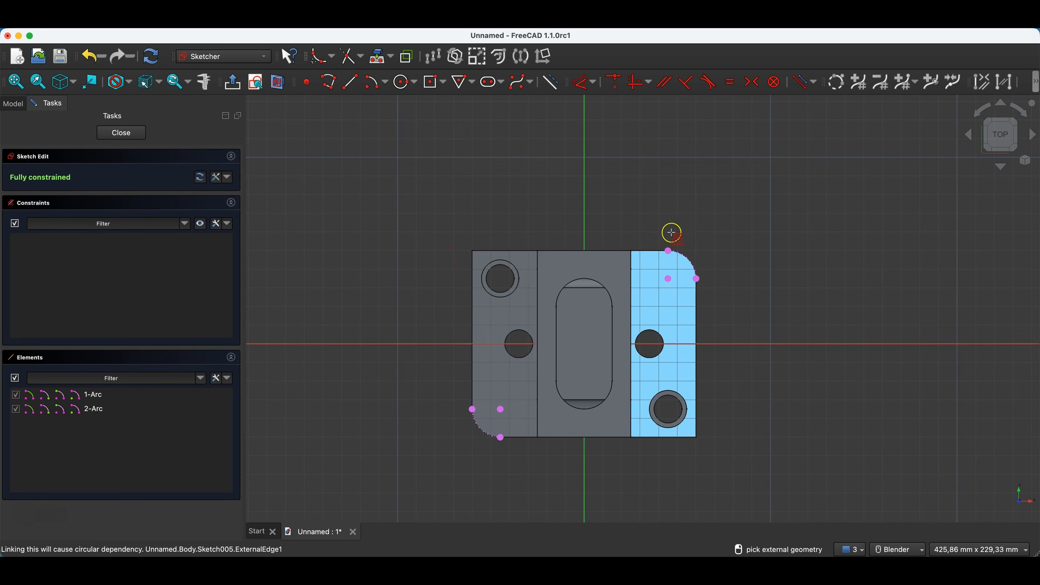
Step: Draw a 10 mm diameter circle at the centre of each projected corner arc and close the sketch
{"action": "left_click", "coordinate": [395, 83]}
{"action": "left_click", "coordinate": [667, 279]}
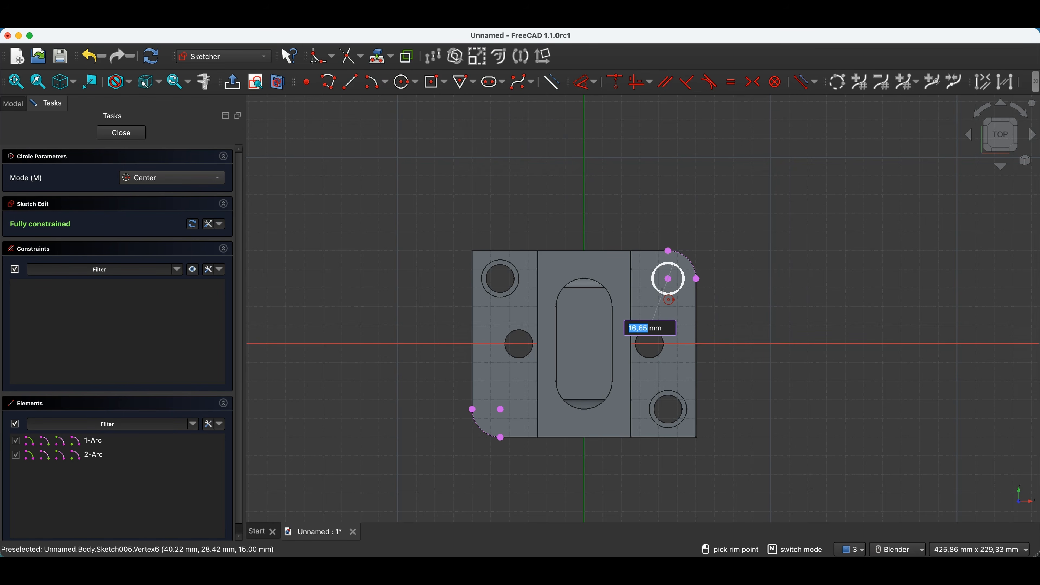
{"action": "type", "text": "10"}
{"action": "key", "text": "Return"}
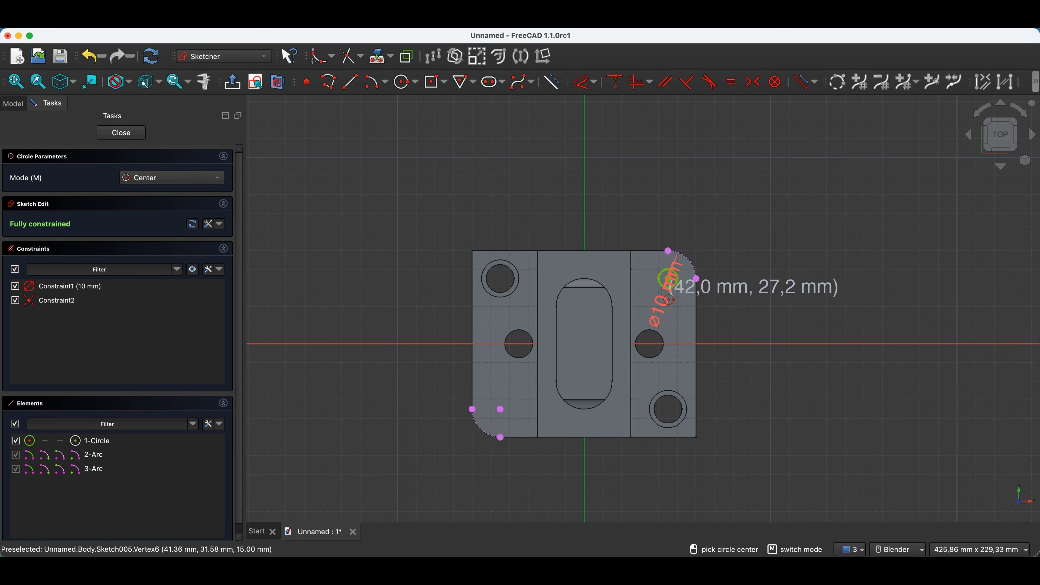
{"action": "left_click", "coordinate": [504, 411]}
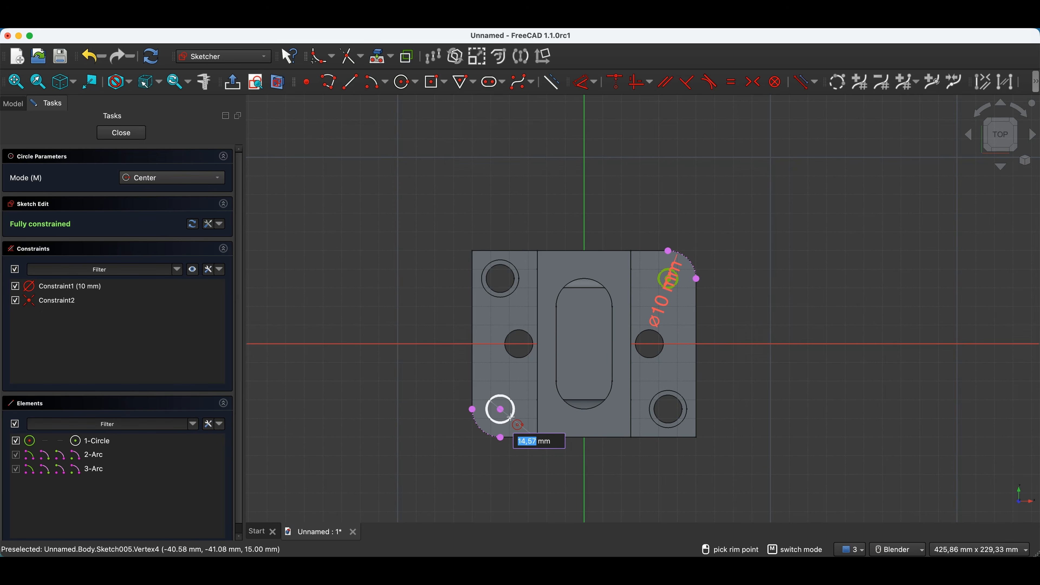
{"action": "type", "text": "10"}
{"action": "key", "text": "Return"}
{"action": "left_click", "coordinate": [126, 134]}
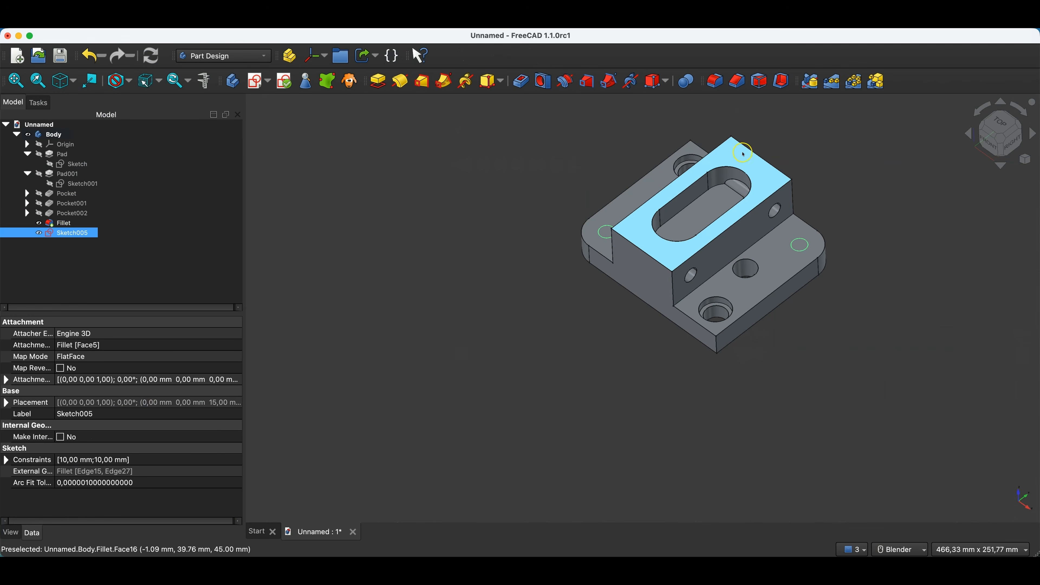
Step: Pocket the two 10 mm corner circles through the base plate using the type Through all
{"action": "left_click", "coordinate": [520, 84]}
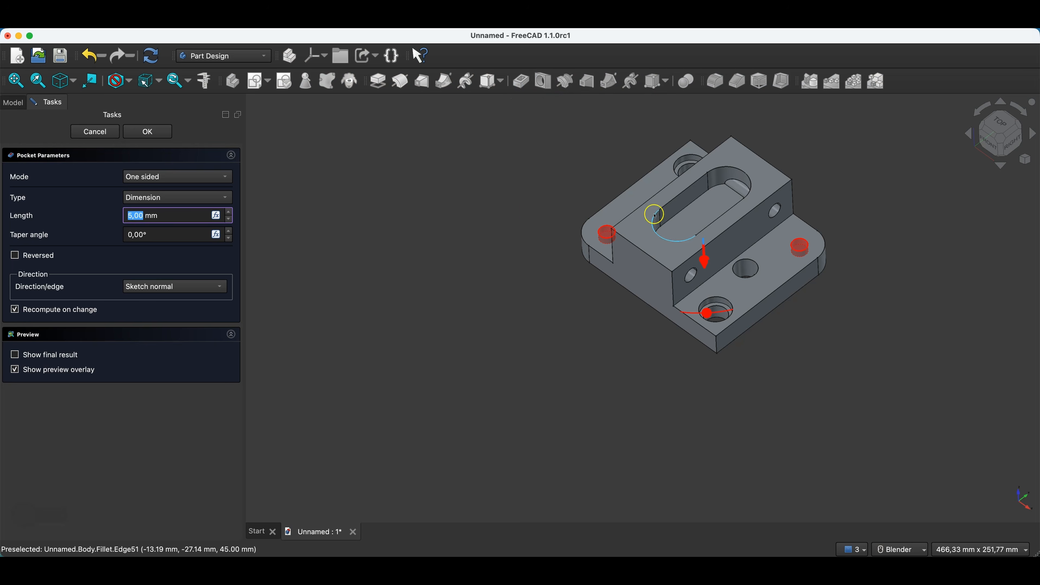
{"action": "left_click", "coordinate": [133, 192]}
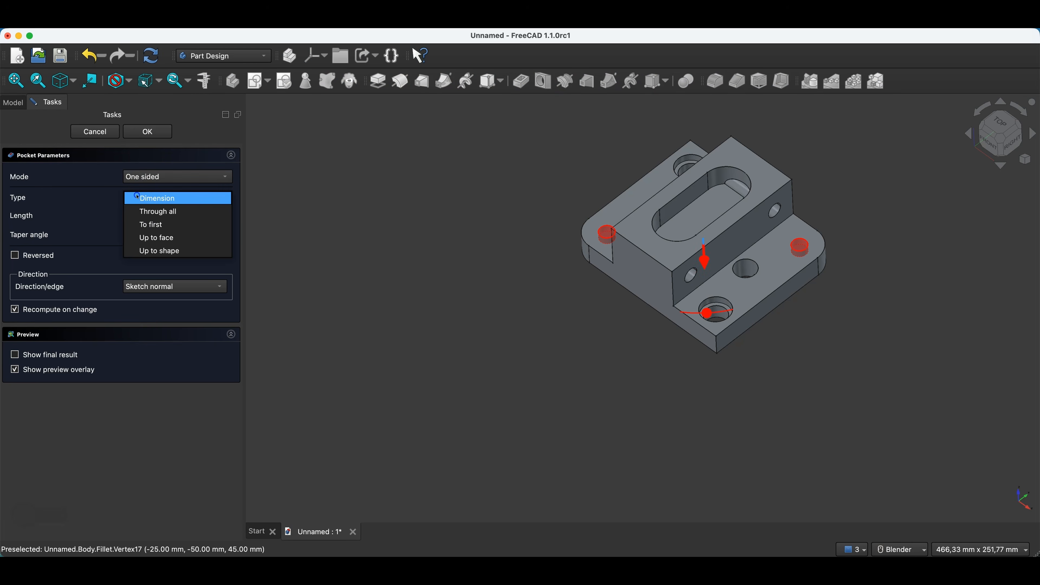
{"action": "left_click", "coordinate": [135, 209]}
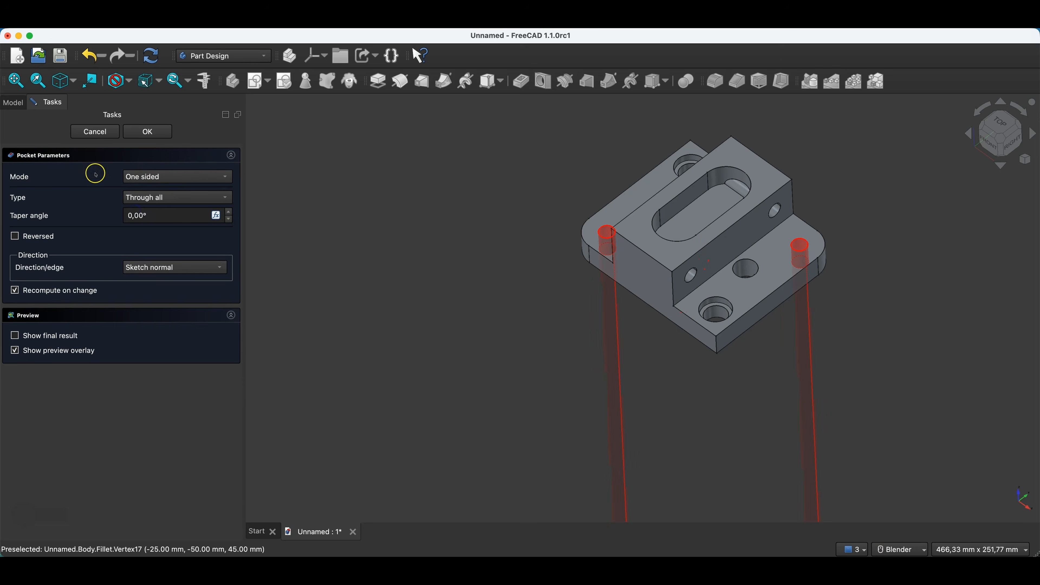
{"action": "left_click", "coordinate": [132, 131]}
Step: Look over the finished part and close the tutorial-2026-p1 document
{"action": "mouse_move", "coordinate": [659, 251]}
{"action": "middle_mouse_down"}
{"action": "mouse_move", "coordinate": [692, 306]}
{"action": "mouse_move", "coordinate": [646, 242]}
{"action": "middle_mouse_up"}
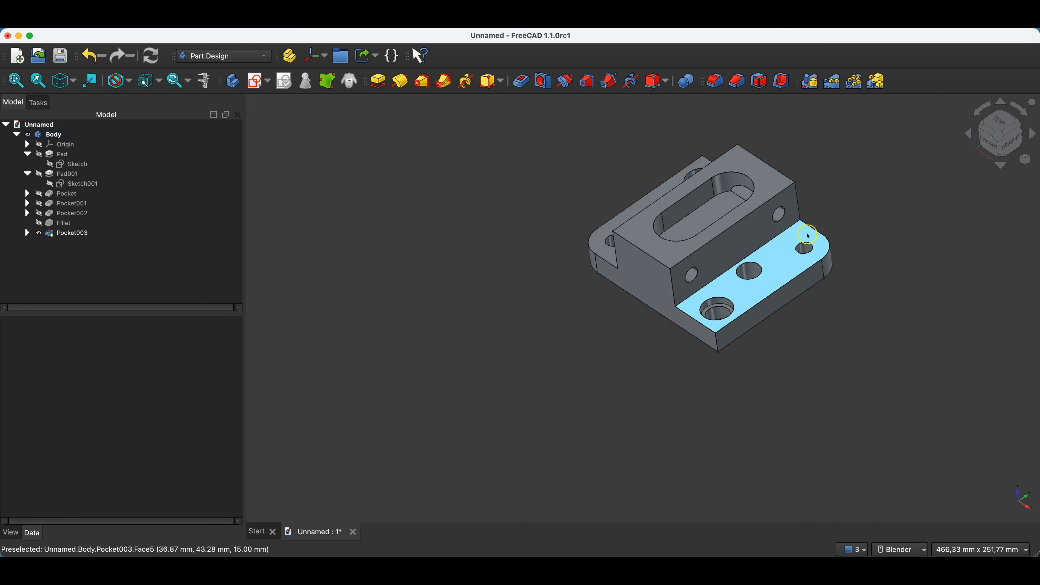
{"action": "scroll", "coordinate": [815, 221], "scroll_direction": "up", "scroll_amount": 2}
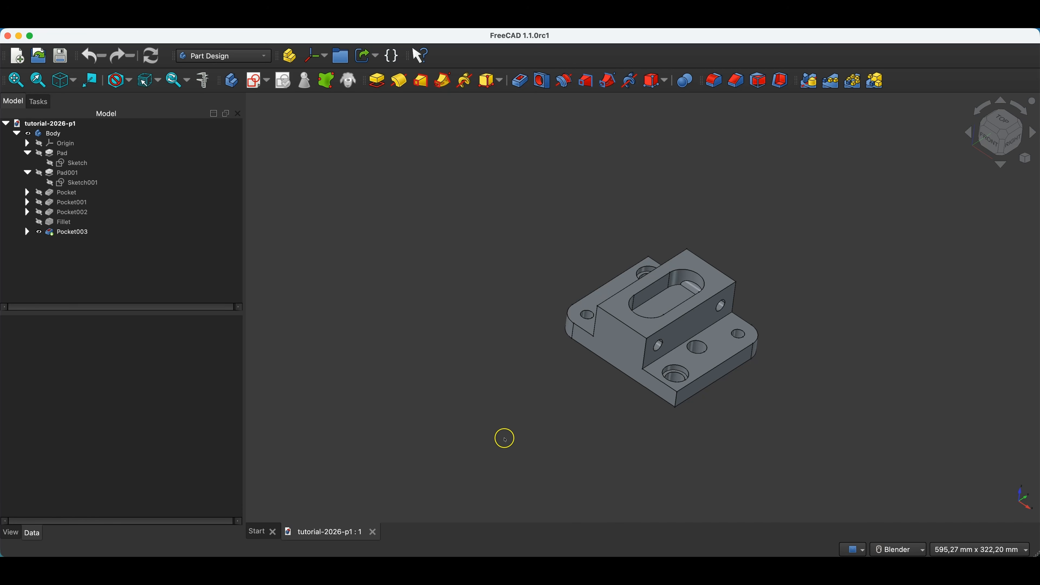
{"action": "left_click", "coordinate": [373, 532]}
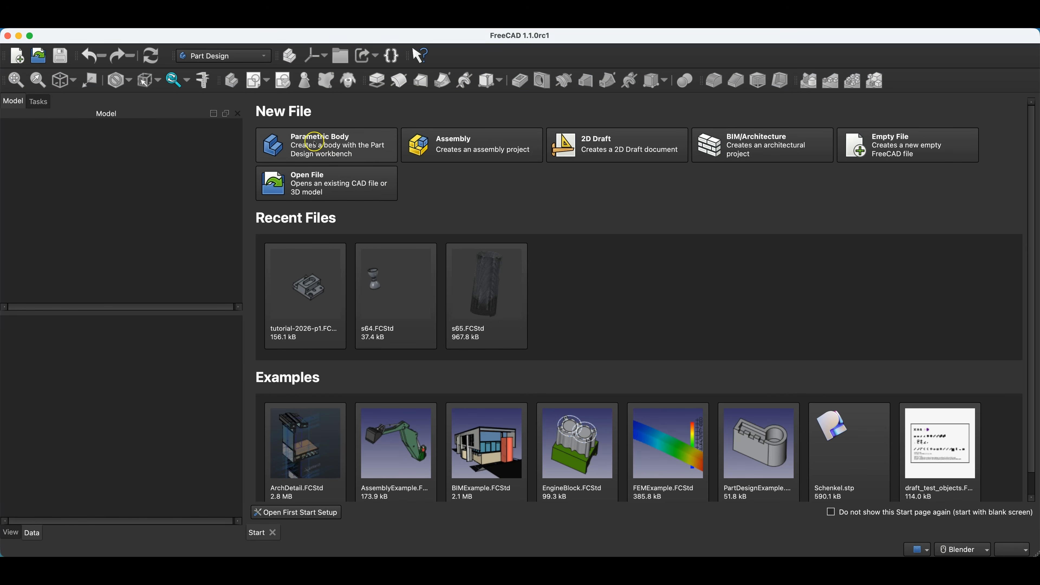
Step: Create a new parametric body document and start a sketch on the XZ plane
{"action": "left_click", "coordinate": [339, 145]}
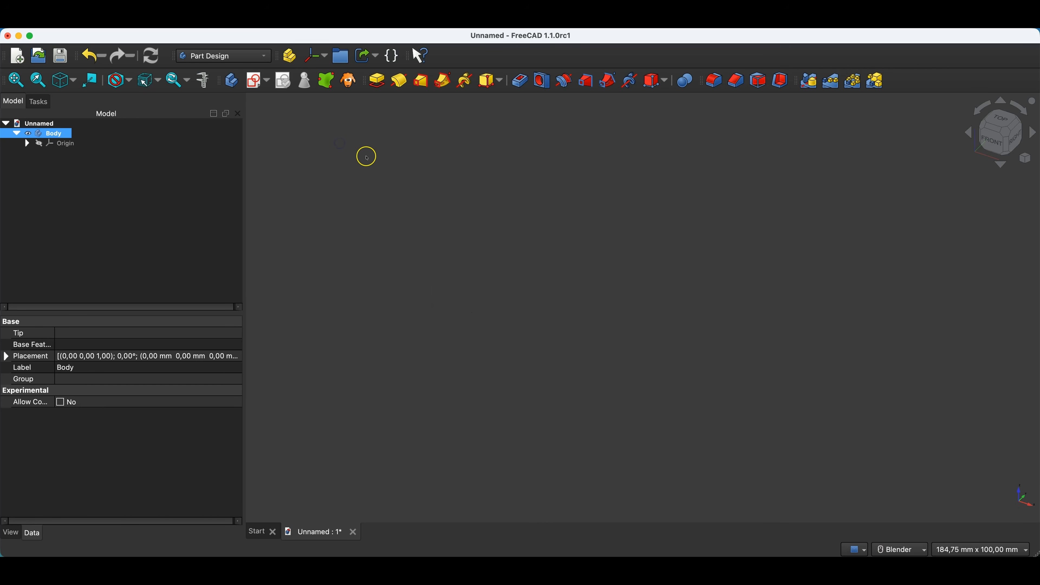
{"action": "left_click", "coordinate": [256, 81]}
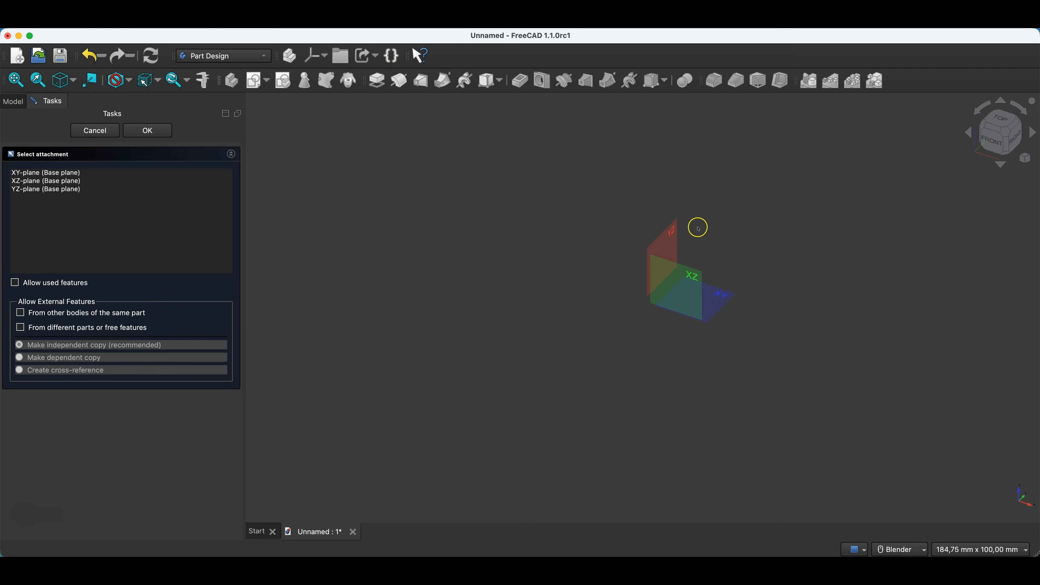
{"action": "left_click", "coordinate": [699, 273]}
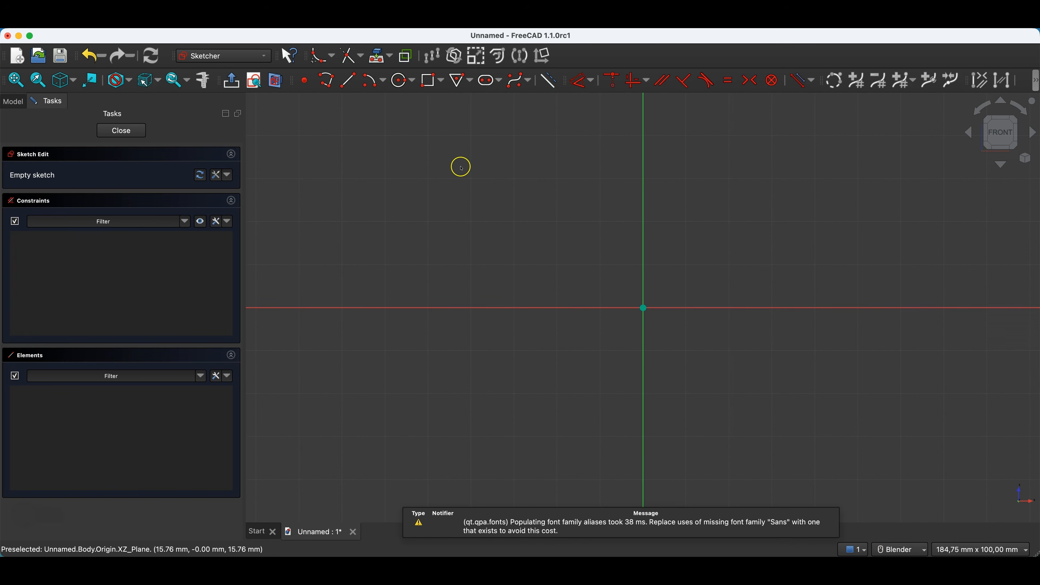
Step: Draw a 30 mm diameter circle centred on the horizontal axis, about 40 mm from the origin
{"action": "left_click", "coordinate": [401, 82]}
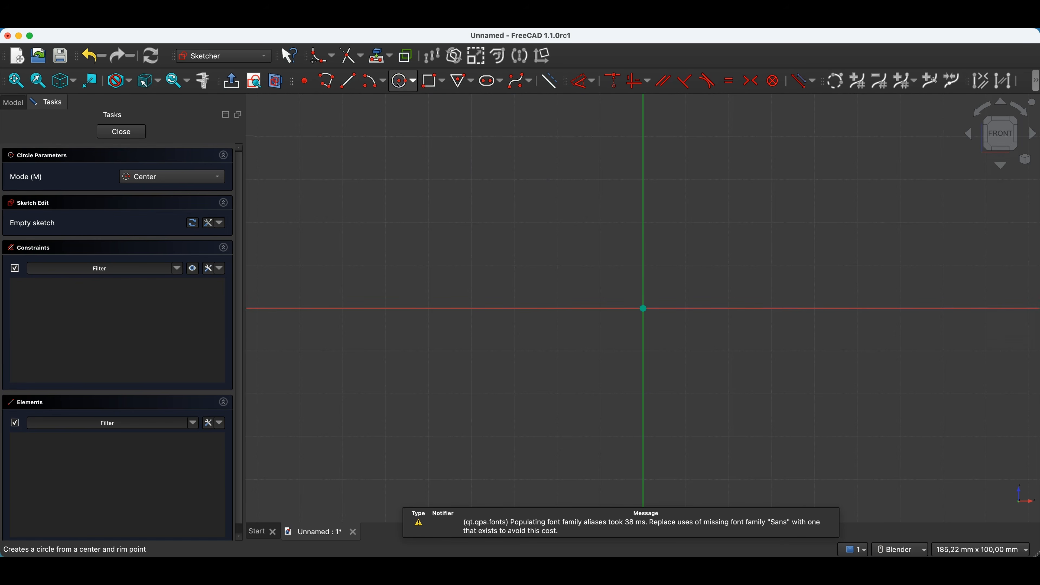
{"action": "left_click", "coordinate": [817, 309]}
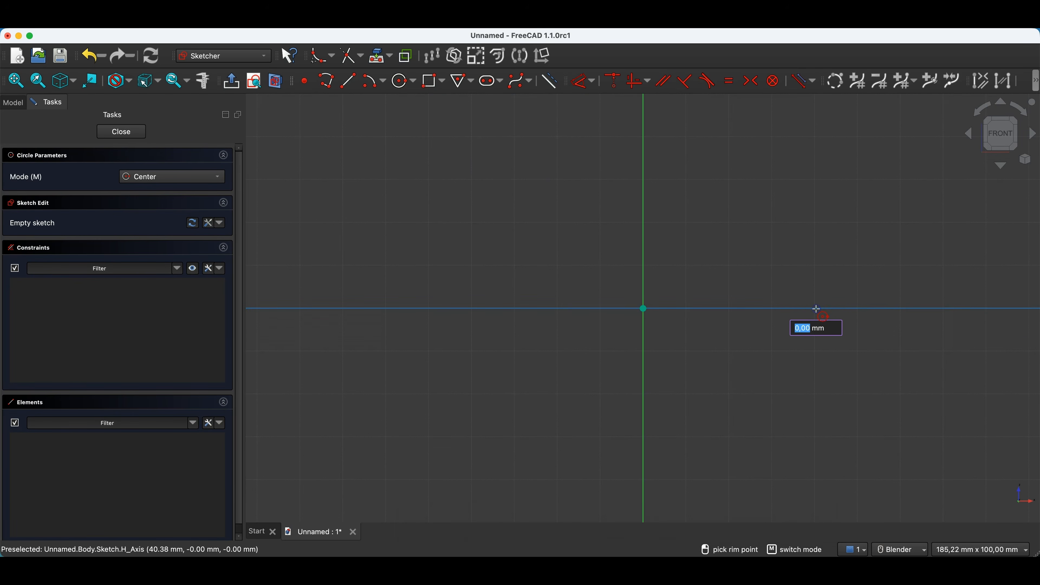
{"action": "type", "text": "30"}
{"action": "key", "text": "Return"}
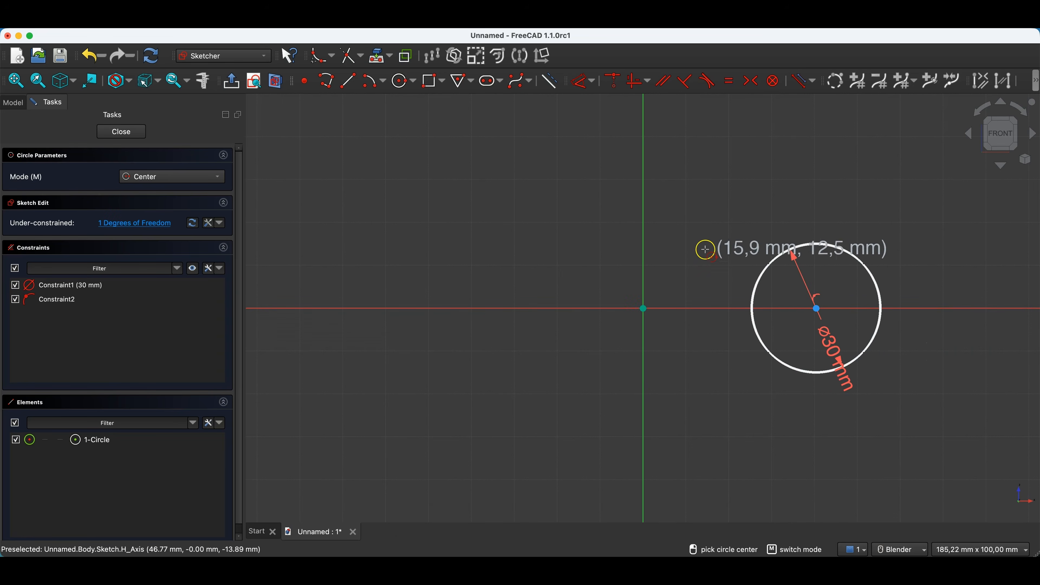
{"action": "key", "text": "Escape"}
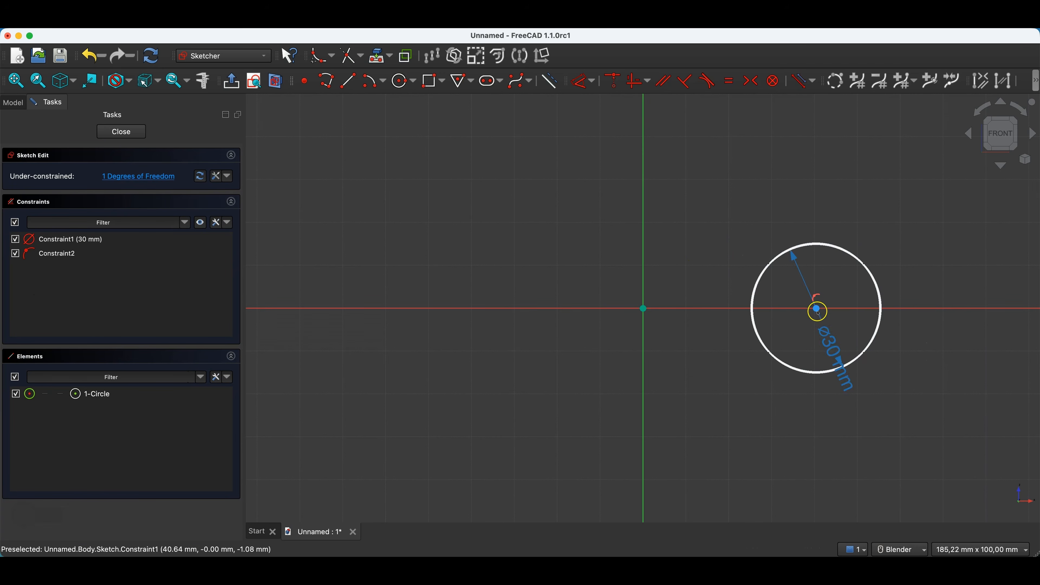
Step: Dimension the circle centre's horizontal distance from the origin at 50 mm and close the sketch
{"action": "key", "text": "d"}
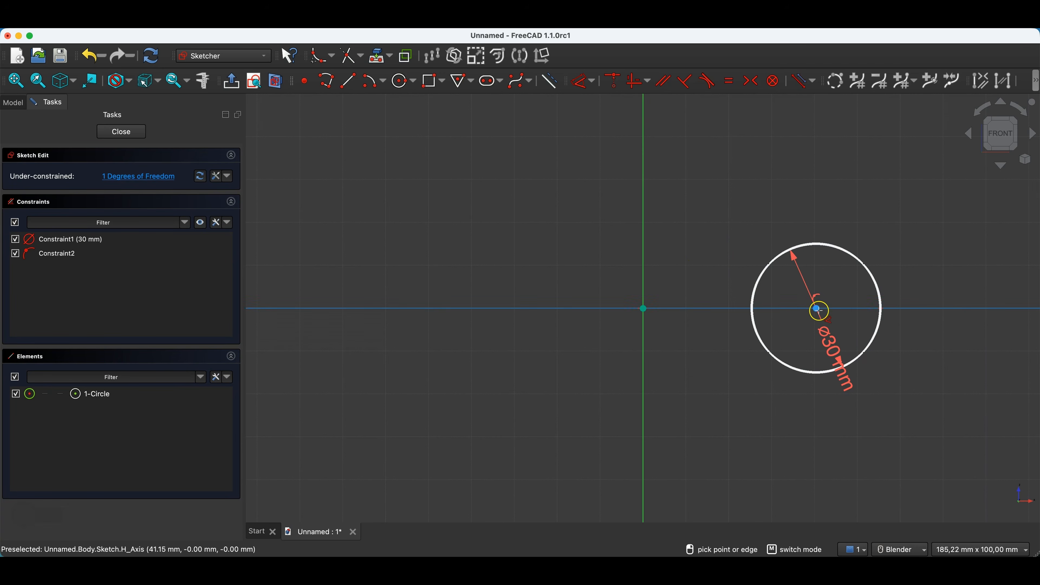
{"action": "left_click", "coordinate": [816, 309]}
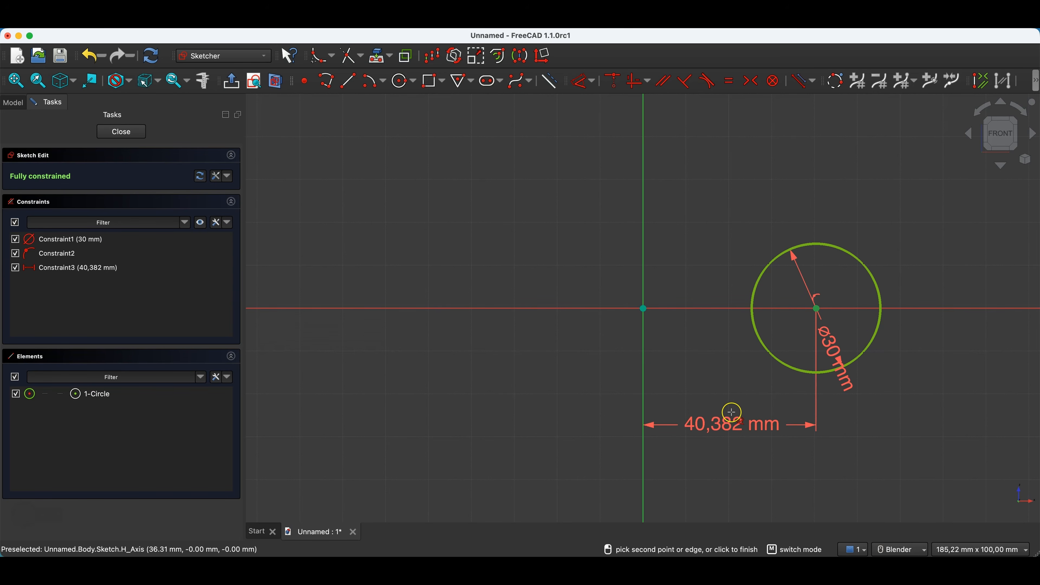
{"action": "left_click", "coordinate": [718, 416]}
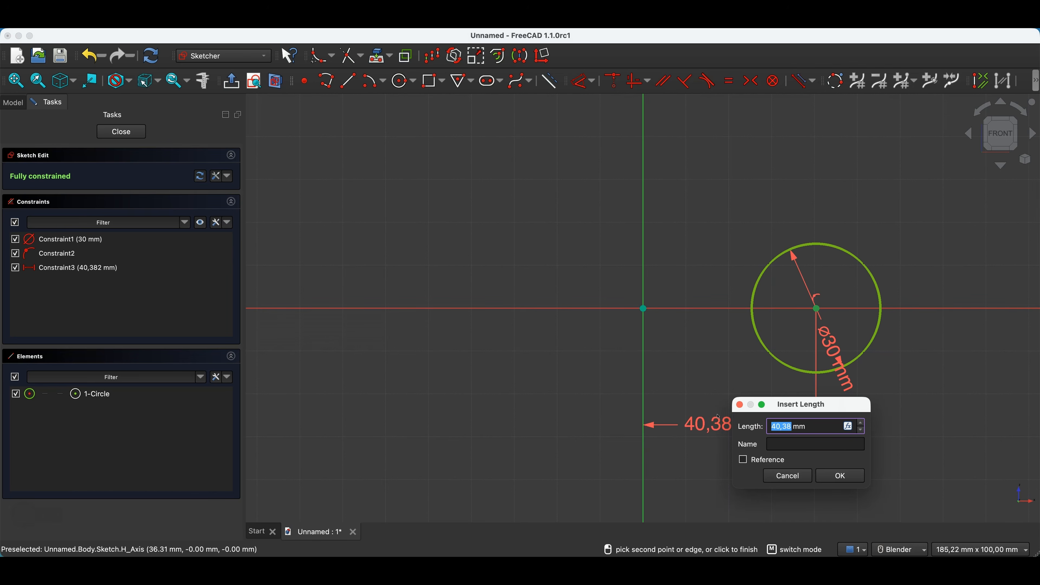
{"action": "type", "text": "5"}
{"action": "key", "text": "Return"}
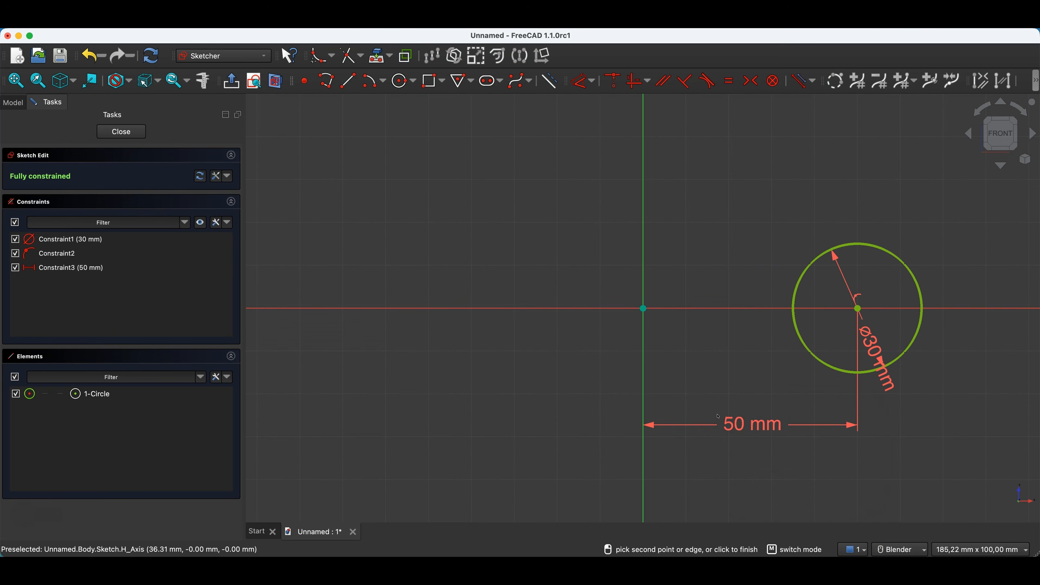
{"action": "left_click", "coordinate": [139, 134]}
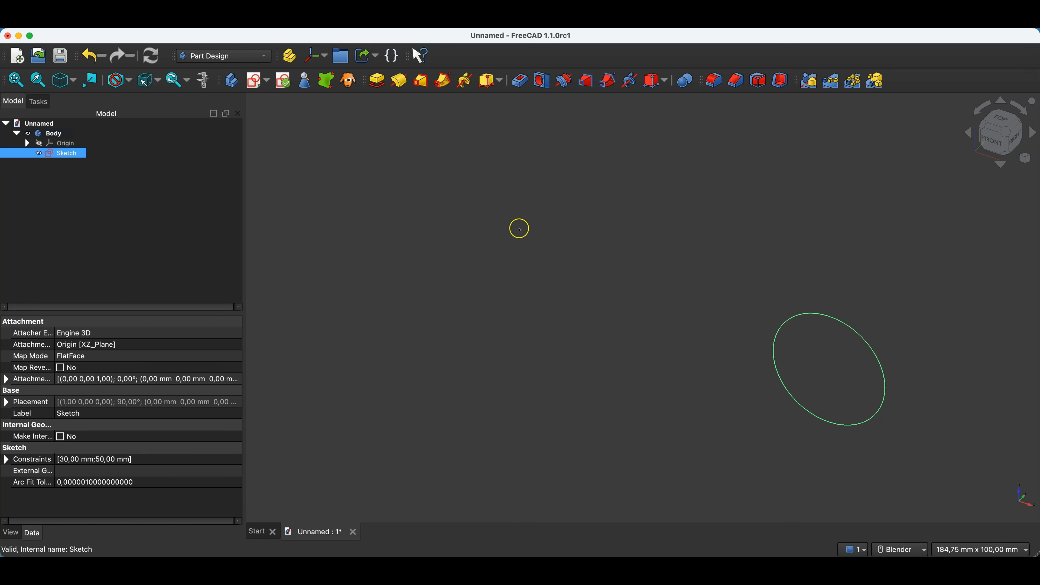
Step: Start a Revolution of the circle sketch and set its axis to Base Z-axis
{"action": "left_click", "coordinate": [401, 81]}
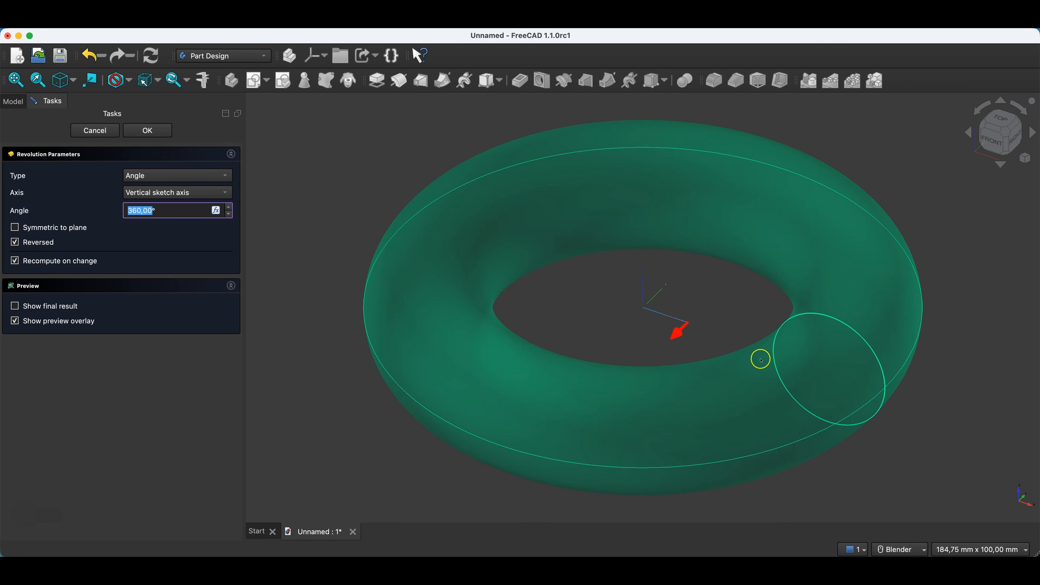
{"action": "left_click", "coordinate": [174, 194]}
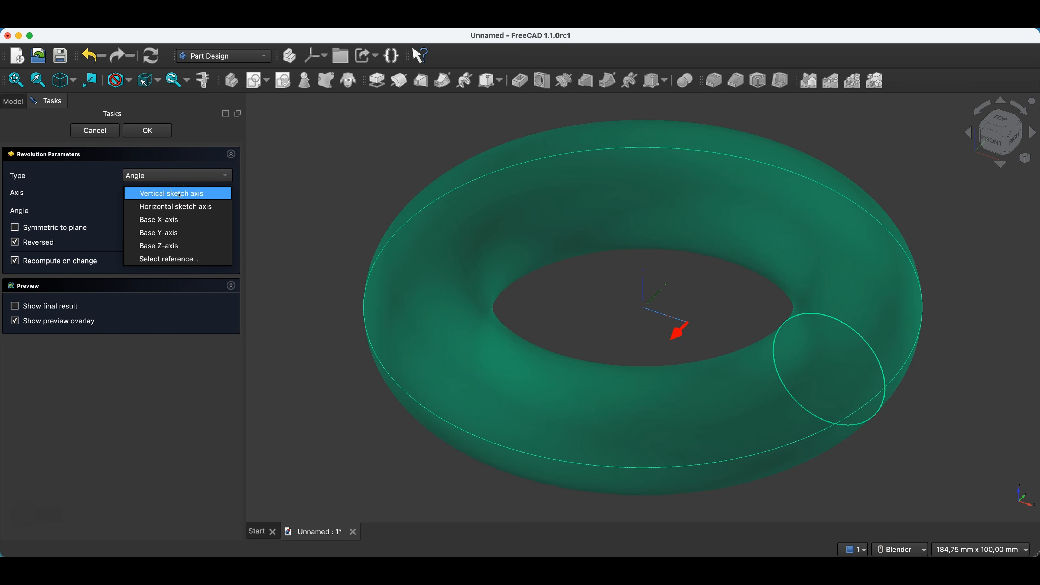
{"action": "left_click", "coordinate": [188, 246]}
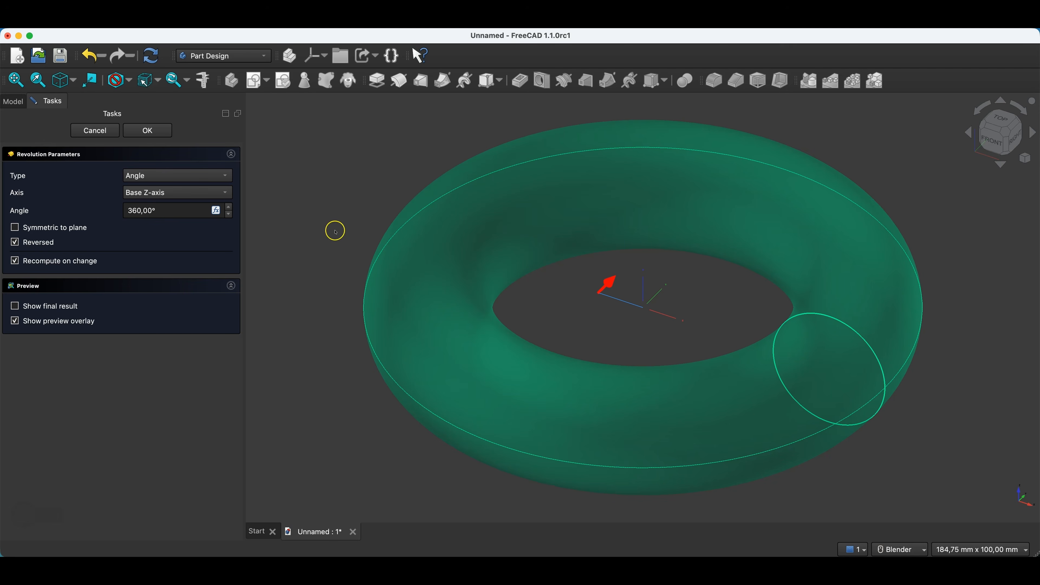
Step: Try a revolution angle of 90° and inspect the preview
{"action": "left_click_drag", "start_coordinate": [137, 210], "coordinate": [100, 212]}
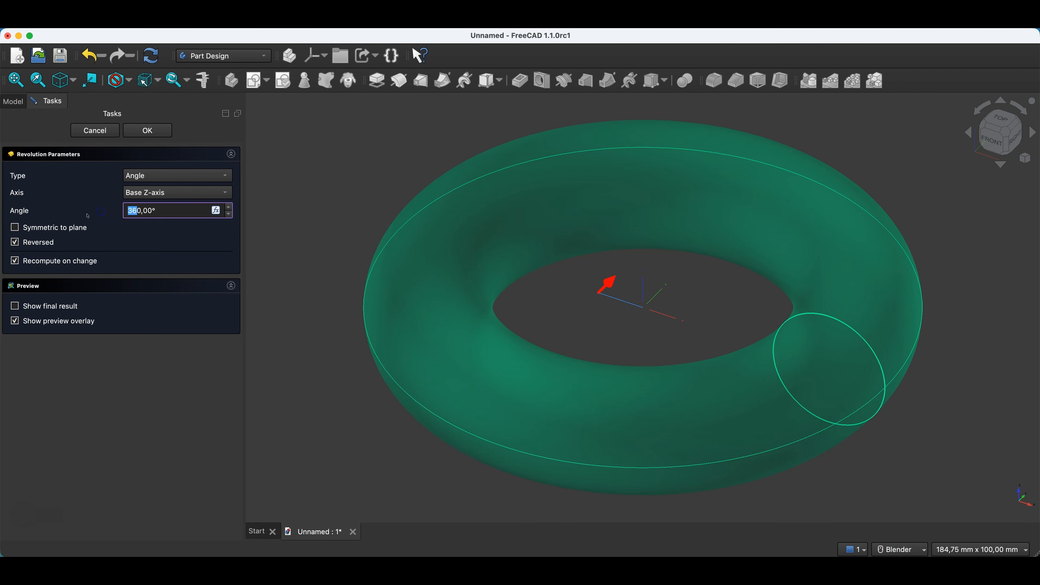
{"action": "type", "text": "9"}
{"action": "key", "text": "Return"}
{"action": "middle_click_drag", "start_coordinate": [491, 323], "coordinate": [530, 325]}
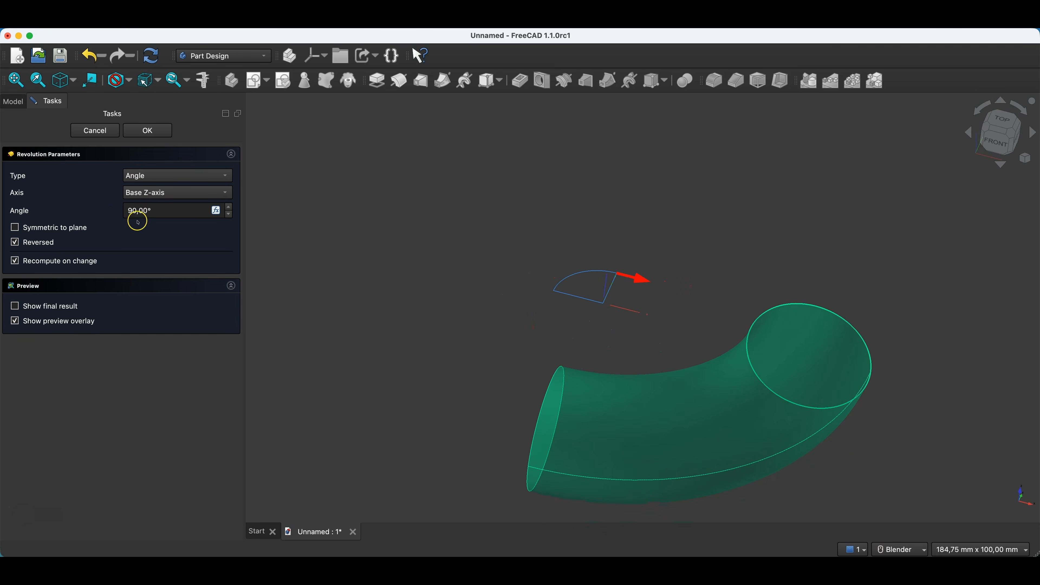
Step: Set the revolution angle to 360° and complete the ring
{"action": "left_click_drag", "start_coordinate": [134, 210], "coordinate": [116, 211]}
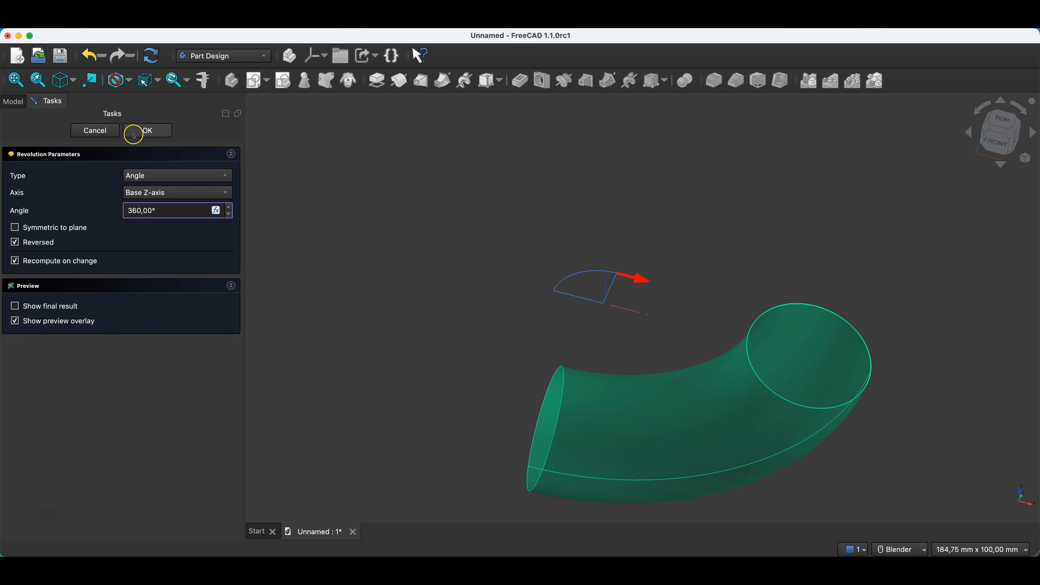
{"action": "left_click", "coordinate": [147, 130]}
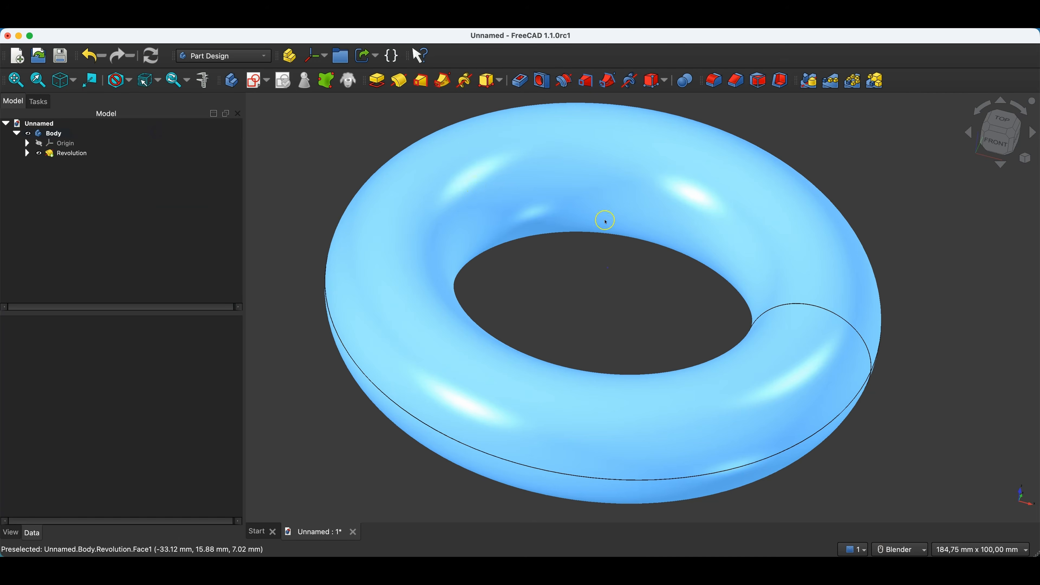
Step: Create a sketch on the XZ plane and project the ring's circular profile edge into it as external geometry
{"action": "scroll", "coordinate": [860, 202], "scroll_direction": "down", "scroll_amount": 2}
{"action": "middle_click_drag", "start_coordinate": [904, 269], "coordinate": [881, 248]}
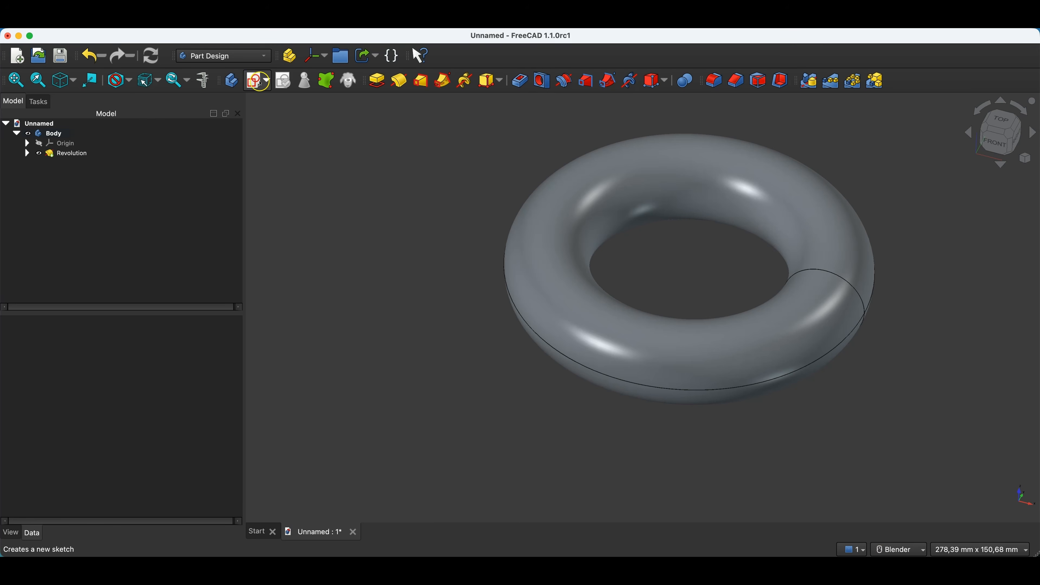
{"action": "left_click", "coordinate": [254, 83]}
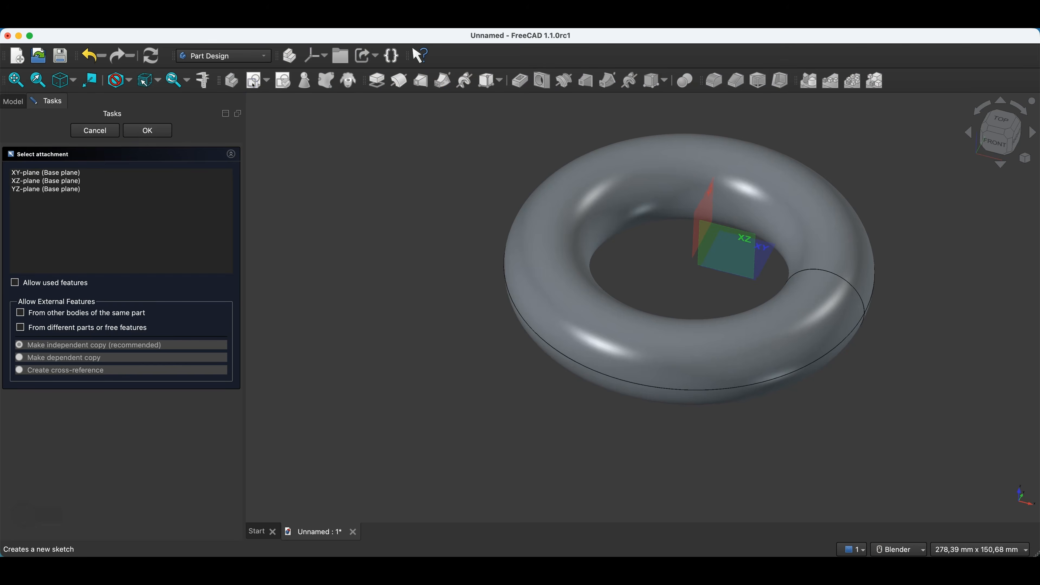
{"action": "left_click", "coordinate": [731, 228]}
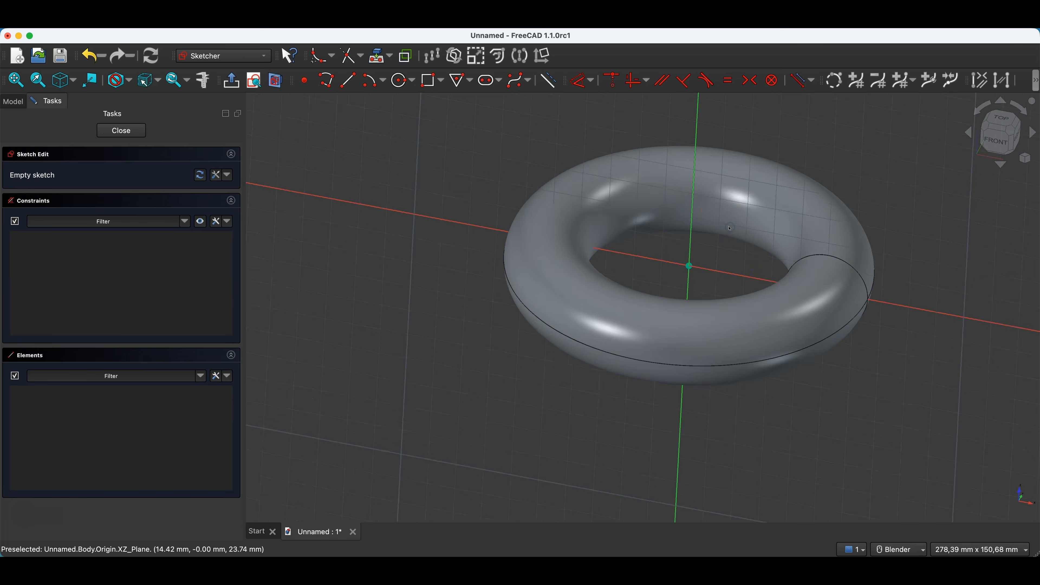
{"action": "left_click", "coordinate": [373, 58]}
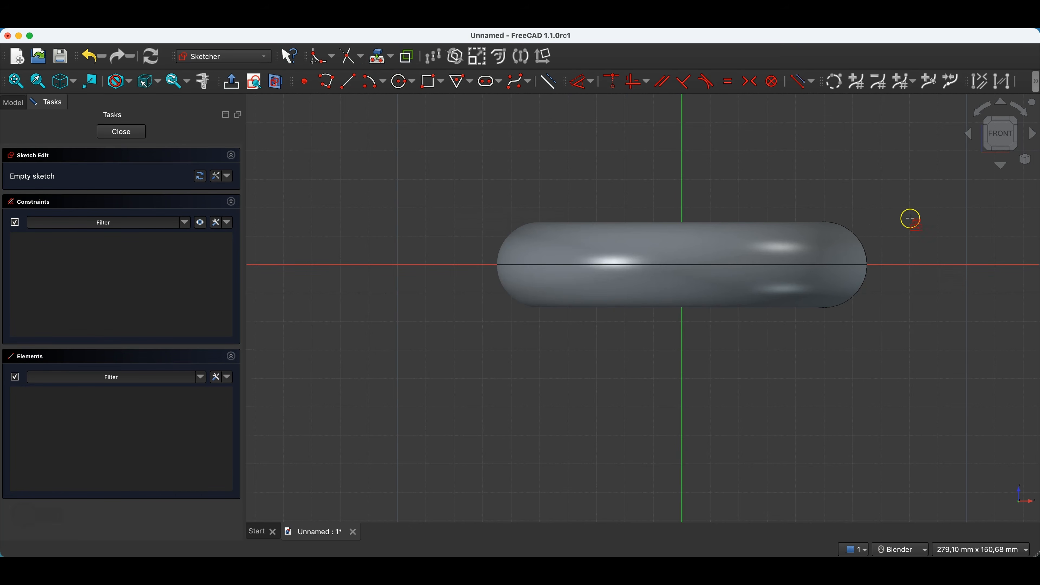
{"action": "left_click", "coordinate": [855, 230]}
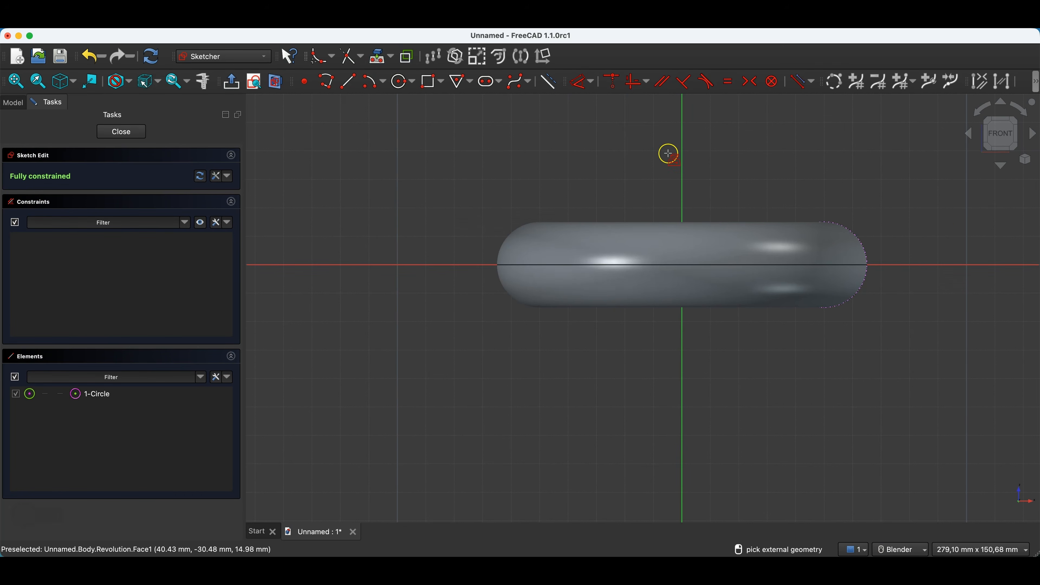
Step: Draw a 10 mm diameter circle centred on the projected circle near its uppermost point
{"action": "left_click", "coordinate": [408, 86]}
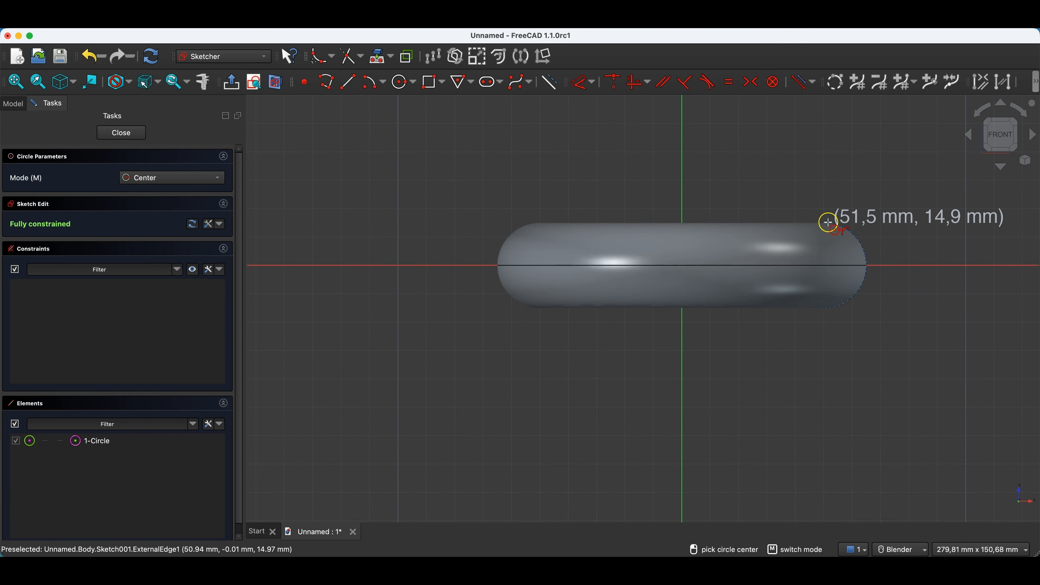
{"action": "left_click", "coordinate": [828, 223]}
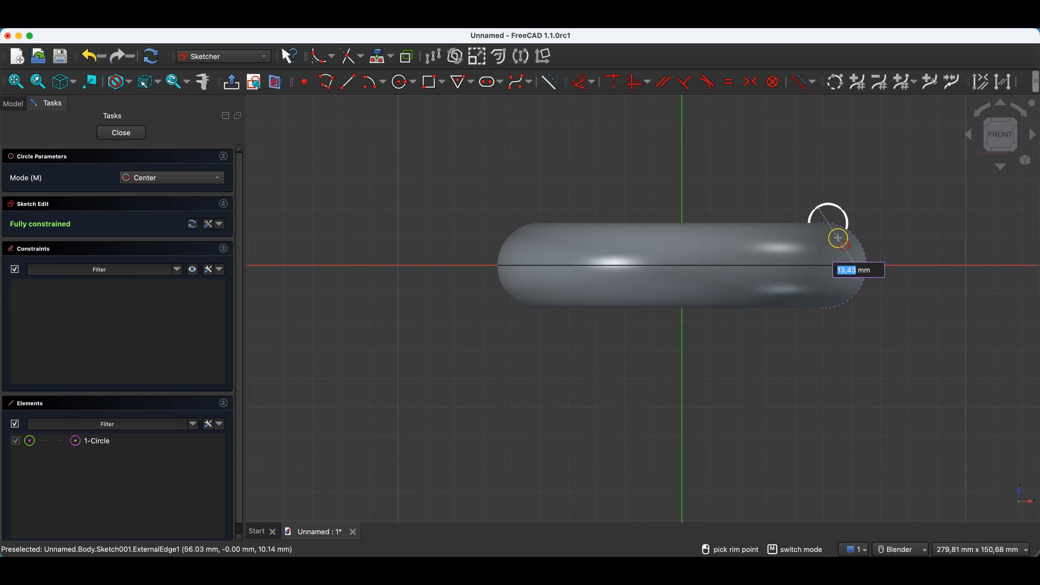
{"action": "type", "text": "10"}
{"action": "key", "text": "Return"}
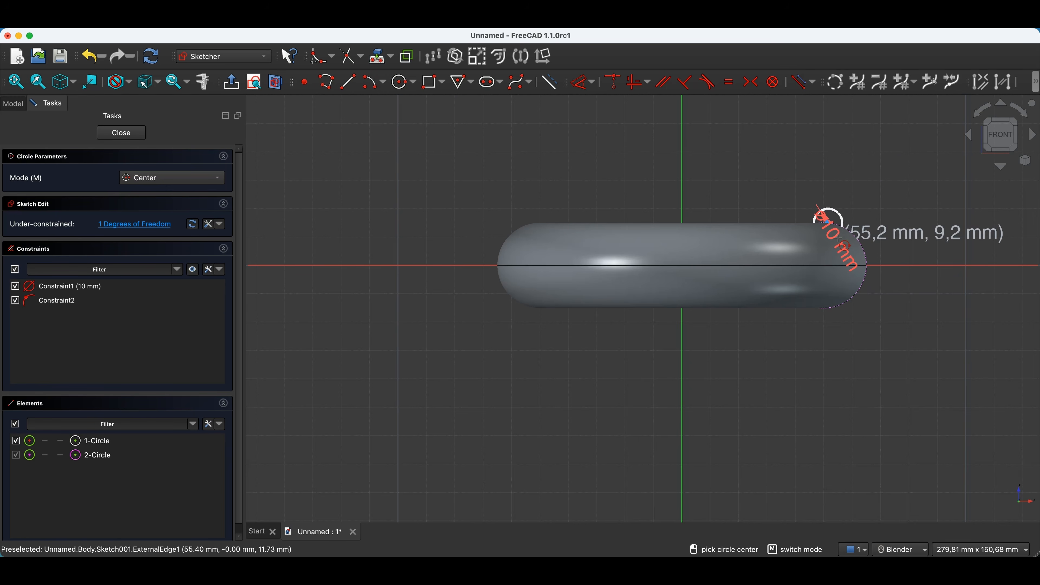
{"action": "scroll", "coordinate": [826, 200], "scroll_direction": "up", "scroll_amount": 2}
{"action": "scroll", "coordinate": [825, 199], "scroll_direction": "up", "scroll_amount": 3}
{"action": "scroll", "coordinate": [821, 196], "scroll_direction": "down", "scroll_amount": 3}
{"action": "right_click", "coordinate": [661, 183]}
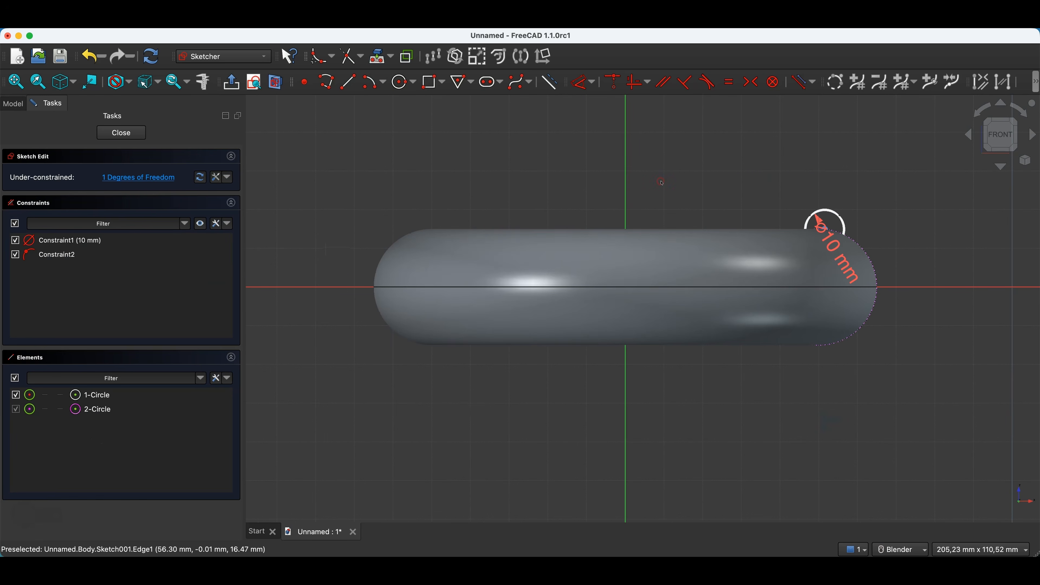
Step: Turn on the section view, align the 10 mm circle's centre vertically with the projected circle's centre, and close the sketch
{"action": "left_click", "coordinate": [276, 84]}
{"action": "scroll", "coordinate": [850, 222], "scroll_direction": "up", "scroll_amount": 1}
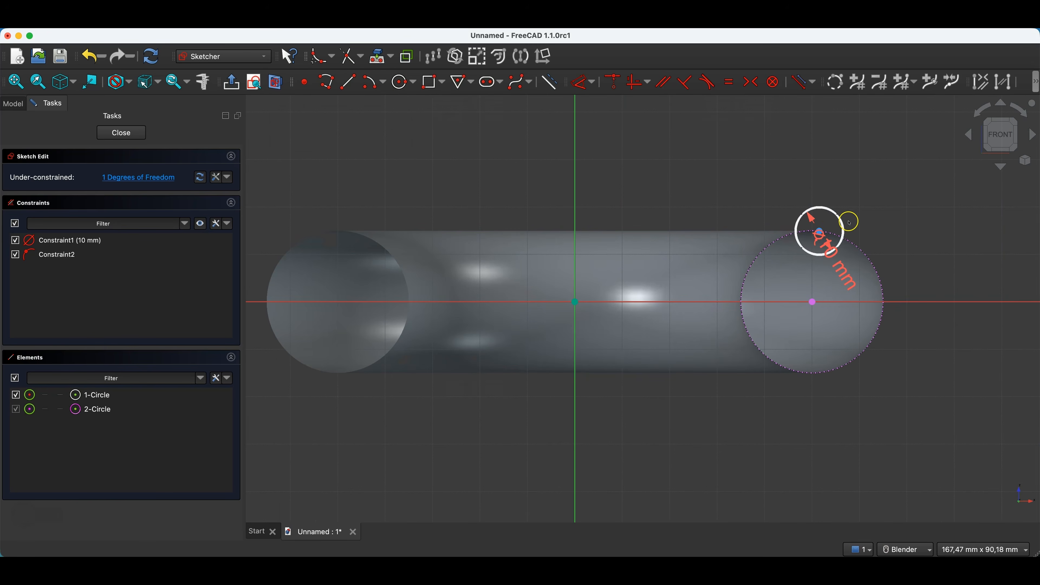
{"action": "left_click", "coordinate": [822, 234]}
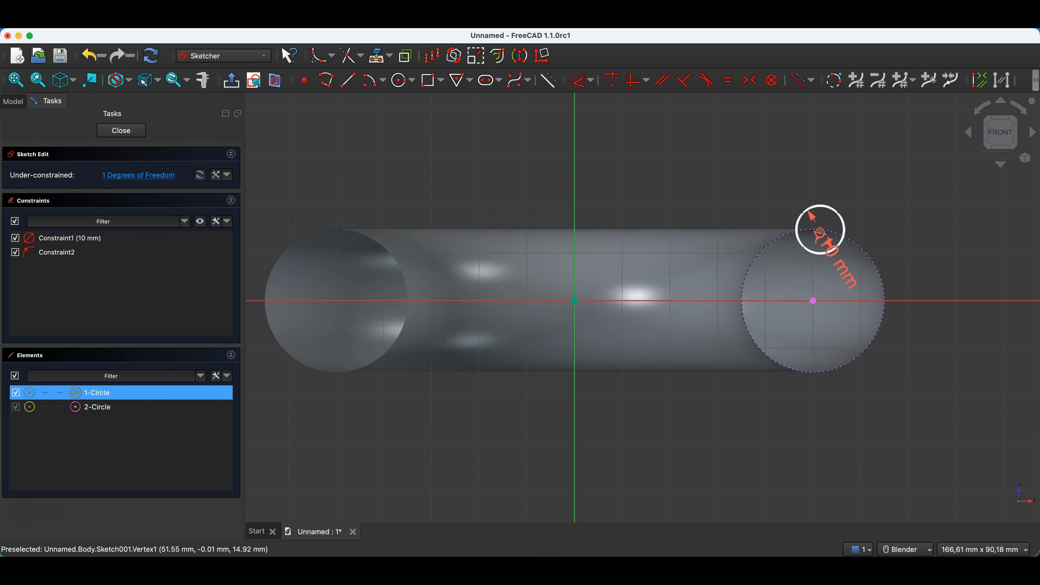
{"action": "left_click", "coordinate": [814, 304]}
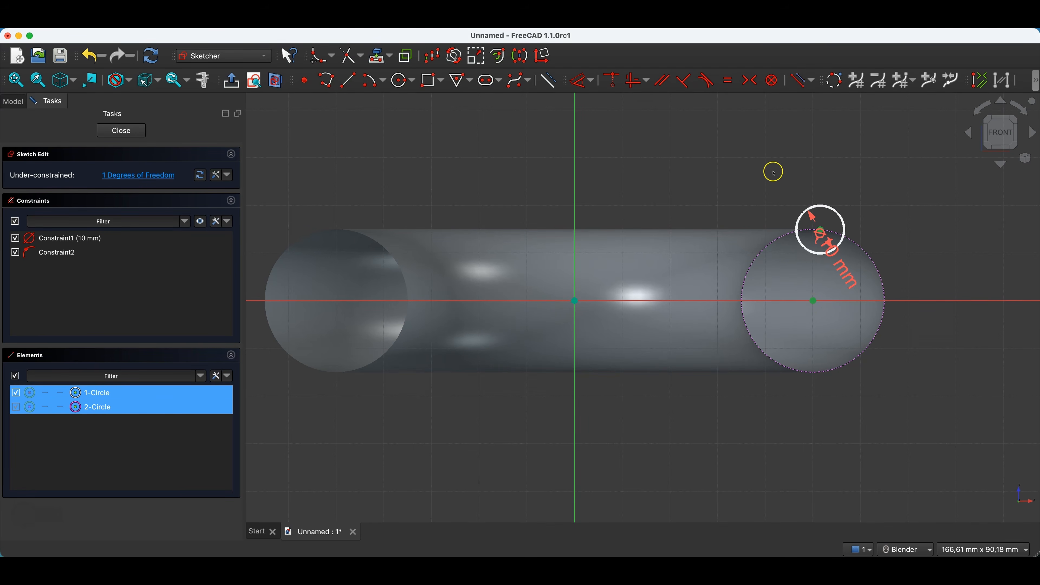
{"action": "left_click", "coordinate": [635, 81]}
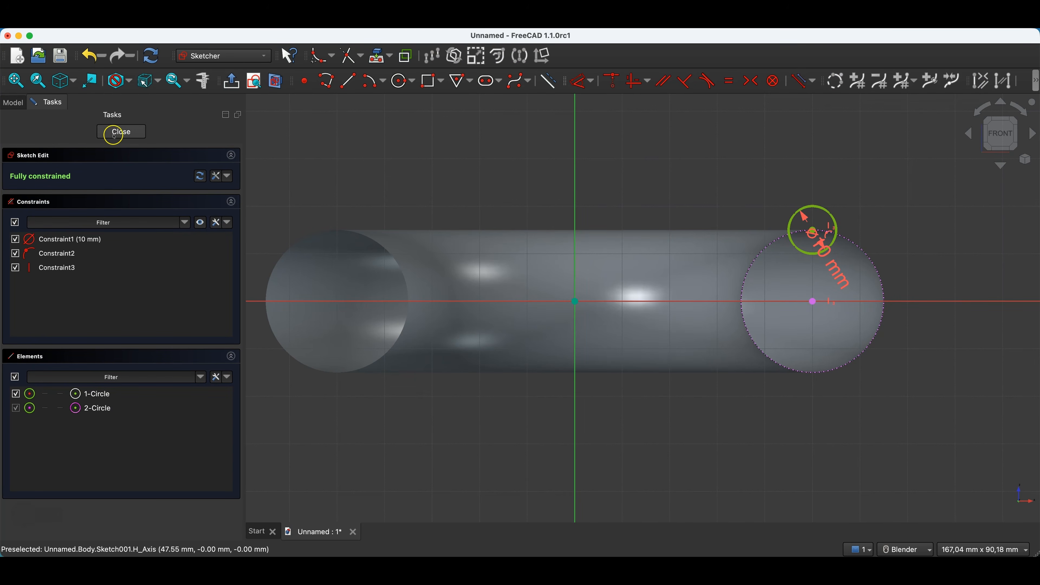
{"action": "left_click", "coordinate": [121, 131]}
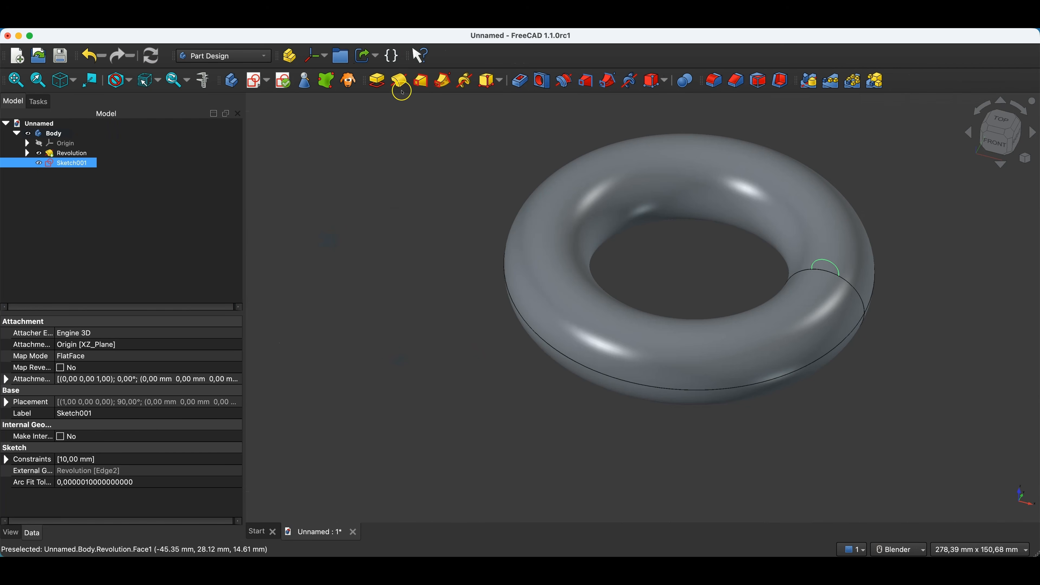
Step: Start a Revolution of the 10 mm circle sketch on the ring and set its axis to Base Z-axis
{"action": "left_click", "coordinate": [399, 81]}
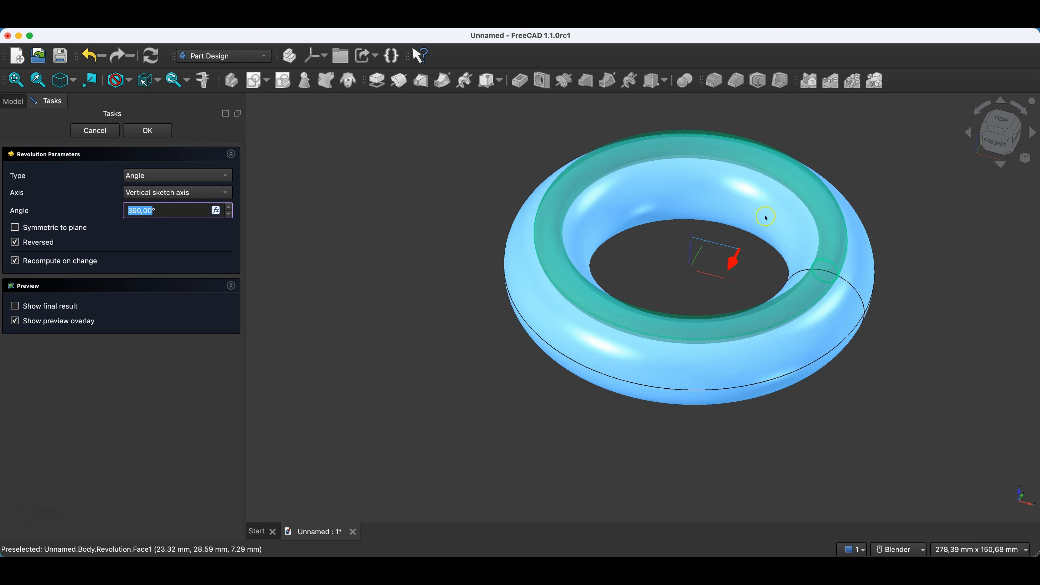
{"action": "left_click", "coordinate": [164, 192]}
{"action": "left_click", "coordinate": [168, 247]}
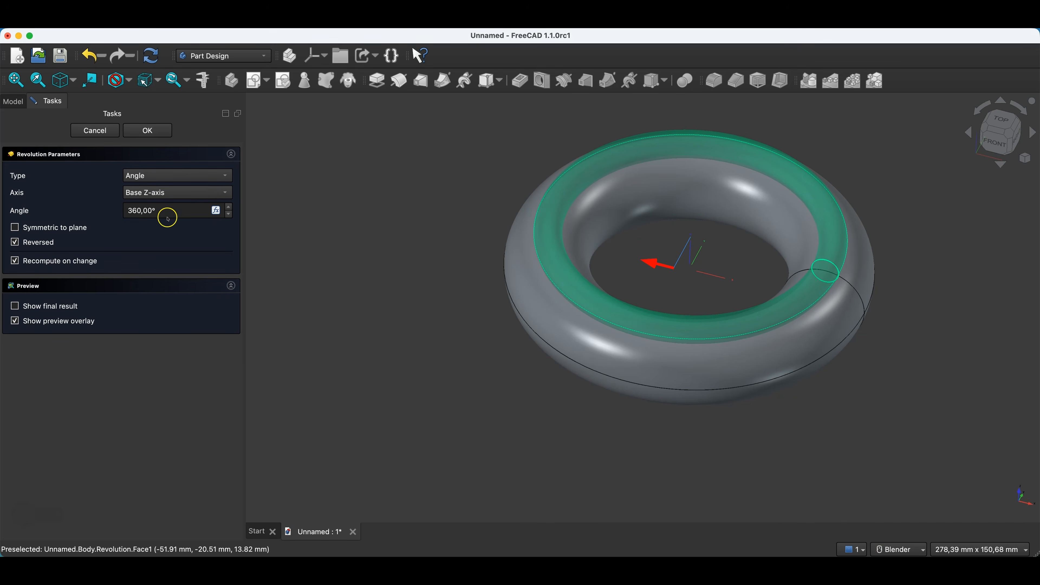
Step: Set the revolution angle to 60°, make it symmetric to the sketch plane, and complete the raised arc on the ring
{"action": "left_click_drag", "start_coordinate": [134, 211], "coordinate": [116, 213]}
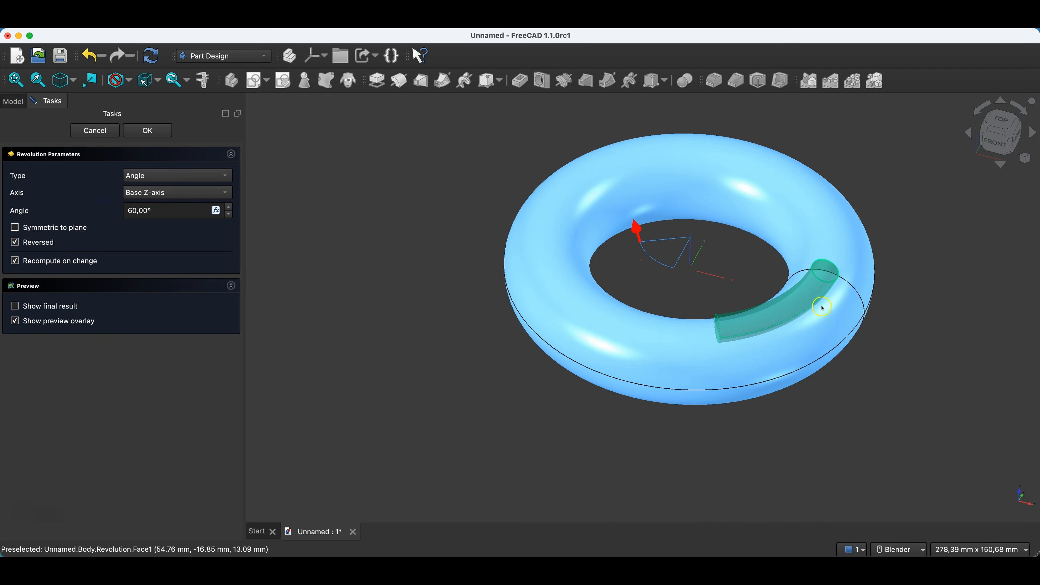
{"action": "left_click", "coordinate": [15, 243]}
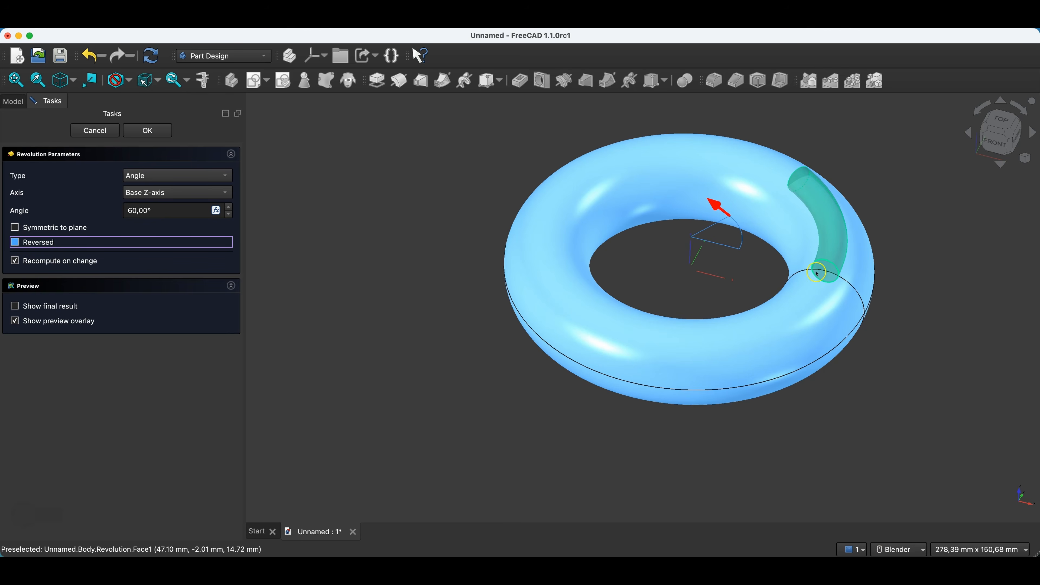
{"action": "left_click", "coordinate": [15, 243]}
{"action": "left_click", "coordinate": [15, 228]}
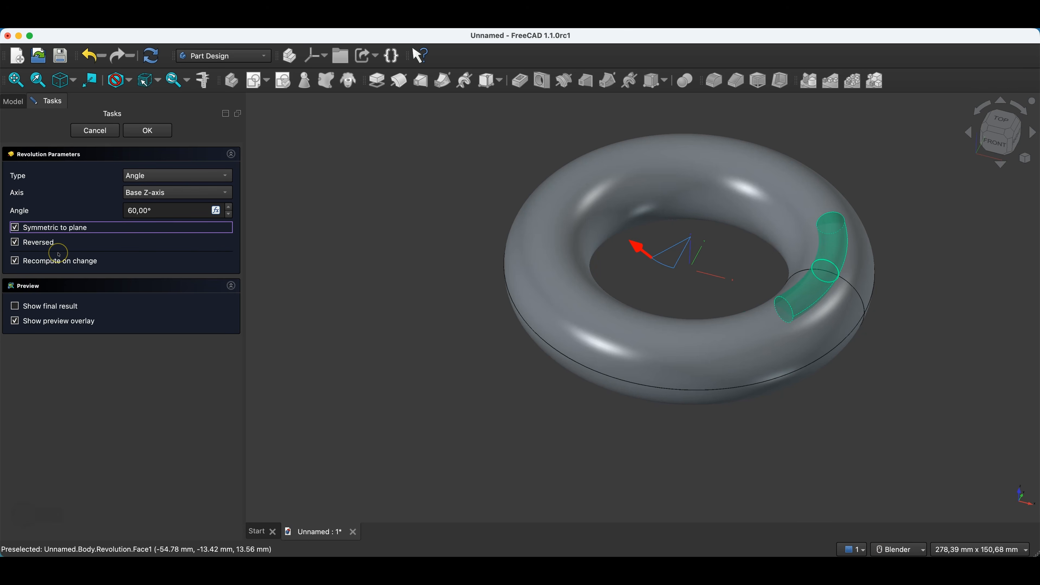
{"action": "left_click", "coordinate": [147, 131]}
{"action": "middle_click_drag", "start_coordinate": [875, 344], "coordinate": [826, 280]}
{"action": "middle_click_drag", "start_coordinate": [674, 256], "coordinate": [732, 249]}
{"action": "middle_click_drag", "start_coordinate": [826, 309], "coordinate": [887, 279]}
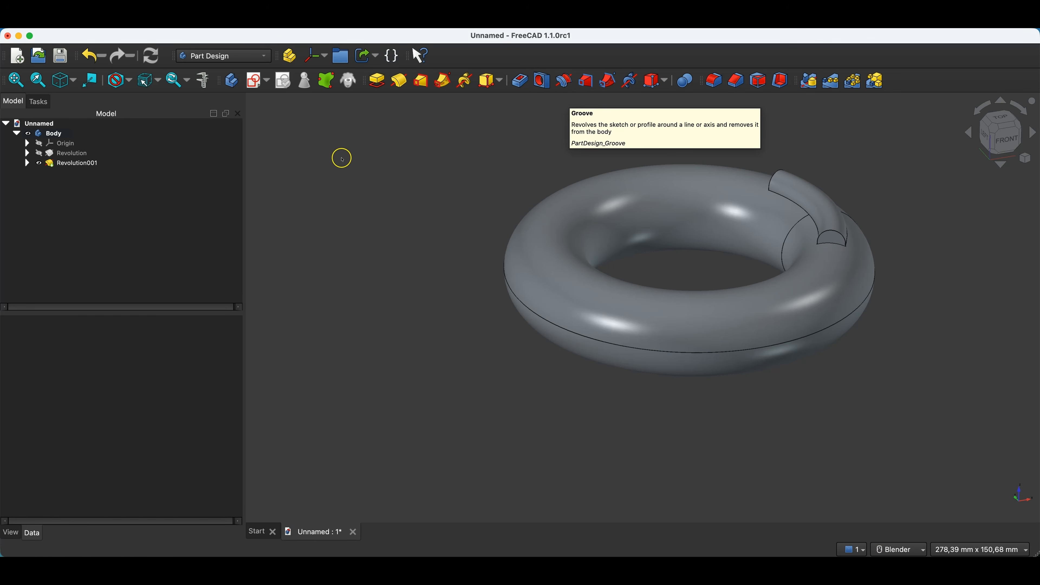
Step: Create a sketch on the XZ plane, turn on the section view, and project the ring's surface into it as external geometry
{"action": "left_click", "coordinate": [250, 83]}
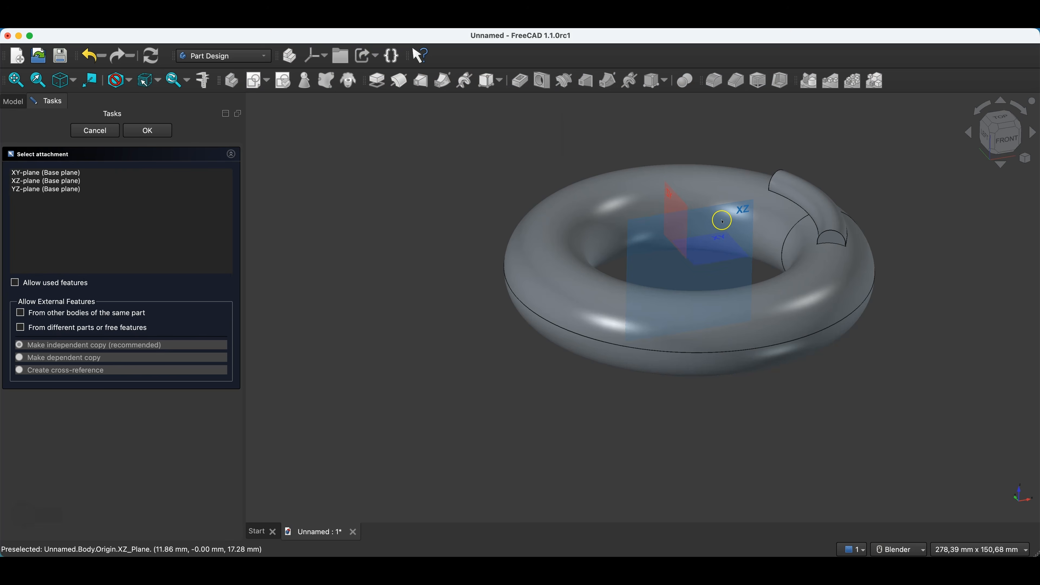
{"action": "left_click", "coordinate": [721, 222]}
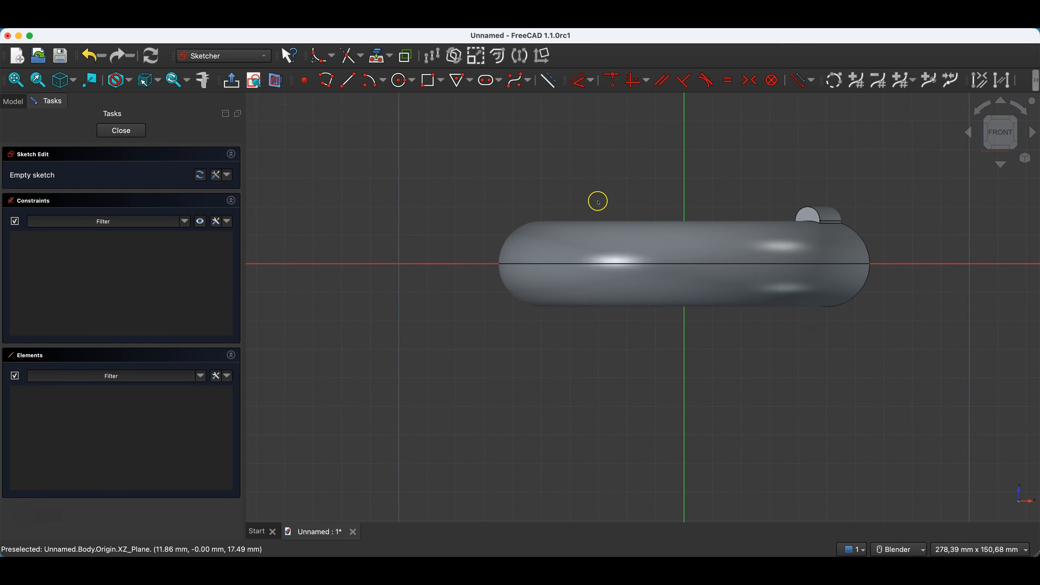
{"action": "left_click", "coordinate": [275, 81]}
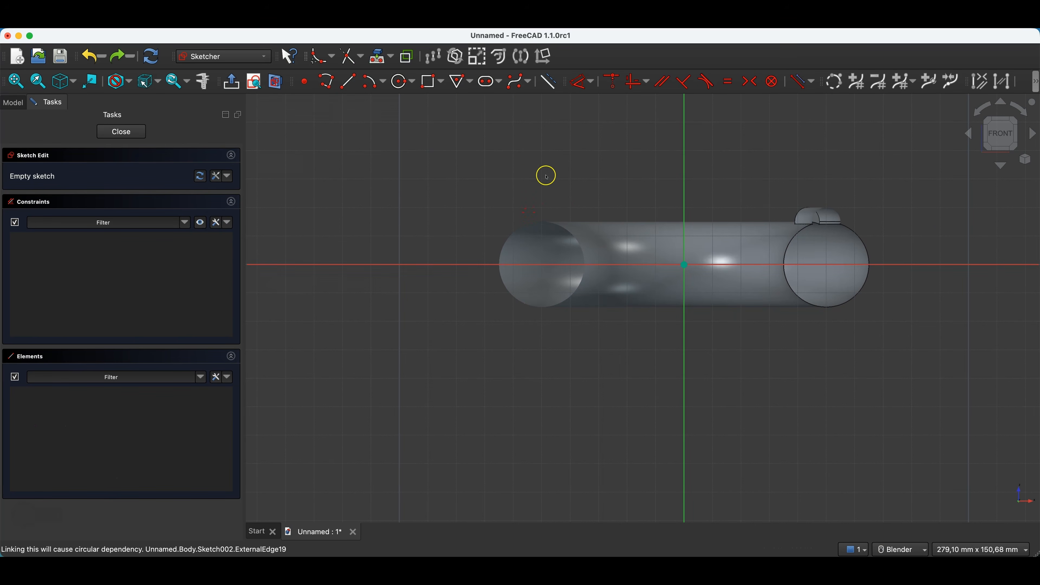
{"action": "left_click", "coordinate": [381, 56]}
{"action": "left_click", "coordinate": [553, 242]}
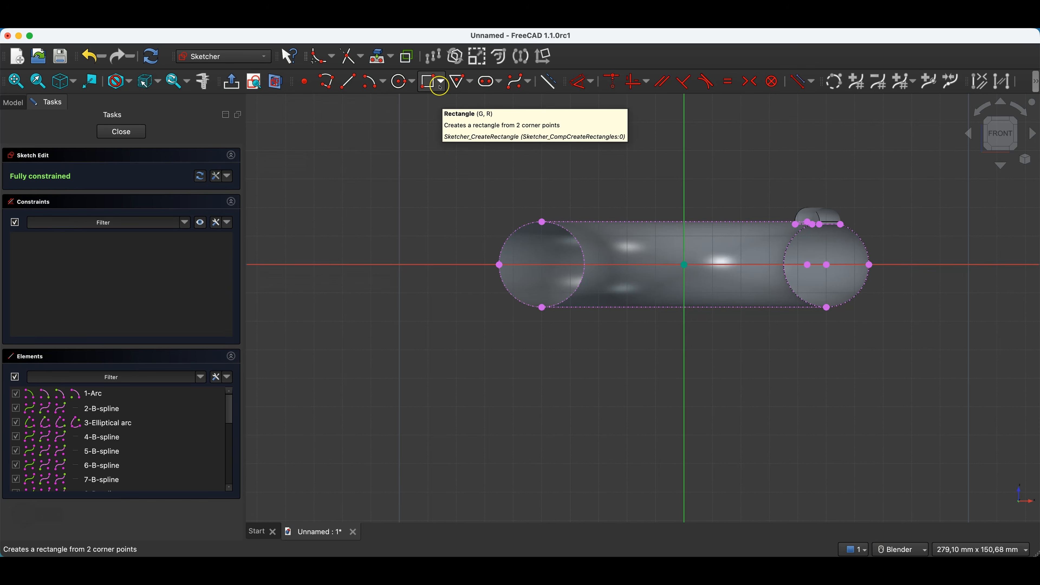
Step: Draw a three-sided polygon with a 10 mm radius, centred on the uppermost point of the projected ring section opposite the raised arc
{"action": "left_click", "coordinate": [456, 81]}
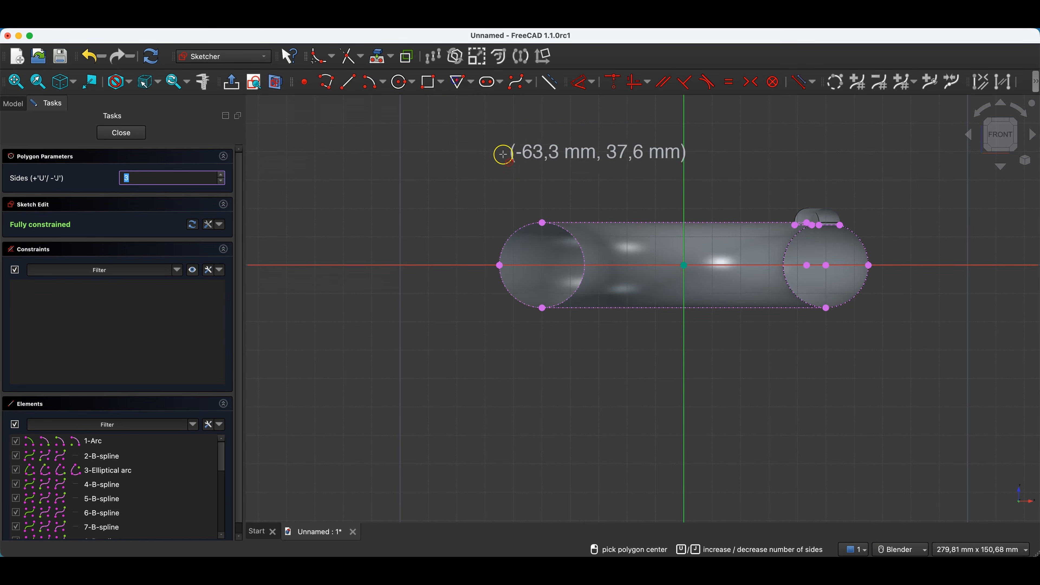
{"action": "left_click", "coordinate": [541, 222]}
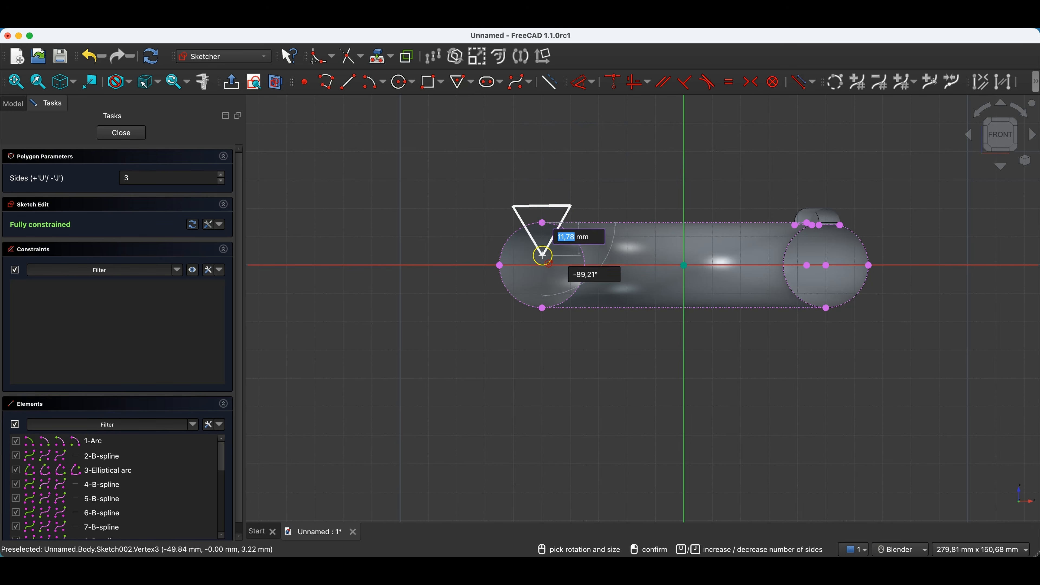
{"action": "type", "text": "10"}
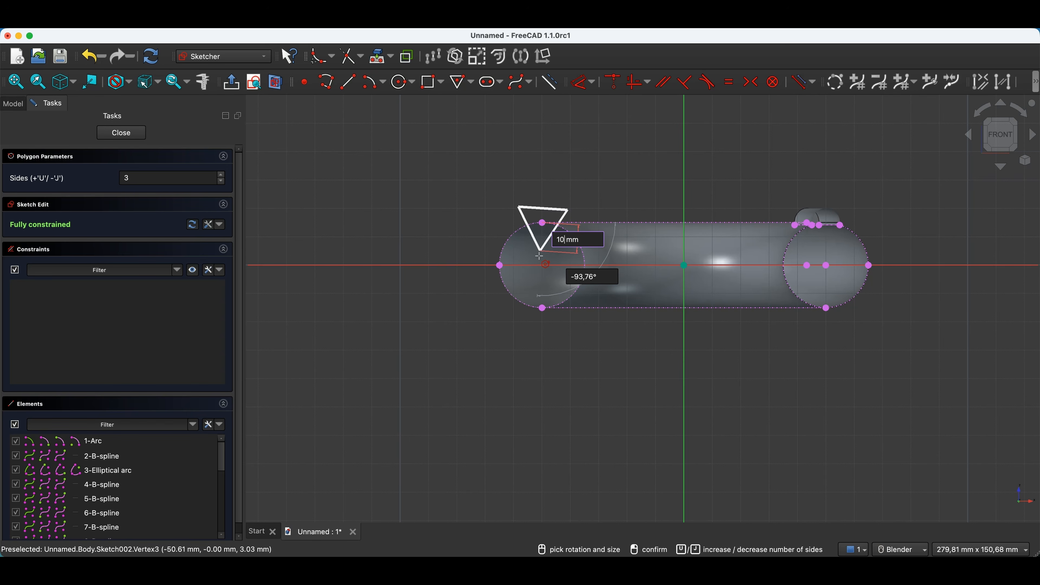
{"action": "key", "text": "Tab"}
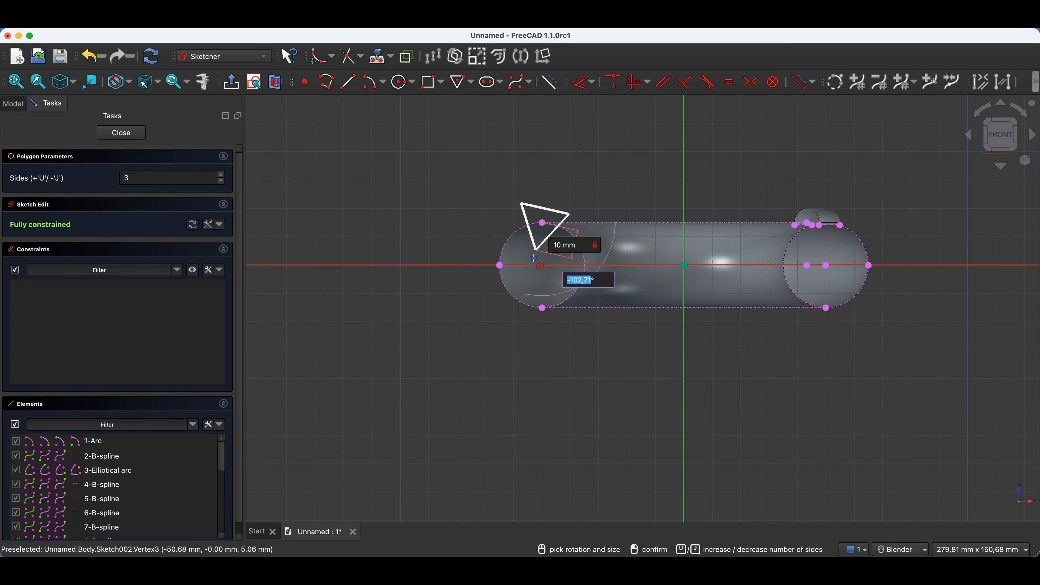
{"action": "left_click", "coordinate": [536, 253]}
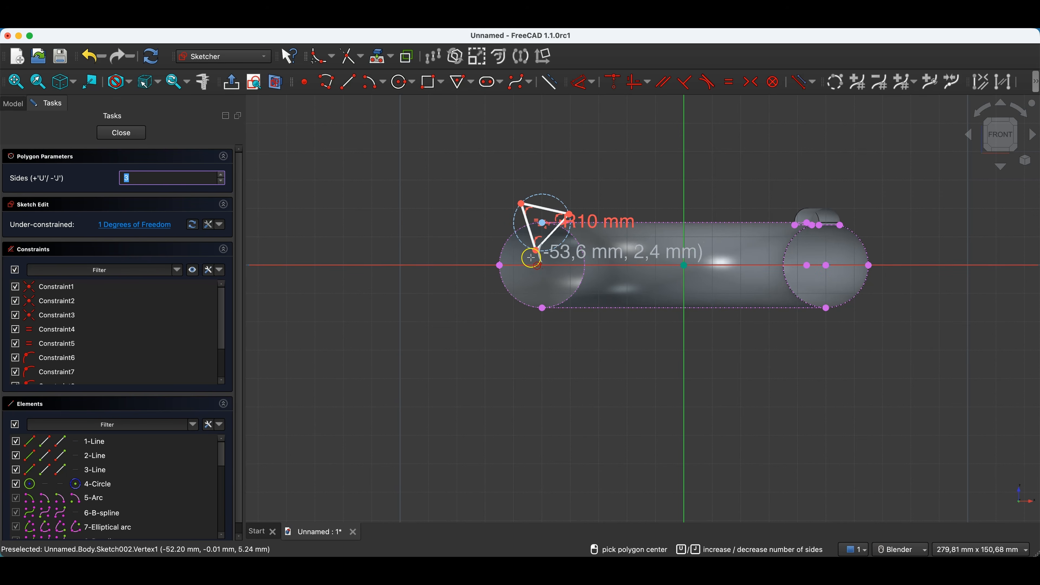
{"action": "key", "text": "Escape"}
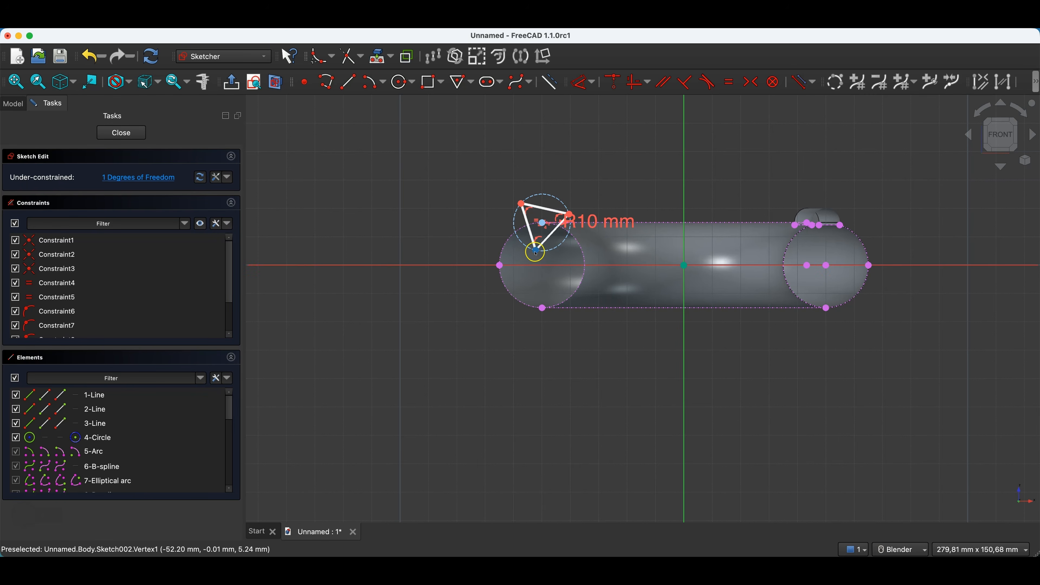
Step: Align the triangle's lower vertex vertically with the lowest point of the projected ring section and close the sketch
{"action": "left_click", "coordinate": [536, 252]}
{"action": "left_click", "coordinate": [541, 307]}
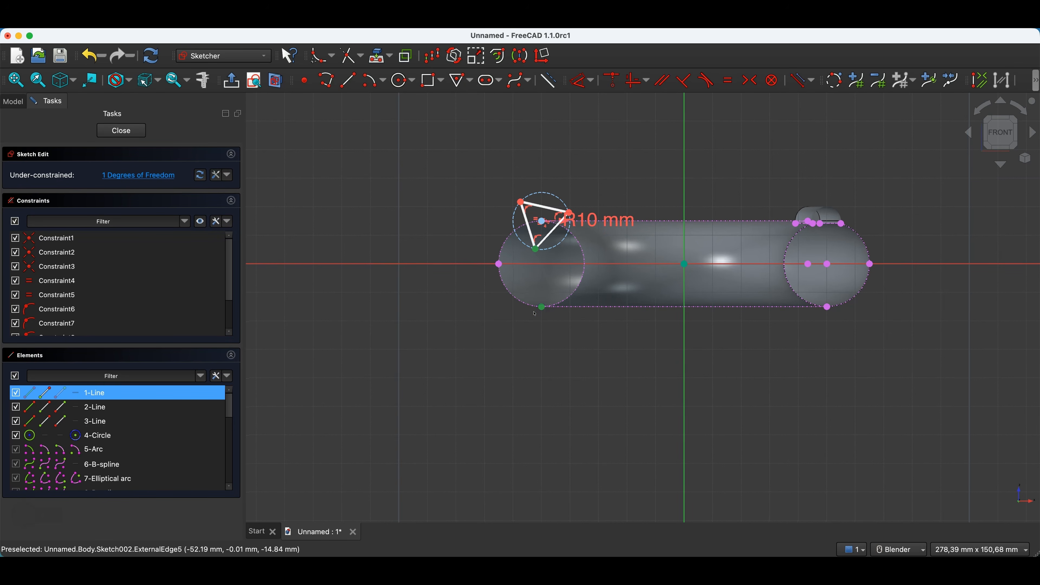
{"action": "key", "text": "v"}
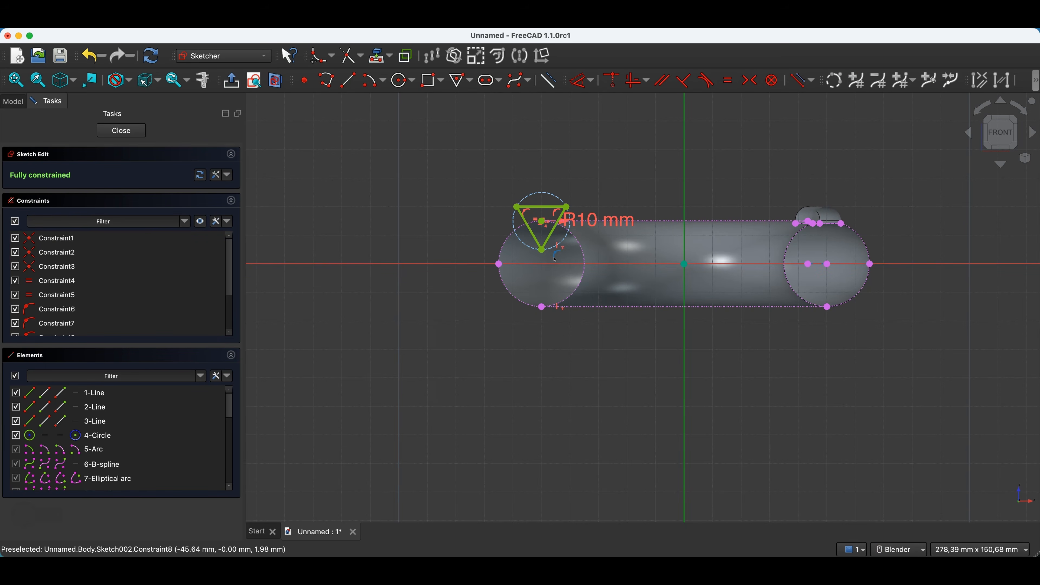
{"action": "left_click", "coordinate": [121, 131]}
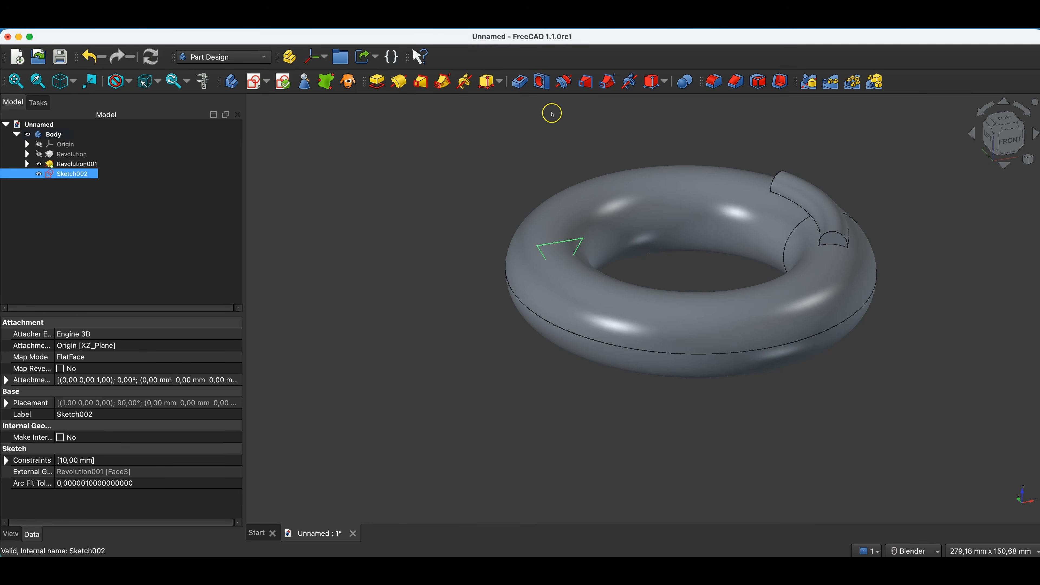
Step: Cut a full groove into the ring by revolving the triangle sketch around the Base Z-axis
{"action": "left_click", "coordinate": [563, 82]}
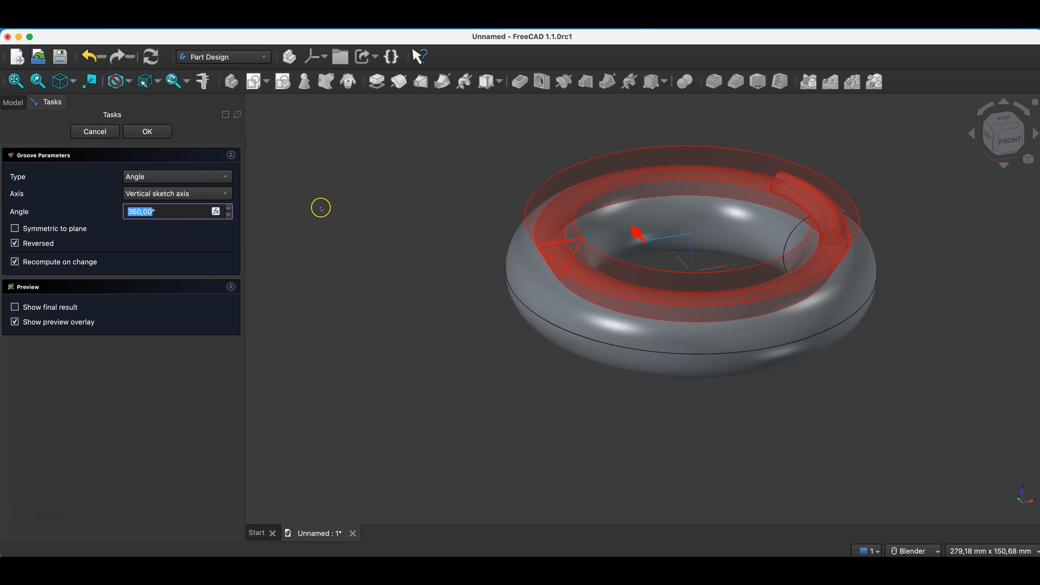
{"action": "middle_click_drag", "start_coordinate": [735, 373], "coordinate": [670, 337]}
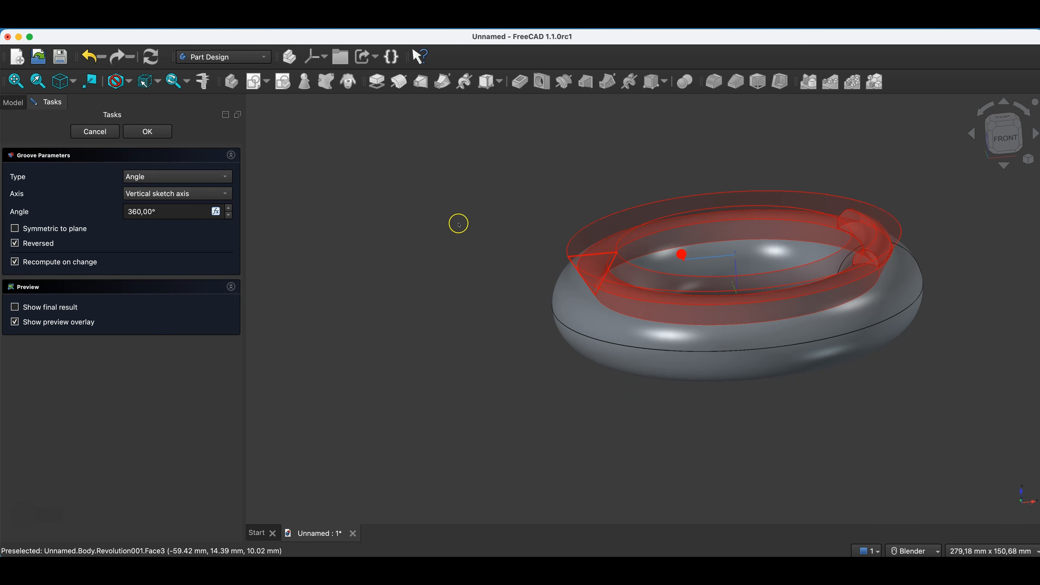
{"action": "left_click", "coordinate": [176, 198]}
{"action": "left_click", "coordinate": [159, 247]}
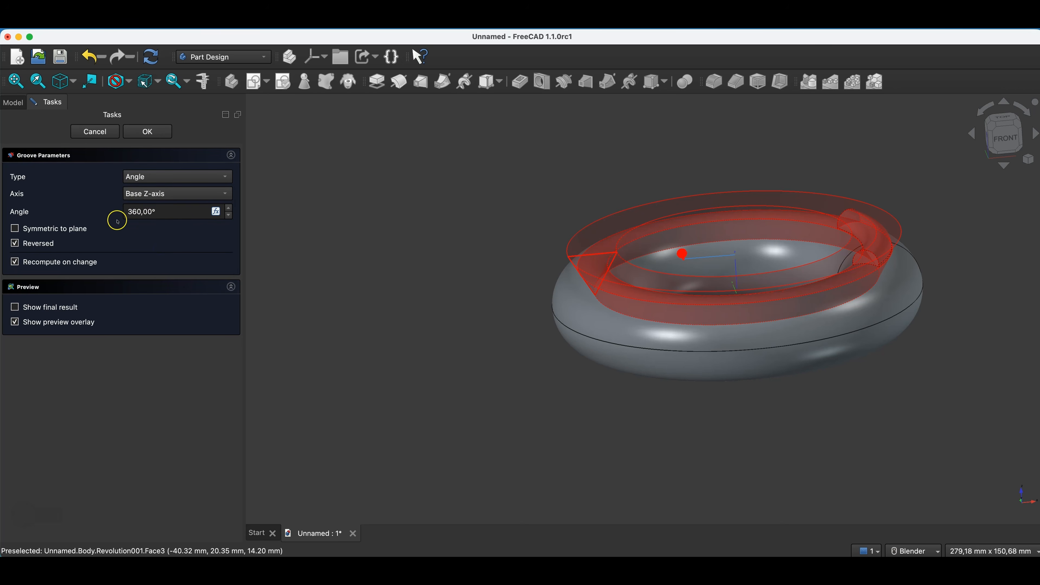
{"action": "left_click", "coordinate": [154, 137]}
{"action": "middle_click_drag", "start_coordinate": [653, 177], "coordinate": [702, 240]}
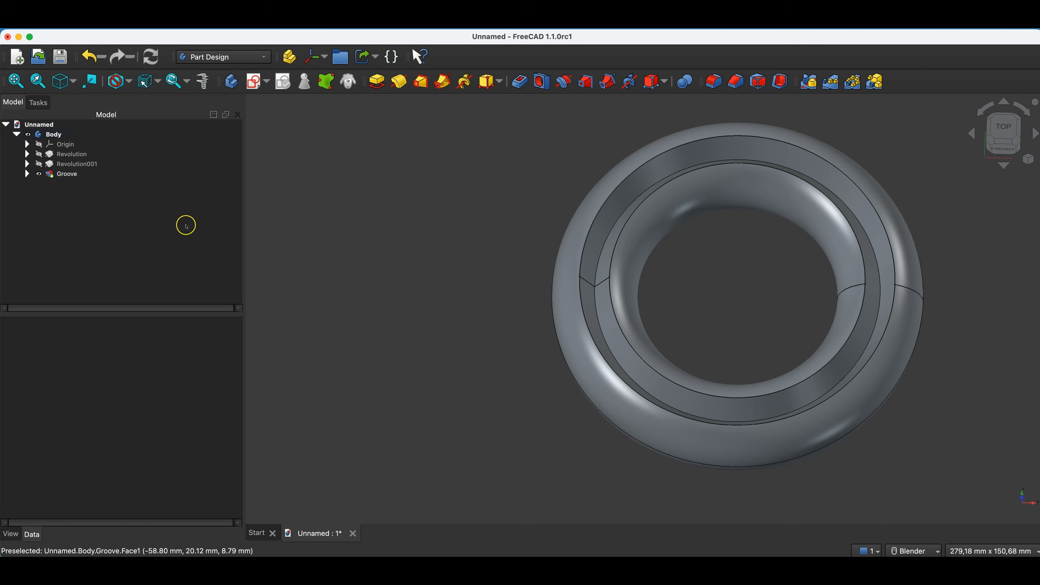
Step: Edit the groove and set its angle to 60°
{"action": "double_click", "coordinate": [63, 173]}
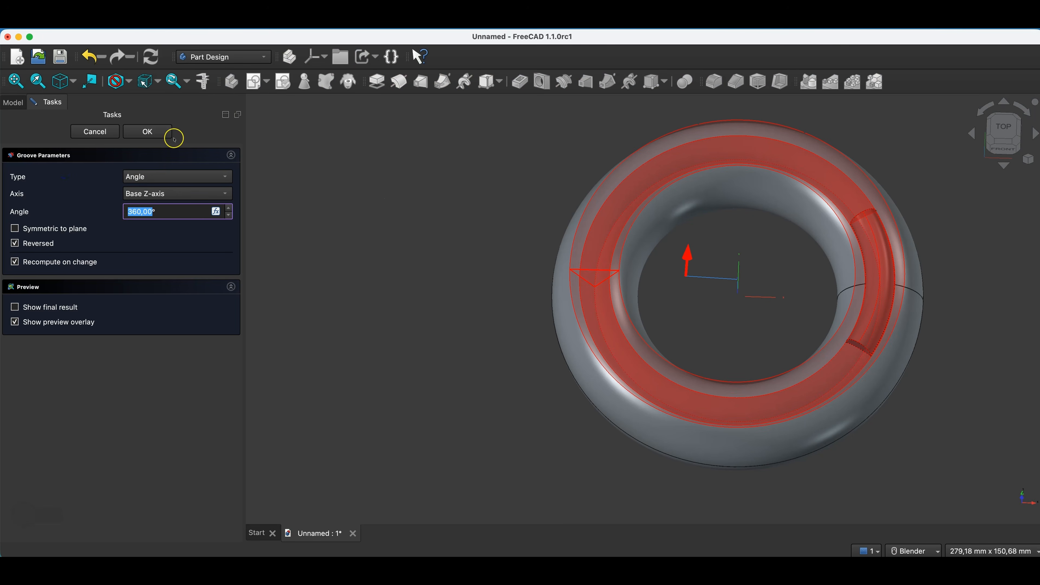
{"action": "left_click", "coordinate": [136, 212]}
{"action": "key", "text": "BackSpace"}
{"action": "key", "text": "Tab"}
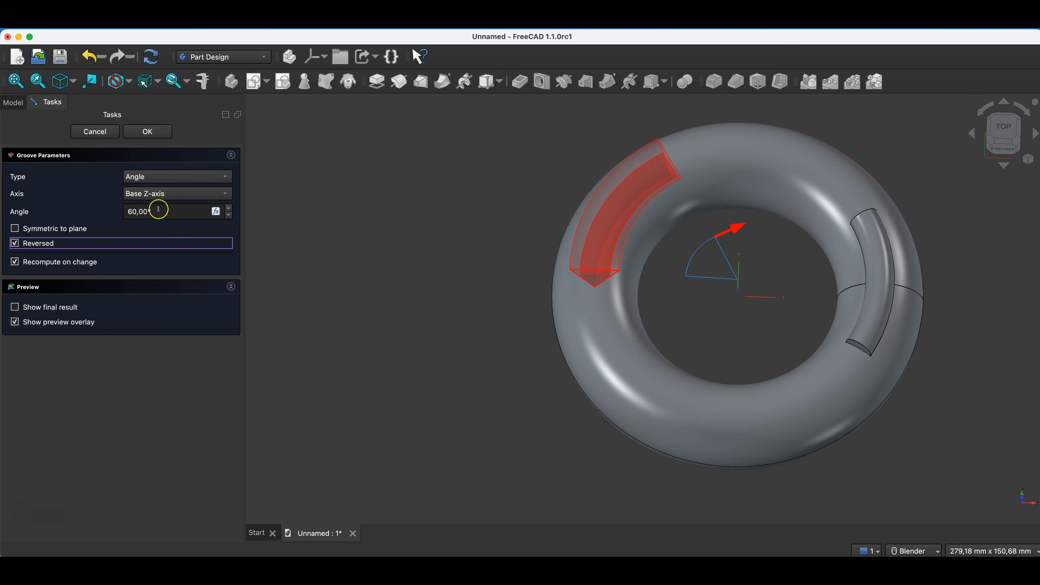
{"action": "left_click", "coordinate": [154, 132]}
{"action": "middle_click_drag", "start_coordinate": [620, 418], "coordinate": [519, 305]}
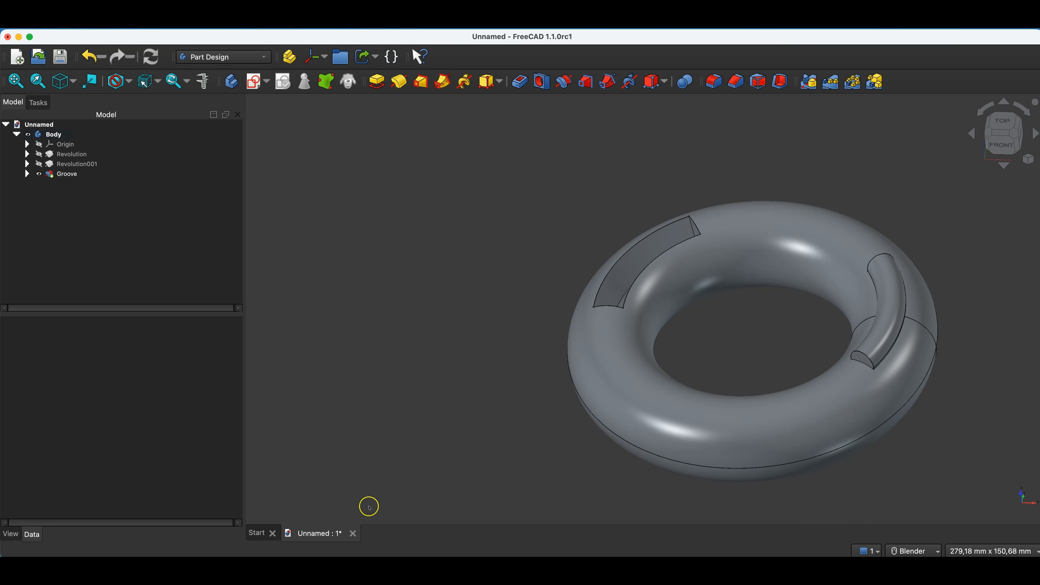
Step: Close the ring document without saving and start a new Part Design document with an empty body
{"action": "left_click", "coordinate": [358, 531]}
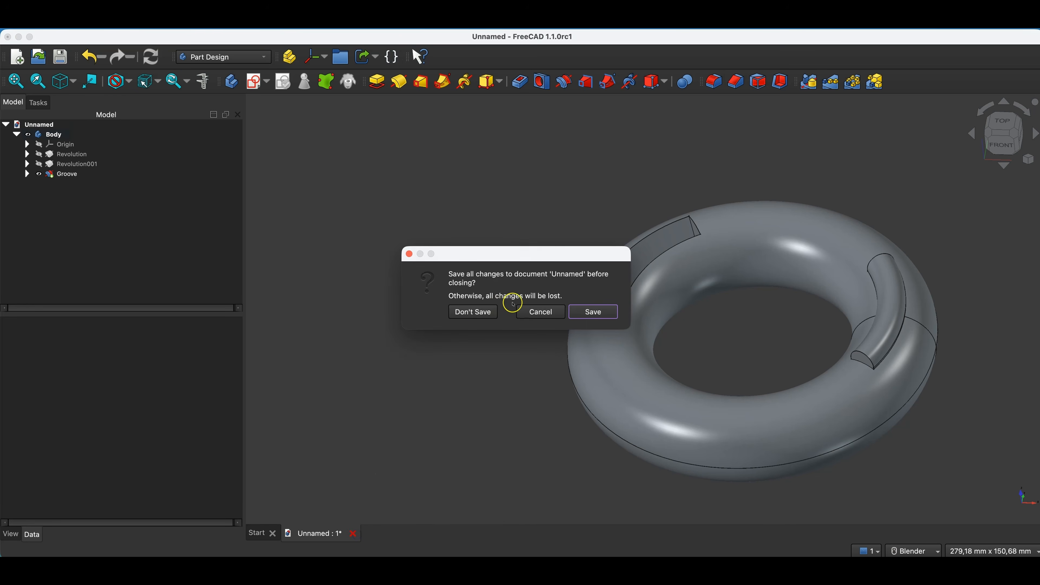
{"action": "left_click", "coordinate": [475, 311]}
{"action": "left_click", "coordinate": [338, 163]}
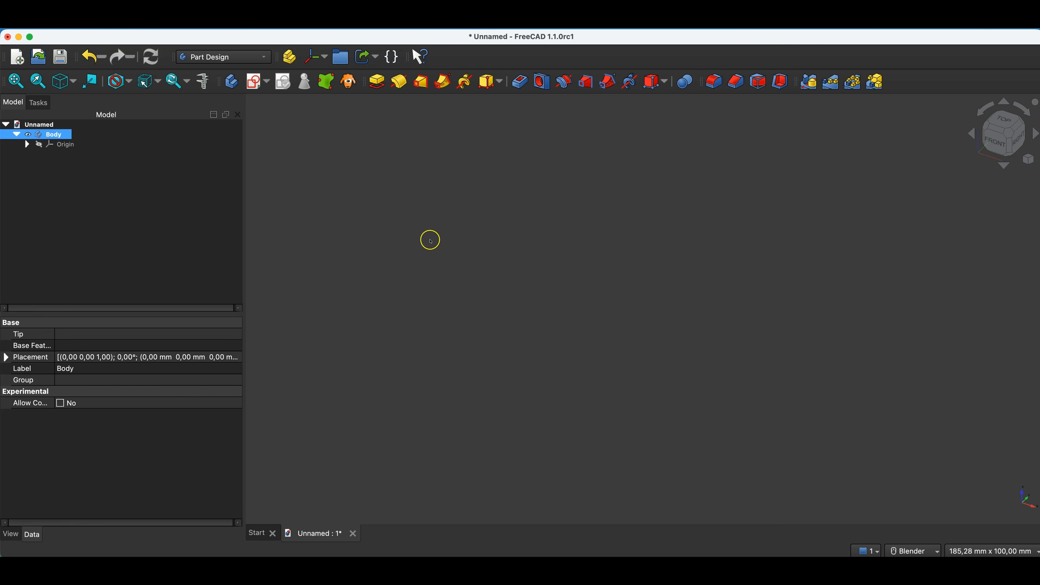
Step: Create a sketch on the XY plane containing a 100 mm diameter circle centred on the origin, and close the sketch
{"action": "left_click", "coordinate": [257, 84]}
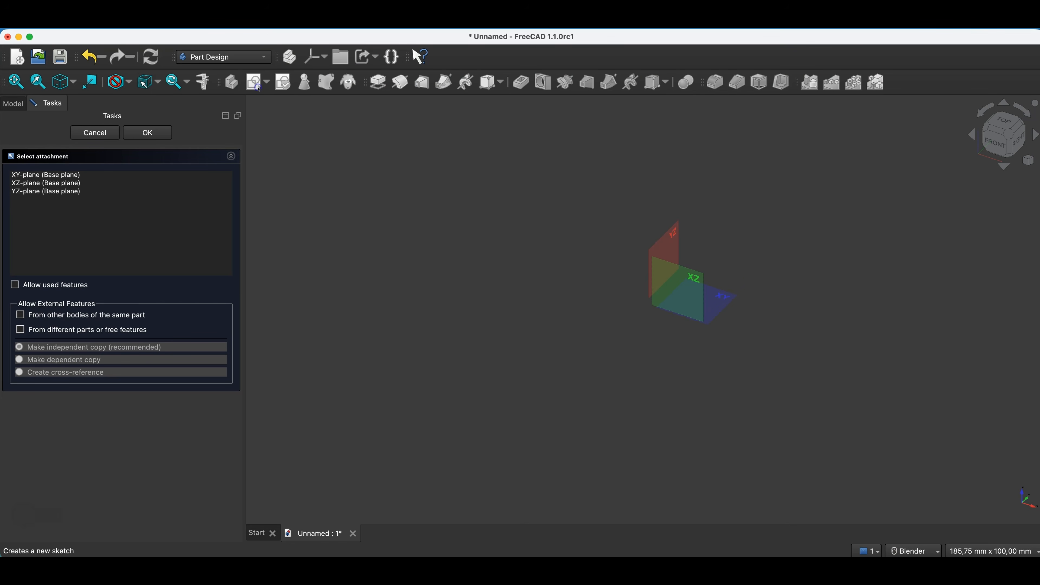
{"action": "left_click", "coordinate": [725, 298]}
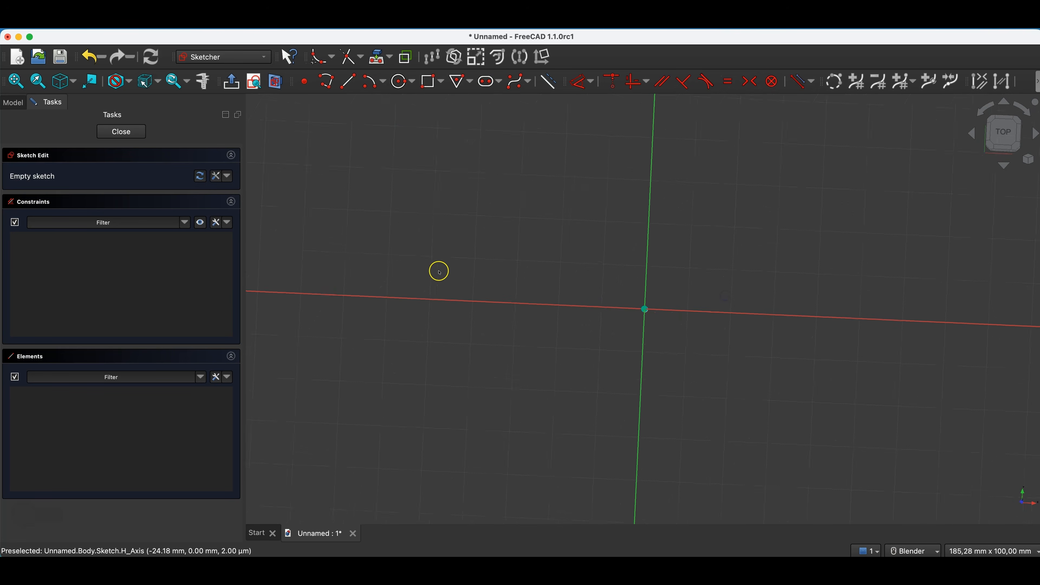
{"action": "left_click", "coordinate": [404, 82]}
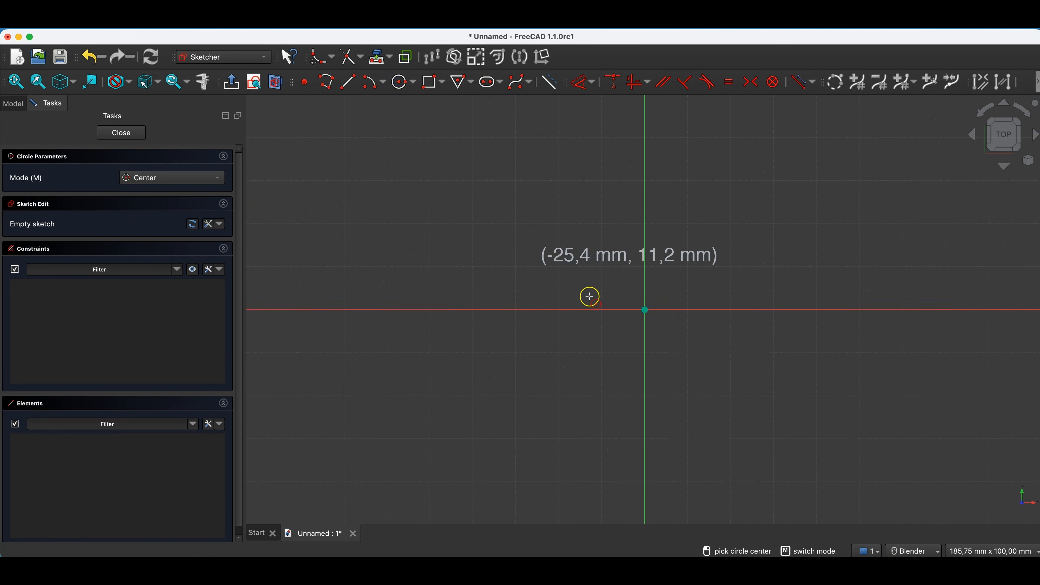
{"action": "left_click", "coordinate": [645, 309]}
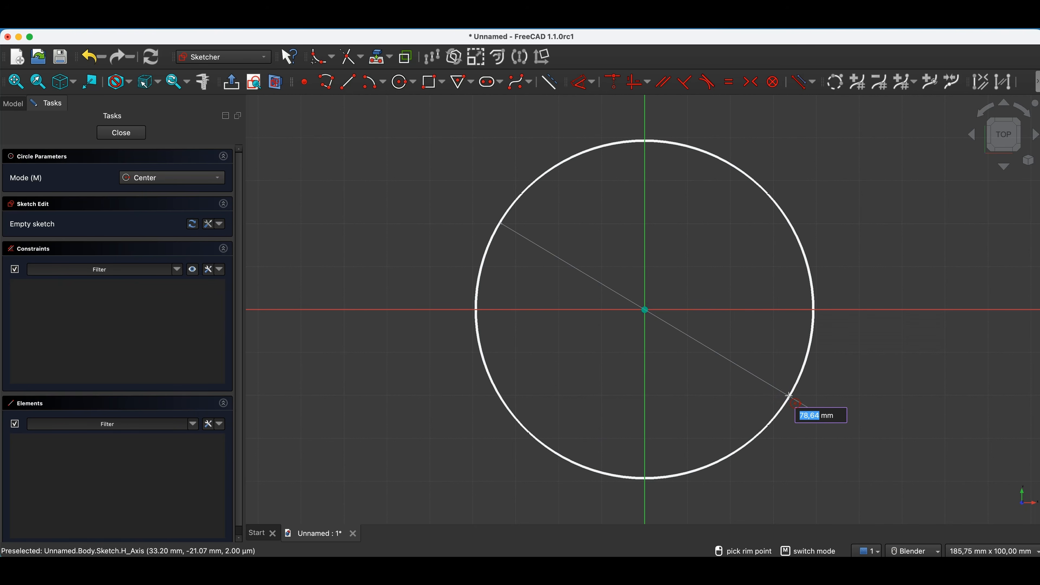
{"action": "type", "text": "100"}
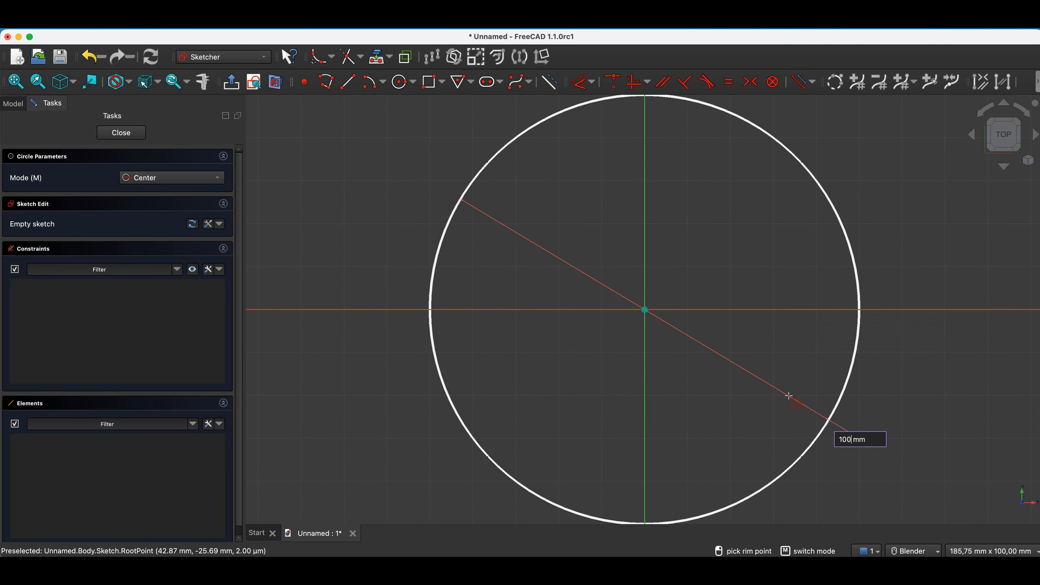
{"action": "key", "text": "Return"}
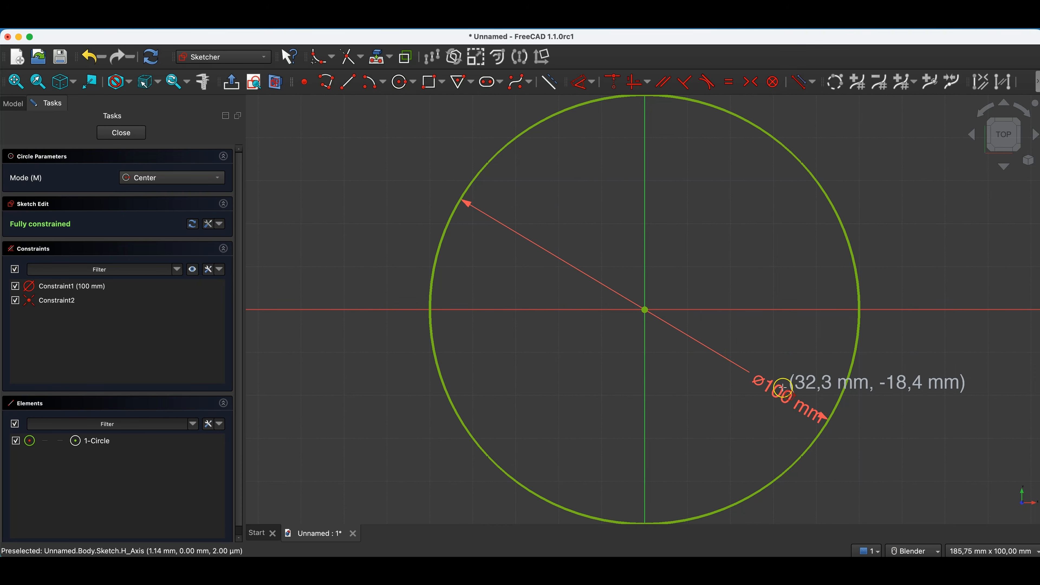
{"action": "left_click", "coordinate": [143, 132]}
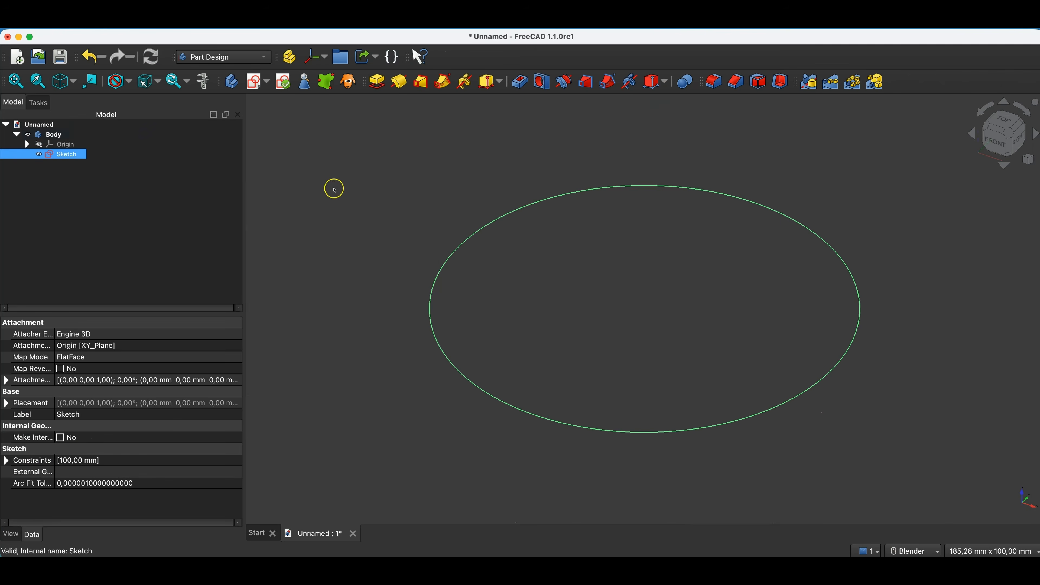
Step: Pad the 100 mm circle sketch to a length of 15 mm
{"action": "left_click", "coordinate": [377, 82]}
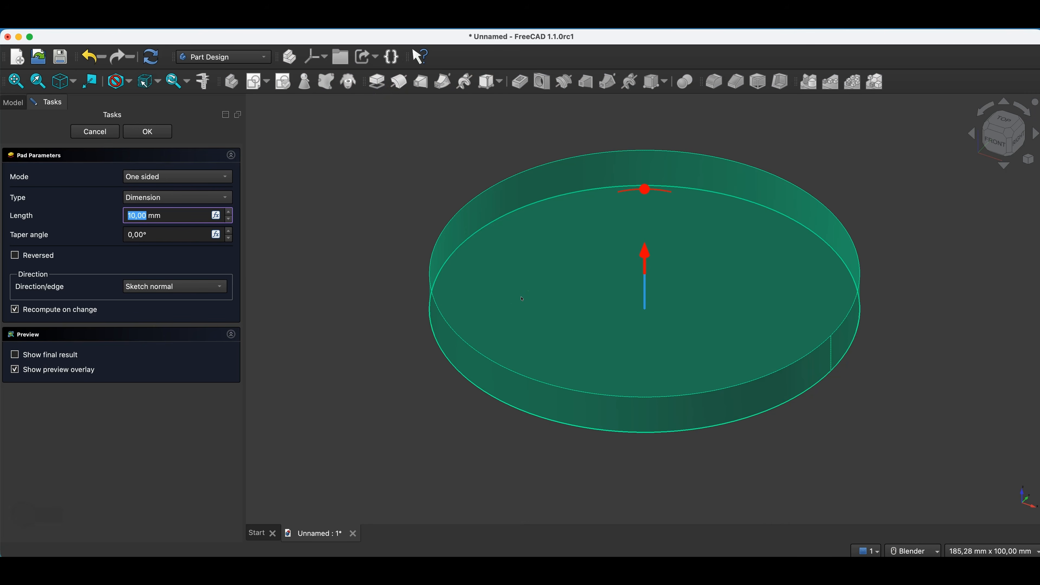
{"action": "type", "text": "15"}
{"action": "key", "text": "Return"}
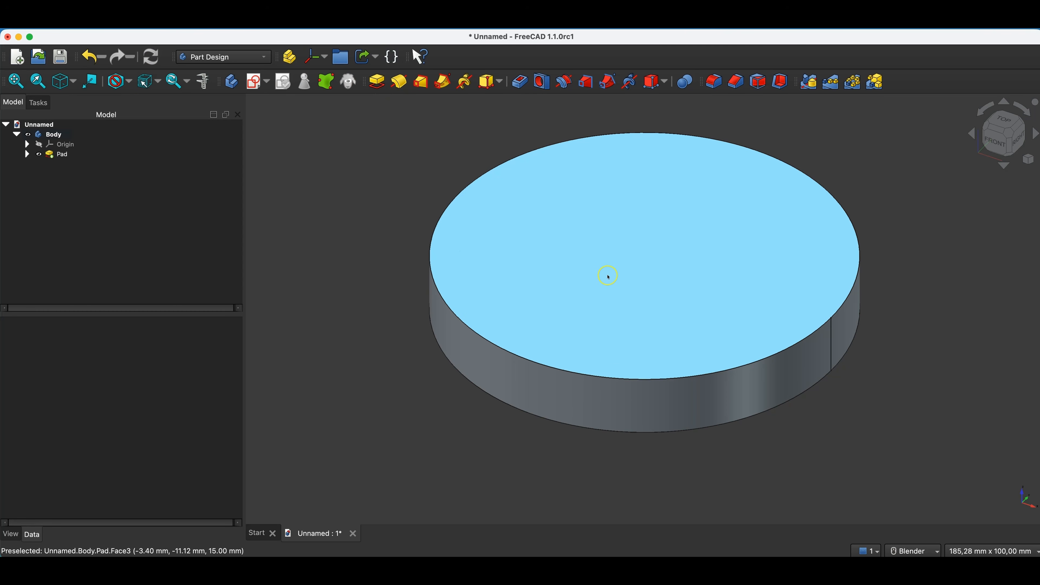
Step: Start a sketch on the disc's top face and draw a 10 mm diameter circle centred on the vertical axis, above the origin
{"action": "scroll", "coordinate": [606, 280], "scroll_direction": "down", "scroll_amount": 2}
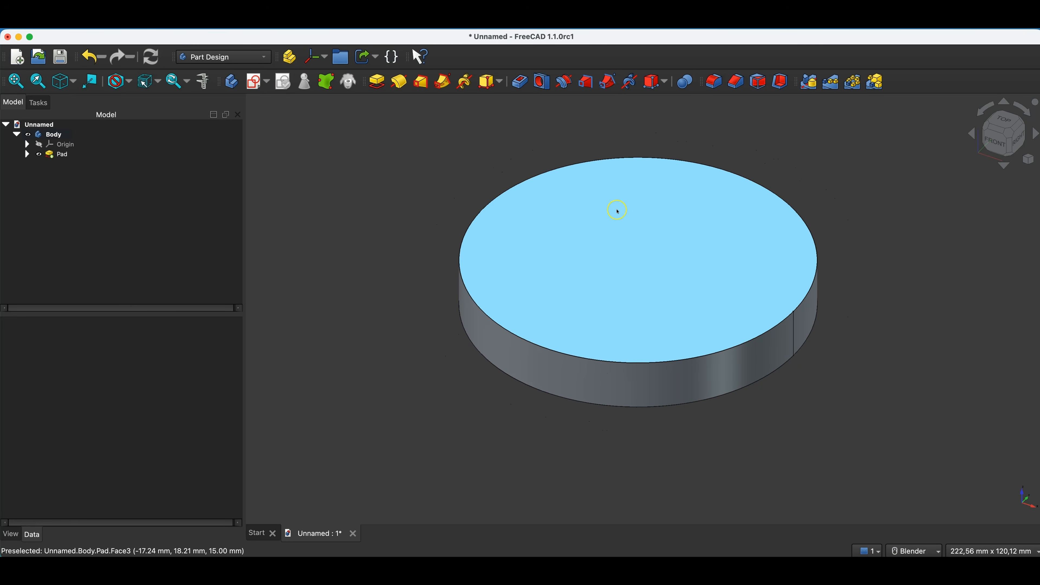
{"action": "left_click", "coordinate": [608, 221]}
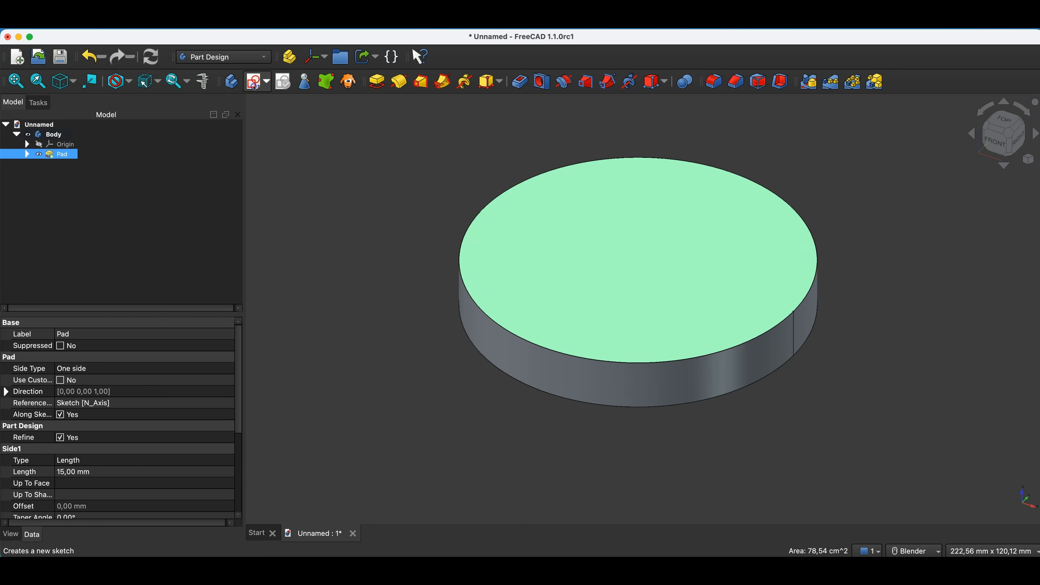
{"action": "left_click", "coordinate": [256, 82]}
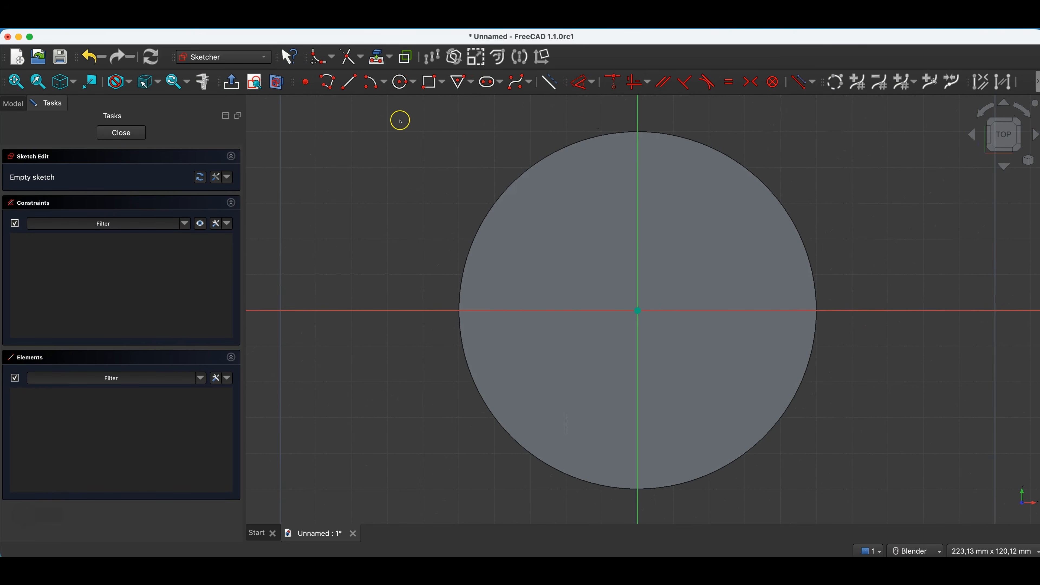
{"action": "left_click", "coordinate": [402, 82]}
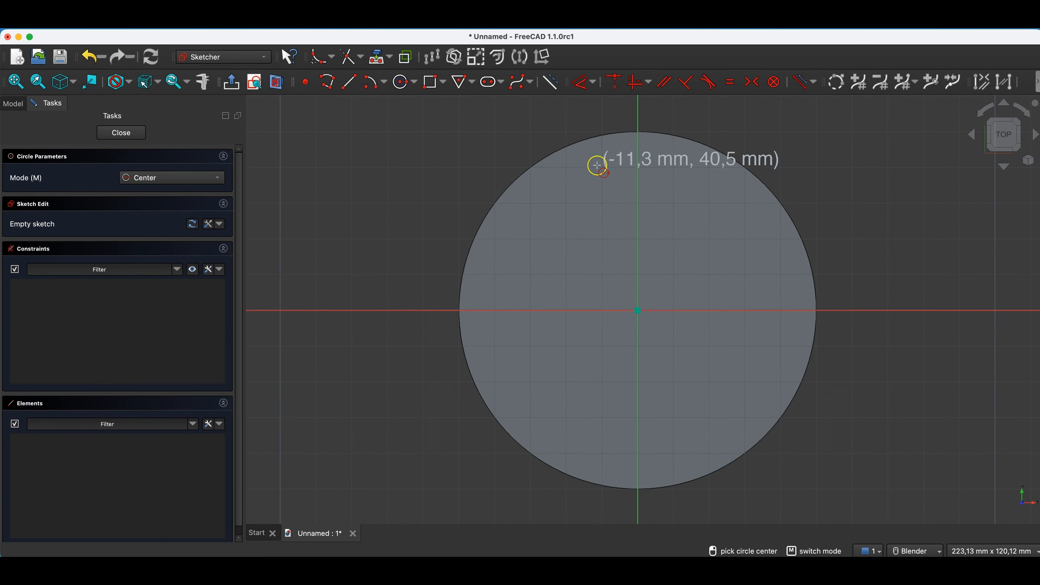
{"action": "left_click", "coordinate": [637, 170]}
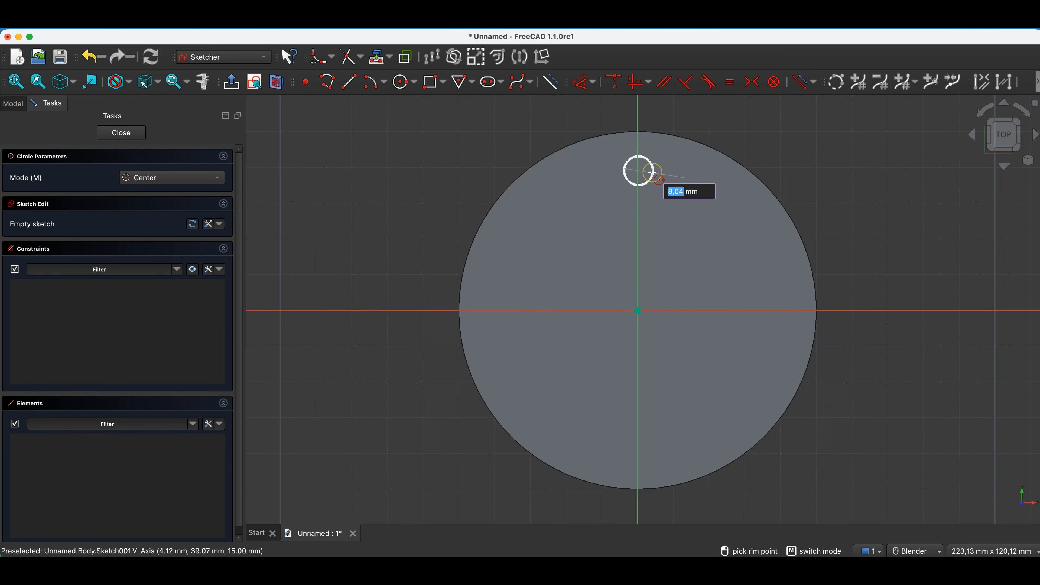
{"action": "type", "text": "10"}
{"action": "key", "text": "Return"}
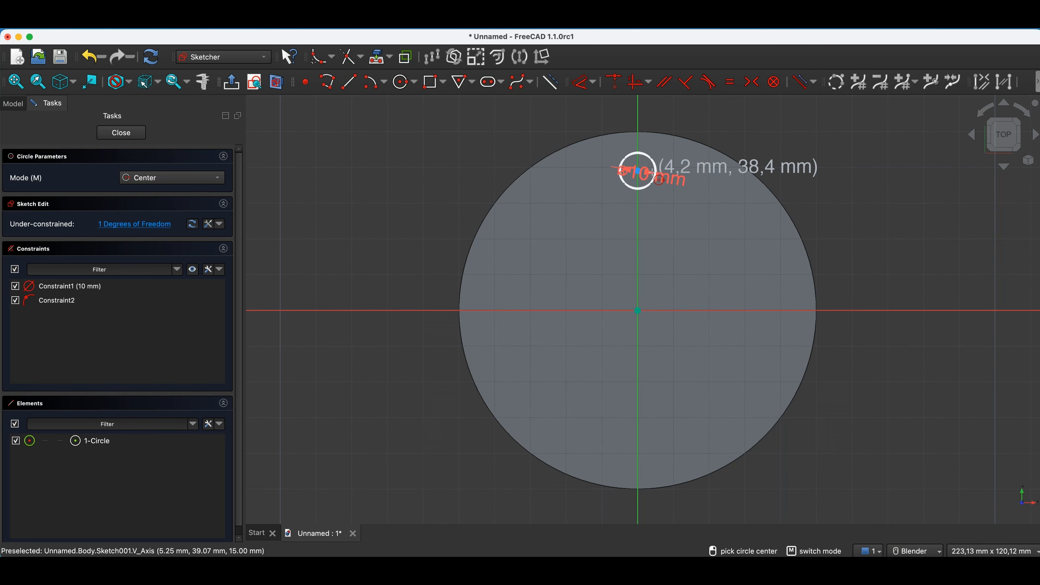
{"action": "key", "text": "Escape"}
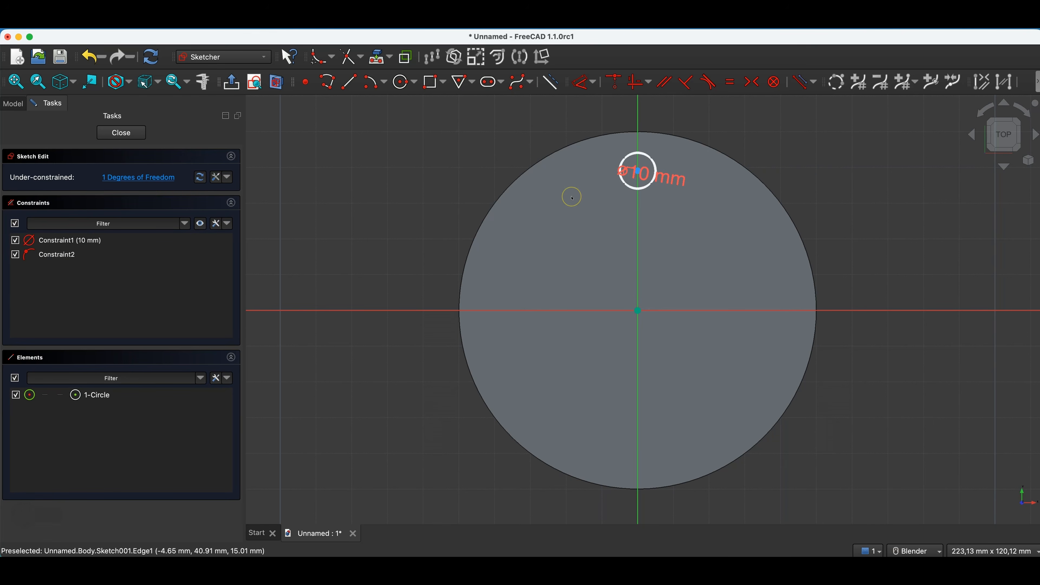
Step: Constrain the small circle's centre to 35 mm vertically from the origin and close the sketch
{"action": "key", "text": "d"}
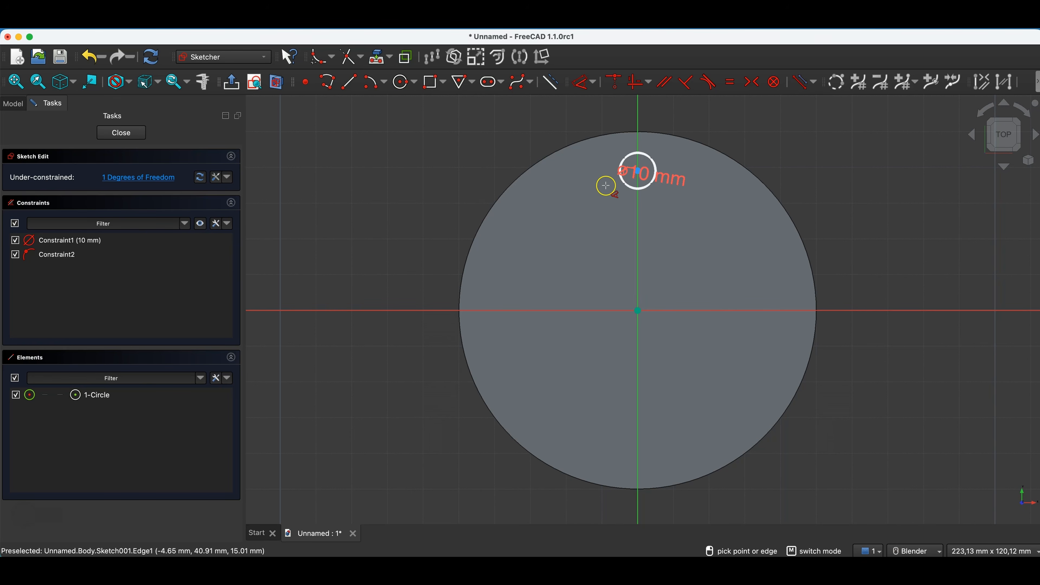
{"action": "left_click", "coordinate": [639, 175]}
{"action": "left_click", "coordinate": [638, 171]}
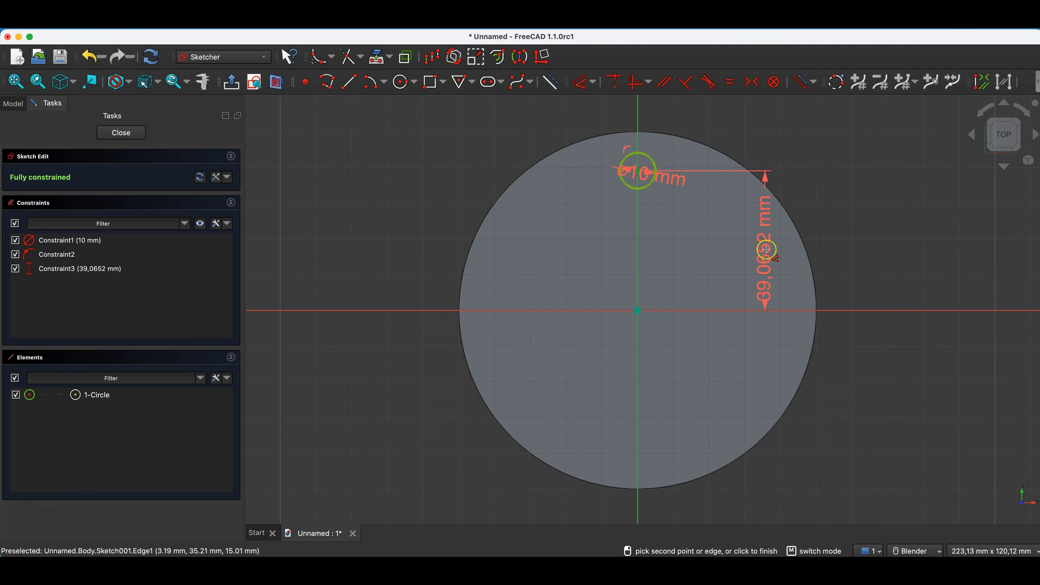
{"action": "left_click", "coordinate": [747, 249]}
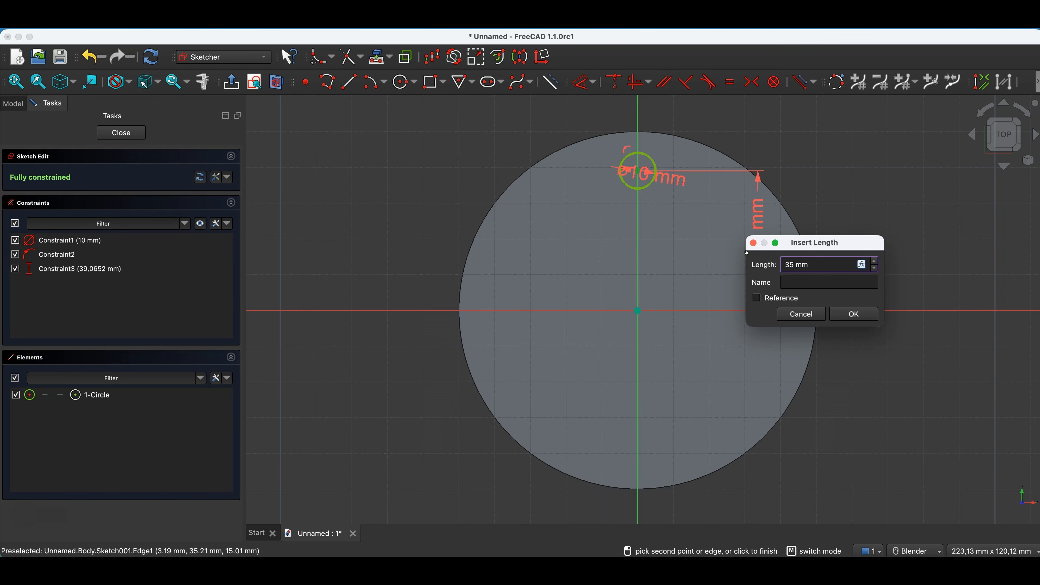
{"action": "key", "text": "Return"}
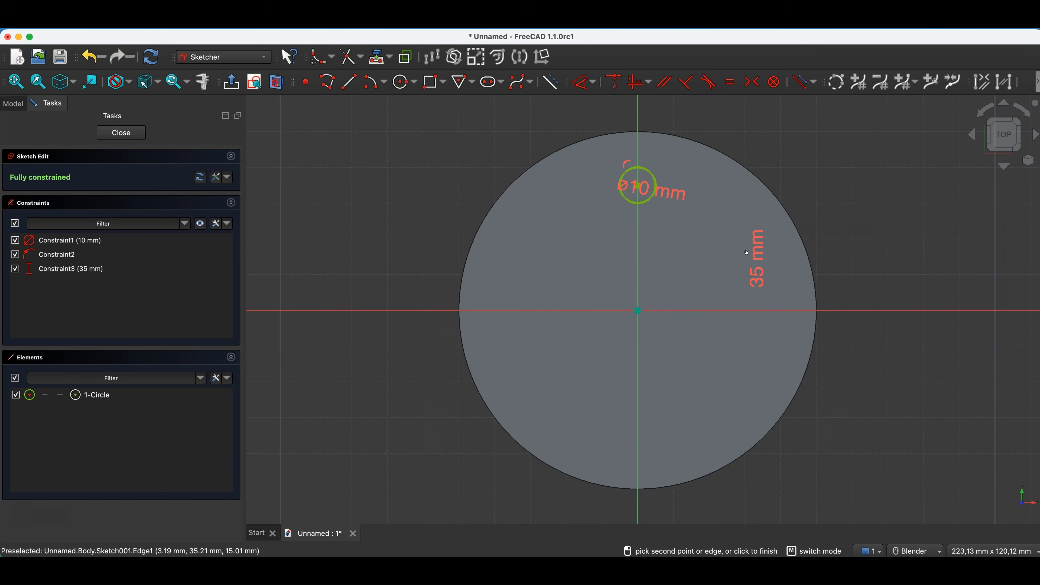
{"action": "left_click", "coordinate": [132, 133]}
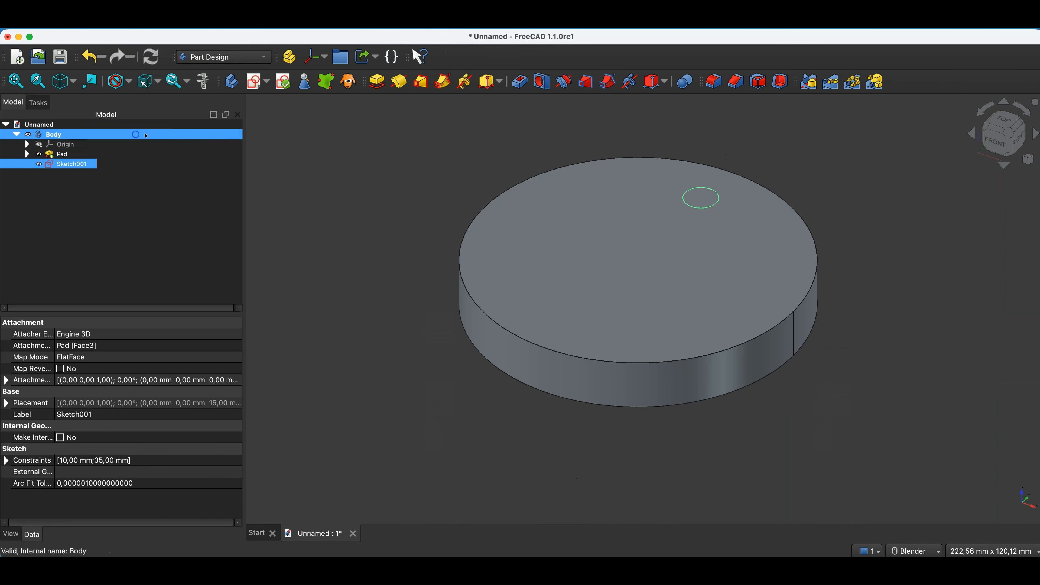
Step: Pocket the 10 mm circle through the disc, one sided, using the To first type
{"action": "left_click", "coordinate": [517, 83]}
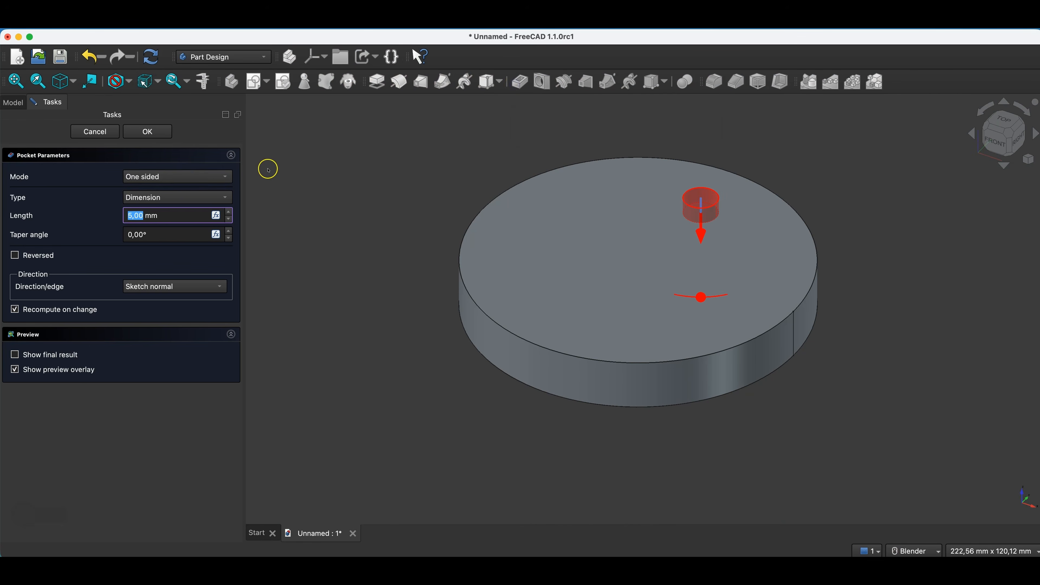
{"action": "left_click", "coordinate": [156, 203]}
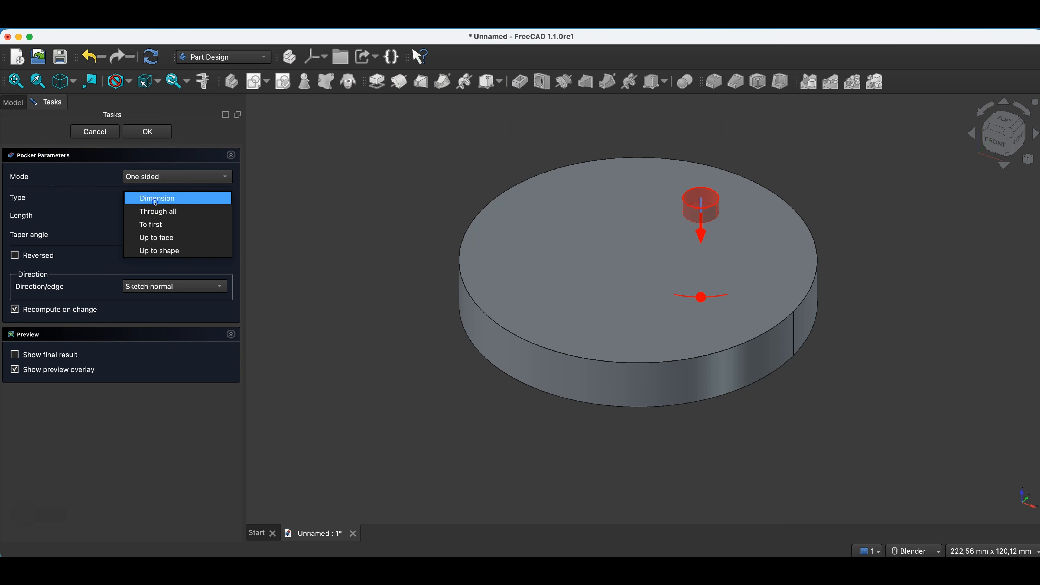
{"action": "left_click", "coordinate": [182, 215]}
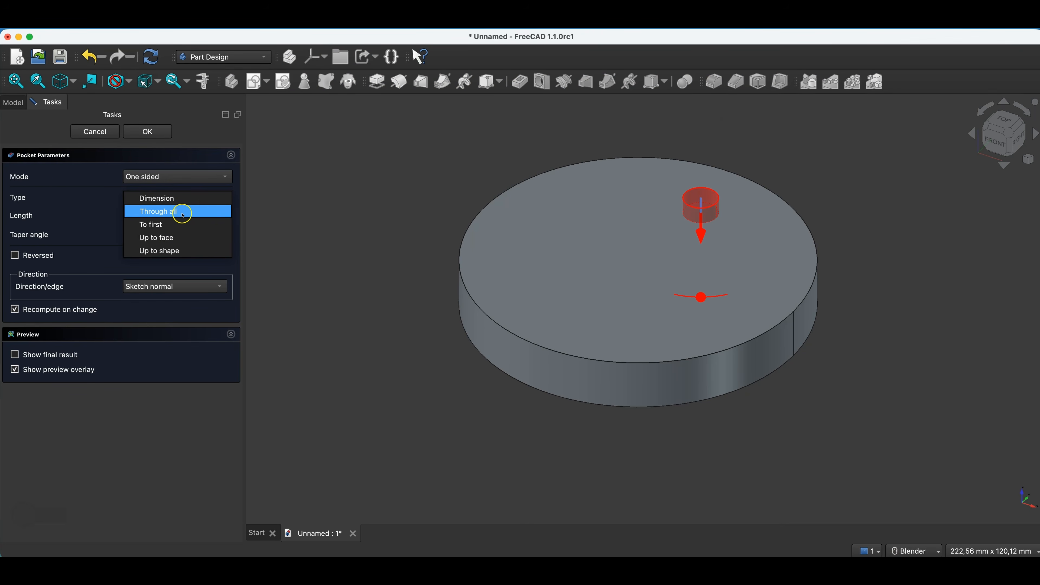
{"action": "left_click", "coordinate": [170, 224]}
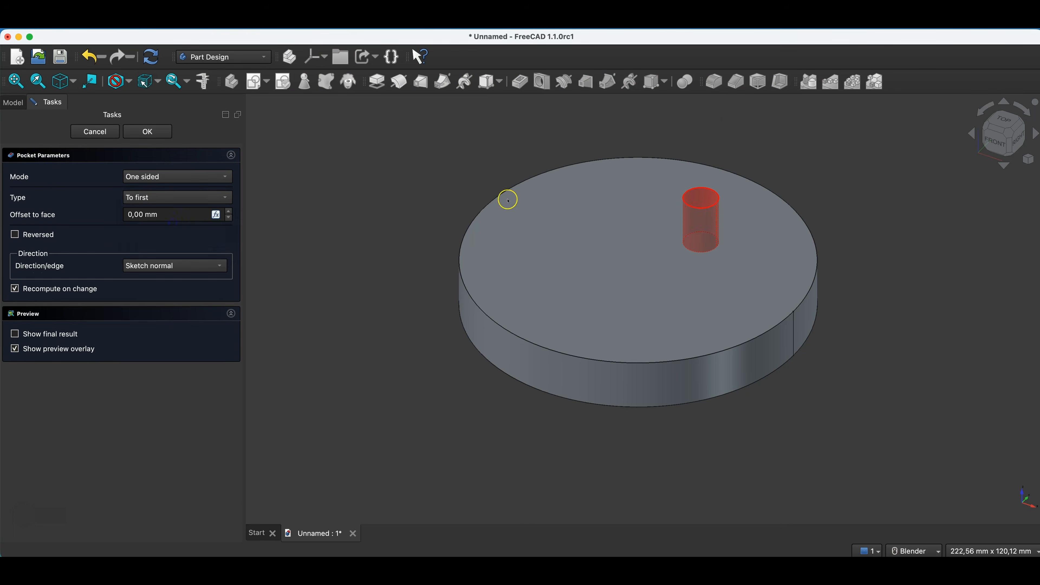
{"action": "middle_click_drag", "start_coordinate": [904, 297], "coordinate": [692, 153]}
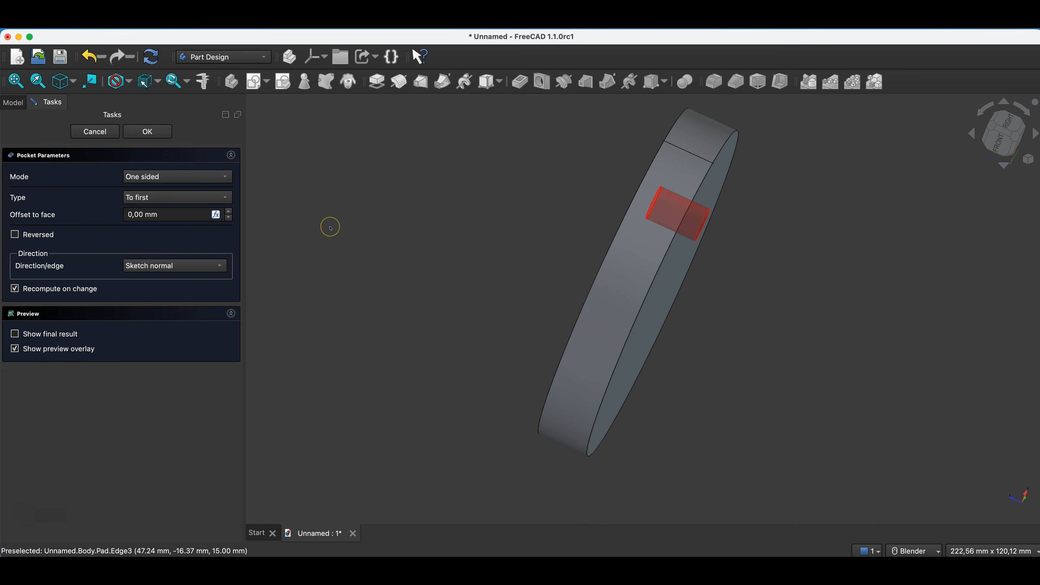
{"action": "middle_click_drag", "start_coordinate": [584, 145], "coordinate": [795, 202]}
{"action": "left_click", "coordinate": [147, 132]}
{"action": "left_click", "coordinate": [142, 124]}
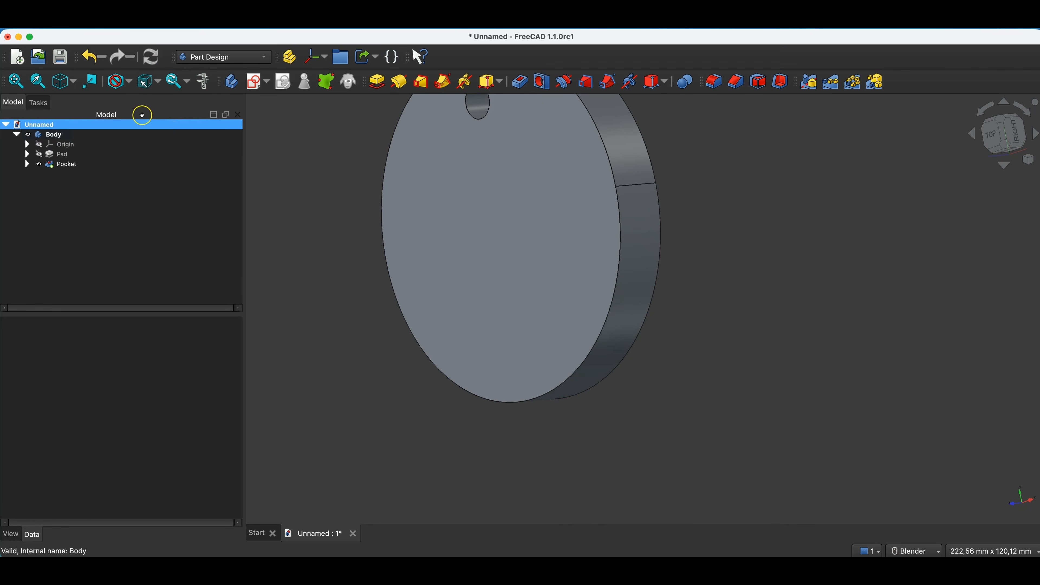
Step: Create a sketch on the disc's top face and project the edge of the 10 mm hole into it as external geometry
{"action": "left_click", "coordinate": [65, 82]}
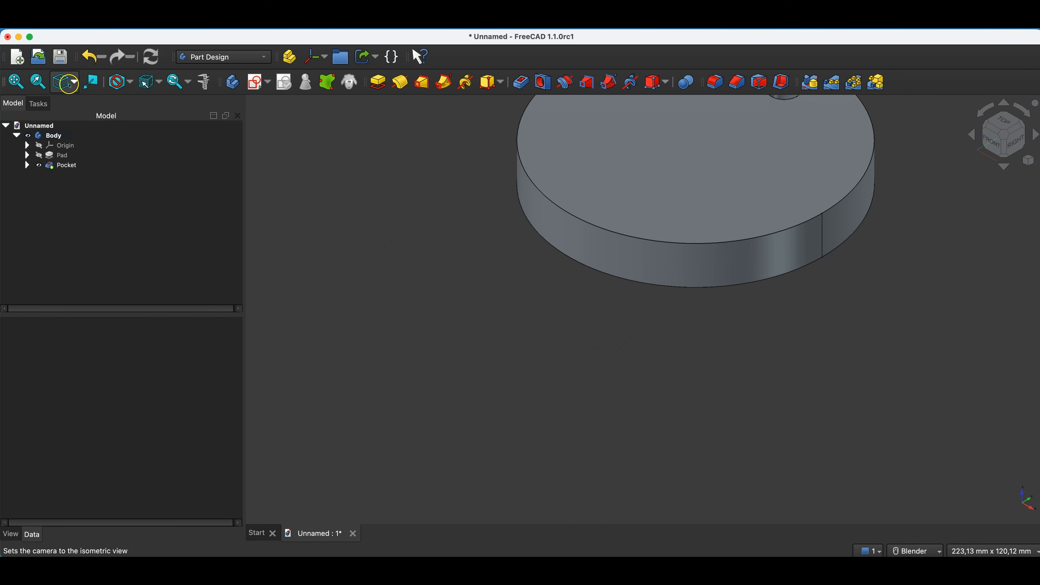
{"action": "scroll", "coordinate": [541, 230], "scroll_direction": "down", "scroll_amount": 5}
{"action": "scroll", "coordinate": [525, 158], "scroll_direction": "up", "scroll_amount": 8}
{"action": "scroll", "coordinate": [550, 185], "scroll_direction": "down", "scroll_amount": 6}
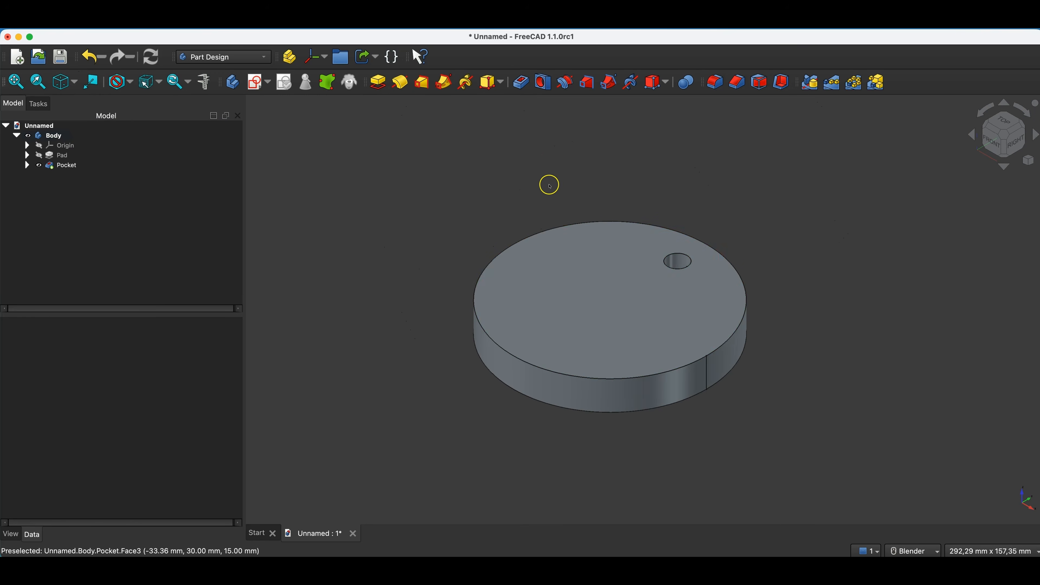
{"action": "left_click", "coordinate": [594, 282]}
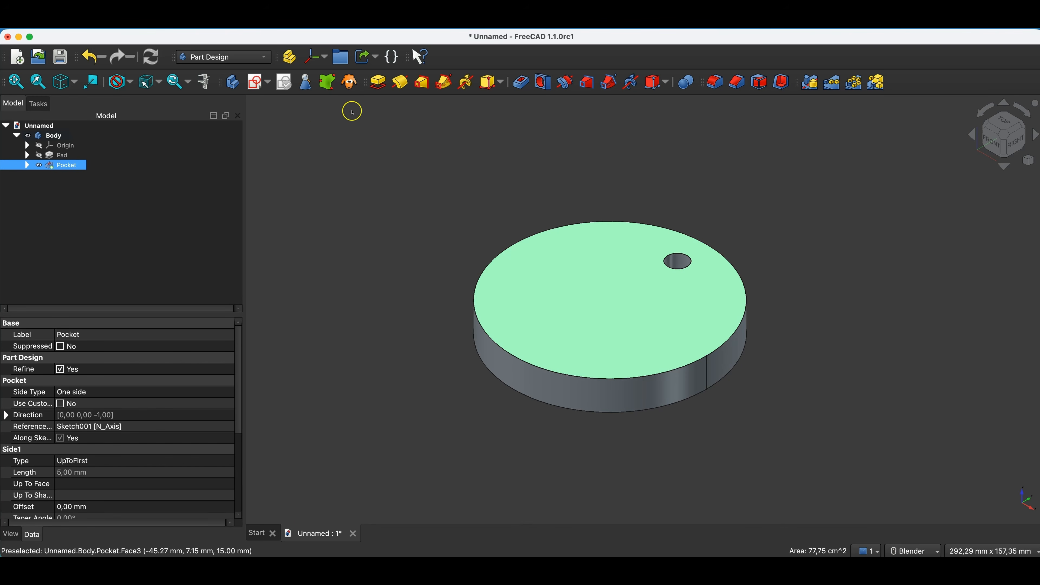
{"action": "left_click", "coordinate": [233, 84]}
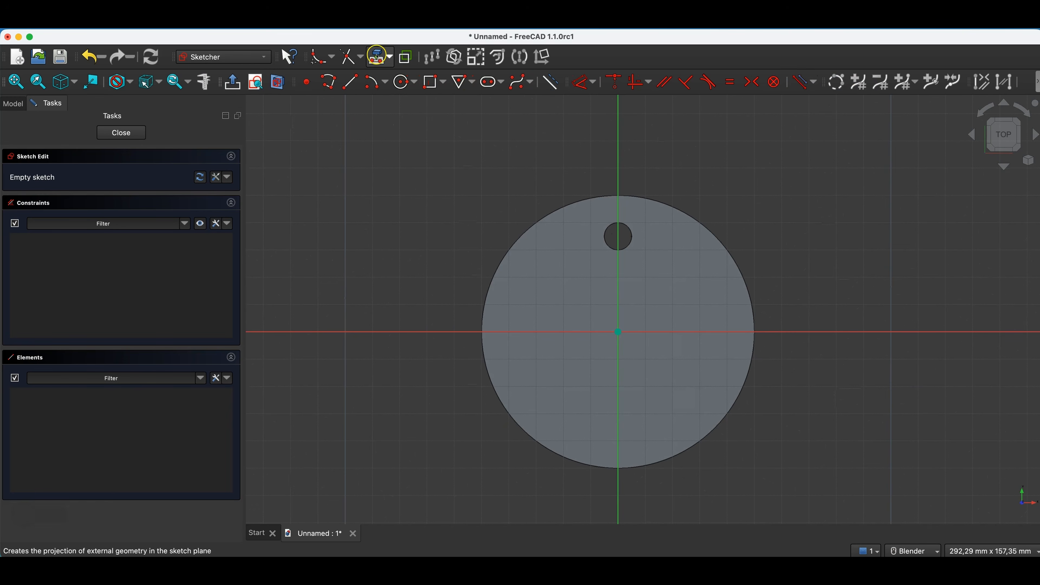
{"action": "left_click", "coordinate": [379, 58]}
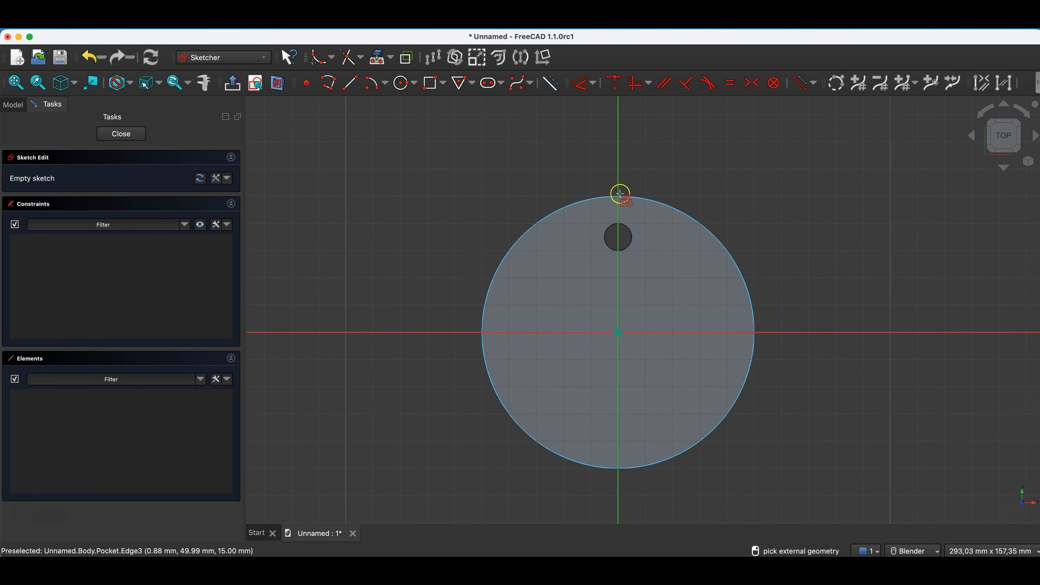
{"action": "left_click", "coordinate": [609, 225]}
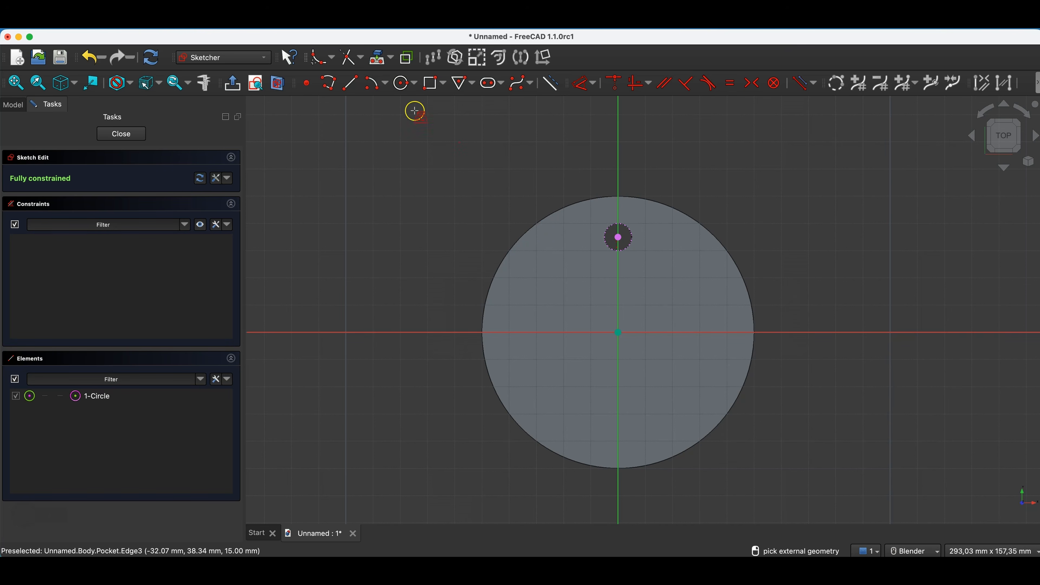
Step: Draw a 15 mm diameter circle centred on the projected hole's centre and close the sketch
{"action": "left_click", "coordinate": [403, 84]}
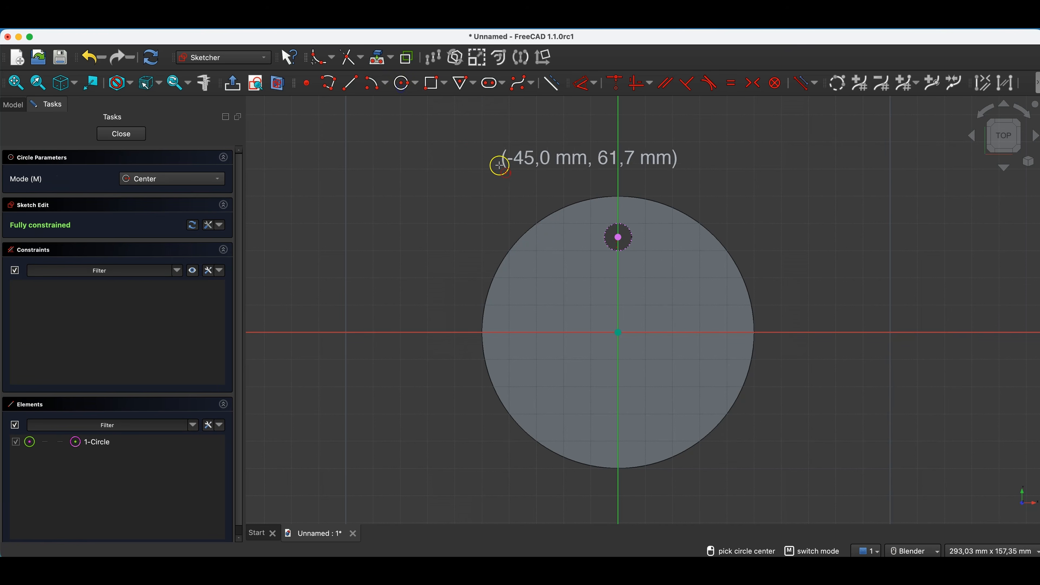
{"action": "left_click", "coordinate": [618, 237]}
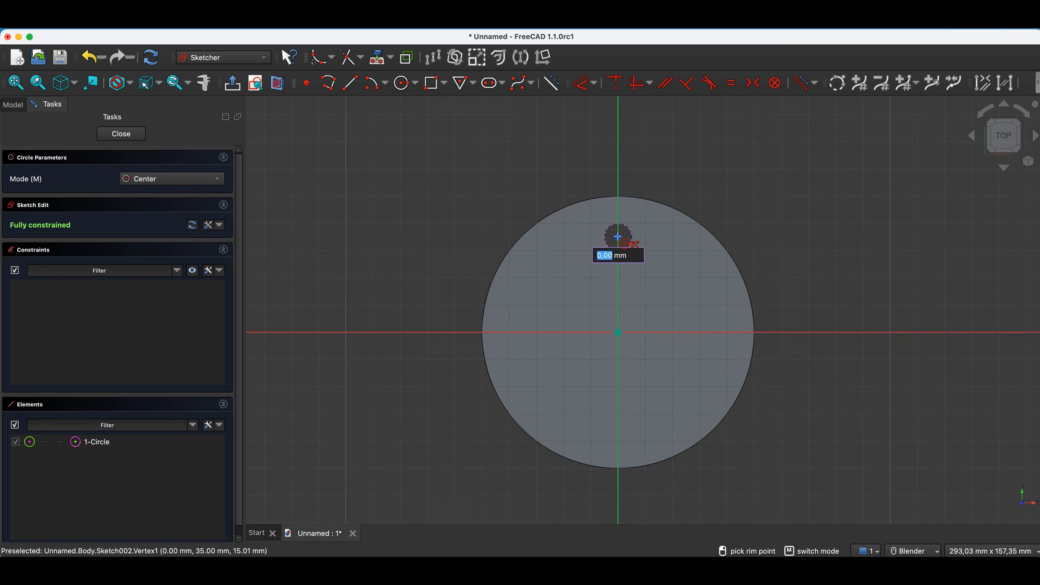
{"action": "type", "text": "15"}
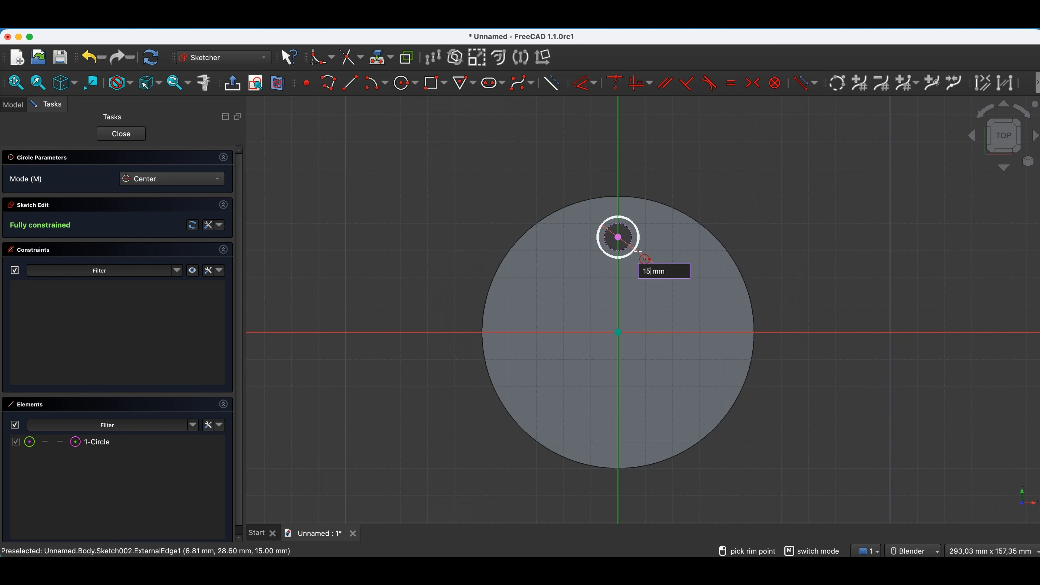
{"action": "key", "text": "Return"}
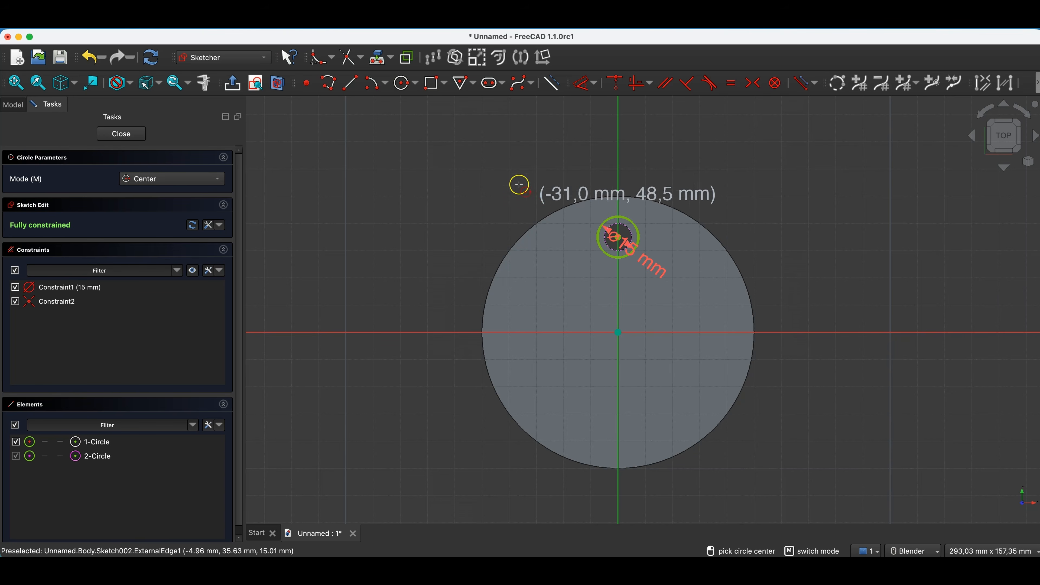
{"action": "left_click", "coordinate": [137, 137]}
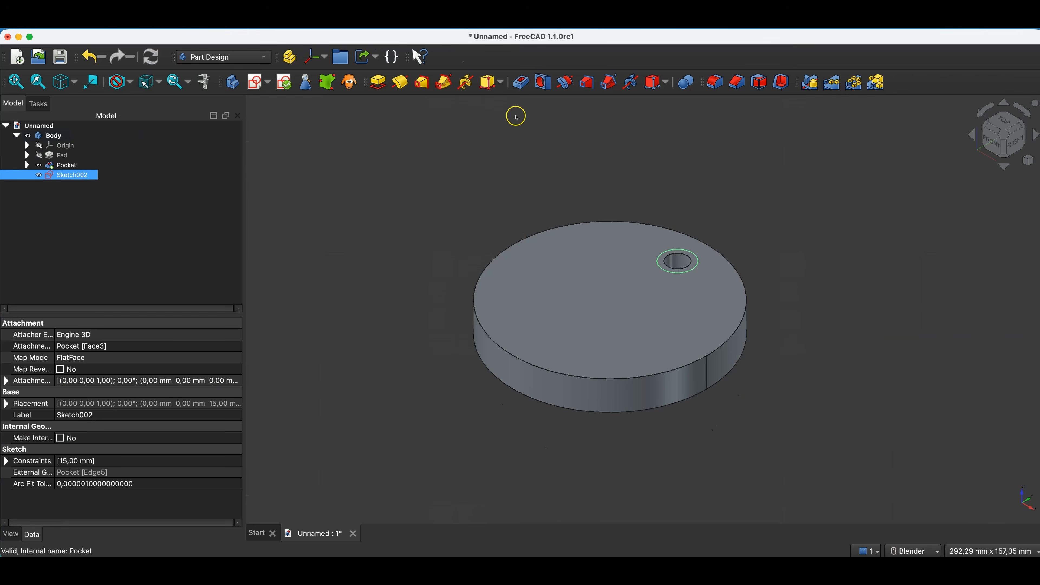
Step: Pocket the 15 mm circle 5 mm deep to counterbore the hole
{"action": "left_click", "coordinate": [521, 83]}
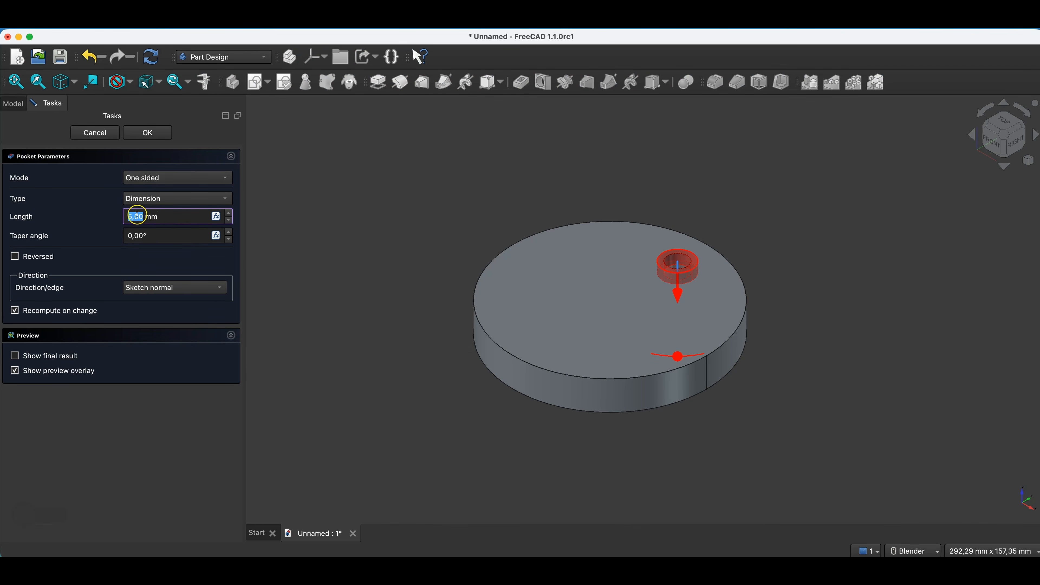
{"action": "left_click", "coordinate": [147, 134]}
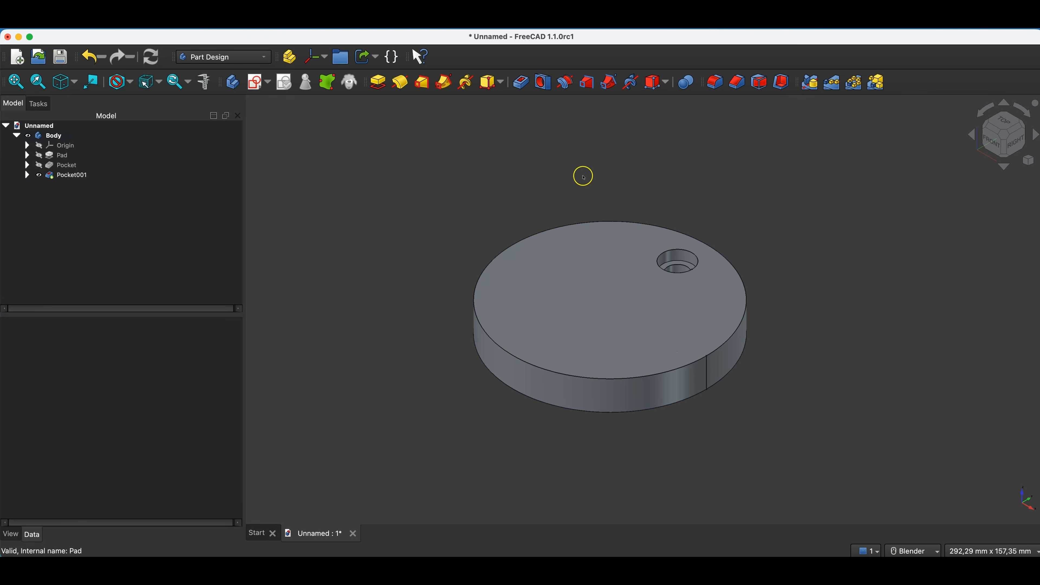
{"action": "key", "text": "2"}
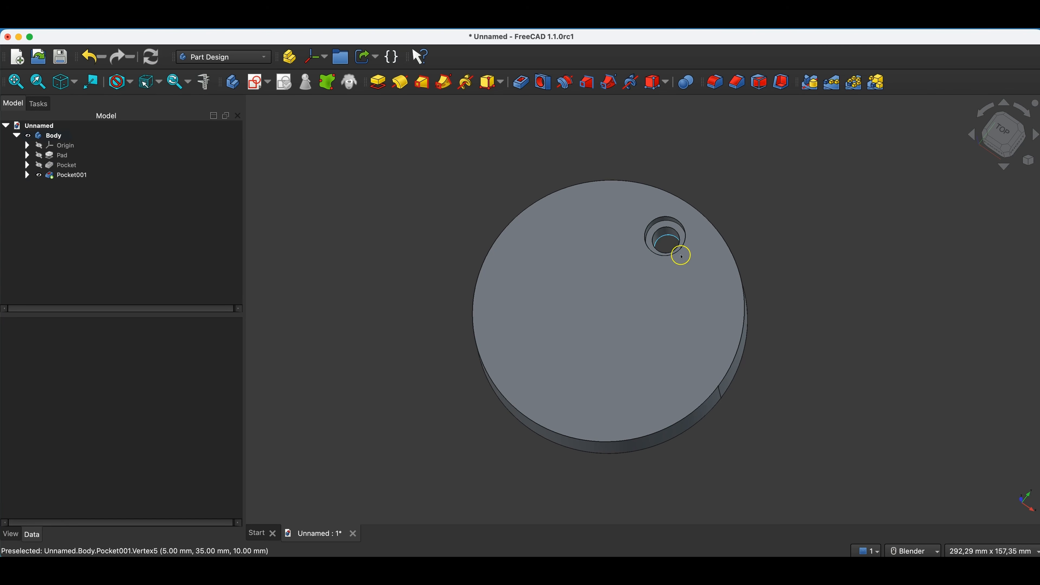
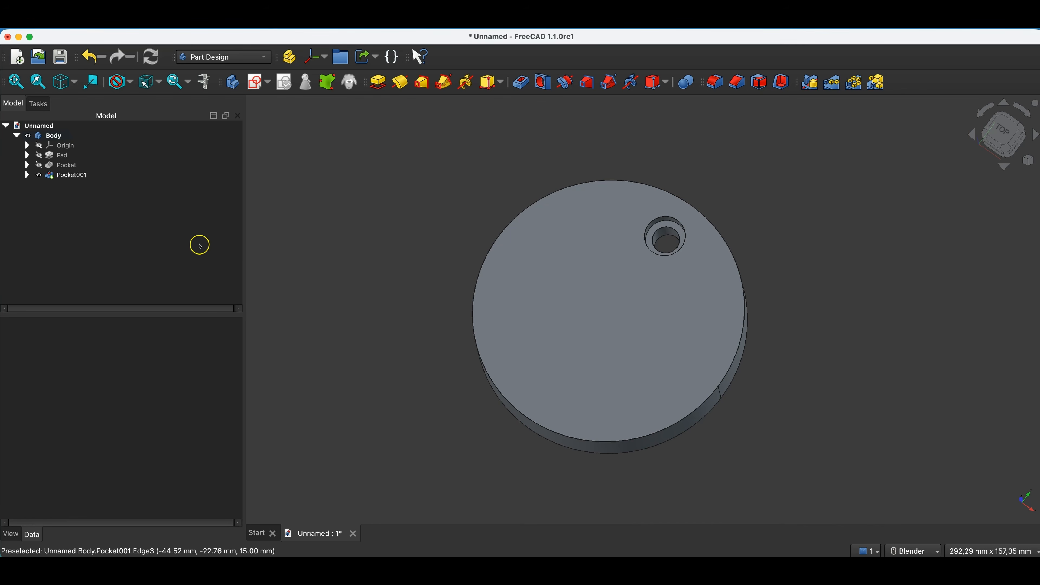
Step: Start a polar pattern of both hole pockets, transforming the tool shapes about the Base Z-axis
{"action": "left_click", "coordinate": [65, 176]}
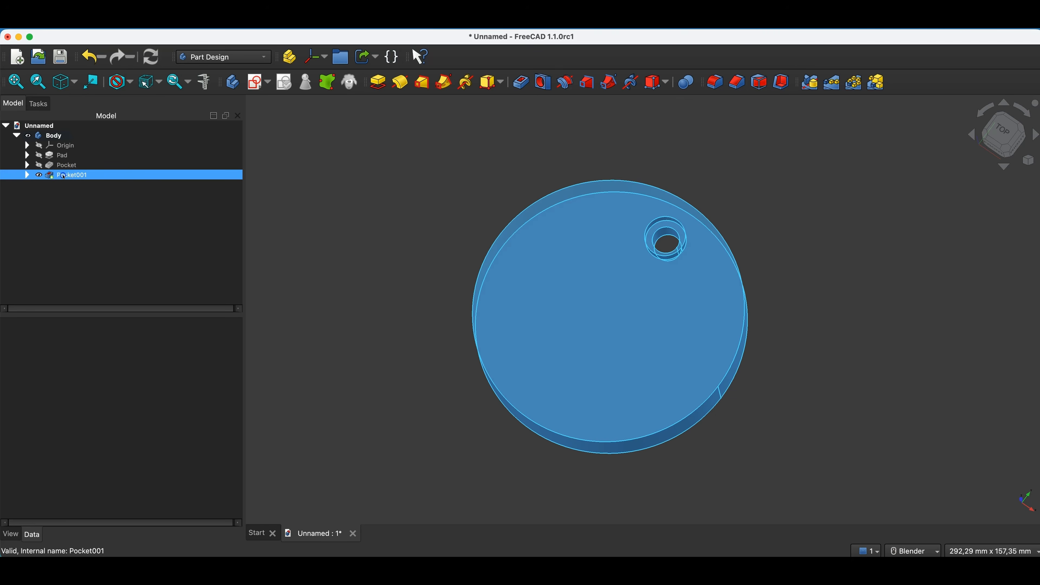
{"action": "left_click", "coordinate": [63, 176]}
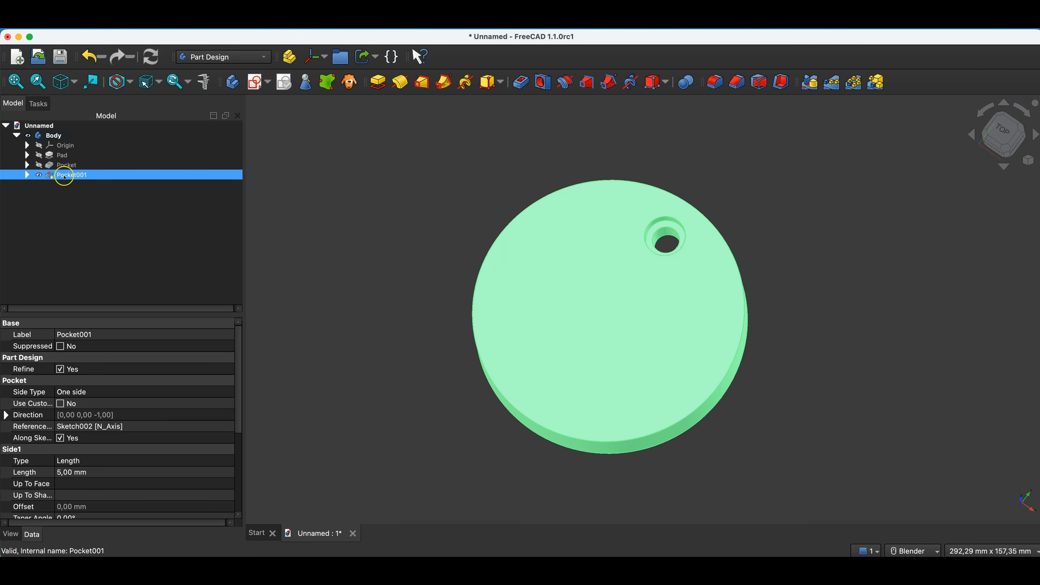
{"action": "left_click", "coordinate": [65, 165]}
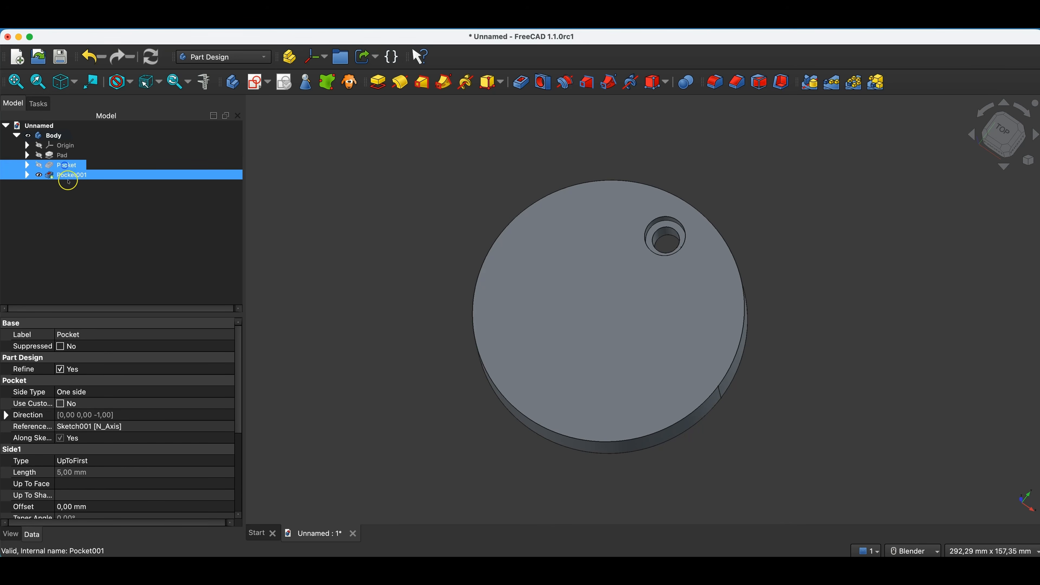
{"action": "left_click", "coordinate": [67, 177]}
{"action": "left_click", "coordinate": [71, 166], "text": "super"}
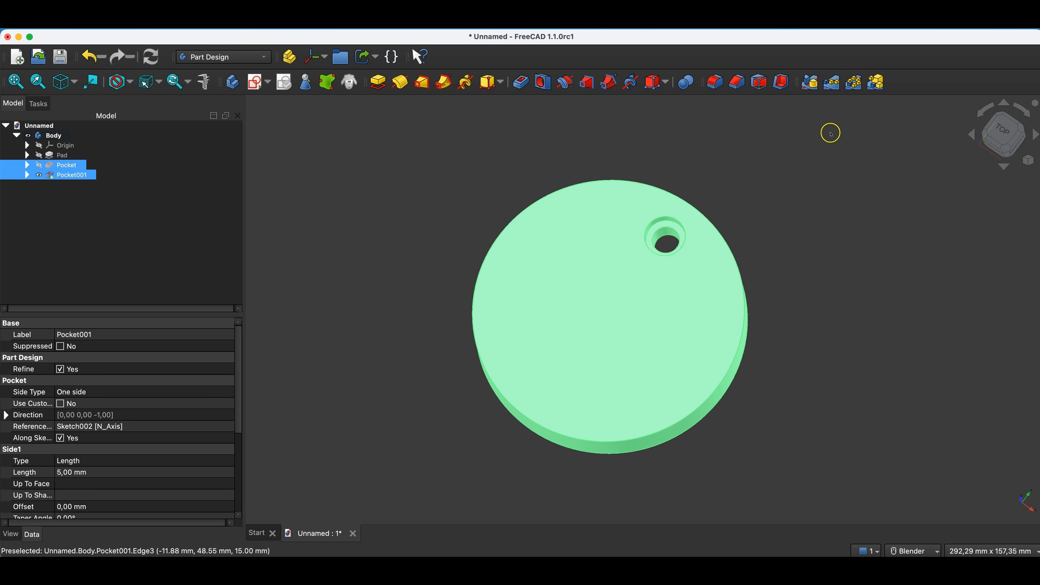
{"action": "left_click", "coordinate": [854, 83]}
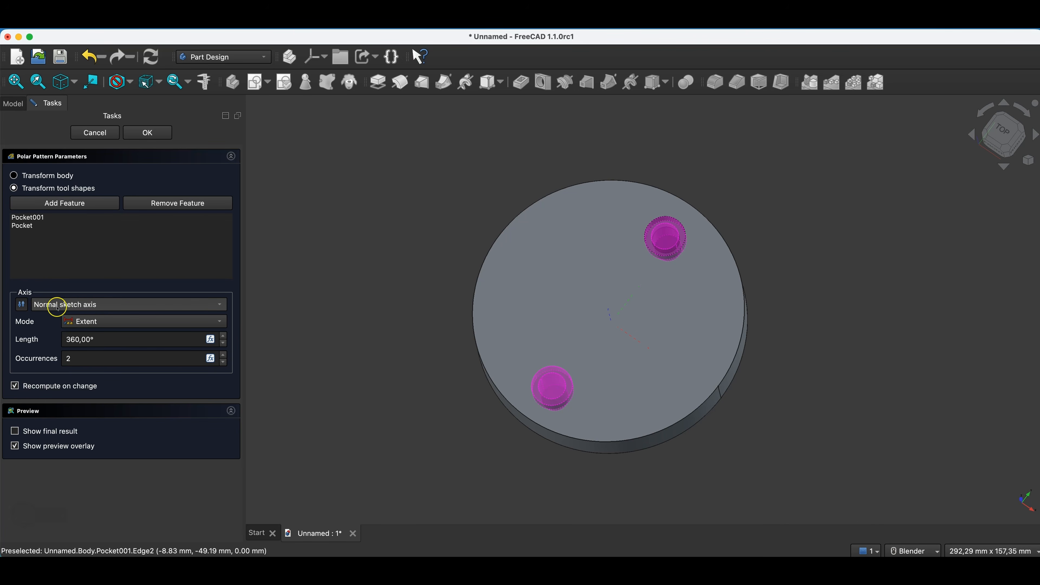
{"action": "left_click", "coordinate": [126, 305]}
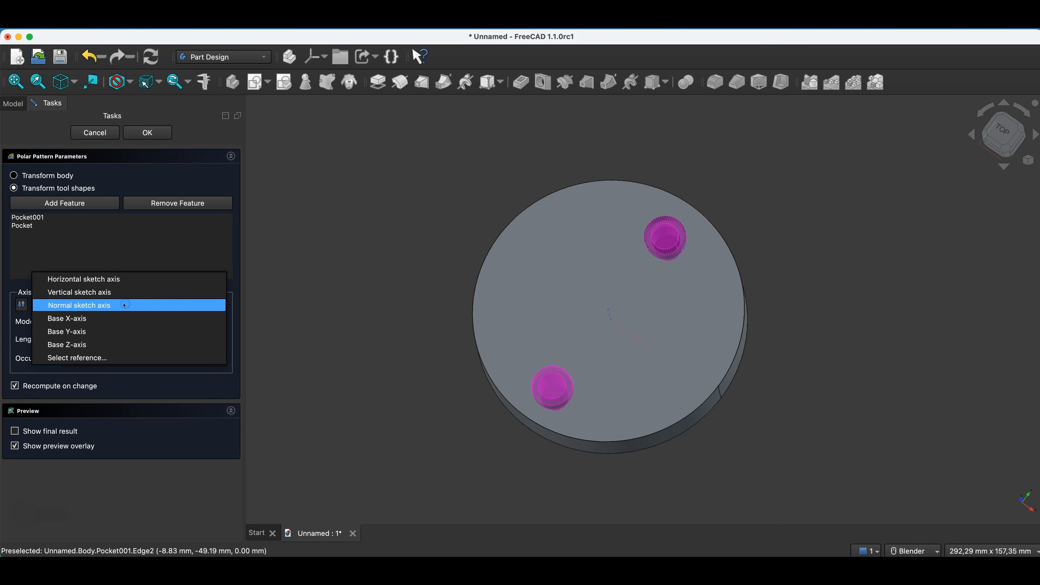
{"action": "left_click", "coordinate": [73, 346]}
{"action": "left_click", "coordinate": [85, 305]}
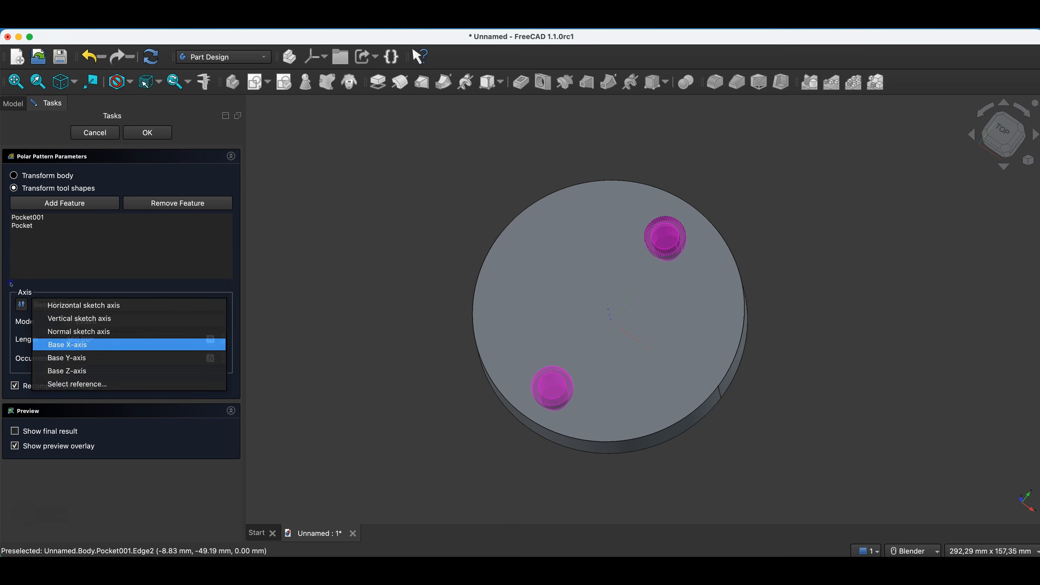
{"action": "left_click", "coordinate": [32, 288]}
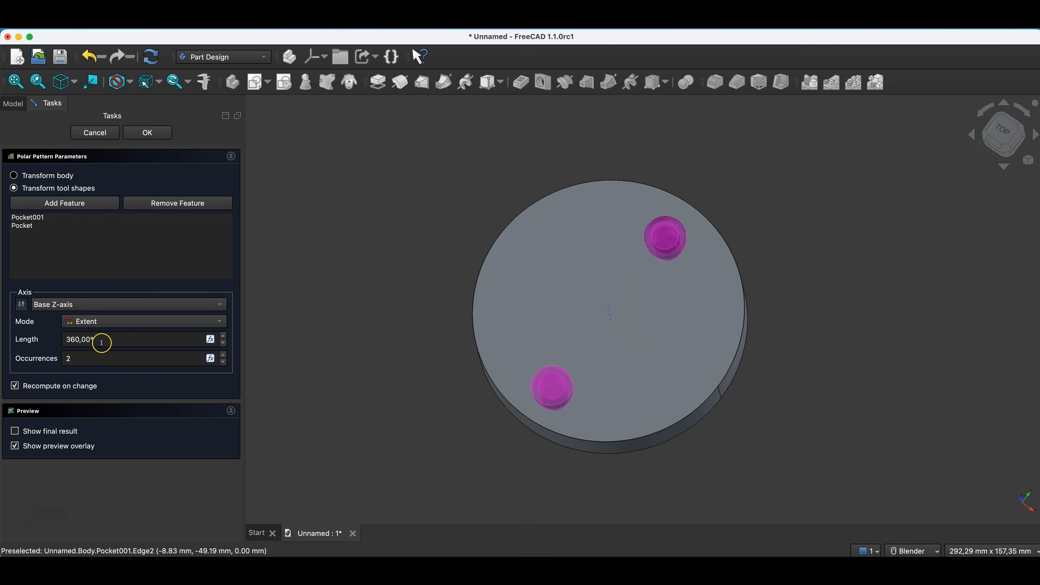
Step: Try the polar pattern over a 180° extent with 5 occurrences, and over a 90° extent
{"action": "left_click", "coordinate": [75, 339]}
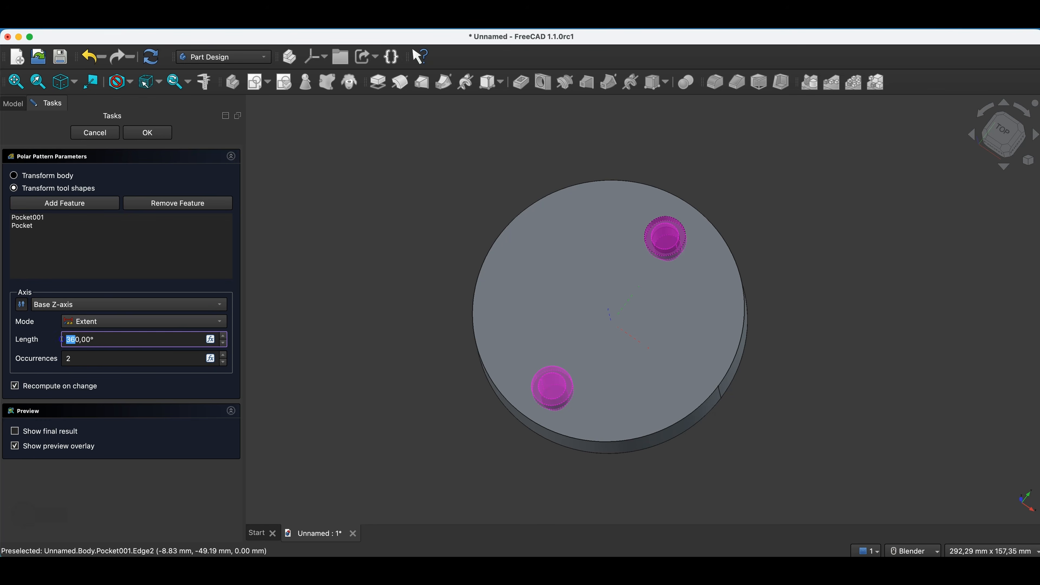
{"action": "type", "text": "18"}
{"action": "left_click", "coordinate": [54, 344]}
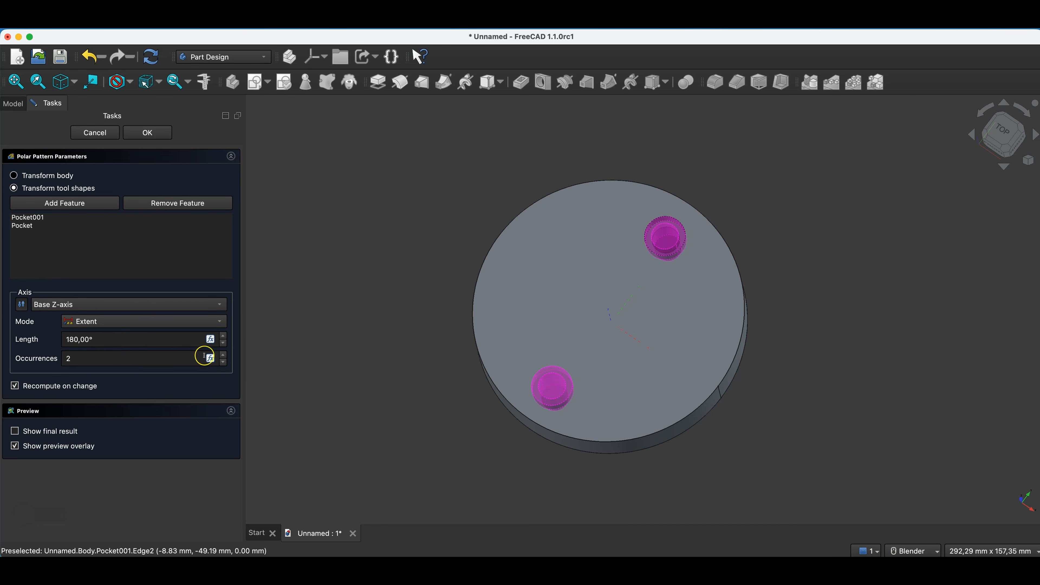
{"action": "left_click", "coordinate": [224, 355]}
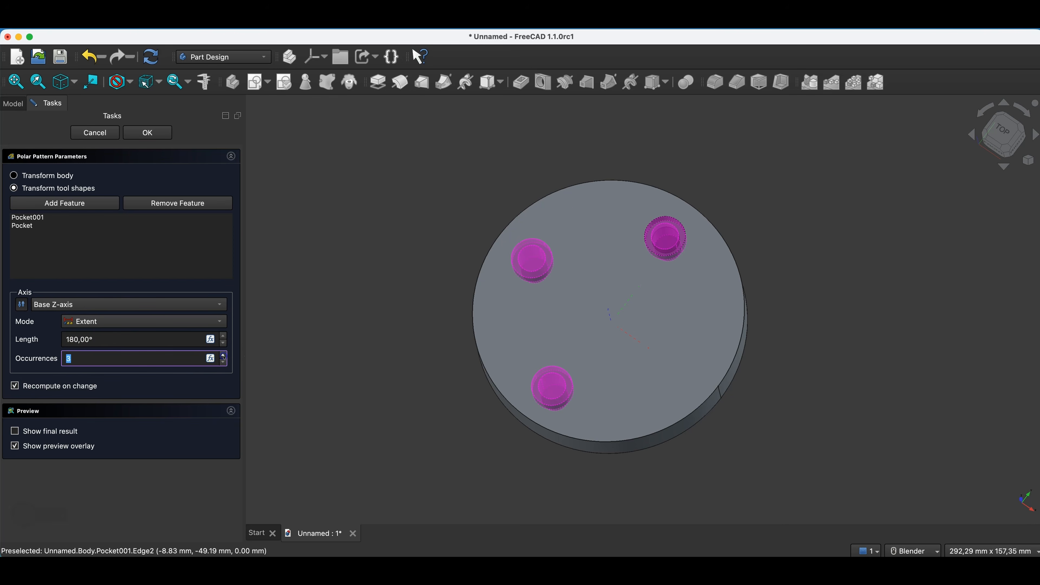
{"action": "left_click", "coordinate": [223, 355]}
{"action": "left_click", "coordinate": [223, 355]}
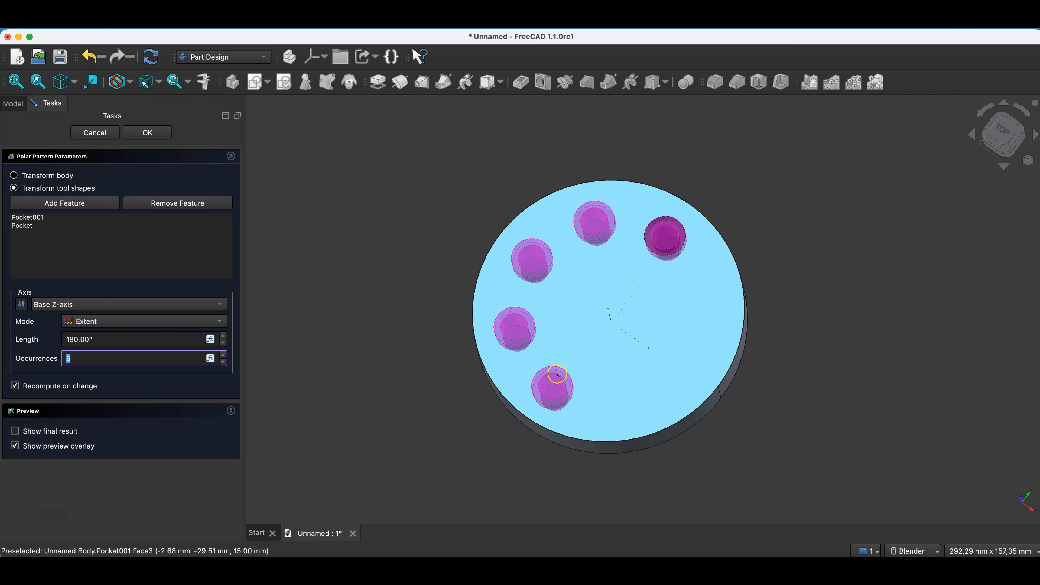
{"action": "left_click_drag", "start_coordinate": [75, 340], "coordinate": [65, 340]}
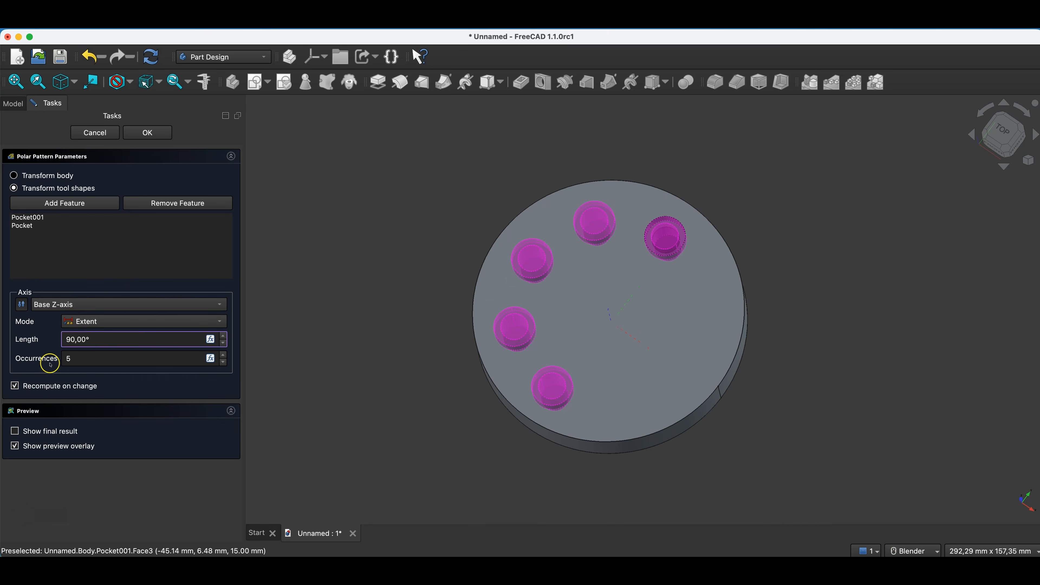
Step: Set the polar pattern's extent to 360° with 10 occurrences and confirm the pattern
{"action": "left_click_drag", "start_coordinate": [85, 344], "coordinate": [52, 340]}
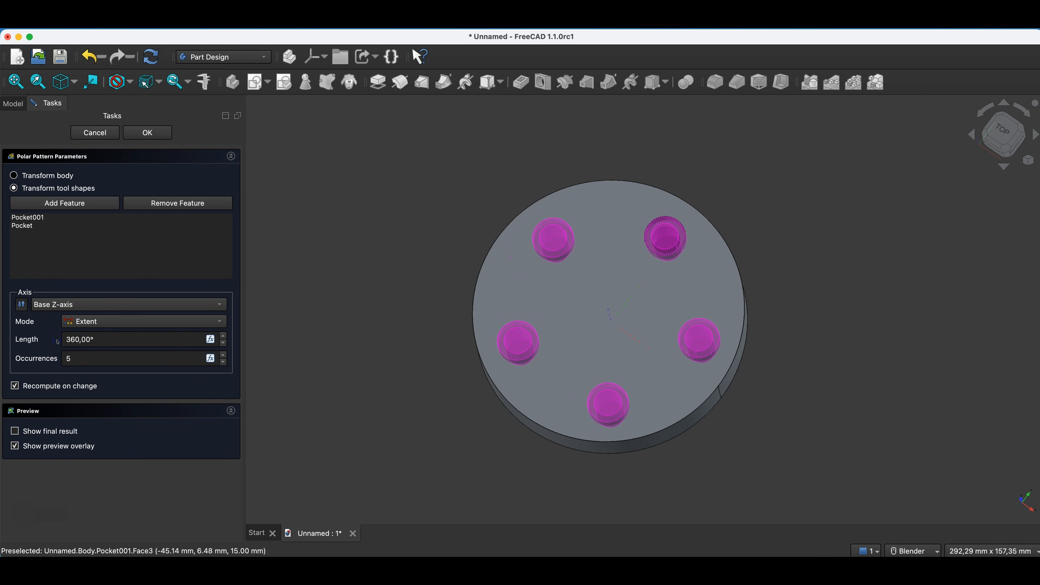
{"action": "left_click", "coordinate": [223, 355]}
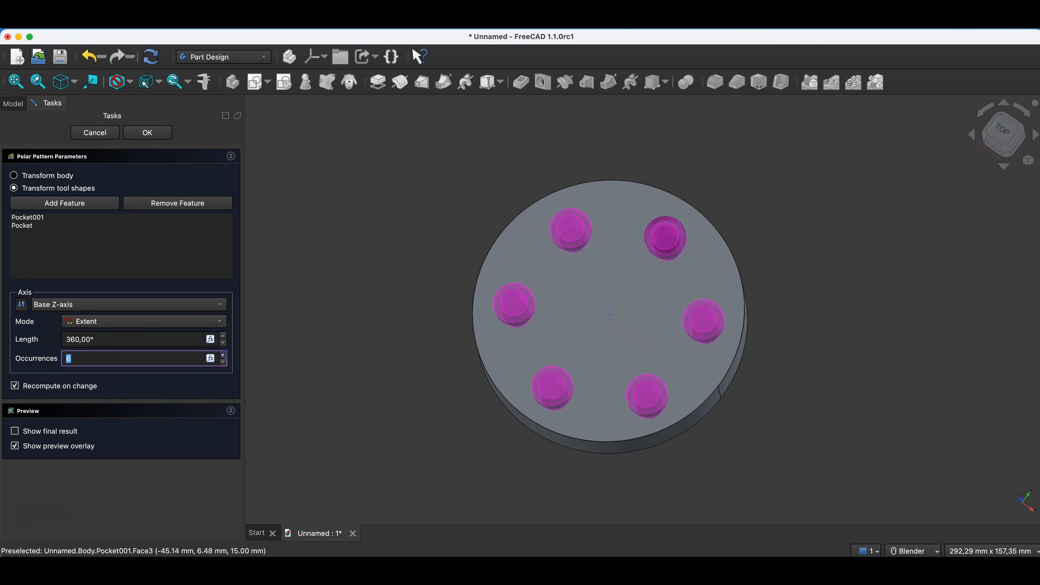
{"action": "left_click", "coordinate": [224, 355]}
{"action": "left_click", "coordinate": [223, 355]}
{"action": "left_click", "coordinate": [224, 355]}
{"action": "left_click", "coordinate": [224, 355]}
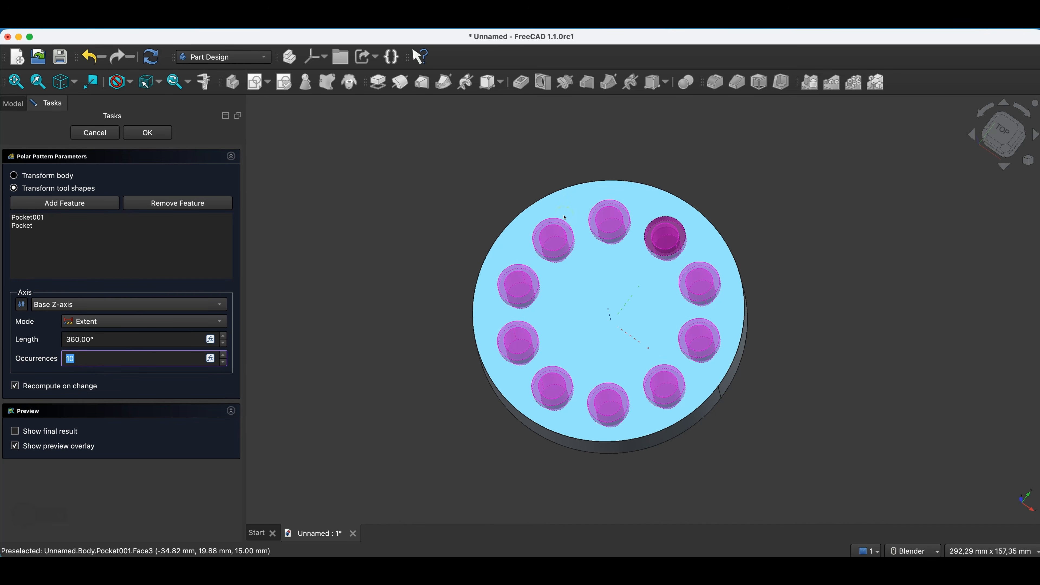
{"action": "left_click", "coordinate": [148, 133]}
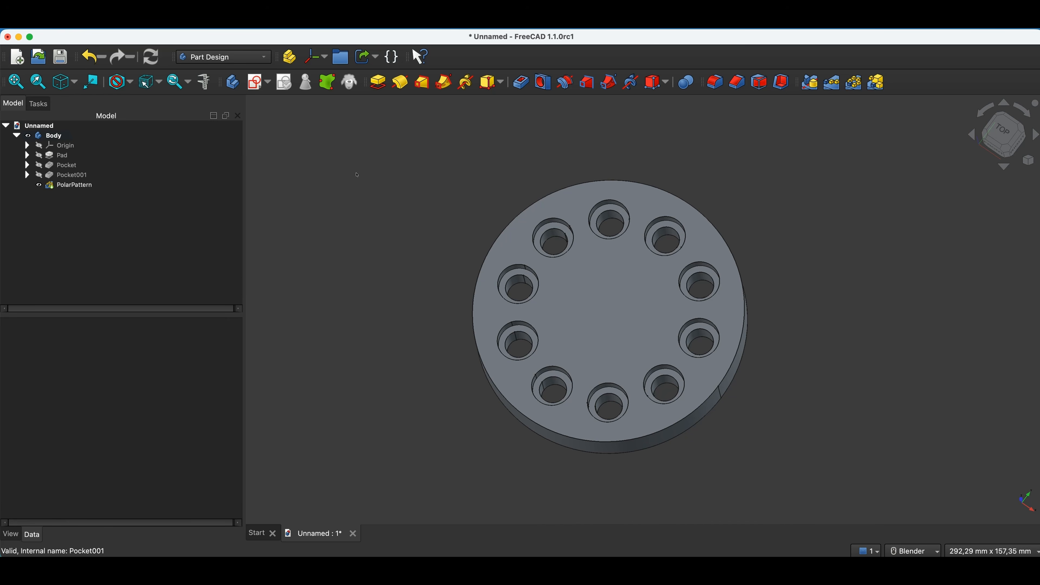
Step: Edit the through-hole pocket's sketch, set the circle's diameter to 5 mm and close the sketch
{"action": "left_click", "coordinate": [26, 165]}
{"action": "left_click", "coordinate": [27, 165]}
{"action": "double_click", "coordinate": [74, 175]}
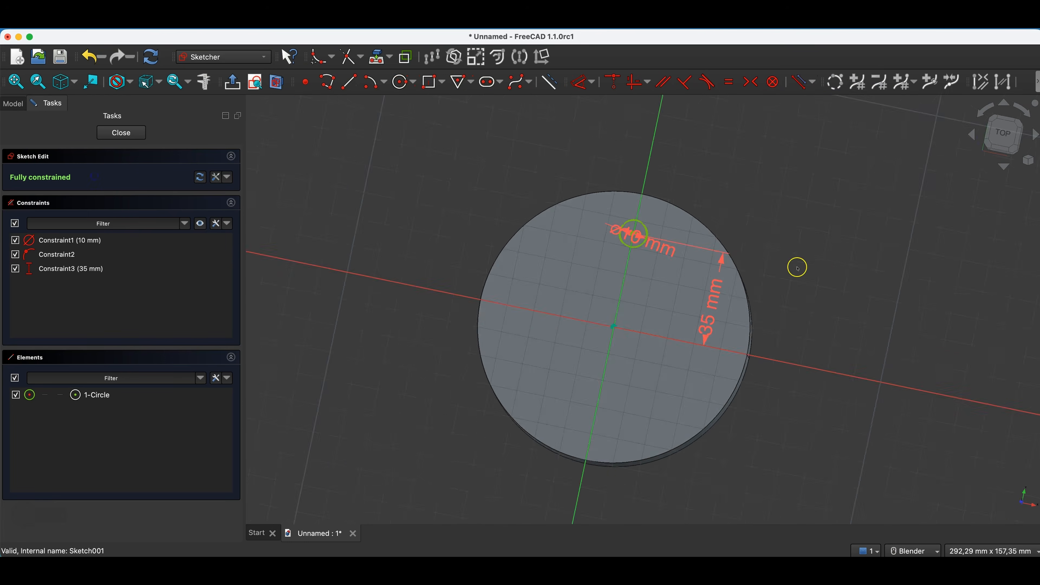
{"action": "double_click", "coordinate": [645, 248]}
{"action": "type", "text": "5"}
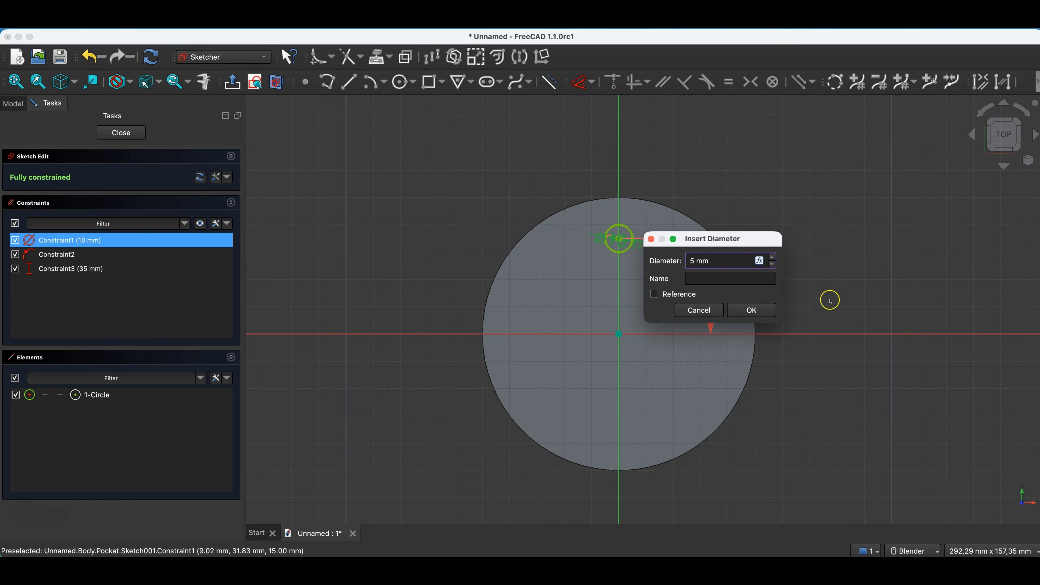
{"action": "left_click", "coordinate": [754, 311]}
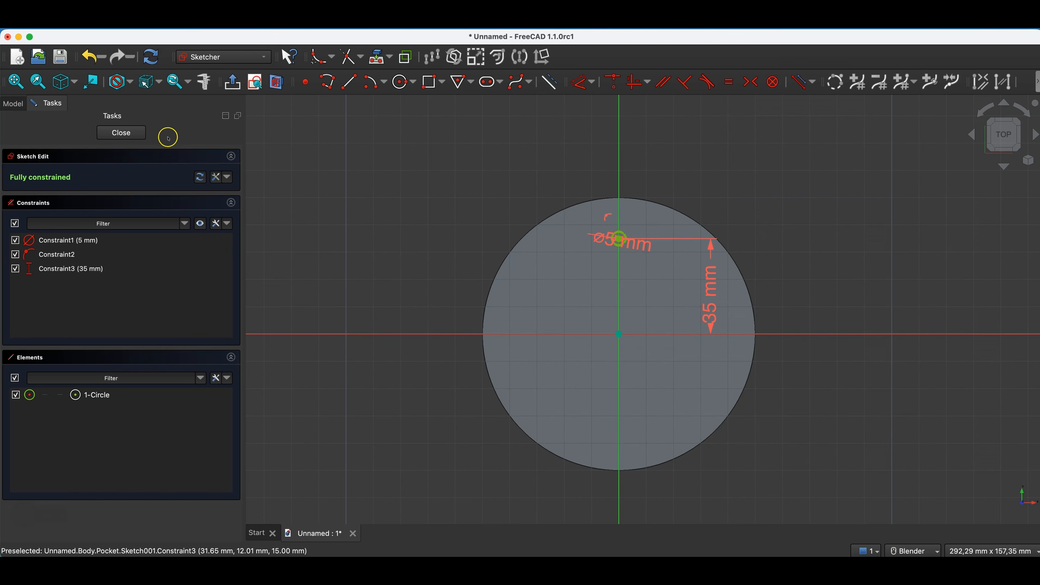
{"action": "left_click", "coordinate": [121, 132]}
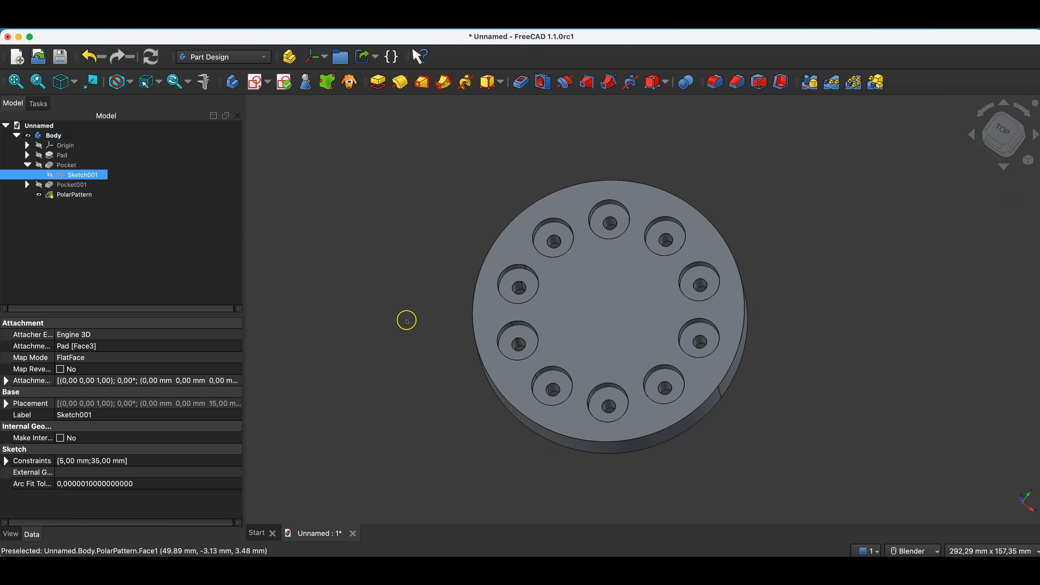
Step: Reduce the depth of the counterbore pocket and apply the change
{"action": "double_click", "coordinate": [68, 187]}
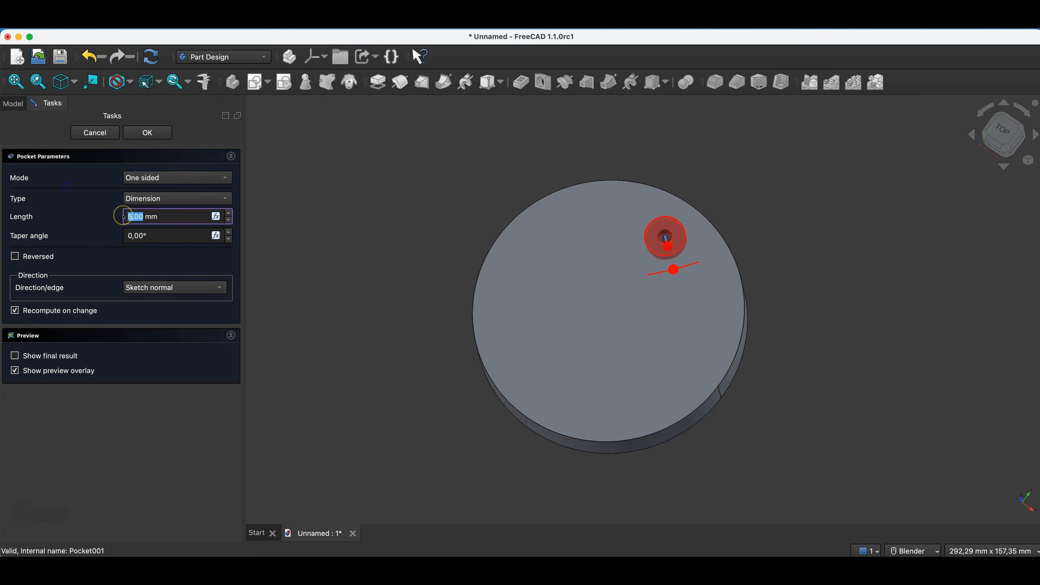
{"action": "left_click", "coordinate": [142, 132]}
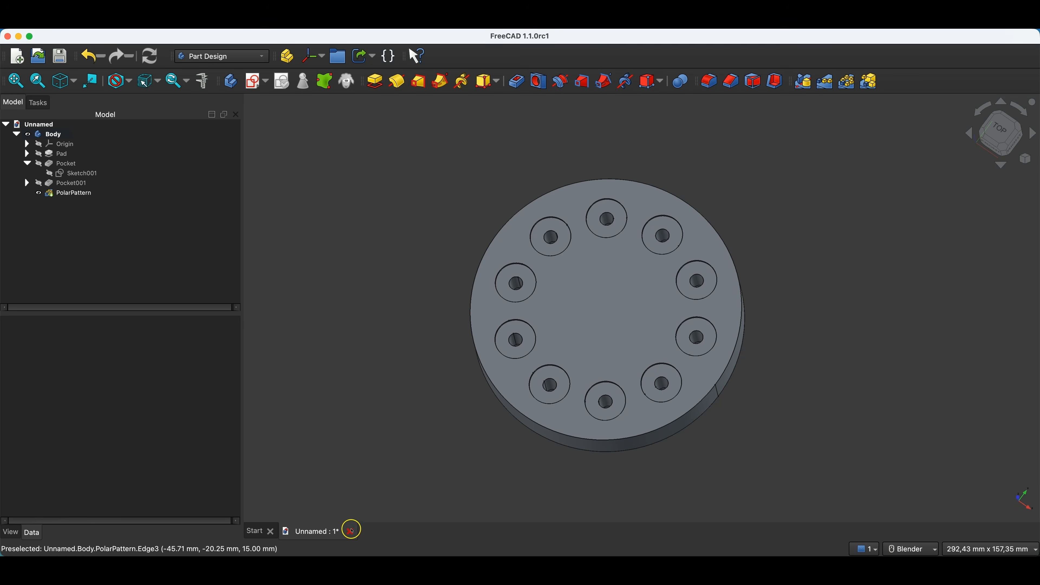
Step: Close the disc document and start a new part document with an empty body
{"action": "left_click", "coordinate": [352, 531]}
{"action": "left_click", "coordinate": [471, 310]}
{"action": "left_click", "coordinate": [309, 161]}
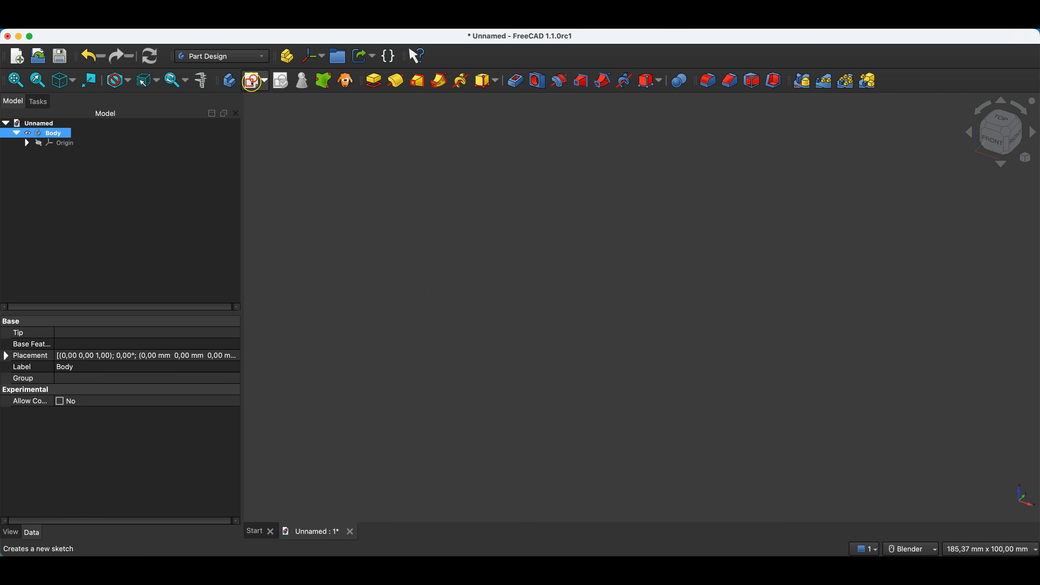
Step: Sketch a 200 × 100 mm rectangle on the XY plane with one corner at the origin, and close the sketch
{"action": "left_click", "coordinate": [253, 83]}
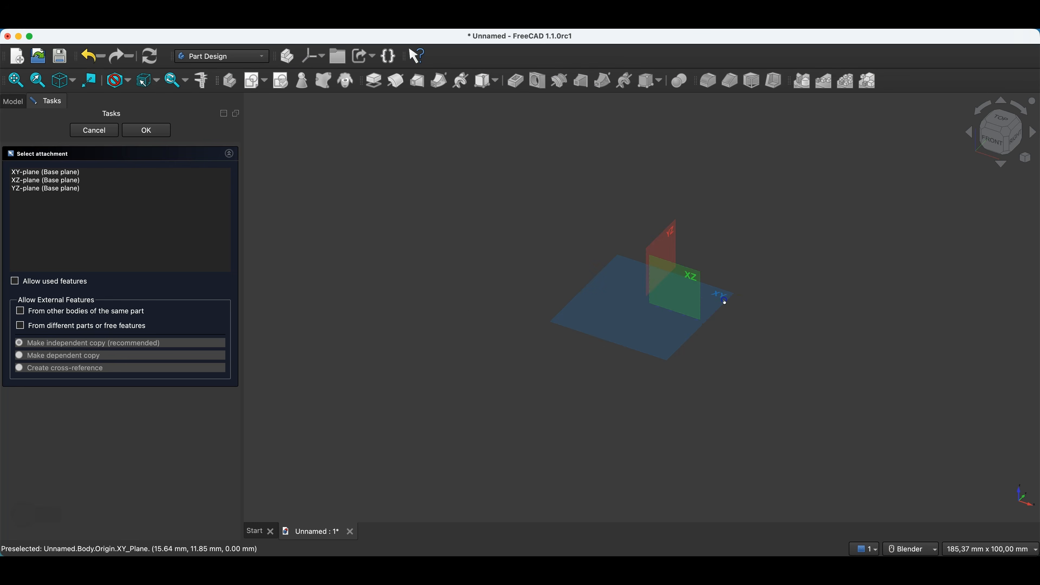
{"action": "left_click", "coordinate": [722, 299]}
{"action": "left_click", "coordinate": [428, 82]}
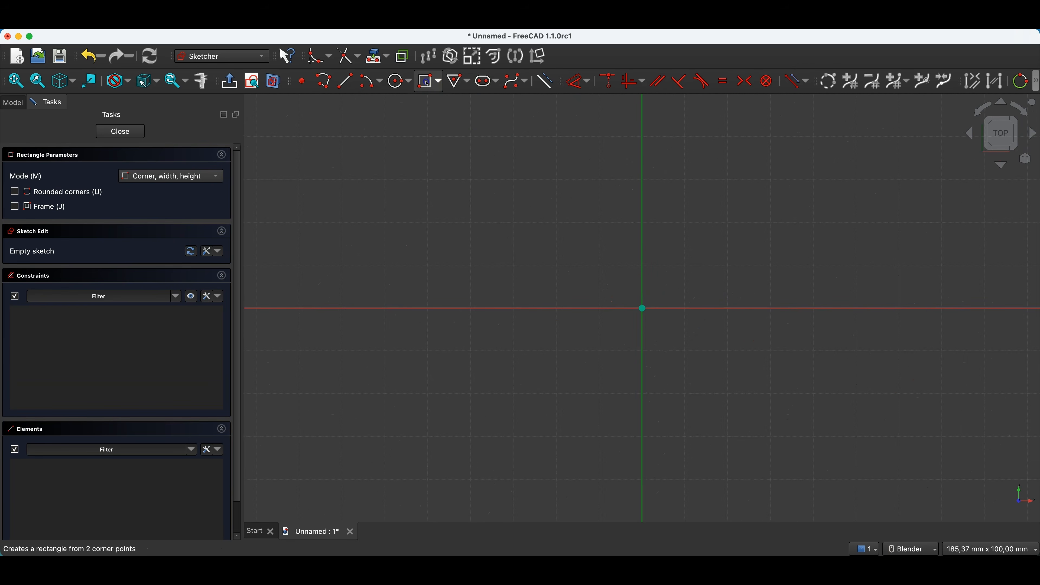
{"action": "left_click", "coordinate": [643, 310]}
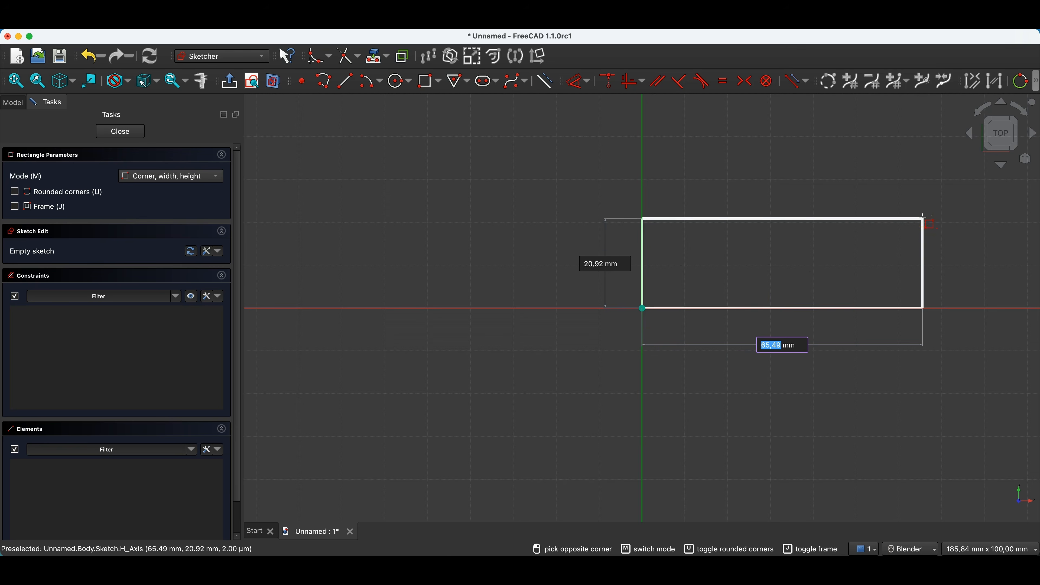
{"action": "type", "text": "200"}
{"action": "key", "text": "Tab"}
{"action": "type", "text": "100"}
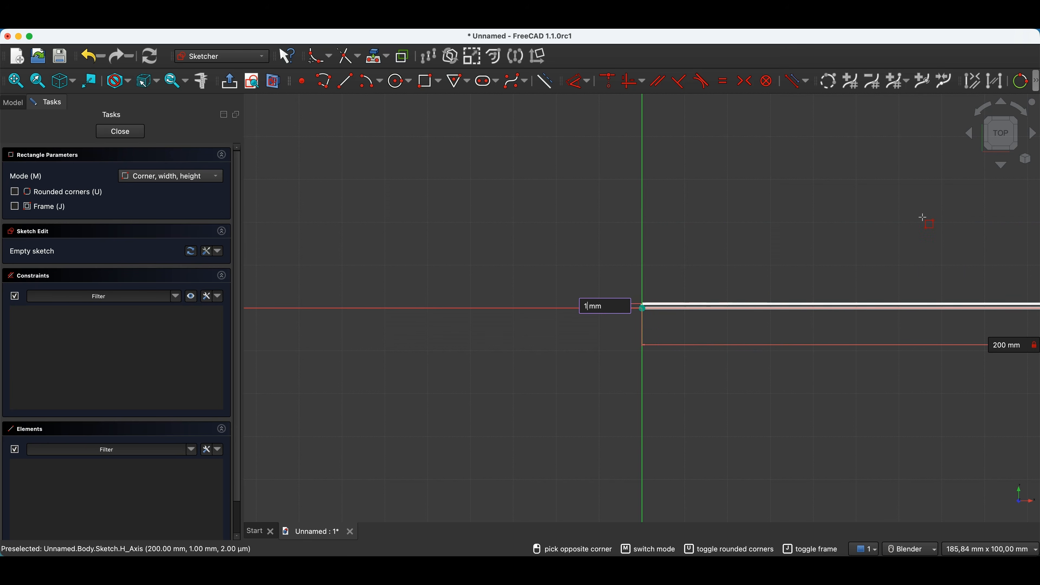
{"action": "key", "text": "Return"}
{"action": "scroll", "coordinate": [458, 297], "scroll_direction": "down", "scroll_amount": 10}
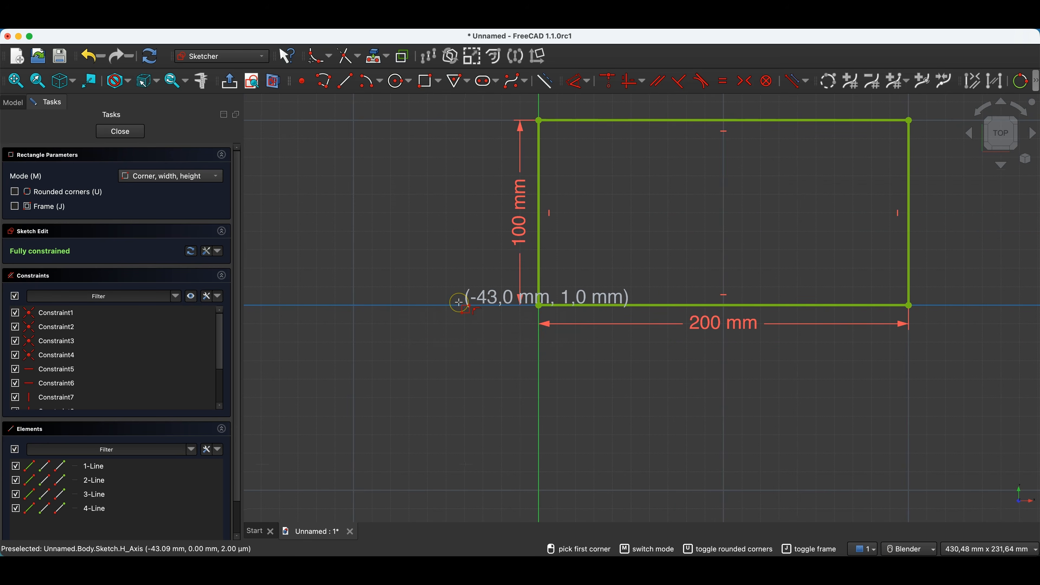
{"action": "scroll", "coordinate": [445, 257], "scroll_direction": "down", "scroll_amount": 2}
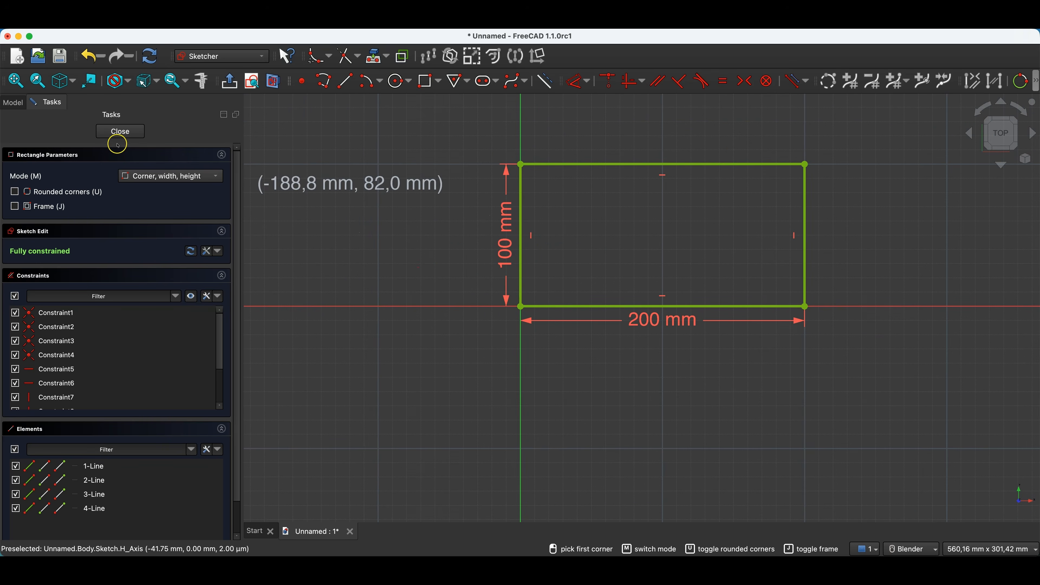
{"action": "left_click", "coordinate": [119, 131]}
Step: Pad the rectangle sketch 20 mm, one sided, along the sketch normal
{"action": "scroll", "coordinate": [476, 281], "scroll_direction": "down", "scroll_amount": 5}
{"action": "scroll", "coordinate": [560, 242], "scroll_direction": "down", "scroll_amount": 2}
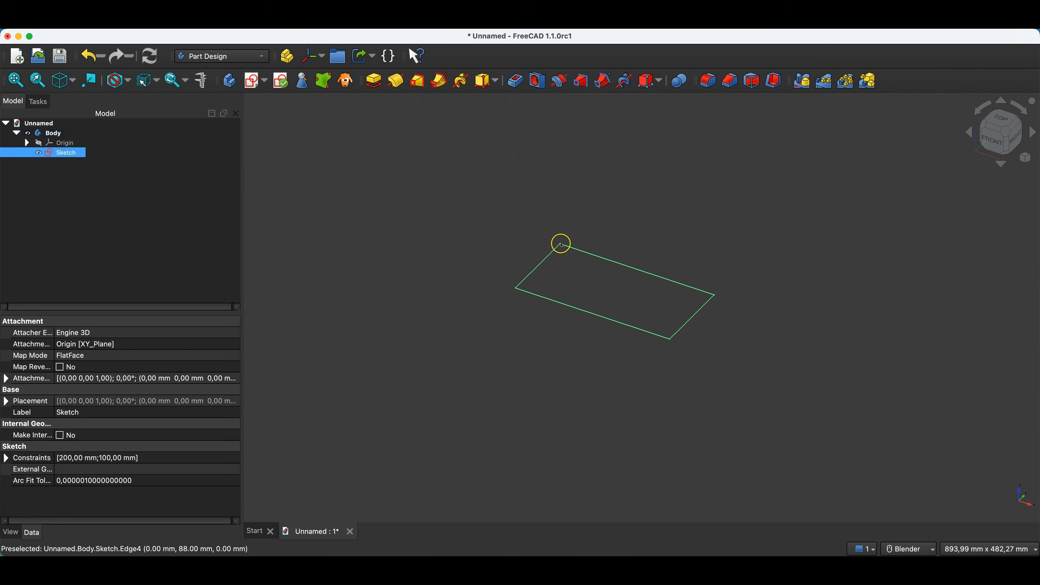
{"action": "left_click", "coordinate": [374, 81]}
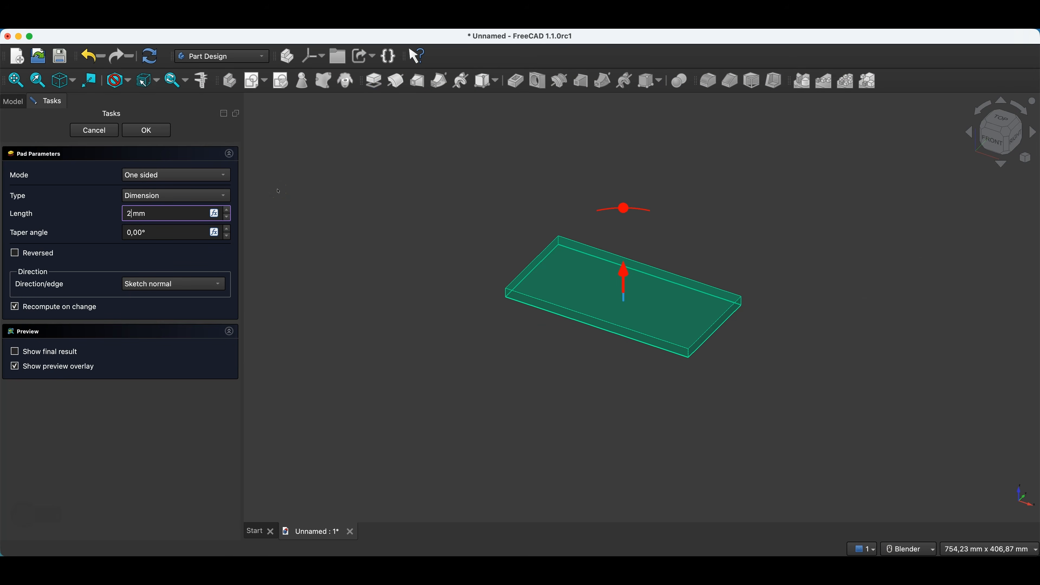
{"action": "key", "text": "Return"}
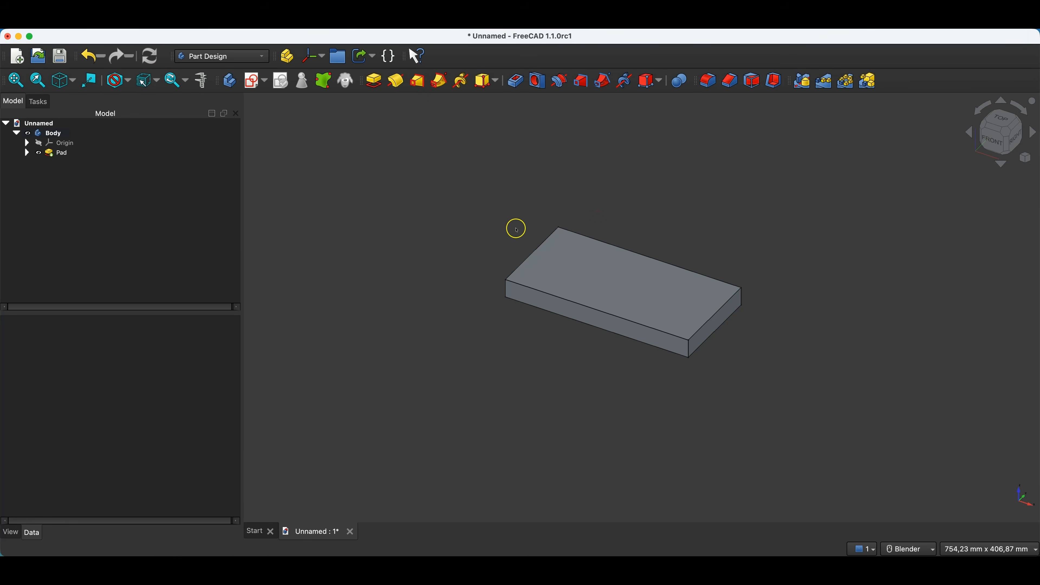
Step: Start a sketch on the plate's top face and draw a 10 mm diameter circle near the origin corner
{"action": "left_click", "coordinate": [534, 273]}
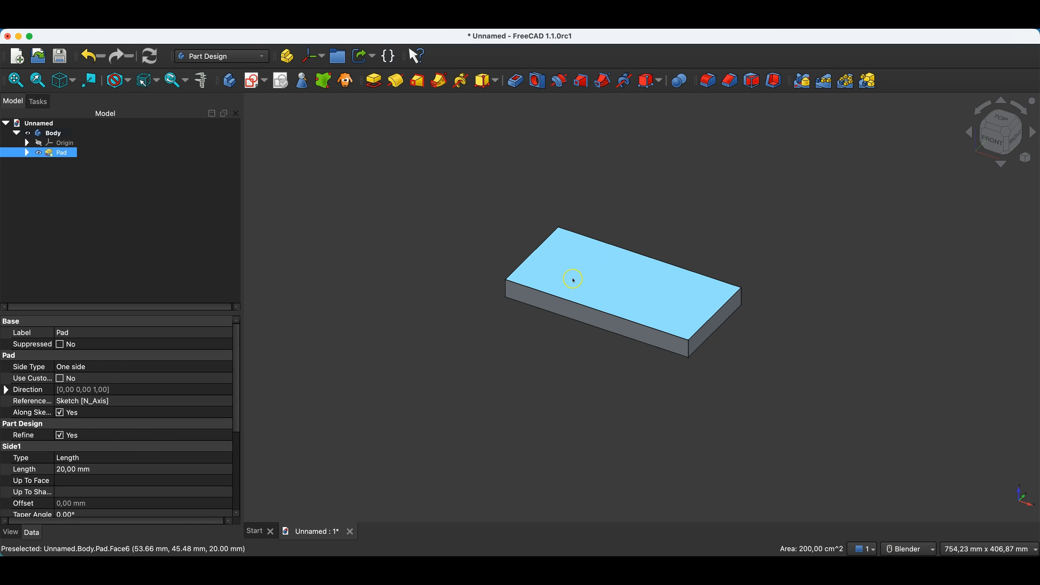
{"action": "left_click", "coordinate": [257, 82]}
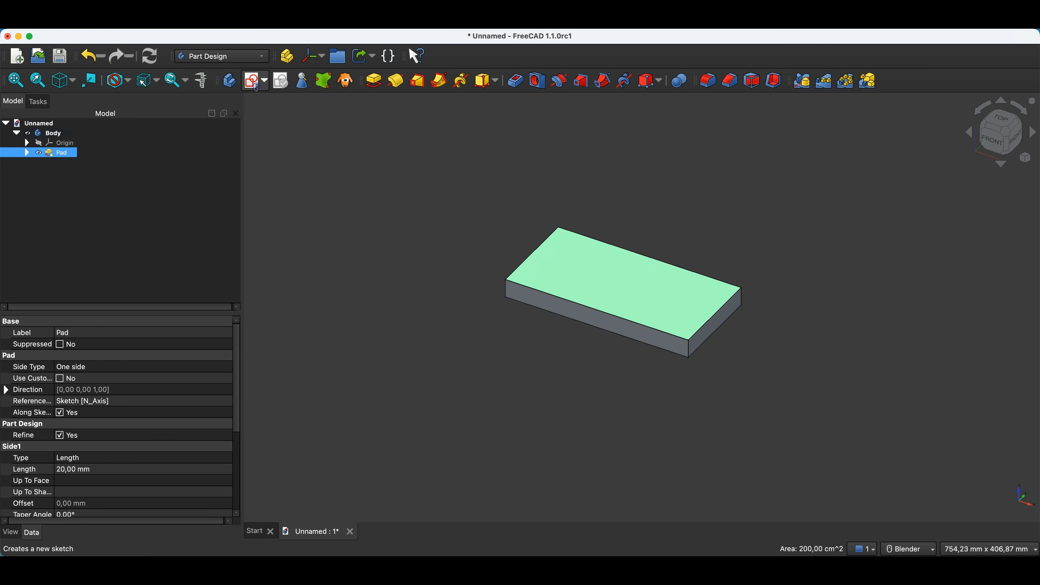
{"action": "scroll", "coordinate": [645, 428], "scroll_direction": "up", "scroll_amount": 3}
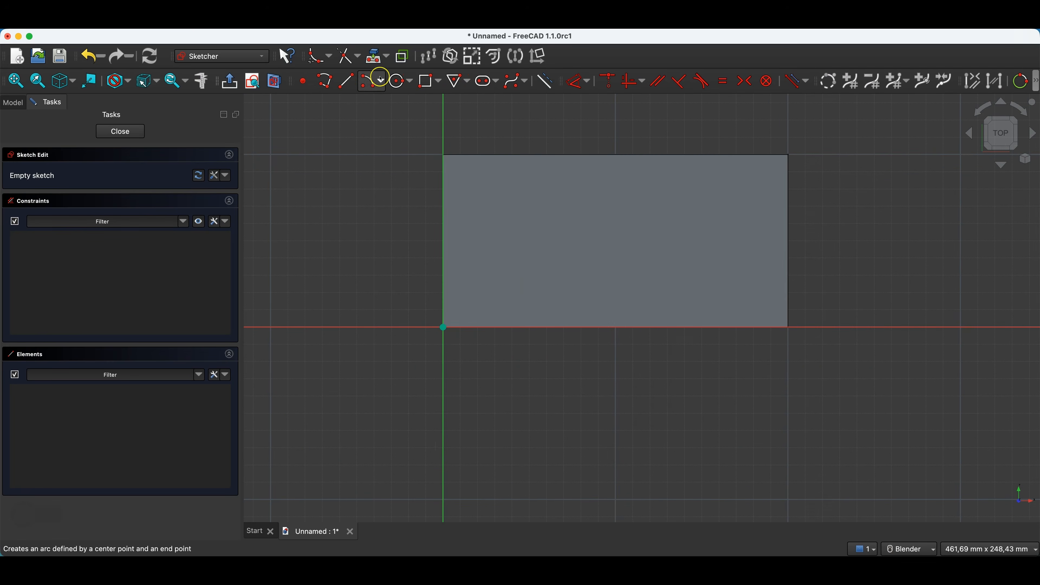
{"action": "left_click", "coordinate": [401, 81]}
{"action": "left_click", "coordinate": [475, 308]}
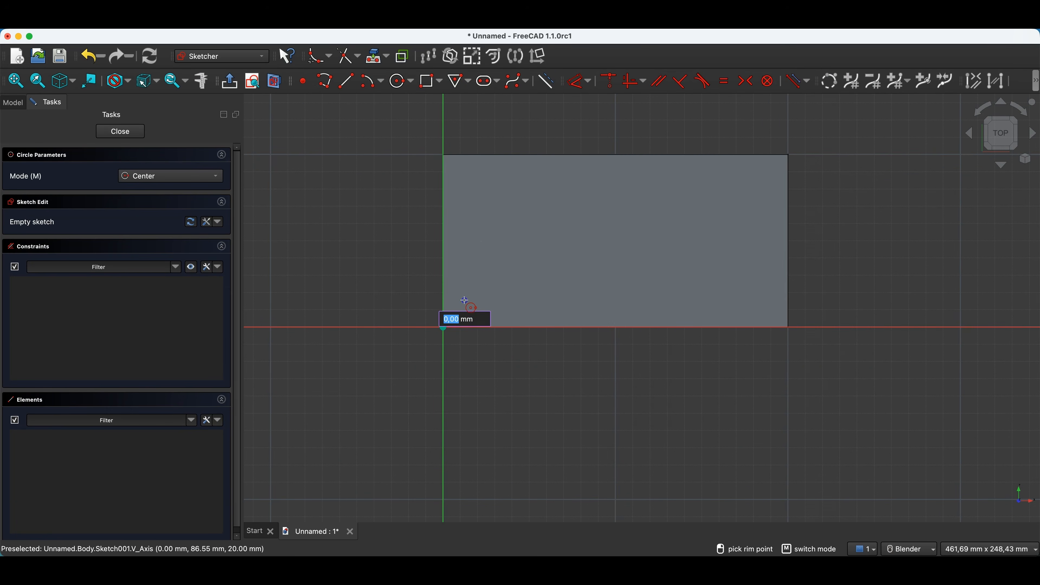
{"action": "type", "text": "10"}
{"action": "key", "text": "Return"}
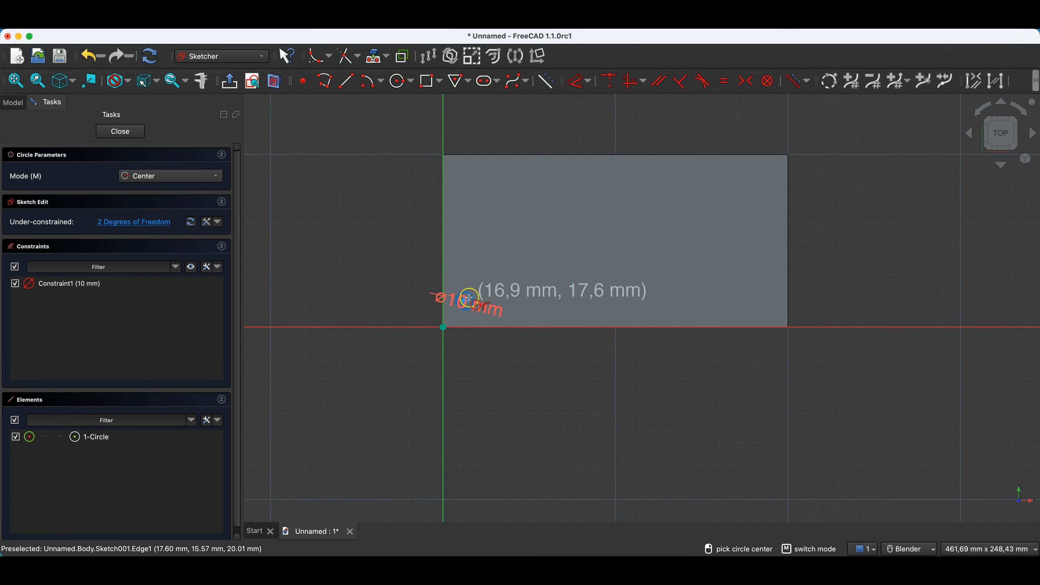
{"action": "scroll", "coordinate": [436, 342], "scroll_direction": "up", "scroll_amount": 5}
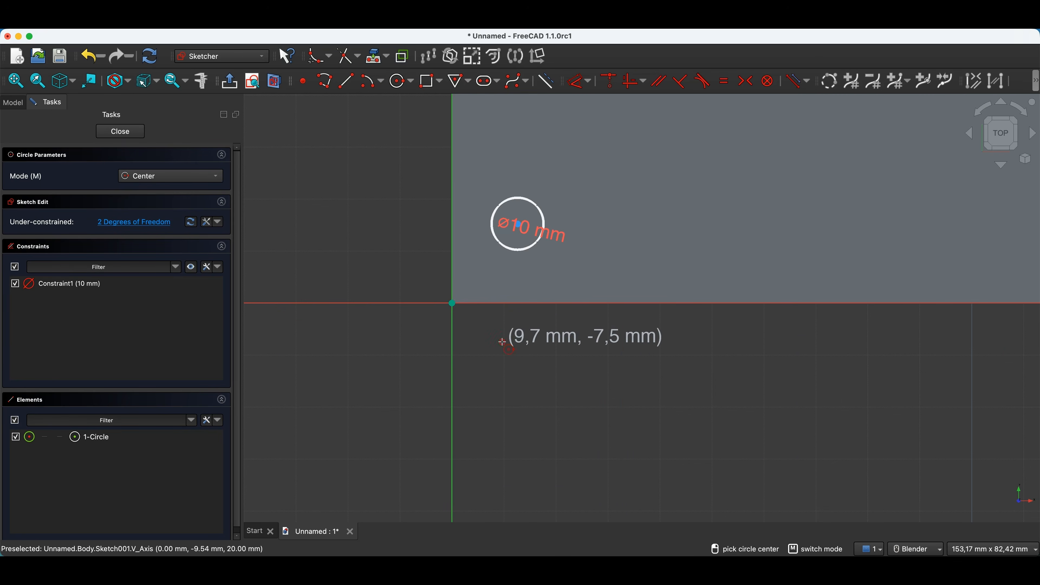
{"action": "key", "text": "Escape"}
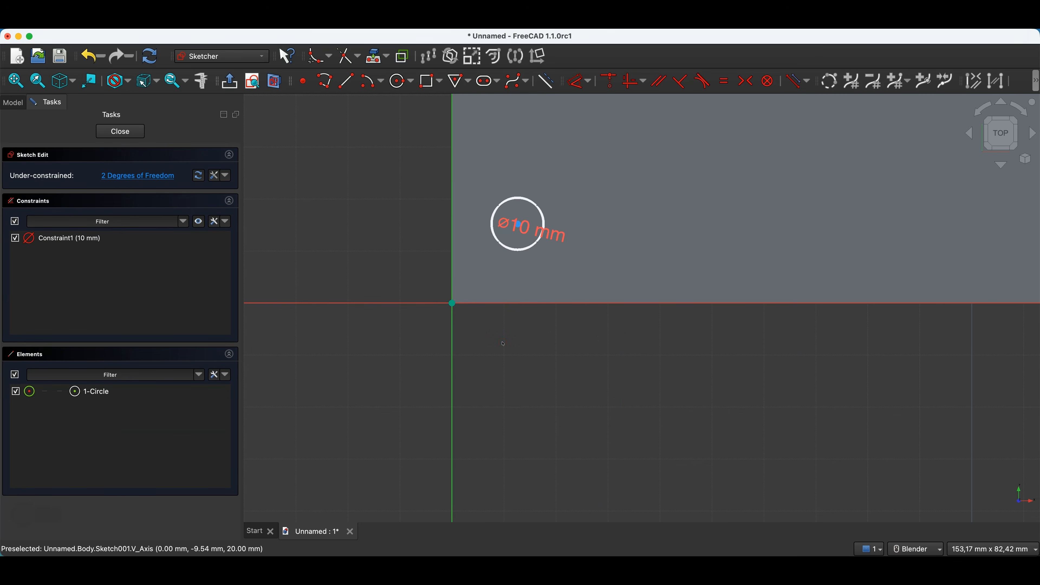
Step: Dimension the circle's centre 20 mm horizontally and 15 mm vertically from the origin, and close the sketch
{"action": "key", "text": "d"}
{"action": "left_click", "coordinate": [518, 225]}
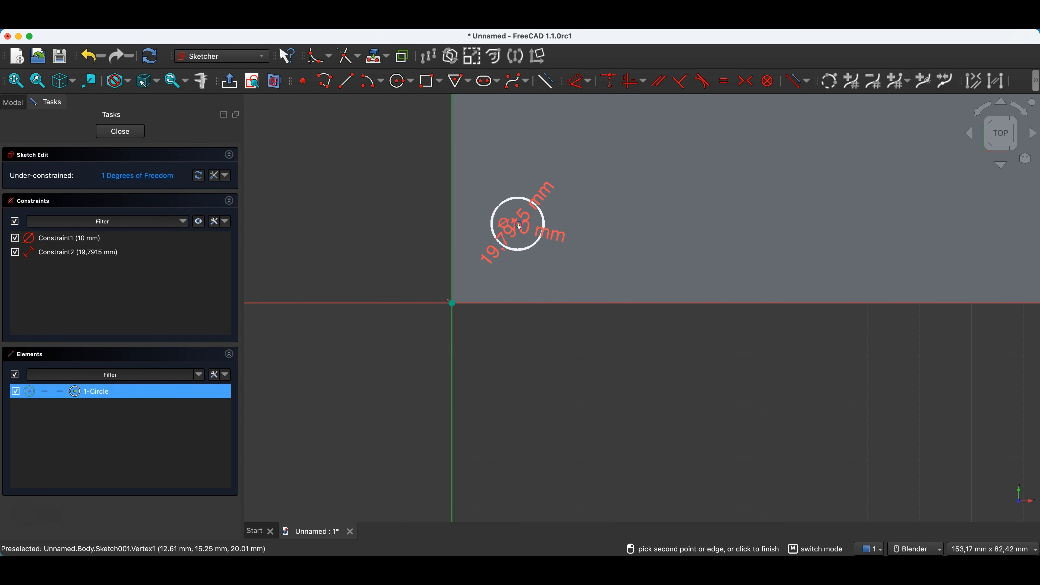
{"action": "left_click", "coordinate": [488, 369]}
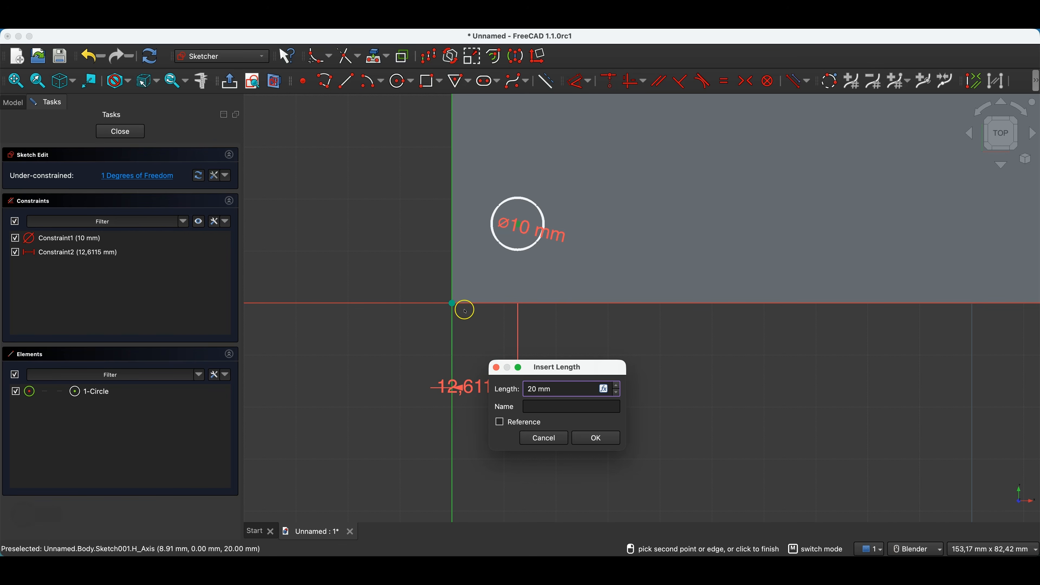
{"action": "left_click", "coordinate": [586, 443]}
{"action": "left_click", "coordinate": [556, 225]}
{"action": "left_click", "coordinate": [395, 252]}
{"action": "type", "text": "15"}
{"action": "key", "text": "Return"}
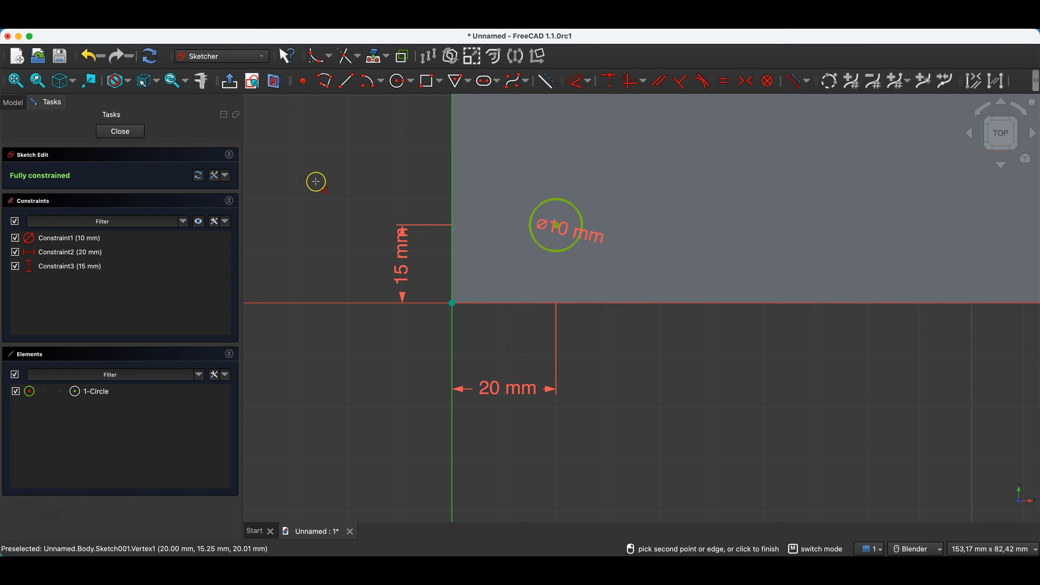
{"action": "left_click", "coordinate": [120, 131]}
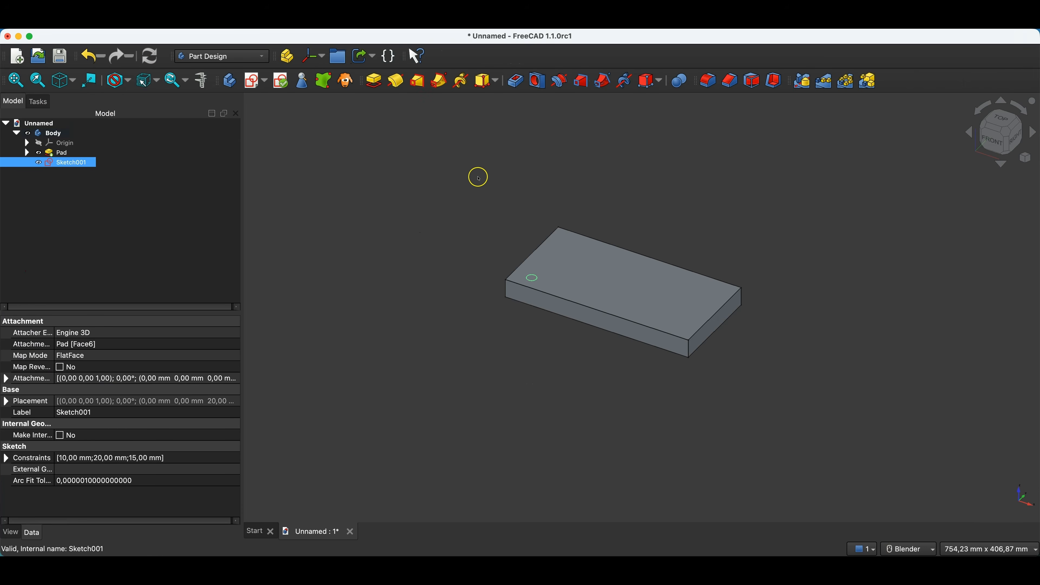
Step: Pocket the 10 mm circle through the plate, one sided, with the type set to To first
{"action": "left_click", "coordinate": [515, 82]}
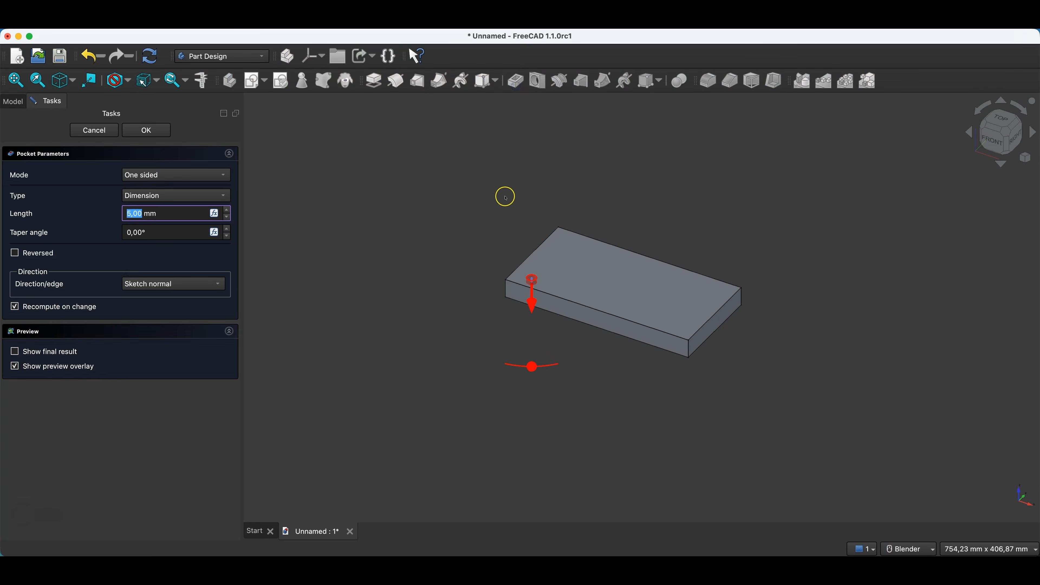
{"action": "left_click", "coordinate": [162, 196]}
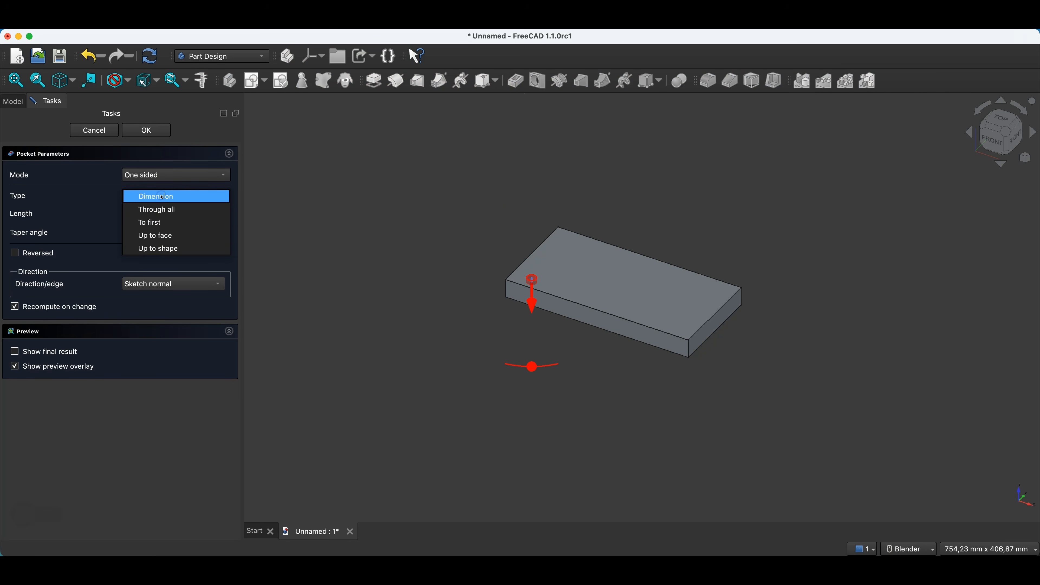
{"action": "left_click", "coordinate": [155, 223]}
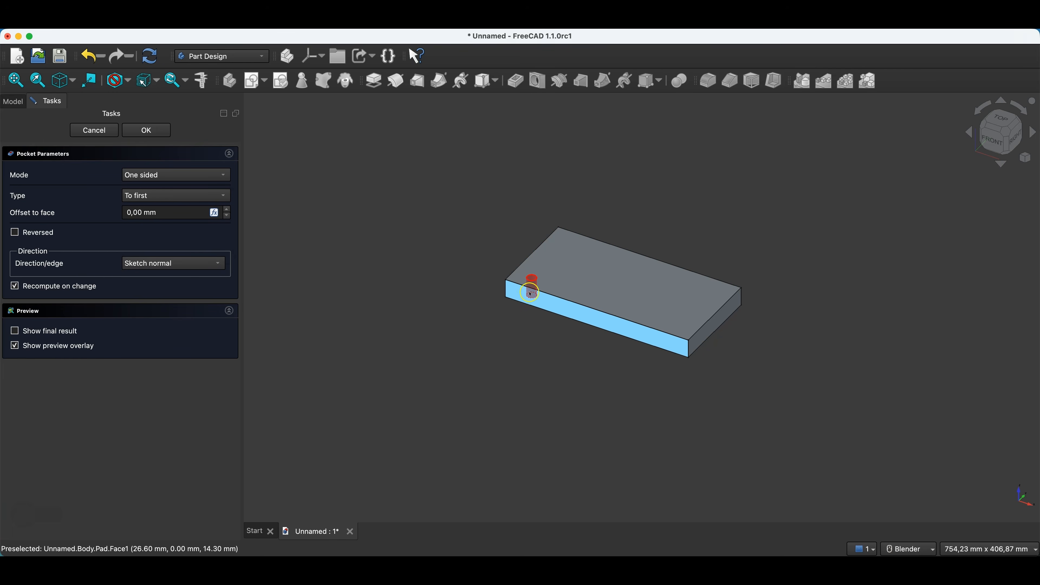
{"action": "left_click", "coordinate": [163, 131]}
Step: Start a new sketch on the plate's top face and project the hole's edge as external geometry
{"action": "left_click", "coordinate": [559, 261]}
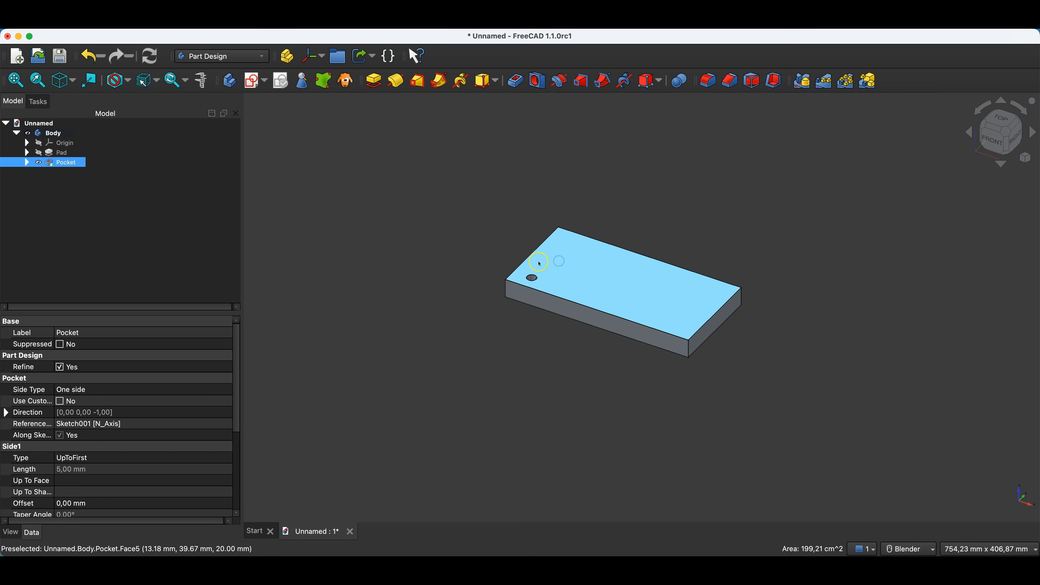
{"action": "left_click", "coordinate": [254, 81]}
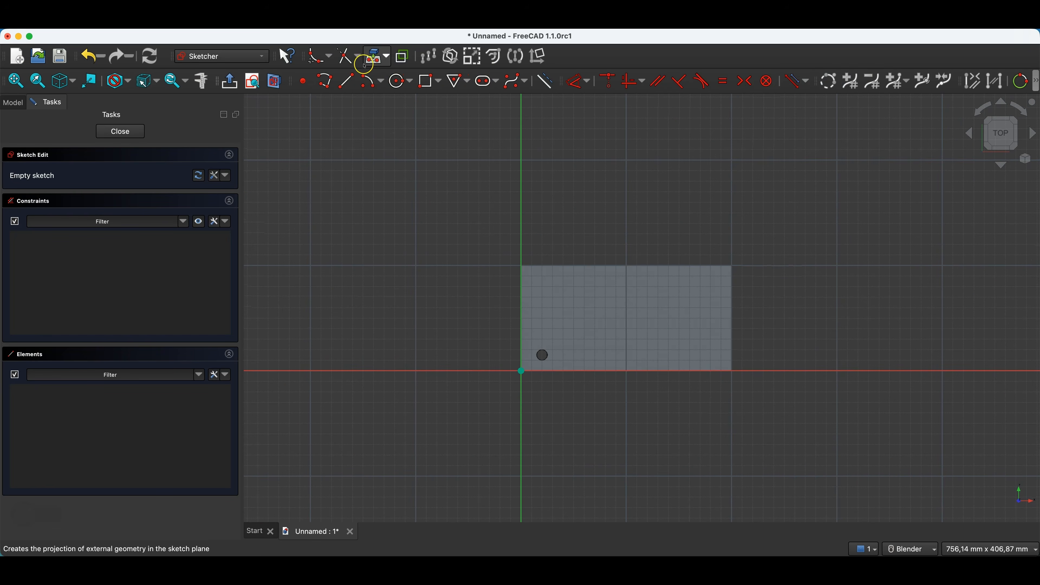
{"action": "left_click", "coordinate": [375, 57]}
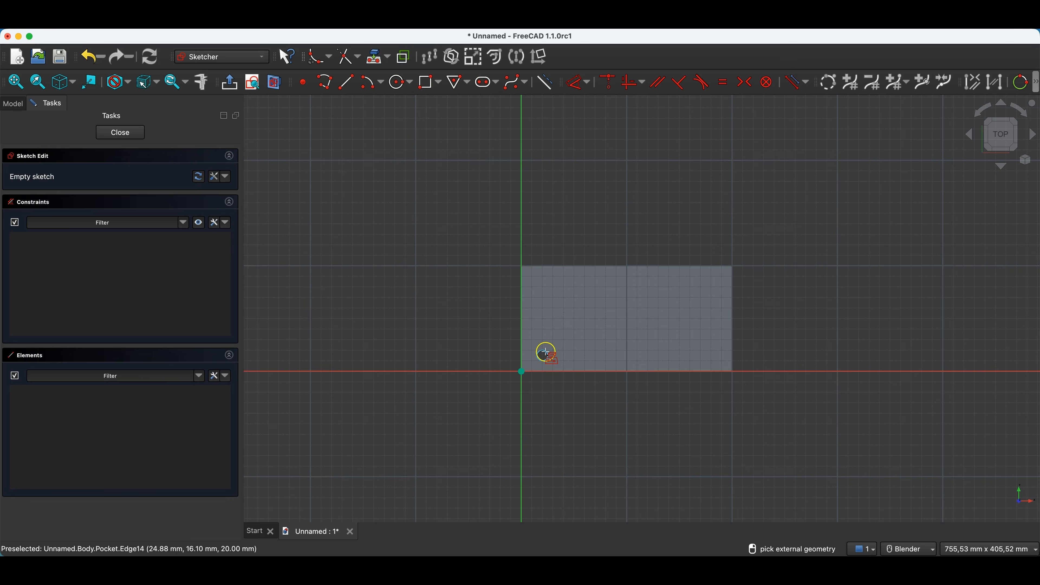
{"action": "left_click", "coordinate": [543, 355]}
{"action": "scroll", "coordinate": [544, 355], "scroll_direction": "up", "scroll_amount": 5}
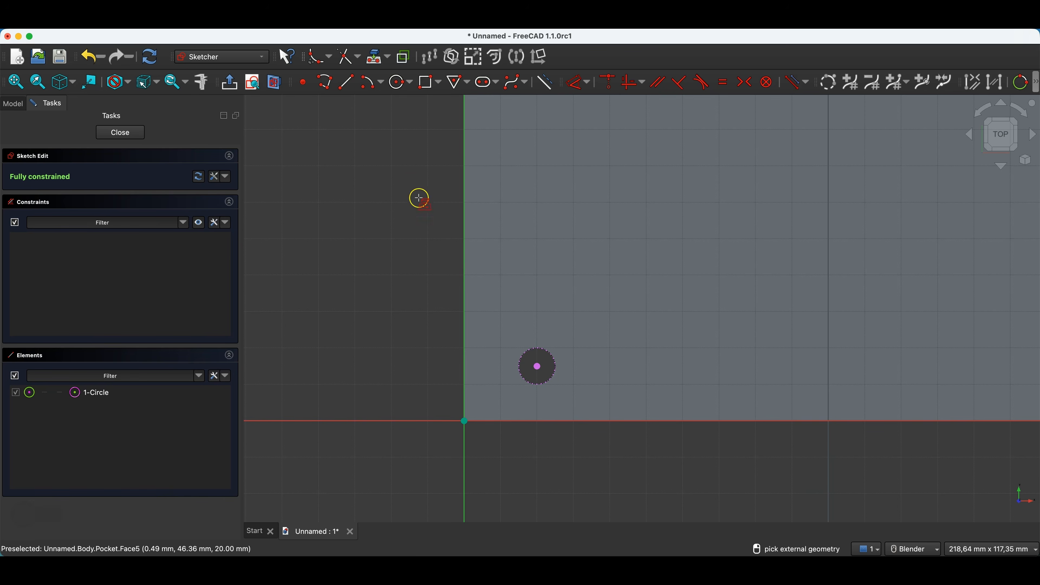
Step: Draw a 15 mm diameter circle concentric with the projected hole edge and close the sketch
{"action": "left_click", "coordinate": [393, 79]}
{"action": "left_click", "coordinate": [395, 81]}
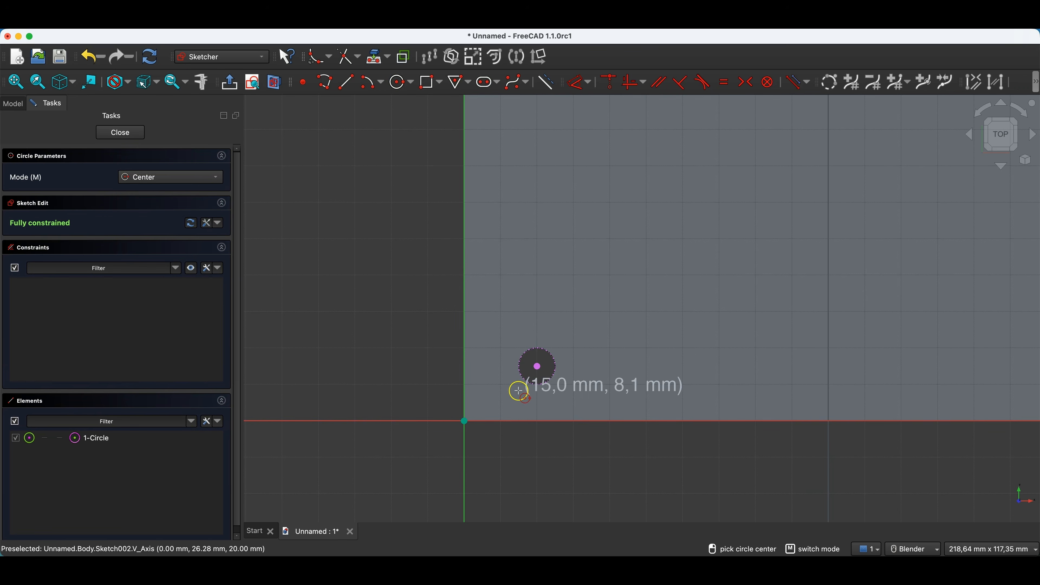
{"action": "left_click", "coordinate": [538, 366]}
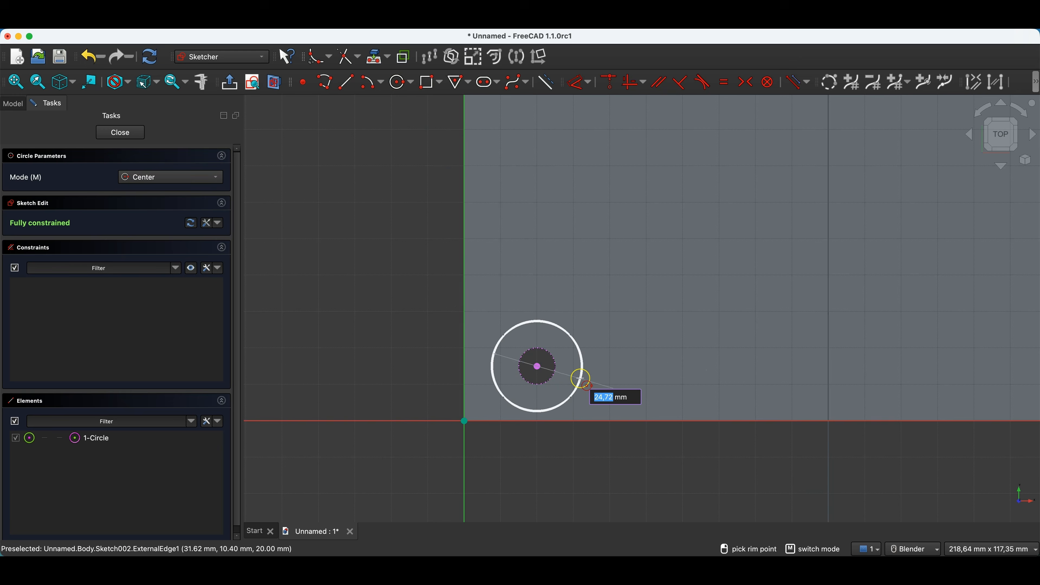
{"action": "type", "text": "15"}
{"action": "key", "text": "Return"}
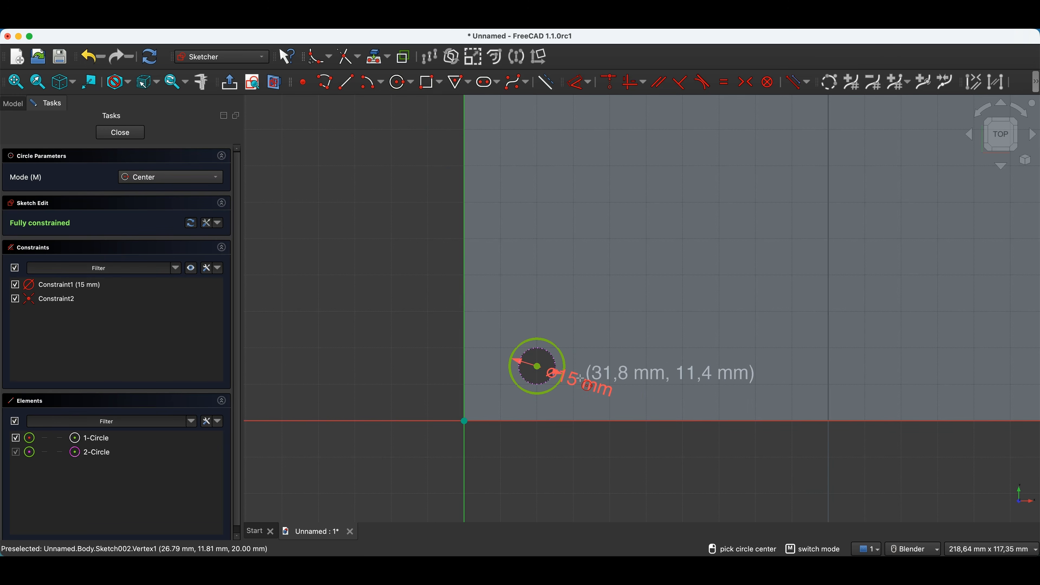
{"action": "left_click", "coordinate": [120, 133]}
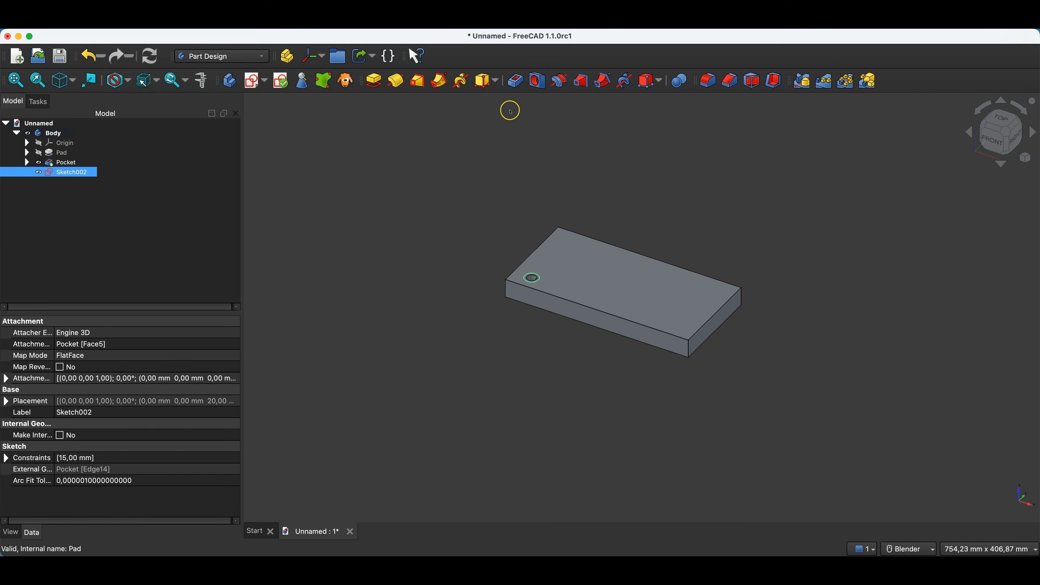
Step: Pocket the 15 mm circle 5 mm deep, one sided, to form the hole's counterbore
{"action": "left_click", "coordinate": [516, 84]}
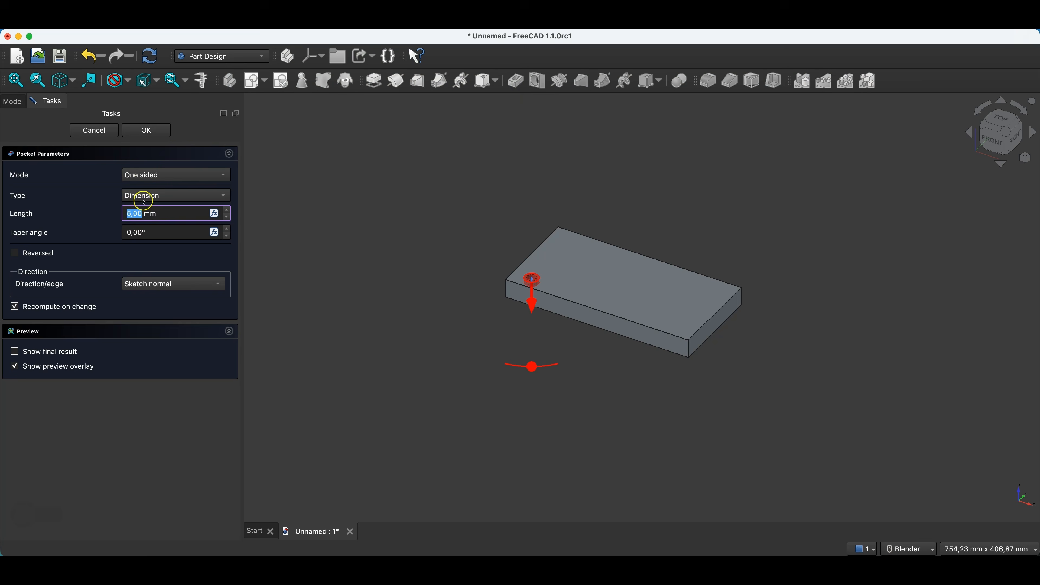
{"action": "left_click", "coordinate": [147, 130]}
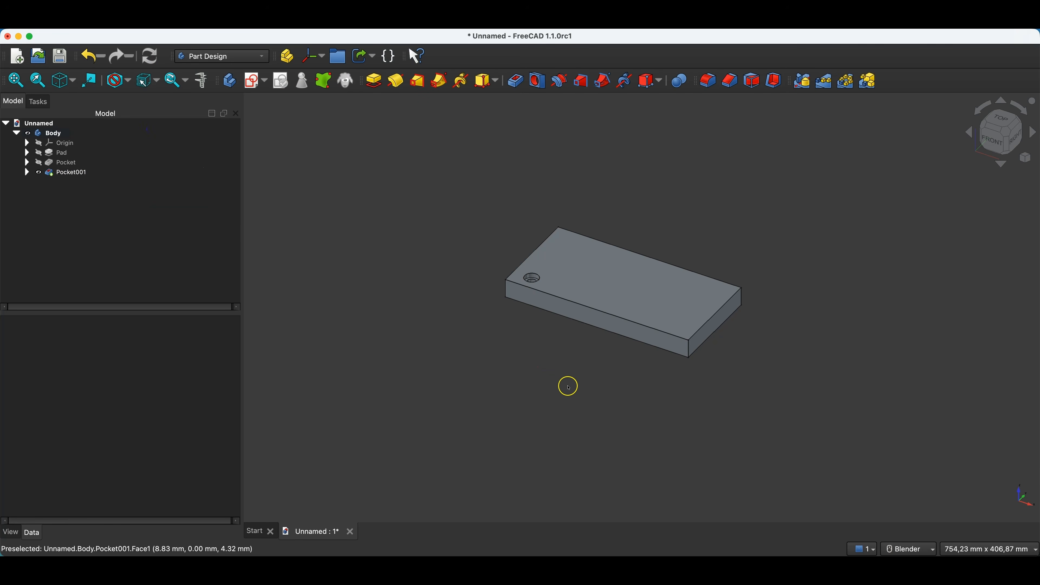
{"action": "scroll", "coordinate": [613, 452], "scroll_direction": "up", "scroll_amount": 5}
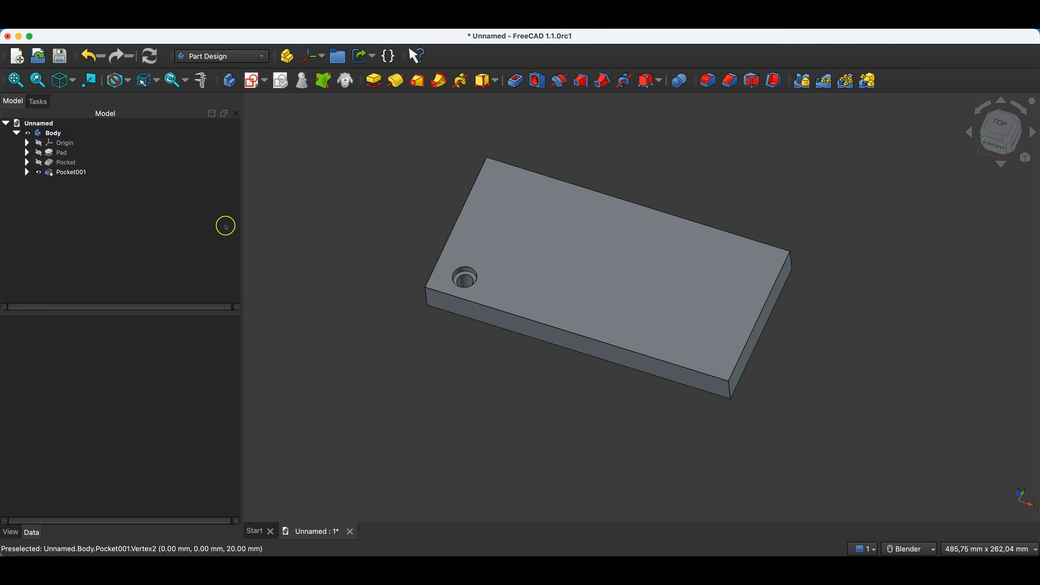
Step: Create a linear pattern of both pockets with 10 occurrences along the base X-axis
{"action": "left_click", "coordinate": [74, 174]}
{"action": "left_click", "coordinate": [68, 163]}
{"action": "left_click", "coordinate": [72, 172], "text": "shift"}
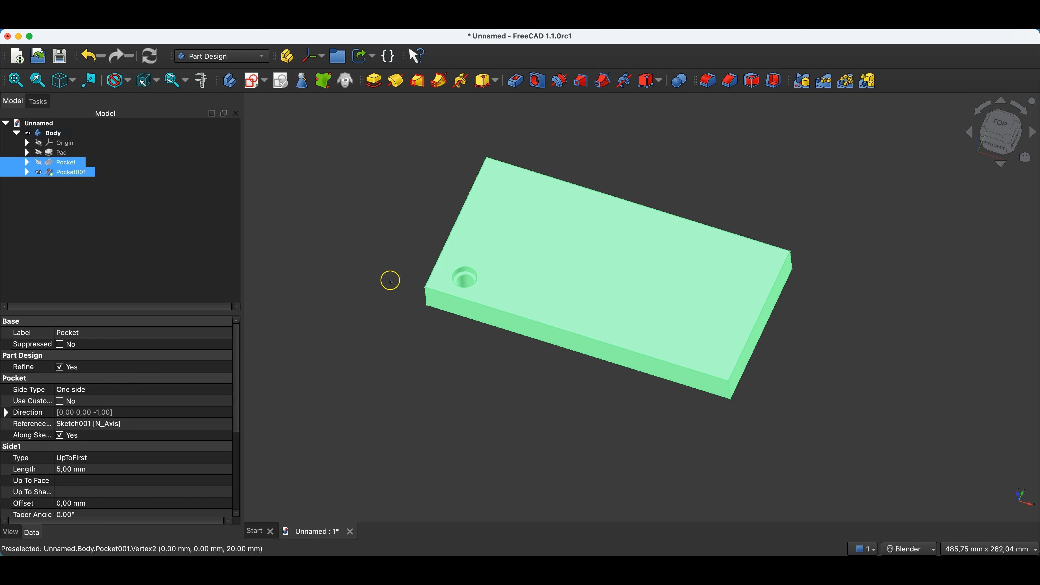
{"action": "left_click", "coordinate": [825, 81]}
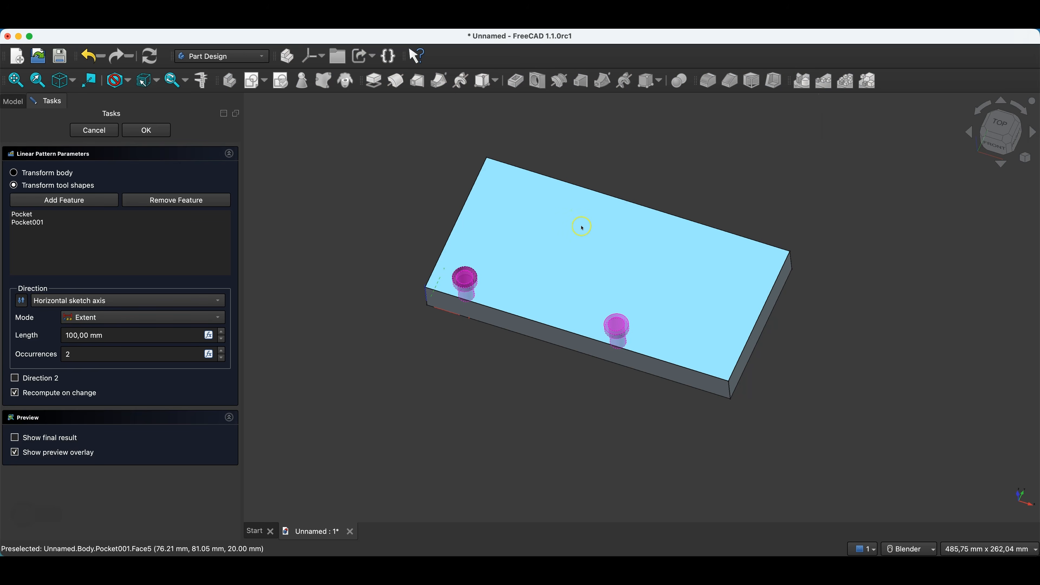
{"action": "double_click", "coordinate": [82, 353]}
{"action": "type", "text": "10"}
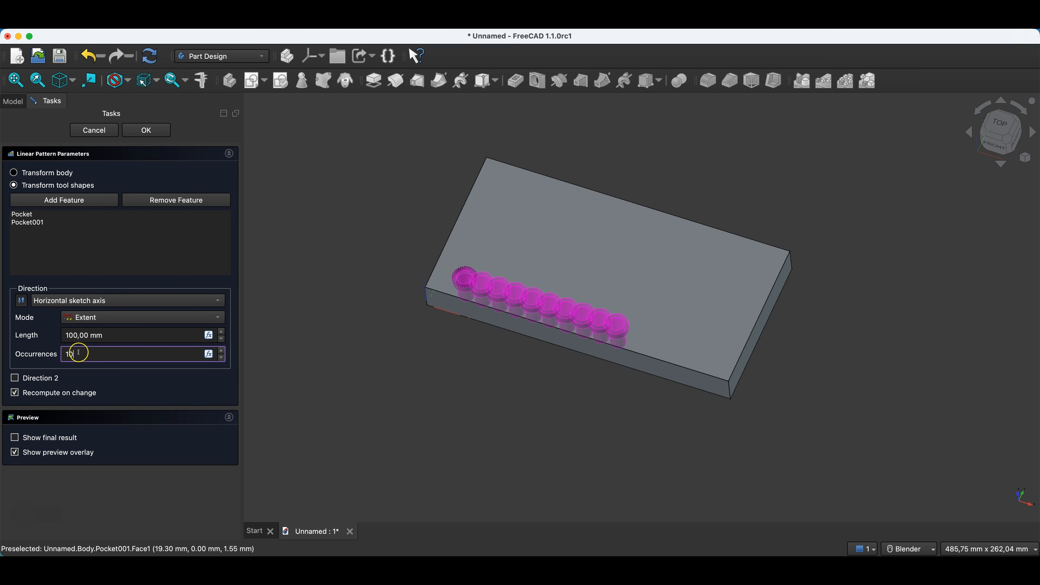
{"action": "left_click", "coordinate": [39, 299]}
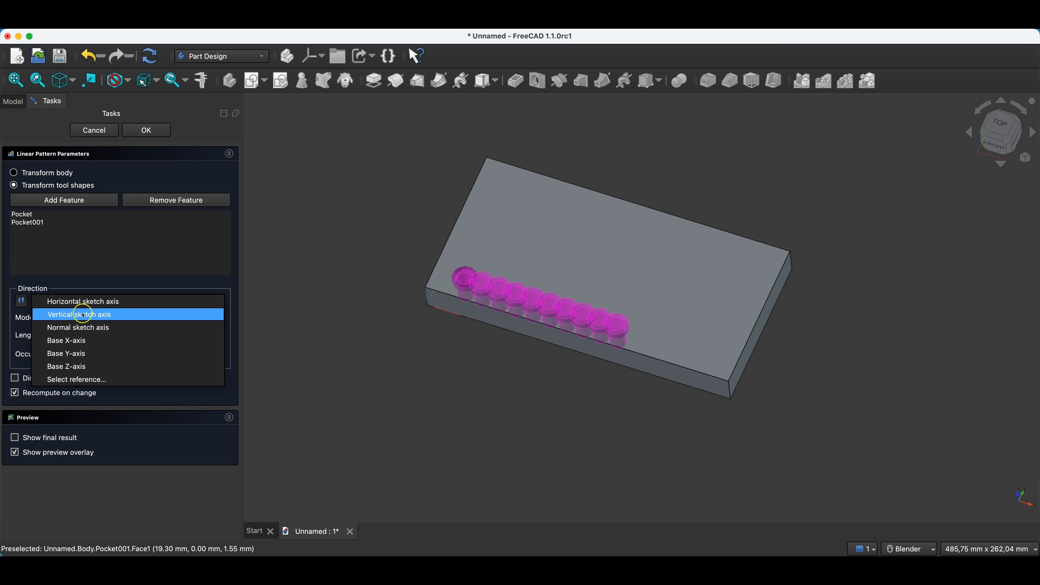
{"action": "left_click", "coordinate": [64, 342]}
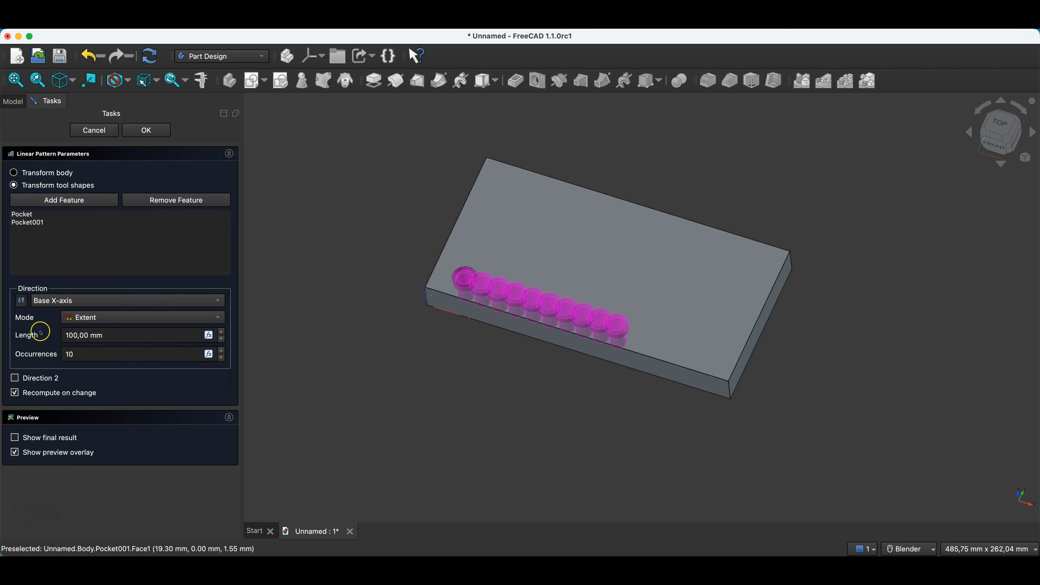
Step: Switch the linear pattern's mode to Spacing and increase the spacing to 17.11 mm
{"action": "left_click", "coordinate": [136, 318]}
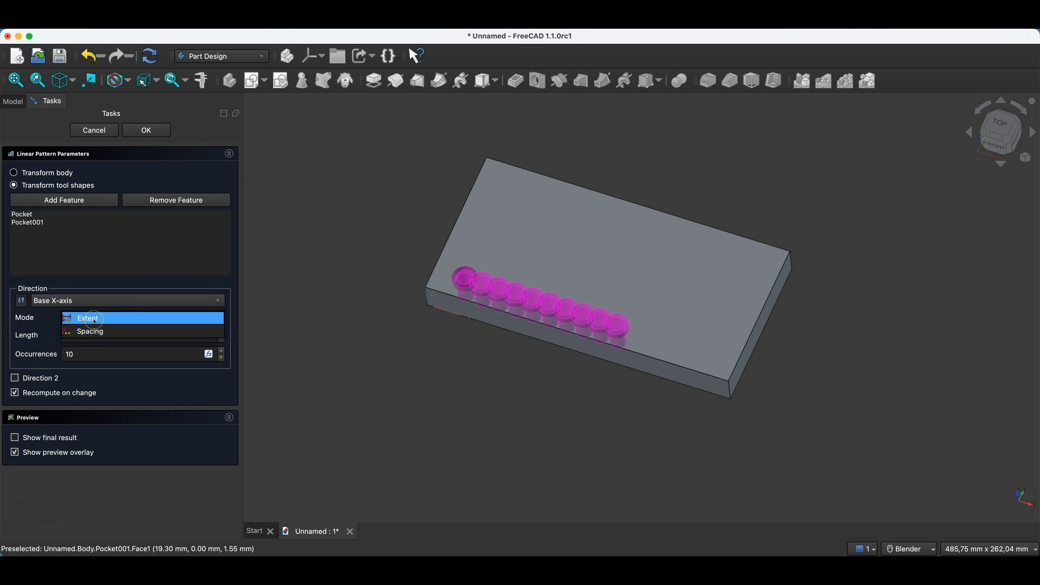
{"action": "left_click", "coordinate": [94, 331]}
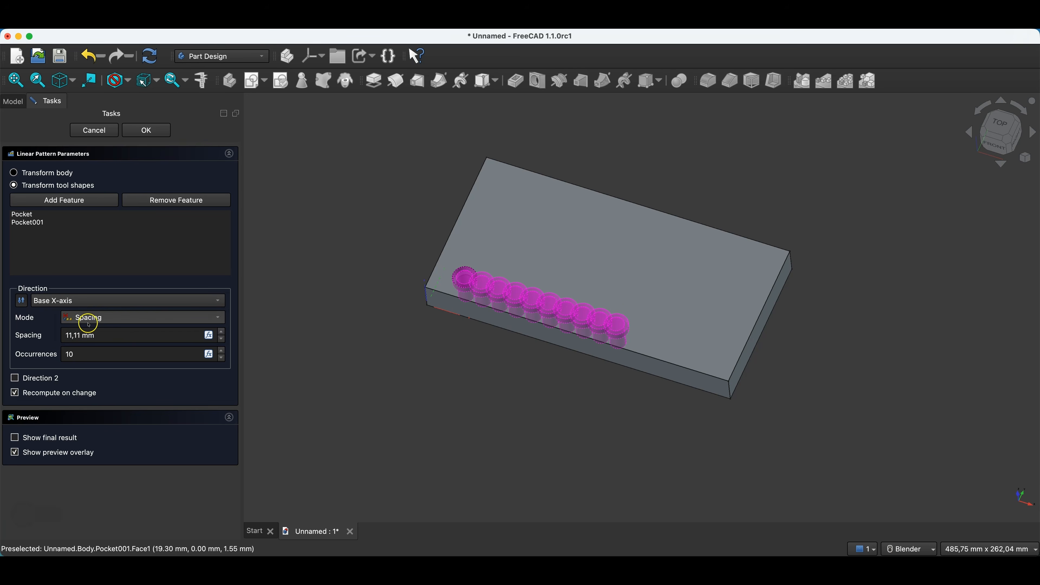
{"action": "scroll", "coordinate": [222, 334], "scroll_direction": "up", "scroll_amount": 5}
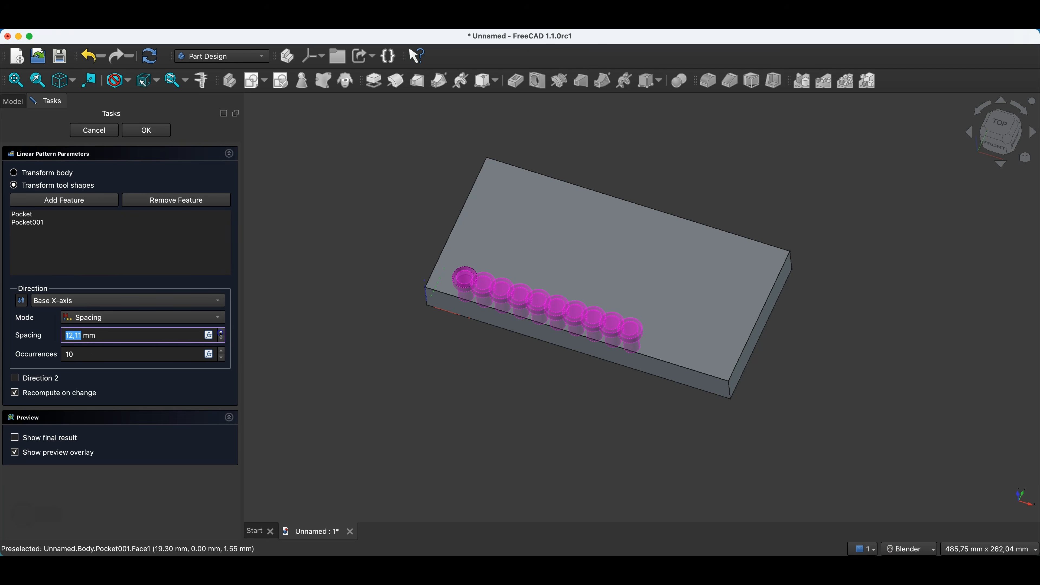
{"action": "scroll", "coordinate": [221, 335], "scroll_direction": "up", "scroll_amount": 1}
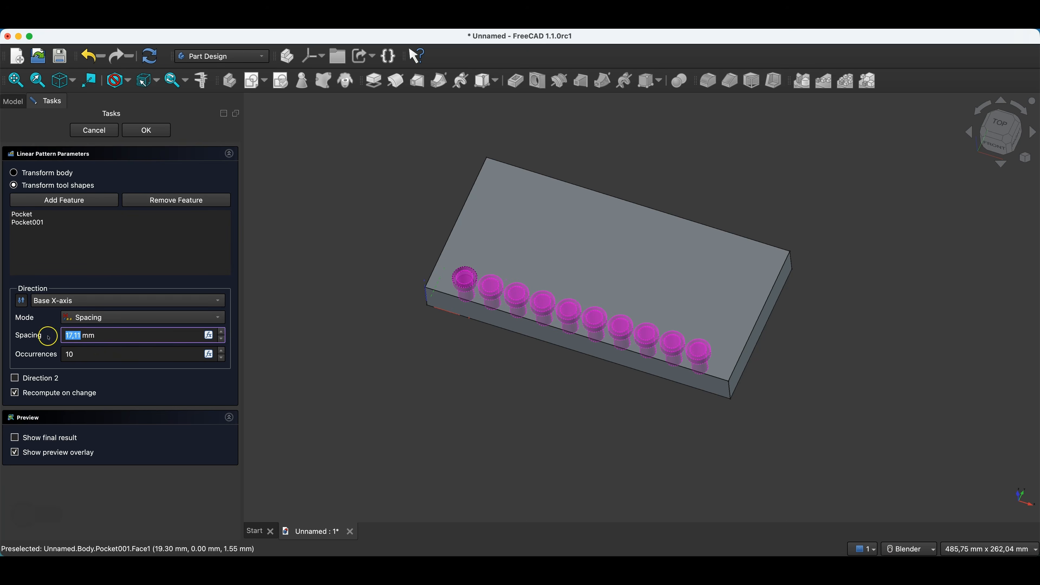
Step: Toggle the linear pattern's mode to Extent and back to Spacing, and set the spacing to 15 mm
{"action": "left_click", "coordinate": [88, 318]}
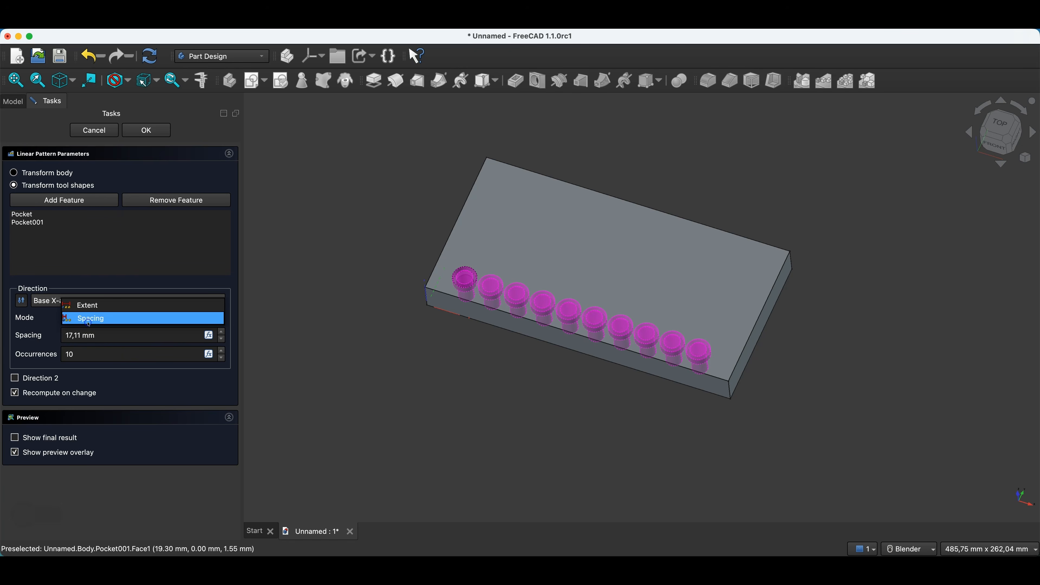
{"action": "left_click", "coordinate": [93, 308]}
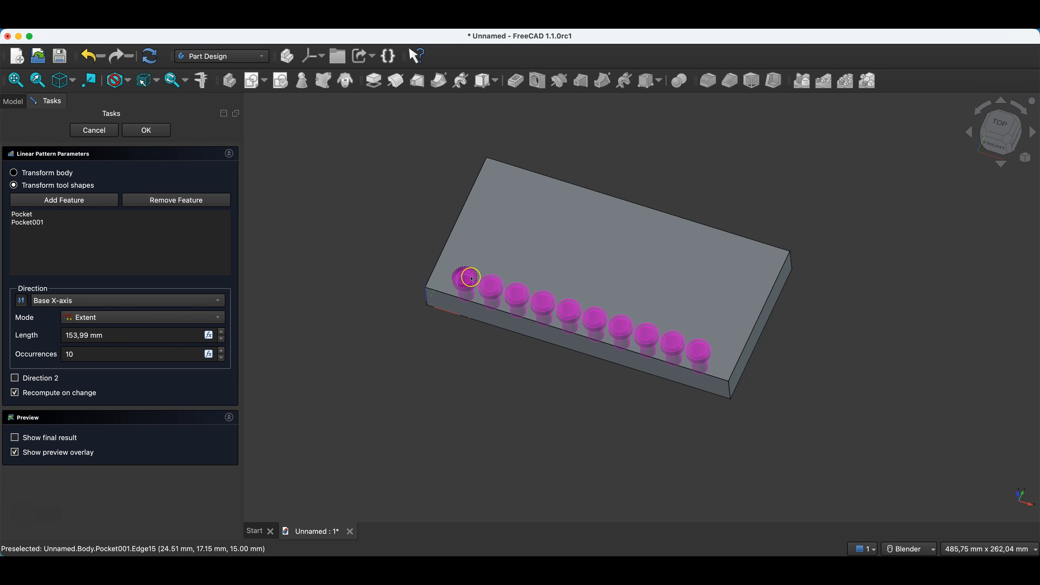
{"action": "left_click", "coordinate": [123, 318]}
{"action": "left_click", "coordinate": [109, 331]}
{"action": "left_click", "coordinate": [109, 336]}
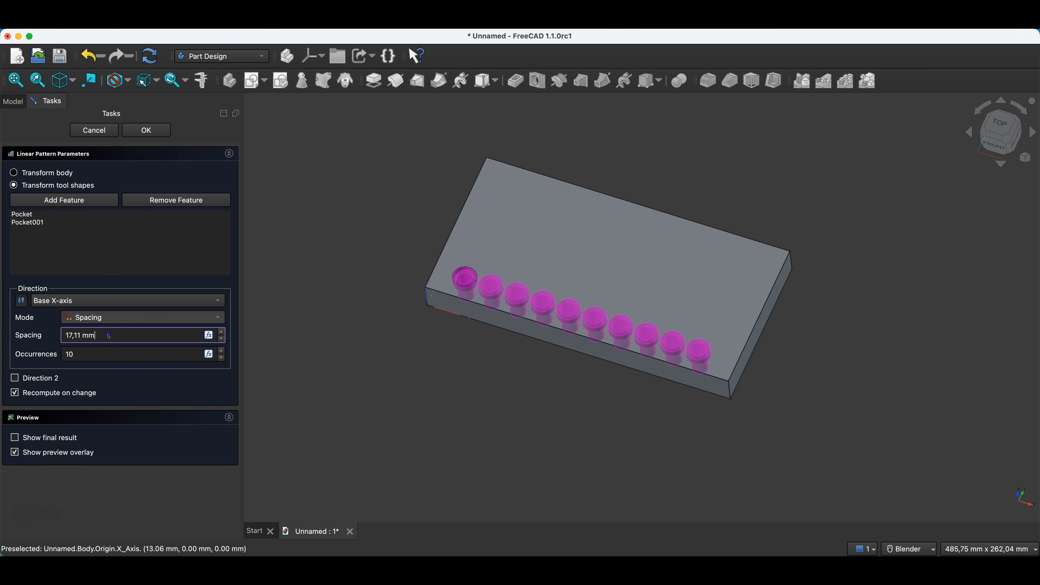
{"action": "left_click", "coordinate": [83, 336]}
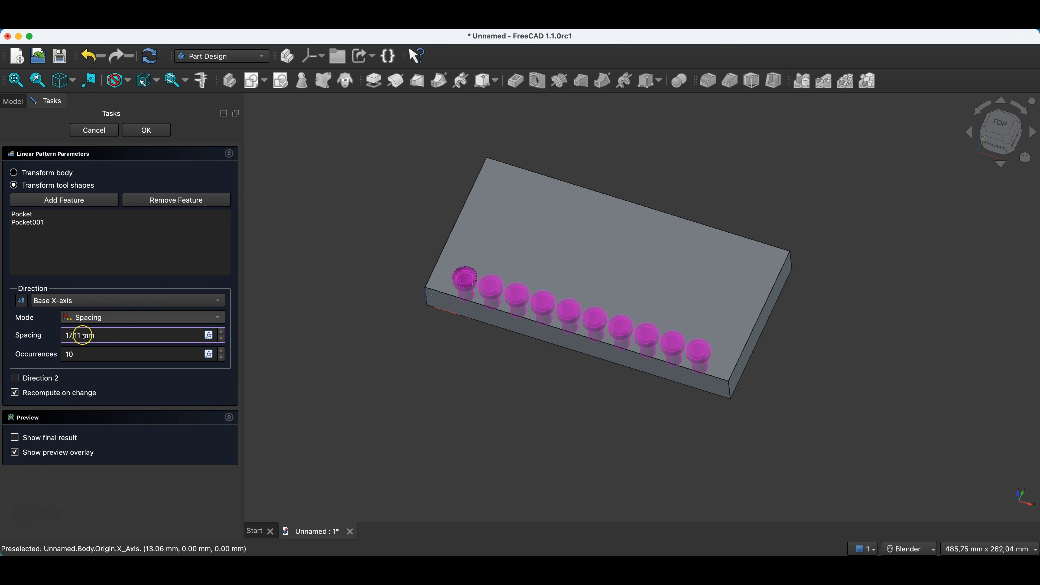
{"action": "left_click", "coordinate": [52, 337]}
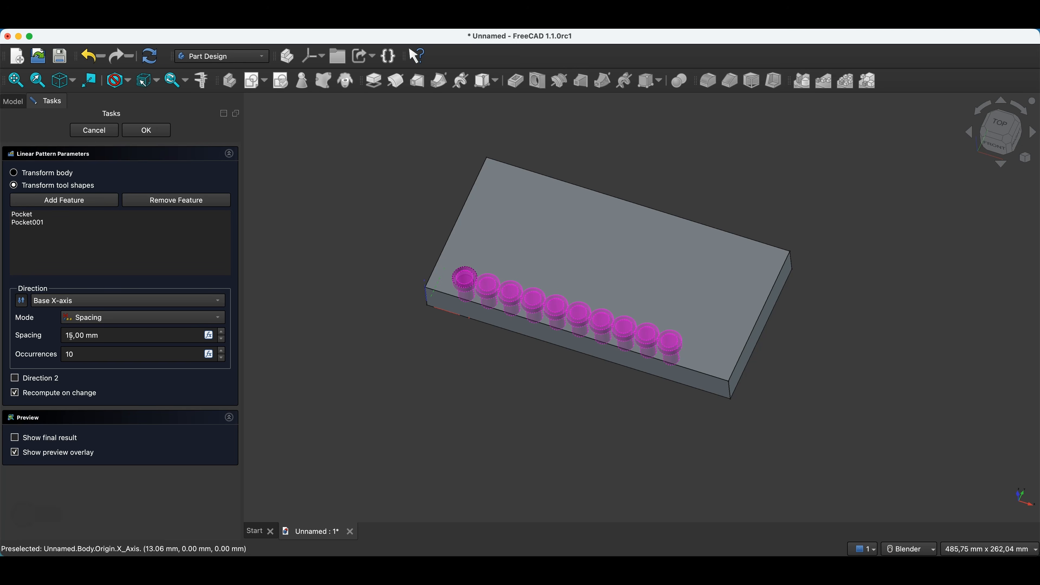
Step: Switch the linear pattern's mode to Extent, set its length to 160 mm with 10 occurrences and accept the pattern
{"action": "left_click", "coordinate": [131, 322]}
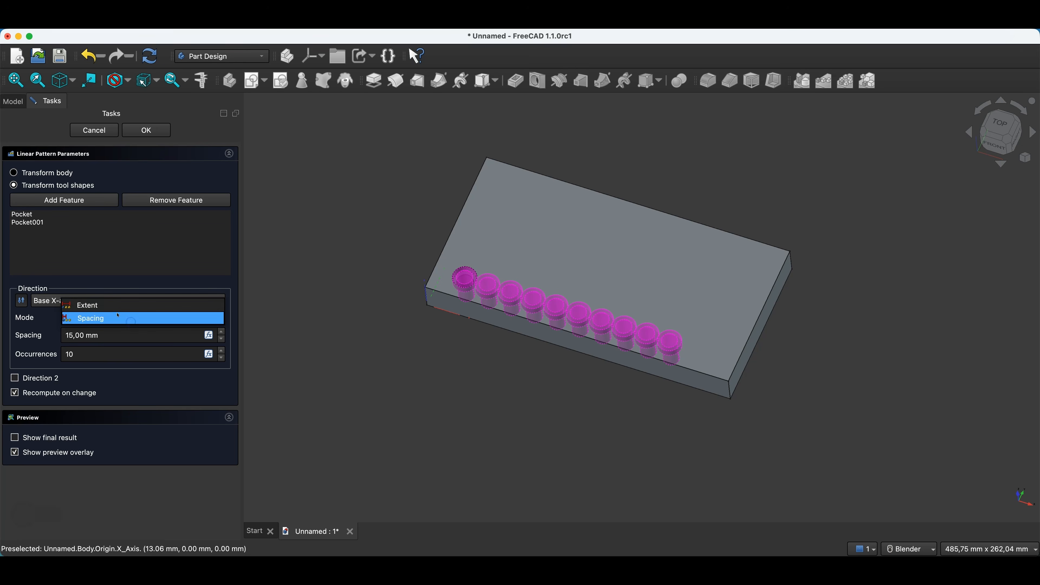
{"action": "left_click", "coordinate": [100, 306]}
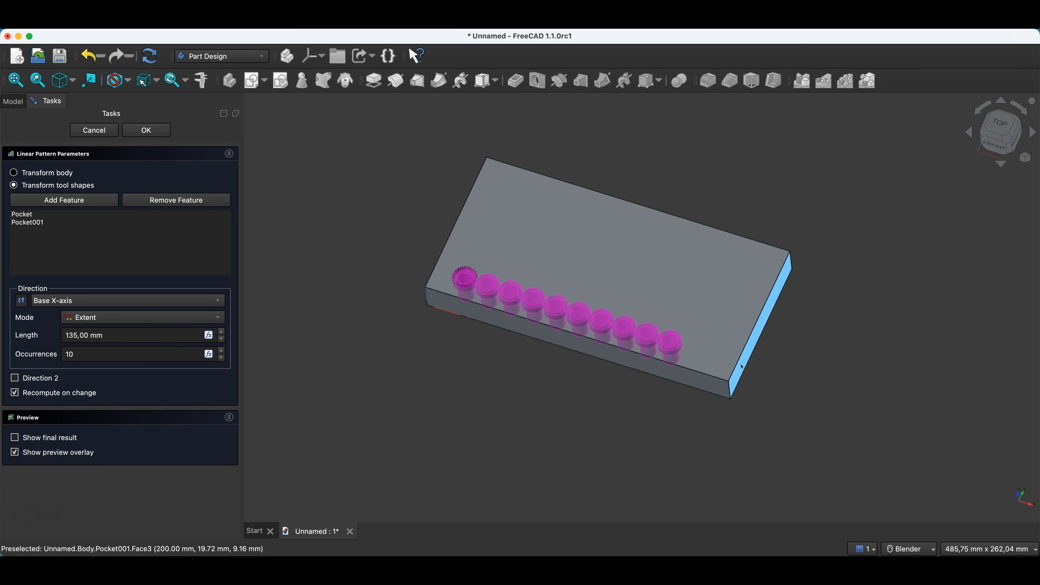
{"action": "left_click", "coordinate": [755, 374]}
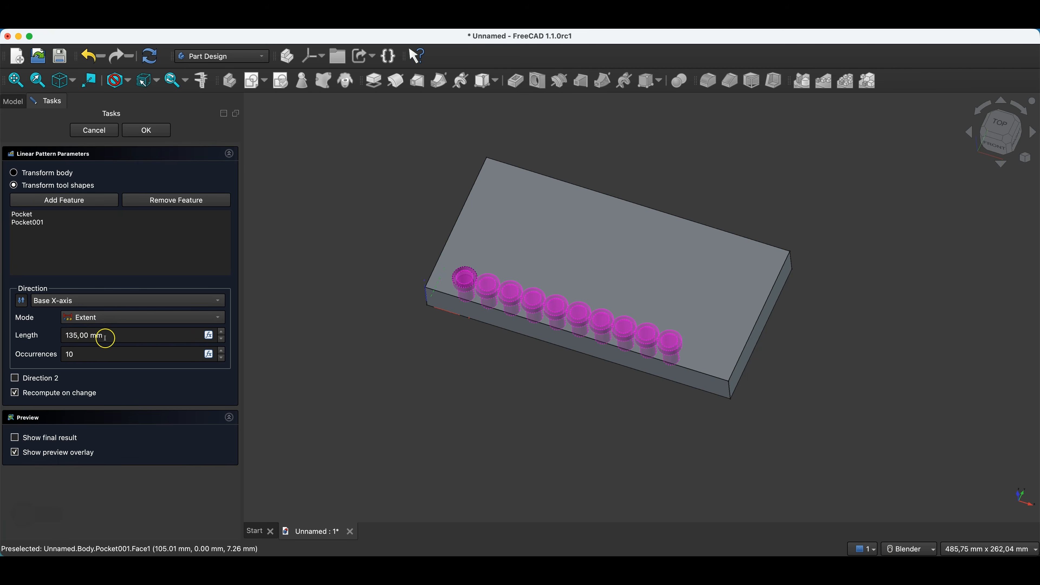
{"action": "left_click_drag", "start_coordinate": [105, 338], "coordinate": [47, 334]}
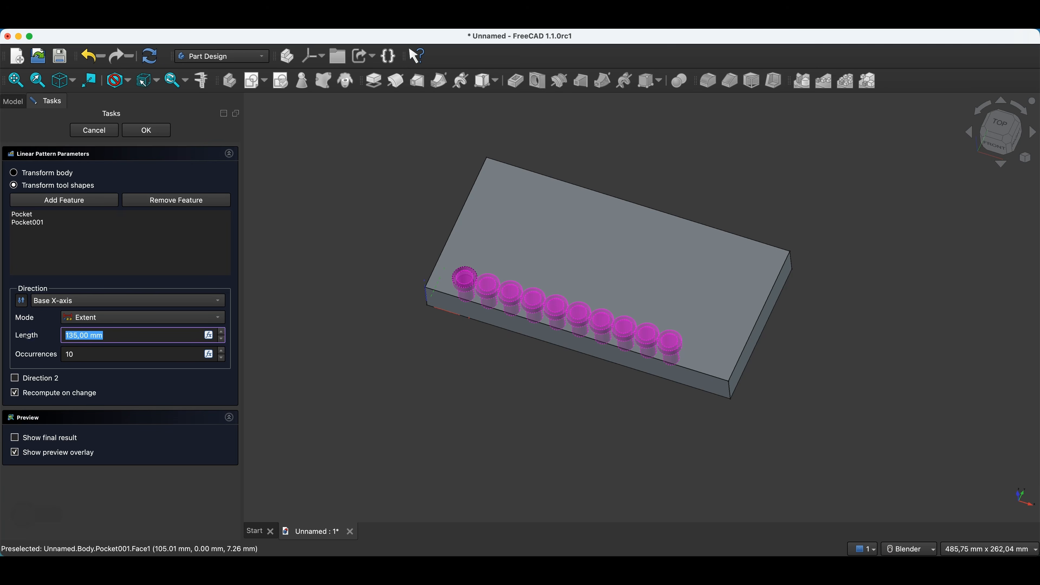
{"action": "type", "text": "1"}
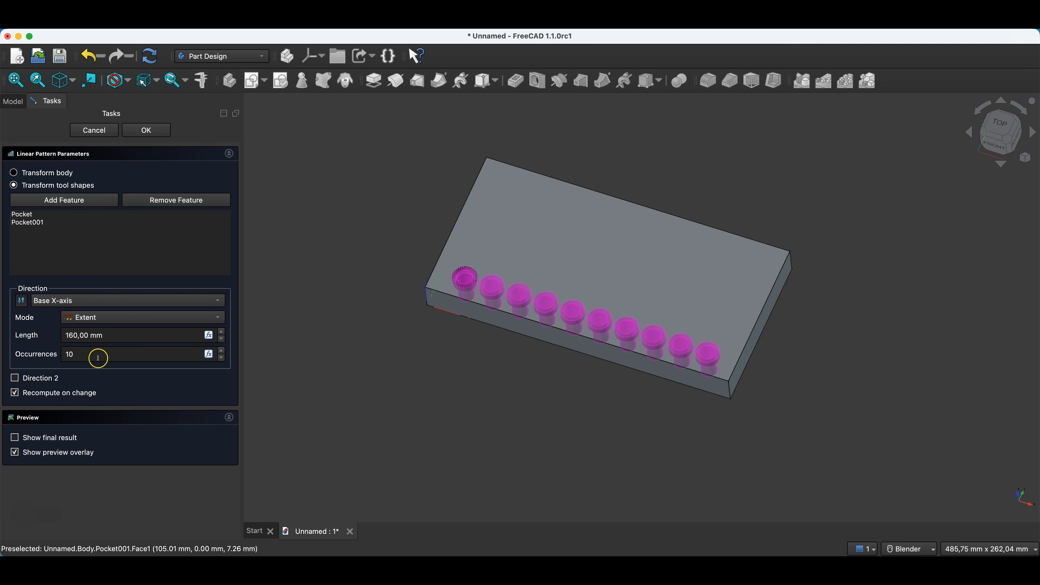
{"action": "left_click", "coordinate": [141, 132]}
{"action": "middle_click_drag", "start_coordinate": [539, 372], "coordinate": [561, 405]}
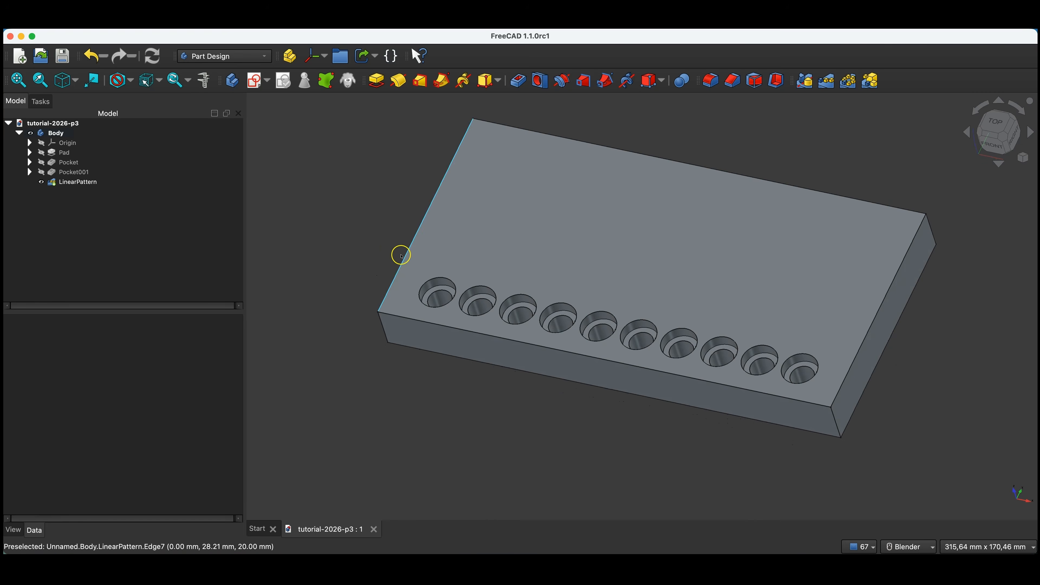
{"action": "mouse_move", "coordinate": [400, 255]}
{"action": "middle_mouse_down"}
{"action": "mouse_move", "coordinate": [432, 297]}
{"action": "mouse_move", "coordinate": [406, 274]}
{"action": "middle_mouse_up"}
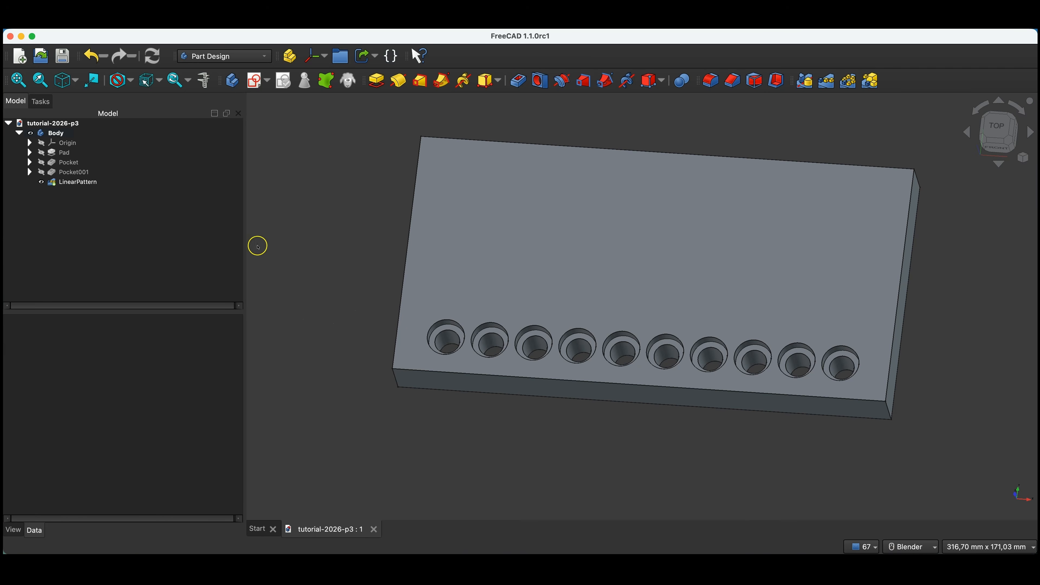
{"action": "left_click", "coordinate": [83, 185]}
{"action": "double_click", "coordinate": [80, 183]}
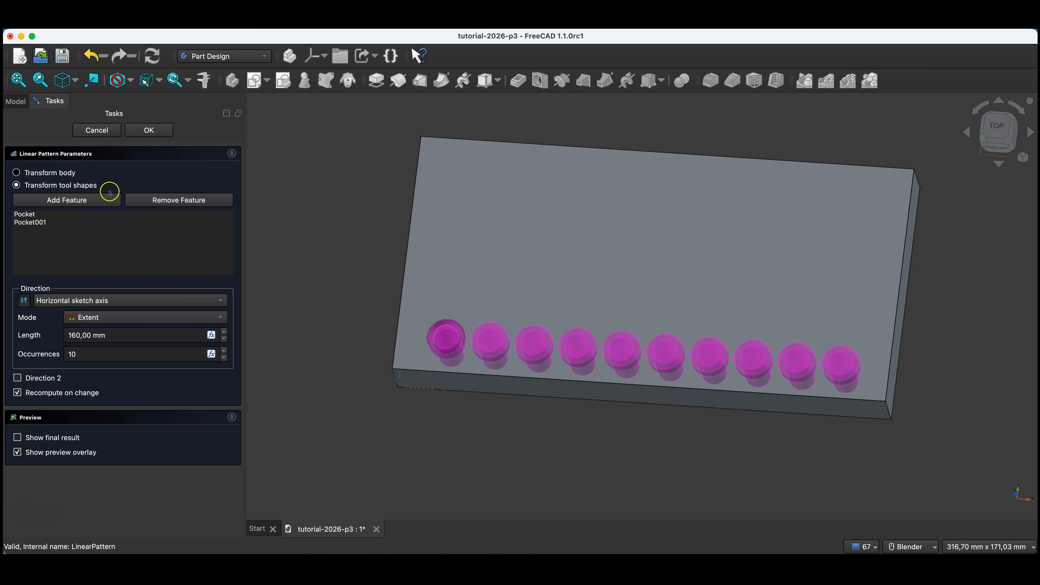
{"action": "left_click", "coordinate": [104, 132]}
Step: Reopen the linear pattern and enable a second direction along the vertical sketch axis with 4 occurrences
{"action": "left_click", "coordinate": [81, 181]}
{"action": "left_click", "coordinate": [82, 206]}
{"action": "left_click", "coordinate": [72, 183]}
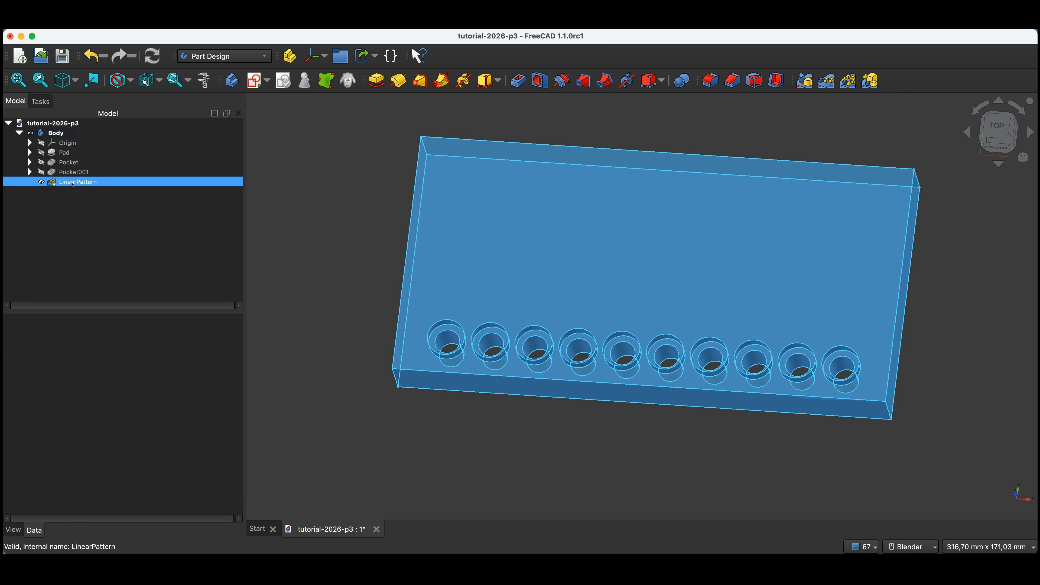
{"action": "double_click", "coordinate": [72, 183]}
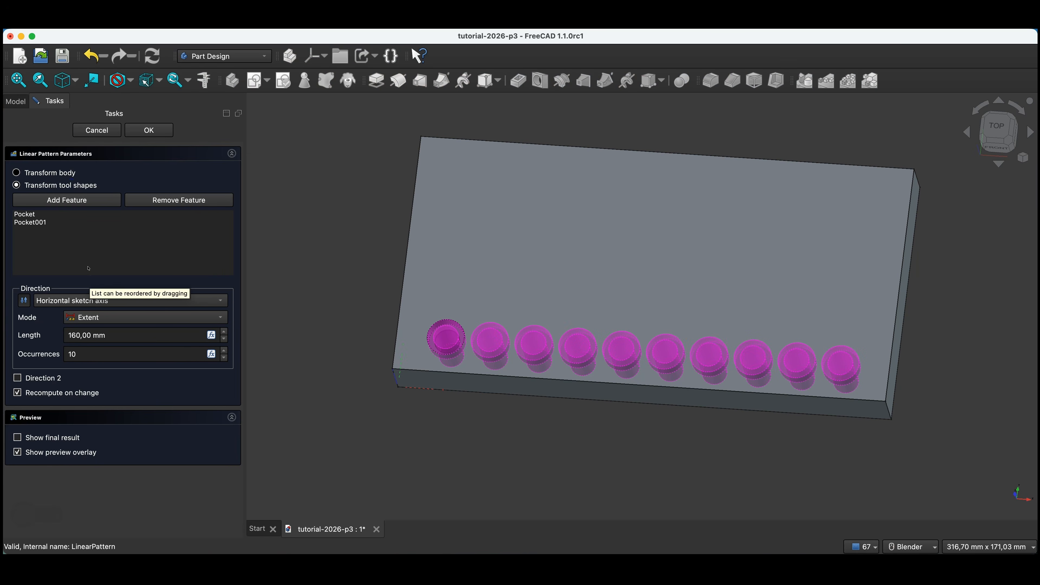
{"action": "left_click", "coordinate": [32, 380]}
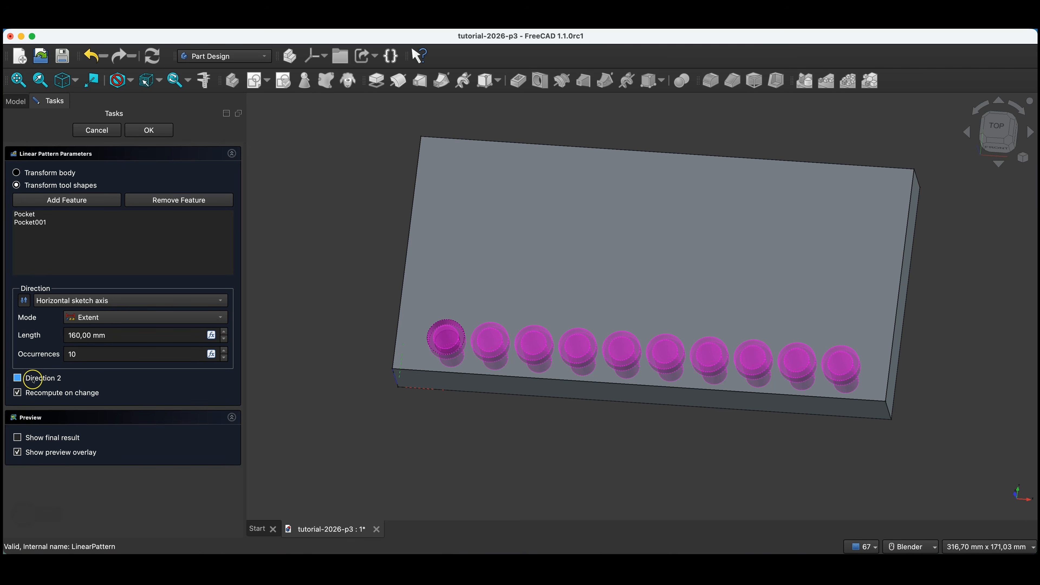
{"action": "left_click", "coordinate": [18, 377]}
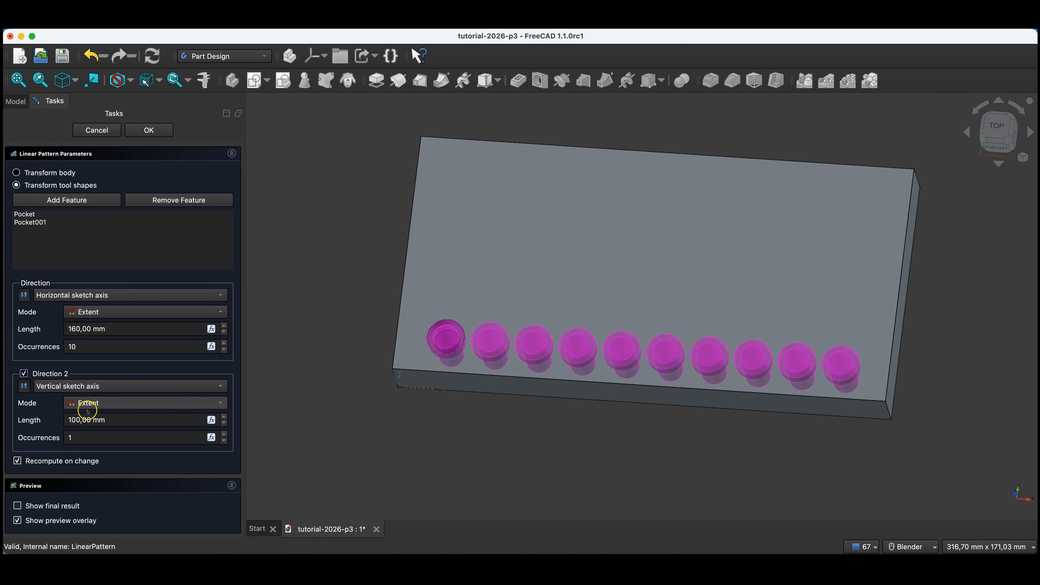
{"action": "double_click", "coordinate": [76, 438]}
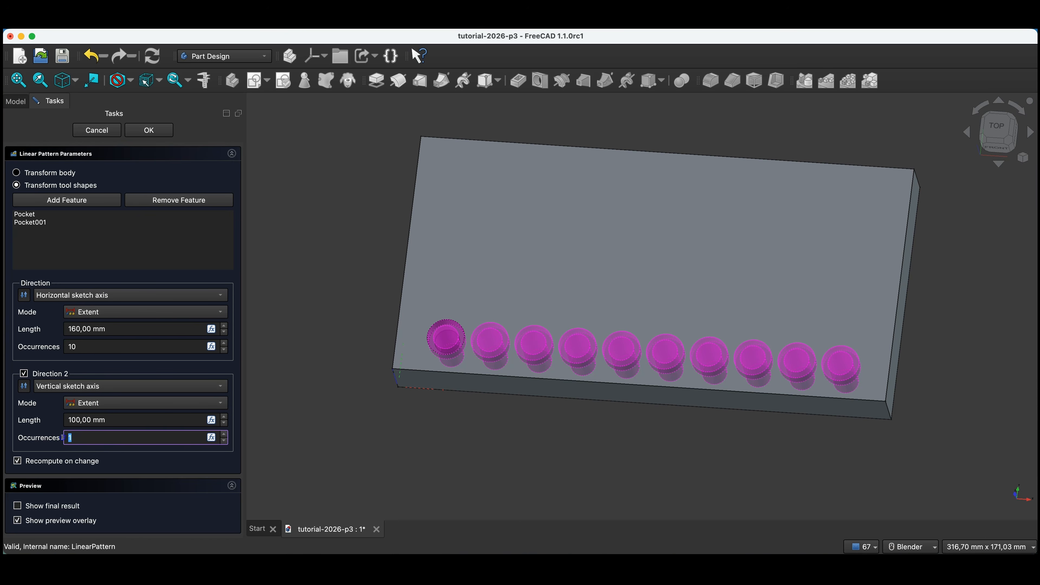
{"action": "type", "text": "4"}
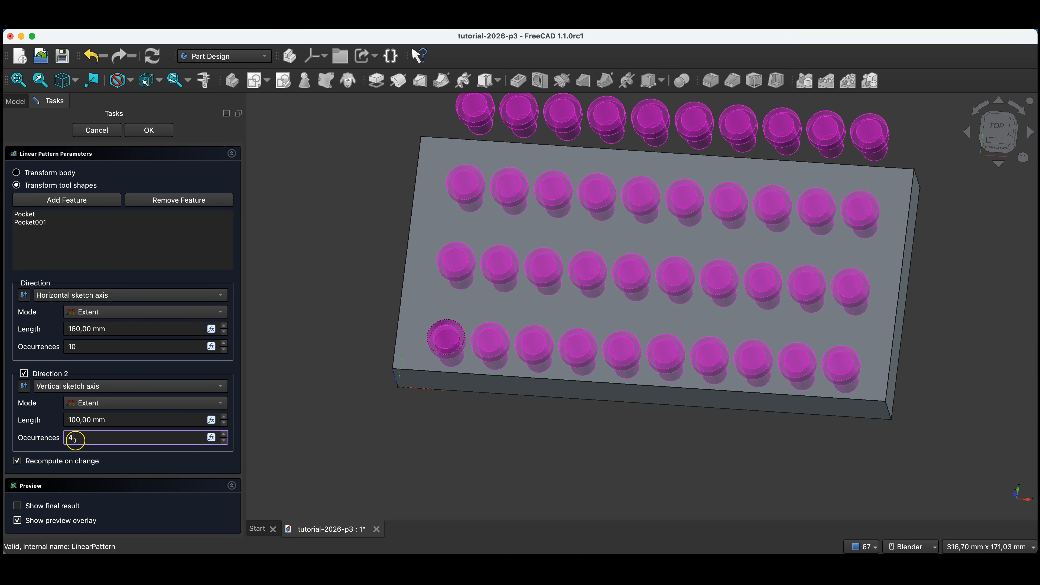
Step: Set the second direction's length to 70 mm and accept the pattern
{"action": "scroll", "coordinate": [634, 224], "scroll_direction": "down", "scroll_amount": 4}
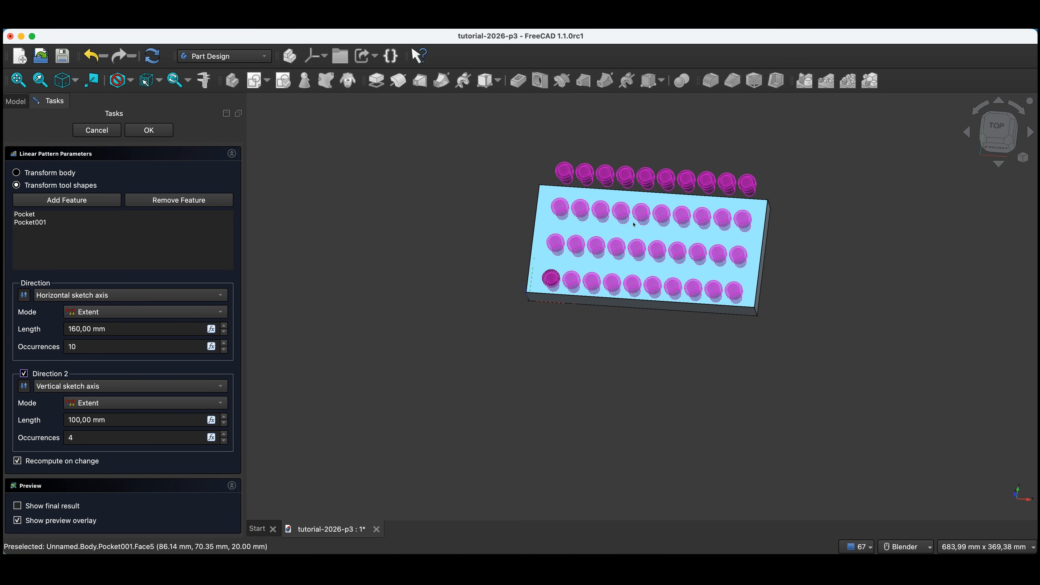
{"action": "scroll", "coordinate": [555, 293], "scroll_direction": "up", "scroll_amount": 3}
{"action": "scroll", "coordinate": [550, 287], "scroll_direction": "down", "scroll_amount": 2}
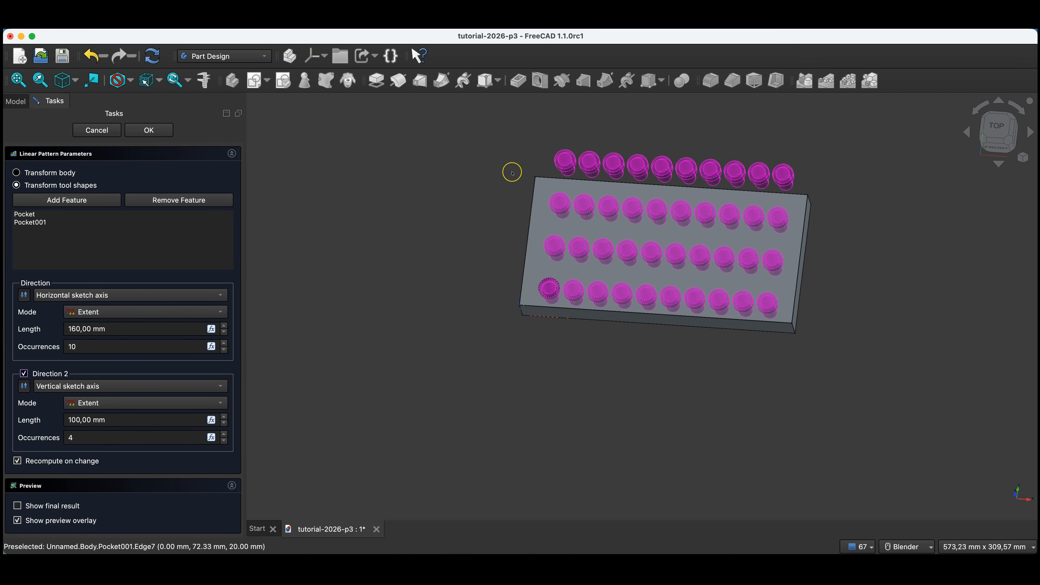
{"action": "left_click_drag", "start_coordinate": [77, 420], "coordinate": [62, 419]}
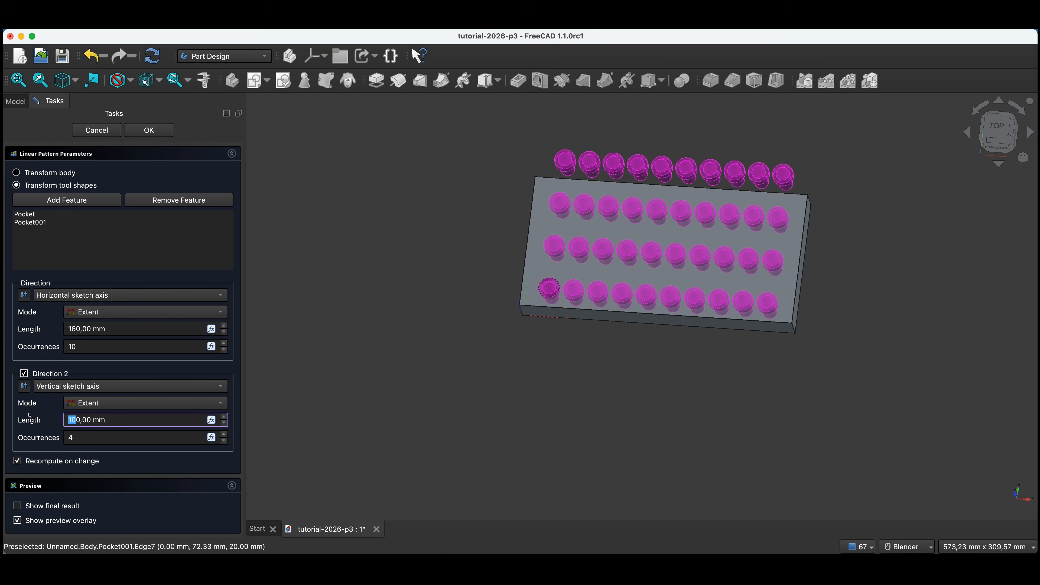
{"action": "left_click", "coordinate": [39, 411]}
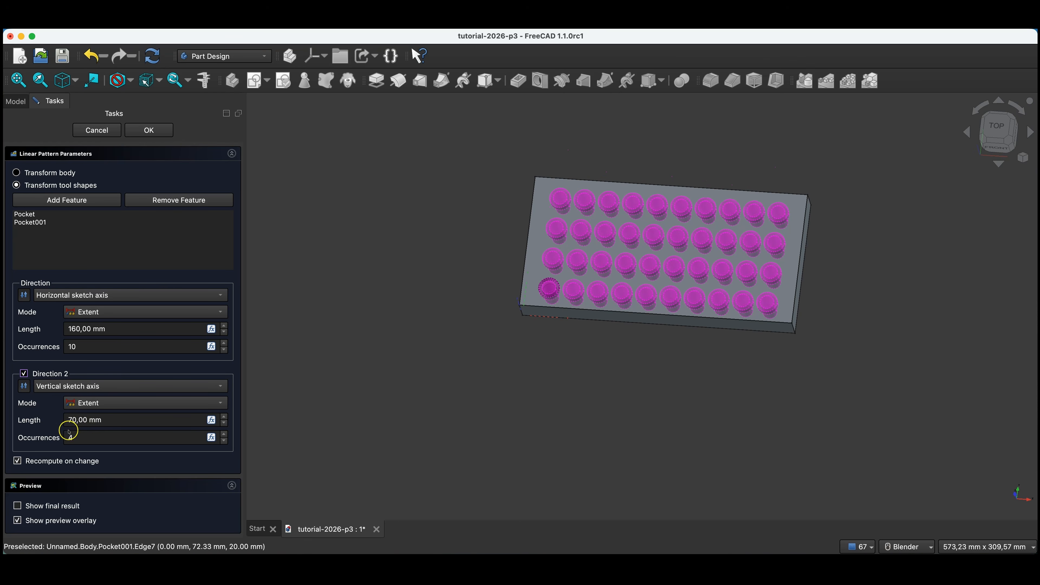
{"action": "left_click", "coordinate": [149, 130]}
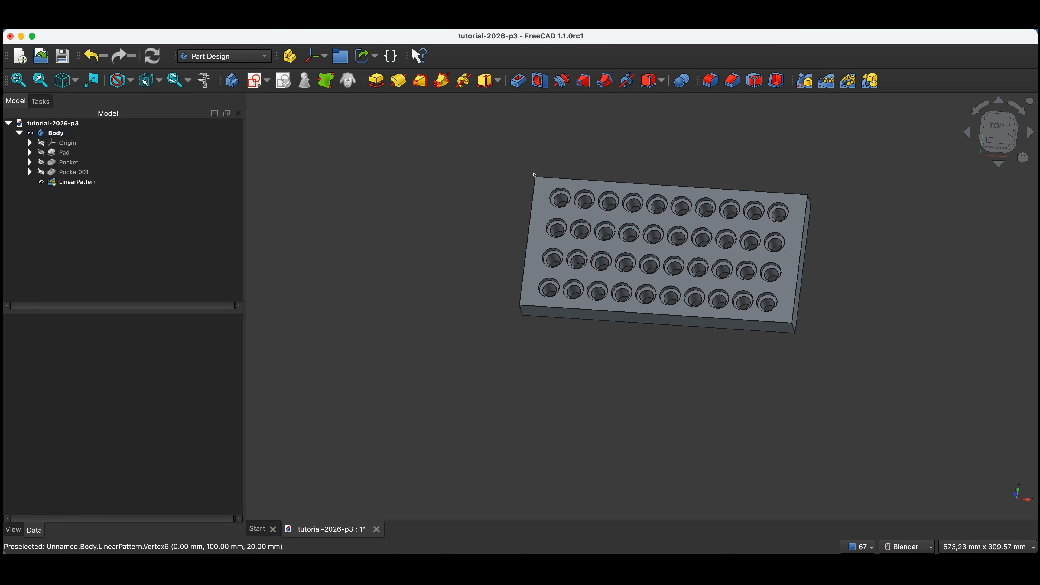
Step: Try a 5 mm diameter for the circle in the first pocket's sketch, close the sketch and undo the change
{"action": "left_click", "coordinate": [594, 214]}
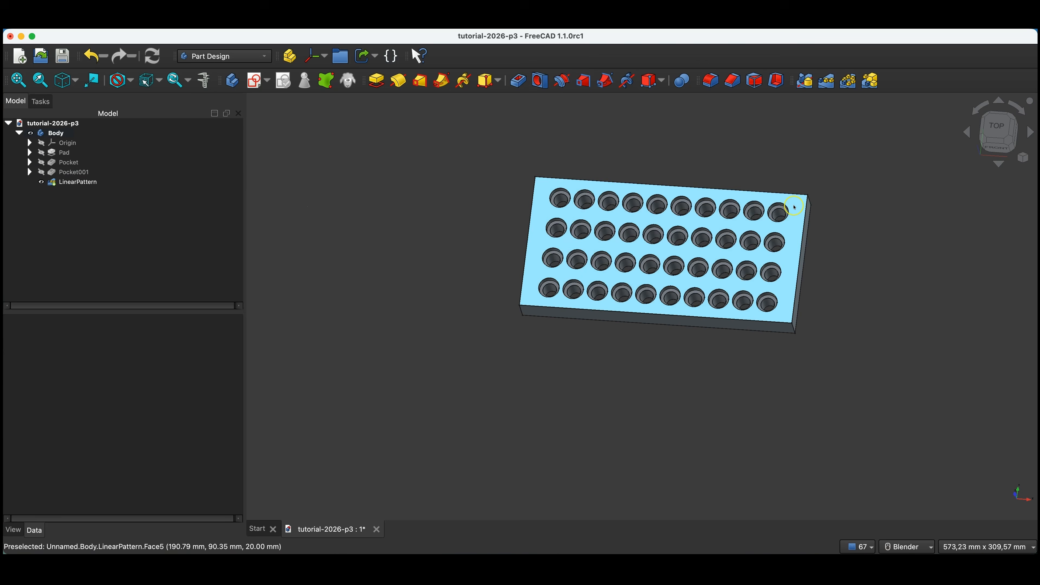
{"action": "left_click", "coordinate": [30, 162]}
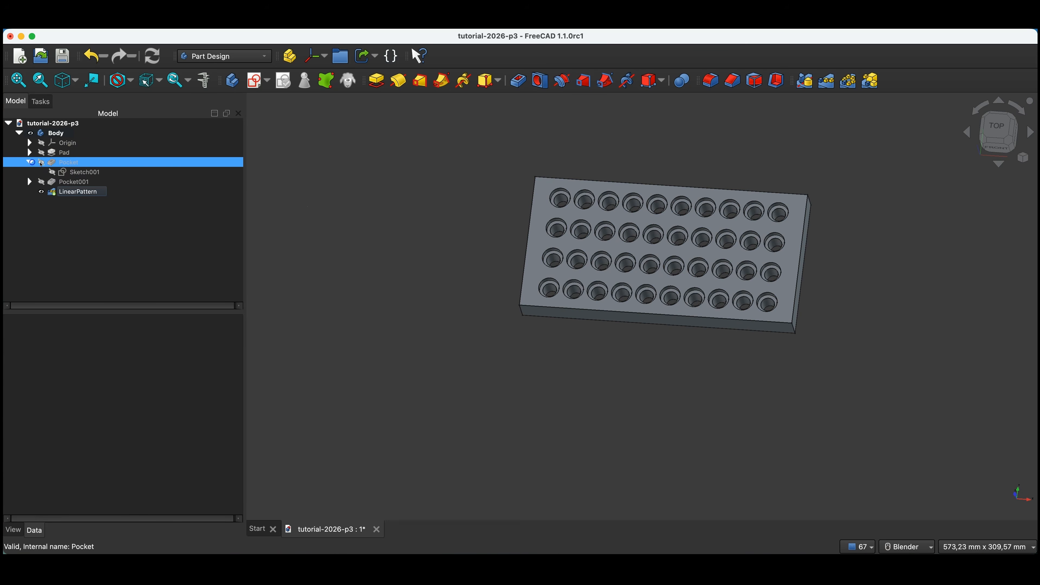
{"action": "double_click", "coordinate": [91, 172]}
{"action": "scroll", "coordinate": [544, 324], "scroll_direction": "up", "scroll_amount": 11}
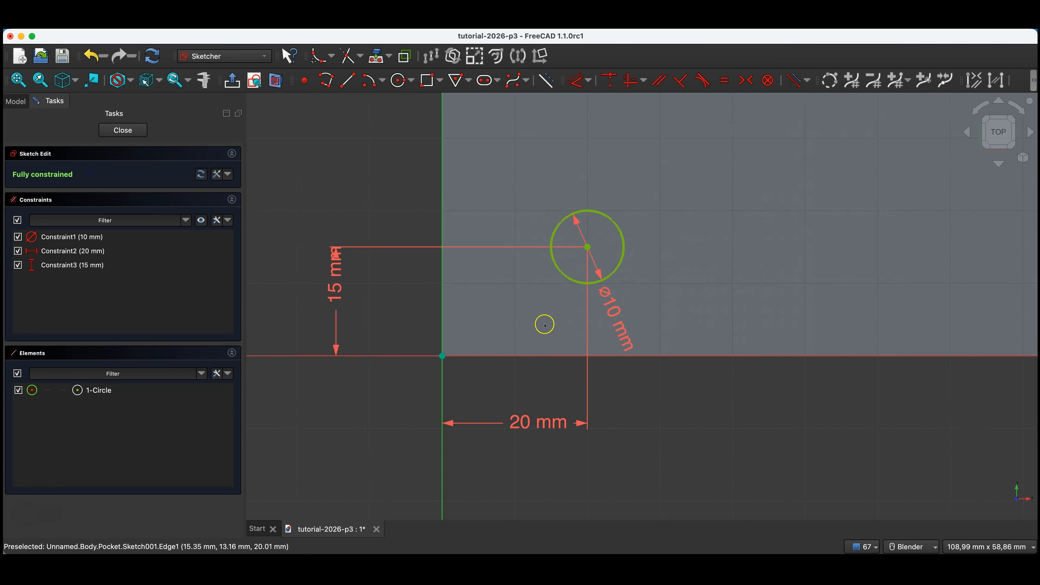
{"action": "double_click", "coordinate": [672, 306]}
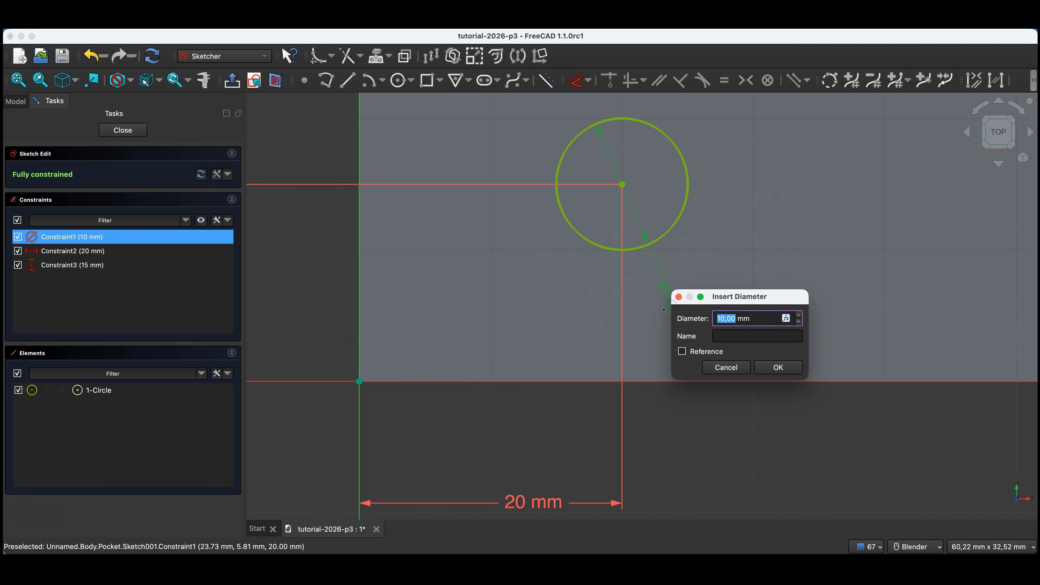
{"action": "key", "text": "Return"}
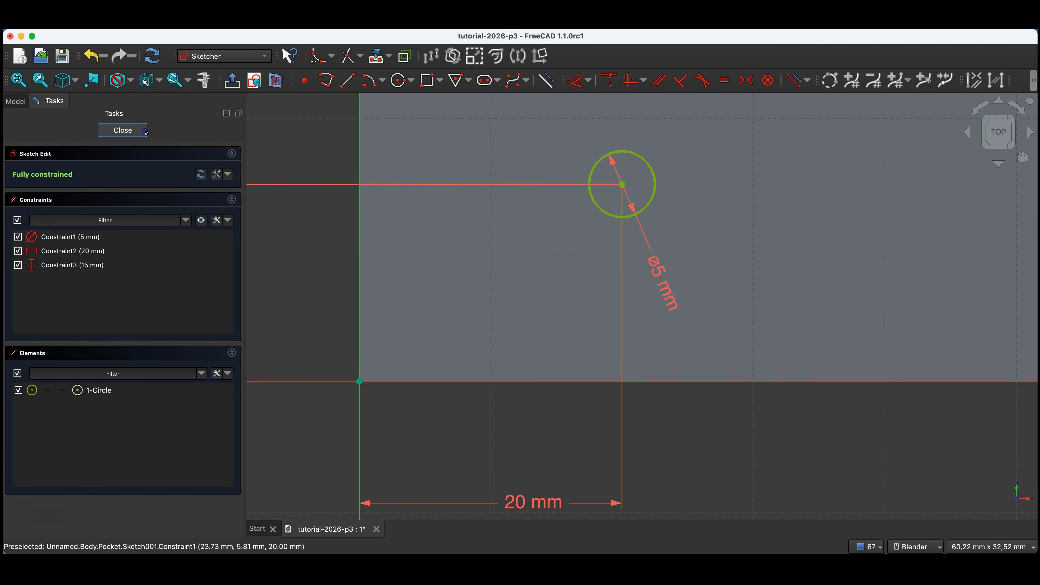
{"action": "key", "text": "Escape"}
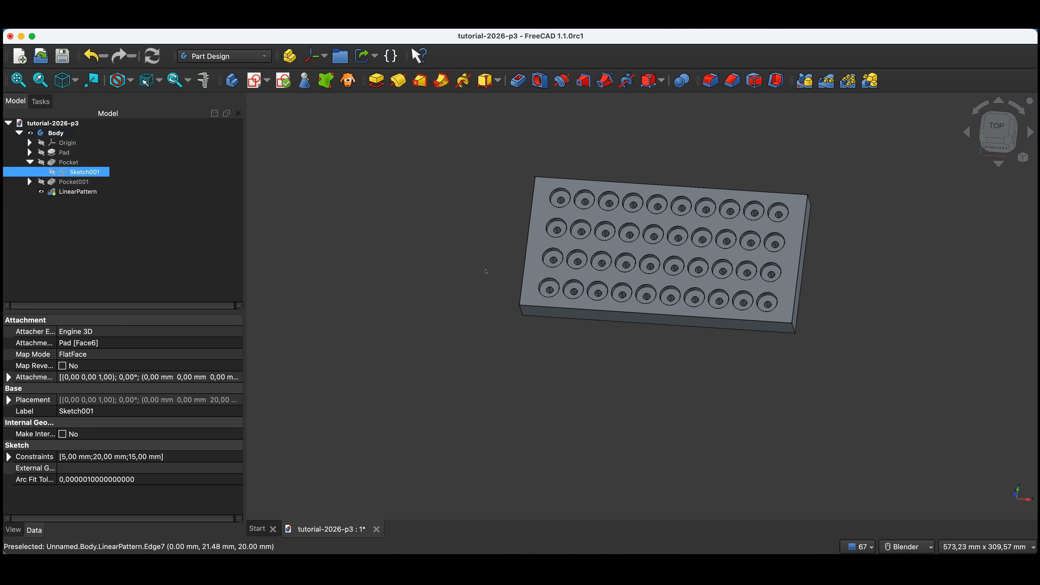
{"action": "key", "text": "super+z"}
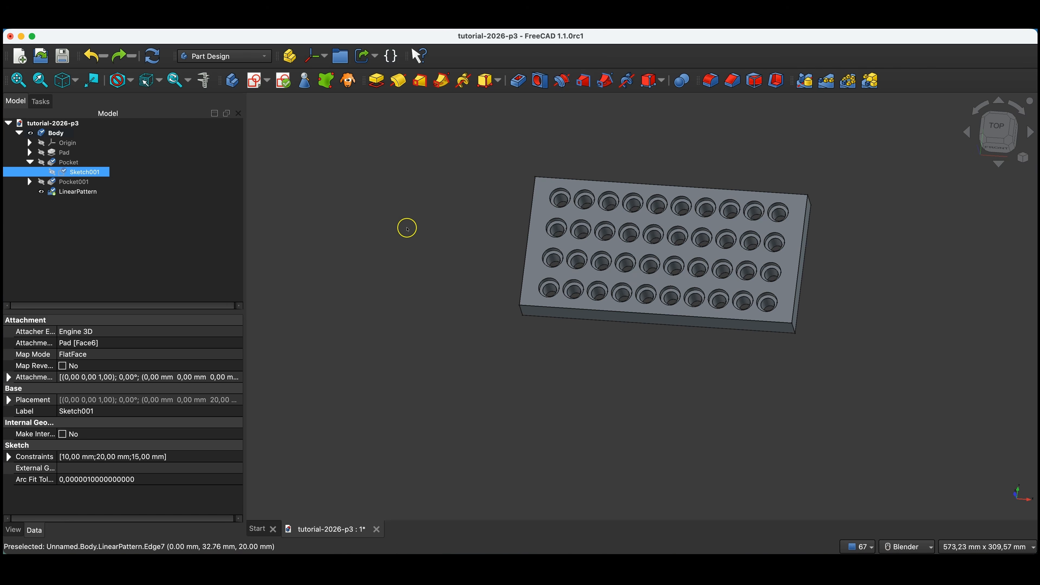
Step: Delete the linear pattern from the body
{"action": "left_click", "coordinate": [60, 195]}
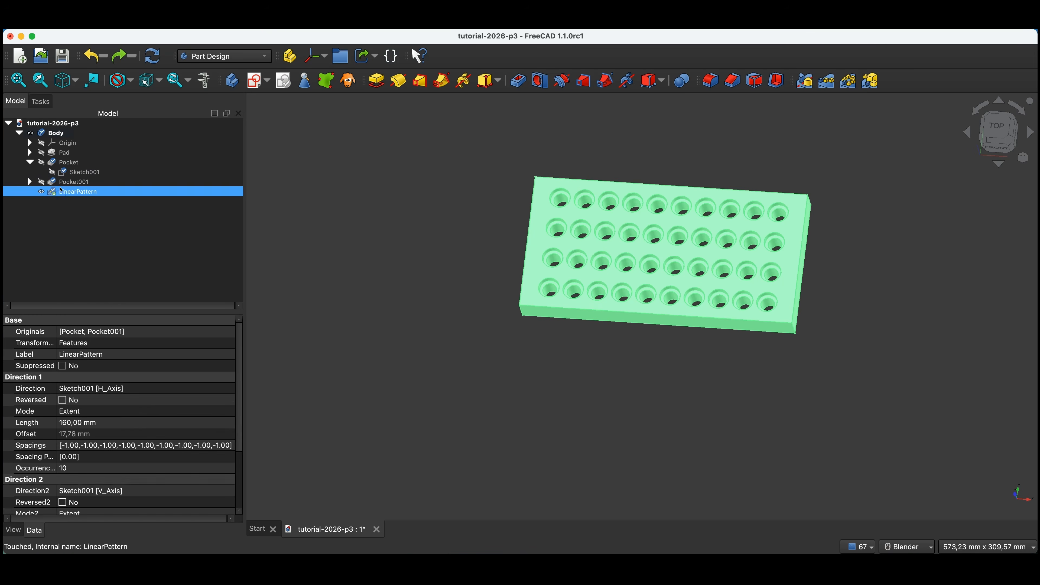
{"action": "key", "text": "Delete"}
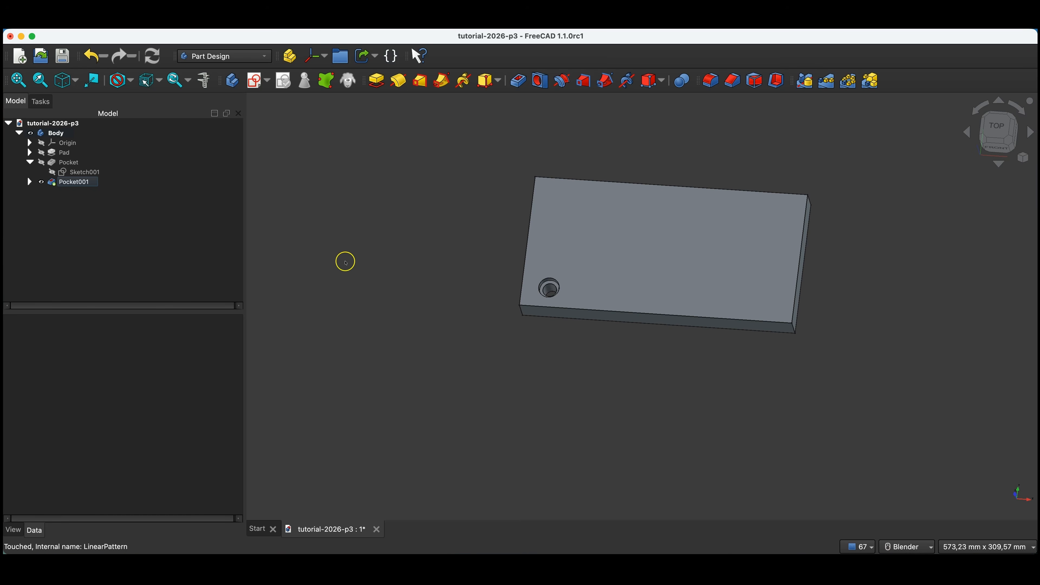
Step: Start a MultiTransform of both pockets and add a linear pattern as its first transformation
{"action": "left_click", "coordinate": [67, 184]}
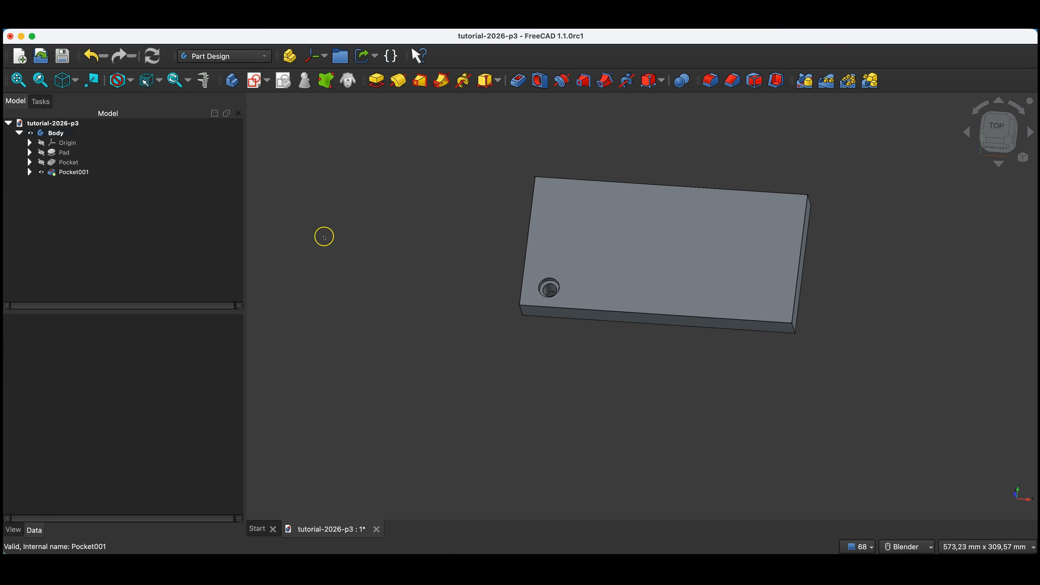
{"action": "left_click", "coordinate": [81, 173]}
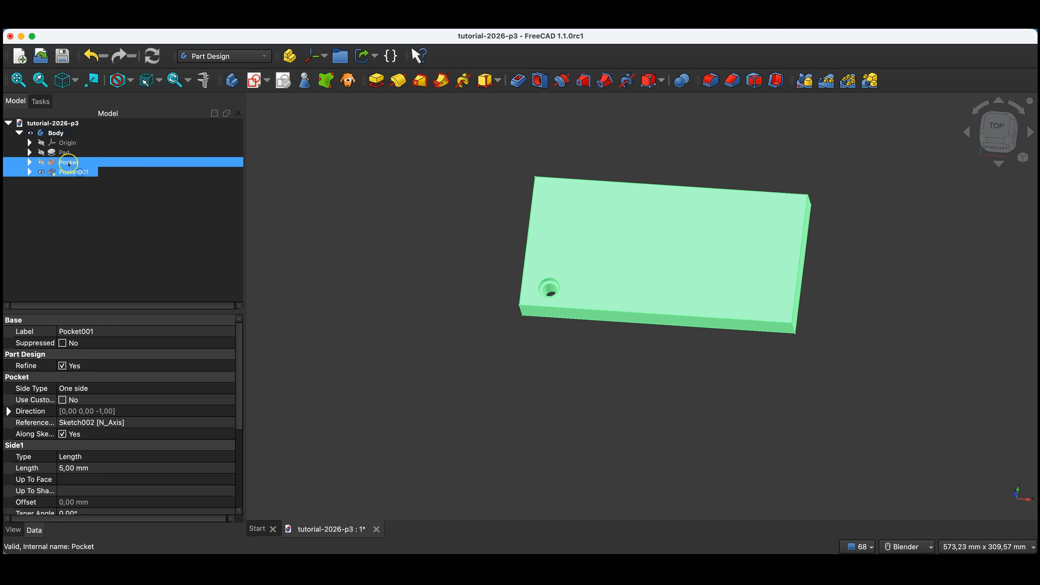
{"action": "left_click", "coordinate": [68, 164], "text": "shift"}
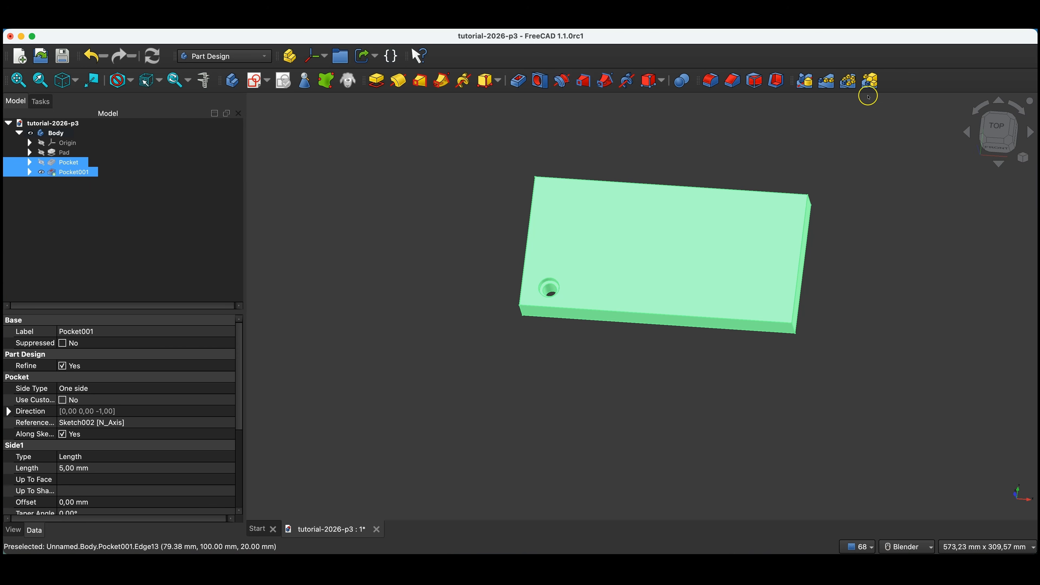
{"action": "left_click", "coordinate": [870, 82]}
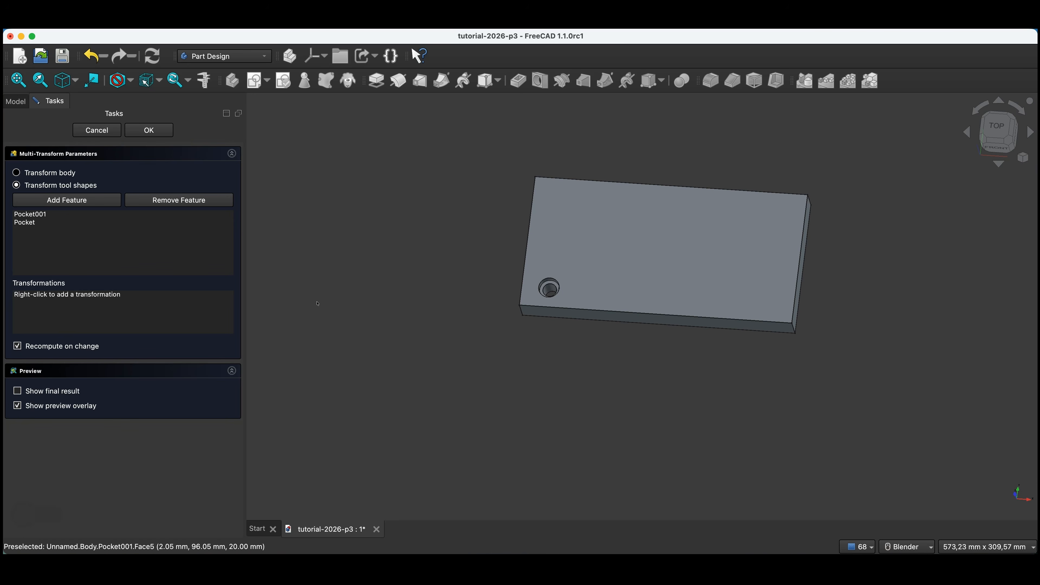
{"action": "right_click", "coordinate": [142, 308]}
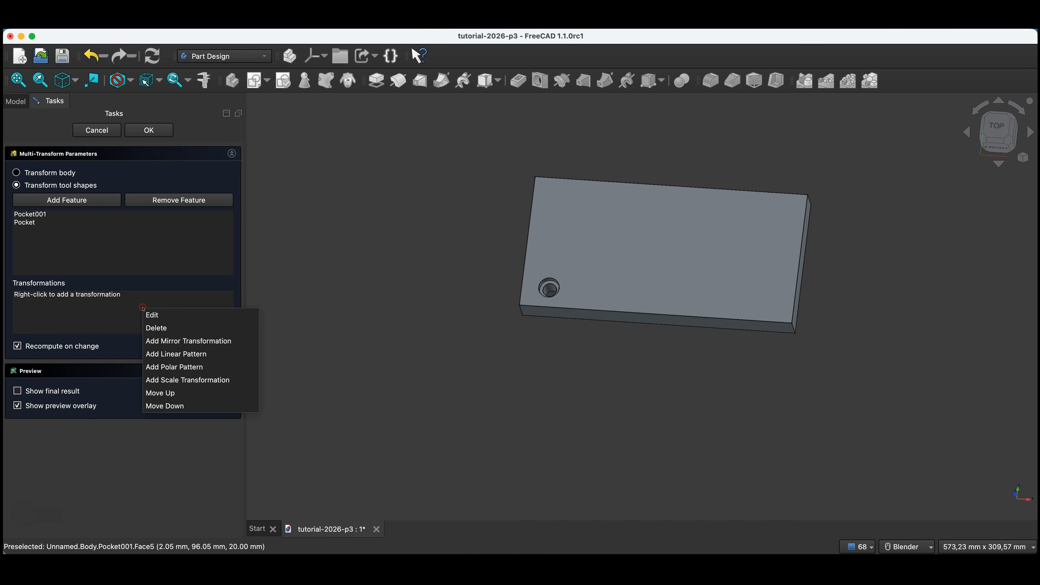
{"action": "left_click", "coordinate": [176, 355]}
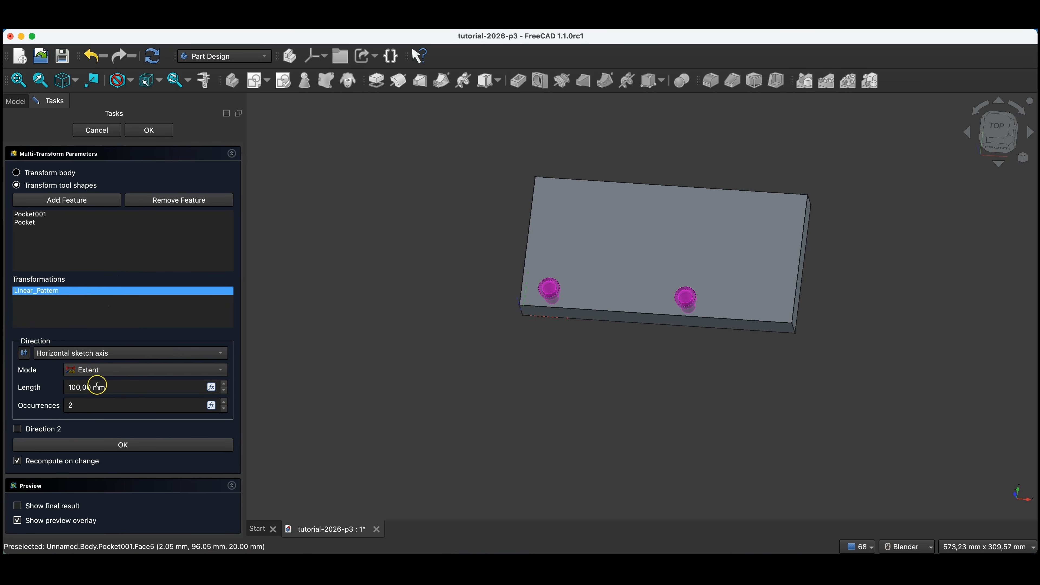
Step: Set the linear pattern's length to 160 mm with 10 occurrences, keeping a single direction
{"action": "left_click", "coordinate": [84, 388]}
{"action": "key", "text": "BackSpace"}
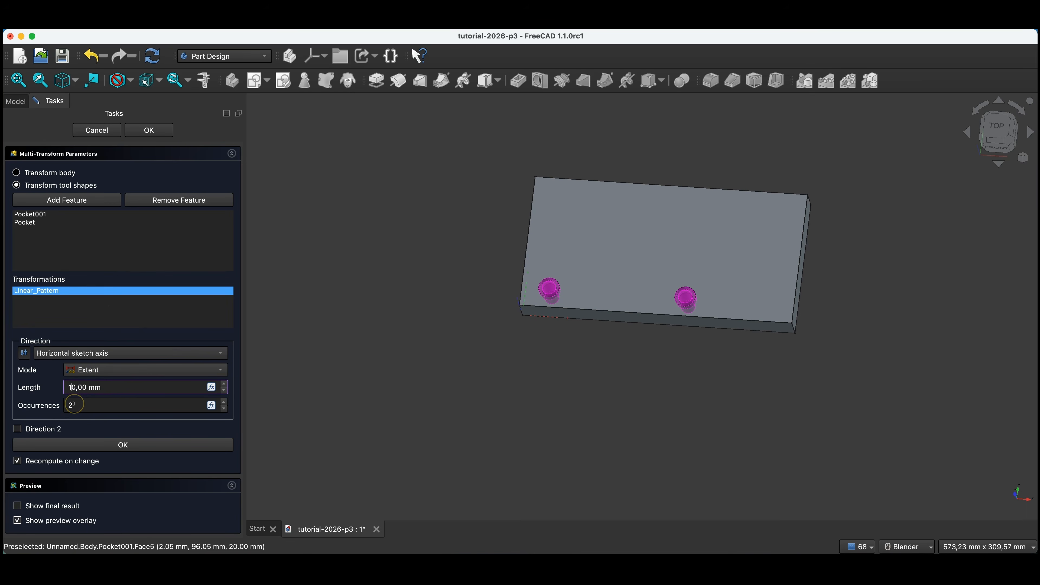
{"action": "left_click", "coordinate": [67, 404]}
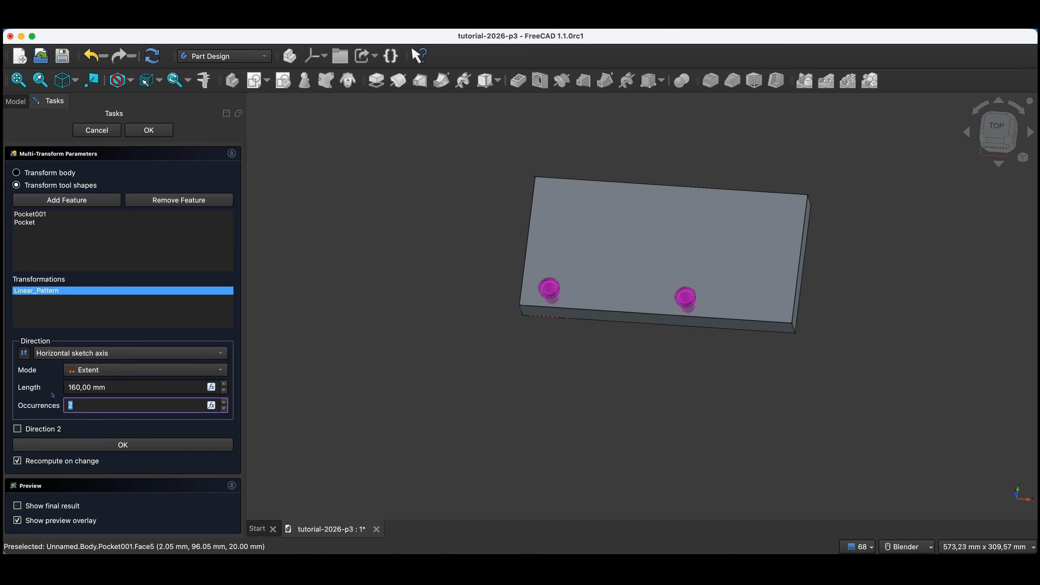
{"action": "type", "text": "10"}
{"action": "left_click", "coordinate": [41, 395]}
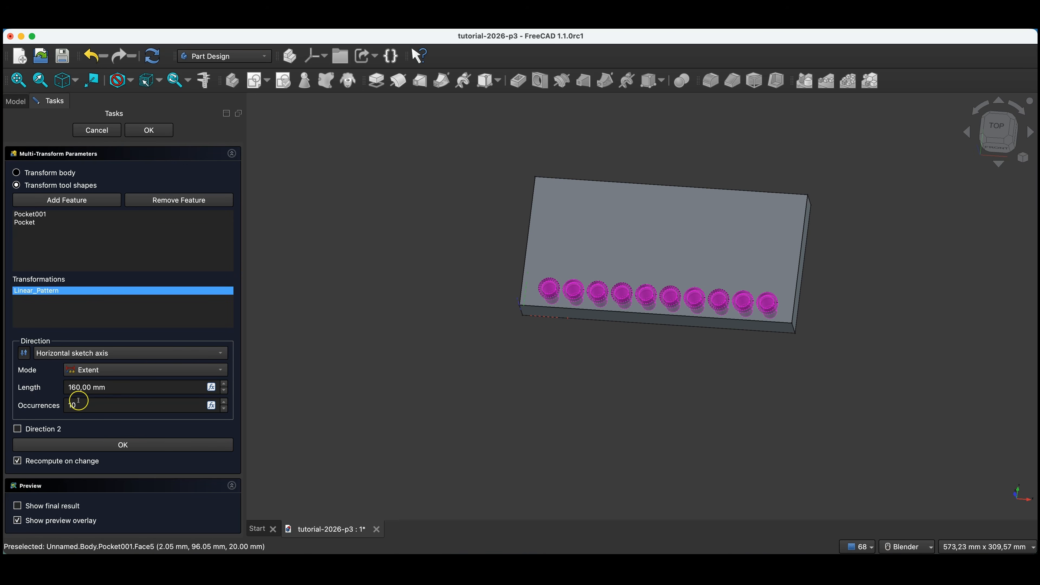
{"action": "left_click", "coordinate": [17, 428]}
{"action": "left_click", "coordinate": [17, 429]}
Step: Add a second linear pattern along the vertical sketch axis with 70 mm length and 4 occurrences, and accept the MultiTransform
{"action": "right_click", "coordinate": [107, 304]}
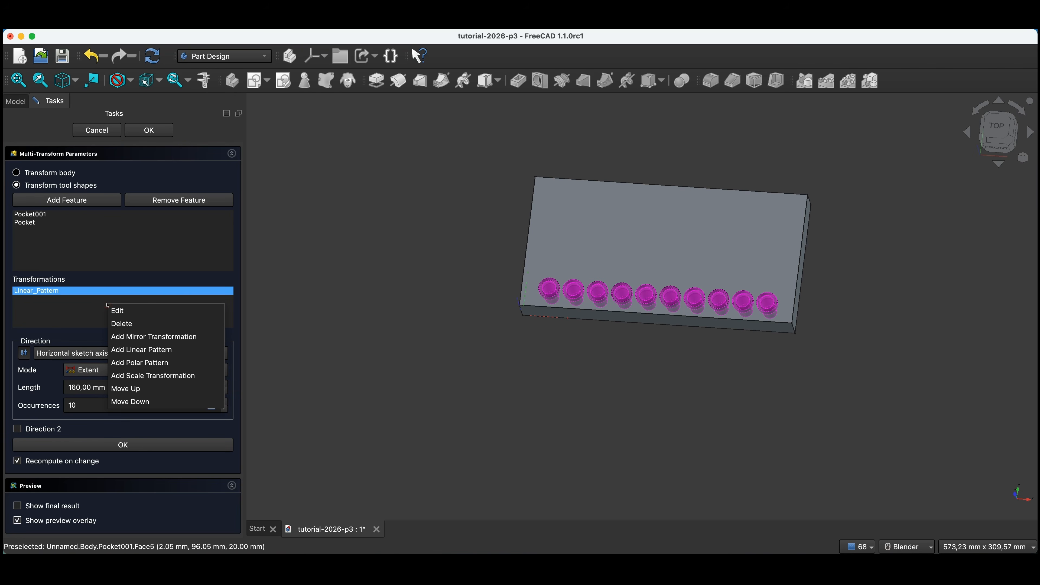
{"action": "left_click", "coordinate": [132, 351]}
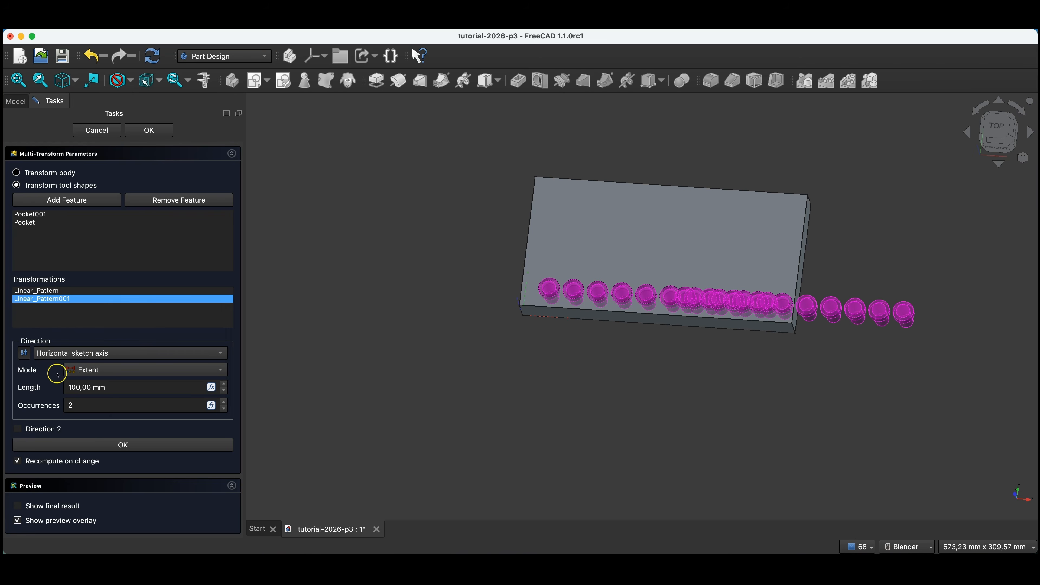
{"action": "left_click", "coordinate": [73, 387]}
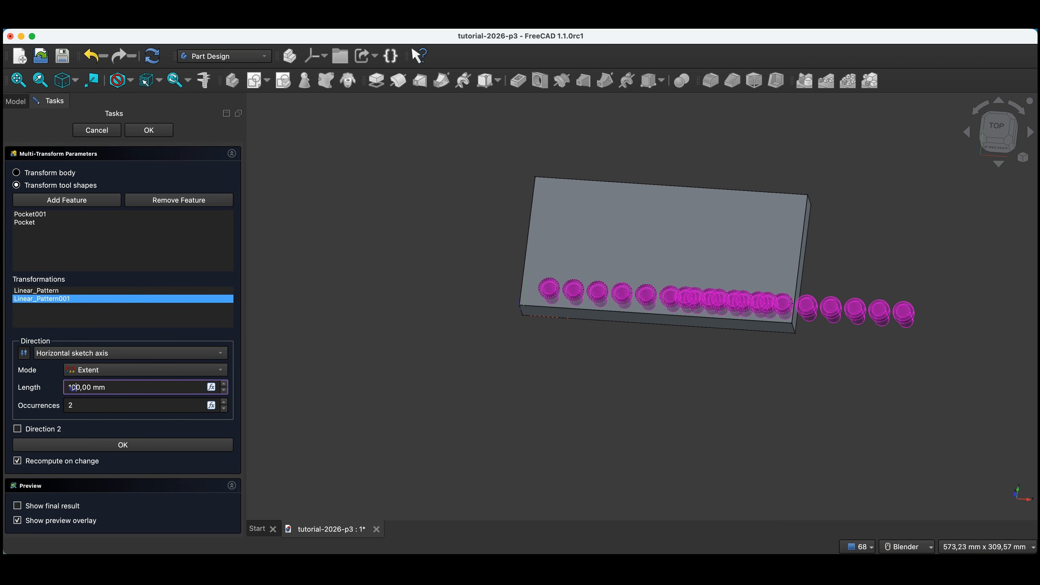
{"action": "type", "text": "7"}
{"action": "left_click_drag", "start_coordinate": [81, 402], "coordinate": [66, 405]}
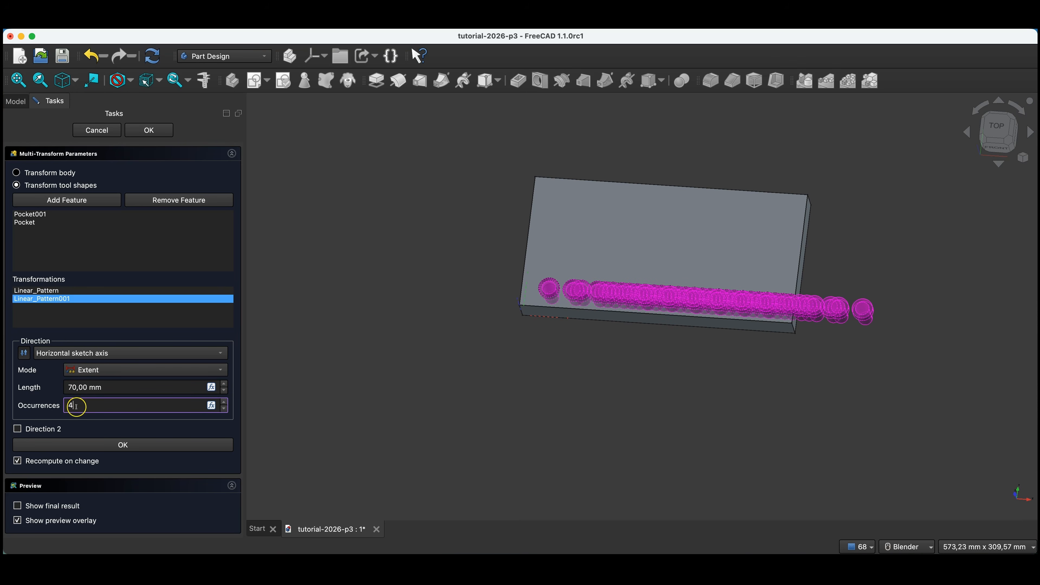
{"action": "left_click", "coordinate": [80, 352]}
{"action": "left_click", "coordinate": [81, 368]}
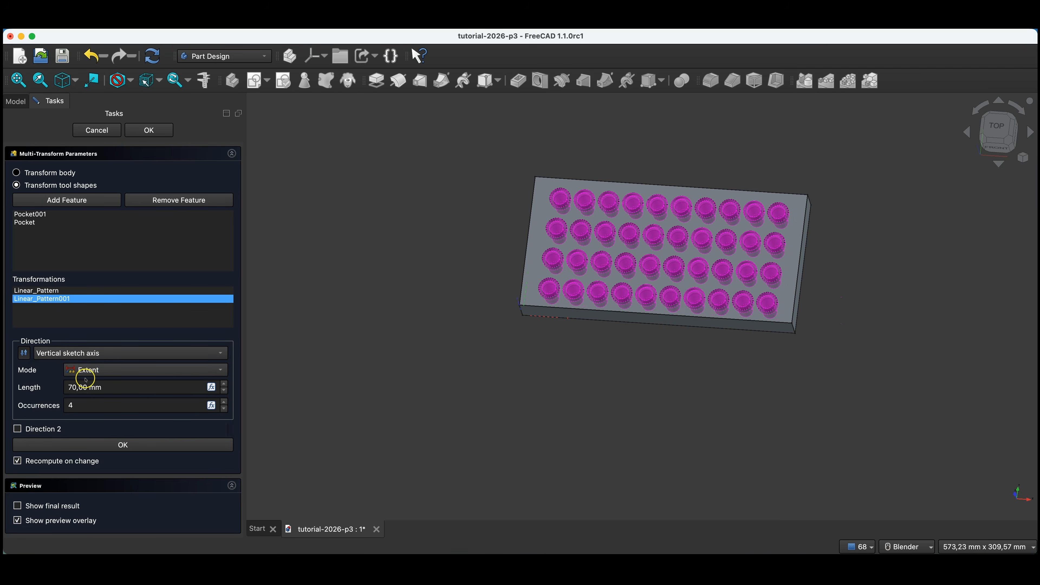
{"action": "left_click", "coordinate": [148, 130]}
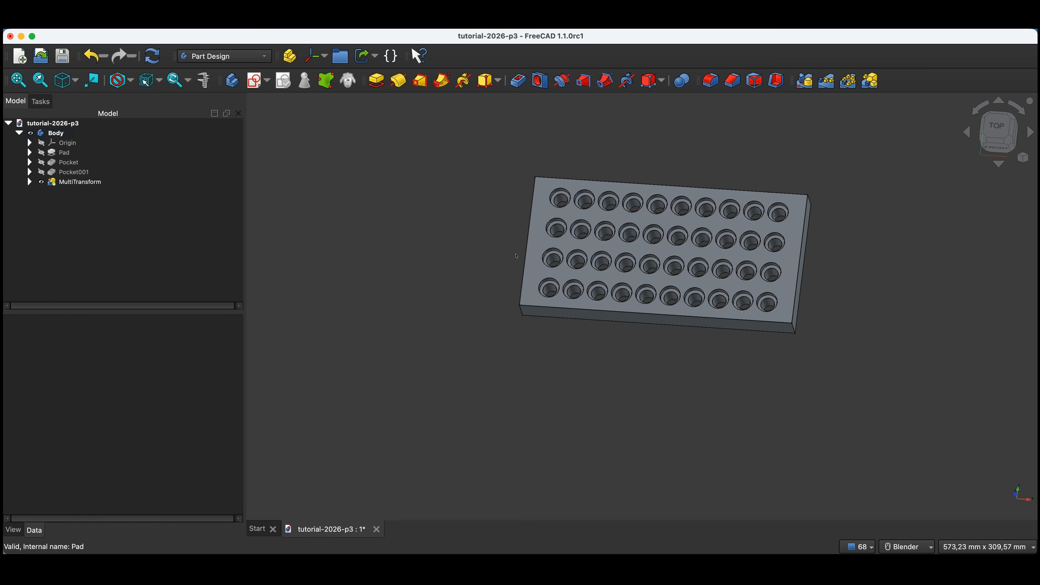
Step: Close the unnamed document without saving and create a new parametric body document
{"action": "left_click", "coordinate": [826, 82]}
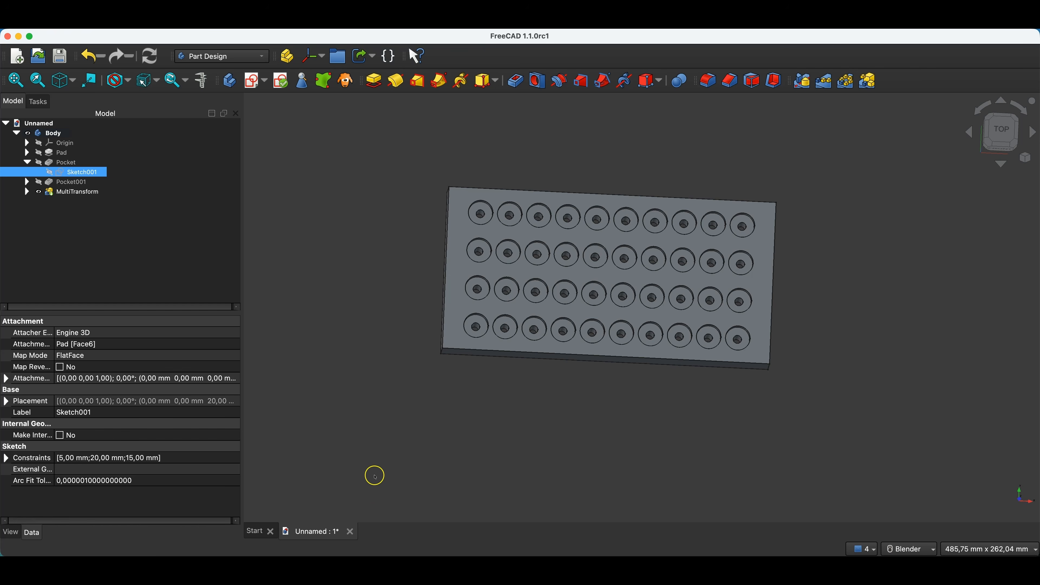
{"action": "left_click", "coordinate": [350, 532]}
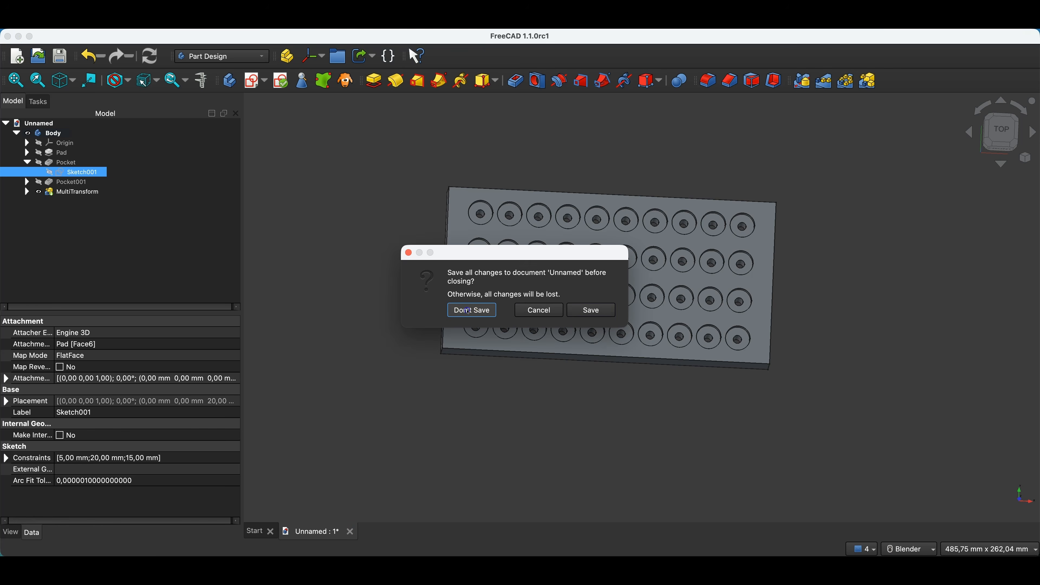
{"action": "left_click", "coordinate": [469, 308]}
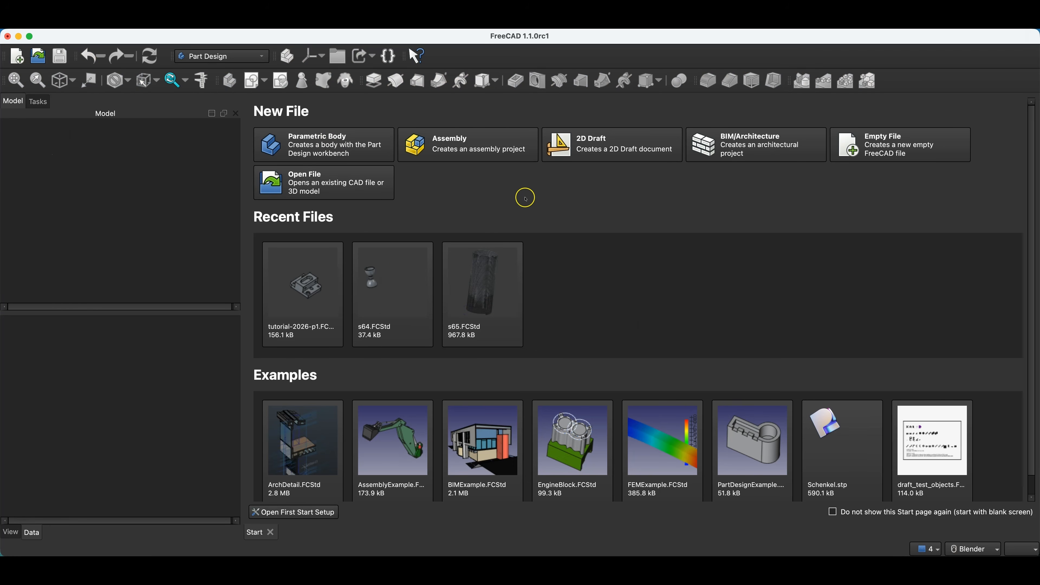
{"action": "left_click", "coordinate": [320, 150]}
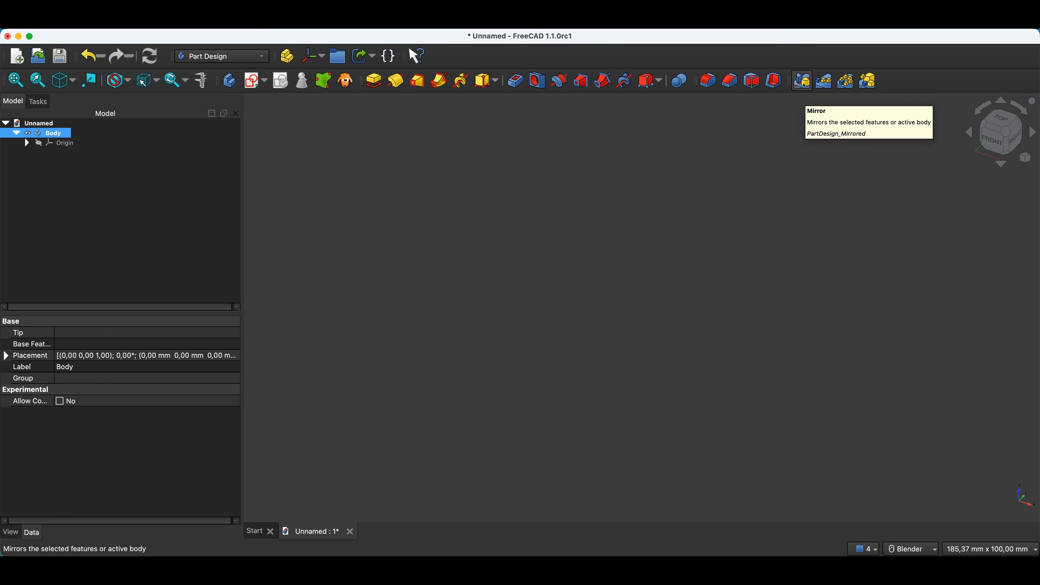
Step: Sketch a 100 × 70 mm rounded rectangle with 10 mm corner radius on the XY plane, centred on the origin
{"action": "left_click", "coordinate": [253, 88]}
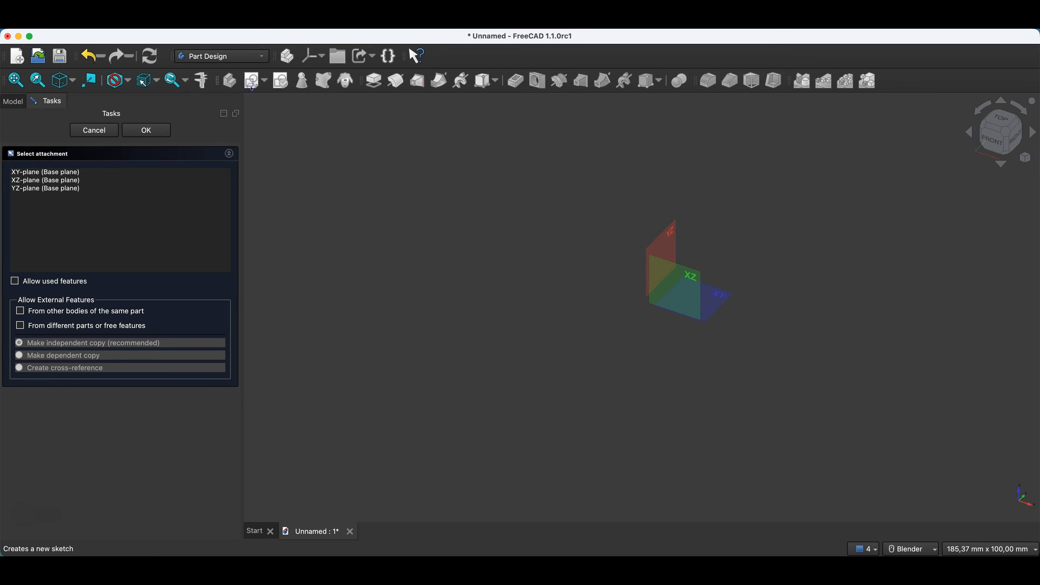
{"action": "left_click", "coordinate": [724, 294]}
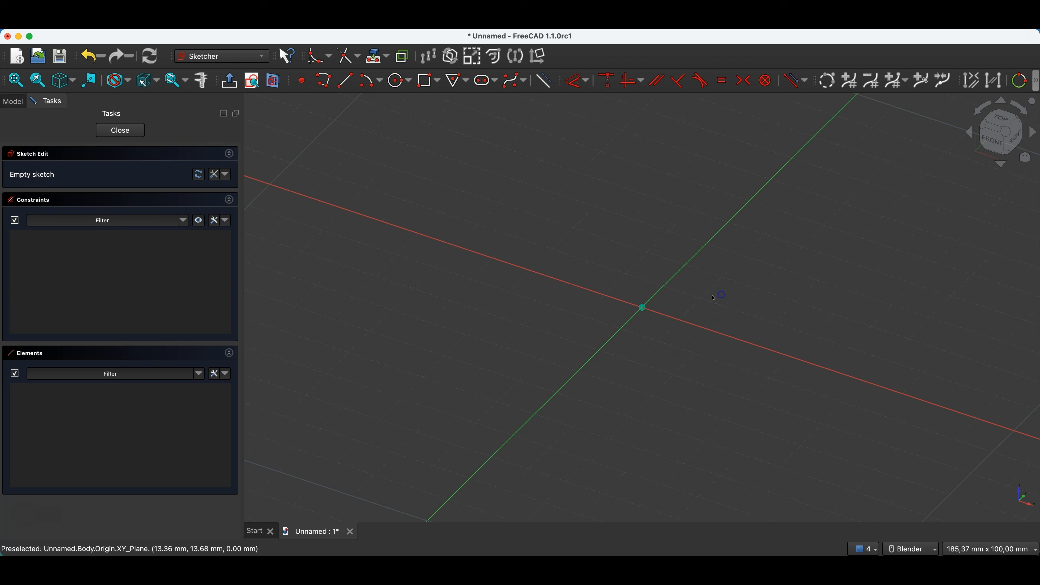
{"action": "left_click", "coordinate": [435, 86]}
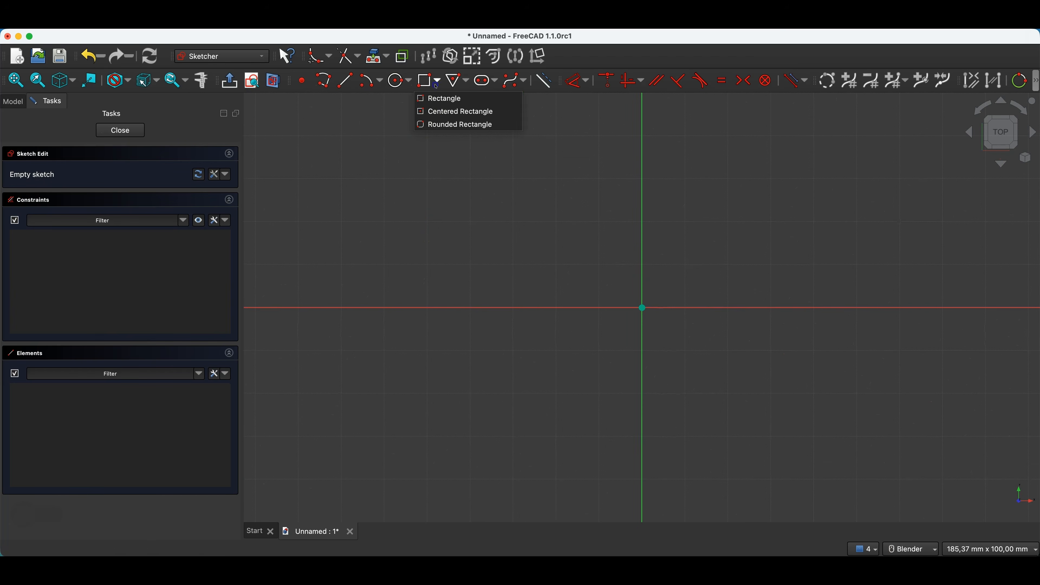
{"action": "left_click", "coordinate": [437, 114]}
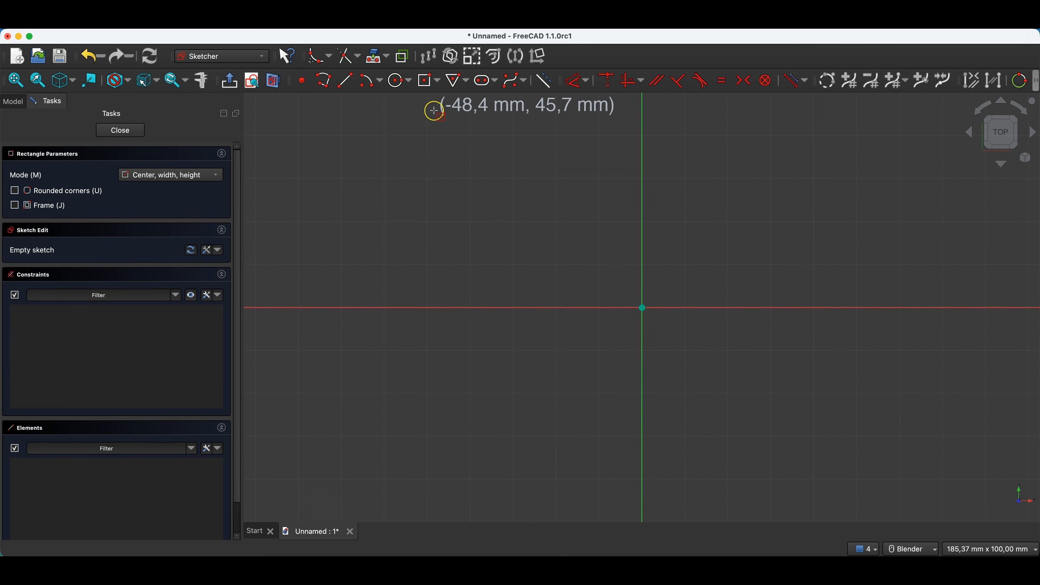
{"action": "left_click", "coordinate": [14, 191]}
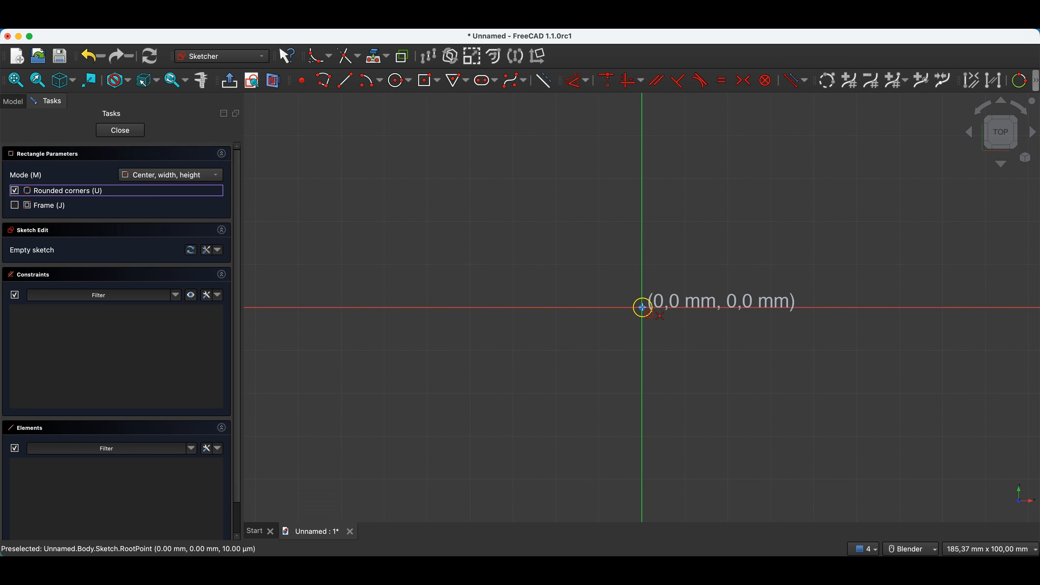
{"action": "left_click", "coordinate": [643, 307]}
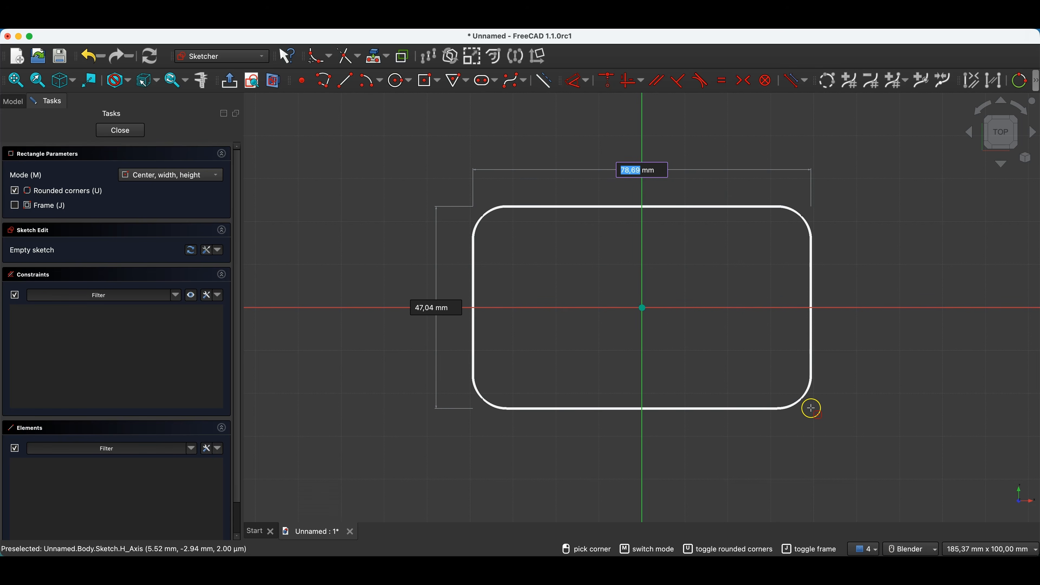
{"action": "type", "text": "100"}
{"action": "key", "text": "Tab"}
{"action": "type", "text": "70"}
{"action": "key", "text": "Return"}
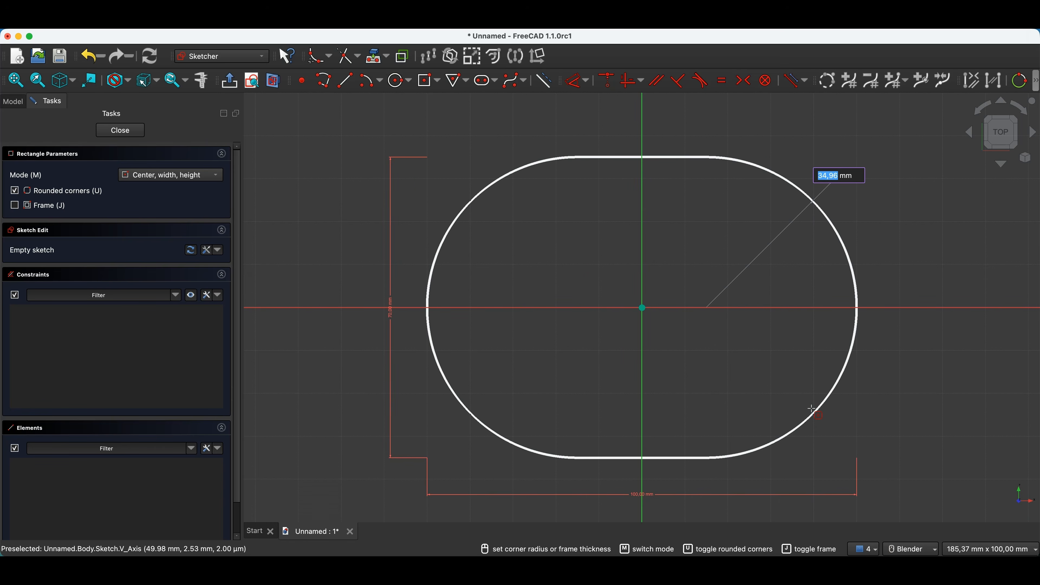
{"action": "type", "text": "10"}
{"action": "key", "text": "Return"}
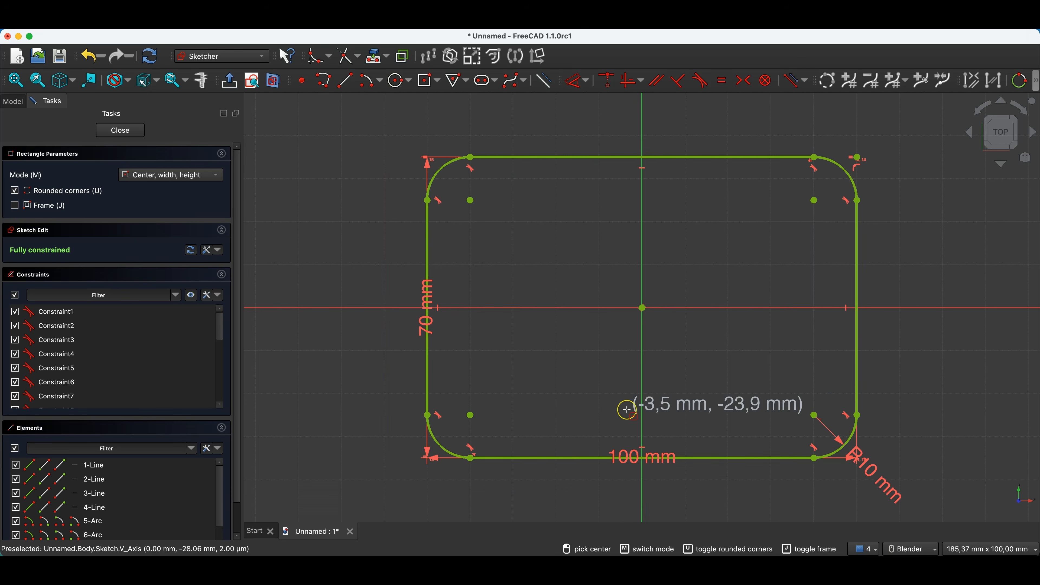
Step: Close the rounded rectangle's sketch and pad it 20 mm
{"action": "key", "text": "Escape"}
{"action": "left_click", "coordinate": [121, 131]}
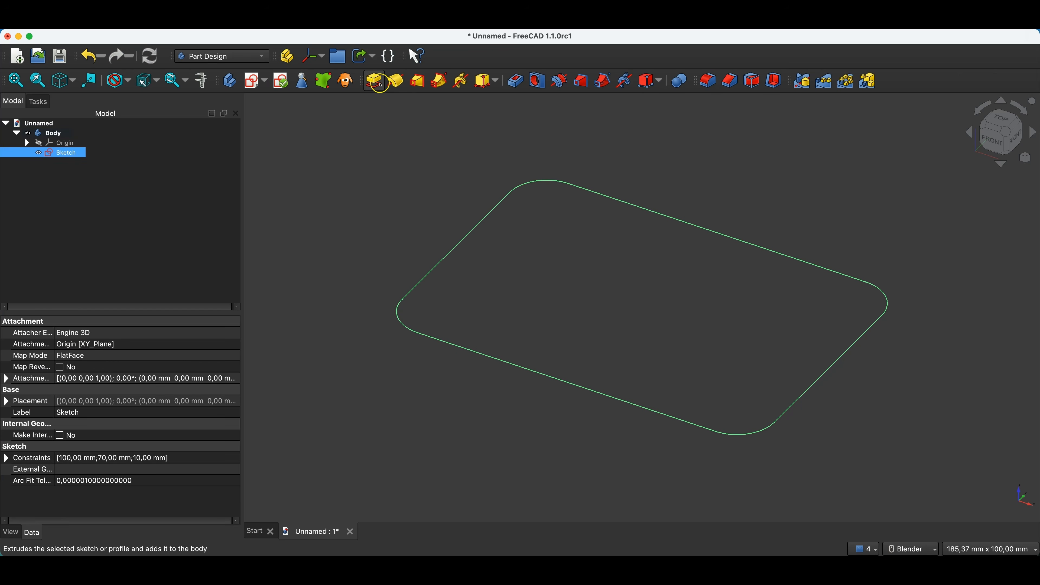
{"action": "left_click", "coordinate": [380, 84]}
{"action": "type", "text": "20mm"}
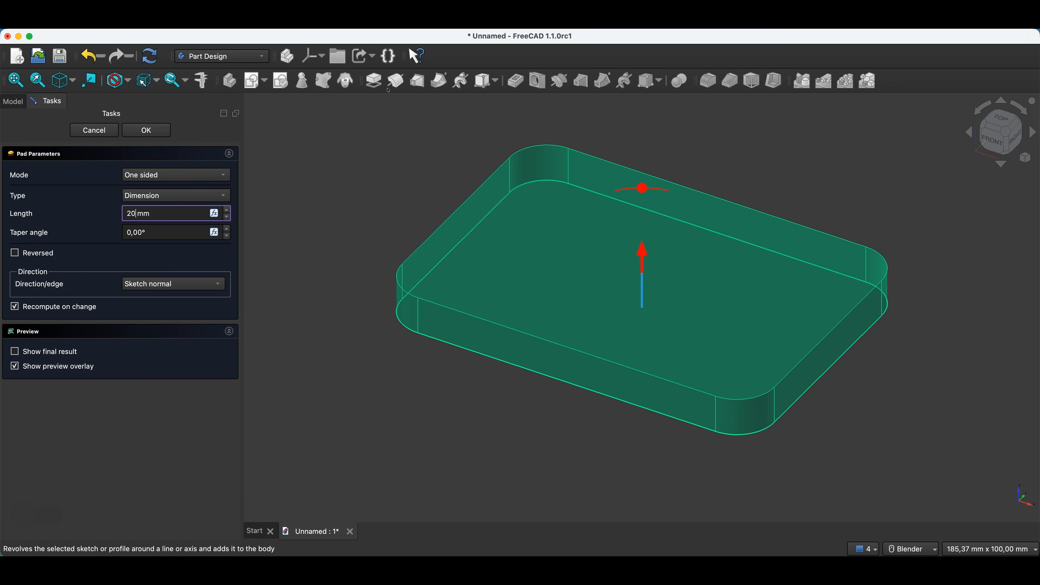
{"action": "key", "text": "Return"}
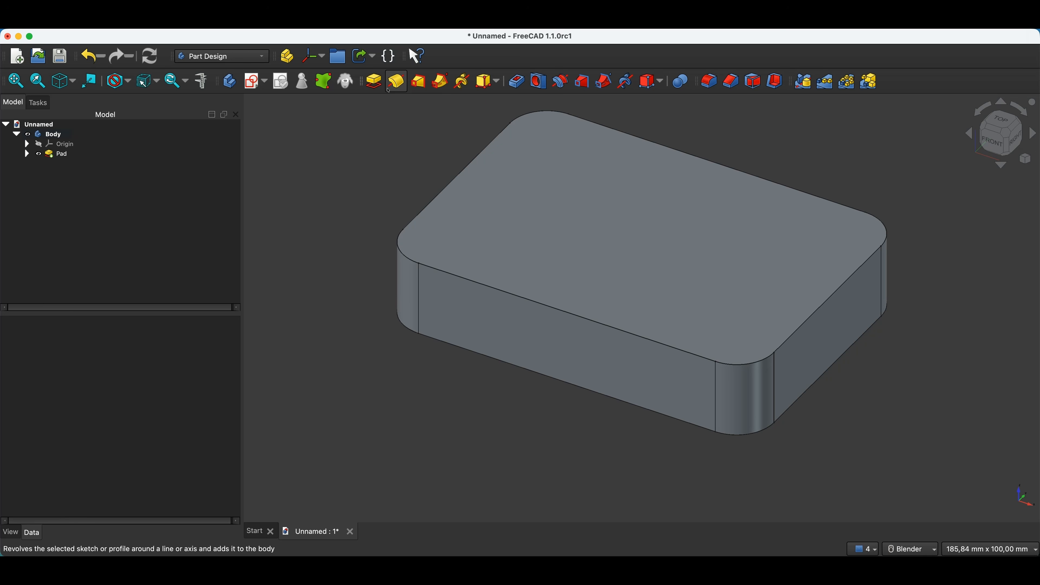
Step: Sketch a slightly tilted slot on the plate's top face with 30 mm between arc centres and 7 mm radius
{"action": "left_click", "coordinate": [564, 190]}
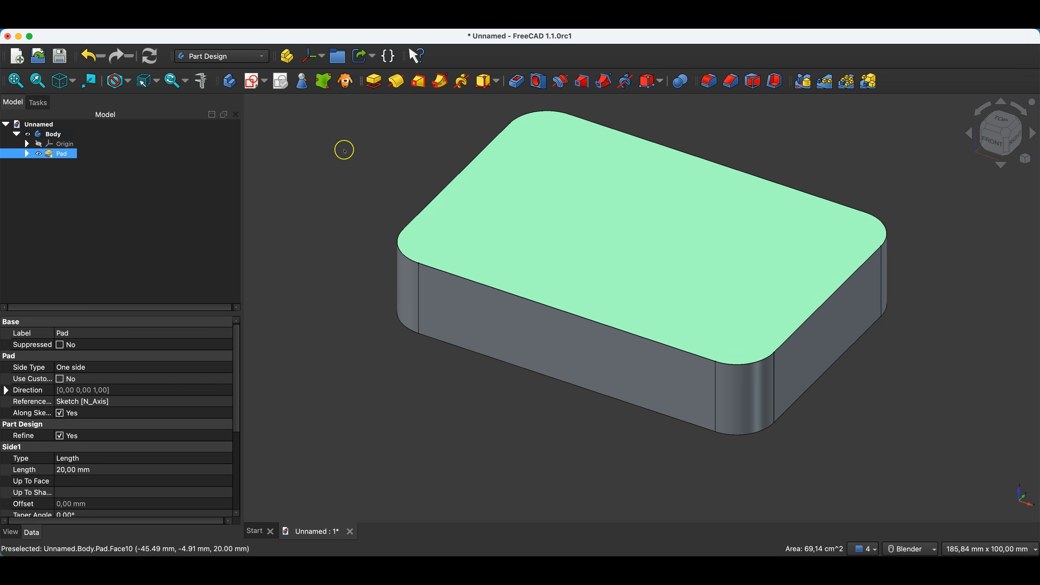
{"action": "left_click", "coordinate": [250, 86]}
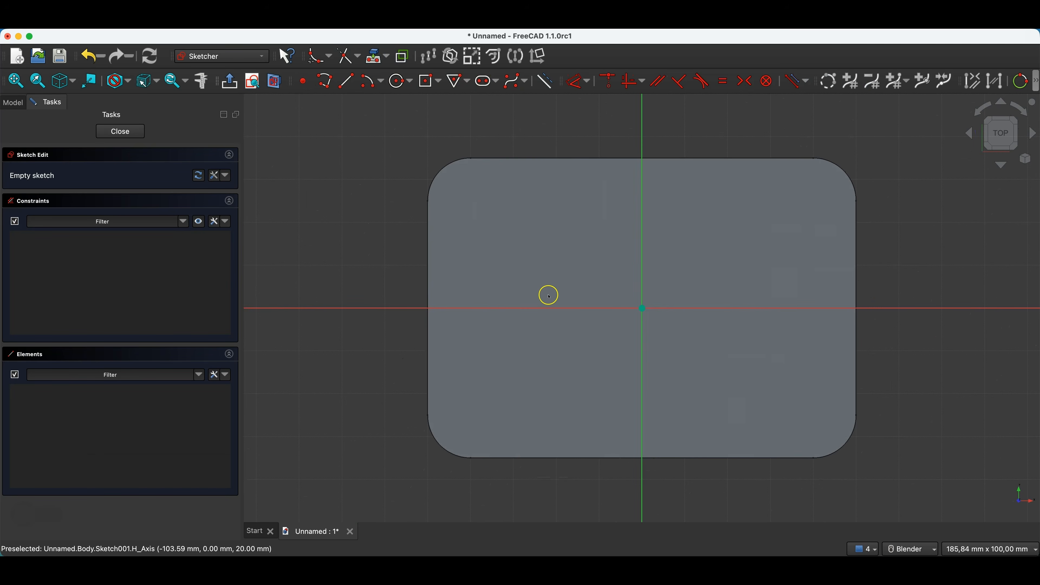
{"action": "left_click", "coordinate": [485, 81]}
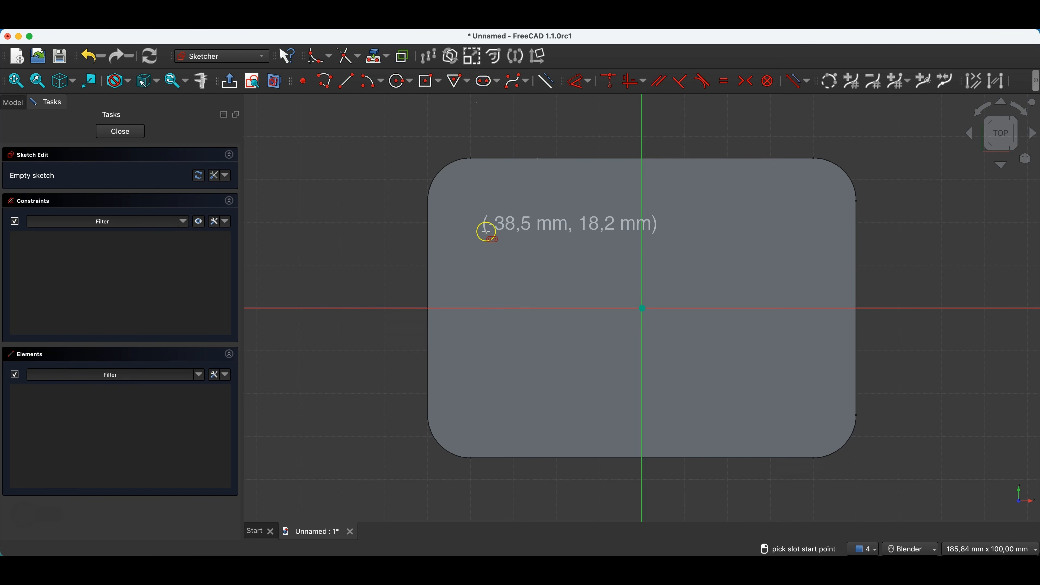
{"action": "left_click", "coordinate": [496, 232]}
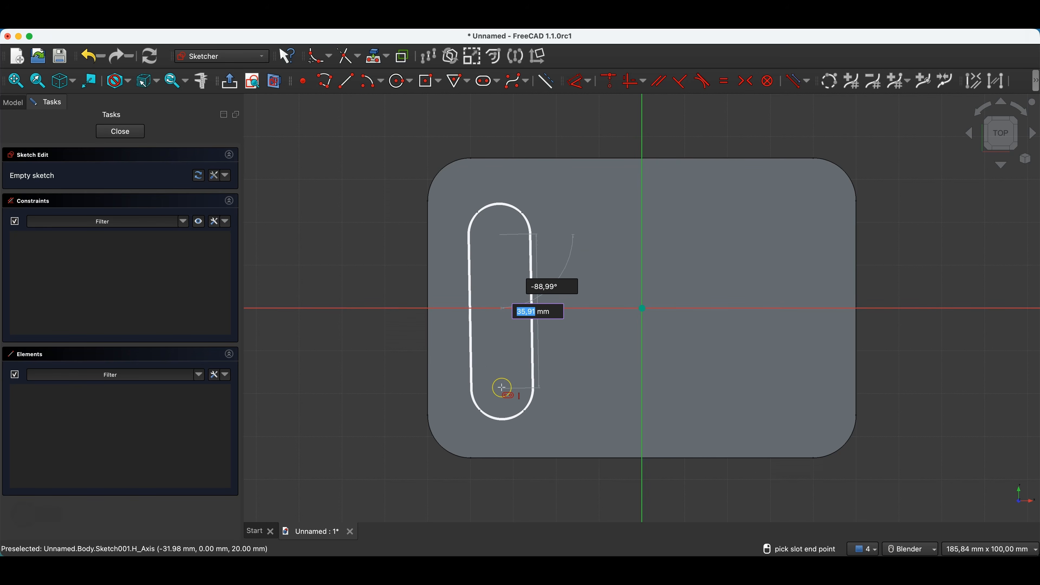
{"action": "type", "text": "30"}
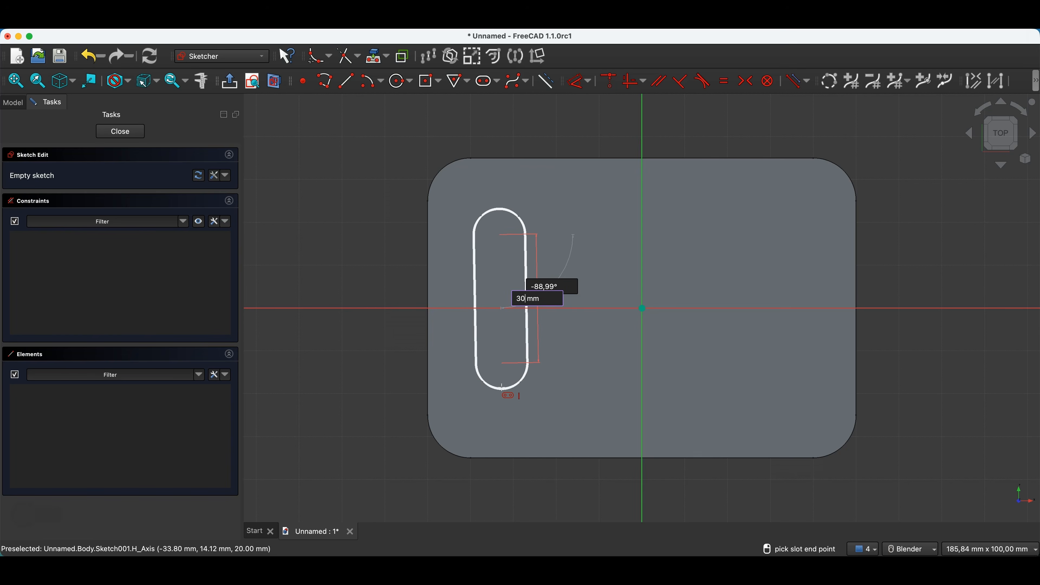
{"action": "key", "text": "Tab"}
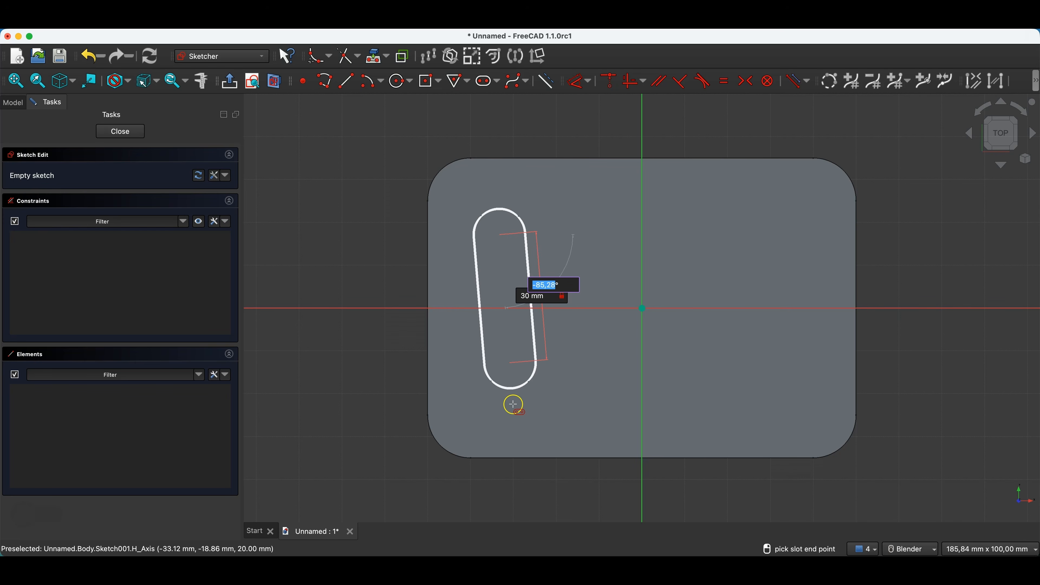
{"action": "left_click", "coordinate": [520, 399]}
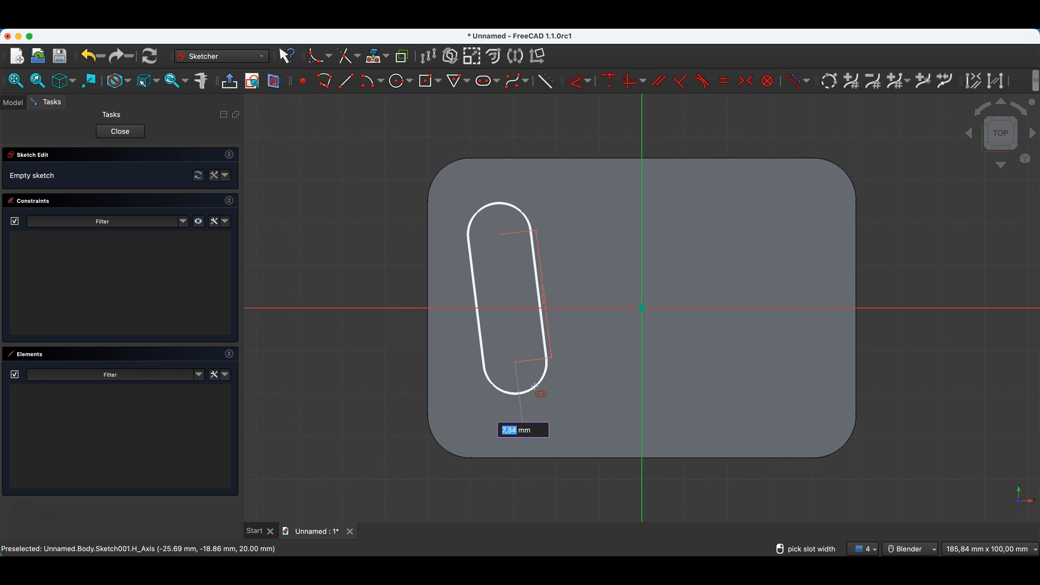
{"action": "type", "text": "7"}
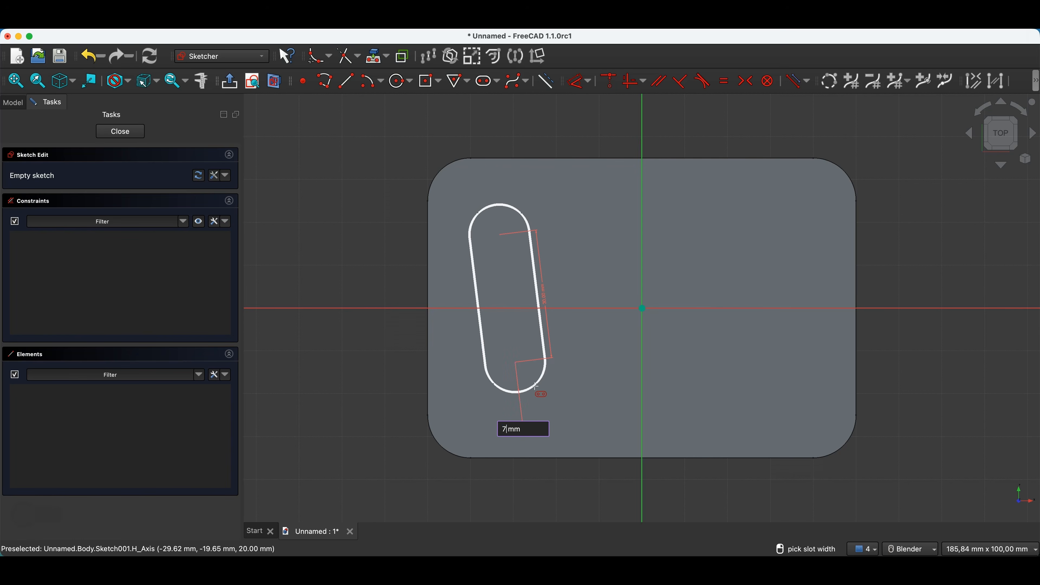
{"action": "key", "text": "Return"}
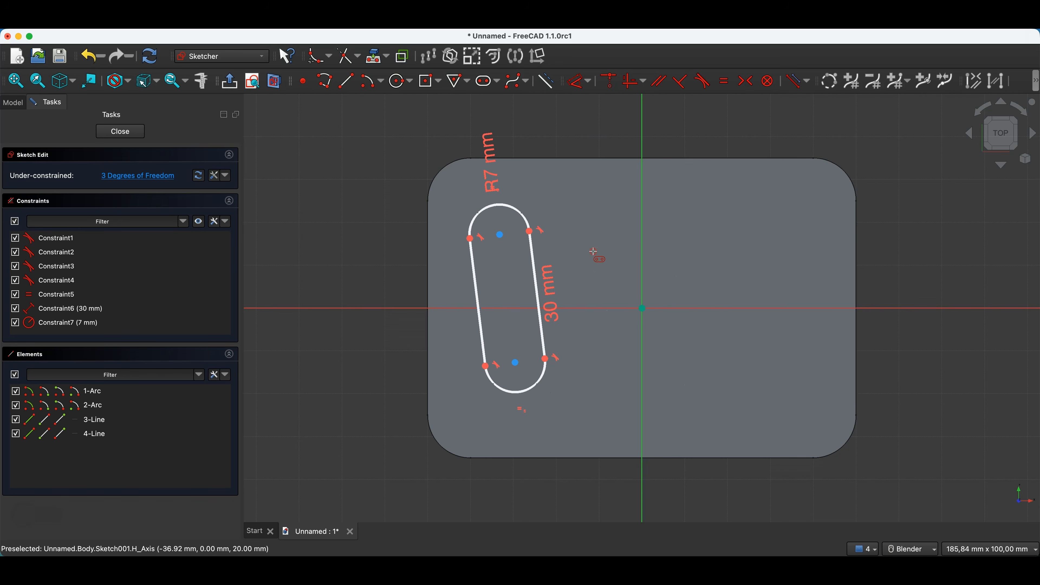
Step: Constrain the slot's two arc centres symmetrically about the horizontal axis
{"action": "left_click", "coordinate": [516, 366]}
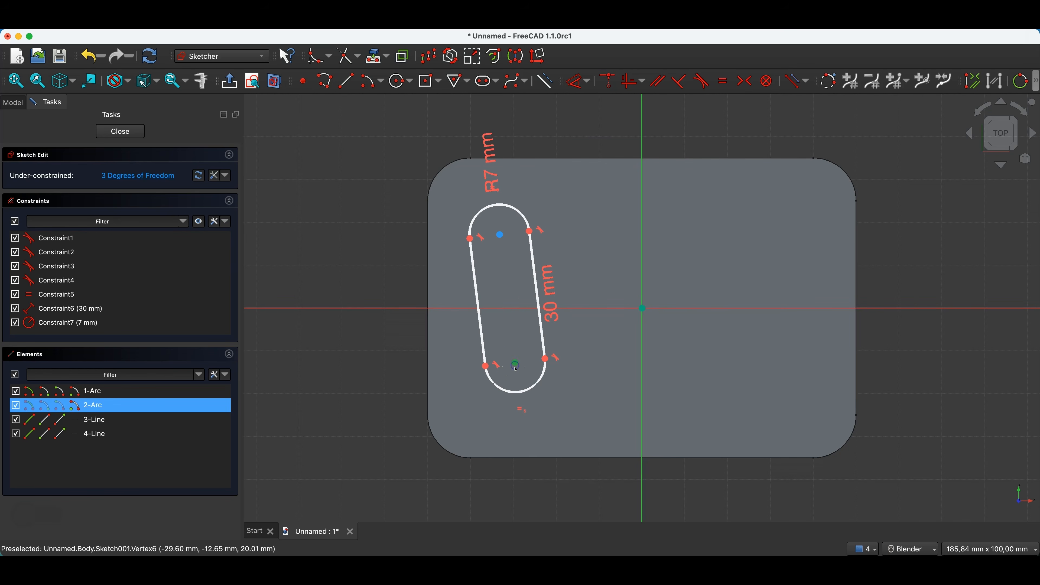
{"action": "left_click", "coordinate": [502, 236]}
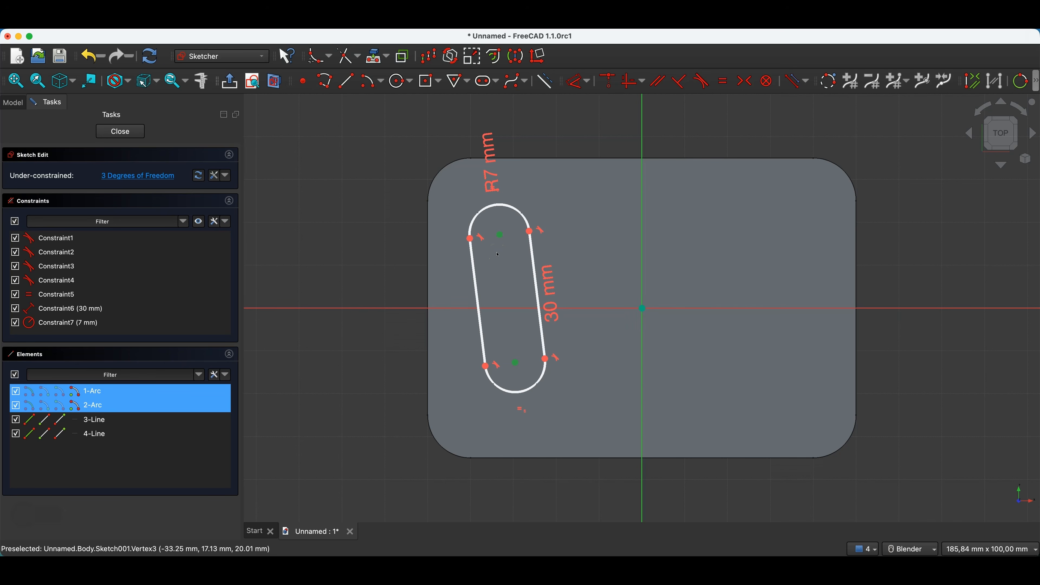
{"action": "left_click", "coordinate": [515, 310]}
{"action": "key", "text": "s"}
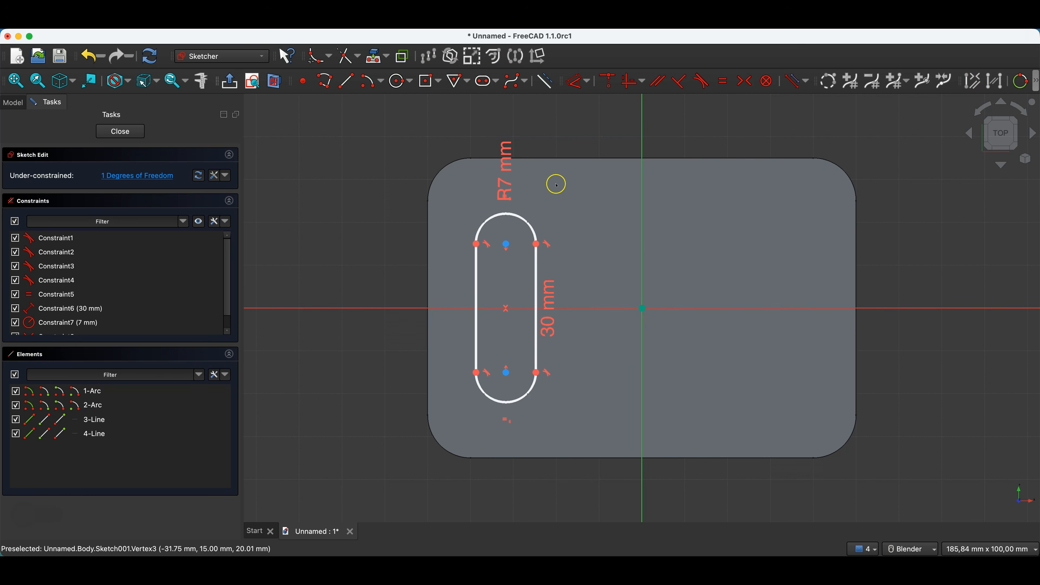
Step: Dimension the slot's upper arc centre 30 mm from the vertical axis and close the sketch
{"action": "left_click", "coordinate": [571, 85]}
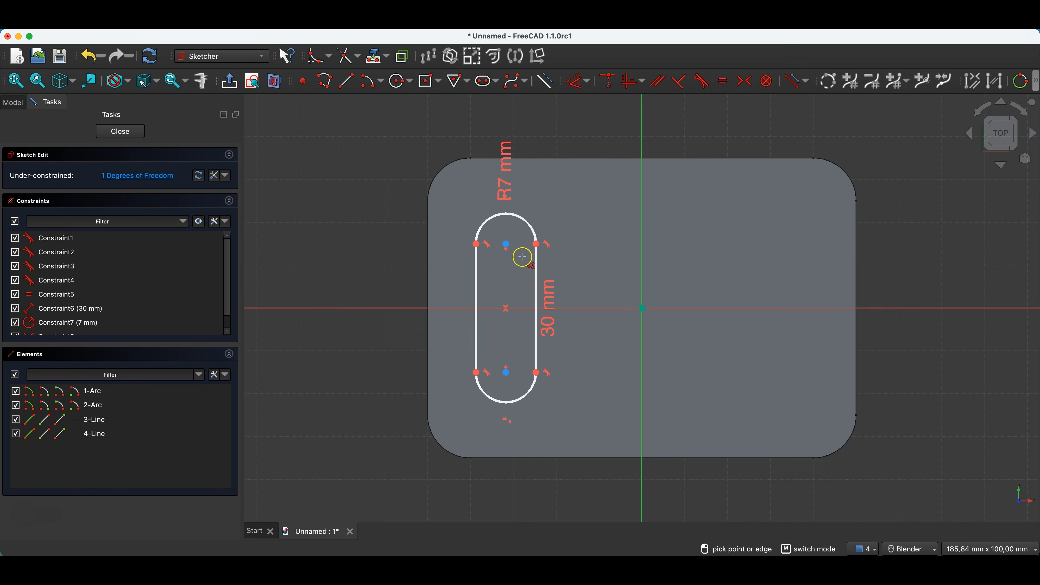
{"action": "left_click", "coordinate": [507, 245]}
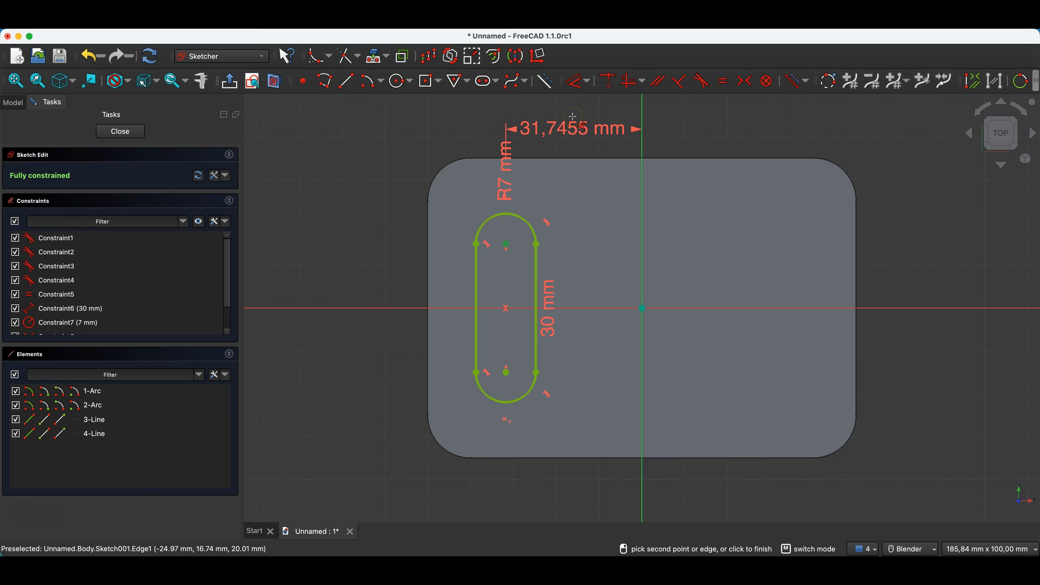
{"action": "left_click", "coordinate": [573, 116]}
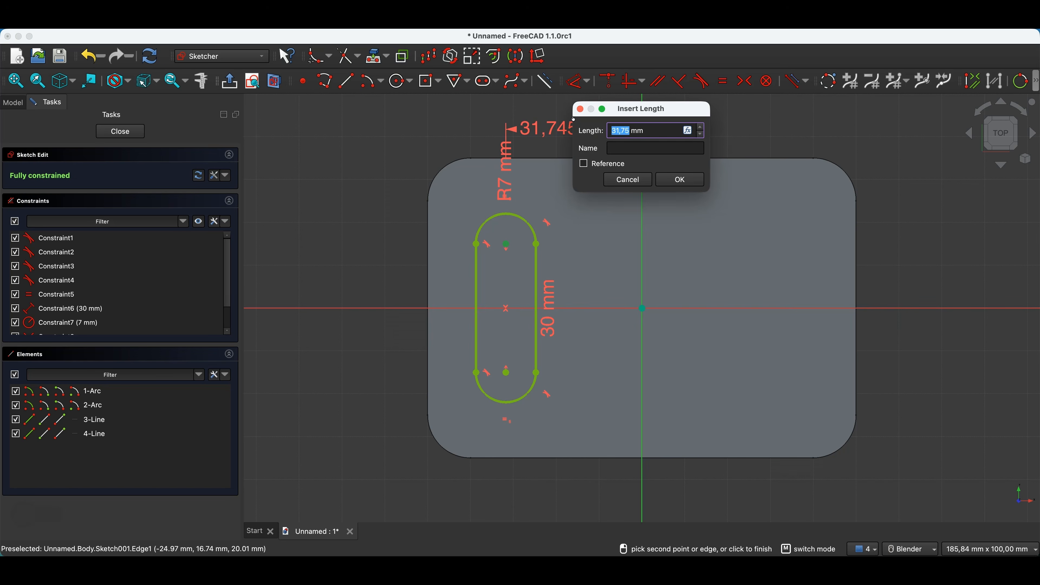
{"action": "type", "text": "30"}
{"action": "key", "text": "Return"}
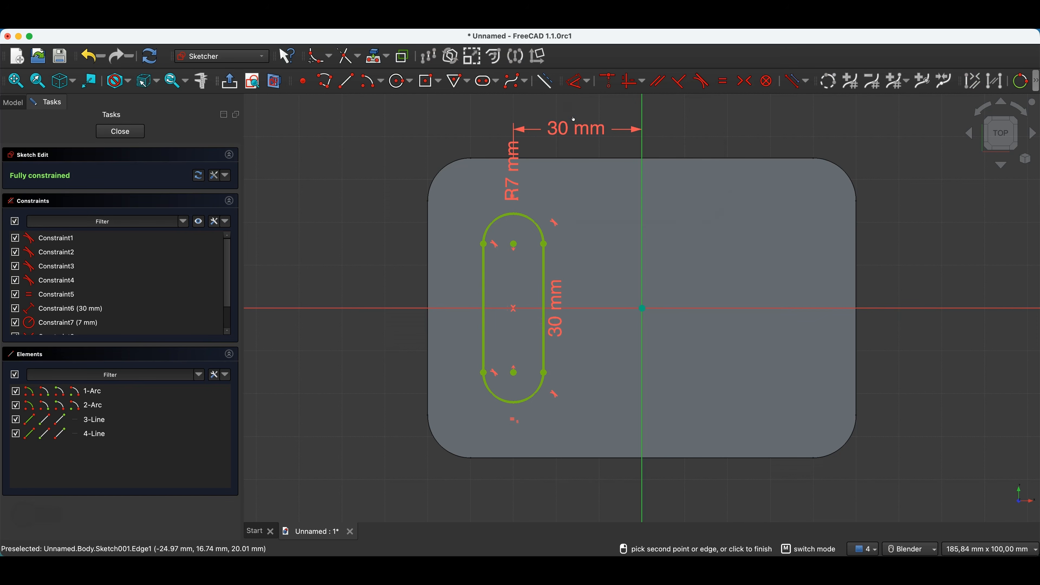
{"action": "left_click", "coordinate": [120, 131]}
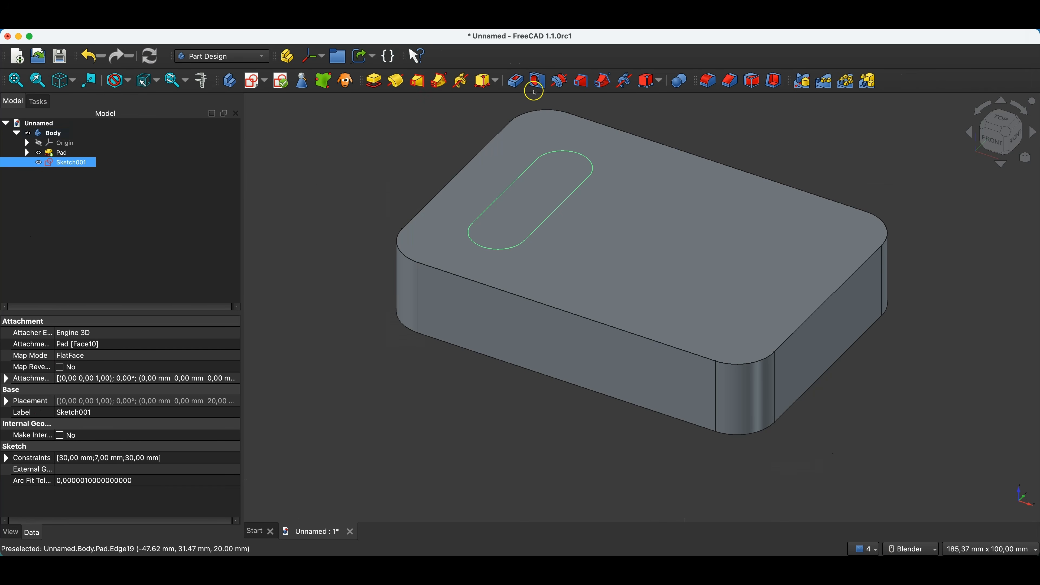
Step: Pocket the slot sketch through the plate using the To first type
{"action": "left_click", "coordinate": [536, 82]}
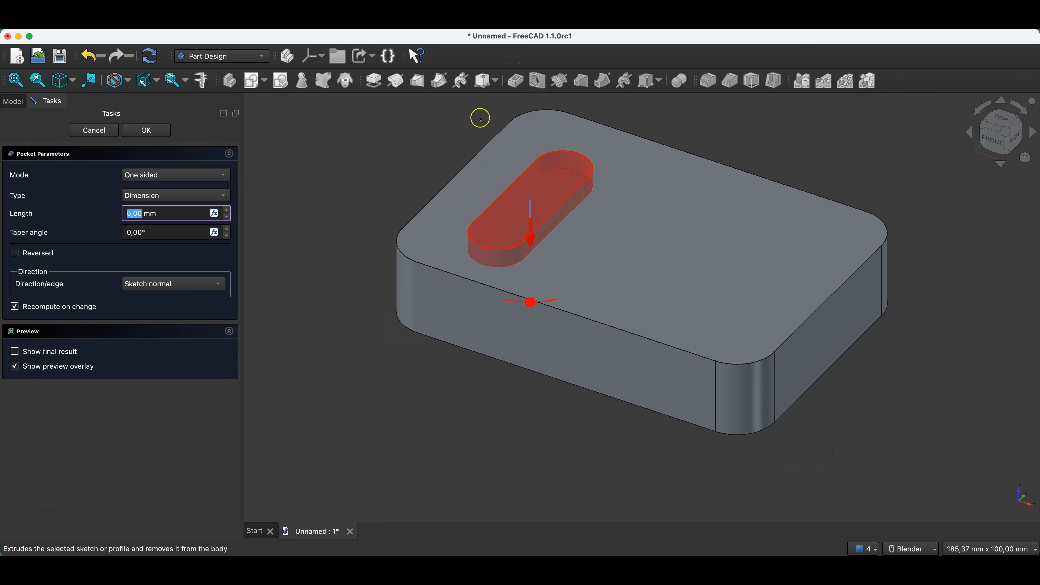
{"action": "left_click", "coordinate": [159, 195]}
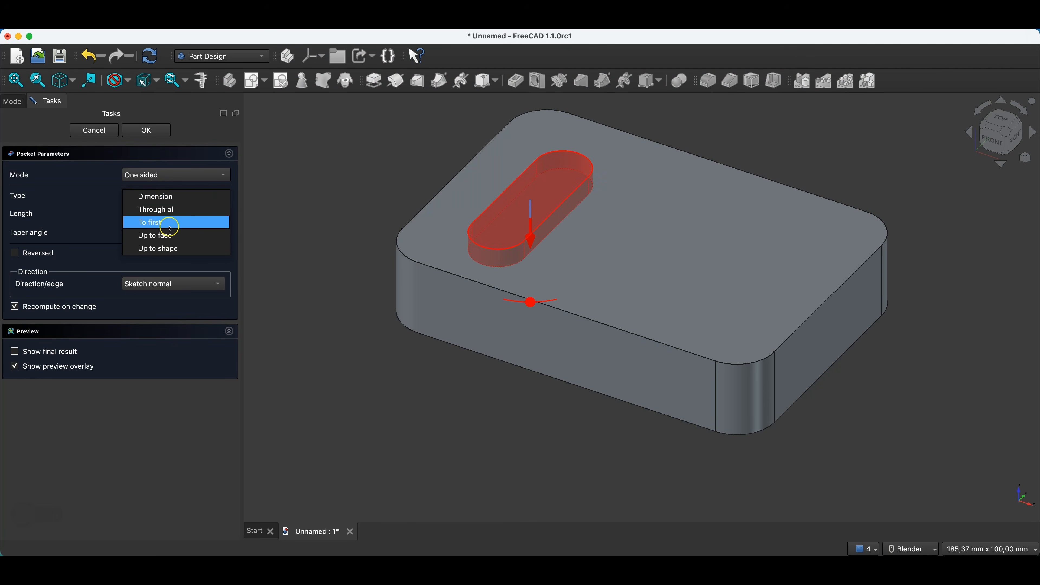
{"action": "left_click", "coordinate": [169, 226]}
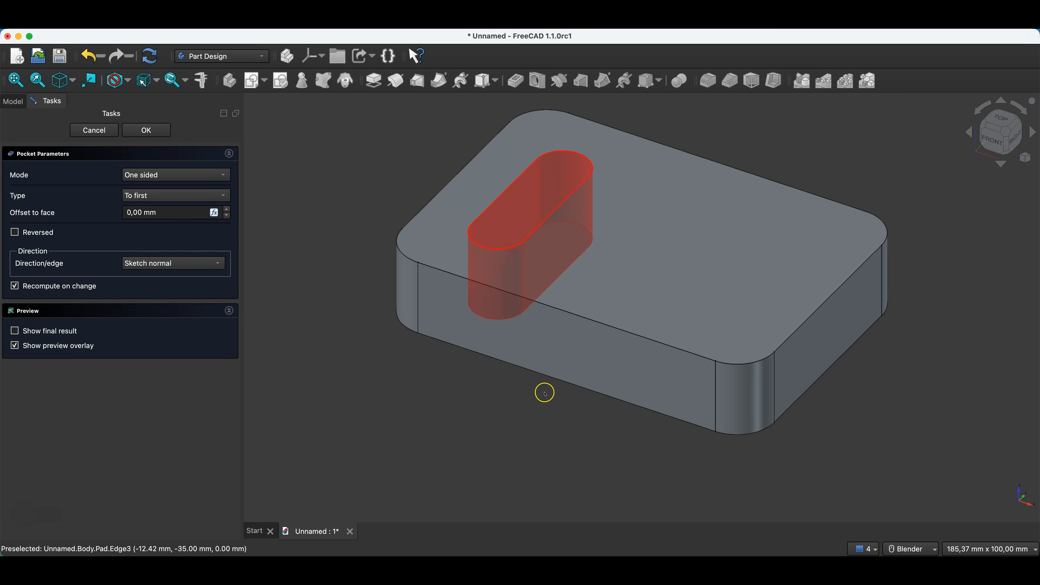
{"action": "left_click", "coordinate": [160, 131]}
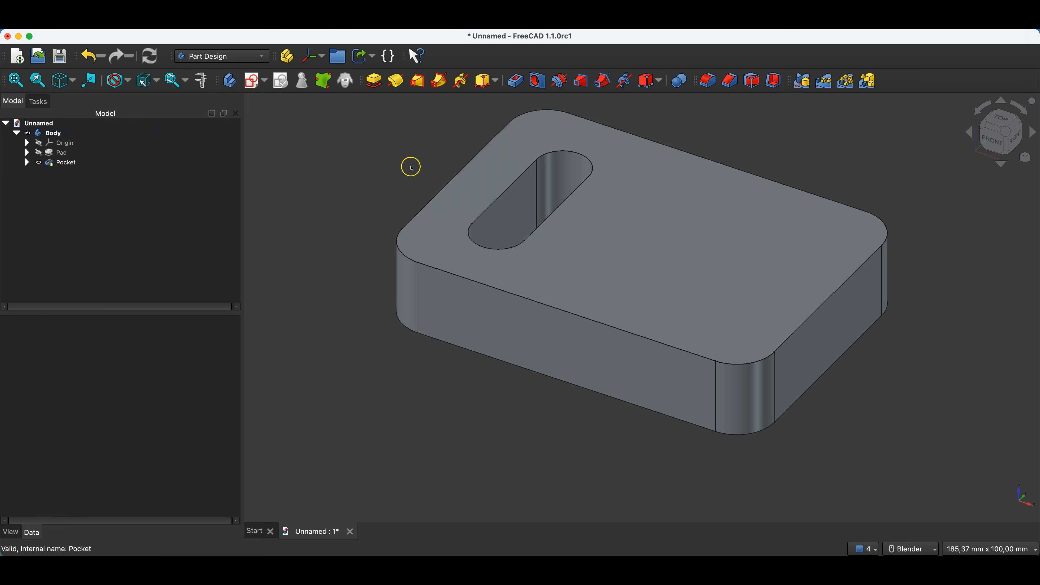
Step: Start a new sketch on the plate's top face and project the slot opening's two end arcs as external geometry
{"action": "middle_click_drag", "start_coordinate": [441, 354], "coordinate": [498, 393]}
{"action": "left_click", "coordinate": [590, 158]}
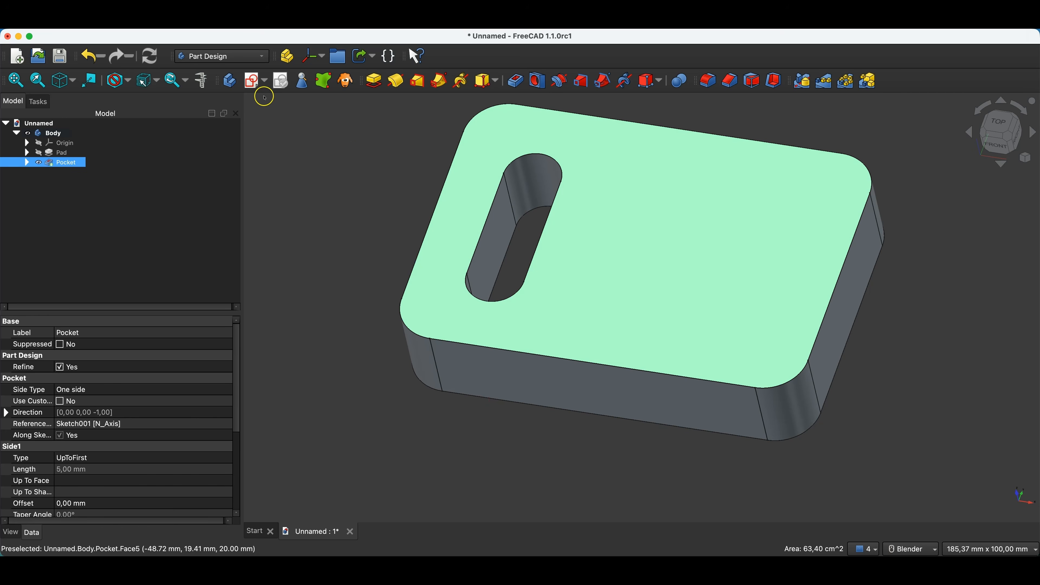
{"action": "left_click", "coordinate": [255, 81]}
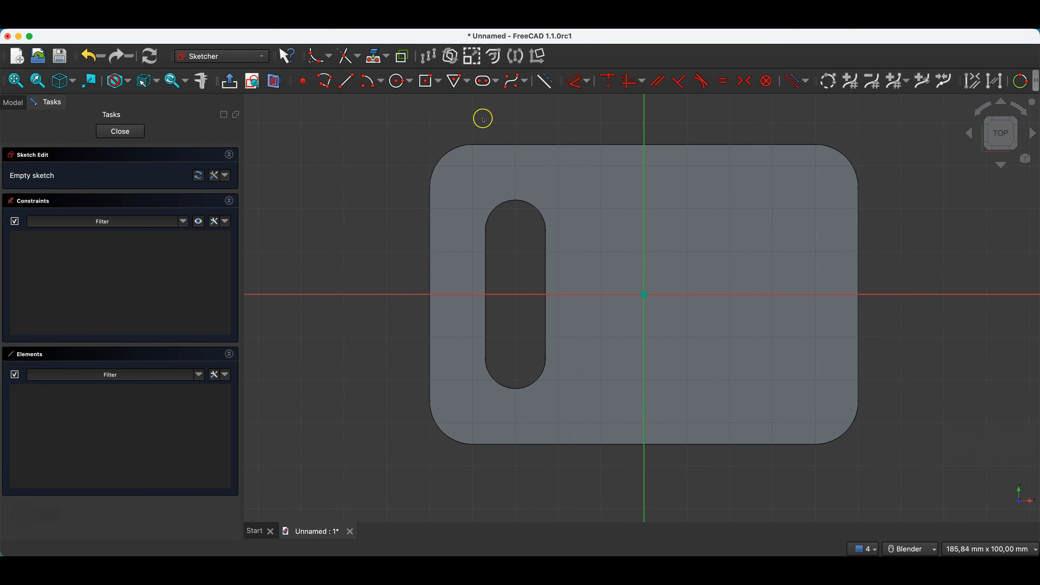
{"action": "left_click", "coordinate": [374, 57]}
{"action": "left_click", "coordinate": [506, 204]}
{"action": "left_click", "coordinate": [526, 386]}
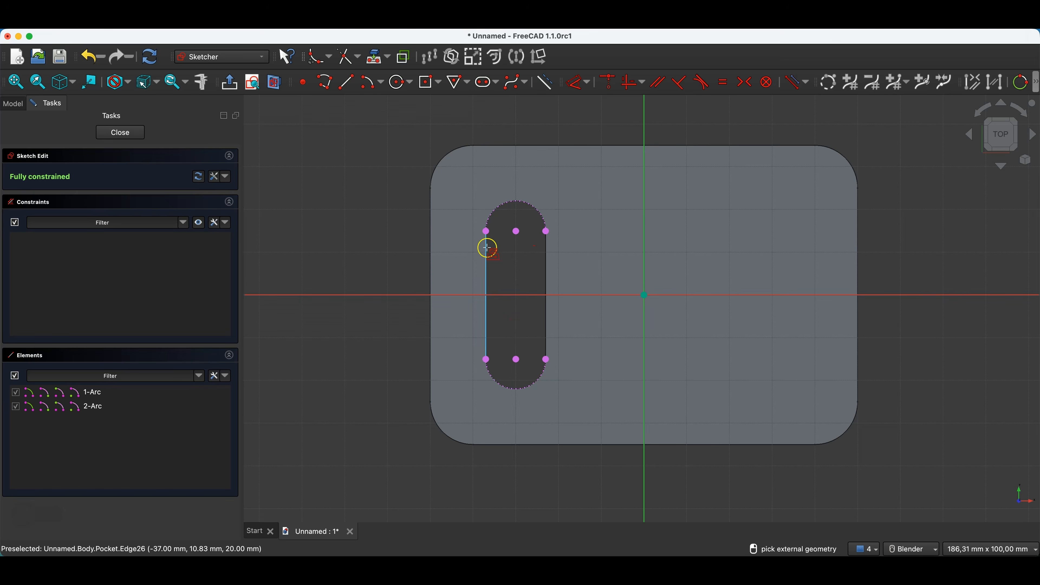
Step: Sketch a slot of 10 mm radius on the projected arc centres and pocket it 5 mm deep
{"action": "left_click", "coordinate": [484, 84]}
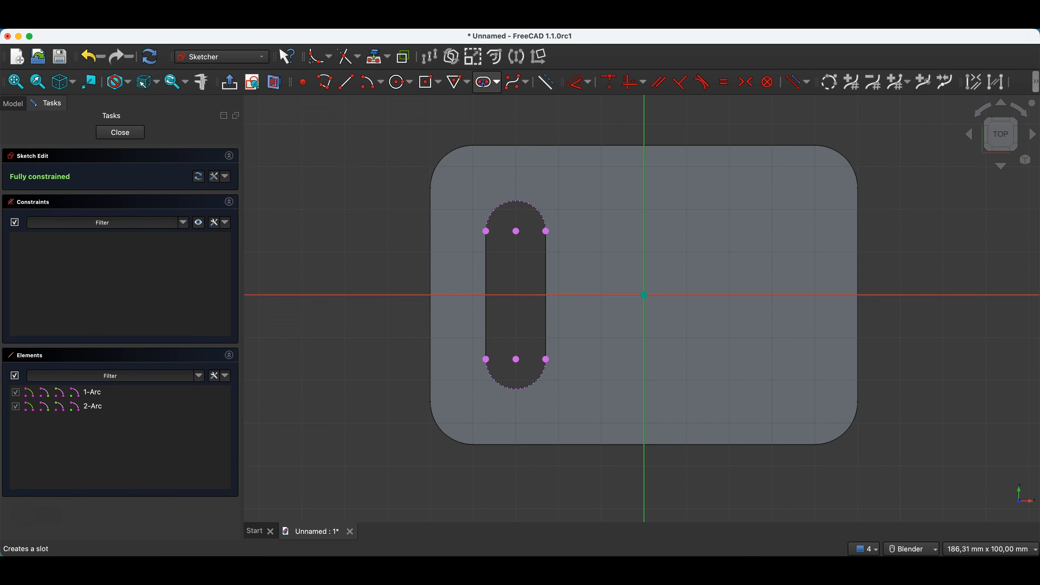
{"action": "left_click", "coordinate": [516, 231]}
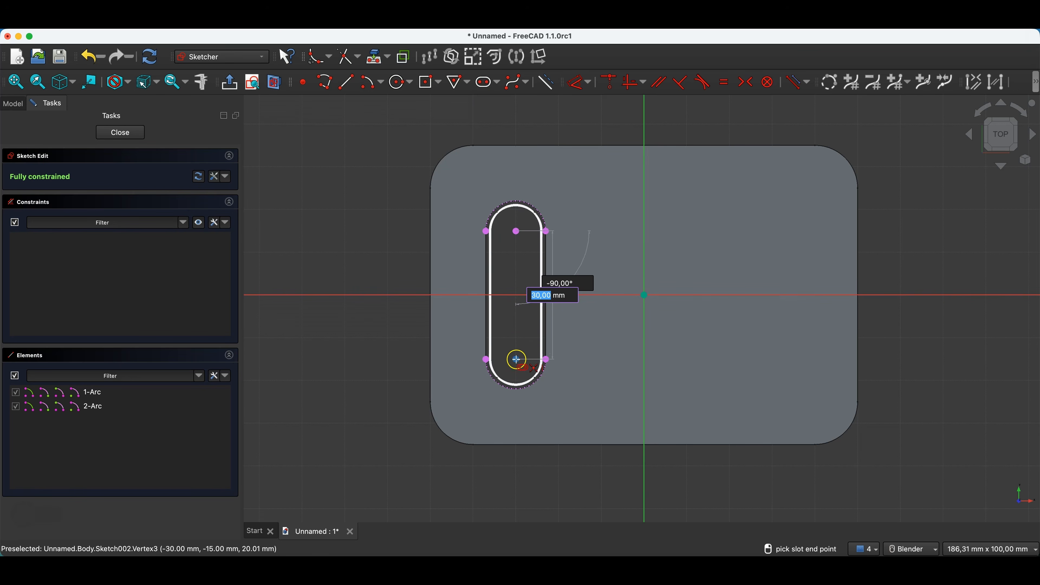
{"action": "left_click", "coordinate": [517, 359]}
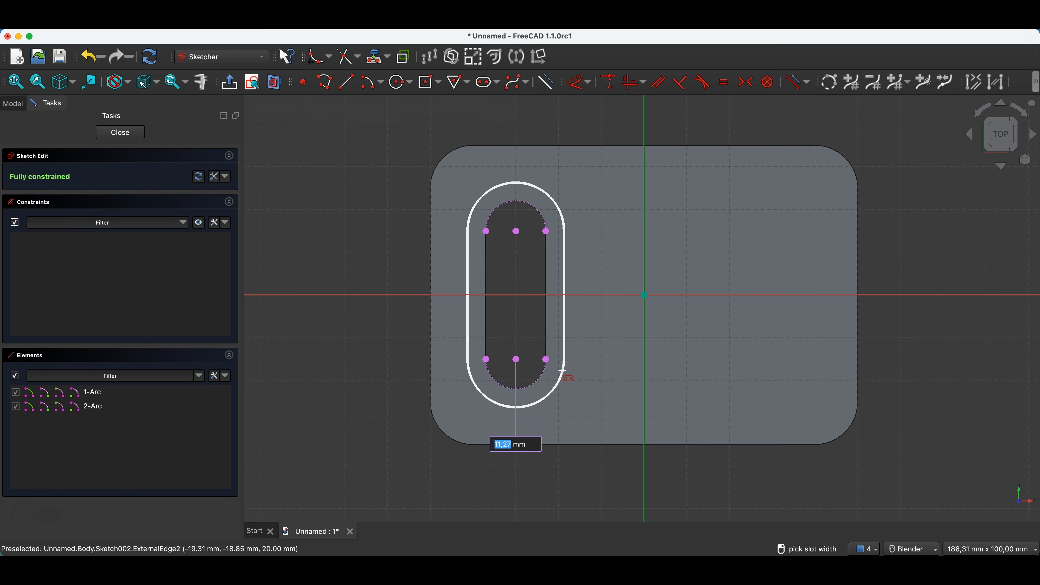
{"action": "type", "text": "10"}
{"action": "key", "text": "Return"}
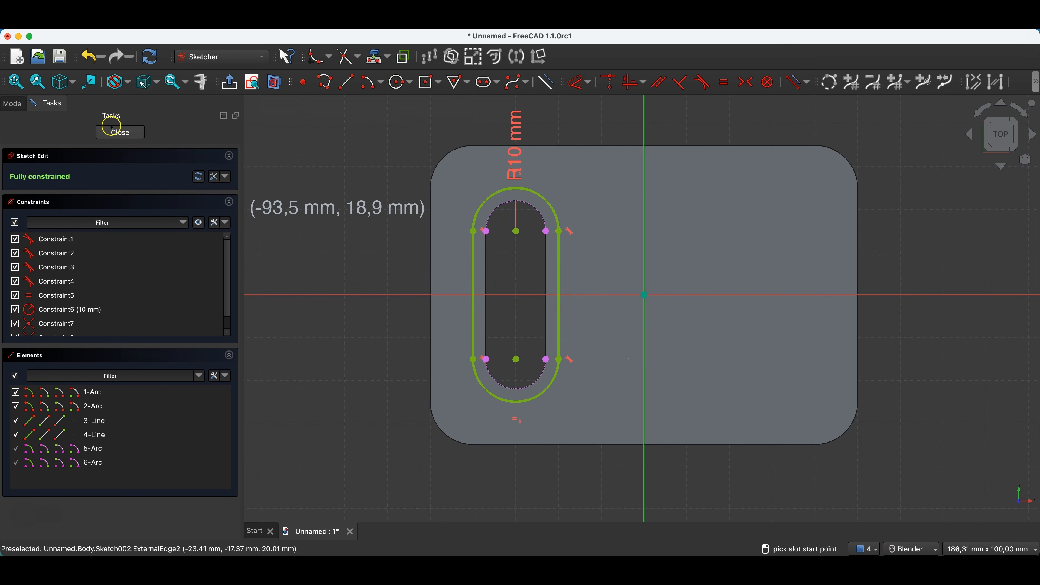
{"action": "left_click", "coordinate": [120, 132]}
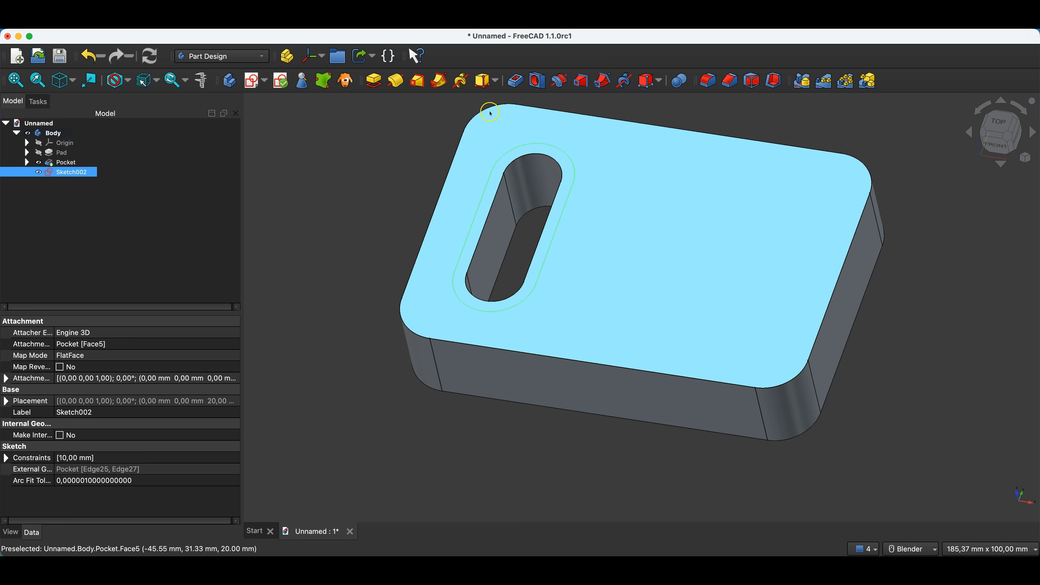
{"action": "left_click", "coordinate": [514, 85]}
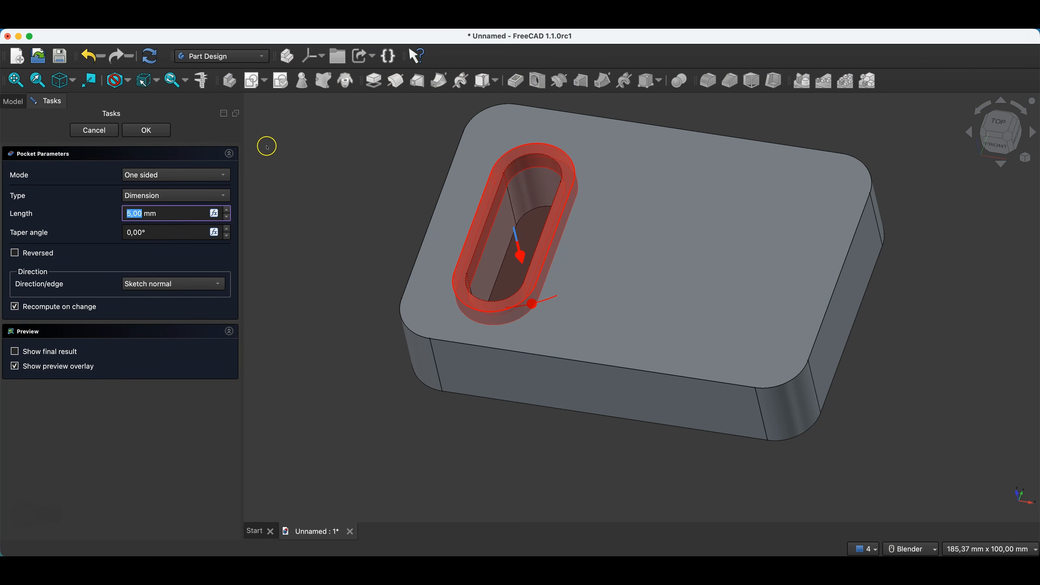
{"action": "left_click", "coordinate": [146, 130]}
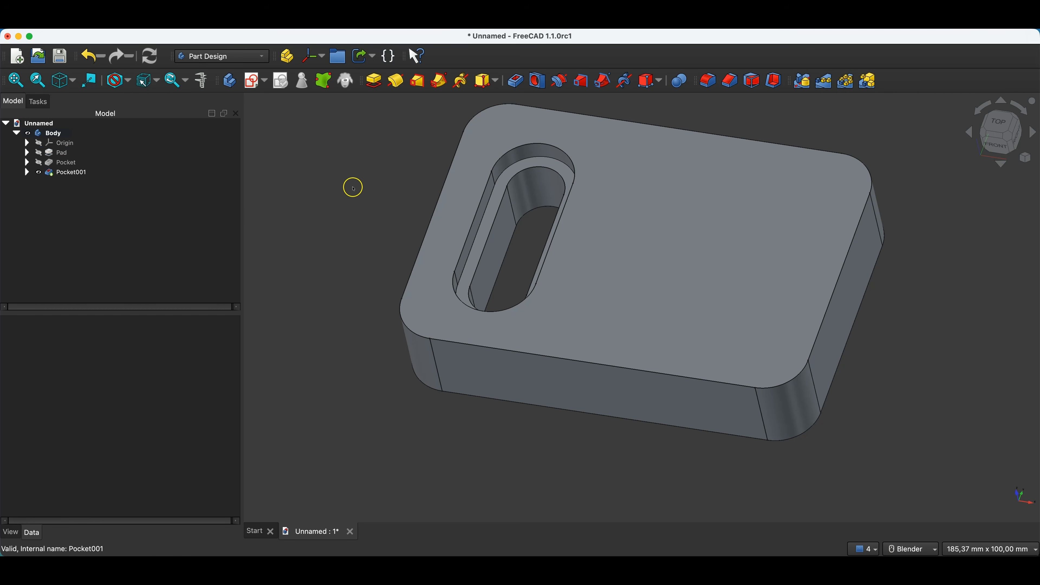
Step: Mirror both slot pockets together as tool shapes across the Base YZ-plane
{"action": "left_click", "coordinate": [66, 163]}
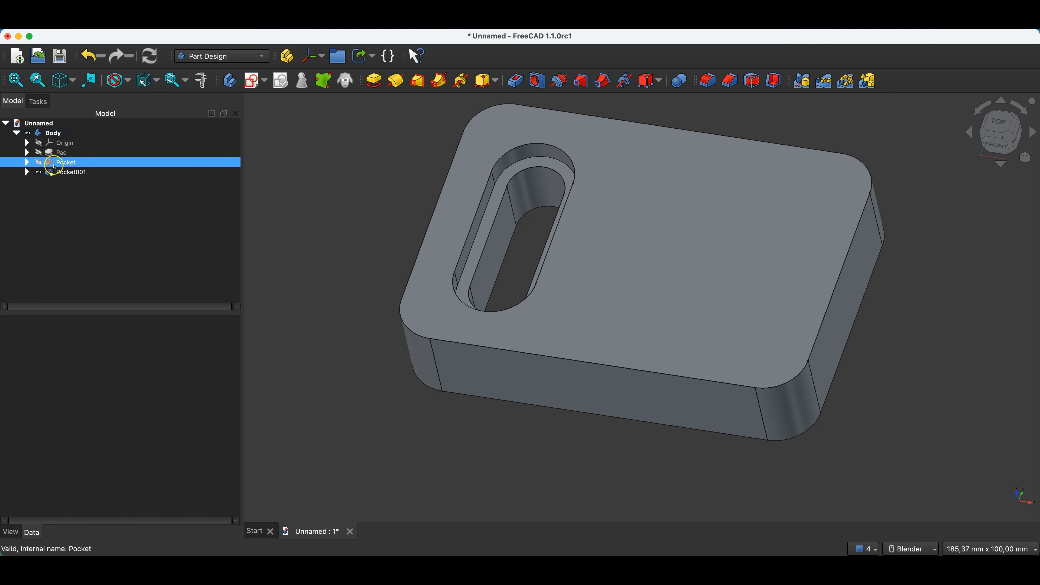
{"action": "left_click", "coordinate": [67, 172], "text": "shift"}
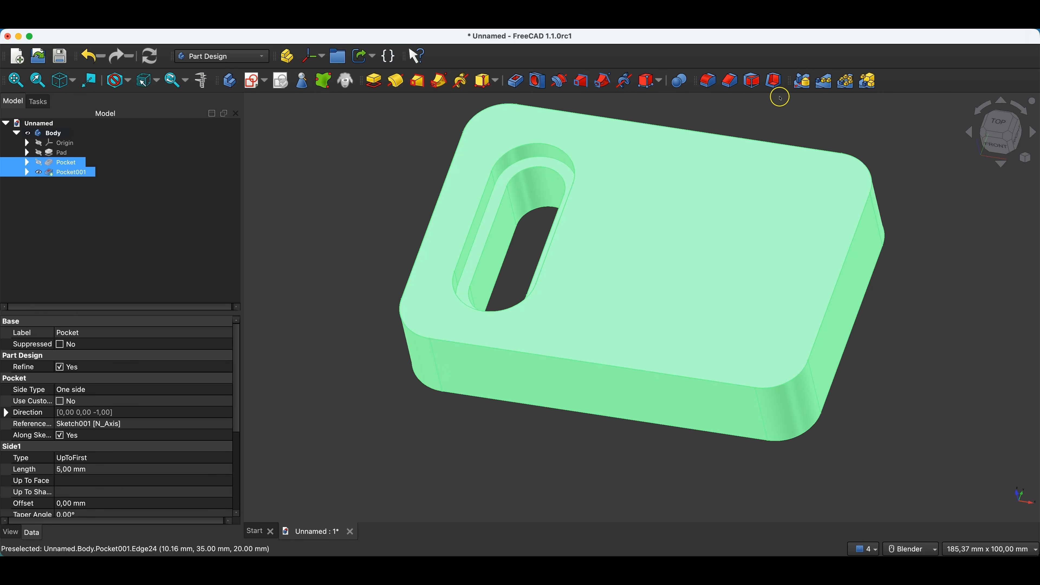
{"action": "left_click", "coordinate": [802, 81]}
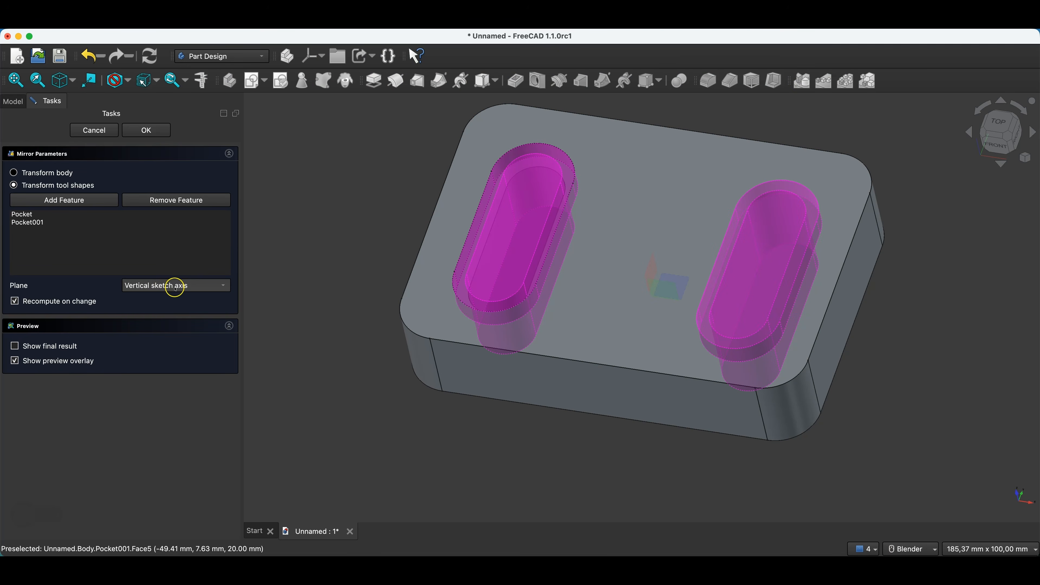
{"action": "left_click", "coordinate": [139, 285]}
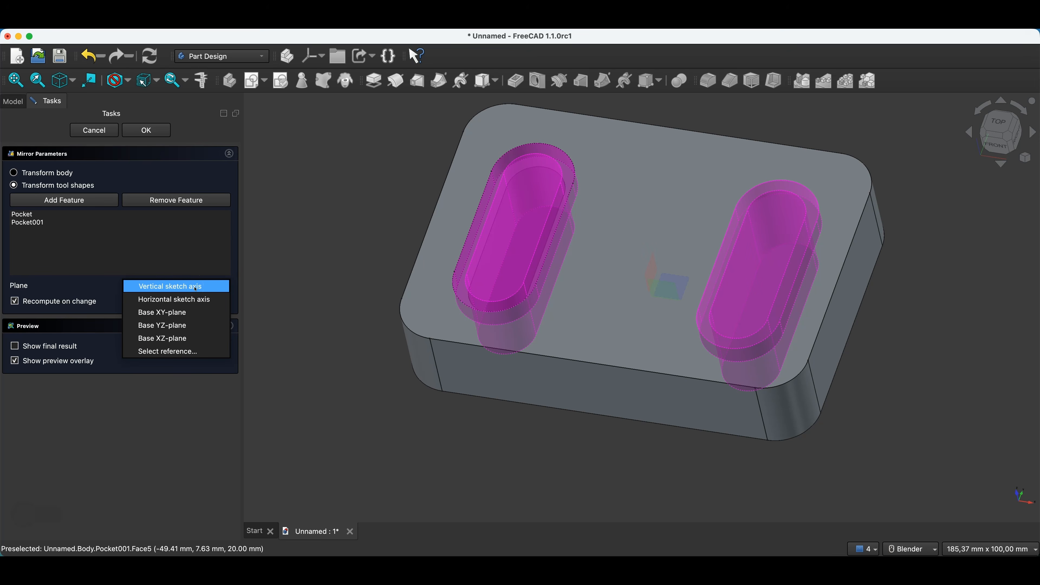
{"action": "left_click", "coordinate": [196, 287]}
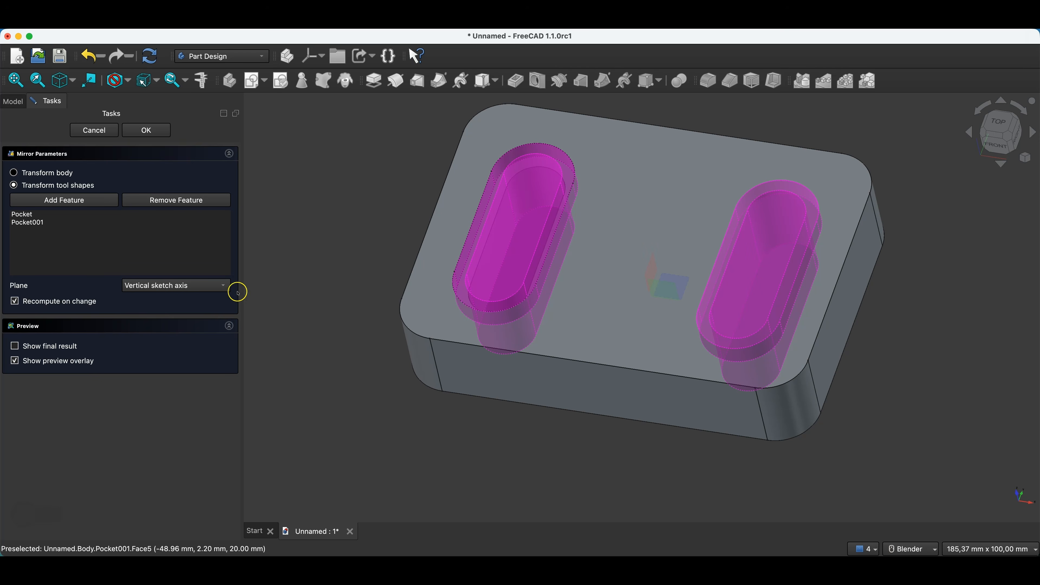
{"action": "left_click", "coordinate": [223, 285]}
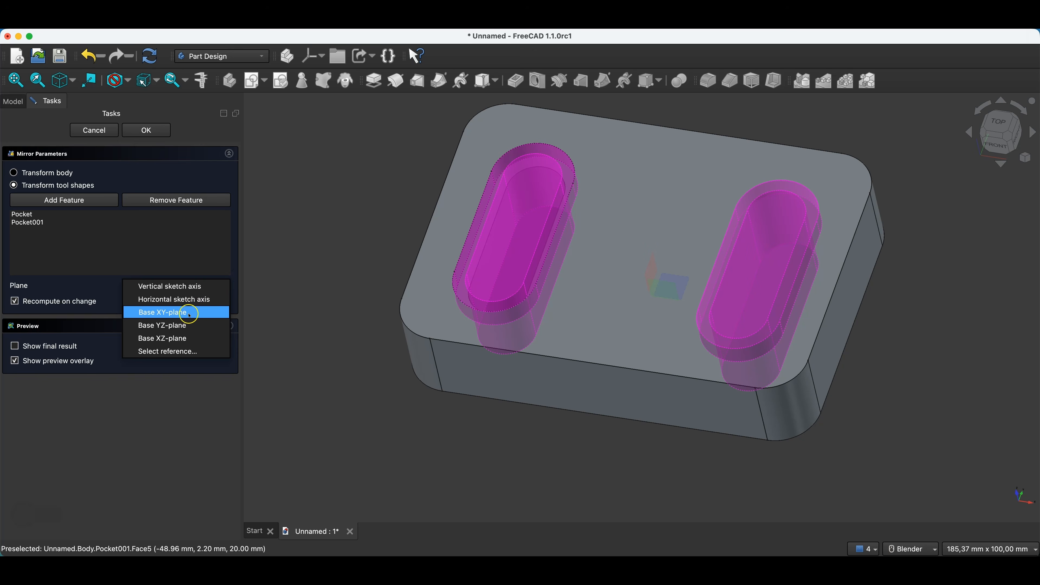
{"action": "left_click", "coordinate": [178, 325]}
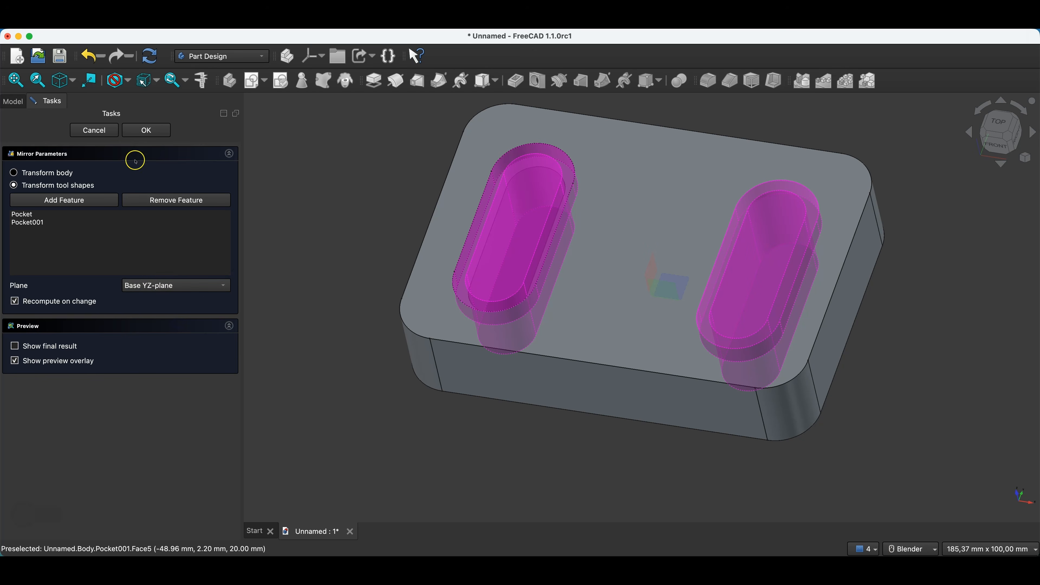
{"action": "left_click", "coordinate": [146, 130]}
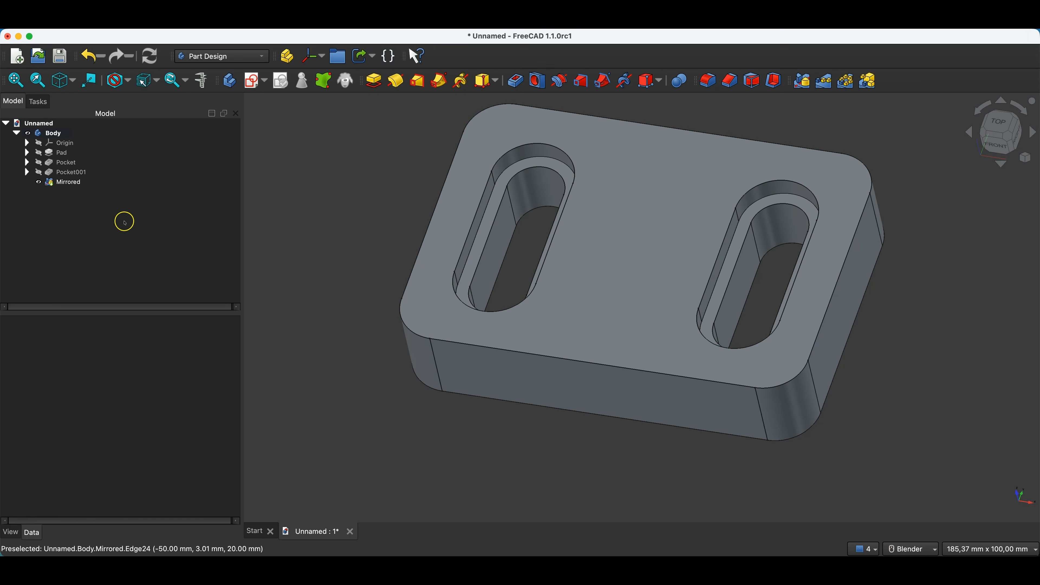
Step: Edit the first pocket's sketch to set the through slot's end radius to 2 mm, and close the sketch
{"action": "left_click", "coordinate": [25, 163]}
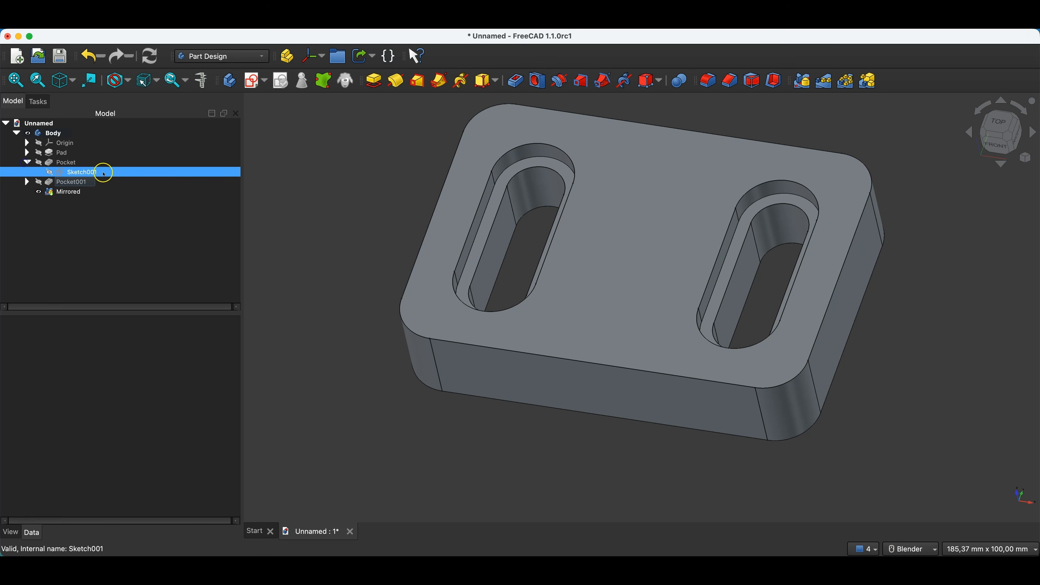
{"action": "double_click", "coordinate": [86, 172]}
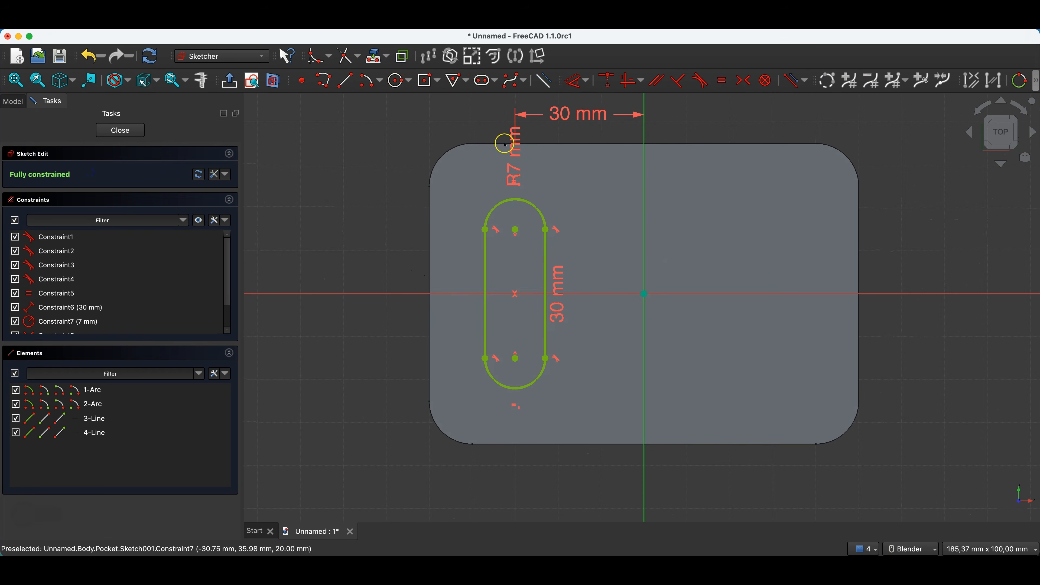
{"action": "double_click", "coordinate": [515, 143]}
{"action": "type", "text": "2"}
{"action": "left_click", "coordinate": [638, 202]}
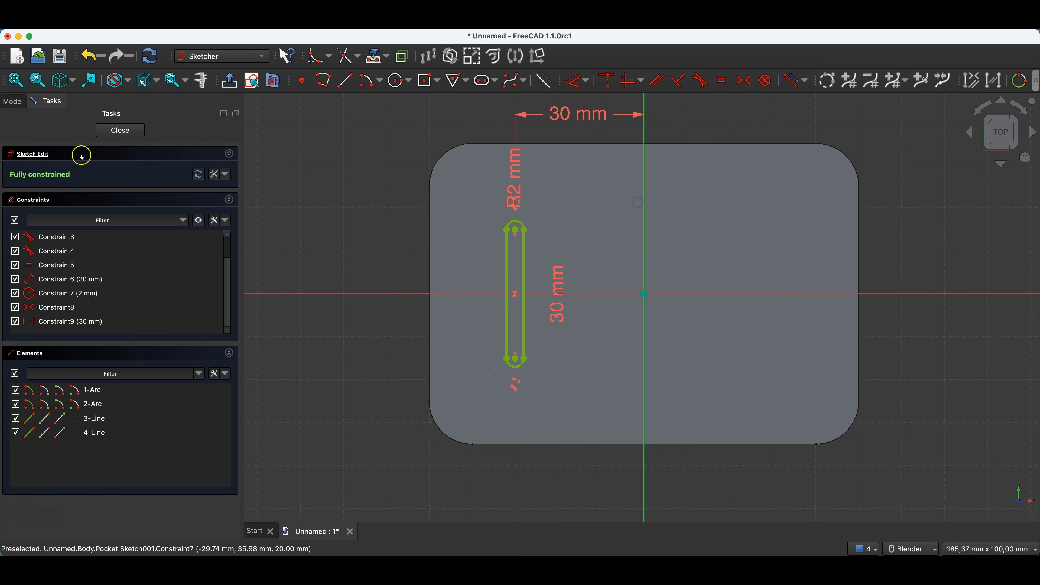
{"action": "left_click", "coordinate": [120, 130]}
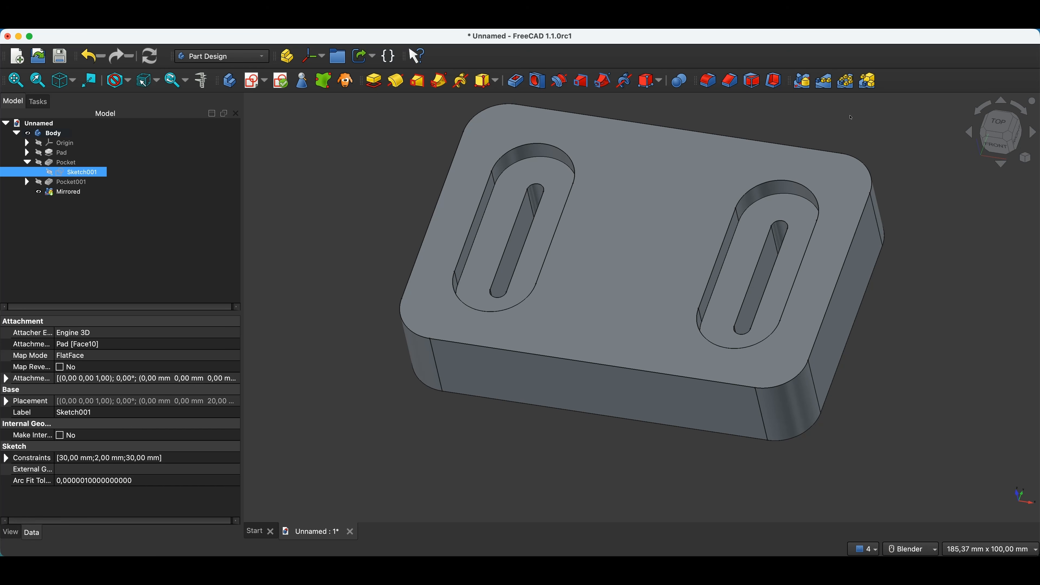
Step: Create a new document with a body and start a sketch on its XY-plane
{"action": "left_click", "coordinate": [830, 129]}
{"action": "key", "text": "super+n"}
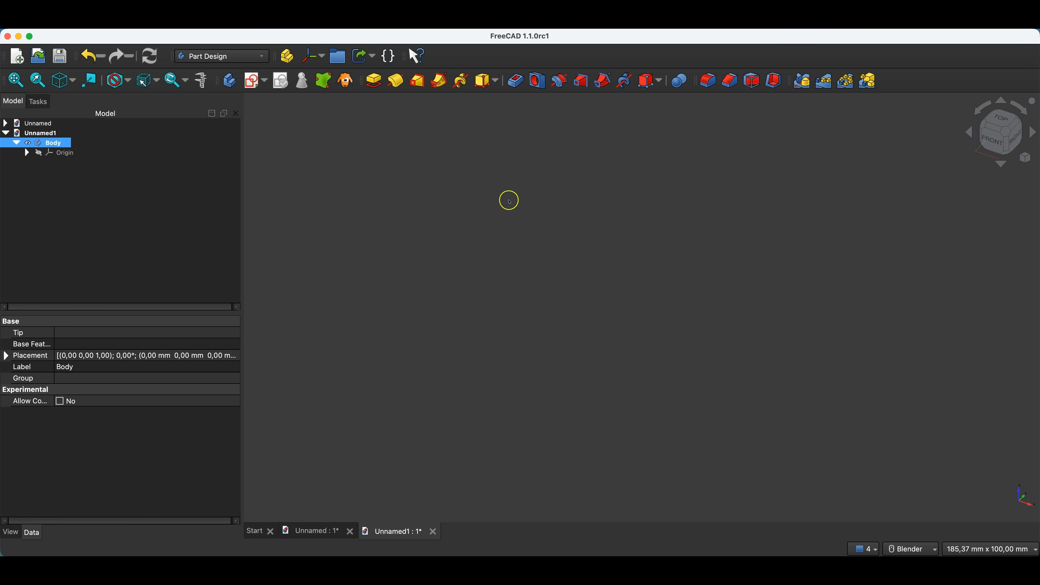
{"action": "left_click", "coordinate": [249, 80]}
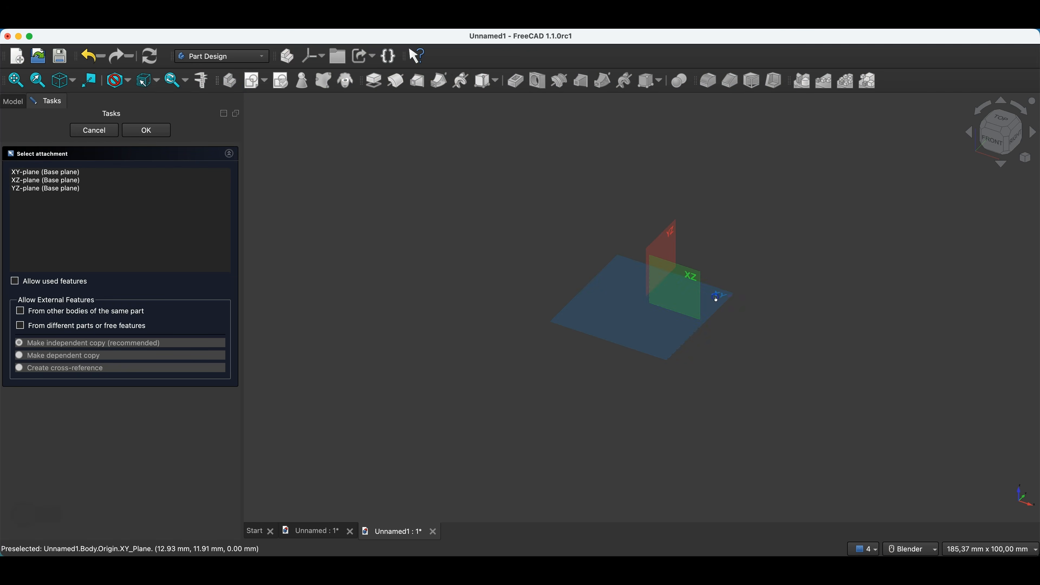
{"action": "left_click", "coordinate": [716, 299]}
Step: Sketch a center-mode rectangle enclosing the origin and a separate circle centred at about (-152, 81) mm, beyond the rectangle's upper-left corner
{"action": "left_click", "coordinate": [427, 81]}
{"action": "left_click", "coordinate": [503, 196]}
{"action": "left_click", "coordinate": [704, 372]}
{"action": "scroll", "coordinate": [614, 371], "scroll_direction": "down", "scroll_amount": 5}
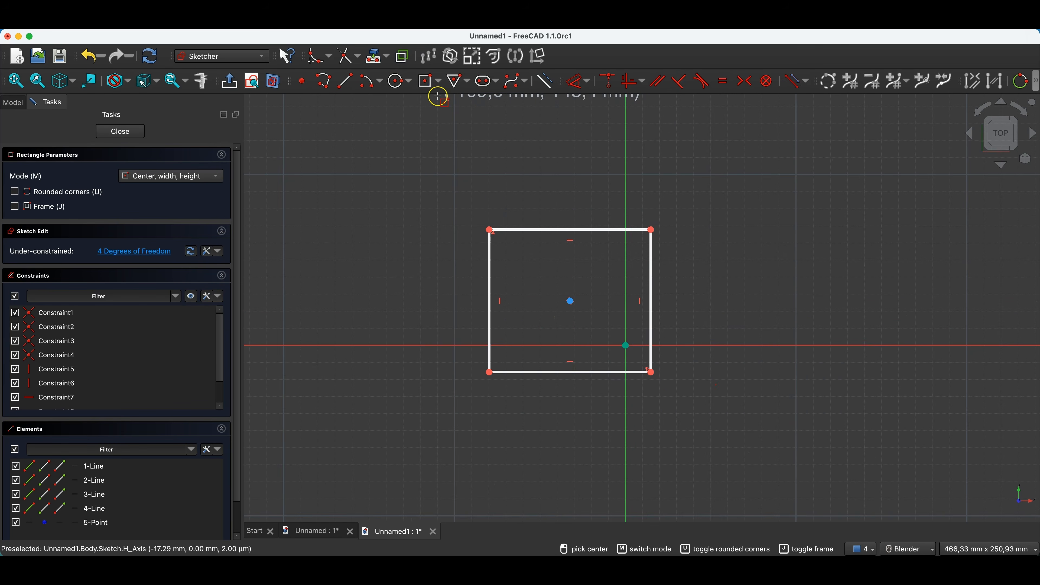
{"action": "left_click", "coordinate": [398, 81]}
{"action": "left_click", "coordinate": [365, 207]}
{"action": "left_click", "coordinate": [394, 236]}
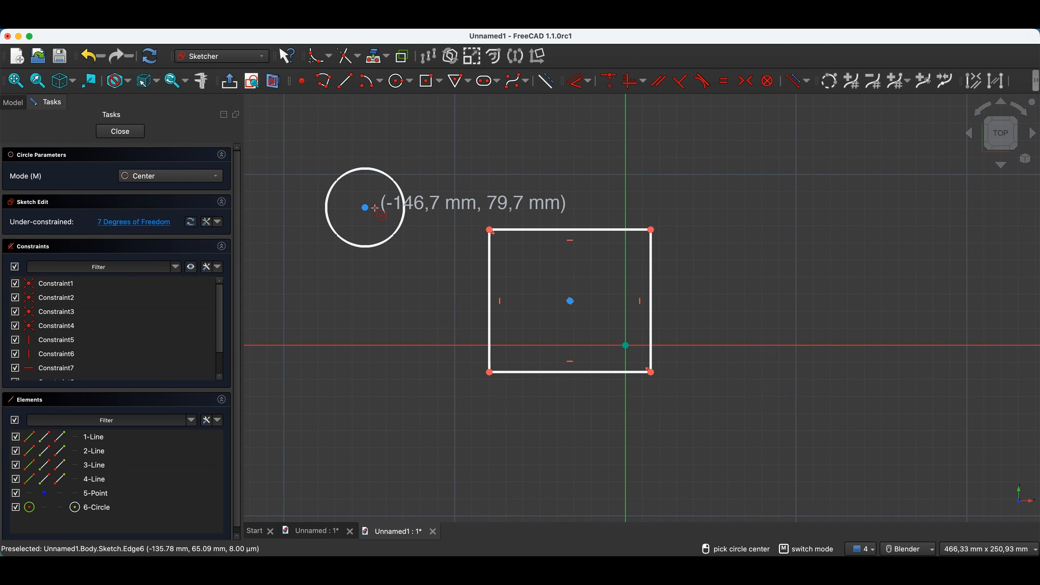
{"action": "right_click", "coordinate": [461, 177]}
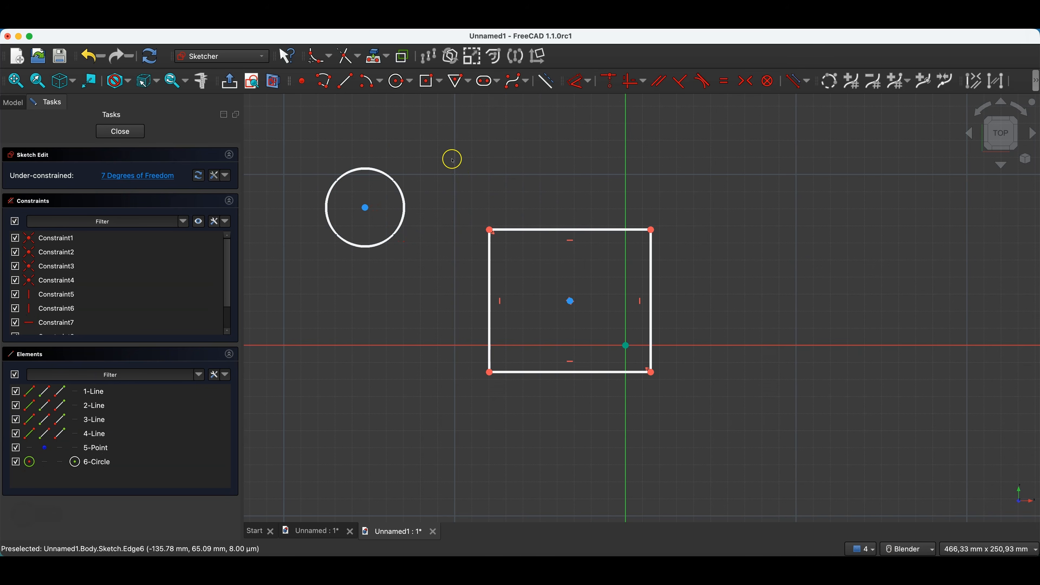
Step: Select the rectangle's top, right and left edges, remove and re-add single edges in the selection, and clear it
{"action": "left_click", "coordinate": [555, 229]}
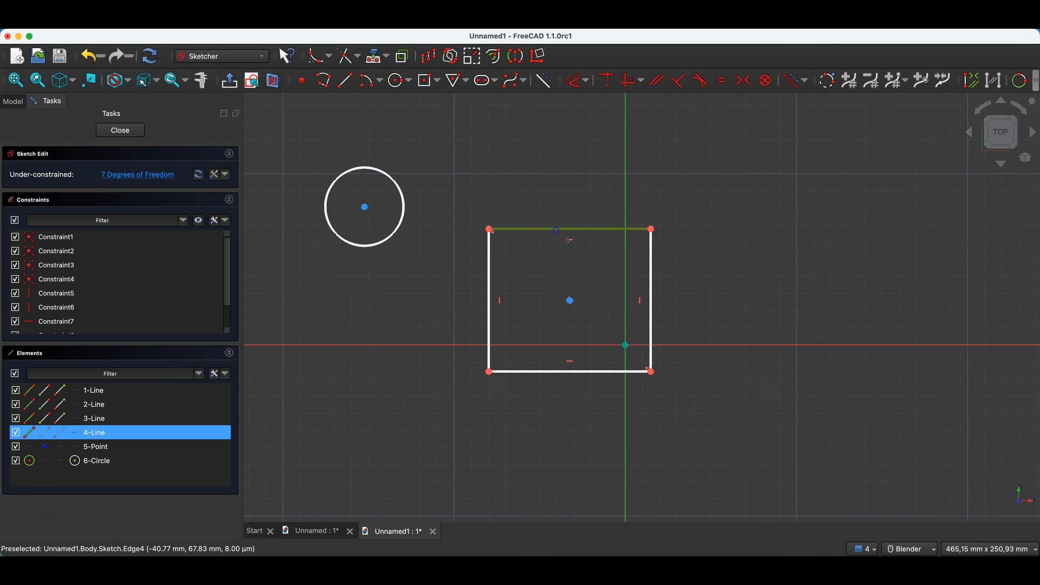
{"action": "left_click", "coordinate": [653, 261]}
{"action": "left_click", "coordinate": [490, 266]}
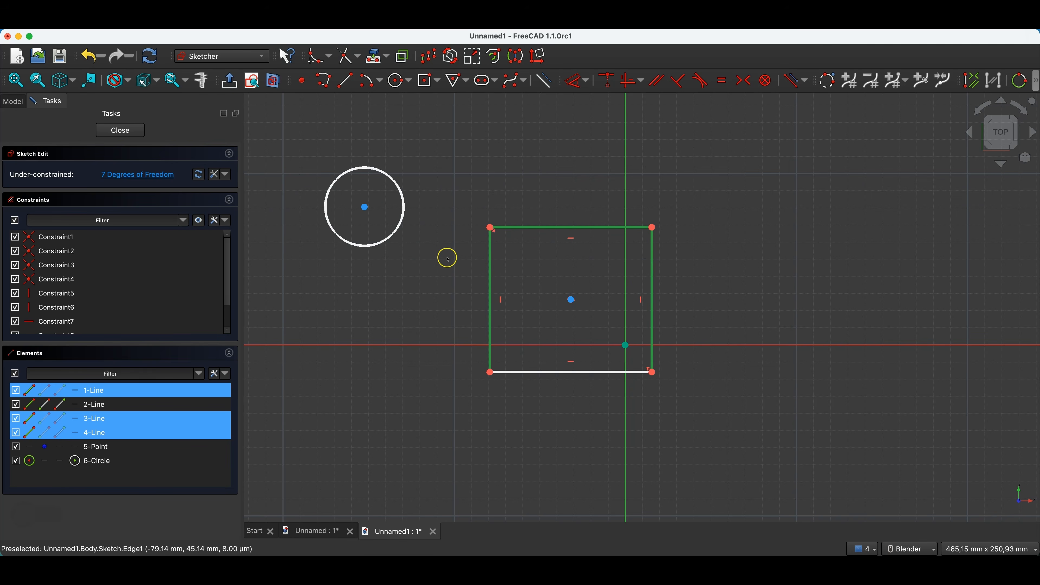
{"action": "left_click", "coordinate": [491, 287]}
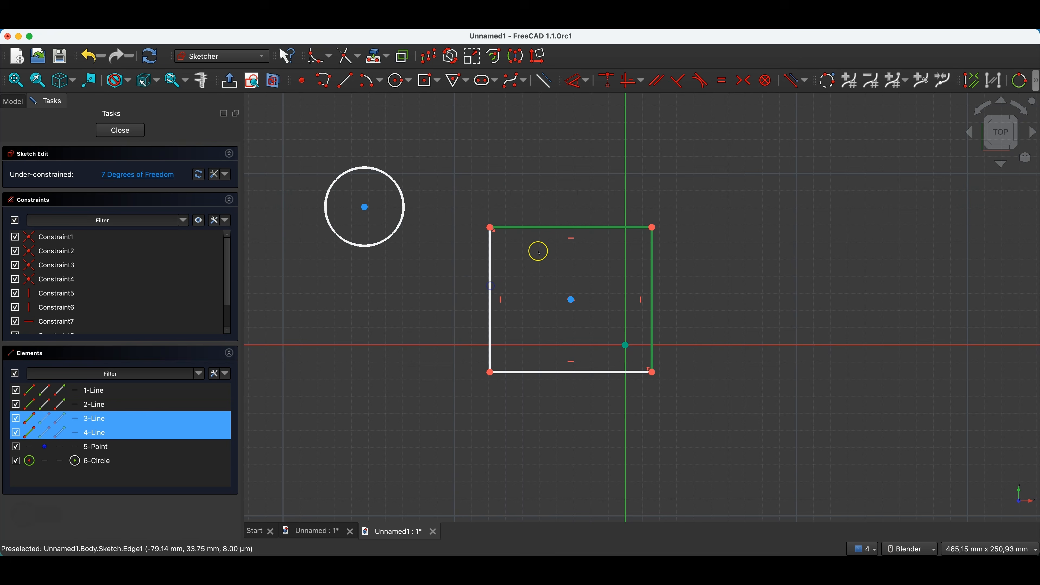
{"action": "left_click", "coordinate": [541, 227]}
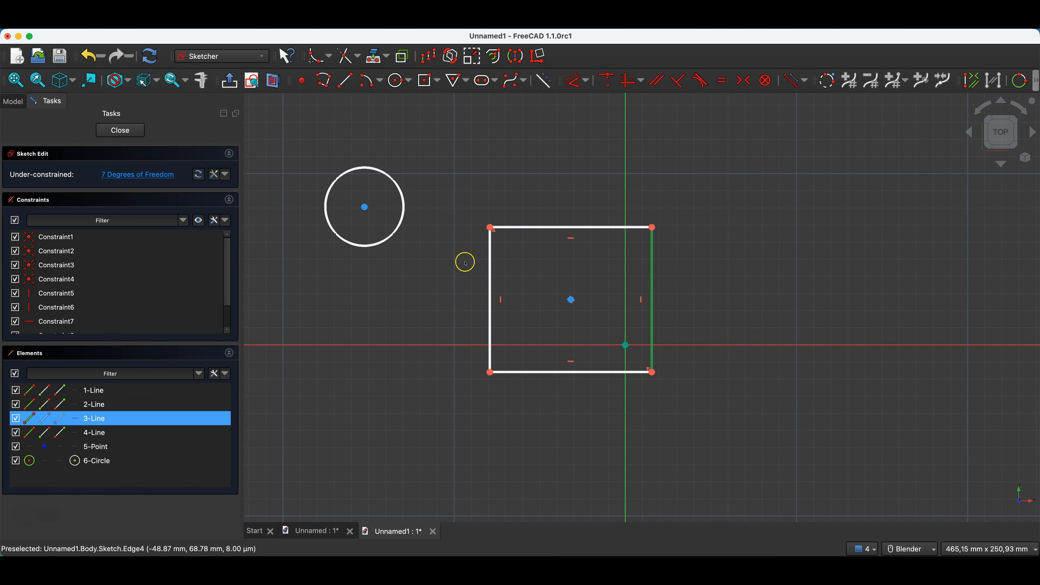
{"action": "left_click", "coordinate": [548, 228]}
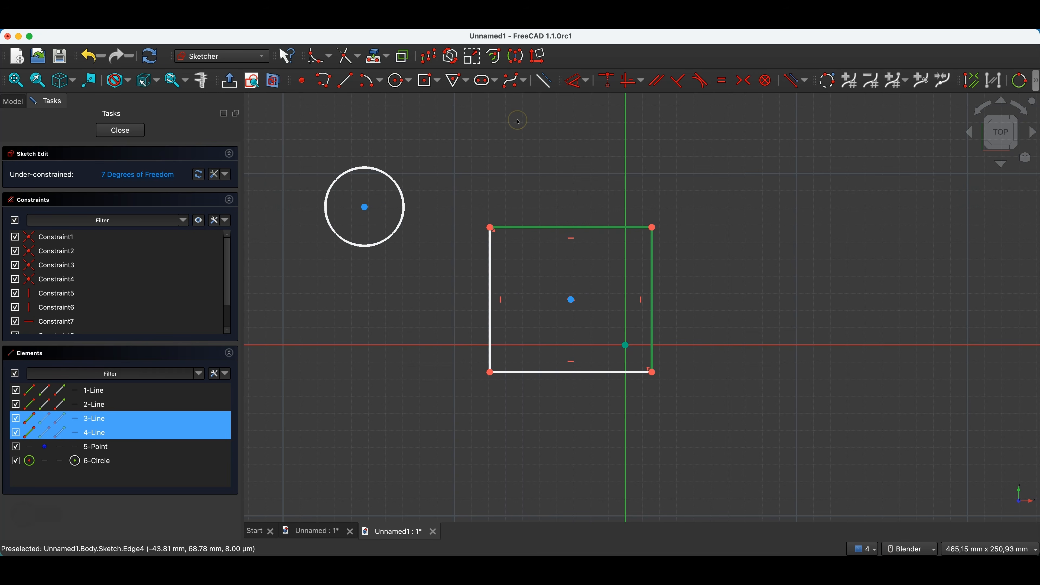
{"action": "left_click", "coordinate": [521, 193]}
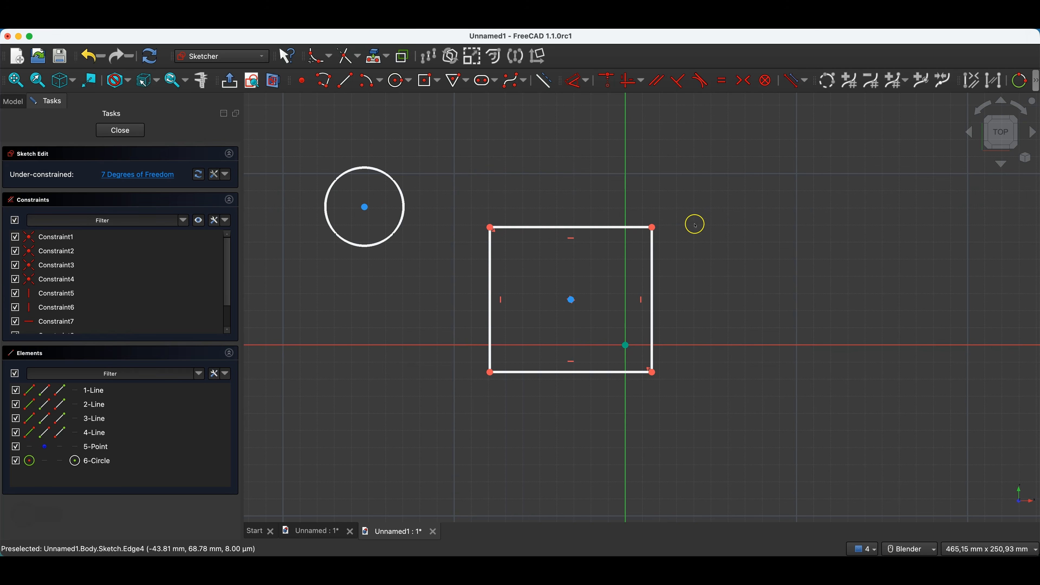
Step: Select the rectangle's two right-hand corners and move its right edge onto the vertical axis
{"action": "left_click", "coordinate": [652, 228]}
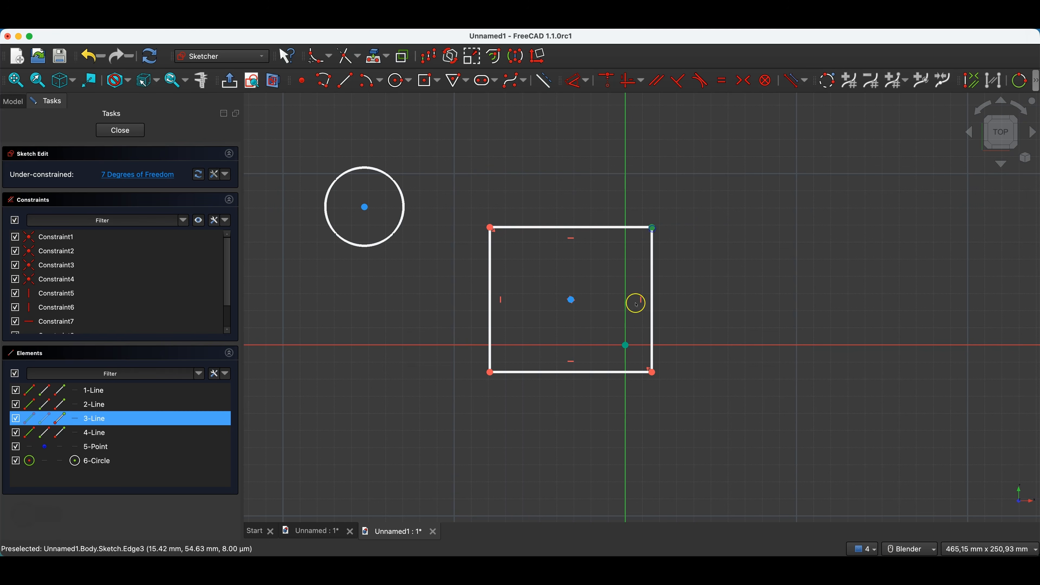
{"action": "left_click", "coordinate": [653, 375]}
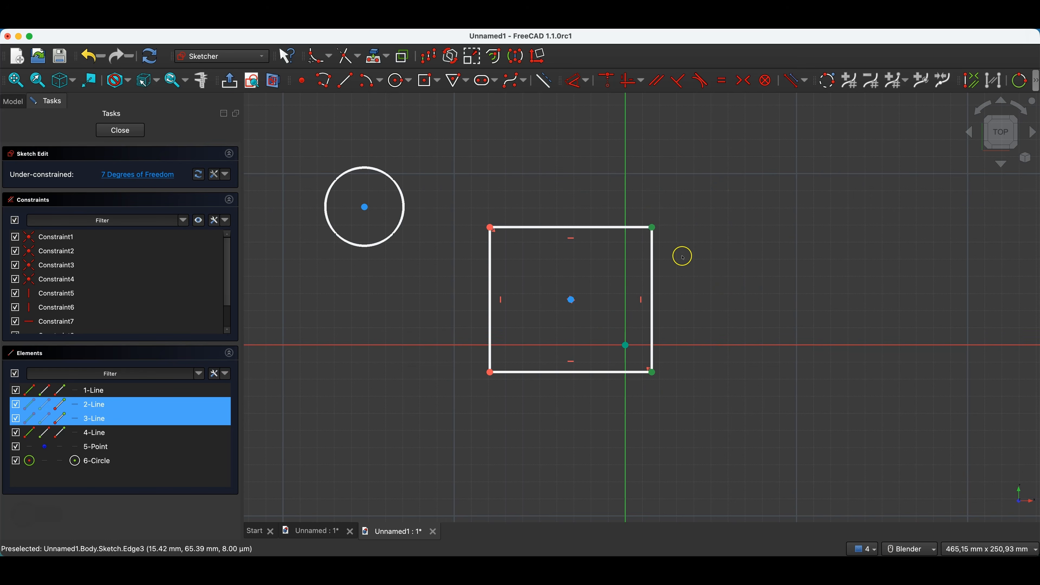
{"action": "left_click", "coordinate": [653, 264]}
{"action": "left_click_drag", "start_coordinate": [654, 265], "coordinate": [625, 263]}
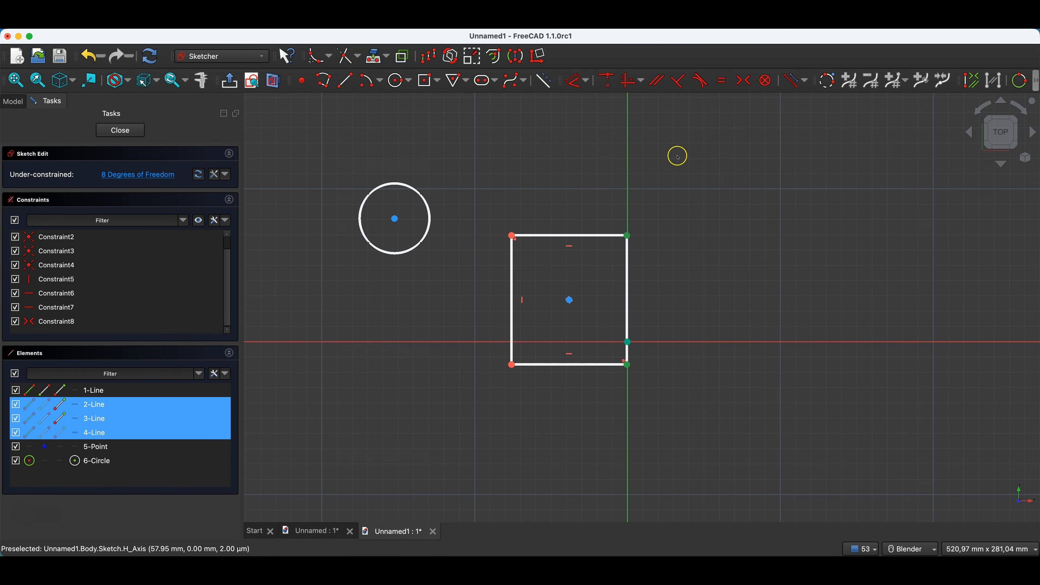
Step: Try a coincident constraint on the rectangle's selected right-hand corners, and delete the added constraint
{"action": "left_click", "coordinate": [607, 81]}
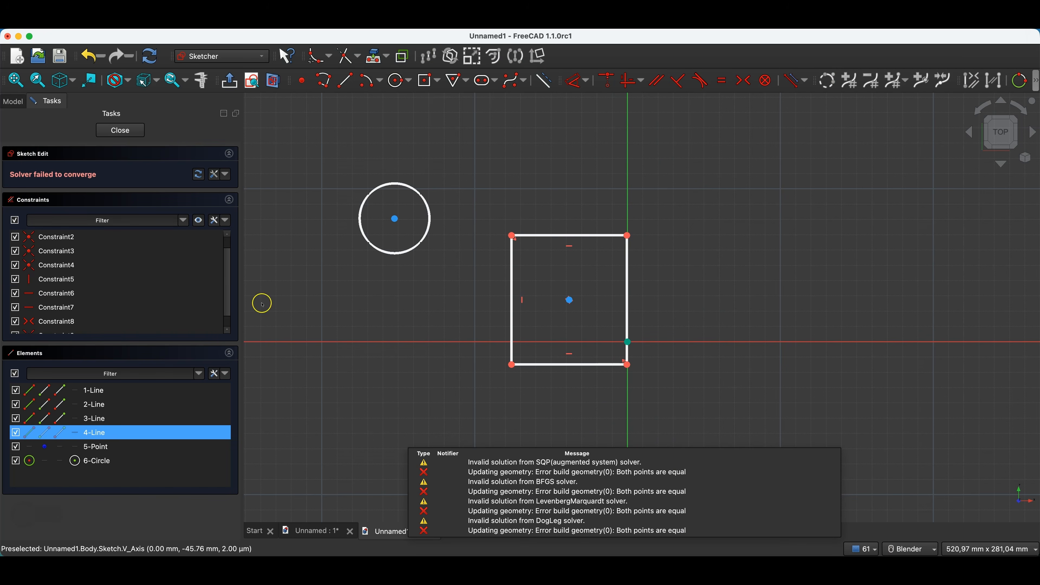
{"action": "scroll", "coordinate": [102, 323], "scroll_direction": "down", "scroll_amount": 1}
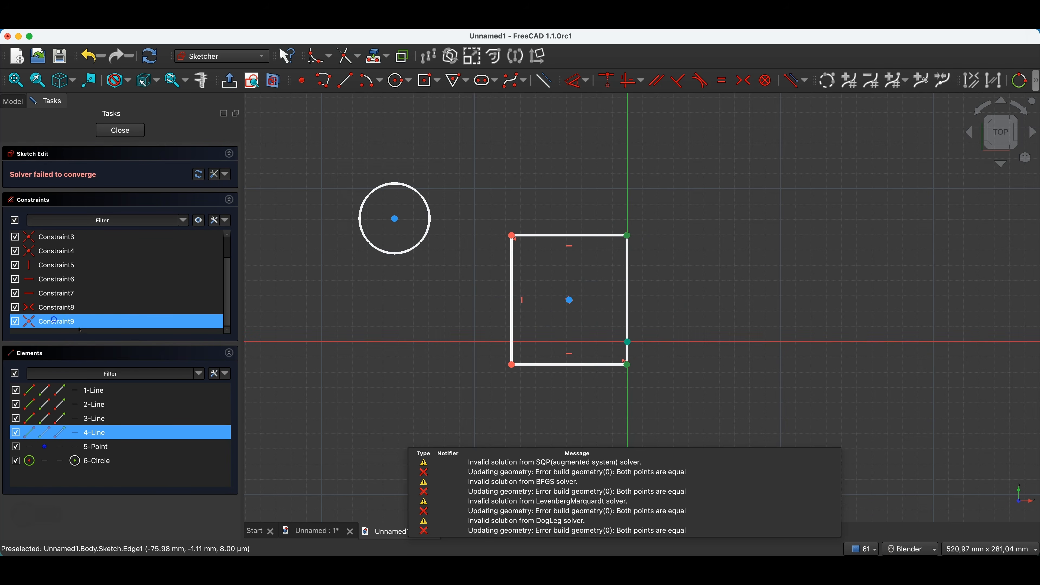
{"action": "left_click", "coordinate": [65, 333]}
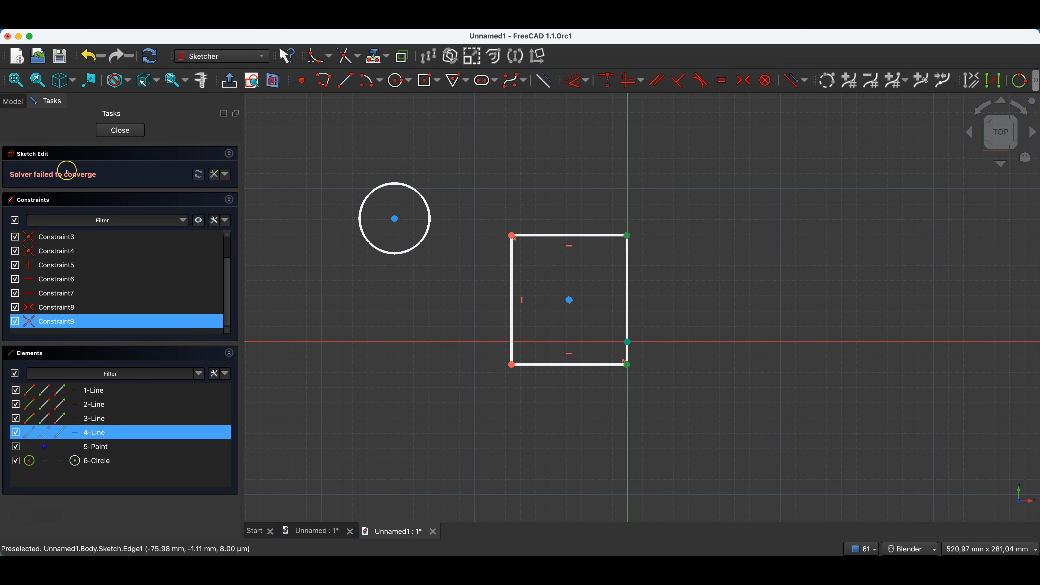
{"action": "right_click", "coordinate": [66, 323]}
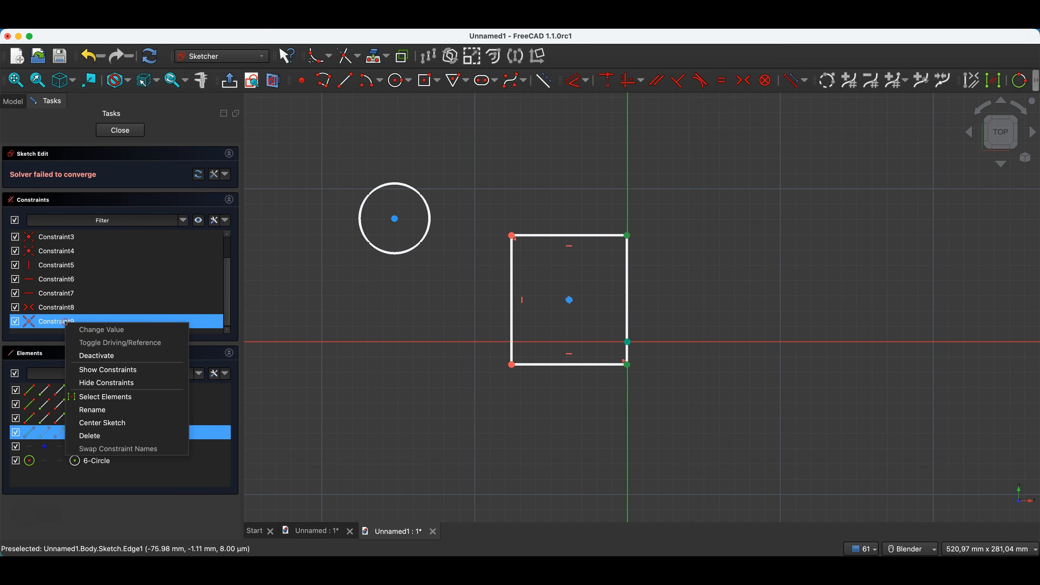
{"action": "left_click", "coordinate": [58, 321]}
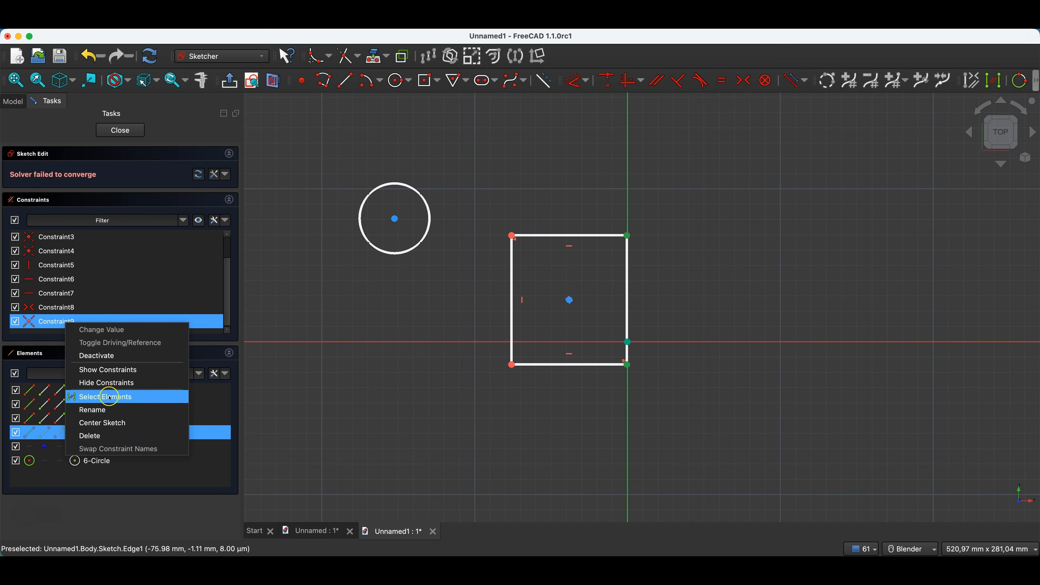
{"action": "left_click", "coordinate": [98, 436]}
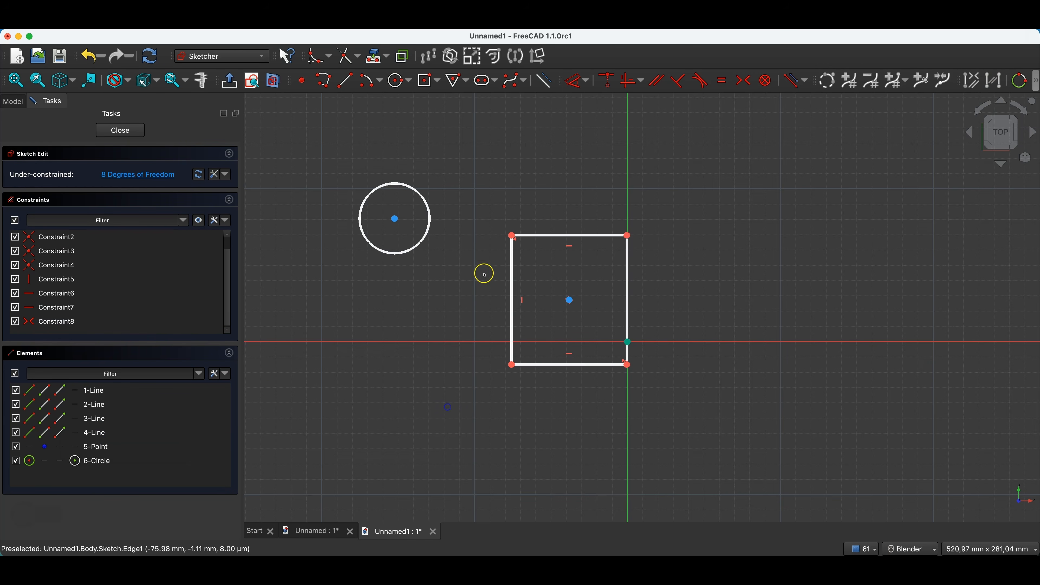
Step: Make the circle's centre coincident with the rectangle's upper-left corner
{"action": "left_click", "coordinate": [639, 248]}
{"action": "left_click", "coordinate": [607, 80]}
{"action": "left_click", "coordinate": [512, 236]}
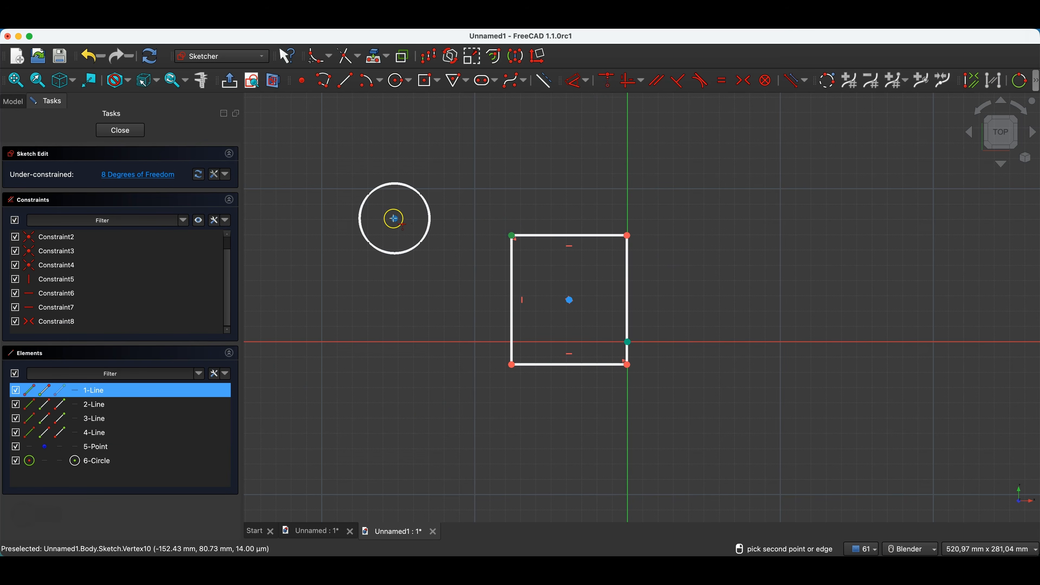
{"action": "left_click", "coordinate": [395, 218]}
{"action": "right_click", "coordinate": [672, 211]}
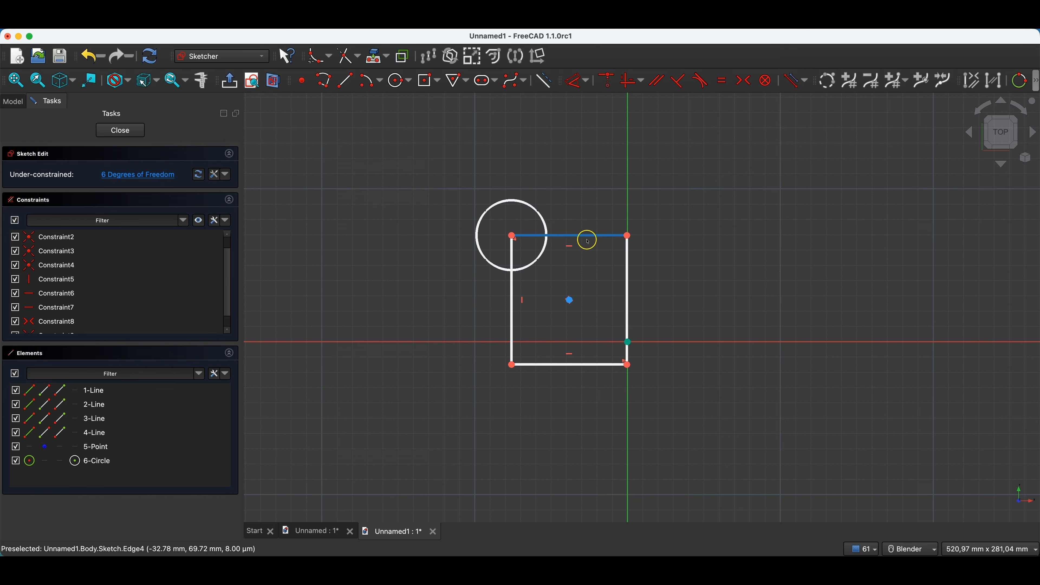
{"action": "left_click", "coordinate": [597, 239]}
{"action": "left_click", "coordinate": [628, 262]}
{"action": "left_click", "coordinate": [718, 209]}
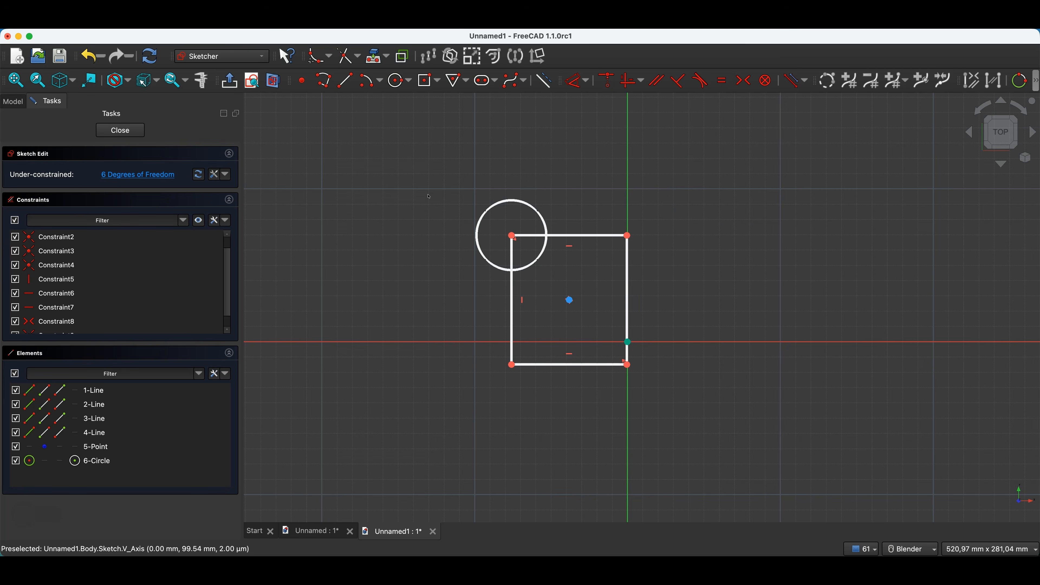
Step: Window-select the circle, all the sketch geometry, and the circle with the rectangle's centre point, clearing each selection
{"action": "left_click", "coordinate": [443, 170]}
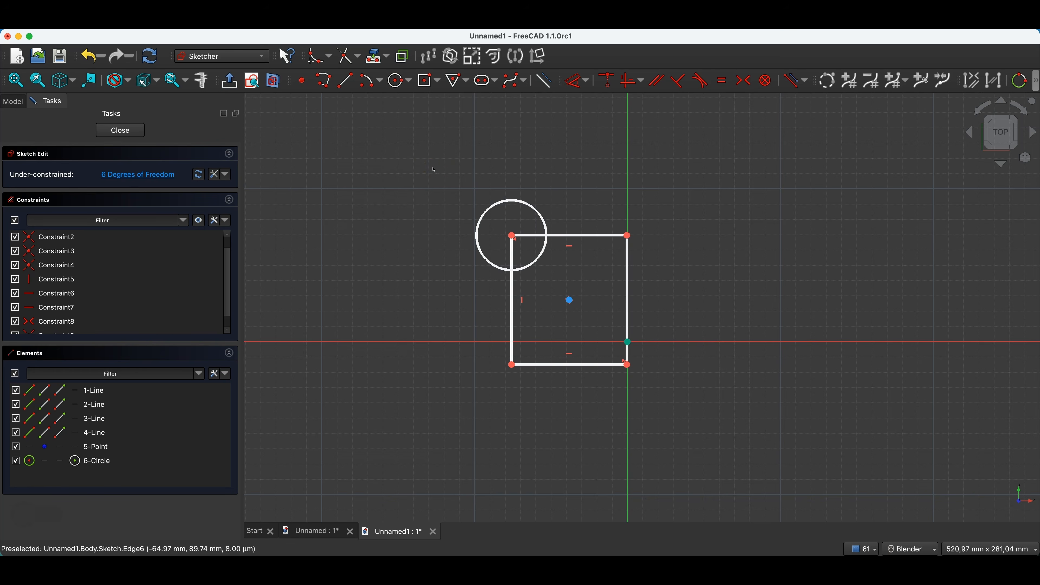
{"action": "left_click_drag", "start_coordinate": [434, 170], "coordinate": [586, 300]}
{"action": "left_click_drag", "start_coordinate": [427, 168], "coordinate": [569, 295]}
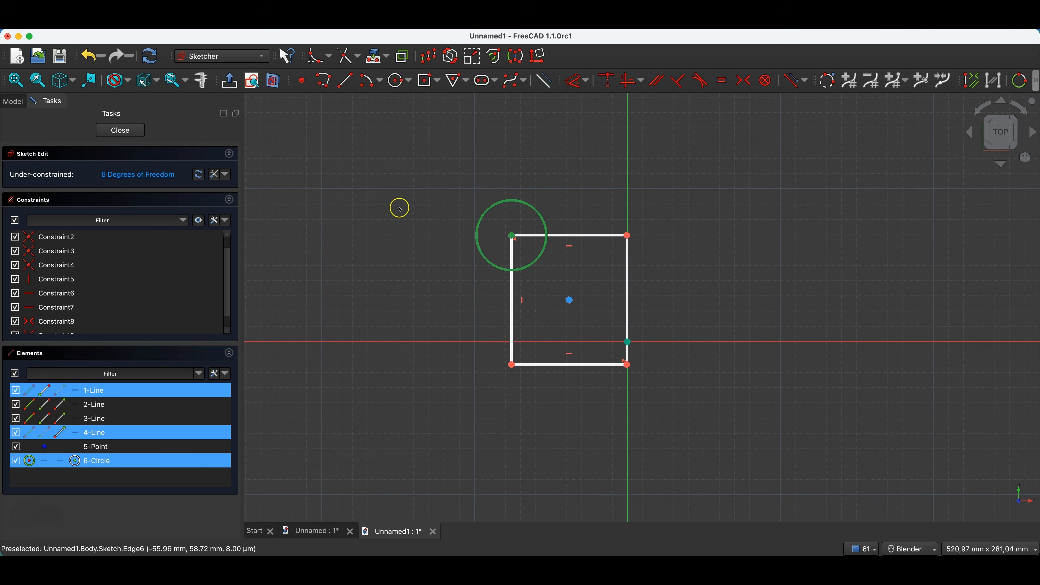
{"action": "left_click", "coordinate": [427, 245]}
{"action": "mouse_move", "coordinate": [432, 155]}
{"action": "left_mouse_down"}
{"action": "mouse_move", "coordinate": [493, 228]}
{"action": "mouse_move", "coordinate": [465, 168]}
{"action": "mouse_move", "coordinate": [526, 272]}
{"action": "mouse_move", "coordinate": [671, 379]}
{"action": "left_mouse_up"}
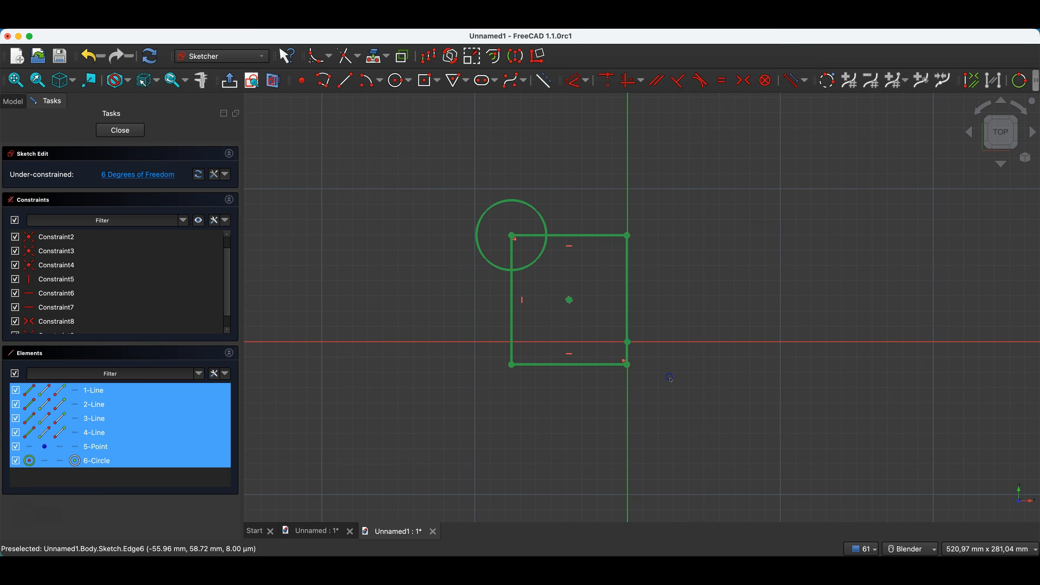
{"action": "left_click", "coordinate": [423, 186]}
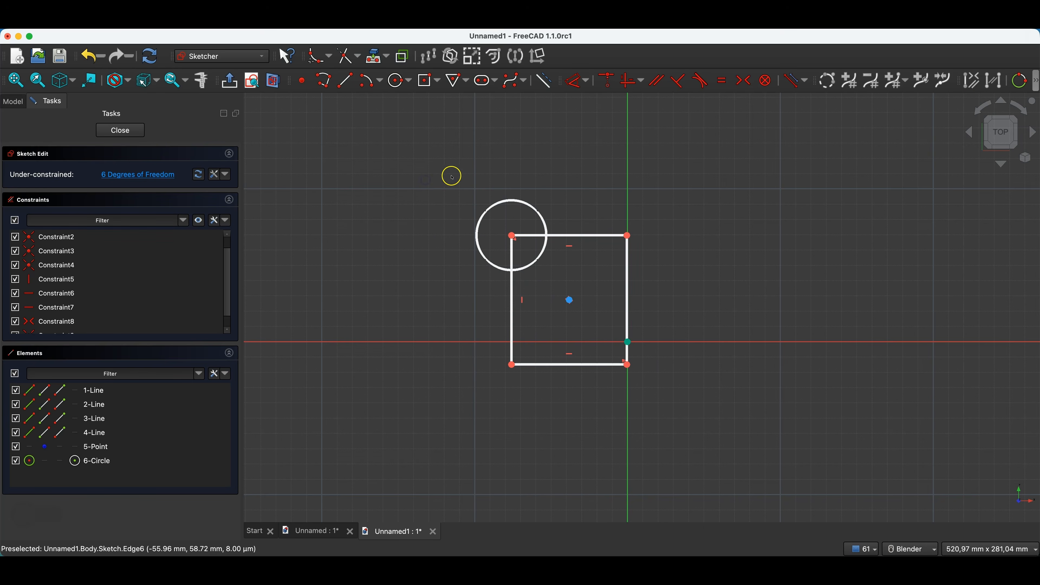
{"action": "left_click_drag", "start_coordinate": [422, 176], "coordinate": [595, 317]}
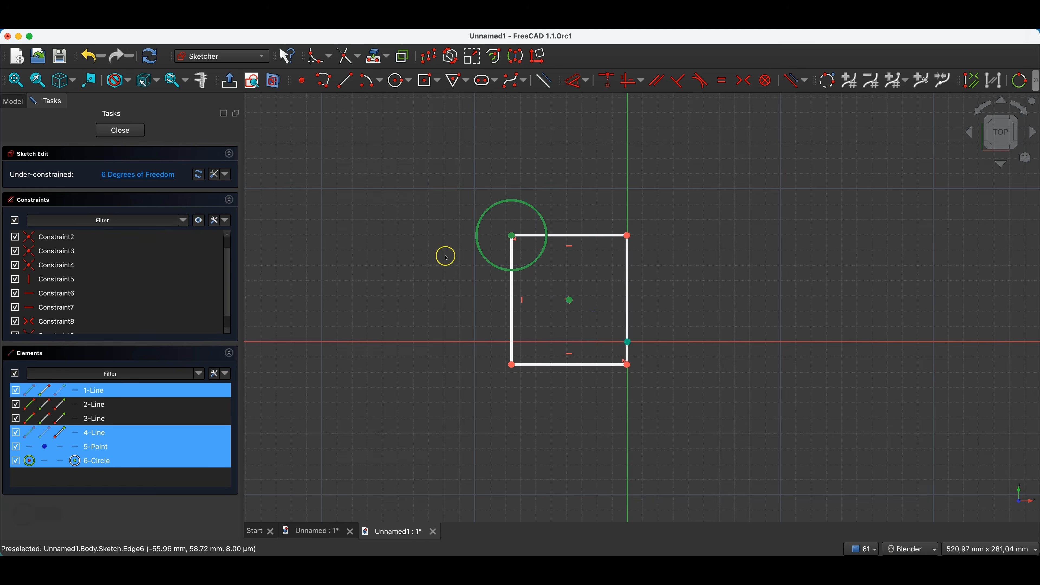
{"action": "left_click", "coordinate": [415, 152]}
Step: Crossing-select the circle with the rectangle's top, left and right edges, reselect only the top and right edges, and clear the selection
{"action": "left_click_drag", "start_coordinate": [707, 197], "coordinate": [495, 249]}
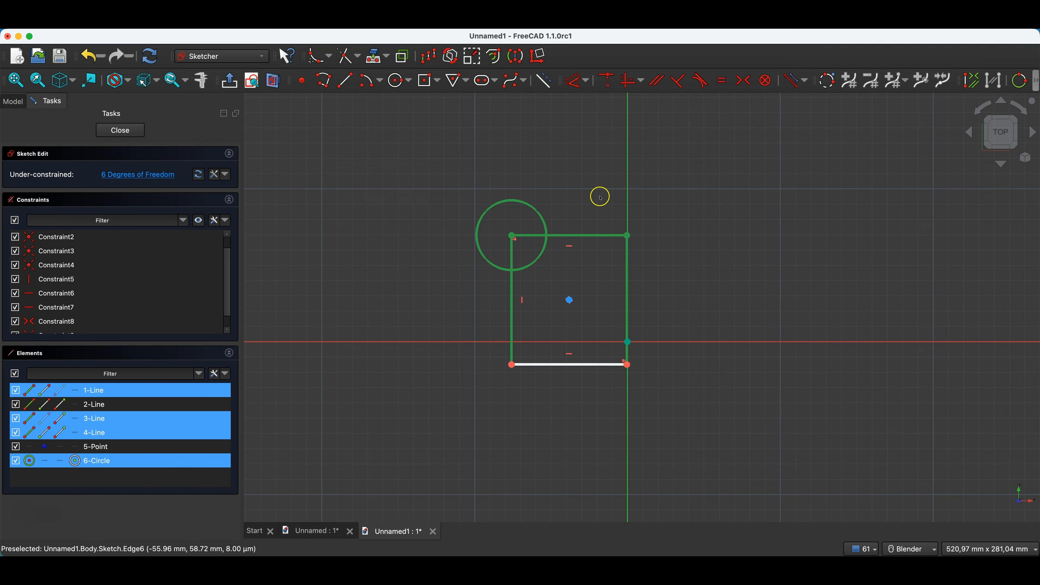
{"action": "left_click", "coordinate": [656, 211]}
{"action": "left_click", "coordinate": [628, 234]}
{"action": "left_click_drag", "start_coordinate": [665, 190], "coordinate": [480, 240]}
{"action": "left_click", "coordinate": [749, 205]}
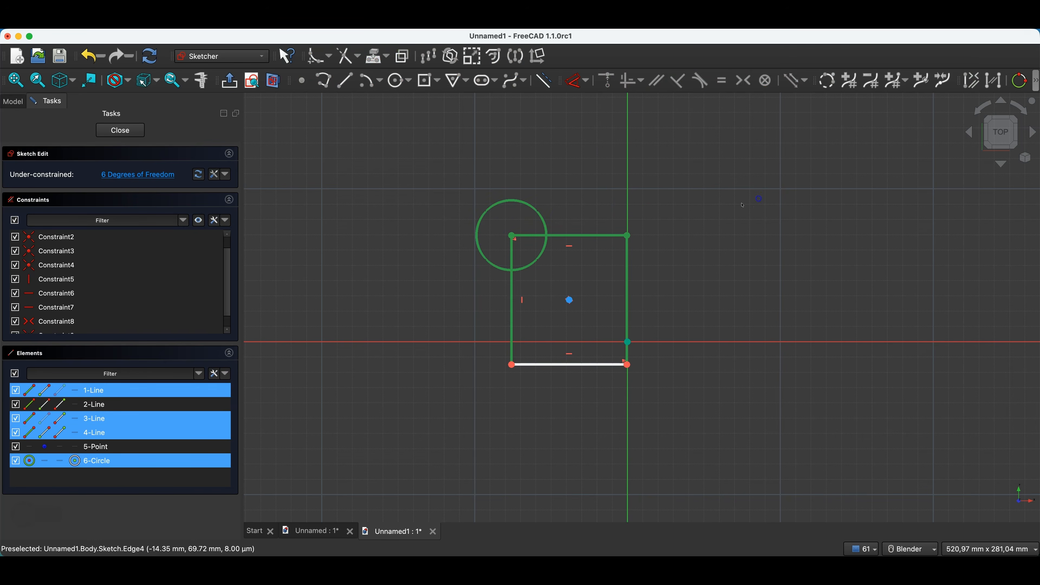
{"action": "left_click_drag", "start_coordinate": [692, 179], "coordinate": [614, 250]}
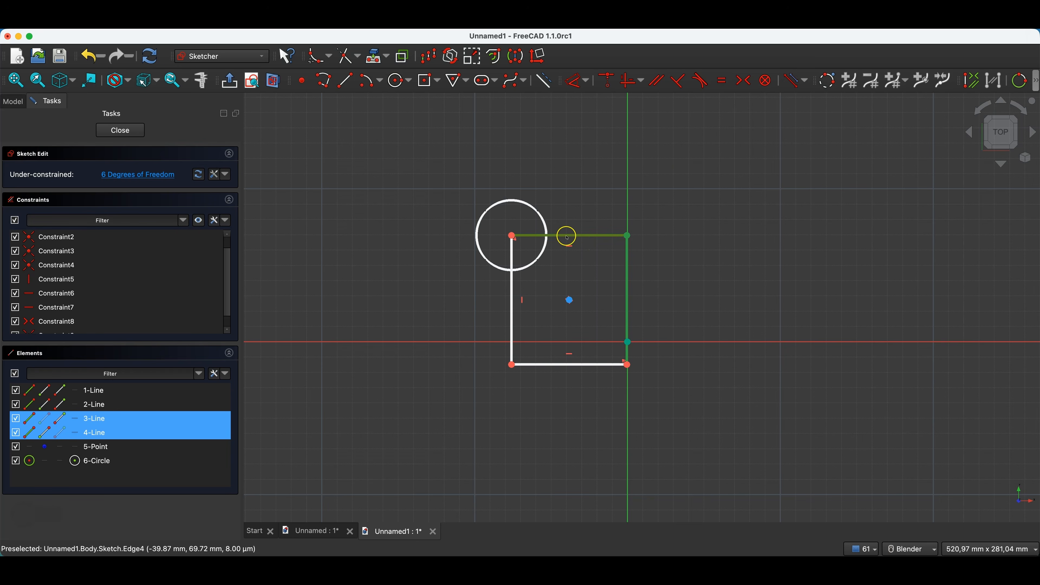
{"action": "left_click", "coordinate": [456, 162]}
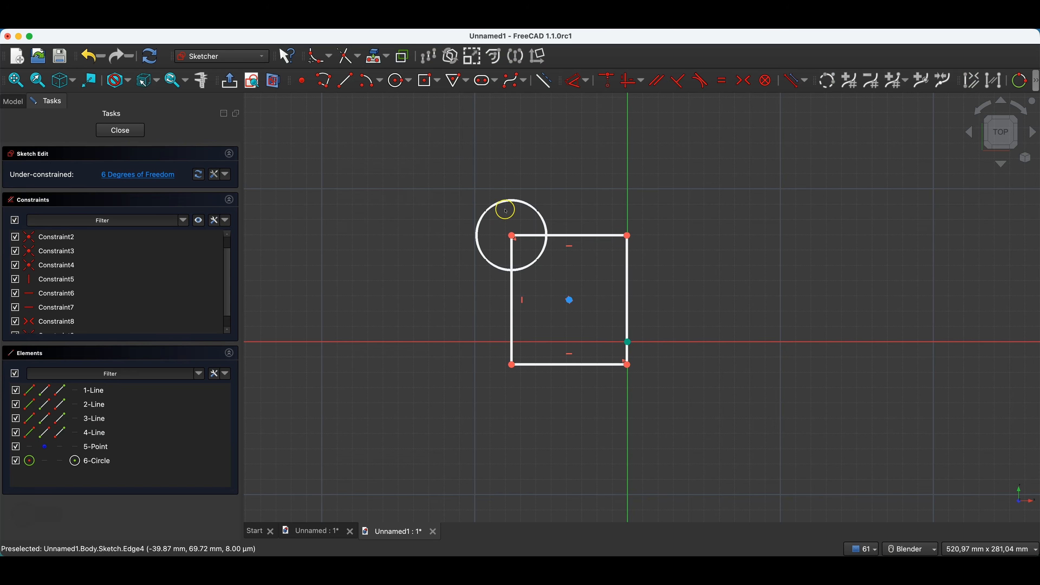
Step: Delete all the sketch geometry and draw a new rectangle to the upper left of the origin
{"action": "mouse_move", "coordinate": [428, 160]}
{"action": "left_mouse_down"}
{"action": "mouse_move", "coordinate": [552, 353]}
{"action": "mouse_move", "coordinate": [649, 417]}
{"action": "left_mouse_up"}
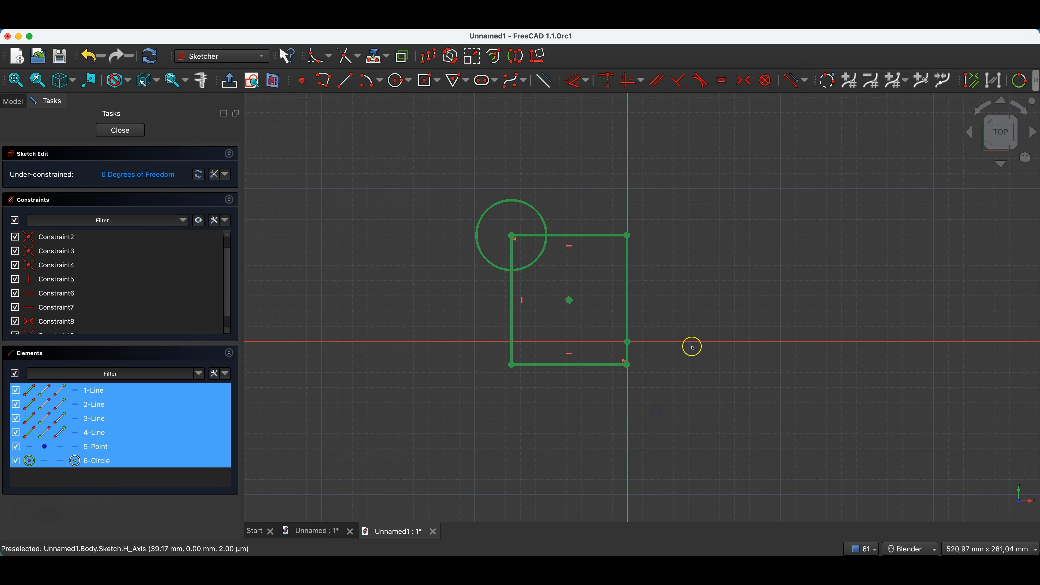
{"action": "key", "text": "Delete"}
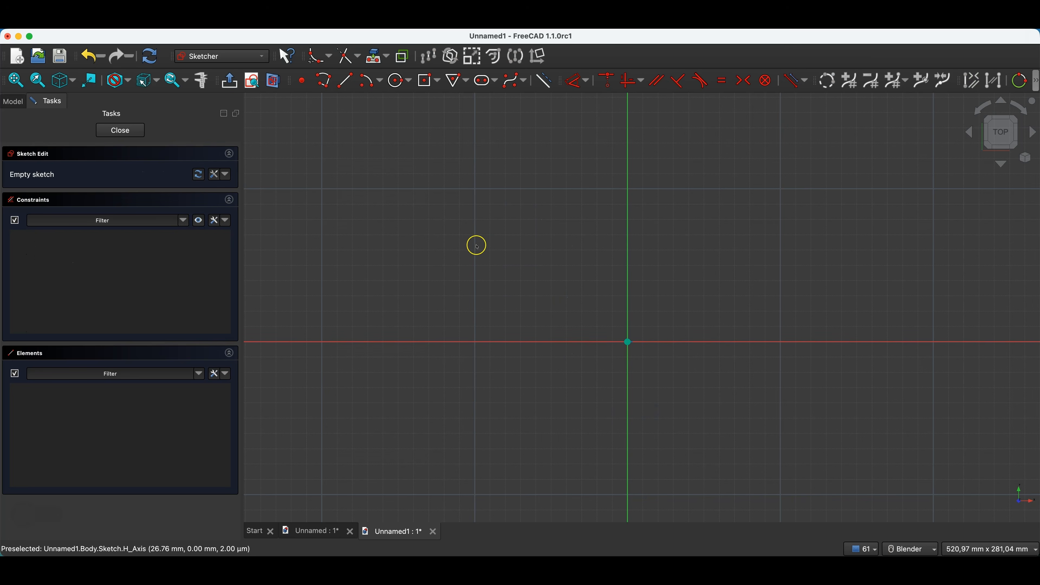
{"action": "left_click", "coordinate": [423, 90]}
{"action": "left_click", "coordinate": [412, 160]}
{"action": "left_click", "coordinate": [518, 248]}
{"action": "scroll", "coordinate": [524, 299], "scroll_direction": "down", "scroll_amount": 4}
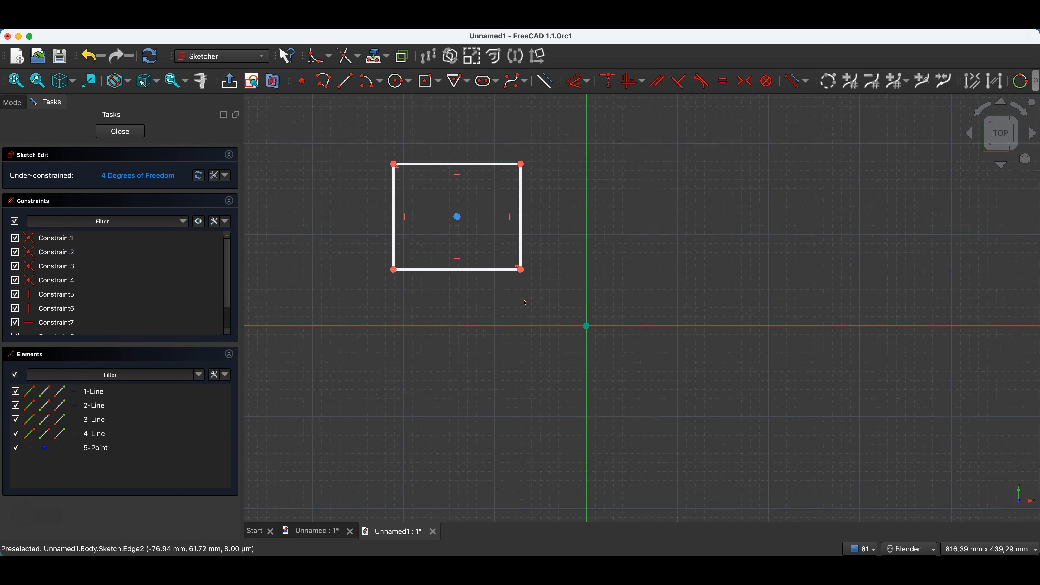
Step: Delete the rectangle's right and top edges individually, and window-select and delete the remaining geometry
{"action": "key", "text": "Delete"}
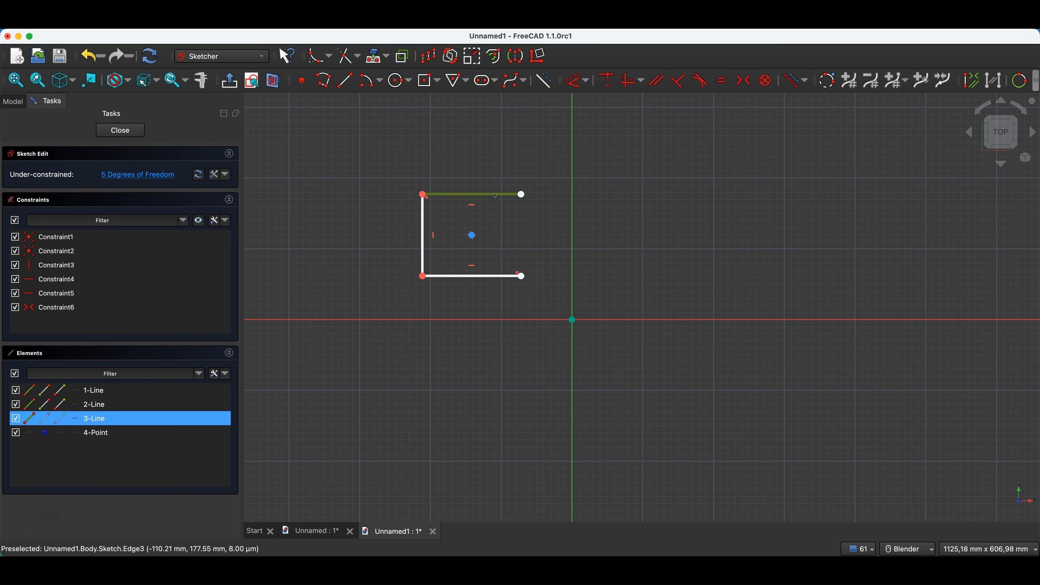
{"action": "key", "text": "Delete"}
{"action": "left_click_drag", "start_coordinate": [371, 151], "coordinate": [582, 338]}
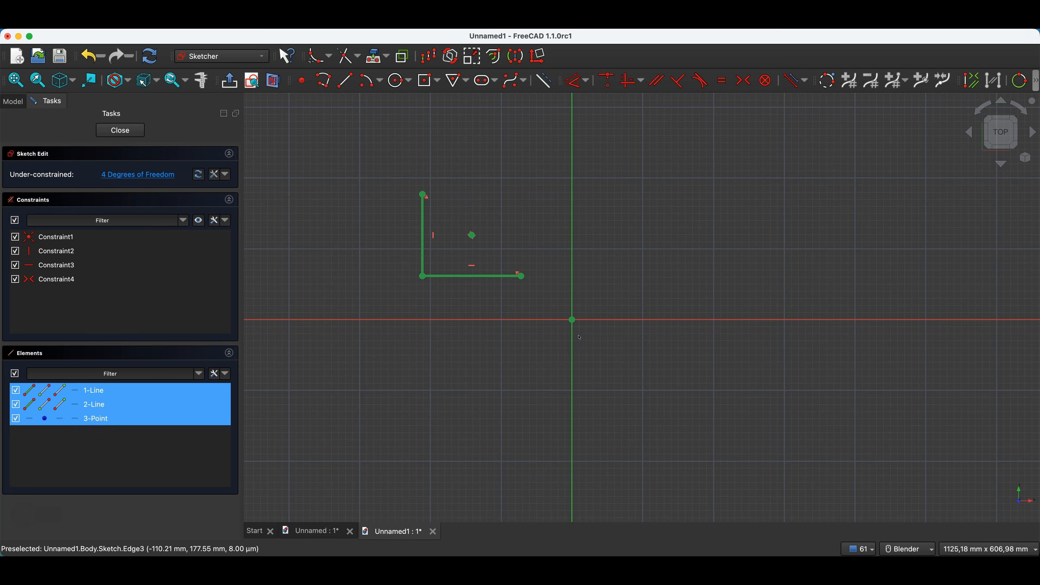
{"action": "key", "text": "Delete"}
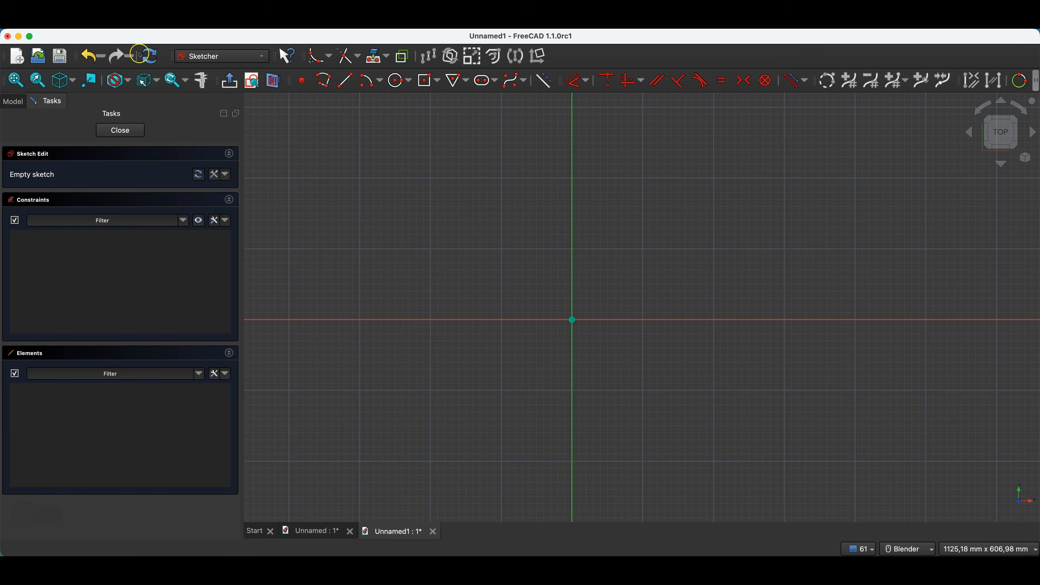
Step: Leave the empty sketch and close the Unnamed1 document without saving
{"action": "left_click", "coordinate": [143, 136]}
{"action": "left_click", "coordinate": [433, 532]}
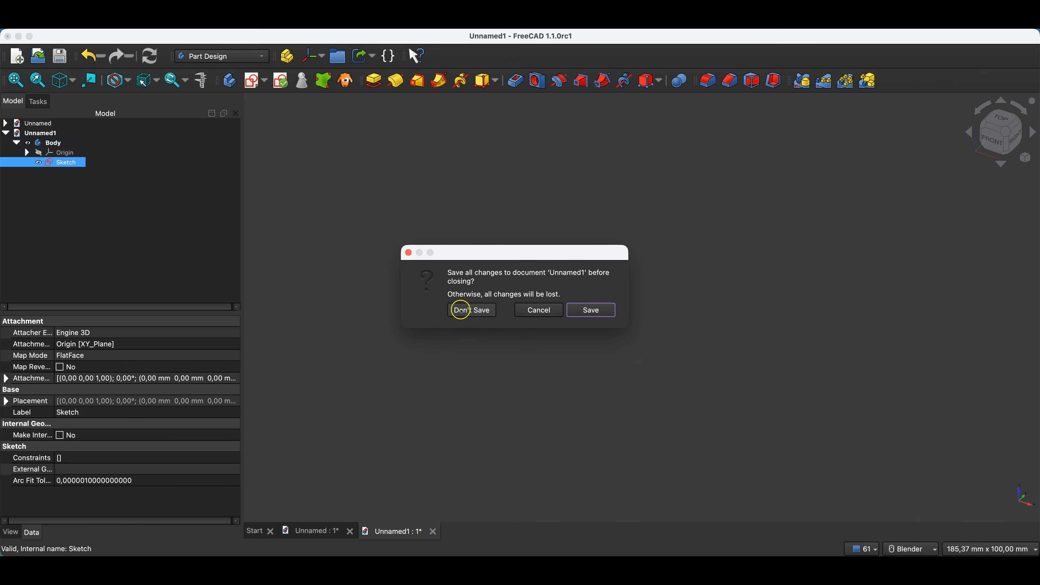
{"action": "left_click", "coordinate": [461, 310]}
Step: Select three connected upper edges of the right-hand pocket, select the plate's top face, and clear the selection
{"action": "scroll", "coordinate": [461, 311], "scroll_direction": "down", "scroll_amount": 3}
{"action": "middle_click_drag", "start_coordinate": [409, 198], "coordinate": [405, 182]}
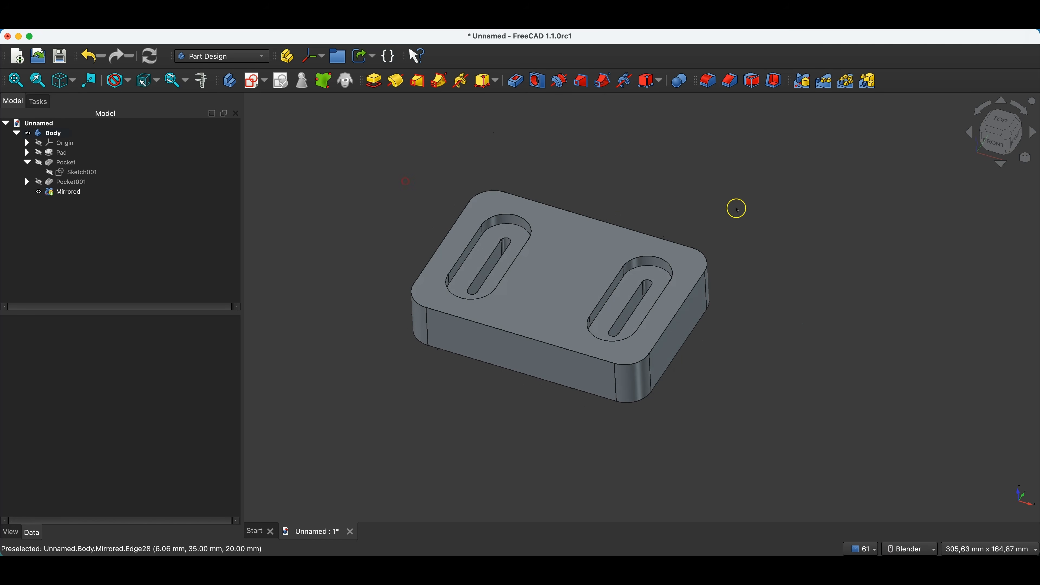
{"action": "left_click", "coordinate": [602, 288]}
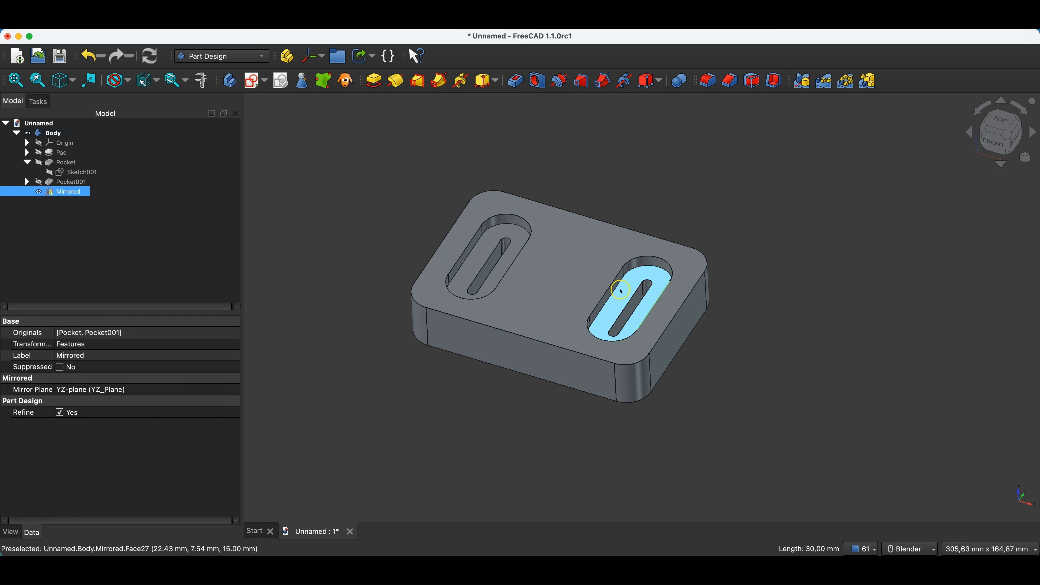
{"action": "left_click", "coordinate": [613, 284], "text": "ctrl"}
{"action": "left_click", "coordinate": [639, 257], "text": "ctrl"}
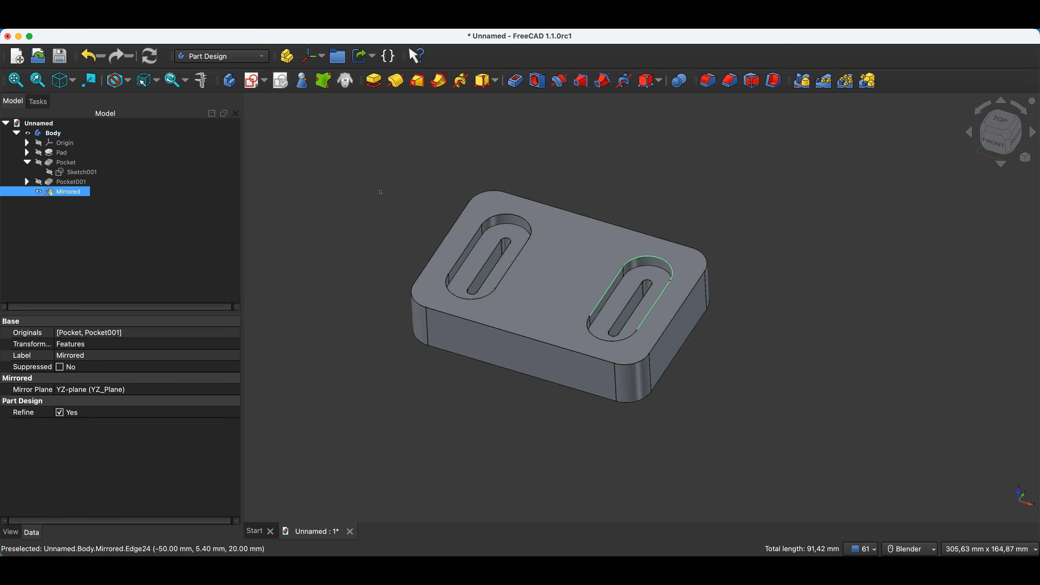
{"action": "left_click", "coordinate": [548, 258]}
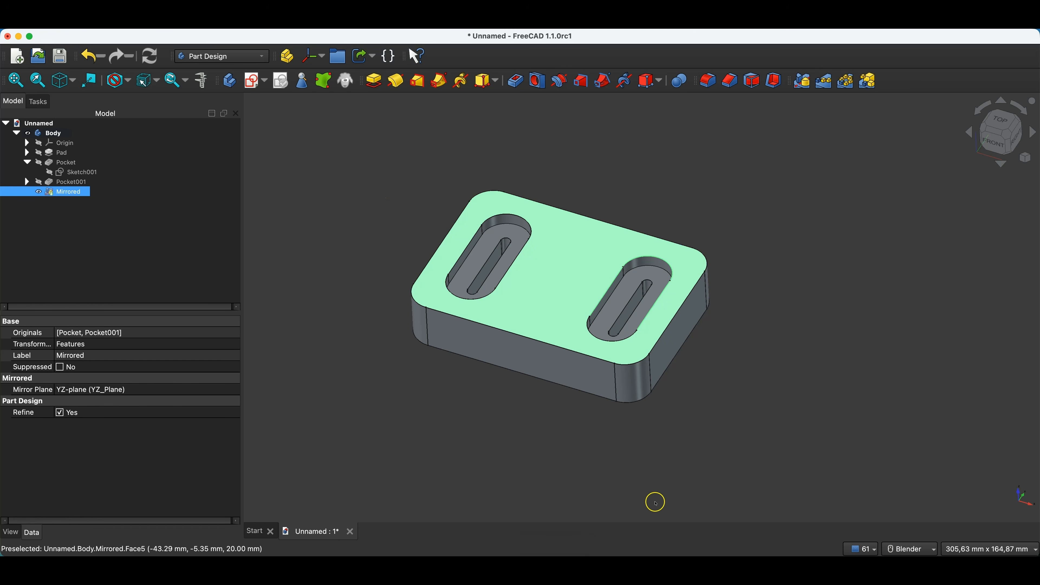
{"action": "left_click", "coordinate": [487, 416]}
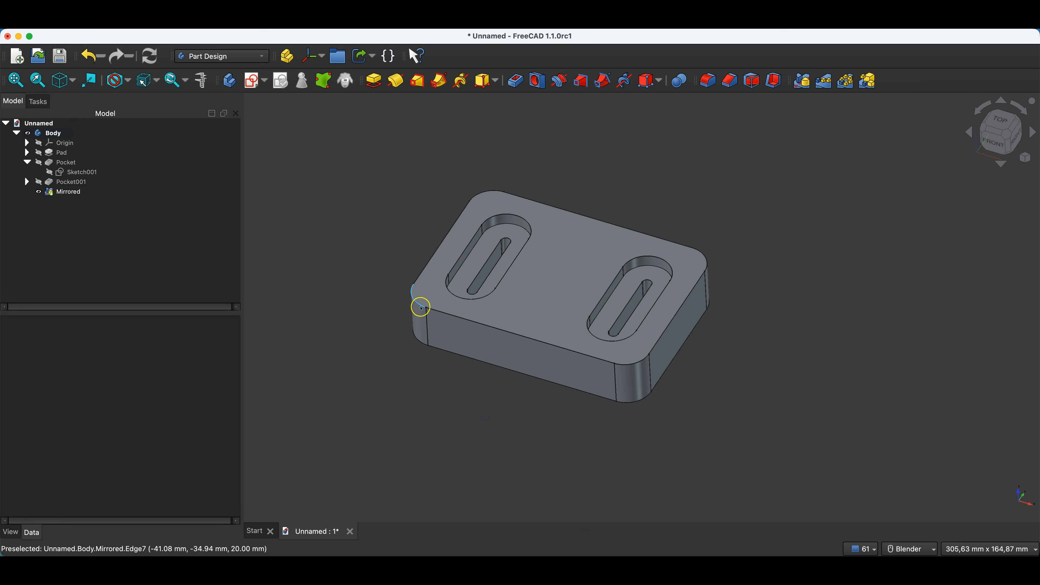
Step: Restrict selection to edges only and select the left pocket's upper end arc and adjoining left straight edge
{"action": "scroll", "coordinate": [475, 220], "scroll_direction": "up", "scroll_amount": 3}
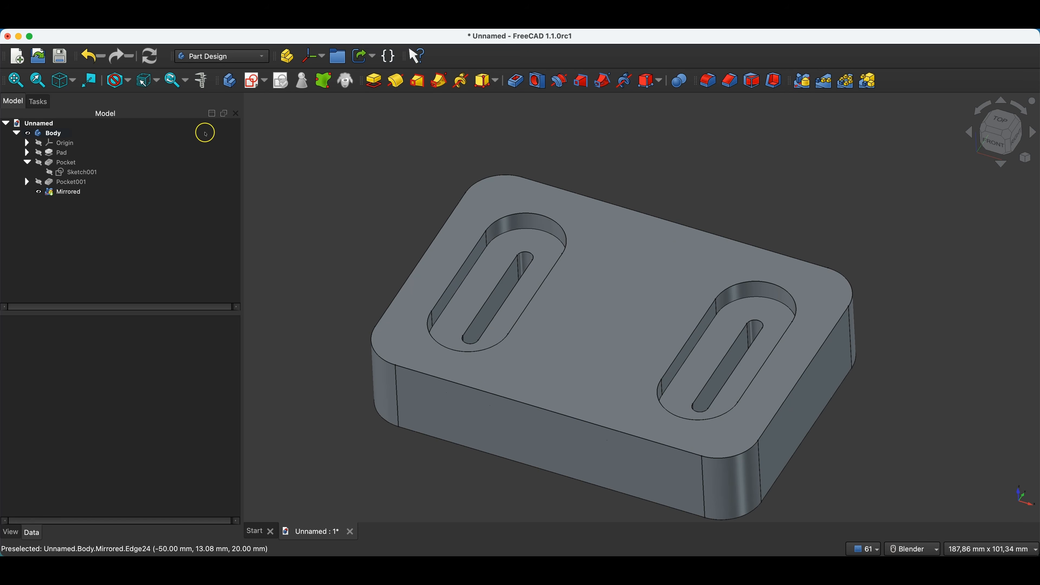
{"action": "left_click", "coordinate": [157, 79]}
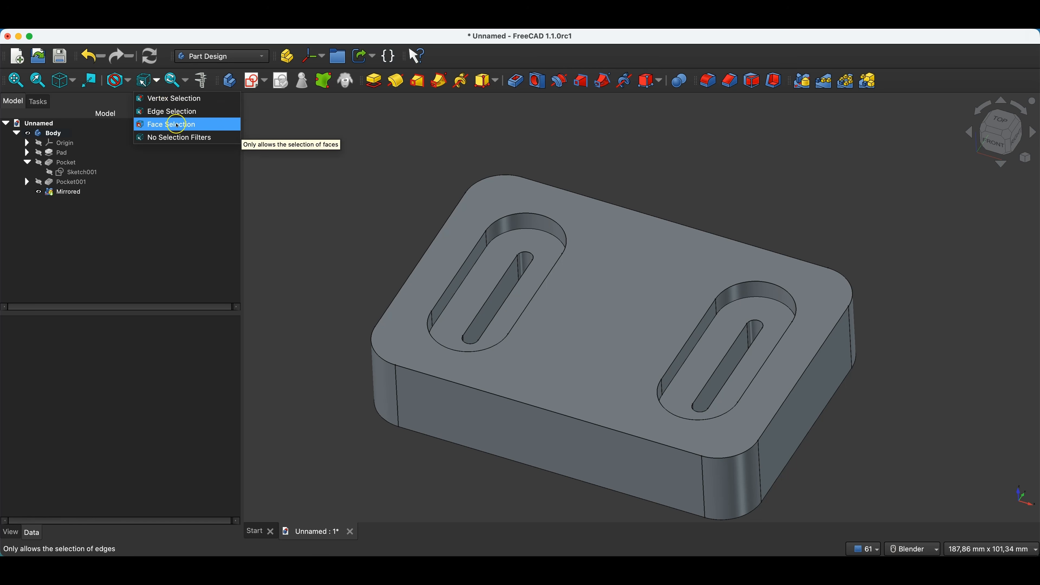
{"action": "left_click", "coordinate": [161, 112]}
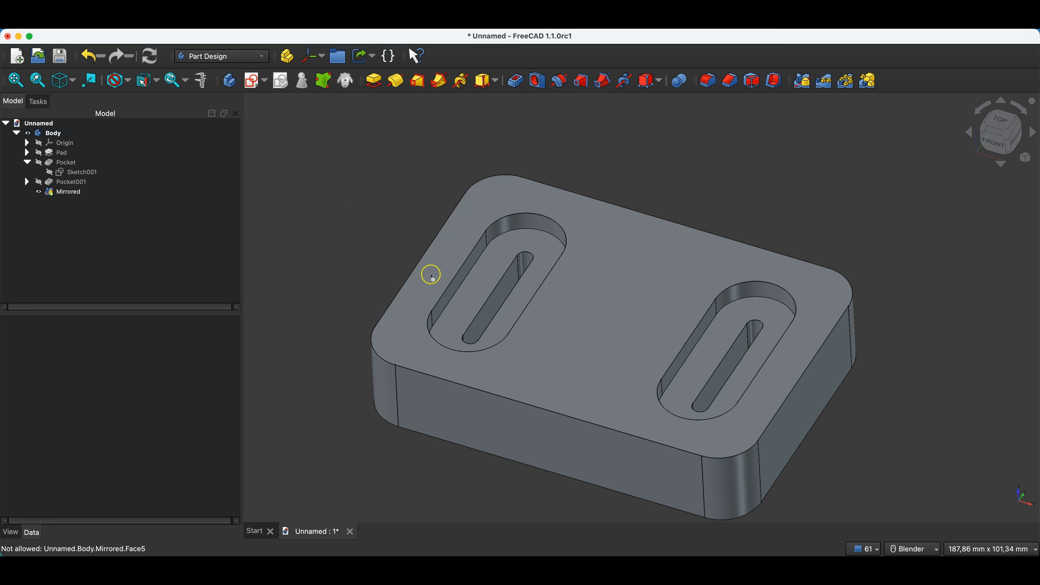
{"action": "left_click", "coordinate": [454, 277]}
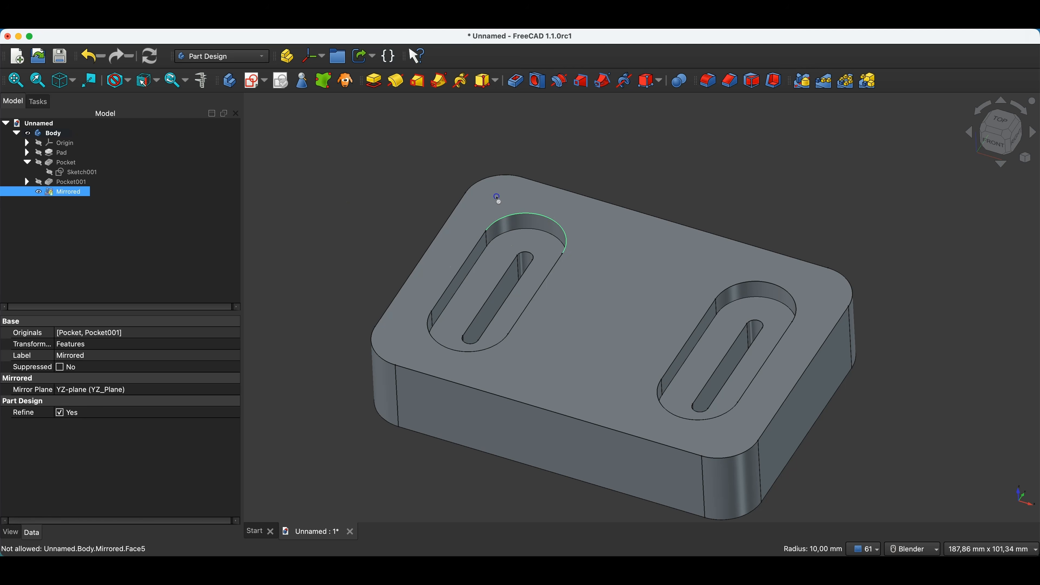
{"action": "left_click", "coordinate": [491, 203]}
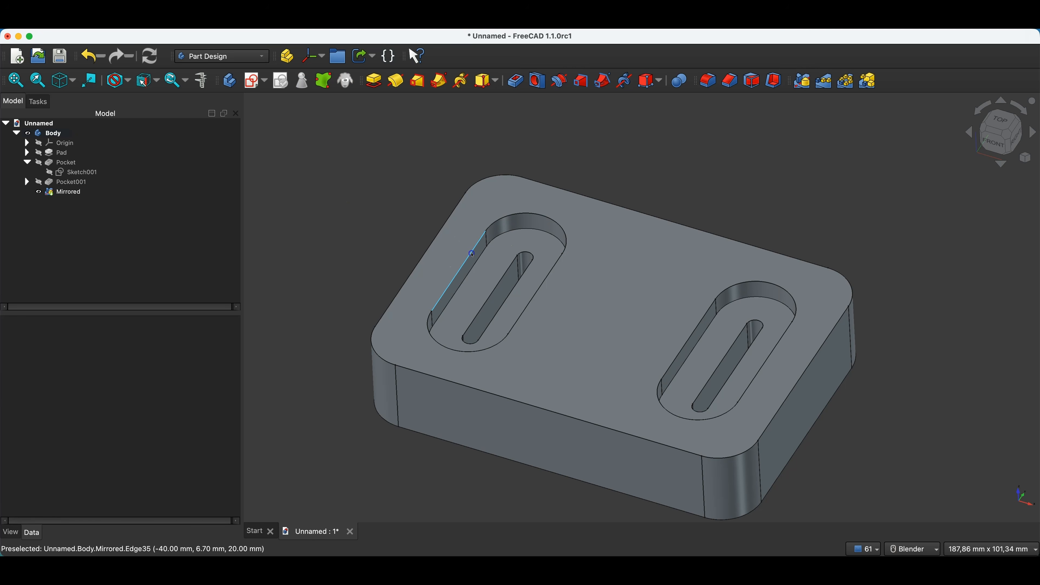
{"action": "left_click", "coordinate": [472, 250]}
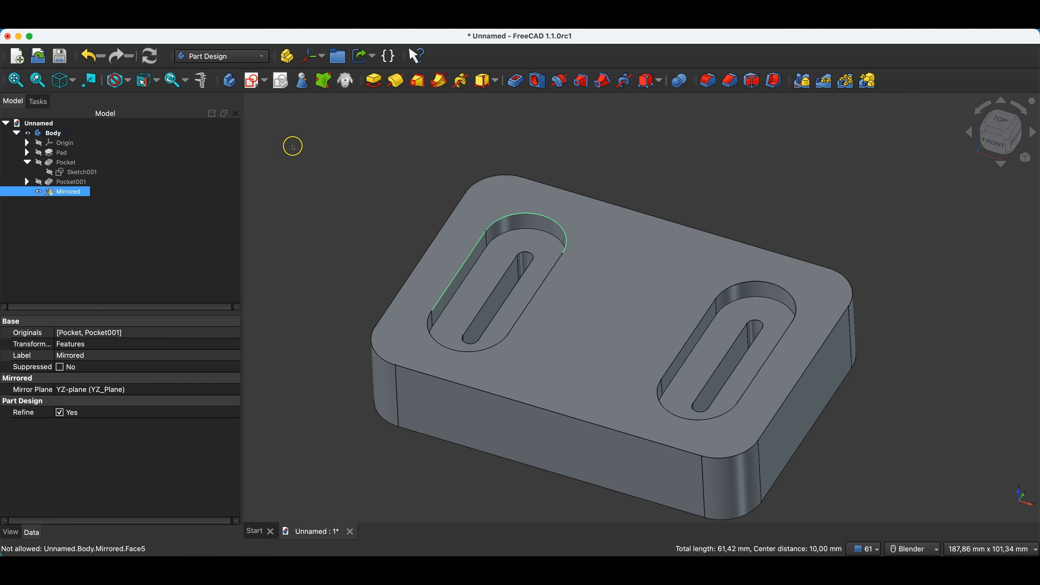
Step: Remove the selection filter and clear the selected pocket edges
{"action": "left_click", "coordinate": [161, 85]}
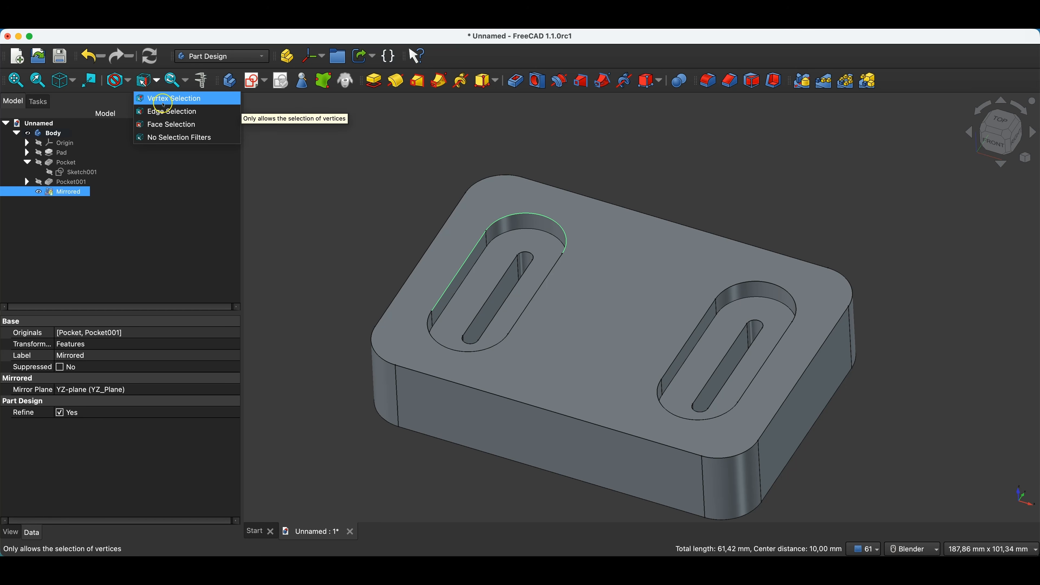
{"action": "left_click", "coordinate": [161, 136]}
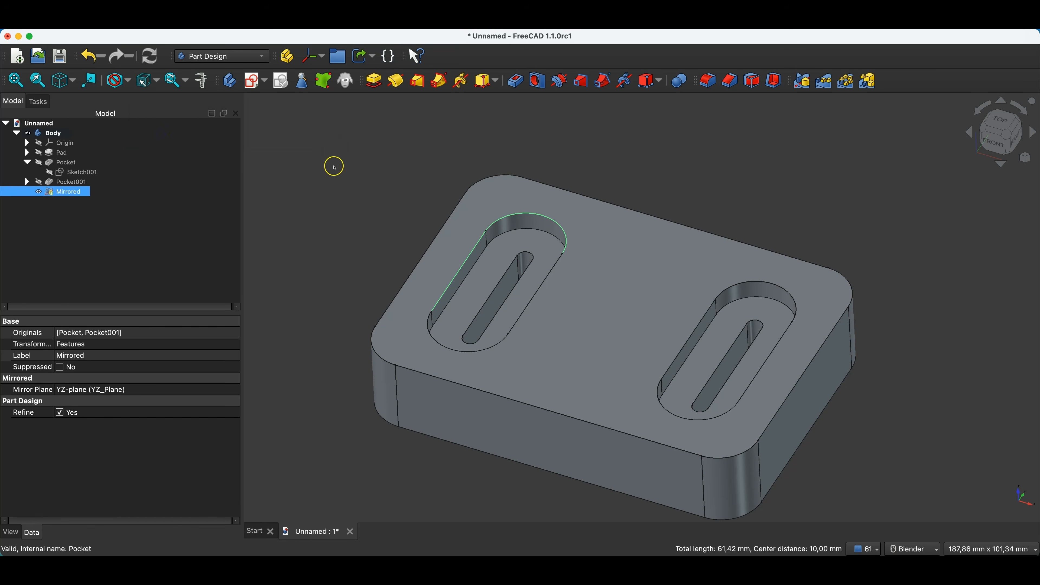
{"action": "left_click", "coordinate": [423, 198]}
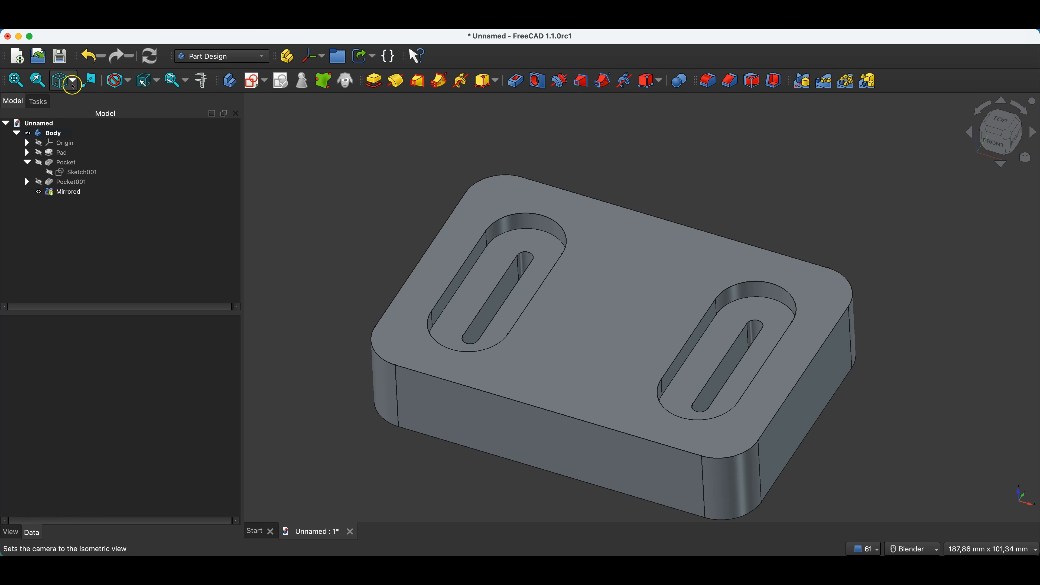
Step: Set the draw style of the plate to Wireframe
{"action": "left_click", "coordinate": [129, 82]}
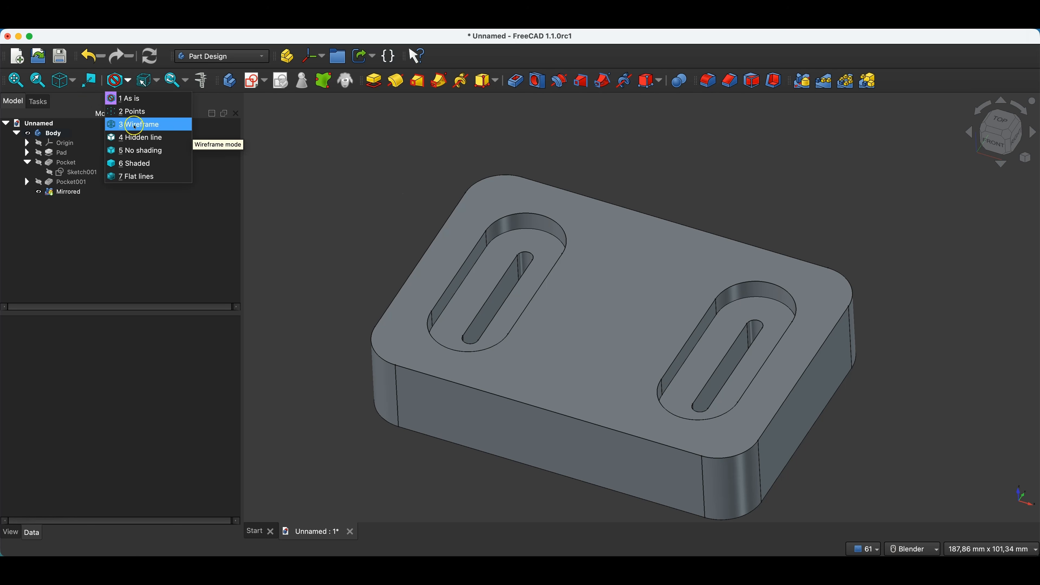
{"action": "left_click", "coordinate": [135, 125]}
{"action": "scroll", "coordinate": [631, 157], "scroll_direction": "up", "scroll_amount": 4}
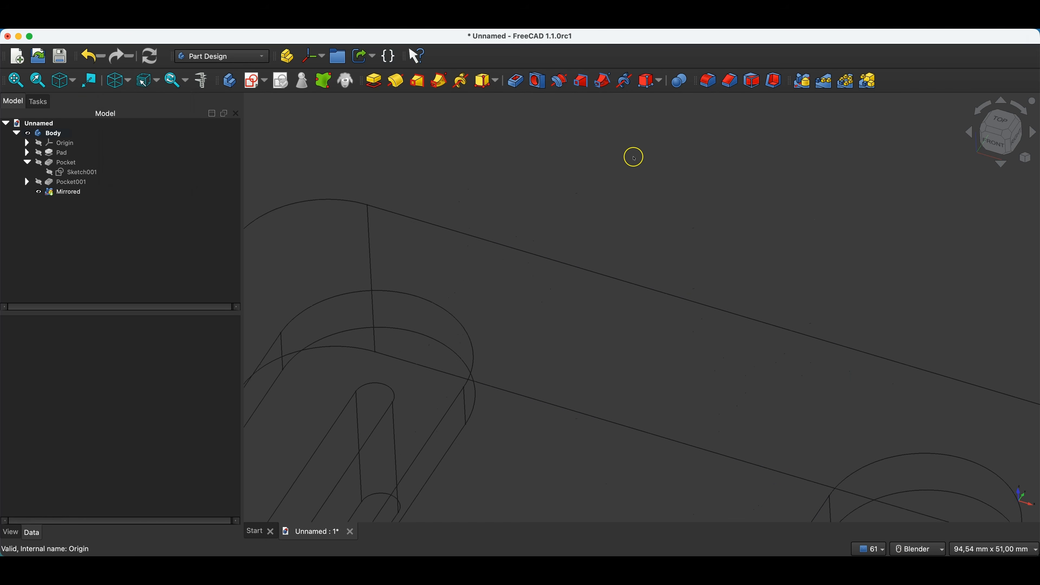
{"action": "scroll", "coordinate": [618, 246], "scroll_direction": "down", "scroll_amount": 2}
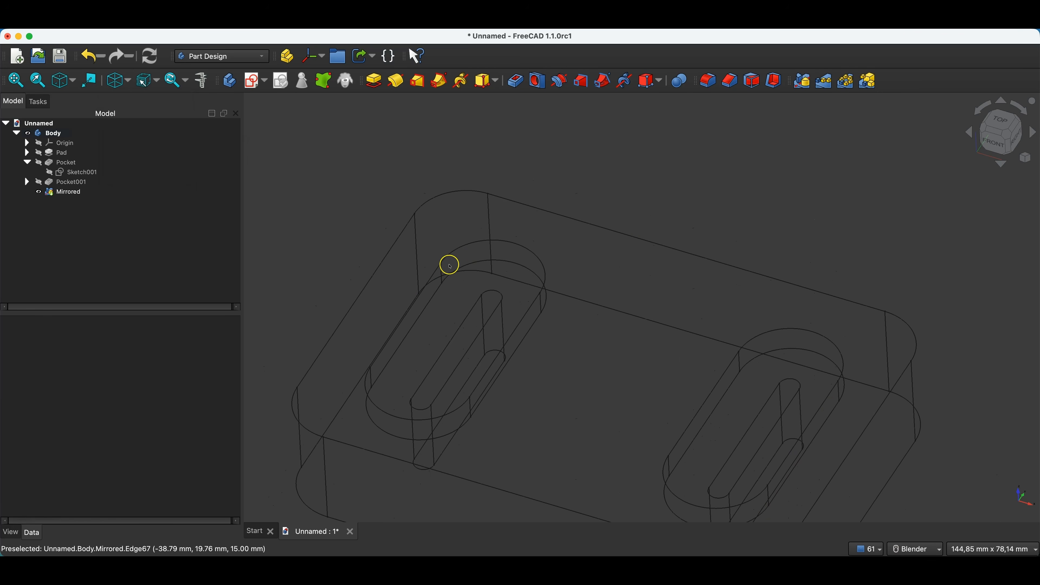
Step: Select the left pocket's upper and lower rear arcs with their adjoining right straight edges, and clear the selection
{"action": "left_click", "coordinate": [472, 263]}
{"action": "left_click", "coordinate": [476, 246], "text": "ctrl"}
{"action": "left_click", "coordinate": [541, 317], "text": "ctrl"}
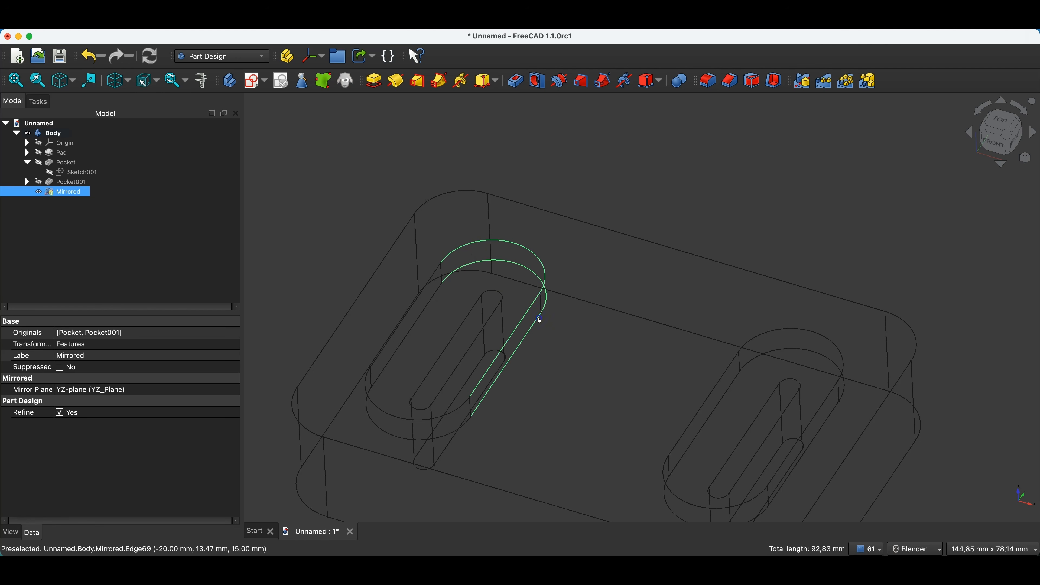
{"action": "left_click", "coordinate": [592, 103]}
{"action": "scroll", "coordinate": [587, 116], "scroll_direction": "down", "scroll_amount": 2}
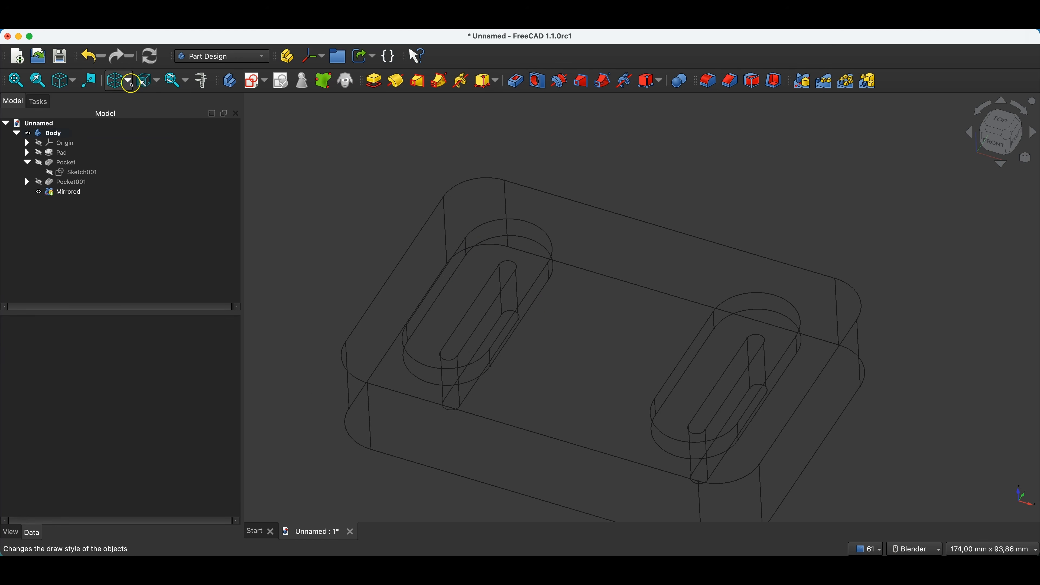
Step: Set the draw style of the plate back to As is
{"action": "left_click", "coordinate": [124, 87]}
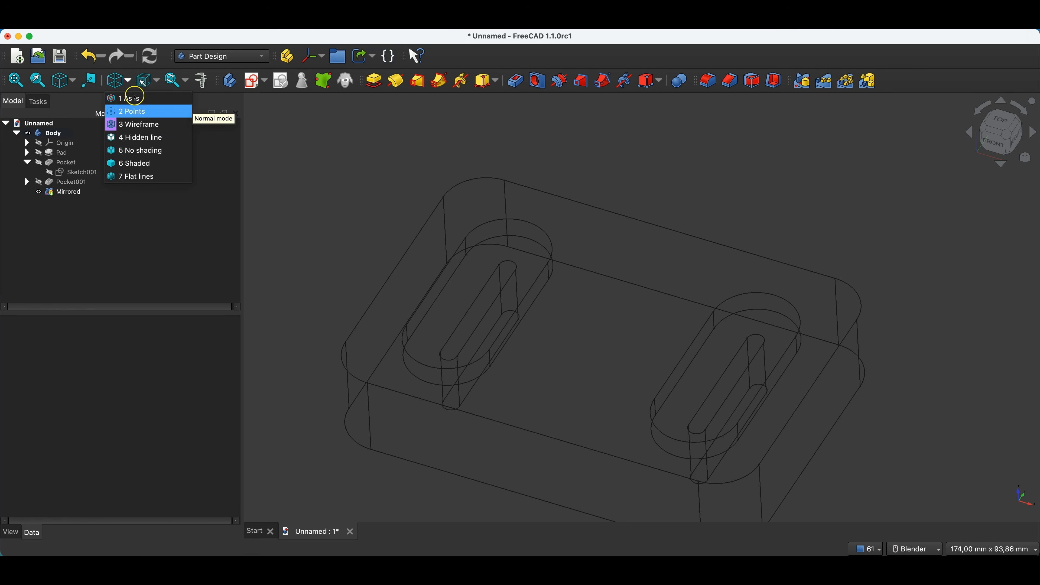
{"action": "left_click", "coordinate": [134, 99]}
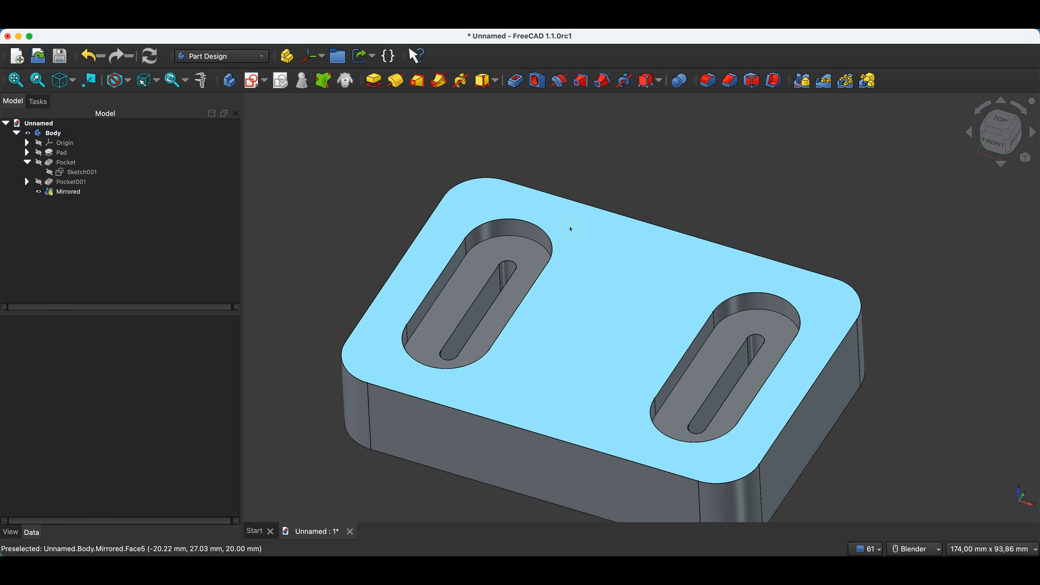
{"action": "scroll", "coordinate": [488, 148], "scroll_direction": "down", "scroll_amount": 2}
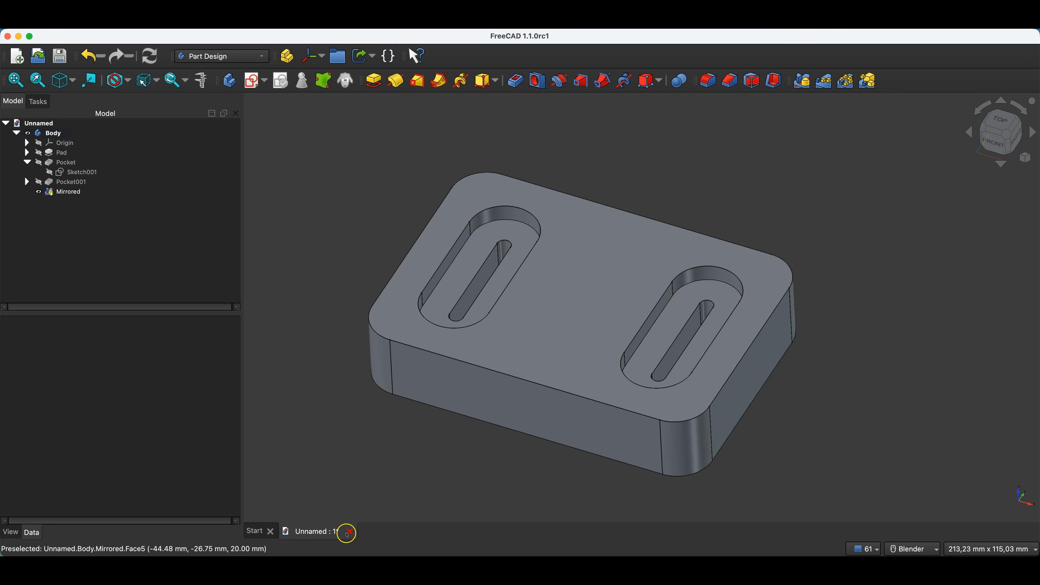
Step: Close the mirrored plate document without saving and create a new Parametric Body file
{"action": "left_click", "coordinate": [350, 532]}
{"action": "left_click", "coordinate": [472, 311]}
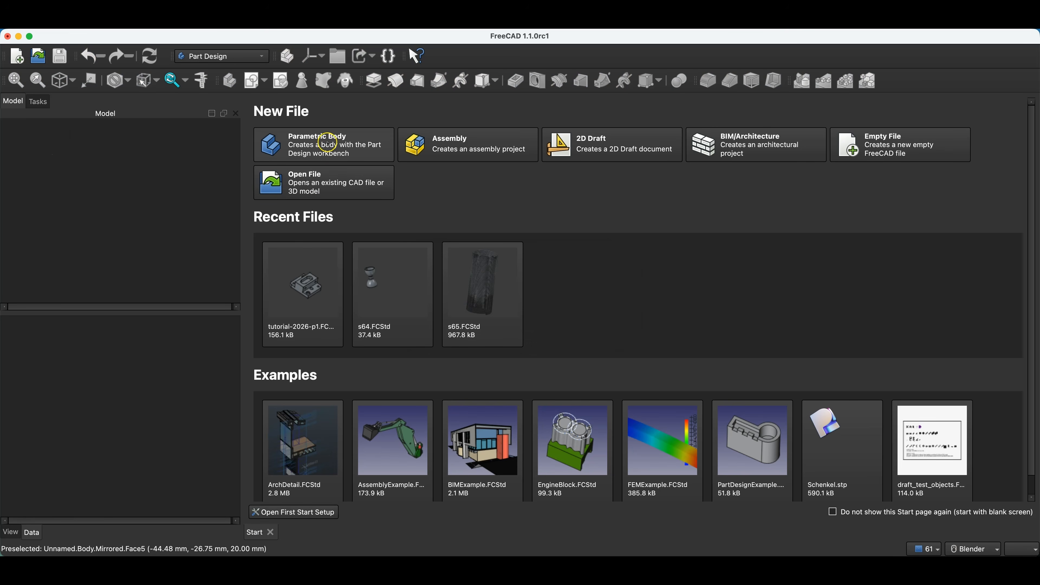
{"action": "left_click", "coordinate": [337, 144]}
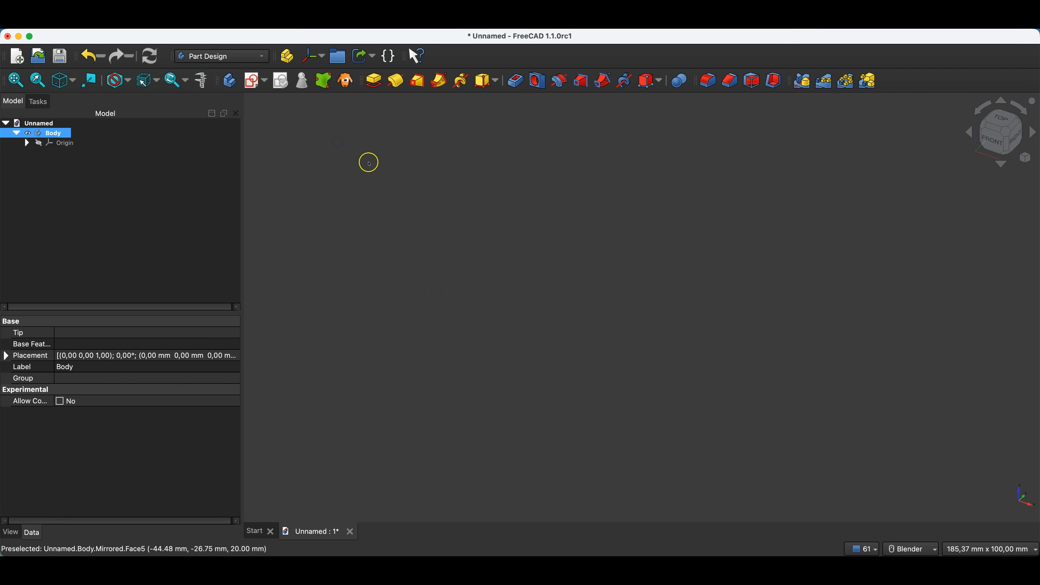
Step: Sketch a 200 mm diameter circle centred on the origin on the XY-plane and close the sketch
{"action": "left_click", "coordinate": [253, 81]}
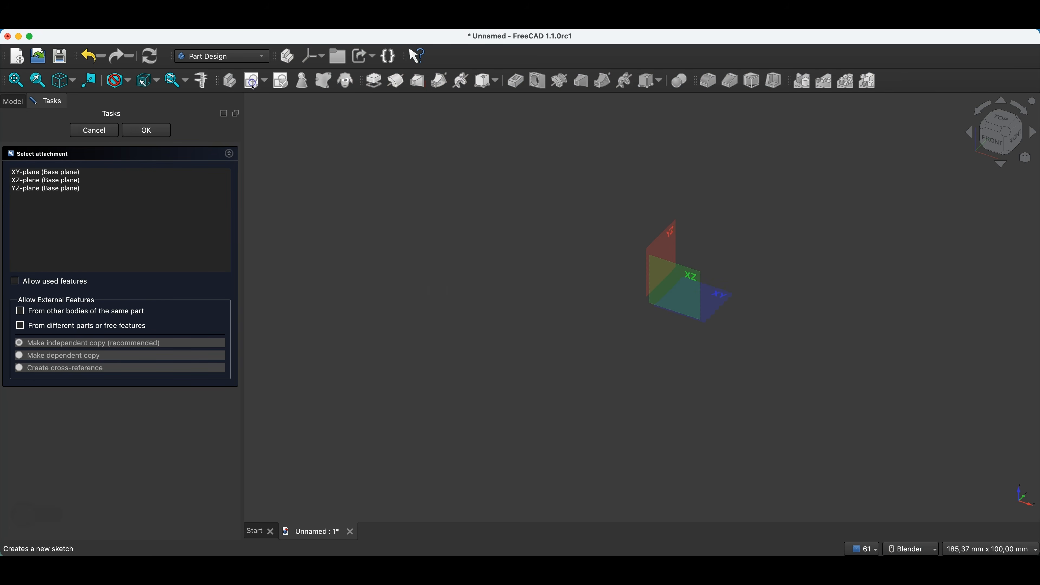
{"action": "left_click", "coordinate": [723, 298]}
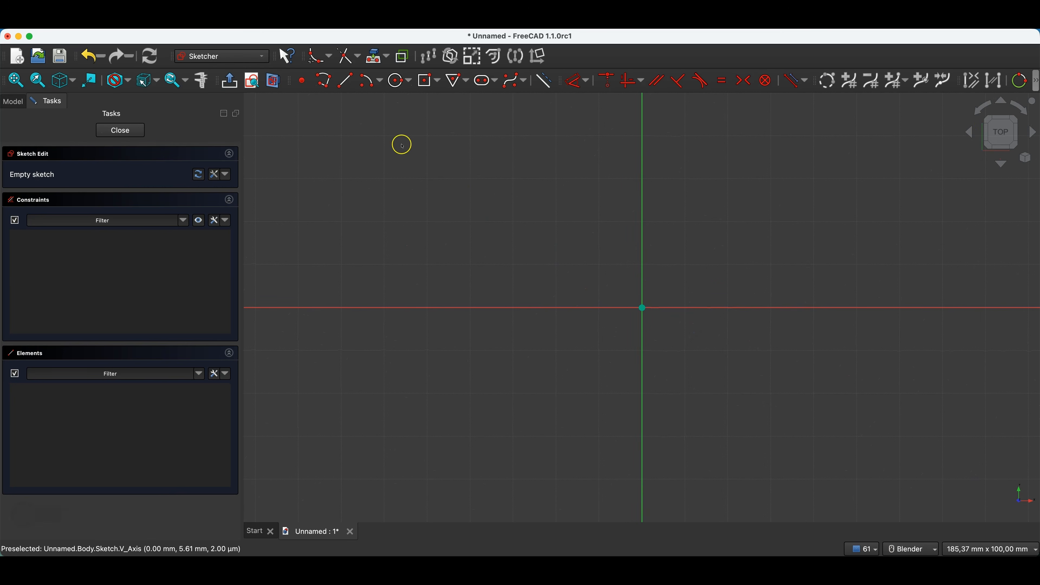
{"action": "left_click", "coordinate": [398, 80]}
{"action": "left_click", "coordinate": [642, 308]}
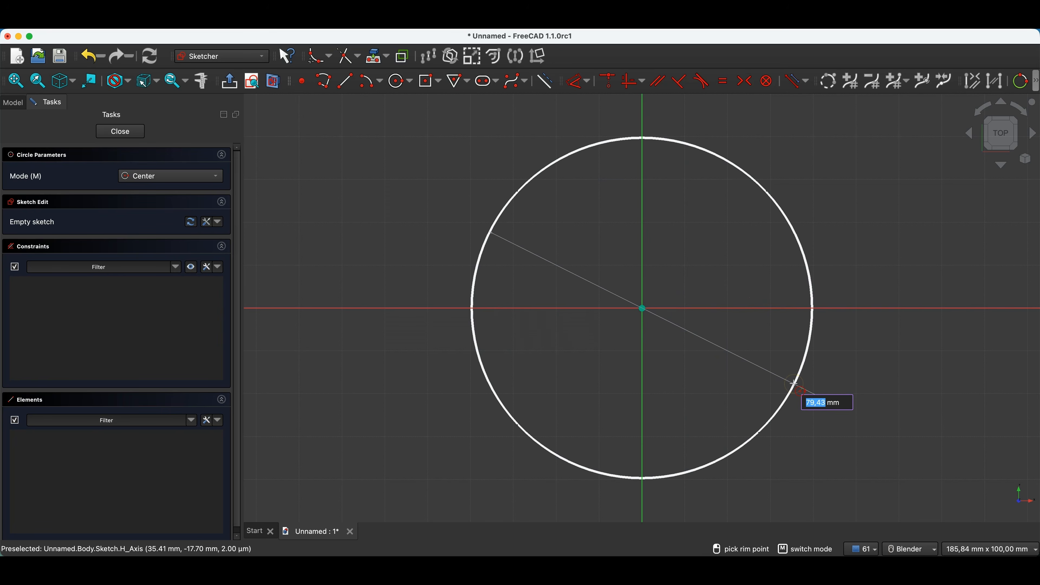
{"action": "type", "text": "200"}
{"action": "key", "text": "Return"}
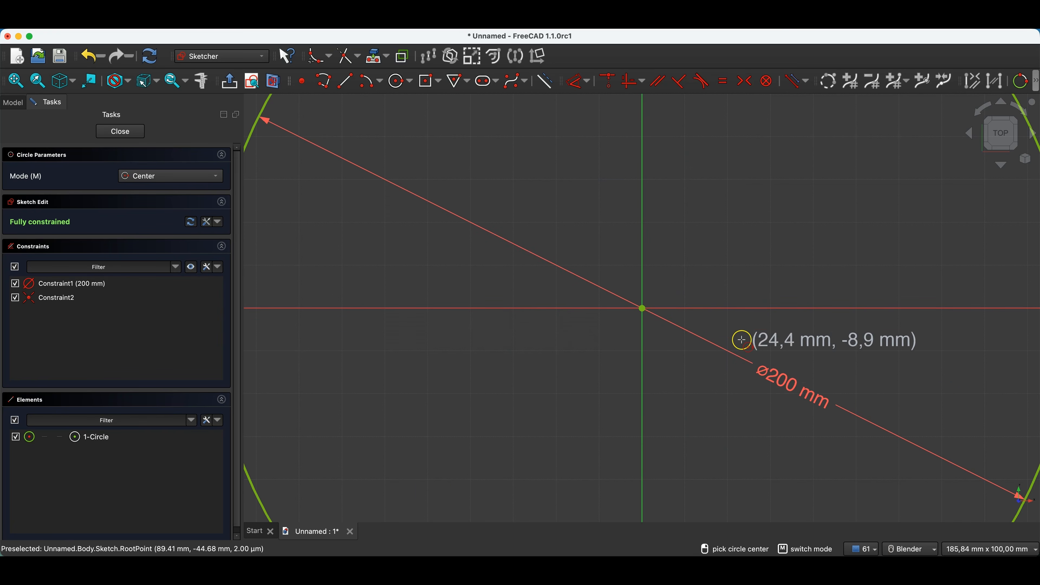
{"action": "scroll", "coordinate": [718, 333], "scroll_direction": "down", "scroll_amount": 3}
{"action": "scroll", "coordinate": [505, 303], "scroll_direction": "down", "scroll_amount": 2}
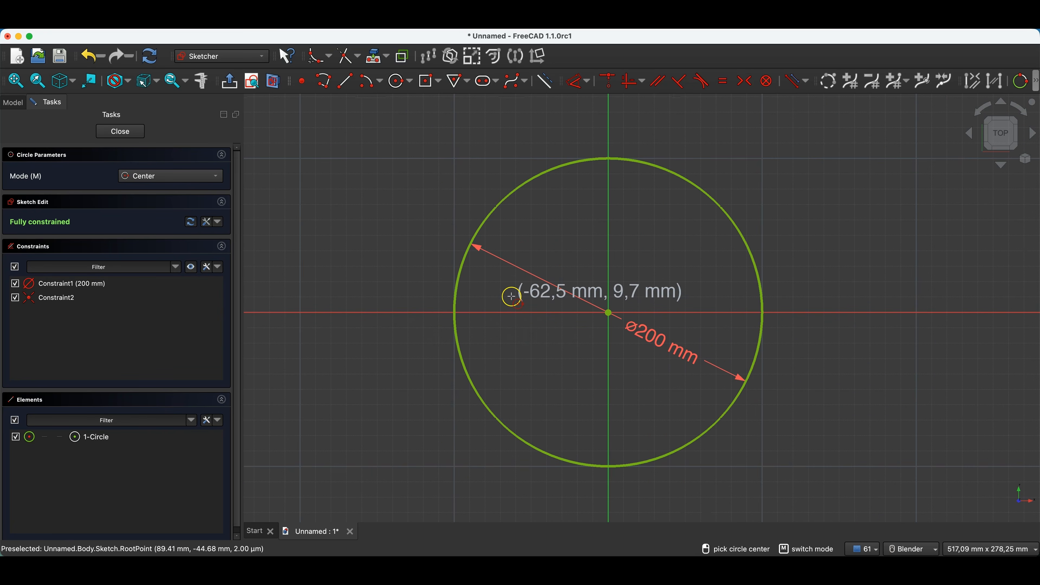
{"action": "key", "text": "Escape"}
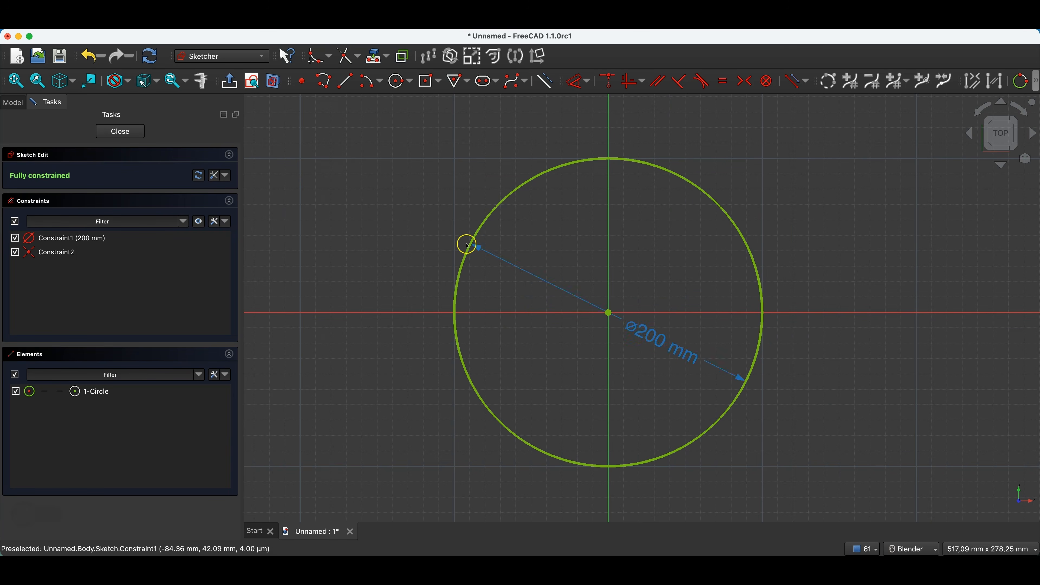
{"action": "left_click", "coordinate": [121, 132]}
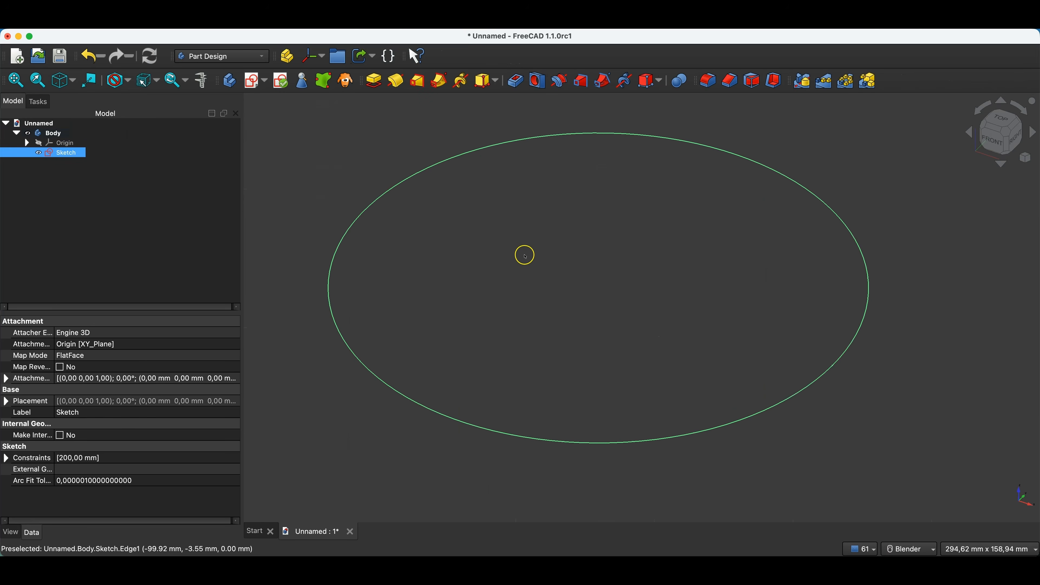
Step: Pad the circle sketch to a length of 20 mm
{"action": "left_click", "coordinate": [374, 82]}
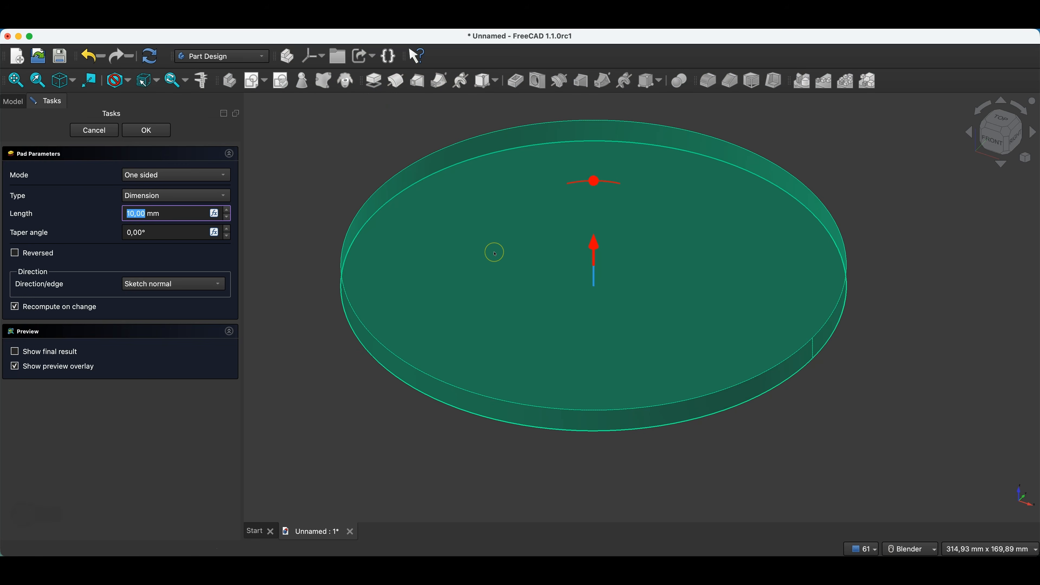
{"action": "key", "text": "Return"}
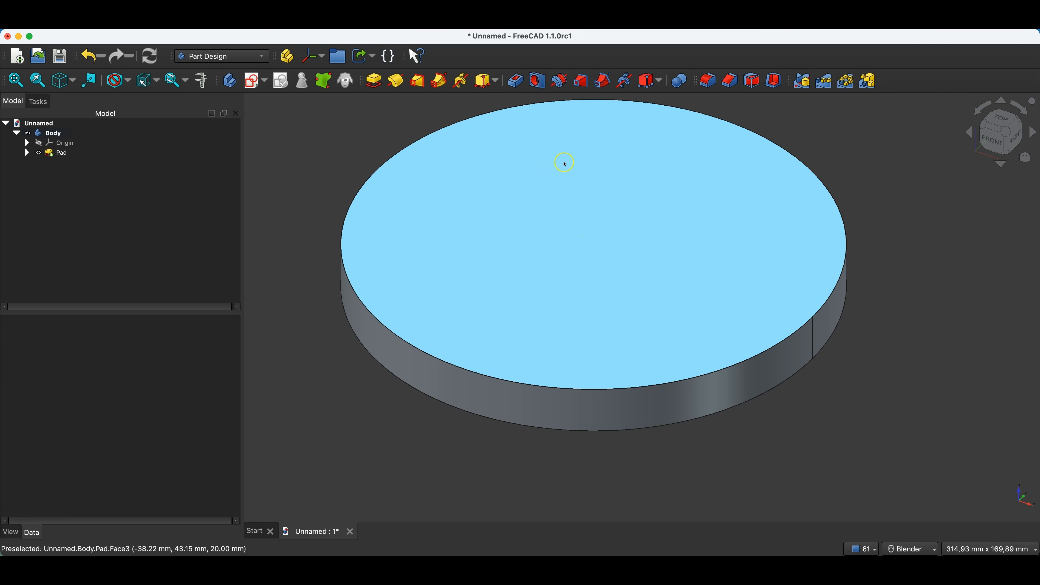
Step: Start a new sketch on the disc's top face and project its circular outer edge as external geometry
{"action": "left_click", "coordinate": [565, 164]}
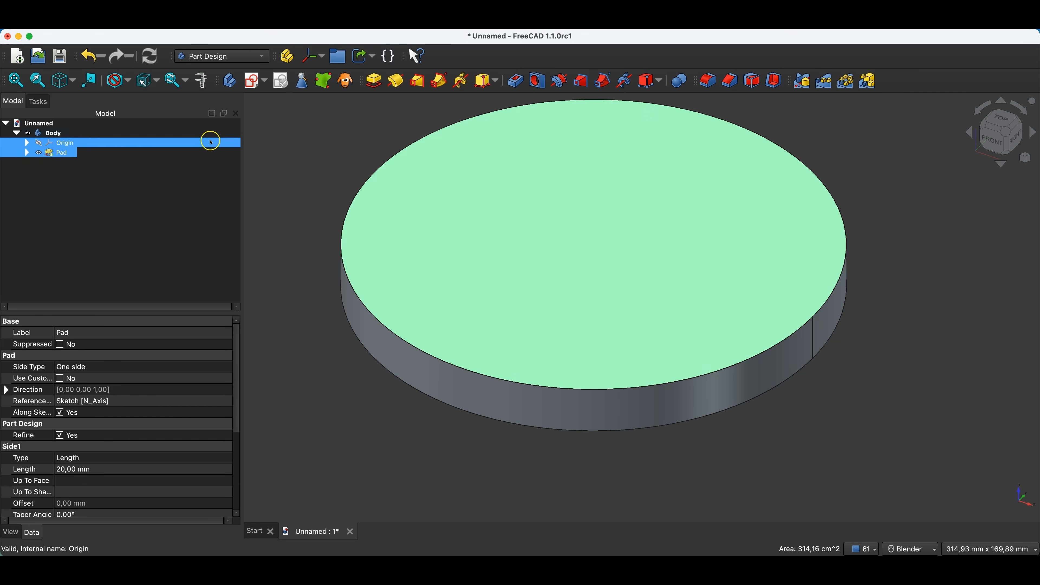
{"action": "left_click", "coordinate": [255, 81]}
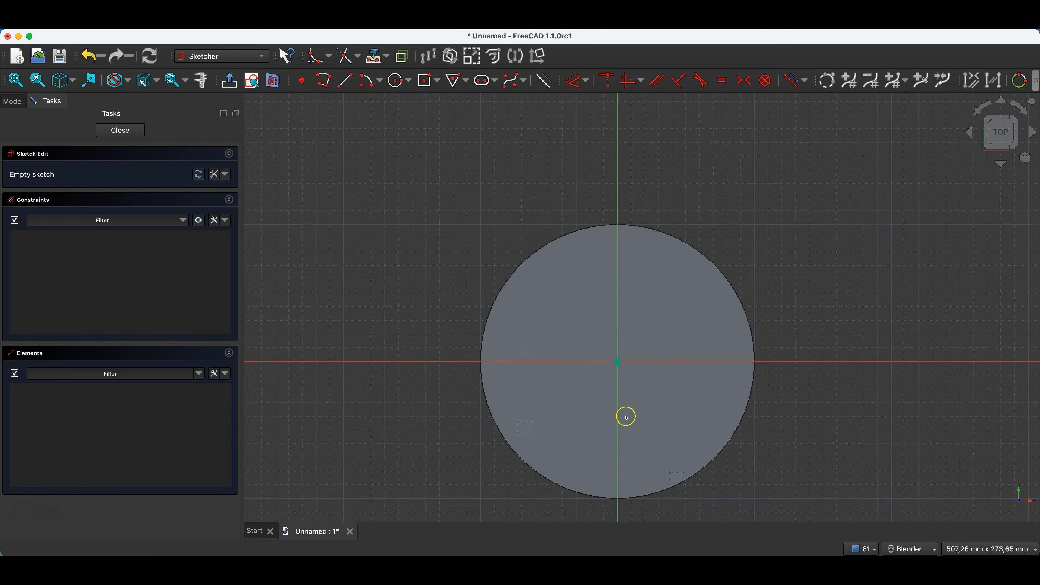
{"action": "scroll", "coordinate": [710, 254], "scroll_direction": "up", "scroll_amount": 1}
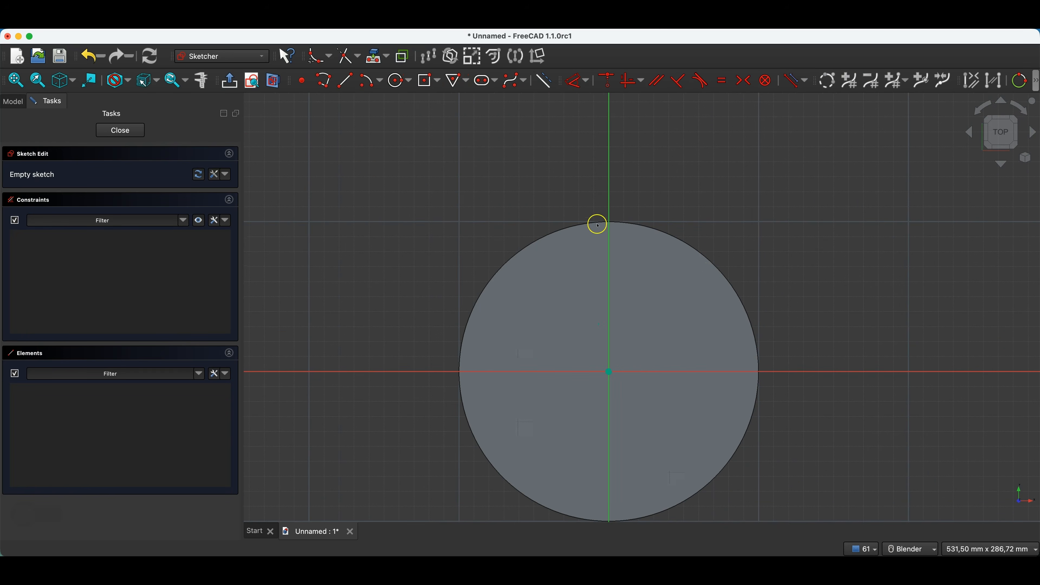
{"action": "left_click", "coordinate": [373, 60]}
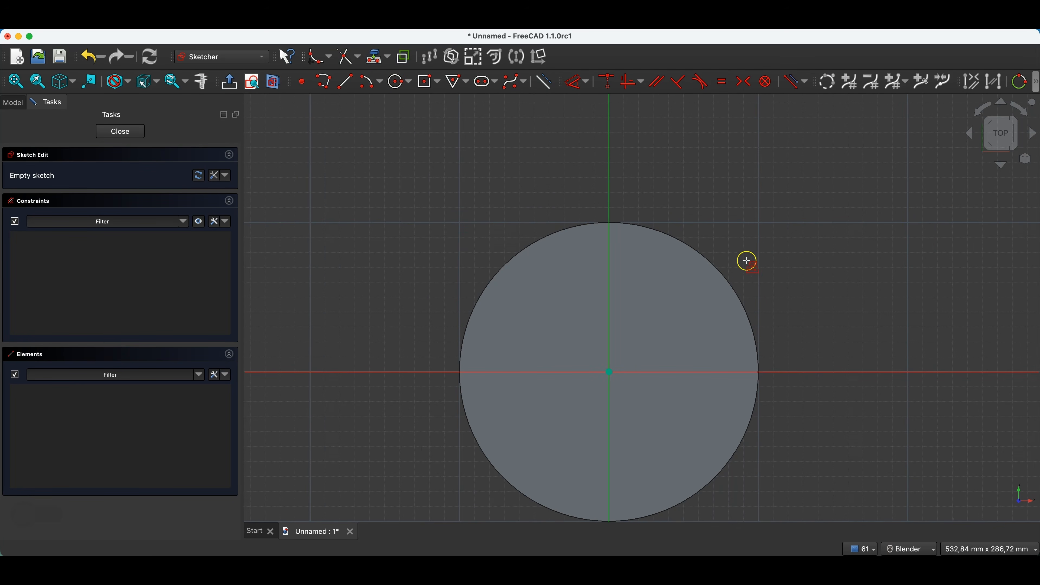
{"action": "left_click", "coordinate": [714, 264]}
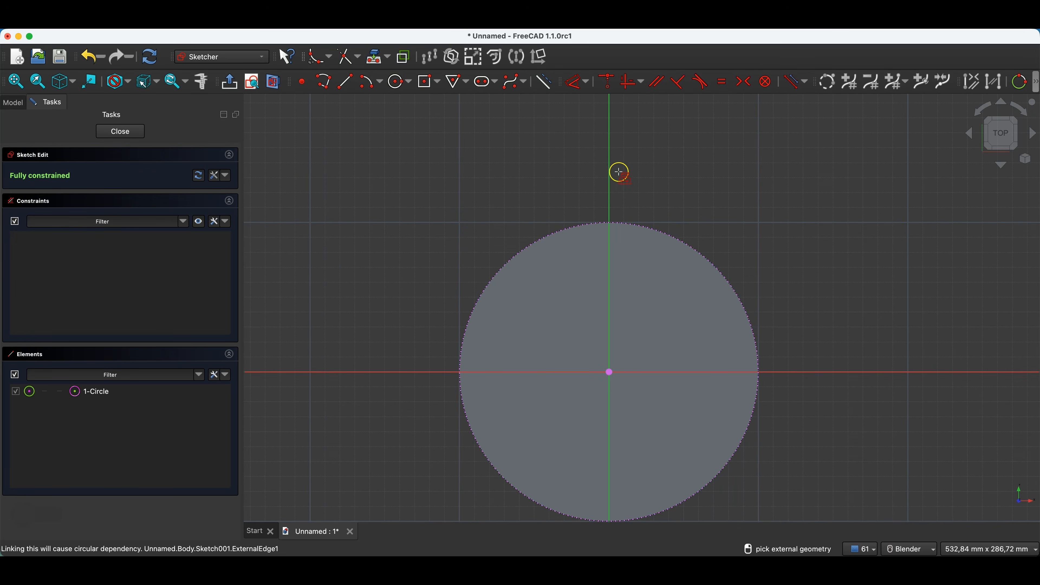
Step: Sketch a centred 10 × 10 mm rectangle with 2 mm rounded corners on the vertical axis above the circle
{"action": "left_click", "coordinate": [425, 82]}
{"action": "left_click", "coordinate": [15, 193]}
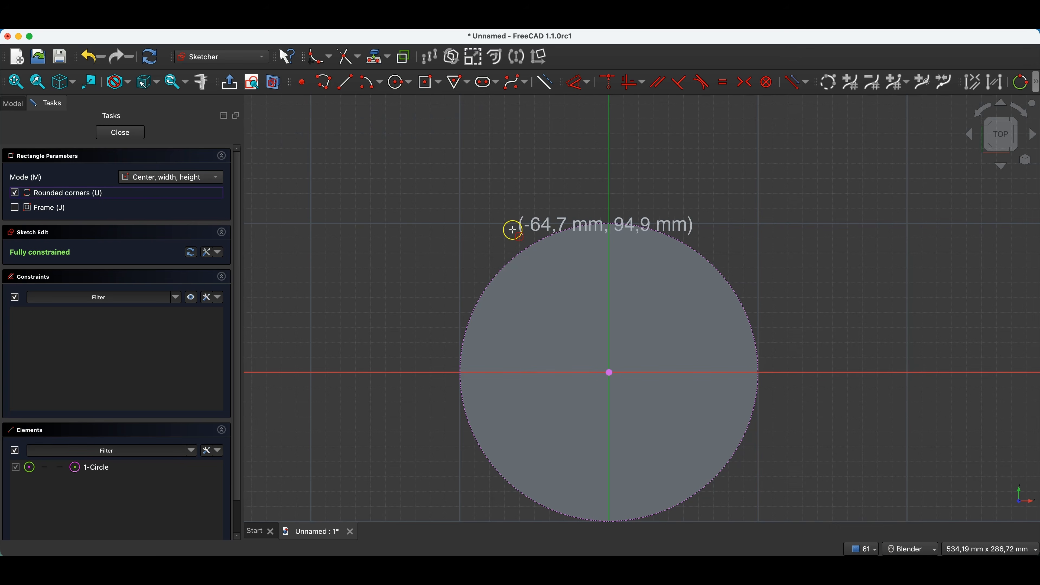
{"action": "left_click", "coordinate": [609, 187]}
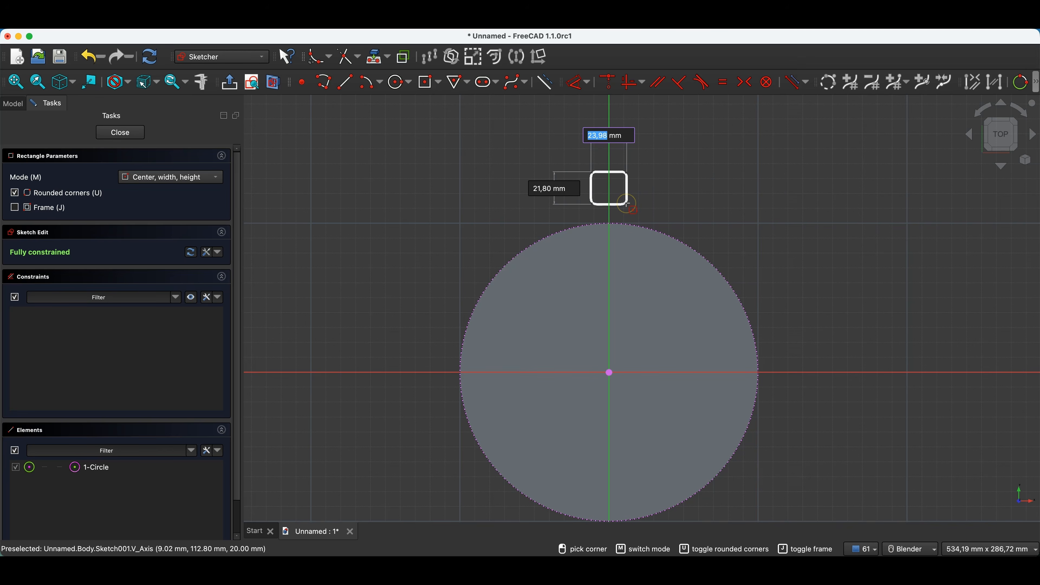
{"action": "type", "text": "10"}
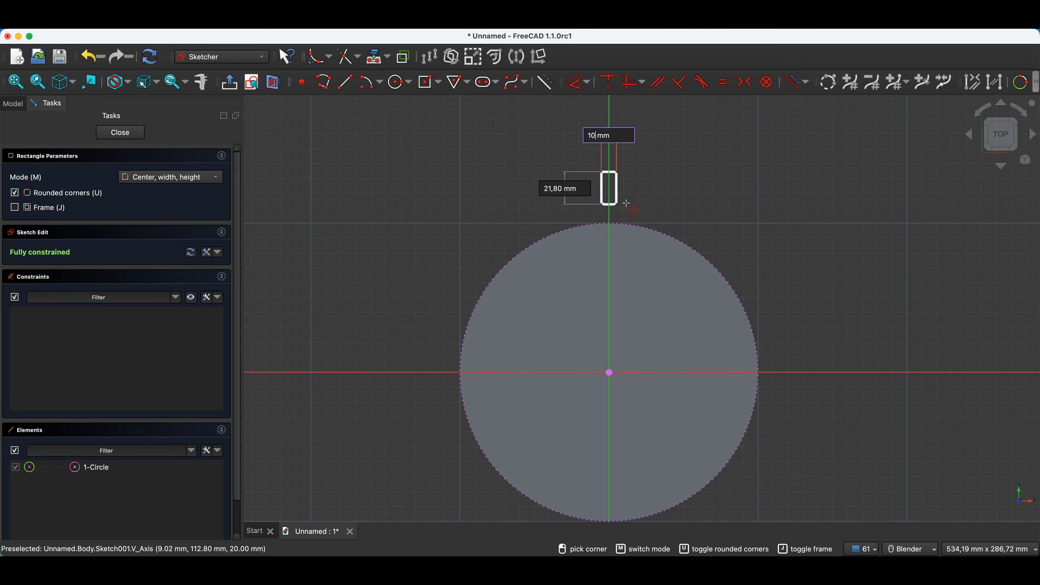
{"action": "key", "text": "Tab"}
{"action": "type", "text": "10"}
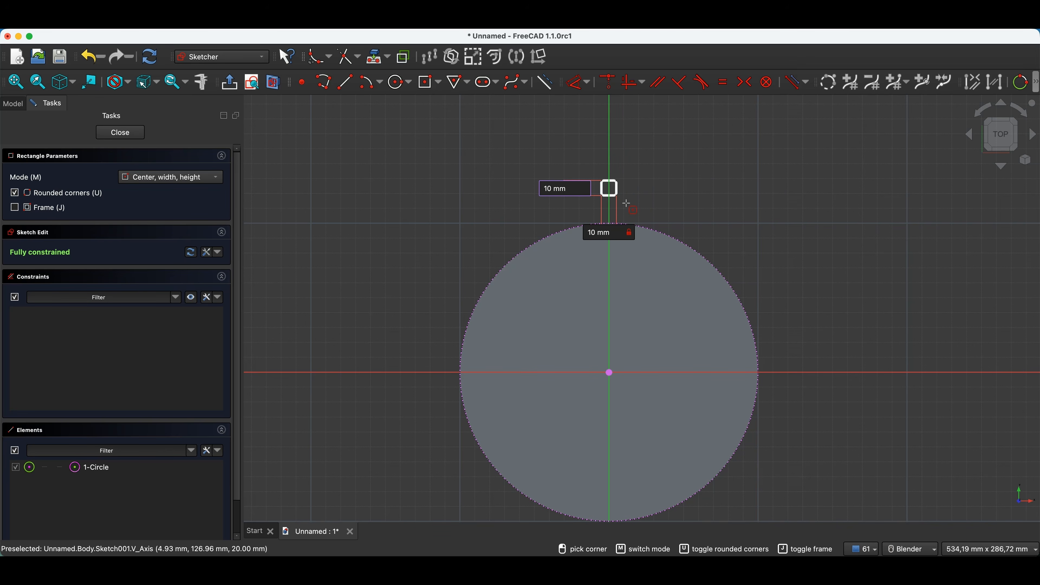
{"action": "key", "text": "Tab"}
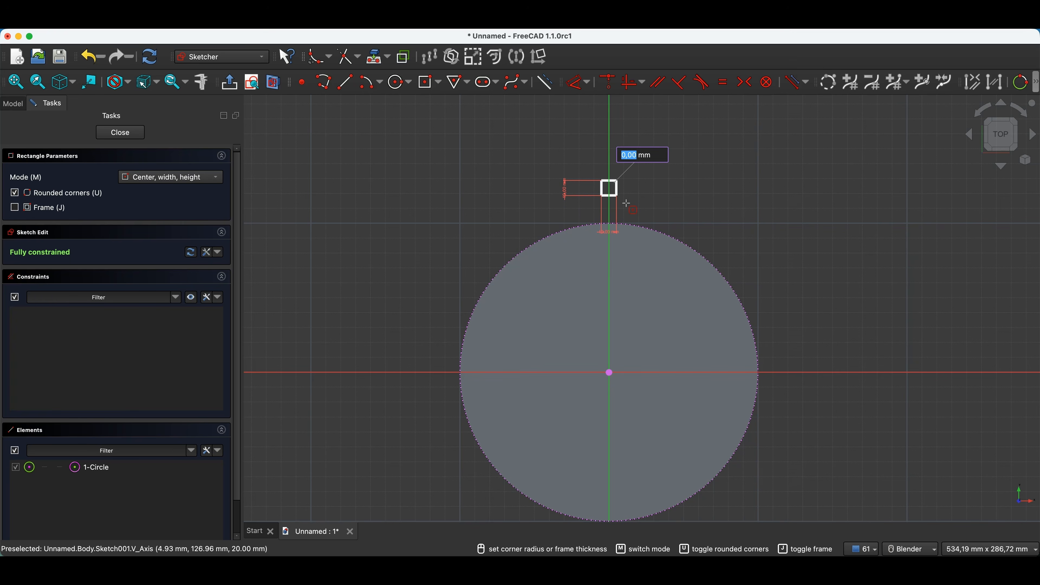
{"action": "type", "text": "2"}
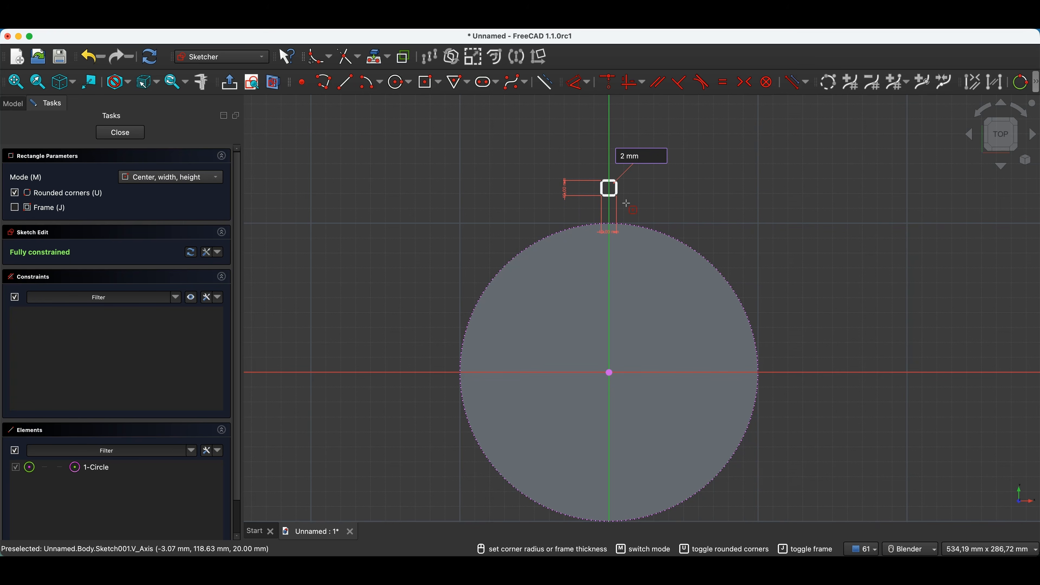
{"action": "key", "text": "Return"}
{"action": "scroll", "coordinate": [603, 172], "scroll_direction": "up", "scroll_amount": 5}
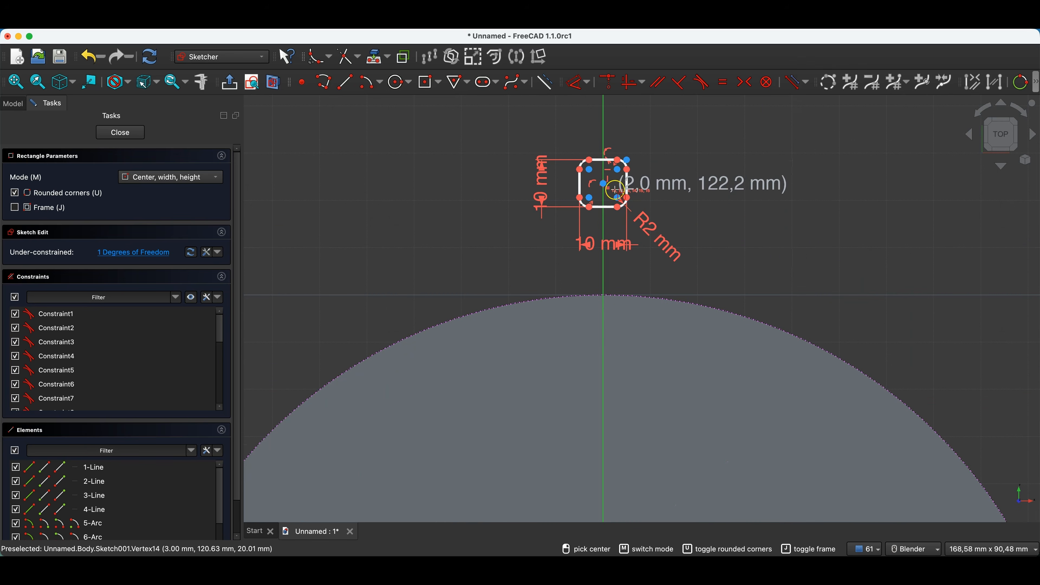
{"action": "right_click", "coordinate": [704, 200]}
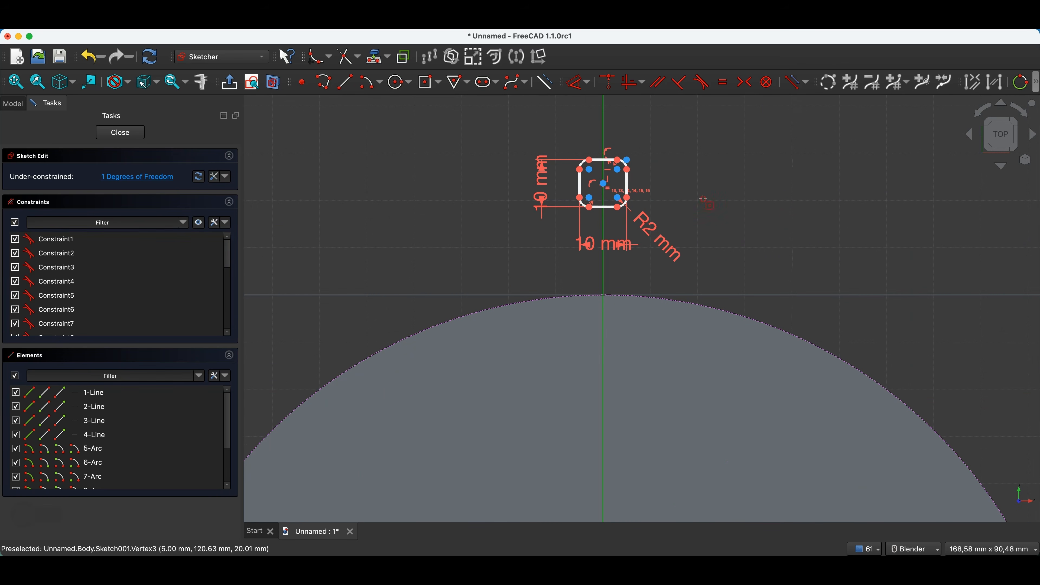
Step: Constrain the rounded rectangle's centre point onto the circle's edge and close the sketch
{"action": "left_click", "coordinate": [605, 187]}
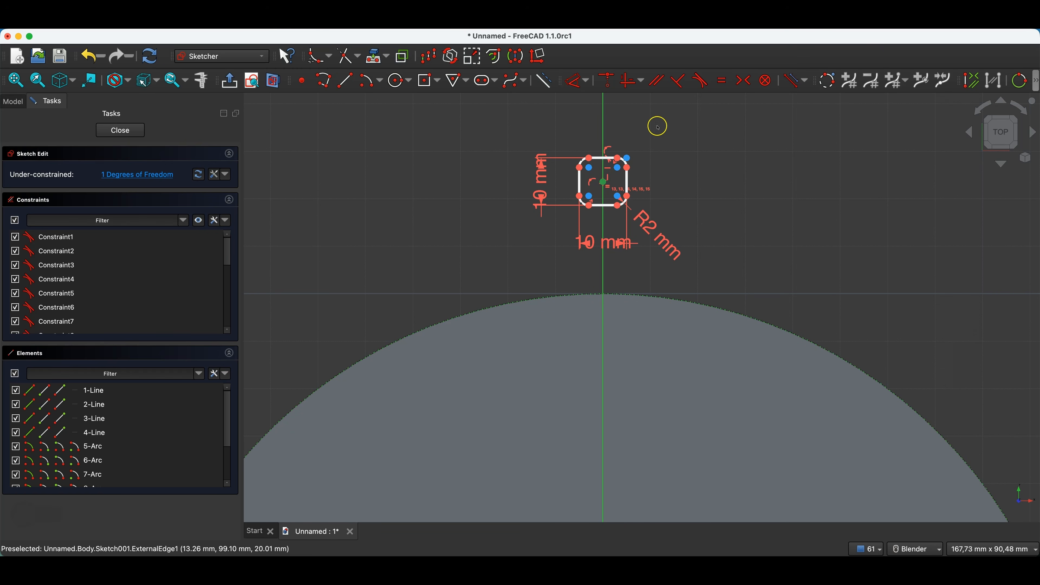
{"action": "left_click", "coordinate": [607, 82]}
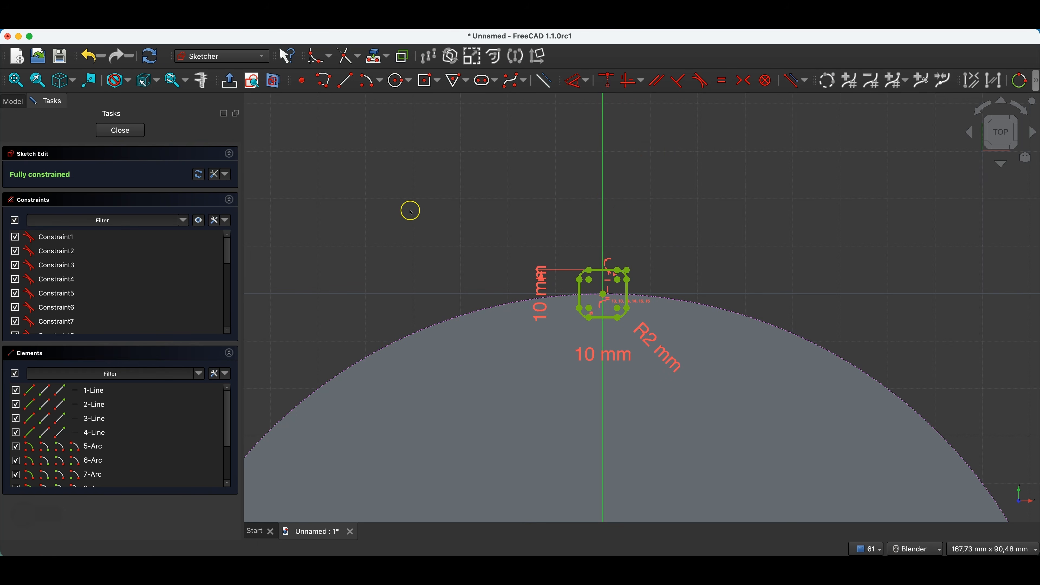
{"action": "left_click", "coordinate": [120, 130]}
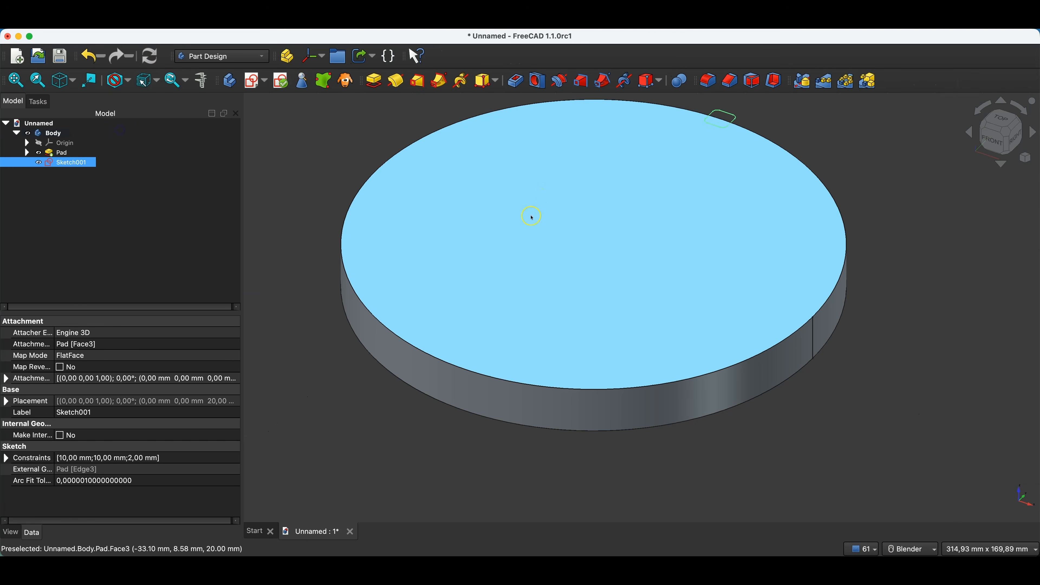
Step: Cut the rounded square sketch out of the disc as a one-sided pocket up to the disc's underside face
{"action": "left_click", "coordinate": [524, 86]}
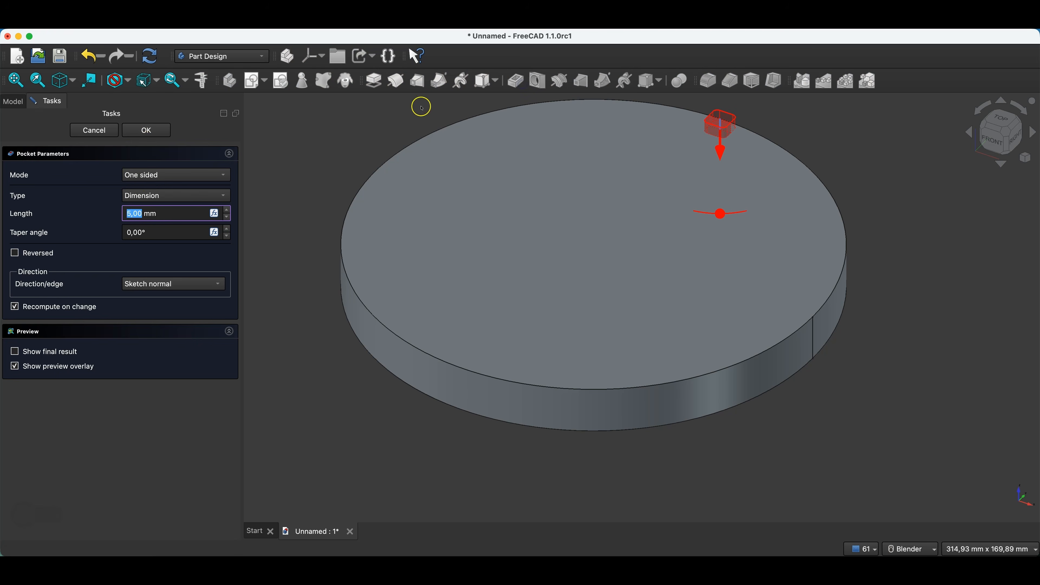
{"action": "left_click", "coordinate": [145, 199]}
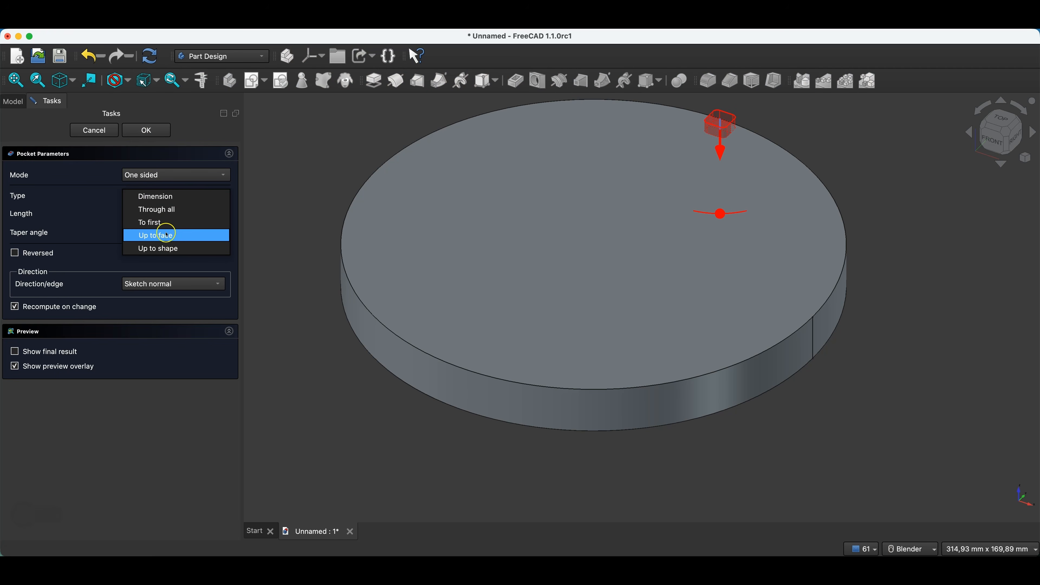
{"action": "left_click", "coordinate": [160, 222]}
{"action": "middle_click_drag", "start_coordinate": [708, 406], "coordinate": [810, 299]}
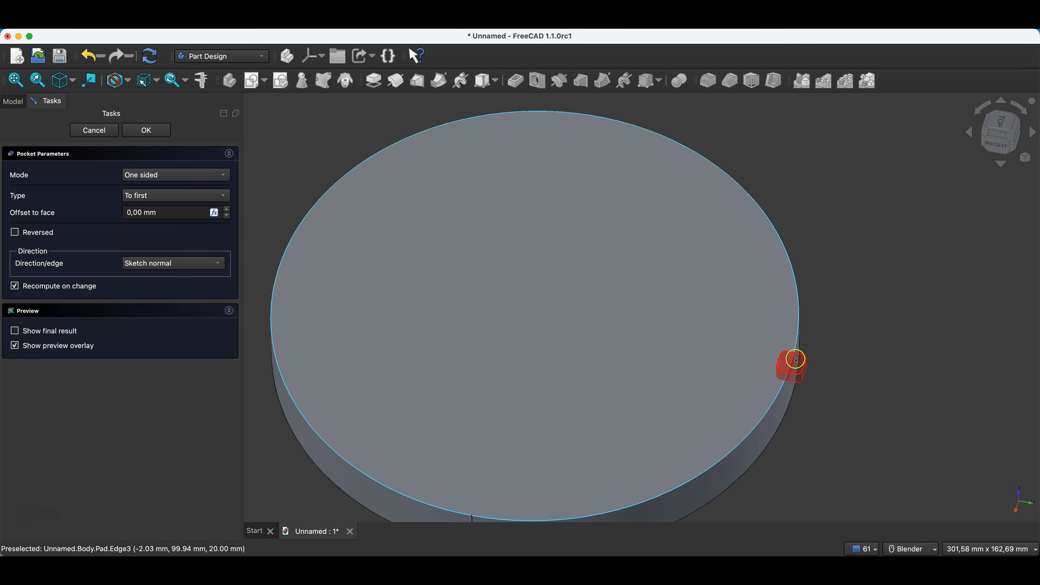
{"action": "middle_click_drag", "start_coordinate": [797, 360], "coordinate": [789, 293]}
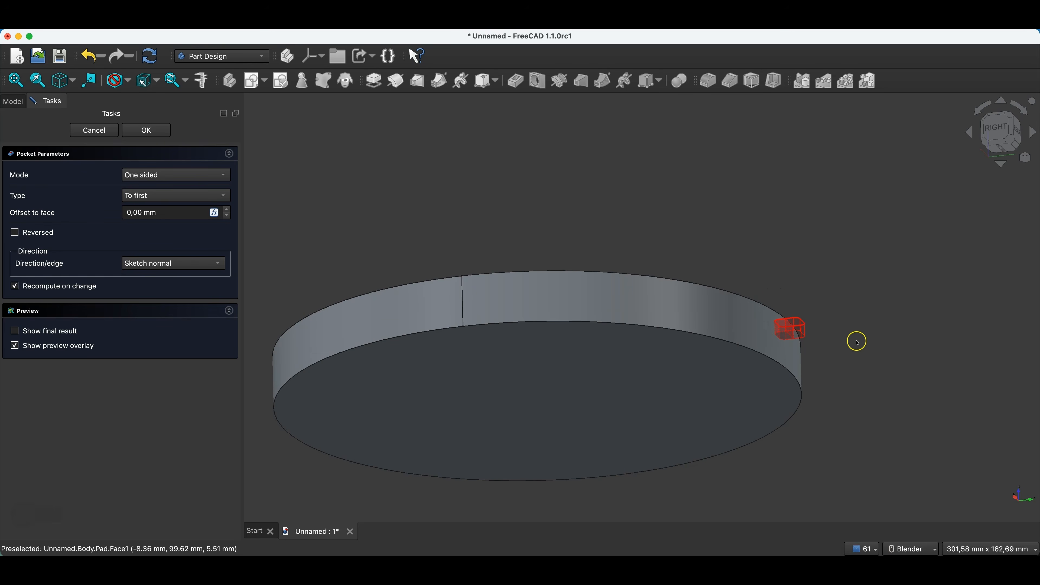
{"action": "left_click", "coordinate": [179, 194]}
{"action": "left_click", "coordinate": [164, 211]}
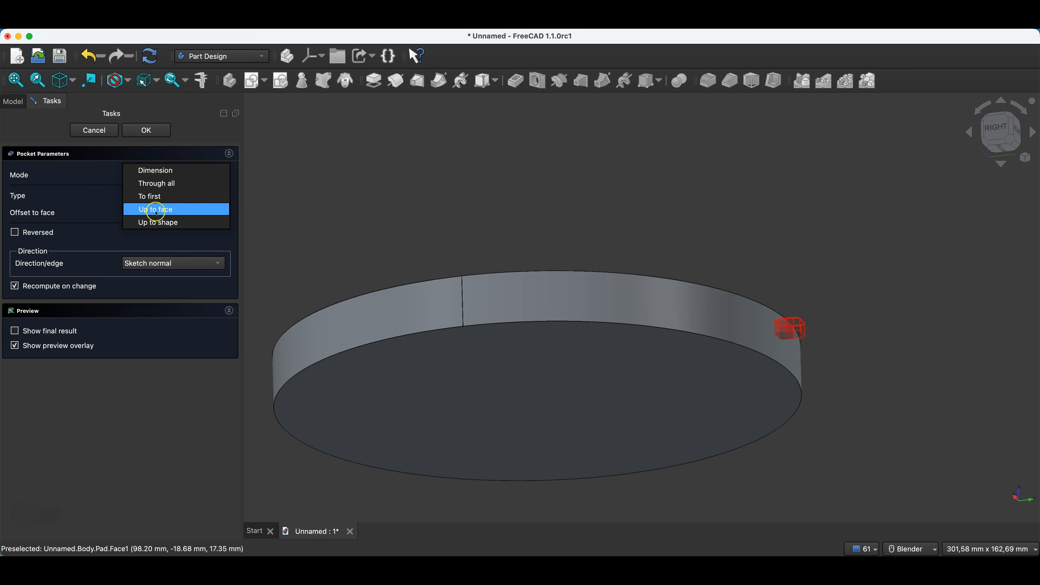
{"action": "left_click", "coordinate": [680, 411]}
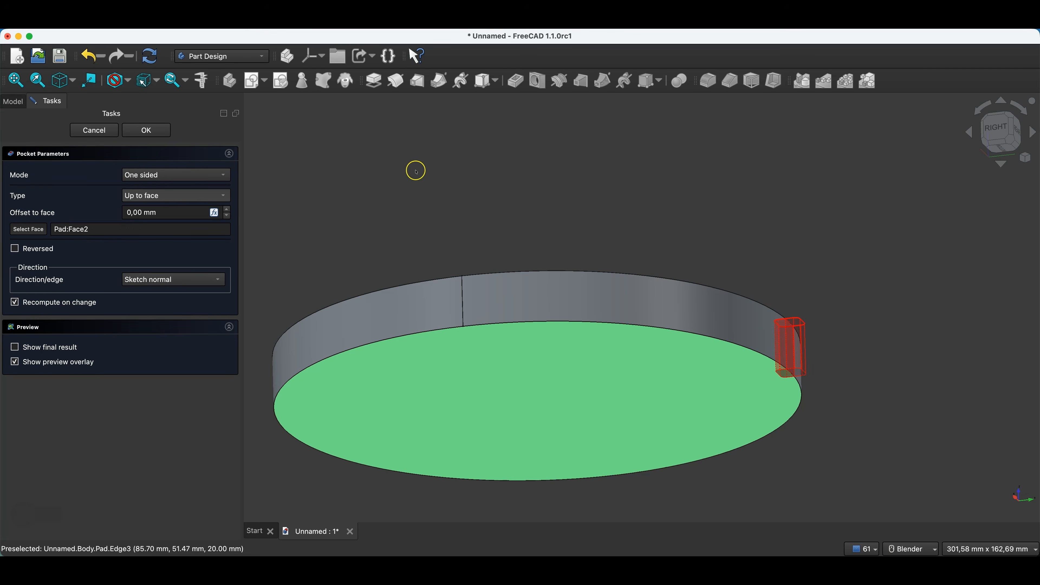
{"action": "left_click", "coordinate": [161, 131]}
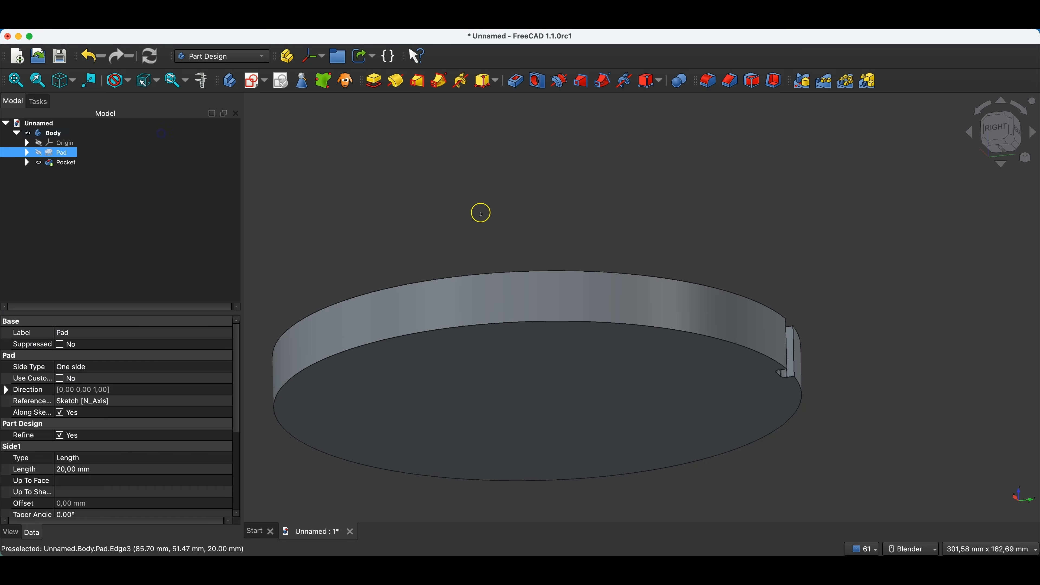
Step: Fillet the two vertical edges where the notch meets the disc's rim, increasing the default radius
{"action": "scroll", "coordinate": [614, 233], "scroll_direction": "down", "scroll_amount": 1}
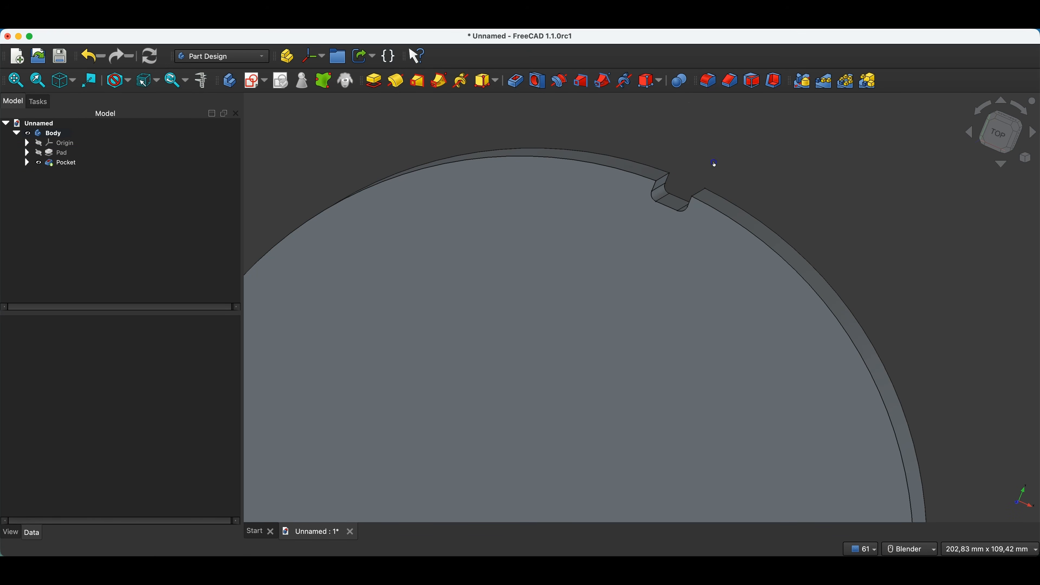
{"action": "left_click", "coordinate": [708, 82]}
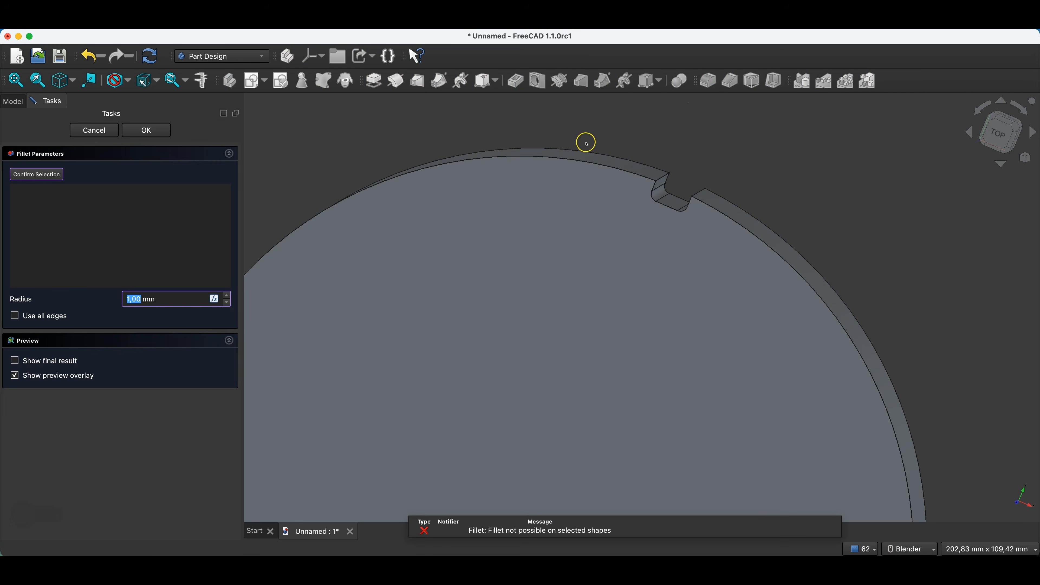
{"action": "left_click", "coordinate": [663, 177]}
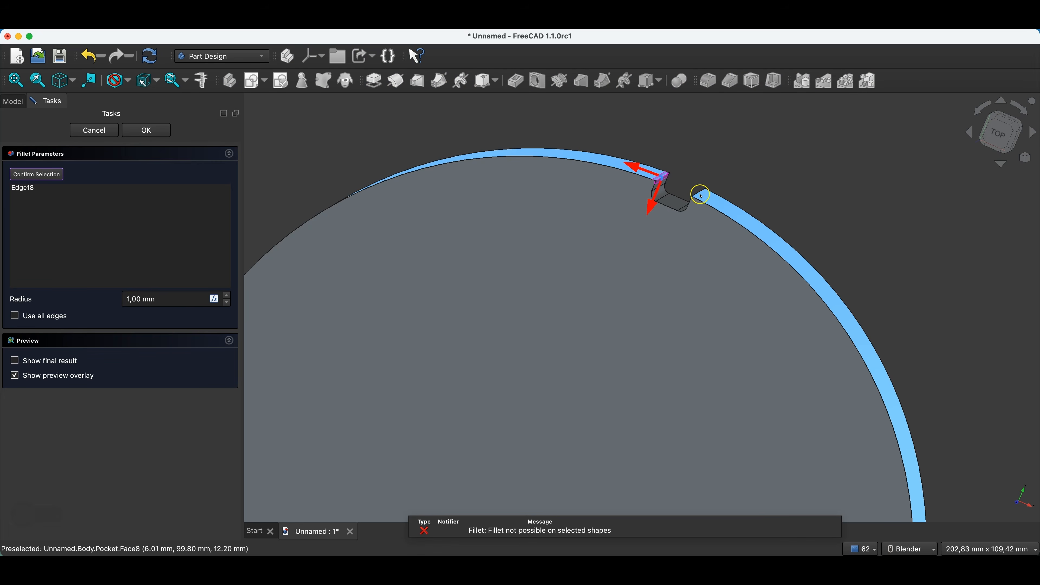
{"action": "left_click", "coordinate": [698, 194]}
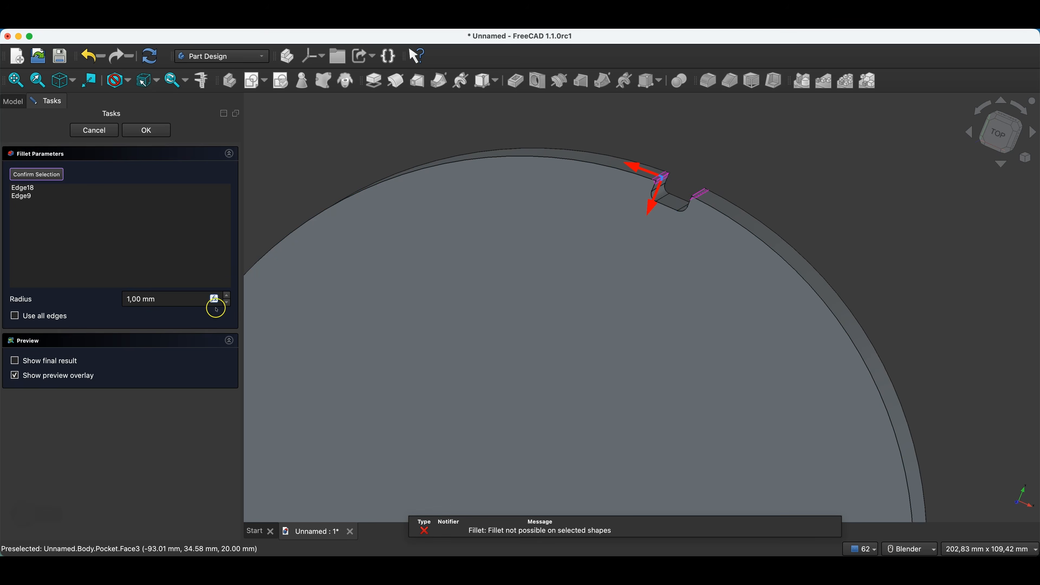
{"action": "left_click", "coordinate": [227, 296]}
{"action": "left_click", "coordinate": [146, 130]}
Step: Start a MultiTransform of the Pocket and Fillet features and add a polar pattern transformation
{"action": "scroll", "coordinate": [578, 156], "scroll_direction": "down", "scroll_amount": 5}
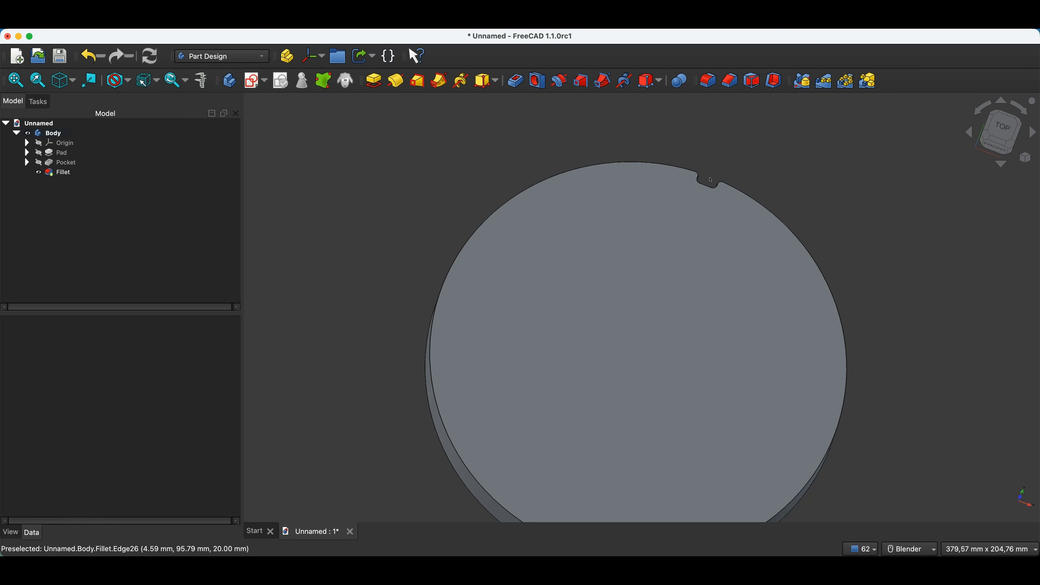
{"action": "scroll", "coordinate": [683, 149], "scroll_direction": "down", "scroll_amount": 3}
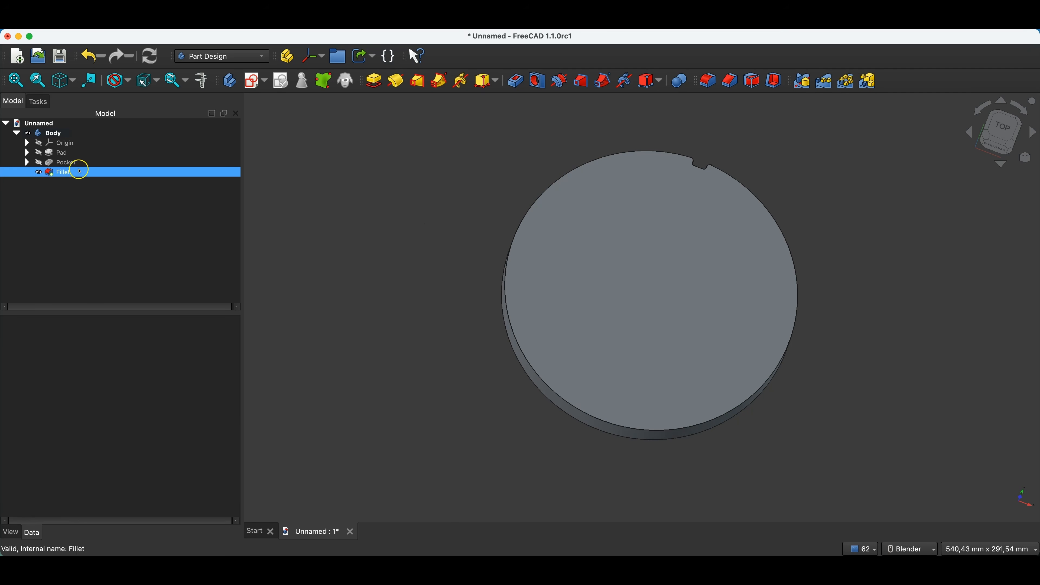
{"action": "left_click", "coordinate": [69, 163]}
{"action": "left_click", "coordinate": [68, 173], "text": "super"}
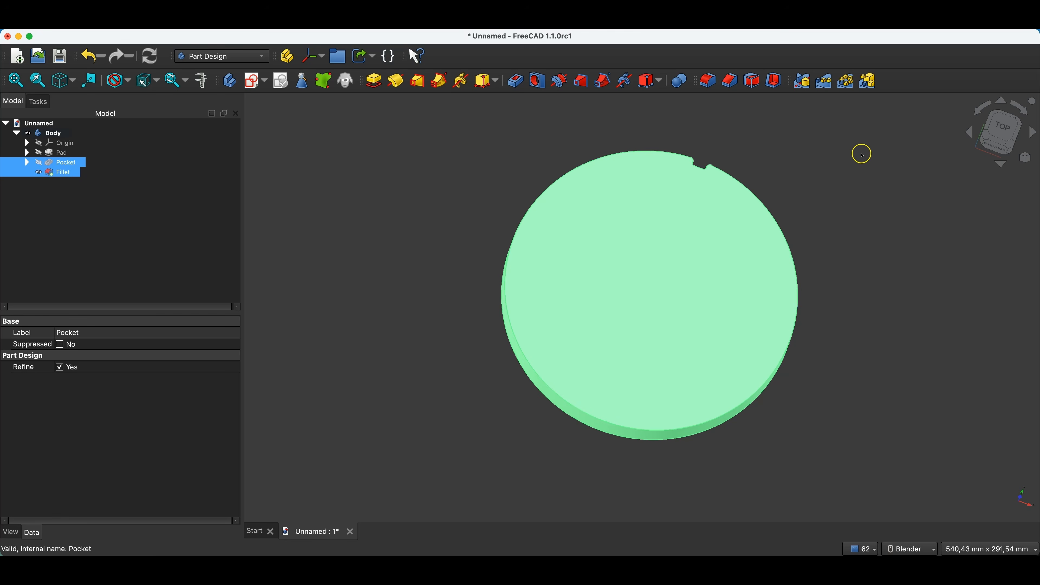
{"action": "left_click", "coordinate": [867, 82]}
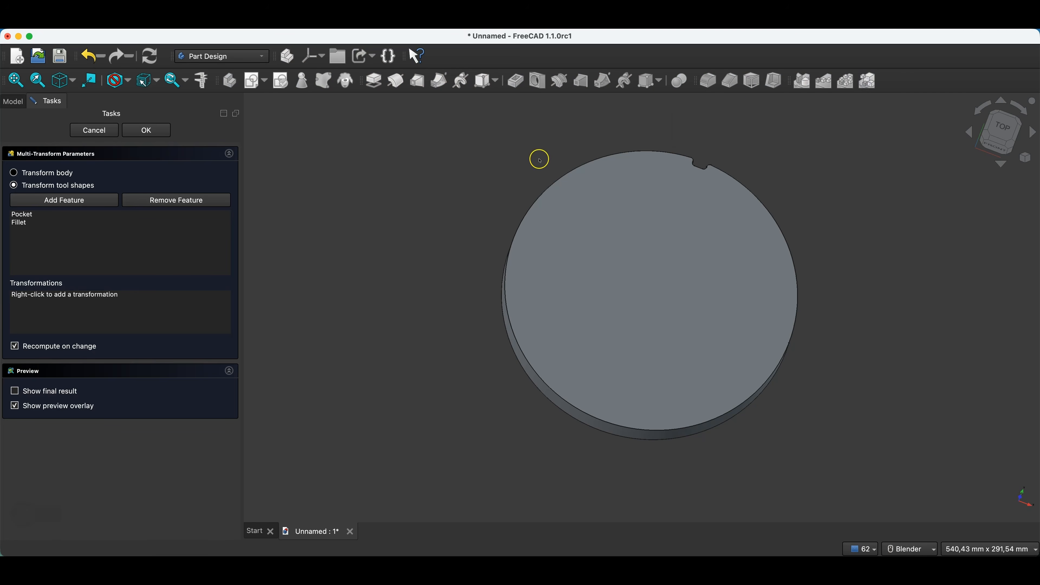
{"action": "right_click", "coordinate": [130, 306]}
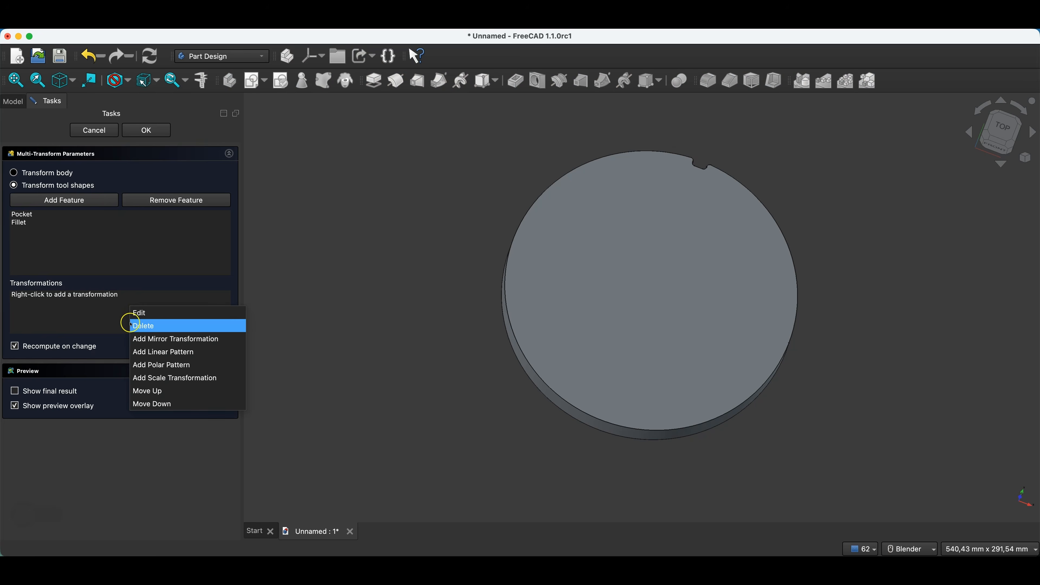
{"action": "left_click", "coordinate": [180, 366]}
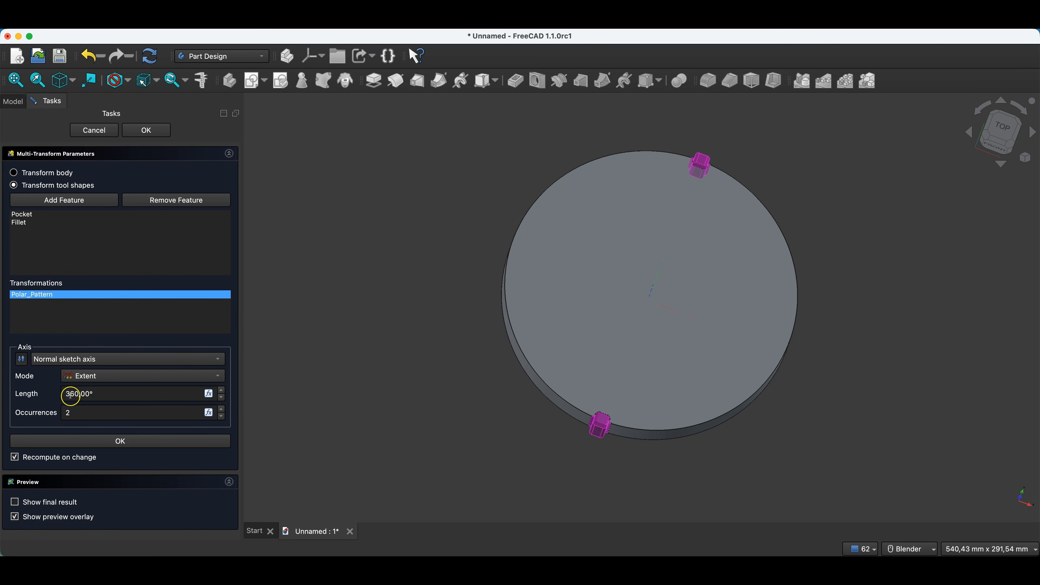
Step: Set the polar pattern's length to 45° with 5 occurrences
{"action": "left_click_drag", "start_coordinate": [76, 394], "coordinate": [61, 396]}
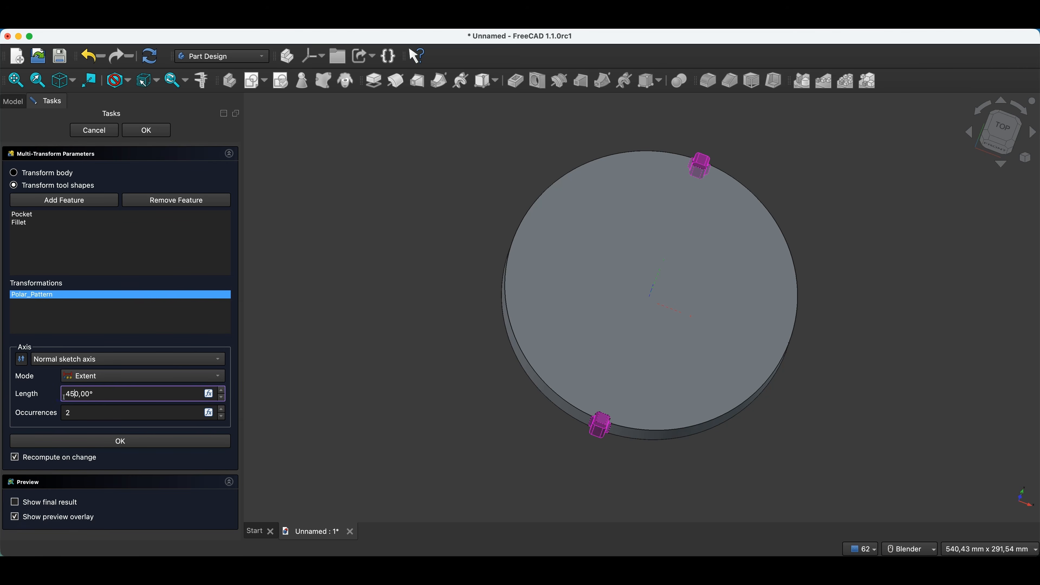
{"action": "left_click", "coordinate": [46, 393]}
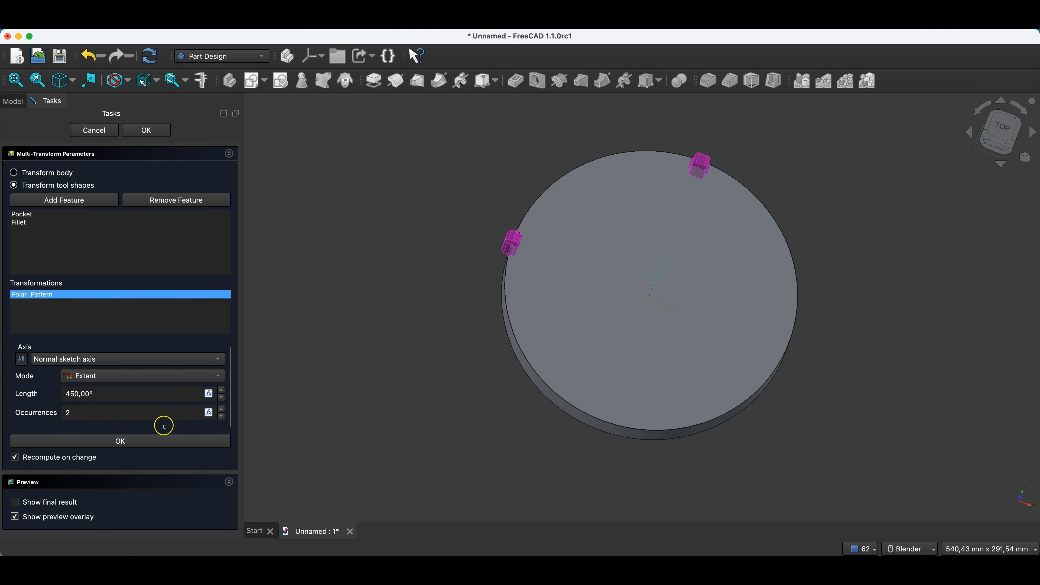
{"action": "left_click", "coordinate": [79, 394]}
{"action": "key", "text": "BackSpace"}
{"action": "left_click", "coordinate": [84, 410]}
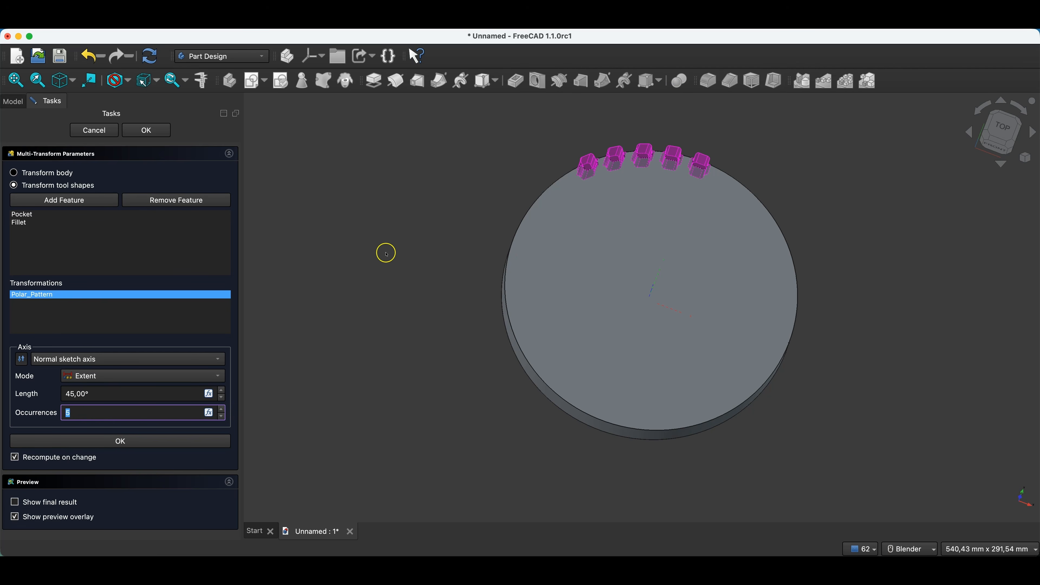
Step: Add a second polar pattern with 3 occurrences and apply the MultiTransform
{"action": "right_click", "coordinate": [89, 315]}
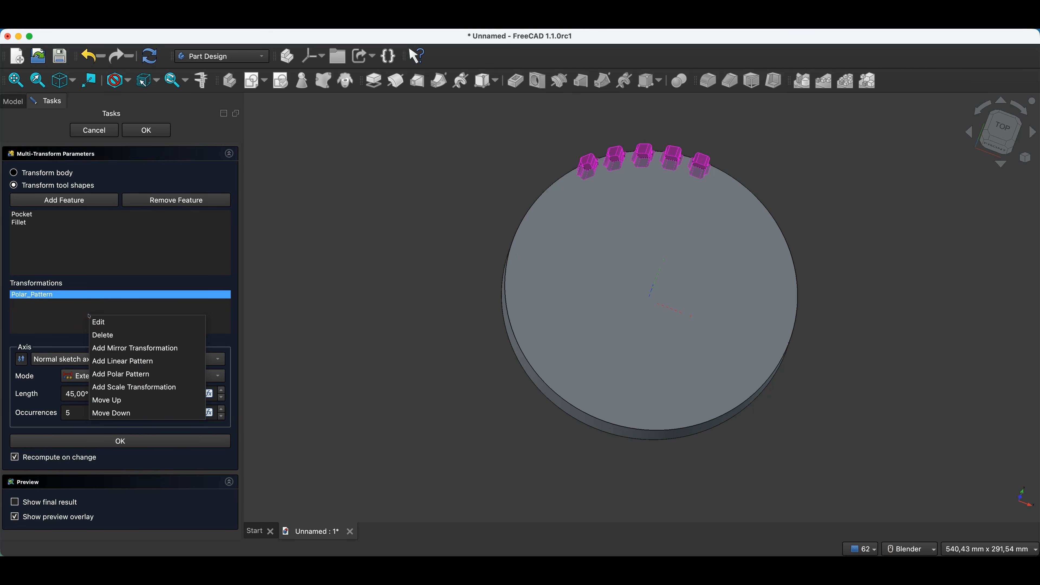
{"action": "left_click", "coordinate": [115, 377]}
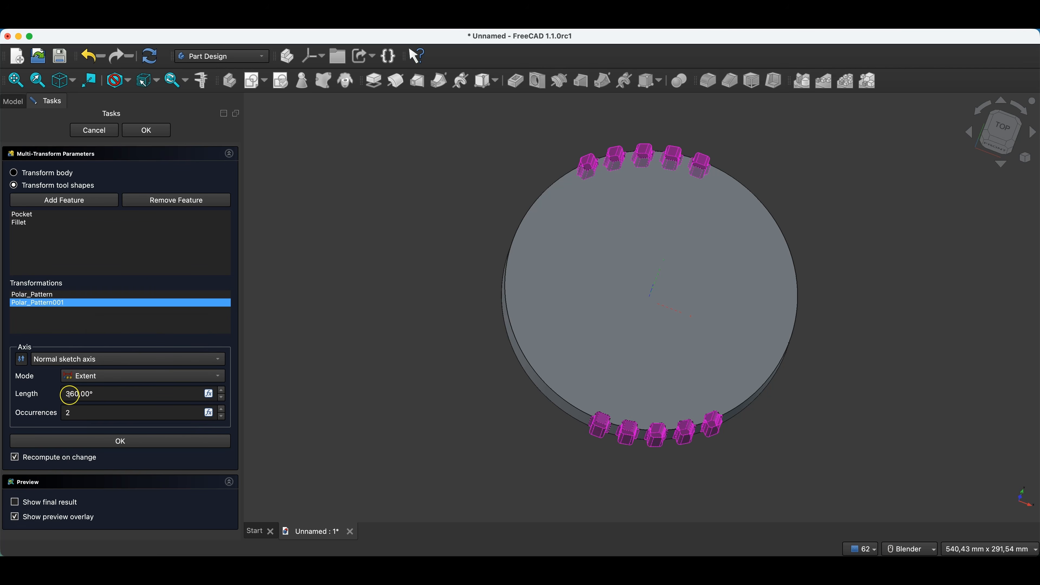
{"action": "left_click", "coordinate": [222, 410]}
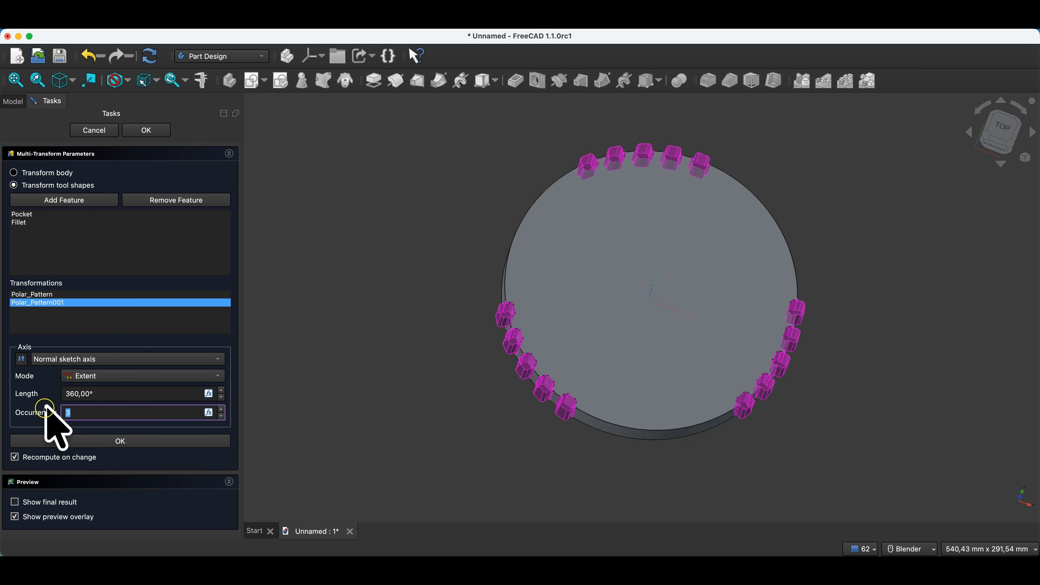
{"action": "left_click", "coordinate": [146, 129]}
{"action": "middle_click_drag", "start_coordinate": [774, 272], "coordinate": [710, 264]}
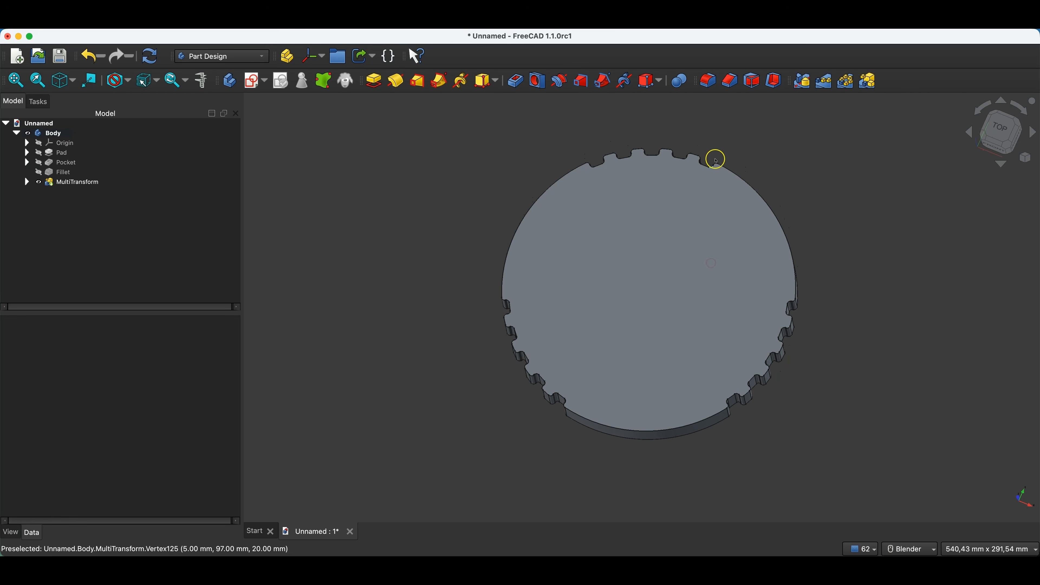
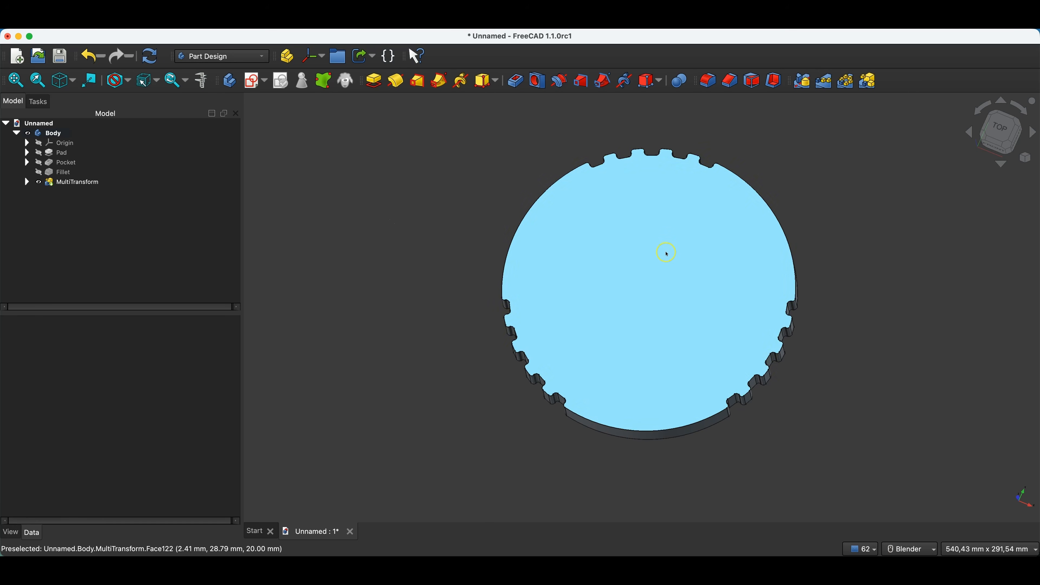
Step: Create a sketch on the disc's top face and set up a centred rectangle with rounded corners
{"action": "left_click", "coordinate": [645, 247]}
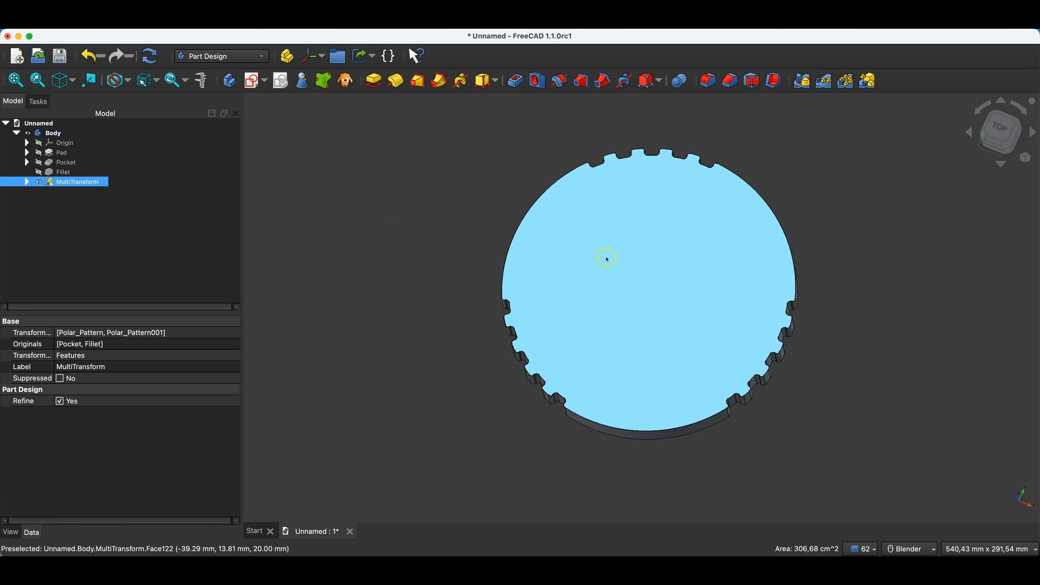
{"action": "left_click", "coordinate": [254, 86]}
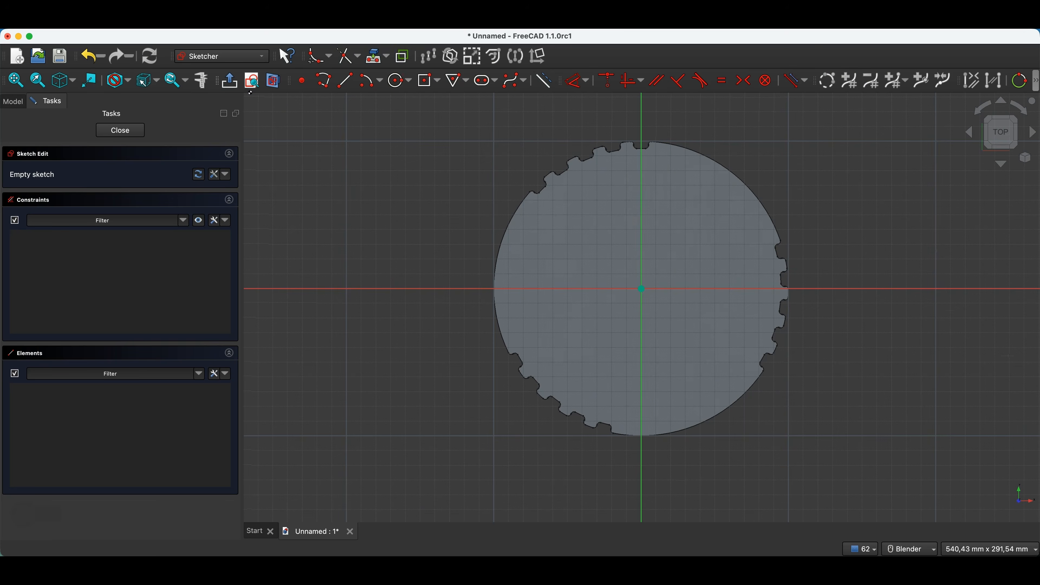
{"action": "left_click", "coordinate": [428, 81]}
{"action": "left_click", "coordinate": [15, 191]}
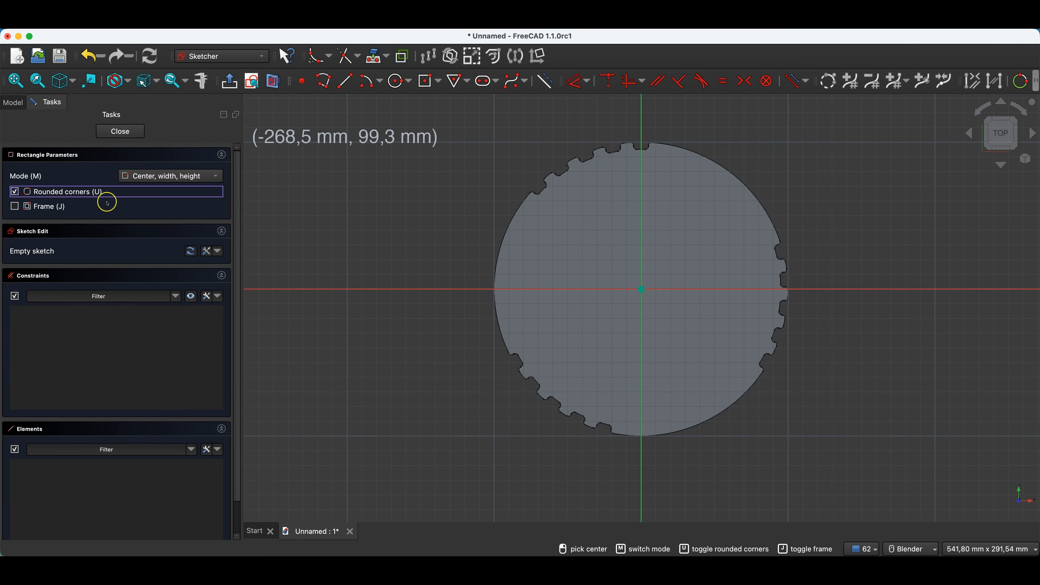
Step: Draw a 10 × 10 mm rounded rectangle with 3 mm corner radius, centred on the vertical axis above the origin
{"action": "left_click", "coordinate": [641, 201]}
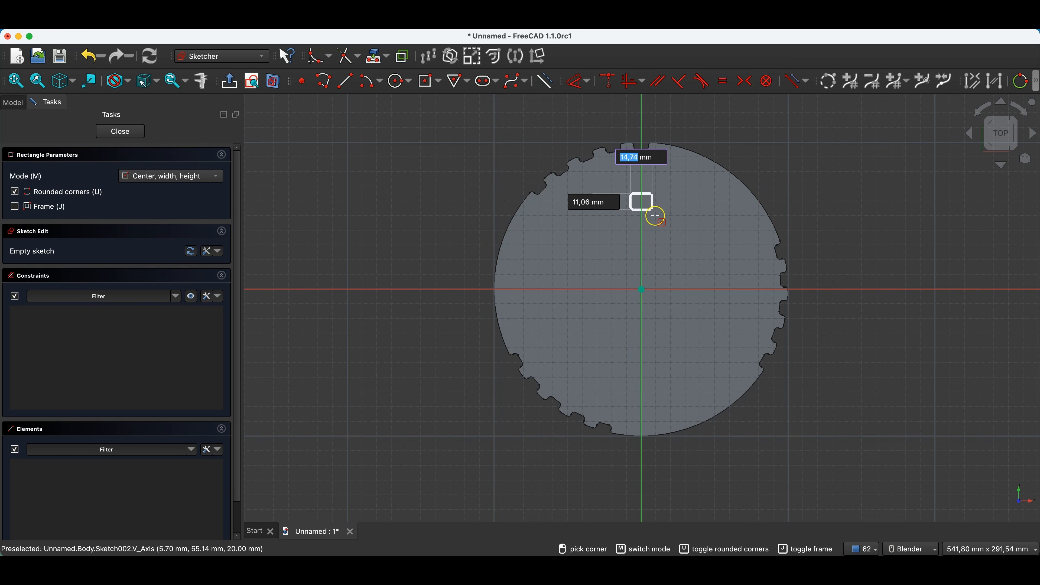
{"action": "type", "text": "10"}
{"action": "key", "text": "Tab"}
{"action": "type", "text": "10"}
{"action": "key", "text": "Return"}
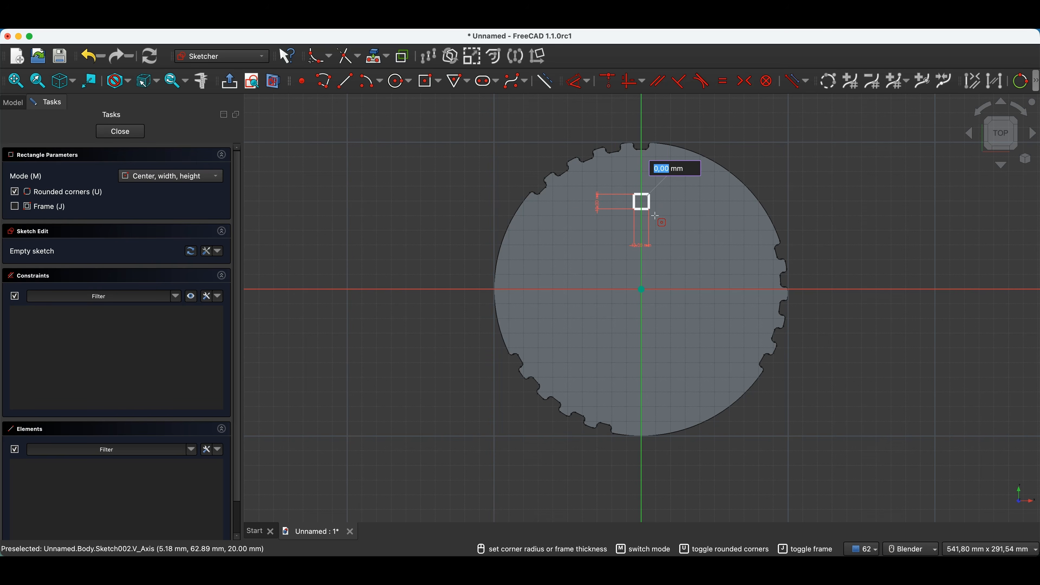
{"action": "type", "text": "3"}
{"action": "key", "text": "Return"}
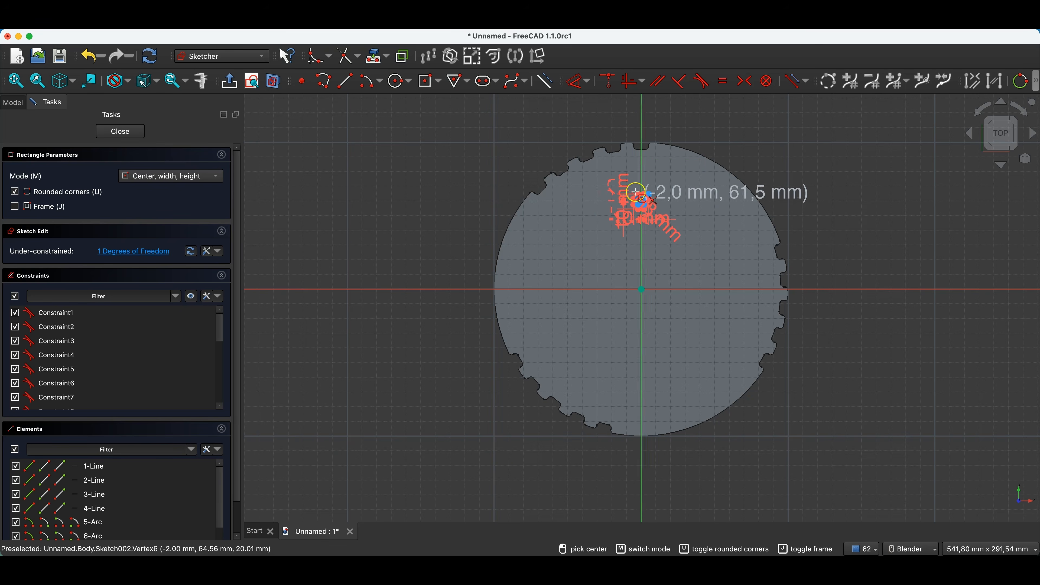
{"action": "scroll", "coordinate": [631, 201], "scroll_direction": "up", "scroll_amount": 3}
{"action": "scroll", "coordinate": [551, 251], "scroll_direction": "down", "scroll_amount": 3}
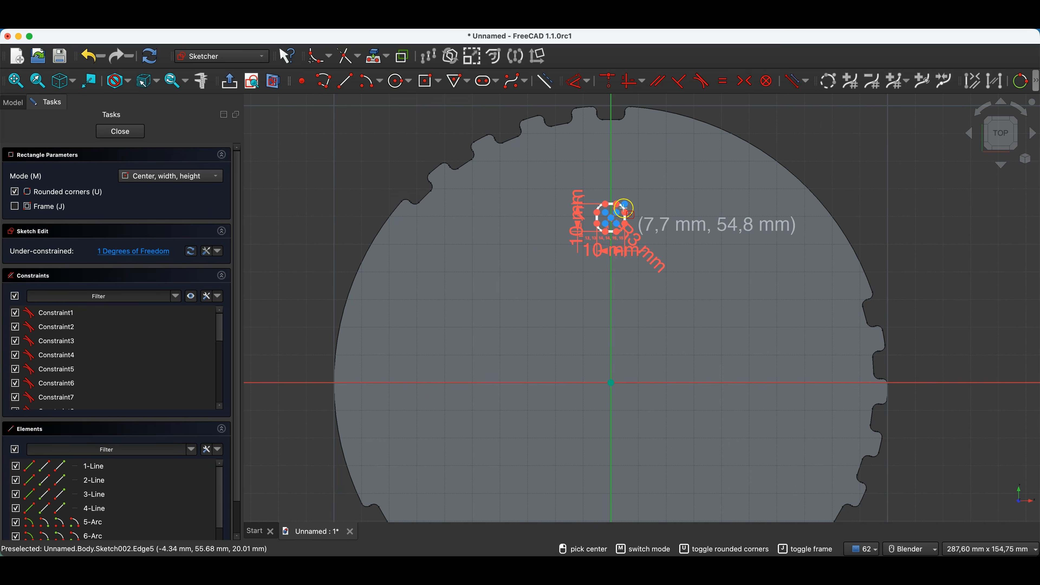
{"action": "right_click", "coordinate": [562, 153]}
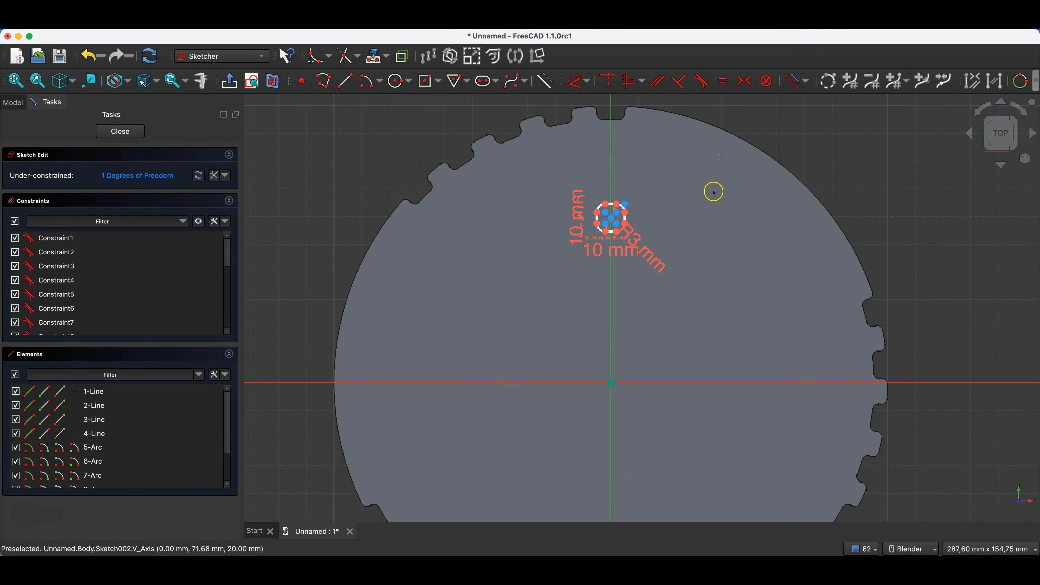
Step: Constrain the rounded rectangle's centre 60 mm above the horizontal axis and close the sketch
{"action": "key", "text": "d"}
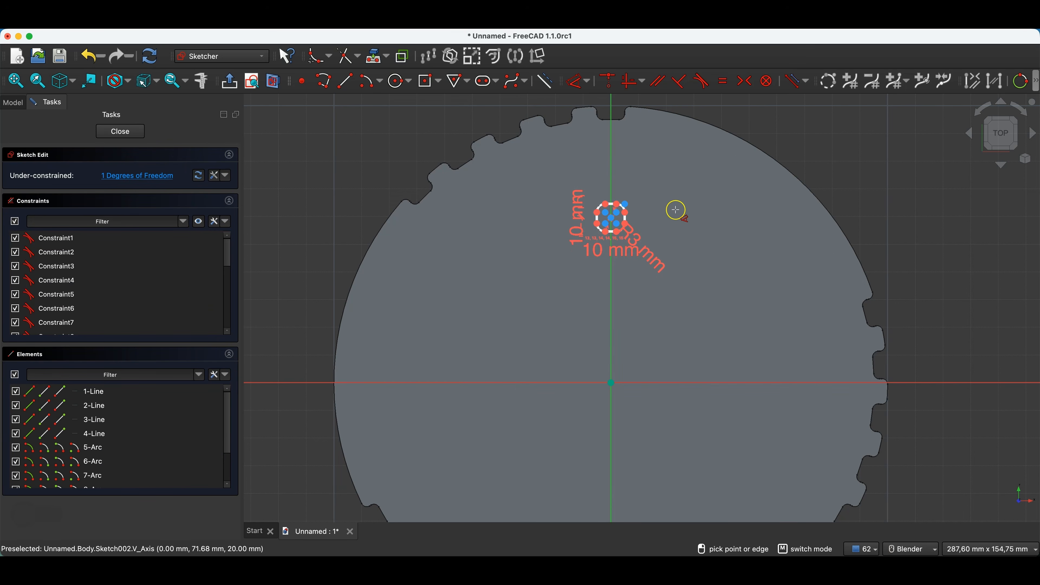
{"action": "left_click", "coordinate": [612, 217]}
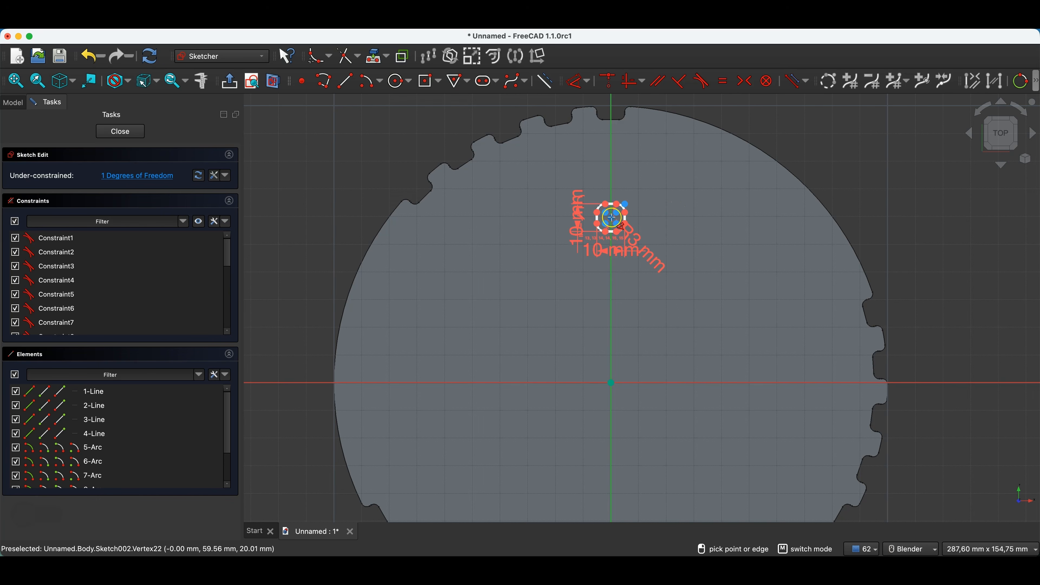
{"action": "left_click", "coordinate": [682, 255]}
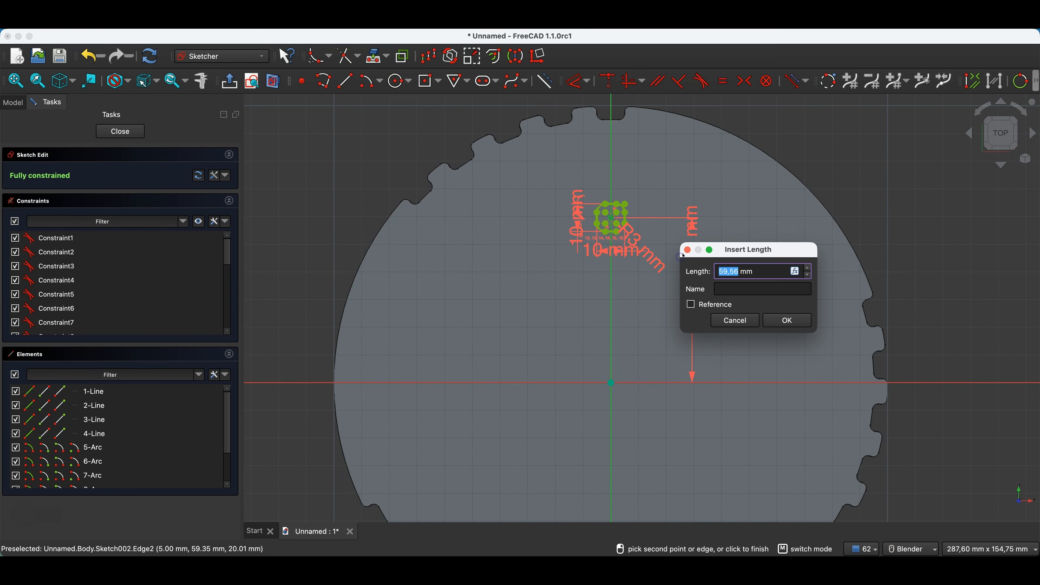
{"action": "type", "text": "6"}
{"action": "key", "text": "Return"}
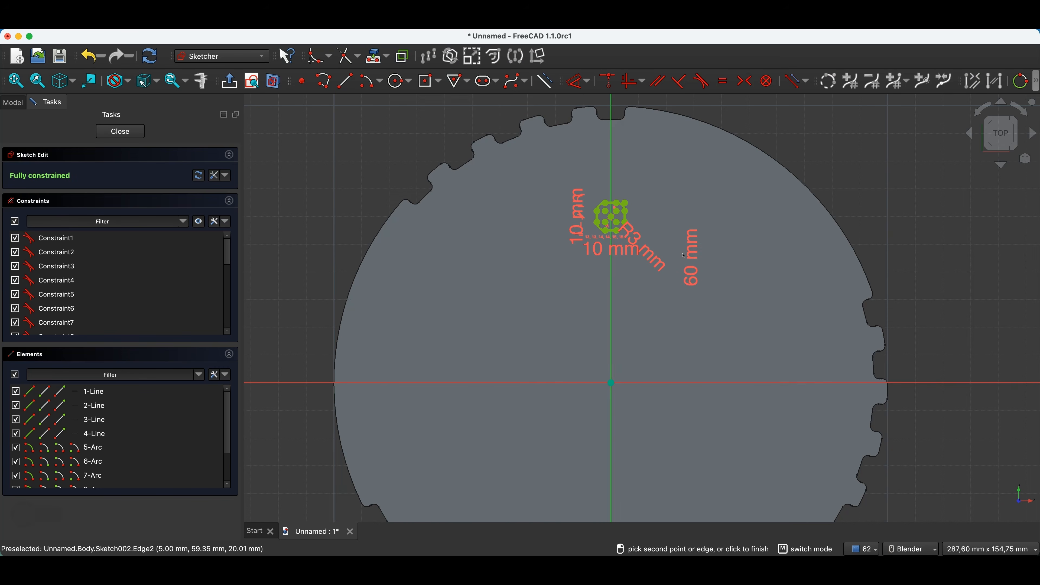
{"action": "left_click", "coordinate": [132, 134]}
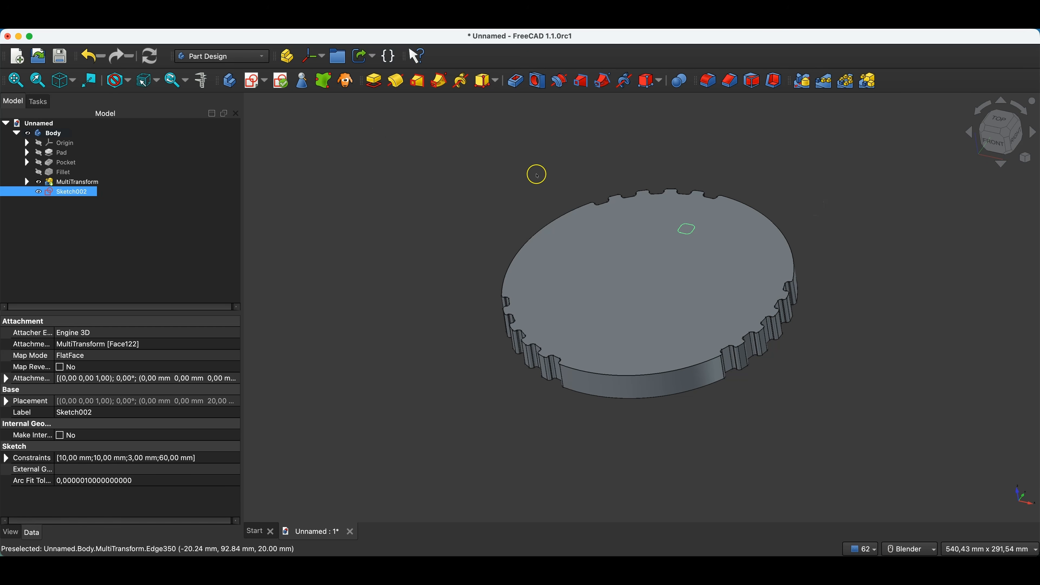
Step: Pad the rounded rectangle sketch 5 mm
{"action": "left_click", "coordinate": [374, 84]}
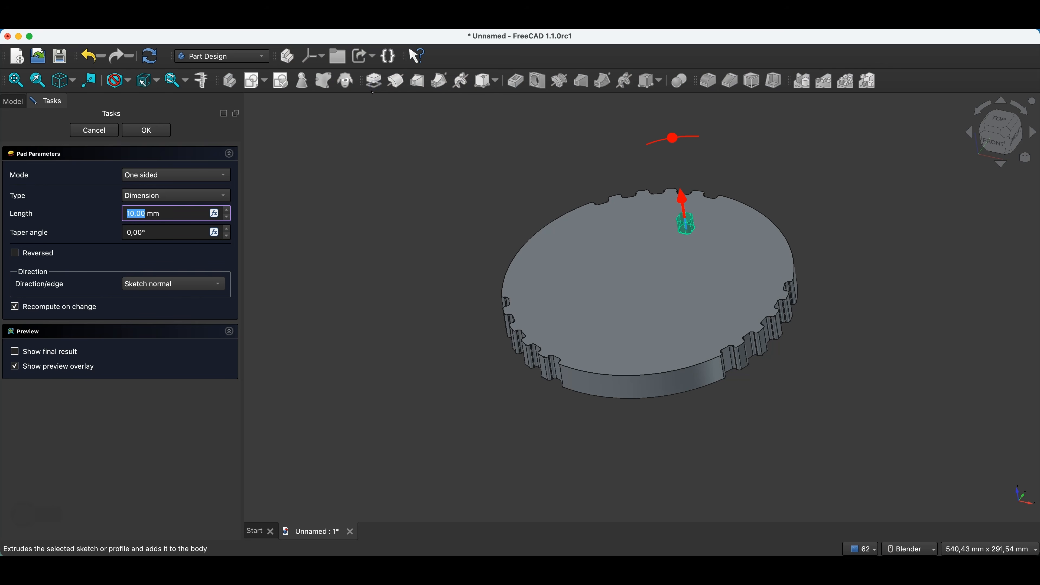
{"action": "type", "text": "5"}
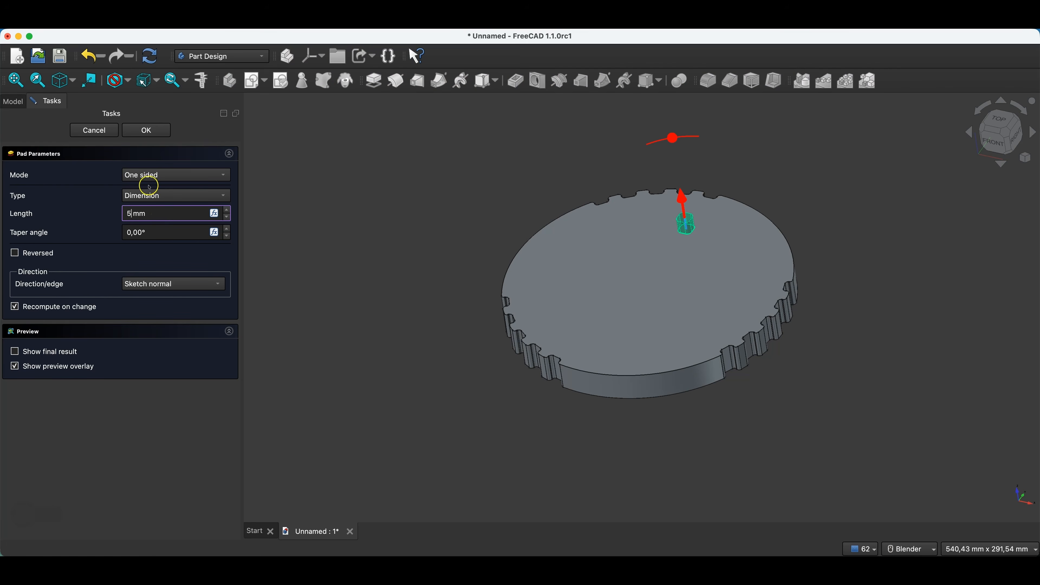
{"action": "left_click", "coordinate": [146, 130]}
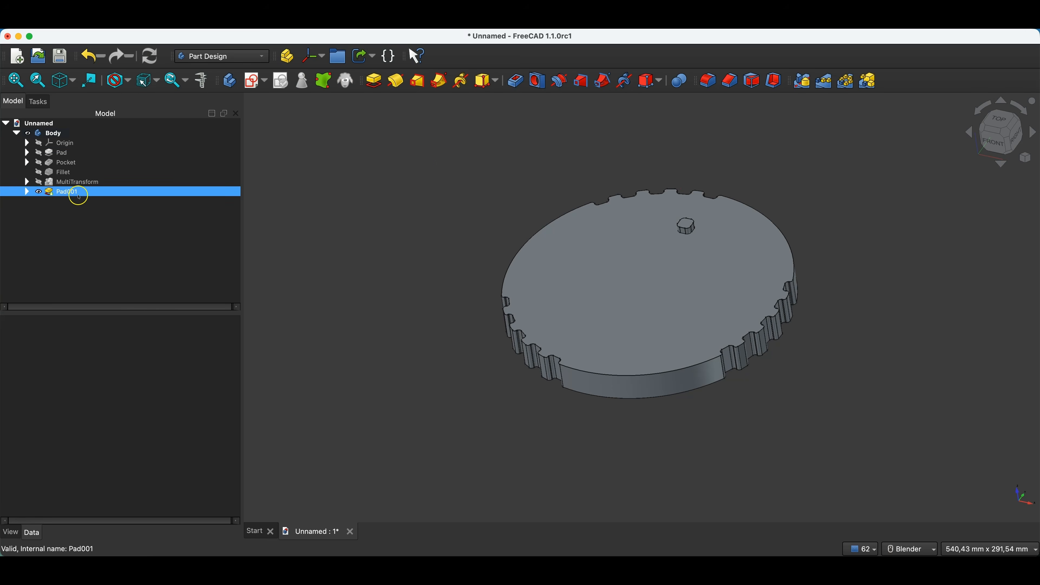
Step: Start a MultiTransform of the new small pad and add a linear pattern transformation
{"action": "left_click", "coordinate": [76, 192]}
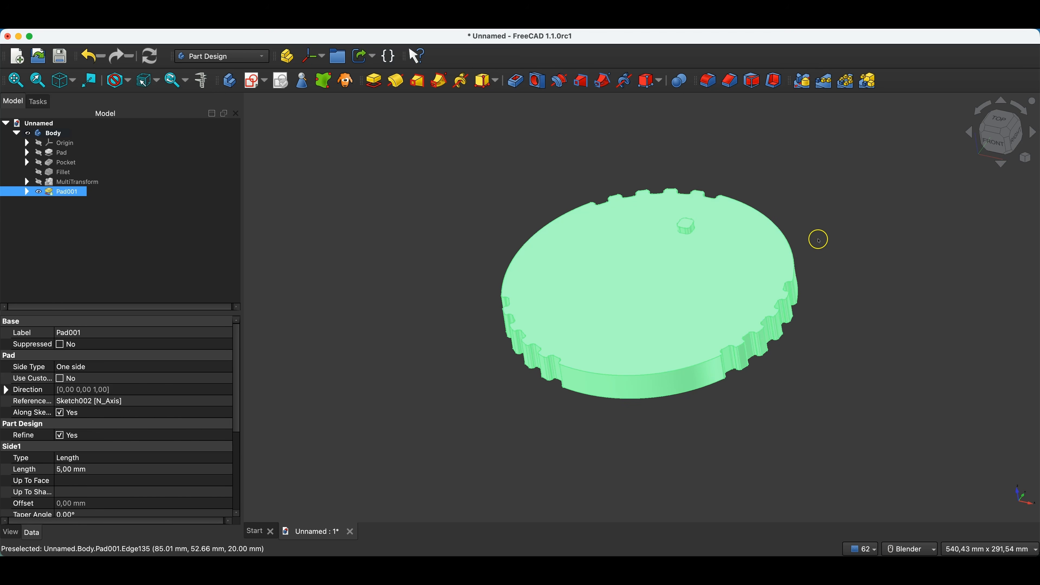
{"action": "left_click", "coordinate": [61, 193]}
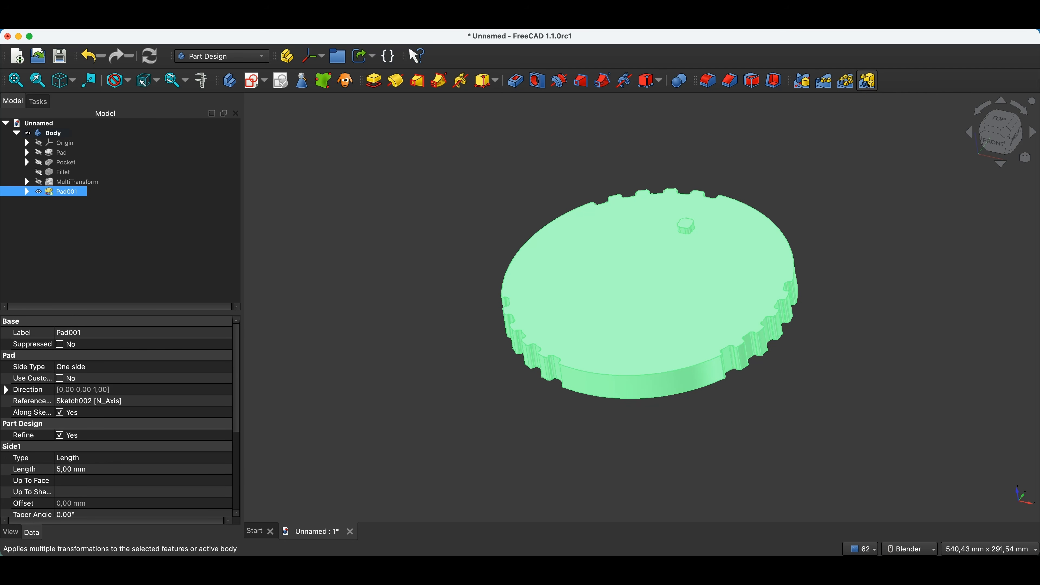
{"action": "left_click", "coordinate": [869, 82]}
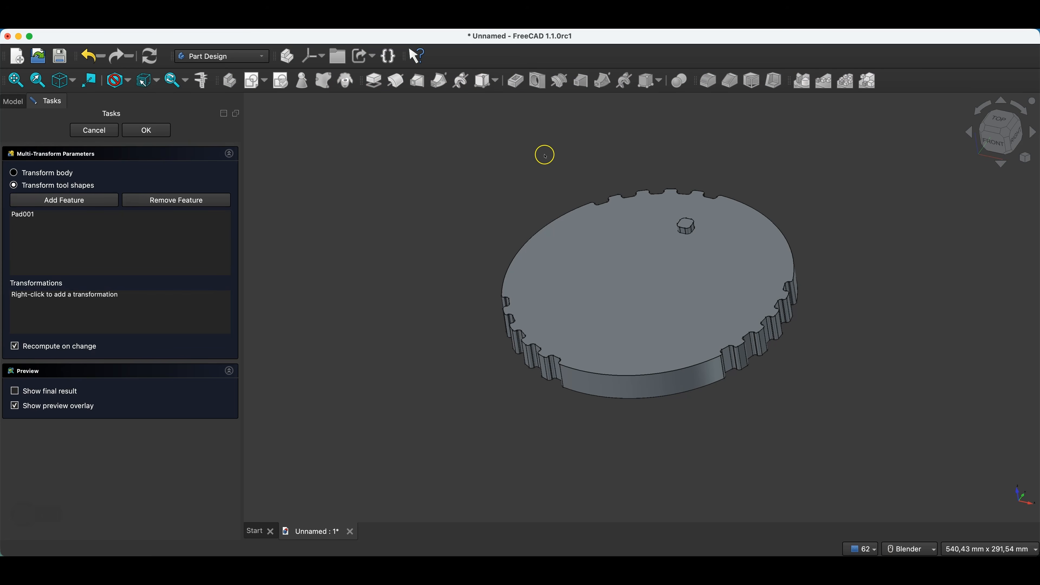
{"action": "right_click", "coordinate": [130, 307]}
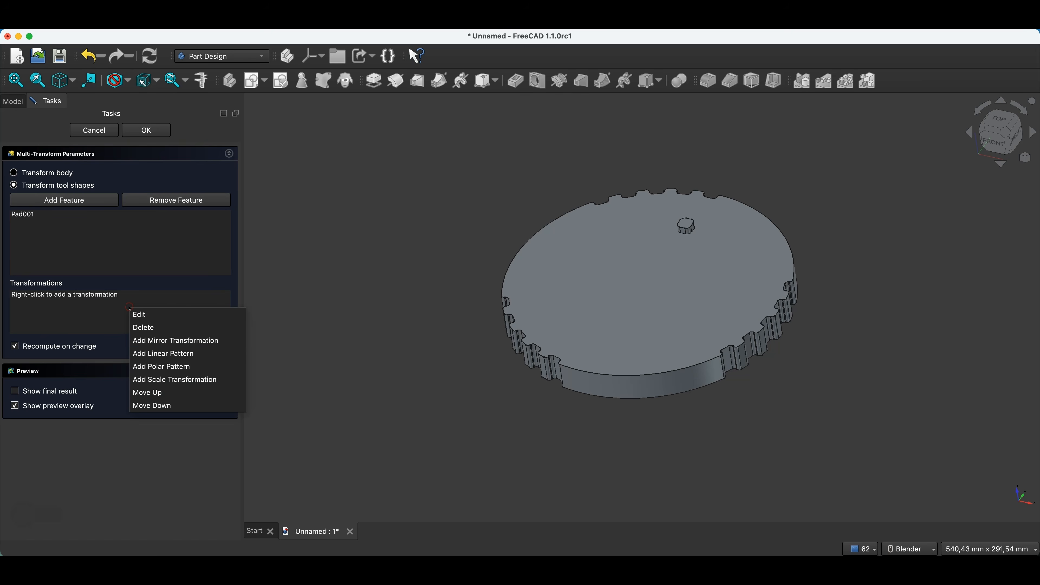
{"action": "left_click", "coordinate": [185, 358]}
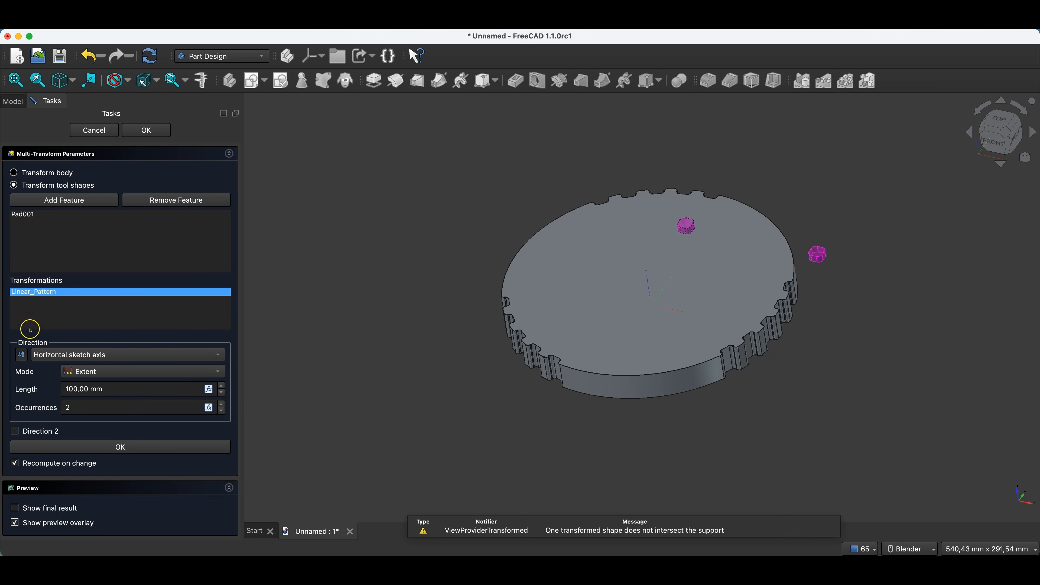
Step: Set the linear pattern's first direction to 3 occurrences in Spacing mode with 12 mm spacing
{"action": "left_click", "coordinate": [221, 404]}
{"action": "left_click", "coordinate": [100, 372]}
{"action": "left_click", "coordinate": [123, 385]}
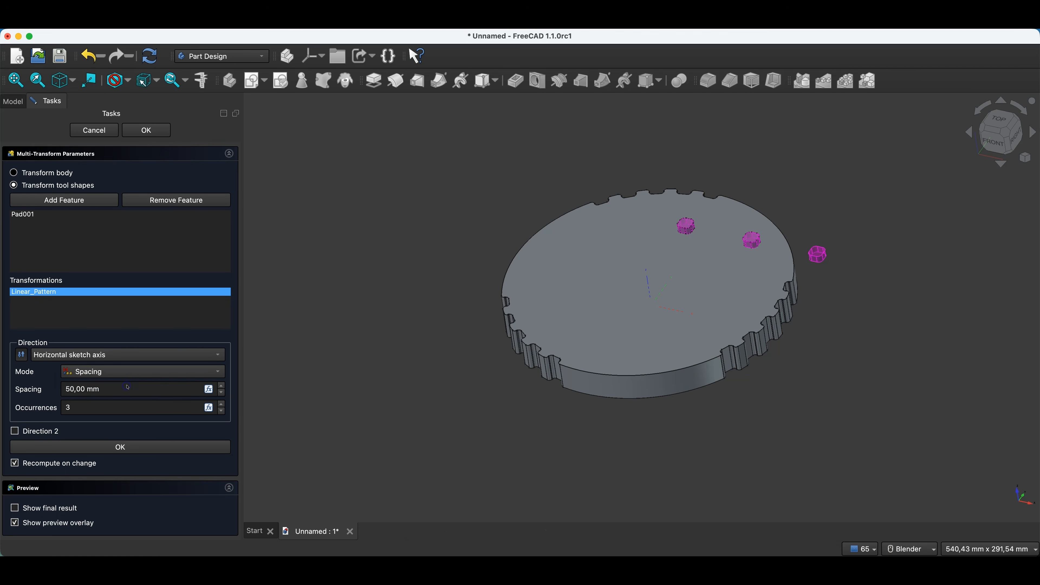
{"action": "left_click", "coordinate": [70, 389]}
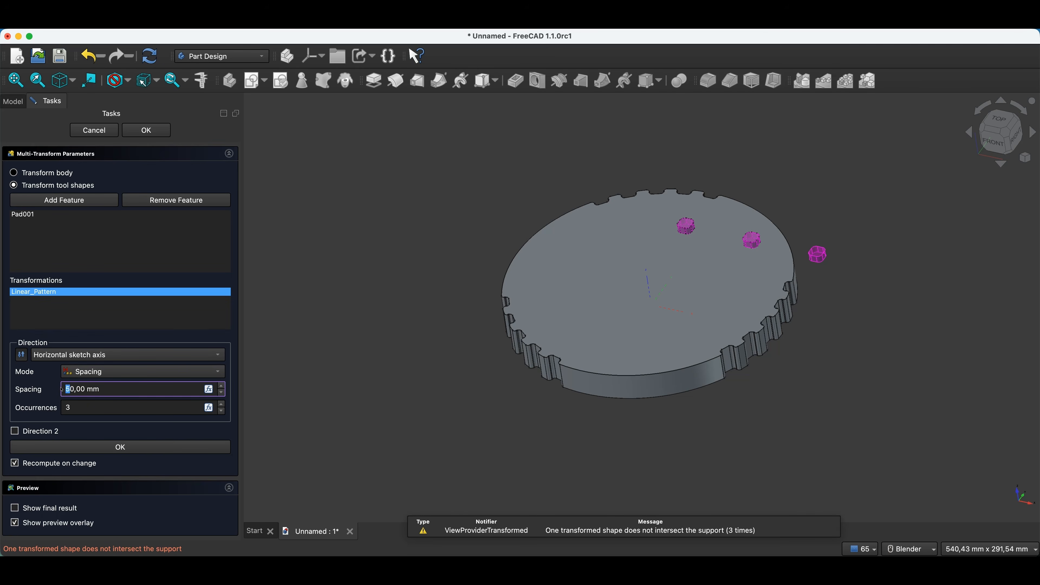
{"action": "left_click", "coordinate": [95, 404]}
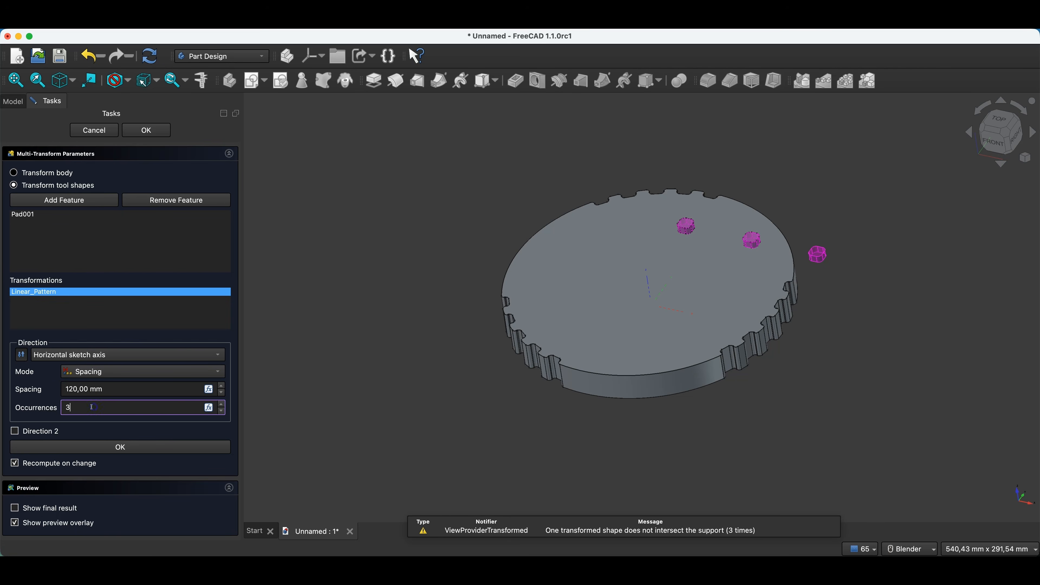
{"action": "left_click", "coordinate": [82, 389]}
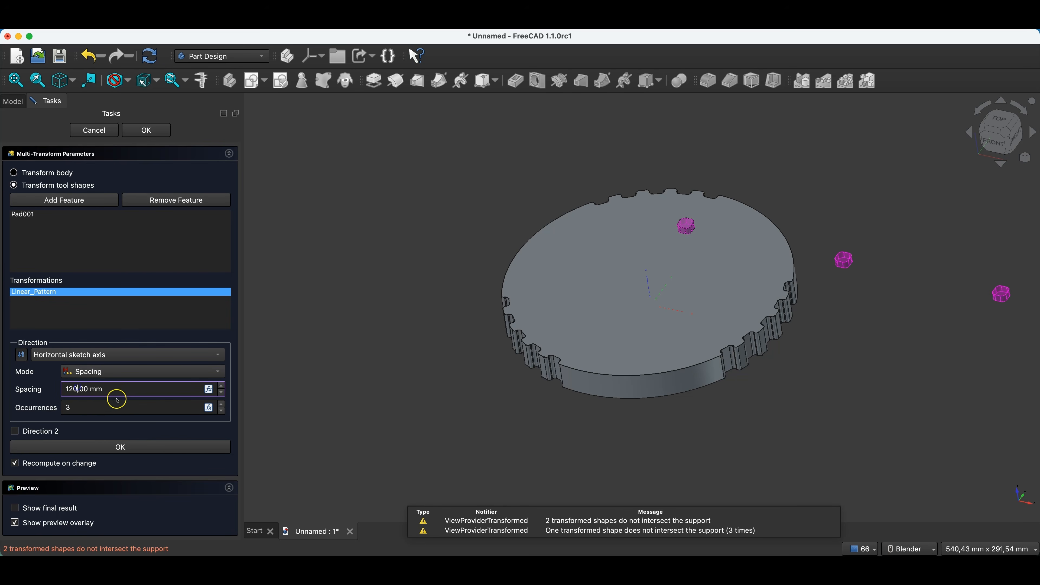
{"action": "key", "text": "BackSpace"}
{"action": "left_click", "coordinate": [12, 417]}
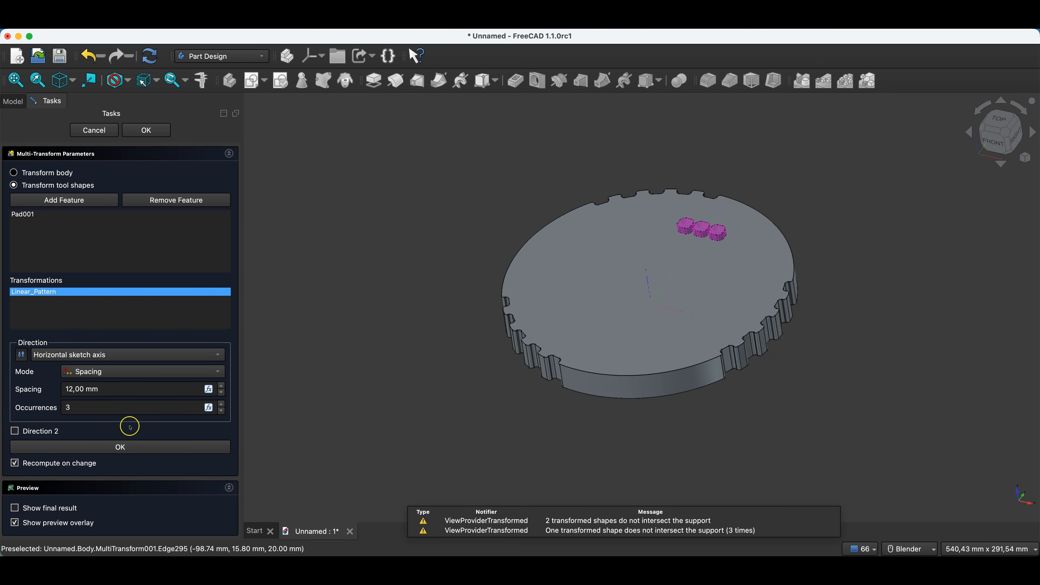
Step: Enable the pattern's second direction with 3 occurrences along the vertical sketch axis and reverse it
{"action": "left_click", "coordinate": [17, 432]}
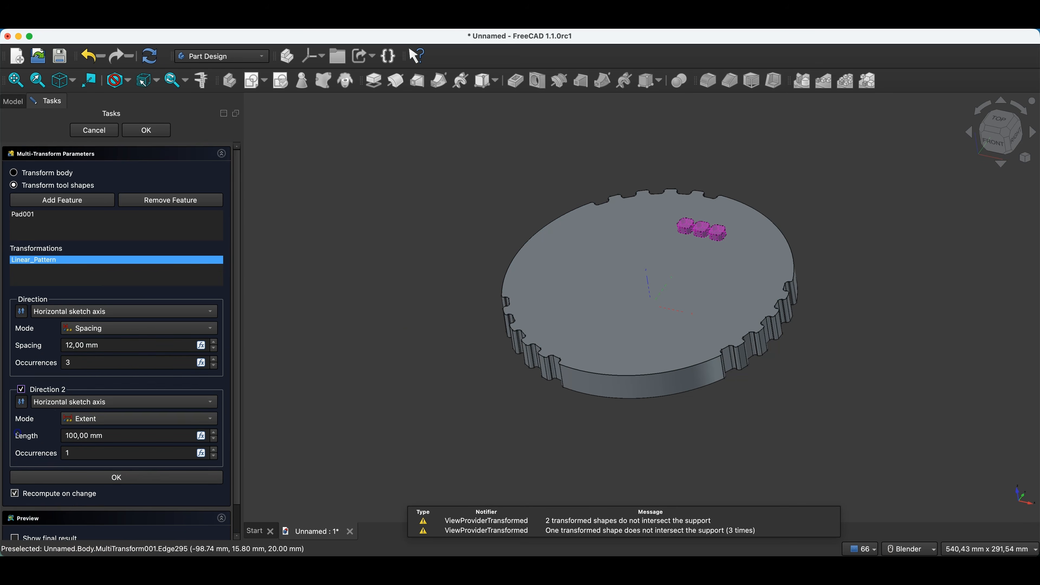
{"action": "left_click", "coordinate": [213, 450]}
{"action": "left_click", "coordinate": [213, 450]}
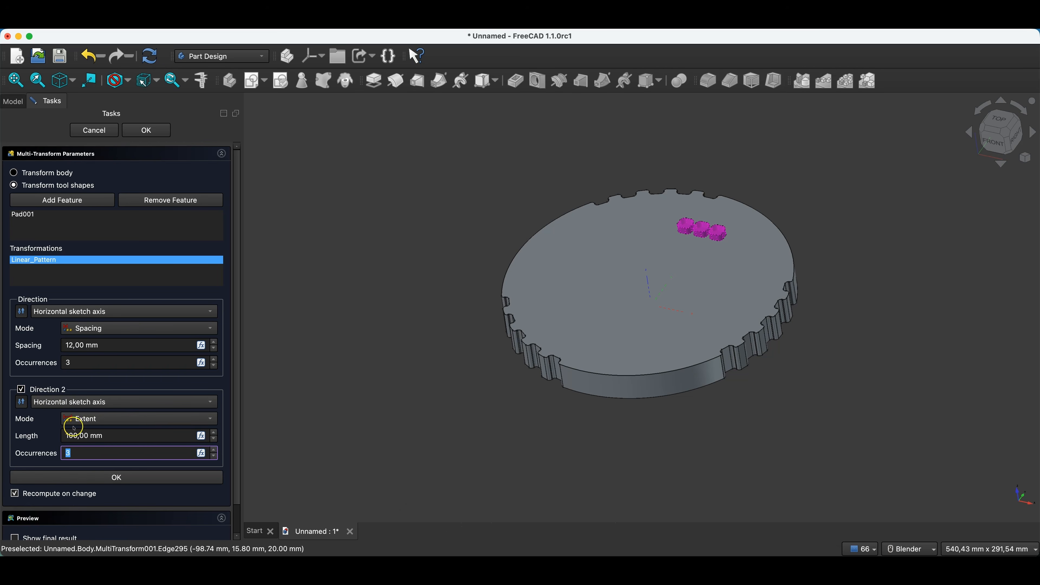
{"action": "left_click", "coordinate": [86, 403]}
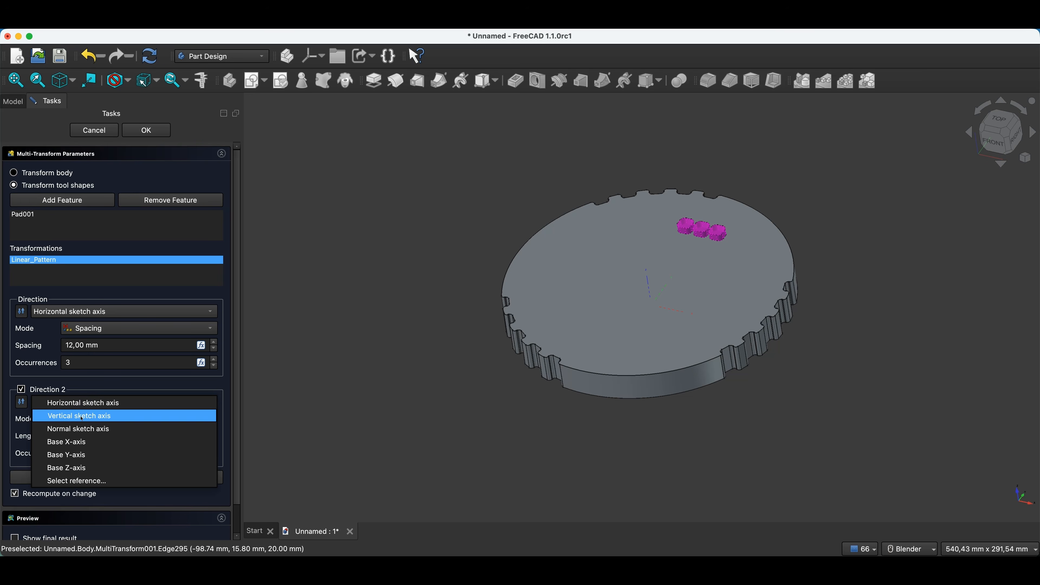
{"action": "left_click", "coordinate": [93, 416]}
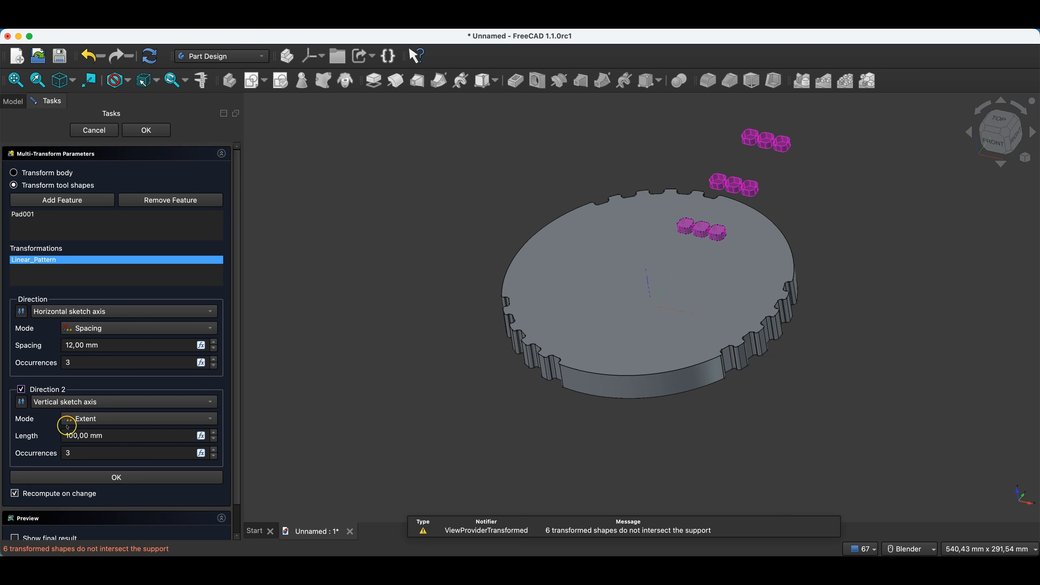
{"action": "left_click", "coordinate": [25, 407]}
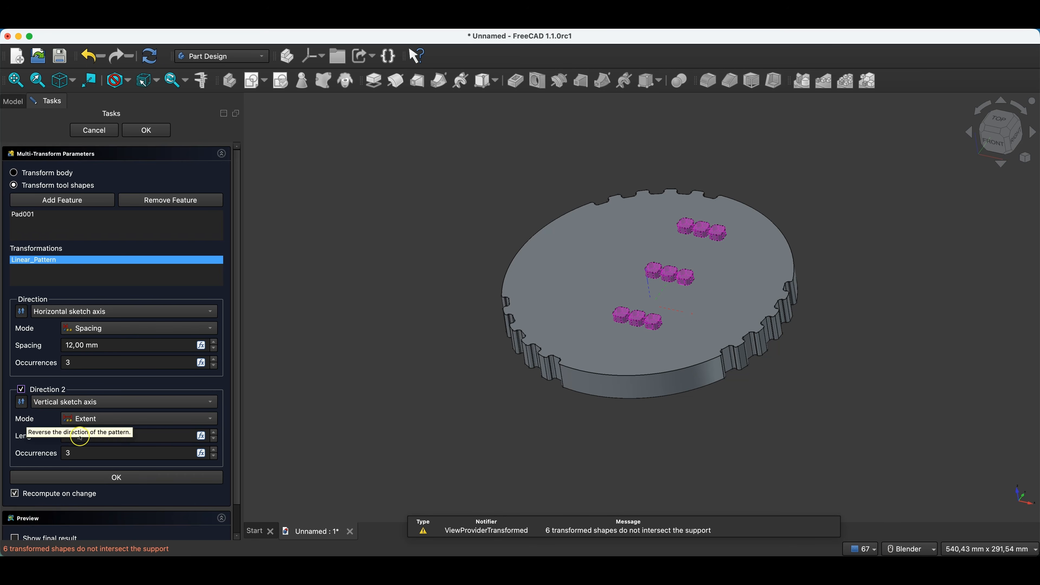
Step: Switch the second direction to Spacing mode and set its spacing to 12 mm
{"action": "left_click", "coordinate": [89, 422]}
{"action": "left_click", "coordinate": [93, 436]}
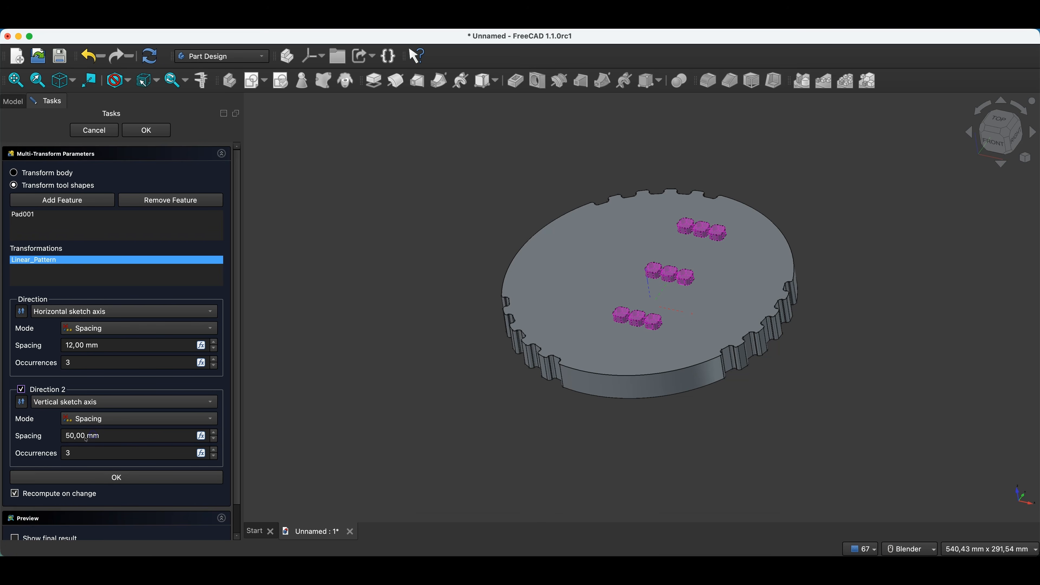
{"action": "left_click", "coordinate": [71, 435]}
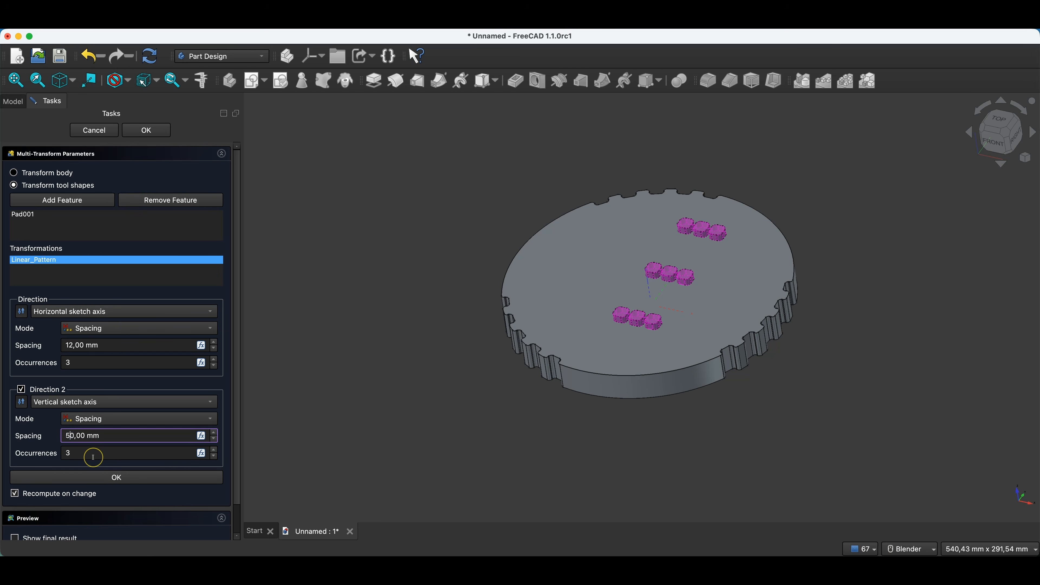
{"action": "type", "text": "12"}
{"action": "left_click", "coordinate": [46, 438]}
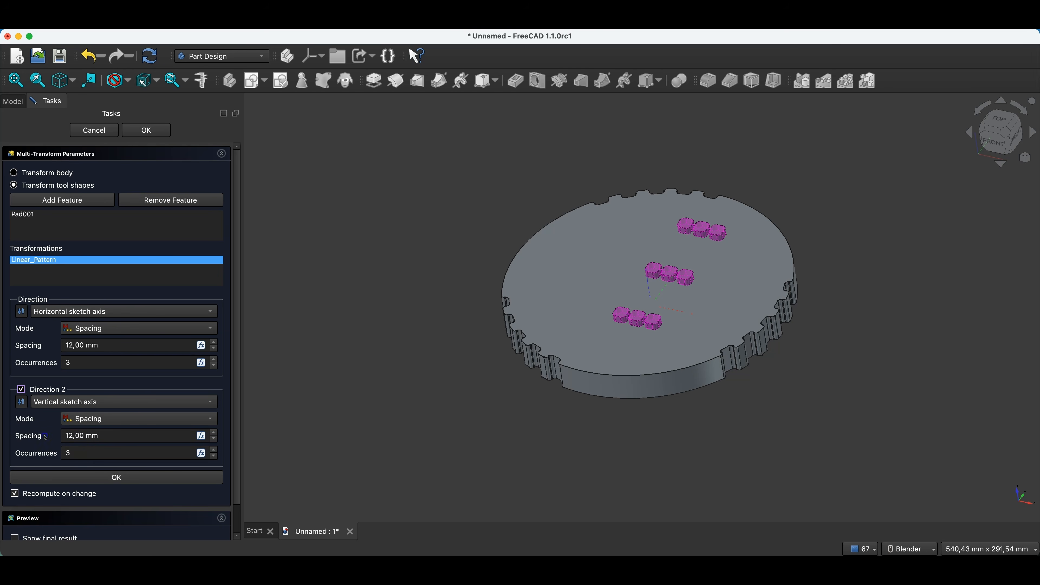
Step: Add a polar pattern with 3 occurrences about the normal sketch axis to the MultiTransform and accept the feature
{"action": "key", "text": "2"}
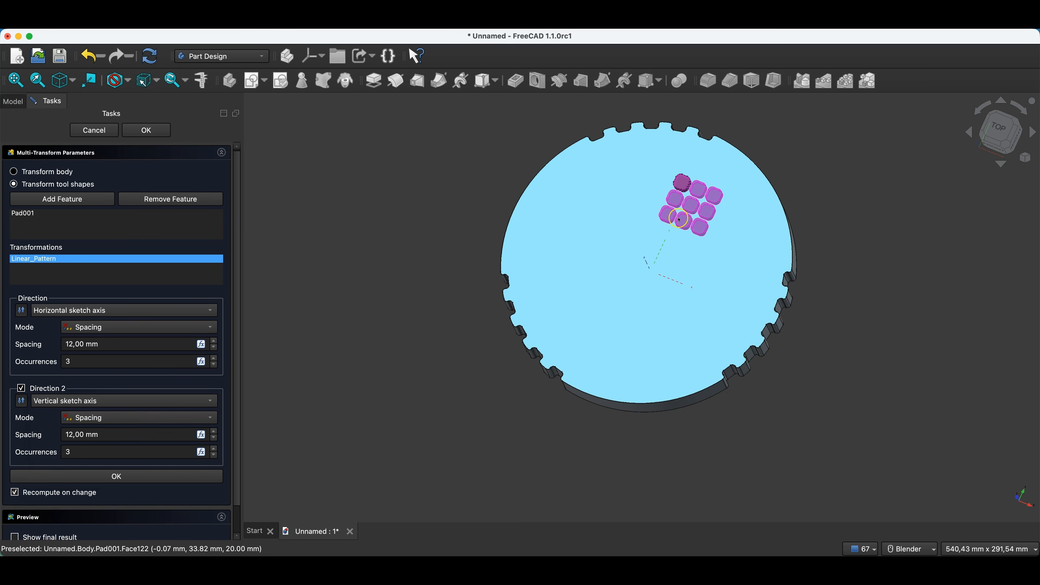
{"action": "right_click", "coordinate": [95, 275]}
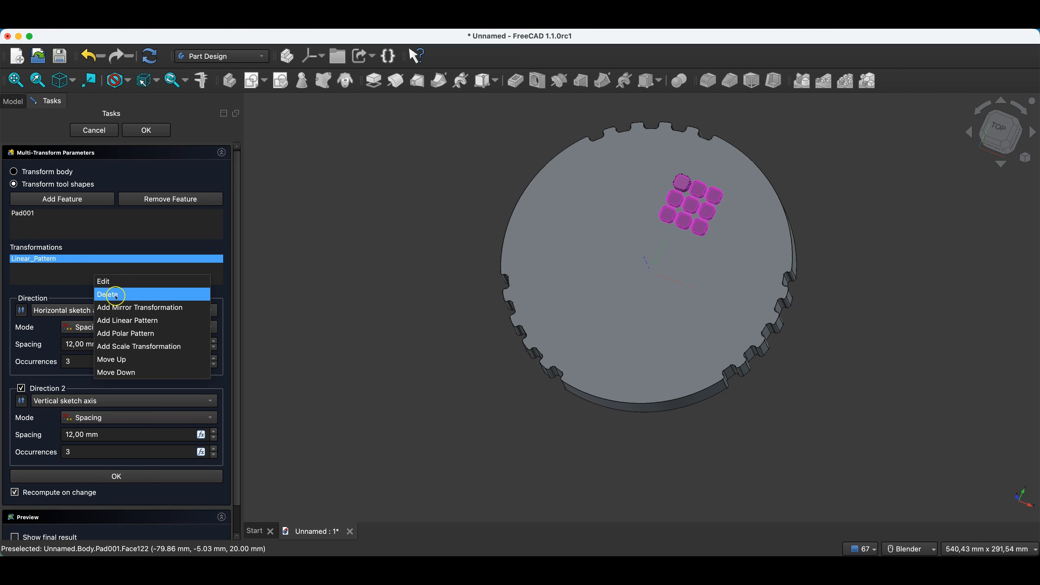
{"action": "left_click", "coordinate": [130, 336]}
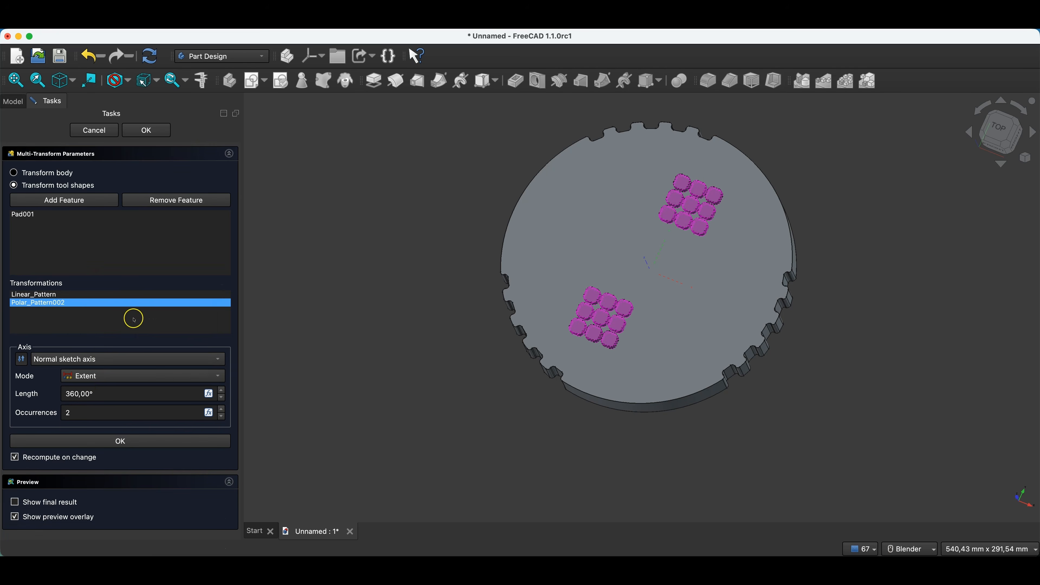
{"action": "left_click", "coordinate": [221, 410]}
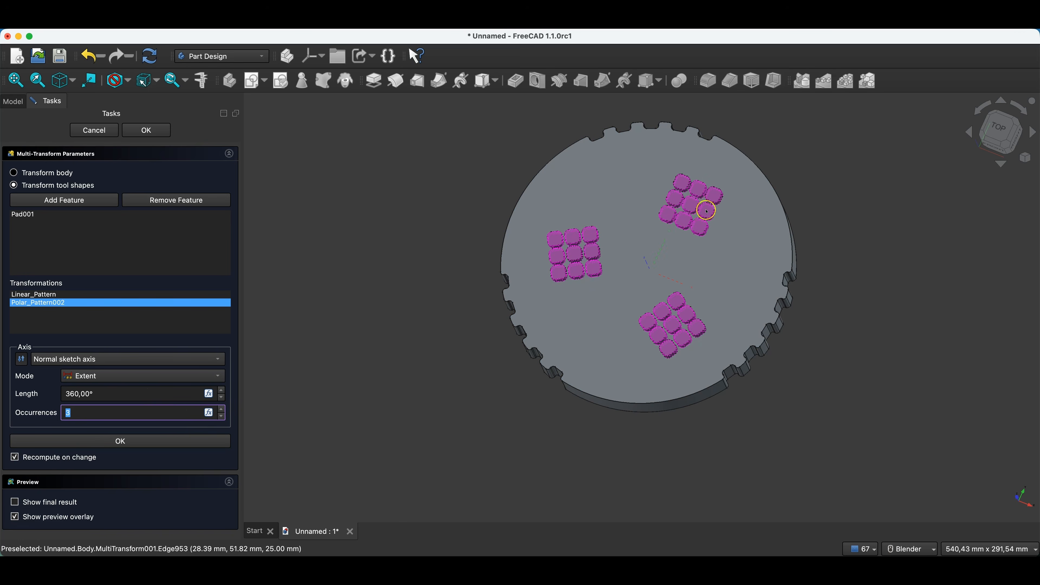
{"action": "left_click", "coordinate": [140, 130]}
{"action": "mouse_move", "coordinate": [636, 349]}
{"action": "middle_mouse_down"}
{"action": "mouse_move", "coordinate": [667, 314]}
{"action": "mouse_move", "coordinate": [627, 344]}
{"action": "middle_mouse_up"}
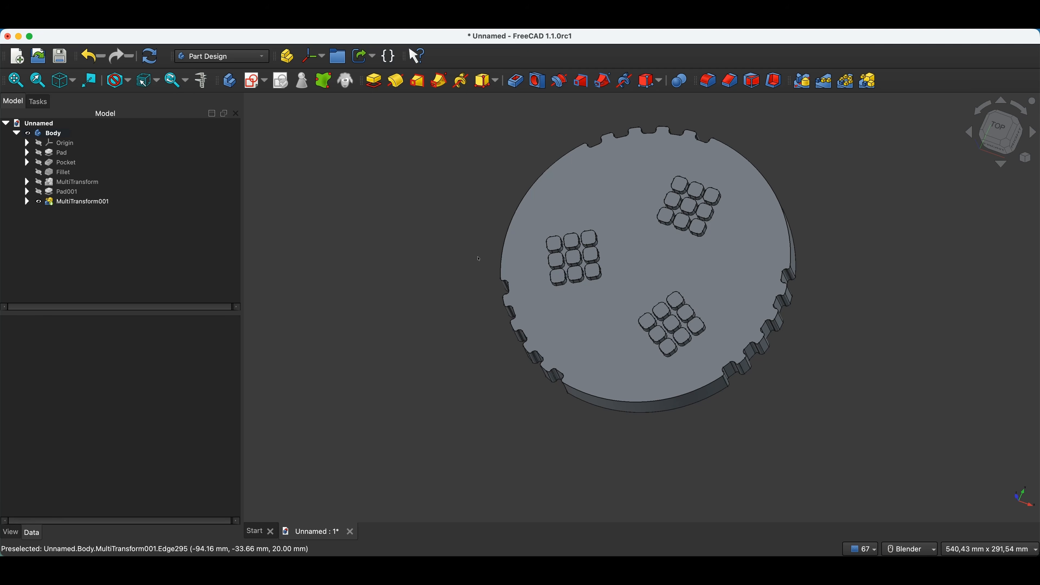
{"action": "left_click", "coordinate": [340, 386]}
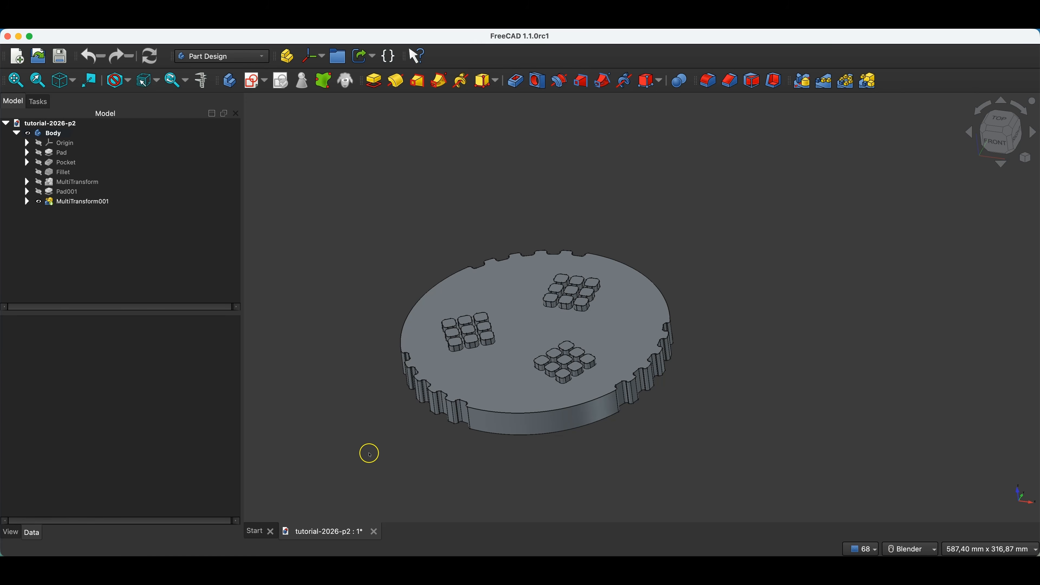
Step: Close the tutorial-2026-p2 document without saving and create a new Parametric Body file
{"action": "left_click", "coordinate": [376, 533]}
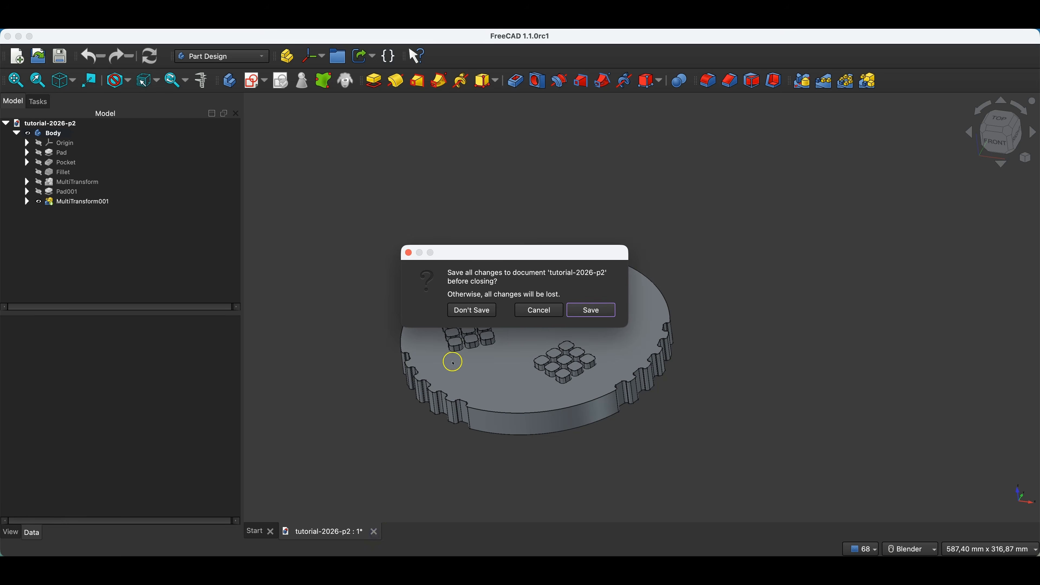
{"action": "left_click", "coordinate": [471, 309]}
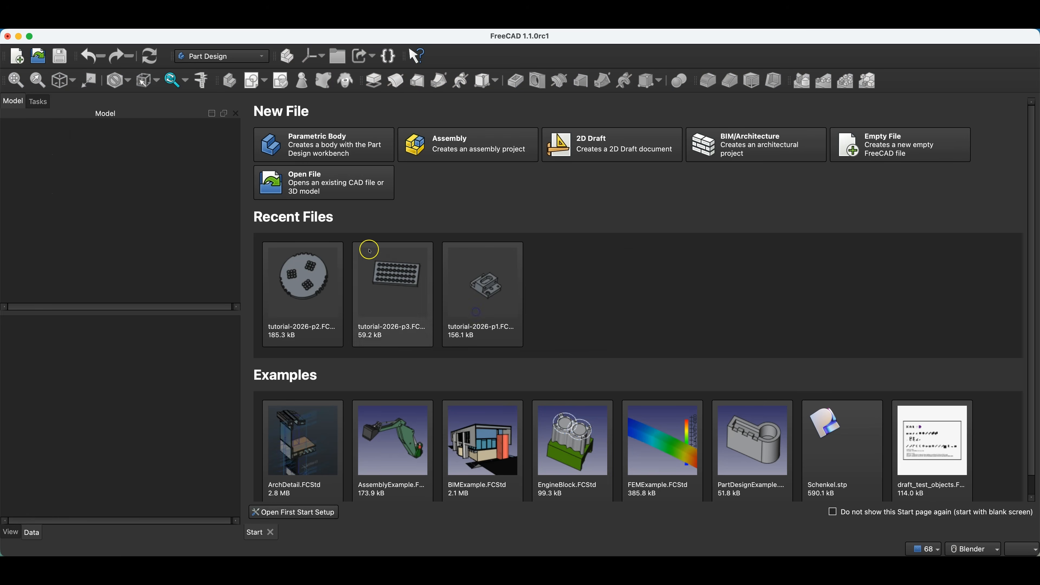
{"action": "left_click", "coordinate": [324, 151]}
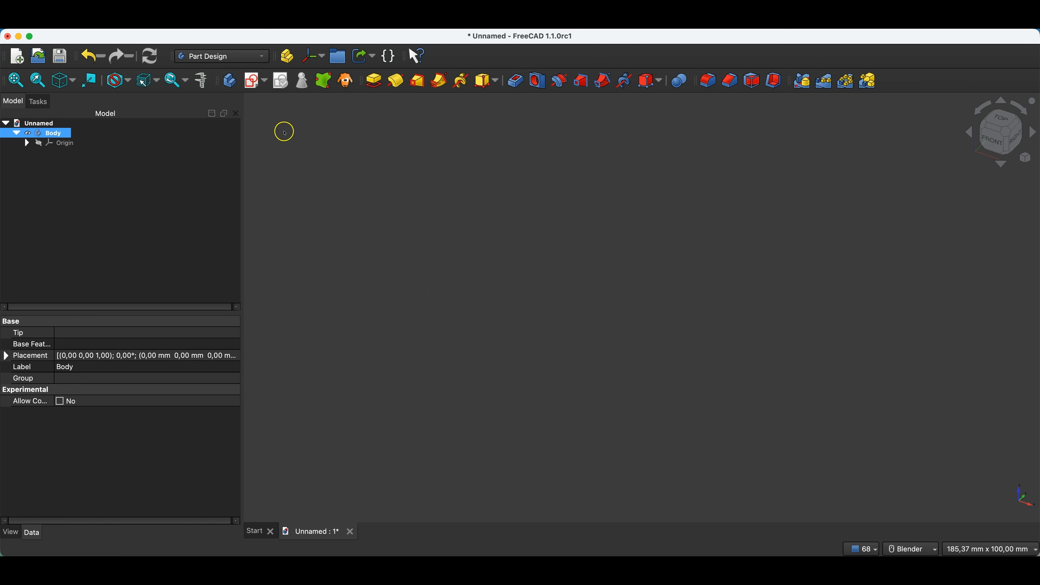
Step: Sketch a rectangle 40 mm wide and 30 mm high on the XY-plane with its lower-left corner at the origin
{"action": "left_click", "coordinate": [254, 84]}
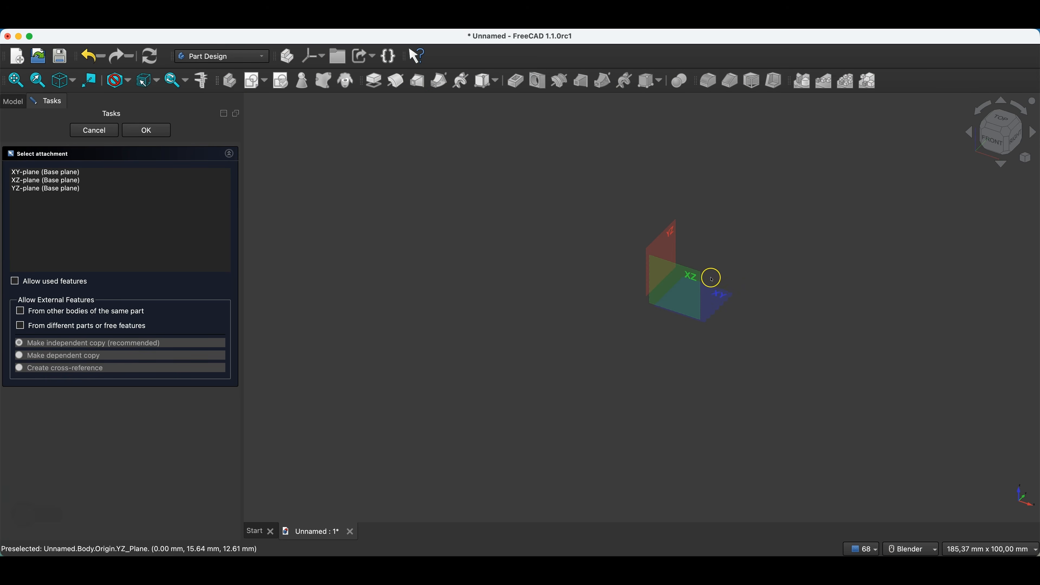
{"action": "left_click", "coordinate": [721, 302]}
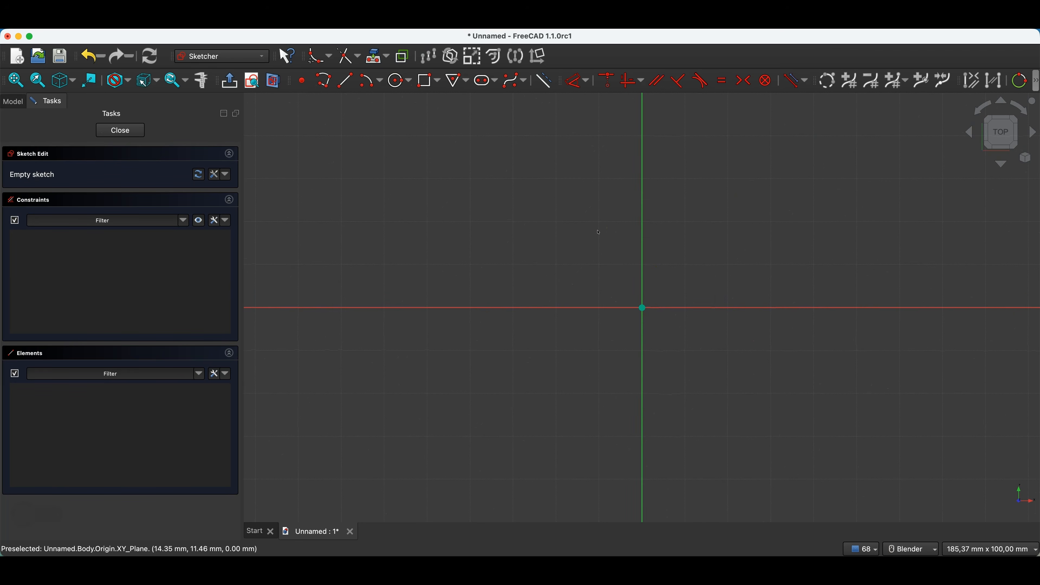
{"action": "left_click", "coordinate": [425, 81]}
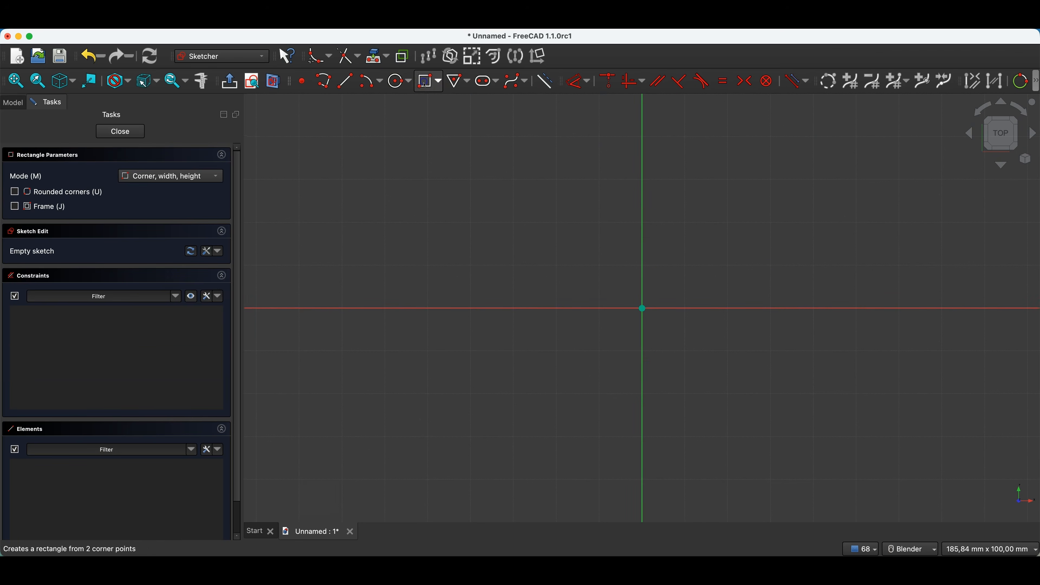
{"action": "left_click", "coordinate": [643, 308]}
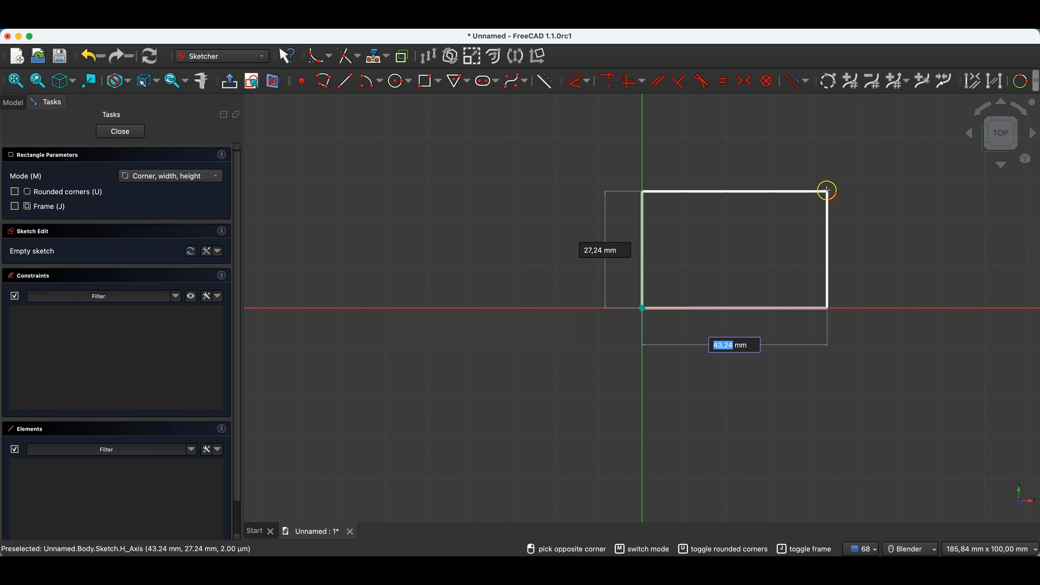
{"action": "type", "text": "40"}
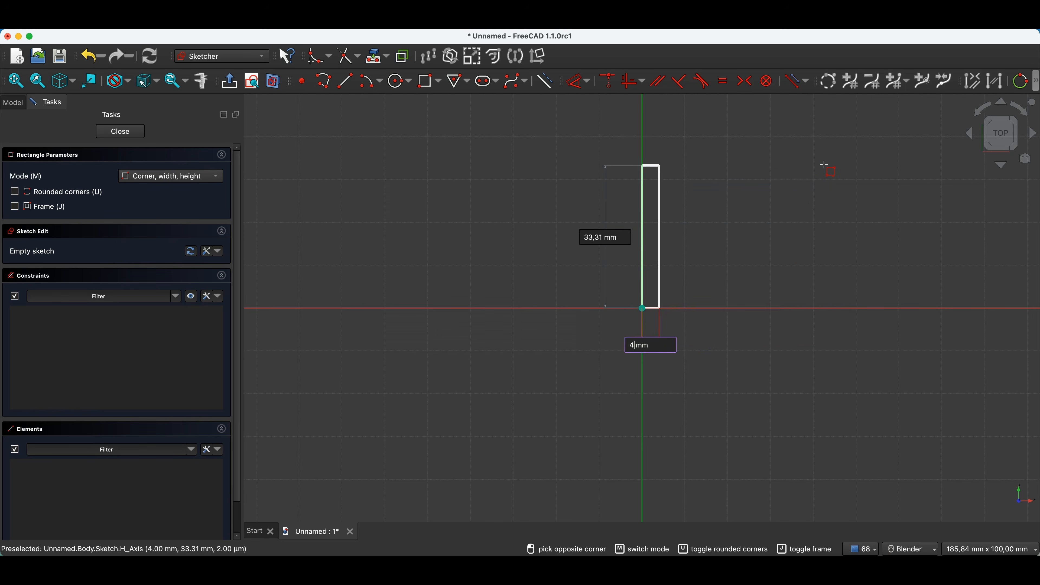
{"action": "key", "text": "Tab"}
{"action": "type", "text": "30"}
{"action": "key", "text": "Return"}
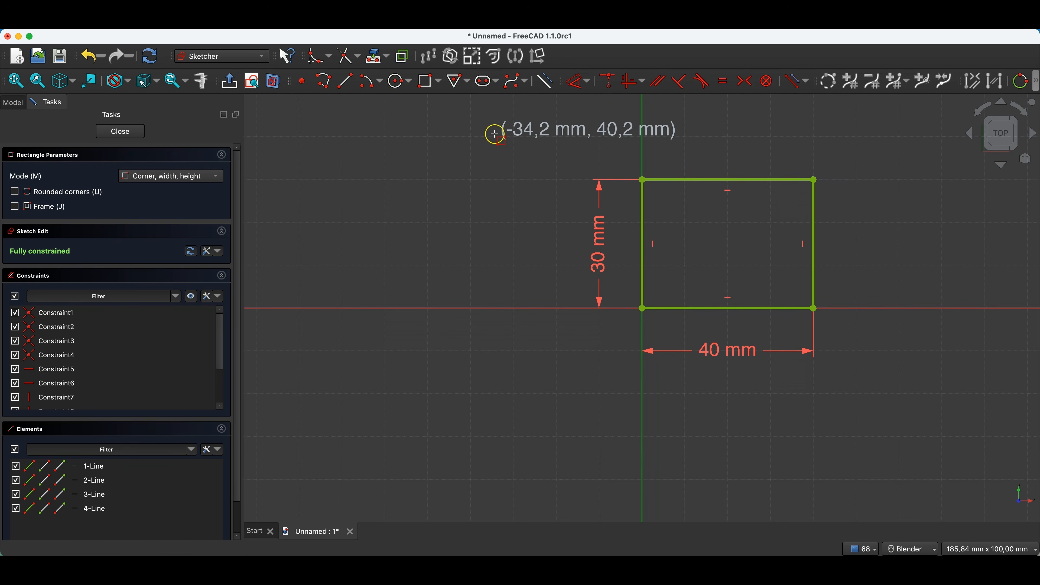
Step: Draw a slot across the rectangle's left edge with 30 mm between its arc centres and a 5 mm radius
{"action": "left_click", "coordinate": [483, 82]}
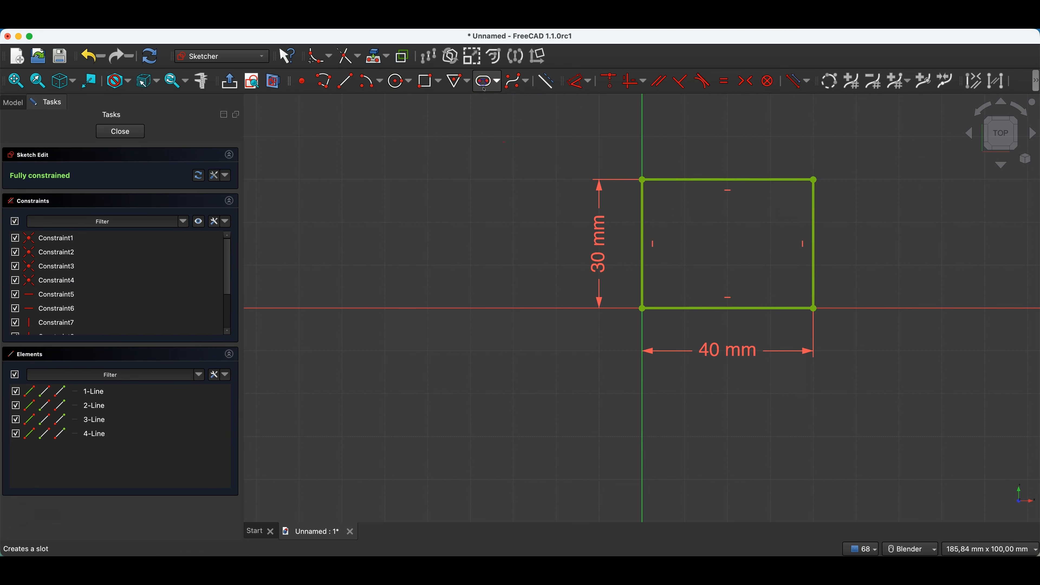
{"action": "left_click", "coordinate": [687, 245]}
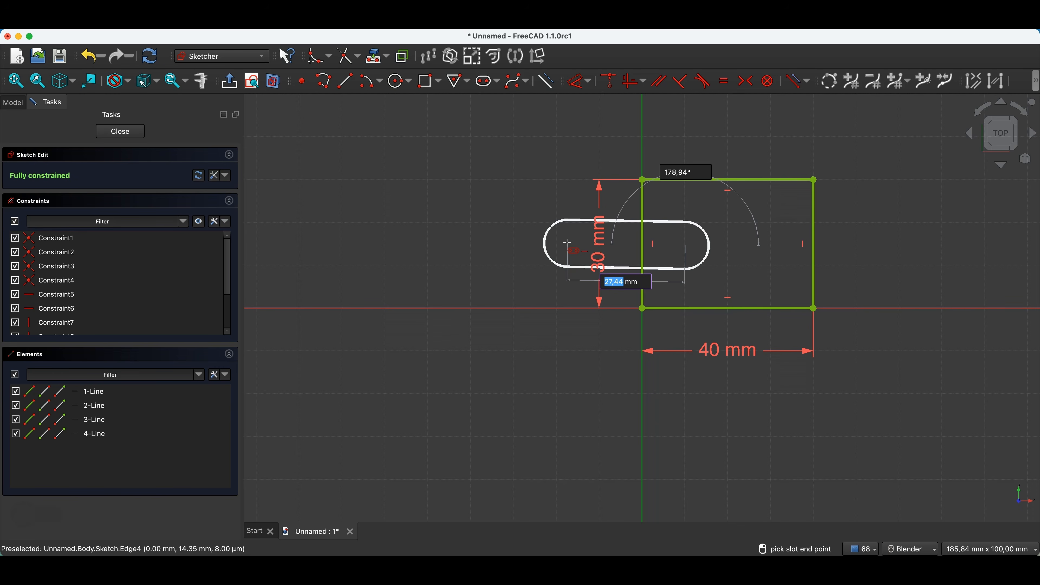
{"action": "type", "text": "30"}
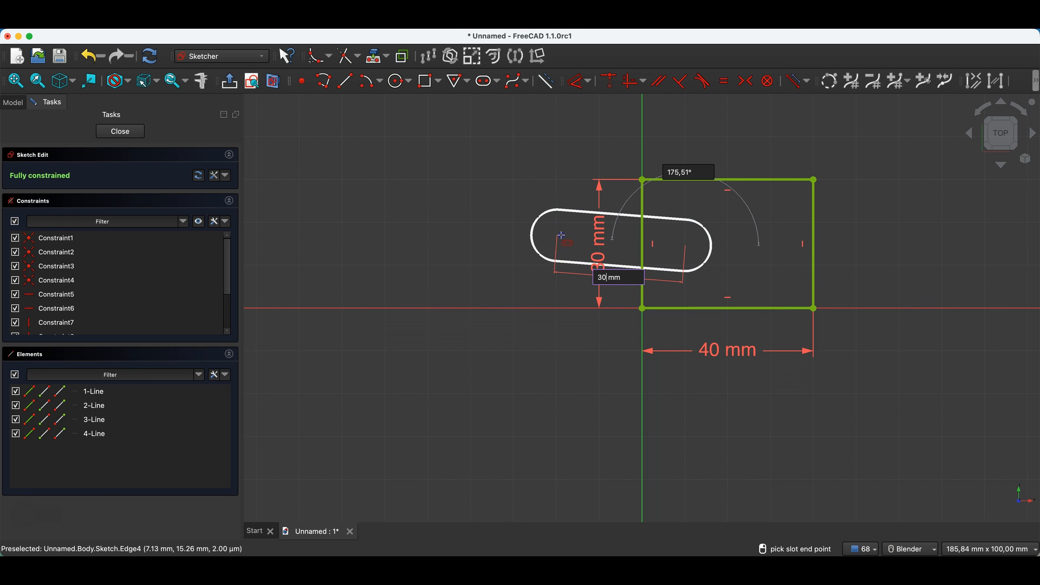
{"action": "left_click", "coordinate": [568, 242]}
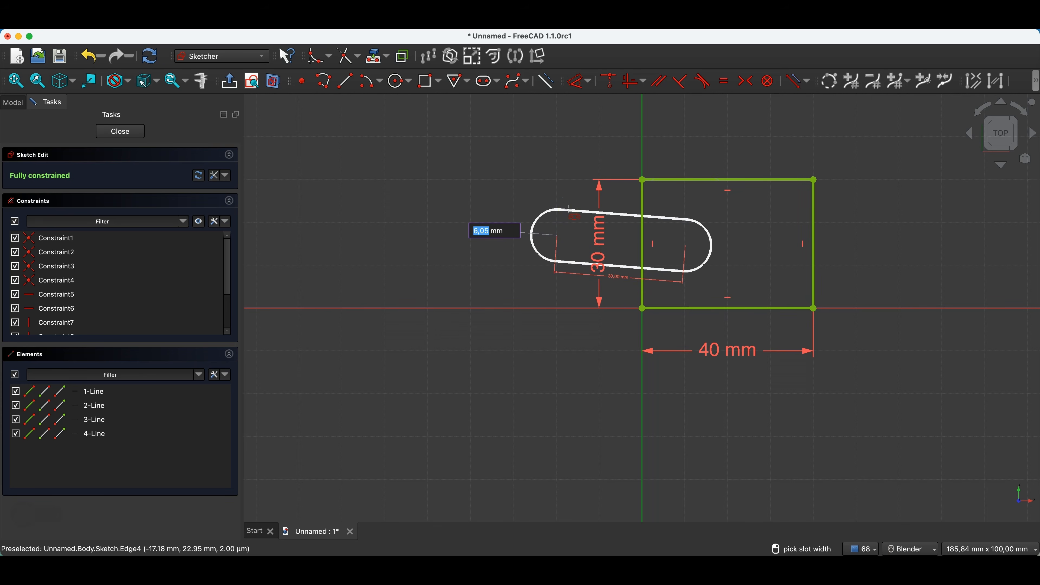
{"action": "type", "text": "5"}
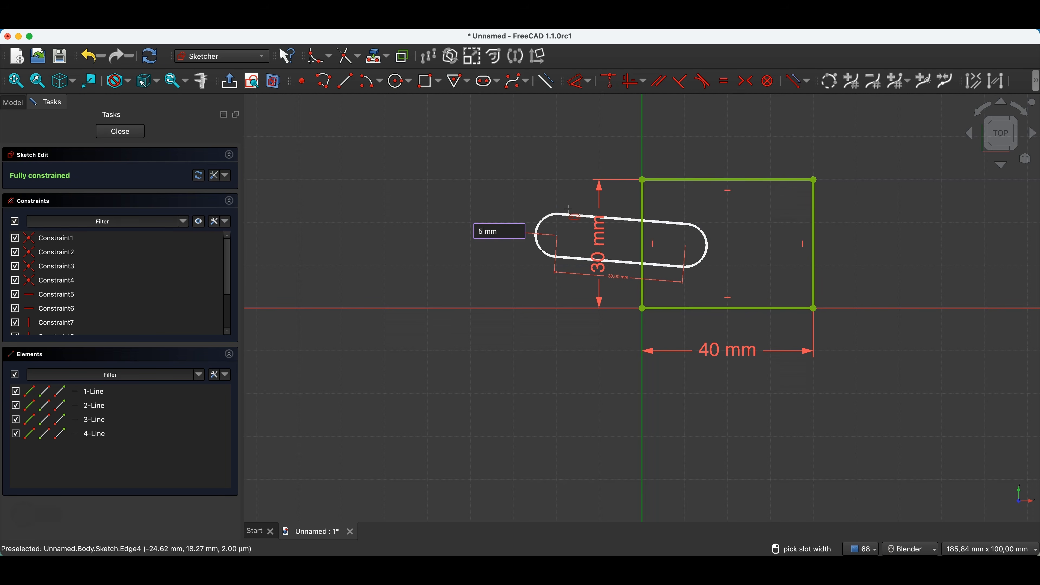
{"action": "key", "text": "Return"}
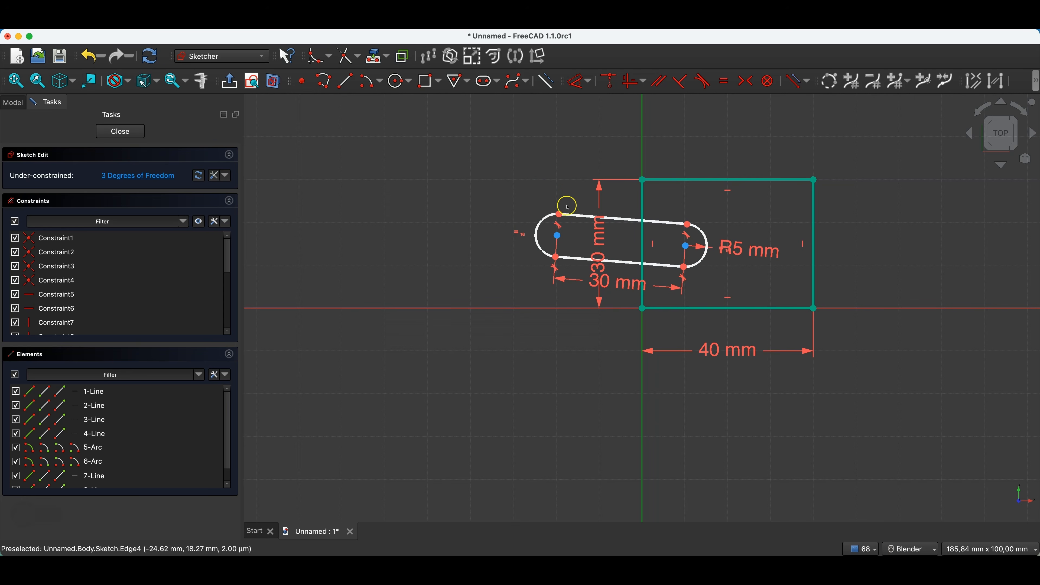
Step: Make the slot's two arc centres symmetric about the vertical axis and shift the slot slightly down the rectangle's left edge
{"action": "left_click", "coordinate": [558, 238]}
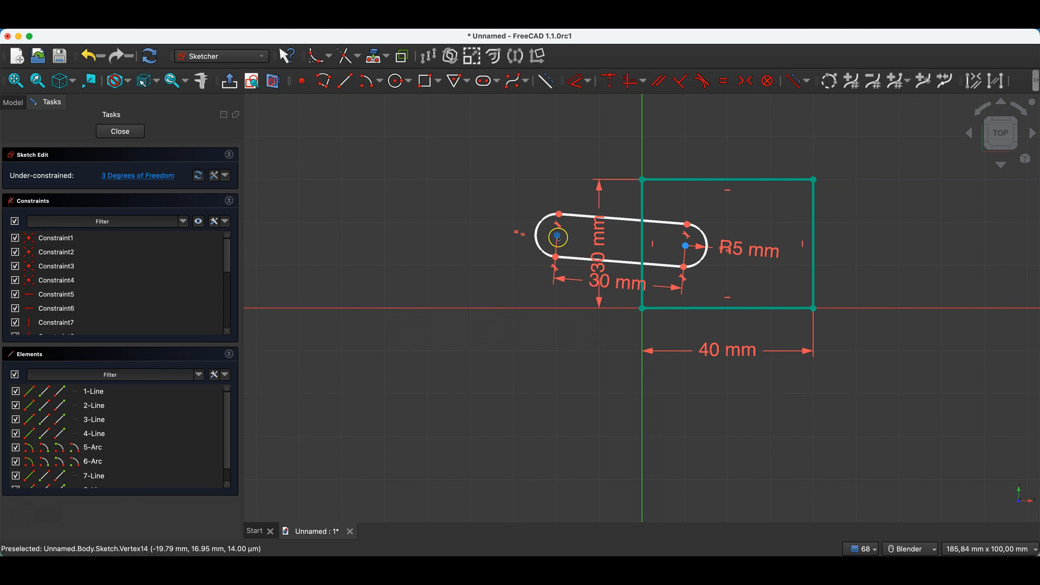
{"action": "left_click", "coordinate": [685, 246]}
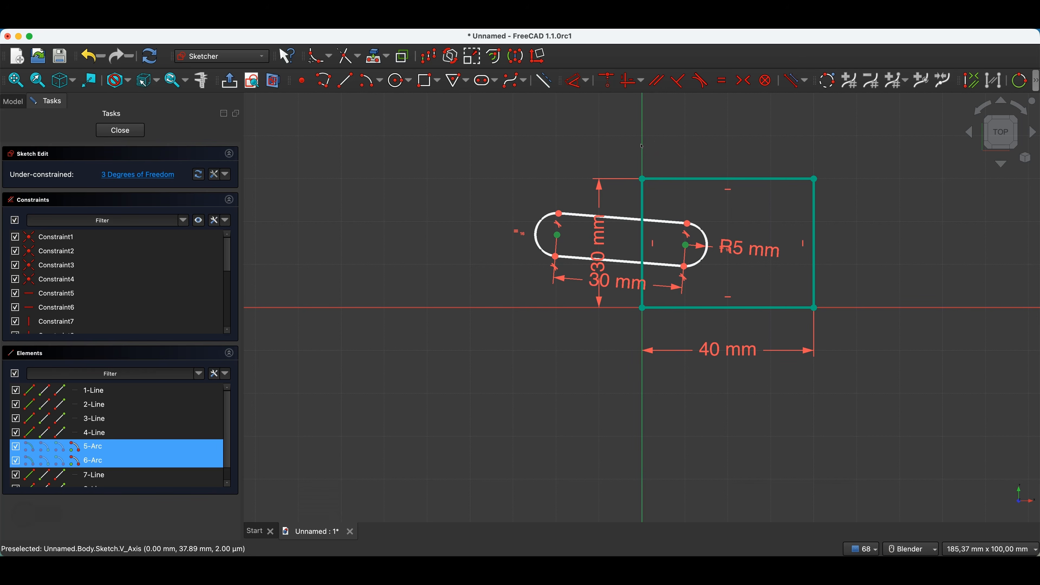
{"action": "left_click", "coordinate": [642, 145]}
{"action": "key", "text": "s"}
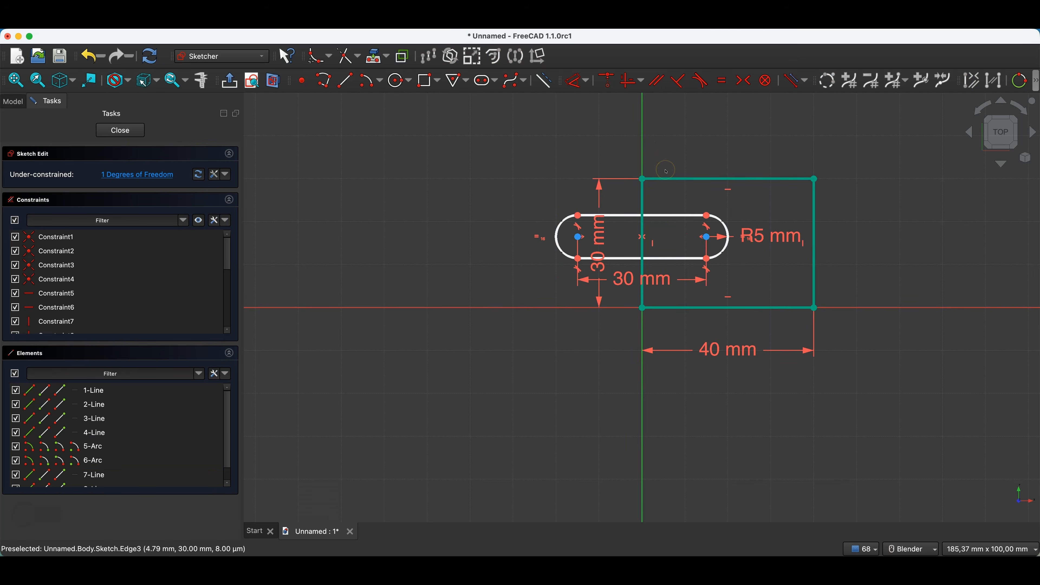
{"action": "mouse_move", "coordinate": [666, 216]}
{"action": "left_mouse_down"}
{"action": "mouse_move", "coordinate": [662, 233]}
{"action": "mouse_move", "coordinate": [677, 194]}
{"action": "mouse_move", "coordinate": [671, 225]}
{"action": "left_mouse_up"}
{"action": "left_click", "coordinate": [557, 182]}
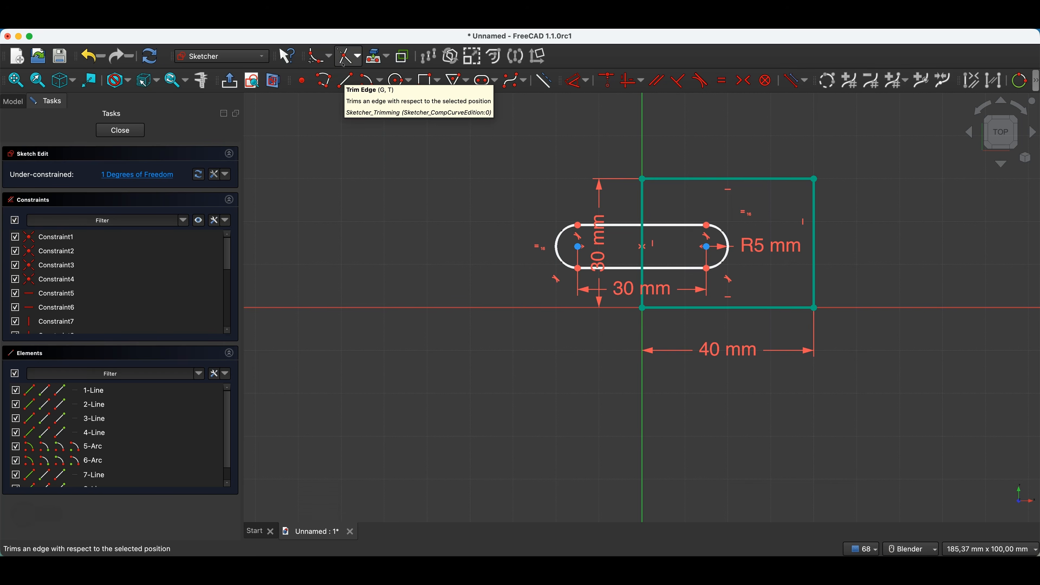
Step: Trim away the slot portions outside the rectangle and the left edge segment across the slot opening to leave an open notch
{"action": "left_click", "coordinate": [624, 226]}
{"action": "left_click", "coordinate": [562, 237]}
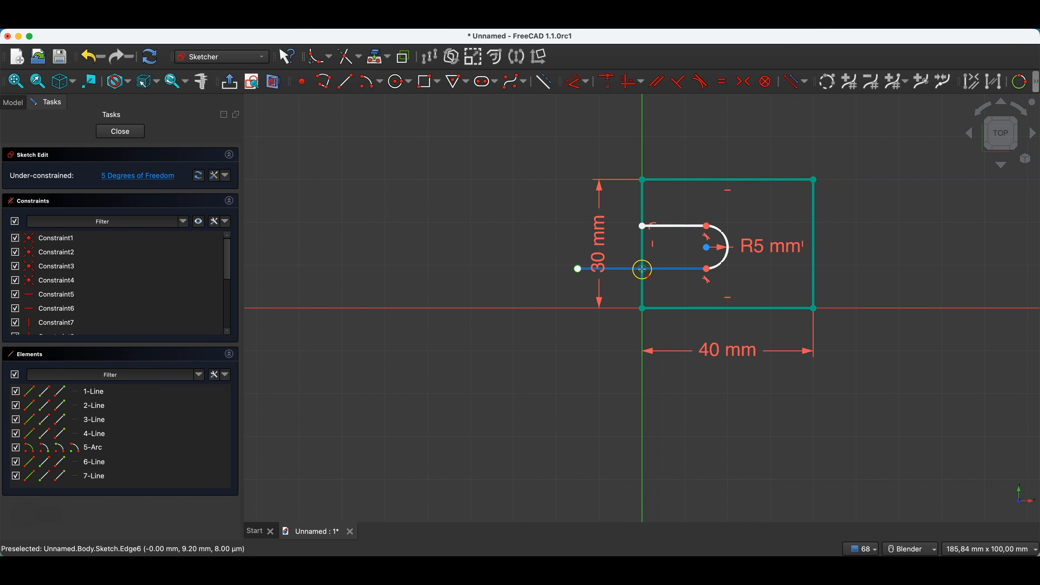
{"action": "left_click", "coordinate": [624, 269]}
{"action": "left_click", "coordinate": [642, 246]}
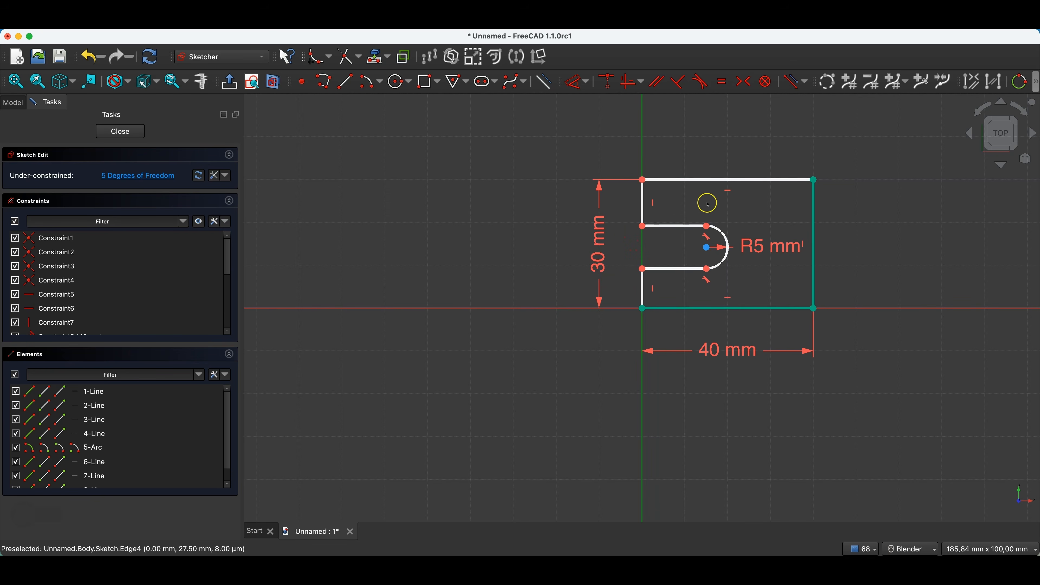
Step: Test the notch's freedom by moving its upper arc endpoint and make the left edge segments above and below the notch equal
{"action": "mouse_move", "coordinate": [708, 226]}
{"action": "left_mouse_down"}
{"action": "mouse_move", "coordinate": [708, 215]}
{"action": "mouse_move", "coordinate": [683, 217]}
{"action": "mouse_move", "coordinate": [703, 220]}
{"action": "left_mouse_up"}
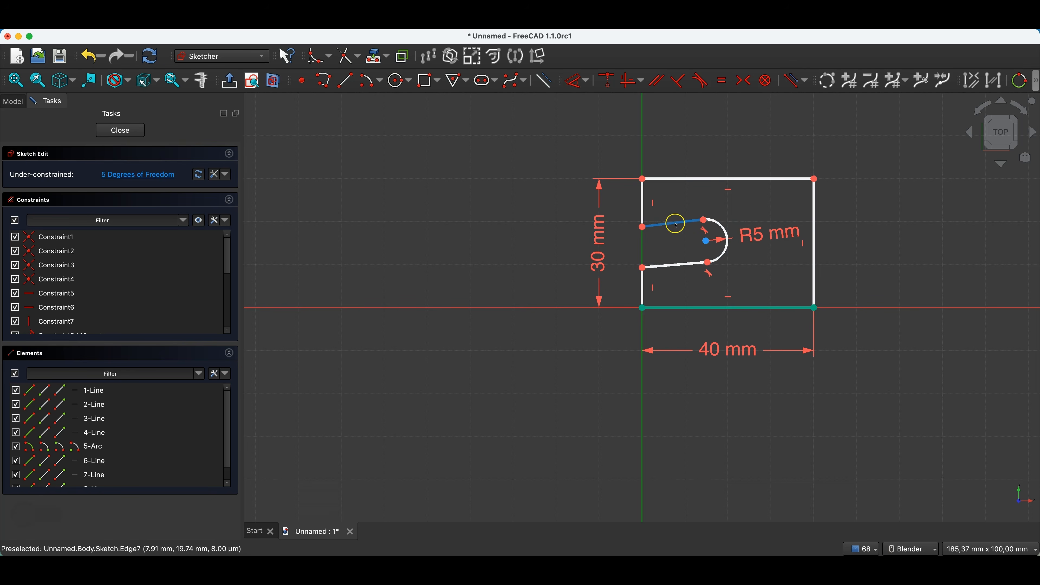
{"action": "left_click_drag", "start_coordinate": [704, 220], "coordinate": [704, 225]}
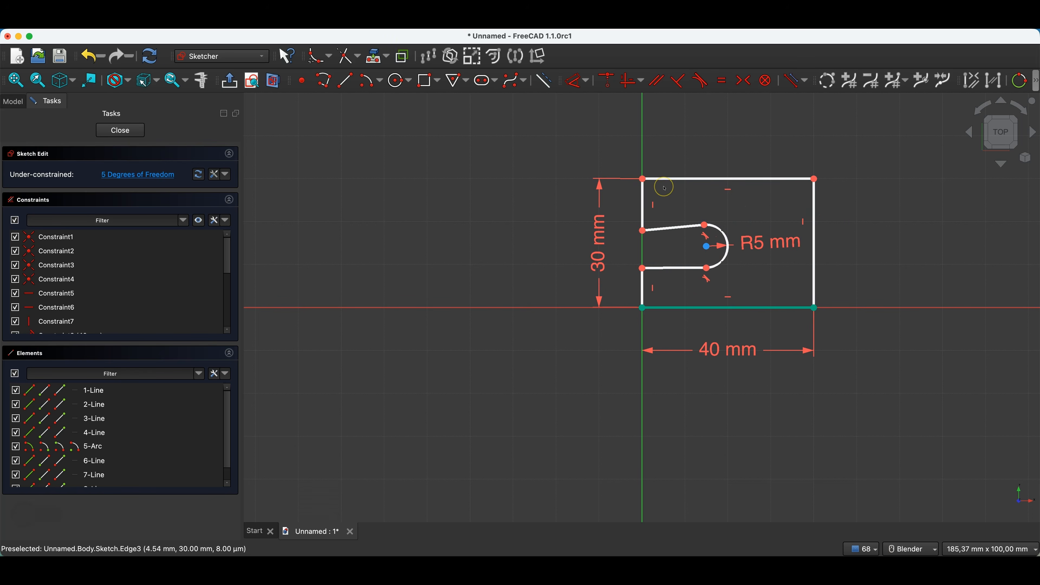
{"action": "left_click", "coordinate": [644, 204]}
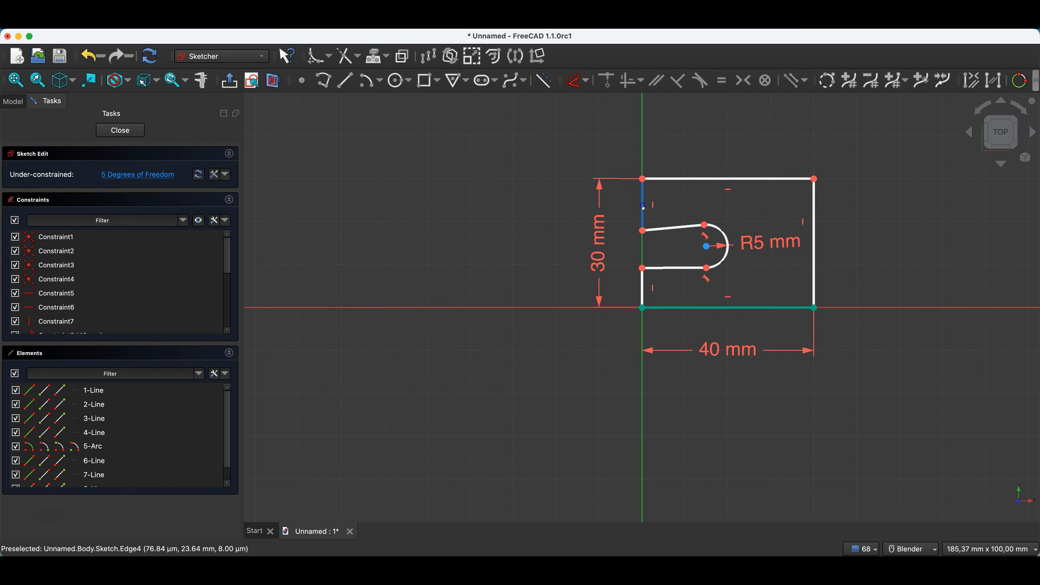
{"action": "left_click", "coordinate": [642, 288]}
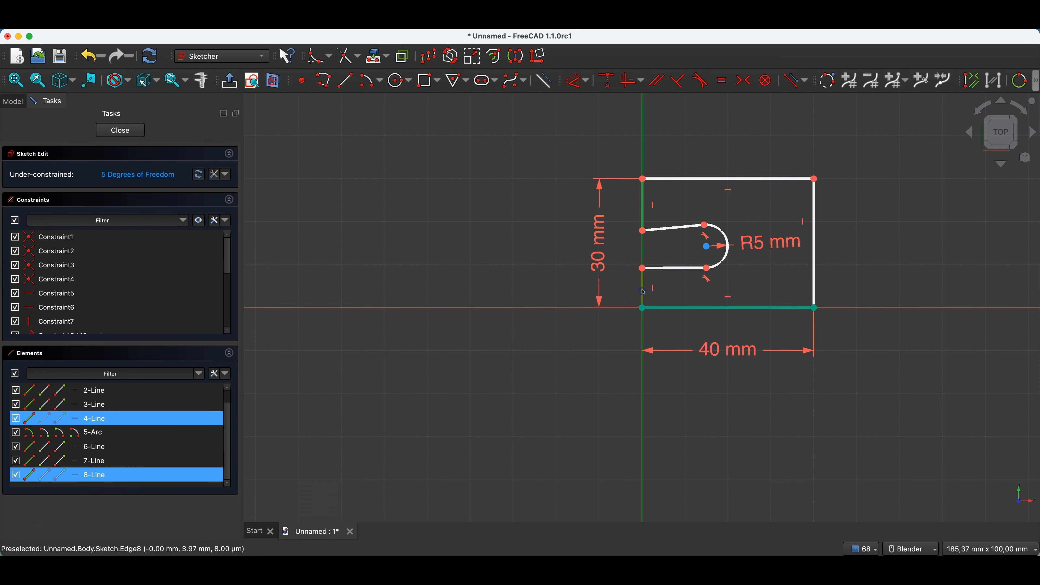
{"action": "key", "text": "e"}
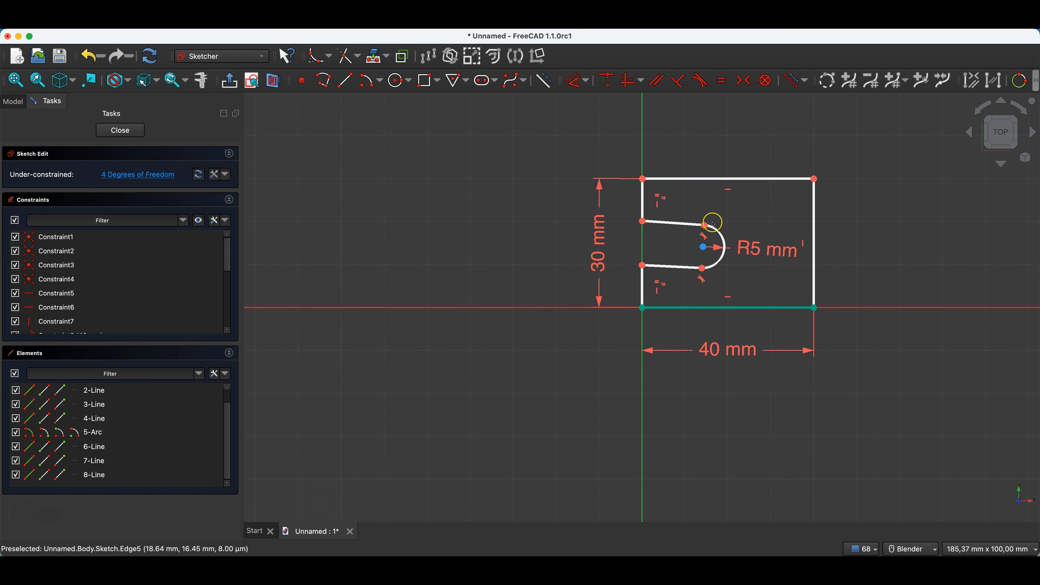
Step: Constrain both straight edges of the notch to horizontal and deepen the notch by moving its arc centre toward the rectangle's right edge
{"action": "left_click", "coordinate": [679, 224]}
{"action": "left_click", "coordinate": [679, 268]}
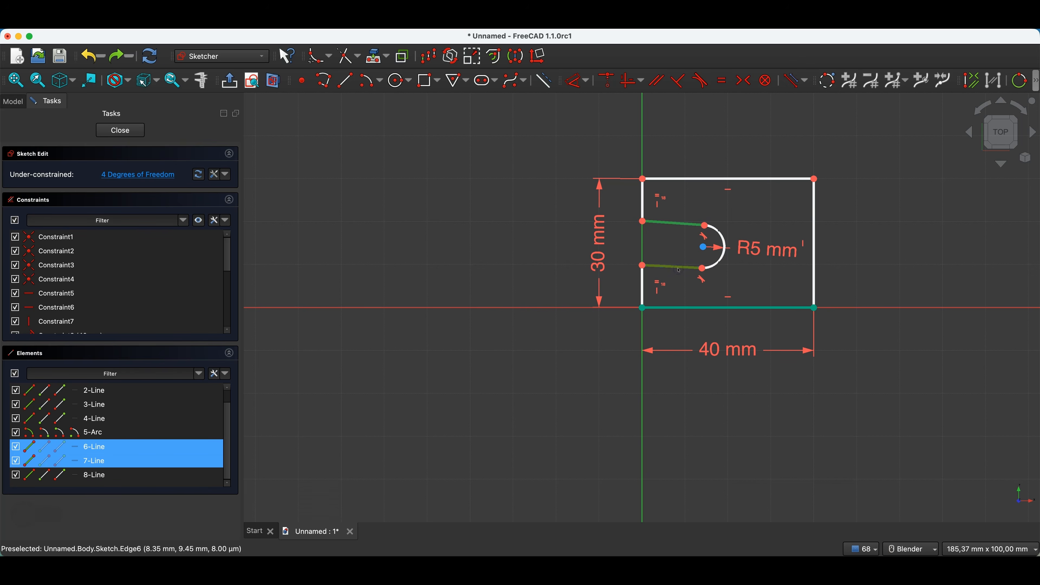
{"action": "key", "text": "h"}
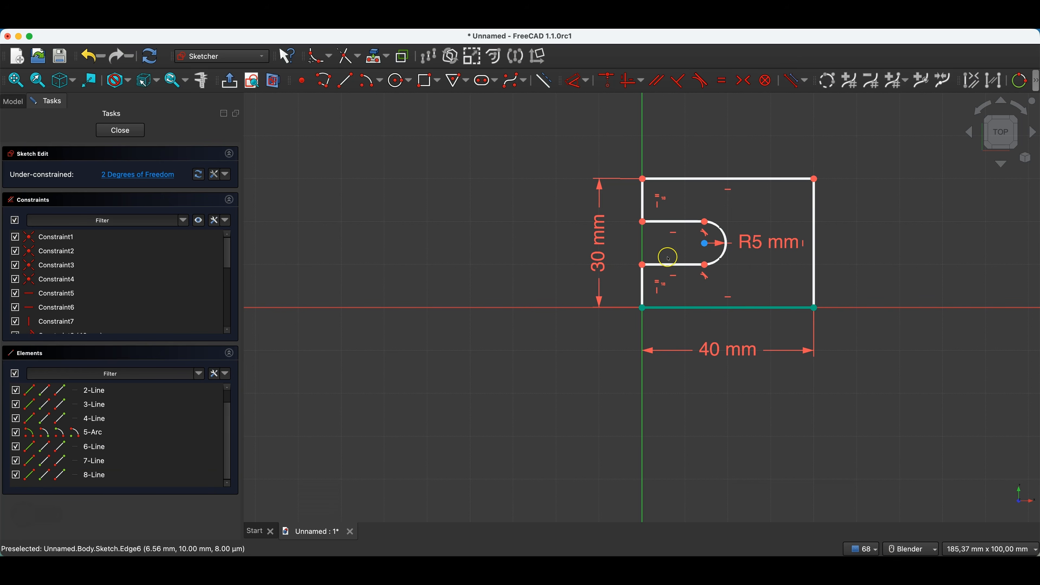
{"action": "left_click_drag", "start_coordinate": [704, 243], "coordinate": [728, 238]}
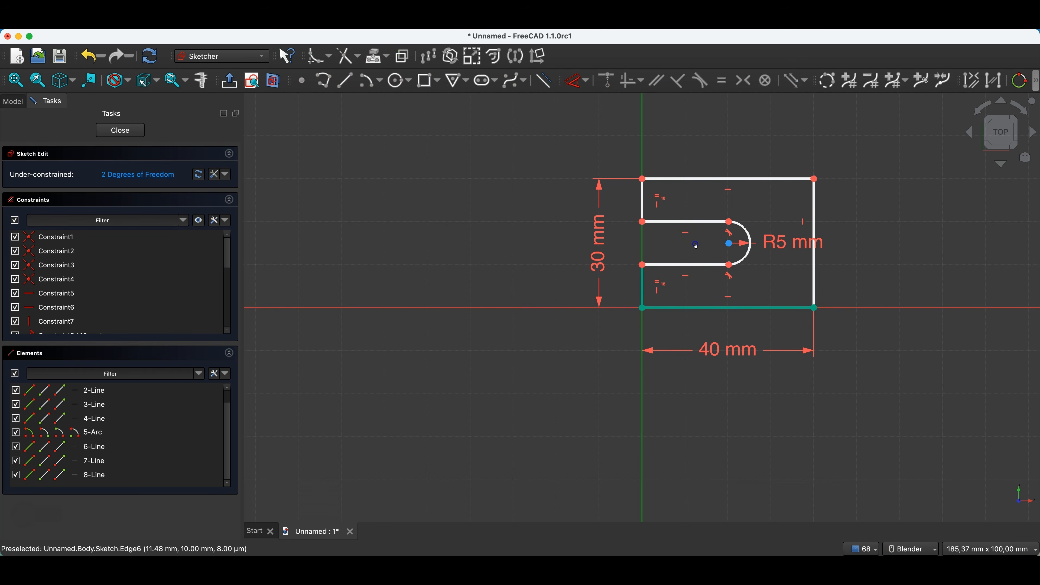
Step: Dimension the notch arc's centre horizontally from the vertical axis and set the distance to 15 mm
{"action": "key", "text": "d"}
{"action": "left_click", "coordinate": [729, 244]}
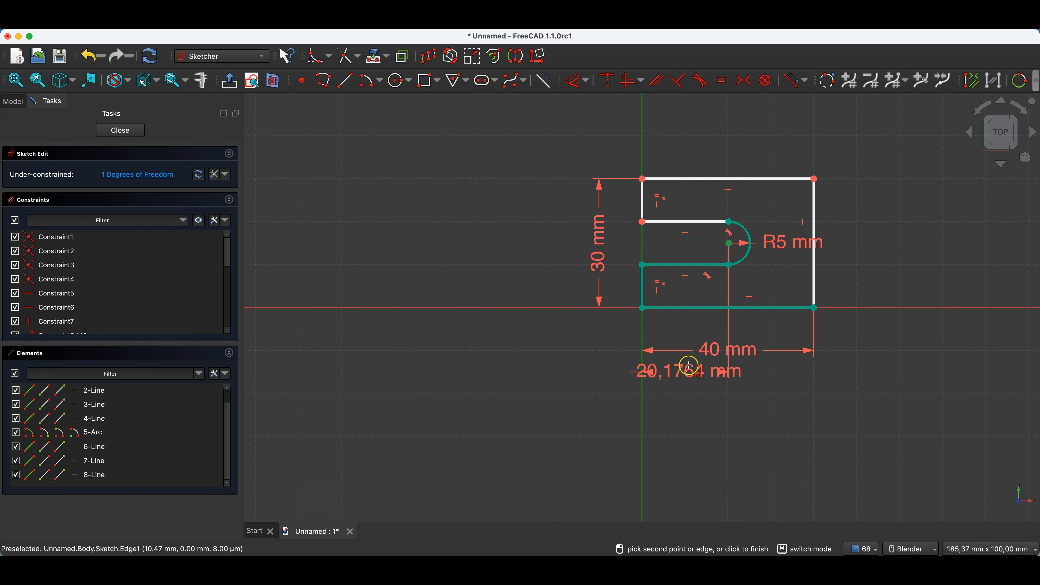
{"action": "left_click", "coordinate": [687, 384]}
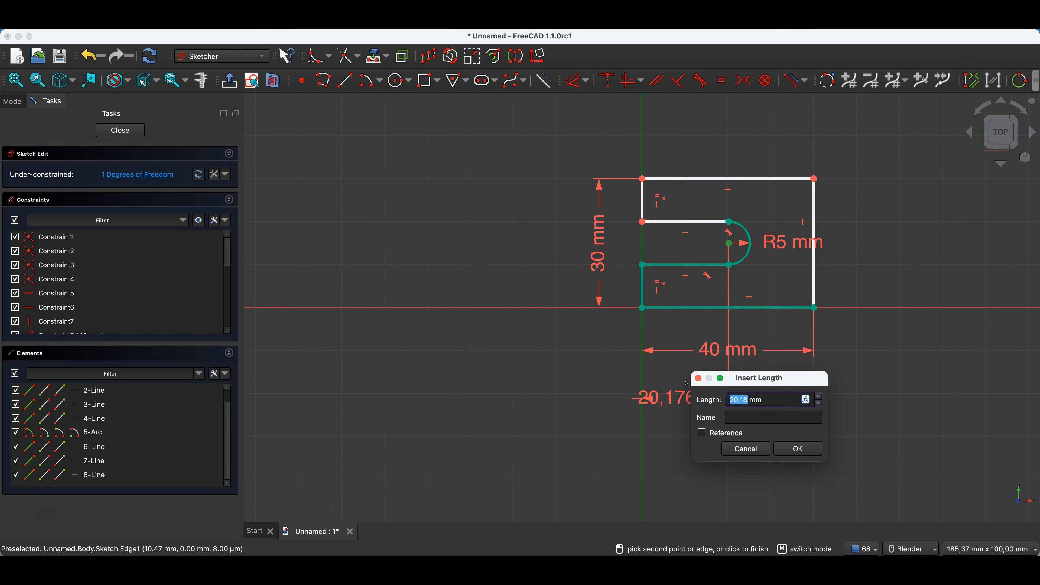
{"action": "type", "text": "15"}
{"action": "key", "text": "Return"}
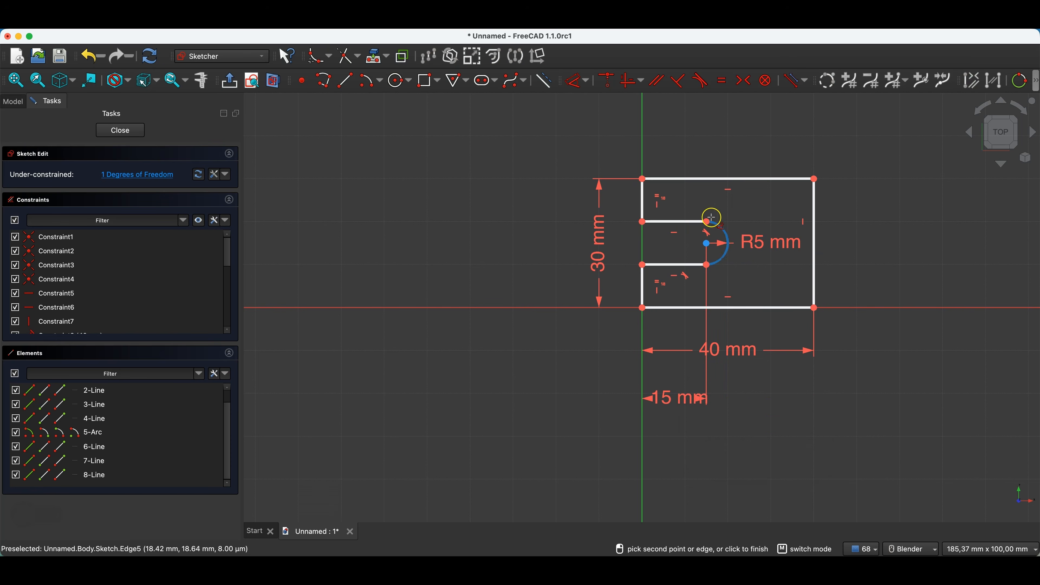
{"action": "left_click", "coordinate": [712, 203]}
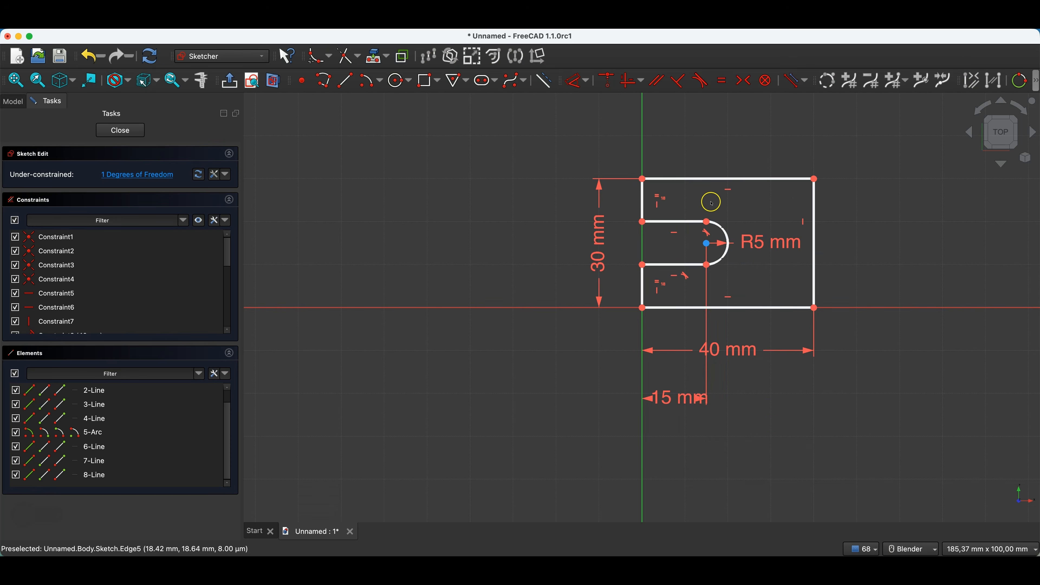
Step: Test the plate profile's remaining freedom by moving its upper corners, and constrain the upper-left corner onto the vertical axis
{"action": "left_click_drag", "start_coordinate": [814, 178], "coordinate": [837, 164]}
{"action": "left_click_drag", "start_coordinate": [643, 179], "coordinate": [639, 203]}
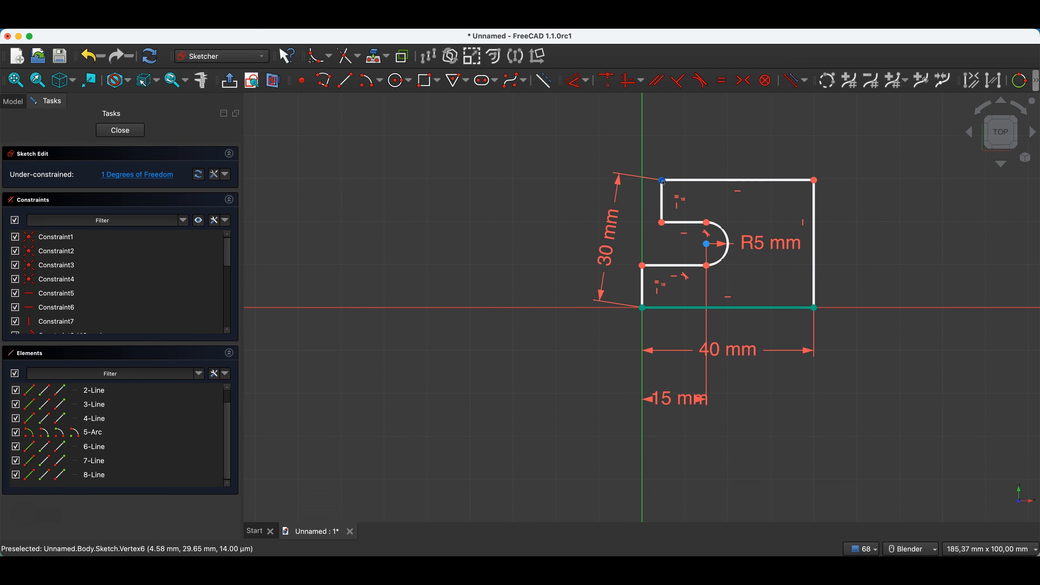
{"action": "left_click", "coordinate": [664, 183]}
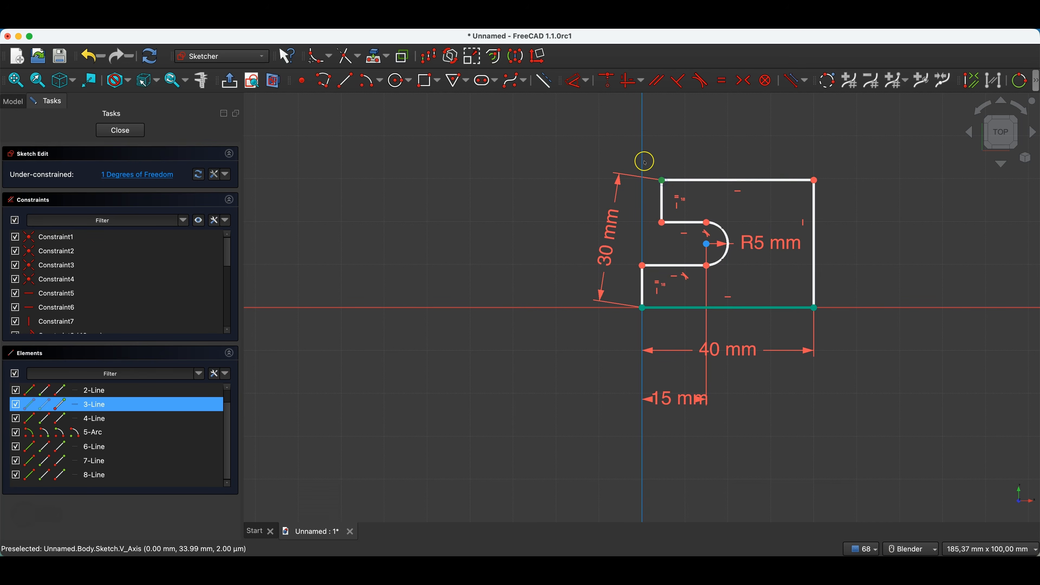
{"action": "left_click", "coordinate": [608, 82]}
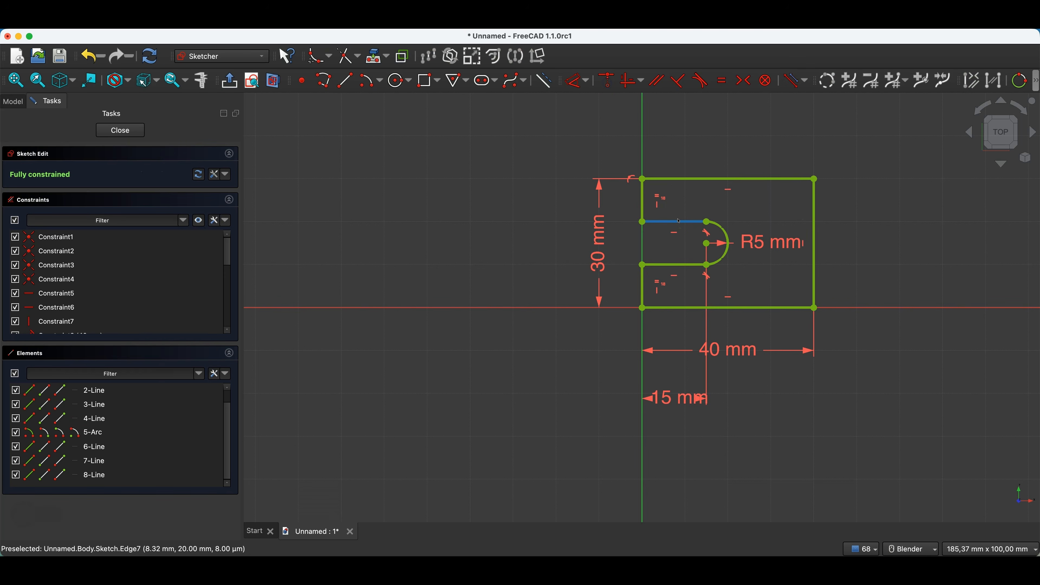
{"action": "left_click", "coordinate": [529, 176]}
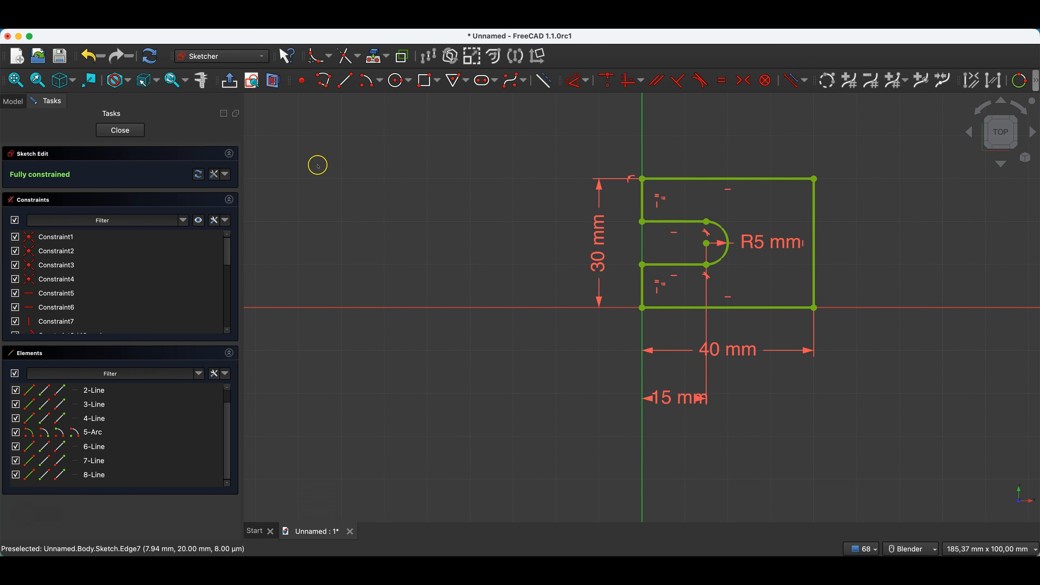
Step: Close the plate sketch and pad it 5 mm, one sided
{"action": "left_click", "coordinate": [130, 131]}
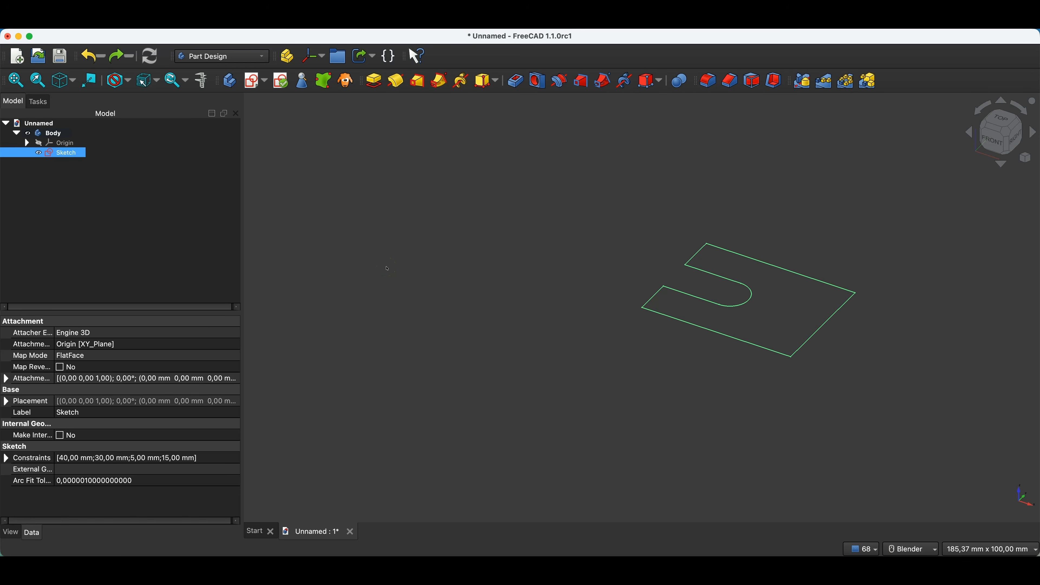
{"action": "left_click", "coordinate": [372, 88]}
{"action": "type", "text": "5"}
{"action": "left_click", "coordinate": [102, 219]}
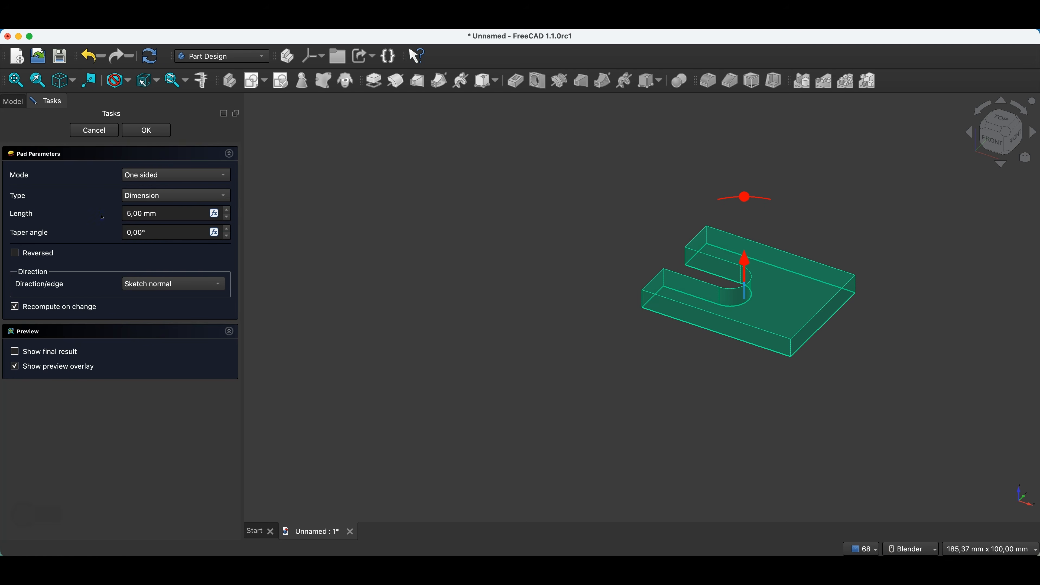
{"action": "left_click", "coordinate": [146, 131]}
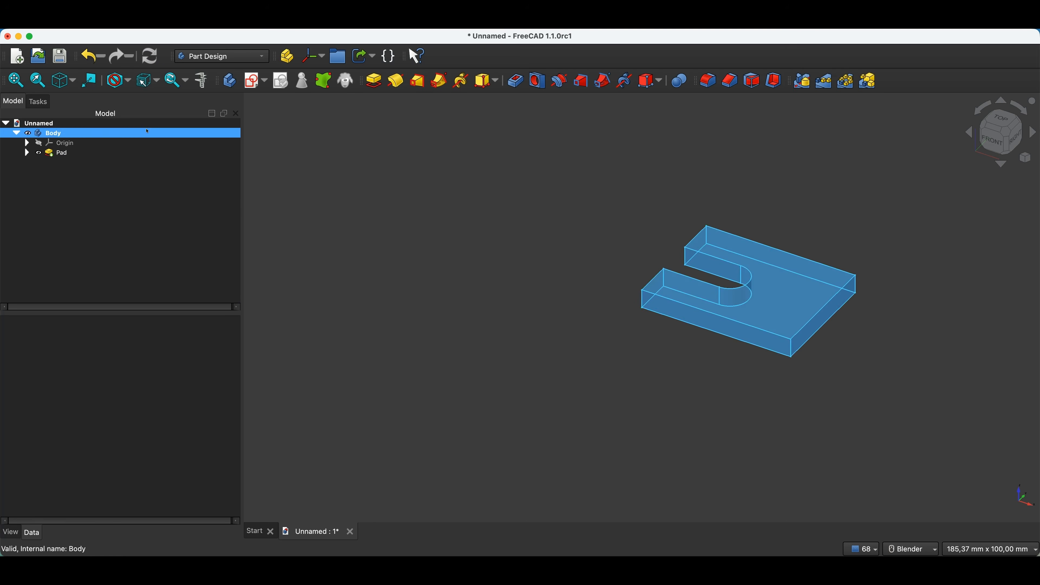
{"action": "left_click", "coordinate": [405, 314]}
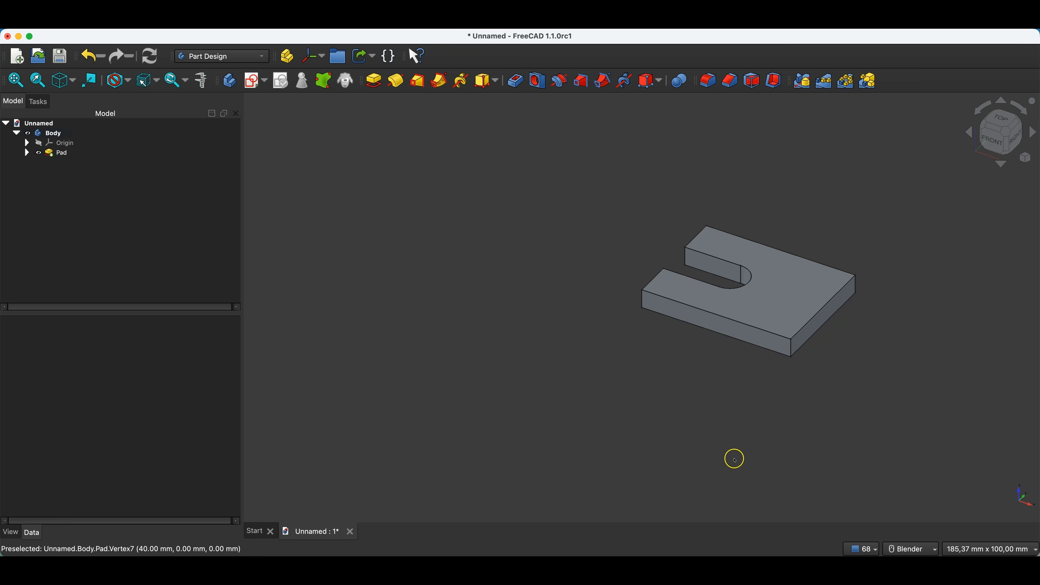
Step: Create a sketch on the plate's end face opposite the notch and project the face's upper edge as external geometry
{"action": "left_click", "coordinate": [821, 322]}
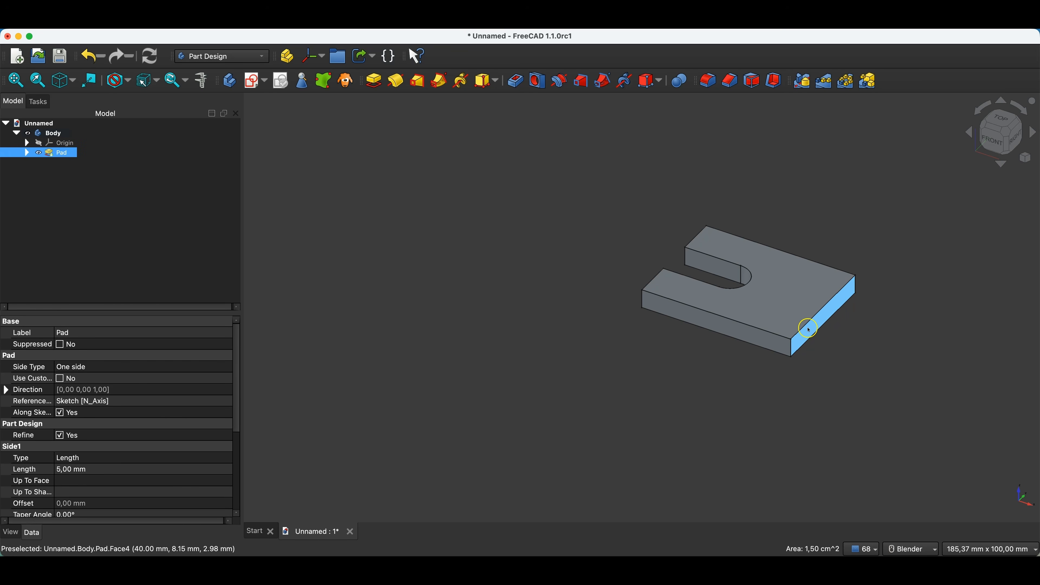
{"action": "left_click", "coordinate": [254, 82]}
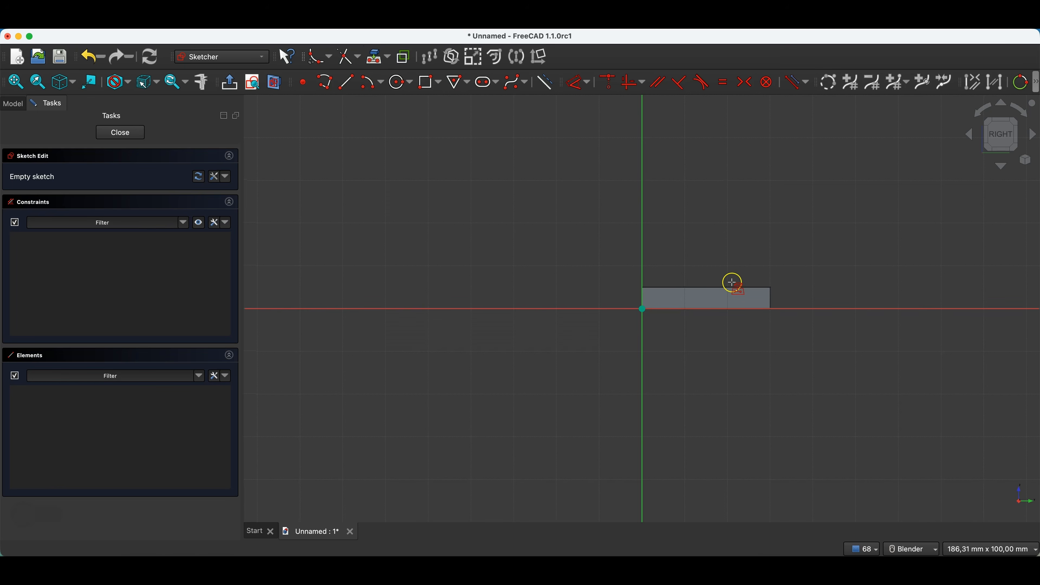
{"action": "left_click", "coordinate": [713, 288]}
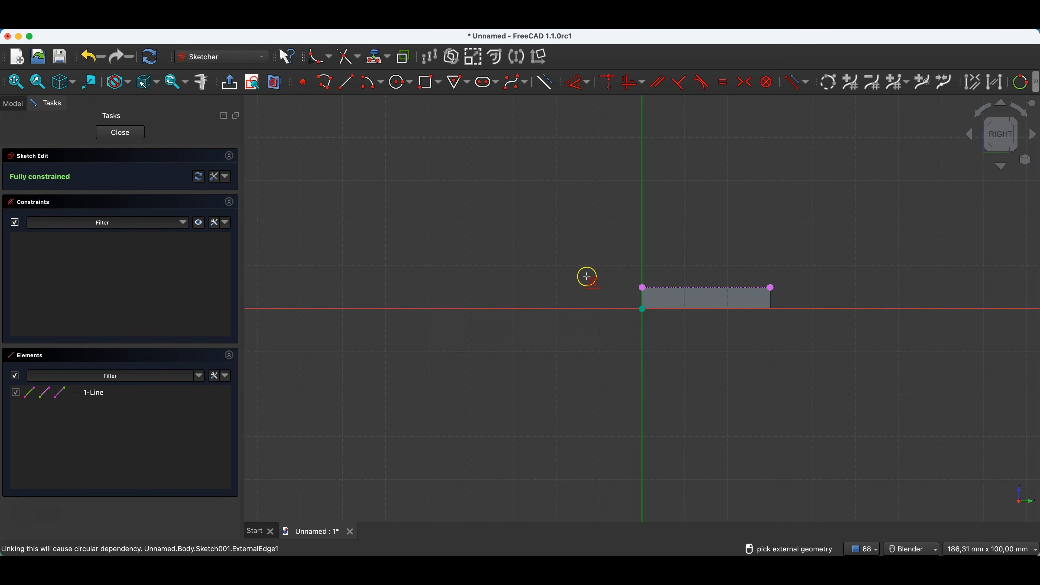
{"action": "right_click", "coordinate": [584, 241]}
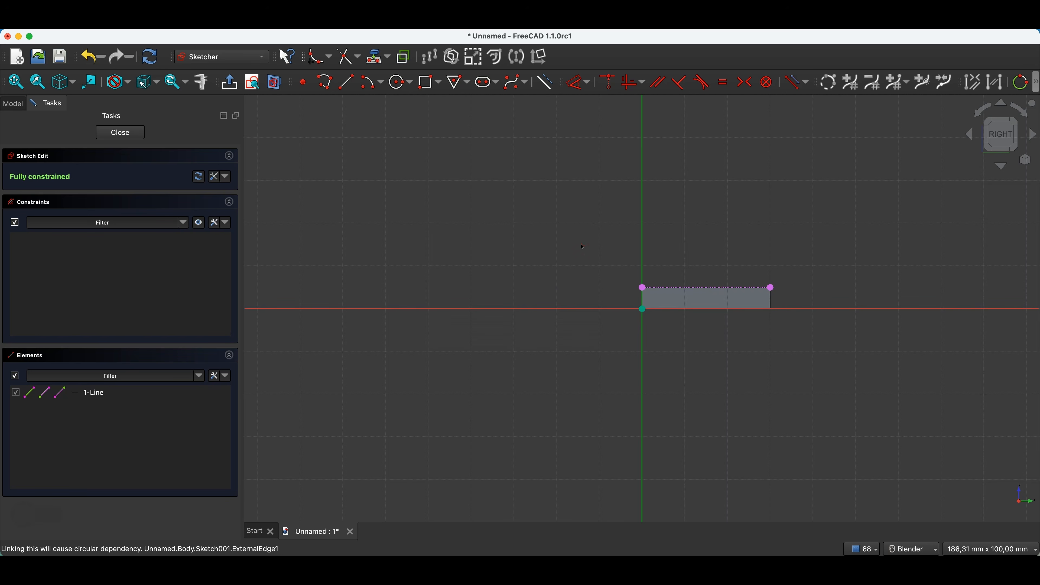
Step: Draw two concentric circles above the plate, the inner one 10 mm in diameter and the outer one about 27 mm
{"action": "left_click", "coordinate": [399, 84]}
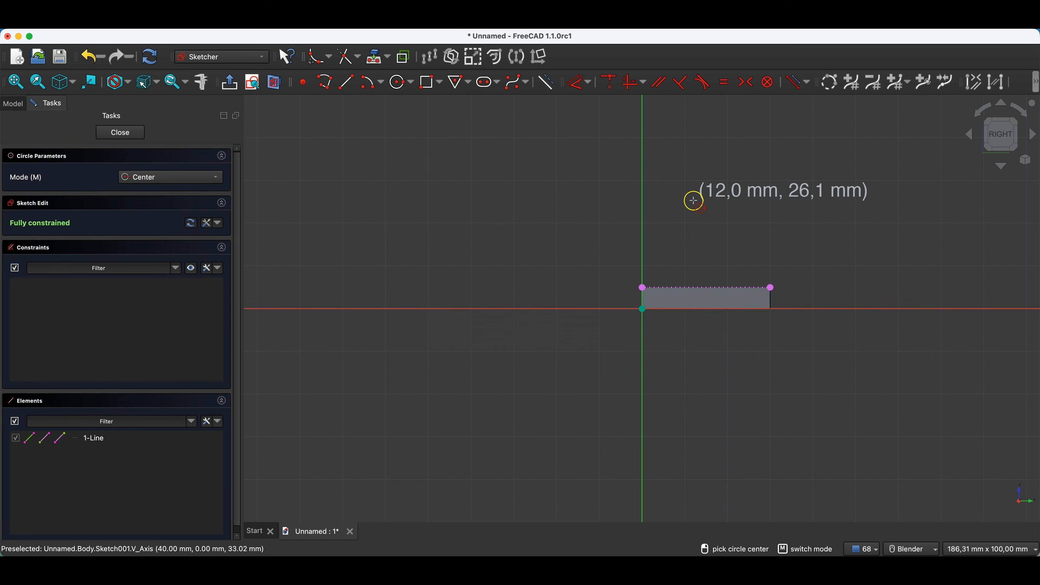
{"action": "left_click", "coordinate": [705, 181]}
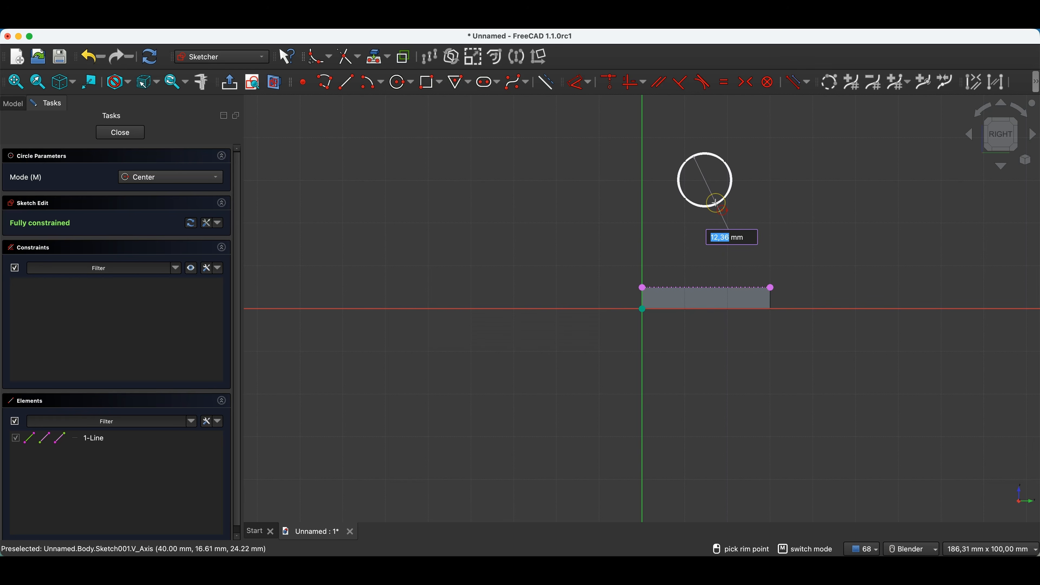
{"action": "type", "text": "10"}
{"action": "key", "text": "Return"}
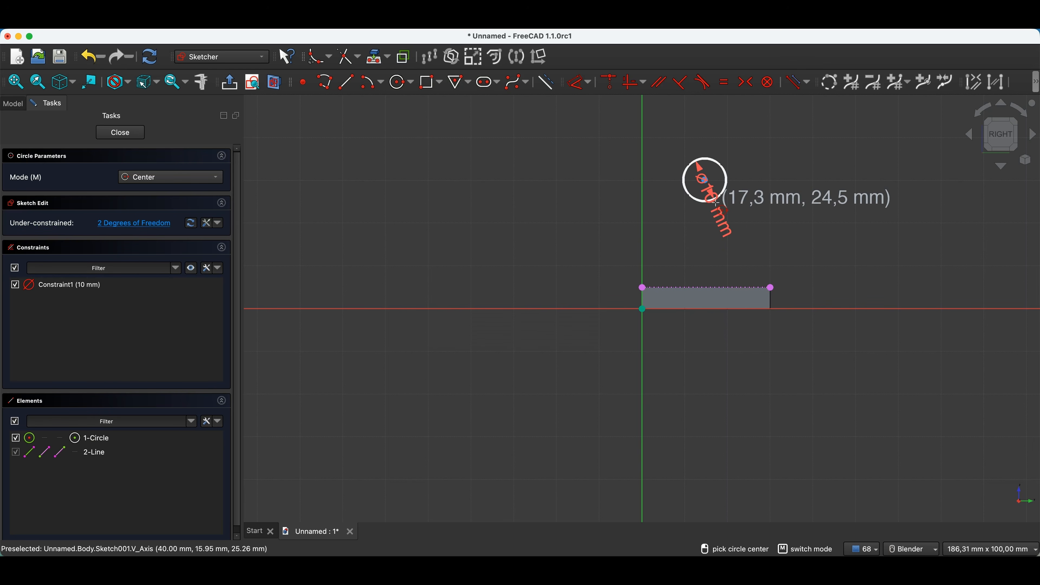
{"action": "left_click", "coordinate": [705, 179]}
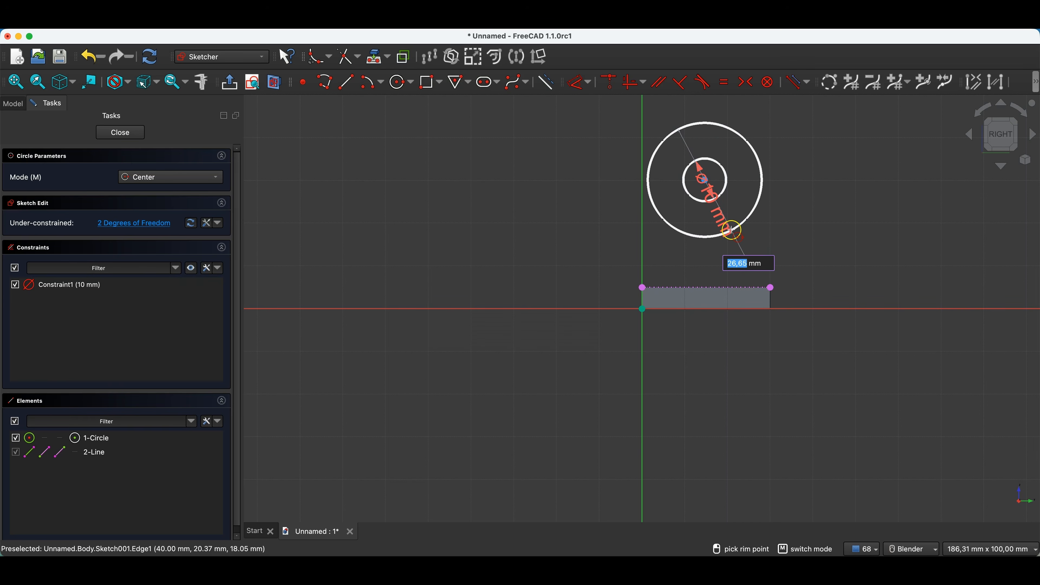
{"action": "left_click", "coordinate": [732, 232]}
{"action": "key", "text": "Escape"}
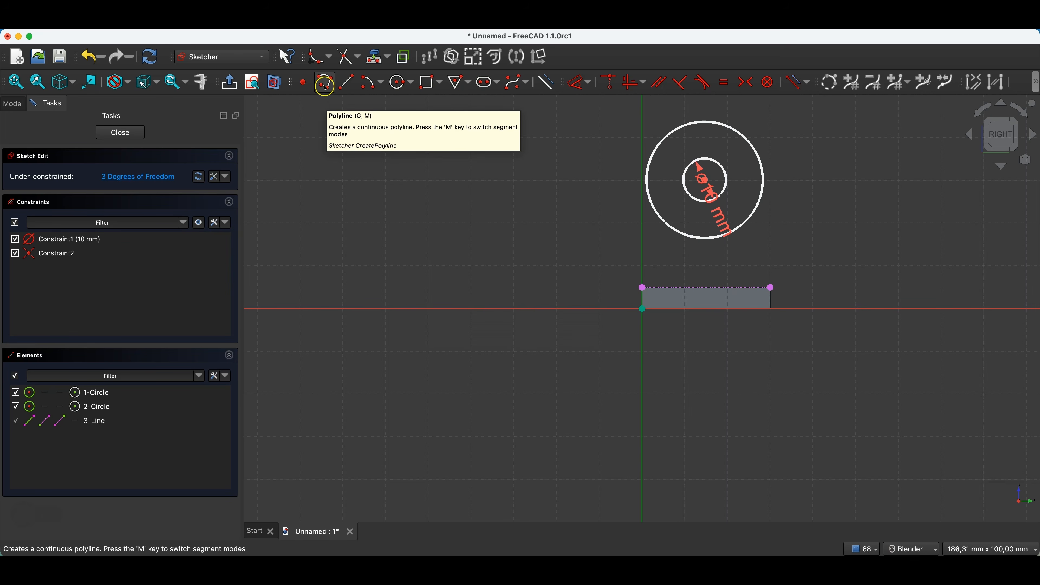
Step: Draw one separate line and a zigzag of three connected single lines to the left of the circles using the Line tool
{"action": "left_click", "coordinate": [346, 83]}
{"action": "left_click", "coordinate": [338, 208]}
{"action": "left_click", "coordinate": [510, 168]}
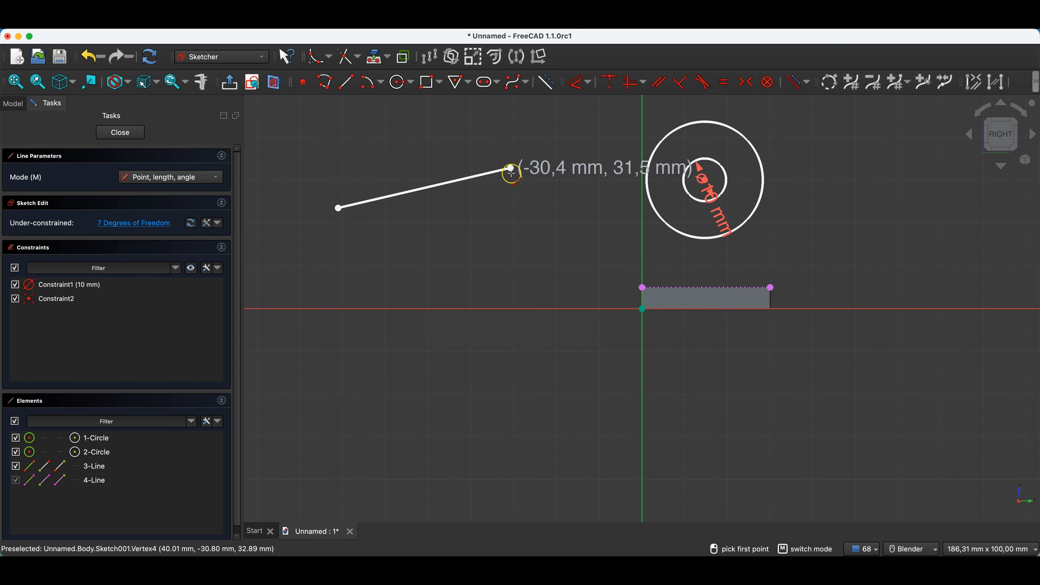
{"action": "left_click", "coordinate": [460, 220]}
{"action": "left_click", "coordinate": [533, 262]}
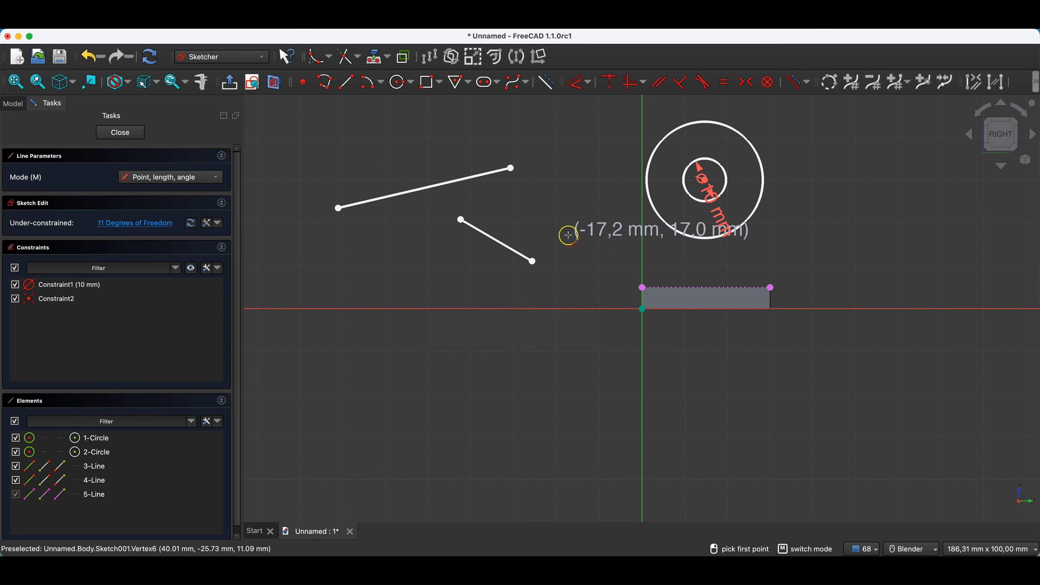
{"action": "left_click", "coordinate": [534, 261]}
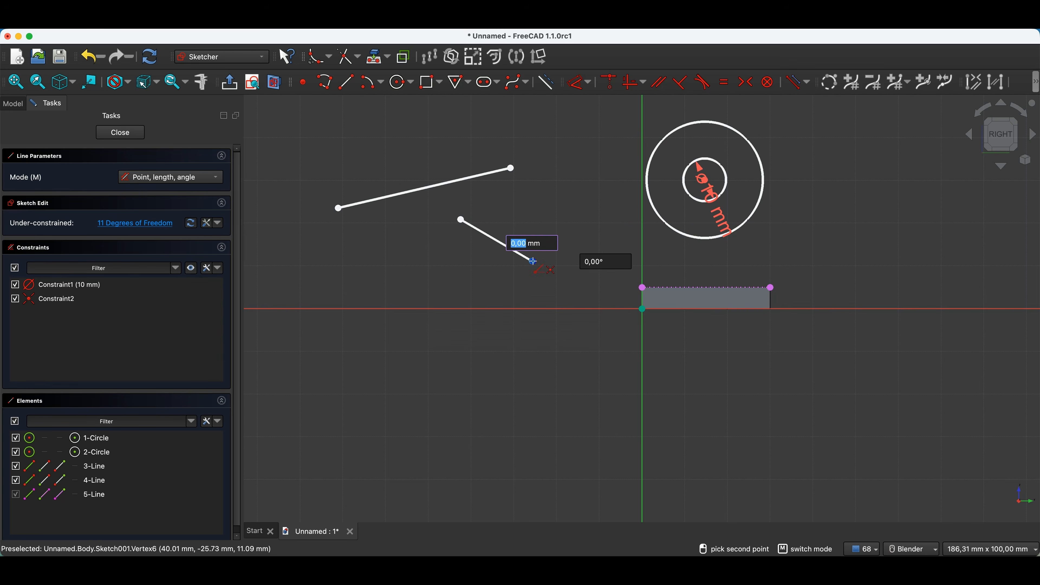
{"action": "left_click", "coordinate": [568, 192]}
{"action": "left_click", "coordinate": [569, 191]}
{"action": "left_click", "coordinate": [630, 239]}
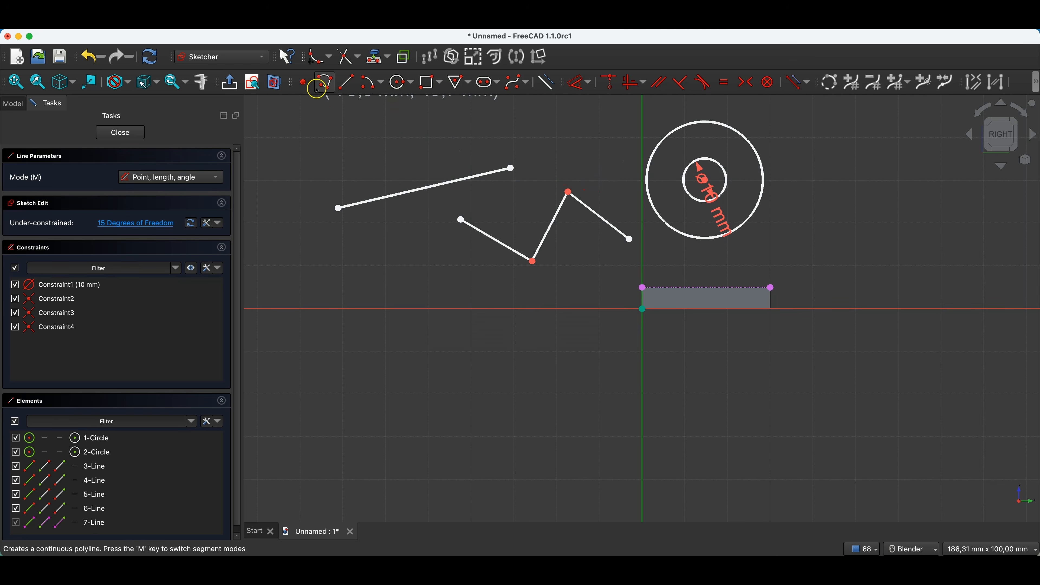
Step: Draw a three-segment polyline below the practice lines, ending with a vertical segment, and delete all the practice lines
{"action": "left_click", "coordinate": [323, 83]}
{"action": "left_click", "coordinate": [276, 271]}
{"action": "left_click", "coordinate": [402, 251]}
{"action": "left_click", "coordinate": [484, 303]}
{"action": "left_click", "coordinate": [485, 387]}
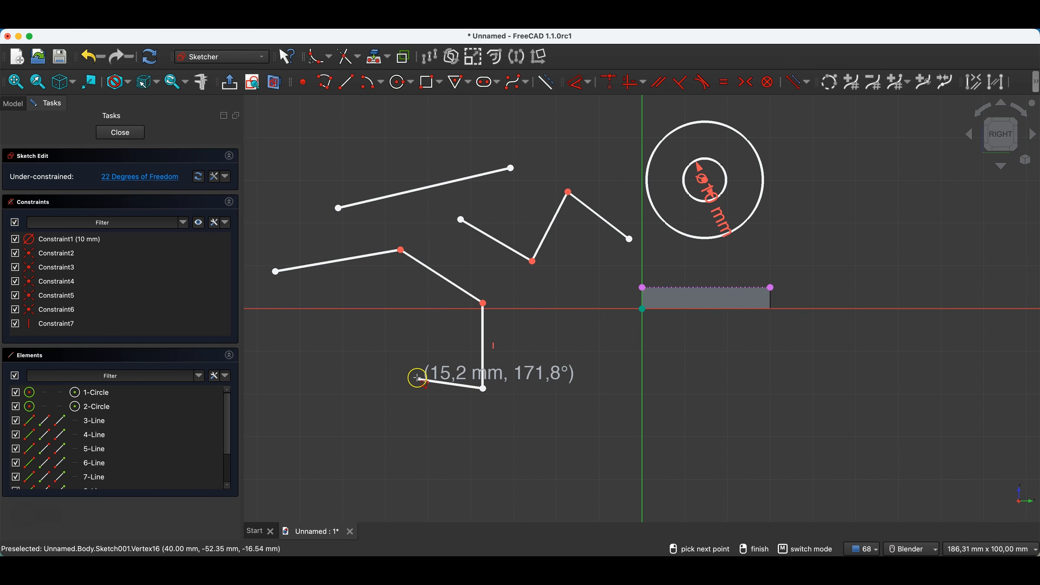
{"action": "right_click", "coordinate": [414, 375]}
{"action": "right_click", "coordinate": [381, 362]}
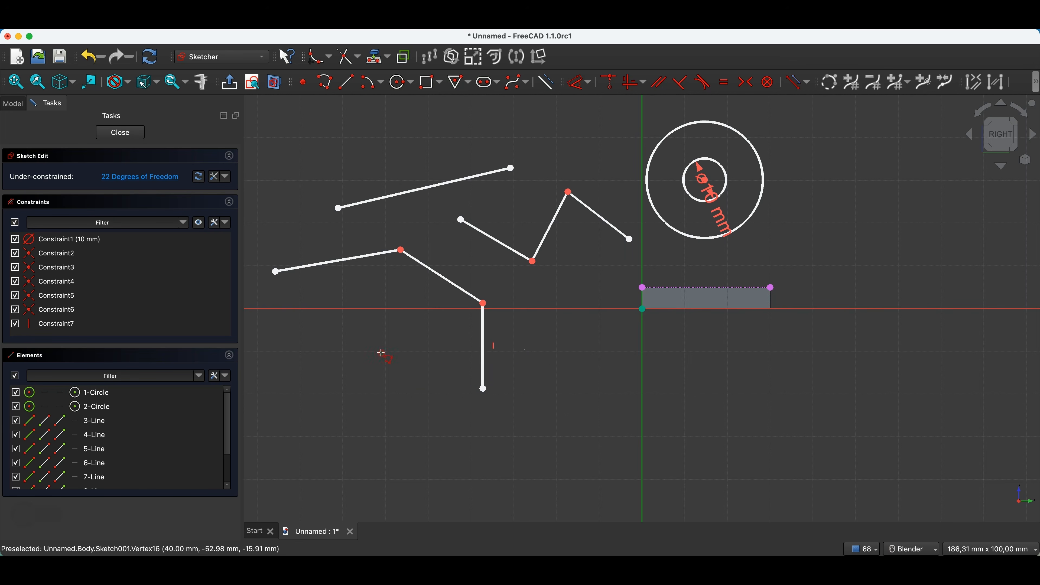
{"action": "mouse_move", "coordinate": [249, 113]}
{"action": "left_mouse_down"}
{"action": "mouse_move", "coordinate": [356, 167]}
{"action": "mouse_move", "coordinate": [635, 416]}
{"action": "left_mouse_up"}
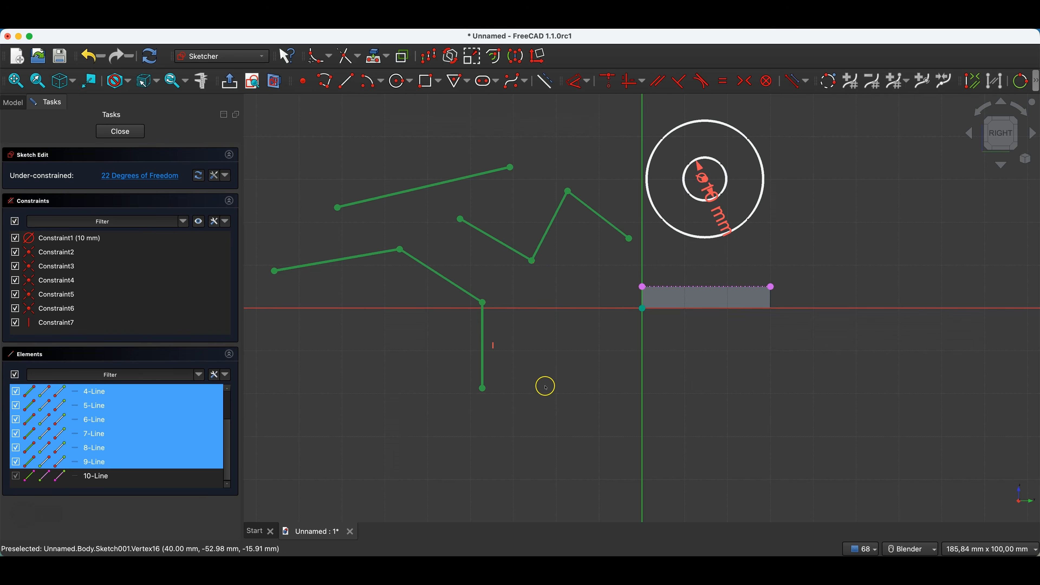
{"action": "key", "text": "Delete"}
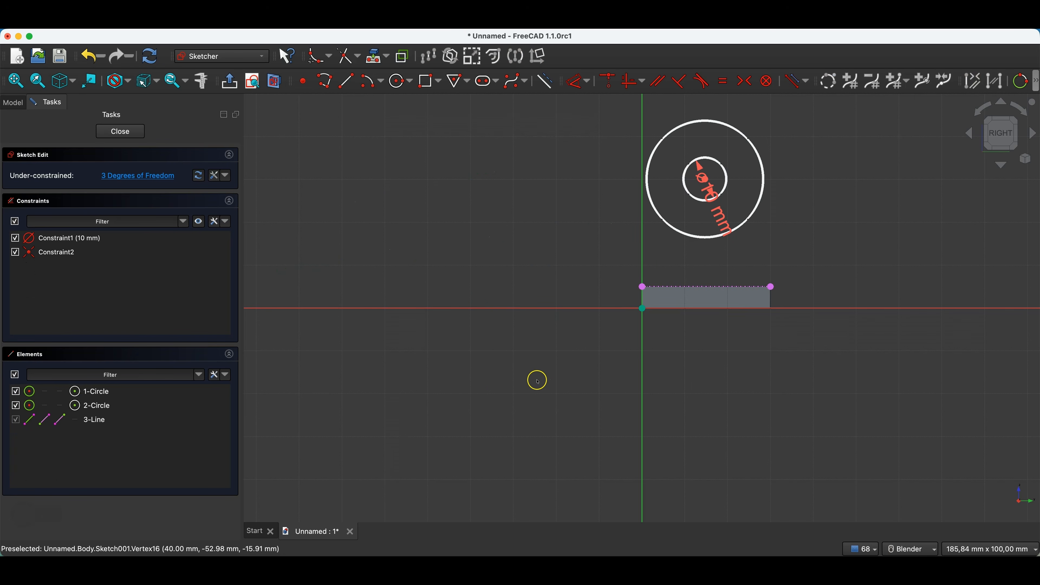
Step: Draw an open U-shaped polyline from the vertical axis down about 18 mm, along the projected edge, and vertically up about 17 mm
{"action": "left_click", "coordinate": [325, 82]}
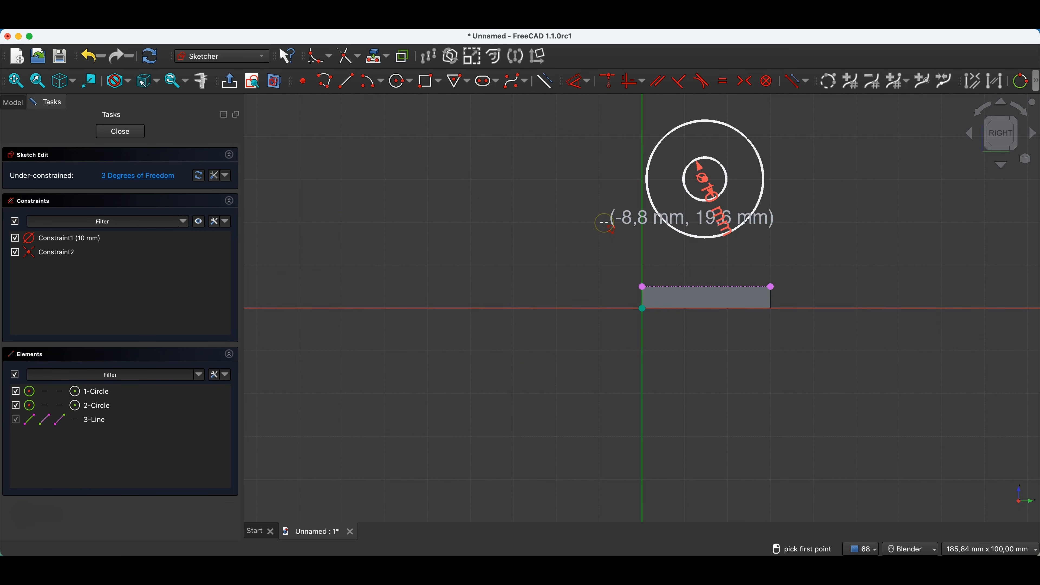
{"action": "left_click", "coordinate": [642, 211]}
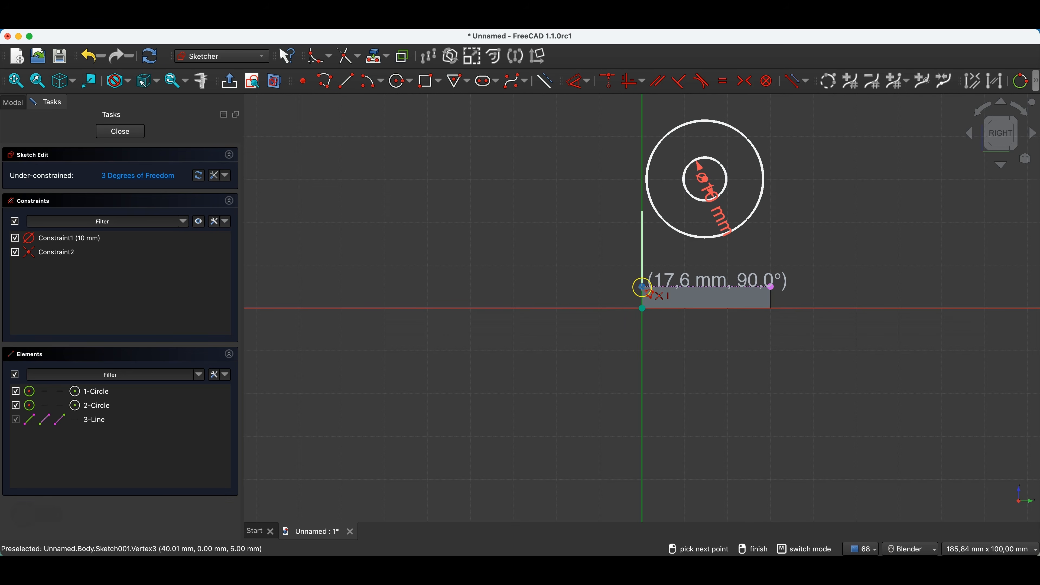
{"action": "left_click", "coordinate": [642, 287]}
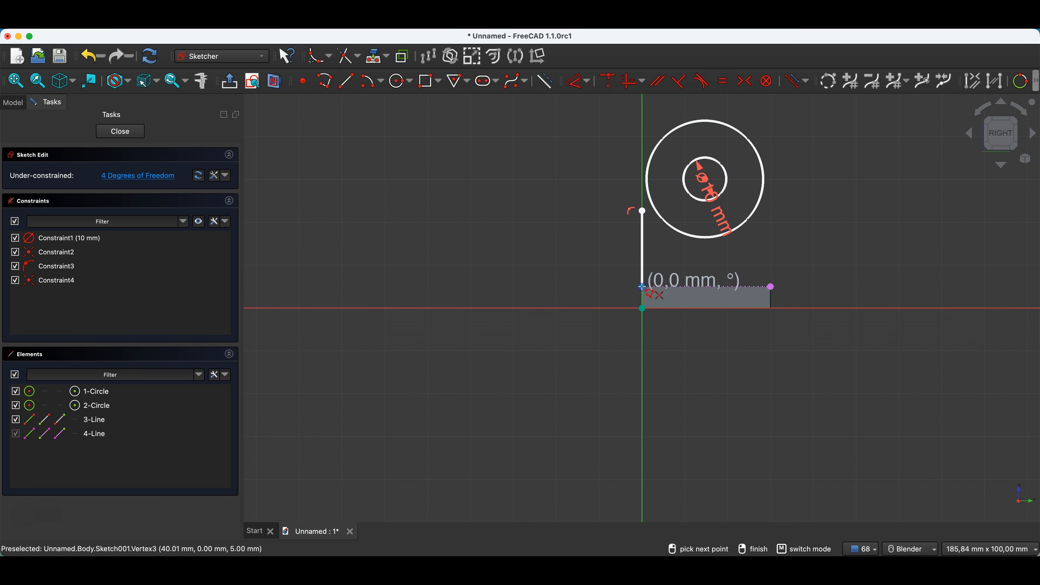
{"action": "left_click", "coordinate": [771, 287]}
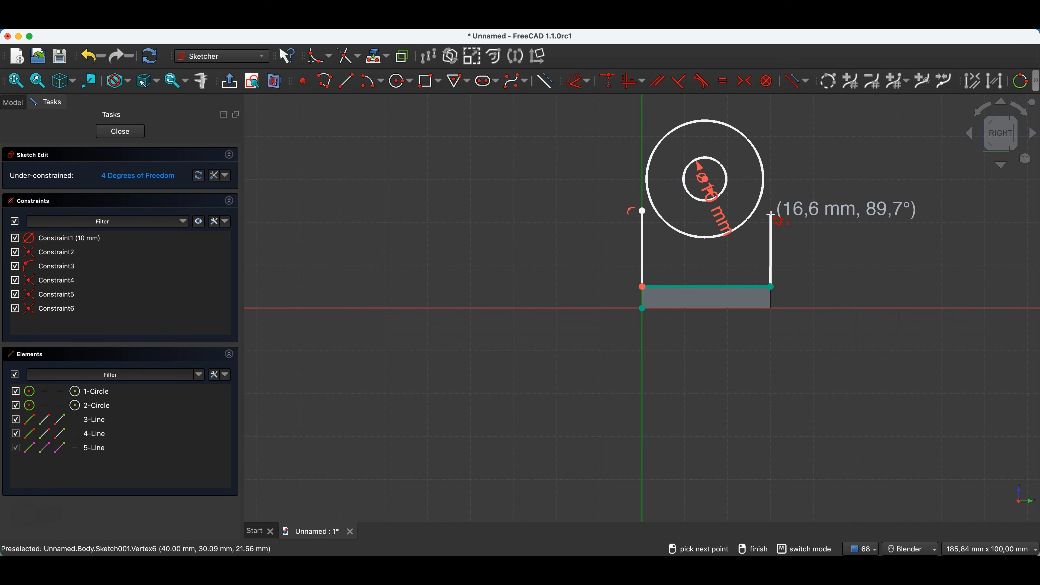
{"action": "left_click", "coordinate": [770, 213]}
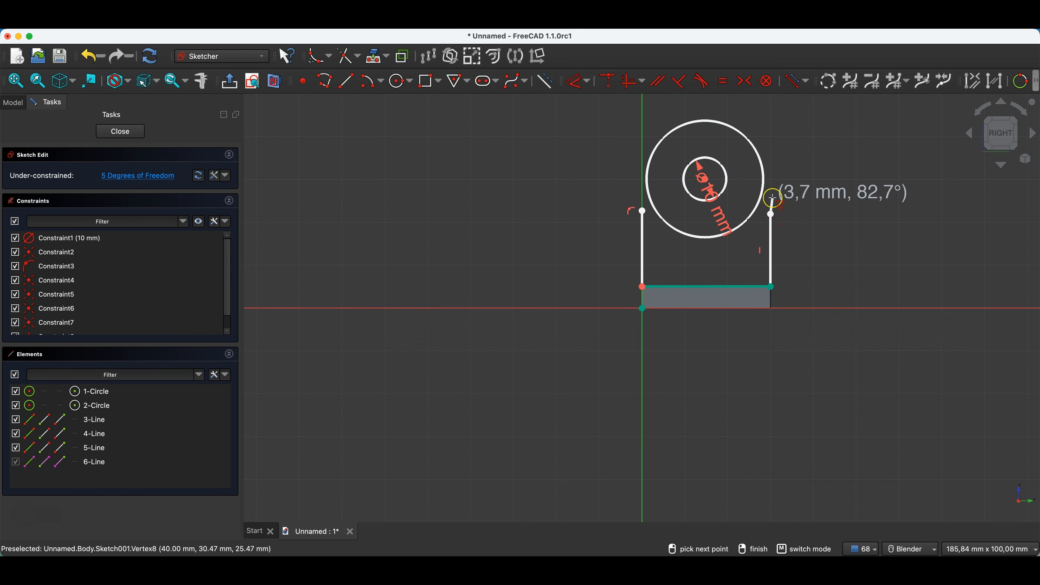
{"action": "right_click", "coordinate": [751, 232]}
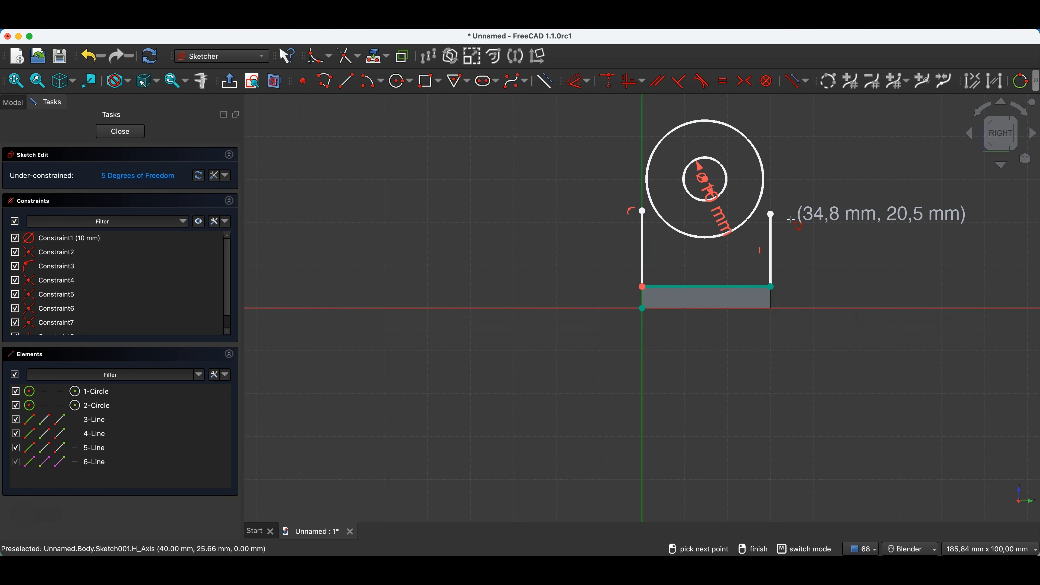
Step: Finish the polyline and make the outer circle tangent to both vertical lines at their upper endpoints
{"action": "right_click", "coordinate": [783, 212]}
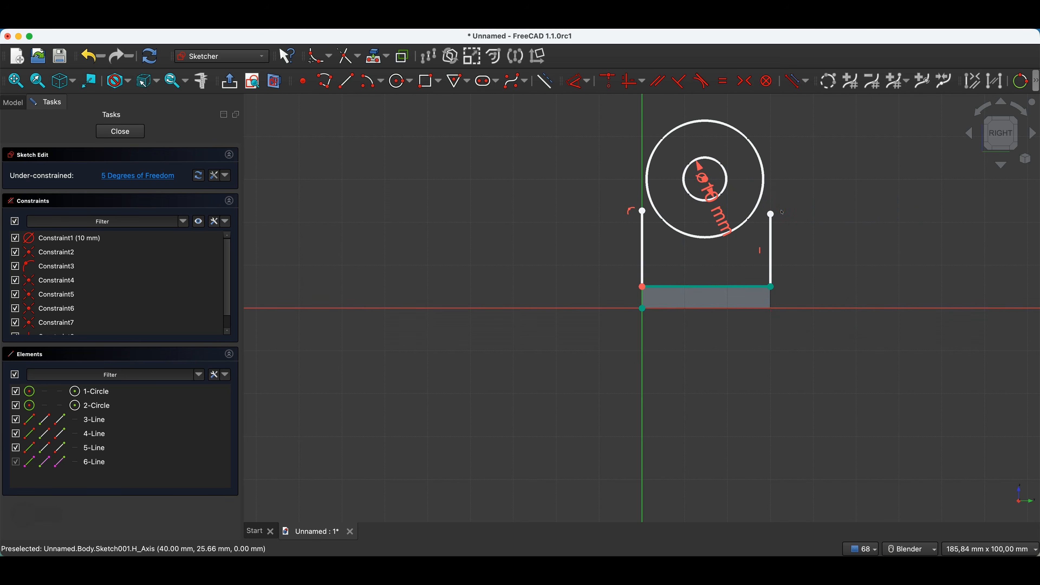
{"action": "left_click", "coordinate": [772, 214]}
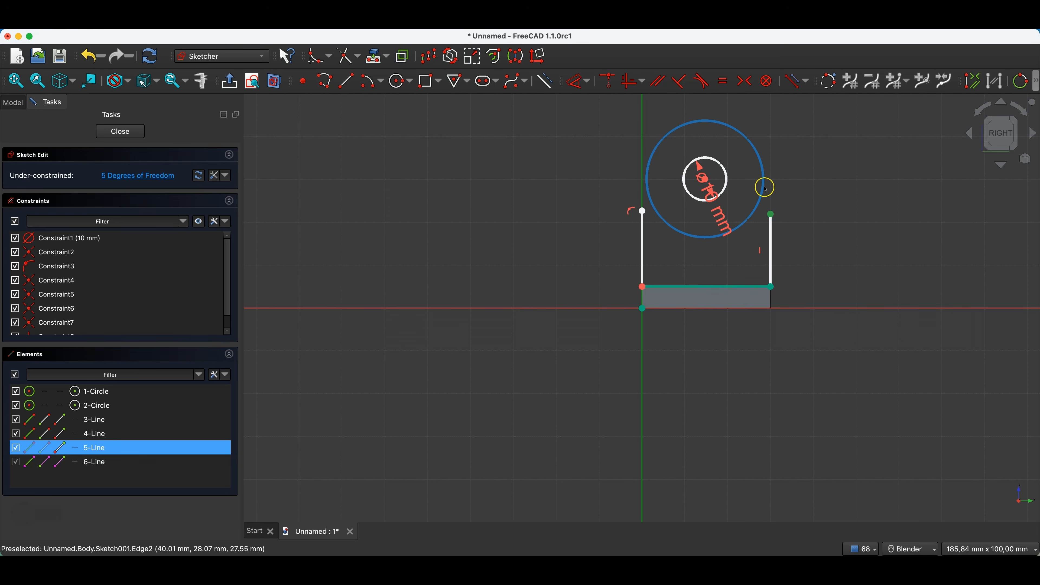
{"action": "left_click", "coordinate": [766, 188]}
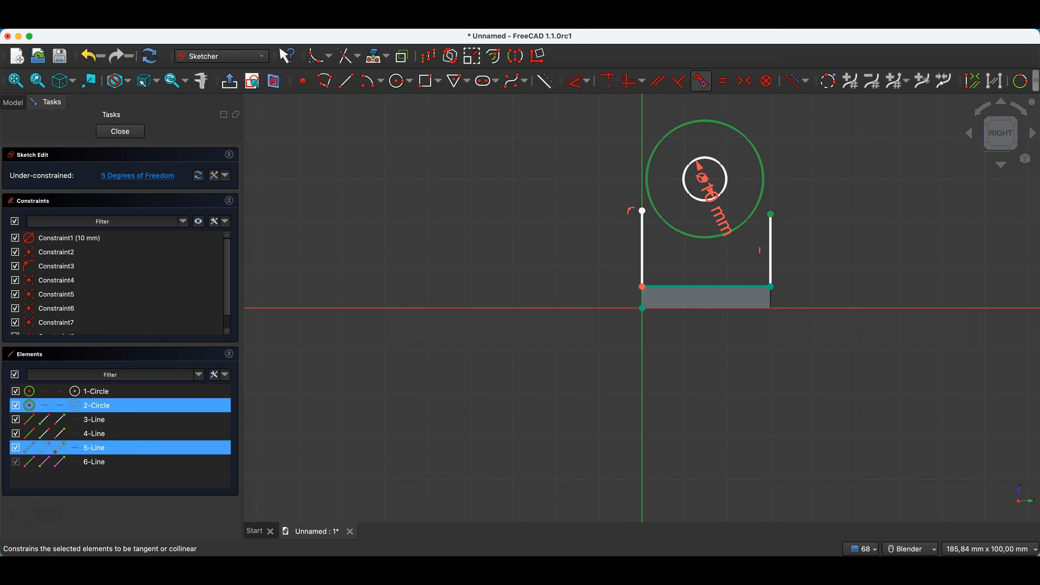
{"action": "left_click", "coordinate": [715, 92]}
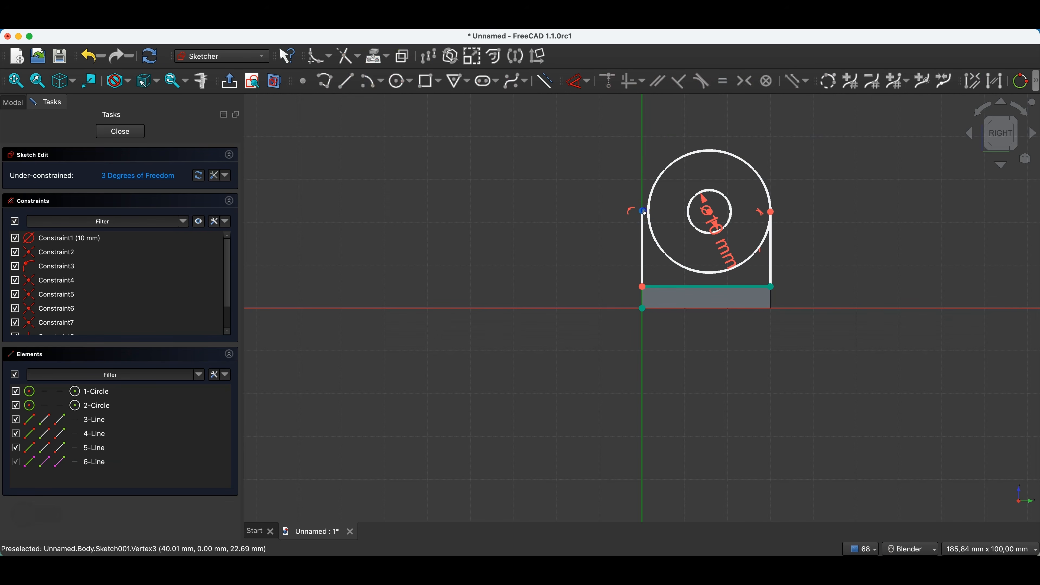
{"action": "left_click", "coordinate": [644, 211]}
{"action": "left_click", "coordinate": [656, 179]}
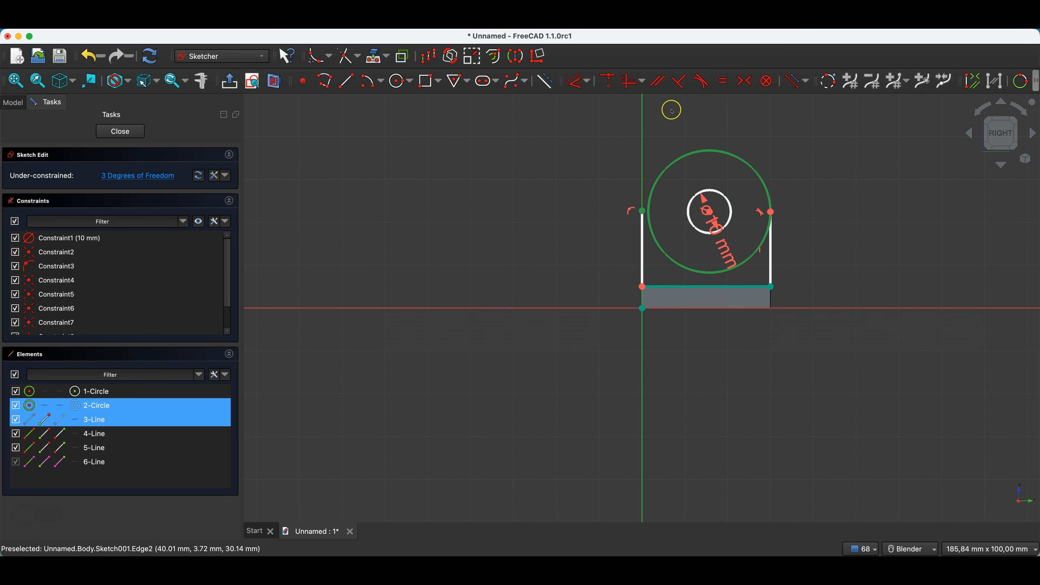
{"action": "left_click", "coordinate": [701, 81]}
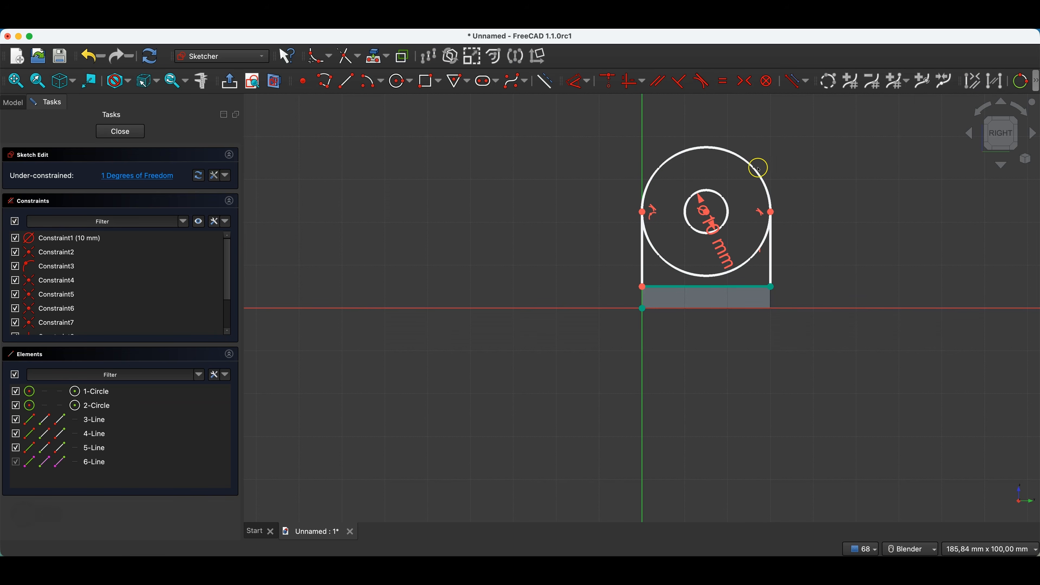
Step: Dimension the vertical distance from the circles' centre to the profile's lower corner on the vertical axis as 25 mm
{"action": "left_click", "coordinate": [705, 211]}
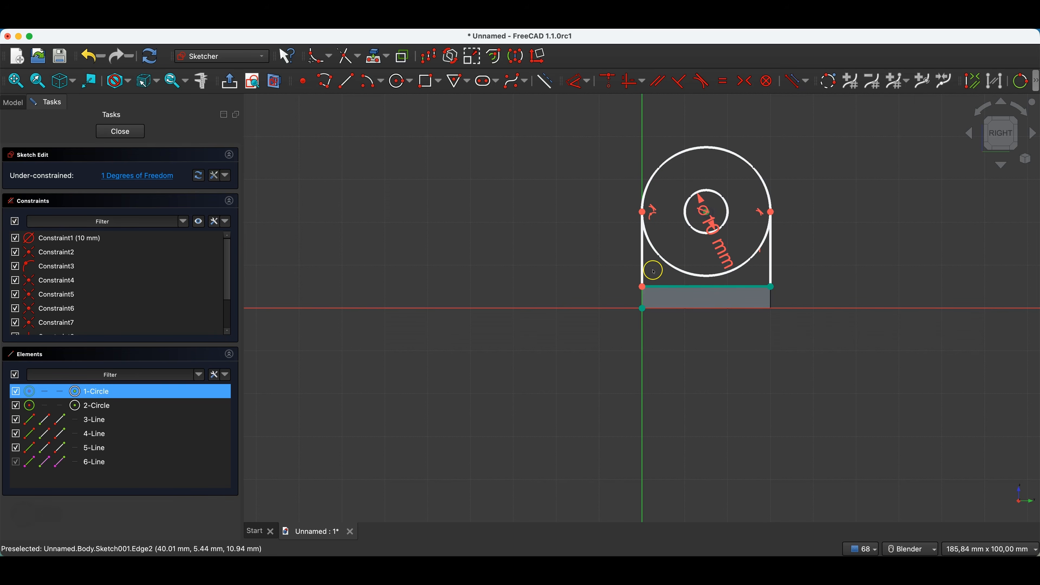
{"action": "left_click", "coordinate": [643, 287]}
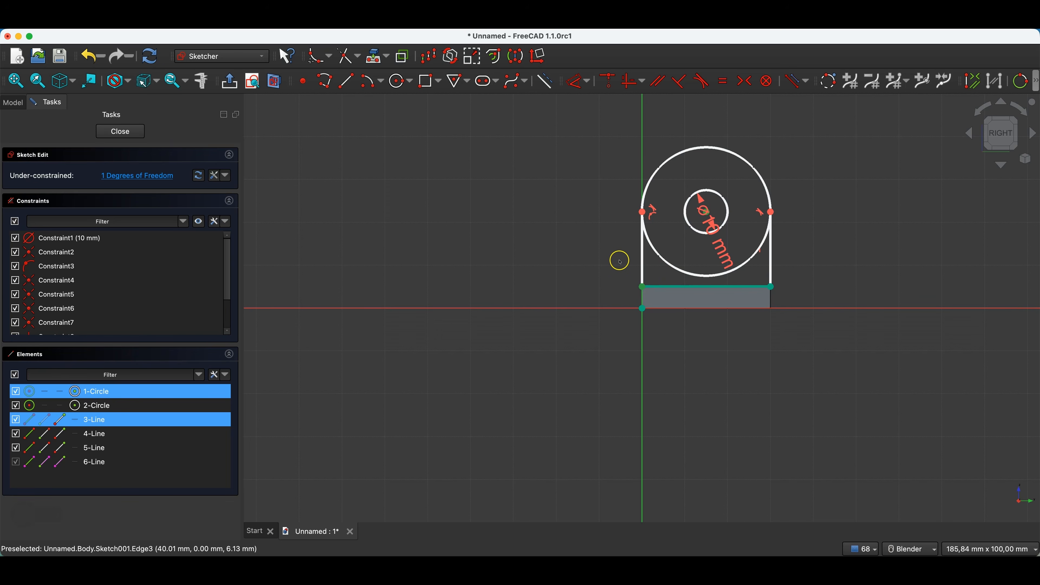
{"action": "key", "text": "d"}
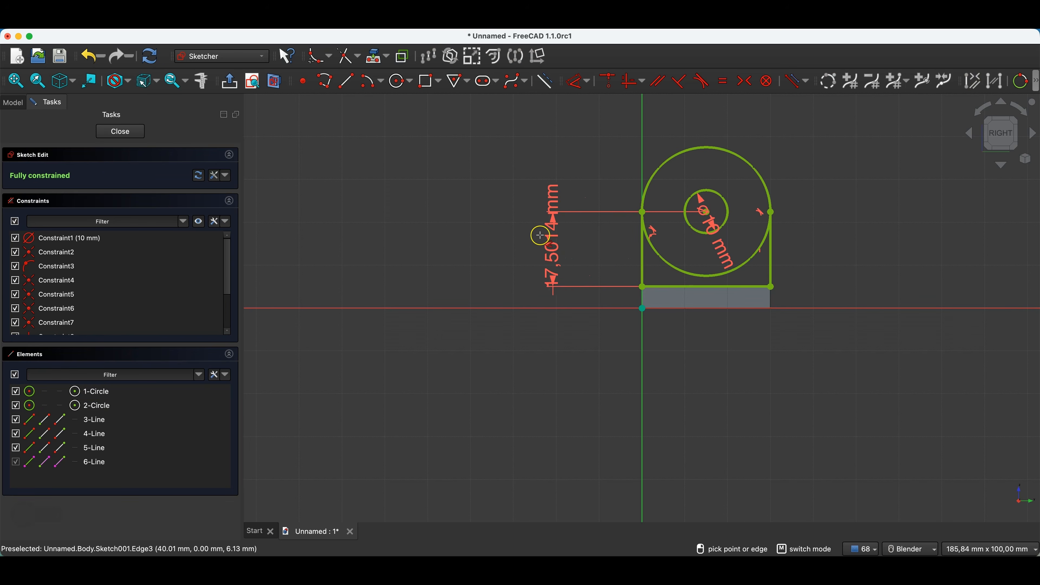
{"action": "left_click", "coordinate": [537, 213]}
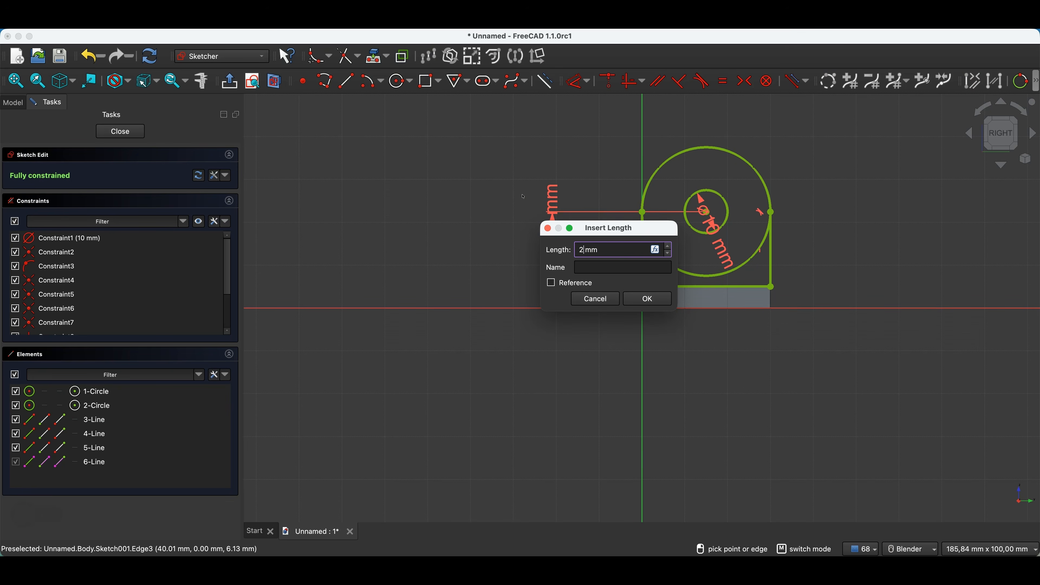
{"action": "key", "text": "Return"}
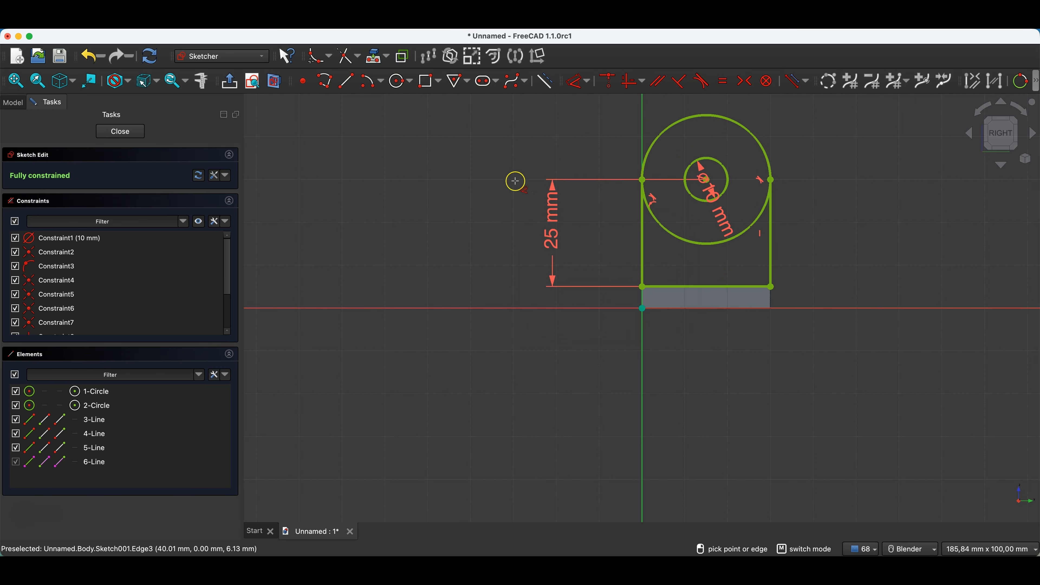
{"action": "right_click", "coordinate": [473, 185]}
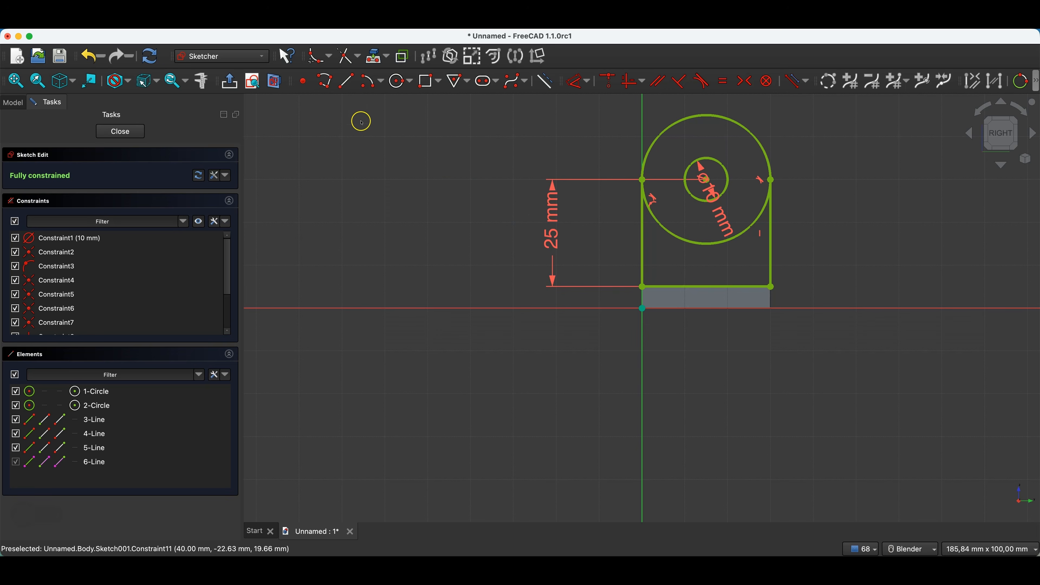
Step: Trim away the lower arc of the outer circle between the two vertical lines and close the sketch
{"action": "left_click", "coordinate": [342, 59]}
{"action": "left_click", "coordinate": [681, 234]}
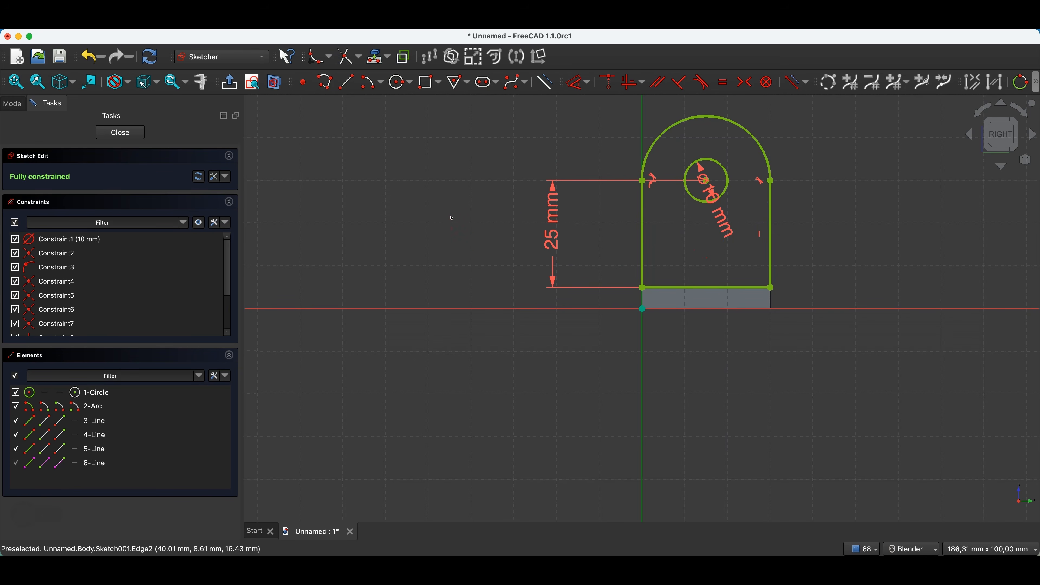
{"action": "left_click", "coordinate": [120, 133]}
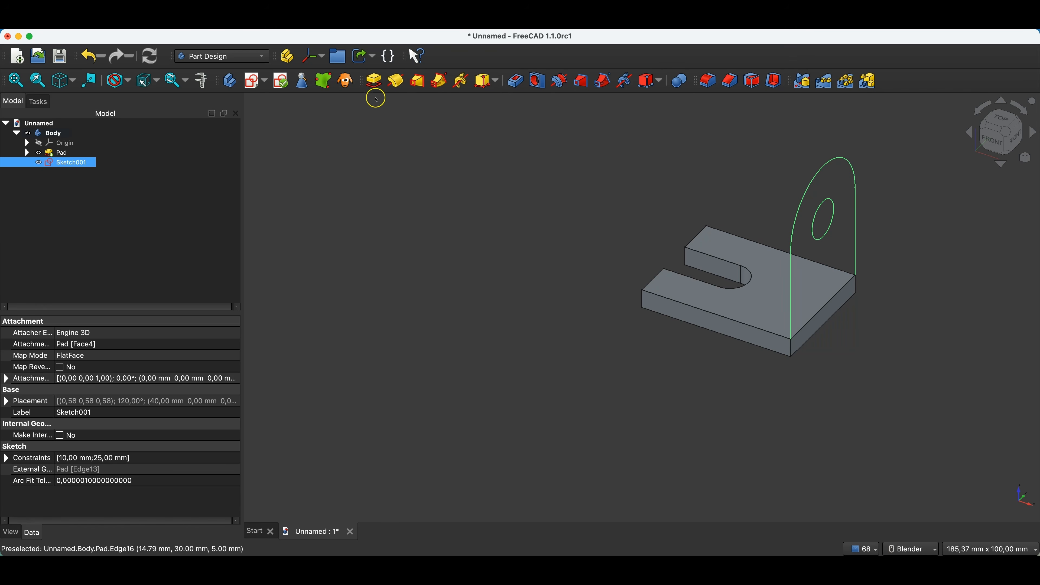
Step: Pad the lug sketch 5 mm in the reversed direction so it stands on the plate
{"action": "left_click", "coordinate": [373, 80]}
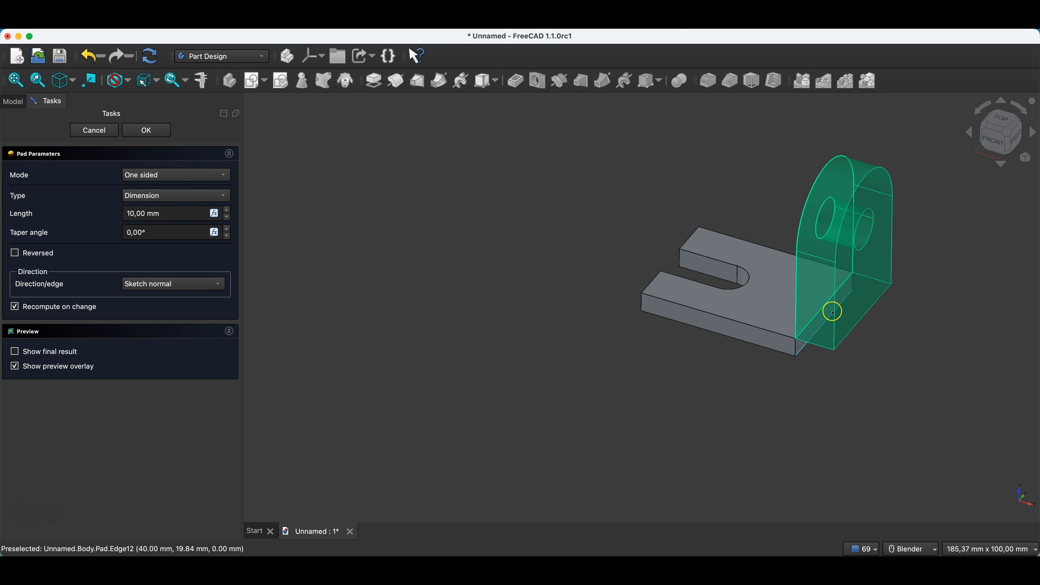
{"action": "mouse_move", "coordinate": [812, 383]}
{"action": "middle_mouse_down"}
{"action": "mouse_move", "coordinate": [766, 226]}
{"action": "mouse_move", "coordinate": [811, 278]}
{"action": "middle_mouse_up"}
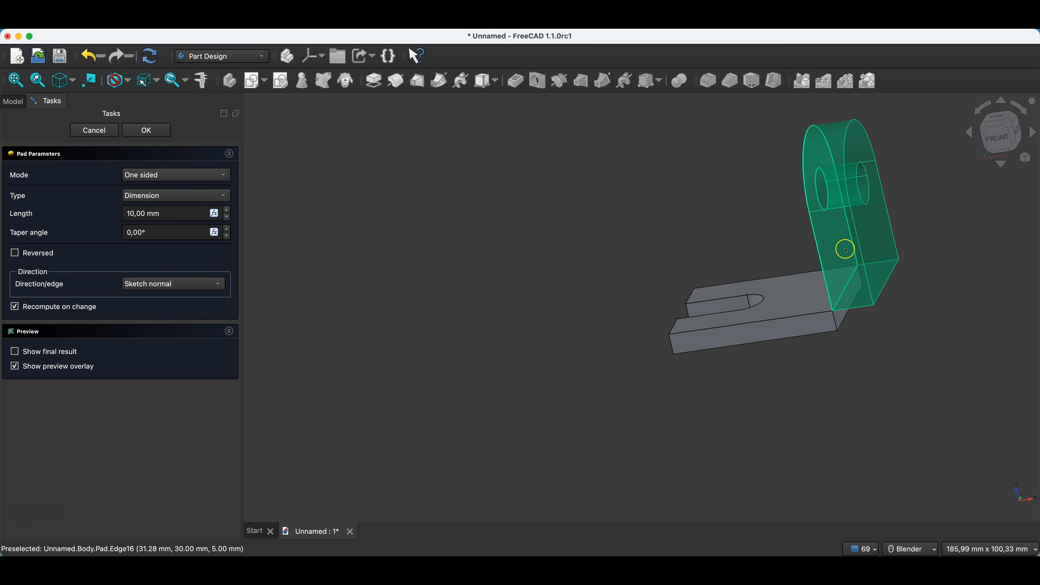
{"action": "mouse_move", "coordinate": [685, 304]}
{"action": "middle_mouse_down"}
{"action": "mouse_move", "coordinate": [723, 268]}
{"action": "mouse_move", "coordinate": [685, 307]}
{"action": "middle_mouse_up"}
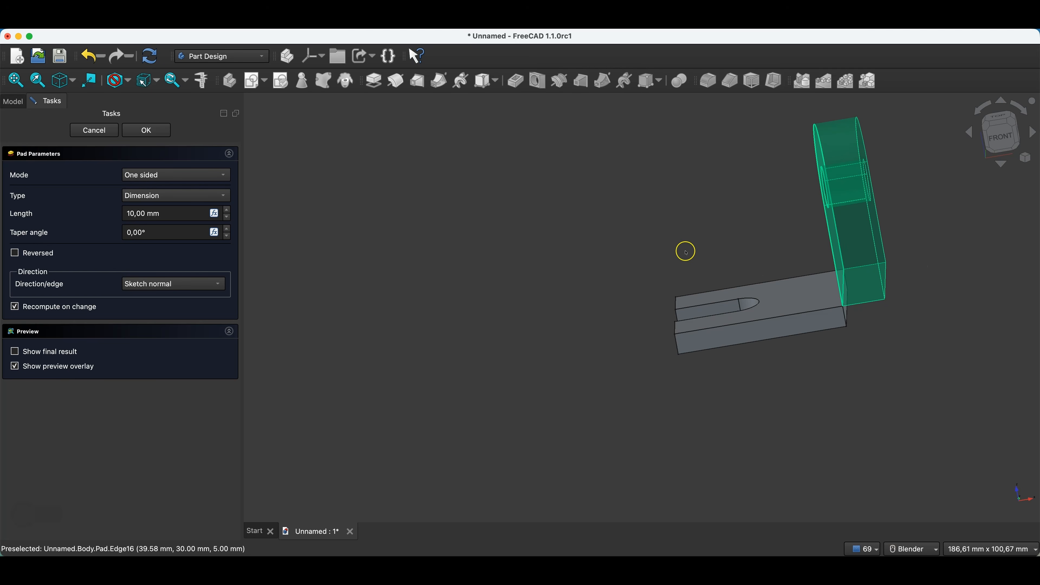
{"action": "left_click", "coordinate": [14, 254]}
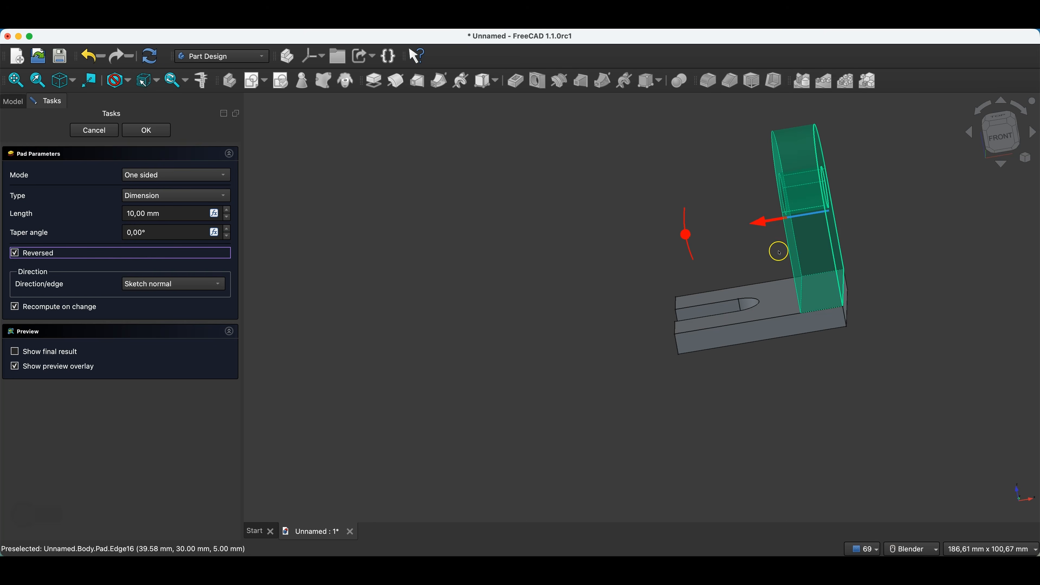
{"action": "left_click", "coordinate": [128, 214]}
{"action": "type", "text": "5"}
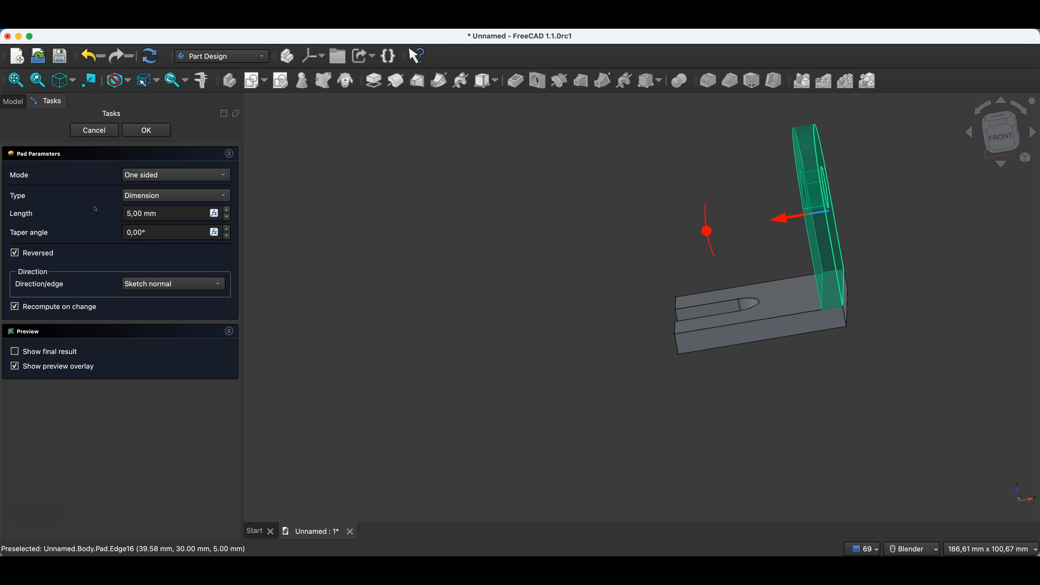
{"action": "left_click", "coordinate": [147, 130]}
Step: Fillet the inner bend edge and the outer lower edge between plate and lug with a 10 mm radius
{"action": "mouse_move", "coordinate": [642, 272]}
{"action": "middle_mouse_down"}
{"action": "mouse_move", "coordinate": [557, 279]}
{"action": "mouse_move", "coordinate": [673, 309]}
{"action": "mouse_move", "coordinate": [675, 284]}
{"action": "mouse_move", "coordinate": [655, 286]}
{"action": "middle_mouse_up"}
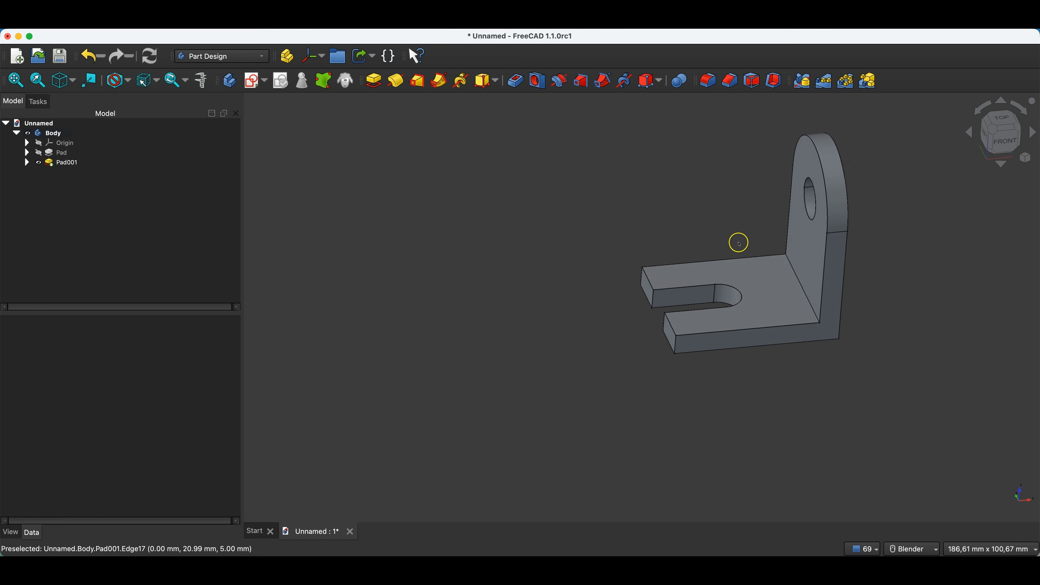
{"action": "left_click", "coordinate": [802, 284]}
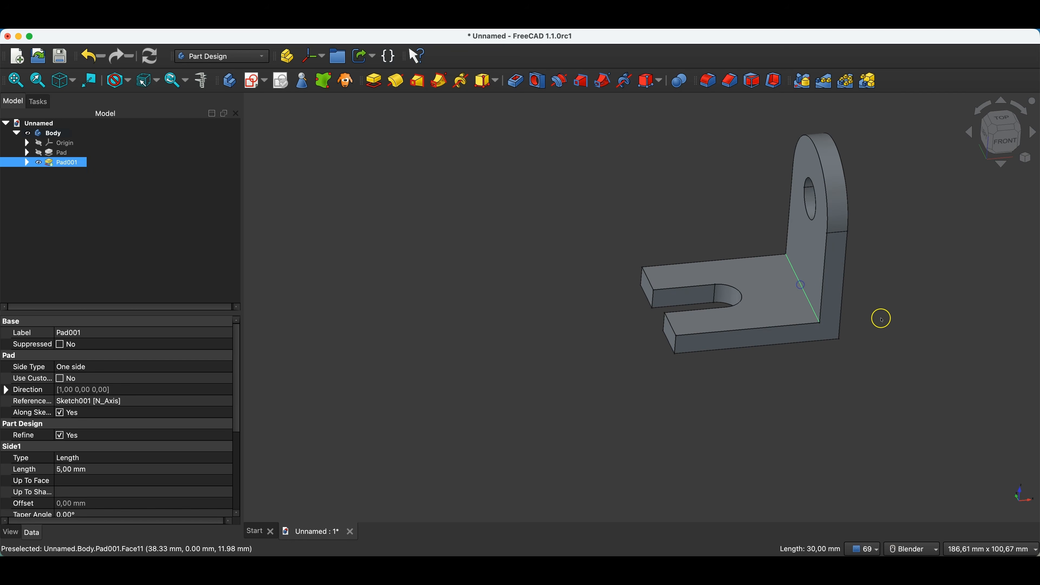
{"action": "middle_click_drag", "start_coordinate": [876, 318], "coordinate": [848, 316]}
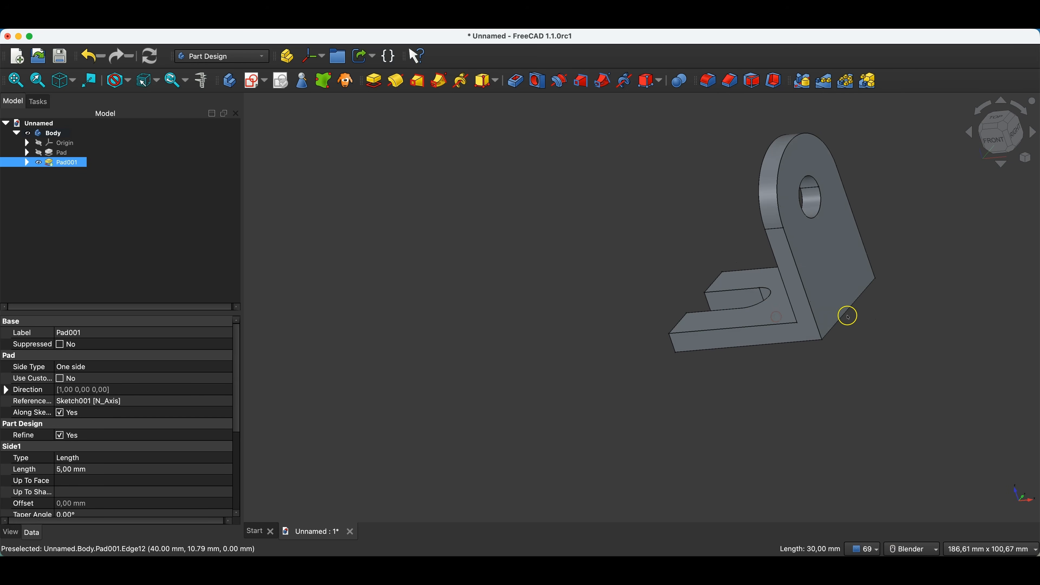
{"action": "middle_click_drag", "start_coordinate": [650, 267], "coordinate": [760, 273]}
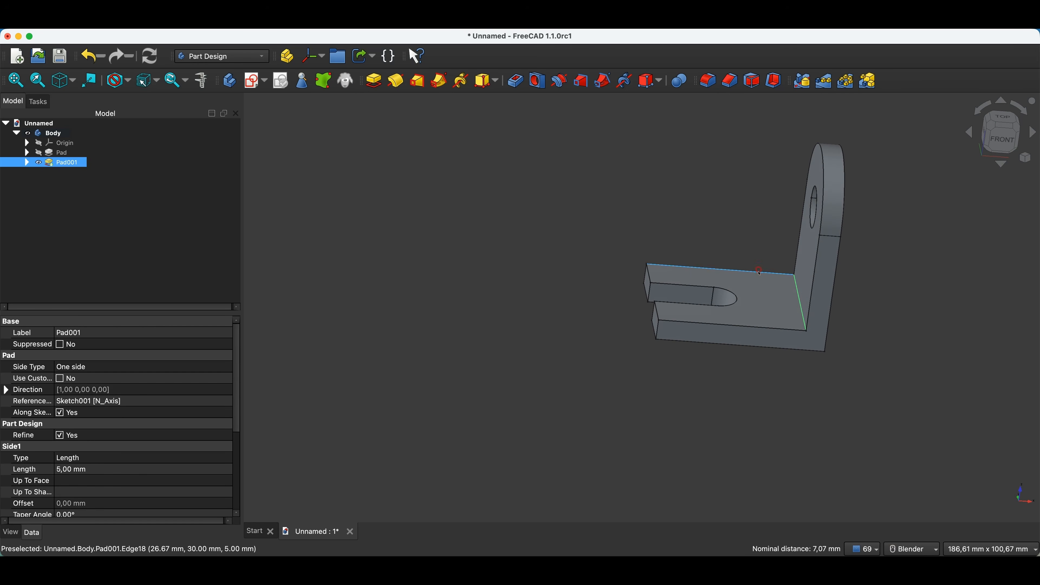
{"action": "left_click", "coordinate": [708, 81]}
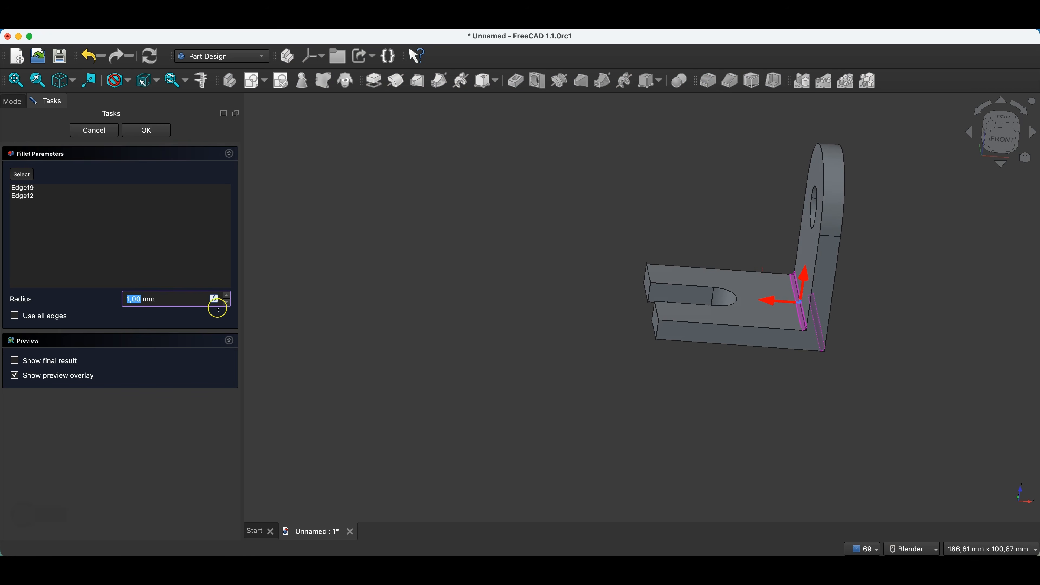
{"action": "left_click", "coordinate": [227, 296]}
{"action": "left_click", "coordinate": [227, 295]}
{"action": "left_click", "coordinate": [226, 295]}
{"action": "left_click", "coordinate": [227, 296]}
{"action": "left_click", "coordinate": [226, 295]}
{"action": "left_click", "coordinate": [227, 295]}
{"action": "left_click", "coordinate": [227, 295]}
{"action": "left_click", "coordinate": [226, 296]}
{"action": "left_click", "coordinate": [226, 295]}
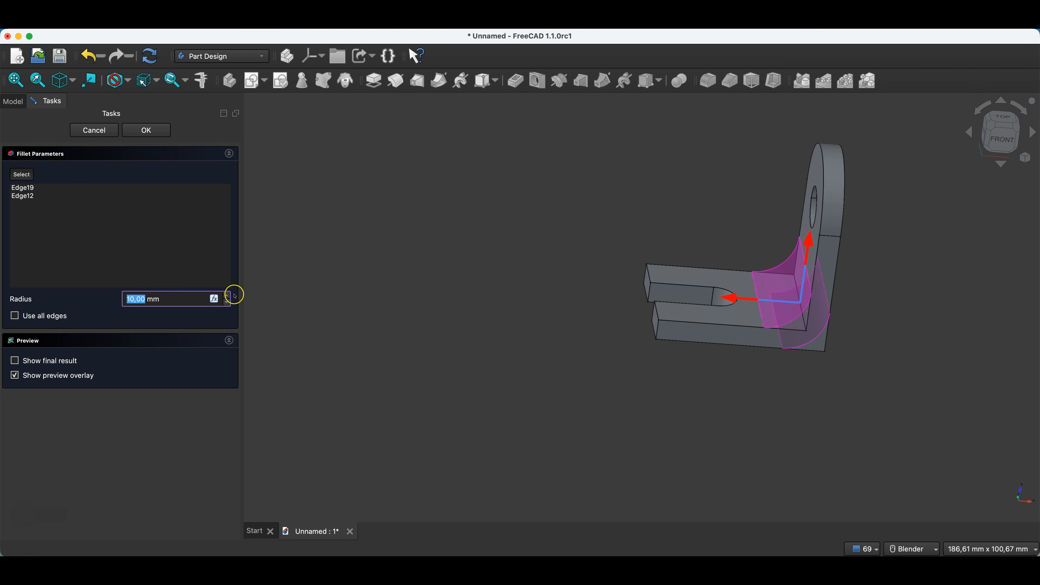
{"action": "left_click", "coordinate": [151, 136]}
Step: Mirror the whole body about the Base YZ-plane
{"action": "middle_click_drag", "start_coordinate": [884, 314], "coordinate": [830, 308]}
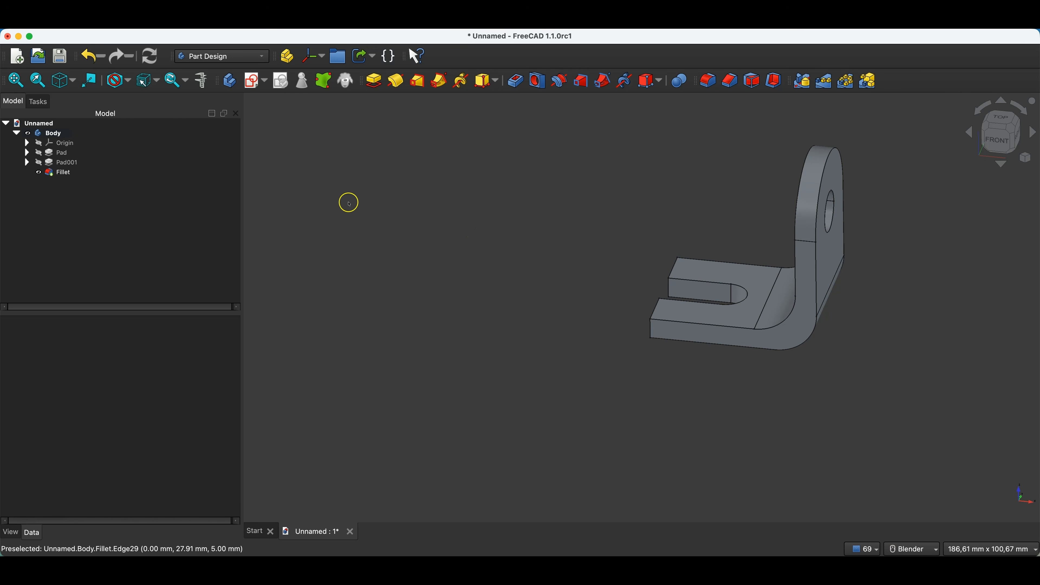
{"action": "left_click", "coordinate": [73, 136]}
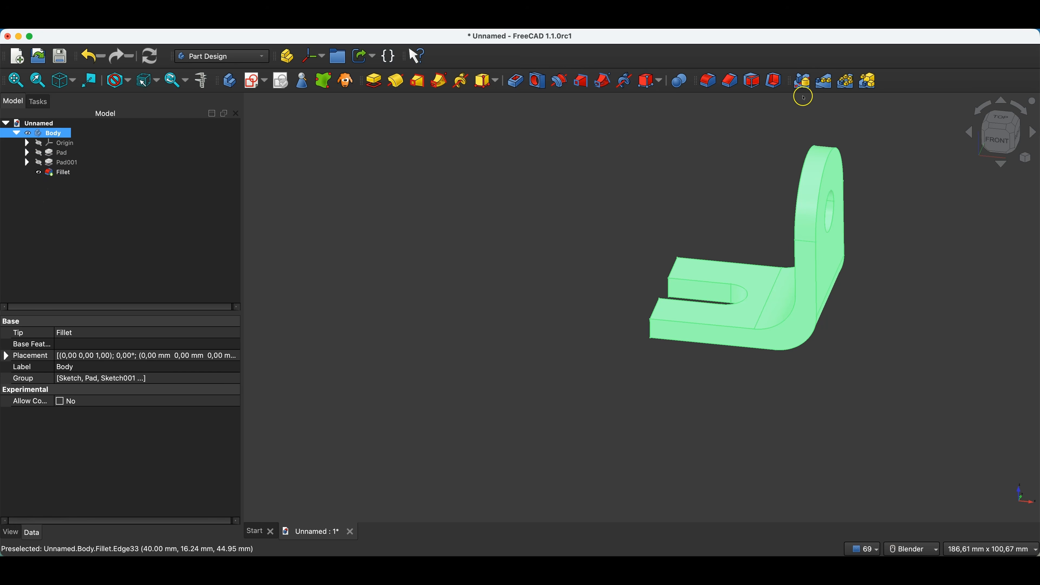
{"action": "left_click", "coordinate": [802, 81]}
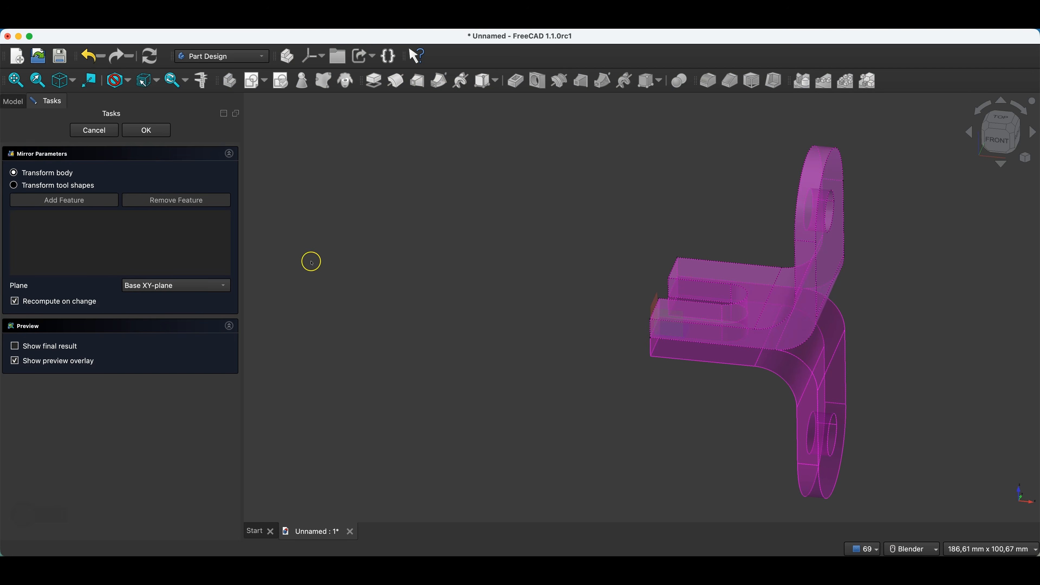
{"action": "mouse_move", "coordinate": [625, 384]}
{"action": "middle_mouse_down"}
{"action": "mouse_move", "coordinate": [652, 341]}
{"action": "mouse_move", "coordinate": [655, 383]}
{"action": "mouse_move", "coordinate": [676, 390]}
{"action": "mouse_move", "coordinate": [639, 369]}
{"action": "middle_mouse_up"}
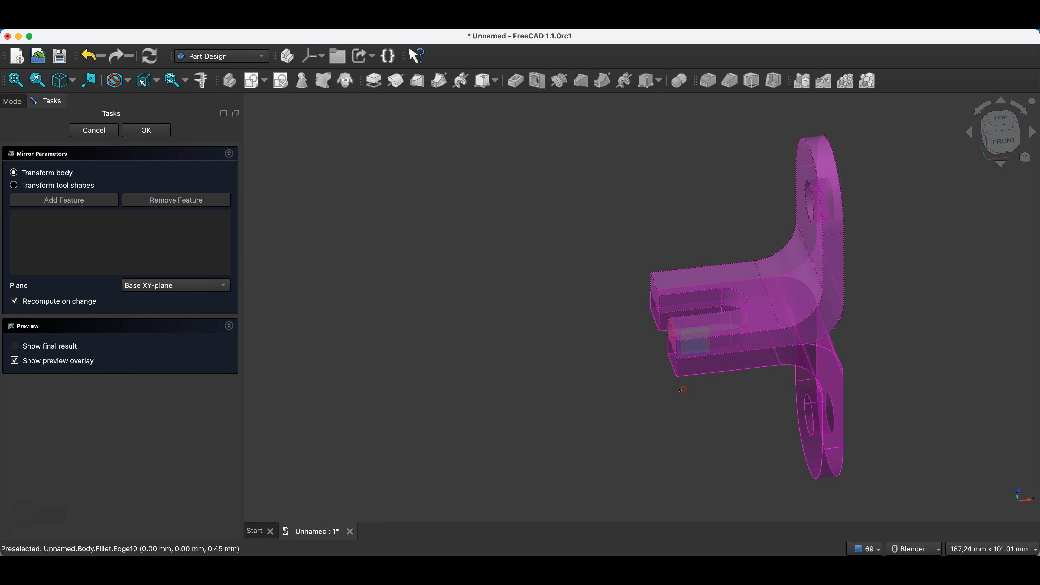
{"action": "left_click", "coordinate": [180, 285]}
{"action": "left_click", "coordinate": [175, 300]}
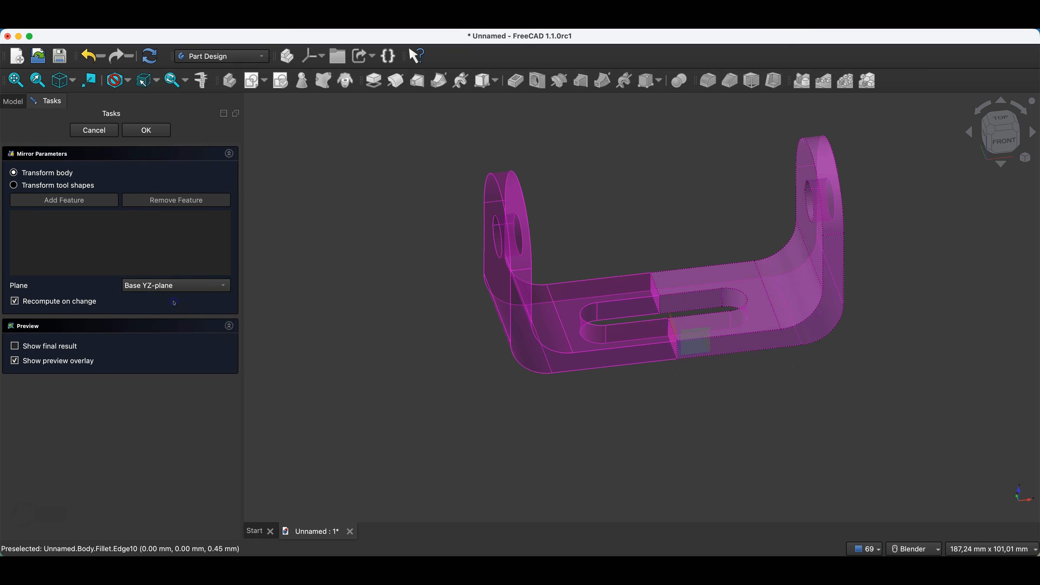
{"action": "left_click", "coordinate": [158, 290]}
{"action": "left_click", "coordinate": [144, 130]}
{"action": "middle_click_drag", "start_coordinate": [773, 371], "coordinate": [685, 378]}
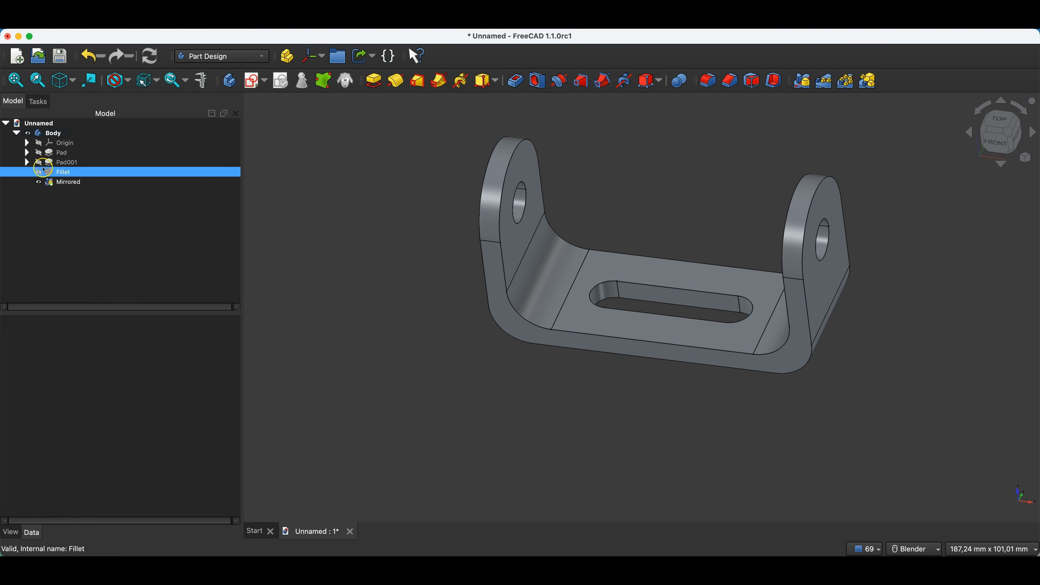
Step: Open the base plate's sketch for editing and set the plate's horizontal length to 70 mm
{"action": "left_click", "coordinate": [28, 152]}
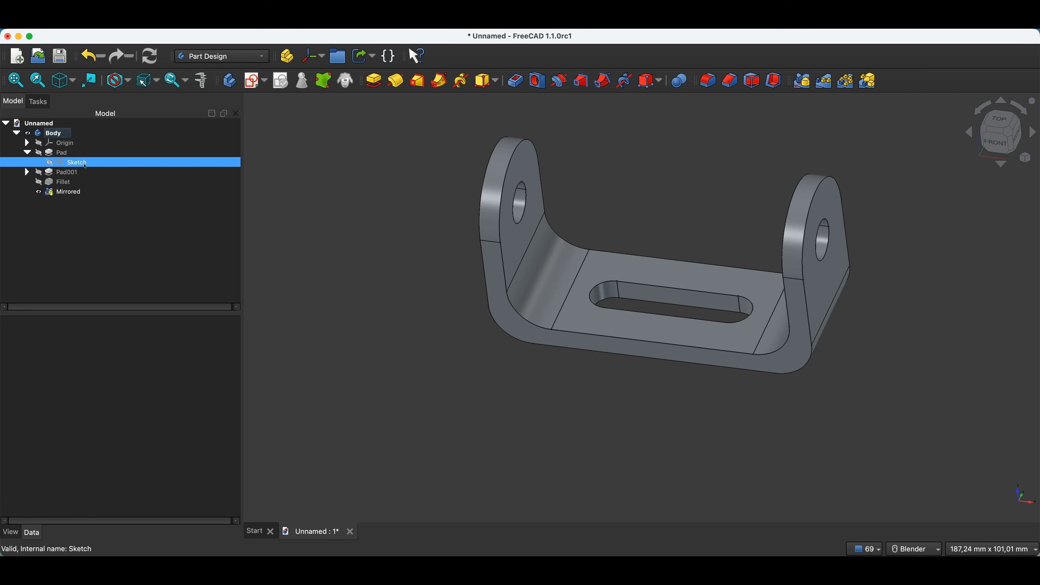
{"action": "double_click", "coordinate": [85, 165]}
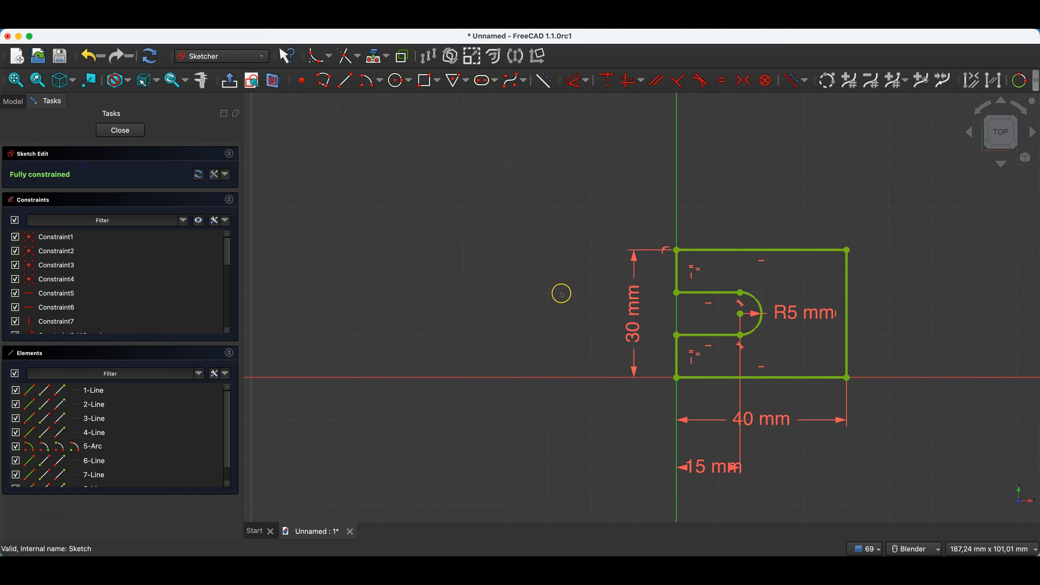
{"action": "double_click", "coordinate": [766, 420]}
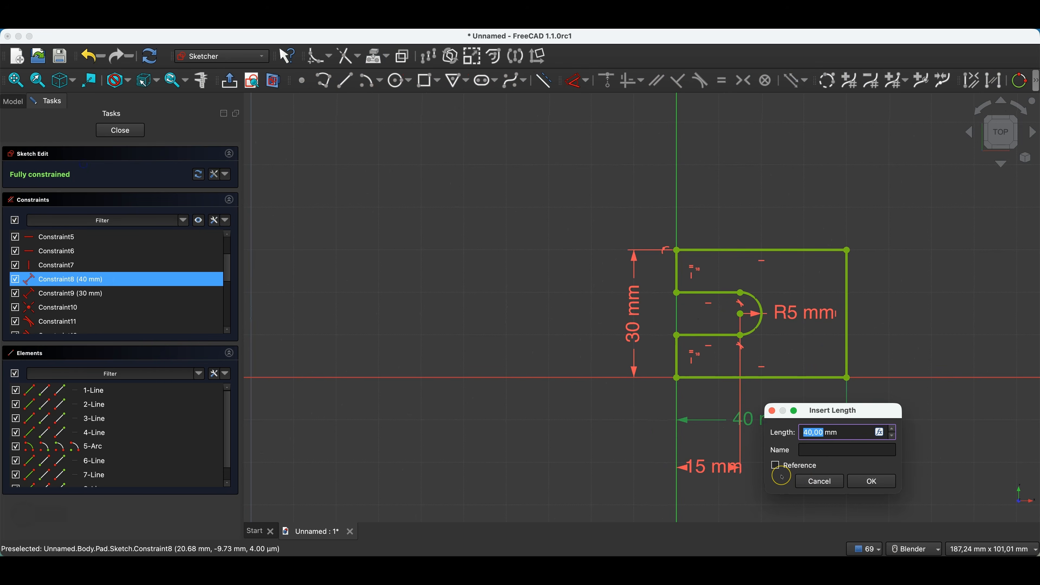
{"action": "type", "text": "70"}
{"action": "key", "text": "Return"}
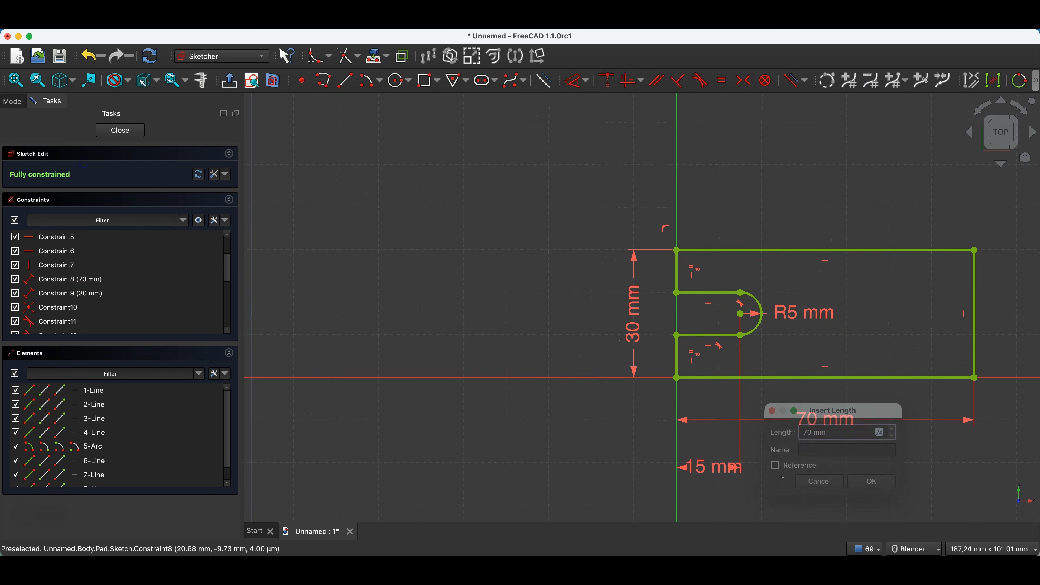
Step: Set the slot arc centre's horizontal distance from the vertical axis to 40 mm and finish editing the base sketch
{"action": "double_click", "coordinate": [722, 472]}
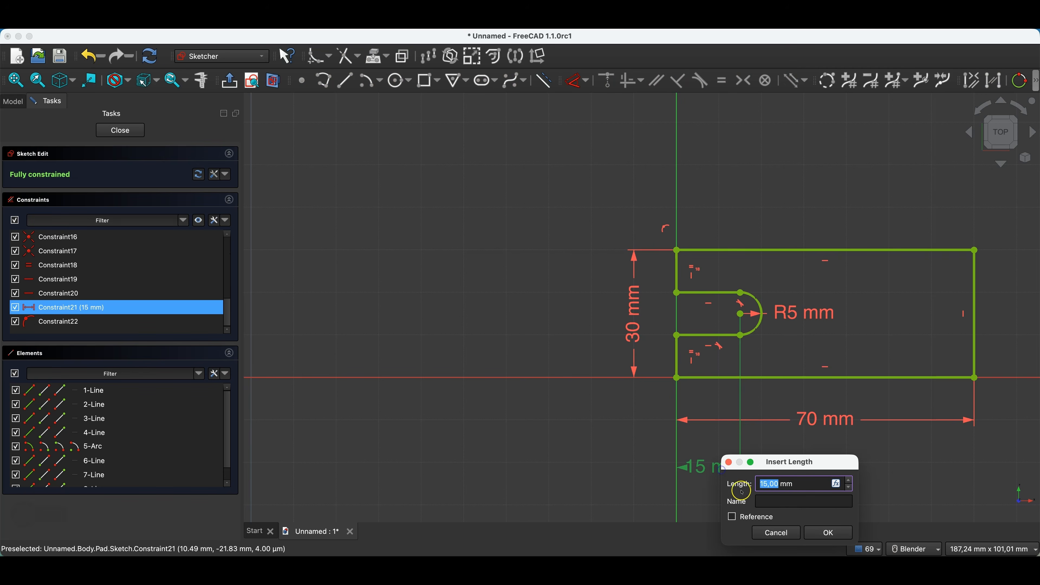
{"action": "type", "text": "40"}
{"action": "key", "text": "Return"}
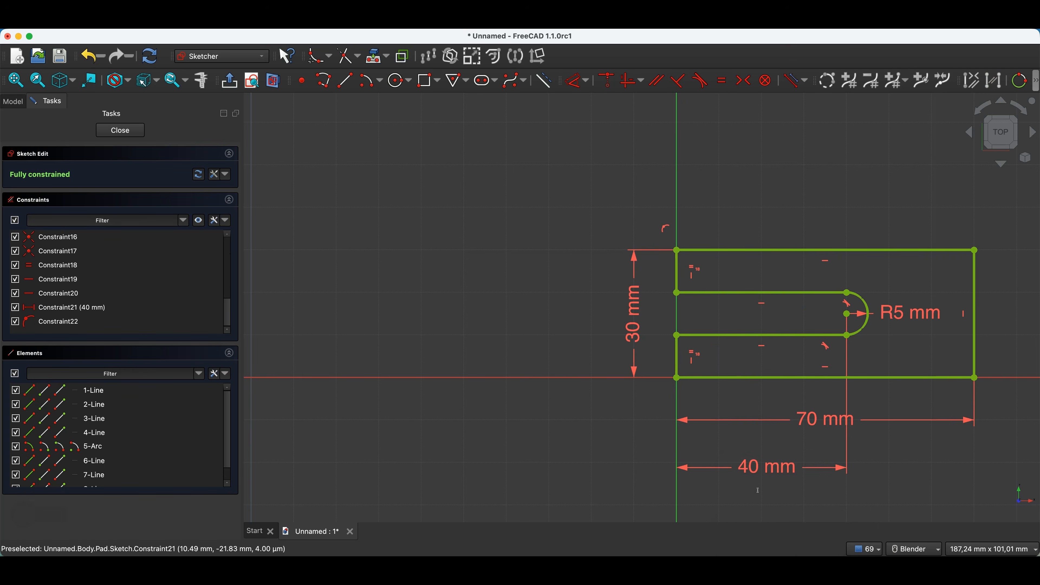
{"action": "left_click", "coordinate": [121, 130]}
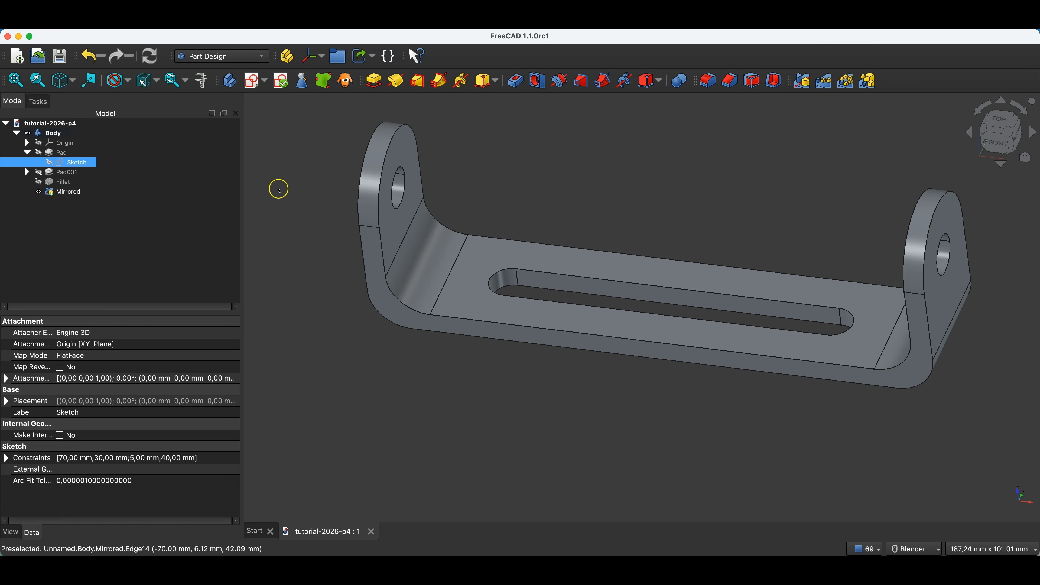
Step: Close the bracket document and start a sketch on the XY-plane of a new parametric body
{"action": "left_click", "coordinate": [371, 531]}
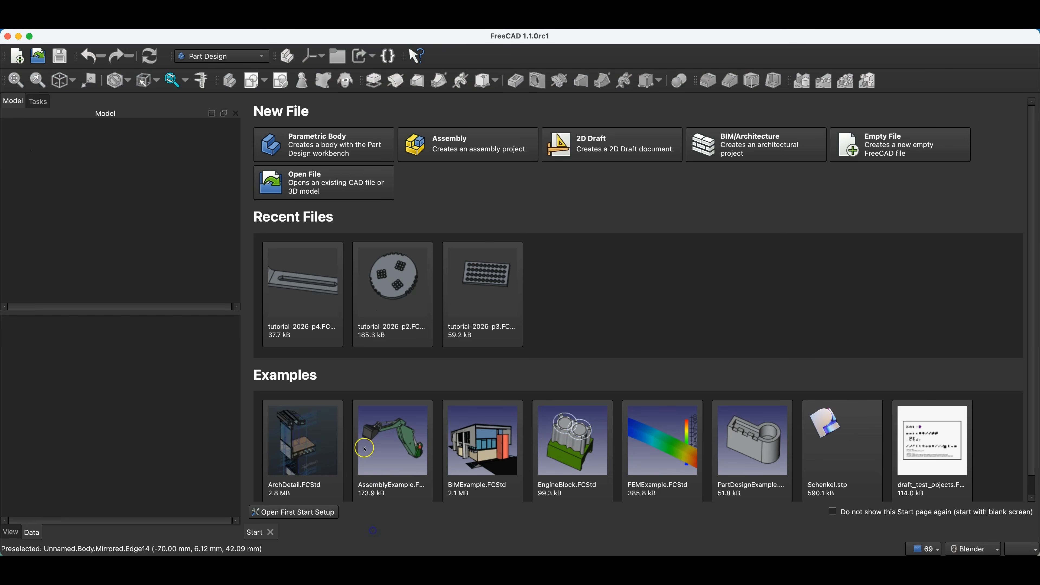
{"action": "left_click", "coordinate": [335, 149]}
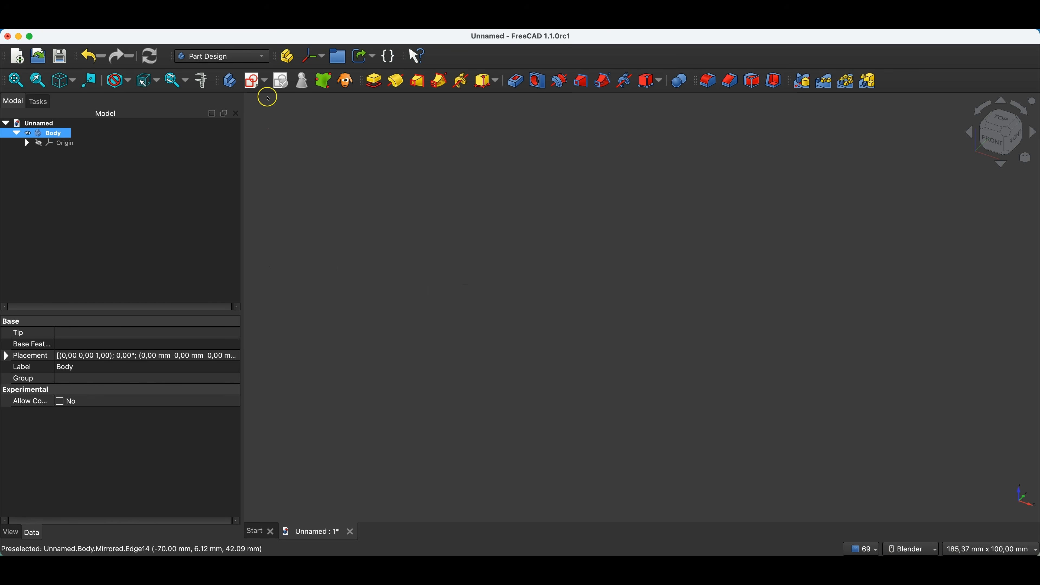
{"action": "left_click", "coordinate": [255, 84]}
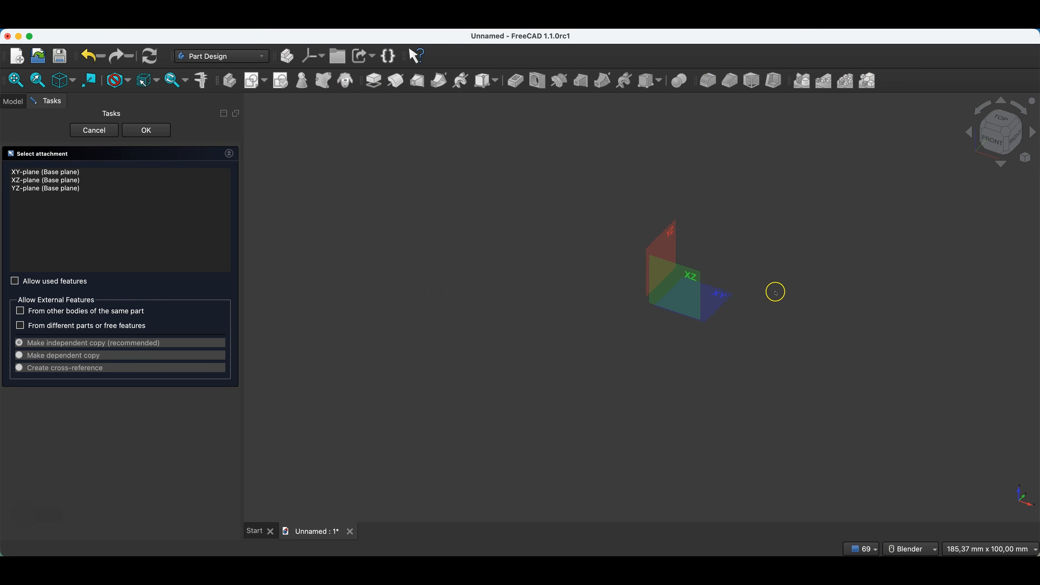
{"action": "left_click", "coordinate": [731, 298]}
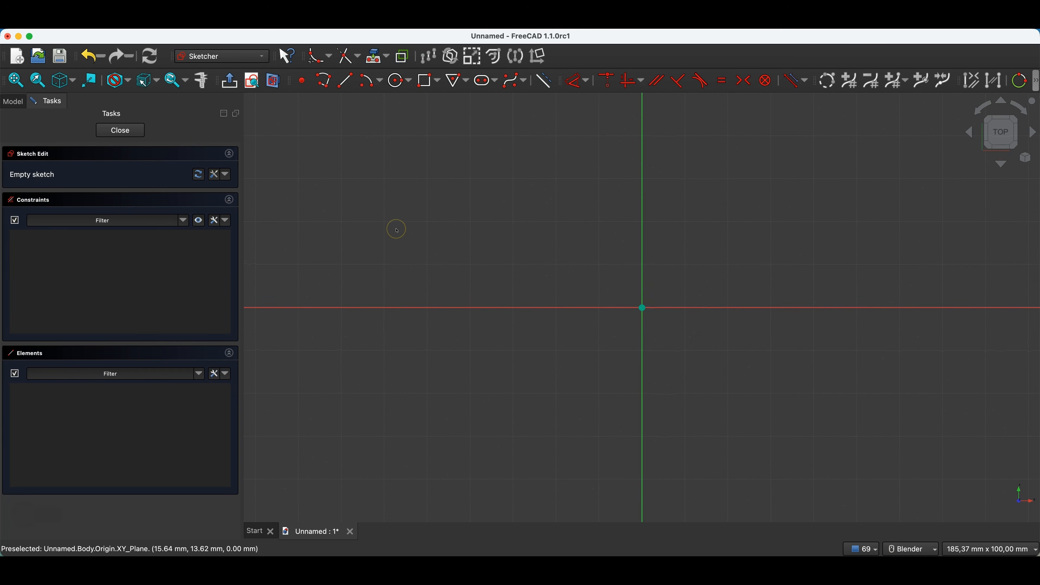
Step: Draw a rectangle 50 mm wide and 30 mm high with its lower-left corner at the origin
{"action": "left_click", "coordinate": [428, 81]}
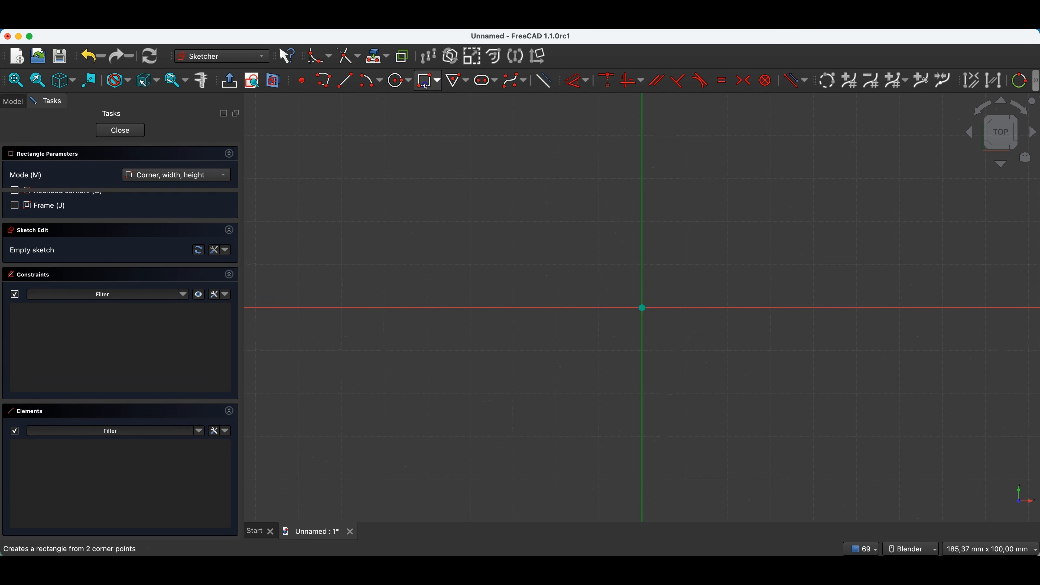
{"action": "left_click", "coordinate": [642, 308]}
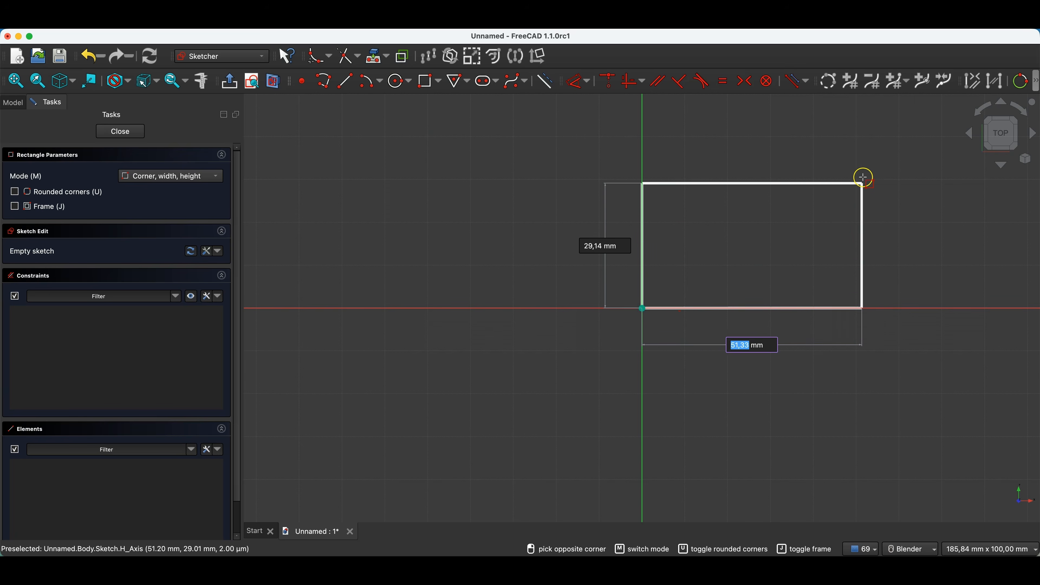
{"action": "type", "text": "50"}
{"action": "key", "text": "Tab"}
{"action": "type", "text": "30"}
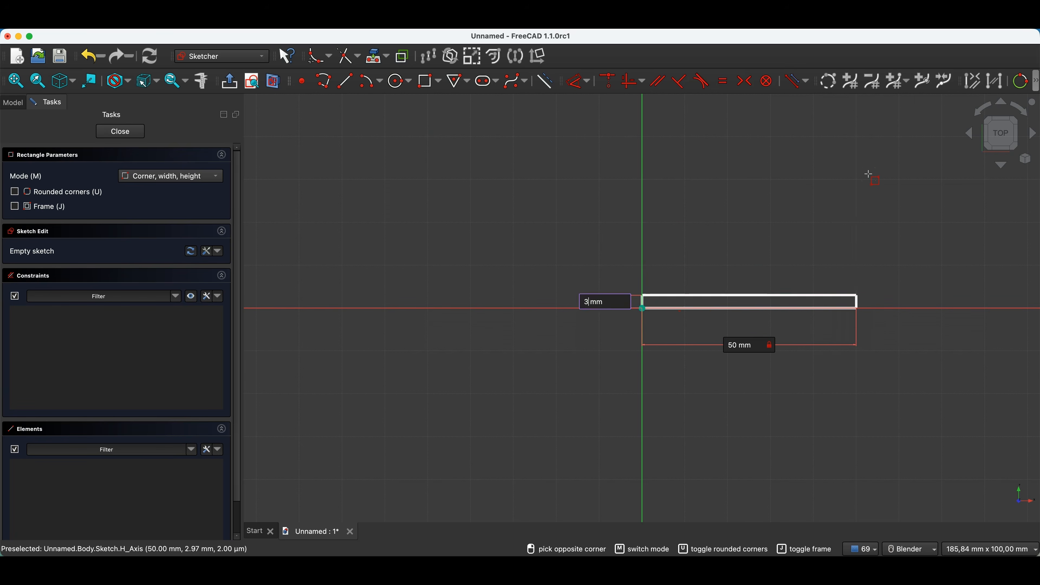
{"action": "key", "text": "Return"}
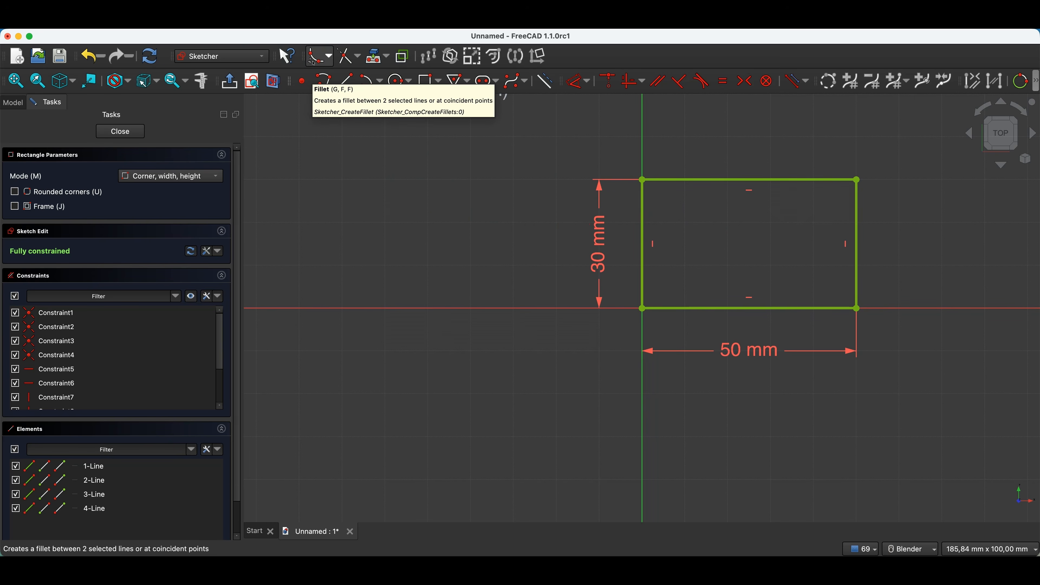
Step: Fillet the rectangle's upper-right corner with the corner point preserved and set the arc's radius to 10 mm
{"action": "left_click", "coordinate": [313, 61]}
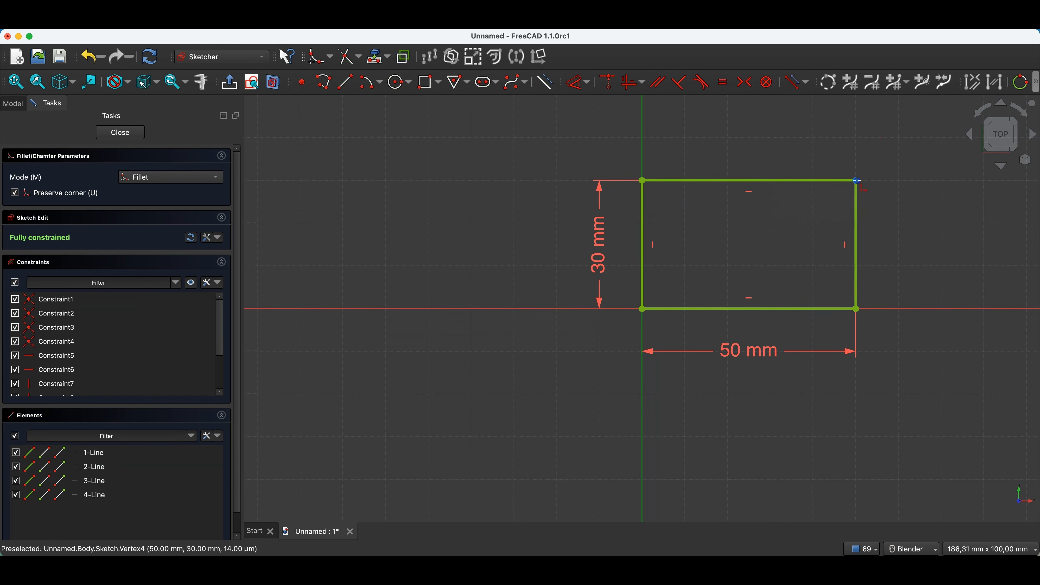
{"action": "left_click", "coordinate": [857, 180]}
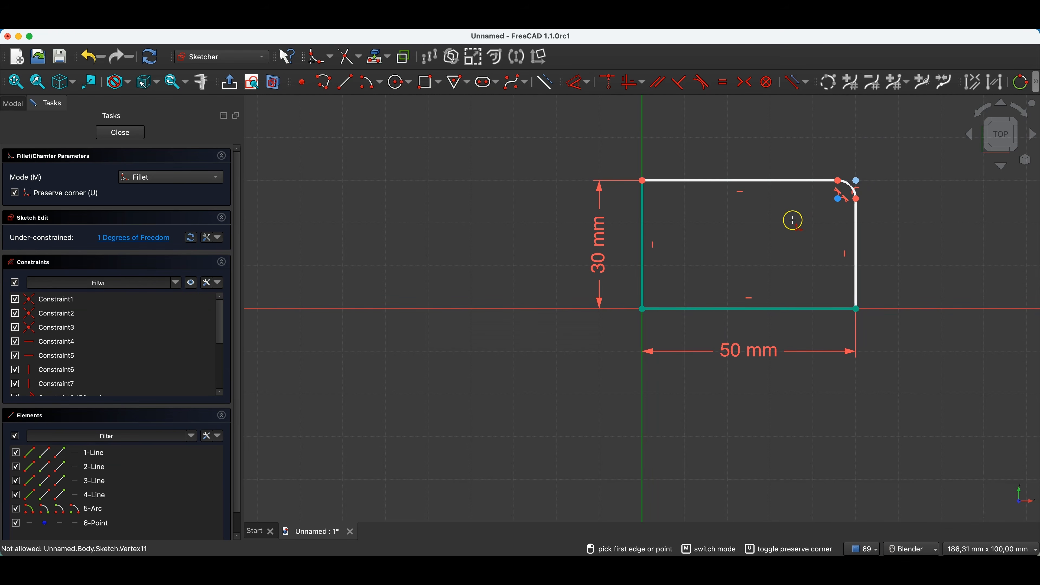
{"action": "right_click", "coordinate": [792, 220]}
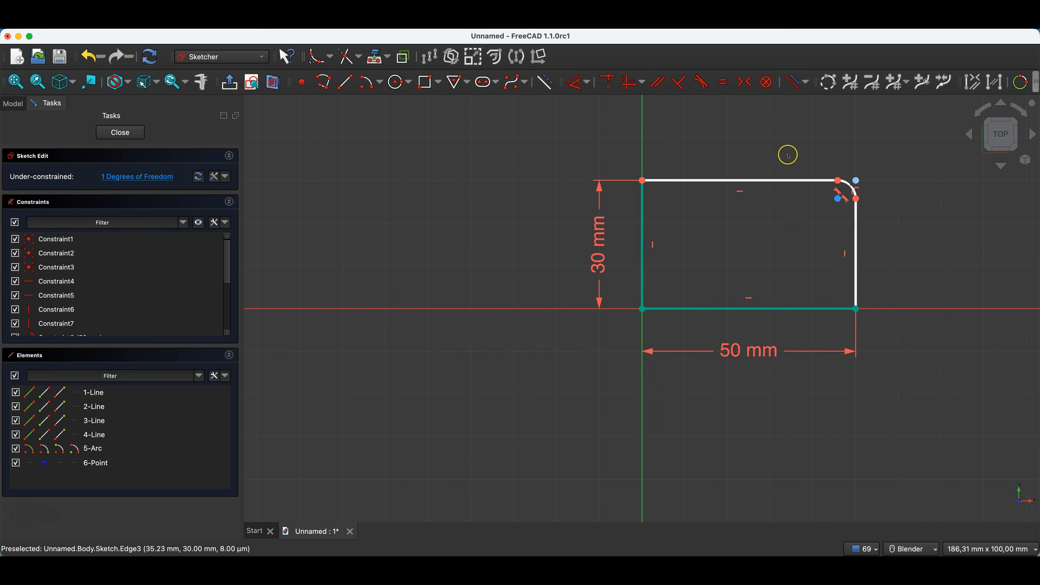
{"action": "left_click", "coordinate": [849, 183]}
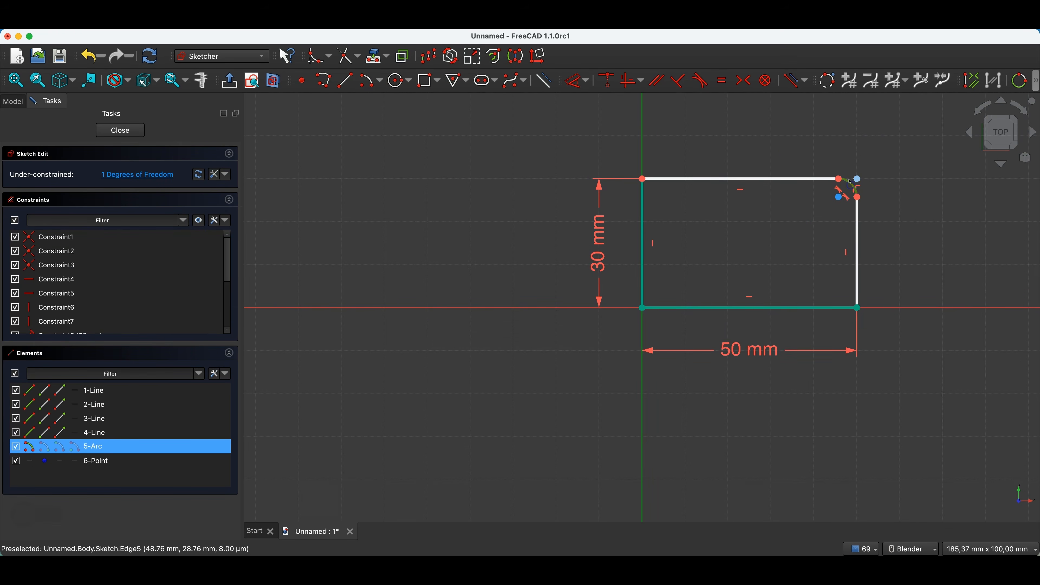
{"action": "key", "text": "d"}
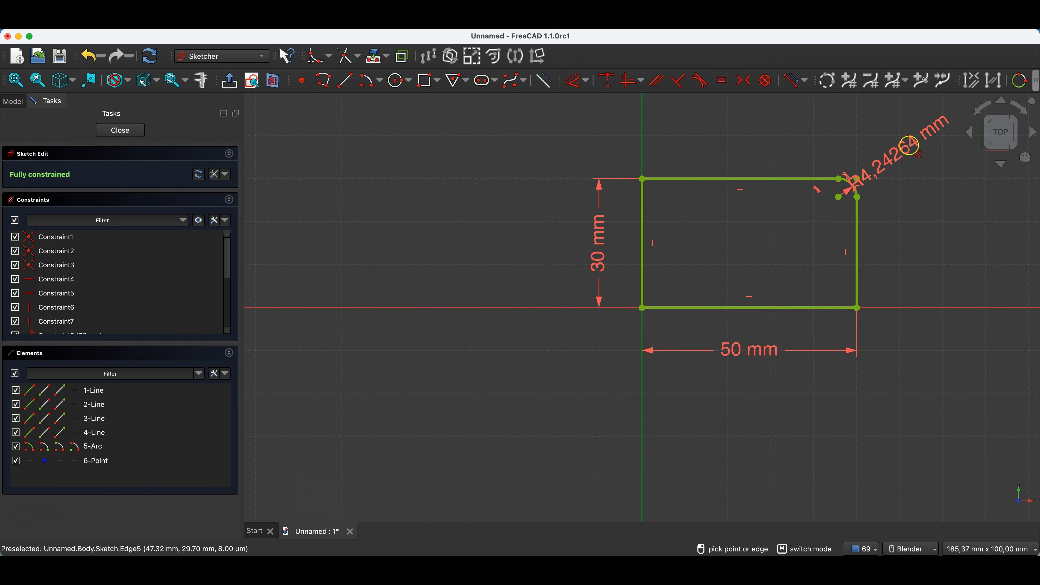
{"action": "left_click", "coordinate": [907, 141]}
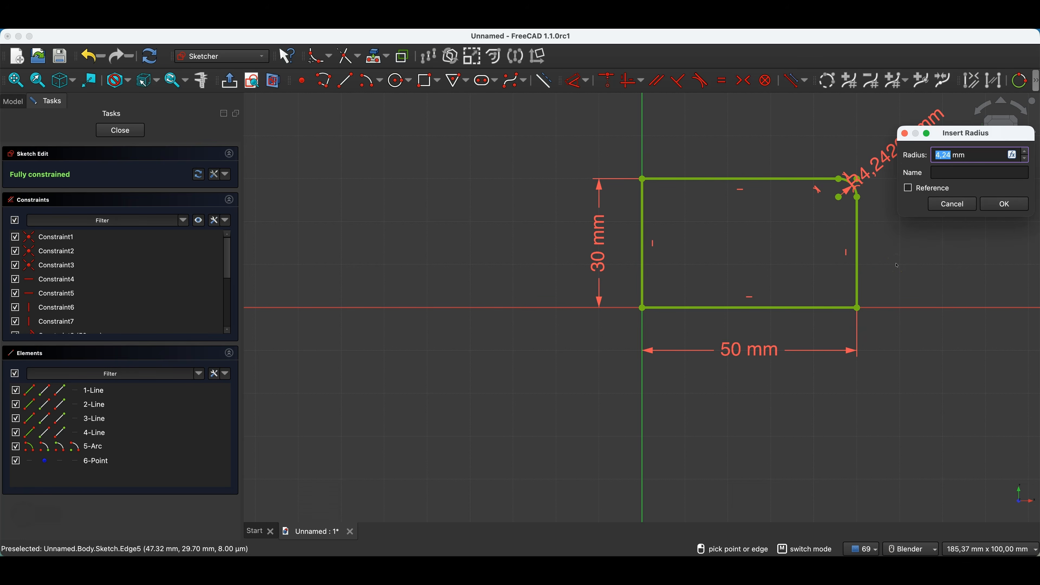
{"action": "key", "text": "Return"}
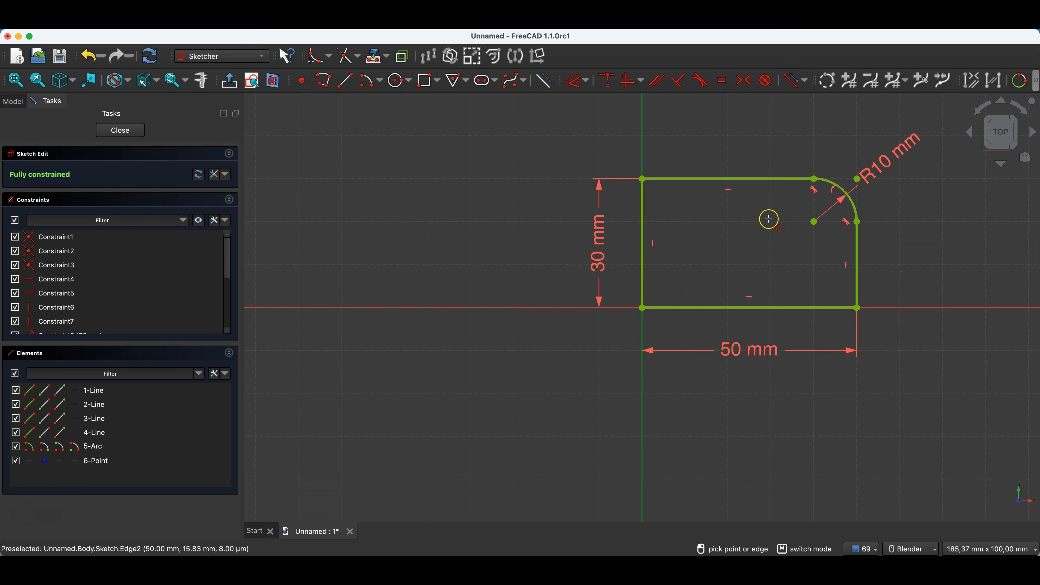
Step: Draw a 30 mm diameter circle at the origin and a 5 mm diameter circle at the fillet arc's centre
{"action": "left_click", "coordinate": [396, 80]}
{"action": "left_click", "coordinate": [642, 308]}
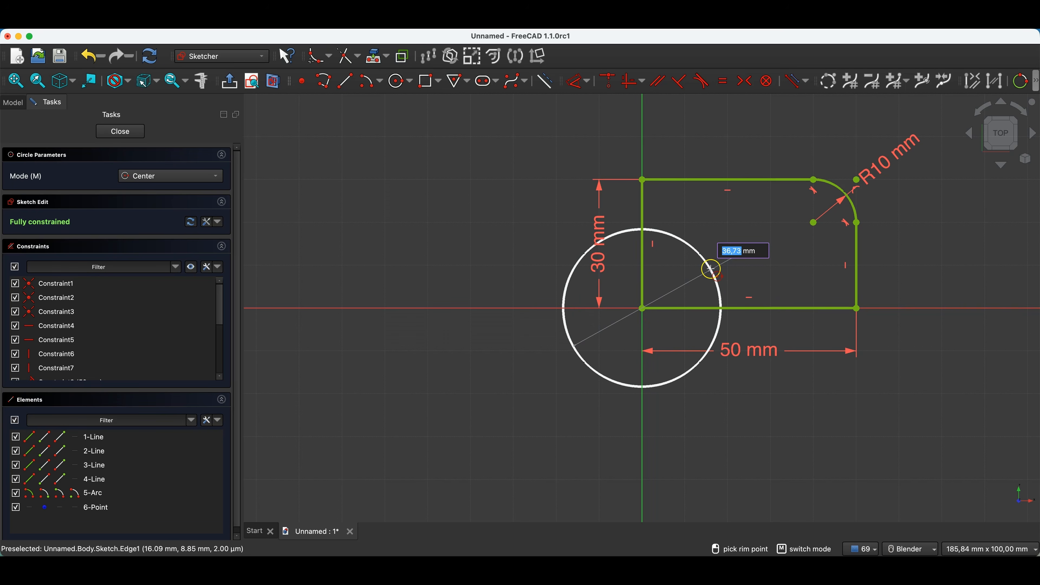
{"action": "type", "text": "30"}
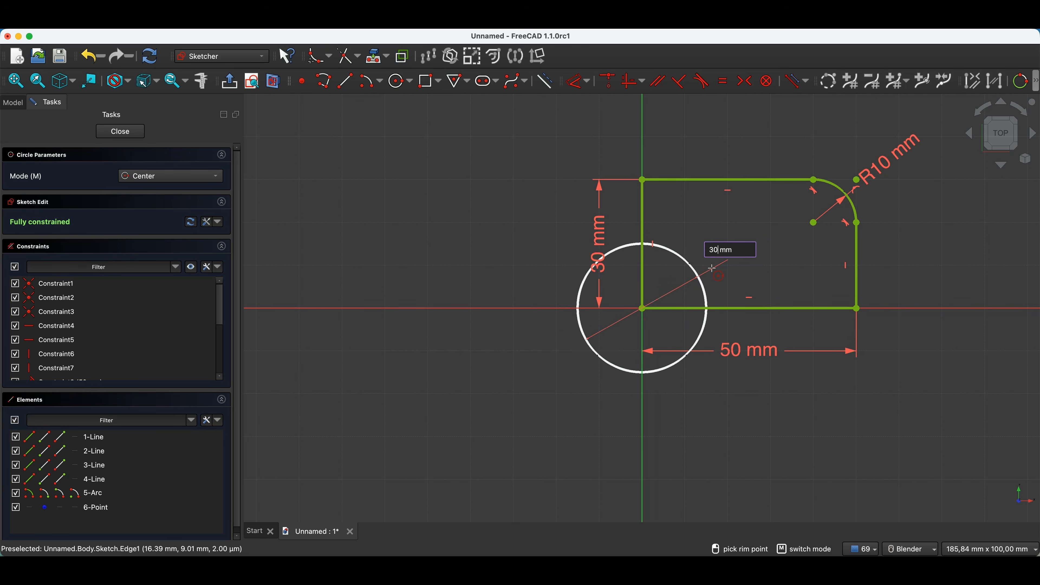
{"action": "key", "text": "Return"}
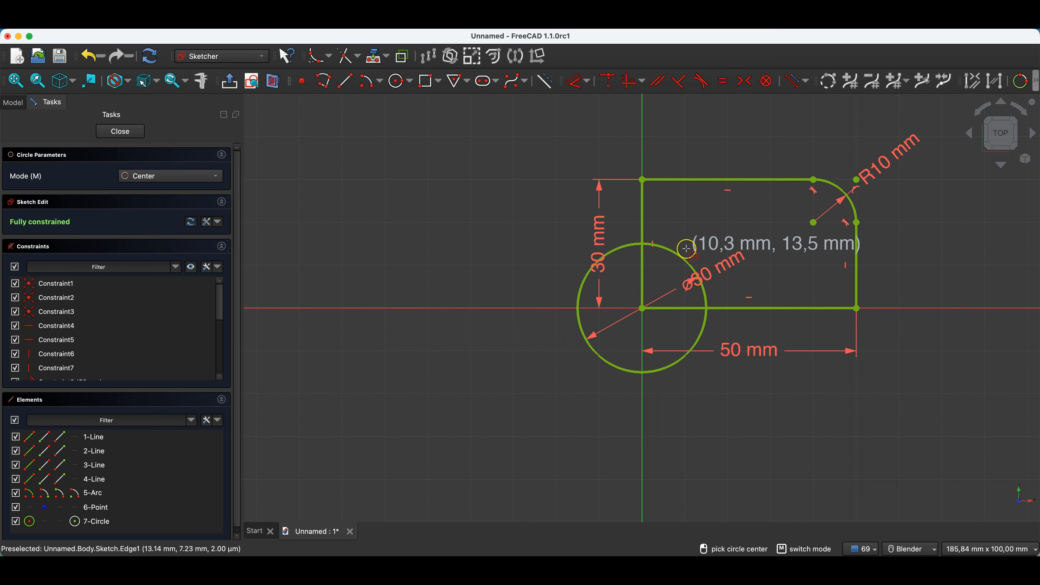
{"action": "left_click", "coordinate": [814, 222]}
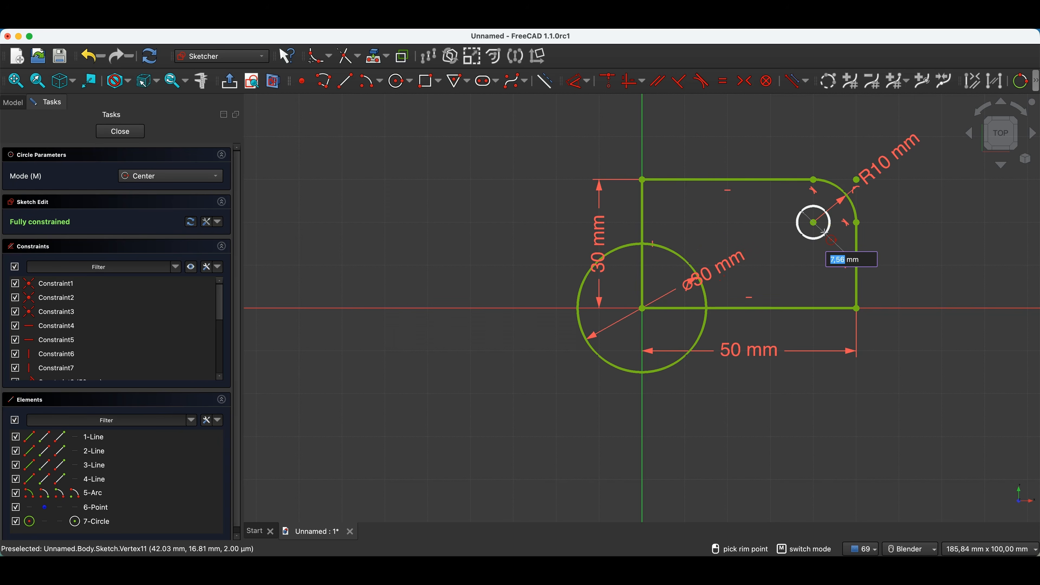
{"action": "type", "text": "5"}
{"action": "key", "text": "Return"}
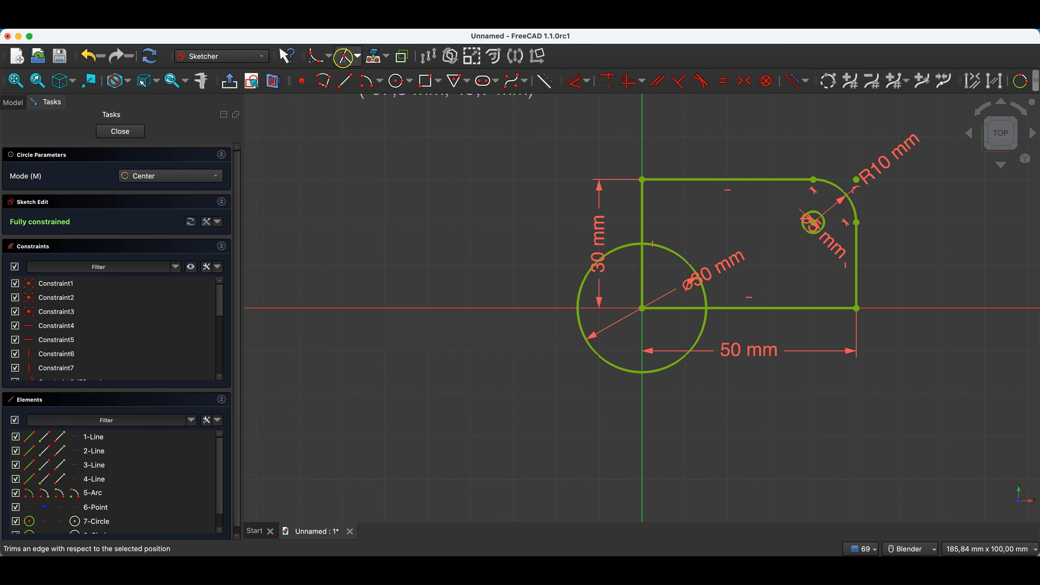
Step: Trim the large circle to its quarter inside the rectangle and remove the two rectangle edge segments enclosed by it
{"action": "left_click", "coordinate": [344, 66]}
{"action": "left_click", "coordinate": [619, 249]}
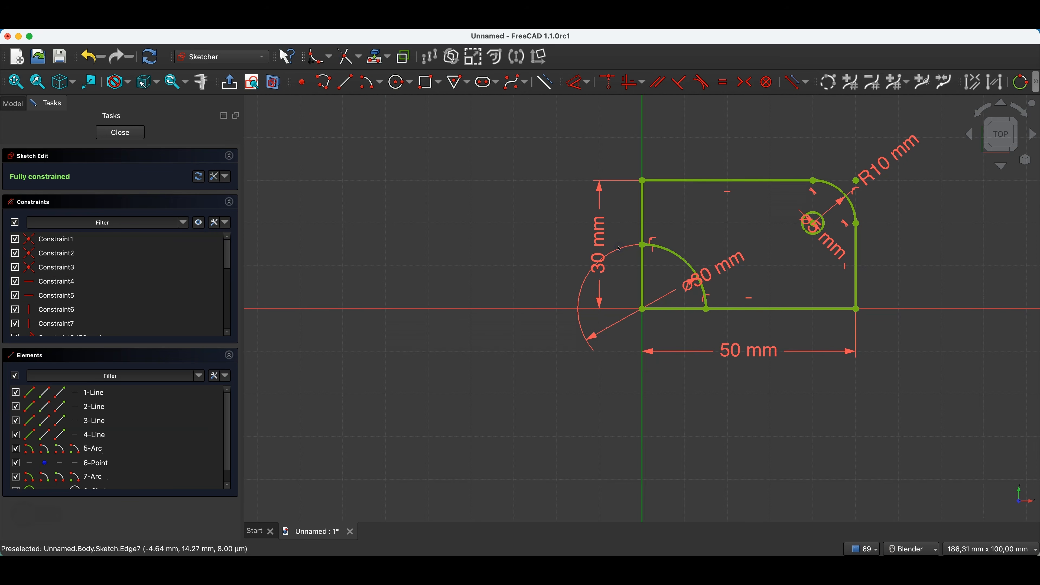
{"action": "left_click", "coordinate": [641, 276]}
{"action": "left_click", "coordinate": [678, 310]}
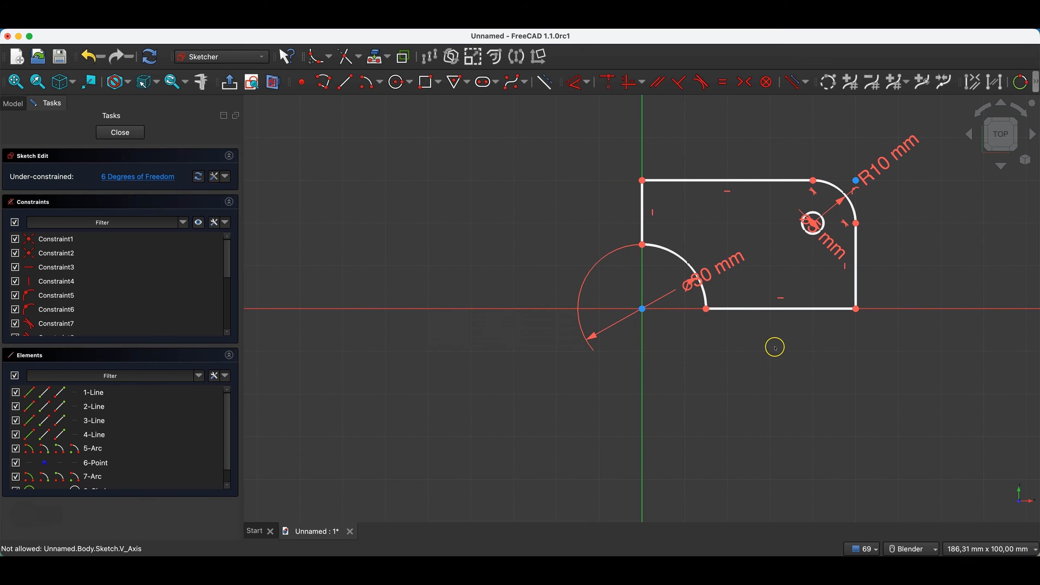
Step: Constrain the profile's upper-left corner onto the vertical axis and the quarter arc's lower endpoint onto the horizontal axis
{"action": "left_click_drag", "start_coordinate": [707, 310], "coordinate": [712, 324]}
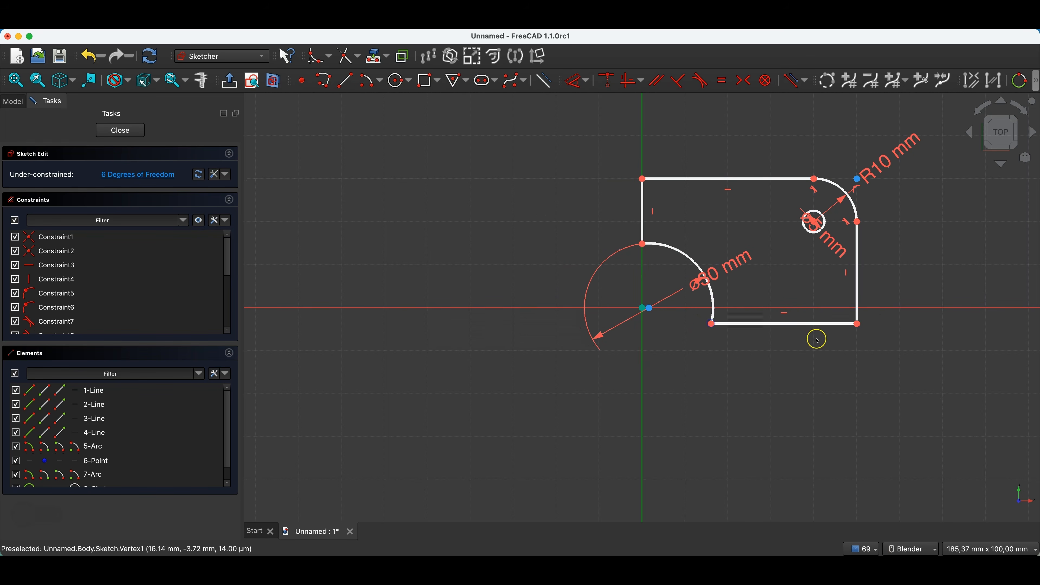
{"action": "left_click_drag", "start_coordinate": [642, 245], "coordinate": [653, 246]}
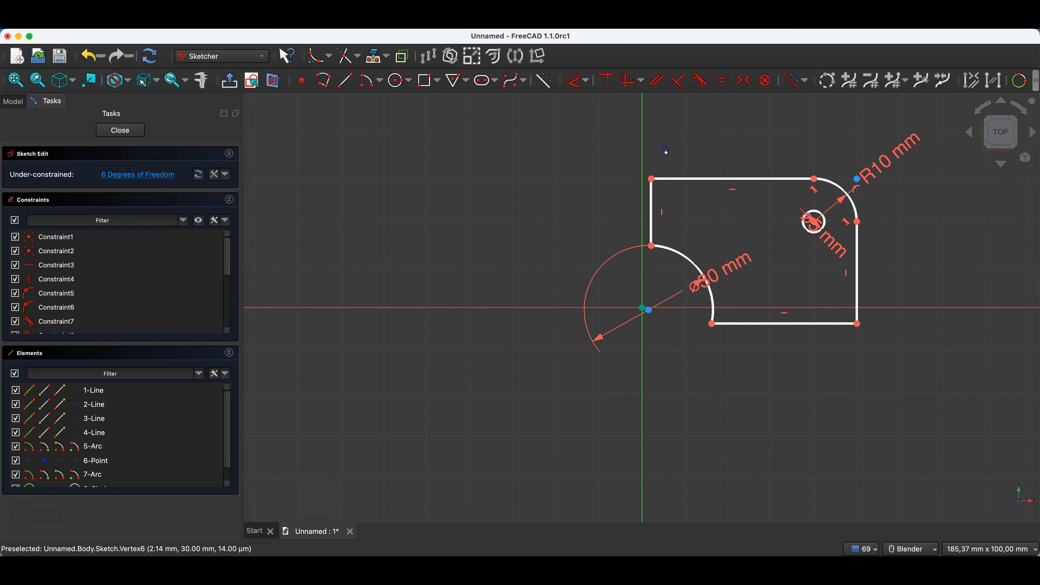
{"action": "left_click", "coordinate": [652, 180]}
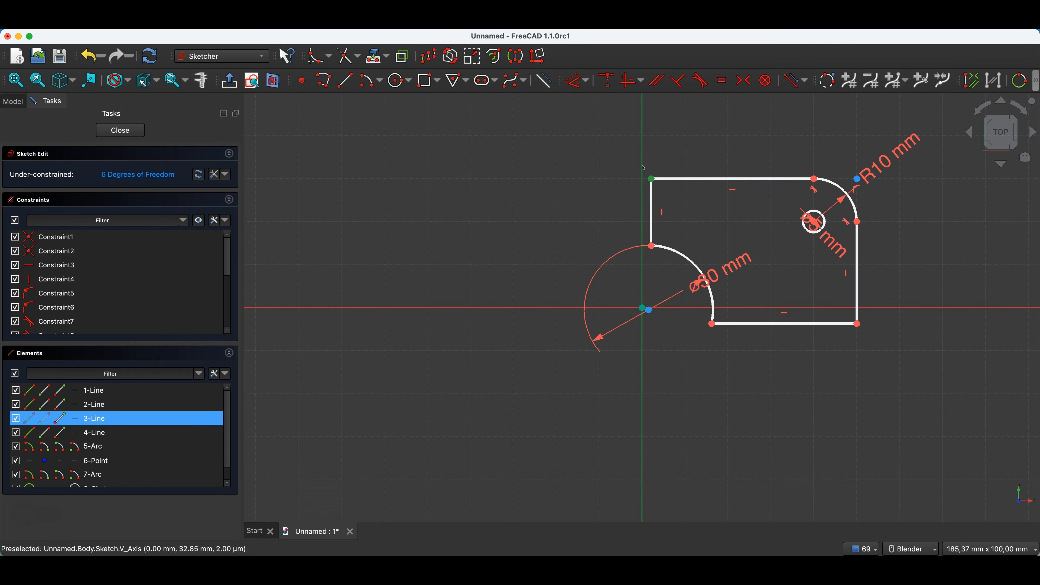
{"action": "left_click", "coordinate": [607, 81]}
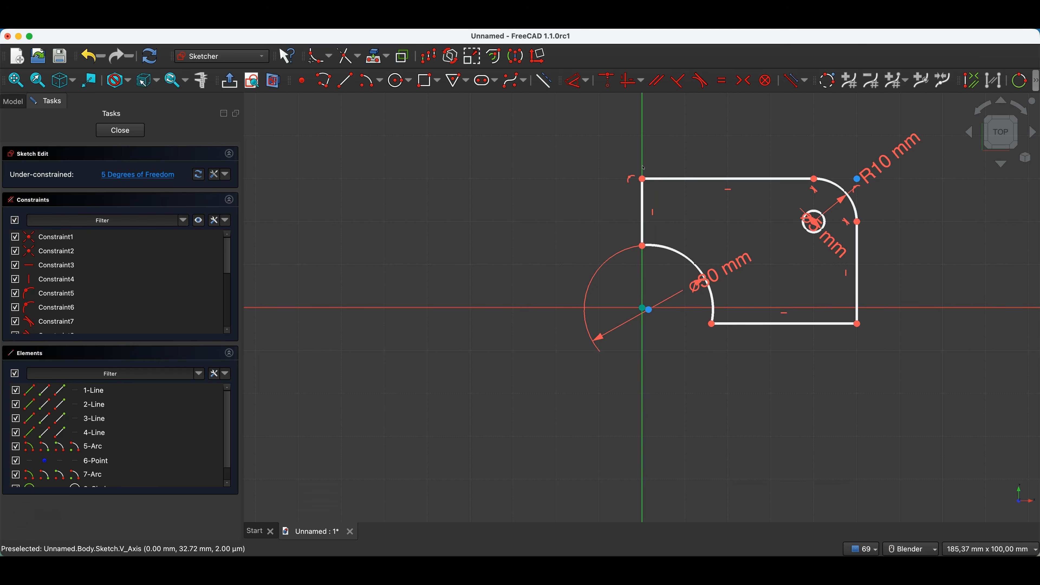
{"action": "left_click", "coordinate": [712, 325]}
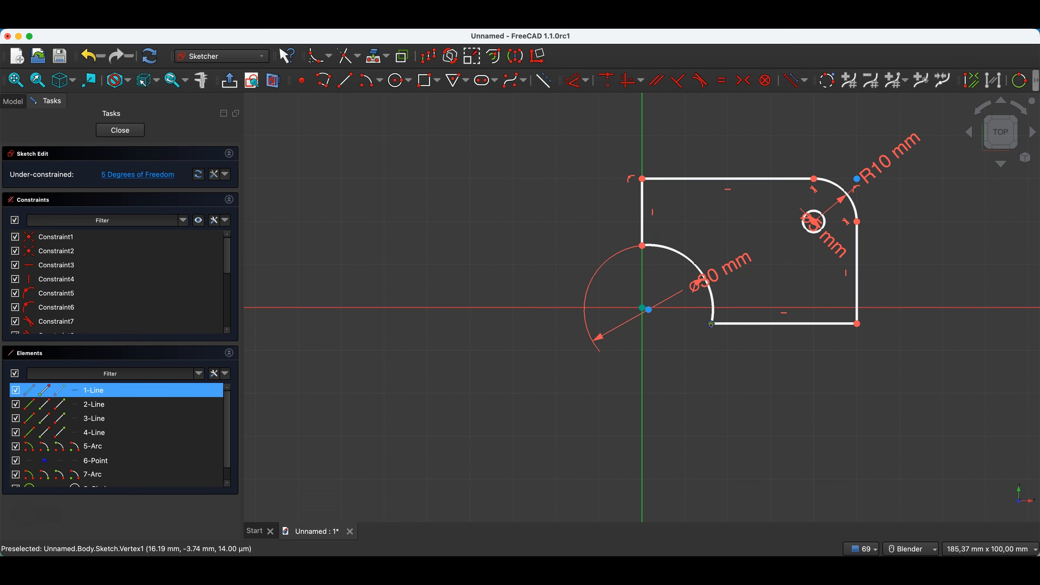
{"action": "left_click", "coordinate": [681, 339]}
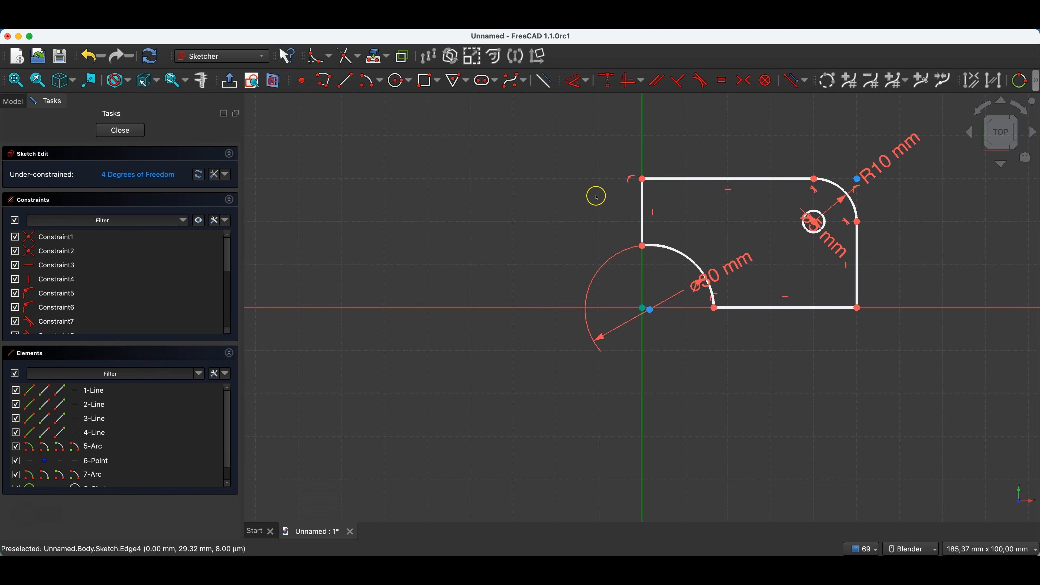
Step: Dimension the profile's upper-left corner 30 mm above the origin and its lower-right corner 50 mm across from the origin
{"action": "left_click", "coordinate": [642, 179]}
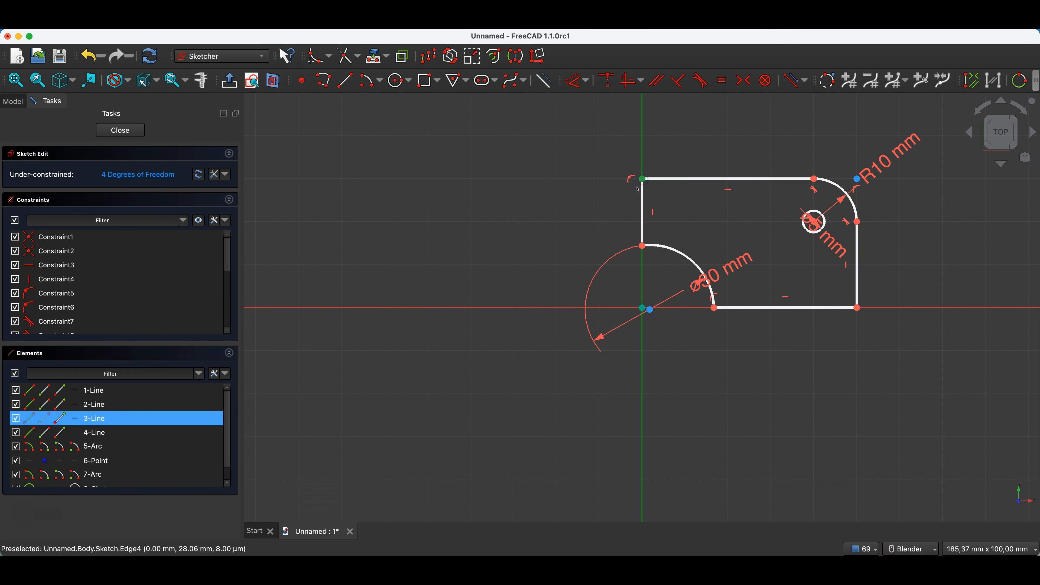
{"action": "key", "text": "d"}
{"action": "left_click", "coordinate": [558, 236]}
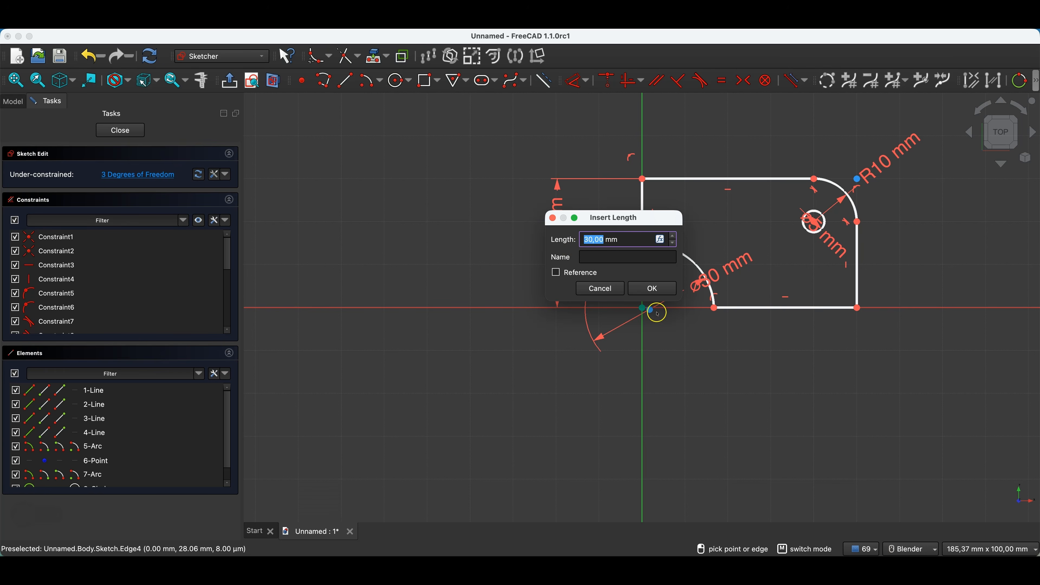
{"action": "left_click", "coordinate": [652, 289]}
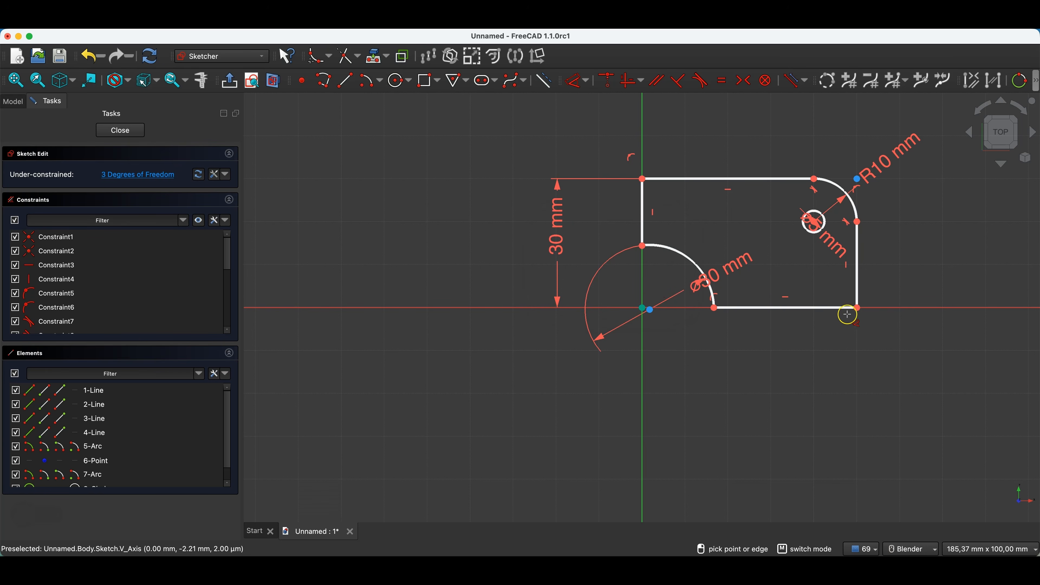
{"action": "left_click", "coordinate": [857, 308]}
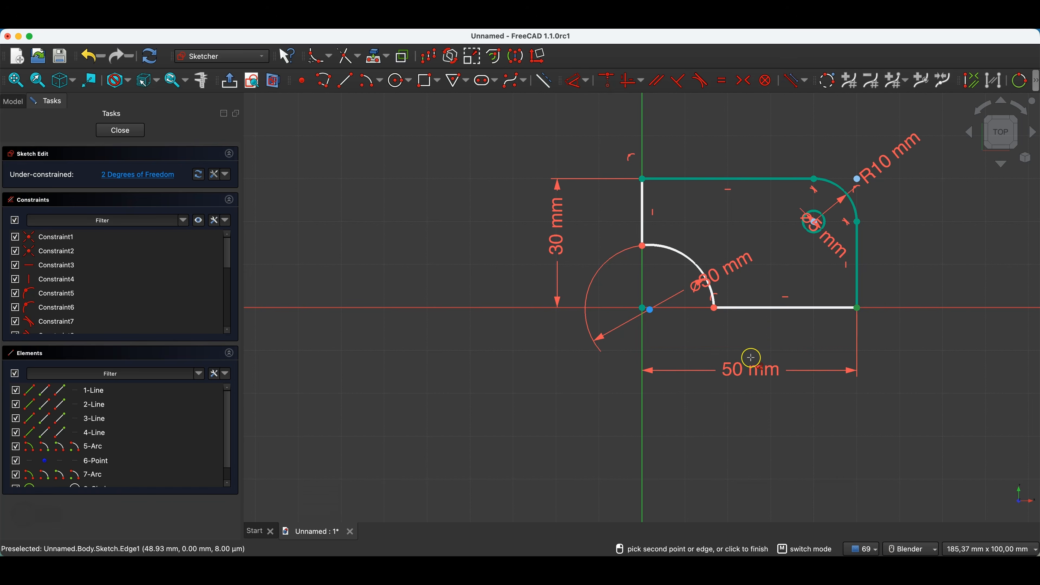
{"action": "left_click", "coordinate": [750, 363]}
{"action": "left_click", "coordinate": [859, 418]}
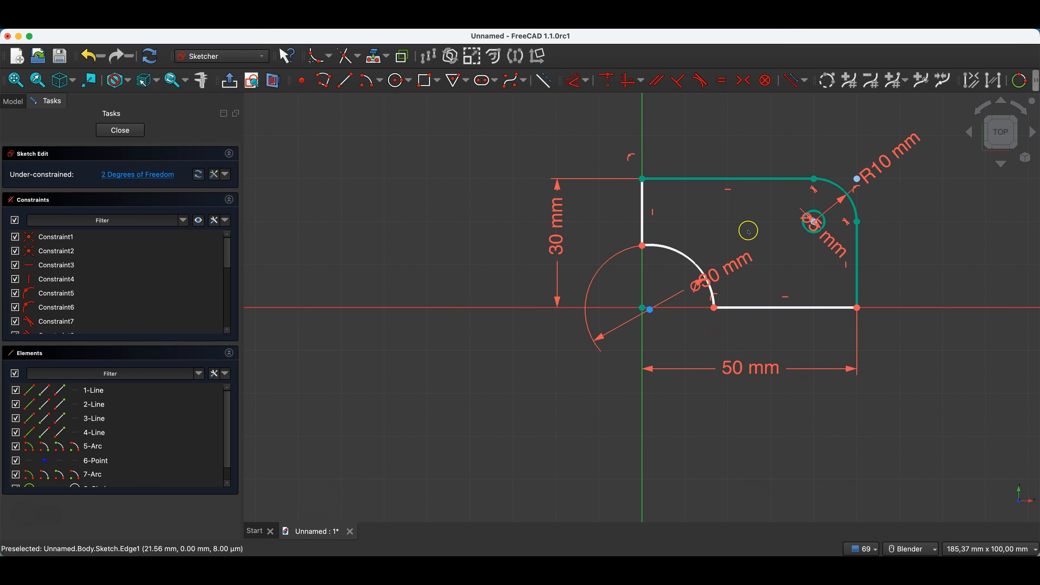
Step: Make the large arc's centre coincident with the origin and finish the sketch
{"action": "mouse_move", "coordinate": [719, 312]}
{"action": "left_mouse_down"}
{"action": "mouse_move", "coordinate": [729, 312]}
{"action": "mouse_move", "coordinate": [708, 303]}
{"action": "mouse_move", "coordinate": [728, 309]}
{"action": "left_mouse_up"}
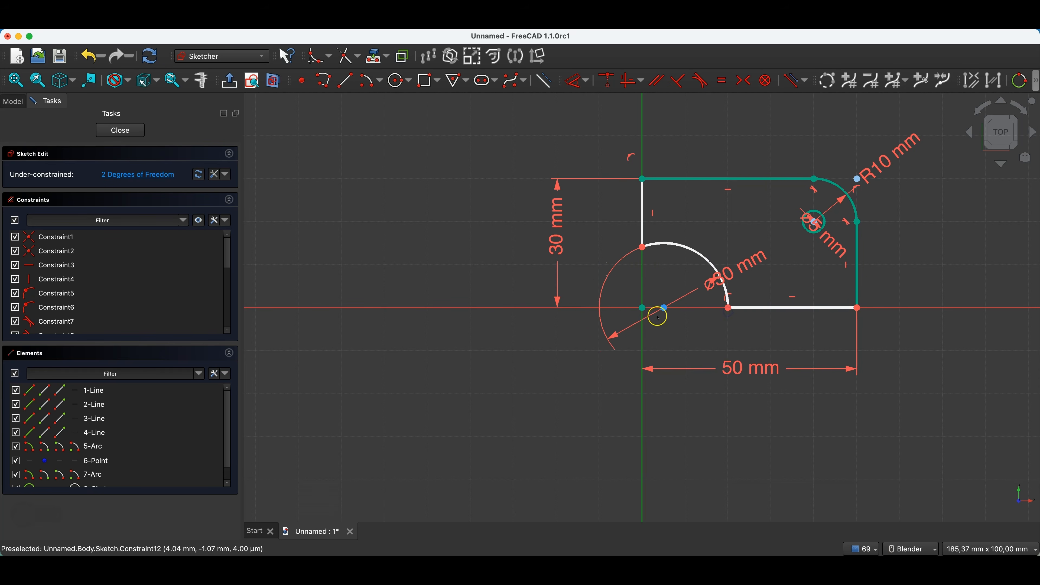
{"action": "left_click", "coordinate": [665, 311]}
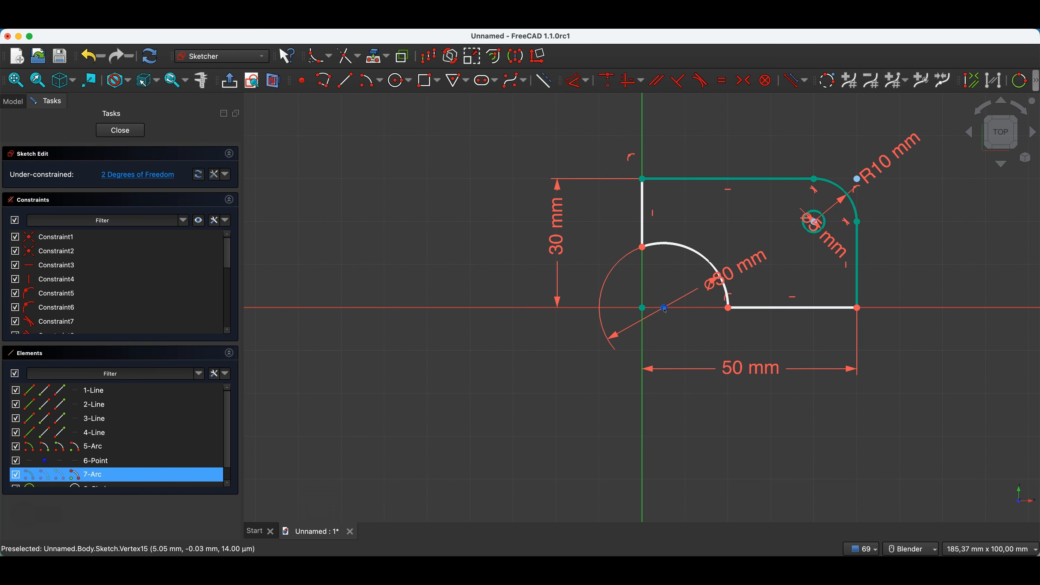
{"action": "left_click", "coordinate": [645, 311]}
{"action": "key", "text": "c"}
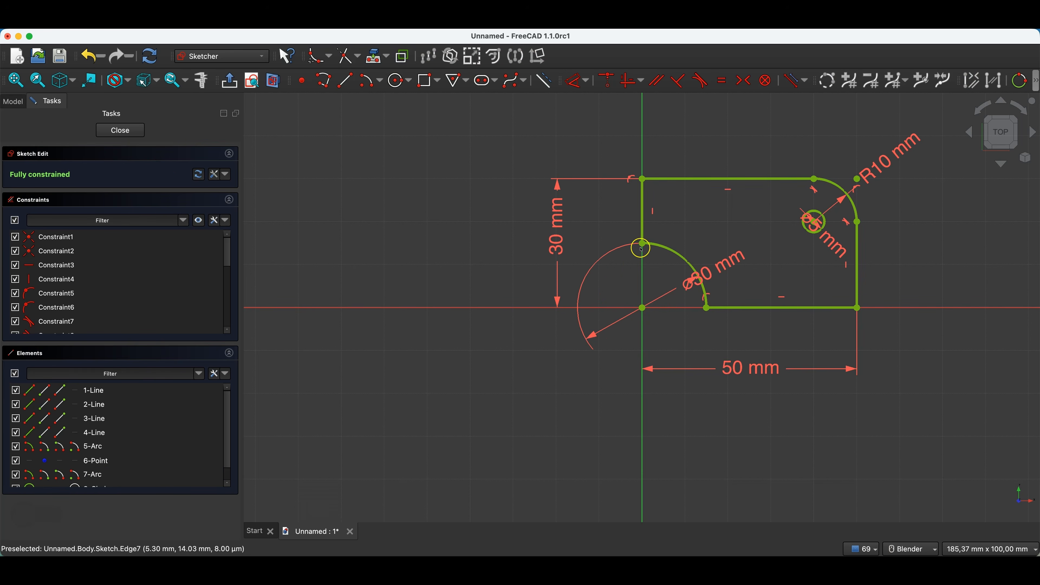
{"action": "left_click", "coordinate": [133, 133]}
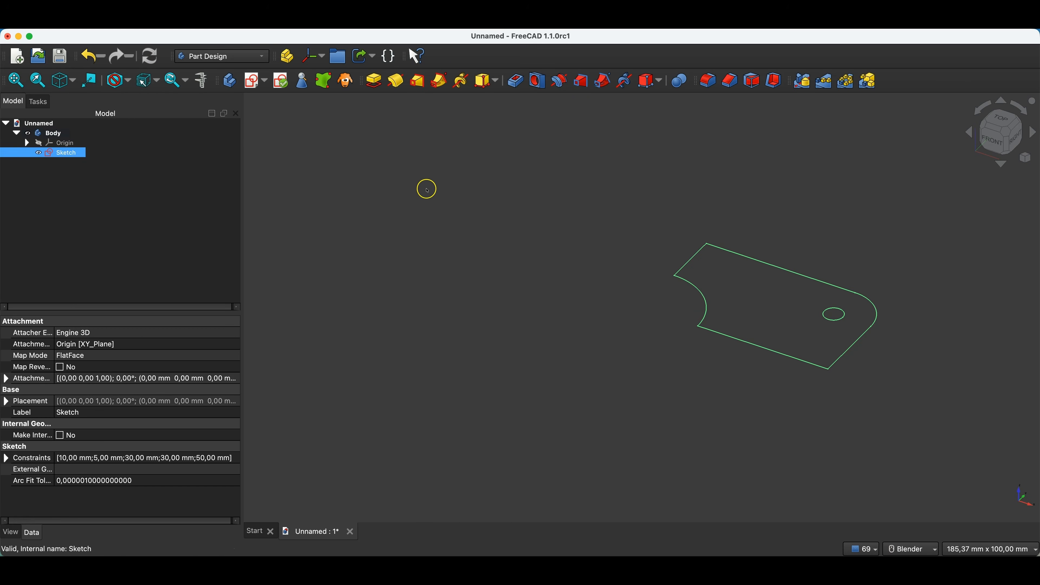
Step: Pad the quarter profile to a length of 5 mm
{"action": "left_click", "coordinate": [375, 90]}
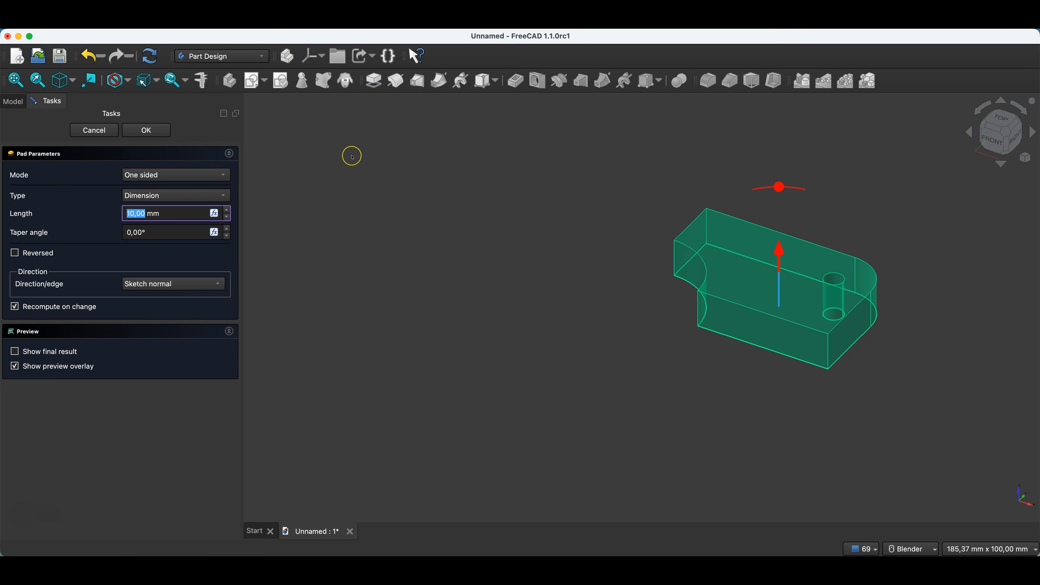
{"action": "type", "text": "5"}
{"action": "left_click", "coordinate": [95, 218]}
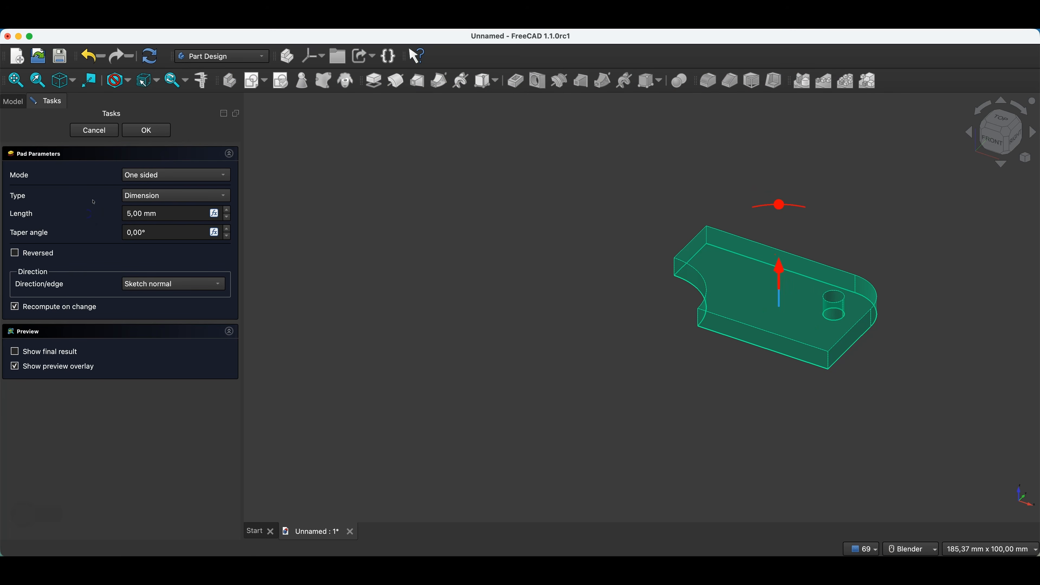
{"action": "left_click", "coordinate": [147, 131]}
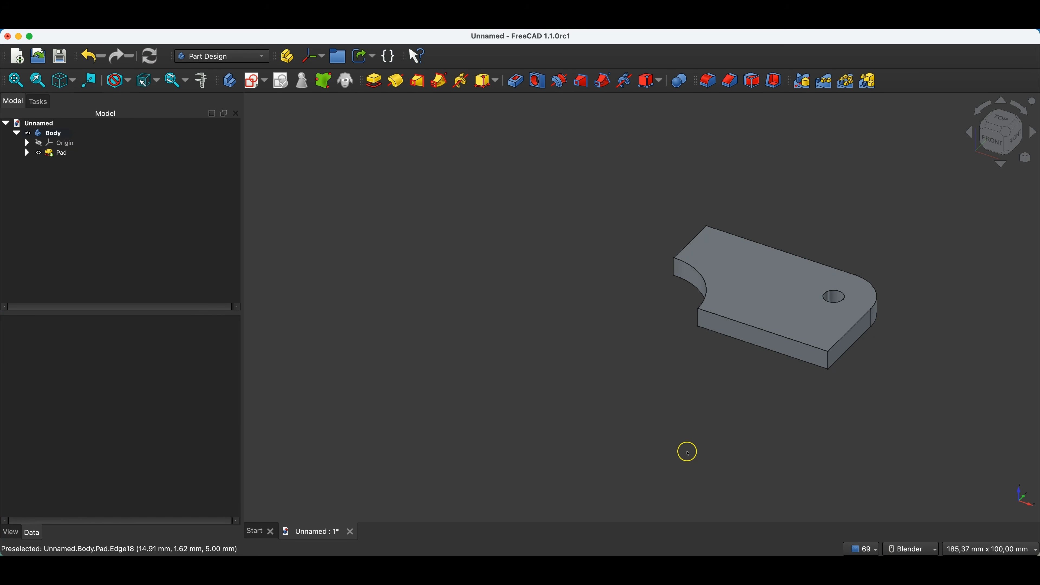
Step: Start a new sketch on the plate's top face and project the rounded corner's edge as external geometry
{"action": "left_click", "coordinate": [765, 293]}
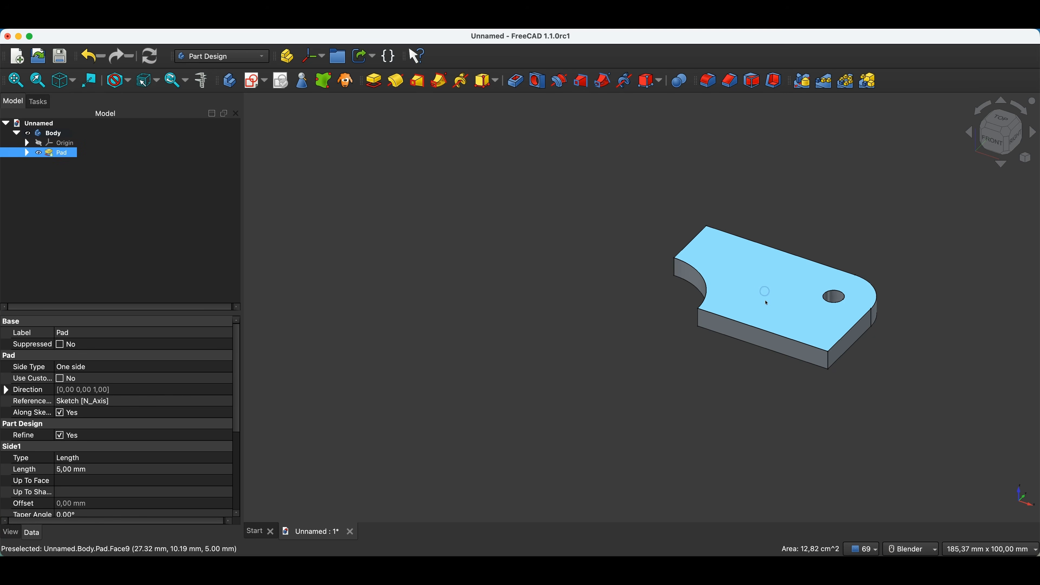
{"action": "left_click", "coordinate": [770, 296]}
{"action": "left_click", "coordinate": [245, 93]}
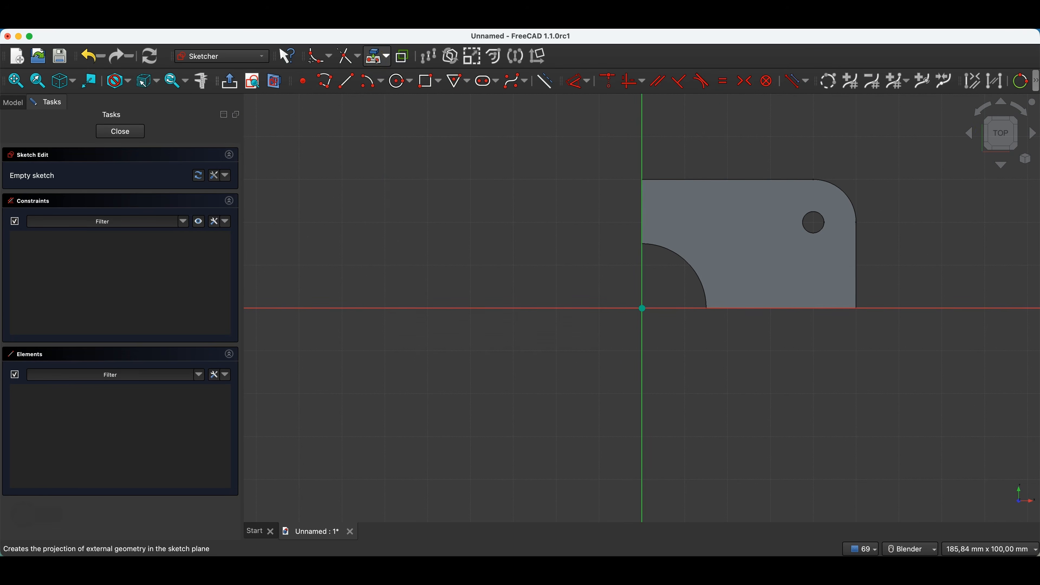
{"action": "left_click", "coordinate": [376, 60]}
{"action": "left_click", "coordinate": [841, 191]}
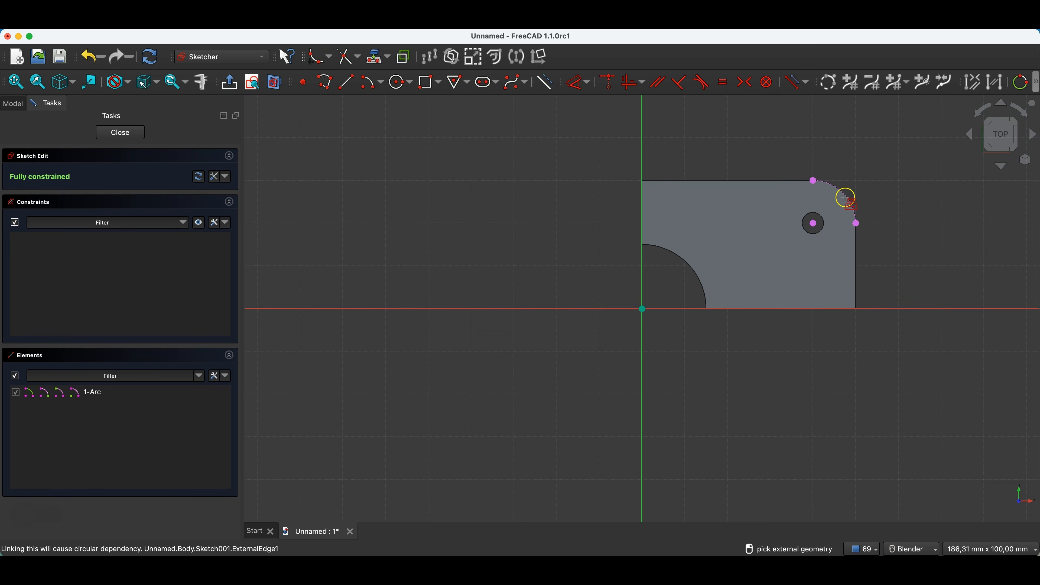
{"action": "key", "text": "Escape"}
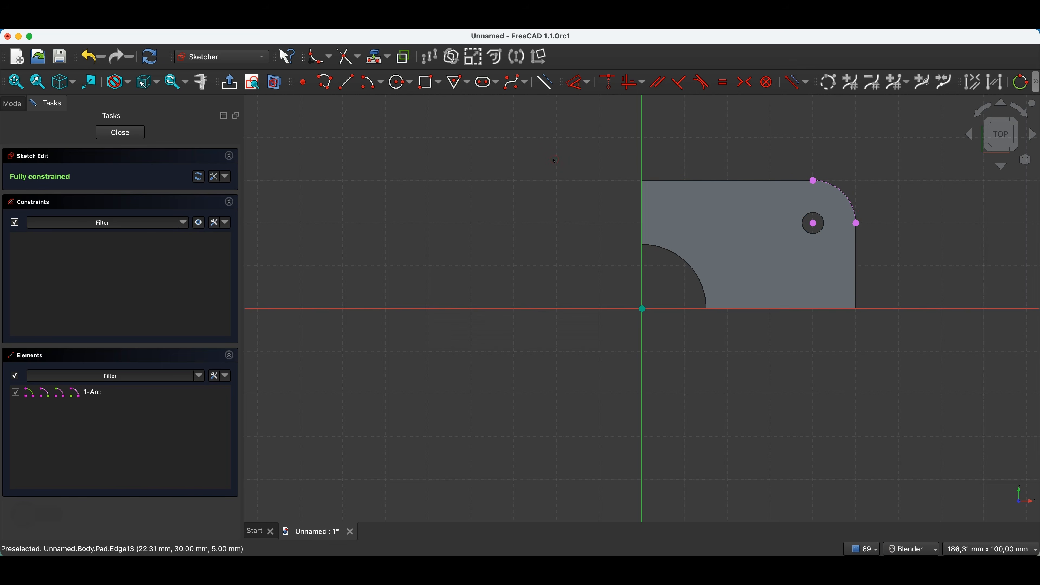
Step: Draw two circles centred on the small hole, one through the rounded corner's upper endpoint and one 15 mm in diameter
{"action": "left_click", "coordinate": [399, 82]}
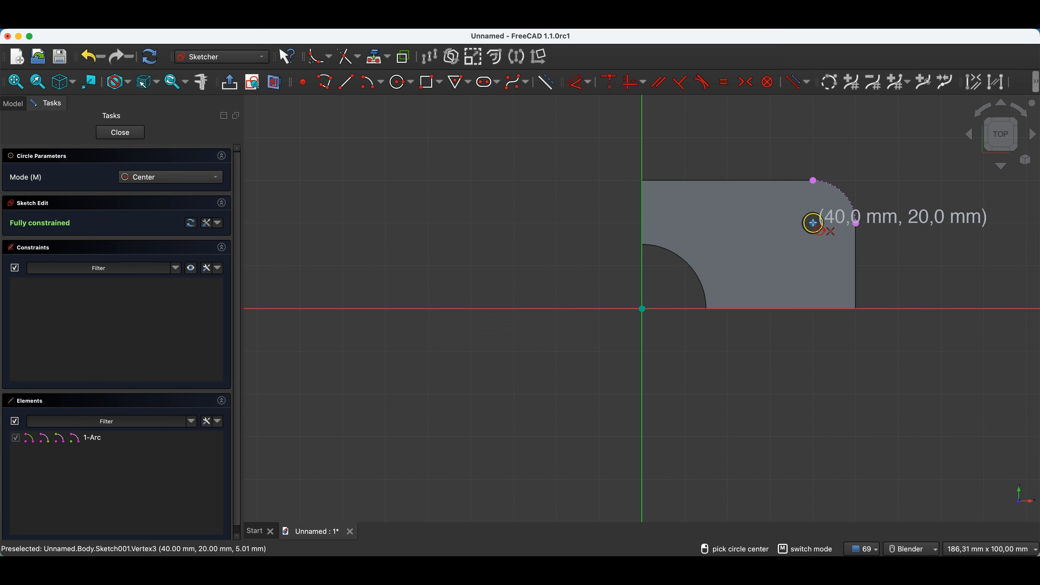
{"action": "left_click", "coordinate": [814, 224]}
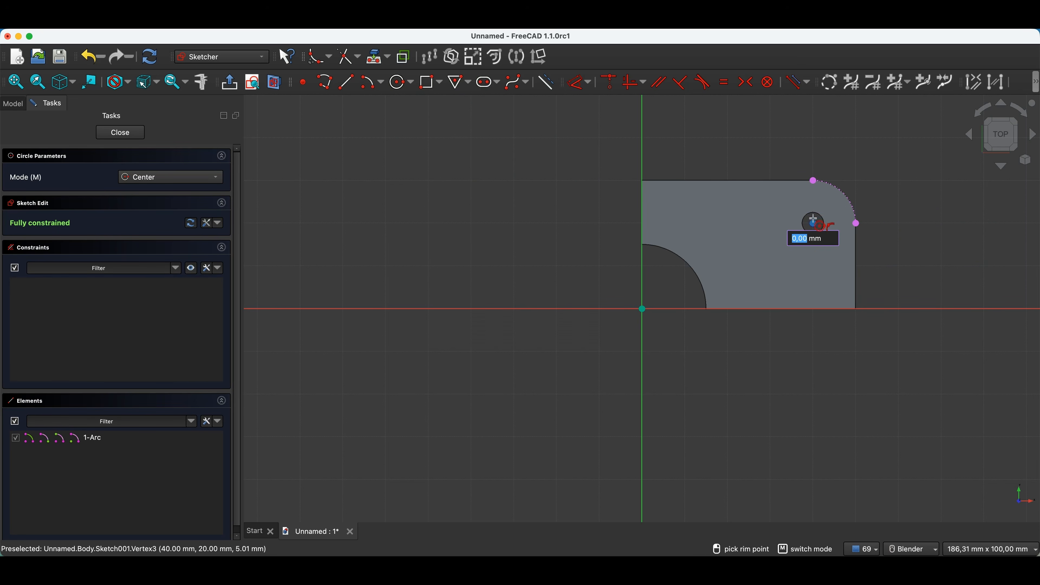
{"action": "left_click", "coordinate": [813, 185]}
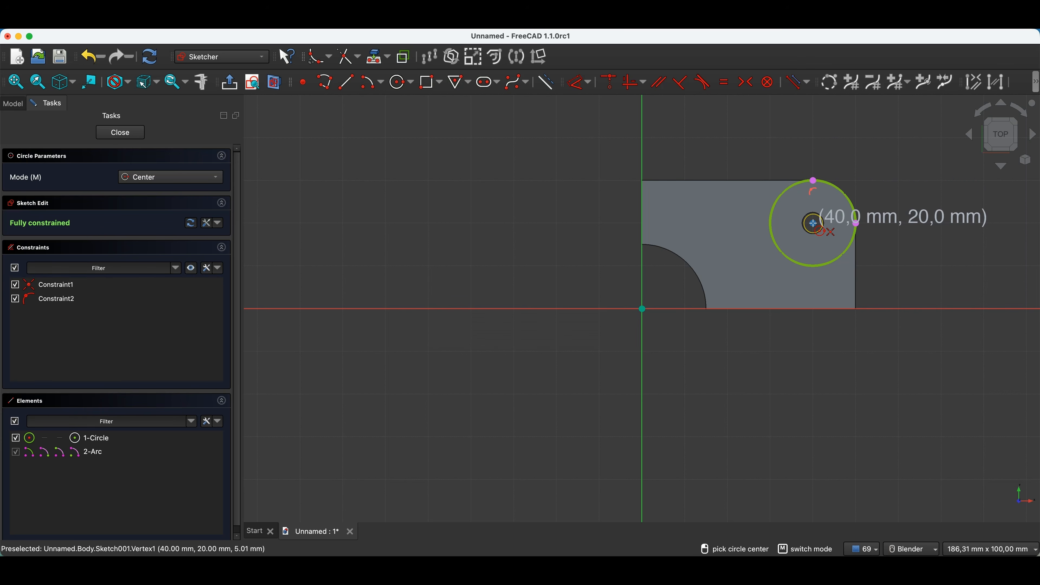
{"action": "left_click", "coordinate": [813, 223]}
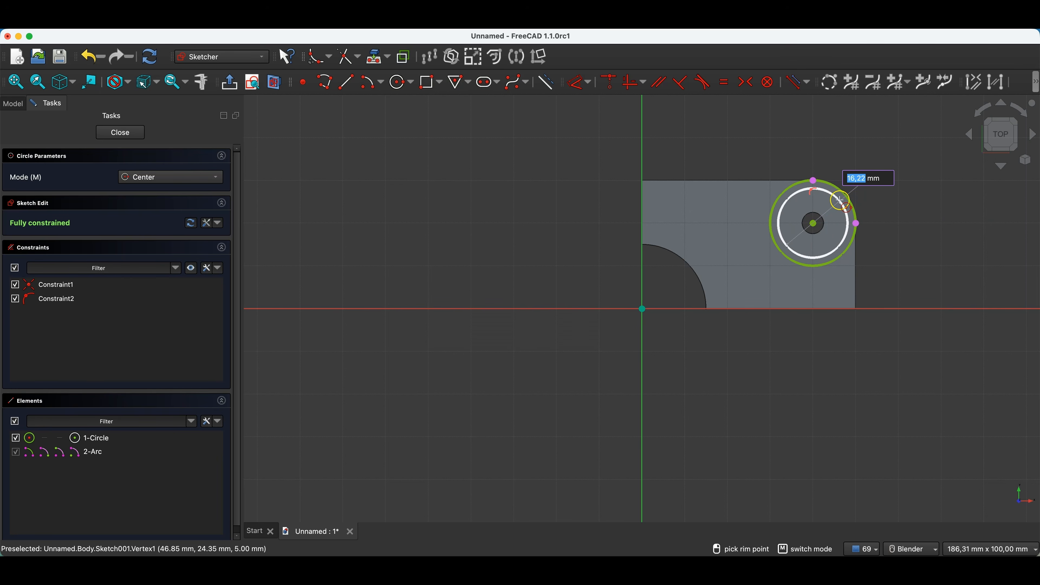
{"action": "type", "text": "15"}
{"action": "key", "text": "Return"}
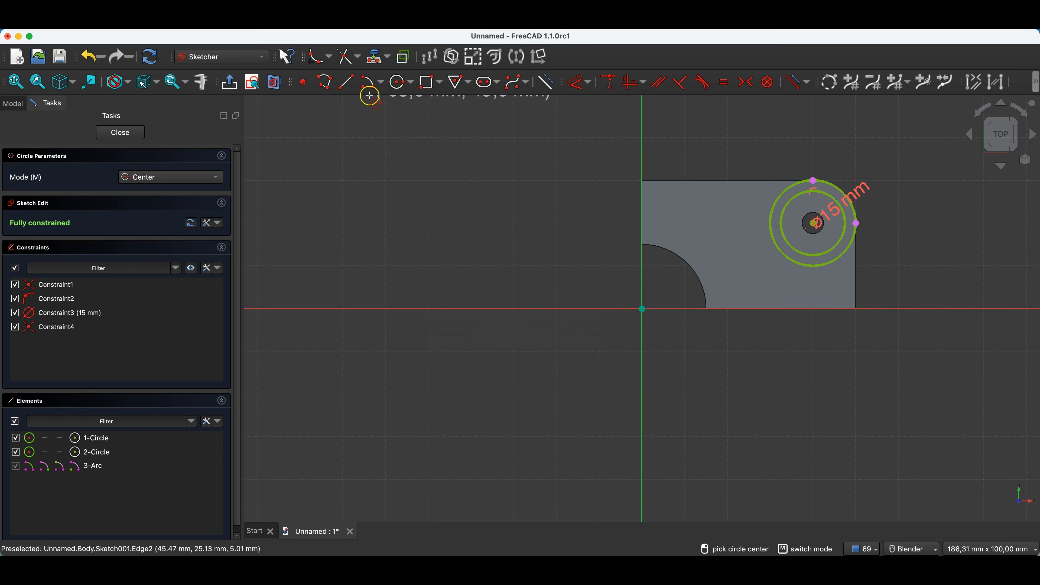
Step: Draw two lines from the circles' centre to the upper and right endpoints of the projected corner arc
{"action": "left_click", "coordinate": [346, 82]}
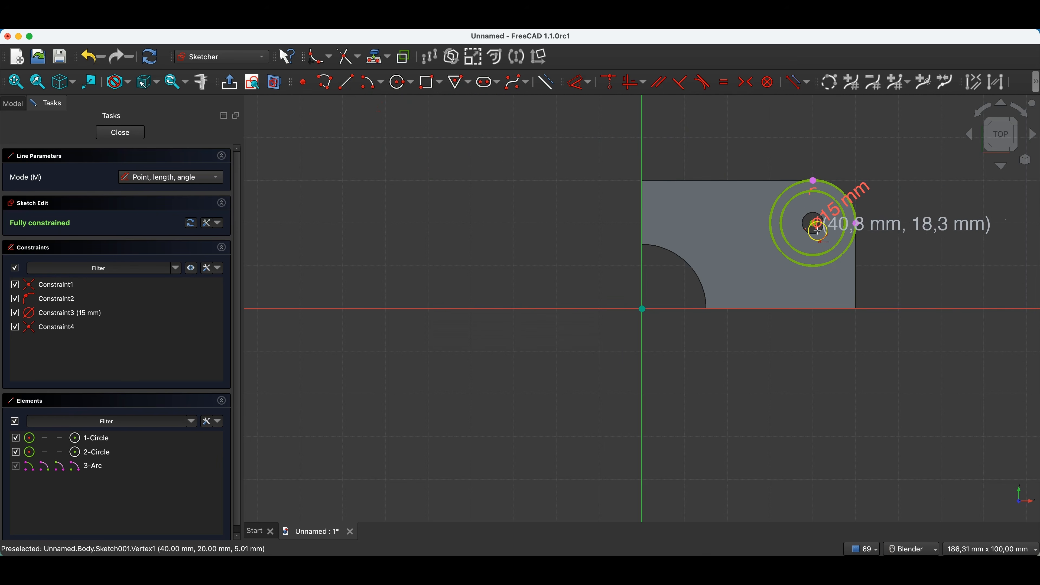
{"action": "left_click", "coordinate": [813, 223]}
{"action": "left_click", "coordinate": [814, 180]}
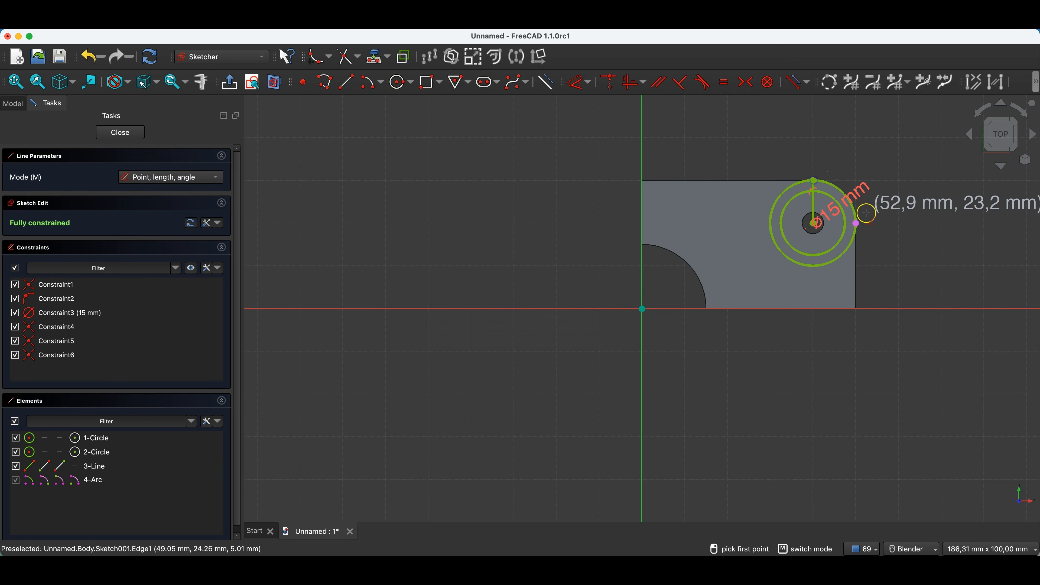
{"action": "left_click", "coordinate": [814, 223]}
{"action": "left_click", "coordinate": [856, 223]}
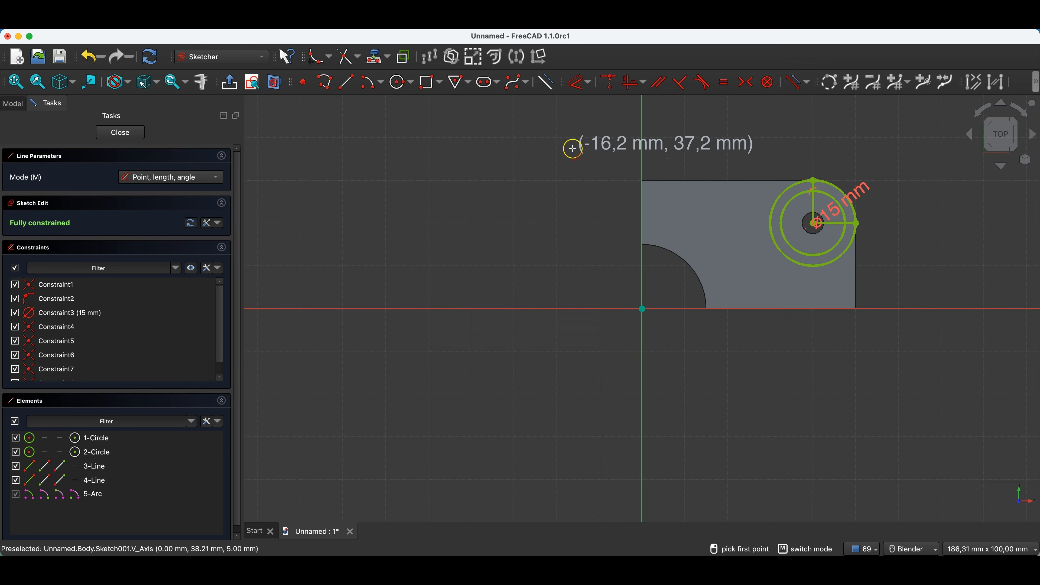
{"action": "key", "text": "Escape"}
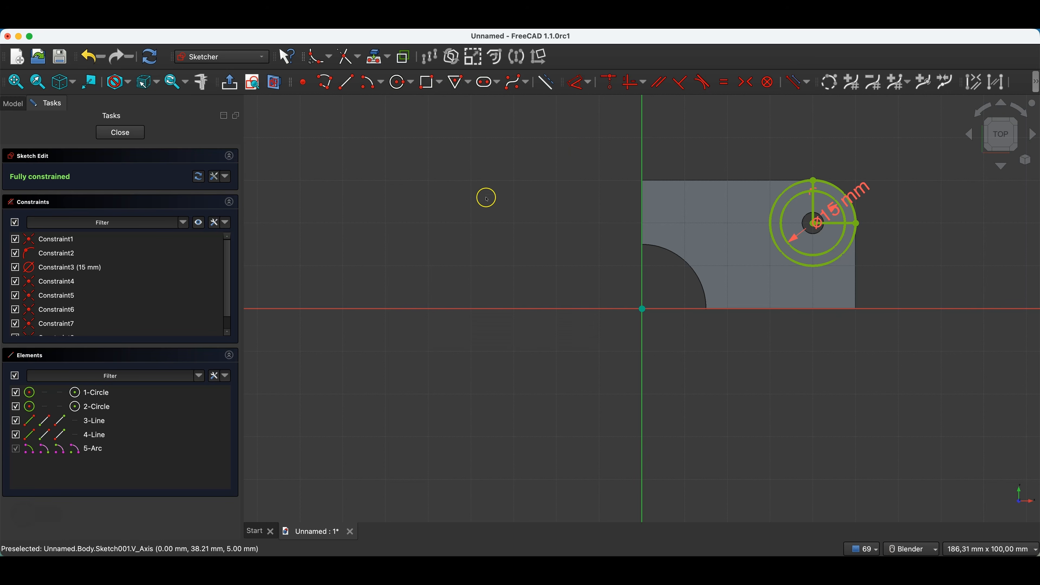
Step: Trim both circles to the arcs between the two lines and trim away the line portions inside the smaller arc
{"action": "left_click", "coordinate": [345, 62]}
{"action": "left_click", "coordinate": [796, 189]}
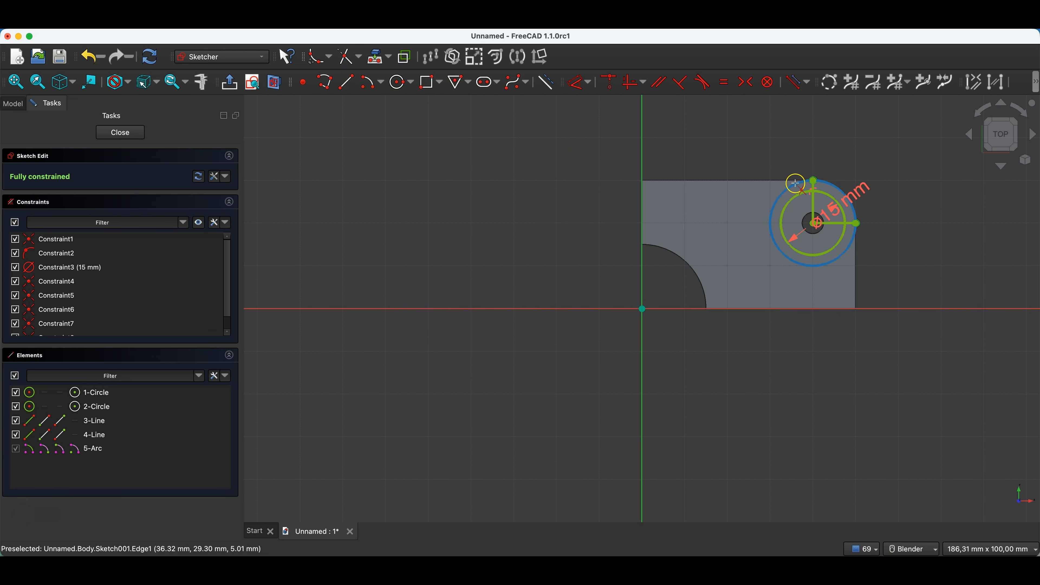
{"action": "left_click", "coordinate": [792, 200]}
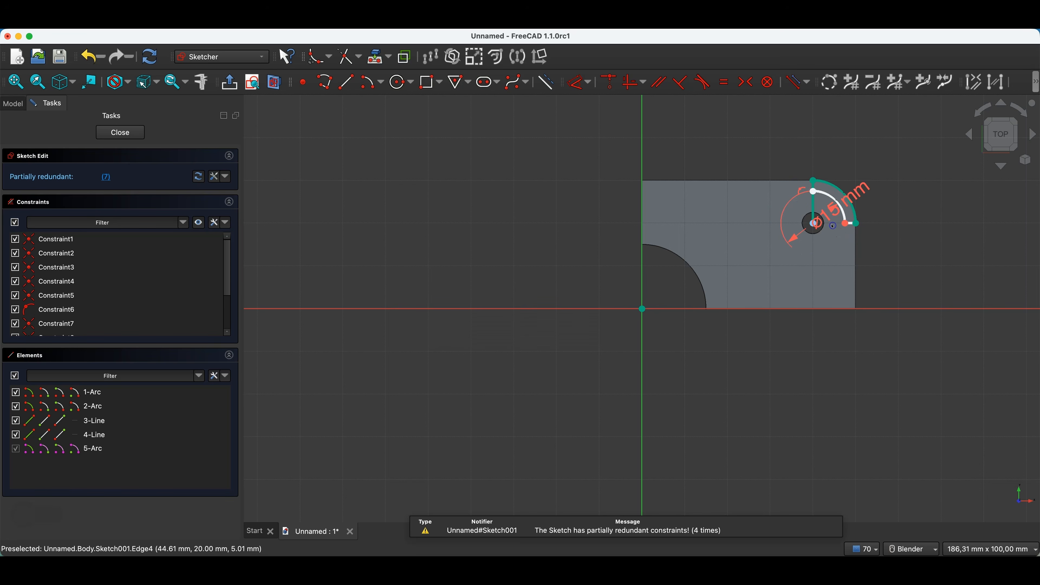
{"action": "left_click", "coordinate": [814, 207]}
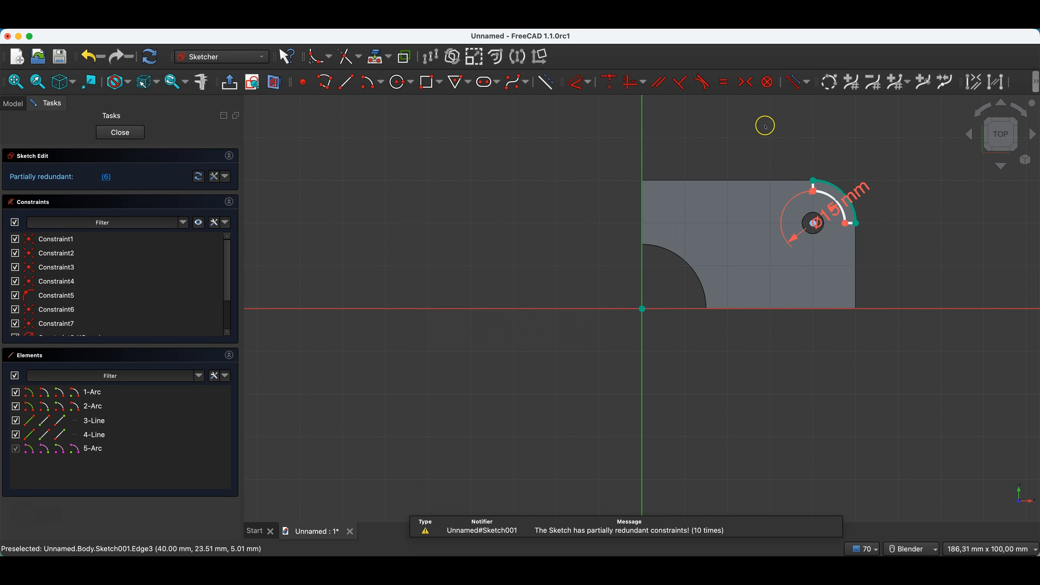
Step: Test whether the corner band's endpoints and arcs can still move, and reposition the 15 mm diameter label outside the band
{"action": "scroll", "coordinate": [967, 196], "scroll_direction": "up", "scroll_amount": 5}
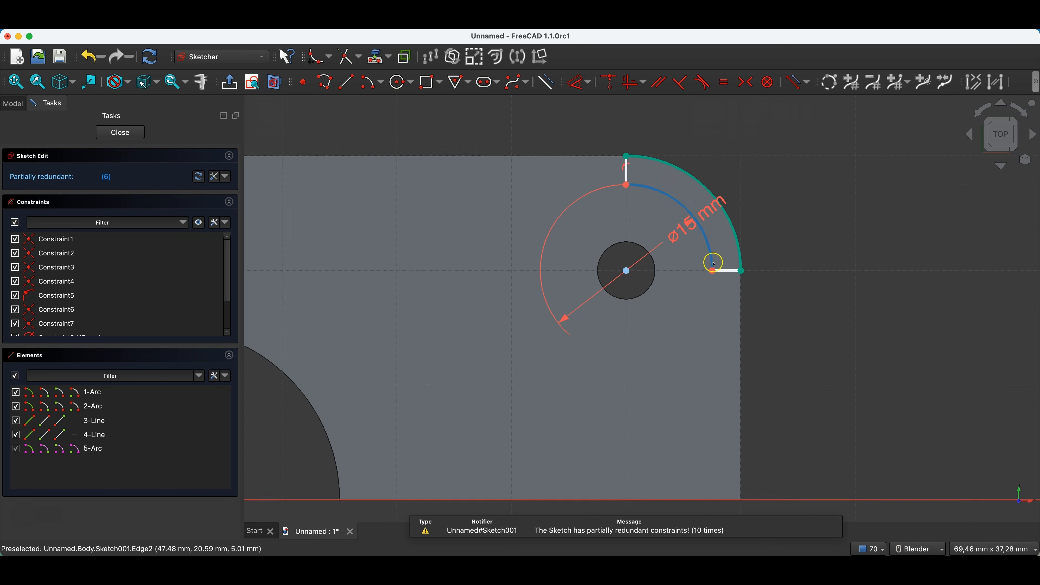
{"action": "left_click_drag", "start_coordinate": [713, 282], "coordinate": [712, 278]}
{"action": "left_click_drag", "start_coordinate": [625, 184], "coordinate": [615, 185]}
{"action": "left_click_drag", "start_coordinate": [656, 190], "coordinate": [625, 169]}
{"action": "left_click_drag", "start_coordinate": [727, 215], "coordinate": [523, 179]}
{"action": "left_click_drag", "start_coordinate": [743, 271], "coordinate": [720, 279]}
{"action": "left_click_drag", "start_coordinate": [708, 243], "coordinate": [694, 232]}
{"action": "left_click_drag", "start_coordinate": [626, 270], "coordinate": [645, 246]}
{"action": "mouse_move", "coordinate": [619, 192]}
{"action": "left_mouse_down"}
{"action": "mouse_move", "coordinate": [612, 159]}
{"action": "mouse_move", "coordinate": [656, 189]}
{"action": "mouse_move", "coordinate": [714, 151]}
{"action": "left_mouse_up"}
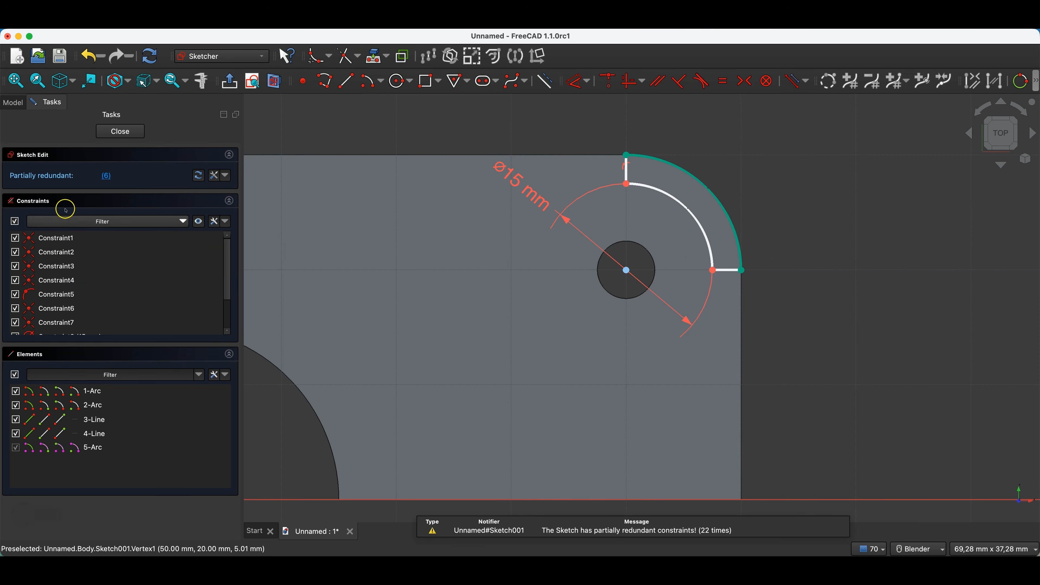
Step: Select the partially redundant constraint, Constraint6, and delete it from the corner band sketch
{"action": "left_click", "coordinate": [105, 179]}
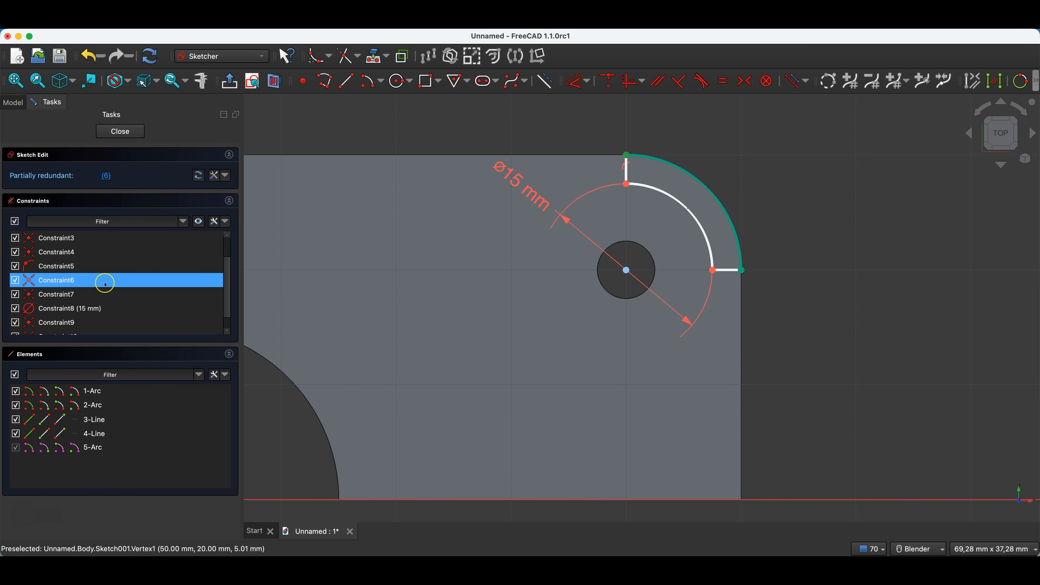
{"action": "right_click", "coordinate": [65, 282]}
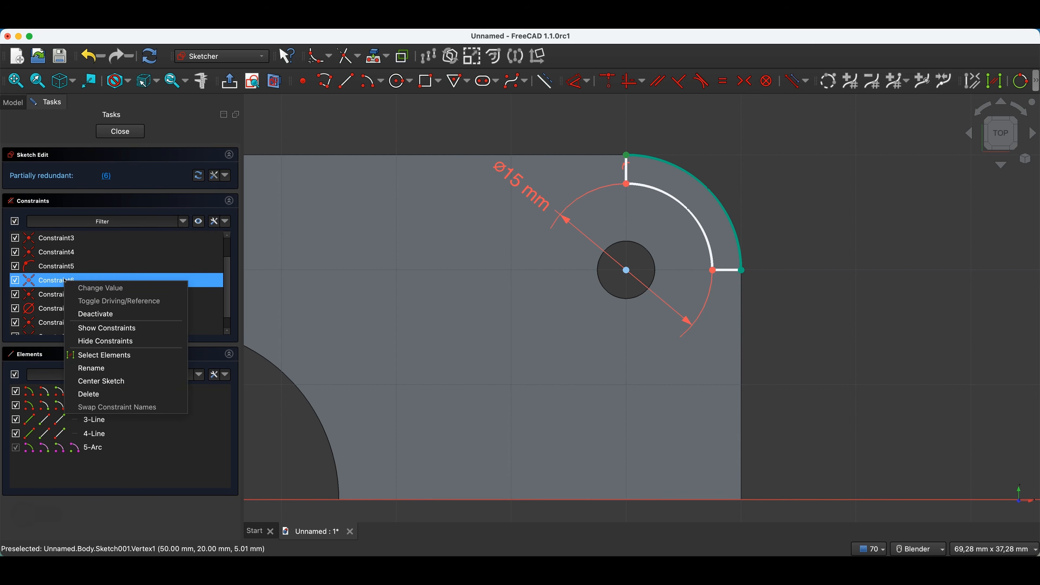
{"action": "left_click", "coordinate": [95, 394]}
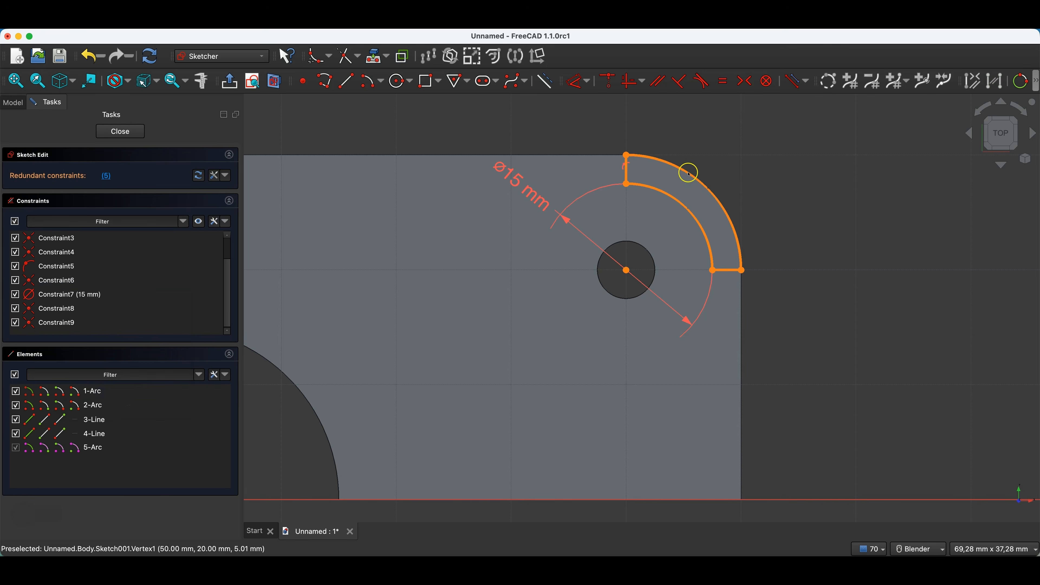
Step: Delete the redundant Constraint5 from the corner band sketch and highlight the elements that still have degrees of freedom
{"action": "left_click", "coordinate": [106, 178]}
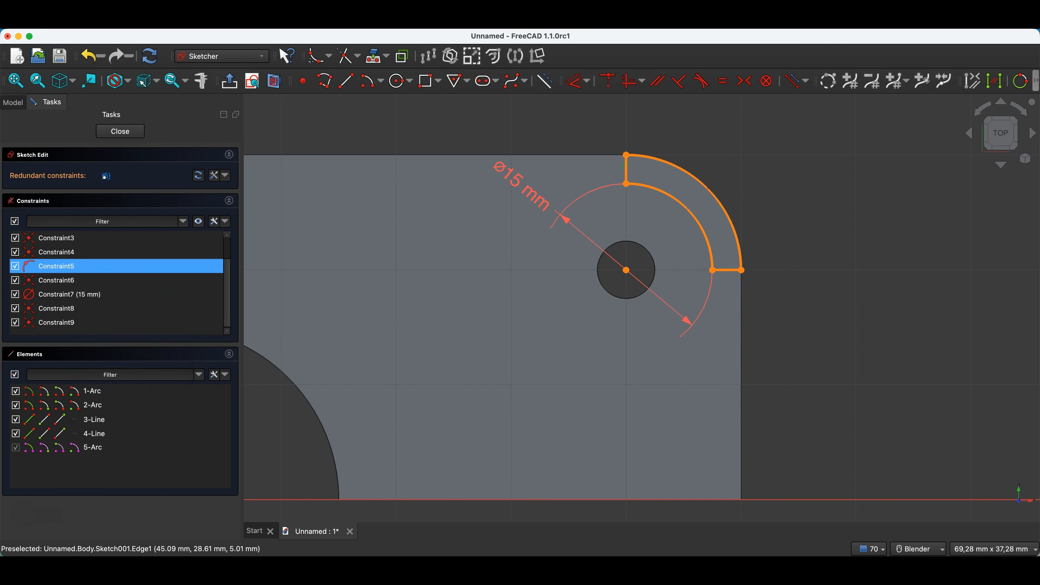
{"action": "right_click", "coordinate": [60, 267]}
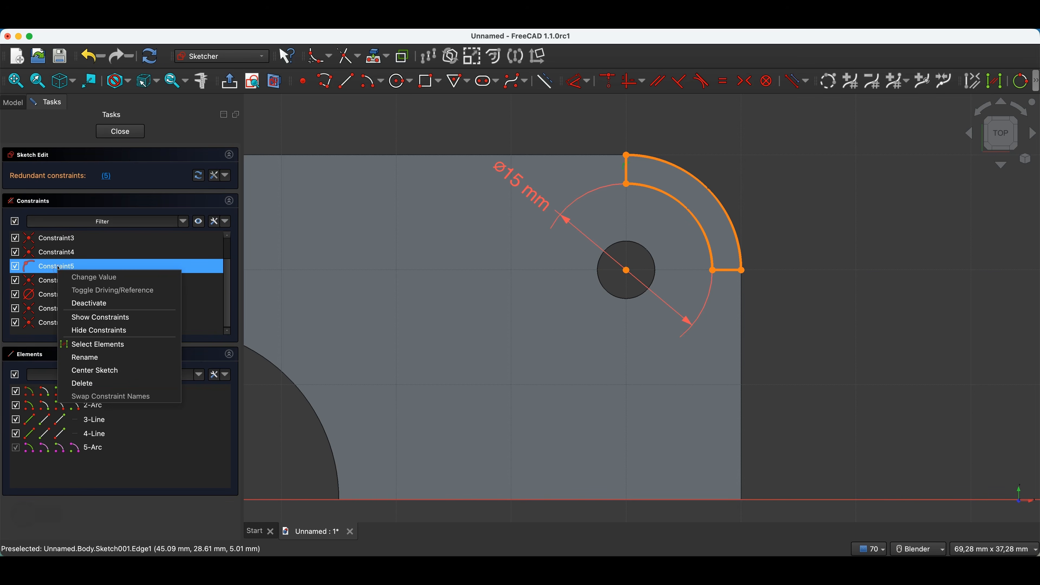
{"action": "left_click", "coordinate": [97, 384]}
{"action": "left_click", "coordinate": [145, 176]}
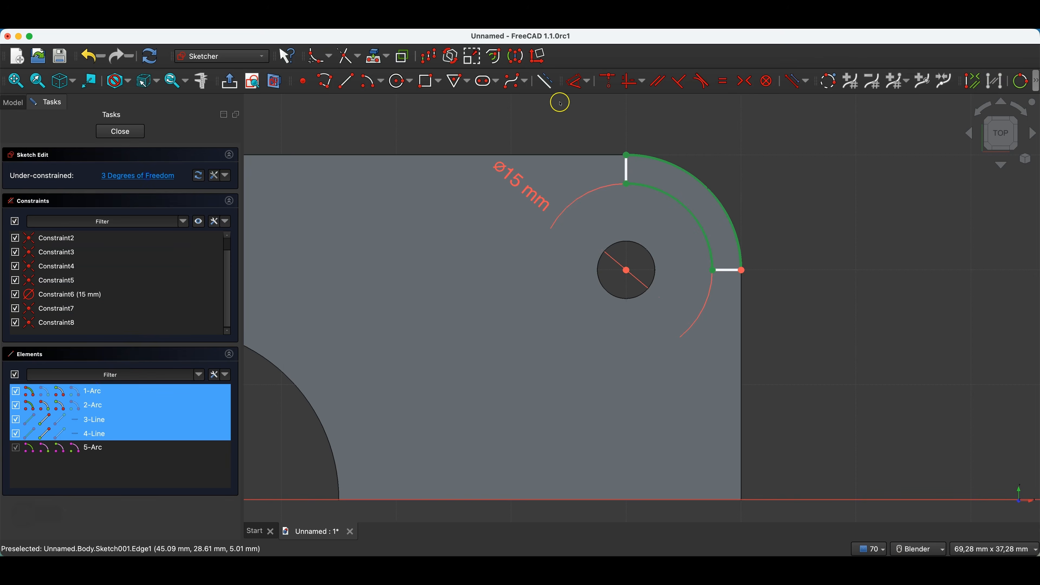
{"action": "left_click", "coordinate": [523, 104]}
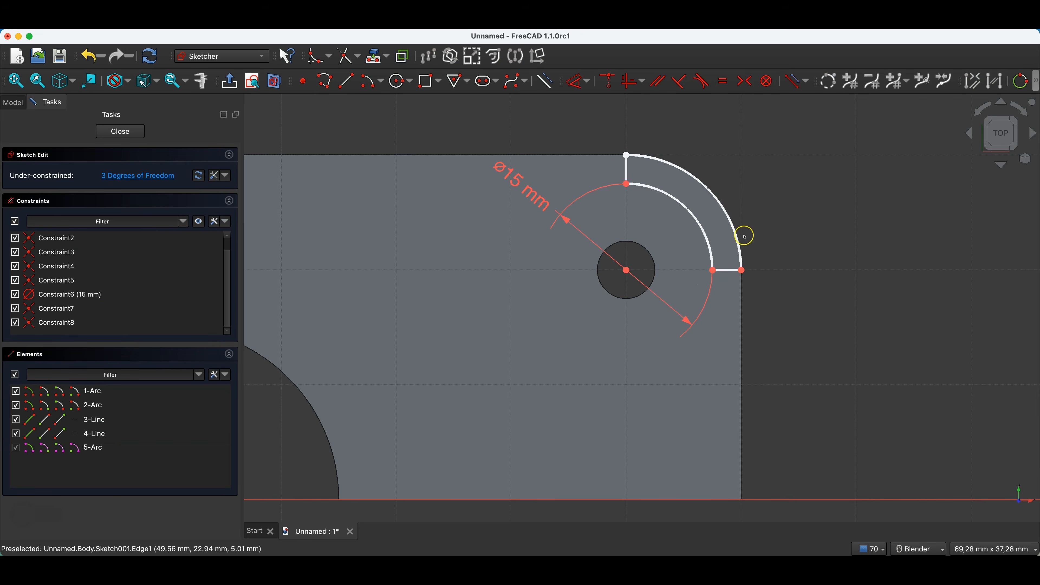
Step: Constrain the corner band's short right end line as horizontal and its short upper end line as vertical
{"action": "left_click_drag", "start_coordinate": [714, 272], "coordinate": [714, 266]}
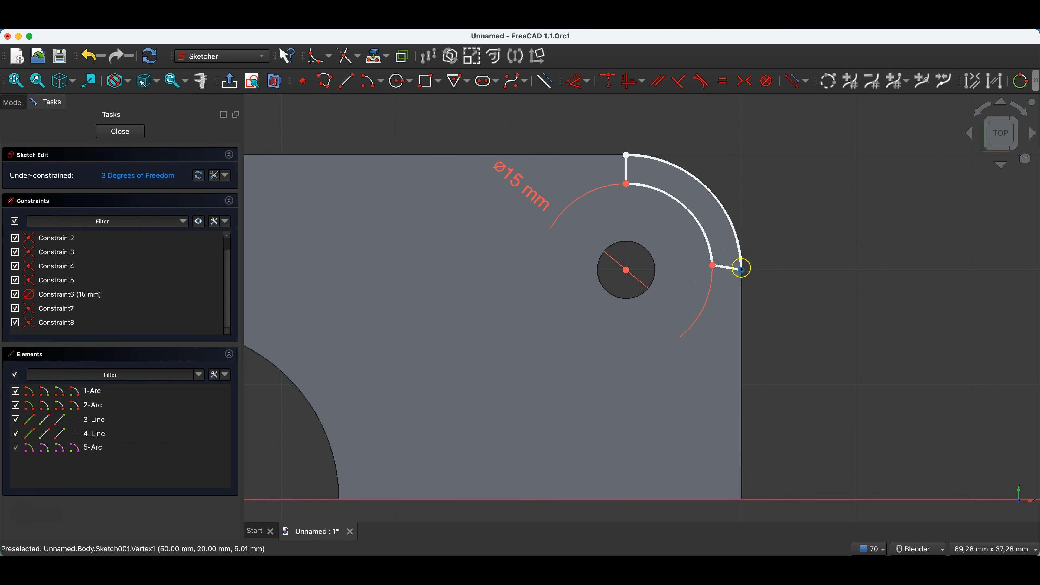
{"action": "left_click", "coordinate": [729, 268]}
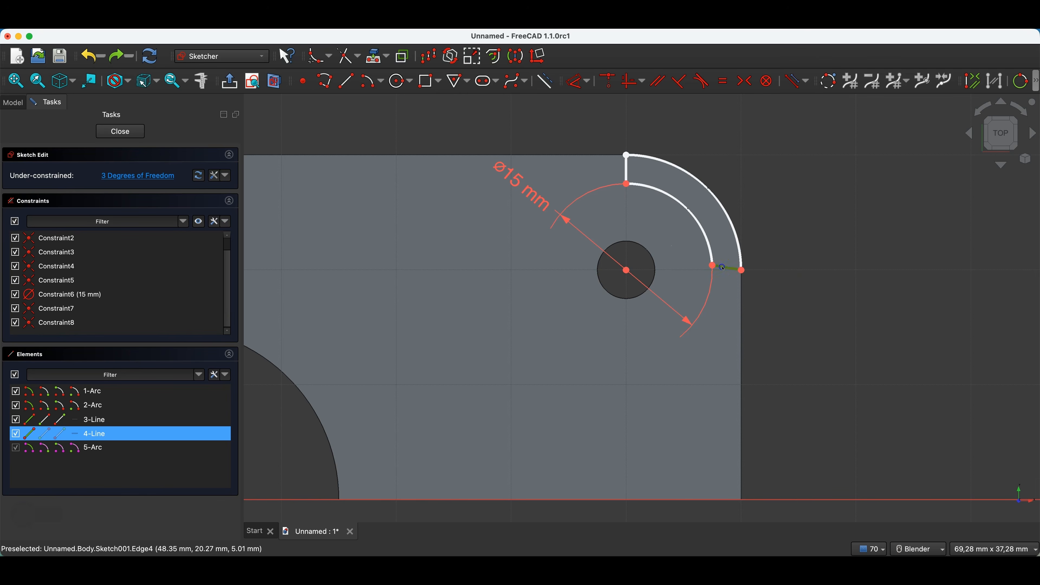
{"action": "key", "text": "h"}
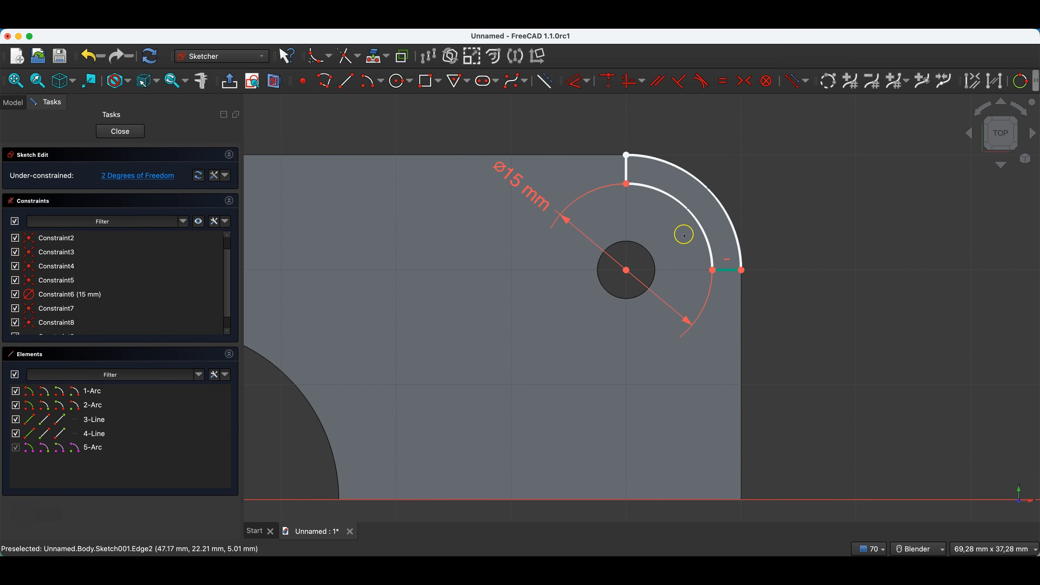
{"action": "left_click", "coordinate": [628, 169]}
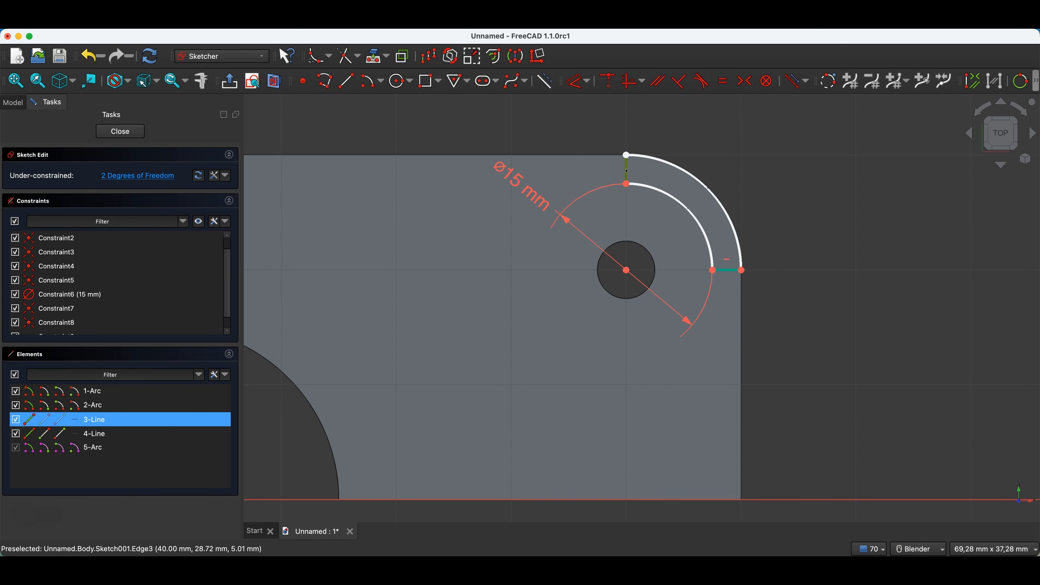
{"action": "key", "text": "v"}
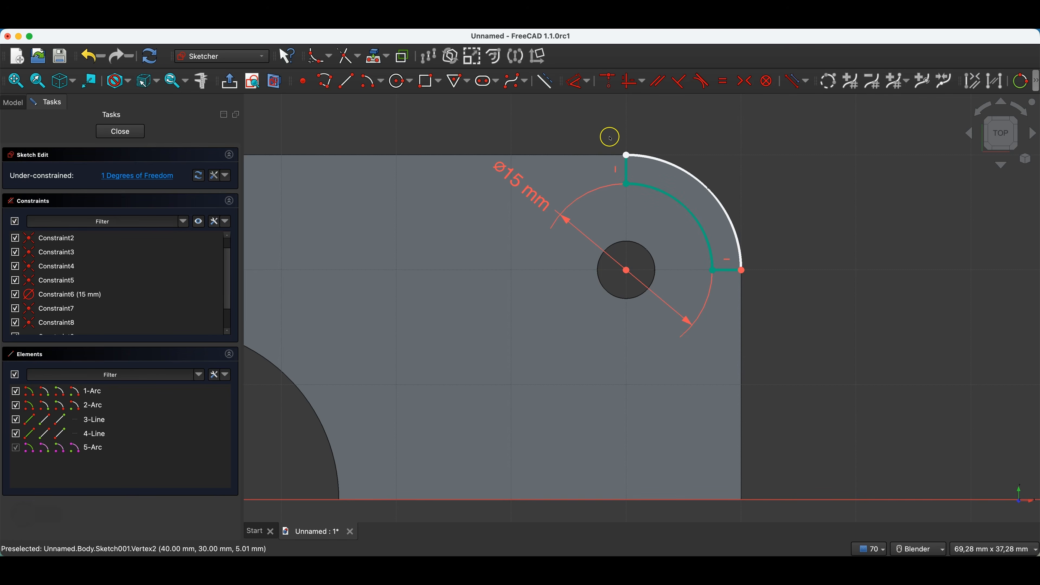
Step: Try to make the outer arc's loose upper endpoint coincident with the vertical end line's upper endpoint, and undo the constraint
{"action": "left_click_drag", "start_coordinate": [626, 156], "coordinate": [645, 163]}
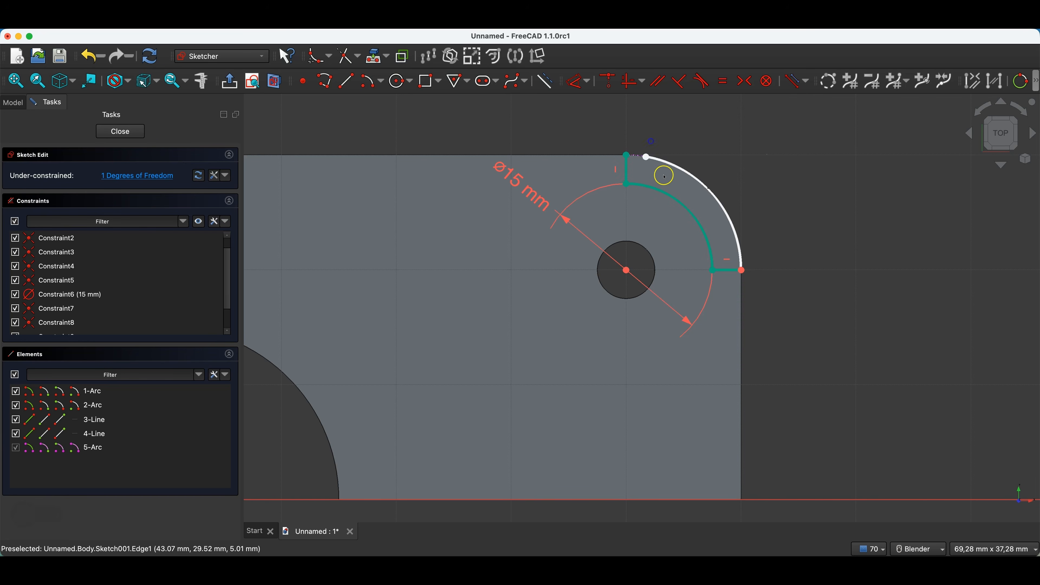
{"action": "mouse_move", "coordinate": [648, 159]}
{"action": "left_mouse_down"}
{"action": "mouse_move", "coordinate": [637, 158]}
{"action": "mouse_move", "coordinate": [652, 159]}
{"action": "left_mouse_up"}
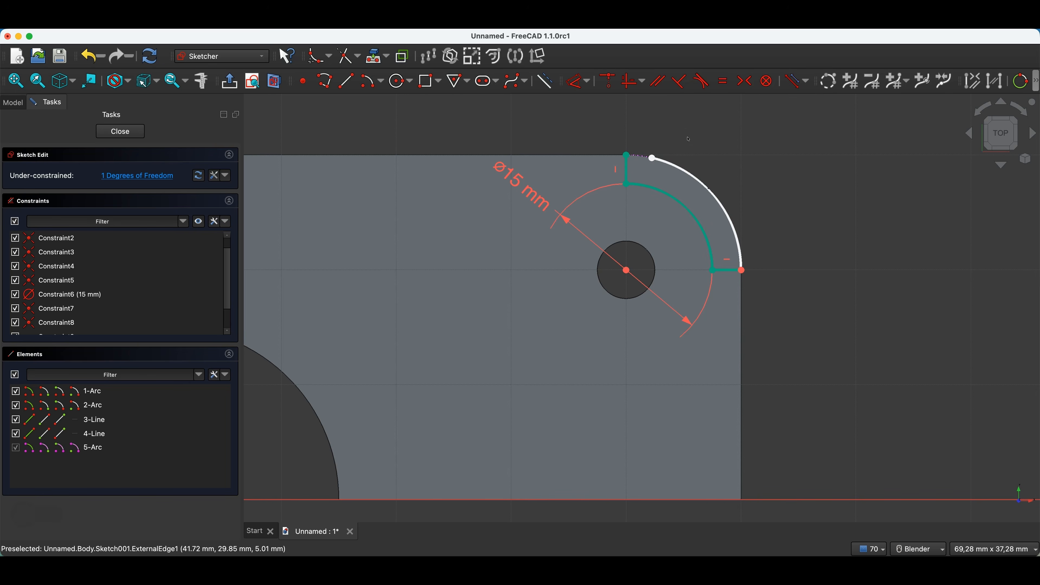
{"action": "left_click", "coordinate": [653, 160]}
{"action": "left_click", "coordinate": [627, 155]}
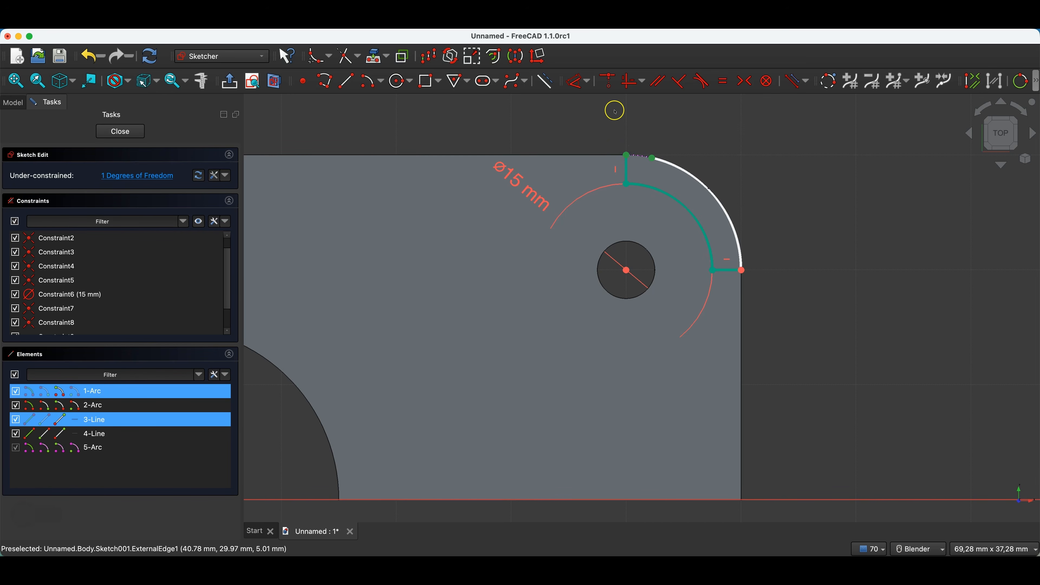
{"action": "left_click", "coordinate": [608, 82]}
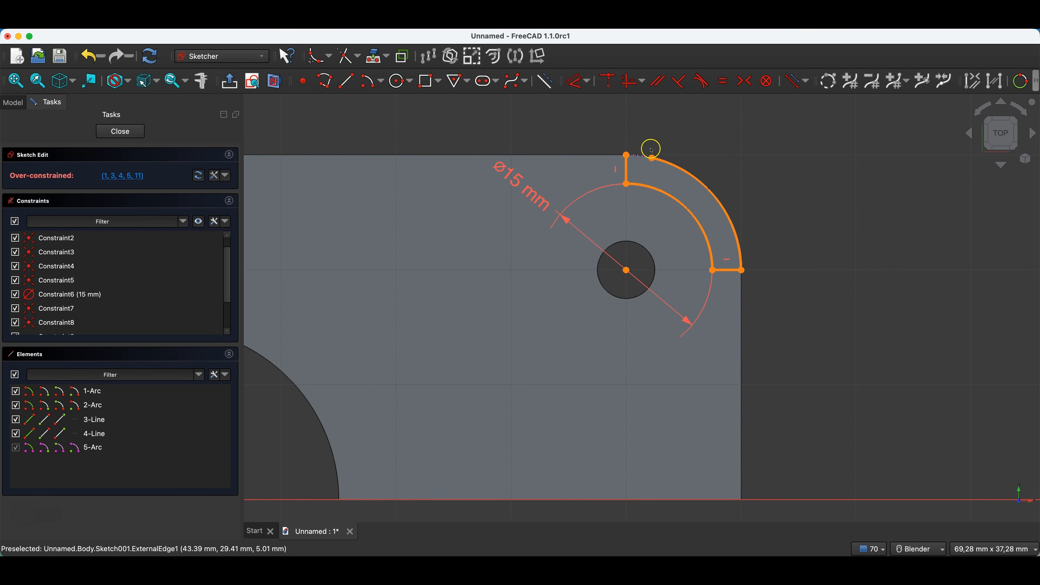
{"action": "key", "text": "super+z"}
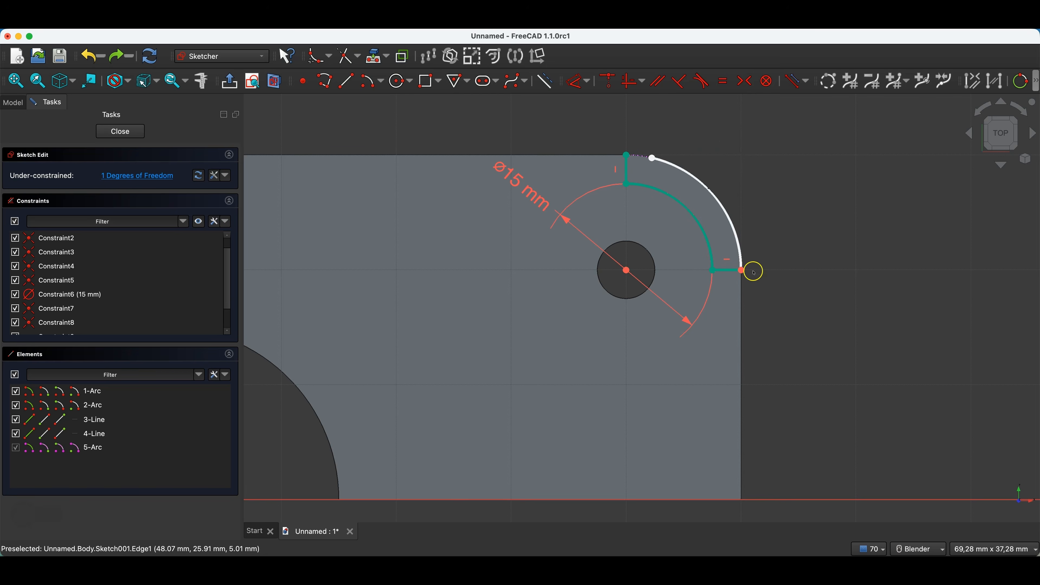
Step: Add a vertical constraint between the upper endpoints of the outer and inner arcs, and test whether the corner can still move
{"action": "mouse_move", "coordinate": [652, 157]}
{"action": "left_mouse_down"}
{"action": "mouse_move", "coordinate": [592, 146]}
{"action": "mouse_move", "coordinate": [643, 162]}
{"action": "mouse_move", "coordinate": [644, 172]}
{"action": "left_mouse_up"}
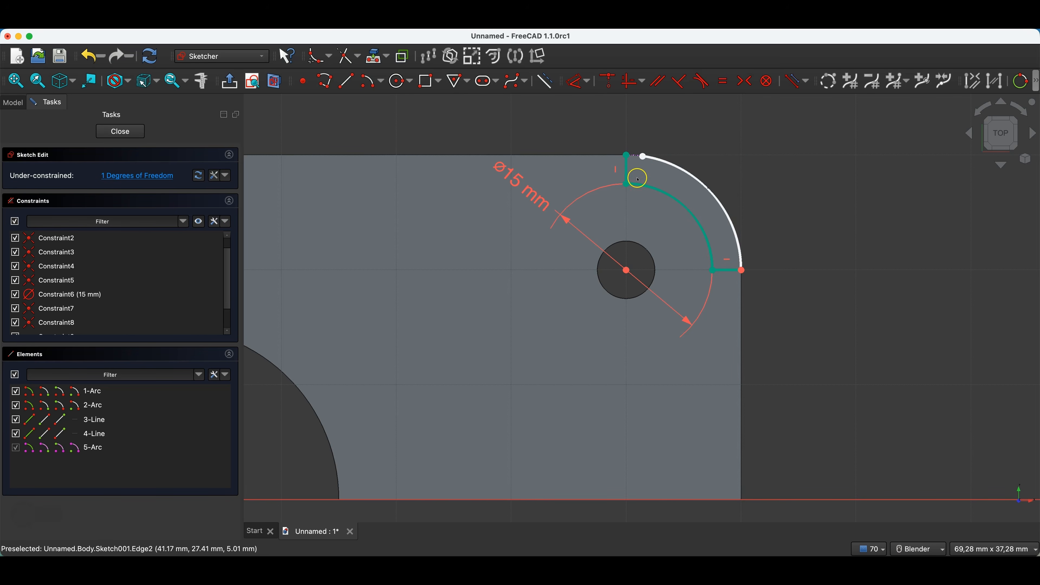
{"action": "left_click", "coordinate": [644, 158]}
{"action": "left_click", "coordinate": [630, 191]}
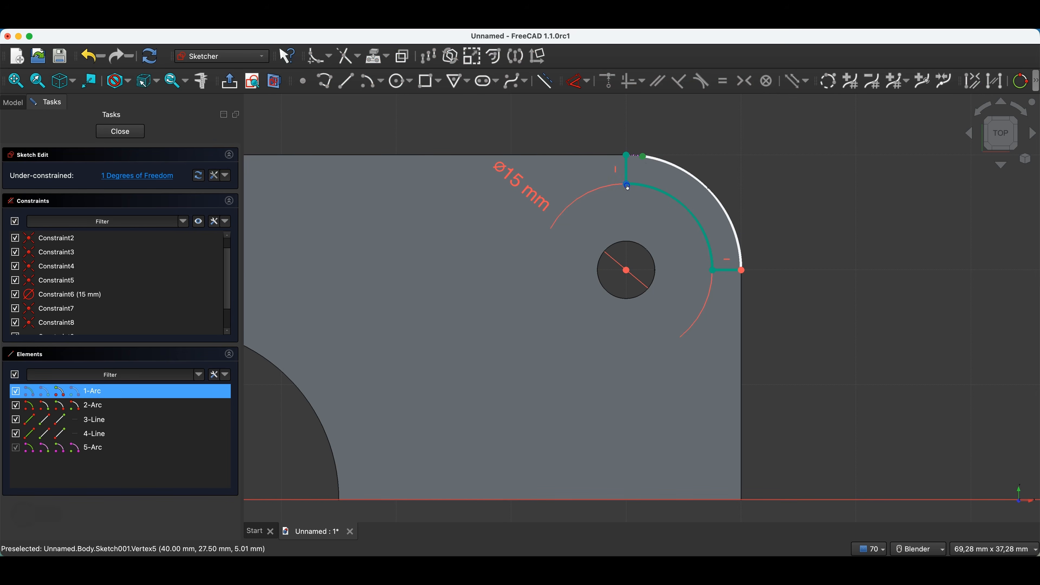
{"action": "left_click", "coordinate": [644, 82]}
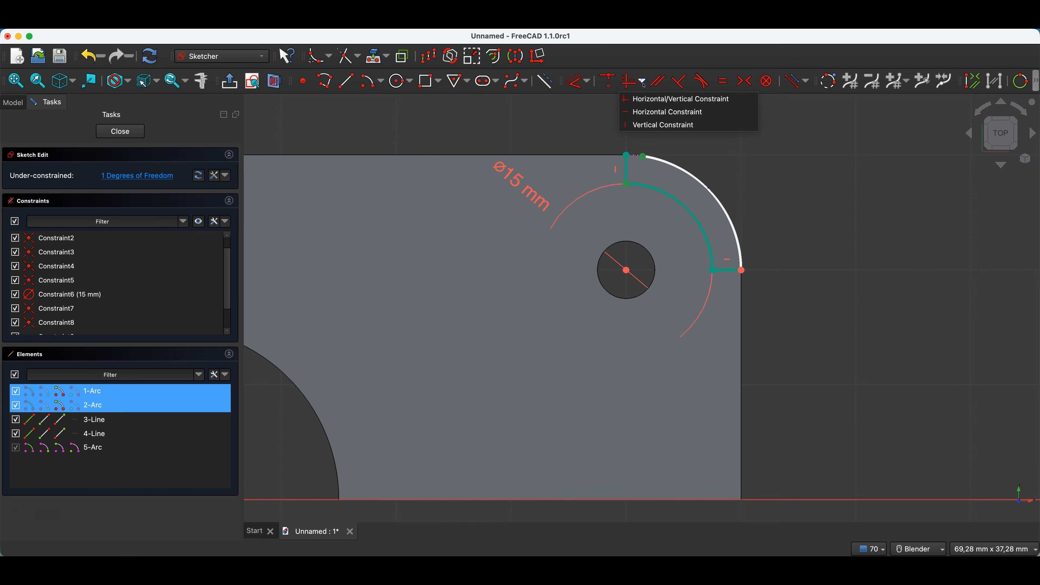
{"action": "left_click", "coordinate": [639, 123]}
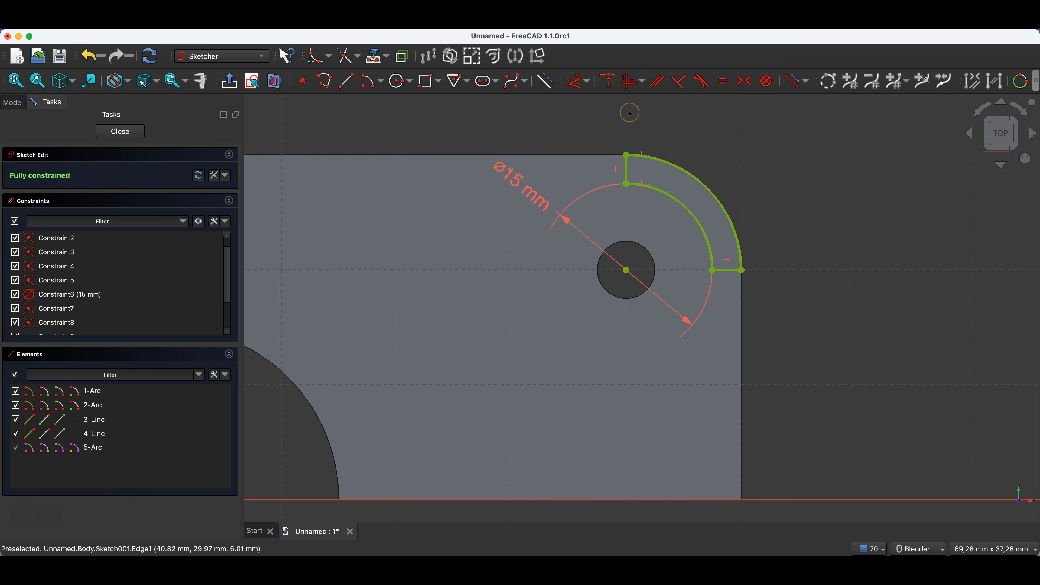
{"action": "left_click_drag", "start_coordinate": [627, 156], "coordinate": [629, 147]}
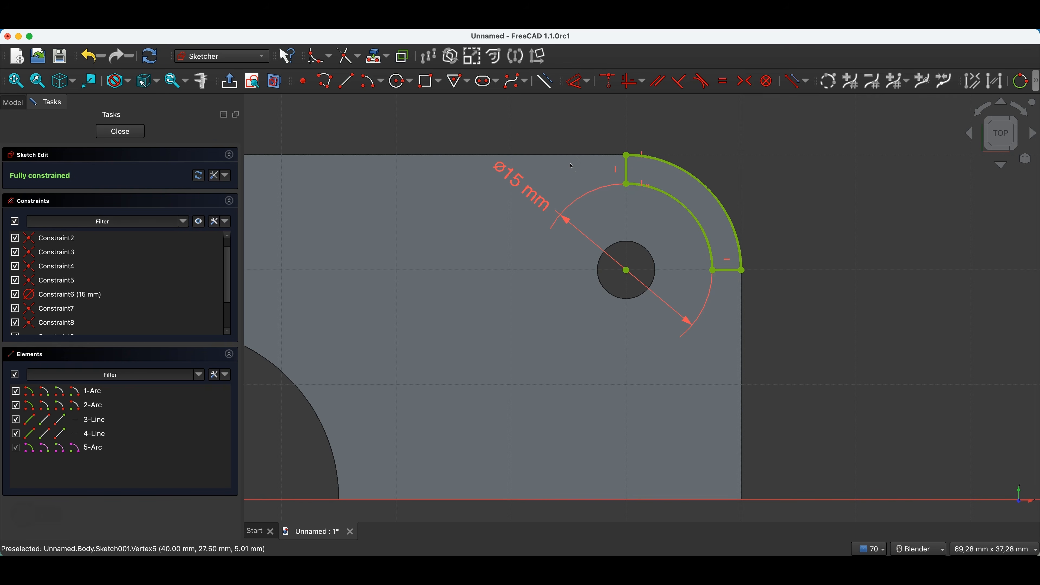
Step: Close the corner band sketch and pad it one-sided by 10 mm along the sketch normal
{"action": "left_click", "coordinate": [121, 132]}
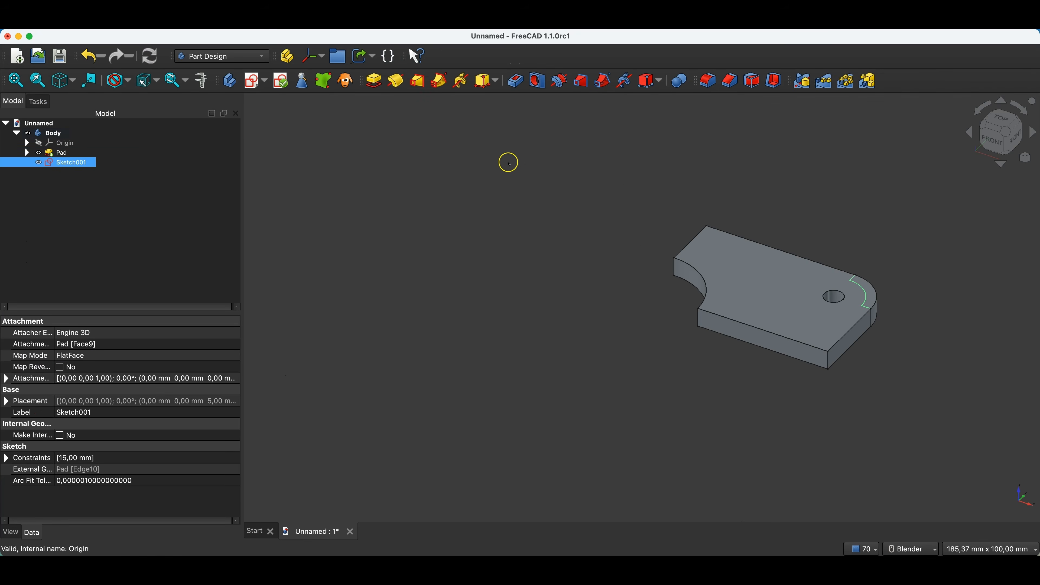
{"action": "left_click", "coordinate": [374, 82]}
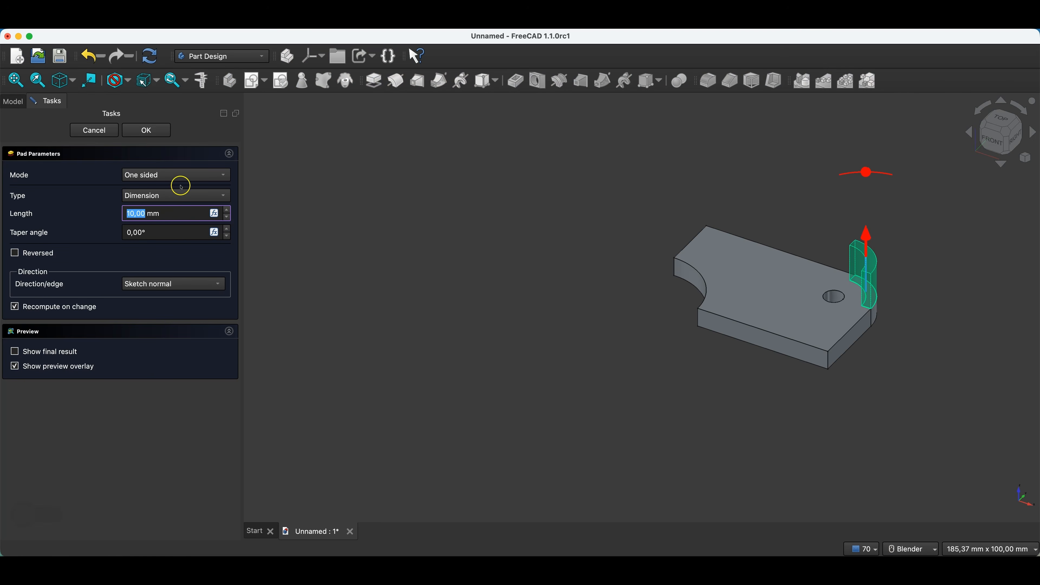
{"action": "left_click", "coordinate": [148, 132]}
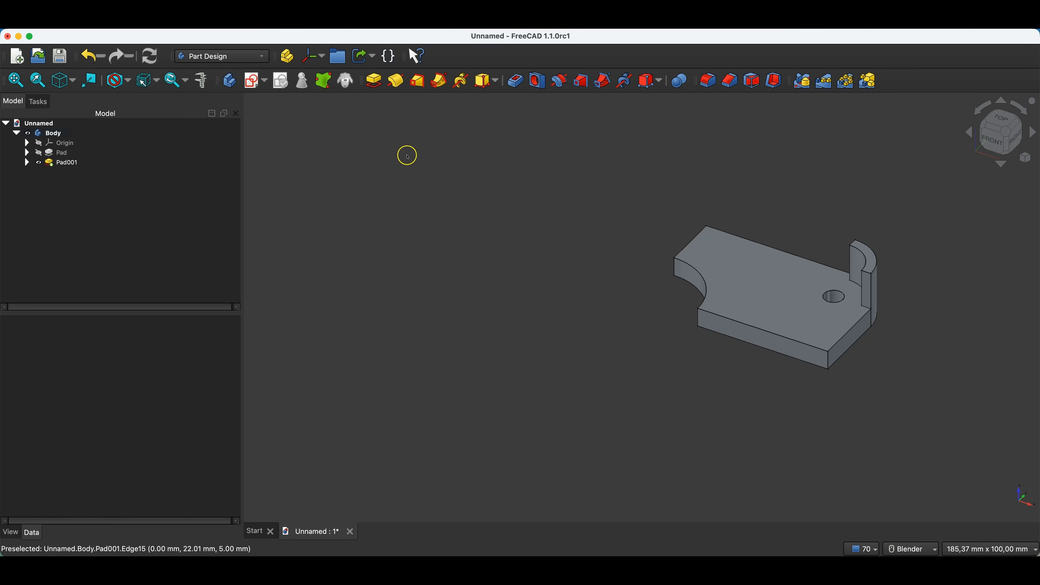
Step: Start a MultiTransform of the whole body and add a mirror transformation about the base YZ-plane
{"action": "left_click", "coordinate": [107, 133]}
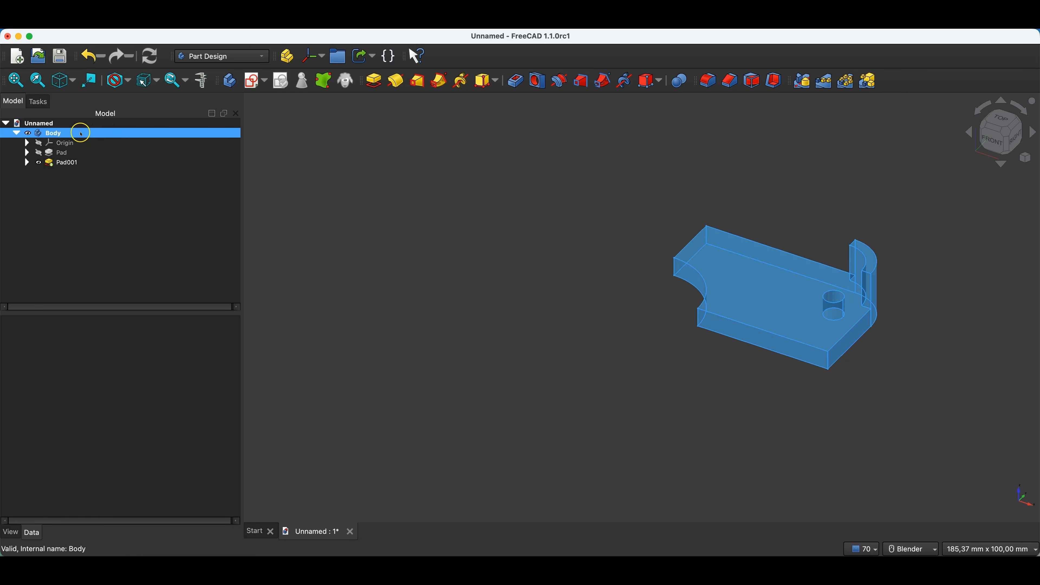
{"action": "double_click", "coordinate": [57, 133]}
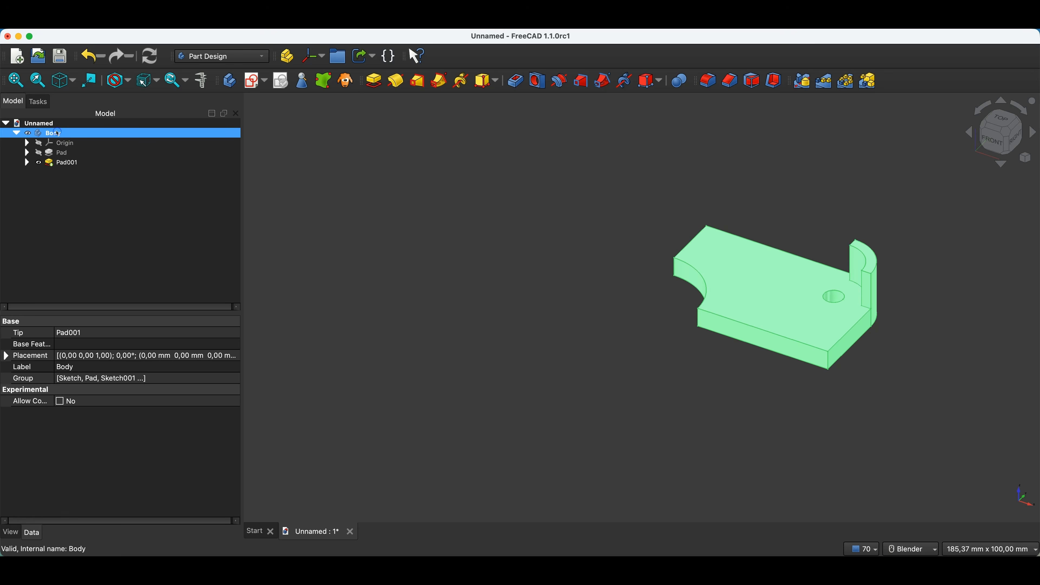
{"action": "left_click", "coordinate": [863, 87]}
{"action": "left_click", "coordinate": [158, 299]}
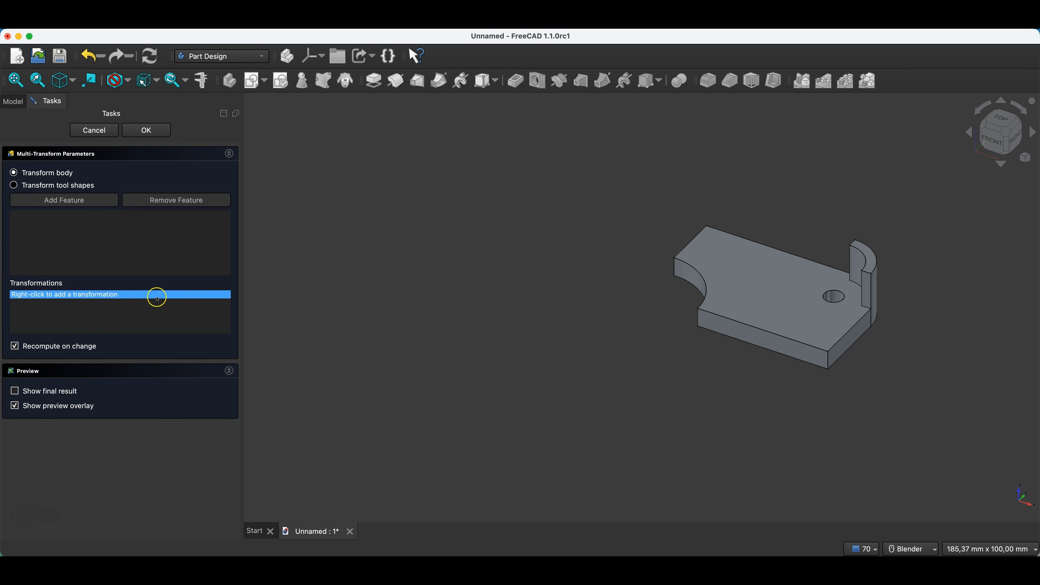
{"action": "right_click", "coordinate": [158, 299]}
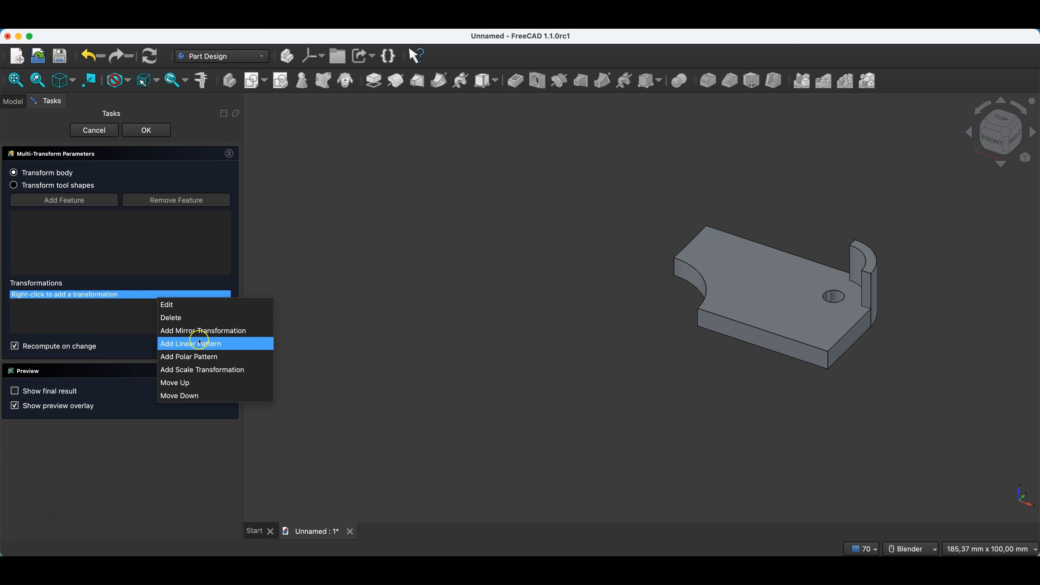
{"action": "left_click", "coordinate": [211, 331]}
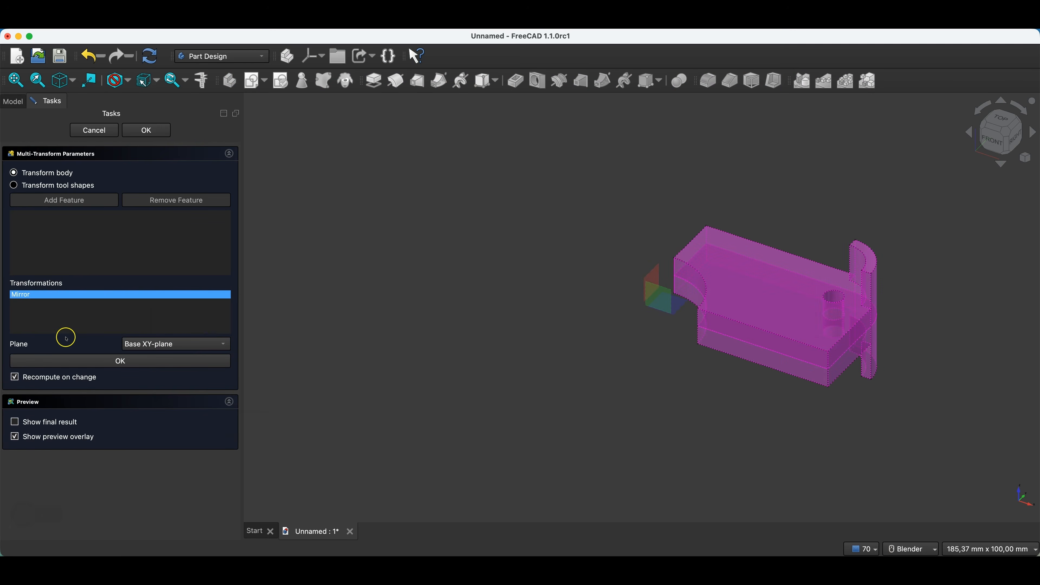
{"action": "left_click", "coordinate": [126, 345]}
{"action": "left_click", "coordinate": [140, 359]}
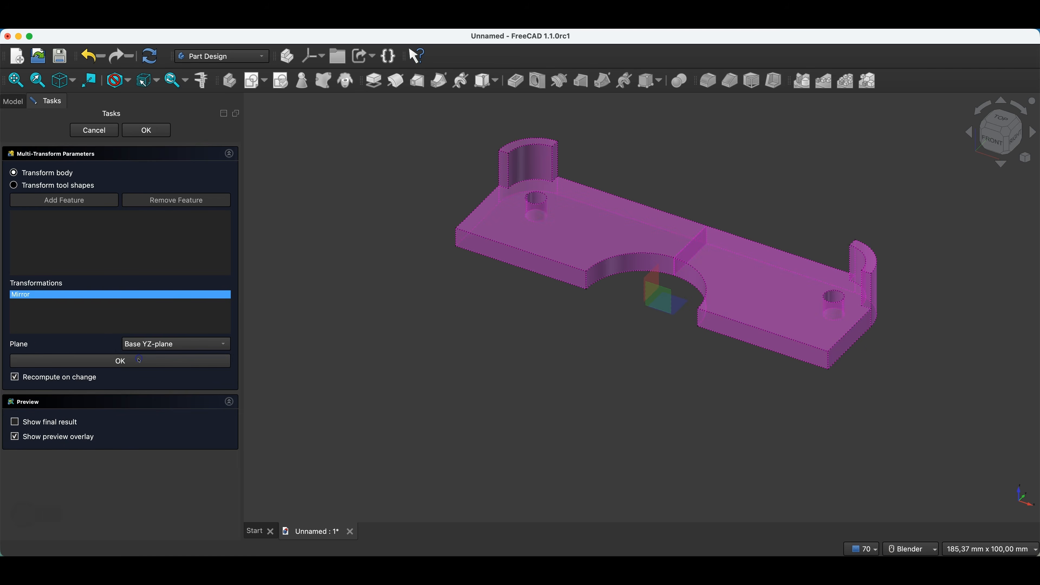
Step: Add a second mirror transformation about the base XZ-plane and apply the MultiTransform to complete the full plate
{"action": "left_click", "coordinate": [80, 316]}
{"action": "right_click", "coordinate": [79, 315]}
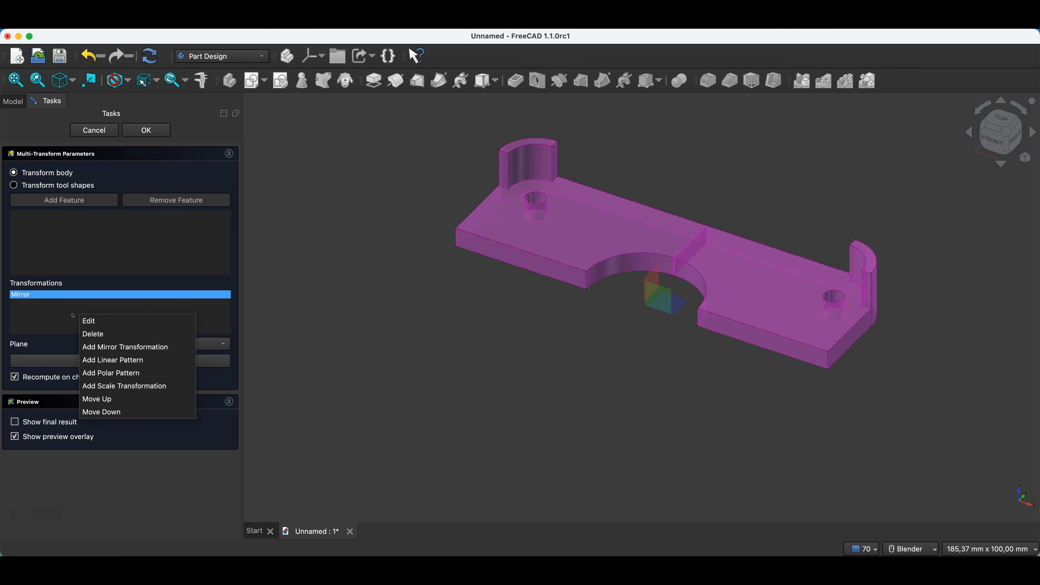
{"action": "left_click", "coordinate": [103, 350]}
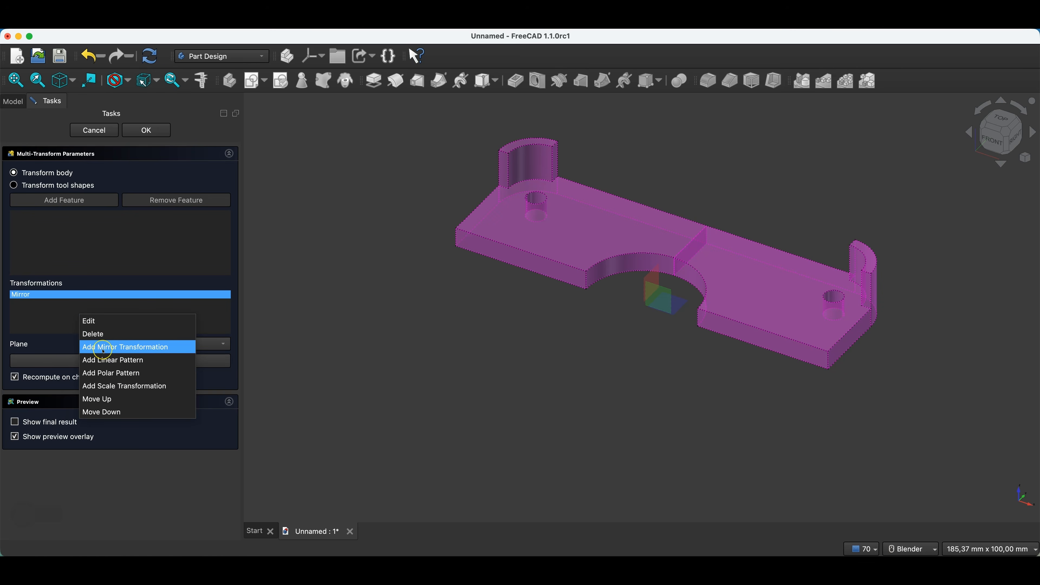
{"action": "left_click", "coordinate": [168, 345]}
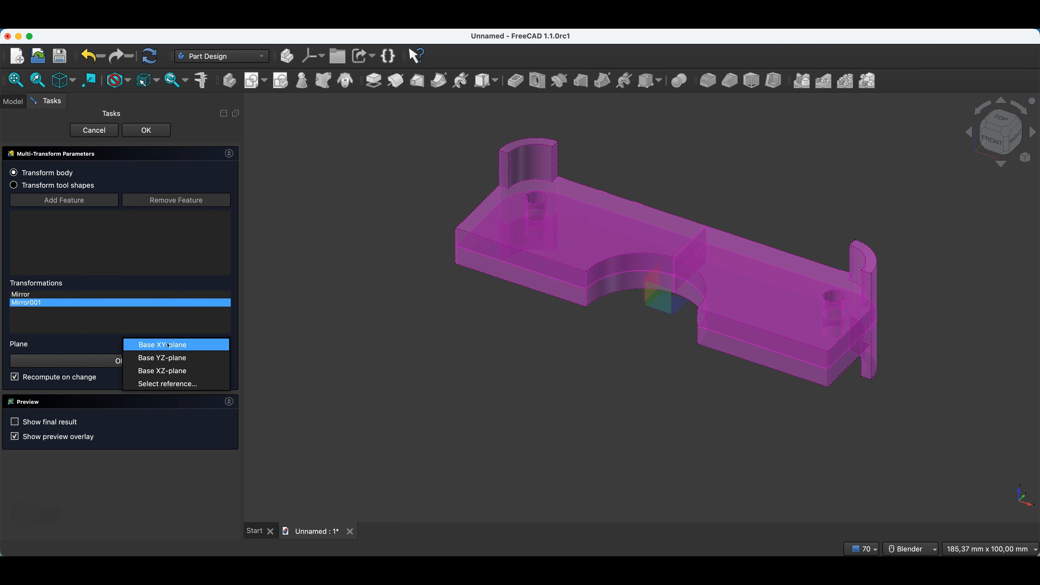
{"action": "left_click", "coordinate": [160, 371]}
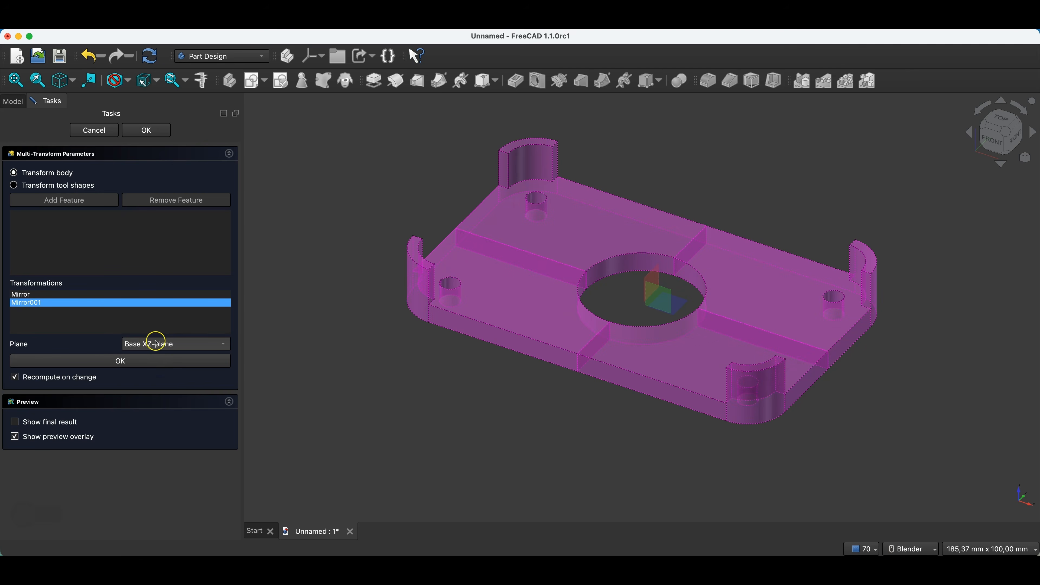
{"action": "left_click", "coordinate": [148, 131]}
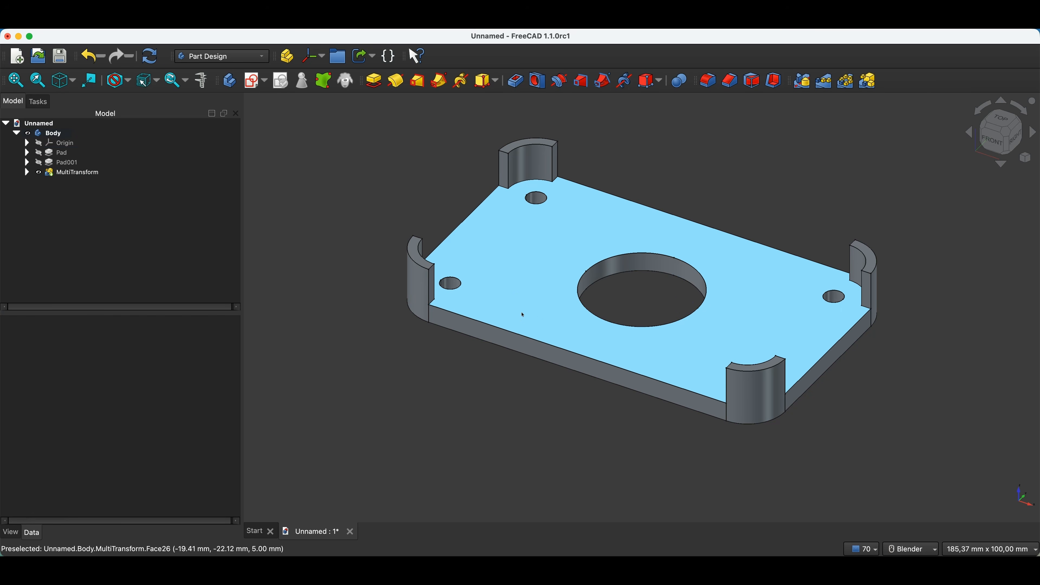
Step: Reopen the first pad's base sketch and set the central arc's diameter to 50 mm
{"action": "left_click", "coordinate": [59, 163]}
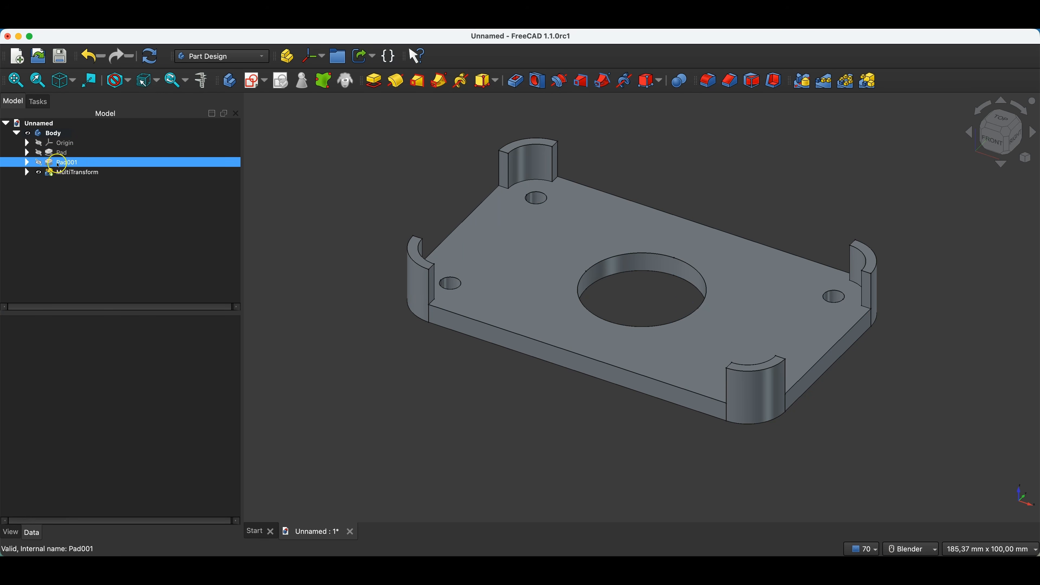
{"action": "left_click", "coordinate": [25, 153]}
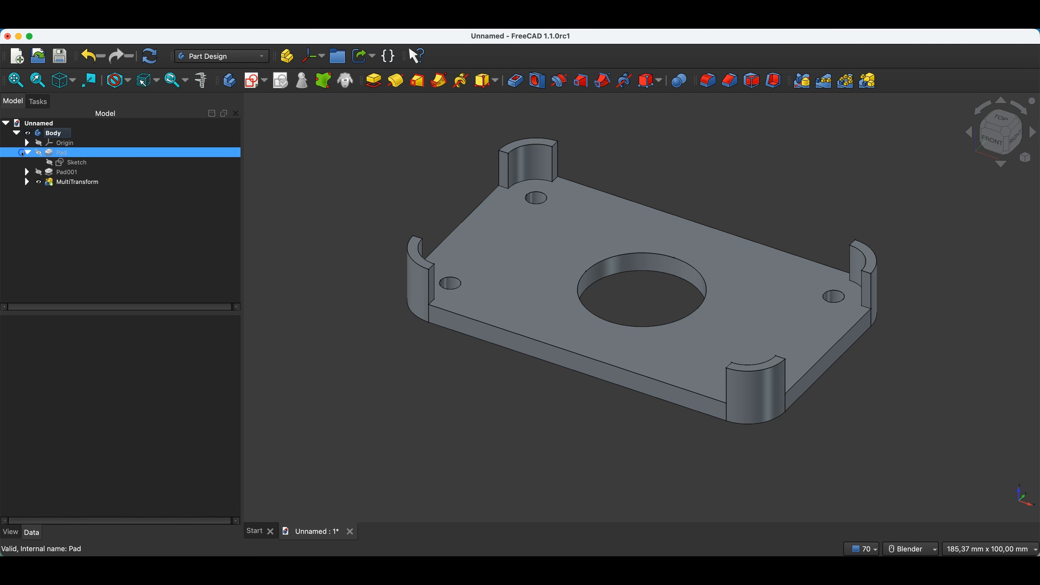
{"action": "double_click", "coordinate": [72, 163]}
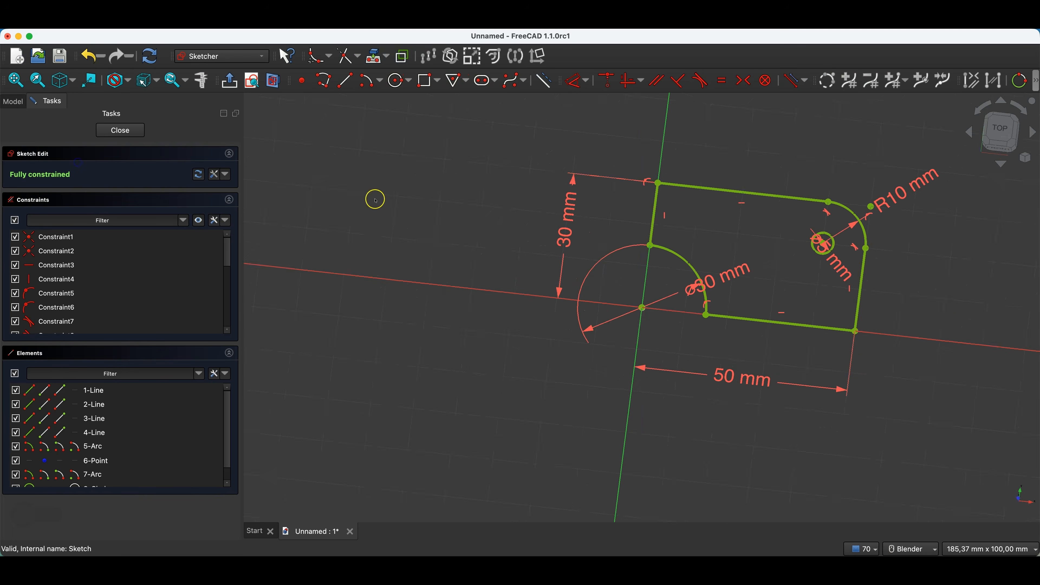
{"action": "double_click", "coordinate": [717, 255]}
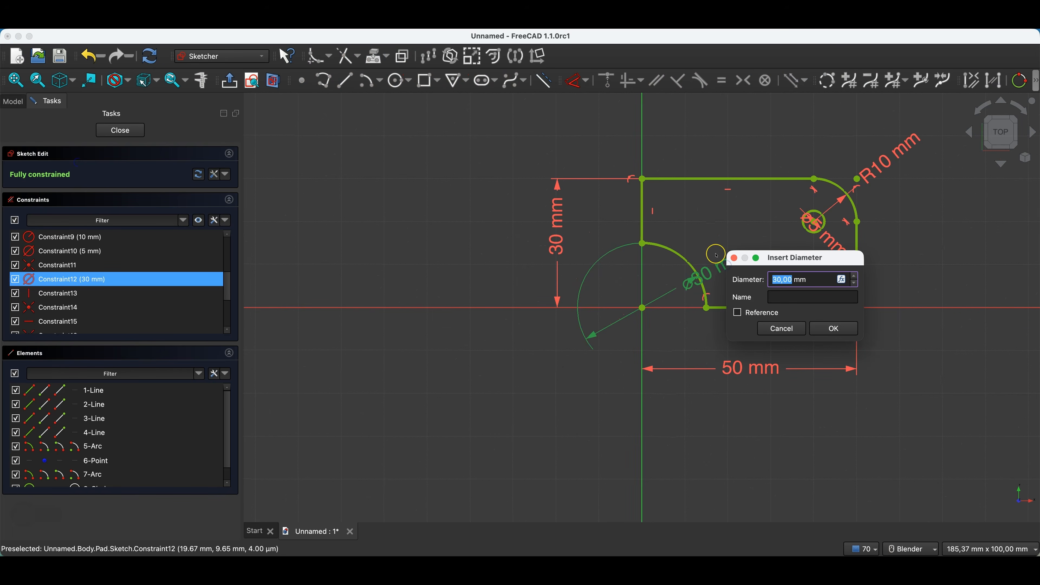
{"action": "type", "text": "50"}
{"action": "key", "text": "Return"}
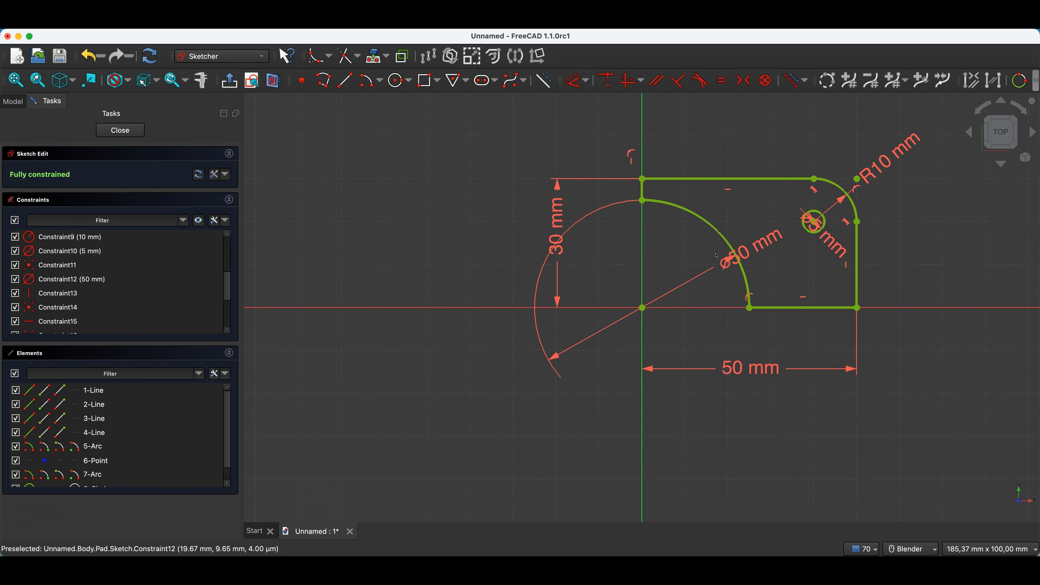
Step: Set the vertical dimension of the quarter plate to 70 mm and close the sketch to update the full part
{"action": "double_click", "coordinate": [553, 211]}
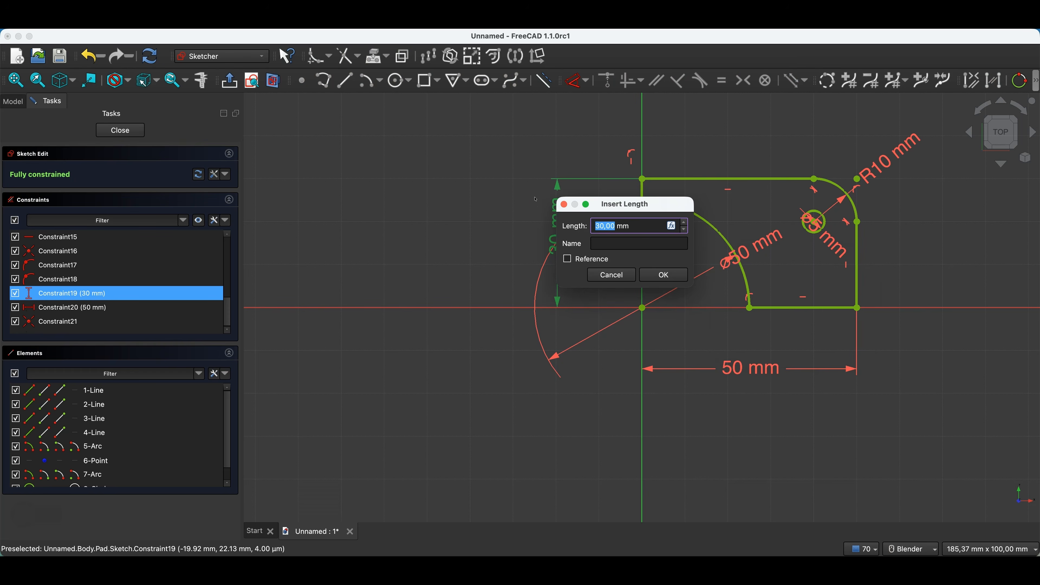
{"action": "type", "text": "70"}
{"action": "key", "text": "Return"}
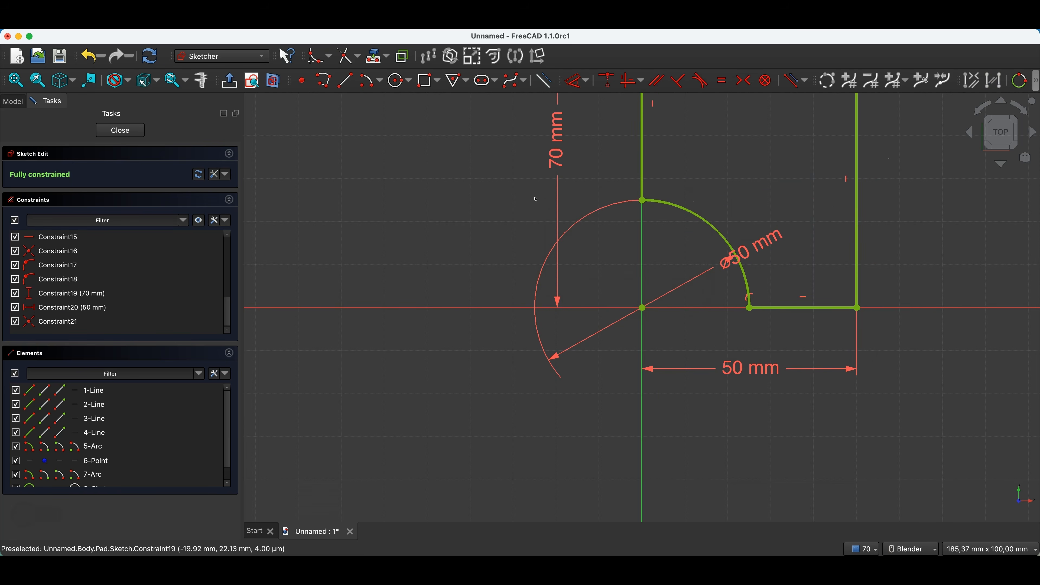
{"action": "scroll", "coordinate": [318, 174], "scroll_direction": "down", "scroll_amount": 3}
{"action": "left_click", "coordinate": [137, 130]}
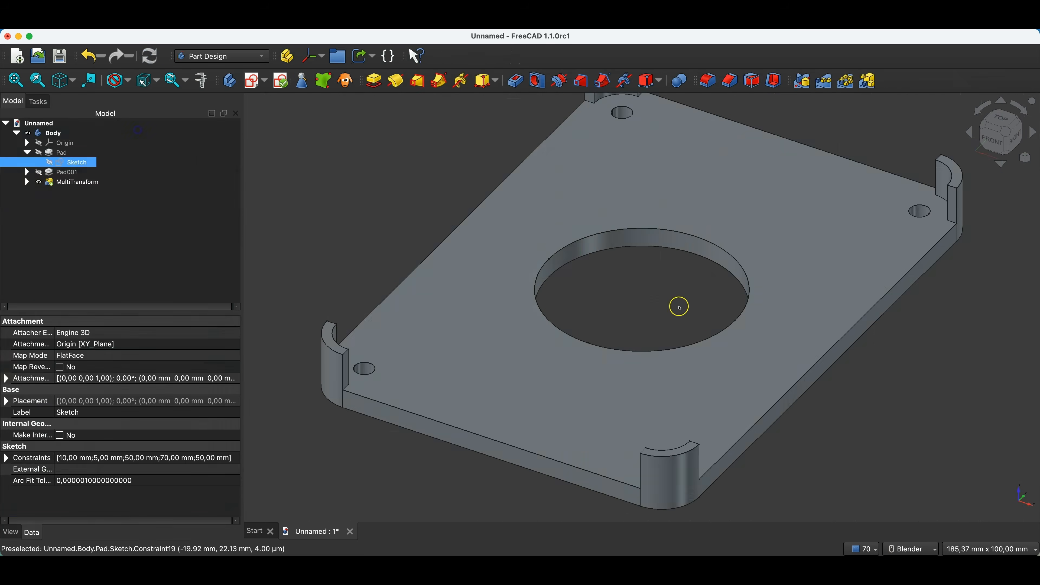
{"action": "scroll", "coordinate": [657, 271], "scroll_direction": "down", "scroll_amount": 3}
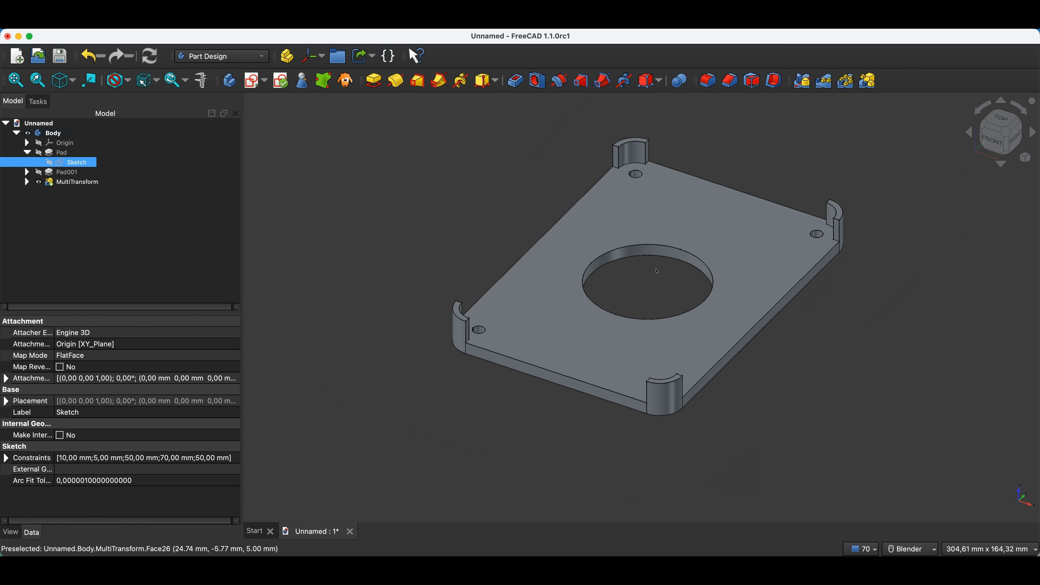
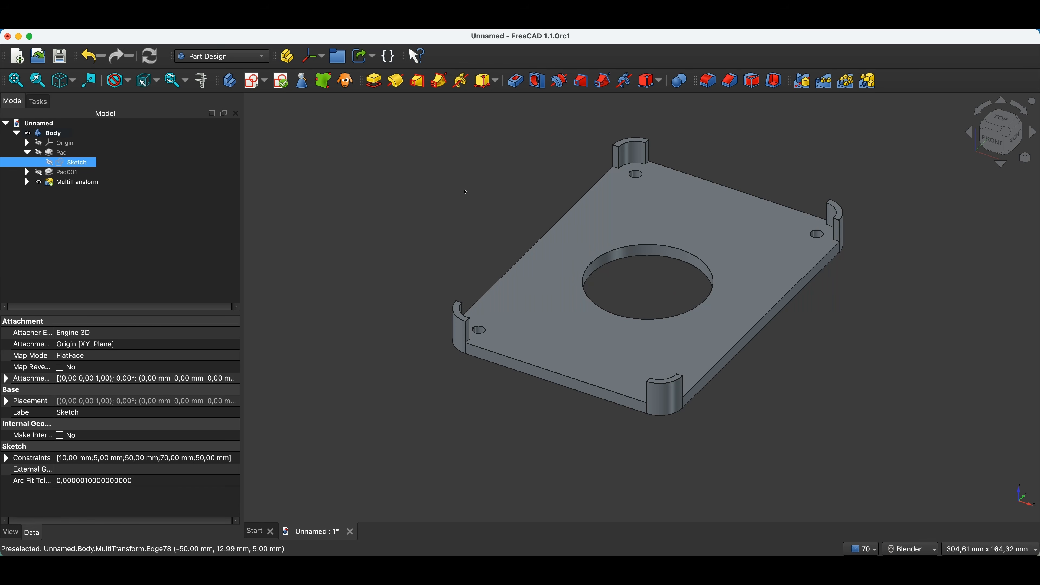
Step: Close the tutorial-2026-p5 document and start a new Parametric Body file
{"action": "left_click", "coordinate": [352, 250]}
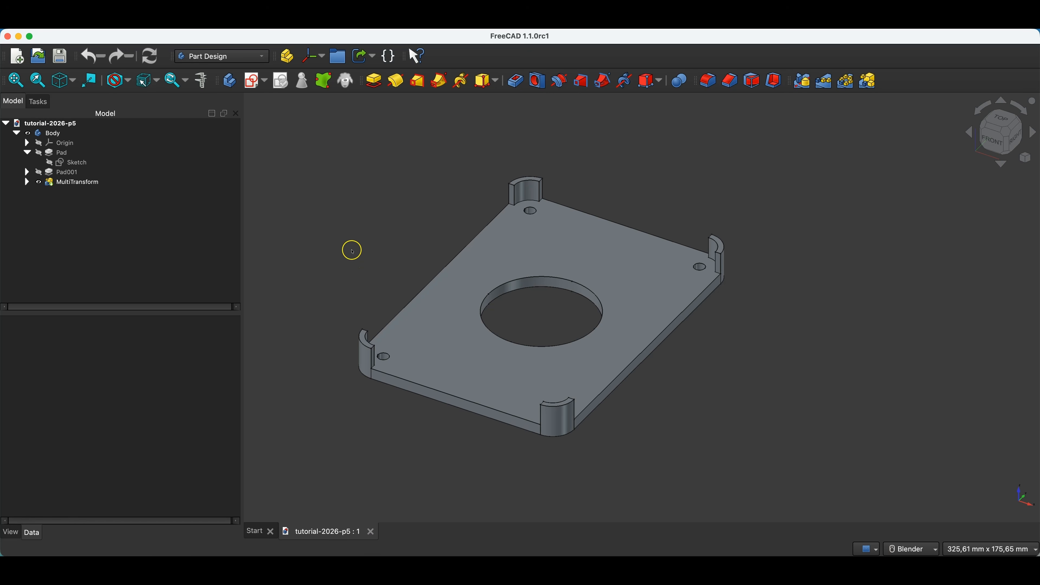
{"action": "left_click", "coordinate": [374, 532]}
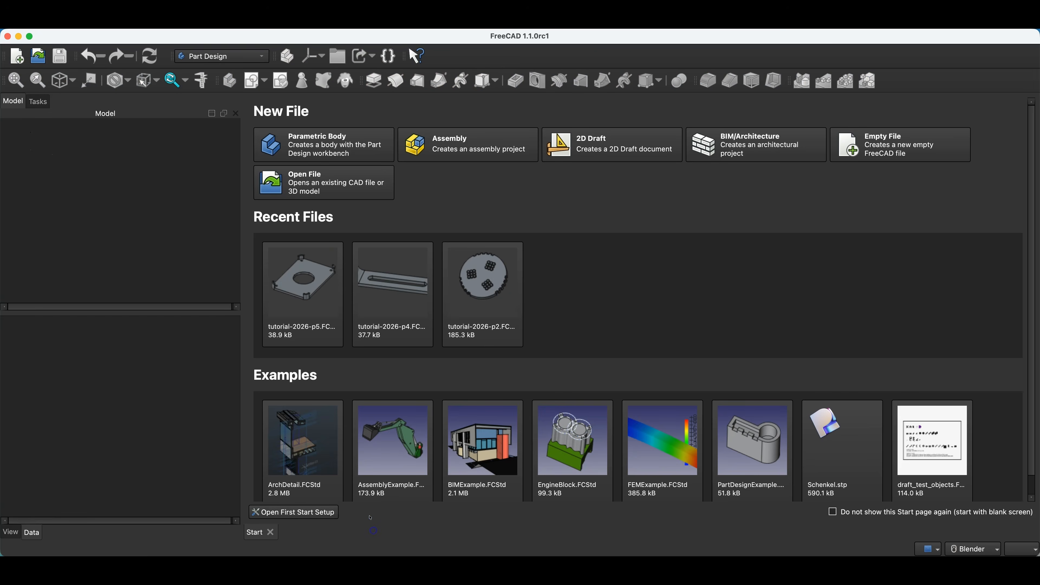
{"action": "left_click", "coordinate": [309, 150]}
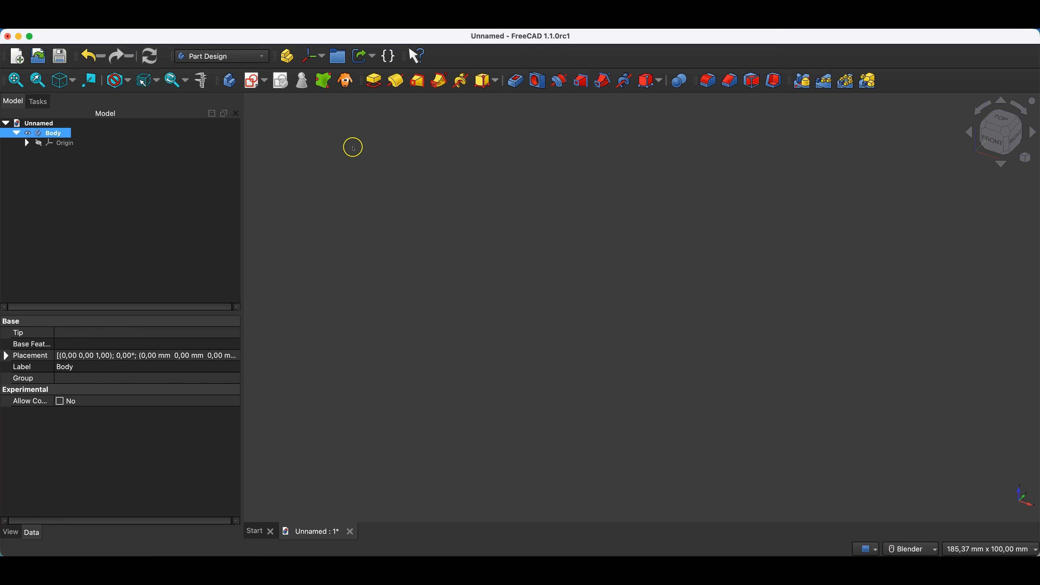
Step: Sketch a 100 by 70 mm rectangle on the XY-plane with one corner at the origin, and close the sketch
{"action": "left_click", "coordinate": [247, 82]}
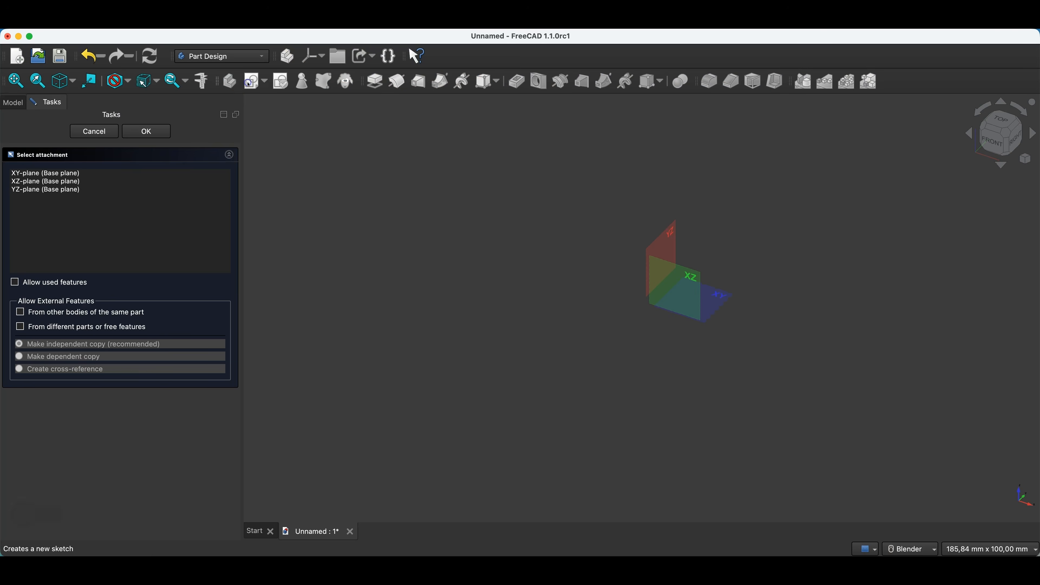
{"action": "left_click", "coordinate": [727, 297]}
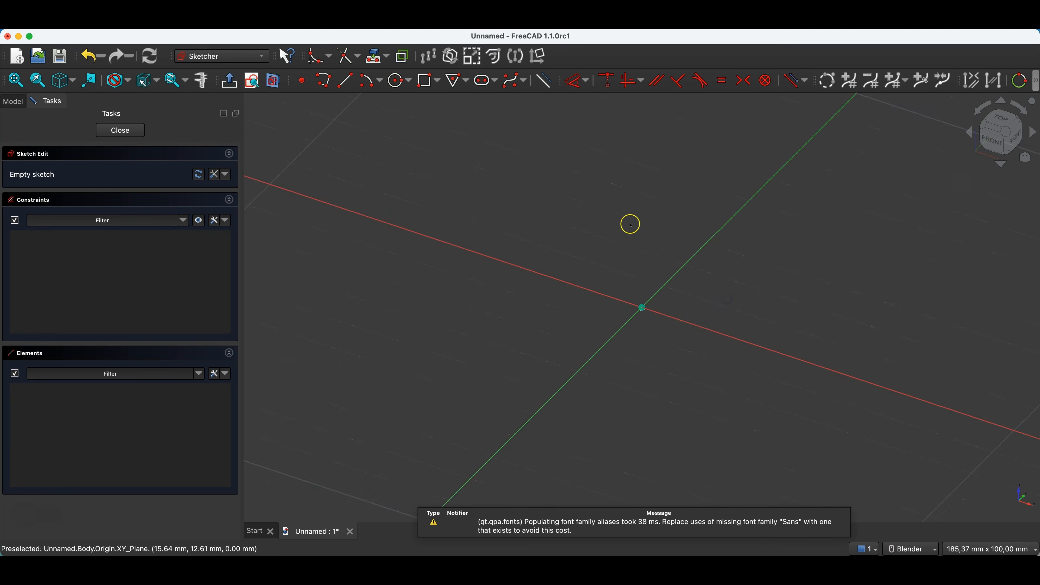
{"action": "left_click", "coordinate": [428, 81]}
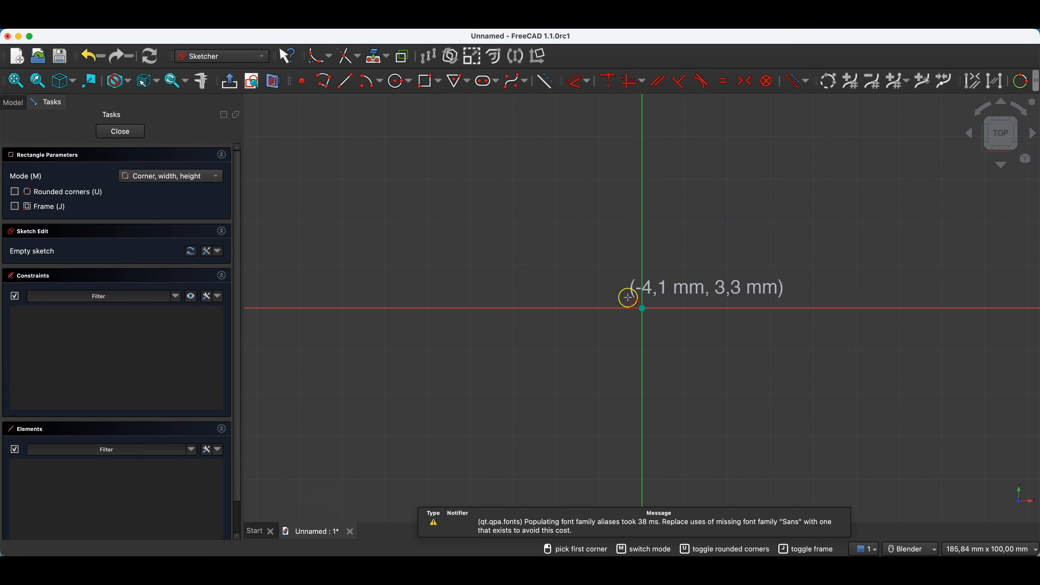
{"action": "left_click", "coordinate": [641, 309]}
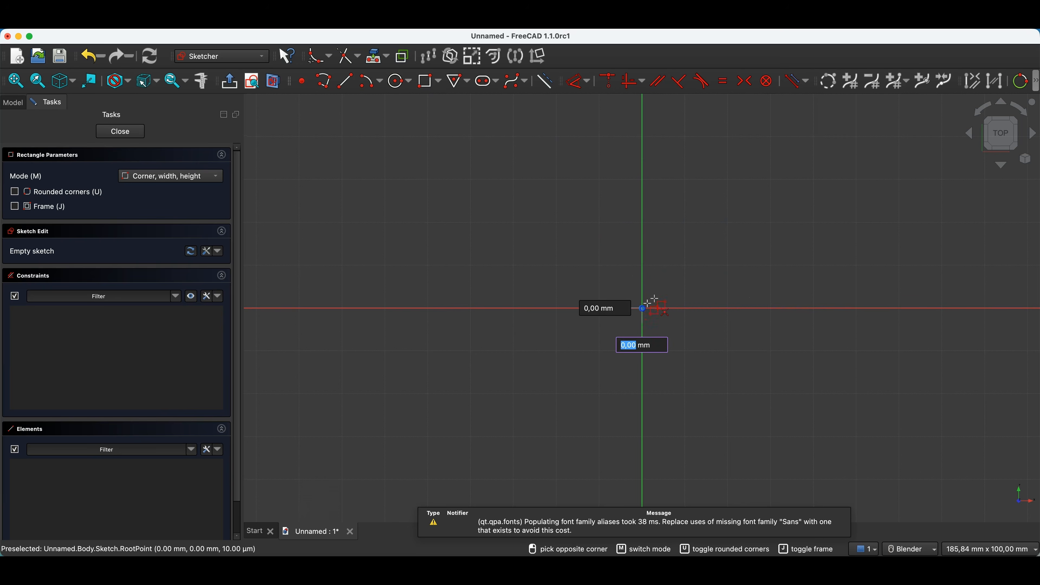
{"action": "type", "text": "100"}
{"action": "key", "text": "Return"}
{"action": "type", "text": "70"}
{"action": "key", "text": "Return"}
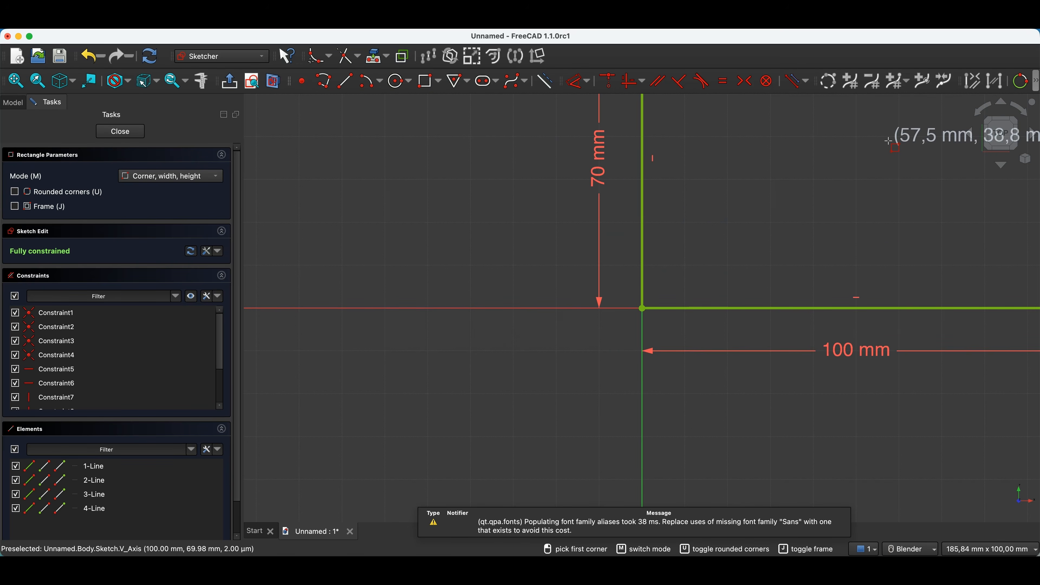
{"action": "scroll", "coordinate": [574, 262], "scroll_direction": "down", "scroll_amount": 4}
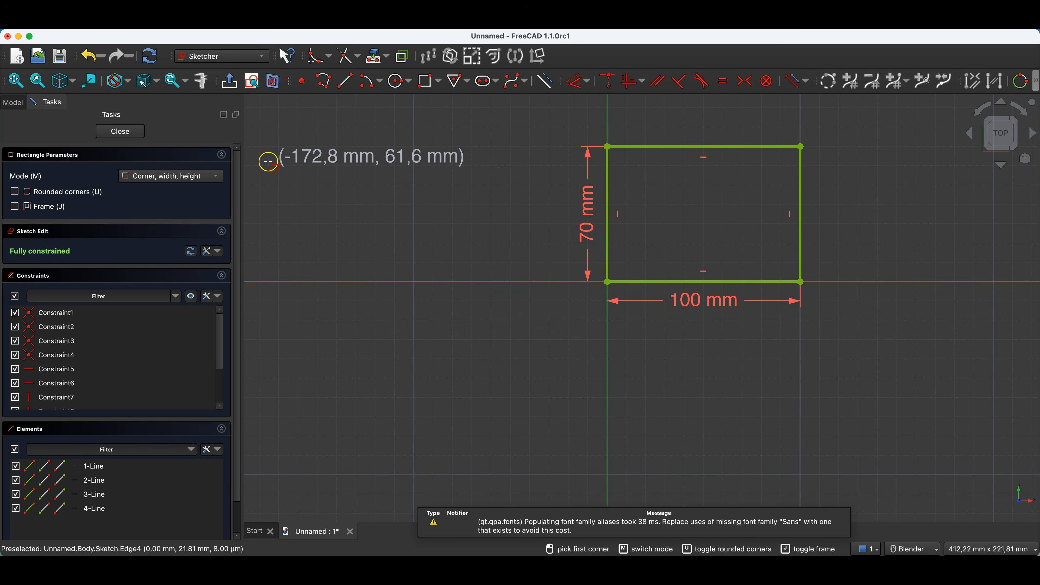
{"action": "left_click", "coordinate": [121, 131]}
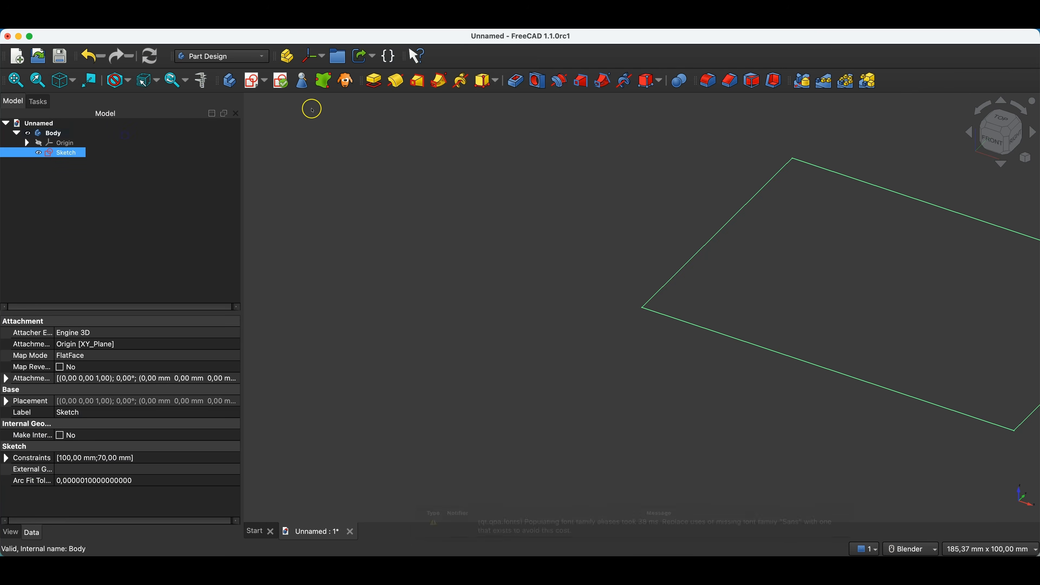
Step: Pad the rectangle sketch to a length of 50 mm
{"action": "left_click", "coordinate": [374, 81]}
{"action": "type", "text": "50"}
{"action": "key", "text": "Return"}
{"action": "scroll", "coordinate": [942, 153], "scroll_direction": "down", "scroll_amount": 5}
{"action": "scroll", "coordinate": [938, 148], "scroll_direction": "up", "scroll_amount": 3}
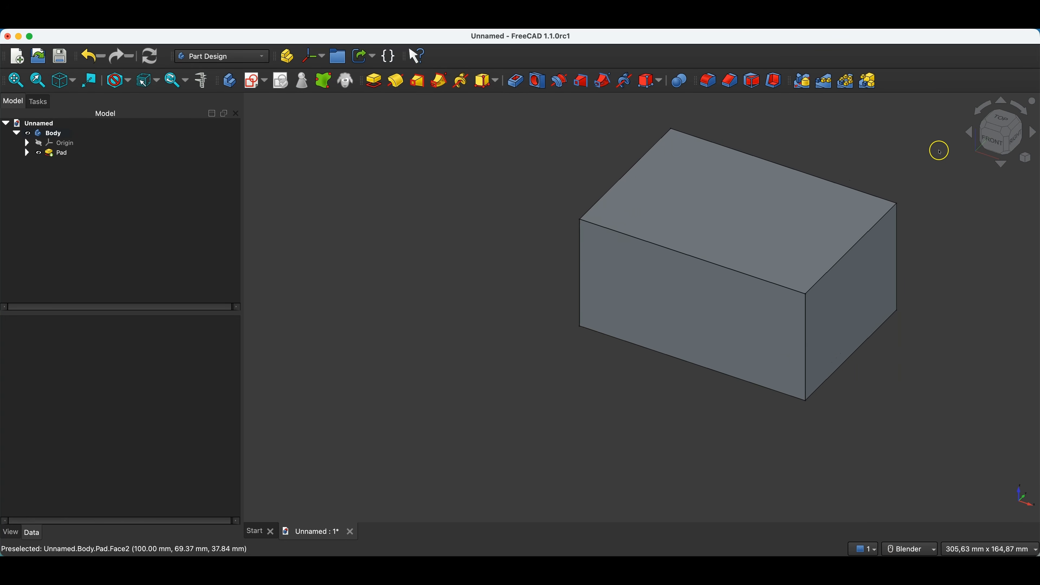
Step: Chamfer the block's upper front edge with an equal distance of 30 mm
{"action": "left_click", "coordinate": [697, 256]}
{"action": "left_click", "coordinate": [730, 80]}
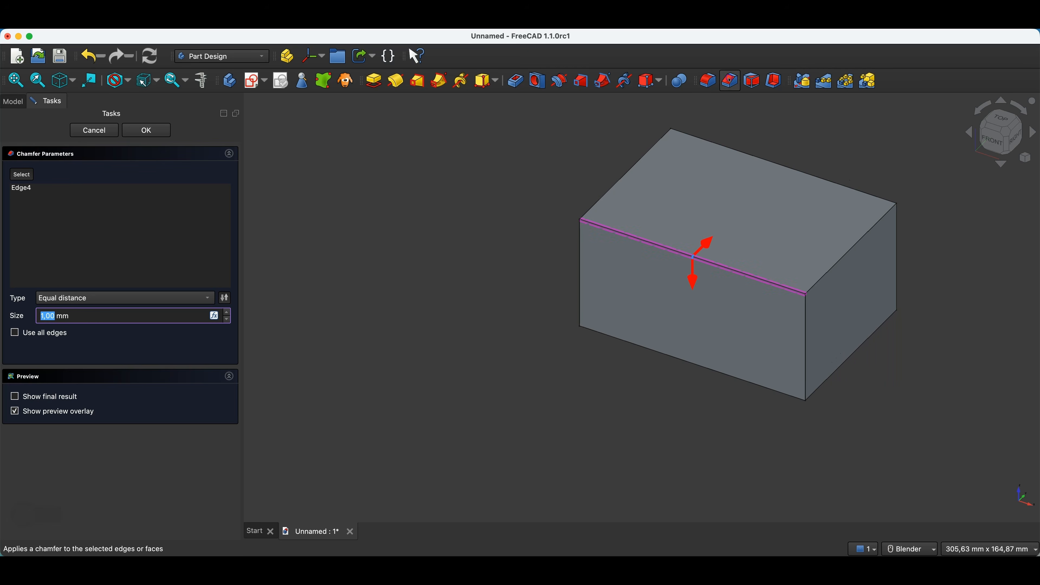
{"action": "type", "text": "30"}
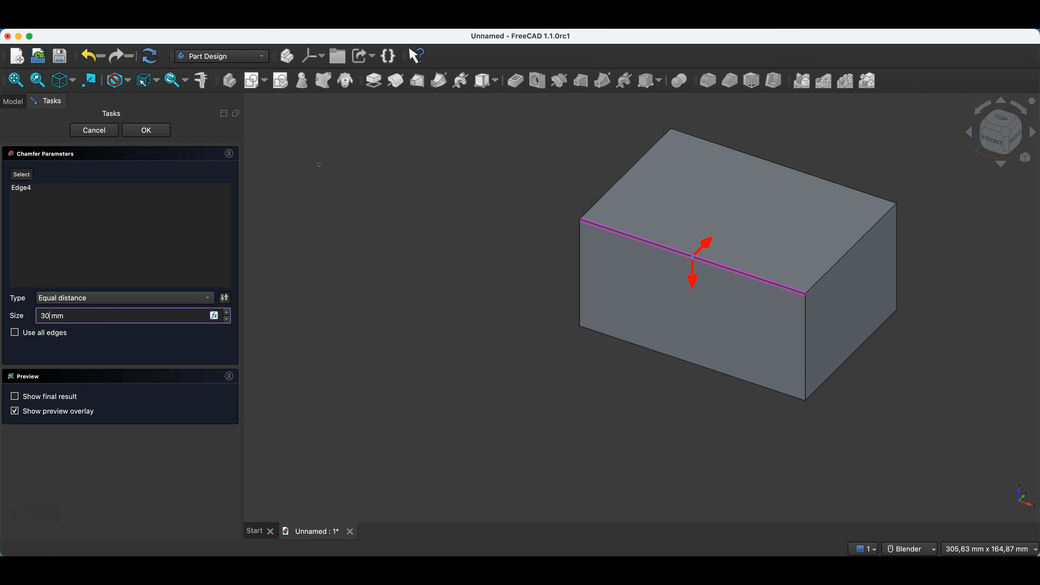
{"action": "left_click", "coordinate": [128, 343]}
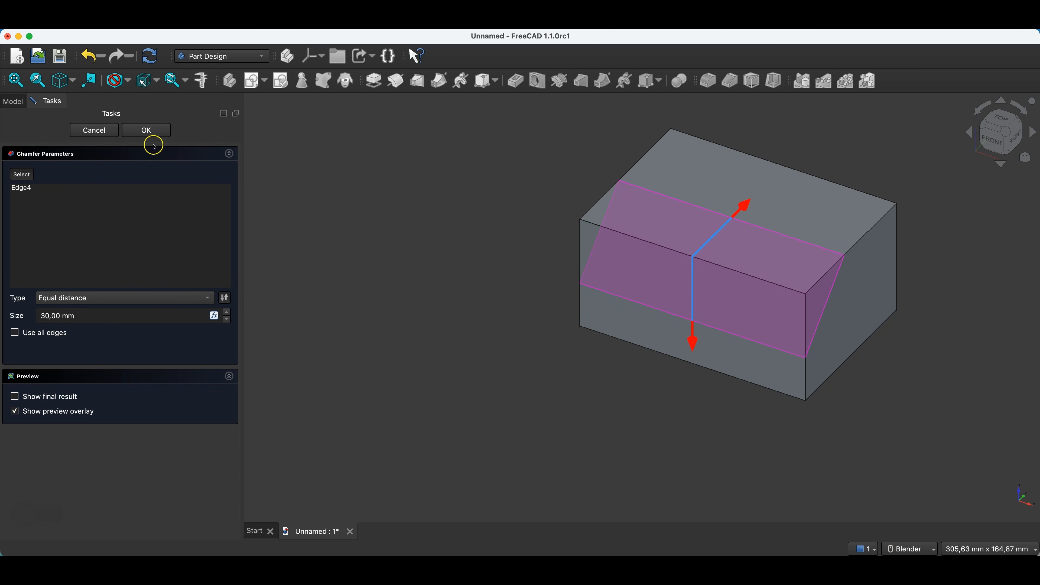
{"action": "left_click", "coordinate": [152, 131]}
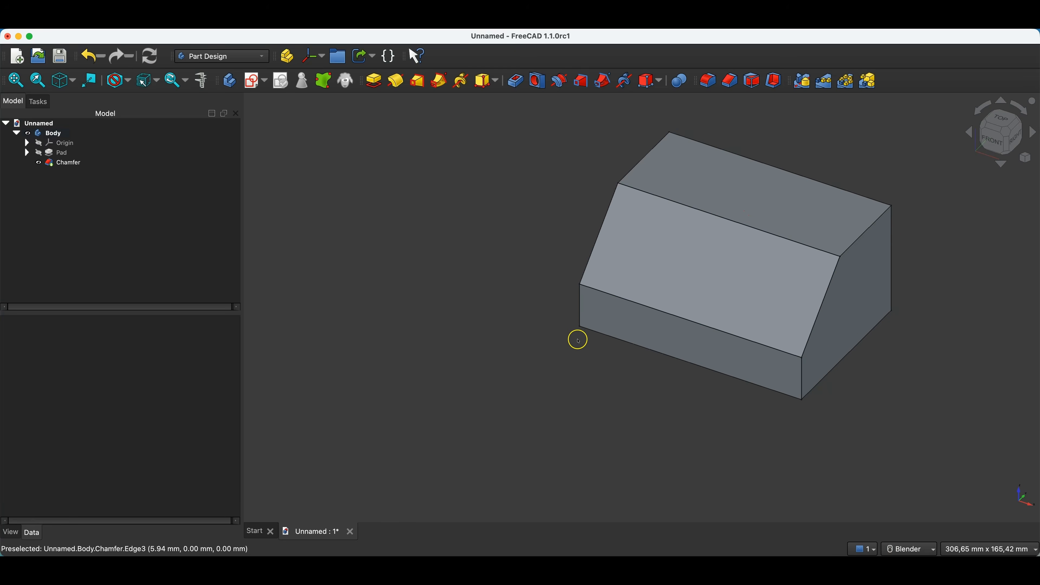
Step: Create a sketch on the sloped chamfer face and project the face's lower and upper edges as external geometry
{"action": "scroll", "coordinate": [576, 340], "scroll_direction": "down", "scroll_amount": 3}
{"action": "scroll", "coordinate": [802, 284], "scroll_direction": "up", "scroll_amount": 5}
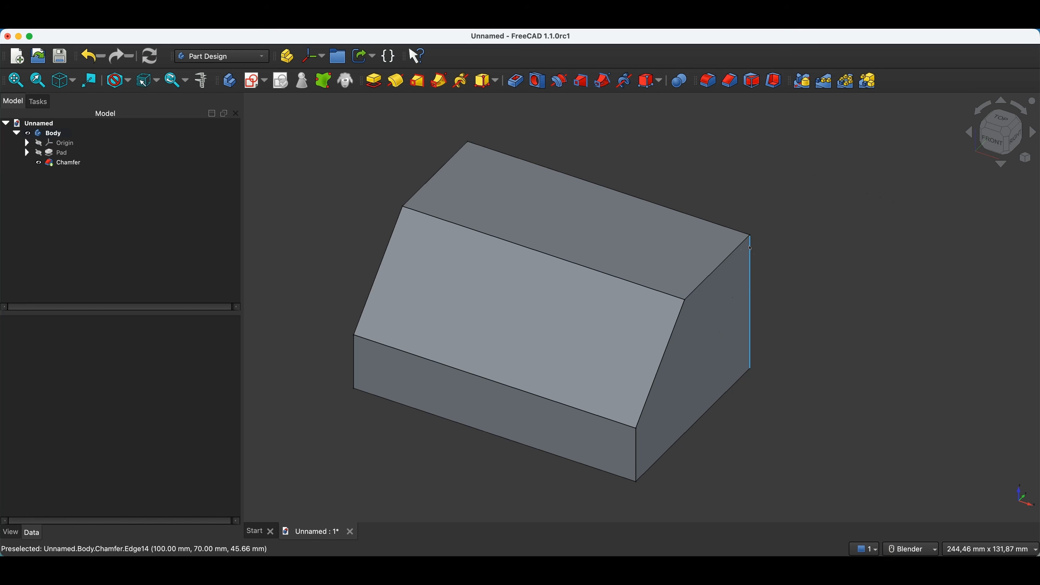
{"action": "left_click", "coordinate": [781, 201]}
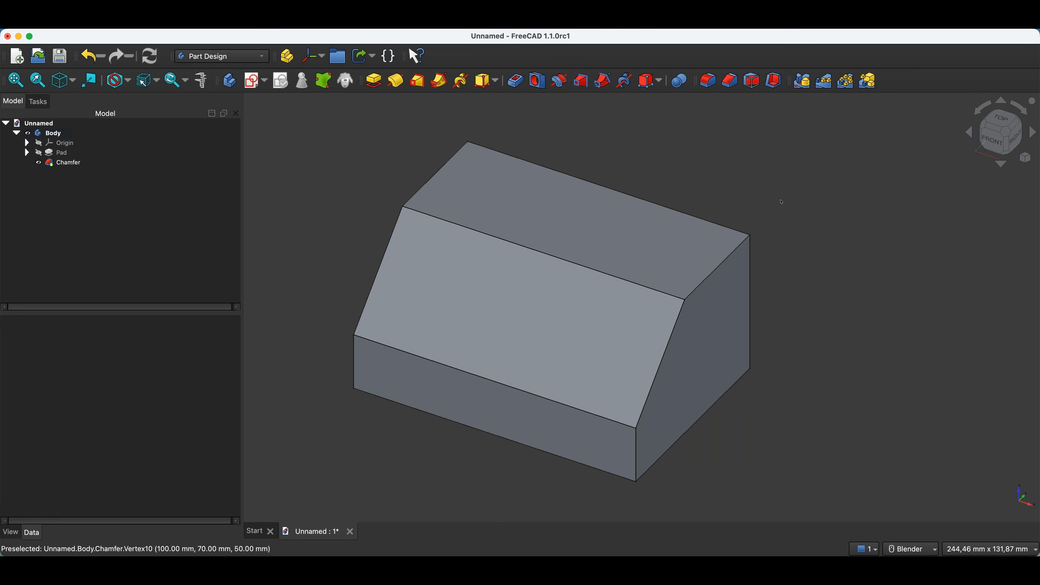
{"action": "left_click", "coordinate": [781, 198]}
{"action": "left_click", "coordinate": [421, 266]}
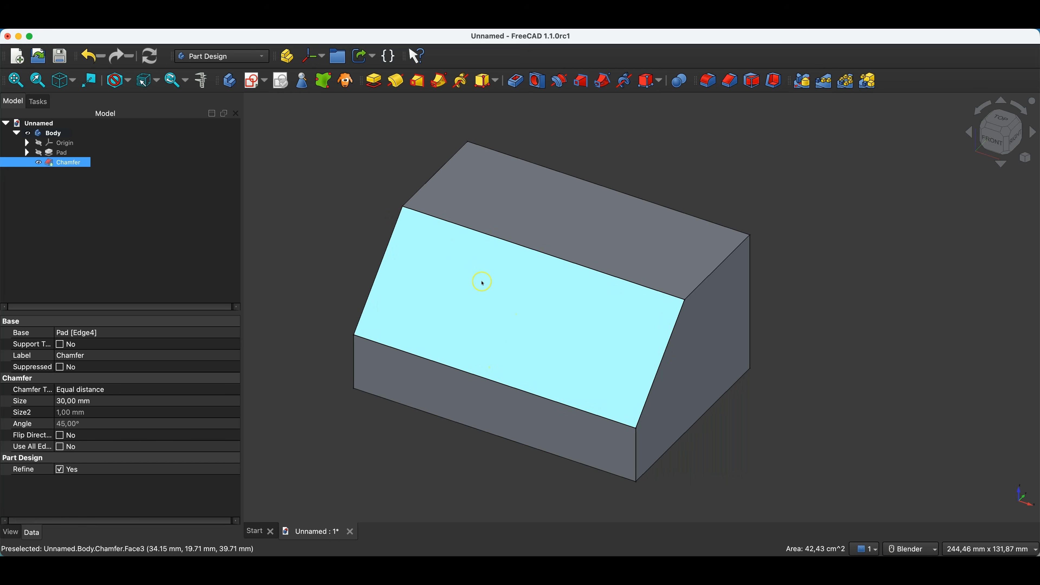
{"action": "left_click", "coordinate": [251, 80]}
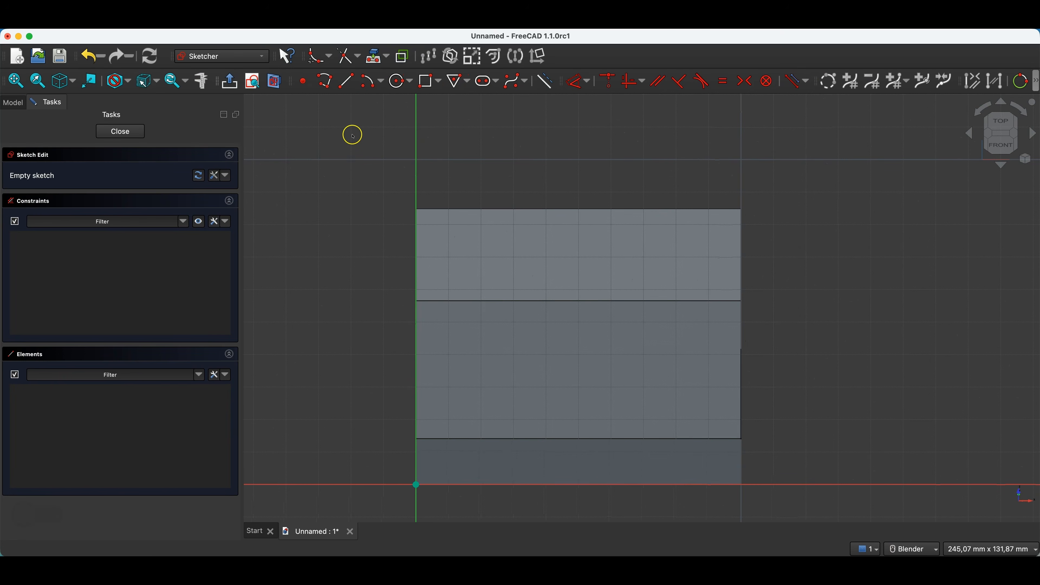
{"action": "left_click", "coordinate": [378, 56]}
{"action": "left_click", "coordinate": [549, 440]}
{"action": "left_click", "coordinate": [541, 301]}
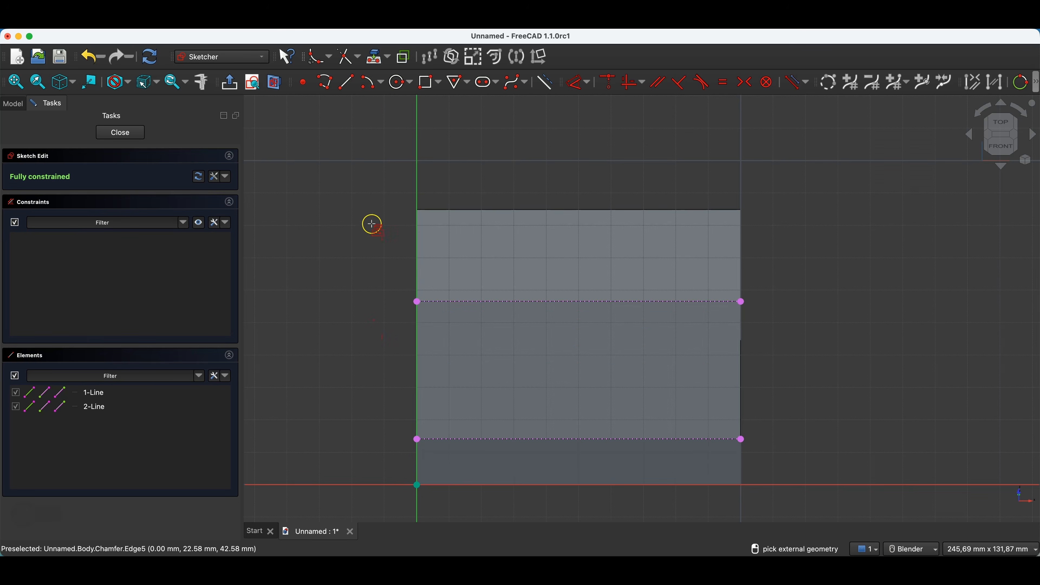
Step: Sketch a centred rounded rectangle 50 mm wide and 25 mm high with 5 mm corner radii in the middle of the sloped face
{"action": "left_click", "coordinate": [440, 83]}
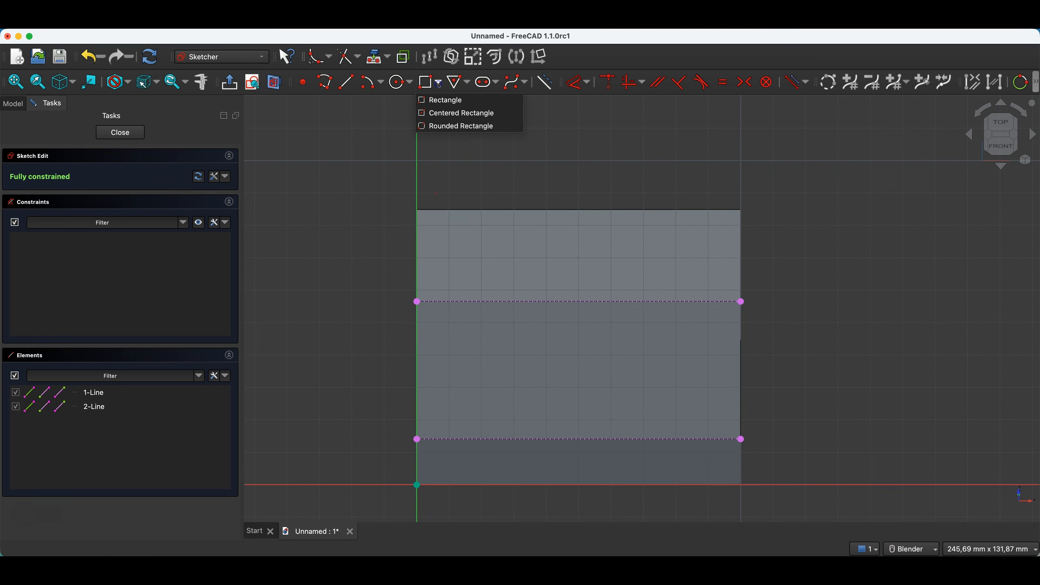
{"action": "left_click", "coordinate": [442, 114]}
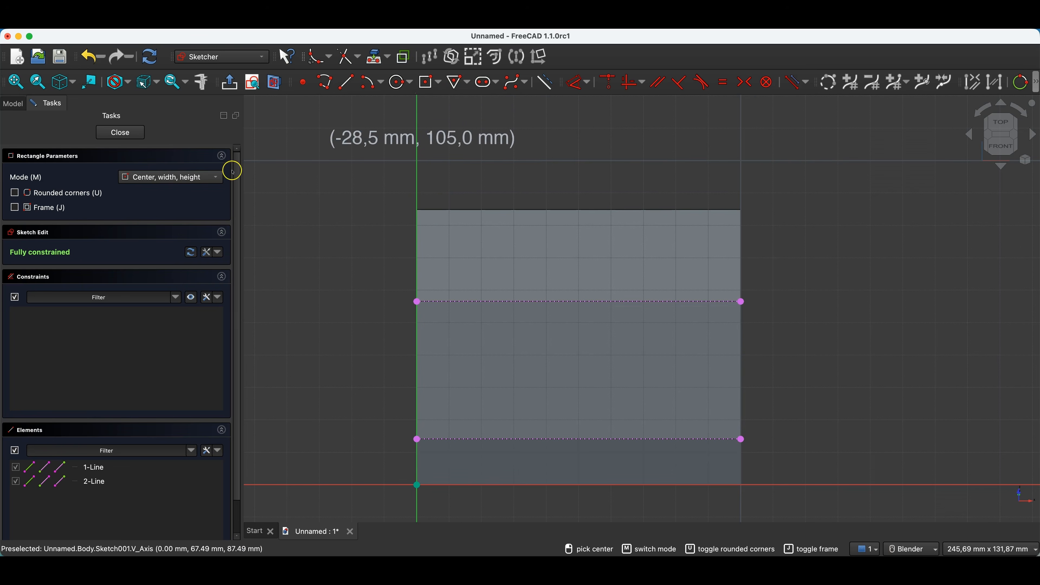
{"action": "left_click", "coordinate": [15, 193]}
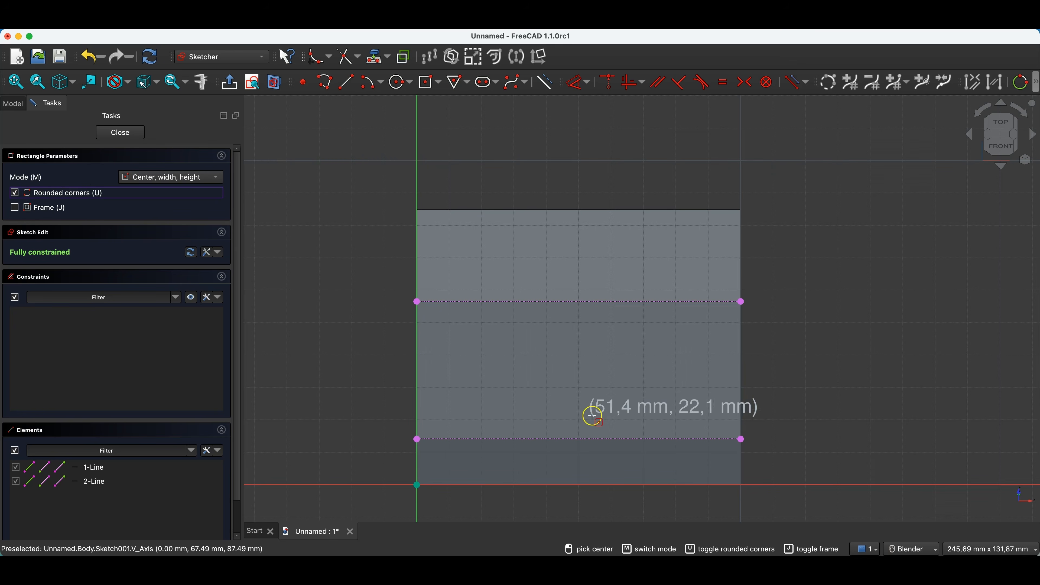
{"action": "left_click", "coordinate": [565, 373]}
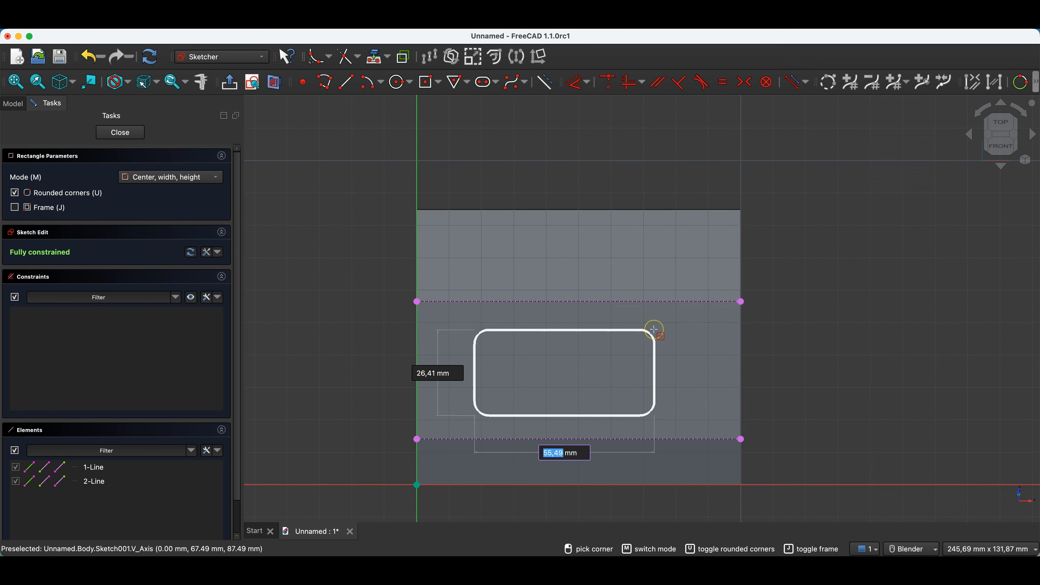
{"action": "type", "text": "50"}
{"action": "key", "text": "Tab"}
{"action": "type", "text": "25"}
{"action": "key", "text": "Tab"}
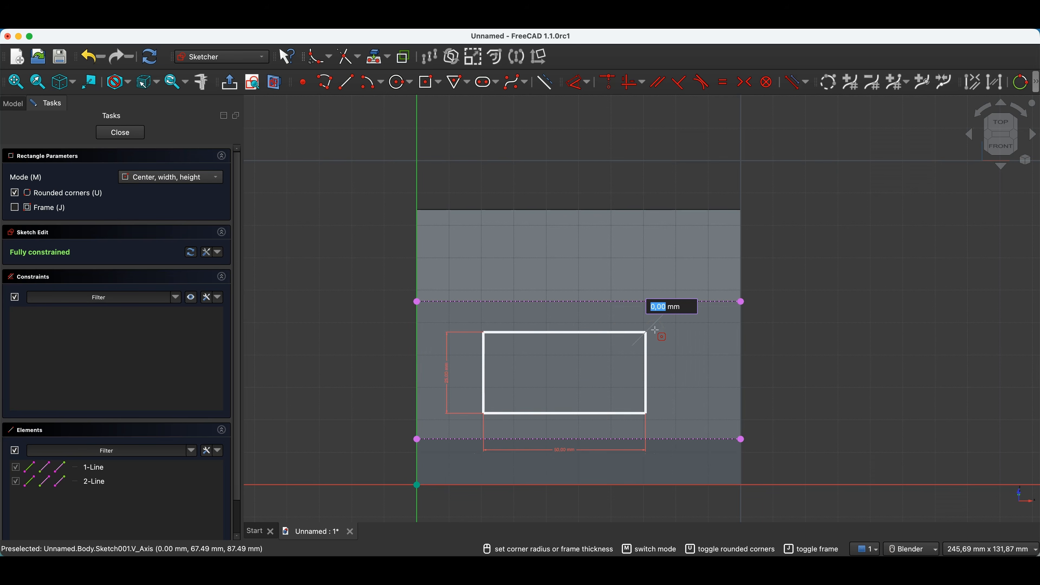
{"action": "type", "text": "5"}
{"action": "key", "text": "Return"}
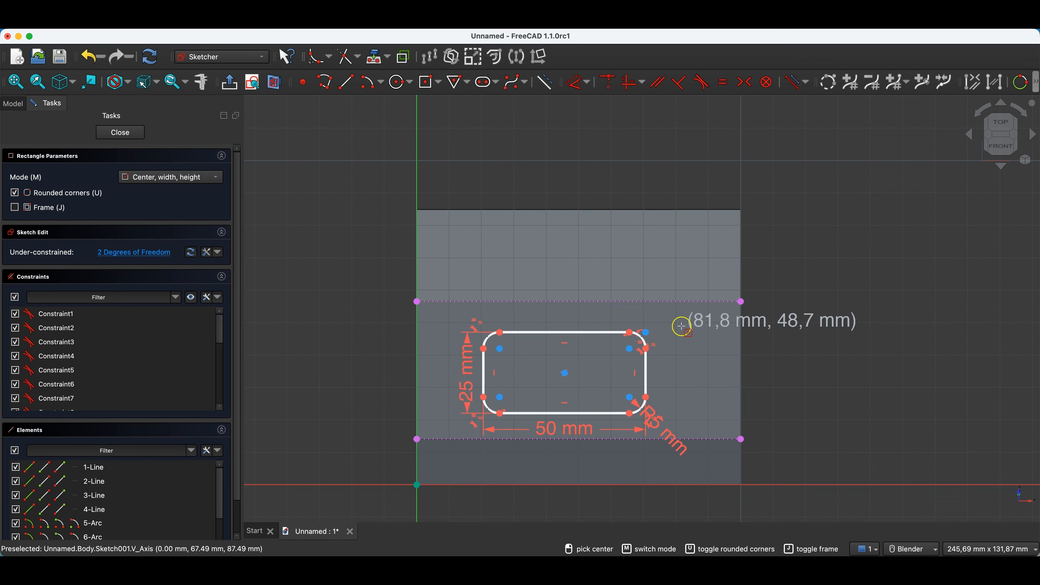
{"action": "key", "text": "Escape"}
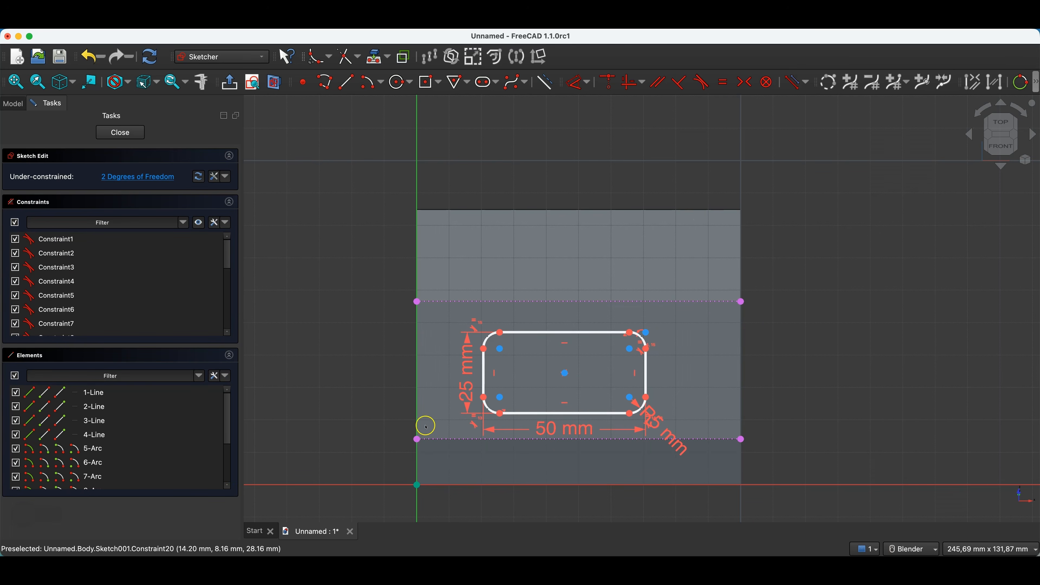
Step: Constrain the rounded rectangle's centre symmetrically between opposite corners of the sloped face, and close the sketch
{"action": "left_click", "coordinate": [416, 440]}
{"action": "left_click", "coordinate": [742, 301]}
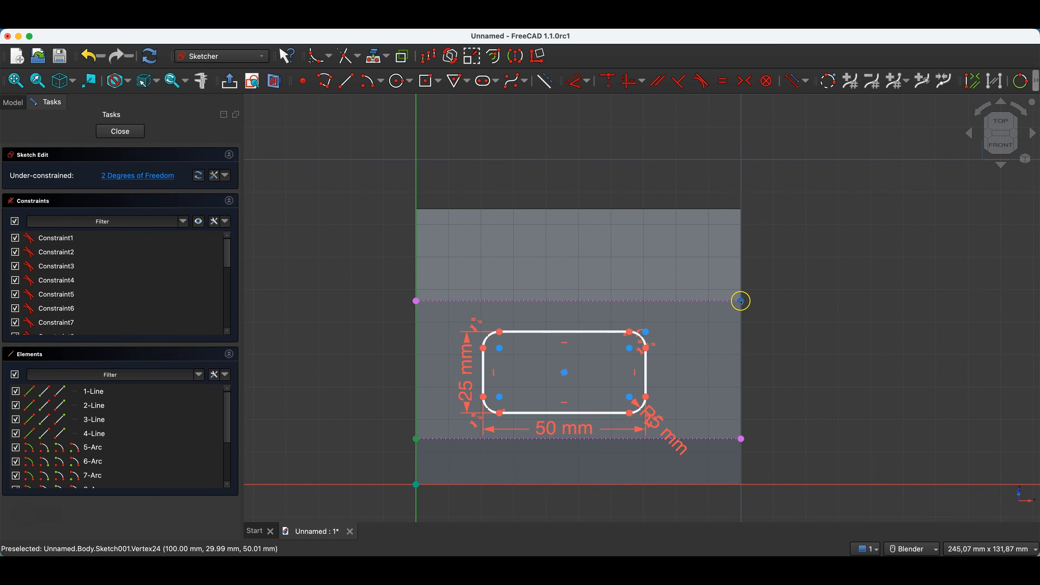
{"action": "left_click", "coordinate": [565, 373]}
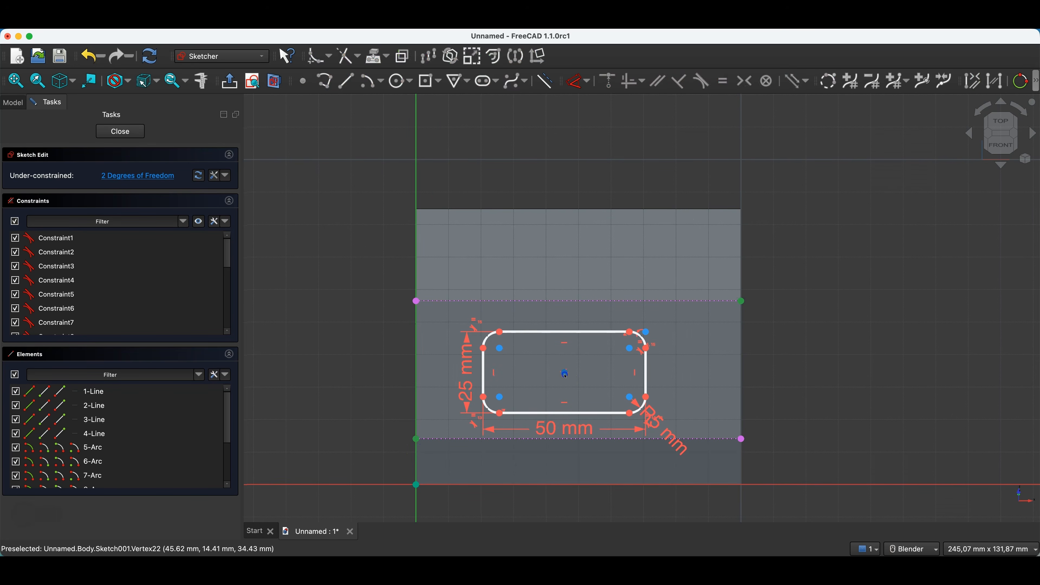
{"action": "left_click", "coordinate": [745, 80]}
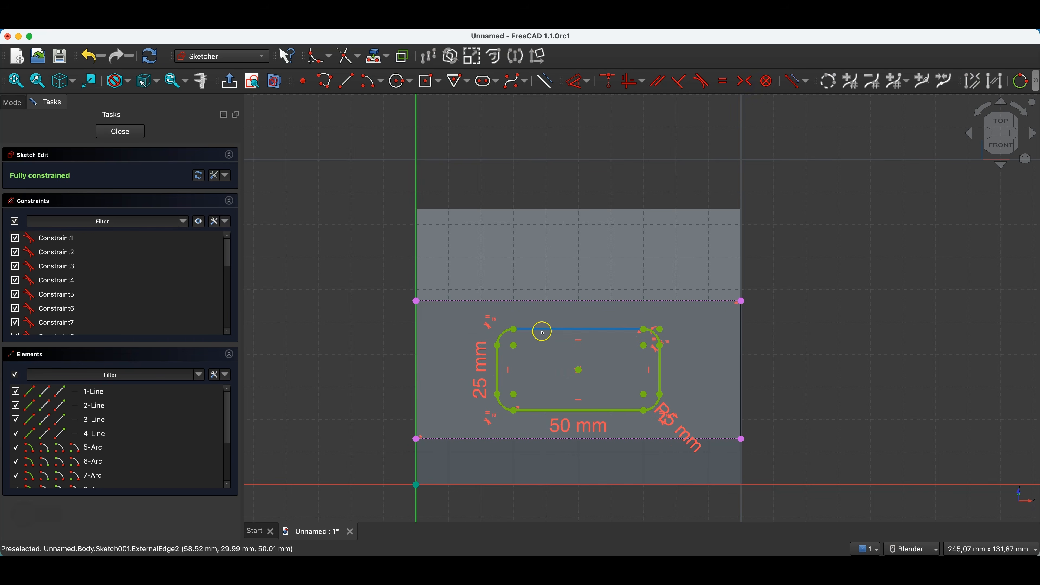
{"action": "left_click", "coordinate": [120, 132]}
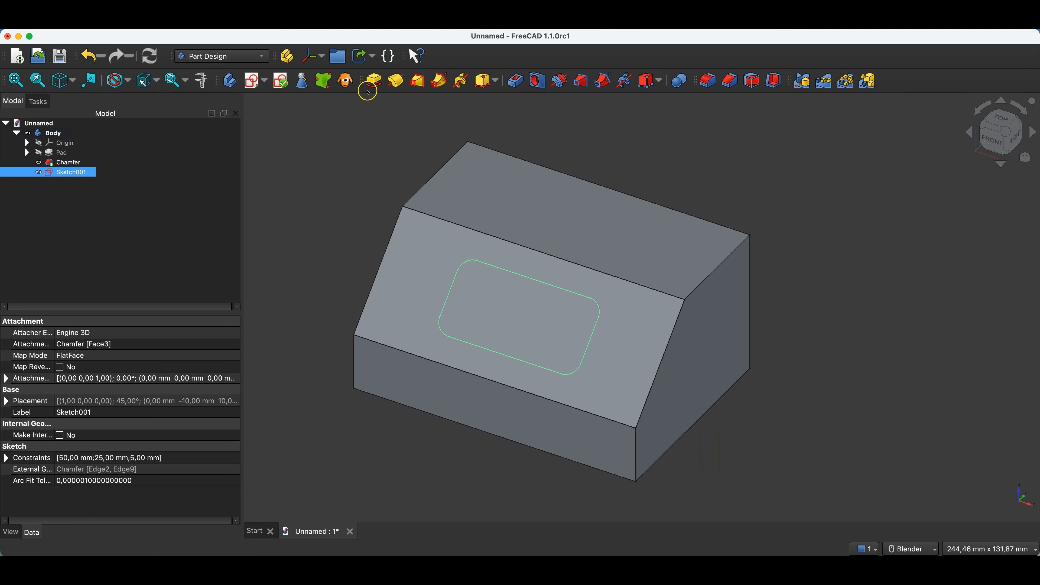
Step: Pad the rounded rectangle sketch 10 mm out of the sloped face, and undo the pad
{"action": "left_click", "coordinate": [373, 81]}
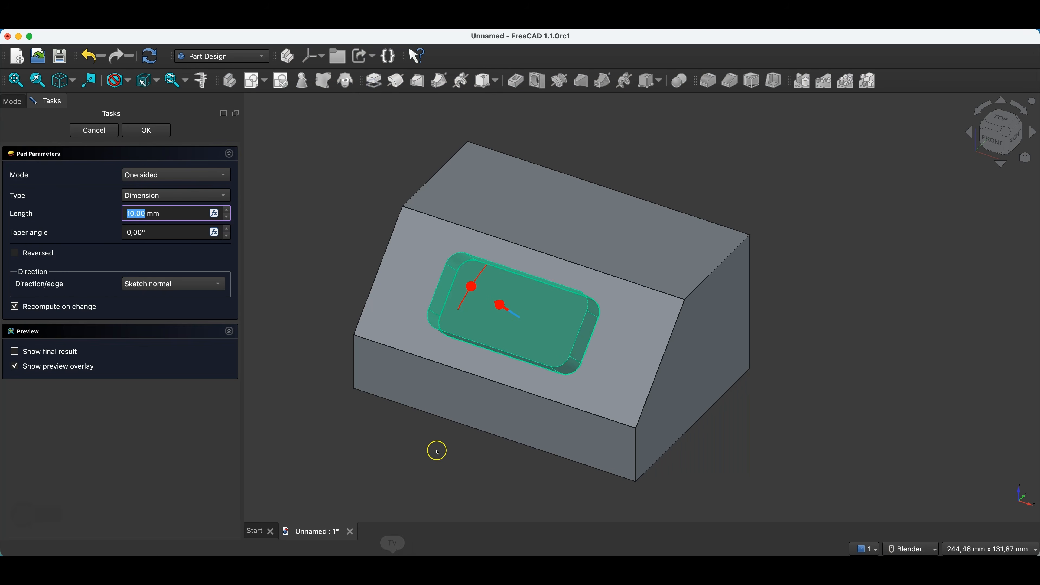
{"action": "left_click", "coordinate": [146, 130]}
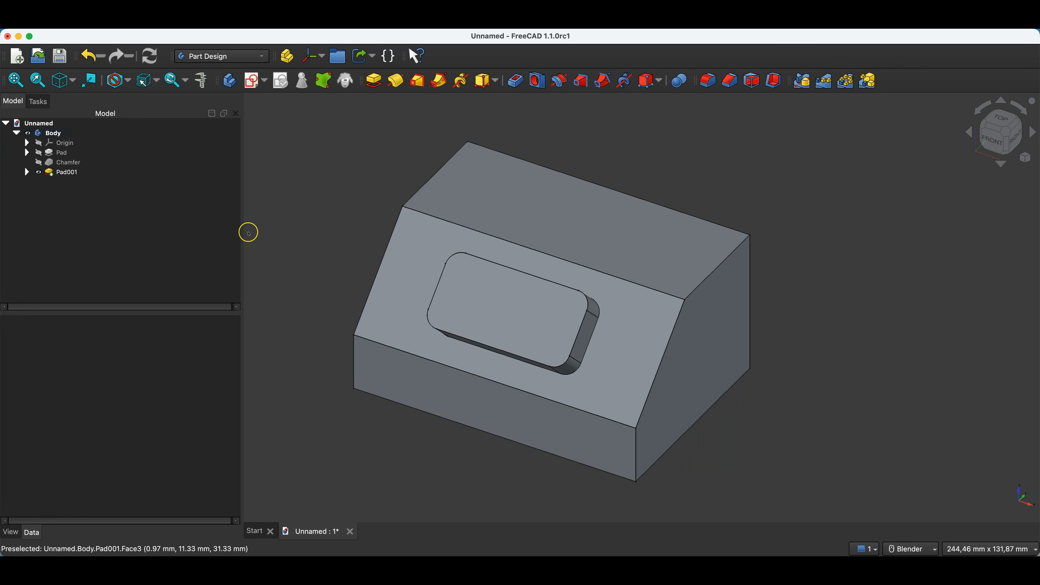
{"action": "left_click", "coordinate": [87, 61]}
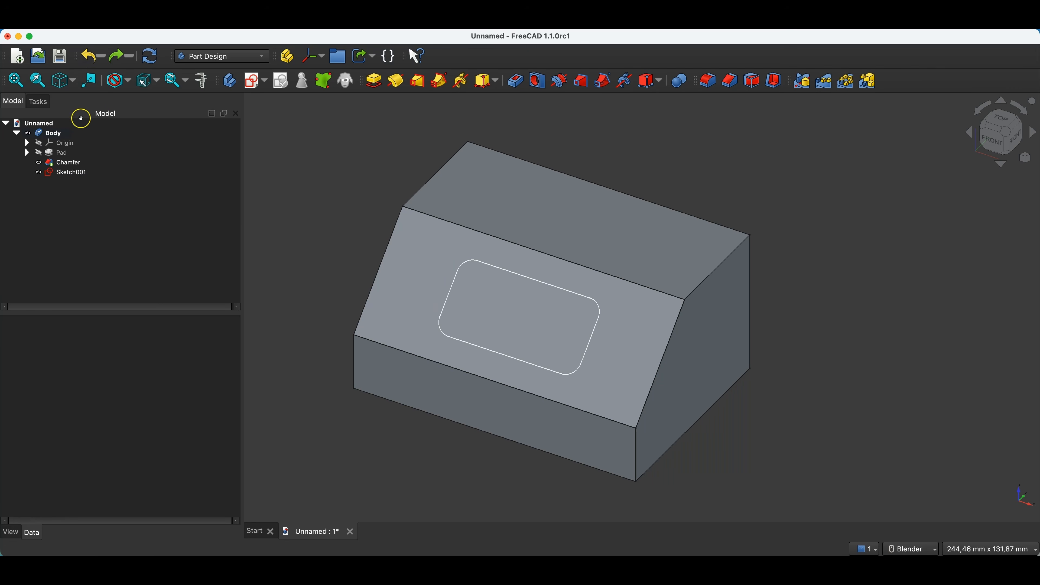
Step: Cut a 5 mm deep pocket into the sloped face from the rounded rectangle sketch
{"action": "left_click", "coordinate": [70, 176]}
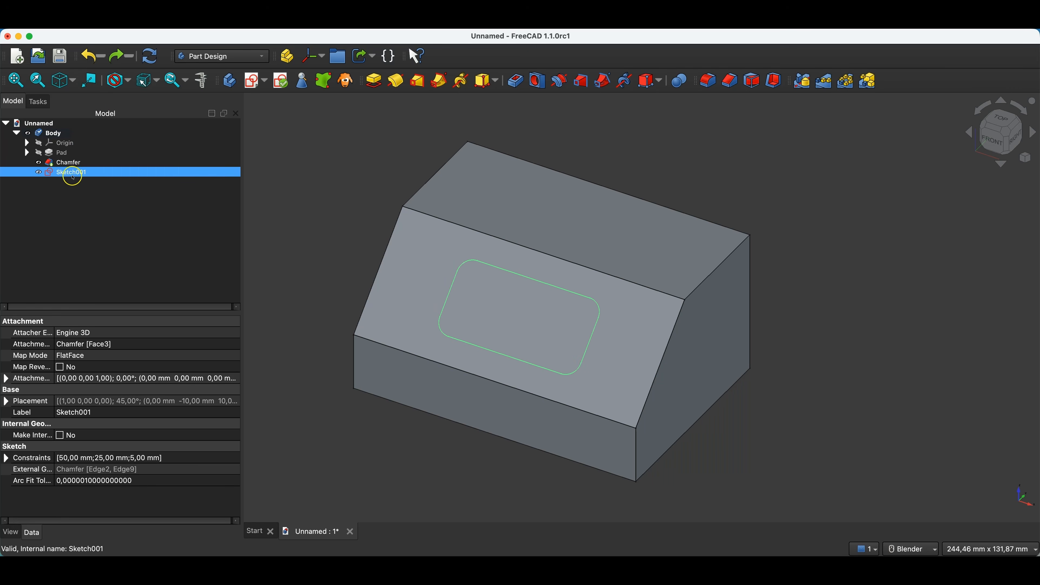
{"action": "left_click", "coordinate": [515, 82]}
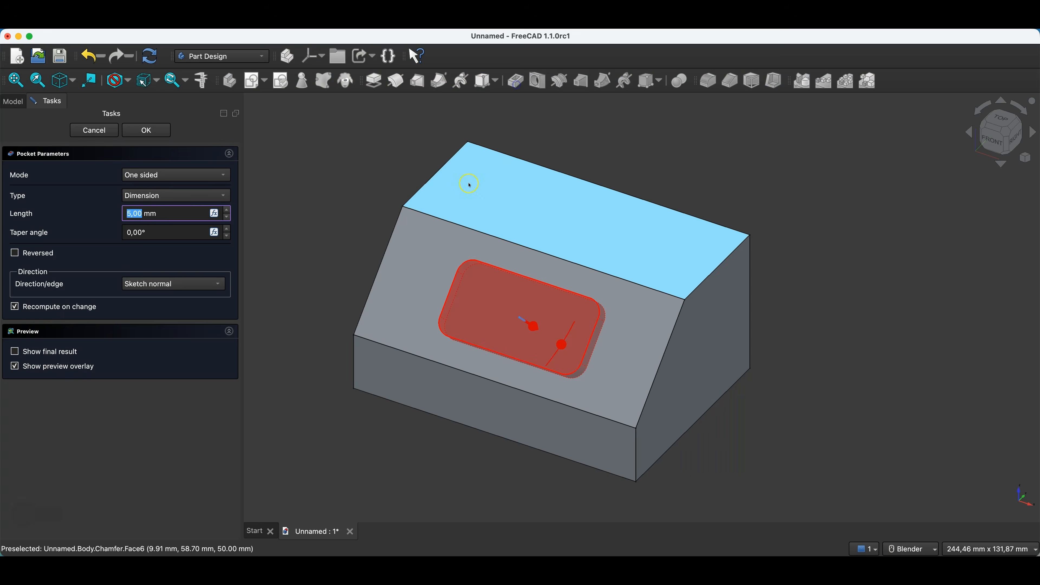
{"action": "left_click", "coordinate": [150, 131]}
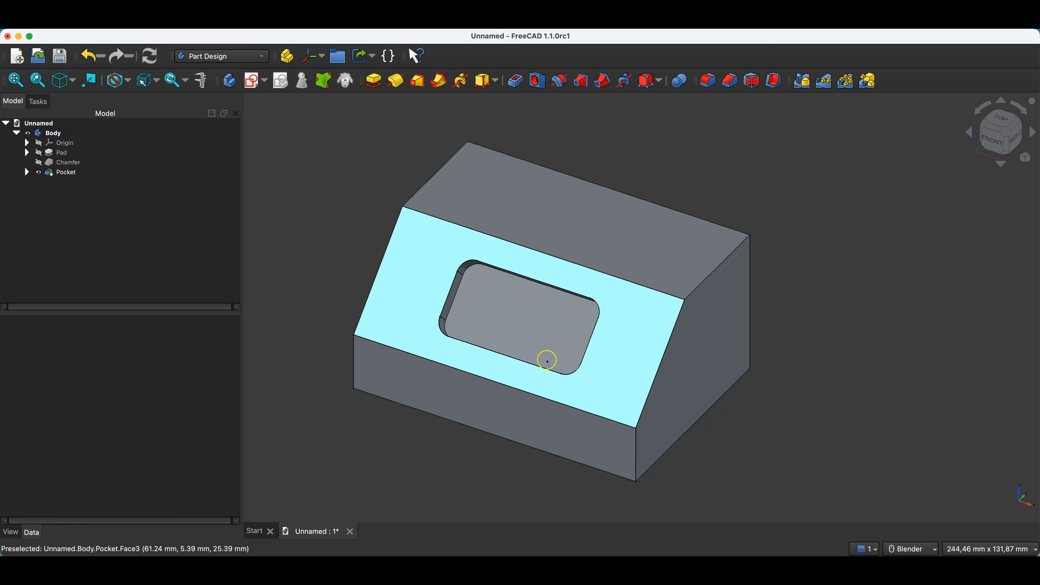
{"action": "left_click", "coordinate": [527, 307]}
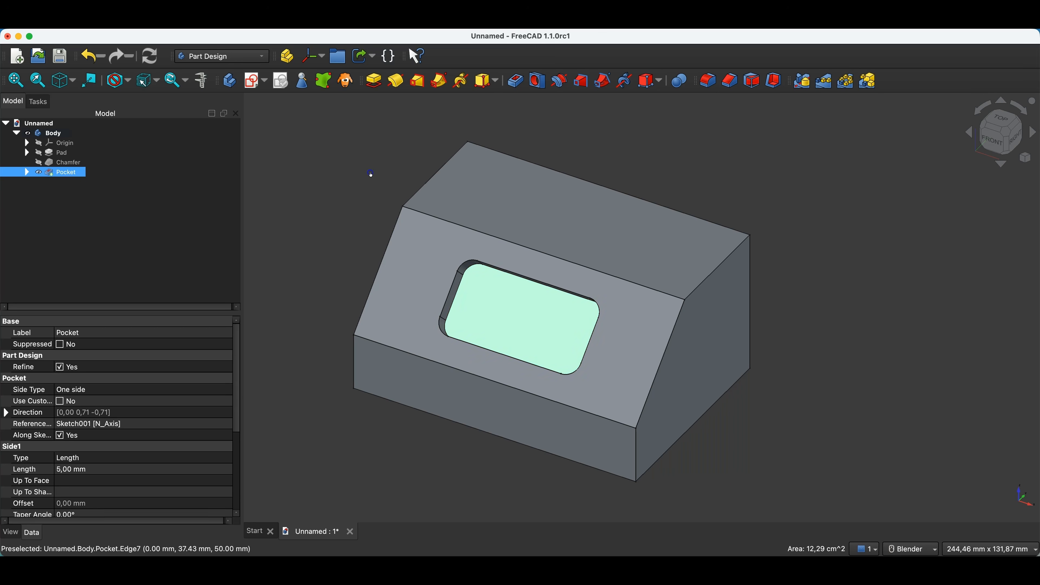
{"action": "left_click", "coordinate": [362, 183]}
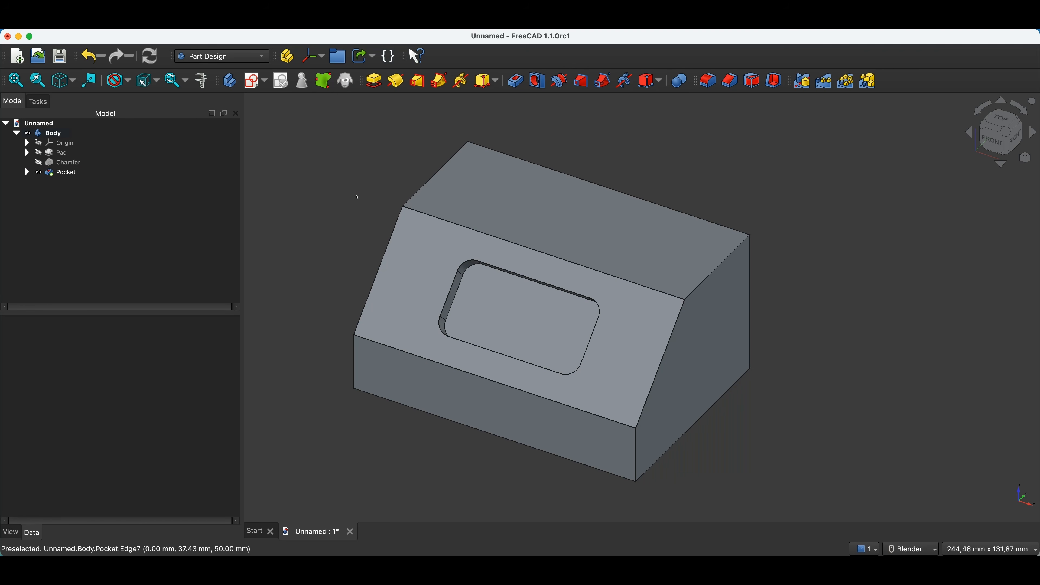
{"action": "left_click", "coordinate": [331, 210]}
Step: Delete the pocket, its rounded rectangle sketch and the chamfer, keeping only the base pad
{"action": "left_click", "coordinate": [68, 173]}
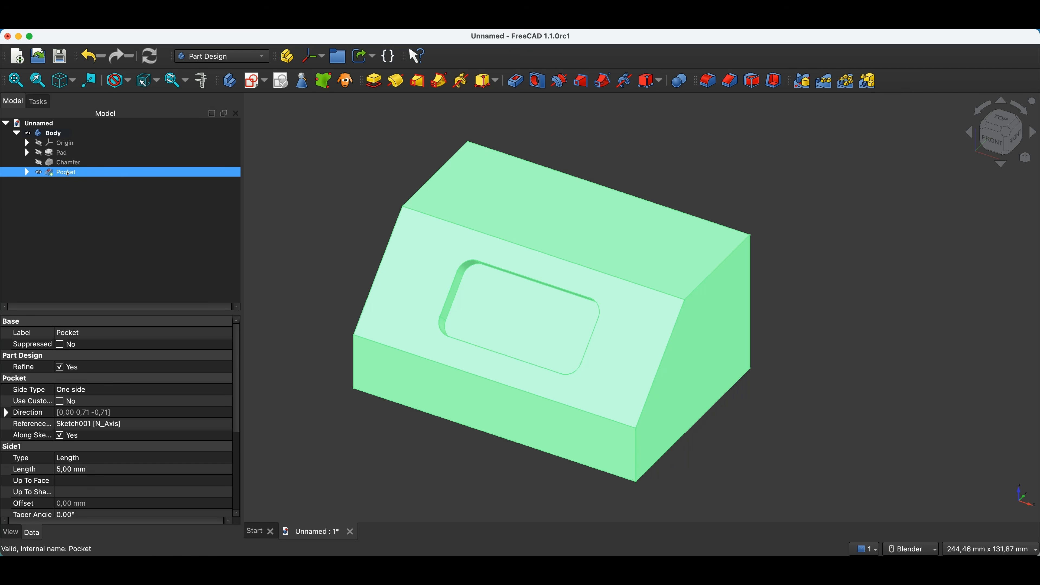
{"action": "key", "text": "Delete"}
{"action": "left_click", "coordinate": [81, 172]}
{"action": "key", "text": "Delete"}
{"action": "left_click", "coordinate": [74, 165]}
{"action": "key", "text": "Delete"}
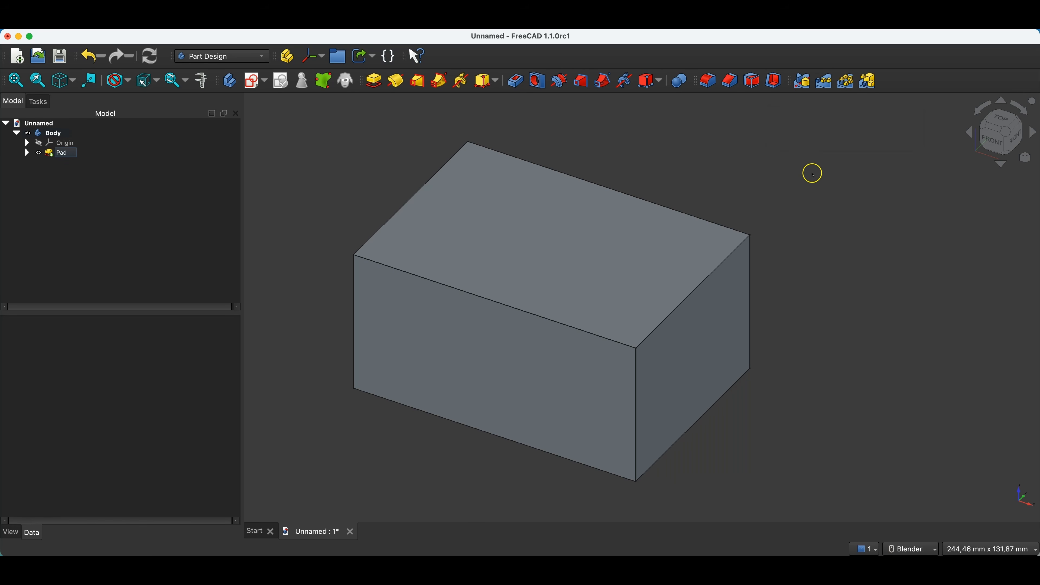
Step: Hollow the block with a 3 mm inward thickness open at the top face, and undo it
{"action": "left_click", "coordinate": [536, 204]}
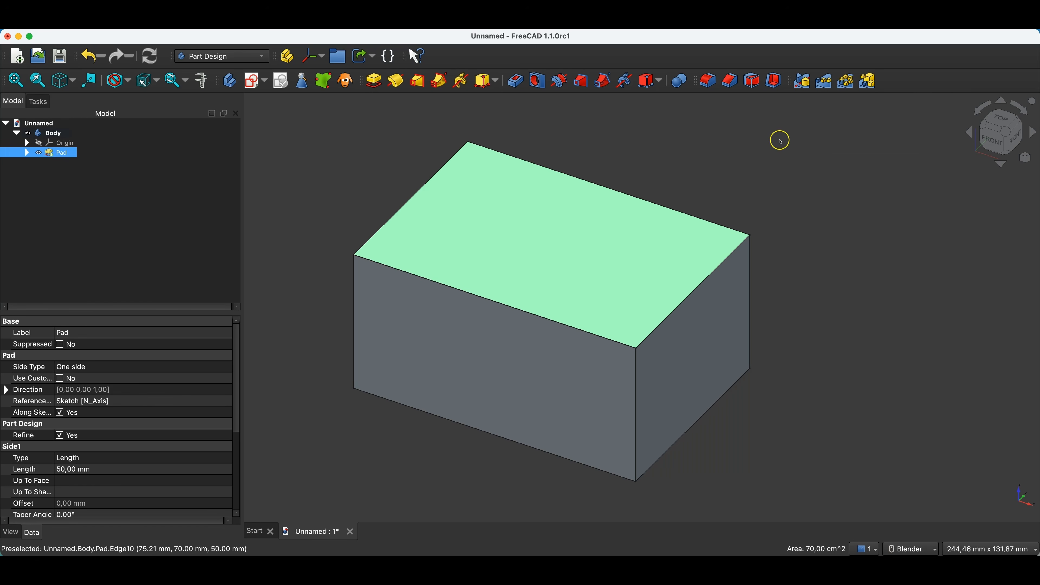
{"action": "left_click", "coordinate": [773, 81]}
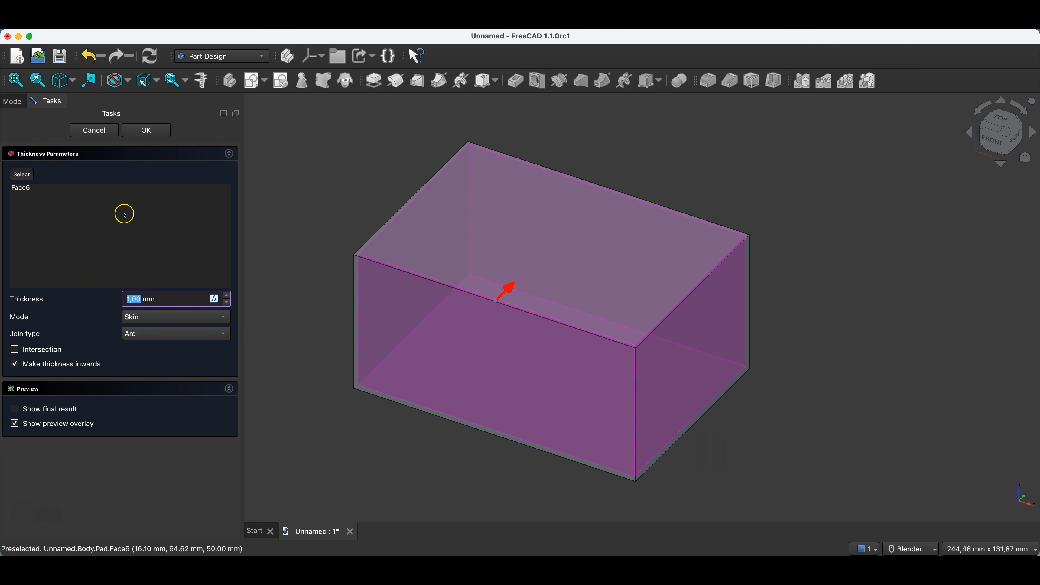
{"action": "type", "text": "3"}
{"action": "left_click", "coordinate": [106, 308]}
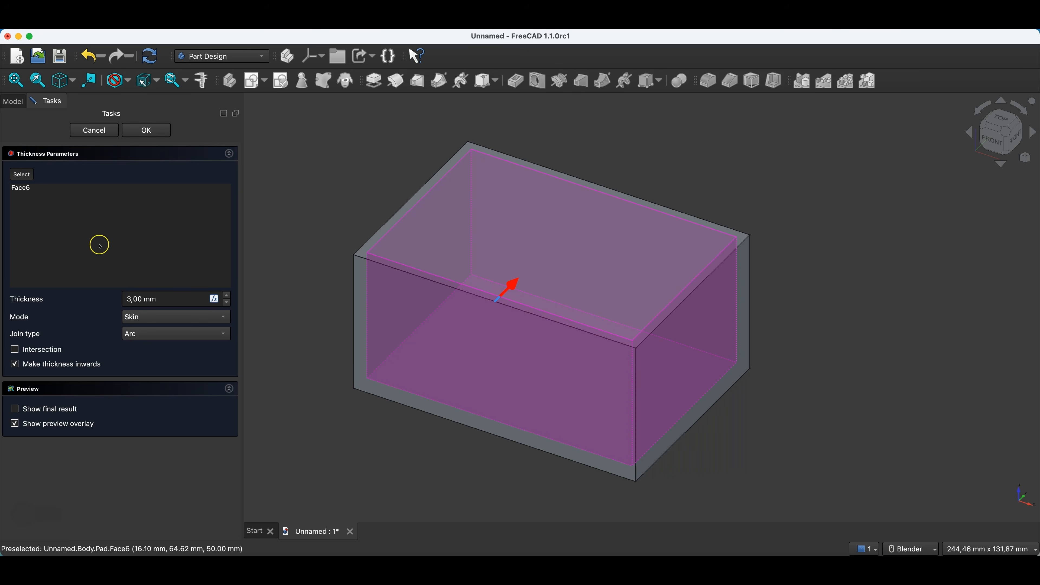
{"action": "left_click", "coordinate": [15, 365]}
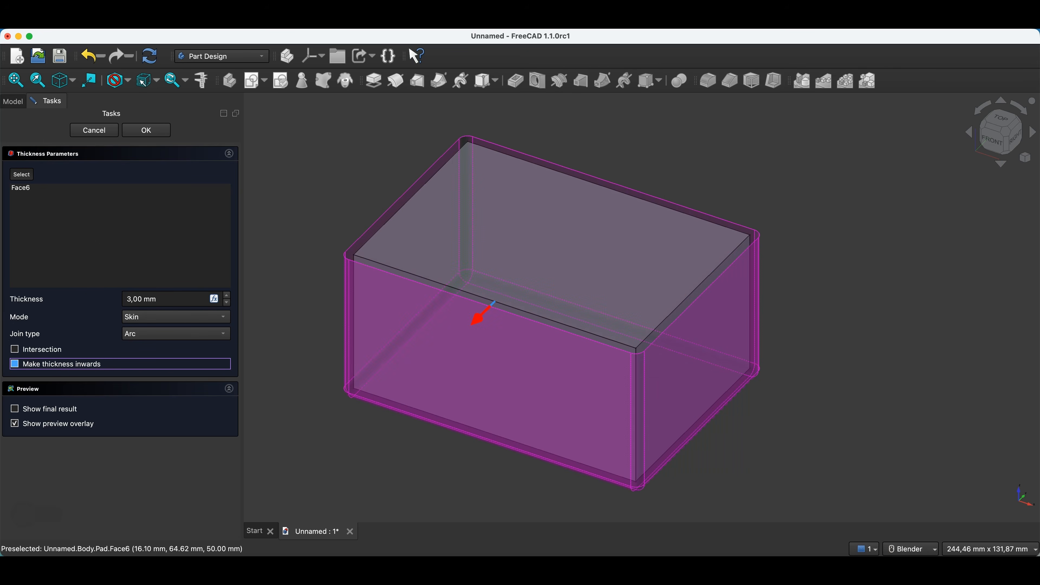
{"action": "left_click", "coordinate": [16, 365]}
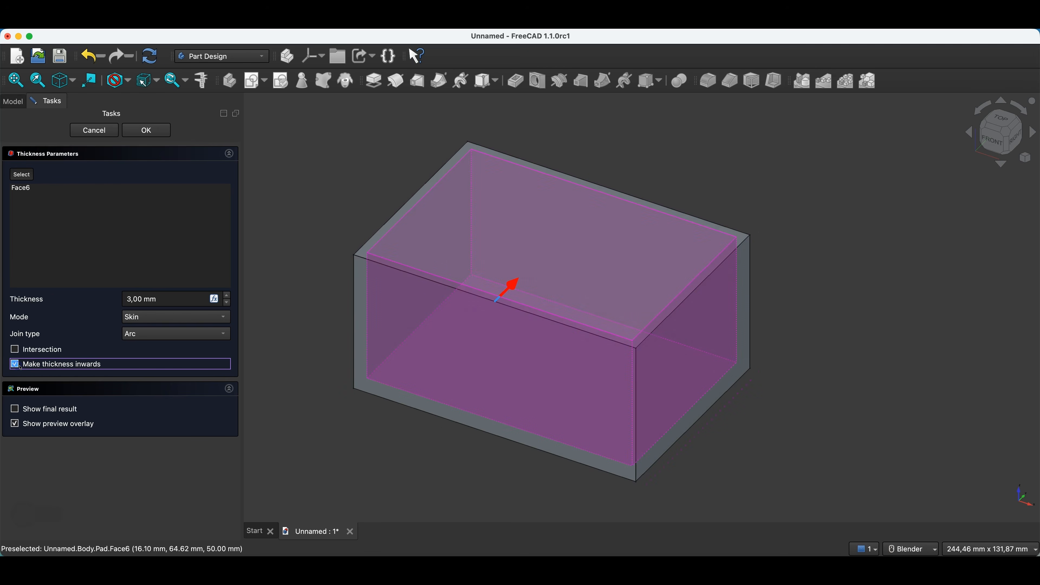
{"action": "left_click", "coordinate": [137, 136]}
{"action": "middle_click_drag", "start_coordinate": [581, 154], "coordinate": [608, 166]}
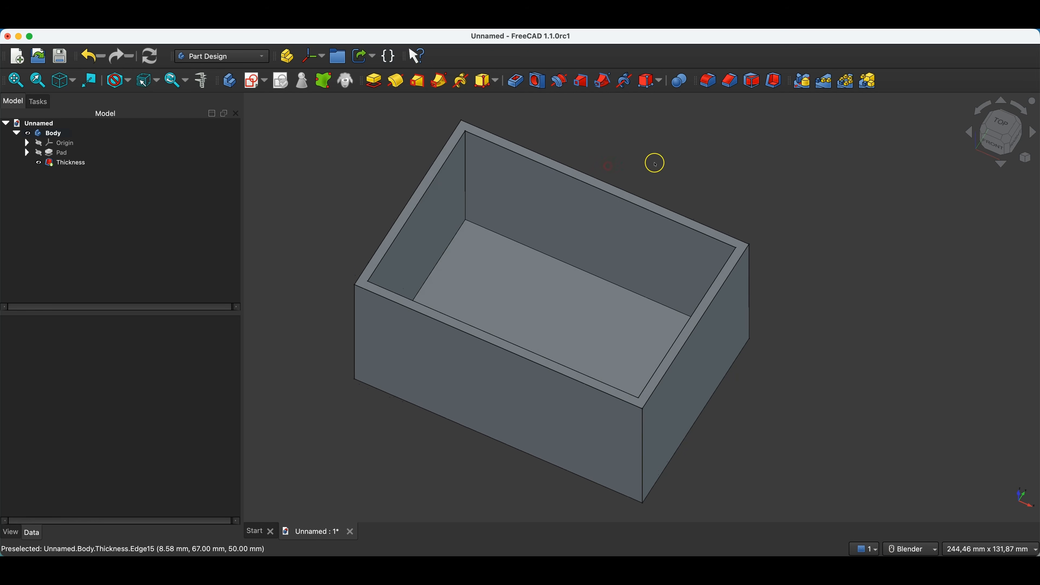
{"action": "left_click", "coordinate": [92, 56]}
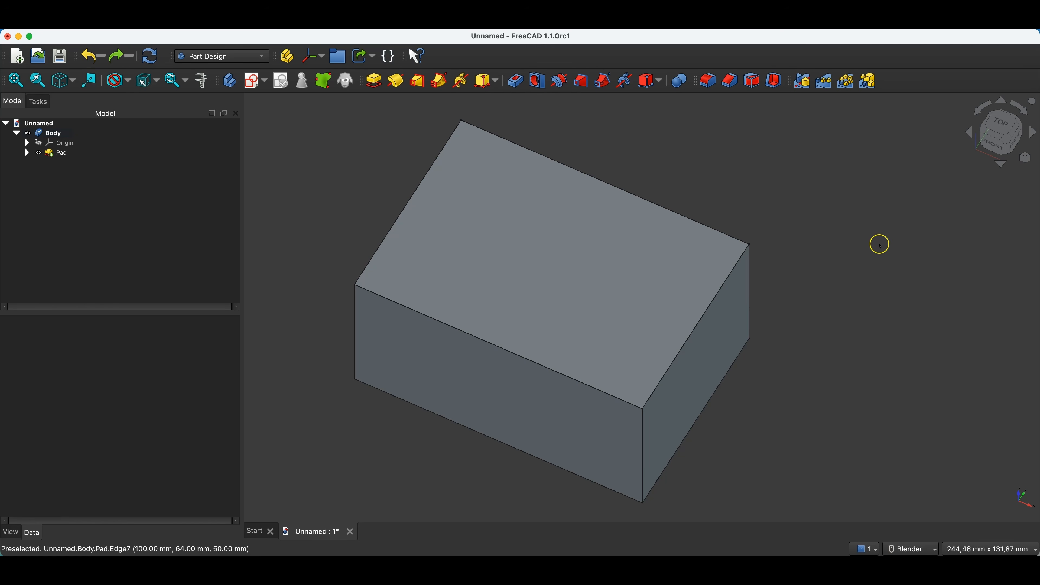
Step: Hollow the block with a 3 mm inward thickness open at both the top and front faces, and undo it
{"action": "left_click", "coordinate": [596, 261]}
{"action": "left_click", "coordinate": [471, 356]}
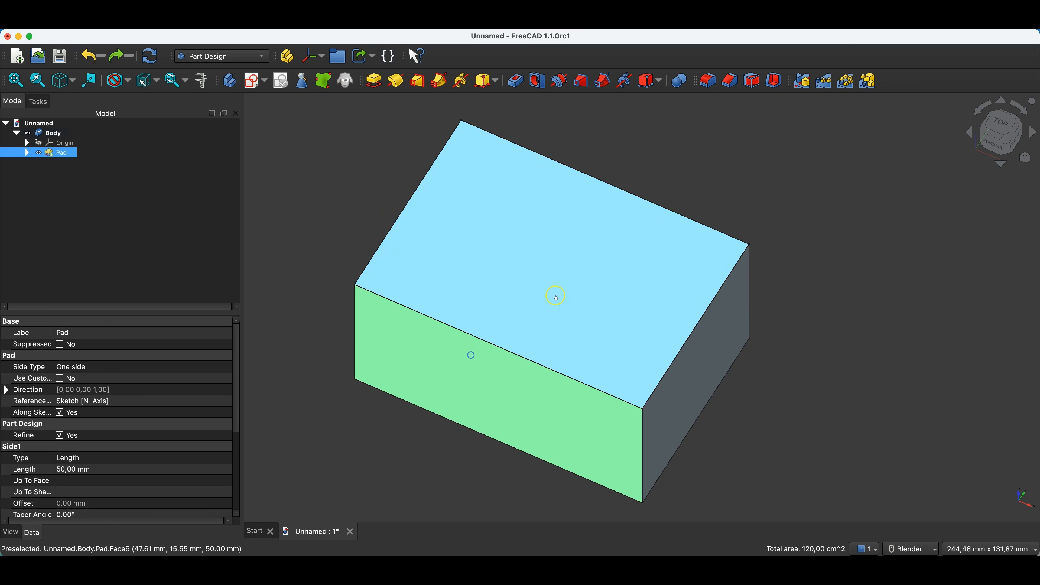
{"action": "middle_click_drag", "start_coordinate": [531, 259], "coordinate": [532, 218]}
{"action": "left_click", "coordinate": [532, 218], "text": "ctrl"}
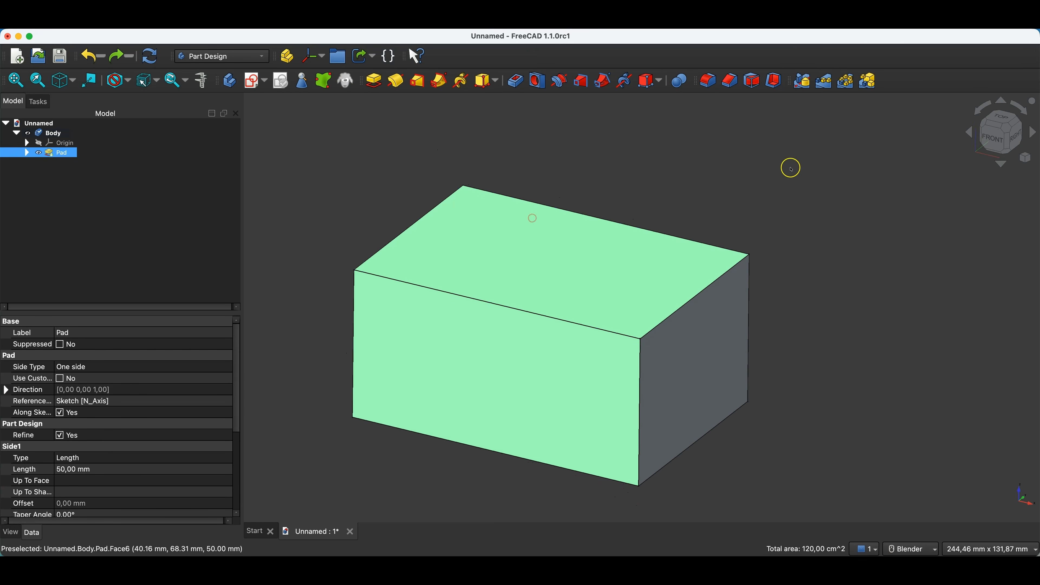
{"action": "left_click", "coordinate": [774, 81]}
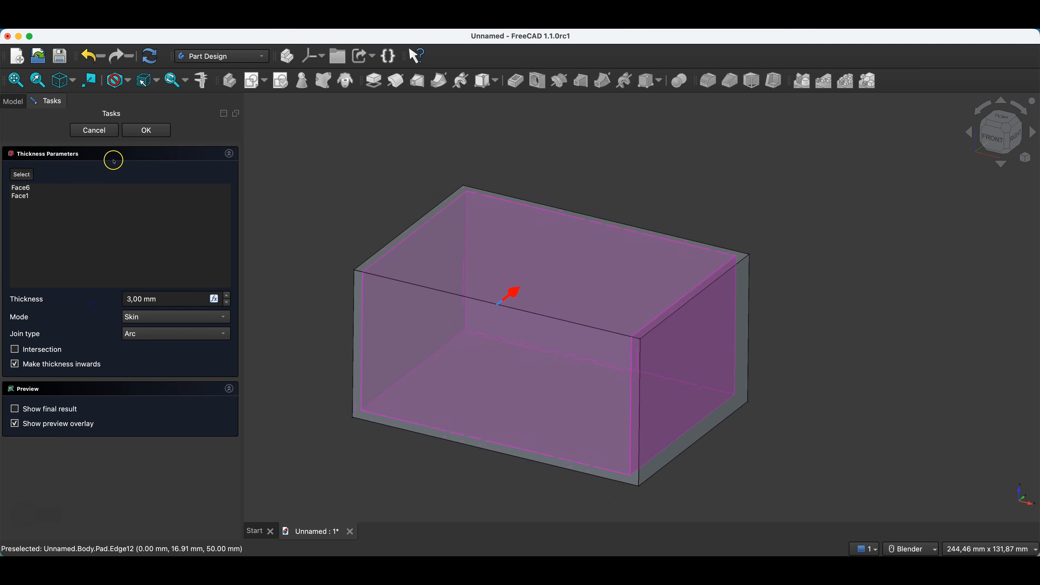
{"action": "left_click", "coordinate": [141, 131]}
{"action": "middle_click_drag", "start_coordinate": [482, 320], "coordinate": [437, 323]}
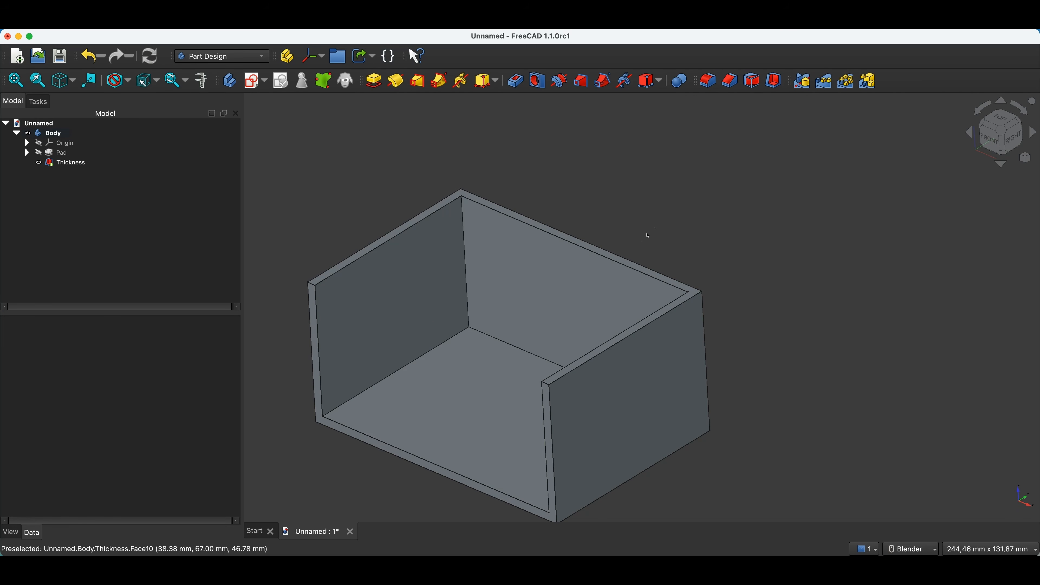
{"action": "left_click", "coordinate": [93, 56]}
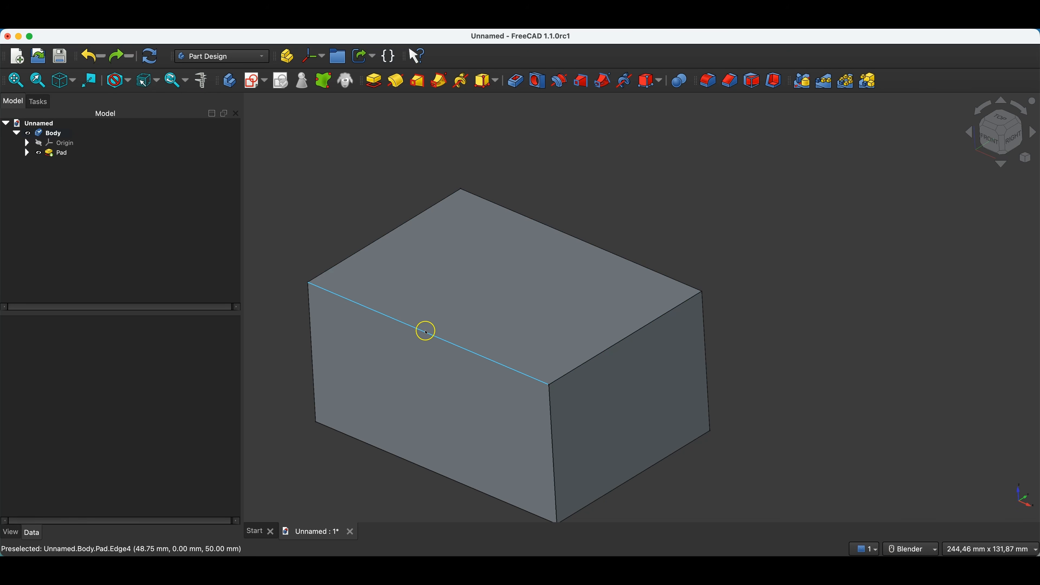
Step: Chamfer the block's upper front edge with an equal distance of 30 mm
{"action": "left_click", "coordinate": [383, 316]}
{"action": "left_click", "coordinate": [730, 81]}
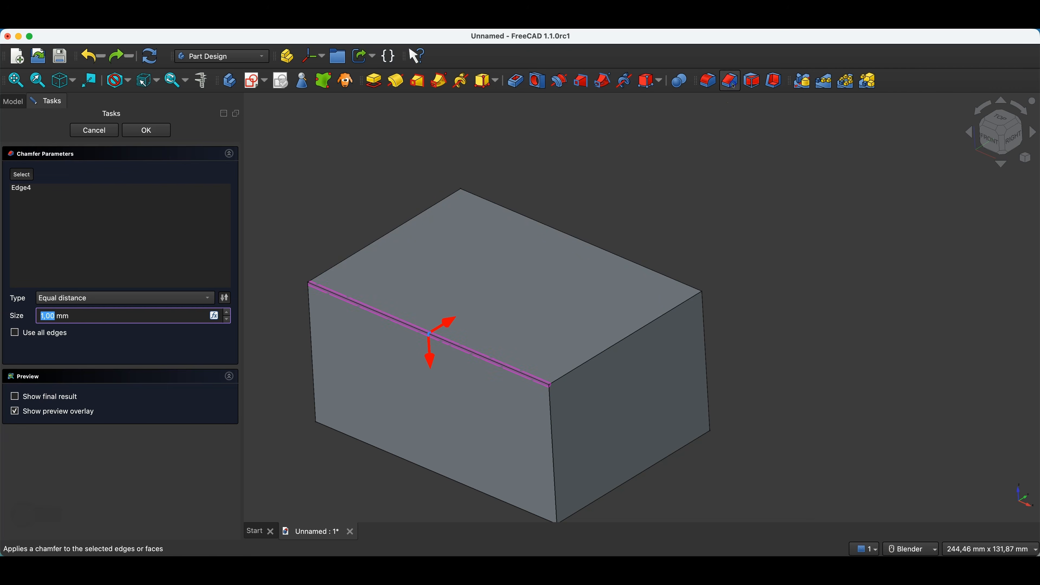
{"action": "type", "text": "30"}
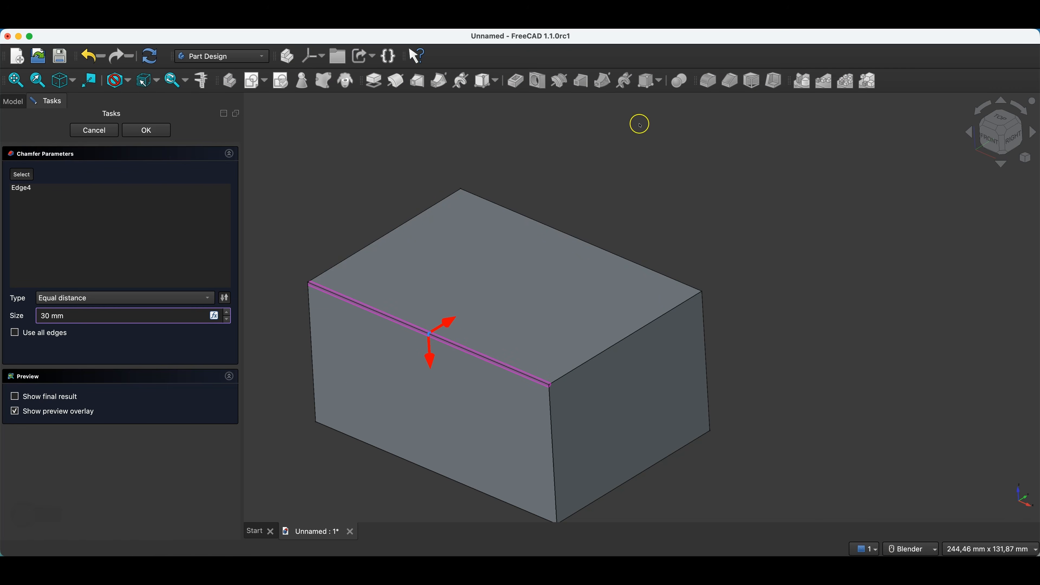
{"action": "key", "text": "Return"}
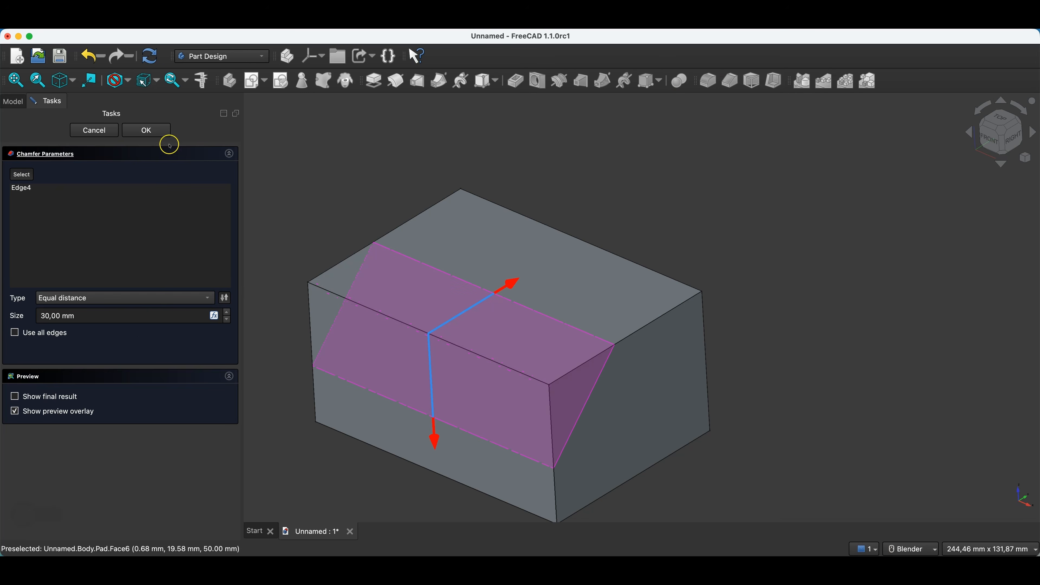
{"action": "left_click", "coordinate": [157, 130]}
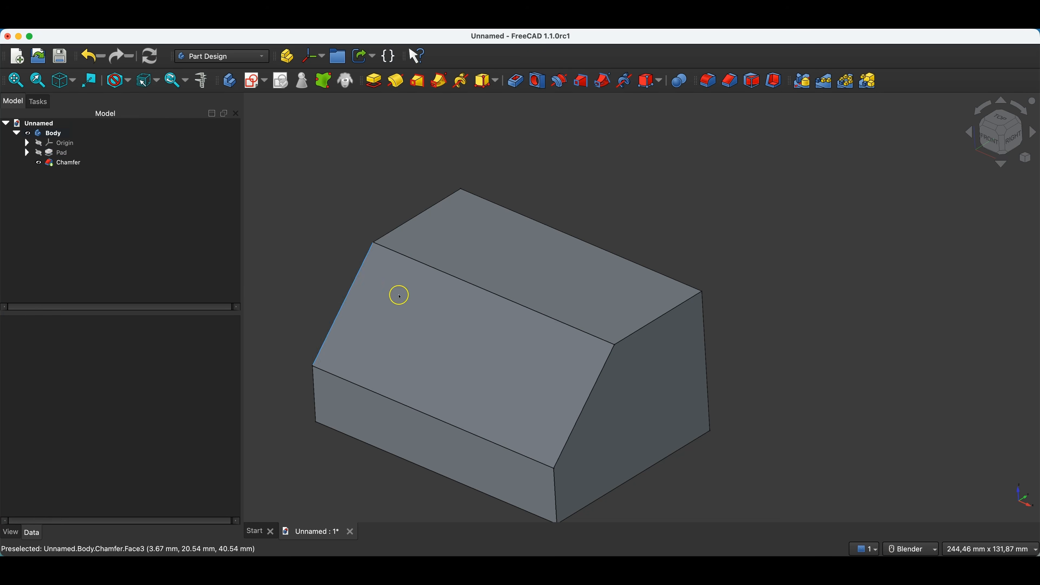
Step: Hollow the chamfered block with a 3 mm inward thickness, open at the sloped and top faces
{"action": "left_click", "coordinate": [459, 306]}
{"action": "left_click", "coordinate": [507, 262], "text": "ctrl"}
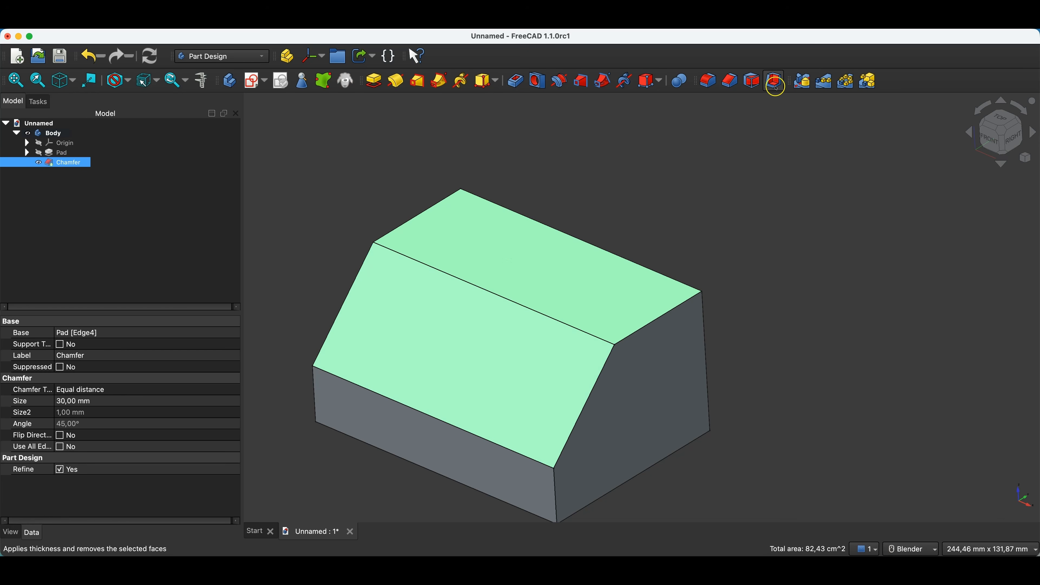
{"action": "left_click", "coordinate": [775, 84]}
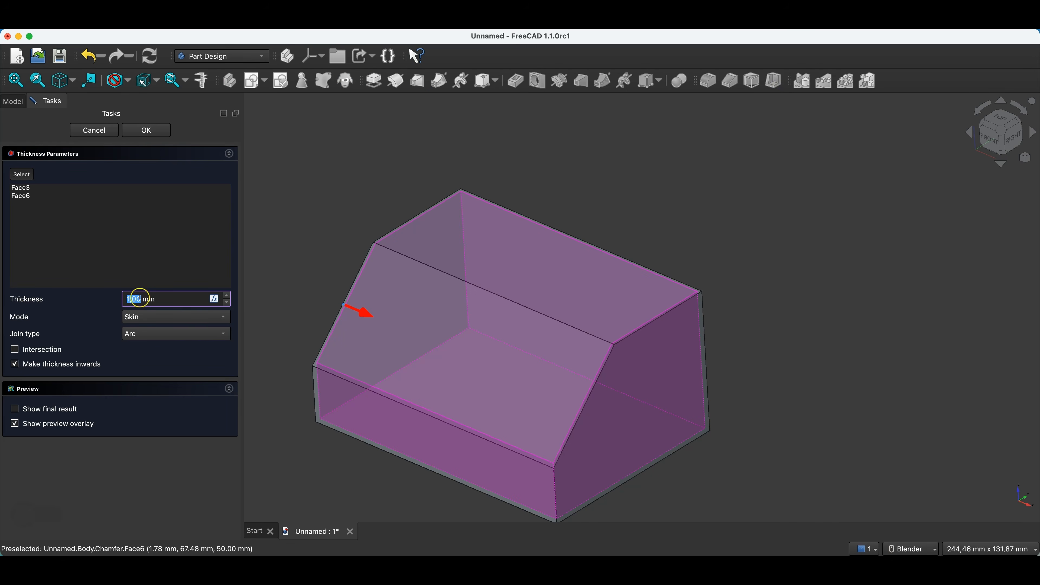
{"action": "type", "text": "3"}
{"action": "left_click", "coordinate": [99, 313]}
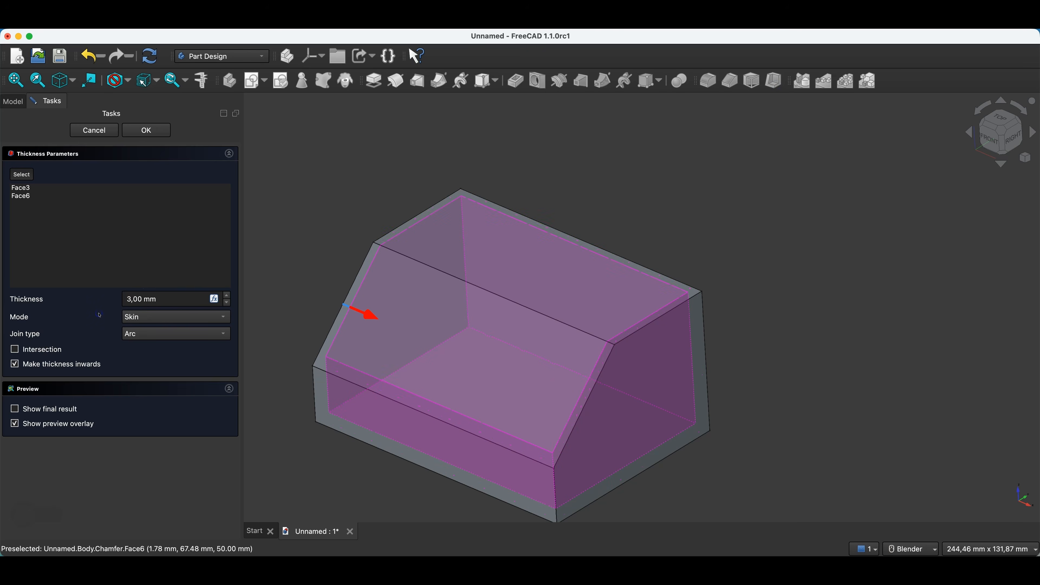
{"action": "left_click", "coordinate": [158, 130]}
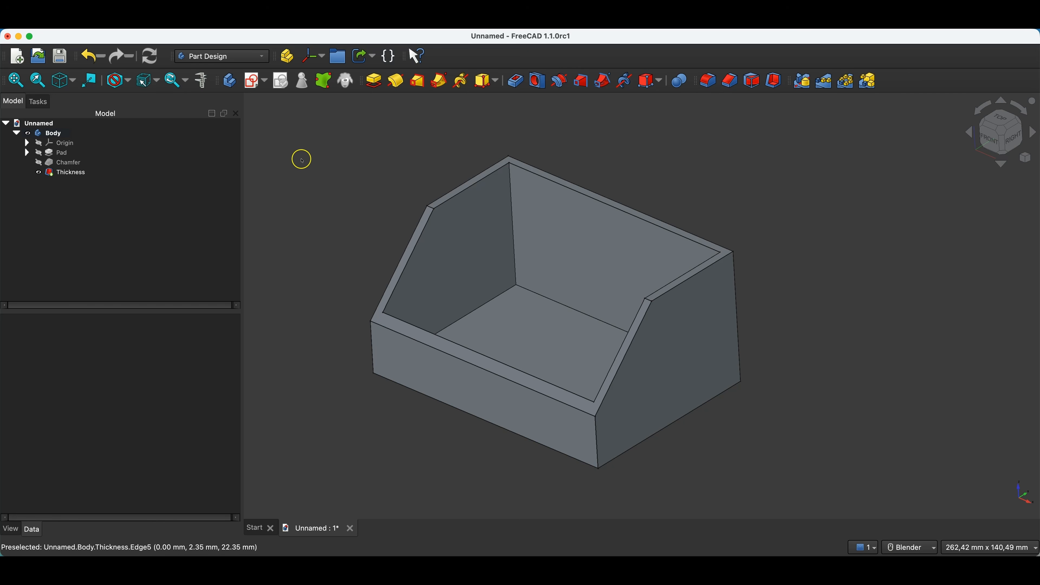
Step: Switch to the Draft workbench and align the working plane to the box's vertical front face
{"action": "left_click", "coordinate": [255, 59]}
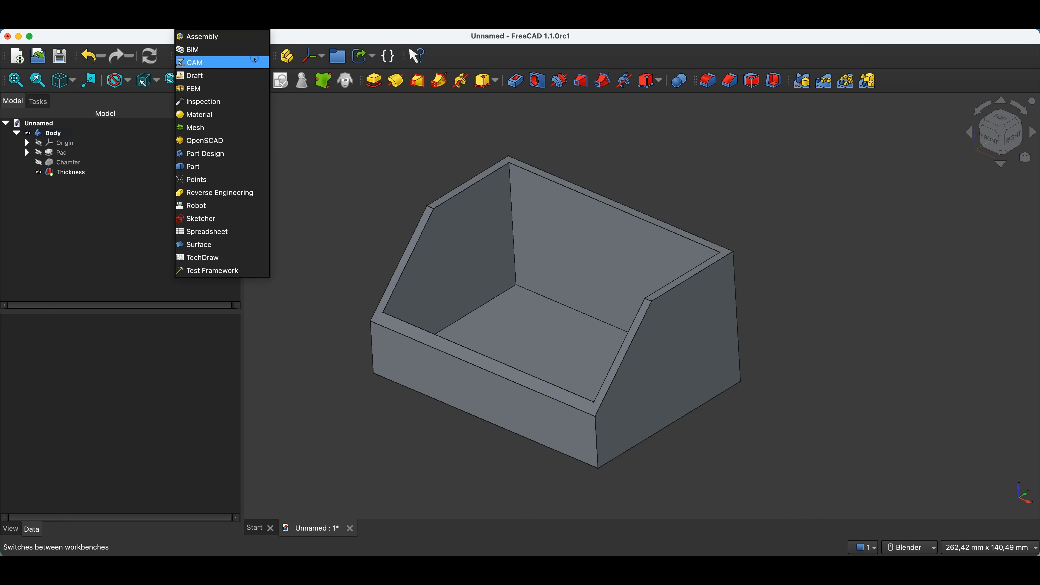
{"action": "left_click", "coordinate": [213, 77]}
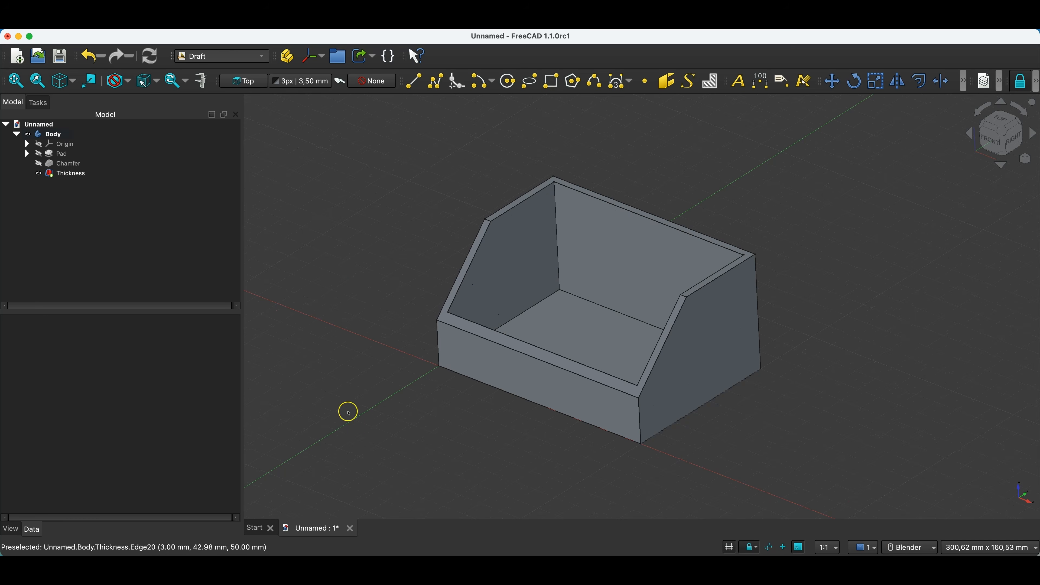
{"action": "left_click", "coordinate": [481, 370]}
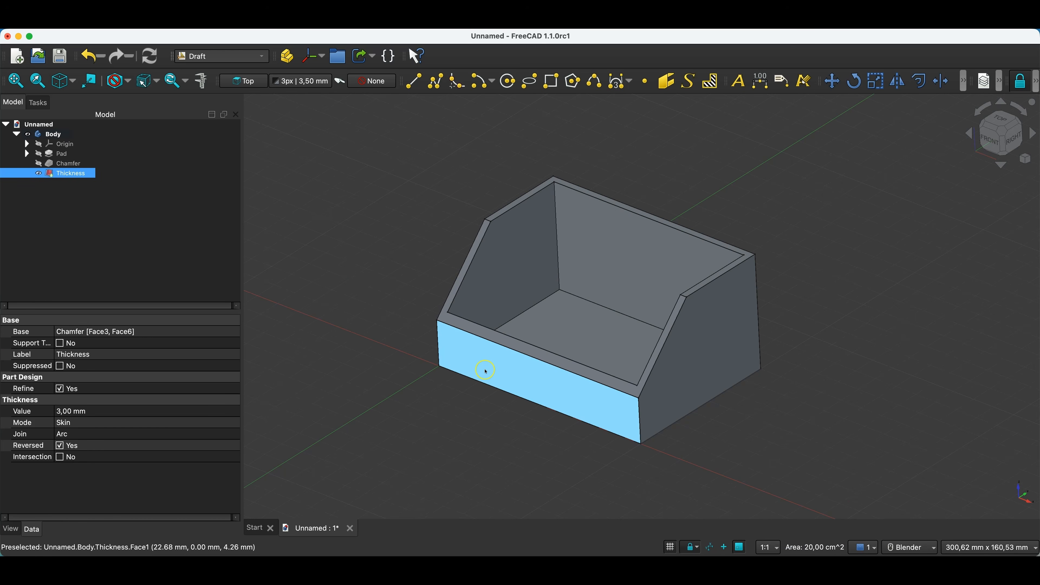
{"action": "left_click", "coordinate": [258, 84]}
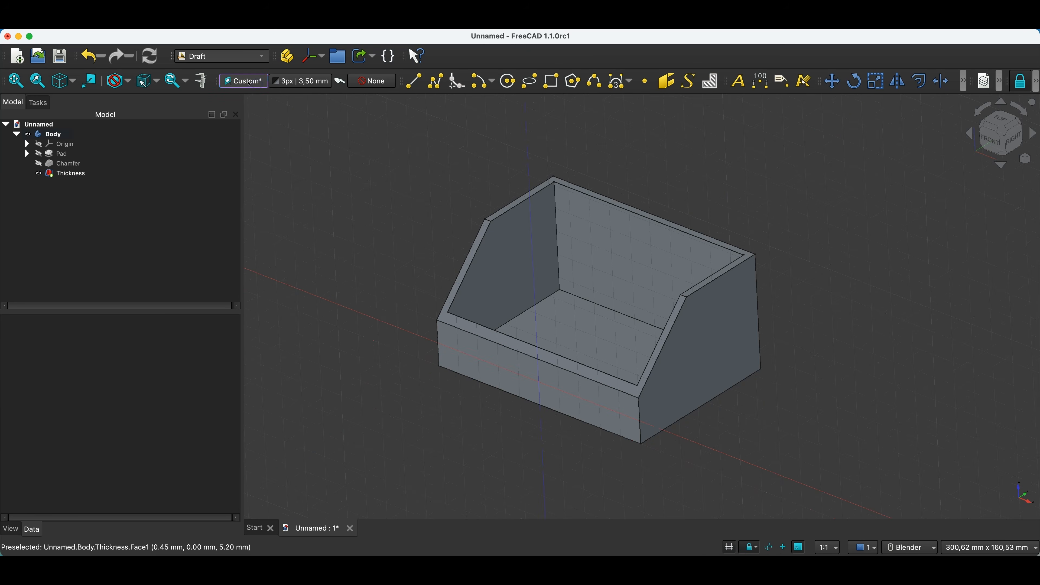
Step: Place a 10 mm high ShapeString reading FreeCAD on the front face, at about X 6.59 mm and Z 4.45 mm
{"action": "left_click", "coordinate": [687, 83]}
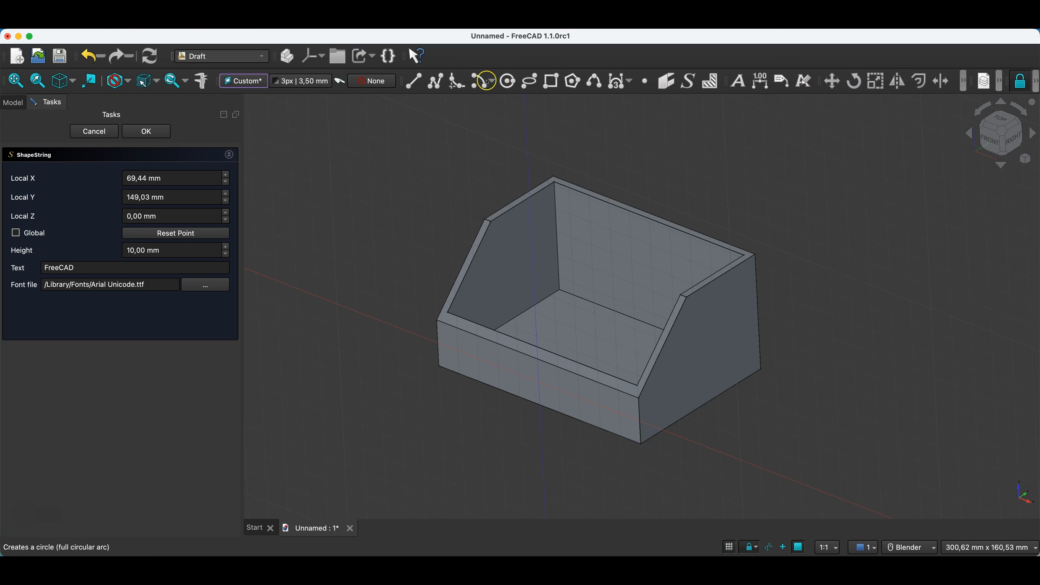
{"action": "left_click", "coordinate": [99, 269]}
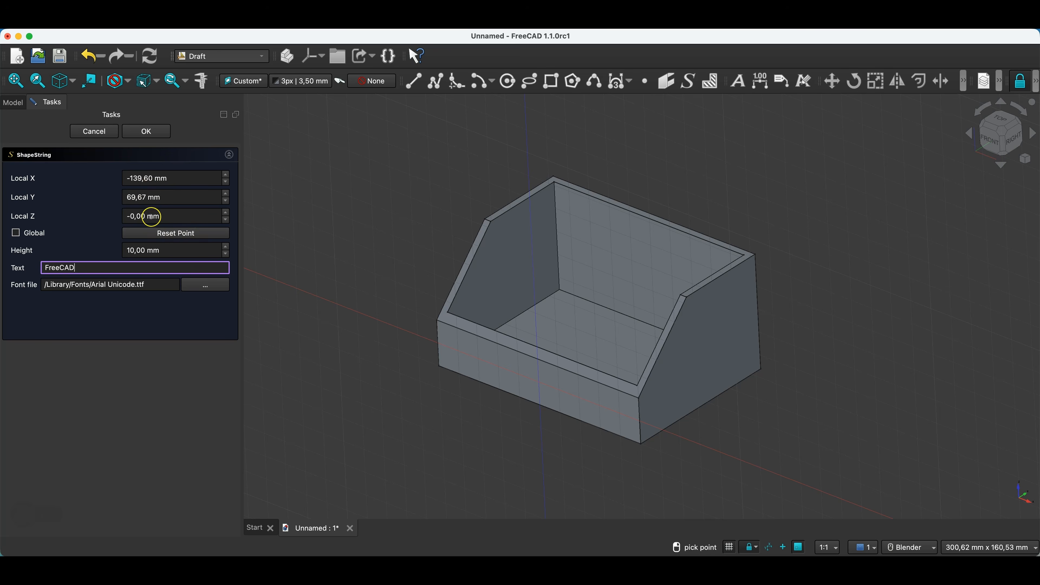
{"action": "left_click", "coordinate": [452, 360]}
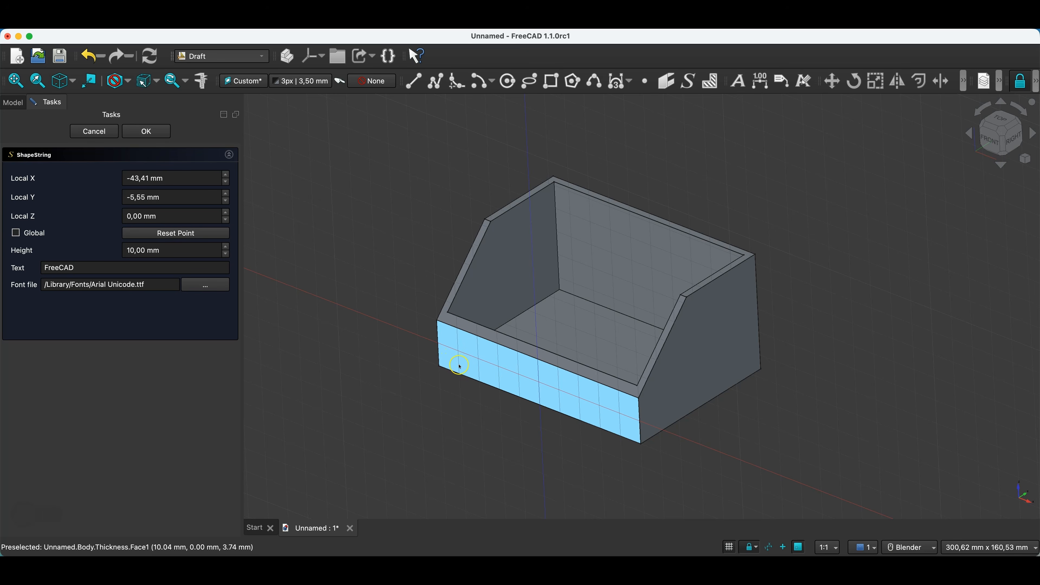
{"action": "left_click", "coordinate": [147, 132]}
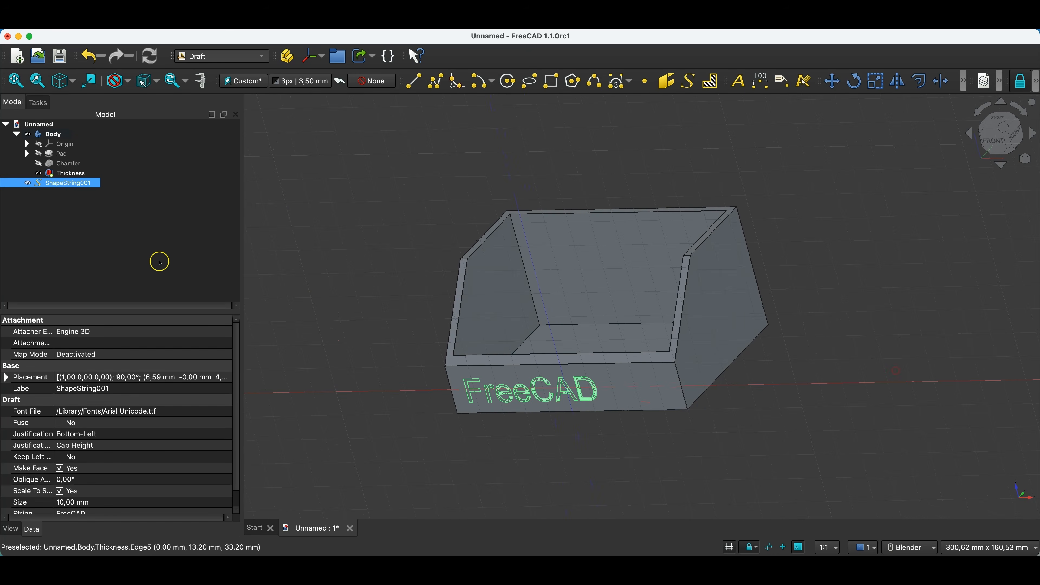
Step: Centre the FreeCAD text horizontally on the front face by setting its X position to 22.59 mm
{"action": "left_click", "coordinate": [258, 271]}
{"action": "middle_click_drag", "start_coordinate": [299, 269], "coordinate": [410, 229]}
{"action": "left_click", "coordinate": [37, 182]}
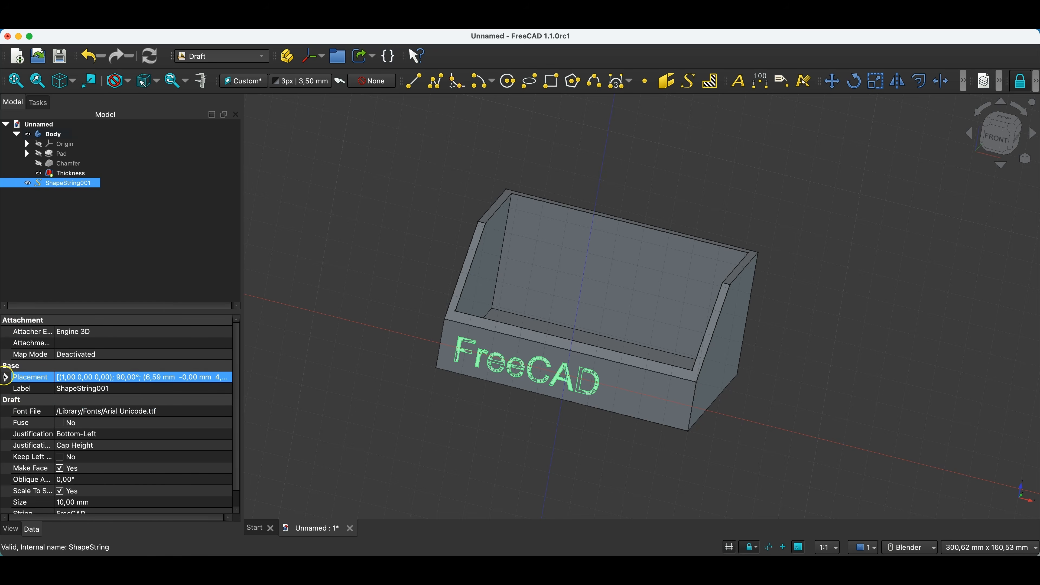
{"action": "left_click", "coordinate": [5, 378]}
{"action": "left_click", "coordinate": [16, 412]}
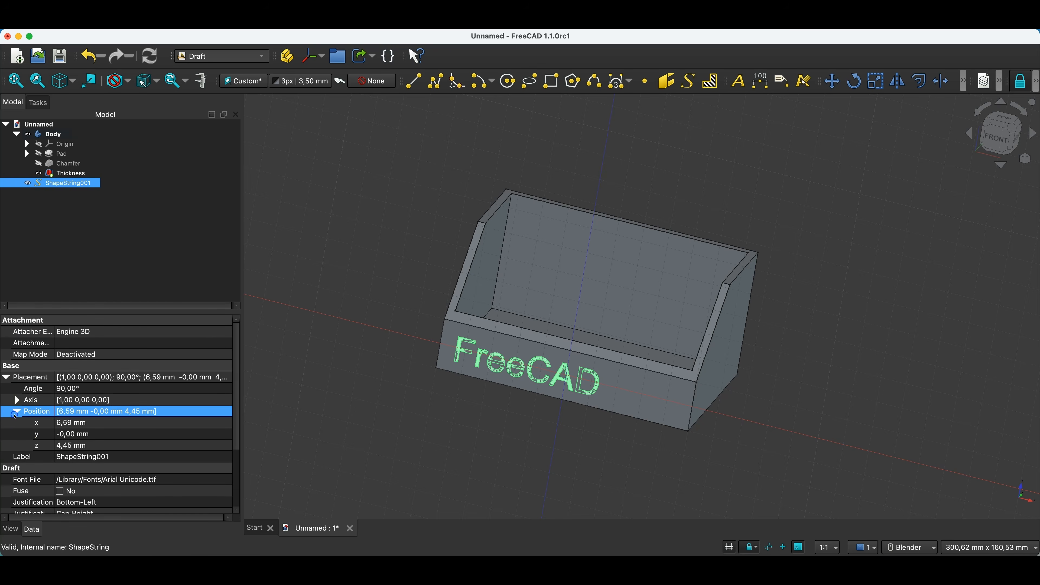
{"action": "left_click", "coordinate": [87, 423]}
{"action": "scroll", "coordinate": [88, 423], "scroll_direction": "up", "scroll_amount": 2}
{"action": "scroll", "coordinate": [87, 423], "scroll_direction": "up", "scroll_amount": 8}
{"action": "left_click", "coordinate": [1000, 143]}
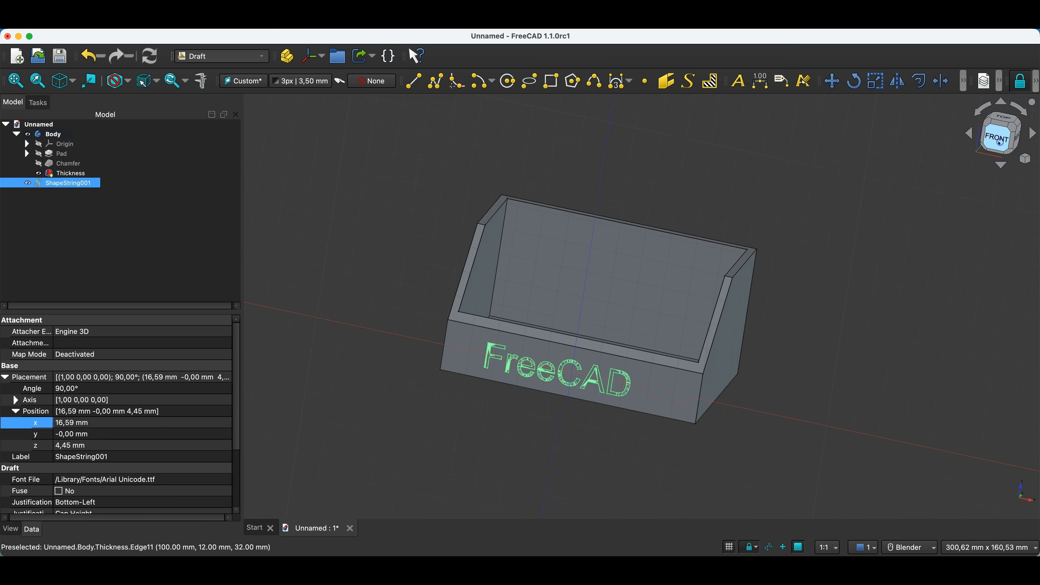
{"action": "left_click", "coordinate": [85, 424]}
{"action": "left_click", "coordinate": [85, 424]}
{"action": "scroll", "coordinate": [84, 425], "scroll_direction": "up", "scroll_amount": 4}
{"action": "scroll", "coordinate": [84, 424], "scroll_direction": "up", "scroll_amount": 2}
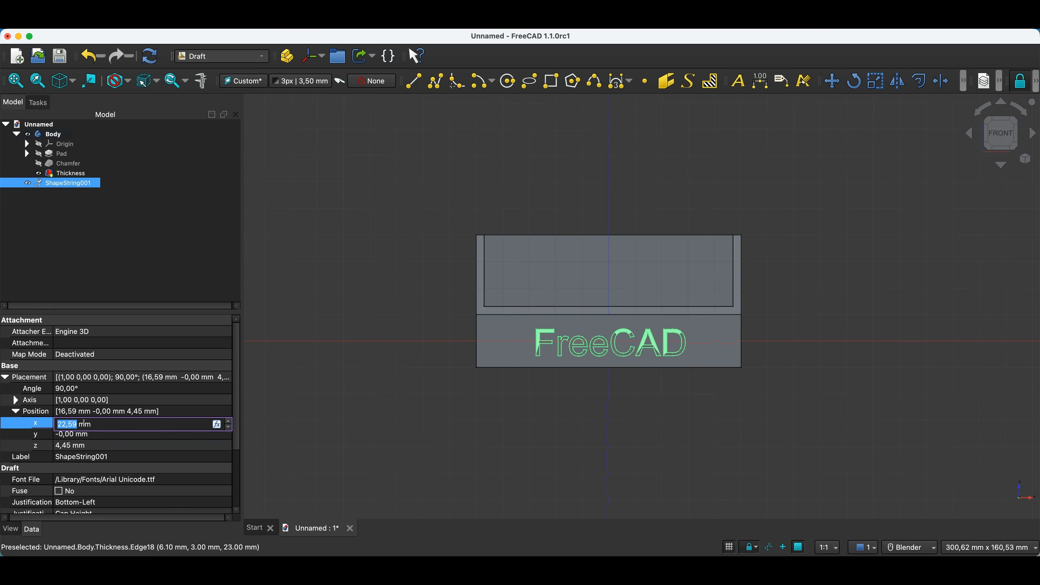
{"action": "left_click", "coordinate": [433, 191]}
{"action": "middle_click_drag", "start_coordinate": [854, 250], "coordinate": [770, 303]}
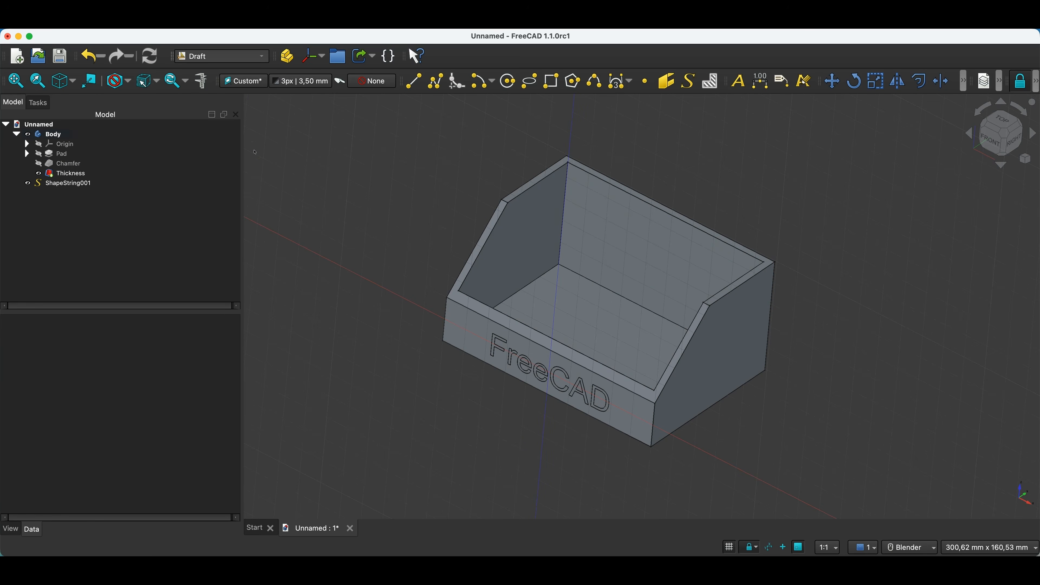
Step: Convert the FreeCAD text shape into a sketch with Draft to Sketch
{"action": "left_click", "coordinate": [60, 184]}
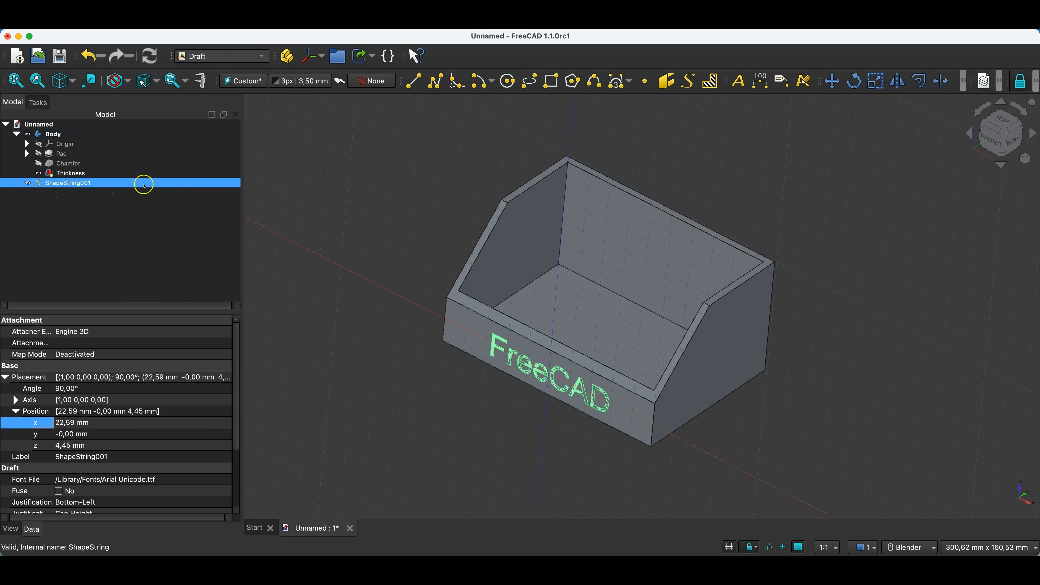
{"action": "left_click", "coordinate": [966, 84]}
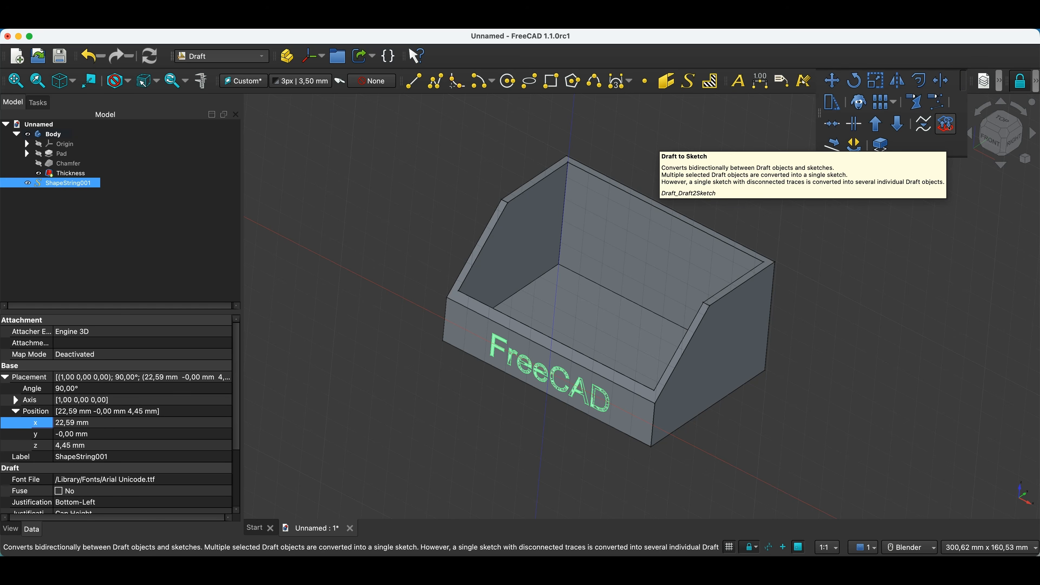
{"action": "left_click", "coordinate": [495, 50]}
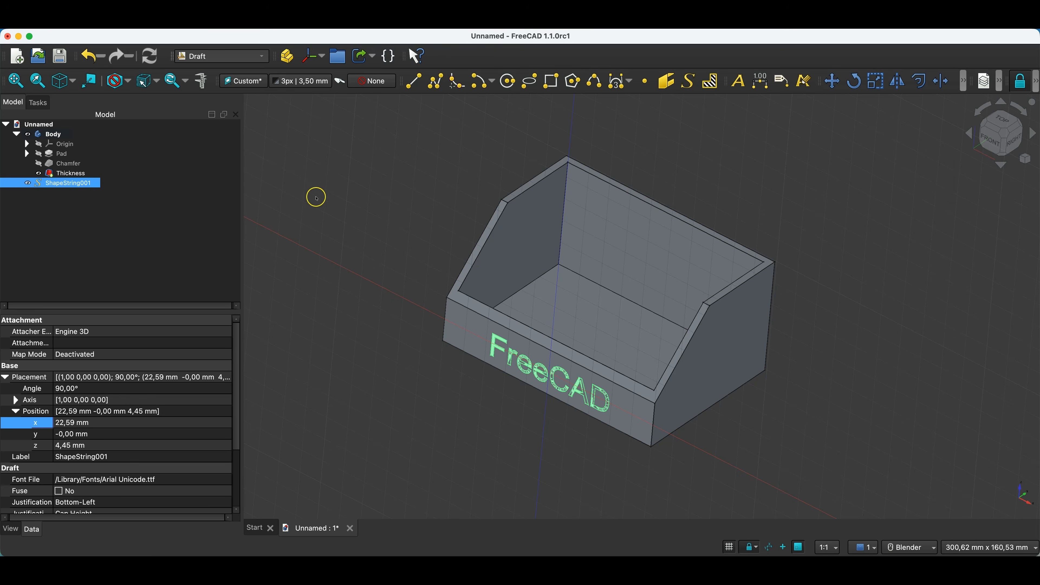
{"action": "left_click", "coordinate": [223, 22]}
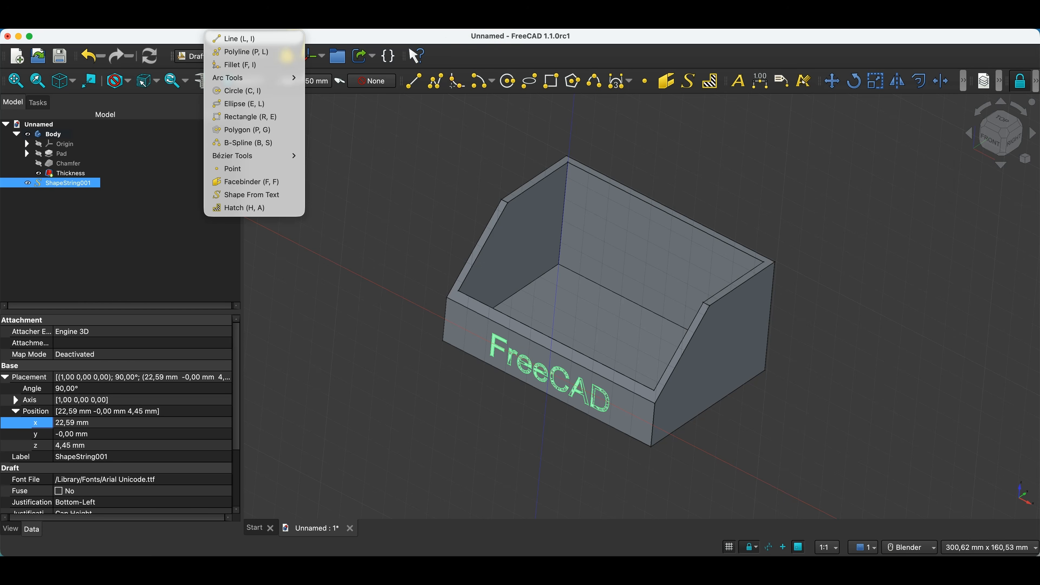
{"action": "mouse_move", "coordinate": [353, 23]}
{"action": "mouse_move", "coordinate": [312, 23]}
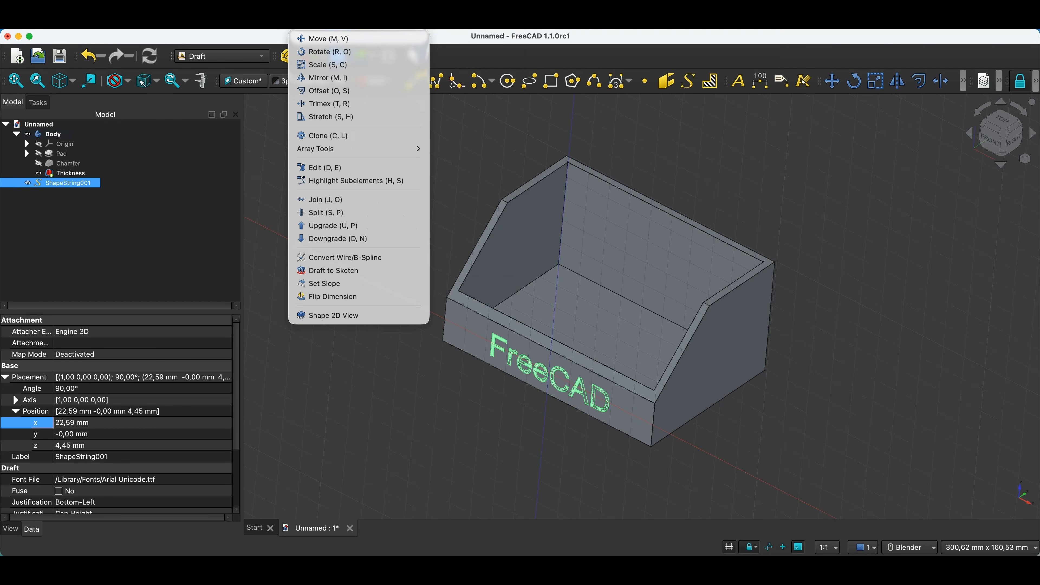
{"action": "left_click", "coordinate": [352, 272]}
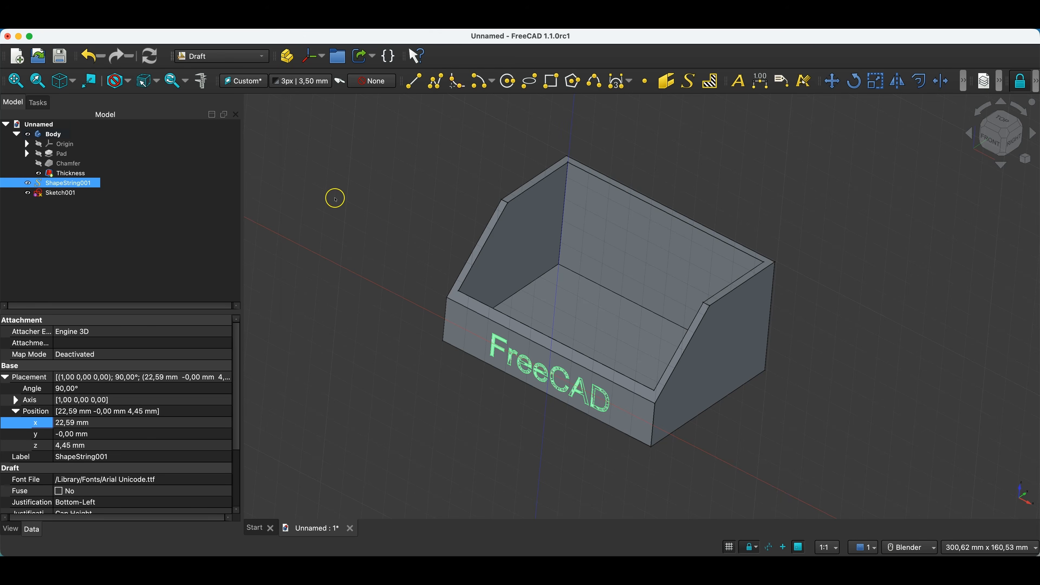
Step: Hide the original FreeCAD text shape, keeping the converted sketch shown
{"action": "left_click", "coordinate": [64, 192]}
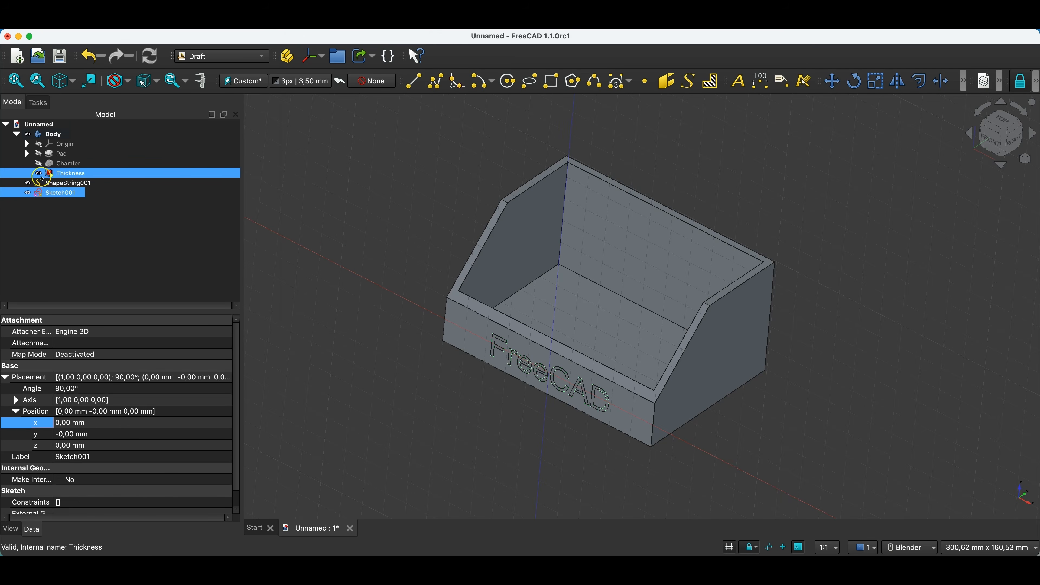
{"action": "left_click", "coordinate": [63, 182]}
{"action": "key", "text": "space"}
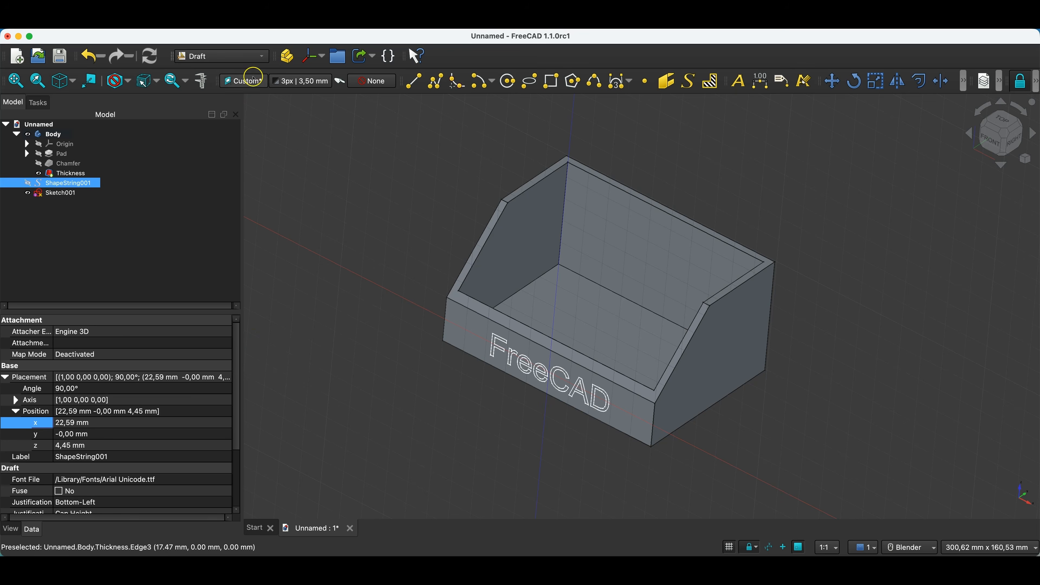
Step: Switch to the Part Design workbench and try to pad the converted text sketch
{"action": "left_click", "coordinate": [242, 57]}
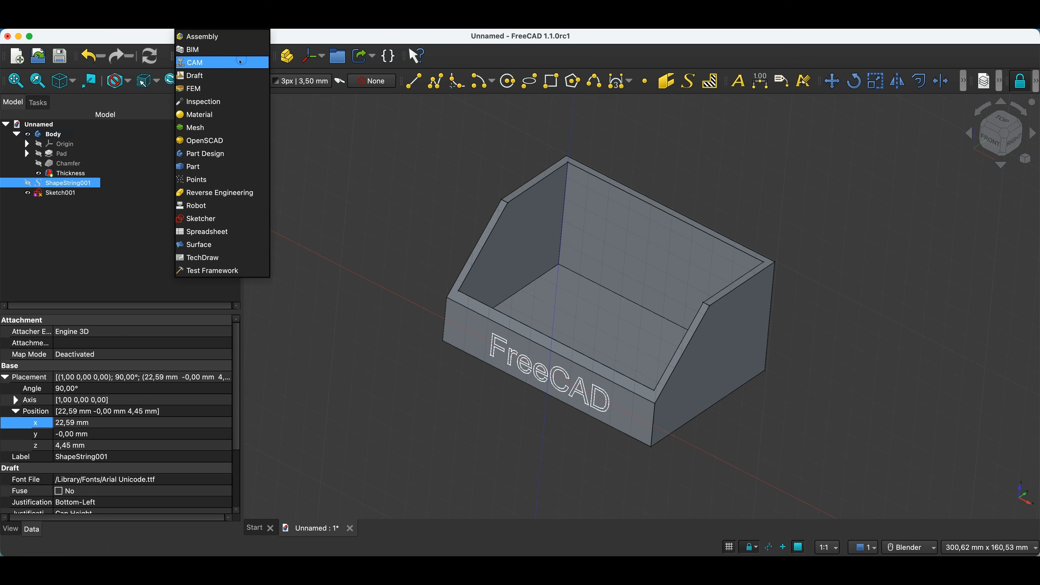
{"action": "left_click", "coordinate": [216, 158]}
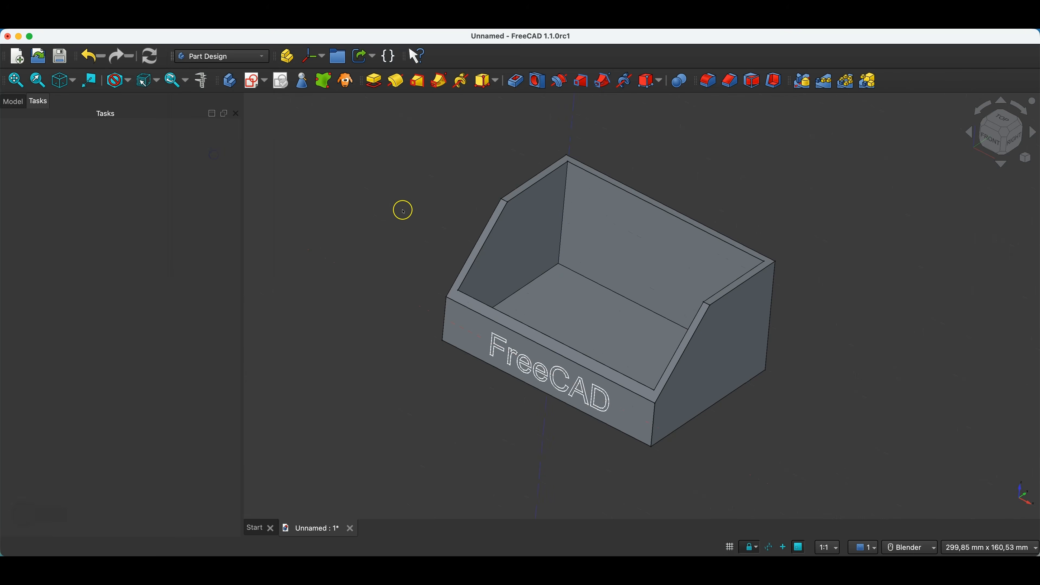
{"action": "left_click", "coordinate": [19, 101]}
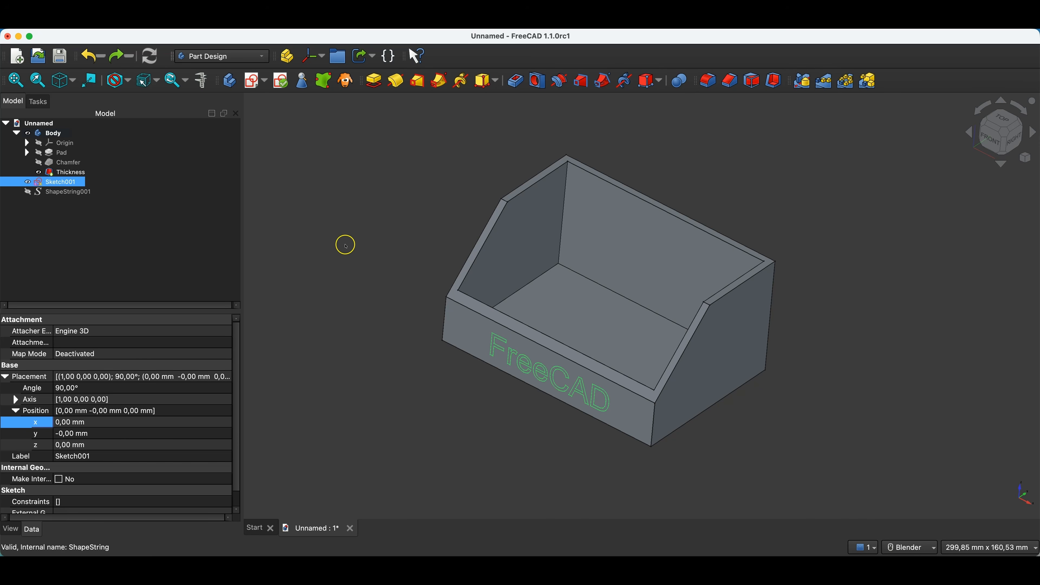
{"action": "left_click", "coordinate": [375, 79]}
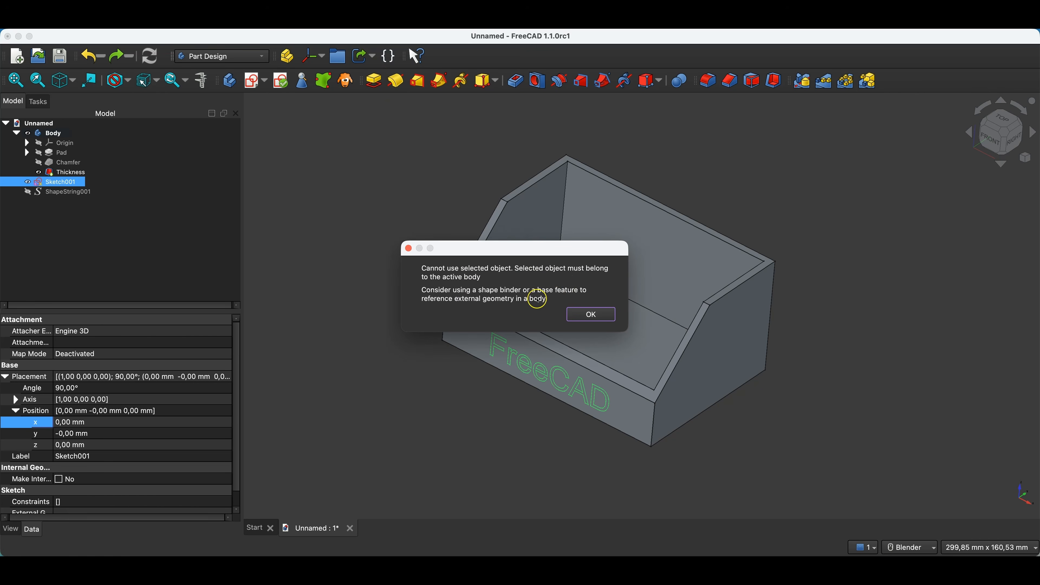
{"action": "left_click", "coordinate": [589, 316]}
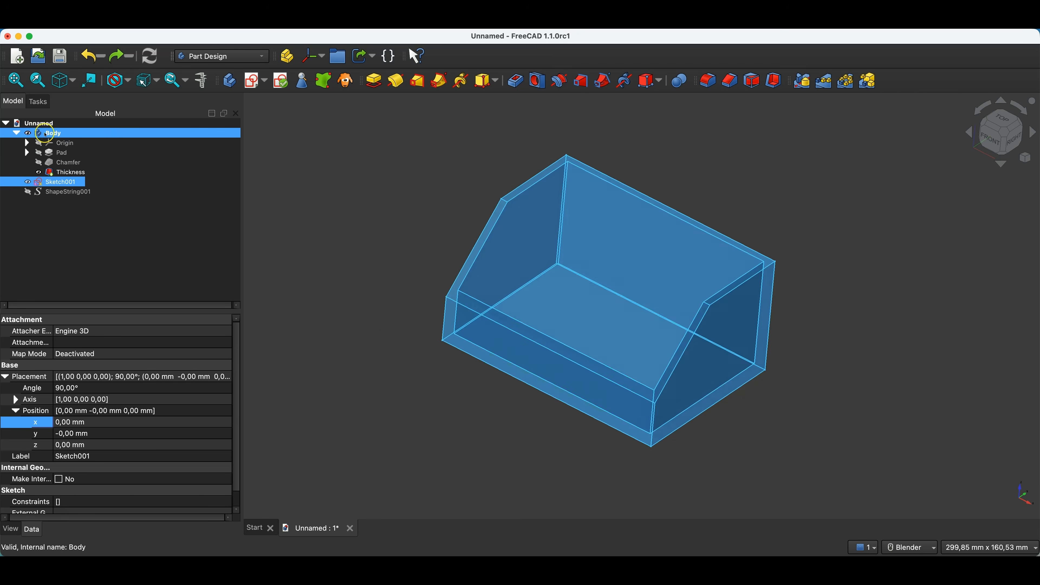
{"action": "left_click", "coordinate": [66, 137]}
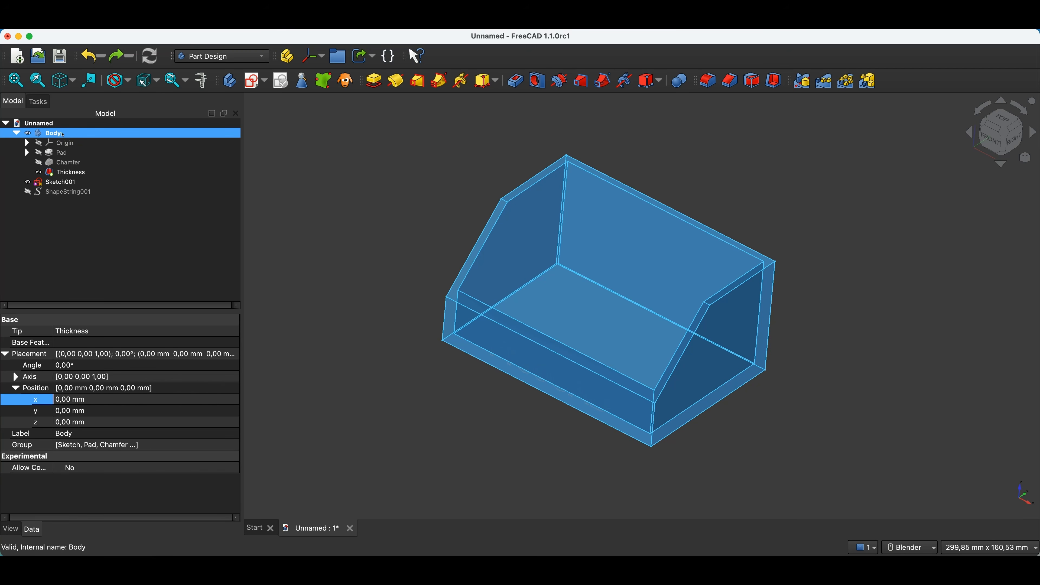
Step: Move the converted FreeCAD text sketch into the Body and expand the Body's contents
{"action": "left_click", "coordinate": [17, 133]}
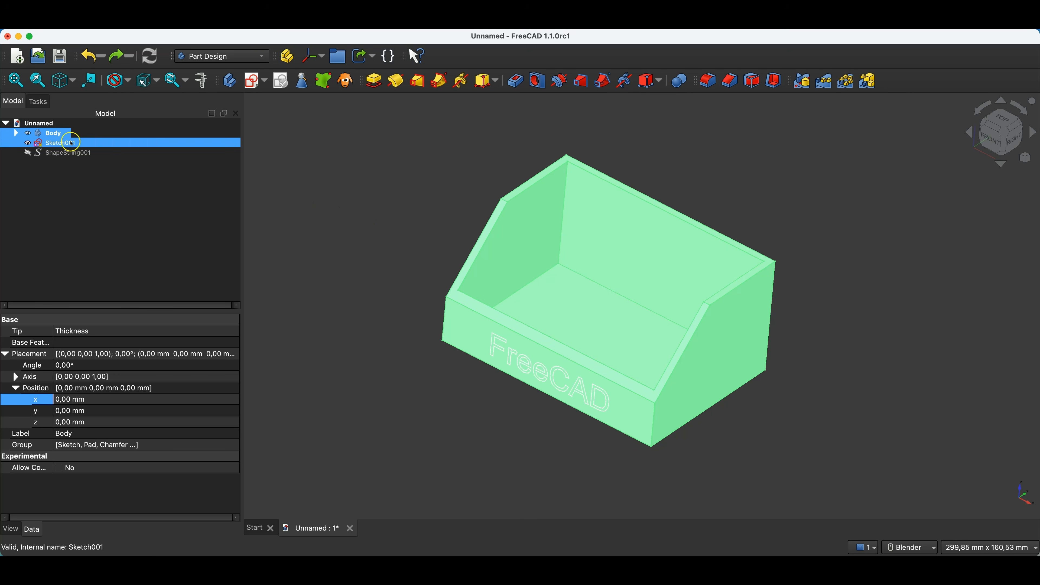
{"action": "left_click", "coordinate": [24, 134]}
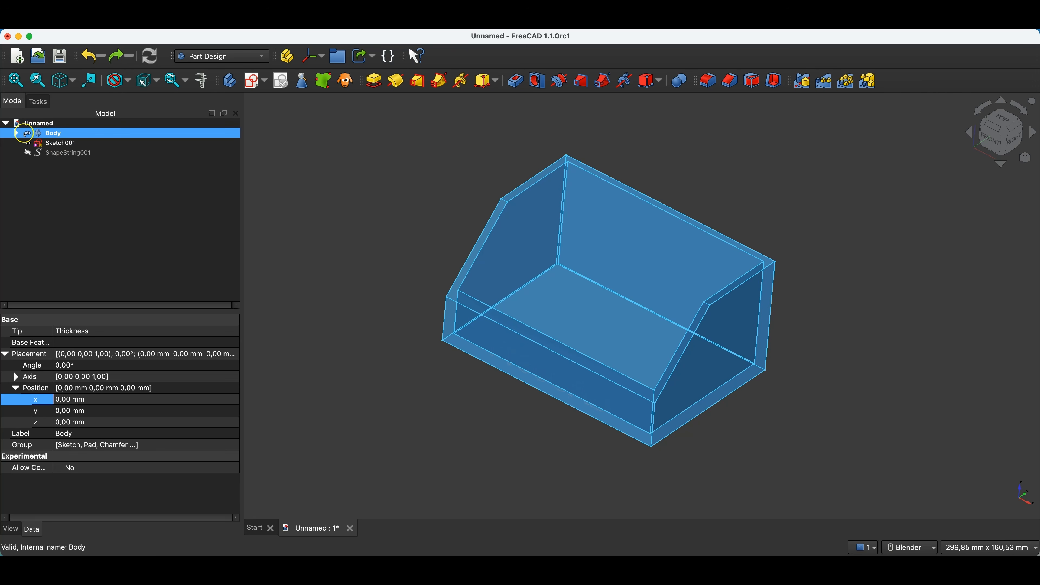
{"action": "left_click", "coordinate": [53, 145]}
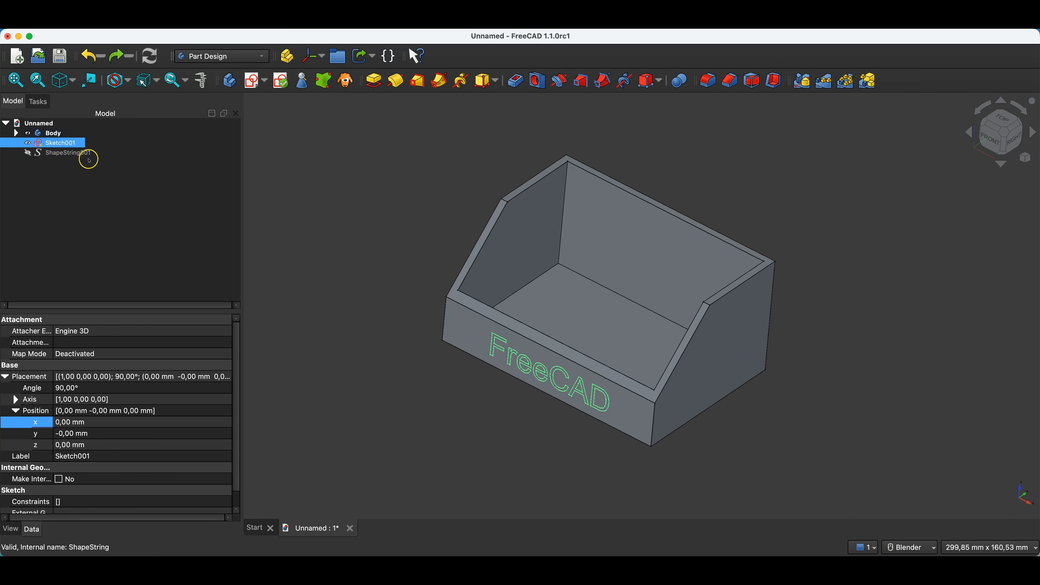
{"action": "left_click", "coordinate": [58, 143]}
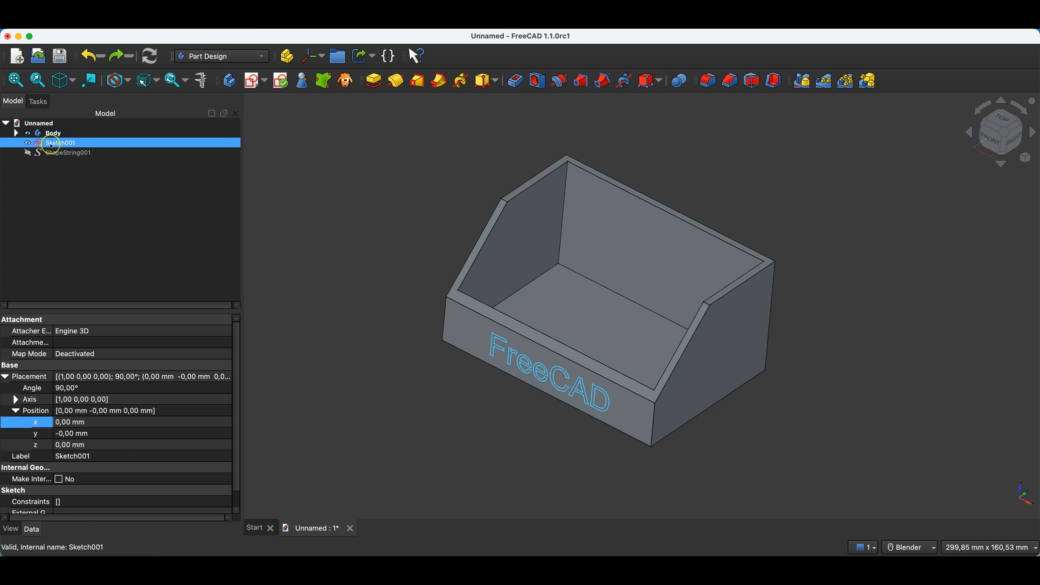
{"action": "left_click_drag", "start_coordinate": [49, 147], "coordinate": [54, 135]}
{"action": "left_click", "coordinate": [15, 135]}
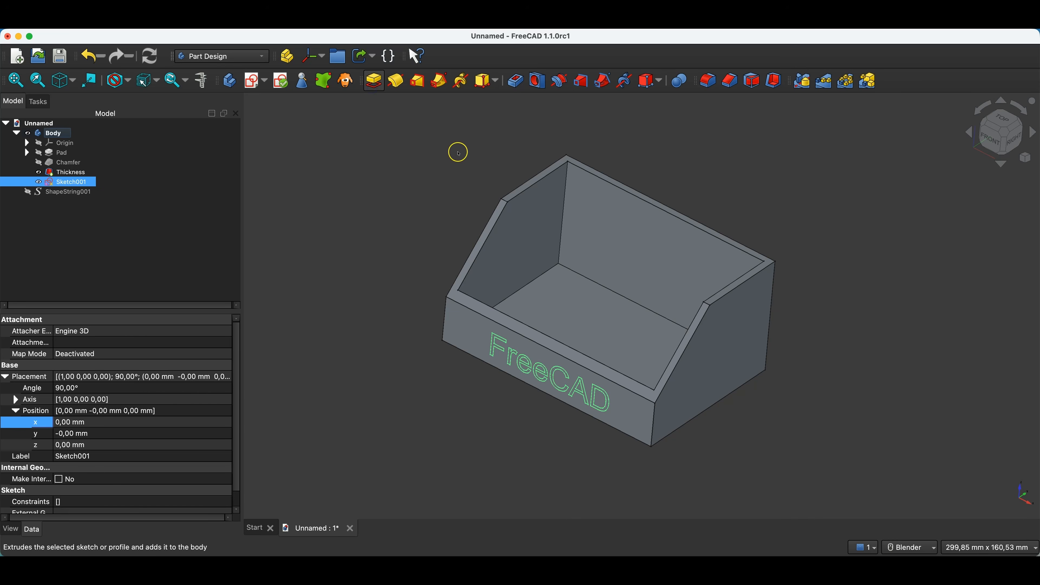
Step: Pad the FreeCAD text sketch 2 mm out from the front face, and undo the pad
{"action": "type", "text": "2"}
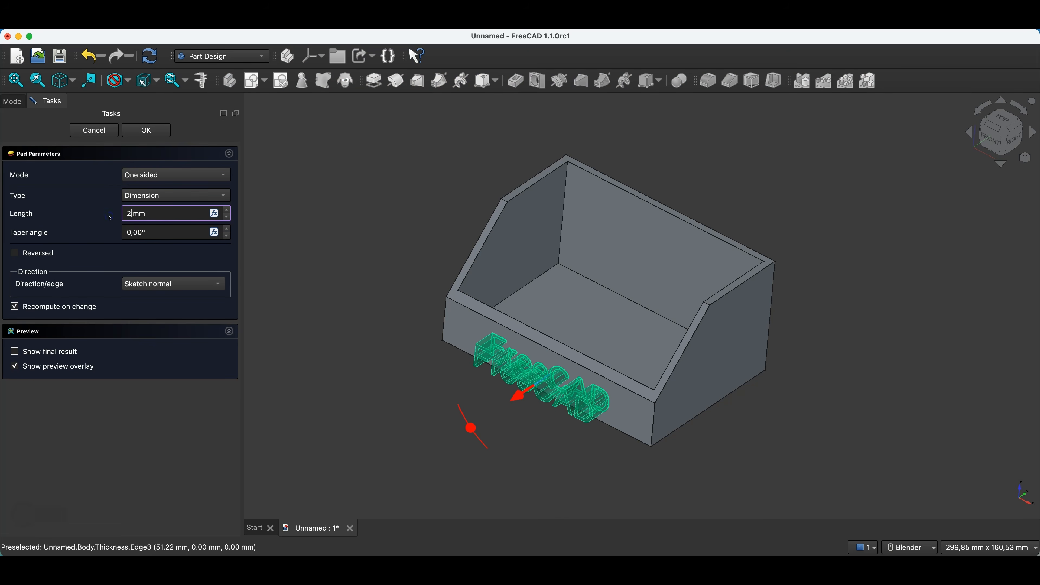
{"action": "left_click", "coordinate": [145, 130]}
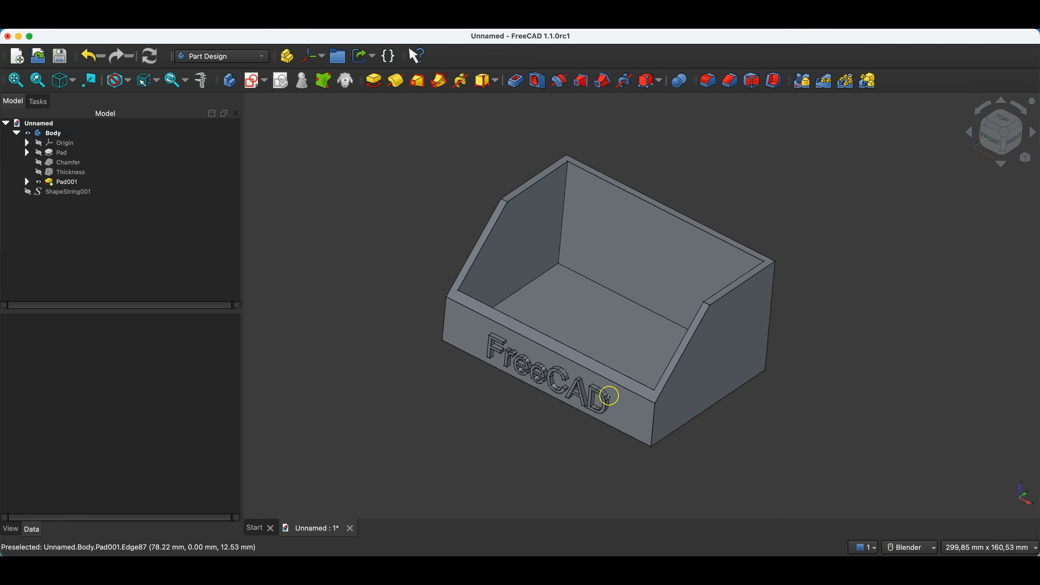
{"action": "left_click", "coordinate": [94, 61]}
Step: Engrave the FreeCAD text sketch 1 mm deep into the front face with a one-sided Pocket
{"action": "left_click", "coordinate": [93, 182]}
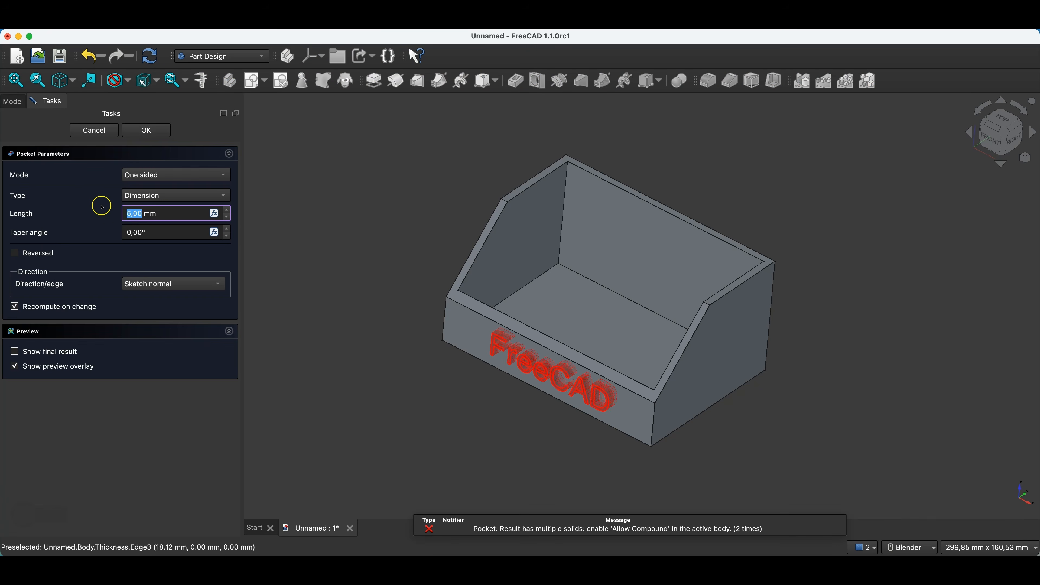
{"action": "type", "text": "1"}
{"action": "scroll", "coordinate": [598, 403], "scroll_direction": "up", "scroll_amount": 5}
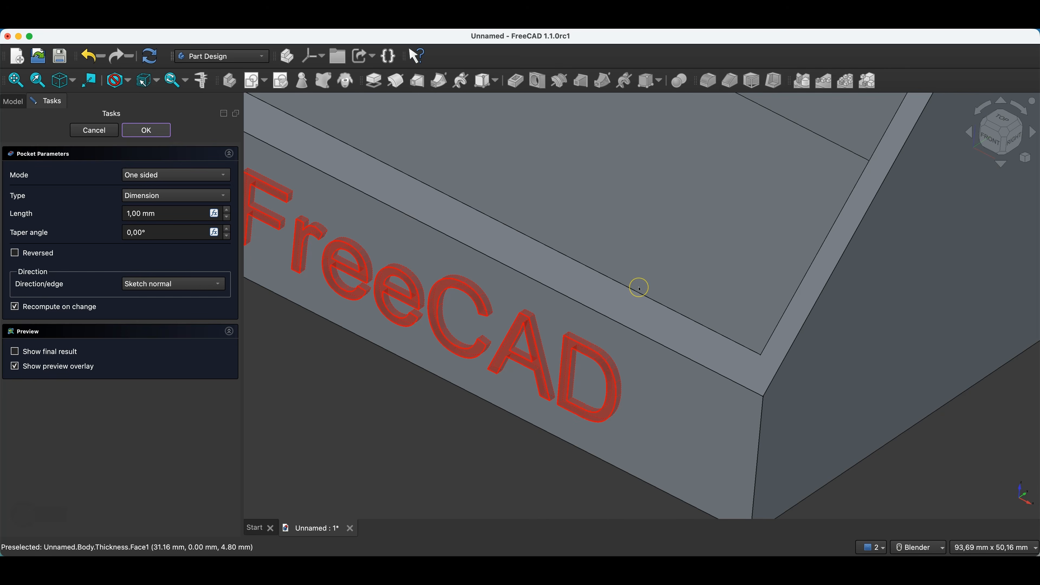
{"action": "middle_click_drag", "start_coordinate": [657, 330], "coordinate": [681, 318]}
{"action": "scroll", "coordinate": [690, 316], "scroll_direction": "down", "scroll_amount": 2}
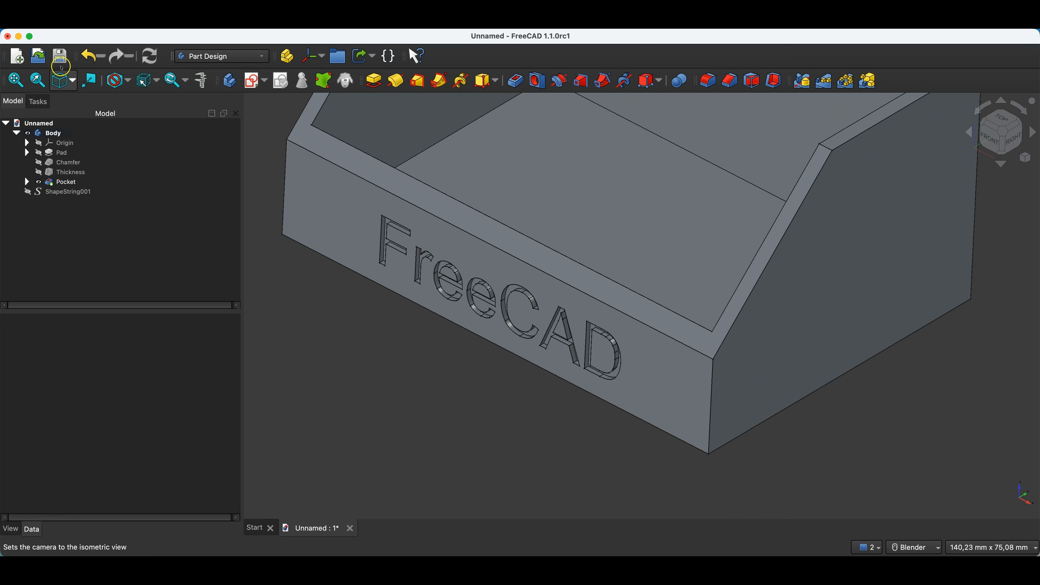
Step: Undo the engraved text pocket and clear the selection
{"action": "left_click", "coordinate": [94, 55]}
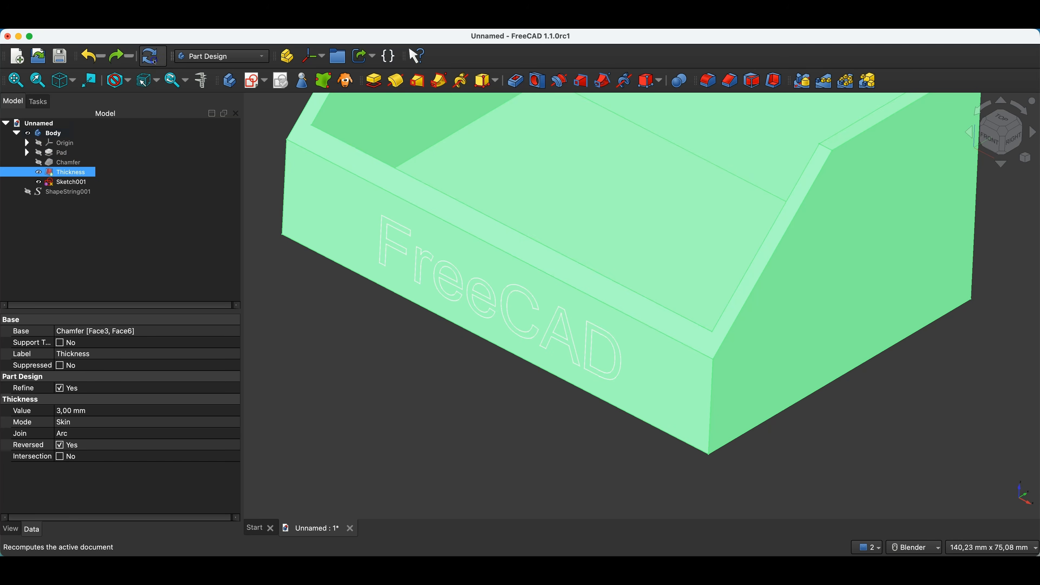
{"action": "left_click", "coordinate": [292, 229]}
{"action": "scroll", "coordinate": [293, 229], "scroll_direction": "down", "scroll_amount": 3}
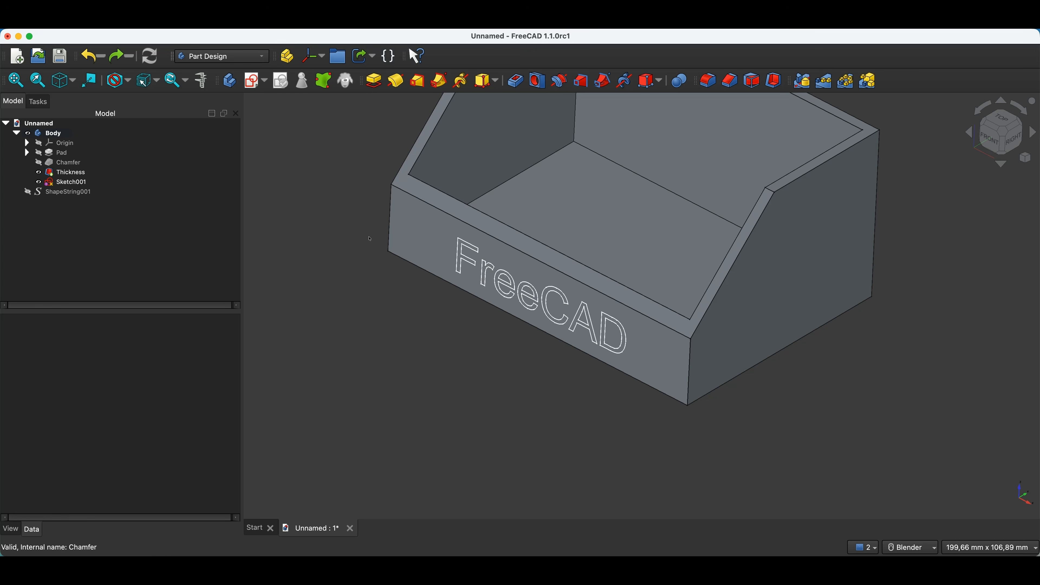
{"action": "left_click", "coordinate": [394, 392]}
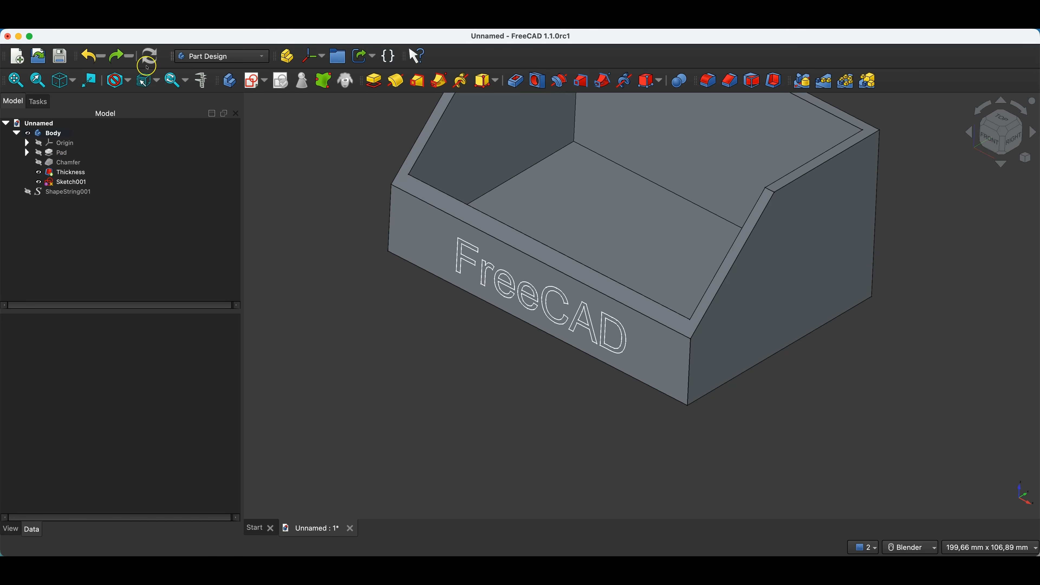
{"action": "left_click", "coordinate": [215, 126]}
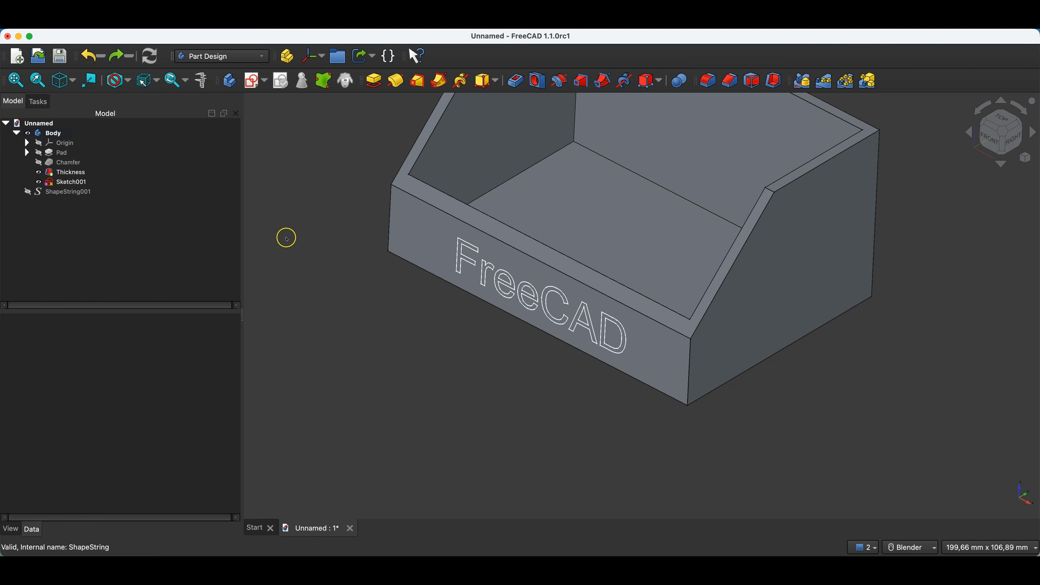
Step: Hide the converted FreeCAD text sketch inside the Body
{"action": "left_click", "coordinate": [63, 182]}
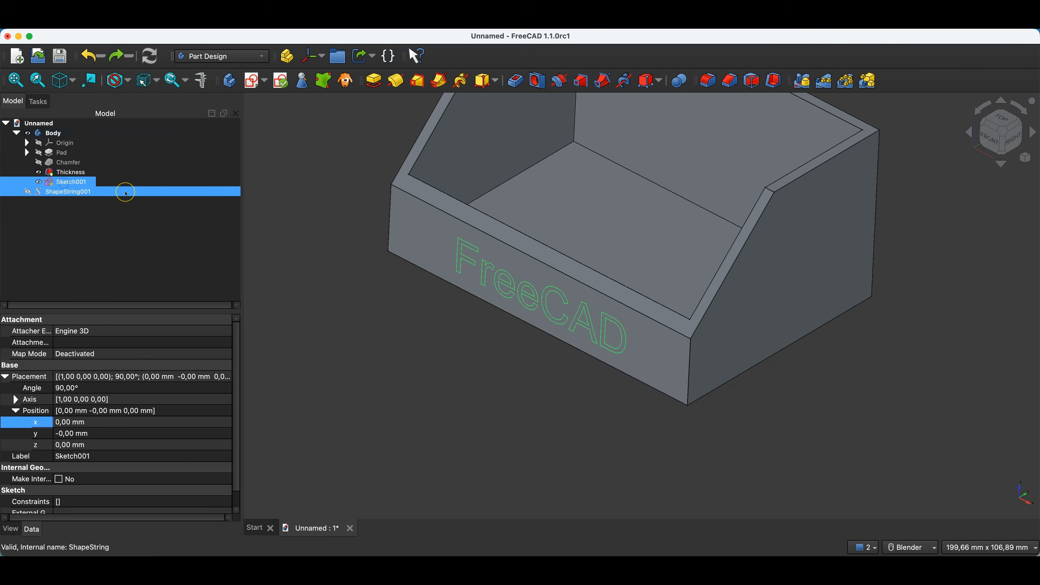
{"action": "key", "text": "space"}
{"action": "left_click", "coordinate": [170, 230]}
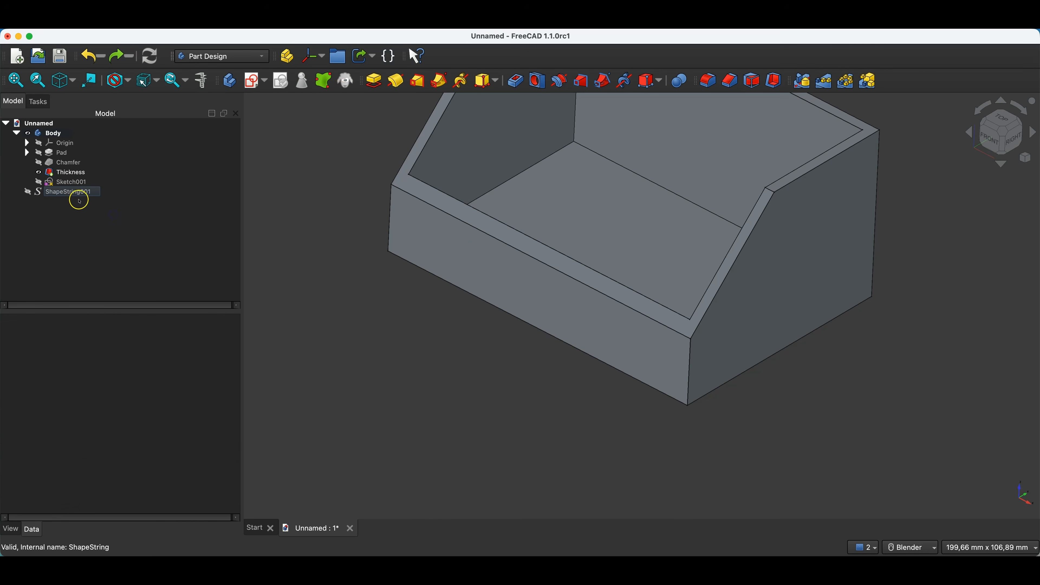
Step: Show the original FreeCAD text shape and move it into the Body
{"action": "left_click", "coordinate": [72, 192]}
{"action": "key", "text": "space"}
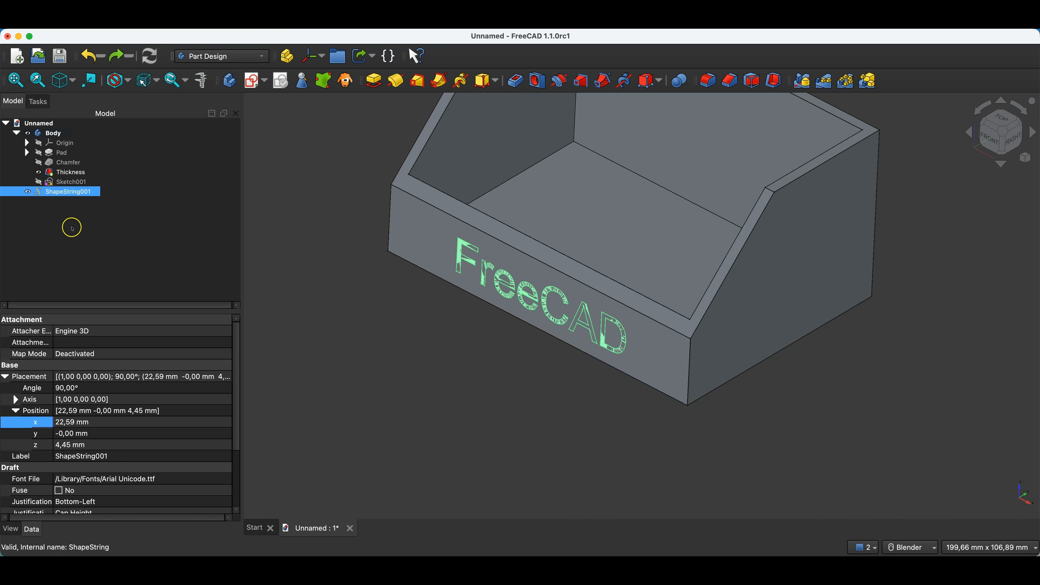
{"action": "left_click_drag", "start_coordinate": [51, 191], "coordinate": [58, 134]}
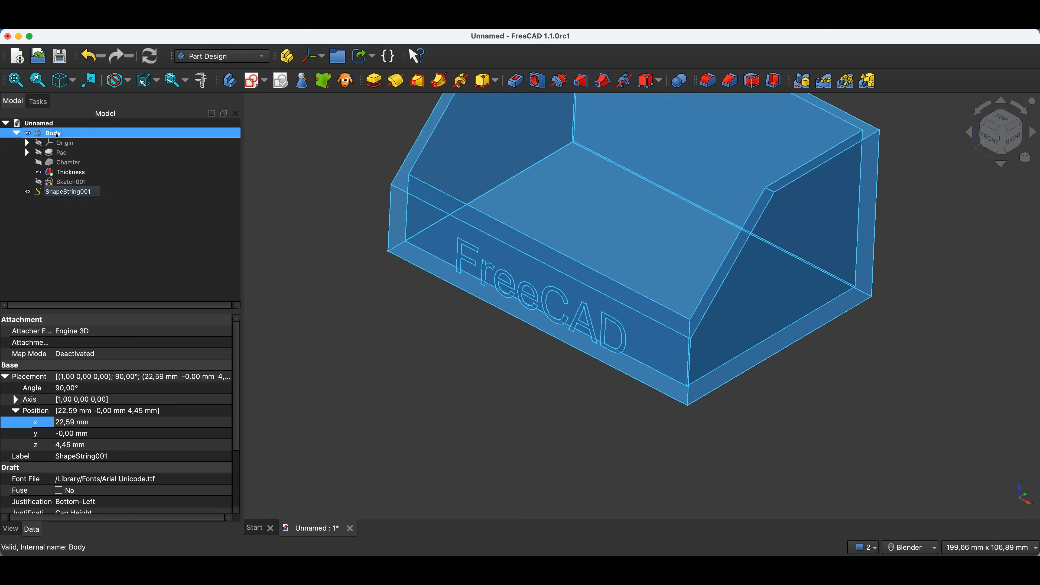
Step: Try padding the FreeCAD text string 10 mm outward from the box's front face
{"action": "left_click", "coordinate": [374, 81]}
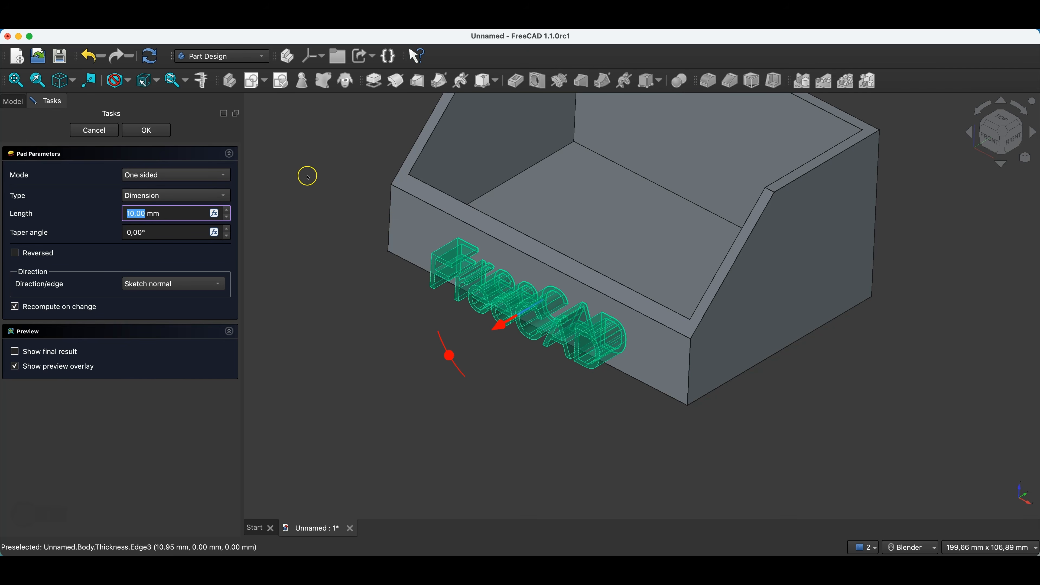
{"action": "left_click", "coordinate": [149, 129]}
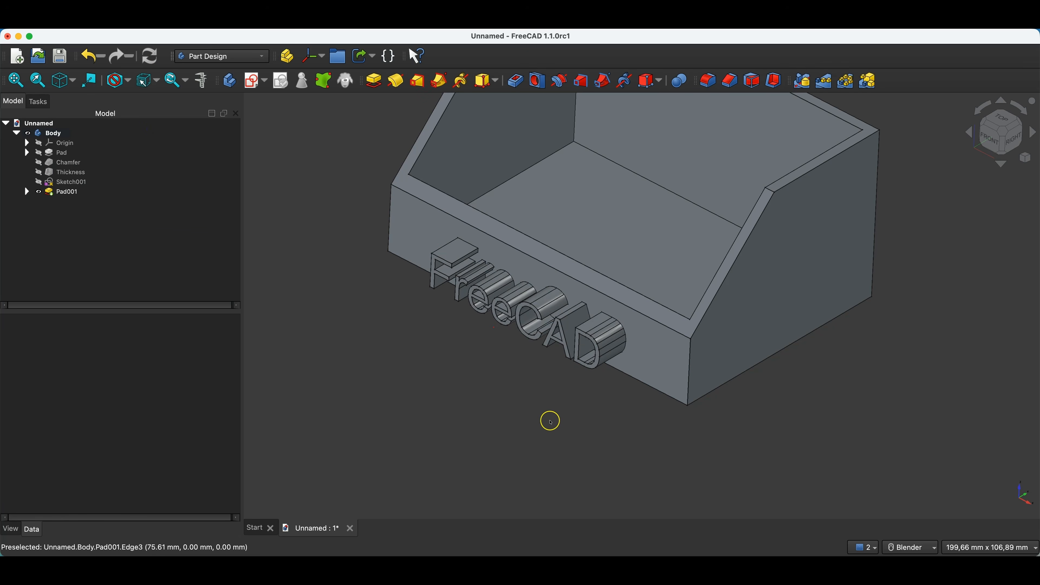
{"action": "key", "text": "ctrl+z"}
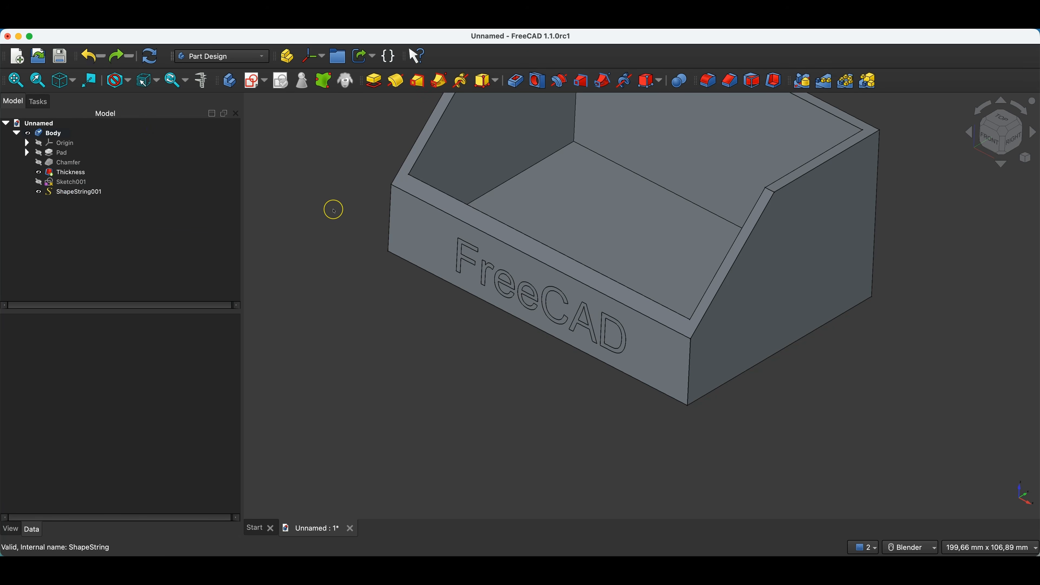
Step: Hide the FreeCAD text string ShapeString001 and show Sketch001 with the same letter outlines
{"action": "double_click", "coordinate": [76, 191]}
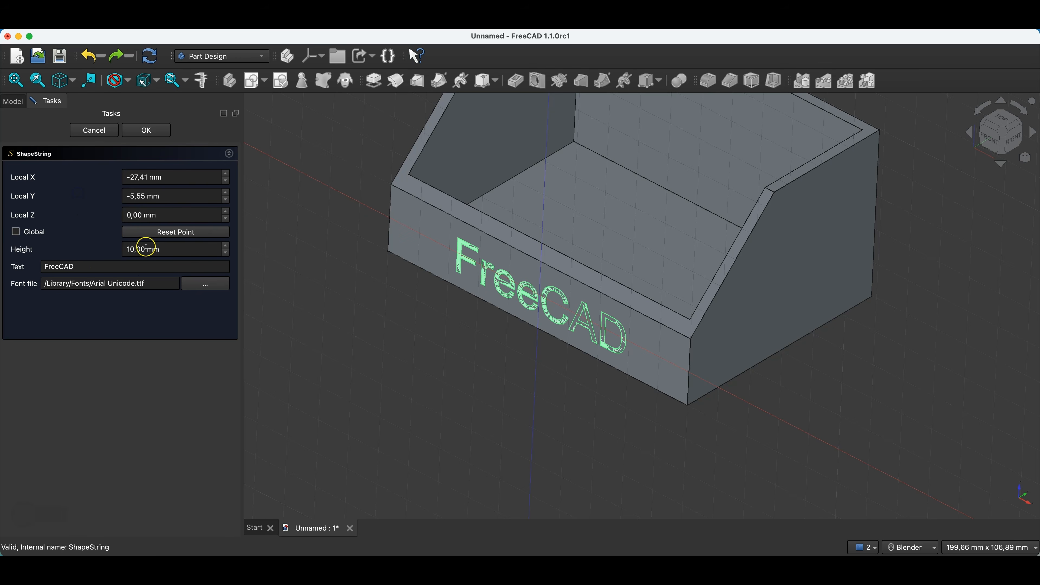
{"action": "left_click", "coordinate": [93, 130]}
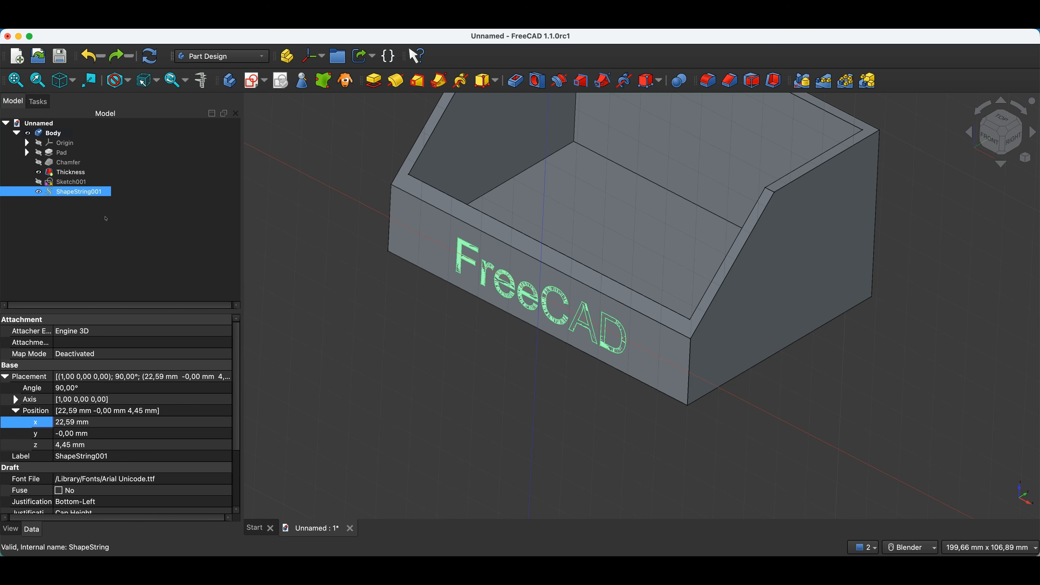
{"action": "left_click", "coordinate": [80, 183]}
{"action": "left_click", "coordinate": [74, 192]}
{"action": "key", "text": "space"}
{"action": "left_click", "coordinate": [75, 183]}
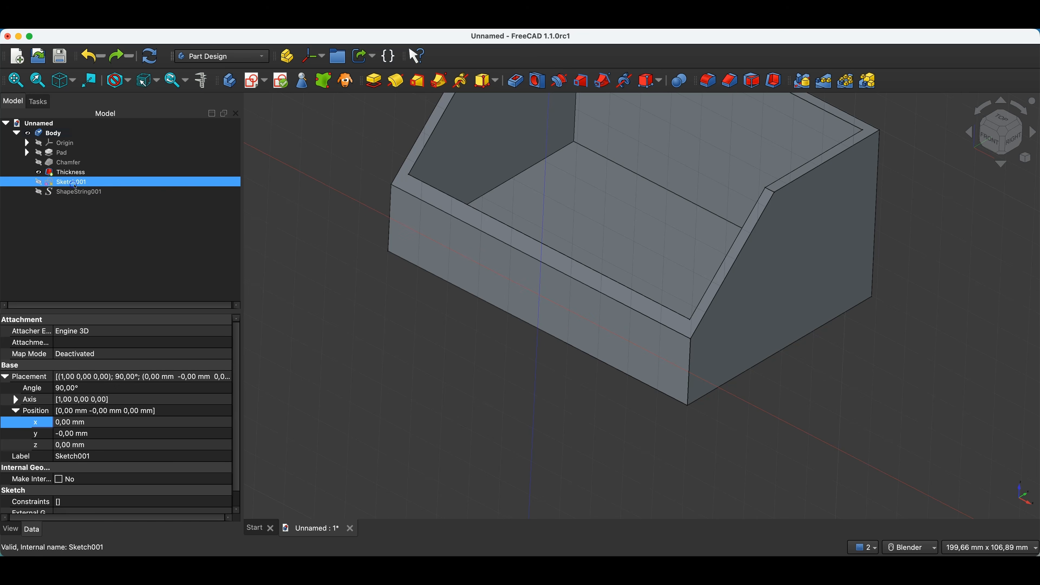
{"action": "key", "text": "space"}
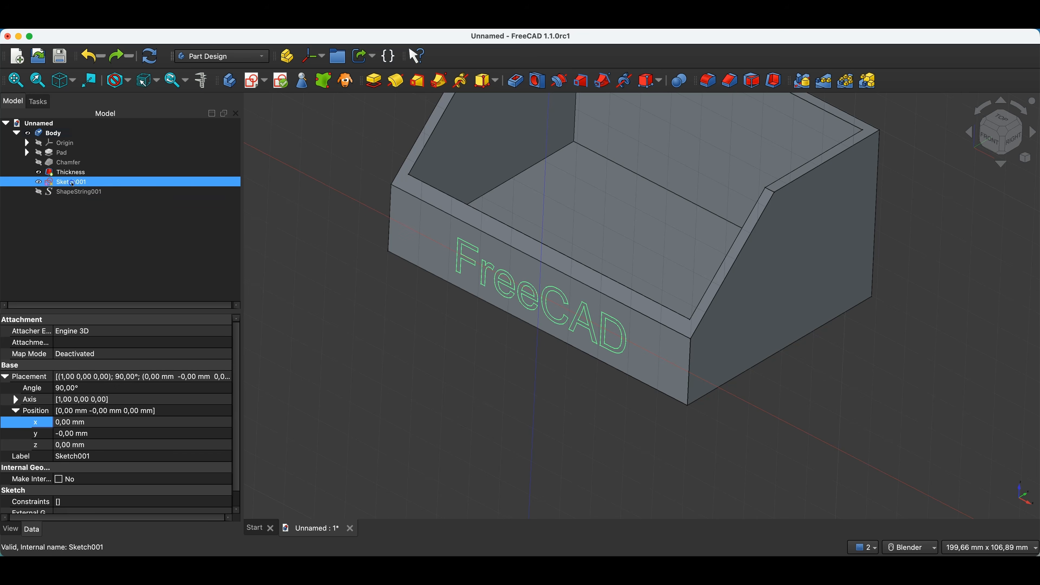
Step: Edit Sketch001 by moving the upper-left corner of the letter F outward, enlarging its outline, and close the sketch
{"action": "double_click", "coordinate": [73, 184]}
{"action": "scroll", "coordinate": [627, 200], "scroll_direction": "up", "scroll_amount": 5}
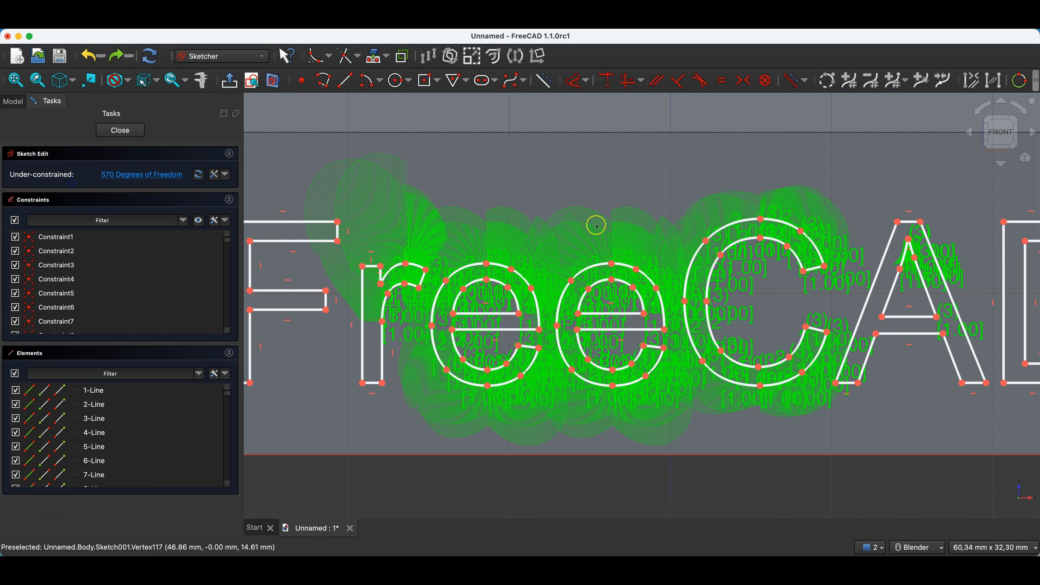
{"action": "scroll", "coordinate": [462, 302], "scroll_direction": "down", "scroll_amount": 3}
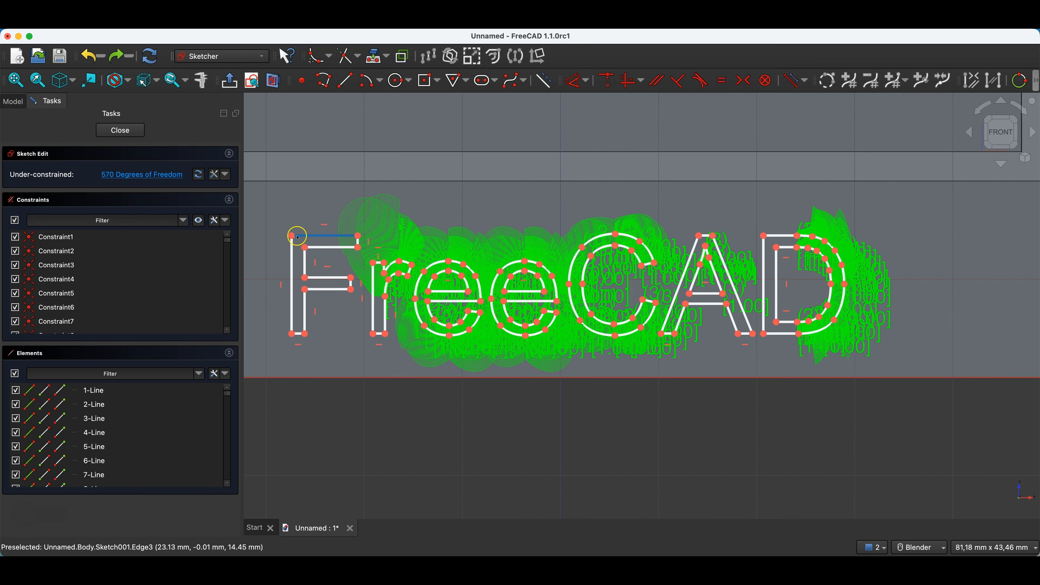
{"action": "left_click_drag", "start_coordinate": [291, 236], "coordinate": [272, 206]}
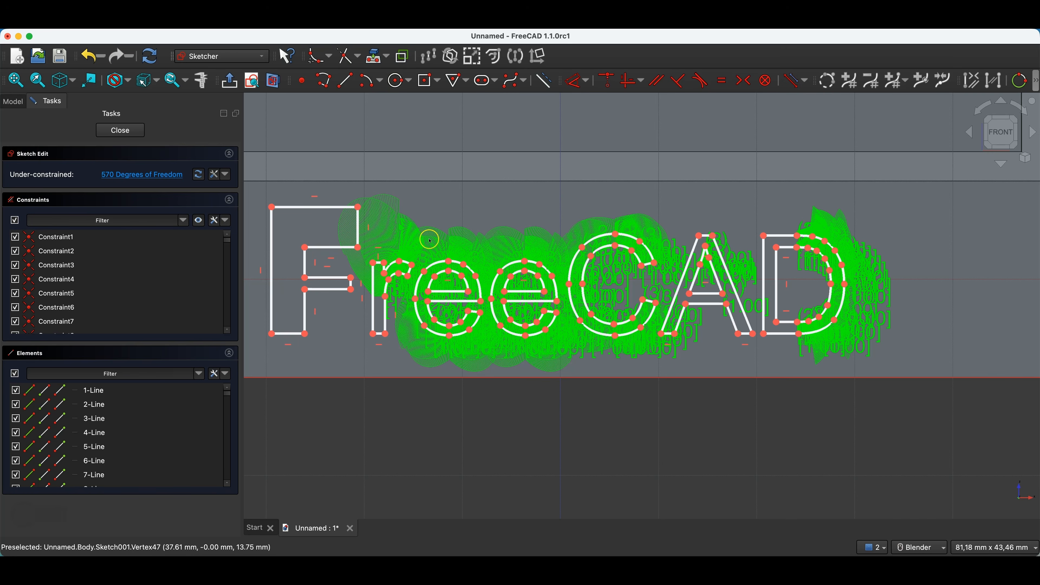
{"action": "left_click", "coordinate": [118, 129]}
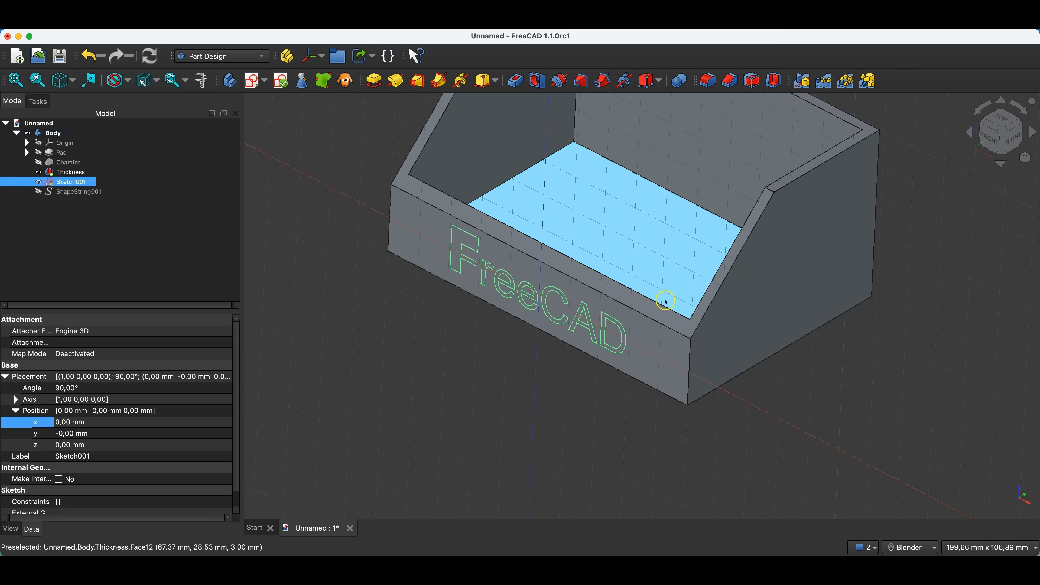
Step: Turn off the grid in the Draft workbench and return to the Part Design workbench
{"action": "scroll", "coordinate": [666, 340], "scroll_direction": "down", "scroll_amount": 4}
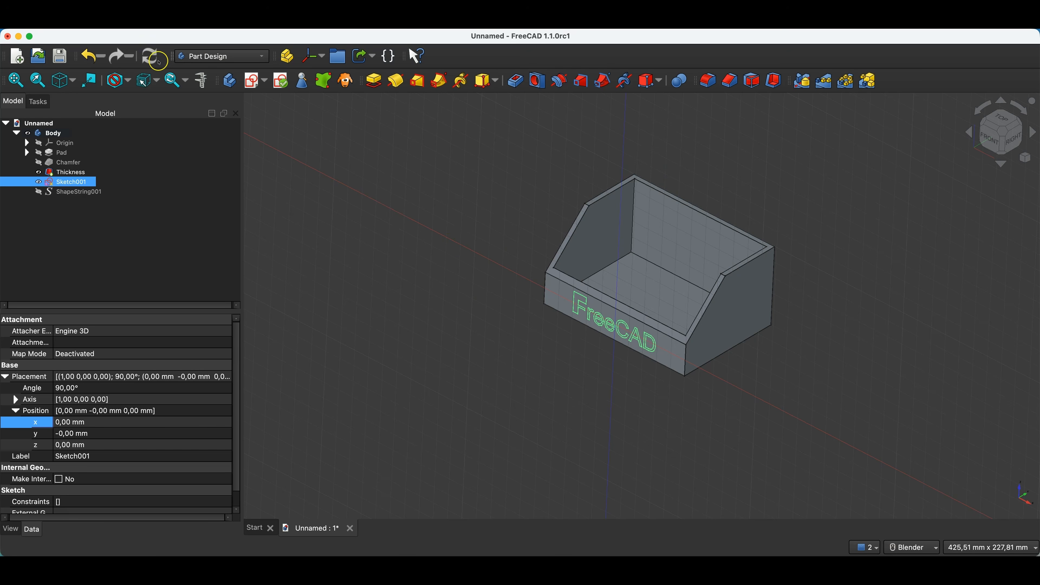
{"action": "left_click", "coordinate": [251, 56]}
{"action": "left_click", "coordinate": [209, 76]}
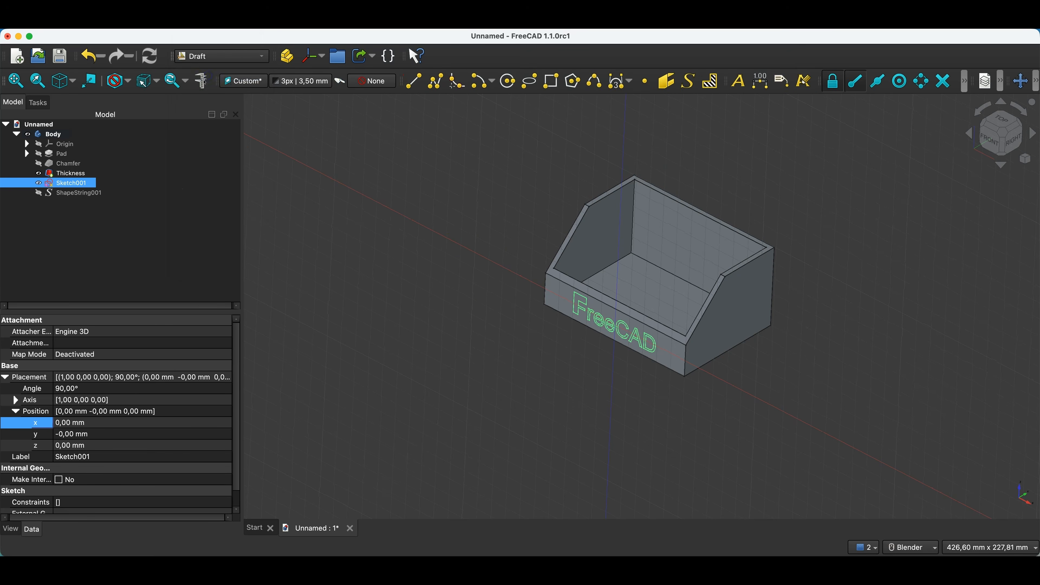
{"action": "left_click", "coordinate": [1035, 88]}
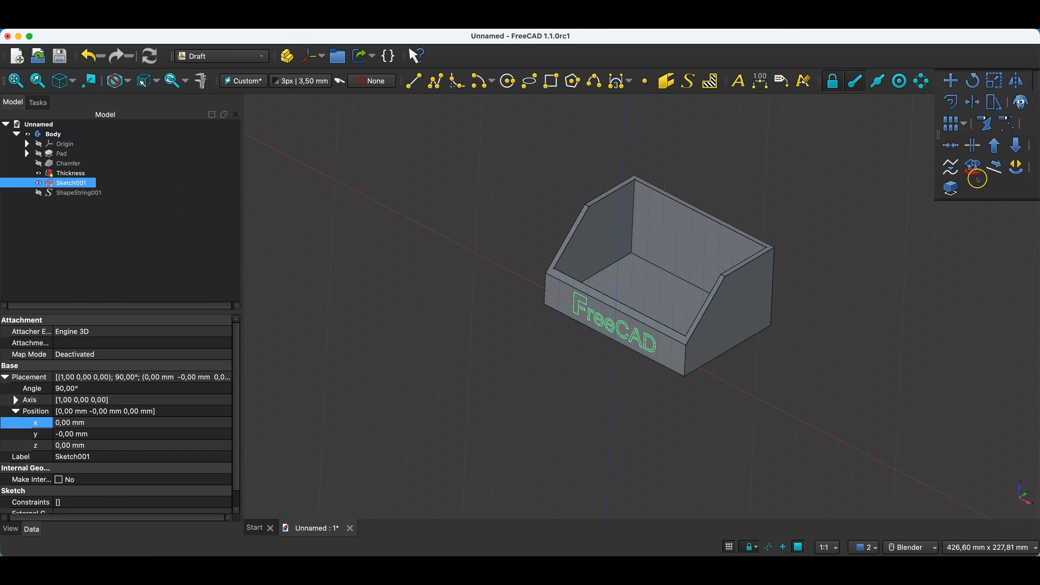
{"action": "left_click", "coordinate": [1000, 87]}
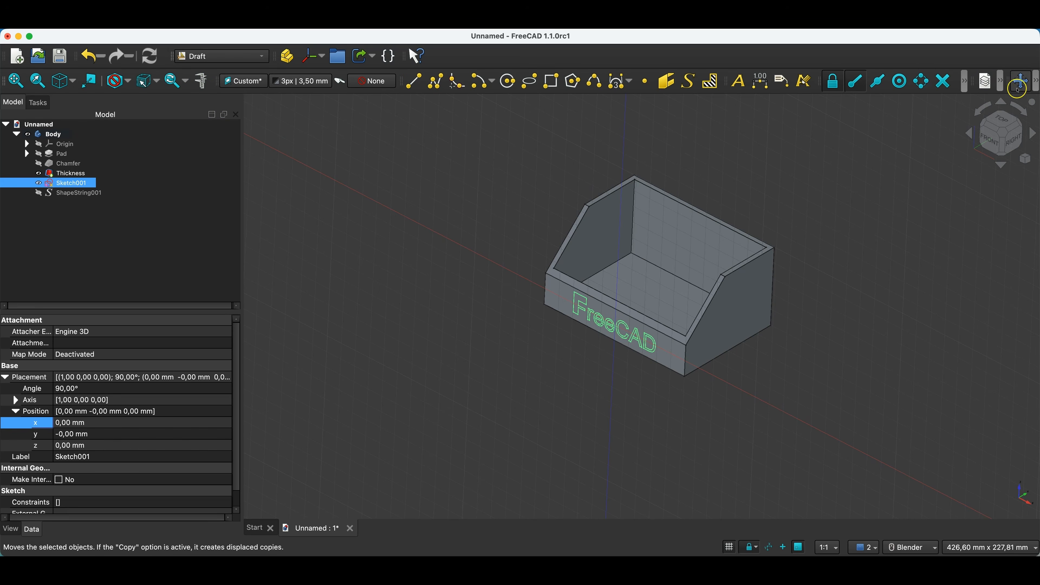
{"action": "left_click", "coordinate": [1035, 83]}
{"action": "left_click", "coordinate": [965, 81]}
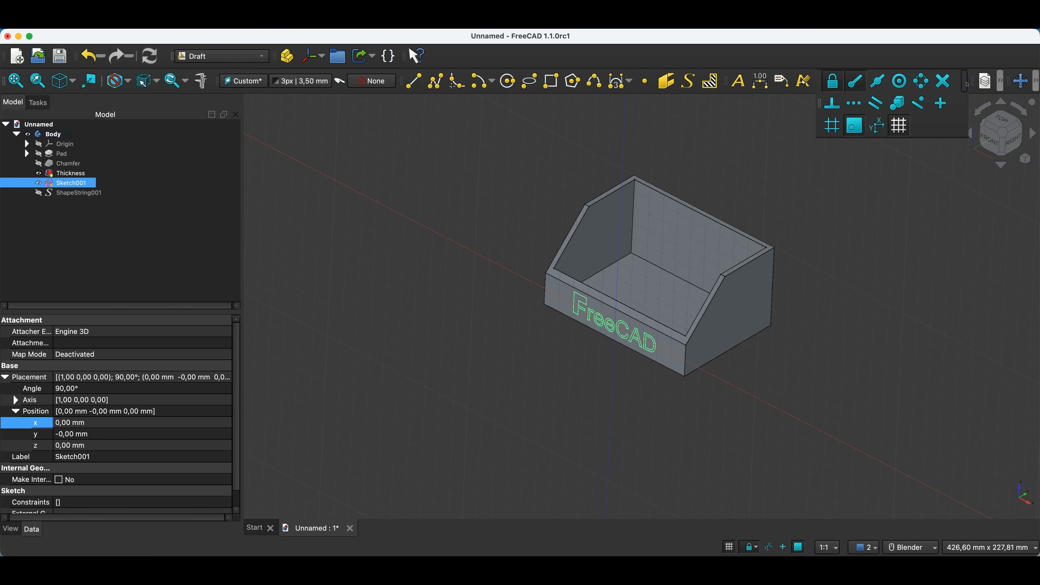
{"action": "left_click", "coordinate": [900, 129]}
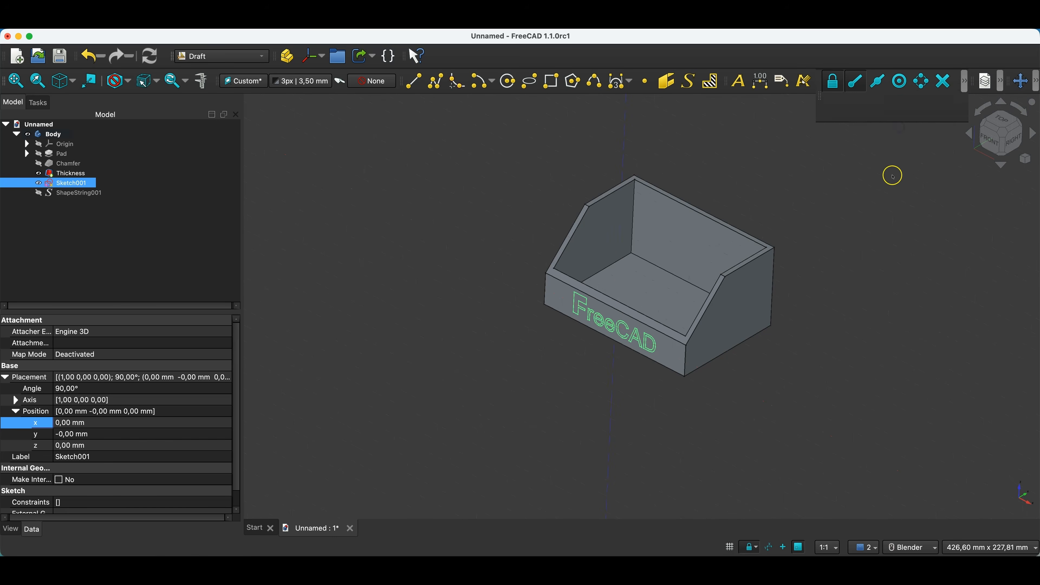
{"action": "left_click", "coordinate": [221, 56]}
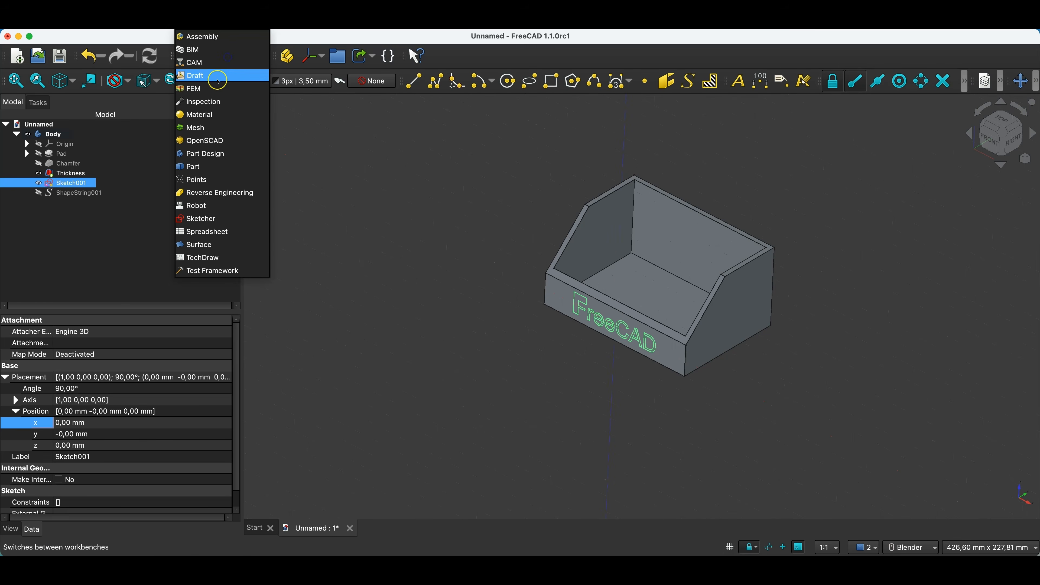
{"action": "left_click", "coordinate": [203, 158]}
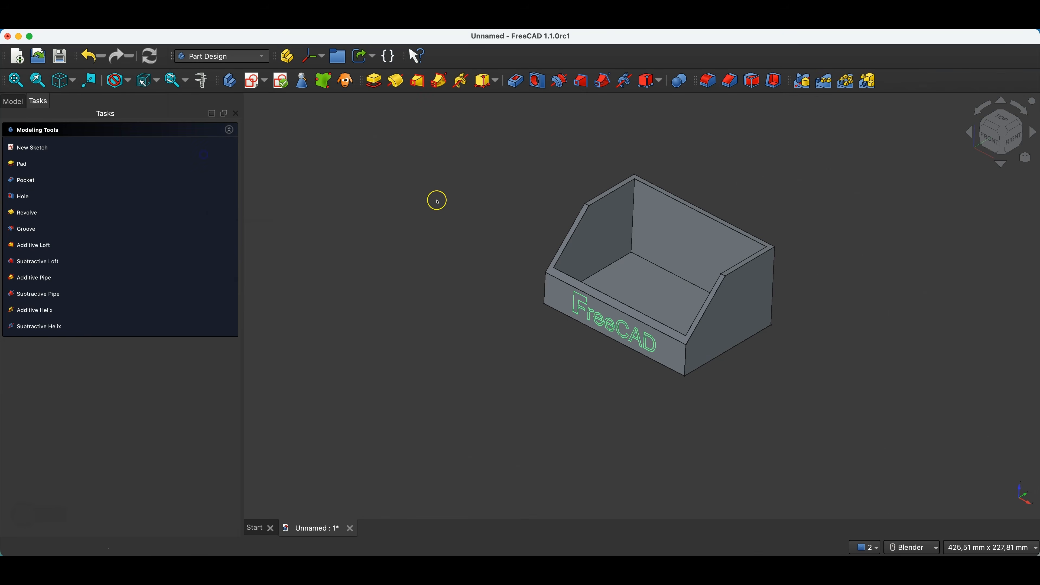
Step: Pocket the FreeCAD lettering sketch 1 mm deep into the box's front face
{"action": "left_click", "coordinate": [20, 105]}
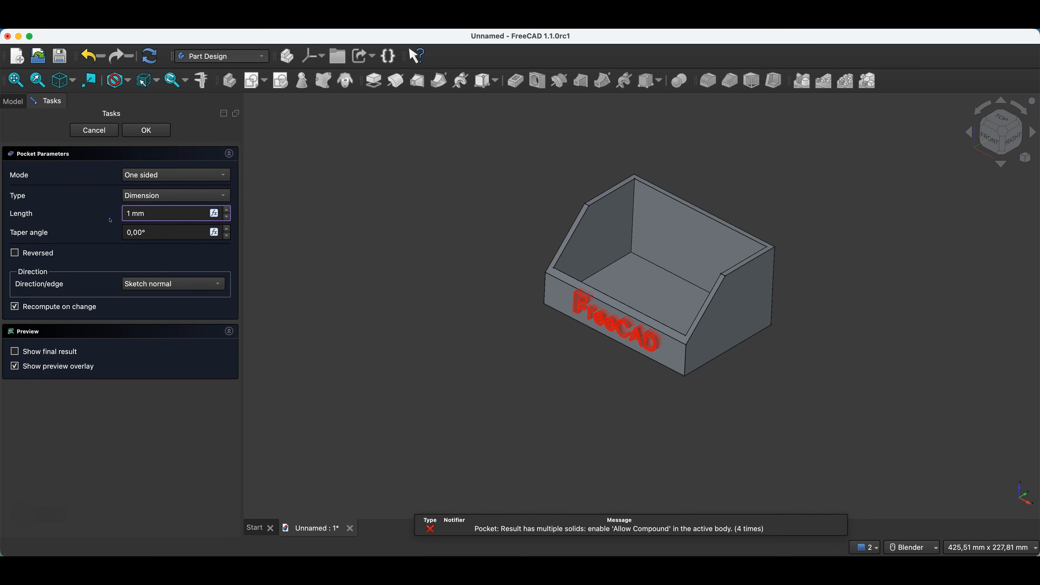
{"action": "left_click", "coordinate": [159, 131]}
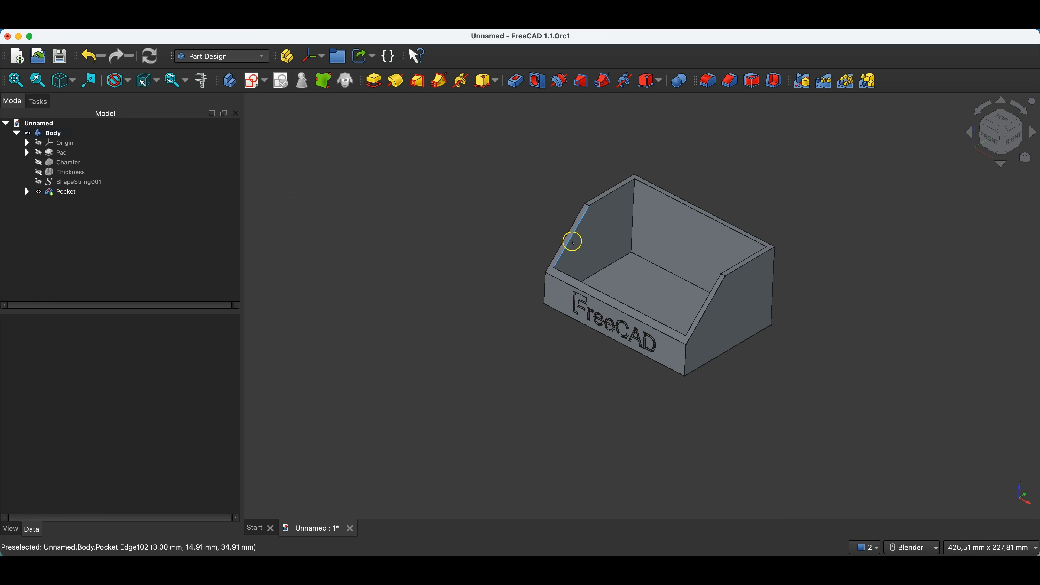
{"action": "scroll", "coordinate": [517, 237], "scroll_direction": "up", "scroll_amount": 4}
{"action": "scroll", "coordinate": [444, 208], "scroll_direction": "down", "scroll_amount": 4}
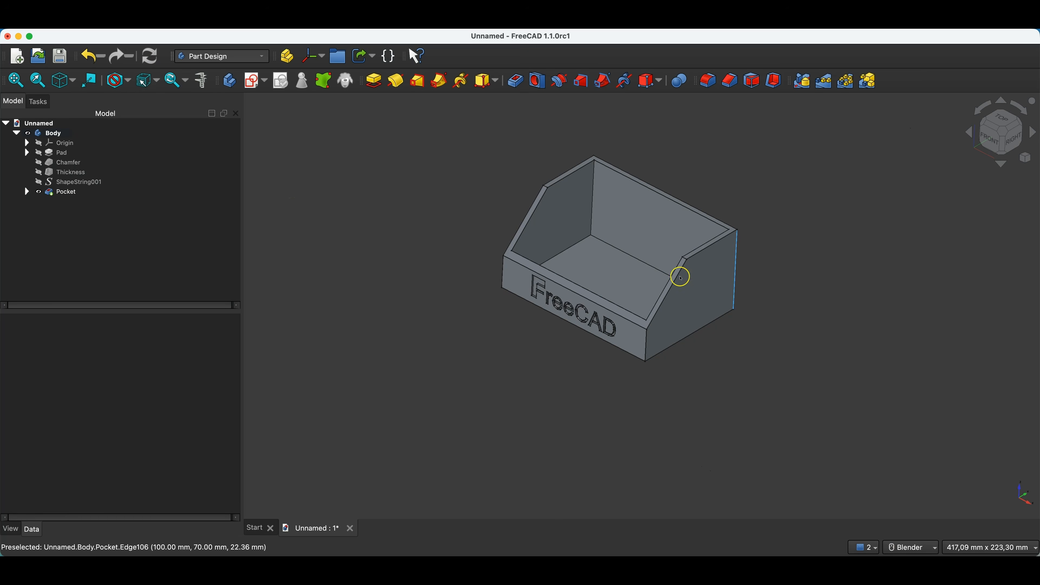
Step: Fillet the short corner edges atop both side walls, where the slope meets the level rim, with a 20 mm radius
{"action": "scroll", "coordinate": [797, 203], "scroll_direction": "up", "scroll_amount": 1}
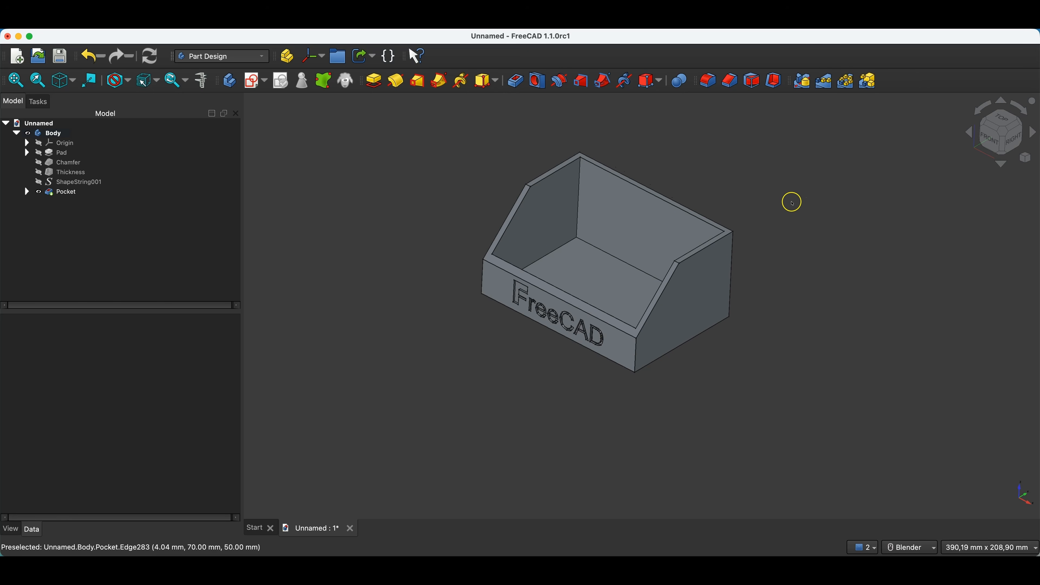
{"action": "scroll", "coordinate": [792, 202], "scroll_direction": "up", "scroll_amount": 2}
{"action": "scroll", "coordinate": [467, 180], "scroll_direction": "up", "scroll_amount": 2}
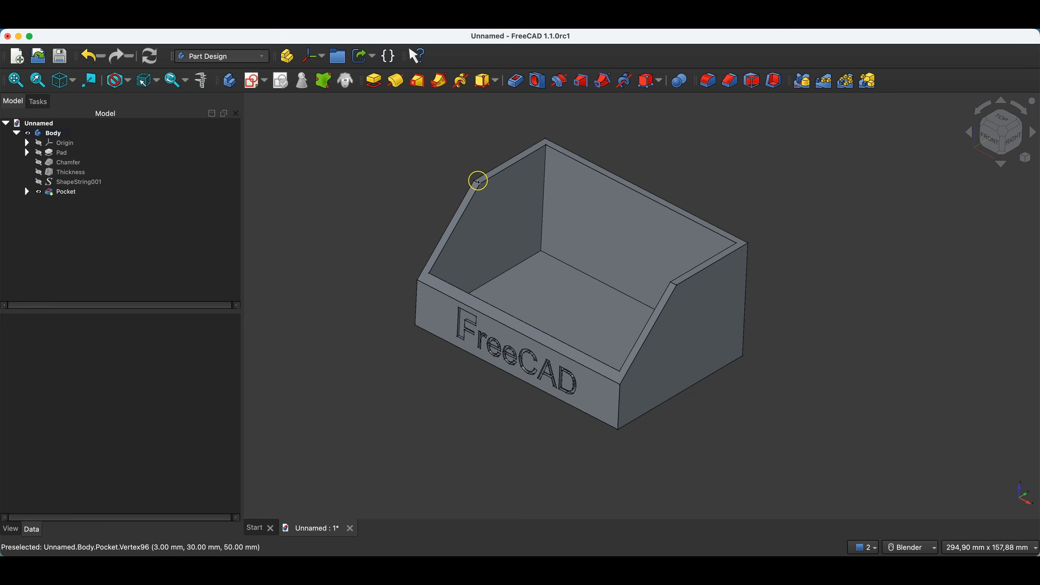
{"action": "scroll", "coordinate": [477, 181], "scroll_direction": "up", "scroll_amount": 10}
{"action": "left_click", "coordinate": [708, 80]}
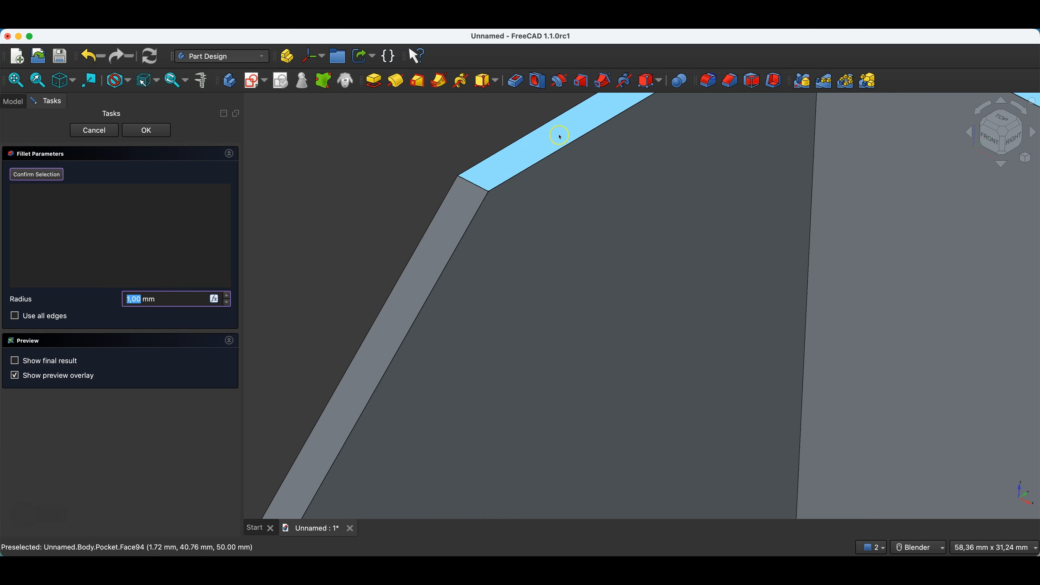
{"action": "scroll", "coordinate": [474, 182], "scroll_direction": "down", "scroll_amount": 3}
{"action": "left_click", "coordinate": [474, 182]}
{"action": "scroll", "coordinate": [441, 163], "scroll_direction": "down", "scroll_amount": 8}
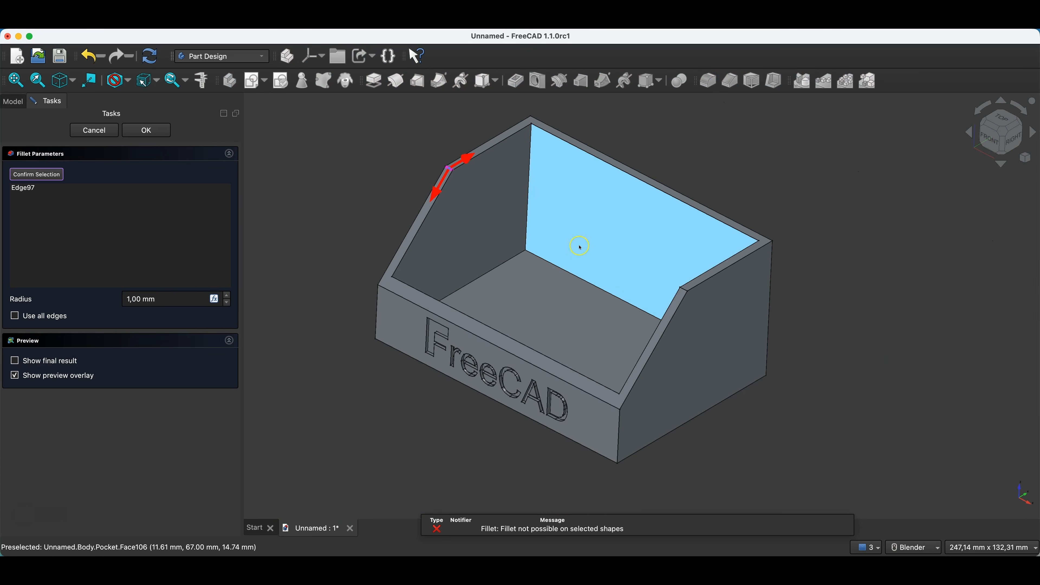
{"action": "scroll", "coordinate": [683, 294], "scroll_direction": "up", "scroll_amount": 3}
{"action": "left_click", "coordinate": [685, 288]}
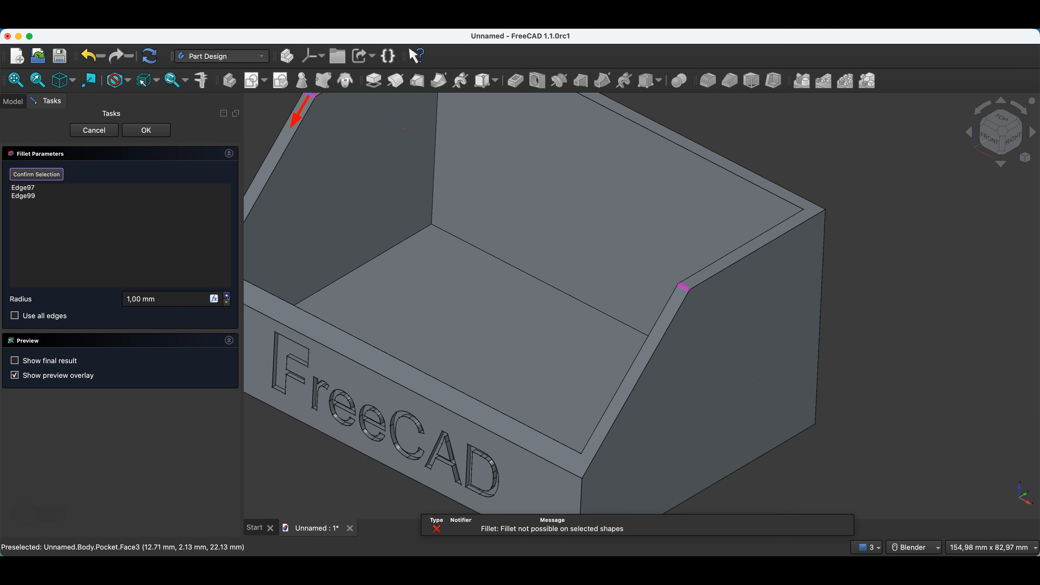
{"action": "scroll", "coordinate": [228, 297], "scroll_direction": "up", "scroll_amount": 4}
{"action": "scroll", "coordinate": [228, 297], "scroll_direction": "up", "scroll_amount": 3}
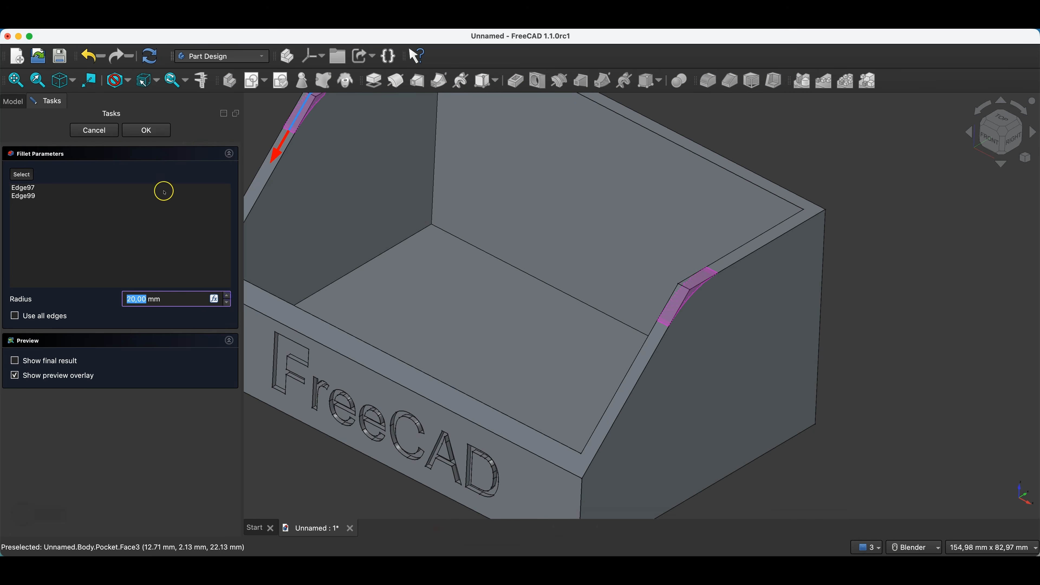
{"action": "left_click", "coordinate": [146, 131]}
Step: Start a new sketch on the outer rear face of the box
{"action": "scroll", "coordinate": [571, 170], "scroll_direction": "down", "scroll_amount": 5}
{"action": "middle_click_drag", "start_coordinate": [681, 320], "coordinate": [435, 312]}
{"action": "left_click", "coordinate": [588, 197]}
{"action": "left_click", "coordinate": [253, 82]}
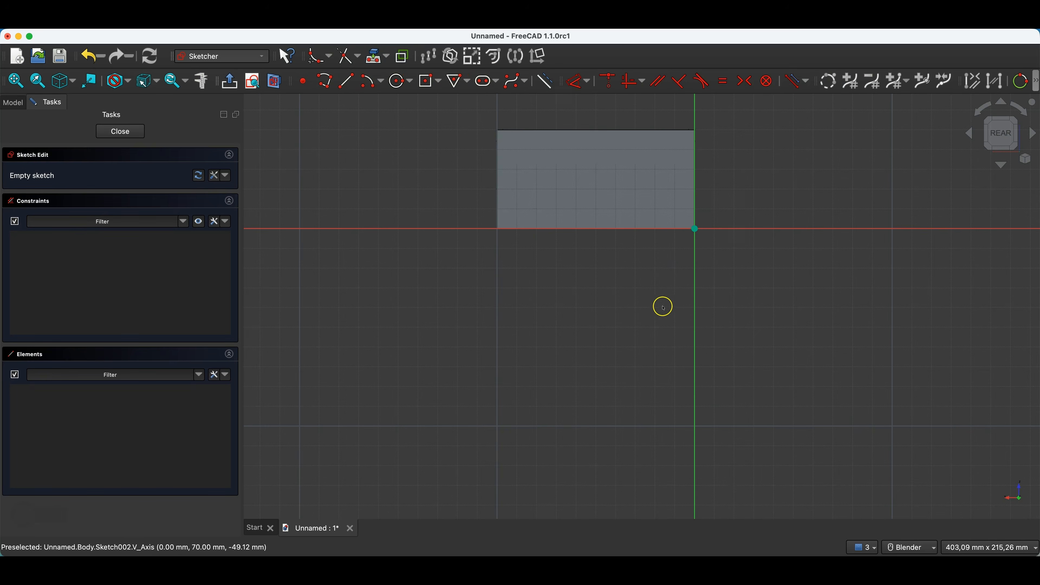
Step: Draw a circle with a 5 mm diameter near the rear face's upper-left corner
{"action": "scroll", "coordinate": [628, 106], "scroll_direction": "up", "scroll_amount": 2}
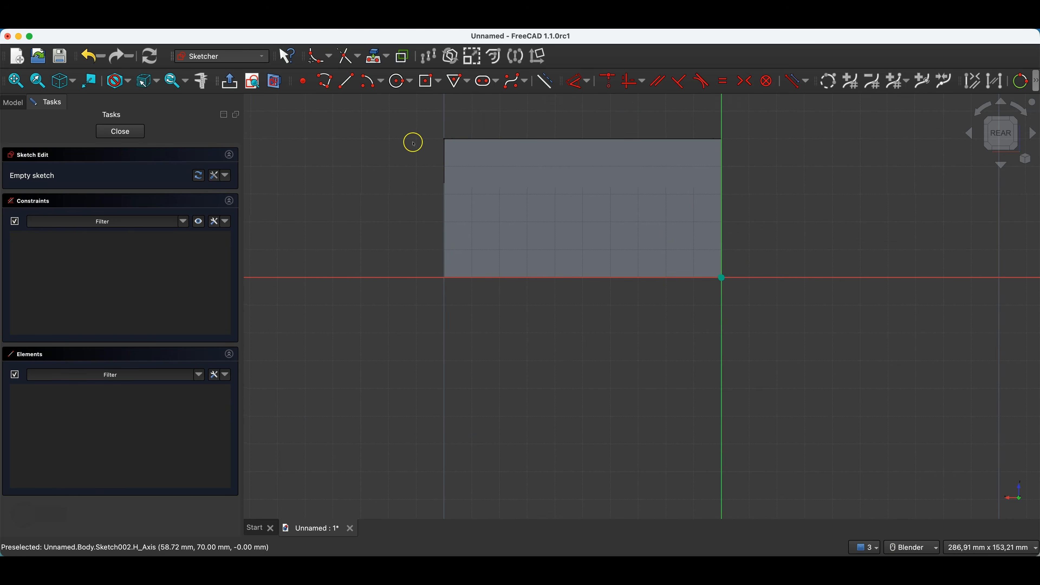
{"action": "left_click", "coordinate": [401, 81]}
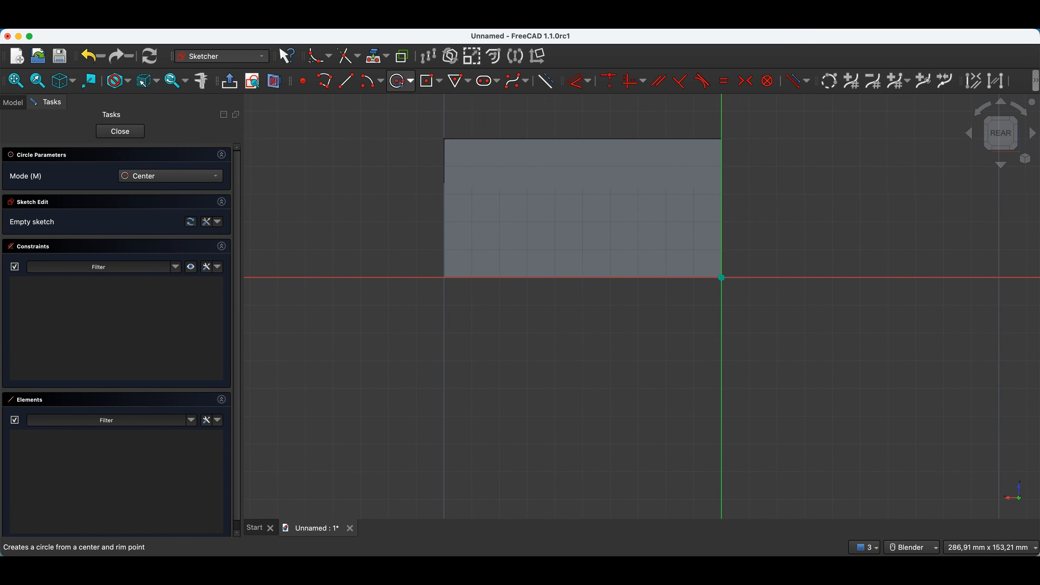
{"action": "left_click", "coordinate": [484, 172]}
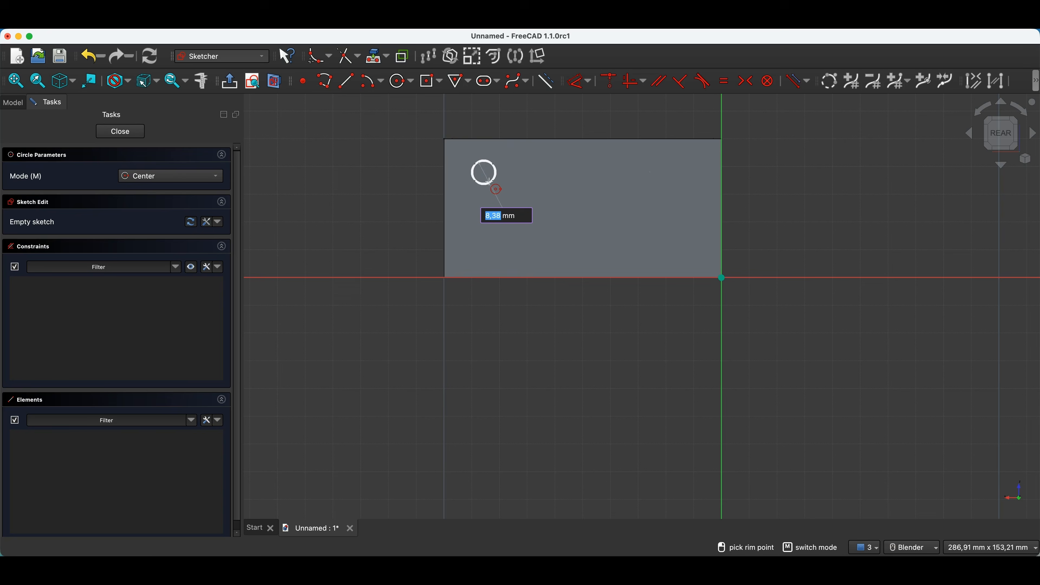
{"action": "type", "text": "5"}
{"action": "key", "text": "Return"}
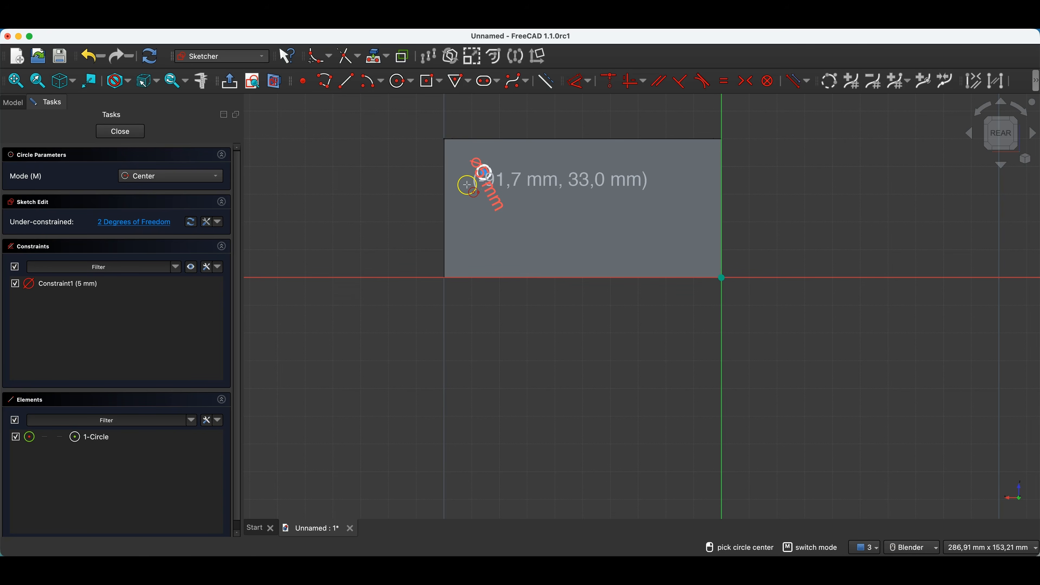
Step: Draw a second circle with a 10 mm diameter just below the 5 mm circle
{"action": "scroll", "coordinate": [469, 201], "scroll_direction": "up", "scroll_amount": 4}
{"action": "left_click", "coordinate": [467, 198]}
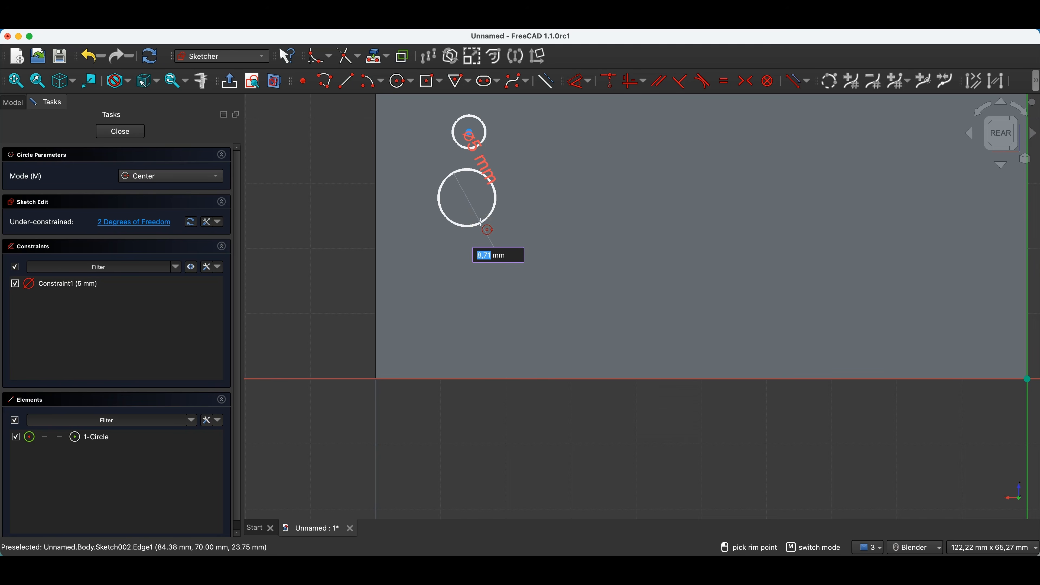
{"action": "type", "text": "10"}
{"action": "key", "text": "Return"}
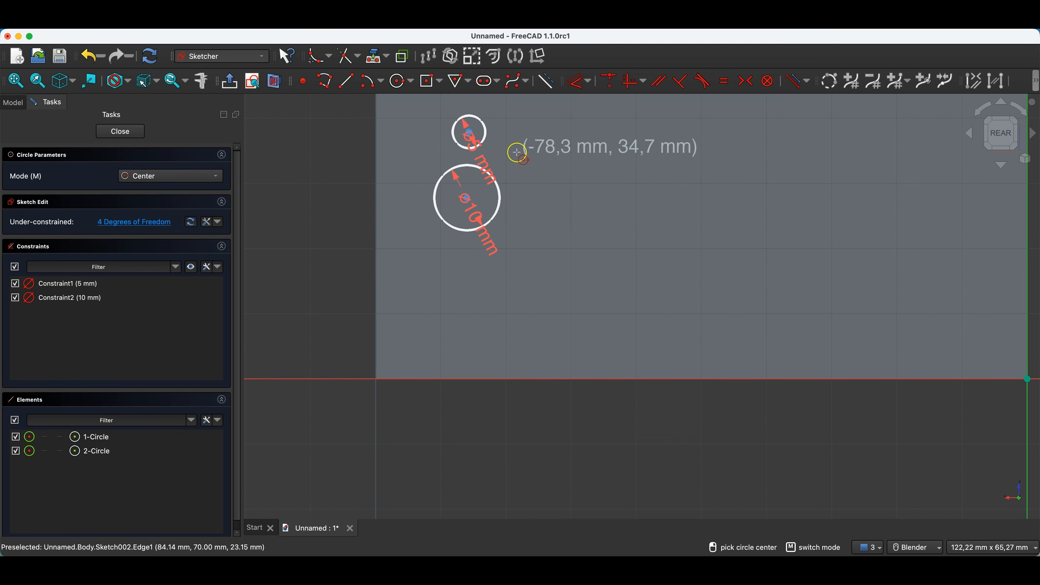
Step: Draw two lines joining the 5 mm circle to the 10 mm circle, a vertical one on the left and one on the right
{"action": "key", "text": "Escape"}
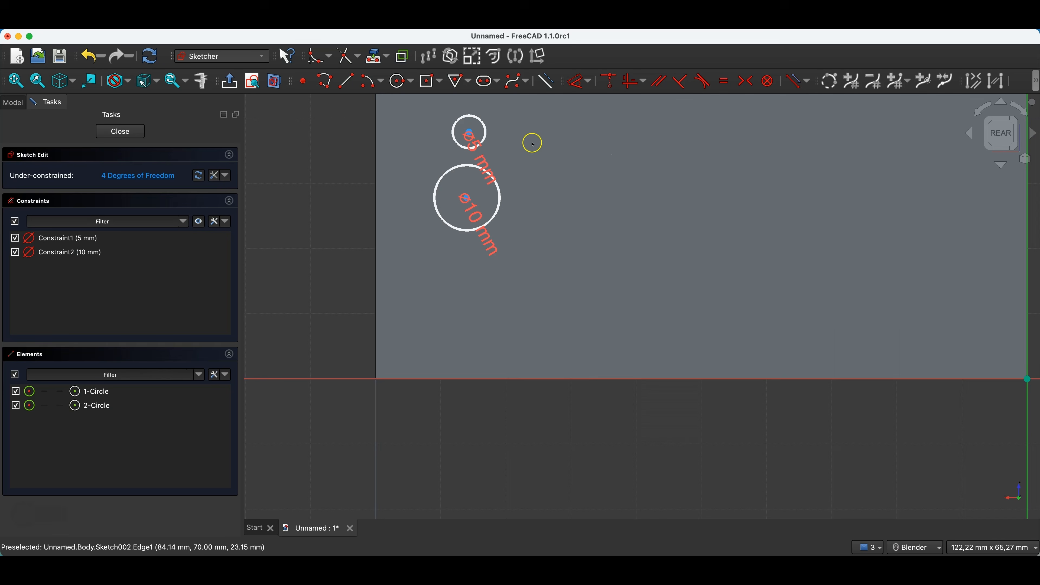
{"action": "left_click", "coordinate": [346, 81]}
{"action": "left_click", "coordinate": [453, 134]}
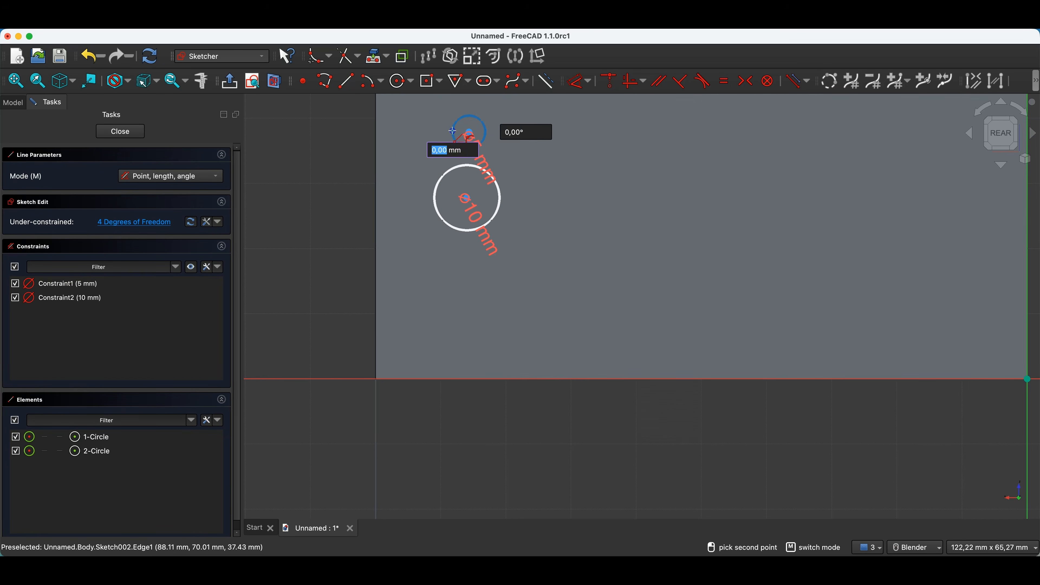
{"action": "left_click", "coordinate": [454, 167]}
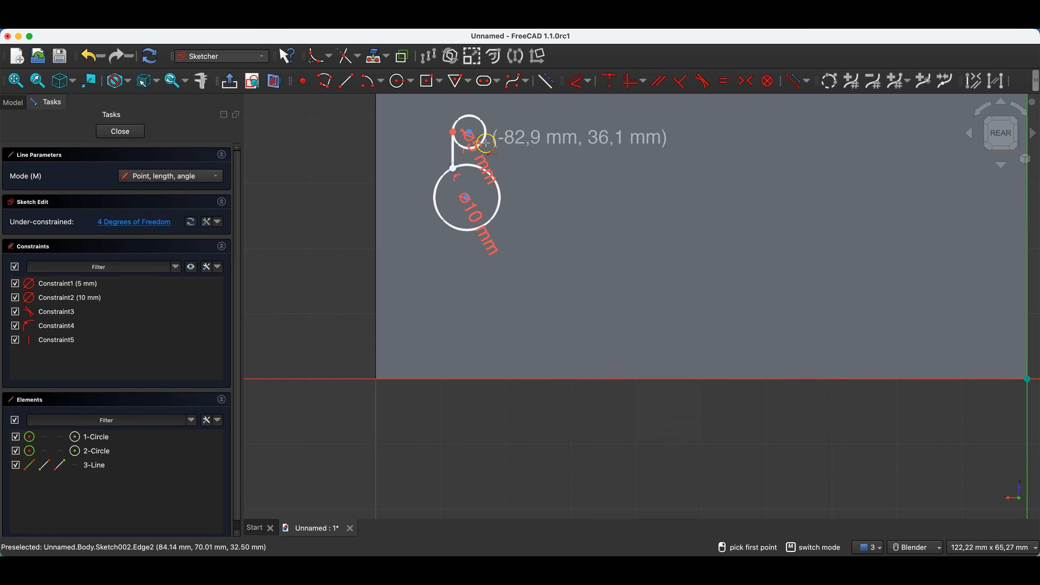
{"action": "scroll", "coordinate": [458, 157], "scroll_direction": "up", "scroll_amount": 2}
{"action": "left_click", "coordinate": [505, 122]}
{"action": "left_click", "coordinate": [522, 199]}
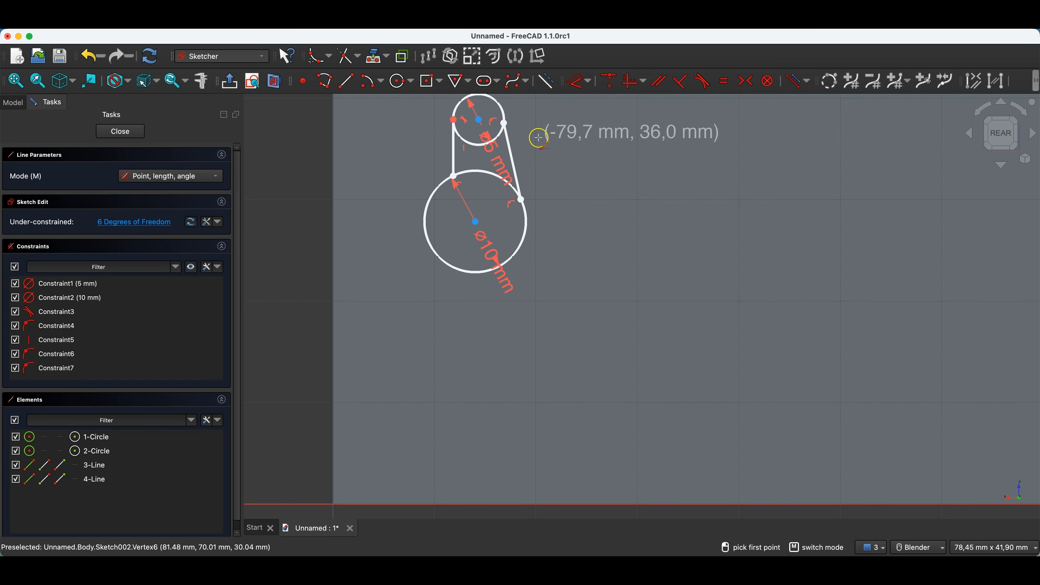
{"action": "key", "text": "Escape"}
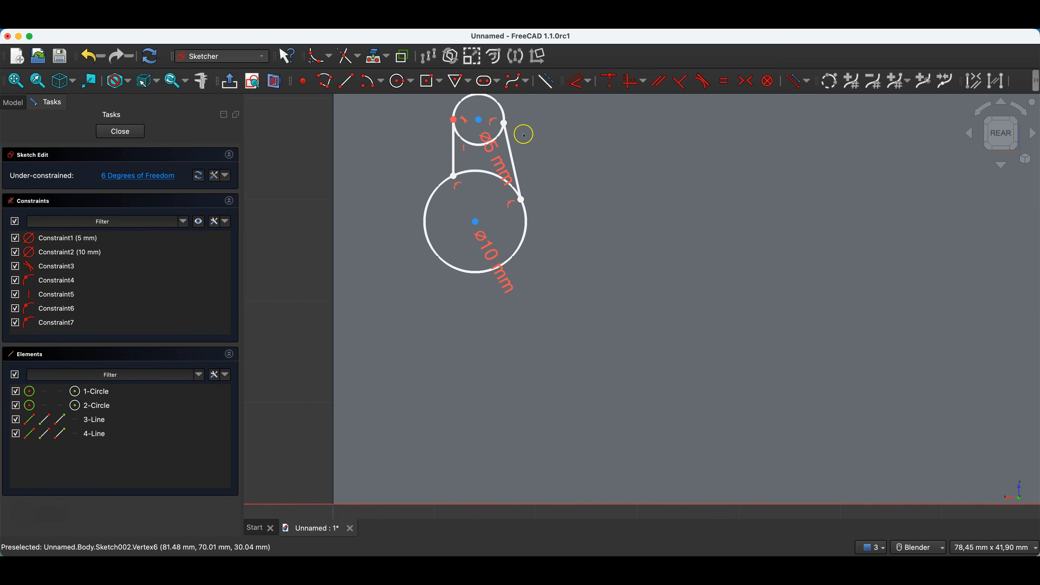
Step: Constrain the right connecting line to vertical and align the centres of the two circles vertically
{"action": "left_click", "coordinate": [511, 155]}
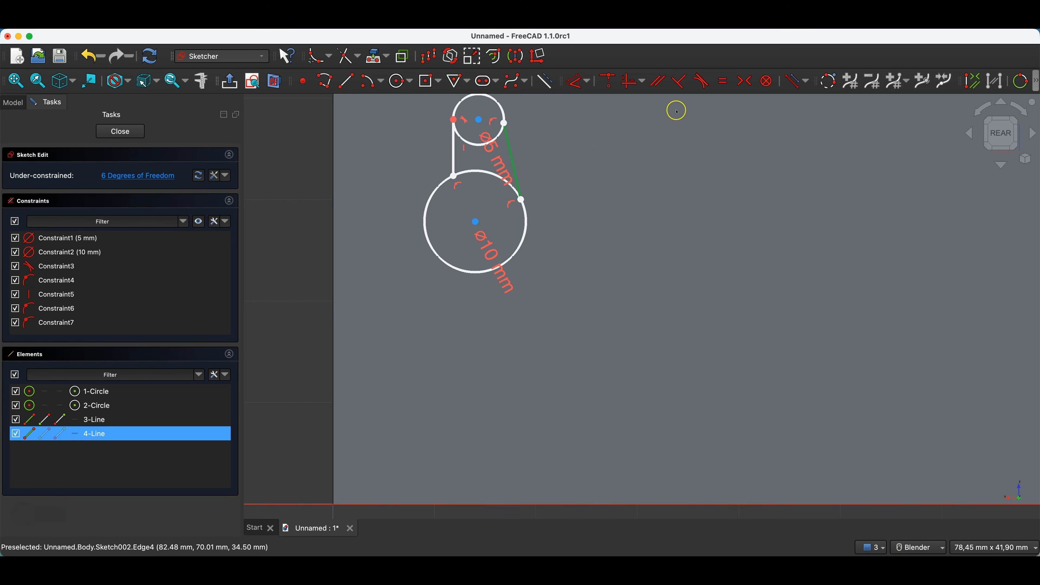
{"action": "left_click", "coordinate": [629, 82]}
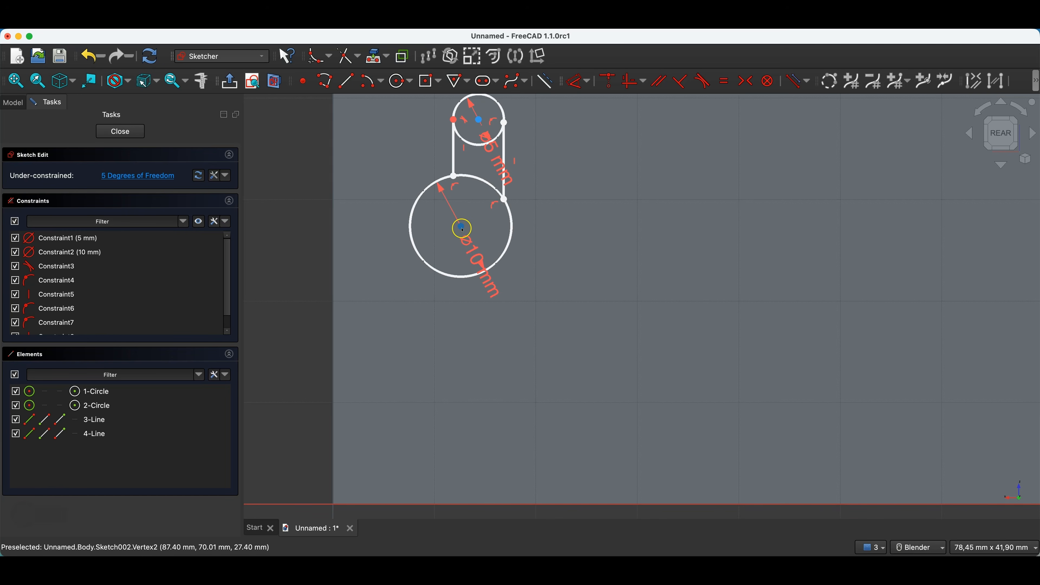
{"action": "left_click", "coordinate": [462, 228]}
{"action": "left_click", "coordinate": [479, 120]}
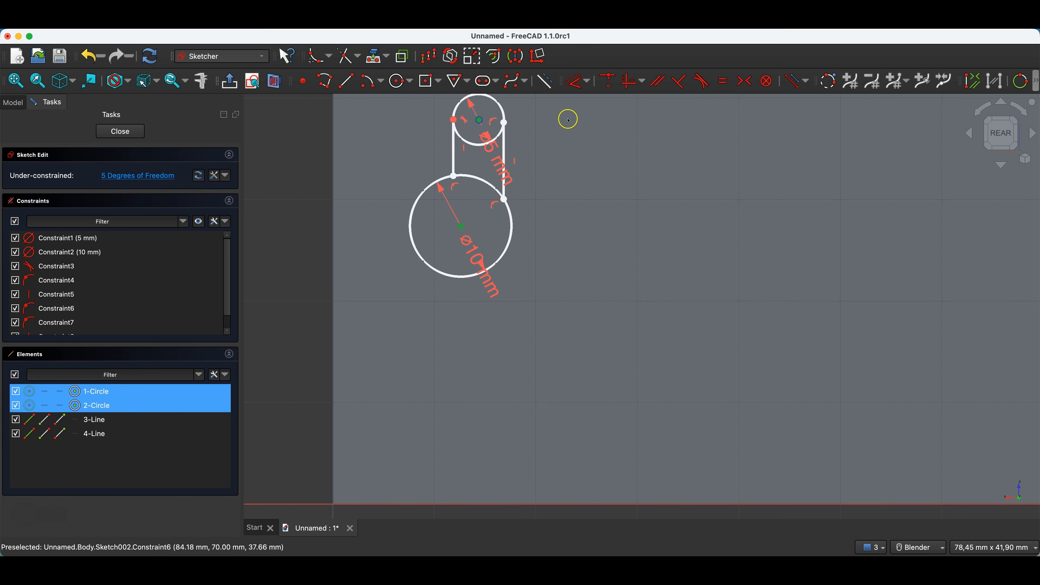
{"action": "left_click", "coordinate": [634, 92]}
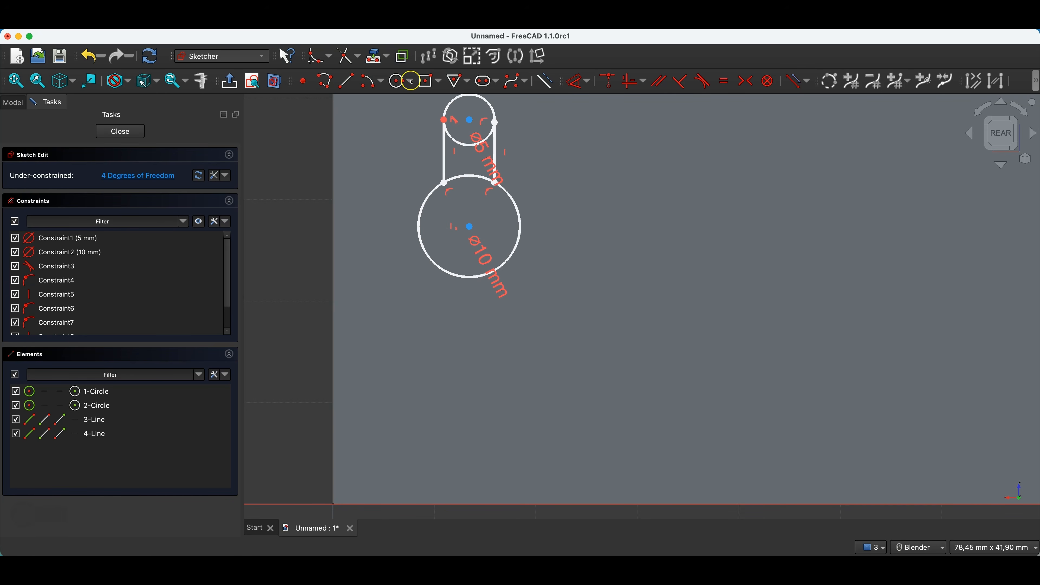
Step: Draw three separate test lines right of the circles: one nearly horizontal, one nearly vertical and one diagonal about 12 mm long
{"action": "left_click", "coordinate": [347, 83]}
{"action": "left_click", "coordinate": [652, 273]}
{"action": "left_click", "coordinate": [822, 265]}
{"action": "left_click", "coordinate": [665, 240]}
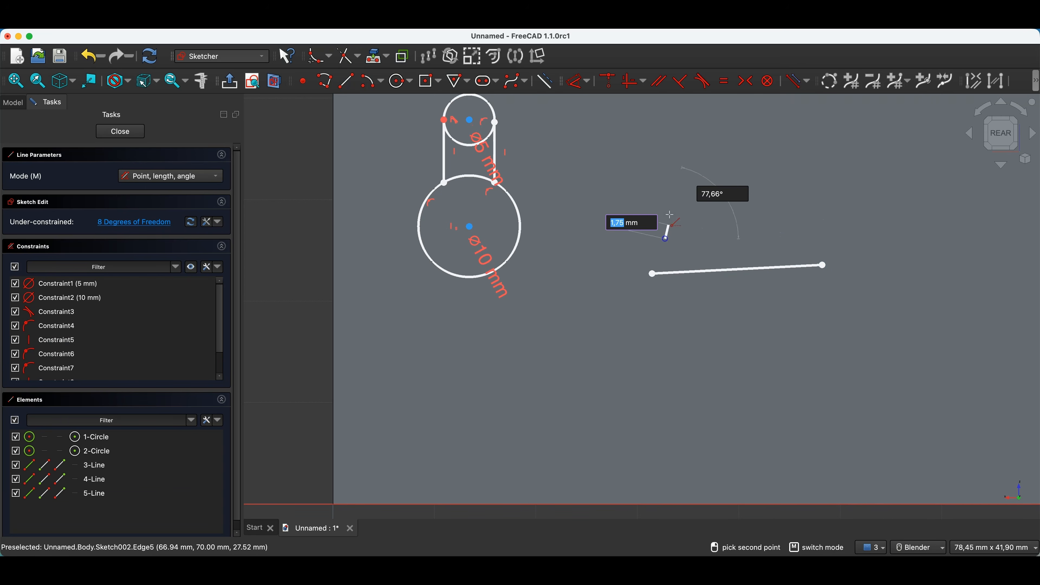
{"action": "left_click", "coordinate": [681, 138]}
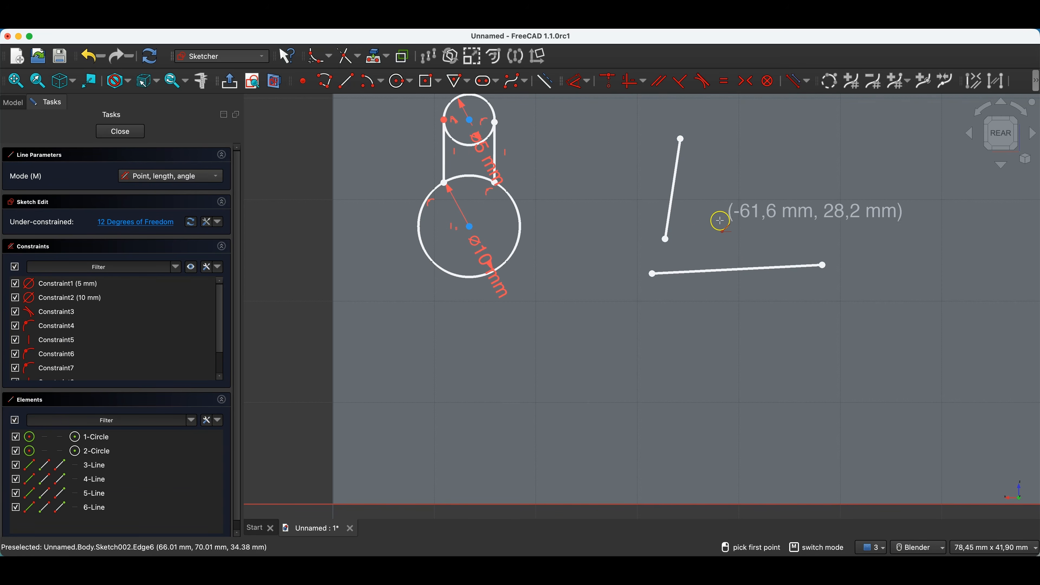
{"action": "left_click", "coordinate": [700, 235]}
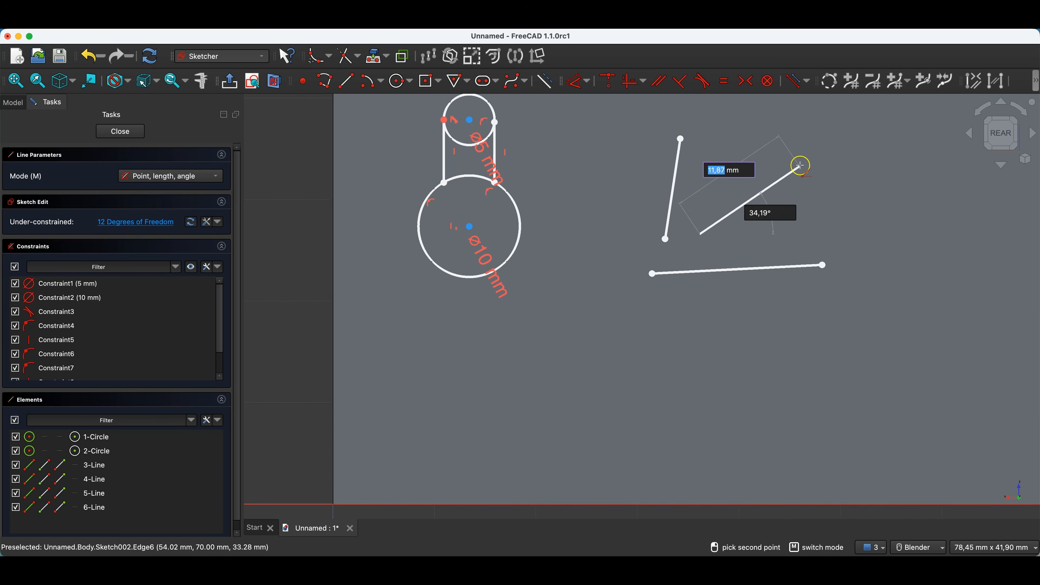
{"action": "left_click", "coordinate": [802, 165]}
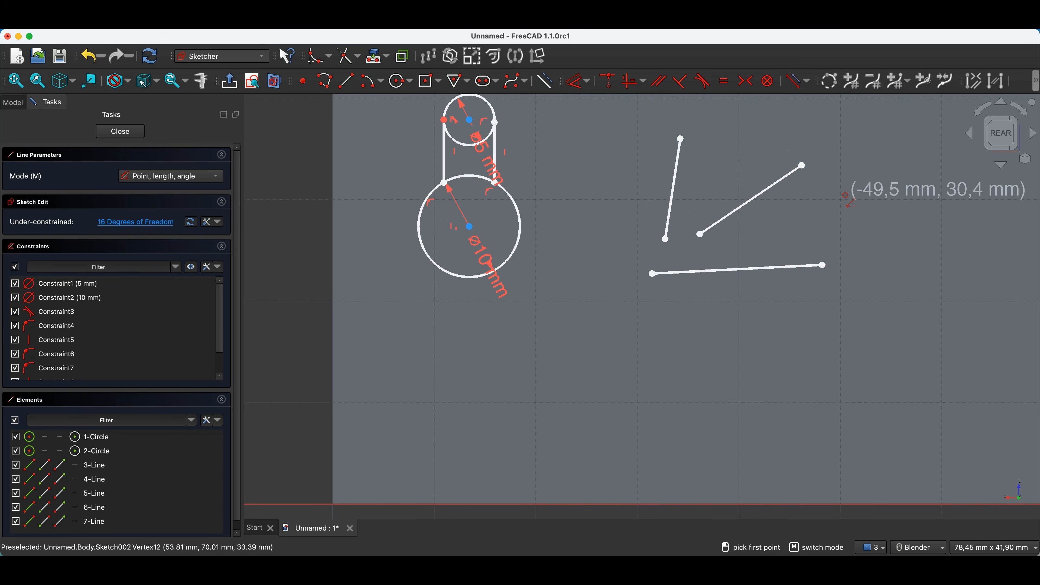
{"action": "key", "text": "Escape"}
Step: Apply the automatic Horizontal/Vertical constraint to each of the three test lines in turn
{"action": "left_click", "coordinate": [748, 271]}
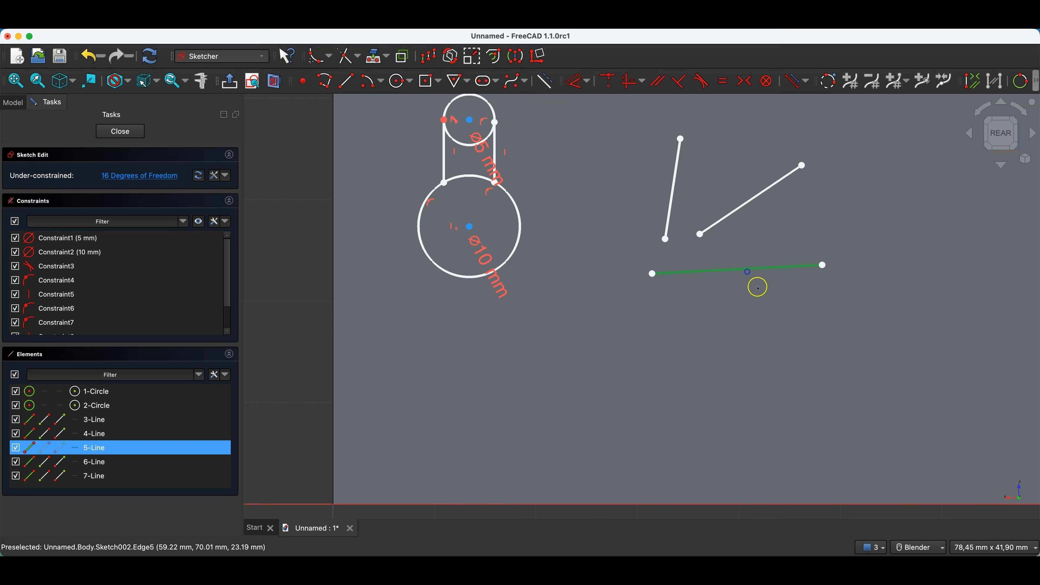
{"action": "left_click", "coordinate": [627, 86]}
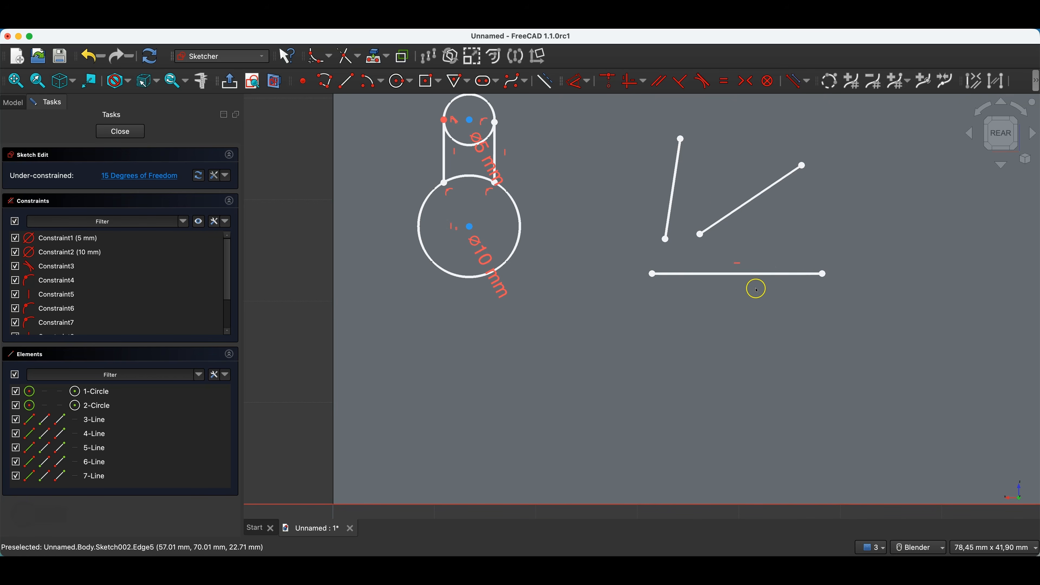
{"action": "left_click", "coordinate": [677, 163]}
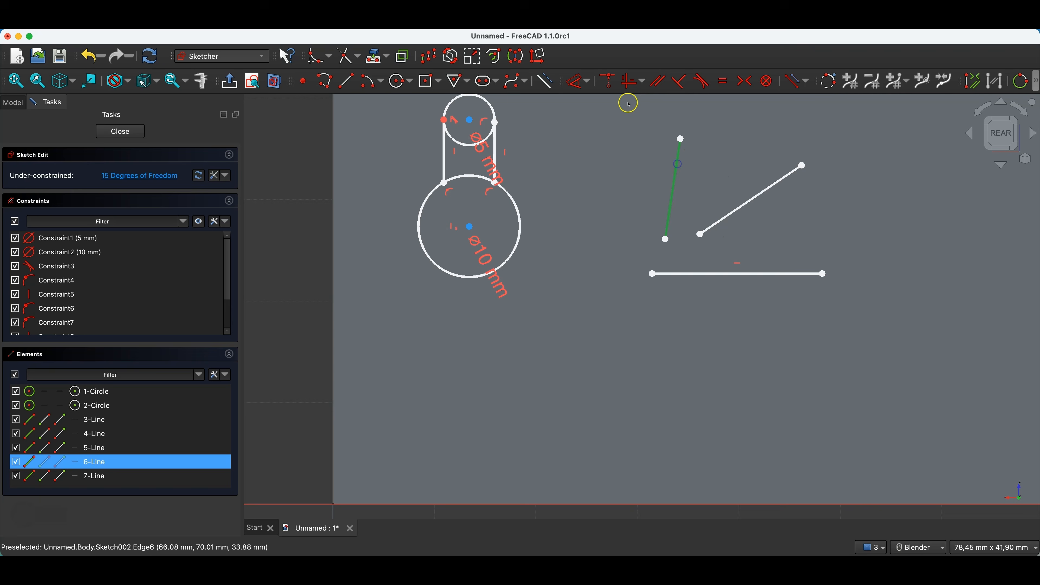
{"action": "left_click", "coordinate": [626, 85]}
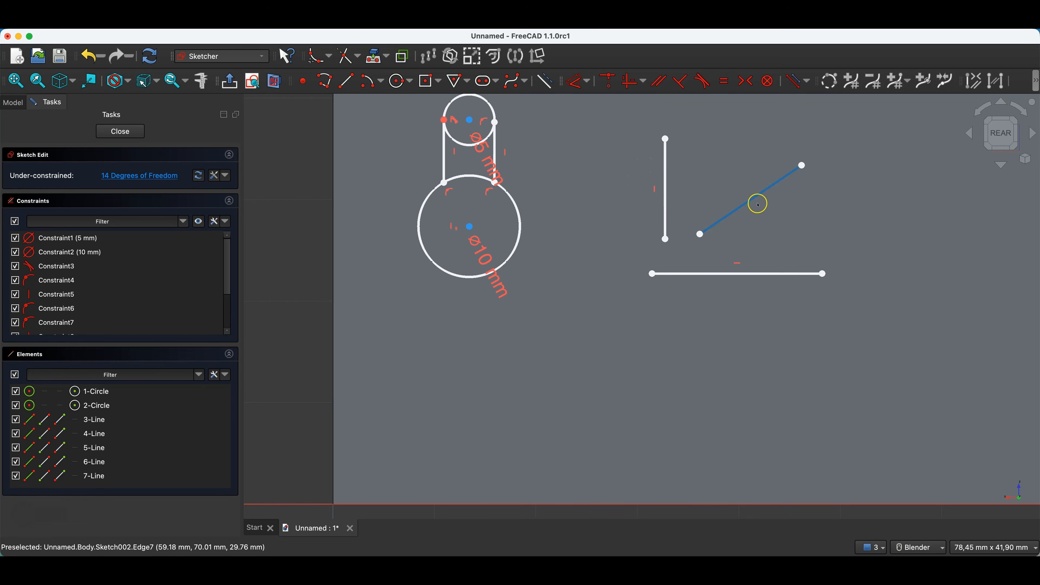
{"action": "left_click", "coordinate": [770, 187]}
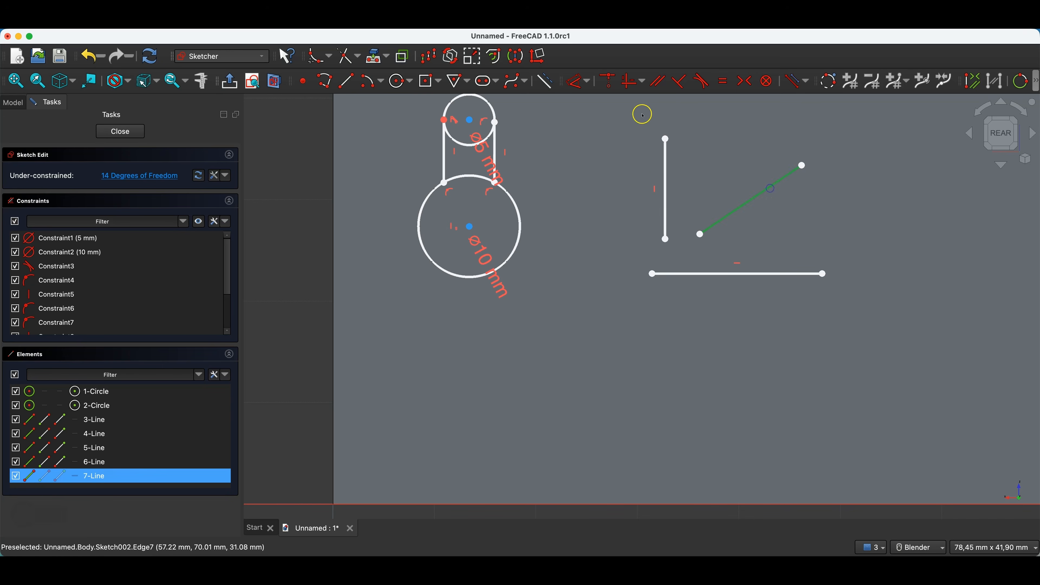
{"action": "left_click", "coordinate": [629, 86]}
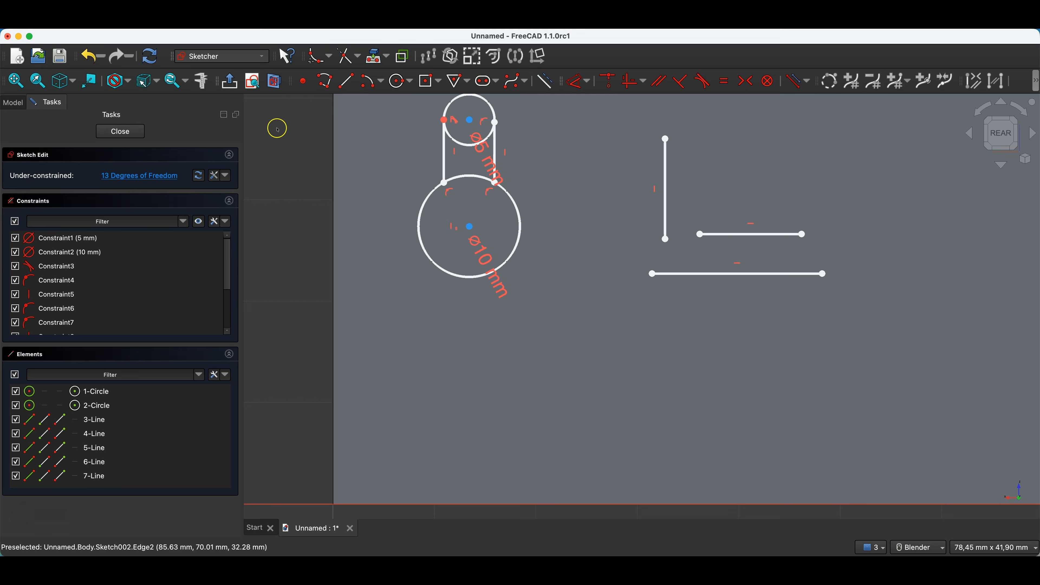
Step: Undo the diagonal test line's constraint and apply the Vertical Constraint to that line instead
{"action": "left_click", "coordinate": [88, 56]}
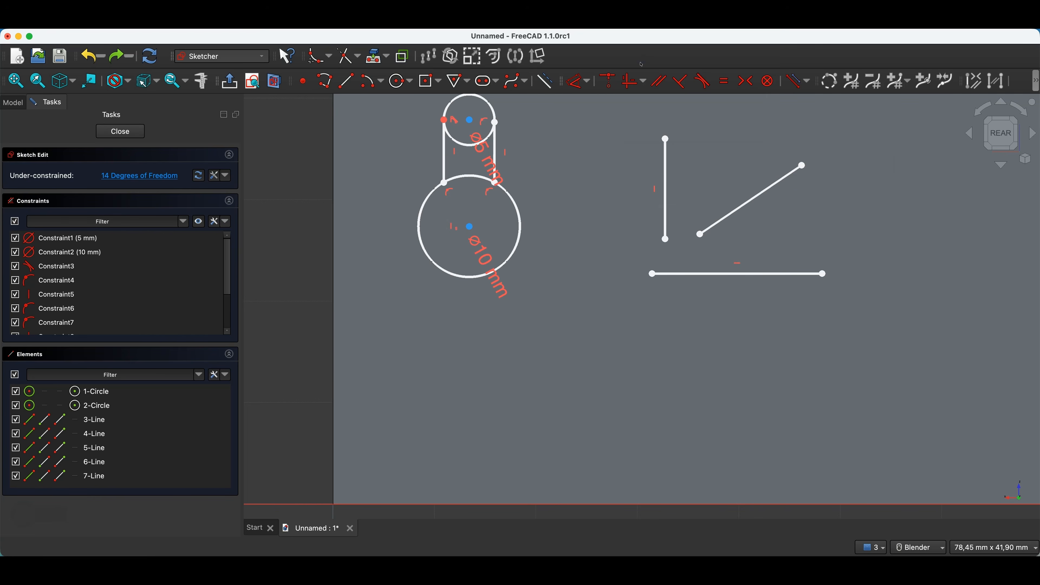
{"action": "left_click", "coordinate": [644, 80]}
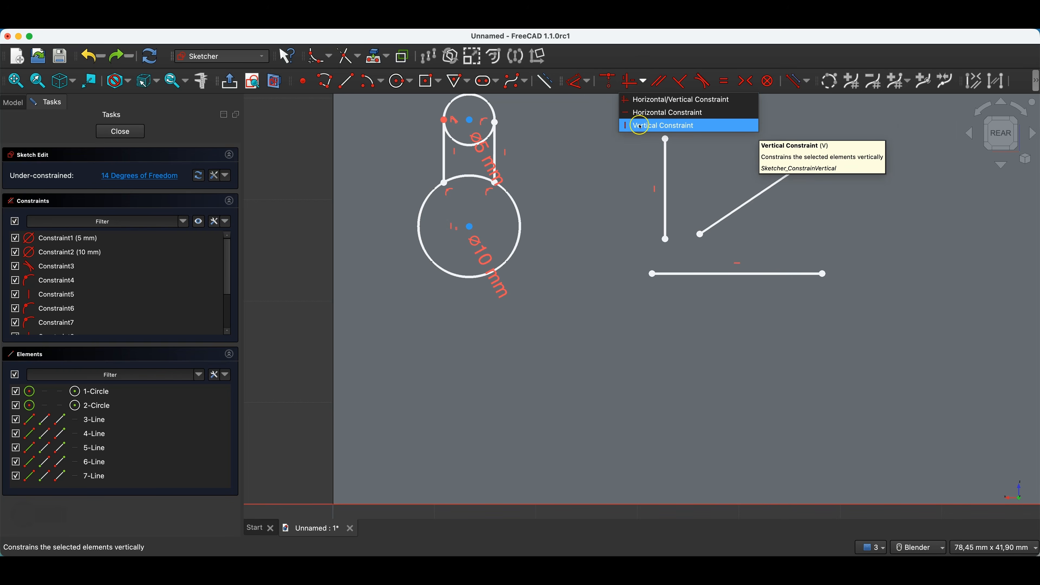
{"action": "left_click", "coordinate": [658, 125]}
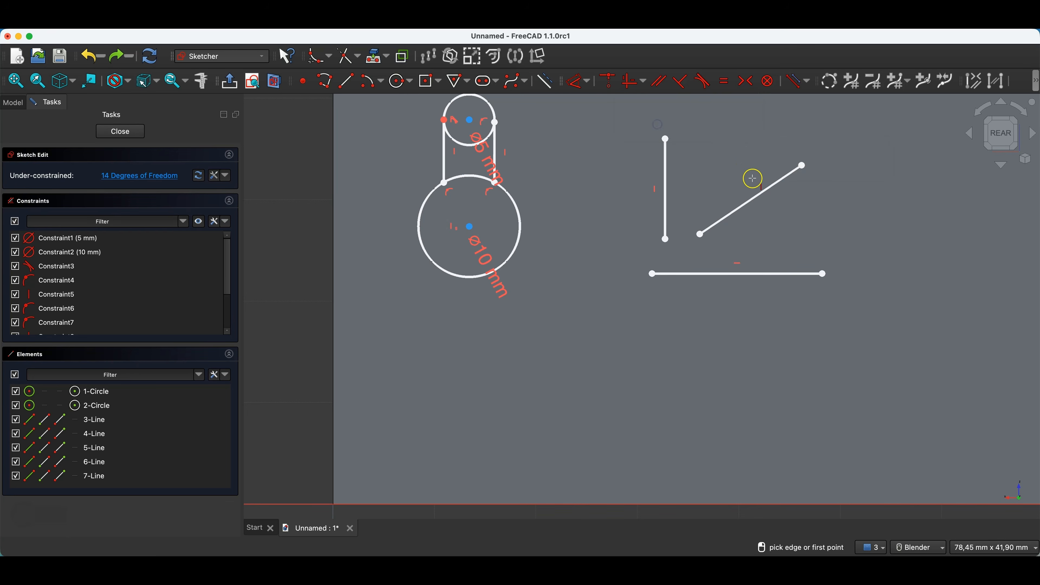
{"action": "left_click", "coordinate": [758, 192]}
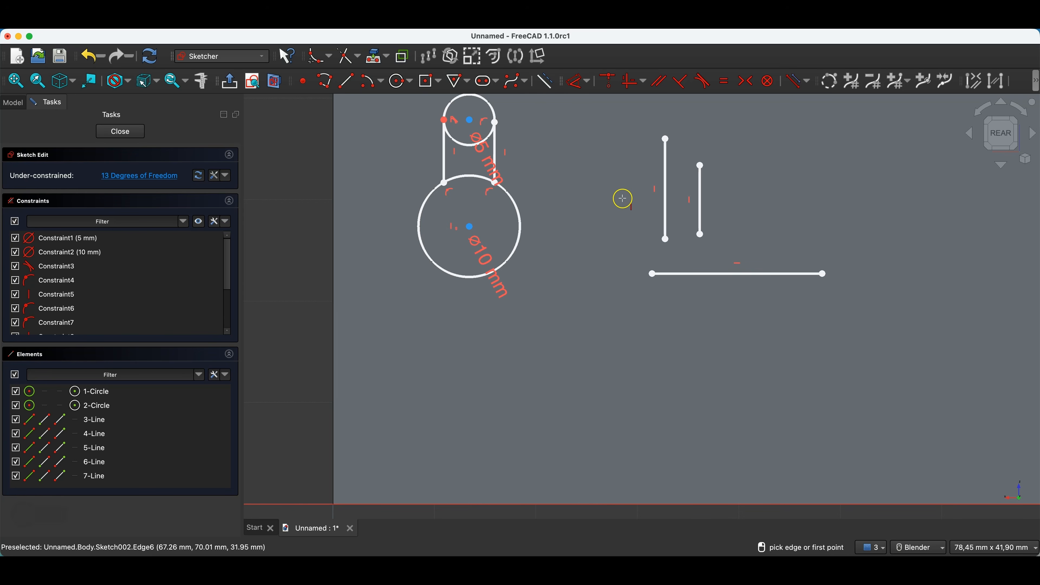
{"action": "right_click", "coordinate": [623, 199]}
Step: Delete all three test lines right of the circles
{"action": "left_click_drag", "start_coordinate": [606, 114], "coordinate": [848, 317]}
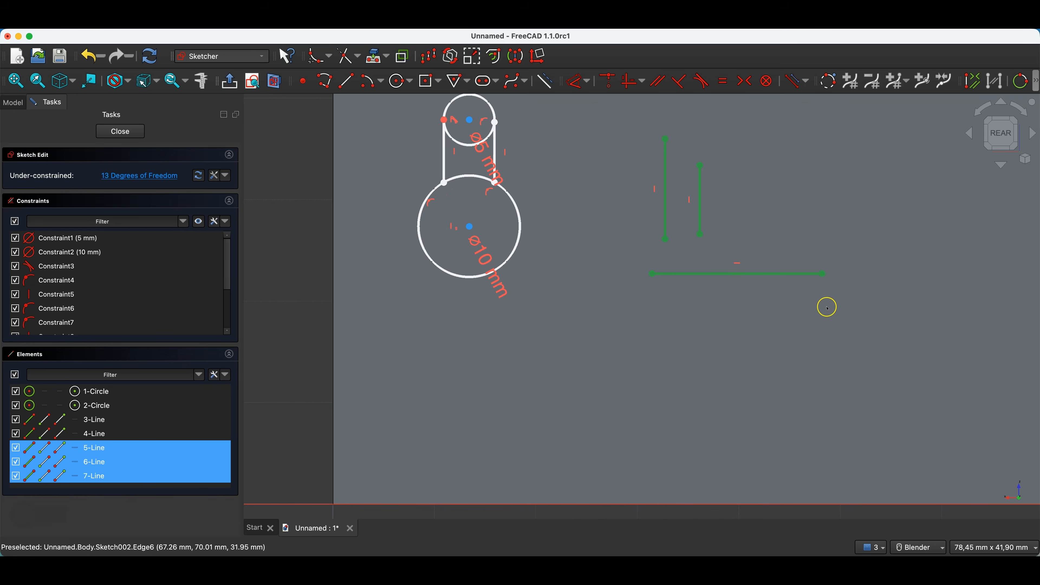
{"action": "key", "text": "Delete"}
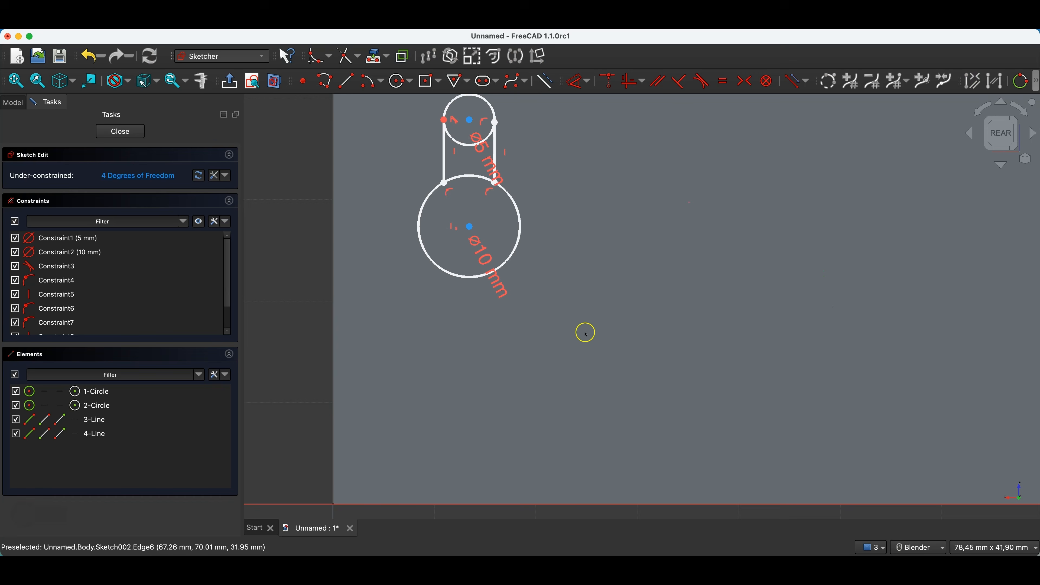
Step: Make the right connecting line tangent to the 5 mm circle and accept the constraint substitution
{"action": "scroll", "coordinate": [529, 374], "scroll_direction": "down", "scroll_amount": 2}
{"action": "scroll", "coordinate": [570, 210], "scroll_direction": "up", "scroll_amount": 1}
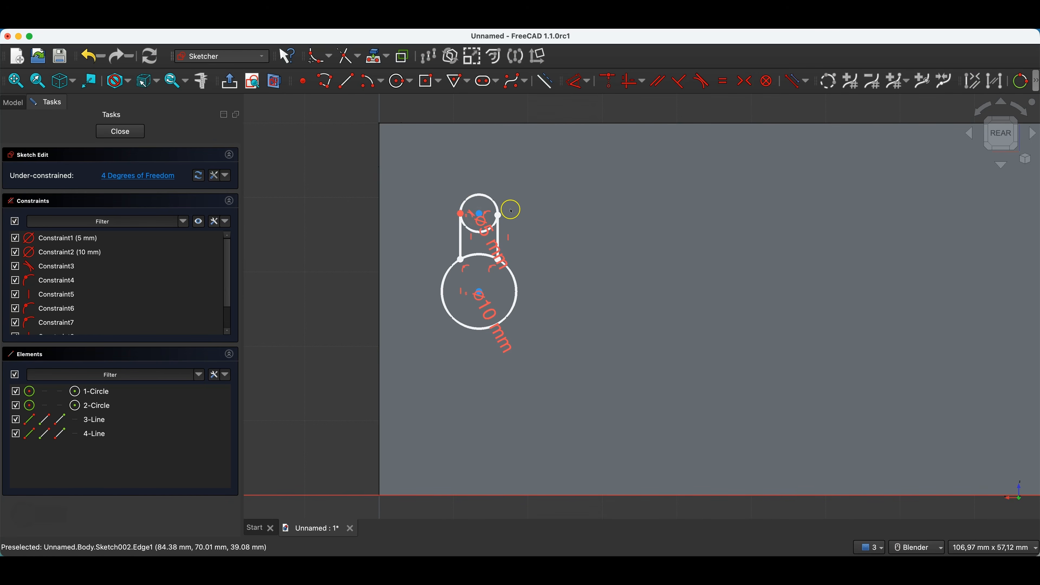
{"action": "scroll", "coordinate": [475, 217], "scroll_direction": "up", "scroll_amount": 4}
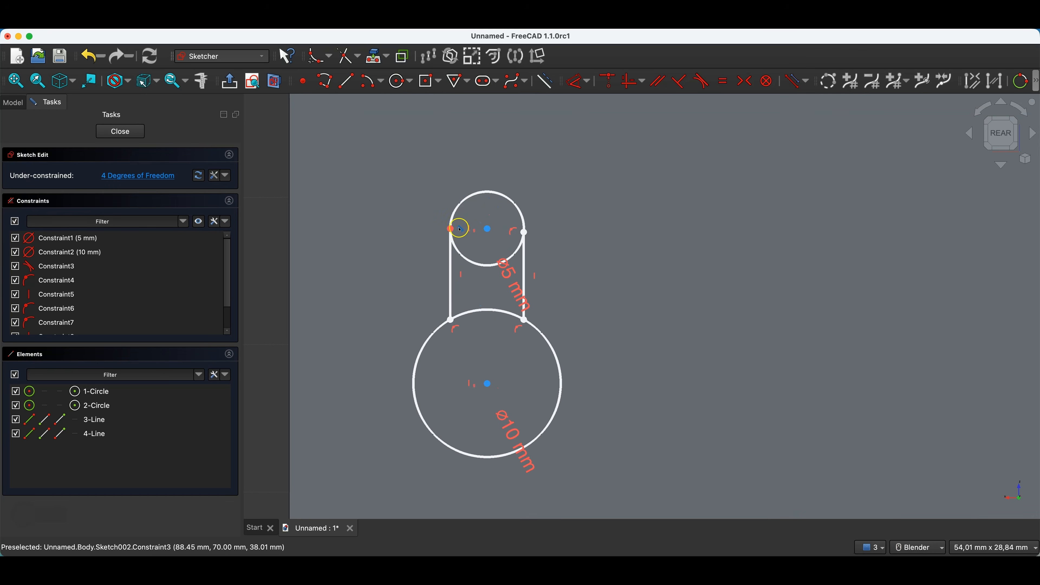
{"action": "left_click", "coordinate": [452, 229]}
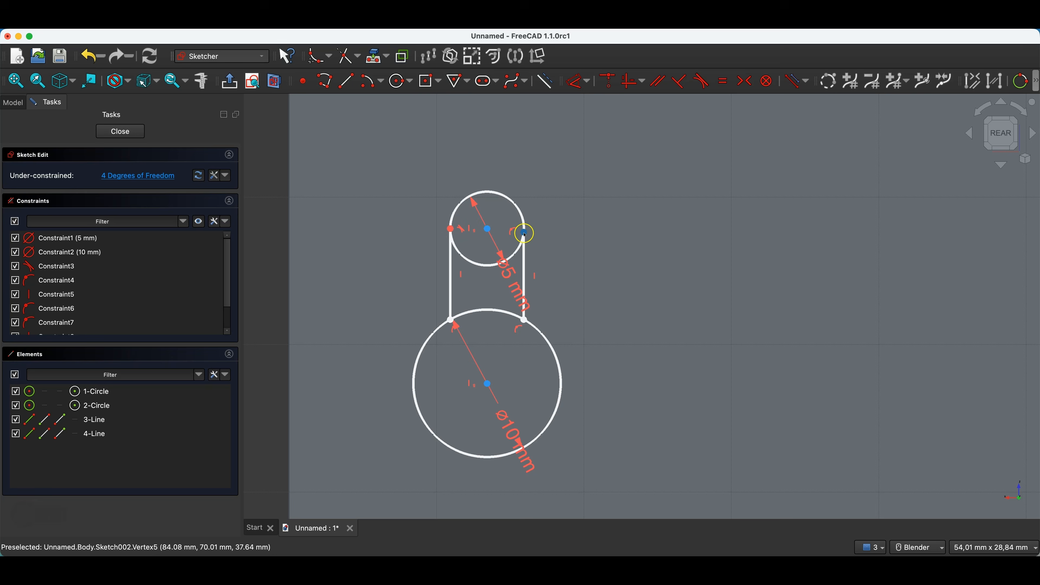
{"action": "left_click", "coordinate": [525, 256]}
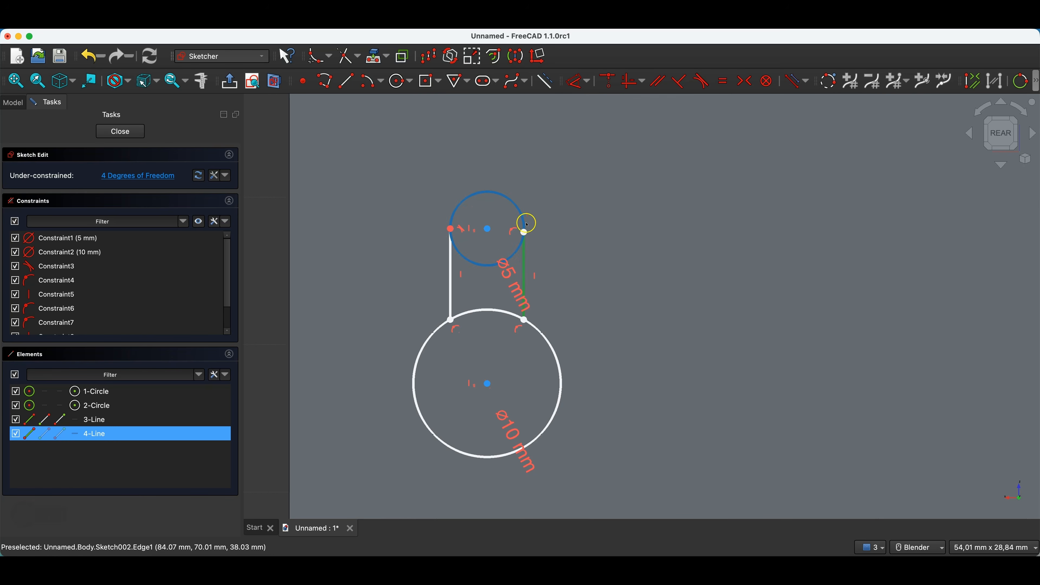
{"action": "left_click", "coordinate": [514, 202]}
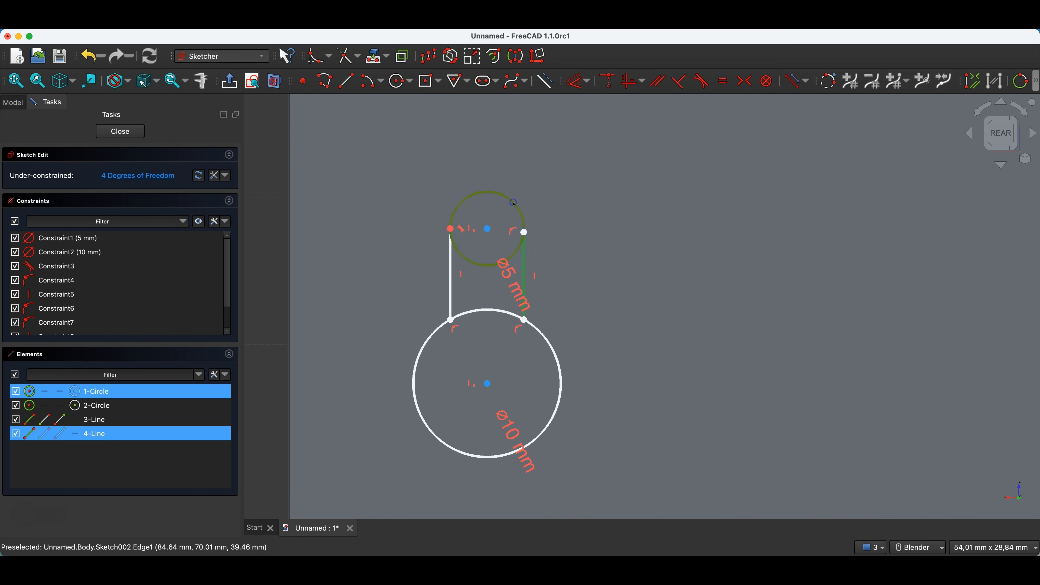
{"action": "left_click", "coordinate": [701, 82]}
{"action": "left_click", "coordinate": [513, 319]}
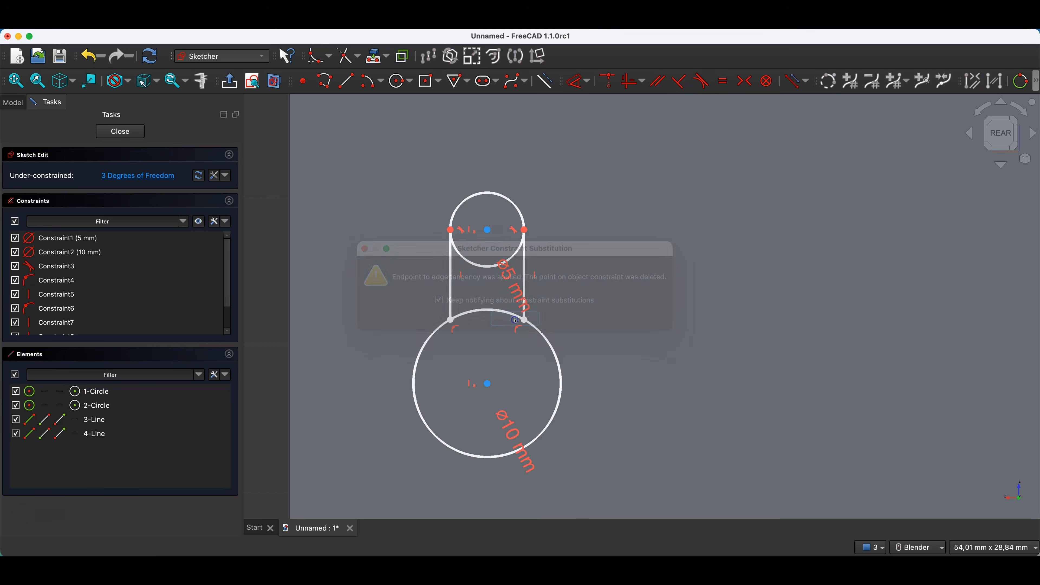
Step: Dimension the distance between the two circle centres as 10 mm
{"action": "left_click", "coordinate": [488, 232]}
{"action": "left_click", "coordinate": [487, 384]}
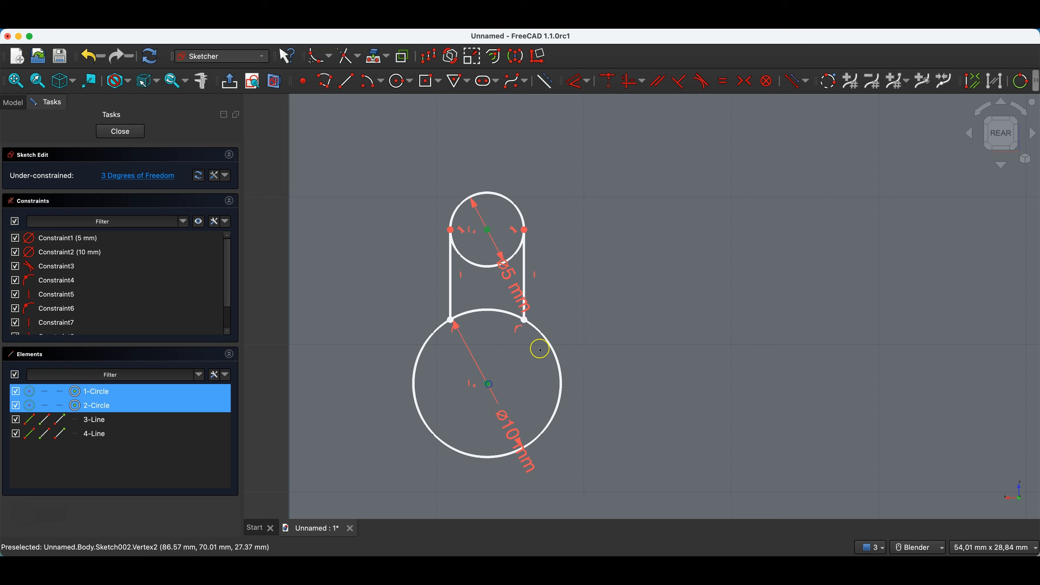
{"action": "key", "text": "d"}
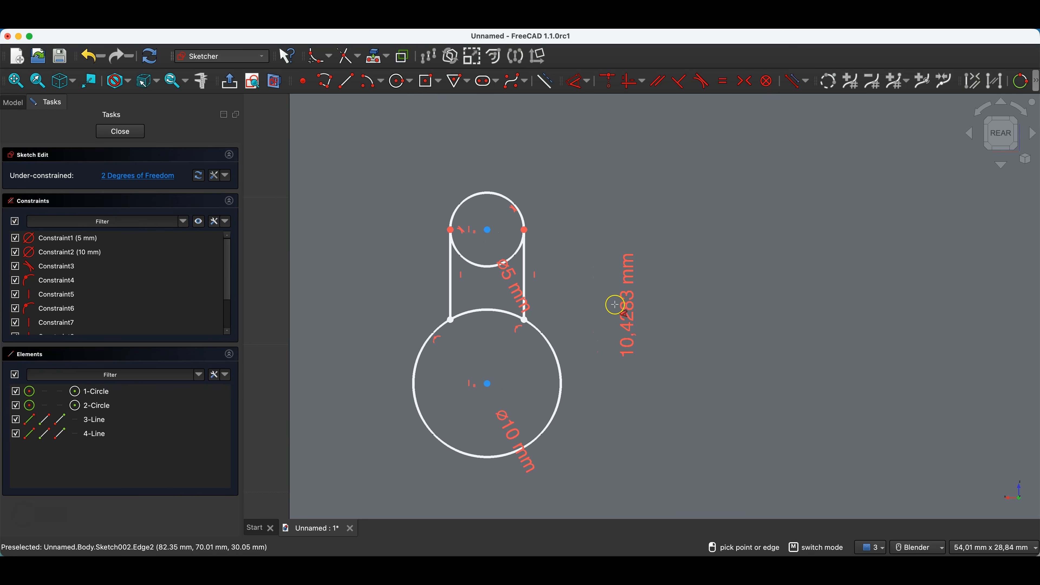
{"action": "left_click", "coordinate": [613, 305]}
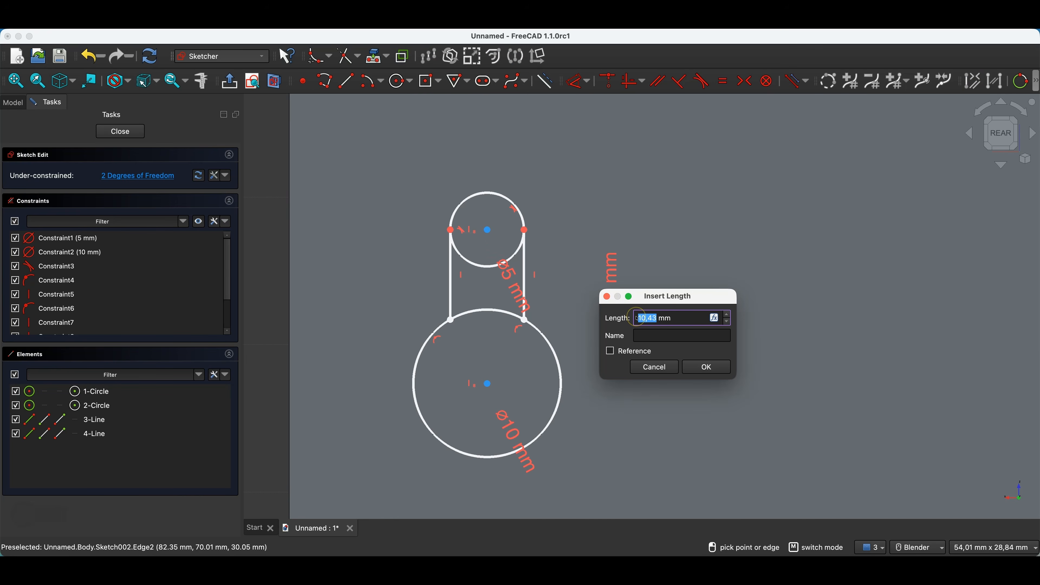
{"action": "type", "text": "10"}
{"action": "key", "text": "Return"}
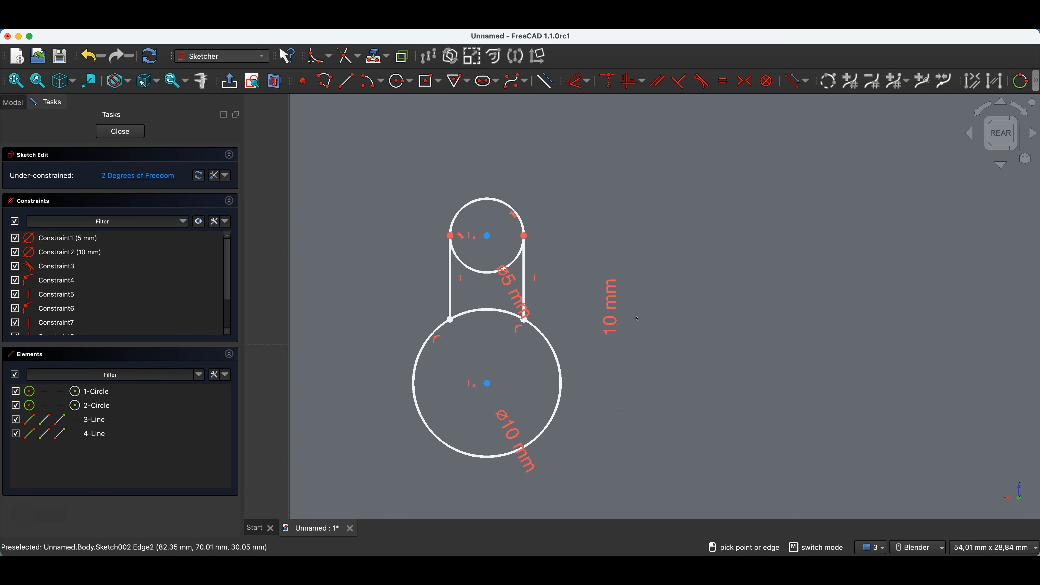
Step: Project the rear face's upper edge into the keyhole sketch as external geometry
{"action": "scroll", "coordinate": [549, 279], "scroll_direction": "down", "scroll_amount": 2}
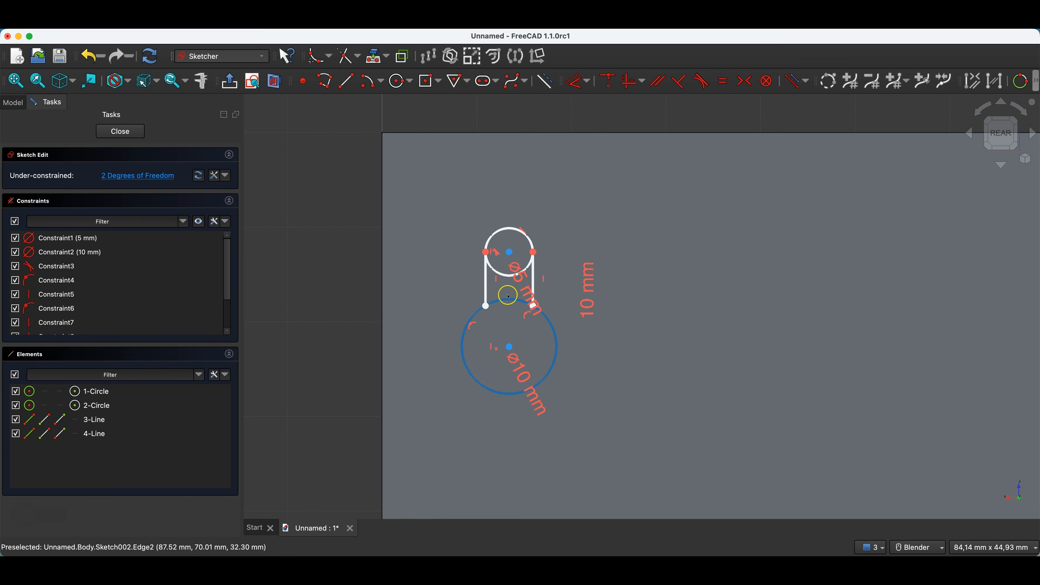
{"action": "middle_click_drag", "start_coordinate": [495, 298], "coordinate": [528, 340]}
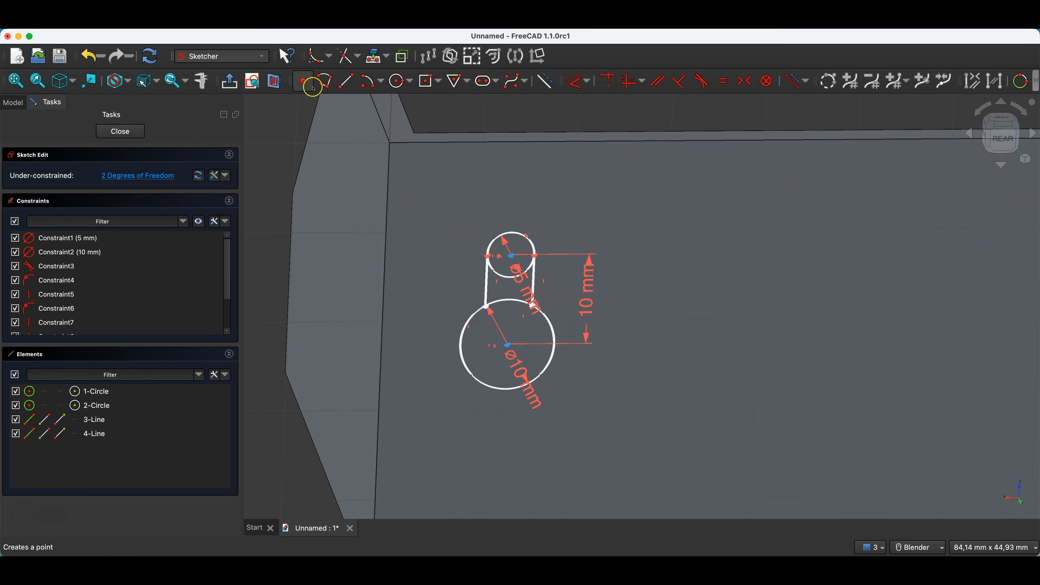
{"action": "left_click", "coordinate": [1004, 139]}
{"action": "scroll", "coordinate": [606, 318], "scroll_direction": "down", "scroll_amount": 1}
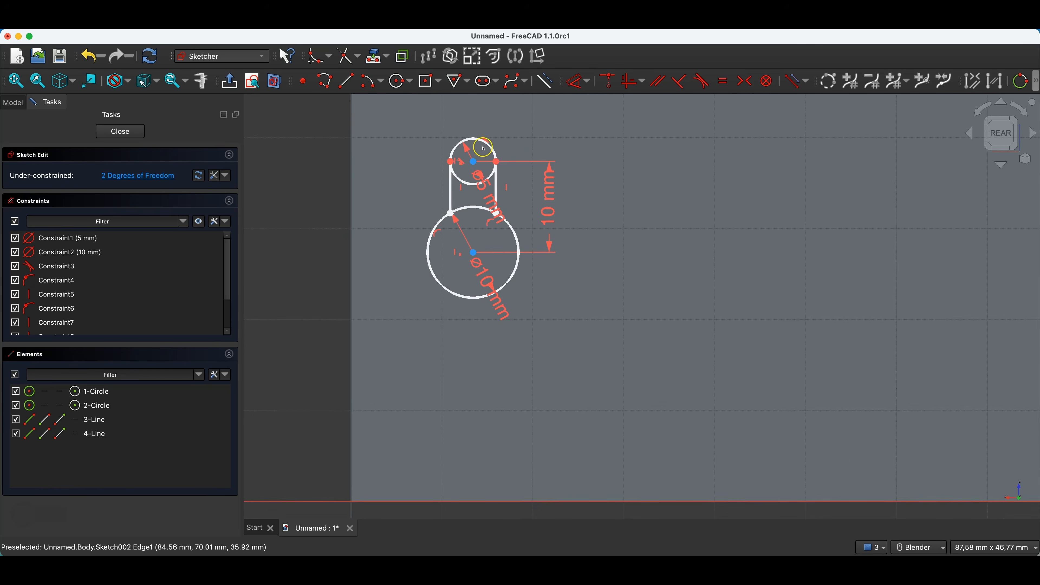
{"action": "scroll", "coordinate": [507, 147], "scroll_direction": "up", "scroll_amount": 2}
{"action": "middle_click_drag", "start_coordinate": [507, 147], "coordinate": [527, 267], "text": "shift"}
{"action": "scroll", "coordinate": [526, 270], "scroll_direction": "down", "scroll_amount": 4}
{"action": "scroll", "coordinate": [488, 269], "scroll_direction": "down", "scroll_amount": 1}
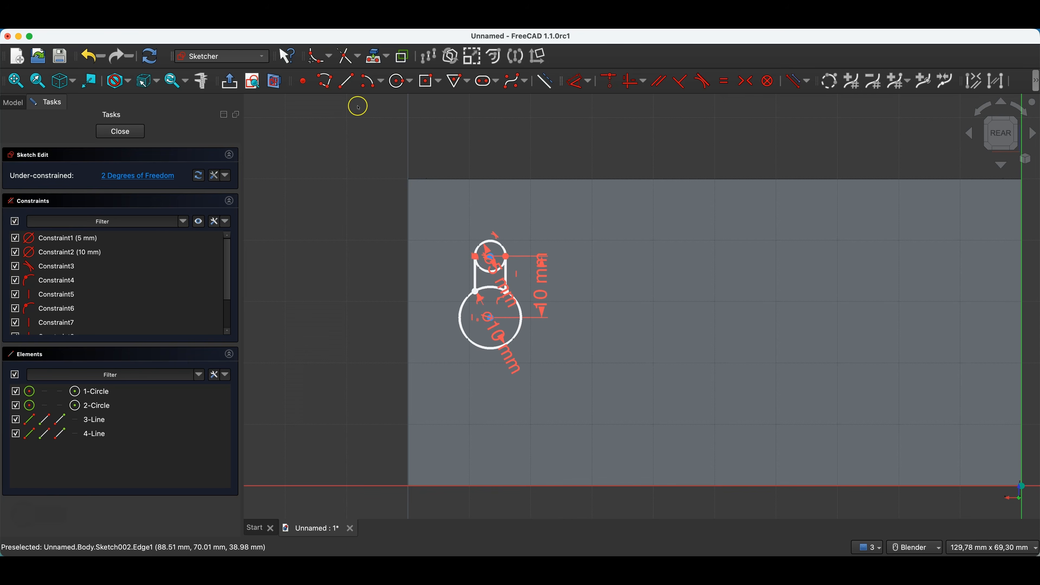
{"action": "left_click", "coordinate": [371, 59]}
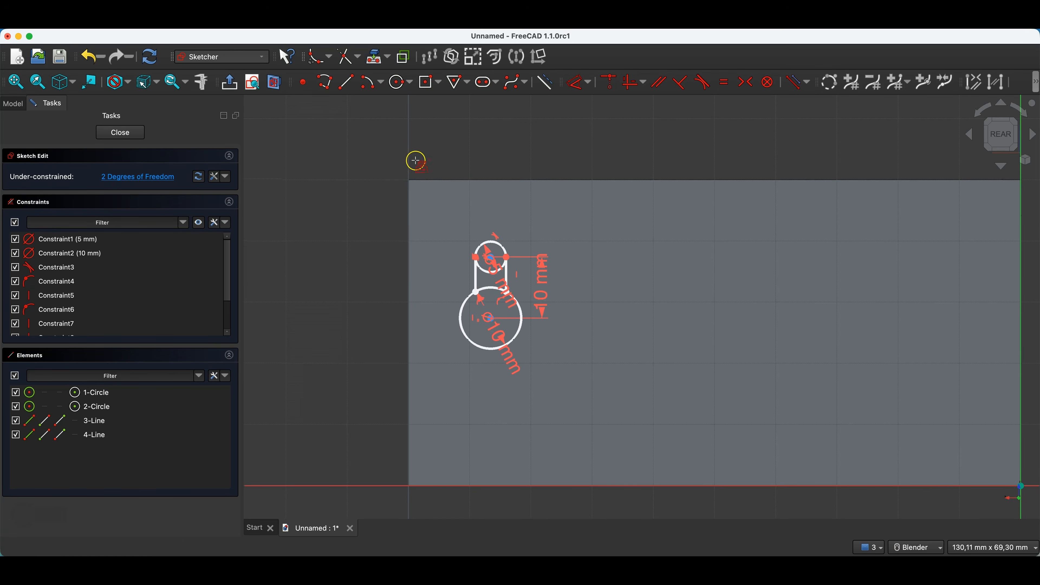
{"action": "left_click", "coordinate": [420, 179]}
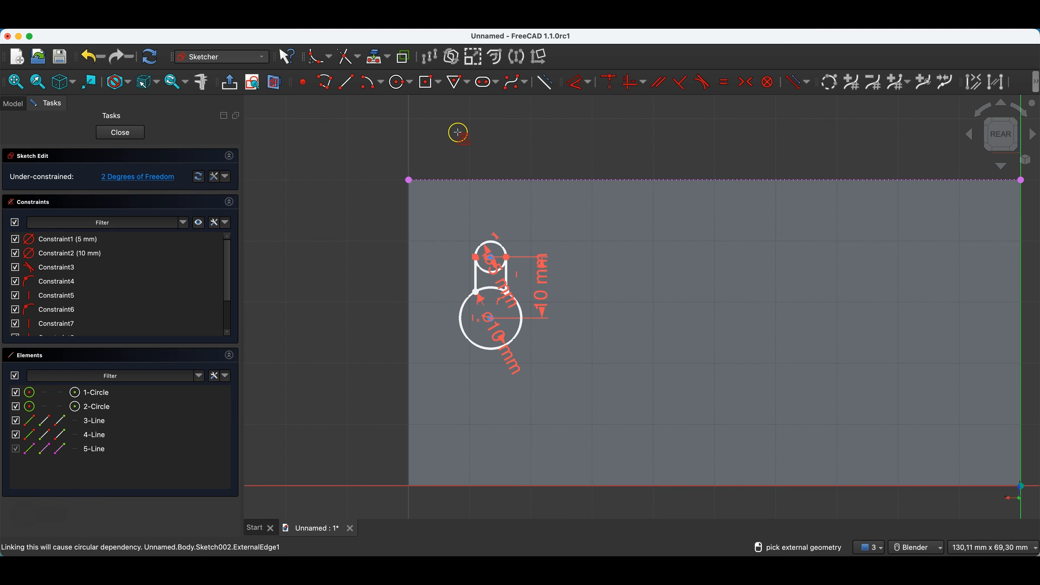
{"action": "key", "text": "Escape"}
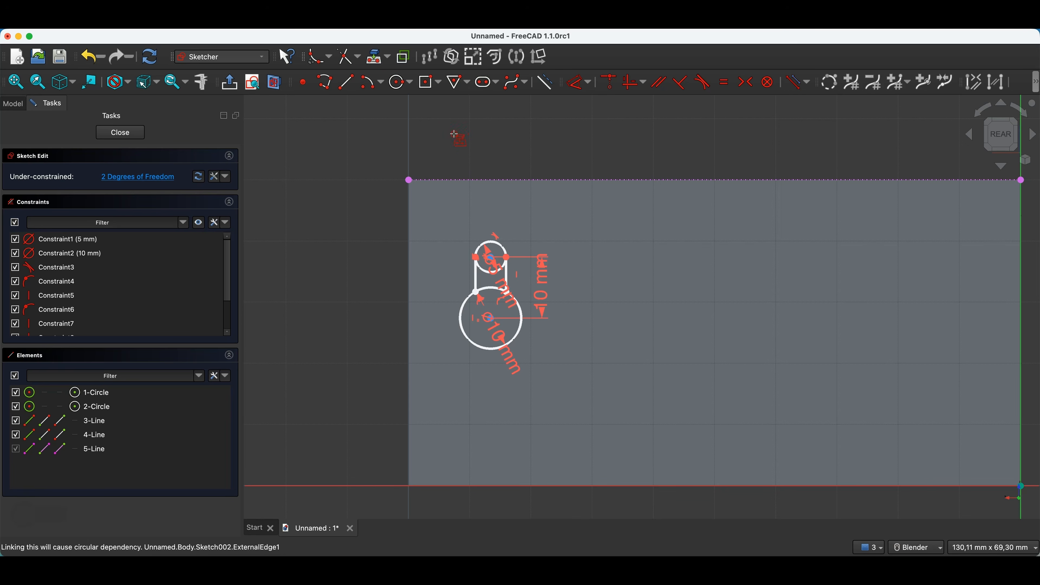
Step: Dimension the horizontal distance from the 5 mm circle's centre to the face's upper-left corner as 15 mm
{"action": "left_click", "coordinate": [493, 260]}
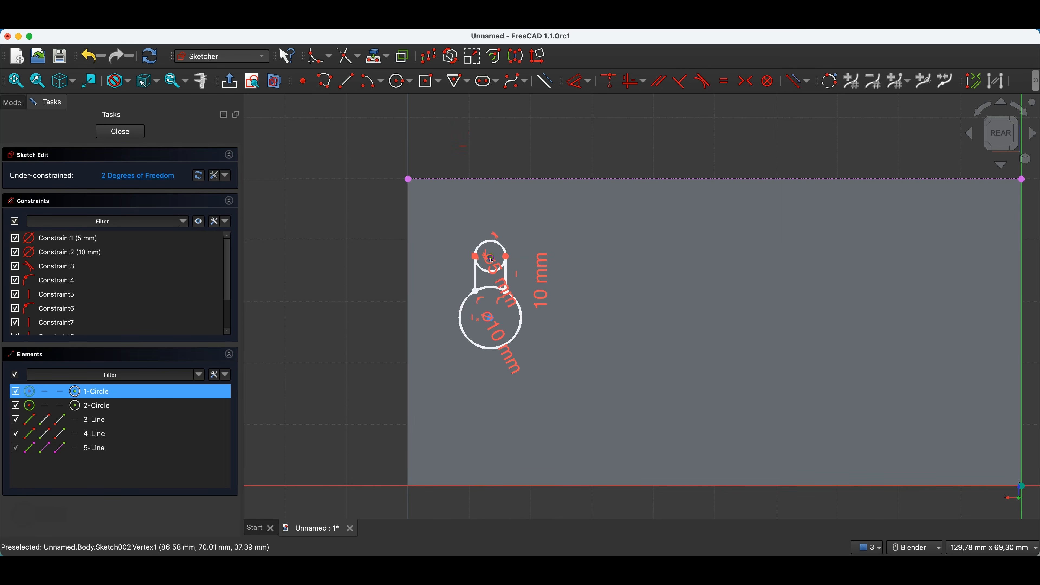
{"action": "left_click", "coordinate": [409, 180]}
{"action": "key", "text": "d"}
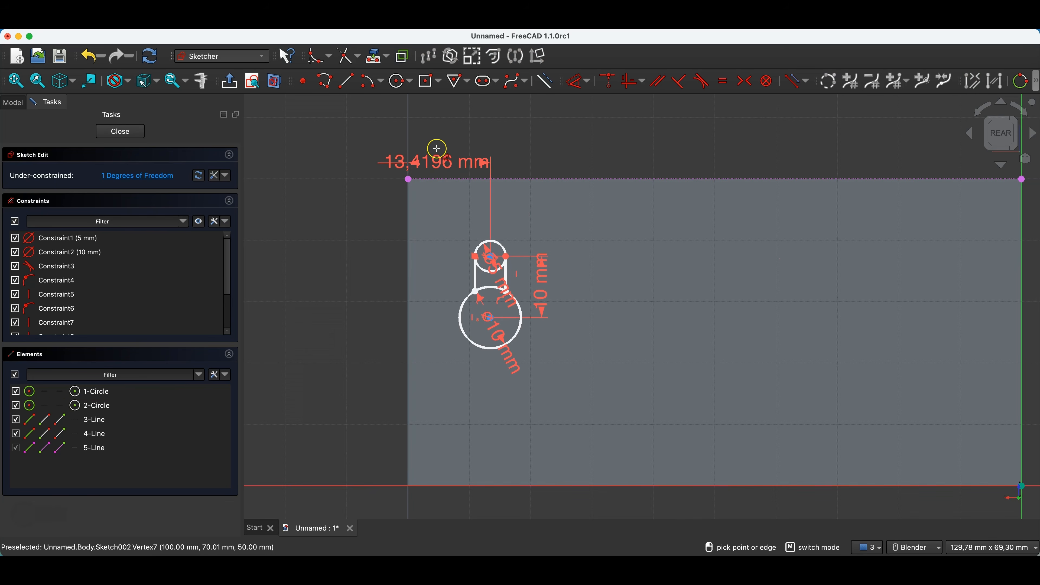
{"action": "left_click", "coordinate": [454, 128]}
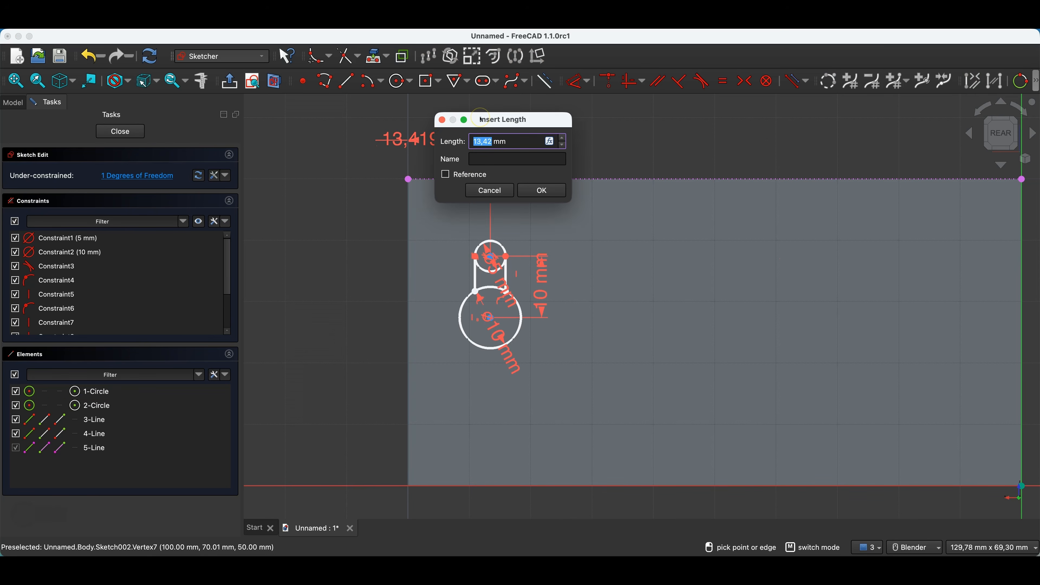
{"action": "type", "text": "5"}
{"action": "key", "text": "Return"}
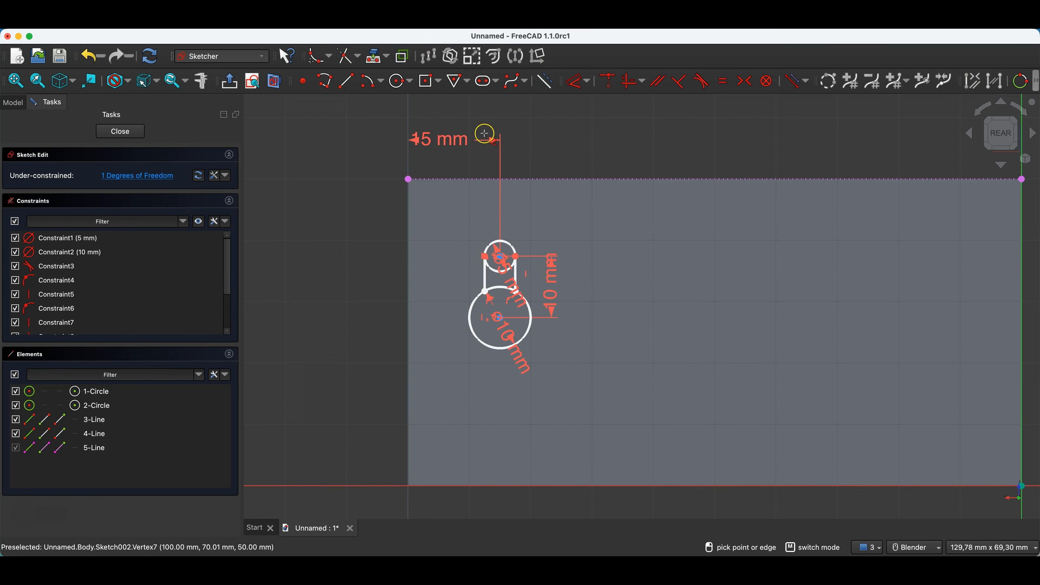
Step: Dimension the vertical distance from the 5 mm circle's centre to the face's upper-left corner as 10 mm
{"action": "left_click", "coordinate": [500, 256]}
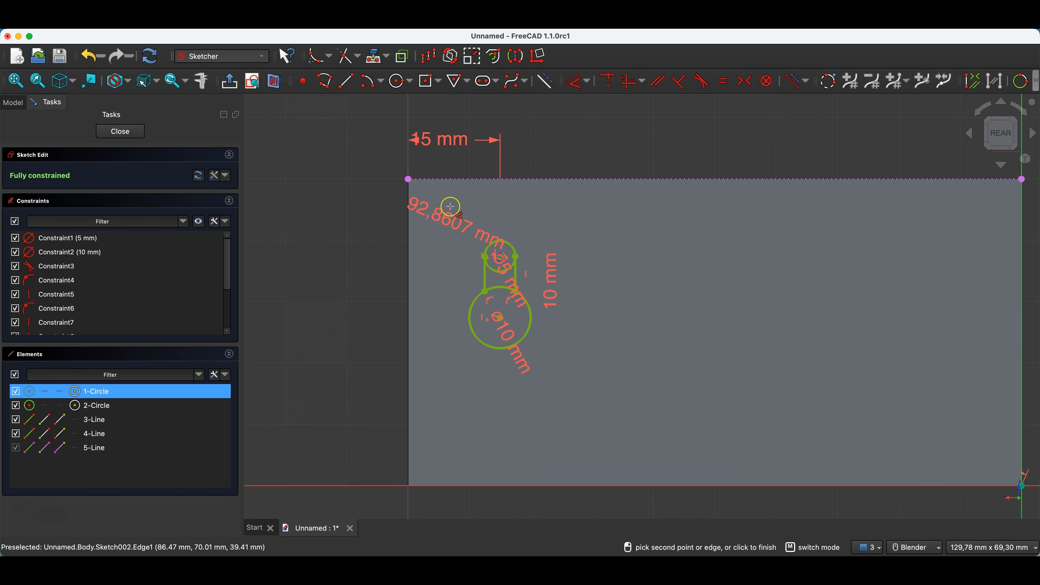
{"action": "left_click", "coordinate": [409, 181]}
{"action": "left_click", "coordinate": [317, 215]}
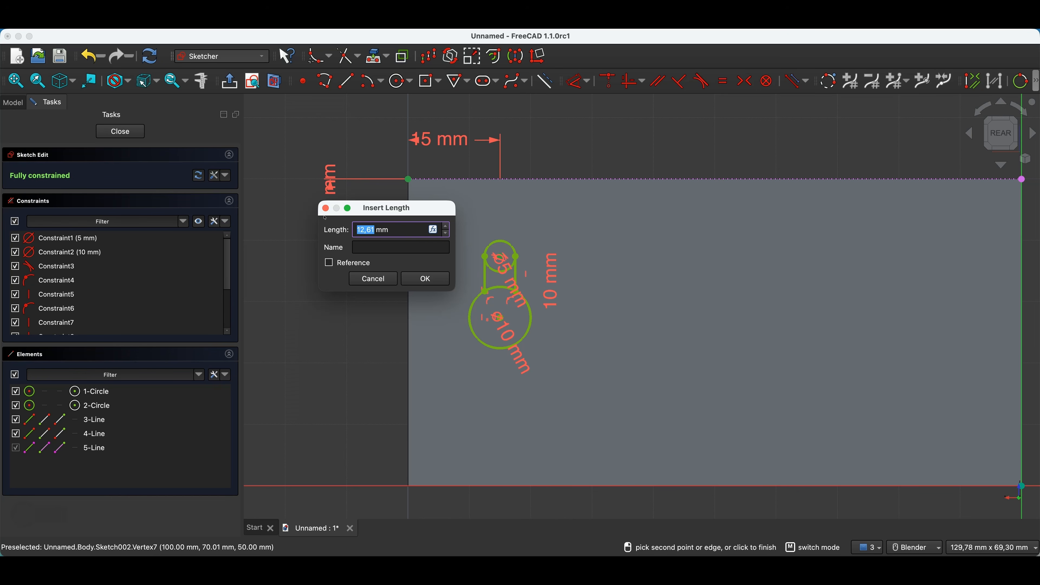
{"action": "type", "text": "10"}
{"action": "key", "text": "Return"}
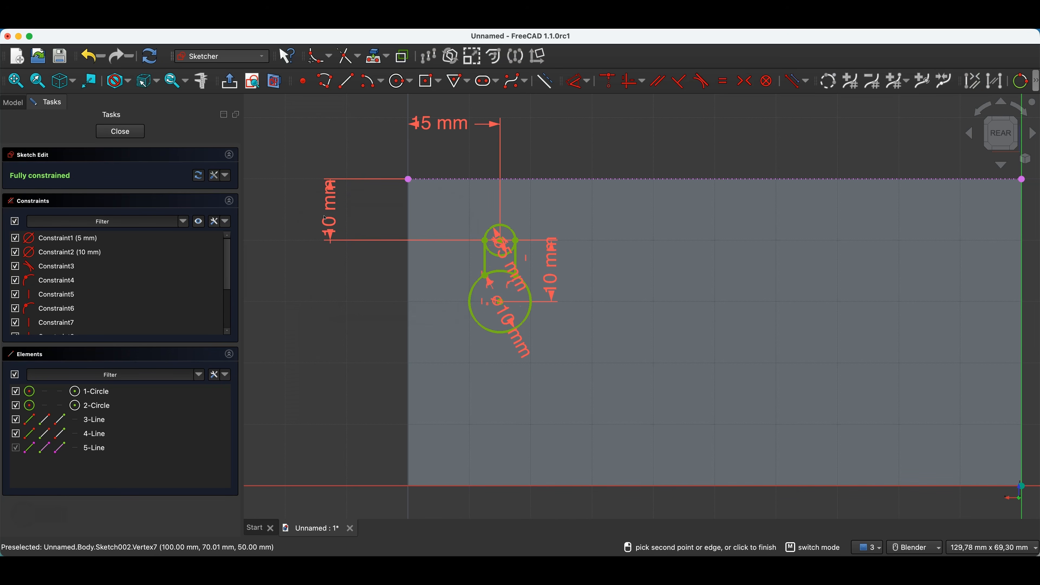
Step: Trim the inner arcs of both circles to leave a single keyhole outline and close the sketch
{"action": "scroll", "coordinate": [498, 248], "scroll_direction": "up", "scroll_amount": 4}
{"action": "scroll", "coordinate": [480, 195], "scroll_direction": "down", "scroll_amount": 2}
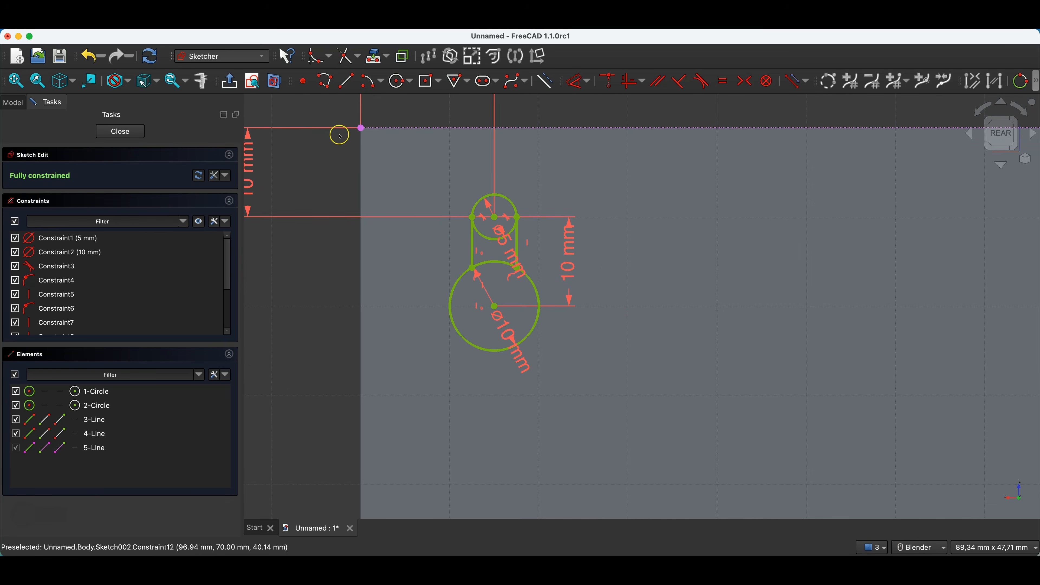
{"action": "left_click", "coordinate": [343, 59]}
{"action": "left_click", "coordinate": [488, 240]}
{"action": "left_click", "coordinate": [495, 262]}
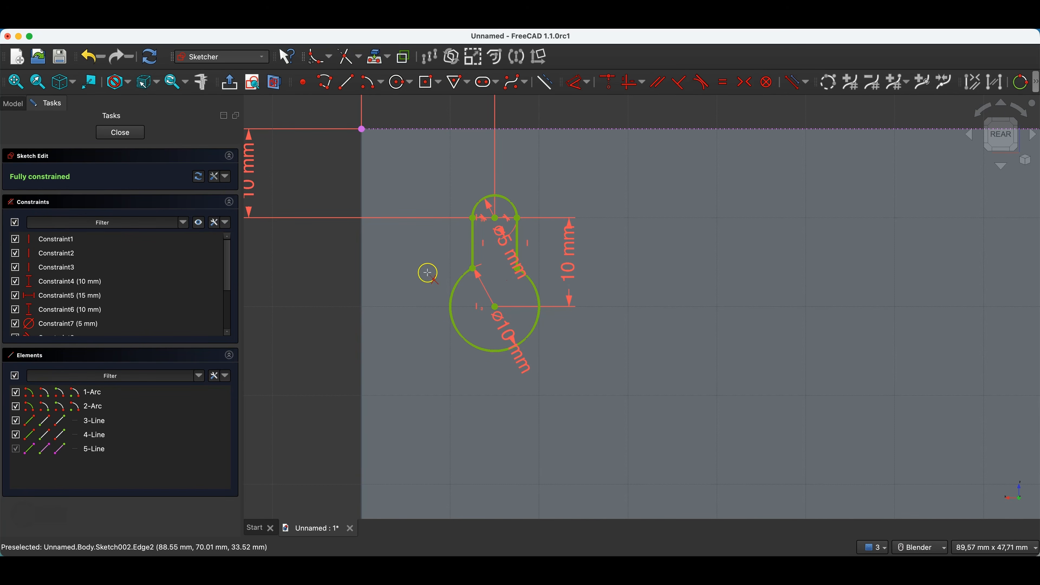
{"action": "left_click", "coordinate": [123, 133]}
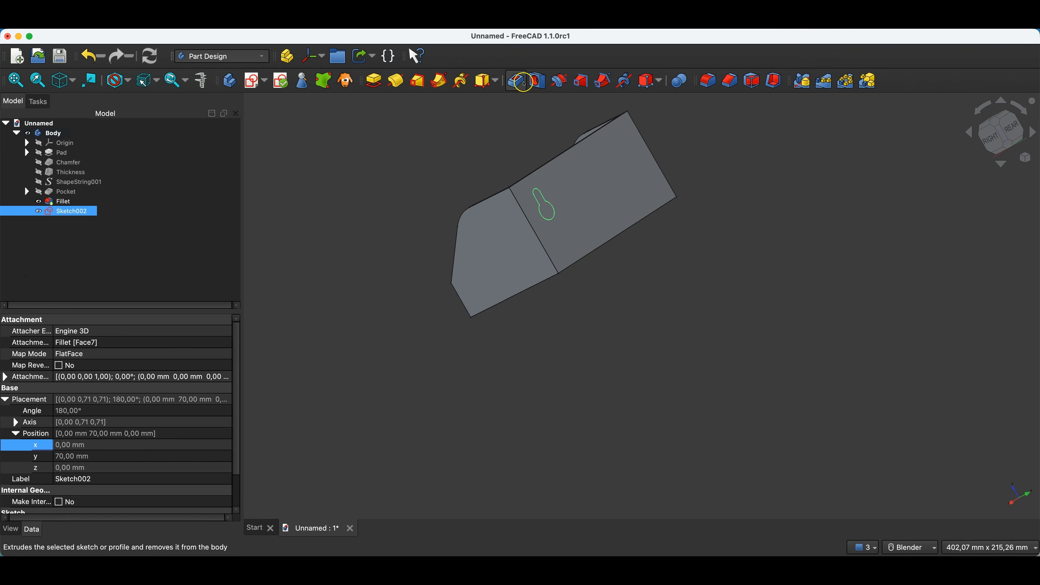
Step: Pocket the keyhole sketch through the rear wall using the To first type
{"action": "left_click", "coordinate": [515, 81]}
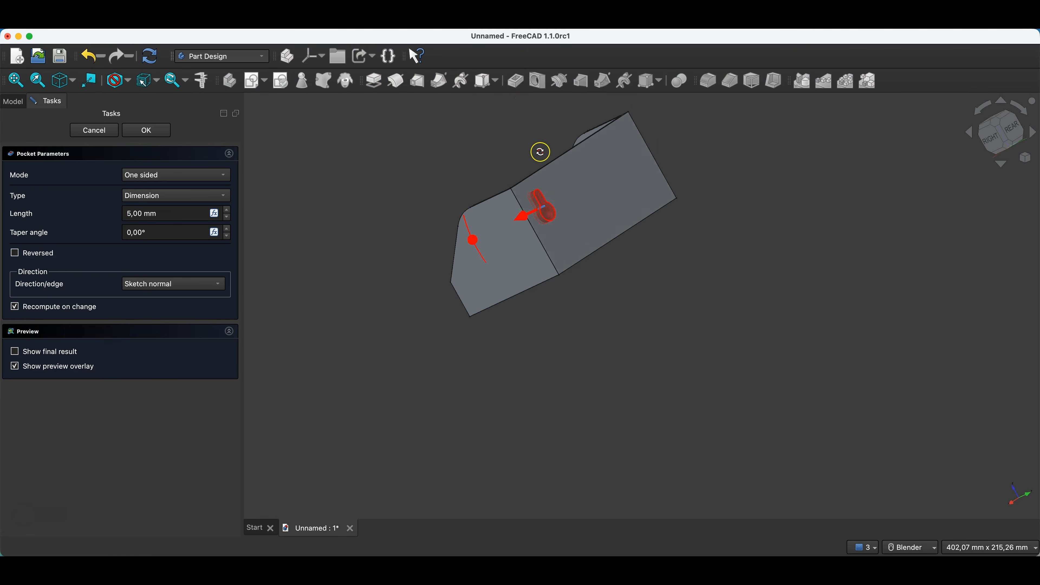
{"action": "middle_click_drag", "start_coordinate": [541, 151], "coordinate": [671, 234]}
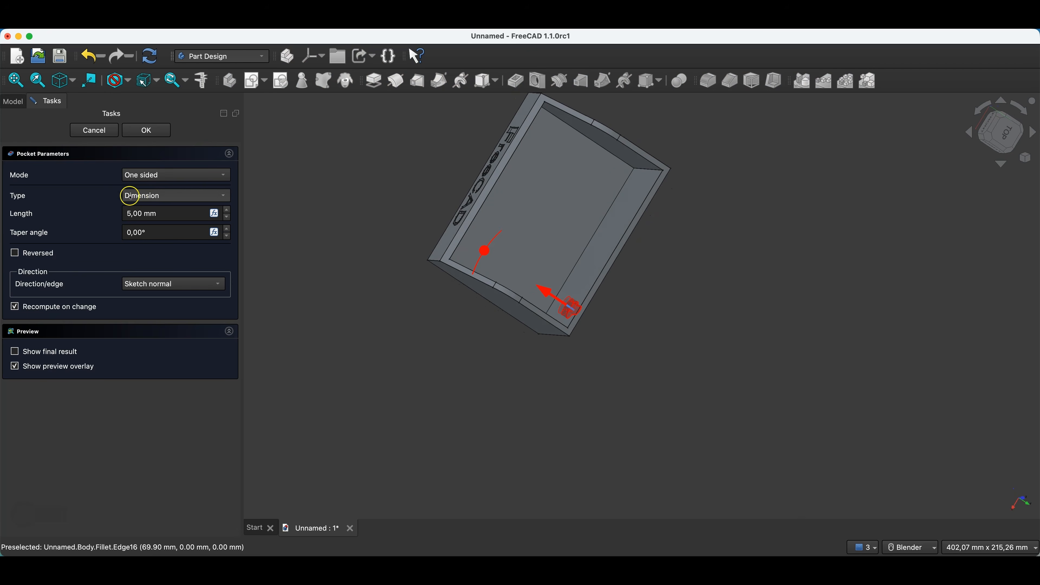
{"action": "left_click", "coordinate": [144, 191]}
{"action": "left_click", "coordinate": [162, 223]}
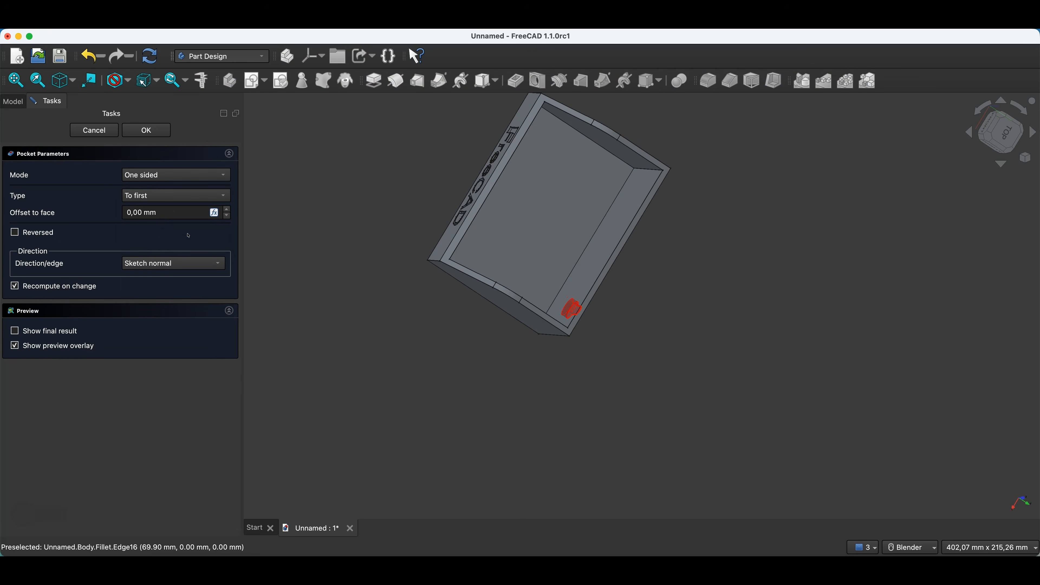
{"action": "left_click", "coordinate": [162, 134]}
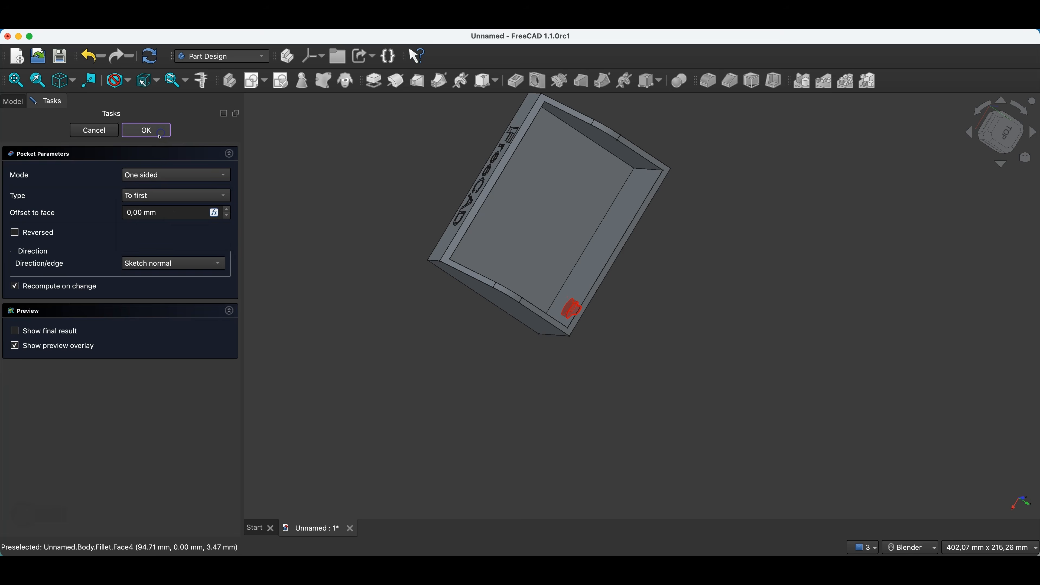
{"action": "middle_click_drag", "start_coordinate": [606, 400], "coordinate": [504, 256]}
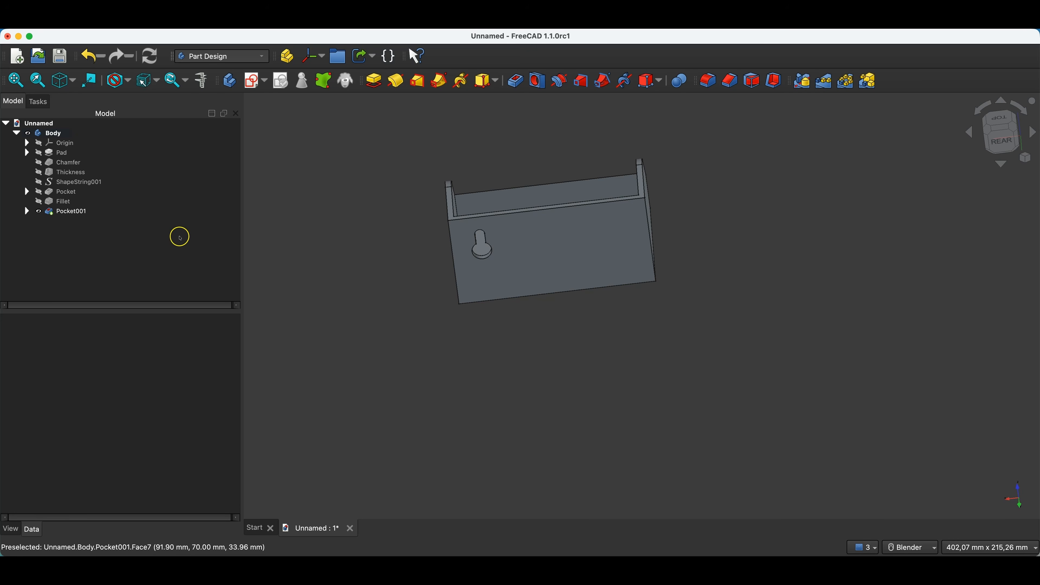
{"action": "left_click", "coordinate": [76, 212]}
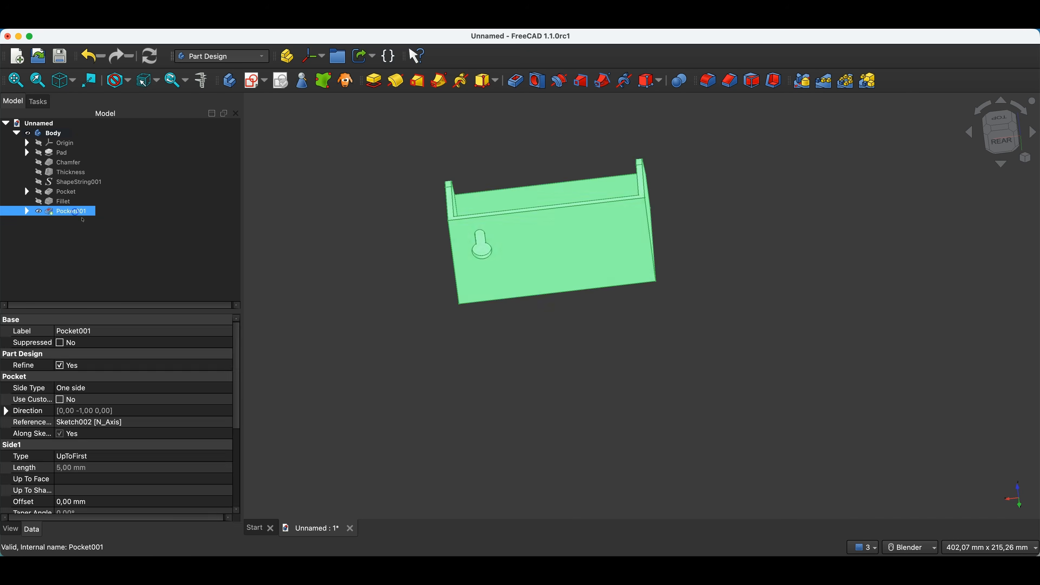
{"action": "left_click", "coordinate": [802, 81]}
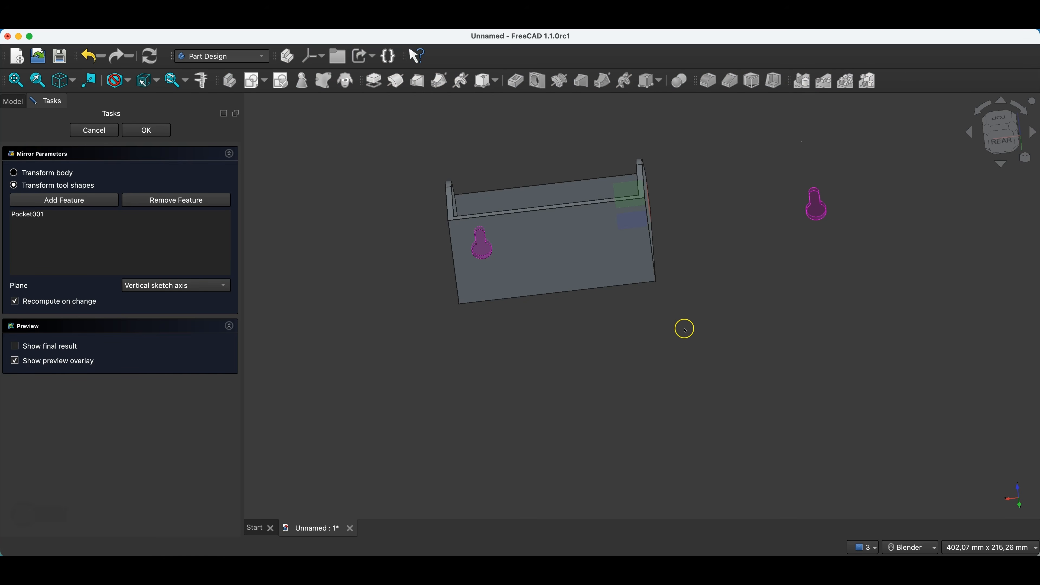
{"action": "middle_click_drag", "start_coordinate": [685, 327], "coordinate": [641, 363]}
{"action": "mouse_move", "coordinate": [577, 381]}
{"action": "middle_mouse_down"}
{"action": "mouse_move", "coordinate": [657, 425]}
{"action": "mouse_move", "coordinate": [652, 402]}
{"action": "mouse_move", "coordinate": [586, 389]}
{"action": "middle_mouse_up"}
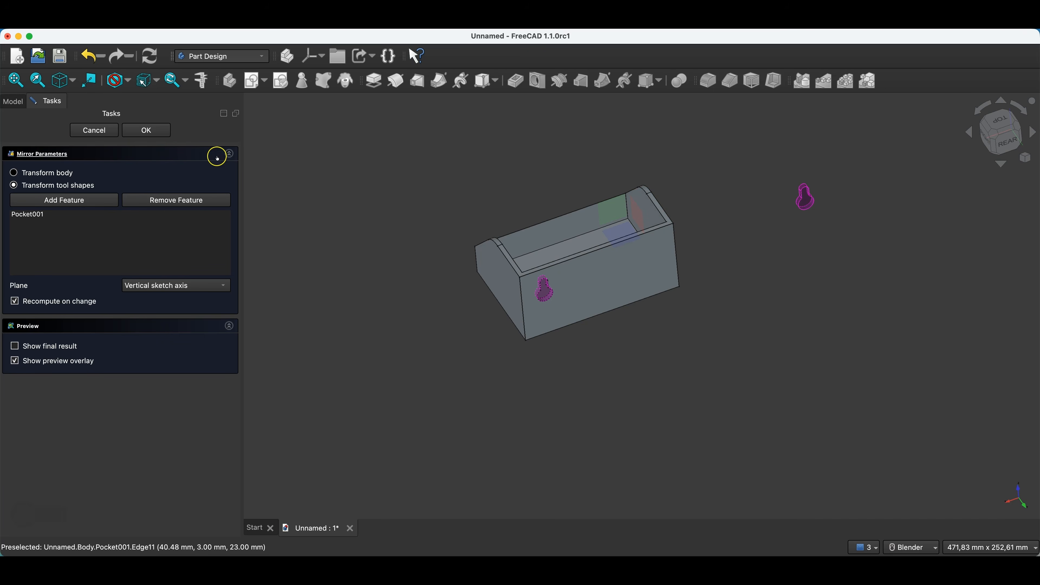
{"action": "left_click", "coordinate": [104, 131]}
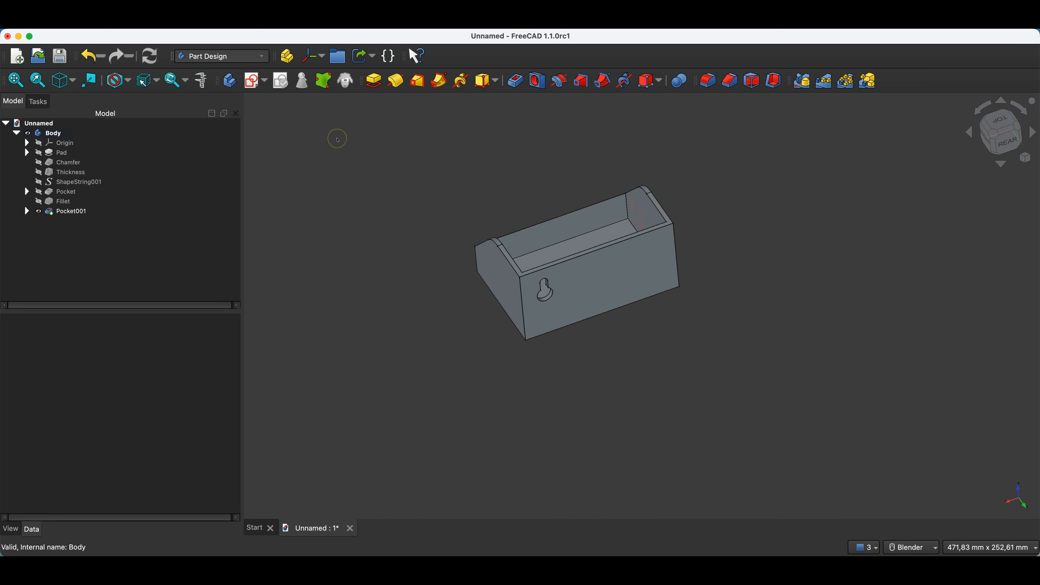
Step: Create a datum plane referenced to the two opposite outer side faces of the box
{"action": "left_click", "coordinate": [493, 271]}
{"action": "middle_click_drag", "start_coordinate": [582, 328], "coordinate": [674, 248]}
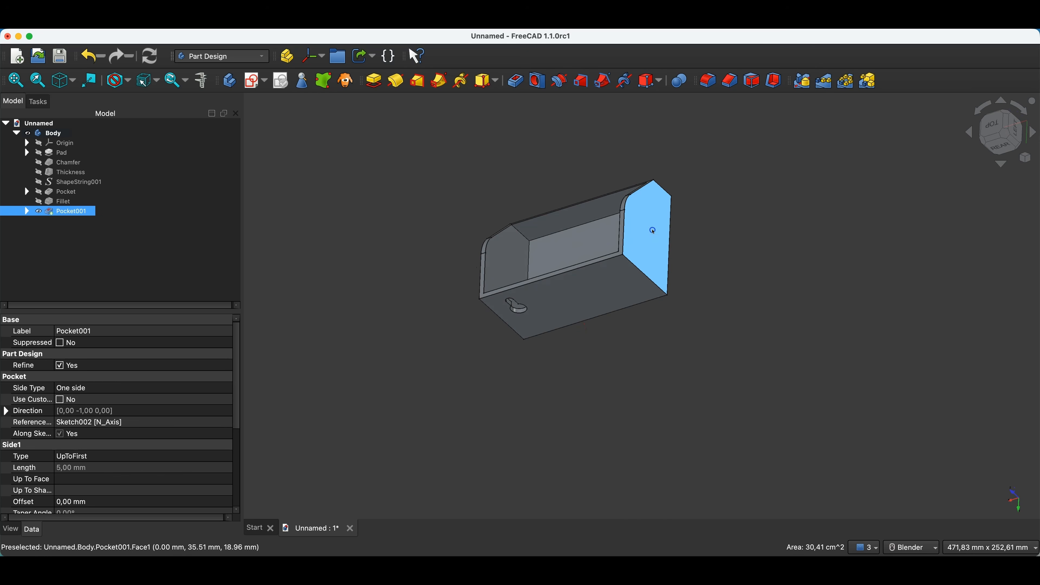
{"action": "left_click", "coordinate": [647, 250]}
{"action": "middle_click_drag", "start_coordinate": [561, 374], "coordinate": [747, 328]}
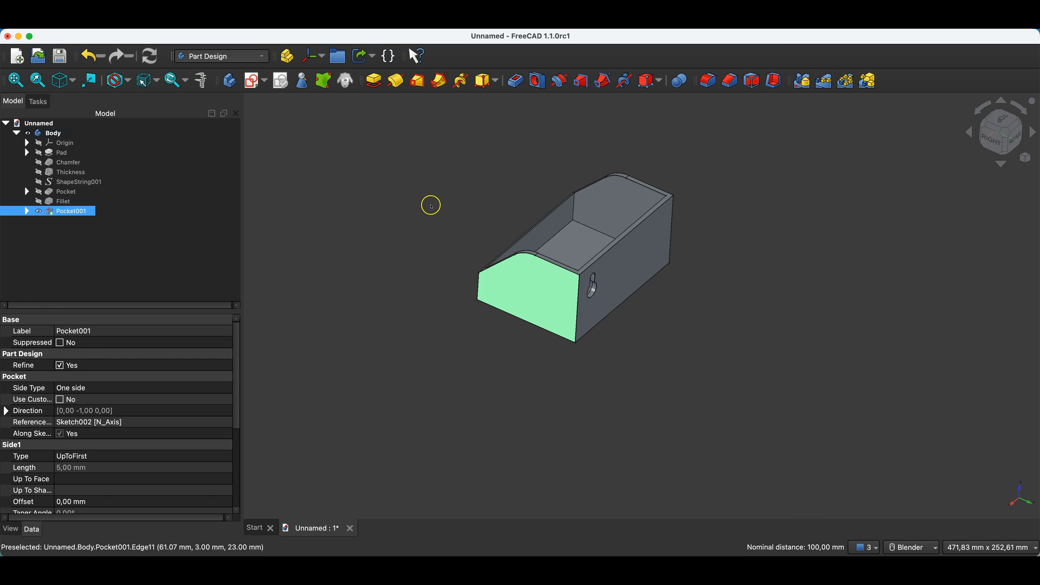
{"action": "middle_click_drag", "start_coordinate": [553, 292], "coordinate": [451, 352]}
{"action": "left_click", "coordinate": [323, 64]}
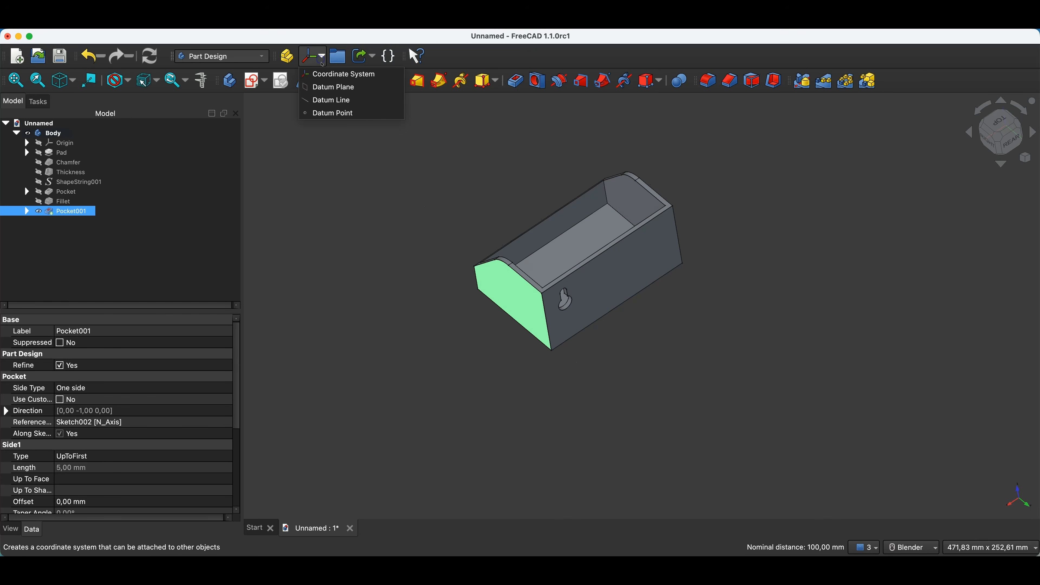
{"action": "left_click", "coordinate": [324, 87]}
{"action": "middle_click_drag", "start_coordinate": [439, 269], "coordinate": [459, 247]}
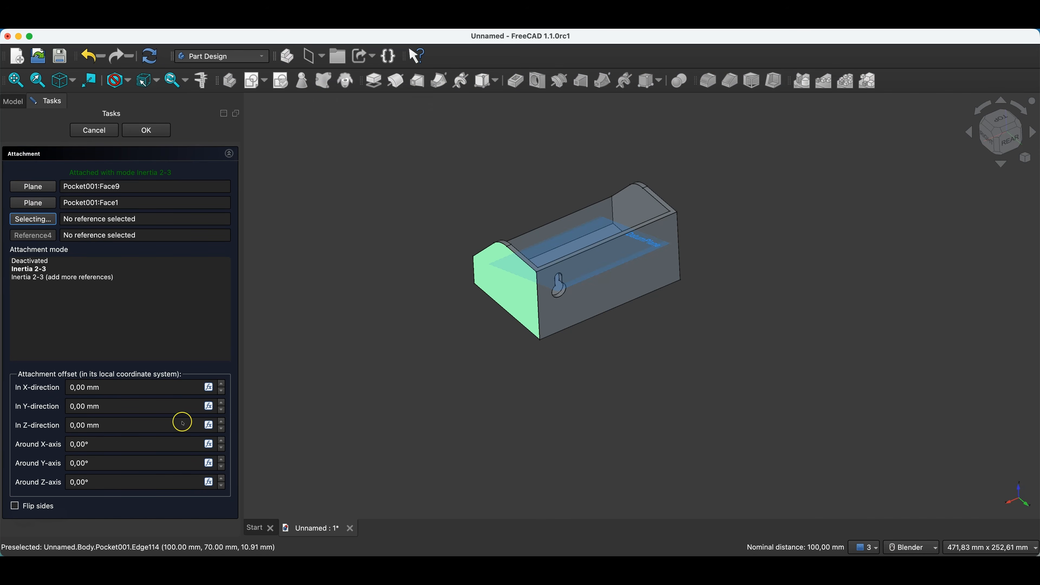
Step: Rotate the datum plane 90° around its X-axis so it crosses the box's middle, and accept it
{"action": "left_click", "coordinate": [221, 442]}
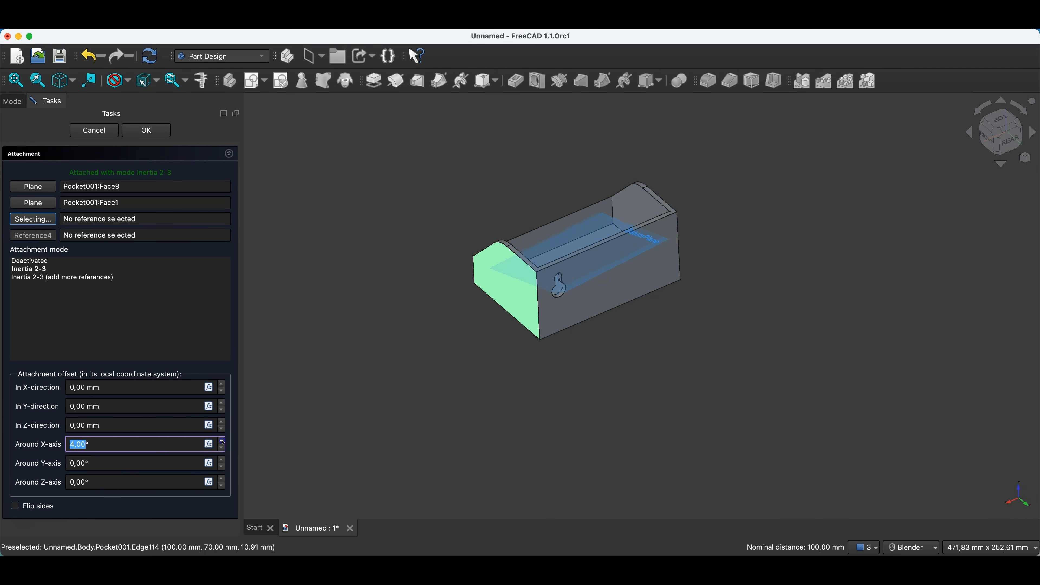
{"action": "left_click", "coordinate": [222, 442]}
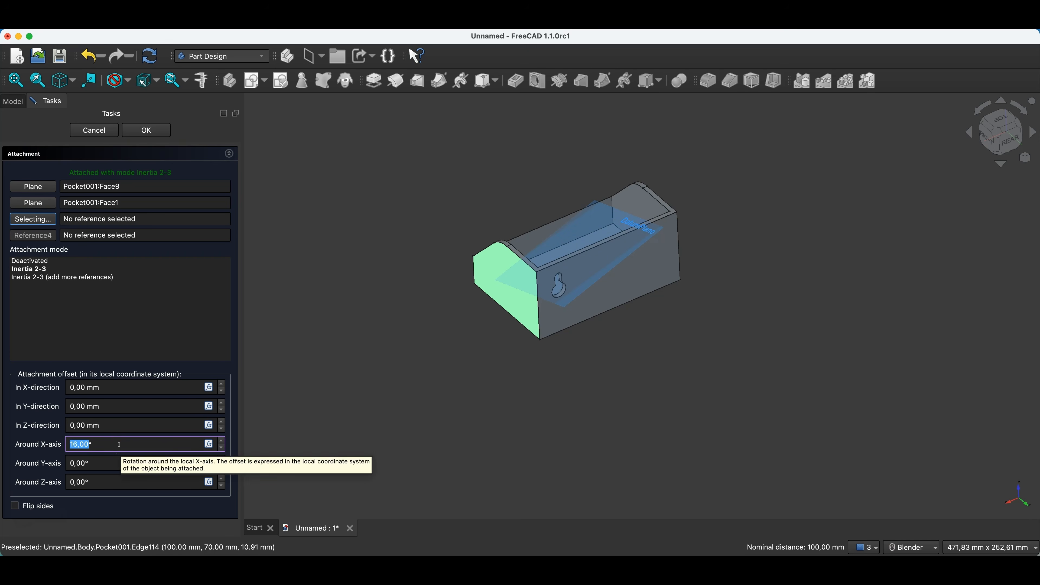
{"action": "type", "text": "90"}
{"action": "key", "text": "Return"}
{"action": "middle_click_drag", "start_coordinate": [550, 393], "coordinate": [608, 445]}
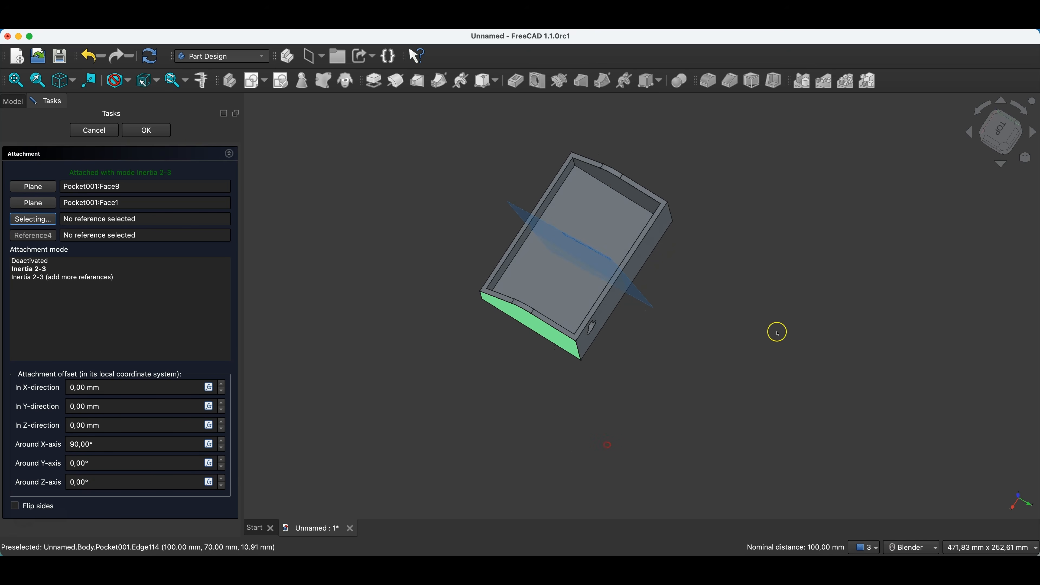
{"action": "left_click", "coordinate": [1000, 131]}
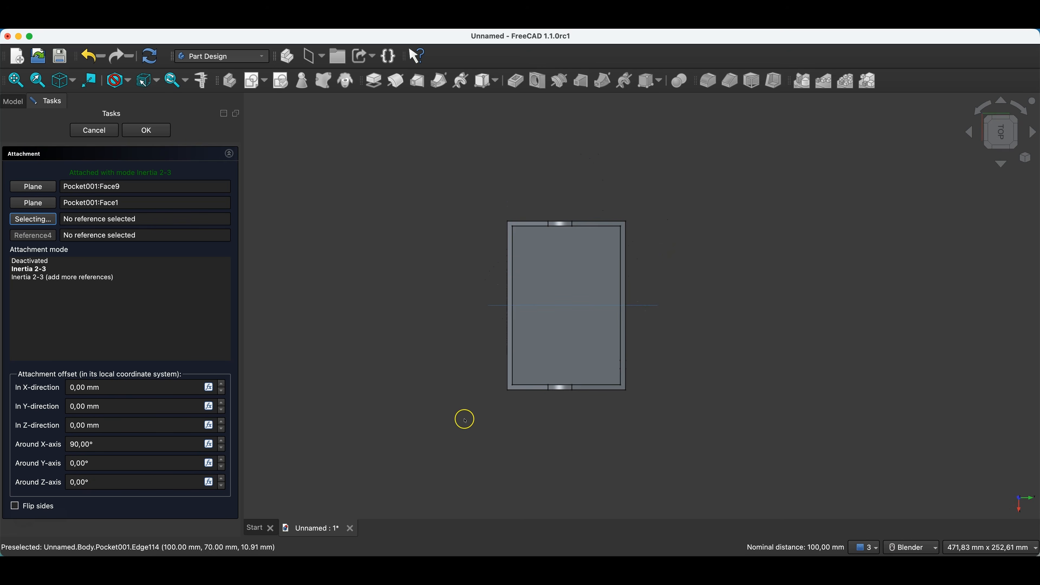
{"action": "key", "text": "0"}
{"action": "left_click", "coordinate": [152, 131]}
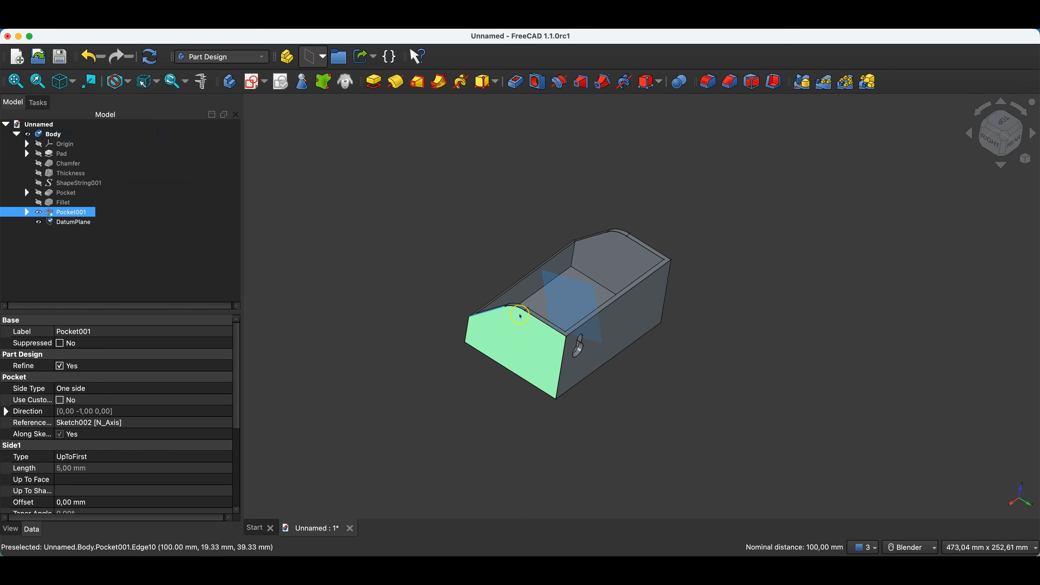
Step: Mirror the keyhole pocket across the datum plane, keeping Transform tool shapes, to add a matching keyhole on the rear wall
{"action": "mouse_move", "coordinate": [606, 303]}
{"action": "middle_mouse_down"}
{"action": "mouse_move", "coordinate": [562, 302]}
{"action": "mouse_move", "coordinate": [592, 295]}
{"action": "middle_mouse_up"}
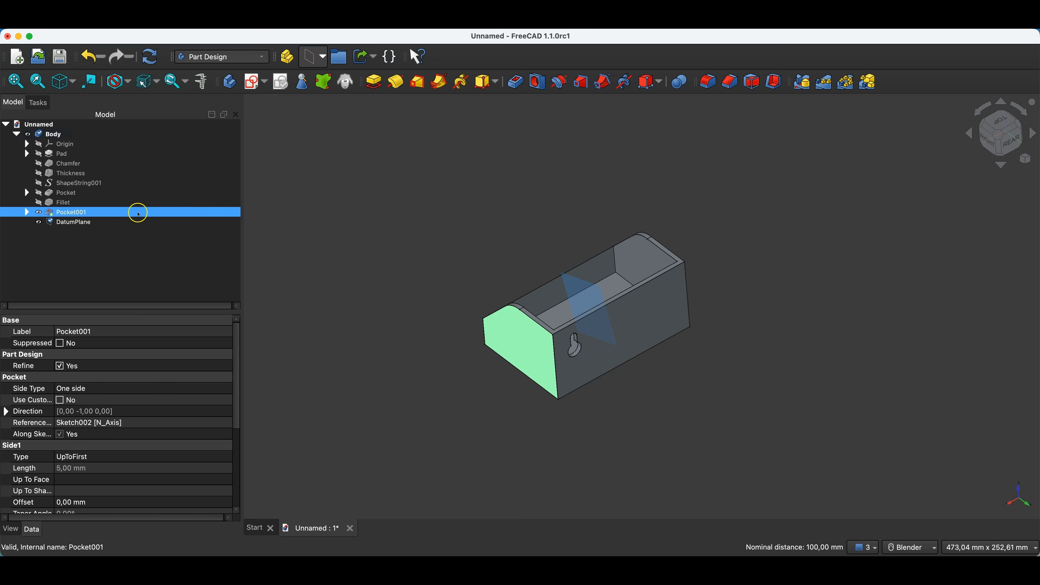
{"action": "left_click", "coordinate": [429, 247]}
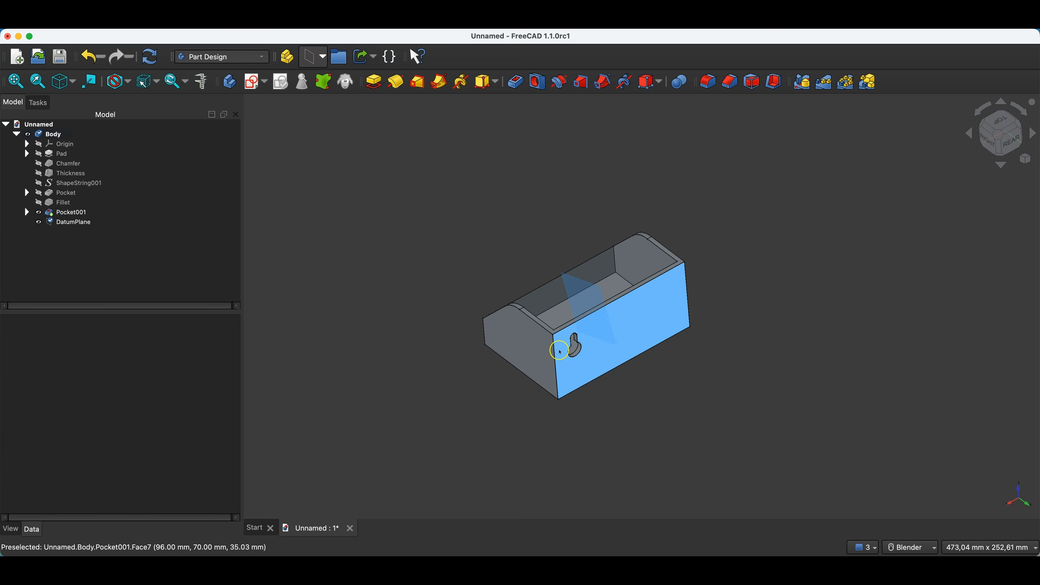
{"action": "left_click", "coordinate": [84, 212]}
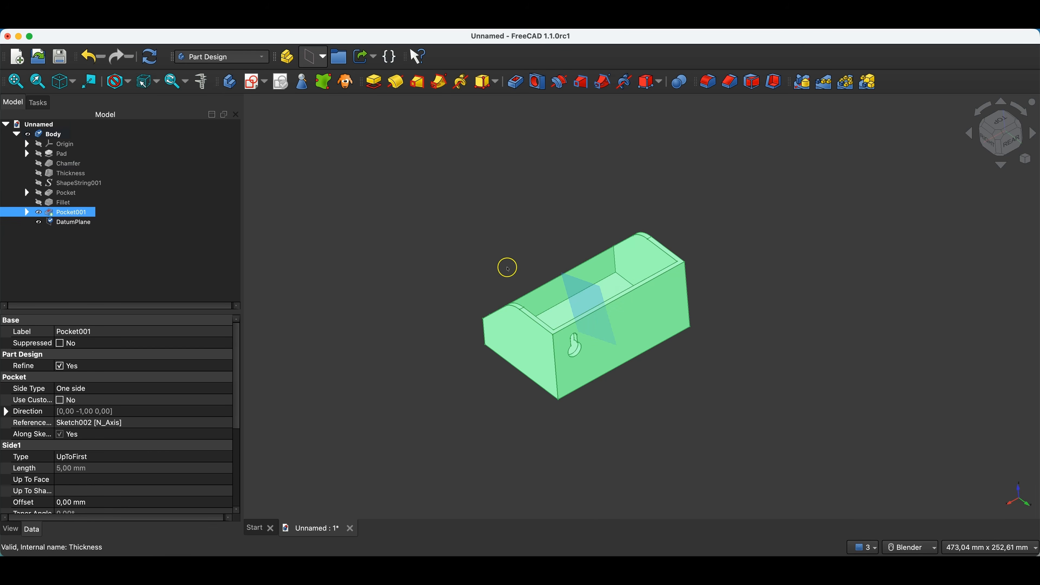
{"action": "left_click", "coordinate": [803, 87]}
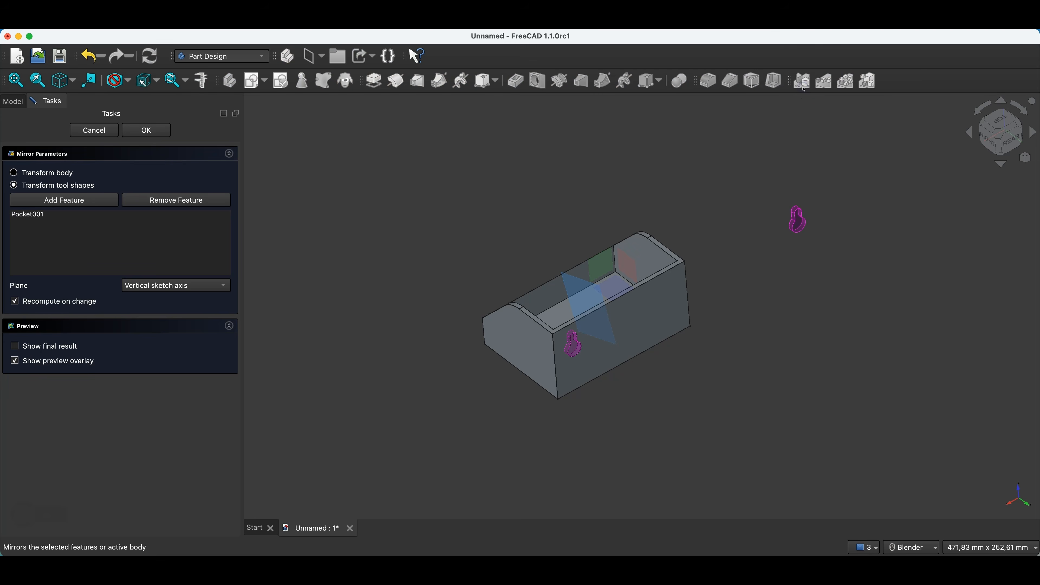
{"action": "left_click", "coordinate": [160, 287]}
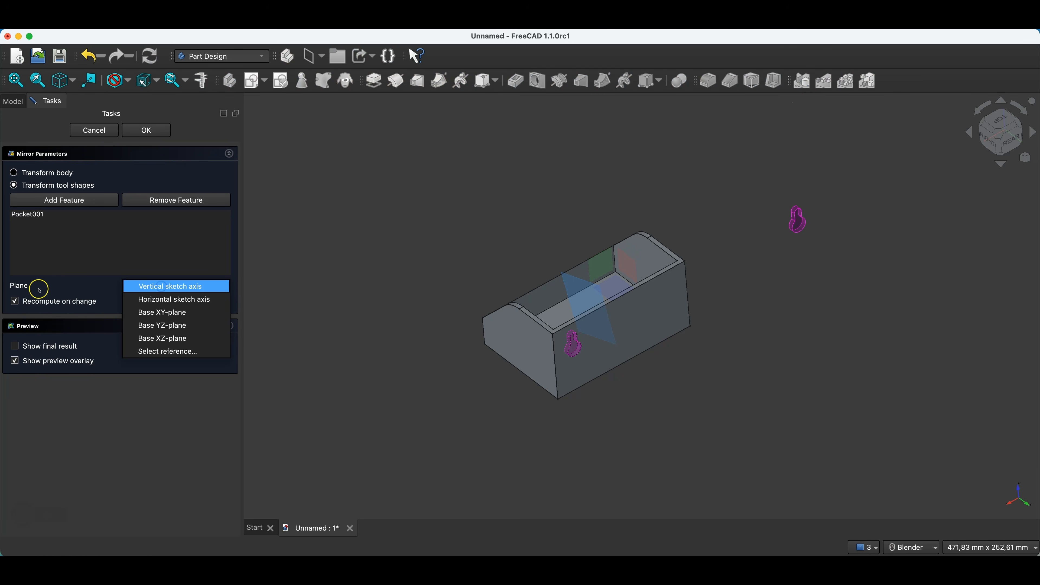
{"action": "left_click", "coordinate": [160, 353]}
{"action": "left_click", "coordinate": [584, 295]}
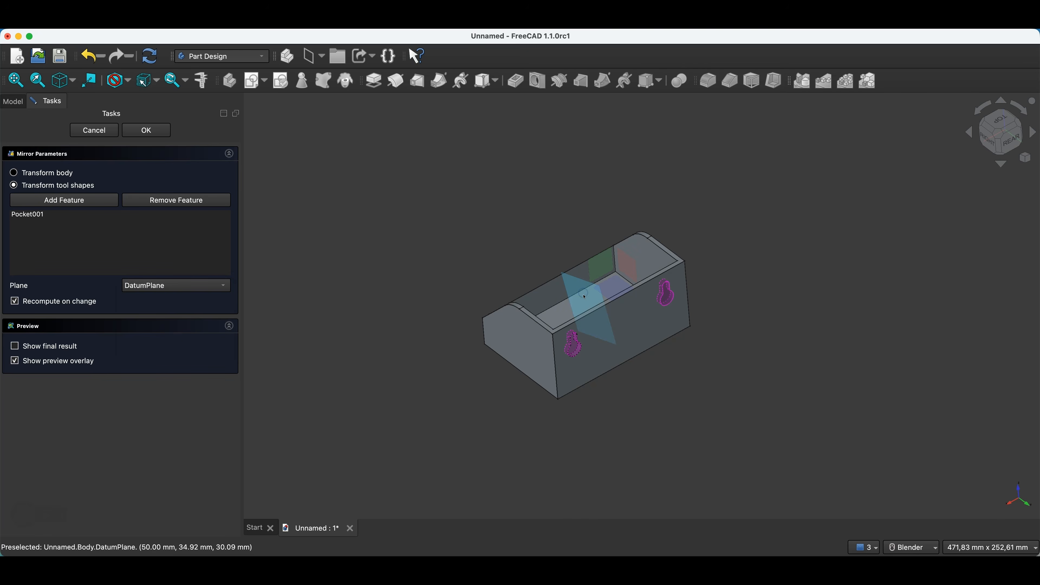
{"action": "middle_click_drag", "start_coordinate": [611, 372], "coordinate": [582, 368]}
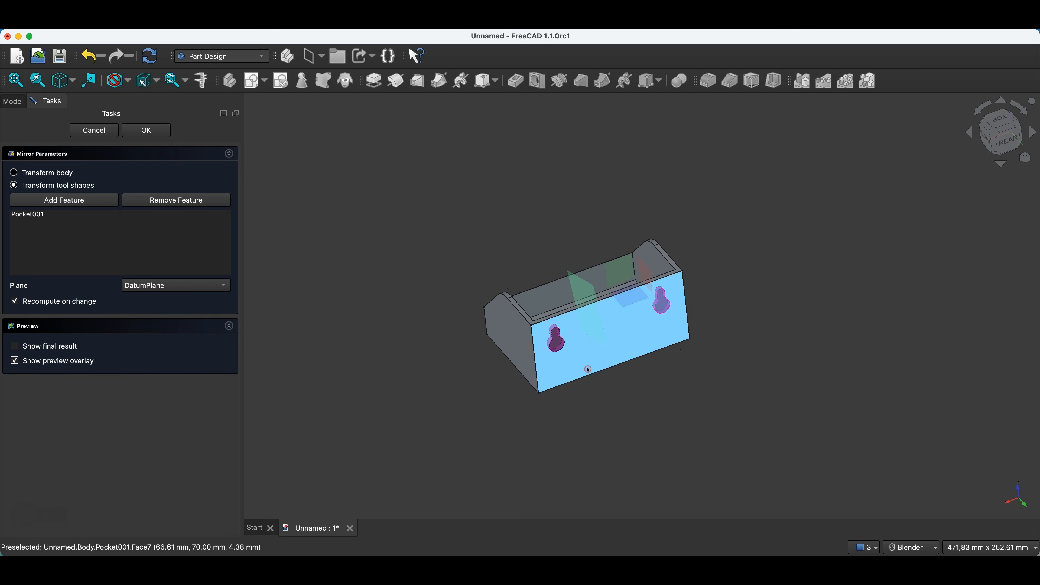
{"action": "left_click", "coordinate": [161, 131]}
{"action": "mouse_move", "coordinate": [745, 318]}
{"action": "middle_mouse_down"}
{"action": "mouse_move", "coordinate": [666, 300]}
{"action": "mouse_move", "coordinate": [693, 290]}
{"action": "mouse_move", "coordinate": [680, 283]}
{"action": "mouse_move", "coordinate": [734, 318]}
{"action": "middle_mouse_up"}
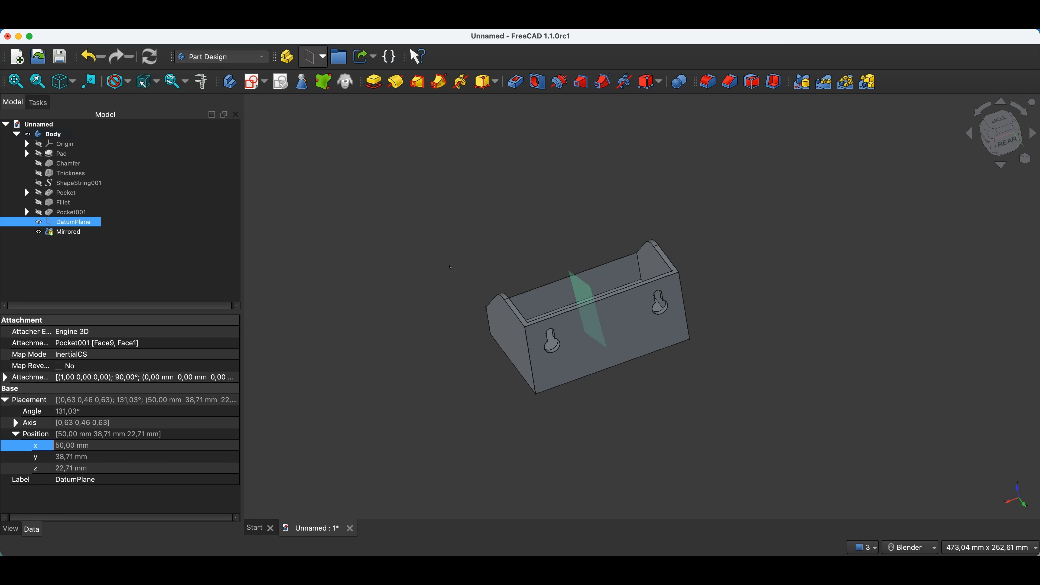
{"action": "left_click", "coordinate": [453, 276]}
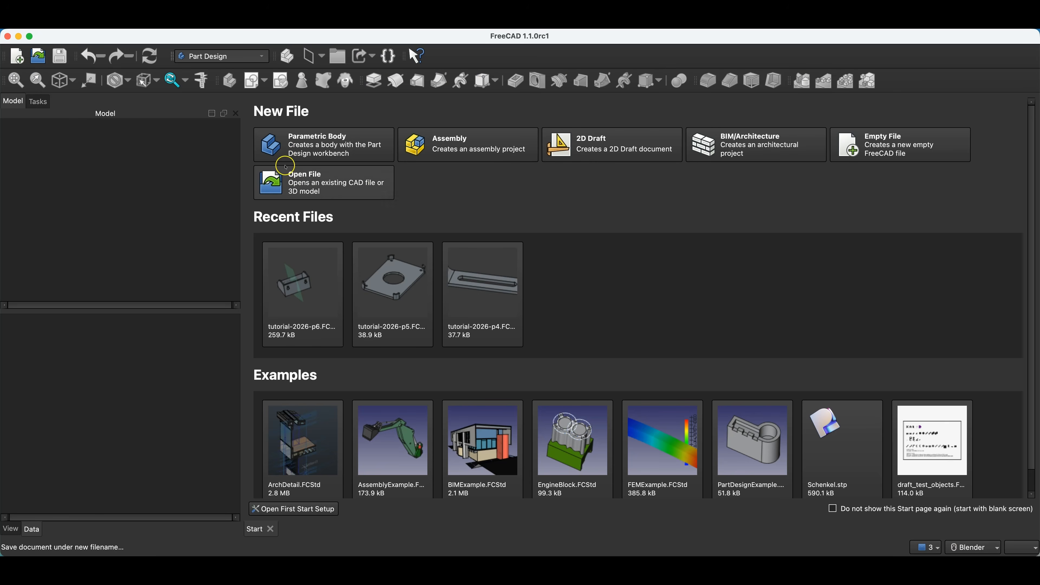
Step: Create a new parametric body document and start a sketch on the XY base plane
{"action": "left_click", "coordinate": [330, 146]}
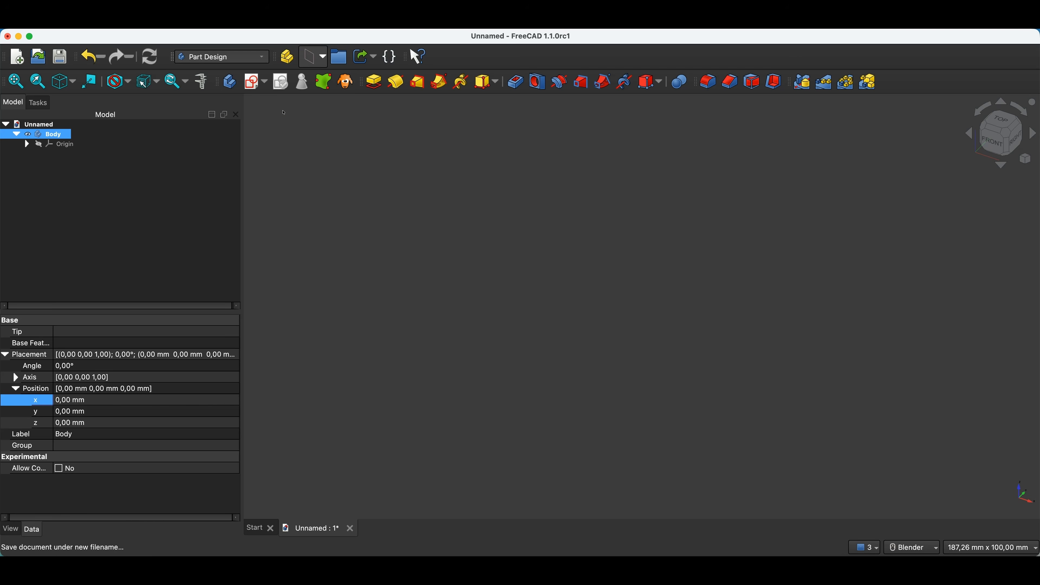
{"action": "left_click", "coordinate": [250, 82]}
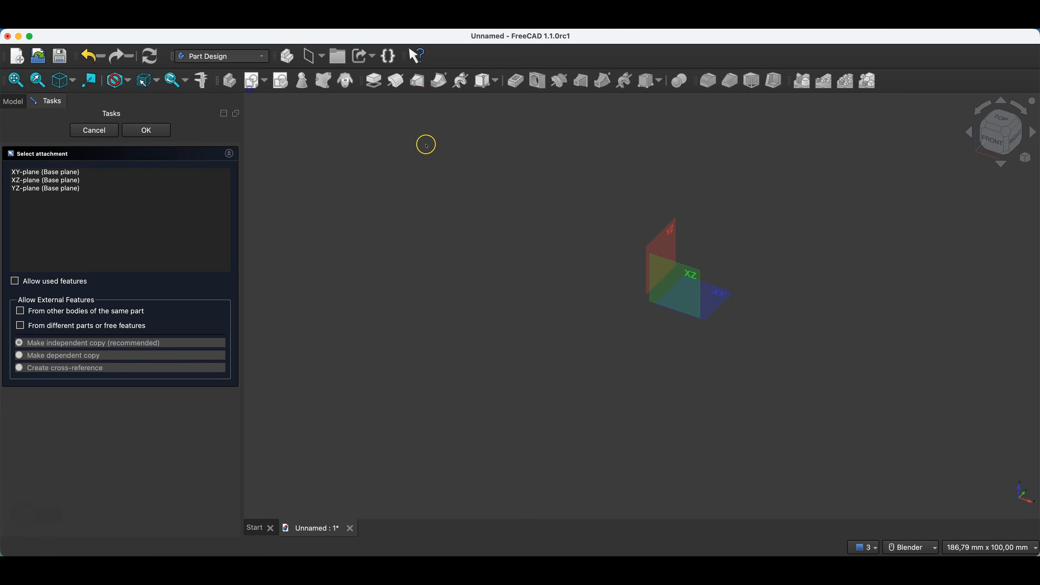
{"action": "left_click", "coordinate": [723, 297]}
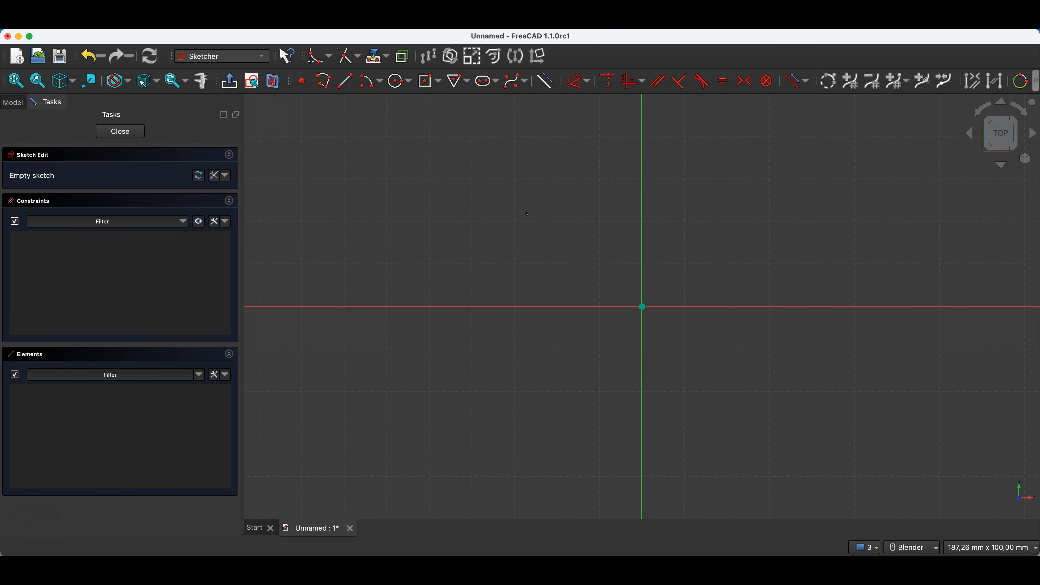
Step: Sketch a centered rectangle at the origin, 150 mm wide and 100 mm high
{"action": "left_click", "coordinate": [427, 82]}
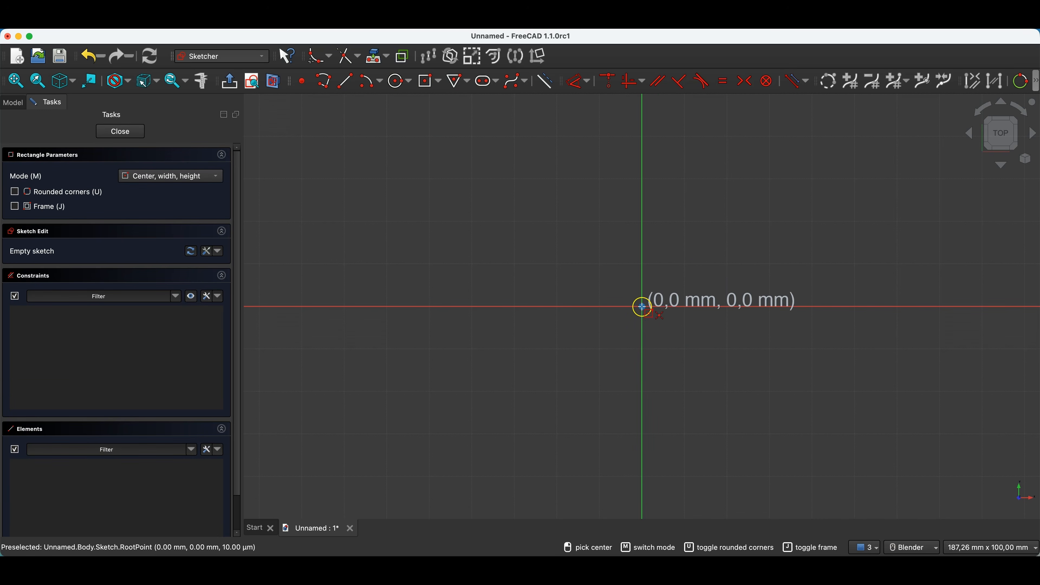
{"action": "left_click", "coordinate": [642, 307]}
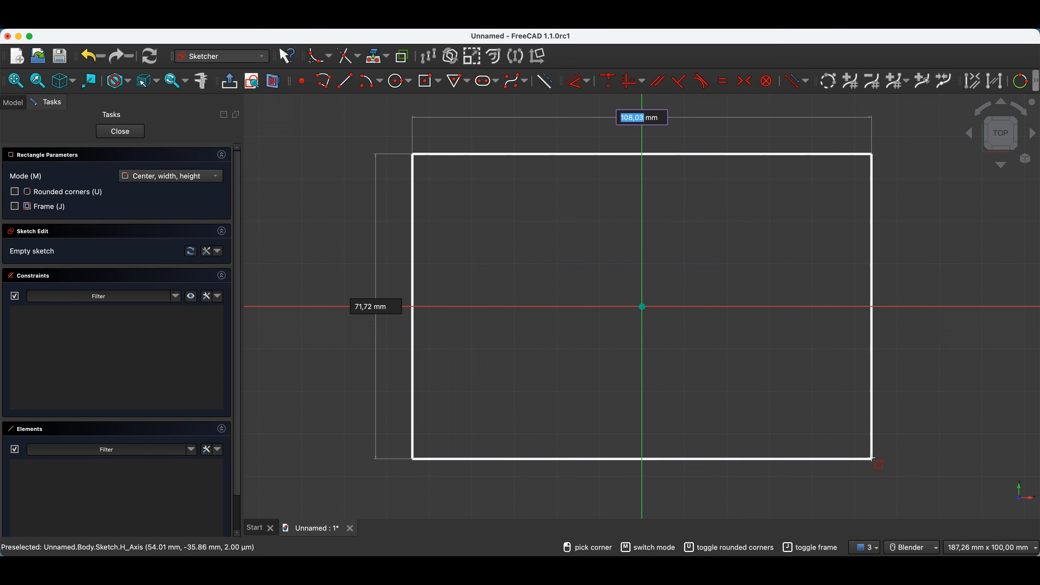
{"action": "type", "text": "150"}
{"action": "key", "text": "Tab"}
{"action": "type", "text": "100"}
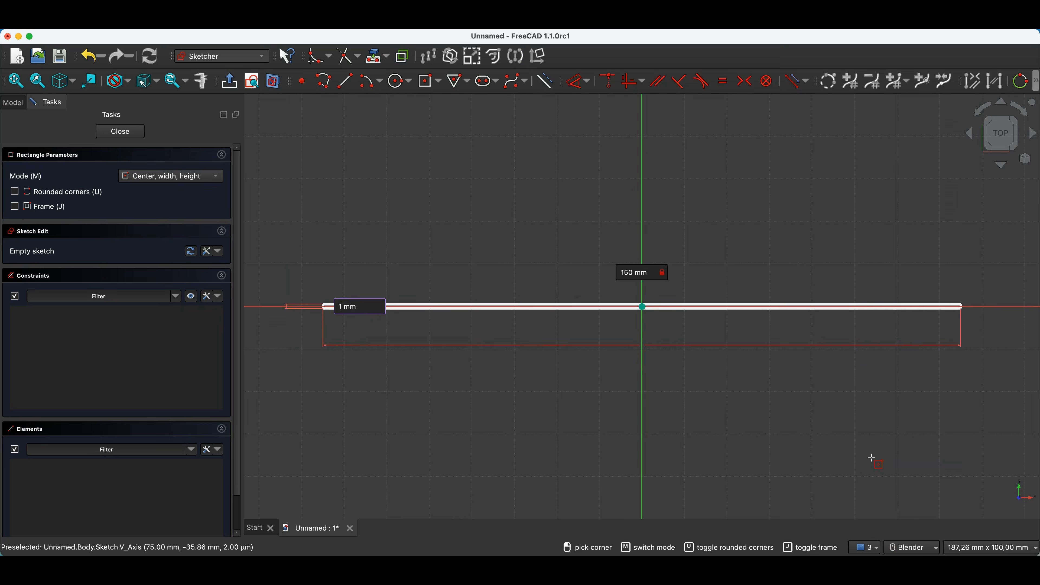
{"action": "key", "text": "Return"}
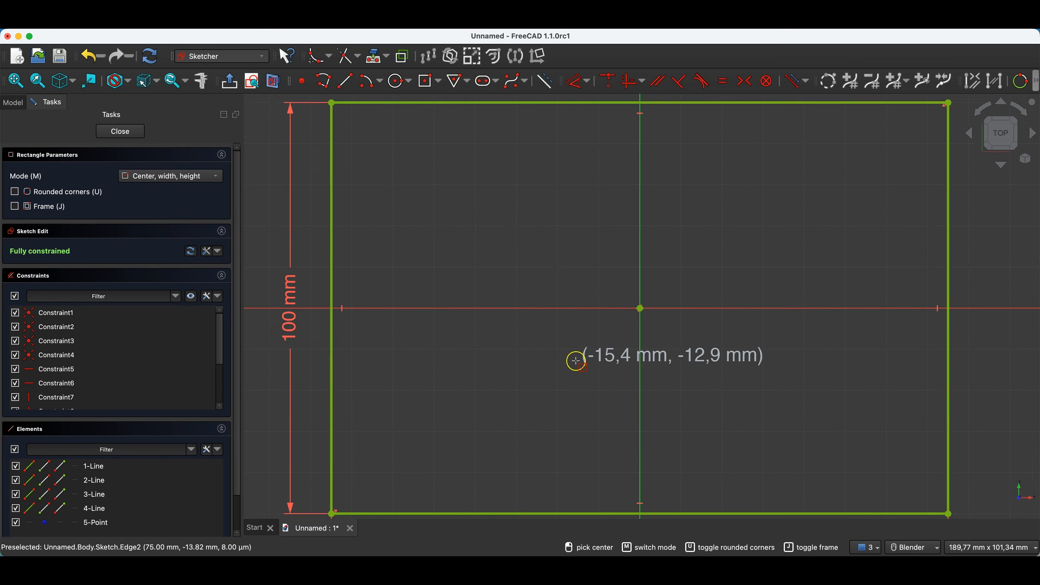
{"action": "scroll", "coordinate": [618, 334], "scroll_direction": "down", "scroll_amount": 3}
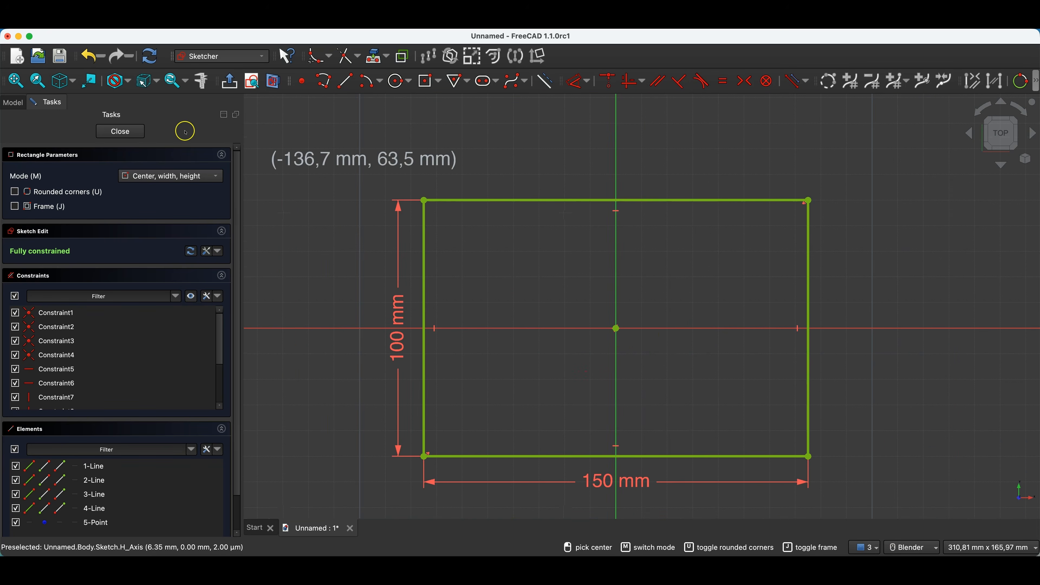
Step: Close the rectangle sketch and pad it 10 mm into a plate
{"action": "left_click", "coordinate": [121, 131]}
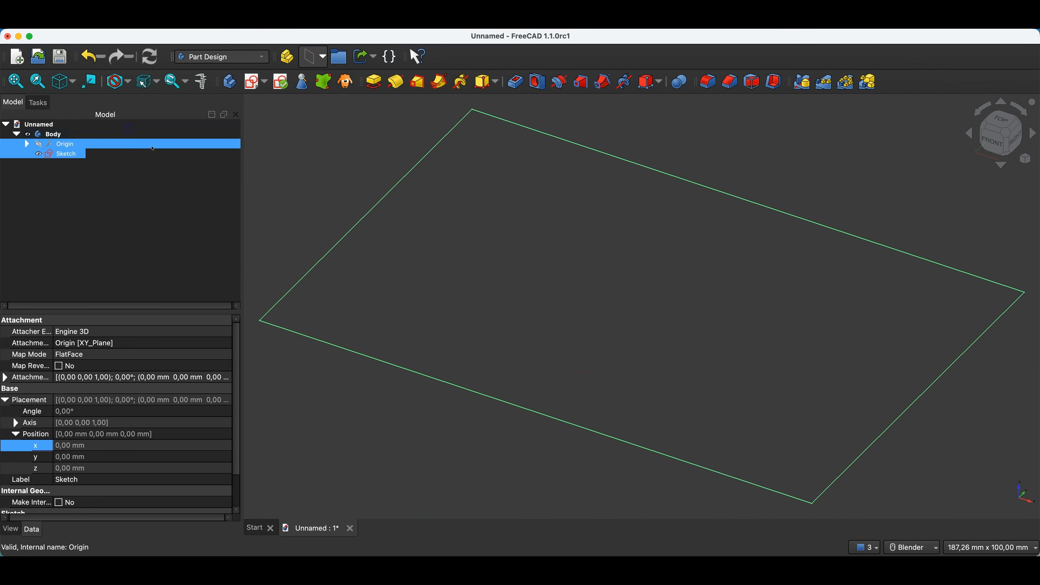
{"action": "left_click", "coordinate": [374, 82]}
{"action": "key", "text": "Return"}
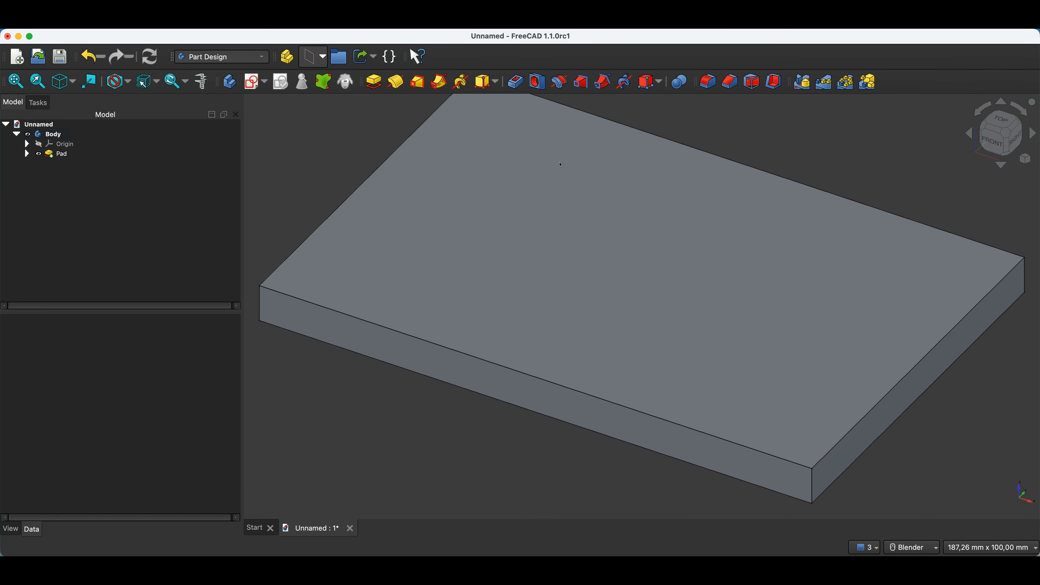
Step: Start a sketch on the plate's top face and project its two long edges as external geometry
{"action": "left_click", "coordinate": [429, 198]}
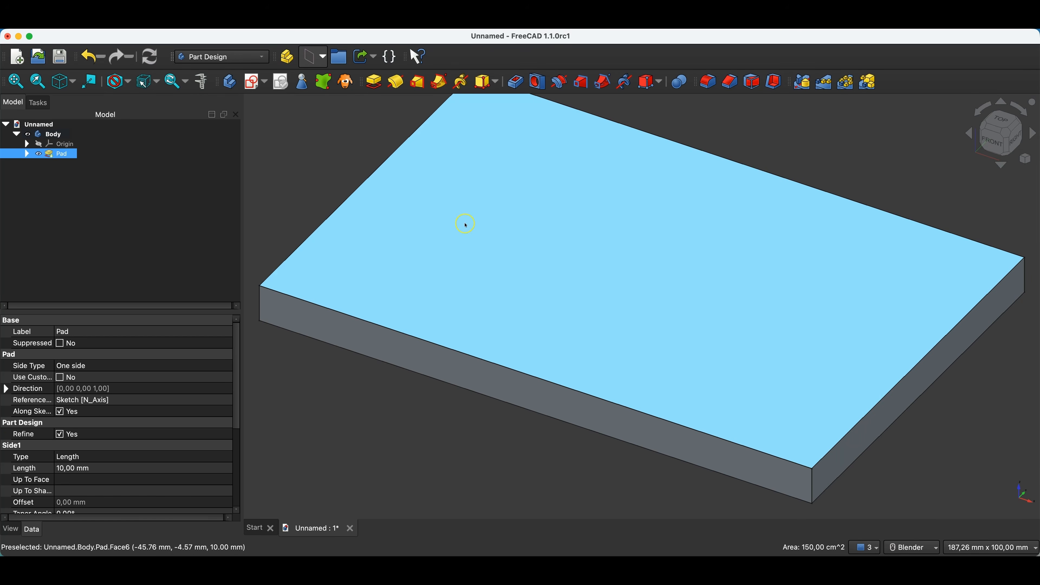
{"action": "left_click", "coordinate": [254, 83]}
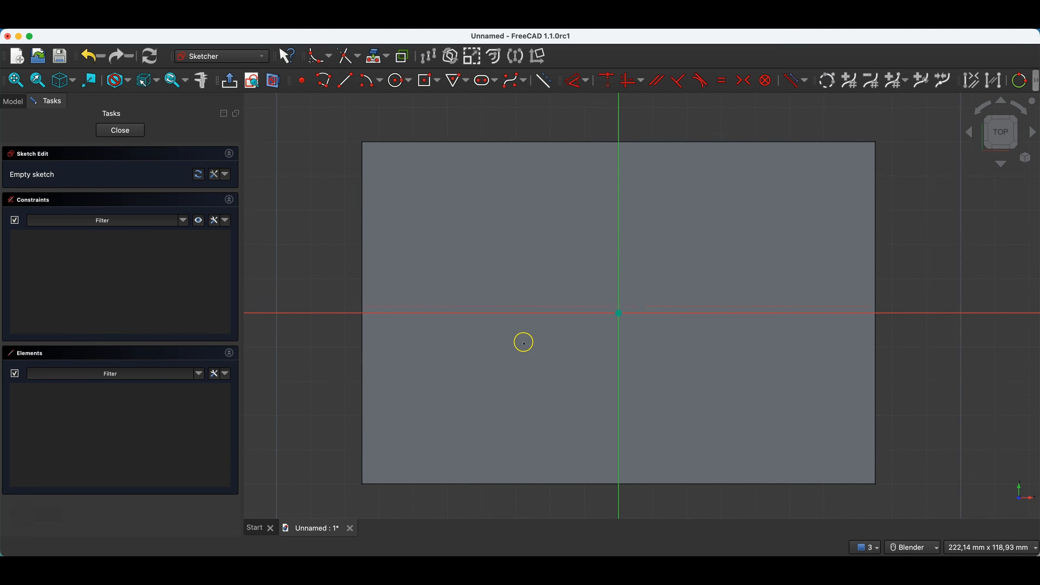
{"action": "left_click", "coordinate": [402, 80]}
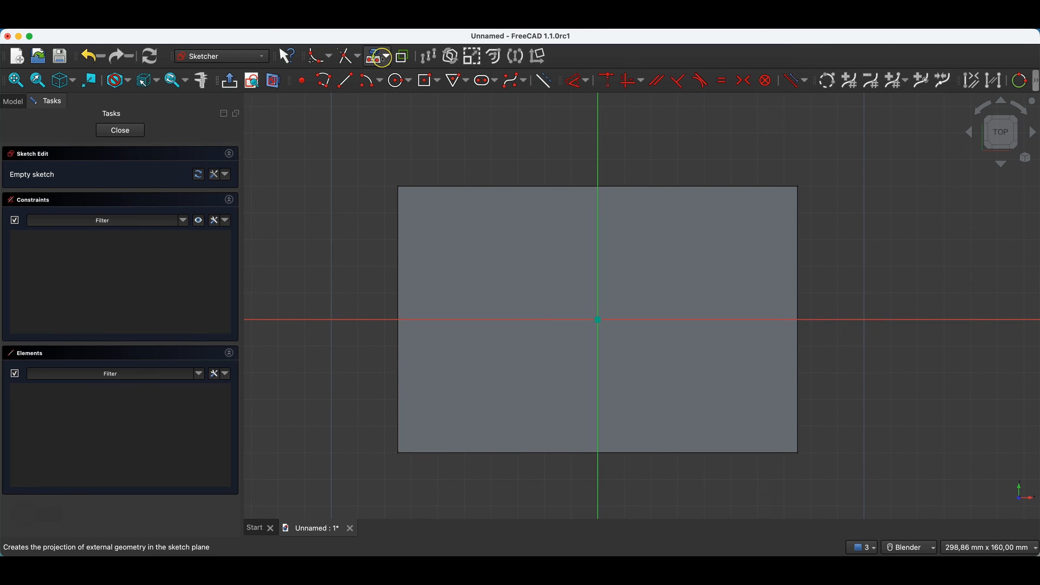
{"action": "left_click", "coordinate": [373, 58]}
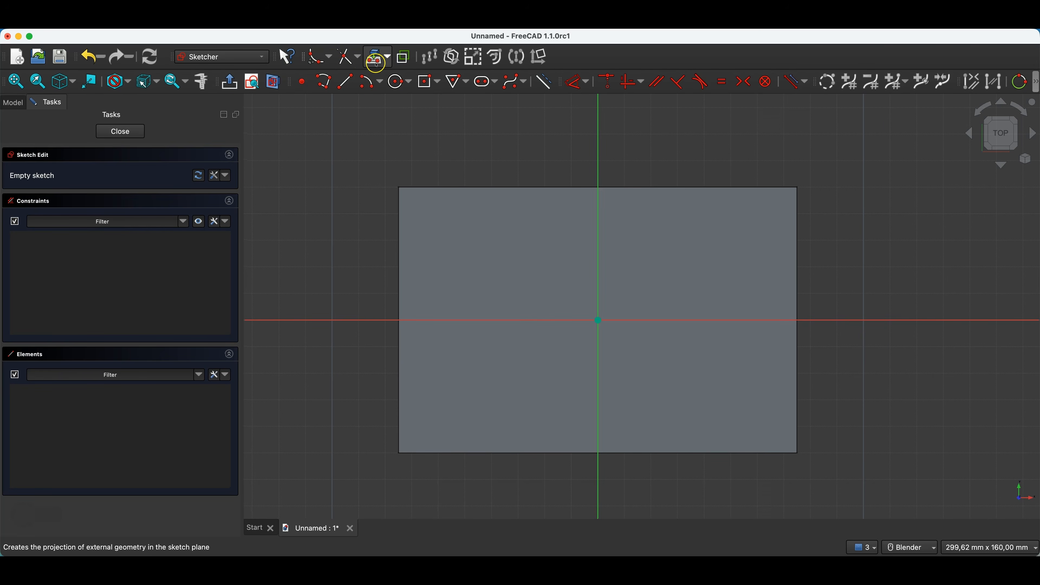
{"action": "left_click", "coordinate": [413, 187]}
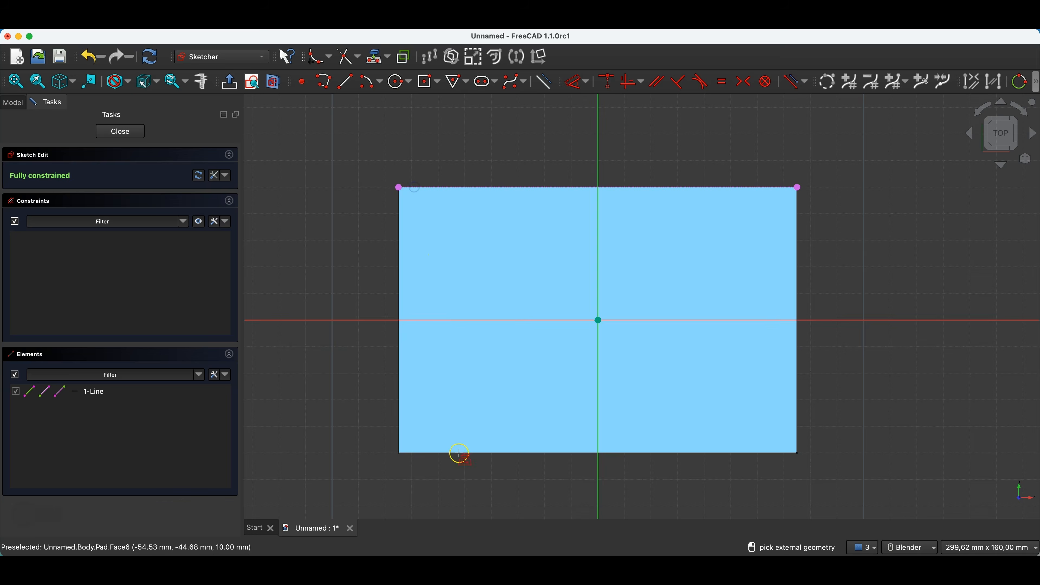
{"action": "left_click", "coordinate": [459, 453]}
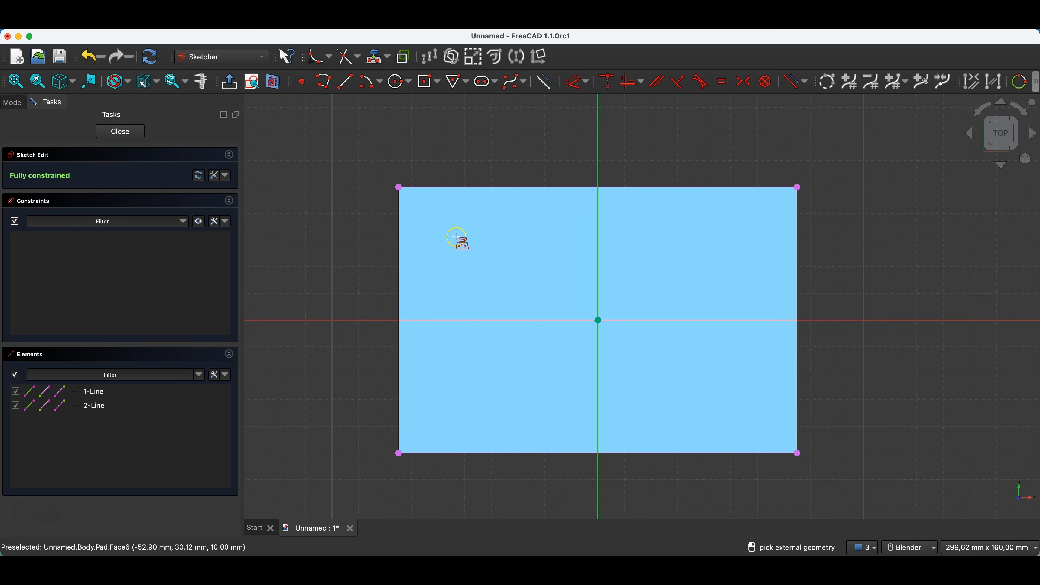
{"action": "right_click", "coordinate": [427, 98]}
Step: Draw a 40 mm wide corner rectangle from the projected upper-left corner down to the opposite projected edge
{"action": "left_click", "coordinate": [437, 84]}
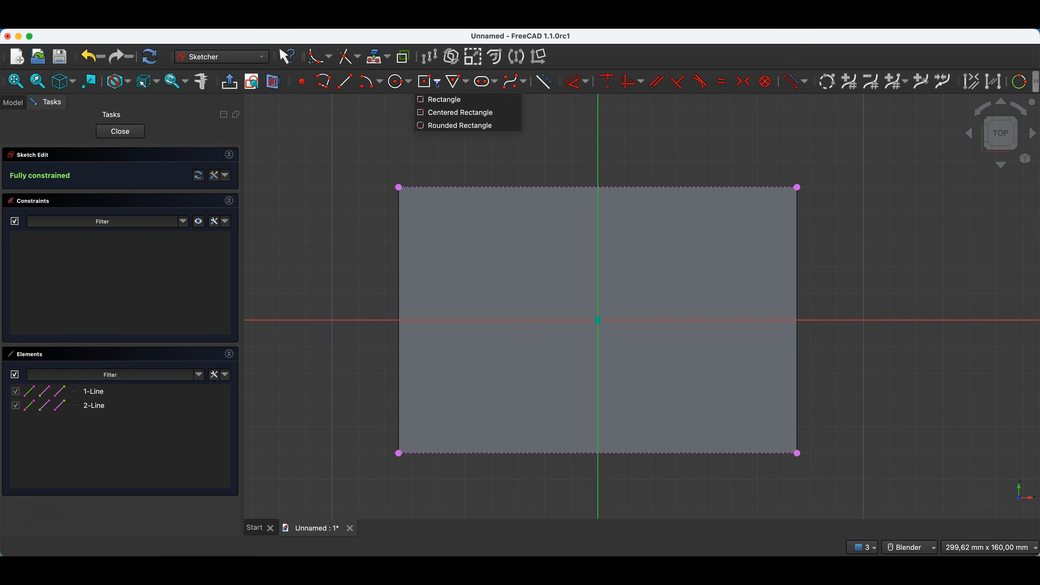
{"action": "left_click", "coordinate": [441, 99]}
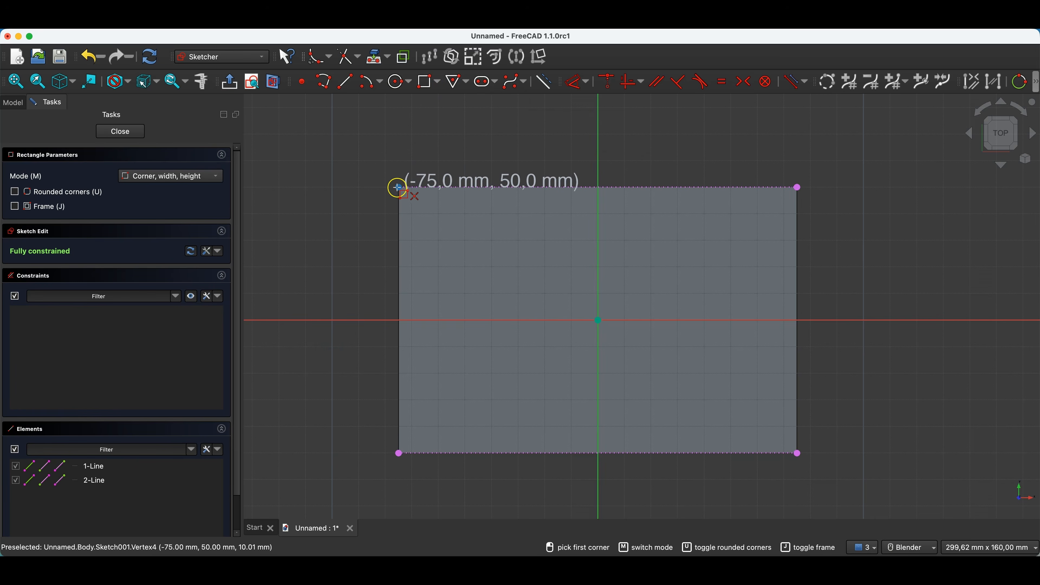
{"action": "left_click", "coordinate": [399, 187]}
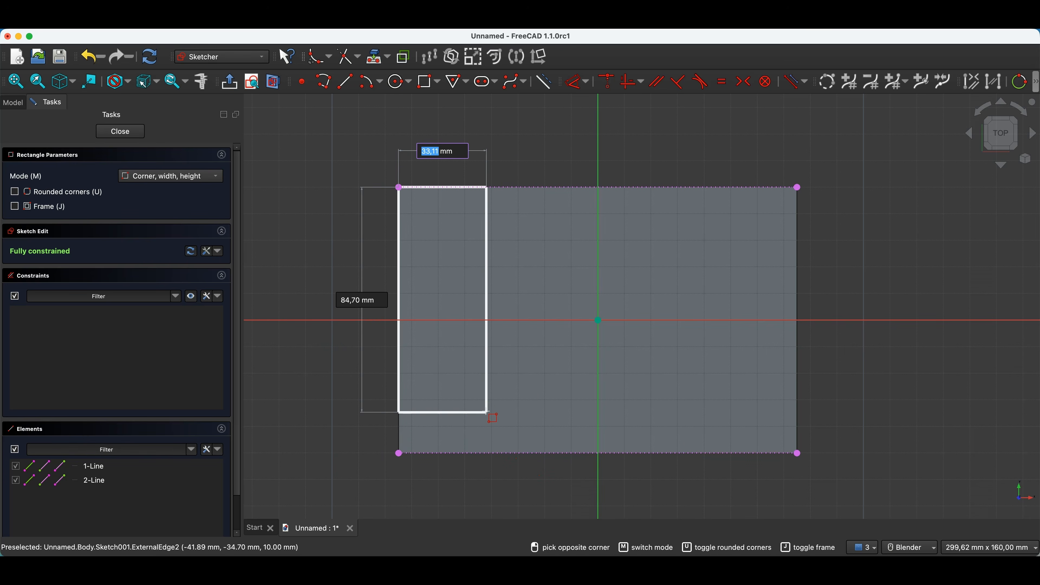
{"action": "type", "text": "40"}
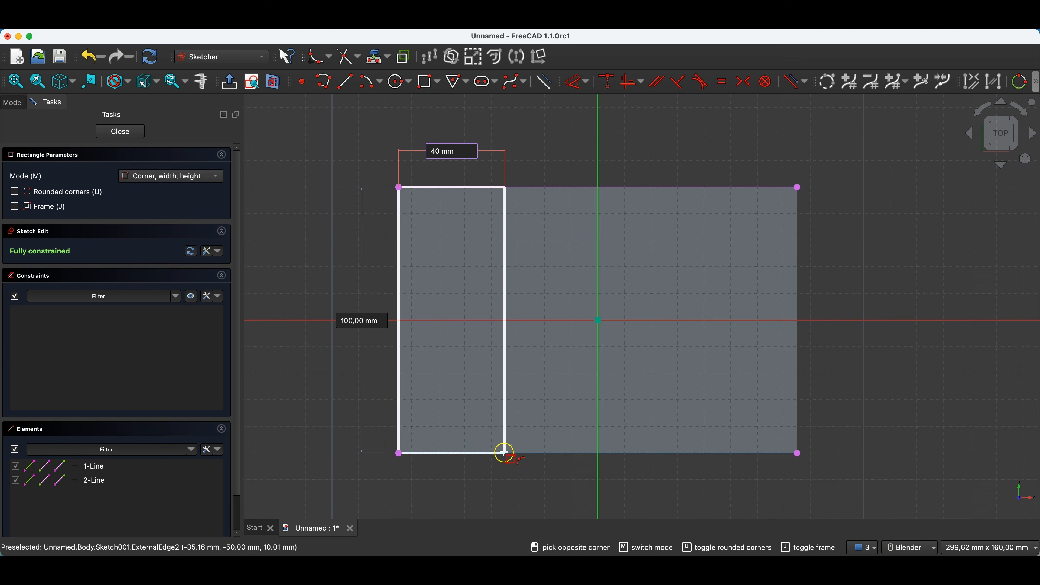
{"action": "left_click", "coordinate": [504, 453]}
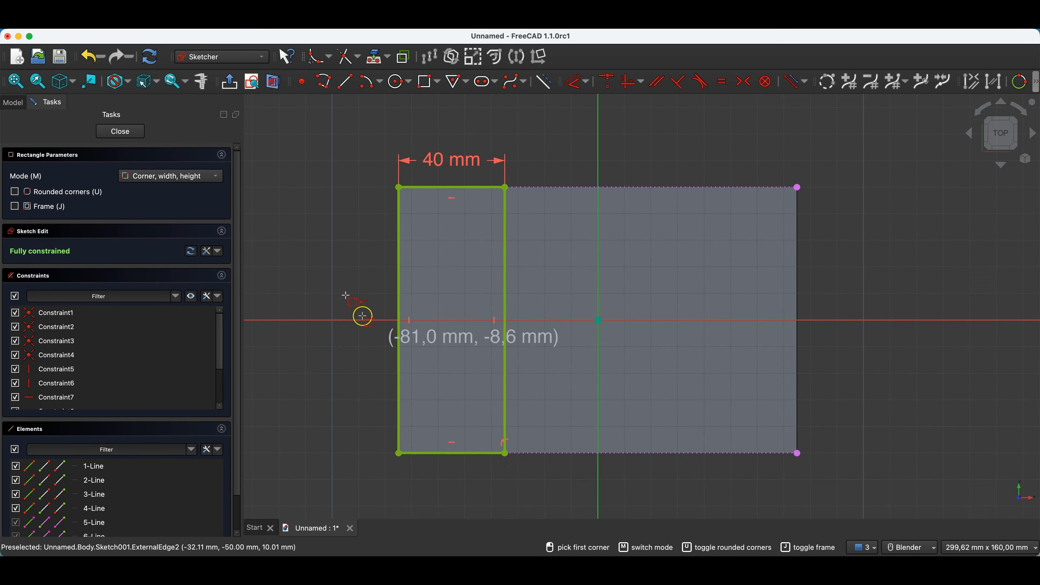
Step: Close the sketch and pad the strip 20 mm above the plate, then select the new pad
{"action": "left_click", "coordinate": [134, 133]}
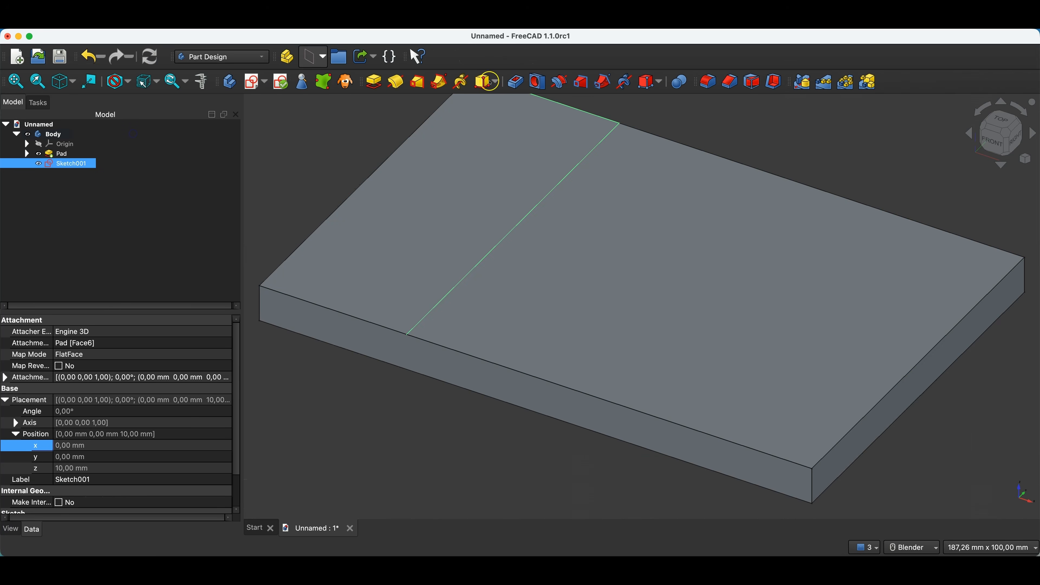
{"action": "left_click", "coordinate": [379, 80]}
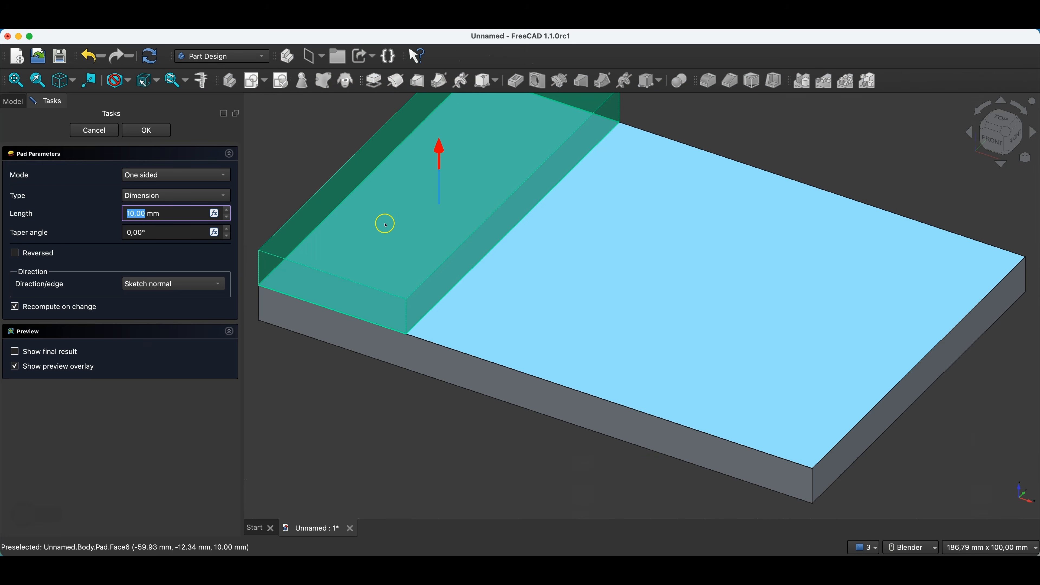
{"action": "key", "text": "Return"}
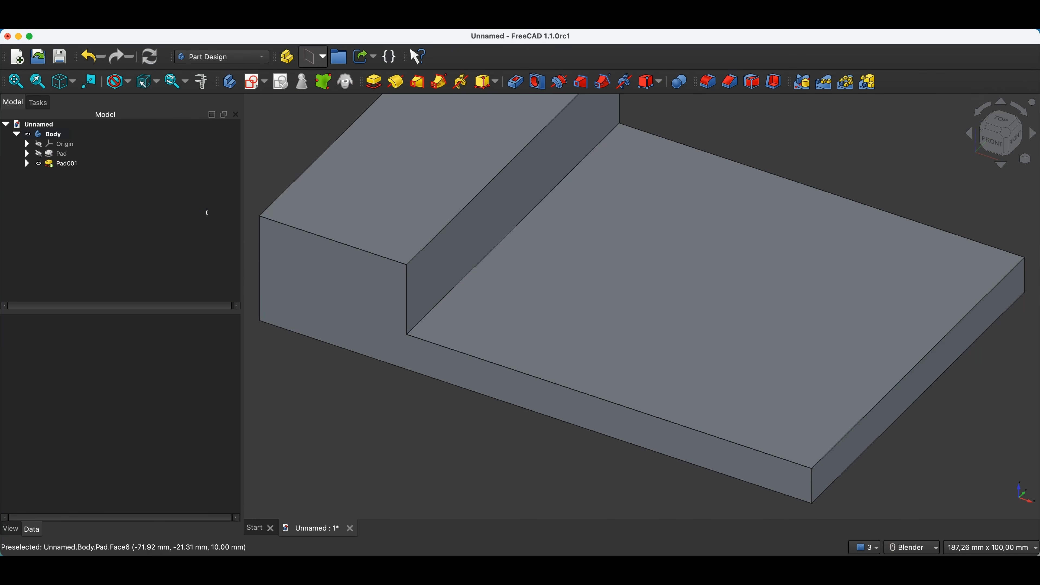
{"action": "scroll", "coordinate": [573, 266], "scroll_direction": "down", "scroll_amount": 3}
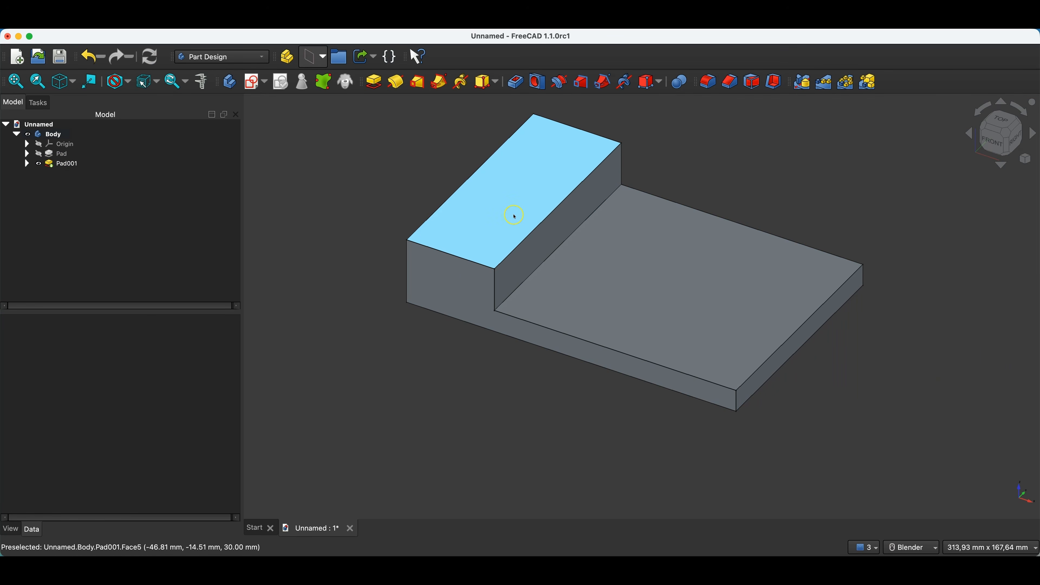
{"action": "left_click", "coordinate": [64, 163]}
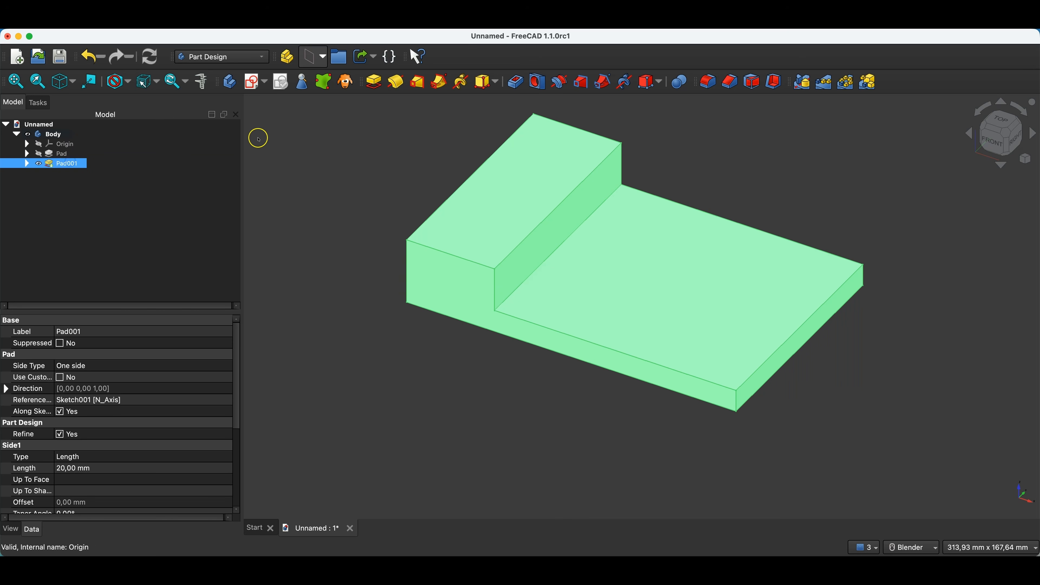
Step: Mirror the raised strip across the Base YZ-plane onto the opposite end of the plate
{"action": "left_click", "coordinate": [802, 82]}
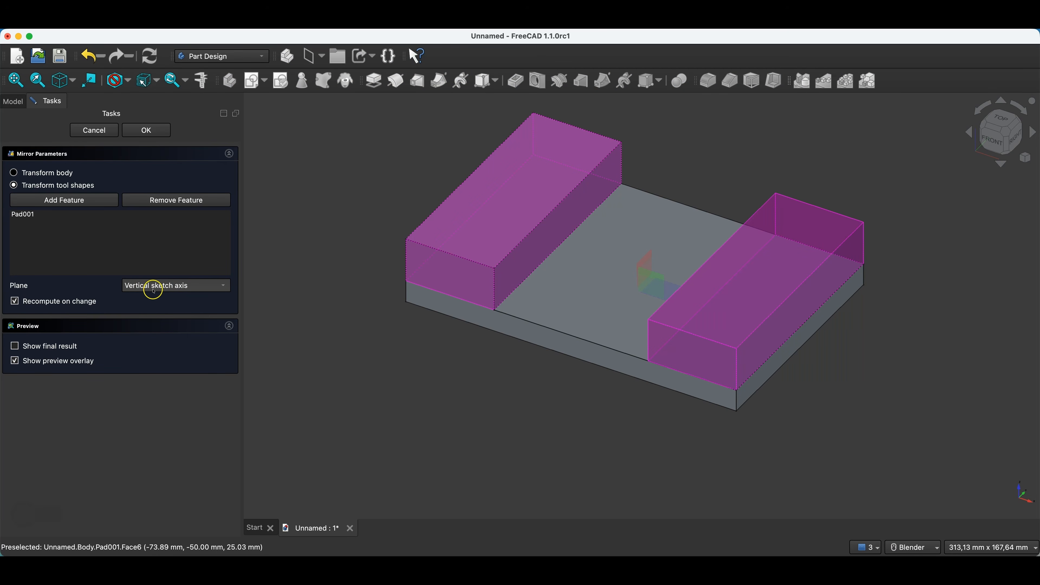
{"action": "left_click", "coordinate": [168, 287]}
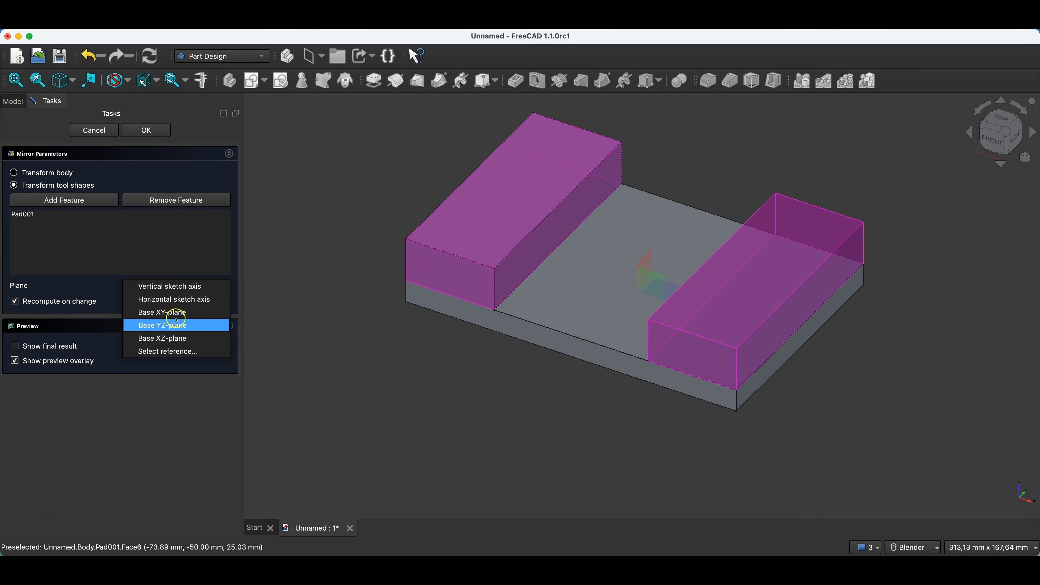
{"action": "left_click", "coordinate": [174, 326]}
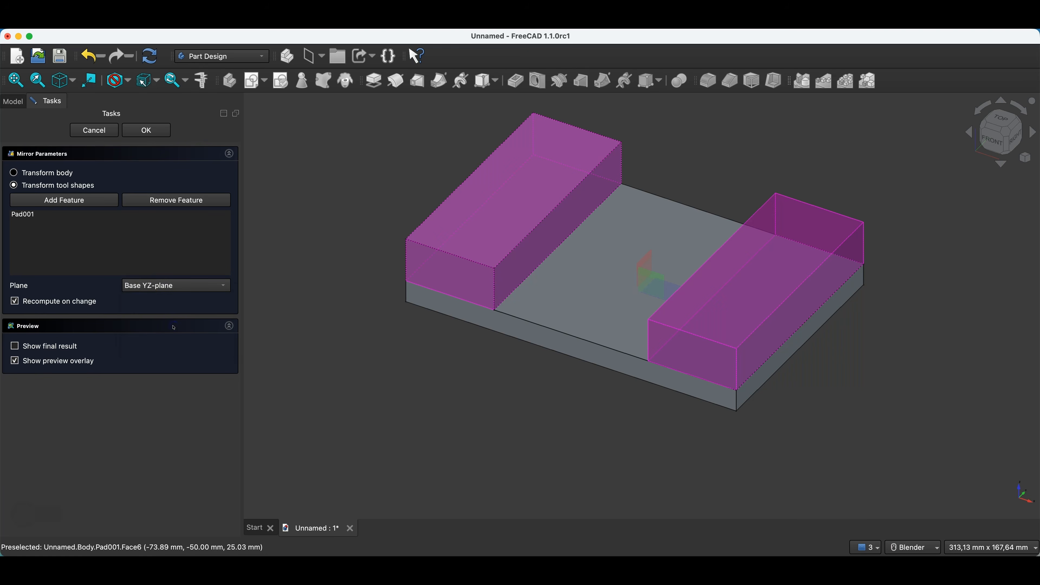
{"action": "left_click", "coordinate": [144, 131]}
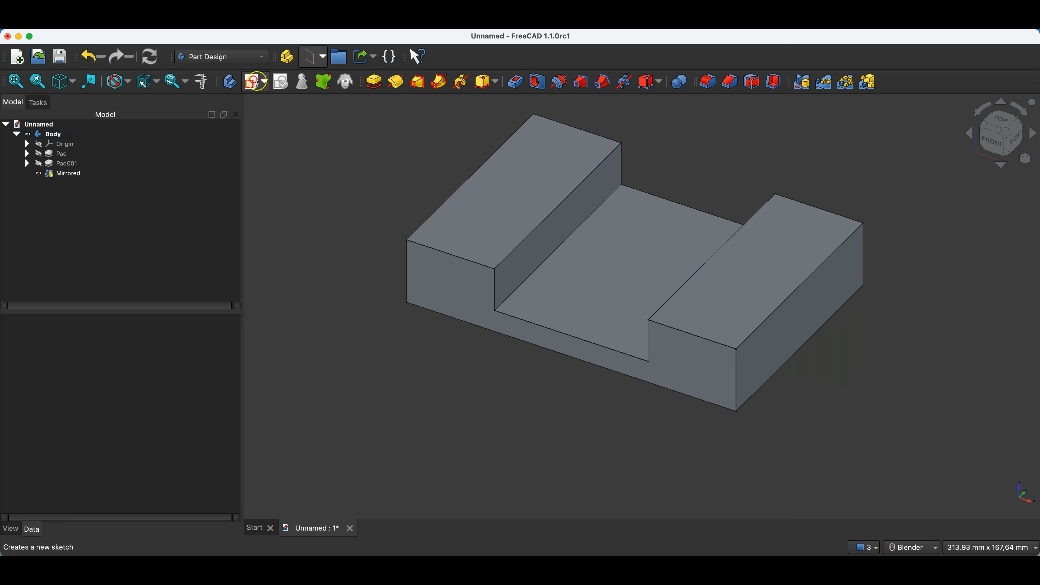
Step: Start a sketch on the original raised strip's top face and draw a 10 mm diameter circle near its lower end
{"action": "left_click", "coordinate": [478, 225]}
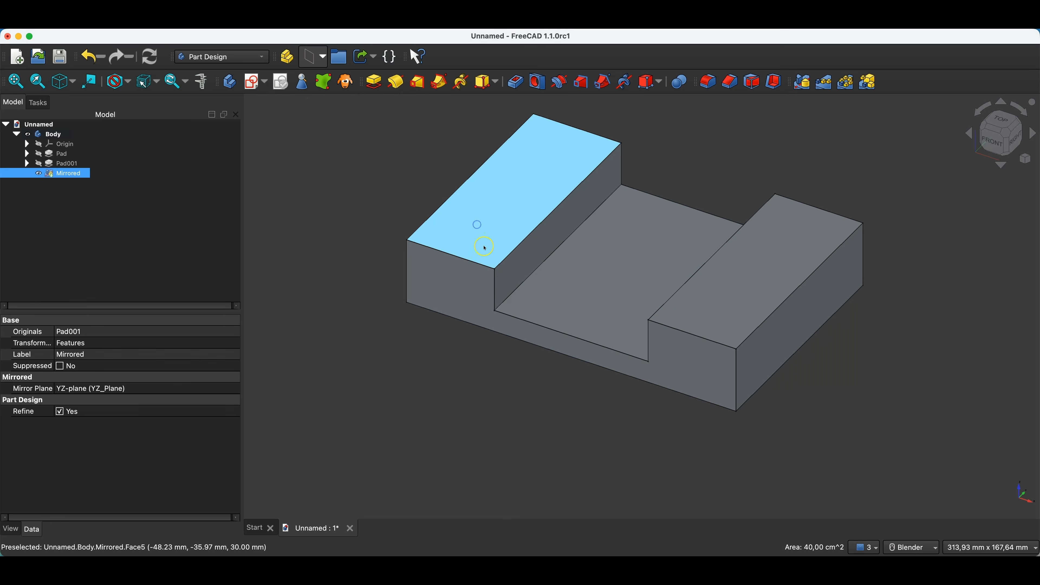
{"action": "left_click", "coordinate": [254, 83]}
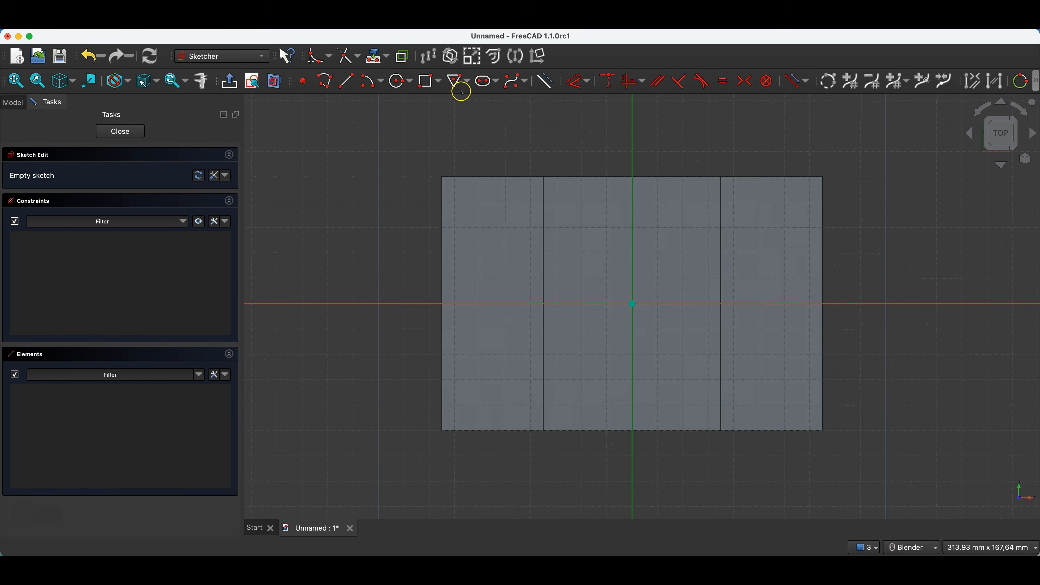
{"action": "left_click", "coordinate": [399, 81]}
{"action": "left_click", "coordinate": [490, 390]}
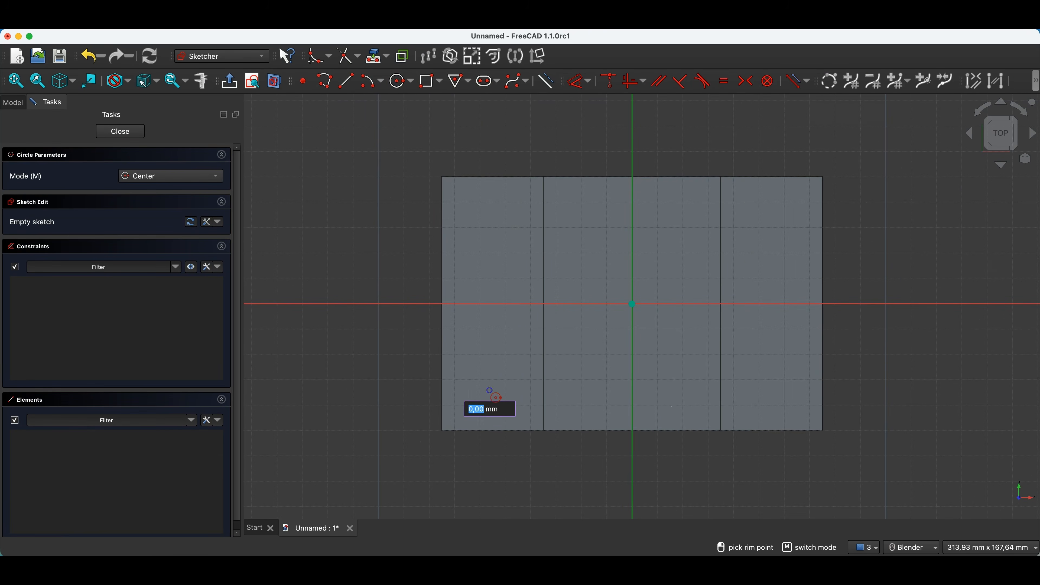
{"action": "type", "text": "10"}
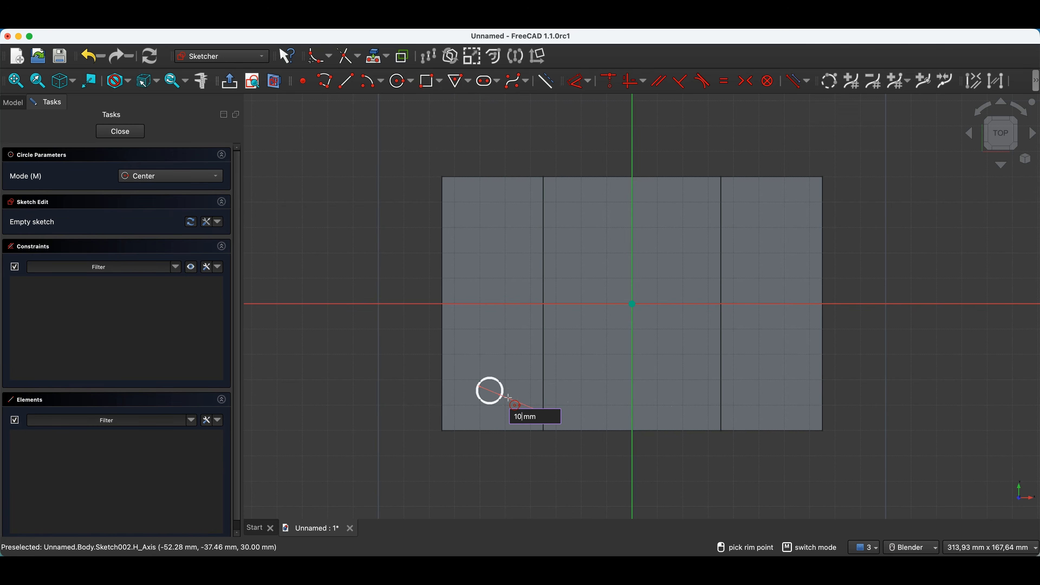
{"action": "key", "text": "Return"}
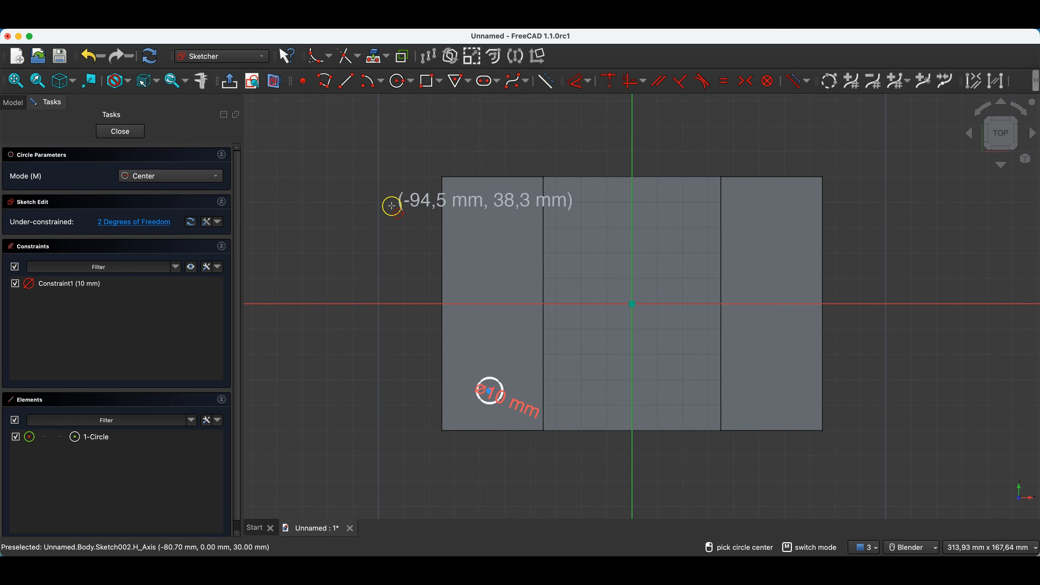
{"action": "key", "text": "Escape"}
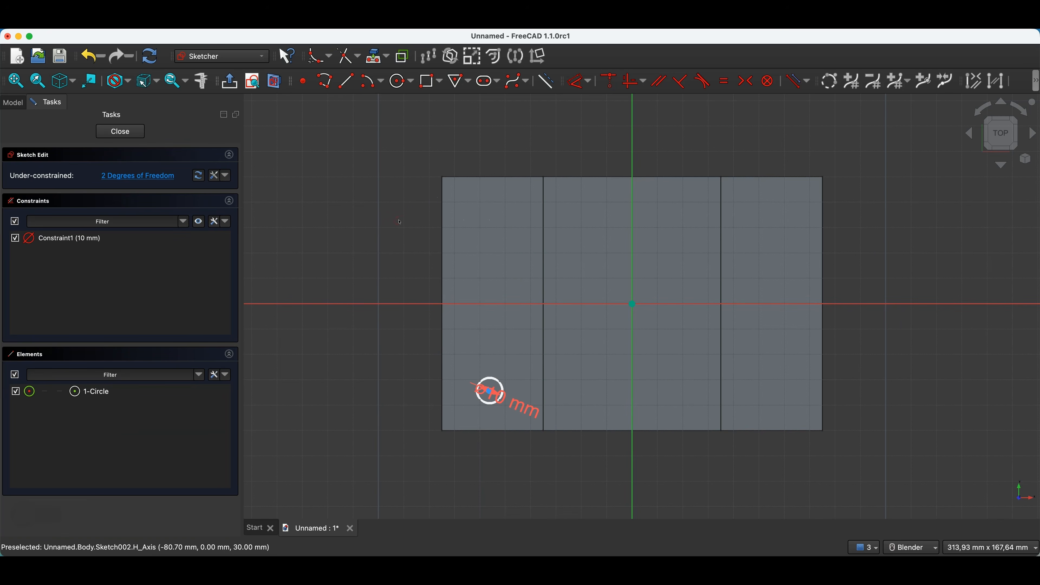
Step: Project the strip's two long edges as external geometry and nudge the circle closer to the middle between them
{"action": "left_click", "coordinate": [370, 61]}
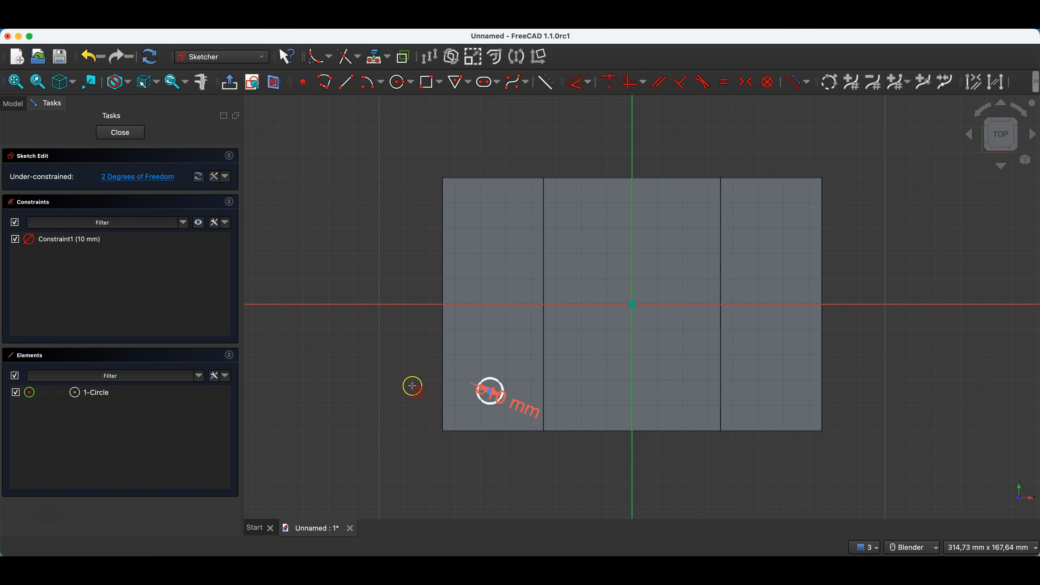
{"action": "left_click", "coordinate": [442, 404]}
{"action": "left_click", "coordinate": [544, 372]}
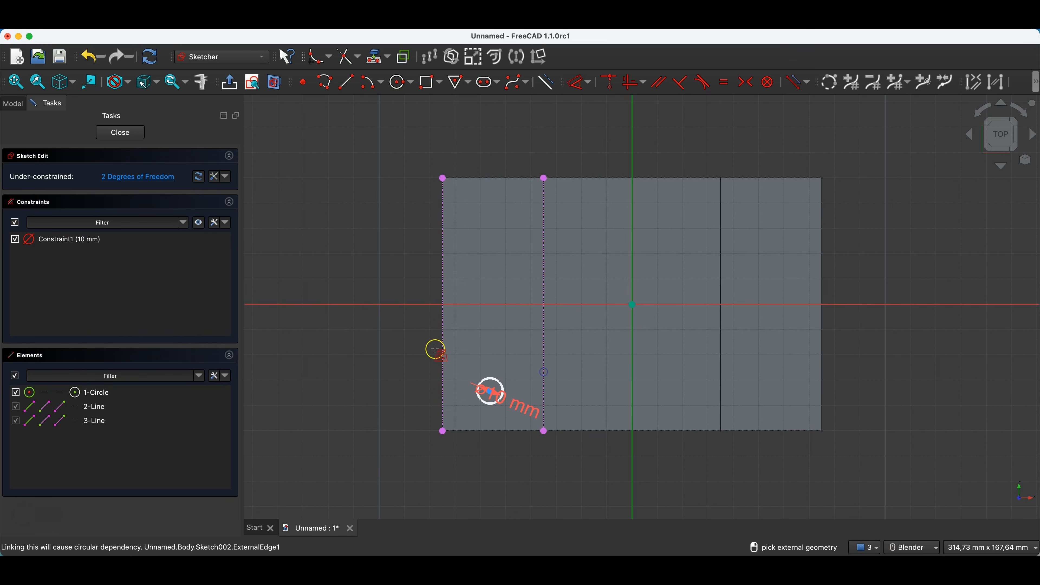
{"action": "key", "text": "Escape"}
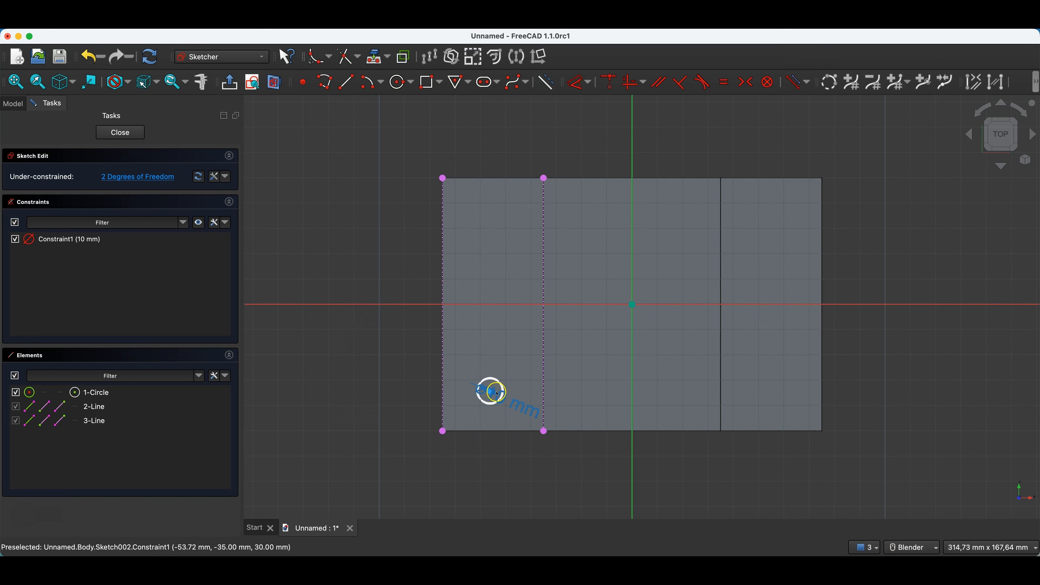
{"action": "left_click_drag", "start_coordinate": [490, 392], "coordinate": [495, 391]}
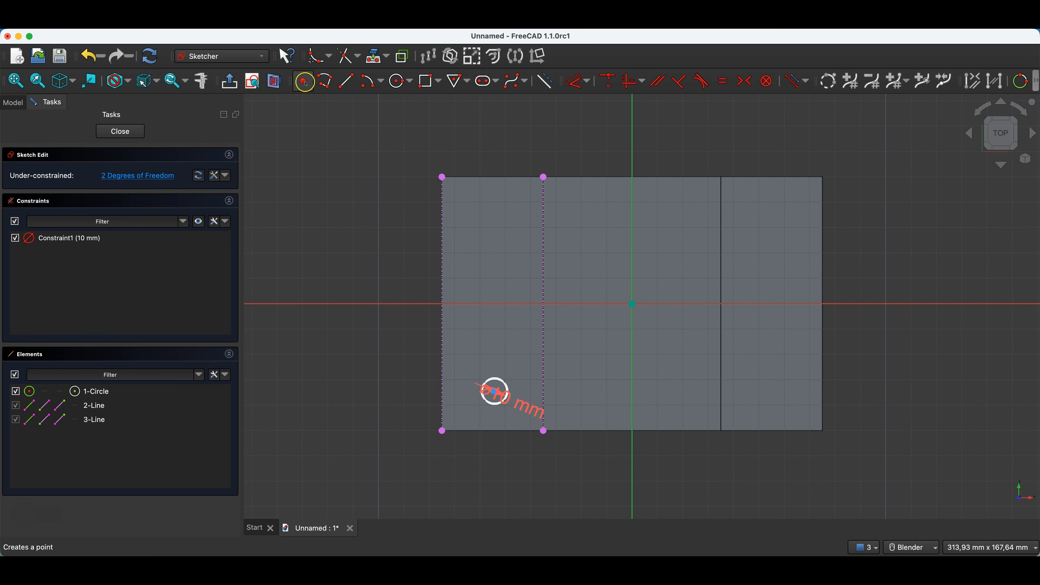
Step: Draw a vertical line along the strip, from near its upper edge through the circle to near its lower edge
{"action": "left_click", "coordinate": [345, 81]}
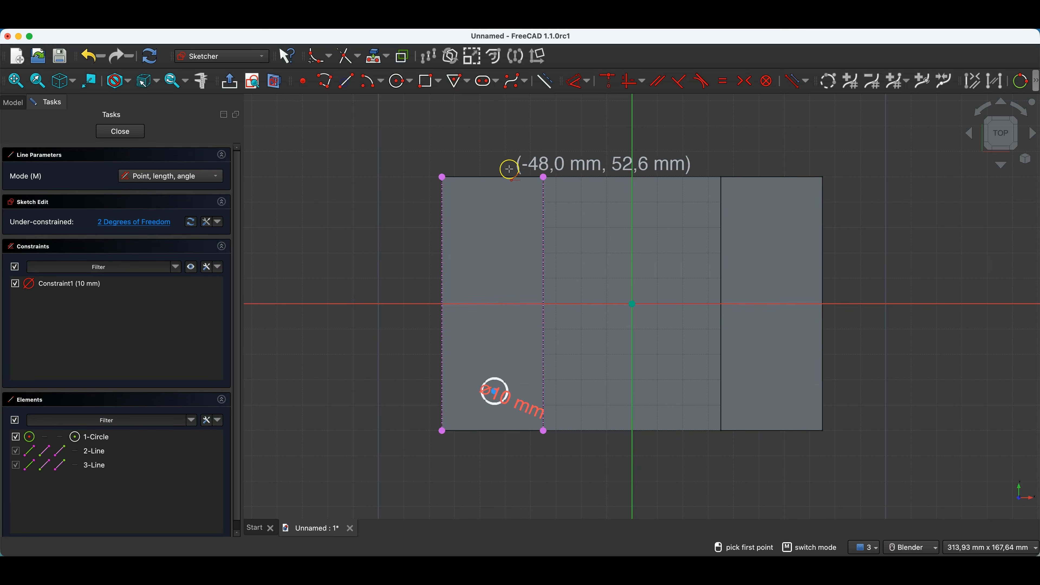
{"action": "left_click", "coordinate": [492, 181]}
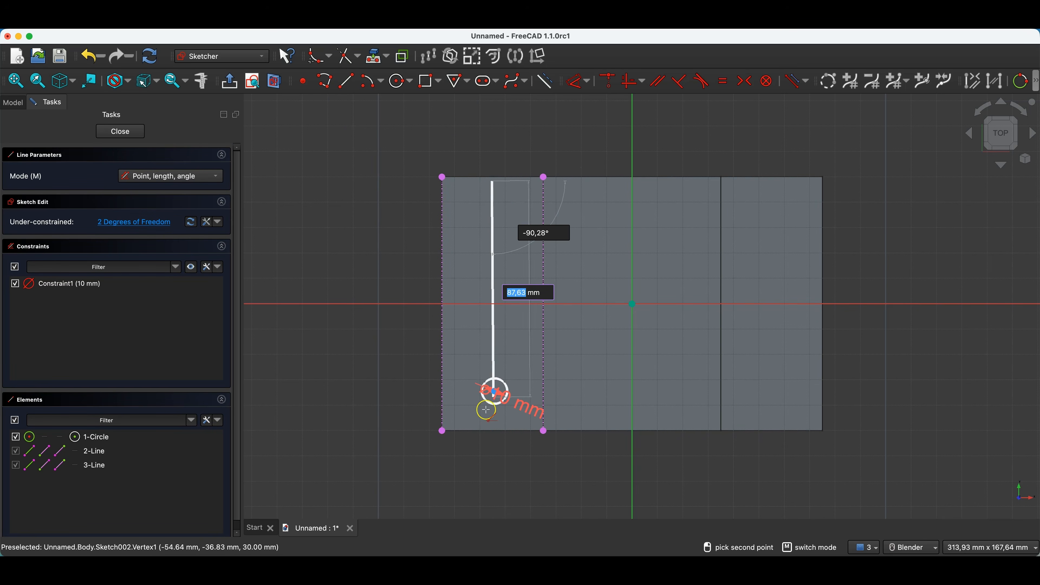
{"action": "left_click", "coordinate": [493, 420]}
{"action": "right_click", "coordinate": [464, 349]}
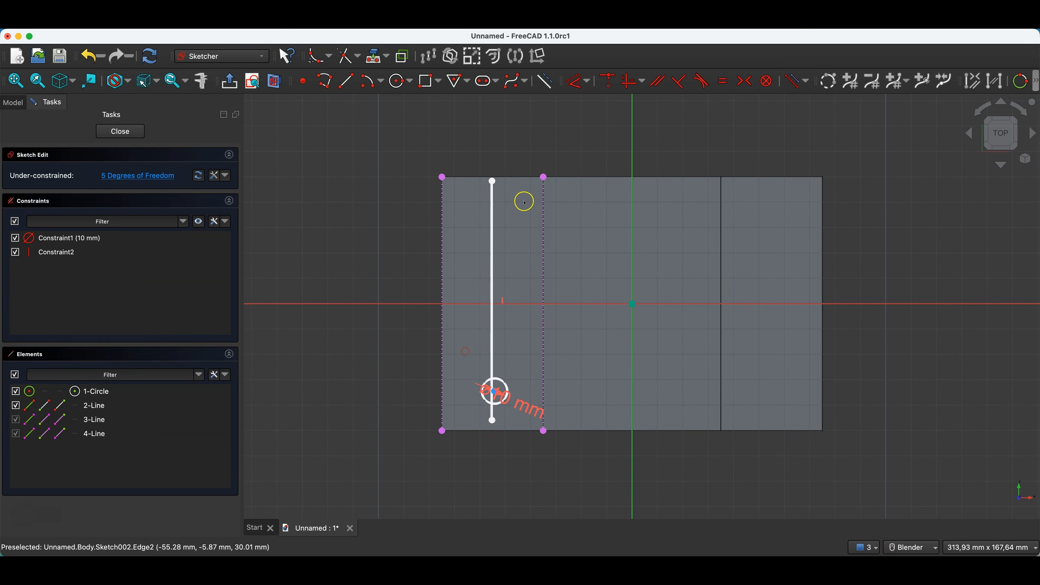
Step: Constrain the line's upper and lower endpoints symmetrically between the corresponding corner points of the projected edges
{"action": "left_click", "coordinate": [443, 179]}
{"action": "left_click", "coordinate": [544, 177]}
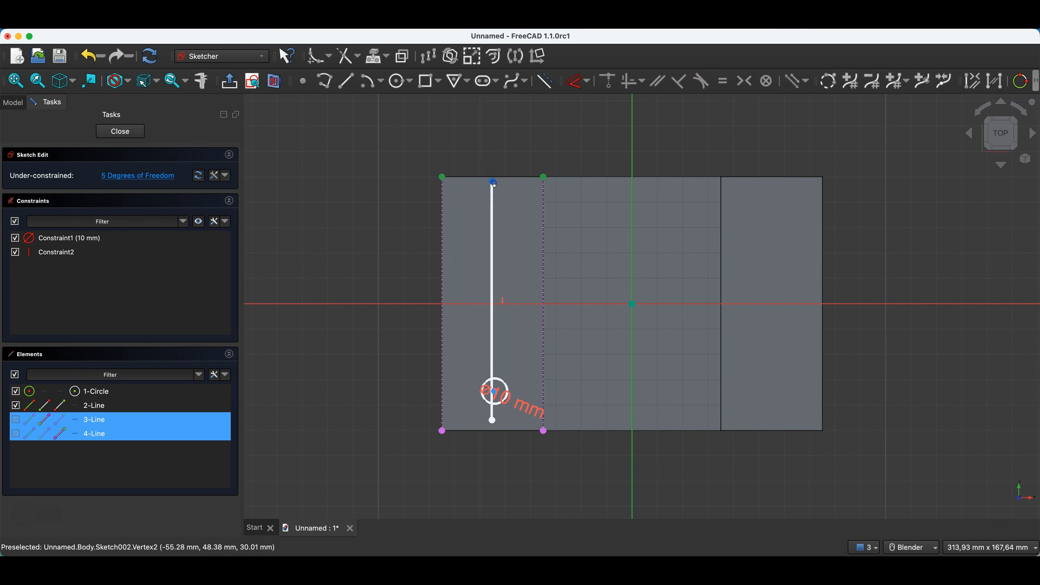
{"action": "left_click", "coordinate": [494, 182]}
{"action": "left_click", "coordinate": [744, 82]}
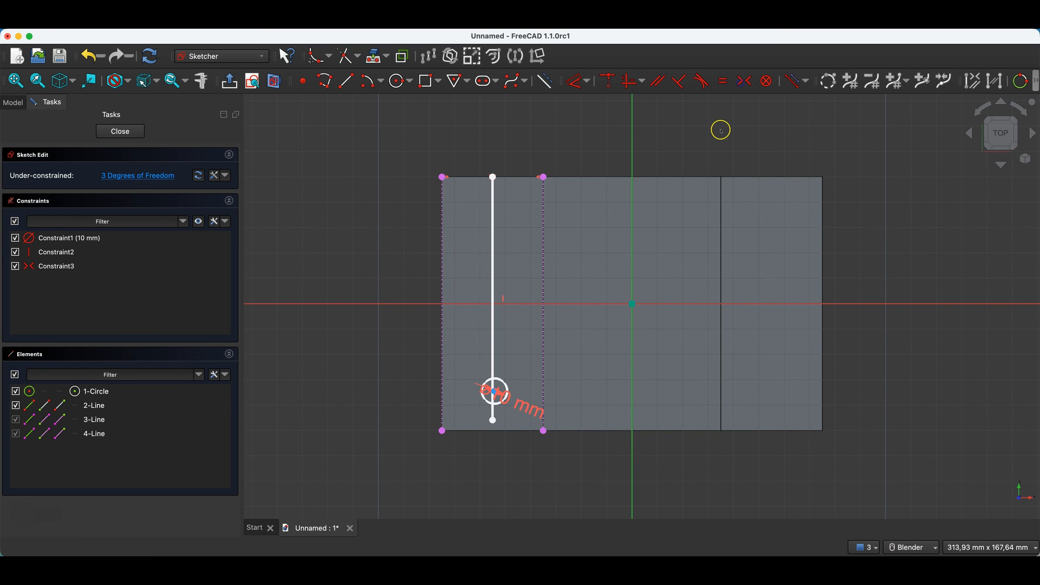
{"action": "left_click", "coordinate": [442, 432]}
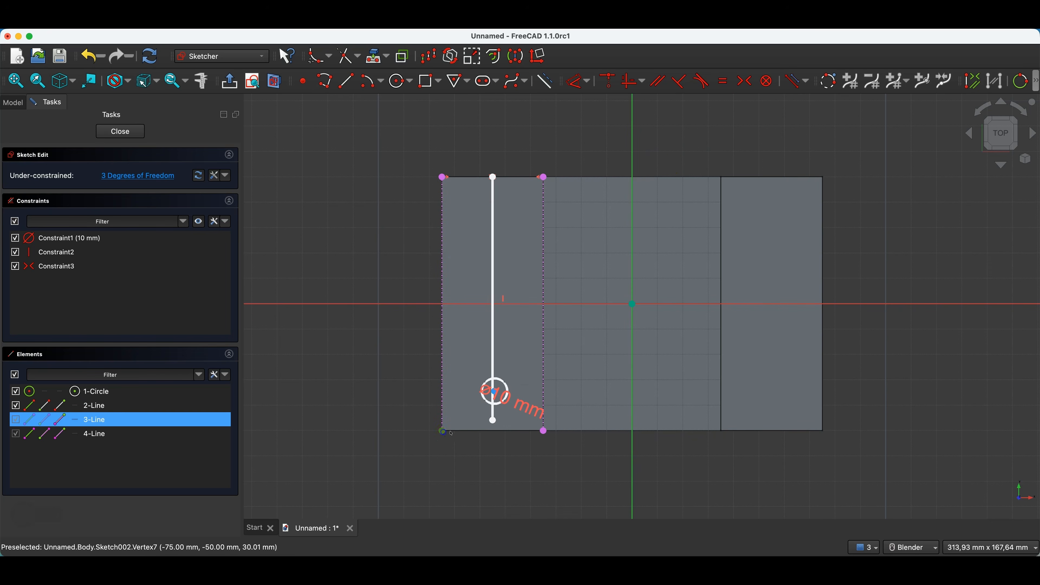
{"action": "left_click", "coordinate": [544, 432]}
{"action": "left_click", "coordinate": [494, 422]}
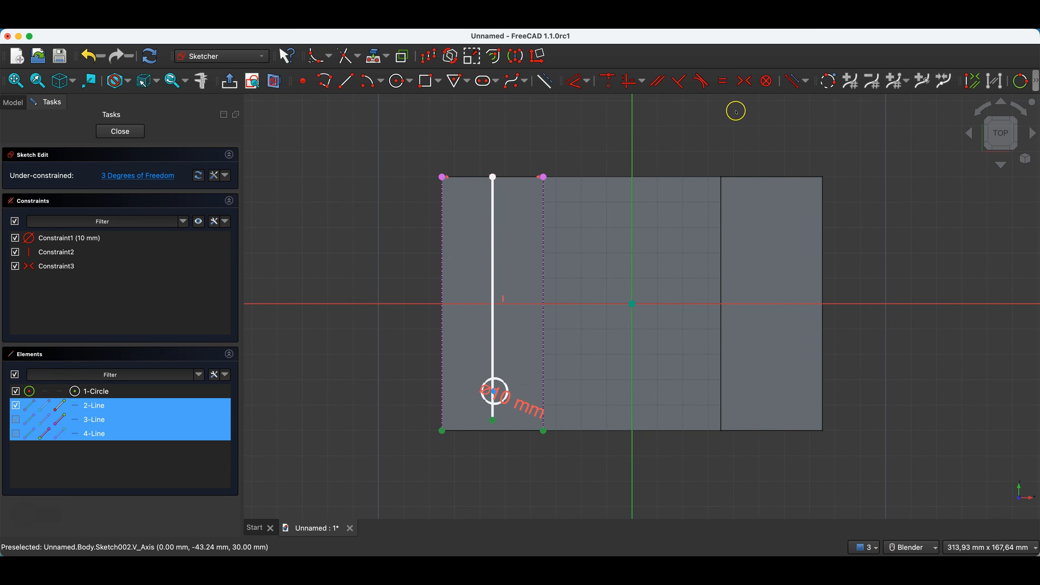
{"action": "left_click", "coordinate": [743, 81]}
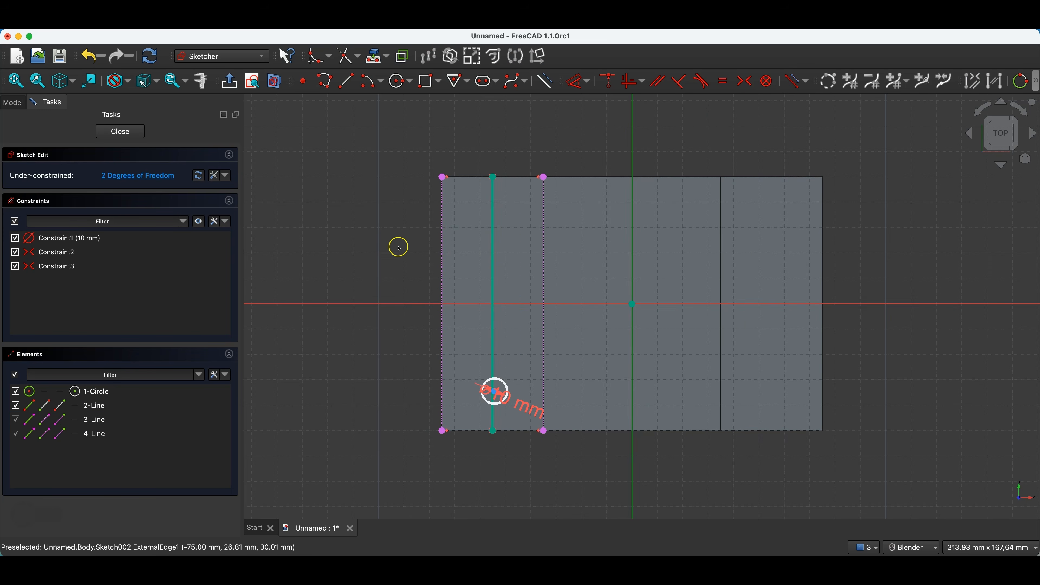
Step: Constrain the circle's center to lie on the strip's center line
{"action": "left_click", "coordinate": [502, 393]}
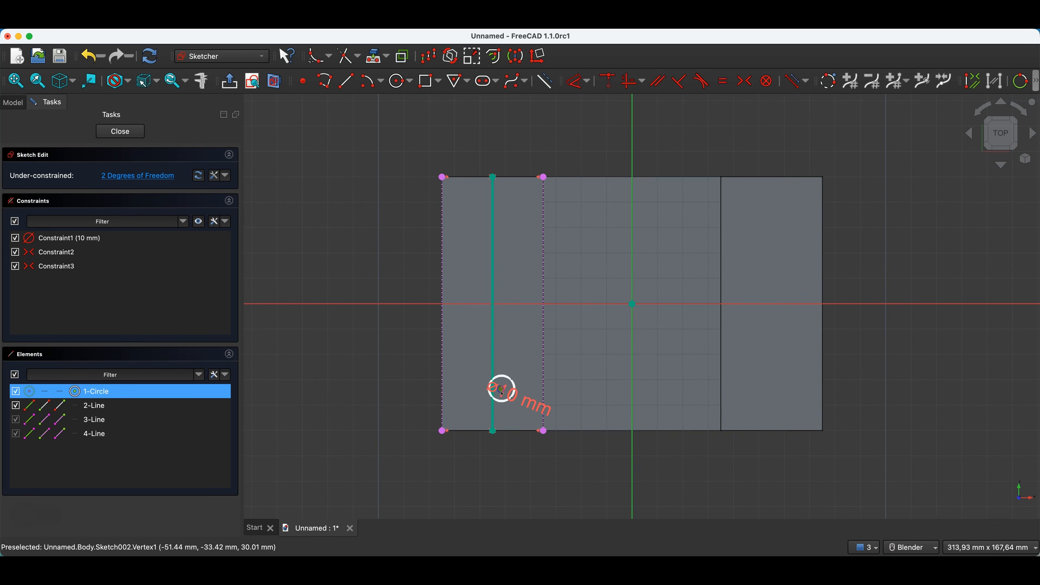
{"action": "left_click", "coordinate": [494, 362]}
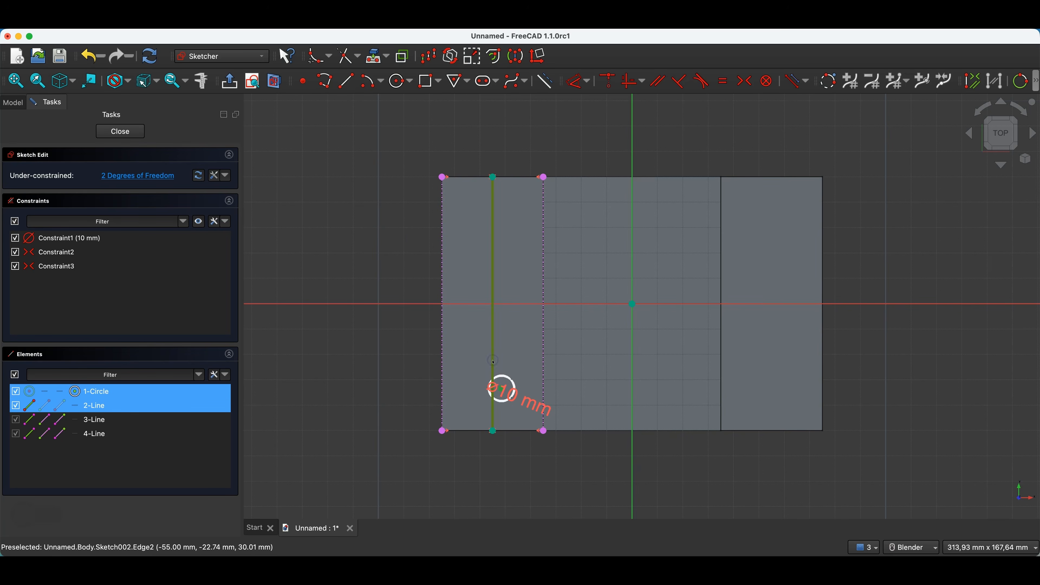
{"action": "left_click", "coordinate": [608, 80]}
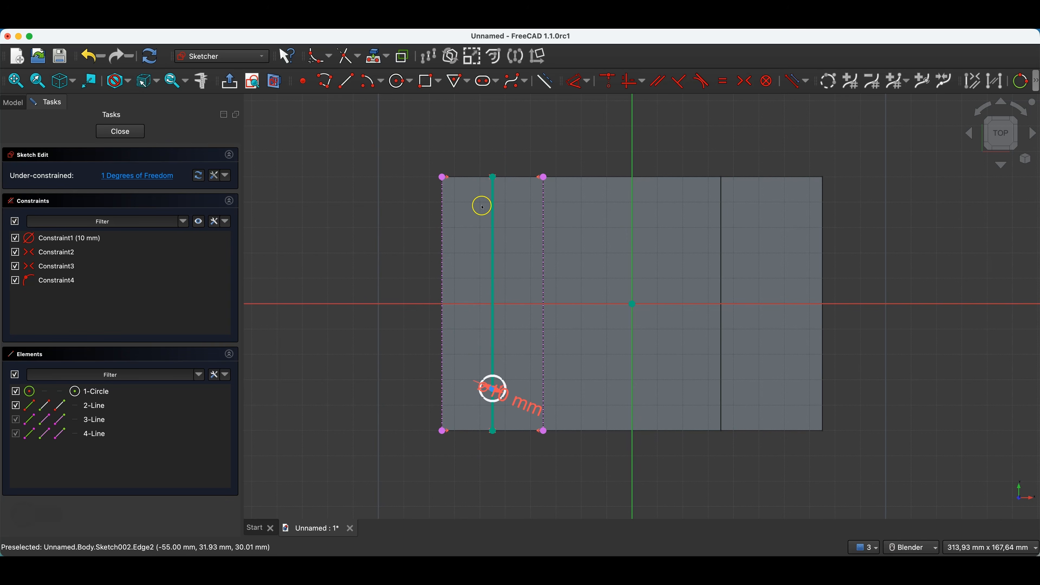
Step: Dimension the circle's center 10 mm vertically from the strip's lower-left corner point
{"action": "left_click", "coordinate": [578, 80]}
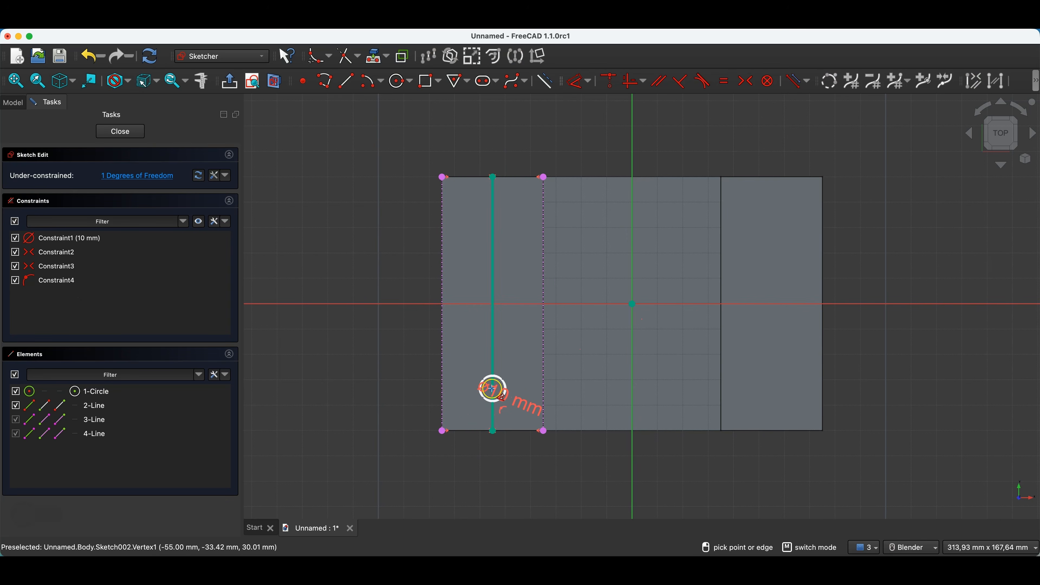
{"action": "left_click", "coordinate": [493, 390]}
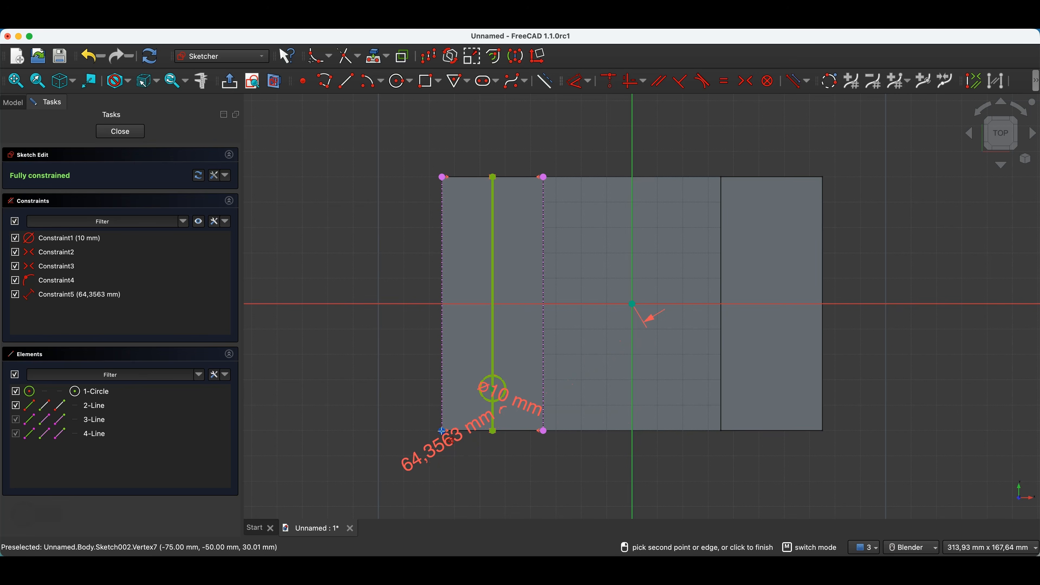
{"action": "left_click", "coordinate": [396, 412]}
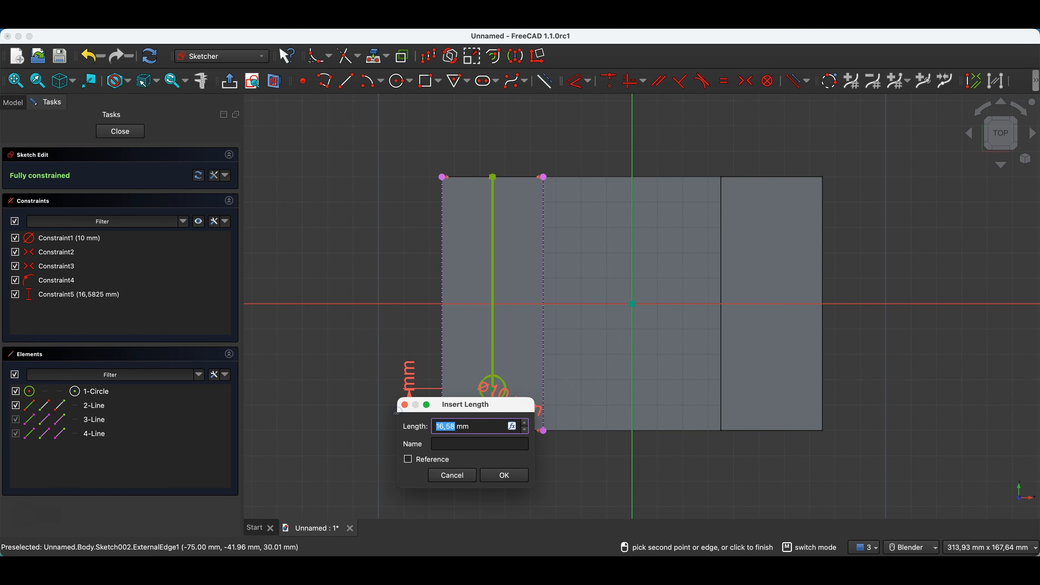
{"action": "key", "text": "Return"}
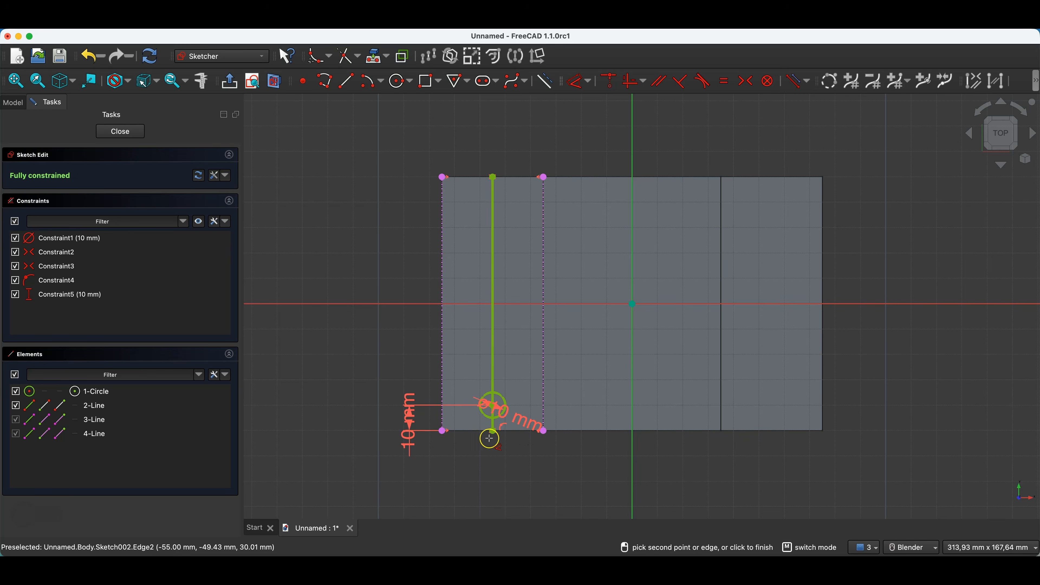
{"action": "right_click", "coordinate": [407, 359]}
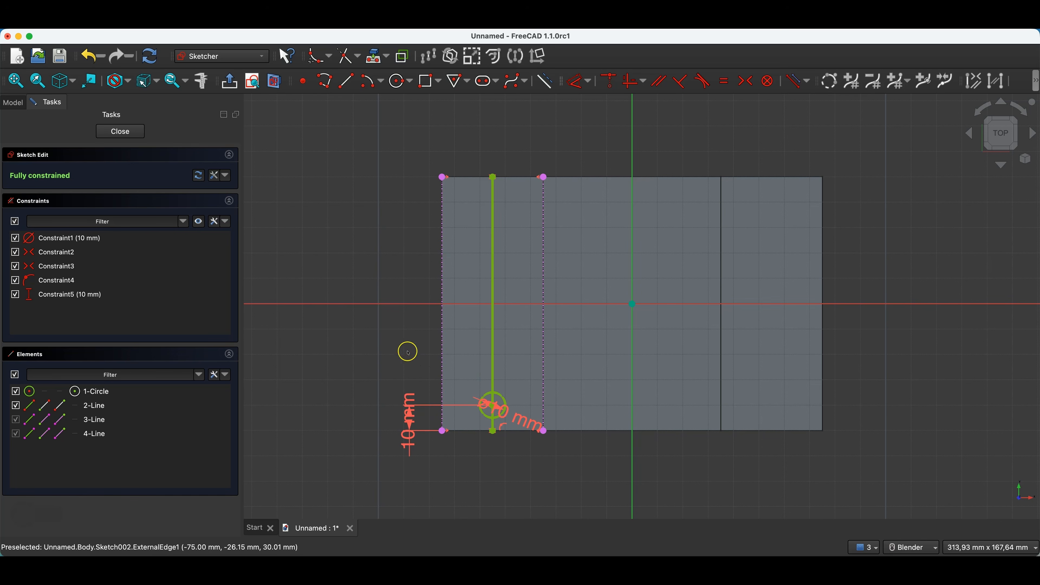
{"action": "left_click", "coordinate": [494, 259]}
{"action": "left_click", "coordinate": [412, 326]}
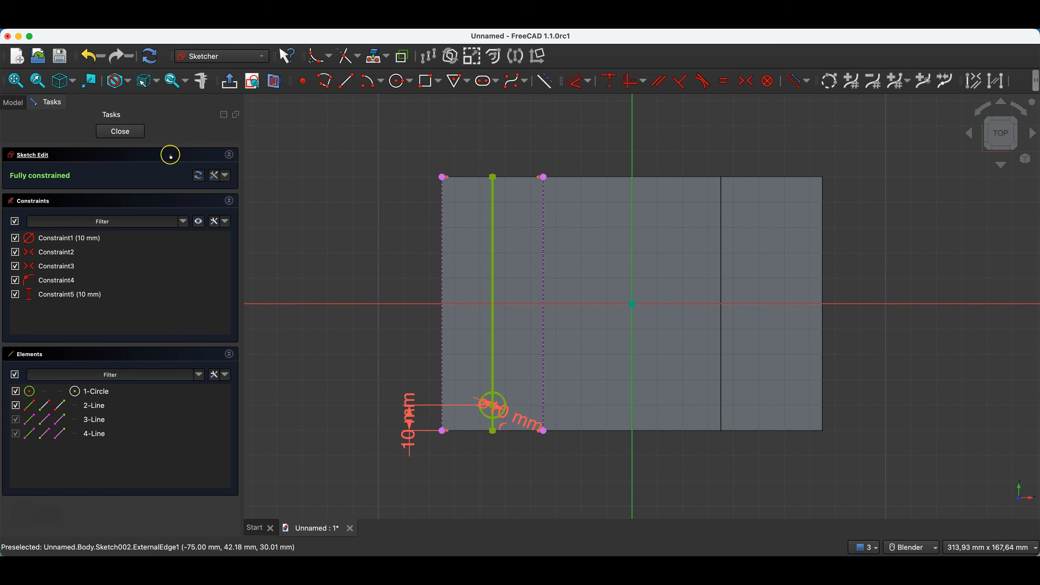
Step: Try to pad the closed circle sketch, cancel the pad, and reopen the sketch for editing
{"action": "left_click", "coordinate": [141, 136]}
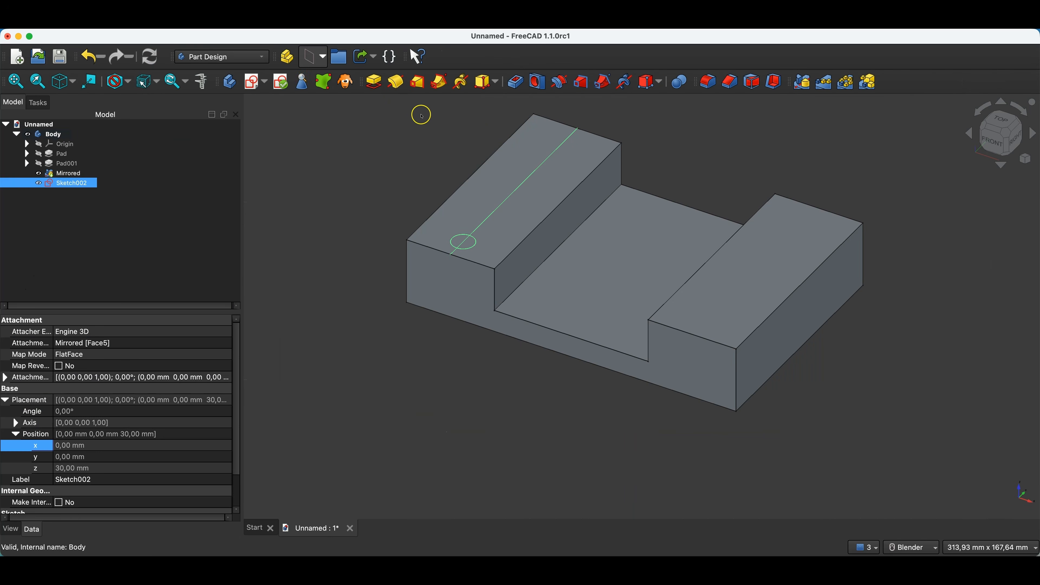
{"action": "left_click", "coordinate": [374, 83]}
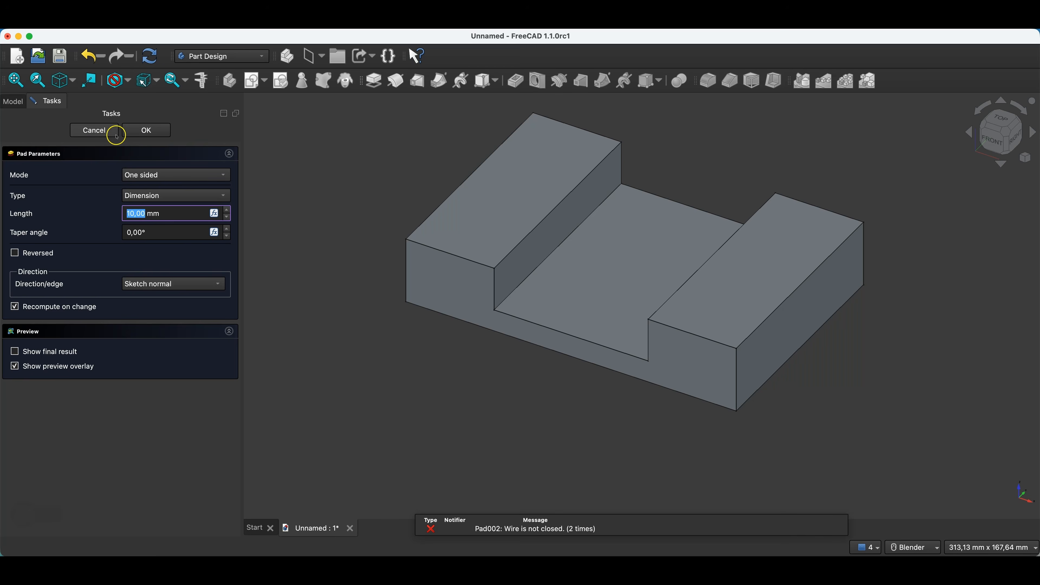
{"action": "left_click", "coordinate": [104, 131]}
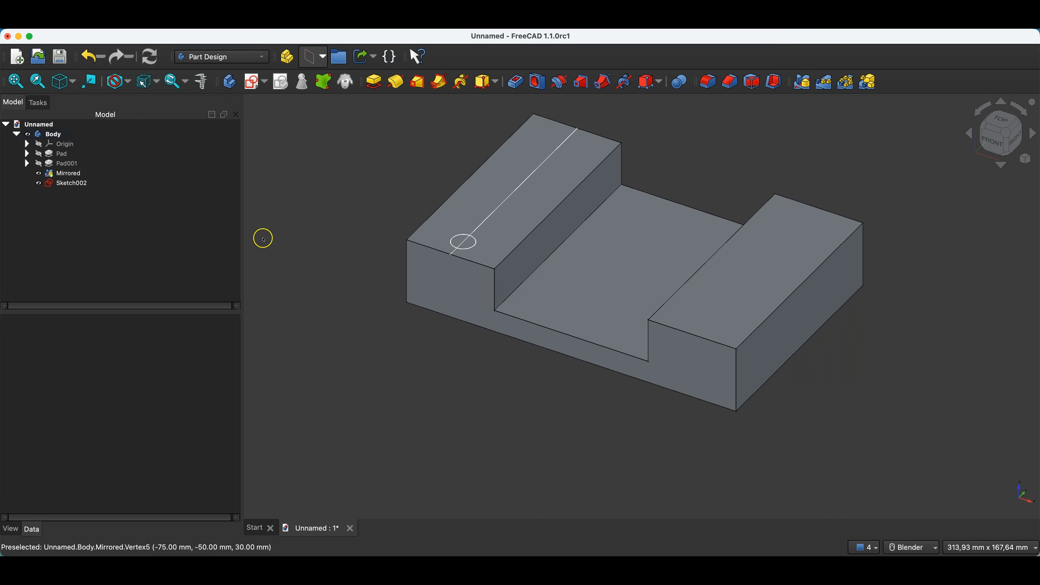
{"action": "double_click", "coordinate": [76, 186]}
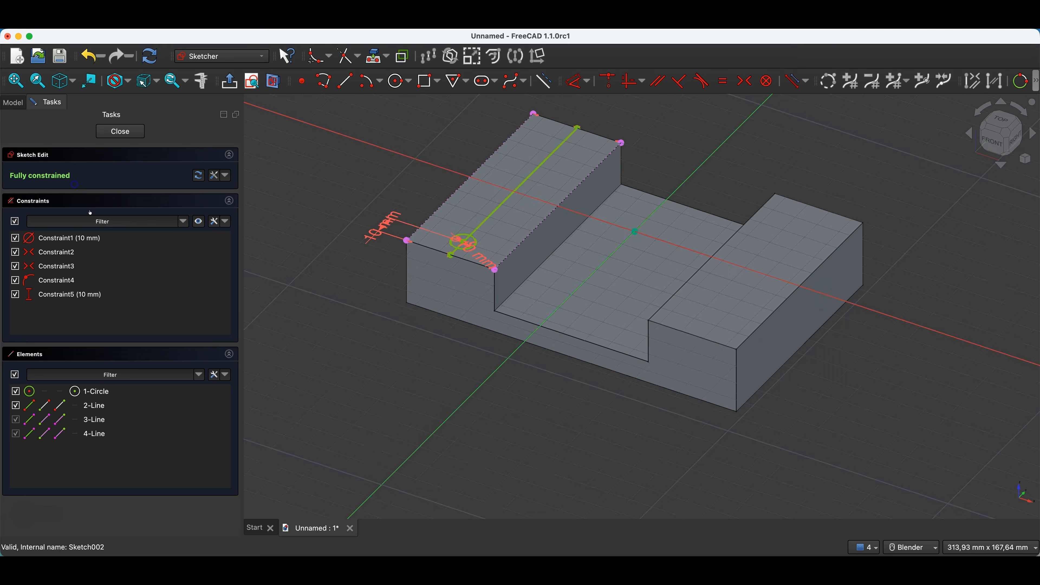
Step: Convert the strip's vertical center line through the circle into construction geometry
{"action": "scroll", "coordinate": [498, 403], "scroll_direction": "up", "scroll_amount": 1}
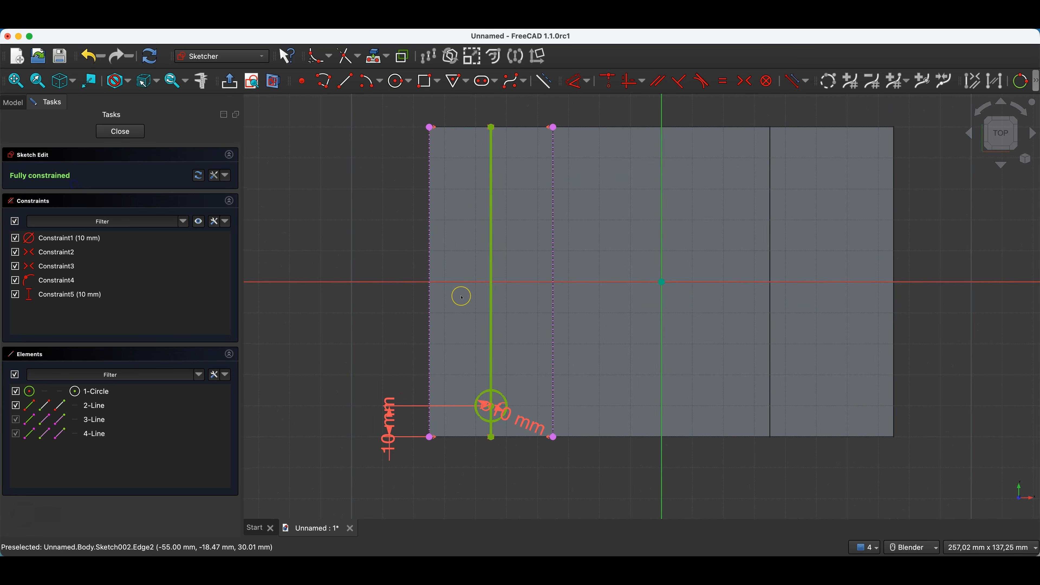
{"action": "left_click", "coordinate": [491, 218]}
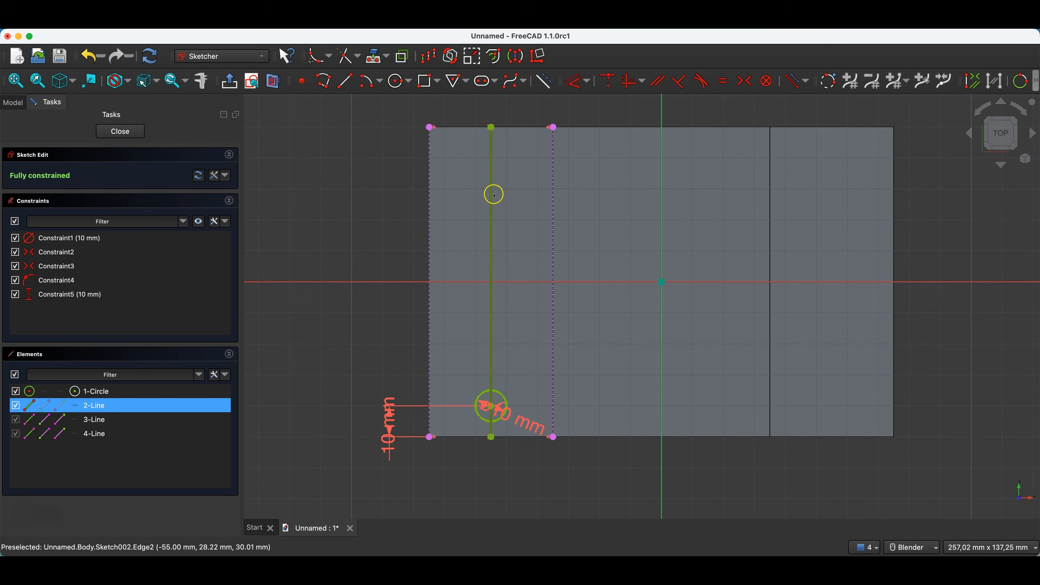
{"action": "left_click", "coordinate": [545, 82]}
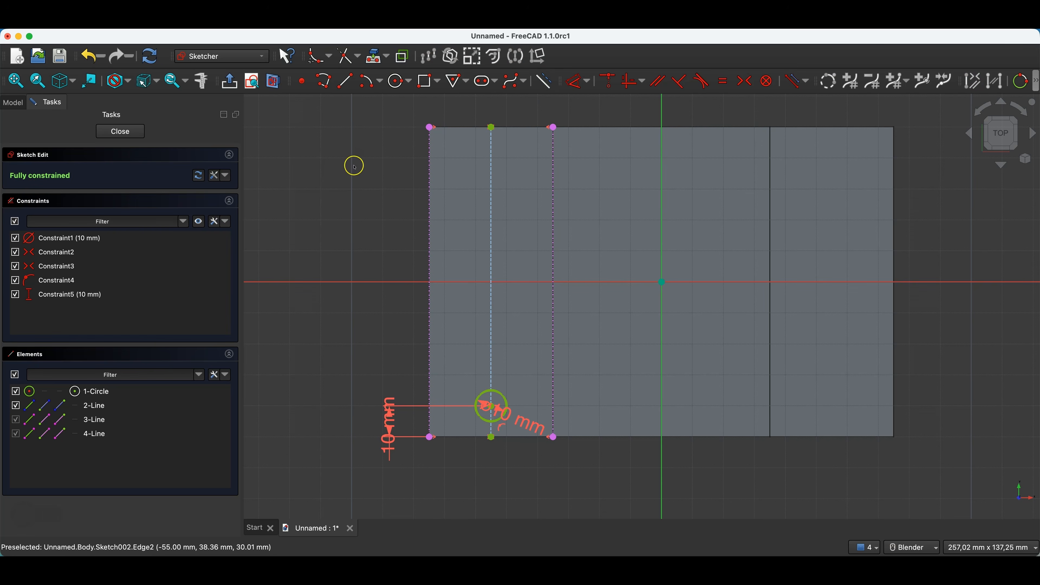
Step: Close the circle sketch and pad it one-sided with a length of 10 mm
{"action": "left_click", "coordinate": [133, 141]}
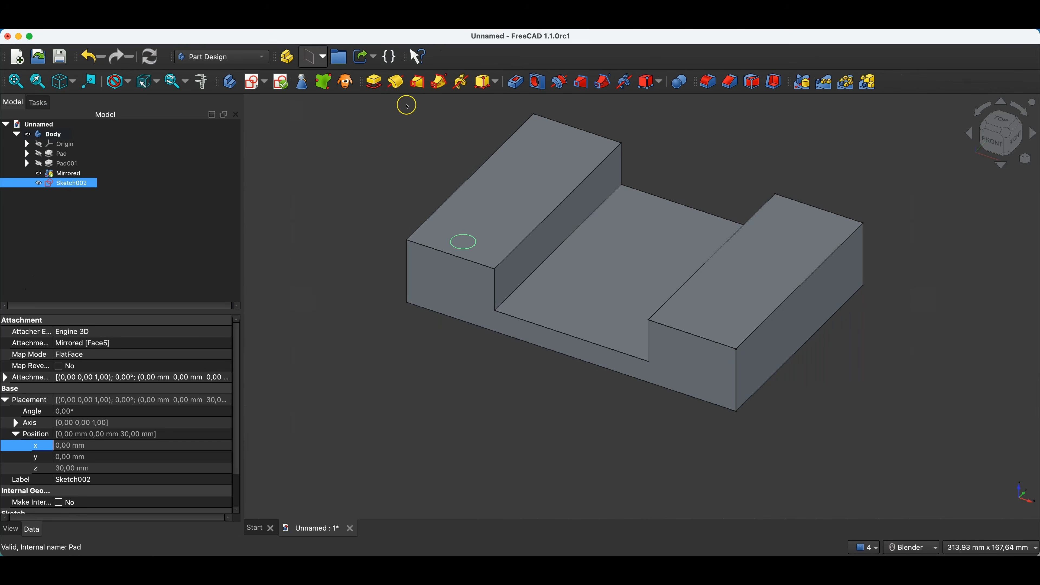
{"action": "left_click", "coordinate": [374, 82]}
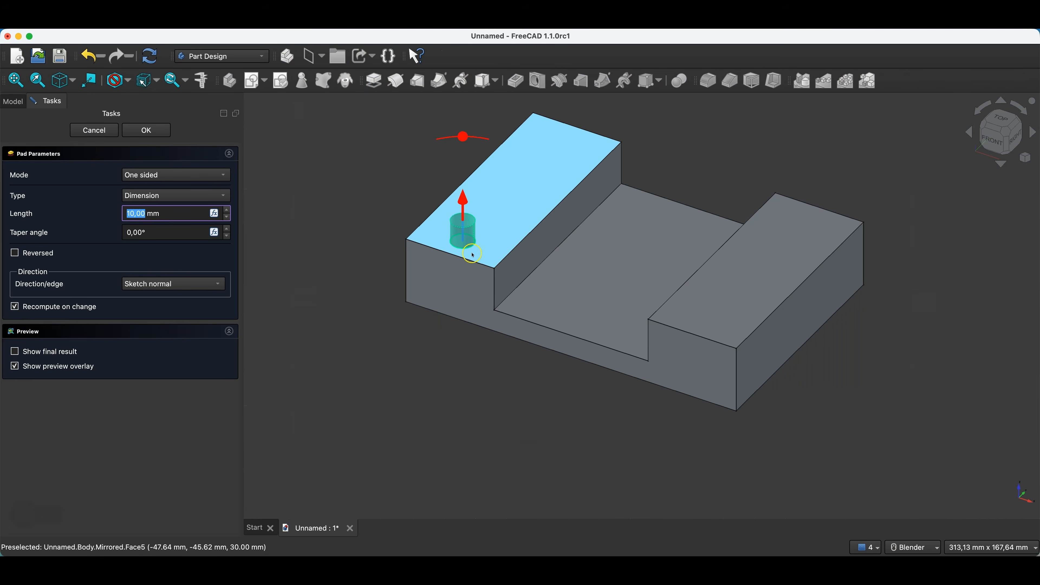
{"action": "left_click", "coordinate": [155, 132]}
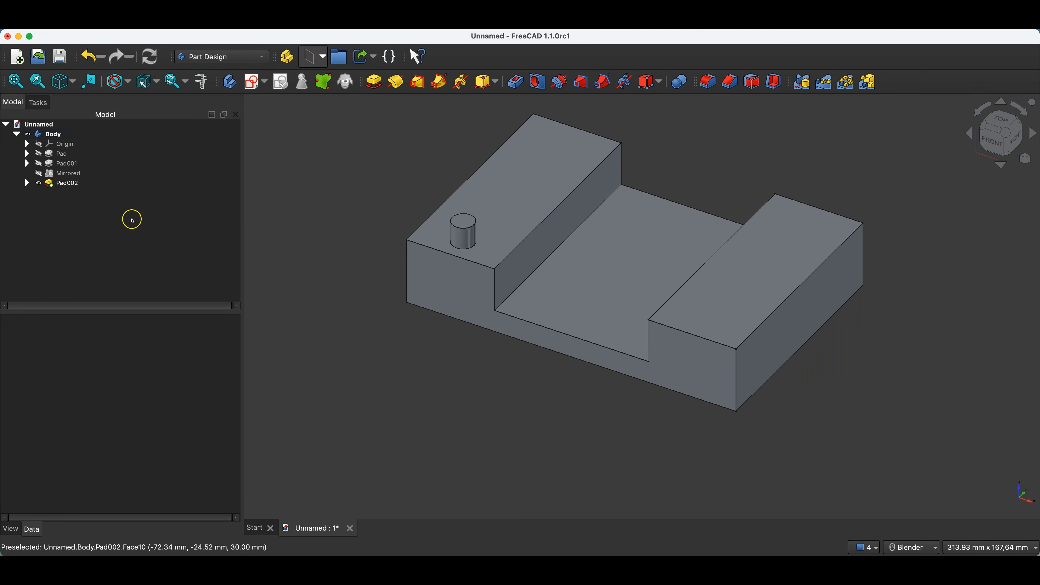
Step: Mirror the cylindrical pad across the Base XZ-plane to add a second pin on the same strip
{"action": "left_click", "coordinate": [58, 185]}
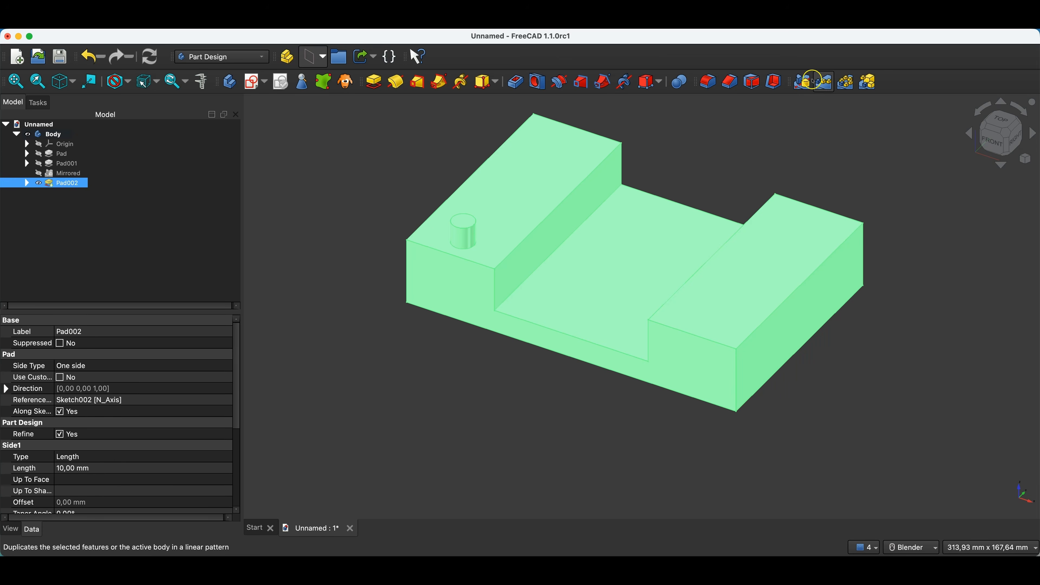
{"action": "left_click", "coordinate": [802, 82]}
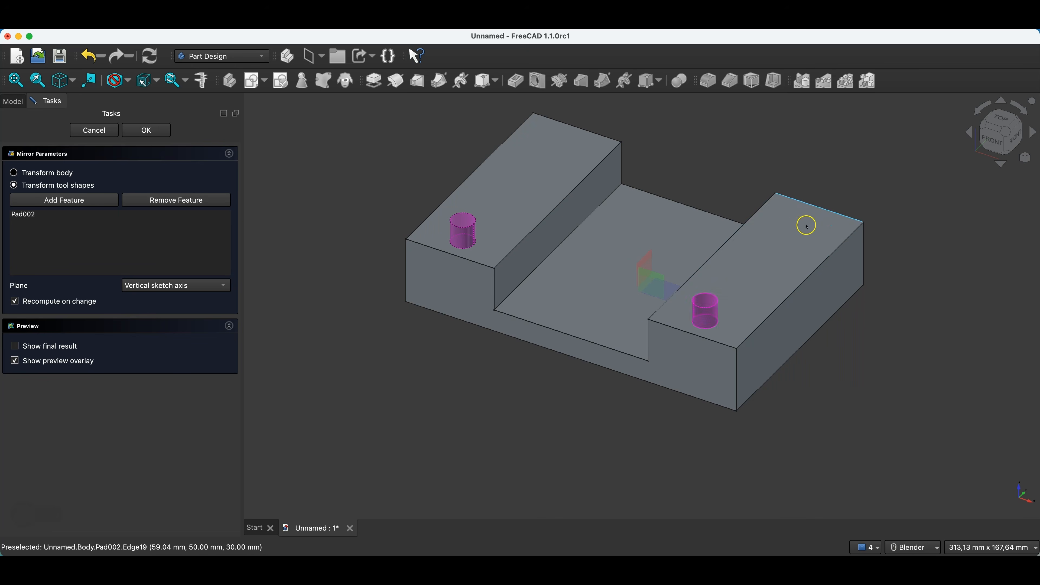
{"action": "left_click", "coordinate": [150, 286]}
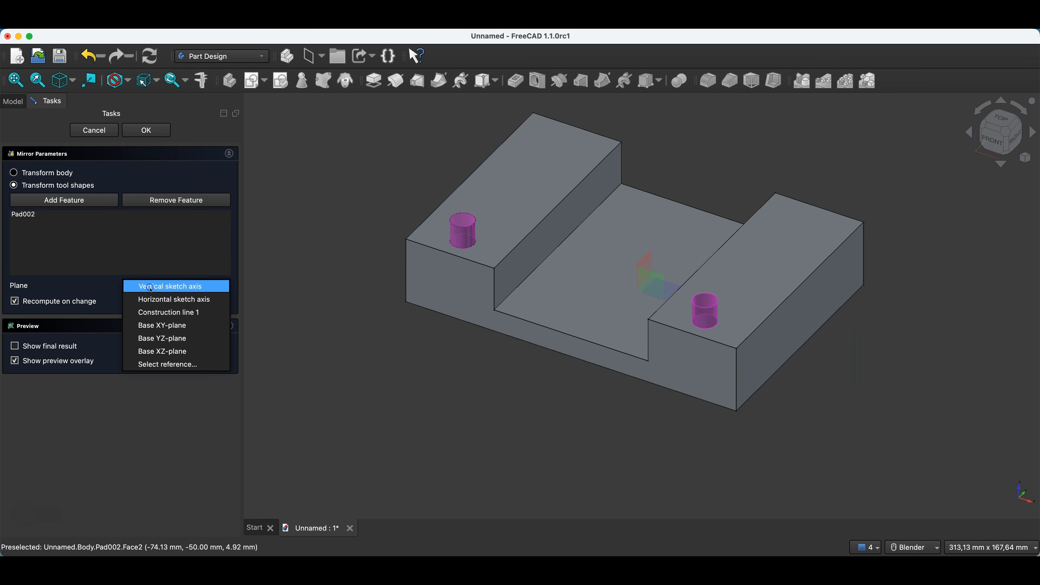
{"action": "left_click", "coordinate": [164, 352]}
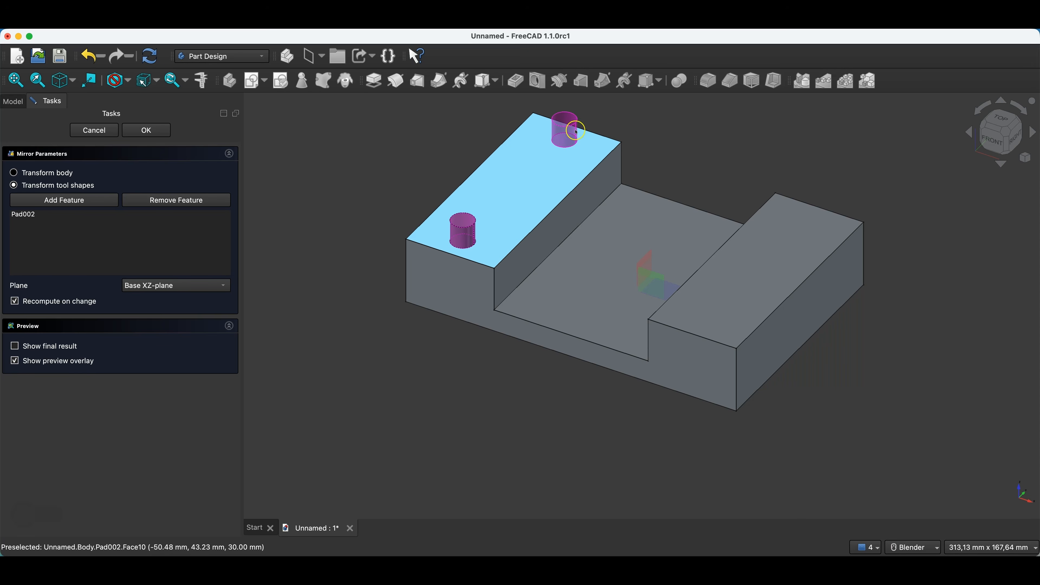
{"action": "left_click", "coordinate": [164, 134]}
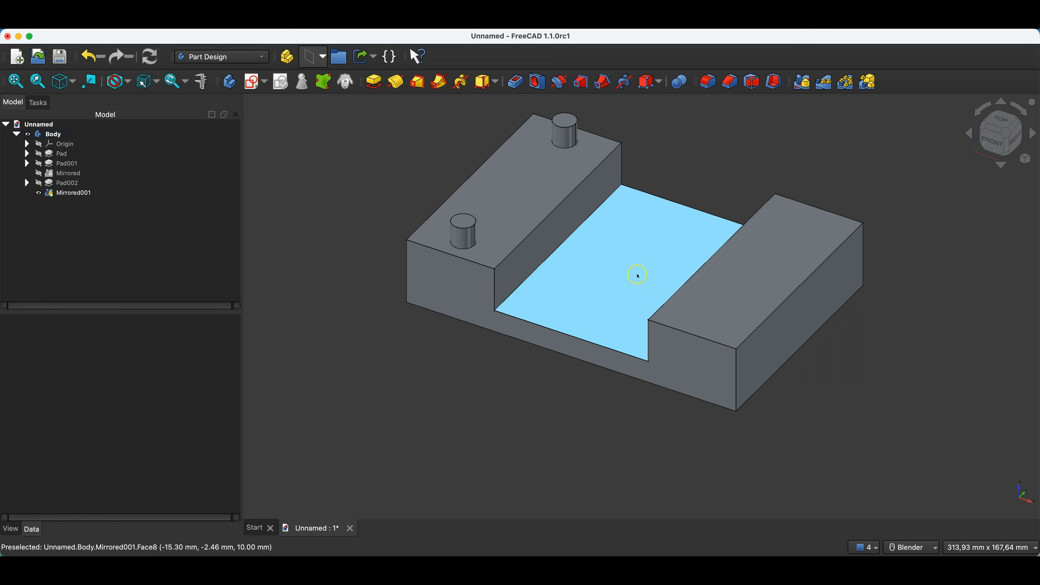
Step: Sketch a near-vertical slot on the top face of the strip without pins, 40 mm between arc centers and 4 mm radius
{"action": "left_click", "coordinate": [748, 265]}
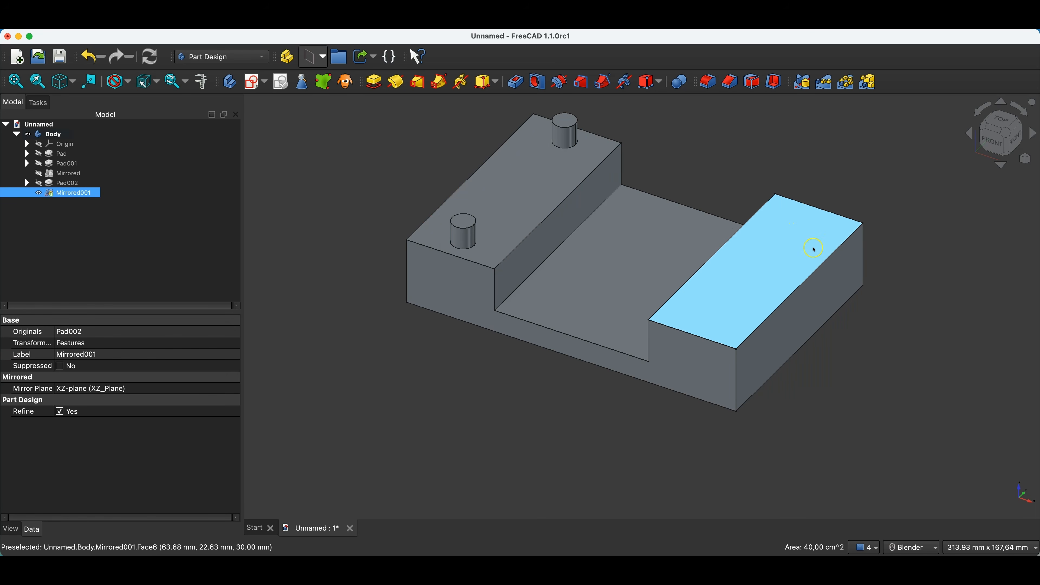
{"action": "left_click", "coordinate": [252, 83]}
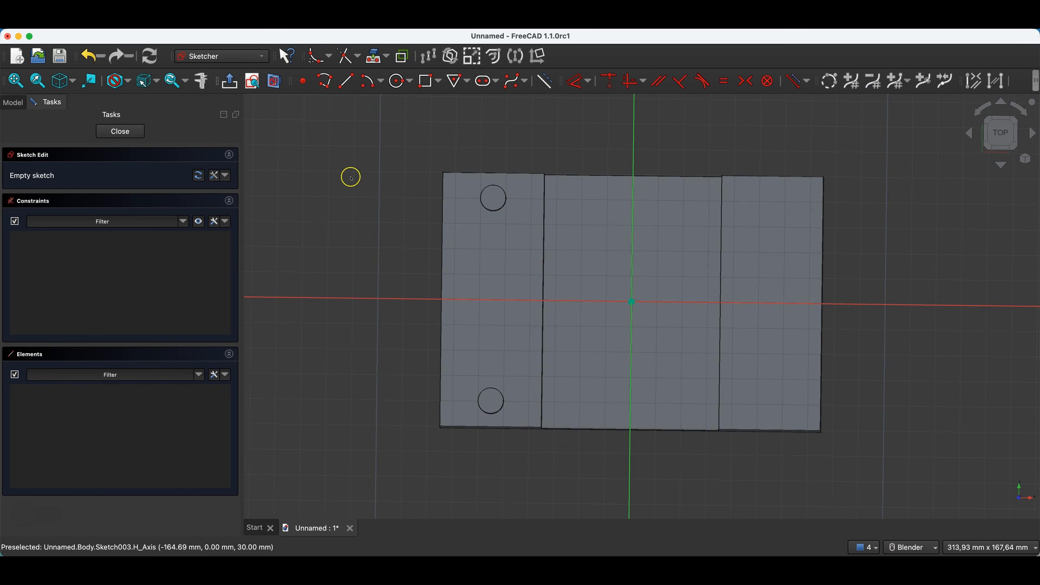
{"action": "left_click", "coordinate": [487, 82]}
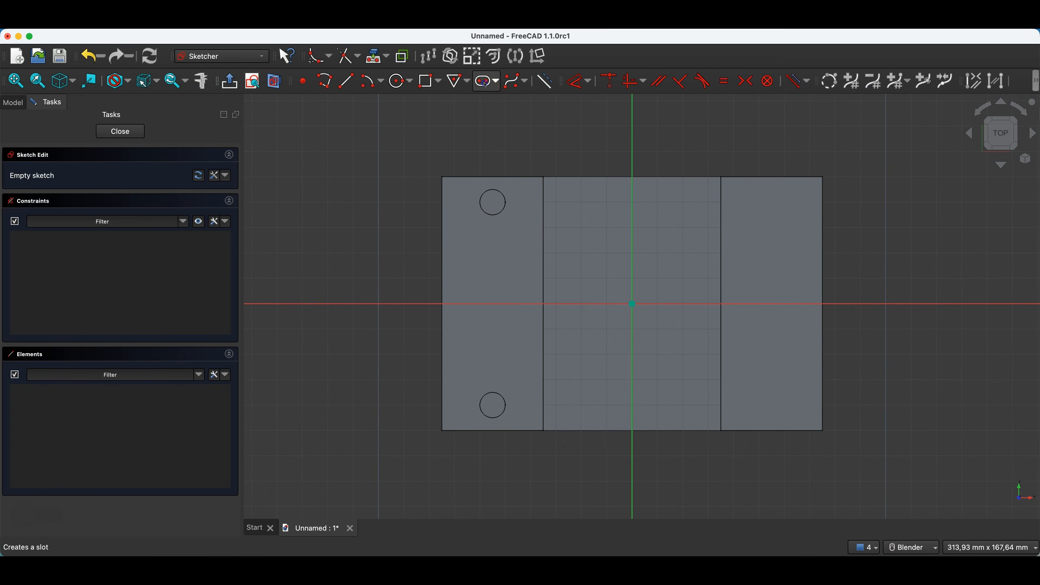
{"action": "left_click", "coordinate": [738, 248]}
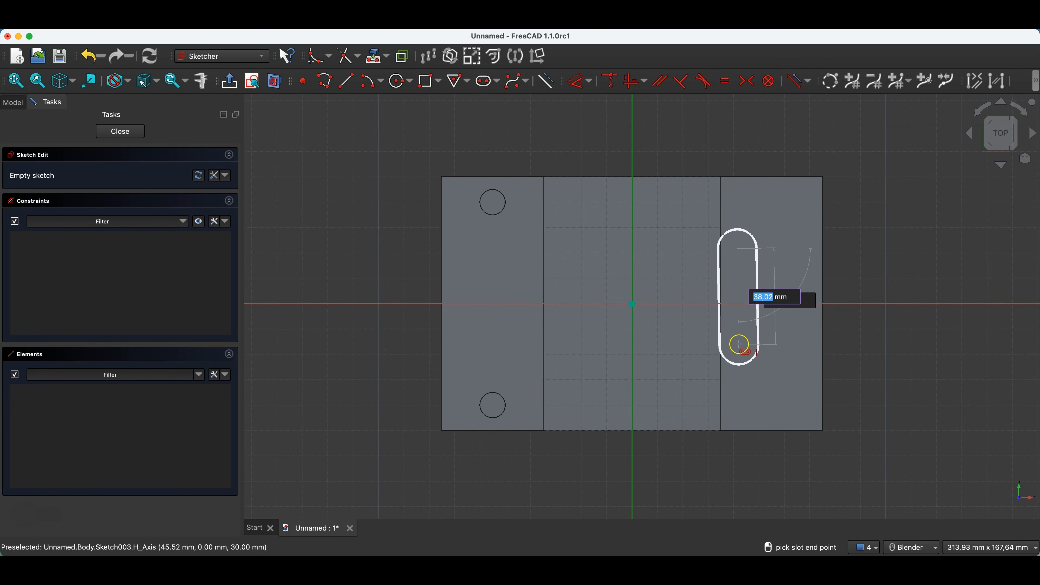
{"action": "type", "text": "40"}
{"action": "key", "text": "Tab"}
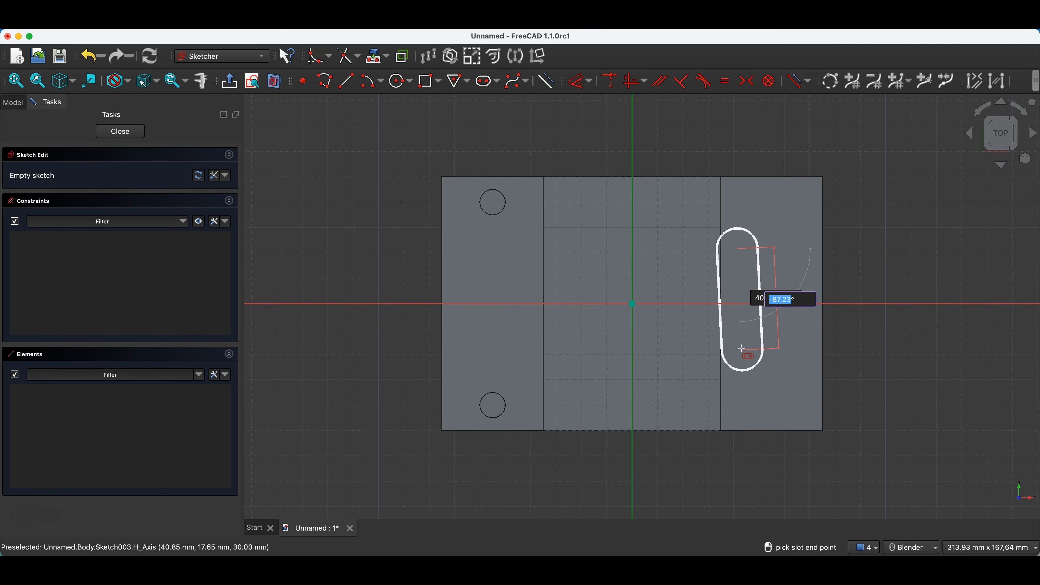
{"action": "key", "text": "Return"}
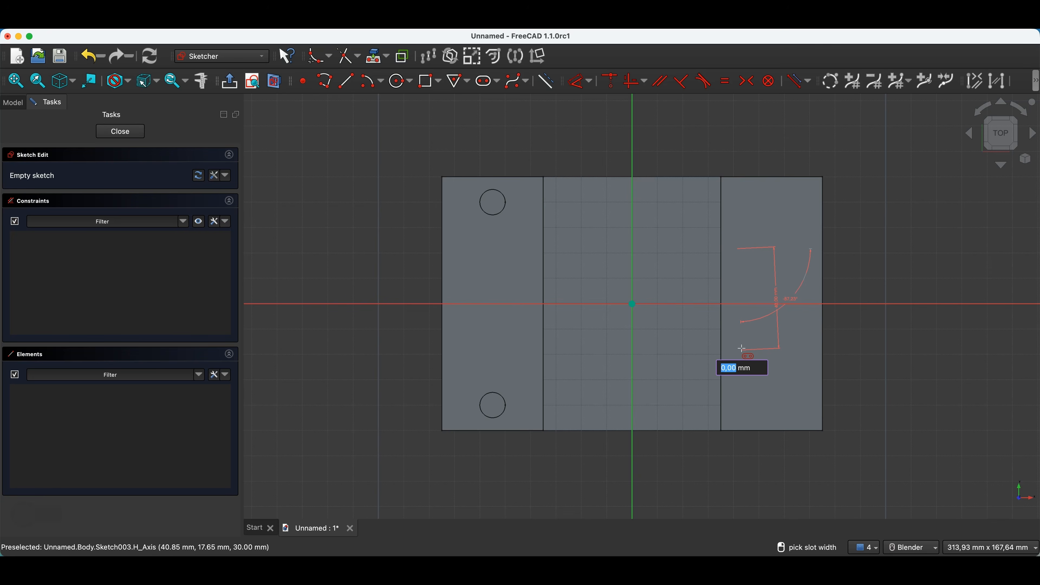
{"action": "type", "text": "4"}
{"action": "key", "text": "Return"}
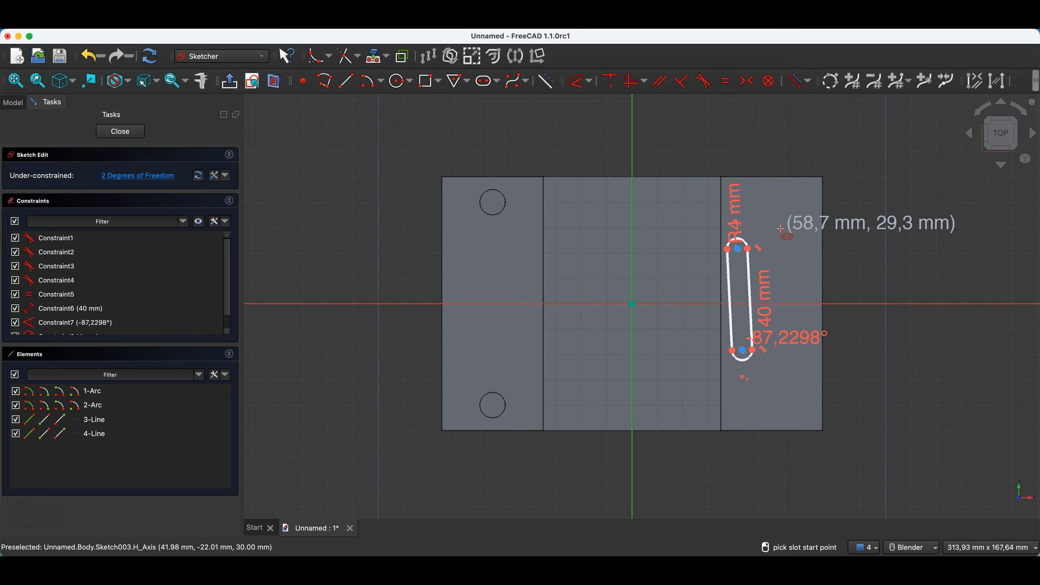
{"action": "key", "text": "Escape"}
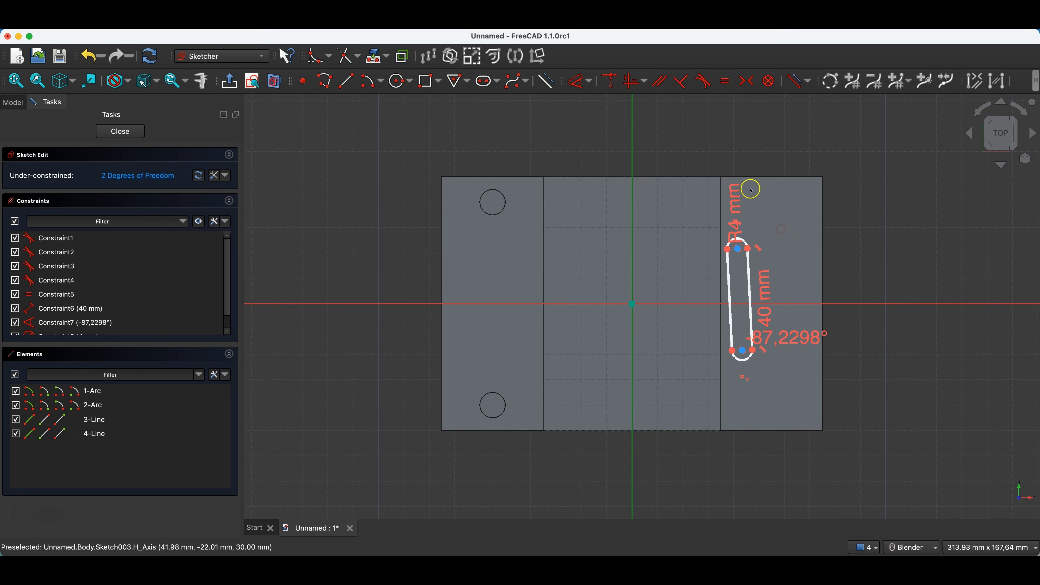
Step: Try to constrain the slot's two arc centers symmetrically about the horizontal axis
{"action": "left_click", "coordinate": [742, 352]}
{"action": "left_click", "coordinate": [739, 249]}
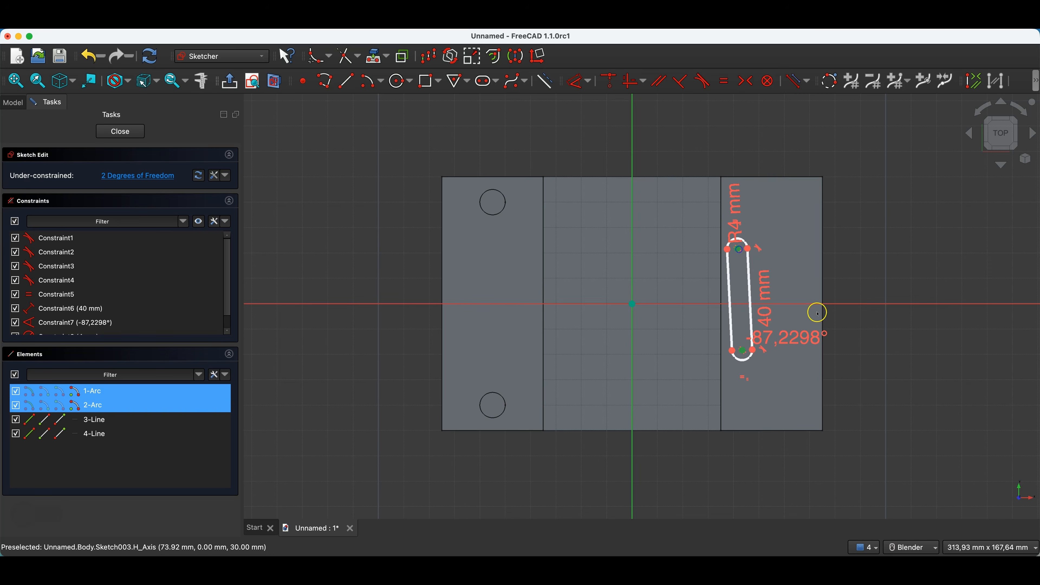
{"action": "left_click", "coordinate": [801, 304]}
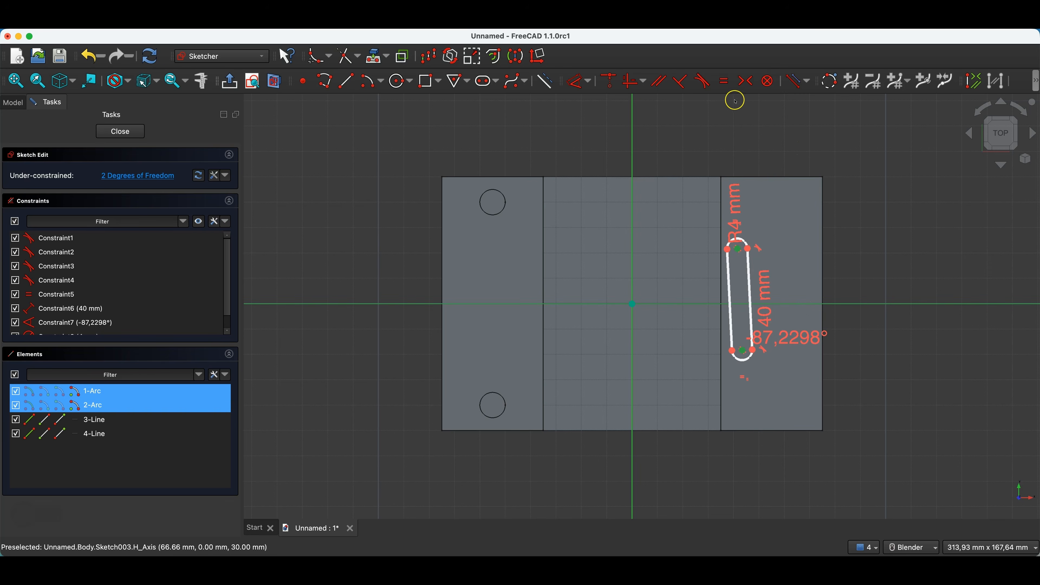
{"action": "left_click", "coordinate": [745, 81]}
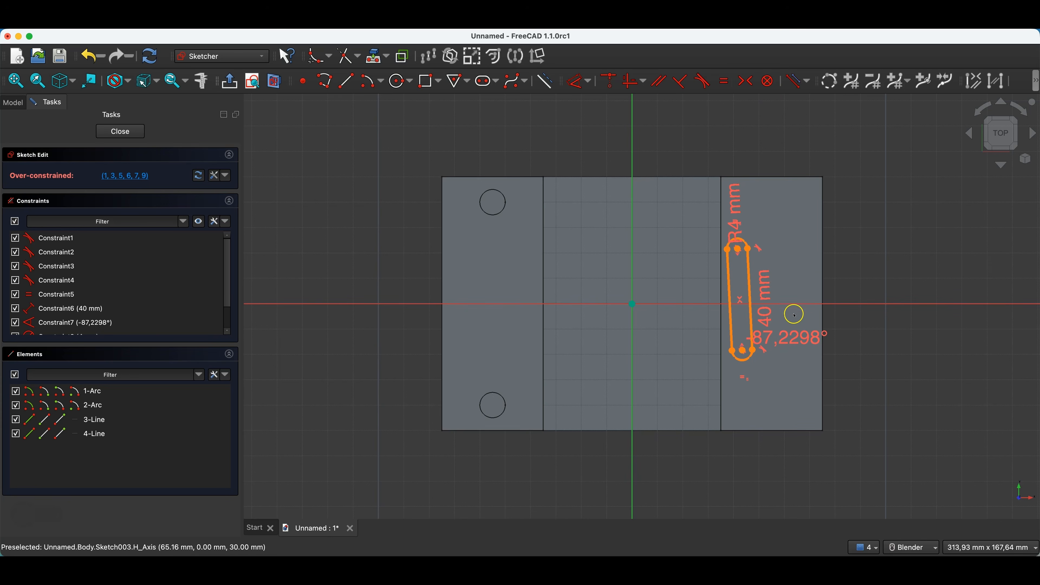
Step: Try deleting all the conflicting slot constraints, and undo the deletion together with the symmetry constraint
{"action": "left_click", "coordinate": [119, 177]}
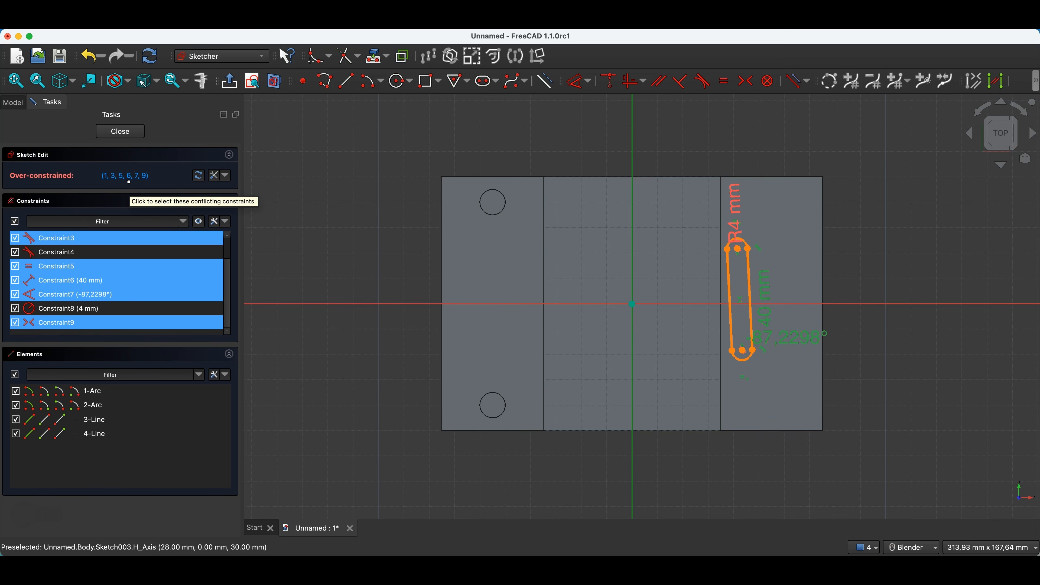
{"action": "left_click", "coordinate": [175, 279]}
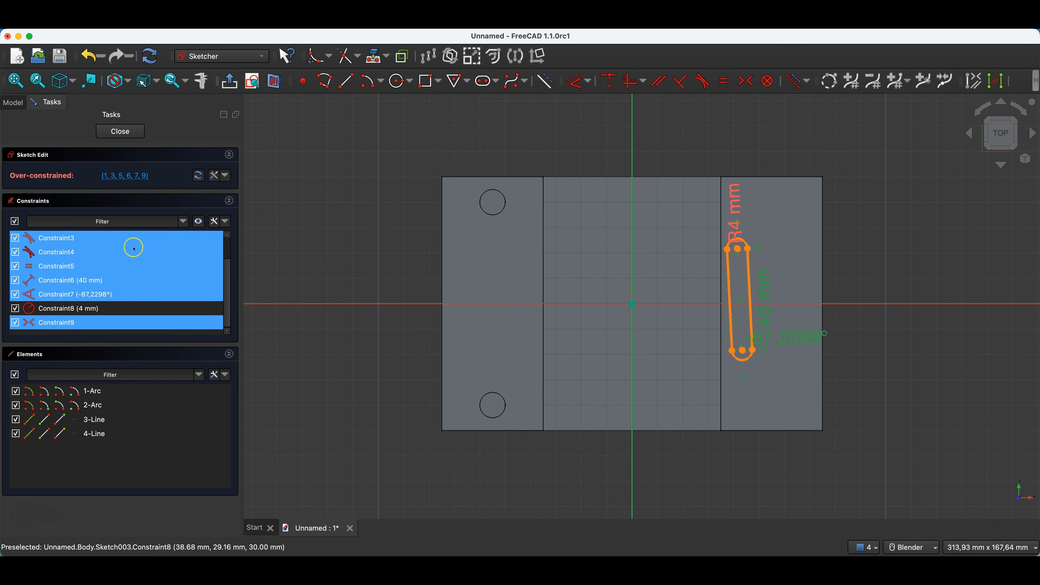
{"action": "right_click", "coordinate": [67, 238]}
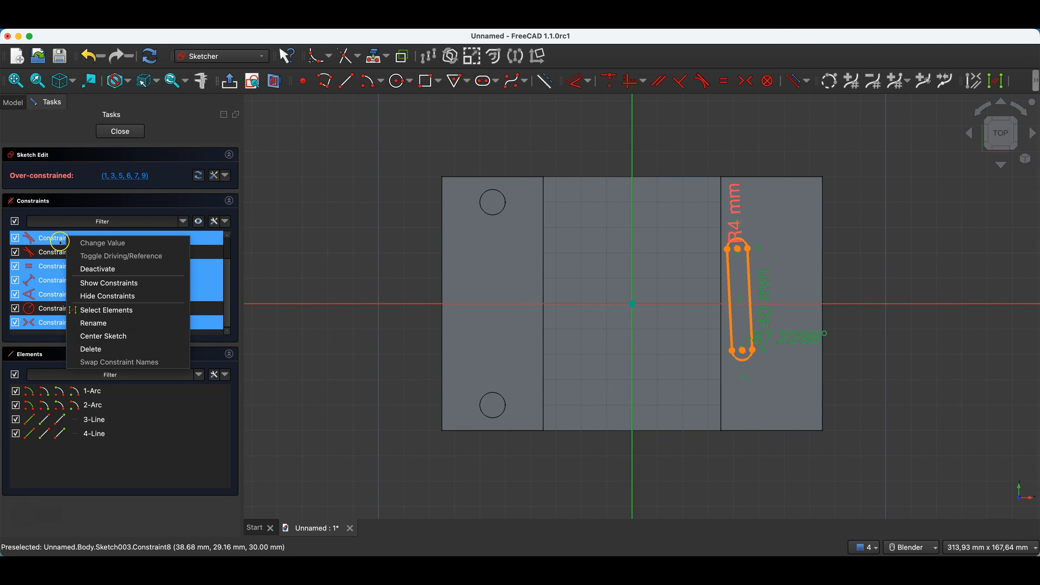
{"action": "left_click", "coordinate": [101, 350]}
{"action": "mouse_move", "coordinate": [743, 352]}
{"action": "left_mouse_down"}
{"action": "mouse_move", "coordinate": [733, 368]}
{"action": "mouse_move", "coordinate": [740, 355]}
{"action": "left_mouse_up"}
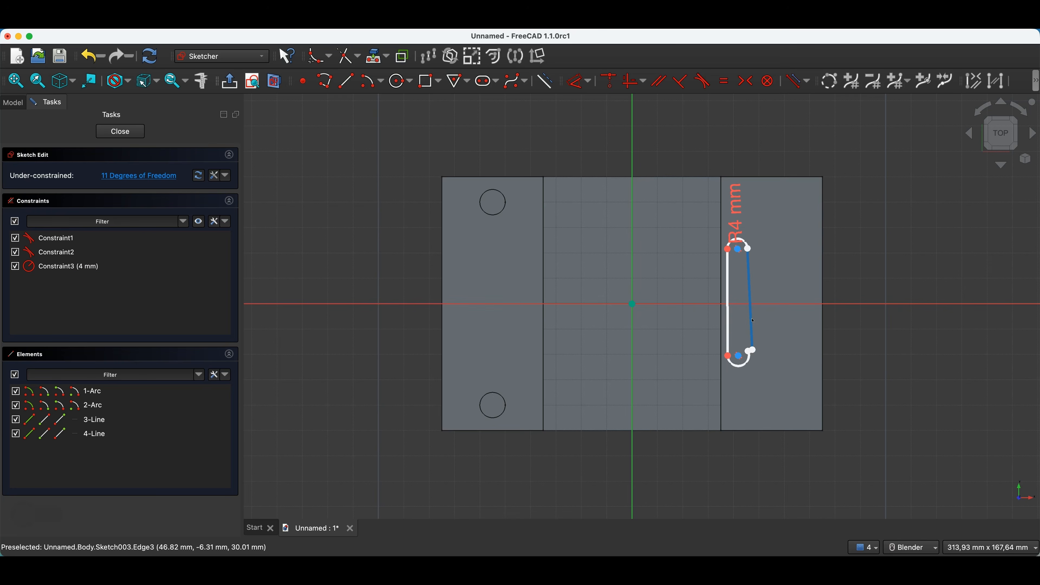
{"action": "key", "text": "ctrl+z"}
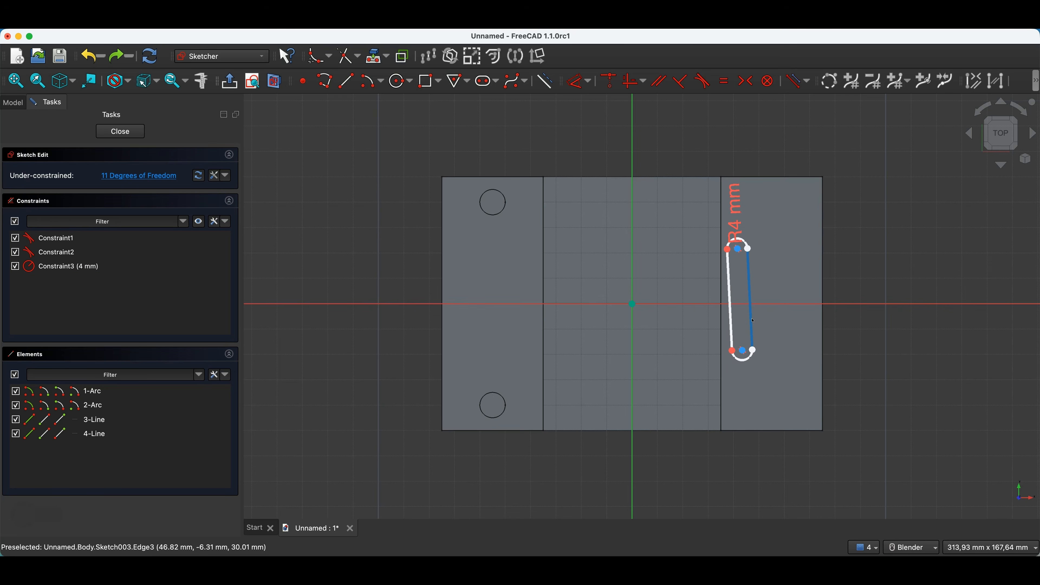
{"action": "key", "text": "ctrl+z"}
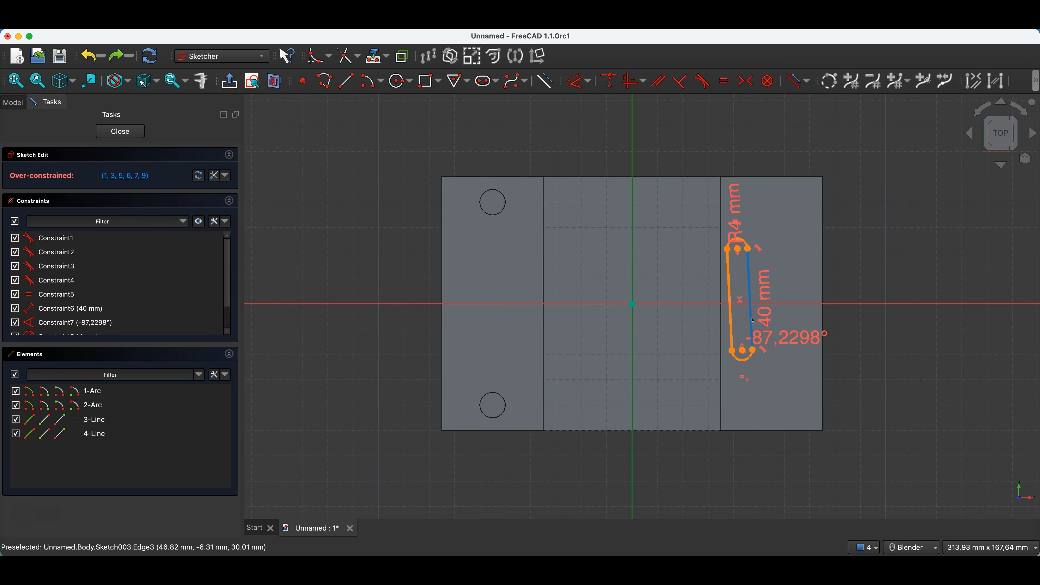
{"action": "key", "text": "ctrl+z"}
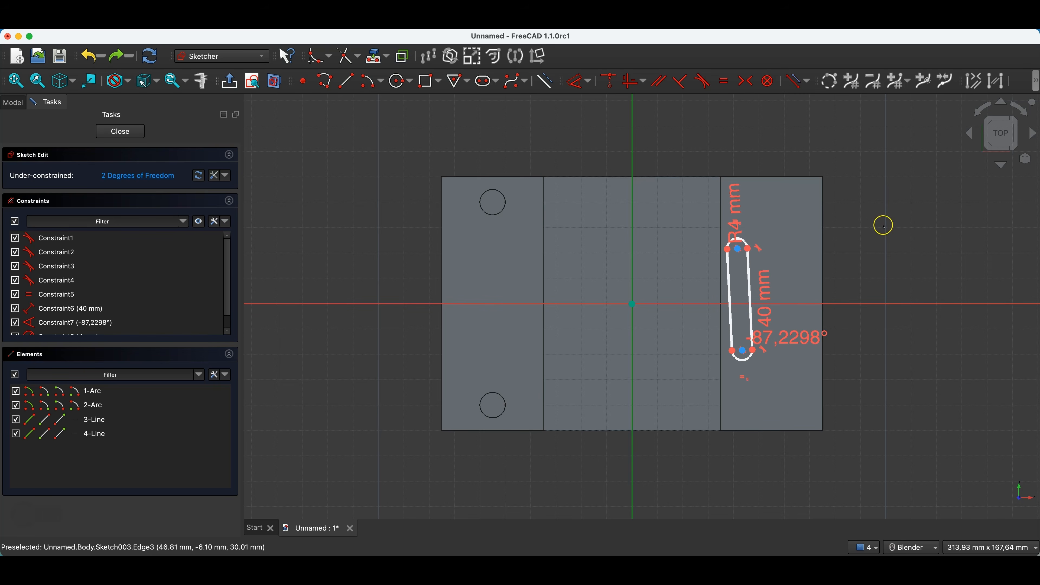
Step: Move the slot fully onto the right strip's top face, clear of the strip's inner edge
{"action": "left_click_drag", "start_coordinate": [749, 345], "coordinate": [740, 364]}
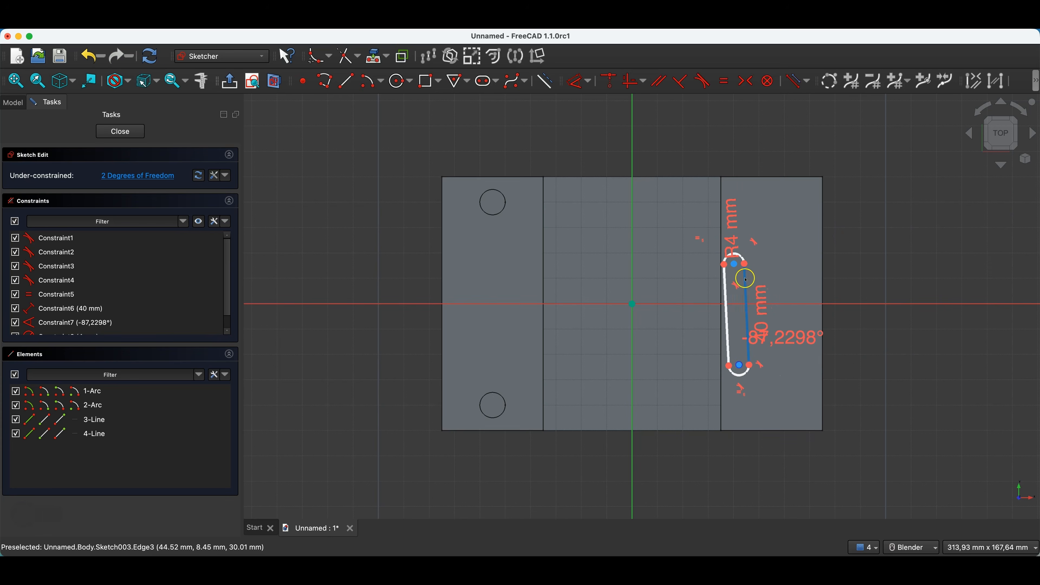
{"action": "left_click_drag", "start_coordinate": [734, 267], "coordinate": [752, 250]}
{"action": "left_click_drag", "start_coordinate": [746, 342], "coordinate": [739, 342]}
{"action": "left_click_drag", "start_coordinate": [755, 250], "coordinate": [761, 255]}
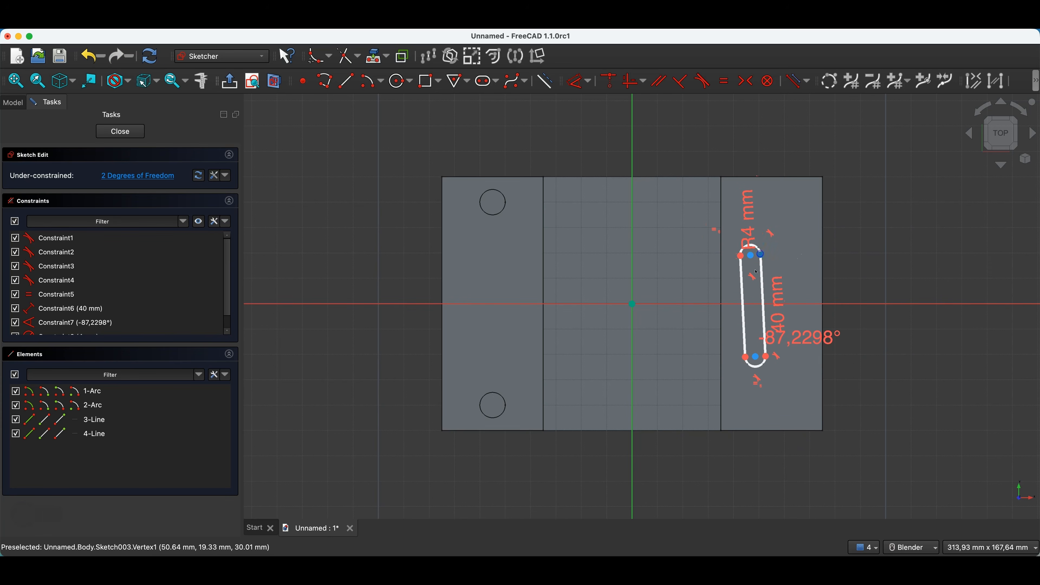
Step: Delete the slot's angle constraint and shift the lower arc center until the slot stands nearly vertical
{"action": "left_click", "coordinate": [801, 342]}
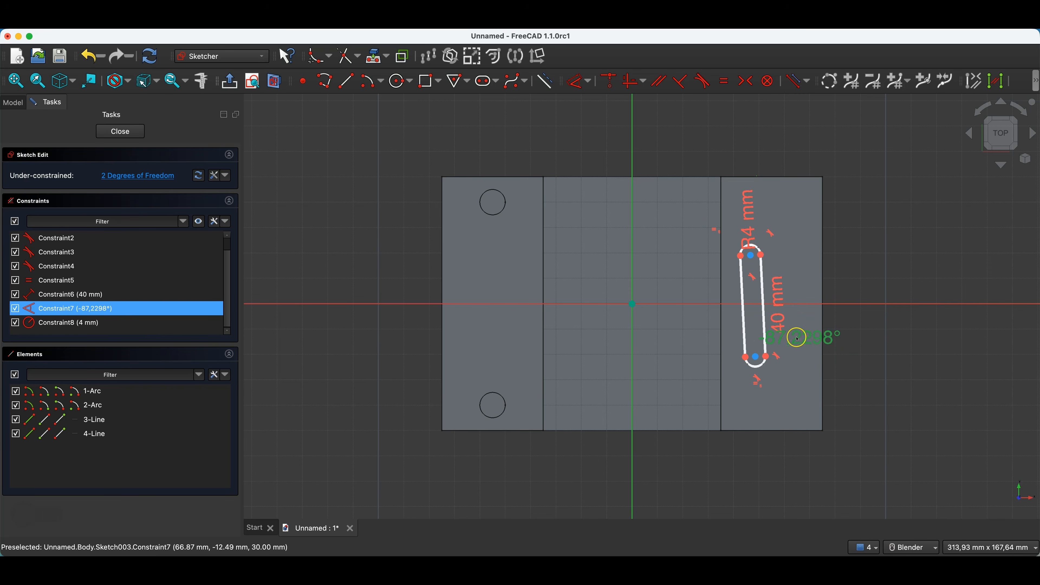
{"action": "left_click", "coordinate": [805, 344]}
{"action": "left_click", "coordinate": [806, 346]}
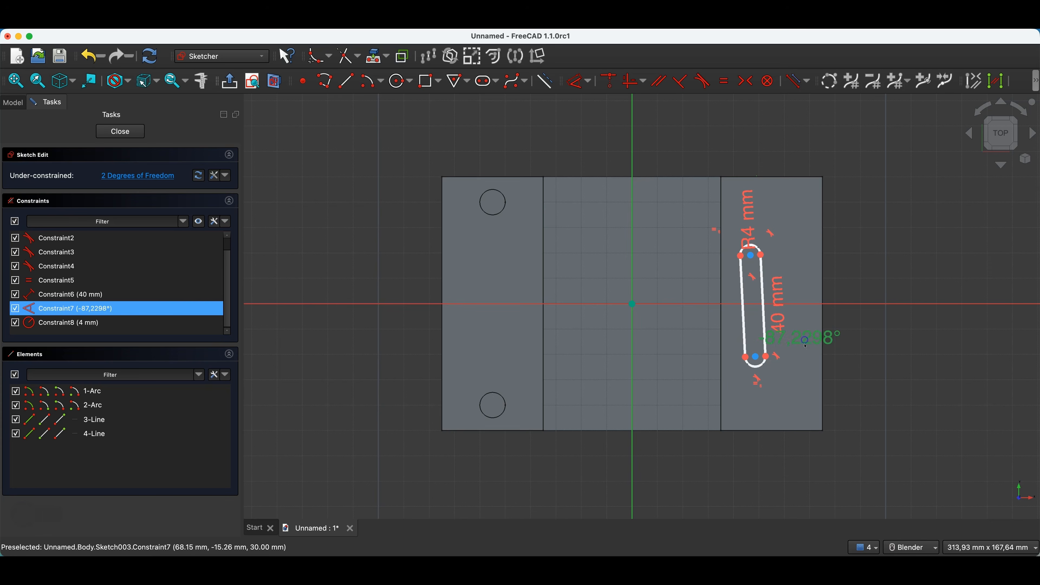
{"action": "key", "text": "Delete"}
{"action": "left_click_drag", "start_coordinate": [756, 357], "coordinate": [751, 358]}
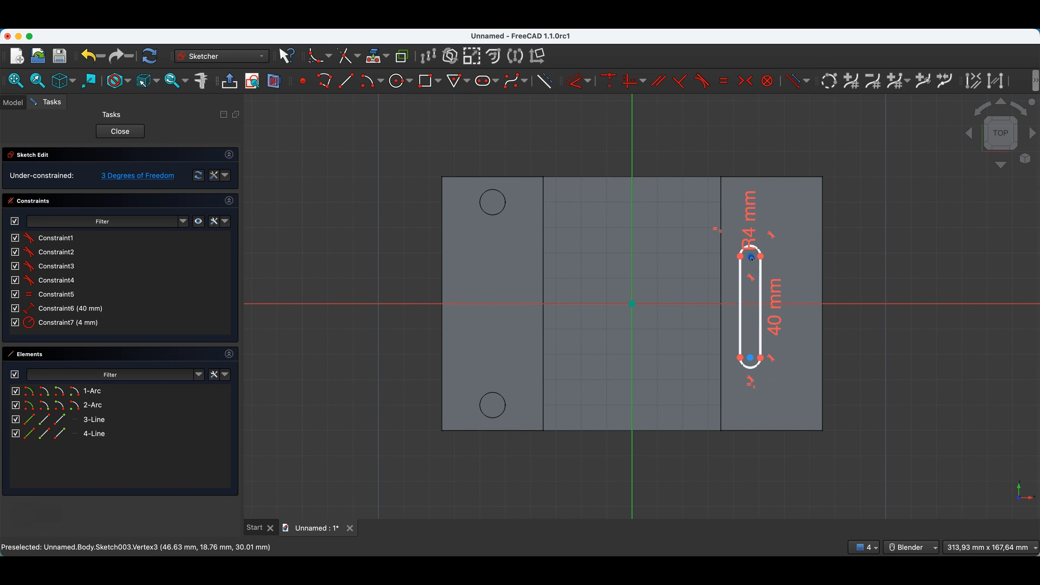
Step: Constrain the slot's two arc centers symmetrically about the horizontal axis
{"action": "left_click", "coordinate": [752, 258]}
{"action": "left_click", "coordinate": [753, 359]}
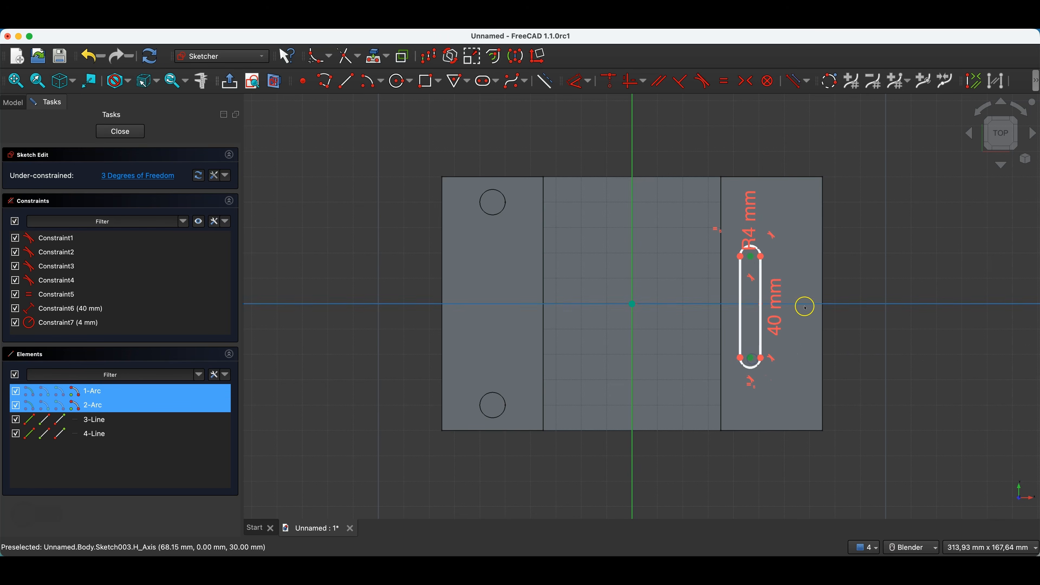
{"action": "left_click", "coordinate": [746, 81]}
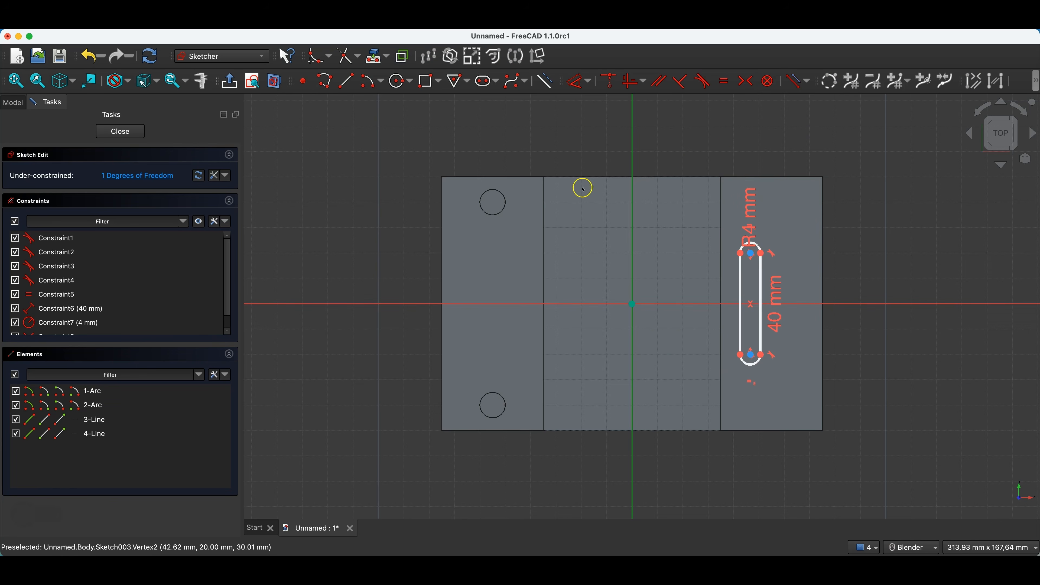
Step: Project the right strip's inner edge as external geometry and constrain the slot's near side to a 2 mm horizontal distance from it
{"action": "left_click", "coordinate": [377, 56]}
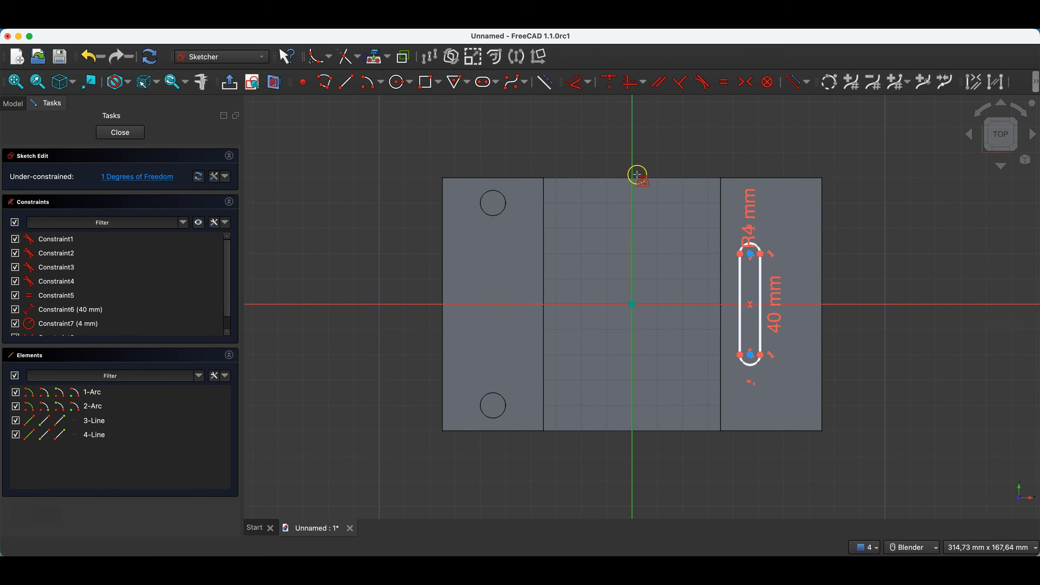
{"action": "left_click", "coordinate": [721, 251]}
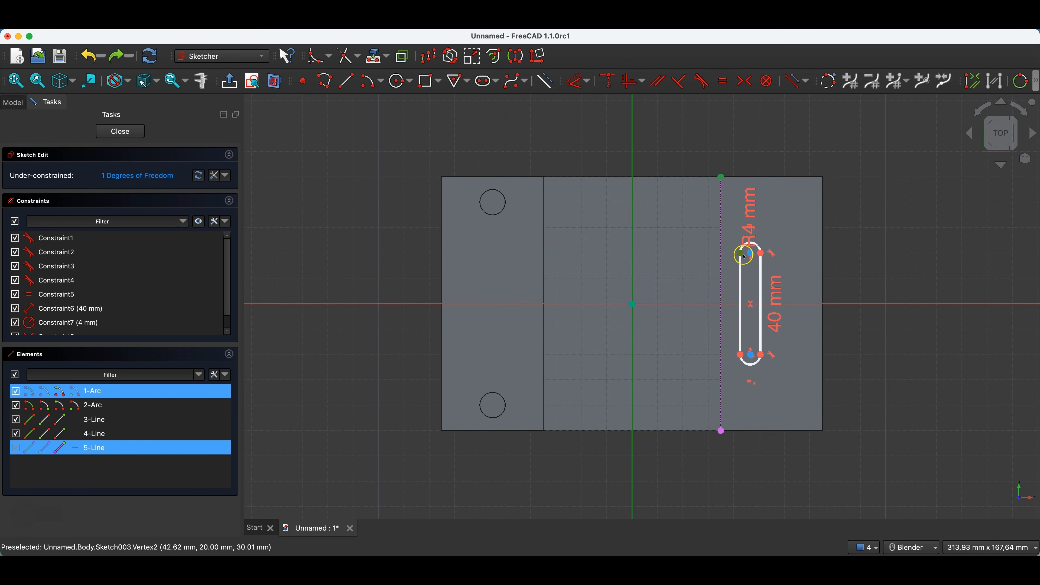
{"action": "left_click", "coordinate": [579, 81]}
{"action": "left_click", "coordinate": [736, 137]}
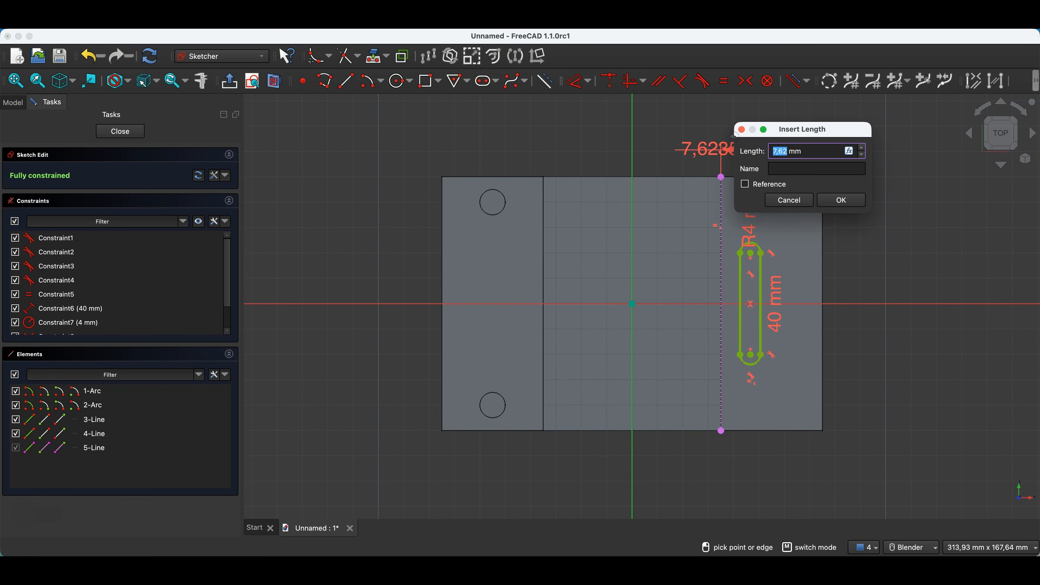
{"action": "key", "text": "Return"}
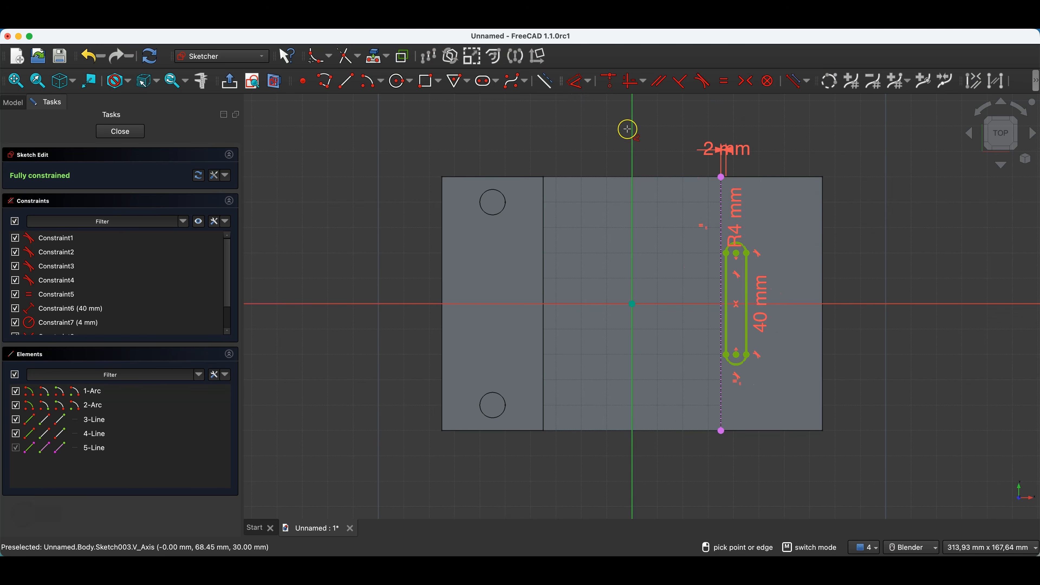
{"action": "key", "text": "Escape"}
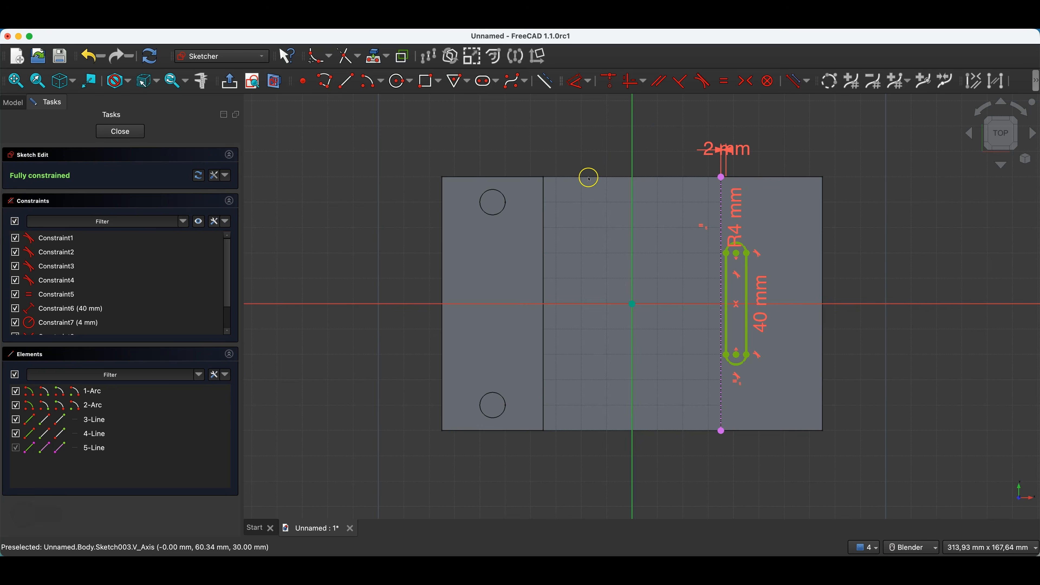
Step: Finish the slot sketch and cut it 5 mm deep into the right strip with a Pocket
{"action": "left_click", "coordinate": [120, 132]}
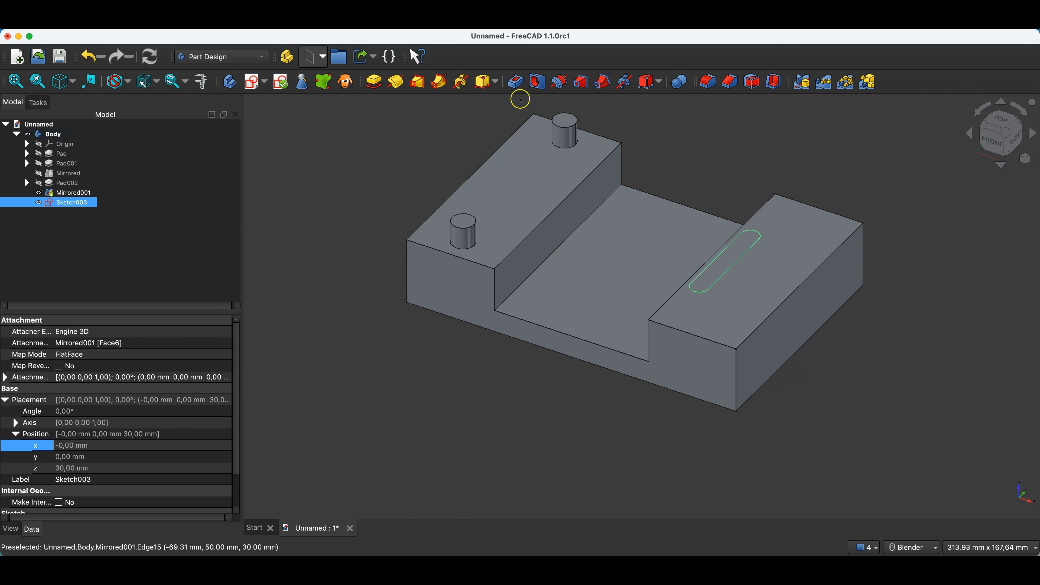
{"action": "left_click", "coordinate": [515, 82]}
{"action": "left_click", "coordinate": [146, 131]}
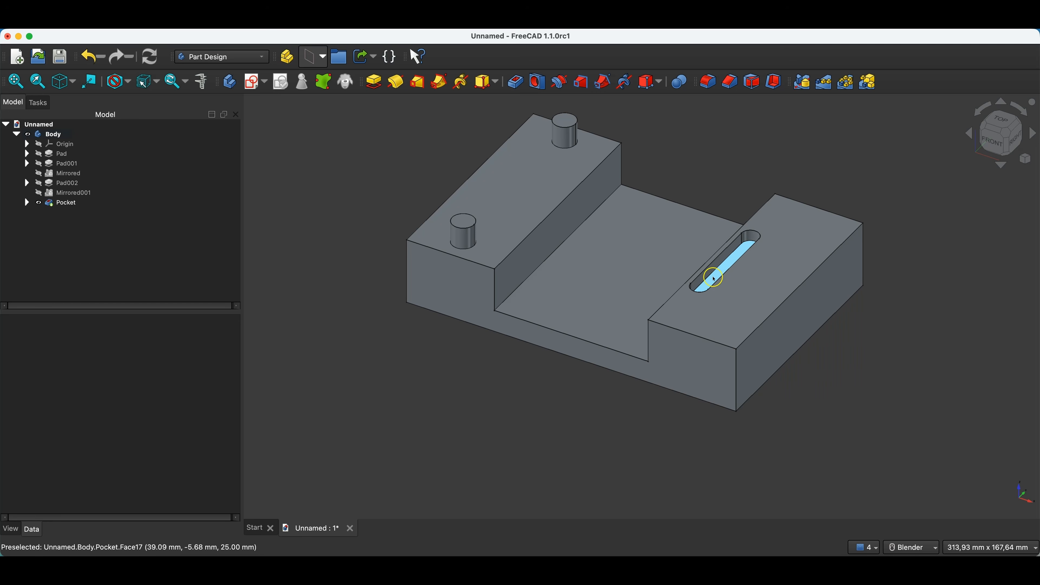
Step: Try a datum plane referenced to the right strip's inner and outer side faces, using the Inertia 2-3 attachment
{"action": "left_click", "coordinate": [792, 276]}
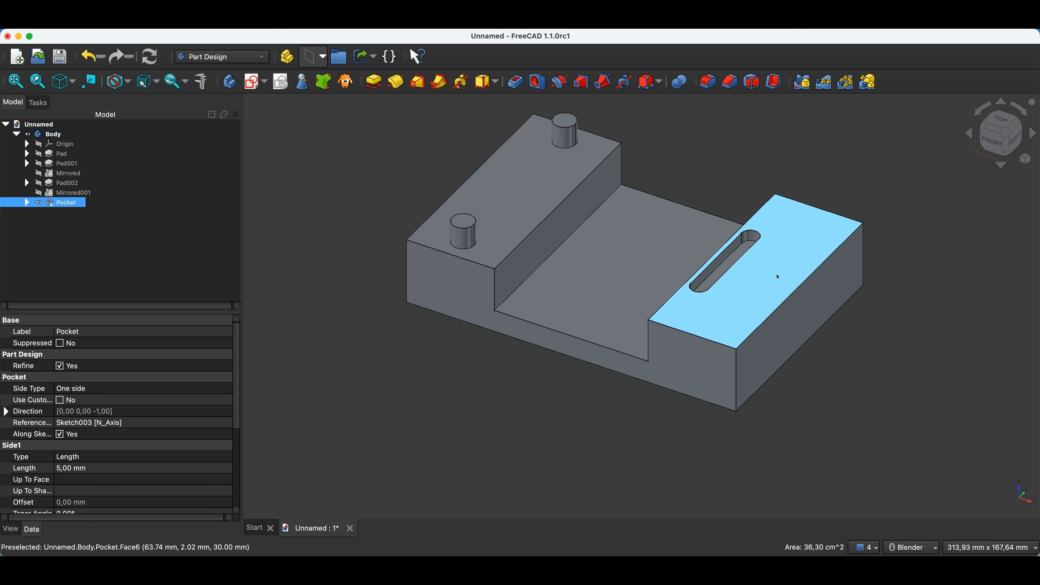
{"action": "left_click", "coordinate": [716, 133]}
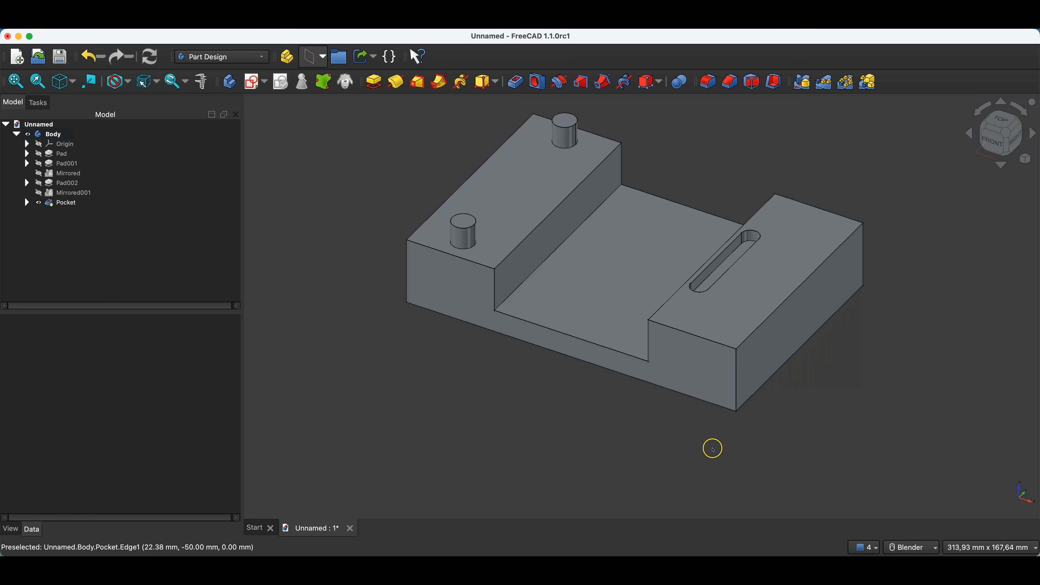
{"action": "middle_click_drag", "start_coordinate": [713, 448], "coordinate": [734, 219]}
{"action": "left_click", "coordinate": [734, 219]}
{"action": "mouse_move", "coordinate": [790, 291]}
{"action": "middle_mouse_down"}
{"action": "mouse_move", "coordinate": [683, 330]}
{"action": "mouse_move", "coordinate": [680, 354]}
{"action": "mouse_move", "coordinate": [780, 297]}
{"action": "middle_mouse_up"}
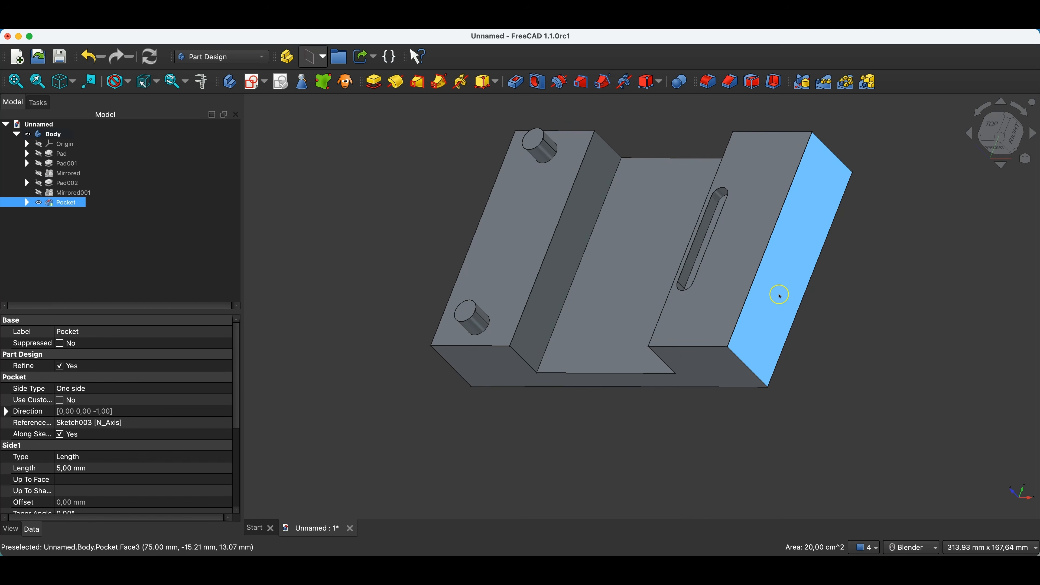
{"action": "left_click", "coordinate": [779, 297], "text": "ctrl"}
{"action": "middle_click_drag", "start_coordinate": [633, 404], "coordinate": [565, 390]}
{"action": "middle_click_drag", "start_coordinate": [348, 323], "coordinate": [384, 240]}
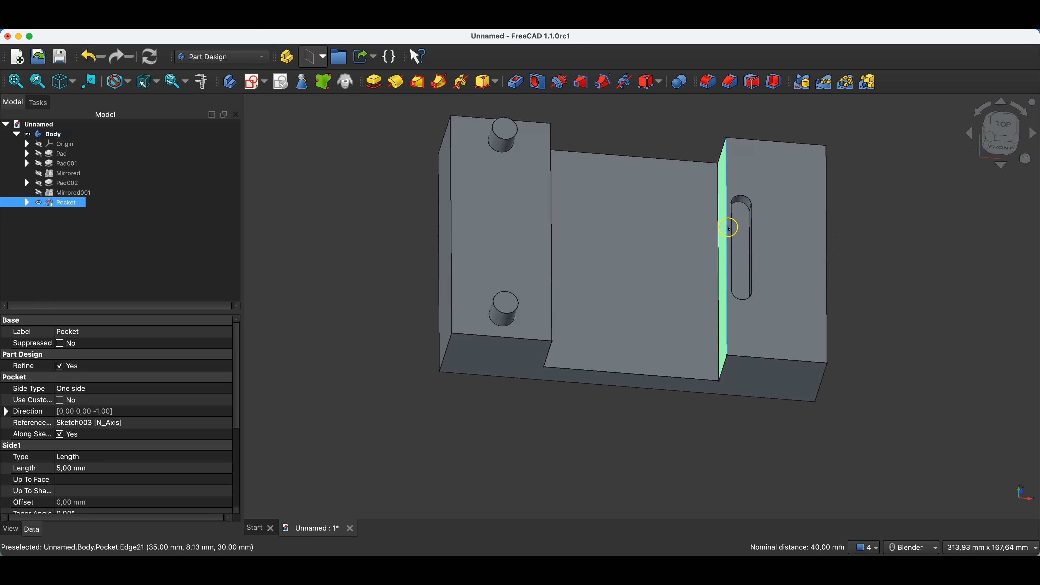
{"action": "scroll", "coordinate": [469, 188], "scroll_direction": "down", "scroll_amount": 2}
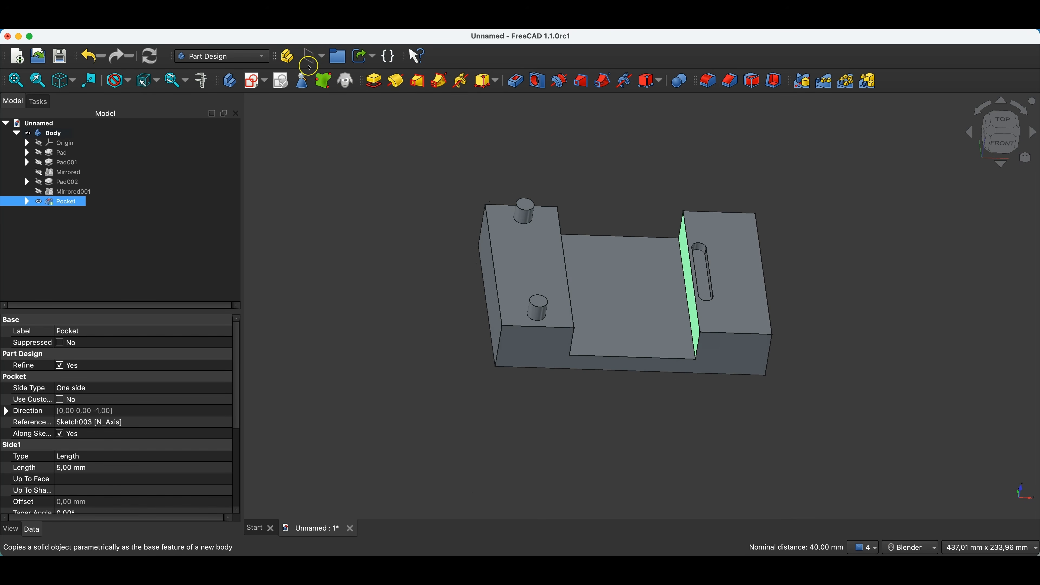
{"action": "left_click", "coordinate": [312, 57]}
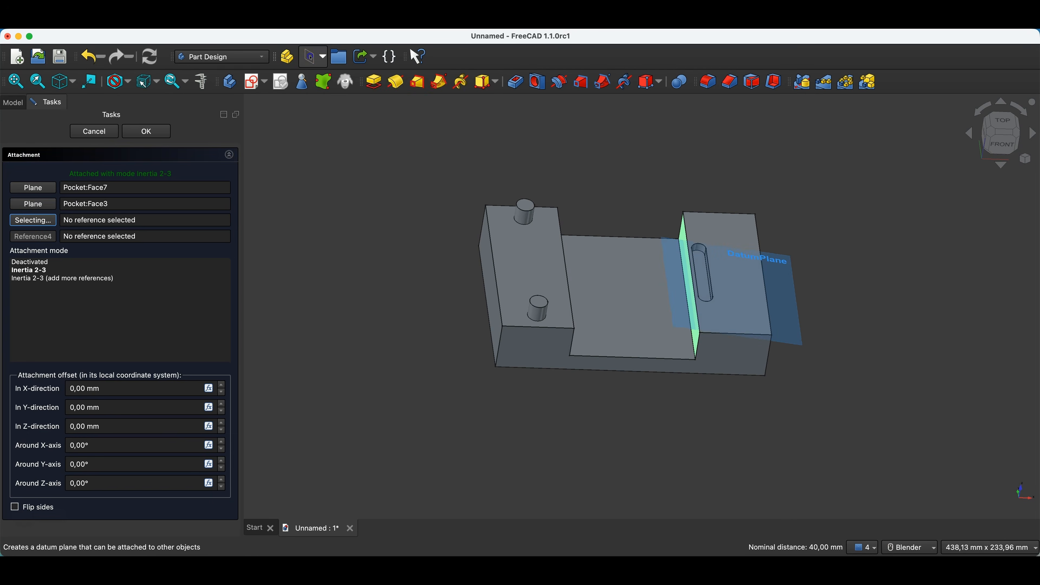
{"action": "left_click", "coordinate": [796, 343]}
{"action": "middle_click_drag", "start_coordinate": [796, 344], "coordinate": [760, 262]}
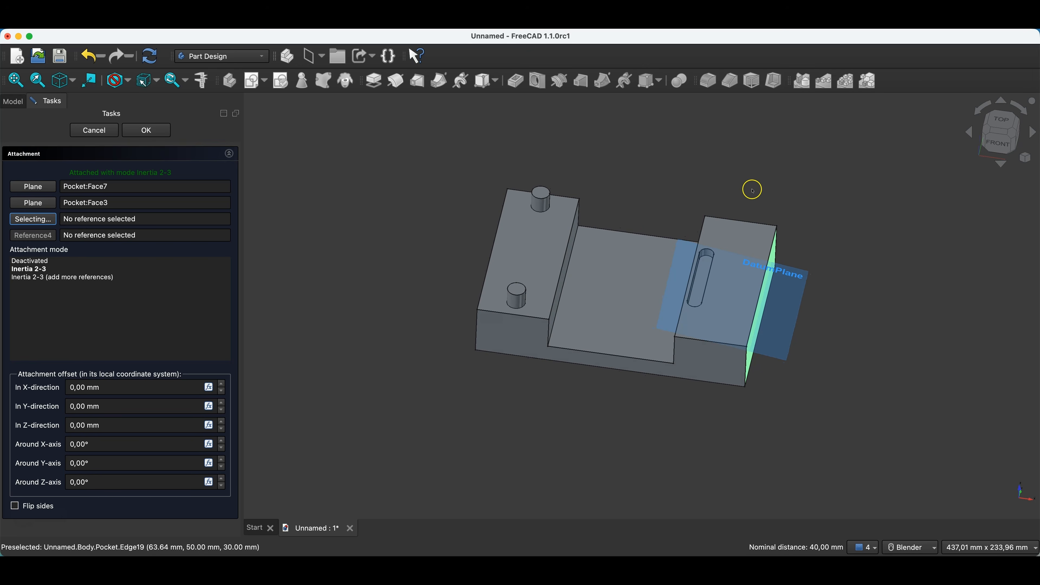
Step: Try rotating the datum plane 90° around its X-axis and check its position from the top view
{"action": "left_click", "coordinate": [724, 284]}
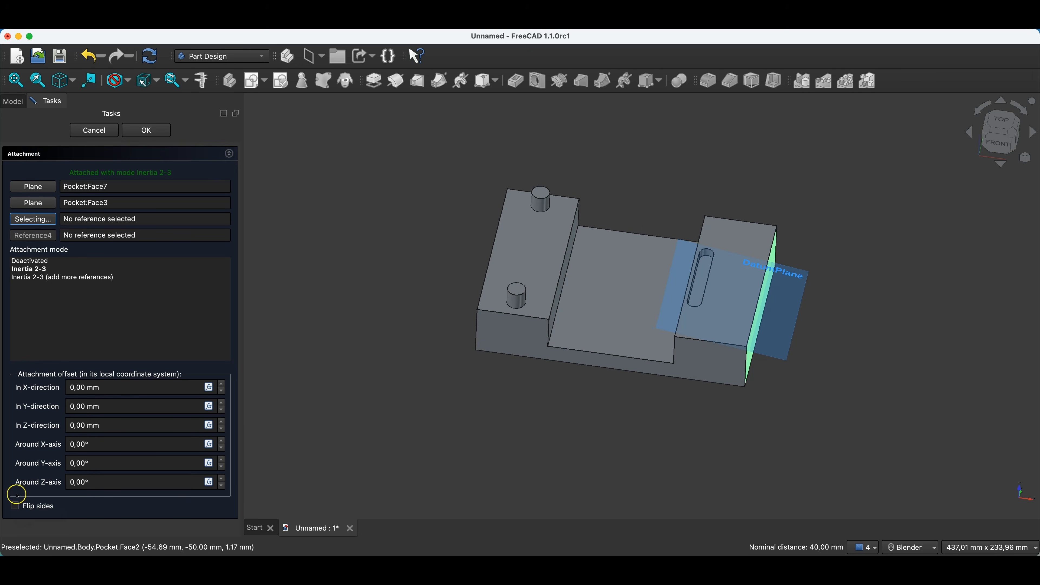
{"action": "left_click", "coordinate": [72, 443]}
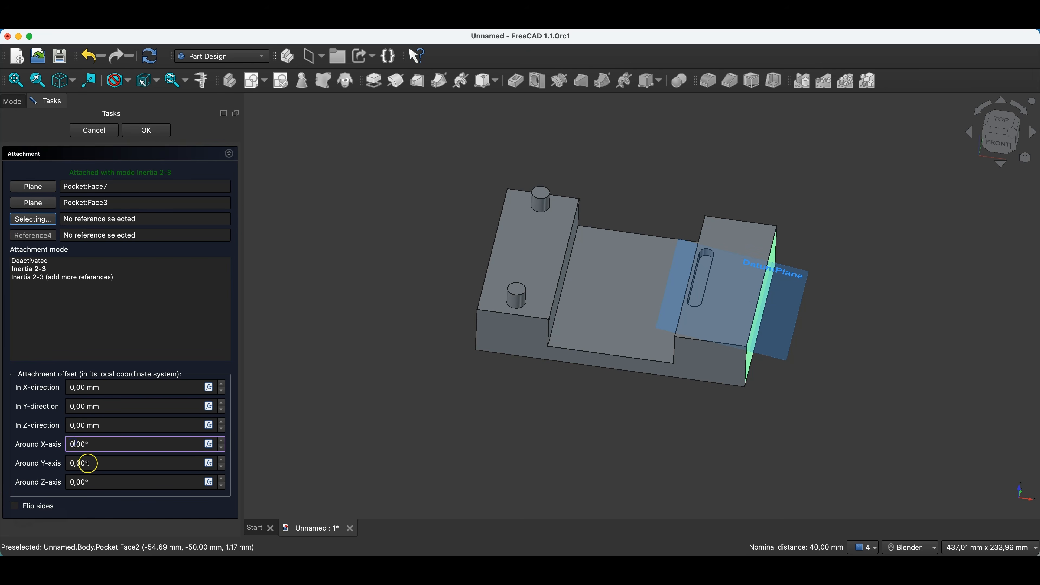
{"action": "type", "text": "9"}
{"action": "left_click", "coordinate": [103, 462]}
{"action": "middle_click_drag", "start_coordinate": [718, 280], "coordinate": [703, 342]}
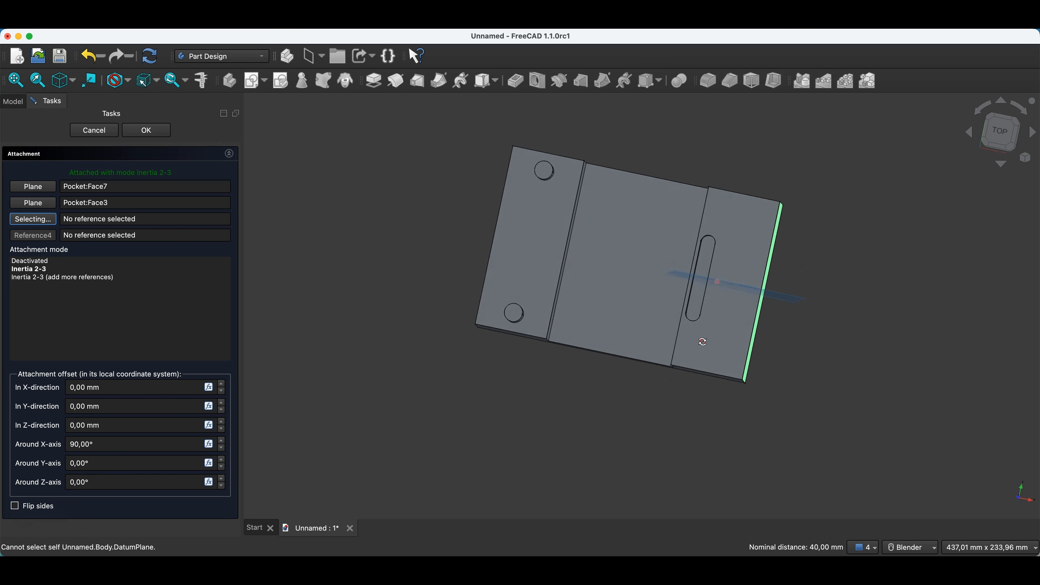
{"action": "key", "text": "2"}
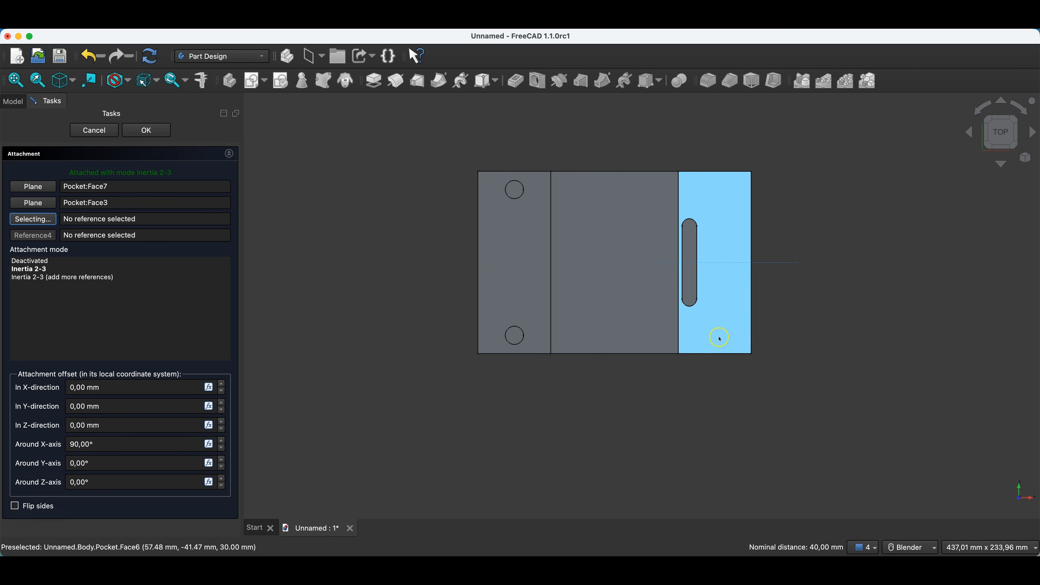
Step: Try the datum plane with 0° around X and 90° around Y, inspect its tilt, and cancel the plane
{"action": "left_click_drag", "start_coordinate": [71, 446], "coordinate": [76, 445]}
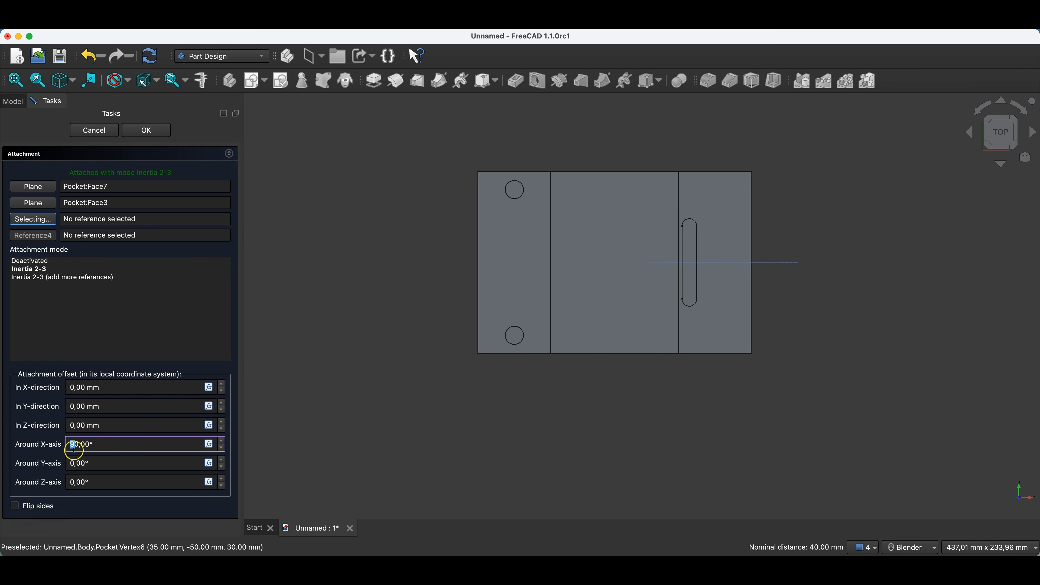
{"action": "key", "text": "BackSpace"}
{"action": "left_click", "coordinate": [74, 463]}
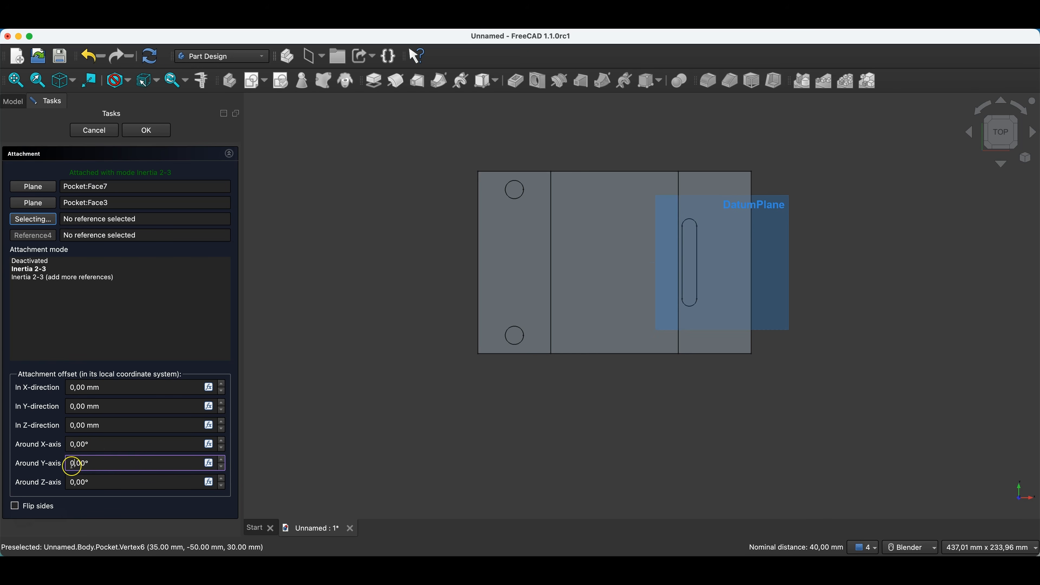
{"action": "left_click", "coordinate": [85, 450]}
{"action": "middle_click_drag", "start_coordinate": [766, 384], "coordinate": [752, 283]}
{"action": "left_click", "coordinate": [1009, 140]}
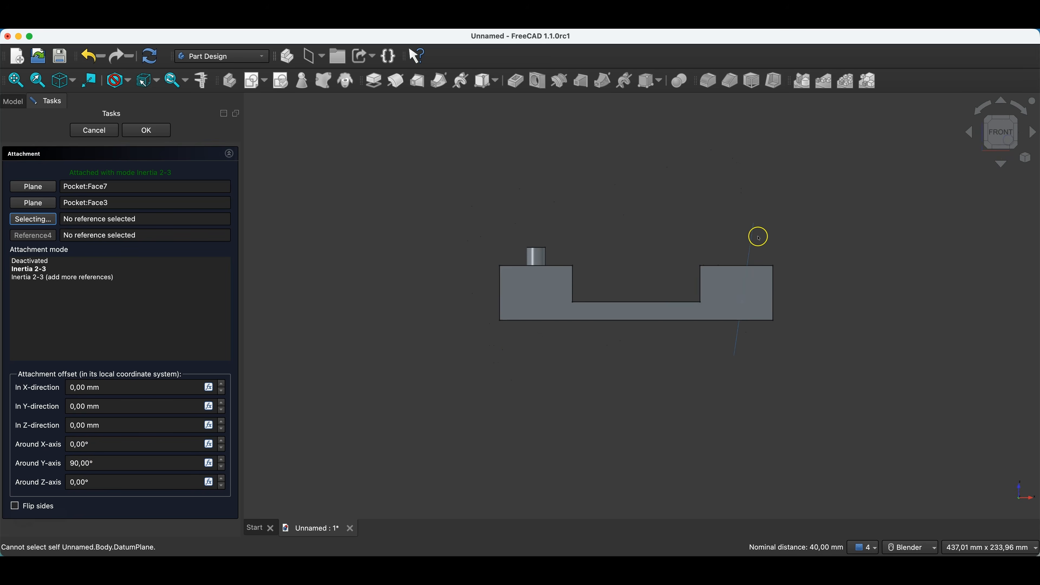
{"action": "middle_click_drag", "start_coordinate": [738, 337], "coordinate": [703, 284]}
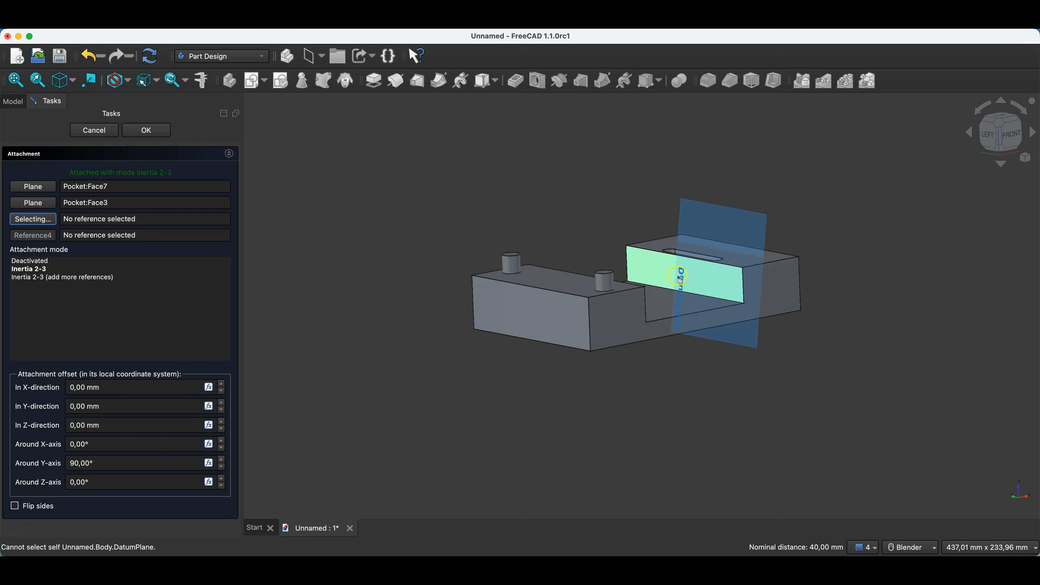
{"action": "middle_click_drag", "start_coordinate": [767, 332], "coordinate": [711, 339]}
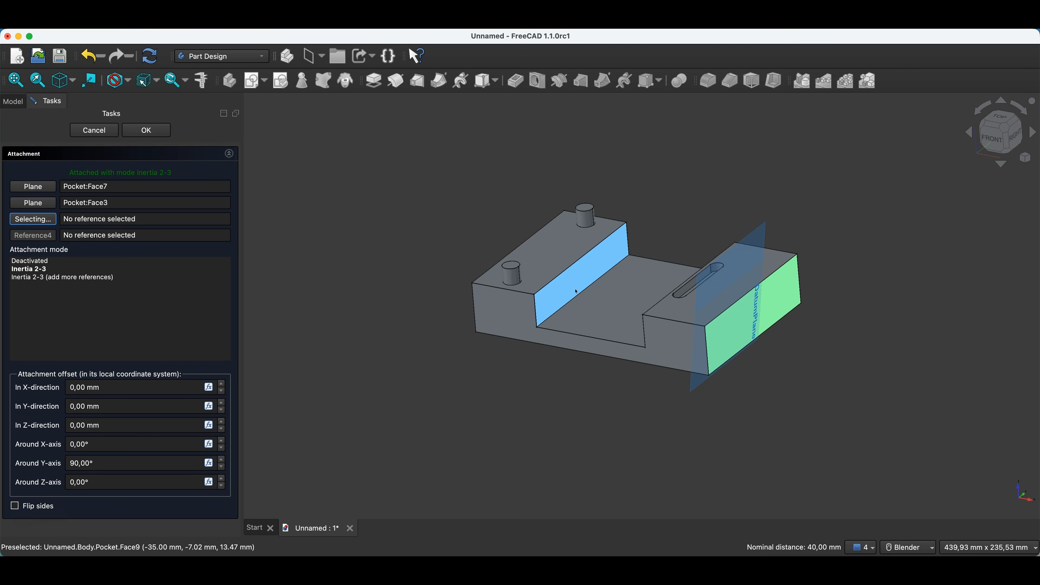
{"action": "left_click", "coordinate": [95, 131]}
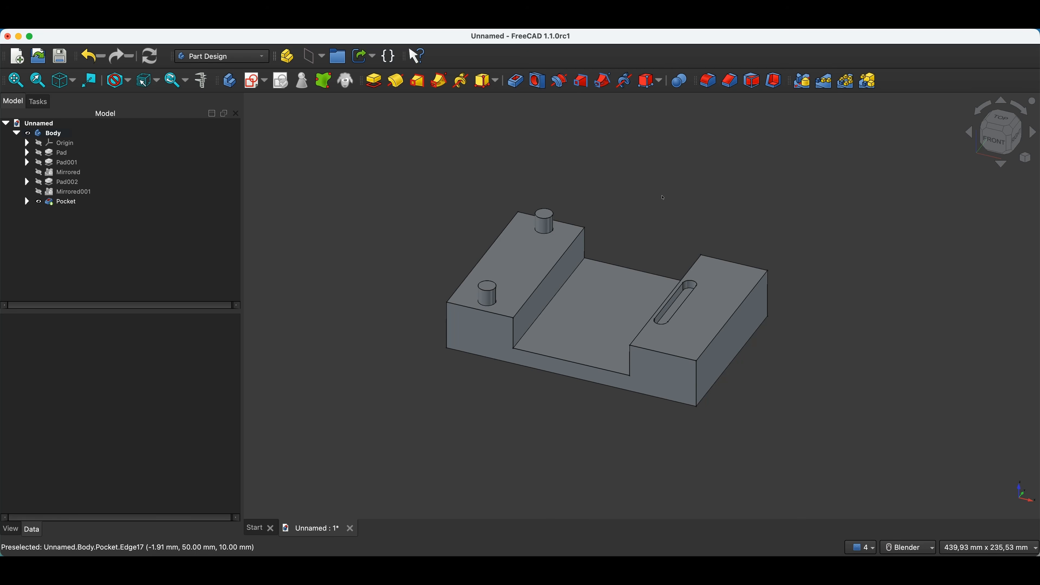
Step: Try a datum plane through the right strip's two long top edges with Plane by 3 points, rotated 90° around its X-axis
{"action": "left_click", "coordinate": [641, 331]}
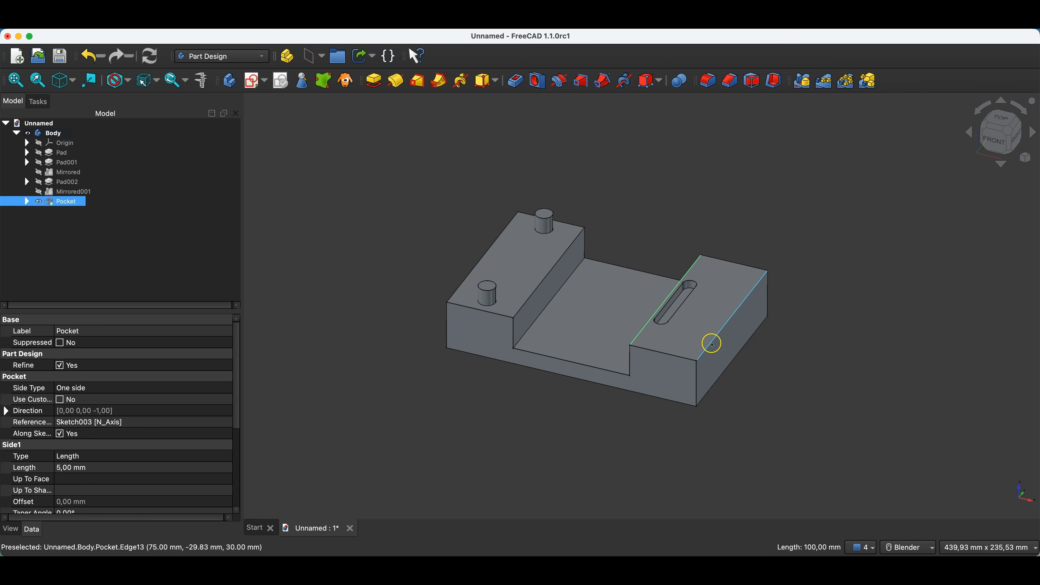
{"action": "left_click", "coordinate": [713, 344], "text": "ctrl"}
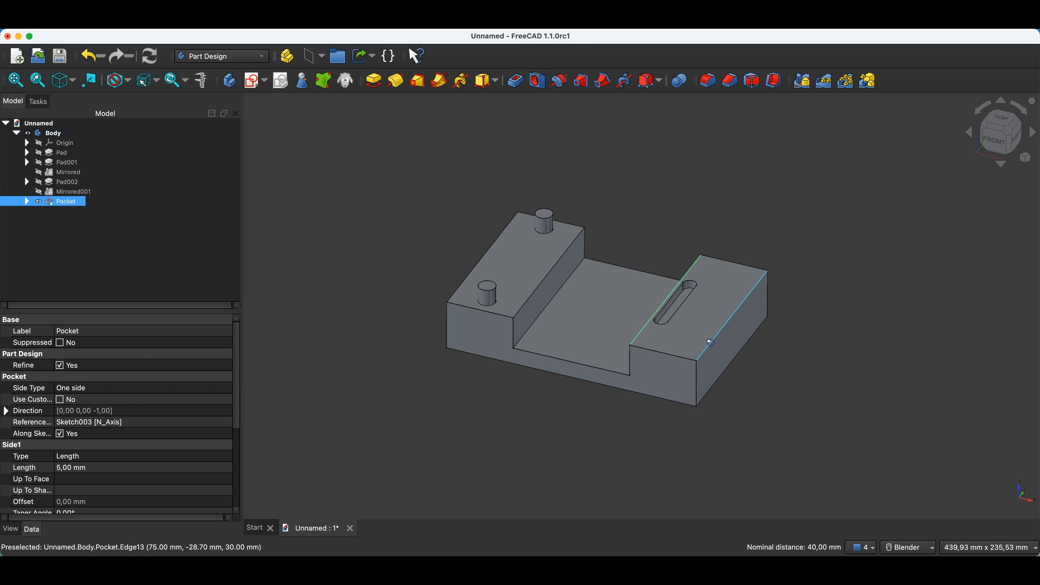
{"action": "left_click", "coordinate": [315, 57]}
{"action": "middle_click_drag", "start_coordinate": [674, 356], "coordinate": [672, 379]}
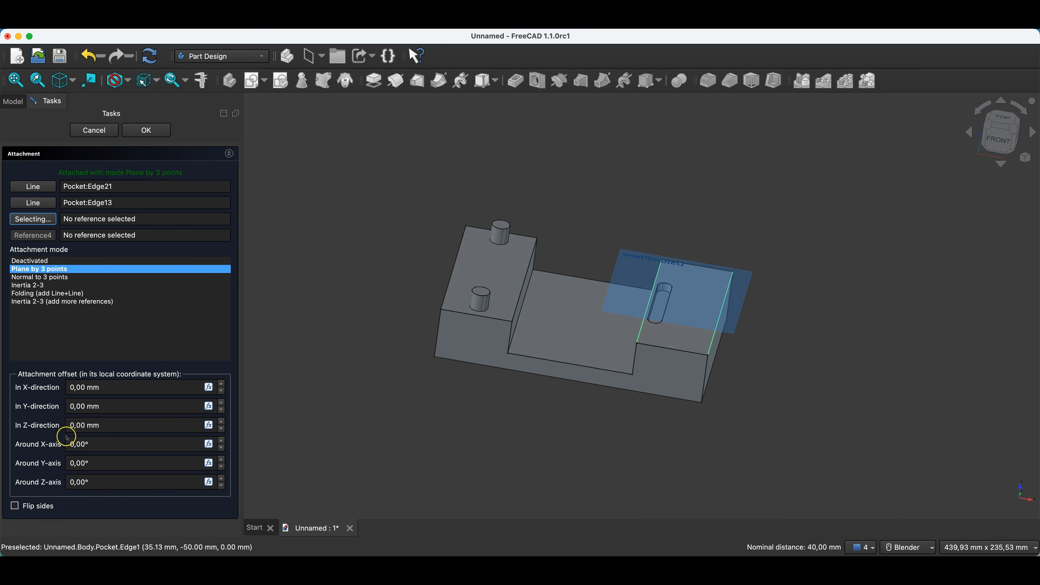
{"action": "left_click", "coordinate": [73, 445]}
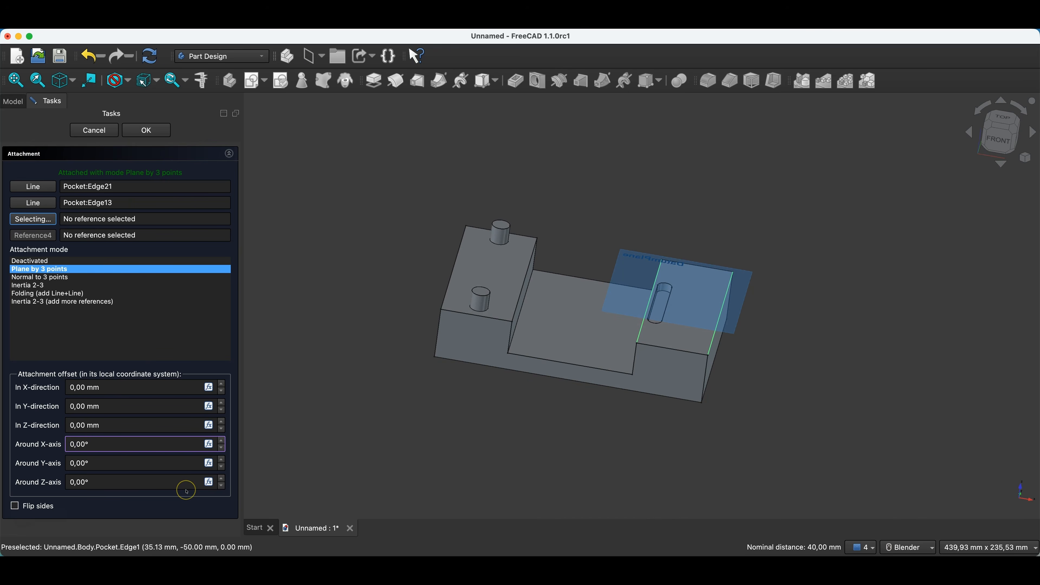
{"action": "left_click", "coordinate": [143, 471]}
{"action": "middle_click_drag", "start_coordinate": [734, 439], "coordinate": [614, 301]}
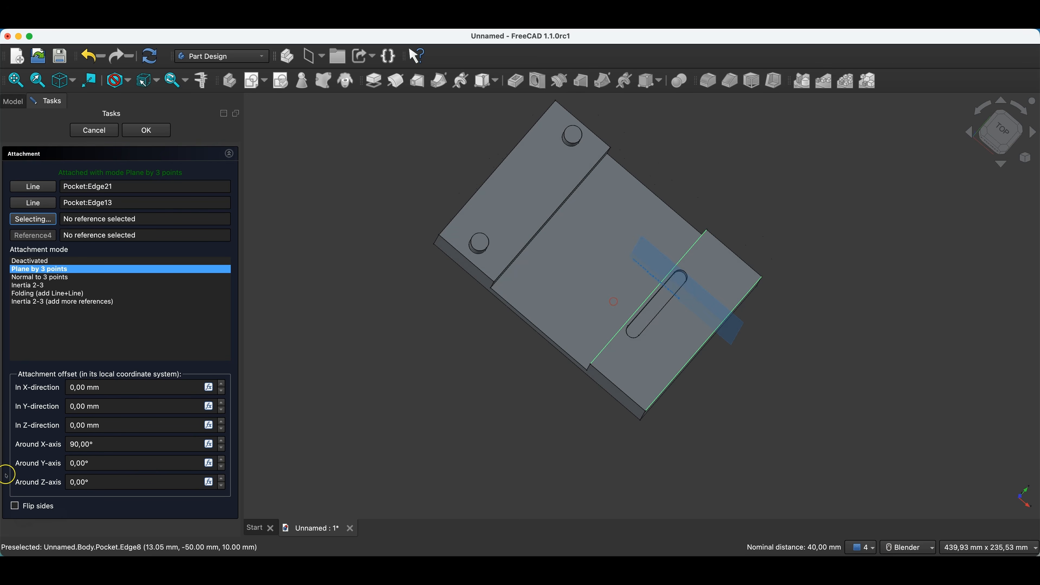
Step: Try the edge-based datum plane with 0° around X and 90° around Y, and cancel it
{"action": "left_click", "coordinate": [75, 444]}
{"action": "key", "text": "BackSpace"}
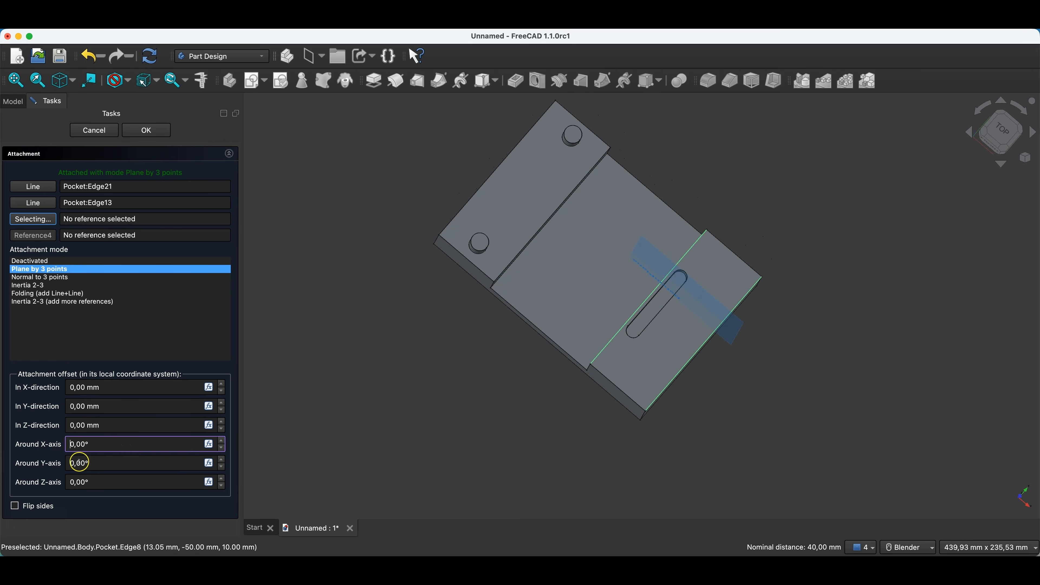
{"action": "left_click", "coordinate": [71, 464]}
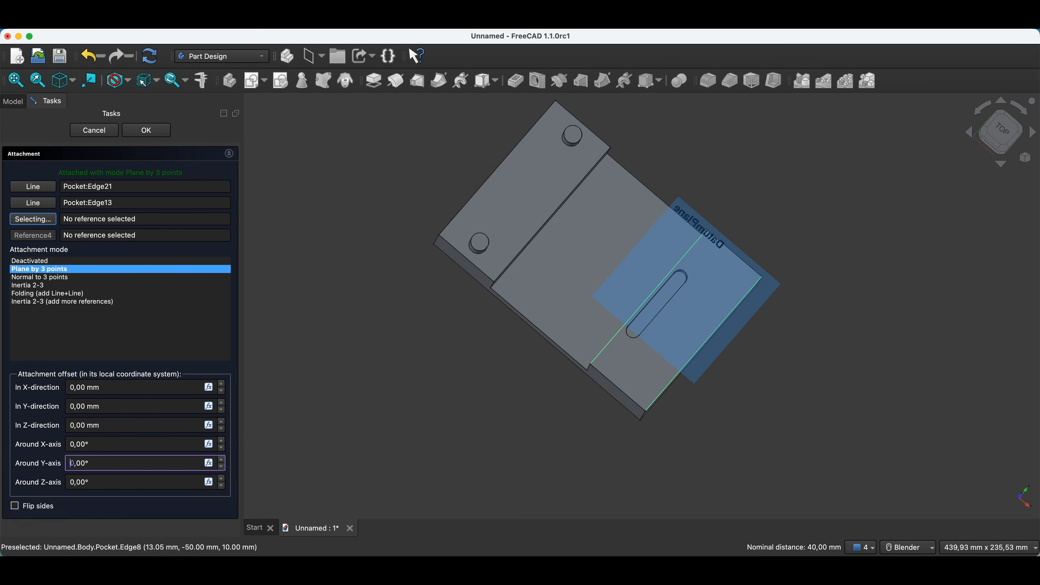
{"action": "left_click", "coordinate": [136, 433]}
{"action": "middle_click_drag", "start_coordinate": [810, 323], "coordinate": [825, 216]}
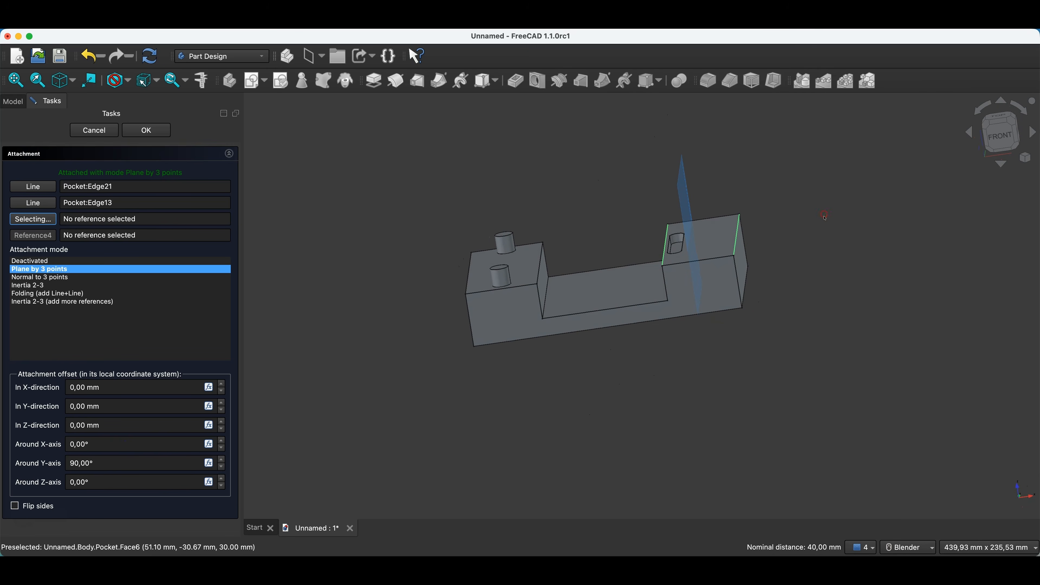
{"action": "left_click", "coordinate": [100, 132]}
Step: Try a datum plane attached to the slotted strip's two front top corner vertices using Inertia 2-3, and recompute the document
{"action": "middle_click_drag", "start_coordinate": [780, 355], "coordinate": [753, 392]}
{"action": "left_click", "coordinate": [785, 368]}
{"action": "left_click", "coordinate": [632, 323]}
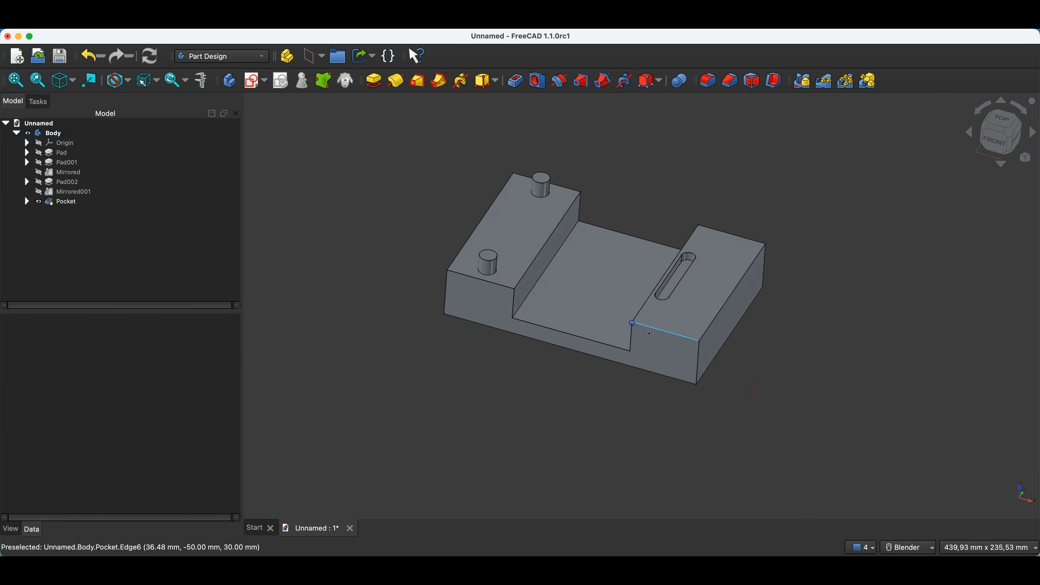
{"action": "left_click", "coordinate": [699, 343], "text": "ctrl"}
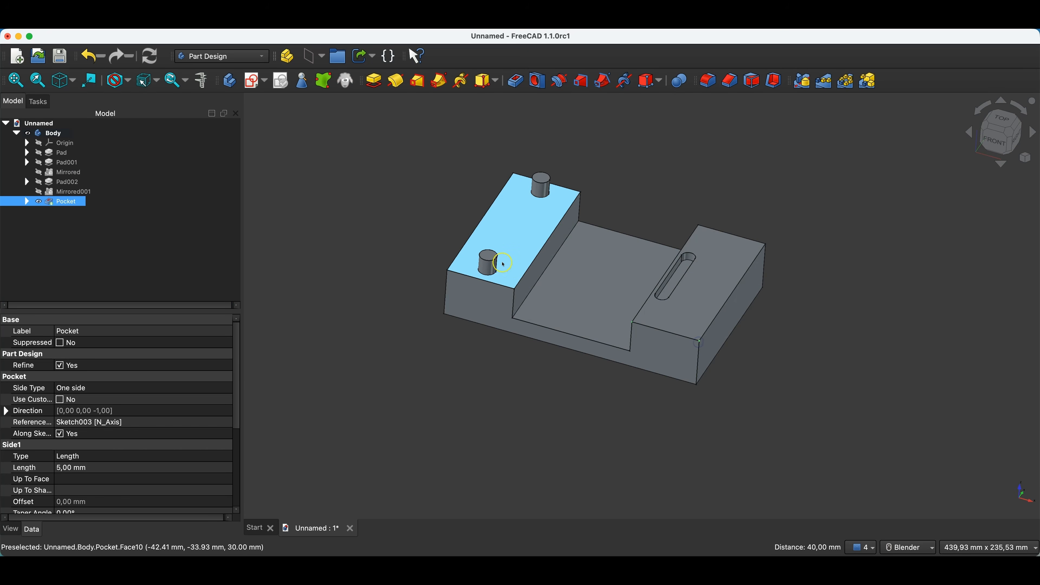
{"action": "left_click", "coordinate": [307, 57]}
{"action": "middle_click_drag", "start_coordinate": [609, 239], "coordinate": [693, 299]}
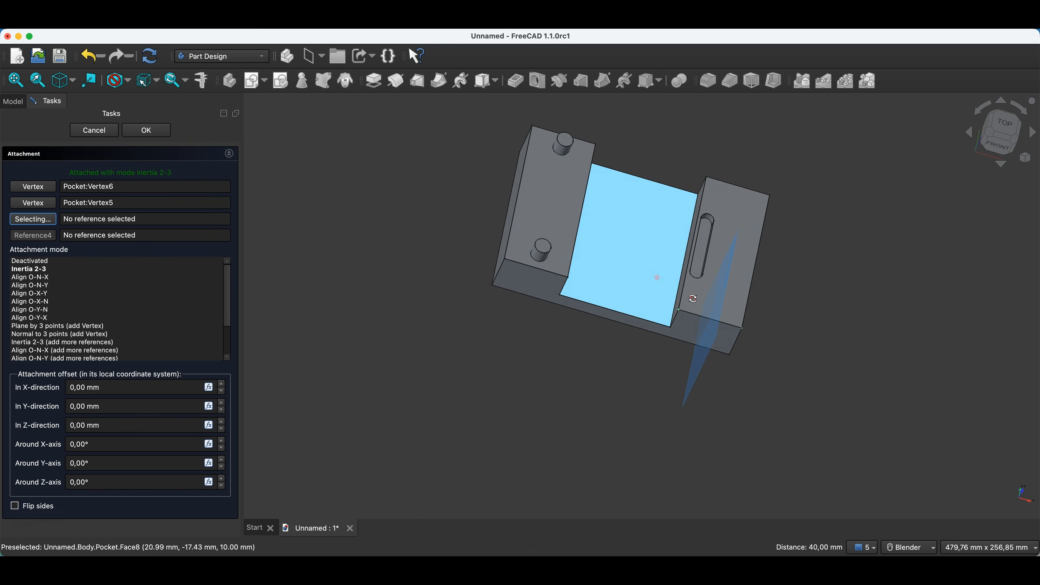
{"action": "left_click", "coordinate": [1007, 125]}
{"action": "left_click", "coordinate": [703, 372]}
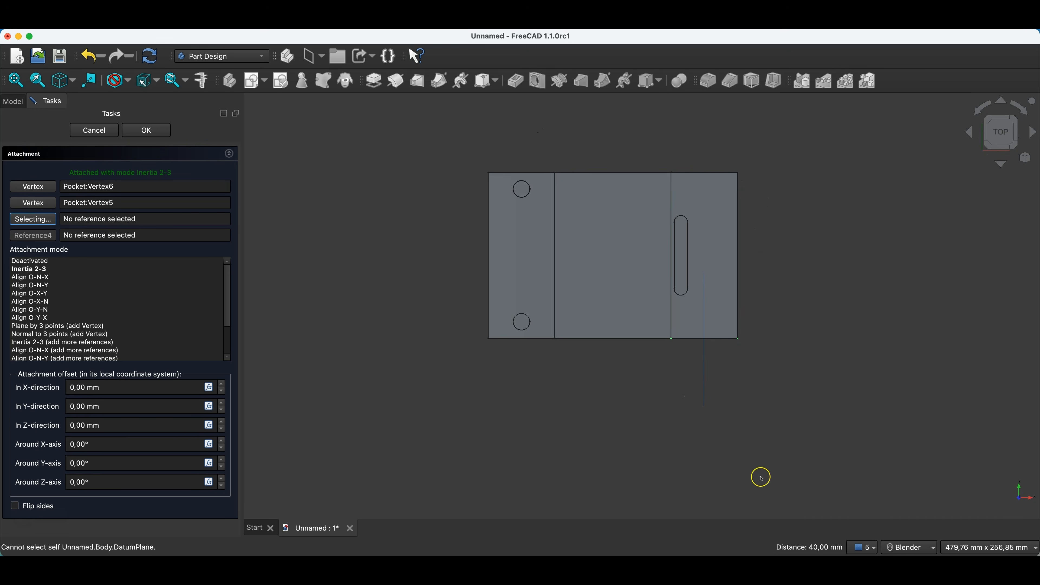
{"action": "left_click", "coordinate": [146, 130]}
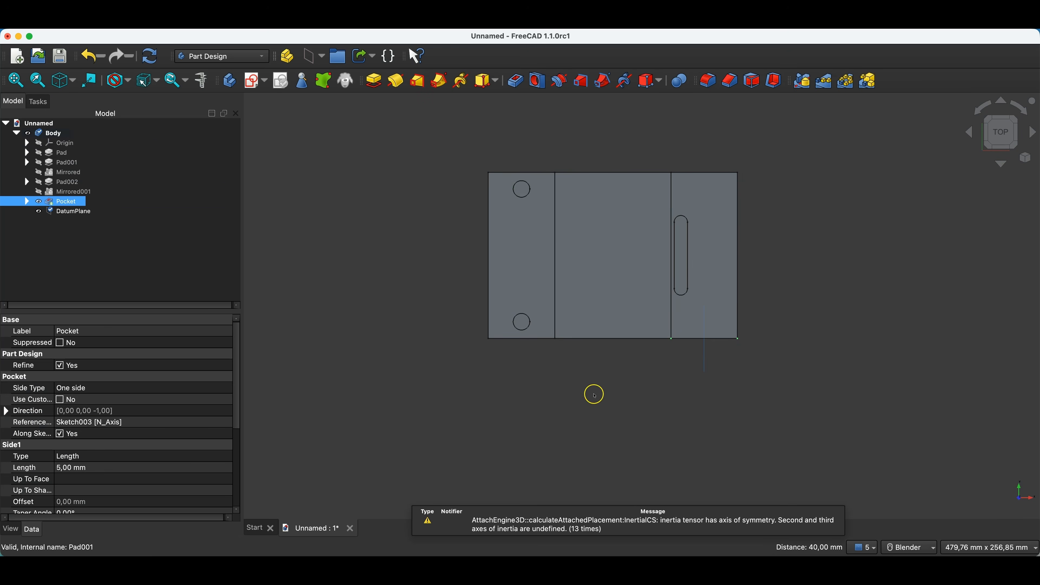
{"action": "key", "text": "0"}
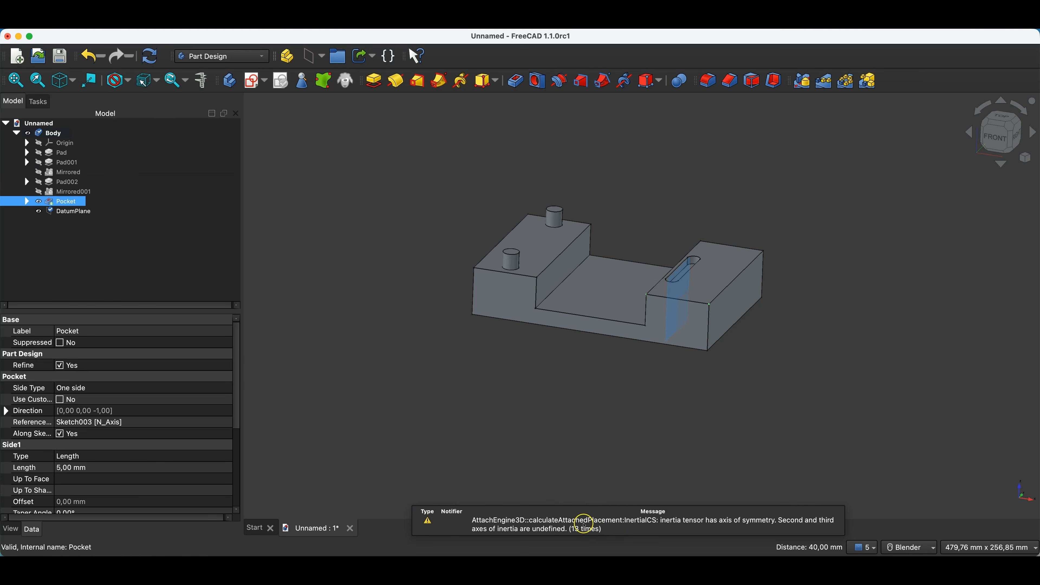
{"action": "left_click", "coordinate": [155, 60]}
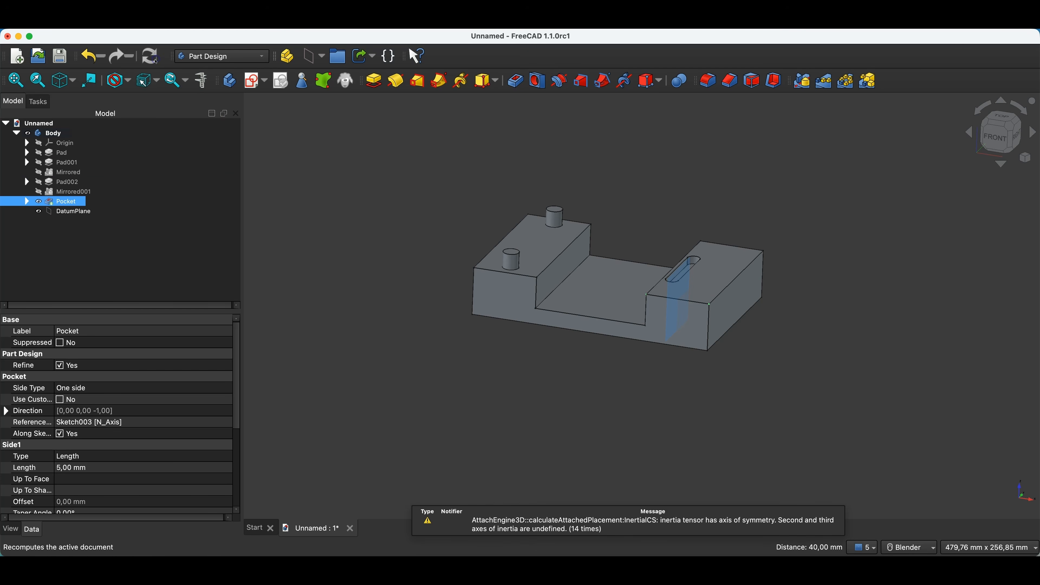
{"action": "left_click", "coordinate": [361, 215]}
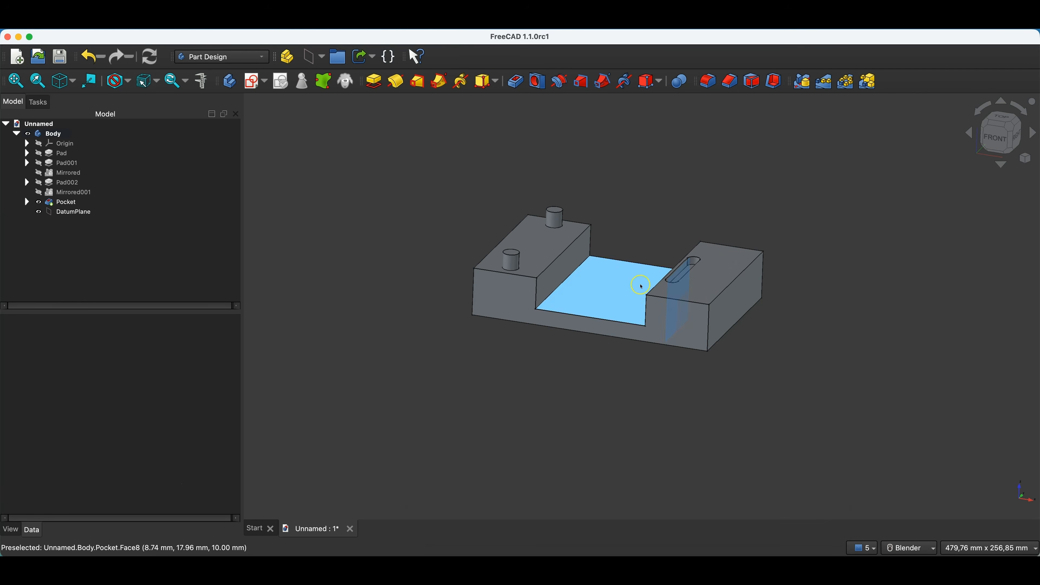
Step: Try mirroring the slot pocket across the datum plane built on the strip's two front corners
{"action": "left_click", "coordinate": [64, 202]}
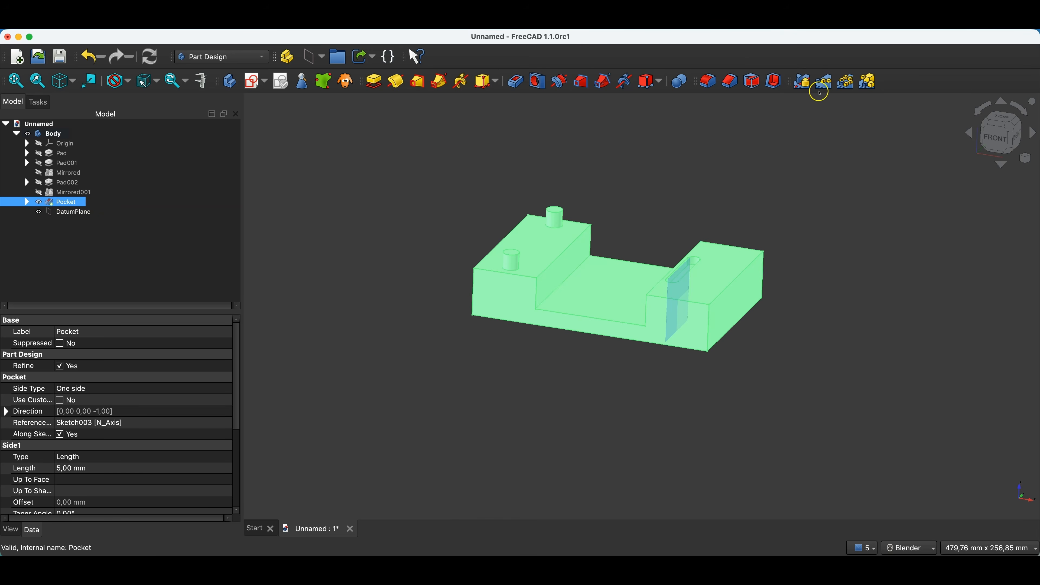
{"action": "left_click", "coordinate": [802, 81]}
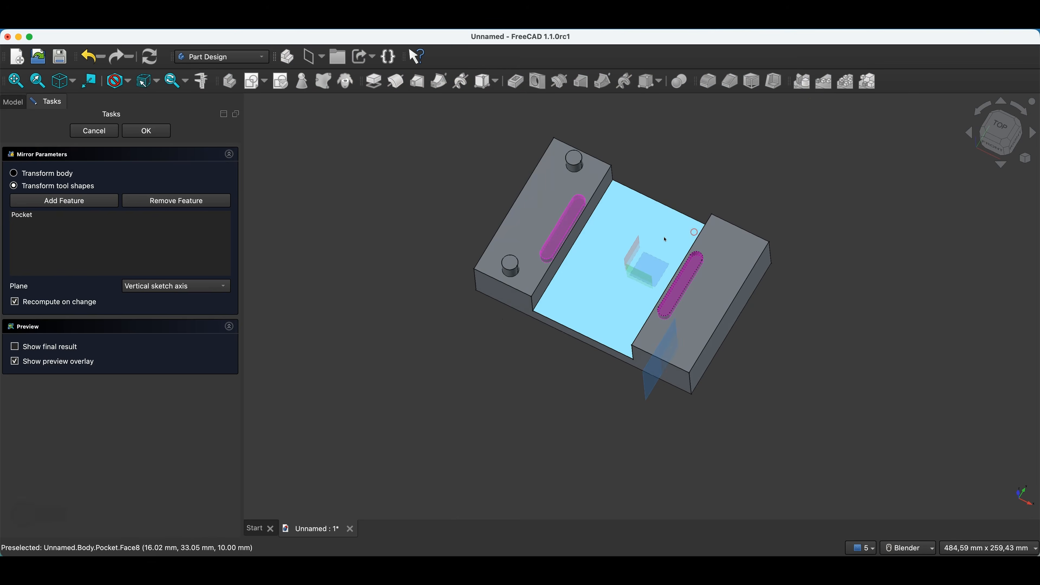
{"action": "left_click", "coordinate": [139, 287]}
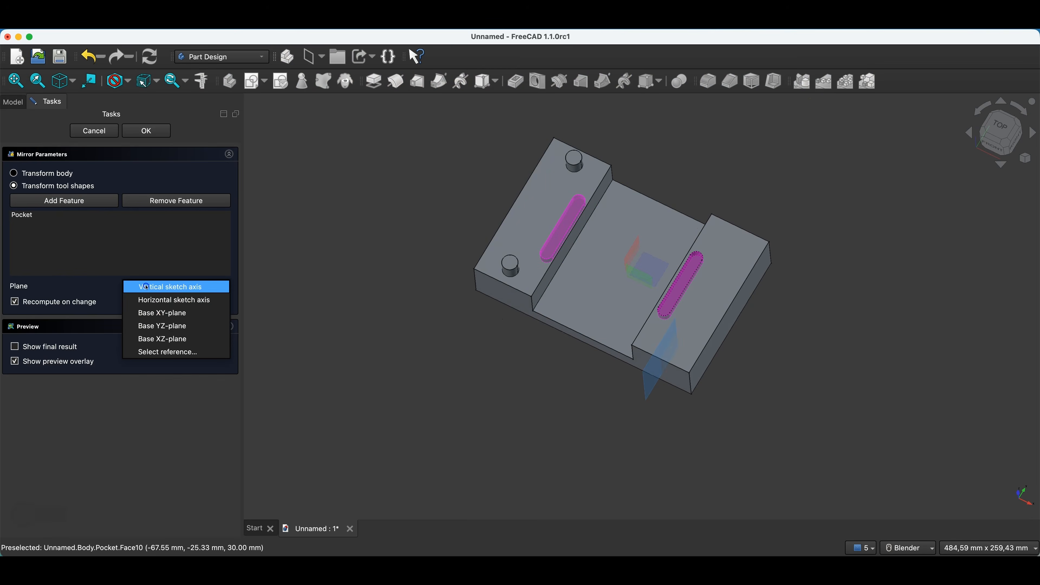
{"action": "left_click", "coordinate": [152, 352]}
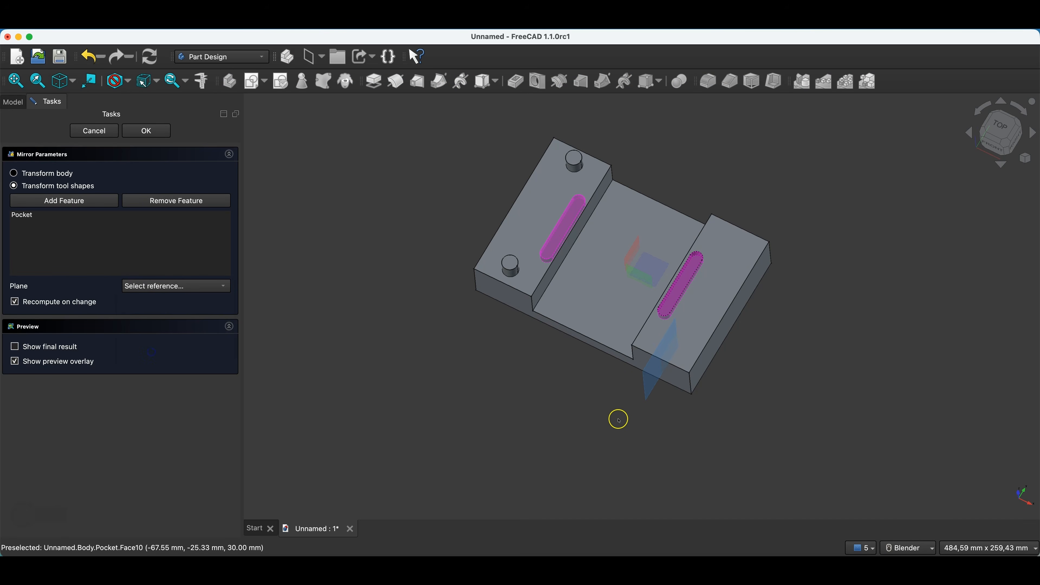
{"action": "left_click", "coordinate": [648, 378]}
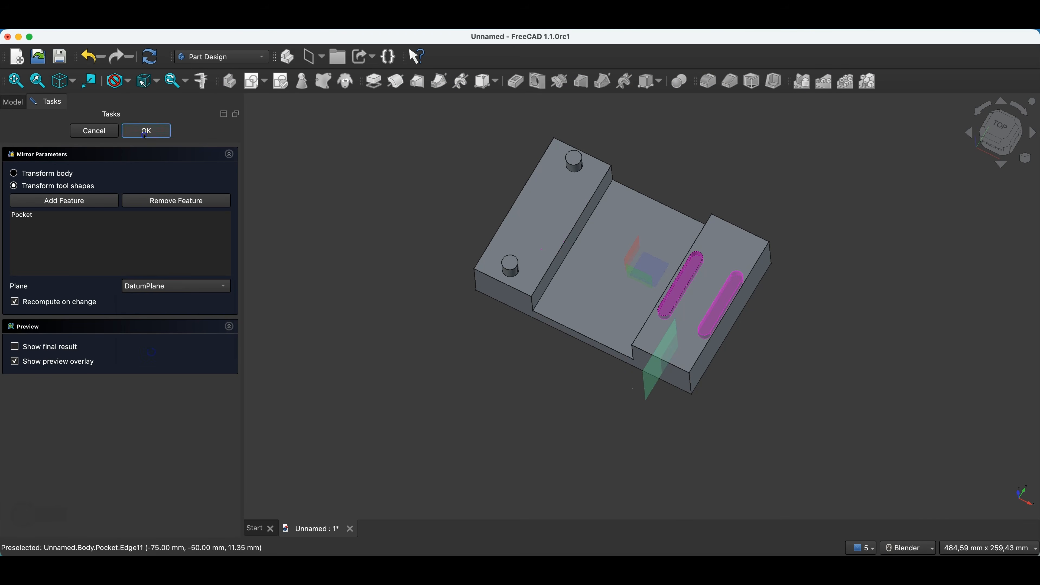
{"action": "left_click", "coordinate": [152, 131]}
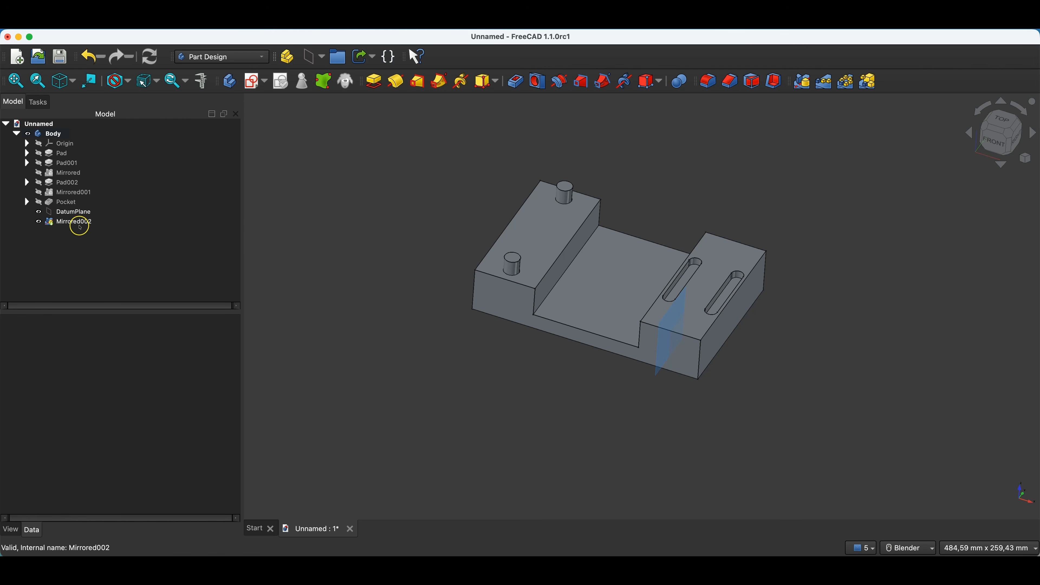
Step: Undo the slot's mirror and delete the two-vertex datum plane
{"action": "left_click", "coordinate": [79, 224]}
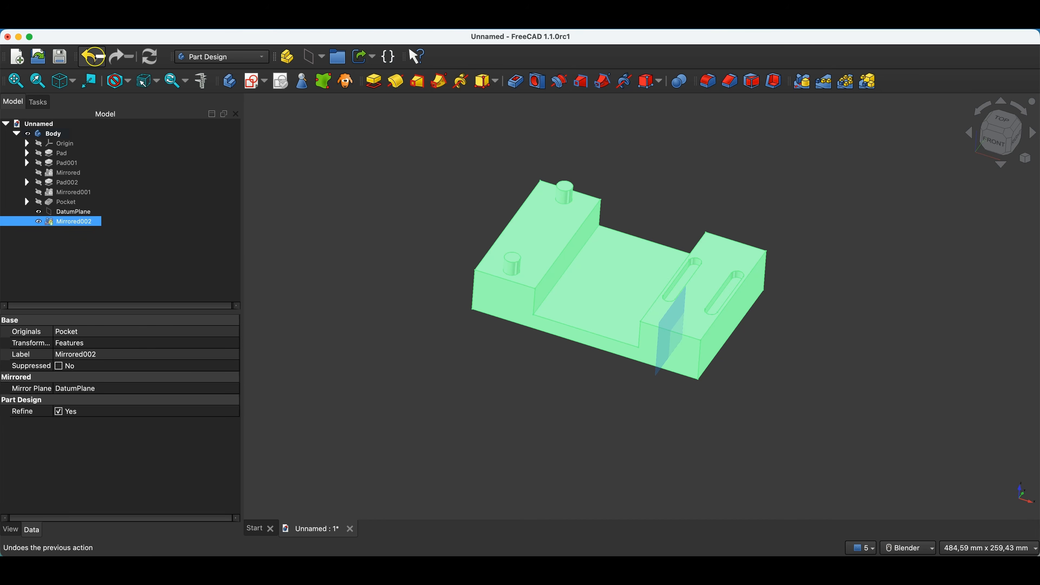
{"action": "left_click", "coordinate": [92, 58]}
{"action": "left_click", "coordinate": [59, 213]}
{"action": "key", "text": "Delete"}
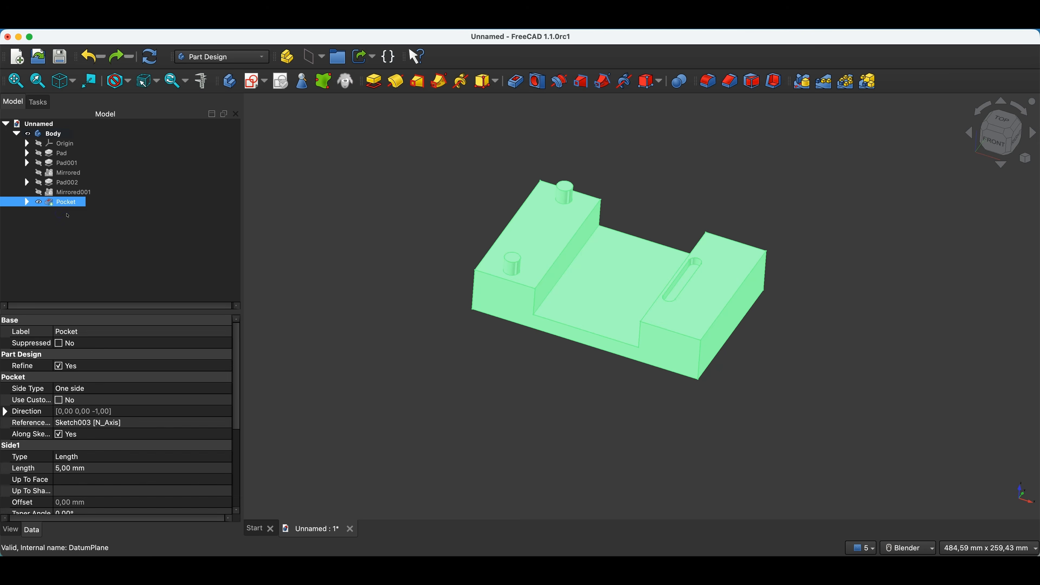
{"action": "left_click", "coordinate": [386, 235]}
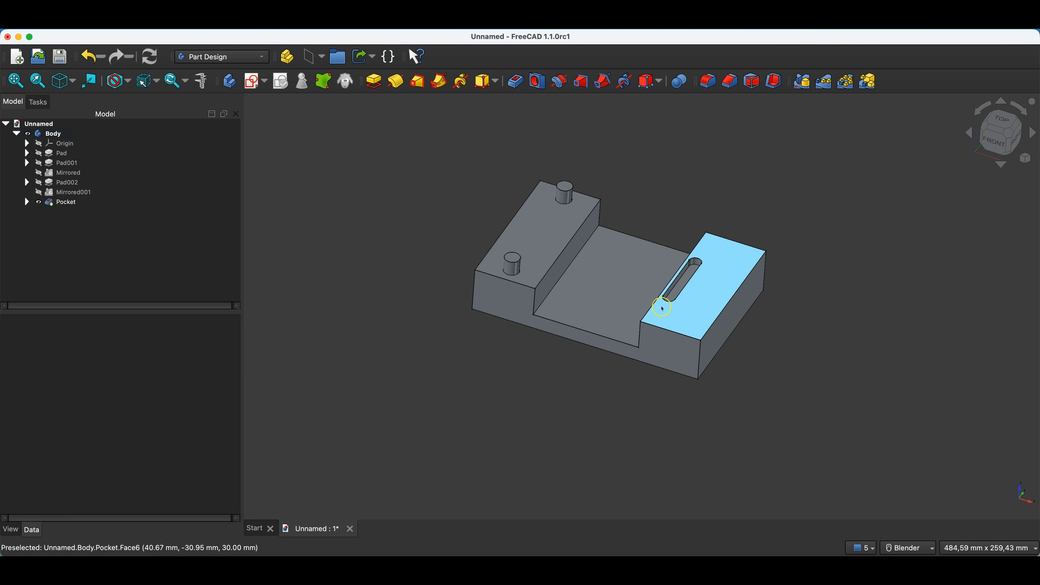
Step: Set the selection filter so that only vertices can be picked on the model
{"action": "left_click", "coordinate": [643, 323]}
{"action": "left_click", "coordinate": [775, 353]}
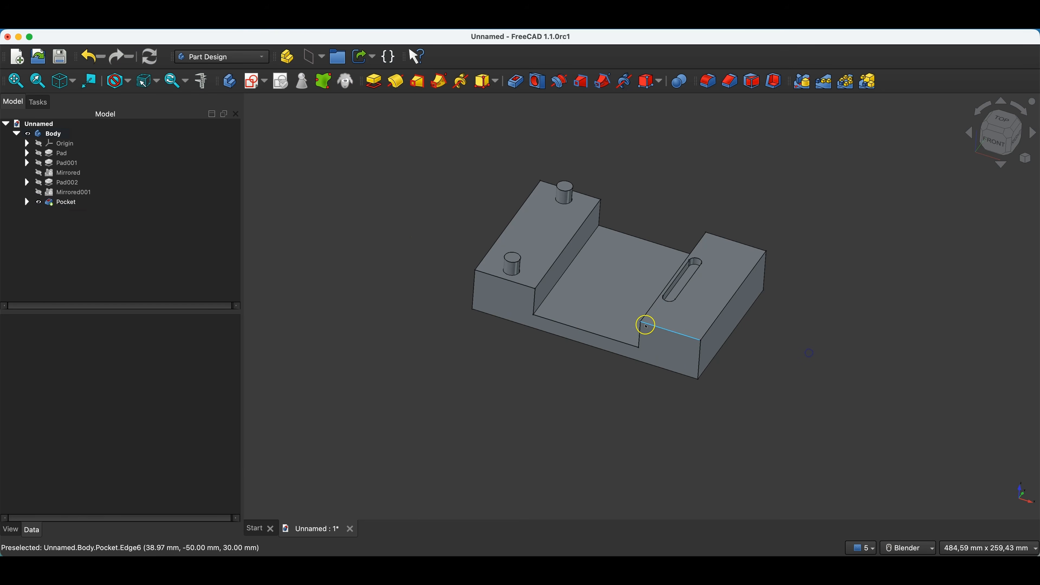
{"action": "left_click", "coordinate": [640, 323]}
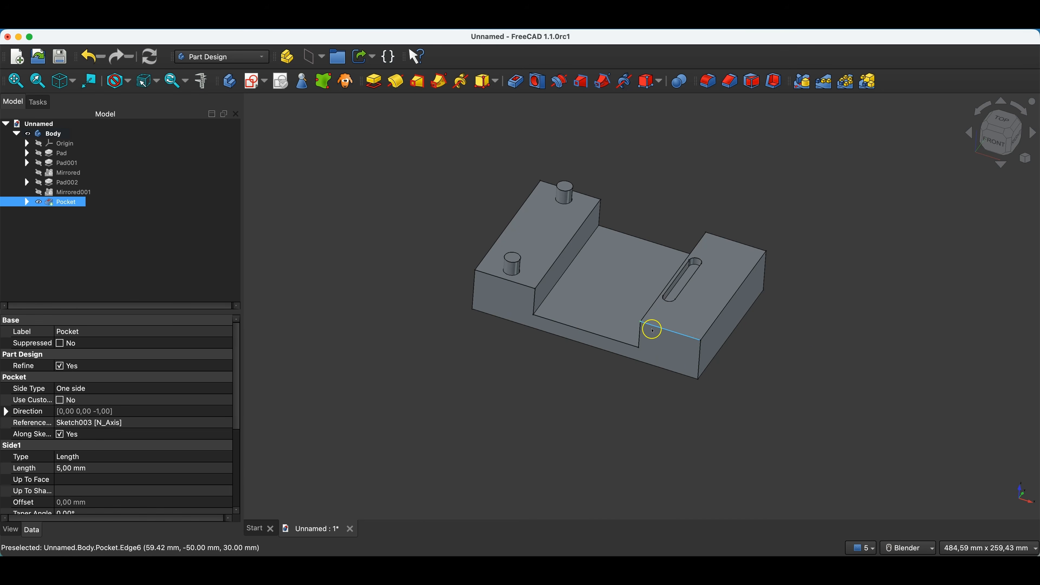
{"action": "left_click", "coordinate": [460, 234]}
{"action": "left_click", "coordinate": [161, 91]}
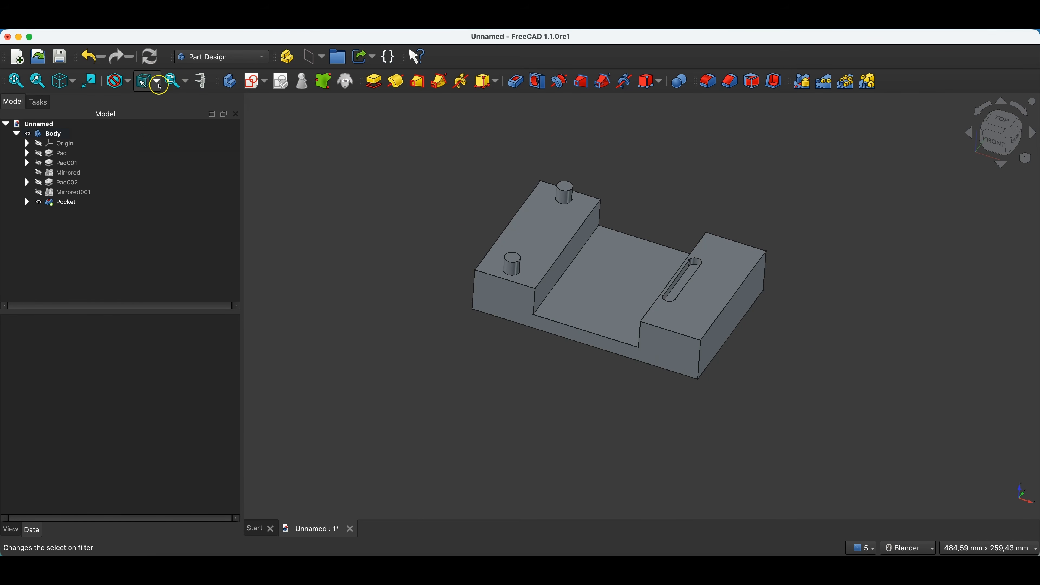
{"action": "left_click", "coordinate": [165, 101]}
Step: Create a datum plane attached to the slotted strip's four top corner vertices using Inertia 2-3
{"action": "scroll", "coordinate": [643, 320], "scroll_direction": "up", "scroll_amount": 5}
{"action": "left_click", "coordinate": [640, 319]}
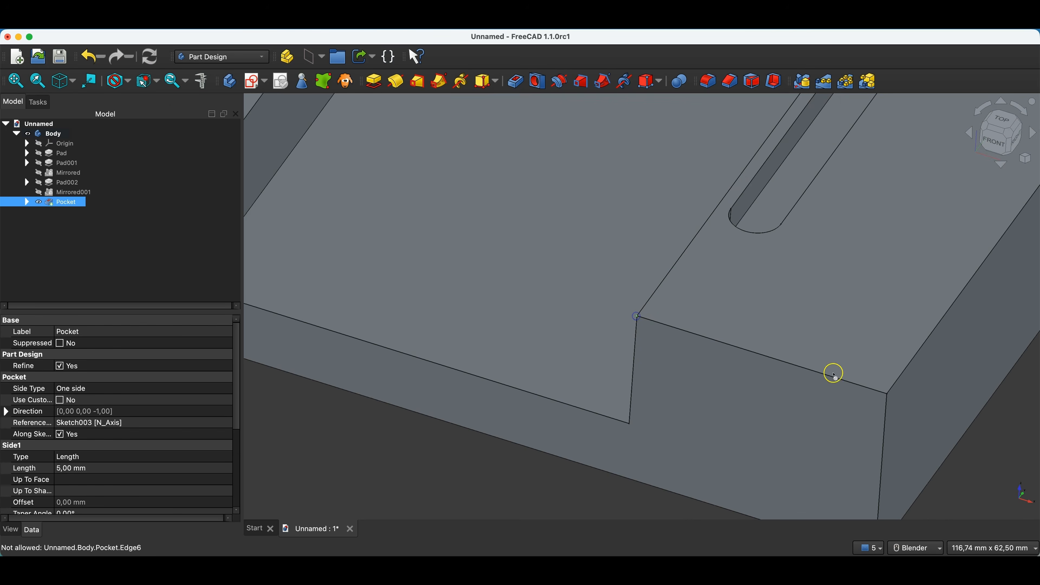
{"action": "left_click", "coordinate": [888, 396], "text": "ctrl"}
{"action": "scroll", "coordinate": [819, 351], "scroll_direction": "down", "scroll_amount": 3}
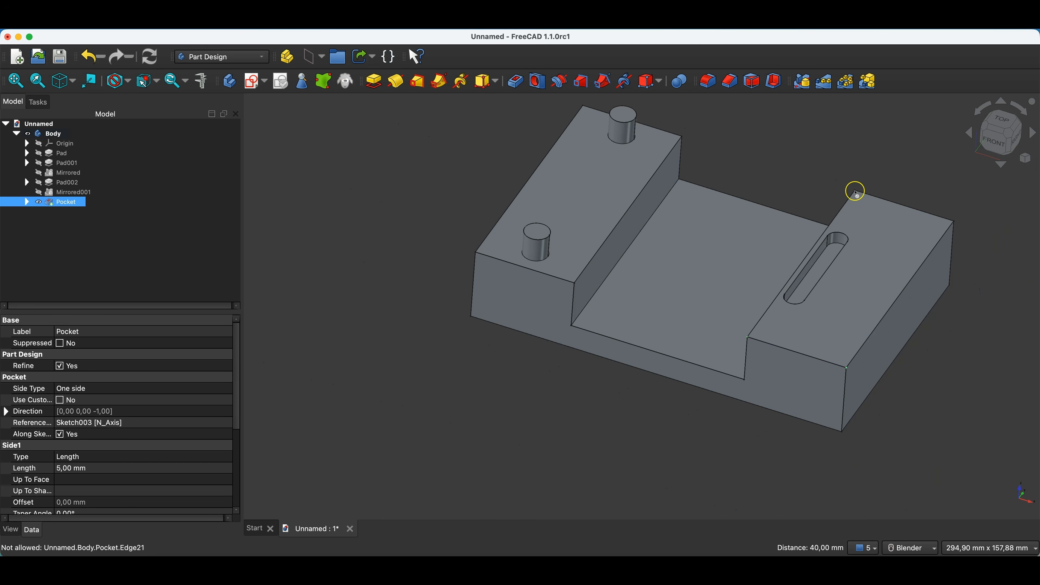
{"action": "scroll", "coordinate": [871, 195], "scroll_direction": "up", "scroll_amount": 5}
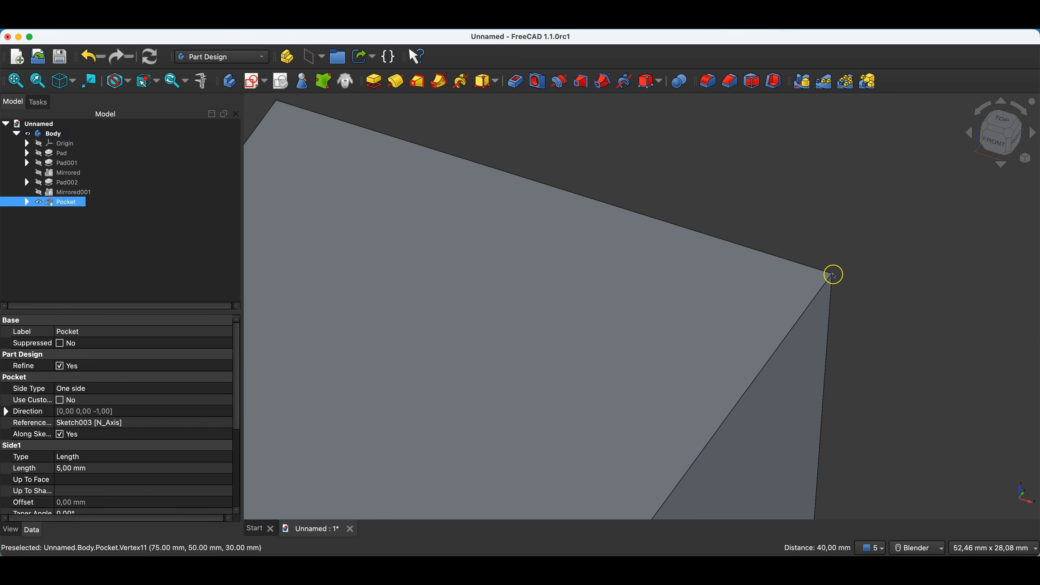
{"action": "left_click", "coordinate": [834, 276]}
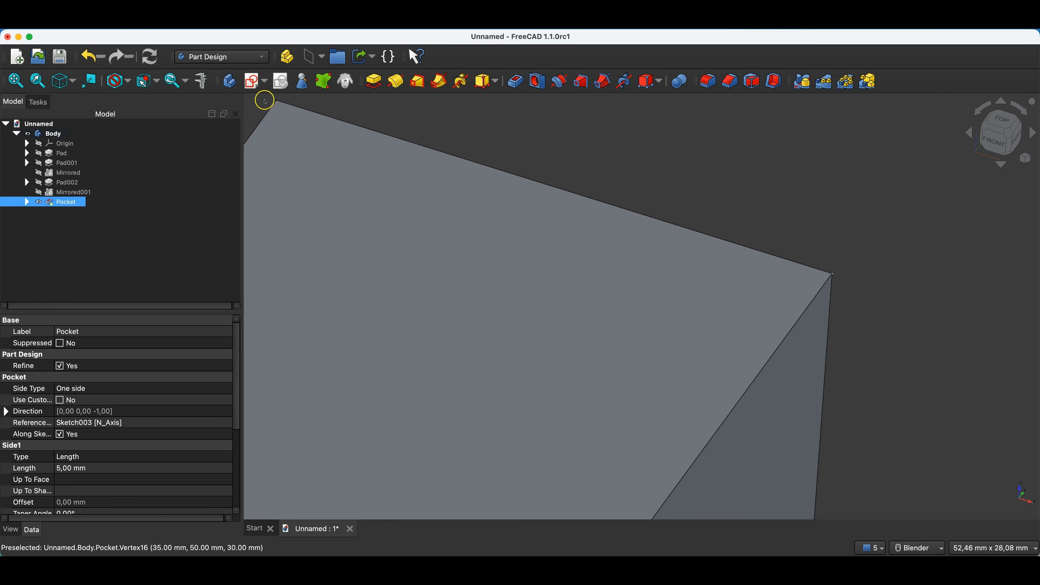
{"action": "scroll", "coordinate": [901, 184], "scroll_direction": "down", "scroll_amount": 5}
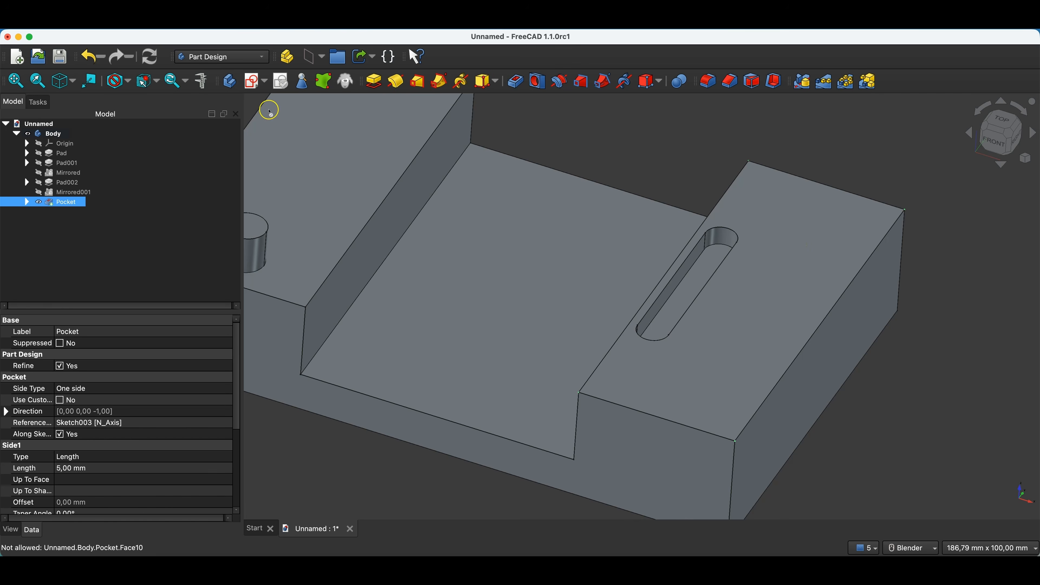
{"action": "left_click", "coordinate": [314, 58]}
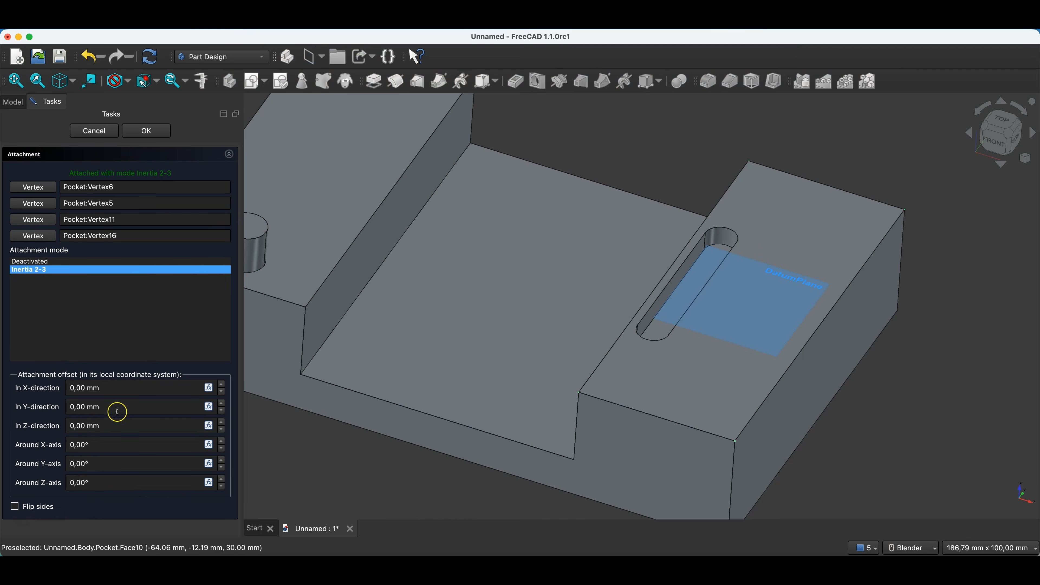
Step: Rotate the four-vertex datum plane 90° around its Y-axis and accept it
{"action": "left_click", "coordinate": [94, 463]}
{"action": "type", "text": "90"}
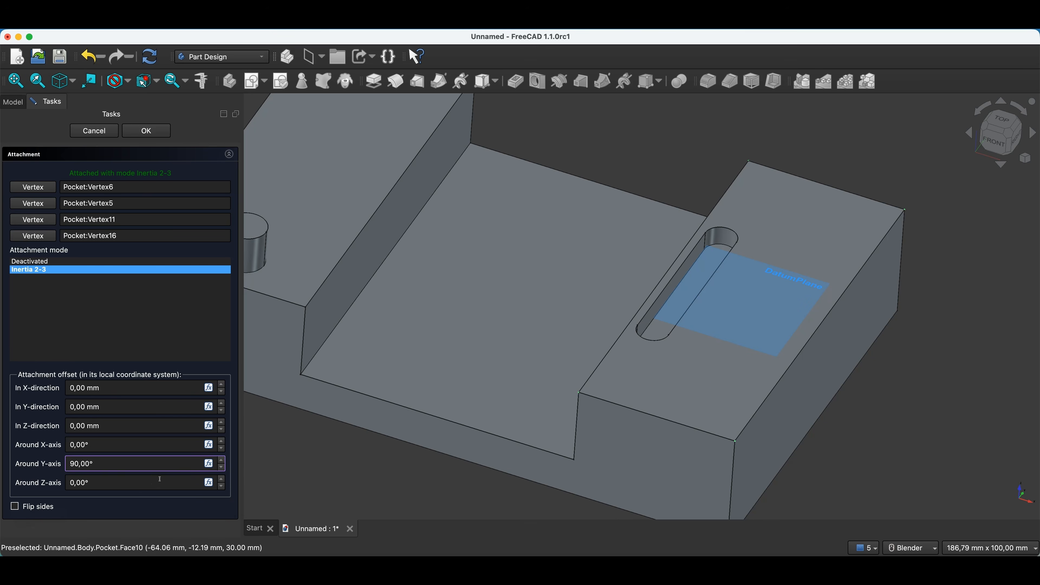
{"action": "left_click", "coordinate": [106, 446]}
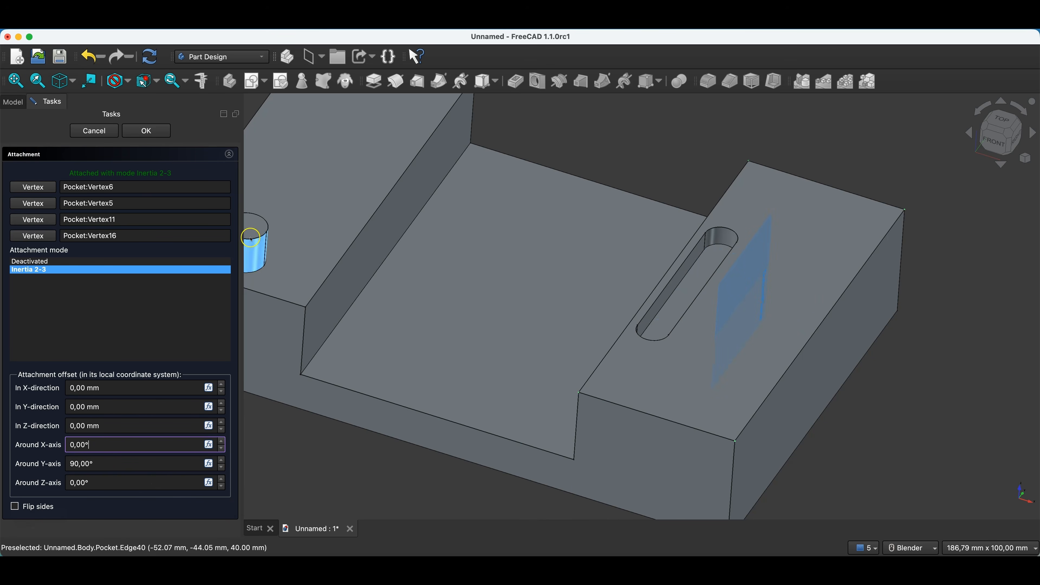
{"action": "left_click", "coordinate": [146, 130]}
{"action": "scroll", "coordinate": [764, 250], "scroll_direction": "down", "scroll_amount": 6}
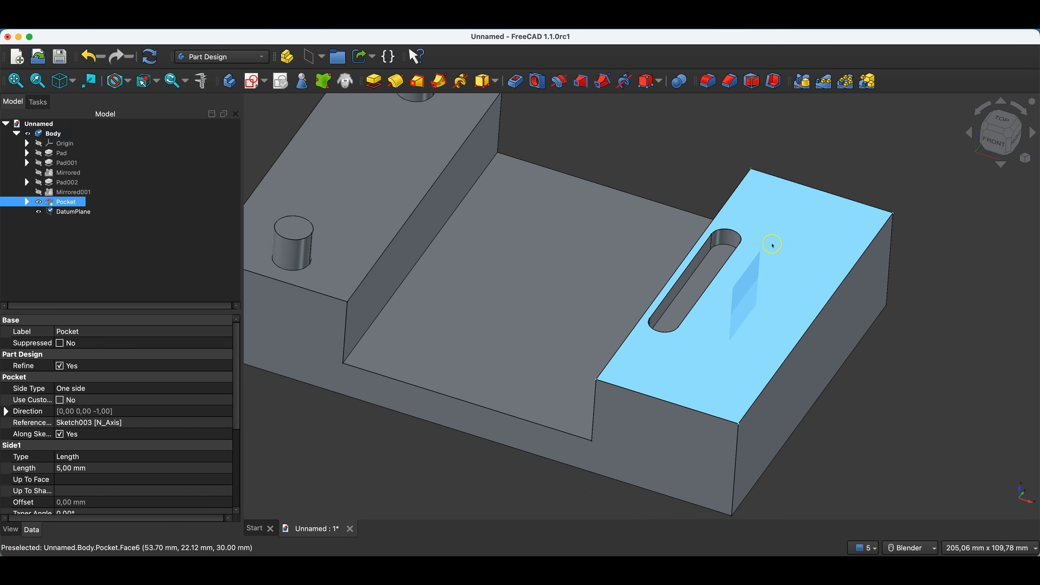
{"action": "left_click", "coordinate": [475, 262]}
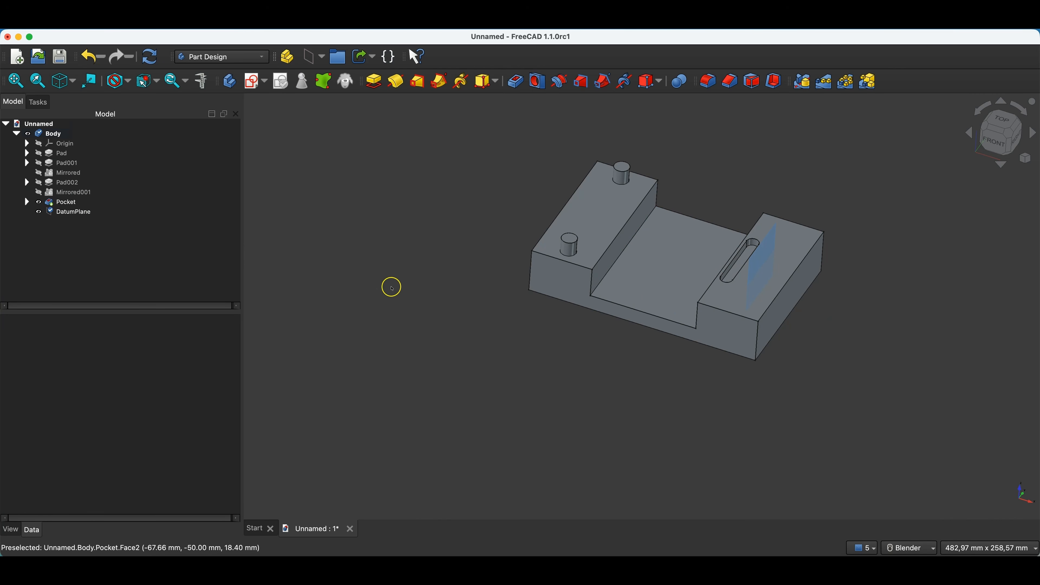
Step: Mirror the slot pocket across the datum plane in the middle of the slotted strip
{"action": "left_click", "coordinate": [114, 202]}
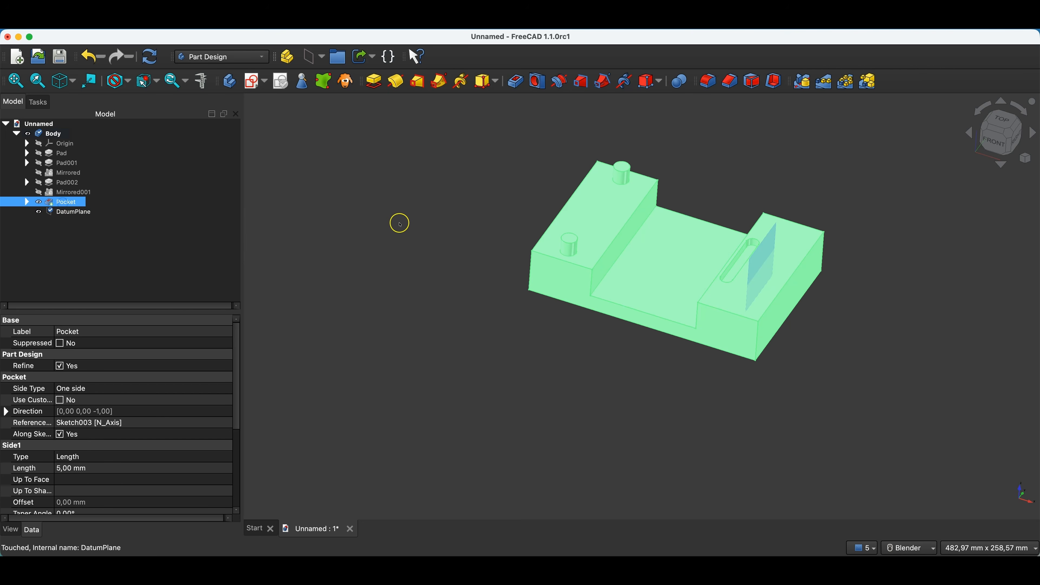
{"action": "left_click", "coordinate": [803, 81]}
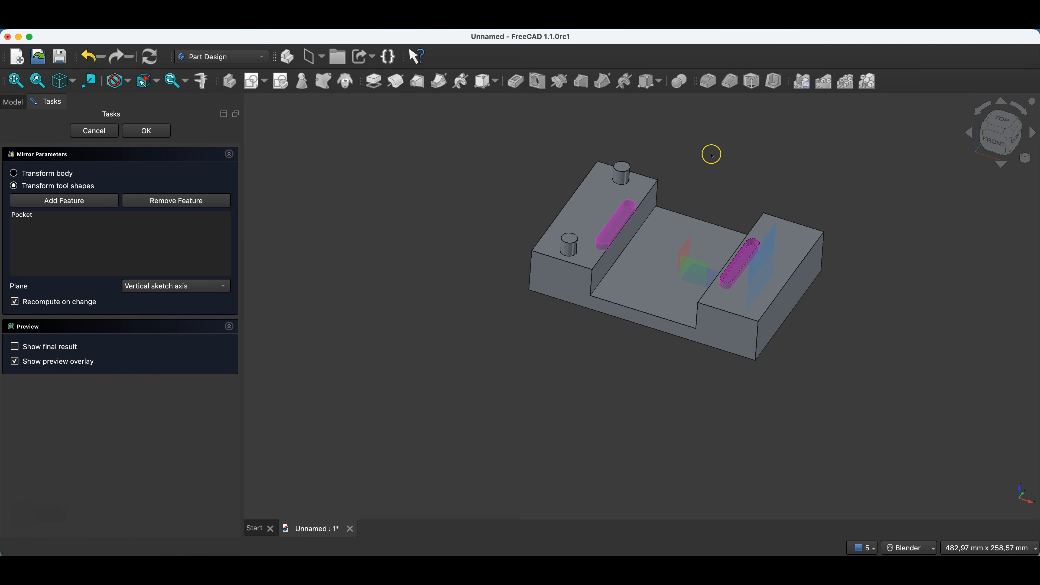
{"action": "left_click", "coordinate": [141, 287]}
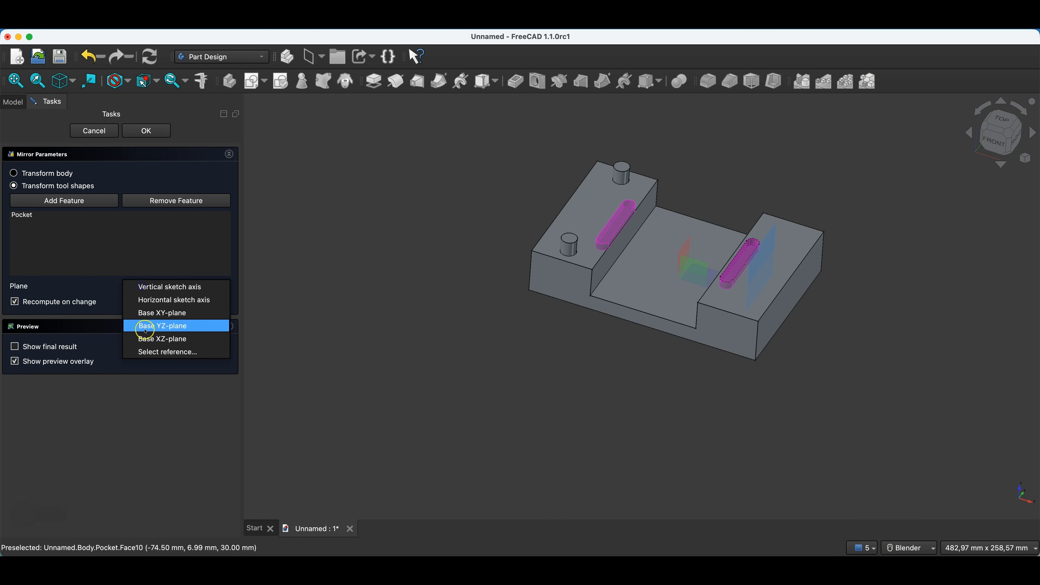
{"action": "left_click", "coordinate": [154, 353]}
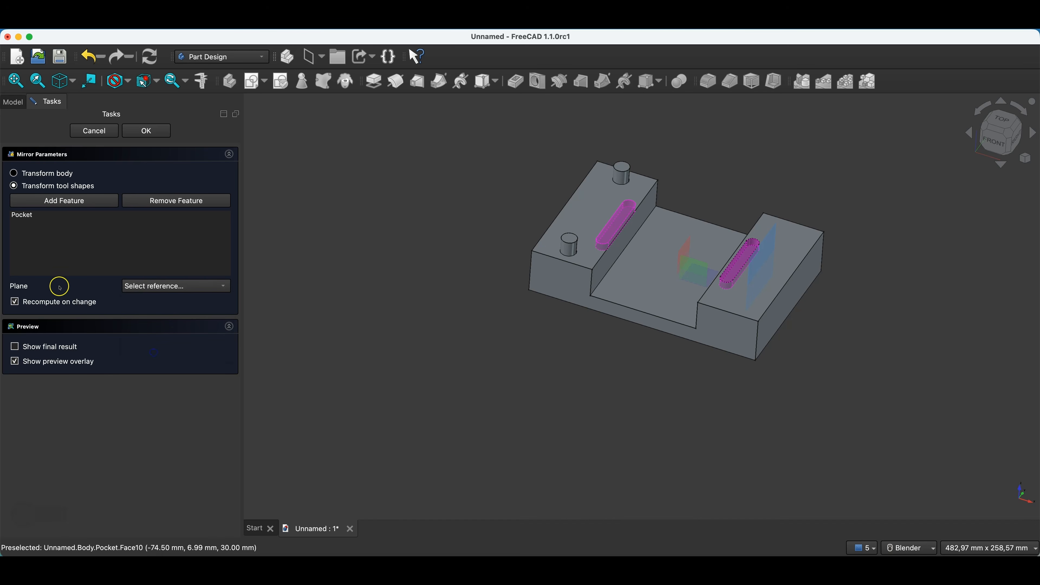
{"action": "left_click", "coordinate": [770, 240]}
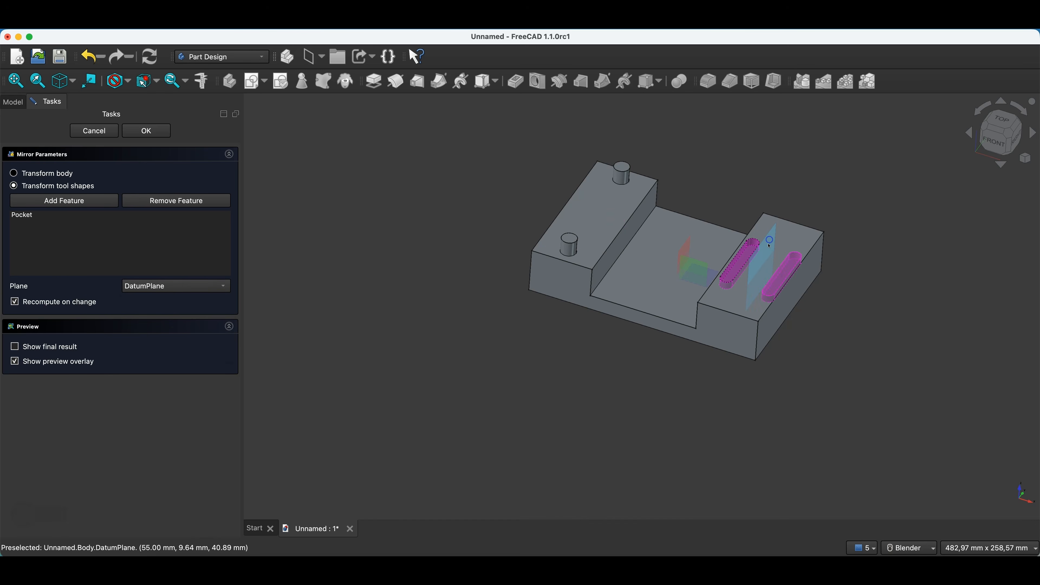
{"action": "left_click", "coordinate": [149, 132]}
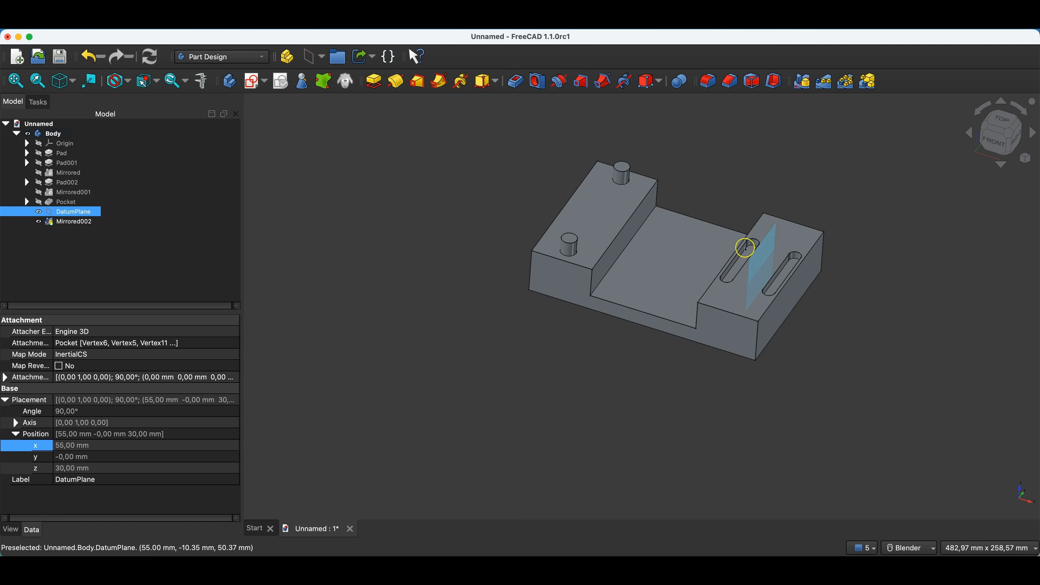
Step: Create a sketch on the datum plane containing a 10 mm diameter circle centred on the origin
{"action": "left_click", "coordinate": [764, 254]}
{"action": "left_click", "coordinate": [878, 285]}
{"action": "left_click", "coordinate": [765, 246]}
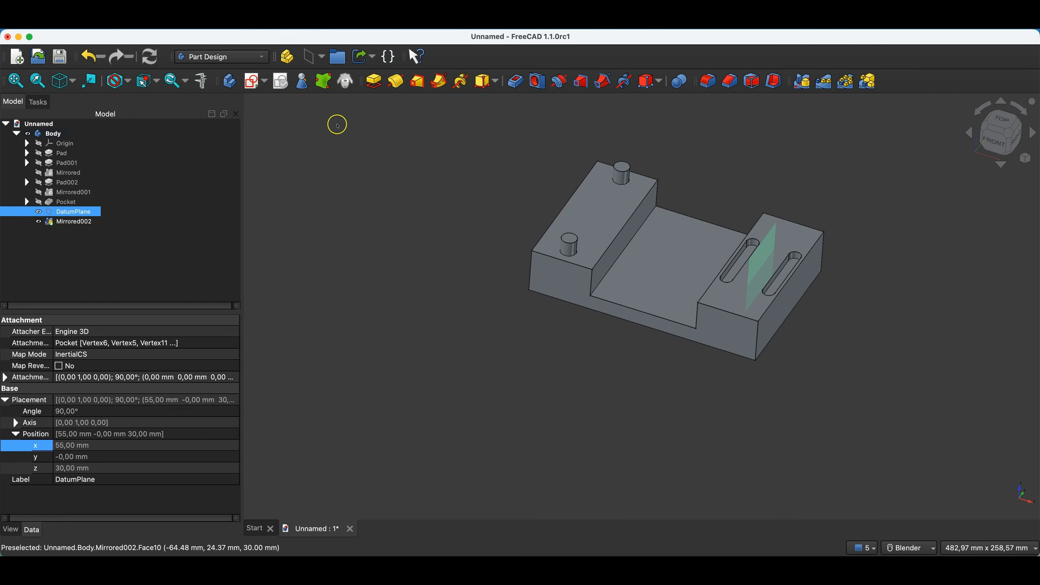
{"action": "left_click", "coordinate": [255, 84]}
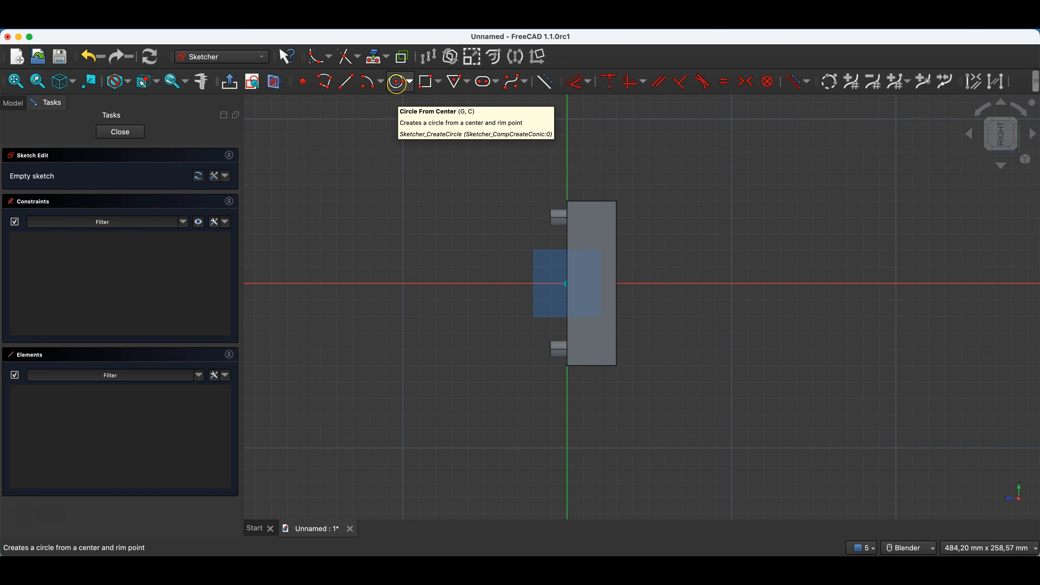
{"action": "left_click", "coordinate": [399, 84]}
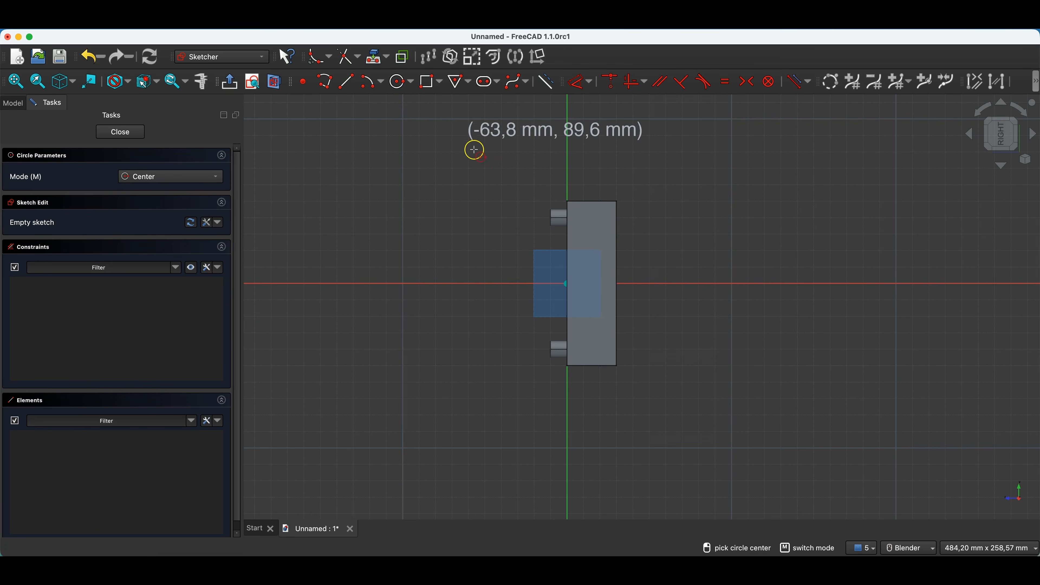
{"action": "left_click", "coordinate": [568, 284]}
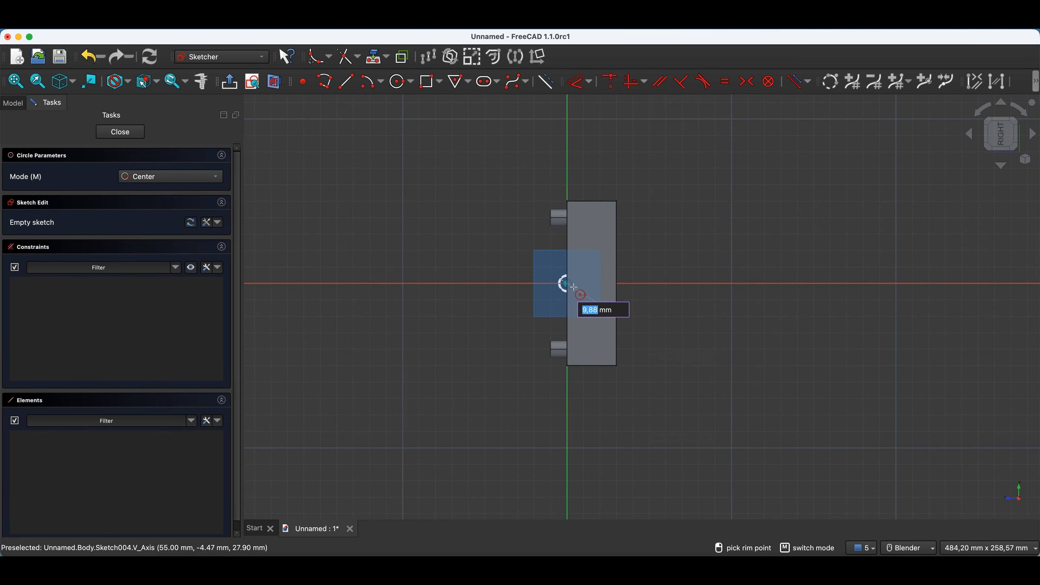
{"action": "type", "text": "10"}
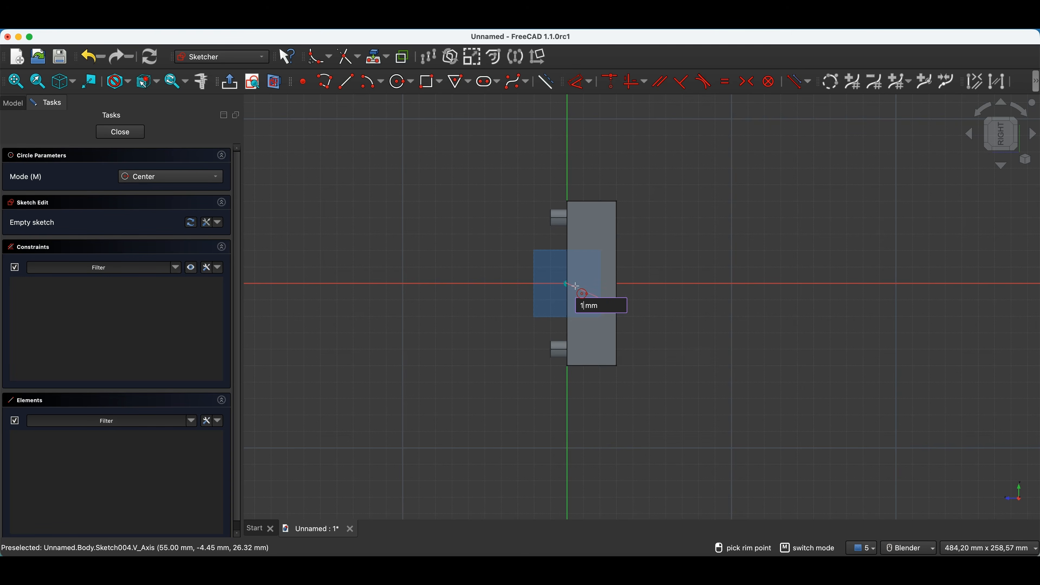
{"action": "key", "text": "Return"}
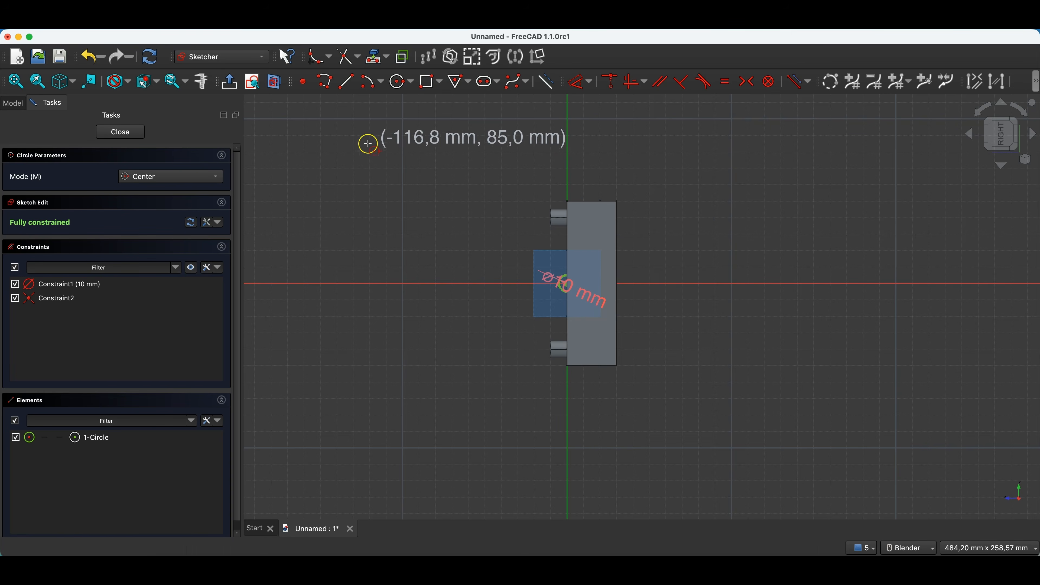
{"action": "scroll", "coordinate": [558, 282], "scroll_direction": "up", "scroll_amount": 8}
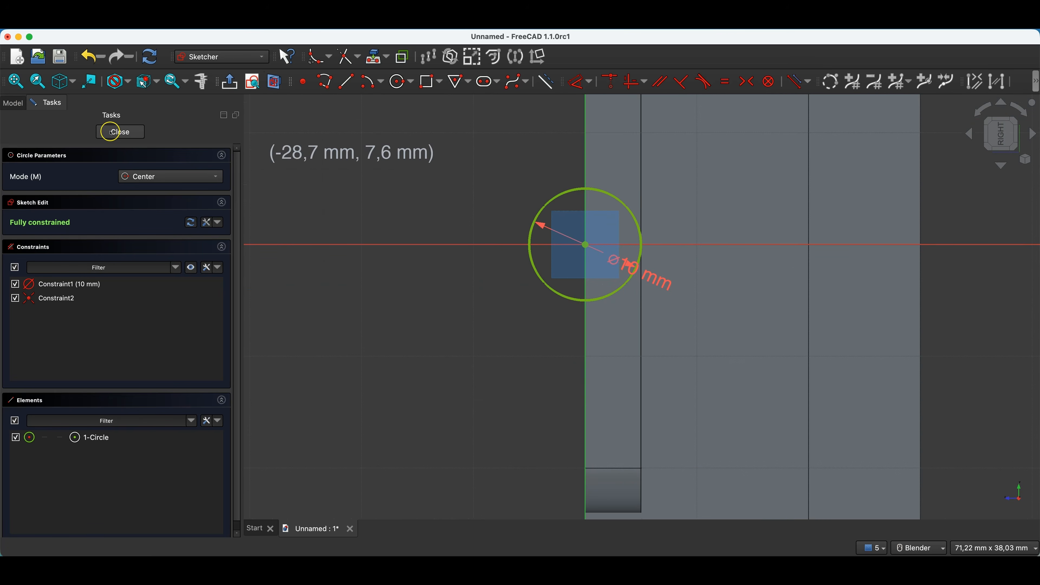
{"action": "left_click", "coordinate": [119, 132]}
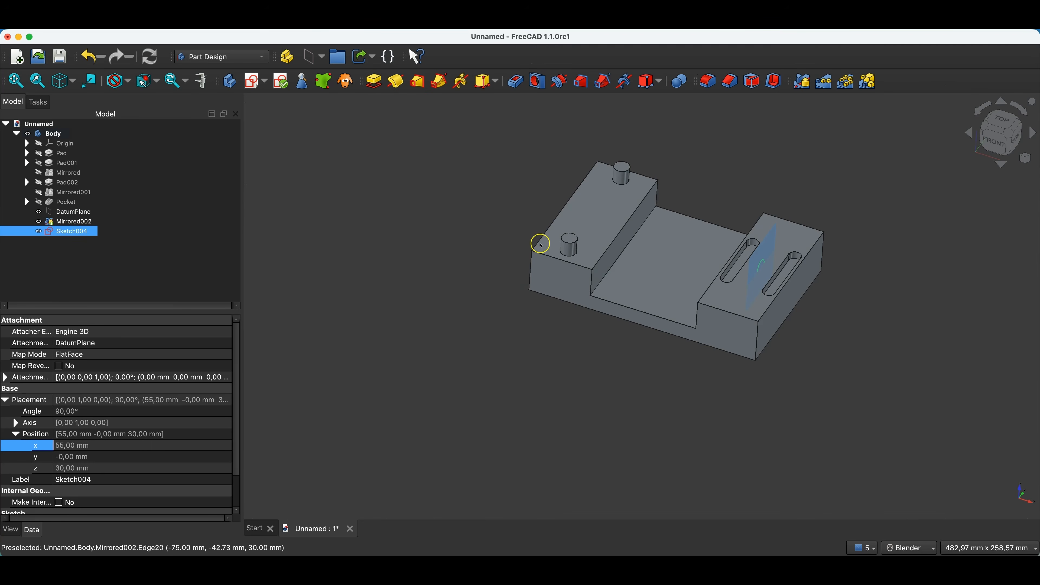
{"action": "left_click", "coordinate": [396, 81]}
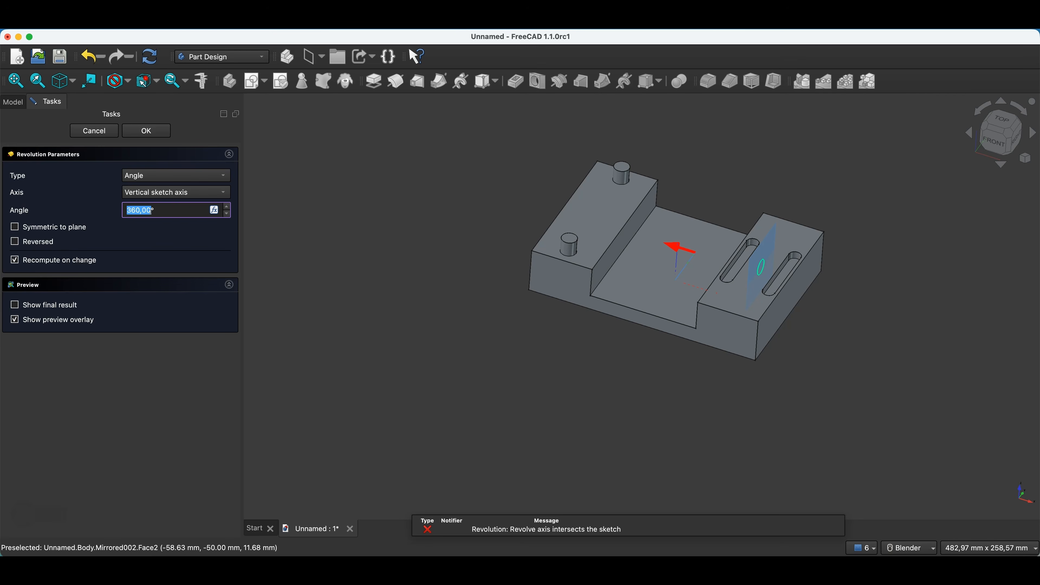
{"action": "left_click", "coordinate": [135, 210]}
{"action": "left_click", "coordinate": [75, 226]}
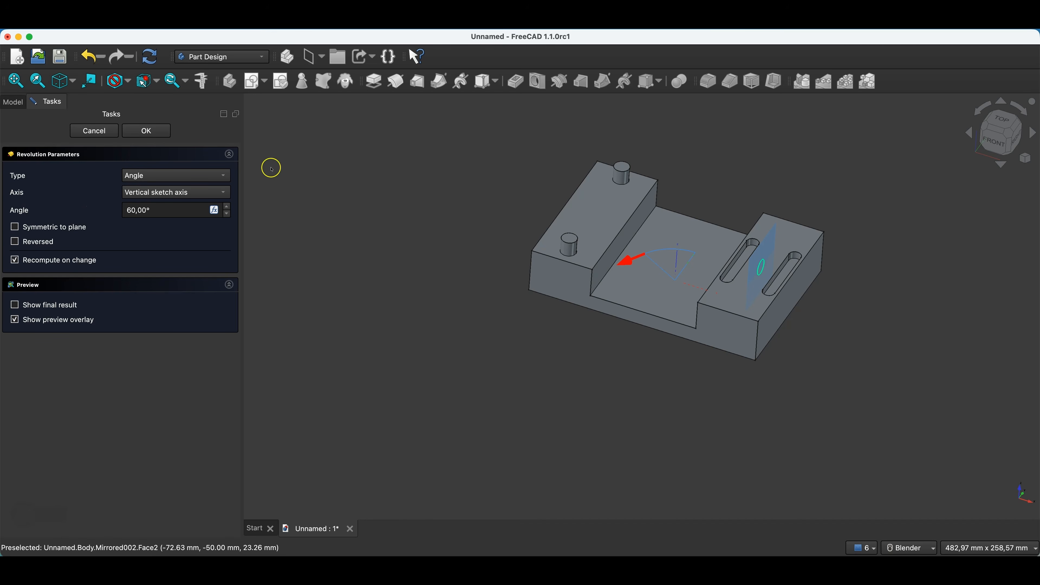
{"action": "left_click", "coordinate": [108, 132]}
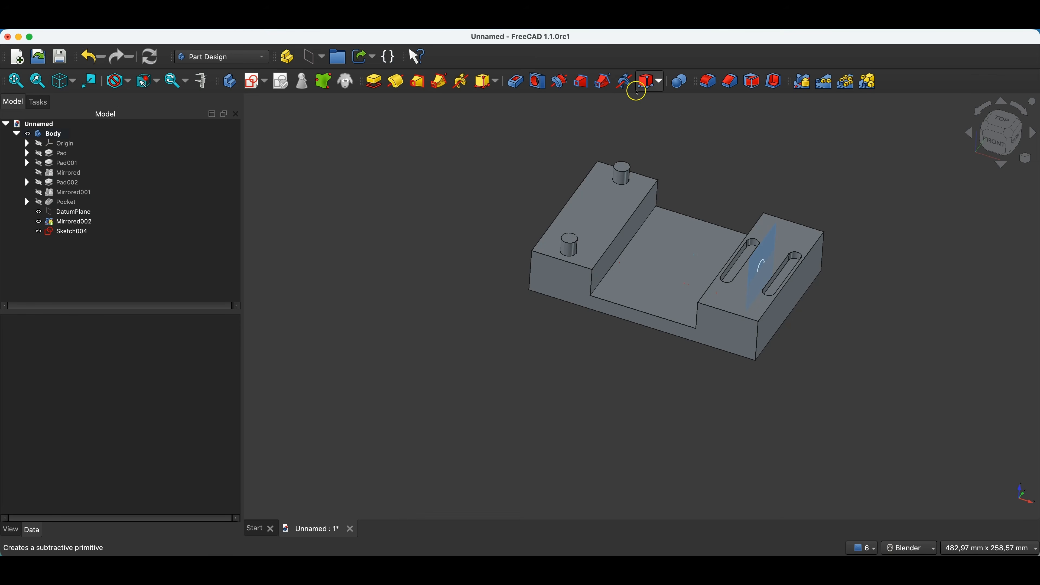
{"action": "left_click", "coordinate": [565, 84]}
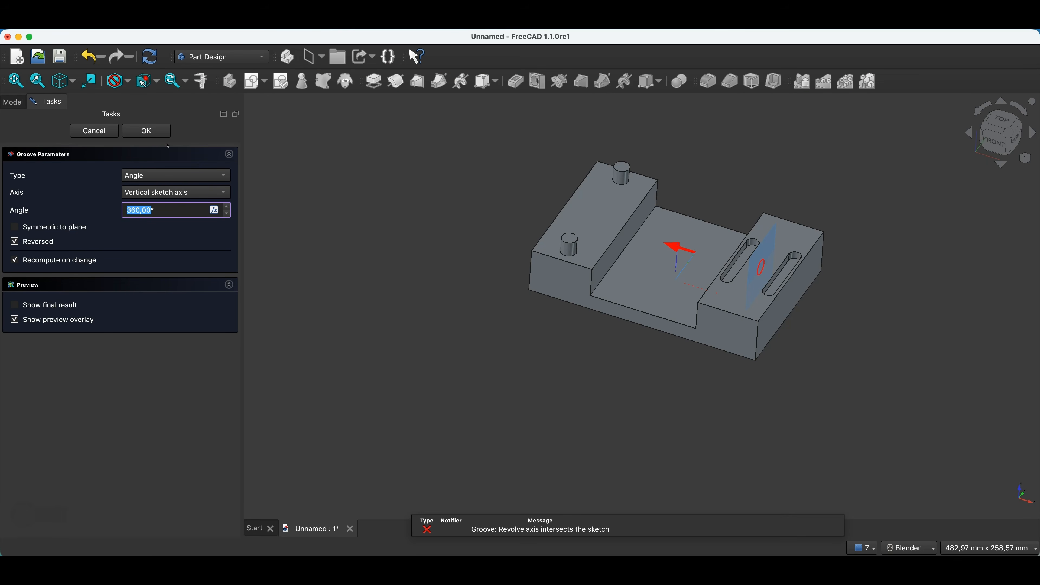
{"action": "left_click", "coordinate": [107, 132]}
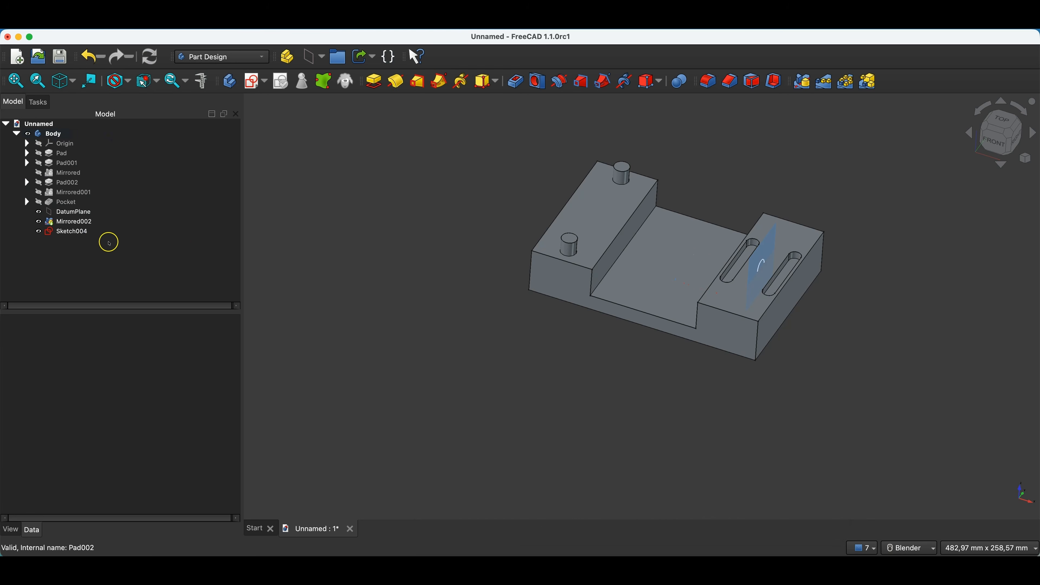
Step: Reopen the circle sketch and draw a horizontal line across the circle with both endpoints on its circumference
{"action": "double_click", "coordinate": [71, 233]}
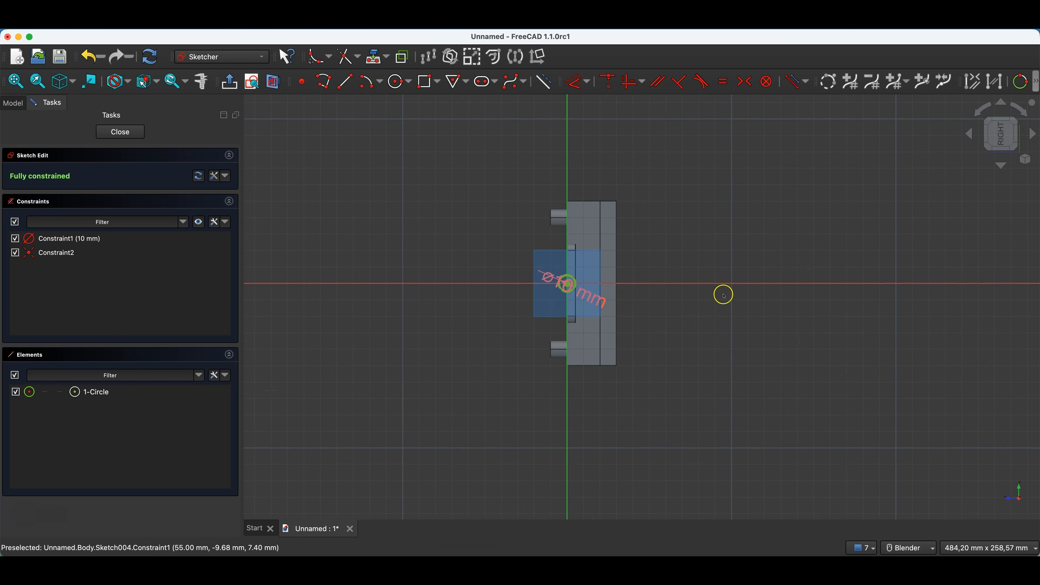
{"action": "left_click", "coordinate": [345, 81]}
{"action": "left_click", "coordinate": [553, 295]}
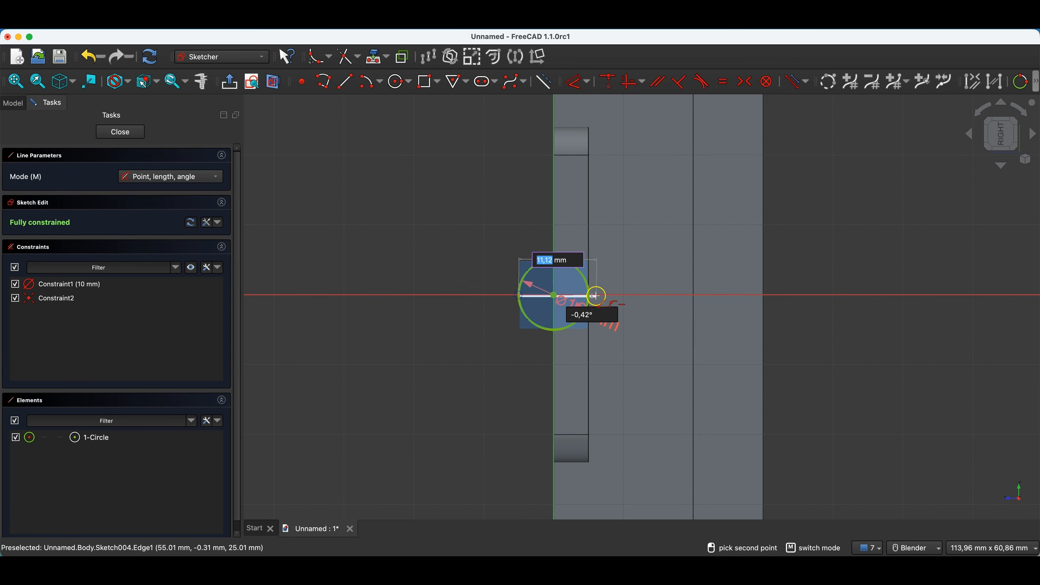
{"action": "left_click", "coordinate": [589, 295]}
{"action": "key", "text": "Escape"}
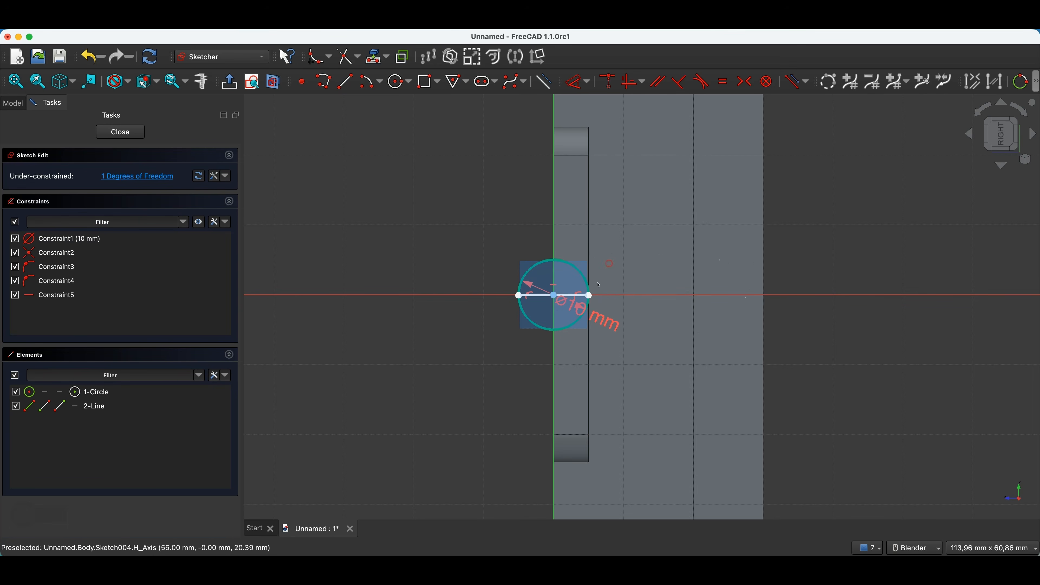
Step: Constrain the horizontal line to pass through the circle's centre point
{"action": "left_click_drag", "start_coordinate": [516, 295], "coordinate": [521, 306]}
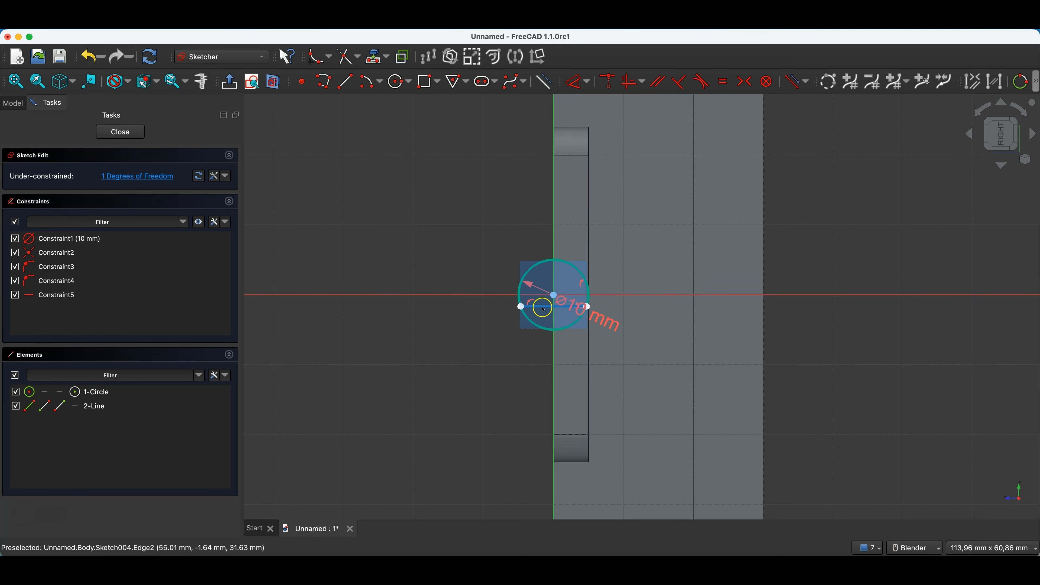
{"action": "left_click", "coordinate": [544, 310]}
{"action": "left_click", "coordinate": [553, 295]}
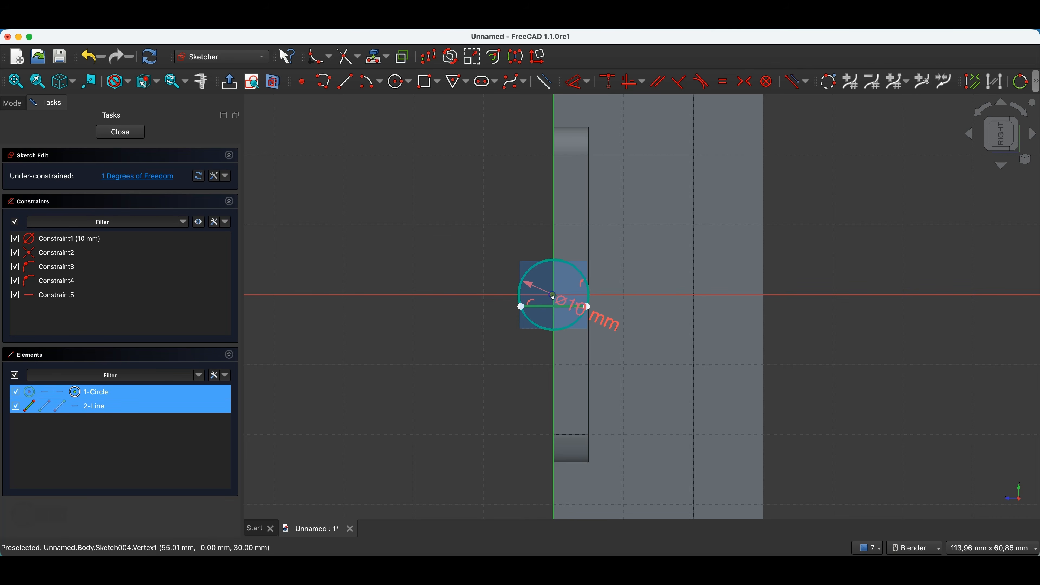
{"action": "key", "text": "o"}
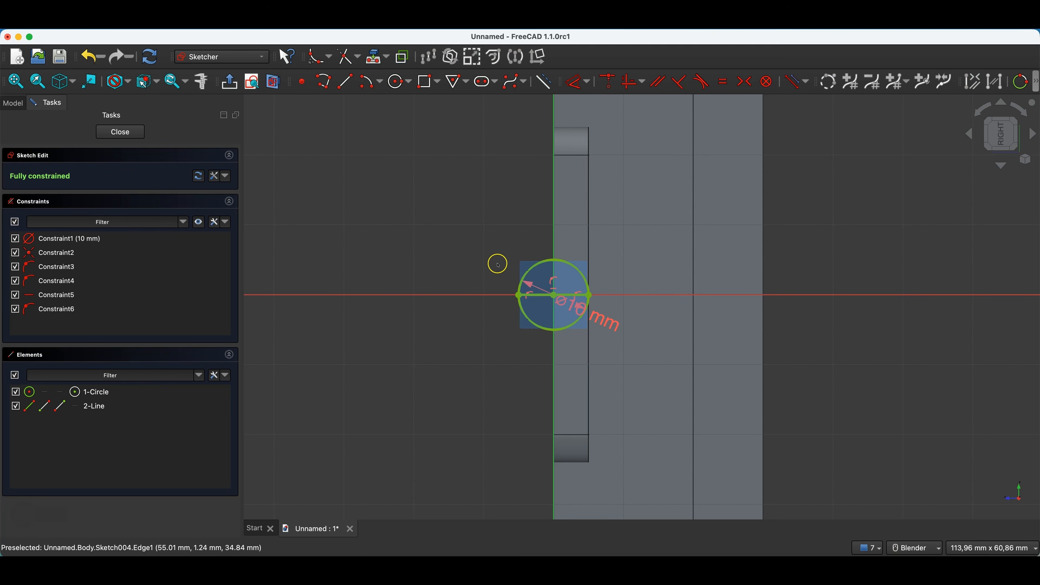
Step: Trim away the lower half of the circle to leave a closed semicircle and finish the sketch
{"action": "left_click", "coordinate": [346, 57]}
{"action": "left_click", "coordinate": [521, 314]}
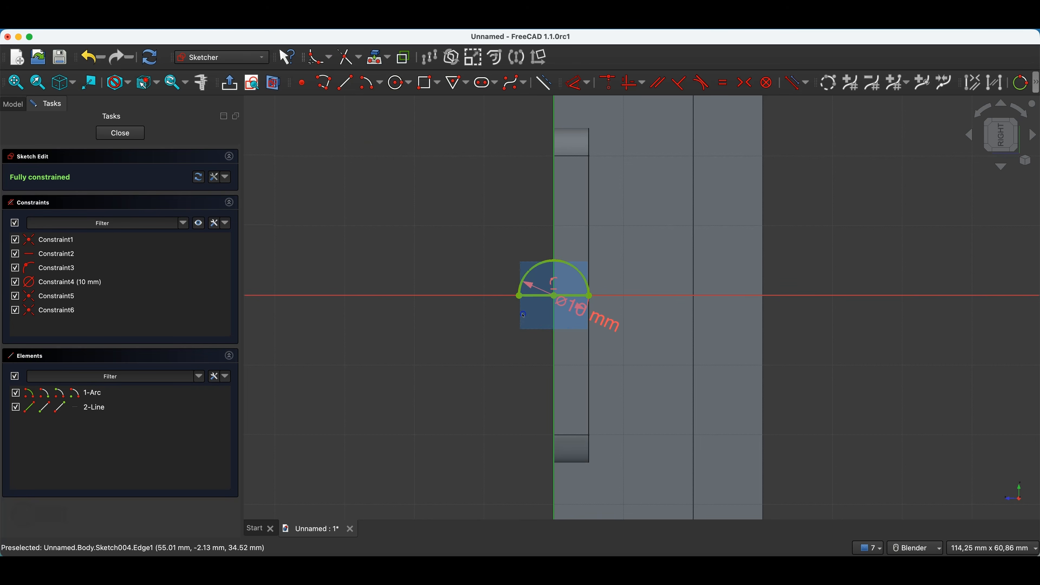
{"action": "left_click", "coordinate": [132, 133]}
Step: Cut a 360° groove from the semicircle sketch around the horizontal sketch axis, forming a spherical recess between the slots
{"action": "scroll", "coordinate": [664, 225], "scroll_direction": "up", "scroll_amount": 5}
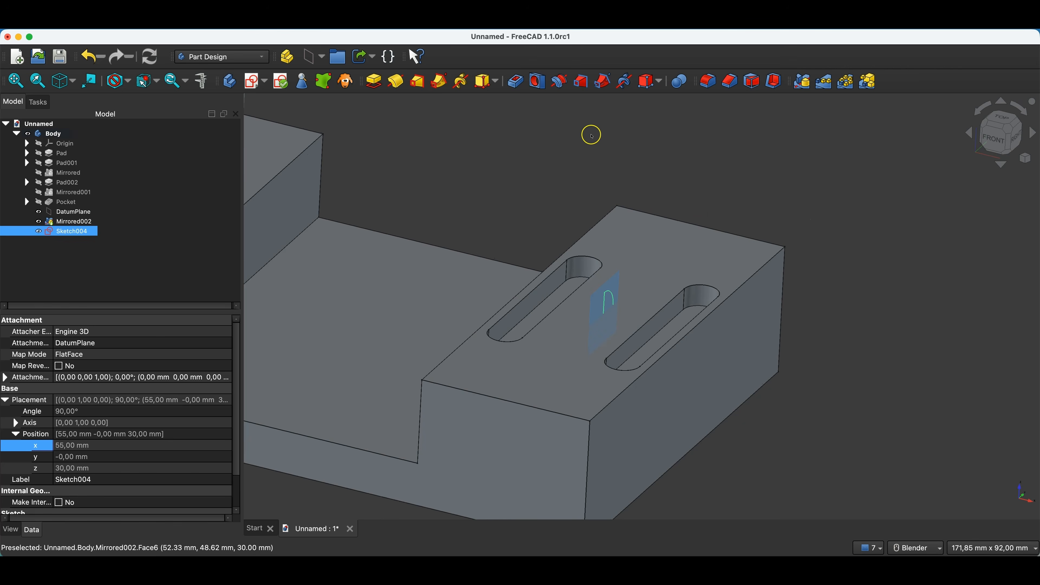
{"action": "left_click", "coordinate": [559, 81]}
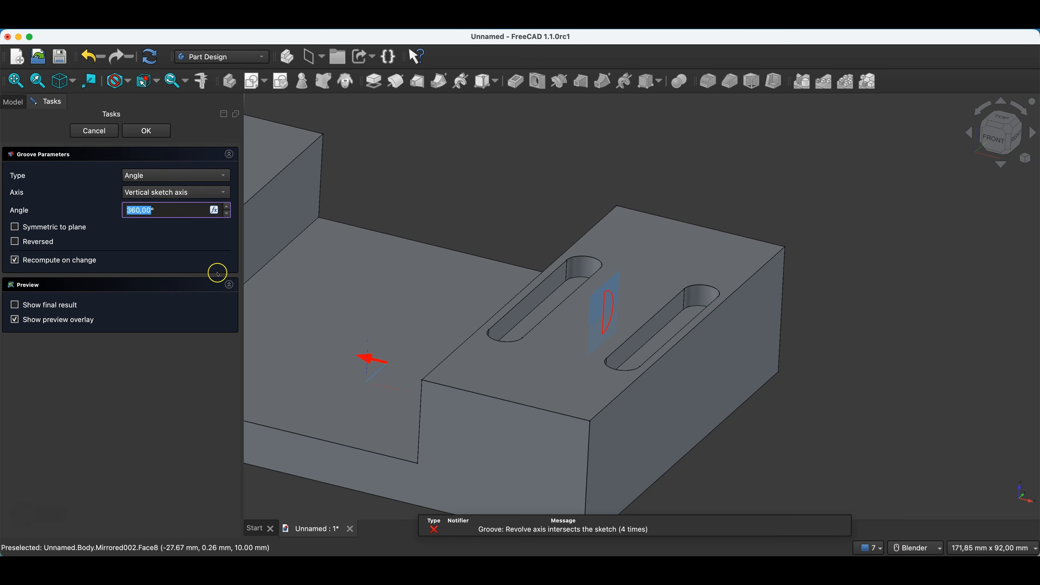
{"action": "left_click", "coordinate": [173, 198]}
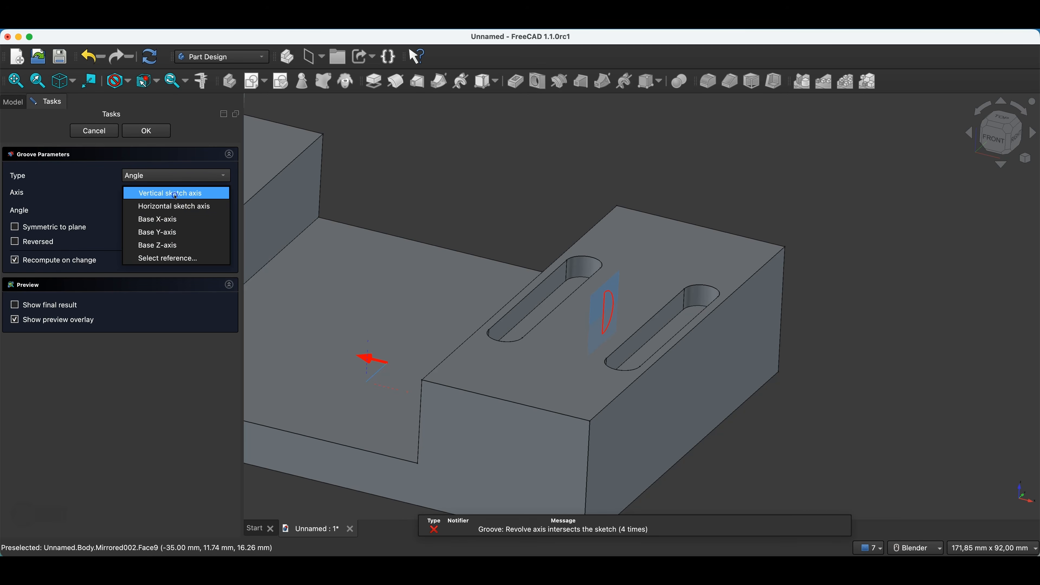
{"action": "left_click", "coordinate": [175, 206]}
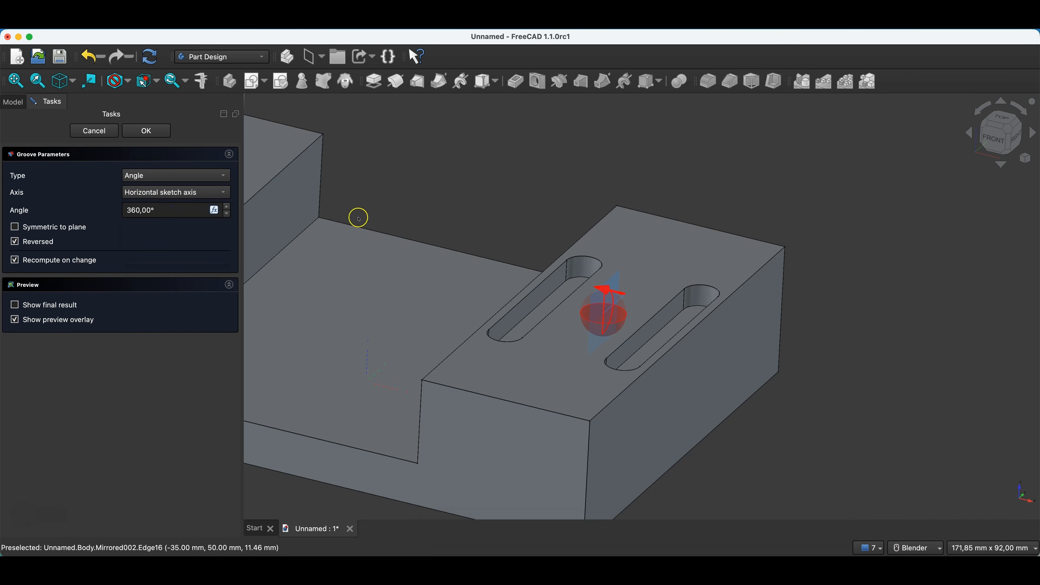
{"action": "middle_click_drag", "start_coordinate": [689, 257], "coordinate": [415, 198]}
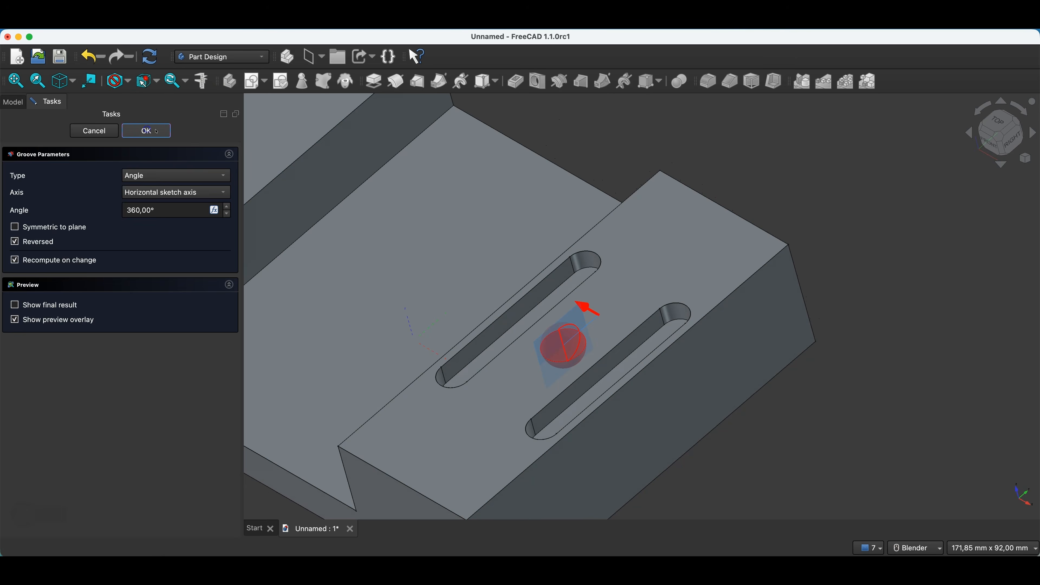
{"action": "left_click", "coordinate": [147, 131]}
{"action": "middle_click_drag", "start_coordinate": [634, 288], "coordinate": [606, 326]}
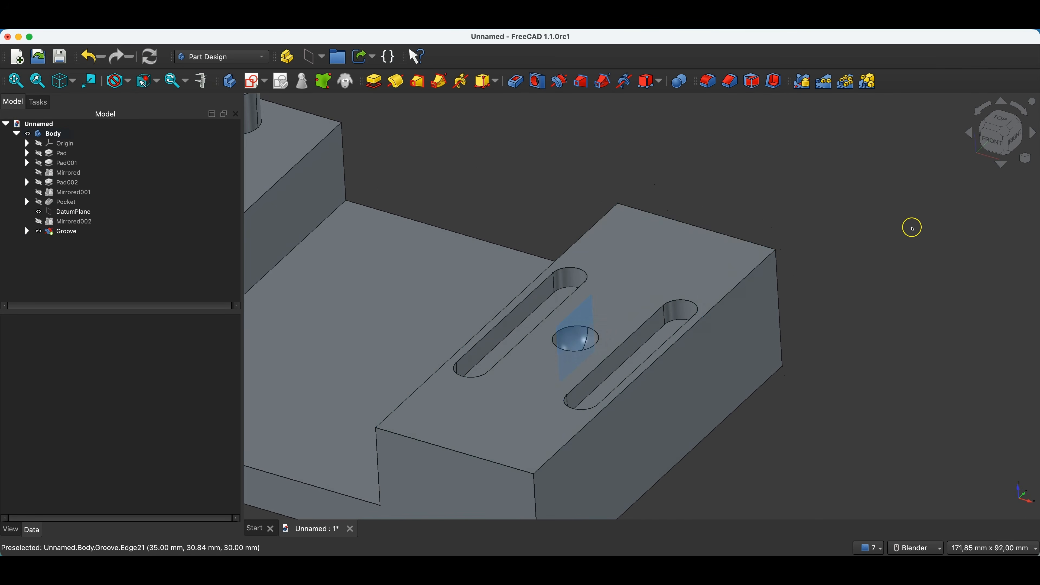
{"action": "scroll", "coordinate": [907, 254], "scroll_direction": "down", "scroll_amount": 3}
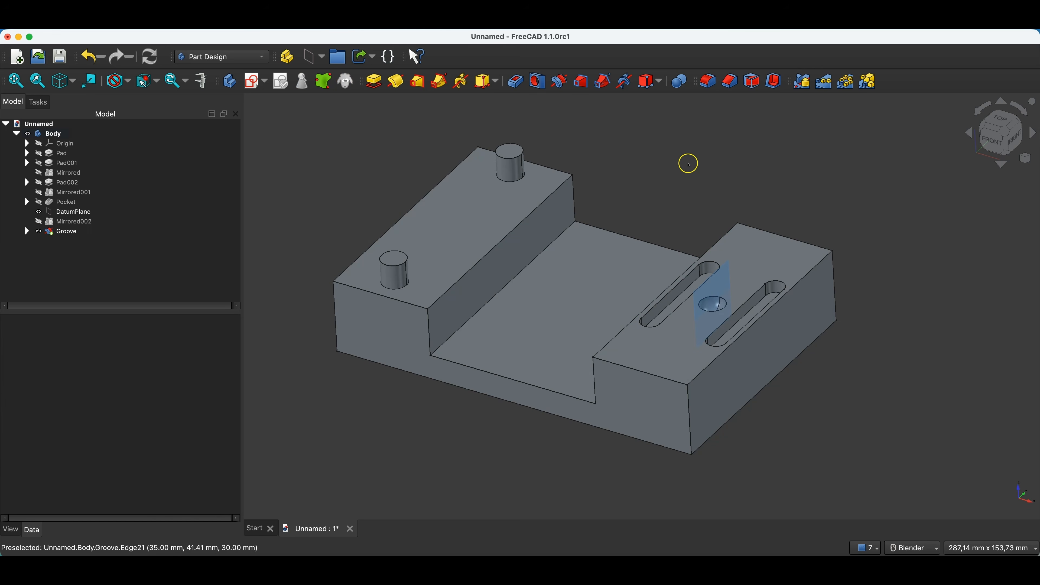
Step: Create a datum plane attached to the plate's front face
{"action": "left_click", "coordinate": [612, 419]}
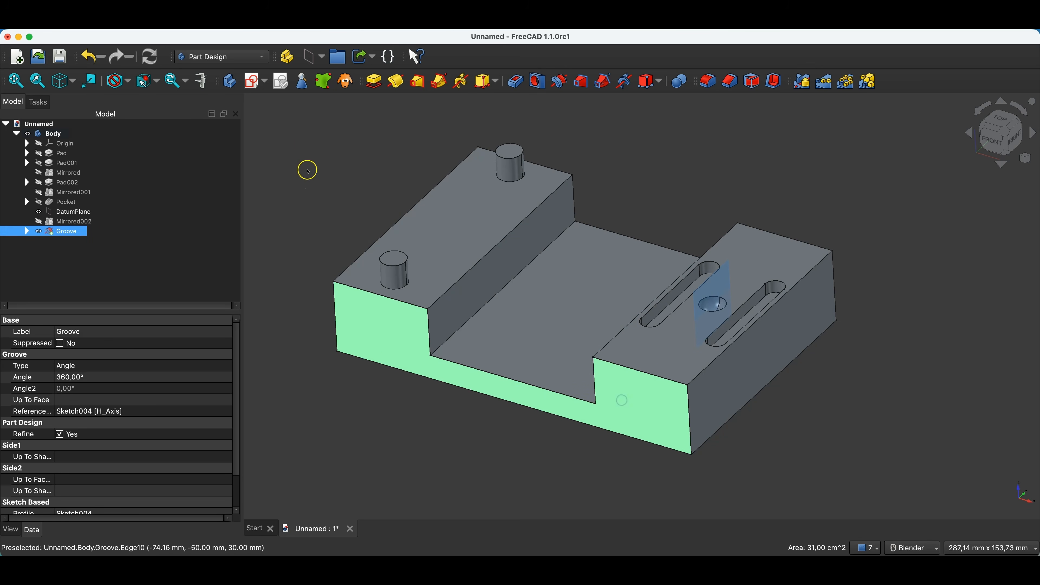
{"action": "left_click", "coordinate": [310, 59]}
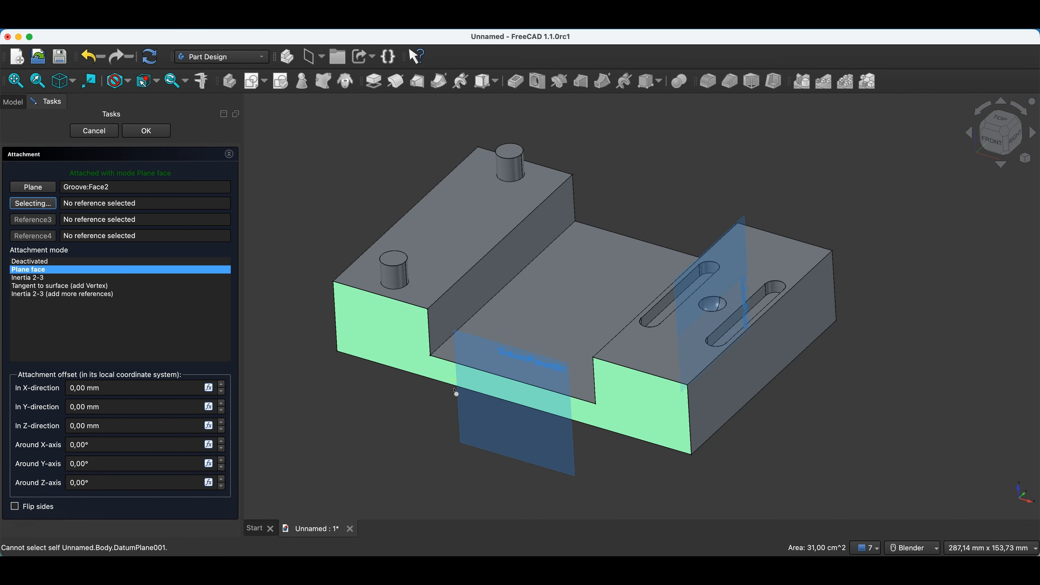
{"action": "left_click", "coordinate": [221, 385]}
{"action": "left_click", "coordinate": [221, 386]}
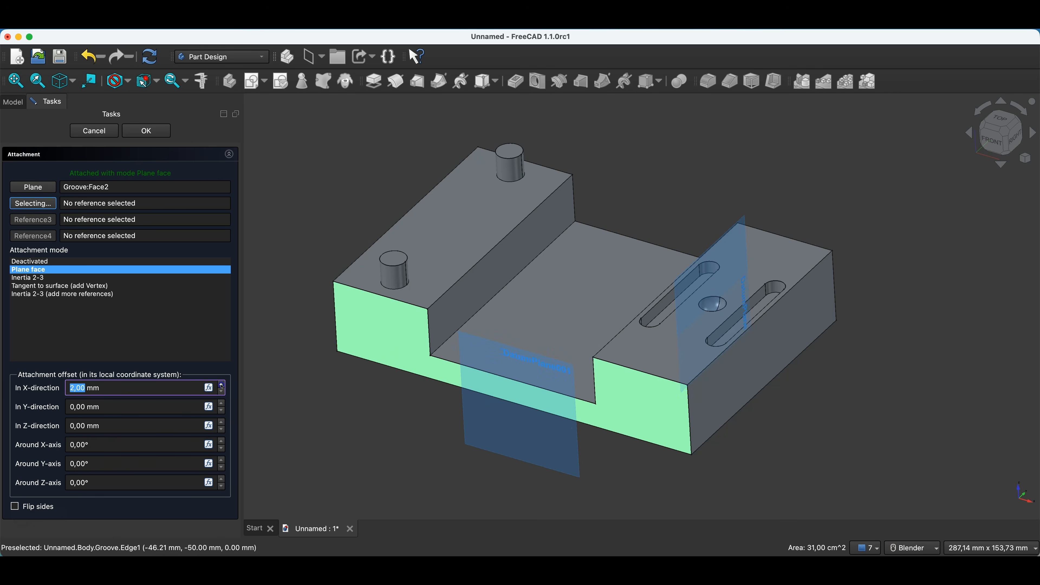
{"action": "left_click", "coordinate": [221, 392]}
{"action": "left_click", "coordinate": [221, 392]}
{"action": "left_click", "coordinate": [381, 418]}
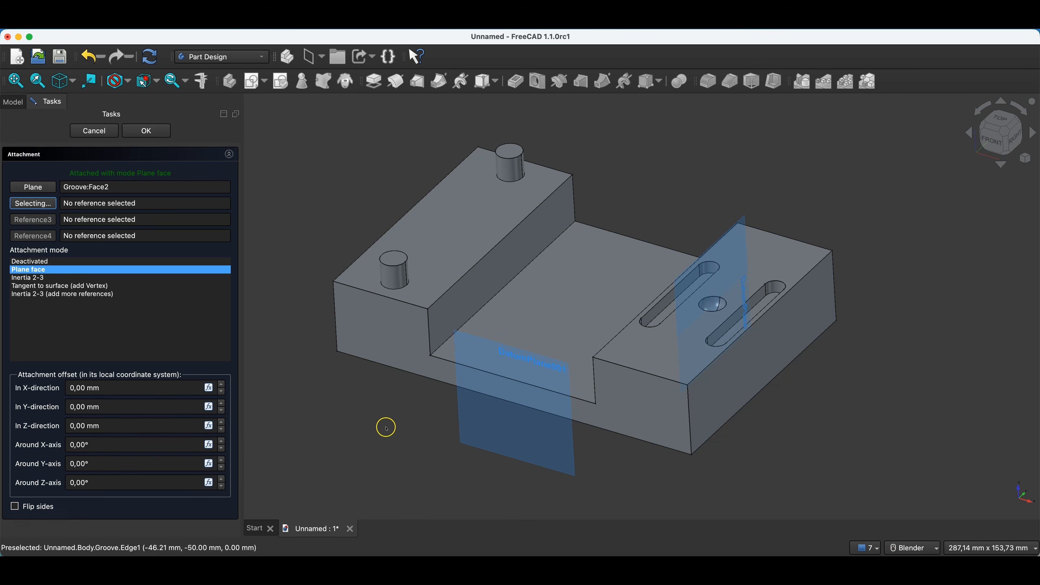
Step: Offset the datum plane -15 mm in its Z-direction and accept it
{"action": "left_click", "coordinate": [222, 423]}
{"action": "left_click", "coordinate": [222, 423]}
{"action": "left_click", "coordinate": [221, 431]}
{"action": "left_click", "coordinate": [222, 431]}
{"action": "left_click", "coordinate": [221, 431]}
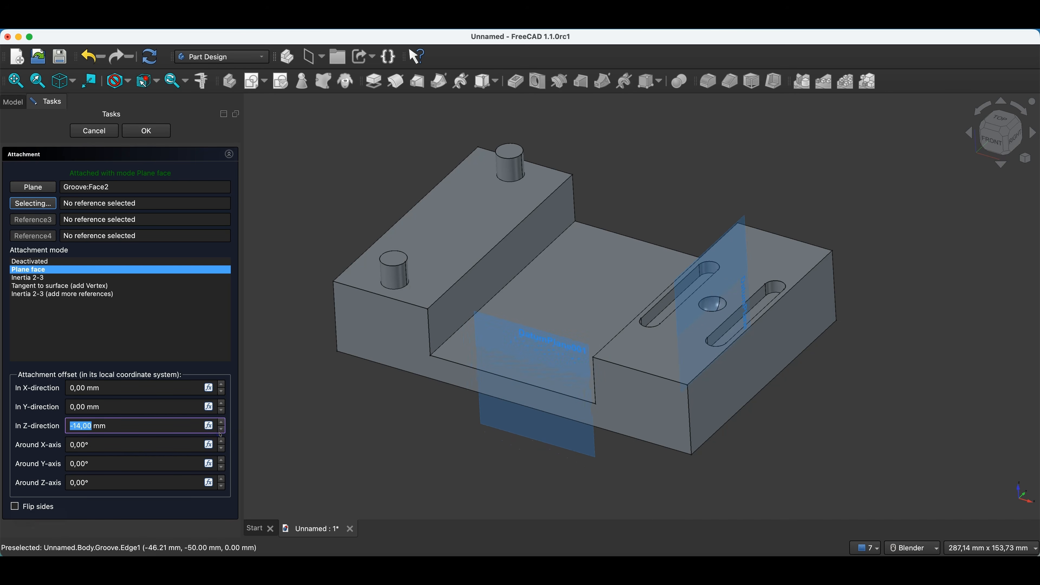
{"action": "left_click", "coordinate": [219, 433]}
{"action": "left_click", "coordinate": [222, 431]}
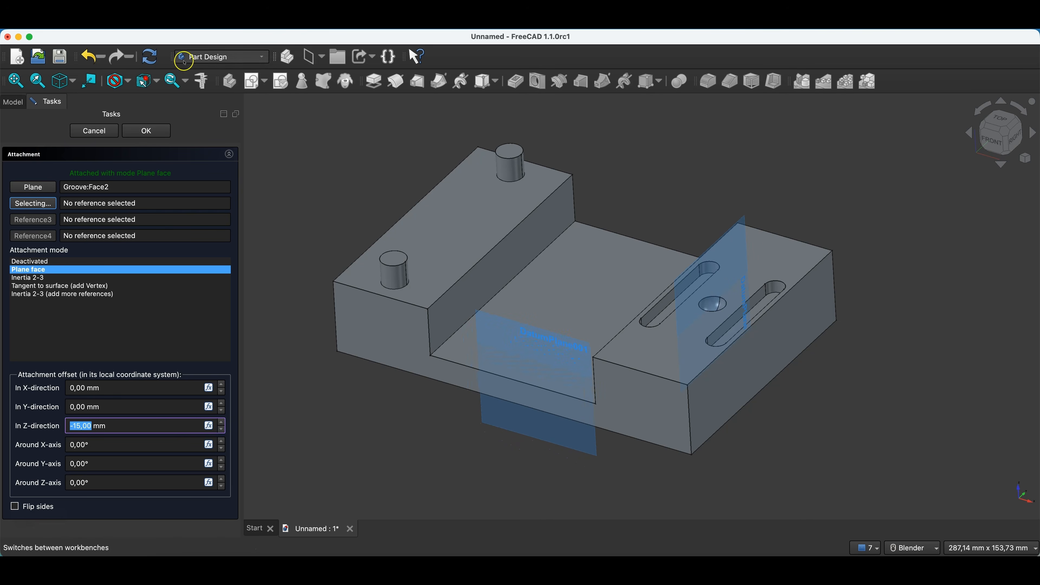
{"action": "left_click", "coordinate": [155, 132]}
Step: In a new sketch on the front datum plane, project the recessed floor's front edge as external geometry and section the view at the sketch
{"action": "middle_click_drag", "start_coordinate": [565, 367], "coordinate": [572, 342]}
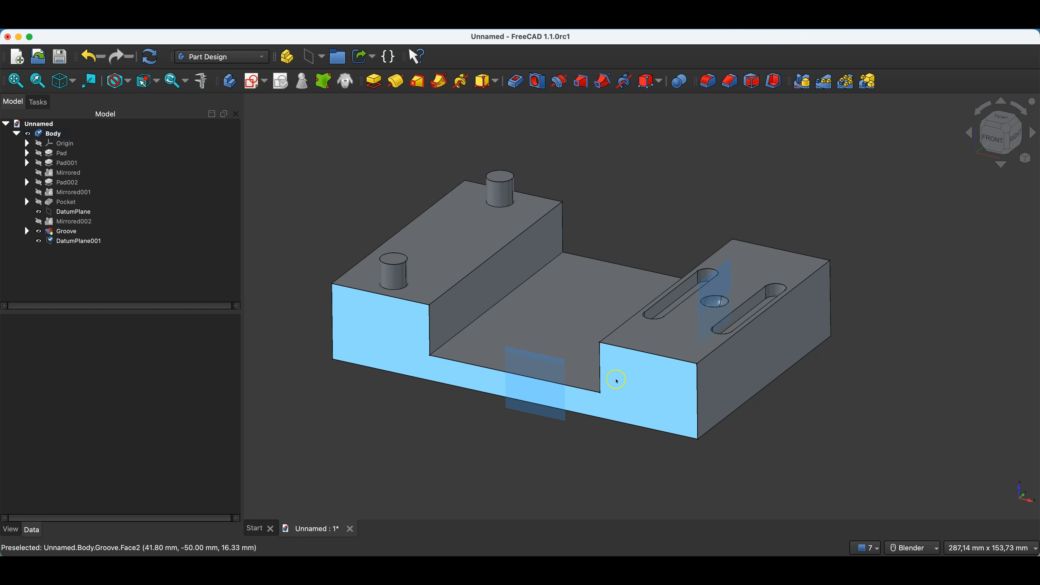
{"action": "middle_click_drag", "start_coordinate": [616, 379], "coordinate": [614, 406]}
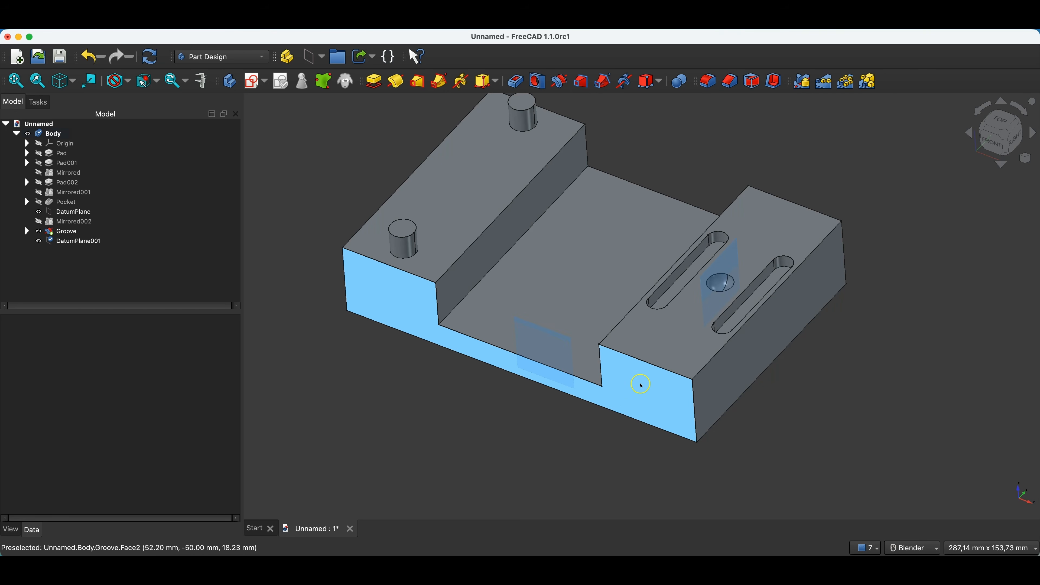
{"action": "left_click", "coordinate": [550, 346]}
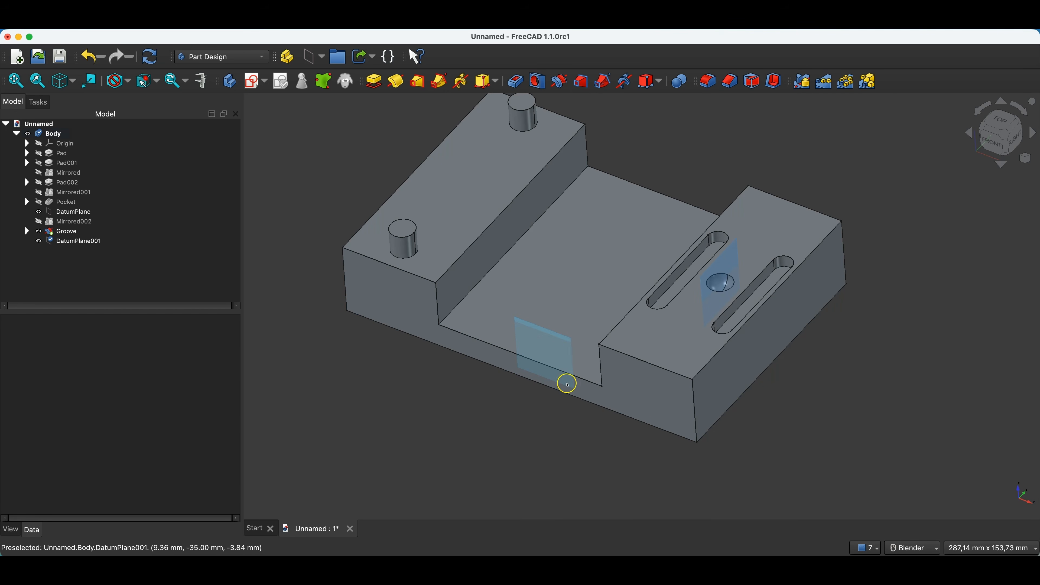
{"action": "left_click", "coordinate": [87, 241]}
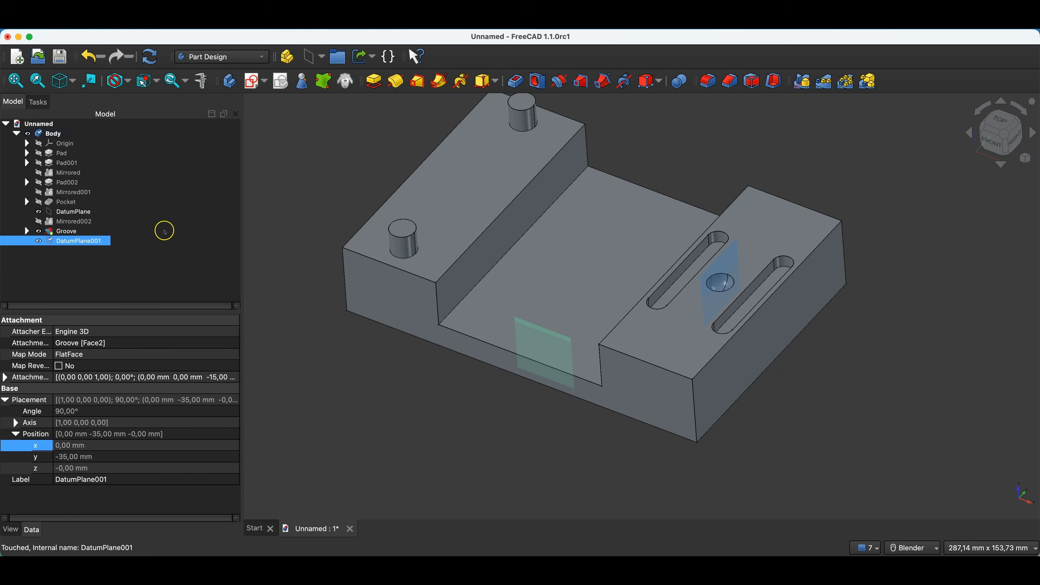
{"action": "left_click", "coordinate": [254, 81]}
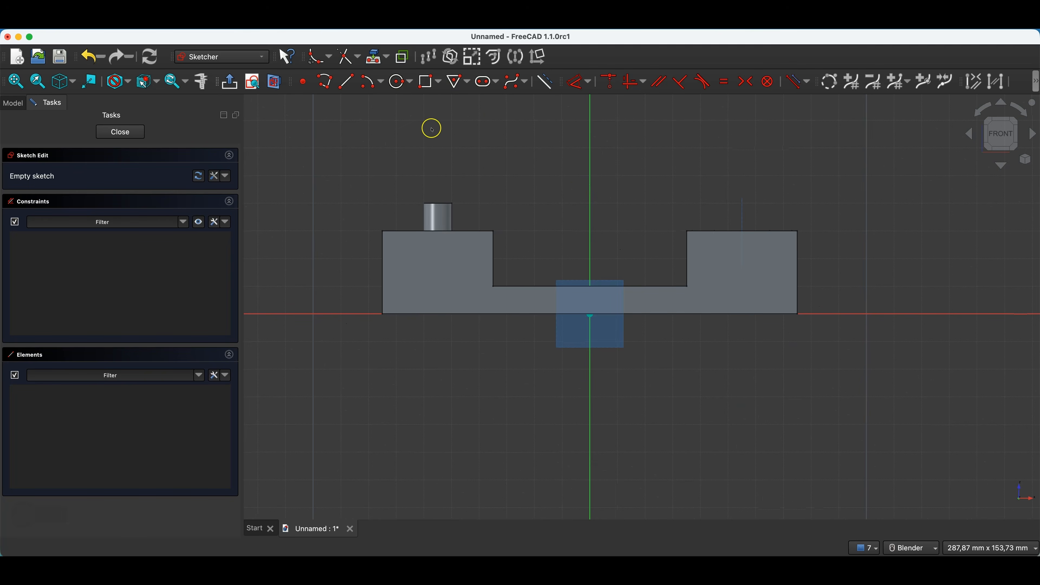
{"action": "left_click", "coordinate": [377, 57]}
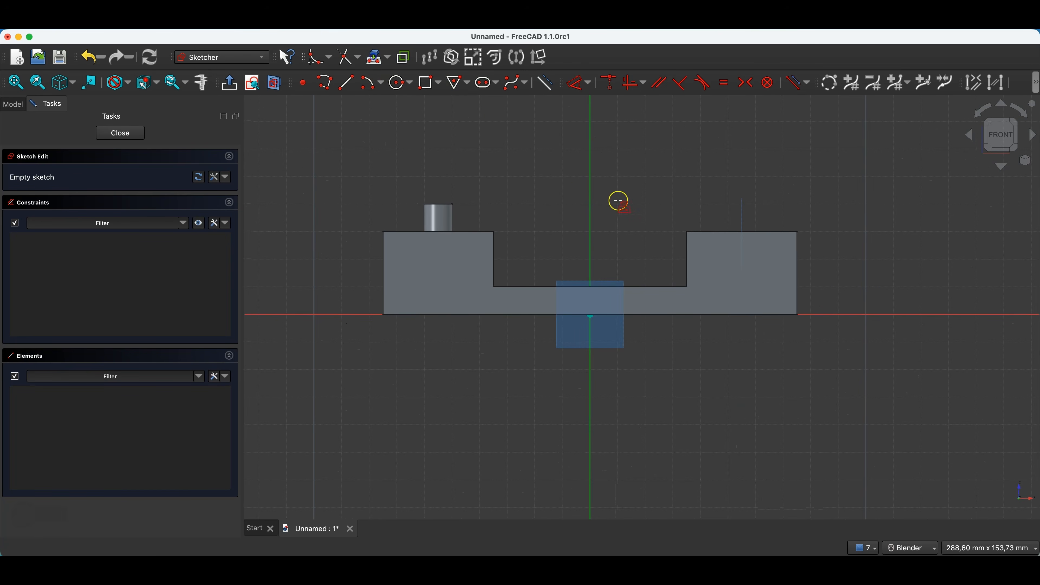
{"action": "left_click", "coordinate": [646, 288]}
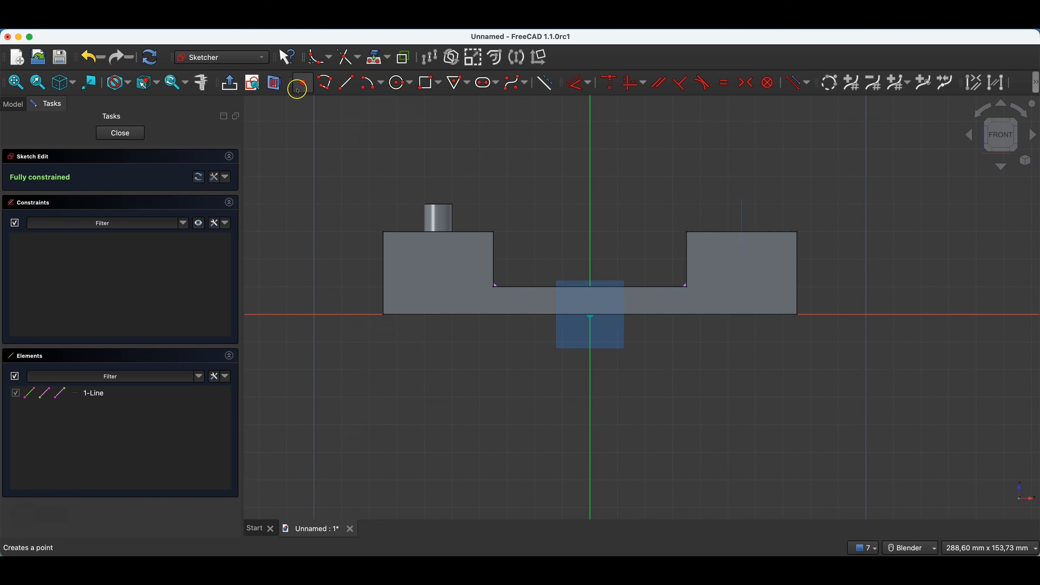
{"action": "left_click", "coordinate": [275, 84]}
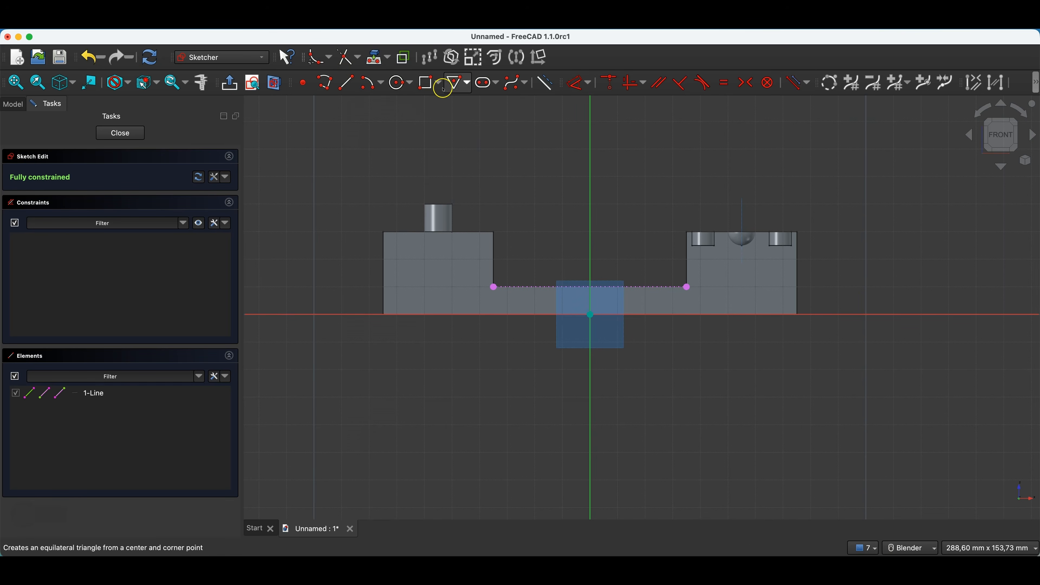
Step: Draw a 10 mm diameter circle centred on the midpoint of the projected edge and finish the sketch
{"action": "left_click", "coordinate": [400, 82]}
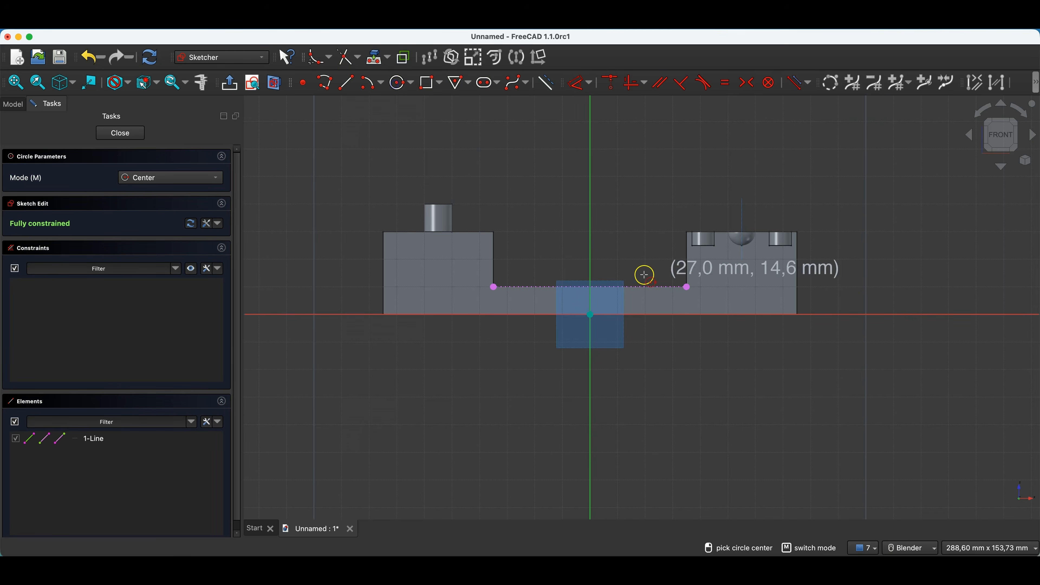
{"action": "left_click", "coordinate": [590, 287]}
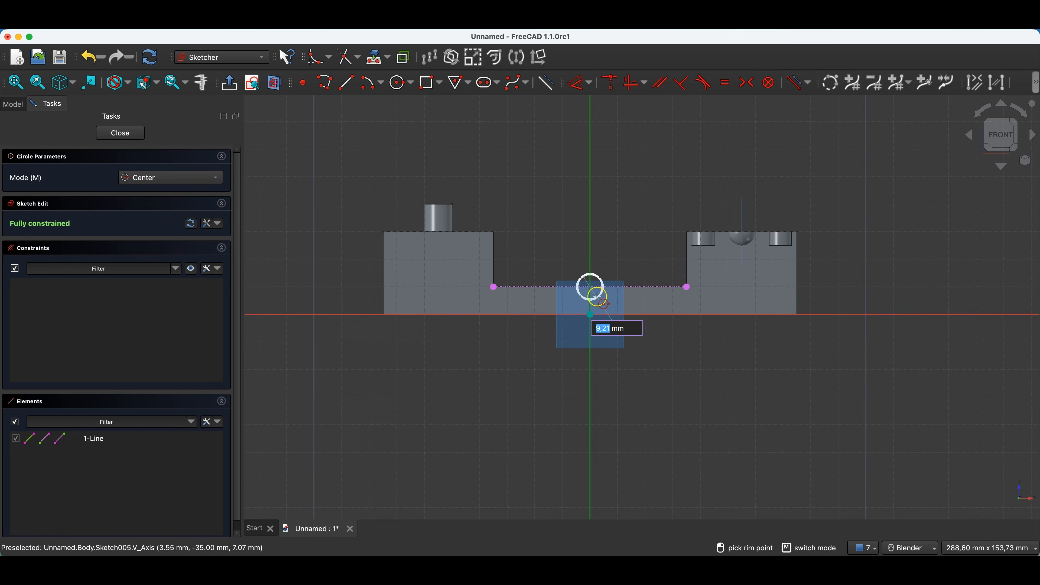
{"action": "type", "text": "10"}
{"action": "key", "text": "Return"}
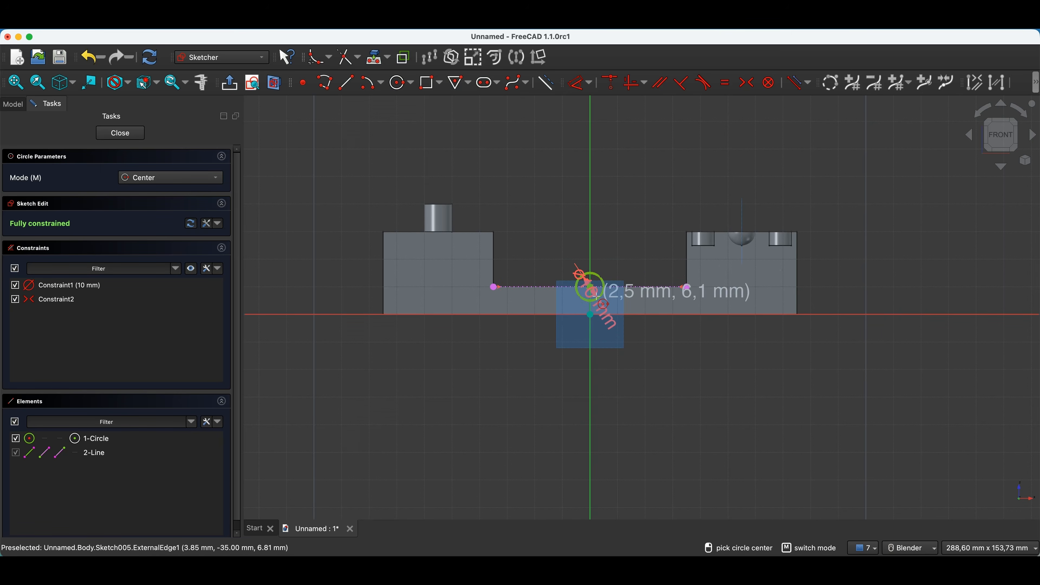
{"action": "scroll", "coordinate": [600, 284], "scroll_direction": "up", "scroll_amount": 4}
{"action": "scroll", "coordinate": [558, 267], "scroll_direction": "down", "scroll_amount": 3}
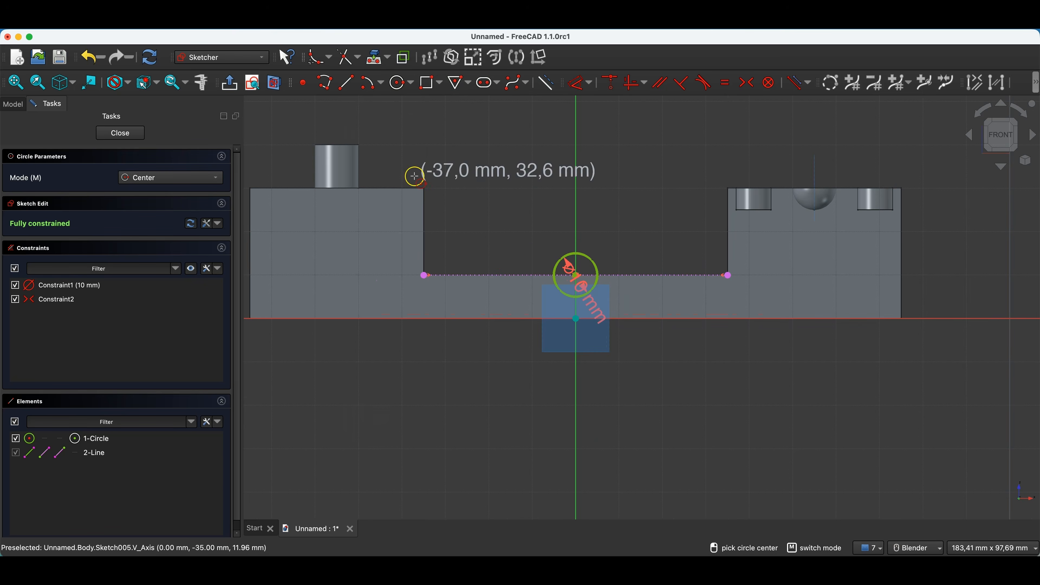
{"action": "left_click", "coordinate": [120, 132]}
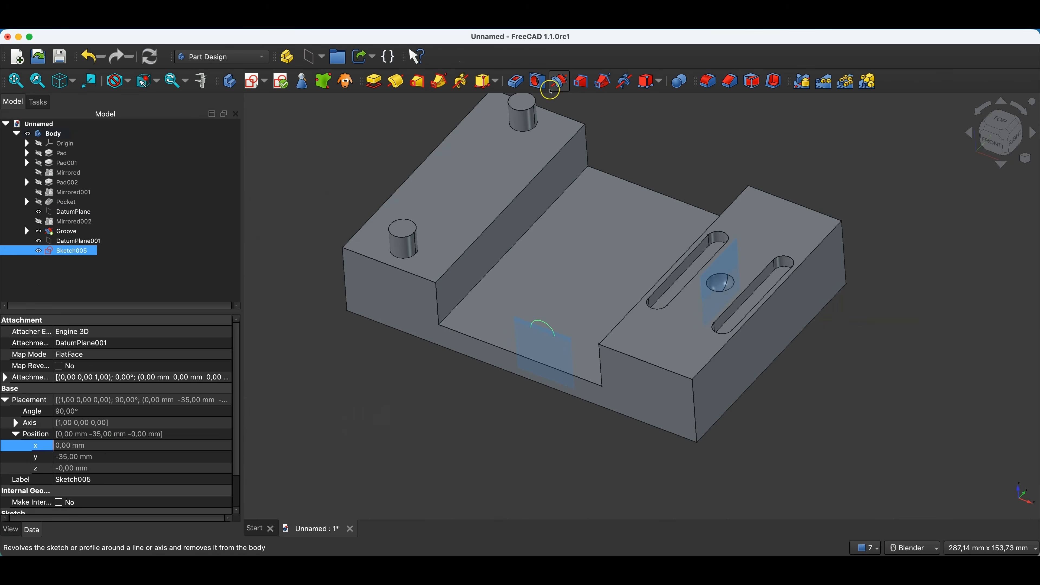
Step: Pocket the circle sketch 25 mm to cut a half-round channel into the recessed floor
{"action": "left_click", "coordinate": [516, 82]}
{"action": "type", "text": "25"}
{"action": "left_click", "coordinate": [102, 227]}
{"action": "left_click", "coordinate": [150, 131]}
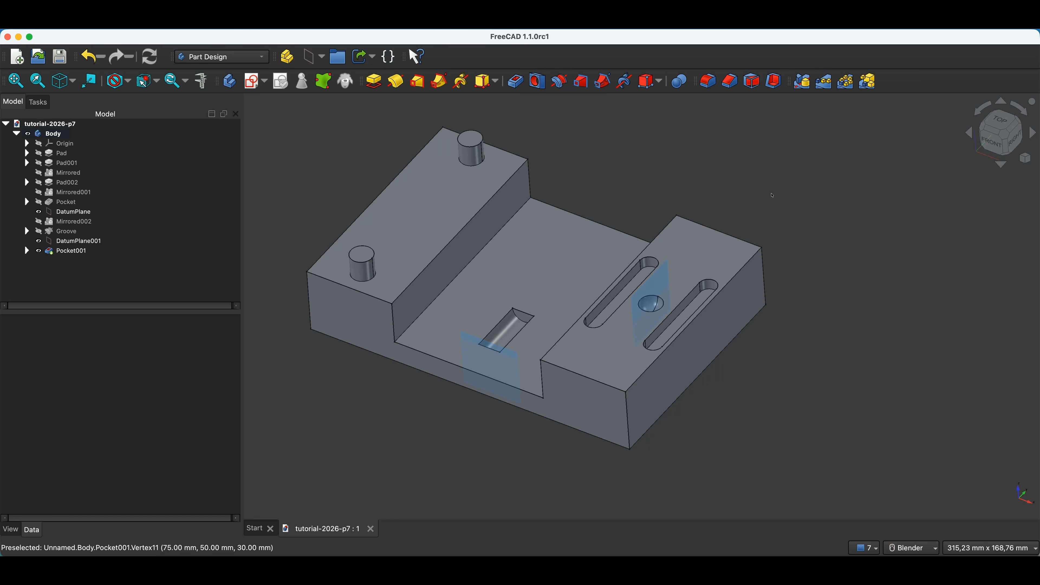
Step: Close the tutorial-2026-p7 document and create a new parametric body file
{"action": "left_click", "coordinate": [370, 529]}
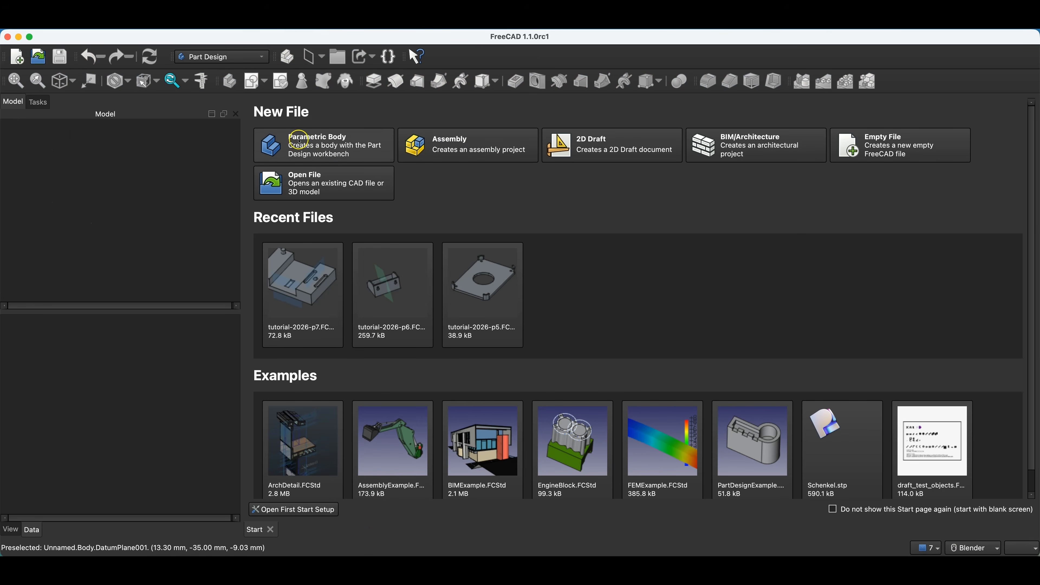
{"action": "left_click", "coordinate": [328, 151]}
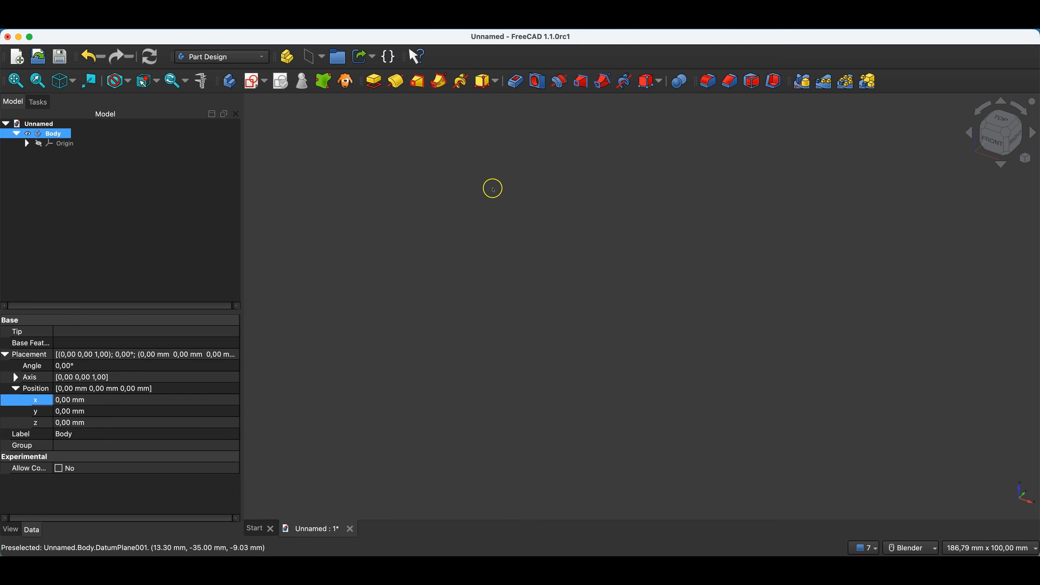
Step: Sketch a hexagon on the XY plane, centred on the origin with a 50 mm radius and one corner on the horizontal axis, and finish the sketch
{"action": "left_click", "coordinate": [250, 83]}
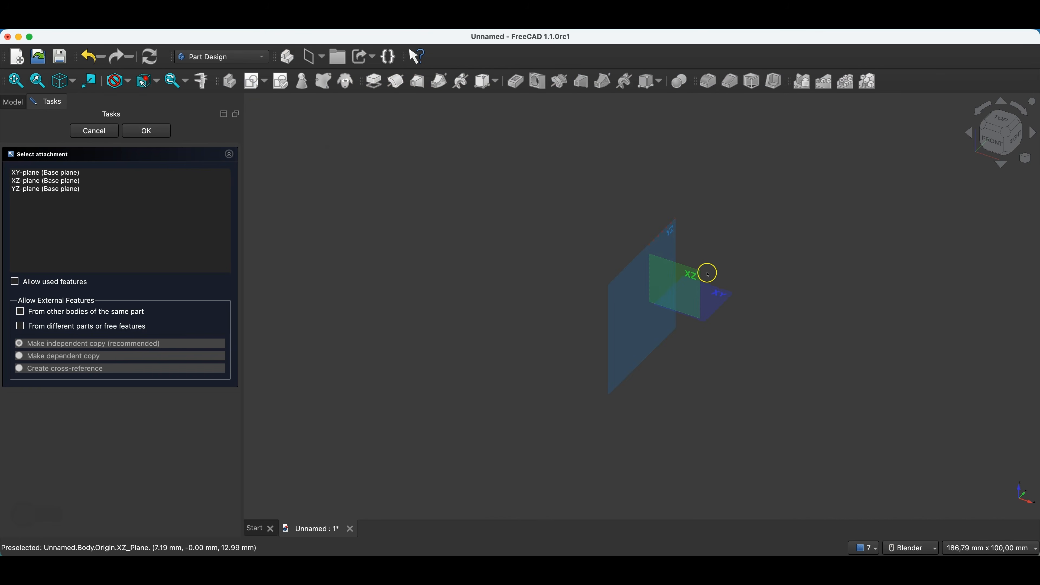
{"action": "left_click", "coordinate": [724, 297]}
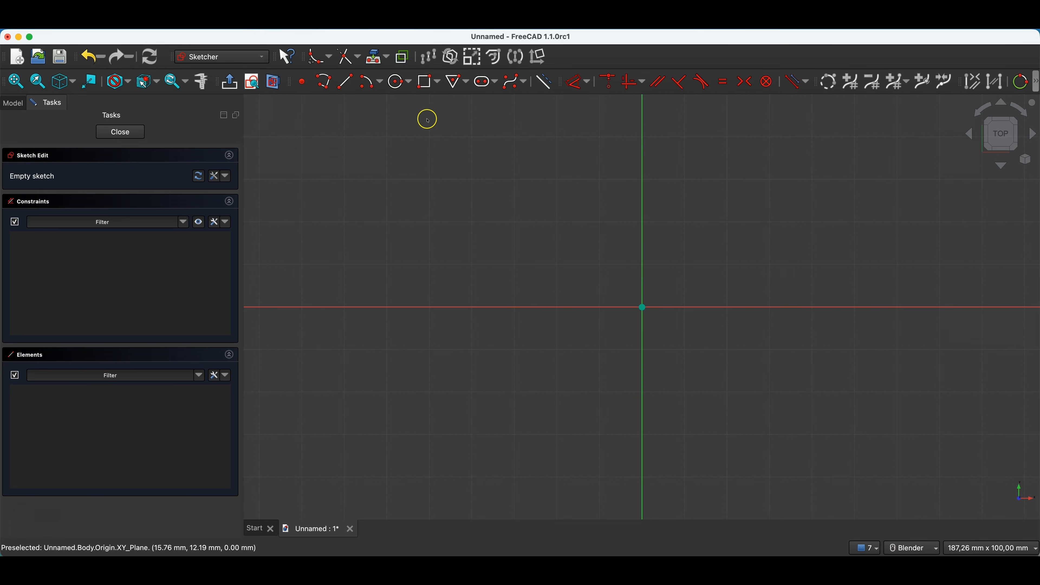
{"action": "left_click", "coordinate": [467, 85]}
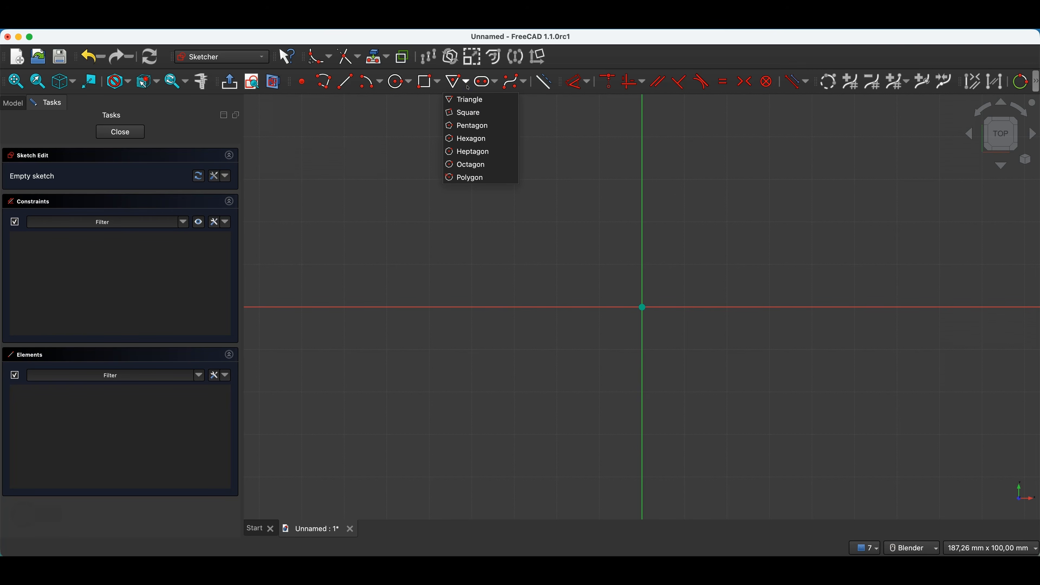
{"action": "left_click", "coordinate": [474, 139]}
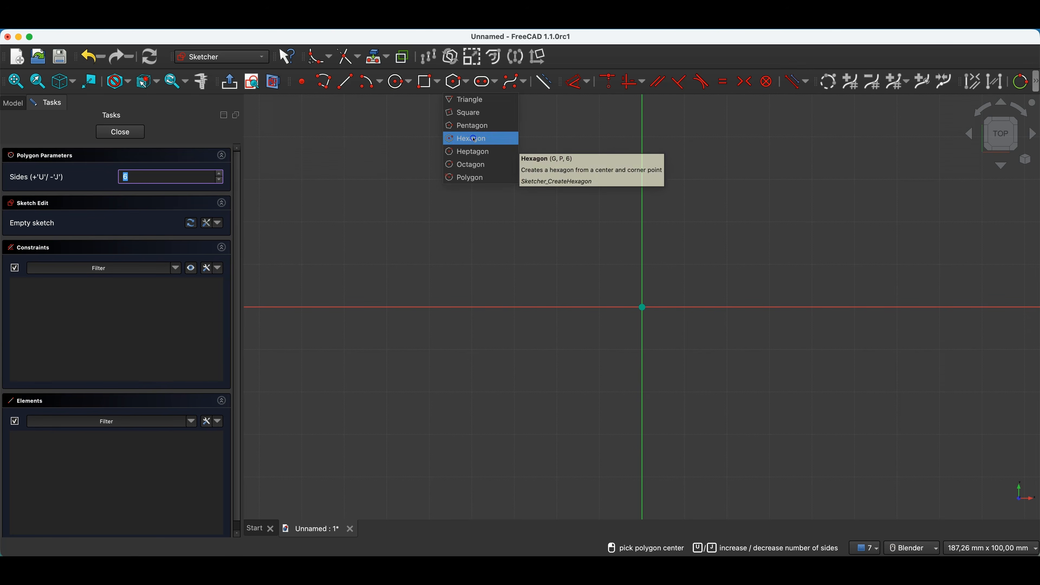
{"action": "left_click", "coordinate": [642, 307]}
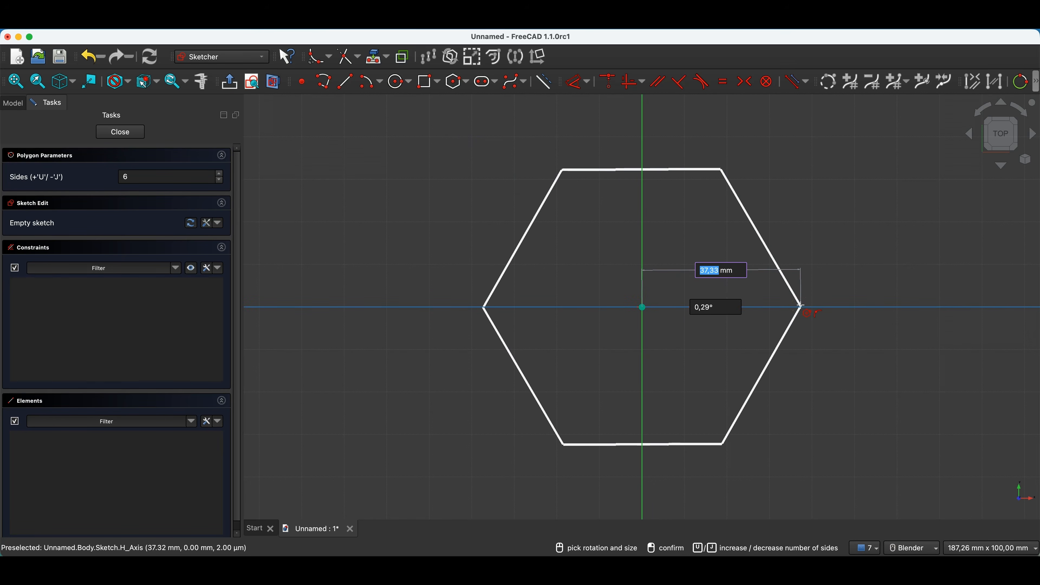
{"action": "type", "text": "50"}
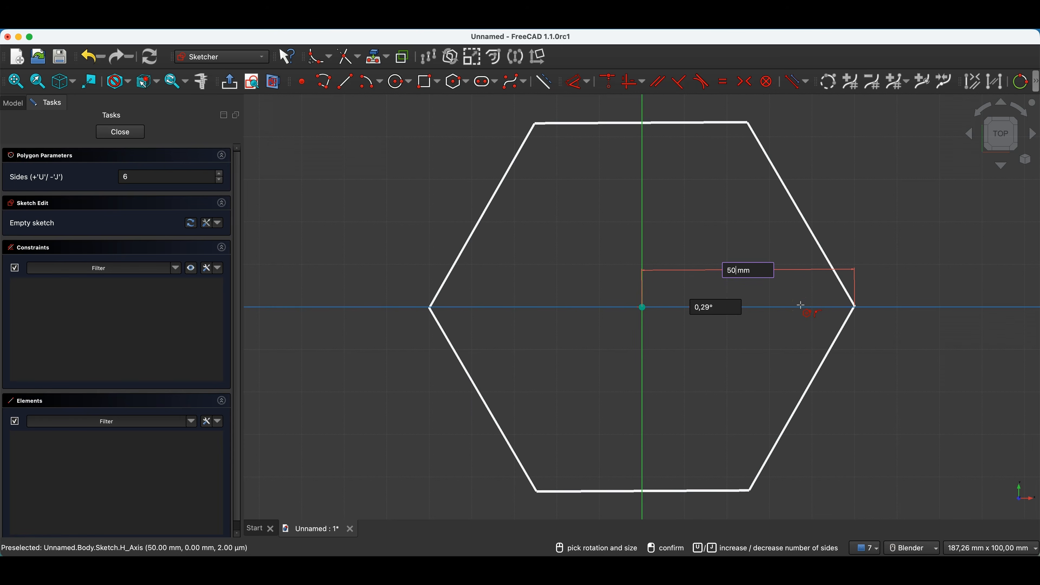
{"action": "key", "text": "Return"}
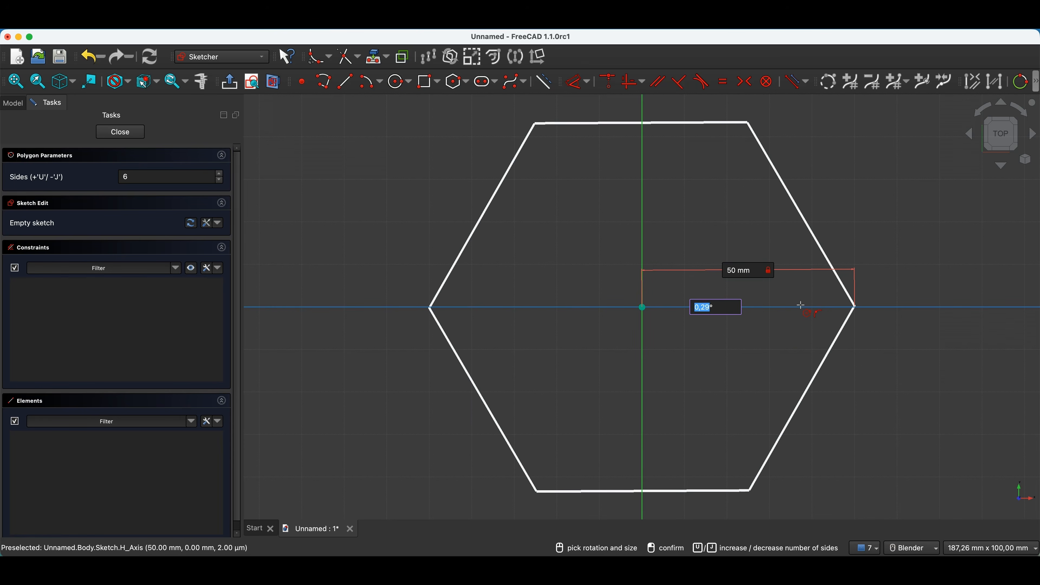
{"action": "left_click", "coordinate": [871, 307]}
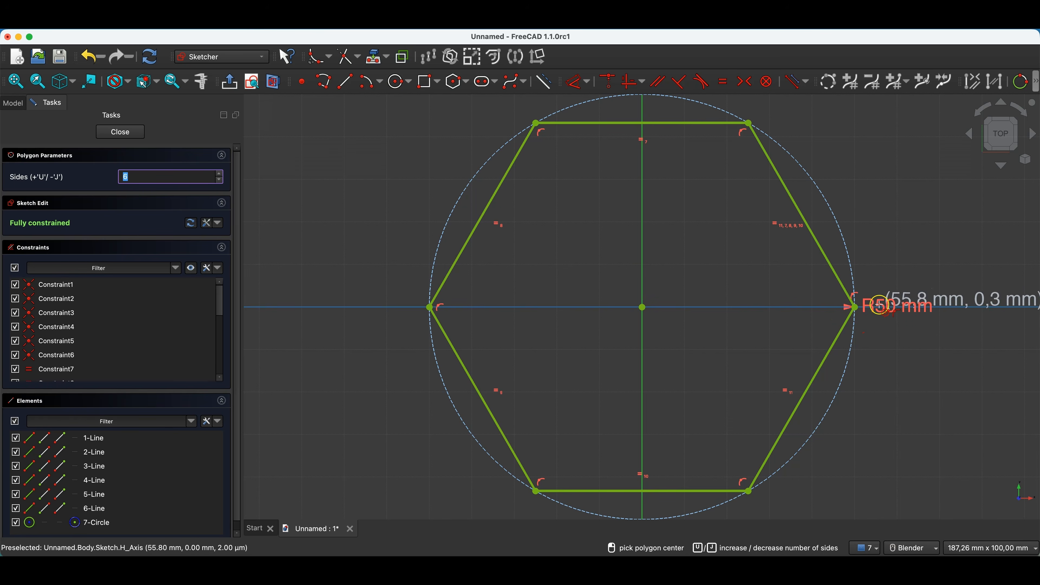
{"action": "left_click", "coordinate": [139, 131]}
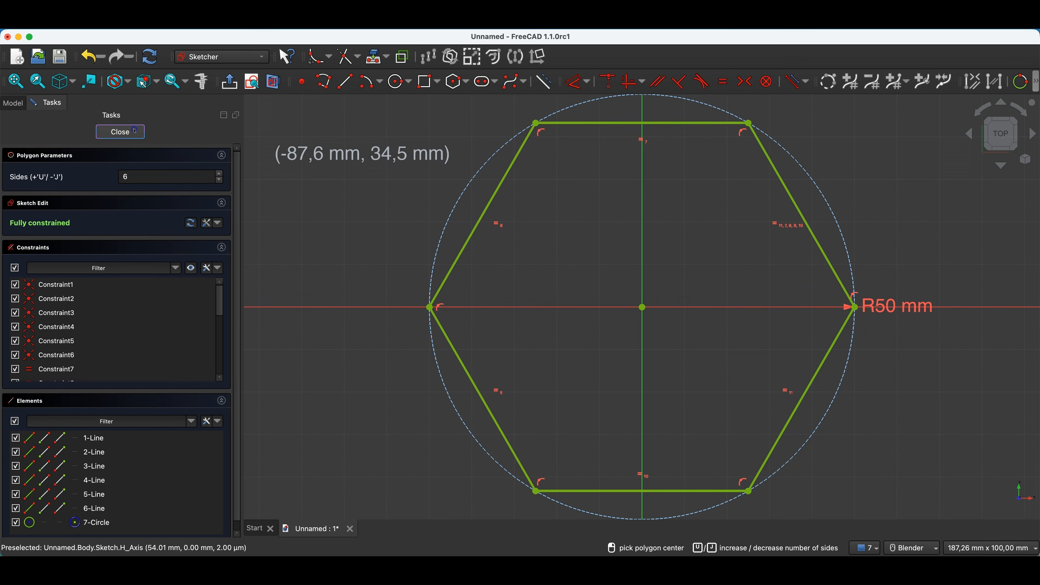
{"action": "left_click", "coordinate": [731, 187]}
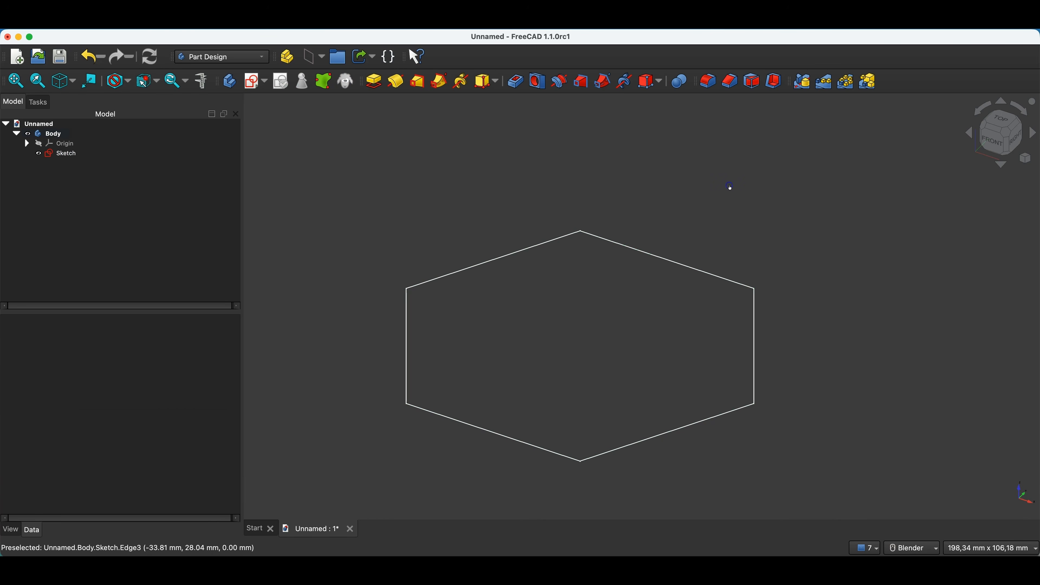
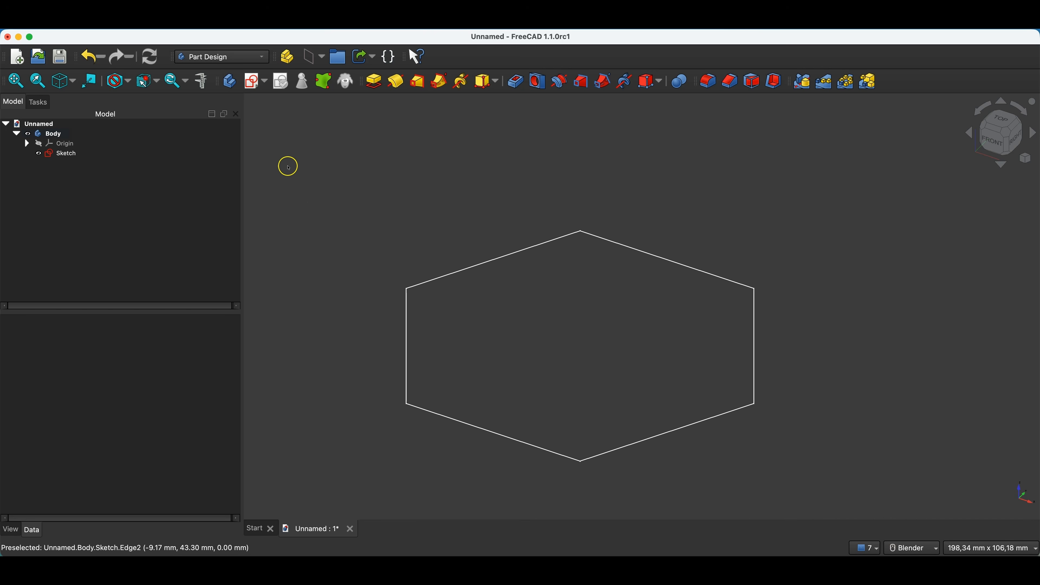
{"action": "left_click", "coordinate": [311, 60]}
{"action": "left_click", "coordinate": [553, 330]}
{"action": "middle_click_drag", "start_coordinate": [541, 376], "coordinate": [548, 357]}
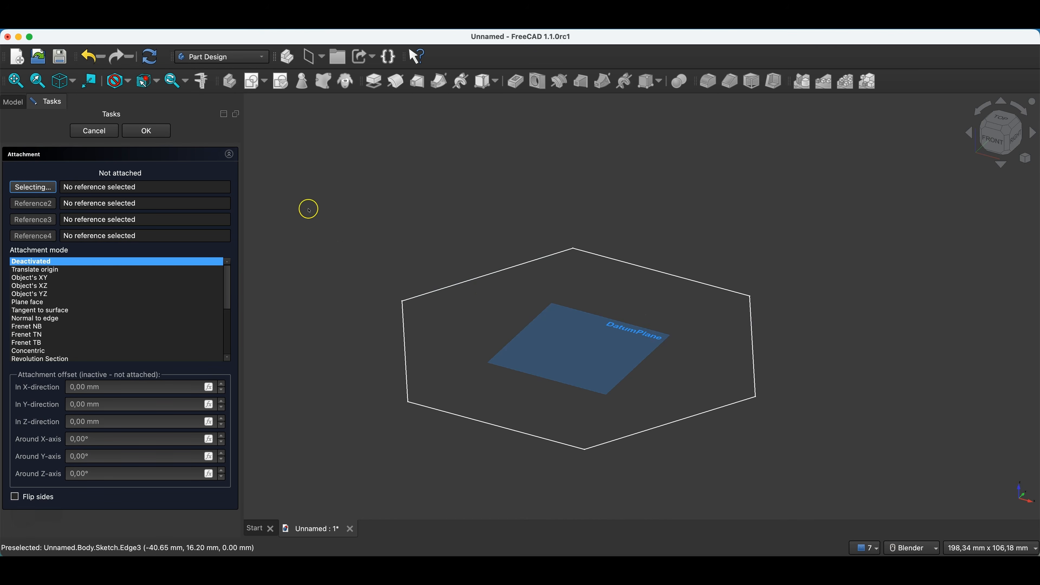
{"action": "left_click", "coordinate": [92, 131]}
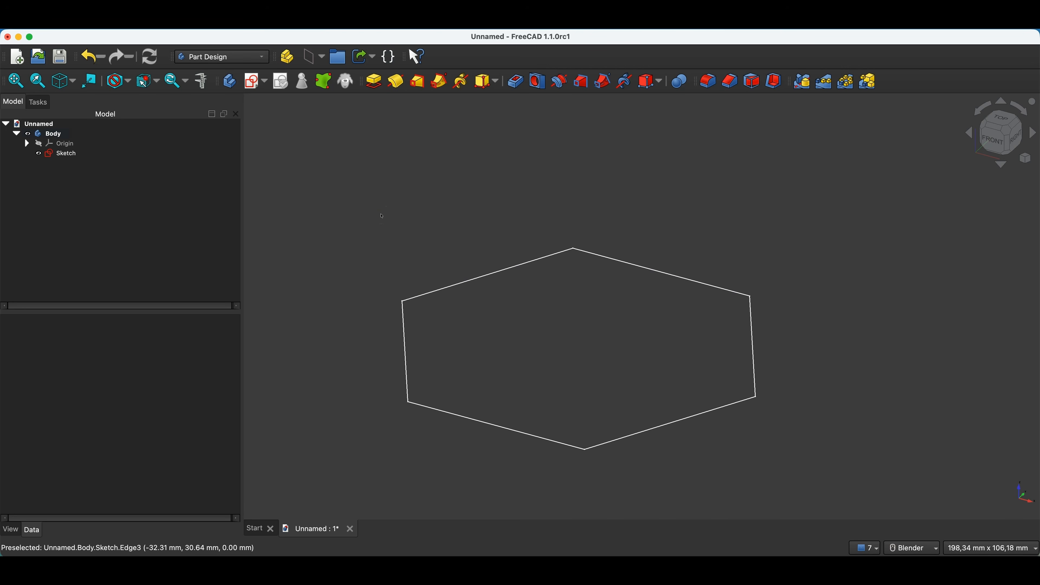
Step: Look through the attachment modes offered for a new datum plane without references, then discard the plane
{"action": "left_click", "coordinate": [310, 57]}
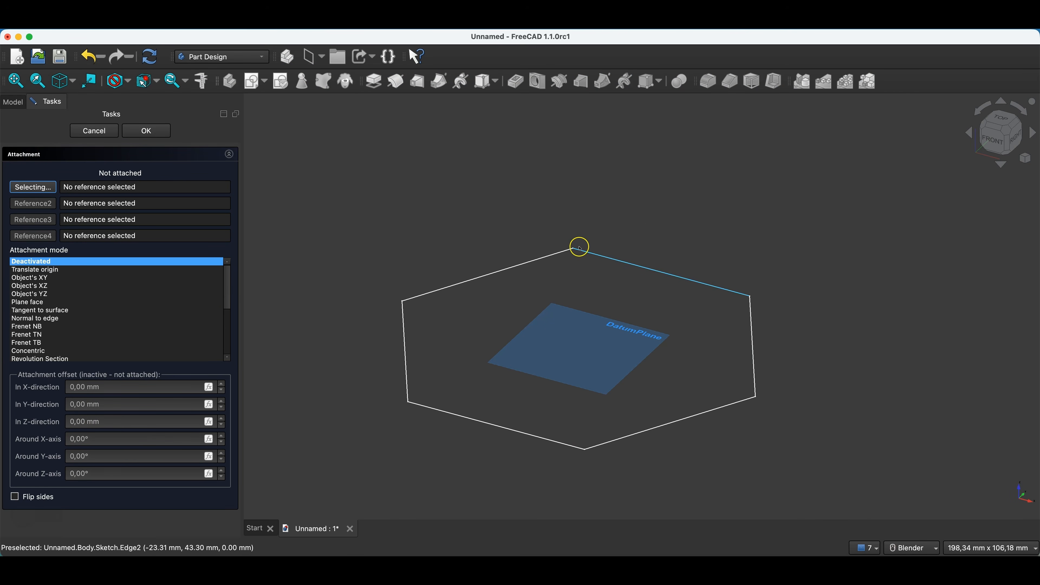
{"action": "left_click", "coordinate": [33, 278]}
{"action": "left_click", "coordinate": [30, 287]}
{"action": "left_click", "coordinate": [31, 301]}
{"action": "left_click", "coordinate": [35, 327]}
{"action": "left_click", "coordinate": [33, 317]}
{"action": "left_click", "coordinate": [33, 343]}
{"action": "scroll", "coordinate": [36, 348], "scroll_direction": "down", "scroll_amount": 4}
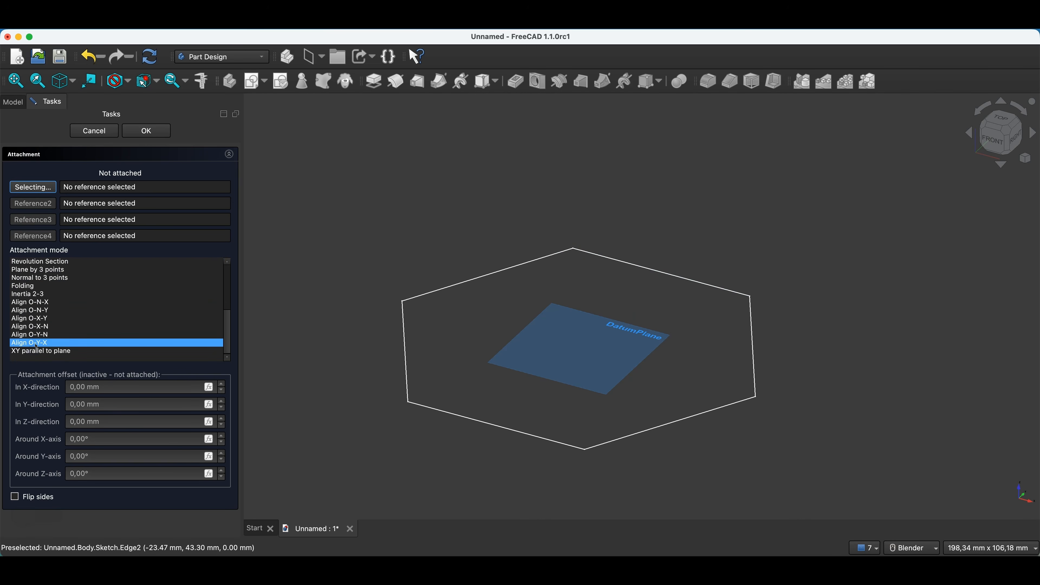
{"action": "left_click", "coordinate": [36, 311]}
{"action": "key", "text": "Down"}
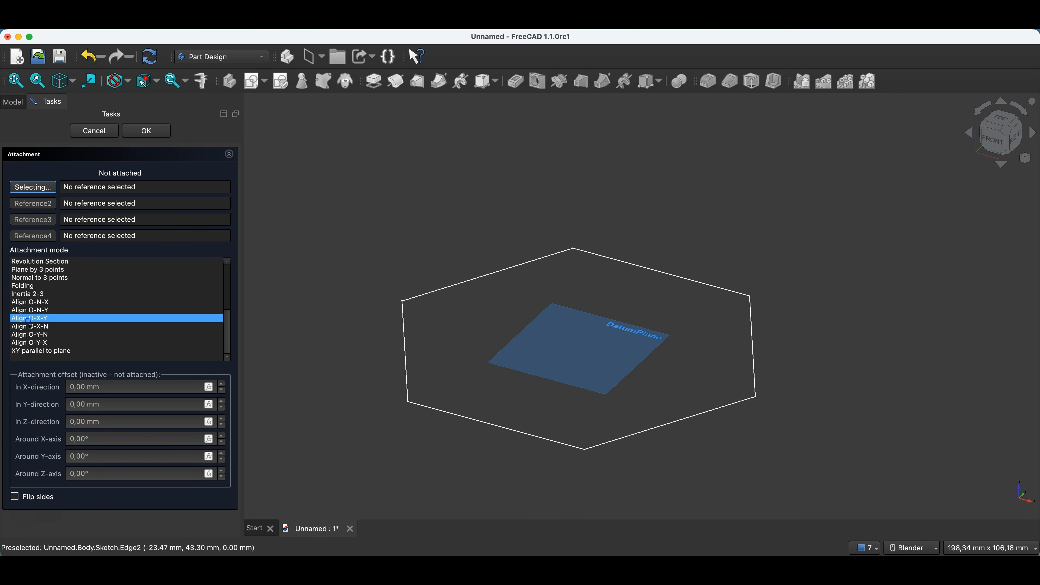
{"action": "left_click", "coordinate": [66, 352]}
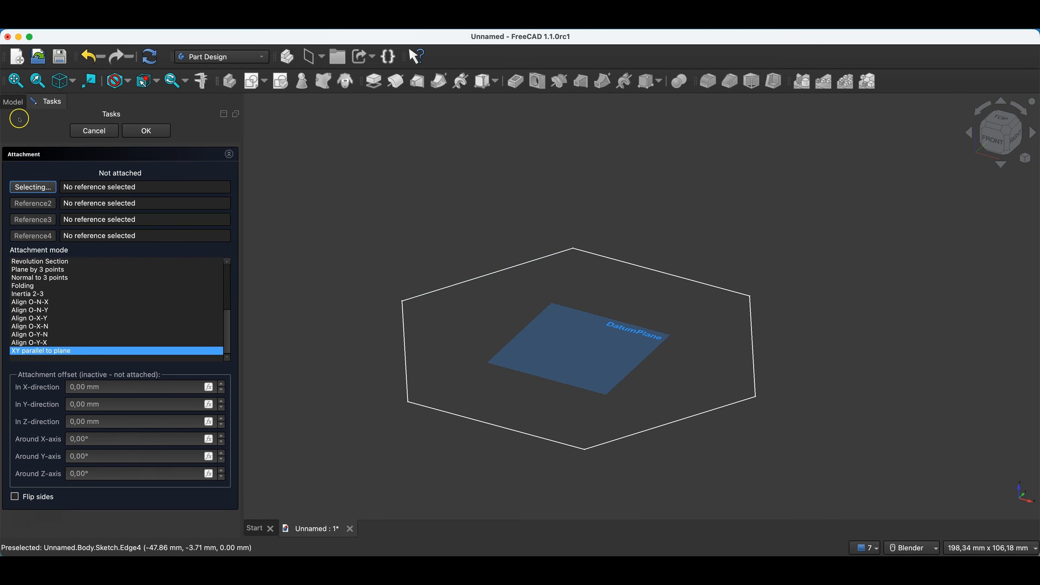
{"action": "left_click", "coordinate": [94, 131]}
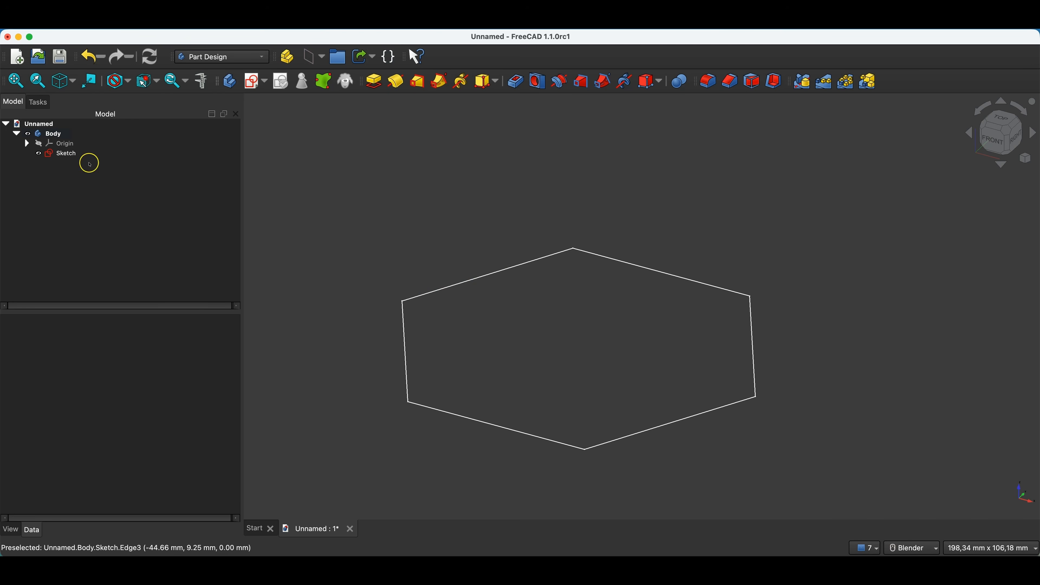
Step: Show the body's origin planes and axes at the centre of the hexagon
{"action": "left_click", "coordinate": [66, 144]}
{"action": "left_click", "coordinate": [68, 146]}
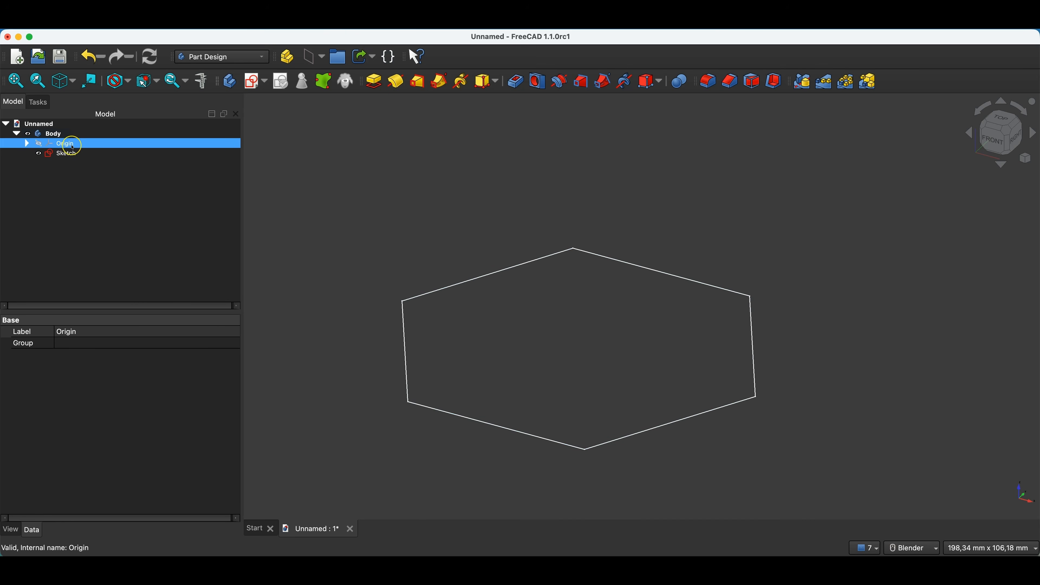
{"action": "left_click", "coordinate": [612, 214]}
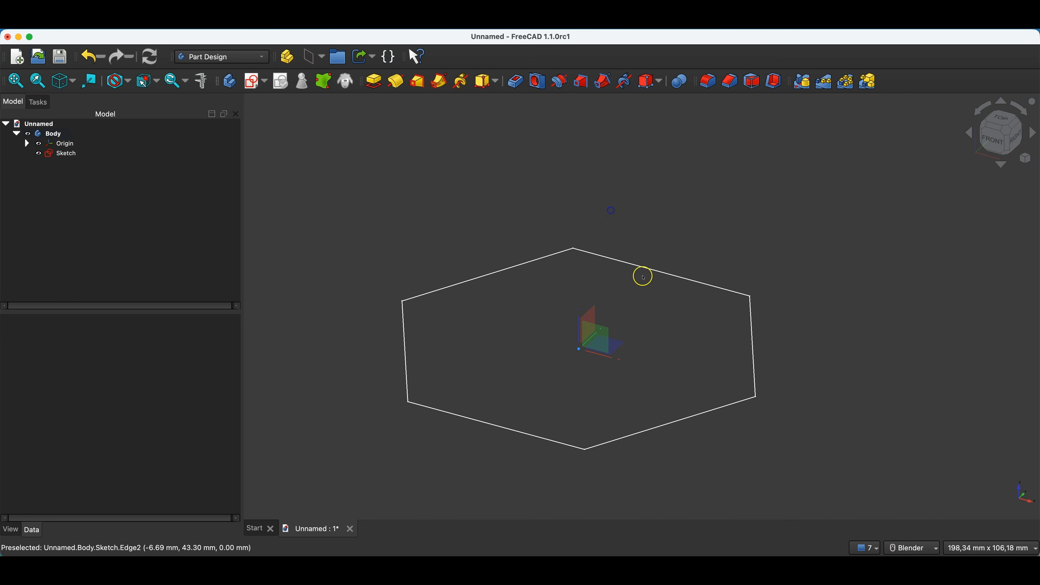
{"action": "scroll", "coordinate": [664, 323], "scroll_direction": "up", "scroll_amount": 3}
{"action": "scroll", "coordinate": [651, 336], "scroll_direction": "down", "scroll_amount": 4}
{"action": "scroll", "coordinate": [644, 343], "scroll_direction": "up", "scroll_amount": 5}
Step: Create a datum plane attached to the origin's XY plane with a 50 mm offset in the Z-direction
{"action": "left_click", "coordinate": [500, 354]}
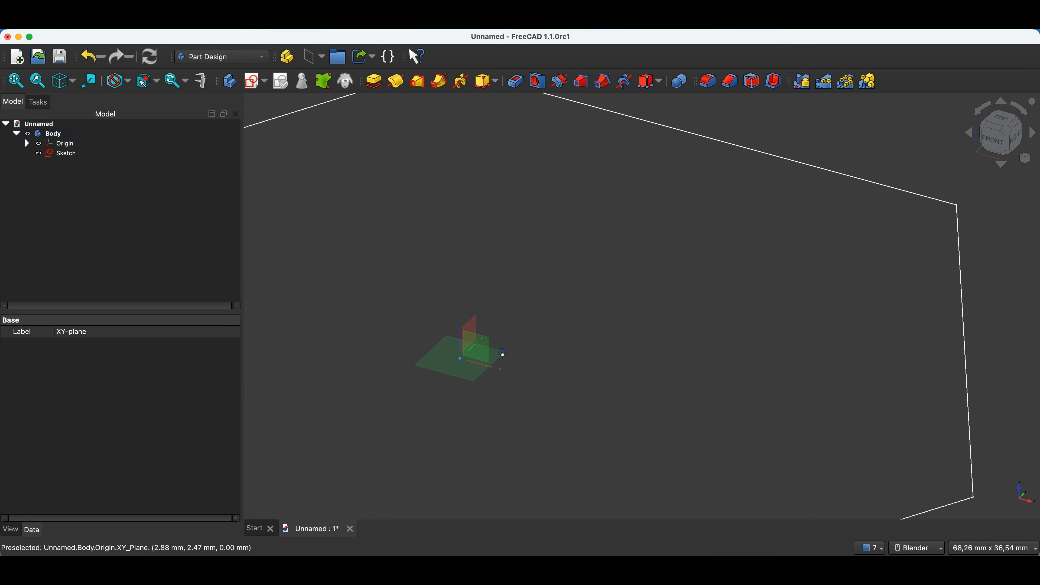
{"action": "scroll", "coordinate": [701, 349], "scroll_direction": "down", "scroll_amount": 1}
{"action": "scroll", "coordinate": [701, 349], "scroll_direction": "down", "scroll_amount": 3}
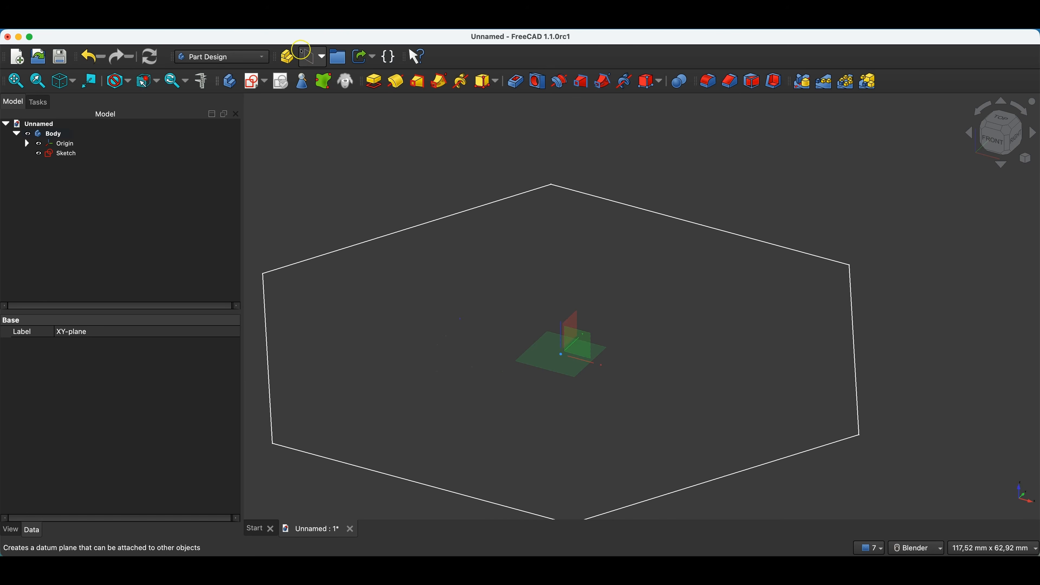
{"action": "left_click", "coordinate": [306, 55]}
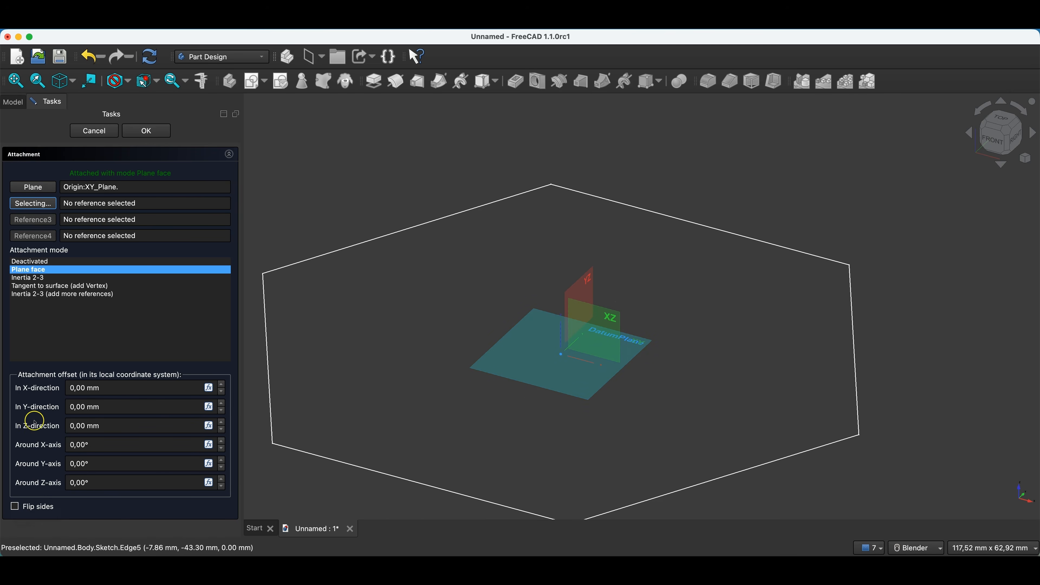
{"action": "scroll", "coordinate": [221, 421], "scroll_direction": "up", "scroll_amount": 8}
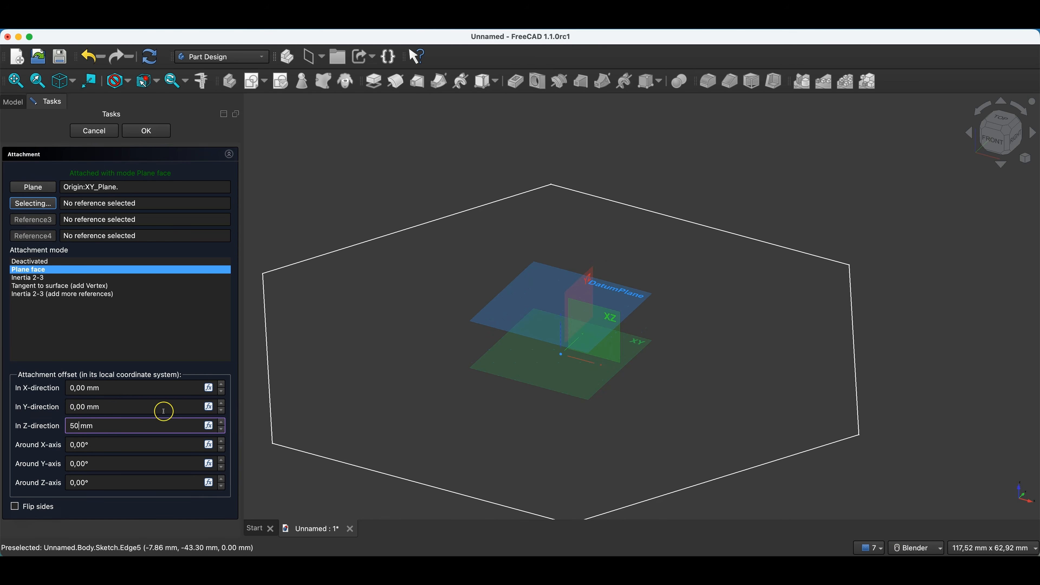
{"action": "left_click", "coordinate": [87, 409]}
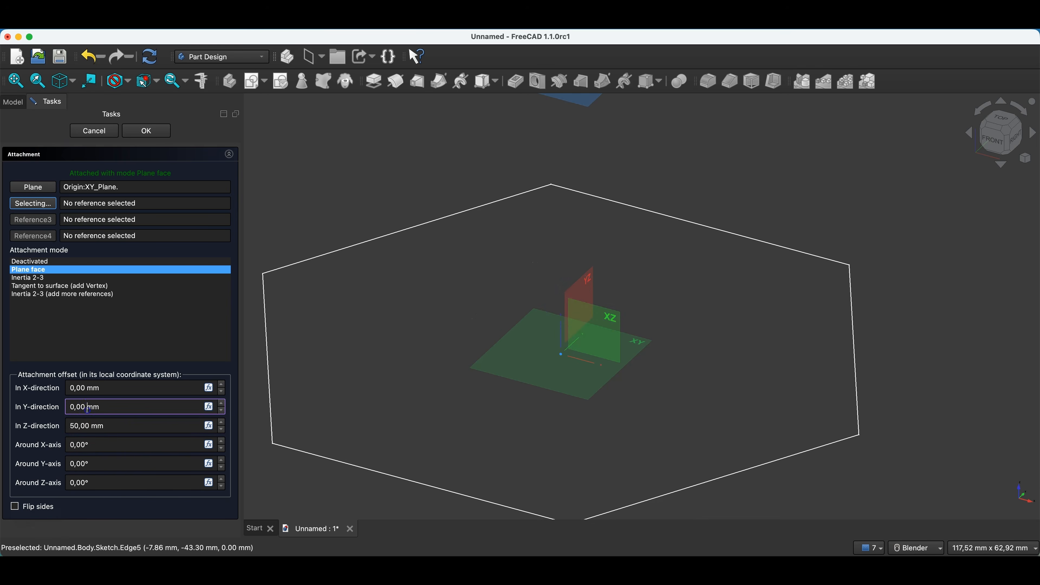
{"action": "scroll", "coordinate": [720, 353], "scroll_direction": "down", "scroll_amount": 6}
{"action": "scroll", "coordinate": [643, 294], "scroll_direction": "up", "scroll_amount": 3}
{"action": "left_click", "coordinate": [145, 130]}
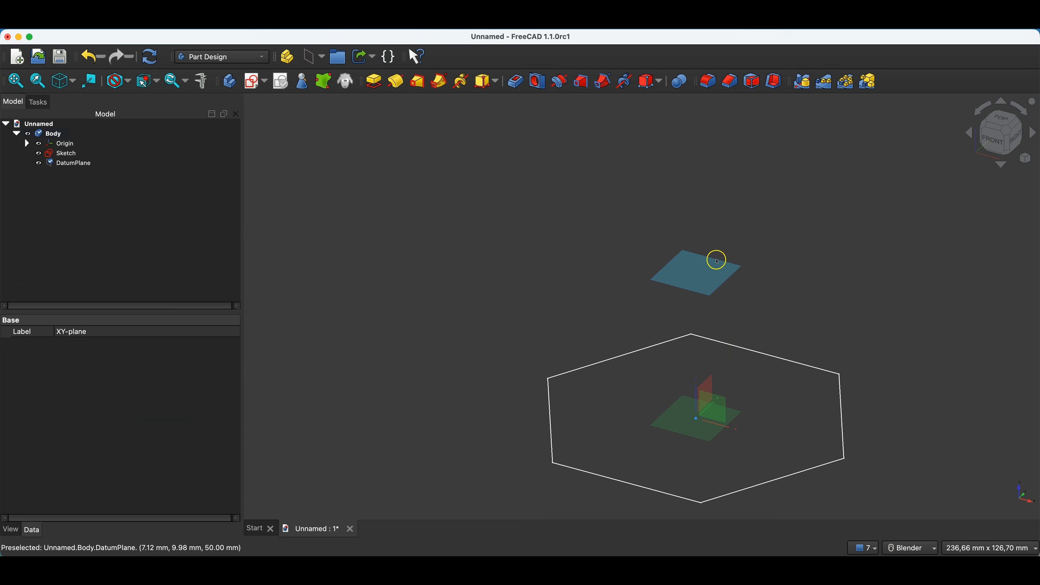
Step: Hide the body's origin planes and axes
{"action": "left_click", "coordinate": [51, 142]}
{"action": "left_click", "coordinate": [455, 242]}
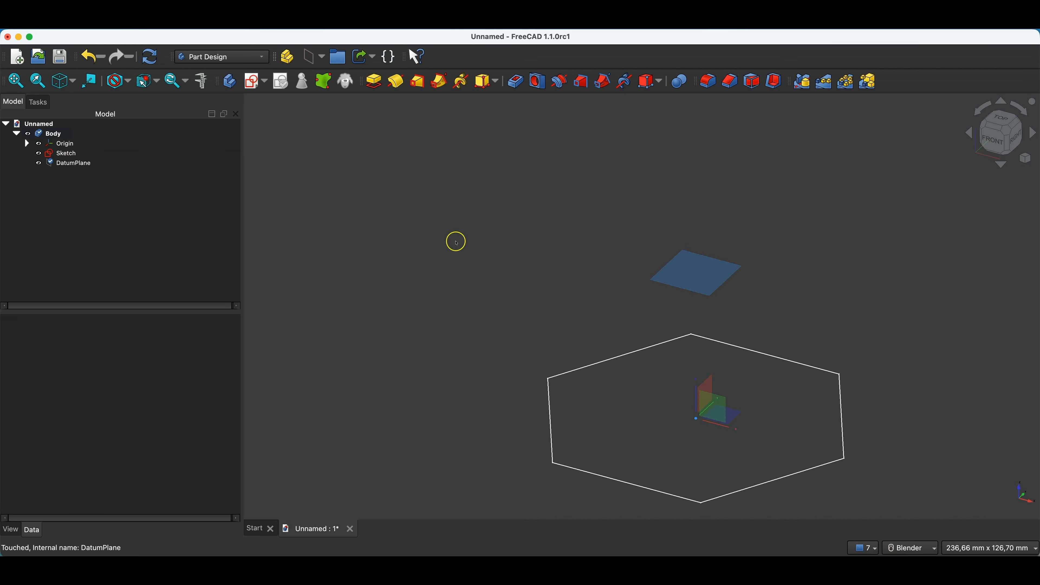
{"action": "left_click", "coordinate": [69, 144]}
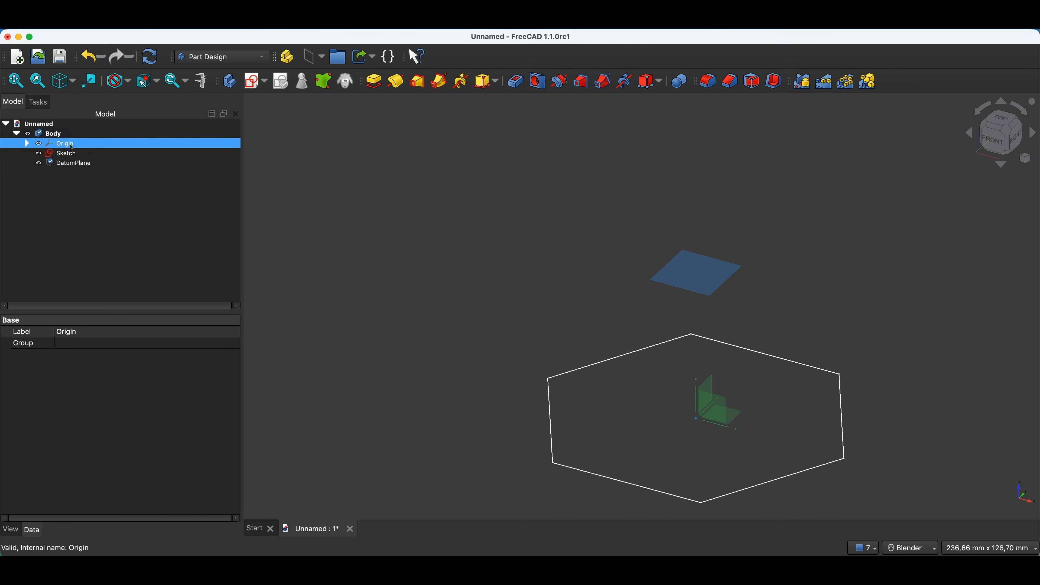
{"action": "key", "text": "space"}
{"action": "left_click", "coordinate": [410, 230]}
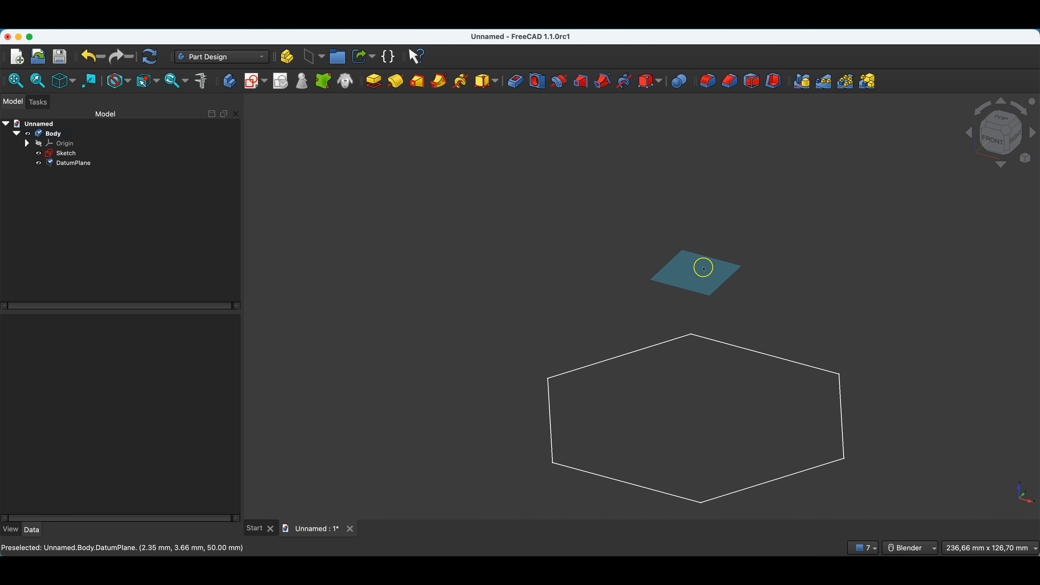
Step: Start a sketch on the datum plane and draw a hexagon centred on the origin with a 30 mm radius at 30°
{"action": "left_click", "coordinate": [715, 269]}
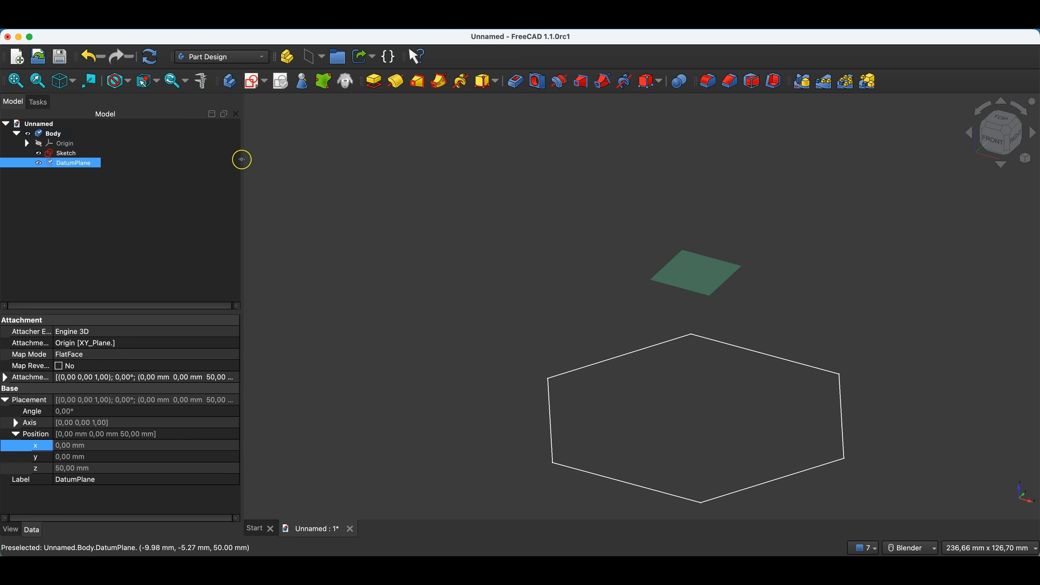
{"action": "left_click", "coordinate": [254, 87]}
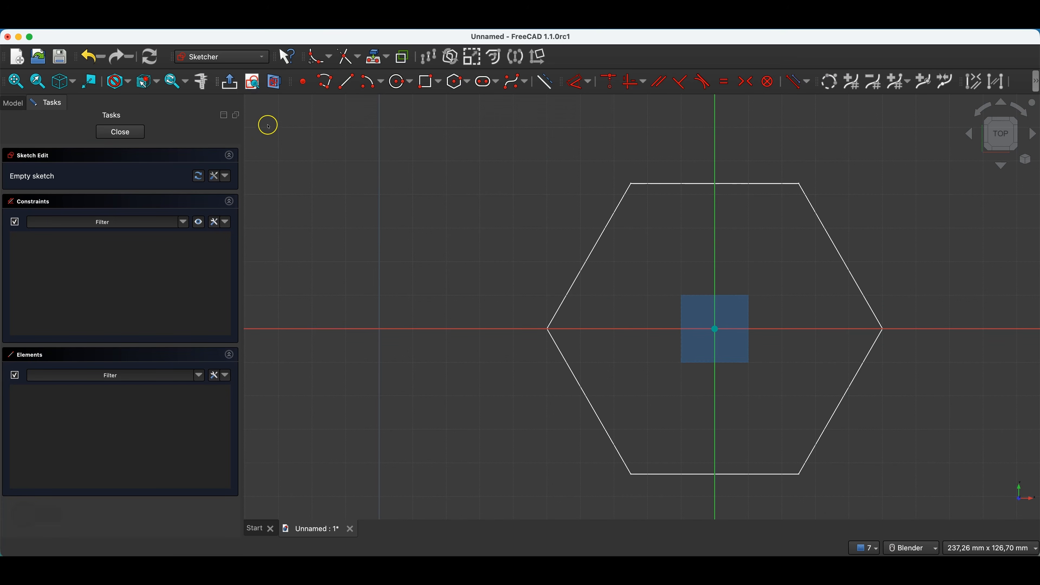
{"action": "left_click", "coordinate": [457, 84]}
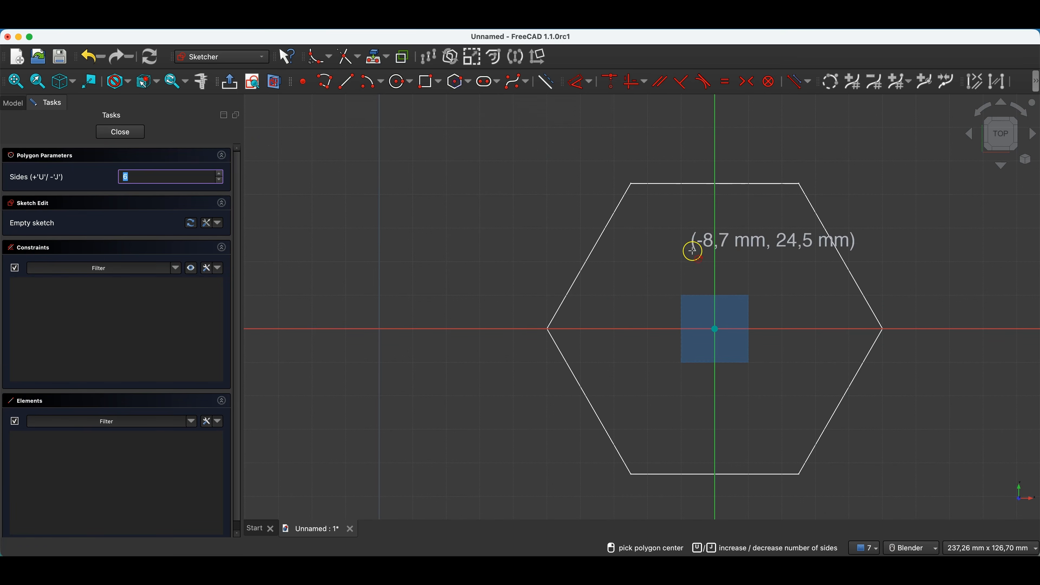
{"action": "left_click", "coordinate": [715, 329]}
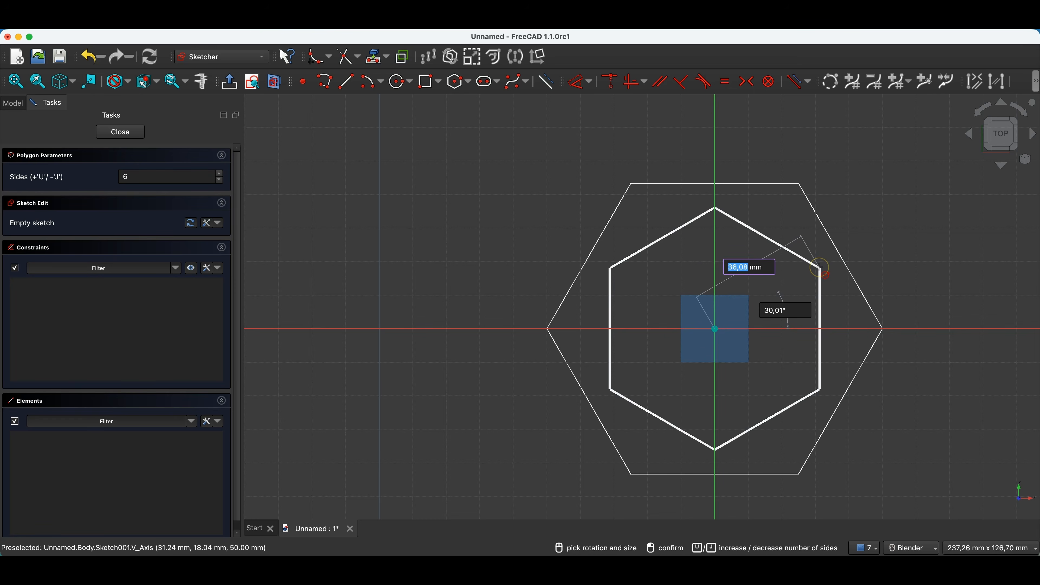
{"action": "type", "text": "30"}
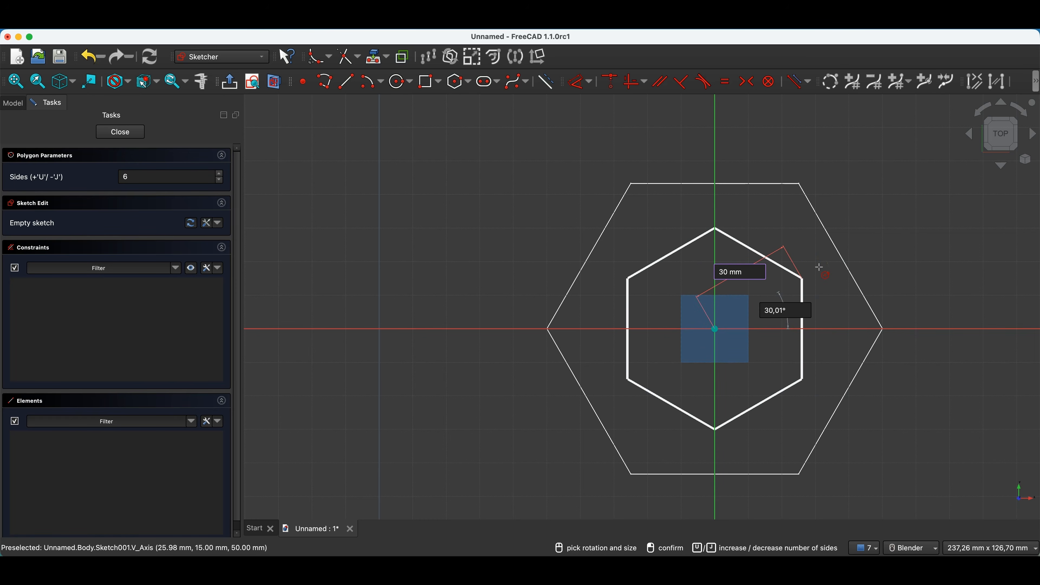
{"action": "key", "text": "Tab"}
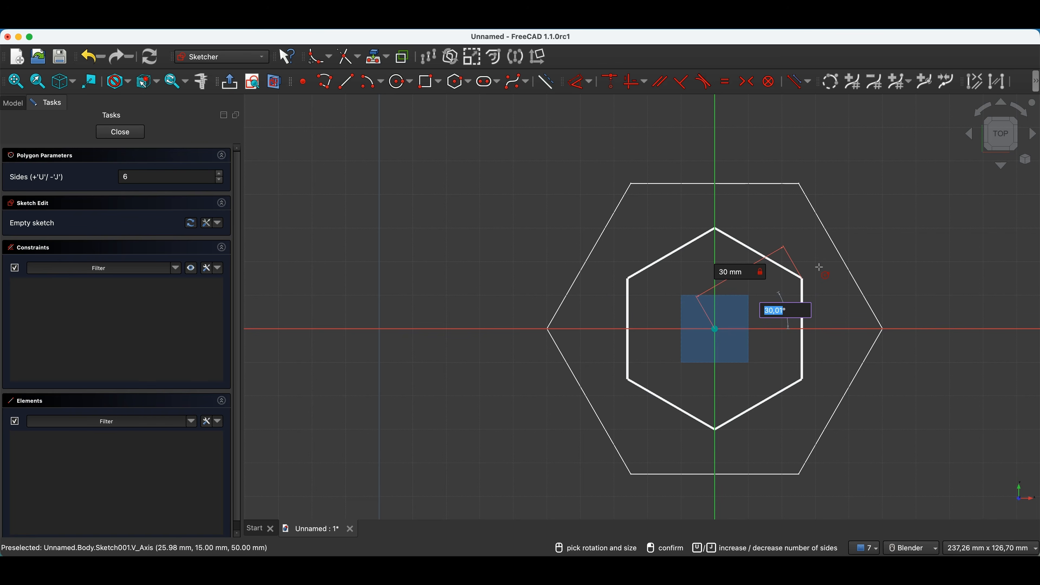
{"action": "type", "text": "30"}
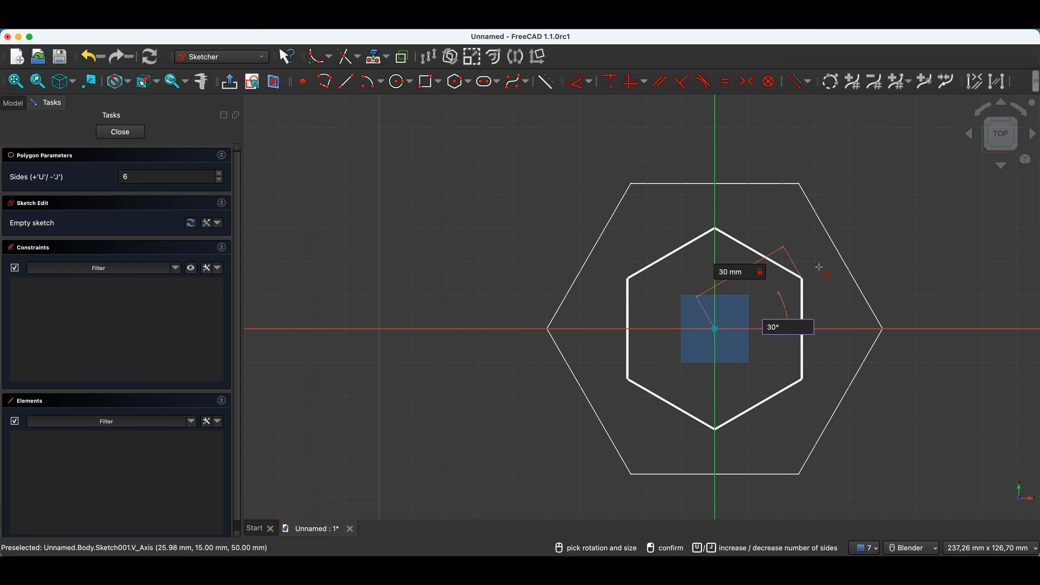
{"action": "key", "text": "Return"}
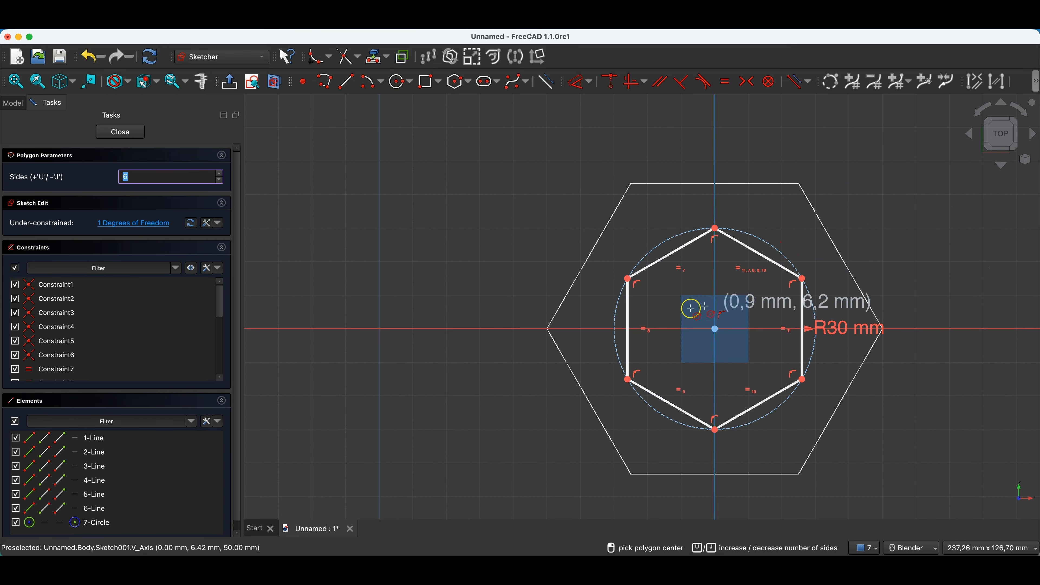
{"action": "key", "text": "Escape"}
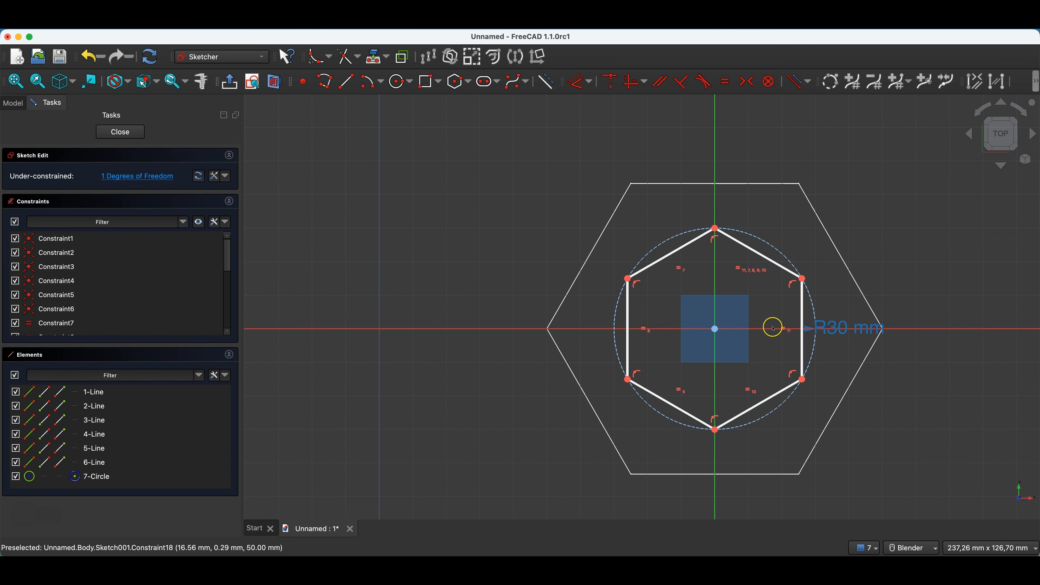
Step: Rotate the smaller hexagon slightly by its free corners and move its radius dimension below and right of the centre
{"action": "mouse_move", "coordinate": [802, 279]}
{"action": "left_mouse_down"}
{"action": "mouse_move", "coordinate": [811, 301]}
{"action": "mouse_move", "coordinate": [810, 267]}
{"action": "mouse_move", "coordinate": [795, 277]}
{"action": "mouse_move", "coordinate": [793, 251]}
{"action": "mouse_move", "coordinate": [799, 271]}
{"action": "left_mouse_up"}
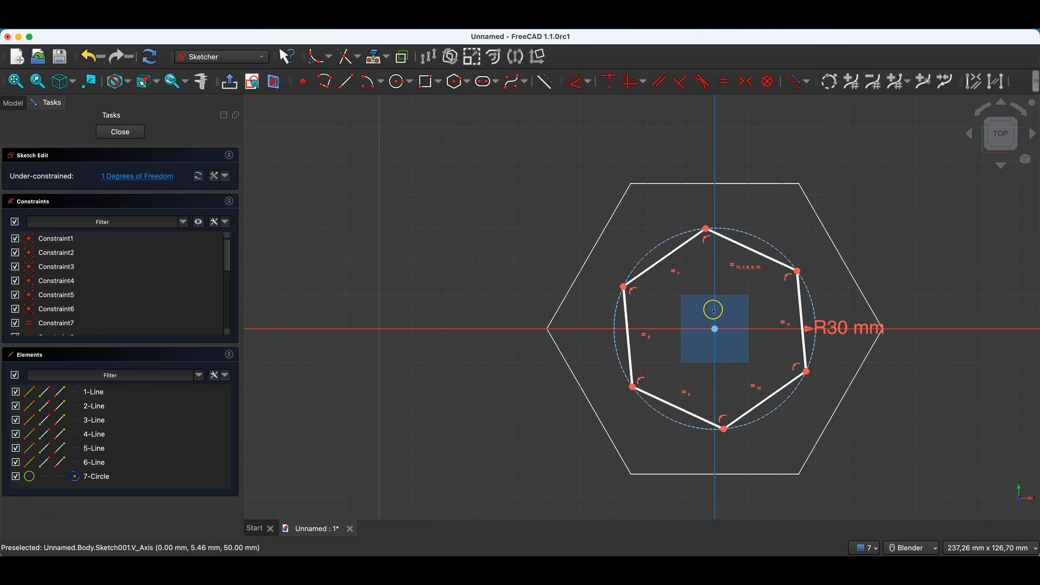
{"action": "left_click_drag", "start_coordinate": [797, 270], "coordinate": [800, 275]}
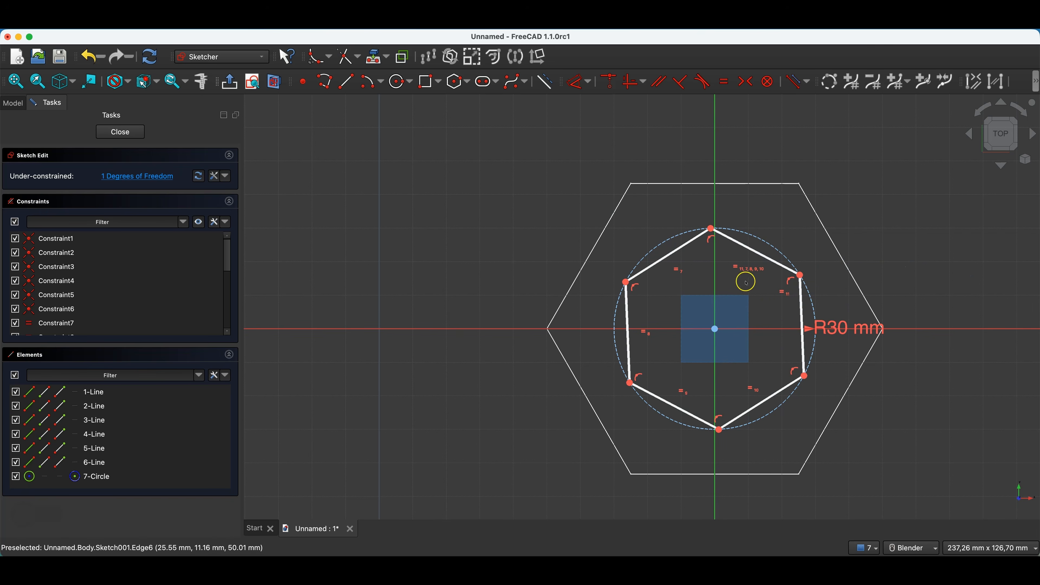
{"action": "left_click_drag", "start_coordinate": [848, 327], "coordinate": [782, 410]}
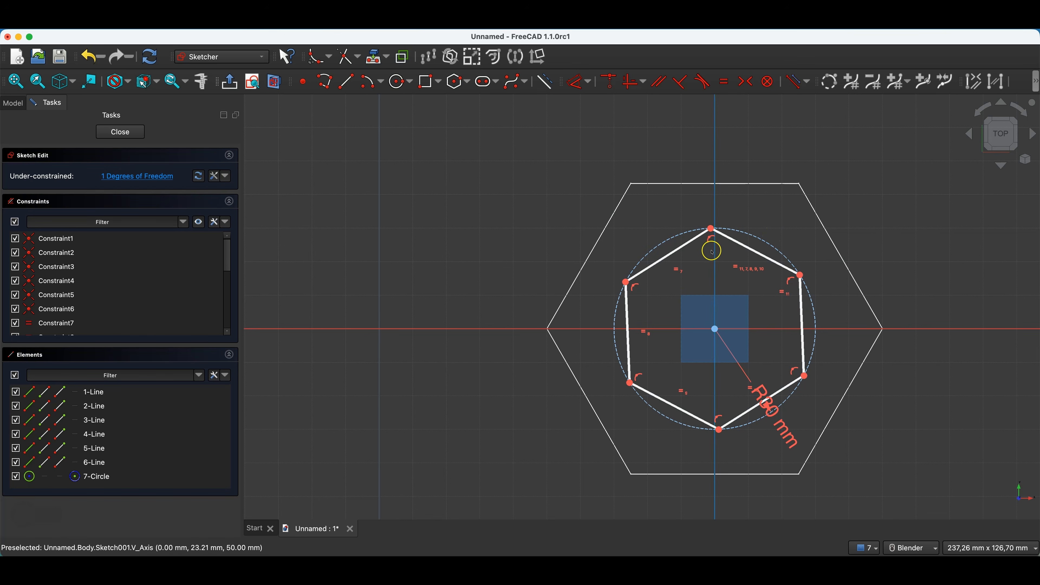
{"action": "left_click_drag", "start_coordinate": [711, 229], "coordinate": [705, 234]}
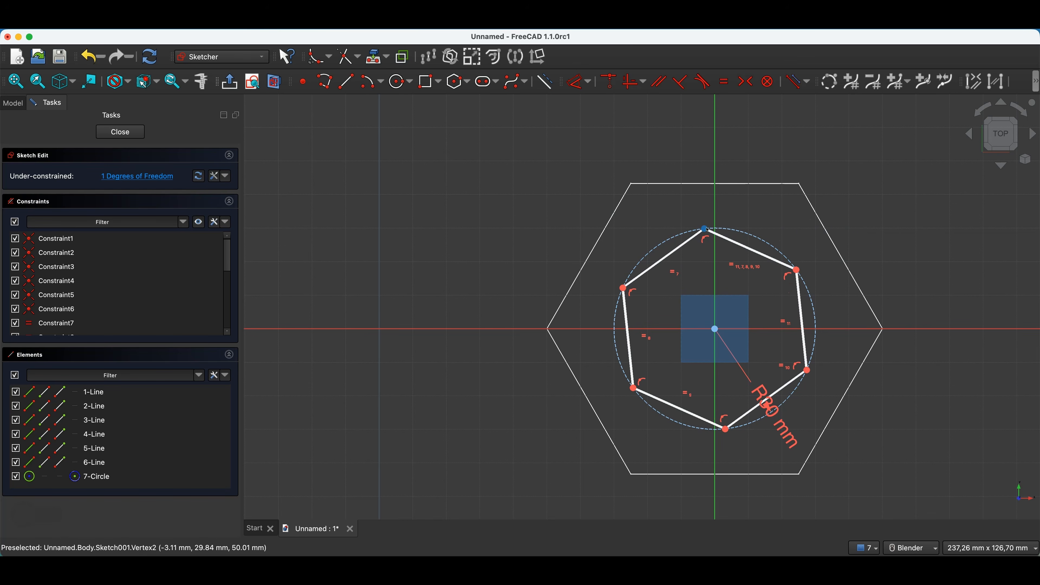
Step: Constrain the smaller hexagon's upper corner to the vertical axis and finish the sketch
{"action": "left_click", "coordinate": [705, 234]}
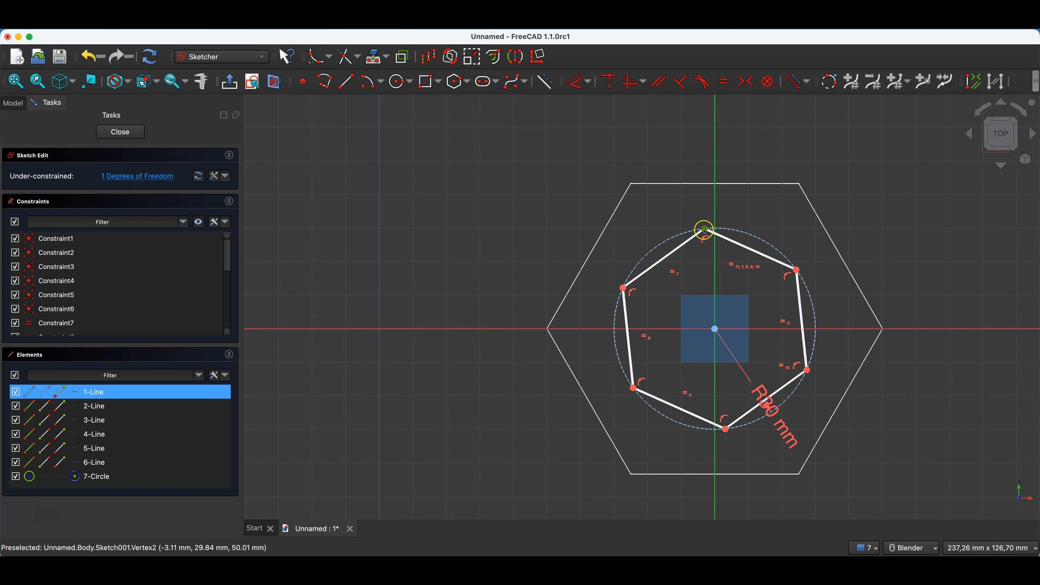
{"action": "left_click", "coordinate": [716, 202]}
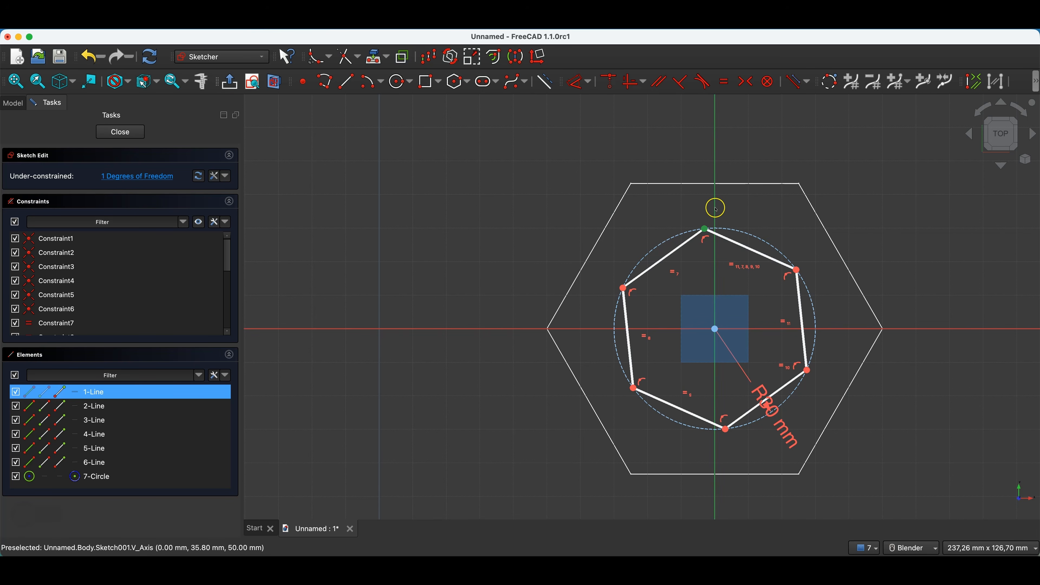
{"action": "left_click", "coordinate": [610, 82]}
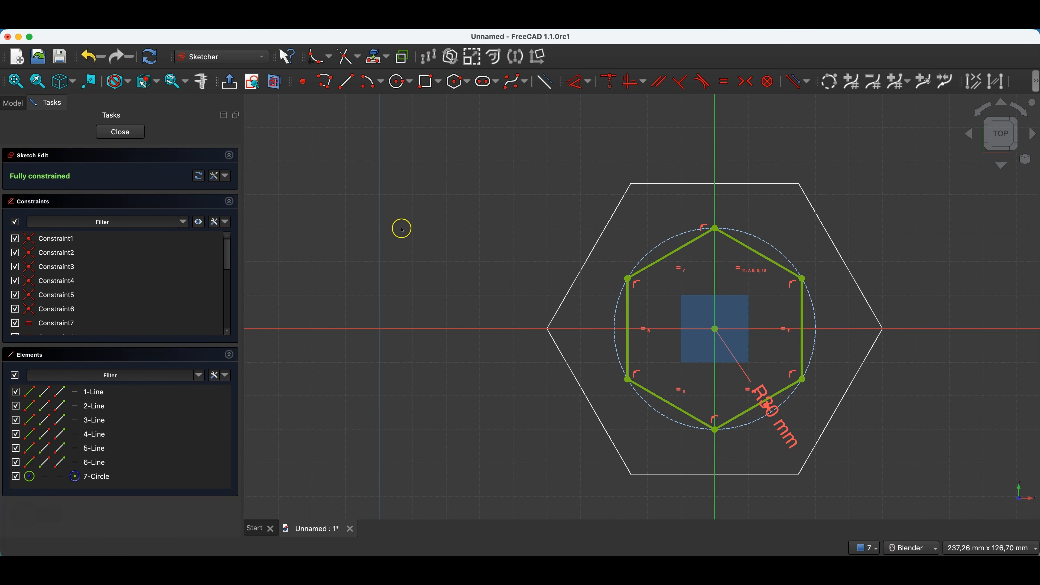
{"action": "left_click", "coordinate": [120, 132]}
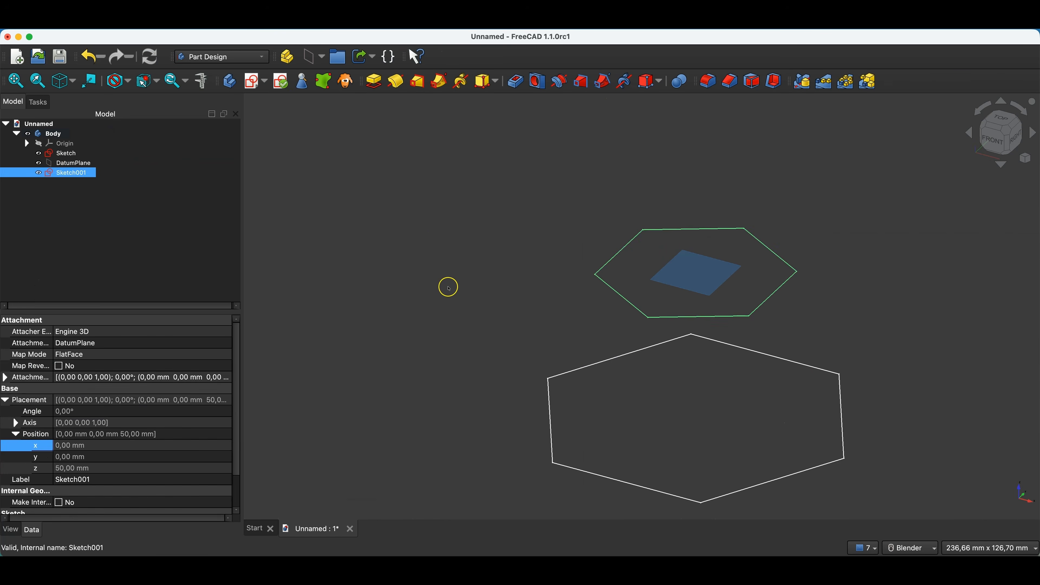
Step: Create an additive loft with the large base hexagon as the profile and the smaller hexagon as its section
{"action": "left_click", "coordinate": [448, 286]}
{"action": "mouse_move", "coordinate": [543, 355]}
{"action": "middle_mouse_down"}
{"action": "mouse_move", "coordinate": [576, 362]}
{"action": "mouse_move", "coordinate": [594, 396]}
{"action": "middle_mouse_up"}
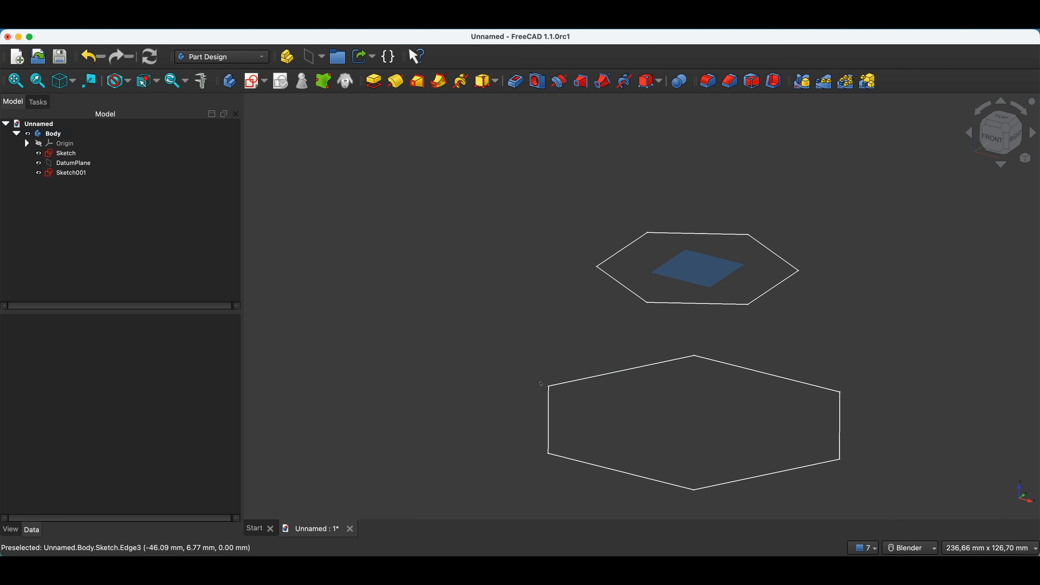
{"action": "left_click", "coordinate": [417, 82]}
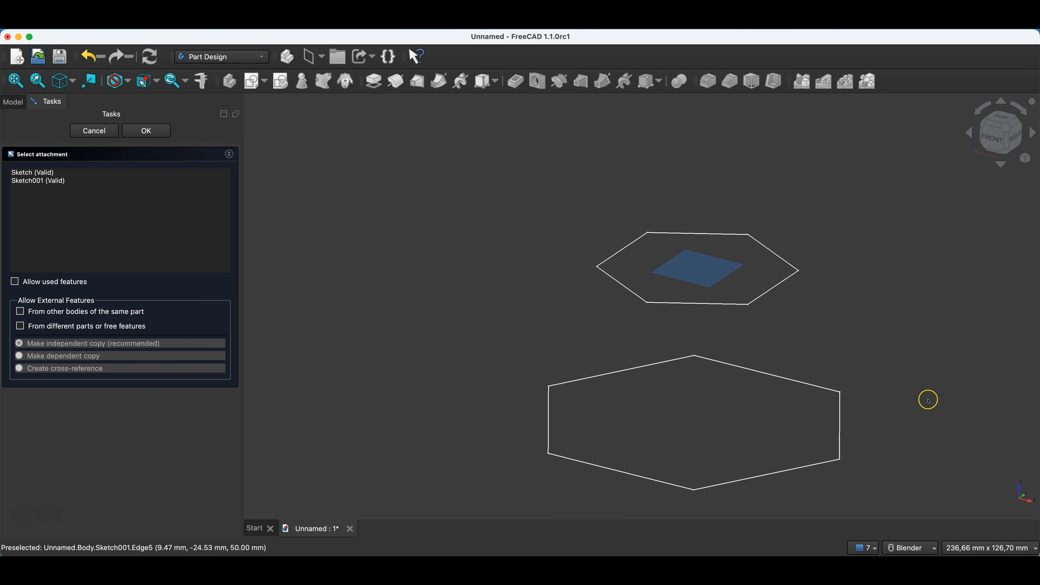
{"action": "left_click", "coordinate": [588, 377]}
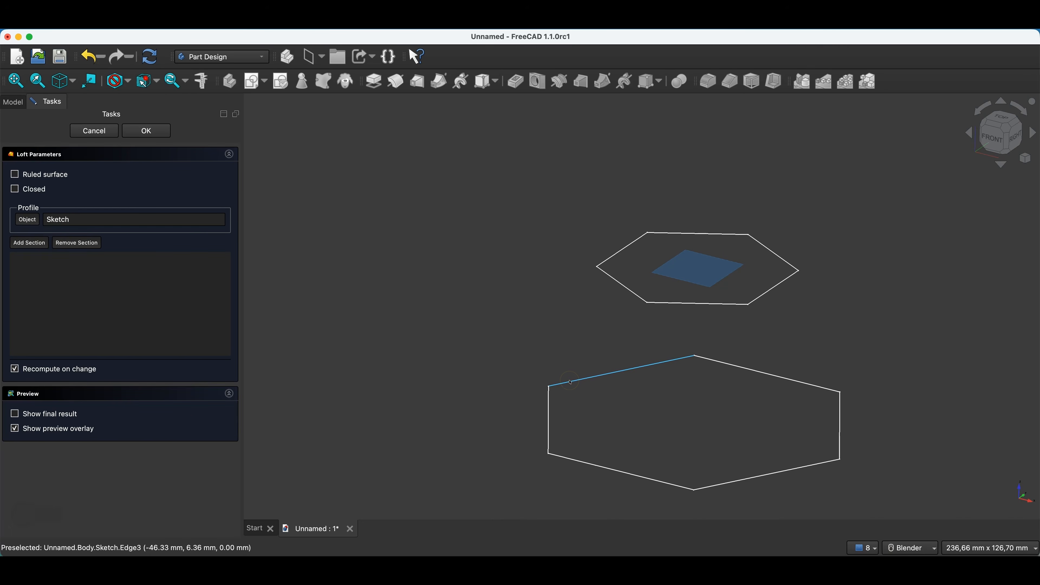
{"action": "left_click", "coordinate": [28, 243]}
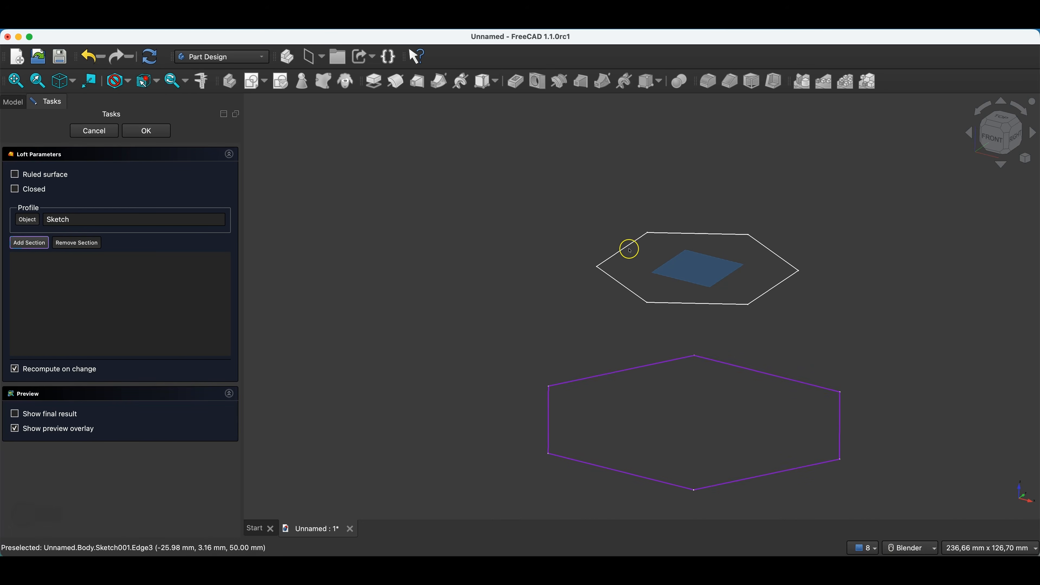
{"action": "left_click", "coordinate": [630, 250]}
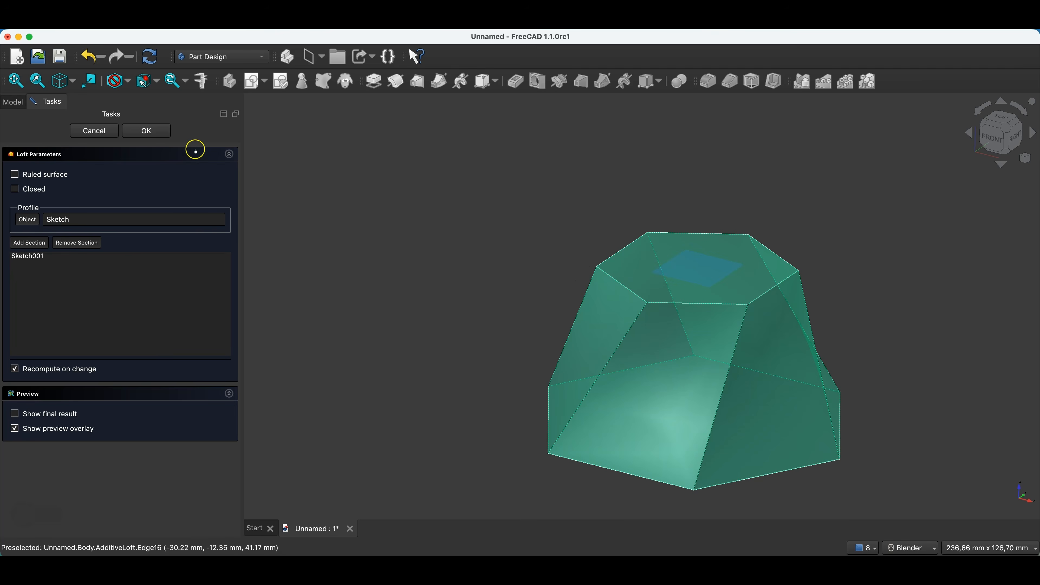
{"action": "left_click", "coordinate": [146, 130]}
{"action": "middle_click_drag", "start_coordinate": [936, 355], "coordinate": [857, 363]}
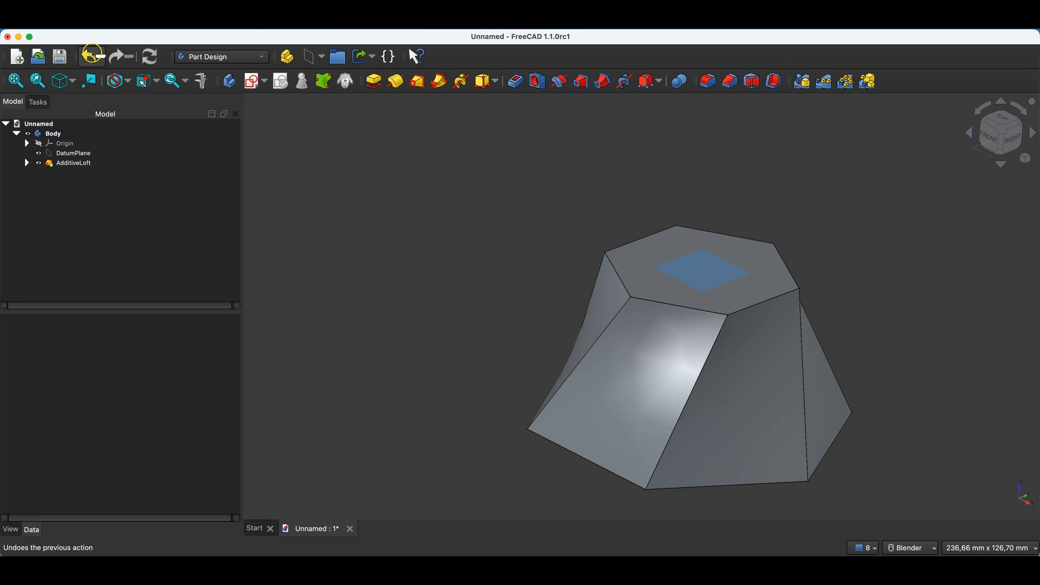
Step: Undo the additive loft and make the smaller hexagon's sketch visible again
{"action": "left_click", "coordinate": [93, 54]}
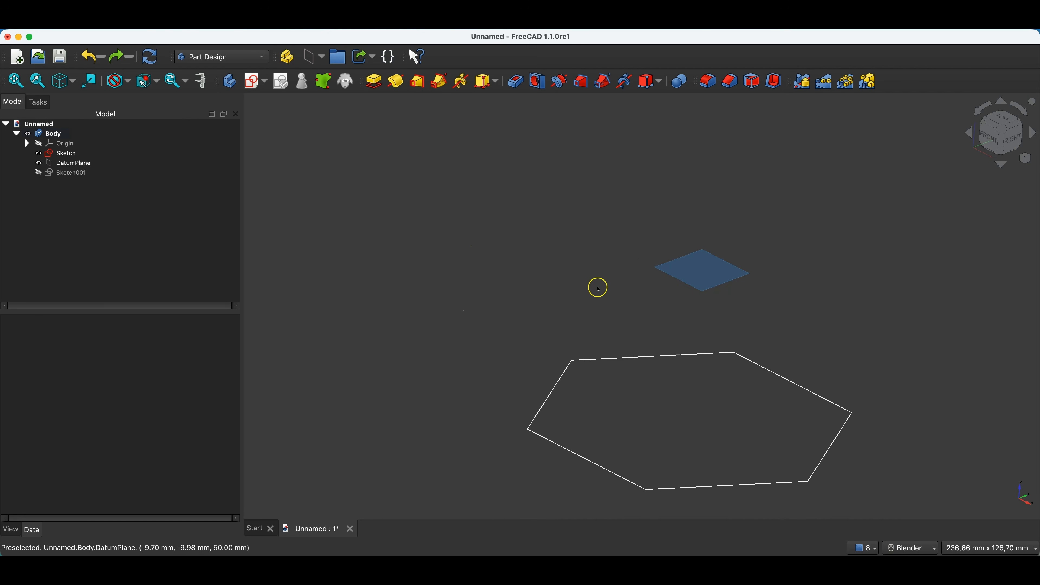
{"action": "left_click", "coordinate": [73, 174]}
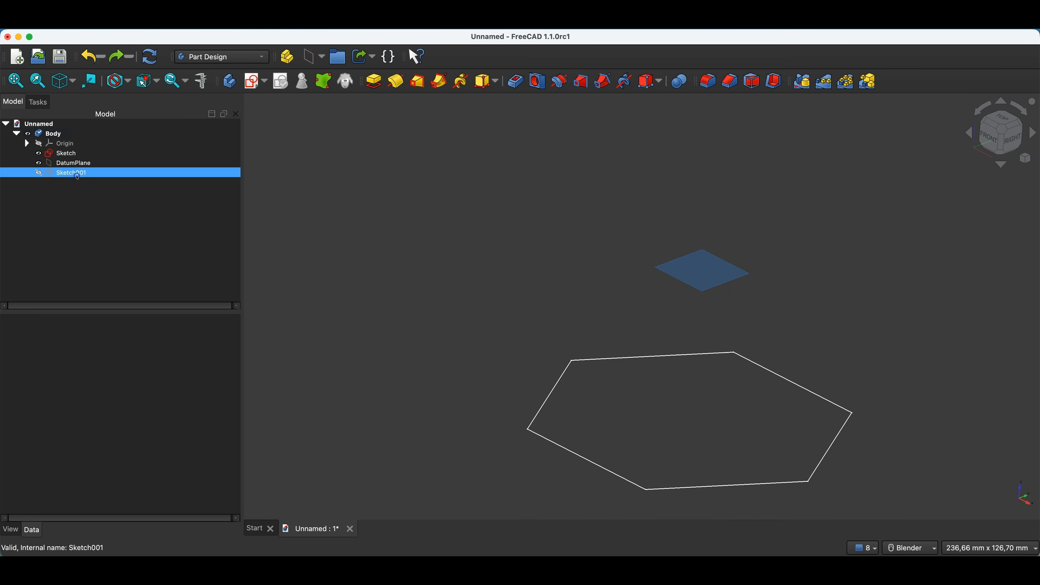
{"action": "key", "text": "space"}
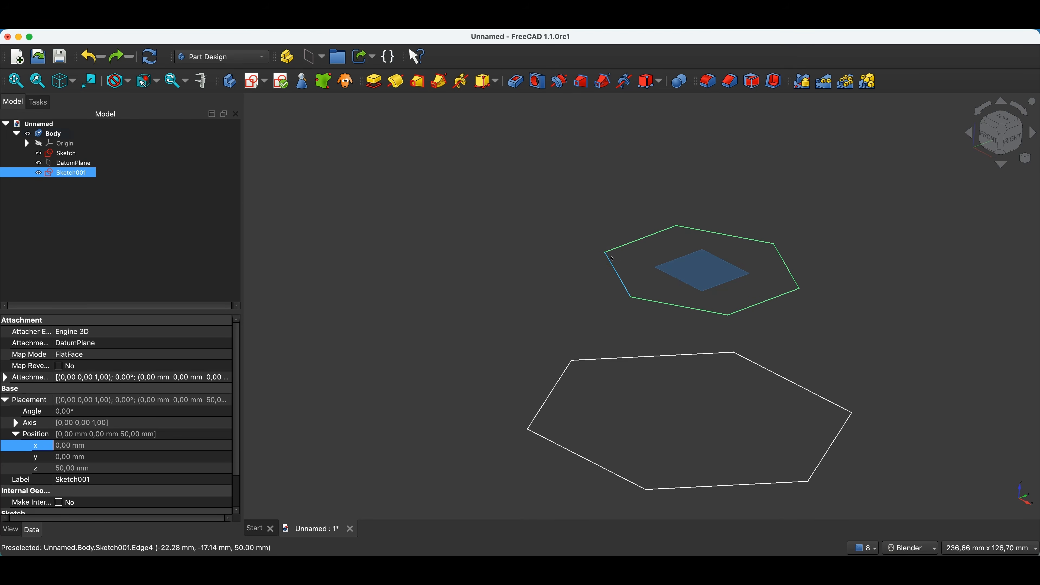
Step: Create a datum plane attached to the smaller hexagon's sketch in Object's XY mode, offset 50 mm in the Z-direction
{"action": "left_click", "coordinate": [311, 57]}
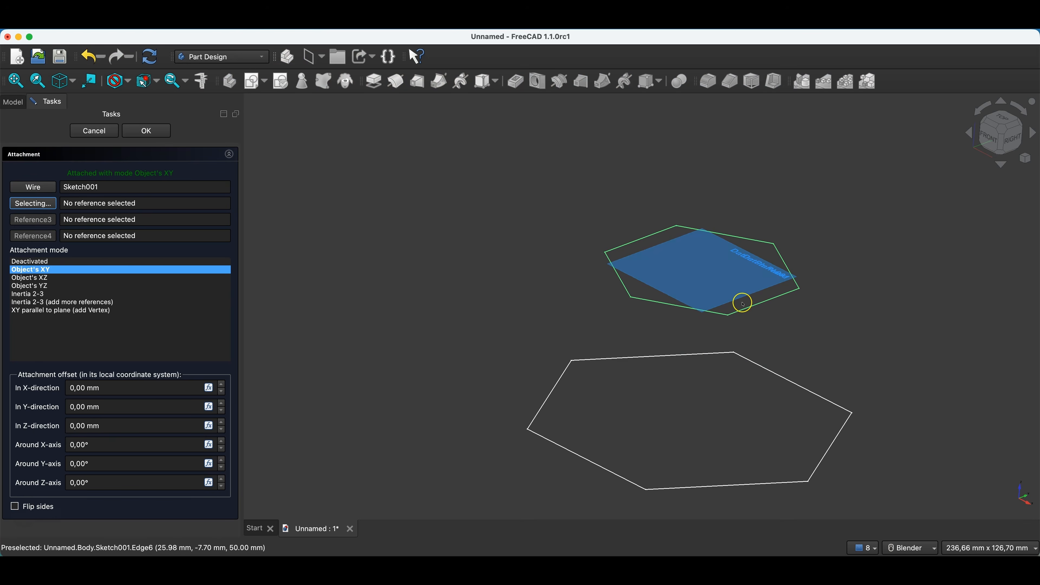
{"action": "left_click", "coordinate": [72, 427]}
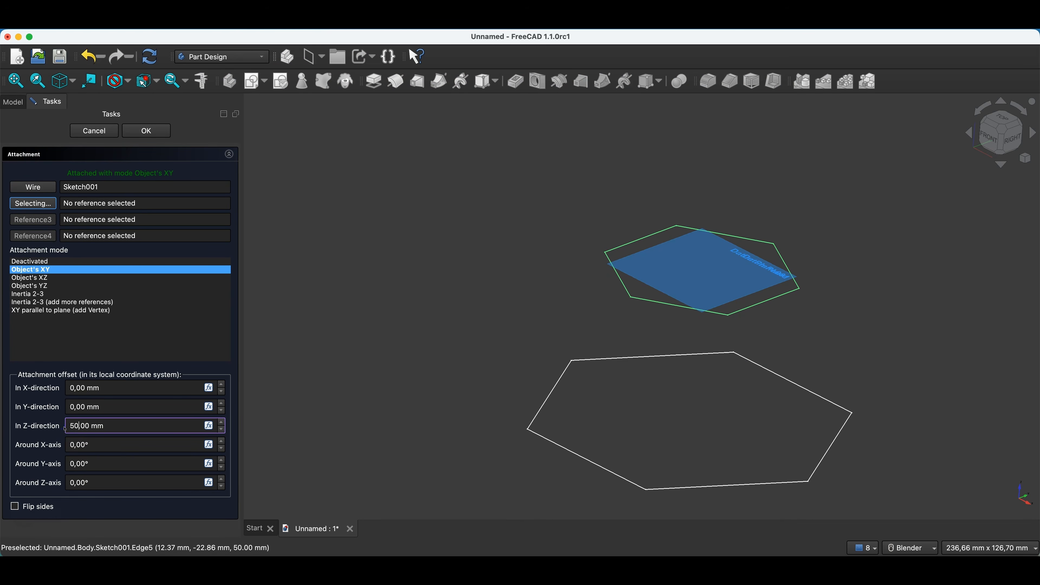
{"action": "type", "text": "5"}
{"action": "left_click", "coordinate": [94, 409]}
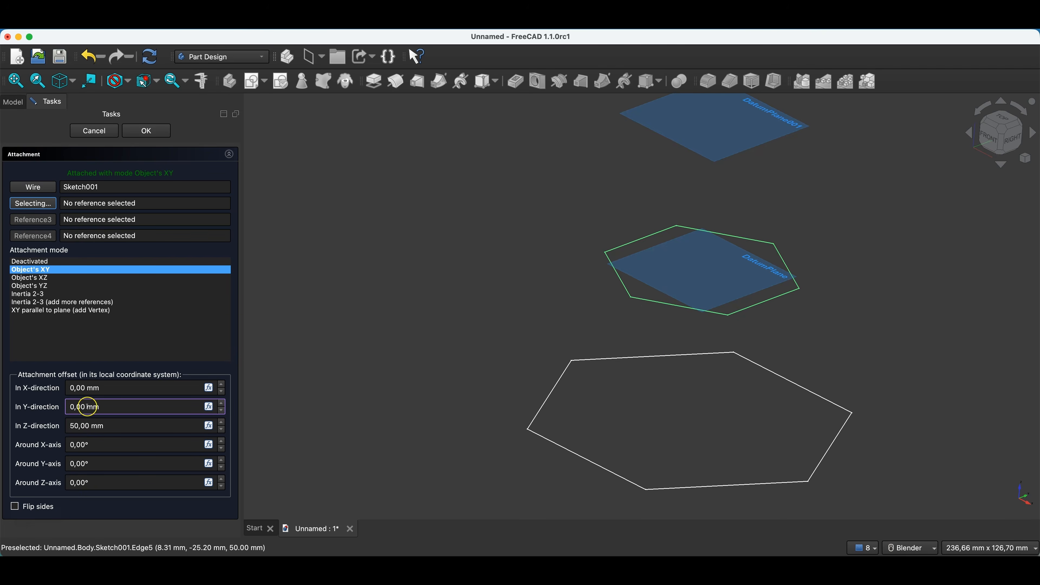
{"action": "left_click", "coordinate": [725, 123]}
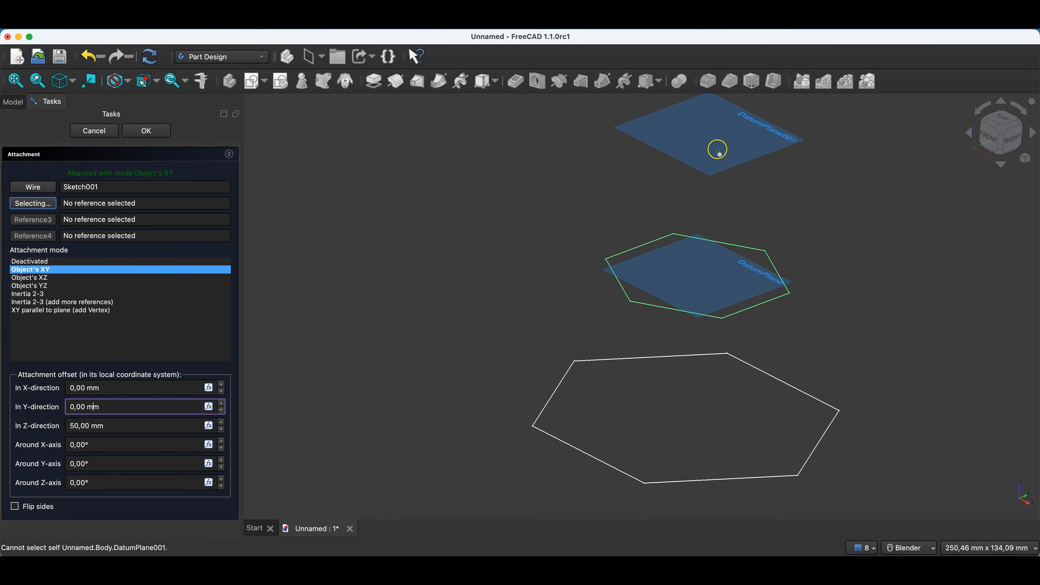
{"action": "left_click", "coordinate": [142, 131]}
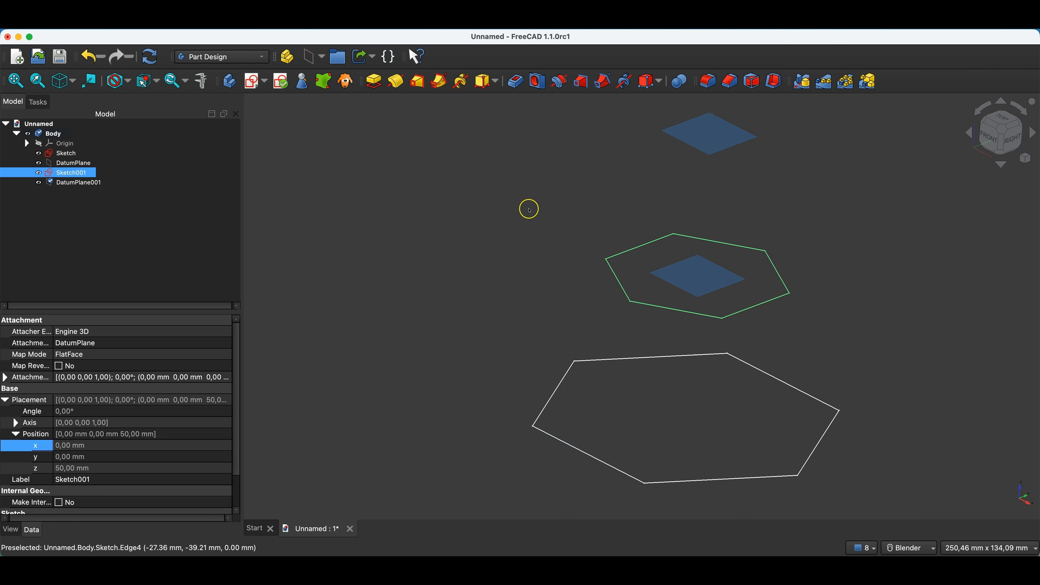
Step: Copy the base hexagon Sketch on its own, excluding all of its dependent origin objects from the selection
{"action": "left_click", "coordinate": [65, 154]}
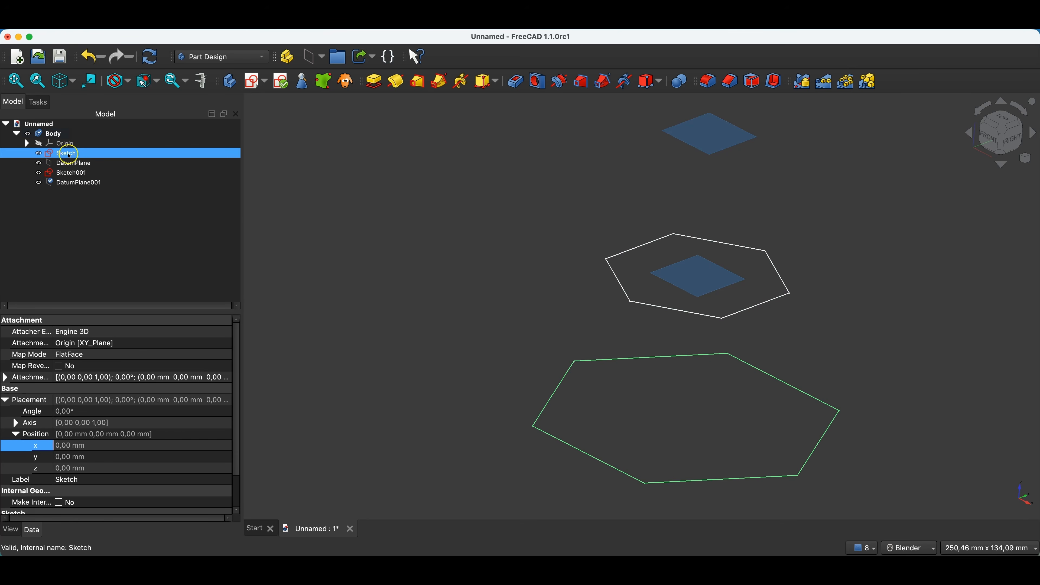
{"action": "key", "text": "super+c"}
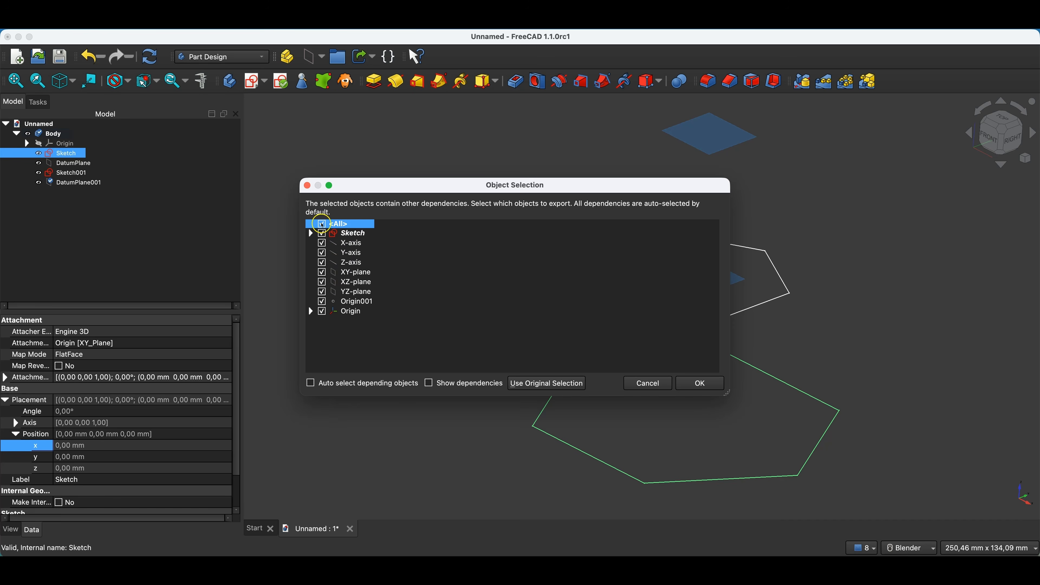
{"action": "left_click", "coordinate": [322, 224]}
{"action": "left_click", "coordinate": [323, 235]}
{"action": "left_click", "coordinate": [370, 235]}
{"action": "left_click", "coordinate": [333, 386]}
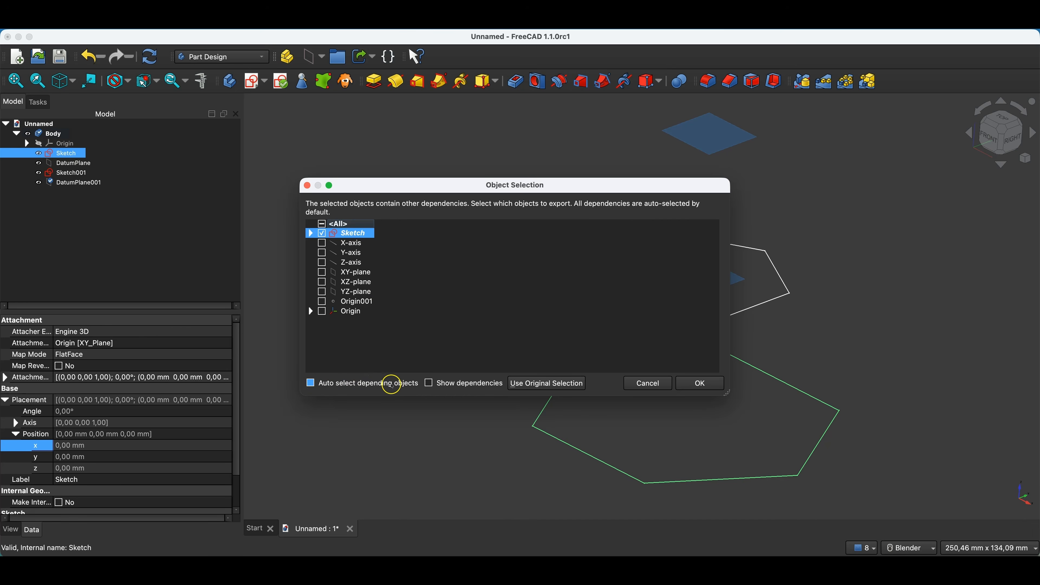
{"action": "left_click", "coordinate": [384, 376]}
{"action": "left_click", "coordinate": [698, 383]}
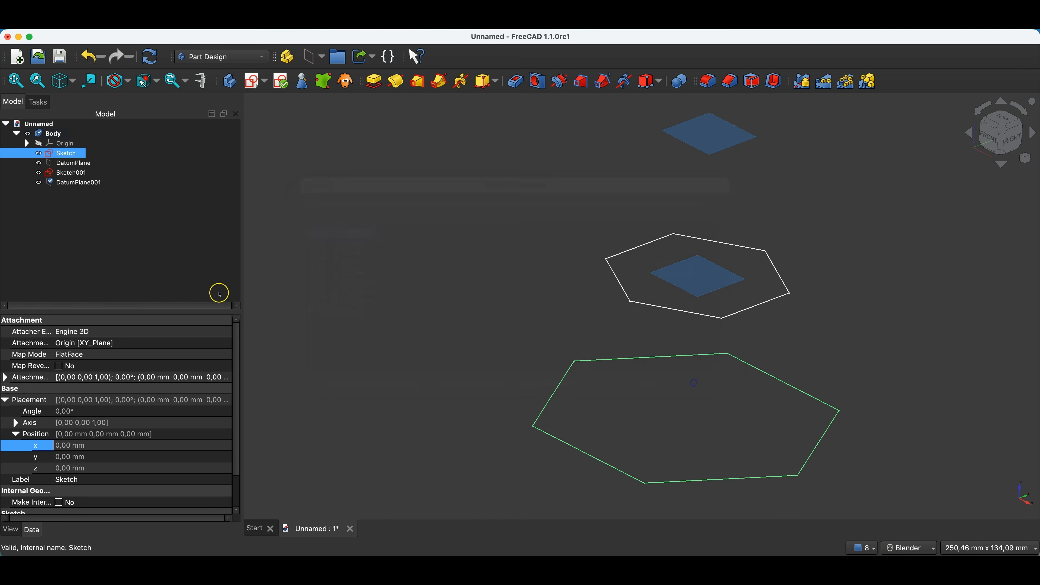
Step: Paste the copied sketch into the document and move the new Sketch002 into the Body
{"action": "left_click", "coordinate": [64, 232]}
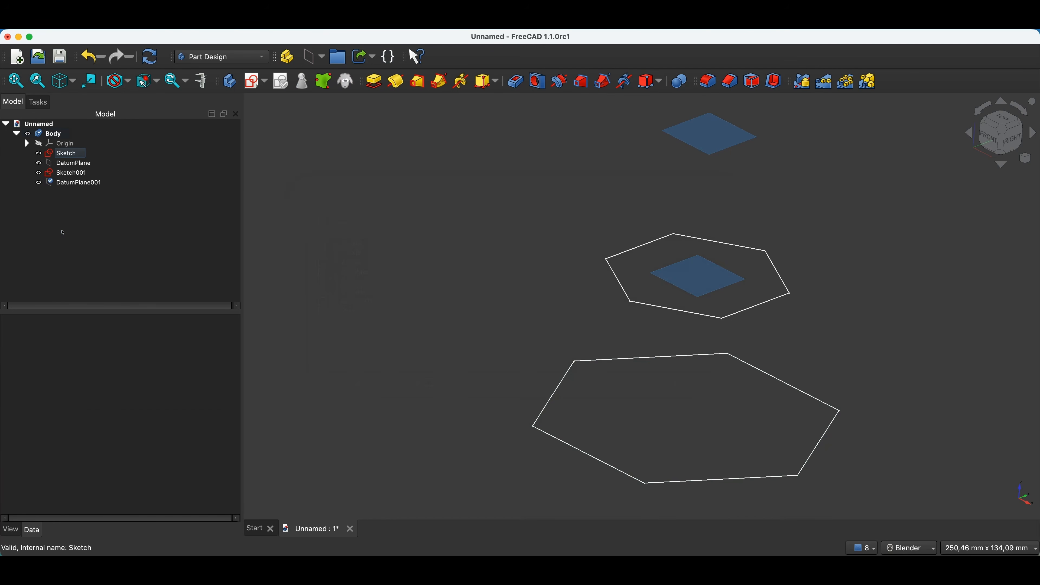
{"action": "key", "text": "super+v"}
{"action": "mouse_move", "coordinate": [69, 193]}
{"action": "left_mouse_down"}
{"action": "mouse_move", "coordinate": [41, 153]}
{"action": "mouse_move", "coordinate": [47, 136]}
{"action": "left_mouse_up"}
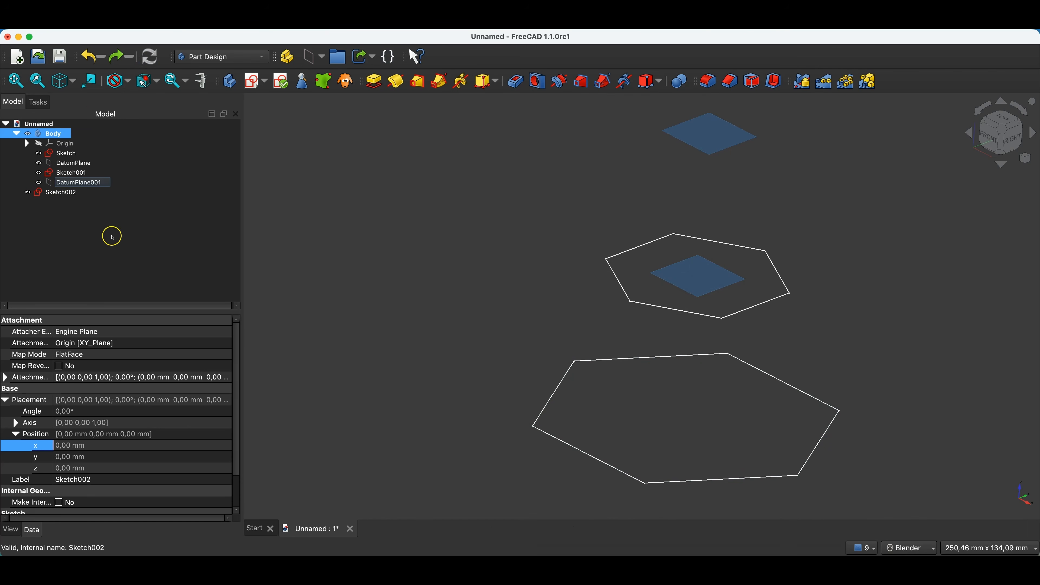
{"action": "left_click", "coordinate": [58, 196]}
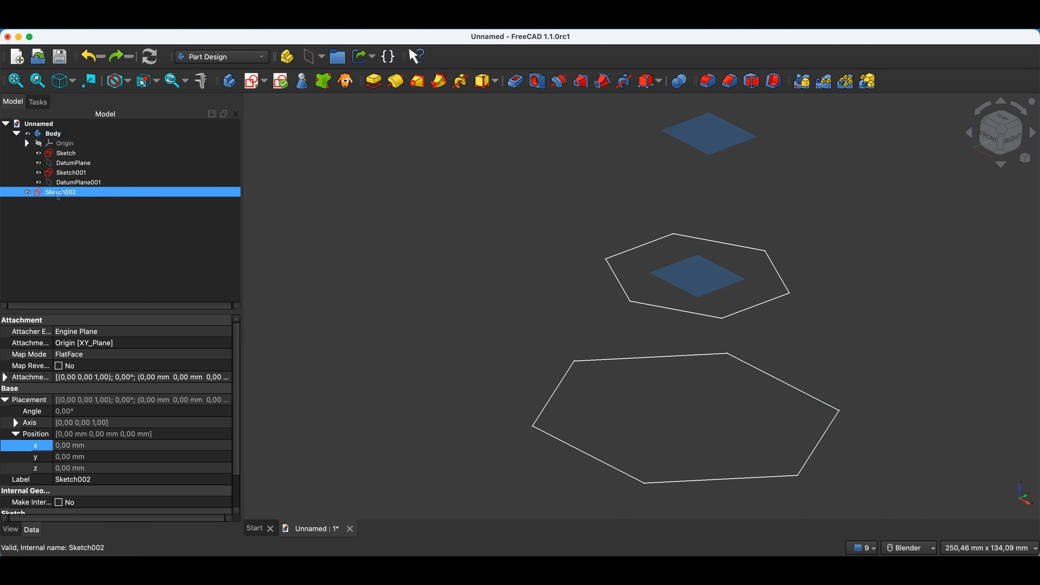
{"action": "left_click_drag", "start_coordinate": [48, 193], "coordinate": [52, 135]}
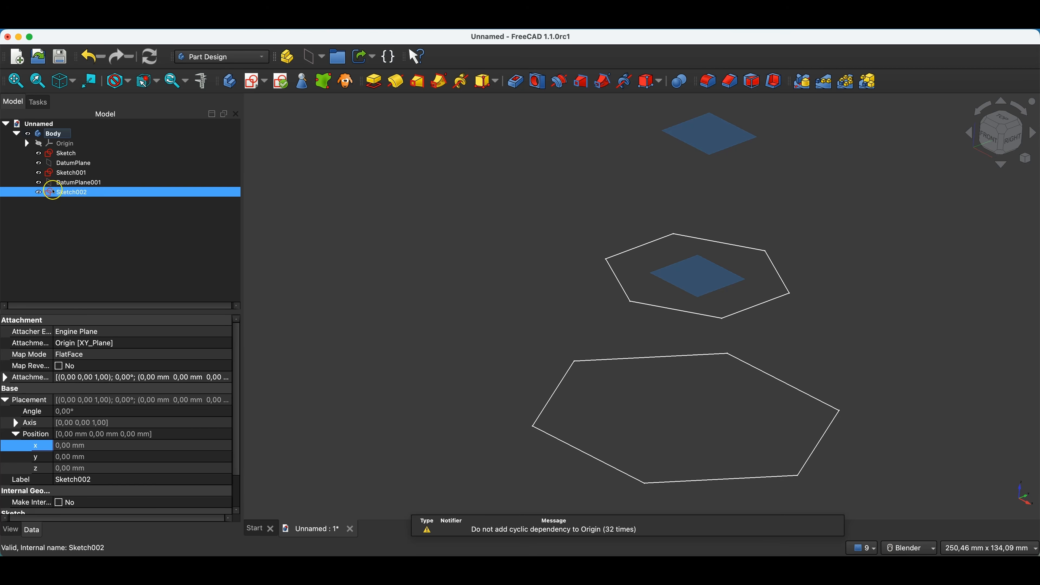
Step: Toggle the visibility of Sketch and Sketch002 to compare the two overlapping base hexagons
{"action": "left_click", "coordinate": [66, 193]}
{"action": "key", "text": "space"}
{"action": "left_click", "coordinate": [76, 153]}
{"action": "key", "text": "space"}
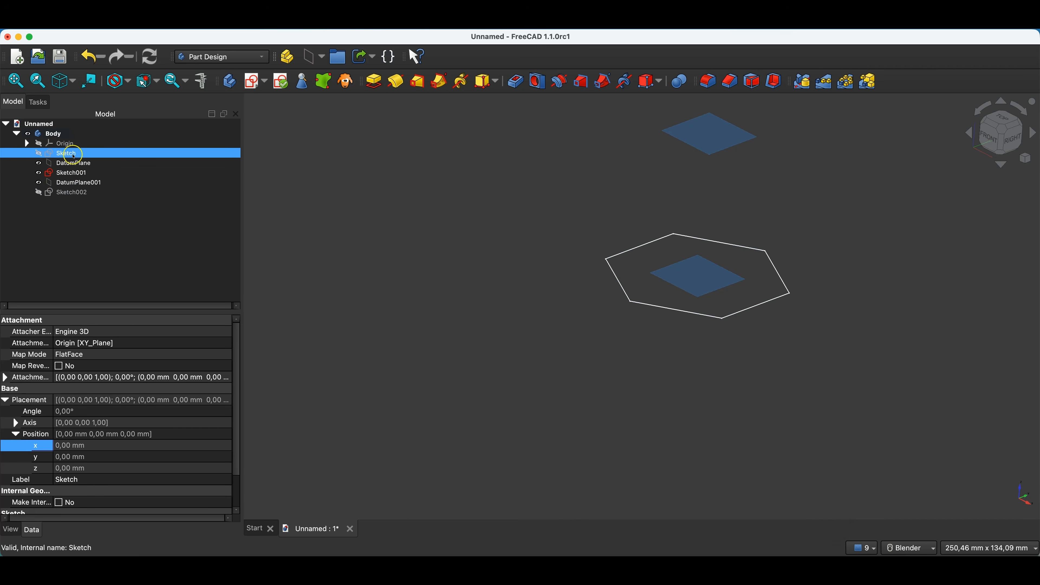
{"action": "key", "text": "space"}
{"action": "key", "text": "space"}
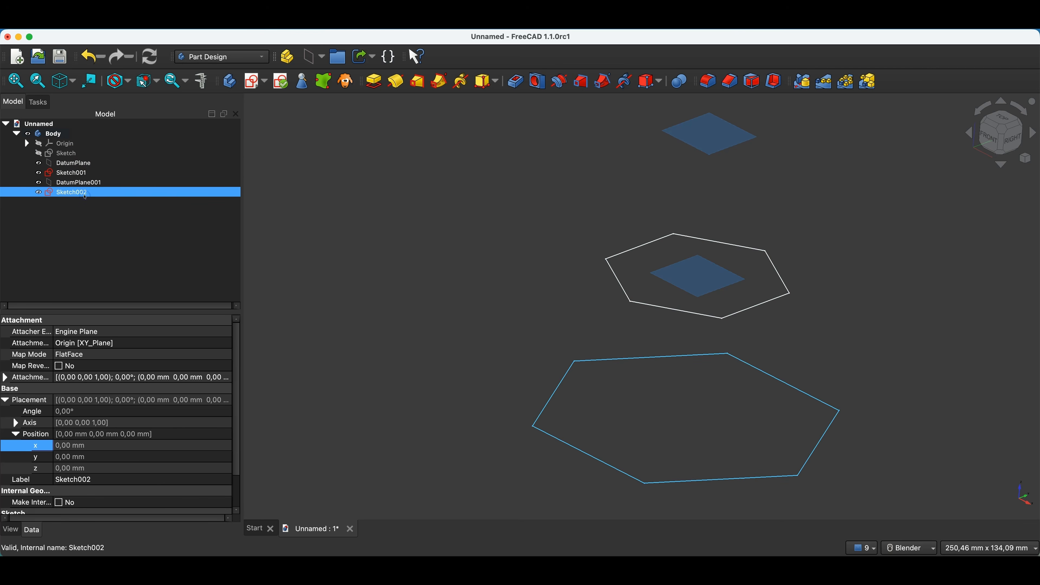
{"action": "left_click", "coordinate": [66, 153]}
Step: Change the attachment support of Sketch002 from the XY plane to DatumPlane001
{"action": "left_click", "coordinate": [78, 193]}
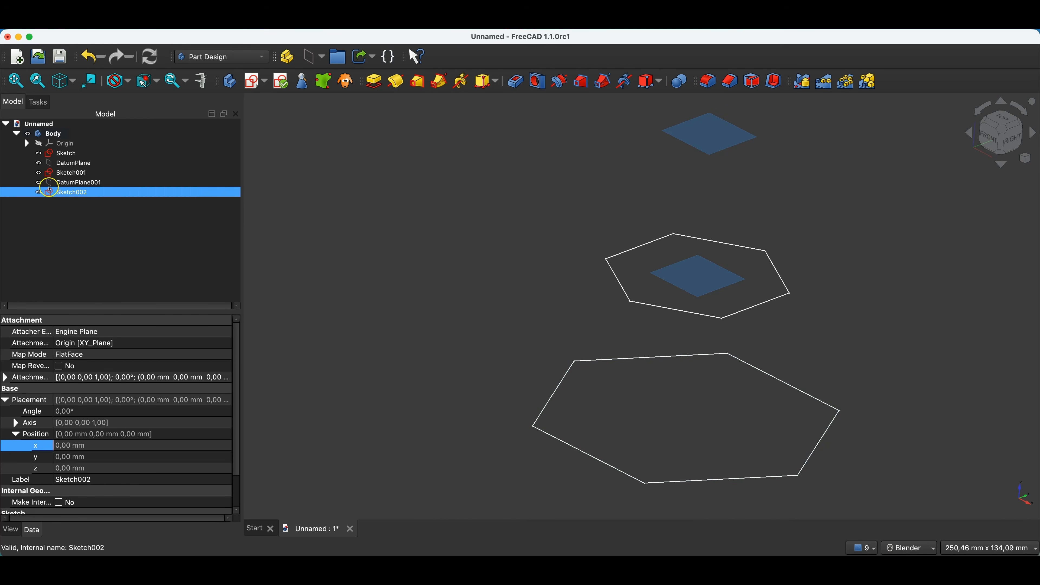
{"action": "left_click", "coordinate": [46, 343]}
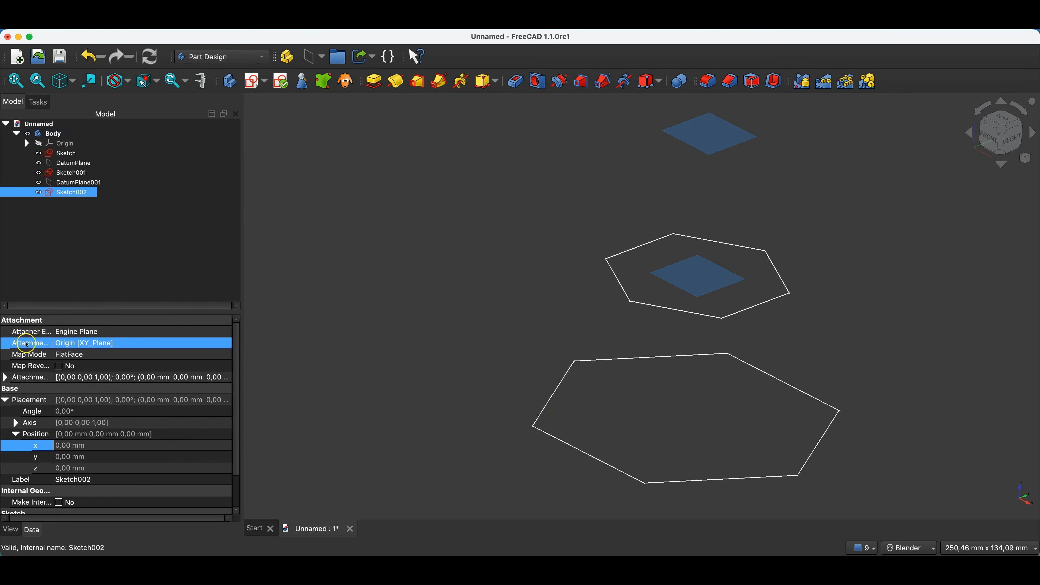
{"action": "left_click", "coordinate": [87, 344]}
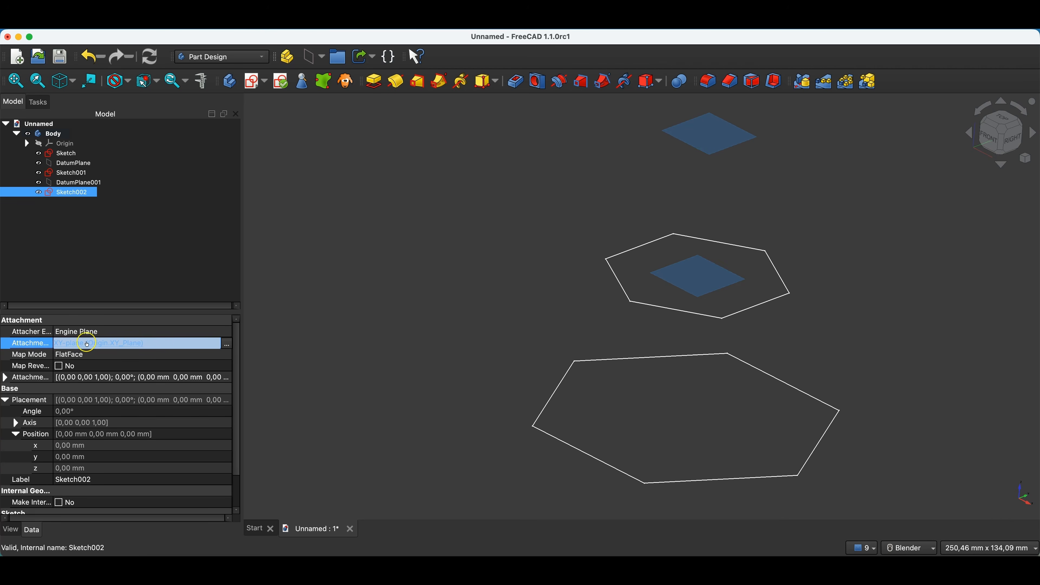
{"action": "left_click", "coordinate": [226, 345]}
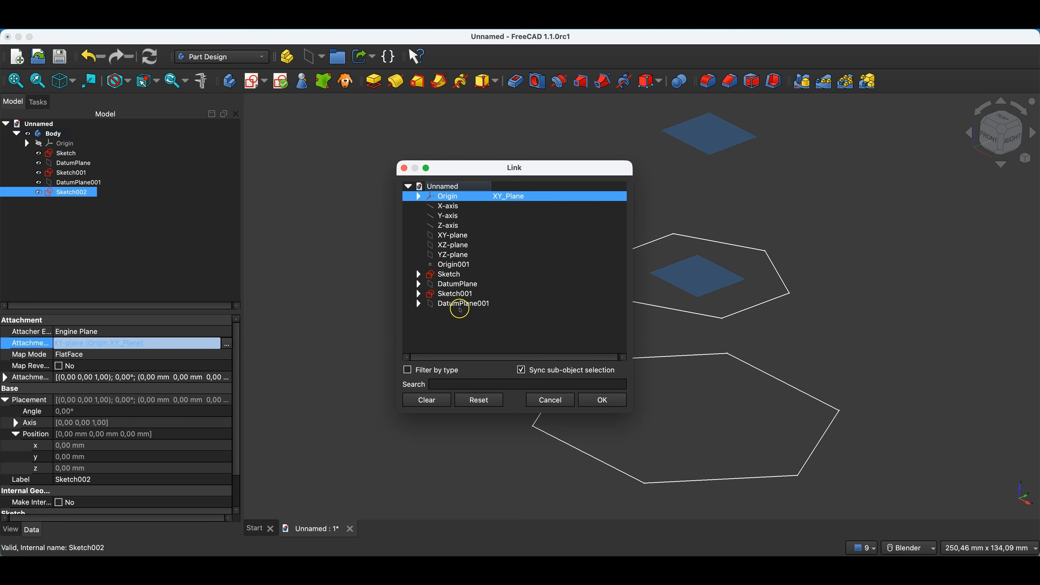
{"action": "left_click", "coordinate": [469, 306]}
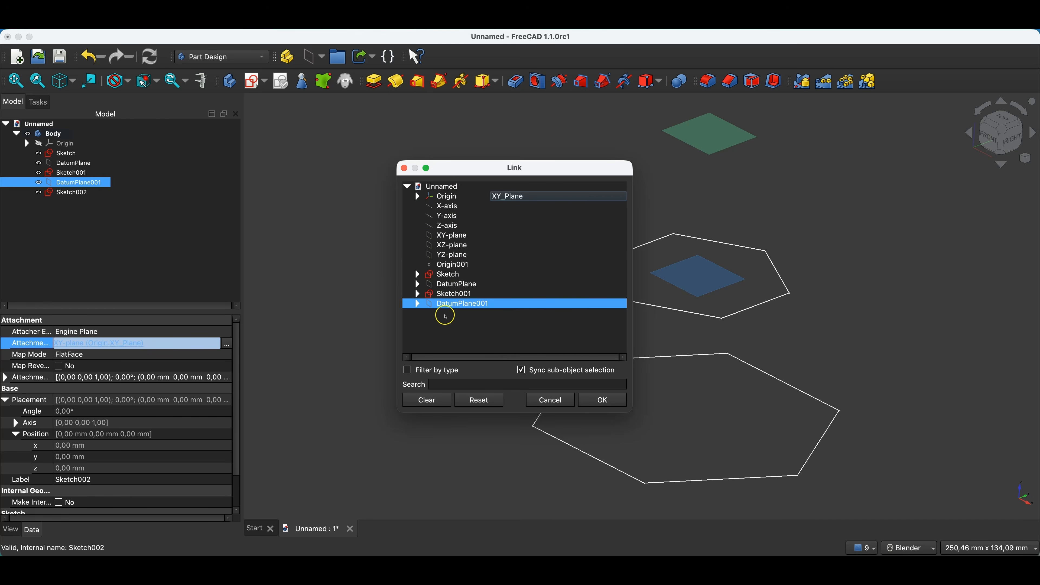
{"action": "left_click", "coordinate": [461, 305]}
{"action": "left_click", "coordinate": [605, 400]}
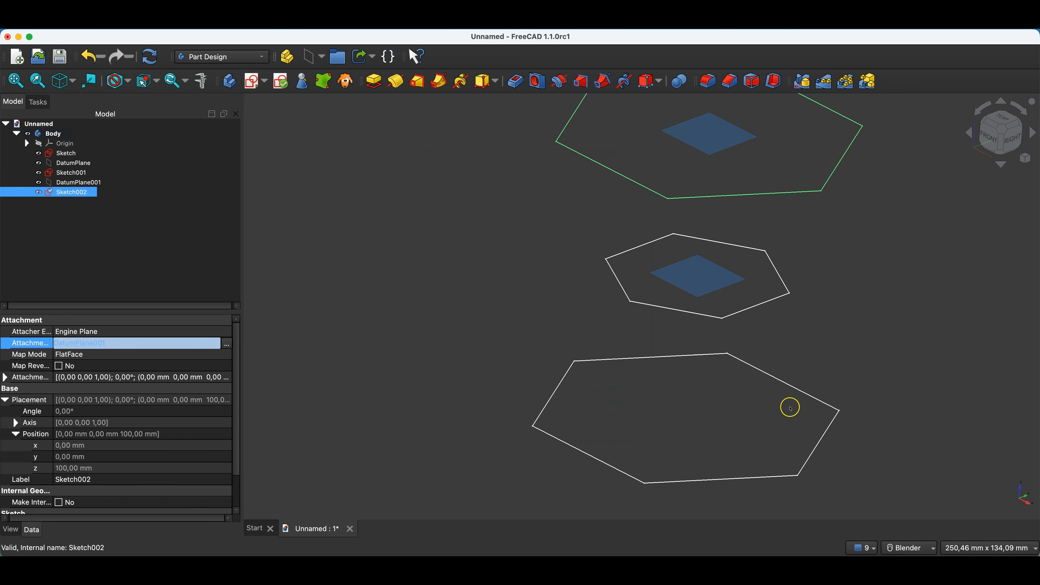
Step: Create an additive loft from the base Sketch through the sections Sketch001 and Sketch002
{"action": "scroll", "coordinate": [704, 414], "scroll_direction": "down", "scroll_amount": 4}
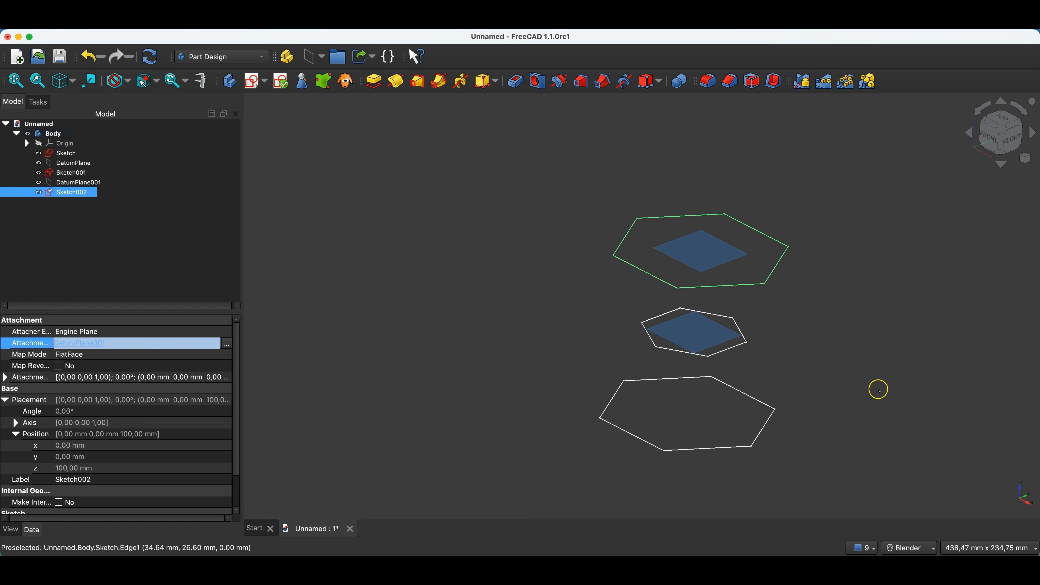
{"action": "scroll", "coordinate": [664, 383], "scroll_direction": "up", "scroll_amount": 1}
{"action": "left_click", "coordinate": [420, 308]}
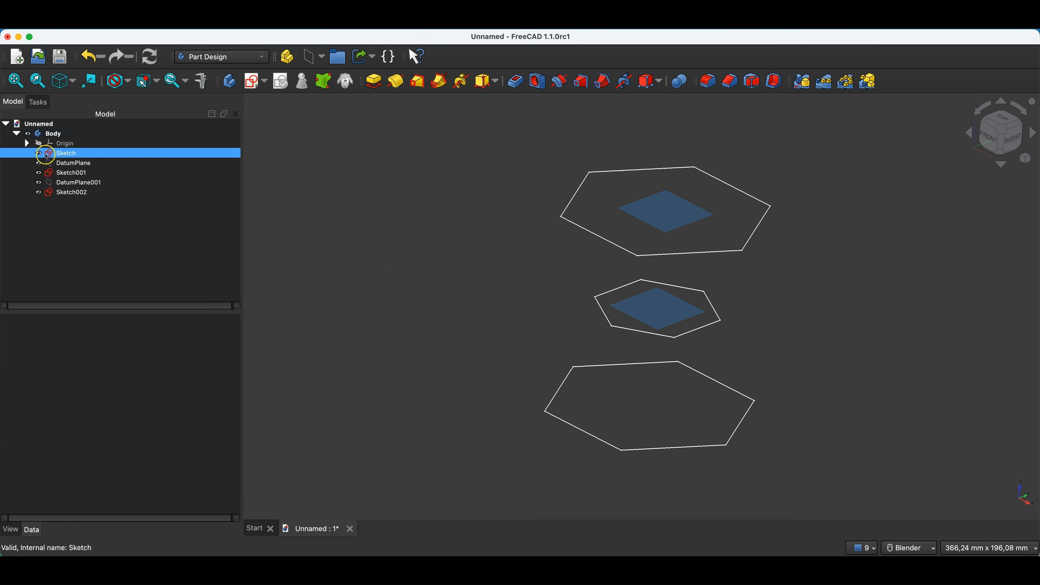
{"action": "left_click", "coordinate": [61, 153]}
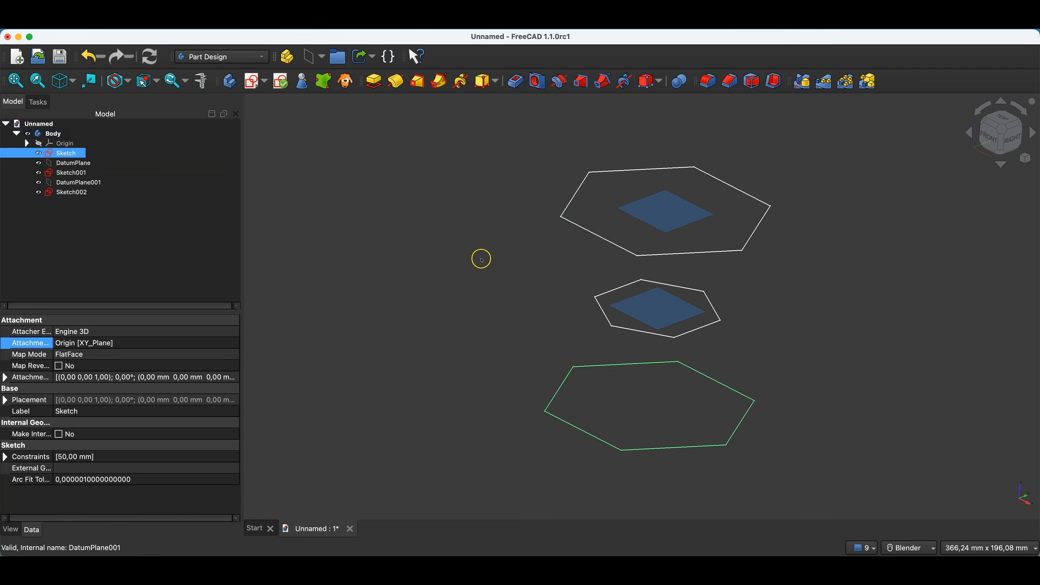
{"action": "left_click", "coordinate": [418, 84]}
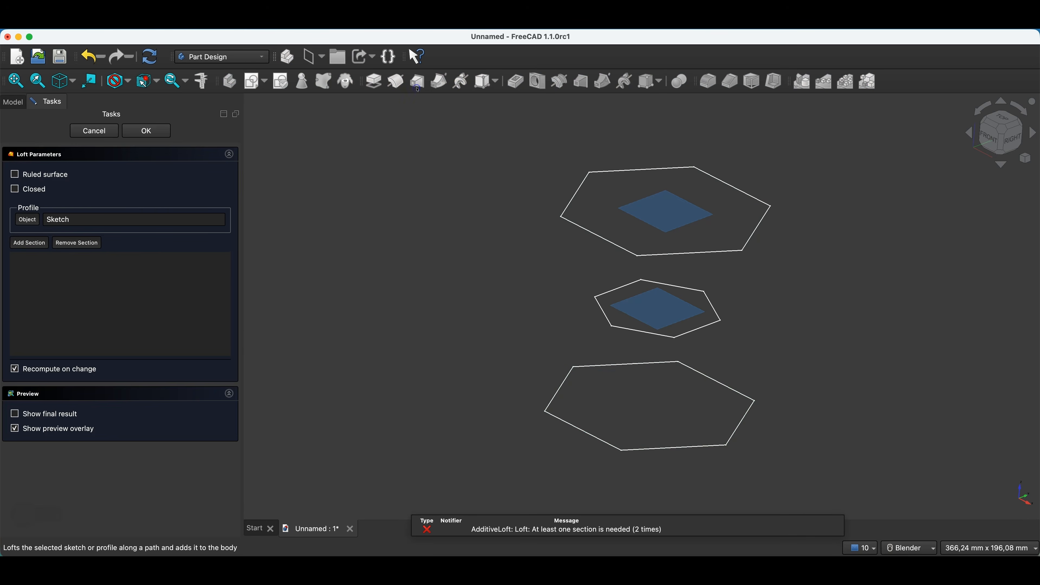
{"action": "left_click", "coordinate": [30, 244]}
{"action": "left_click", "coordinate": [619, 287]}
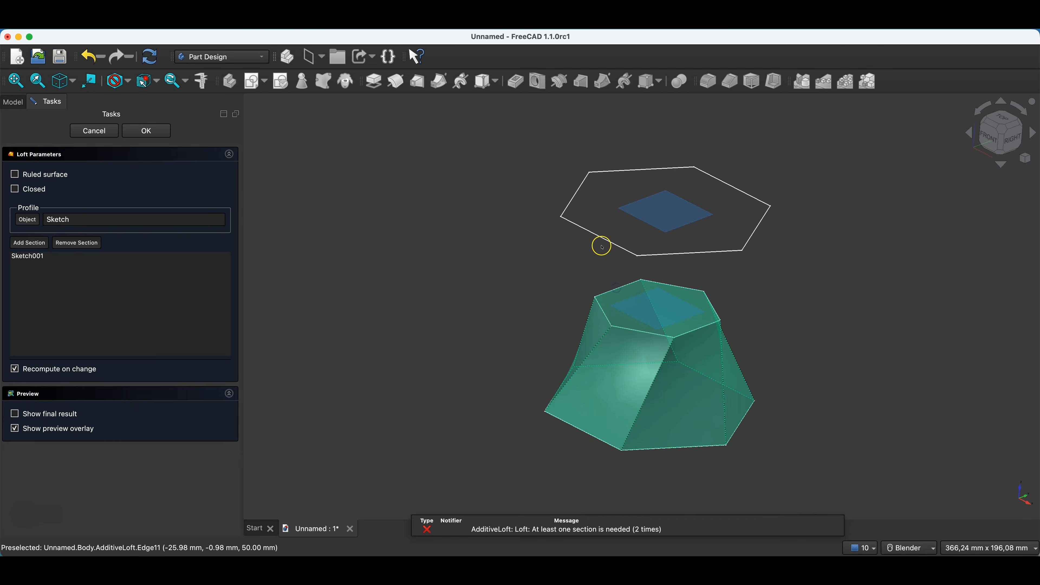
{"action": "left_click", "coordinate": [30, 243]}
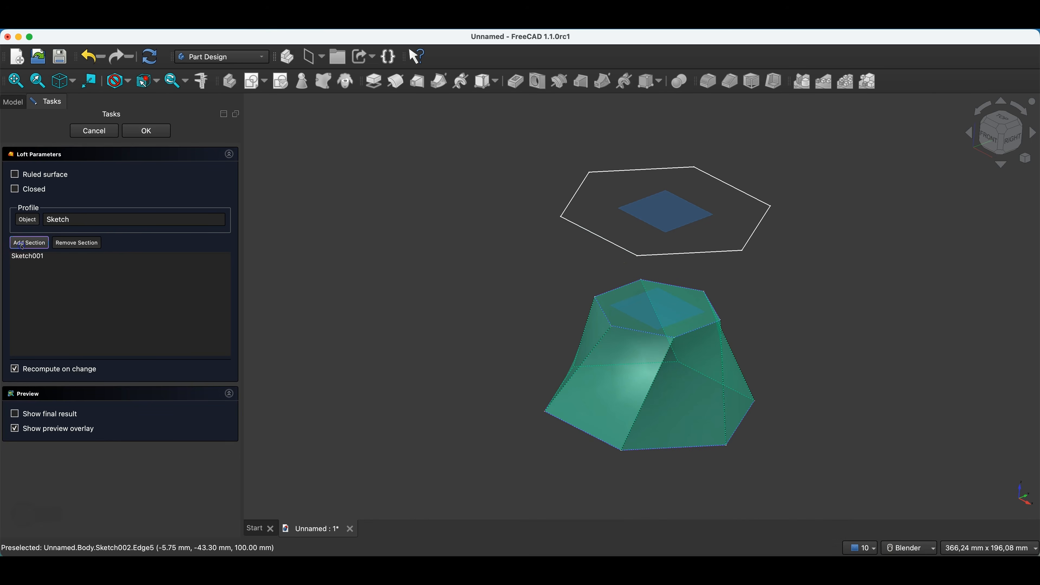
{"action": "left_click", "coordinate": [600, 228]}
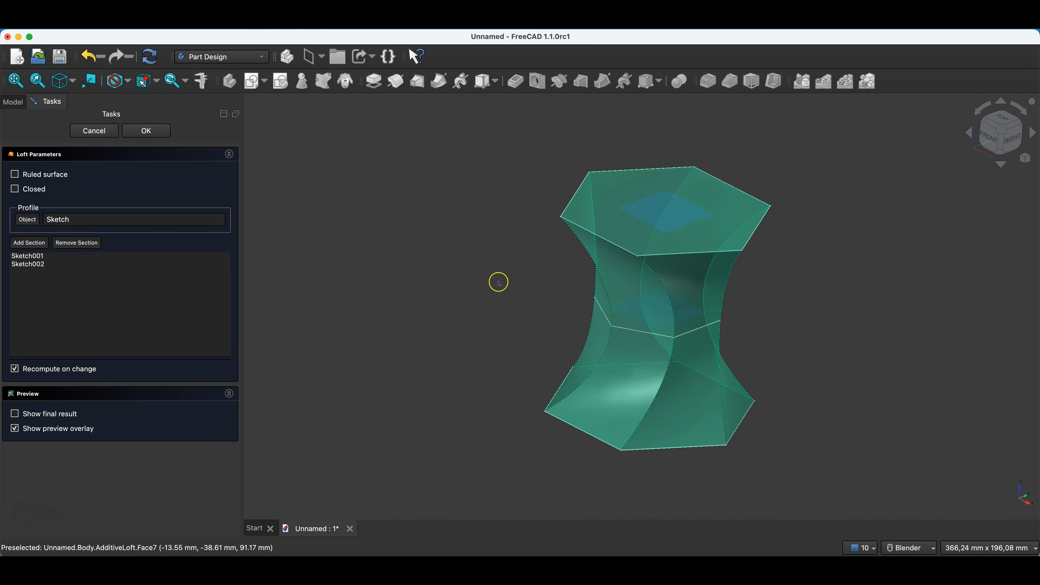
{"action": "left_click", "coordinate": [146, 131]}
{"action": "middle_click_drag", "start_coordinate": [797, 416], "coordinate": [847, 380]}
{"action": "left_click", "coordinate": [350, 129]}
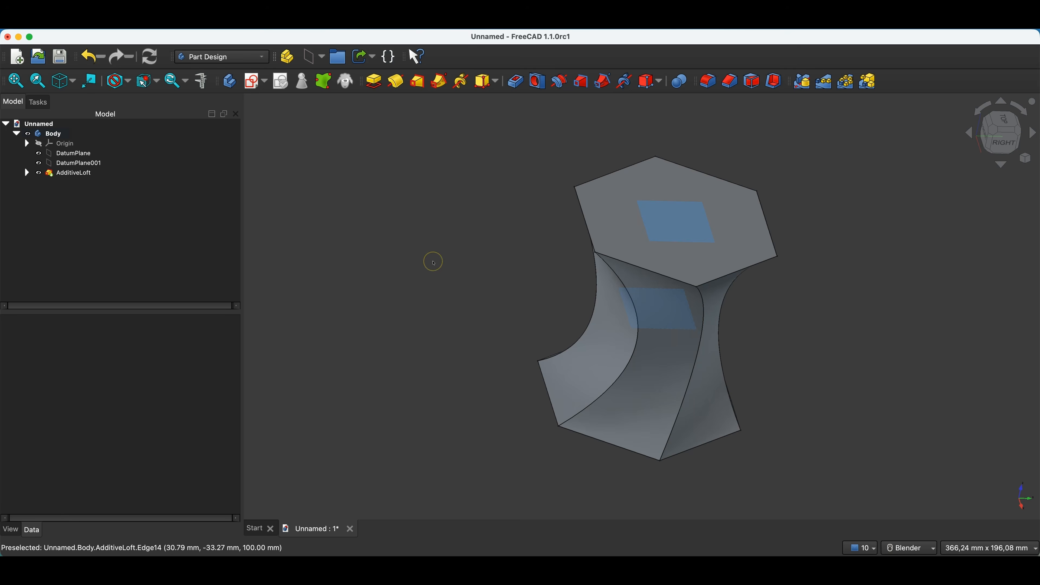
{"action": "left_click", "coordinate": [517, 284]}
Step: Edit DatumPlane001 and set its attachment offset rotation around the X-axis to 15°
{"action": "left_click", "coordinate": [85, 163]}
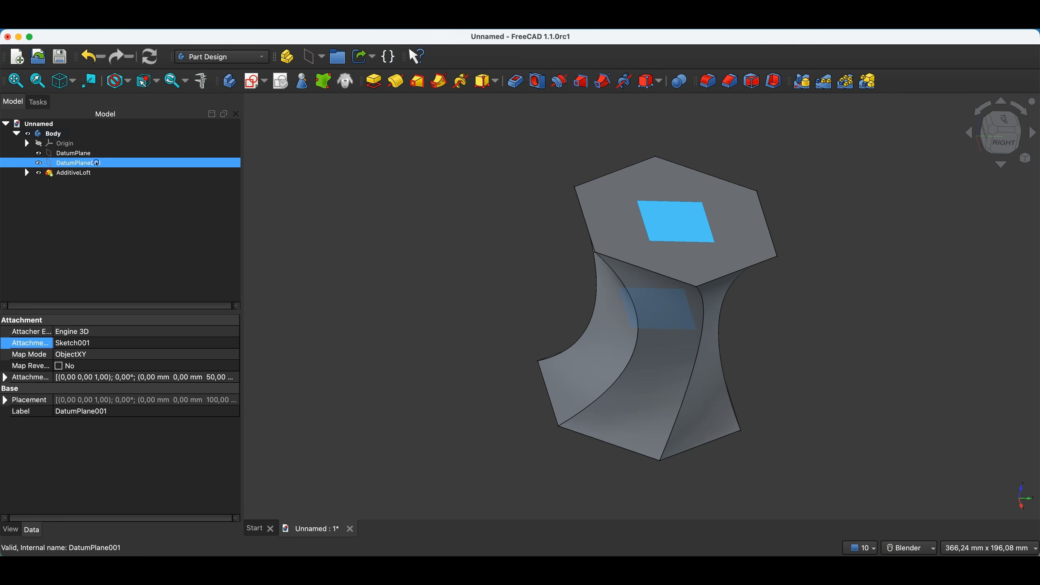
{"action": "double_click", "coordinate": [97, 163]}
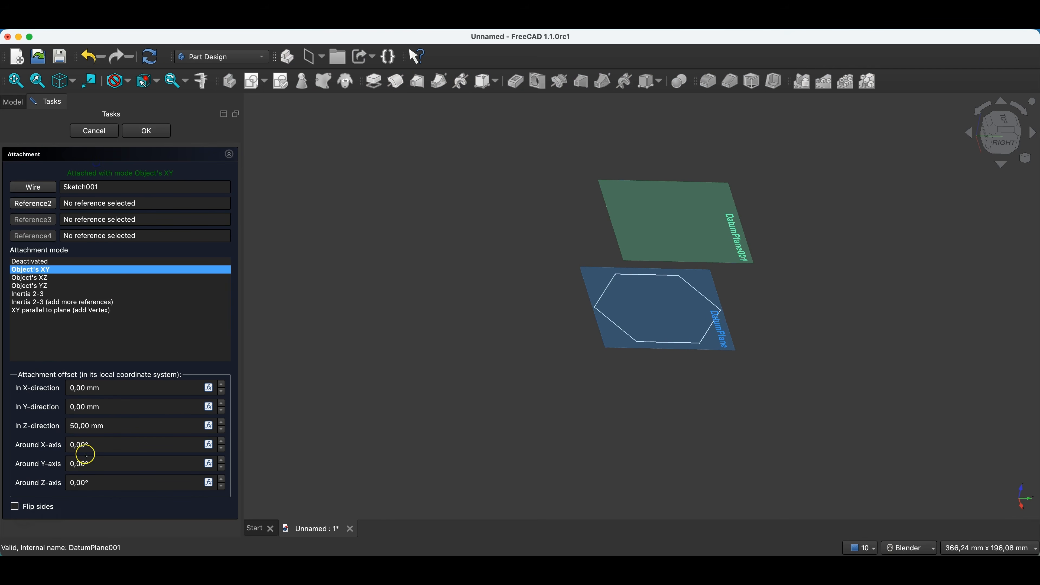
{"action": "left_click", "coordinate": [223, 444]}
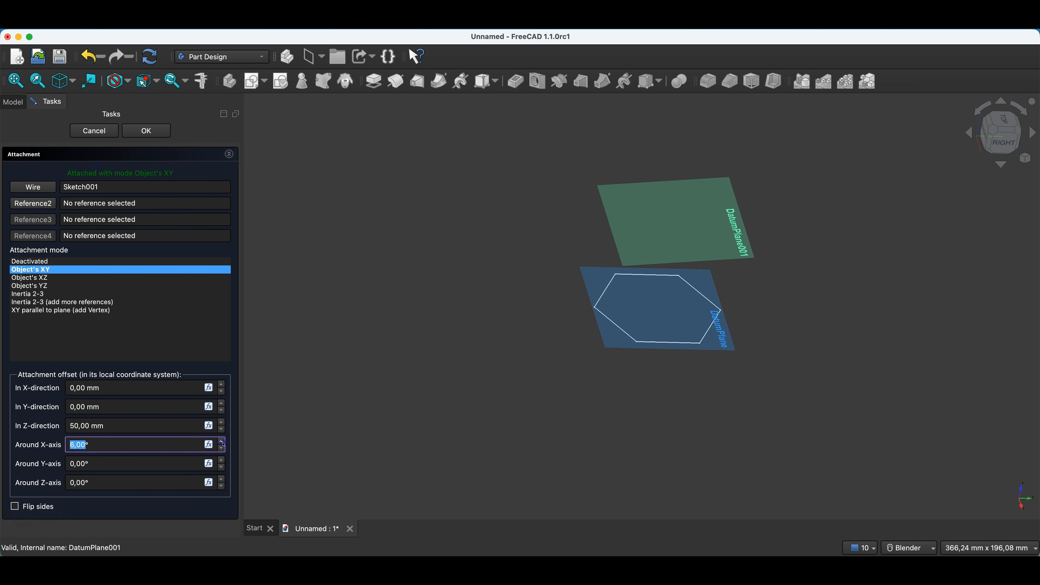
{"action": "left_click", "coordinate": [222, 444]}
{"action": "left_click", "coordinate": [222, 443]}
{"action": "left_click", "coordinate": [223, 443]}
{"action": "left_click", "coordinate": [223, 444]}
{"action": "left_click", "coordinate": [222, 444]}
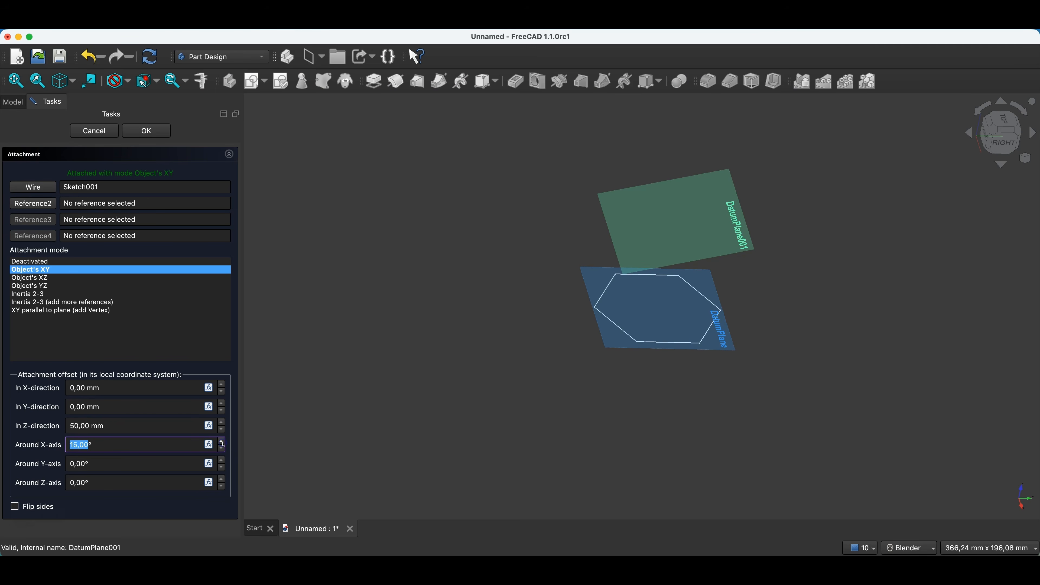
Step: Set the rotation of DatumPlane001 around the Y-axis to 11° and apply the attachment changes
{"action": "left_click", "coordinate": [222, 461]}
{"action": "left_click", "coordinate": [222, 461]}
{"action": "left_click", "coordinate": [221, 462]}
{"action": "left_click", "coordinate": [222, 461]}
{"action": "left_click", "coordinate": [222, 462]}
{"action": "left_click", "coordinate": [221, 461]}
{"action": "left_click", "coordinate": [221, 461]}
{"action": "left_click", "coordinate": [221, 461]}
{"action": "left_click", "coordinate": [222, 463]}
{"action": "left_click", "coordinate": [222, 462]}
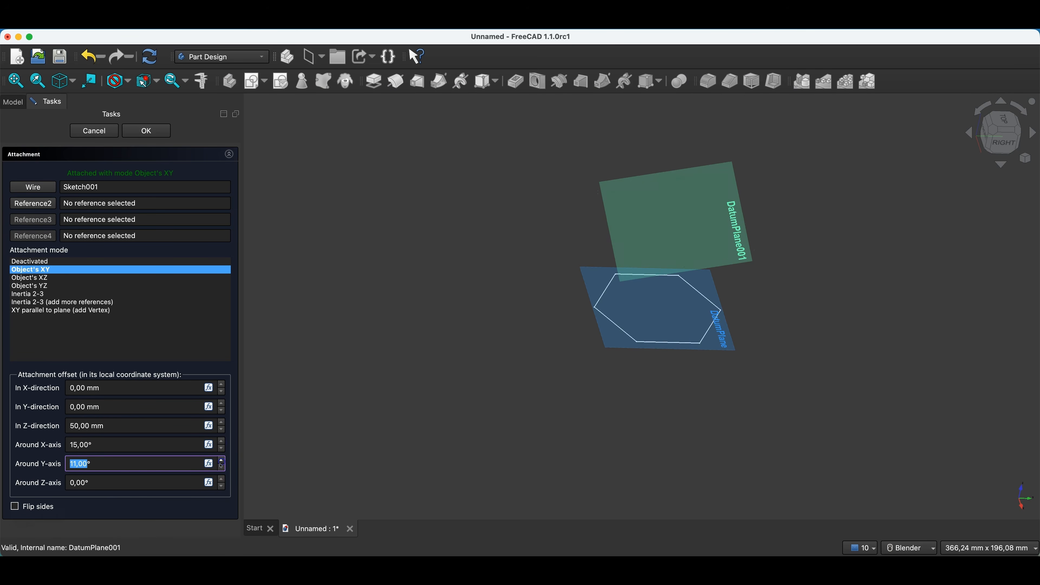
{"action": "left_click", "coordinate": [146, 130]}
Step: Recompute the document to update the loft, and inspect its tilted top from several sides and in isometric view
{"action": "middle_click_drag", "start_coordinate": [823, 271], "coordinate": [748, 235]}
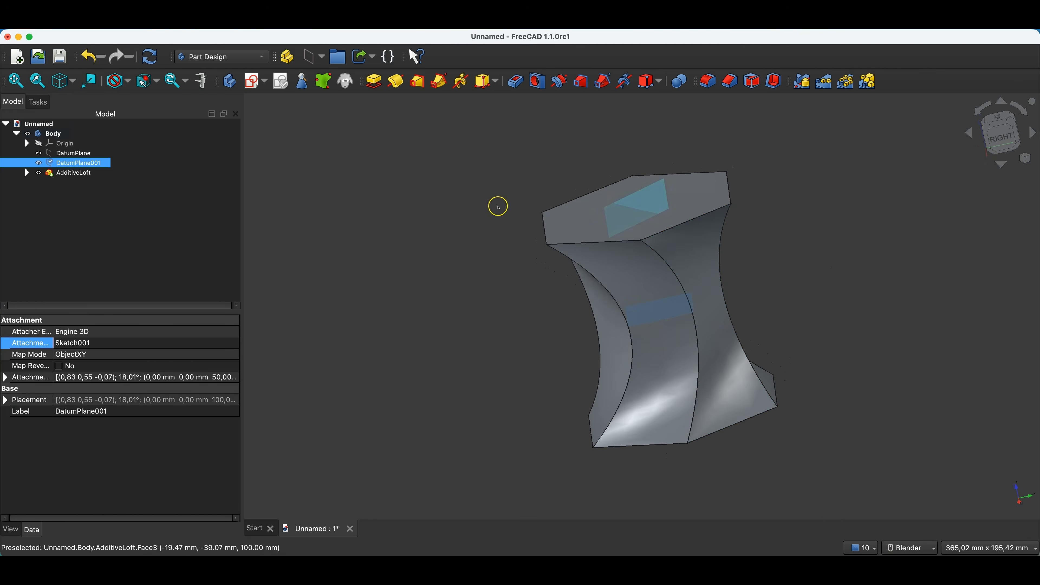
{"action": "middle_click_drag", "start_coordinate": [498, 207], "coordinate": [519, 202]}
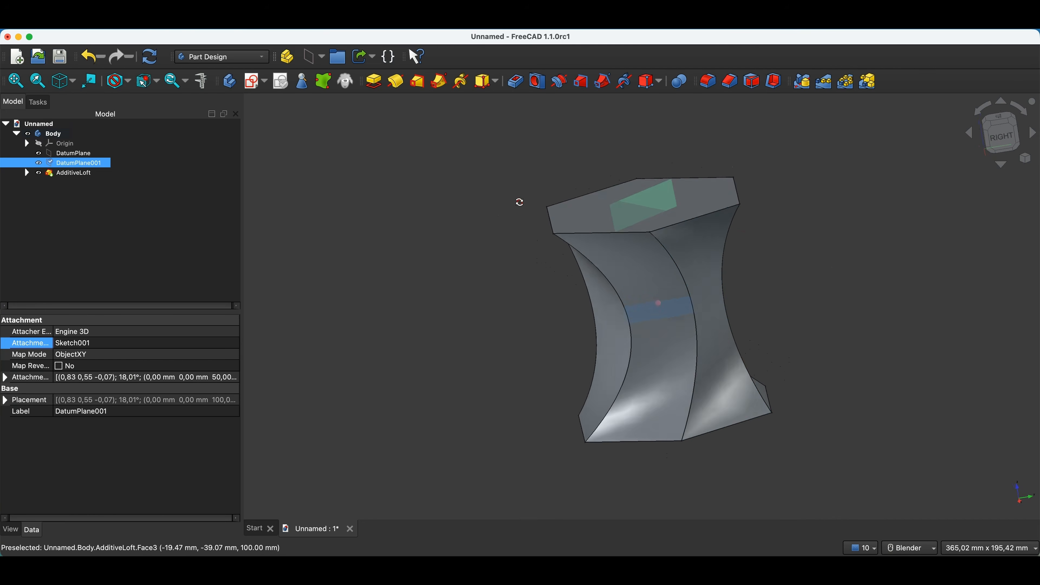
{"action": "left_click", "coordinate": [151, 59]}
{"action": "middle_click_drag", "start_coordinate": [750, 362], "coordinate": [685, 351]}
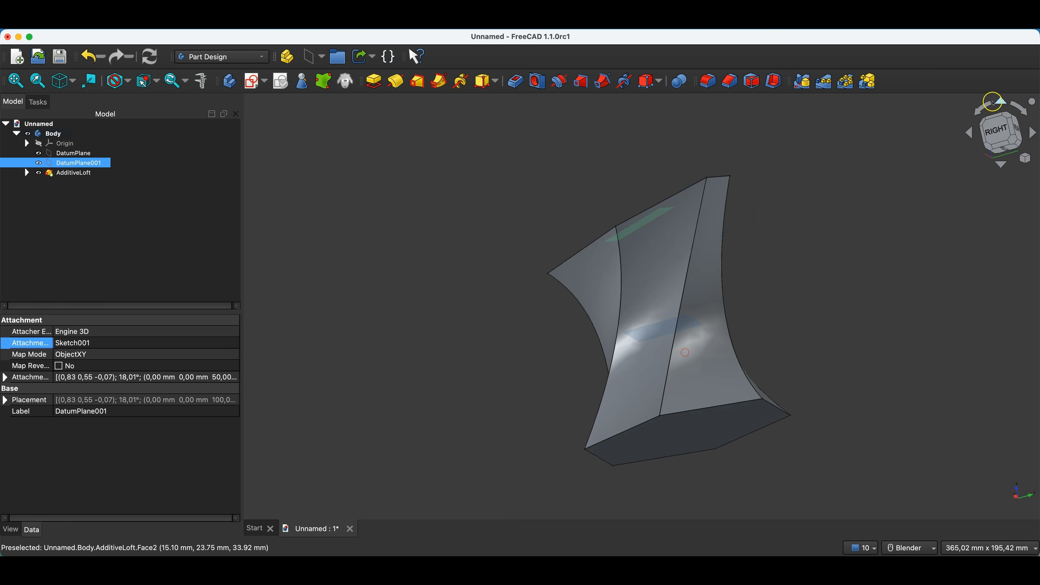
{"action": "left_click", "coordinate": [63, 82]}
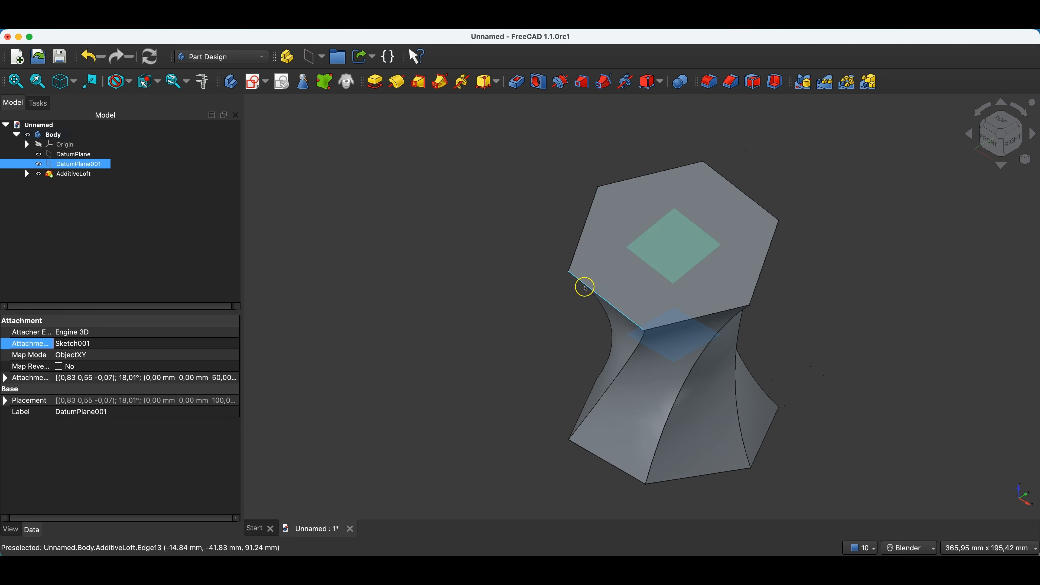
{"action": "middle_click_drag", "start_coordinate": [521, 402], "coordinate": [342, 363]}
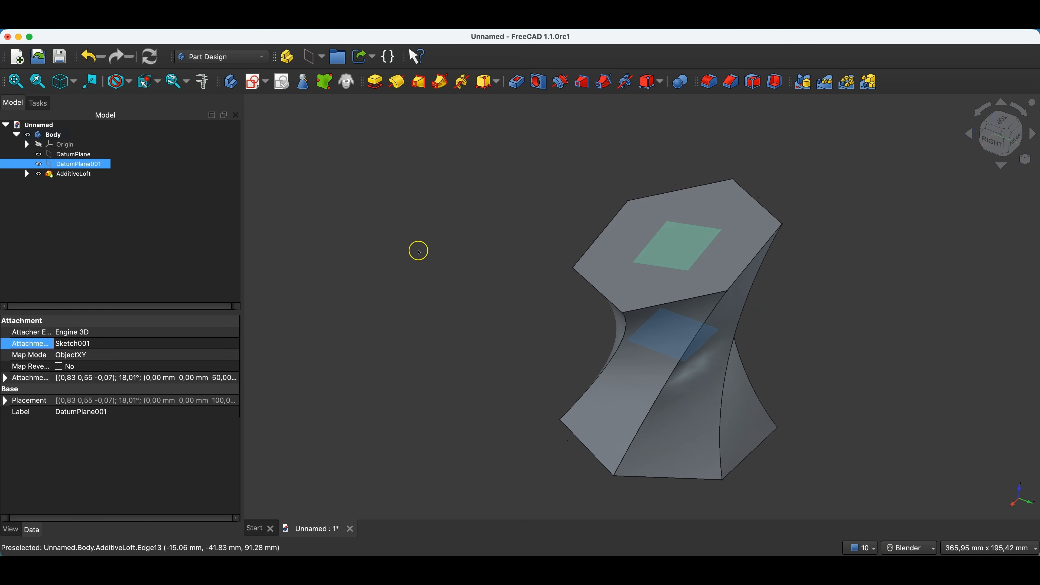
Step: Hide both datum planes, DatumPlane and DatumPlane001, so only the additive loft stays displayed
{"action": "left_click", "coordinate": [82, 155]}
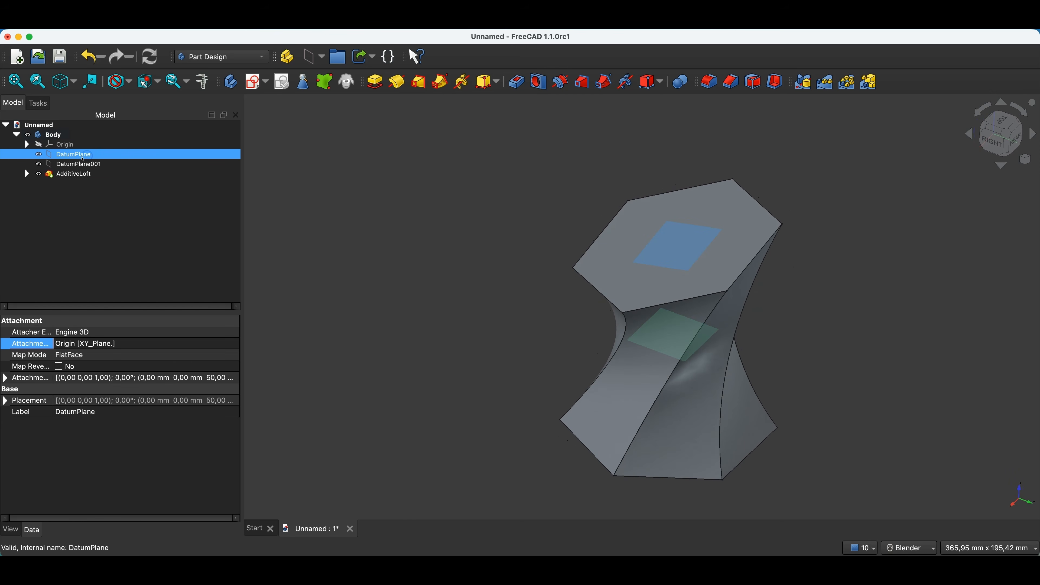
{"action": "key", "text": "space"}
{"action": "key", "text": "Down"}
{"action": "key", "text": "space"}
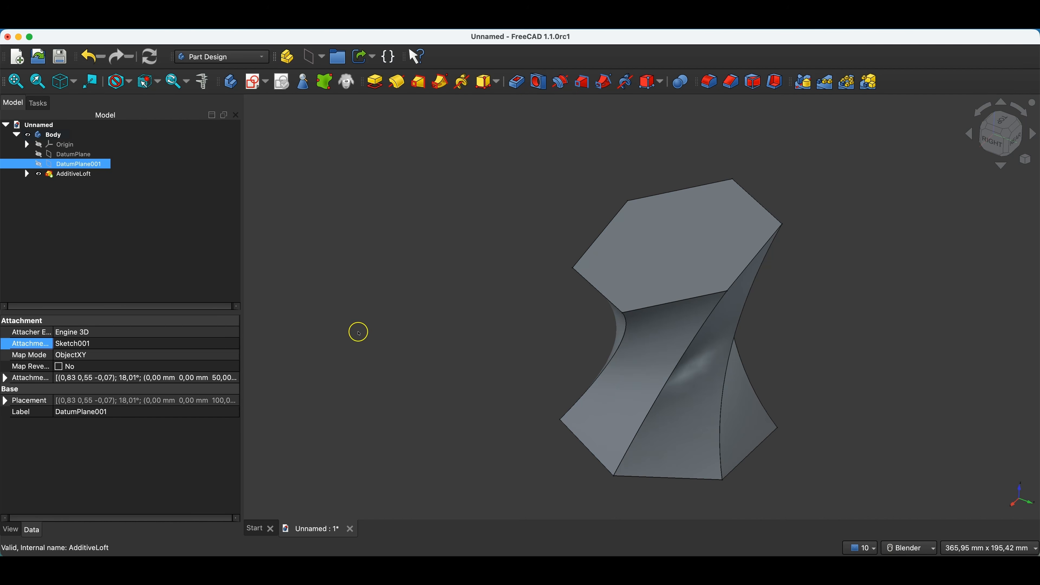
Step: Hollow the loft with a 3 mm Thickness, made inwards and opening its tilted top hexagonal face
{"action": "middle_click_drag", "start_coordinate": [430, 449], "coordinate": [696, 244]}
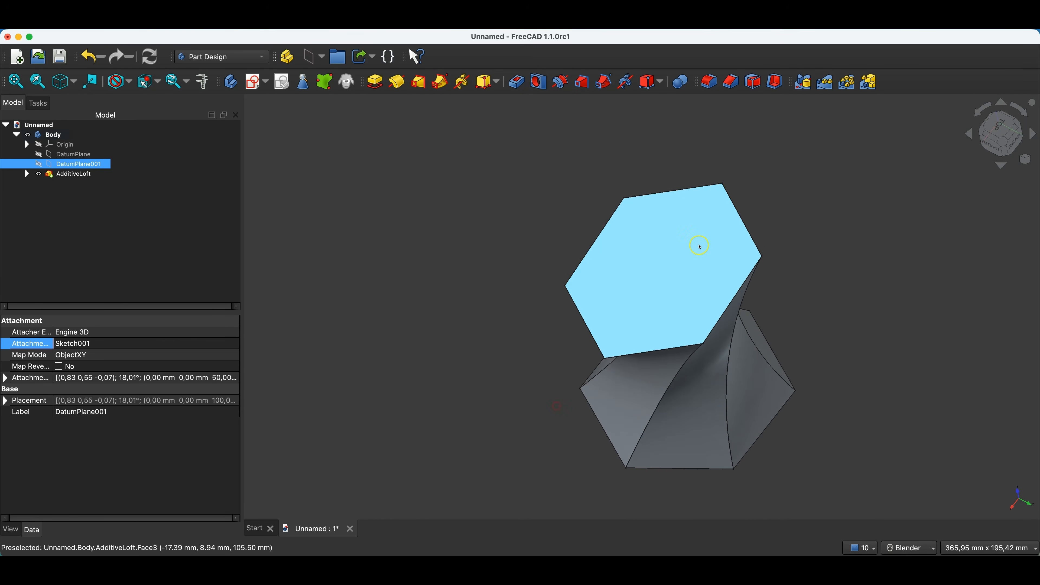
{"action": "left_click", "coordinate": [692, 248]}
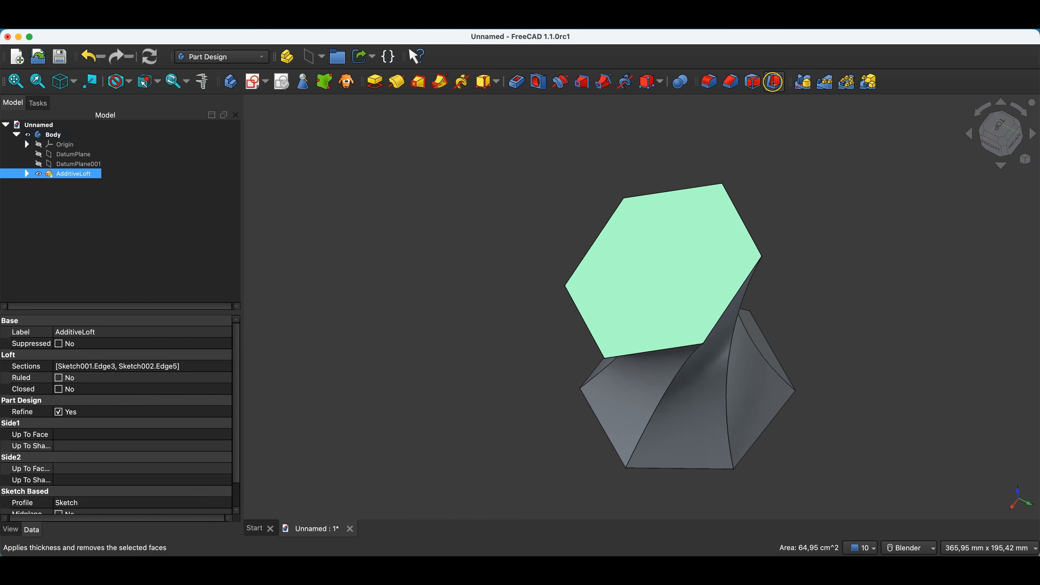
{"action": "left_click", "coordinate": [763, 86]}
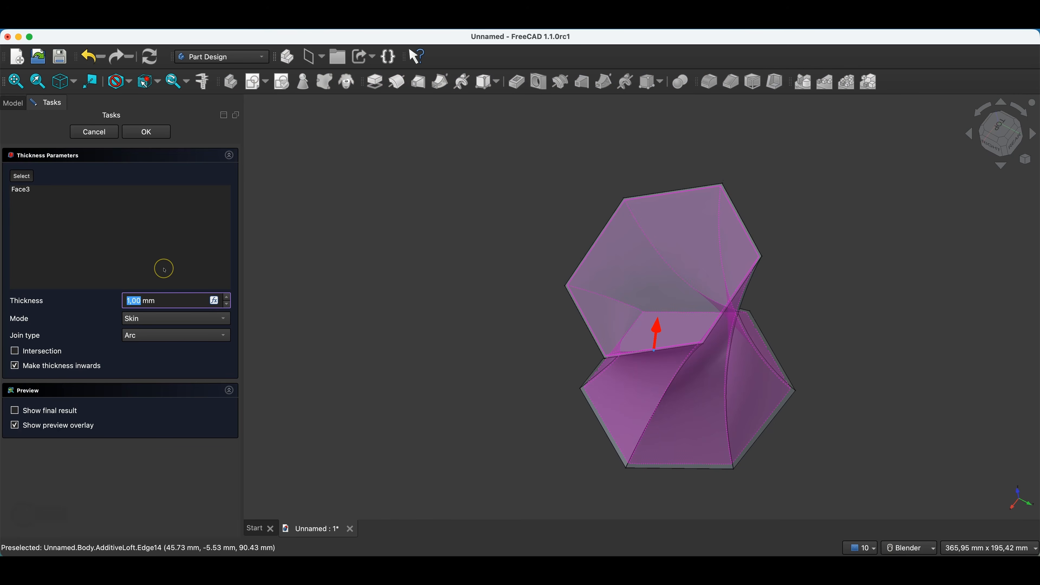
{"action": "type", "text": "3"}
{"action": "left_click", "coordinate": [142, 134]}
{"action": "middle_click_drag", "start_coordinate": [647, 410], "coordinate": [787, 318]}
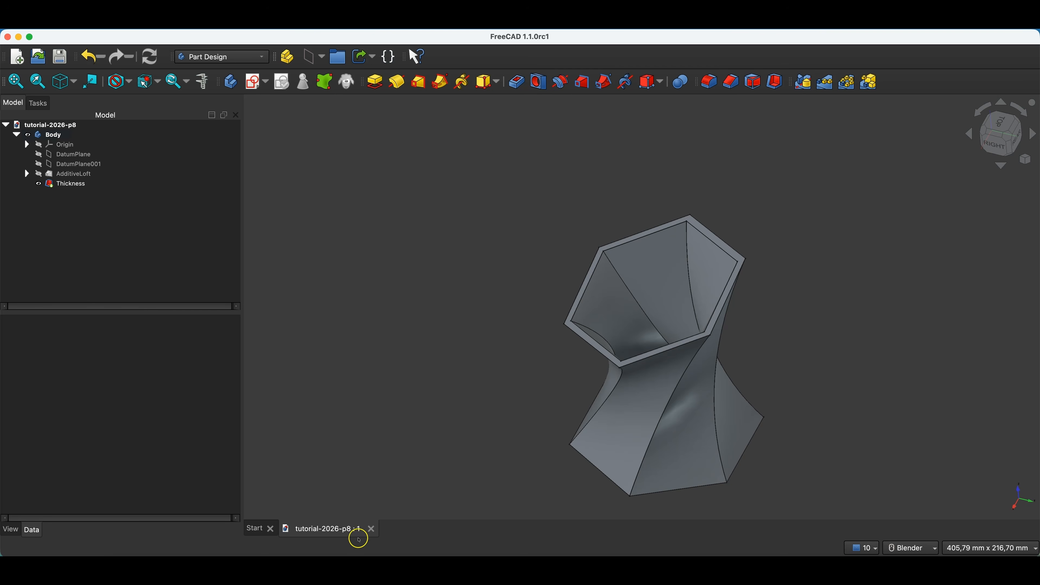
Step: Close the tutorial-2026-p8 document and create a new Parametric Body file
{"action": "left_click", "coordinate": [371, 530]}
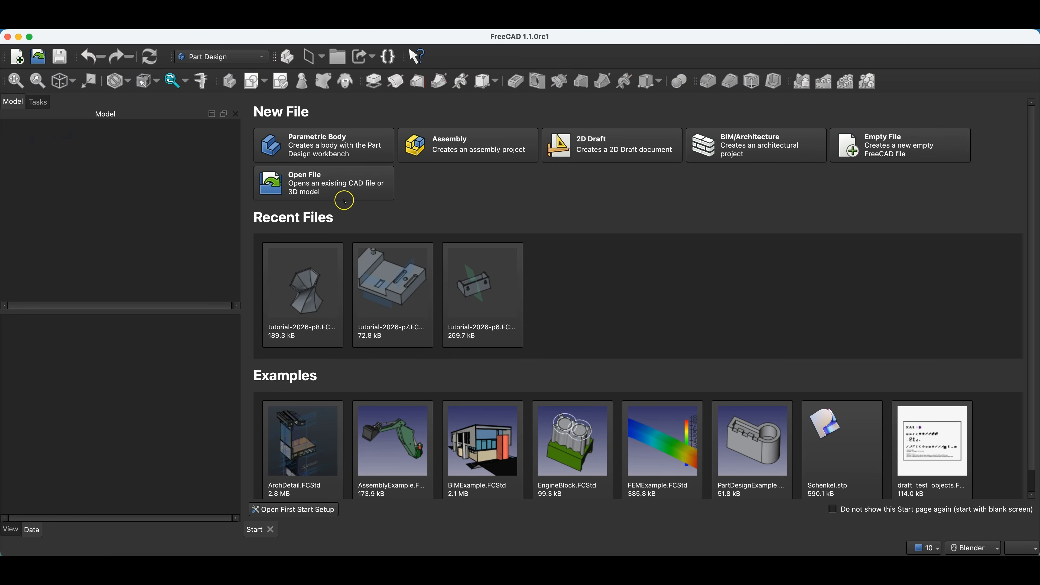
{"action": "left_click", "coordinate": [323, 154]}
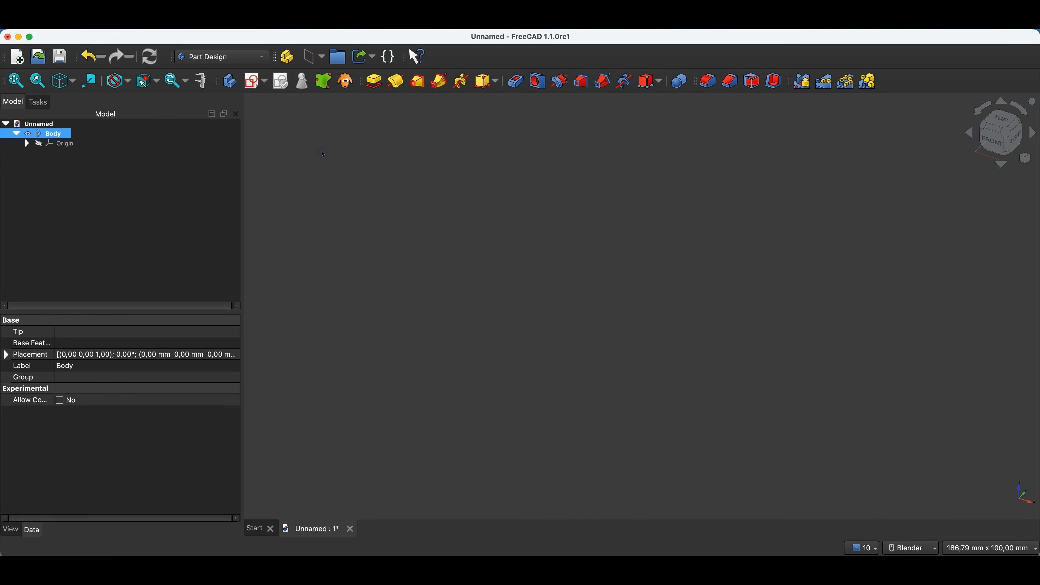
Step: Sketch two concentric circles with diameters of 40 mm and 60 mm, centred on the origin of the XY plane
{"action": "left_click", "coordinate": [252, 85]}
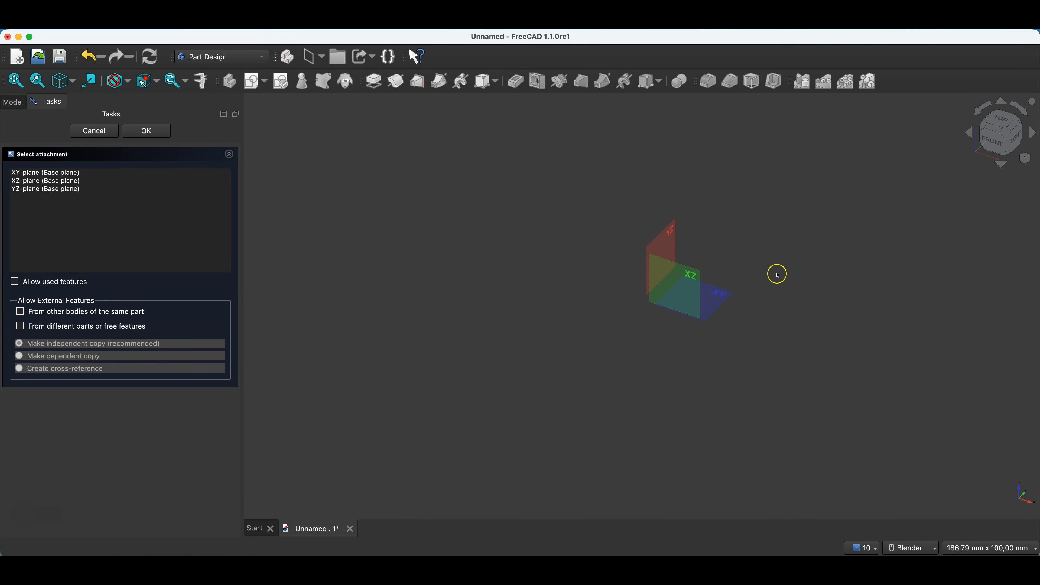
{"action": "left_click", "coordinate": [716, 300]}
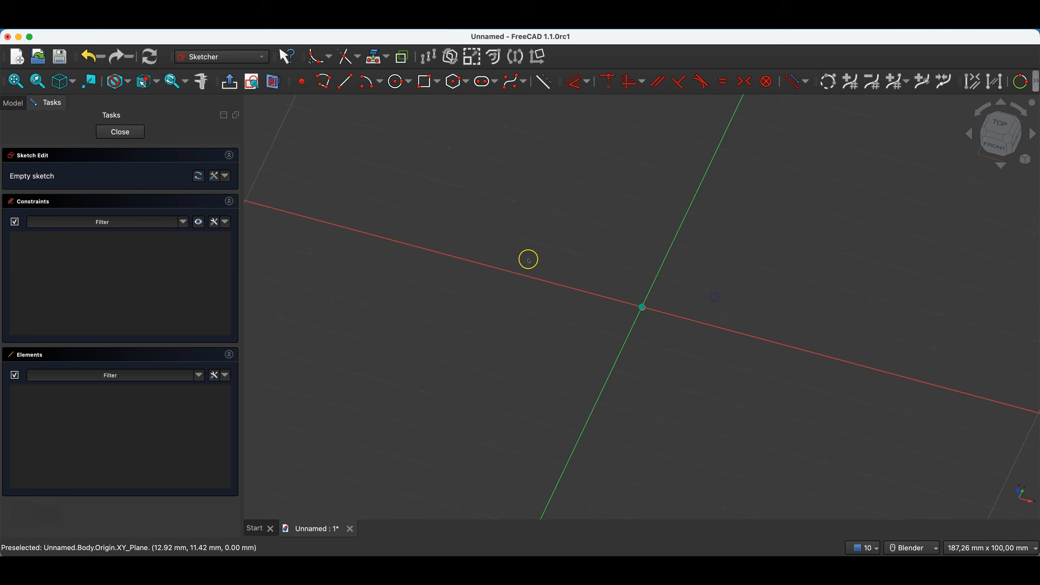
{"action": "left_click", "coordinate": [396, 83]}
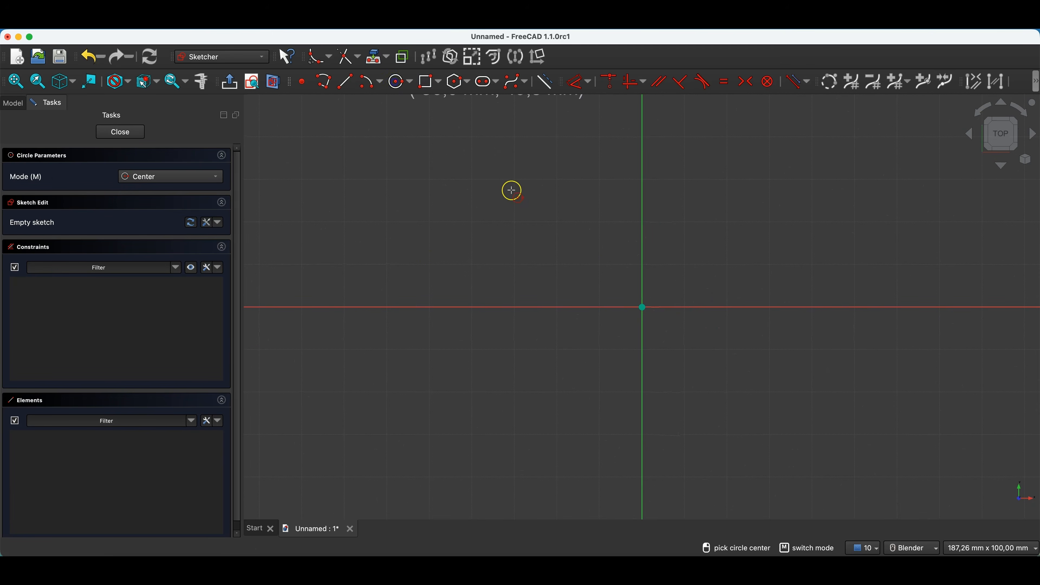
{"action": "left_click", "coordinate": [642, 307]}
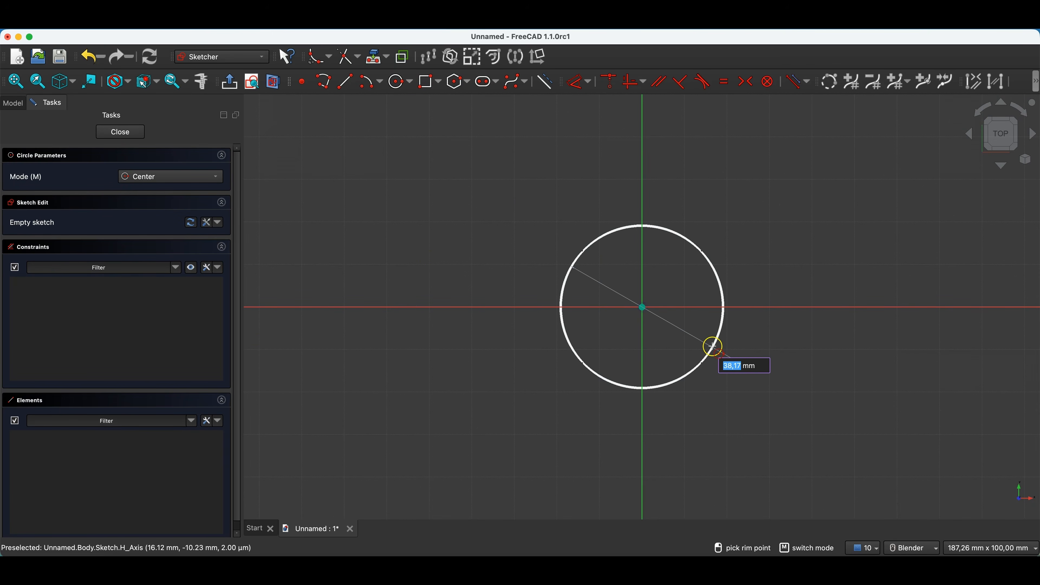
{"action": "type", "text": "40"}
{"action": "key", "text": "Return"}
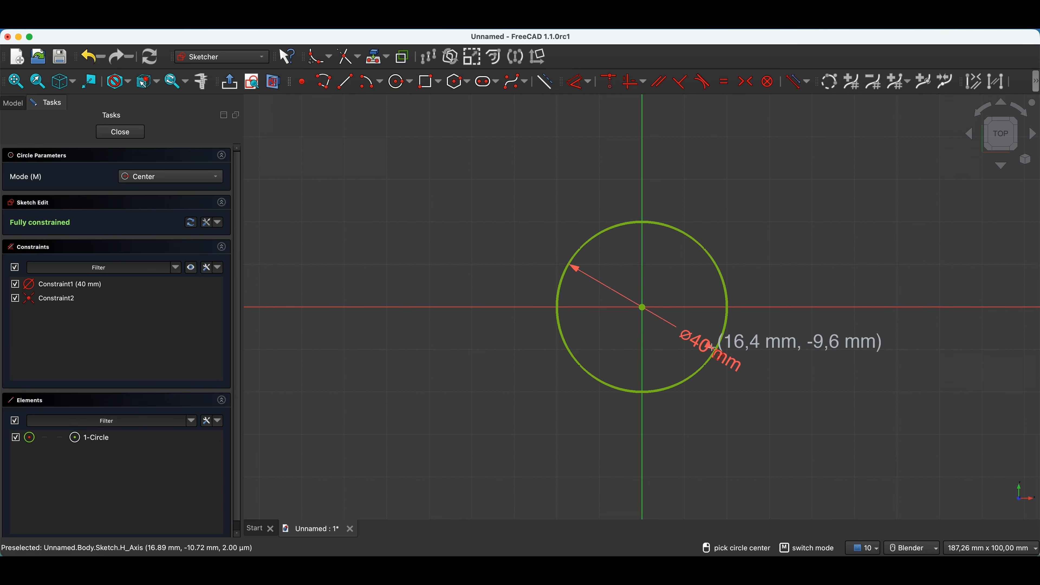
{"action": "left_click", "coordinate": [642, 306]}
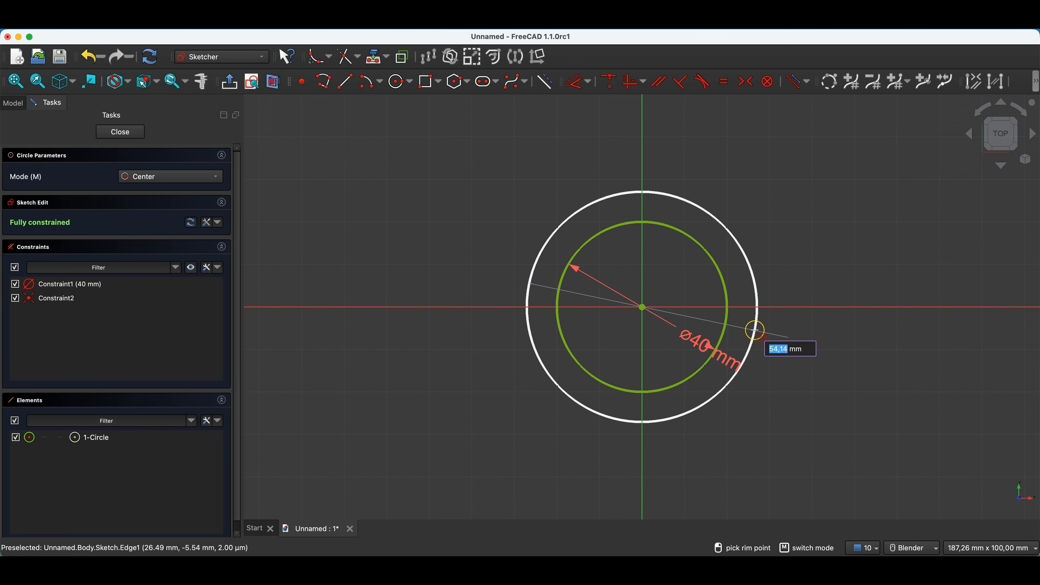
{"action": "type", "text": "60"}
{"action": "key", "text": "Return"}
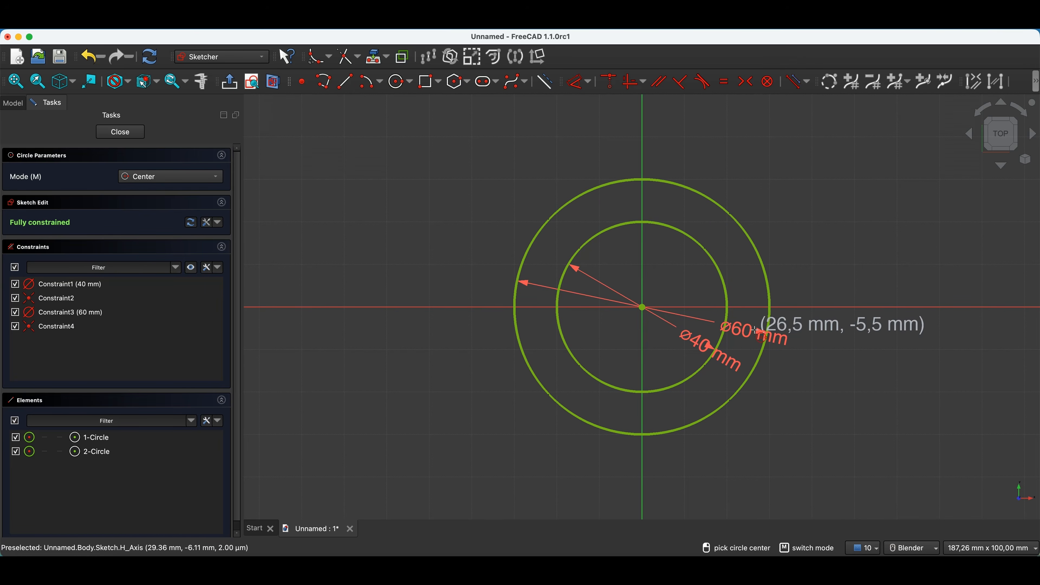
{"action": "left_click", "coordinate": [111, 136]}
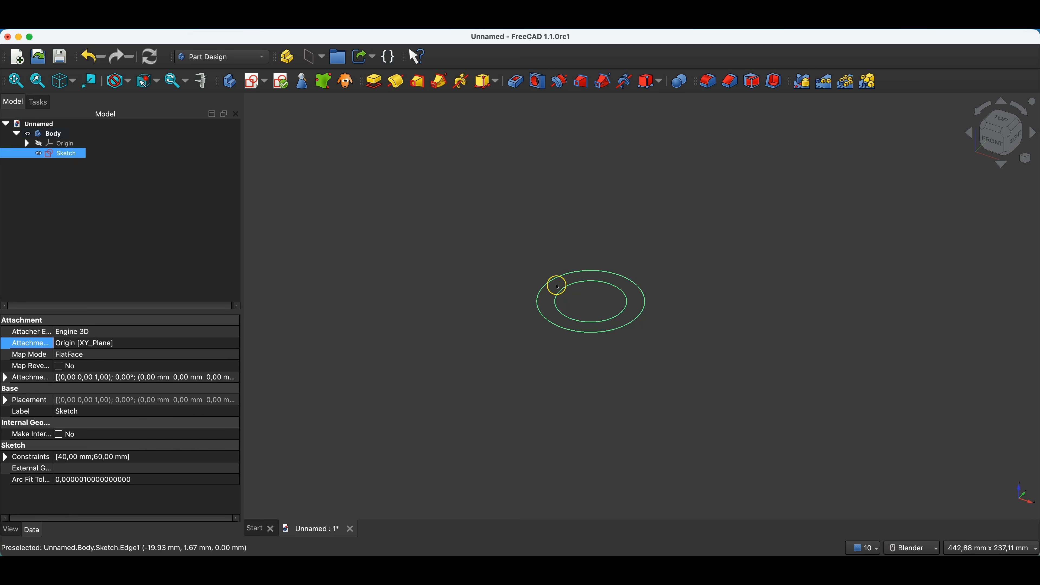
{"action": "left_click", "coordinate": [531, 208]}
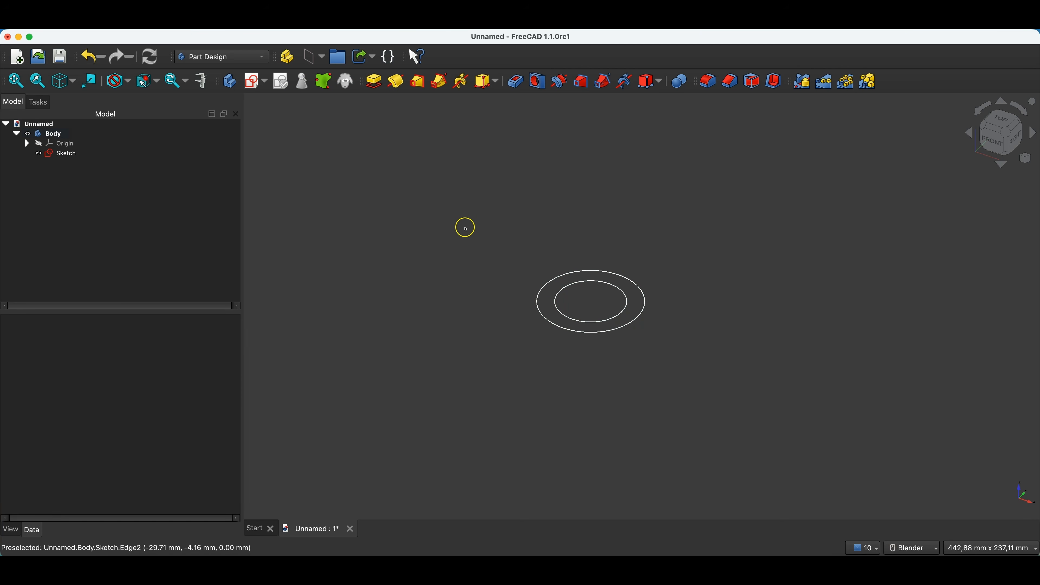
Step: In a new sketch on the XZ plane, draw a polyline from the origin about 103 mm up and about 91 mm horizontally along positive X
{"action": "left_click", "coordinate": [255, 92]}
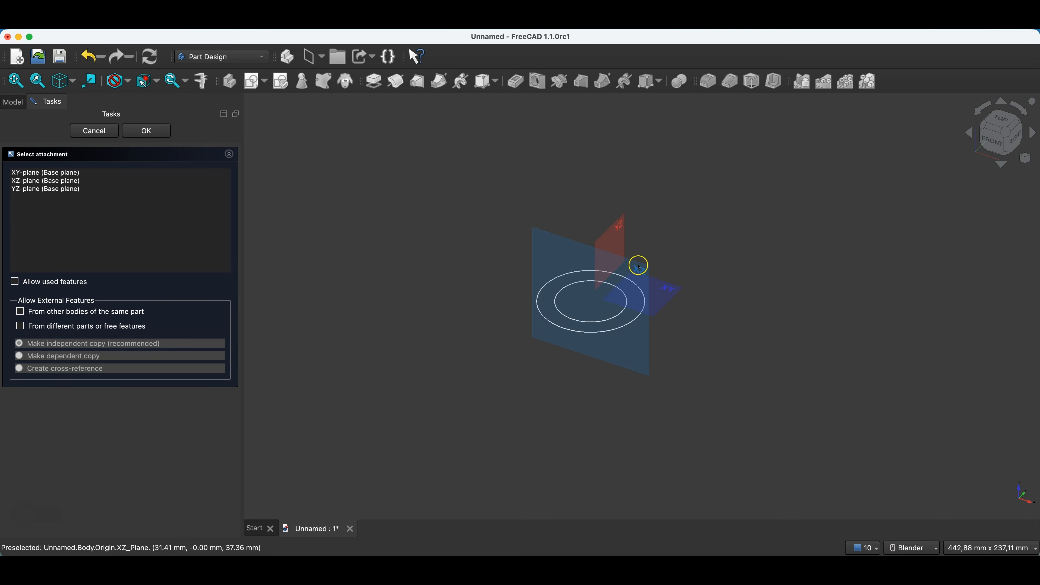
{"action": "left_click", "coordinate": [638, 266]}
{"action": "scroll", "coordinate": [445, 352], "scroll_direction": "down", "scroll_amount": 1}
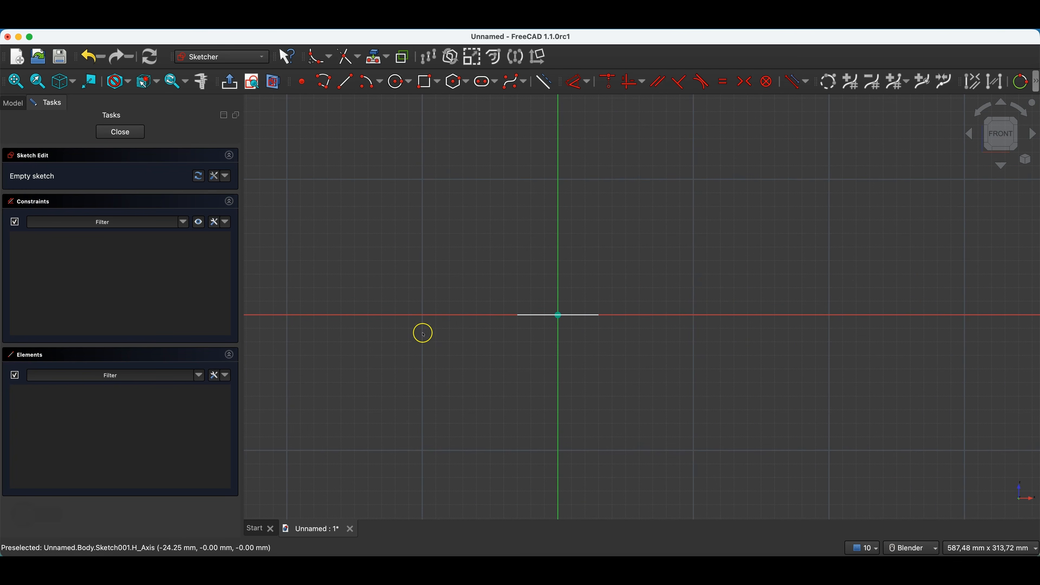
{"action": "left_click", "coordinate": [323, 82]}
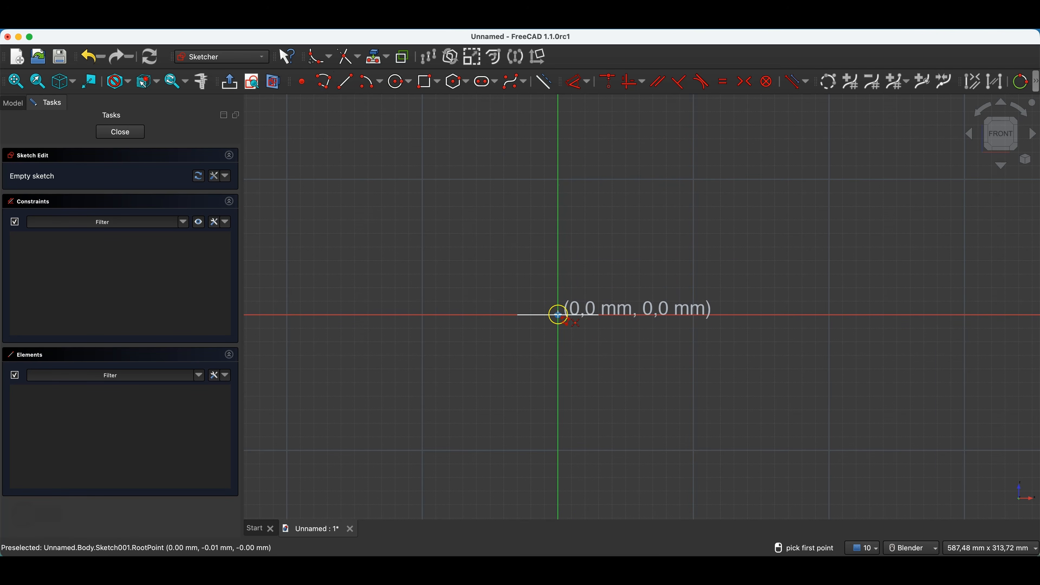
{"action": "left_click", "coordinate": [558, 315]}
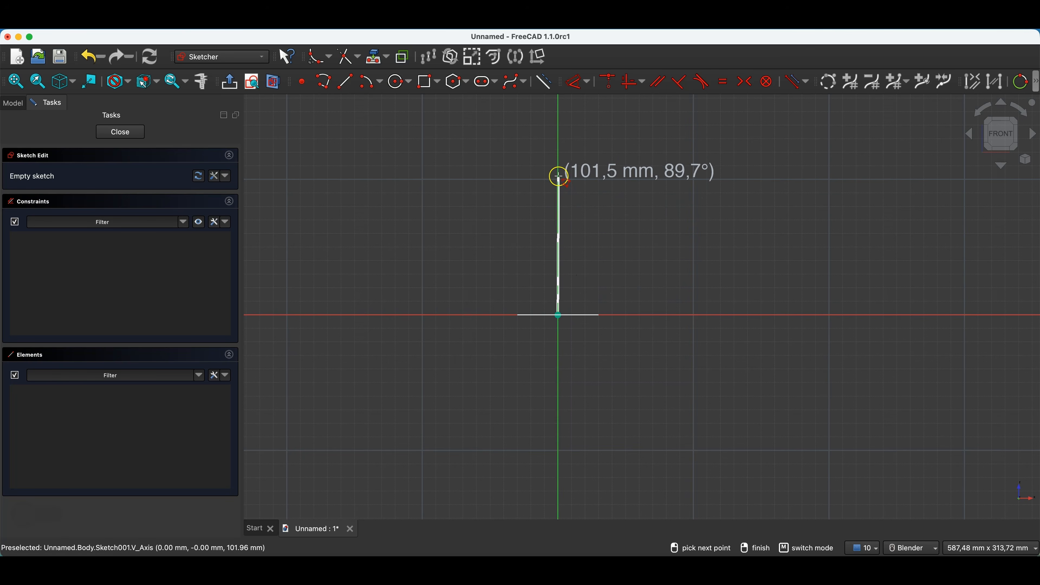
{"action": "left_click", "coordinate": [558, 176]}
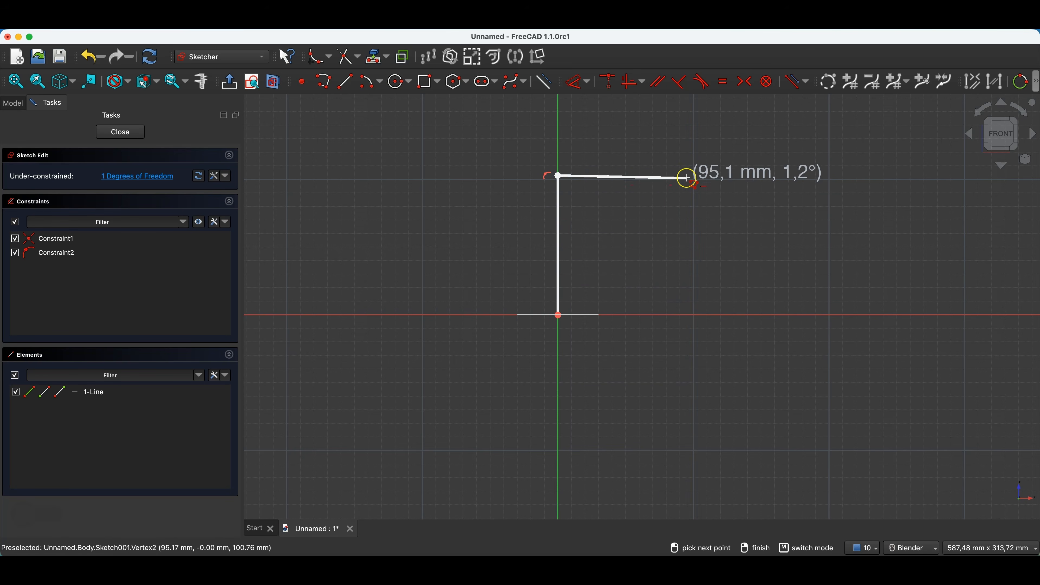
{"action": "left_click", "coordinate": [682, 175]}
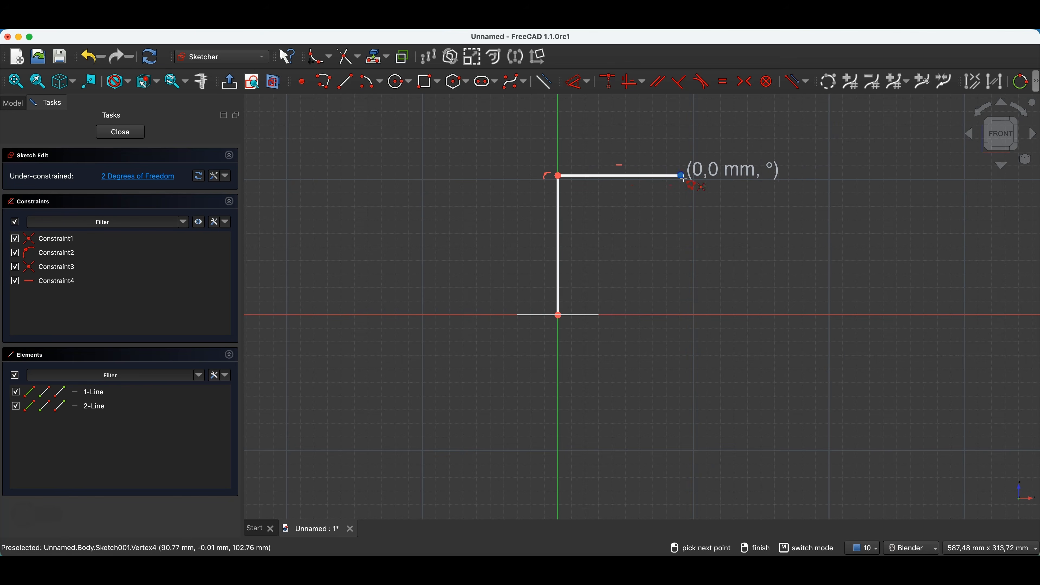
{"action": "right_click", "coordinate": [675, 201]}
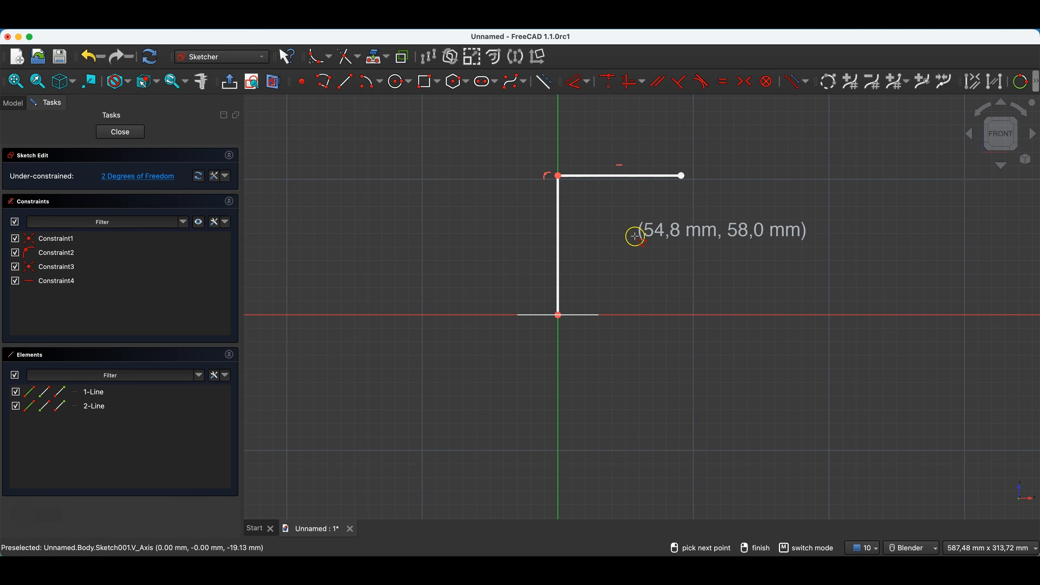
{"action": "right_click", "coordinate": [674, 226]}
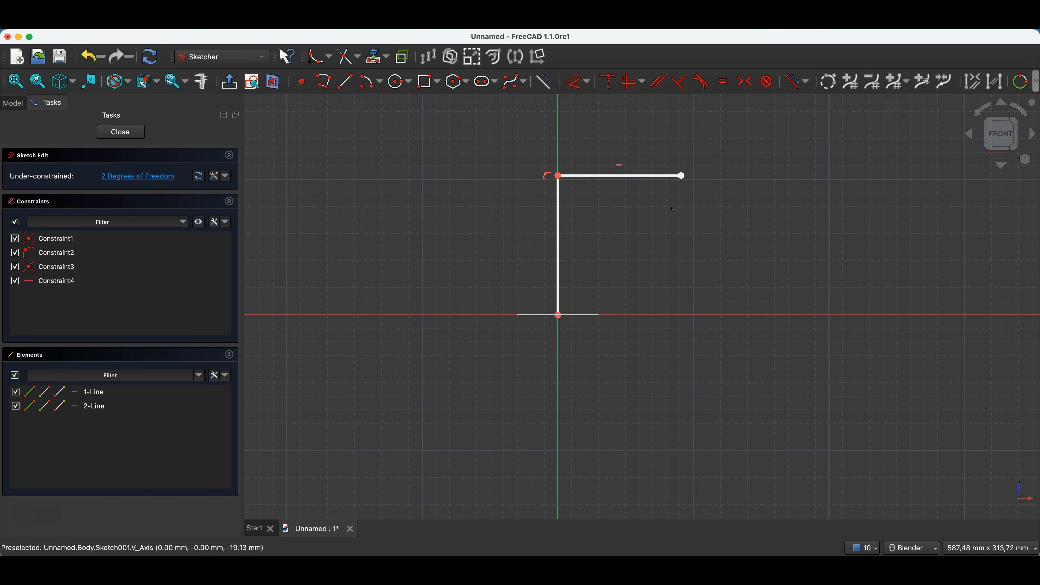
Step: Fillet the corner between the vertical and horizontal lines of the path, preserving the corner point
{"action": "left_click", "coordinate": [313, 59]}
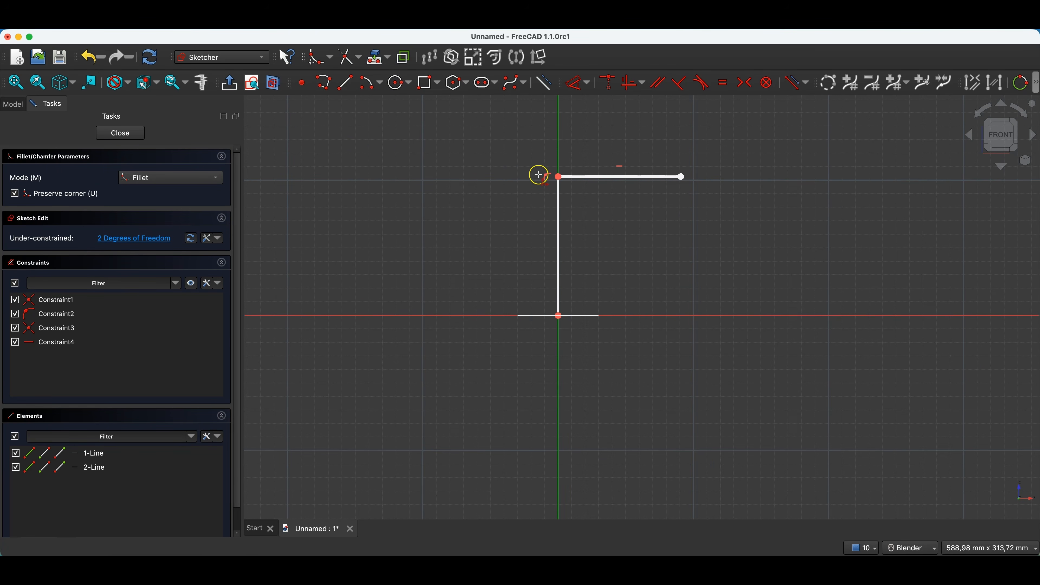
{"action": "left_click", "coordinate": [558, 176]}
{"action": "left_click", "coordinate": [512, 181]}
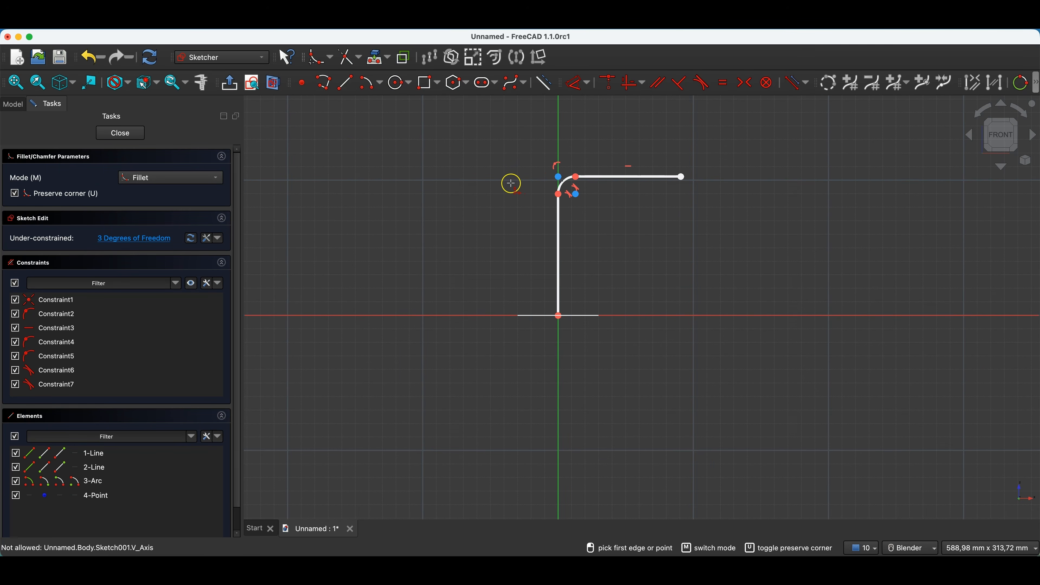
{"action": "right_click", "coordinate": [512, 182]}
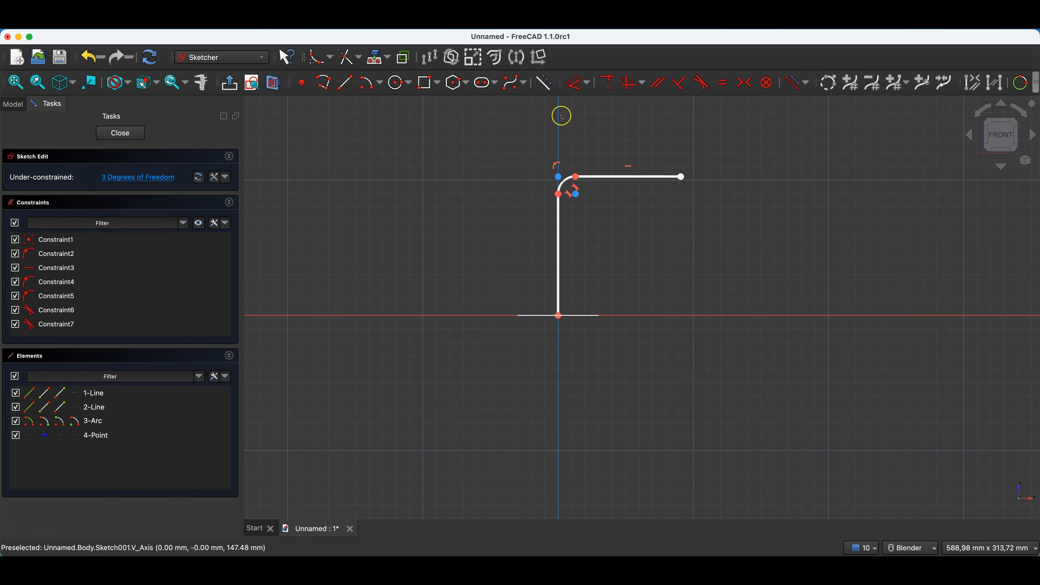
Step: Constrain the radius of the path's fillet arc to 50 mm
{"action": "left_click", "coordinate": [573, 97]}
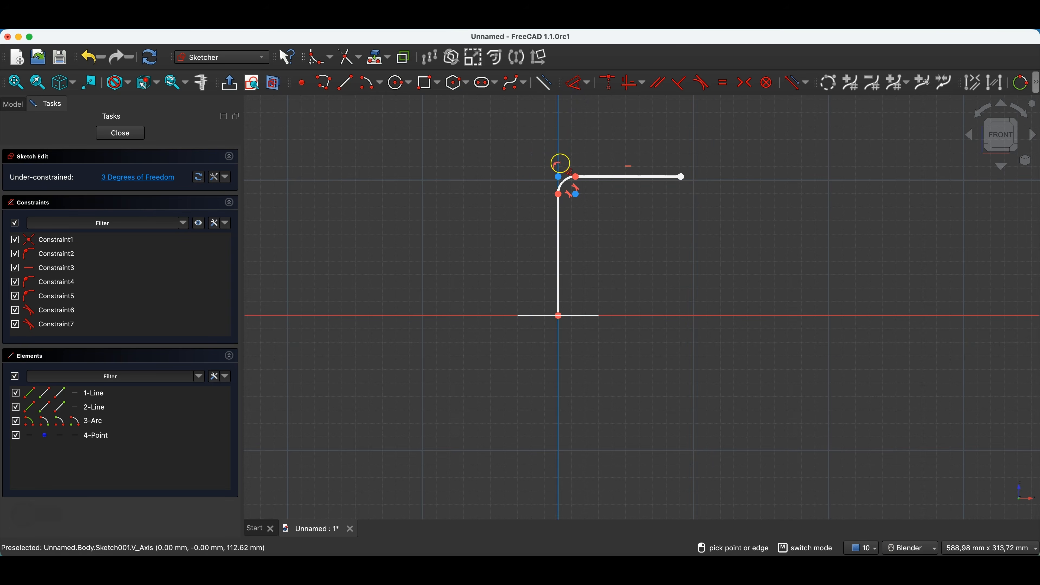
{"action": "left_click", "coordinate": [567, 182]}
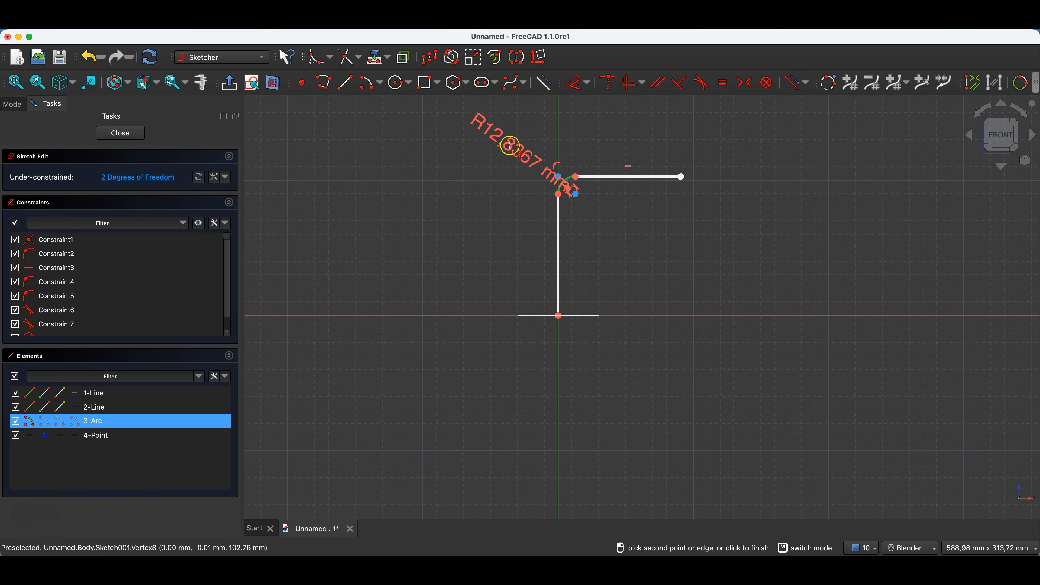
{"action": "left_click", "coordinate": [515, 157]}
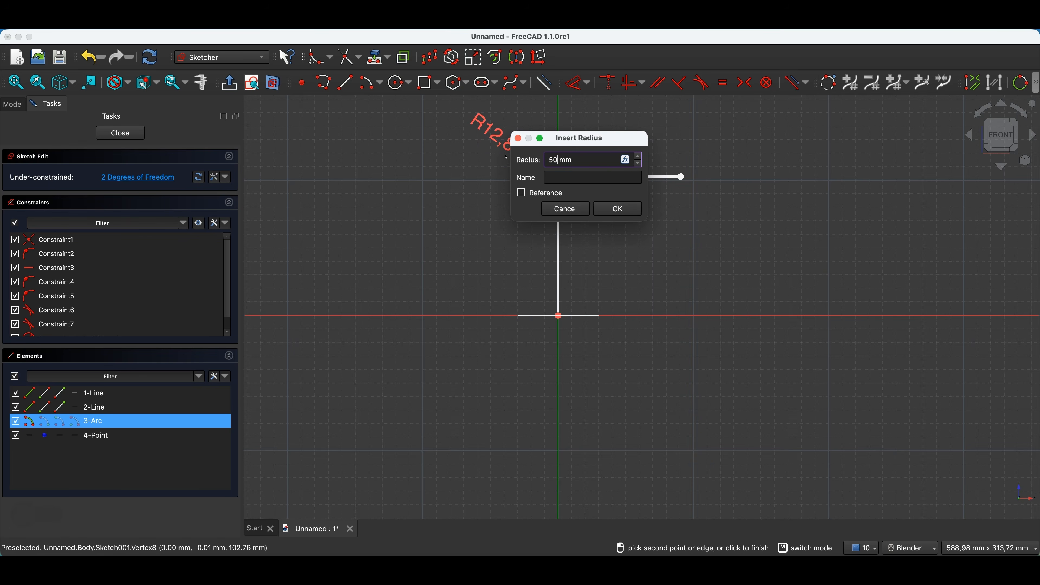
{"action": "key", "text": "Return"}
Step: Constrain the length of the path's vertical line to 50 mm
{"action": "left_click", "coordinate": [558, 238]}
{"action": "left_click", "coordinate": [487, 245]}
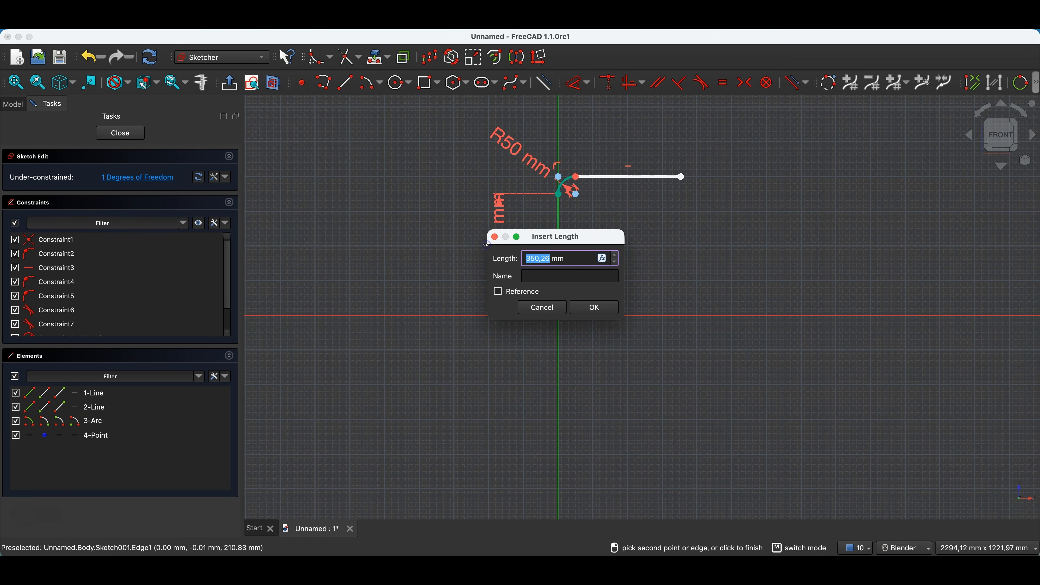
{"action": "type", "text": "50"}
{"action": "key", "text": "Return"}
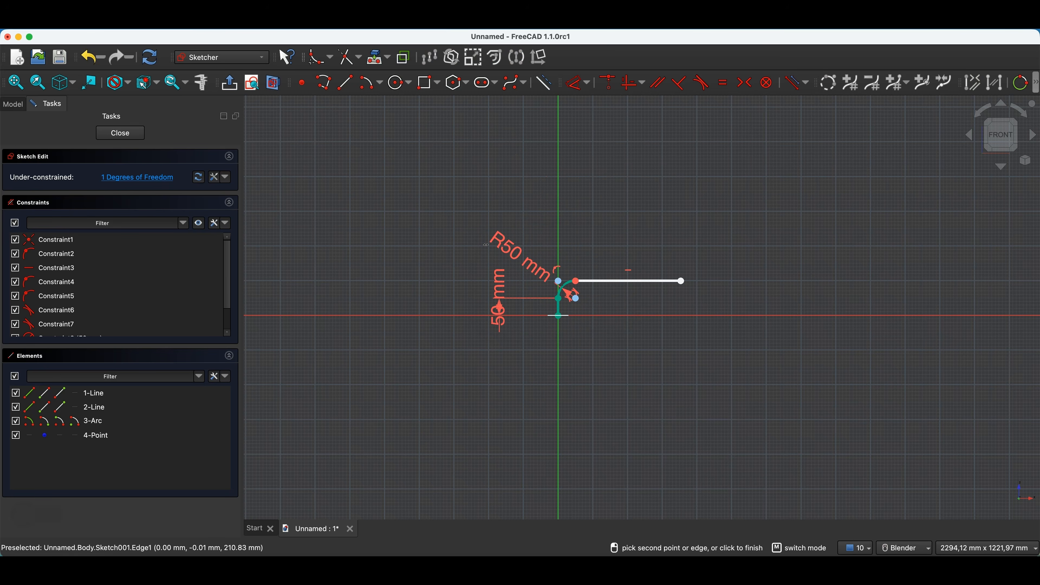
{"action": "right_click", "coordinate": [522, 197]}
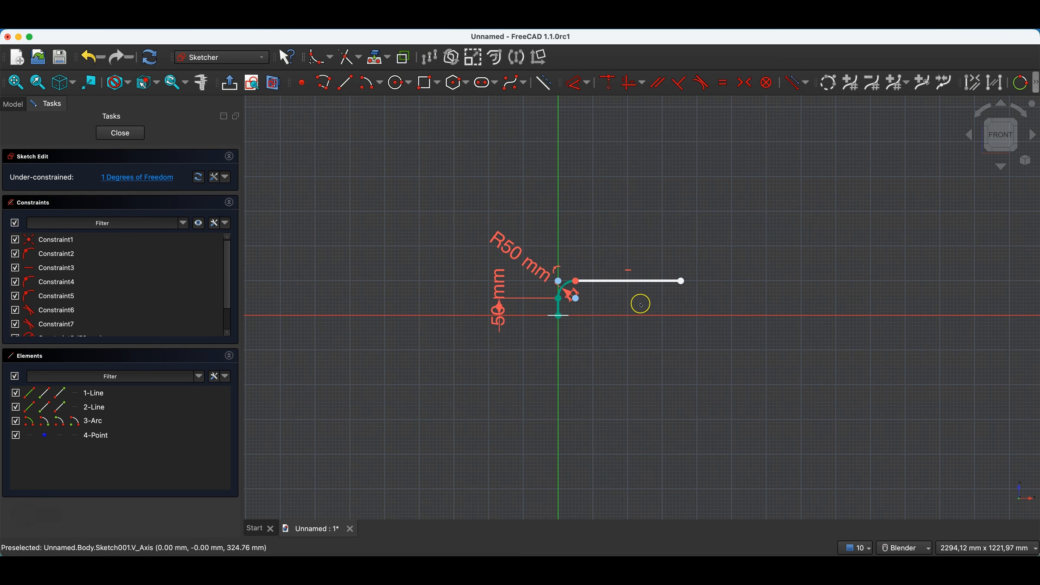
{"action": "scroll", "coordinate": [641, 305], "scroll_direction": "up", "scroll_amount": 4}
{"action": "scroll", "coordinate": [610, 316], "scroll_direction": "up", "scroll_amount": 2}
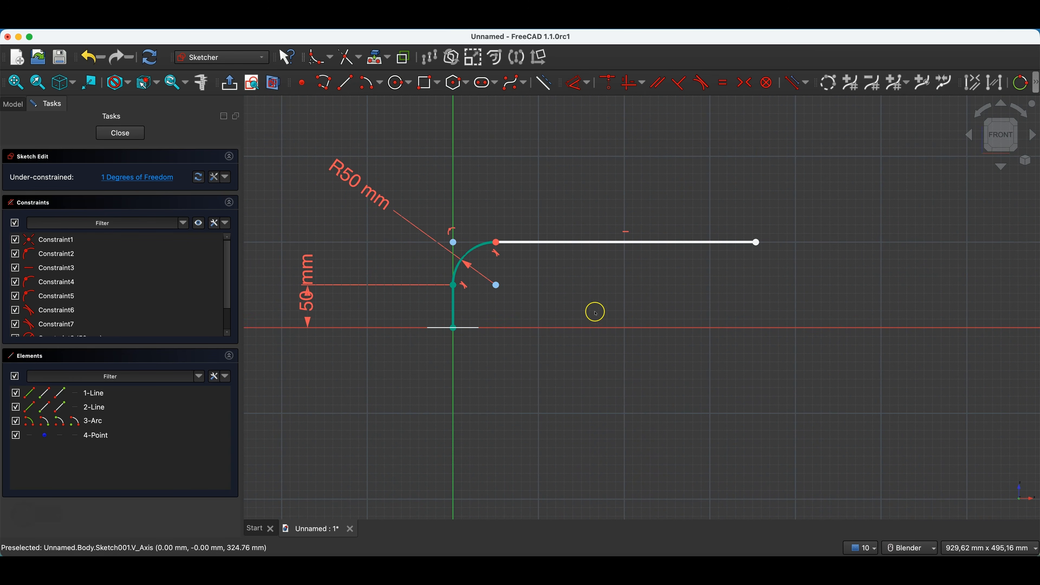
Step: Constrain the path's vertical and horizontal lines to equal length and finish the path sketch
{"action": "left_click", "coordinate": [456, 307]}
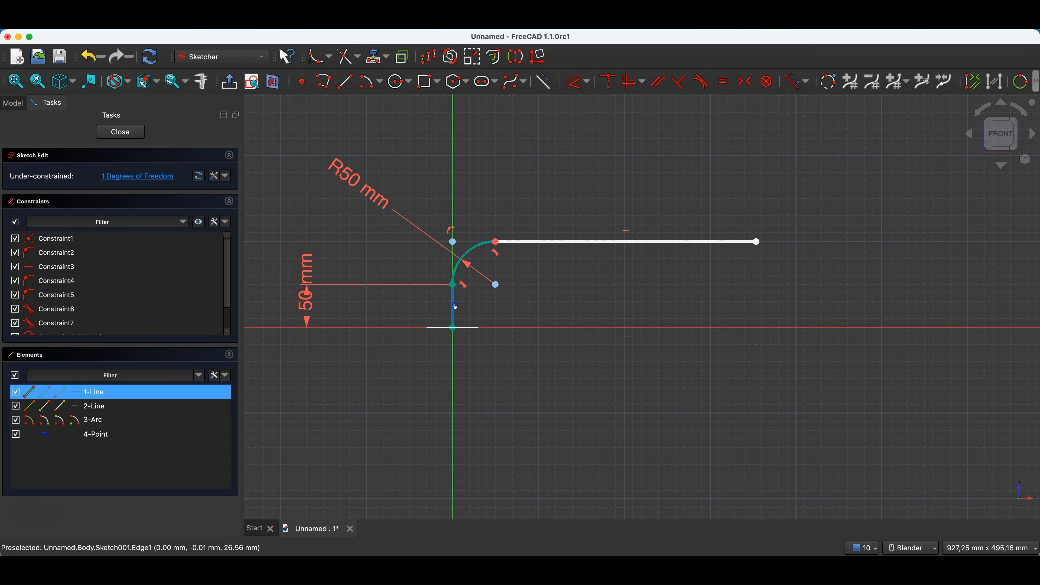
{"action": "left_click", "coordinate": [602, 241]}
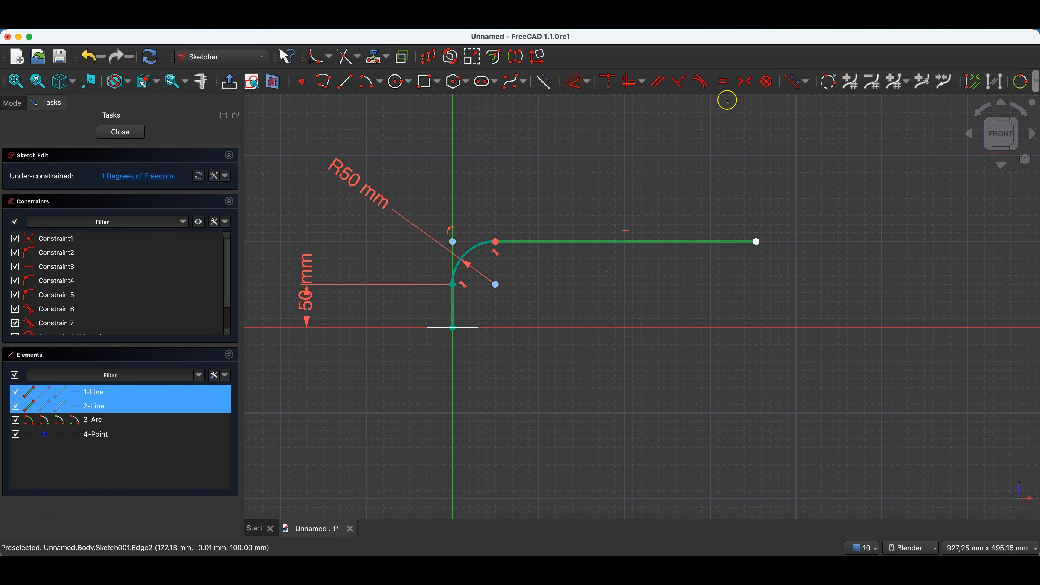
{"action": "left_click", "coordinate": [729, 87]}
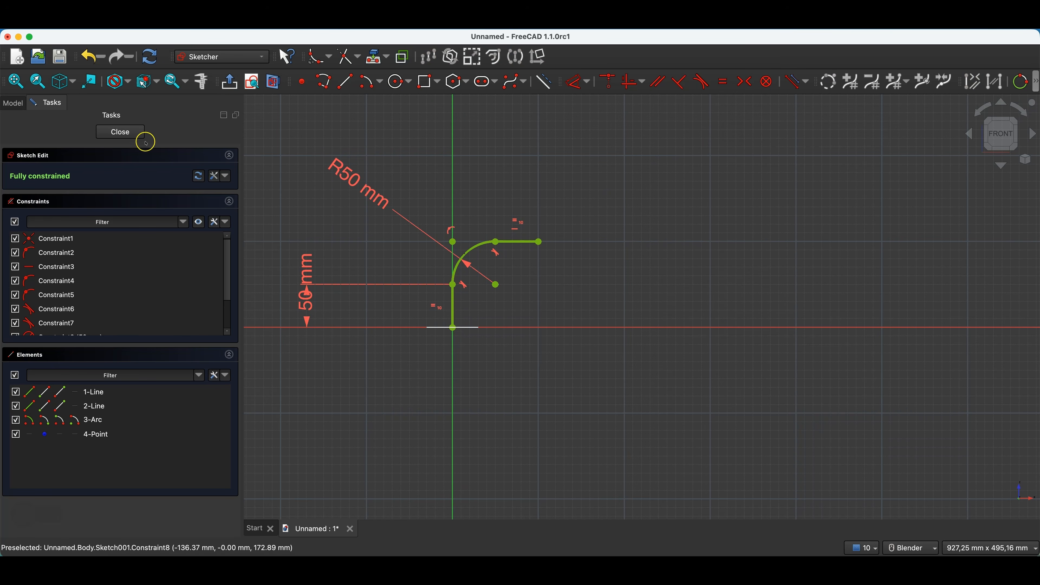
{"action": "left_click", "coordinate": [109, 133]}
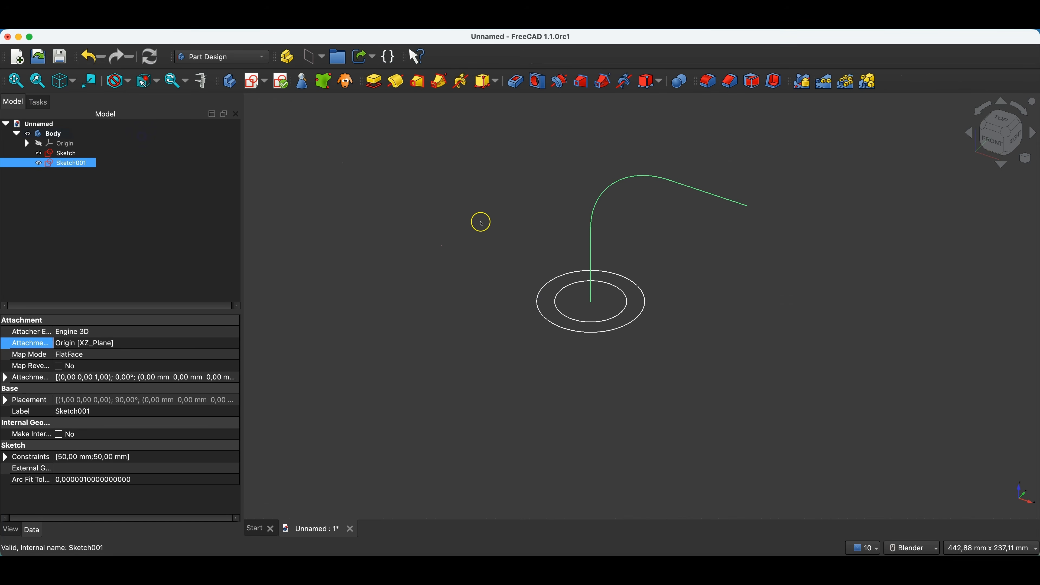
{"action": "left_click", "coordinate": [466, 255]}
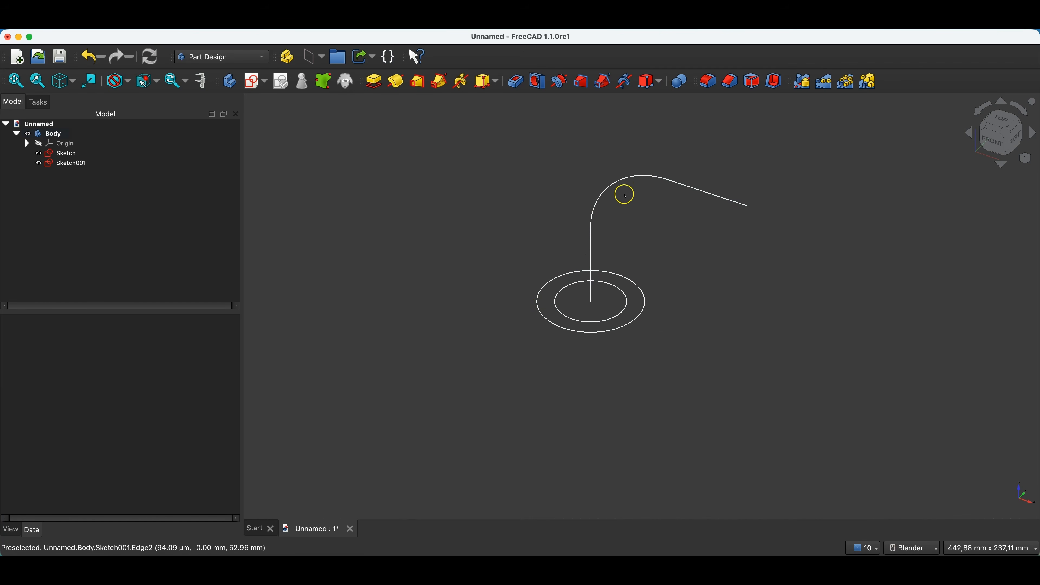
Step: Create an additive pipe by sweeping the ring profile sketch along the filleted path sketch
{"action": "left_click", "coordinate": [105, 154]}
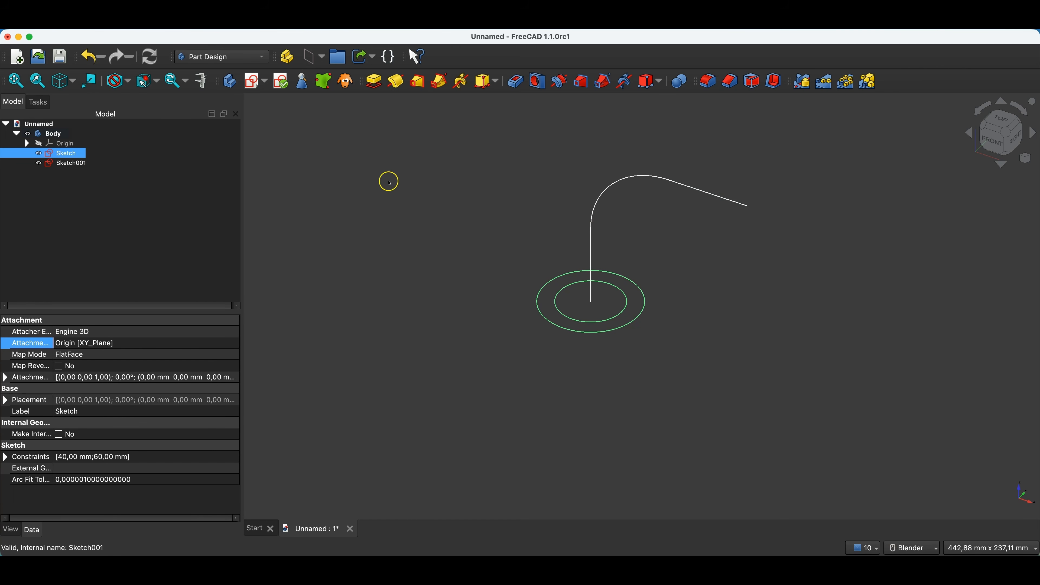
{"action": "left_click", "coordinate": [439, 81]}
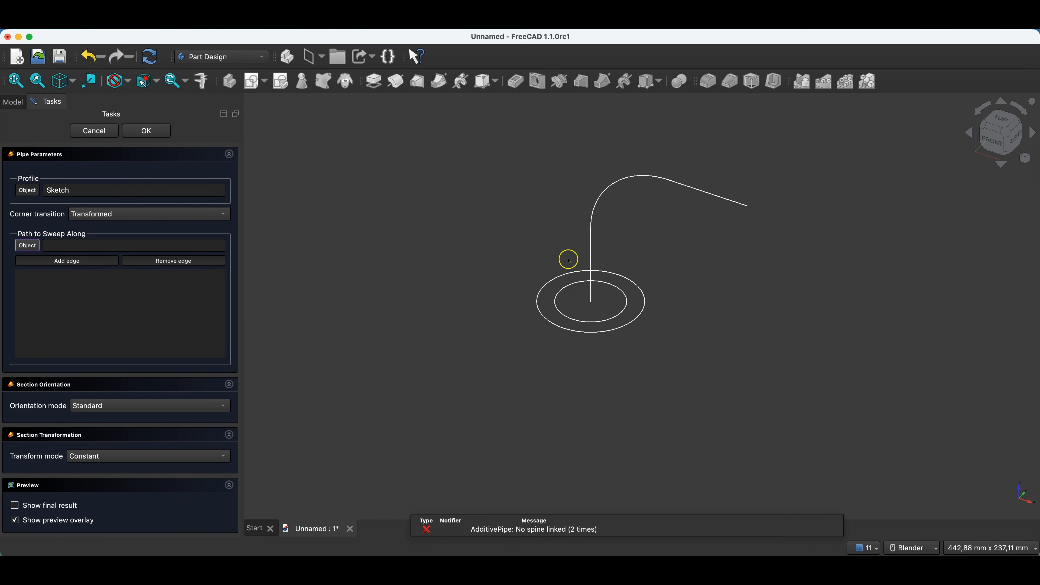
{"action": "left_click", "coordinate": [590, 254]}
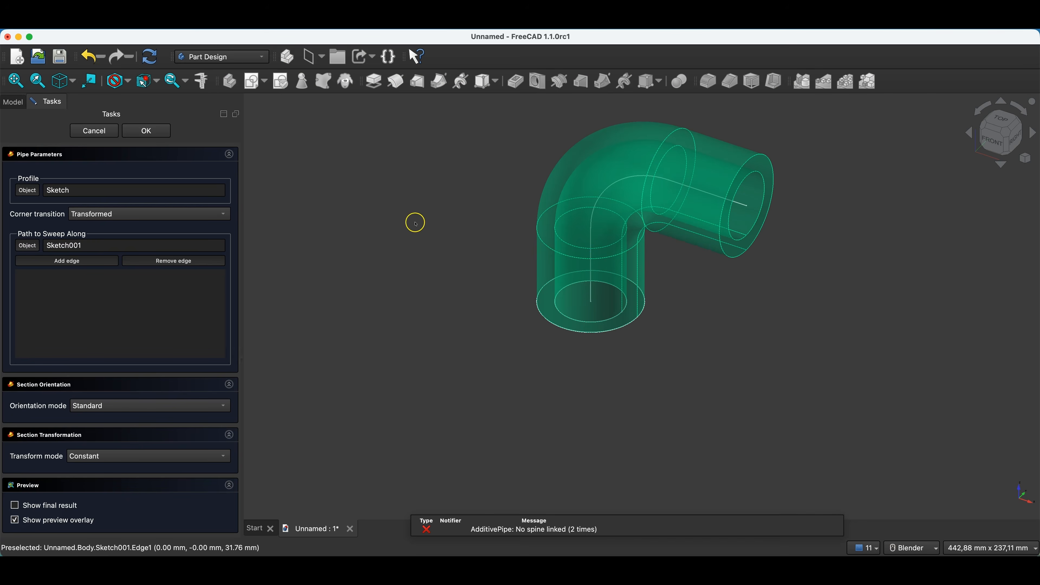
{"action": "middle_click_drag", "start_coordinate": [710, 332], "coordinate": [572, 313]}
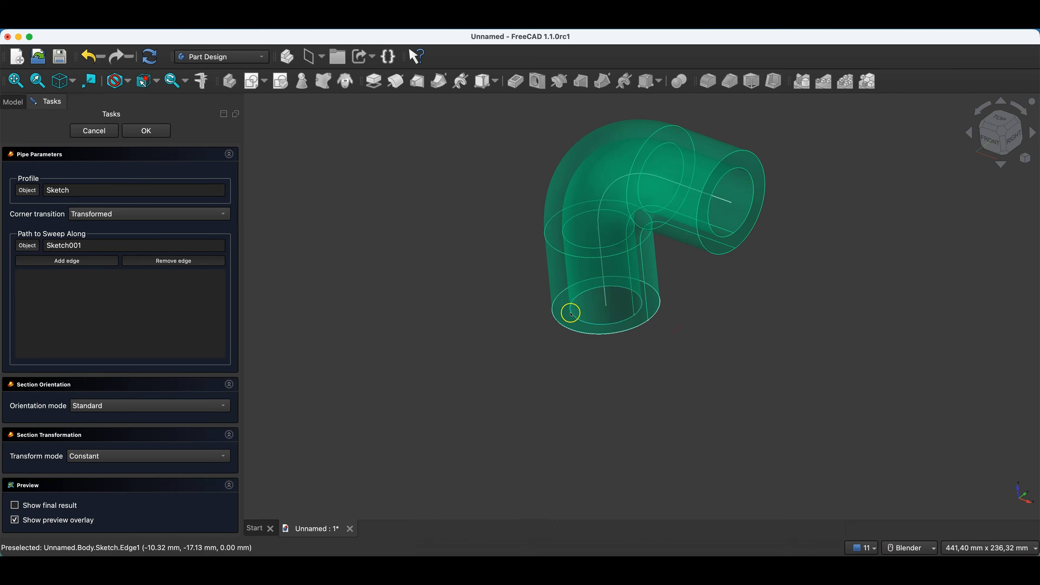
{"action": "left_click", "coordinate": [154, 132]}
{"action": "mouse_move", "coordinate": [487, 336]}
{"action": "middle_mouse_down"}
{"action": "mouse_move", "coordinate": [494, 318]}
{"action": "mouse_move", "coordinate": [429, 349]}
{"action": "mouse_move", "coordinate": [485, 342]}
{"action": "middle_mouse_up"}
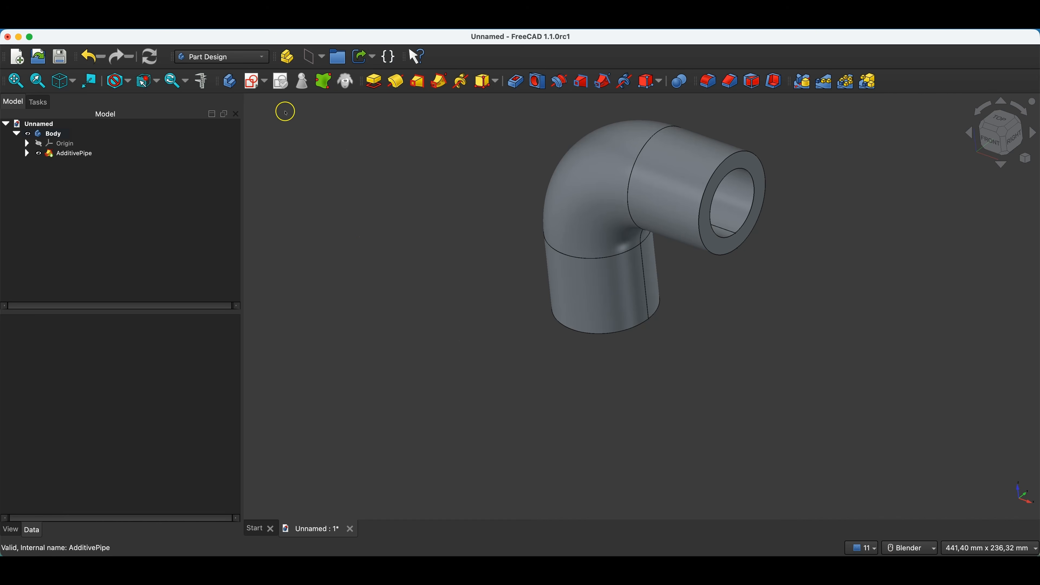
Step: Start a new sketch on the XY plane and section the view at the sketch plane
{"action": "left_click", "coordinate": [254, 82]}
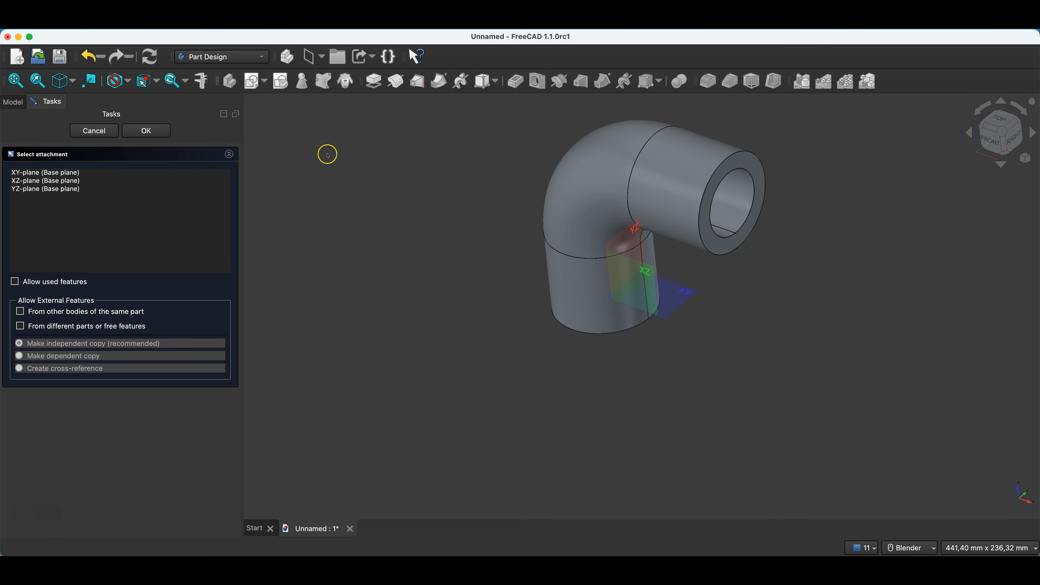
{"action": "left_click", "coordinate": [688, 293]}
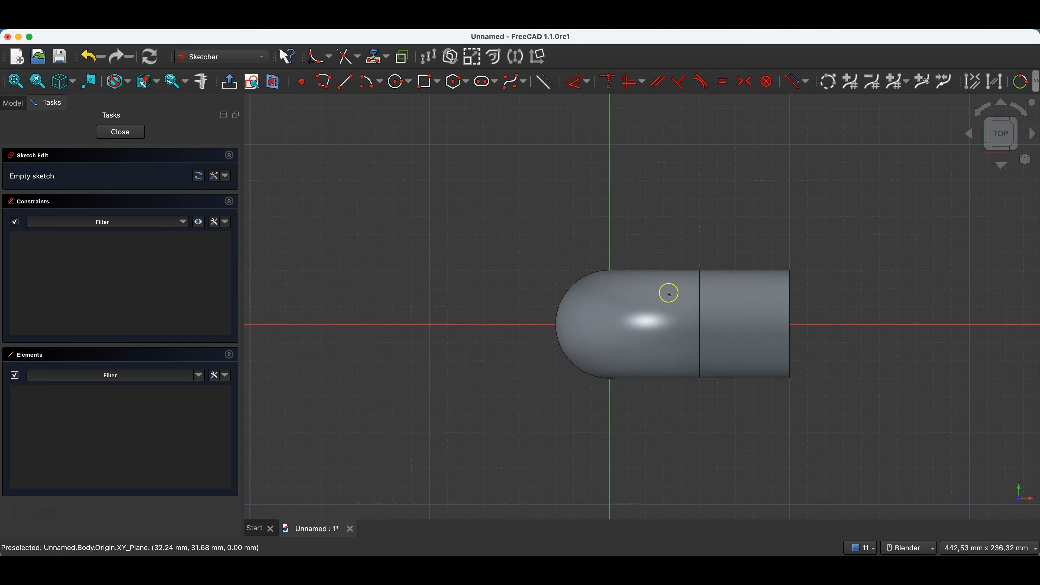
{"action": "left_click", "coordinate": [275, 84]}
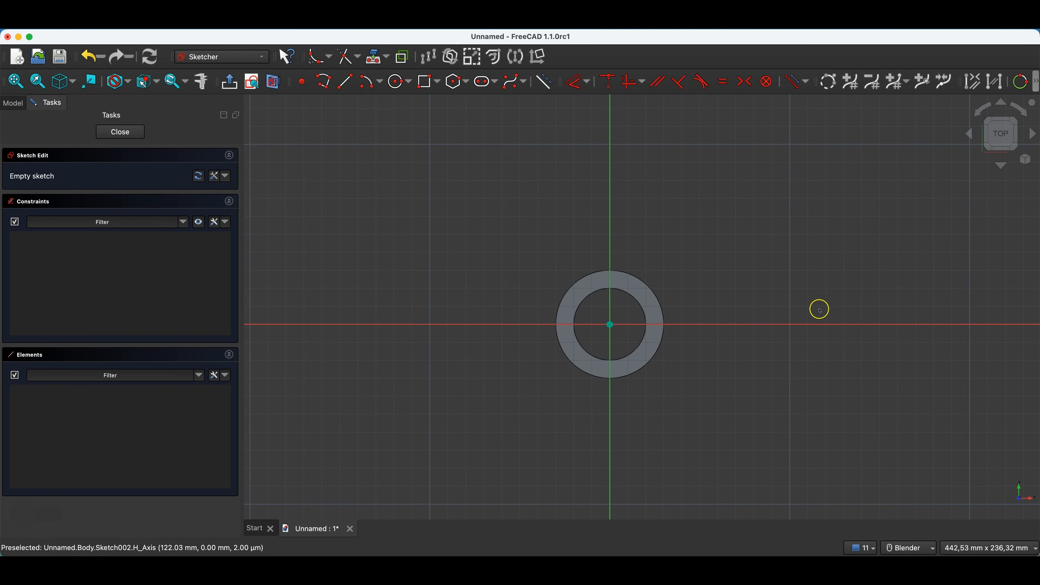
Step: Draw a centered rectangle with rounded corners at the origin, 100 mm wide, 100 mm high, with a 20 mm corner radius
{"action": "left_click", "coordinate": [438, 81]}
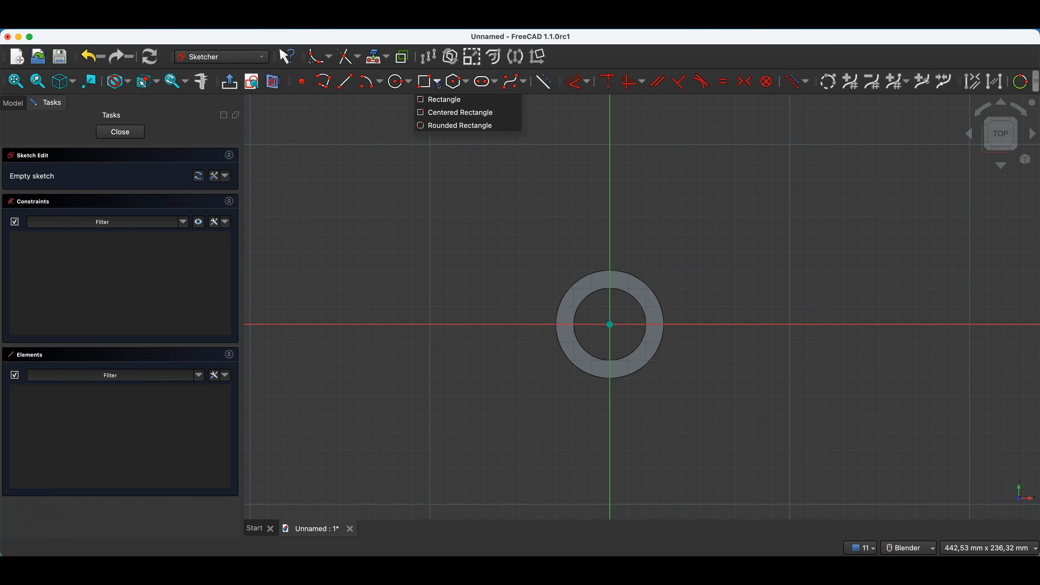
{"action": "left_click", "coordinate": [444, 113]}
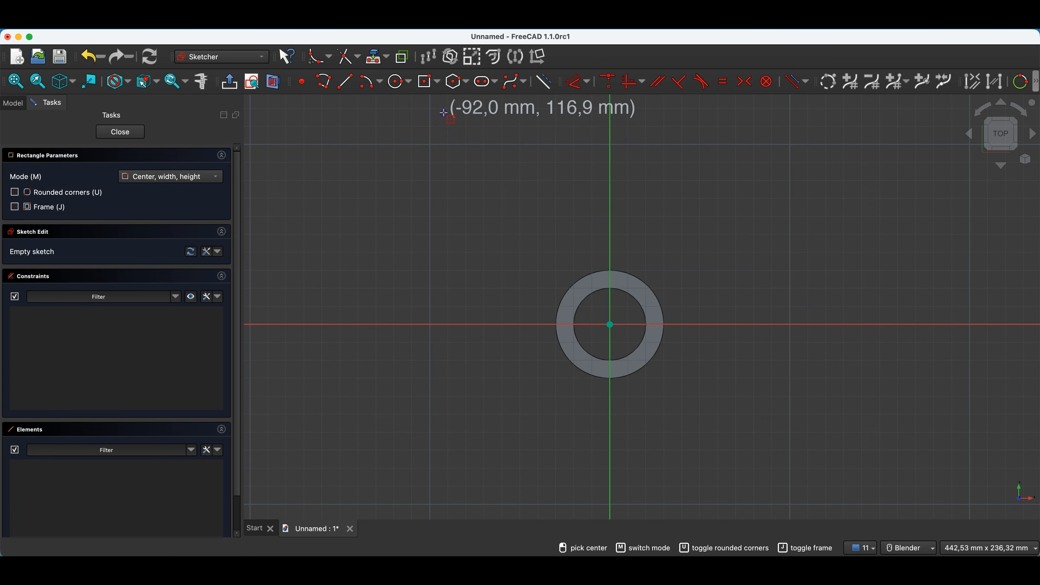
{"action": "left_click", "coordinate": [14, 192]}
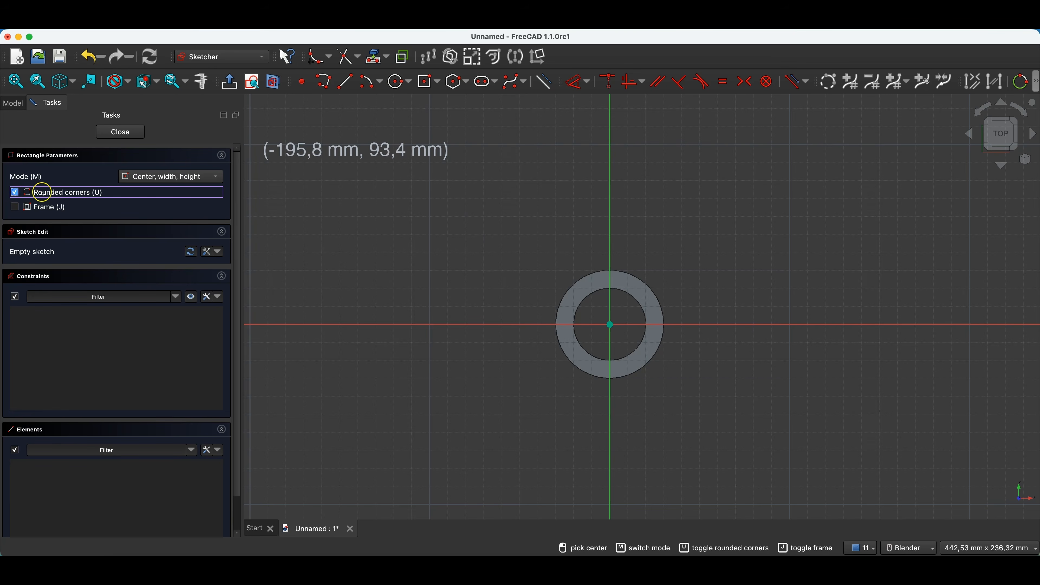
{"action": "left_click", "coordinate": [611, 324]}
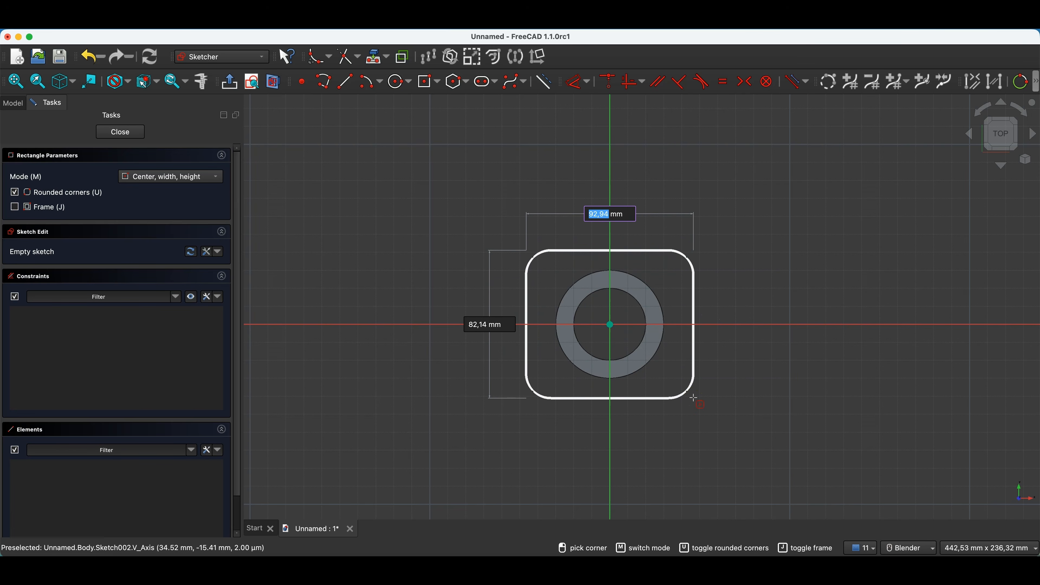
{"action": "type", "text": "100"}
{"action": "key", "text": "Tab"}
{"action": "type", "text": "100"}
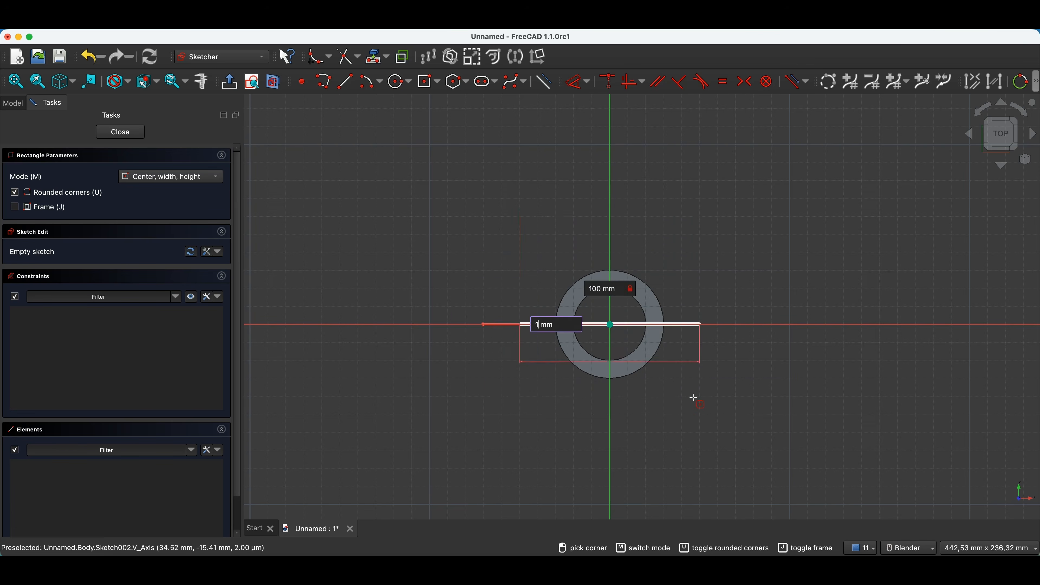
{"action": "key", "text": "Return"}
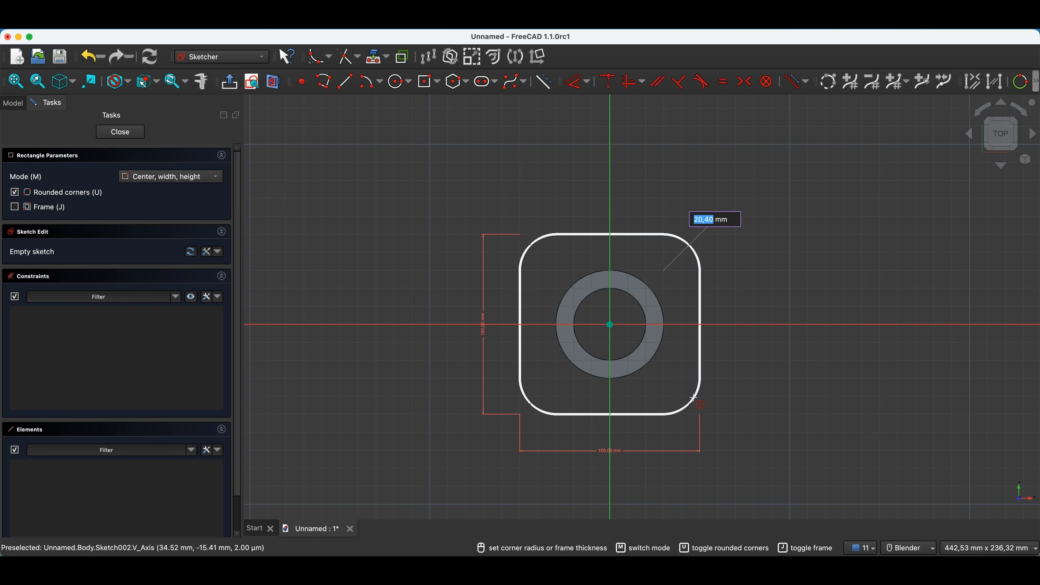
{"action": "type", "text": "20"}
{"action": "key", "text": "Return"}
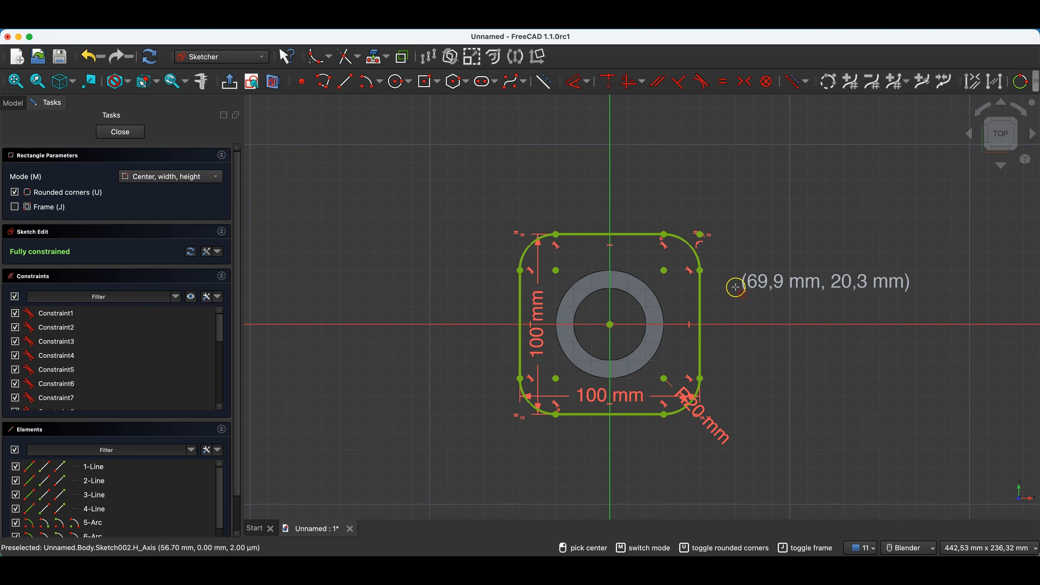
{"action": "key", "text": "Escape"}
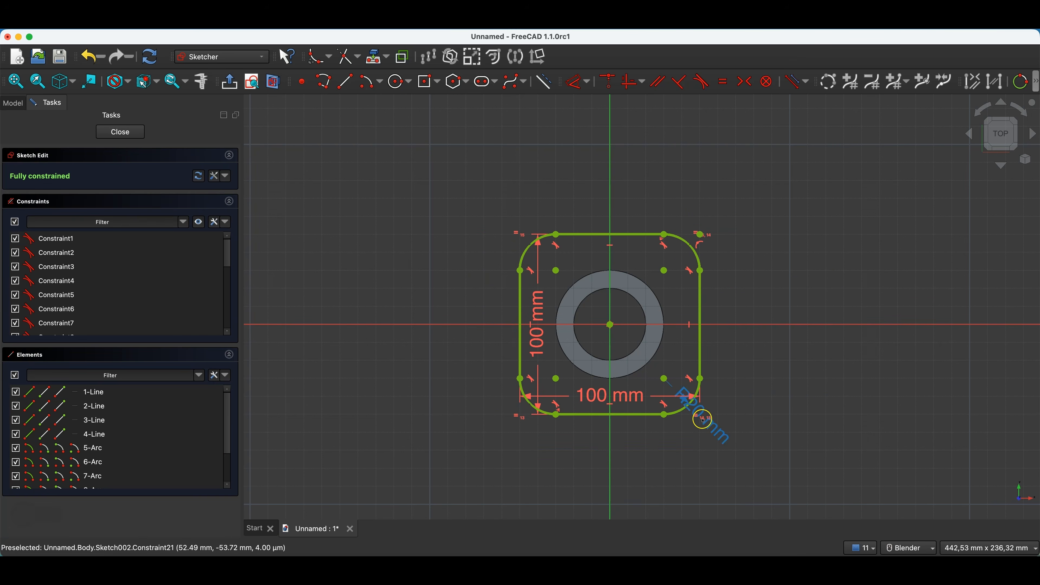
Step: Set the rounded rectangle's corner radius to 15 mm
{"action": "double_click", "coordinate": [726, 427]}
{"action": "type", "text": "15"}
{"action": "key", "text": "Return"}
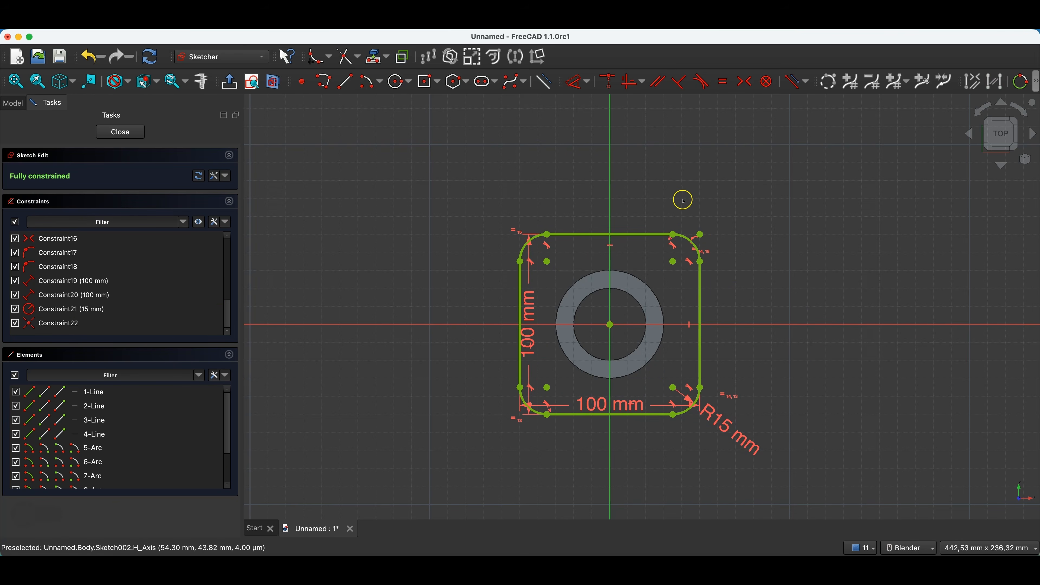
Step: Draw four circles centered on the rectangle's corner arc centers, giving the lower-left one a 10 mm diameter
{"action": "left_click", "coordinate": [399, 81]}
{"action": "left_click", "coordinate": [547, 261]}
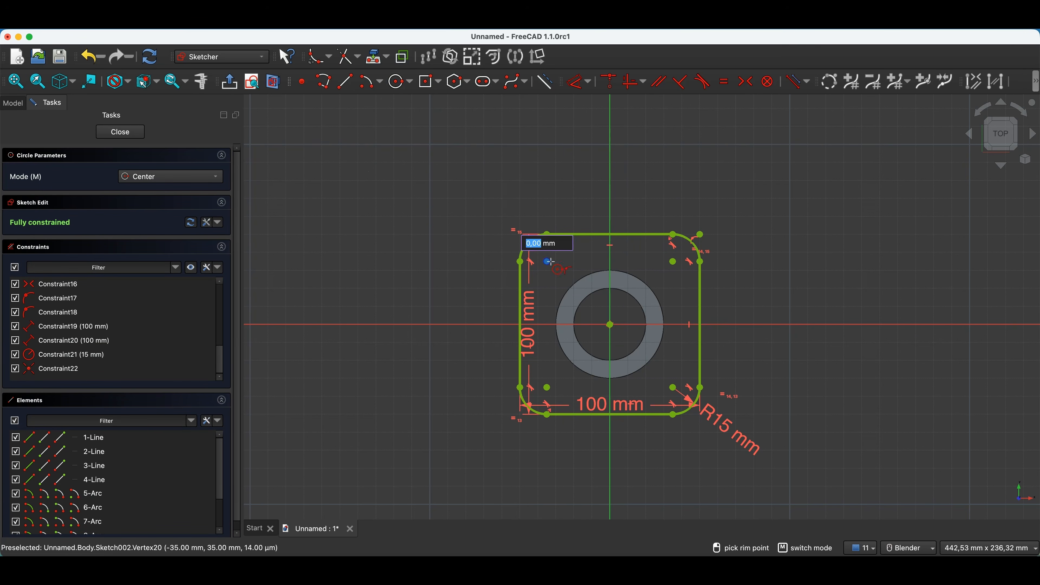
{"action": "left_click", "coordinate": [562, 269]}
{"action": "left_click", "coordinate": [673, 262]}
{"action": "left_click", "coordinate": [674, 278]}
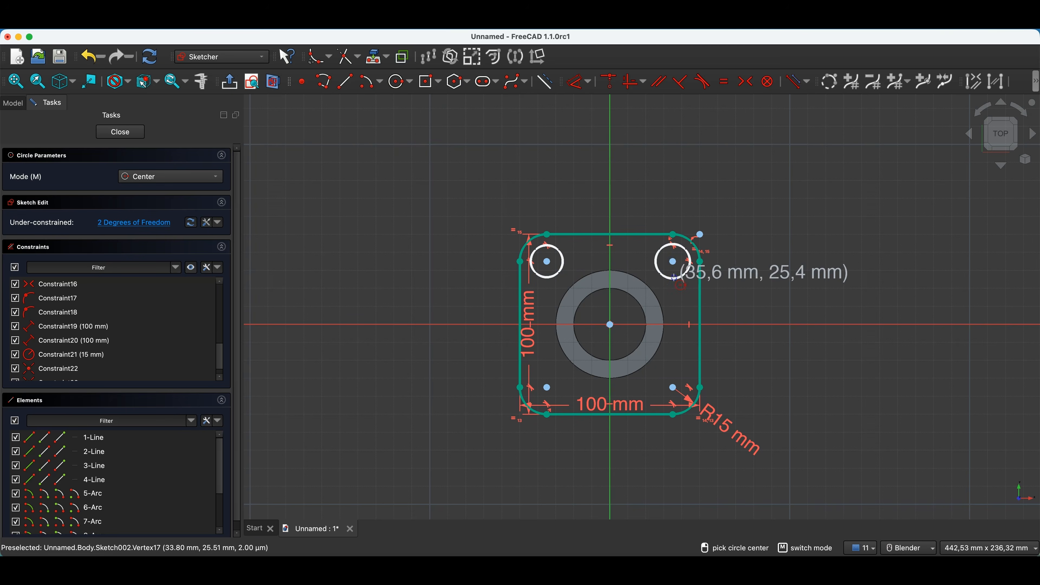
{"action": "left_click", "coordinate": [673, 387]}
{"action": "left_click", "coordinate": [673, 372]}
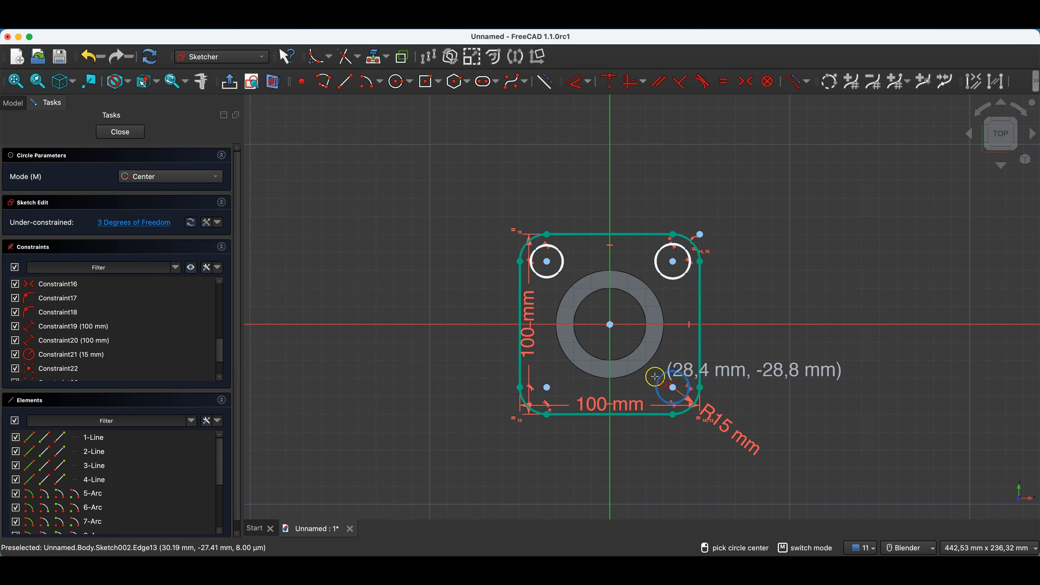
{"action": "left_click", "coordinate": [546, 388]}
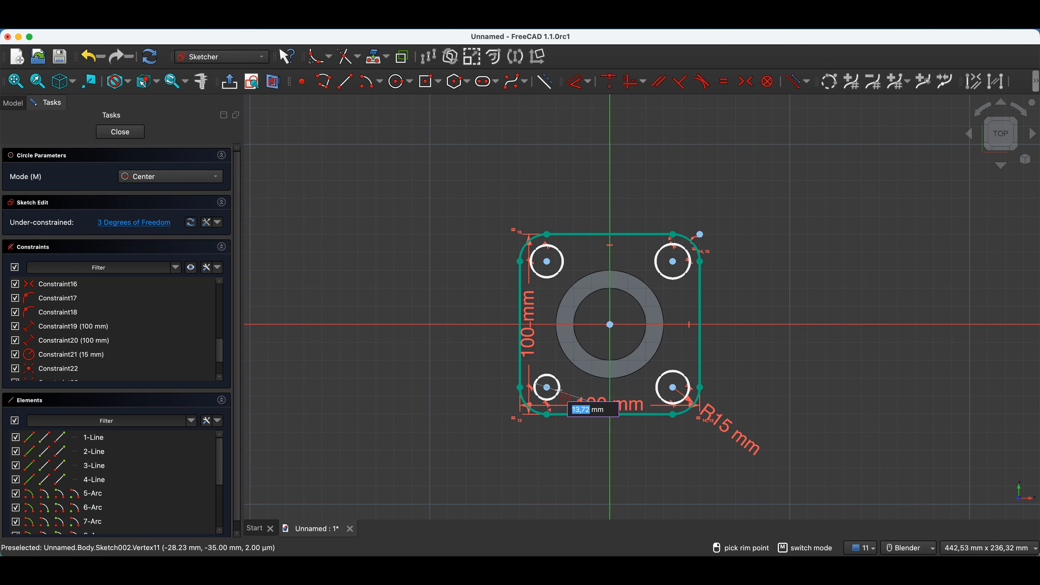
{"action": "type", "text": "10"}
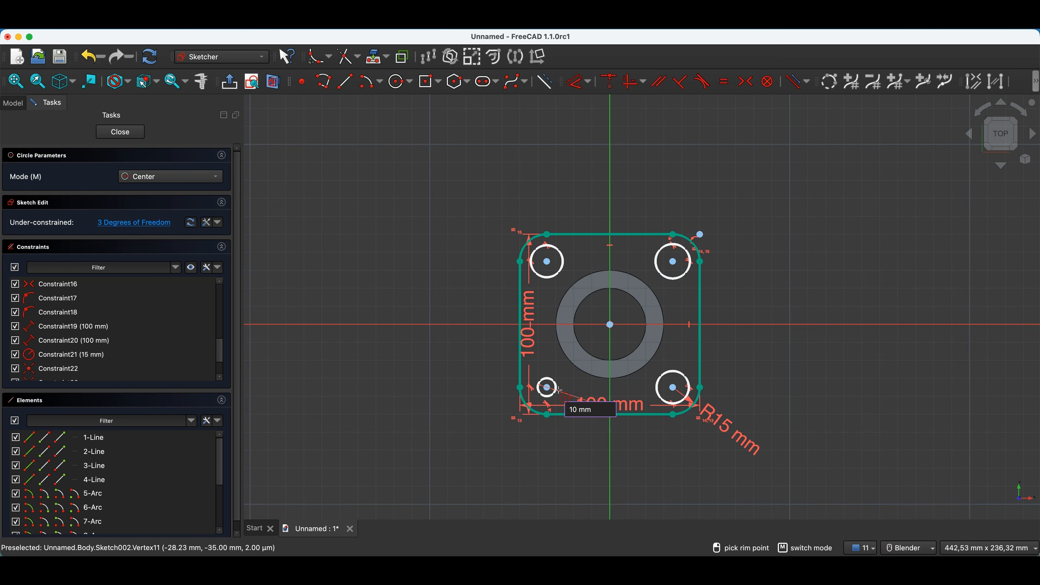
{"action": "key", "text": "Return"}
{"action": "key", "text": "Escape"}
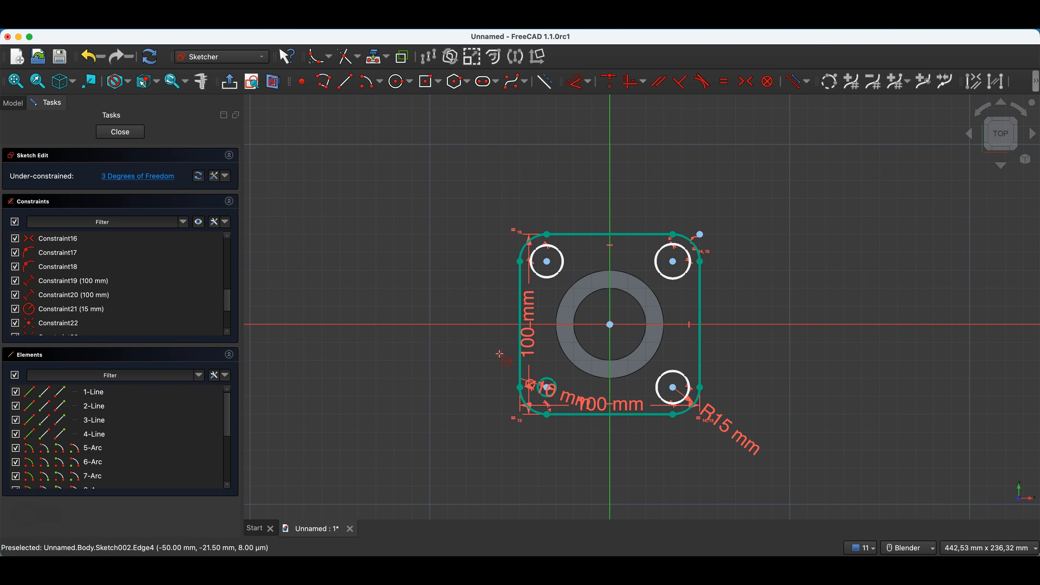
Step: Constrain the four corner circles to be equal and finish the flange sketch
{"action": "left_click", "coordinate": [554, 380]}
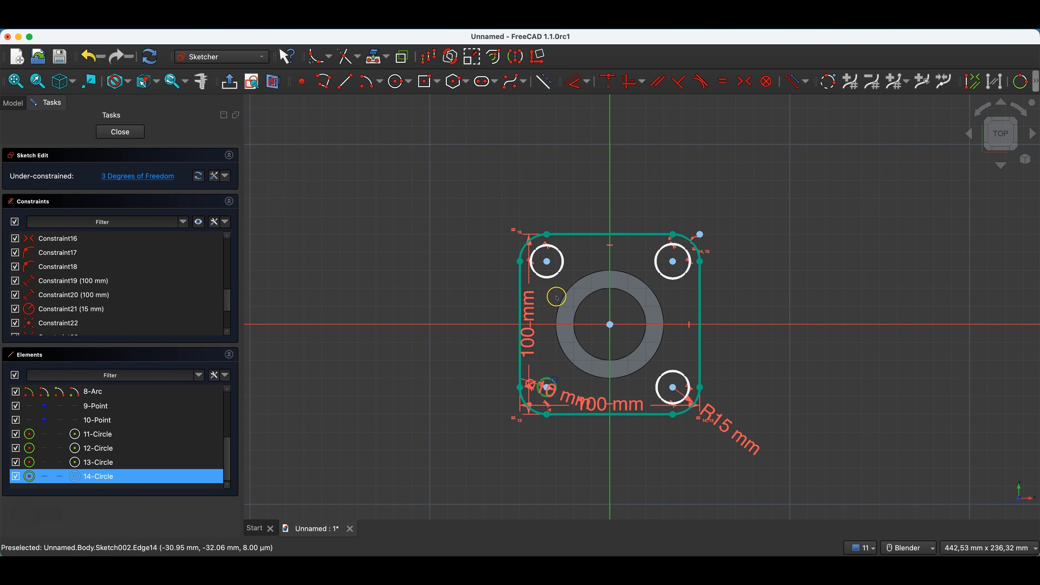
{"action": "left_click", "coordinate": [556, 273]}
{"action": "left_click", "coordinate": [656, 267]}
{"action": "left_click", "coordinate": [675, 370]}
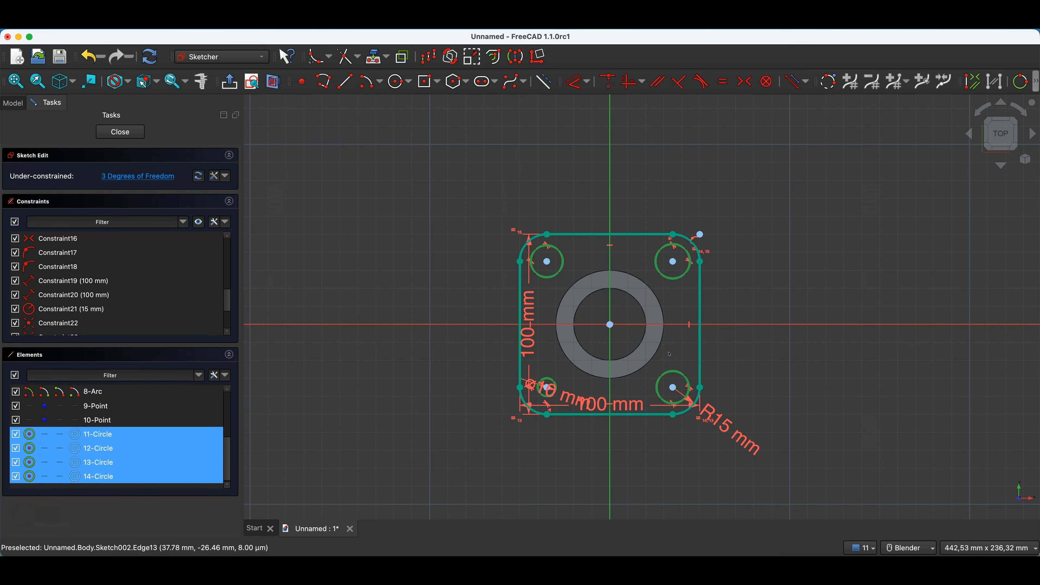
{"action": "key", "text": "e"}
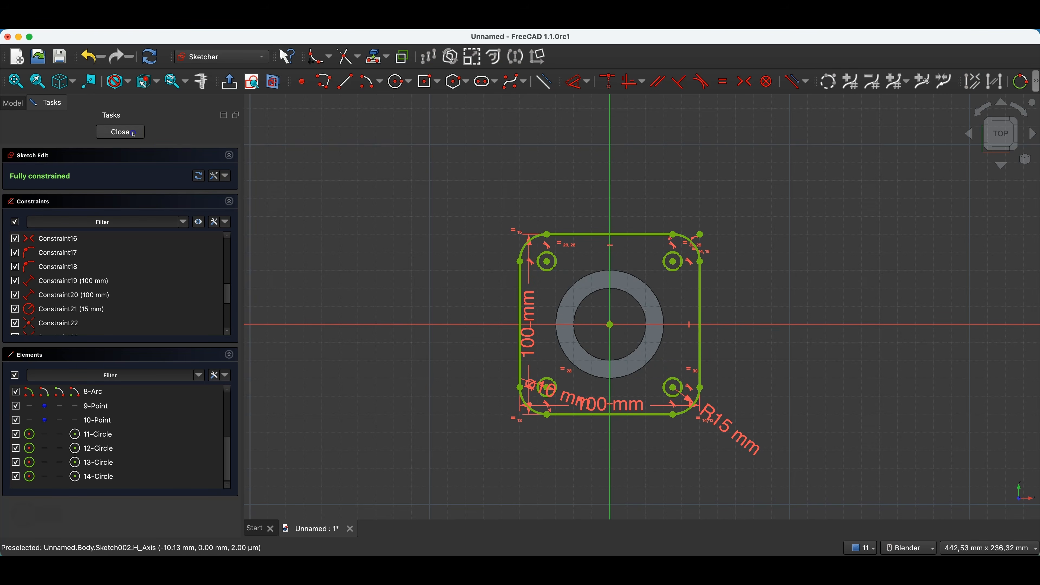
{"action": "left_click", "coordinate": [121, 132]}
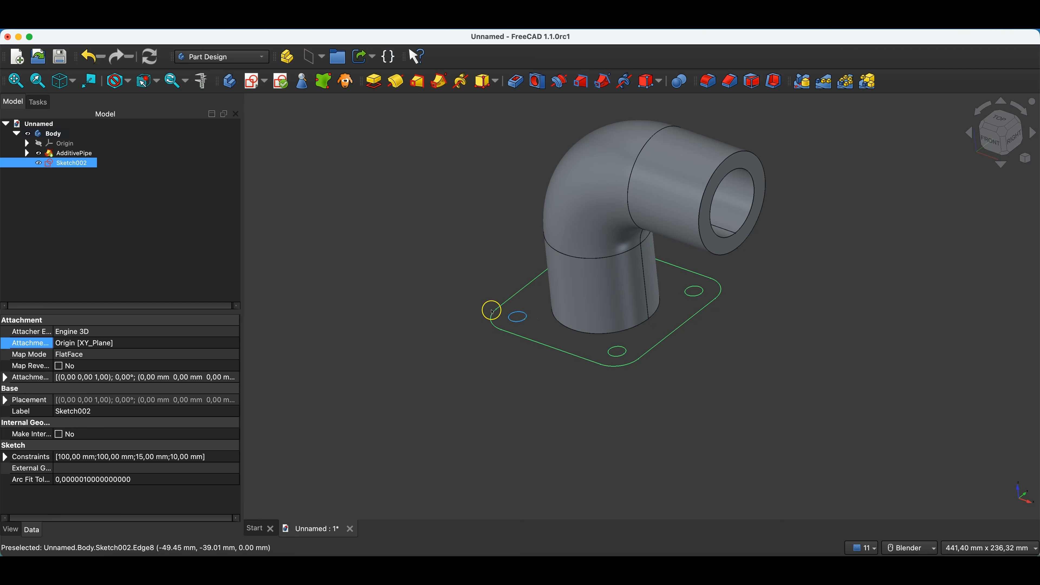
Step: Pad the flange sketch 10 mm in the reversed direction, below the pipe's lower end
{"action": "left_click", "coordinate": [376, 82]}
{"action": "middle_click_drag", "start_coordinate": [652, 338], "coordinate": [612, 339]}
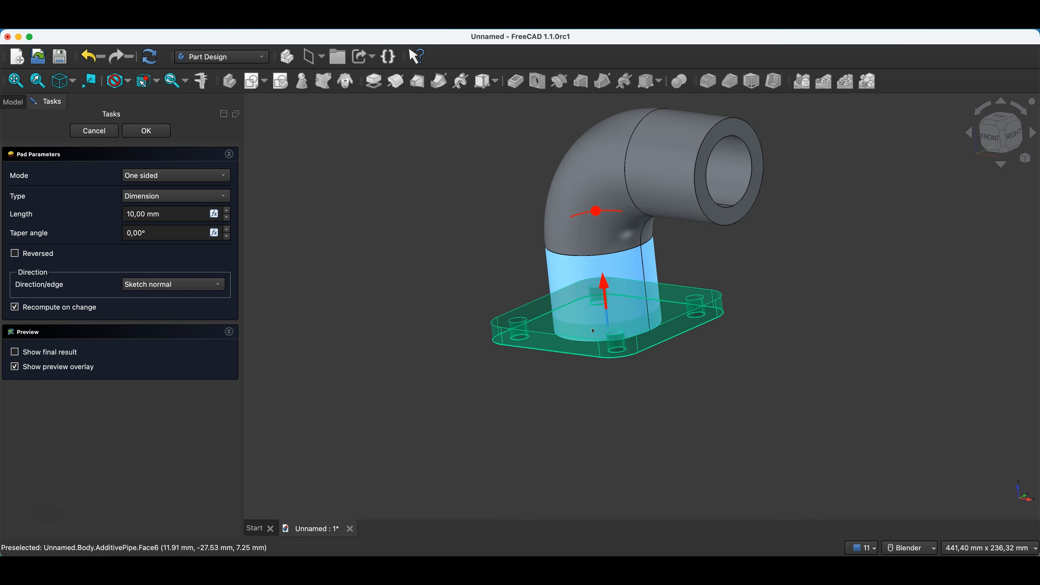
{"action": "left_click", "coordinate": [12, 259]}
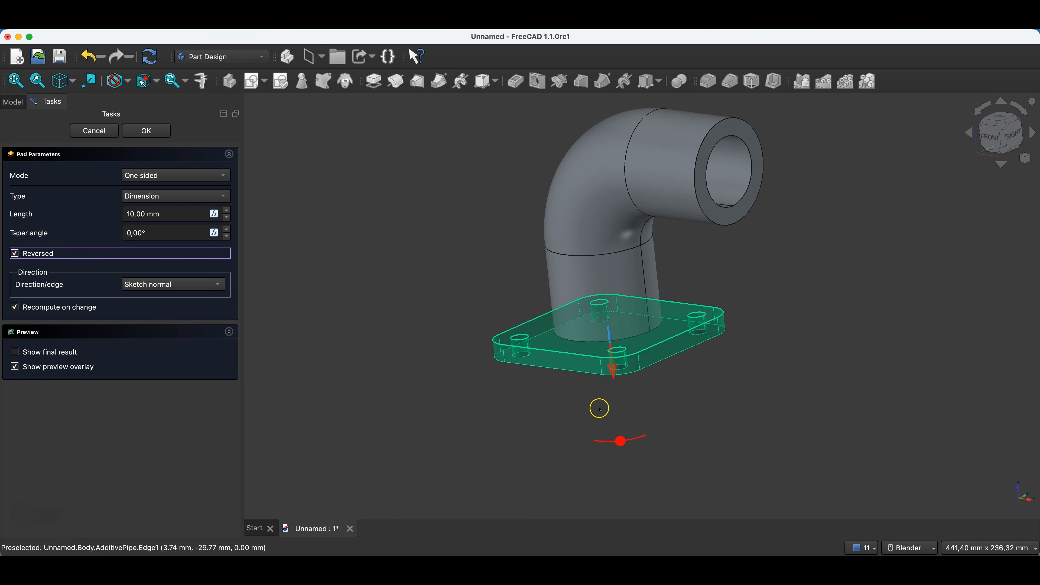
{"action": "left_click", "coordinate": [149, 131]}
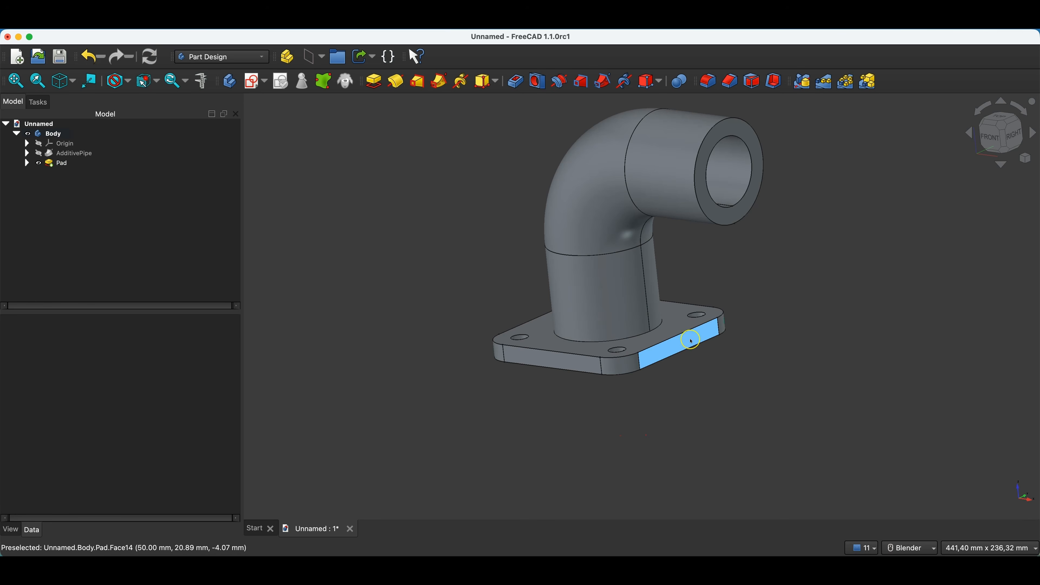
Step: Make the sketch of the base flange visible in the 3D view
{"action": "middle_click_drag", "start_coordinate": [682, 349], "coordinate": [745, 358]}
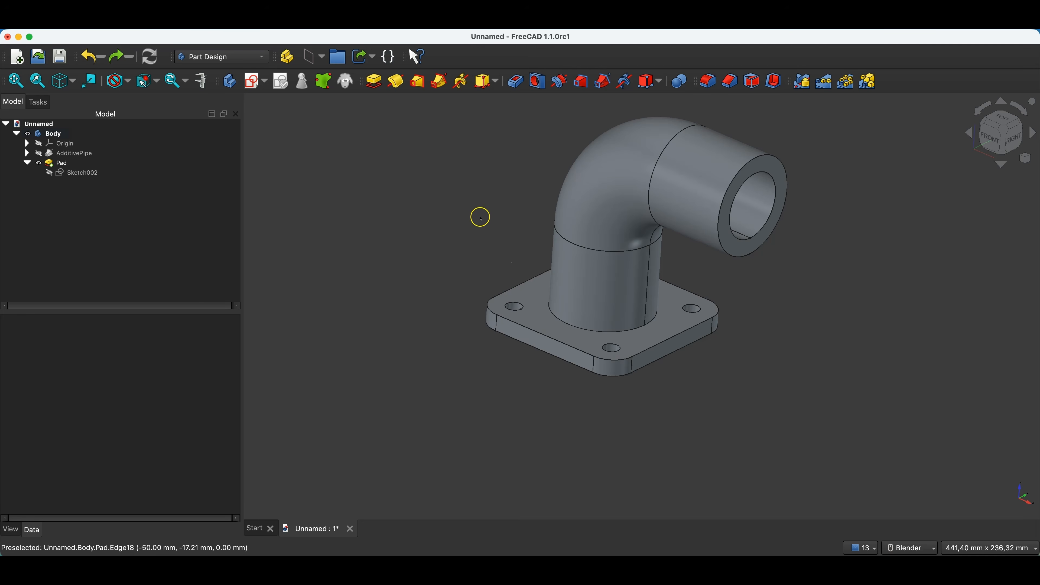
{"action": "scroll", "coordinate": [481, 216], "scroll_direction": "up", "scroll_amount": 1}
{"action": "scroll", "coordinate": [441, 285], "scroll_direction": "down", "scroll_amount": 3}
{"action": "scroll", "coordinate": [572, 168], "scroll_direction": "up", "scroll_amount": 1}
{"action": "scroll", "coordinate": [558, 172], "scroll_direction": "up", "scroll_amount": 2}
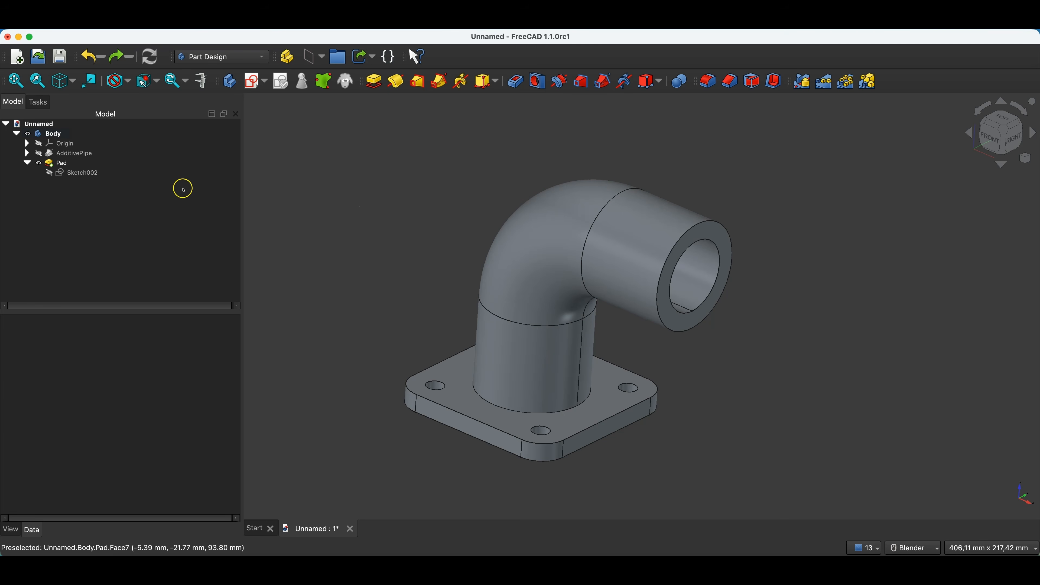
{"action": "left_click", "coordinate": [88, 174]}
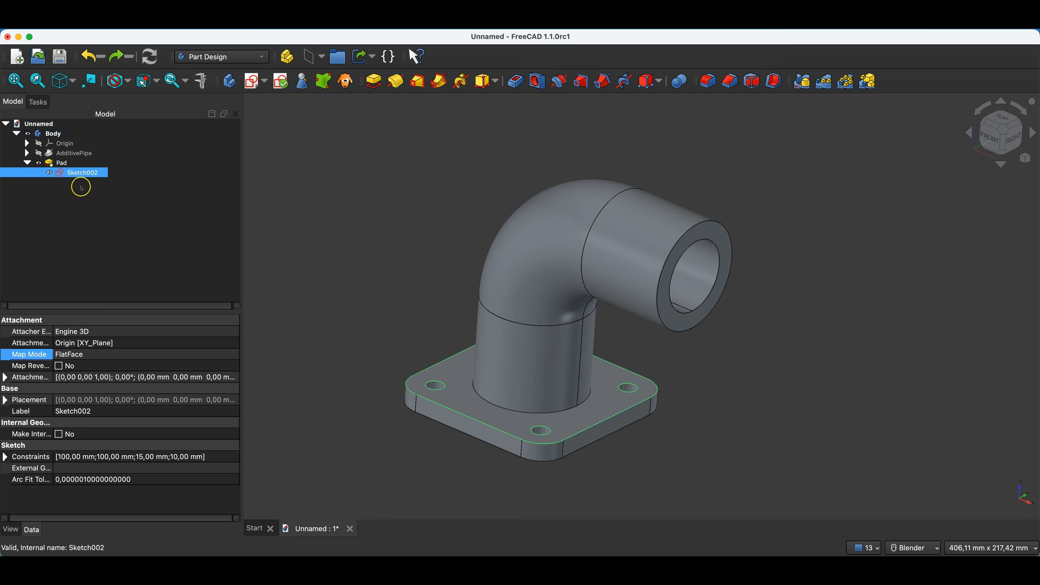
{"action": "left_click", "coordinate": [741, 194]}
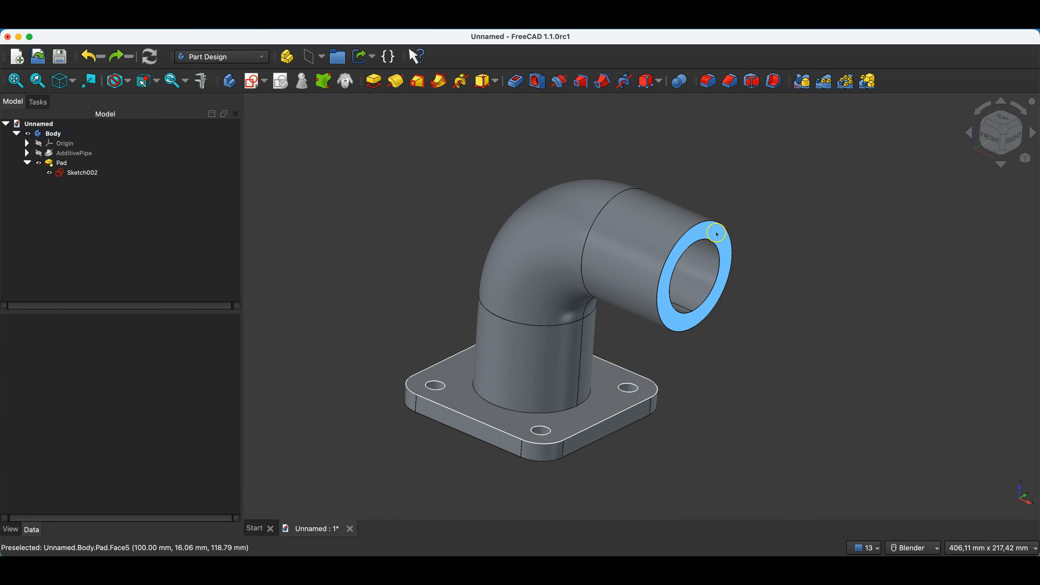
Step: Create a new sketch on the ring-shaped face at the pipe's free end, viewed perpendicular to its plane
{"action": "left_click", "coordinate": [688, 252]}
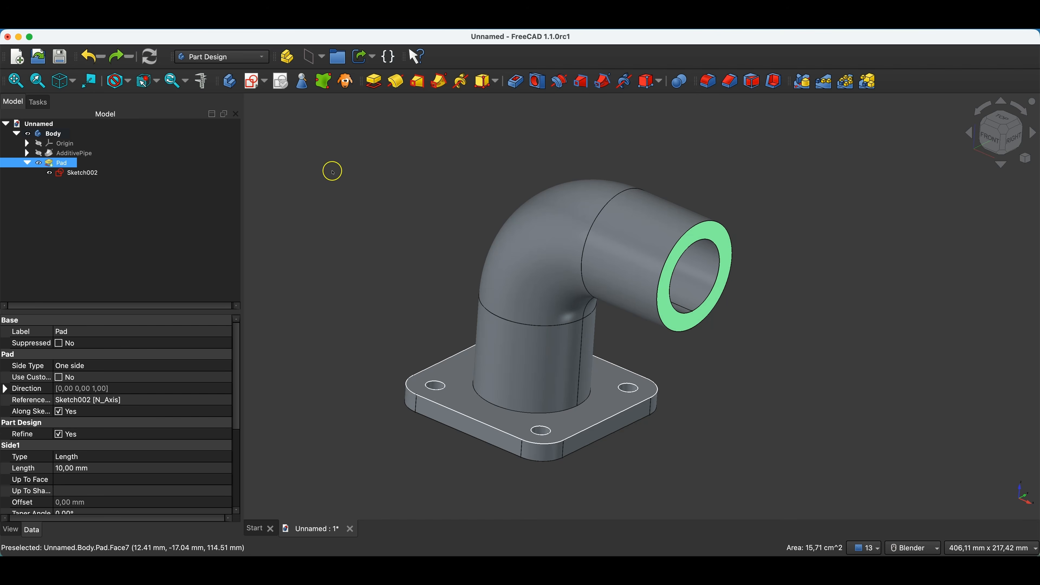
{"action": "left_click", "coordinate": [252, 82]}
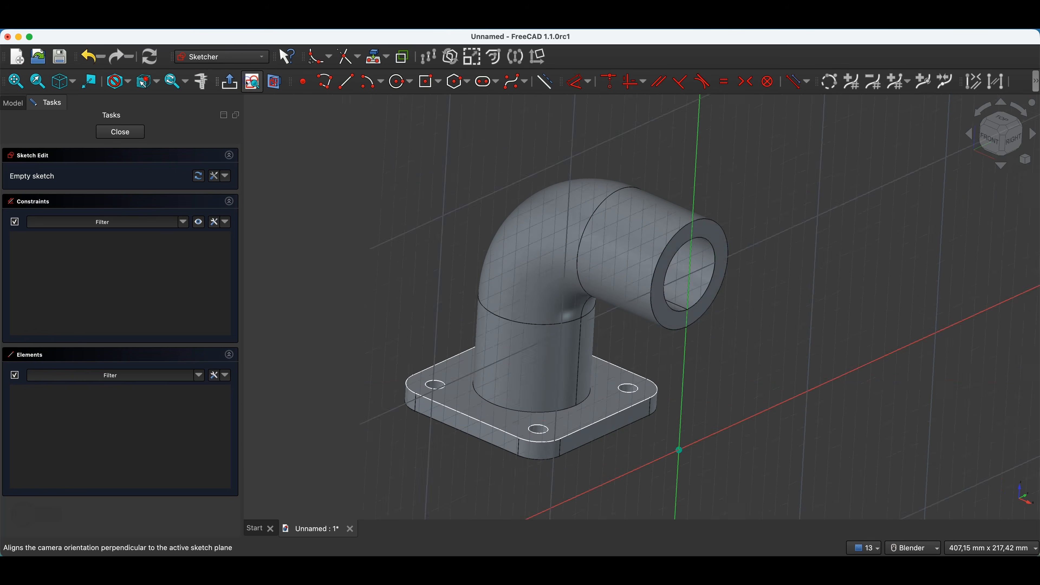
{"action": "left_click", "coordinate": [252, 82]}
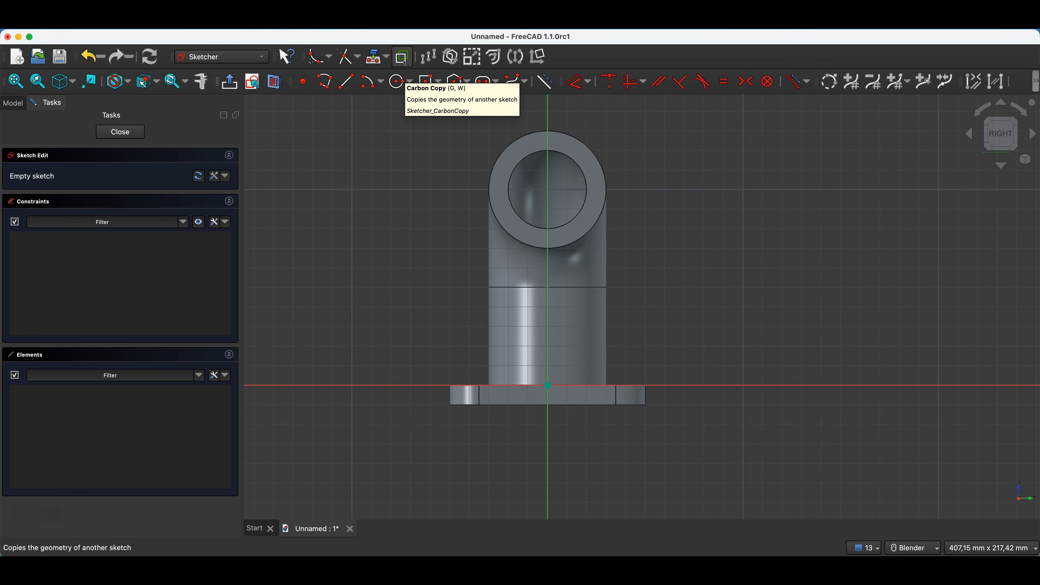
Step: Carbon-copy the base flange sketch, with its rounded square and four circles, into the new sketch
{"action": "left_click", "coordinate": [404, 60]}
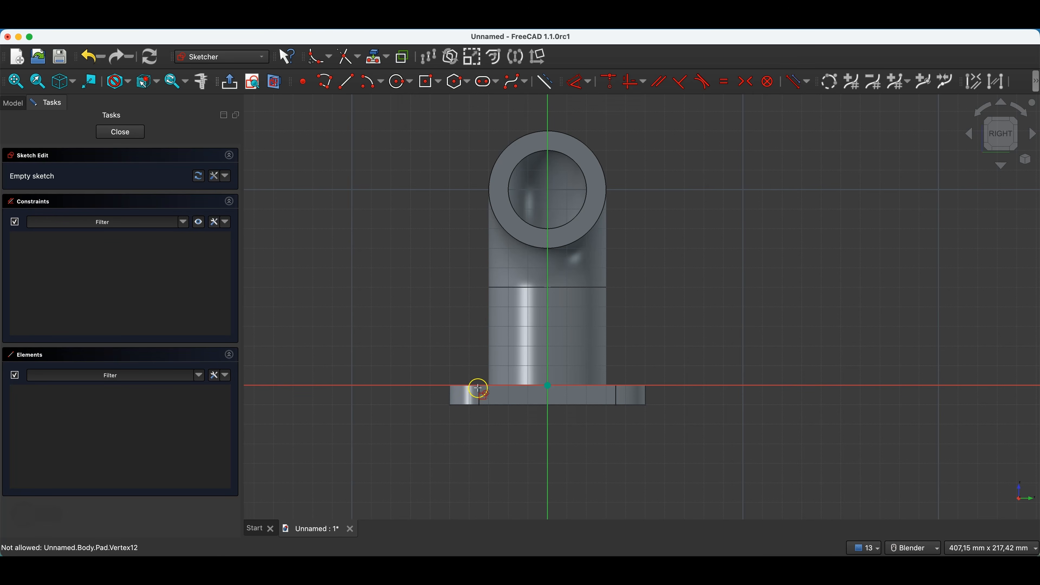
{"action": "middle_click_drag", "start_coordinate": [456, 259], "coordinate": [462, 278]}
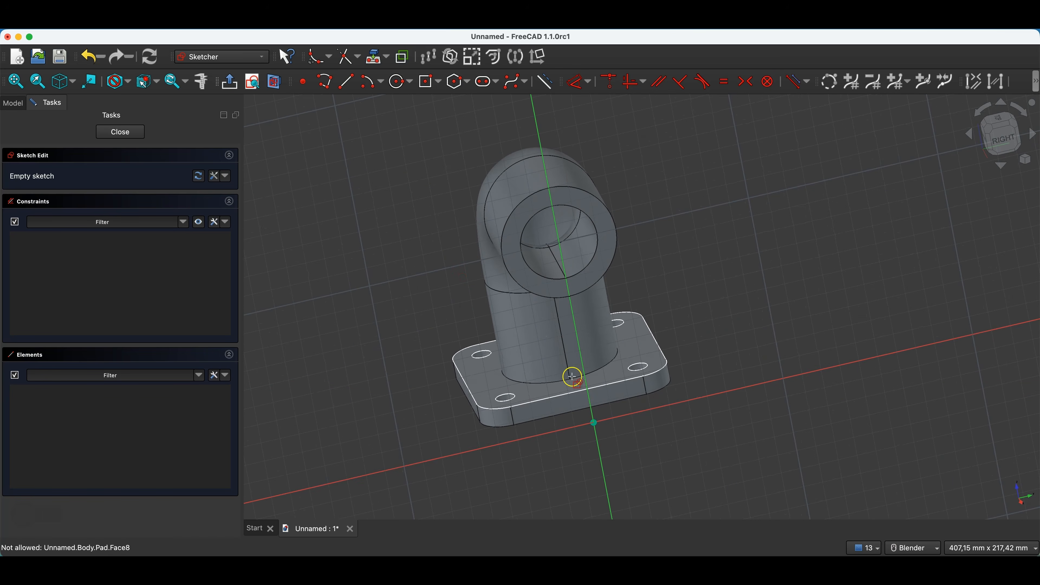
{"action": "left_click", "coordinate": [544, 400]}
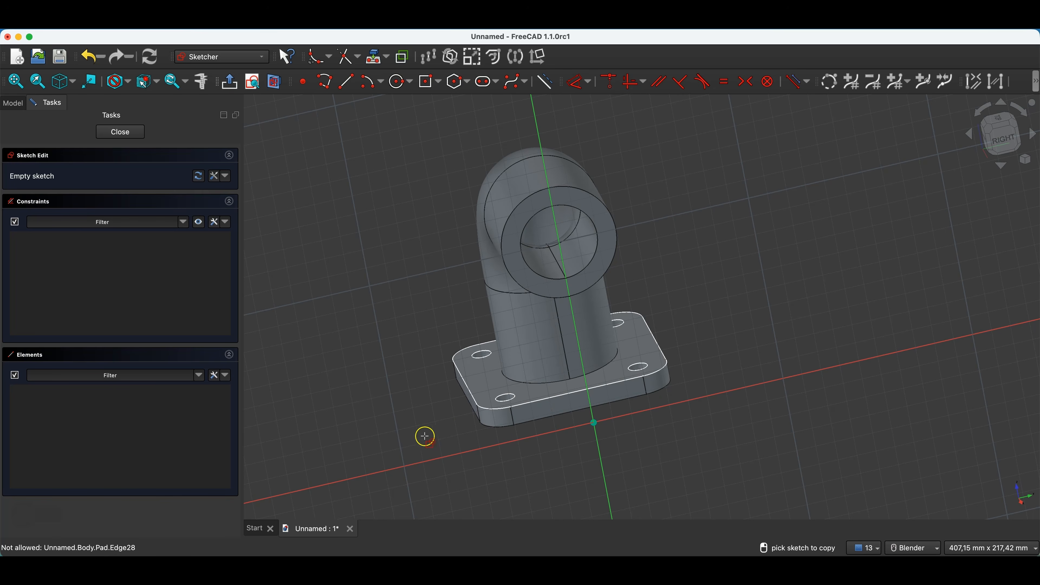
{"action": "left_click", "coordinate": [526, 405]}
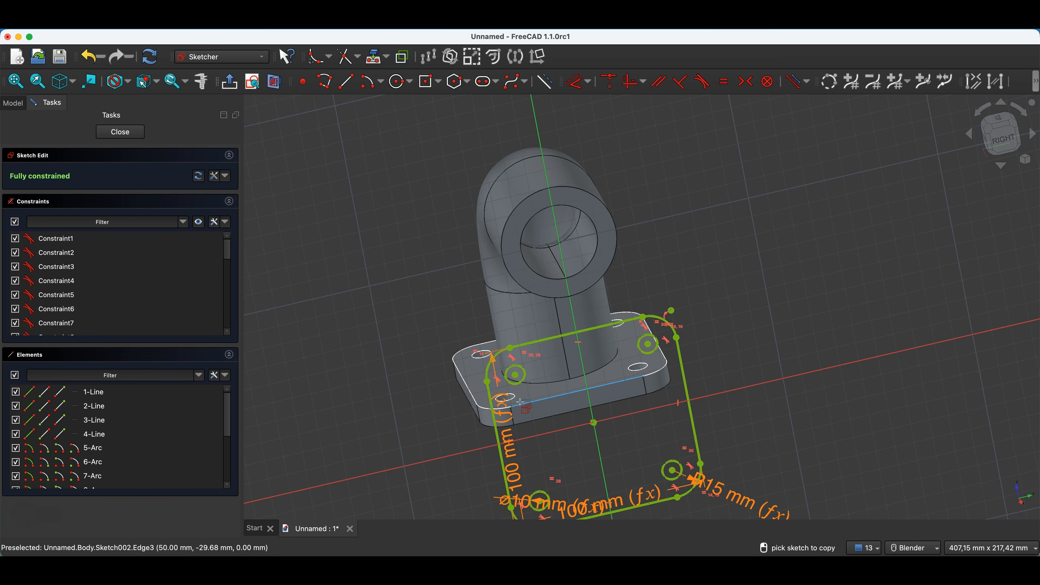
{"action": "middle_click_drag", "start_coordinate": [500, 344], "coordinate": [420, 266]}
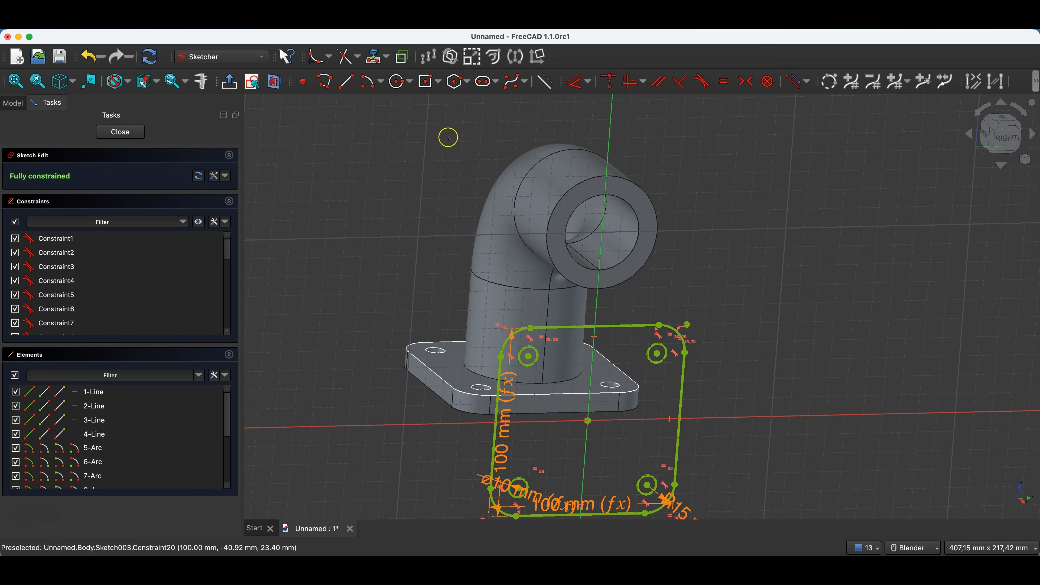
{"action": "left_click", "coordinate": [967, 151]}
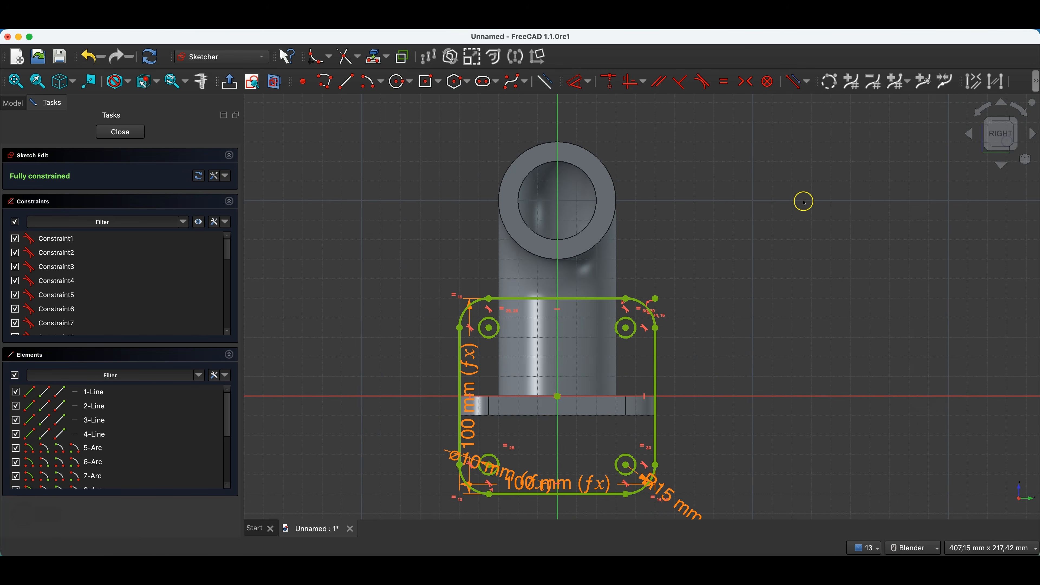
Step: Project the pipe opening's inner circular edge into the sketch as external geometry
{"action": "mouse_move", "coordinate": [402, 388]}
{"action": "middle_mouse_down"}
{"action": "mouse_move", "coordinate": [430, 364]}
{"action": "mouse_move", "coordinate": [464, 391]}
{"action": "mouse_move", "coordinate": [492, 396]}
{"action": "middle_mouse_up"}
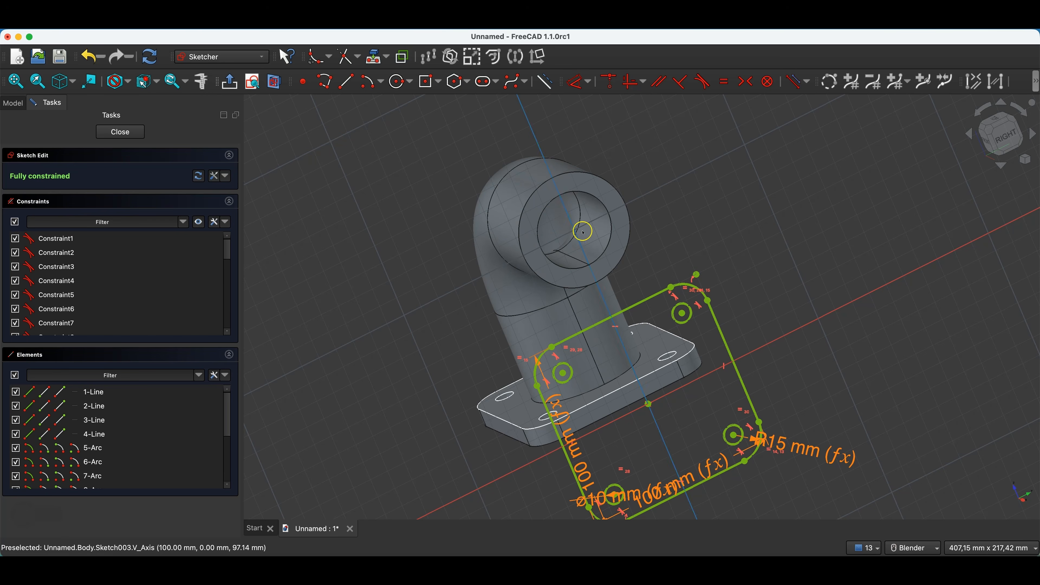
{"action": "left_click", "coordinate": [375, 57]}
{"action": "left_click", "coordinate": [596, 197]}
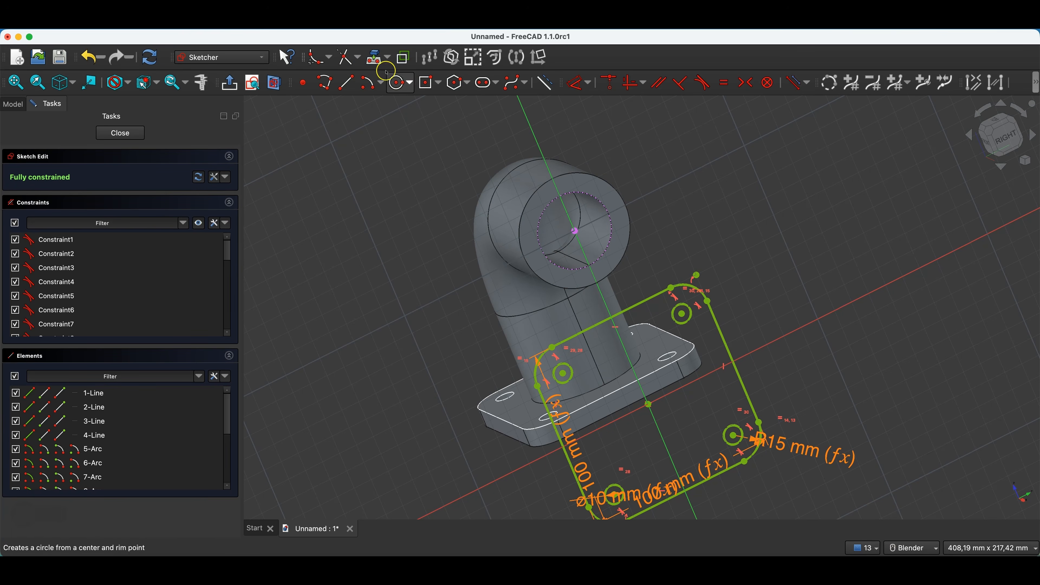
{"action": "left_click", "coordinate": [376, 61]}
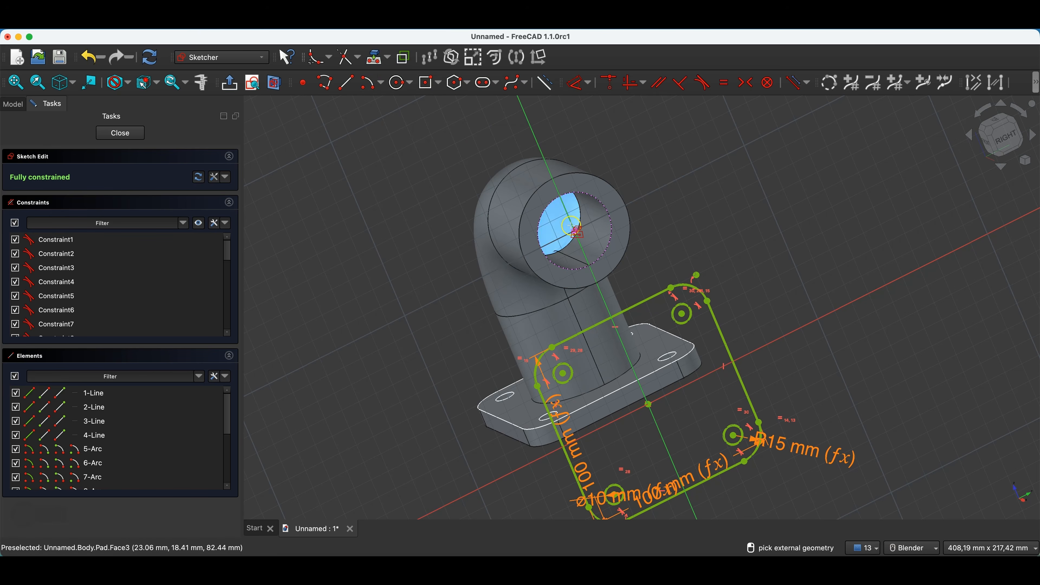
{"action": "right_click", "coordinate": [846, 207]}
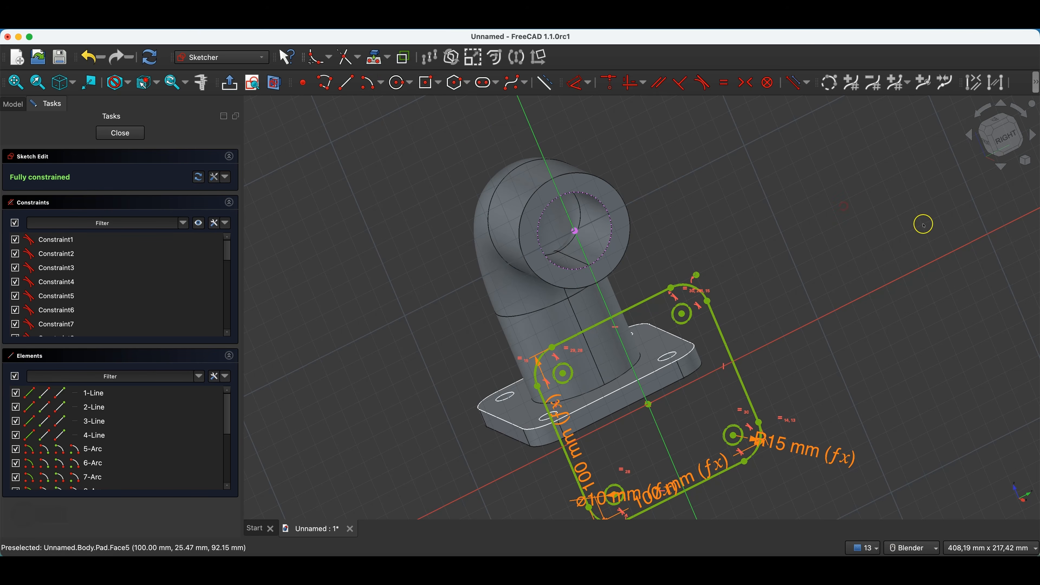
Step: Delete the copied rectangle's symmetry constraint to the origin and move the copied geometry up around the pipe opening
{"action": "left_click", "coordinate": [1003, 143]}
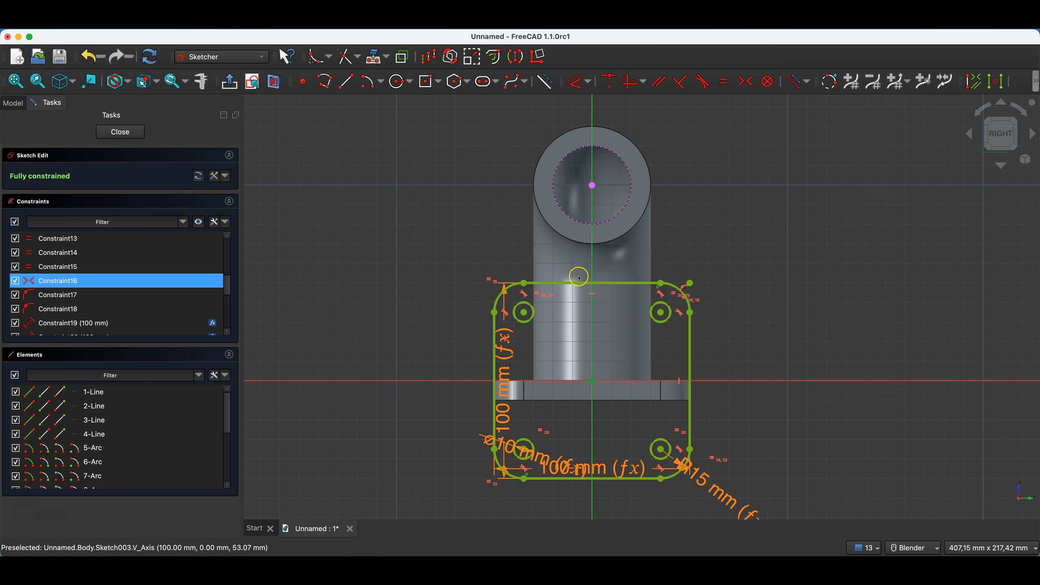
{"action": "left_click", "coordinate": [85, 295], "text": "shift"}
{"action": "left_click", "coordinate": [62, 286]}
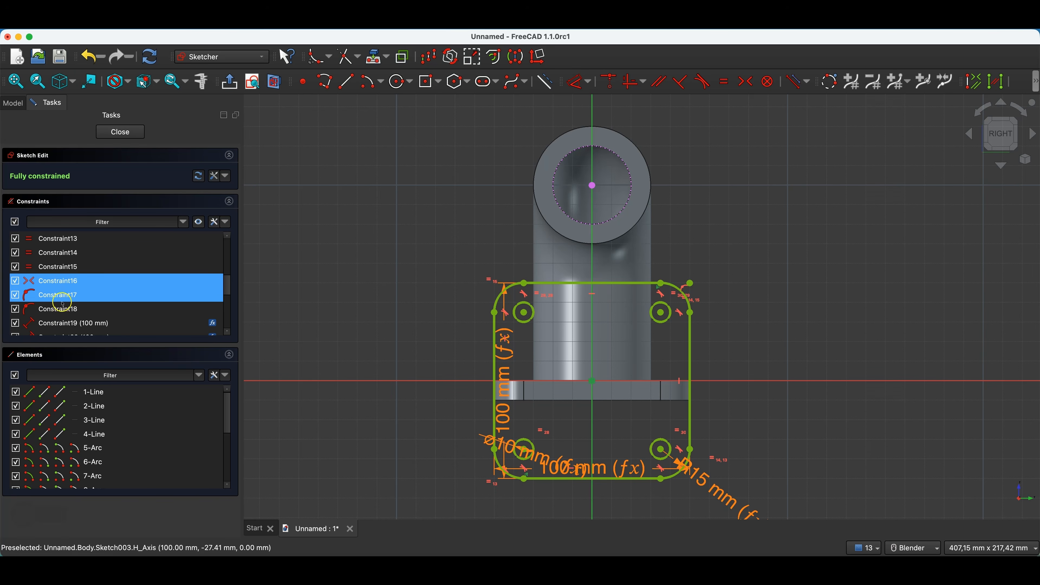
{"action": "right_click", "coordinate": [62, 283]}
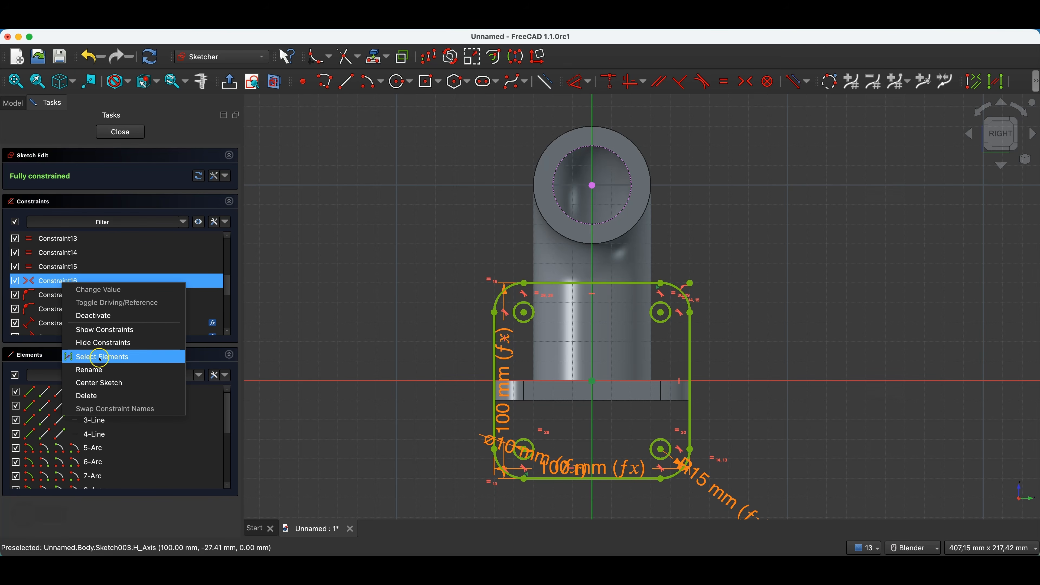
{"action": "left_click", "coordinate": [93, 394]}
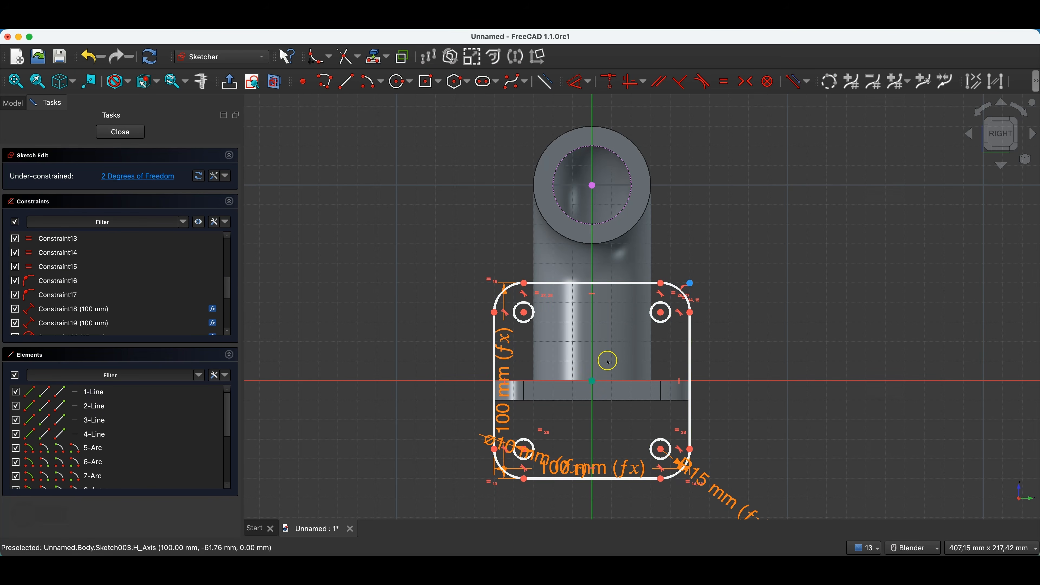
{"action": "mouse_move", "coordinate": [603, 284]}
{"action": "left_mouse_down"}
{"action": "mouse_move", "coordinate": [594, 236]}
{"action": "mouse_move", "coordinate": [629, 206]}
{"action": "mouse_move", "coordinate": [585, 161]}
{"action": "mouse_move", "coordinate": [597, 133]}
{"action": "mouse_move", "coordinate": [611, 138]}
{"action": "mouse_move", "coordinate": [612, 96]}
{"action": "mouse_move", "coordinate": [614, 107]}
{"action": "left_mouse_up"}
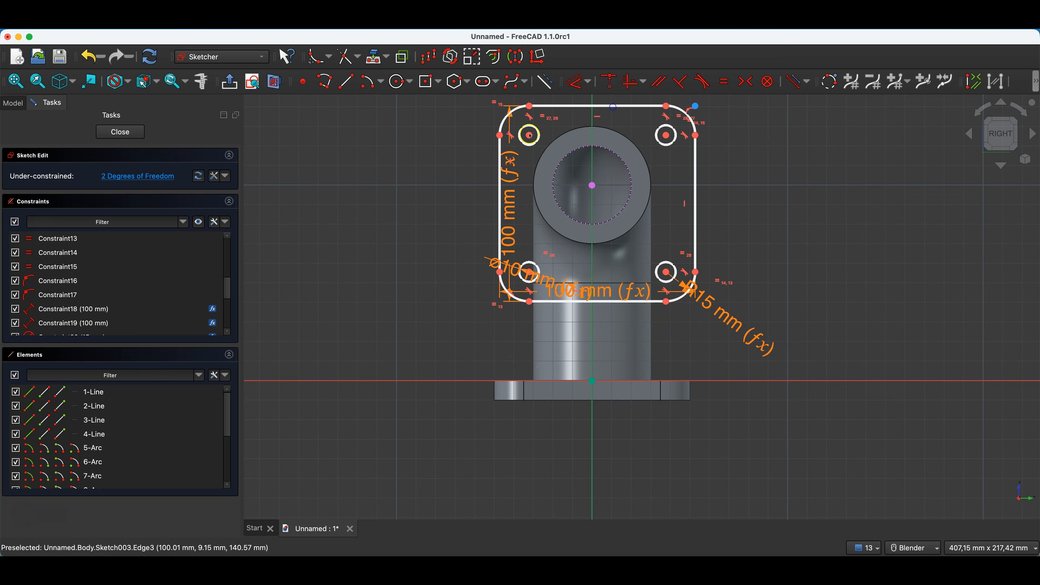
Step: Try to make the upper-left and lower-right hole centers symmetric about the pipe opening's center
{"action": "left_click", "coordinate": [529, 135]}
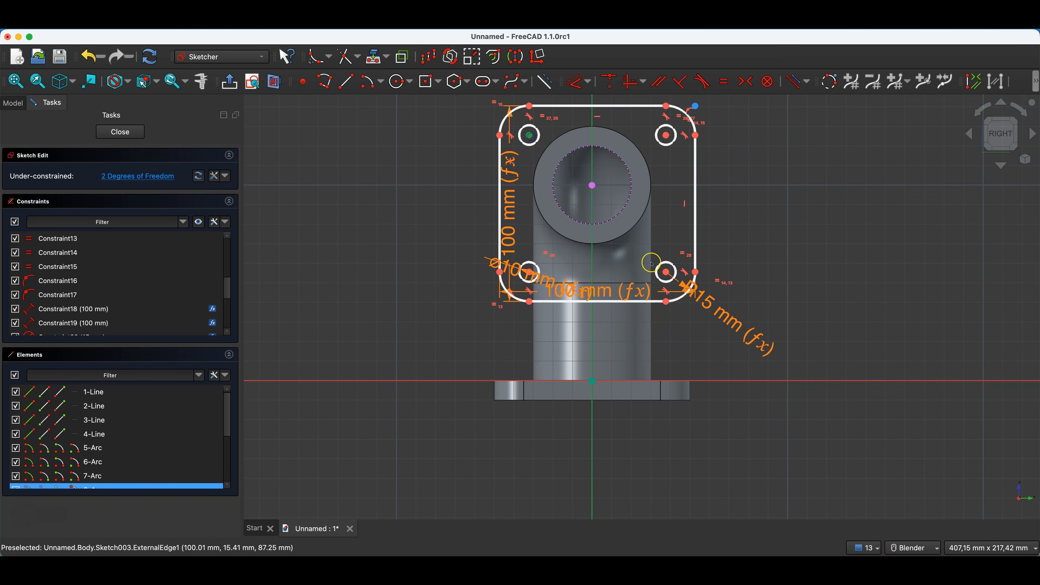
{"action": "left_click", "coordinate": [667, 272]}
{"action": "left_click", "coordinate": [593, 185]}
{"action": "left_click", "coordinate": [746, 81]}
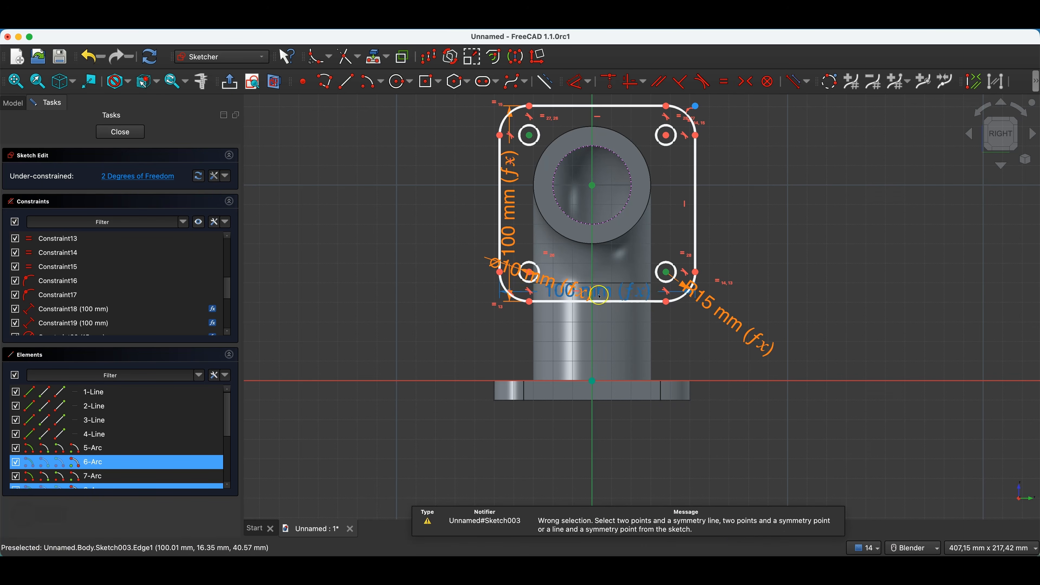
{"action": "left_click", "coordinate": [739, 226]}
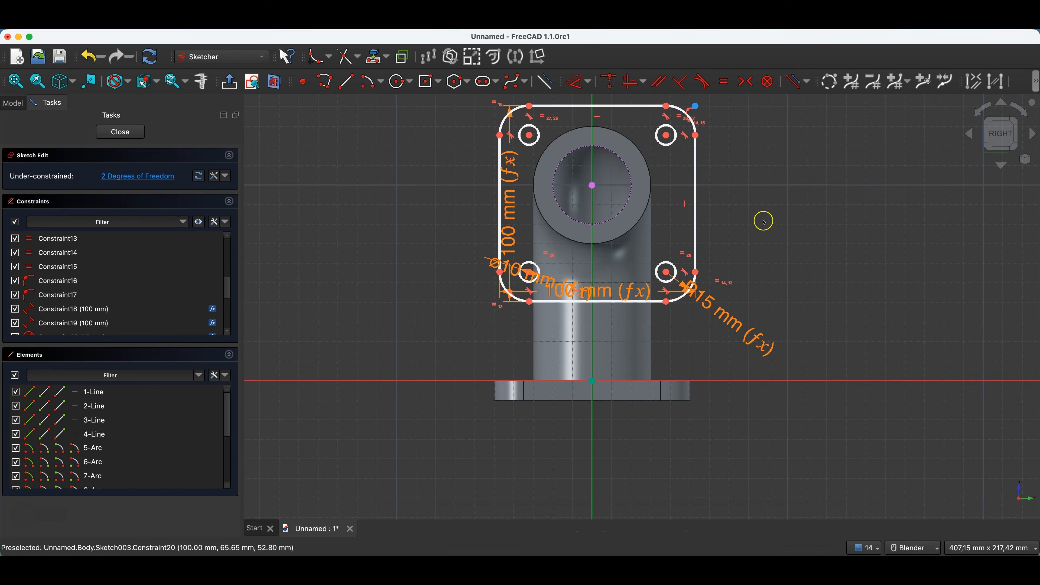
Step: Constrain the upper-left and lower-right corner points symmetric about the projected circle's center and finish the sketch
{"action": "left_click", "coordinate": [529, 136]}
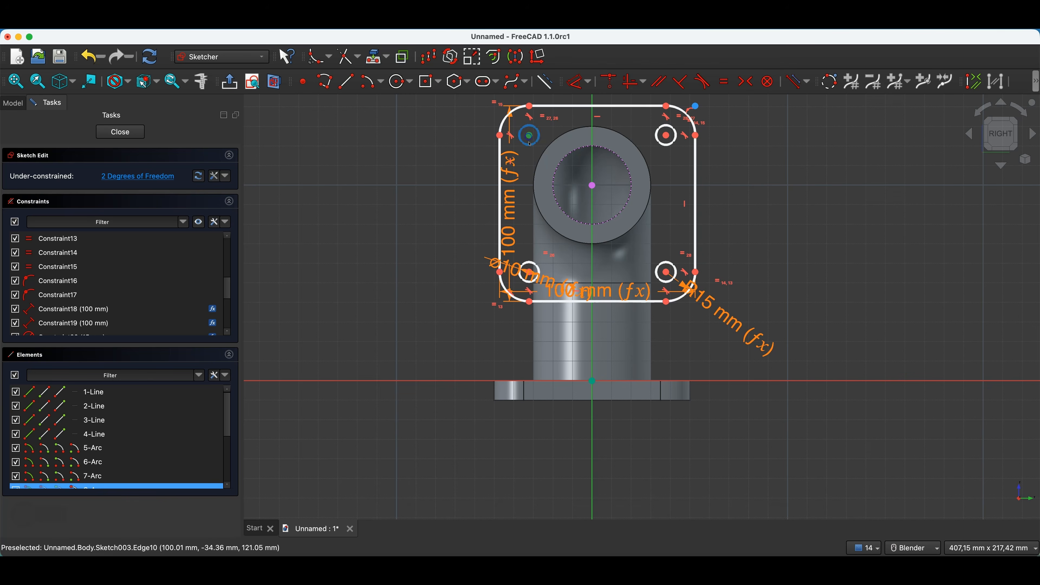
{"action": "left_click", "coordinate": [667, 272]}
{"action": "left_click", "coordinate": [594, 187]}
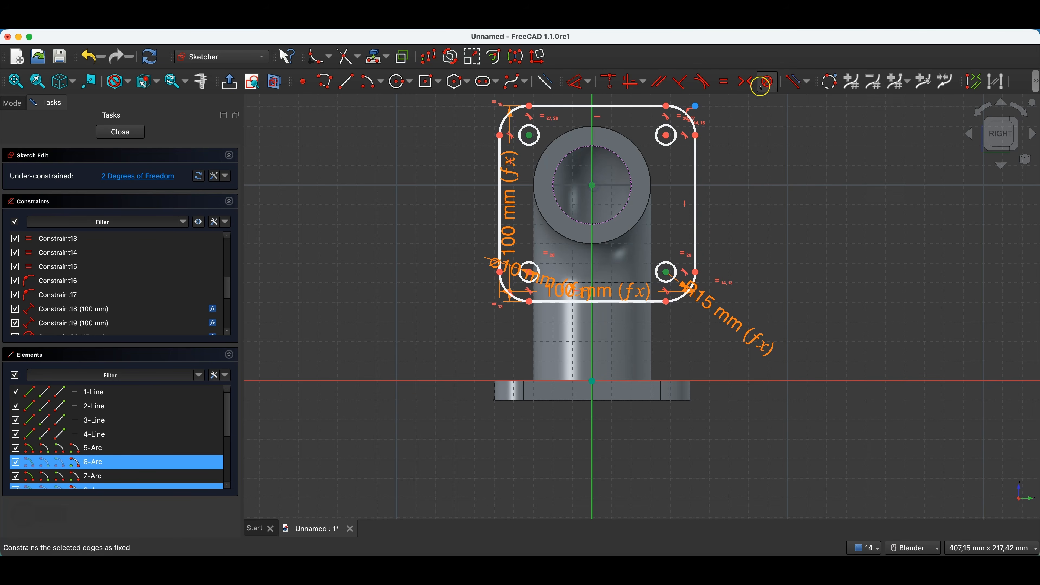
{"action": "left_click", "coordinate": [746, 81]}
{"action": "scroll", "coordinate": [622, 393], "scroll_direction": "down", "scroll_amount": 1}
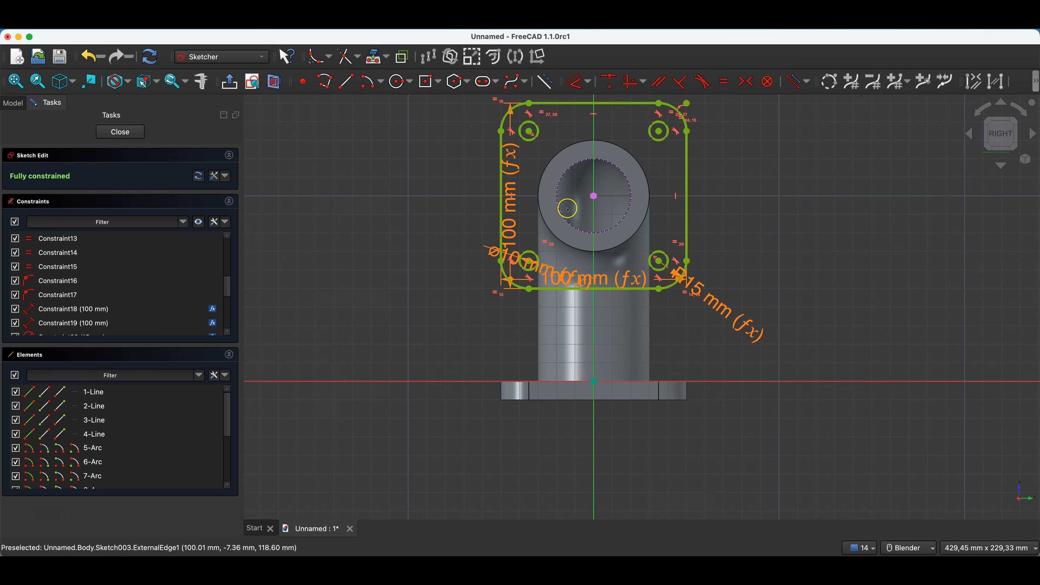
{"action": "left_click", "coordinate": [140, 132]}
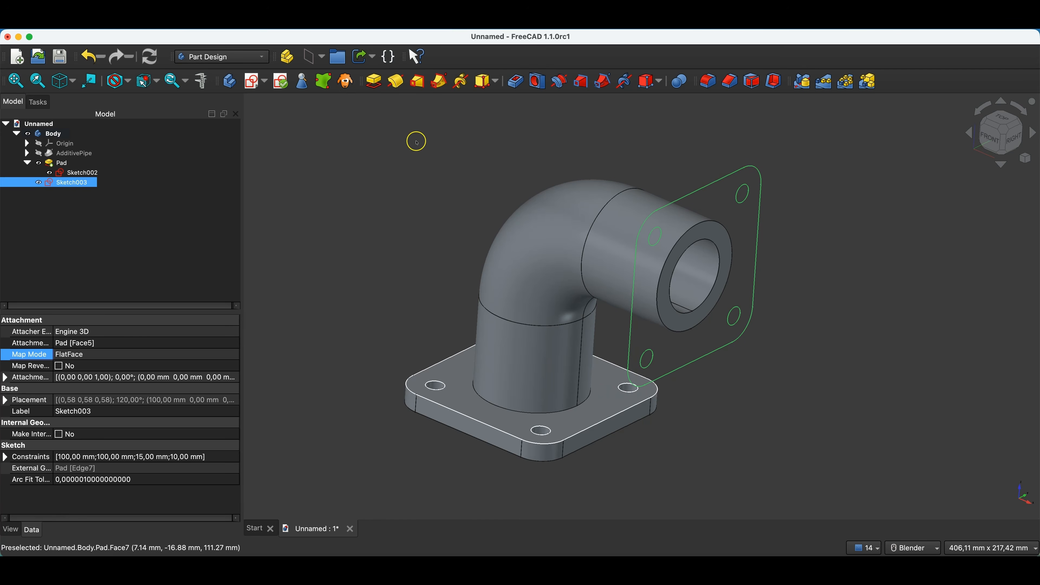
Step: Pad the copied flange sketch 10 mm outward from the pipe's free end
{"action": "left_click", "coordinate": [374, 81]}
{"action": "middle_click_drag", "start_coordinate": [794, 429], "coordinate": [476, 367]}
{"action": "key", "text": "Return"}
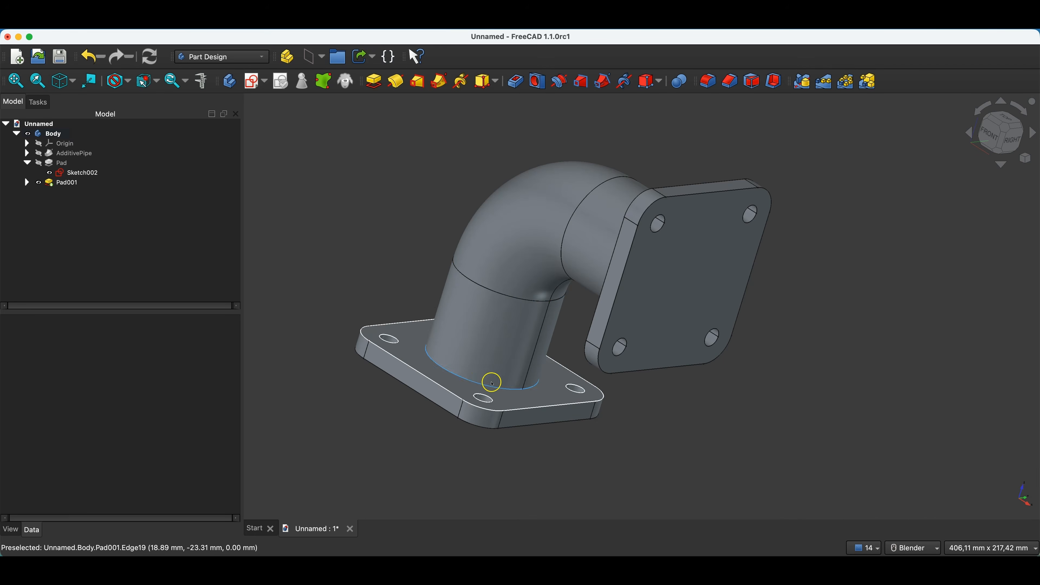
{"action": "middle_click_drag", "start_coordinate": [734, 230], "coordinate": [635, 218]}
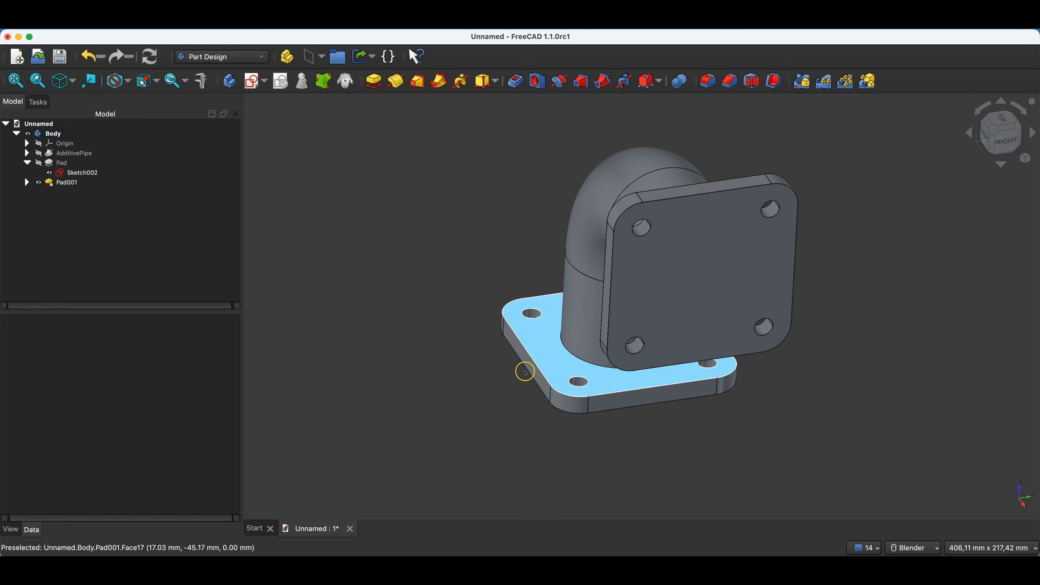
{"action": "scroll", "coordinate": [751, 242], "scroll_direction": "up", "scroll_amount": 2}
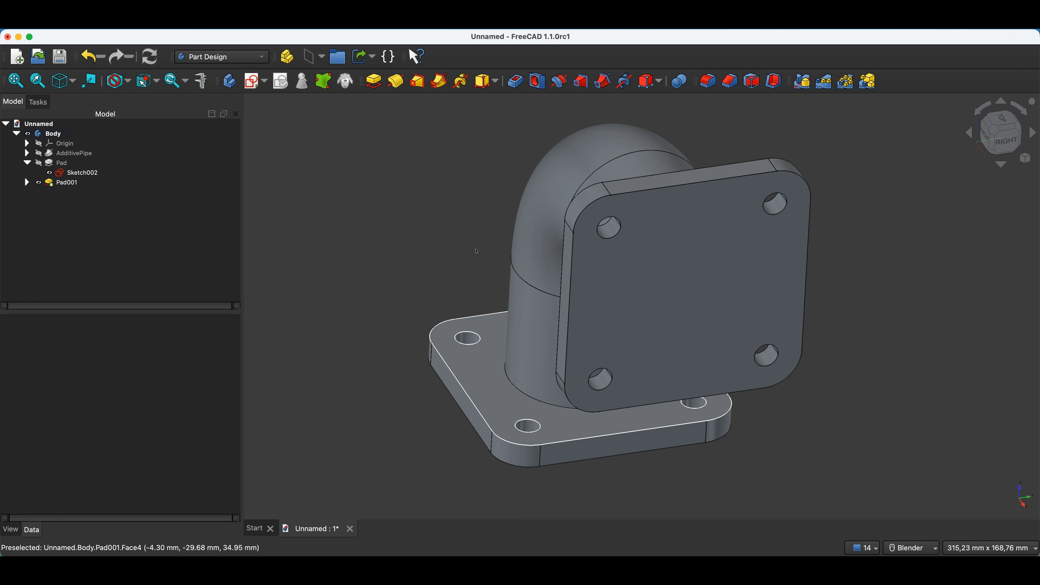
{"action": "left_click", "coordinate": [657, 280]}
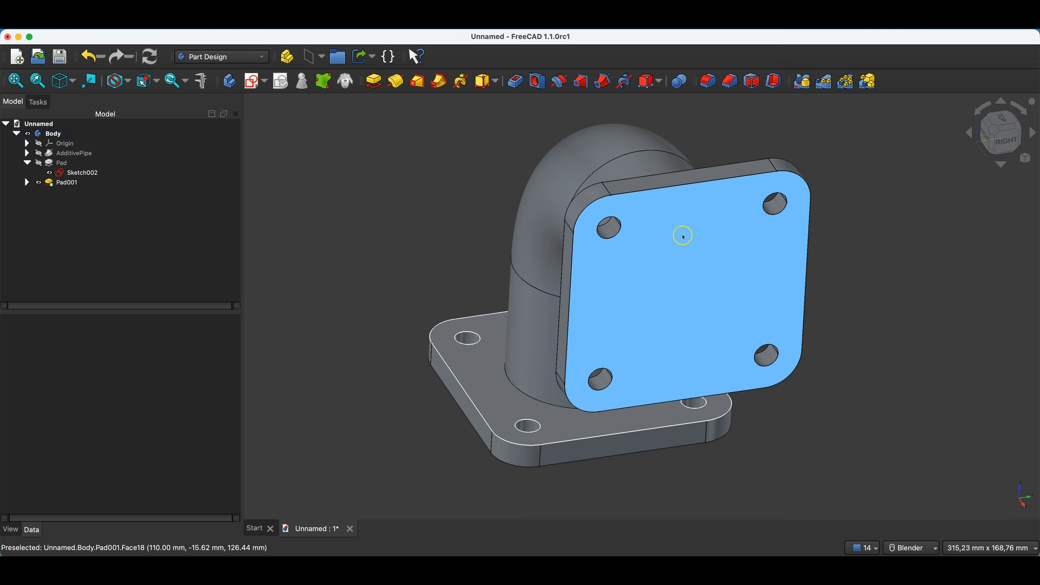
{"action": "left_click", "coordinate": [434, 228]}
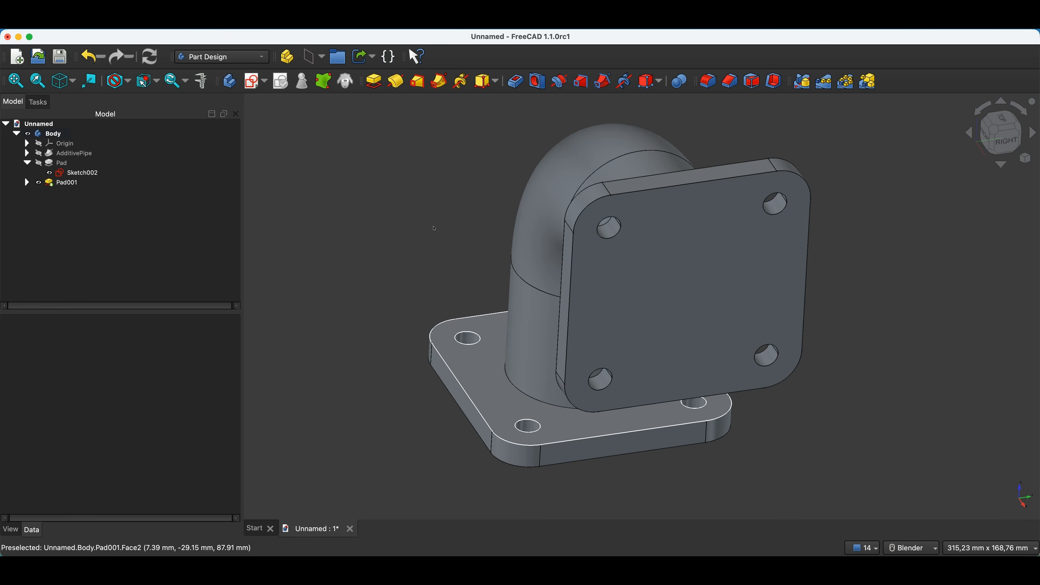
{"action": "left_click", "coordinate": [383, 275]}
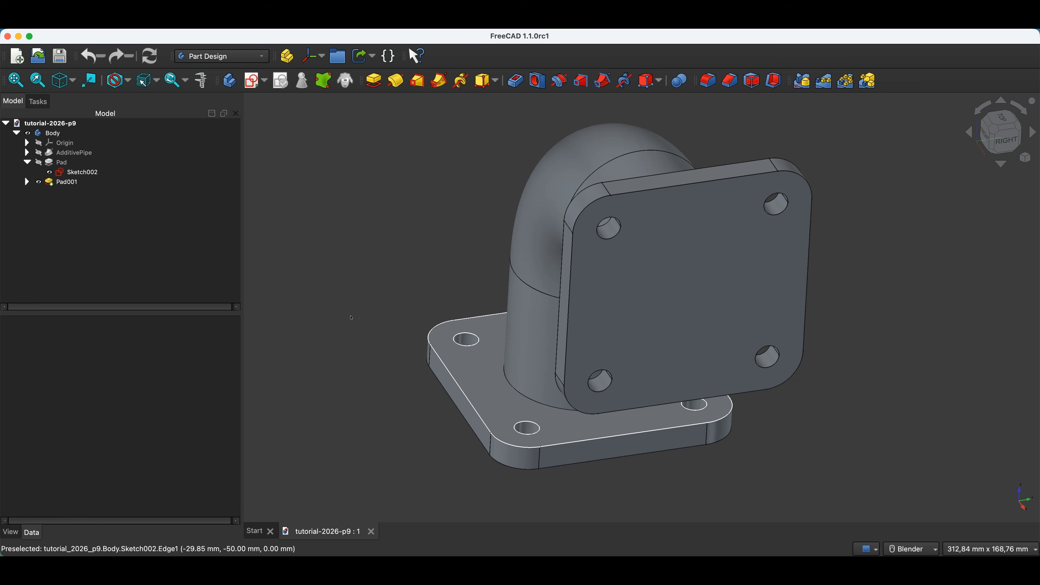
Step: Close the elbow pipe document and start a sketch on the XY plane of a new parametric body
{"action": "left_click", "coordinate": [371, 531]}
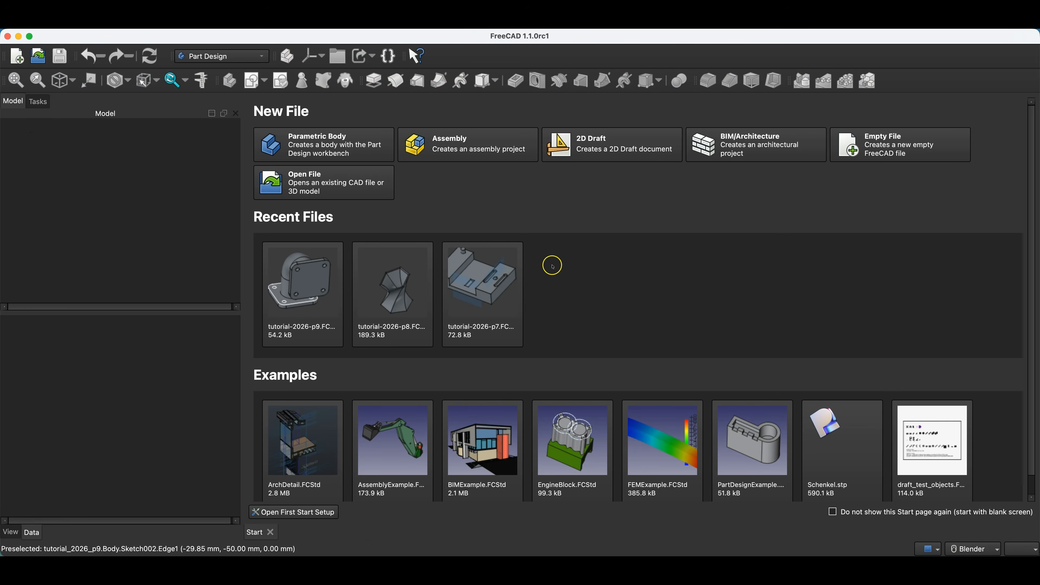
{"action": "left_click", "coordinate": [327, 154]}
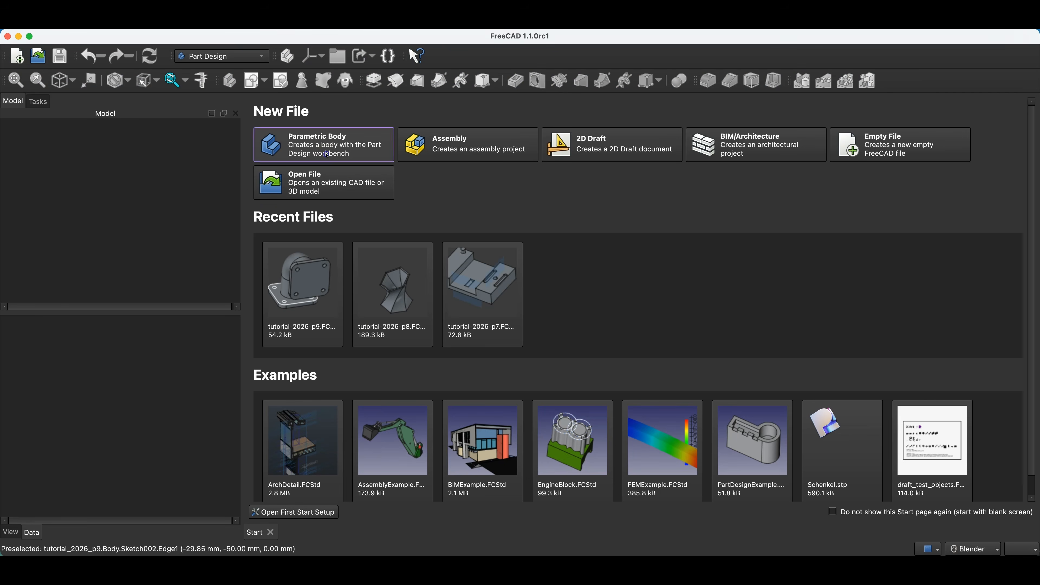
{"action": "left_click", "coordinate": [251, 83]}
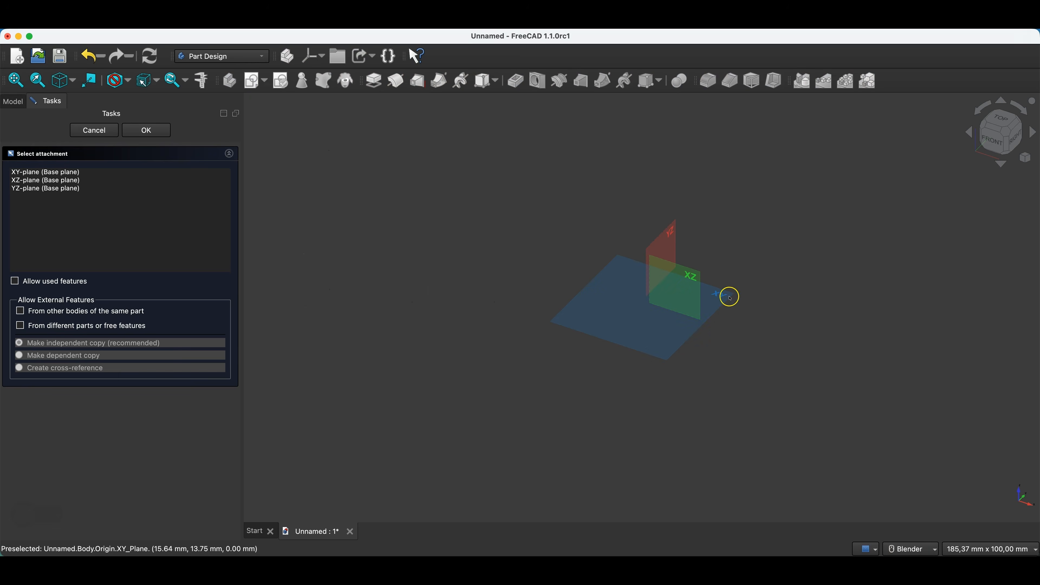
{"action": "left_click", "coordinate": [480, 244]}
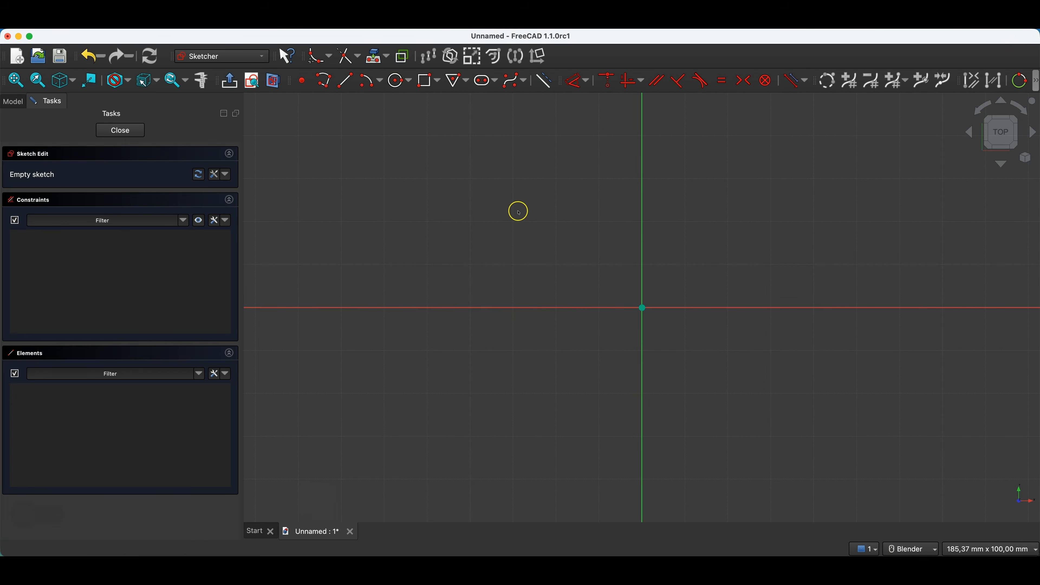
Step: Draw an equilateral triangle centered on the origin with a 50 mm circumradius and one vertex on the vertical axis, and finish the sketch
{"action": "left_click", "coordinate": [453, 81]}
{"action": "left_click", "coordinate": [642, 308]}
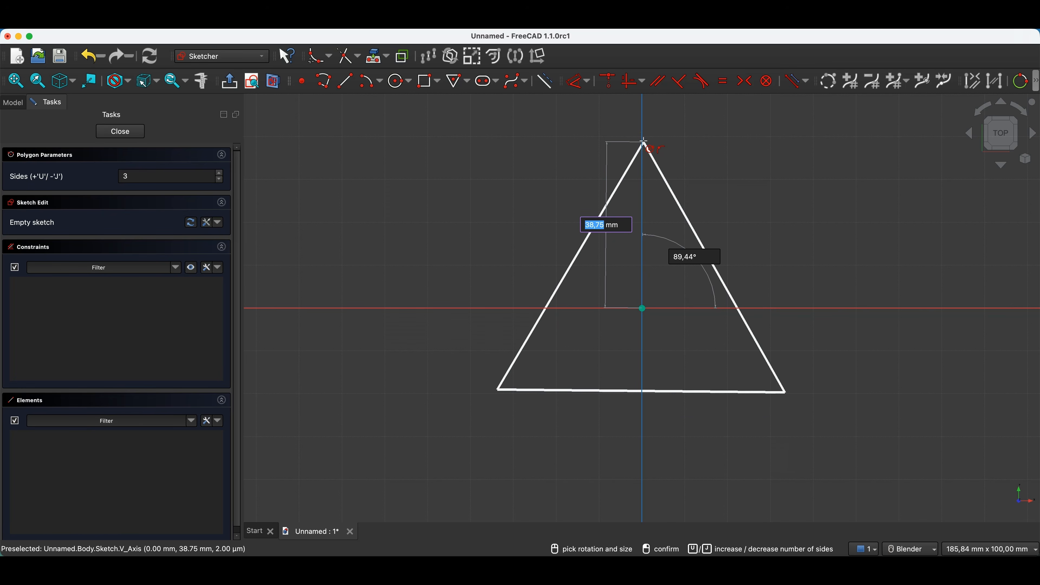
{"action": "type", "text": "50"}
{"action": "key", "text": "Tab"}
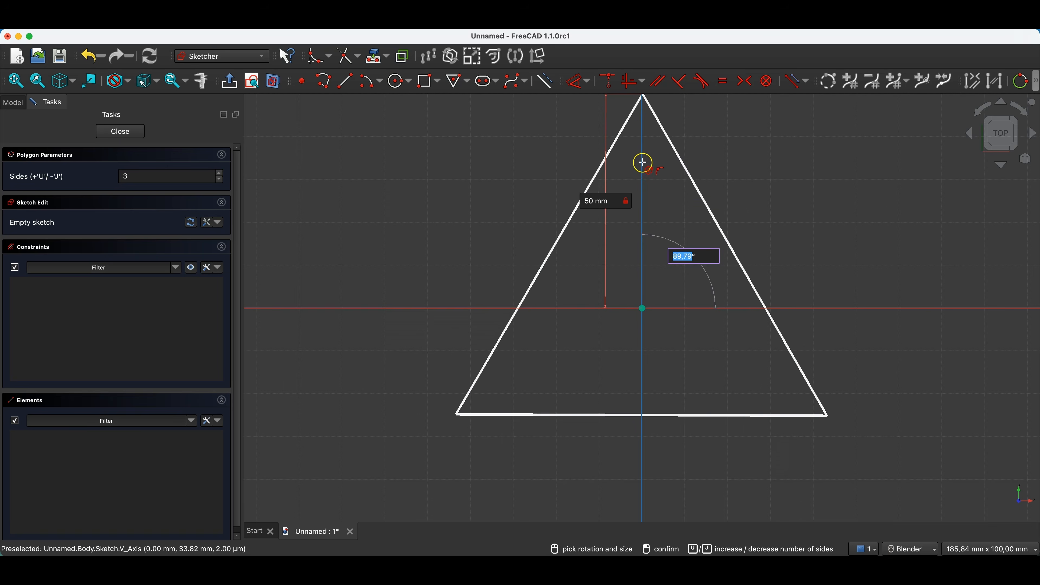
{"action": "scroll", "coordinate": [643, 162], "scroll_direction": "down", "scroll_amount": 4}
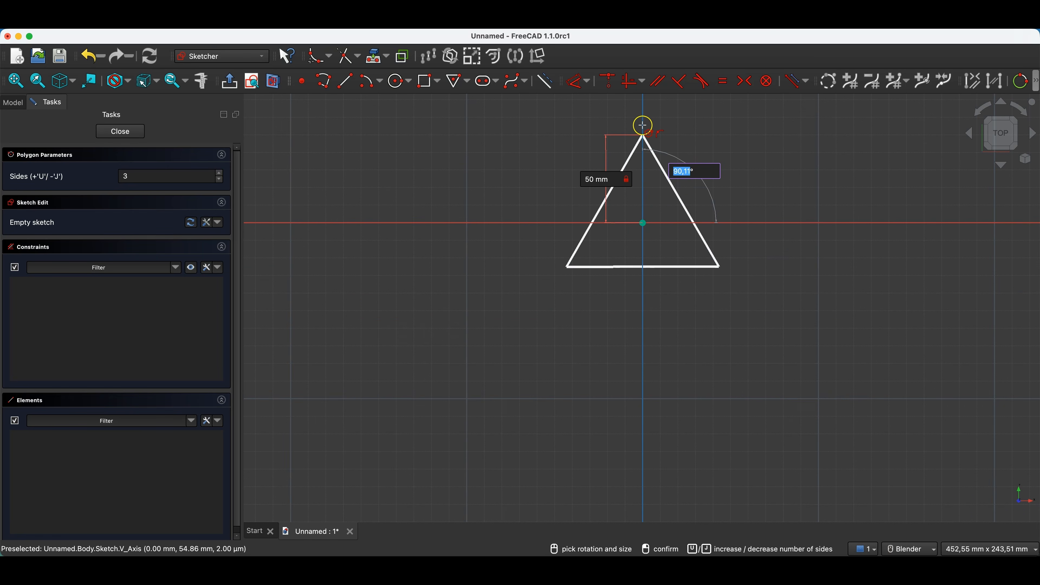
{"action": "left_click", "coordinate": [643, 127]}
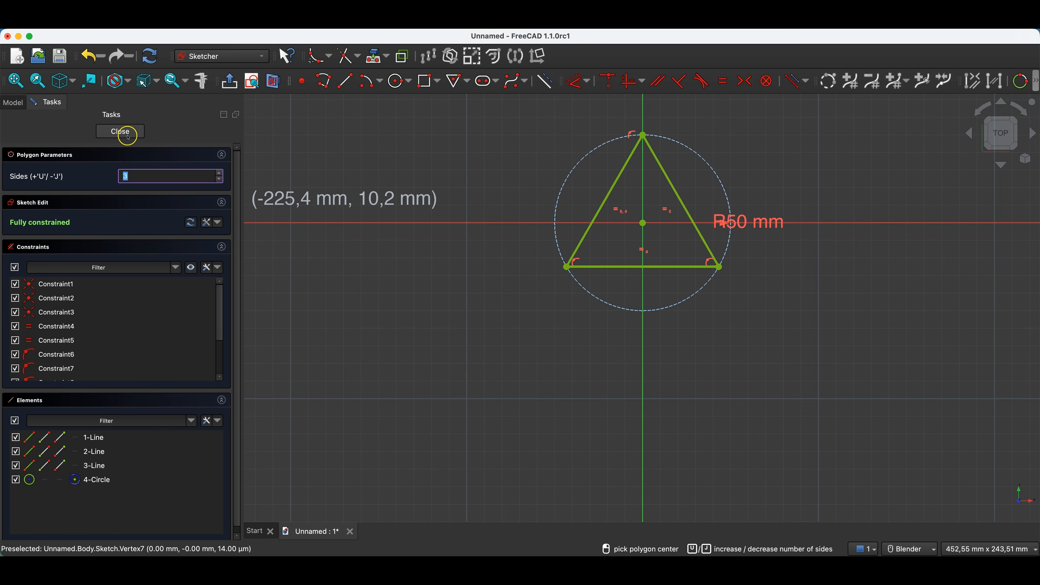
{"action": "left_click", "coordinate": [120, 131]}
Step: Pad the triangle sketch 20 mm
{"action": "left_click", "coordinate": [375, 82]}
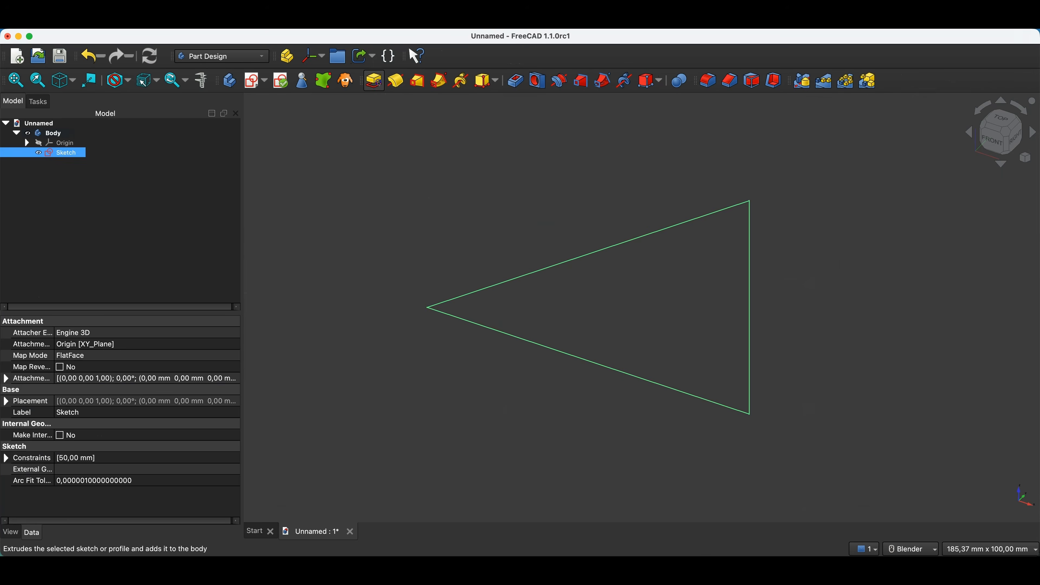
{"action": "type", "text": "20"}
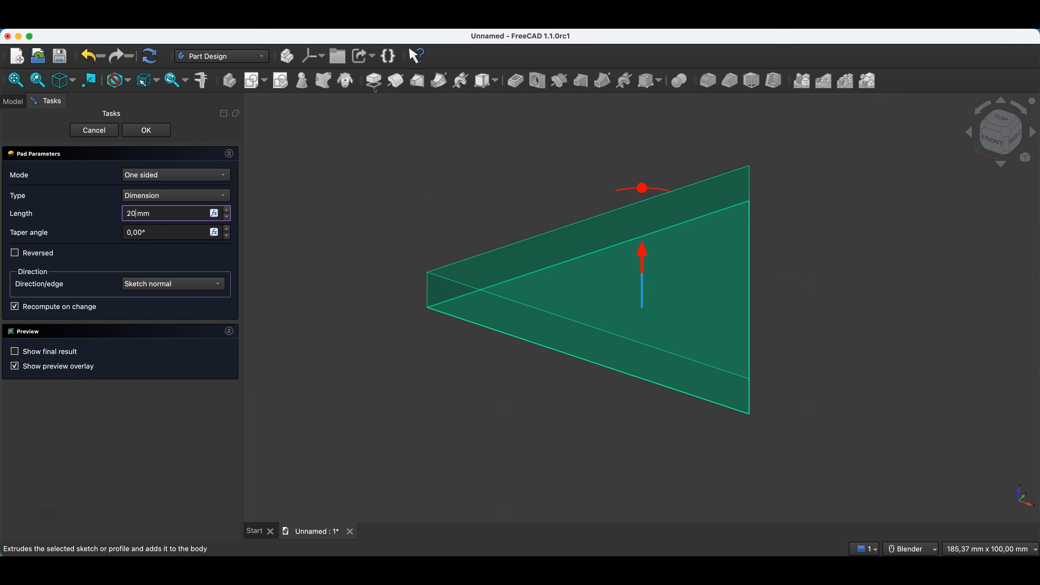
{"action": "key", "text": "Return"}
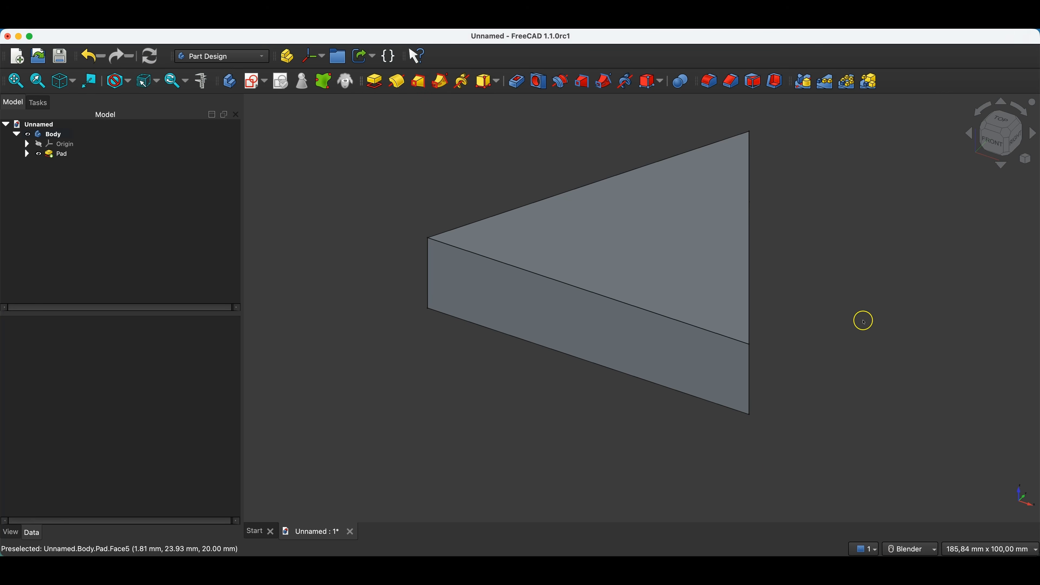
Step: Sketch a horizontal slot on the triangular block's front side face with 20 mm between arc centers and a 2 mm radius
{"action": "left_click", "coordinate": [608, 336]}
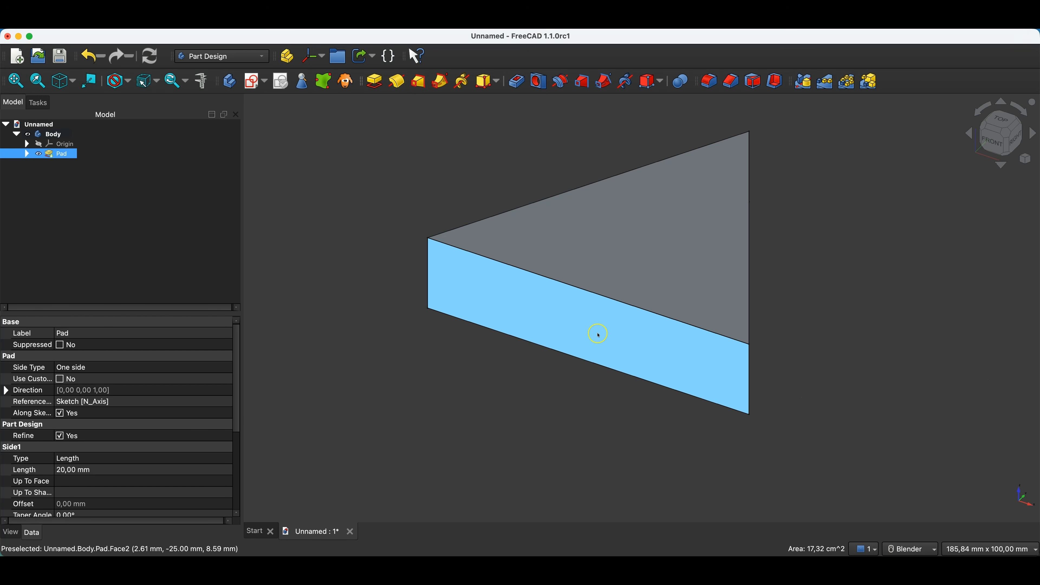
{"action": "left_click", "coordinate": [256, 82]}
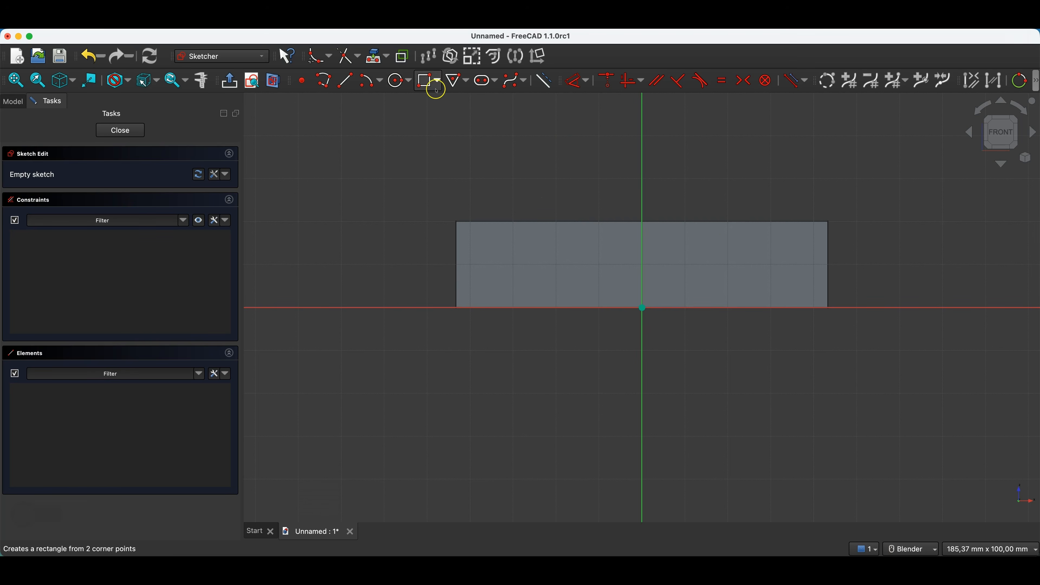
{"action": "left_click", "coordinate": [485, 82]}
{"action": "left_click", "coordinate": [495, 267]}
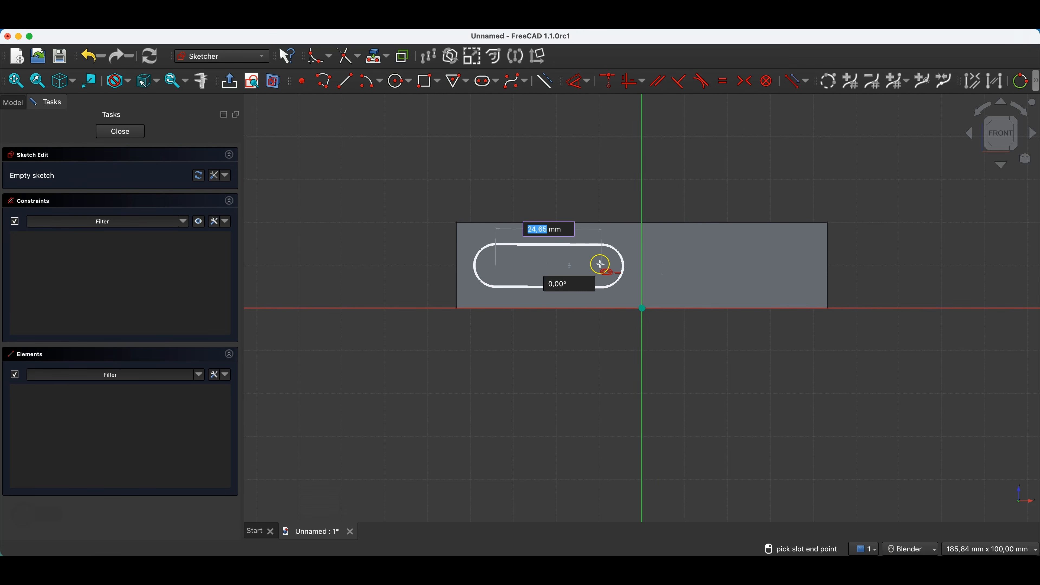
{"action": "type", "text": "20"}
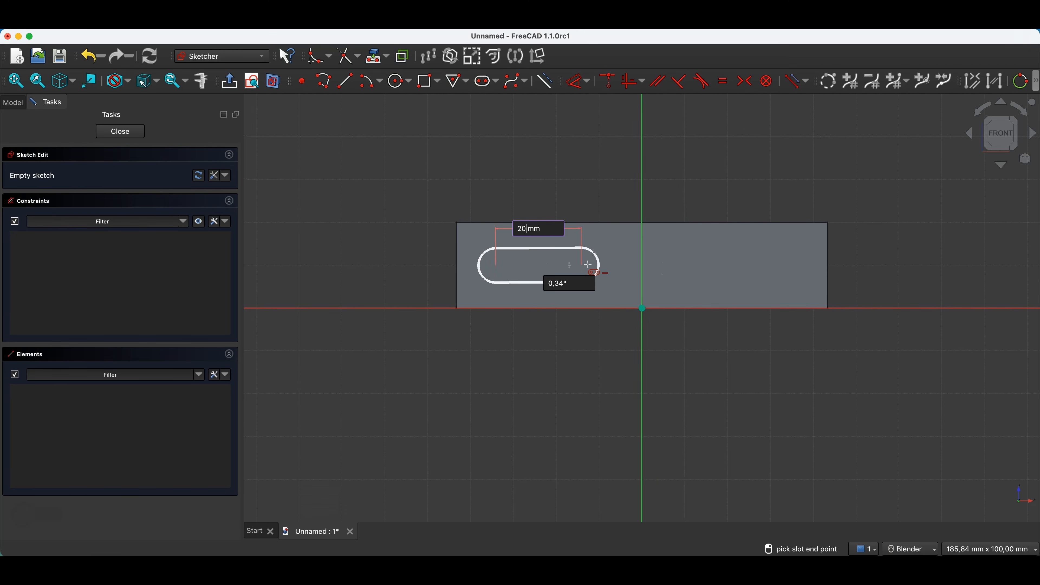
{"action": "key", "text": "Tab"}
{"action": "type", "text": "0"}
{"action": "key", "text": "Return"}
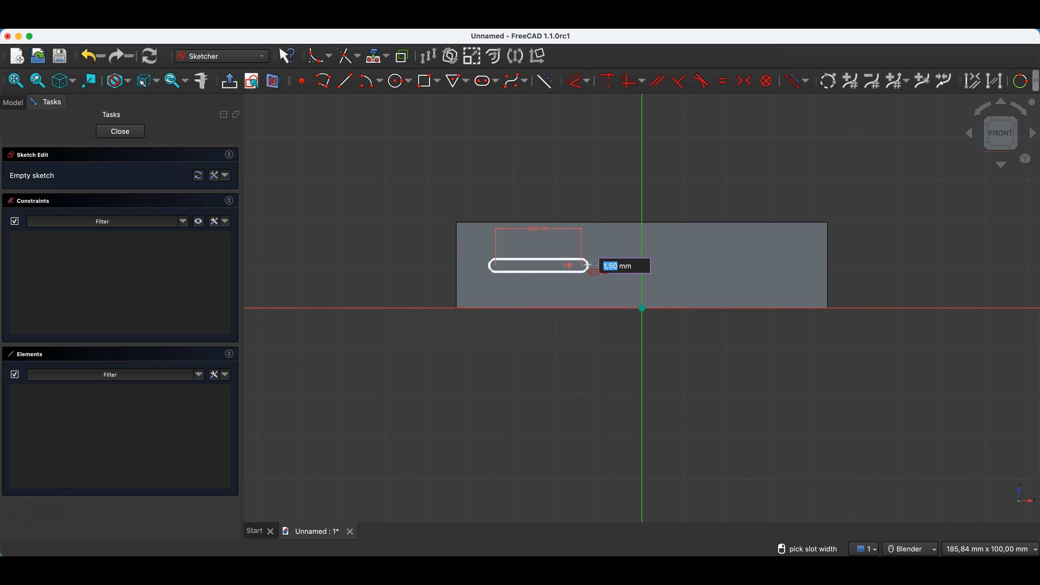
{"action": "type", "text": "2"}
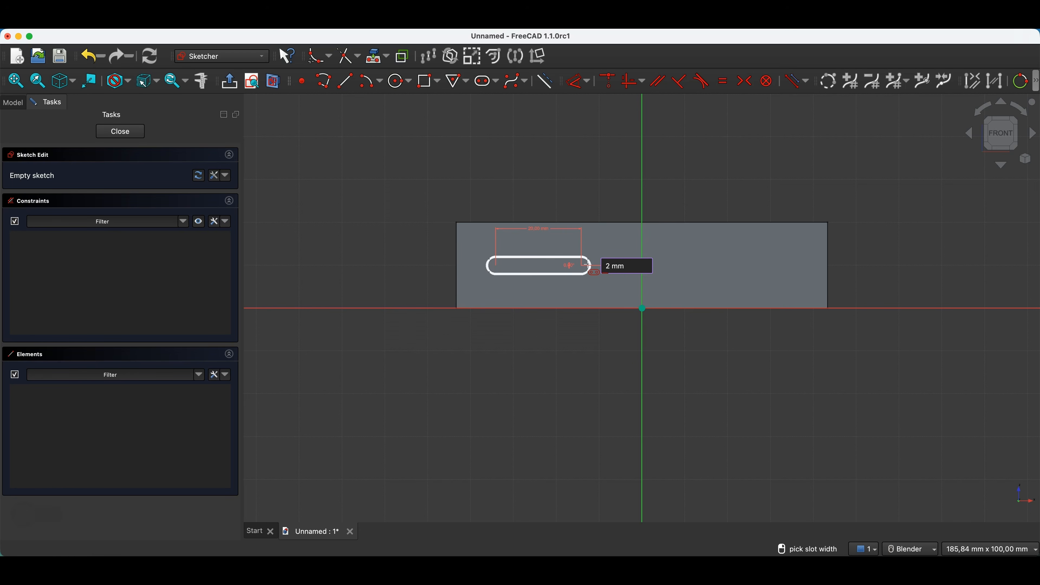
{"action": "key", "text": "Return"}
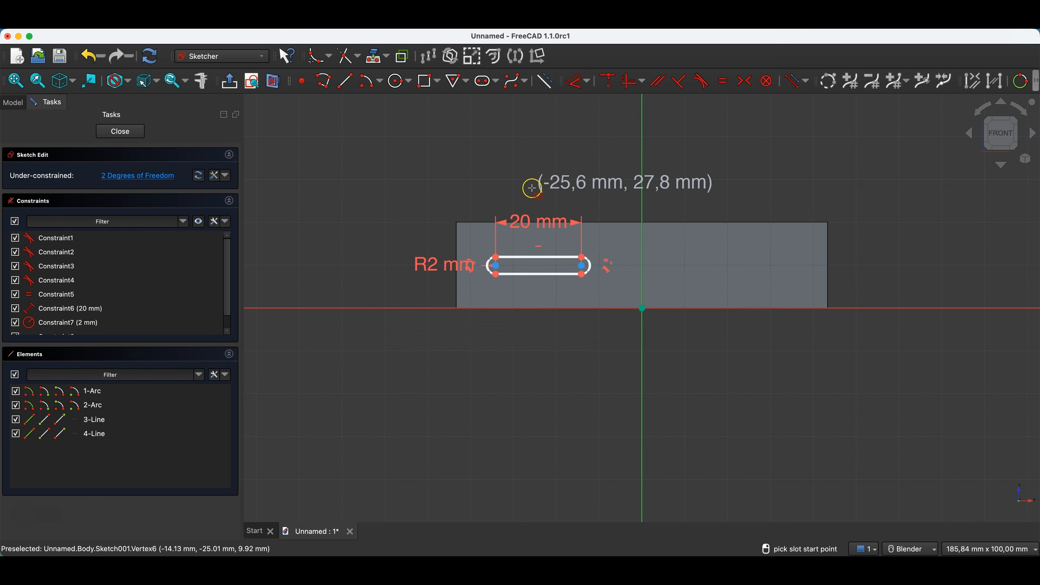
{"action": "key", "text": "Escape"}
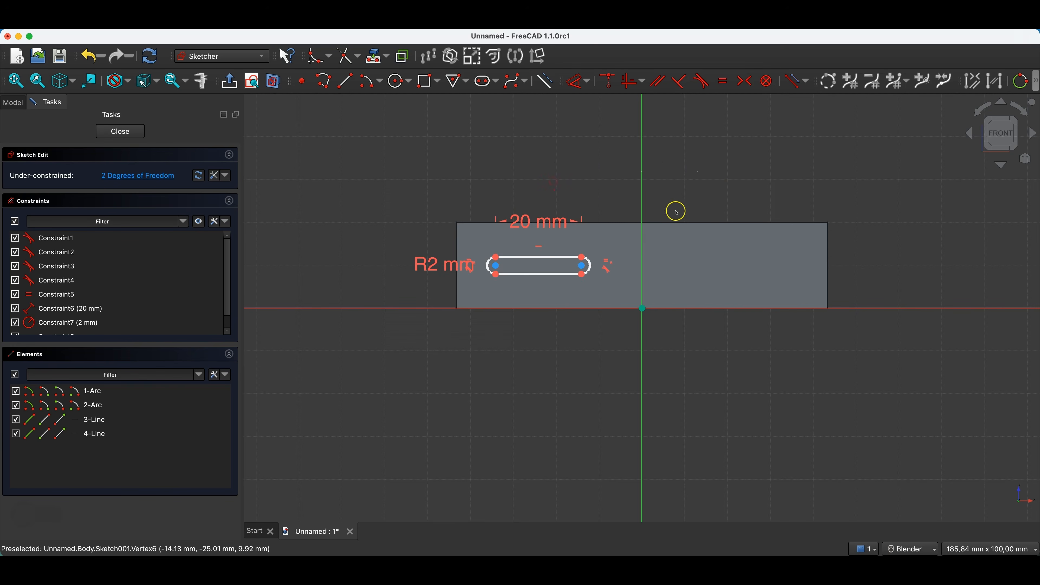
Step: Dimension the slot's inner arc center 15 mm horizontally and 10 mm vertically from the sketch origin
{"action": "left_click", "coordinate": [583, 267]}
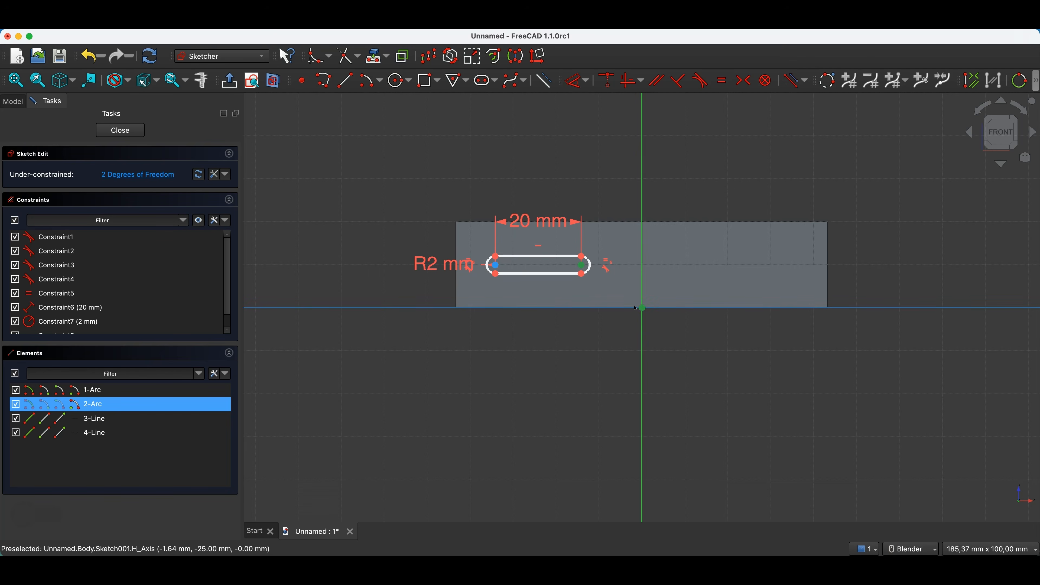
{"action": "left_click", "coordinate": [610, 198]}
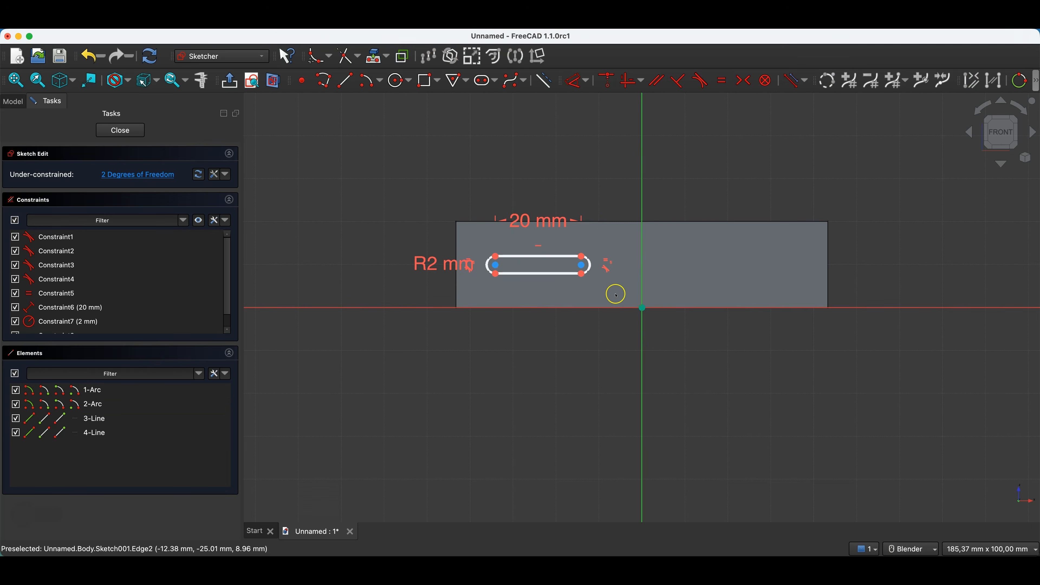
{"action": "left_click", "coordinate": [583, 266]}
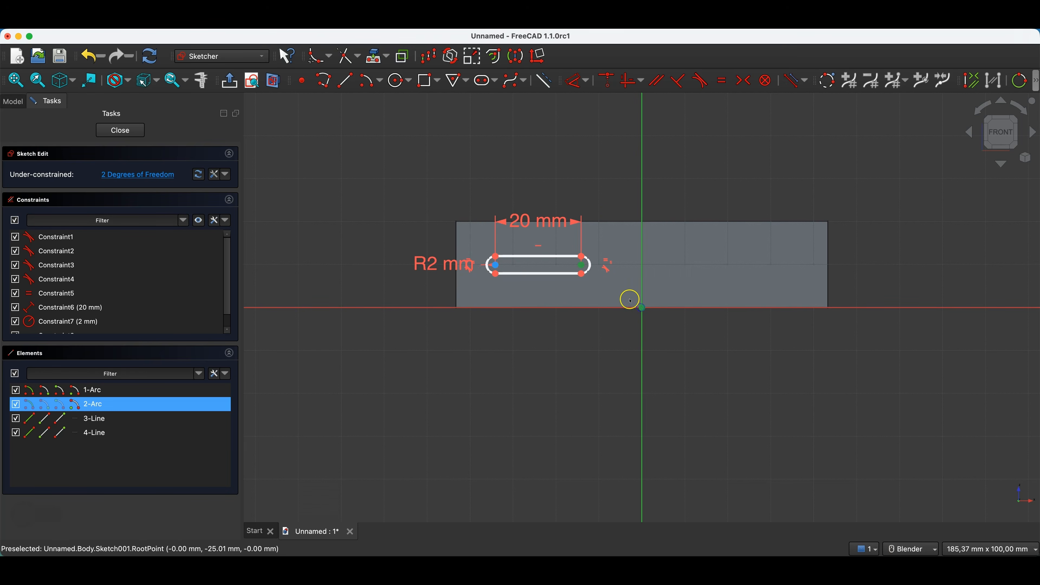
{"action": "key", "text": "d"}
{"action": "left_click", "coordinate": [613, 348]}
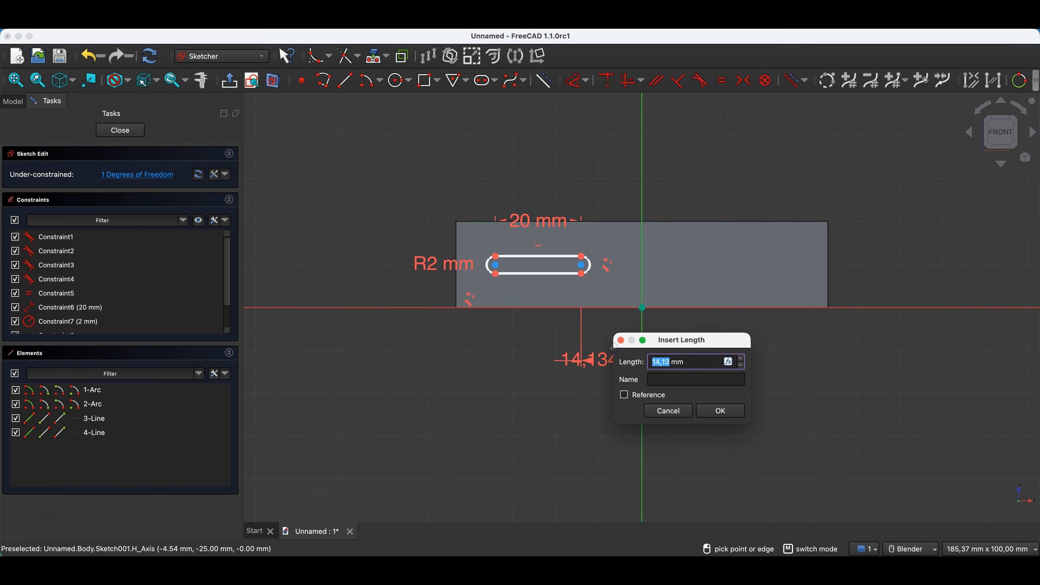
{"action": "type", "text": "15"}
{"action": "key", "text": "Return"}
{"action": "left_click", "coordinate": [579, 266]}
{"action": "left_click", "coordinate": [377, 285]}
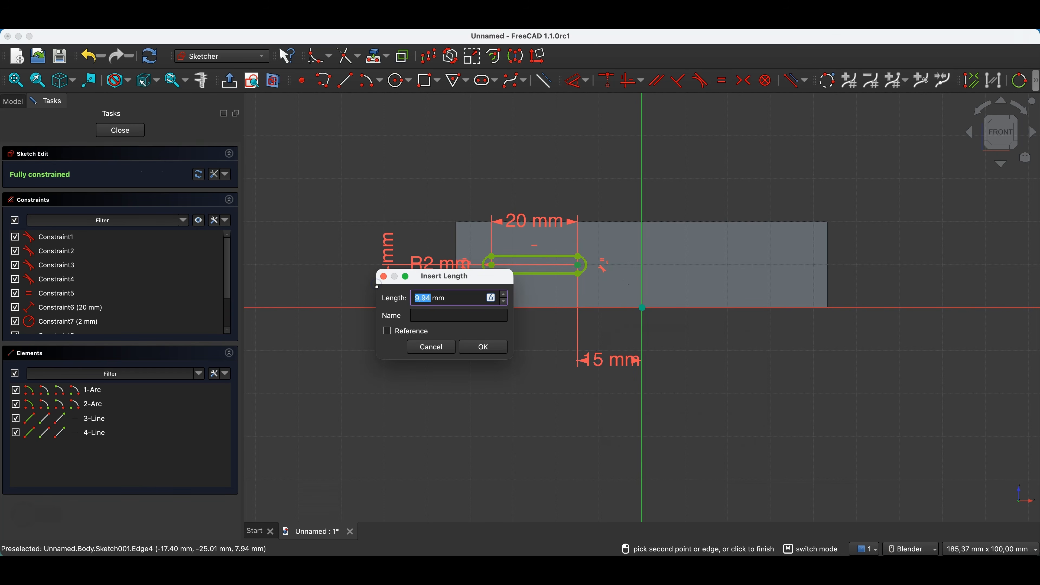
{"action": "type", "text": "10"}
{"action": "key", "text": "Return"}
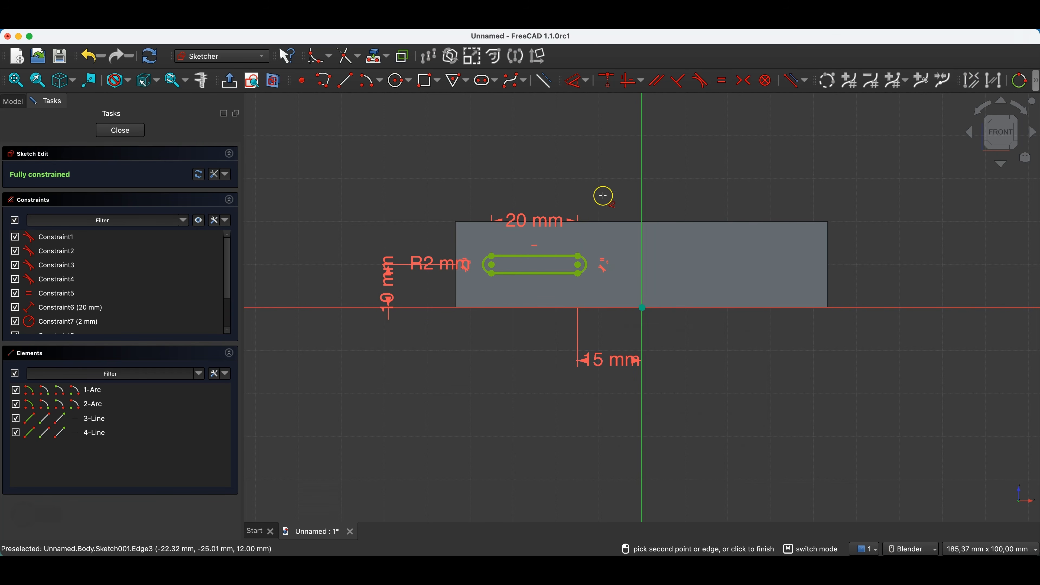
Step: Draw a 10 mm diameter circle on the same face, on the opposite side of the vertical axis from the slot
{"action": "left_click", "coordinate": [397, 80]}
{"action": "left_click", "coordinate": [740, 260]}
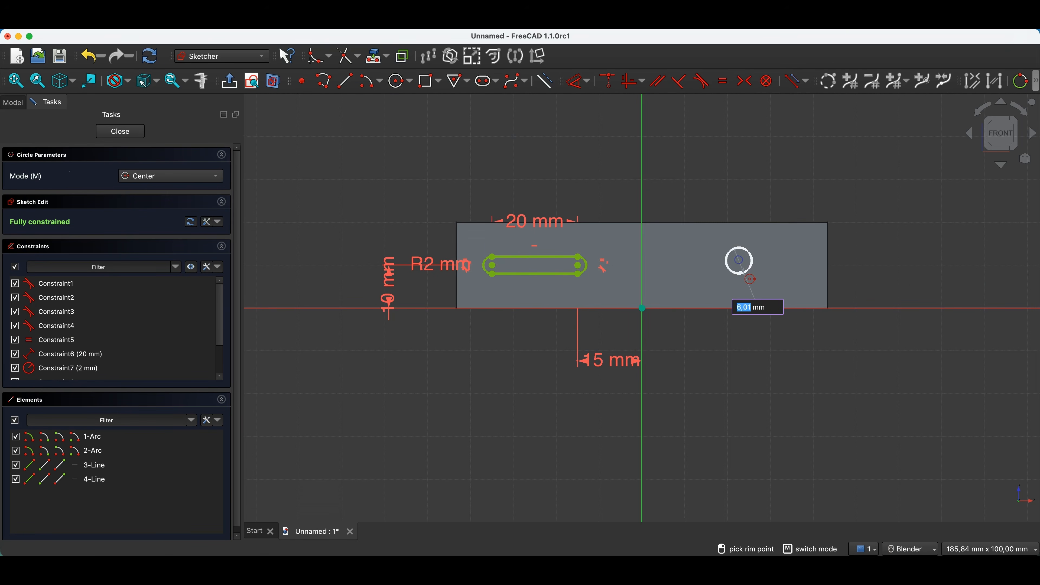
{"action": "type", "text": "10"}
{"action": "key", "text": "Return"}
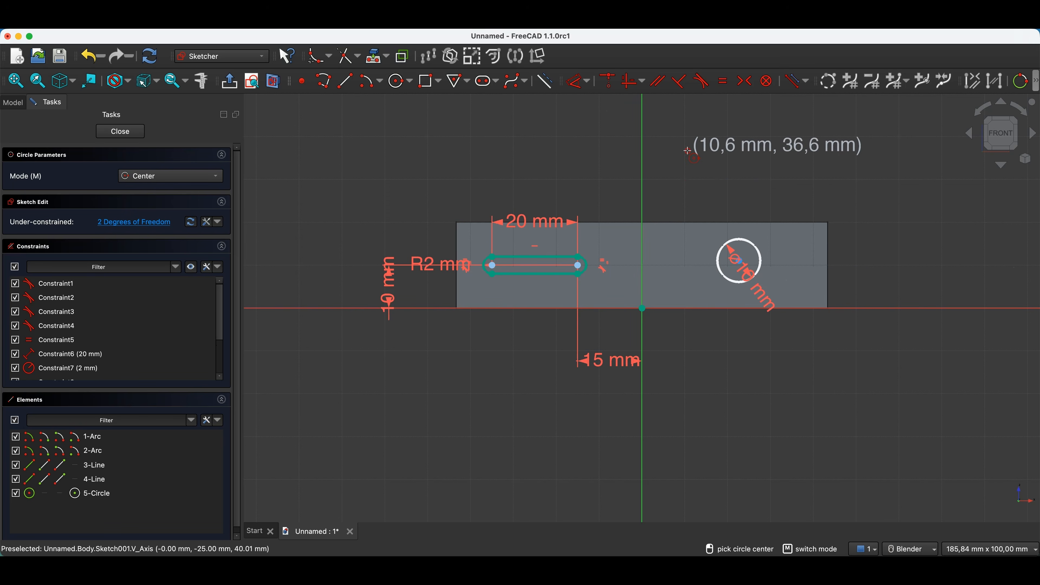
{"action": "key", "text": "Escape"}
Step: Dimension the circle's center 20 mm horizontally and 7 mm vertically from the sketch origin and finish the sketch
{"action": "left_click", "coordinate": [741, 262]}
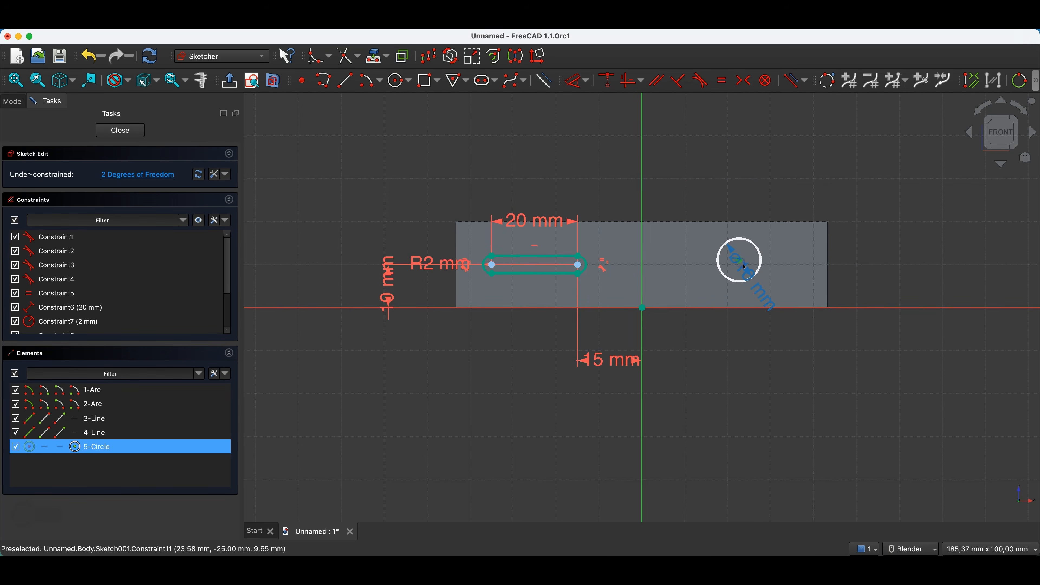
{"action": "key", "text": "d"}
{"action": "left_click", "coordinate": [700, 349]}
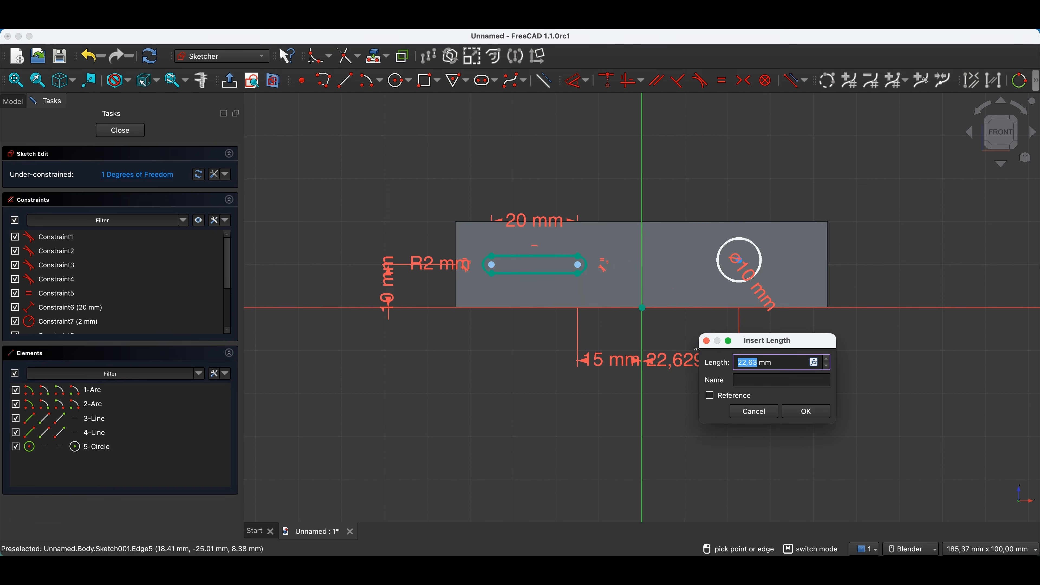
{"action": "key", "text": "Return"}
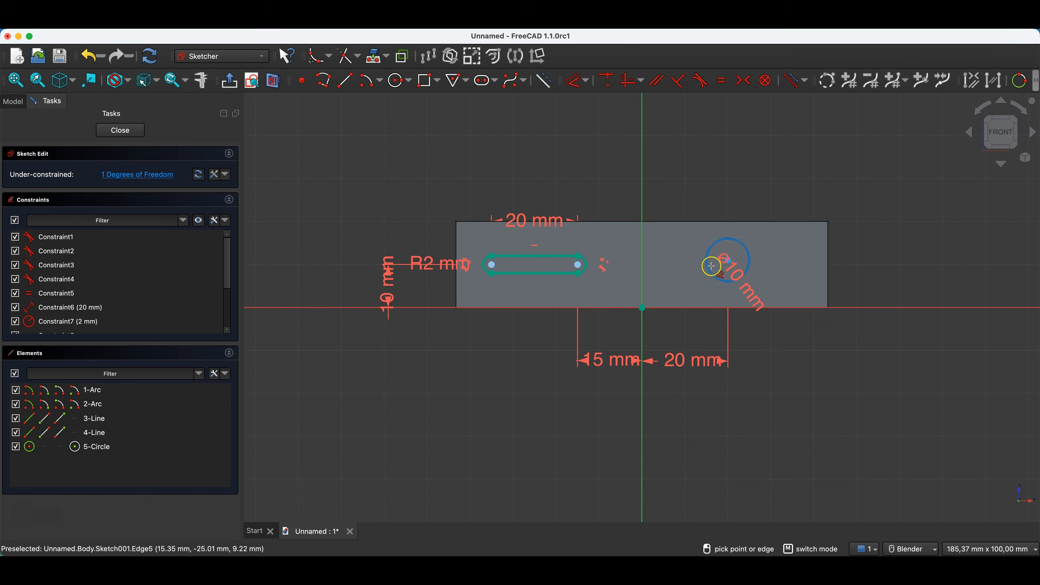
{"action": "left_click", "coordinate": [729, 261]}
{"action": "left_click", "coordinate": [856, 279]}
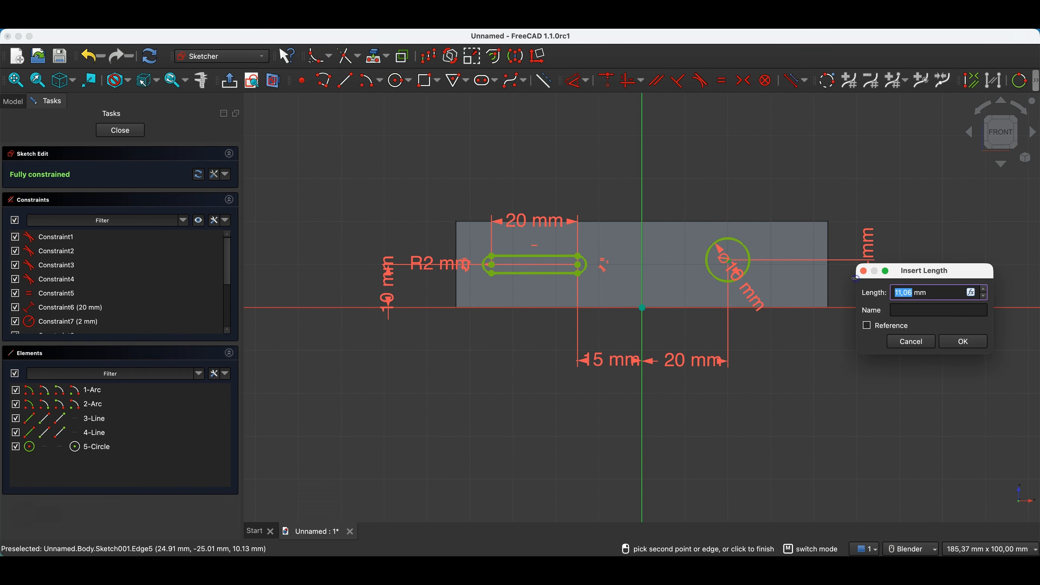
{"action": "type", "text": "7"}
{"action": "key", "text": "Return"}
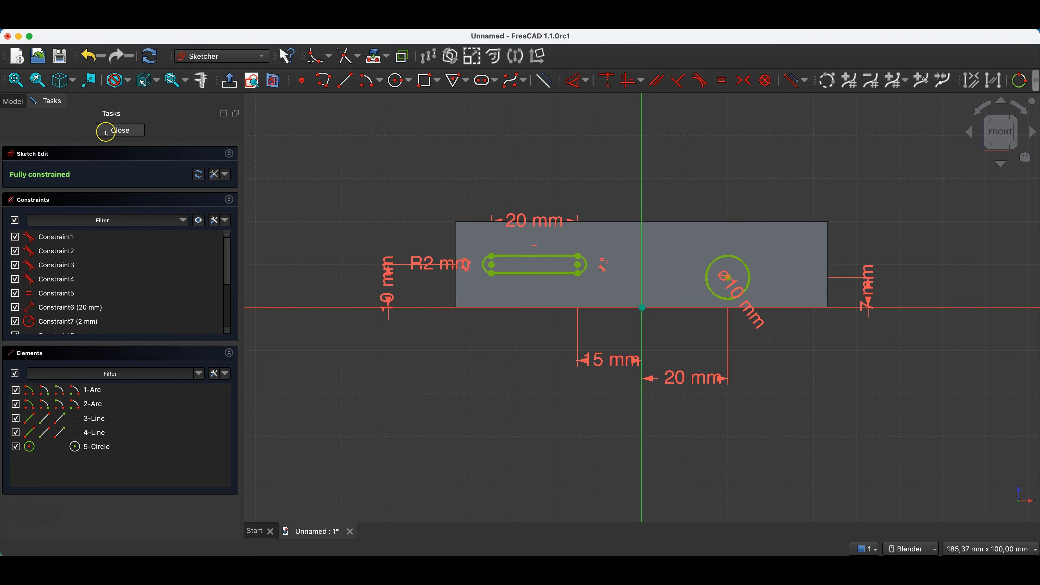
{"action": "left_click", "coordinate": [117, 130]}
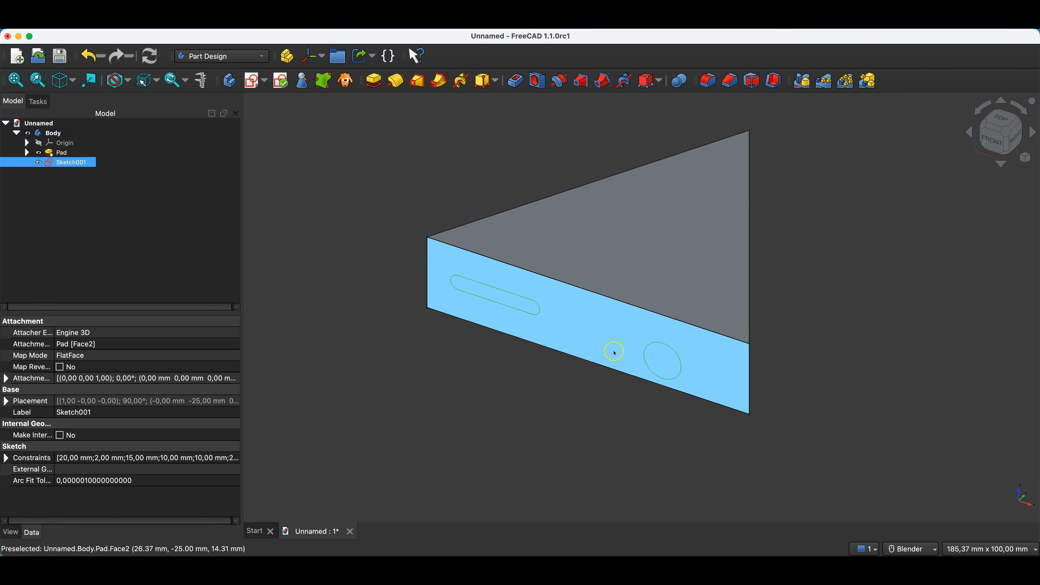
Step: Copy Sketch001 without its dependent objects and paste the duplicate into the document
{"action": "middle_click_drag", "start_coordinate": [812, 453], "coordinate": [570, 393]}
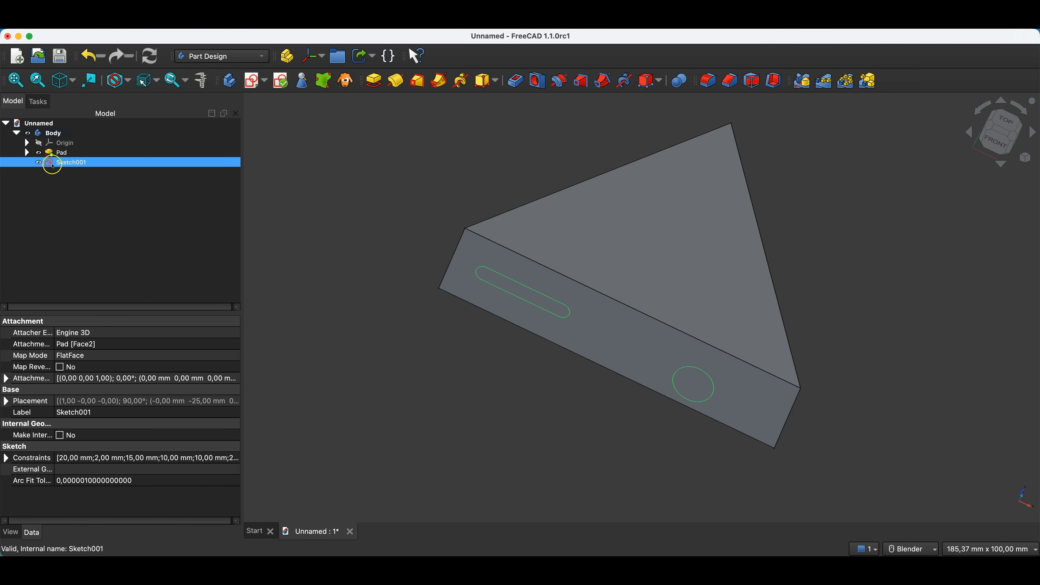
{"action": "left_click", "coordinate": [41, 157], "text": "shift"}
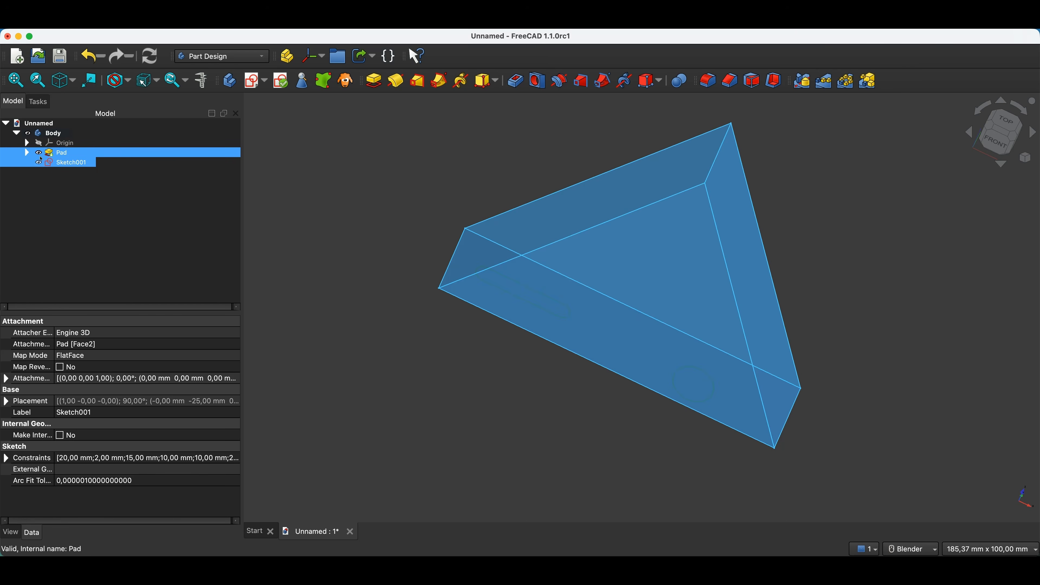
{"action": "key", "text": "super+c"}
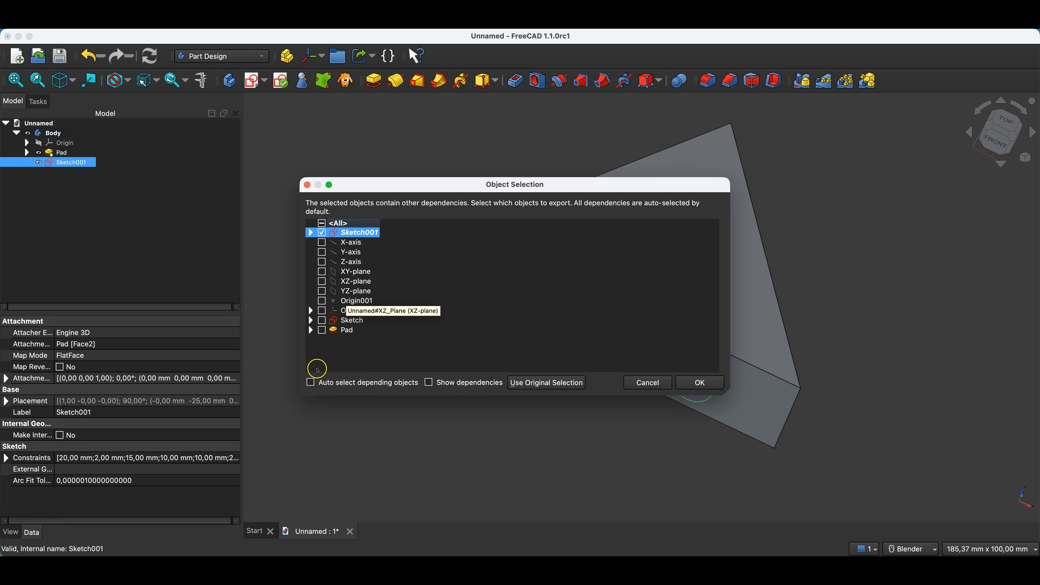
{"action": "left_click", "coordinate": [312, 382]}
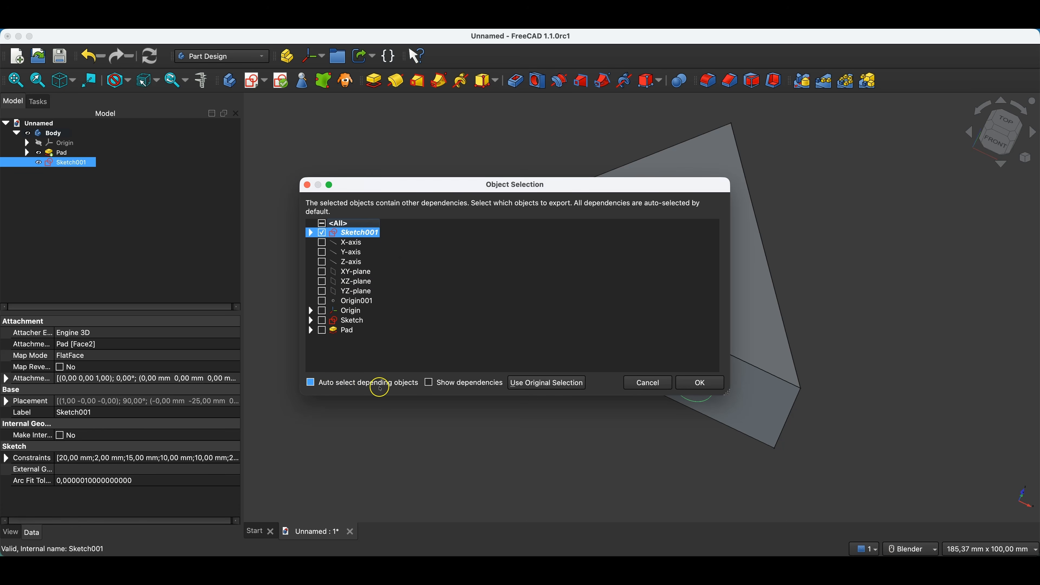
{"action": "left_click", "coordinate": [398, 387]}
{"action": "left_click", "coordinate": [698, 382]}
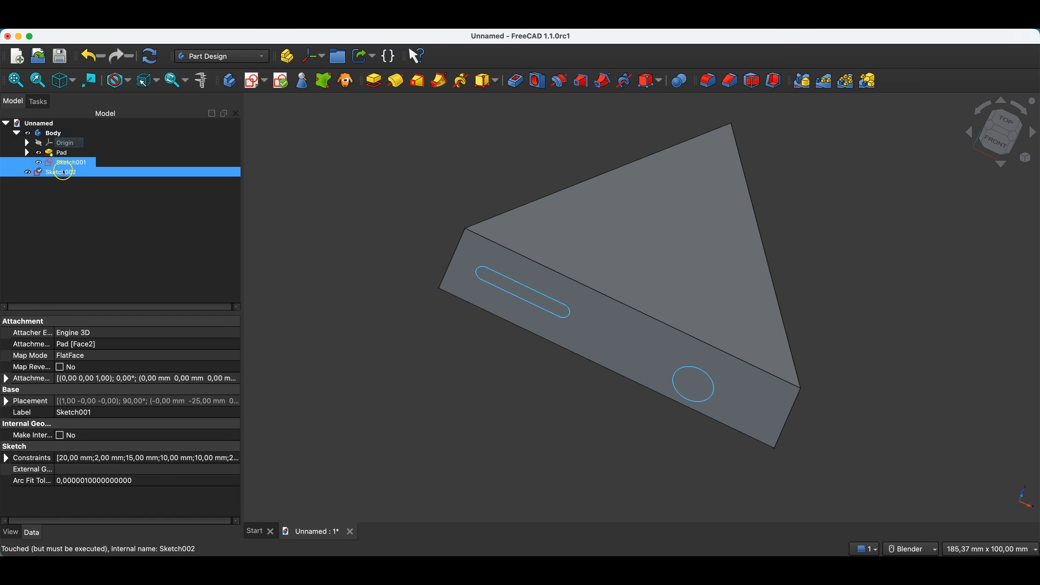
Step: Move the pasted Sketch002 into the Body
{"action": "left_click", "coordinate": [16, 133]}
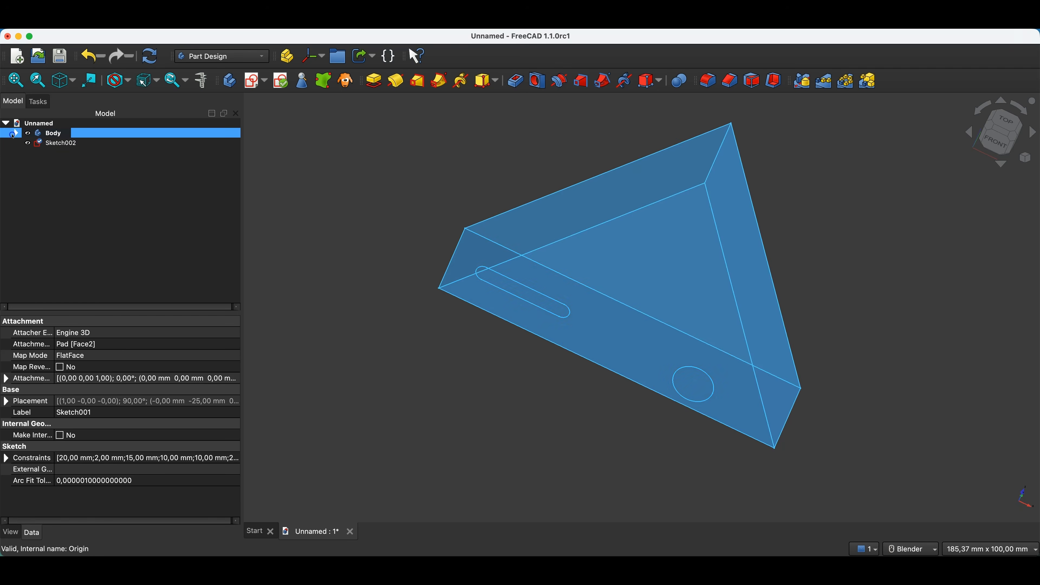
{"action": "left_click", "coordinate": [47, 143]}
{"action": "left_click_drag", "start_coordinate": [48, 144], "coordinate": [51, 133]}
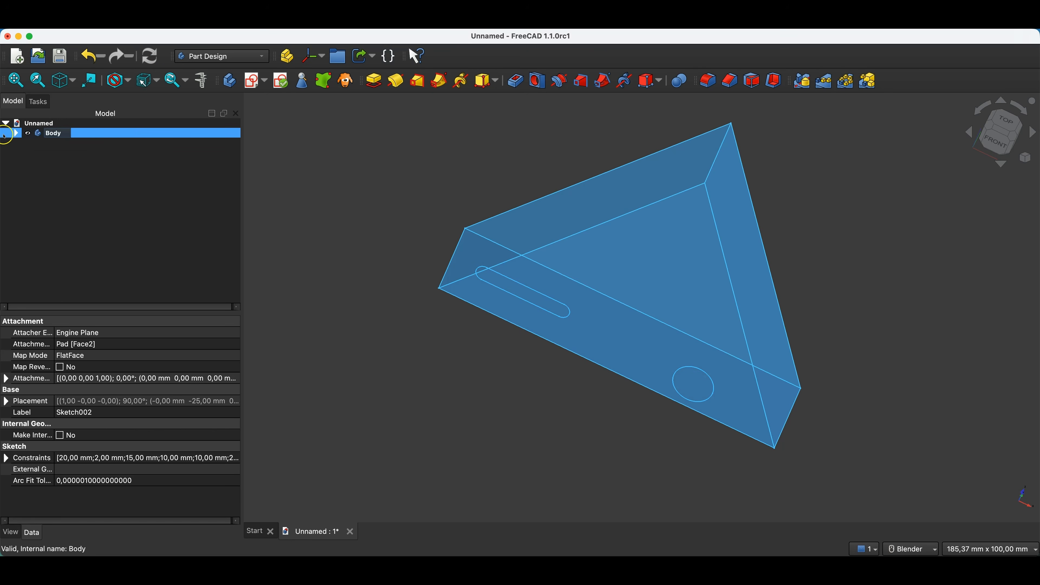
{"action": "left_click", "coordinate": [17, 133]}
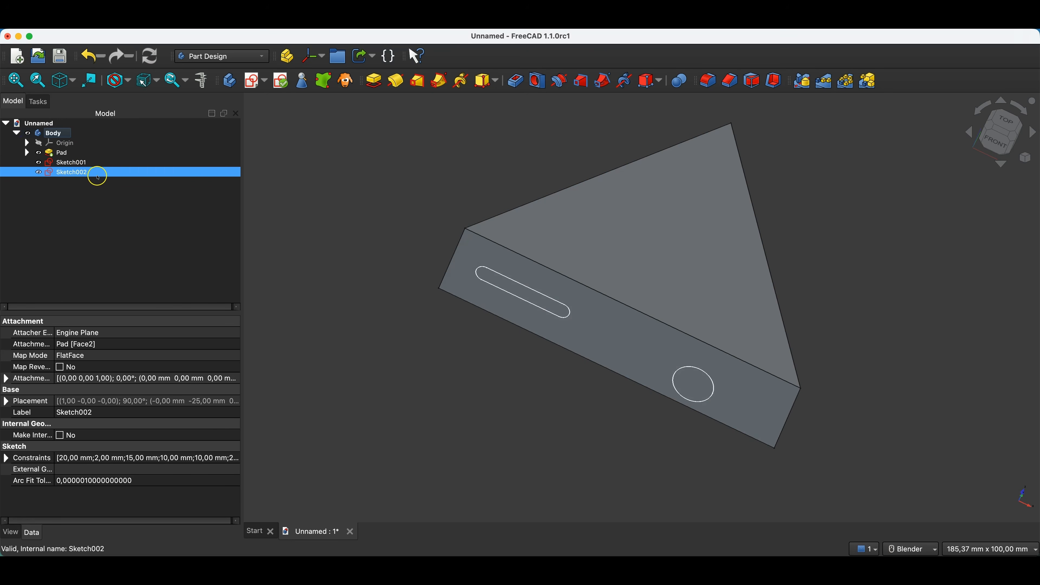
{"action": "left_click", "coordinate": [70, 162]}
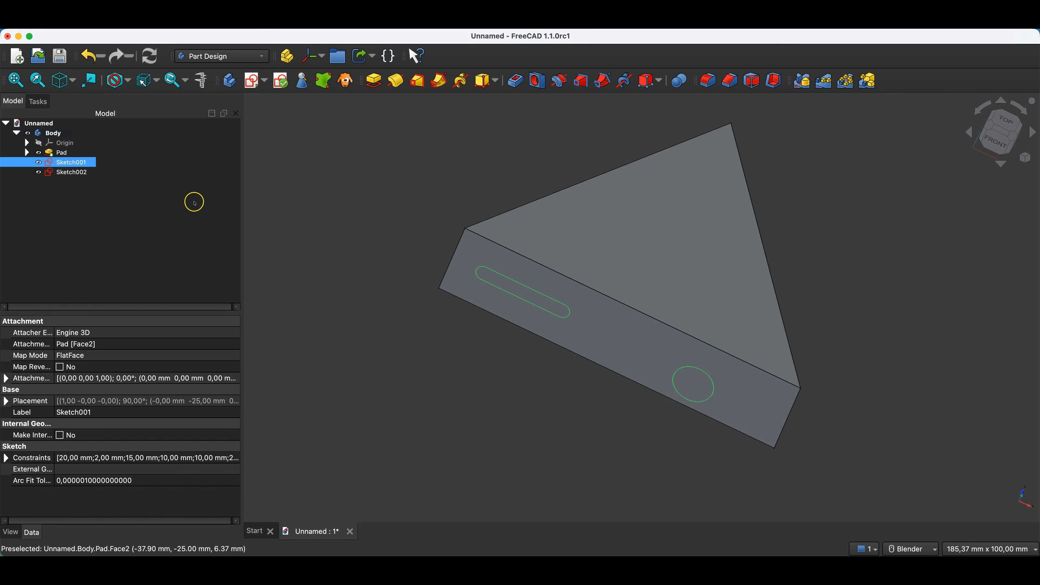
Step: Reattach Sketch002 from the front side face to the block's left side face (Pad Face1) in Plane face mode and recompute the document
{"action": "left_click", "coordinate": [70, 174]}
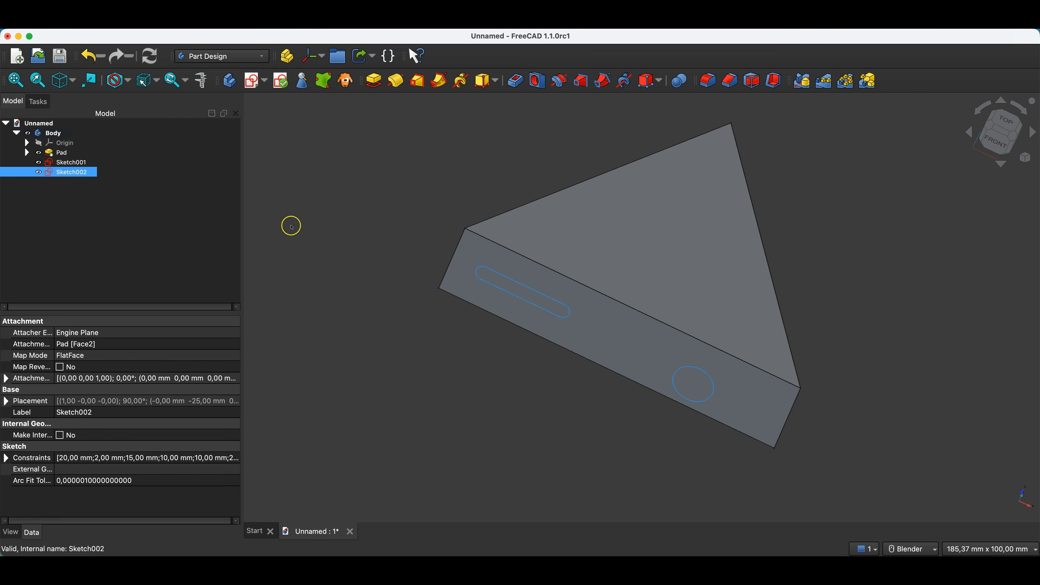
{"action": "middle_click_drag", "start_coordinate": [773, 298], "coordinate": [647, 352]}
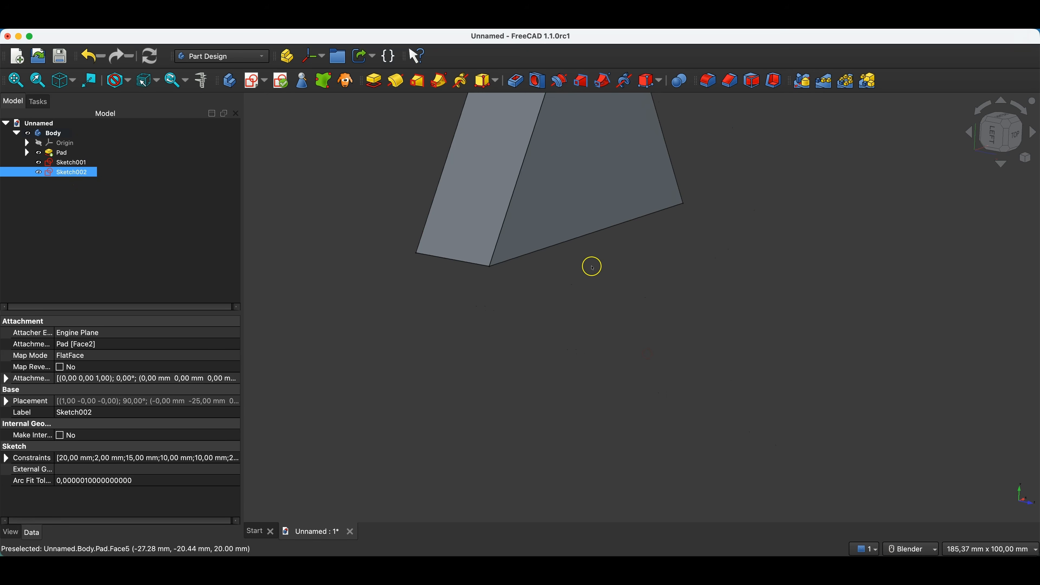
{"action": "middle_click_drag", "start_coordinate": [591, 267], "coordinate": [628, 221]}
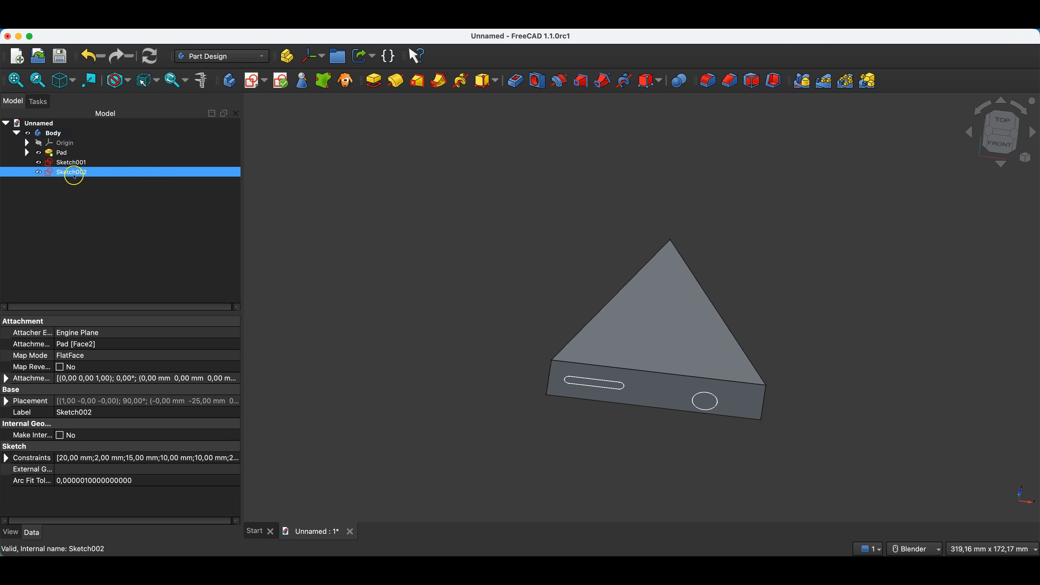
{"action": "left_click", "coordinate": [18, 352]}
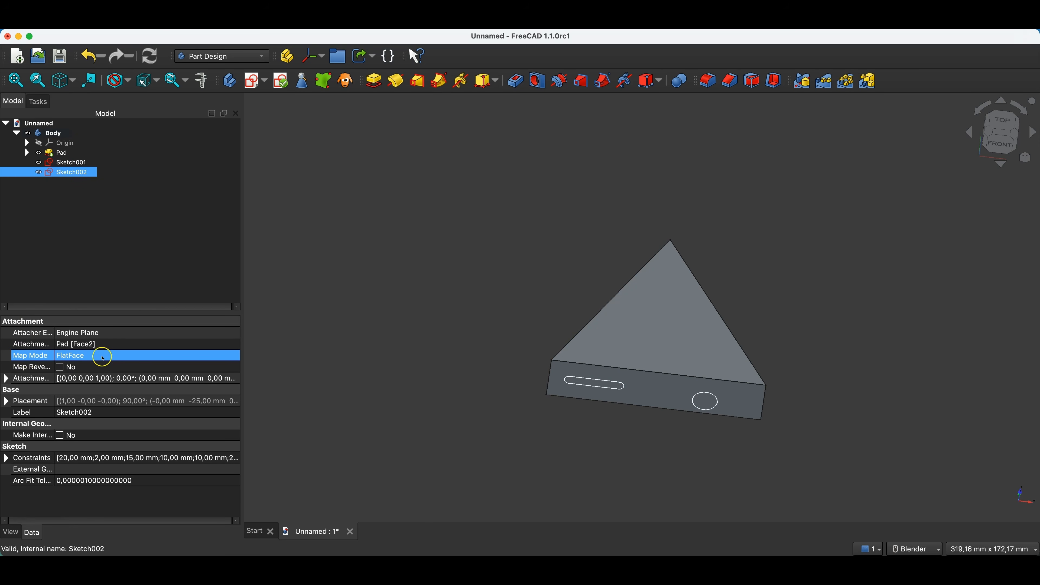
{"action": "left_click", "coordinate": [84, 356]}
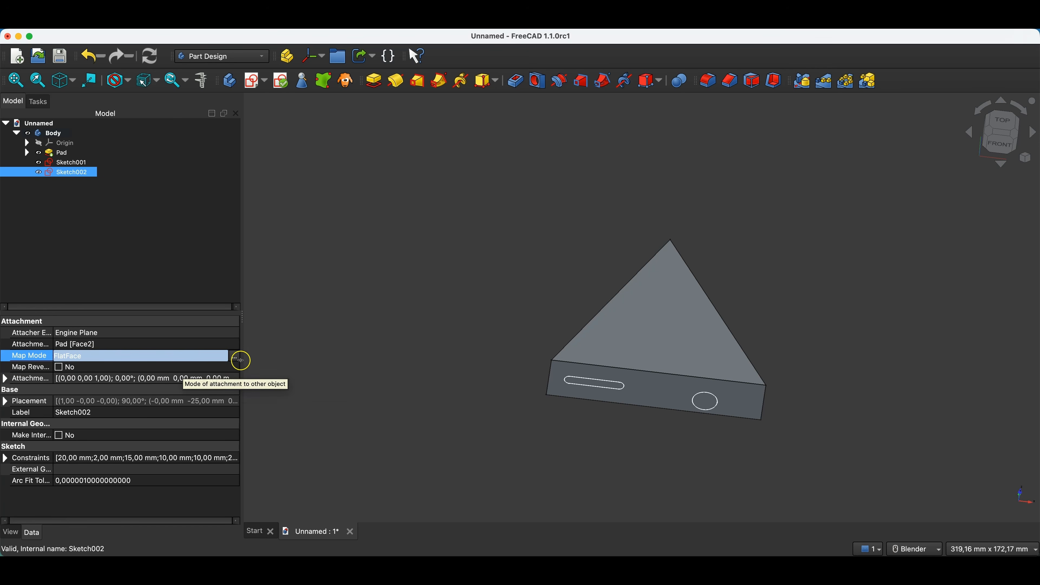
{"action": "left_click_drag", "start_coordinate": [33, 355], "coordinate": [98, 357]}
{"action": "left_click", "coordinate": [92, 357]}
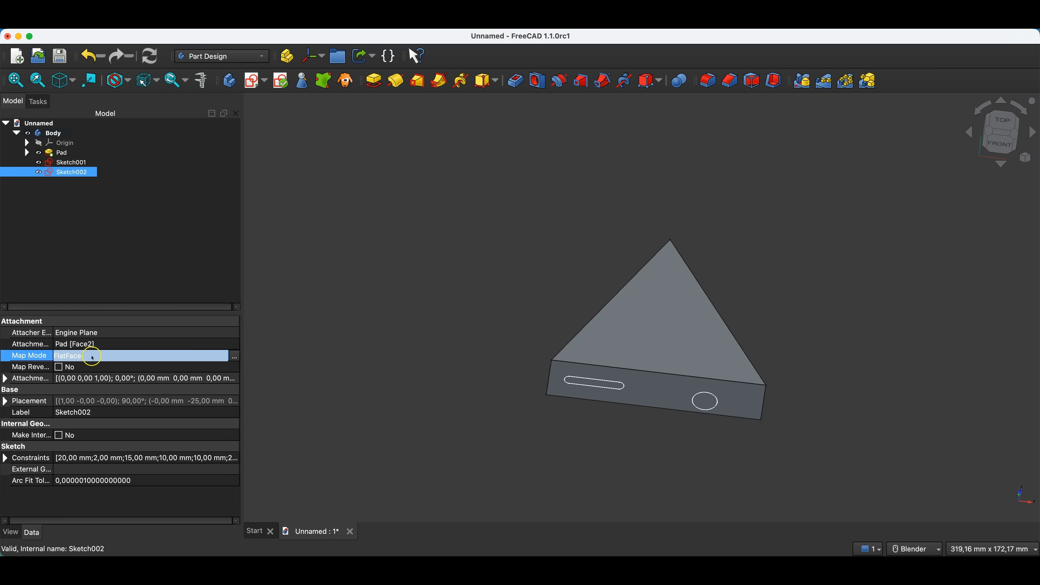
{"action": "left_click", "coordinate": [236, 358]}
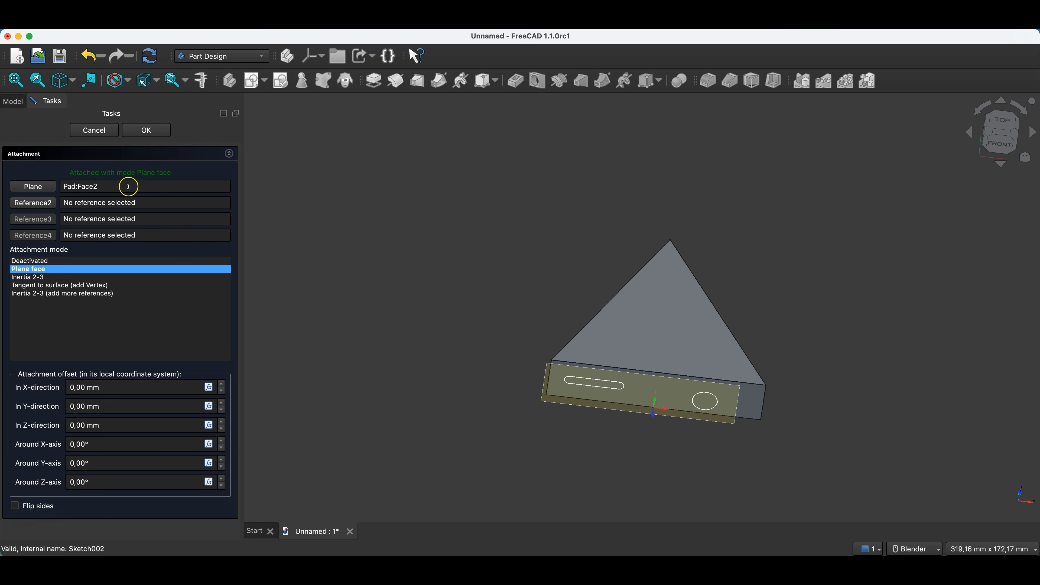
{"action": "left_click", "coordinate": [36, 187]}
{"action": "middle_click_drag", "start_coordinate": [371, 333], "coordinate": [588, 333]}
{"action": "left_click", "coordinate": [609, 327]}
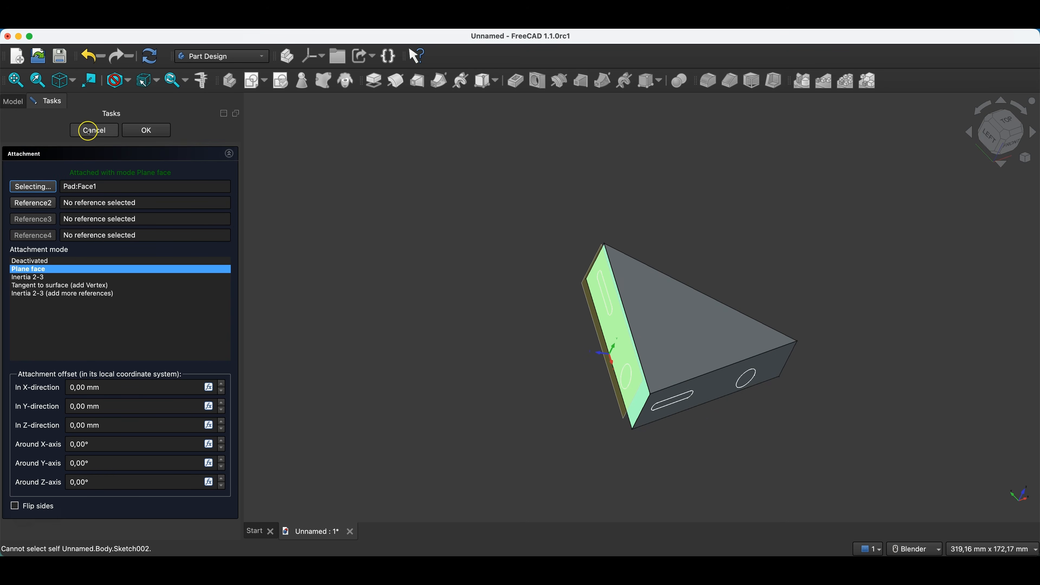
{"action": "left_click", "coordinate": [147, 131]}
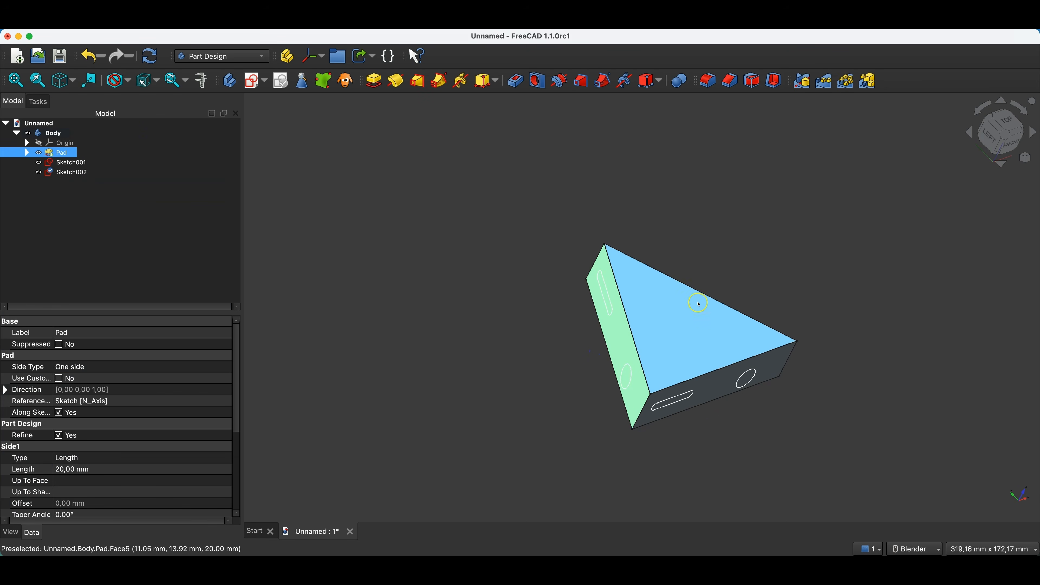
{"action": "mouse_move", "coordinate": [616, 314]}
{"action": "middle_mouse_down"}
{"action": "mouse_move", "coordinate": [635, 326]}
{"action": "mouse_move", "coordinate": [611, 319]}
{"action": "middle_mouse_up"}
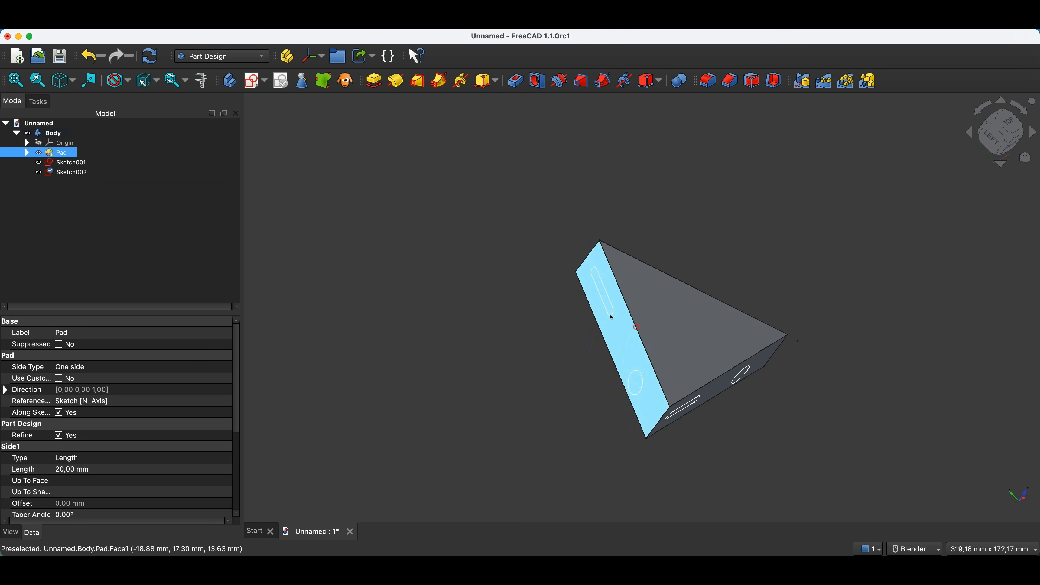
{"action": "left_click", "coordinate": [152, 58]}
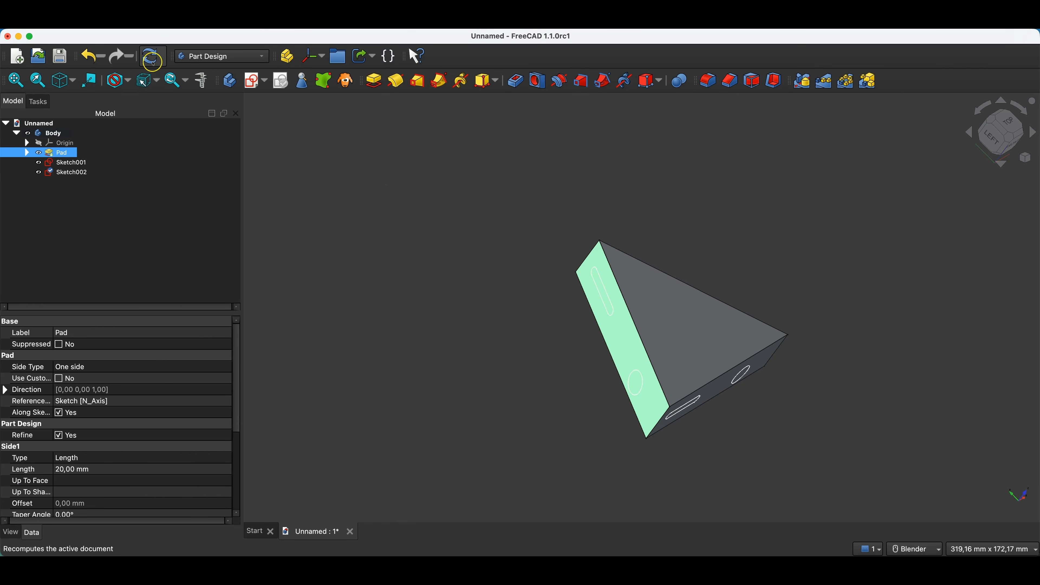
Step: Create a new sketch on the block's remaining empty side face
{"action": "middle_click_drag", "start_coordinate": [797, 395], "coordinate": [790, 332]}
{"action": "middle_click_drag", "start_coordinate": [478, 346], "coordinate": [499, 312]}
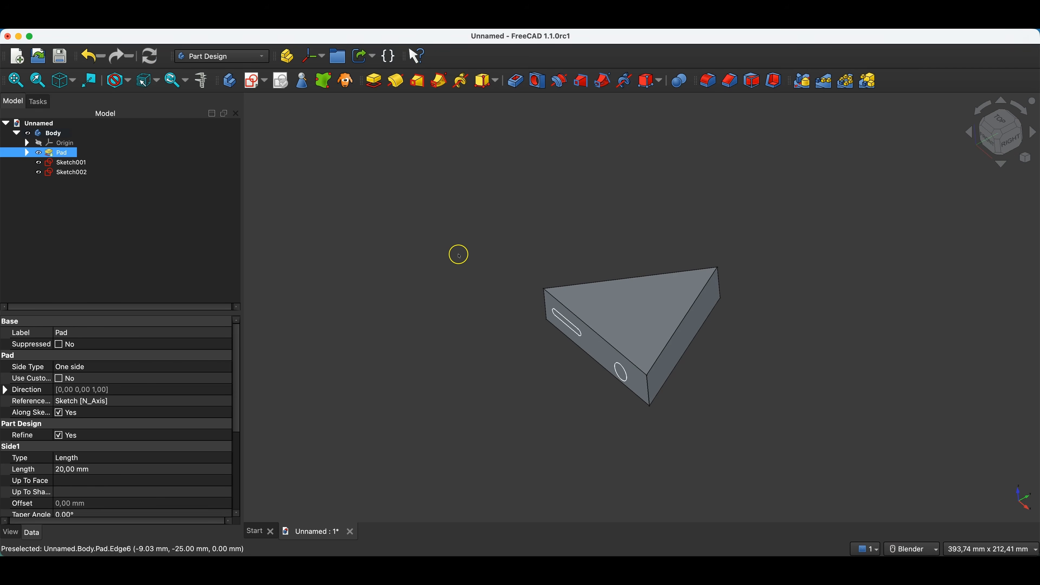
{"action": "left_click", "coordinate": [690, 344]}
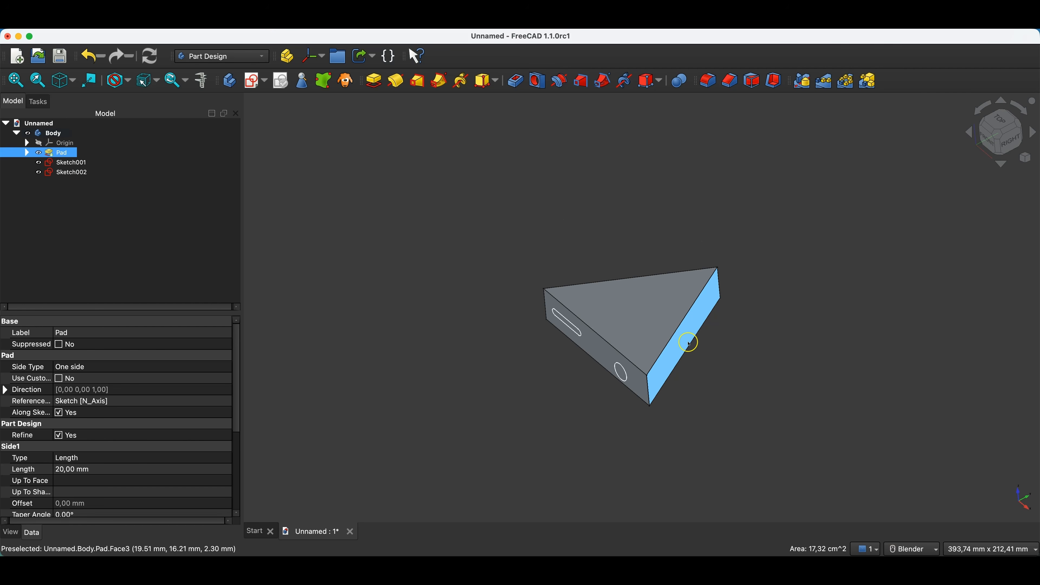
{"action": "left_click", "coordinate": [251, 83]}
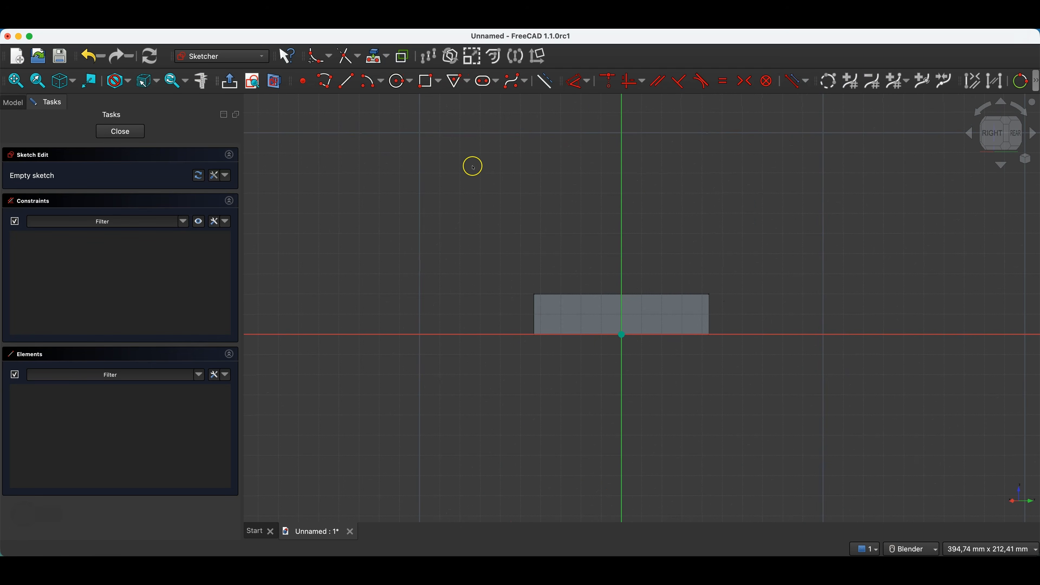
Step: Carbon copy the slot and circle of Sketch001 into the new sketch and close it
{"action": "left_click", "coordinate": [401, 63]}
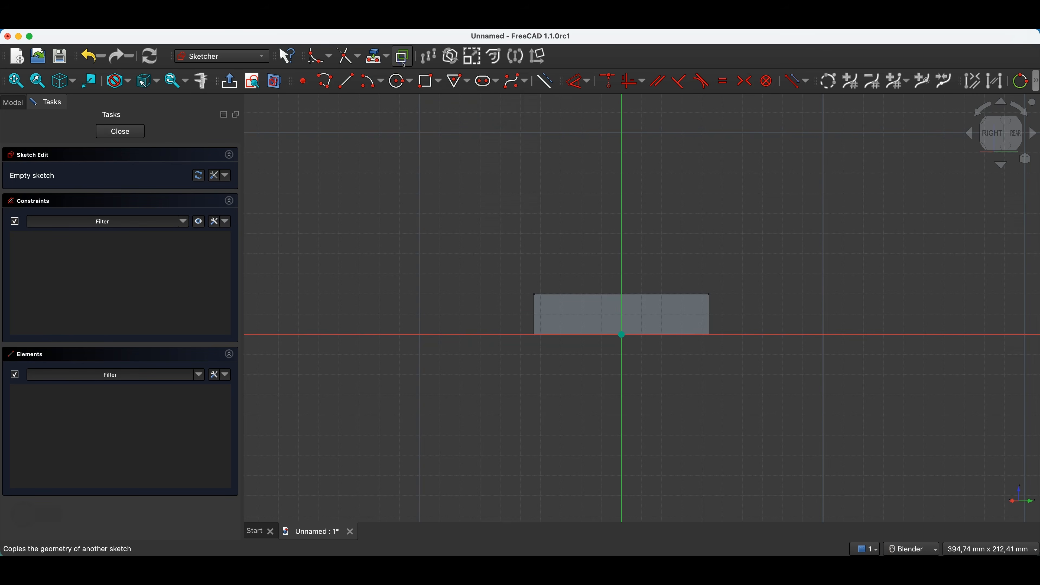
{"action": "middle_click_drag", "start_coordinate": [524, 306], "coordinate": [584, 326]}
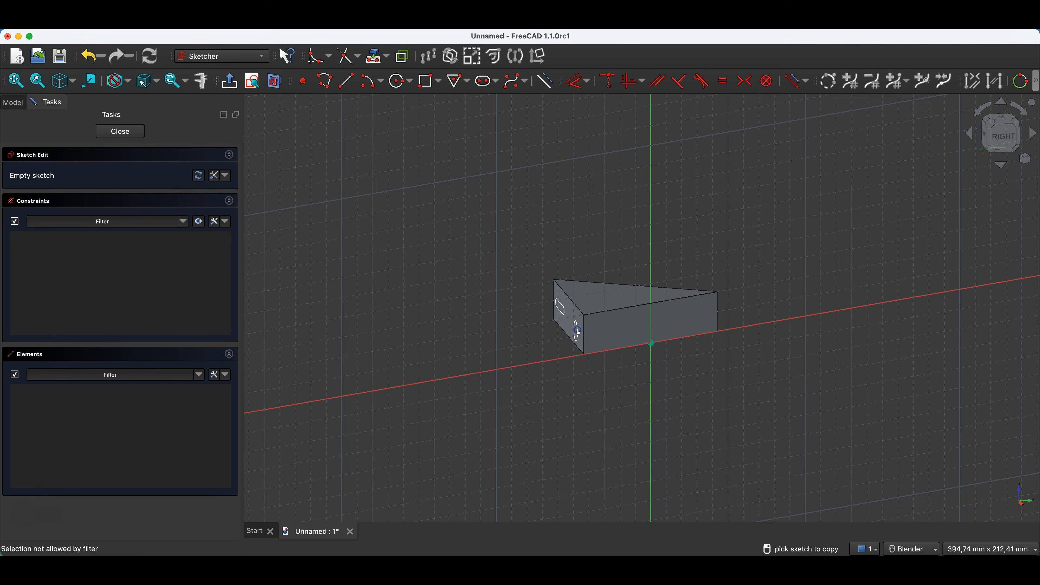
{"action": "left_click", "coordinate": [578, 332]}
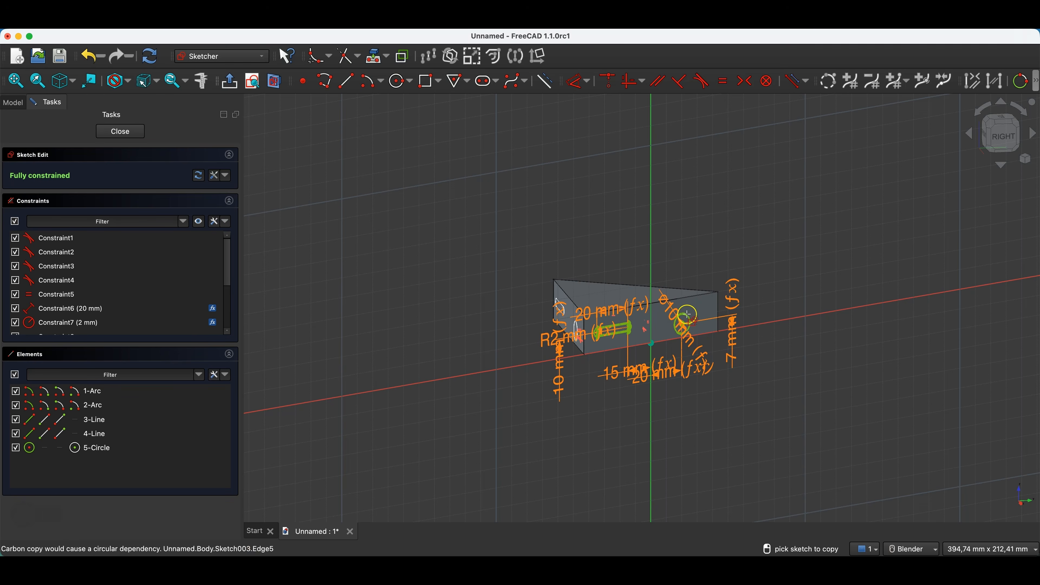
{"action": "scroll", "coordinate": [649, 334], "scroll_direction": "up", "scroll_amount": 4}
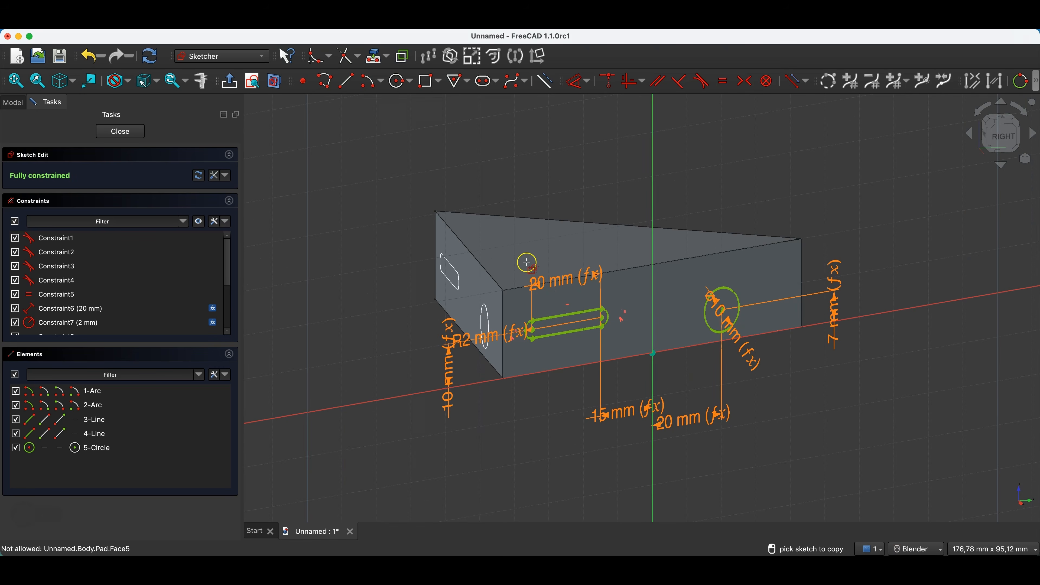
{"action": "left_click", "coordinate": [114, 132]}
Step: Rename Sketch003 as CarbonCopy
{"action": "left_click", "coordinate": [503, 358]}
{"action": "mouse_move", "coordinate": [503, 358]}
{"action": "middle_mouse_down"}
{"action": "mouse_move", "coordinate": [494, 279]}
{"action": "mouse_move", "coordinate": [574, 376]}
{"action": "mouse_move", "coordinate": [648, 385]}
{"action": "mouse_move", "coordinate": [508, 361]}
{"action": "middle_mouse_up"}
{"action": "left_click", "coordinate": [113, 161]}
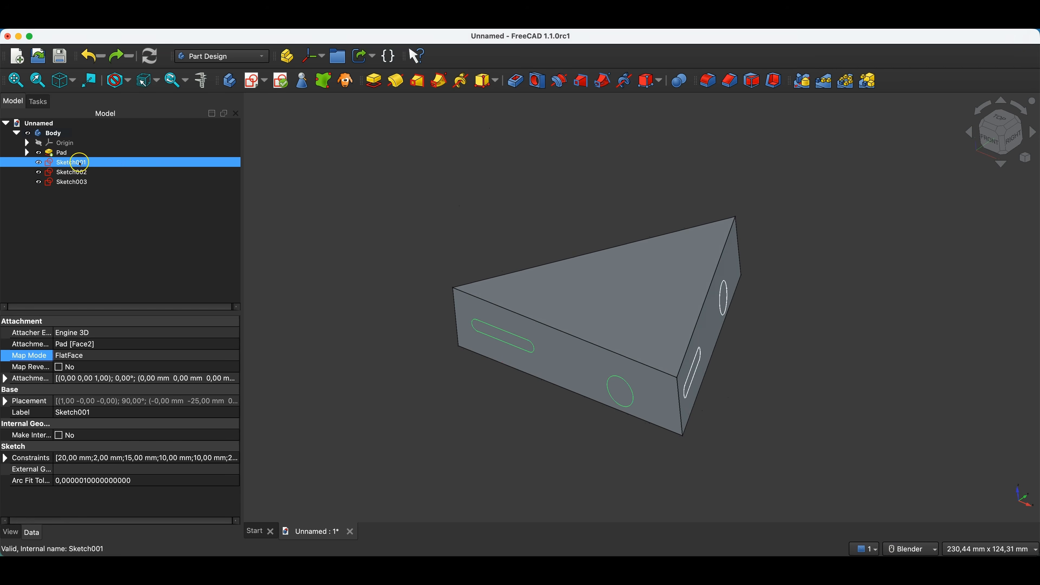
{"action": "left_click", "coordinate": [81, 172]}
{"action": "mouse_move", "coordinate": [507, 404]}
{"action": "middle_mouse_down"}
{"action": "mouse_move", "coordinate": [615, 425]}
{"action": "mouse_move", "coordinate": [752, 342]}
{"action": "mouse_move", "coordinate": [738, 359]}
{"action": "mouse_move", "coordinate": [574, 406]}
{"action": "mouse_move", "coordinate": [486, 409]}
{"action": "middle_mouse_up"}
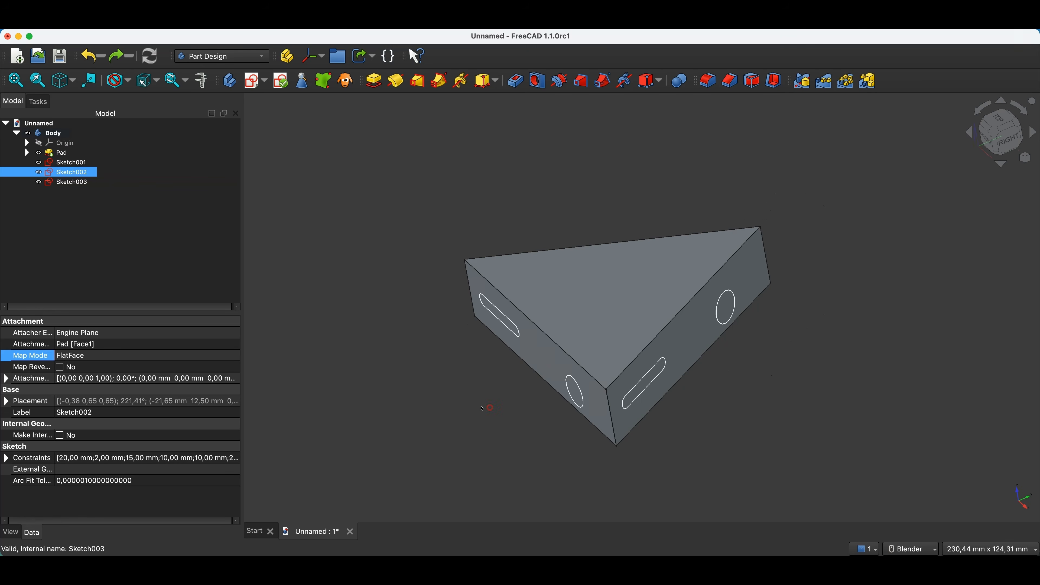
{"action": "left_click", "coordinate": [69, 183]}
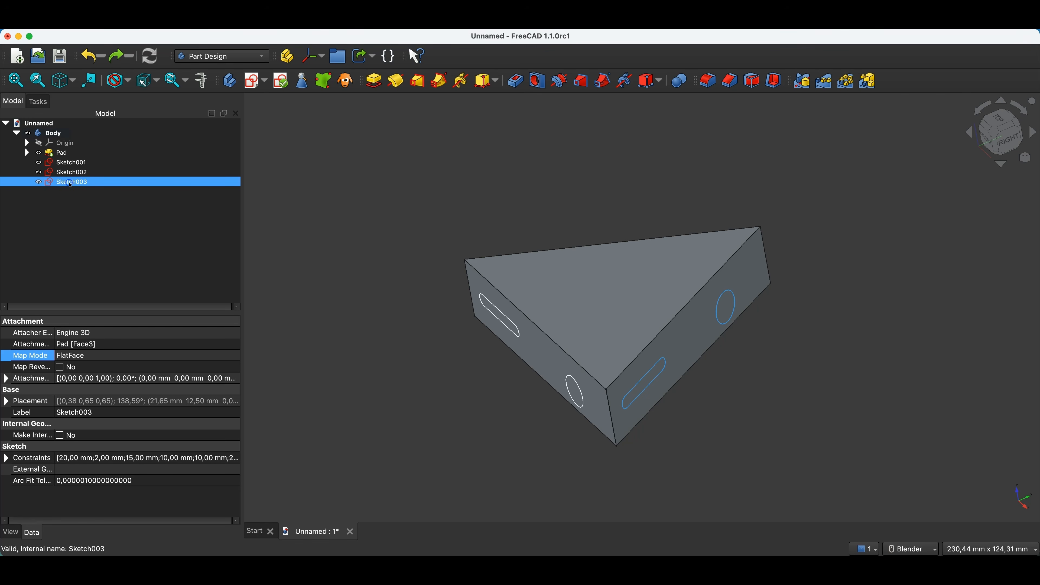
{"action": "right_click", "coordinate": [70, 184]}
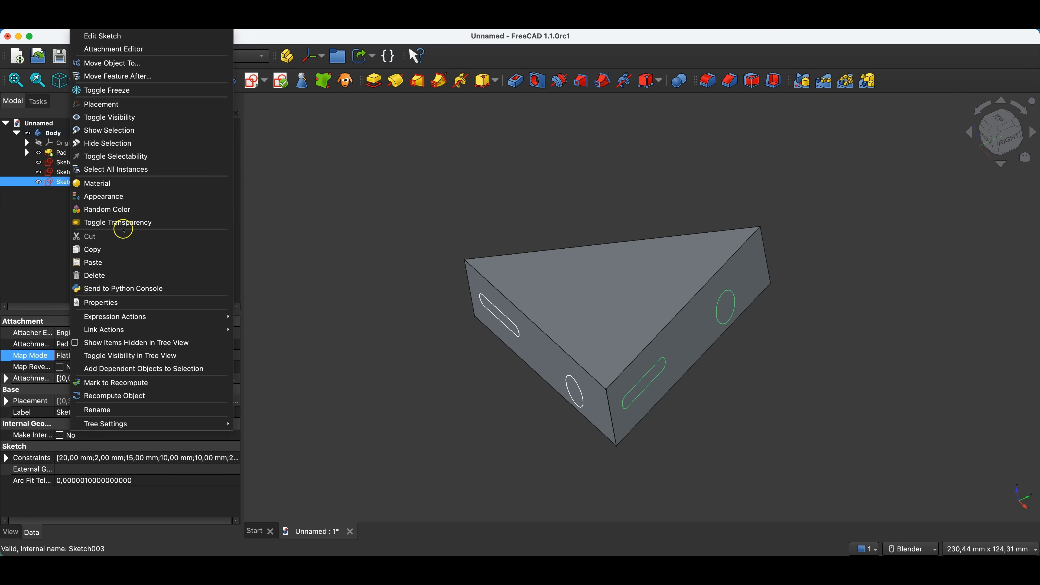
{"action": "left_click", "coordinate": [126, 410]}
{"action": "type", "text": "CarbonCopy"}
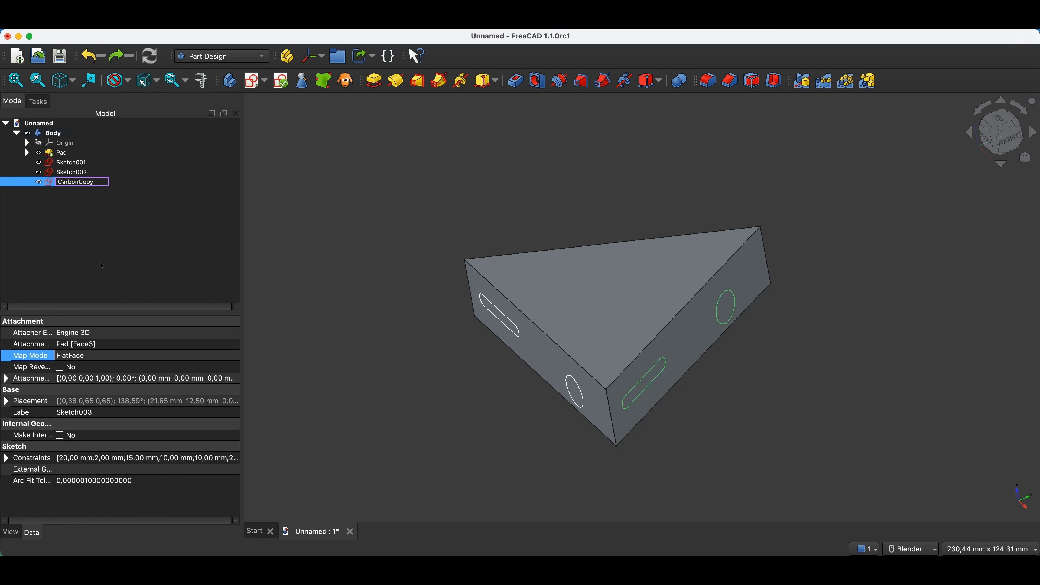
{"action": "key", "text": "Return"}
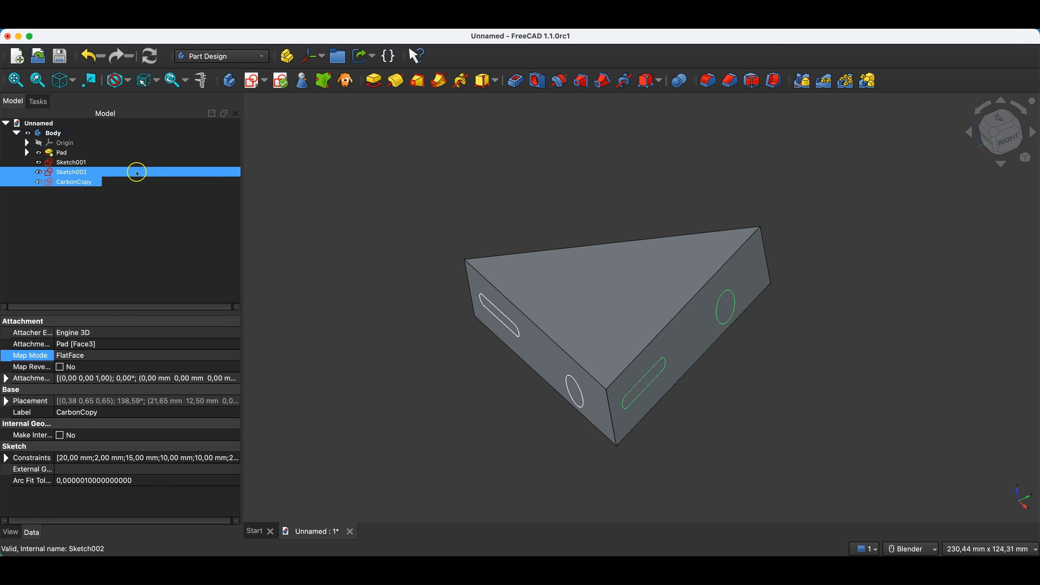
Step: Open Sketch001 for editing and set the slot's centre-to-centre length to 30 mm
{"action": "left_click", "coordinate": [80, 163]}
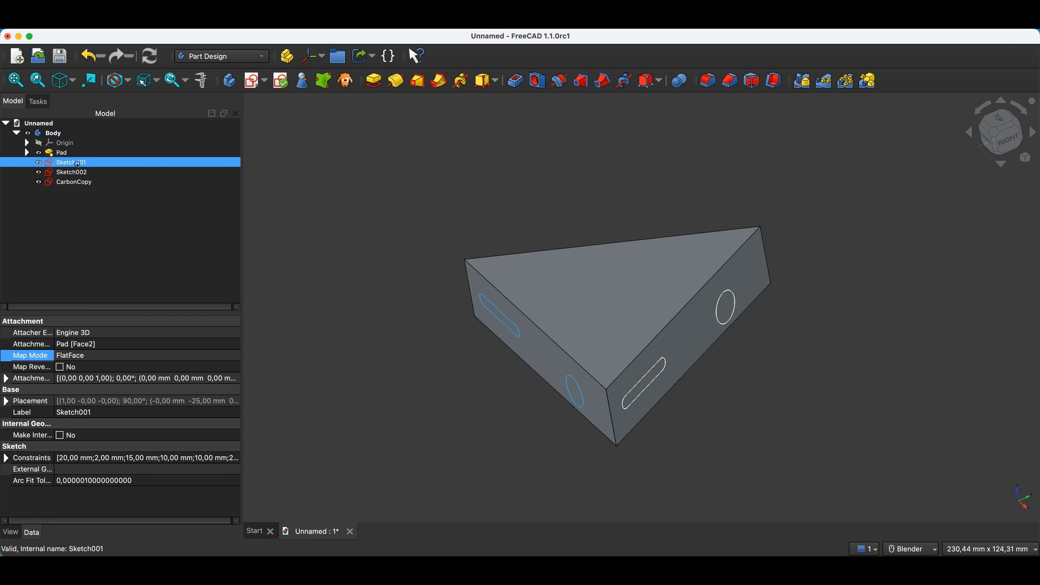
{"action": "double_click", "coordinate": [79, 165]}
{"action": "double_click", "coordinate": [577, 262]}
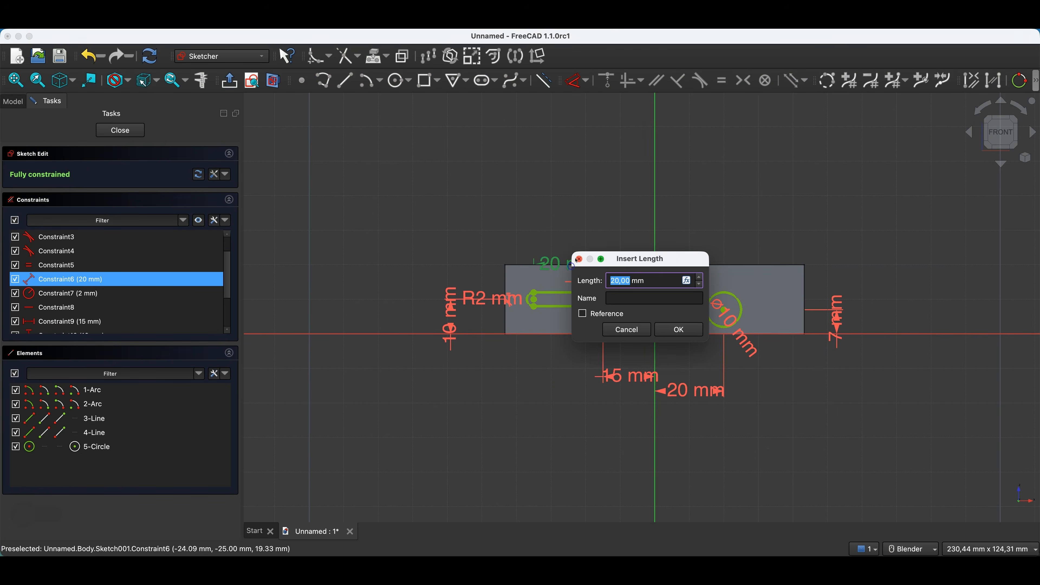
{"action": "type", "text": "30"}
{"action": "key", "text": "Return"}
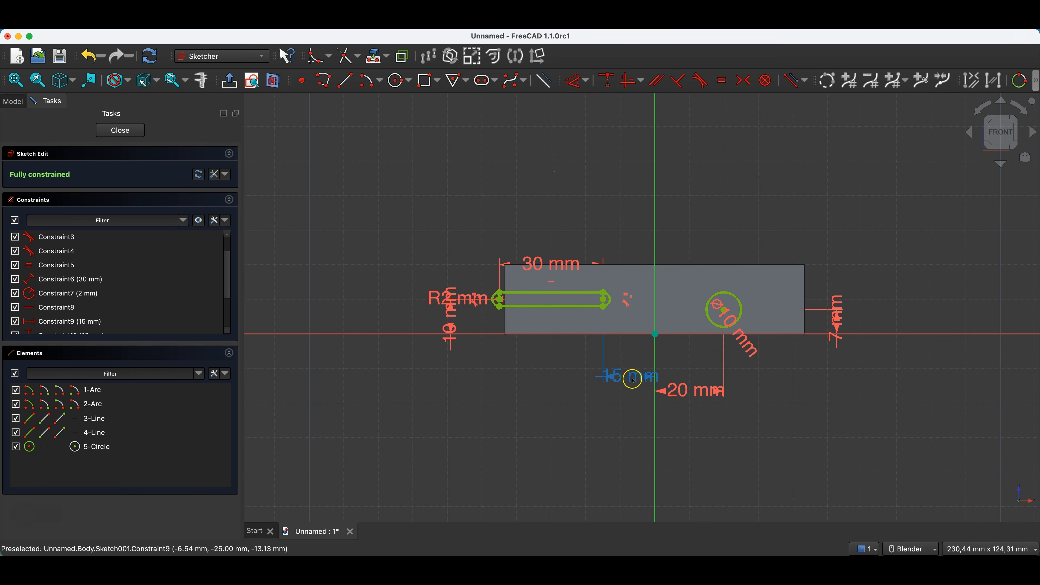
Step: Set the slot's horizontal distance from the vertical axis to 10 mm and its end radius to 5 mm
{"action": "double_click", "coordinate": [622, 376]}
{"action": "type", "text": "10"}
{"action": "key", "text": "Return"}
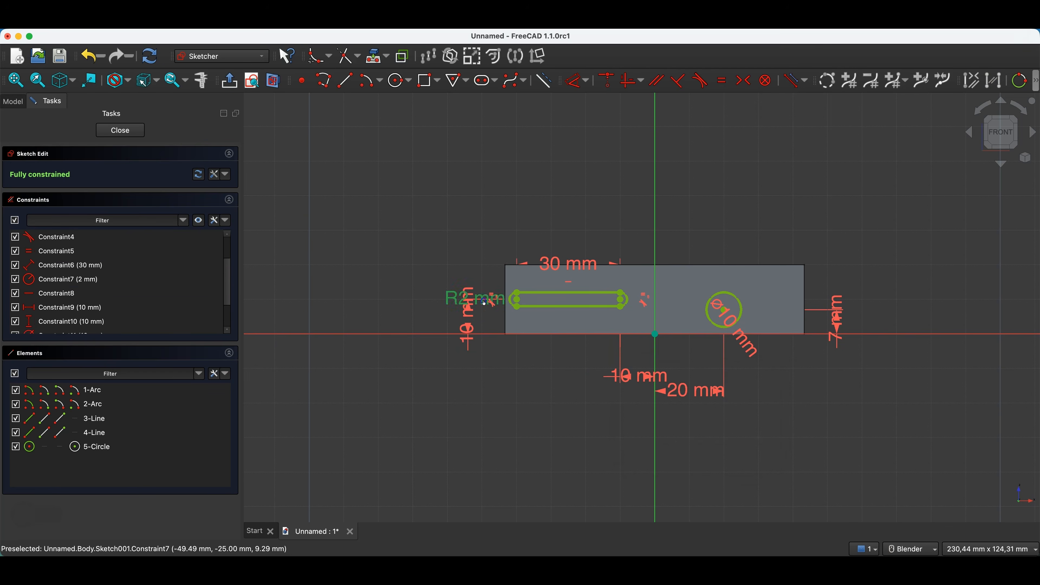
{"action": "double_click", "coordinate": [488, 292]}
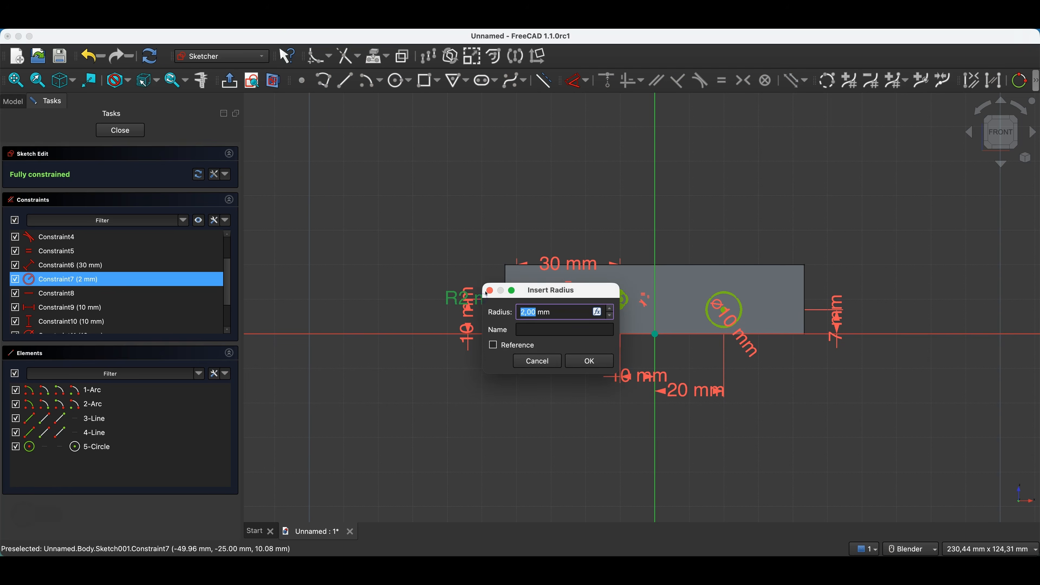
{"action": "key", "text": "Return"}
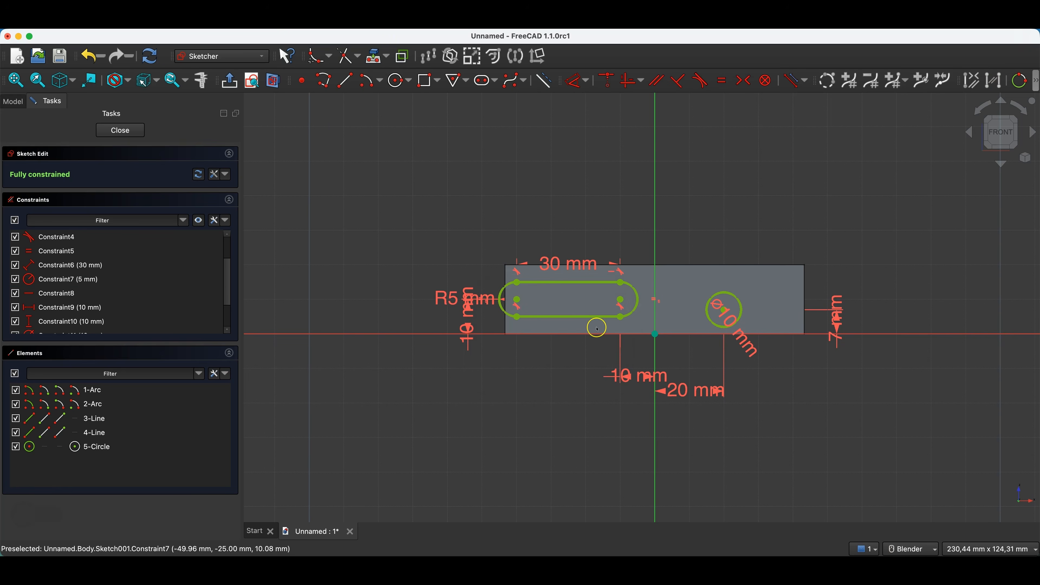
Step: Set the circle's diameter to 3 mm
{"action": "double_click", "coordinate": [740, 339]}
{"action": "type", "text": "3"}
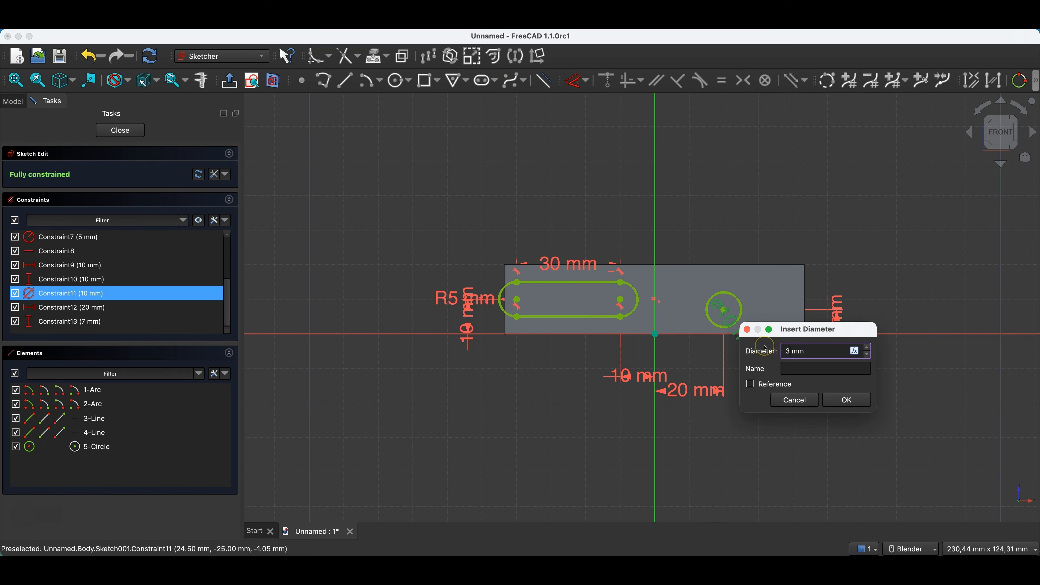
{"action": "key", "text": "Return"}
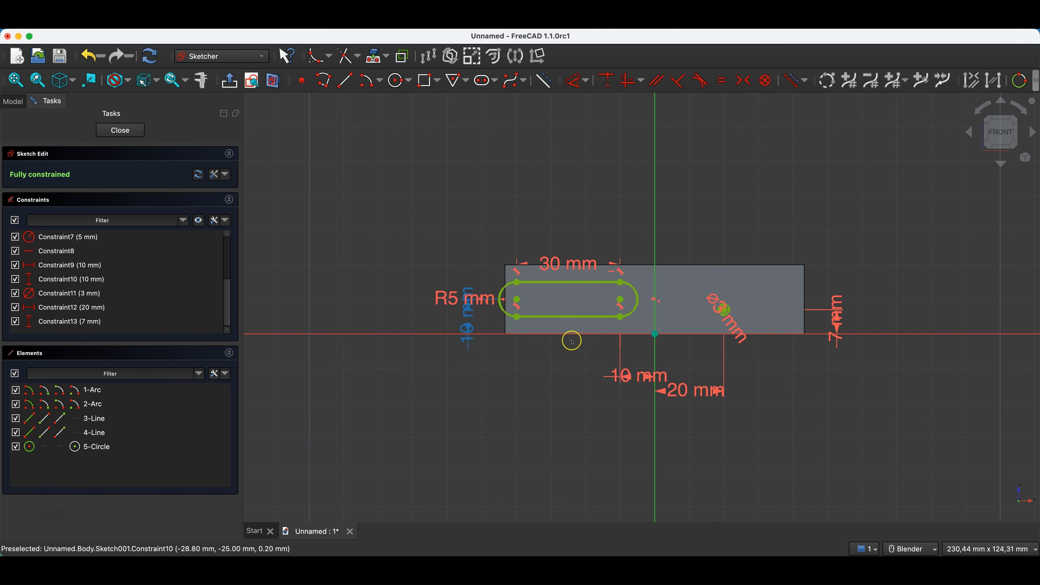
Step: Set the slot's horizontal distance from the vertical axis to 5 mm and close the sketch
{"action": "left_click", "coordinate": [643, 377]}
{"action": "double_click", "coordinate": [643, 377]}
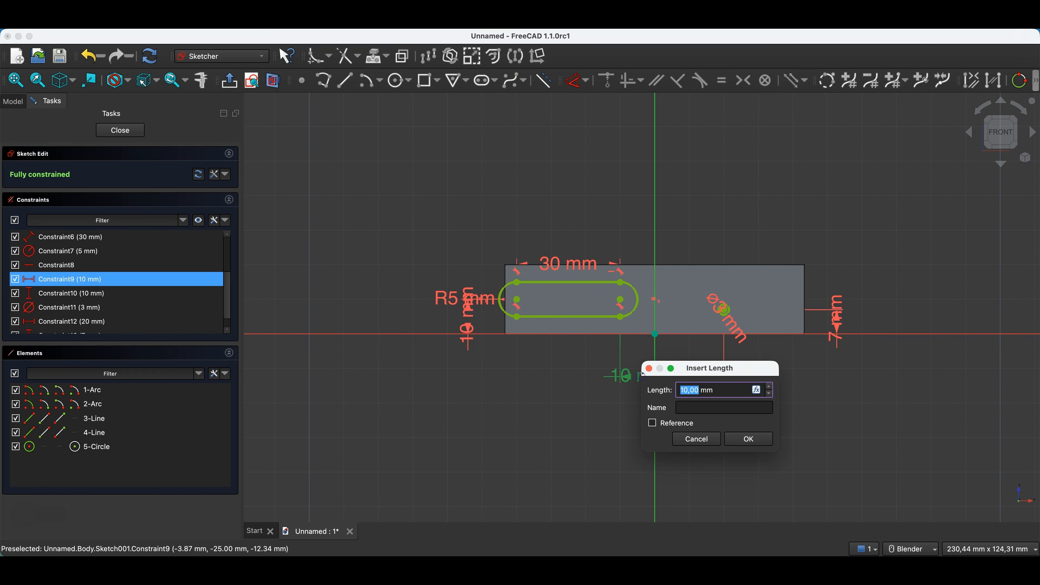
{"action": "key", "text": "Return"}
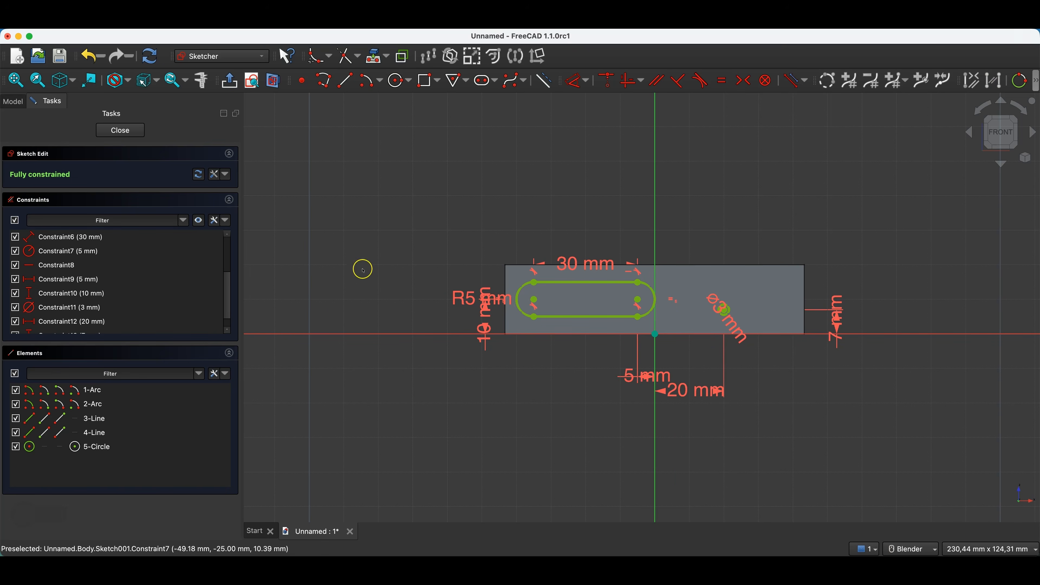
{"action": "left_click", "coordinate": [134, 136]}
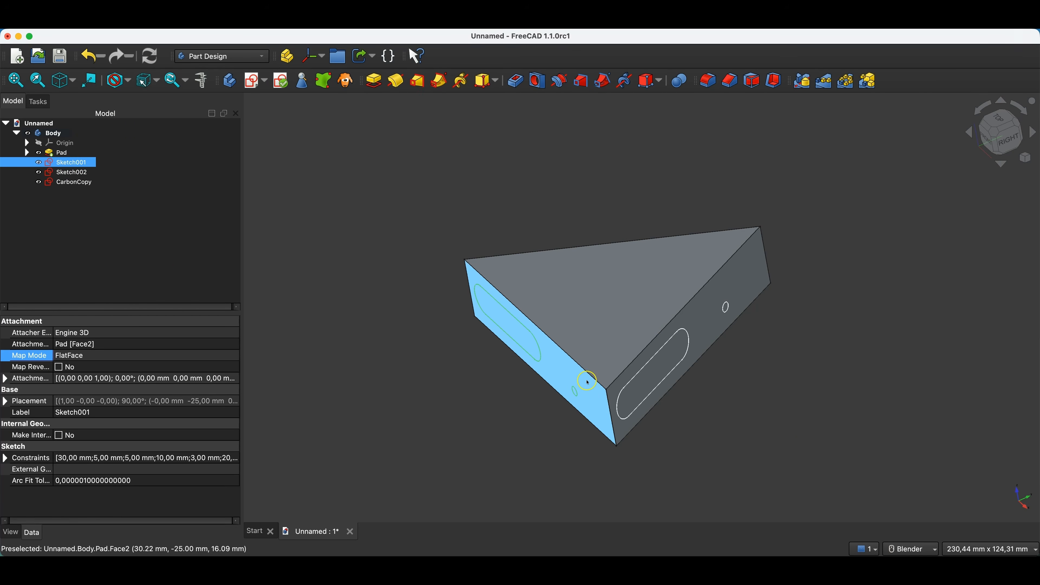
Step: Compare the CarbonCopy and Sketch002 geometry on the block's other side faces with the edited Sketch001
{"action": "left_click", "coordinate": [88, 182]}
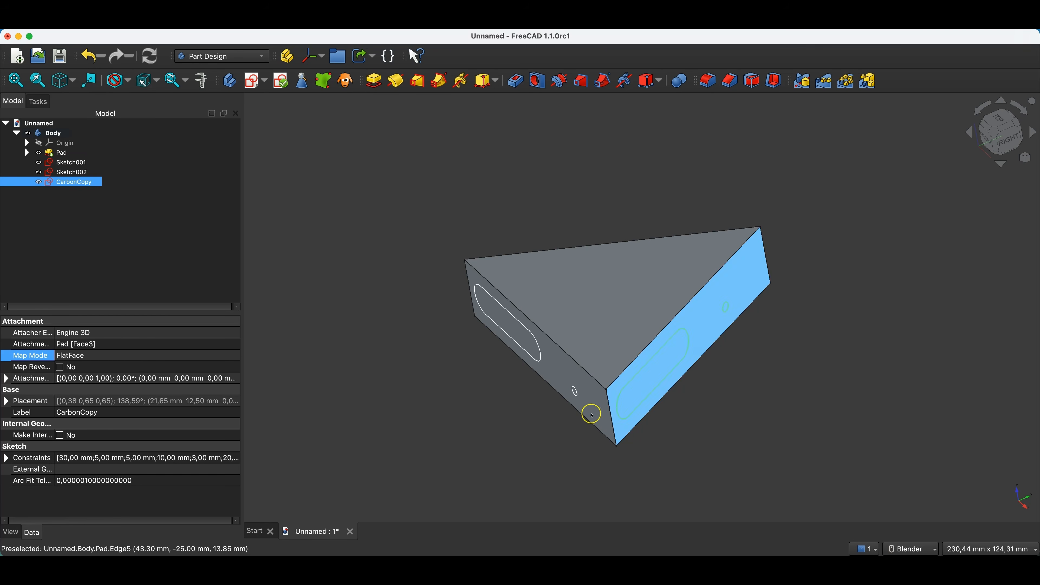
{"action": "left_click", "coordinate": [70, 172]}
{"action": "mouse_move", "coordinate": [402, 439]}
{"action": "middle_mouse_down"}
{"action": "mouse_move", "coordinate": [483, 439]}
{"action": "mouse_move", "coordinate": [658, 278]}
{"action": "mouse_move", "coordinate": [647, 340]}
{"action": "middle_mouse_up"}
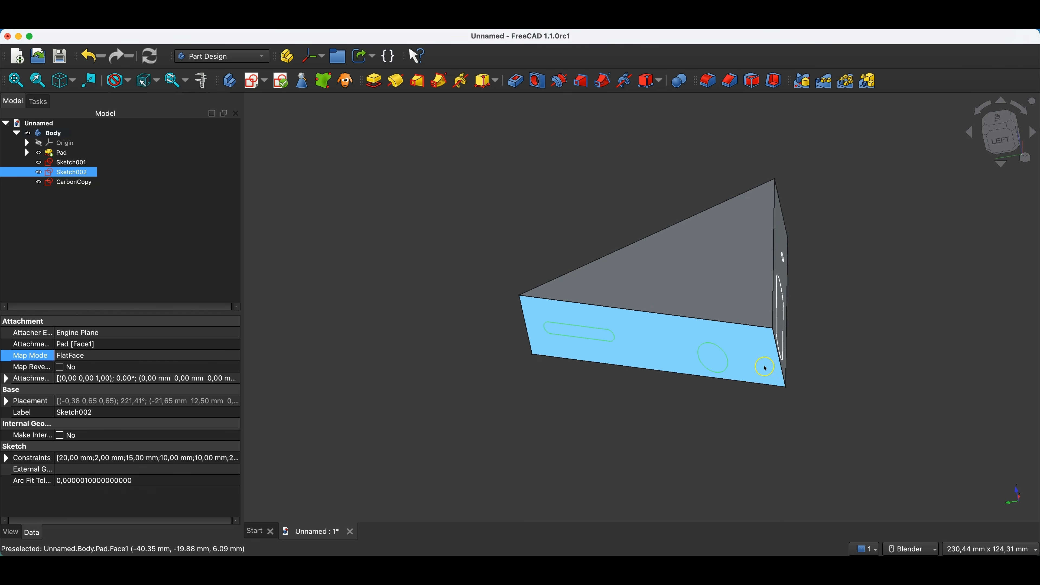
{"action": "left_click", "coordinate": [69, 183]}
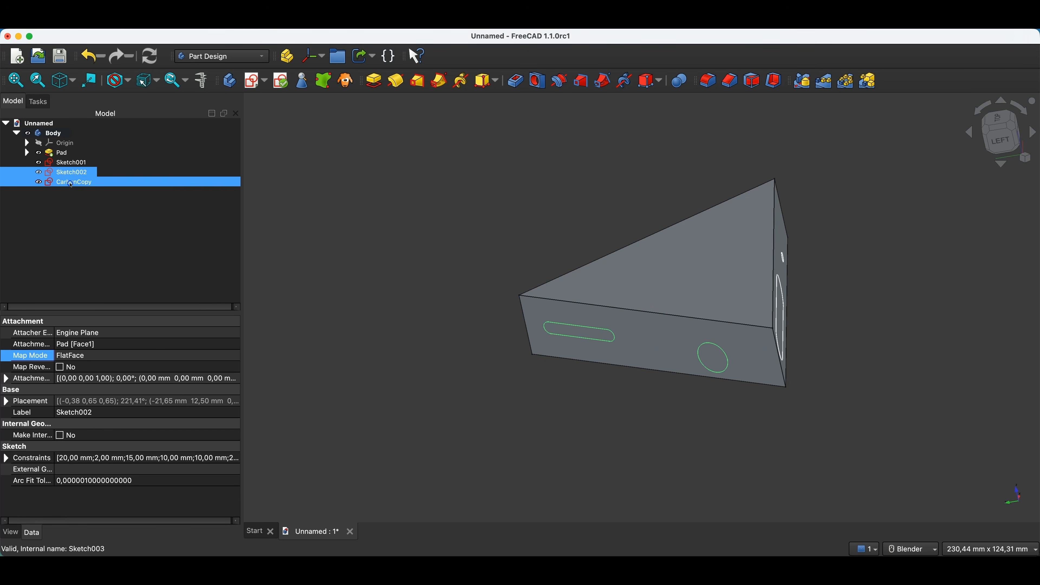
{"action": "middle_click_drag", "start_coordinate": [834, 339], "coordinate": [838, 314]}
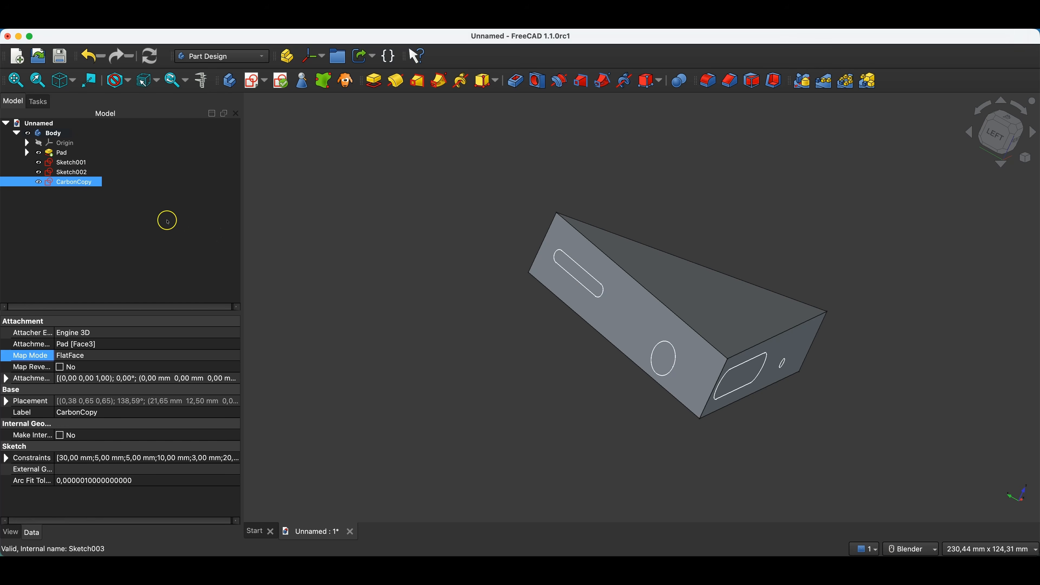
Step: Open Sketch002 to check its slot and circle dimensions, and close it without edits
{"action": "left_click", "coordinate": [73, 173]}
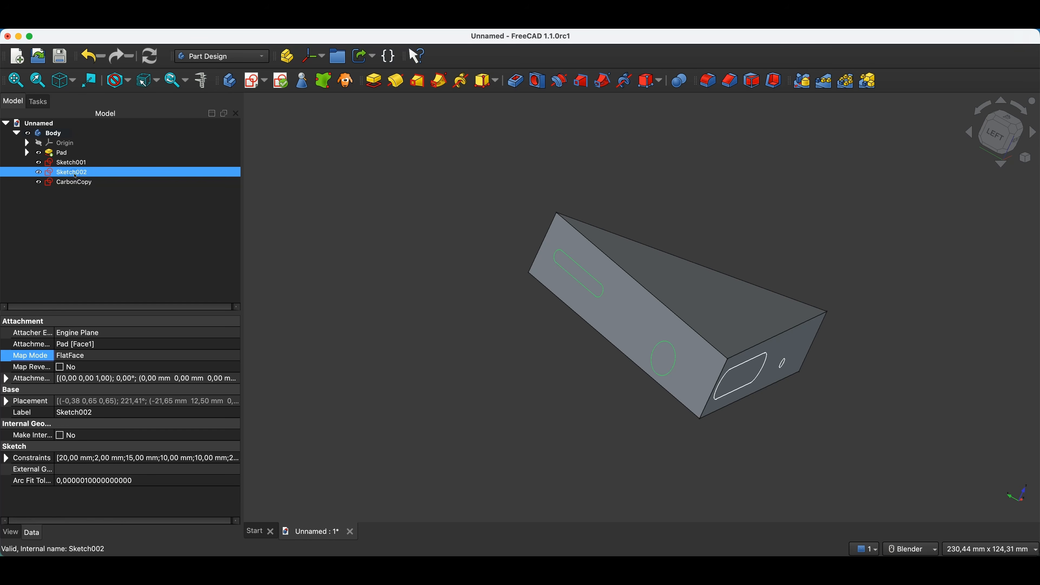
{"action": "double_click", "coordinate": [75, 174]}
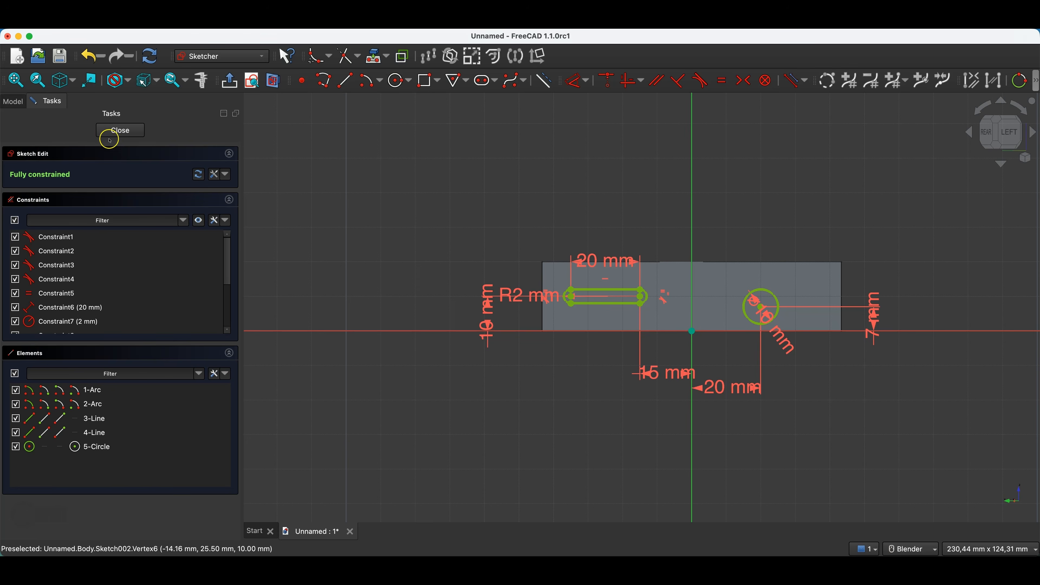
{"action": "left_click", "coordinate": [115, 130]}
{"action": "middle_click_drag", "start_coordinate": [481, 180], "coordinate": [497, 223]}
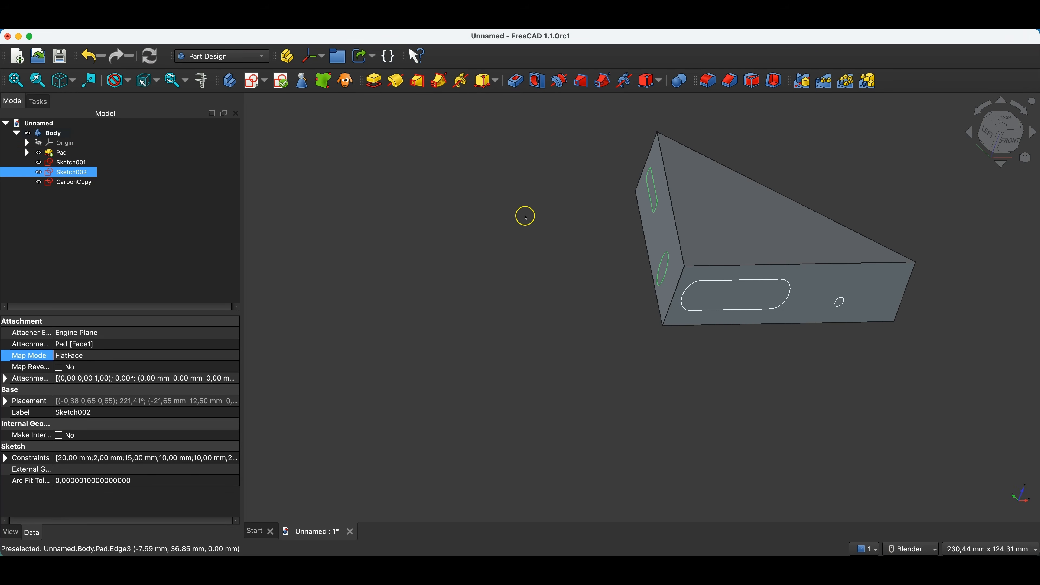
Step: Add a second, unconstrained circle to Sketch001 near the front face's upper right corner and close the sketch
{"action": "left_click", "coordinate": [82, 163]}
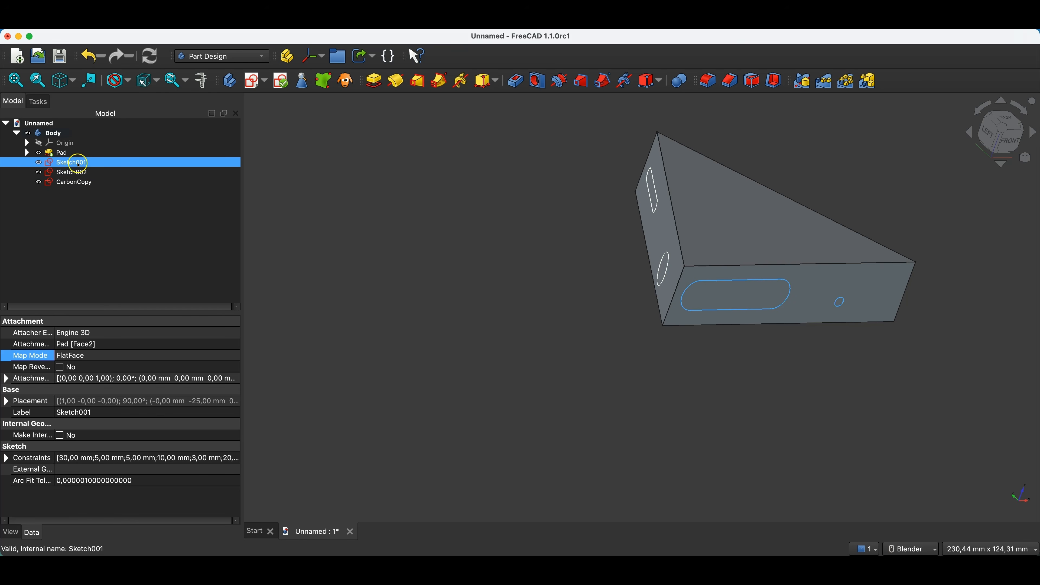
{"action": "double_click", "coordinate": [80, 163]}
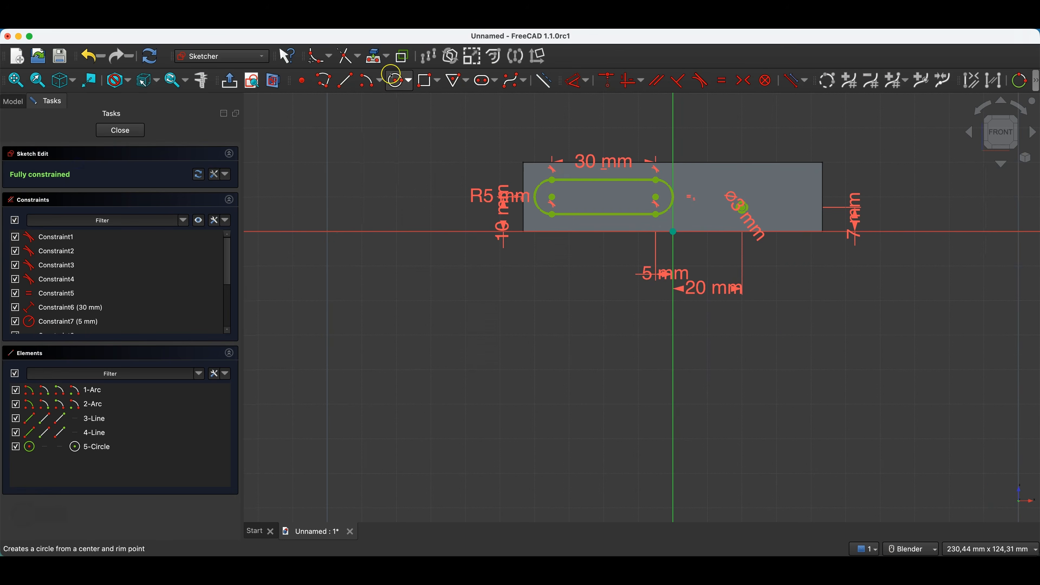
{"action": "left_click", "coordinate": [400, 81]}
{"action": "left_click", "coordinate": [778, 184]}
{"action": "left_click", "coordinate": [787, 195]}
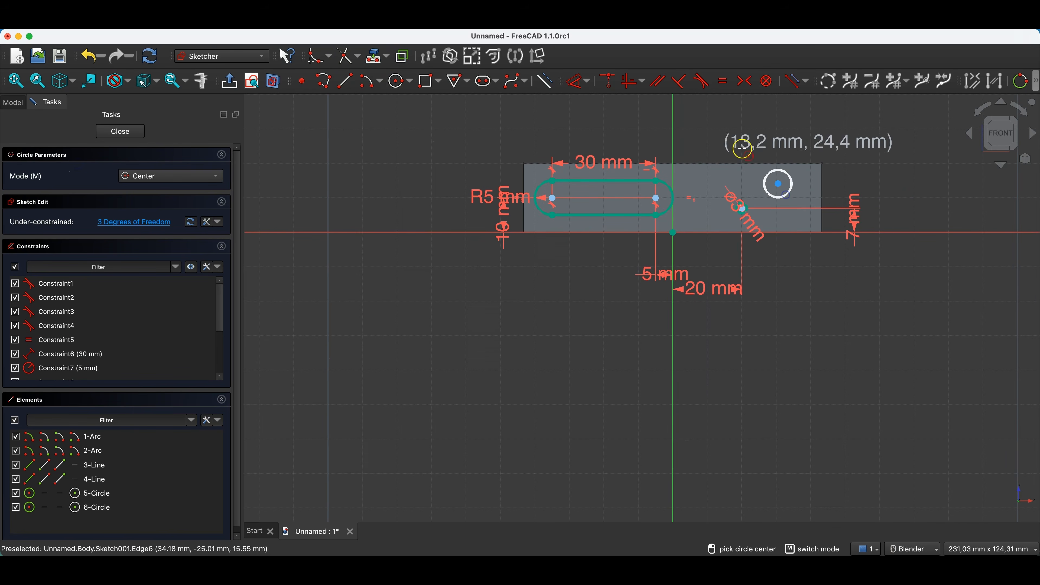
{"action": "left_click", "coordinate": [132, 132]}
Step: Examine Sketch001, CarbonCopy and Sketch002 on the three side faces to see whether the added circle carries over
{"action": "middle_click_drag", "start_coordinate": [693, 325], "coordinate": [627, 343]}
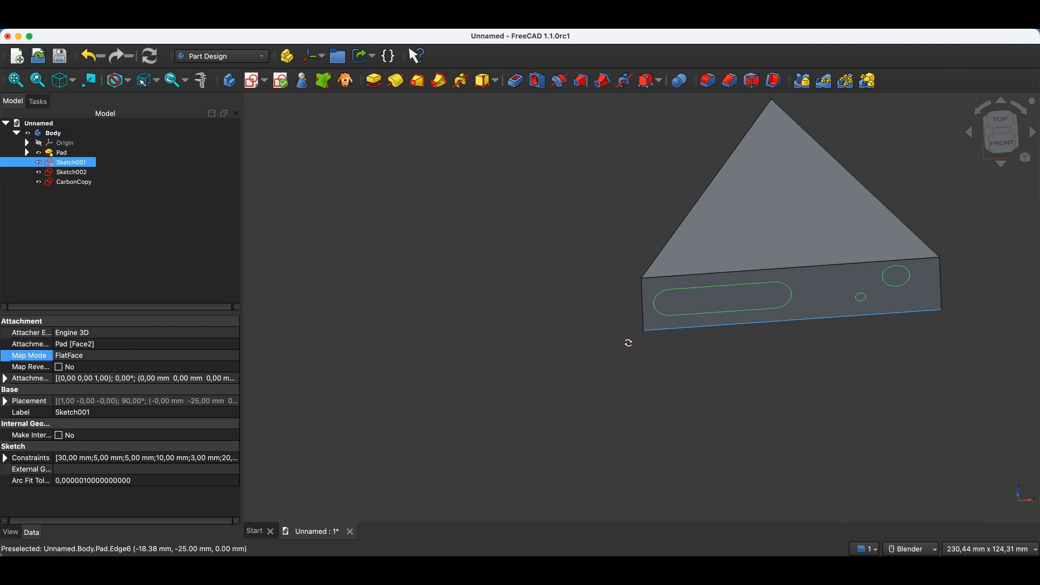
{"action": "left_click", "coordinate": [87, 165]}
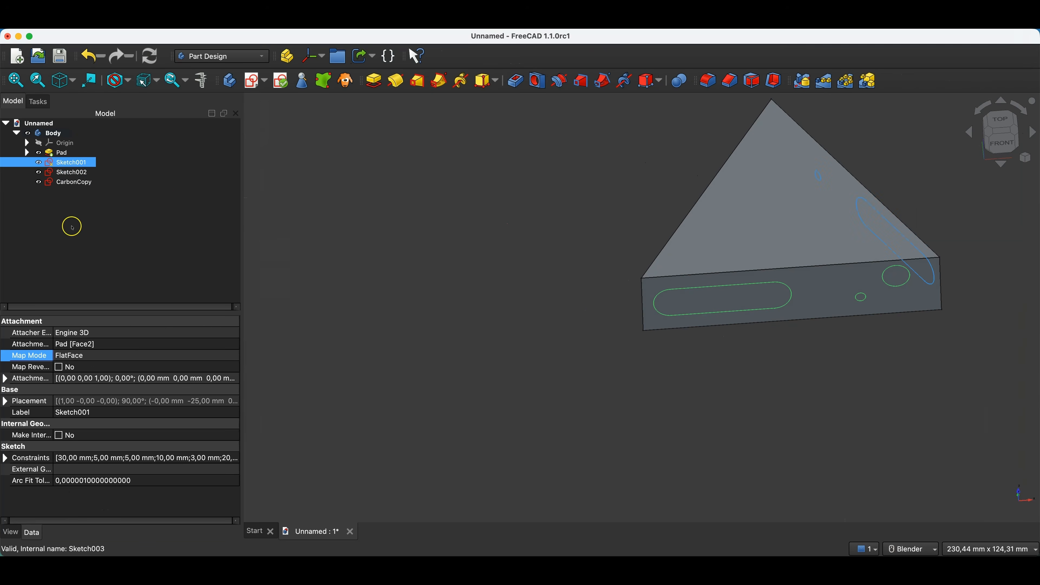
{"action": "left_click", "coordinate": [72, 182]}
{"action": "mouse_move", "coordinate": [680, 339]}
{"action": "middle_mouse_down"}
{"action": "mouse_move", "coordinate": [565, 328]}
{"action": "mouse_move", "coordinate": [488, 176]}
{"action": "middle_mouse_up"}
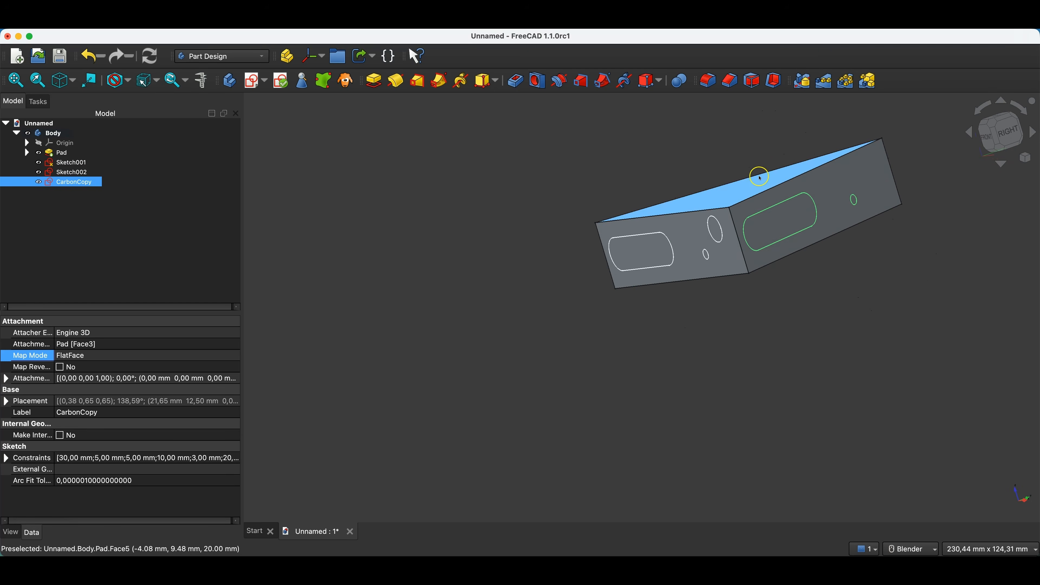
{"action": "middle_click_drag", "start_coordinate": [689, 258], "coordinate": [734, 267]}
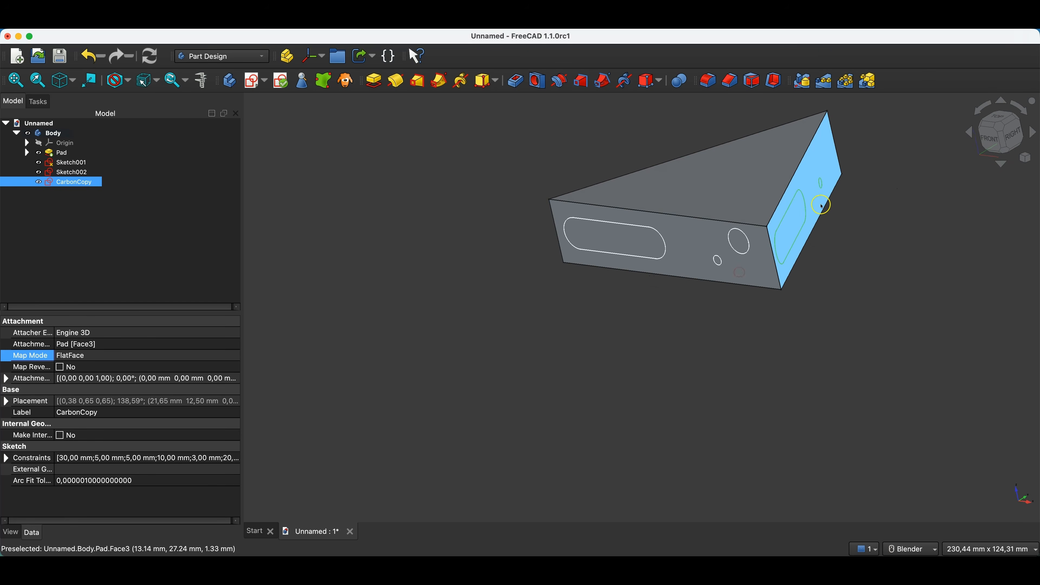
{"action": "middle_click_drag", "start_coordinate": [660, 319], "coordinate": [973, 337]}
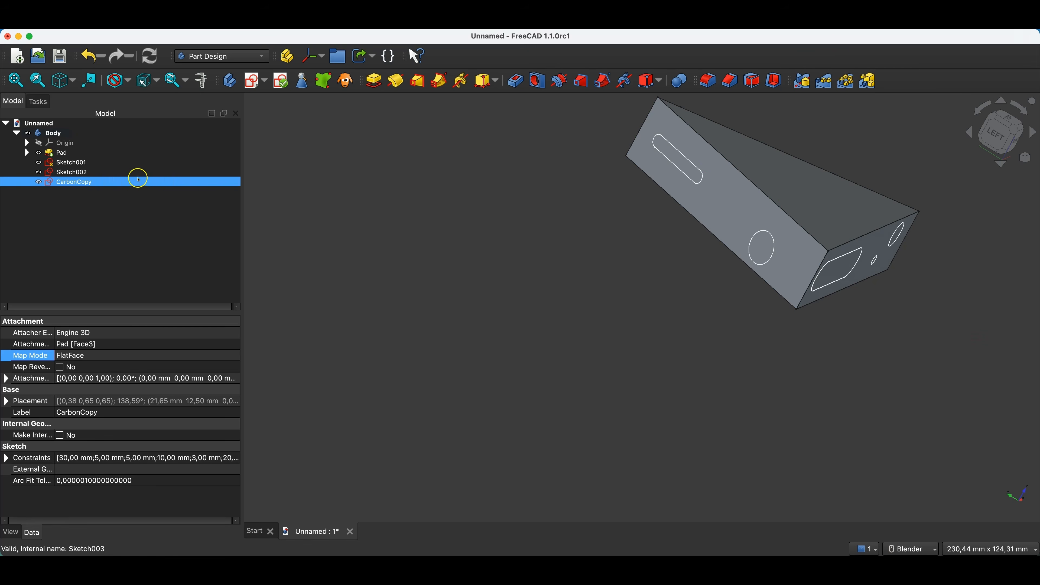
{"action": "left_click", "coordinate": [123, 172]}
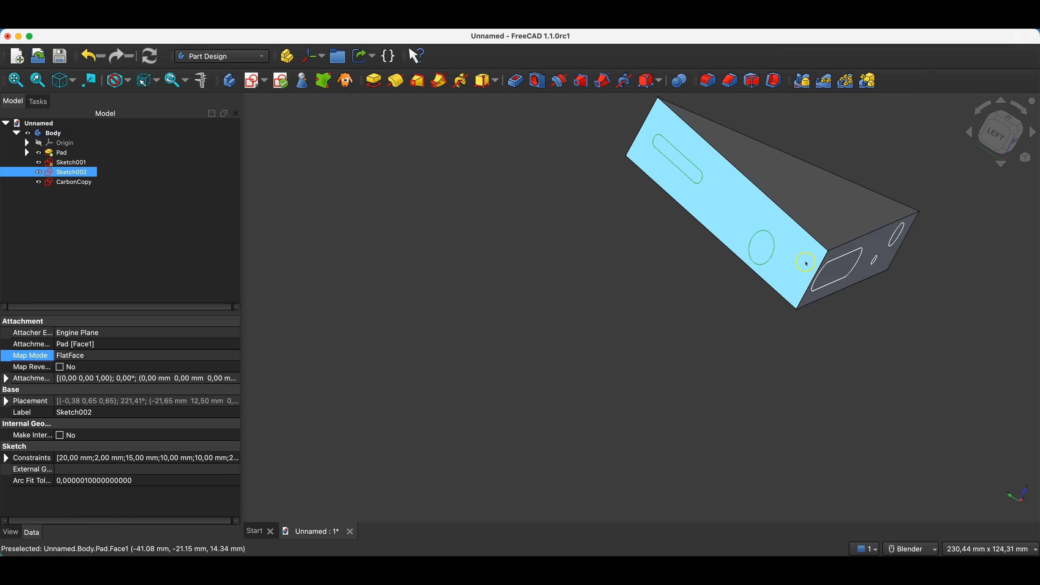
{"action": "middle_click_drag", "start_coordinate": [857, 291], "coordinate": [609, 298]}
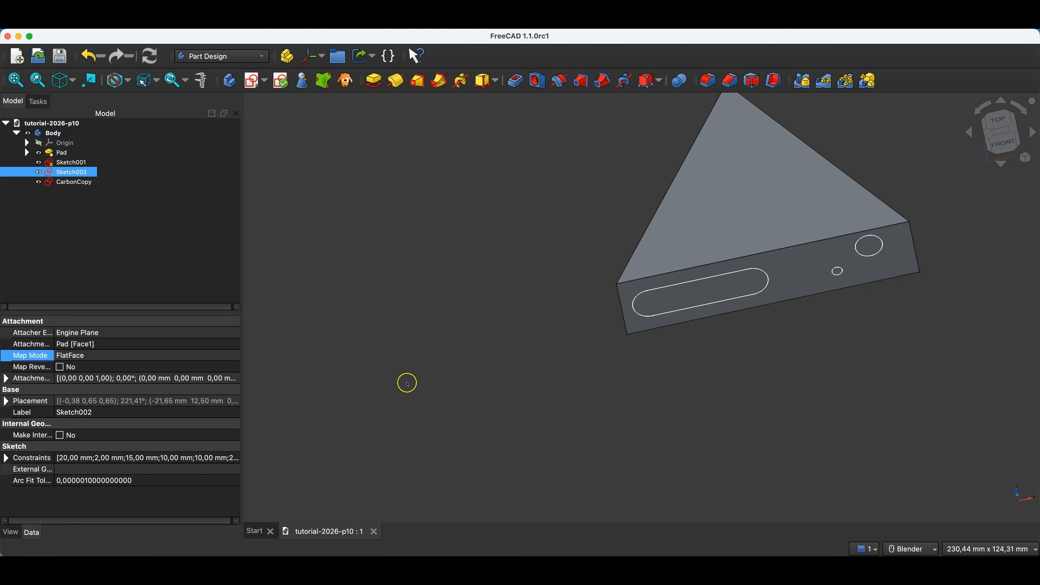
Step: Close the tutorial-2026-p10 document and create a new parametric body document
{"action": "left_click", "coordinate": [374, 534]}
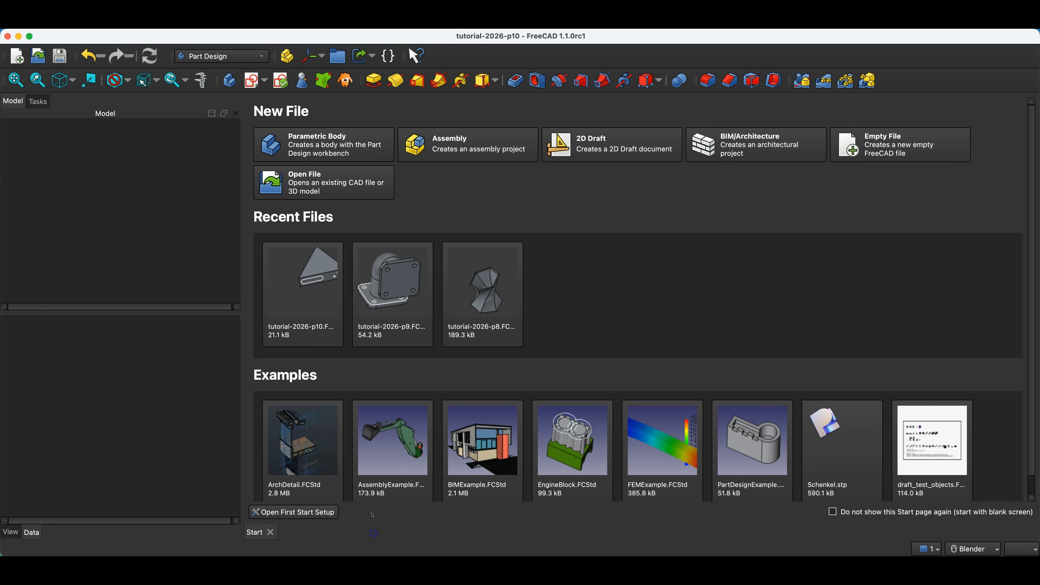
{"action": "left_click", "coordinate": [337, 153]}
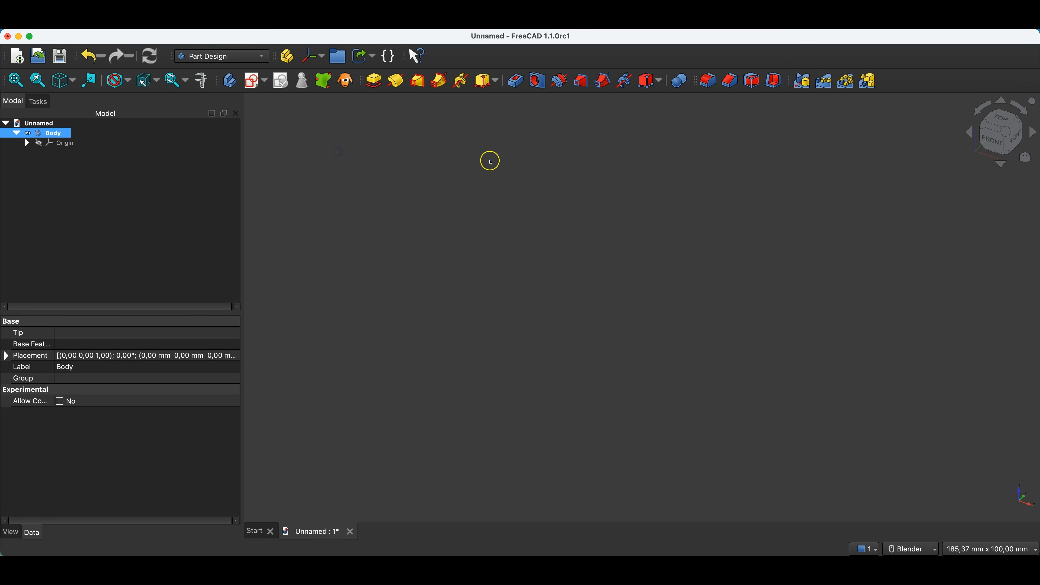
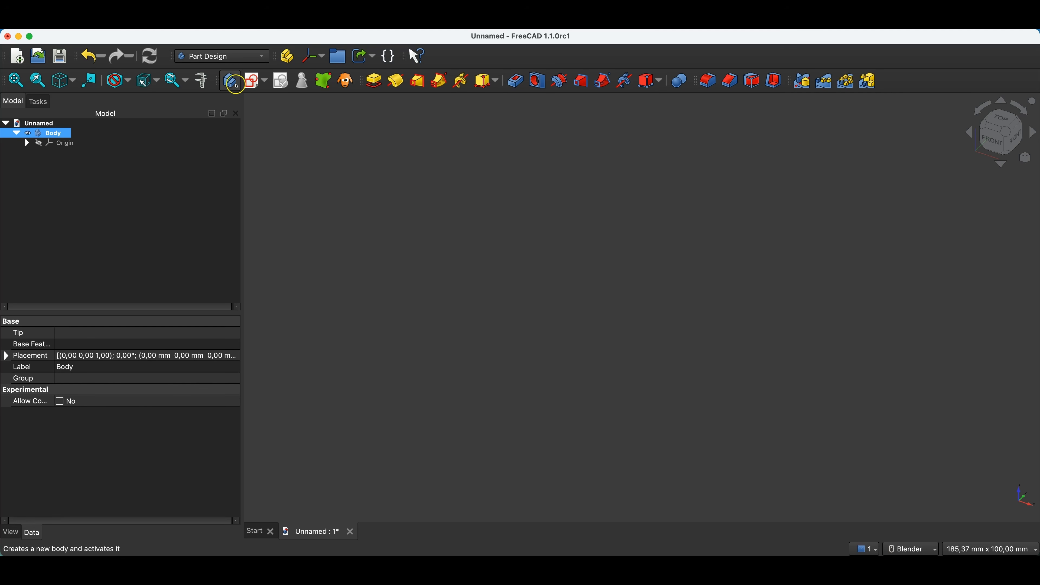
Step: Sketch a 50 mm diameter circle centred on the origin of the XY plane and close the sketch
{"action": "left_click", "coordinate": [252, 83]}
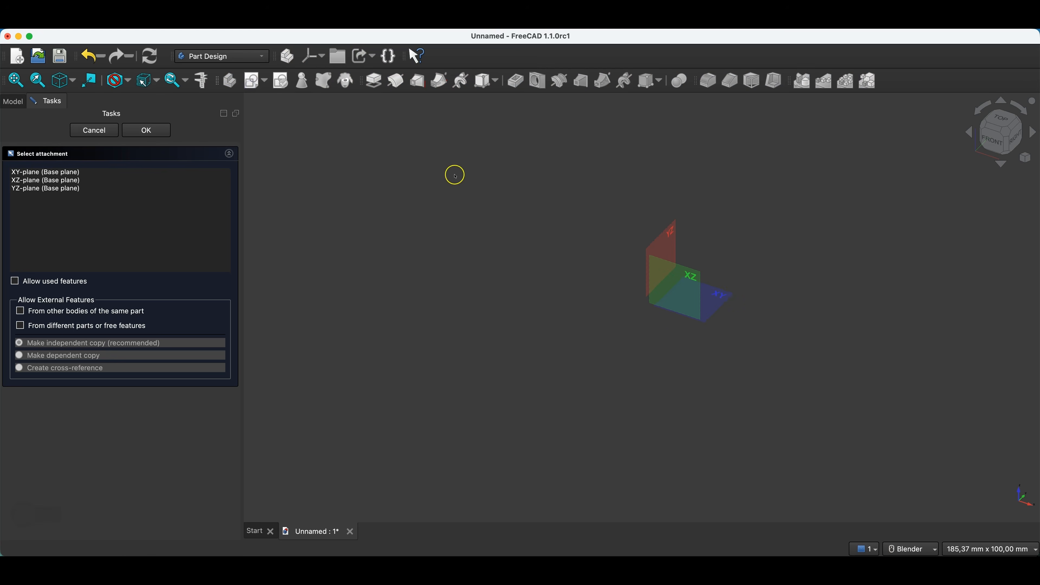
{"action": "left_click", "coordinate": [729, 301]}
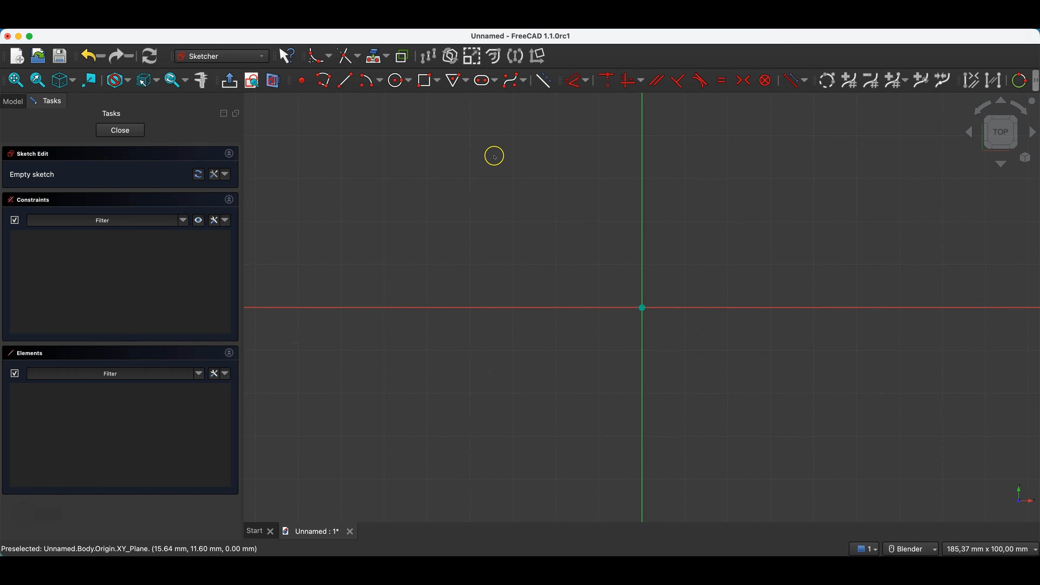
{"action": "left_click", "coordinate": [398, 82]}
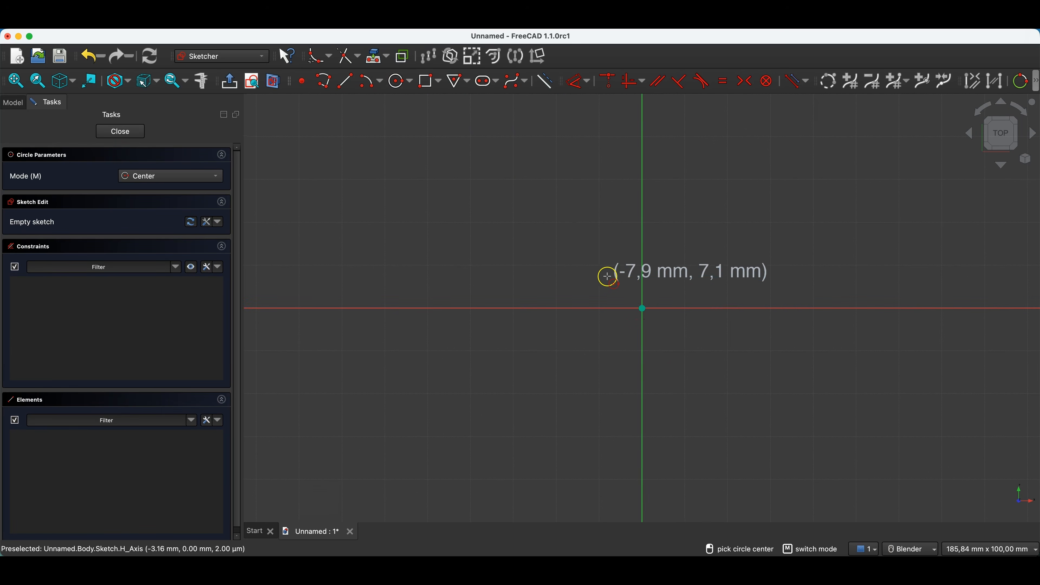
{"action": "left_click", "coordinate": [643, 308]}
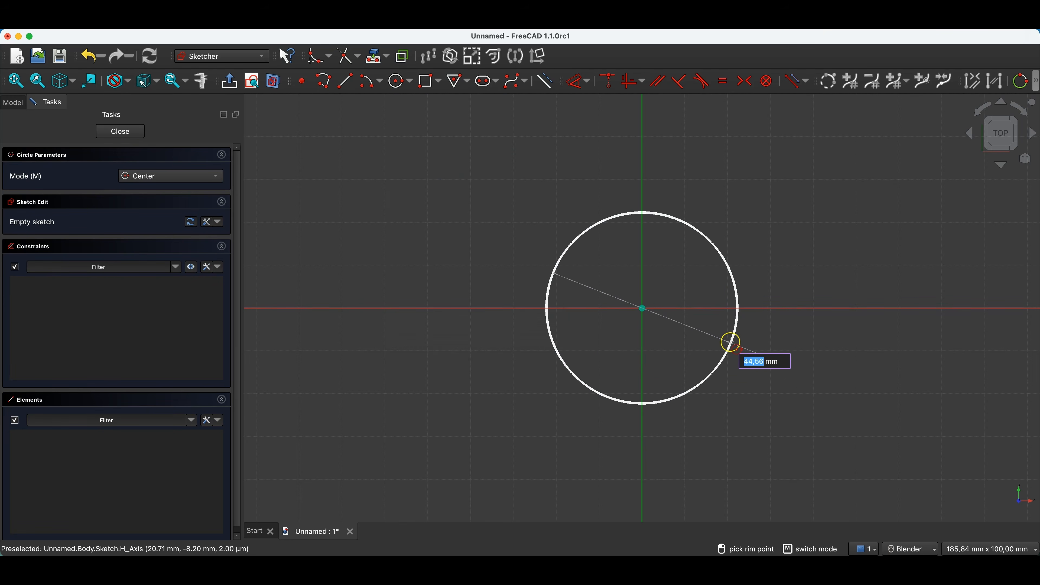
{"action": "type", "text": "50"}
{"action": "key", "text": "Return"}
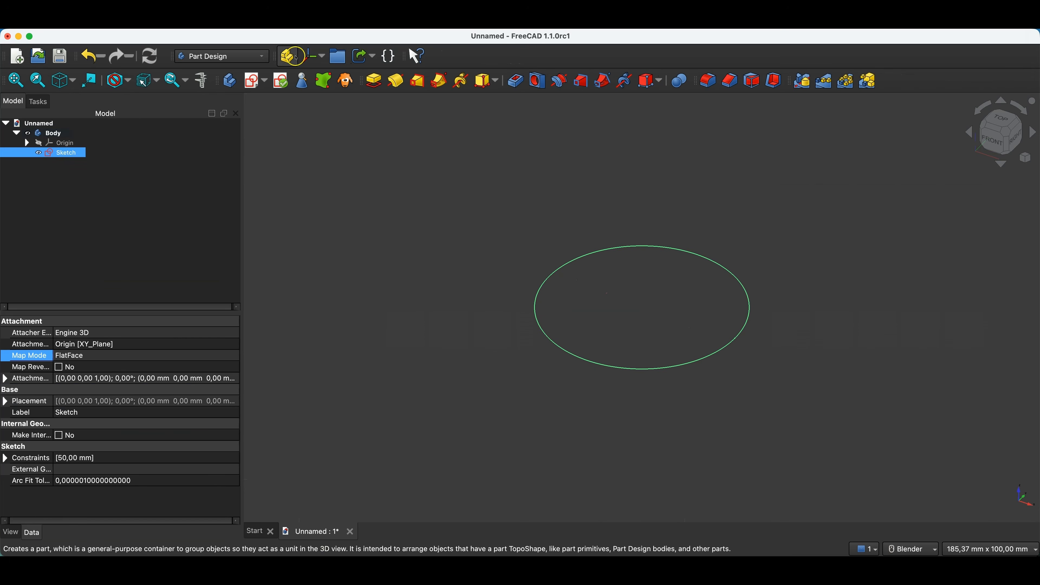
Step: Create a datum plane attached to the circle sketch in Object's XY mode, offset 50 mm in the Z-direction
{"action": "left_click", "coordinate": [322, 56]}
{"action": "left_click", "coordinate": [319, 88]}
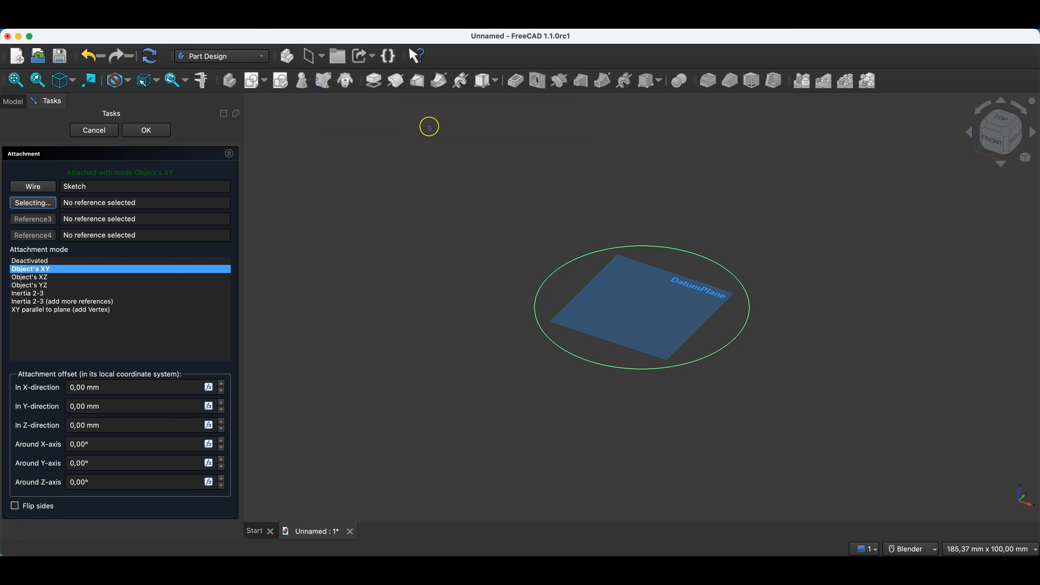
{"action": "left_click", "coordinate": [76, 425]}
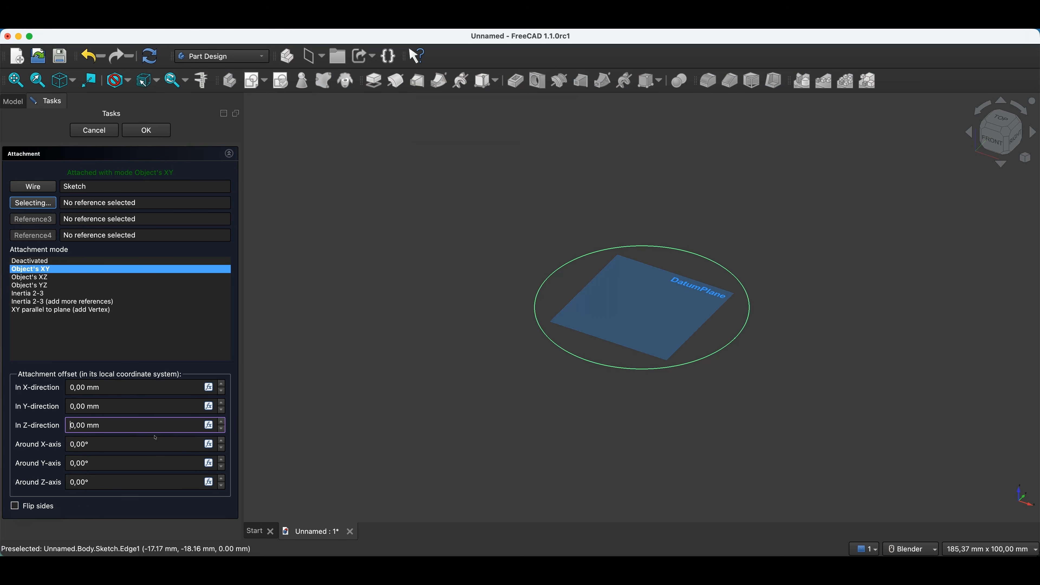
{"action": "left_click", "coordinate": [110, 407]}
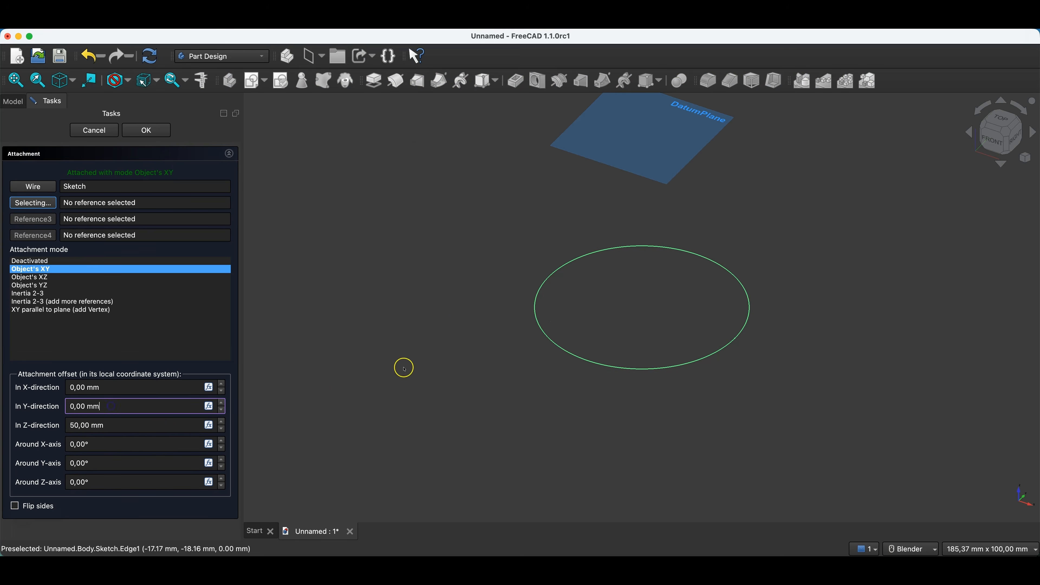
{"action": "left_click", "coordinate": [147, 130]}
Step: On the datum plane, sketch an origin-centred ellipse with a 30 mm major radius roughly along the horizontal axis and a 15 mm minor radius
{"action": "scroll", "coordinate": [583, 420], "scroll_direction": "down", "scroll_amount": 3}
{"action": "left_click", "coordinate": [627, 228]}
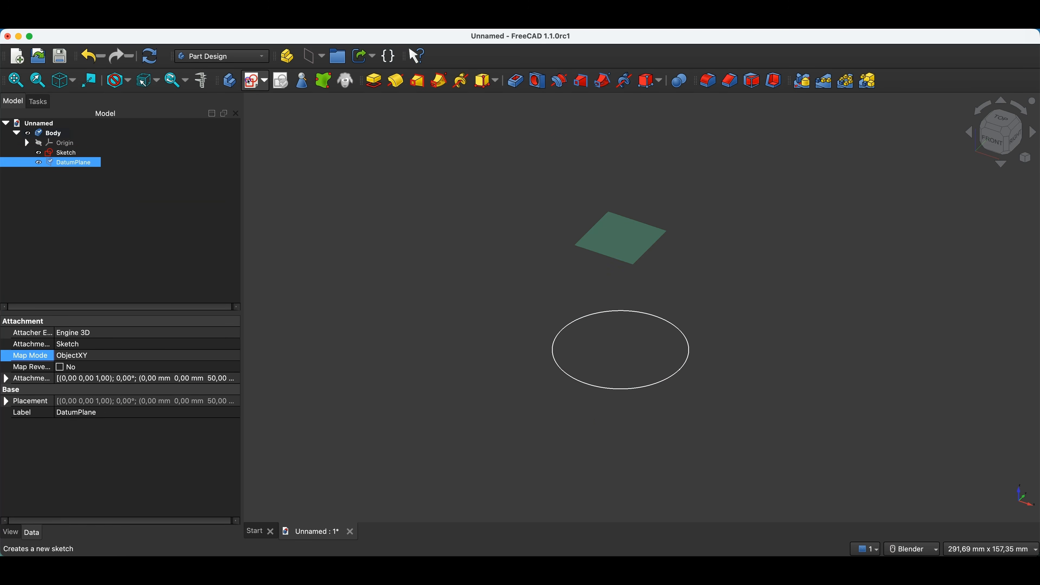
{"action": "left_click", "coordinate": [250, 82]}
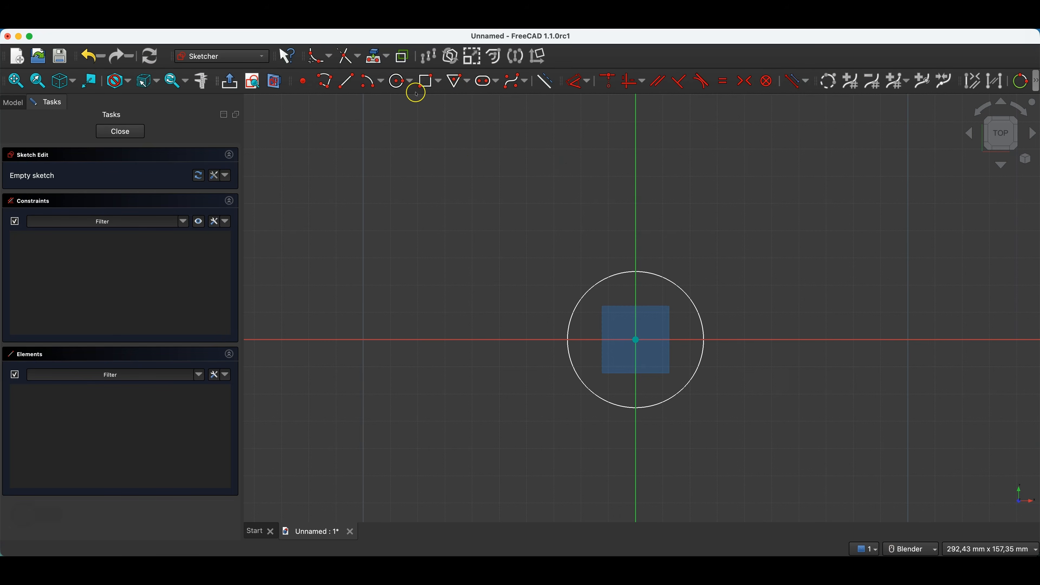
{"action": "left_click", "coordinate": [411, 82]}
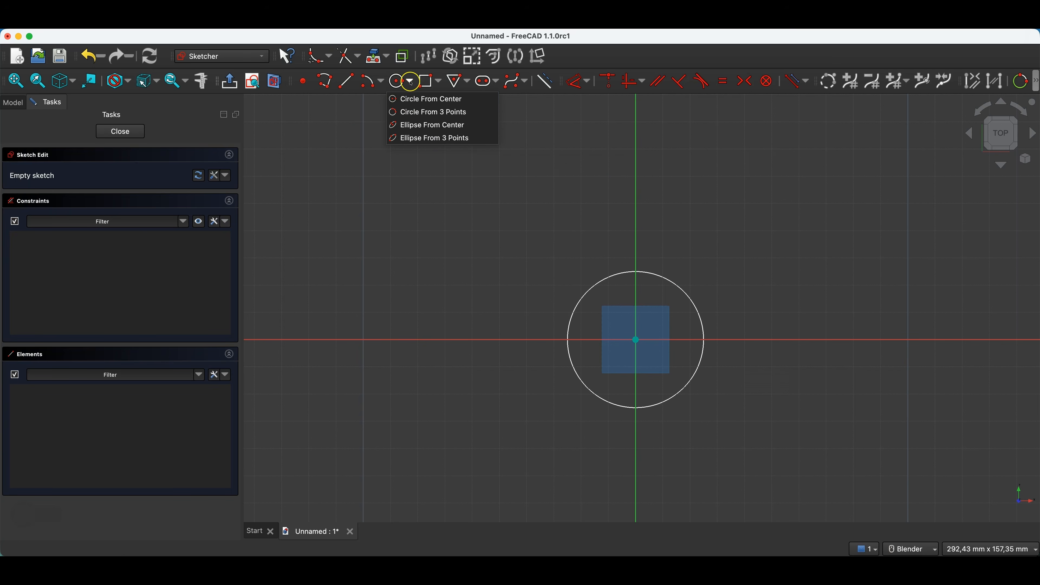
{"action": "left_click", "coordinate": [436, 124]}
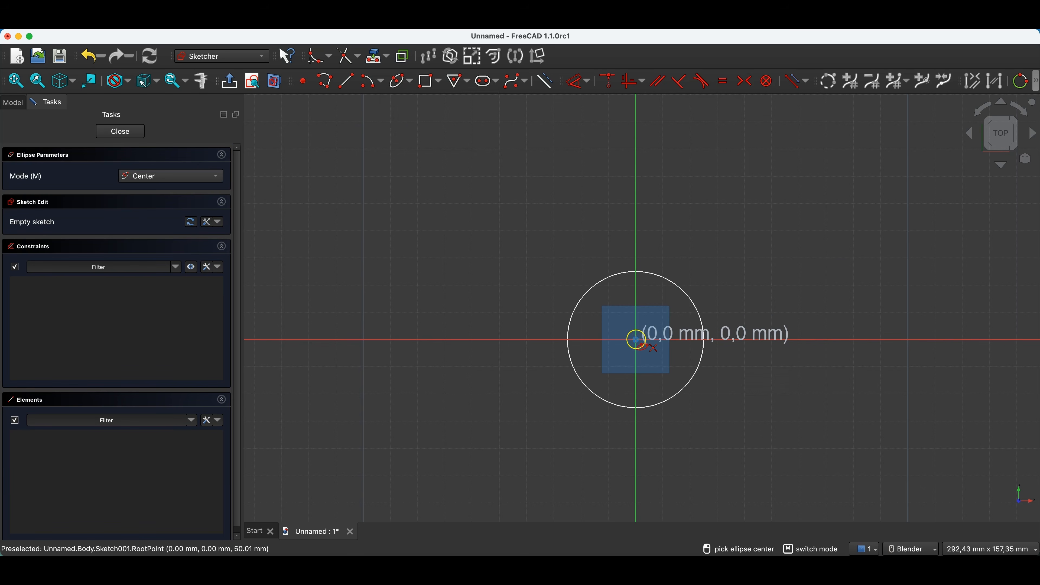
{"action": "left_click", "coordinate": [636, 340]}
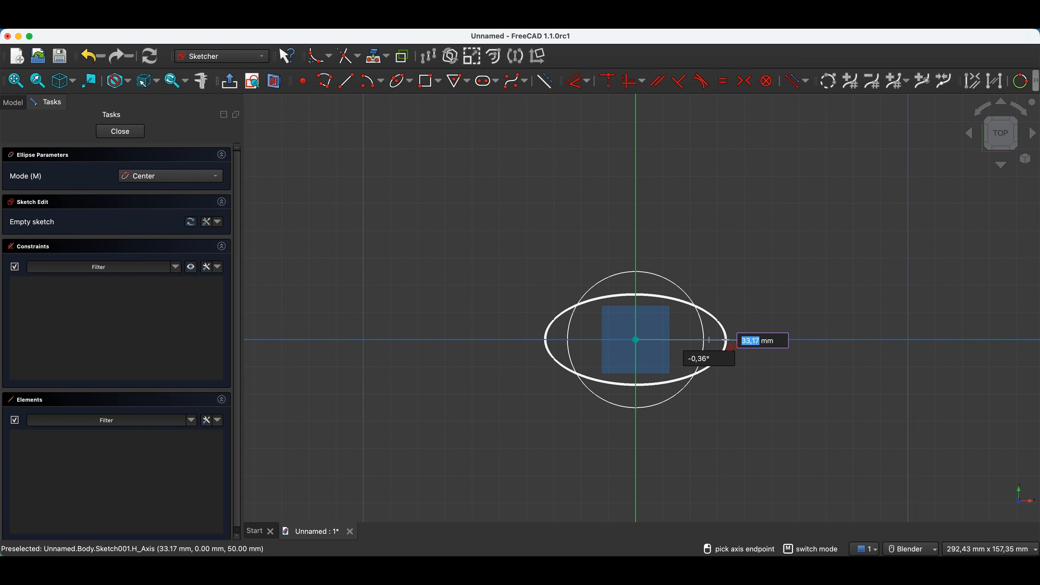
{"action": "type", "text": "30"}
{"action": "key", "text": "Tab"}
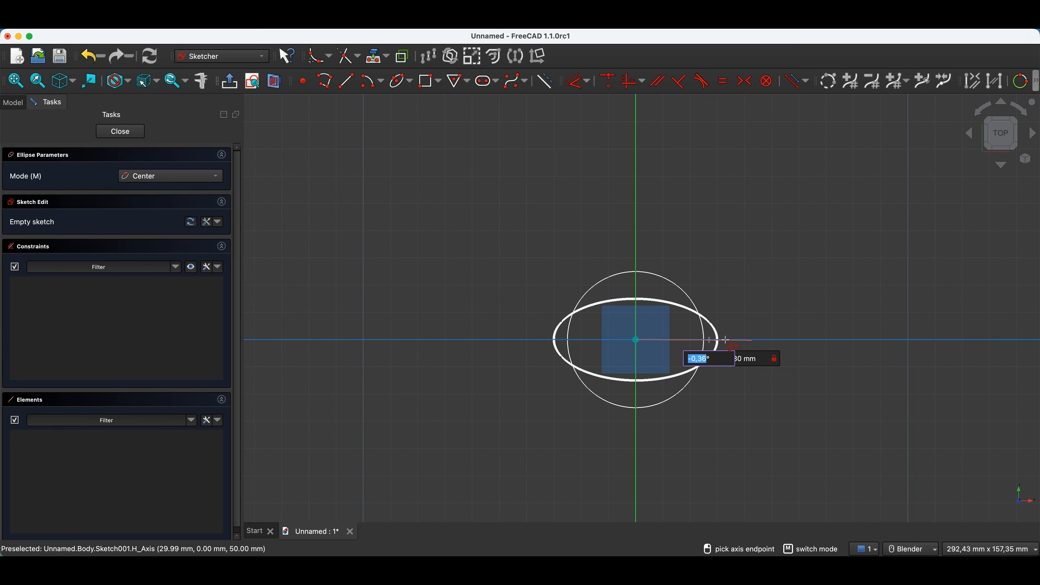
{"action": "left_click", "coordinate": [758, 340]}
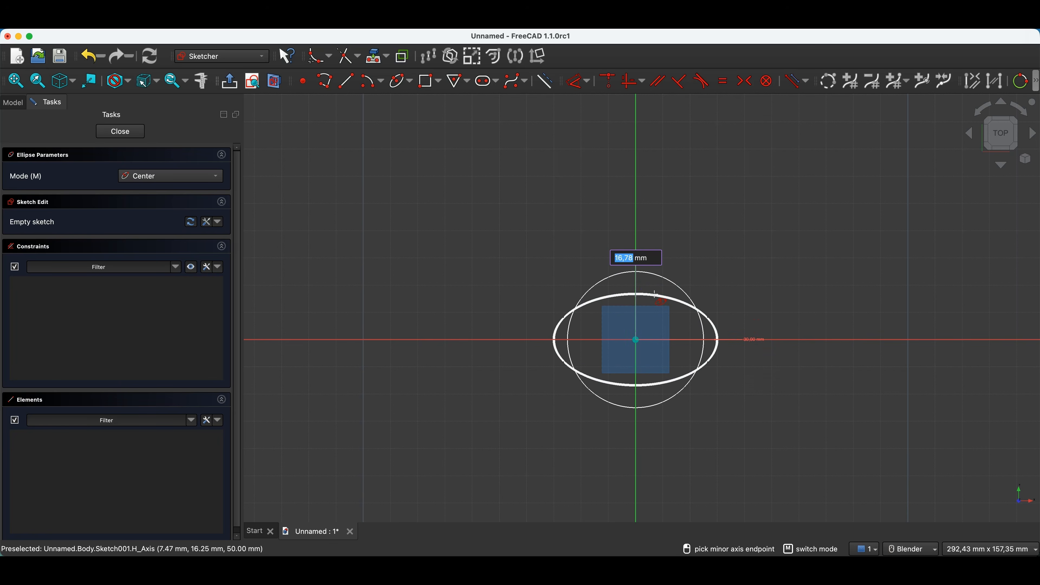
{"action": "type", "text": "15"}
{"action": "key", "text": "Return"}
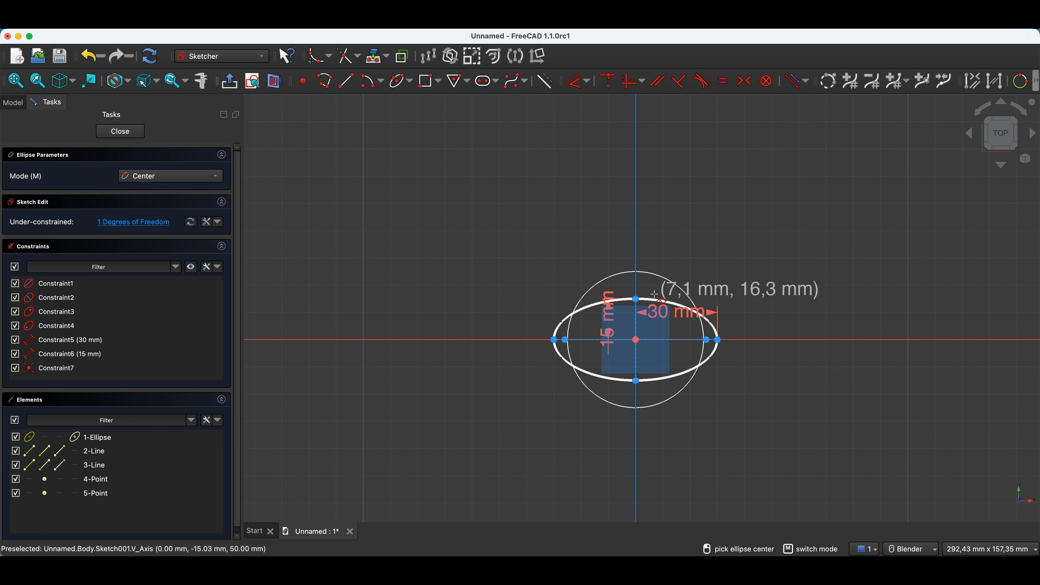
{"action": "right_click", "coordinate": [511, 188]}
Step: Constrain the ellipse's major axis endpoint to lie on the horizontal axis, then close the sketch
{"action": "left_click_drag", "start_coordinate": [718, 340], "coordinate": [716, 345]}
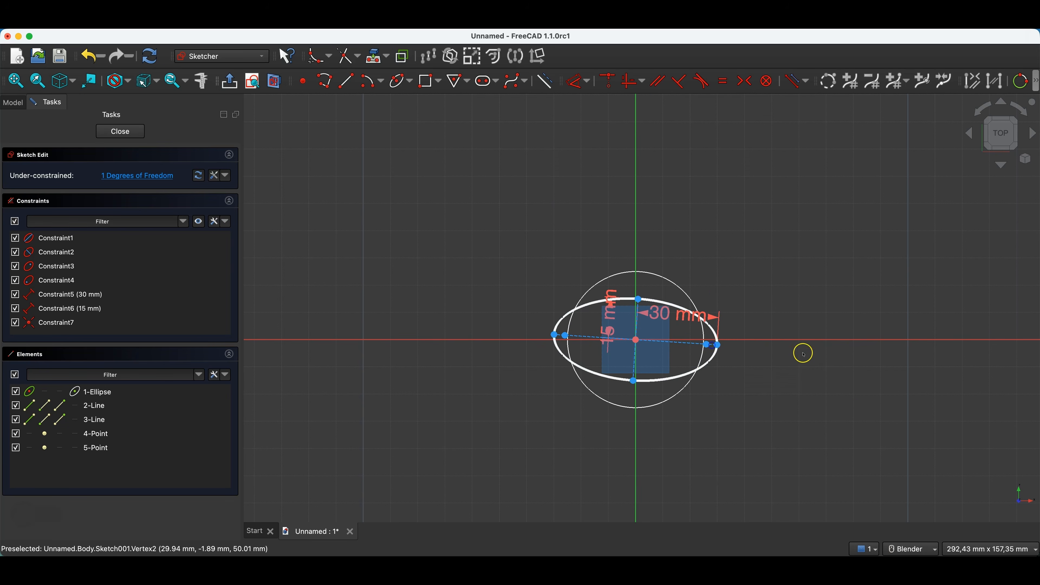
{"action": "left_click", "coordinate": [718, 347]}
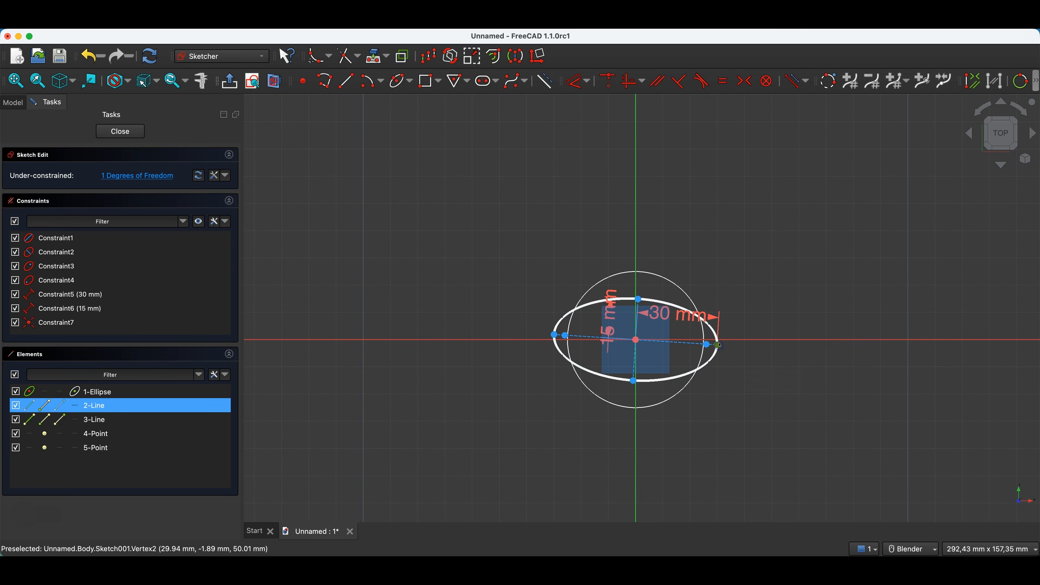
{"action": "left_click", "coordinate": [752, 341]}
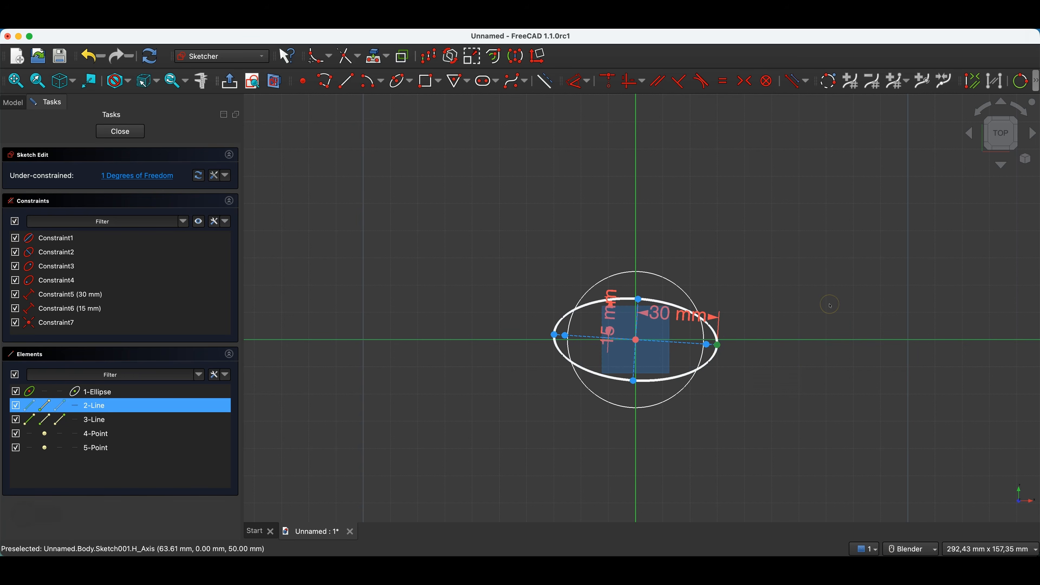
{"action": "key", "text": "o"}
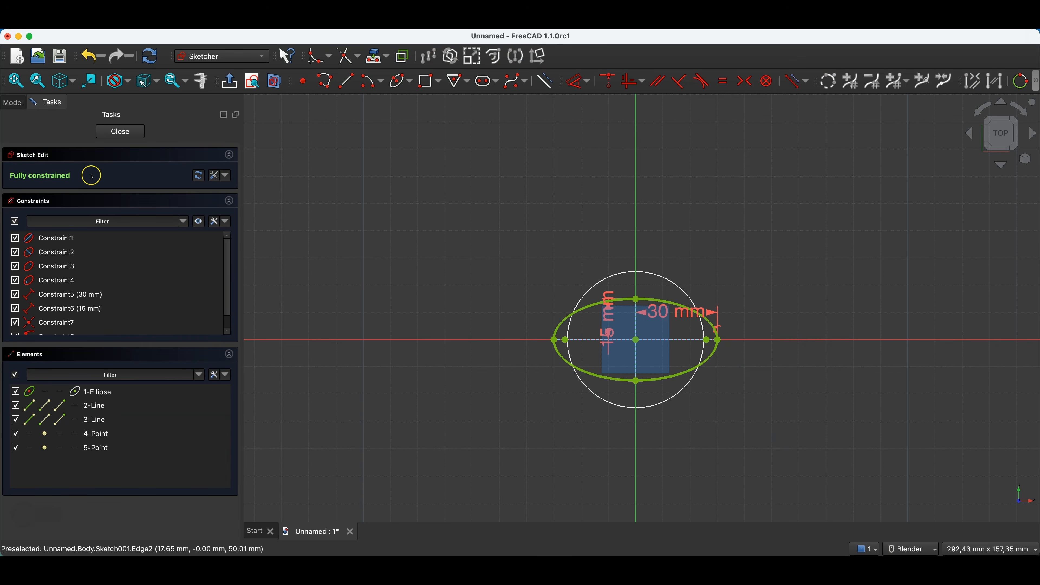
{"action": "left_click", "coordinate": [120, 131]}
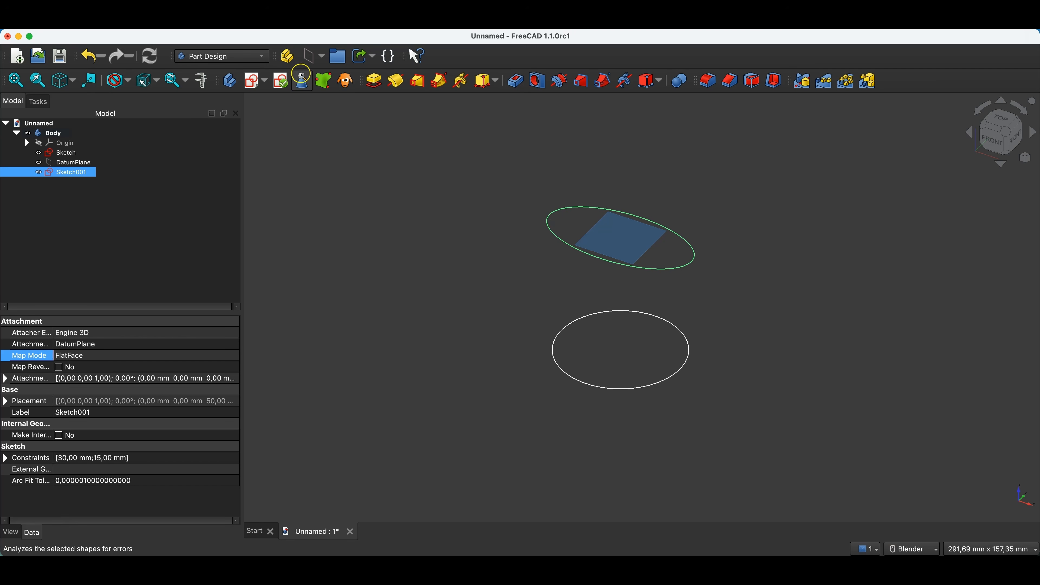
Step: Create a datum plane attached to the ellipse sketch, offset 50 mm in the Z-direction and rotated 20° around the Y-axis
{"action": "left_click", "coordinate": [305, 58]}
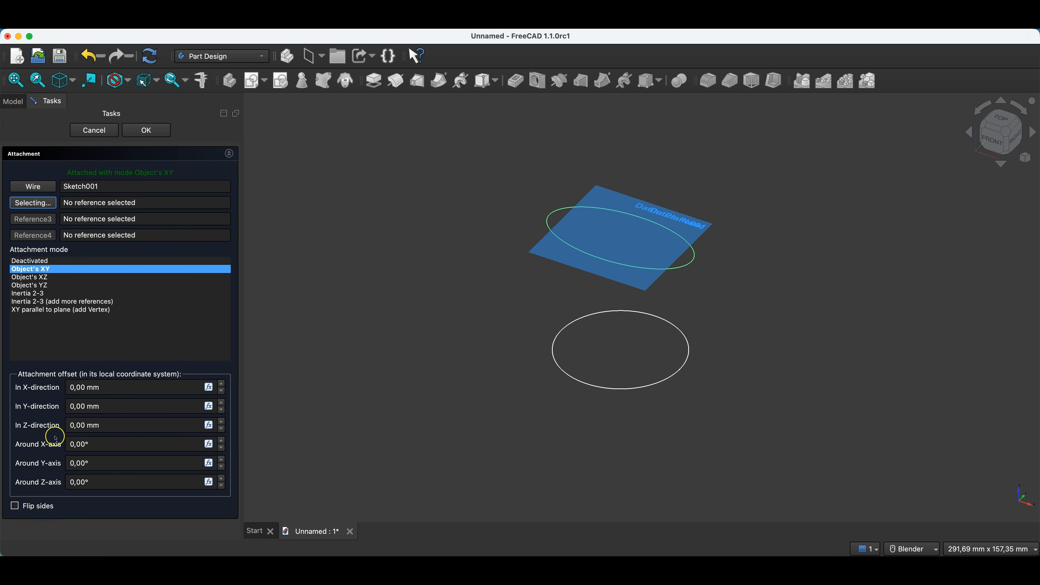
{"action": "left_click", "coordinate": [74, 425]}
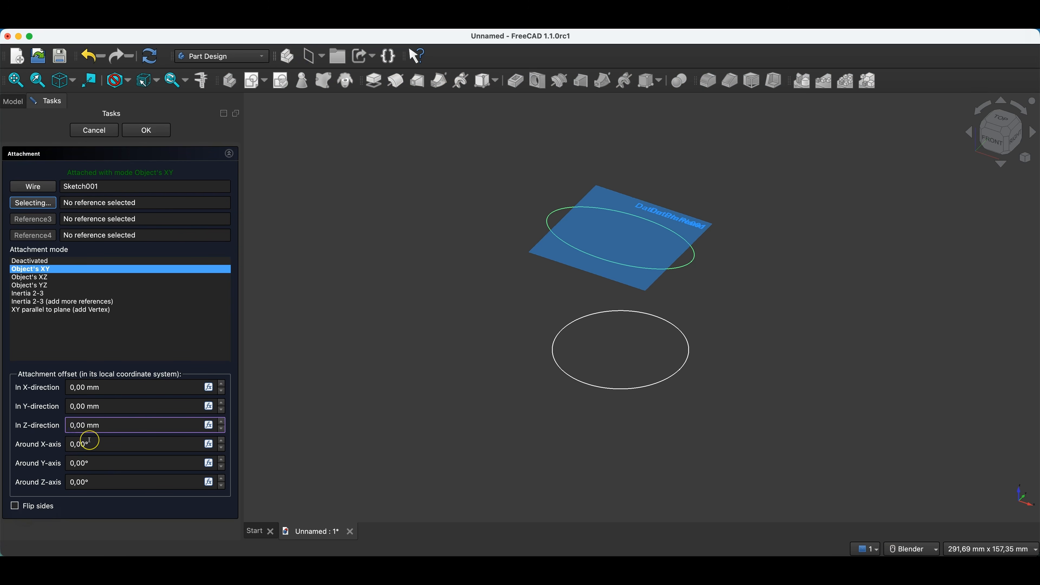
{"action": "left_click", "coordinate": [92, 406]}
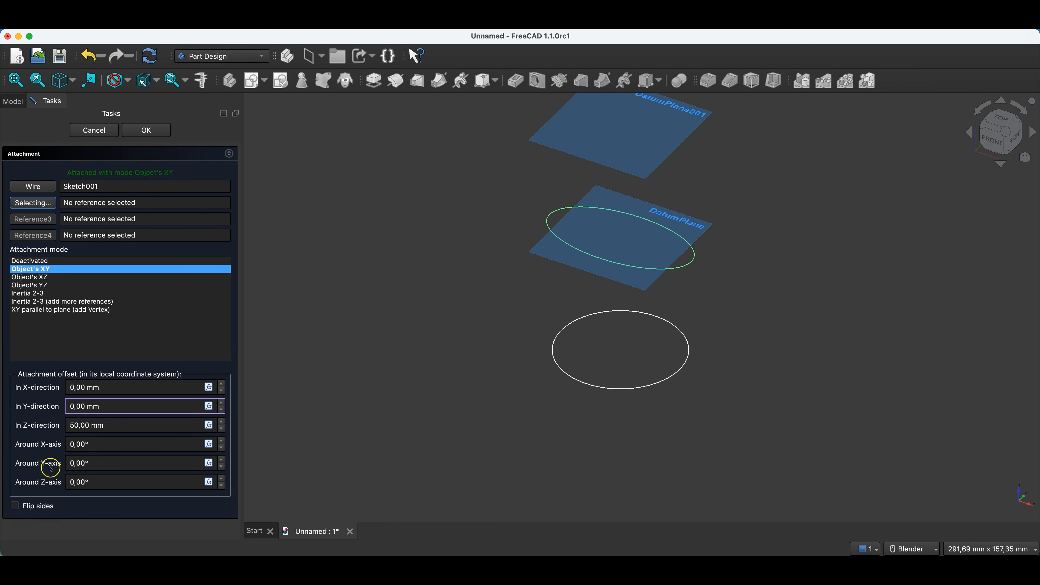
{"action": "left_click", "coordinate": [222, 461]}
{"action": "left_click", "coordinate": [222, 461]}
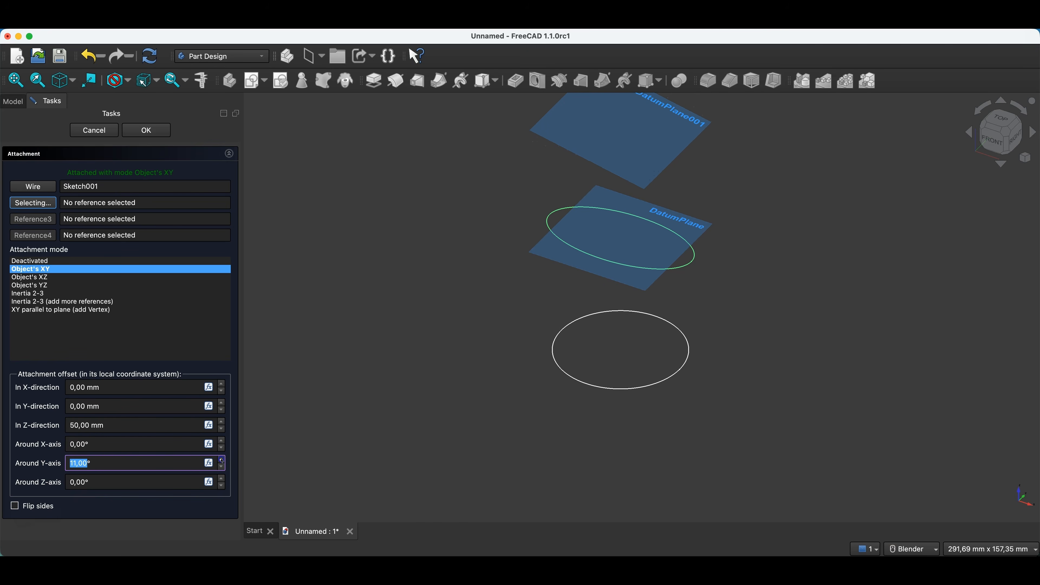
{"action": "left_click", "coordinate": [222, 460]}
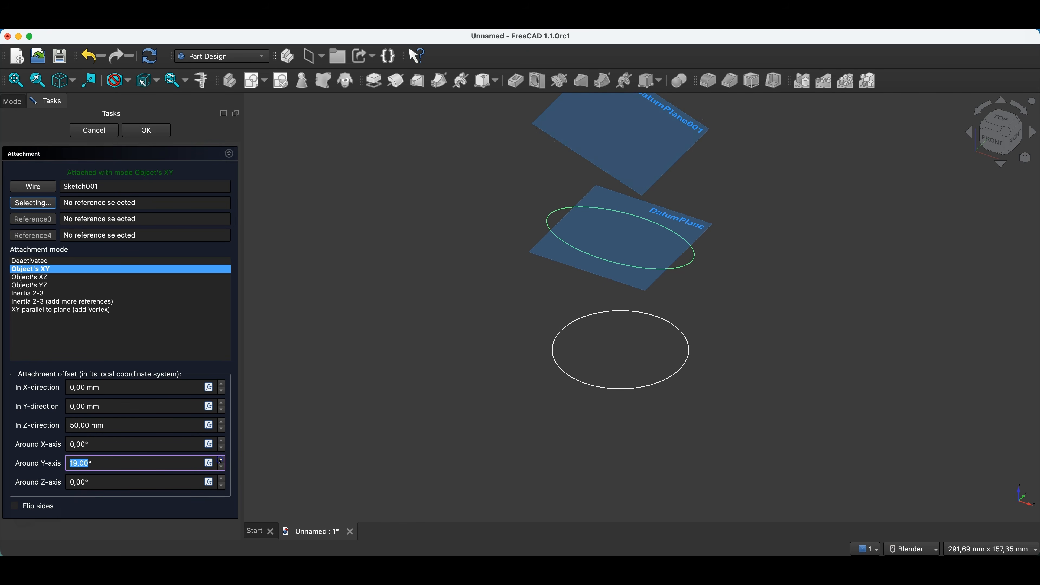
{"action": "left_click", "coordinate": [141, 131]}
Step: On the tilted datum plane, sketch an origin-centred 25 × 20 mm rectangle with 5 mm rounded corners and close the sketch
{"action": "left_click", "coordinate": [615, 115]}
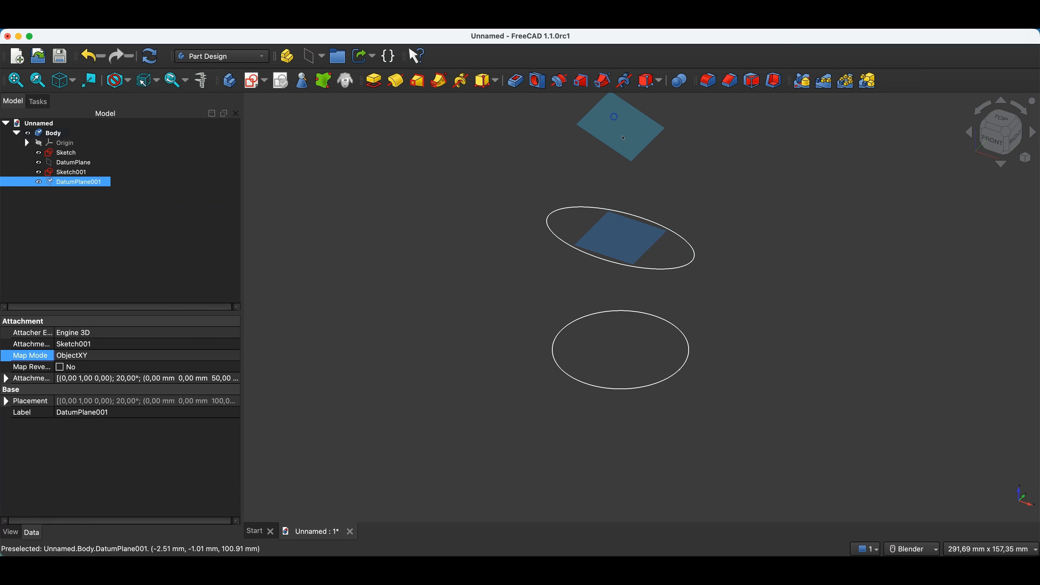
{"action": "left_click", "coordinate": [251, 83]}
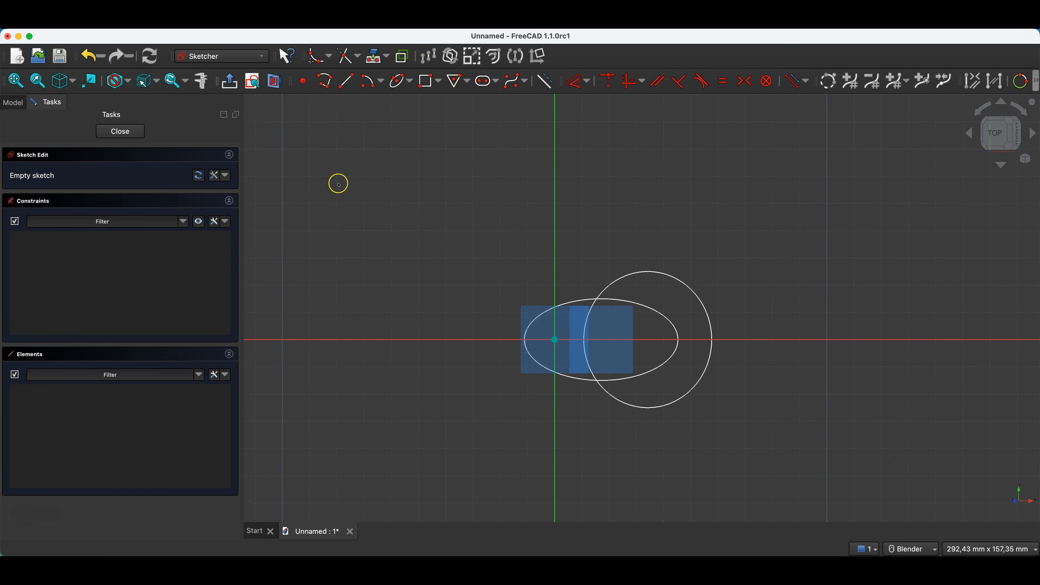
{"action": "left_click", "coordinate": [444, 86]}
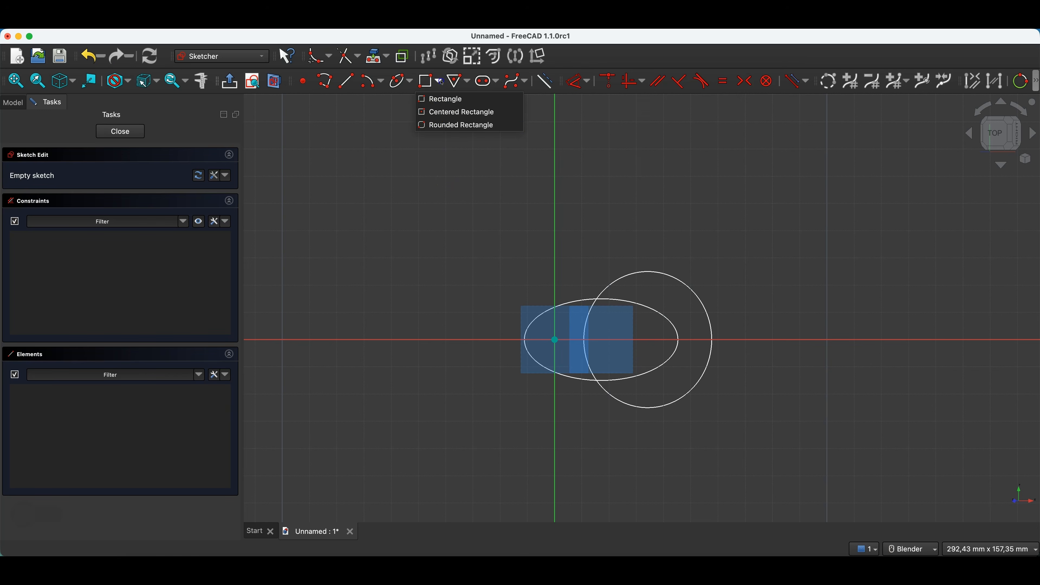
{"action": "left_click", "coordinate": [437, 113]}
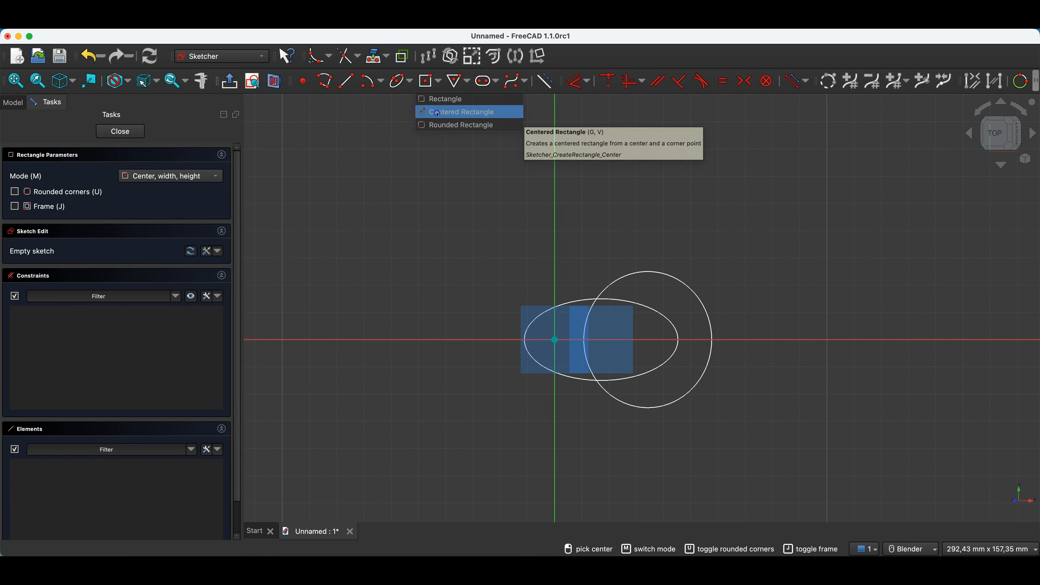
{"action": "left_click", "coordinate": [16, 192]}
{"action": "left_click", "coordinate": [556, 340]}
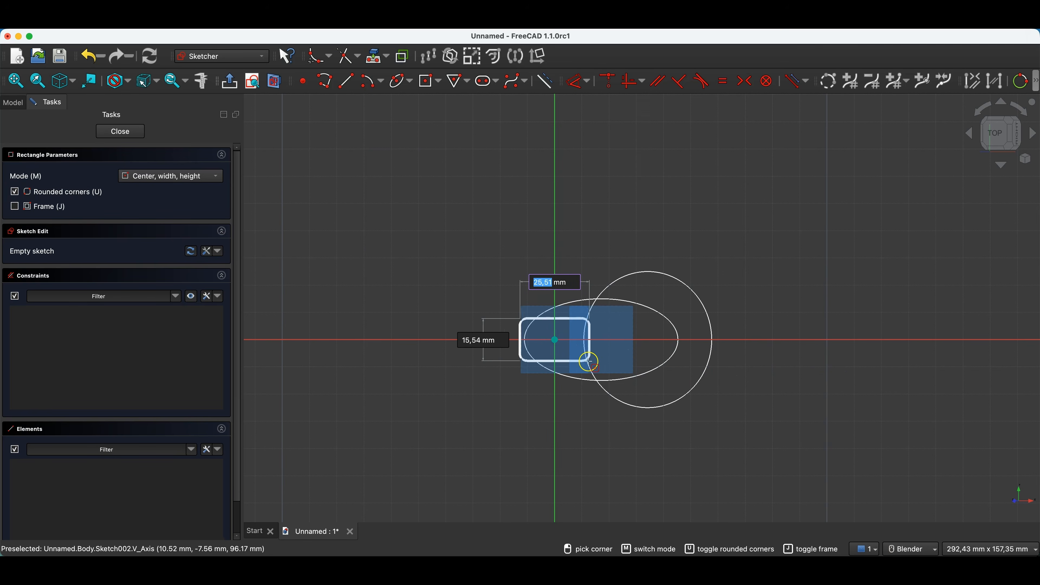
{"action": "type", "text": "25"}
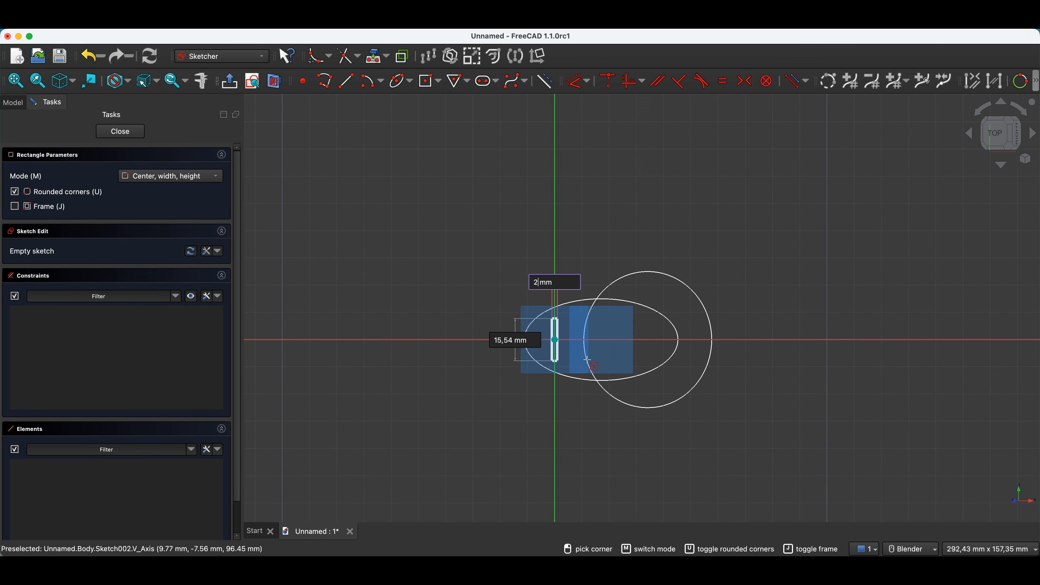
{"action": "key", "text": "Tab"}
{"action": "type", "text": "20"}
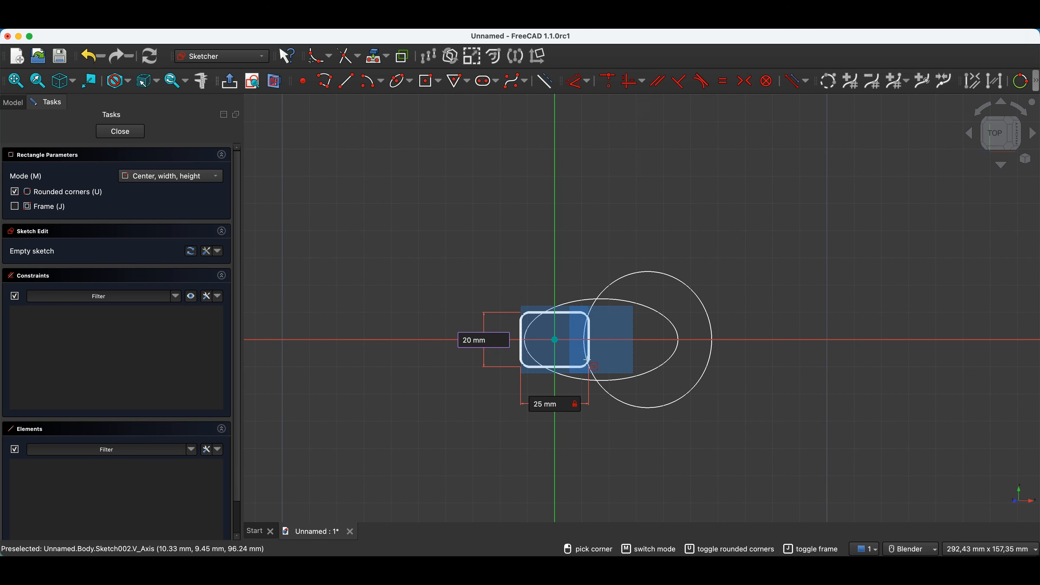
{"action": "key", "text": "Return"}
{"action": "type", "text": "5"}
{"action": "key", "text": "Return"}
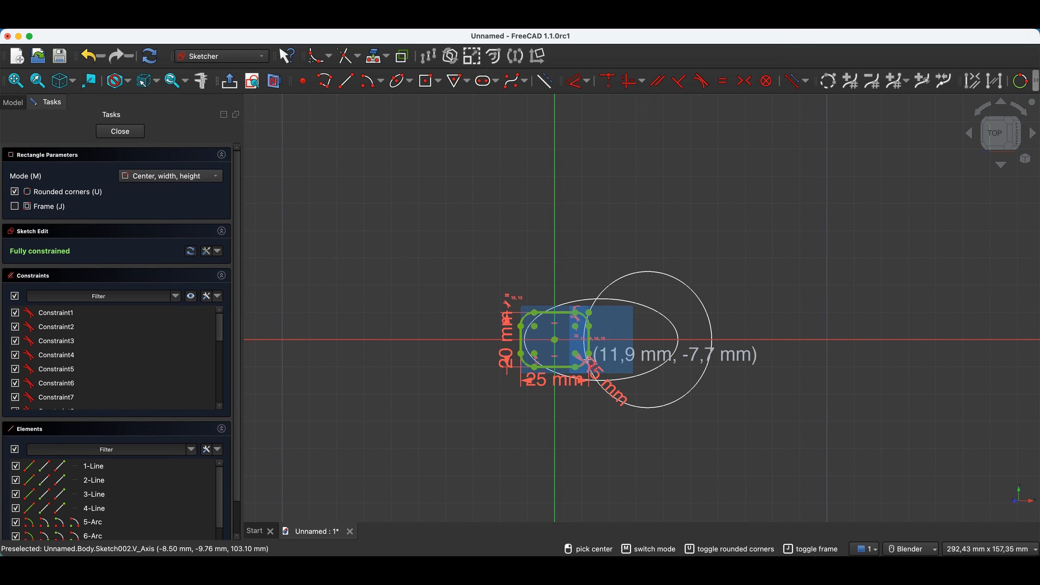
{"action": "left_click", "coordinate": [122, 133]}
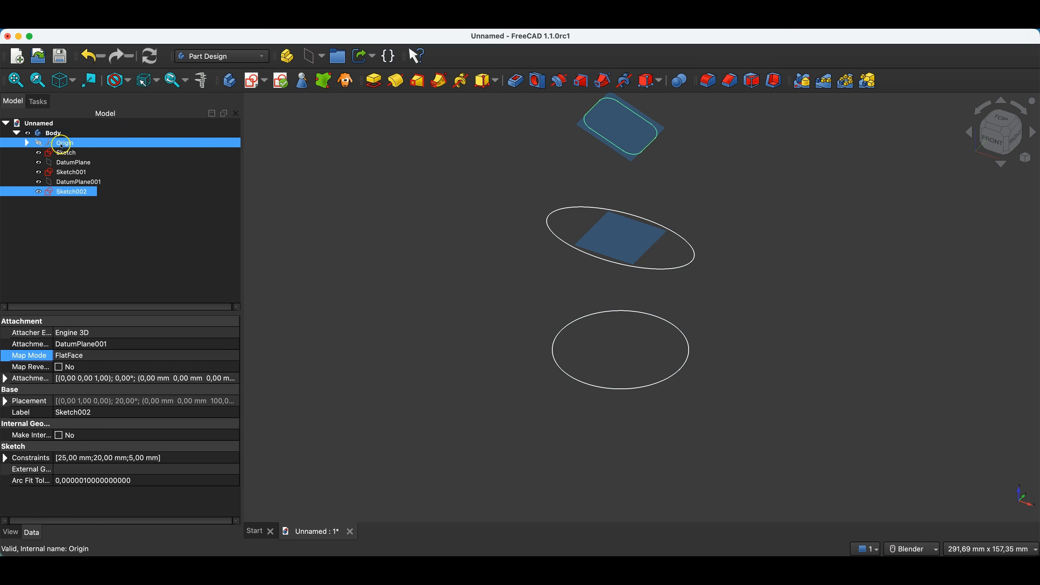
Step: Create an additive loft from the base circle sketch through the ellipse and the rounded rectangle sketches
{"action": "left_click", "coordinate": [70, 153]}
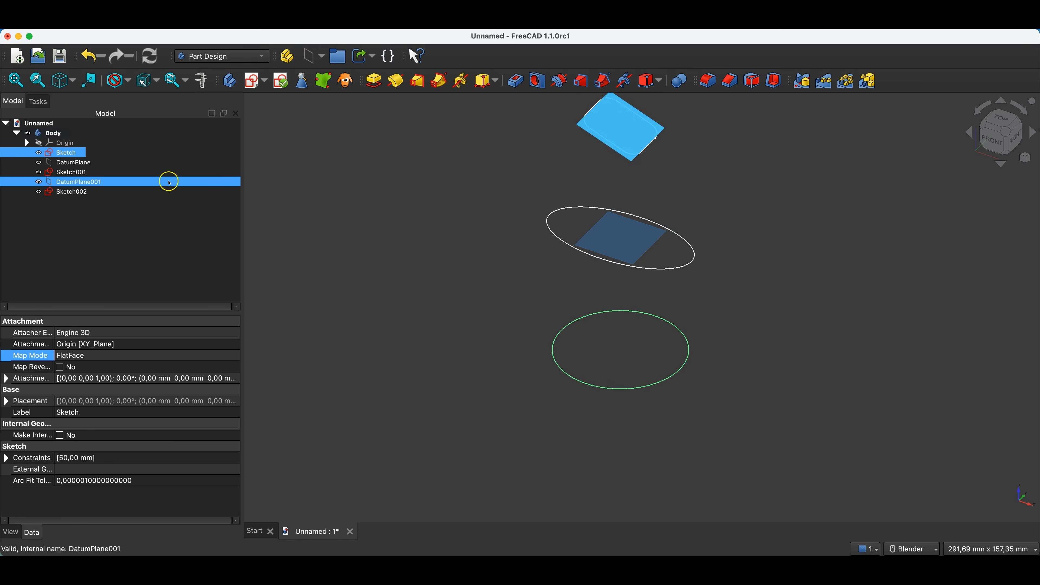
{"action": "left_click", "coordinate": [417, 83]}
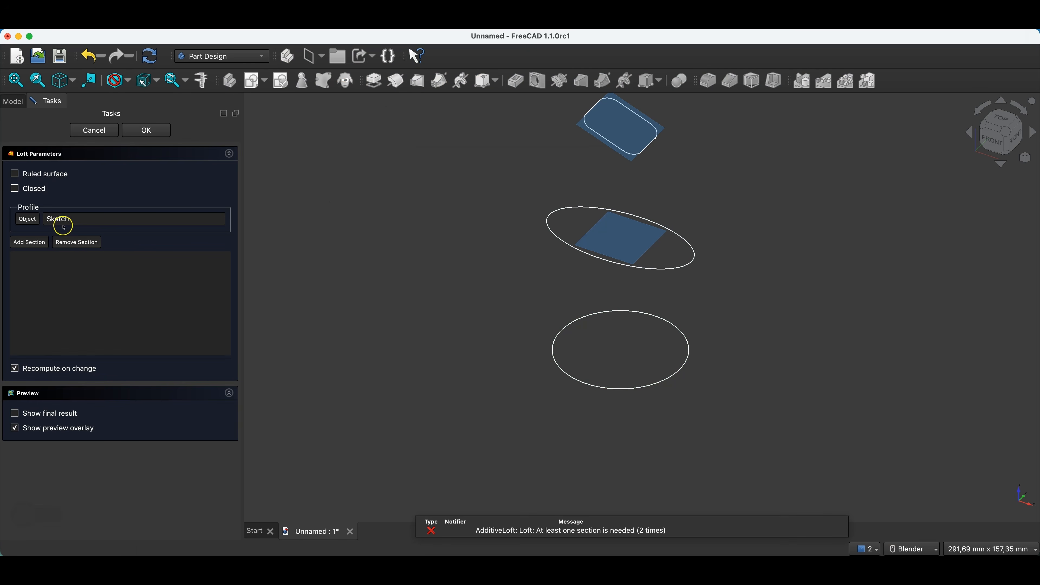
{"action": "left_click", "coordinate": [28, 243]}
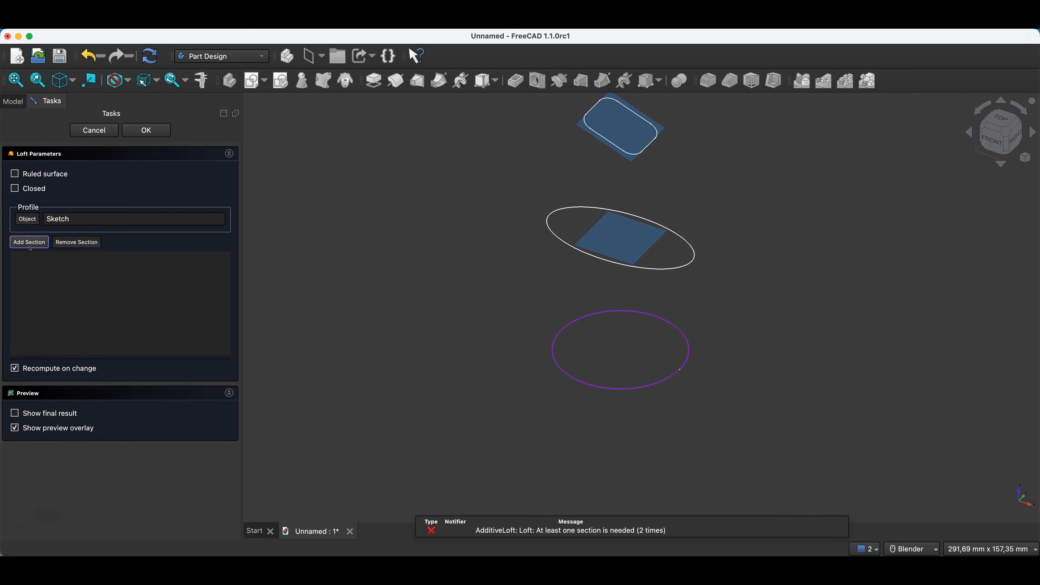
{"action": "left_click", "coordinate": [558, 240]}
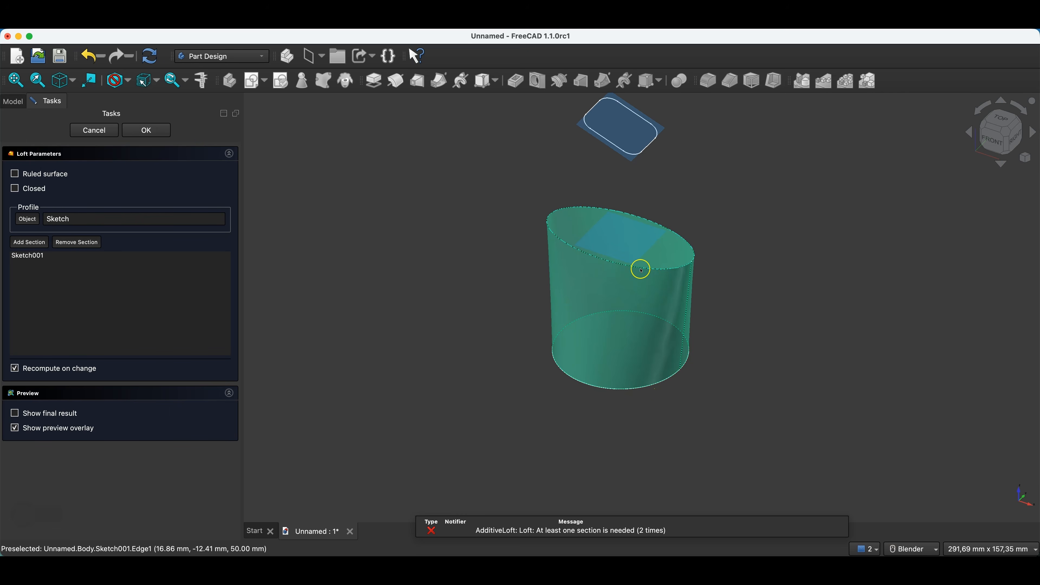
{"action": "left_click", "coordinate": [28, 242]}
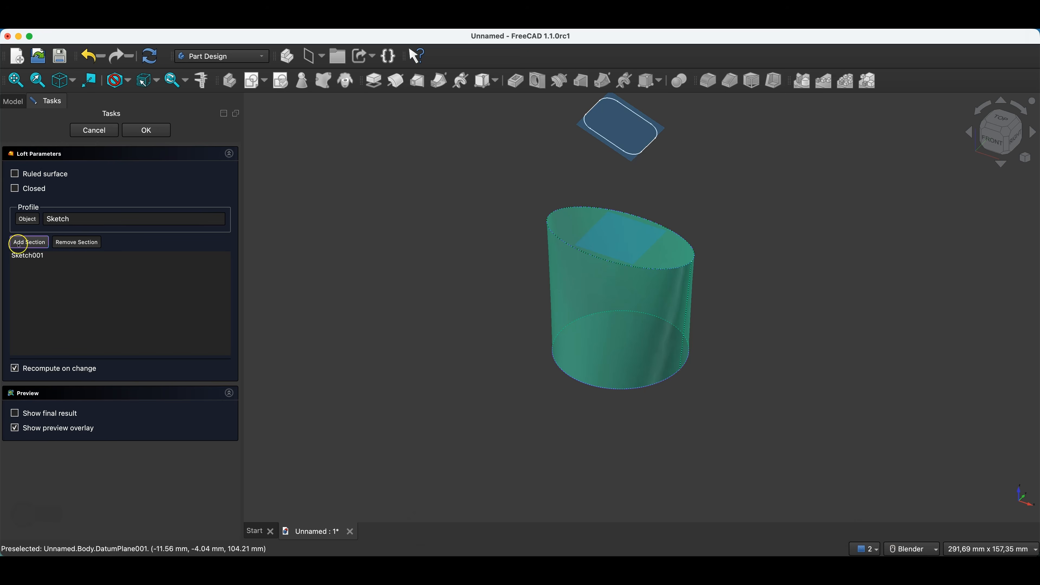
{"action": "left_click", "coordinate": [613, 142]}
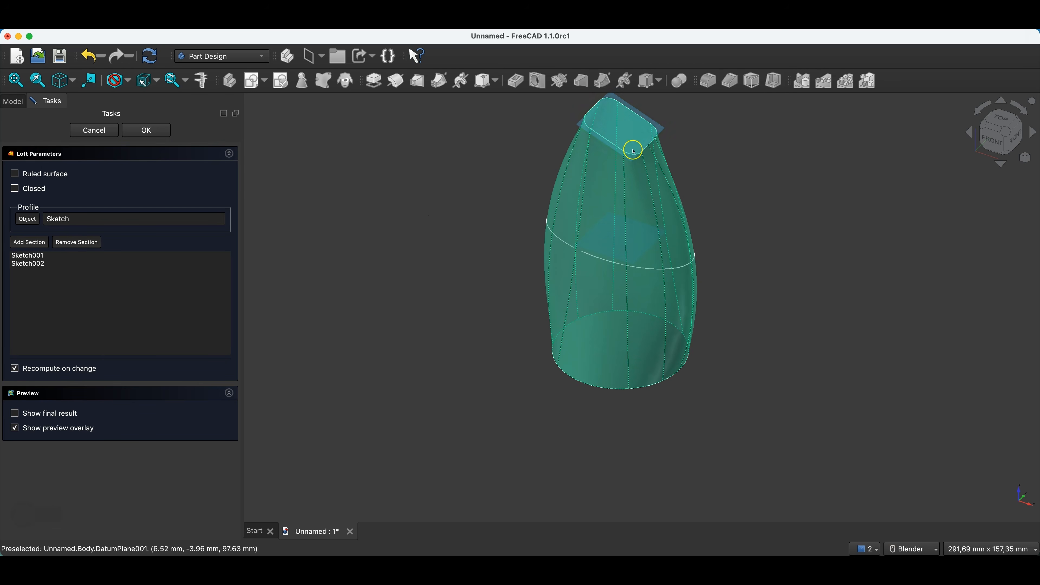
{"action": "middle_click_drag", "start_coordinate": [506, 235], "coordinate": [541, 263]}
{"action": "left_click", "coordinate": [146, 130]}
{"action": "middle_click_drag", "start_coordinate": [448, 248], "coordinate": [459, 322]}
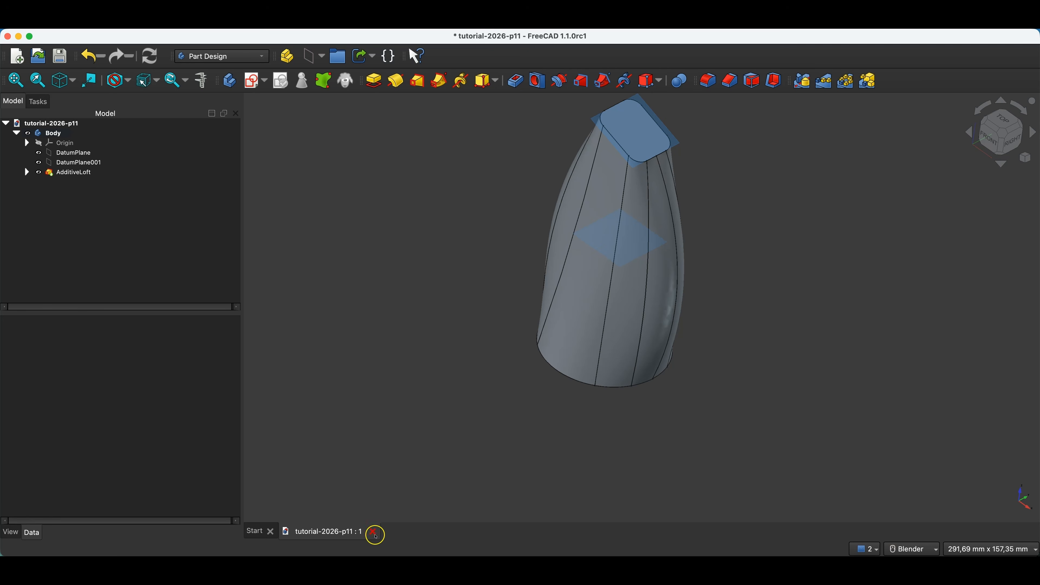
Step: Close the finished loft document, sketch an origin-centred circle of 20 mm diameter on the new body's XY plane, and close the sketch
{"action": "left_click", "coordinate": [373, 532]}
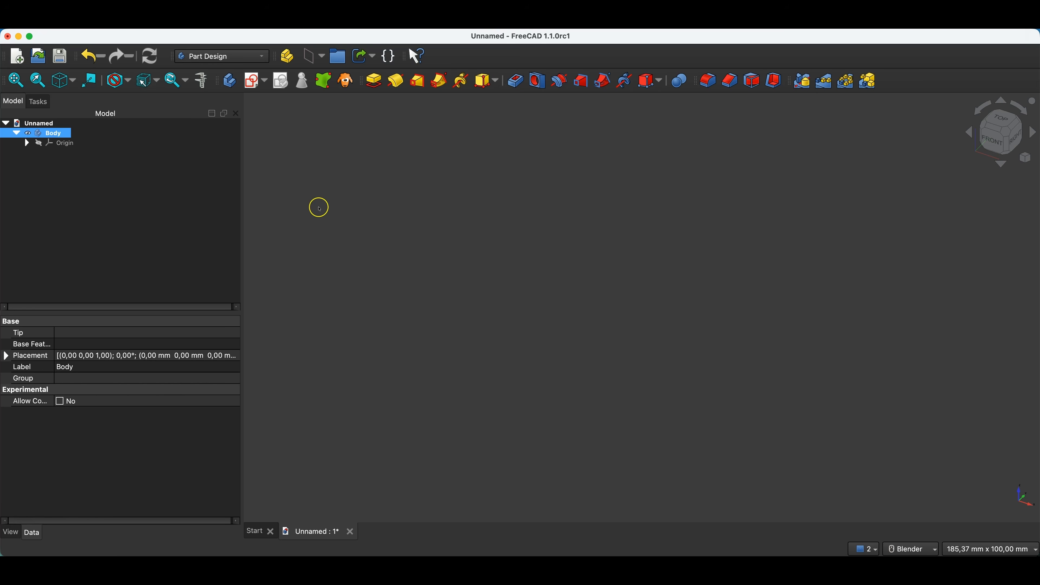
{"action": "left_click", "coordinate": [251, 85]}
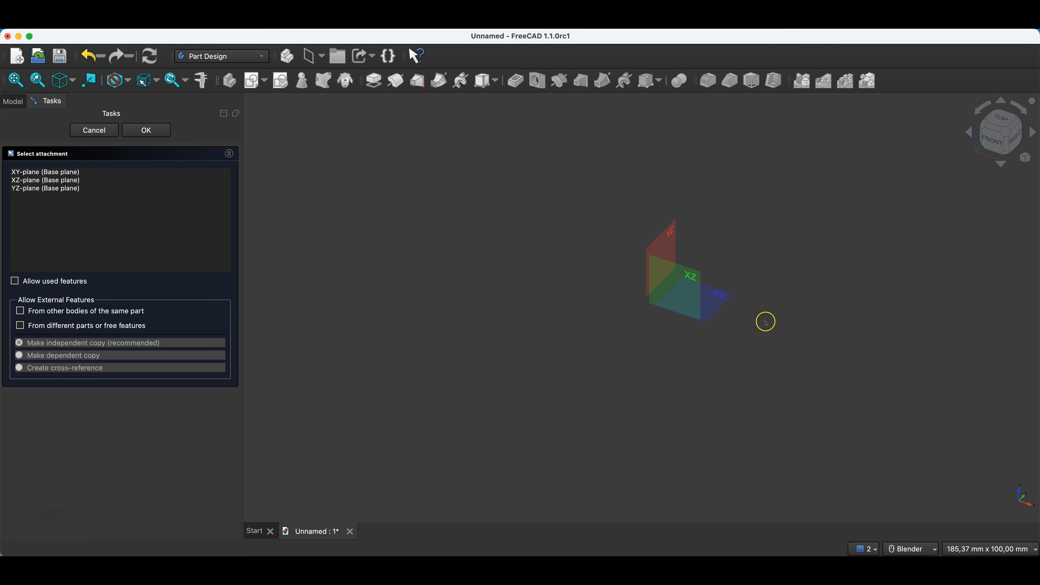
{"action": "left_click", "coordinate": [719, 296]}
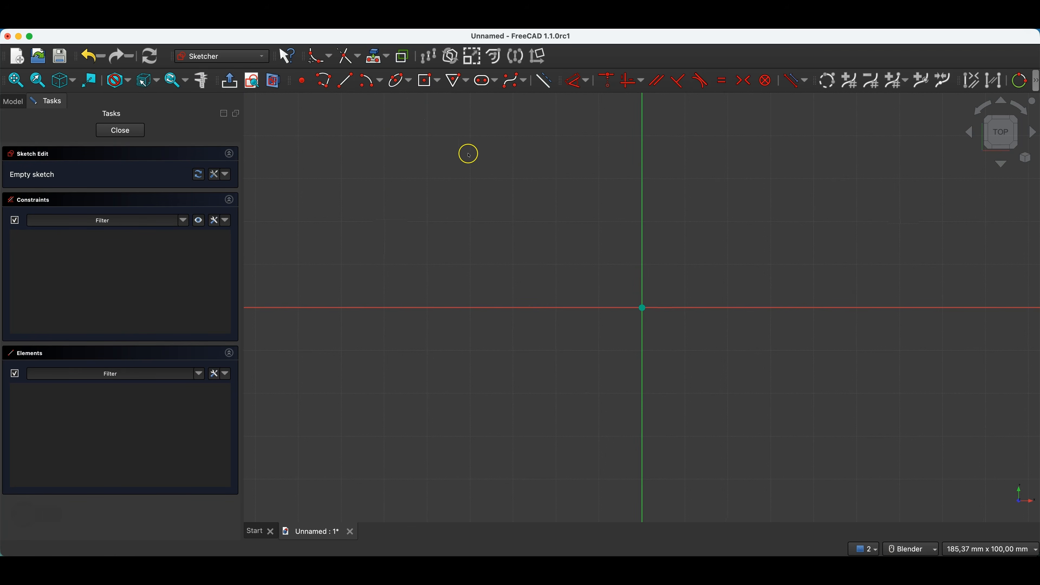
{"action": "left_click", "coordinate": [409, 81]}
{"action": "left_click", "coordinate": [426, 98]}
{"action": "left_click", "coordinate": [642, 307]}
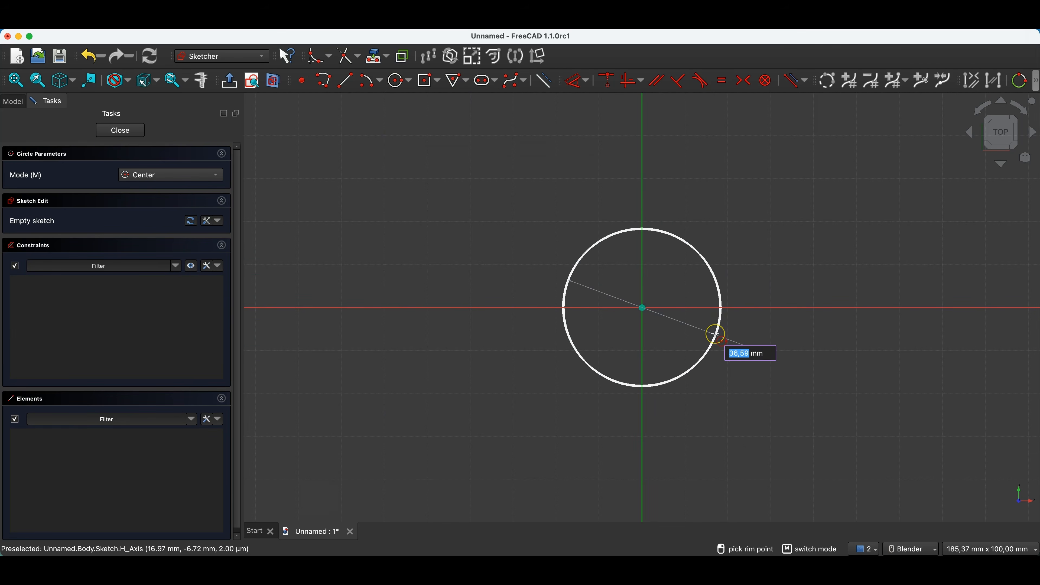
{"action": "type", "text": "20"}
{"action": "key", "text": "Return"}
{"action": "left_click", "coordinate": [120, 130]}
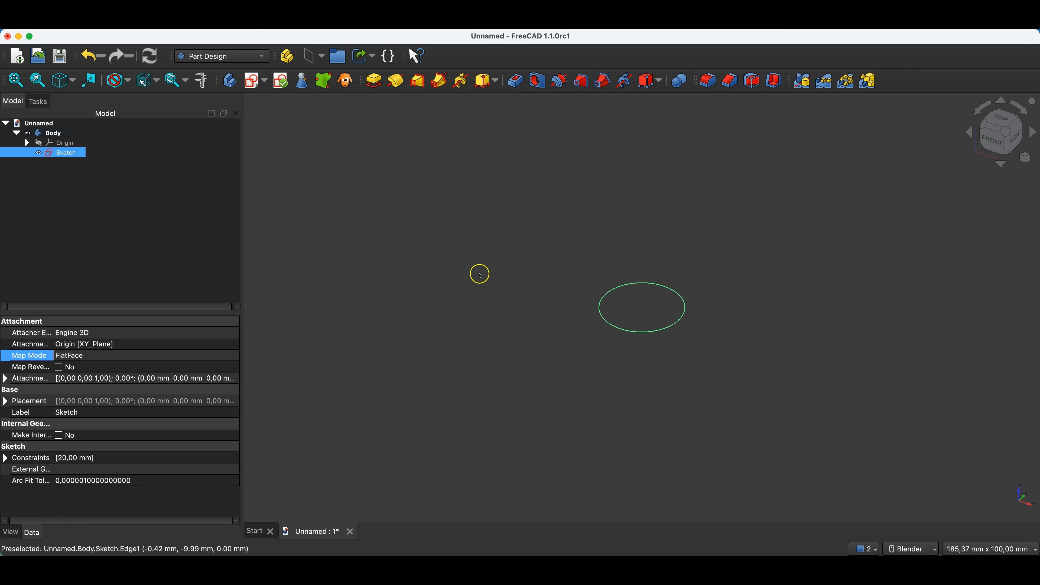
{"action": "left_click", "coordinate": [251, 82]}
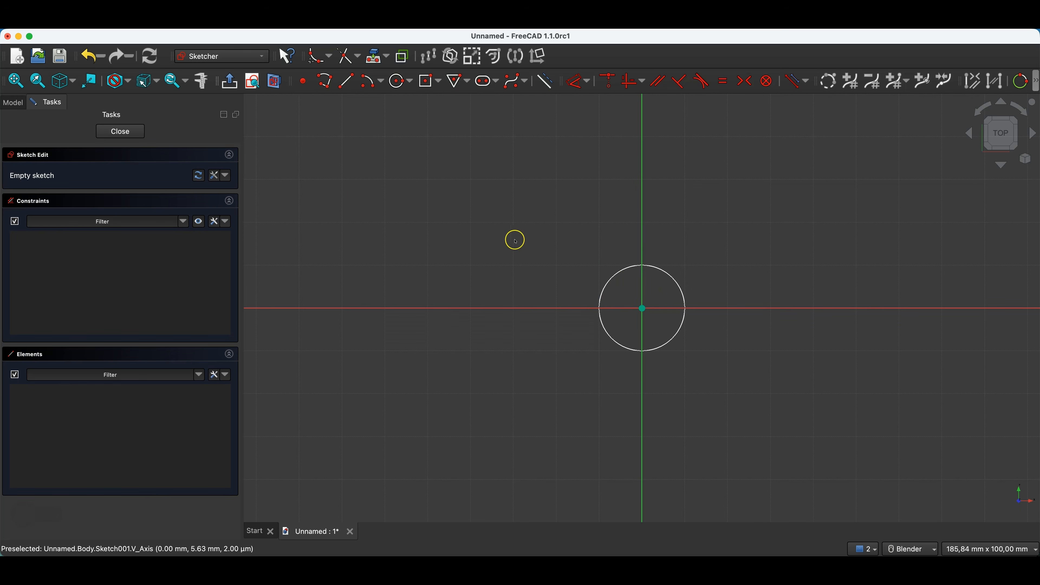
{"action": "left_click", "coordinate": [112, 131]}
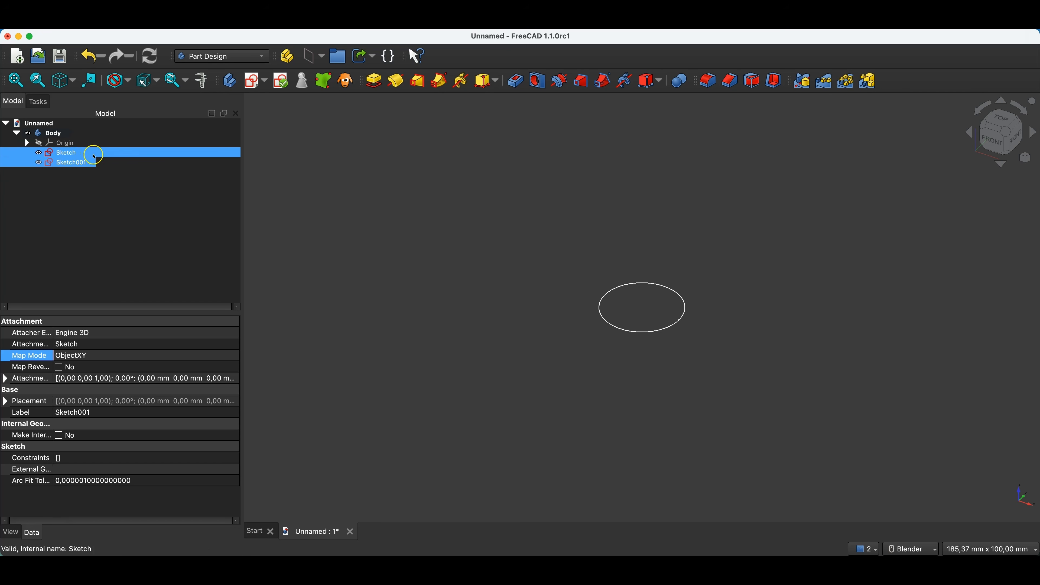
{"action": "right_click", "coordinate": [72, 164]}
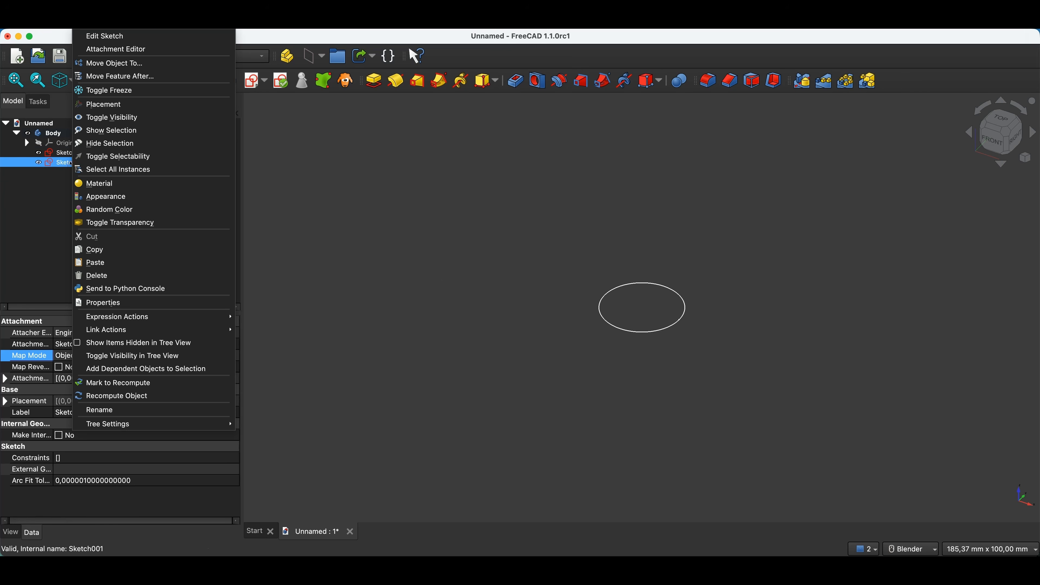
{"action": "left_click", "coordinate": [105, 277]}
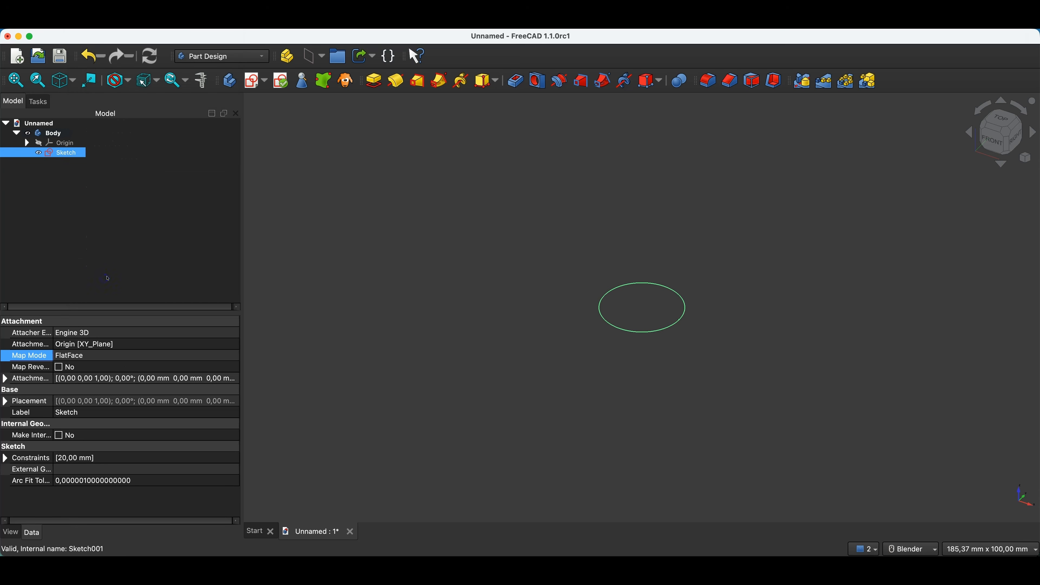
Step: On the XZ plane, sketch a polyline from the origin about 61 mm up the vertical axis, continuing horizontally towards positive X
{"action": "left_click", "coordinate": [489, 165]}
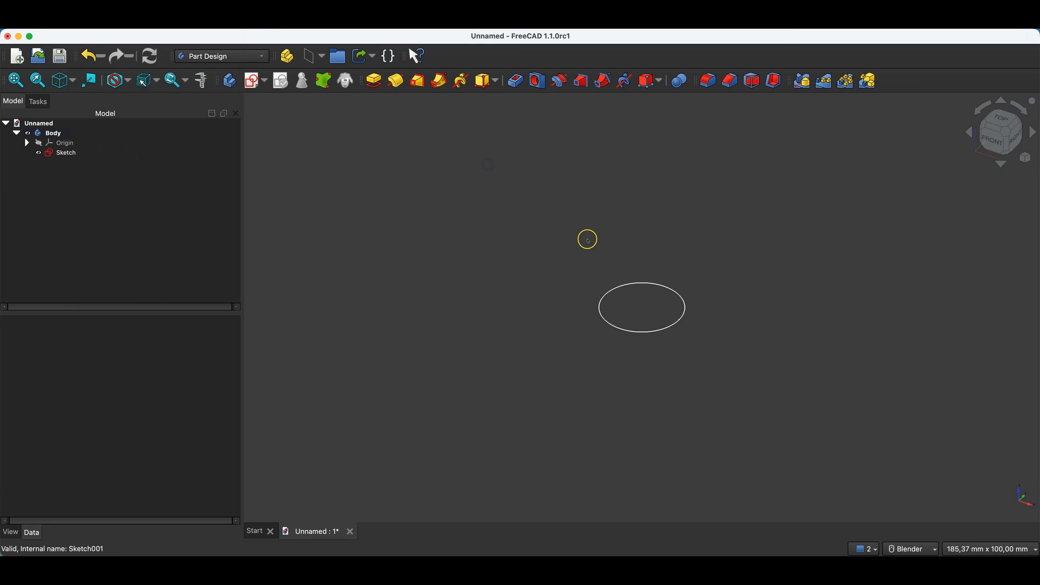
{"action": "left_click", "coordinate": [252, 84]}
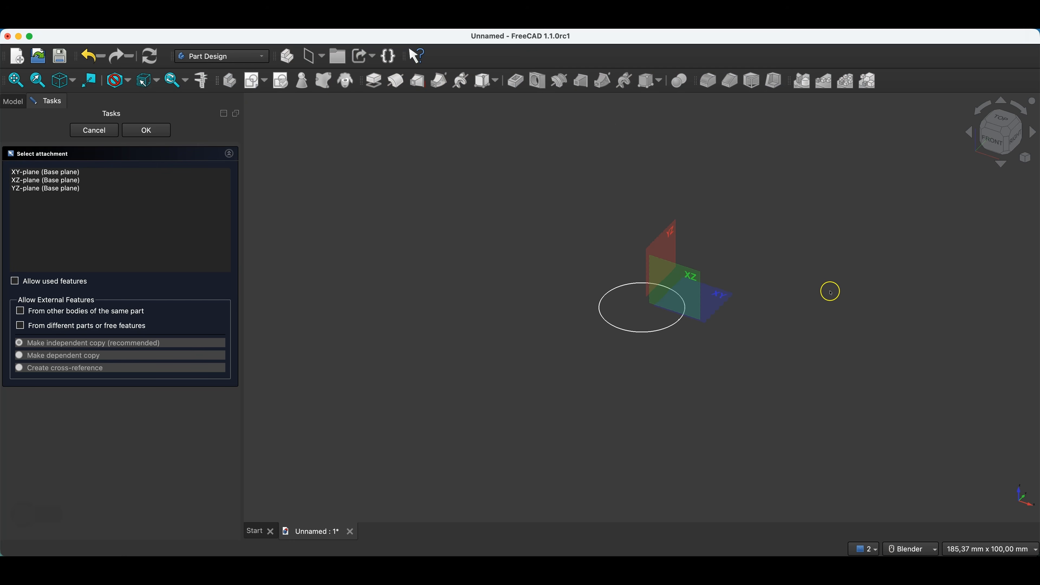
{"action": "left_click", "coordinate": [692, 276]}
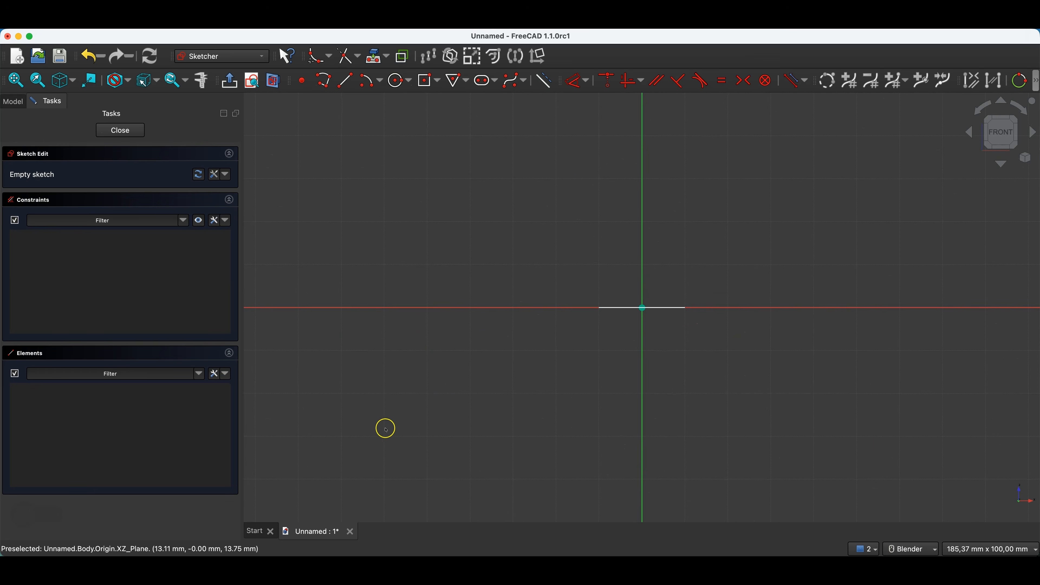
{"action": "left_click", "coordinate": [327, 84]}
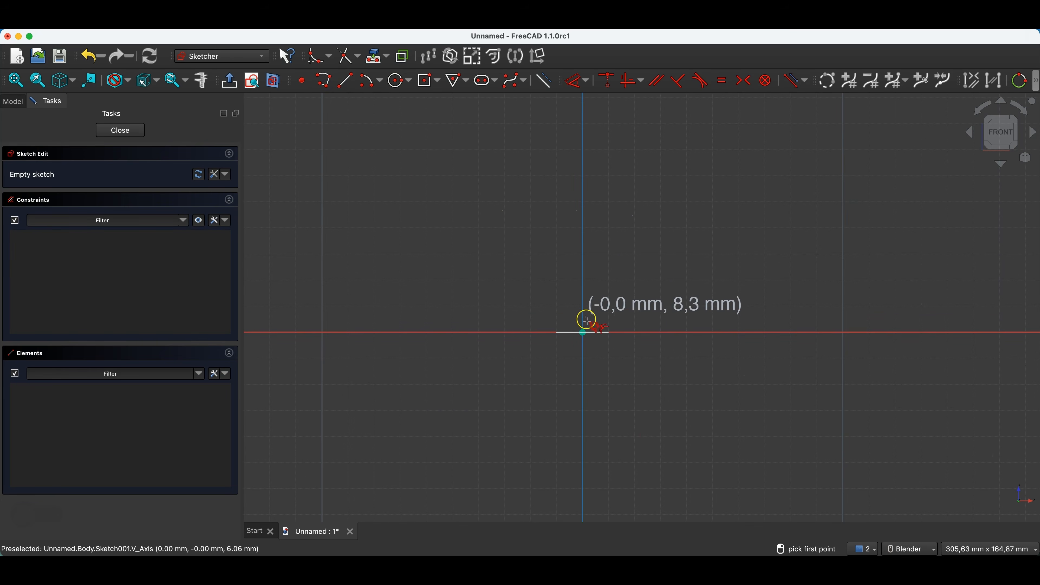
{"action": "left_click", "coordinate": [582, 332]}
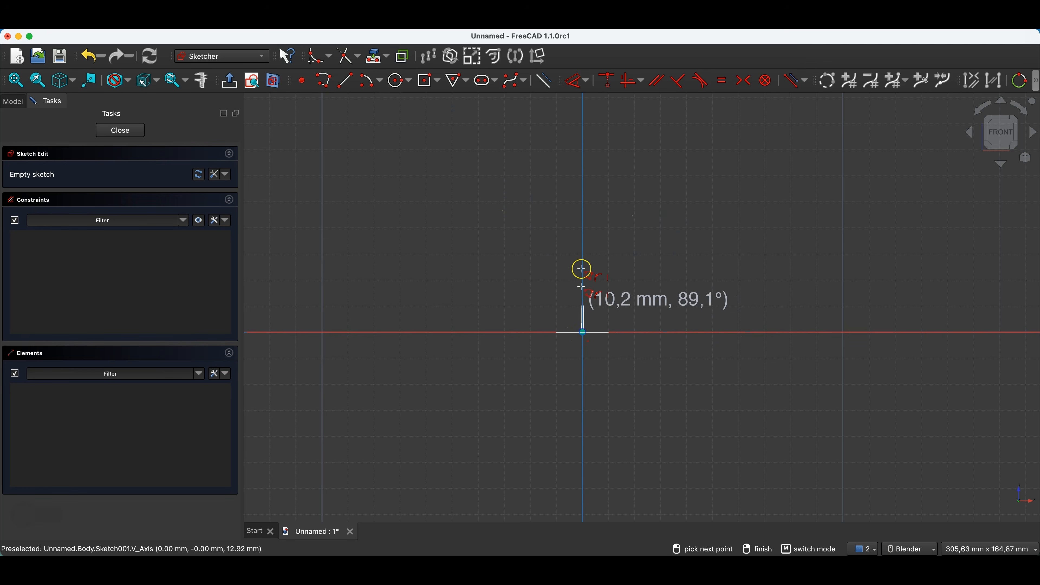
{"action": "left_click", "coordinate": [582, 172]}
{"action": "left_click", "coordinate": [735, 174]}
{"action": "right_click", "coordinate": [725, 200]}
{"action": "right_click", "coordinate": [704, 212]}
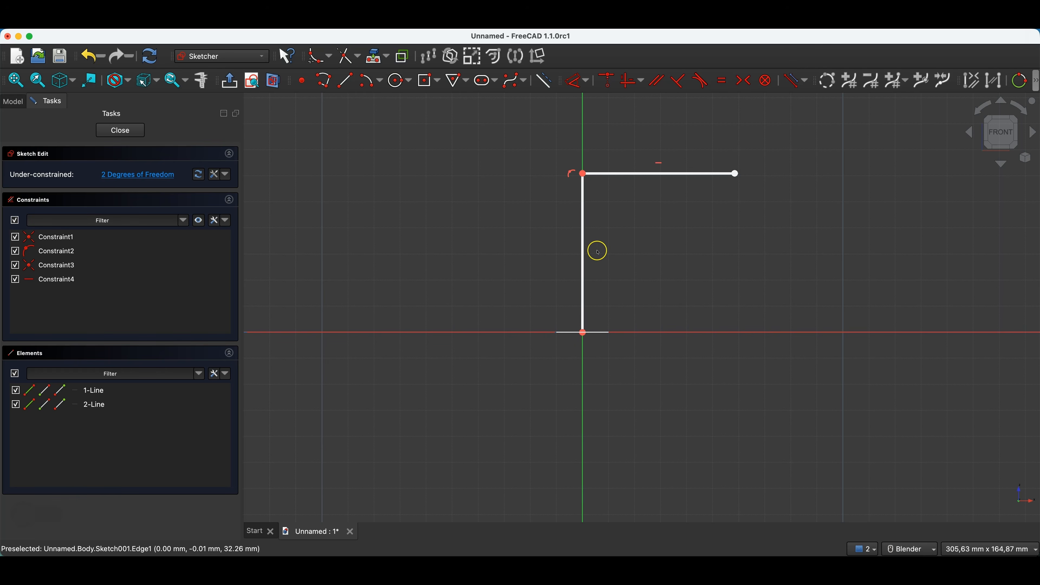
Step: Fillet the corner between the vertical and horizontal lines and set the fillet radius to 30 mm
{"action": "scroll", "coordinate": [585, 333], "scroll_direction": "up", "scroll_amount": 4}
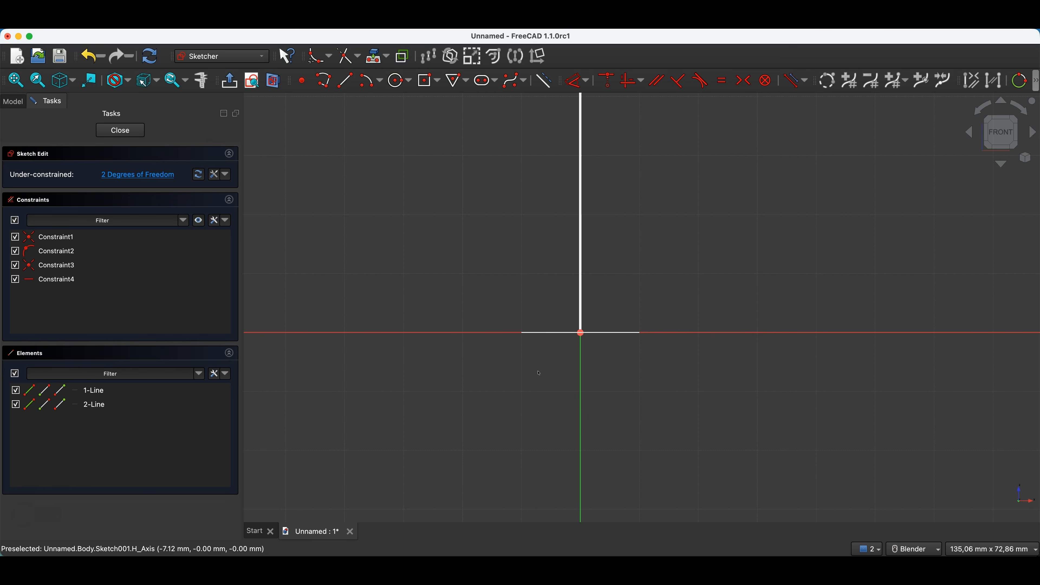
{"action": "middle_click_drag", "start_coordinate": [580, 306], "coordinate": [540, 358], "text": "shift"}
{"action": "scroll", "coordinate": [540, 358], "scroll_direction": "down", "scroll_amount": 1}
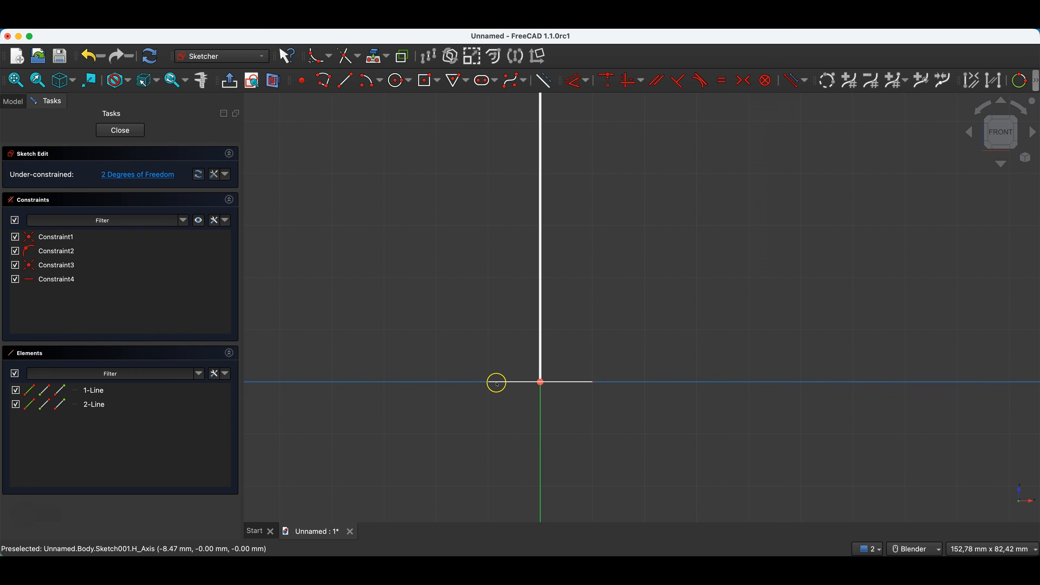
{"action": "scroll", "coordinate": [454, 388], "scroll_direction": "down", "scroll_amount": 1}
{"action": "scroll", "coordinate": [454, 389], "scroll_direction": "down", "scroll_amount": 3}
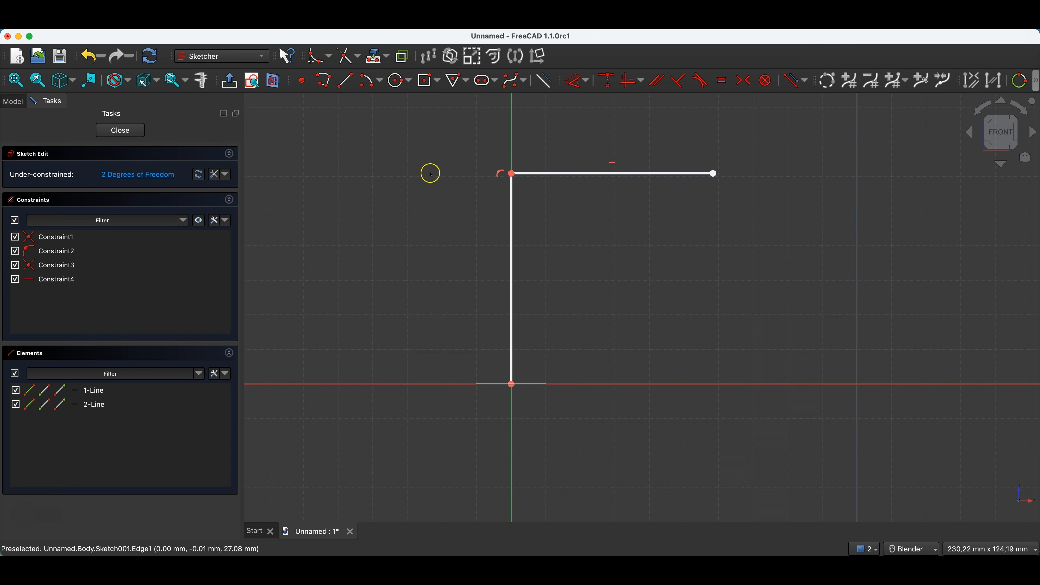
{"action": "left_click", "coordinate": [315, 56]}
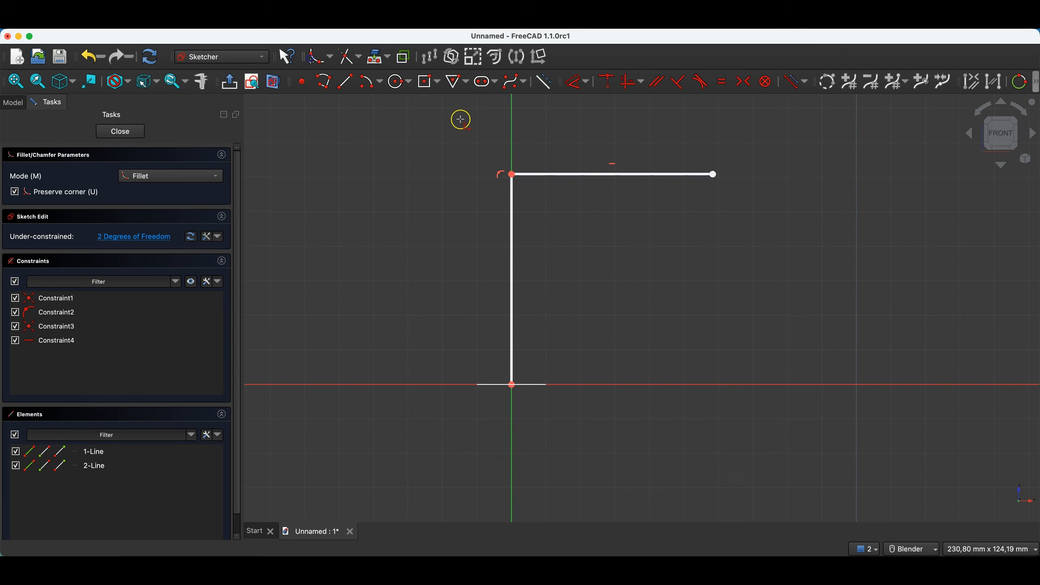
{"action": "left_click", "coordinate": [513, 171]}
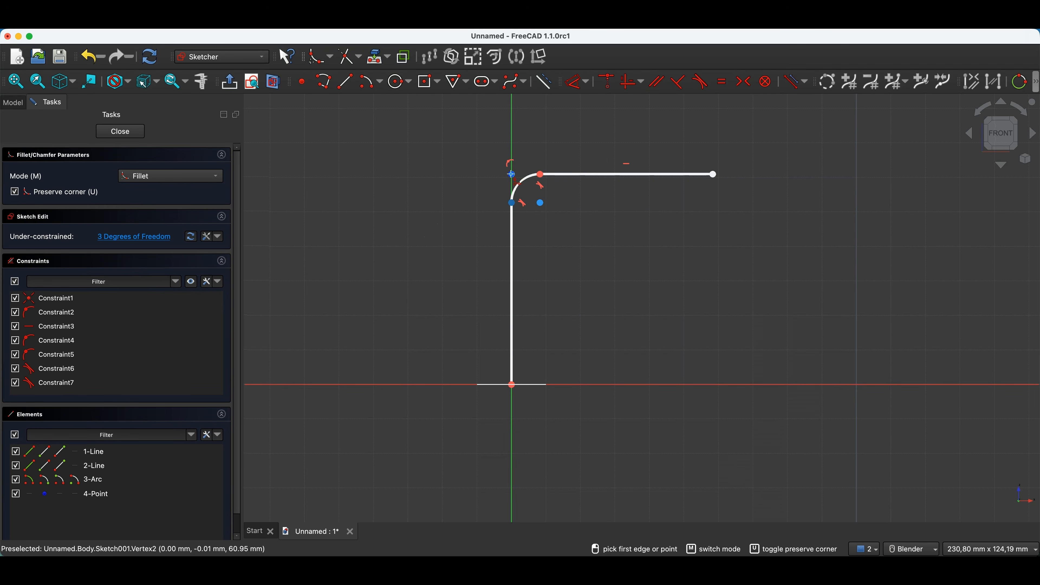
{"action": "left_click", "coordinate": [573, 84]}
{"action": "left_click", "coordinate": [518, 183]}
{"action": "left_click", "coordinate": [449, 173]}
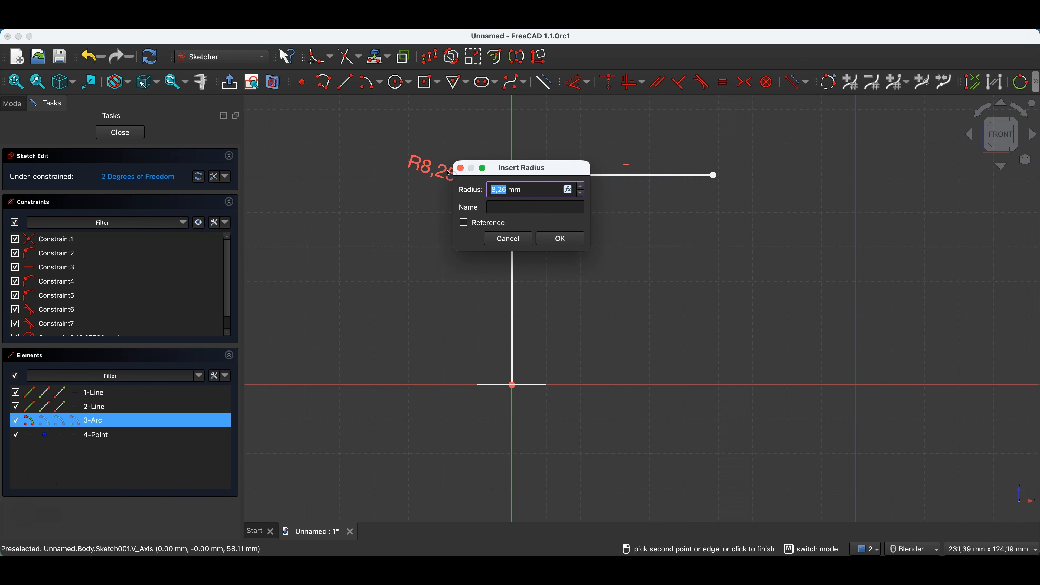
{"action": "type", "text": "30"}
{"action": "key", "text": "Return"}
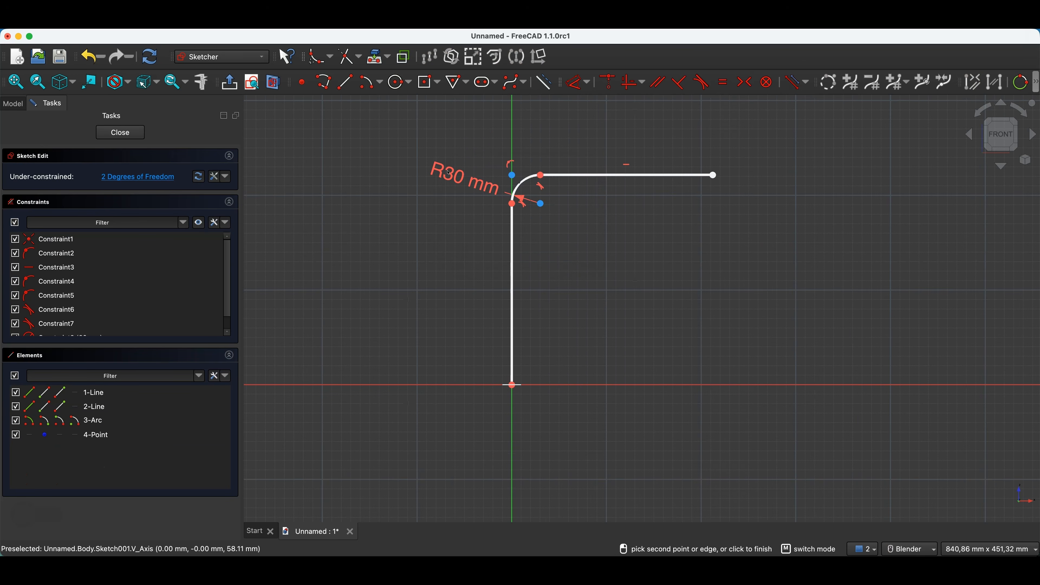
Step: Dimension the vertical line's length as 50 mm
{"action": "left_click", "coordinate": [513, 293]}
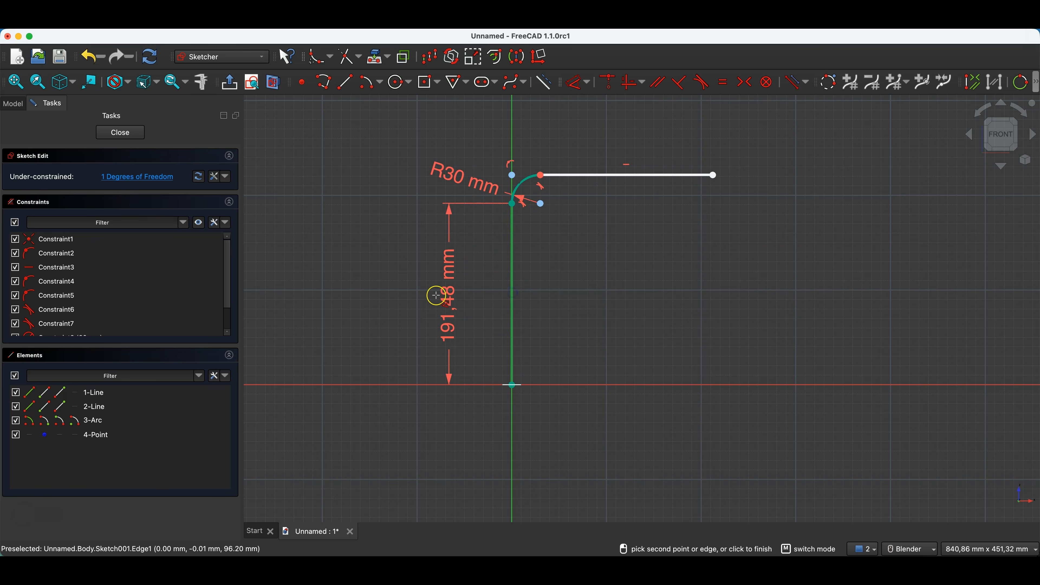
{"action": "left_click", "coordinate": [437, 296]}
{"action": "type", "text": "50"}
{"action": "key", "text": "Return"}
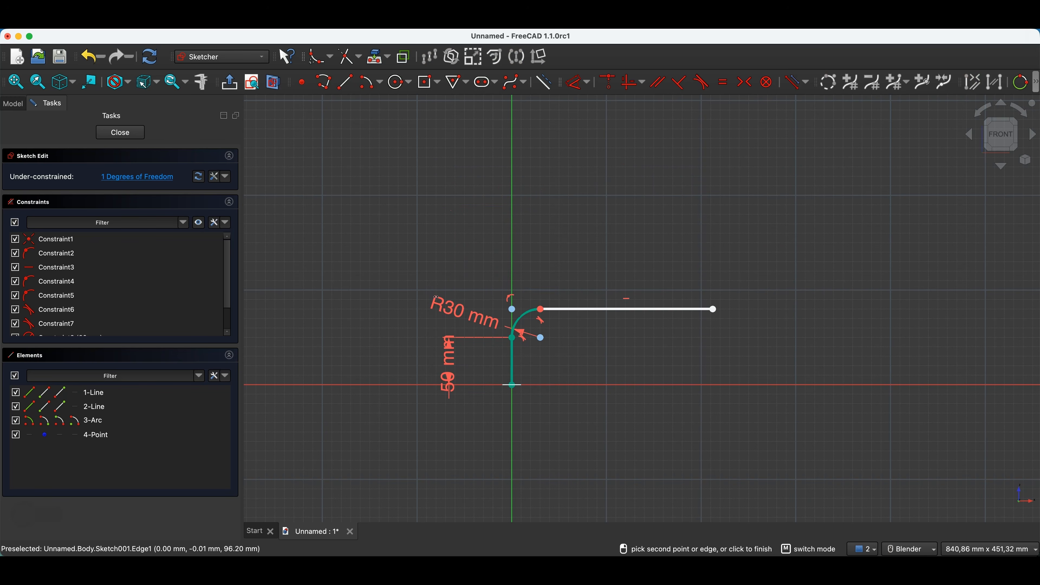
{"action": "right_click", "coordinate": [474, 266]}
Step: Constrain the horizontal line to equal length with the vertical line and close the path sketch
{"action": "left_click", "coordinate": [512, 365]}
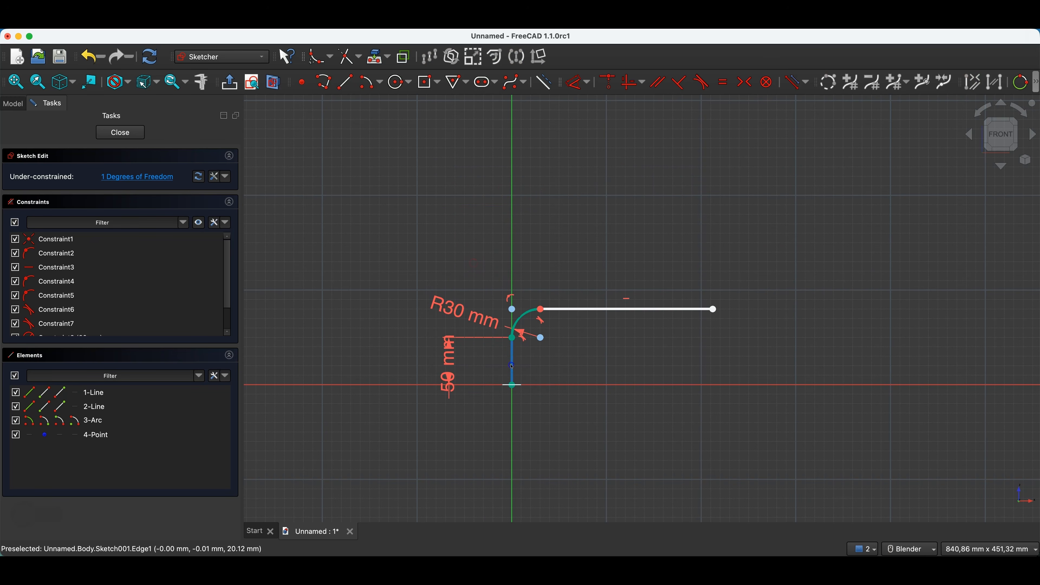
{"action": "left_click", "coordinate": [606, 310]}
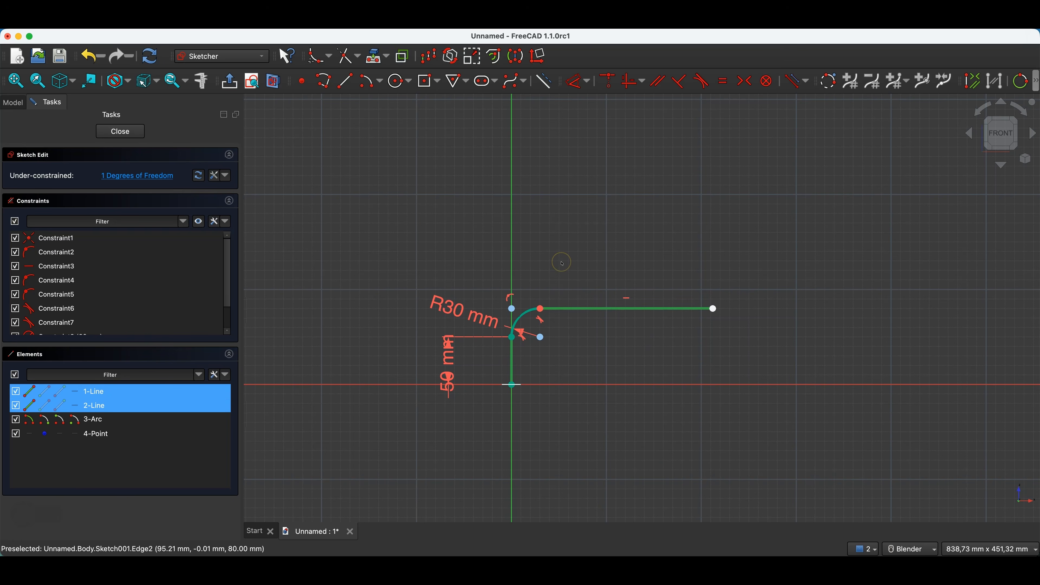
{"action": "key", "text": "e"}
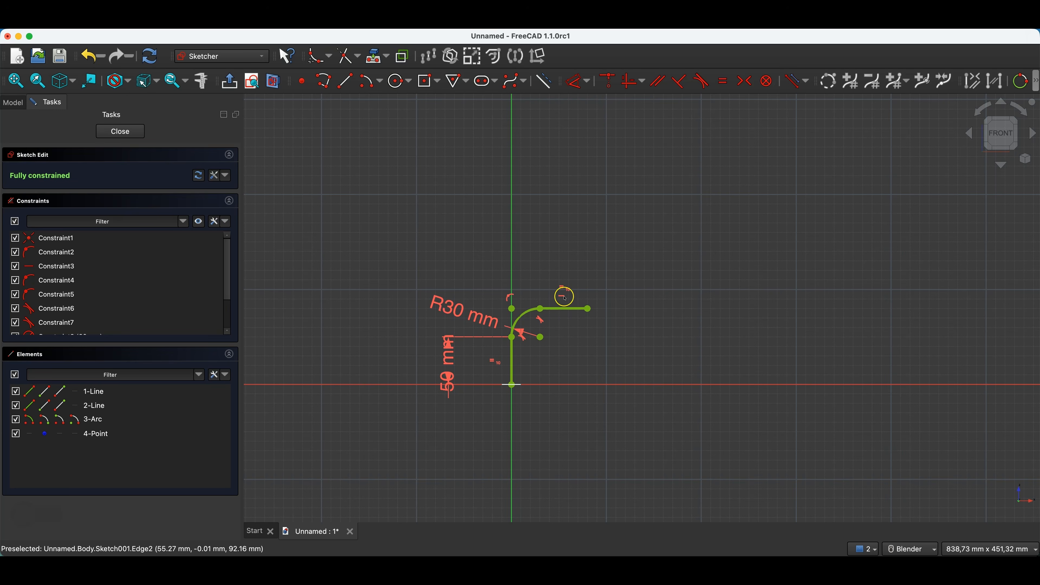
{"action": "left_click", "coordinate": [120, 131]}
{"action": "scroll", "coordinate": [594, 389], "scroll_direction": "down", "scroll_amount": 5}
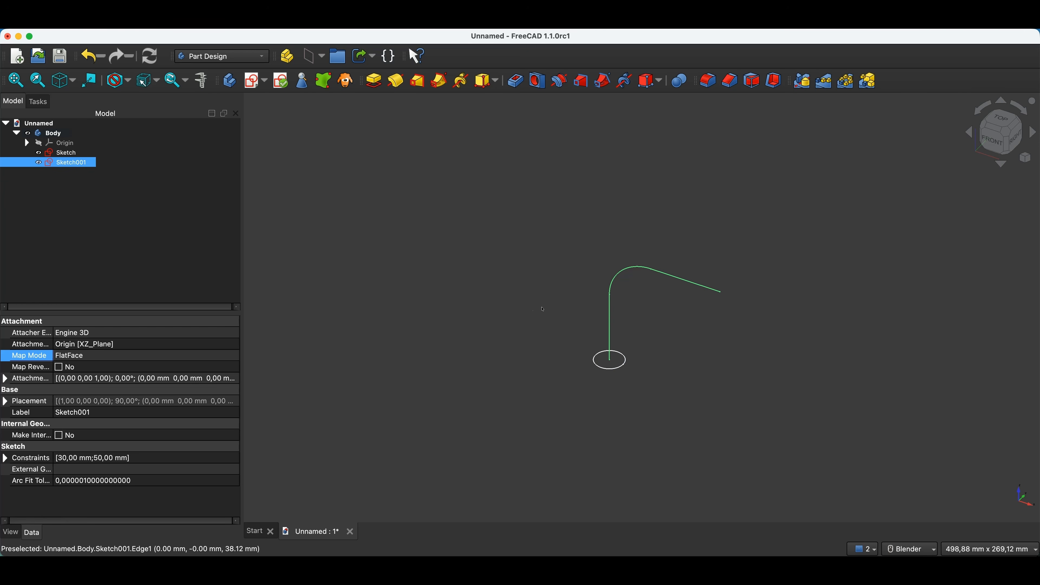
{"action": "left_click", "coordinate": [534, 279]}
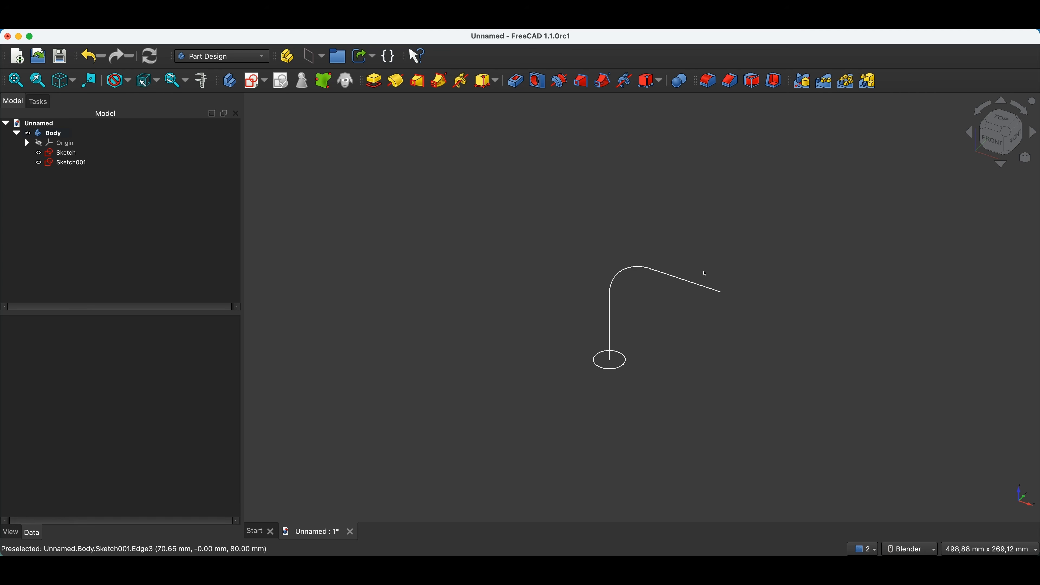
{"action": "left_click", "coordinate": [256, 82]}
{"action": "mouse_move", "coordinate": [543, 293]}
{"action": "middle_mouse_down"}
{"action": "mouse_move", "coordinate": [599, 343]}
{"action": "mouse_move", "coordinate": [625, 338]}
{"action": "mouse_move", "coordinate": [481, 330]}
{"action": "mouse_move", "coordinate": [553, 355]}
{"action": "middle_mouse_up"}
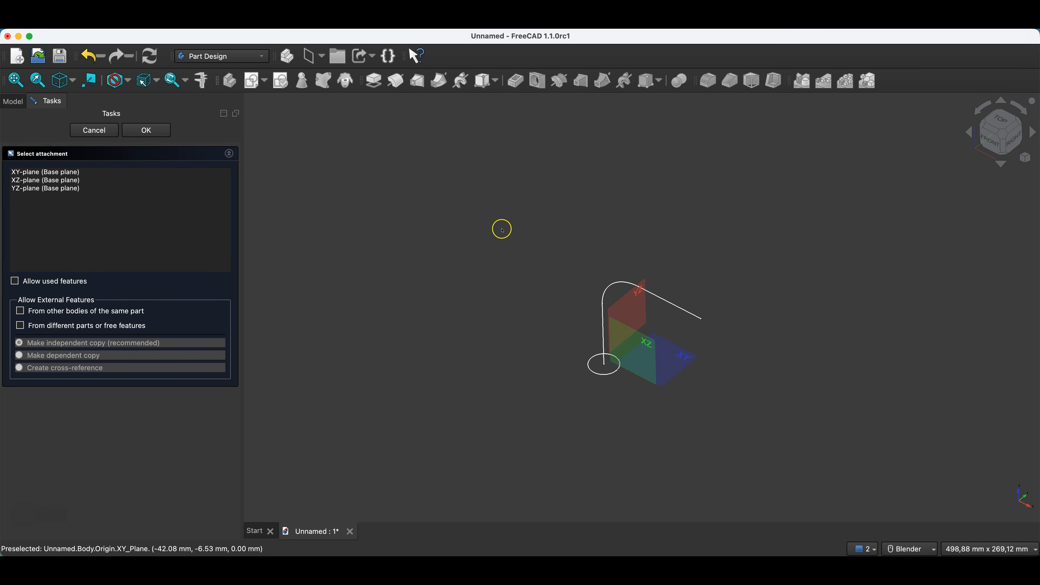
{"action": "left_click", "coordinate": [94, 131]}
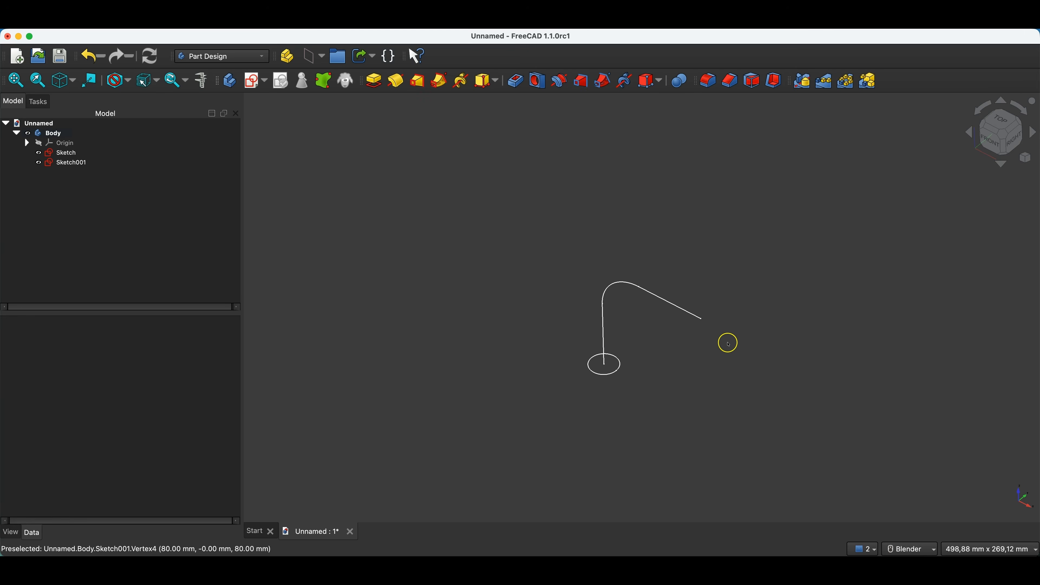
Step: Create a datum plane at the free end point of the path's horizontal line, attached with the Normal to edge mode
{"action": "left_click", "coordinate": [703, 322]}
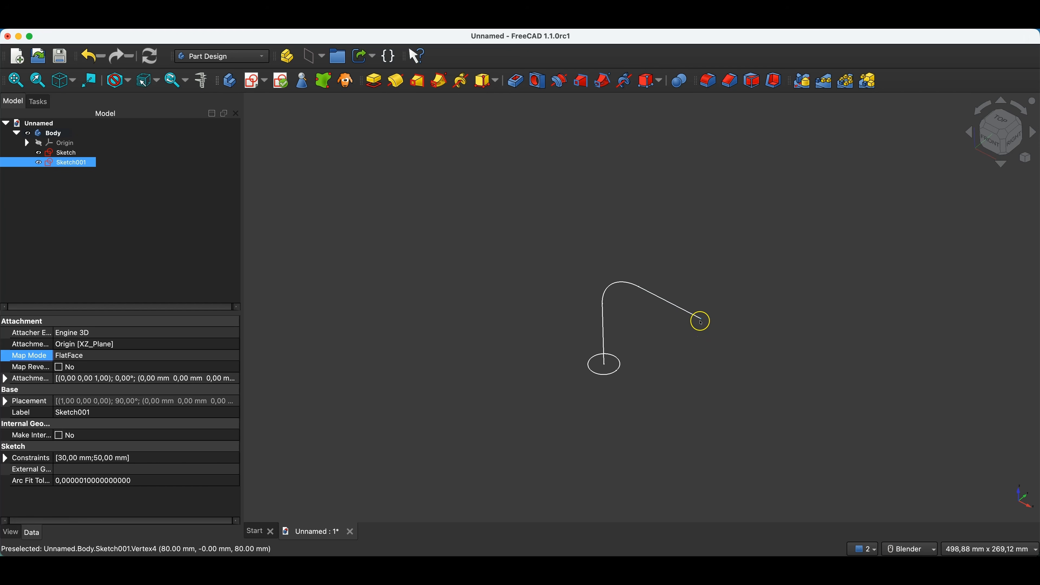
{"action": "left_click", "coordinate": [690, 313]}
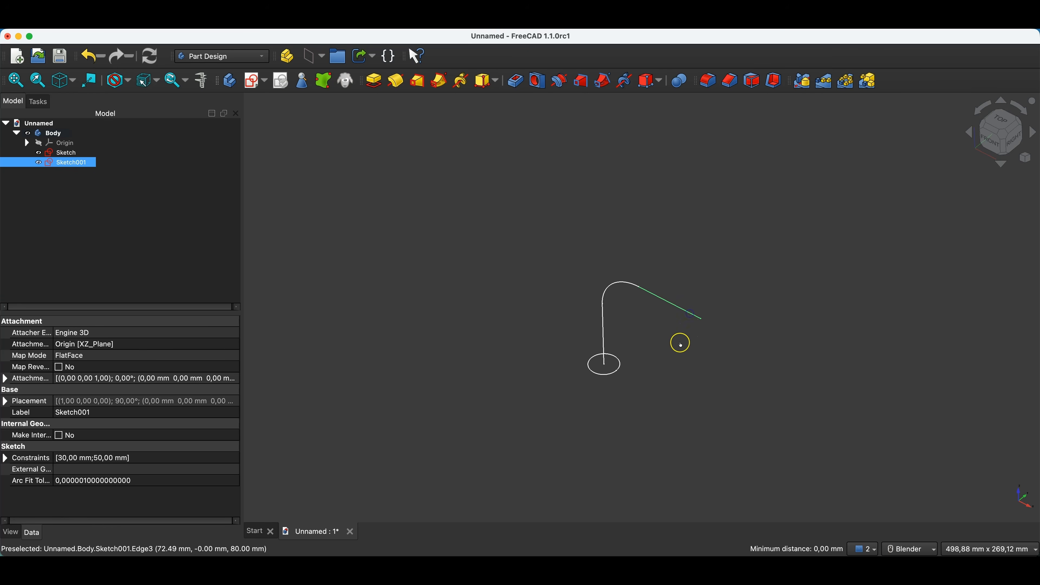
{"action": "left_click", "coordinate": [311, 63]}
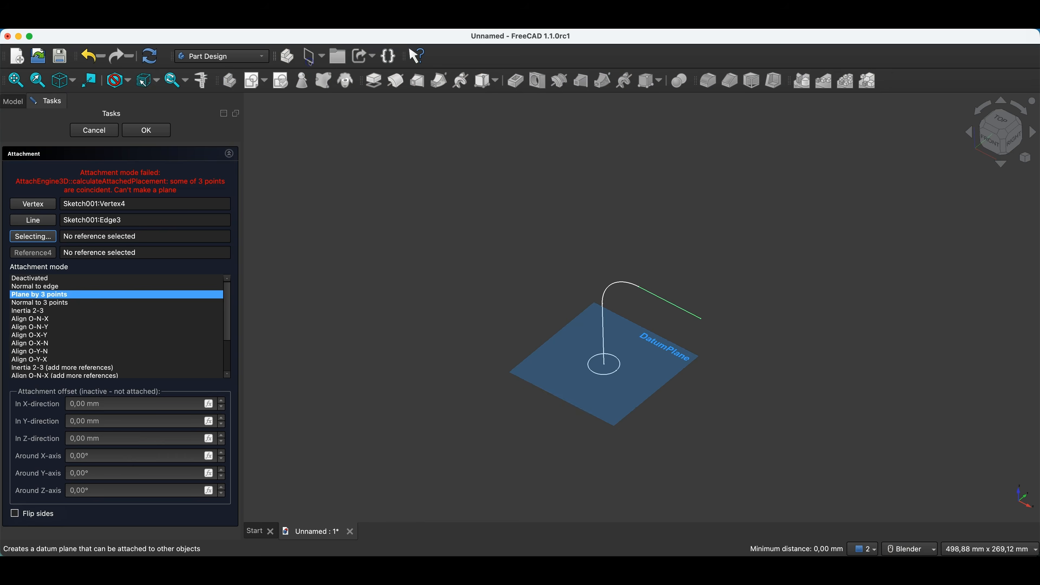
{"action": "left_click", "coordinate": [357, 262]}
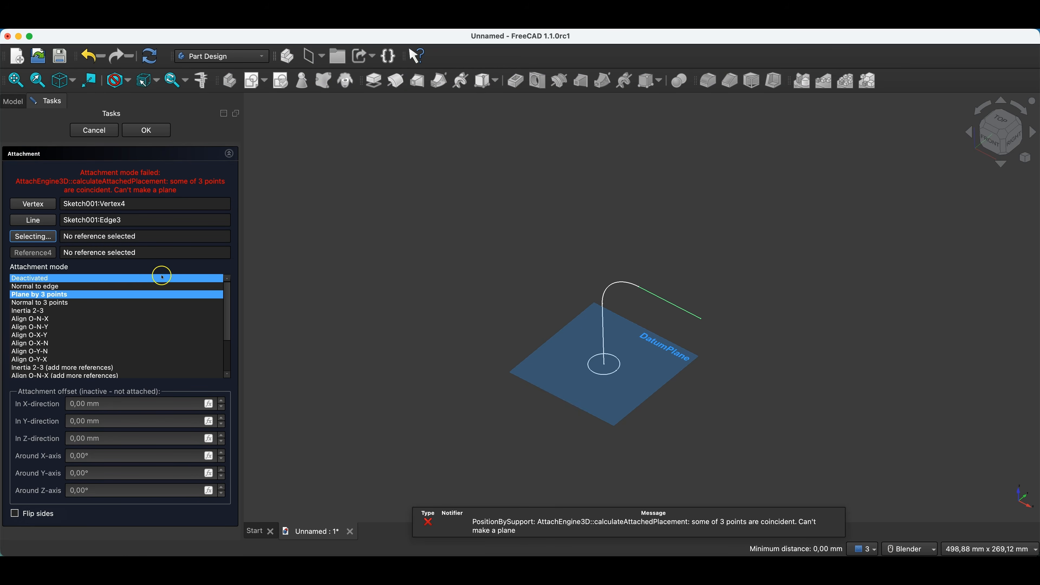
{"action": "left_click", "coordinate": [31, 287]}
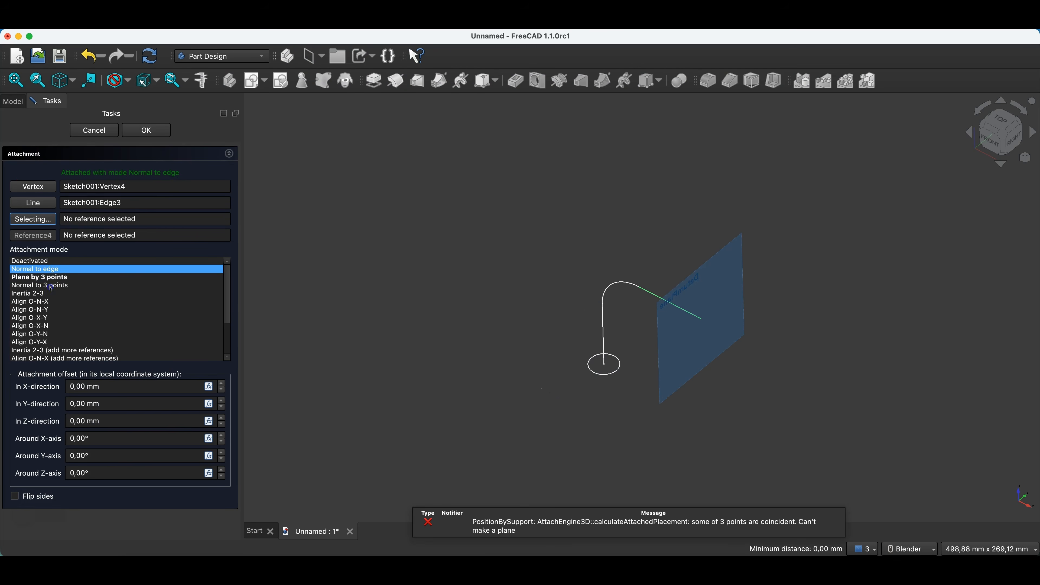
{"action": "left_click", "coordinate": [337, 311]}
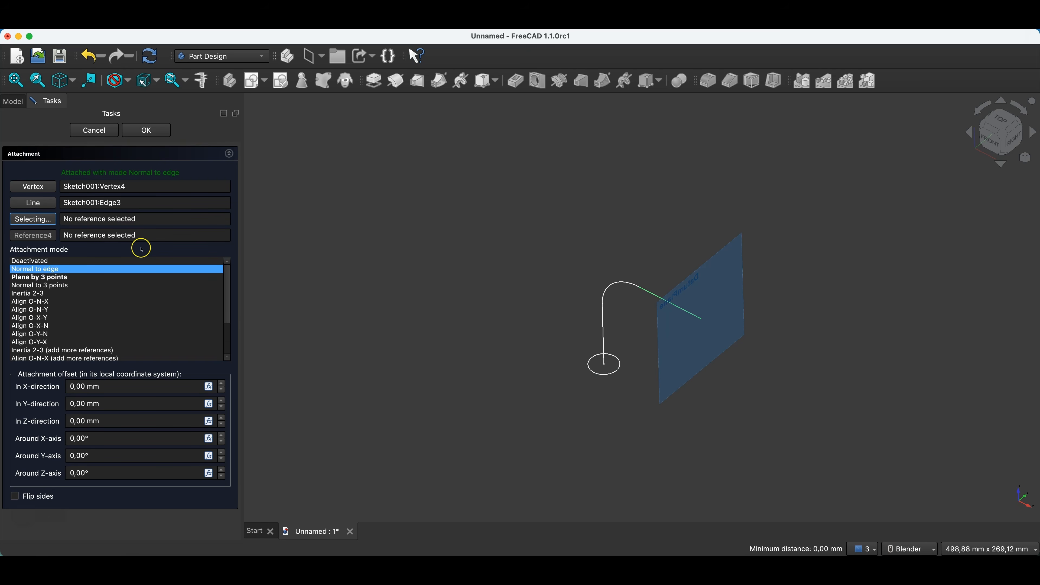
{"action": "middle_click_drag", "start_coordinate": [723, 381], "coordinate": [755, 374]}
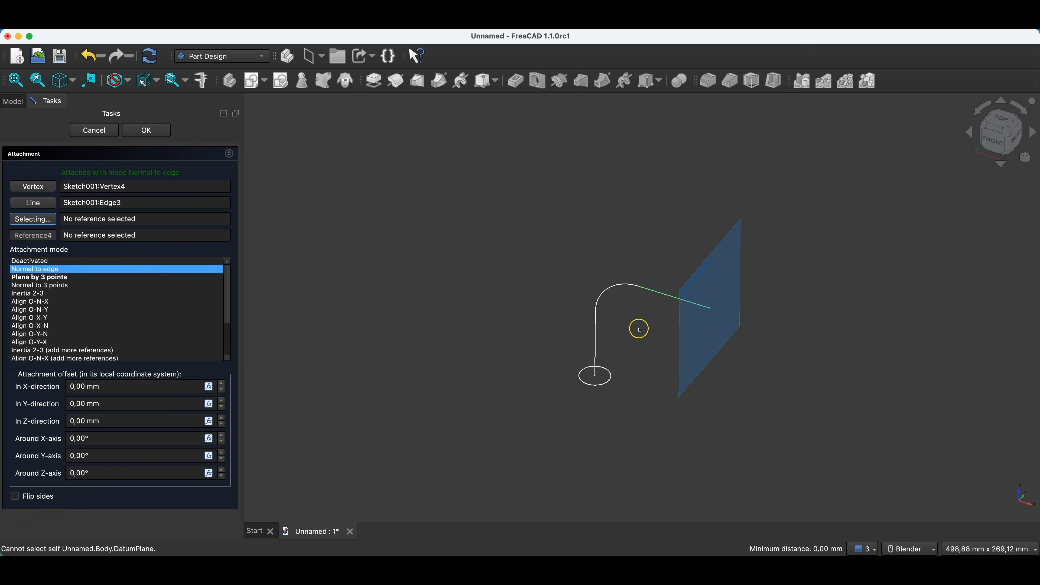
{"action": "left_click", "coordinate": [162, 129]}
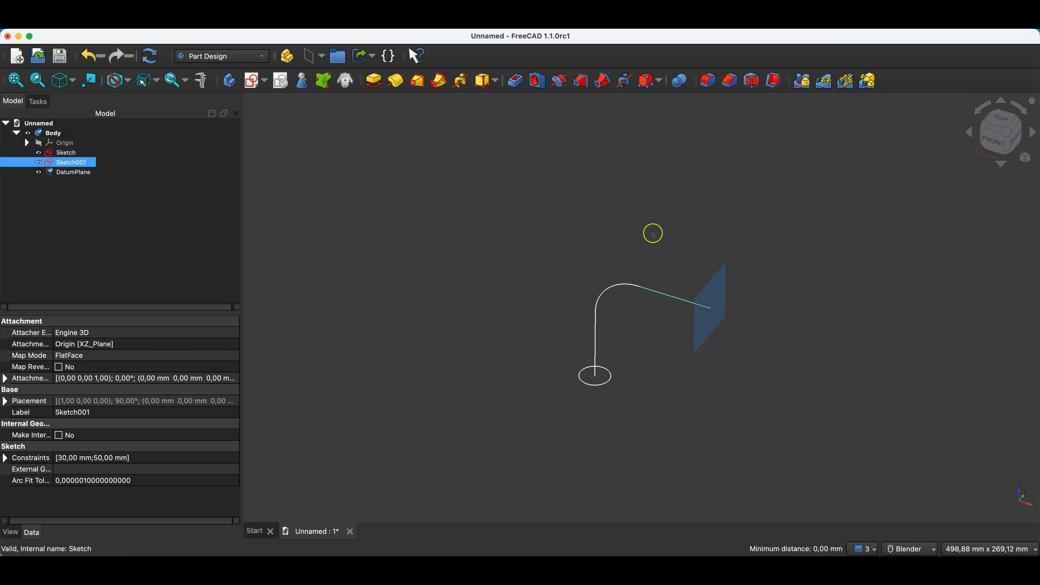
Step: On the datum plane, sketch a 20 × 20 mm rectangle centred on the origin with 5 mm rounded corners and close the sketch
{"action": "left_click", "coordinate": [727, 296]}
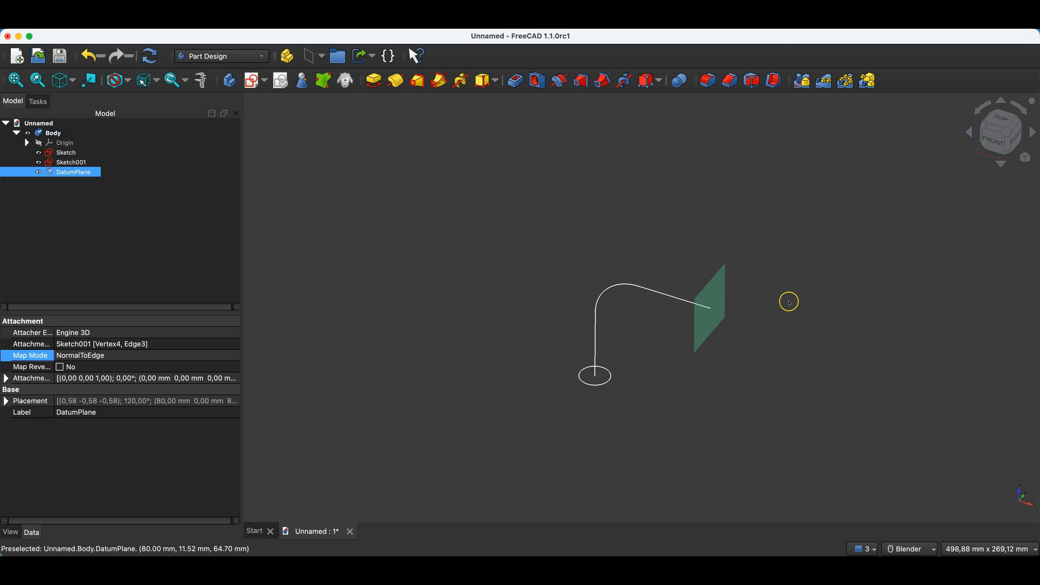
{"action": "left_click", "coordinate": [250, 86]}
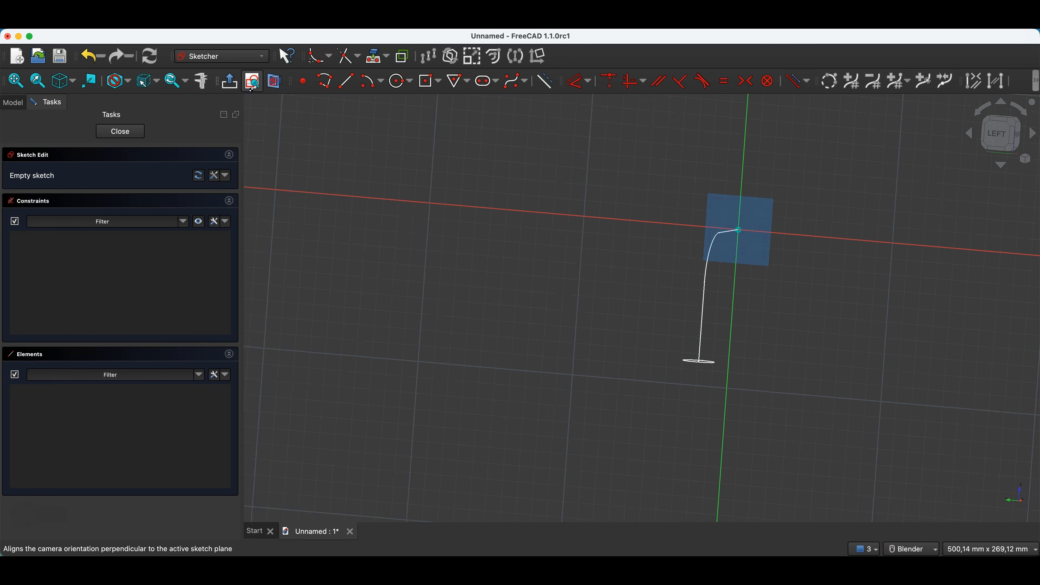
{"action": "left_click", "coordinate": [428, 82]}
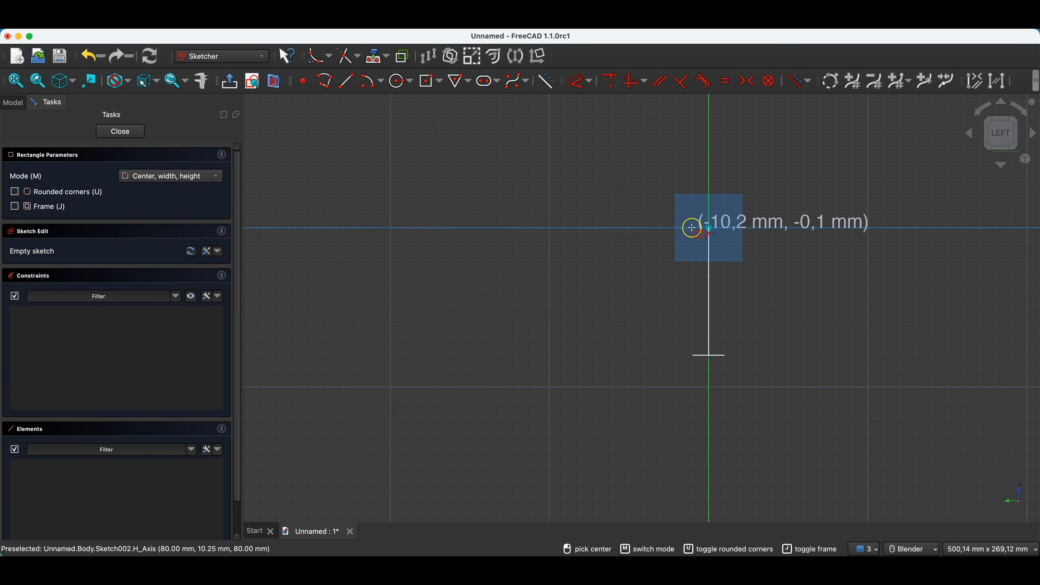
{"action": "left_click", "coordinate": [14, 192]}
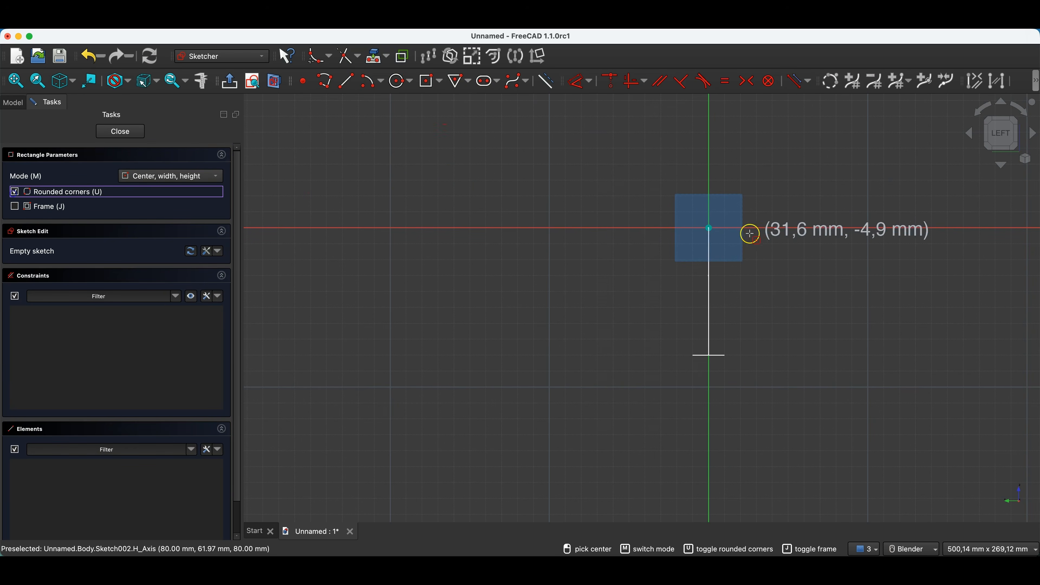
{"action": "left_click", "coordinate": [710, 228]}
{"action": "type", "text": "20mm"}
{"action": "key", "text": "Tab"}
{"action": "type", "text": "20"}
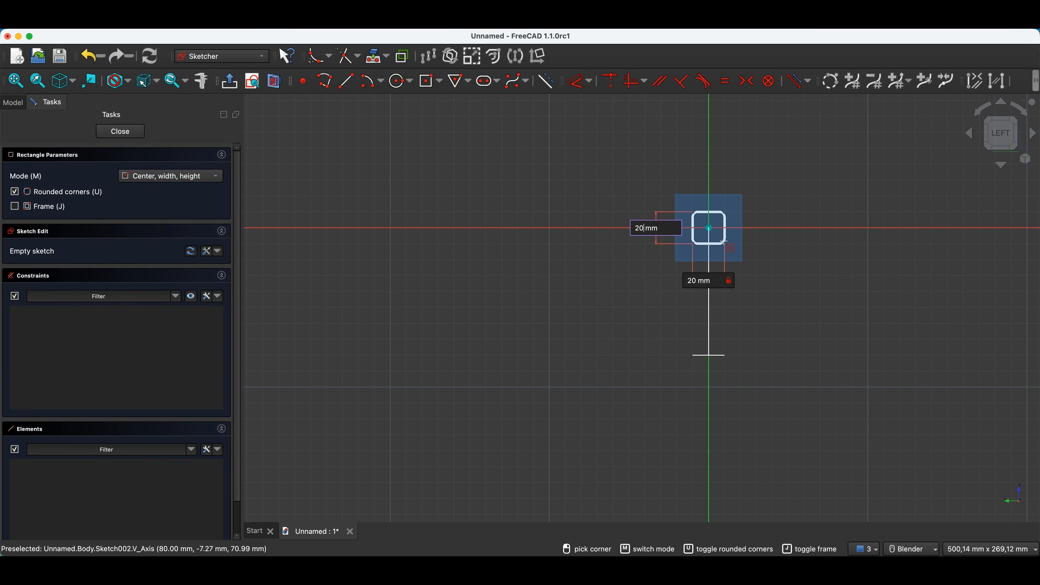
{"action": "key", "text": "Return"}
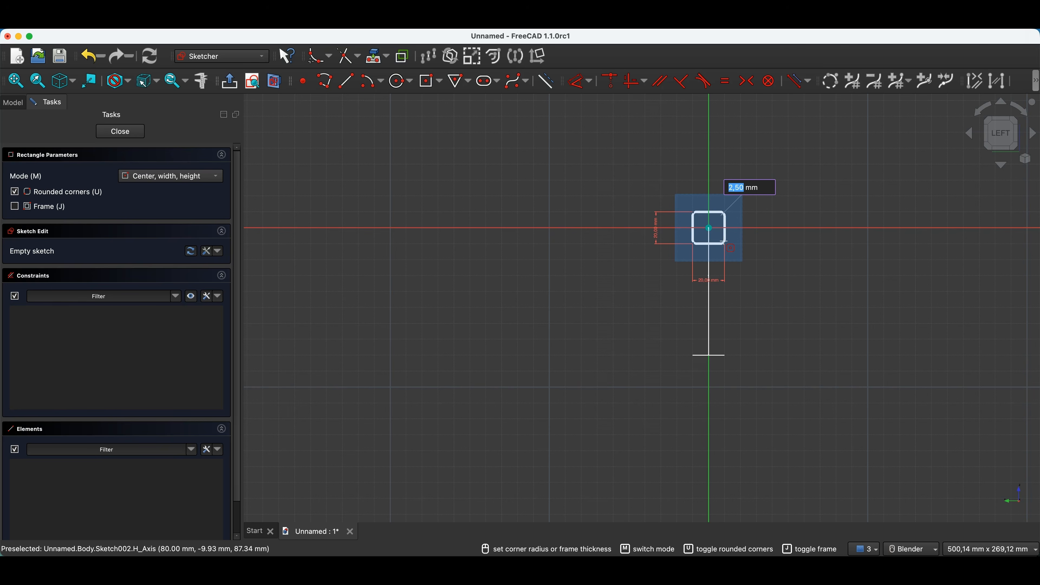
{"action": "left_click", "coordinate": [724, 243]}
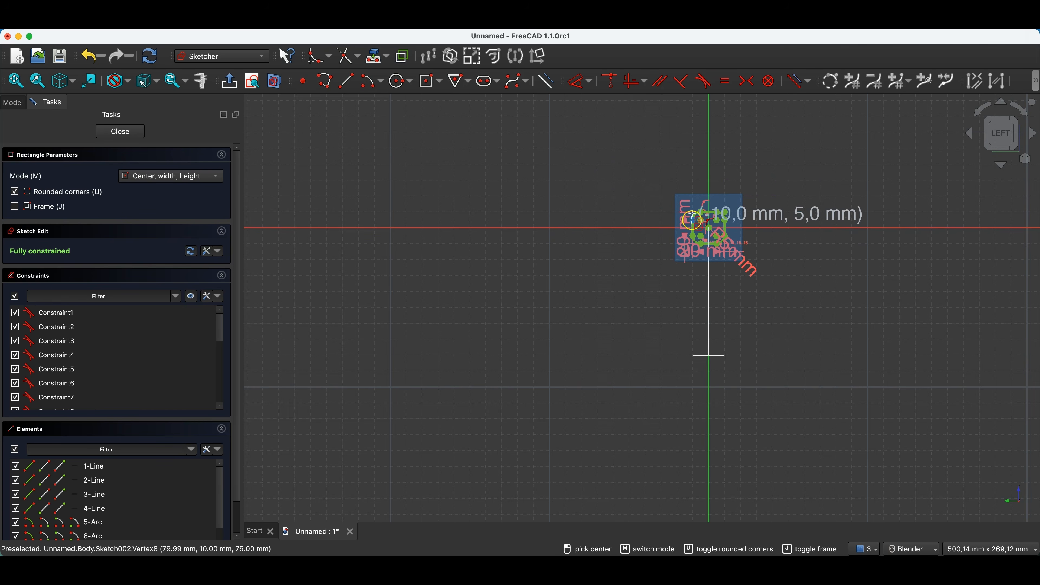
{"action": "left_click", "coordinate": [120, 131]}
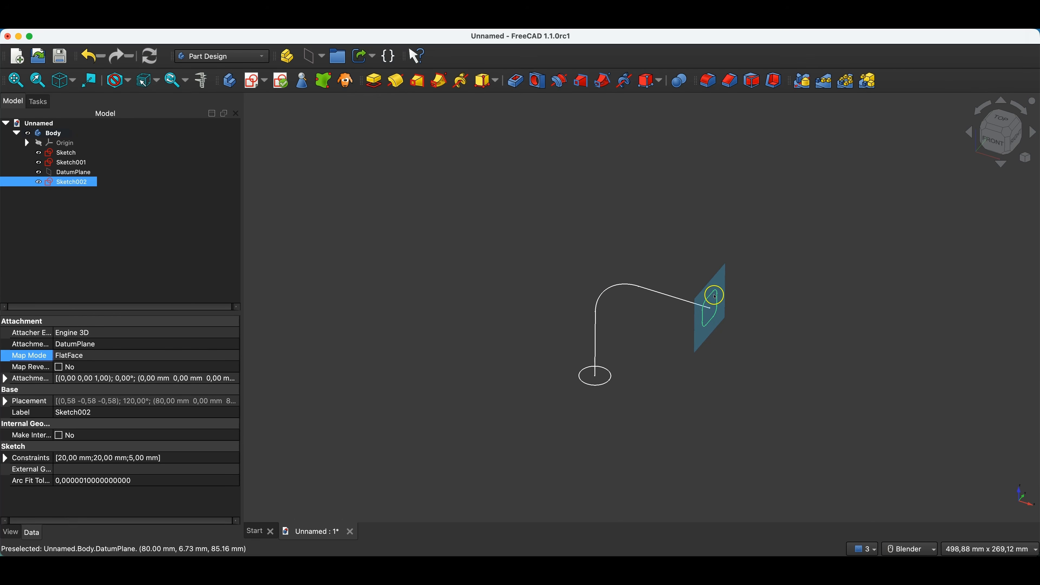
Step: Hide the datum plane at the end of the path
{"action": "left_click", "coordinate": [490, 284]}
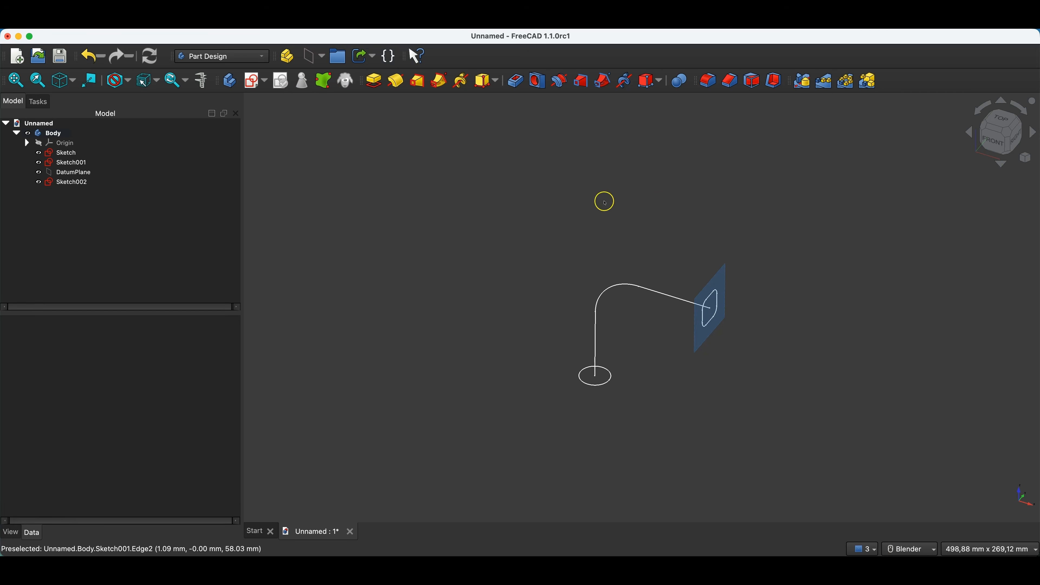
{"action": "left_click", "coordinate": [208, 187]}
{"action": "left_click", "coordinate": [797, 328]}
{"action": "left_click", "coordinate": [79, 174]}
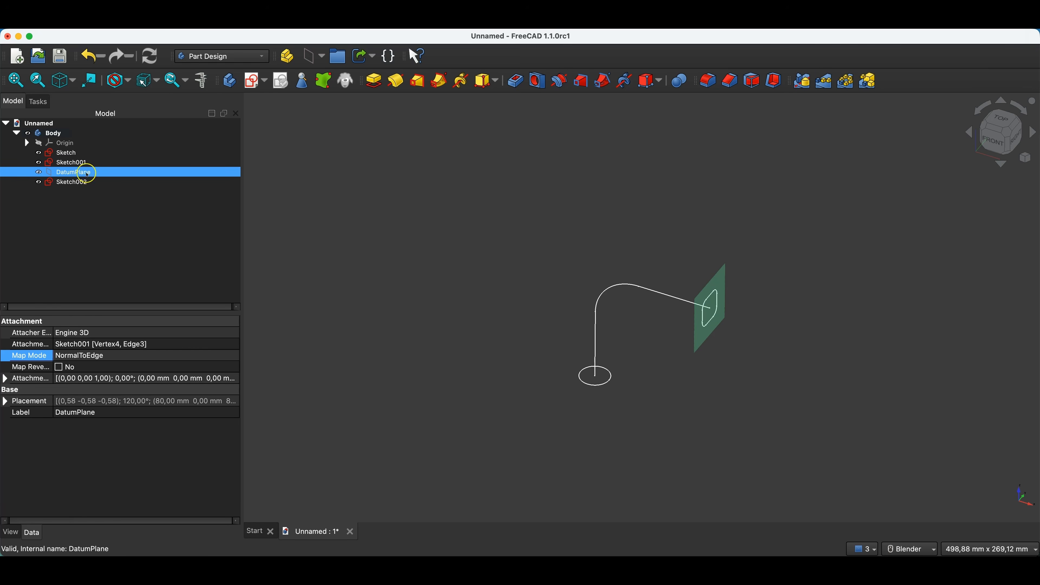
{"action": "key", "text": "space"}
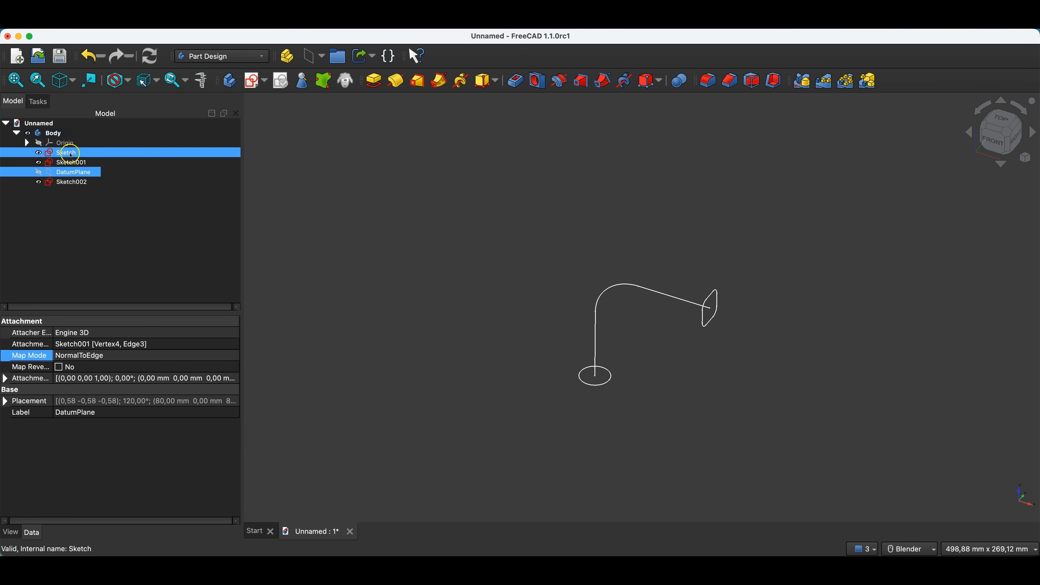
Step: Set up an additive pipe with the base circle as profile and the bent path sketch as the path to sweep along
{"action": "left_click", "coordinate": [69, 162]}
{"action": "left_click", "coordinate": [67, 152]}
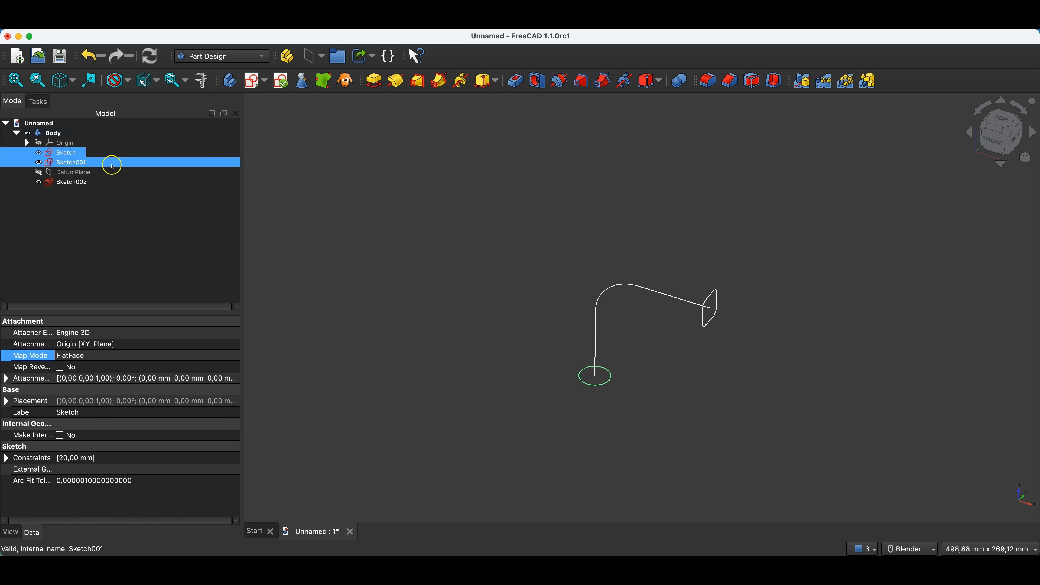
{"action": "left_click", "coordinate": [439, 82]}
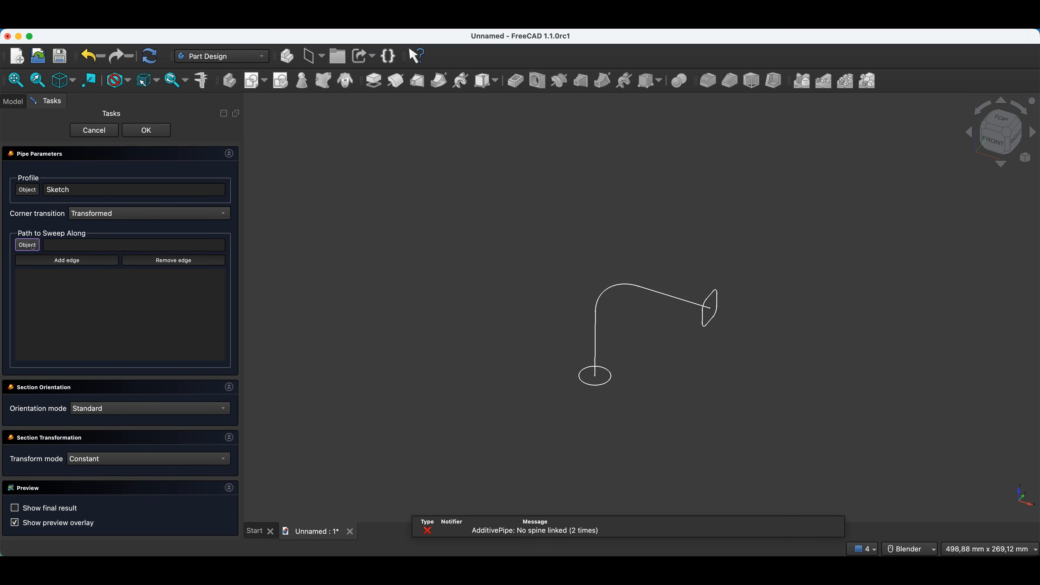
{"action": "left_click", "coordinate": [593, 347]}
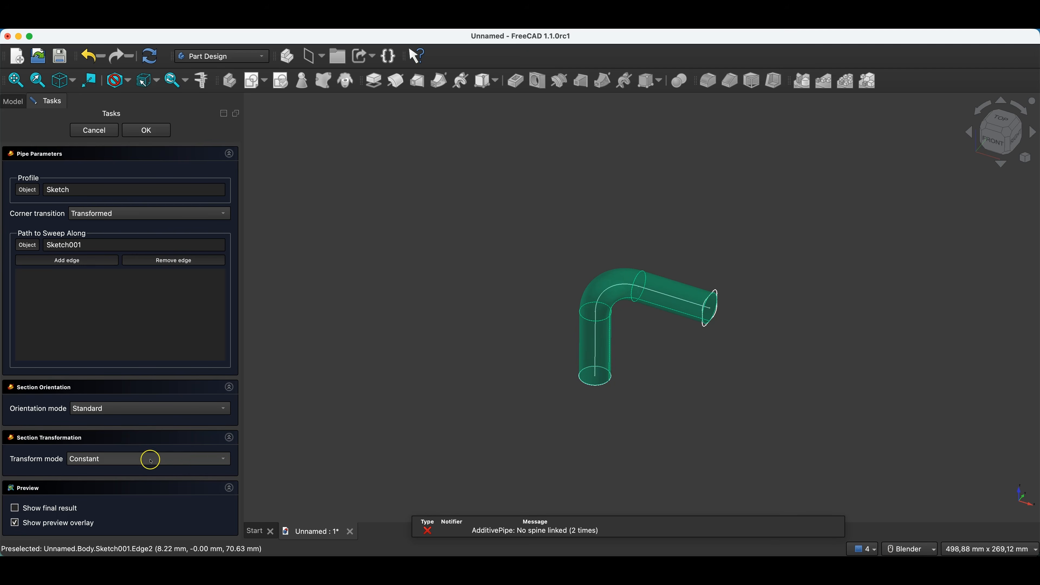
Step: Set the pipe's transform mode to Multisection, add the rounded rectangle sketch as a section and finish the pipe
{"action": "left_click", "coordinate": [101, 459]}
{"action": "left_click", "coordinate": [76, 473]}
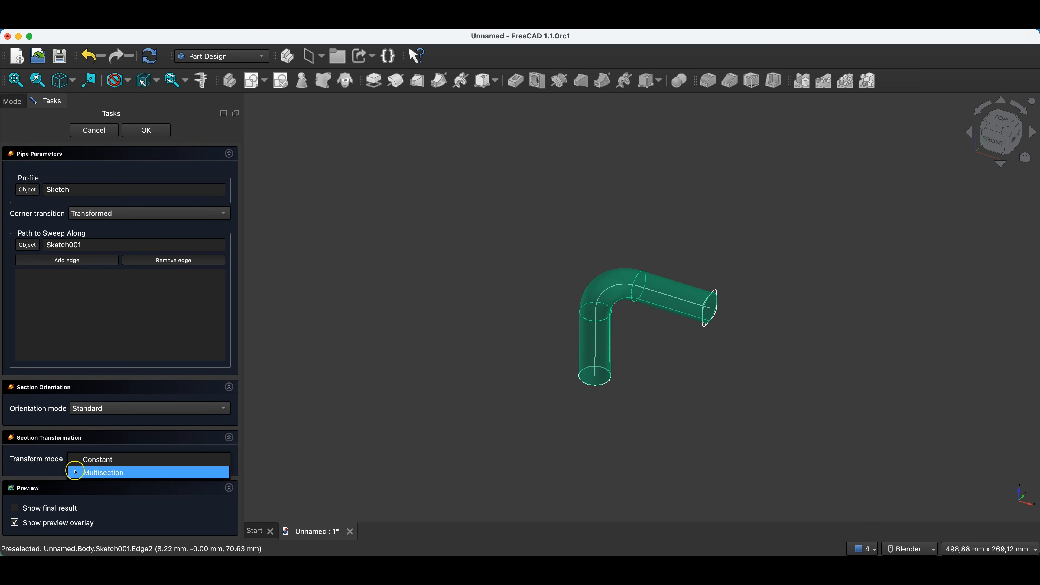
{"action": "left_click", "coordinate": [117, 473]}
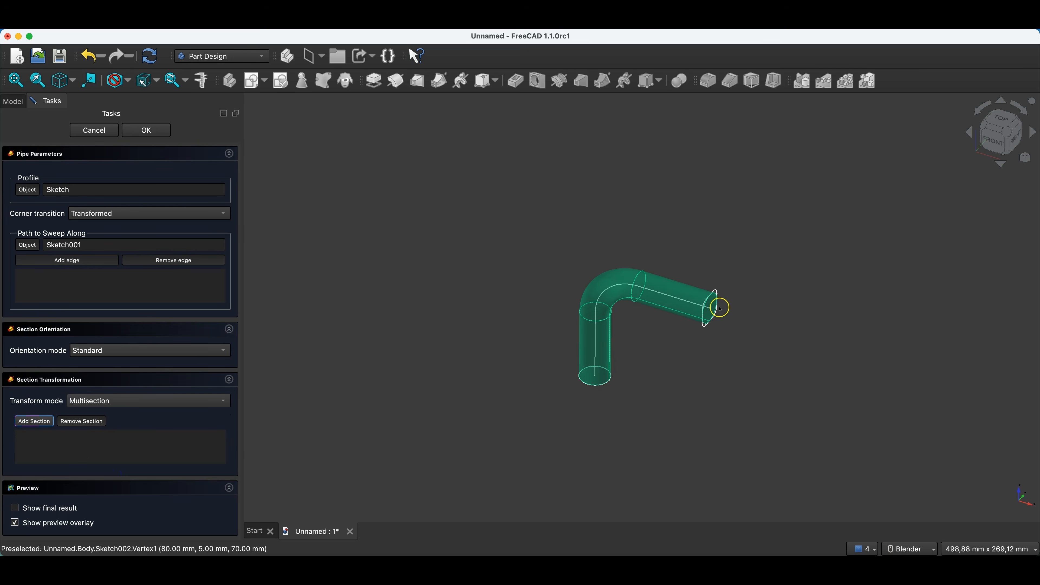
{"action": "scroll", "coordinate": [716, 292], "scroll_direction": "up", "scroll_amount": 5}
{"action": "left_click", "coordinate": [706, 271]}
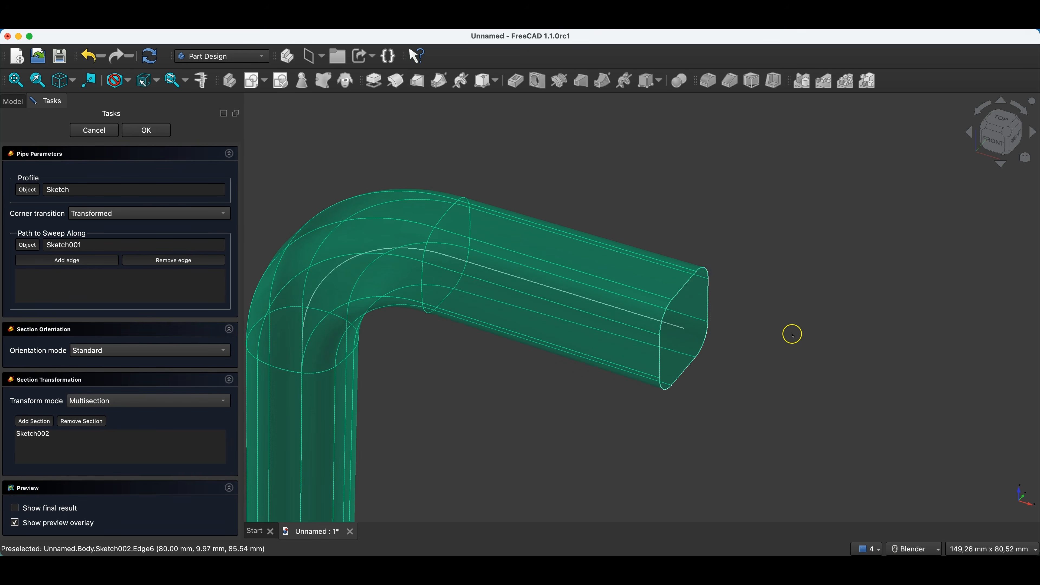
{"action": "scroll", "coordinate": [793, 335], "scroll_direction": "down", "scroll_amount": 5}
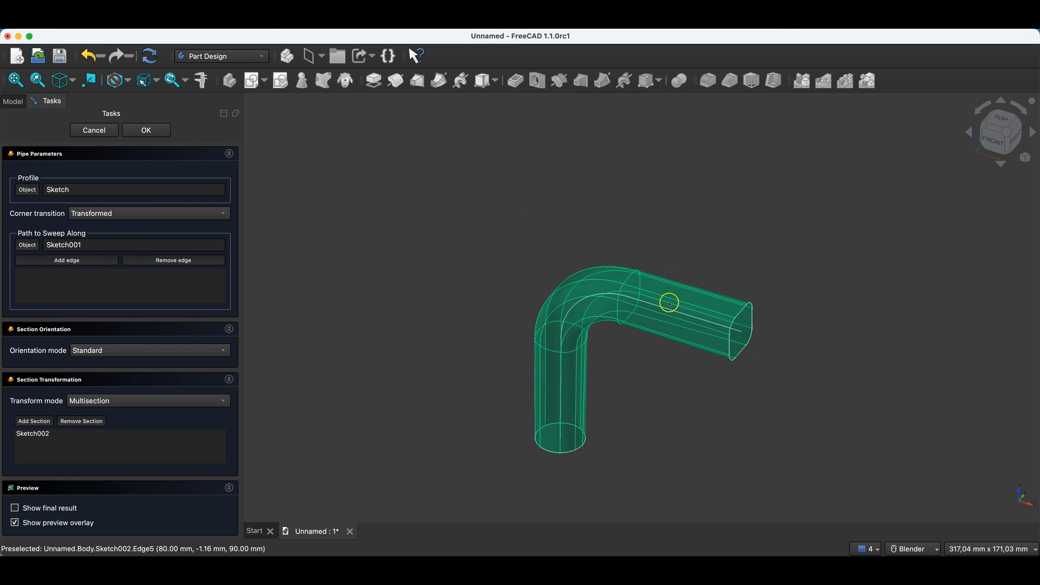
{"action": "left_click", "coordinate": [164, 134]}
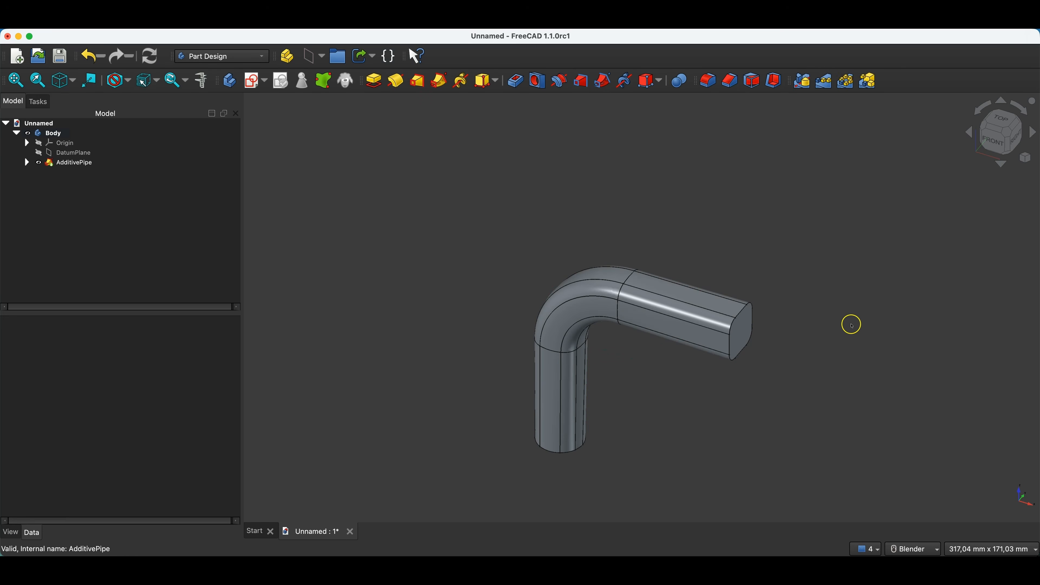
Step: Undo the additive pipe and recompute the document
{"action": "mouse_move", "coordinate": [628, 389]}
{"action": "middle_mouse_down"}
{"action": "mouse_move", "coordinate": [553, 309]}
{"action": "mouse_move", "coordinate": [590, 341]}
{"action": "mouse_move", "coordinate": [593, 372]}
{"action": "mouse_move", "coordinate": [623, 378]}
{"action": "middle_mouse_up"}
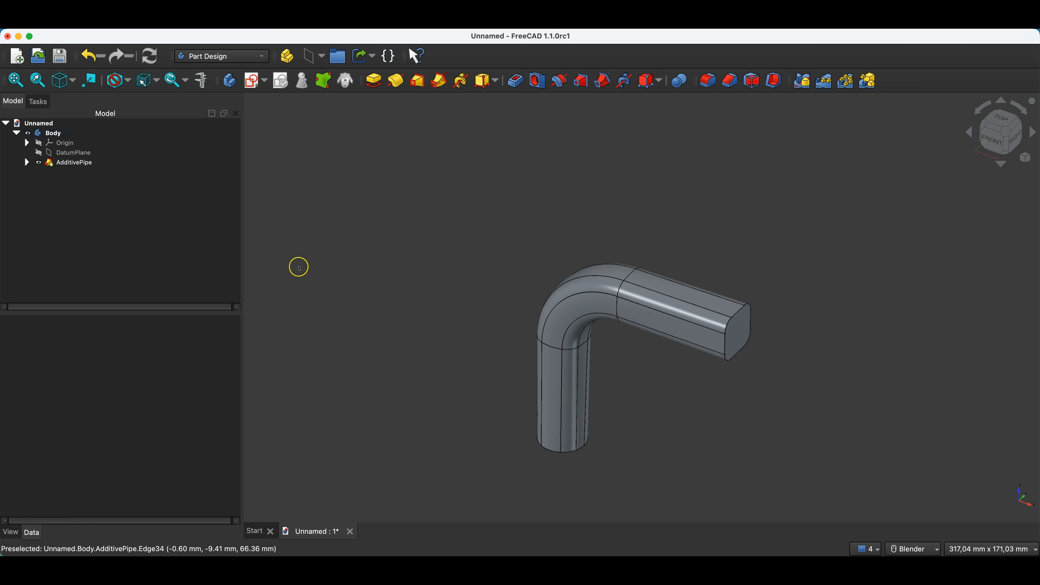
{"action": "left_click", "coordinate": [84, 52]}
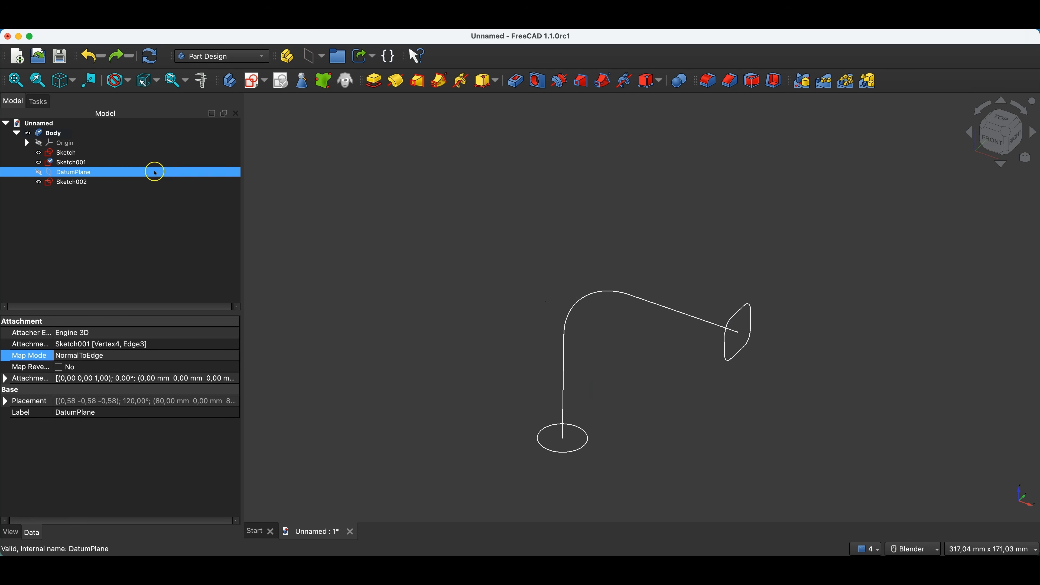
{"action": "left_click", "coordinate": [161, 57]}
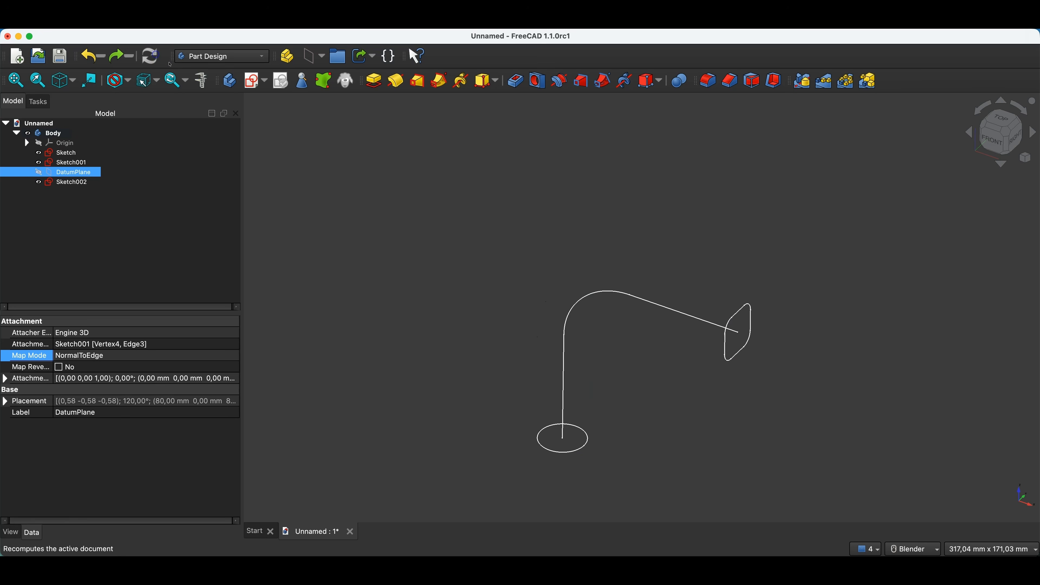
{"action": "left_click", "coordinate": [535, 335]}
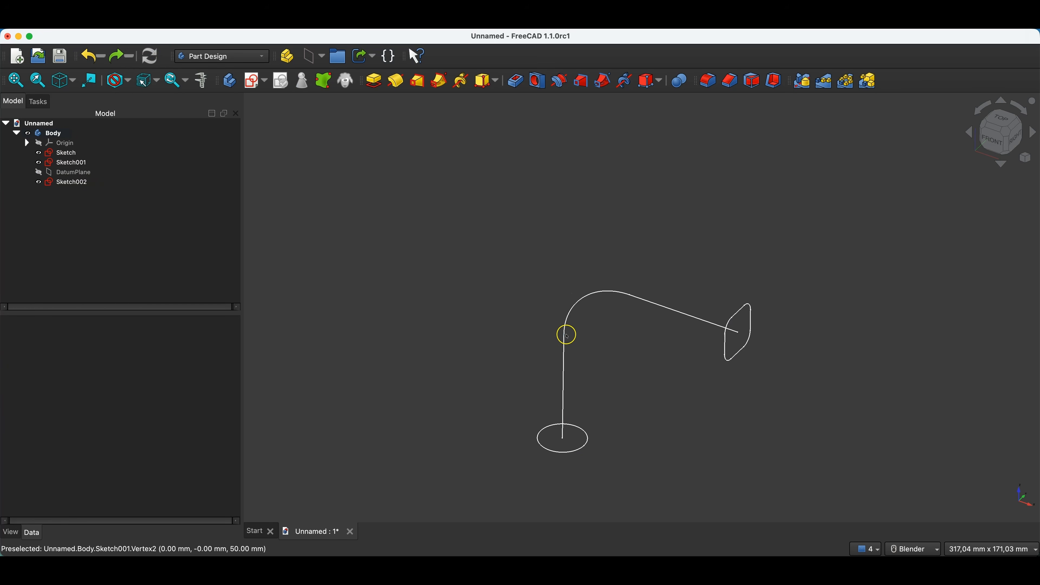
Step: Create a datum plane at the upper end of the path's vertical segment, attached to that vertex and line as Normal to edge
{"action": "left_click", "coordinate": [566, 337]}
{"action": "scroll", "coordinate": [566, 336], "scroll_direction": "up", "scroll_amount": 5}
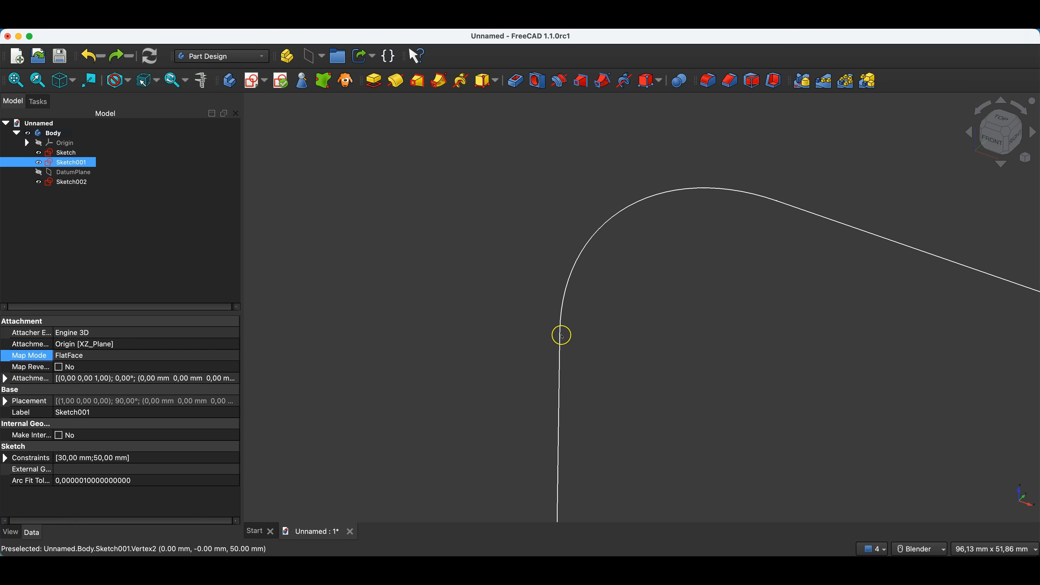
{"action": "left_click", "coordinate": [562, 341]}
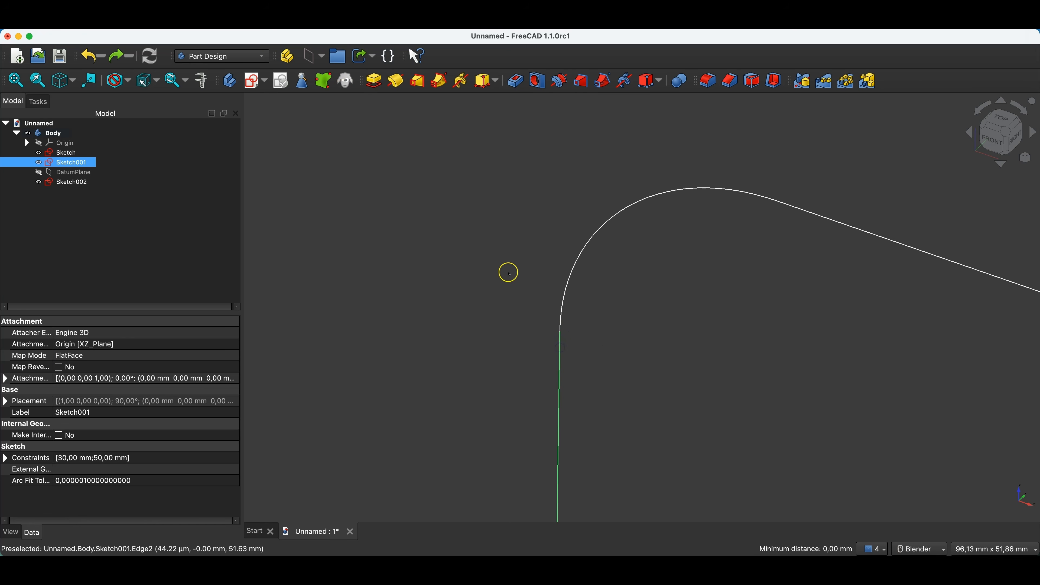
{"action": "left_click", "coordinate": [311, 59]}
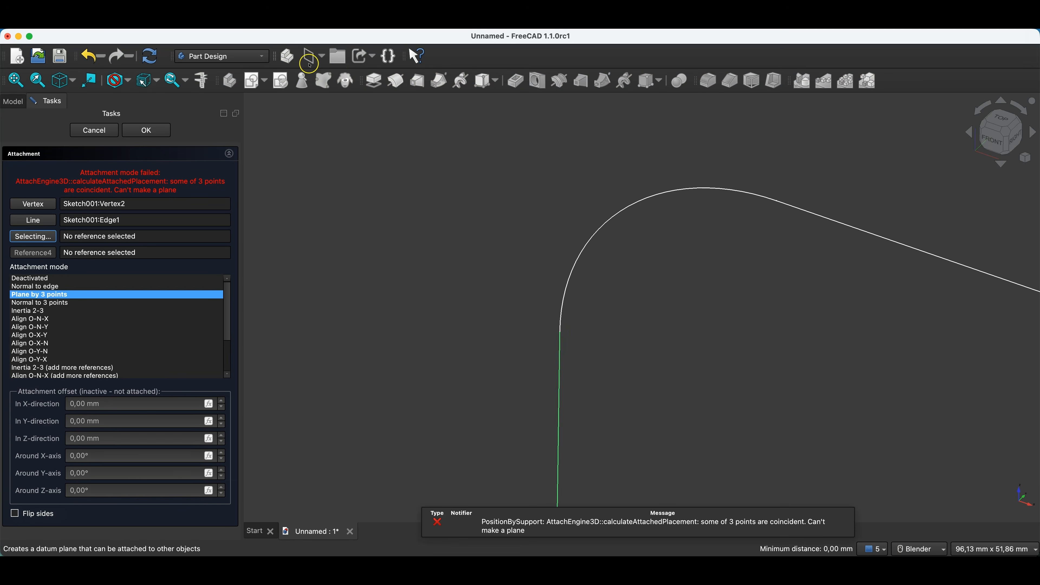
{"action": "scroll", "coordinate": [447, 252], "scroll_direction": "down", "scroll_amount": 4}
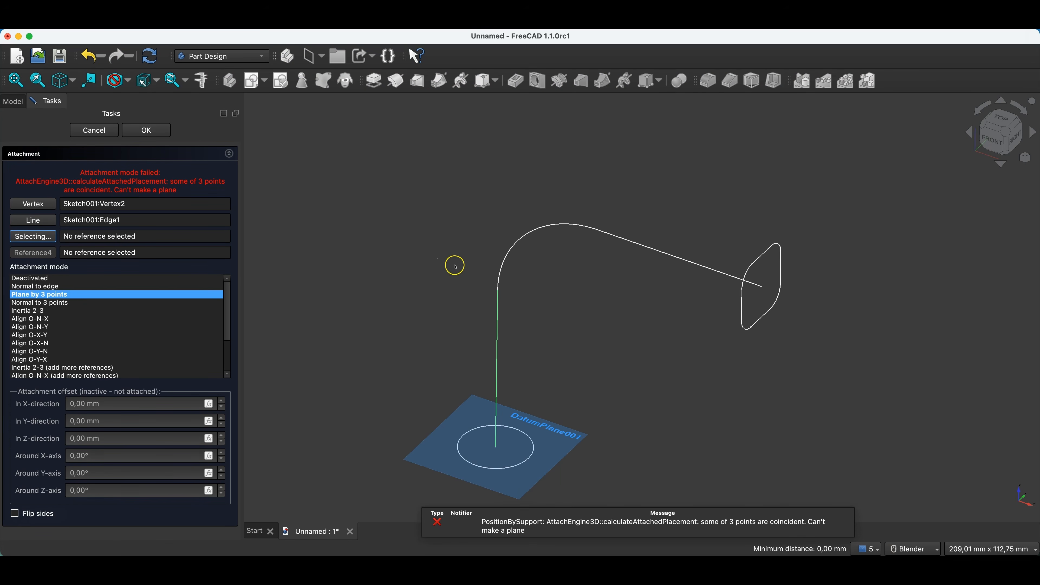
{"action": "left_click", "coordinate": [46, 288]}
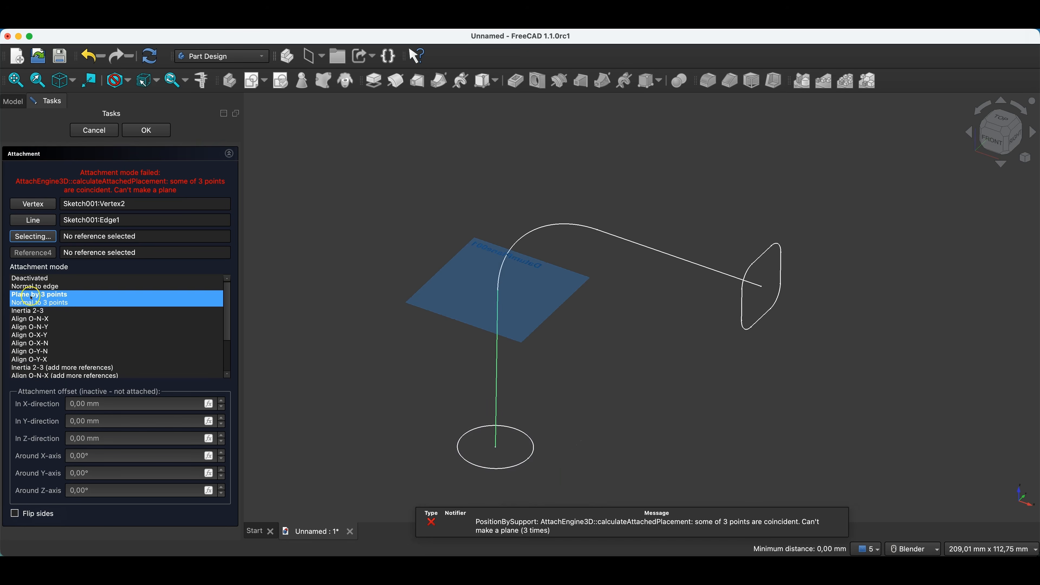
{"action": "left_click", "coordinate": [44, 288]}
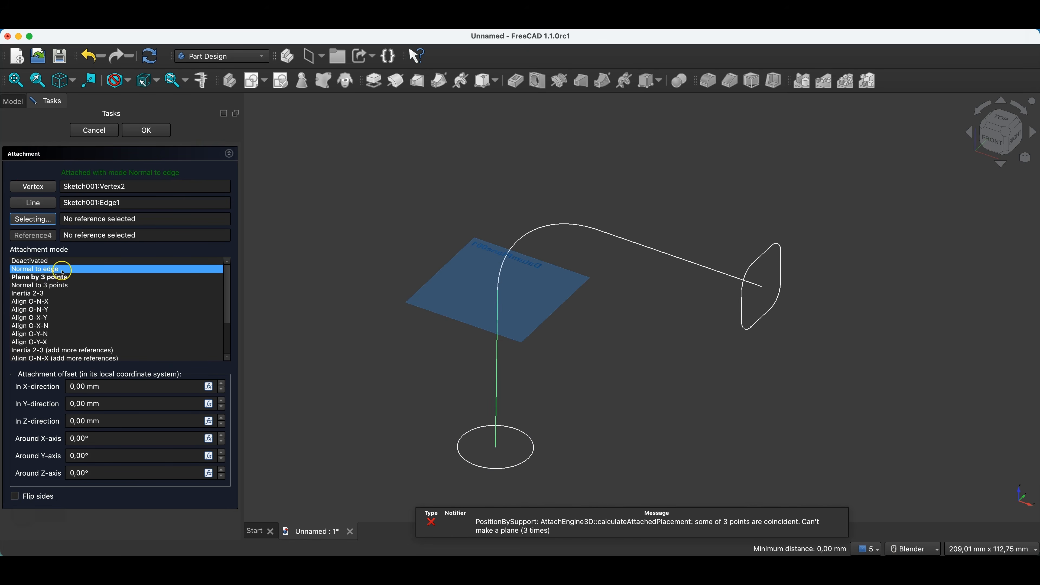
{"action": "left_click", "coordinate": [145, 130]}
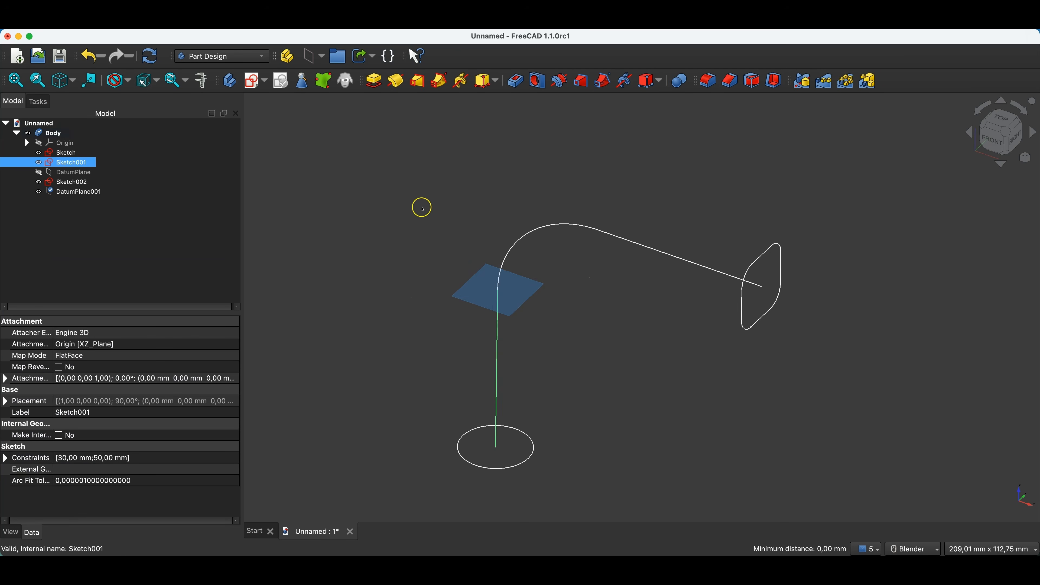
Step: On the new datum plane, sketch an ellipse centred on the origin with radii of about 12 mm and 6 mm, its major axis horizontal
{"action": "left_click", "coordinate": [480, 281]}
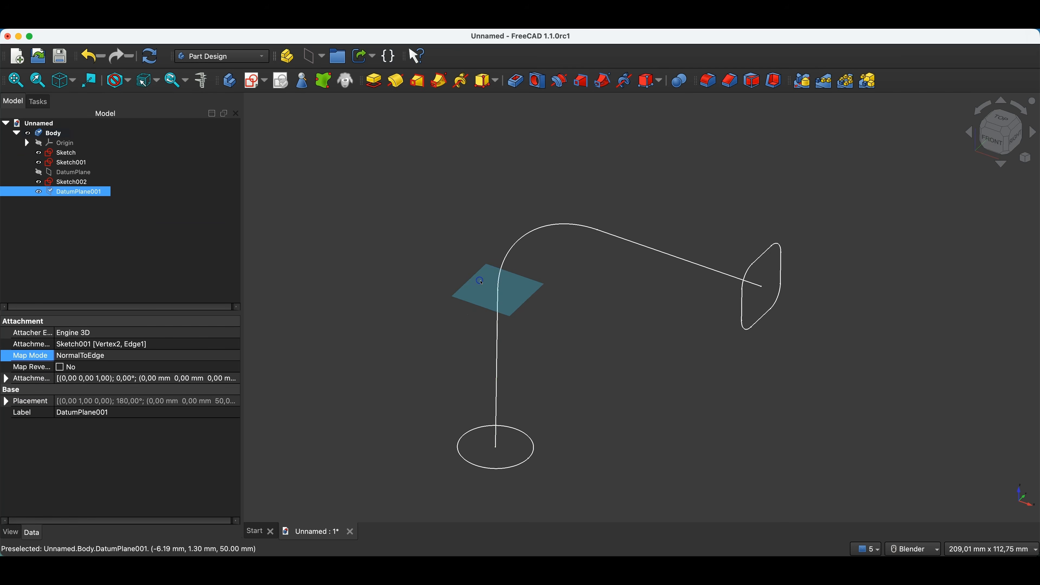
{"action": "left_click", "coordinate": [251, 83]}
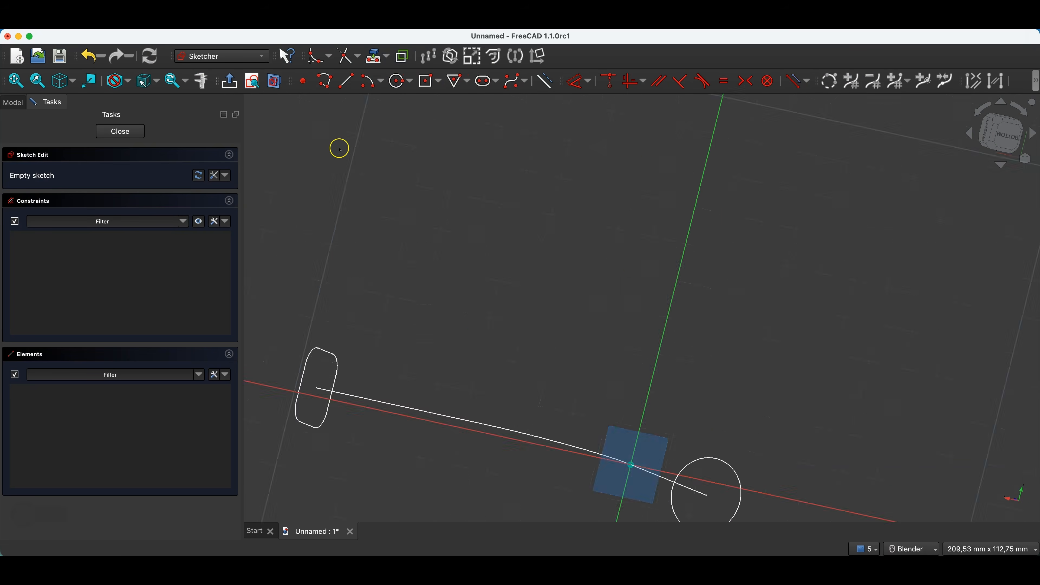
{"action": "left_click", "coordinate": [410, 83]}
{"action": "left_click", "coordinate": [410, 126]}
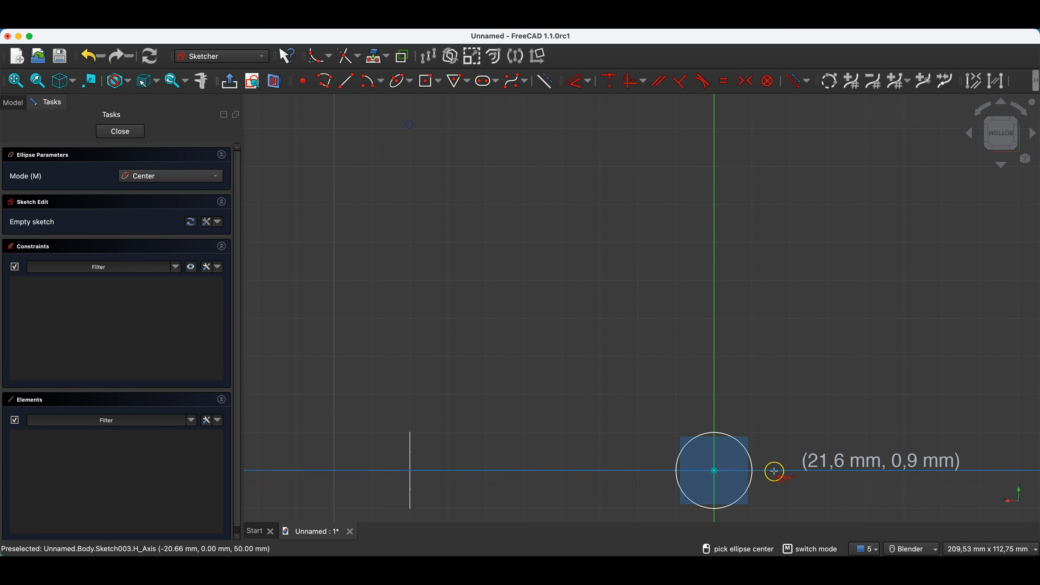
{"action": "left_click", "coordinate": [714, 471]}
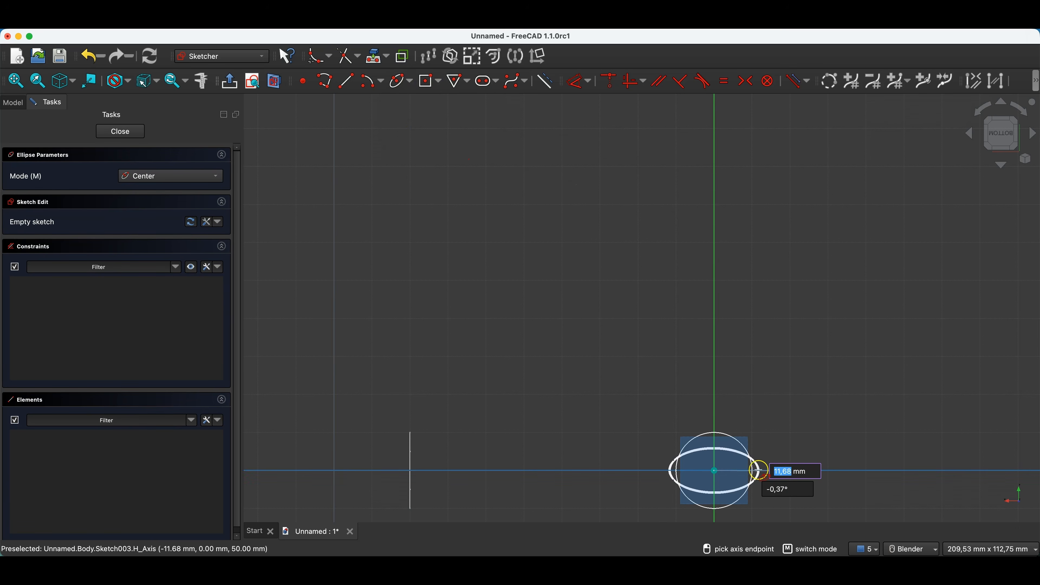
{"action": "left_click", "coordinate": [760, 471]}
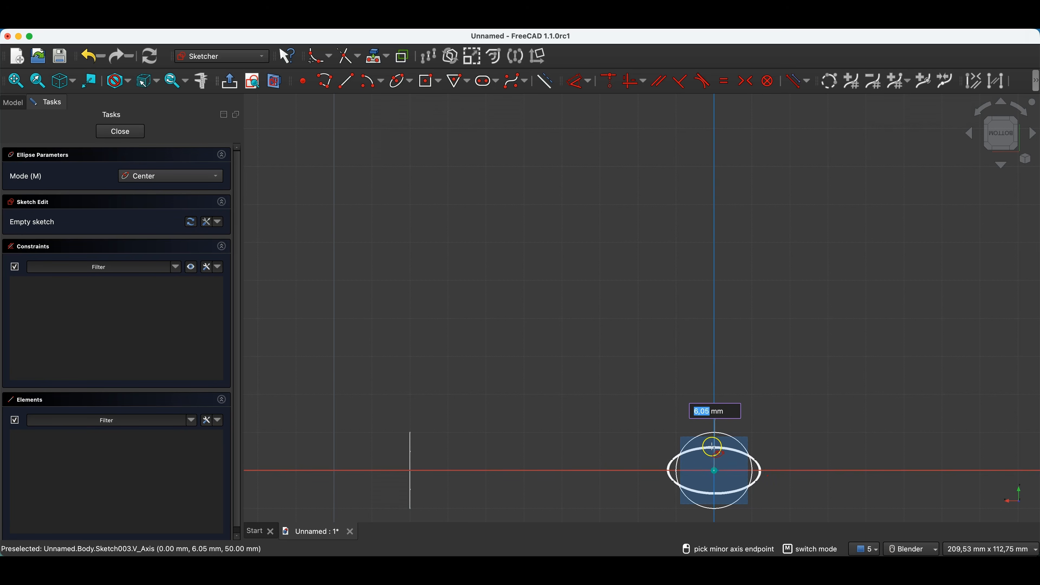
{"action": "left_click", "coordinate": [710, 449]}
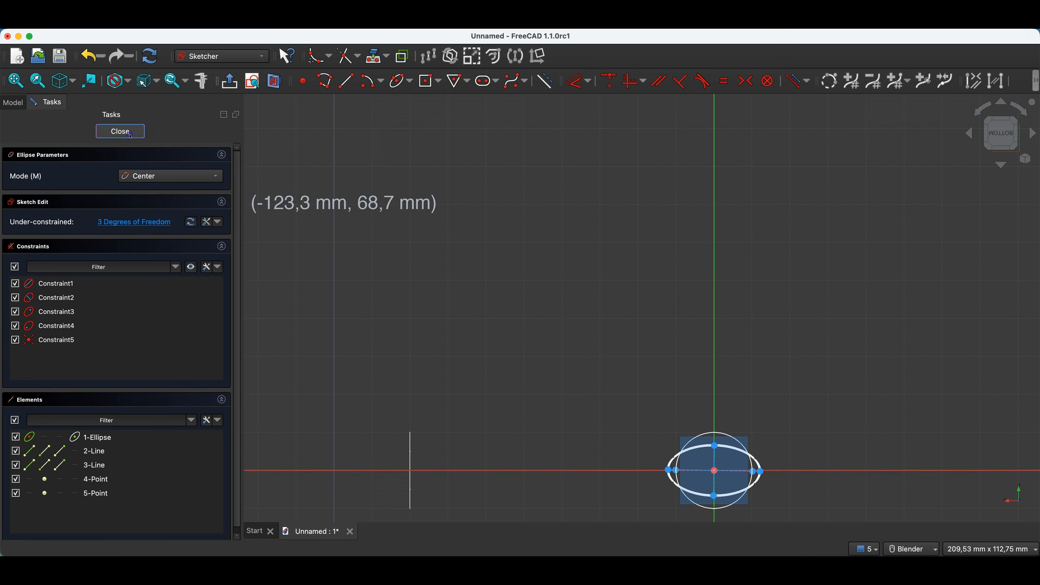
{"action": "left_click", "coordinate": [131, 135]}
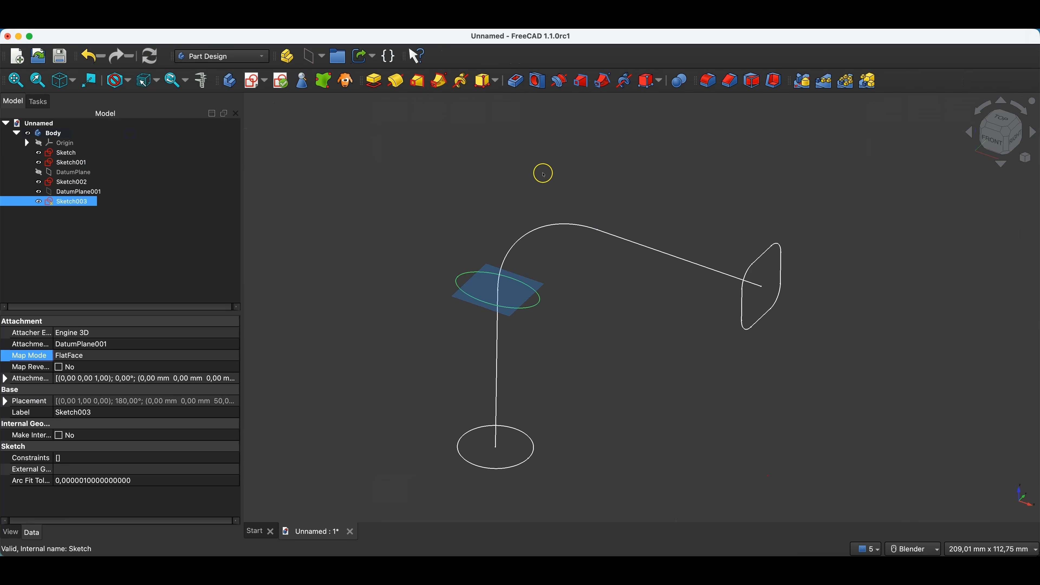
Step: Create a datum plane where the bend meets the second straight segment, attached to that vertex and line as Normal to edge
{"action": "left_click", "coordinate": [602, 234]}
{"action": "left_click", "coordinate": [611, 210]}
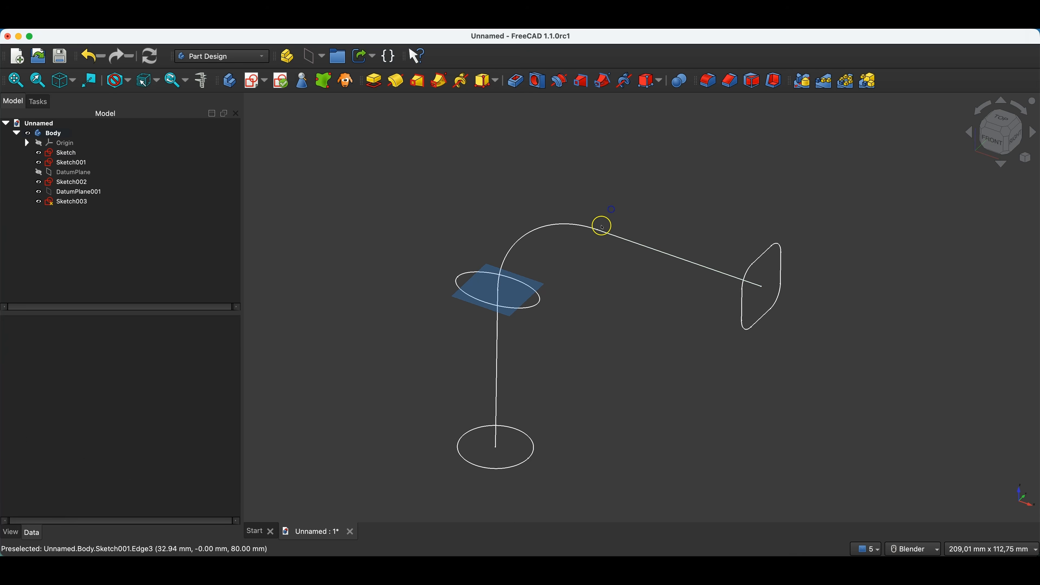
{"action": "left_click", "coordinate": [598, 233]}
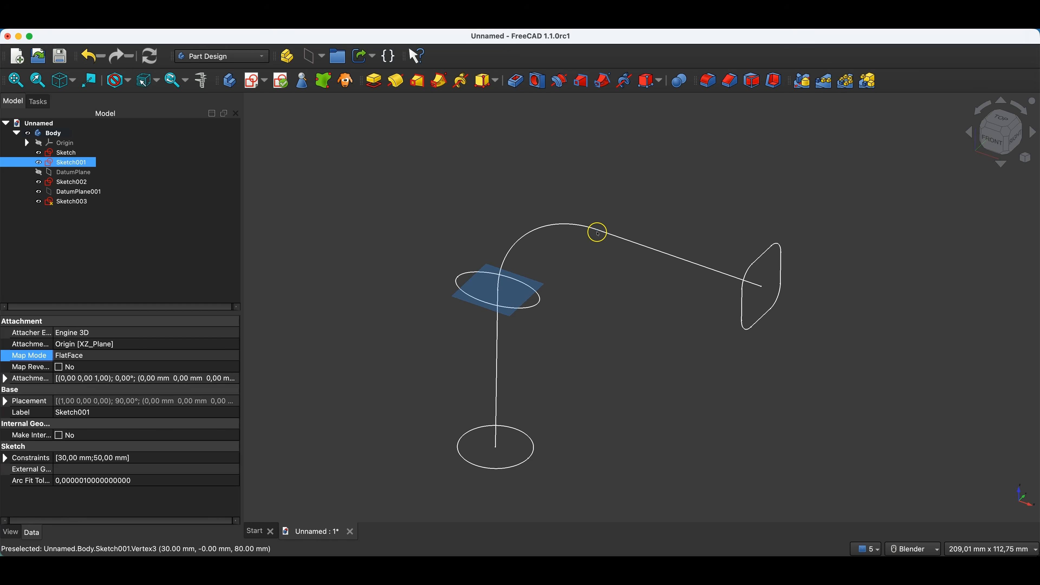
{"action": "left_click", "coordinate": [609, 237], "text": "ctrl"}
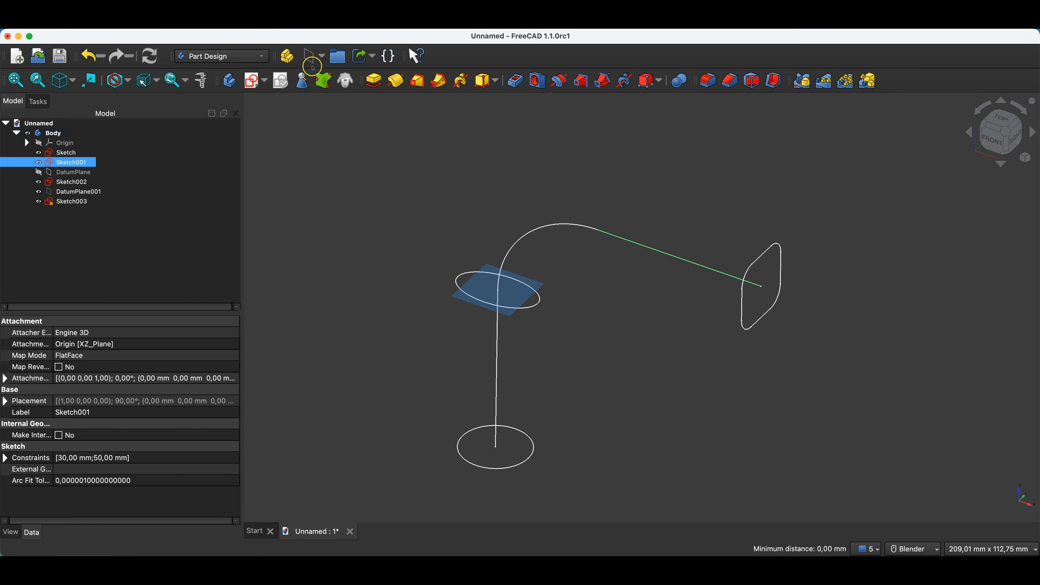
{"action": "left_click", "coordinate": [315, 56]}
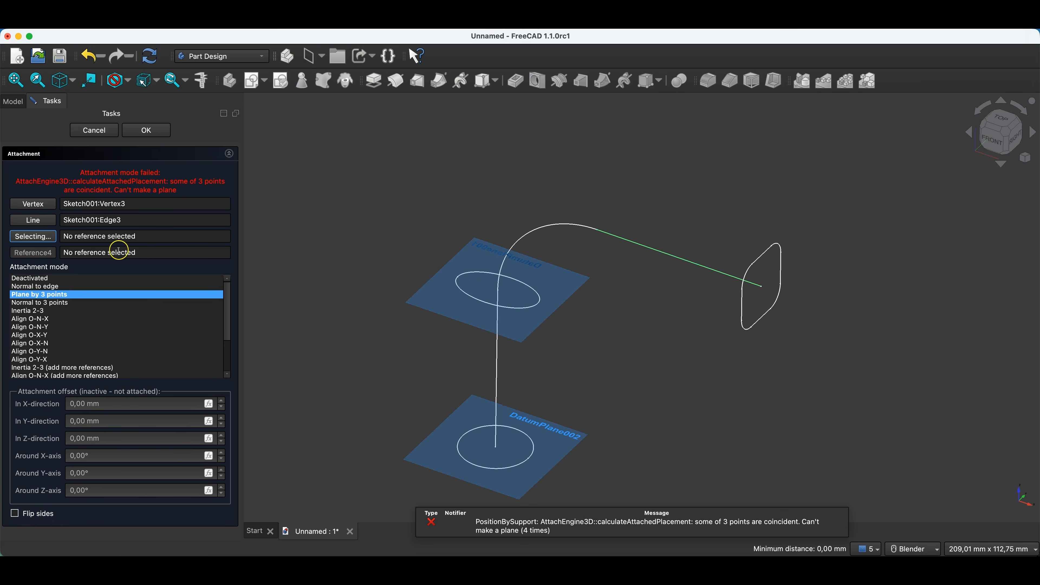
{"action": "left_click", "coordinate": [45, 286]}
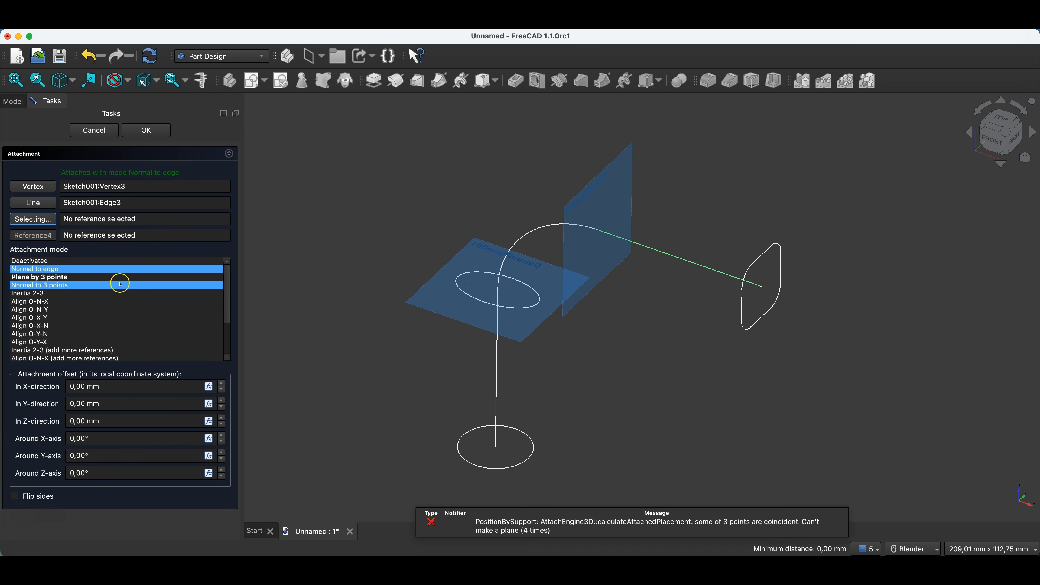
{"action": "left_click", "coordinate": [148, 131]}
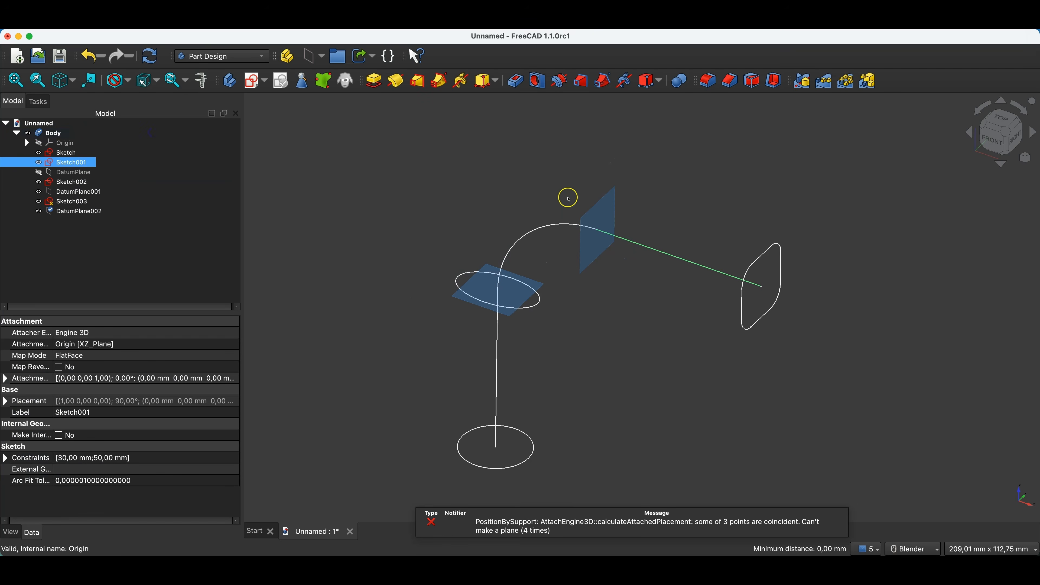
Step: Start a sketch on the datum plane at the bend's end and draw a slot along the horizontal axis, spanning the origin
{"action": "left_click", "coordinate": [585, 181]}
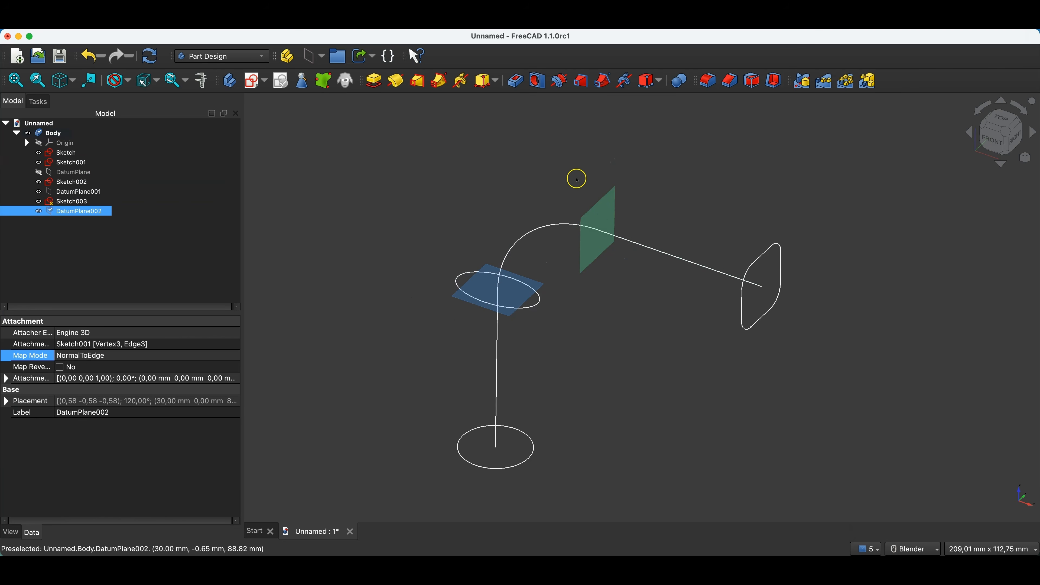
{"action": "left_click", "coordinate": [254, 84]}
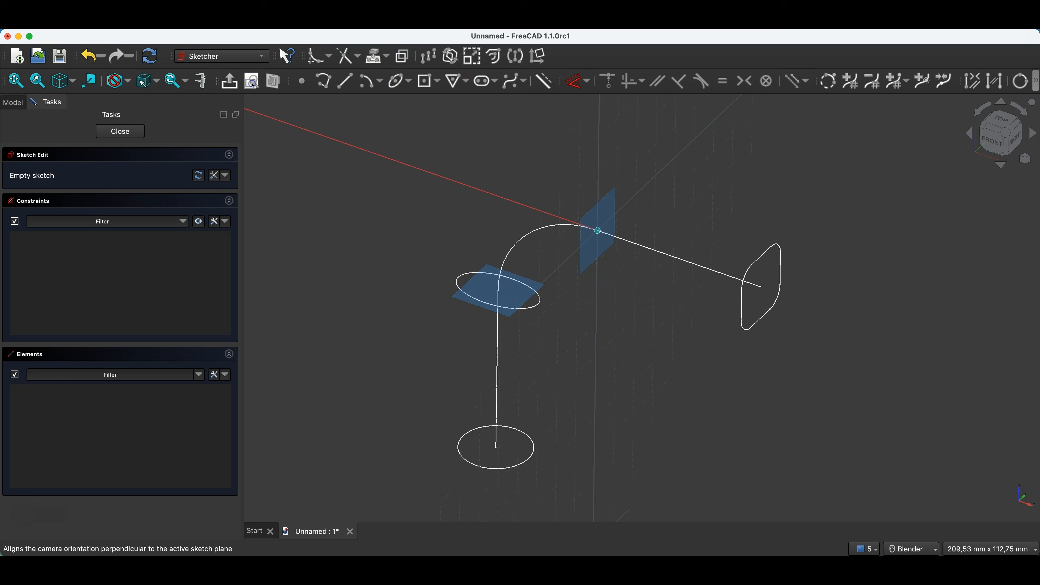
{"action": "scroll", "coordinate": [794, 239], "scroll_direction": "up", "scroll_amount": 5}
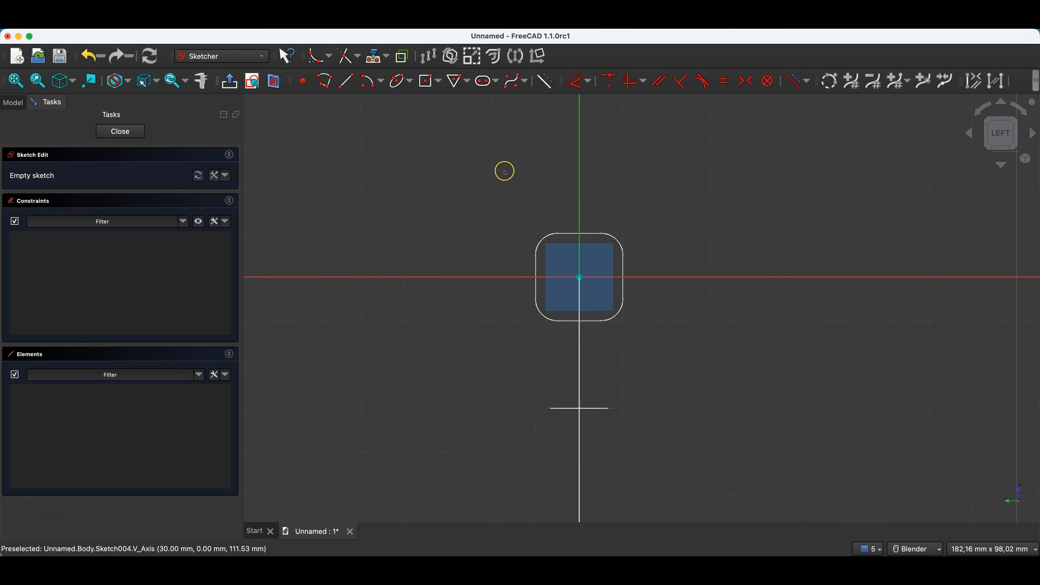
{"action": "left_click", "coordinate": [486, 82]}
{"action": "left_click", "coordinate": [580, 277]}
{"action": "left_click", "coordinate": [608, 279]}
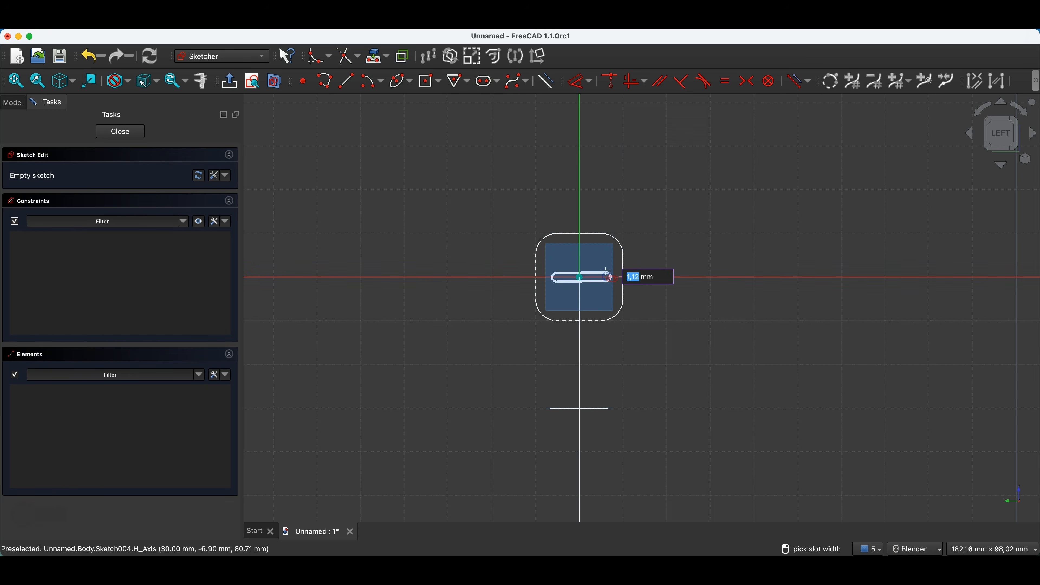
{"action": "key", "text": "Escape"}
{"action": "scroll", "coordinate": [590, 274], "scroll_direction": "up", "scroll_amount": 6}
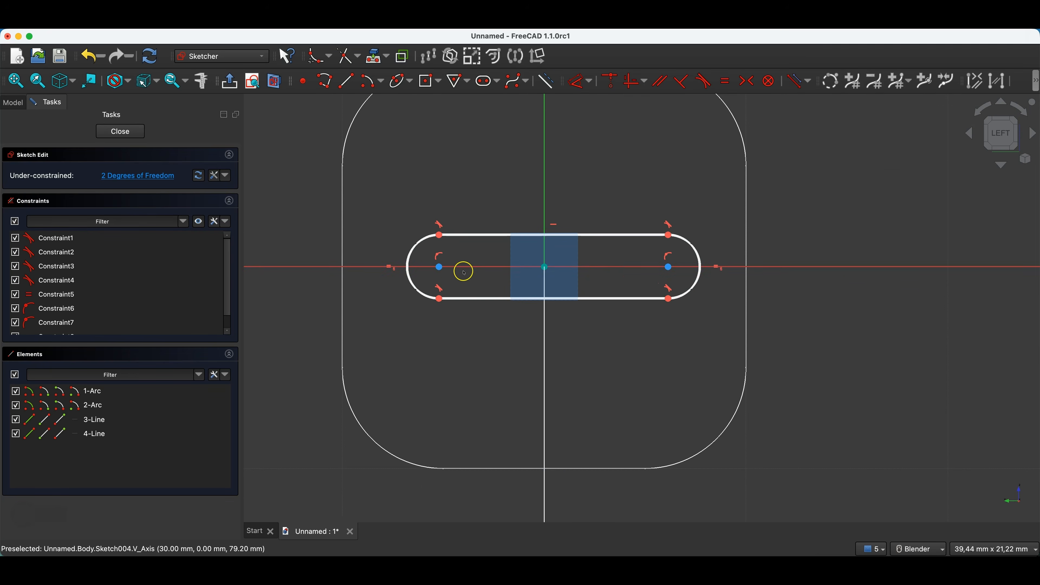
Step: Constrain the slot's two arc centres to be symmetric about the sketch's centre
{"action": "left_click", "coordinate": [440, 267]}
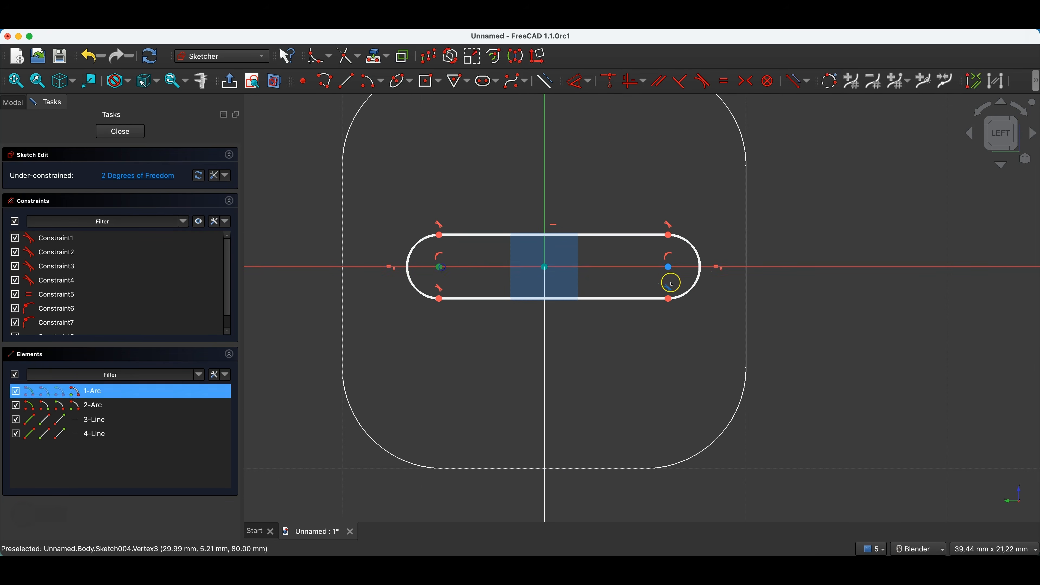
{"action": "left_click", "coordinate": [669, 267]}
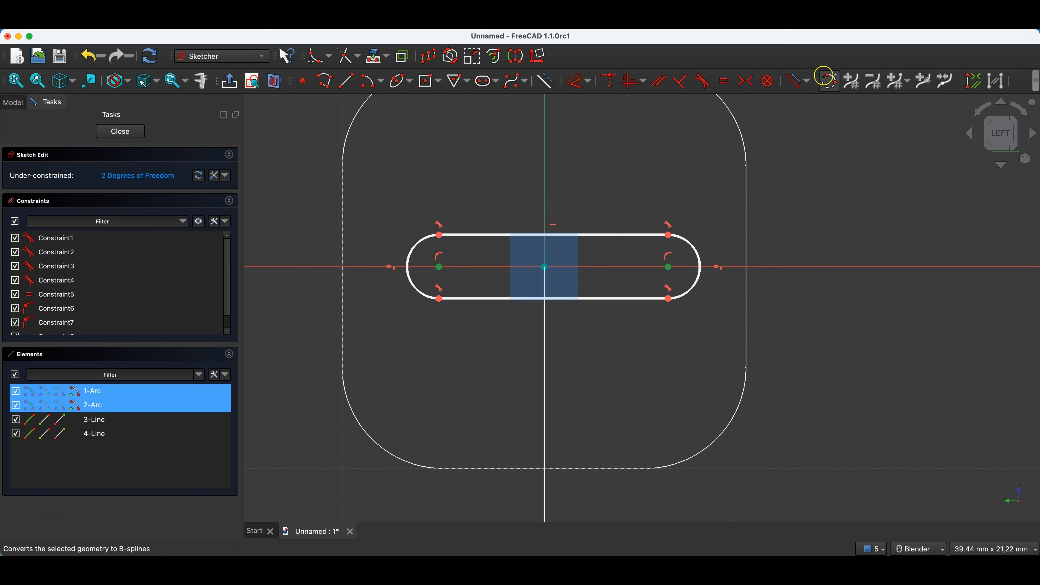
{"action": "left_click", "coordinate": [745, 81]}
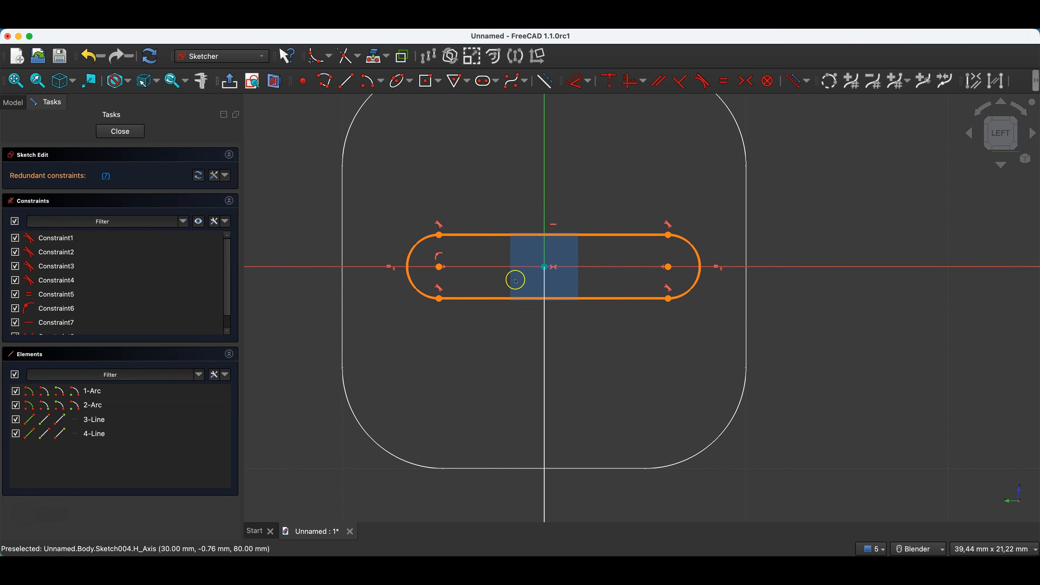
Step: Delete the slot's redundant horizontal constraint, enlarge the slot's width freehand and finish the sketch
{"action": "left_click", "coordinate": [108, 178]}
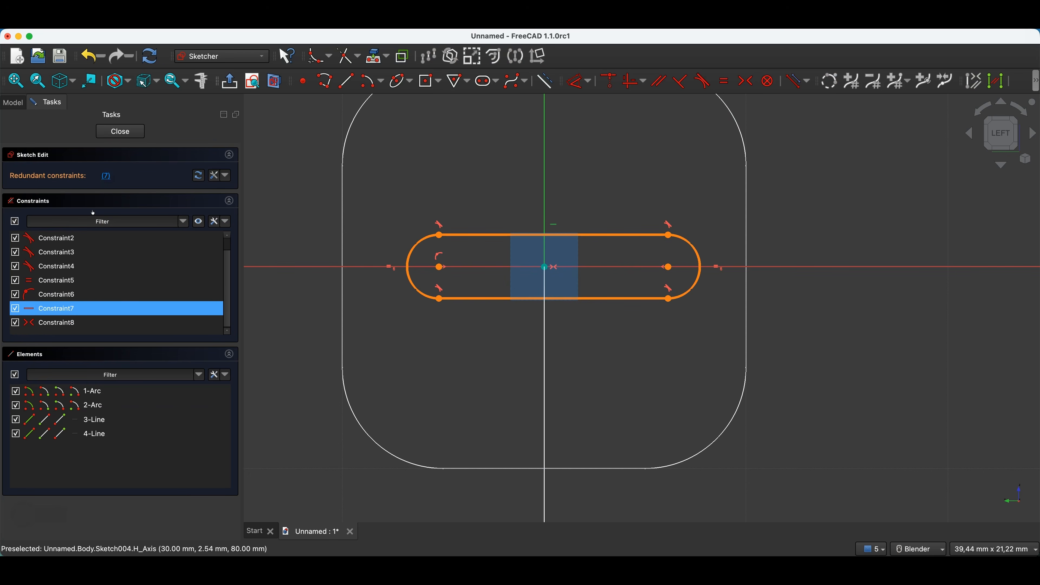
{"action": "right_click", "coordinate": [52, 312]}
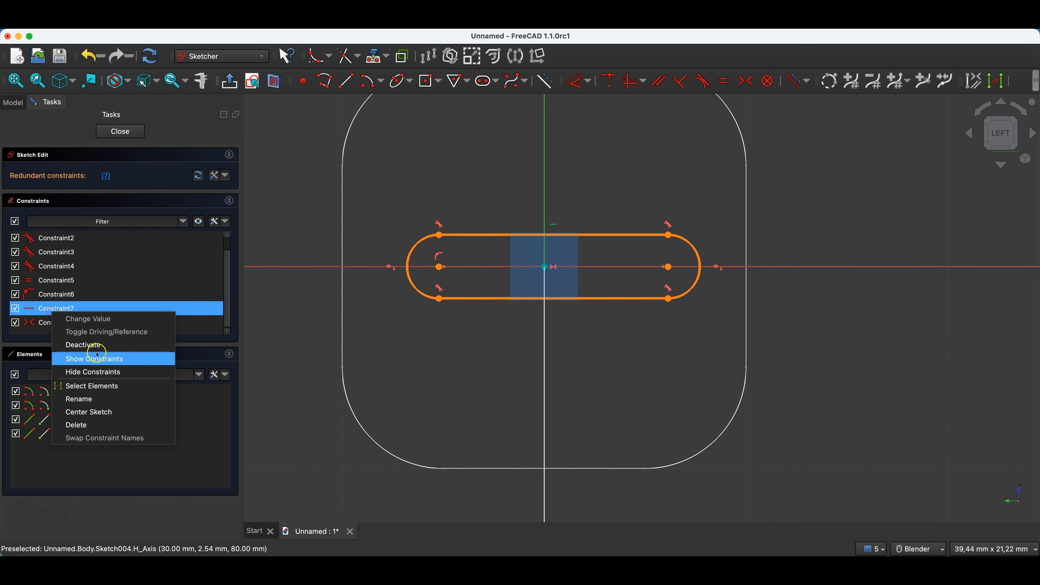
{"action": "left_click", "coordinate": [81, 425]}
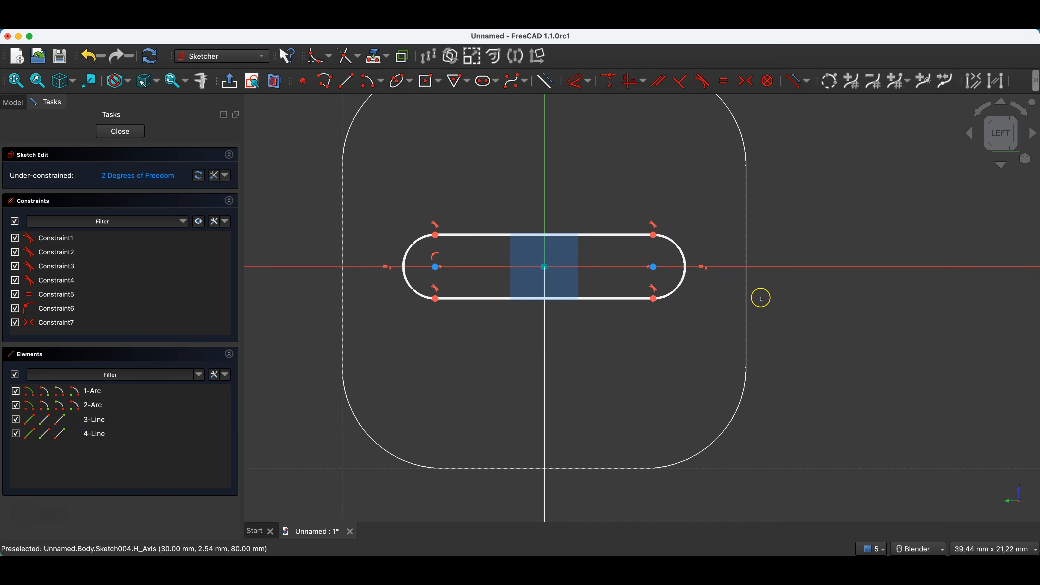
{"action": "left_click_drag", "start_coordinate": [653, 235], "coordinate": [674, 190]}
{"action": "left_click", "coordinate": [121, 131]}
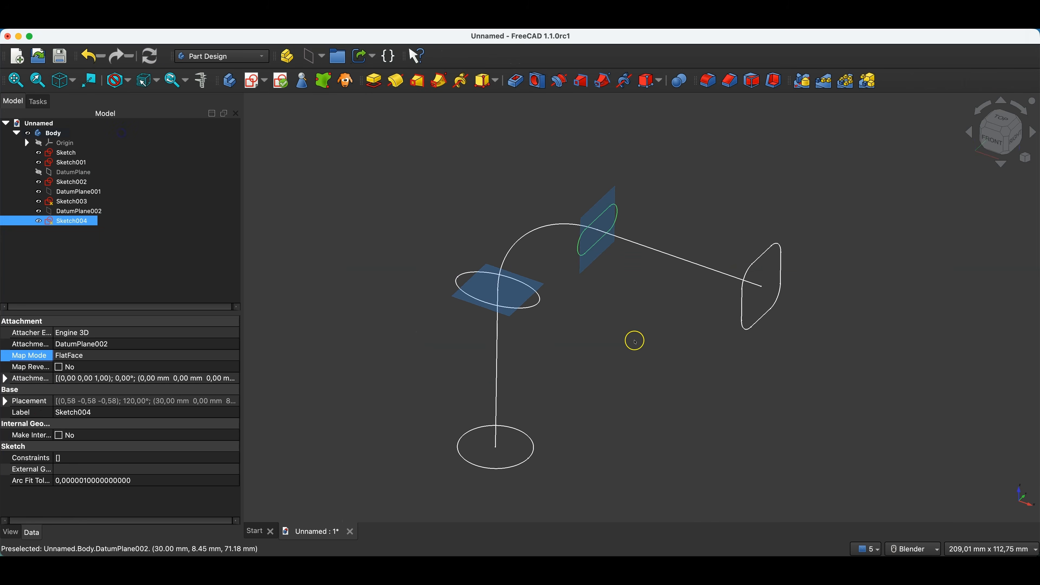
Step: Hide the two datum planes that carry the ellipse and slot sketches
{"action": "left_click", "coordinate": [426, 233]}
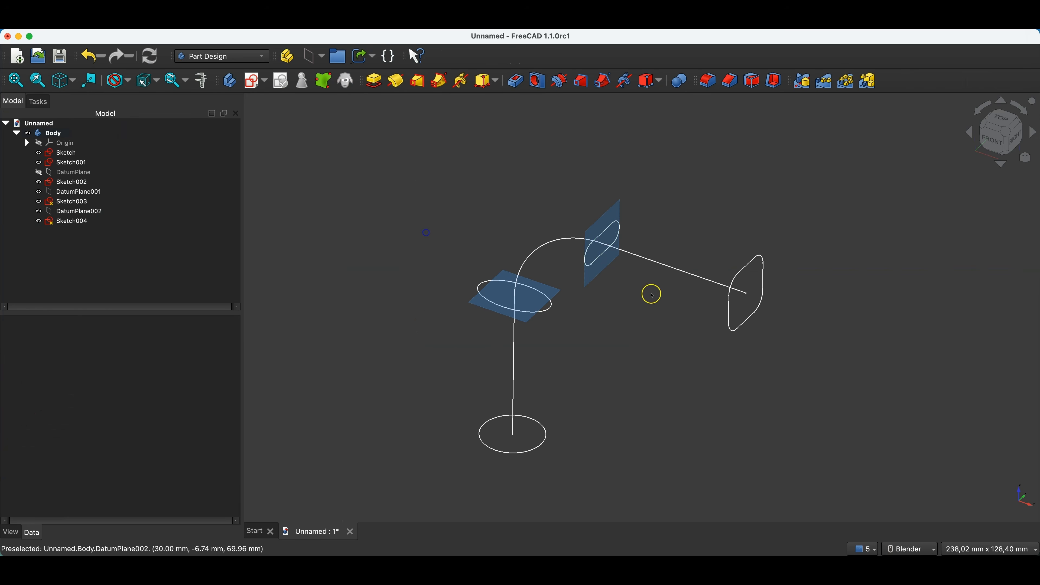
{"action": "left_click", "coordinate": [67, 191]}
{"action": "key", "text": "space"}
{"action": "left_click", "coordinate": [67, 211]}
{"action": "key", "text": "space"}
{"action": "left_click", "coordinate": [472, 172]}
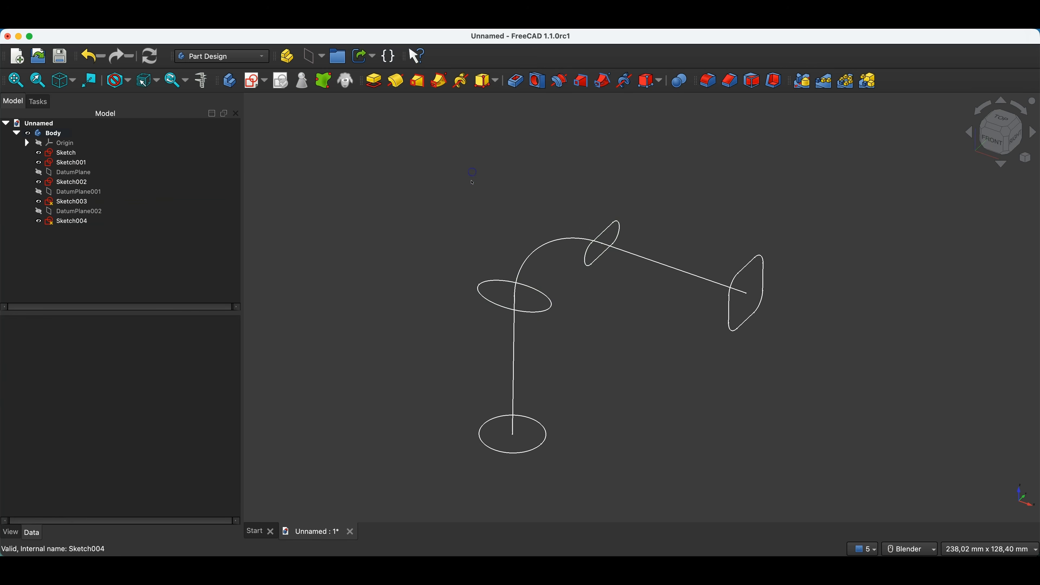
Step: Create an additive pipe from the base circle sketch, using the bent path sketch as the path to sweep along
{"action": "left_click", "coordinate": [81, 163]}
{"action": "left_click", "coordinate": [67, 153]}
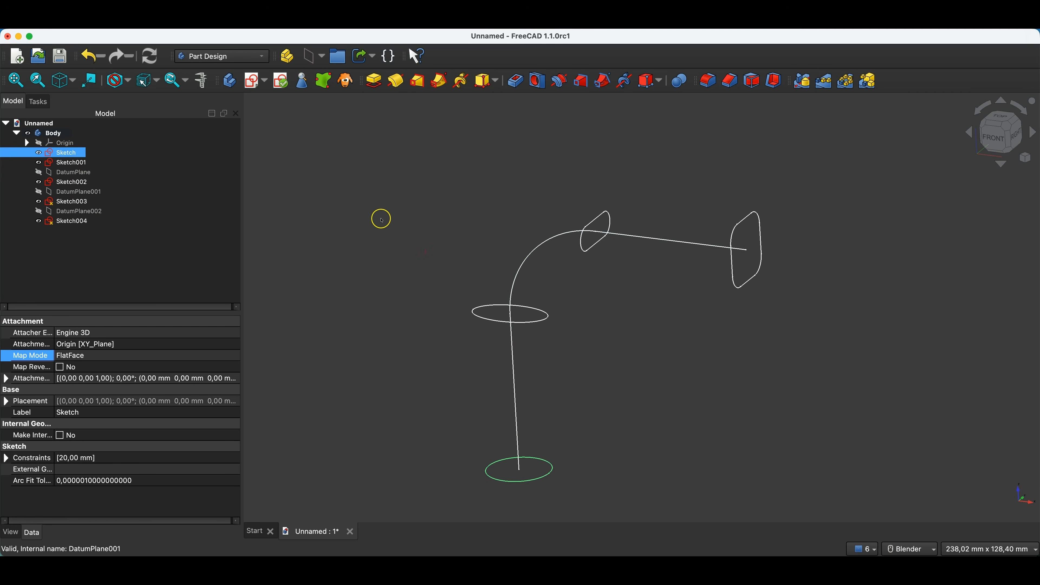
{"action": "left_click", "coordinate": [439, 81]}
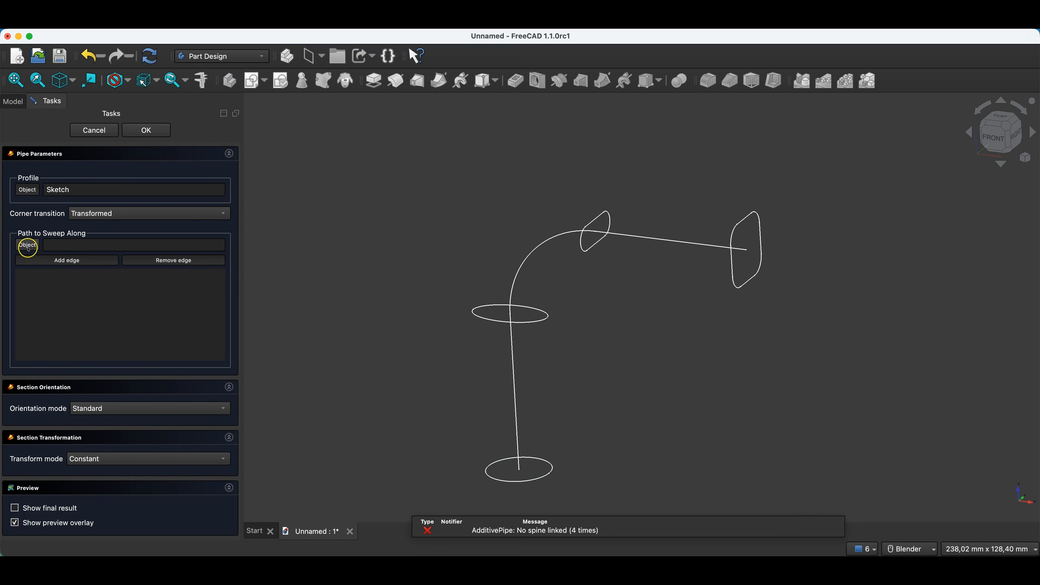
{"action": "left_click", "coordinate": [517, 414]}
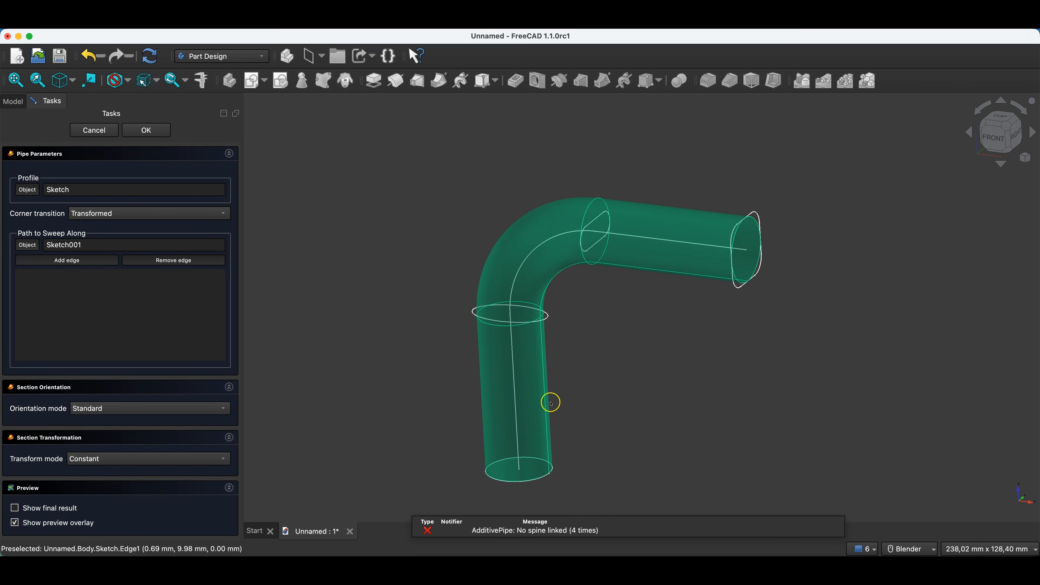
Step: Set the pipe's transform mode to Multisection and add the ellipse and slot sketches as sections, in that order
{"action": "left_click", "coordinate": [130, 459]}
{"action": "left_click", "coordinate": [115, 475]}
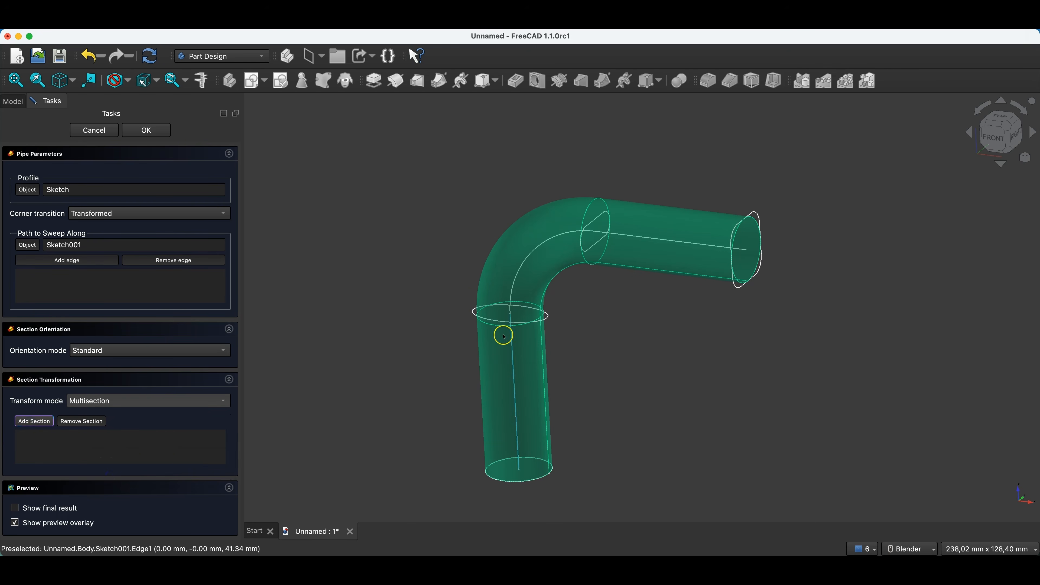
{"action": "left_click", "coordinate": [473, 312]}
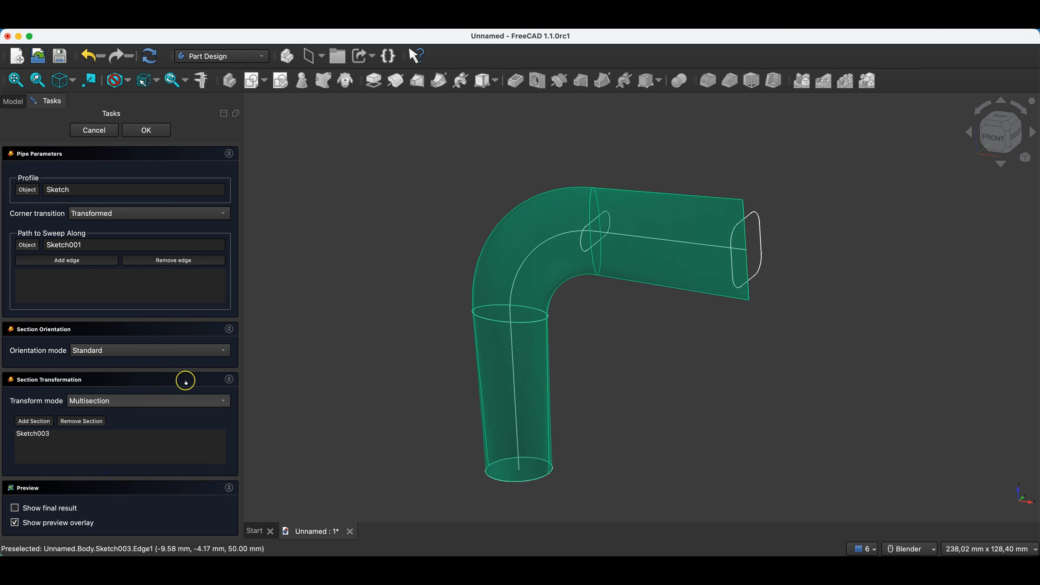
{"action": "left_click", "coordinate": [39, 422]}
{"action": "left_click", "coordinate": [586, 234]}
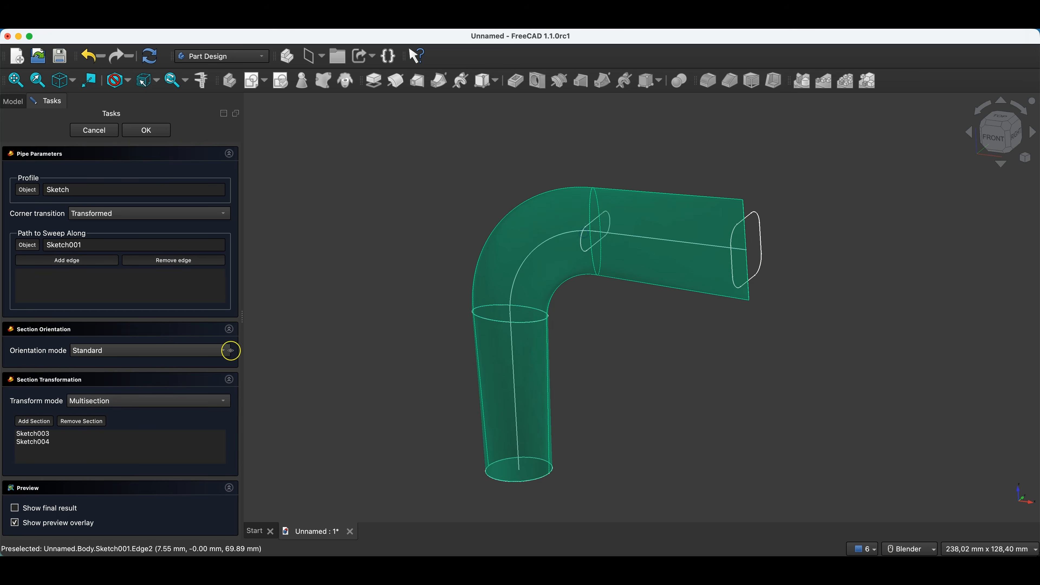
Step: Add the rounded rectangle at the path's end as the pipe's final section and accept the pipe
{"action": "left_click", "coordinate": [35, 420]}
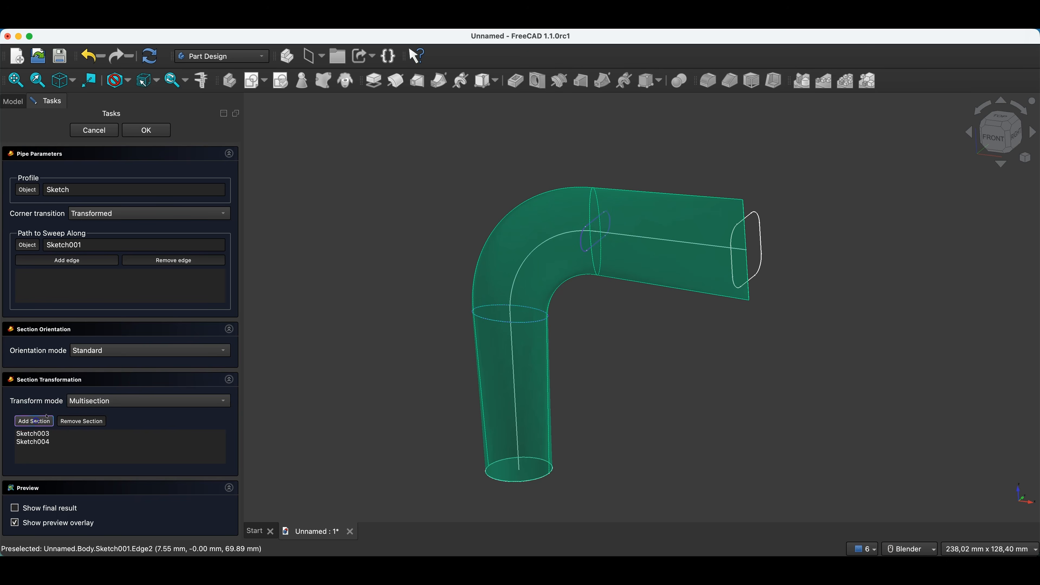
{"action": "left_click", "coordinate": [752, 220]}
{"action": "left_click", "coordinate": [521, 213]}
{"action": "middle_click_drag", "start_coordinate": [586, 334], "coordinate": [459, 342]}
{"action": "middle_click_drag", "start_coordinate": [477, 309], "coordinate": [506, 323]}
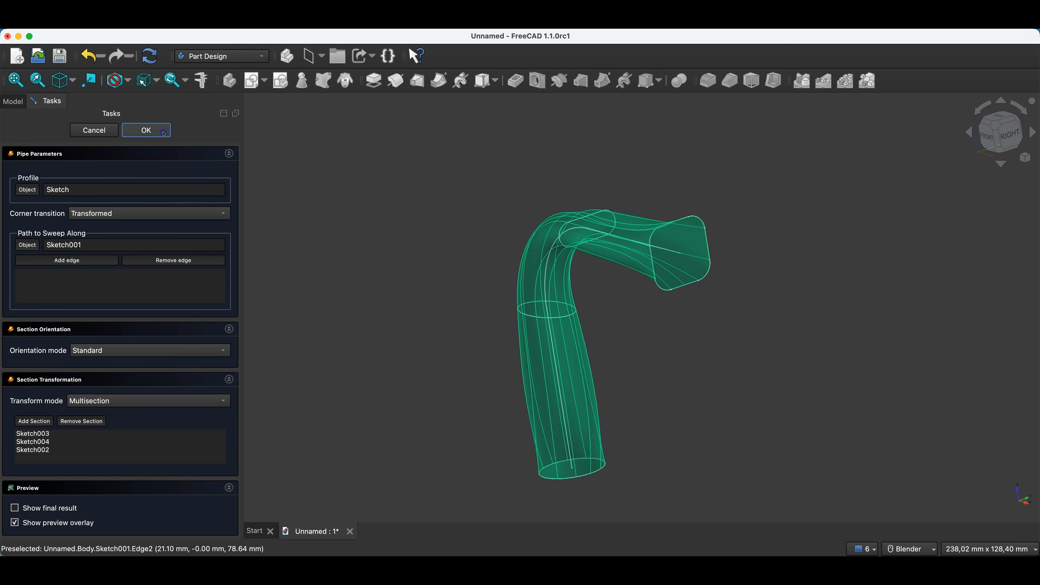
{"action": "left_click", "coordinate": [147, 129]}
{"action": "middle_click_drag", "start_coordinate": [481, 275], "coordinate": [443, 308]}
{"action": "left_click", "coordinate": [437, 309]}
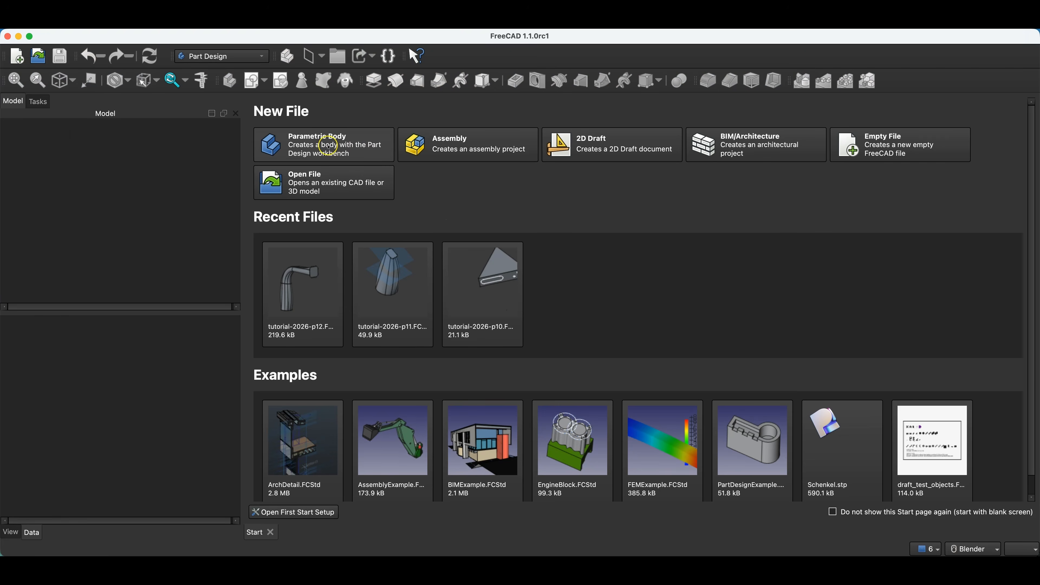
Step: Create a new file with a parametric body and start a sketch on its XY plane
{"action": "left_click", "coordinate": [329, 146]}
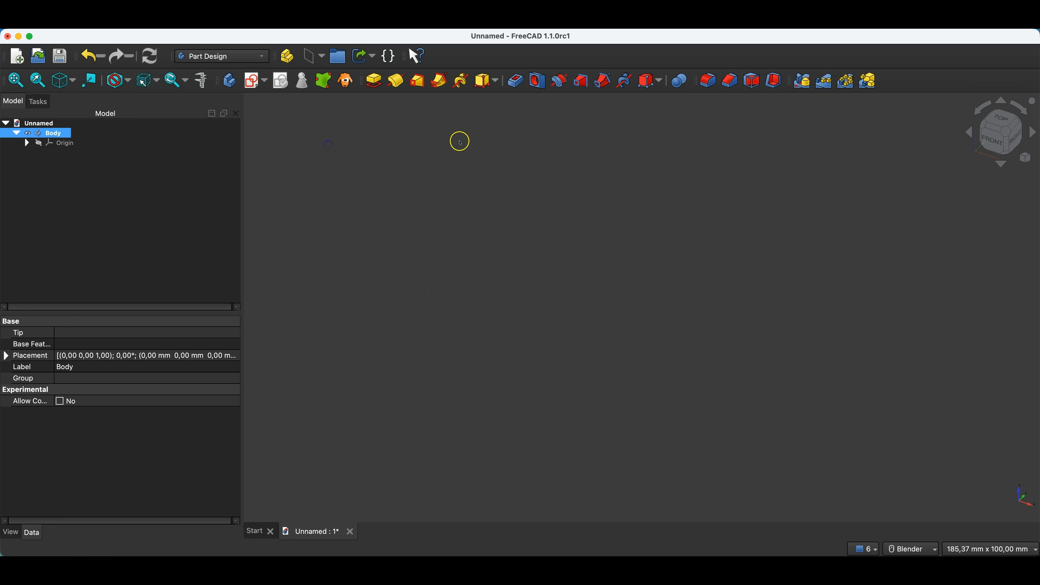
{"action": "left_click", "coordinate": [254, 80]}
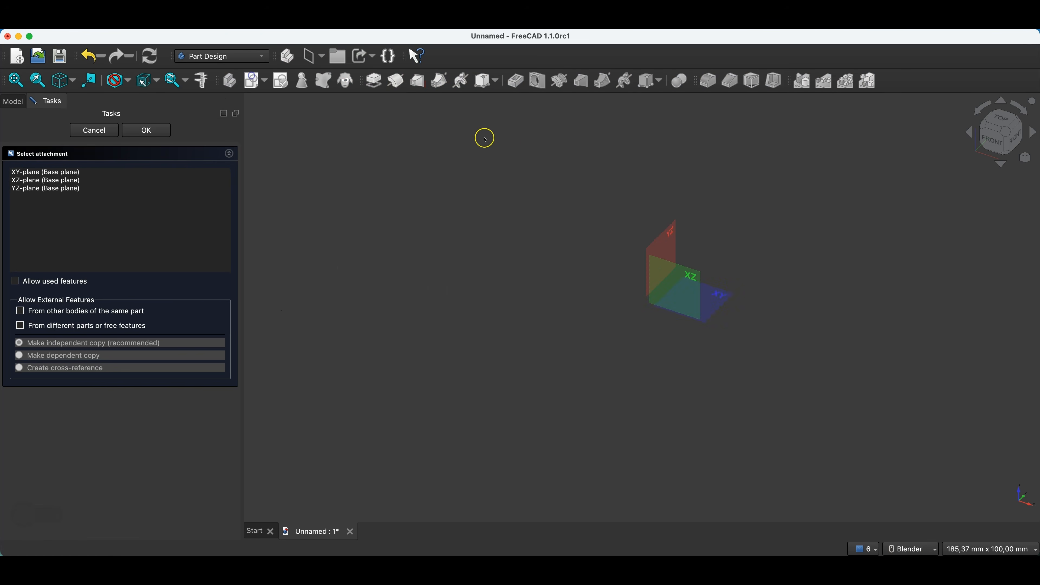
{"action": "left_click", "coordinate": [723, 298]}
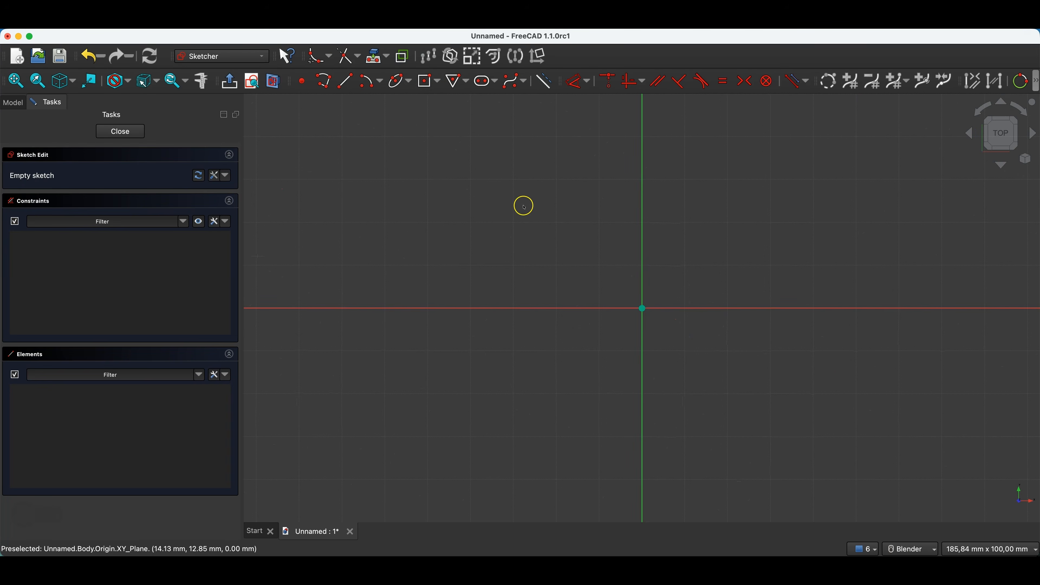
Step: Draw a rectangle by center, width and height, centred on the sketch origin
{"action": "left_click", "coordinate": [428, 81]}
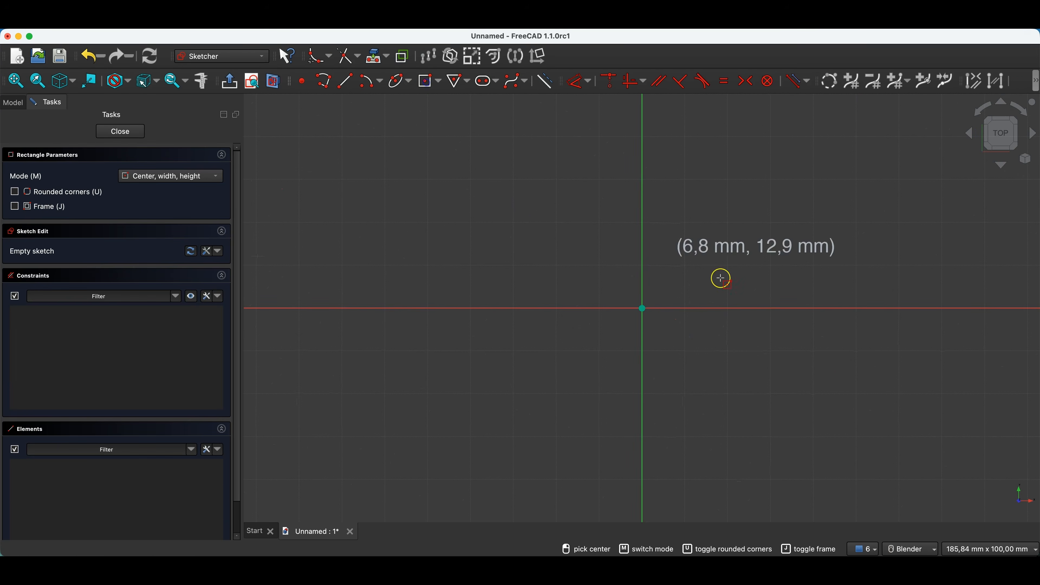
{"action": "left_click", "coordinate": [643, 308]}
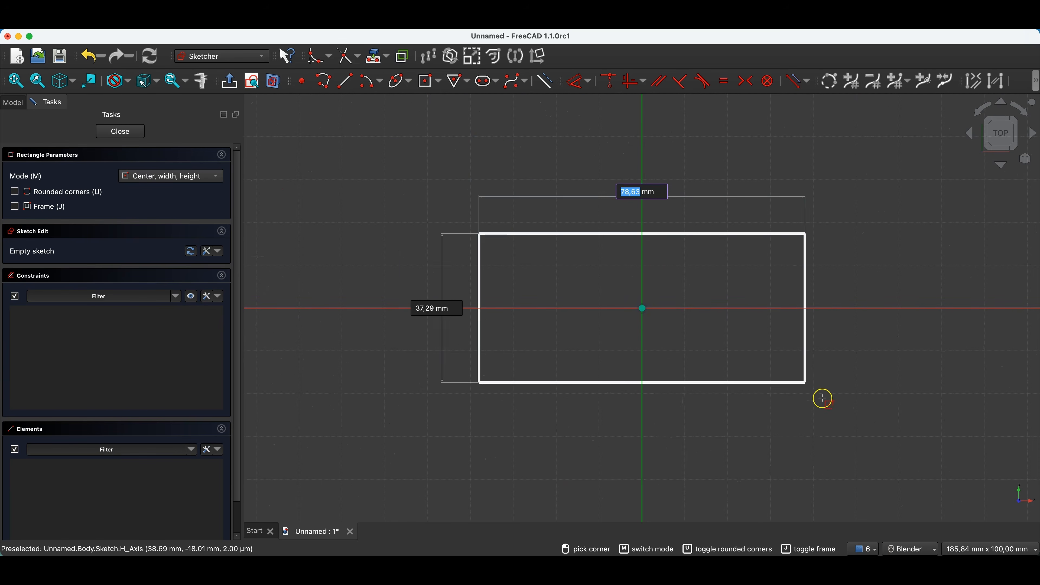
Step: Finish the centred rectangle on the sketch origin with a width of 100 mm and a height of 70 mm
{"action": "type", "text": "100"}
{"action": "key", "text": "Tab"}
{"action": "type", "text": "70"}
{"action": "key", "text": "Return"}
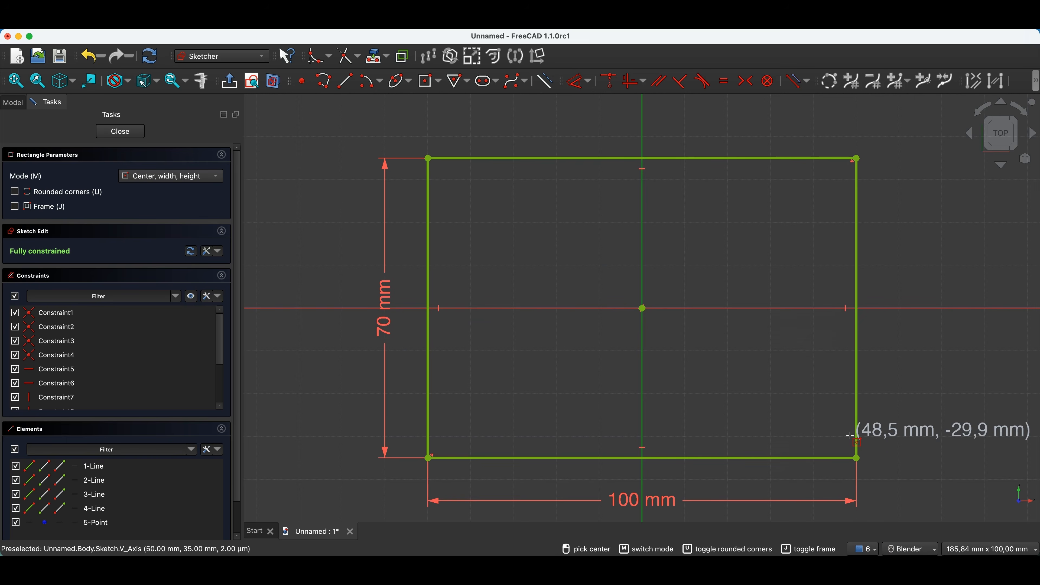
Step: Close the rectangle sketch and pad it to a length of 25 mm
{"action": "left_click", "coordinate": [120, 132]}
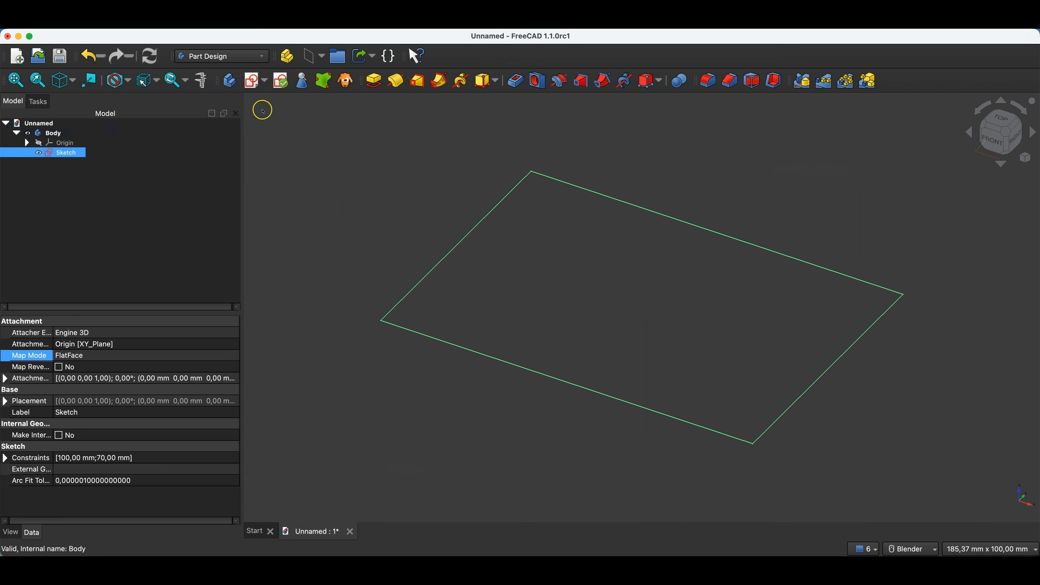
{"action": "left_click", "coordinate": [374, 81]}
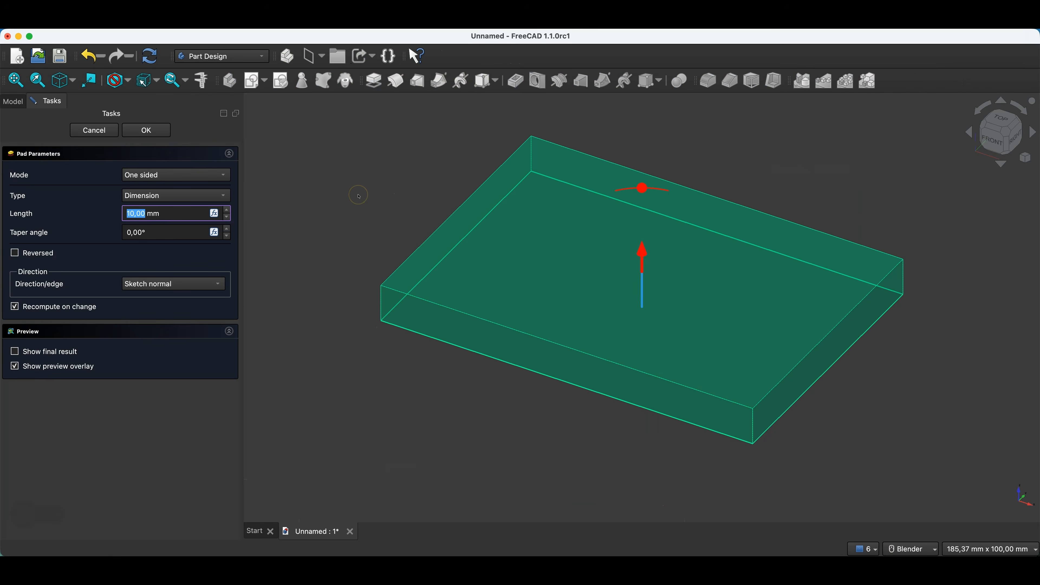
{"action": "key", "text": "Return"}
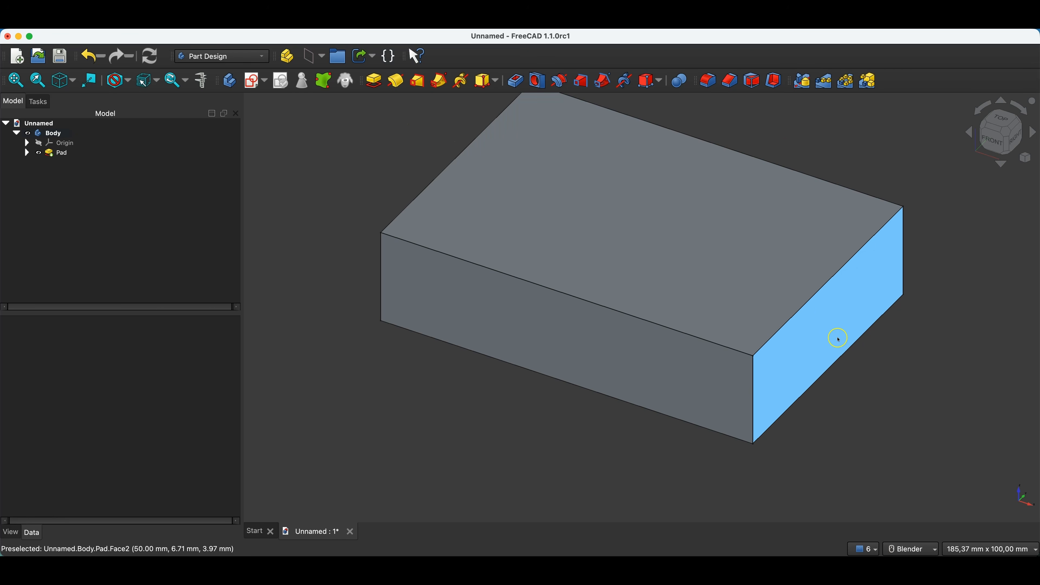
Step: Start a sketch on the block's right end face and draw a 40 x 20 mm centred rectangle on the vertical axis, above the upper edge
{"action": "left_click", "coordinate": [827, 310]}
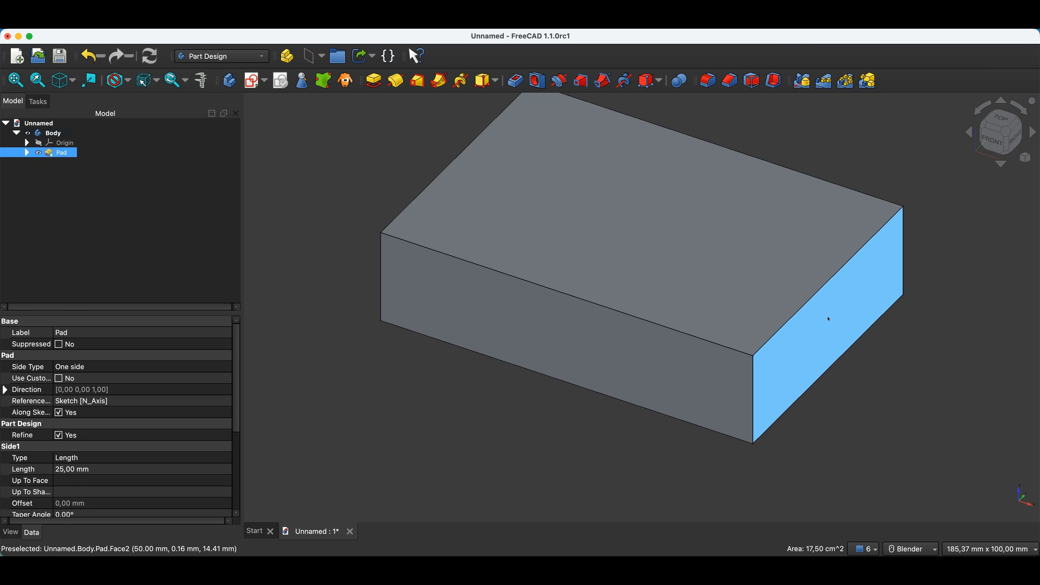
{"action": "left_click", "coordinate": [797, 302]}
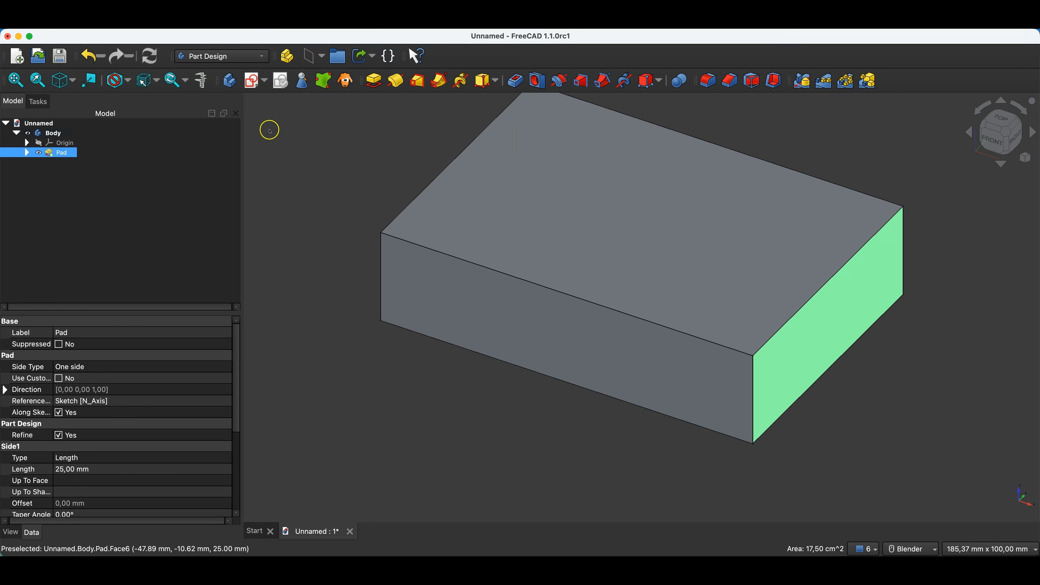
{"action": "left_click", "coordinate": [254, 84]}
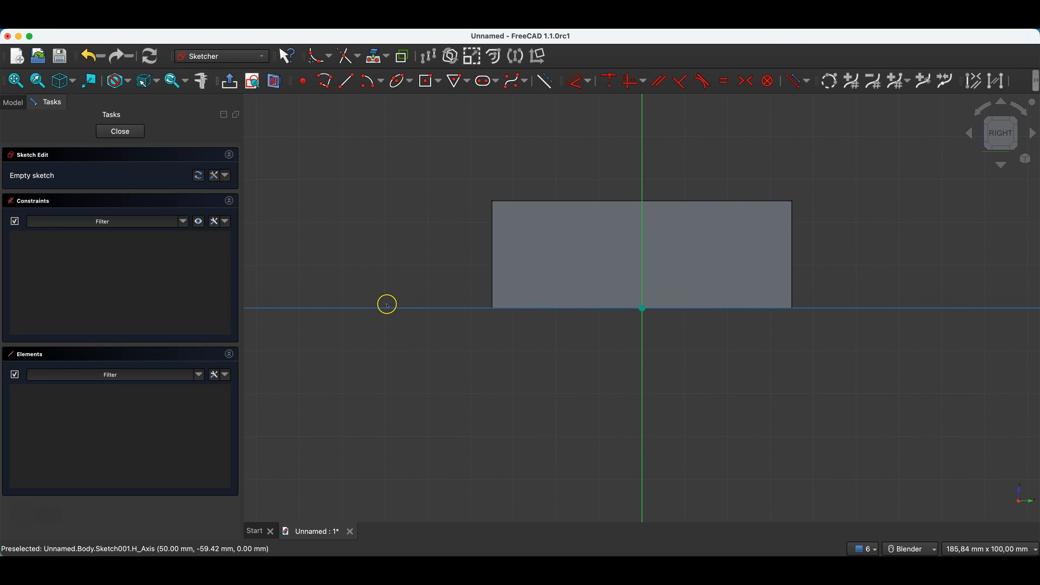
{"action": "left_click", "coordinate": [428, 84]}
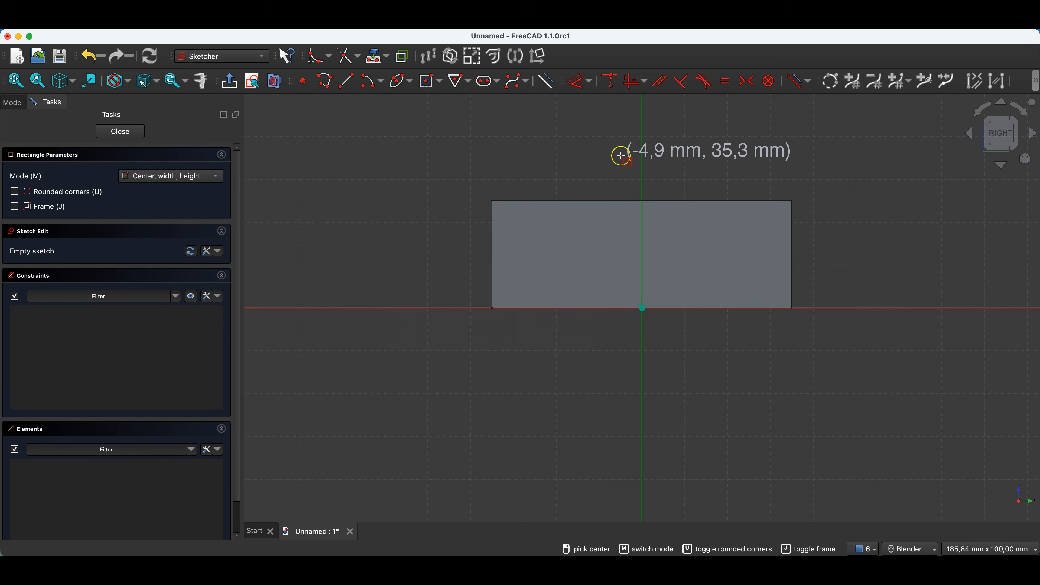
{"action": "left_click", "coordinate": [644, 183]}
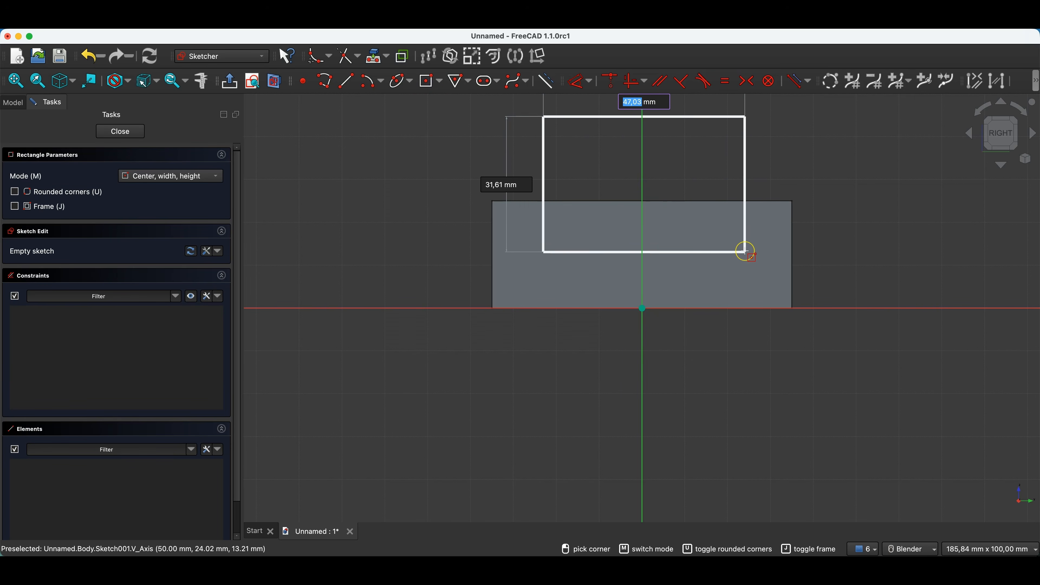
{"action": "type", "text": "40"}
{"action": "key", "text": "Tab"}
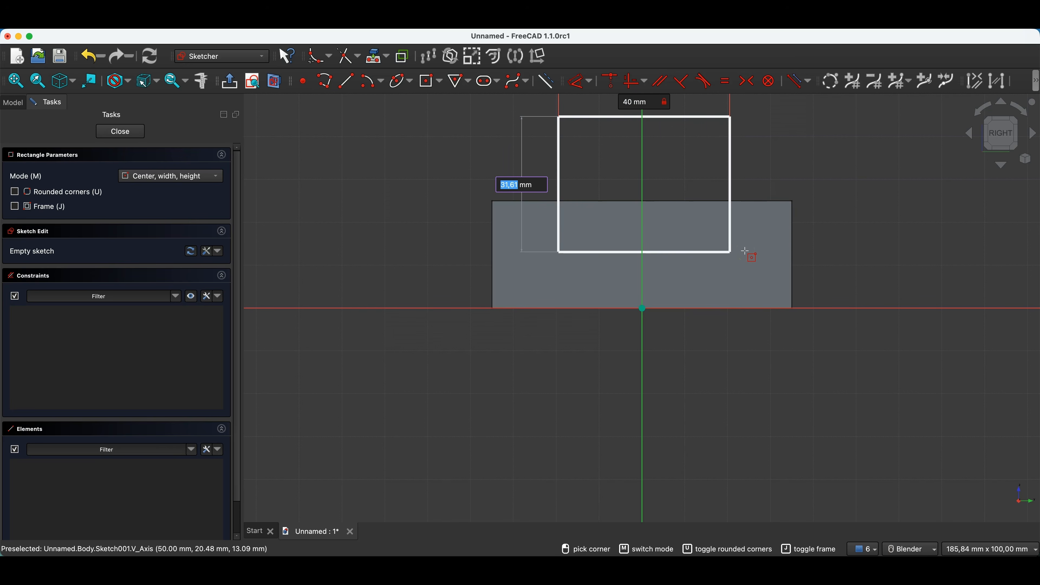
{"action": "type", "text": "20"}
{"action": "key", "text": "Return"}
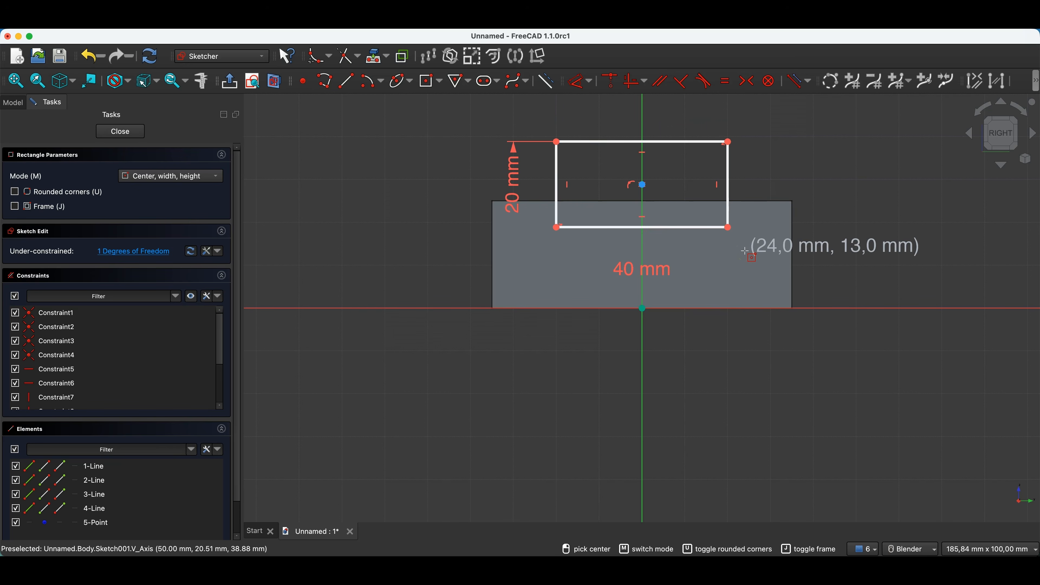
{"action": "right_click", "coordinate": [667, 163]}
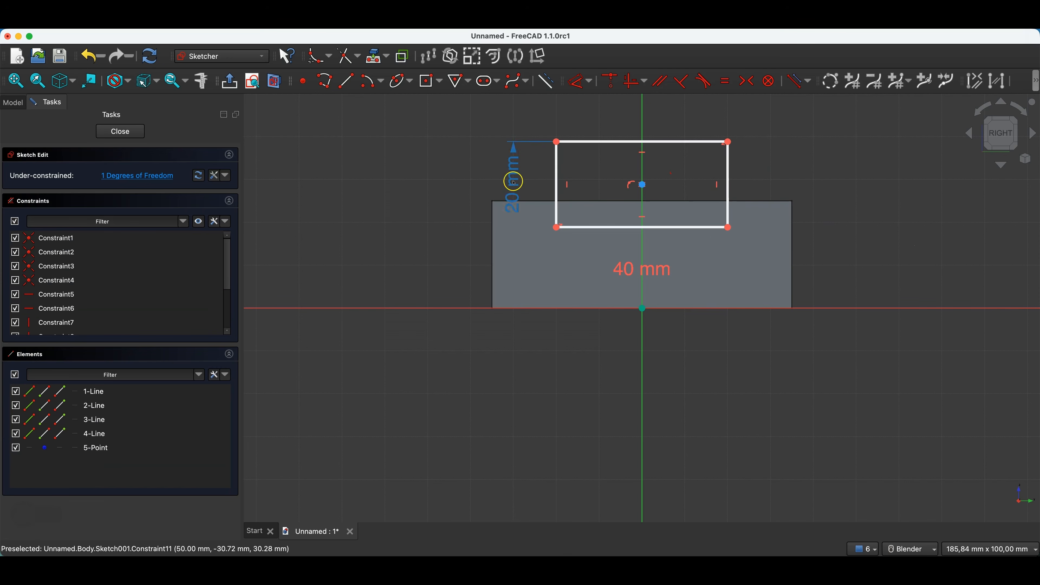
Step: Project the end face's upper edge as external geometry, constrain the rectangle's centre point onto it, and close the sketch
{"action": "left_click_drag", "start_coordinate": [643, 185], "coordinate": [642, 208]}
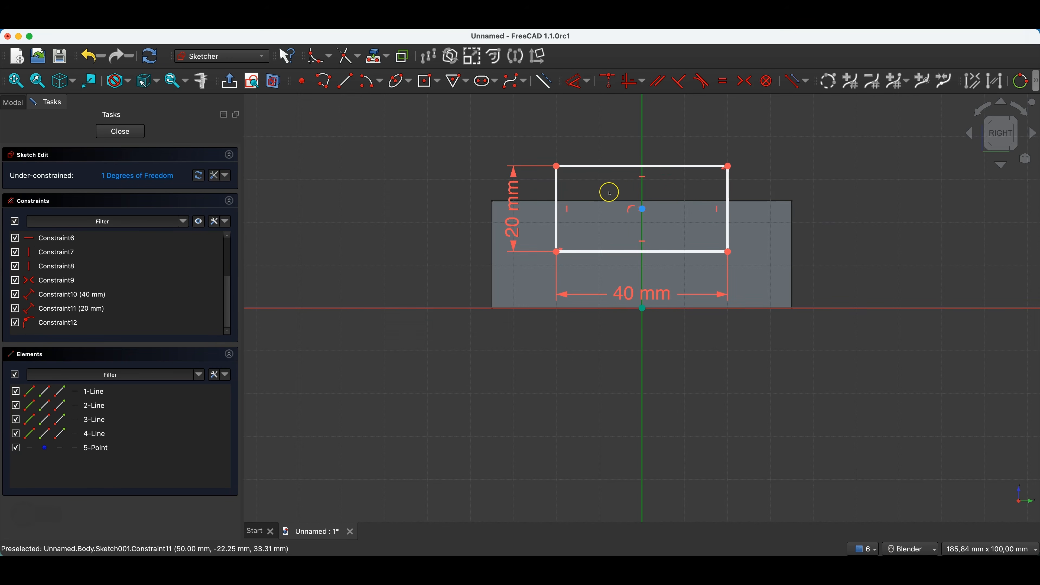
{"action": "left_click", "coordinate": [374, 55]}
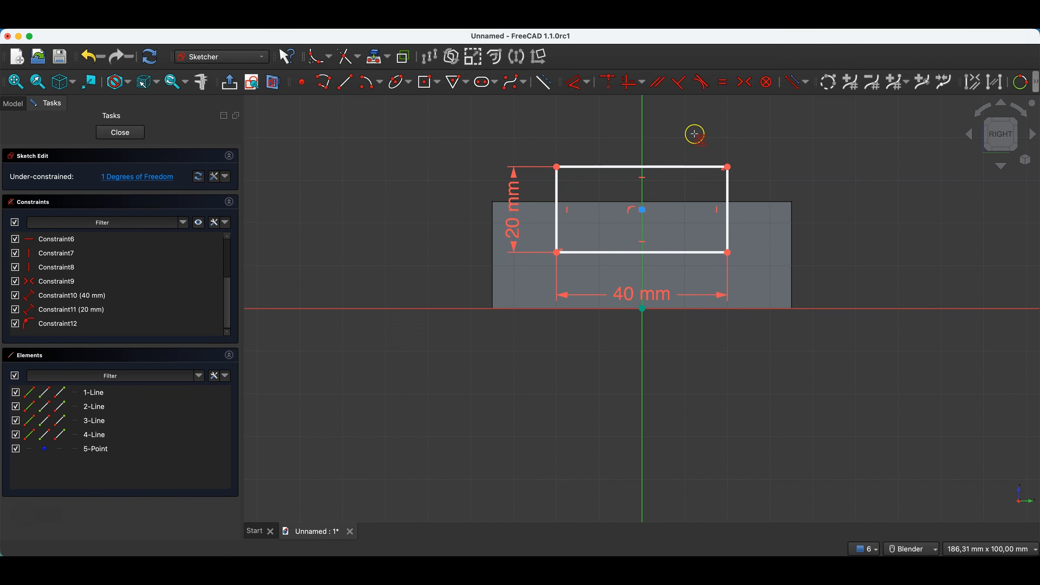
{"action": "left_click", "coordinate": [752, 201]}
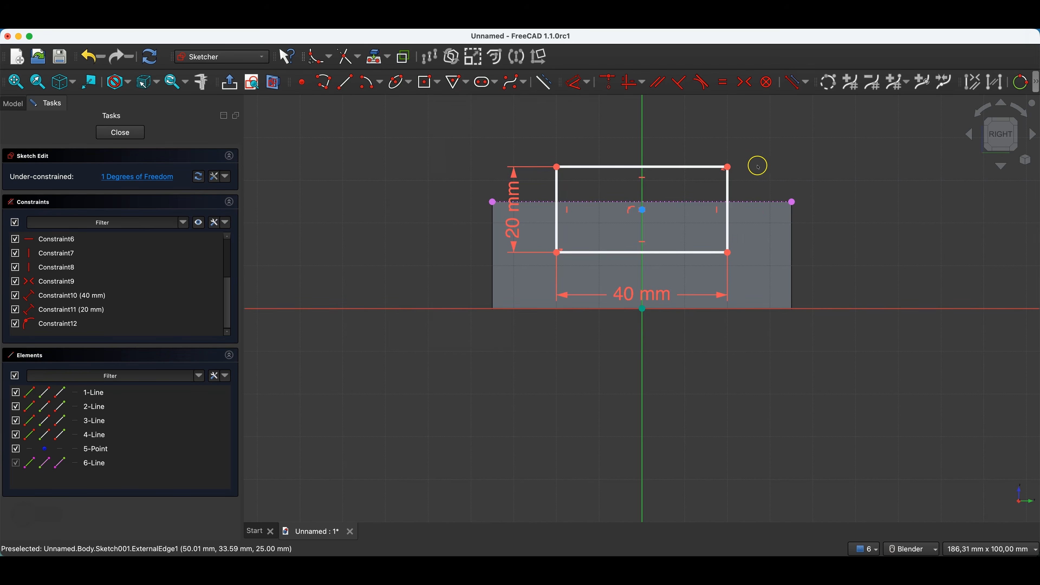
{"action": "left_click", "coordinate": [644, 210]}
{"action": "left_click", "coordinate": [685, 202]}
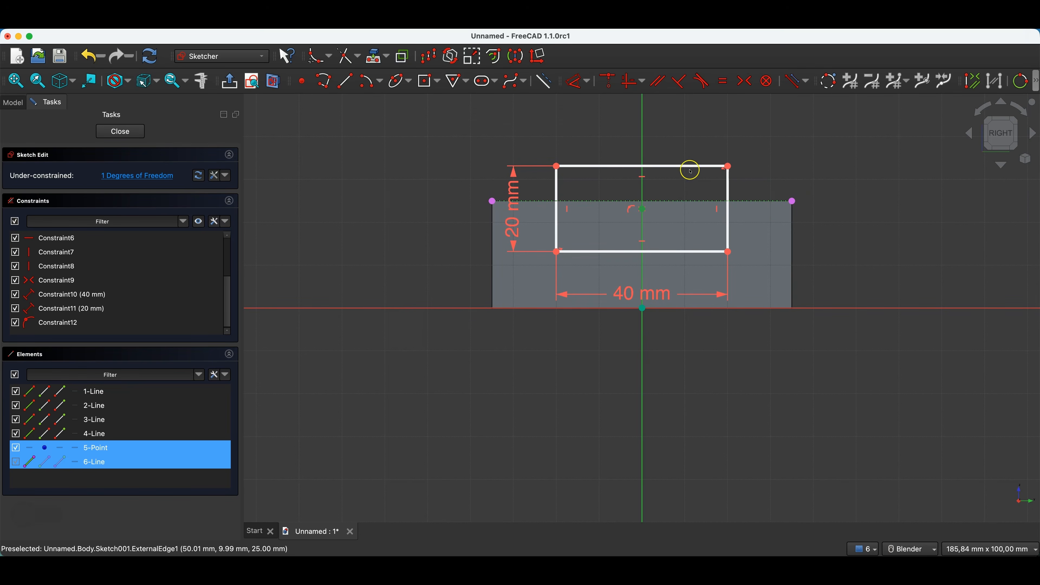
{"action": "left_click", "coordinate": [609, 82]}
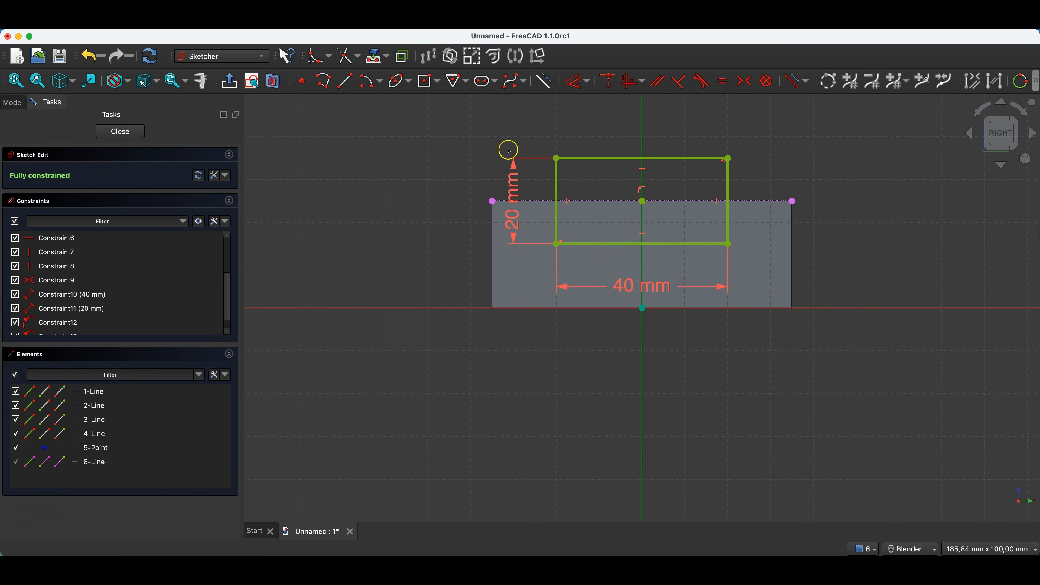
{"action": "left_click", "coordinate": [120, 131]}
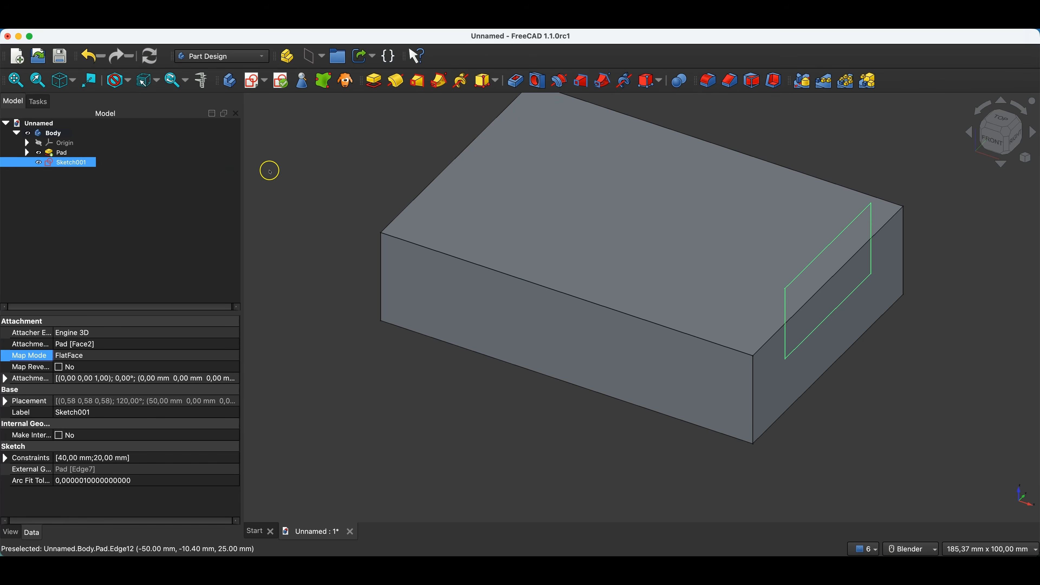
{"action": "left_click", "coordinate": [253, 83]}
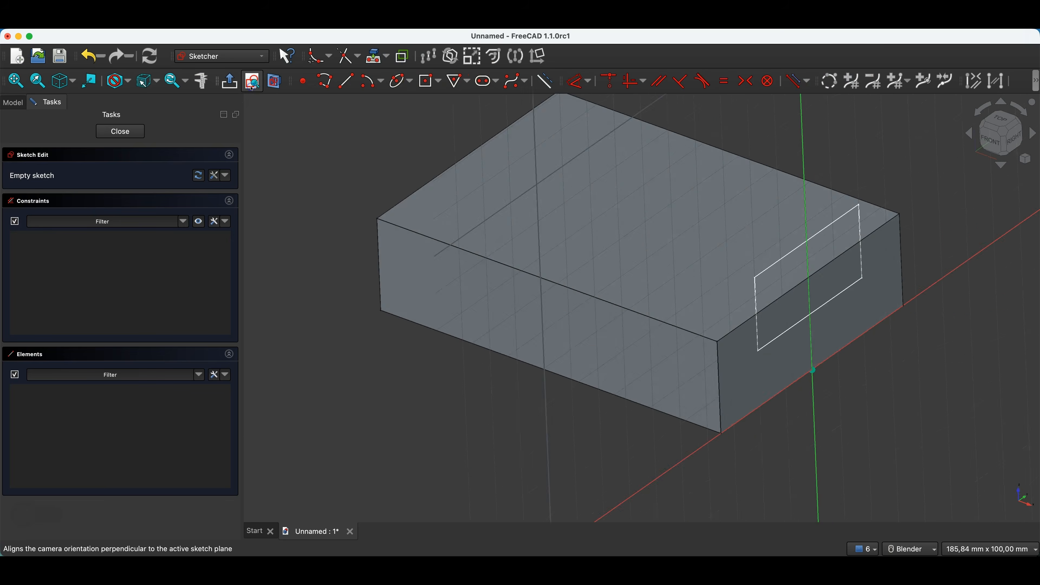
{"action": "left_click", "coordinate": [120, 131]}
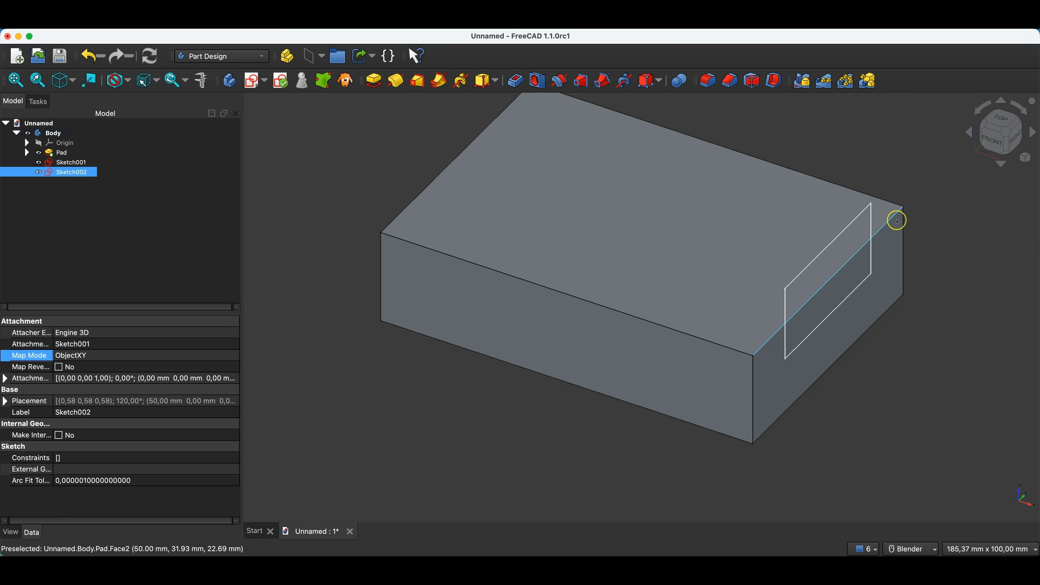
{"action": "right_click", "coordinate": [74, 174]}
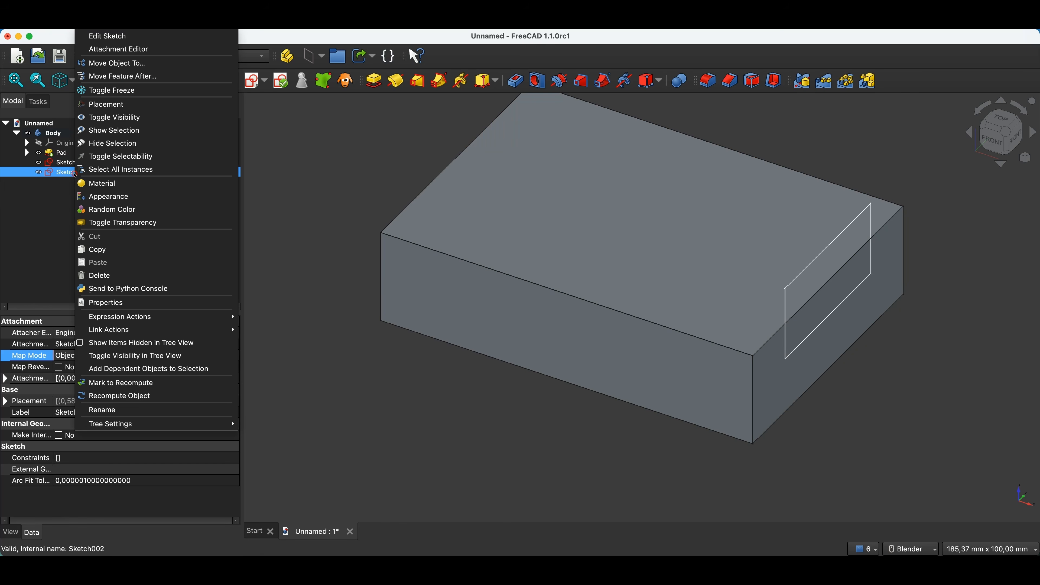
{"action": "left_click", "coordinate": [118, 276]}
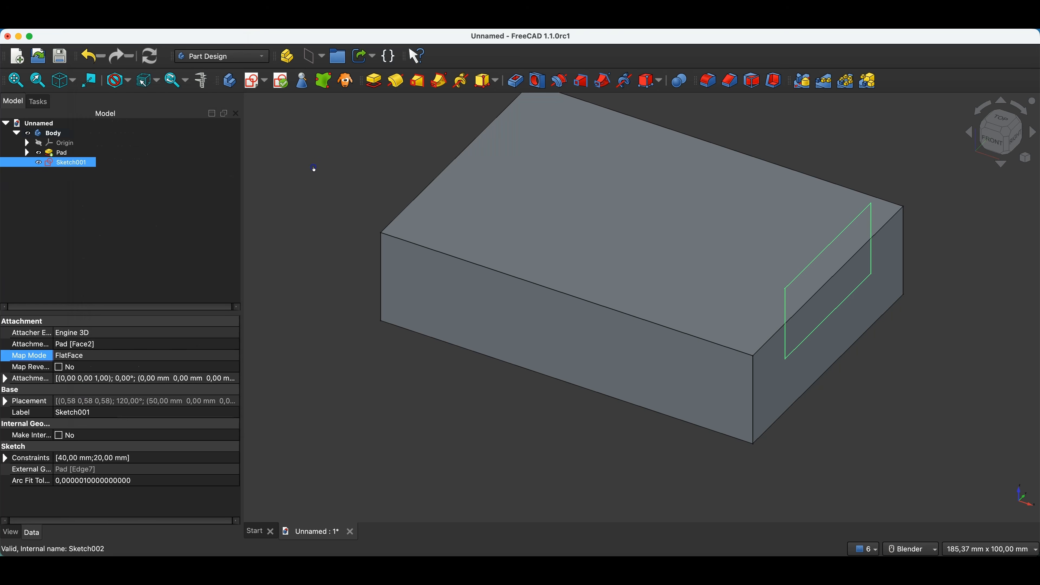
{"action": "left_click", "coordinate": [315, 168]}
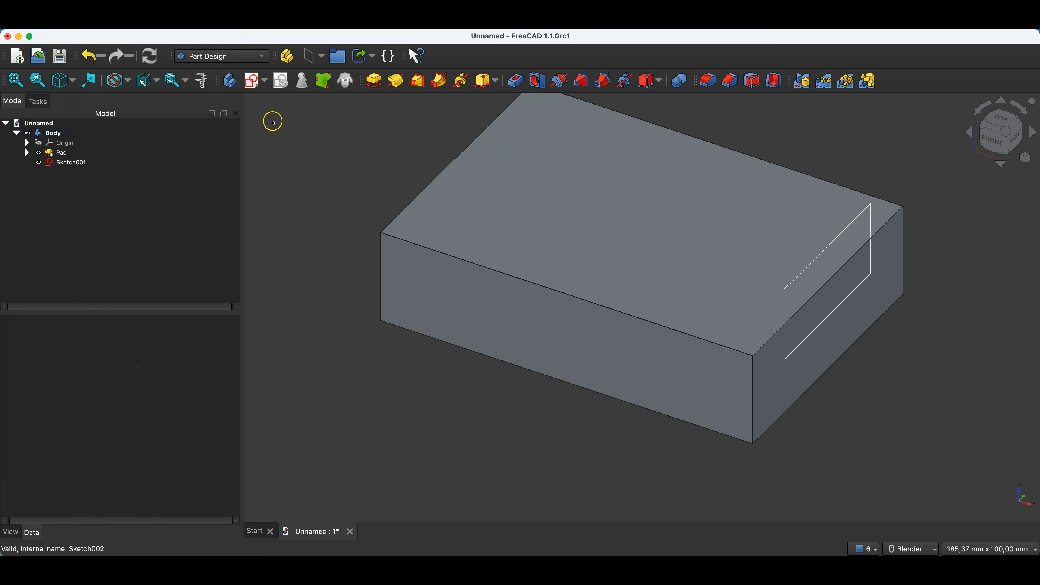
Step: Start a new sketch on the YZ base plane and section the block at the sketch plane
{"action": "left_click", "coordinate": [254, 81]}
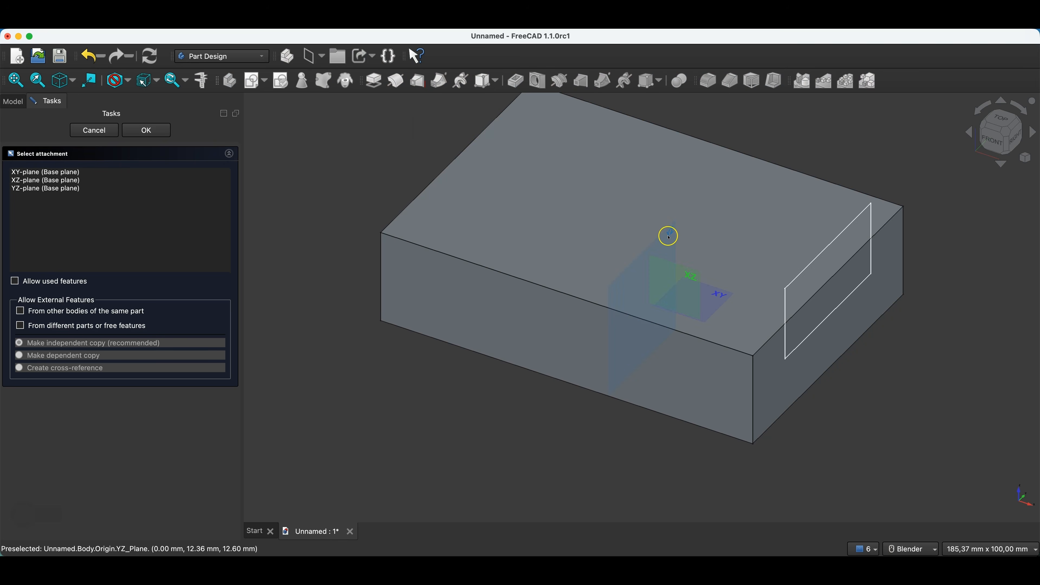
{"action": "left_click", "coordinate": [669, 237]}
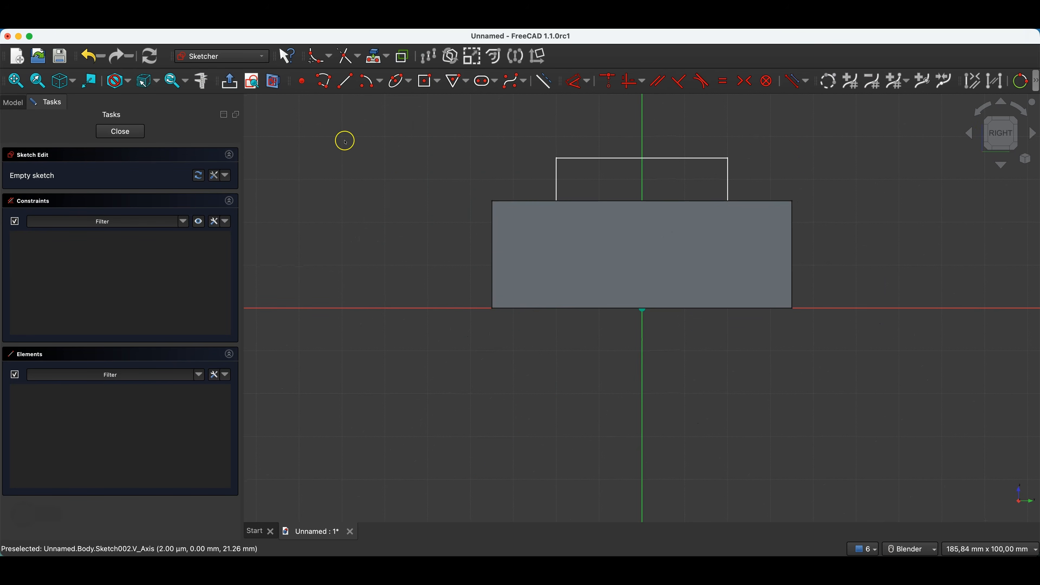
{"action": "left_click", "coordinate": [273, 87]}
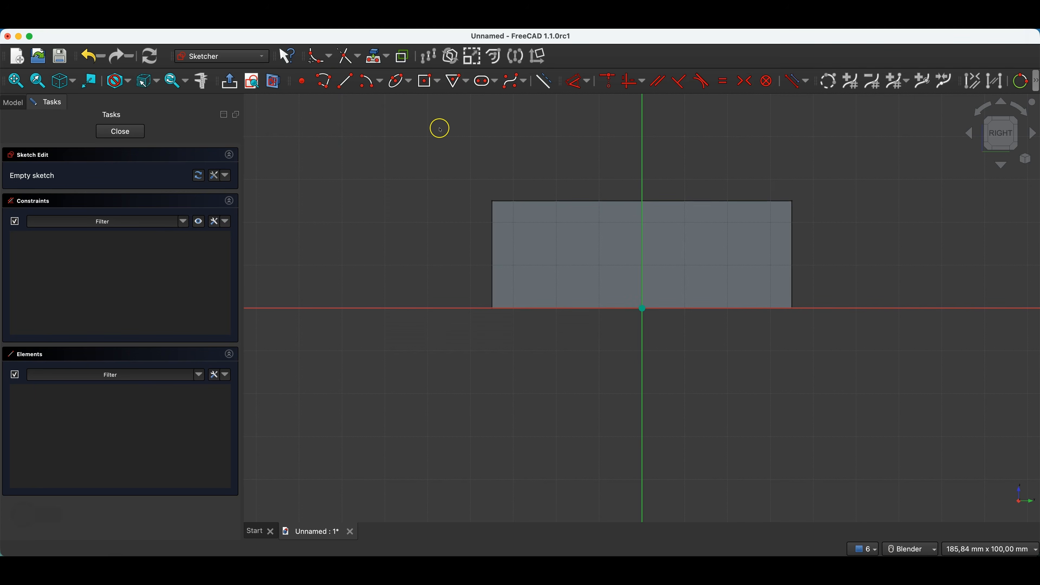
Step: Draw an ellipse centred on the vertical axis with a 25 mm major radius at 0° and a 10 mm minor radius
{"action": "left_click", "coordinate": [396, 81]}
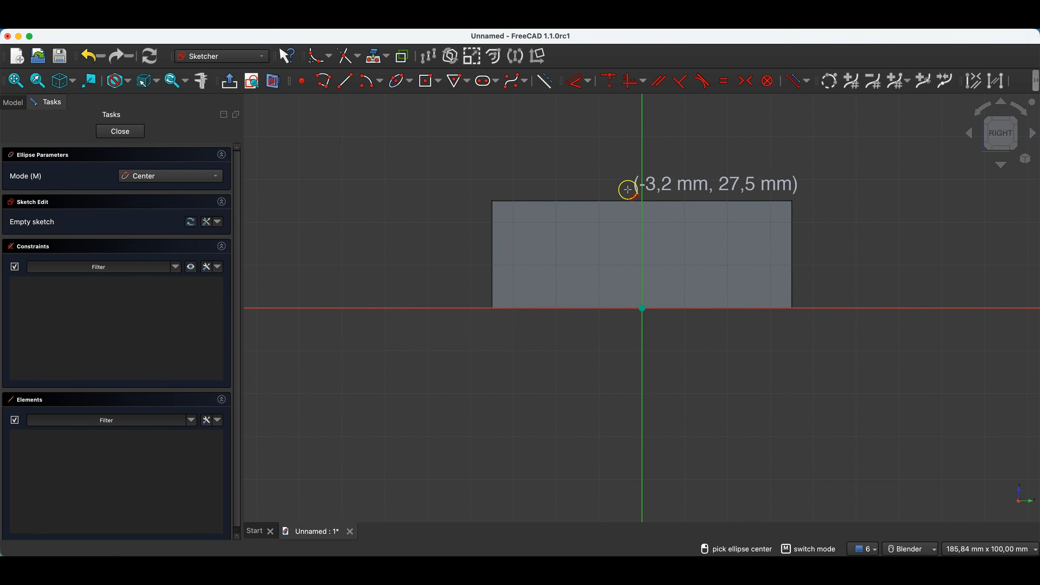
{"action": "left_click", "coordinate": [642, 192]}
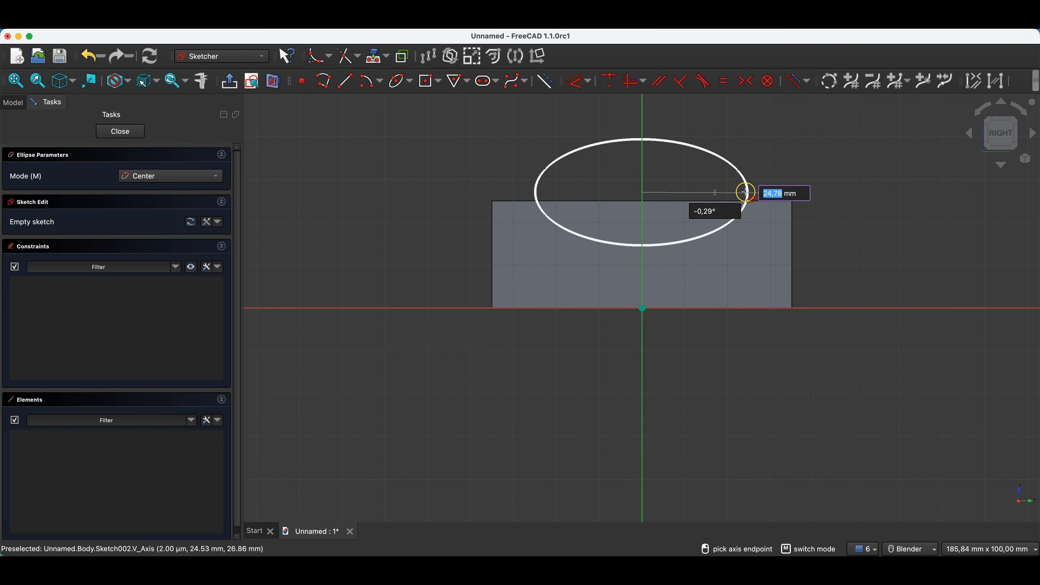
{"action": "type", "text": "25"}
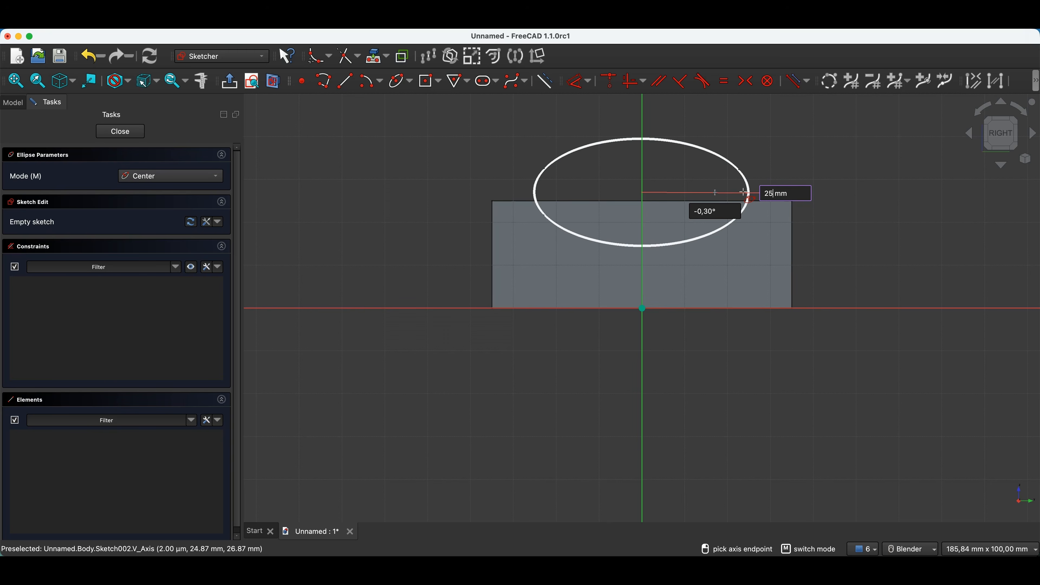
{"action": "key", "text": "Return"}
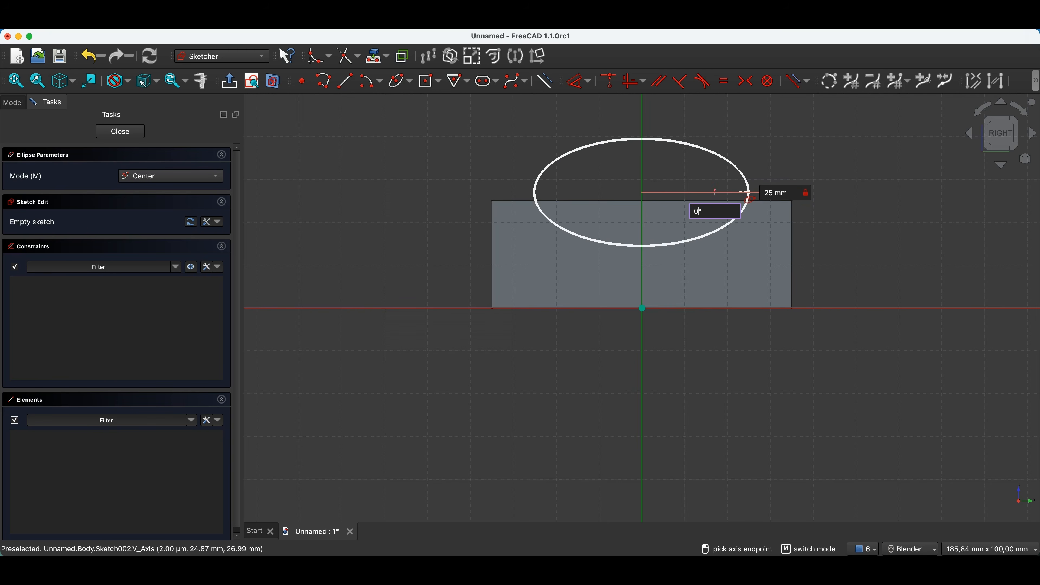
{"action": "key", "text": "Return"}
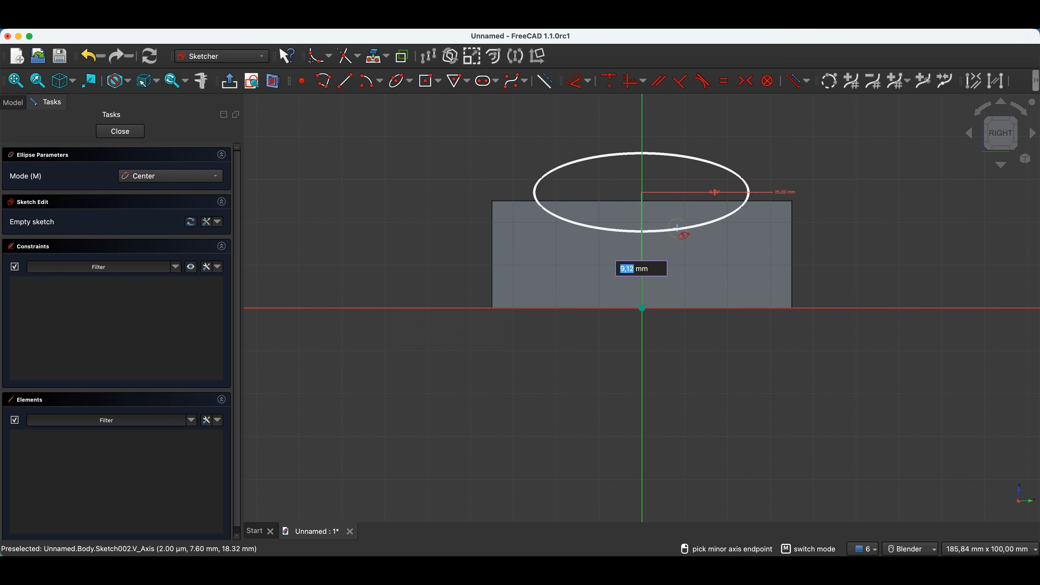
{"action": "type", "text": "10"}
{"action": "key", "text": "Return"}
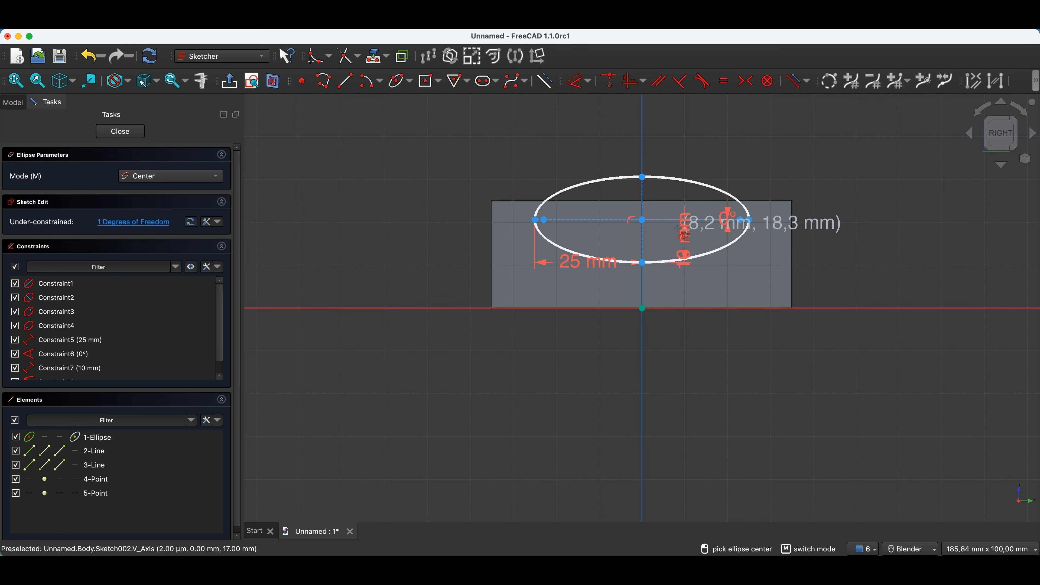
{"action": "key", "text": "Escape"}
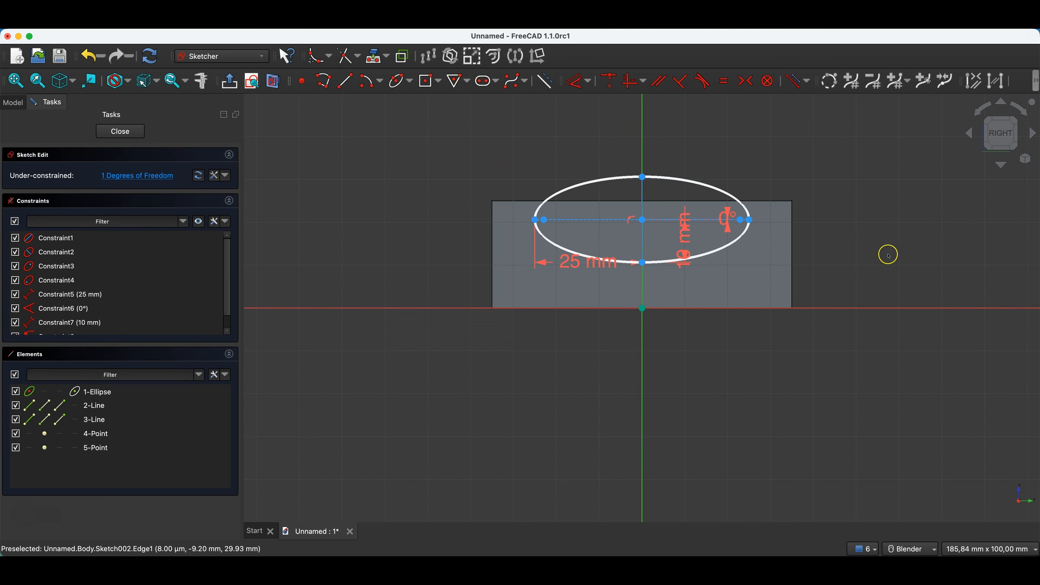
Step: Project the block's upper edge as external geometry, constrain the ellipse's centre point onto it, and close the sketch
{"action": "mouse_move", "coordinate": [752, 219]}
{"action": "left_mouse_down"}
{"action": "mouse_move", "coordinate": [753, 202]}
{"action": "mouse_move", "coordinate": [753, 211]}
{"action": "left_mouse_up"}
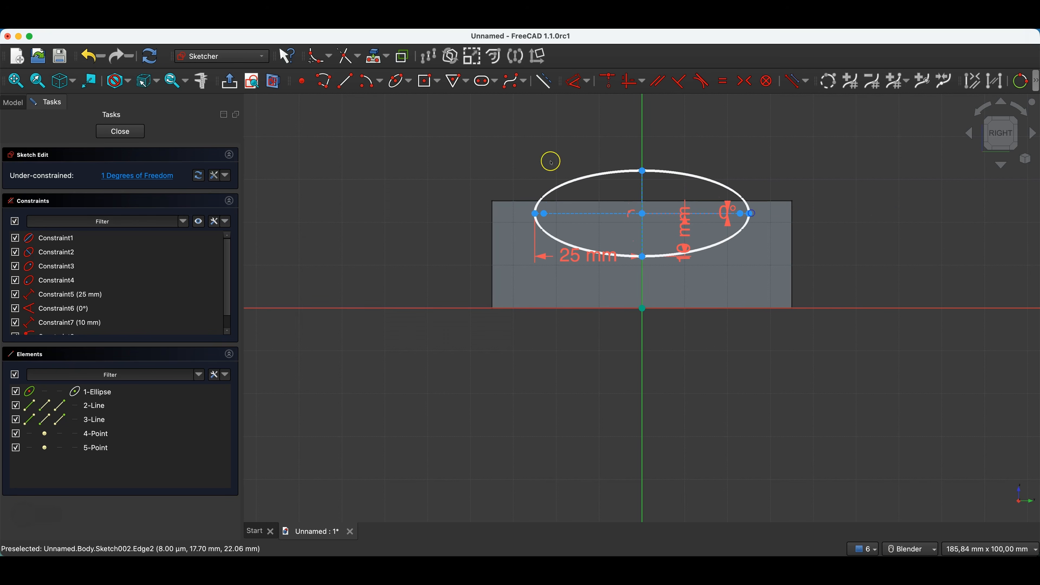
{"action": "left_click", "coordinate": [374, 56]}
{"action": "left_click", "coordinate": [774, 200]}
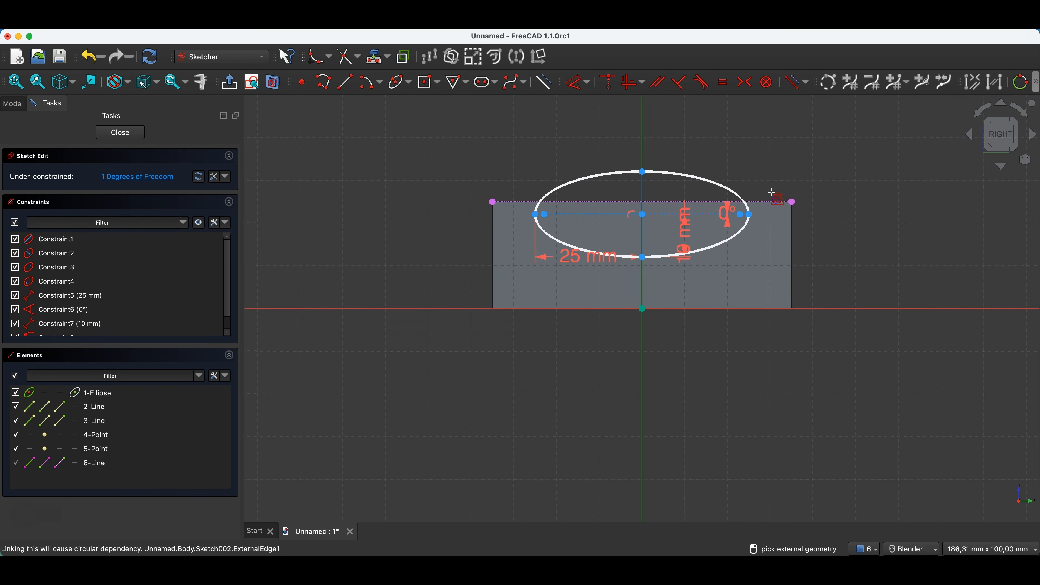
{"action": "key", "text": "Escape"}
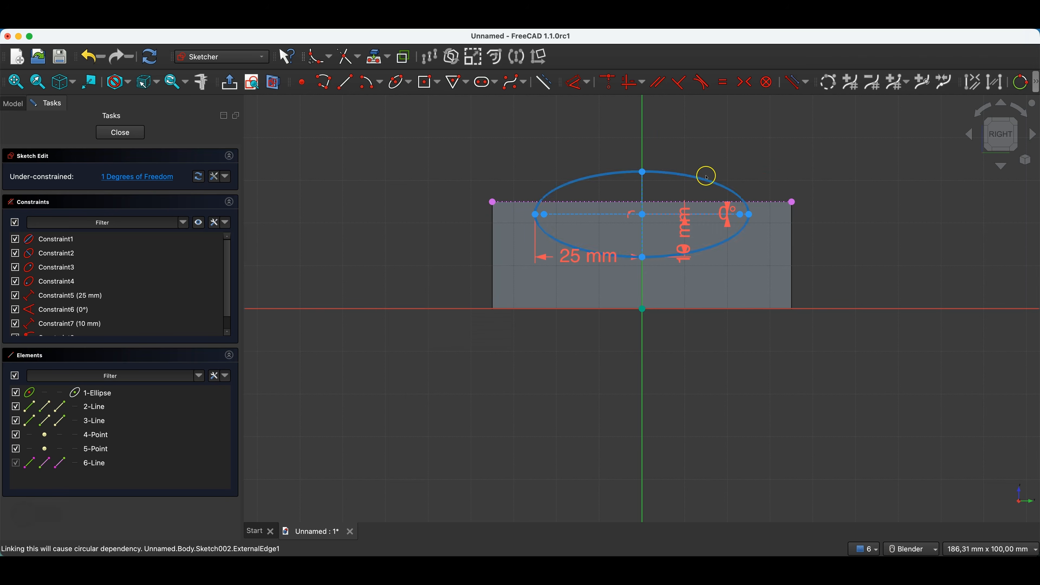
{"action": "left_click", "coordinate": [644, 215]}
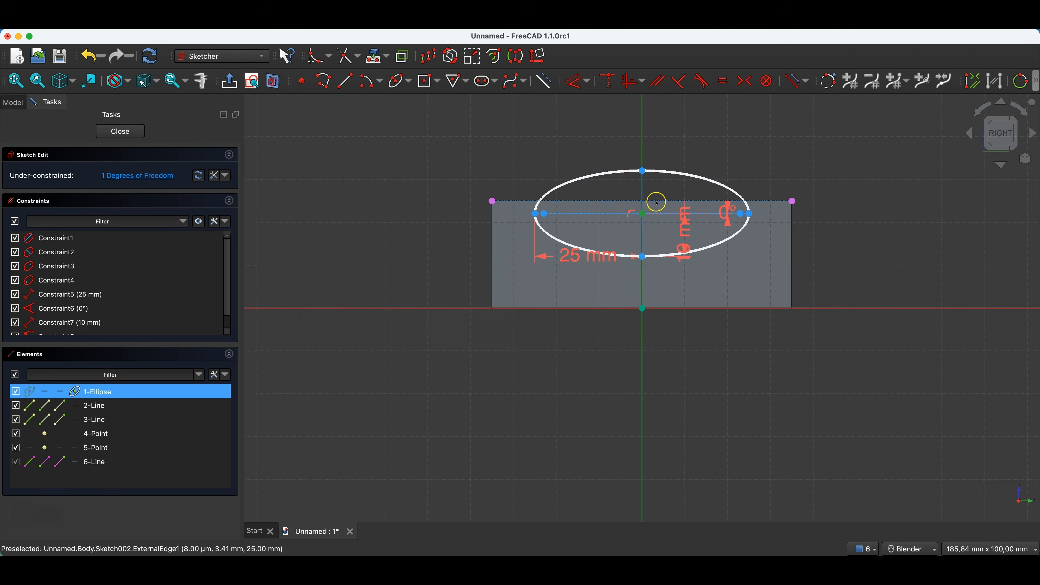
{"action": "left_click", "coordinate": [657, 201]}
{"action": "left_click", "coordinate": [609, 81]}
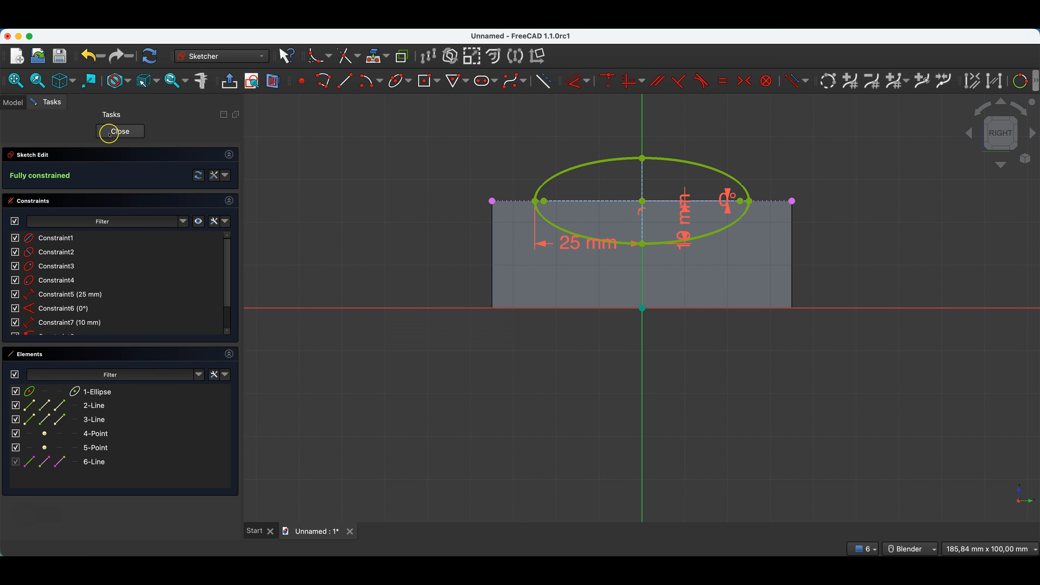
{"action": "left_click", "coordinate": [117, 132]}
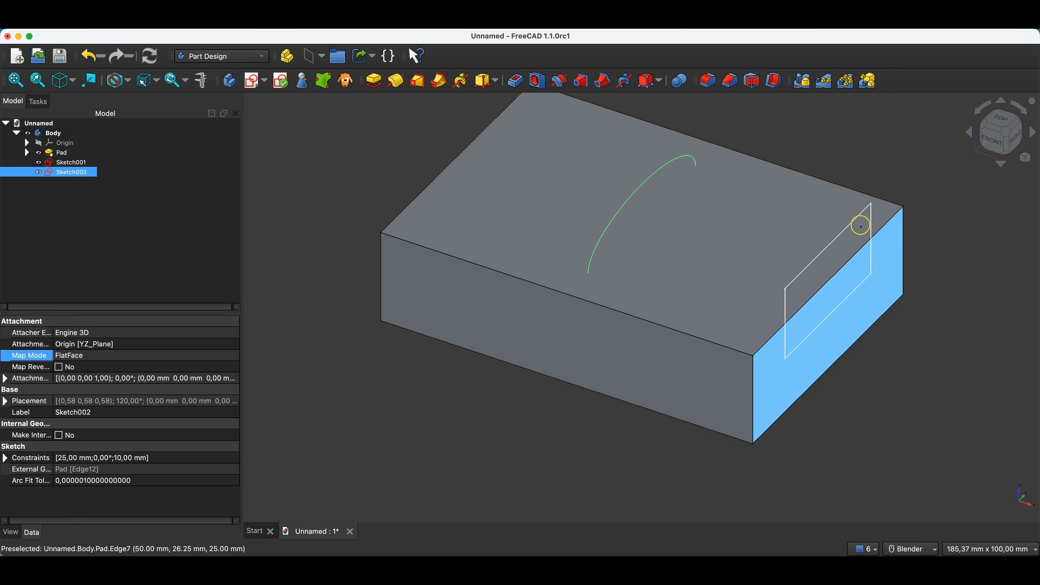
Step: Start a sketch on the block's left end face and draw a 25 mm diameter circle centred on the vertical axis, above the upper edge
{"action": "middle_click_drag", "start_coordinate": [635, 353], "coordinate": [783, 367]}
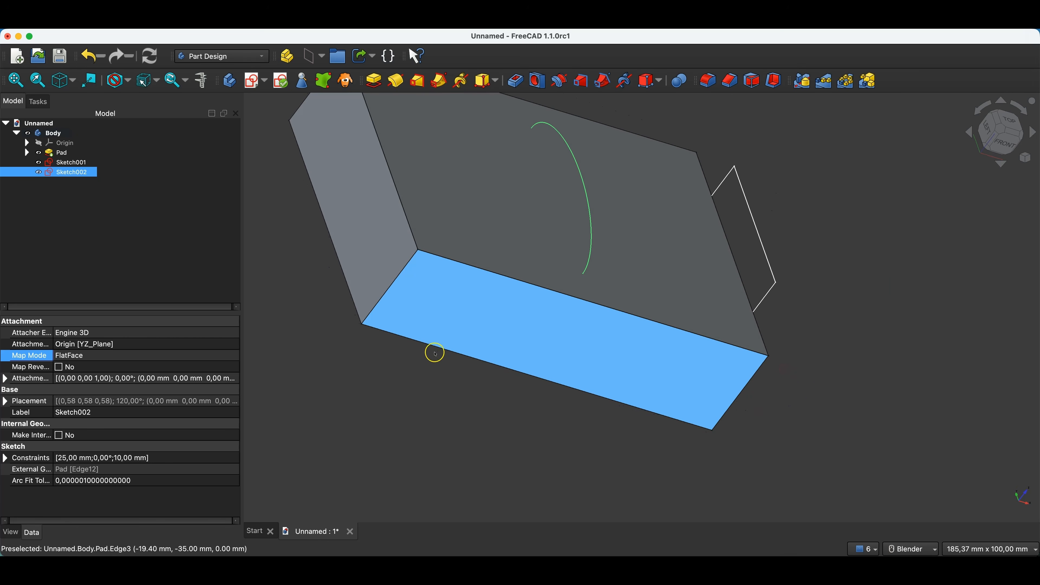
{"action": "left_click", "coordinate": [365, 173]}
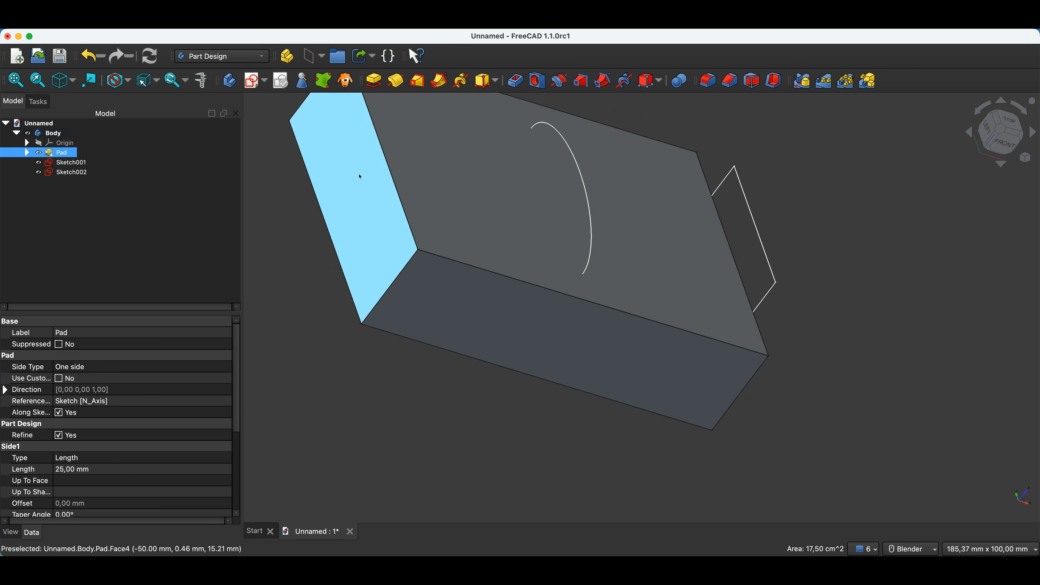
{"action": "left_click", "coordinate": [294, 124]}
{"action": "left_click", "coordinate": [252, 83]}
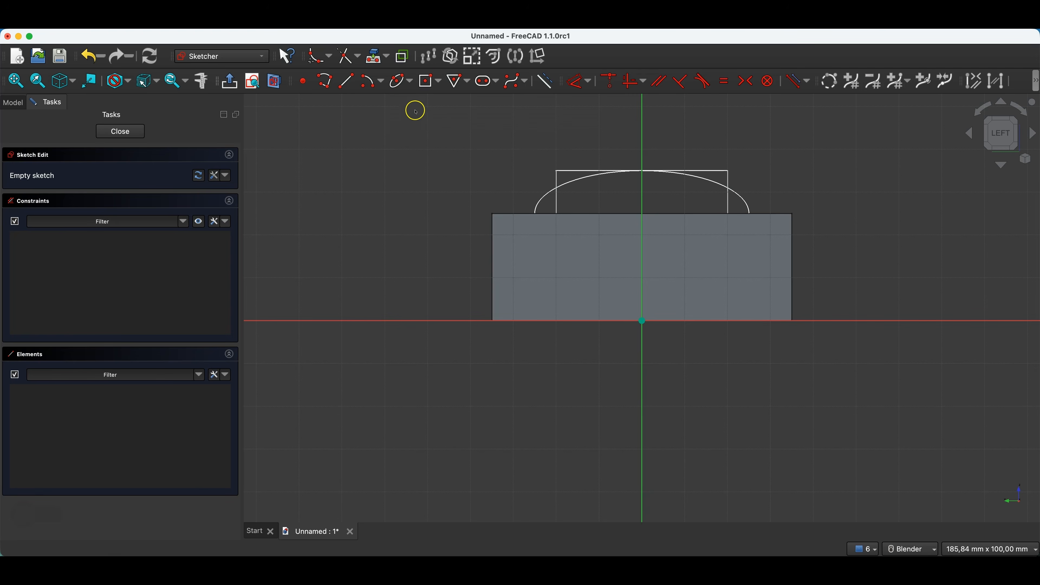
{"action": "left_click", "coordinate": [410, 81]}
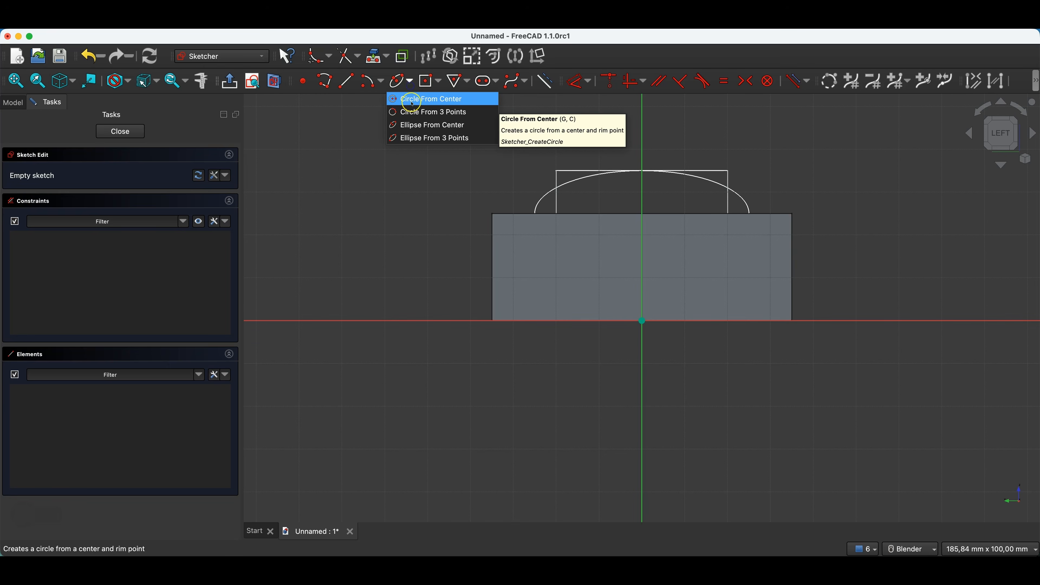
{"action": "left_click", "coordinate": [414, 98]}
{"action": "left_click", "coordinate": [642, 199]}
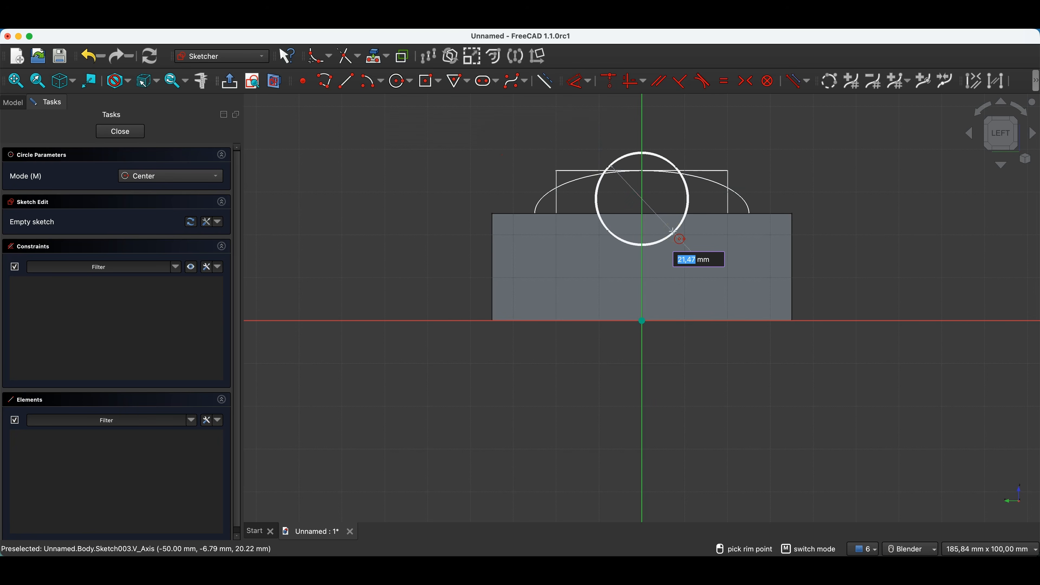
{"action": "type", "text": "25"}
{"action": "key", "text": "Return"}
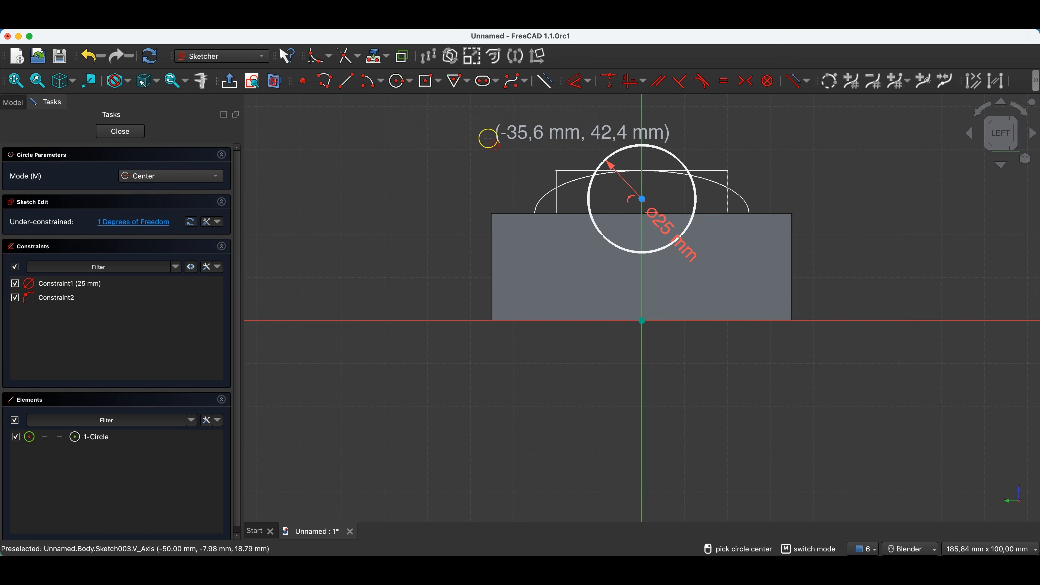
Step: Project the left end face's upper edge as external geometry, constrain the circle's centre onto it, and close the sketch
{"action": "left_click", "coordinate": [376, 56]}
{"action": "left_click", "coordinate": [785, 214]}
{"action": "right_click", "coordinate": [784, 177]}
{"action": "left_click", "coordinate": [641, 199]}
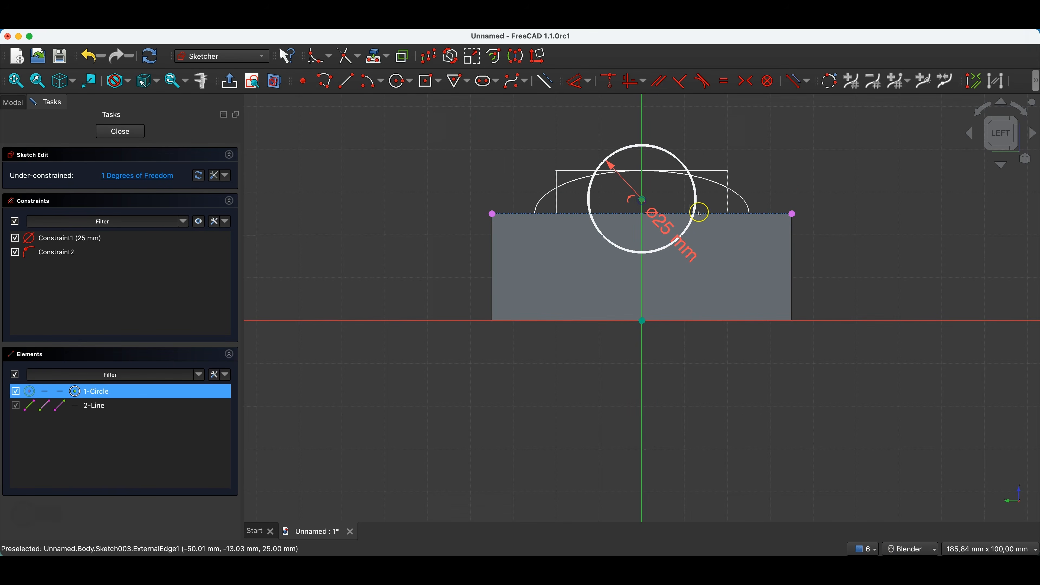
{"action": "left_click", "coordinate": [709, 215]}
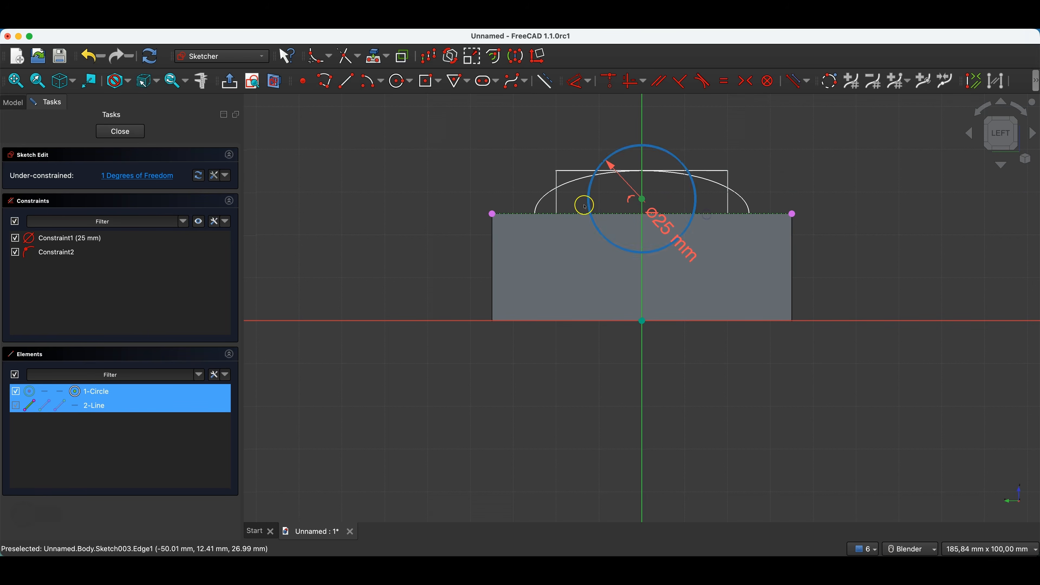
{"action": "left_click", "coordinate": [609, 82]}
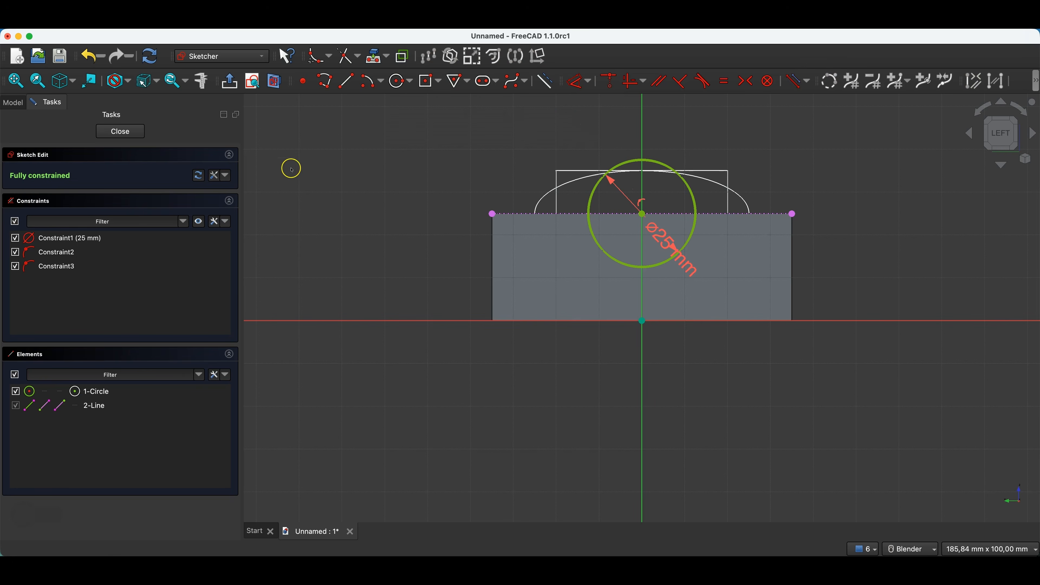
{"action": "left_click", "coordinate": [120, 132]}
{"action": "mouse_move", "coordinate": [732, 319]}
{"action": "middle_mouse_down"}
{"action": "mouse_move", "coordinate": [474, 226]}
{"action": "mouse_move", "coordinate": [484, 217]}
{"action": "middle_mouse_up"}
{"action": "scroll", "coordinate": [898, 322], "scroll_direction": "down", "scroll_amount": 2}
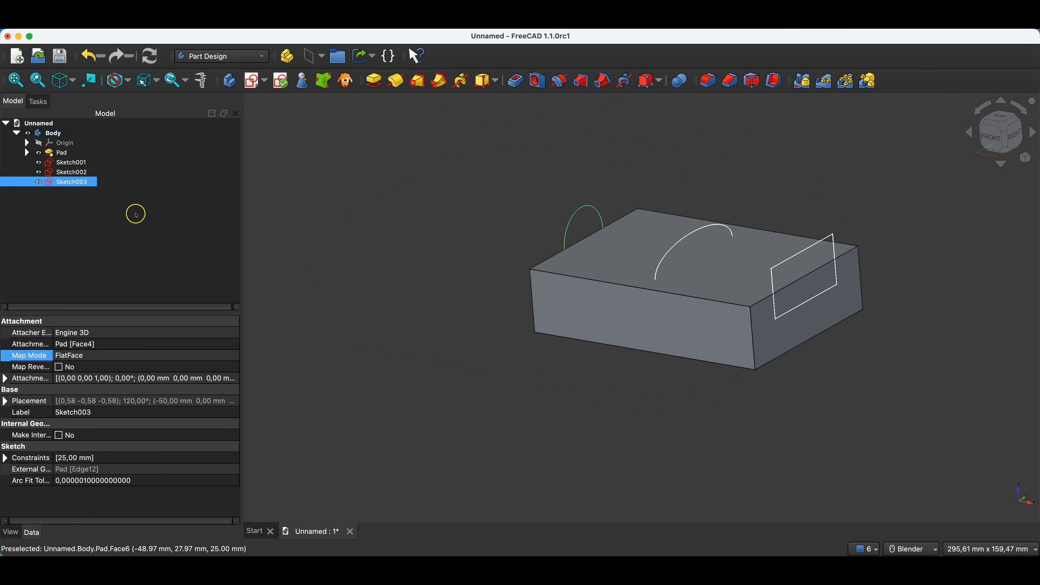
Step: Try an additive loft from the rectangle sketch through the ellipse and circle sketches, and cancel it
{"action": "left_click", "coordinate": [555, 114]}
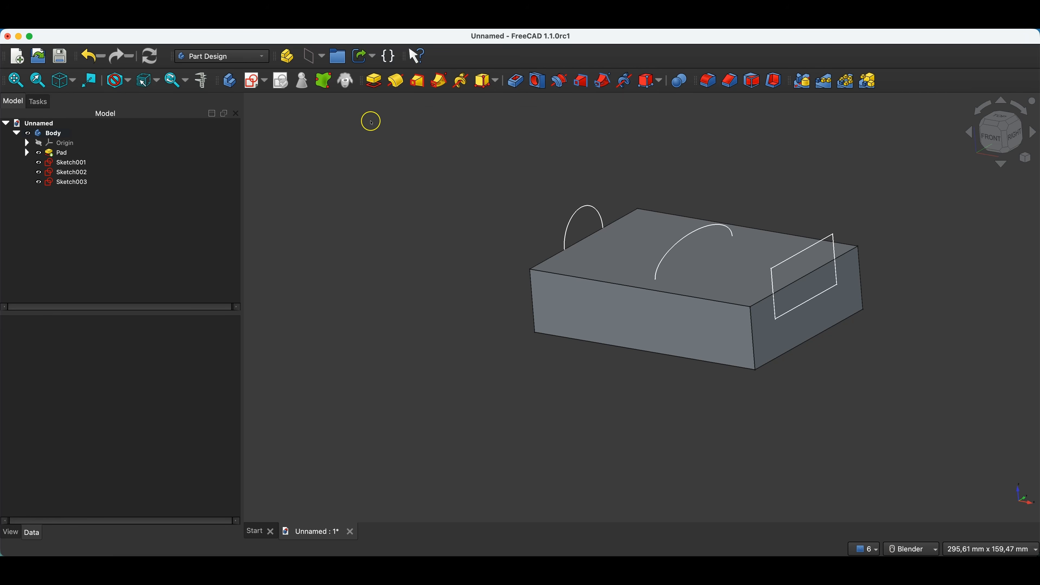
{"action": "left_click", "coordinate": [79, 162]}
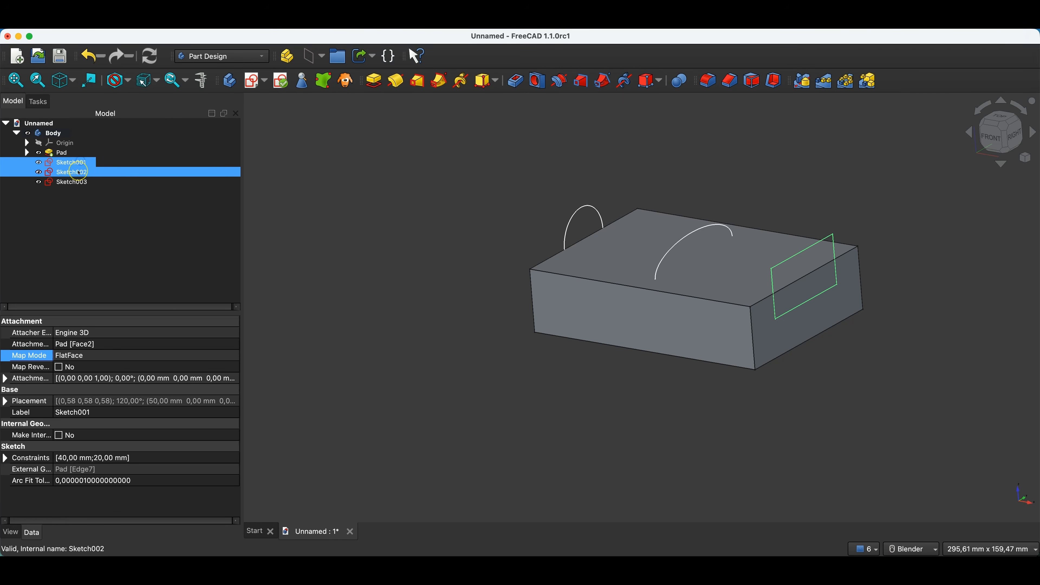
{"action": "left_click", "coordinate": [78, 172], "text": "super"}
{"action": "left_click", "coordinate": [79, 182], "text": "super"}
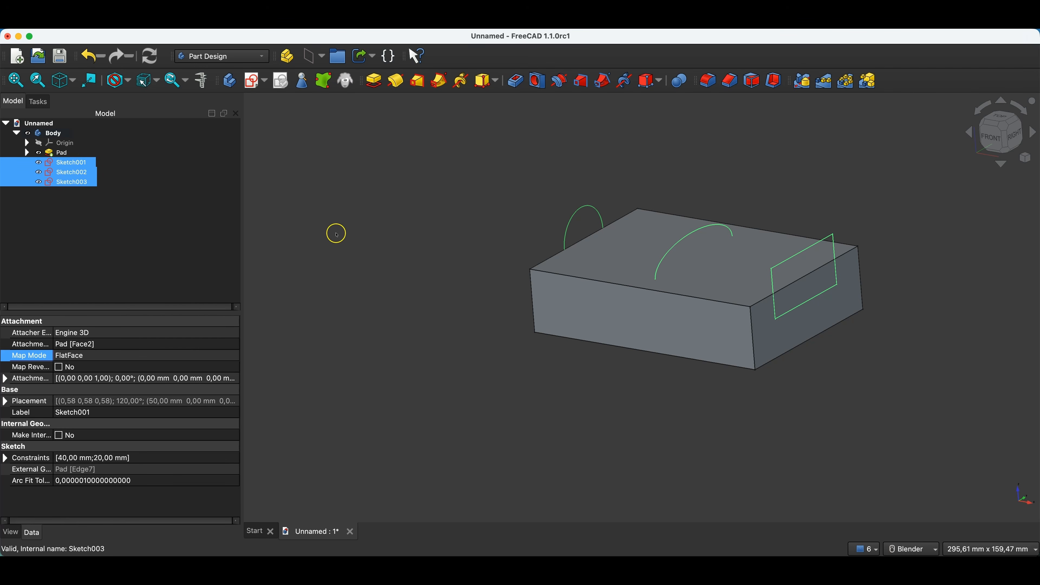
{"action": "left_click", "coordinate": [415, 87]}
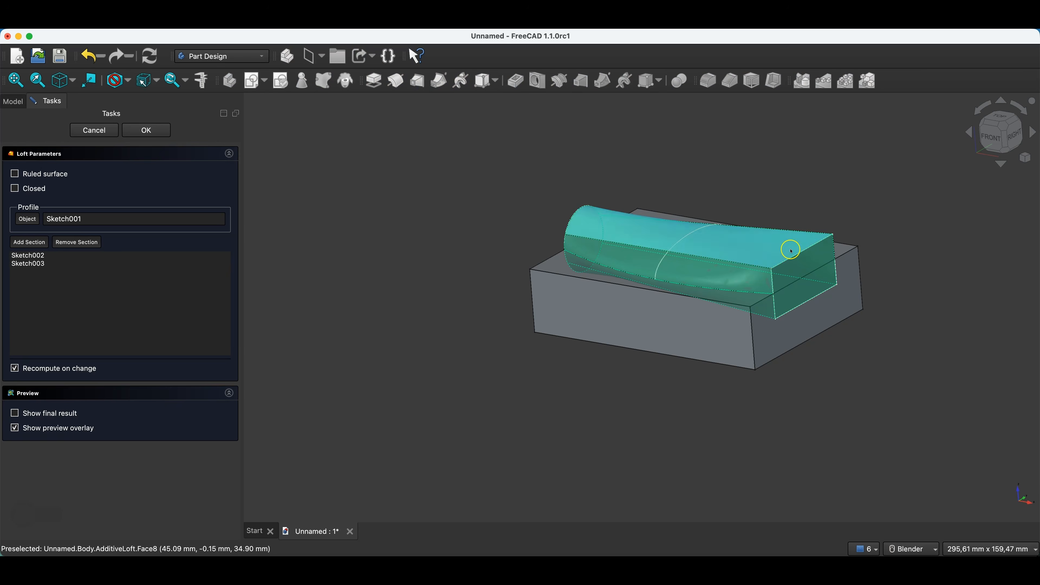
{"action": "middle_click_drag", "start_coordinate": [846, 326], "coordinate": [876, 328]}
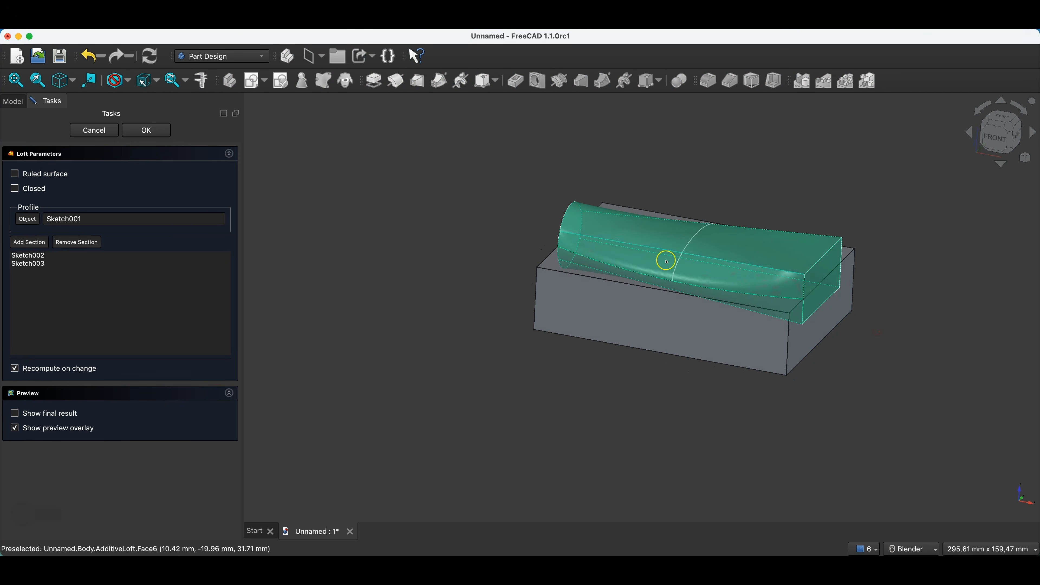
{"action": "left_click", "coordinate": [92, 130]}
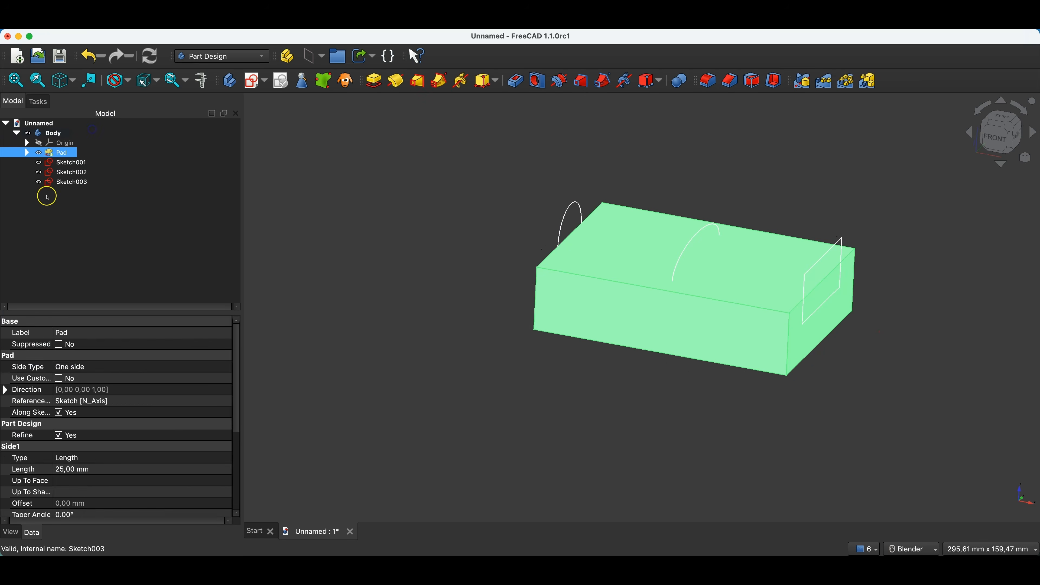
Step: Cut the block with a subtractive loft through all three preselected profile sketches, and undo the cut
{"action": "left_click", "coordinate": [84, 163]}
{"action": "left_click", "coordinate": [82, 182], "text": "shift"}
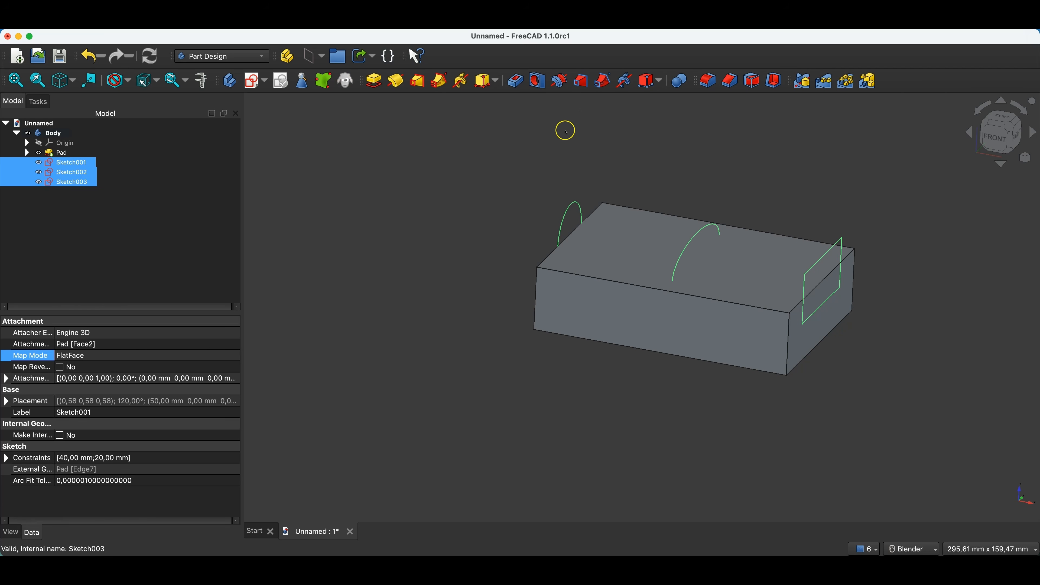
{"action": "left_click", "coordinate": [581, 84]}
{"action": "mouse_move", "coordinate": [734, 330]}
{"action": "middle_mouse_down"}
{"action": "mouse_move", "coordinate": [644, 348]}
{"action": "mouse_move", "coordinate": [705, 354]}
{"action": "mouse_move", "coordinate": [829, 337]}
{"action": "mouse_move", "coordinate": [715, 330]}
{"action": "middle_mouse_up"}
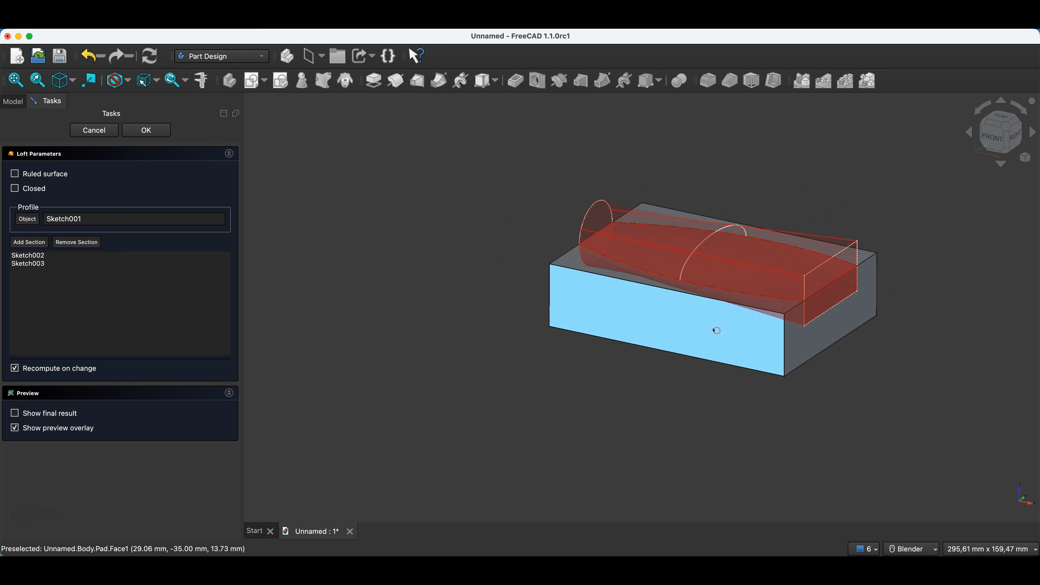
{"action": "left_click", "coordinate": [144, 131]}
{"action": "middle_click_drag", "start_coordinate": [694, 274], "coordinate": [418, 308]}
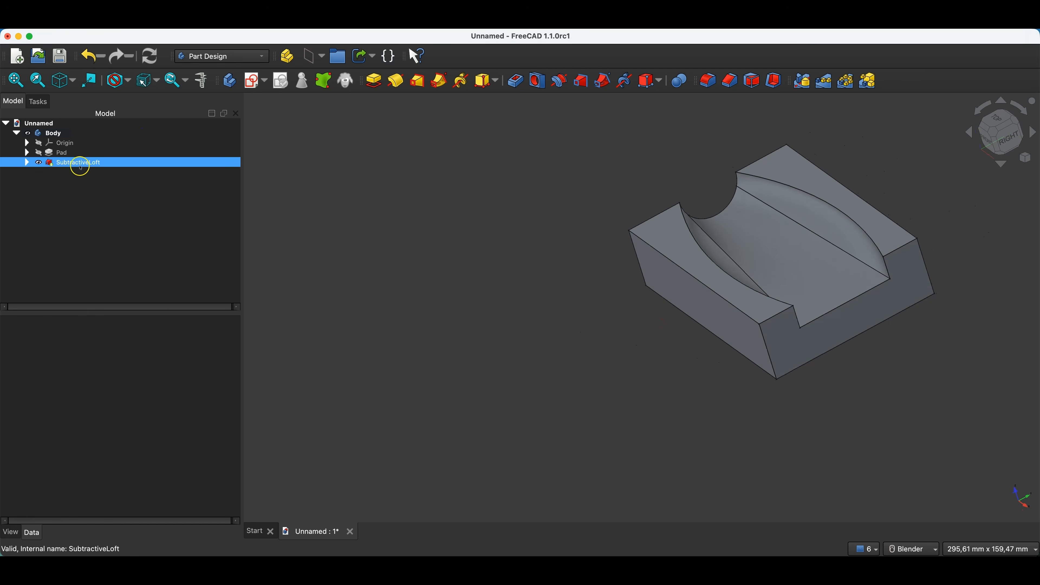
{"action": "left_click", "coordinate": [92, 52]}
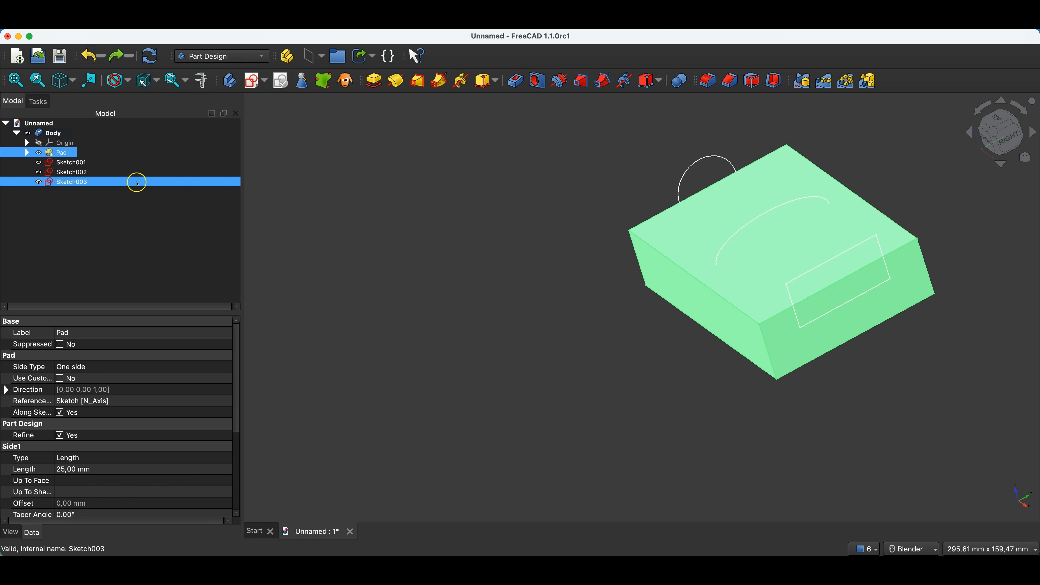
Step: Cut a subtractive loft with the rectangle sketch as profile, adding the ellipse and the circle as sections individually
{"action": "left_click", "coordinate": [71, 163]}
{"action": "left_click", "coordinate": [170, 183], "text": "super"}
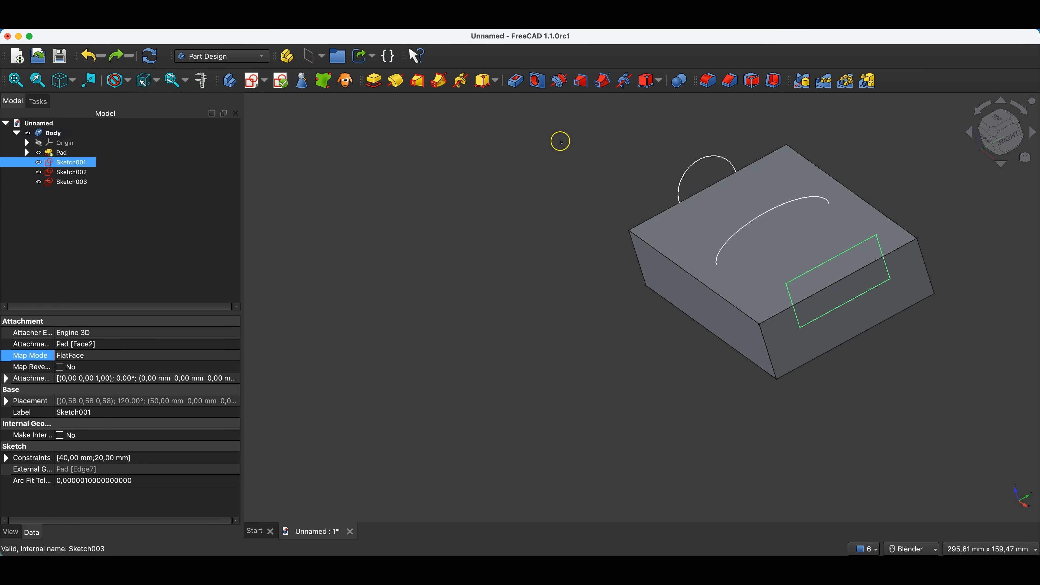
{"action": "left_click", "coordinate": [581, 85]}
{"action": "left_click", "coordinate": [42, 243]}
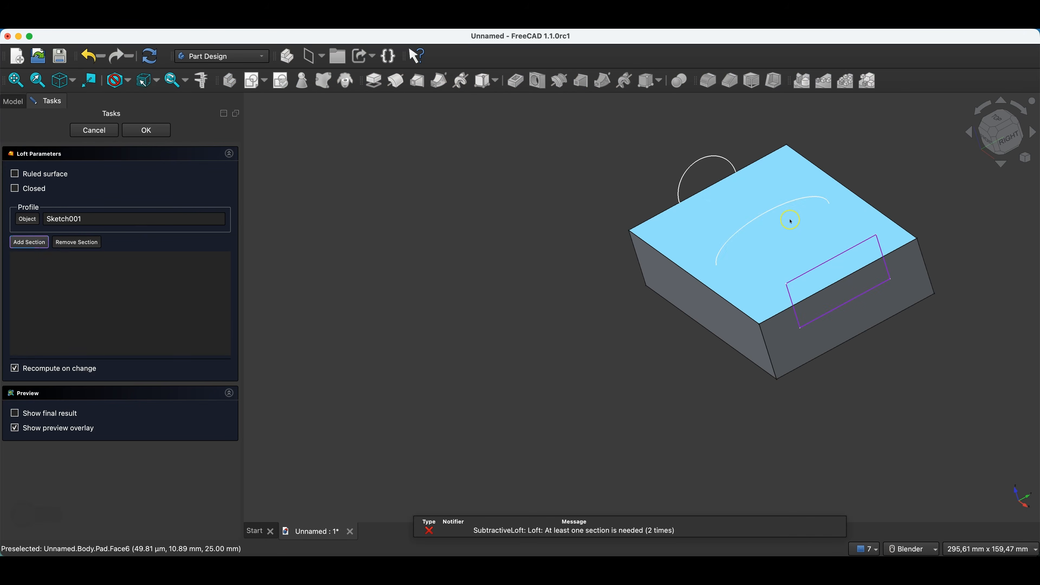
{"action": "left_click", "coordinate": [766, 216]}
{"action": "left_click", "coordinate": [707, 158]}
{"action": "left_click", "coordinate": [275, 261]}
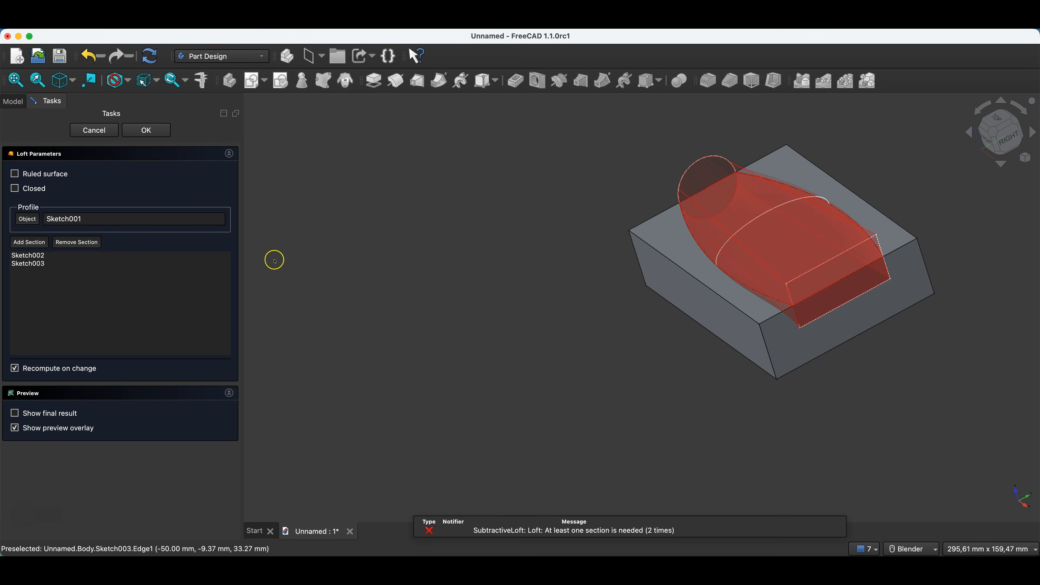
{"action": "left_click", "coordinate": [154, 128]}
{"action": "middle_click_drag", "start_coordinate": [601, 341], "coordinate": [454, 285]}
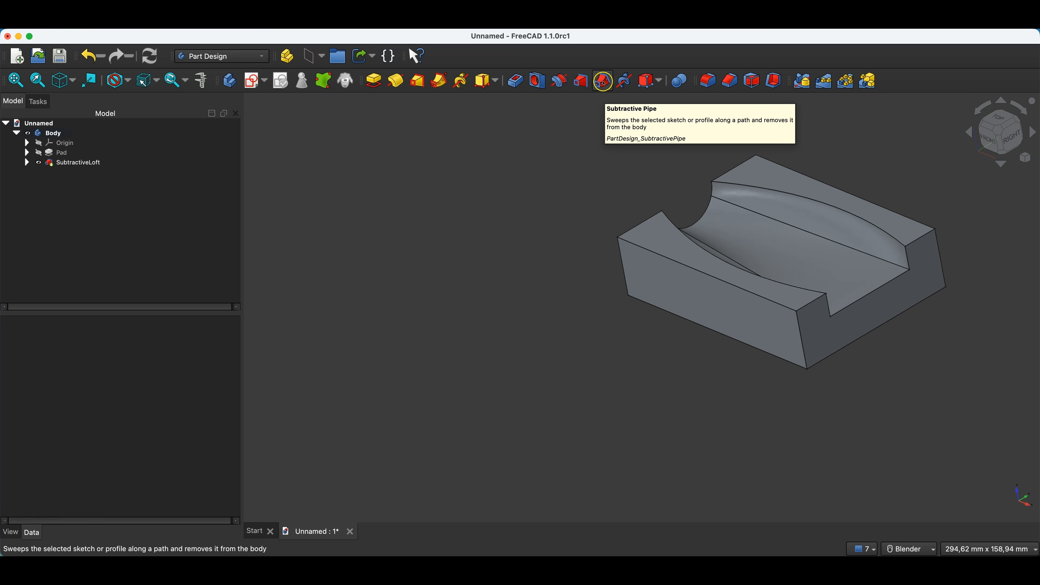
Step: Delete the subtractive loft and the circle, ellipse and rectangle sketches, keeping only the padded block
{"action": "left_click", "coordinate": [75, 164]}
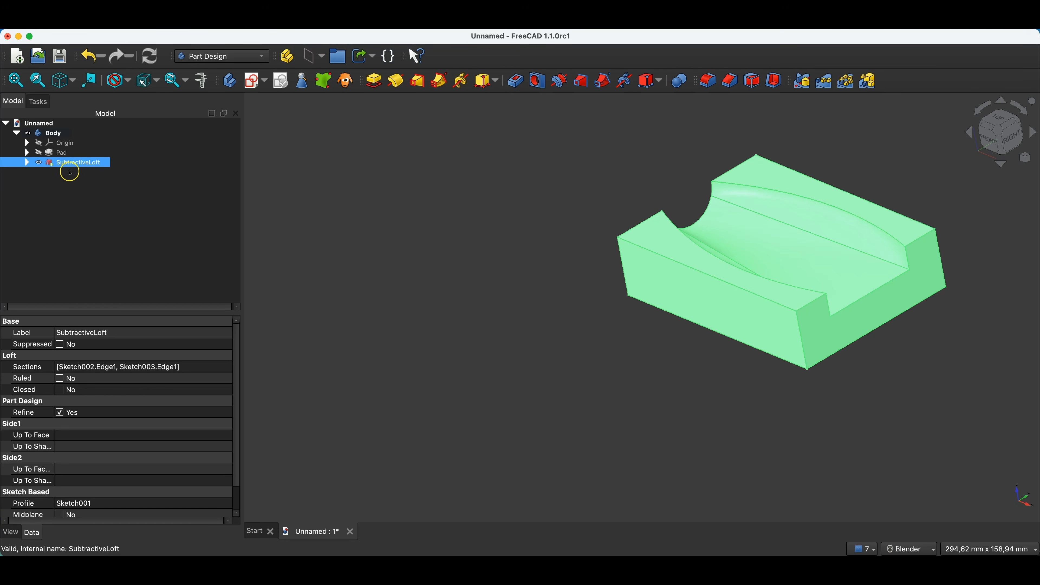
{"action": "left_click", "coordinate": [81, 164]}
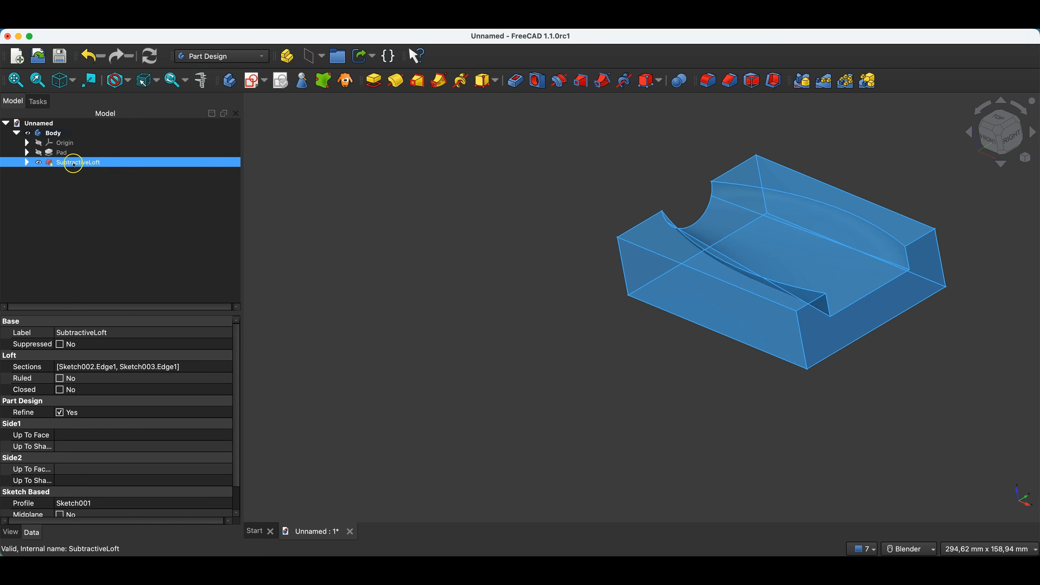
{"action": "key", "text": "Delete"}
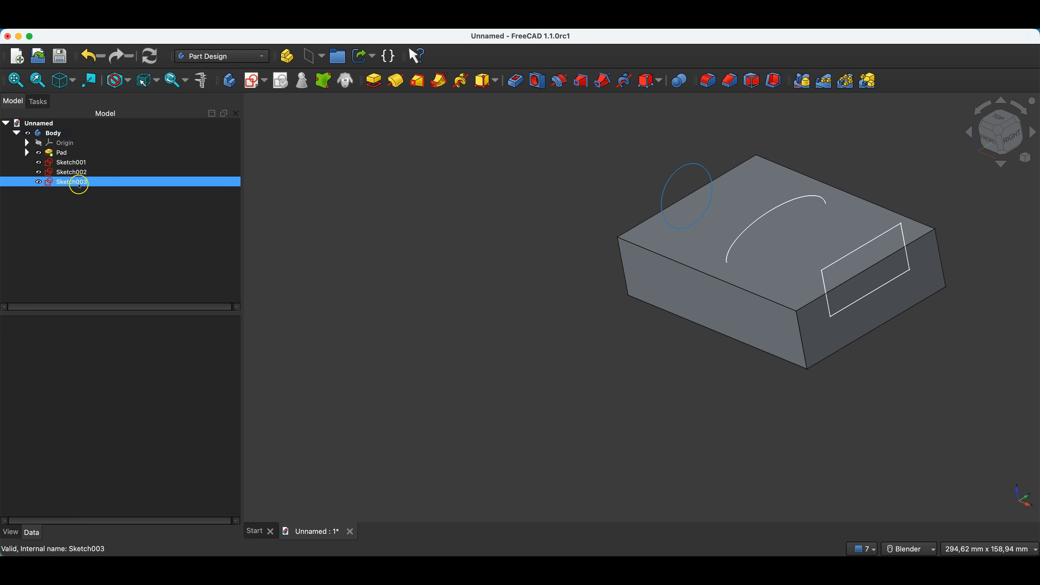
{"action": "left_click", "coordinate": [79, 185]}
{"action": "key", "text": "Delete"}
{"action": "left_click", "coordinate": [76, 174]}
{"action": "key", "text": "Delete"}
{"action": "left_click", "coordinate": [74, 165]}
{"action": "key", "text": "Delete"}
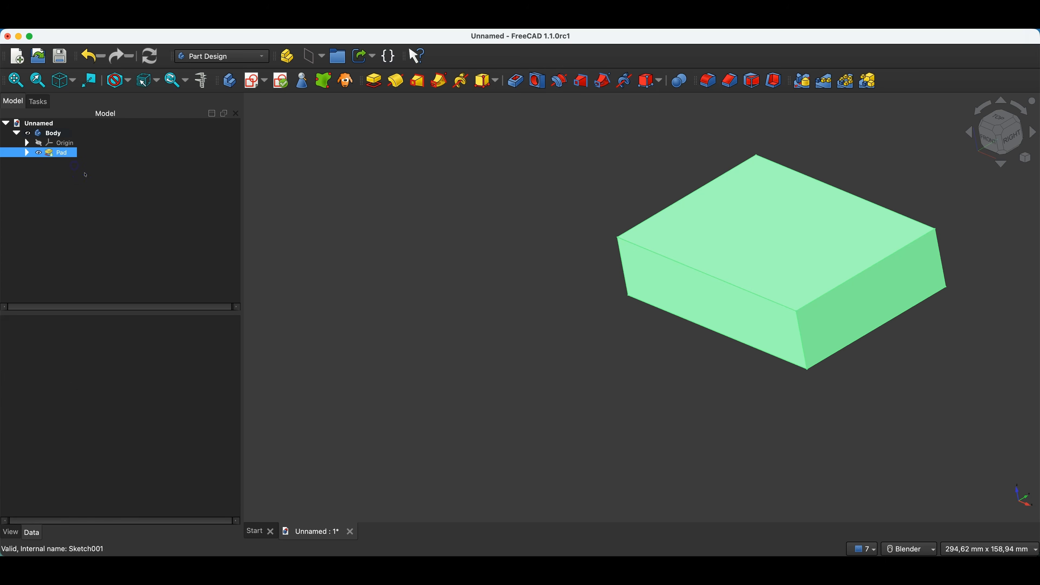
{"action": "left_click", "coordinate": [365, 286]}
{"action": "middle_click_drag", "start_coordinate": [581, 275], "coordinate": [641, 263]}
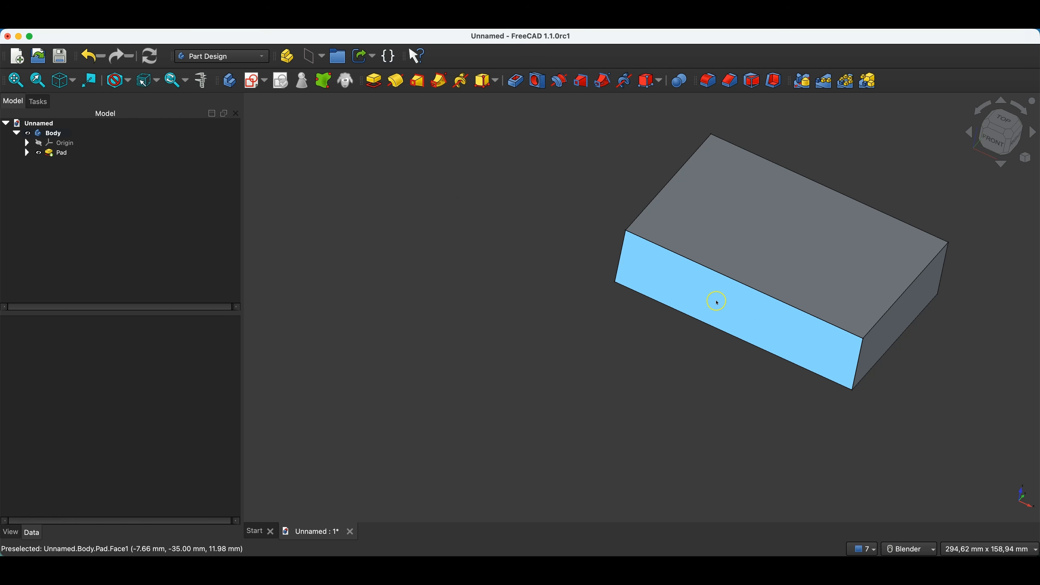
Step: Start a sketch on the block's long front face and project its upper edge as external geometry
{"action": "left_click", "coordinate": [685, 274]}
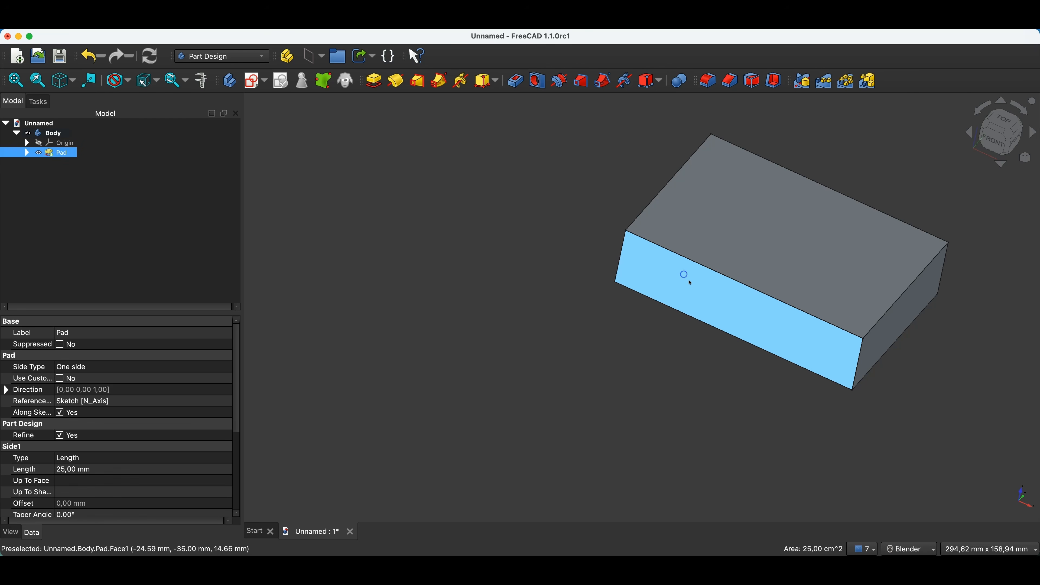
{"action": "left_click", "coordinate": [655, 272]}
{"action": "left_click", "coordinate": [252, 84]}
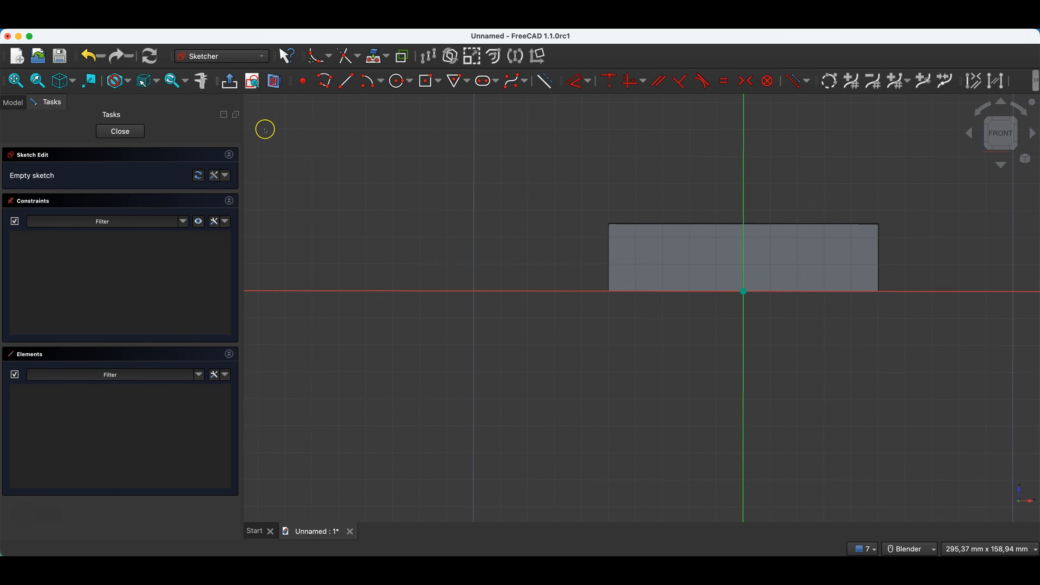
{"action": "scroll", "coordinate": [814, 208], "scroll_direction": "down", "scroll_amount": 2}
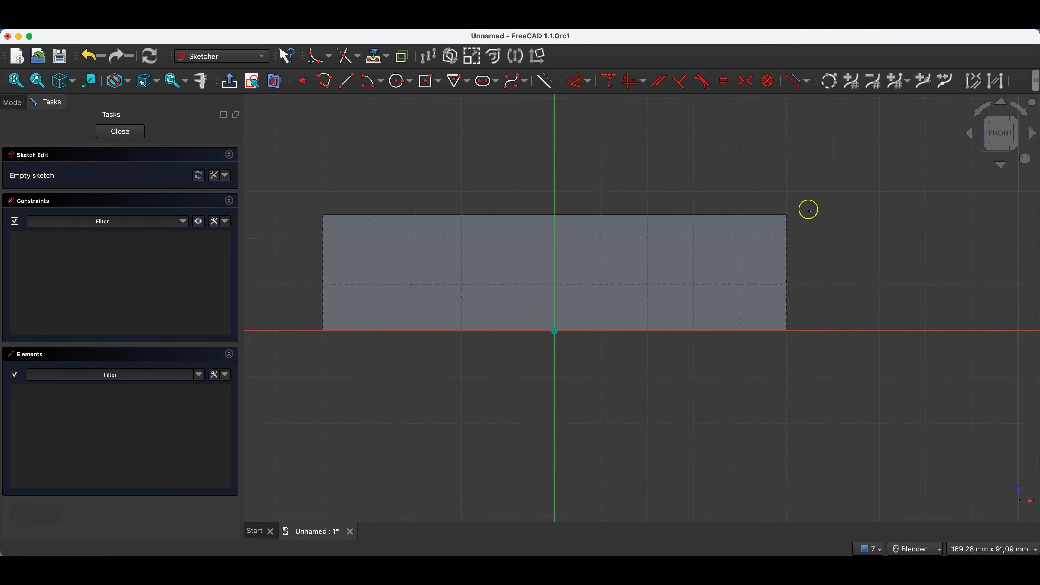
{"action": "left_click", "coordinate": [372, 58]}
{"action": "left_click", "coordinate": [426, 214]}
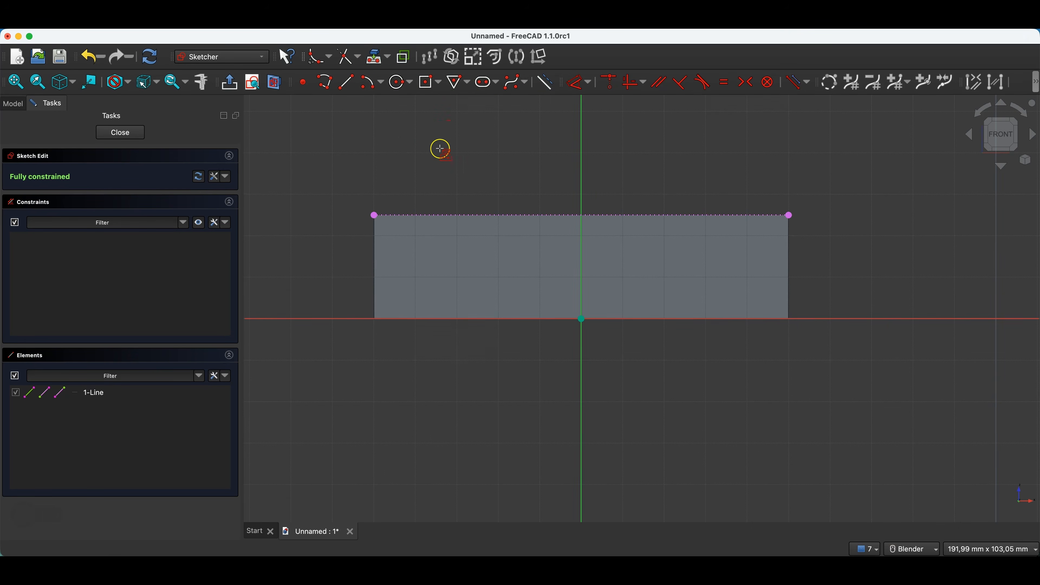
Step: Draw a 10 mm diameter circle centred on the projected upper edge, near its left end
{"action": "left_click", "coordinate": [400, 82]}
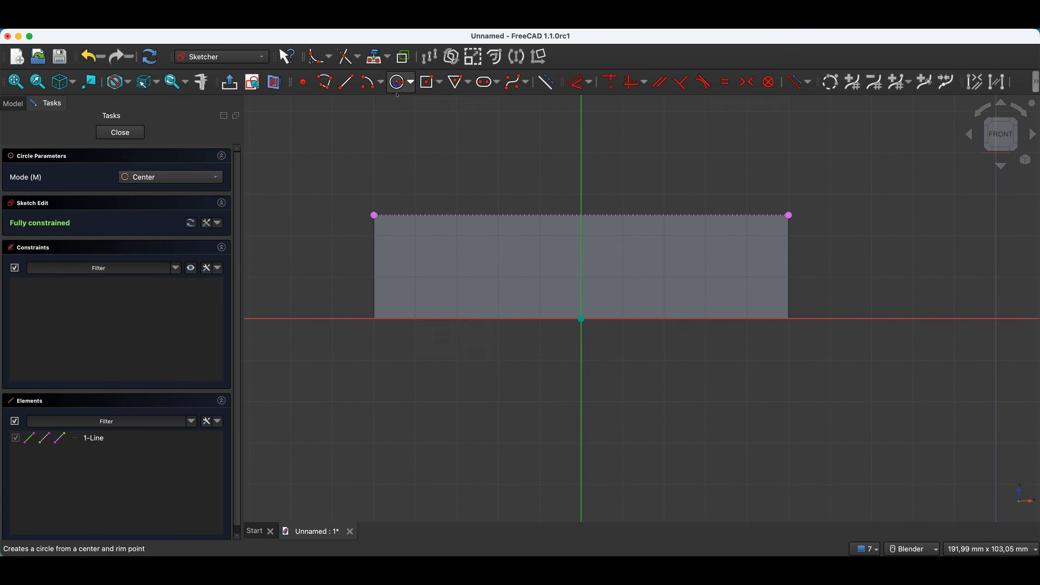
{"action": "left_click", "coordinate": [430, 215]}
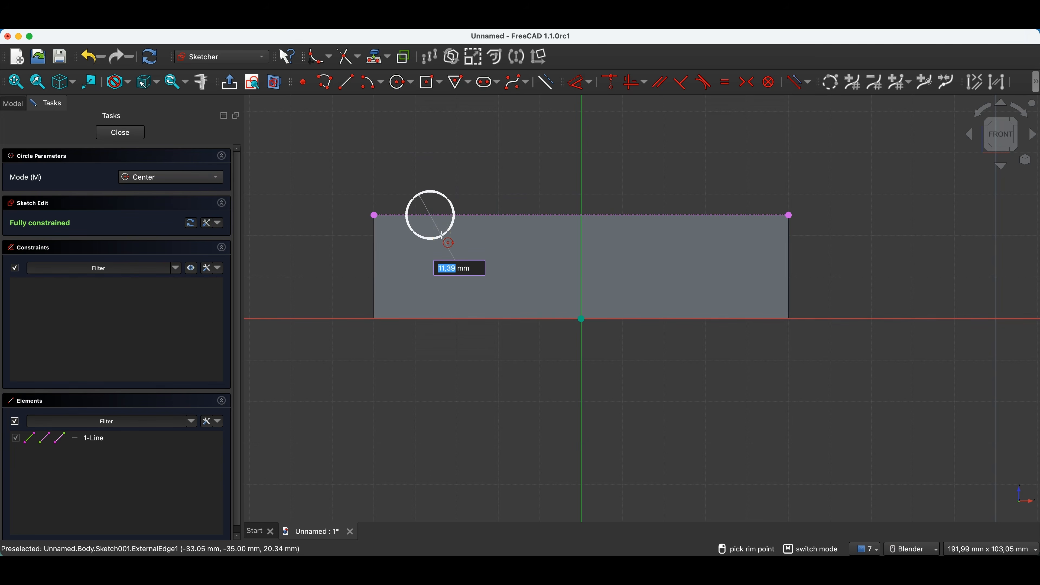
{"action": "type", "text": "10"}
{"action": "key", "text": "Return"}
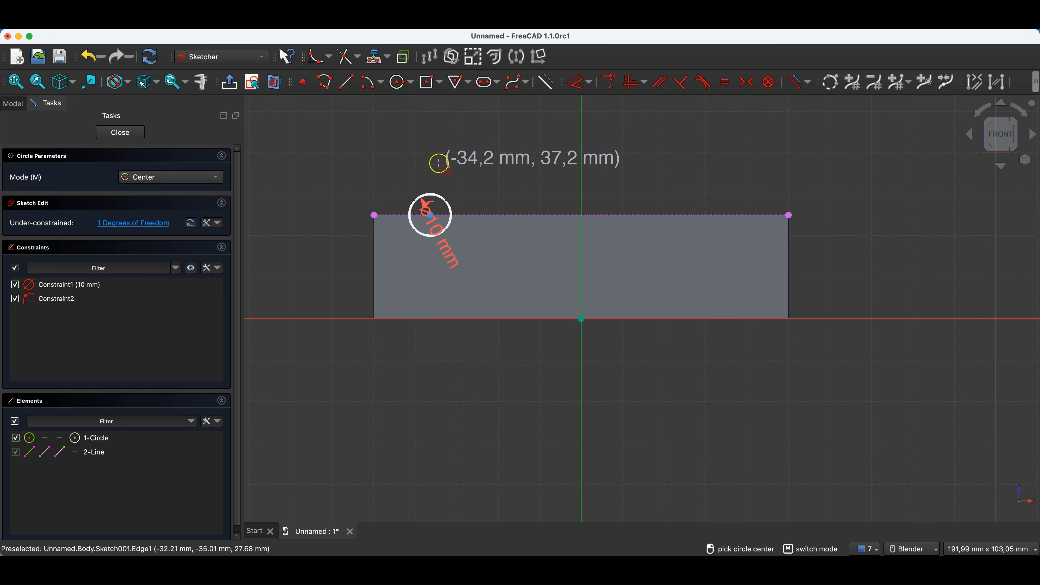
{"action": "key", "text": "Escape"}
Step: Constrain the circle's centre 10 mm from the left endpoint of the projected edge and close the sketch
{"action": "scroll", "coordinate": [430, 218], "scroll_direction": "up", "scroll_amount": 3}
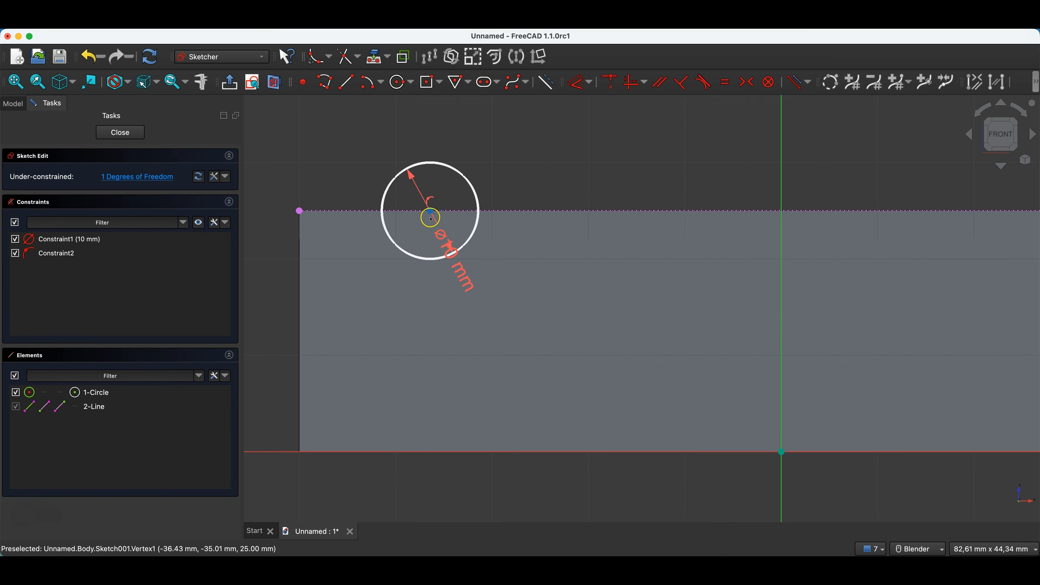
{"action": "left_click", "coordinate": [430, 214]}
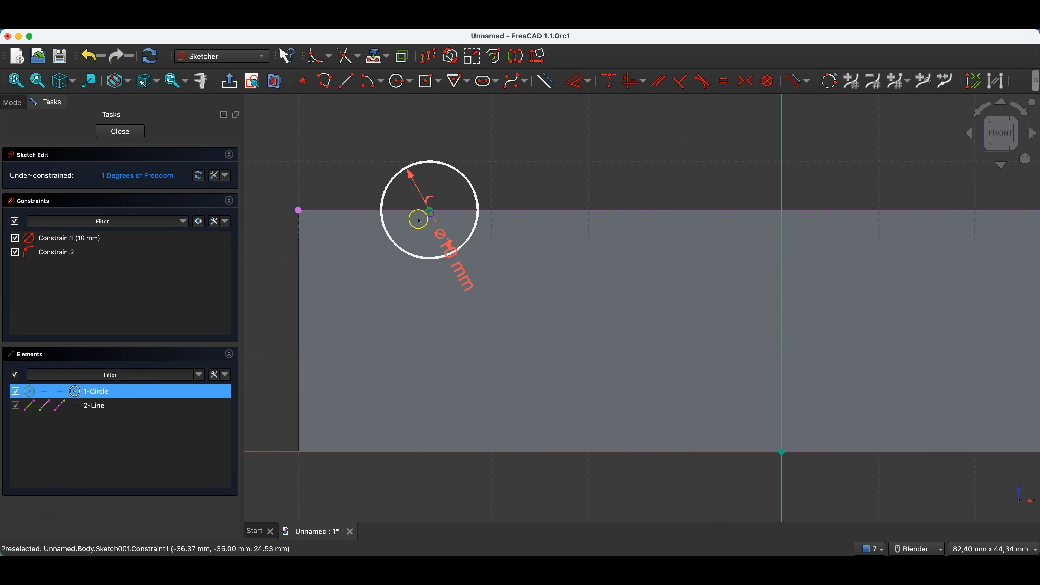
{"action": "left_click", "coordinate": [300, 212]}
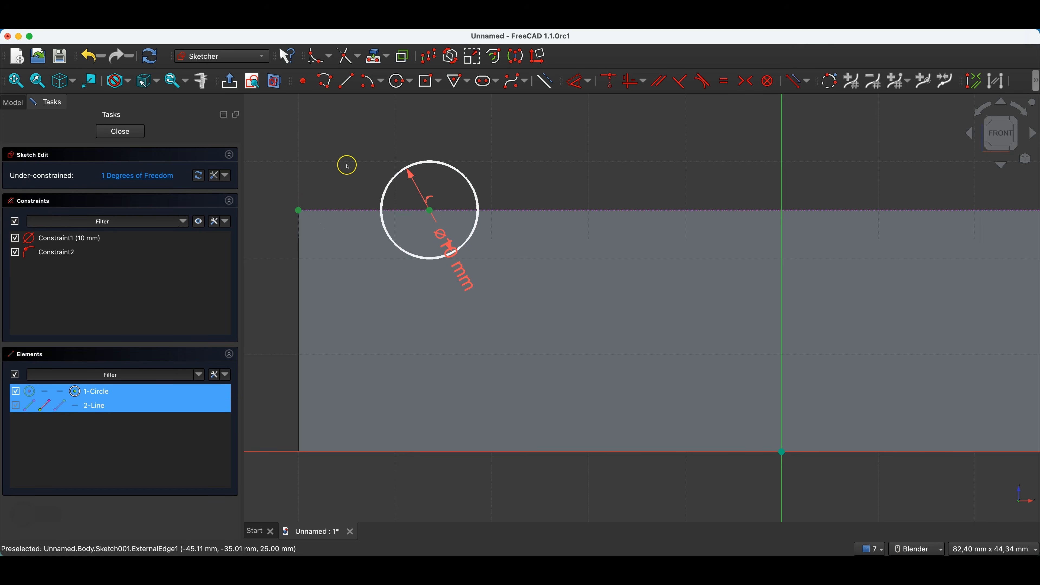
{"action": "key", "text": "d"}
{"action": "left_click", "coordinate": [359, 305]}
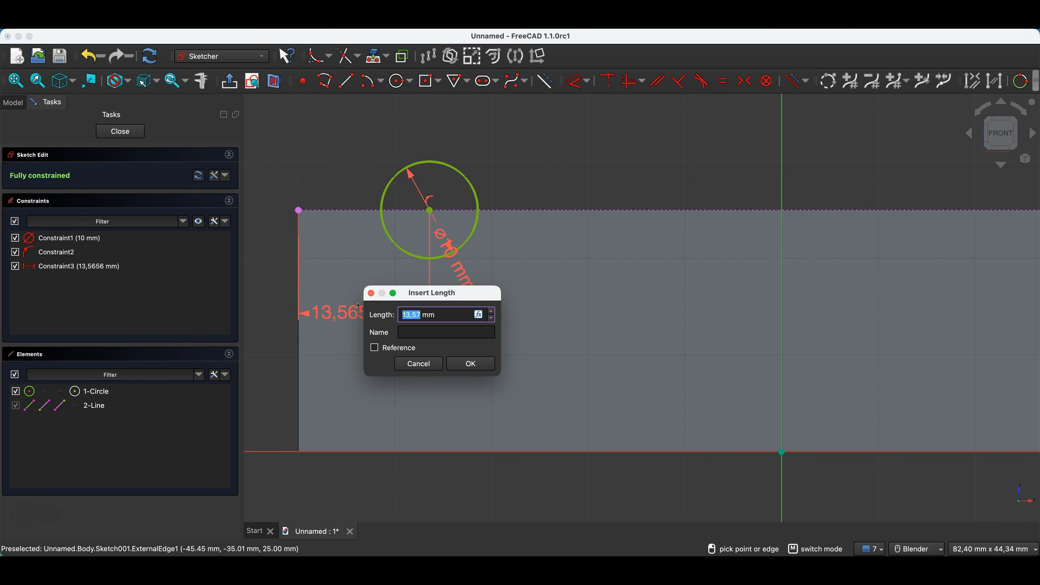
{"action": "key", "text": "Return"}
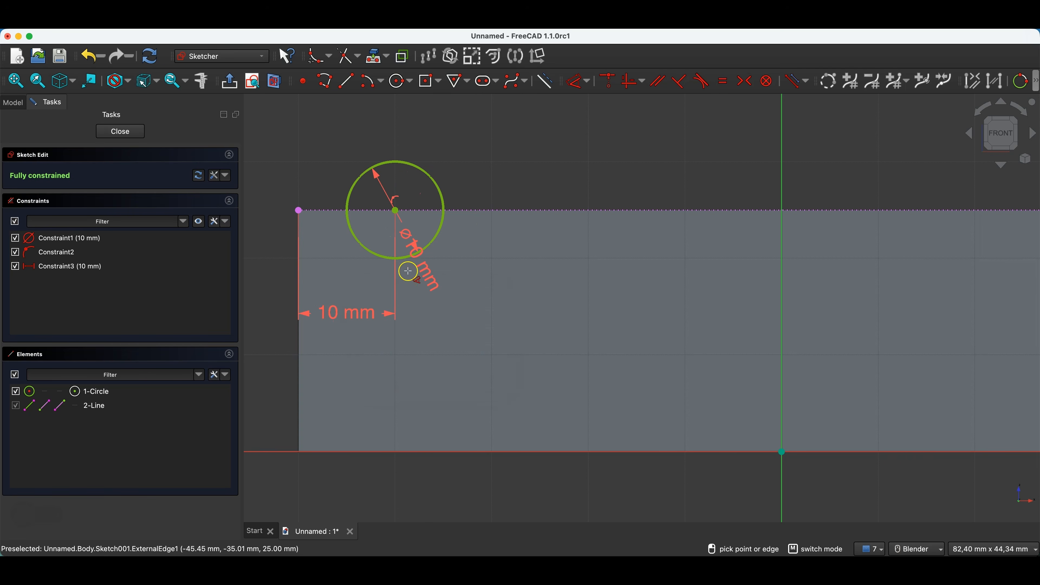
{"action": "left_click", "coordinate": [123, 131]}
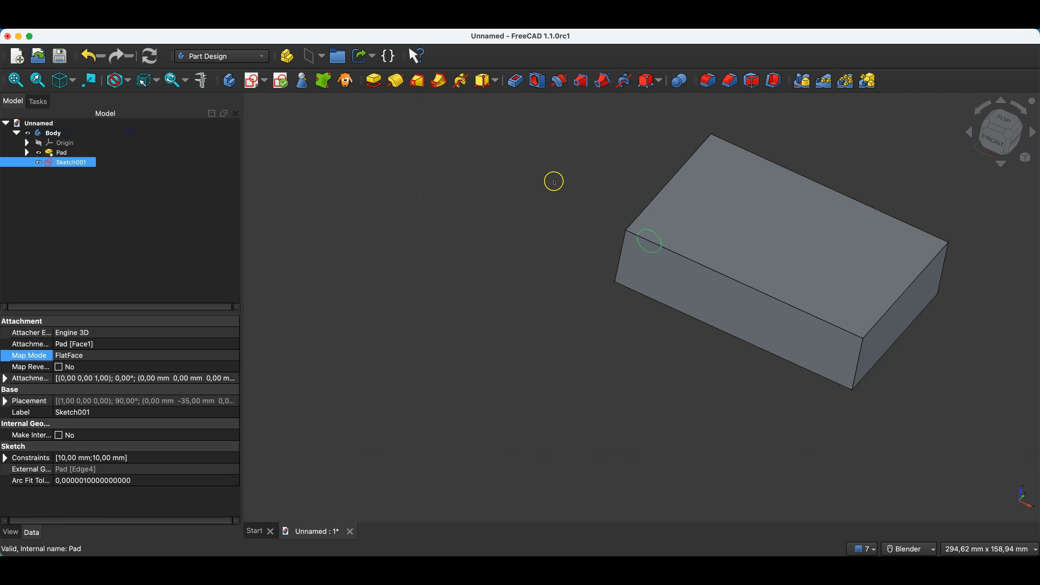
Step: Start a new sketch on the block's top face
{"action": "scroll", "coordinate": [385, 340], "scroll_direction": "down", "scroll_amount": 1}
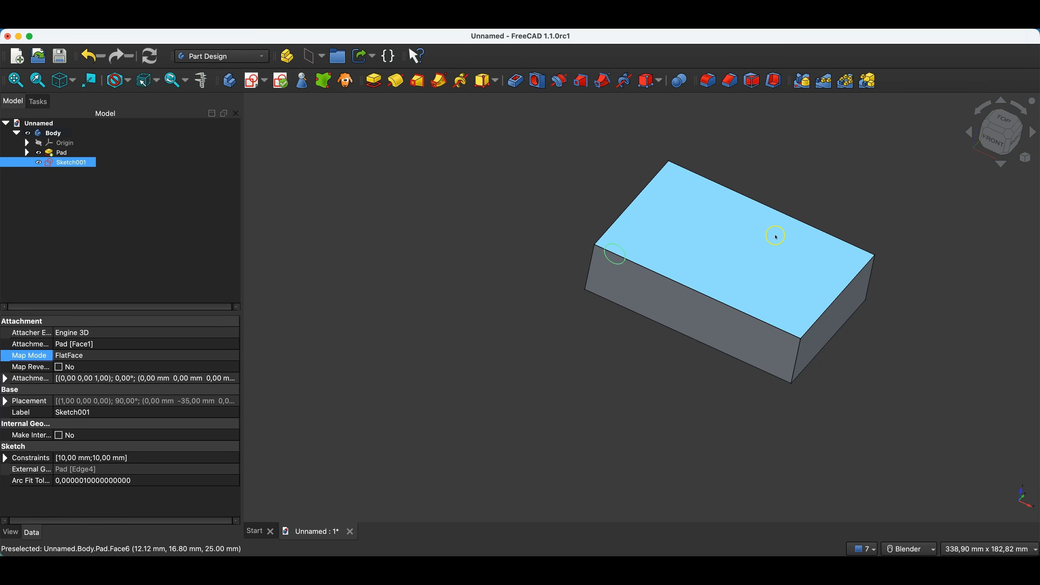
{"action": "left_click", "coordinate": [674, 227]}
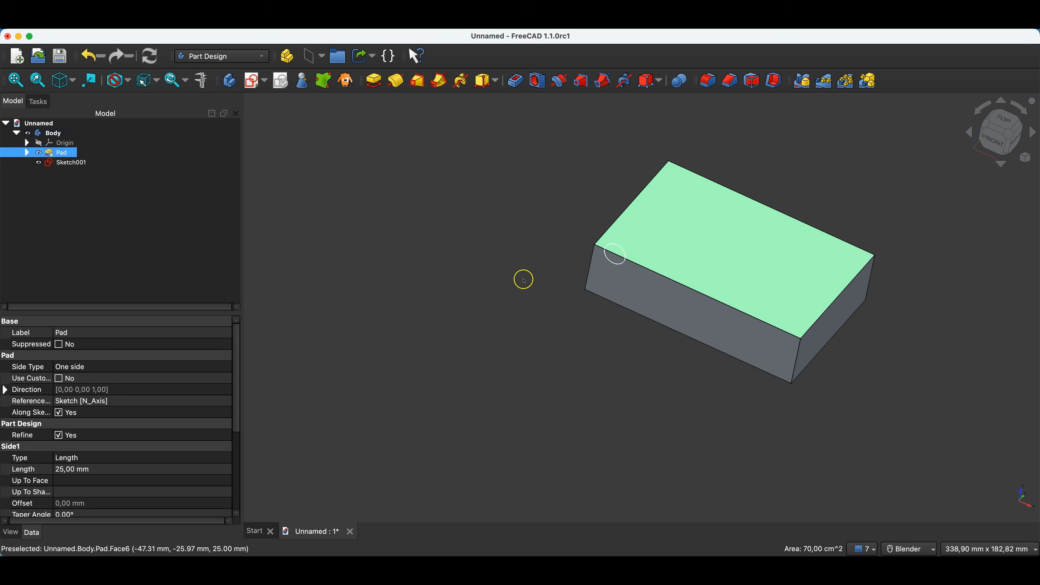
{"action": "left_click", "coordinate": [251, 82]}
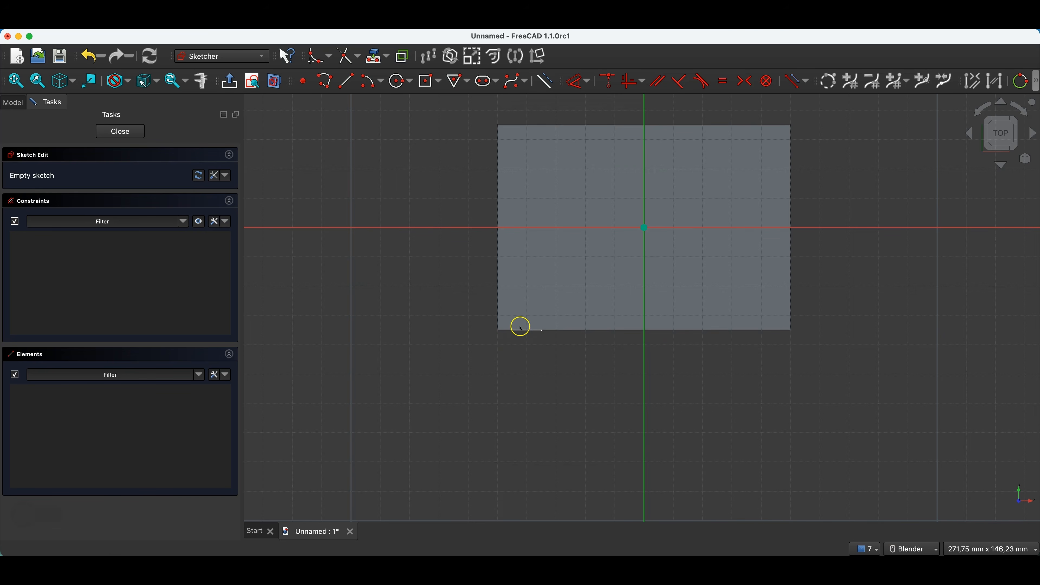
Step: Try projecting both the block's front edge and the circle into the sketch as external geometry, and undo both projections
{"action": "left_click", "coordinate": [377, 57]}
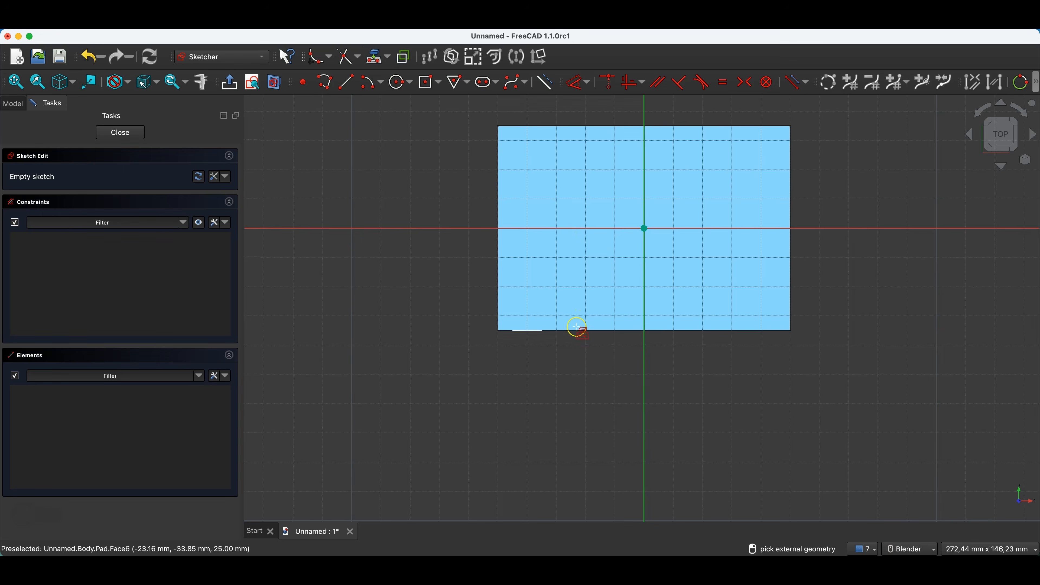
{"action": "left_click", "coordinate": [573, 330]}
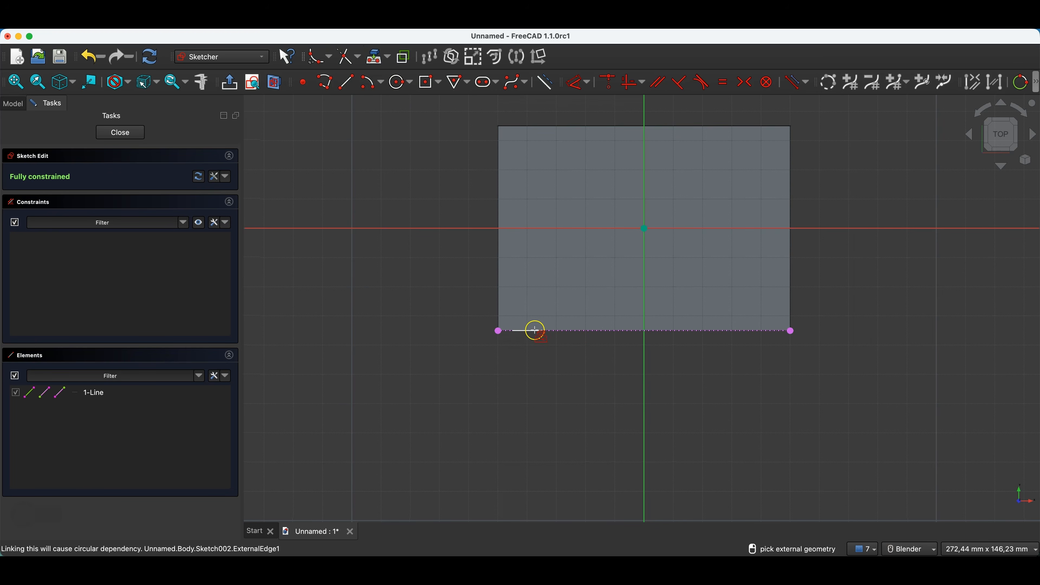
{"action": "middle_click_drag", "start_coordinate": [524, 331], "coordinate": [518, 313]}
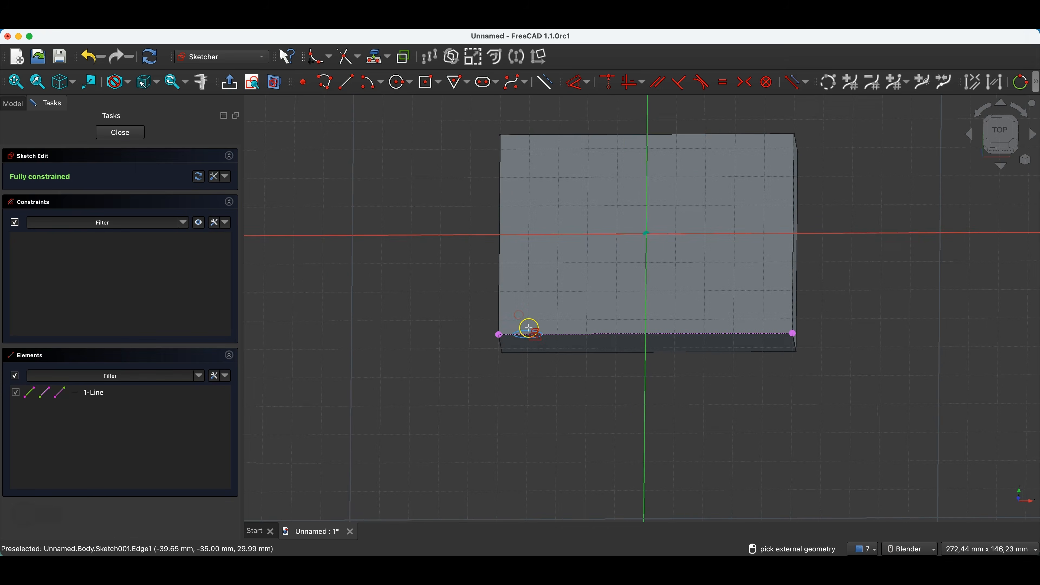
{"action": "scroll", "coordinate": [528, 331], "scroll_direction": "up", "scroll_amount": 7}
{"action": "left_click", "coordinate": [528, 336]}
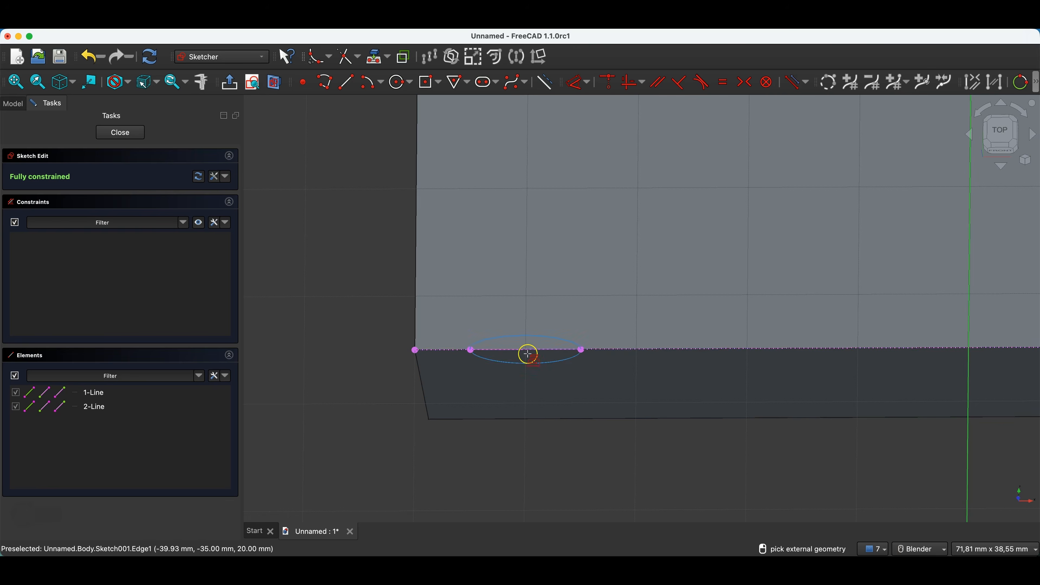
{"action": "left_click", "coordinate": [1000, 131]}
{"action": "scroll", "coordinate": [487, 279], "scroll_direction": "down", "scroll_amount": 5}
{"action": "scroll", "coordinate": [491, 312], "scroll_direction": "up", "scroll_amount": 4}
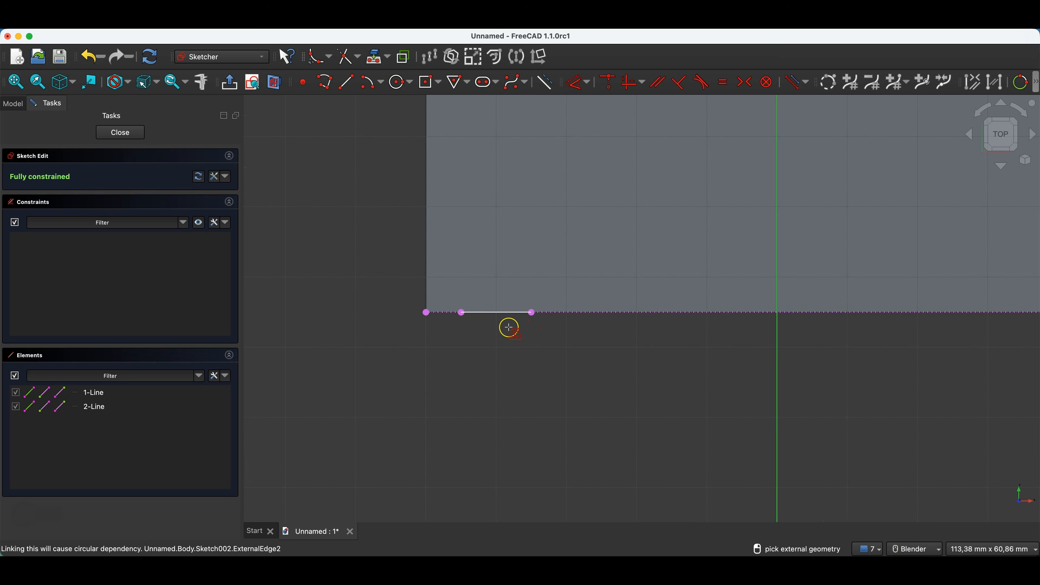
{"action": "left_click", "coordinate": [370, 61]}
{"action": "left_click", "coordinate": [514, 313]}
{"action": "key", "text": "ctrl+z"}
{"action": "key", "text": "ctrl+z"}
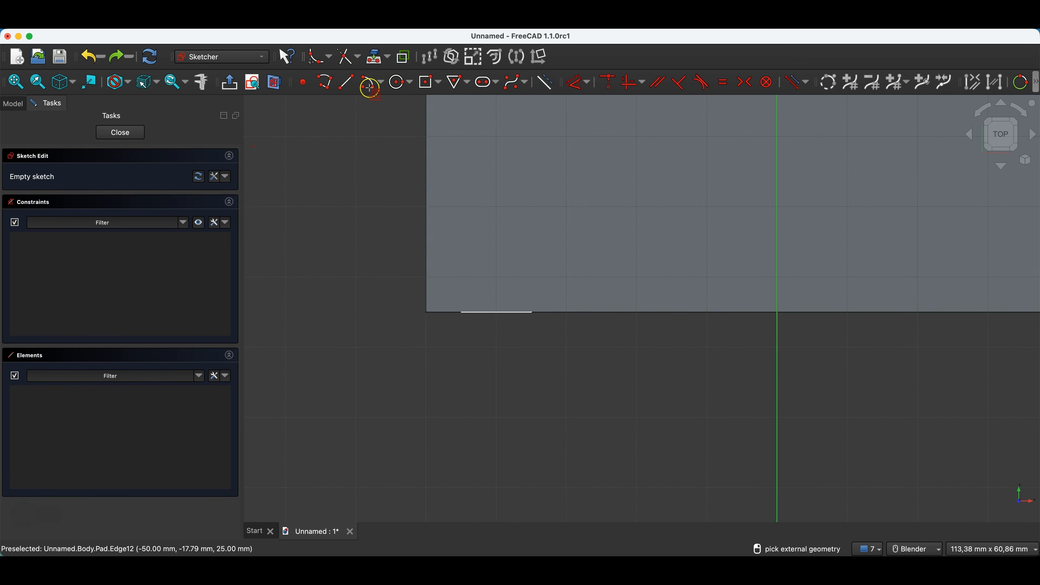
Step: Project only the circle into the sketch as external geometry and return to the straight top view
{"action": "left_click", "coordinate": [467, 255]}
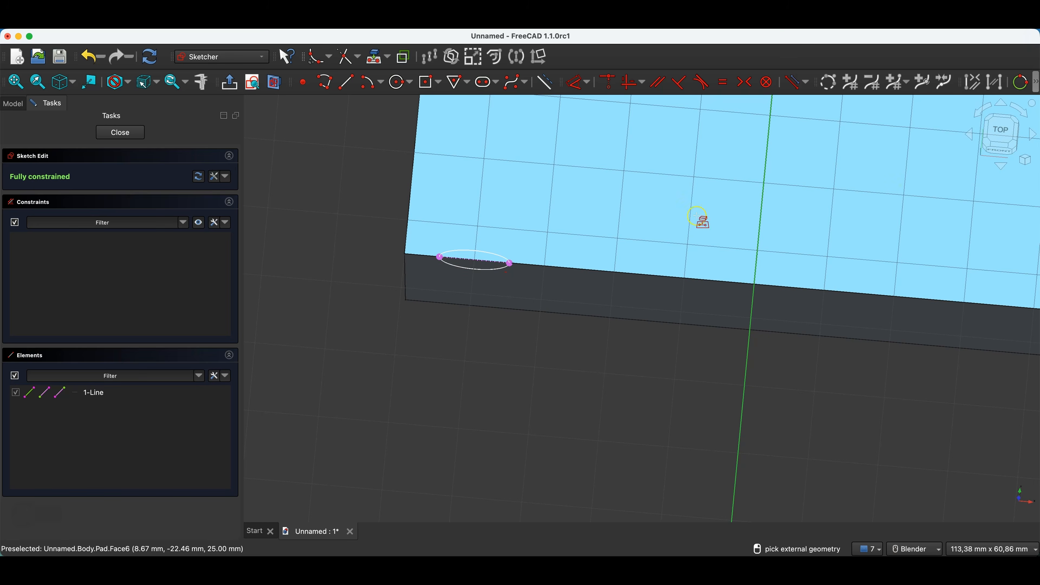
{"action": "key", "text": "Escape"}
{"action": "left_click", "coordinate": [999, 133]}
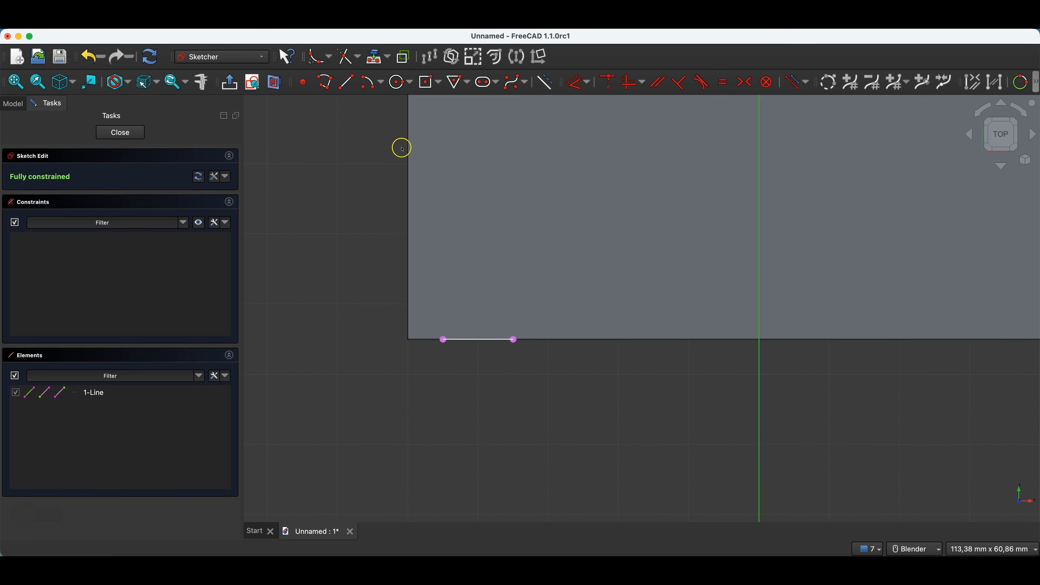
Step: Draw an open four-segment polyline from just behind the projected circle: vertical, diagonal, horizontal, and vertical, ending just short of the back edge
{"action": "scroll", "coordinate": [385, 156], "scroll_direction": "down", "scroll_amount": 4}
{"action": "left_click", "coordinate": [326, 90]}
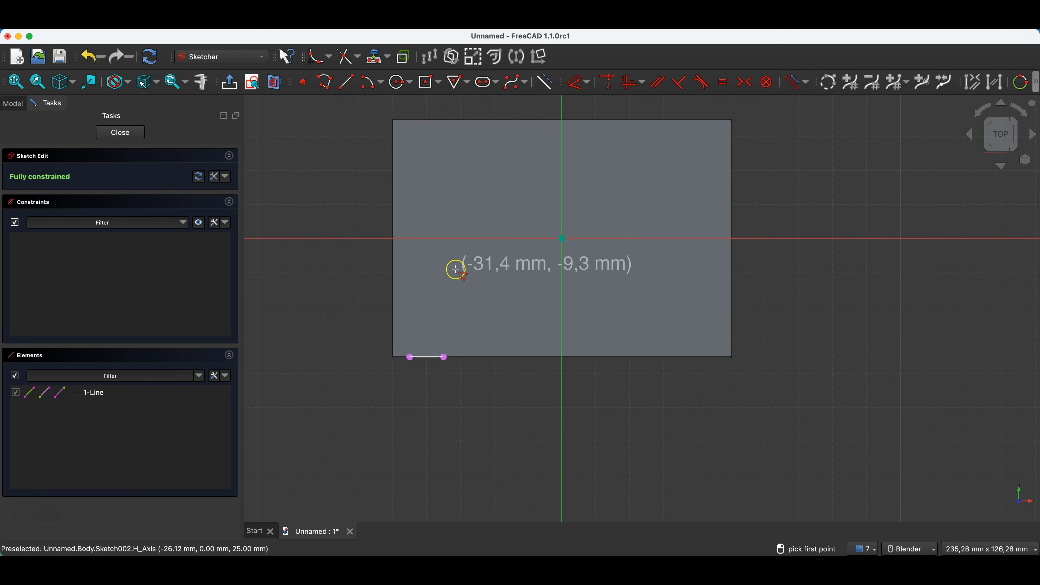
{"action": "left_click", "coordinate": [427, 352]}
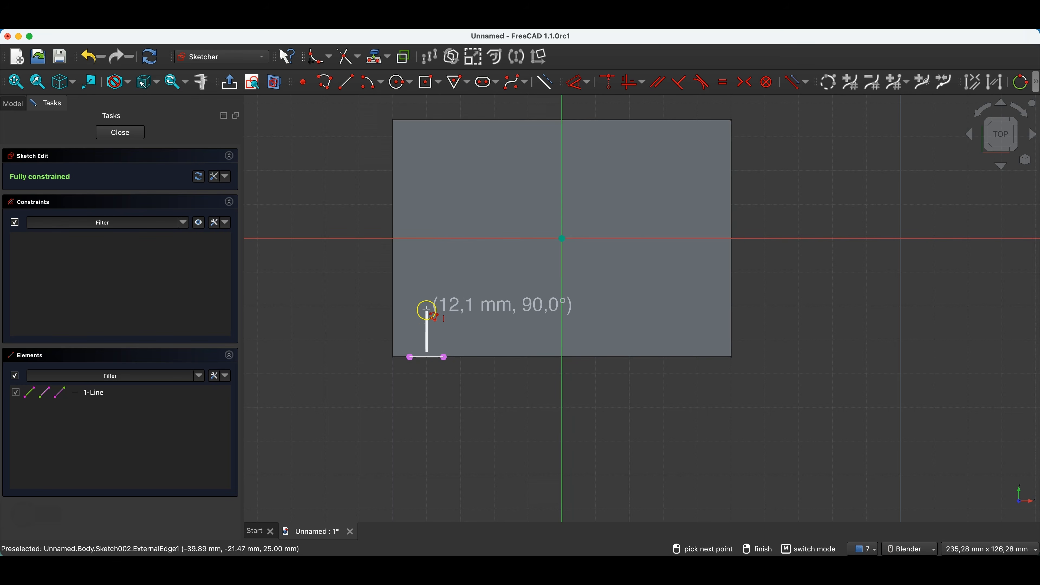
{"action": "left_click", "coordinate": [426, 308]}
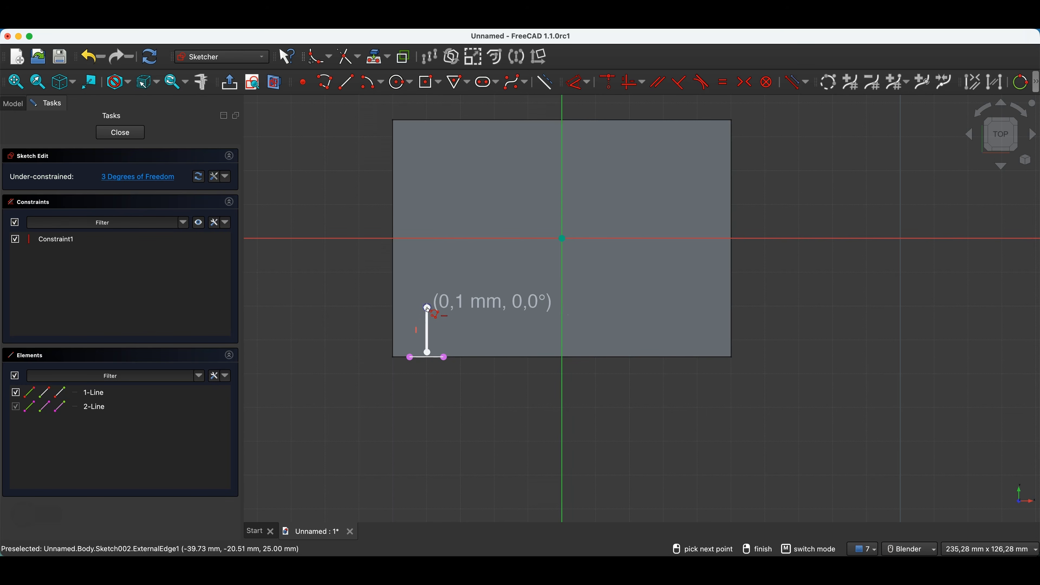
{"action": "left_click", "coordinate": [493, 279]}
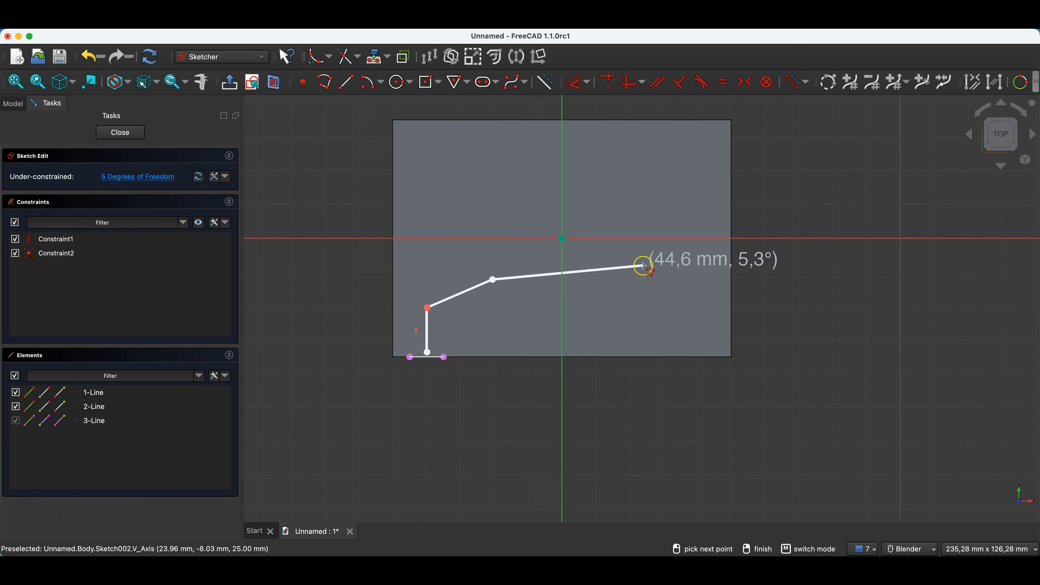
{"action": "left_click", "coordinate": [636, 280]}
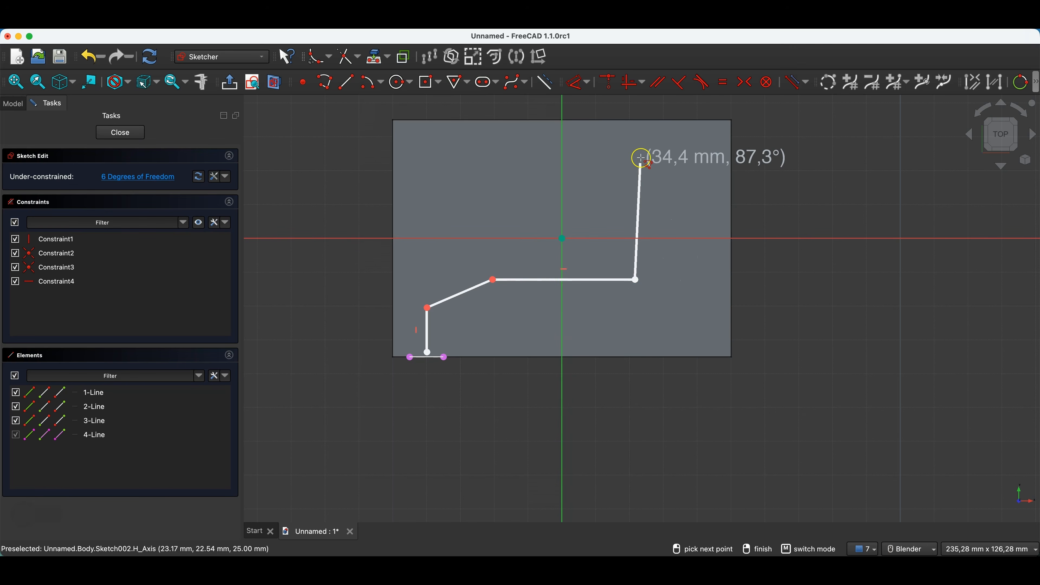
{"action": "left_click", "coordinate": [637, 125]}
{"action": "right_click", "coordinate": [623, 154]}
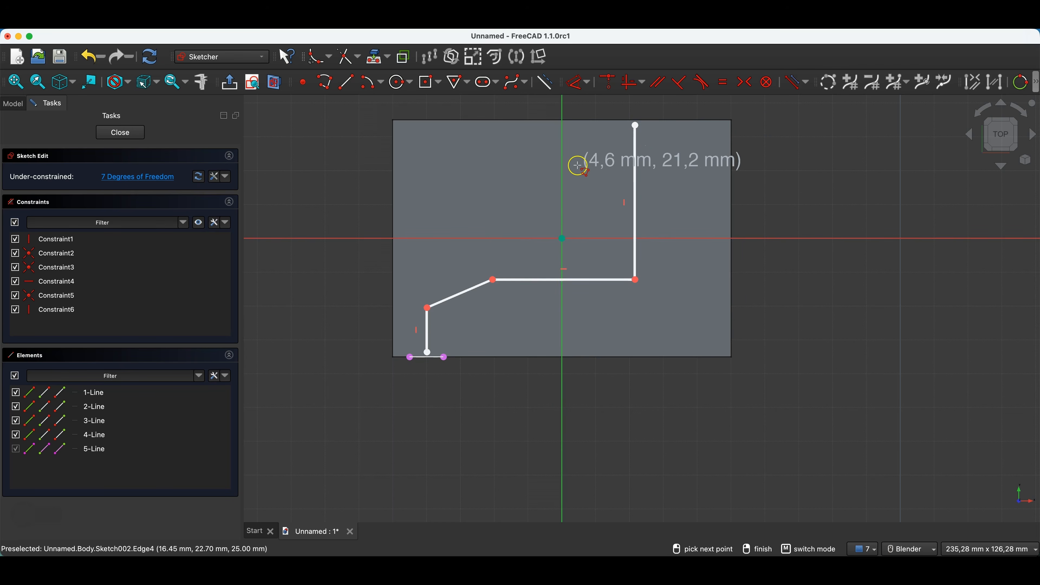
{"action": "right_click", "coordinate": [583, 168]}
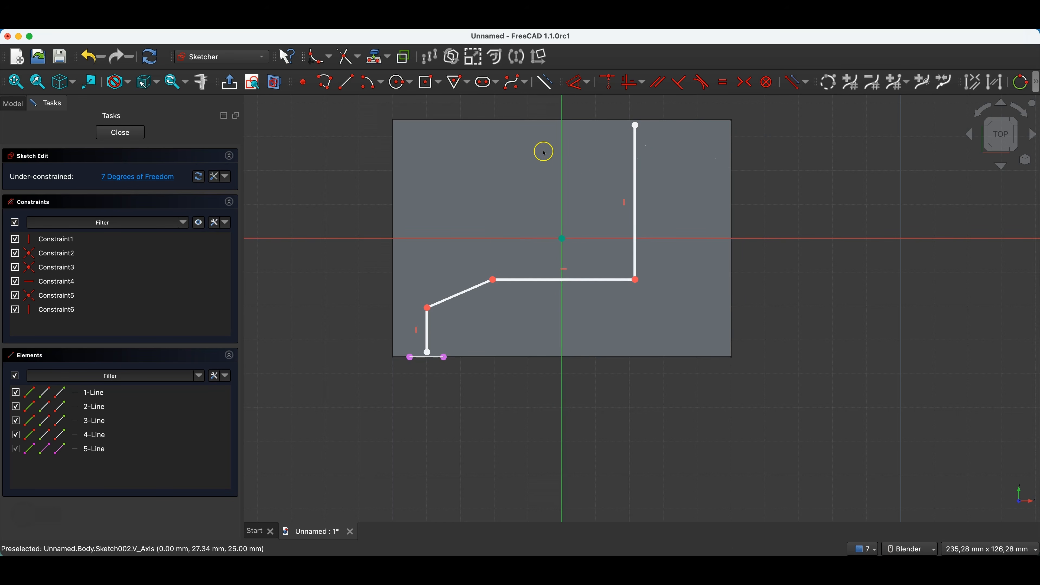
Step: Project the block's back edge as external geometry and constrain the polyline's upper endpoint onto it
{"action": "left_click", "coordinate": [372, 60]}
{"action": "left_click", "coordinate": [597, 121]}
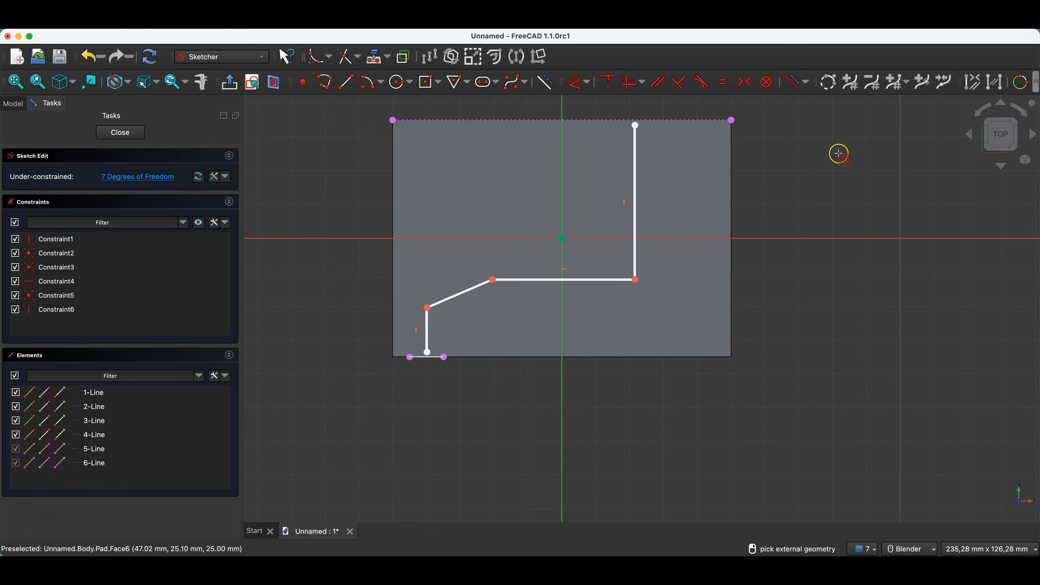
{"action": "right_click", "coordinate": [789, 172]}
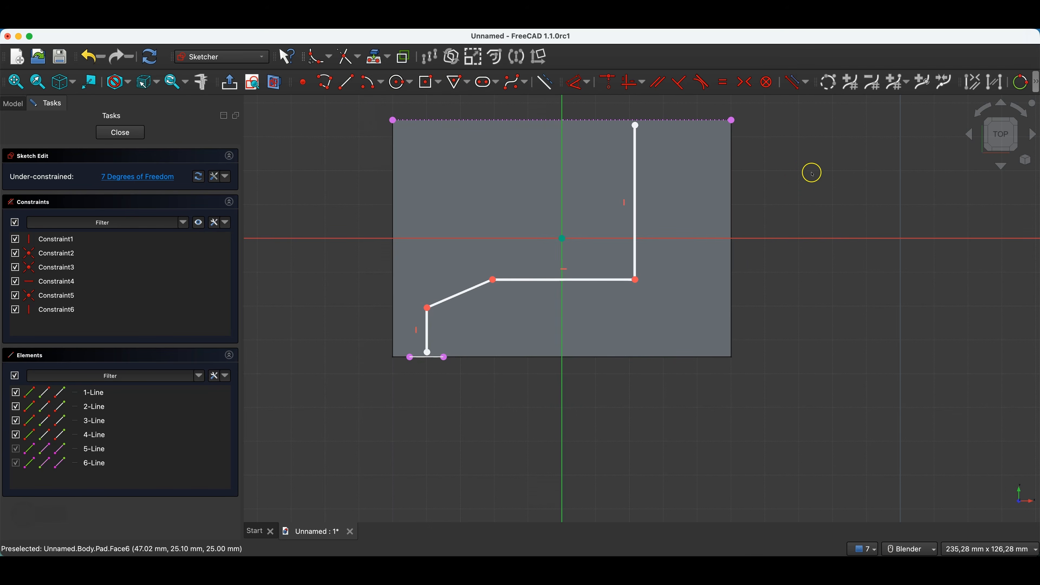
{"action": "left_click", "coordinate": [635, 125]}
{"action": "left_click", "coordinate": [653, 119]}
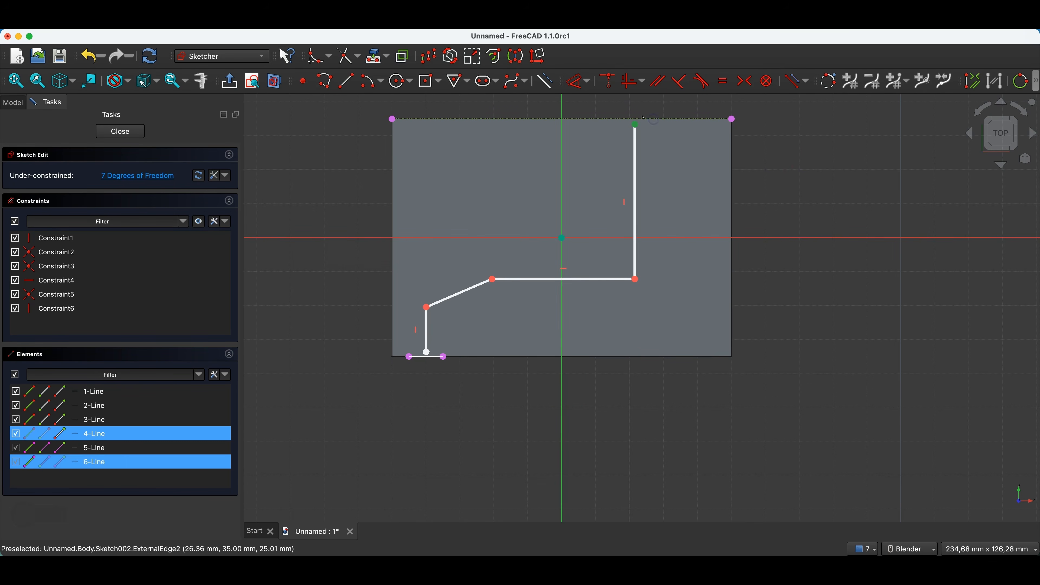
{"action": "left_click", "coordinate": [608, 81]}
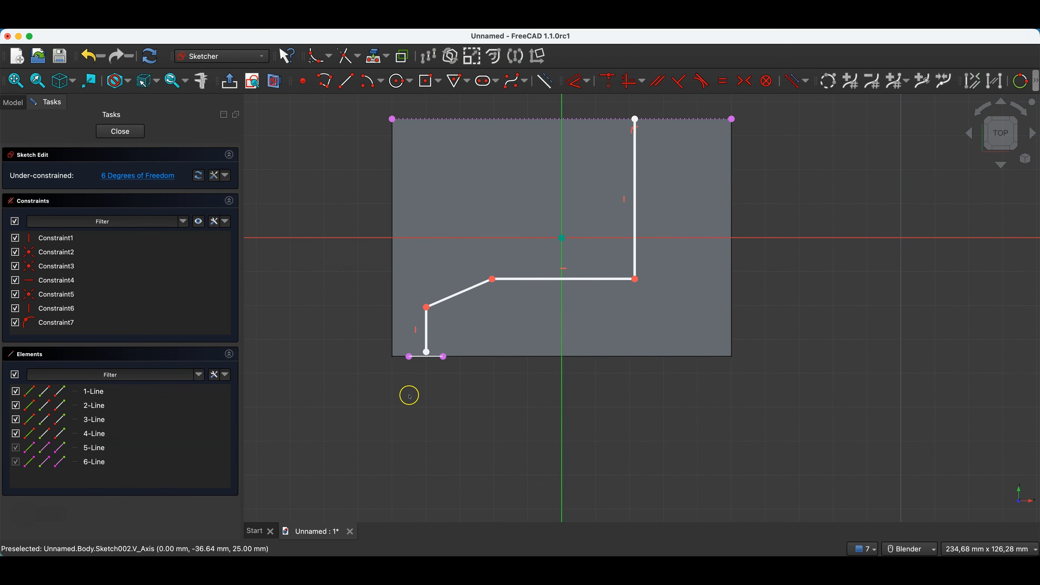
Step: Constrain the polyline's front endpoint symmetrically between the projected circle's two ends and move the diagonal segment farther toward the back edge
{"action": "scroll", "coordinate": [409, 375], "scroll_direction": "up", "scroll_amount": 3}
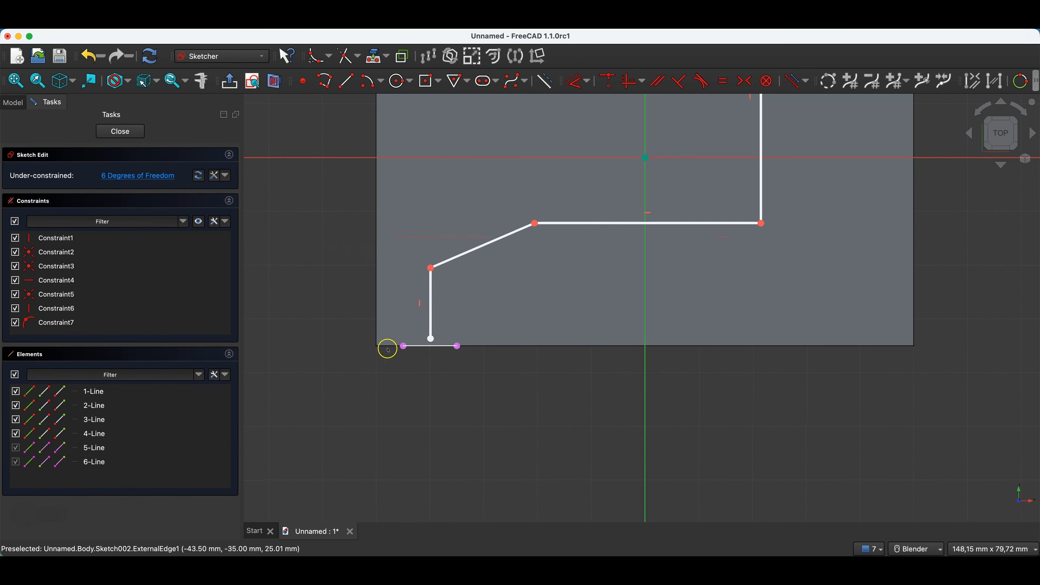
{"action": "left_click", "coordinate": [402, 349]}
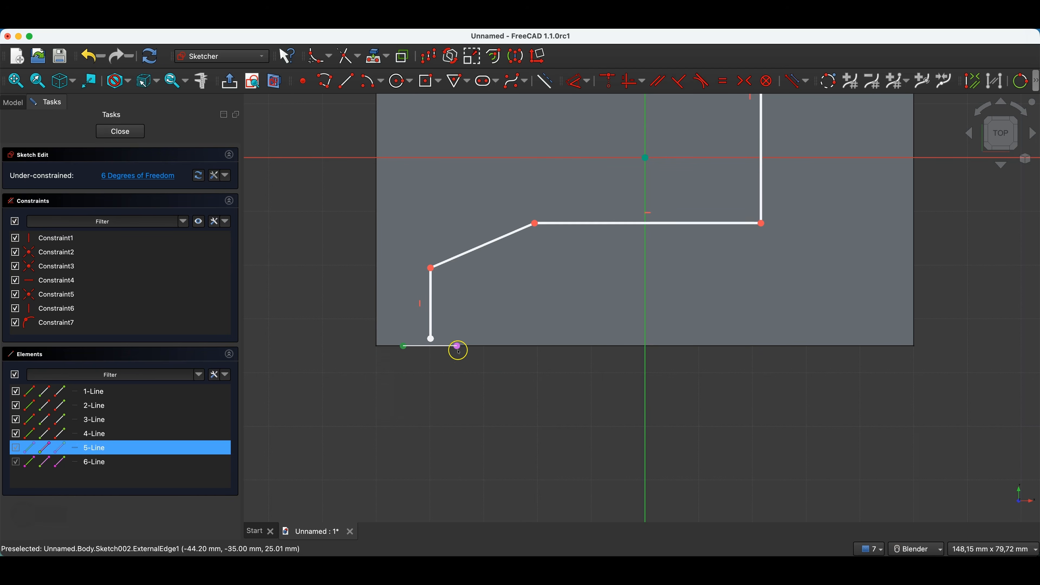
{"action": "left_click", "coordinate": [431, 340]}
{"action": "left_click", "coordinate": [744, 80]}
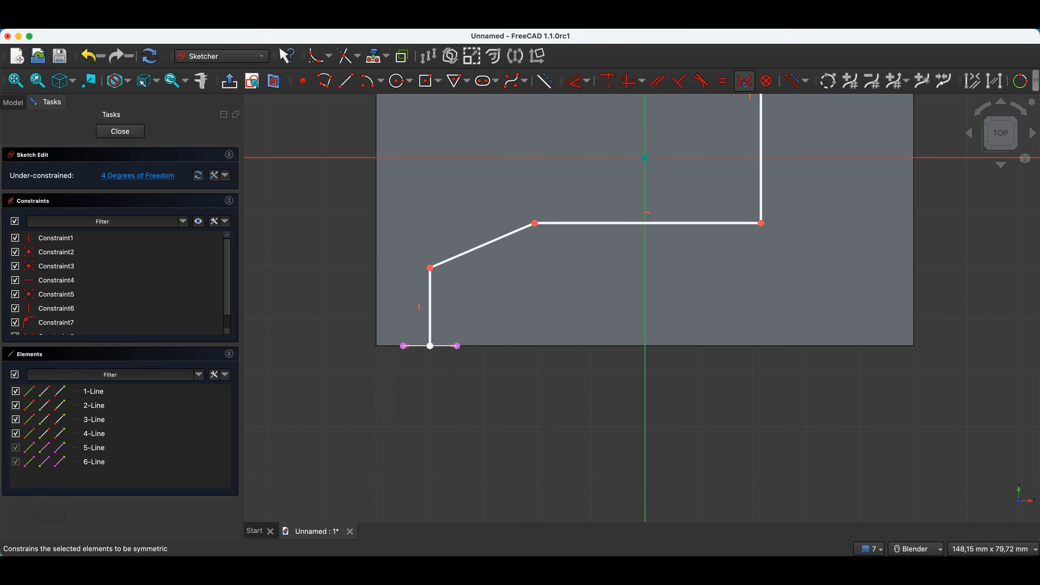
{"action": "left_click_drag", "start_coordinate": [501, 238], "coordinate": [520, 201]}
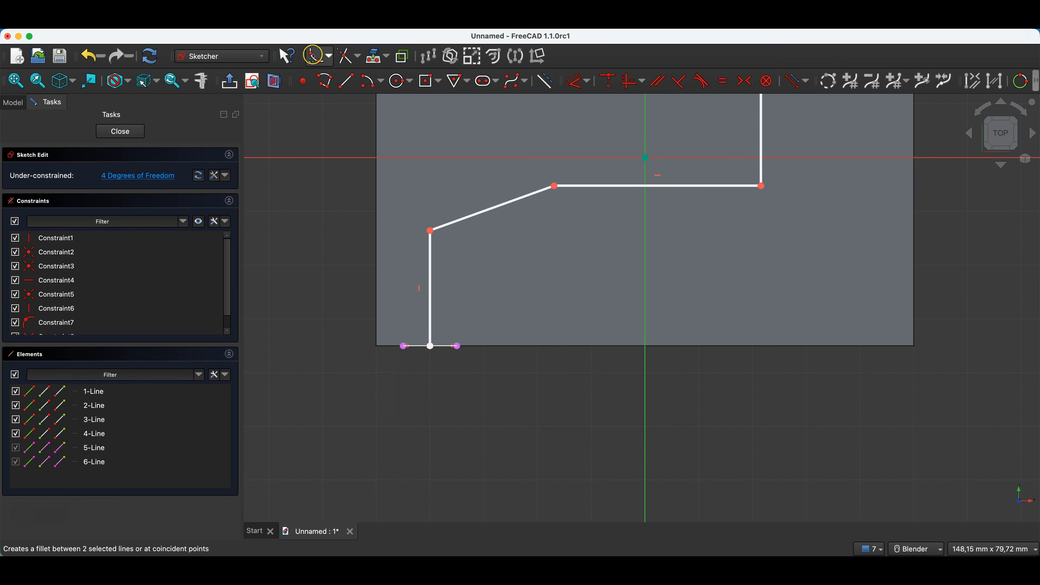
Step: Fillet the three inner corners of the polyline path, preserving the corner points
{"action": "left_click", "coordinate": [314, 56]}
{"action": "left_click", "coordinate": [431, 235]}
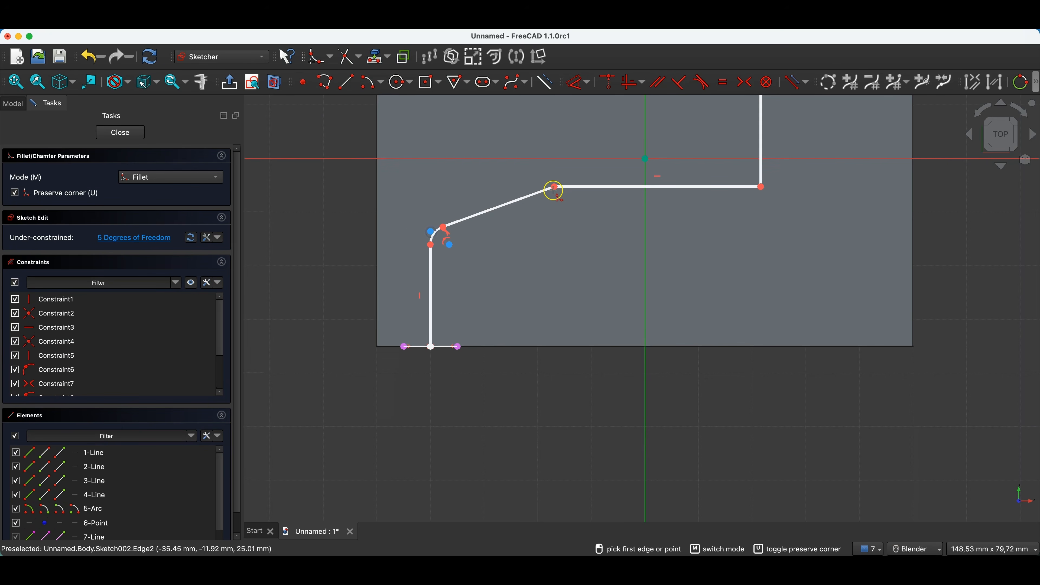
{"action": "left_click", "coordinate": [762, 187]}
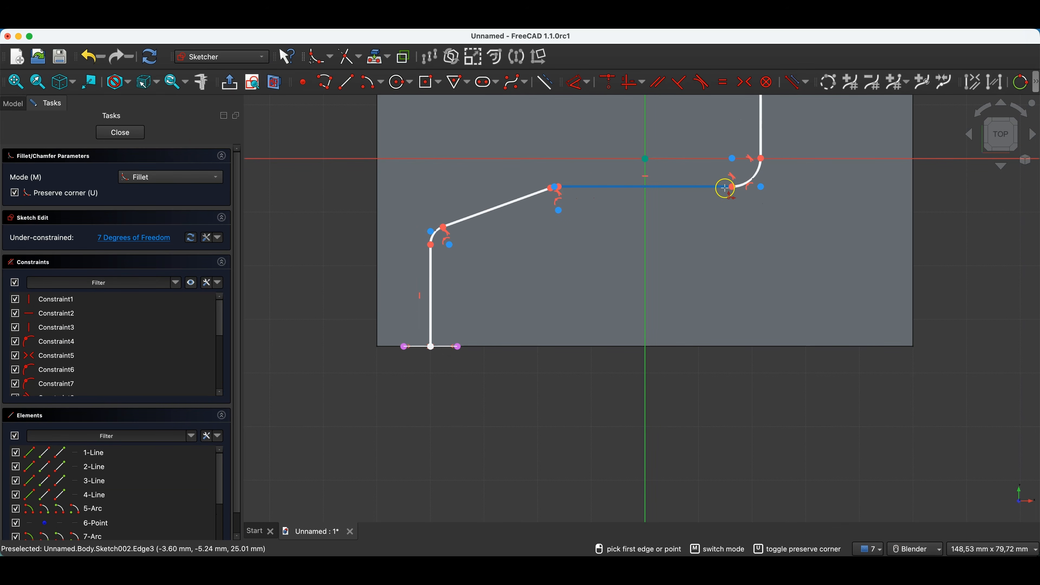
{"action": "right_click", "coordinate": [679, 272]}
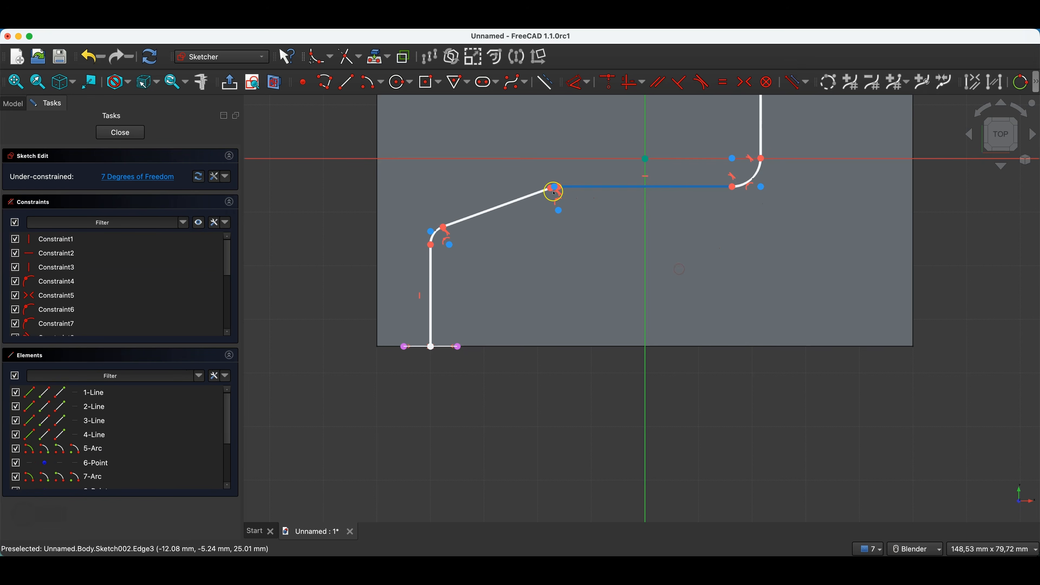
Step: Constrain the three fillet arcs of the path to equal radii
{"action": "scroll", "coordinate": [549, 188], "scroll_direction": "up", "scroll_amount": 6}
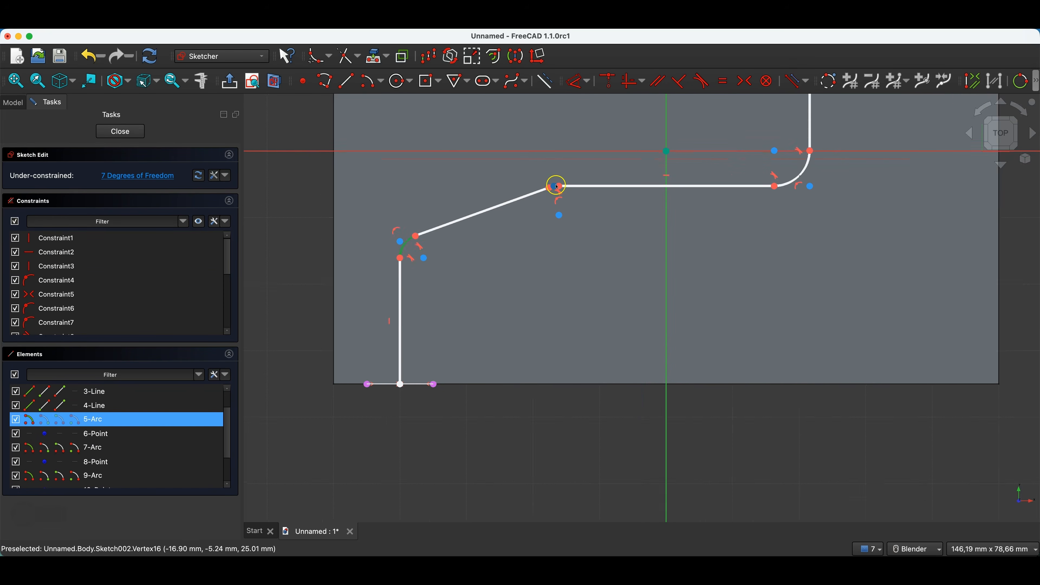
{"action": "scroll", "coordinate": [544, 194], "scroll_direction": "down", "scroll_amount": 4}
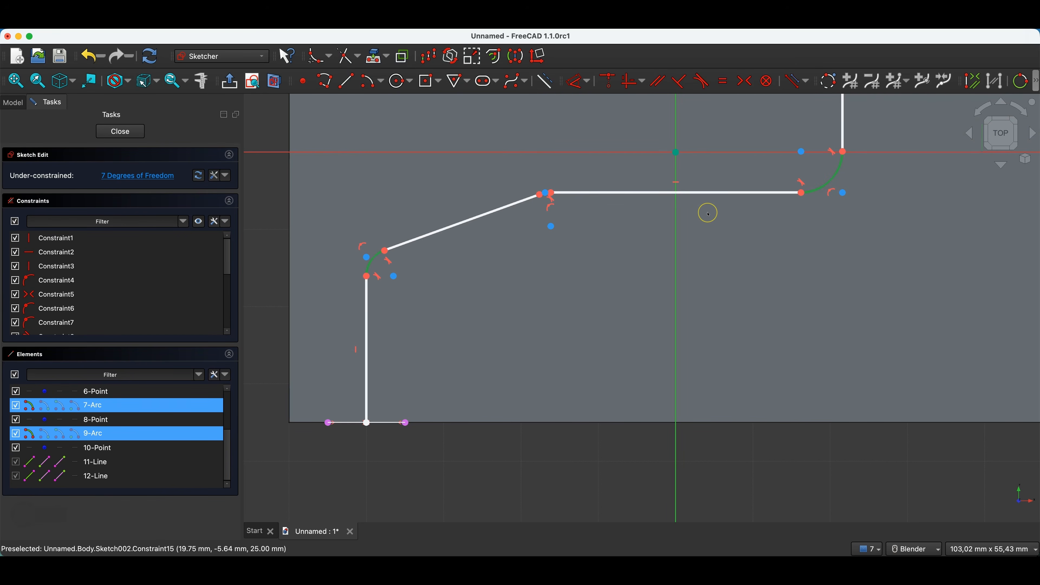
{"action": "key", "text": "e"}
{"action": "left_click", "coordinate": [740, 205]}
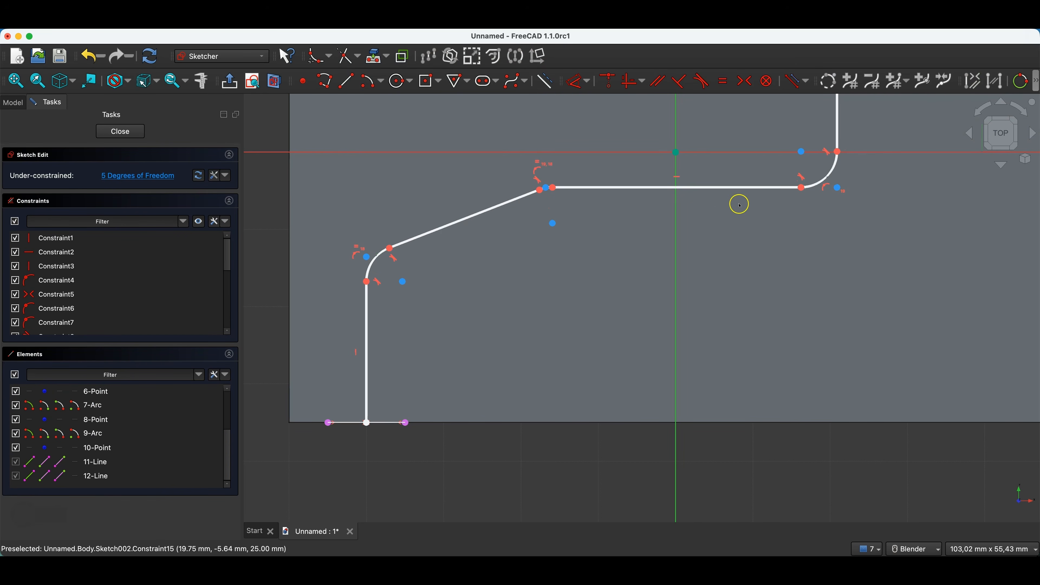
Step: Dimension the fillet arc nearest the back edge with a 10 mm radius and close the path sketch
{"action": "left_click", "coordinate": [833, 168]}
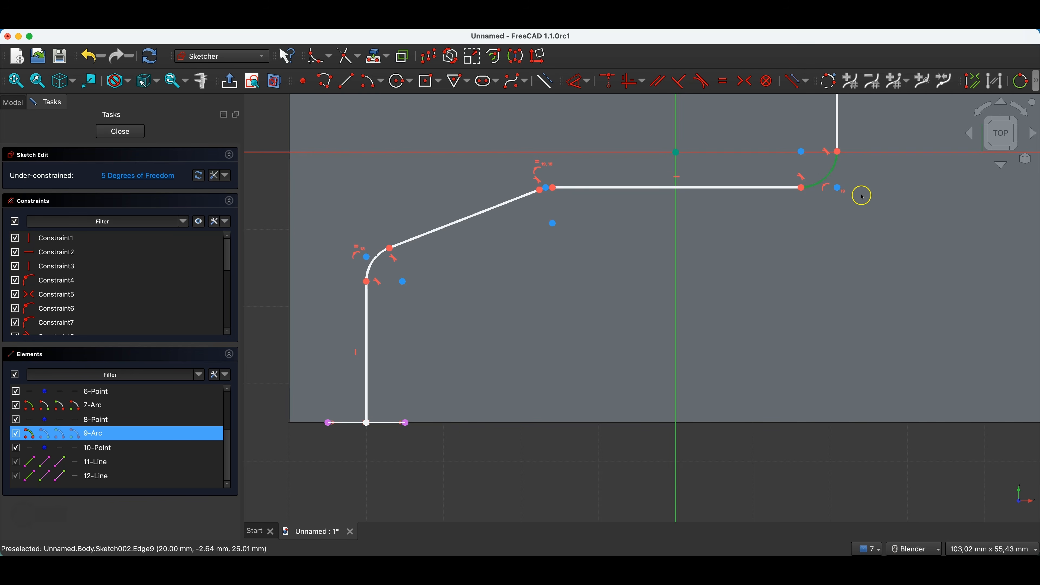
{"action": "key", "text": "d"}
{"action": "left_click", "coordinate": [862, 206]}
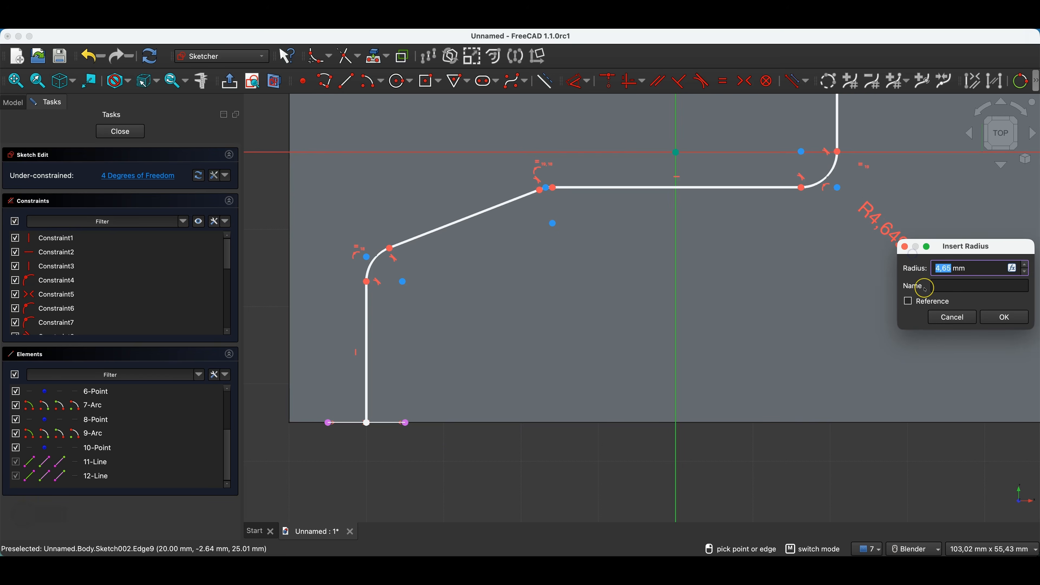
{"action": "type", "text": "10"}
{"action": "key", "text": "Return"}
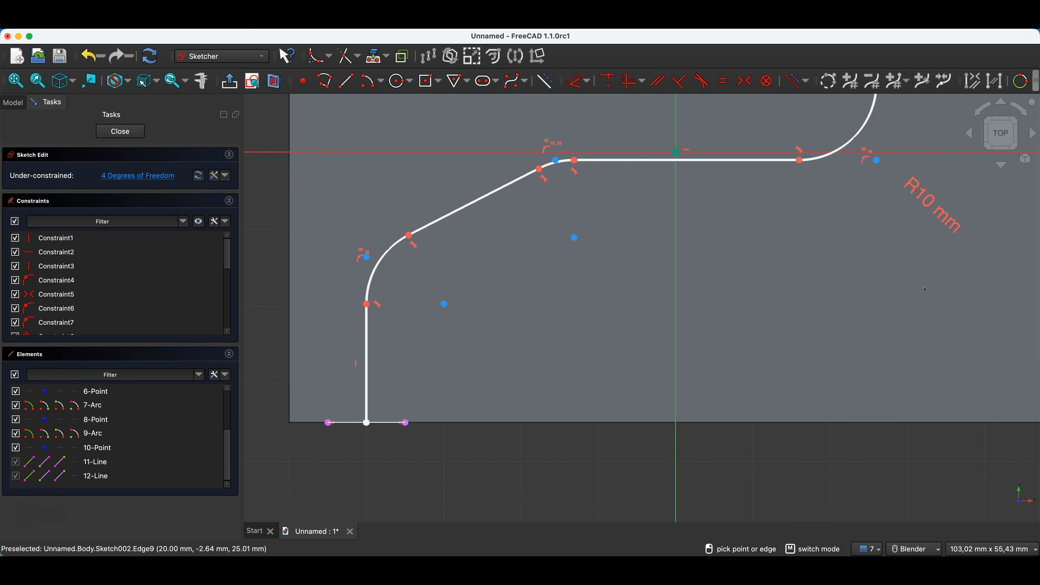
{"action": "scroll", "coordinate": [722, 310], "scroll_direction": "down", "scroll_amount": 6}
{"action": "scroll", "coordinate": [722, 310], "scroll_direction": "up", "scroll_amount": 6}
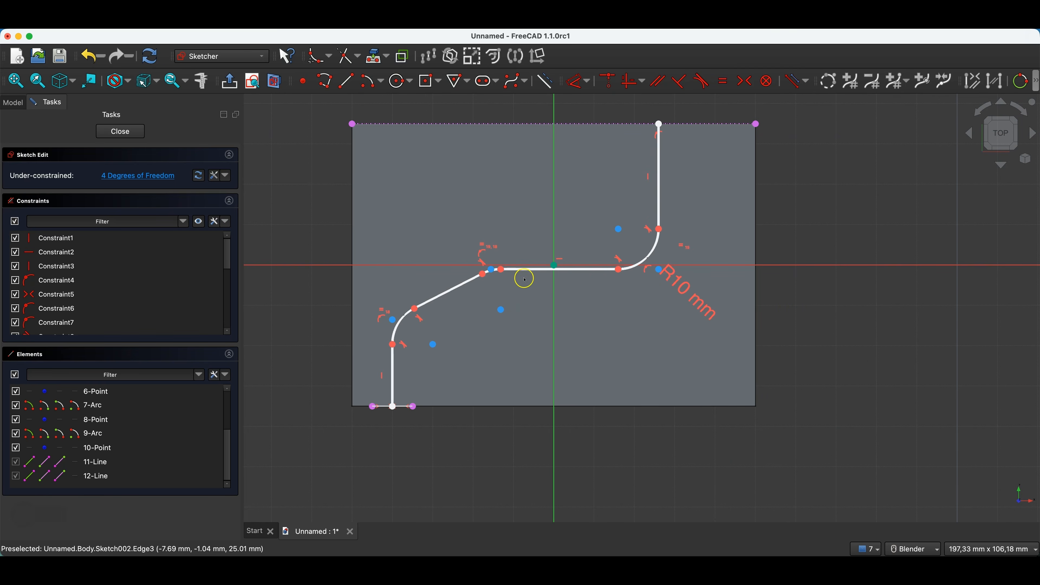
{"action": "left_click", "coordinate": [121, 132]}
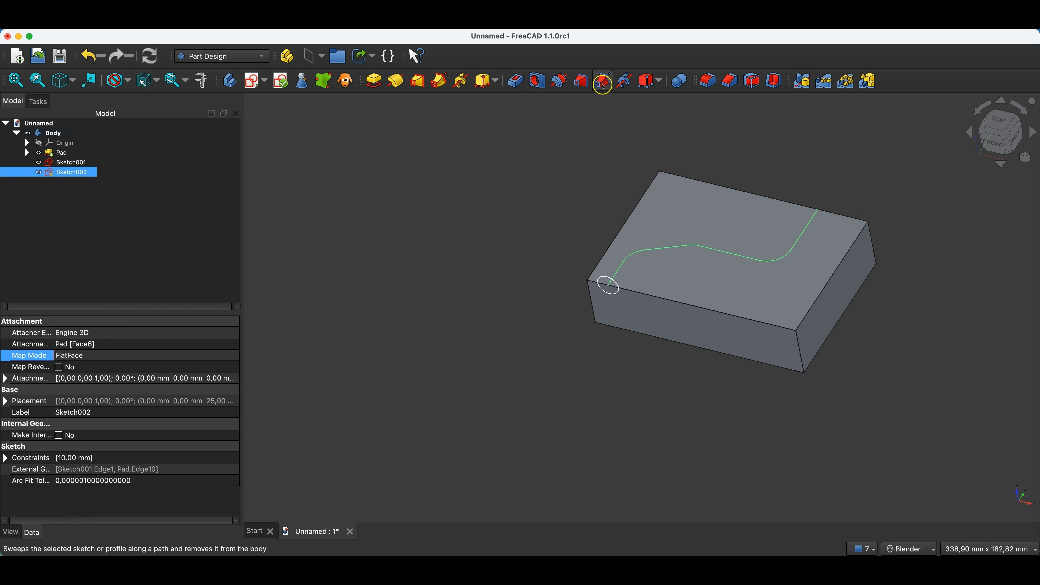
Step: Cut the block with a subtractive pipe from the preselected circle sketch and path sketch, inspect the groove, and undo the feature
{"action": "left_click", "coordinate": [146, 161], "text": "ctrl"}
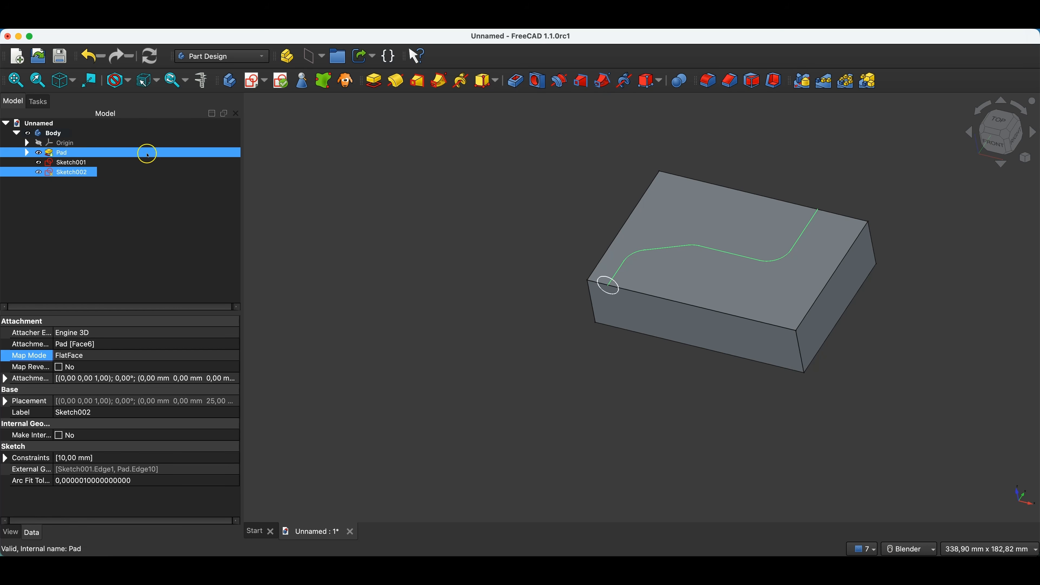
{"action": "left_click", "coordinate": [84, 162]}
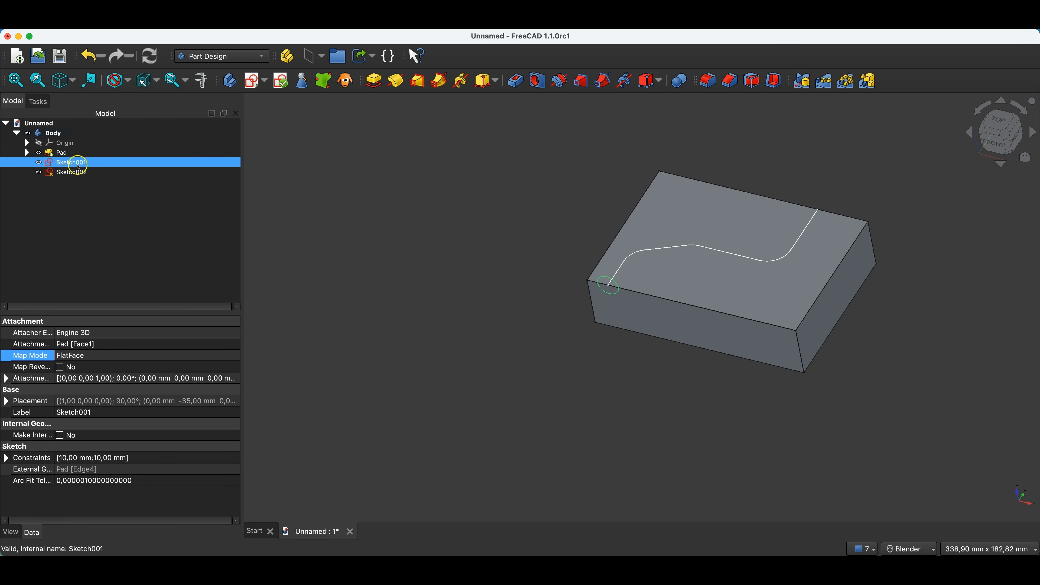
{"action": "left_click", "coordinate": [73, 170], "text": "ctrl"}
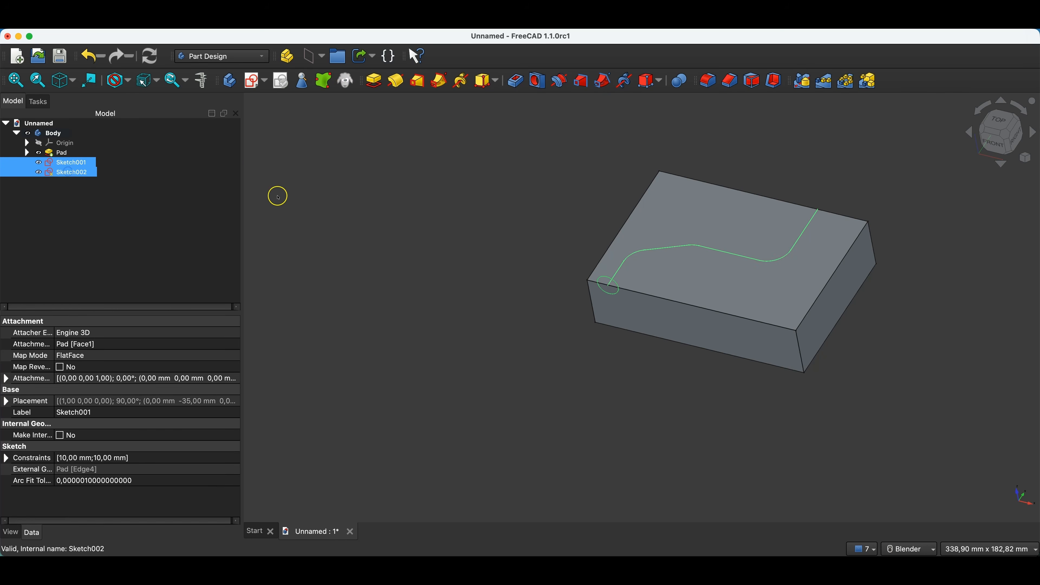
{"action": "left_click", "coordinate": [602, 86]}
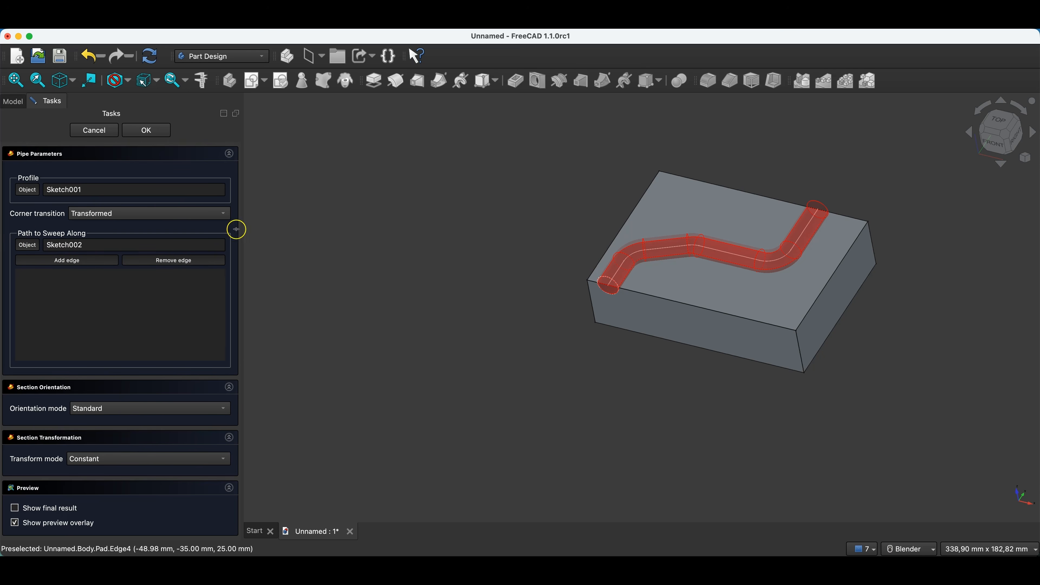
{"action": "middle_click_drag", "start_coordinate": [741, 392], "coordinate": [657, 326]}
{"action": "left_click", "coordinate": [141, 131]}
{"action": "middle_click_drag", "start_coordinate": [913, 239], "coordinate": [801, 256]}
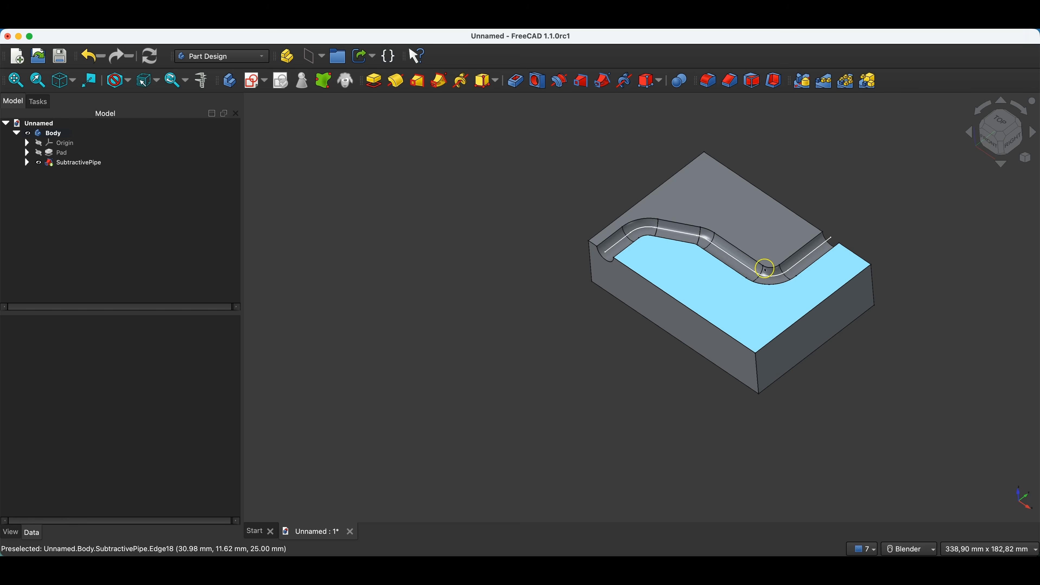
{"action": "left_click", "coordinate": [91, 56]}
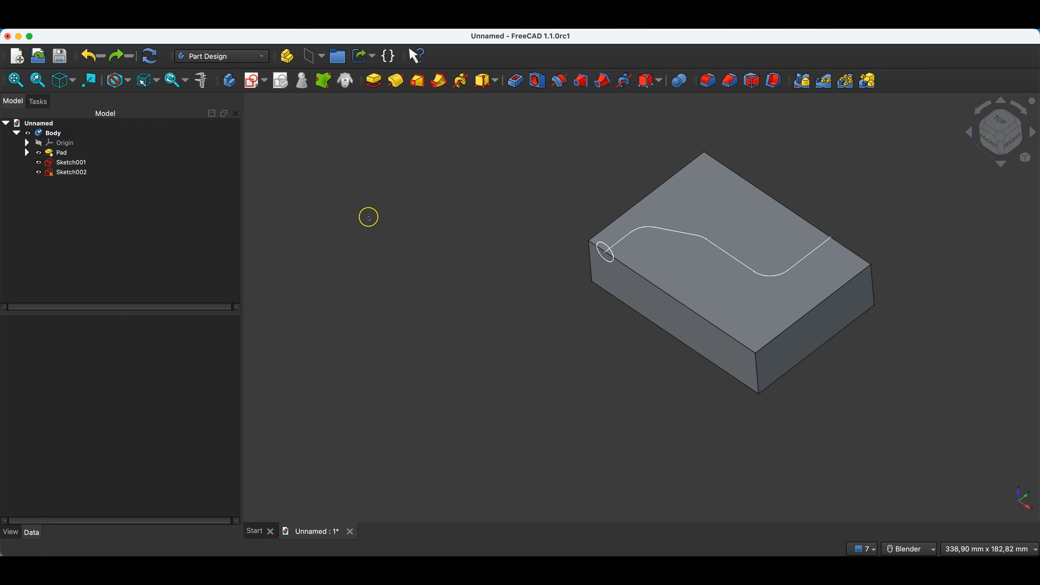
Step: Create a subtractive pipe from the circle sketch alone, assigning the path sketch Sketch002 as the sweep path within the feature's parameters
{"action": "left_click", "coordinate": [73, 163]}
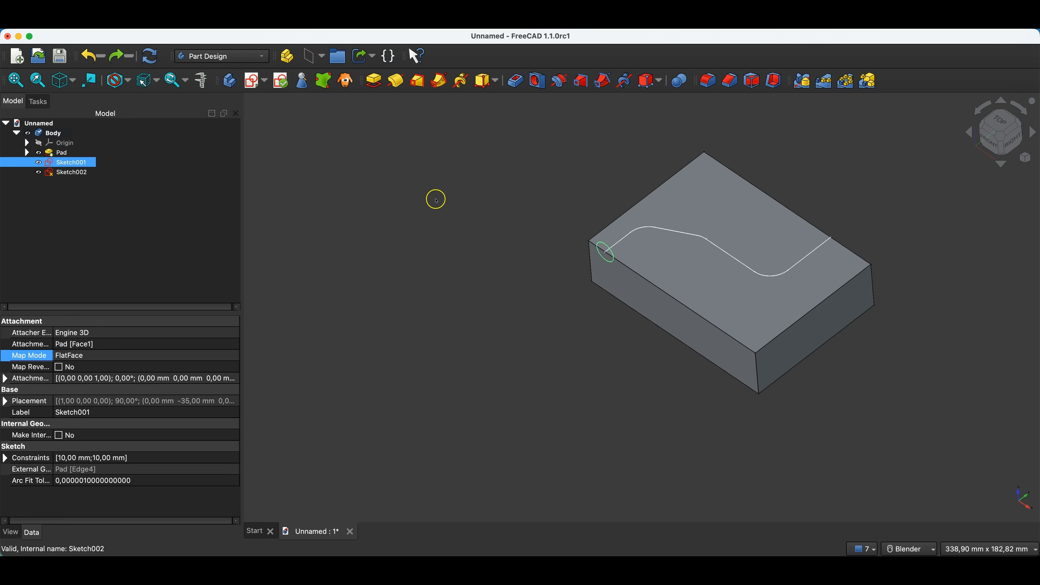
{"action": "left_click", "coordinate": [601, 83]}
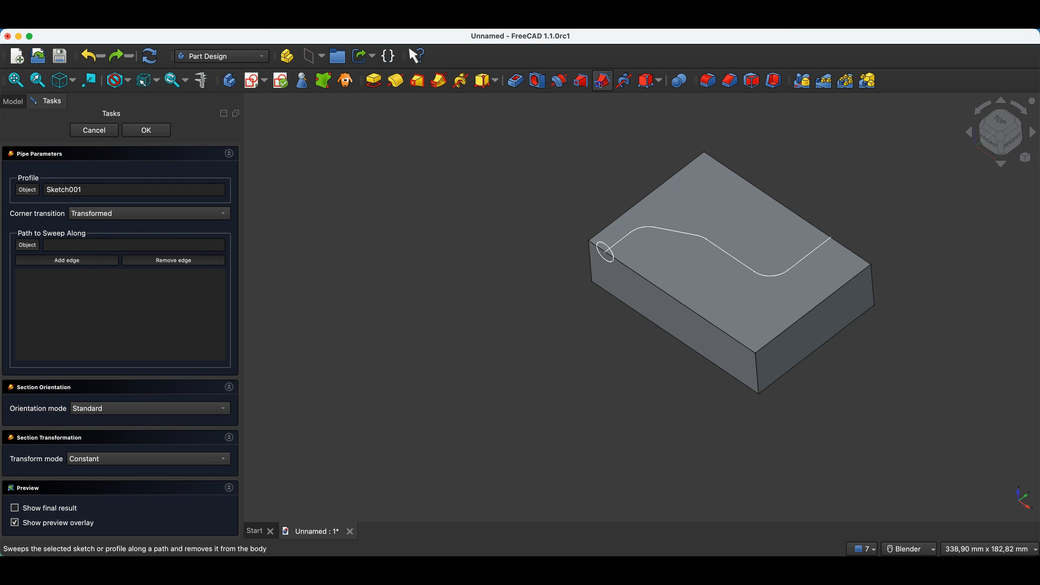
{"action": "left_click", "coordinate": [27, 246]}
{"action": "left_click", "coordinate": [612, 240]}
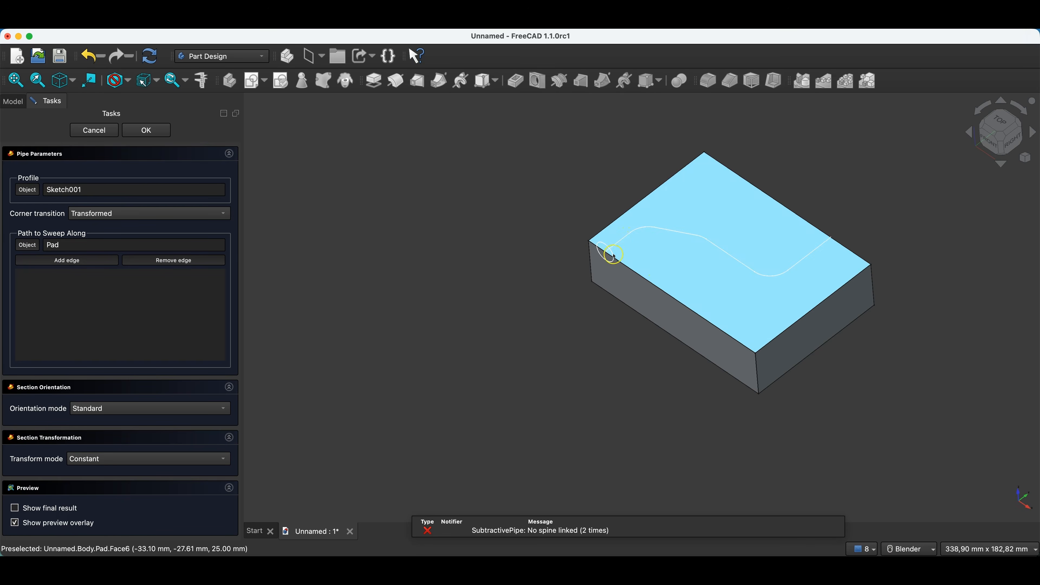
{"action": "left_click", "coordinate": [34, 245]}
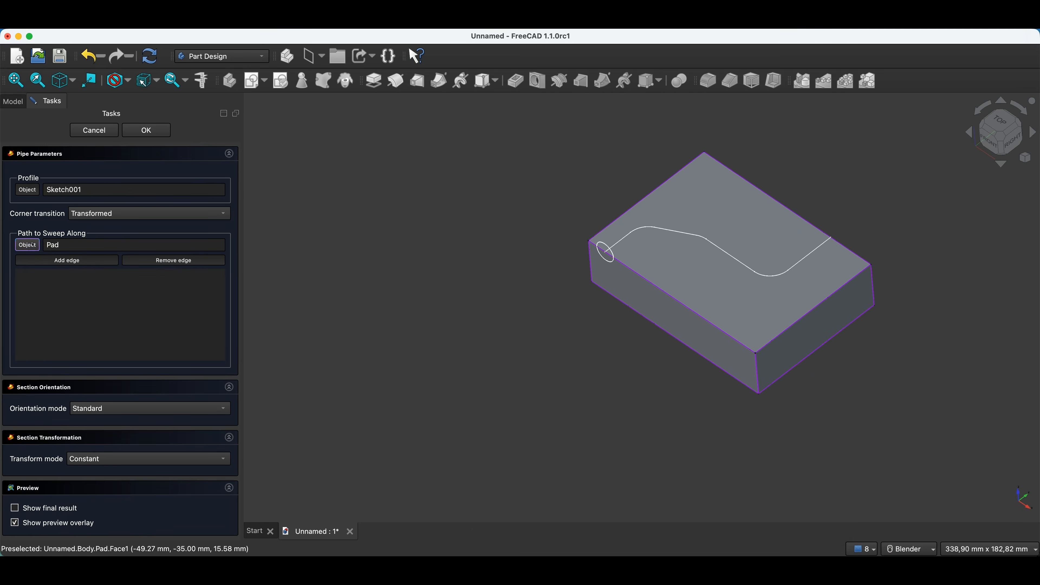
{"action": "left_click", "coordinate": [621, 243]}
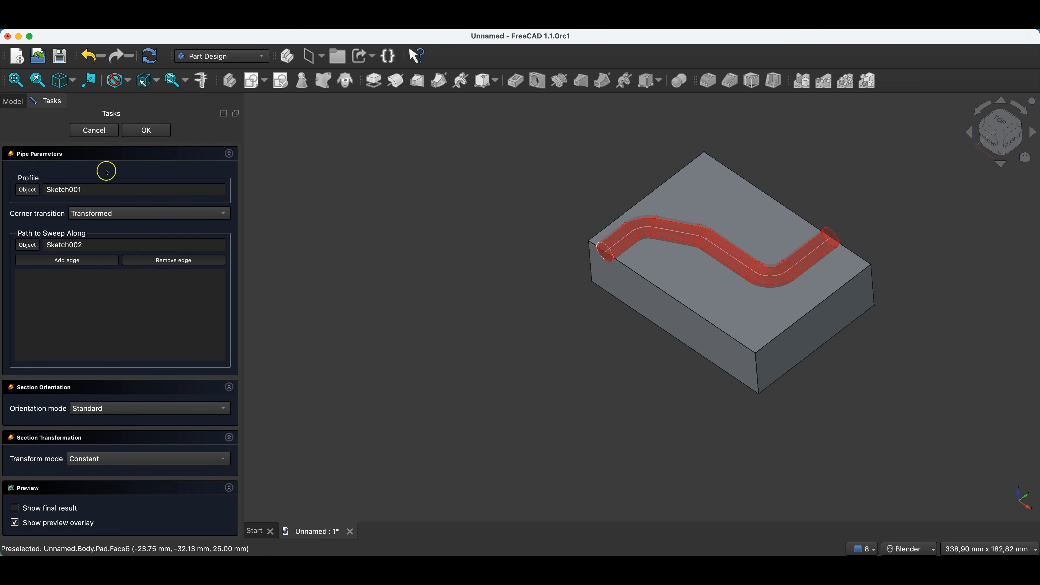
{"action": "left_click", "coordinate": [139, 129]}
{"action": "middle_click_drag", "start_coordinate": [661, 328], "coordinate": [624, 302]}
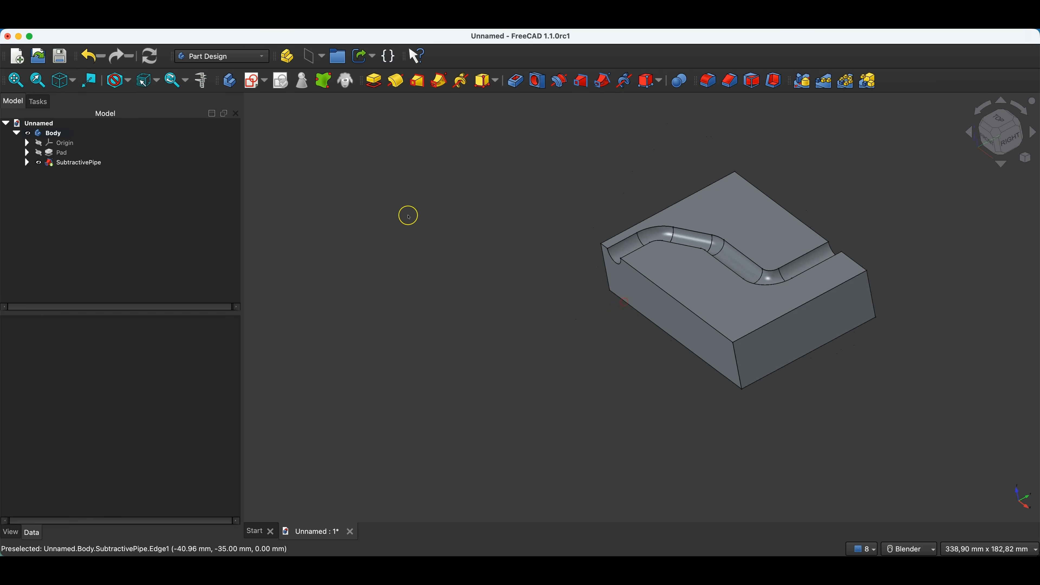
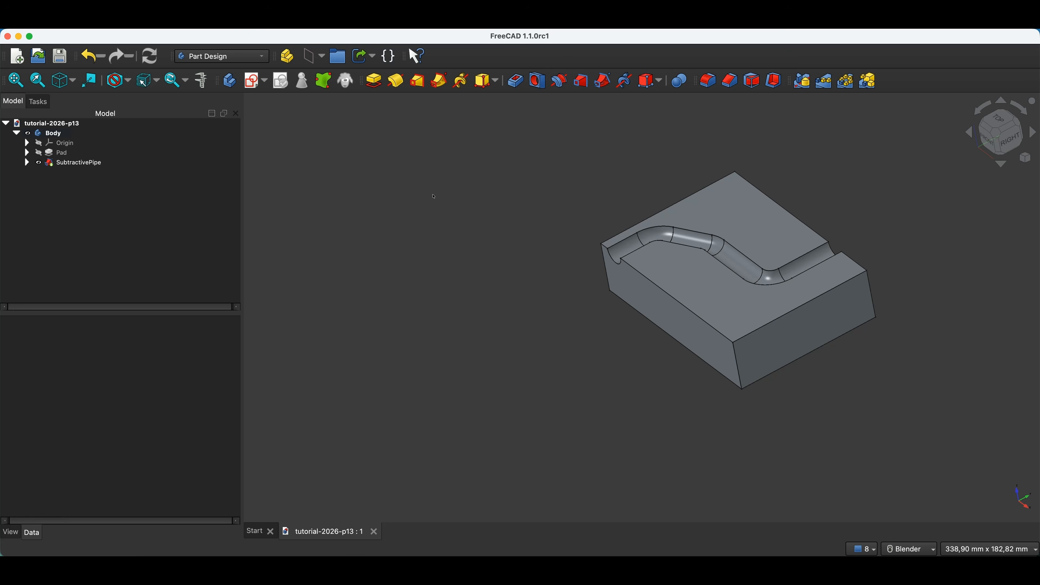
Step: Close the tutorial-2026-p13 document and create a new parametric body with a sketch on the XY plane
{"action": "left_click", "coordinate": [374, 531]}
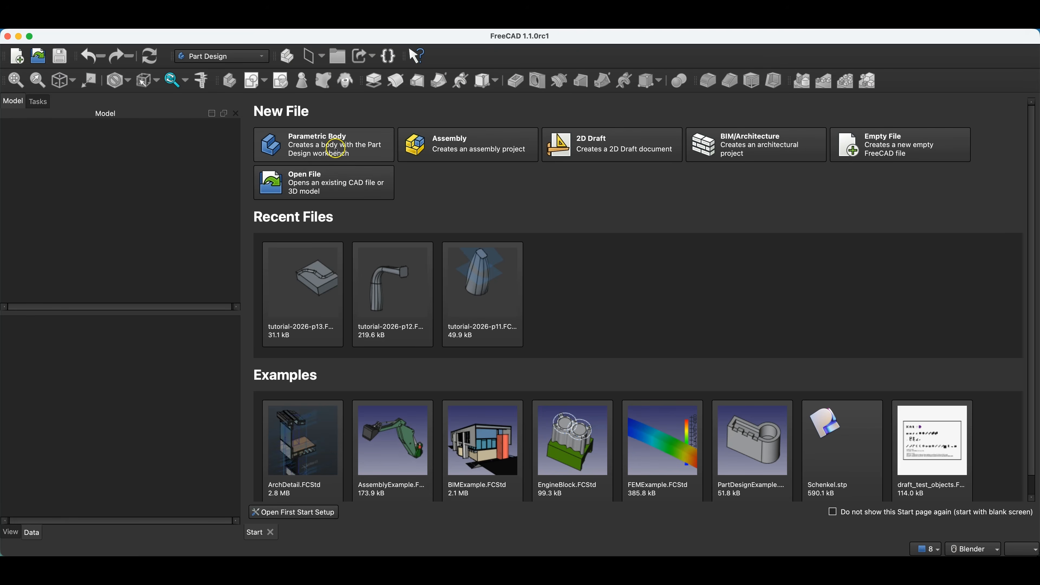
{"action": "left_click", "coordinate": [335, 150]}
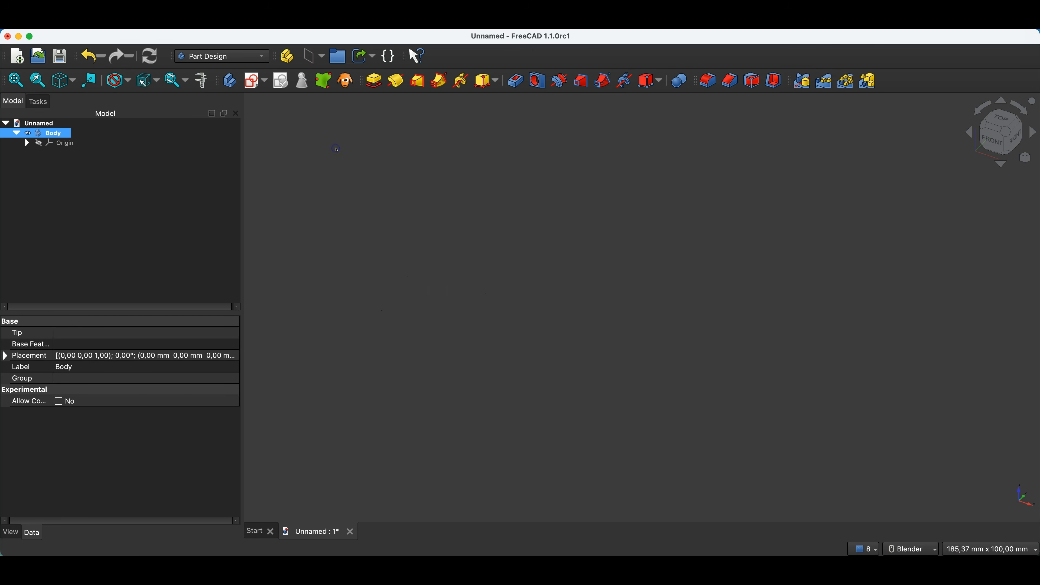
{"action": "left_click", "coordinate": [251, 90]}
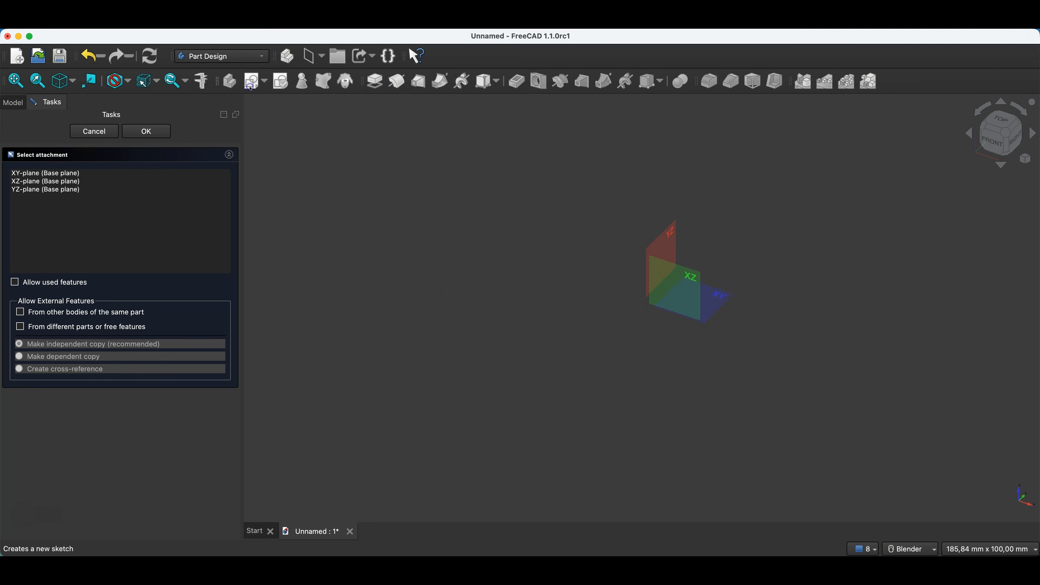
{"action": "left_click", "coordinate": [723, 296]}
Step: Draw a rectangle centered on the origin, 100 mm wide and 70 mm high
{"action": "left_click", "coordinate": [425, 84]}
{"action": "left_click", "coordinate": [643, 308]}
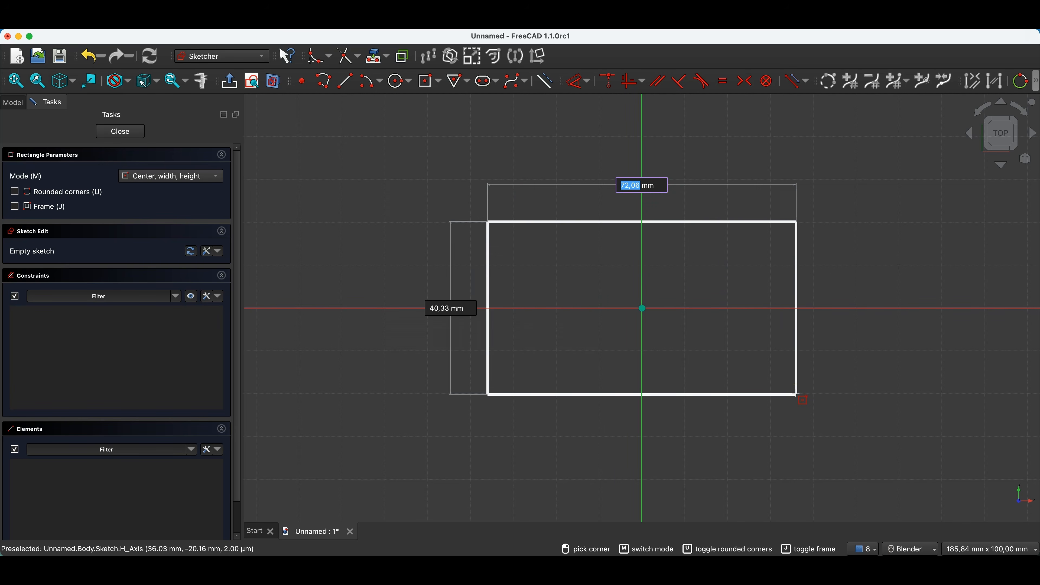
{"action": "type", "text": "100"}
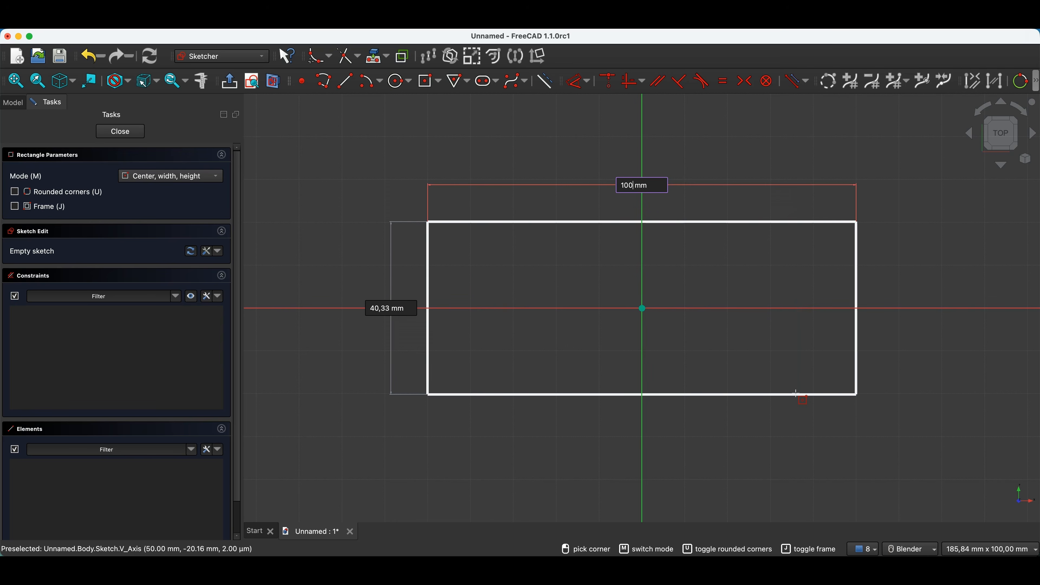
{"action": "key", "text": "Tab"}
{"action": "type", "text": "70"}
{"action": "key", "text": "Return"}
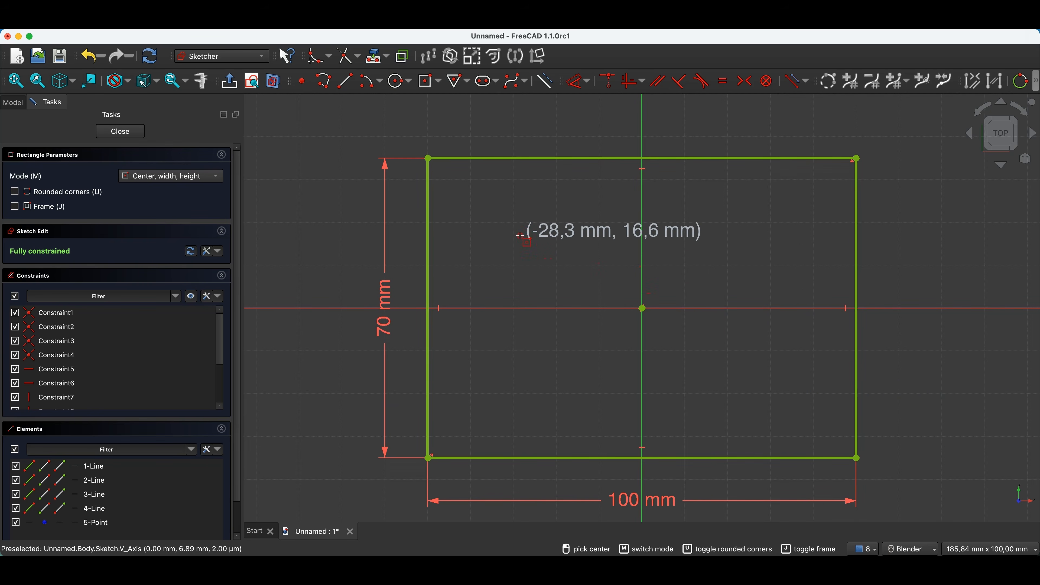
{"action": "key", "text": "Escape"}
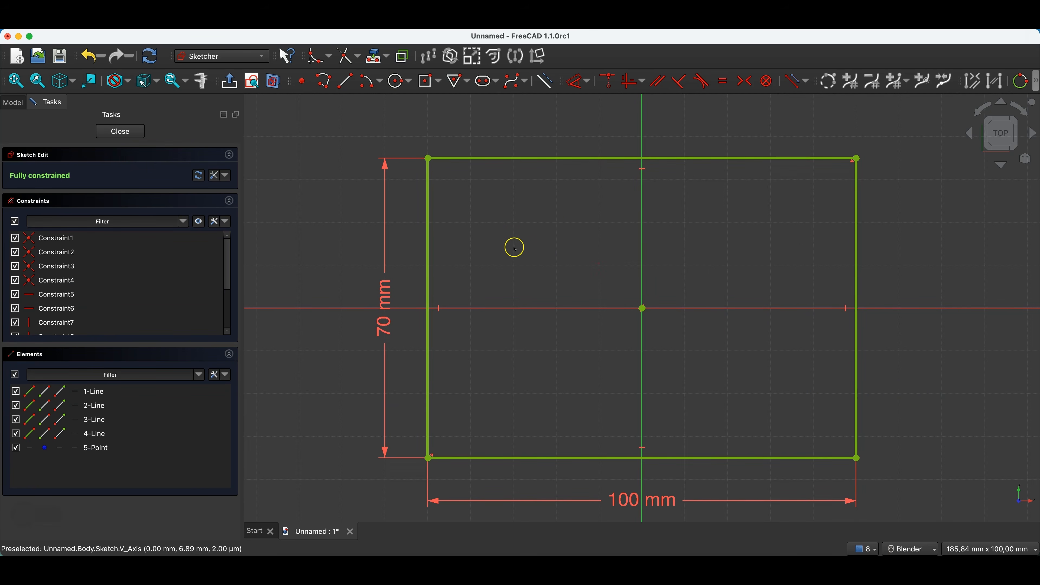
Step: Name the rectangle's 100 mm width constraint L1
{"action": "scroll", "coordinate": [492, 191], "scroll_direction": "down", "scroll_amount": 1}
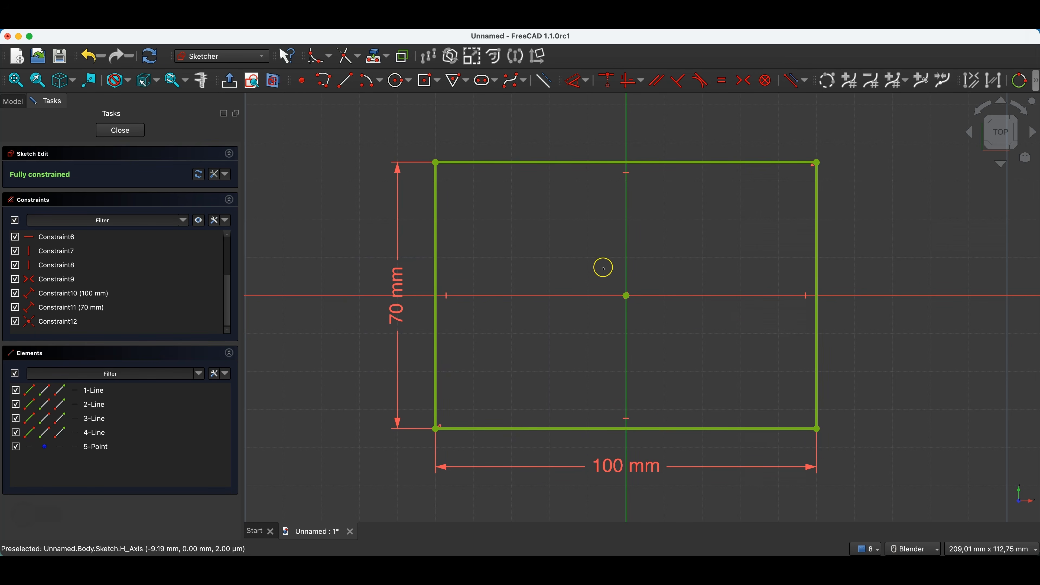
{"action": "scroll", "coordinate": [601, 267], "scroll_direction": "down", "scroll_amount": 1}
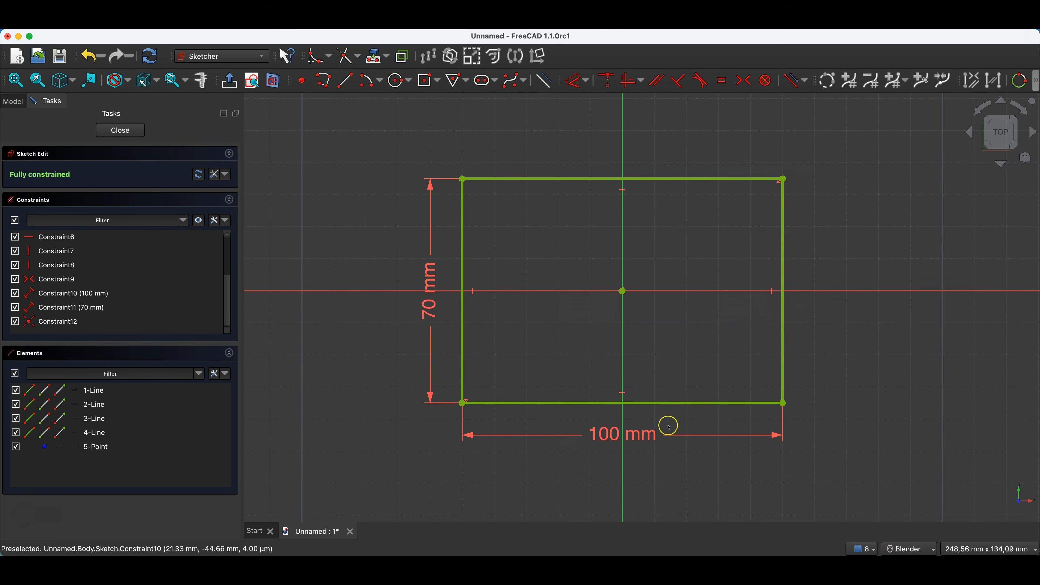
{"action": "double_click", "coordinate": [611, 438]}
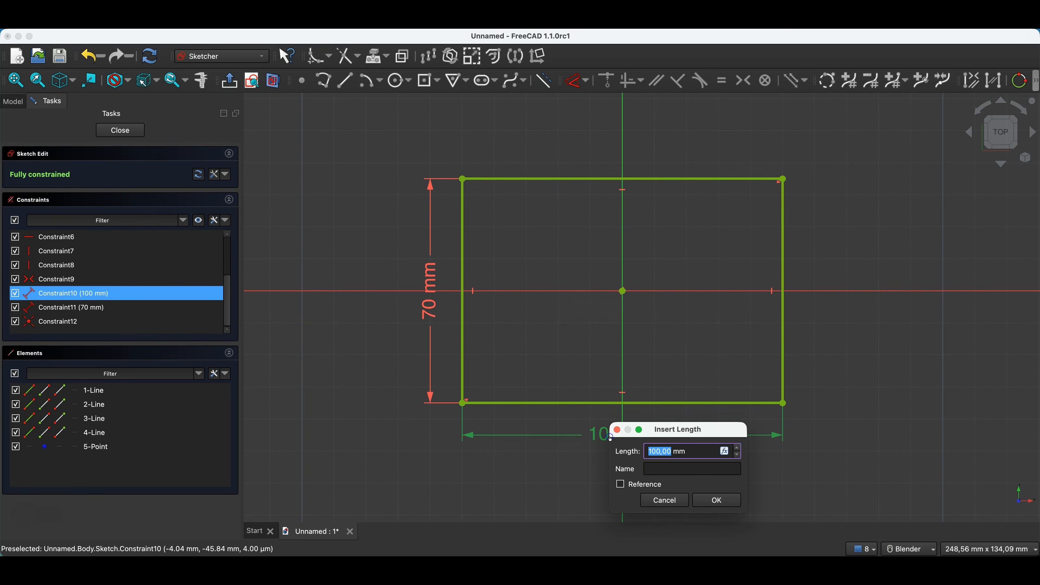
{"action": "left_click", "coordinate": [653, 469]}
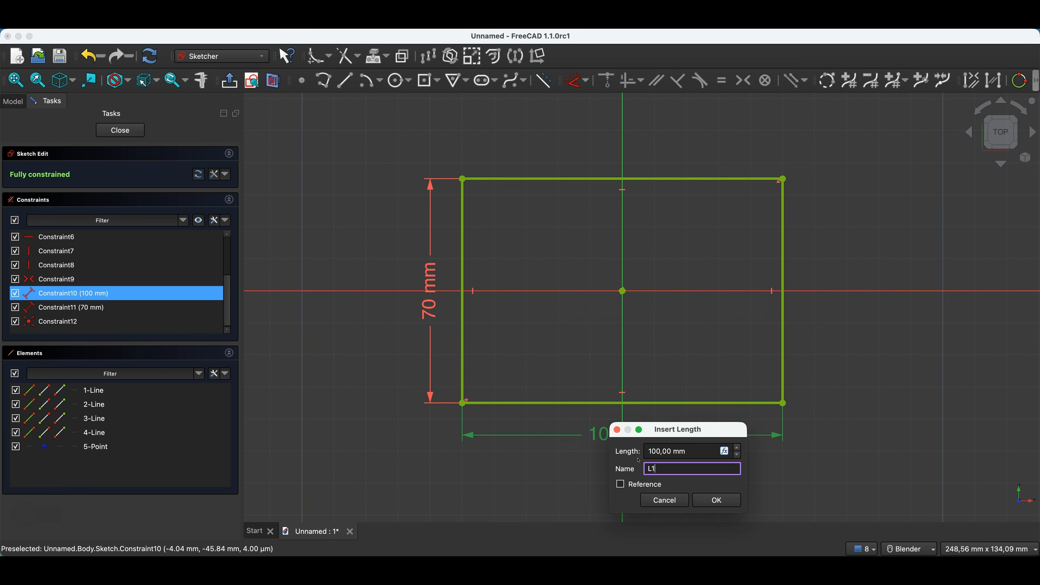
{"action": "left_click", "coordinate": [717, 500]}
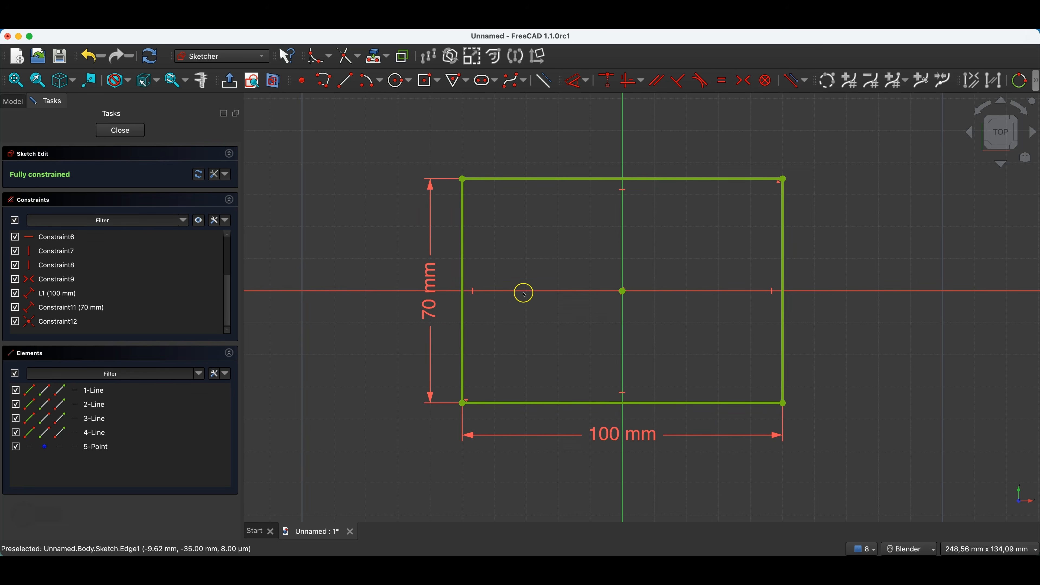
Step: Open the expression editor for the rectangle's 70 mm height constraint
{"action": "left_click", "coordinate": [432, 274]}
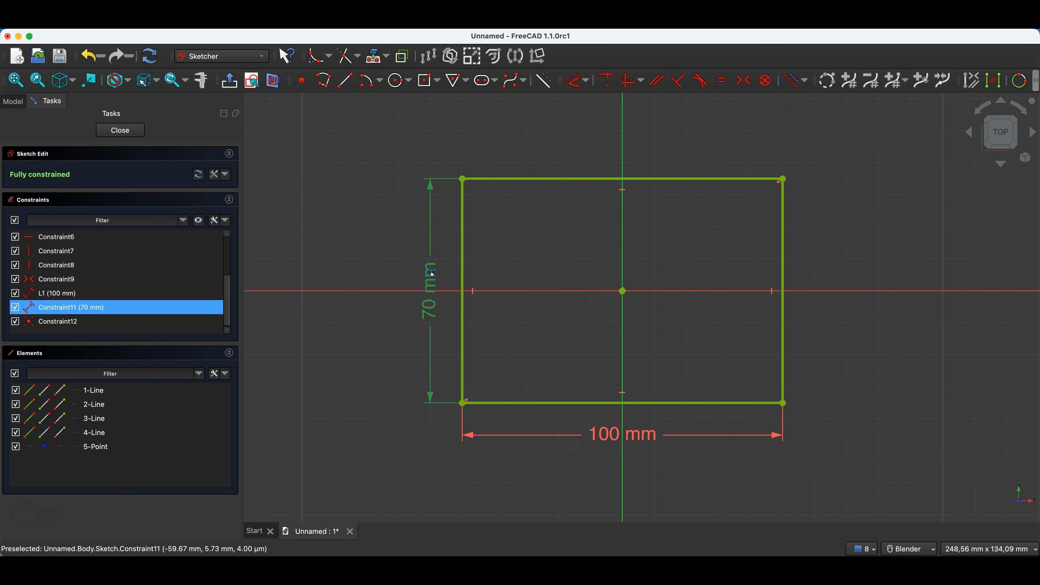
{"action": "double_click", "coordinate": [432, 274]}
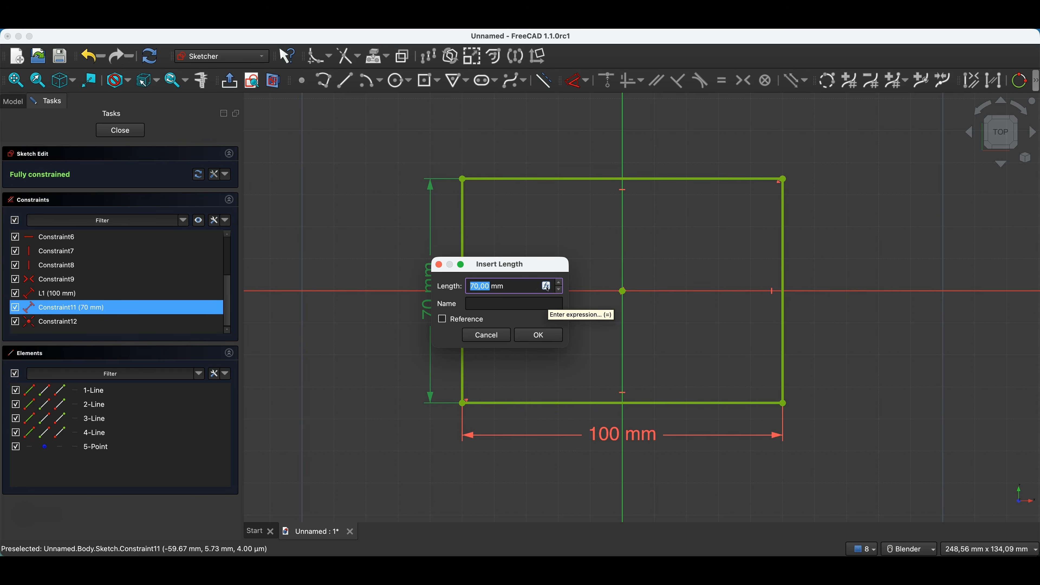
{"action": "left_click", "coordinate": [547, 287]}
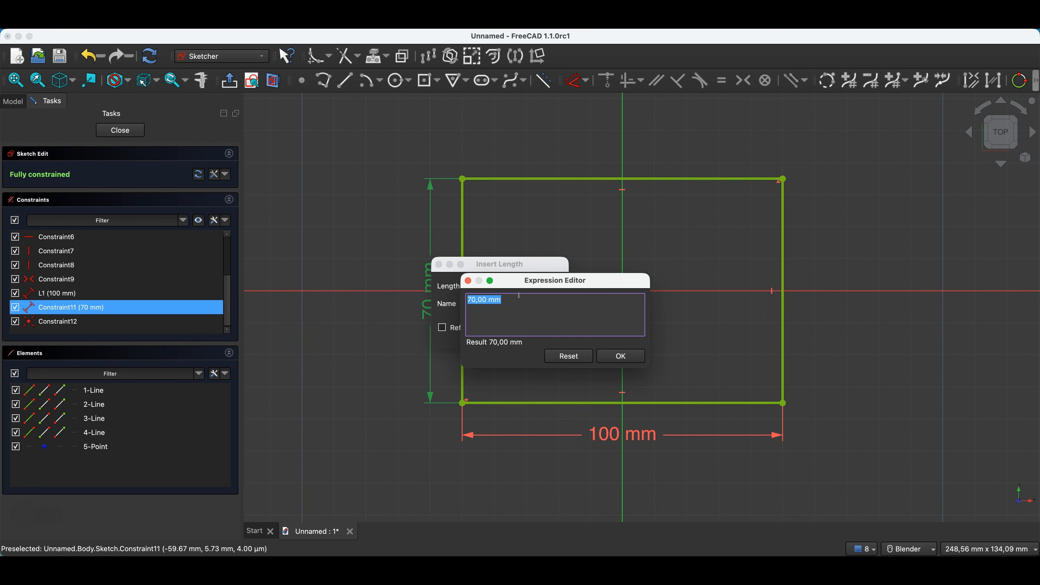
{"action": "type", "text": "l1"}
{"action": "key", "text": "BackSpace"}
{"action": "key", "text": "BackSpace"}
{"action": "type", "text": "L1"}
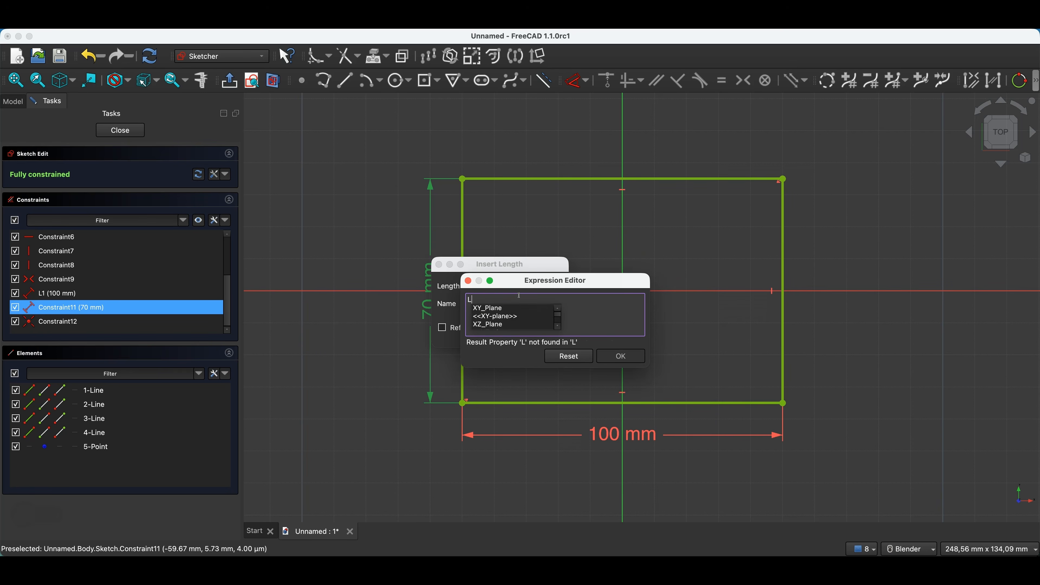
{"action": "key", "text": "BackSpace"}
{"action": "key", "text": "BackSpace"}
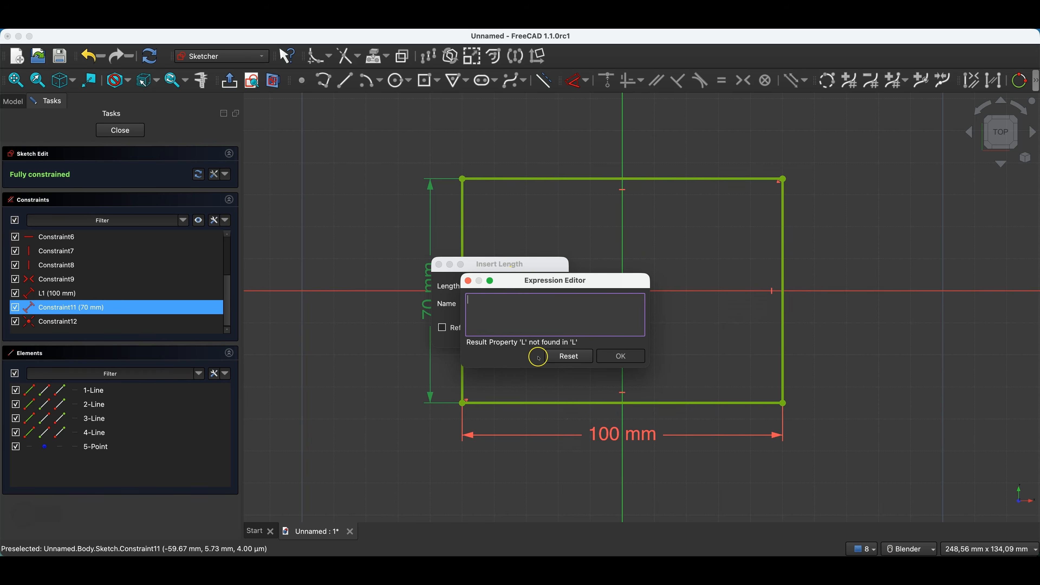
Step: Drive the rectangle's height with the expression Constraints.L1*0.7
{"action": "type", "text": "c"}
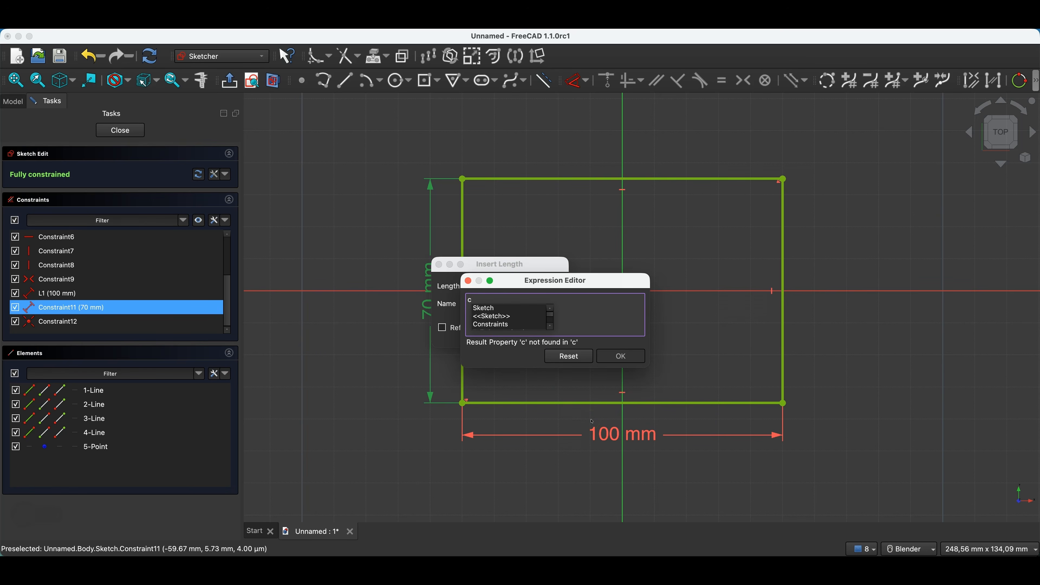
{"action": "type", "text": "on"}
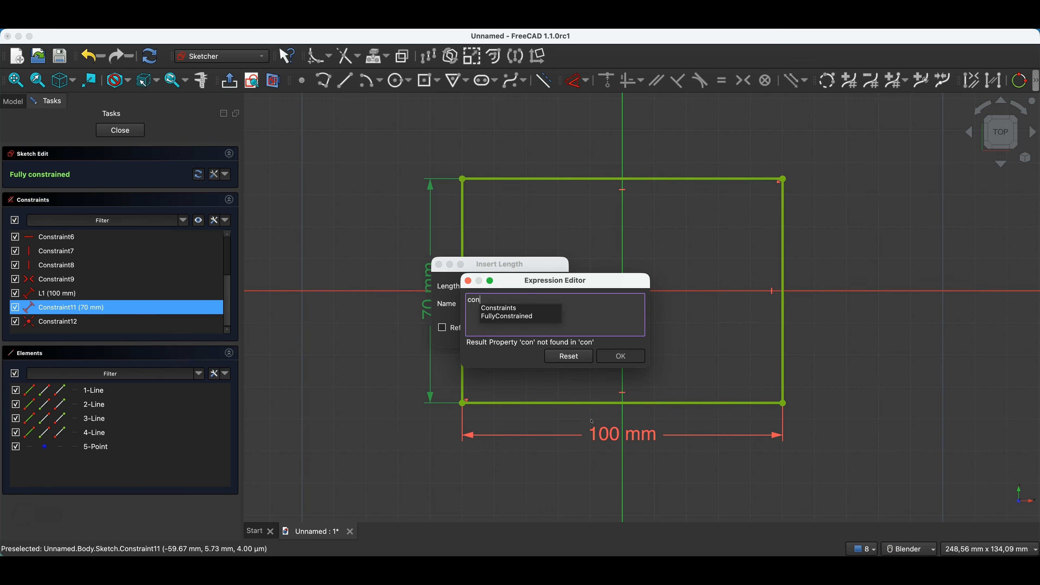
{"action": "key", "text": "Down"}
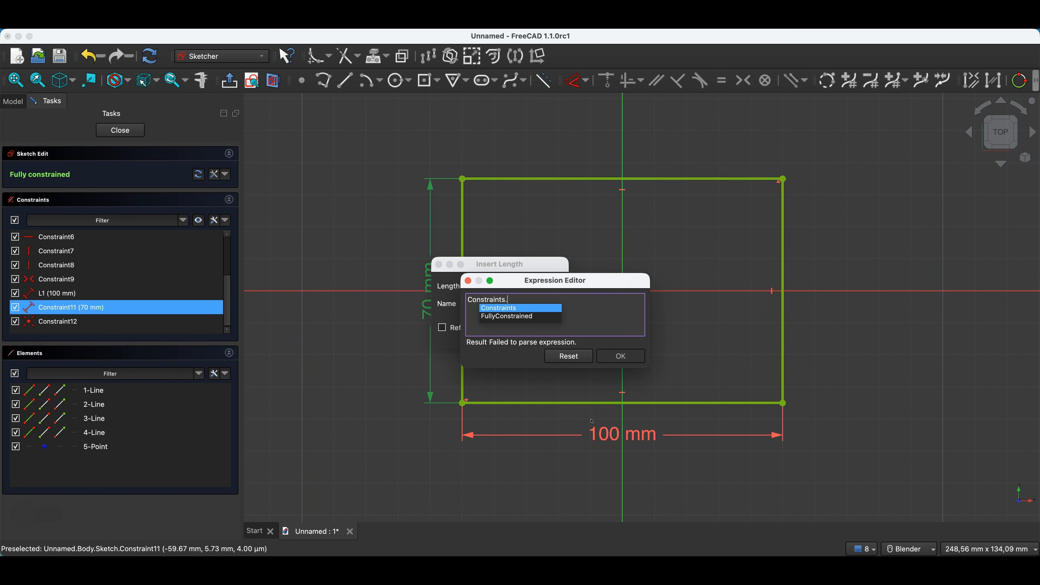
{"action": "type", "text": "L"}
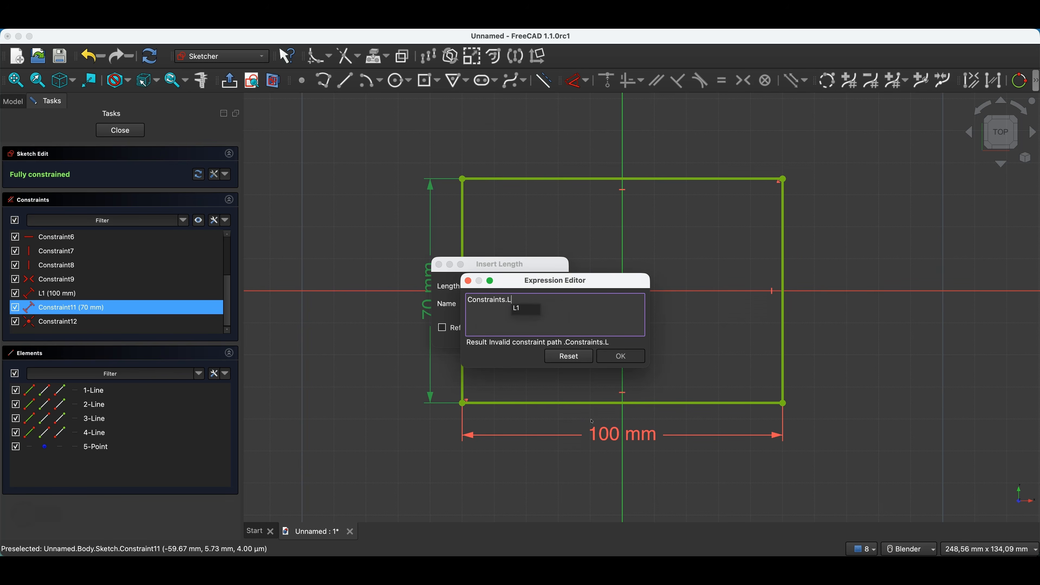
{"action": "type", "text": "1"}
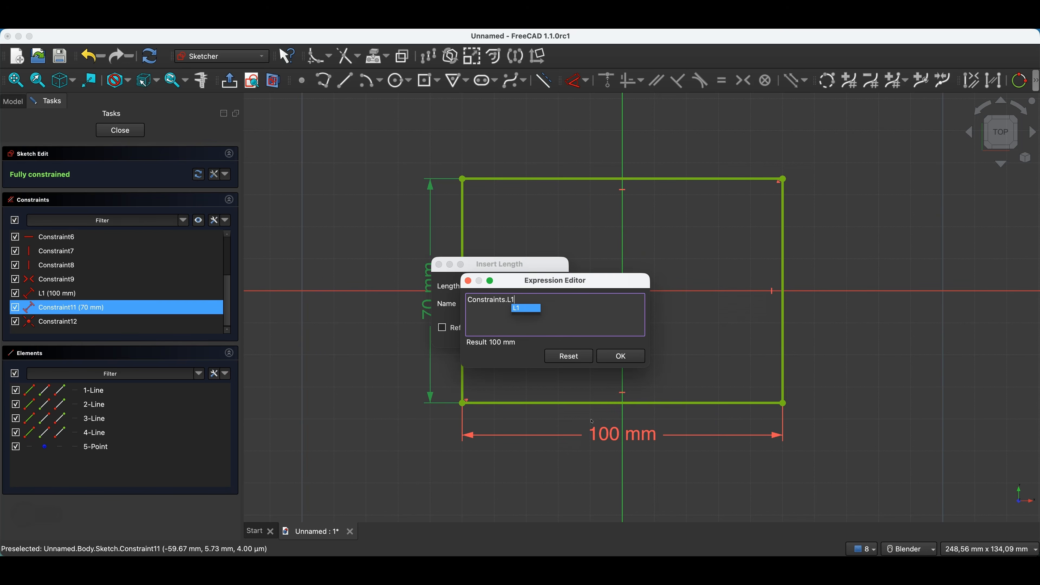
{"action": "type", "text": "*"}
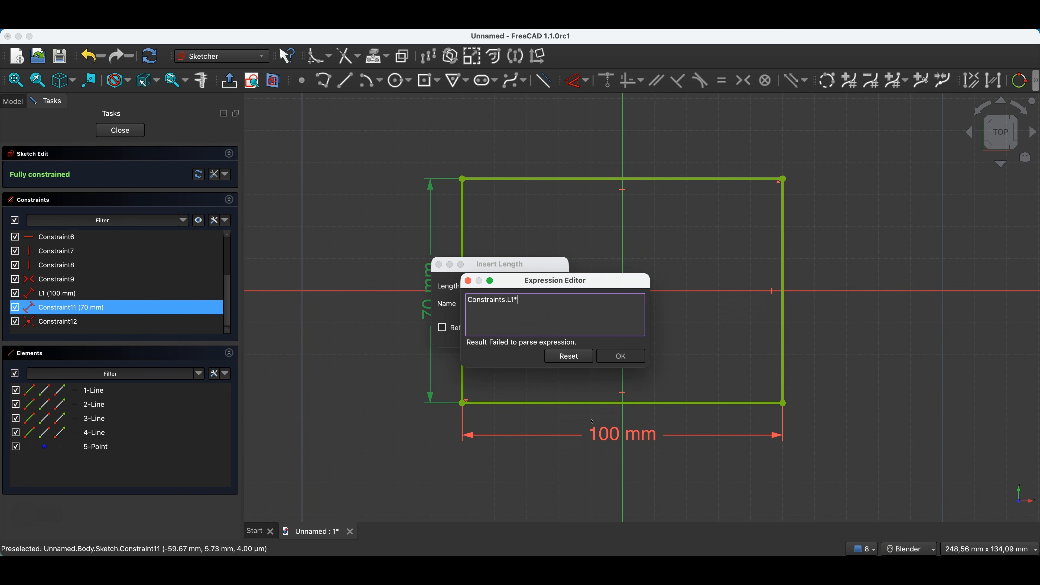
{"action": "type", "text": "0"}
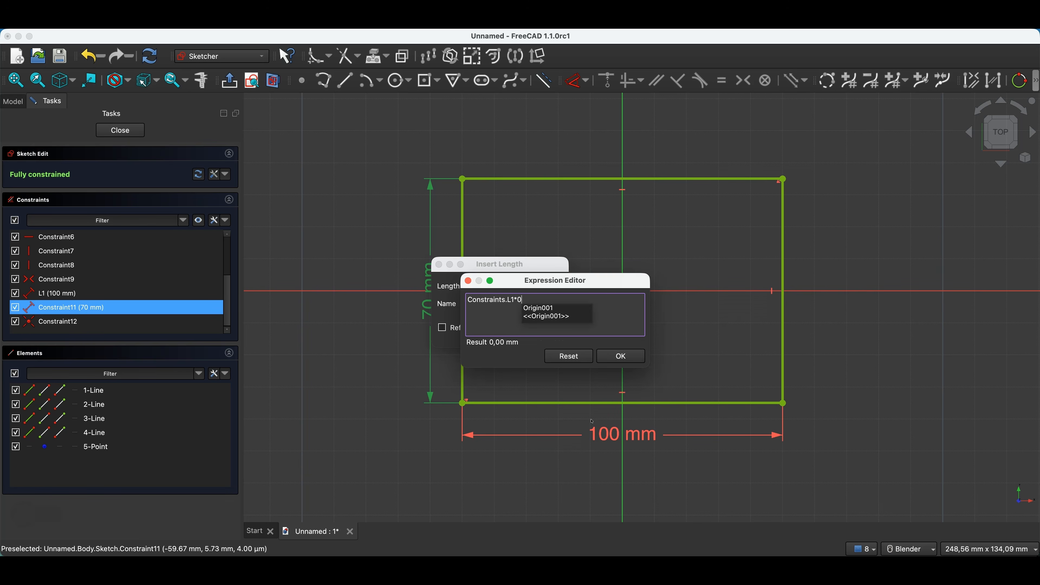
{"action": "type", "text": ".7"}
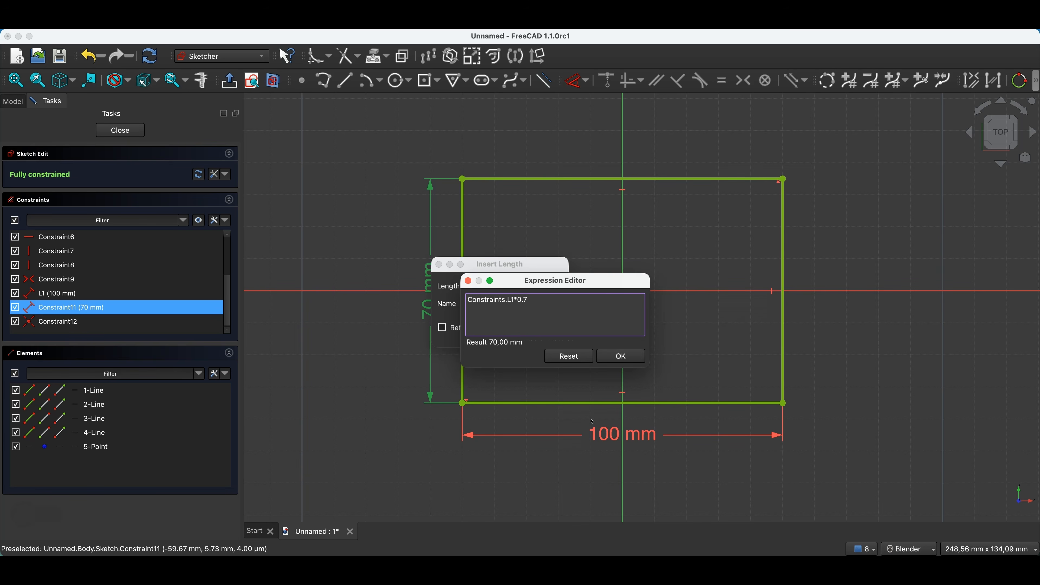
{"action": "left_click", "coordinate": [621, 356]}
{"action": "left_click", "coordinate": [591, 353]}
{"action": "left_click", "coordinate": [539, 336]}
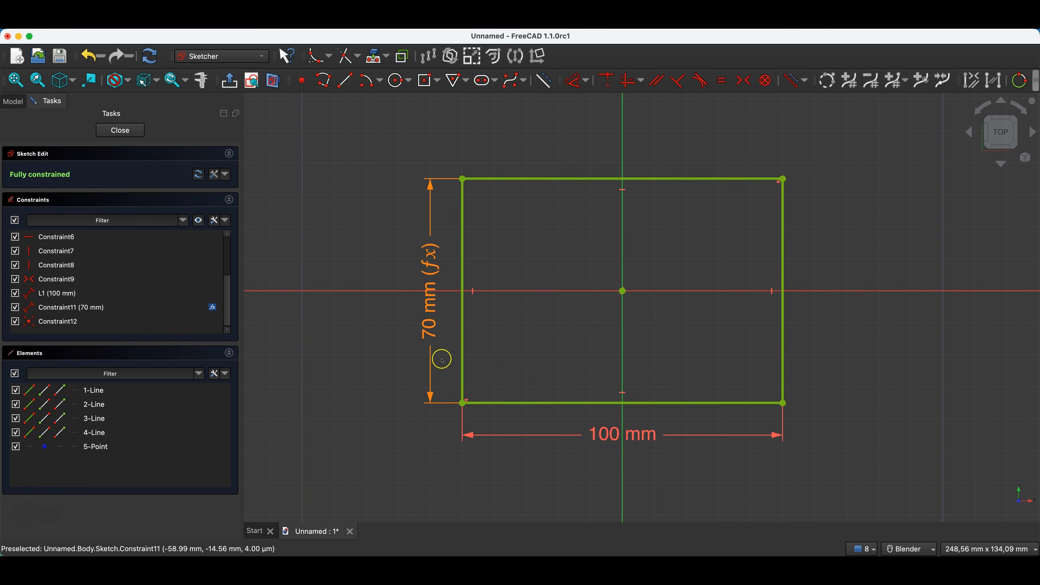
Step: Set the rectangle's width constraint L1 to 120 mm
{"action": "double_click", "coordinate": [611, 434]}
{"action": "type", "text": "120"}
{"action": "key", "text": "Return"}
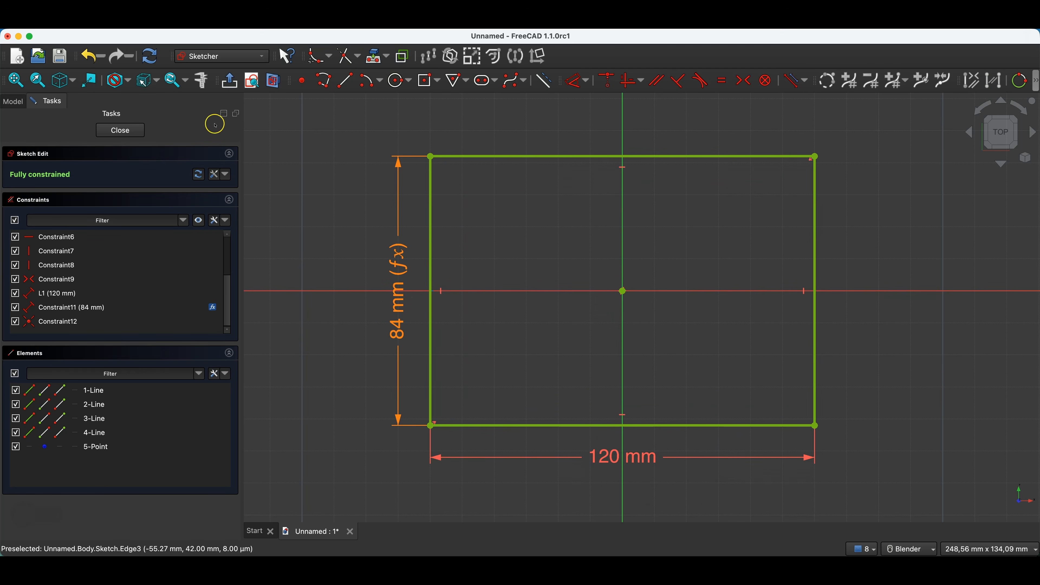
Step: Close the sketch and pad it, driving the length with the expression Sketch.Constraints.L1/10
{"action": "left_click", "coordinate": [112, 130]}
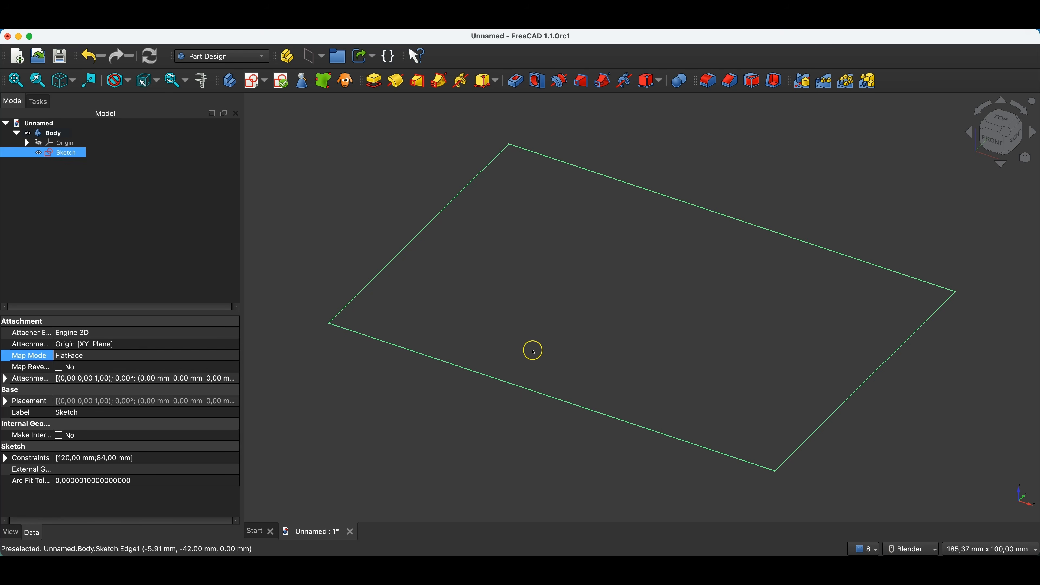
{"action": "left_click", "coordinate": [375, 81]}
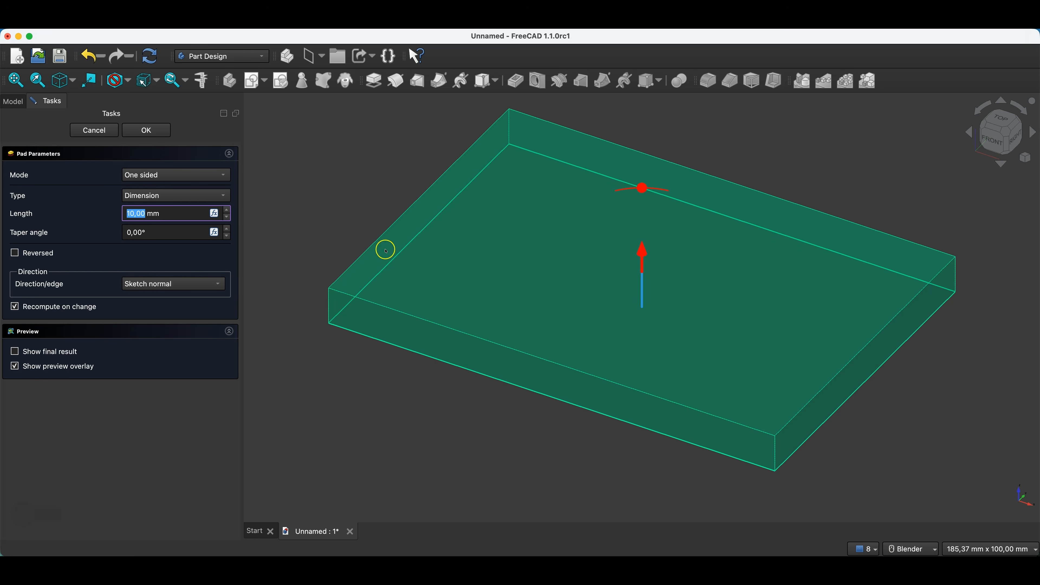
{"action": "left_click", "coordinate": [214, 214]}
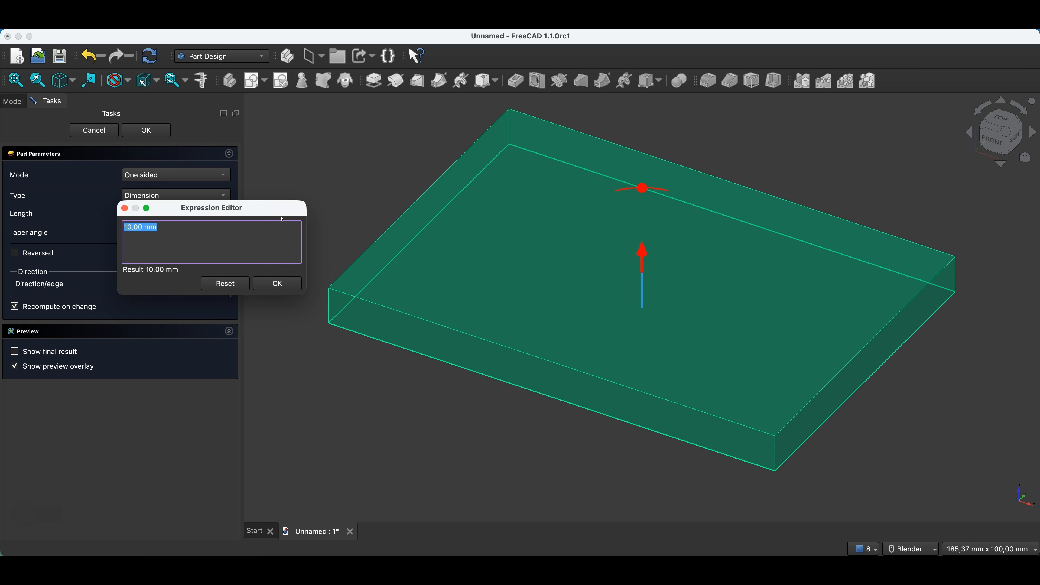
{"action": "type", "text": "ske"}
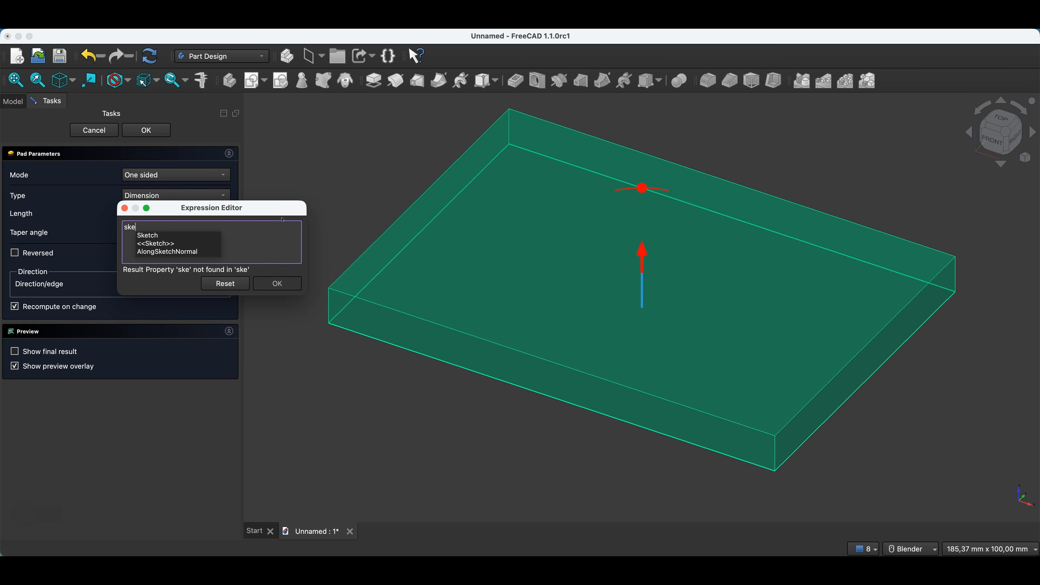
{"action": "key", "text": "Down"}
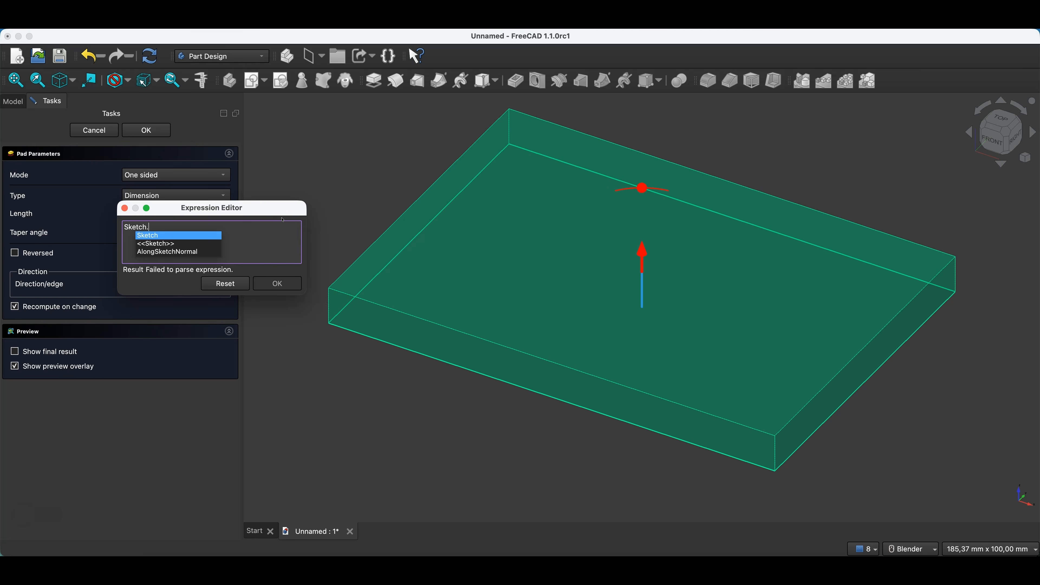
{"action": "type", "text": "c"}
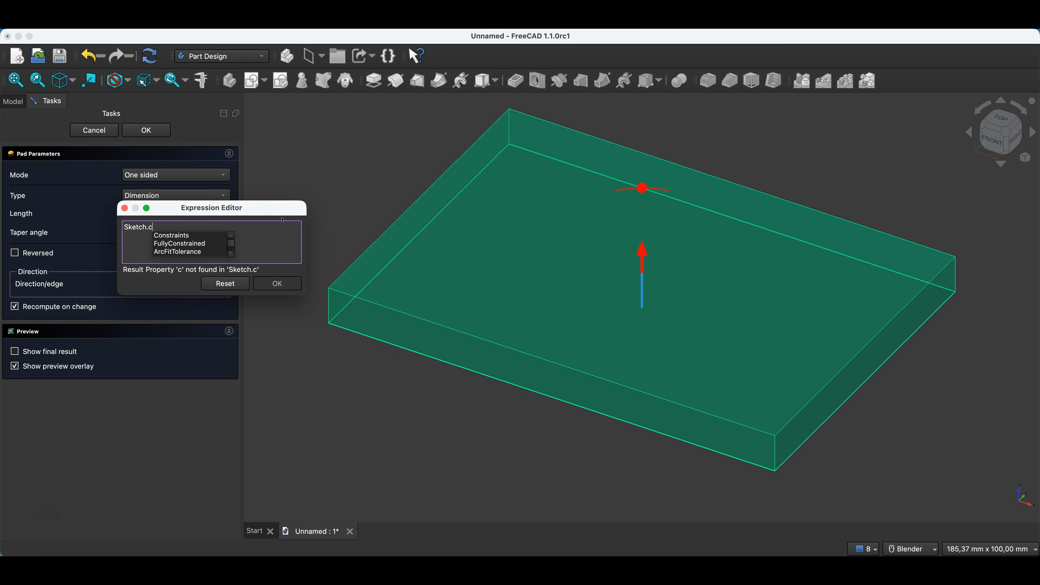
{"action": "key", "text": "Down"}
{"action": "type", "text": "L"}
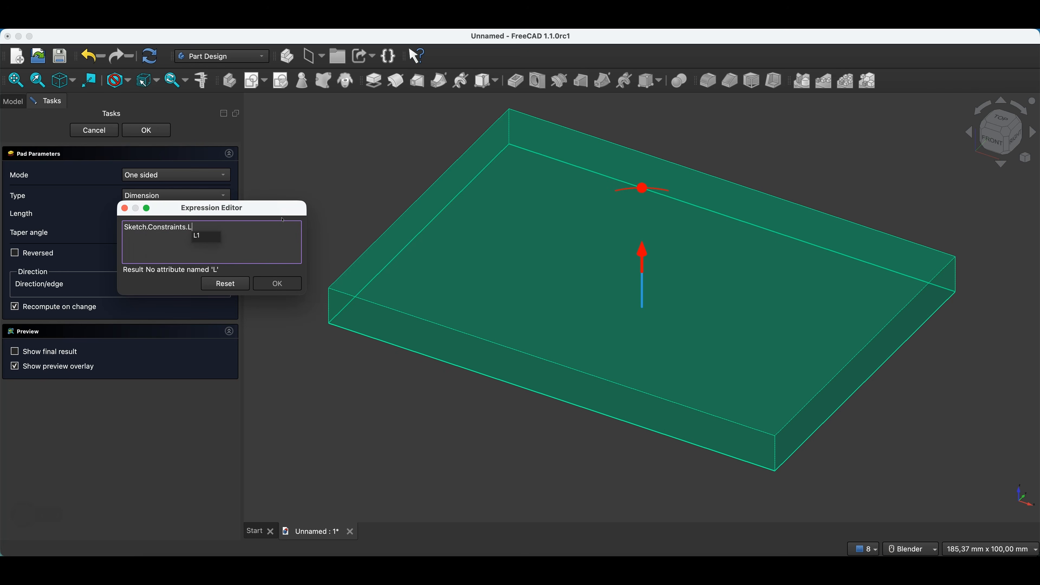
{"action": "key", "text": "Down"}
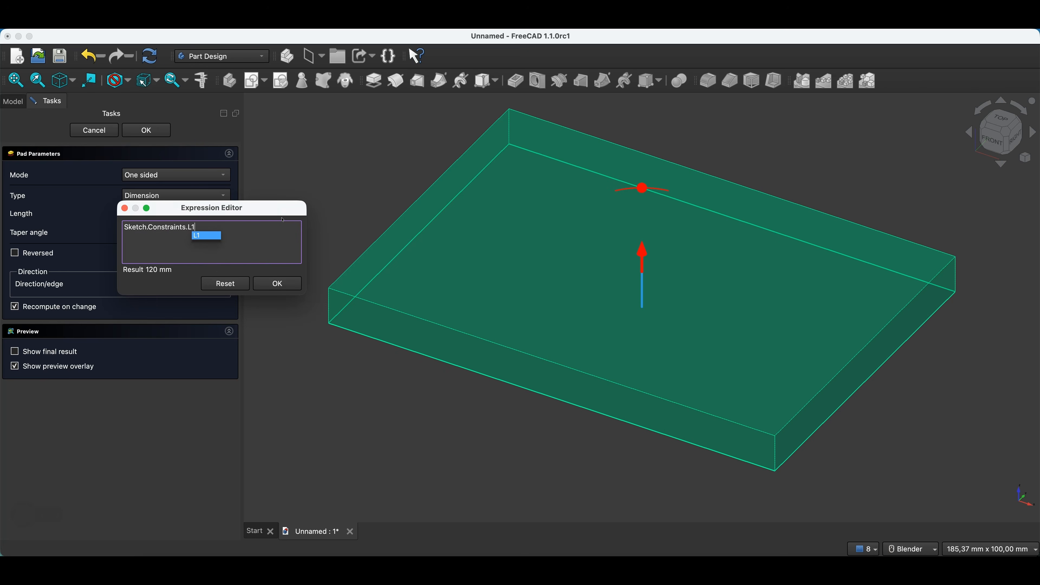
{"action": "type", "text": "/10"}
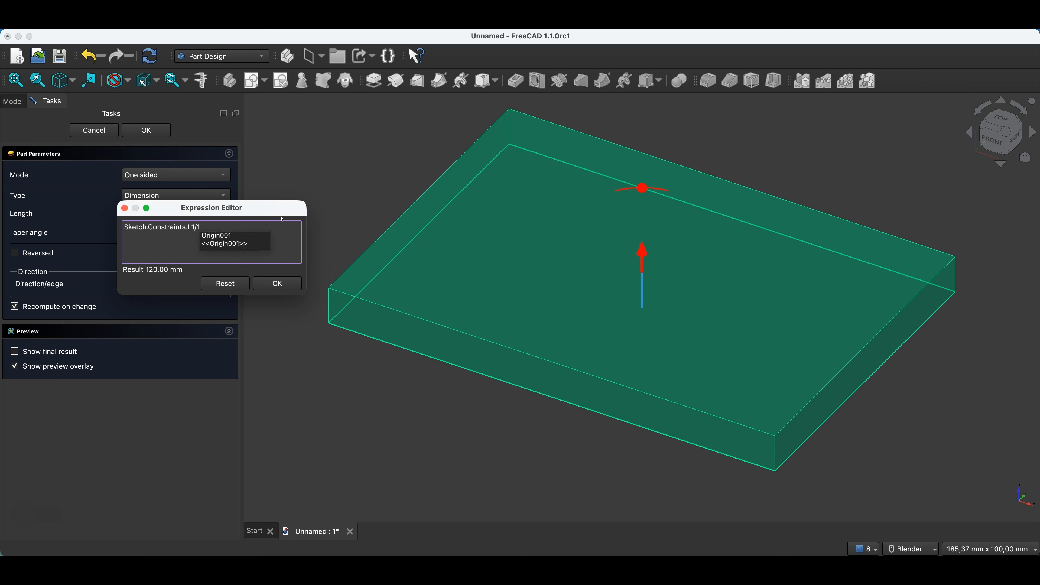
{"action": "left_click", "coordinate": [271, 284]}
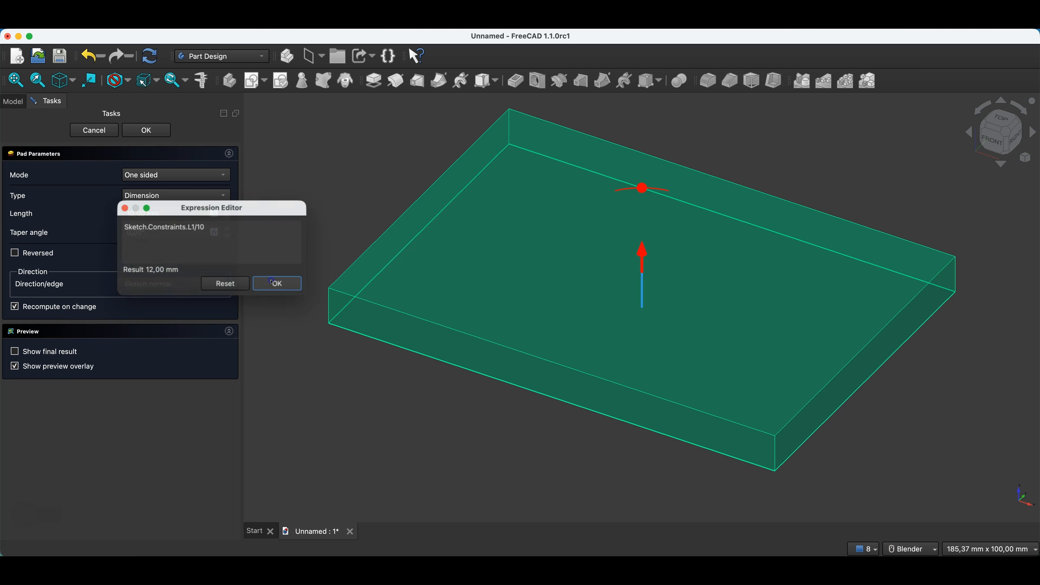
{"action": "left_click", "coordinate": [152, 132]}
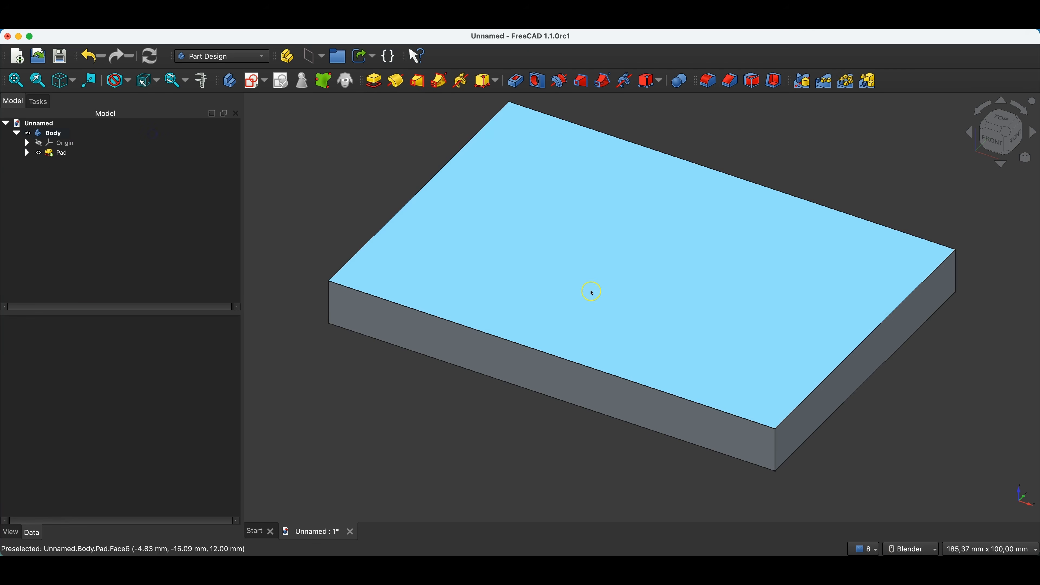
Step: Set the width constraint L1 in the pad's sketch to 200 mm and check the length of the pad's vertical corner edge
{"action": "left_click", "coordinate": [25, 152]}
{"action": "double_click", "coordinate": [67, 162]}
{"action": "scroll", "coordinate": [601, 291], "scroll_direction": "down", "scroll_amount": 5}
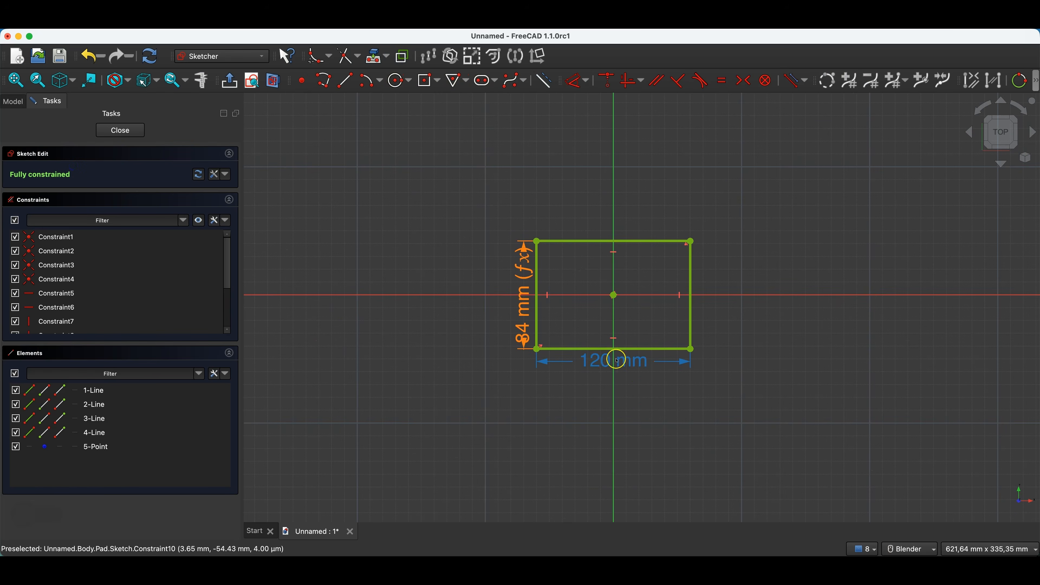
{"action": "left_click", "coordinate": [600, 359]}
{"action": "double_click", "coordinate": [600, 360]}
{"action": "type", "text": "200"}
{"action": "key", "text": "Return"}
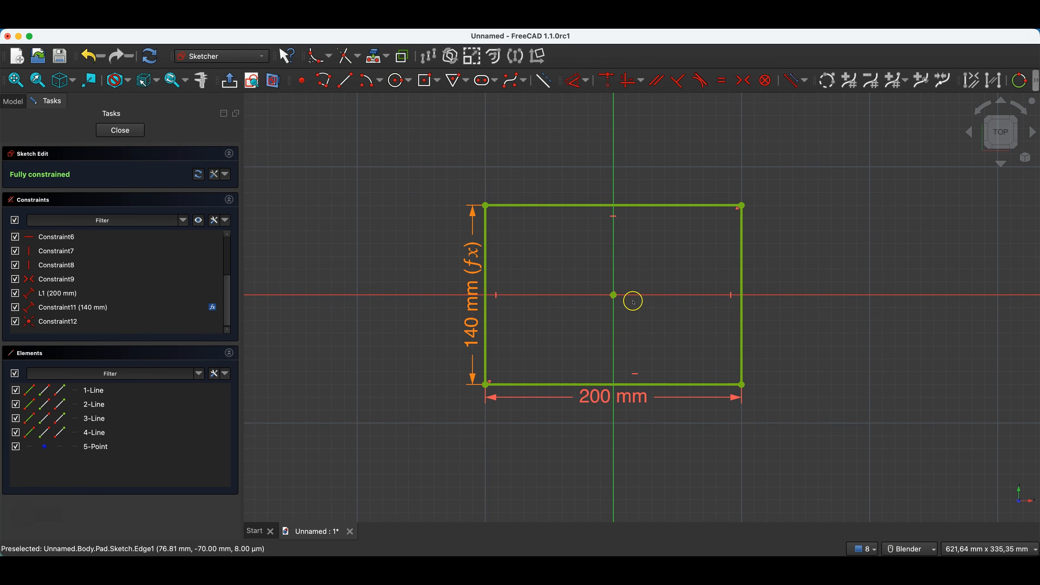
{"action": "left_click", "coordinate": [117, 139]}
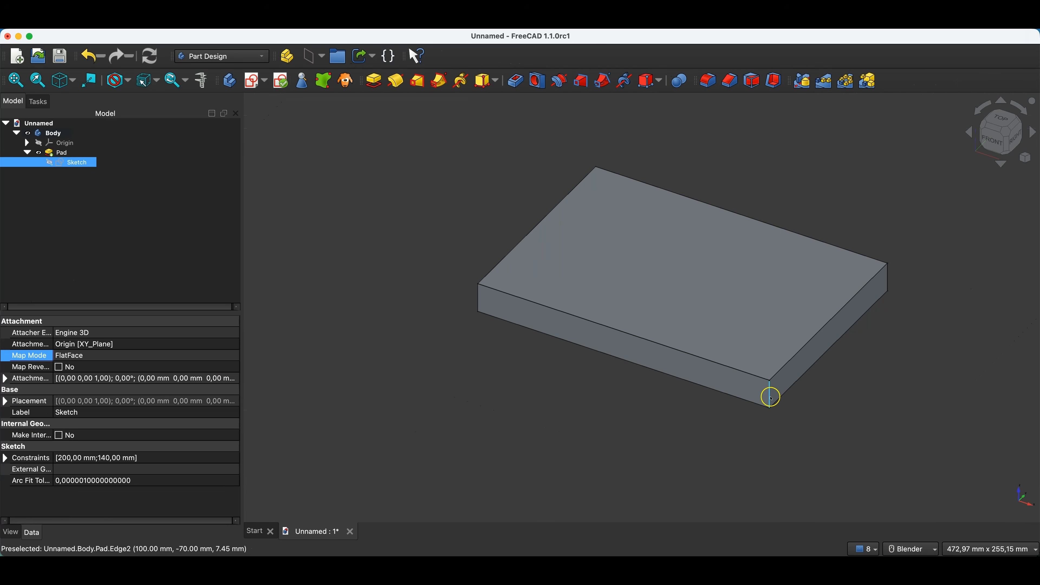
{"action": "left_click", "coordinate": [771, 397]}
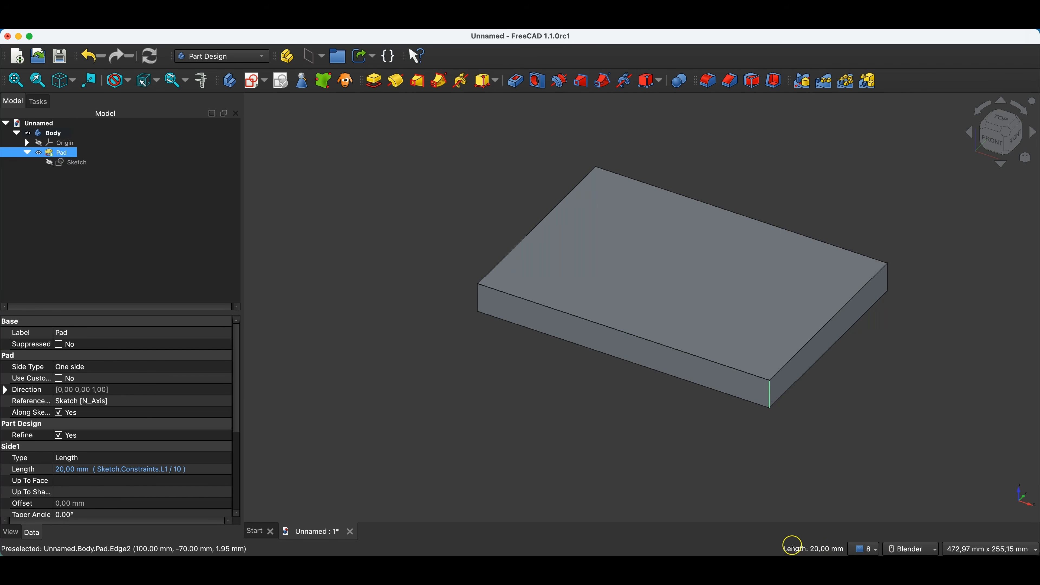
Step: Start a sketch on the block's top face and draw a circle about 104 mm in diameter centred on the origin
{"action": "left_click", "coordinate": [393, 161]}
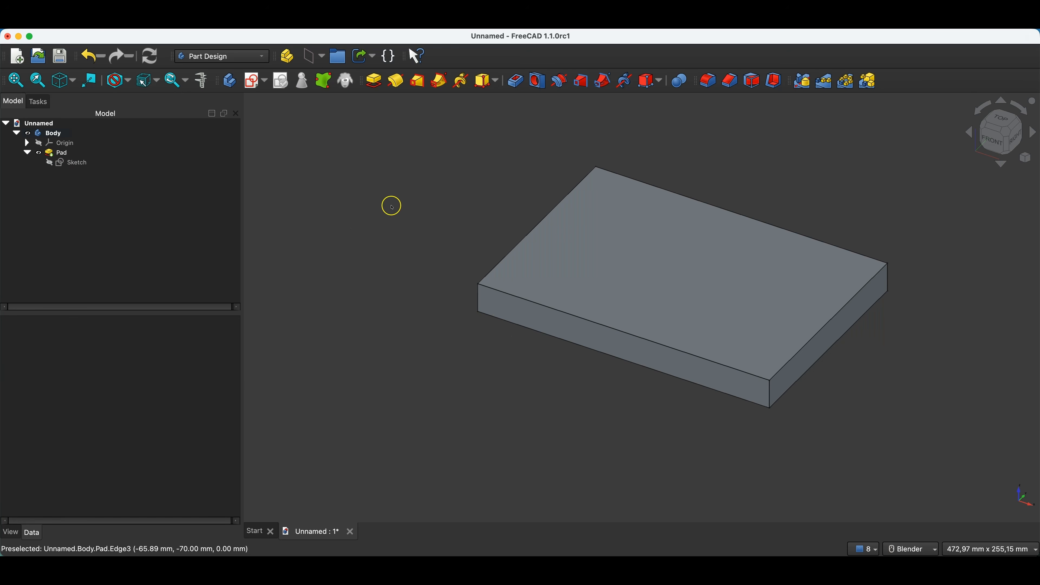
{"action": "left_click", "coordinate": [666, 248]}
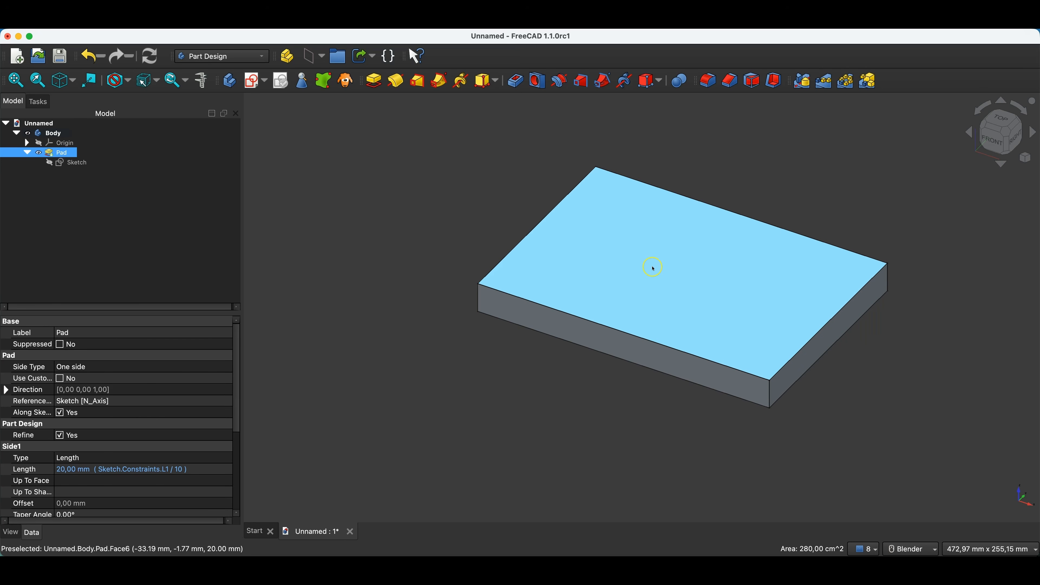
{"action": "left_click", "coordinate": [255, 80]}
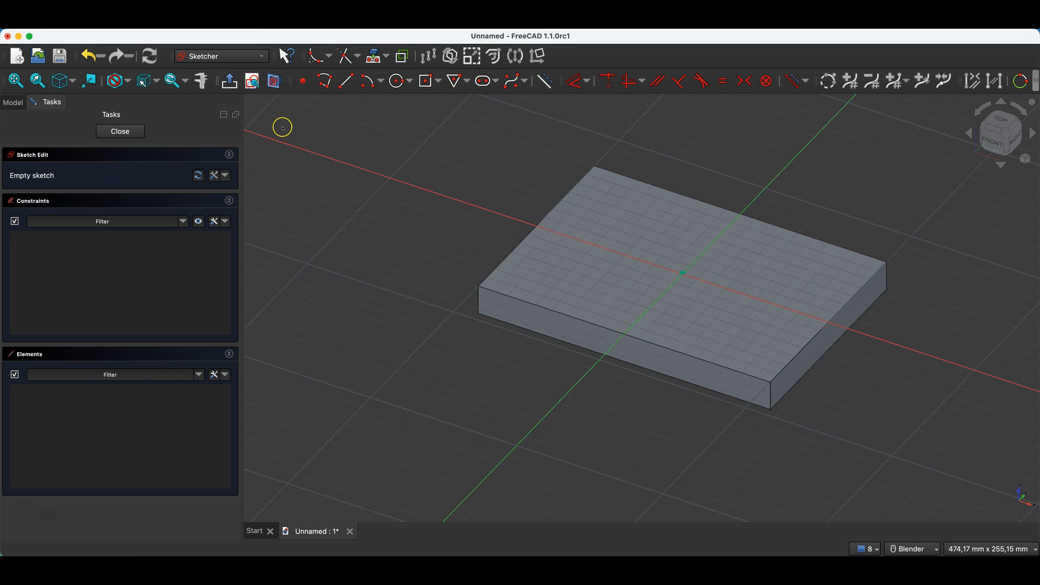
{"action": "left_click", "coordinate": [400, 80]}
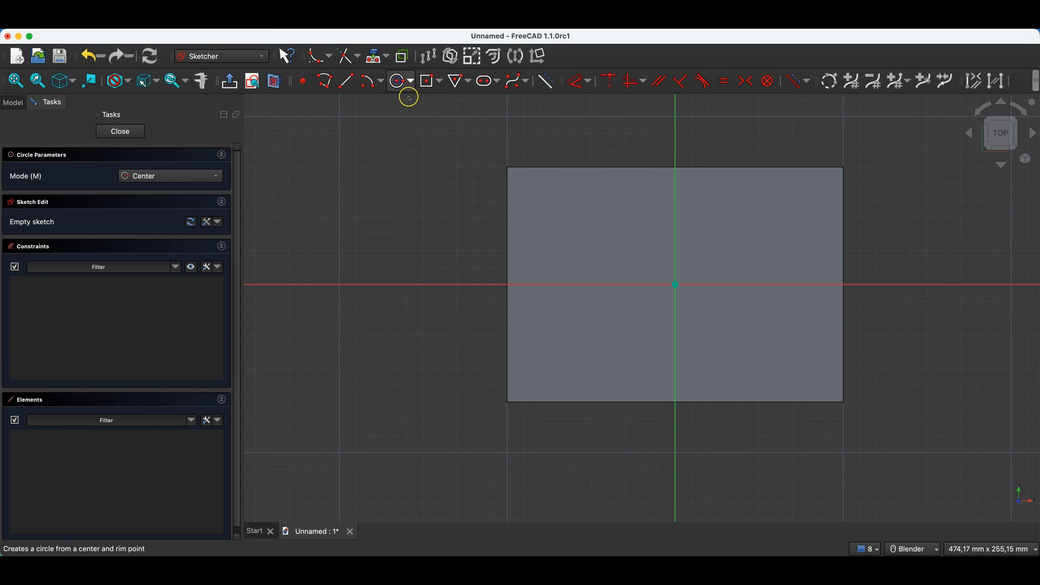
{"action": "left_click", "coordinate": [675, 284]}
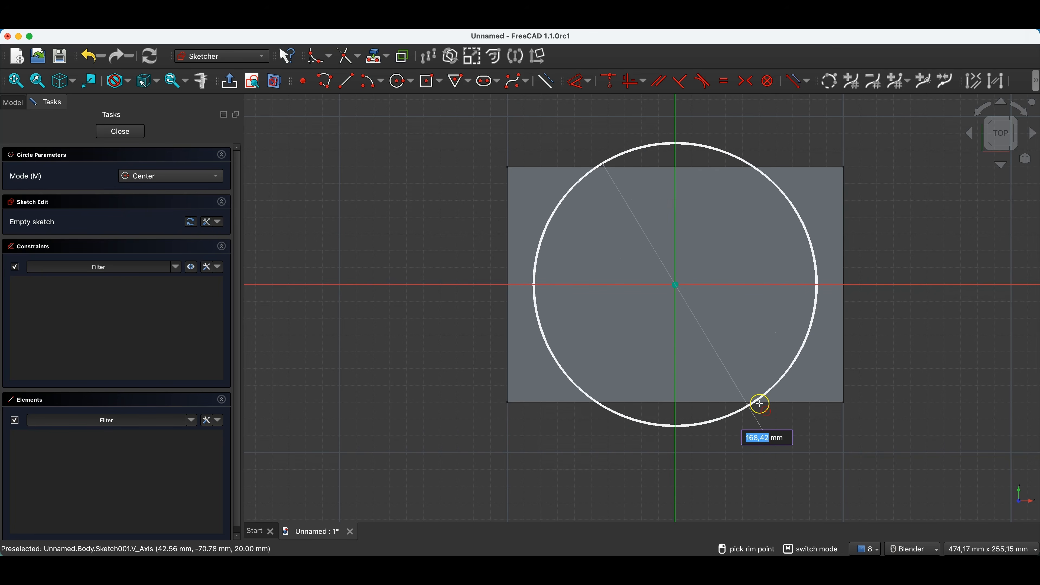
{"action": "left_click", "coordinate": [757, 314]}
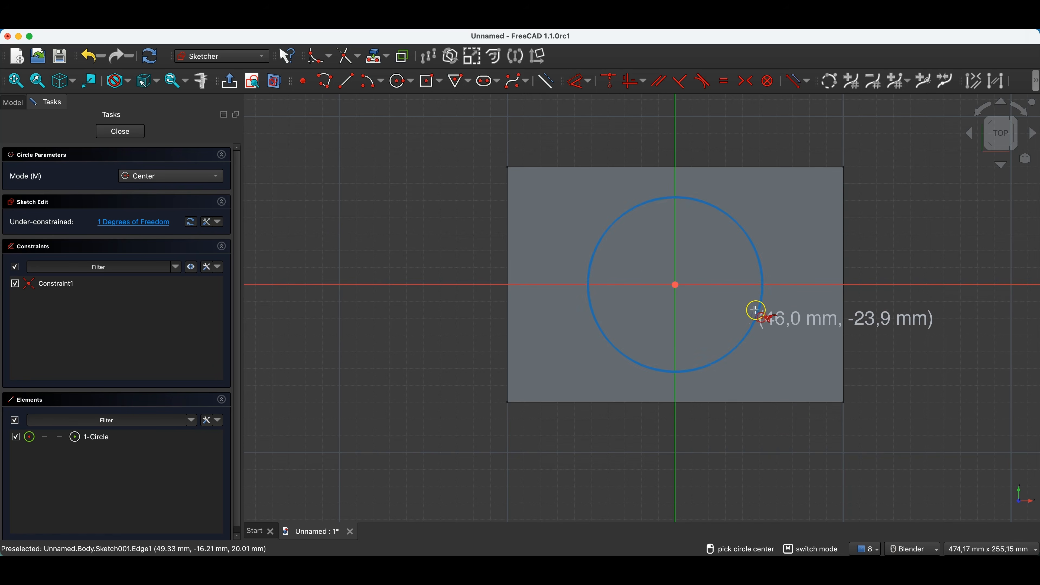
{"action": "right_click", "coordinate": [581, 201]}
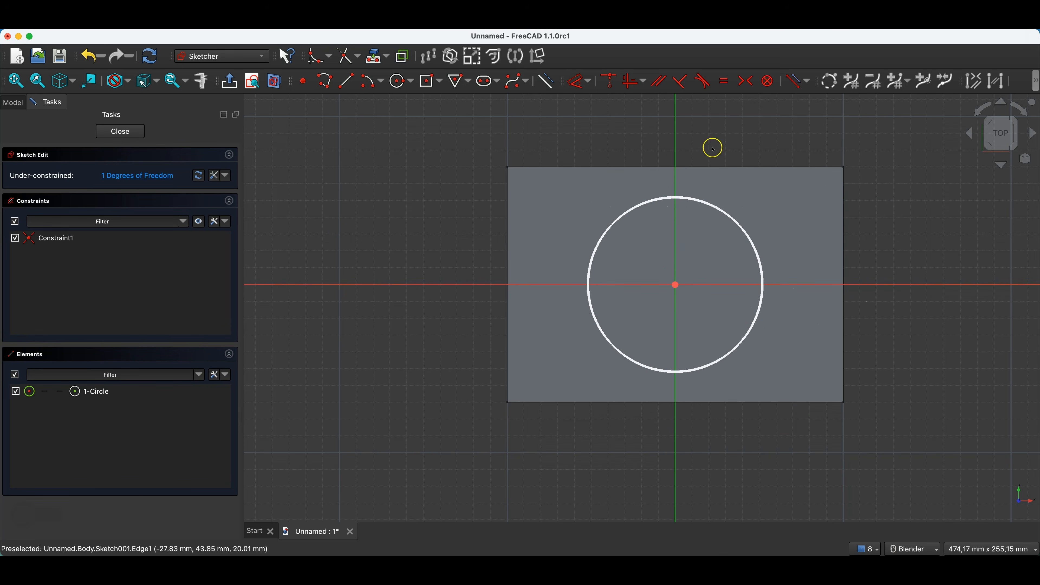
Step: Dimension the circle's diameter and drive it with the expression Sketch.Constraints.L1/2
{"action": "left_click", "coordinate": [579, 84]}
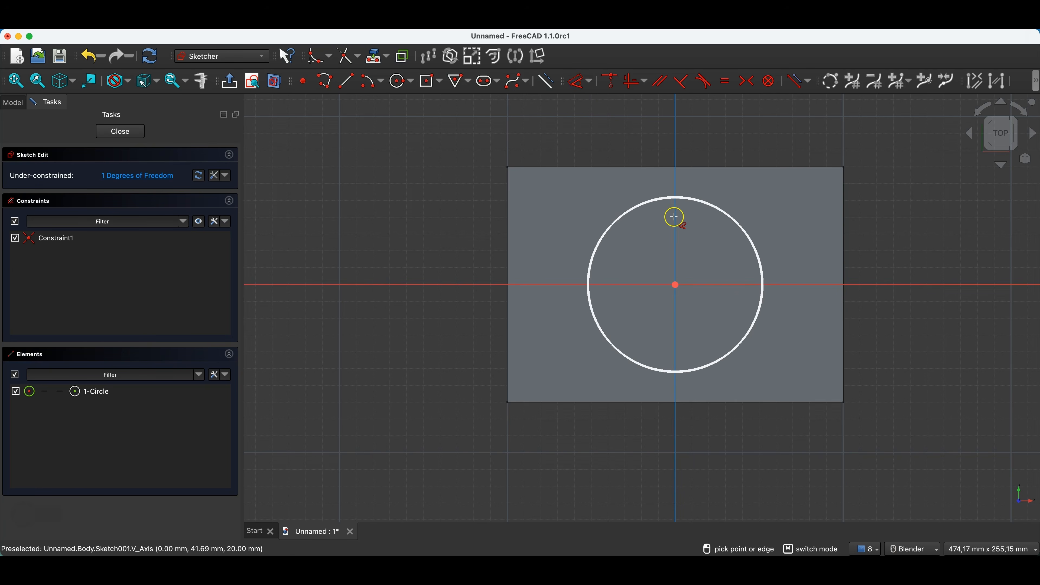
{"action": "left_click", "coordinate": [658, 199]}
{"action": "left_click", "coordinate": [821, 197]}
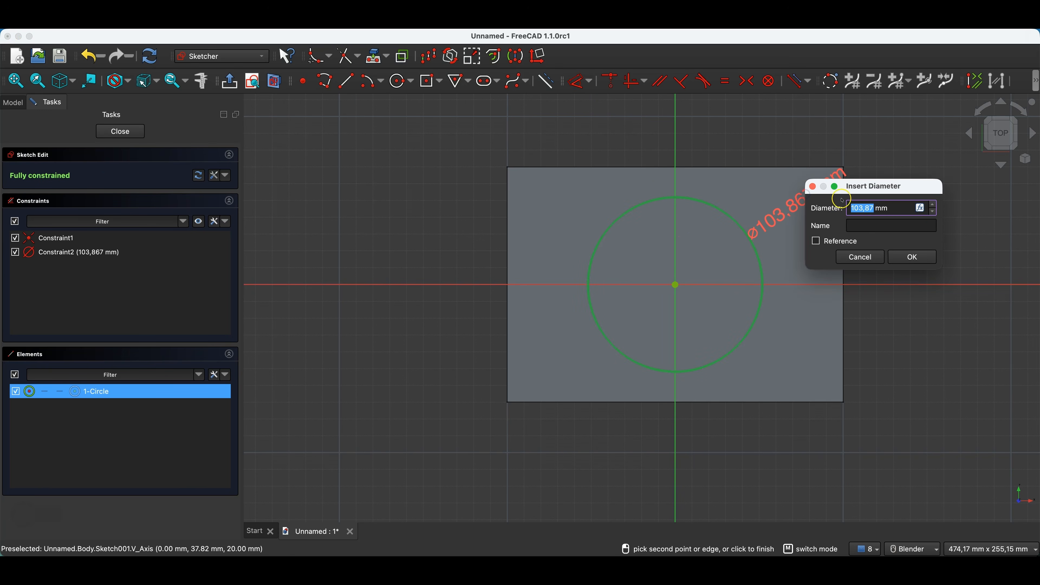
{"action": "left_click", "coordinate": [921, 208]}
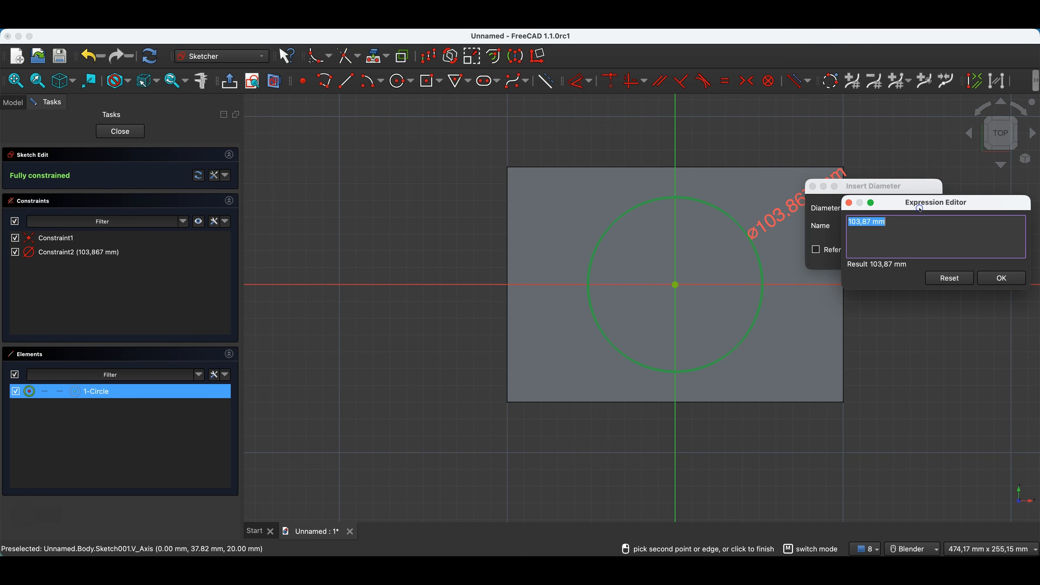
{"action": "type", "text": "ske"}
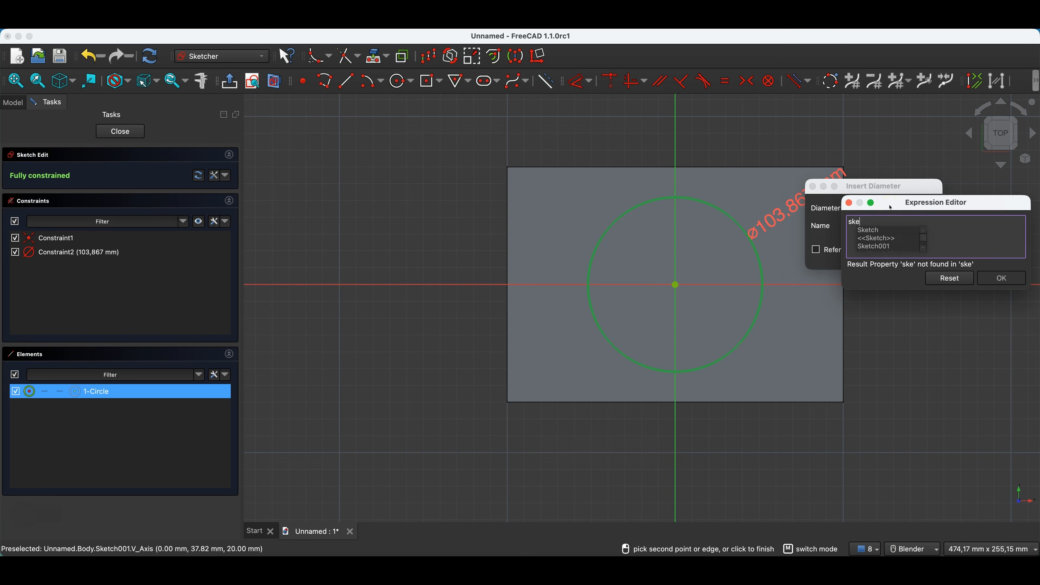
{"action": "key", "text": "Down"}
{"action": "key", "text": "Down"}
{"action": "key", "text": "Down"}
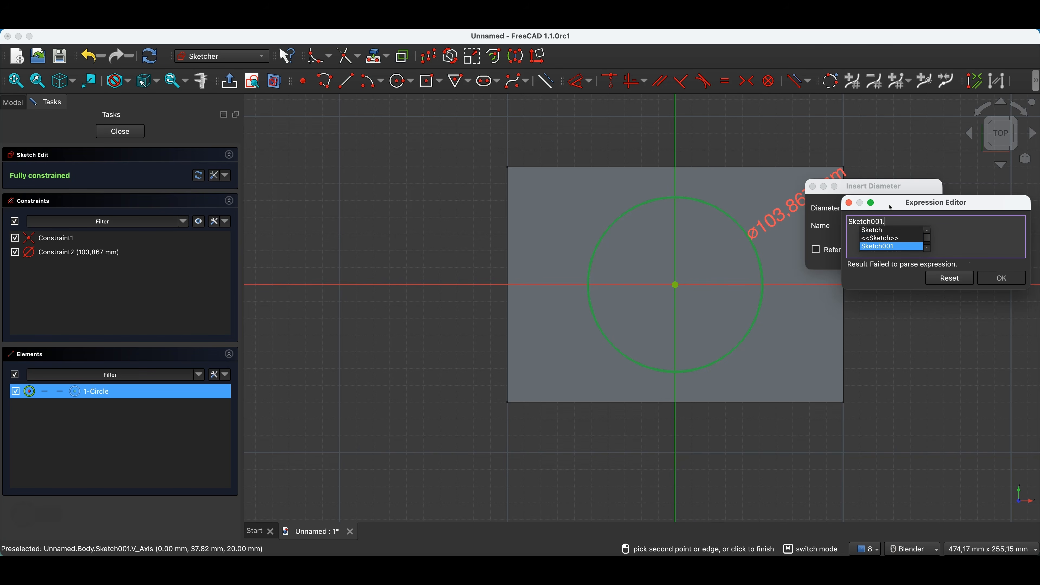
{"action": "key", "text": "Up"}
{"action": "key", "text": "Up"}
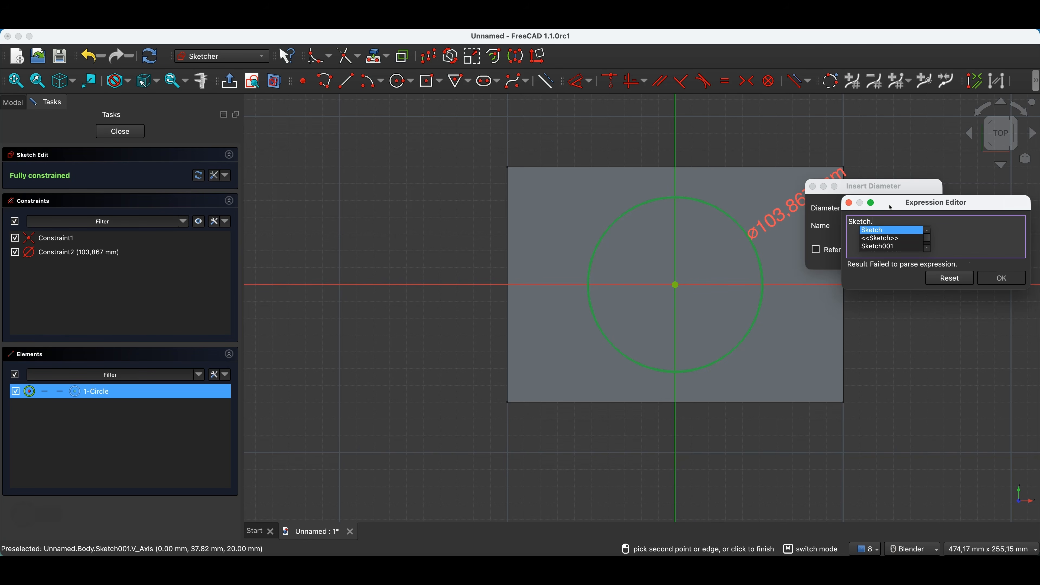
{"action": "type", "text": "co"}
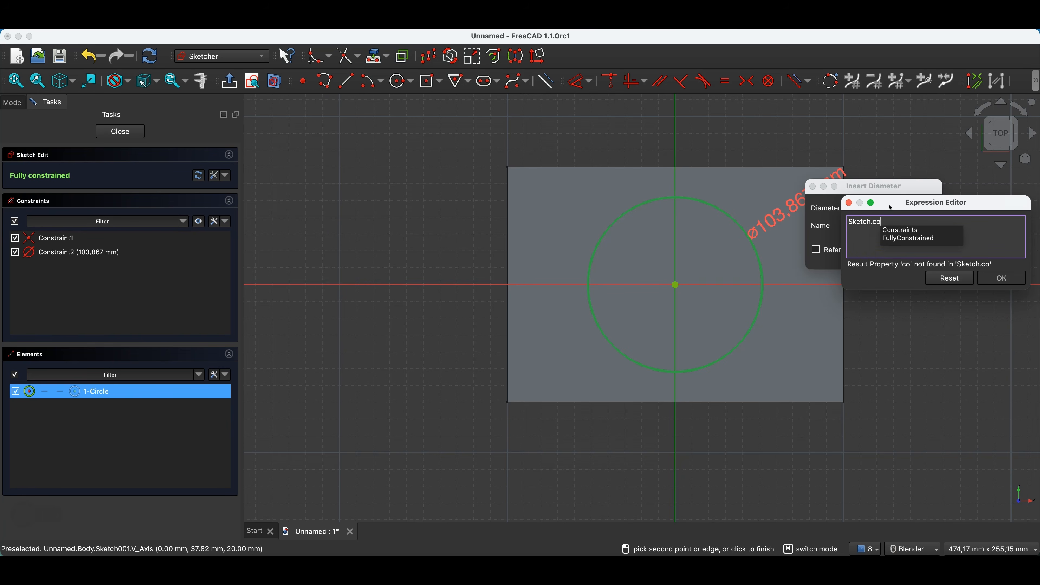
{"action": "key", "text": "Down"}
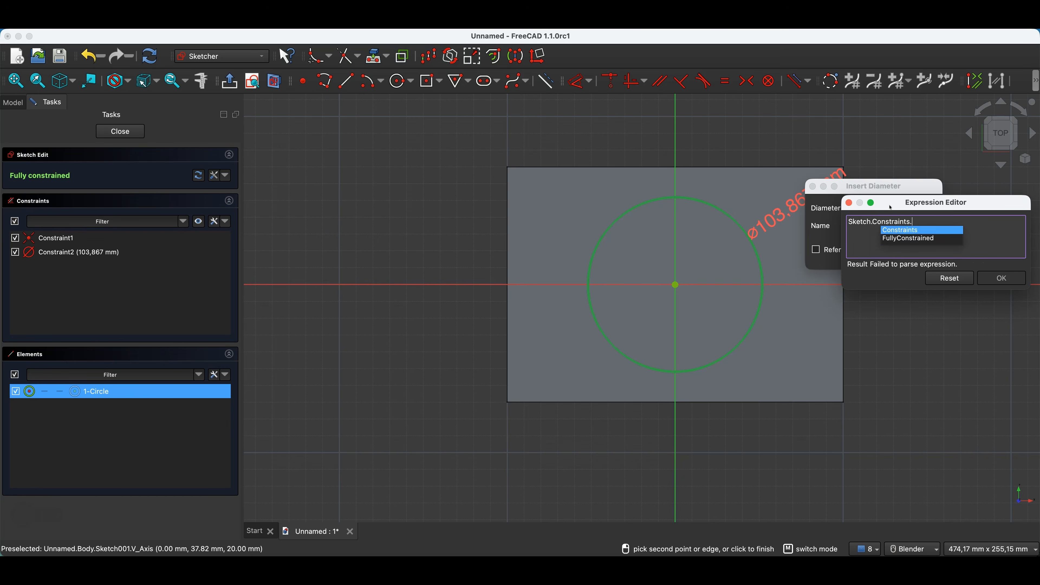
{"action": "type", "text": "L1"}
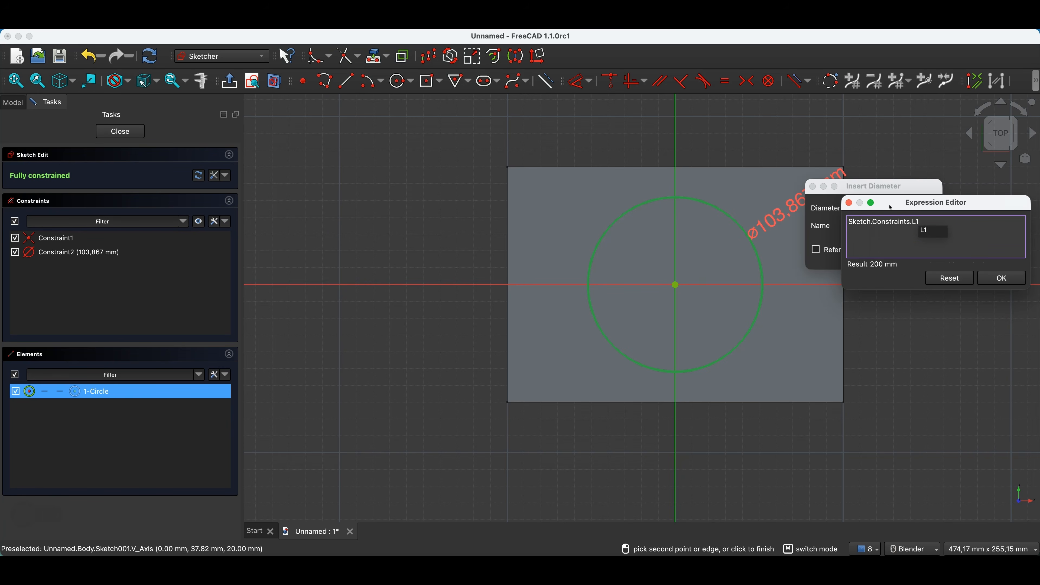
{"action": "type", "text": "/"}
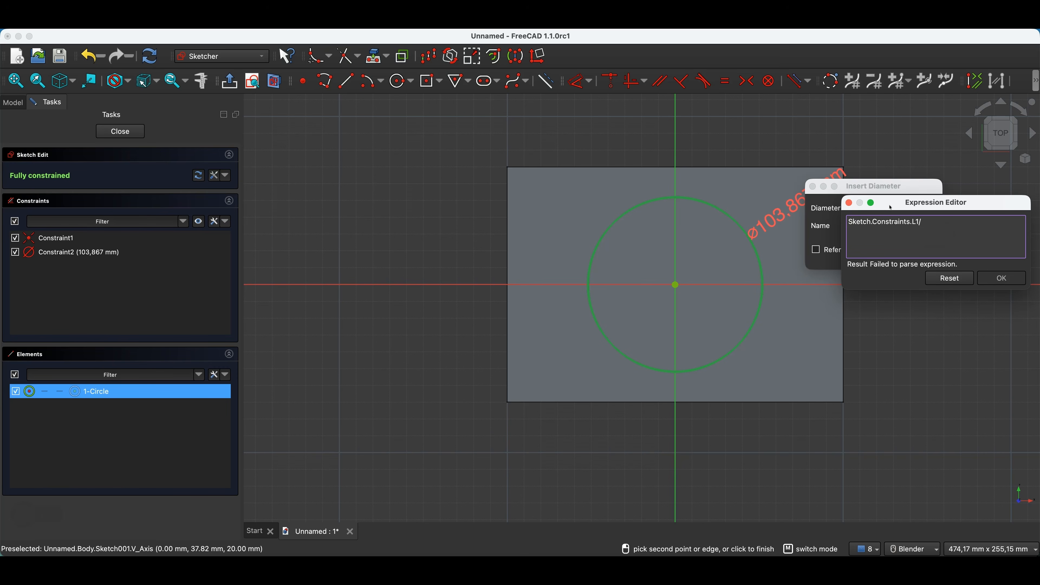
{"action": "type", "text": "2"}
{"action": "left_click", "coordinate": [878, 241]}
{"action": "left_click", "coordinate": [1001, 276]}
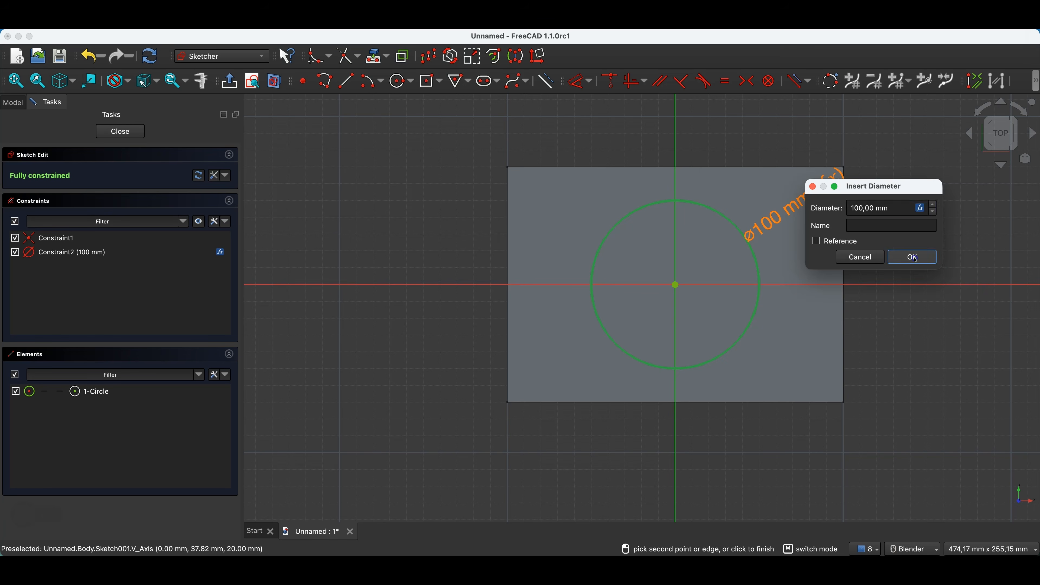
{"action": "left_click", "coordinate": [913, 257]}
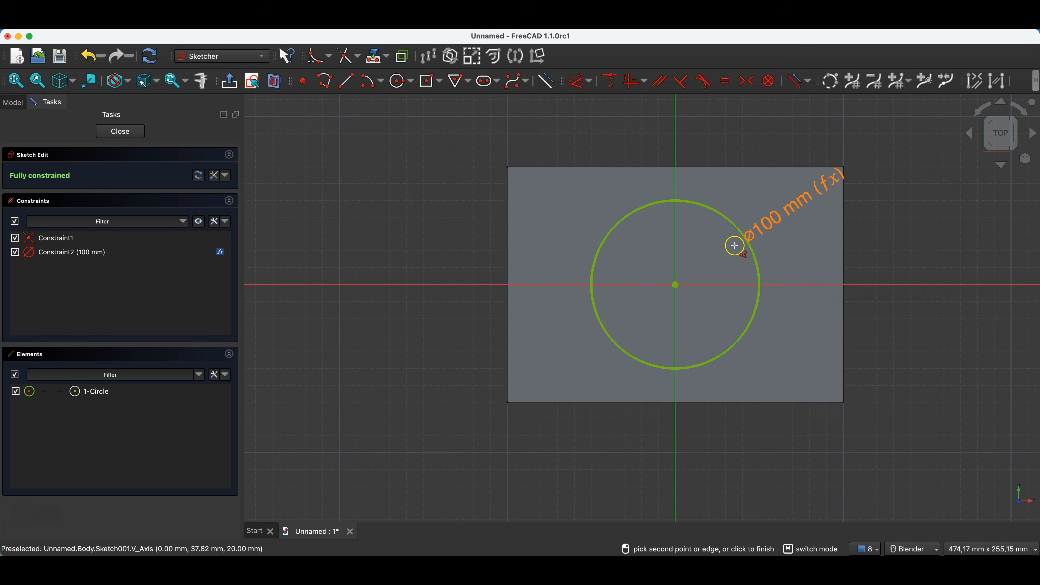
Step: Close the sketch and pad the circle upward, driving the length with the expression Sketch.Constraints.L1/8
{"action": "left_click", "coordinate": [116, 131]}
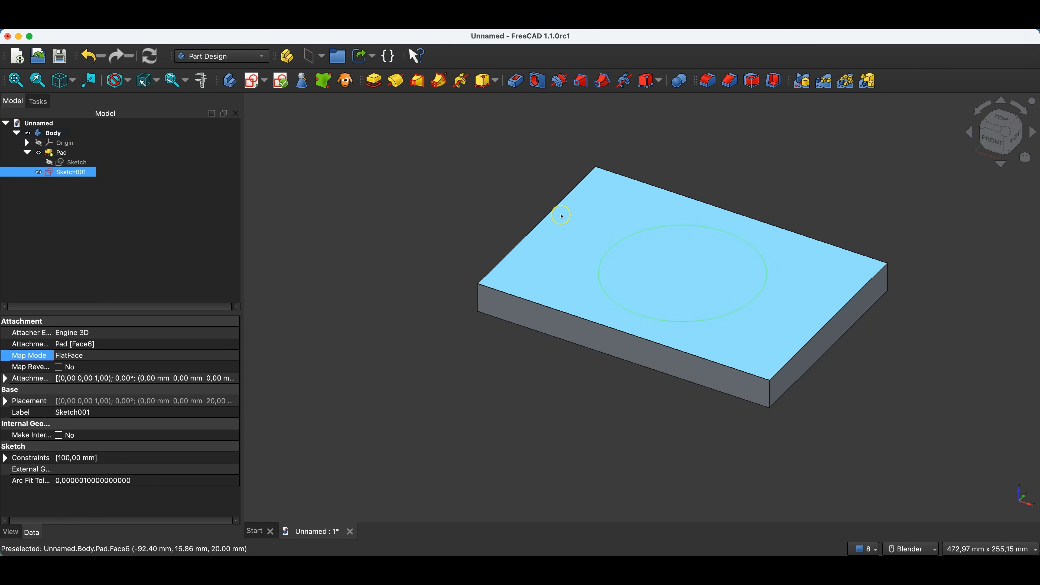
{"action": "left_click", "coordinate": [373, 82]}
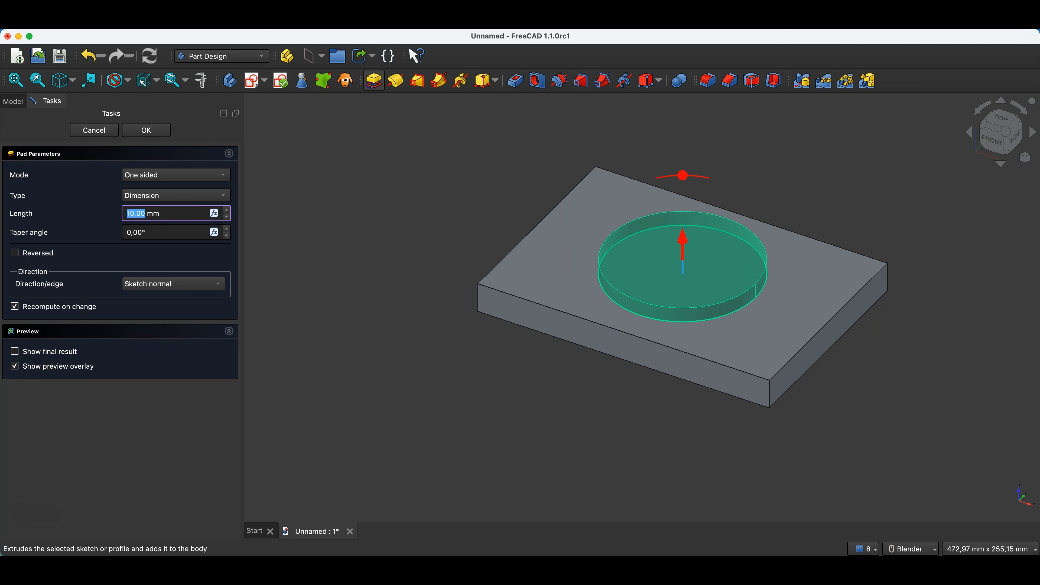
{"action": "left_click", "coordinate": [213, 214]}
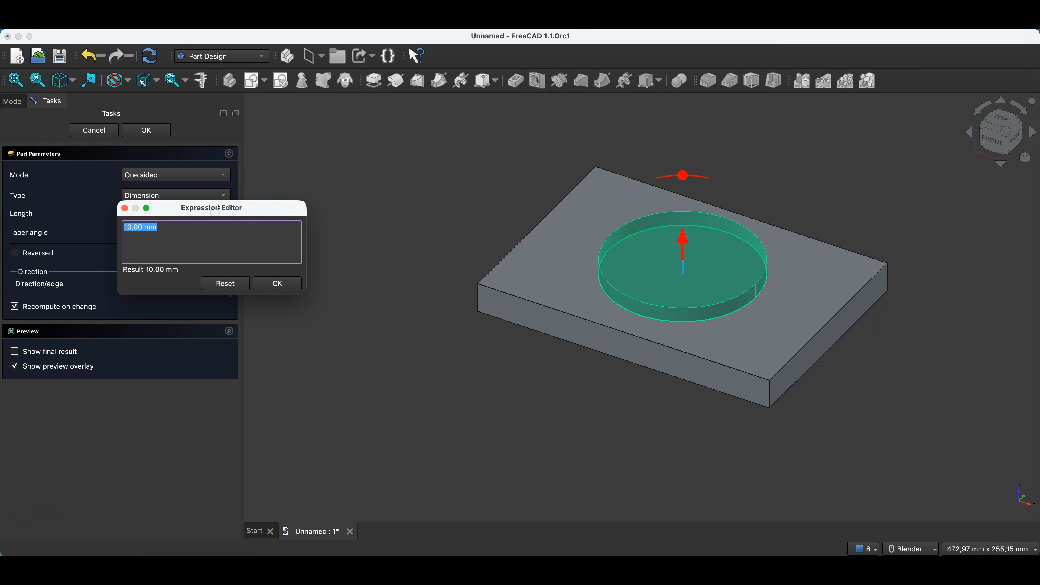
{"action": "type", "text": "Sketch."}
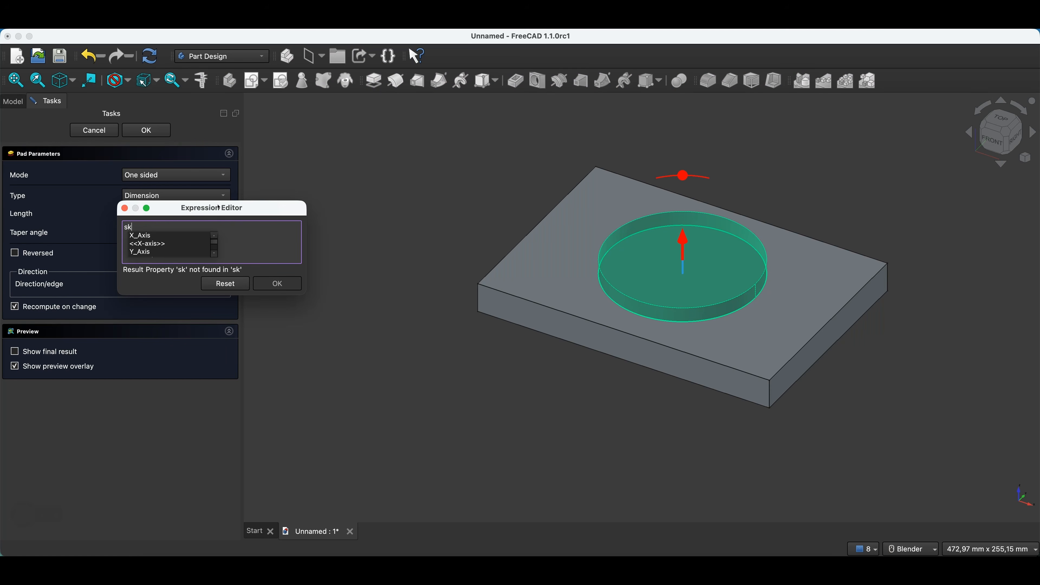
{"action": "type", "text": "Constraints."}
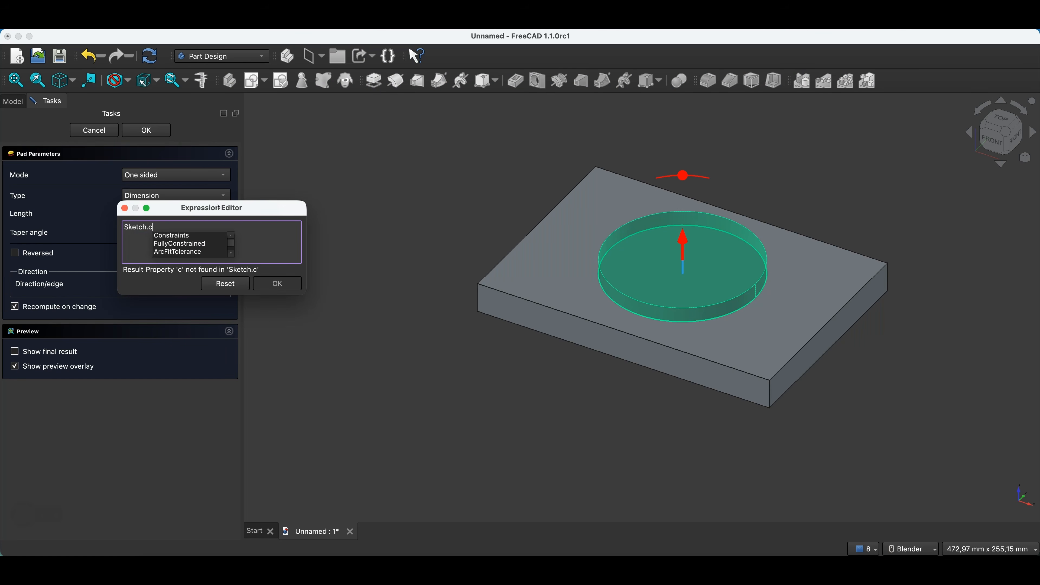
{"action": "type", "text": "l"}
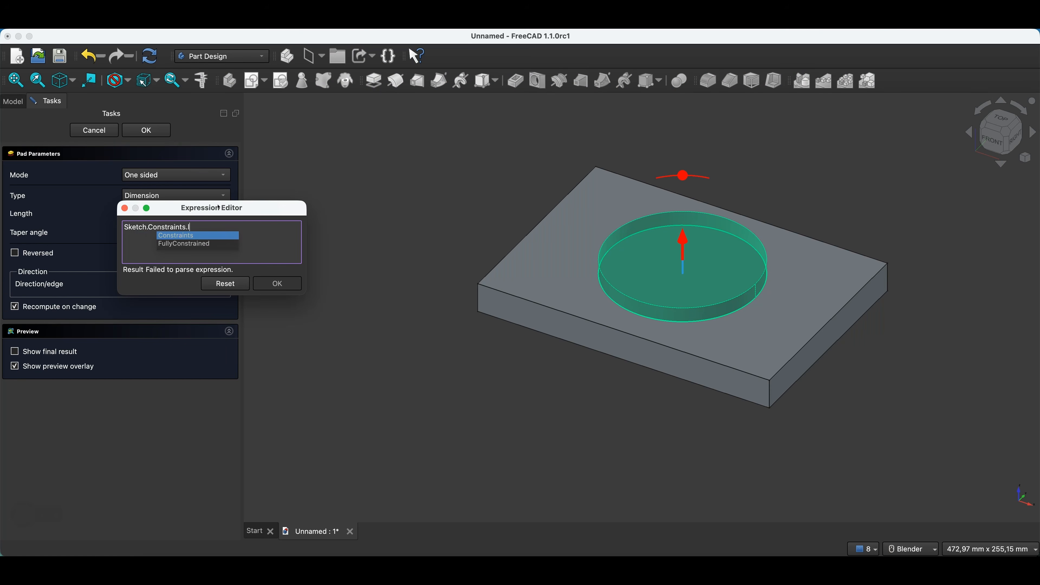
{"action": "type", "text": "1/8"}
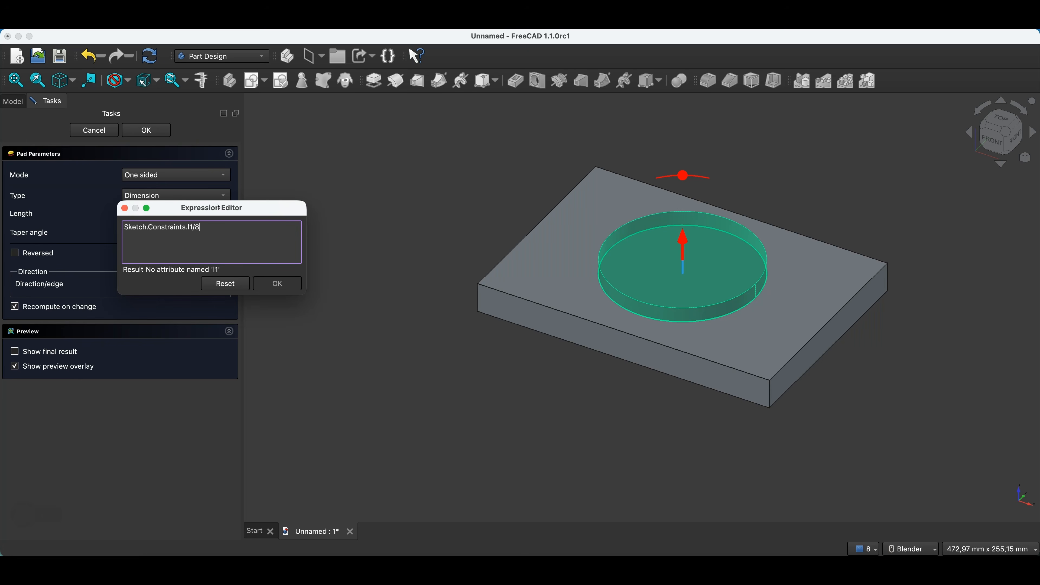
{"action": "key", "text": "BackSpace"}
{"action": "key", "text": "BackSpace"}
{"action": "key", "text": "BackSpace"}
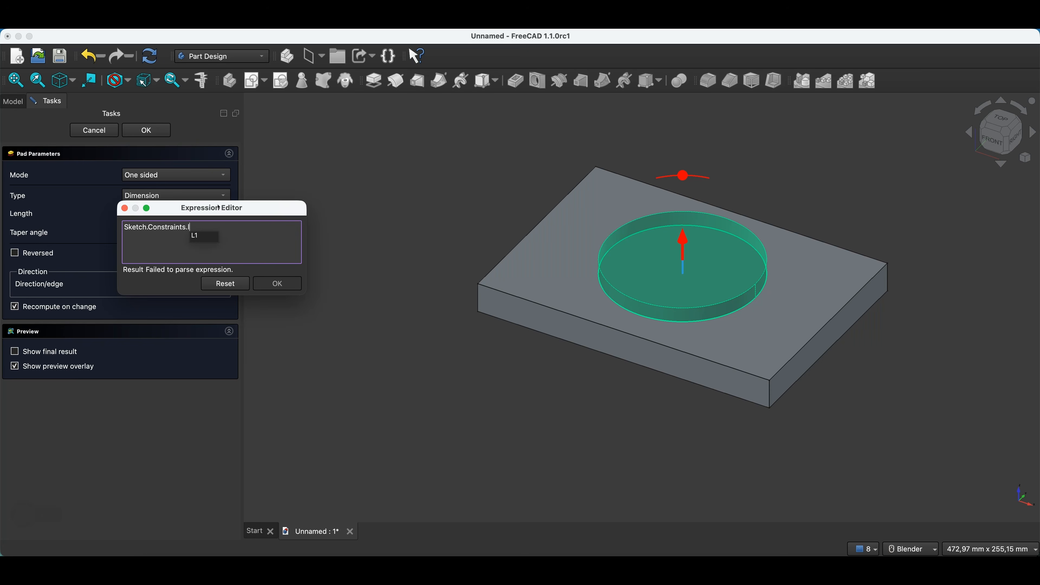
{"action": "key", "text": "Down"}
{"action": "type", "text": "/8"}
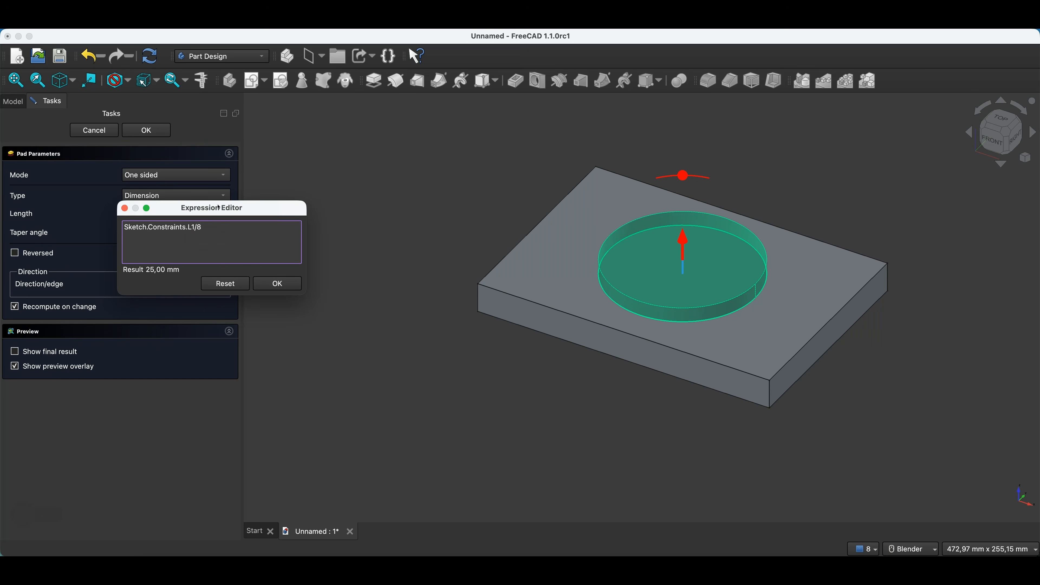
{"action": "left_click", "coordinate": [292, 282]}
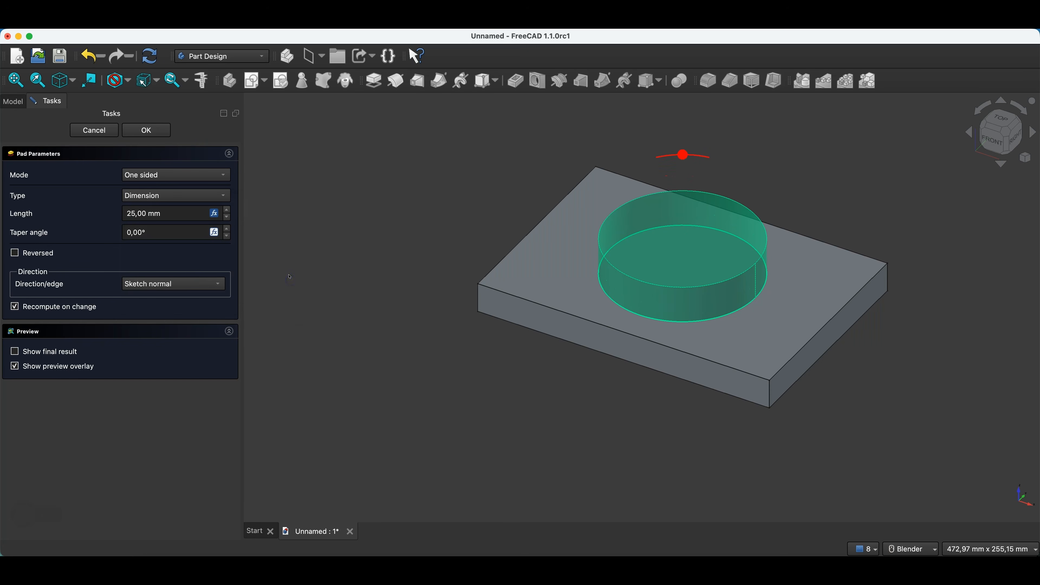
{"action": "left_click", "coordinate": [152, 127]}
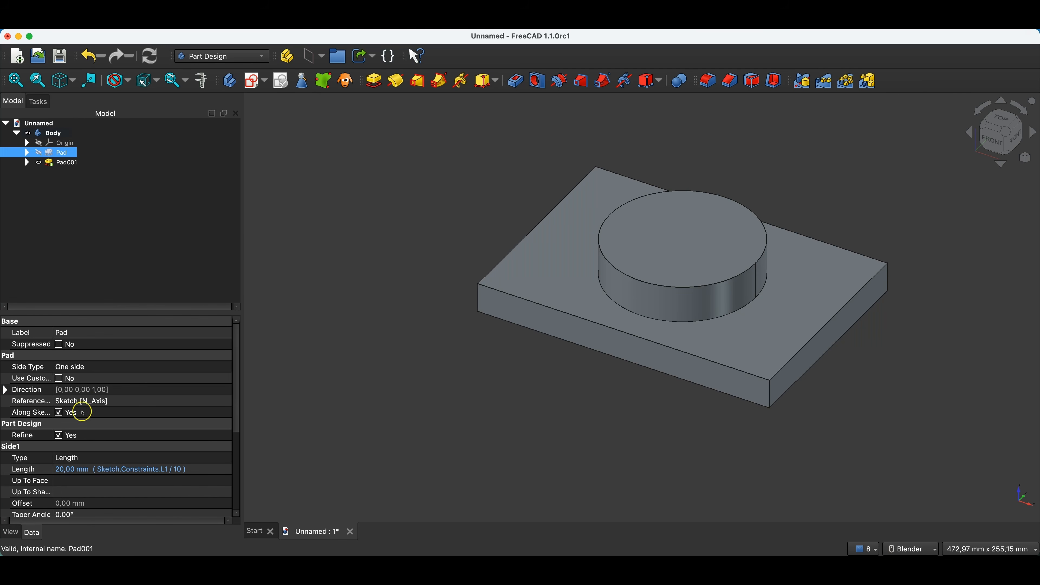
Step: Set the named constraint L1 of the block's base sketch to 100 mm
{"action": "left_click", "coordinate": [26, 152]}
{"action": "left_click", "coordinate": [61, 164]}
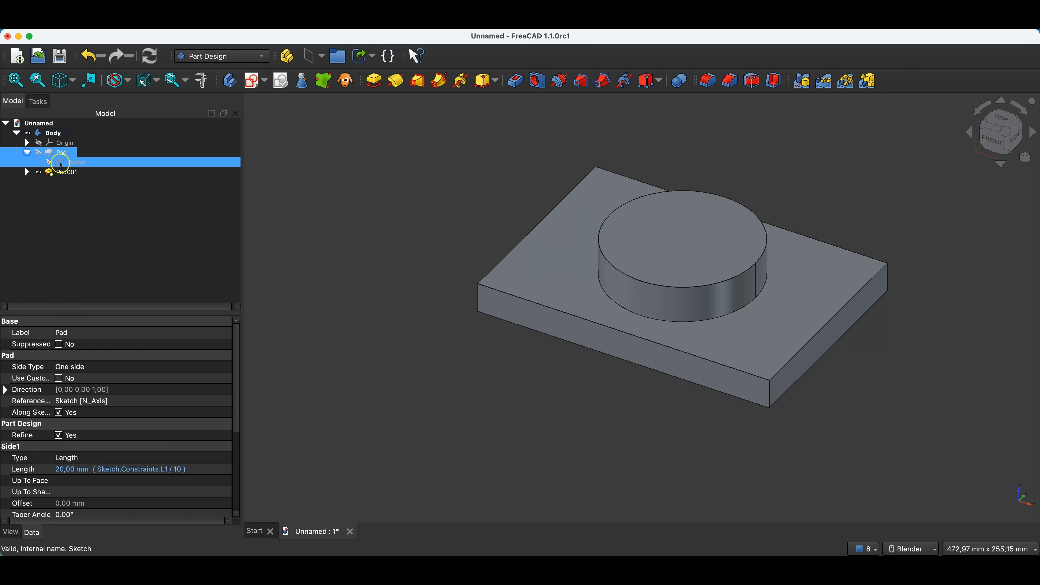
{"action": "left_click", "coordinate": [73, 163]}
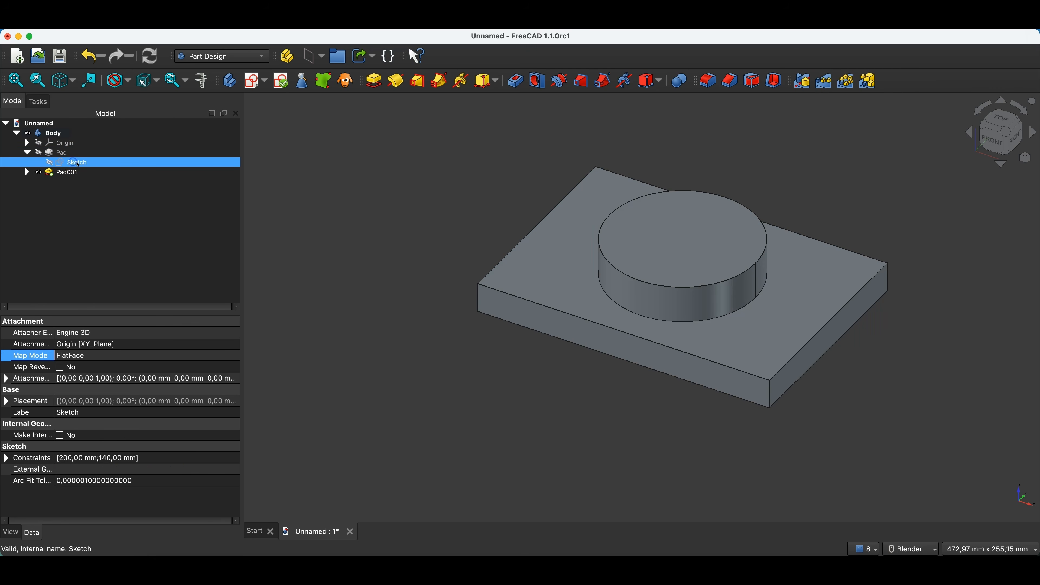
{"action": "left_click", "coordinate": [3, 460]}
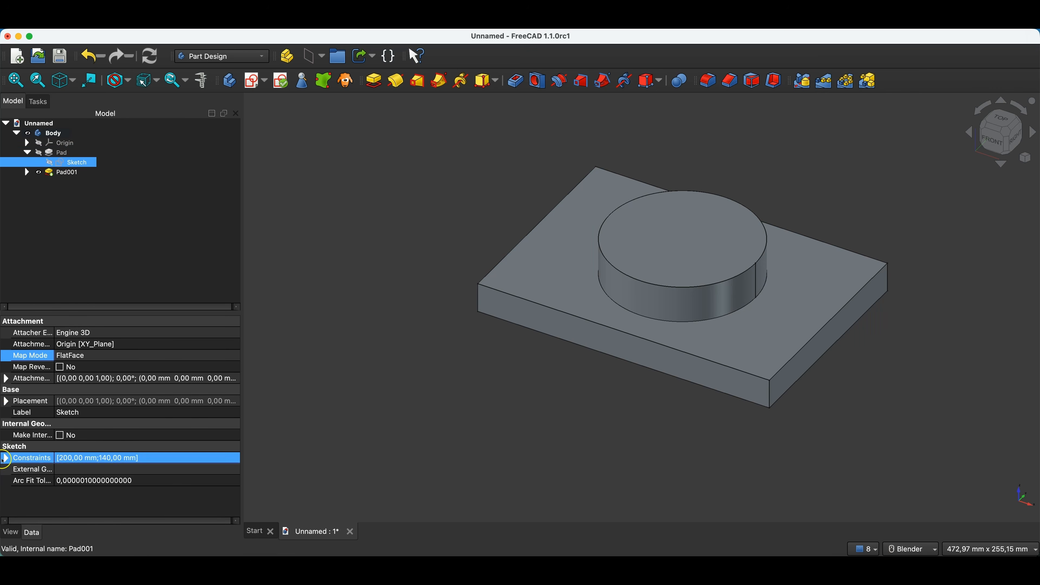
{"action": "left_click", "coordinate": [5, 458]}
{"action": "left_click", "coordinate": [72, 471]}
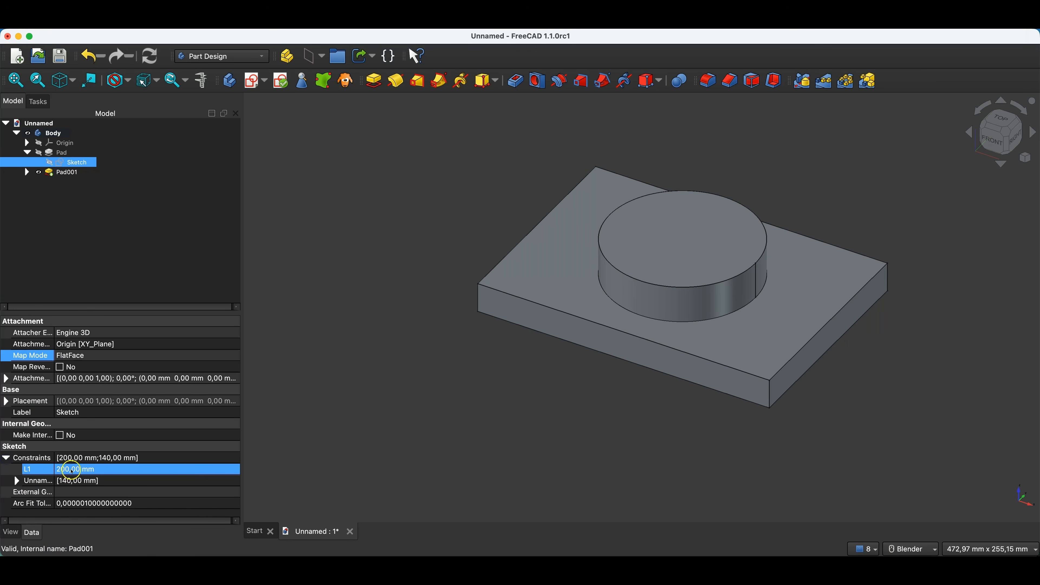
{"action": "left_click", "coordinate": [78, 470]}
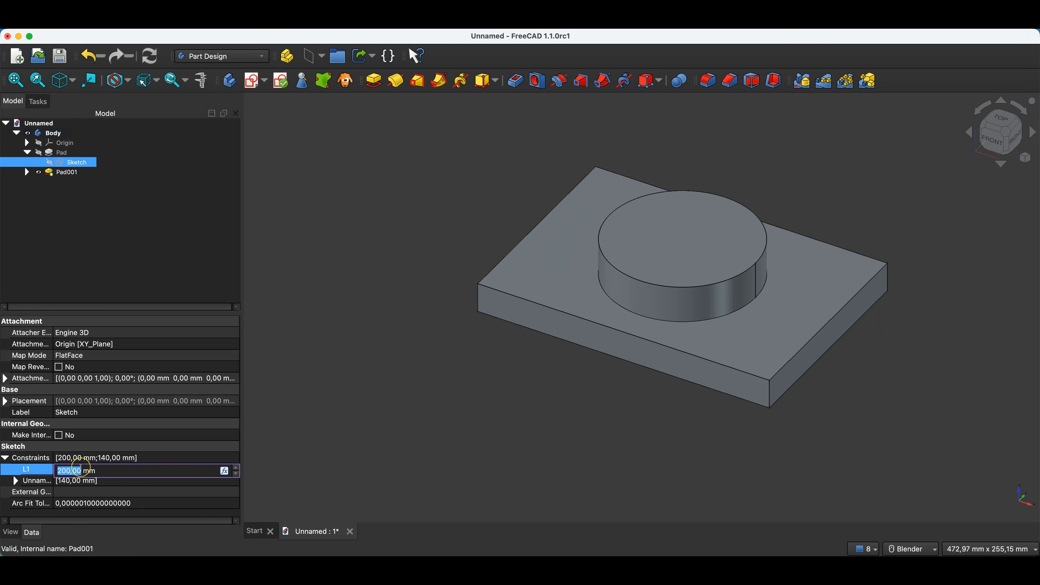
{"action": "type", "text": "100"}
{"action": "key", "text": "Return"}
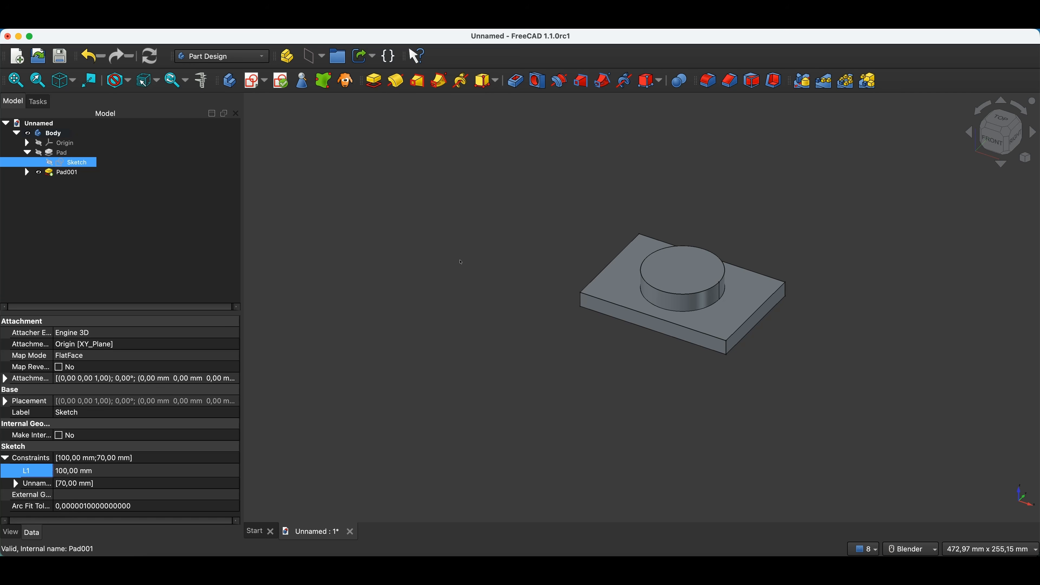
{"action": "left_click", "coordinate": [318, 296]}
{"action": "left_click", "coordinate": [320, 297]}
{"action": "left_click", "coordinate": [332, 295]}
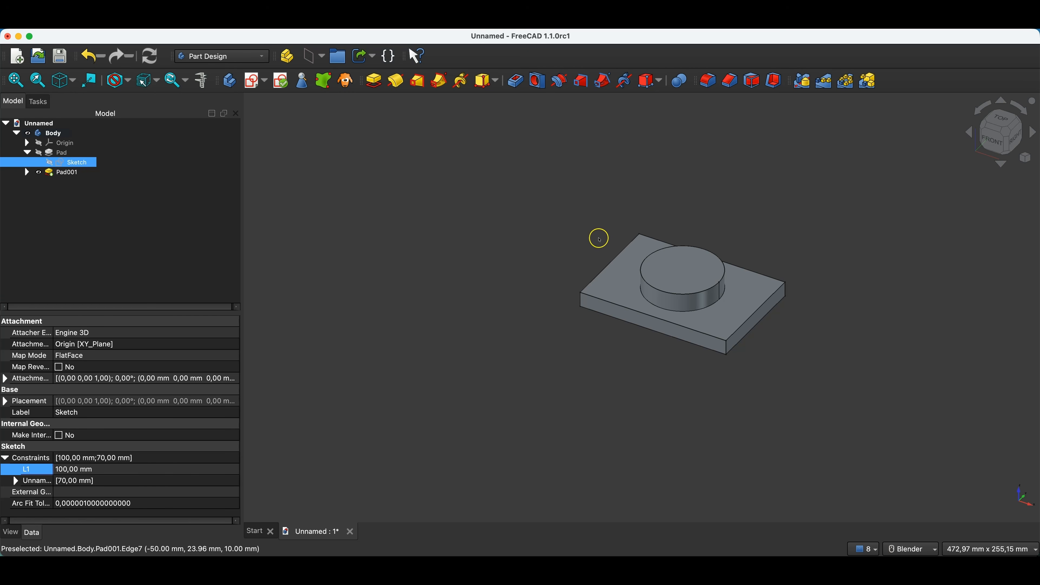
Step: Rename the body as P1
{"action": "left_click", "coordinate": [63, 135]}
{"action": "left_click", "coordinate": [64, 137]}
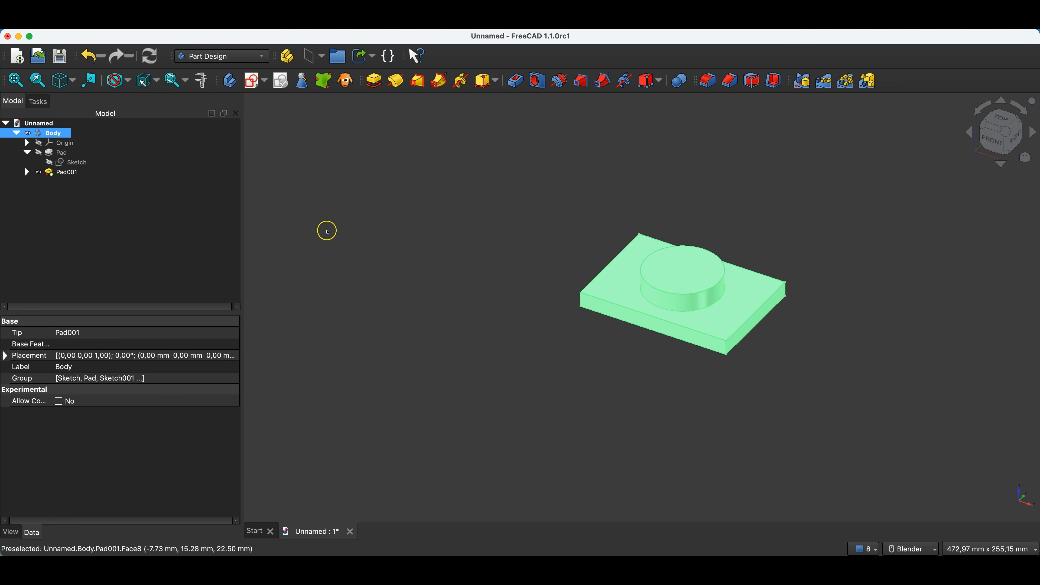
{"action": "right_click", "coordinate": [57, 134]}
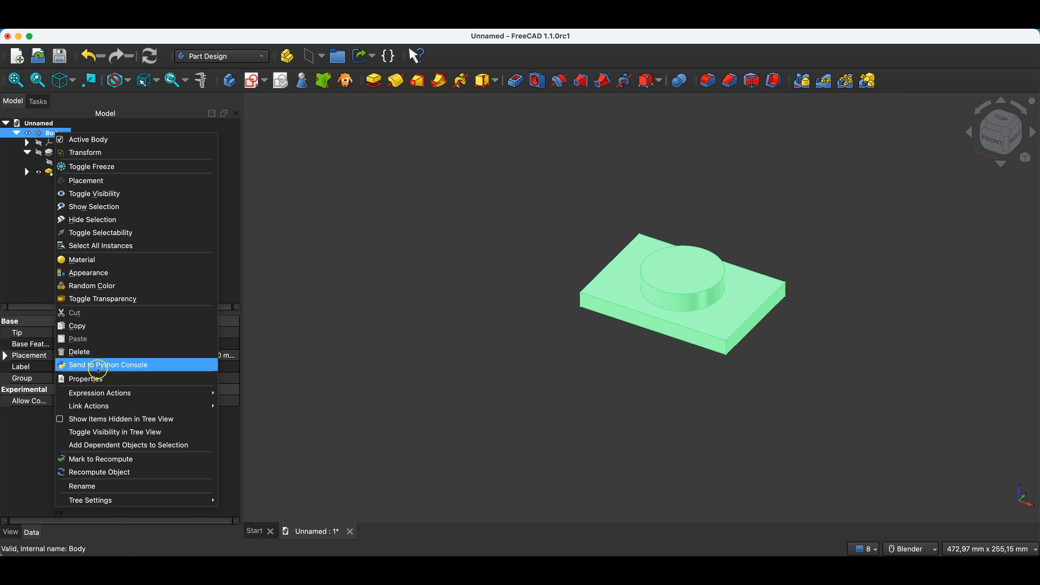
{"action": "left_click", "coordinate": [93, 488]}
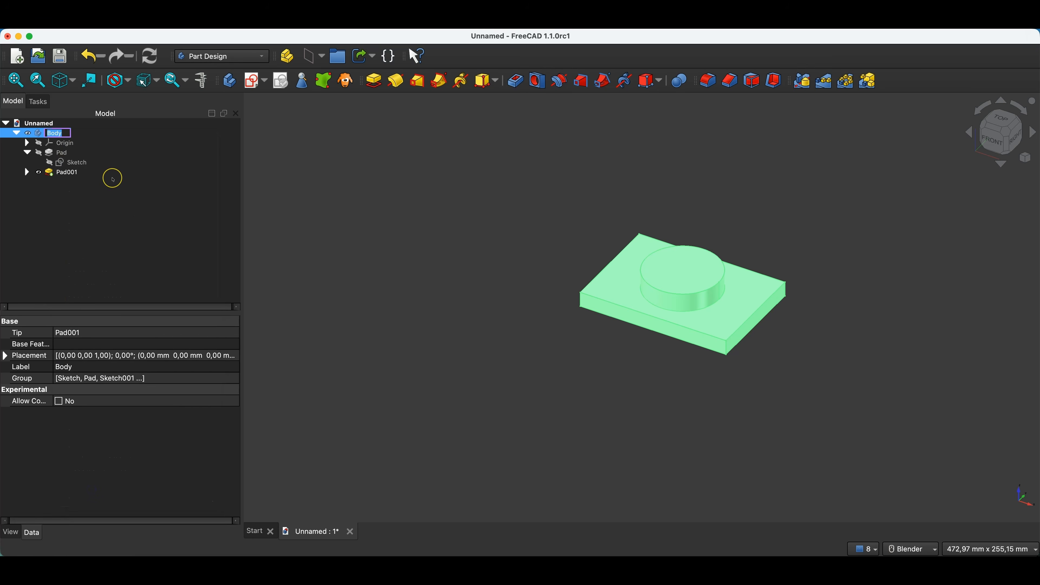
{"action": "type", "text": "P1"}
{"action": "key", "text": "Return"}
{"action": "left_click", "coordinate": [70, 133]}
{"action": "left_click", "coordinate": [98, 196]}
Step: Duplicate body P1 together with all its dependencies and rename the copy as P2
{"action": "left_click", "coordinate": [43, 133]}
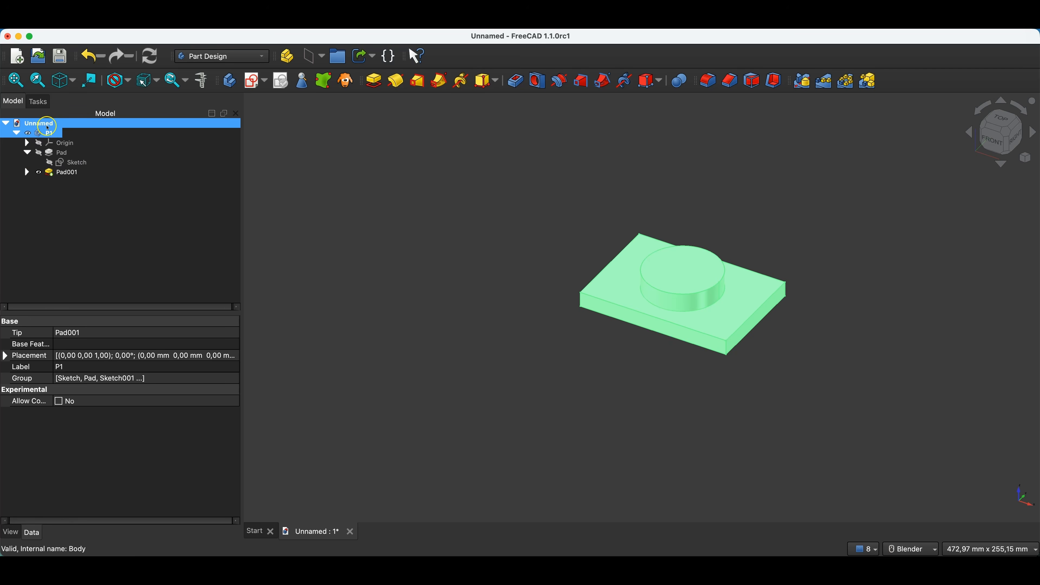
{"action": "key", "text": "super+c"}
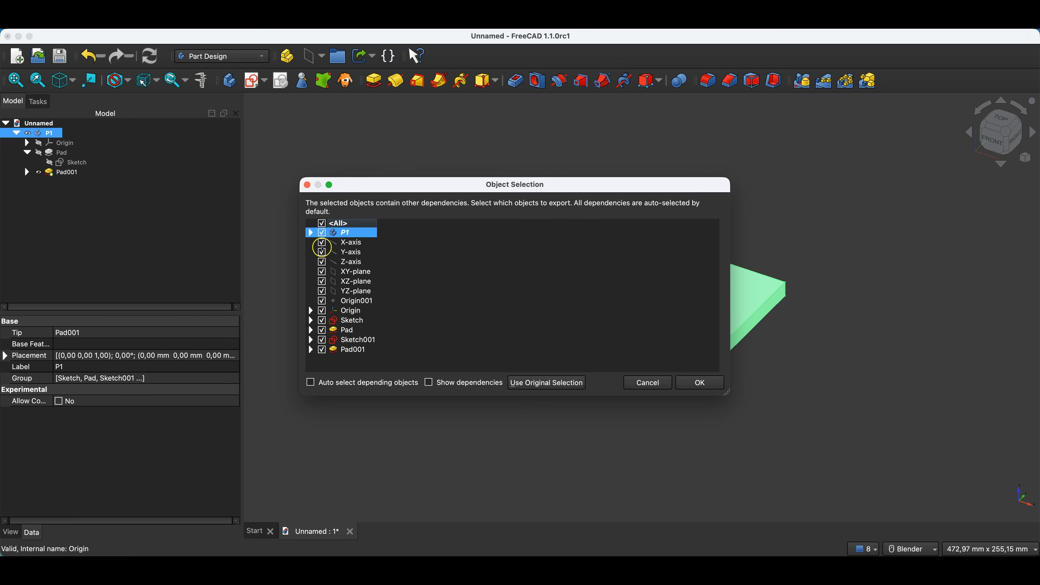
{"action": "left_click", "coordinate": [701, 393]}
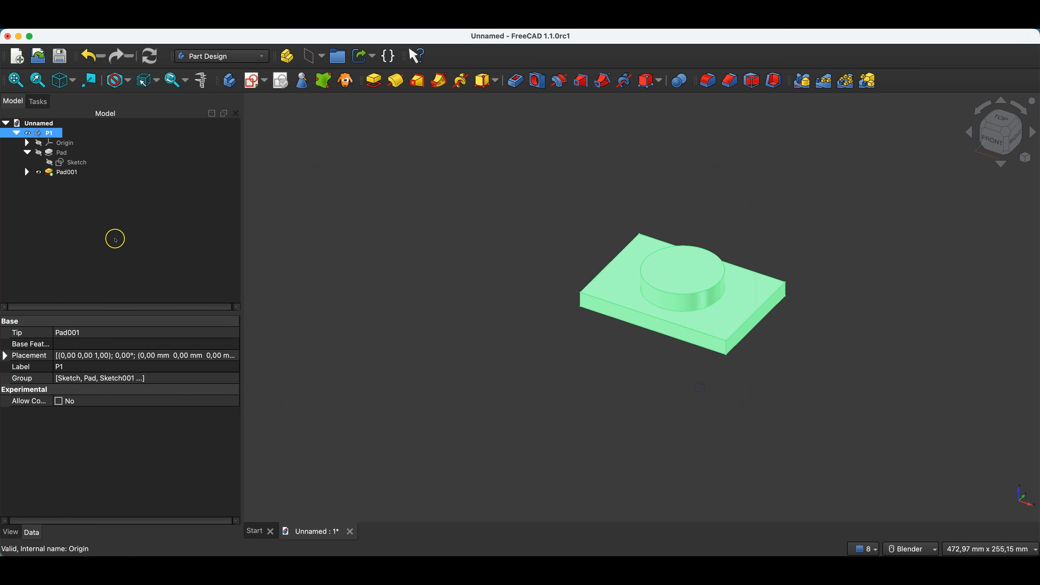
{"action": "key", "text": "super+v"}
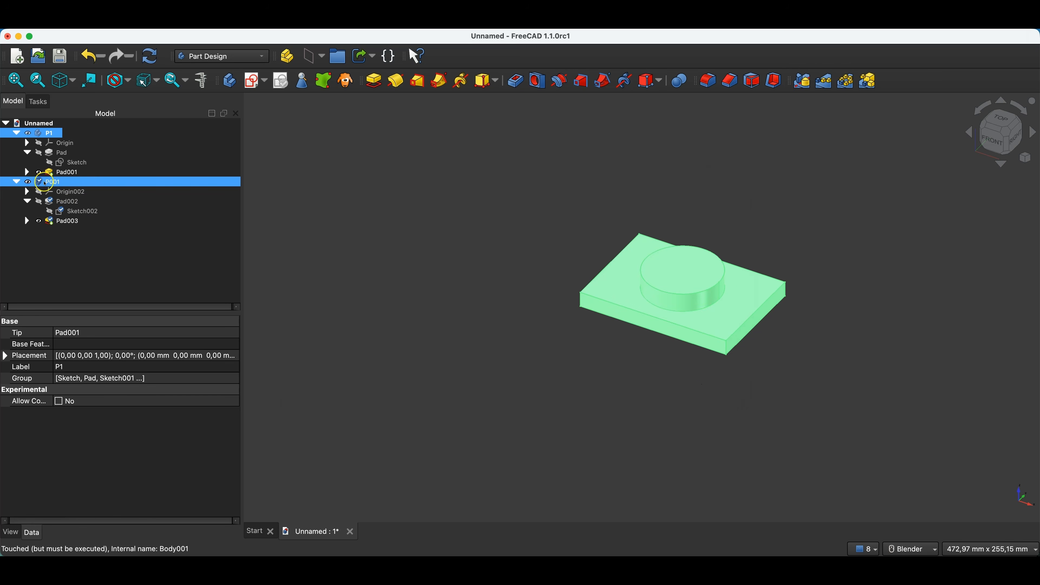
{"action": "left_click", "coordinate": [62, 183]}
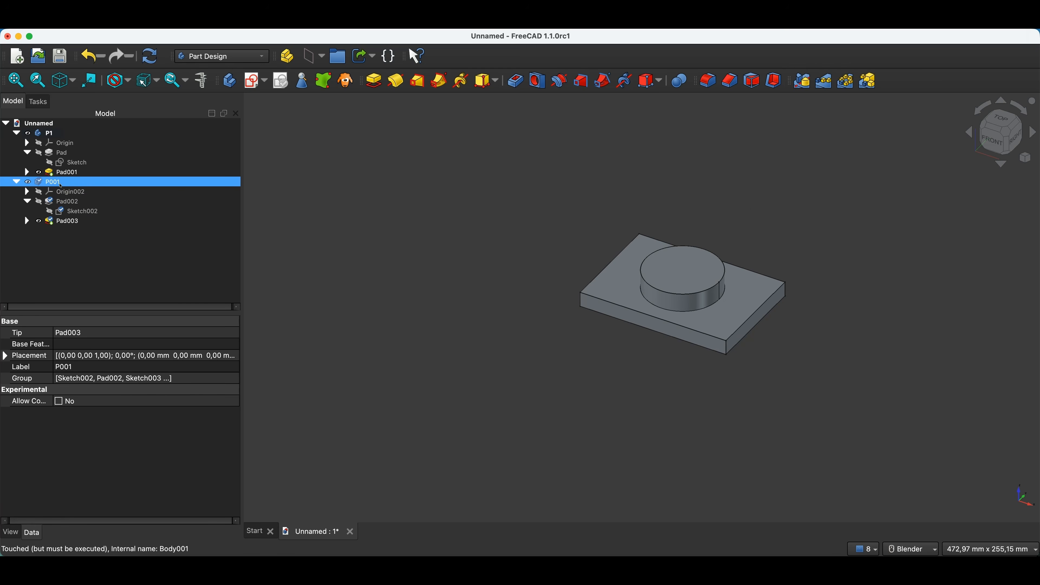
{"action": "right_click", "coordinate": [60, 186]}
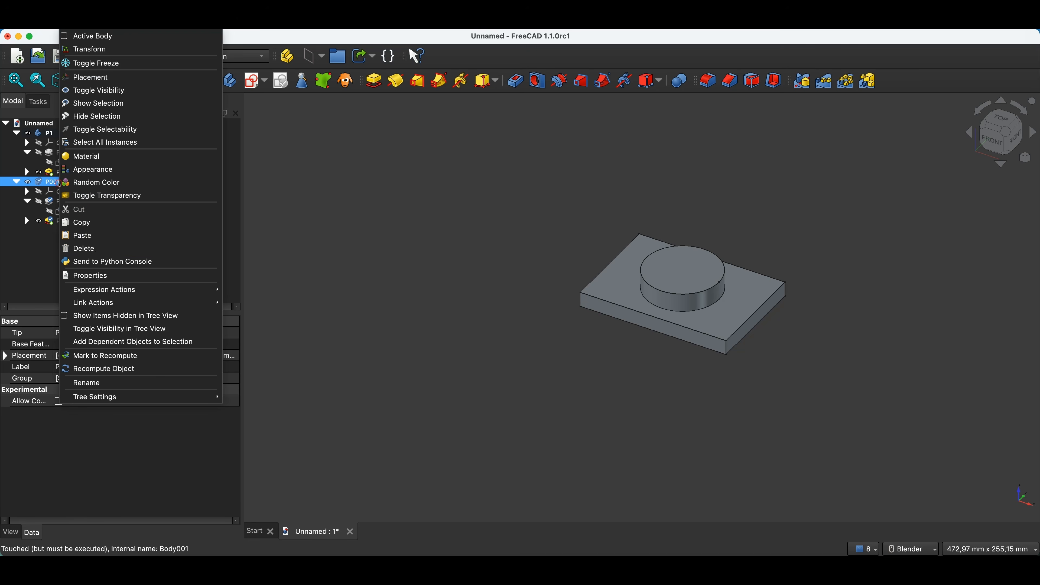
{"action": "left_click", "coordinate": [119, 383]}
{"action": "type", "text": "P2"}
{"action": "key", "text": "Return"}
Step: Set the constraint L1 in the base sketch of body P2 to 150 mm
{"action": "left_click", "coordinate": [72, 214]}
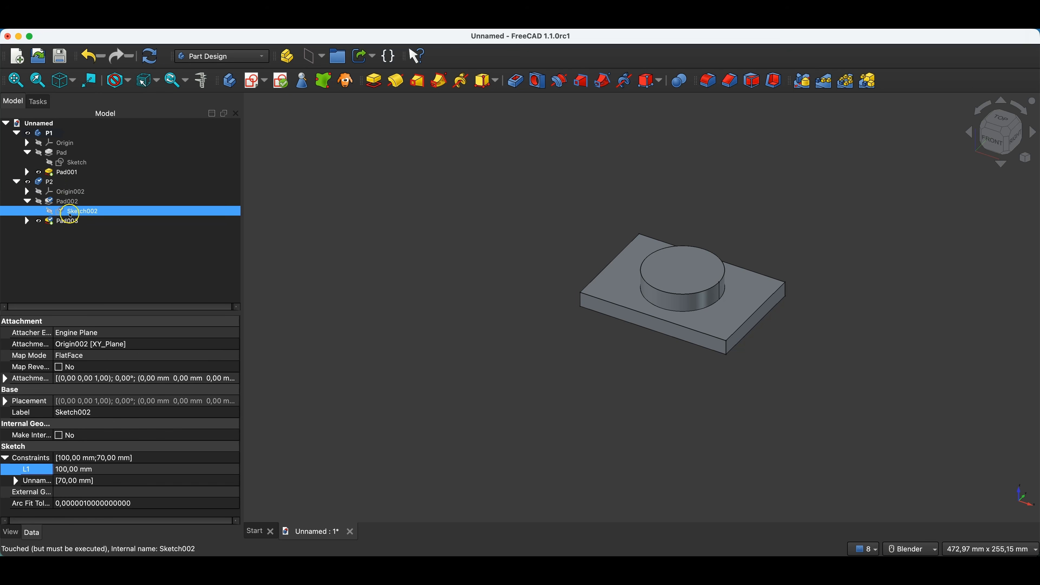
{"action": "left_click", "coordinate": [68, 470]}
{"action": "type", "text": "15"}
{"action": "key", "text": "Return"}
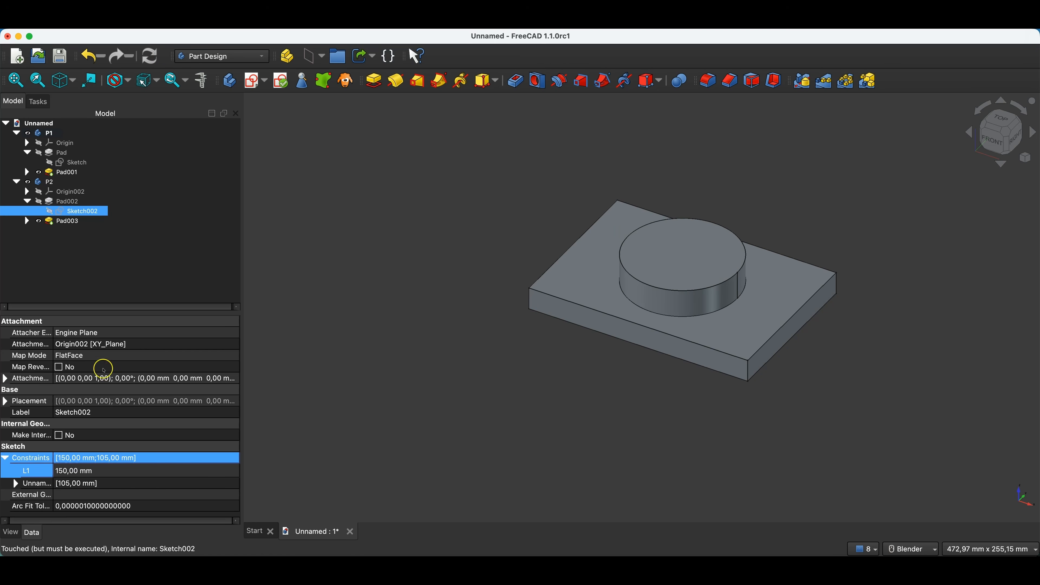
Step: Compare the two bodies by showing P1 alone, and switch visibility so that only P2 is shown
{"action": "left_click", "coordinate": [51, 184]}
{"action": "left_click", "coordinate": [49, 133]}
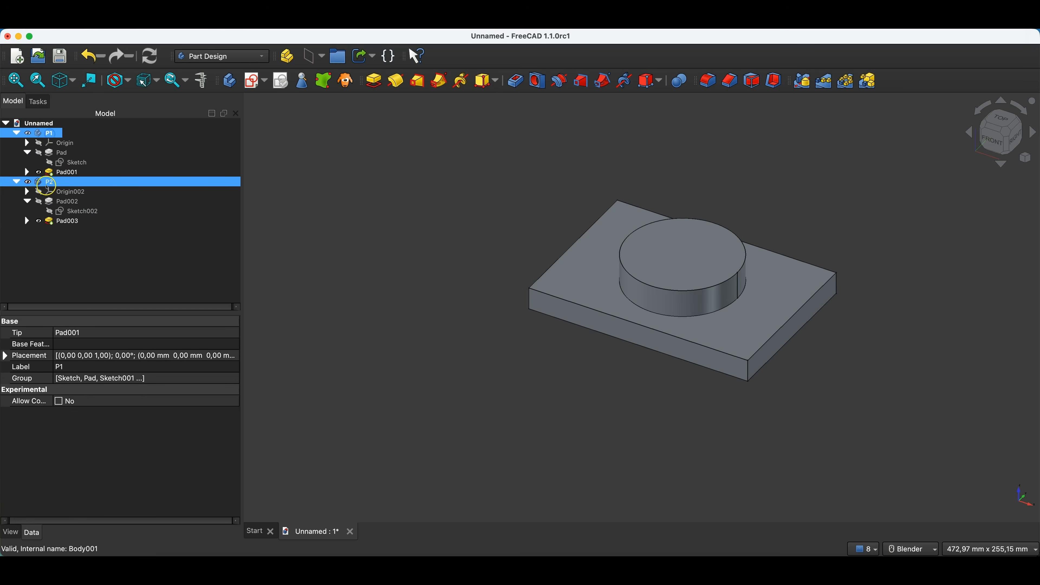
{"action": "left_click", "coordinate": [48, 185]}
{"action": "key", "text": "space"}
{"action": "left_click", "coordinate": [80, 174]}
{"action": "left_click", "coordinate": [59, 134]}
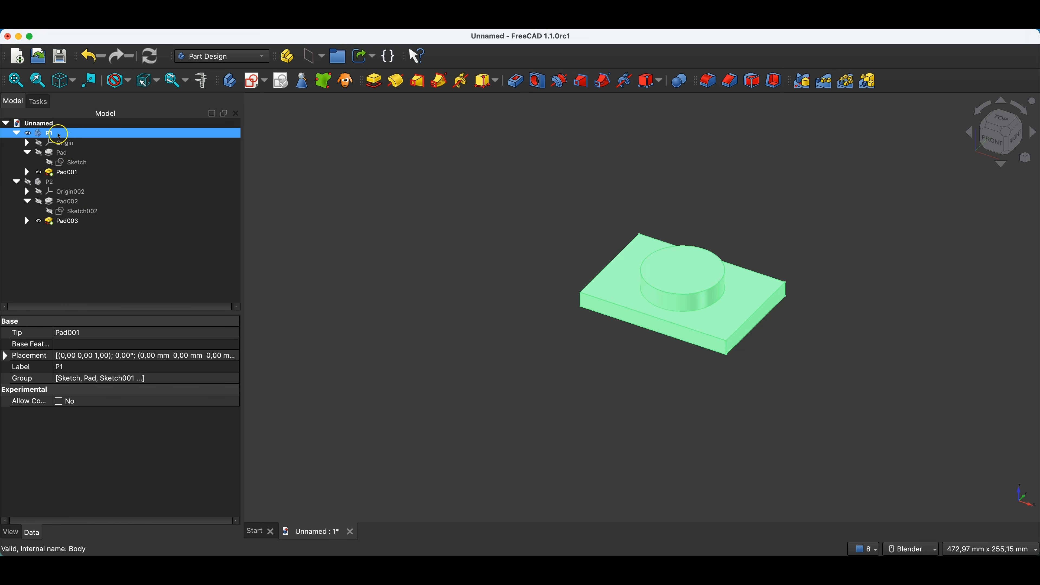
{"action": "key", "text": "space"}
{"action": "left_click", "coordinate": [52, 183]}
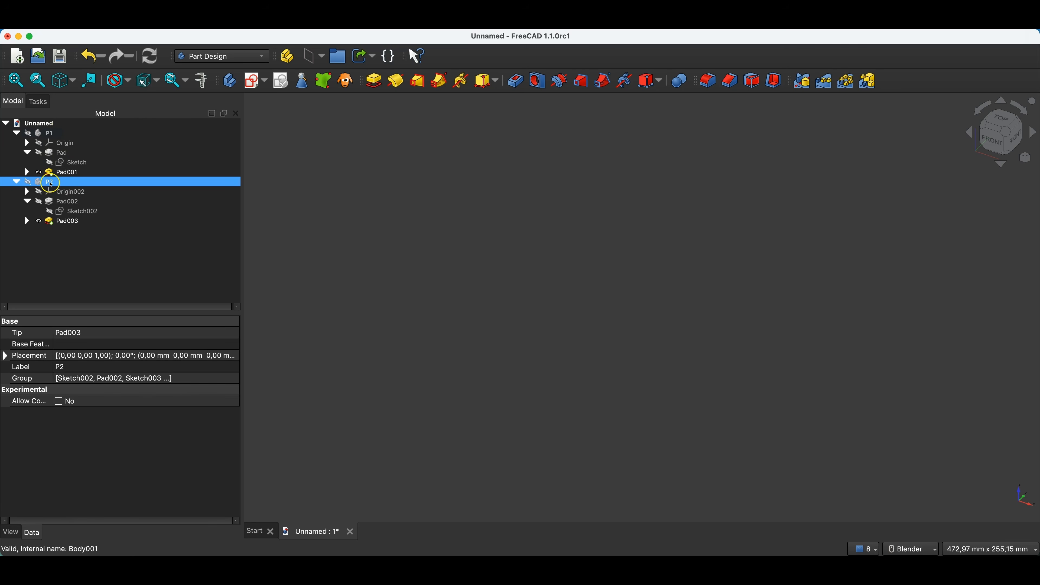
{"action": "key", "text": "space"}
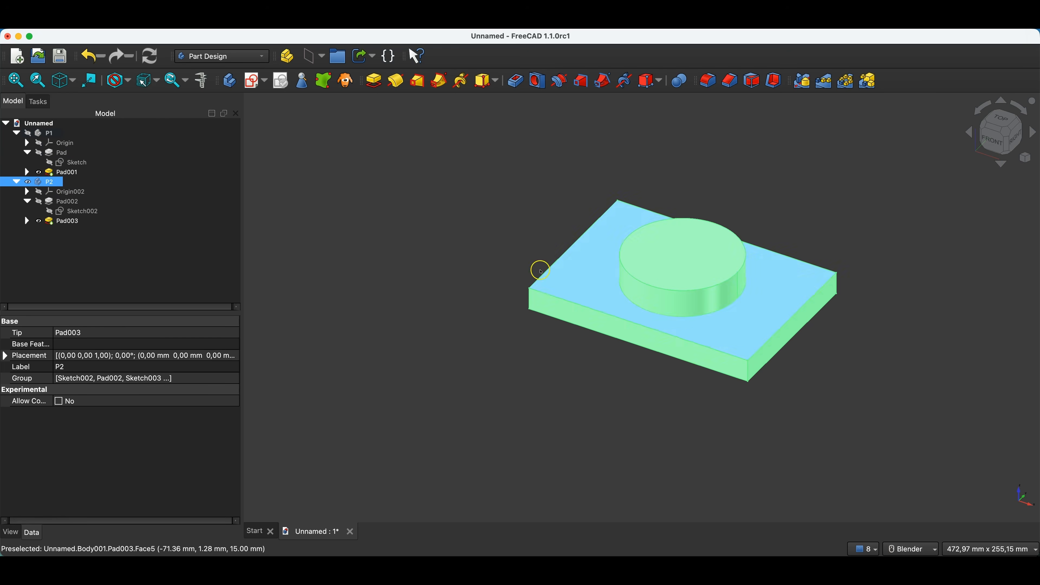
Step: Paste another copy of body P1 into the document and hide body P2
{"action": "left_click", "coordinate": [136, 266]}
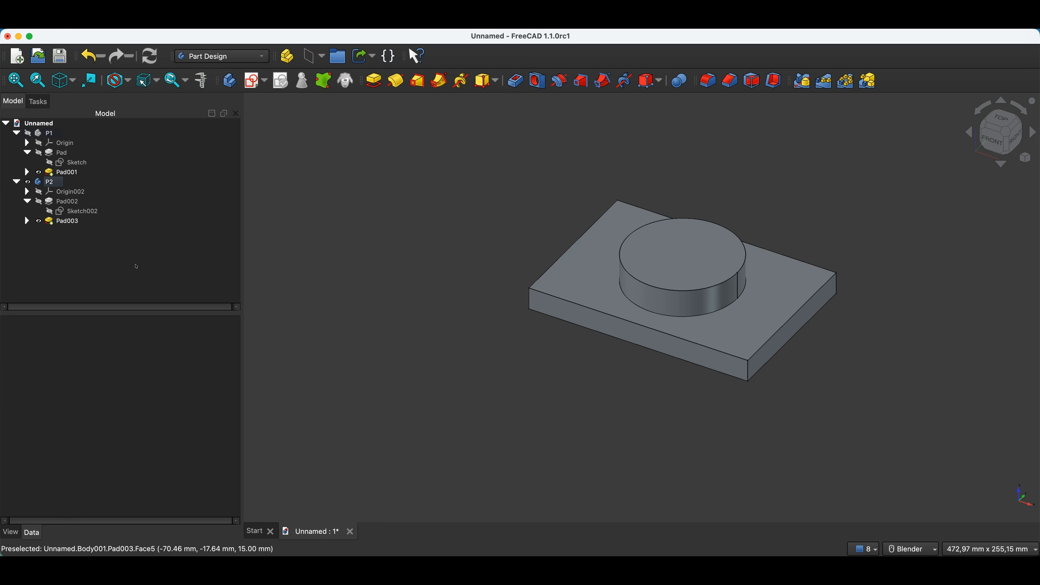
{"action": "key", "text": "super+v"}
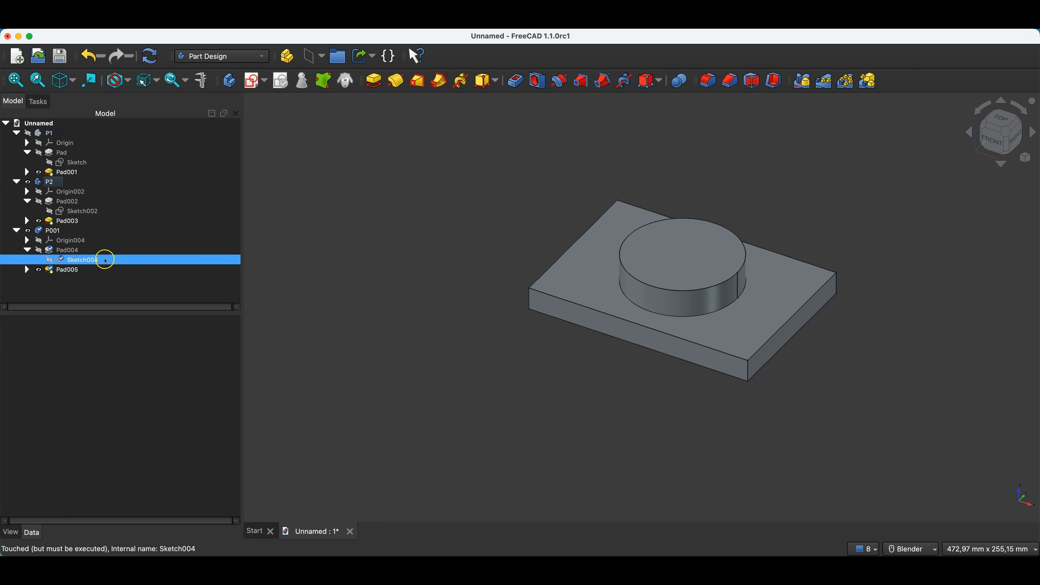
{"action": "left_click", "coordinate": [49, 230]}
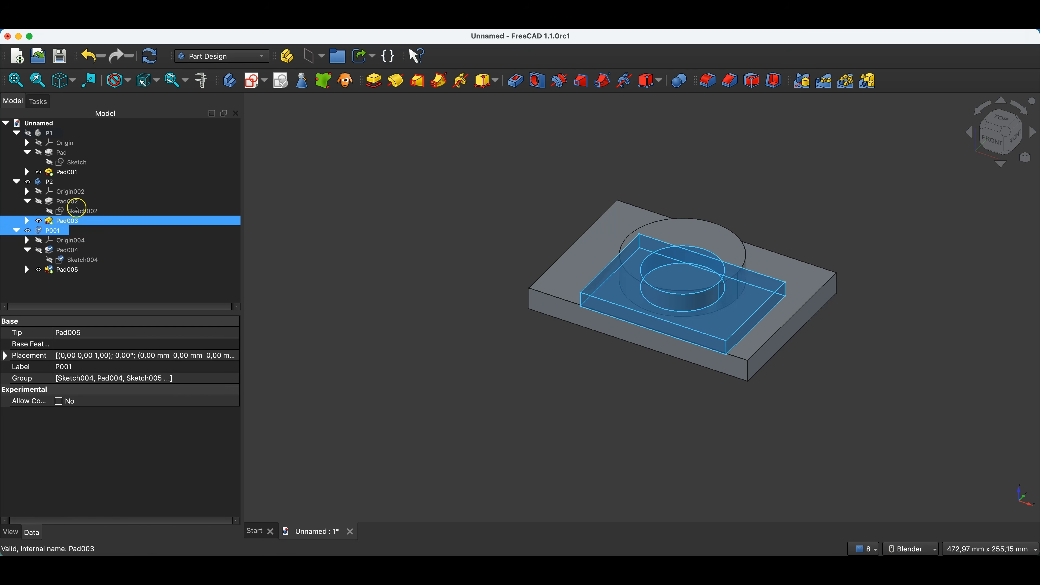
{"action": "left_click", "coordinate": [58, 182]}
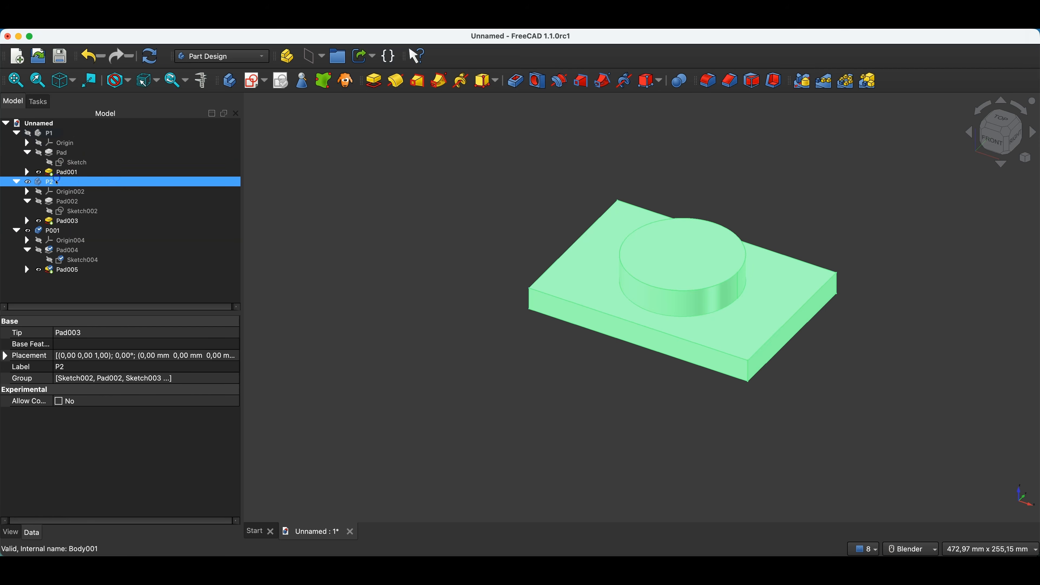
{"action": "double_click", "coordinate": [54, 186]}
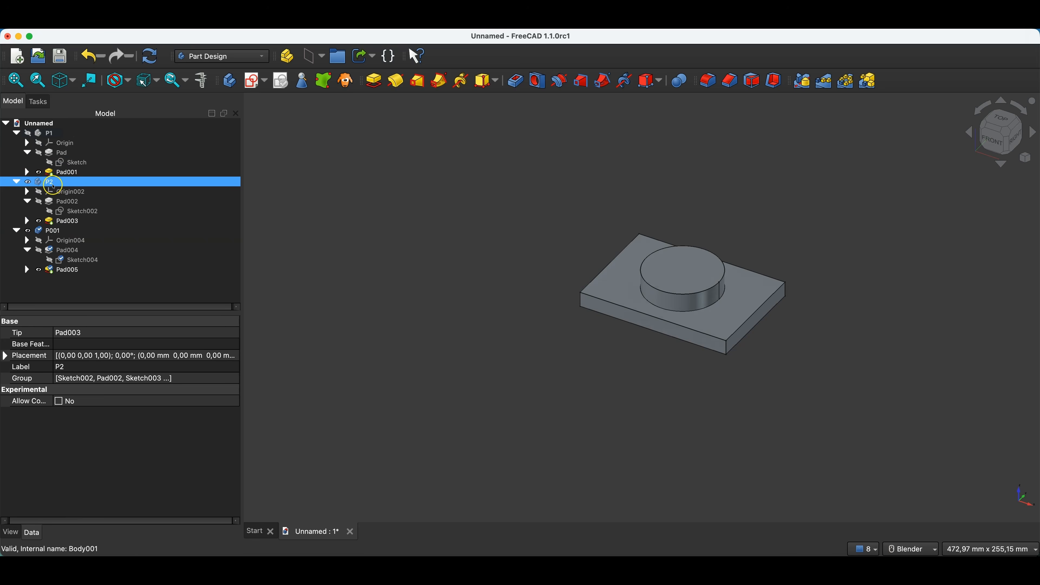
Step: Rename the newly pasted body as P3
{"action": "left_click", "coordinate": [48, 231]}
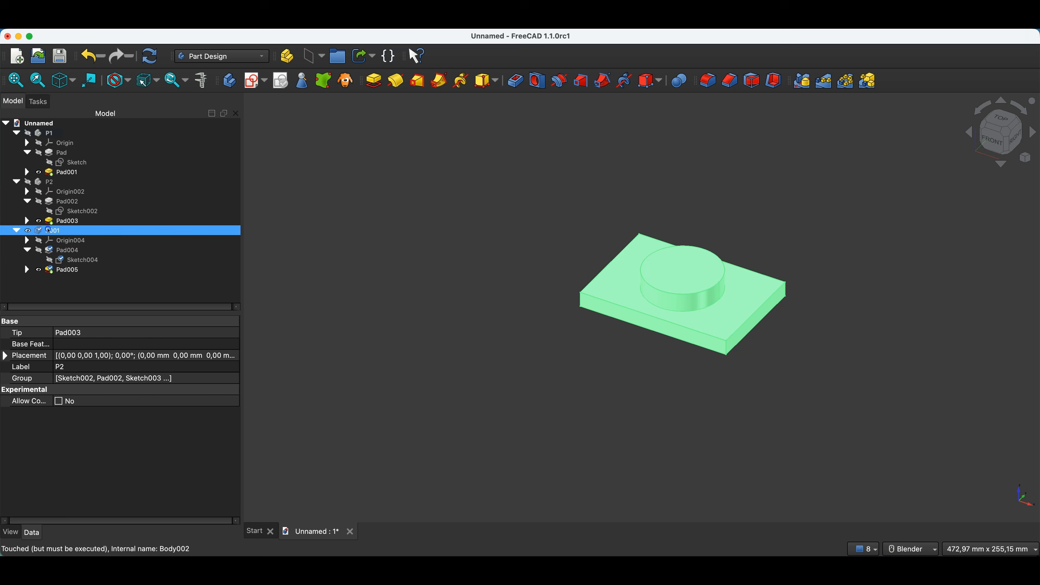
{"action": "right_click", "coordinate": [60, 231]}
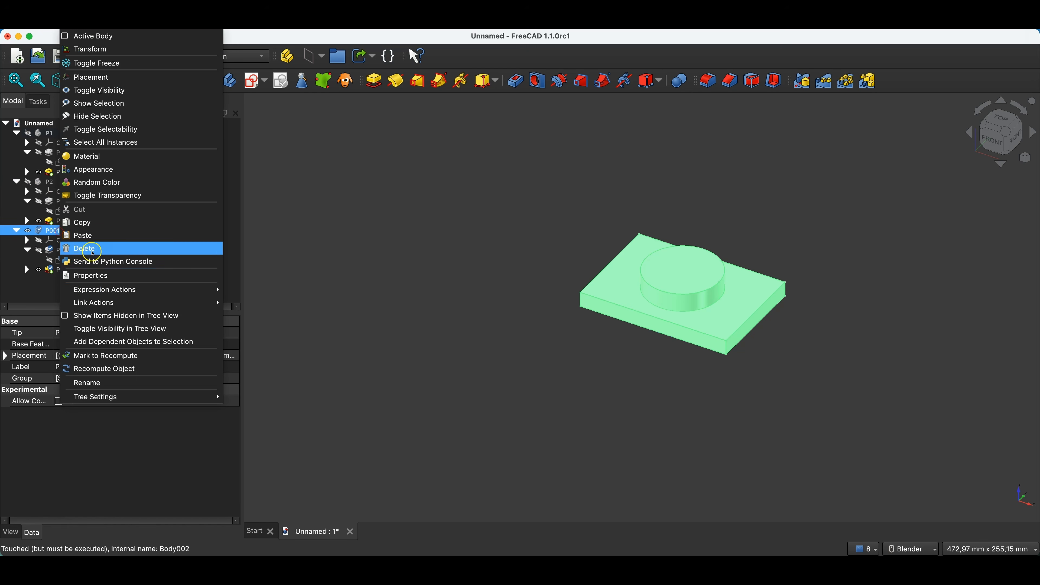
{"action": "left_click", "coordinate": [89, 383]}
{"action": "type", "text": "P3"}
{"action": "key", "text": "Return"}
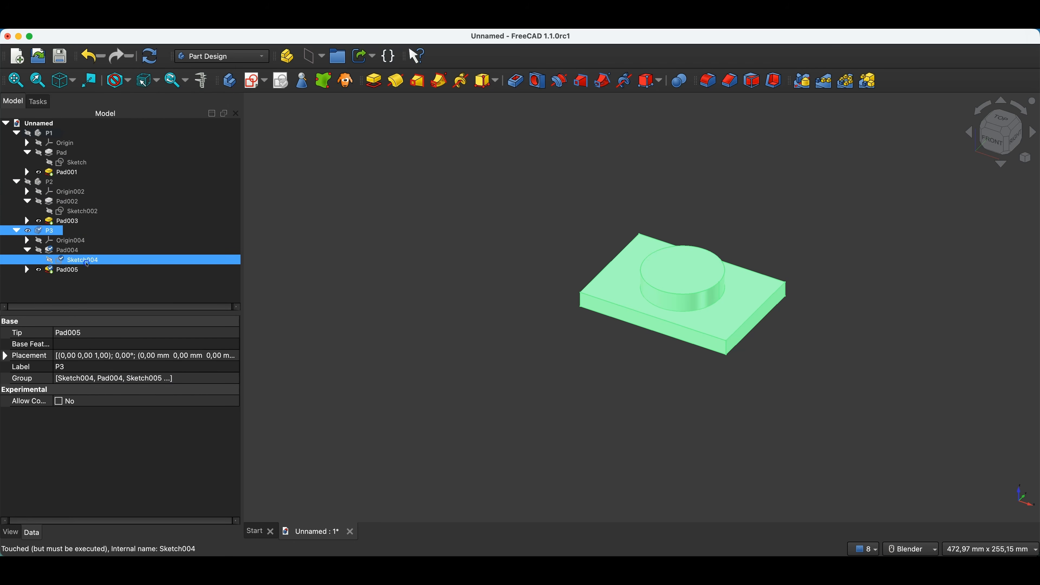
Step: Set the constraint L1 in the base sketch of body P3 to 200 mm
{"action": "left_click", "coordinate": [86, 263]}
{"action": "left_click", "coordinate": [61, 471]}
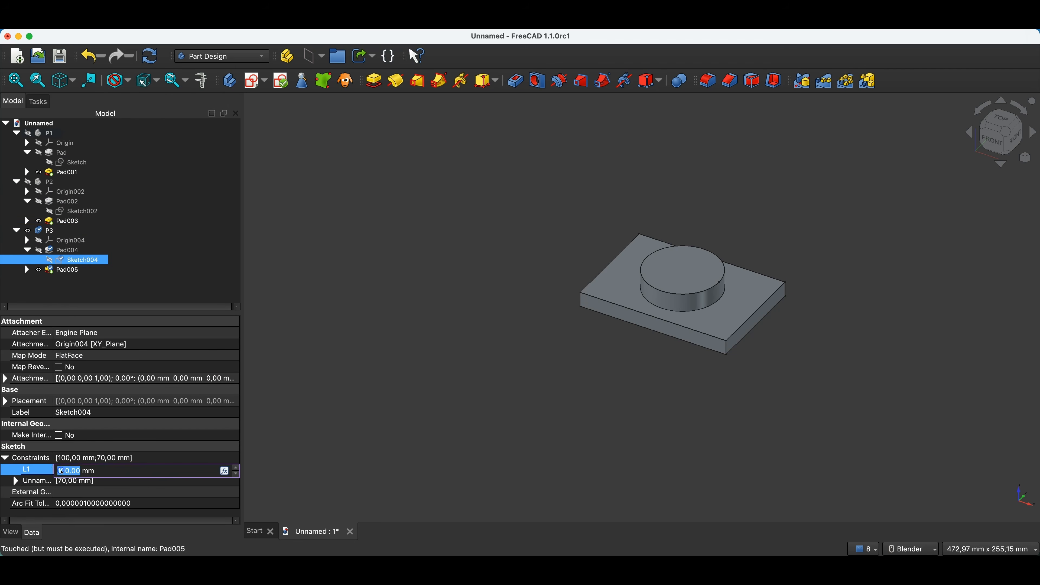
{"action": "type", "text": "200"}
{"action": "key", "text": "Return"}
{"action": "left_click", "coordinate": [62, 429]}
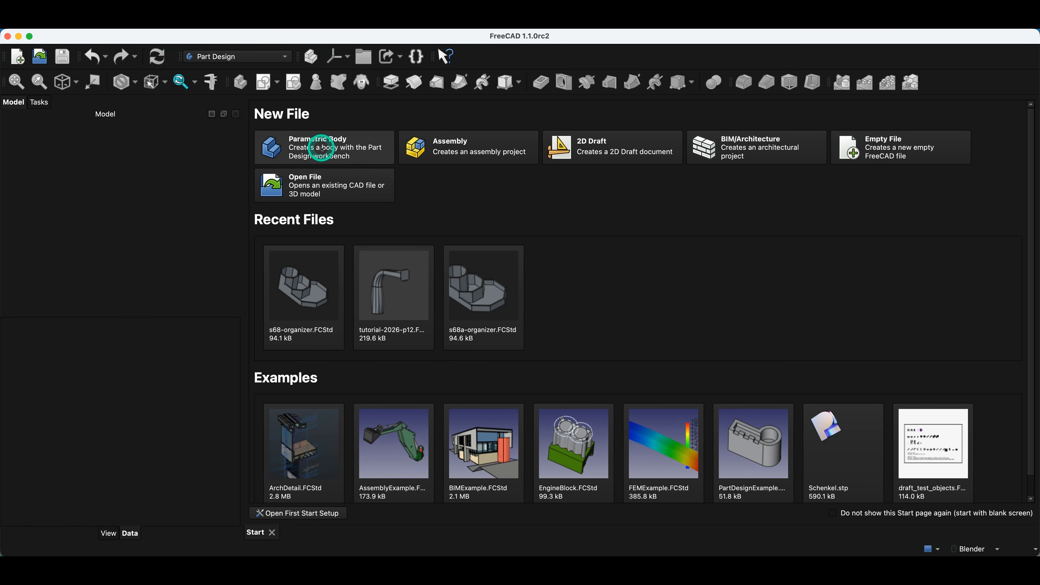
Step: Create a new parametric body document and start a sketch on the XZ base plane
{"action": "left_click", "coordinate": [332, 147]}
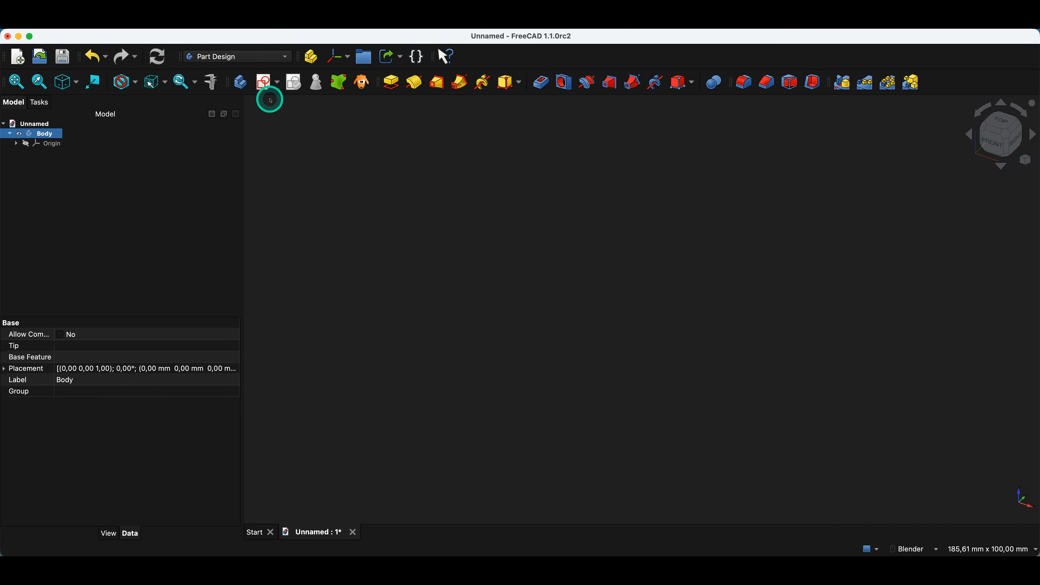
{"action": "left_click", "coordinate": [266, 86]}
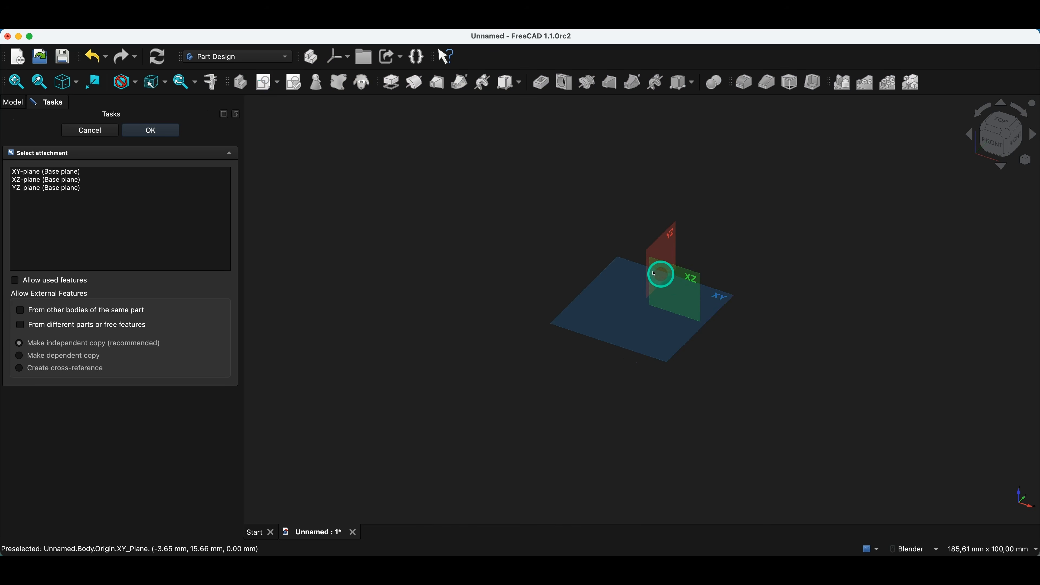
{"action": "left_click", "coordinate": [685, 273]}
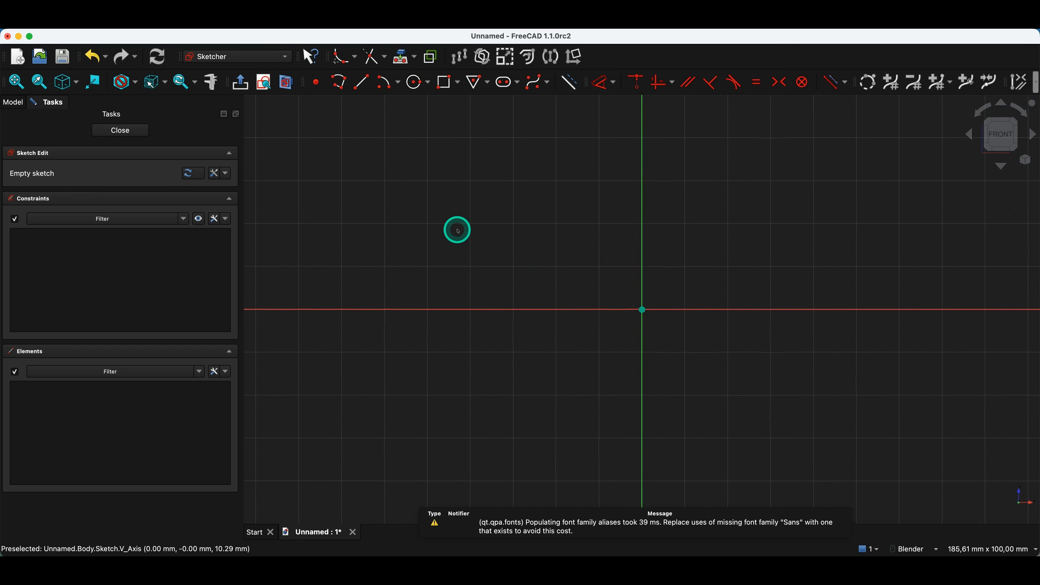
Step: Start a polyline at the origin up the vertical axis about 32 mm, adding a prong about 10 mm wide and a notch floor about 20 mm long
{"action": "left_click", "coordinate": [343, 95]}
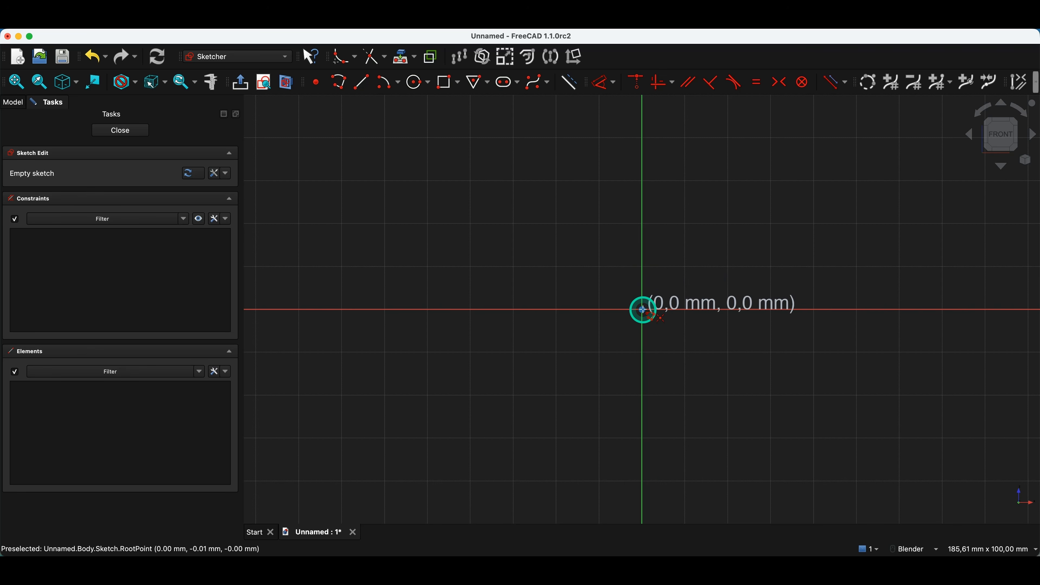
{"action": "left_click", "coordinate": [642, 309]}
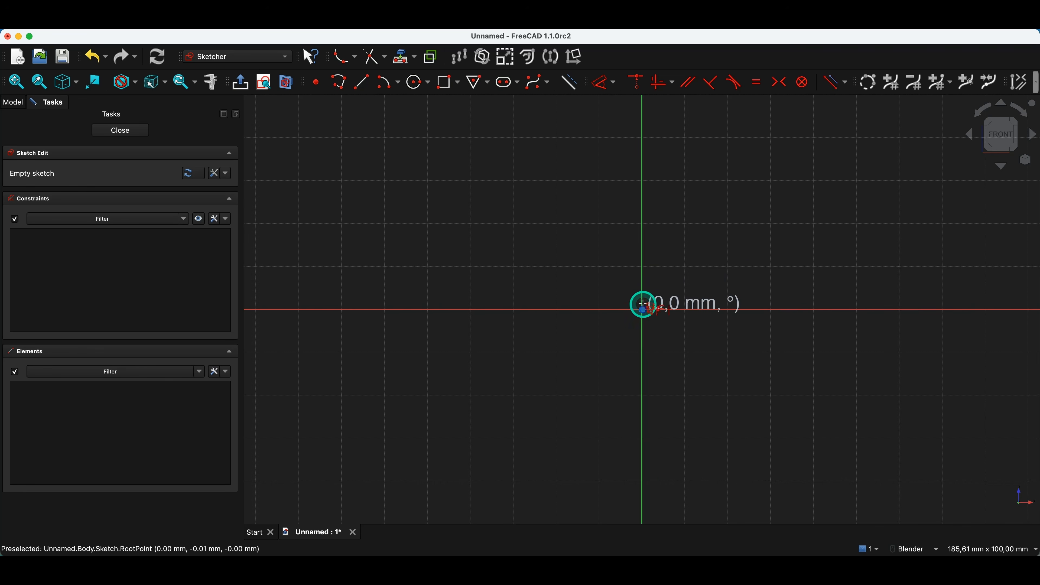
{"action": "left_click", "coordinate": [642, 173]}
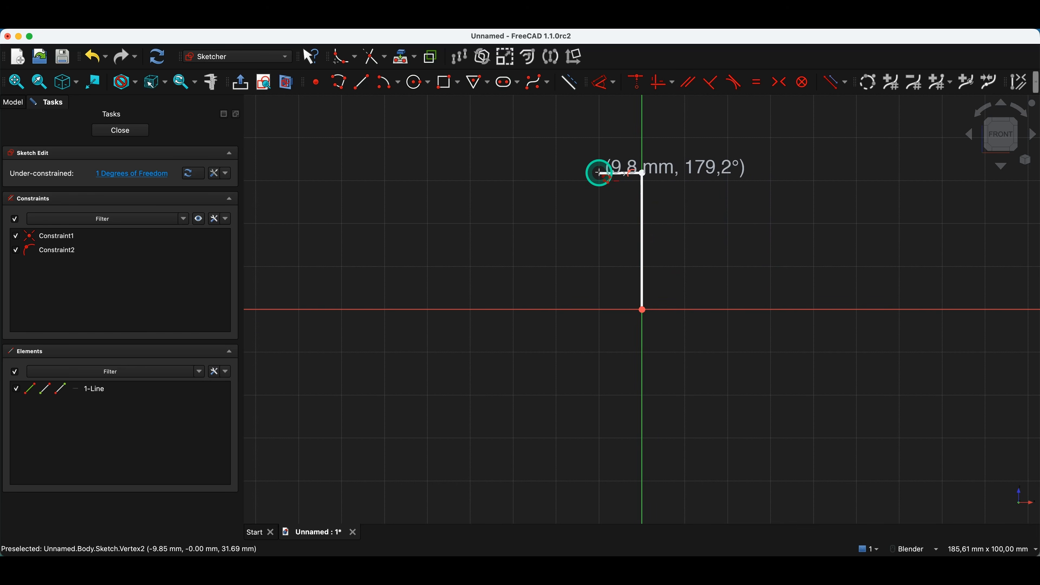
{"action": "left_click", "coordinate": [601, 173]}
{"action": "left_click", "coordinate": [600, 265]}
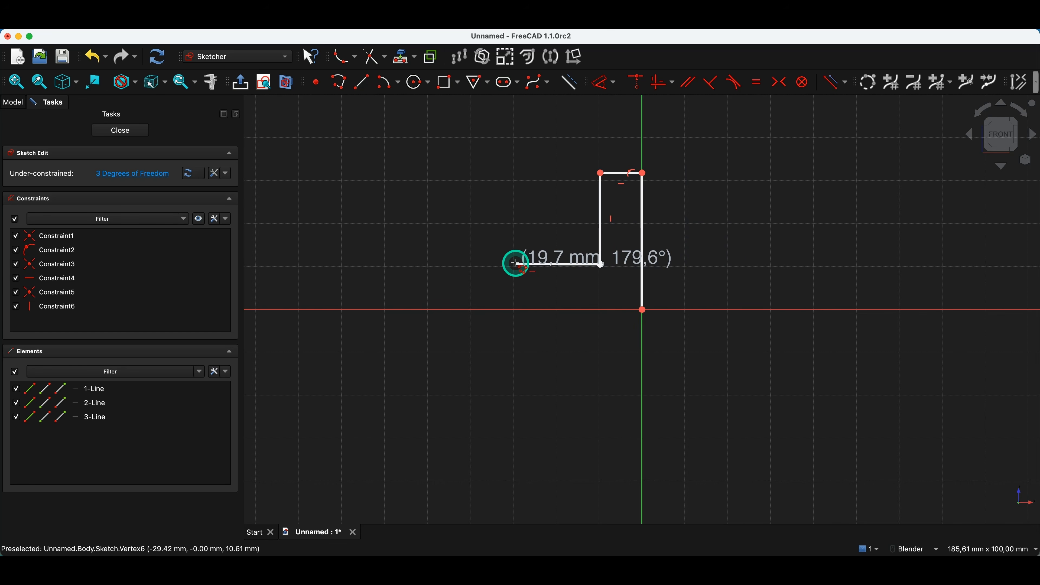
{"action": "key", "text": "alt"}
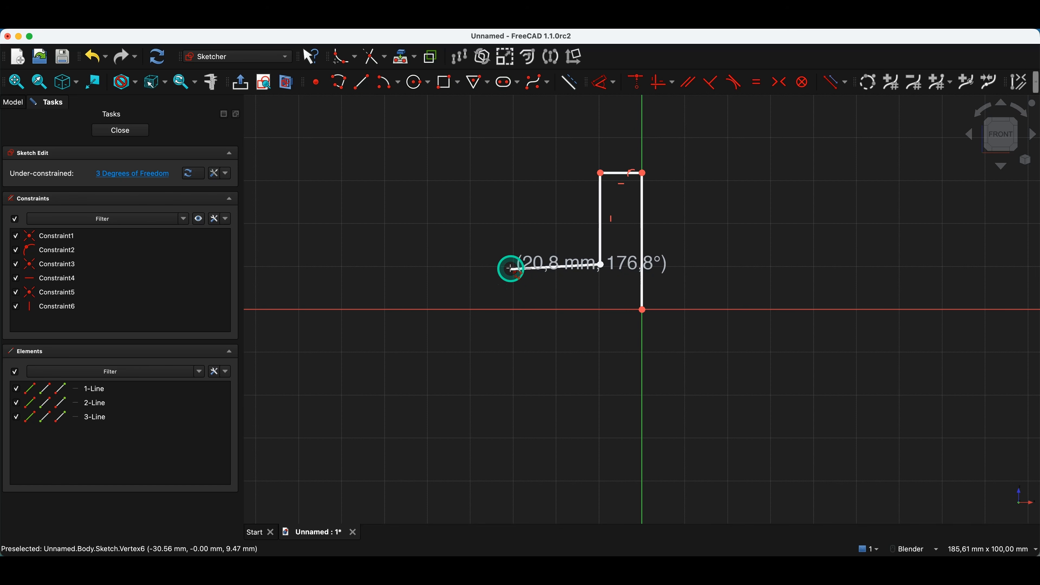
{"action": "left_click", "coordinate": [513, 265]}
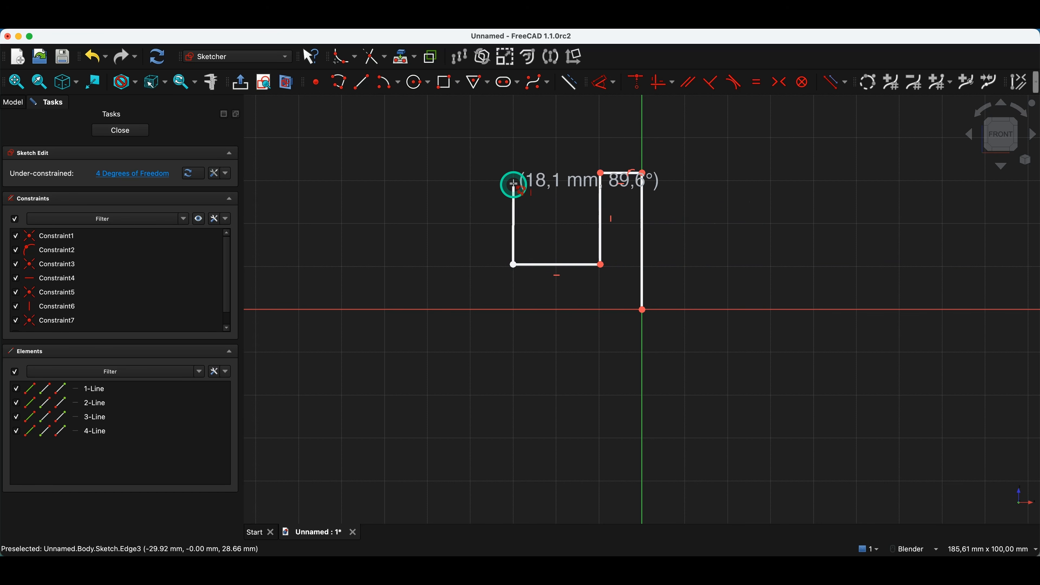
Step: Continue the polyline with a second prong, second notch and third prong, and close it along the horizontal axis at the origin
{"action": "left_click", "coordinate": [513, 176]}
{"action": "left_click", "coordinate": [471, 177]}
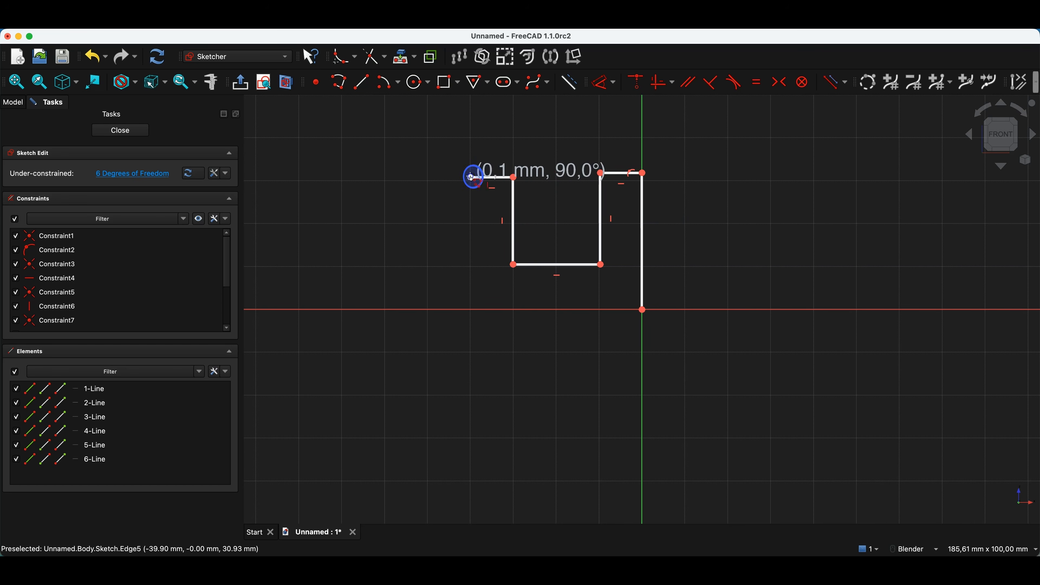
{"action": "left_click", "coordinate": [471, 266]}
{"action": "left_click", "coordinate": [391, 267]}
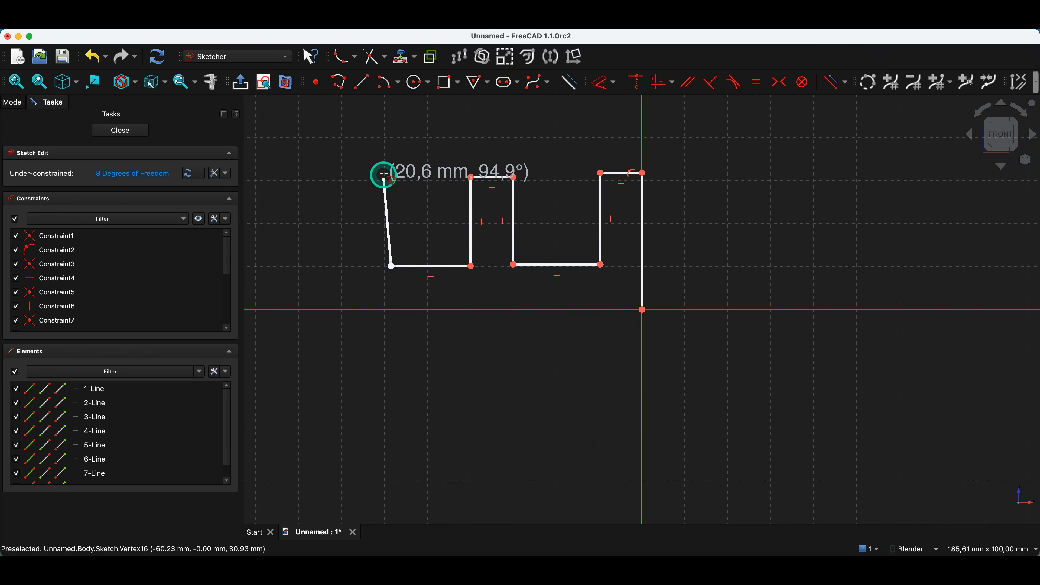
{"action": "left_click", "coordinate": [392, 180]}
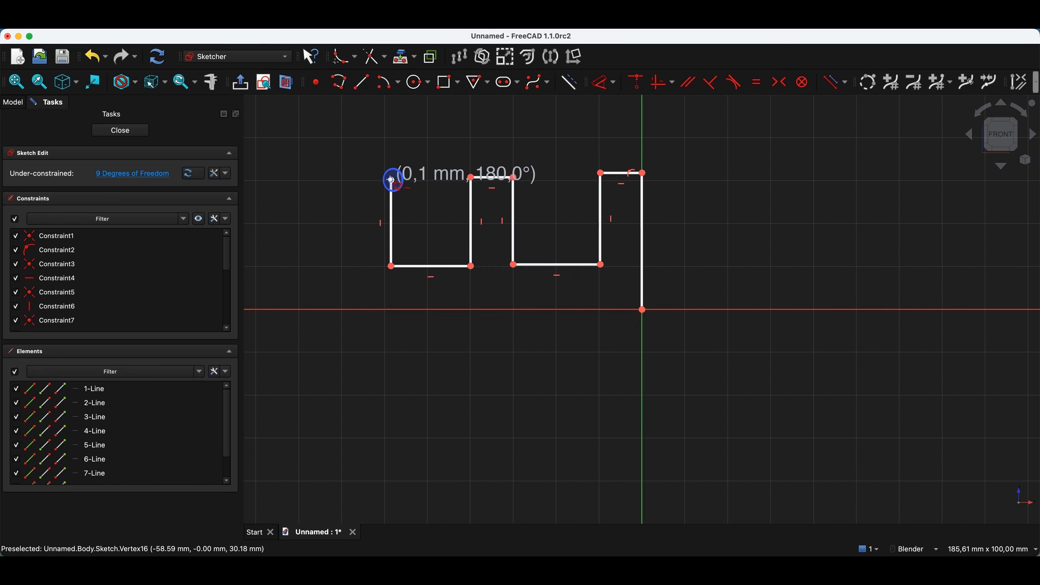
{"action": "left_click", "coordinate": [338, 181]}
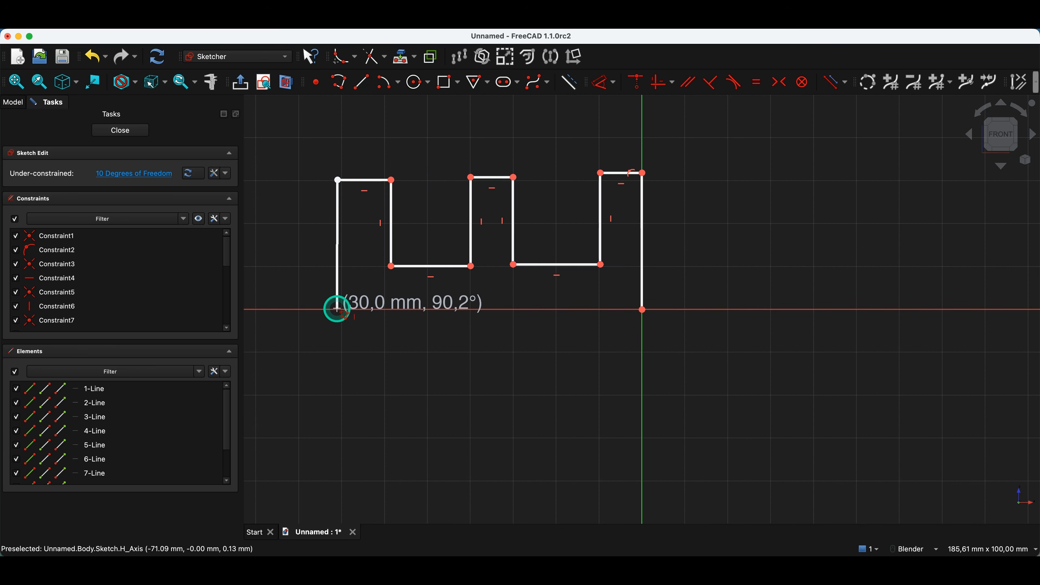
{"action": "left_click", "coordinate": [337, 309]}
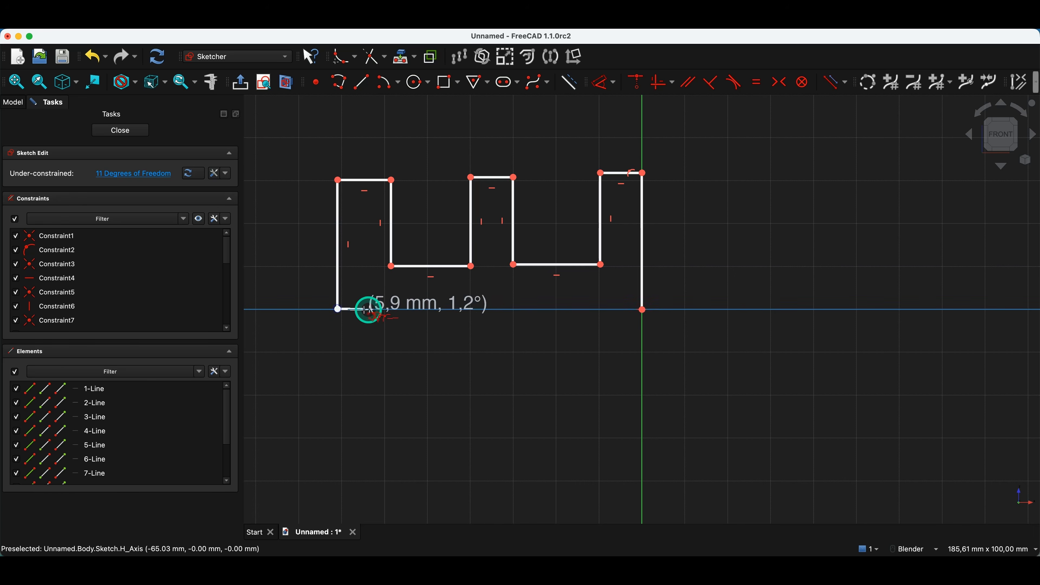
{"action": "left_click", "coordinate": [643, 311]}
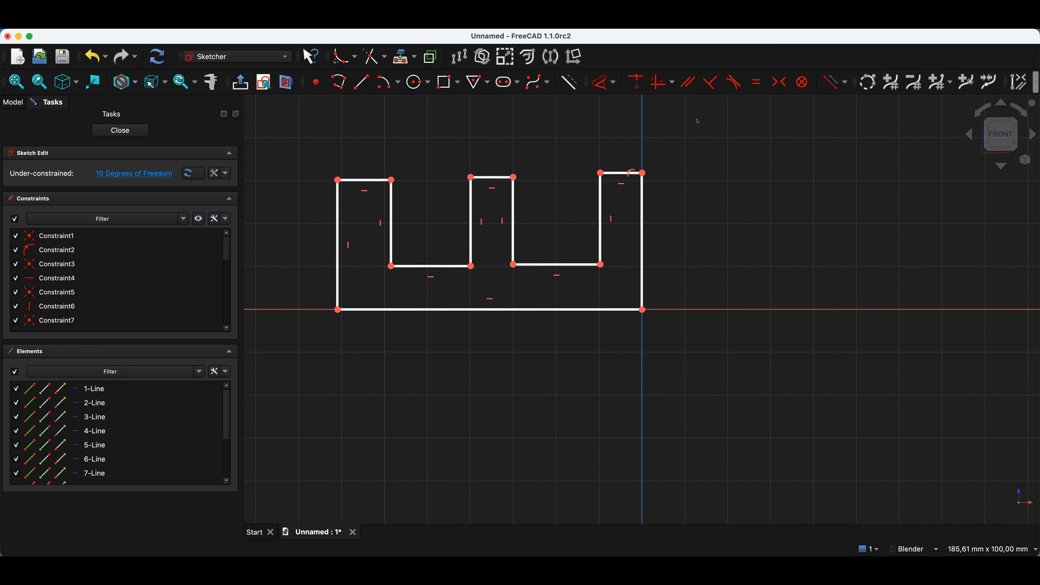
Step: Sketch a trial rectangle beside the three-pronged profile and delete it
{"action": "left_click", "coordinate": [505, 91]}
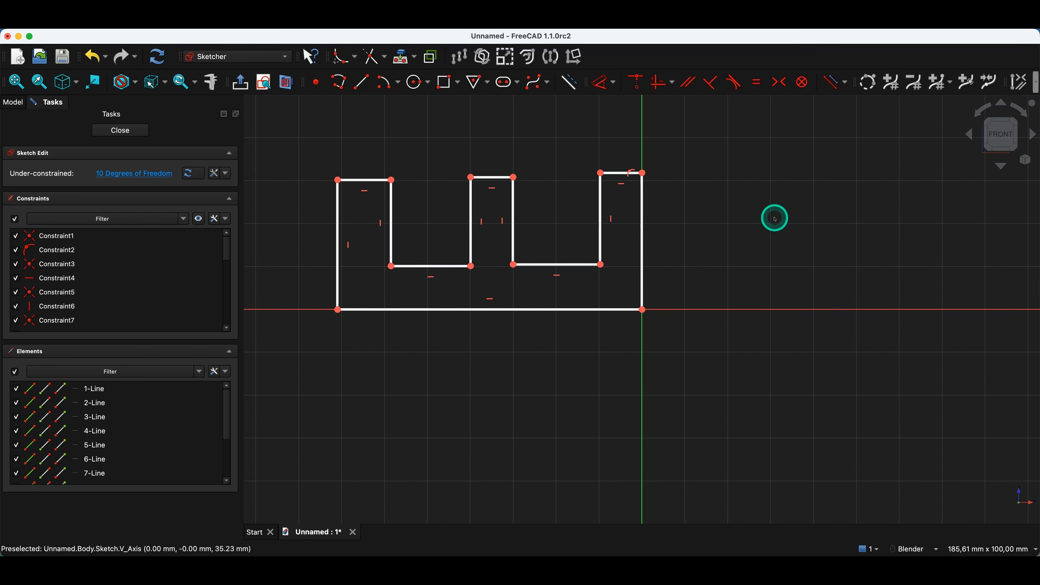
{"action": "key", "text": "g"}
{"action": "key", "text": "r"}
{"action": "left_click", "coordinate": [713, 198]}
{"action": "left_click", "coordinate": [791, 250]}
{"action": "key", "text": "Escape"}
{"action": "left_click_drag", "start_coordinate": [672, 157], "coordinate": [865, 279]}
{"action": "key", "text": "Delete"}
{"action": "left_click", "coordinate": [659, 220]}
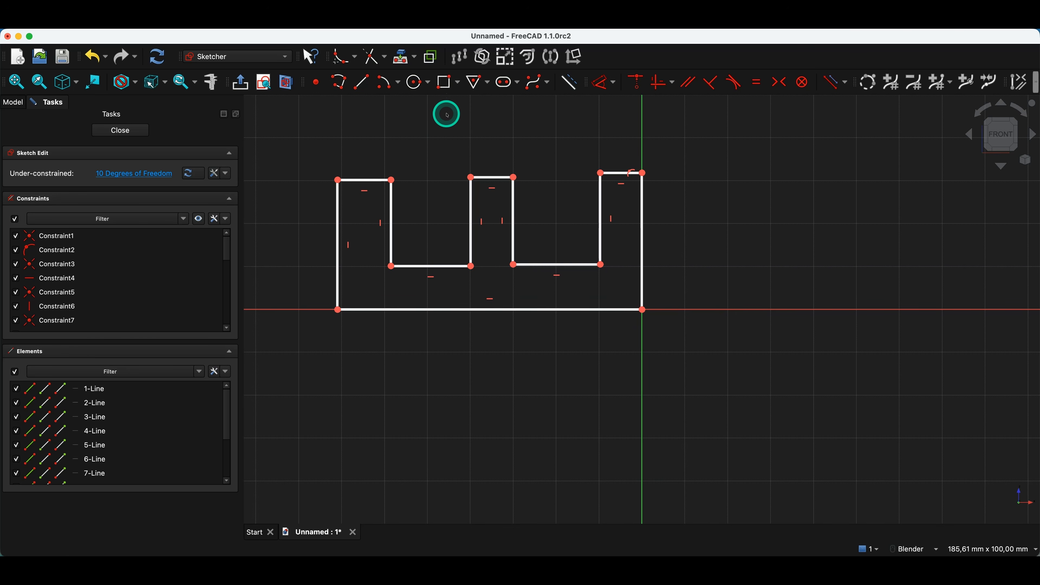
{"action": "key", "text": "g"}
{"action": "key", "text": "l"}
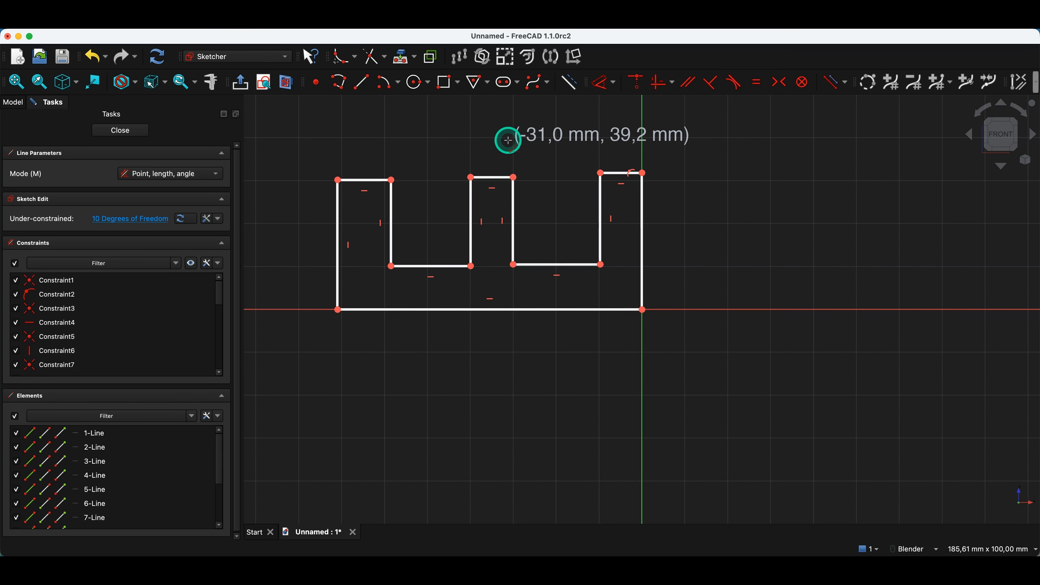
{"action": "key", "text": "Escape"}
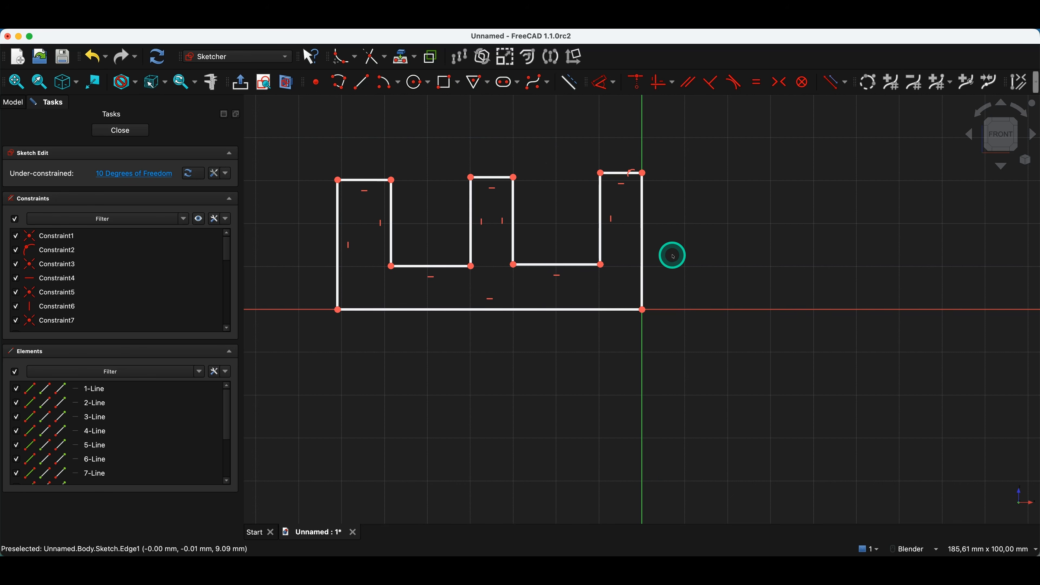
Step: Constrain the two outer vertical edges to equal length and the three prong top edges to equal length
{"action": "left_click", "coordinate": [643, 244]}
{"action": "left_click", "coordinate": [338, 245]}
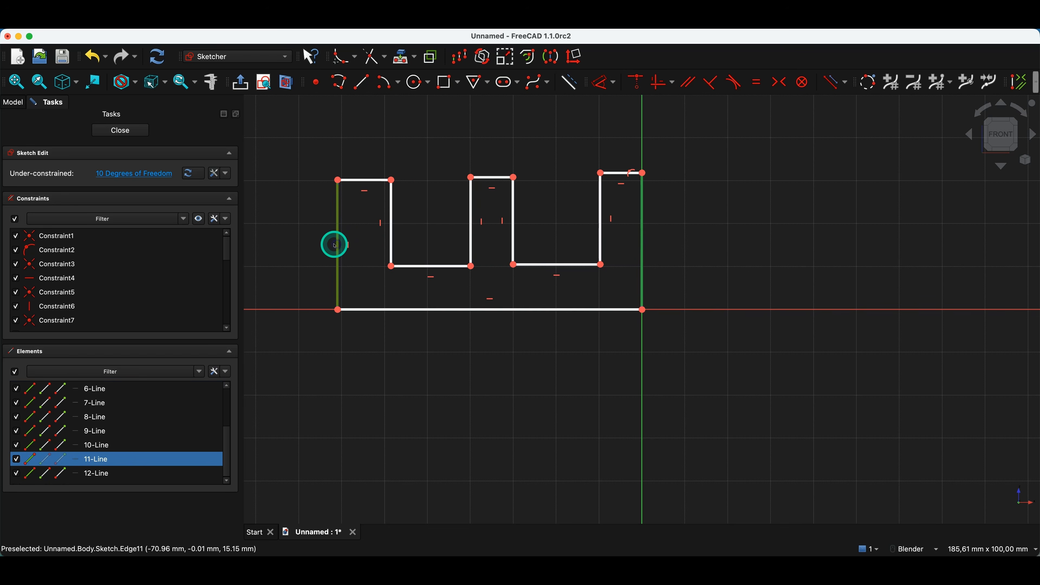
{"action": "key", "text": "e"}
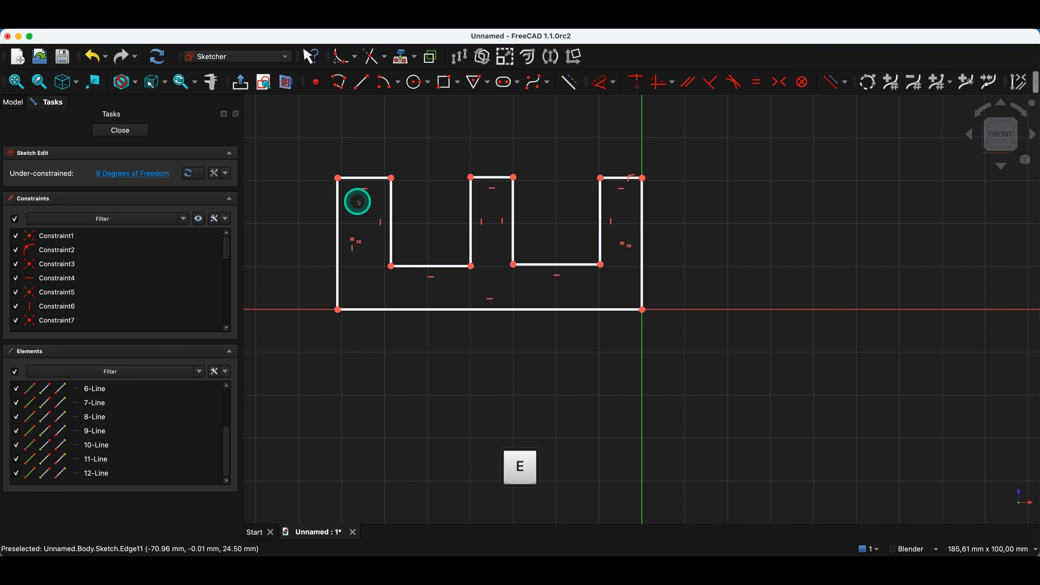
{"action": "left_click", "coordinate": [367, 179]}
{"action": "left_click", "coordinate": [491, 178]}
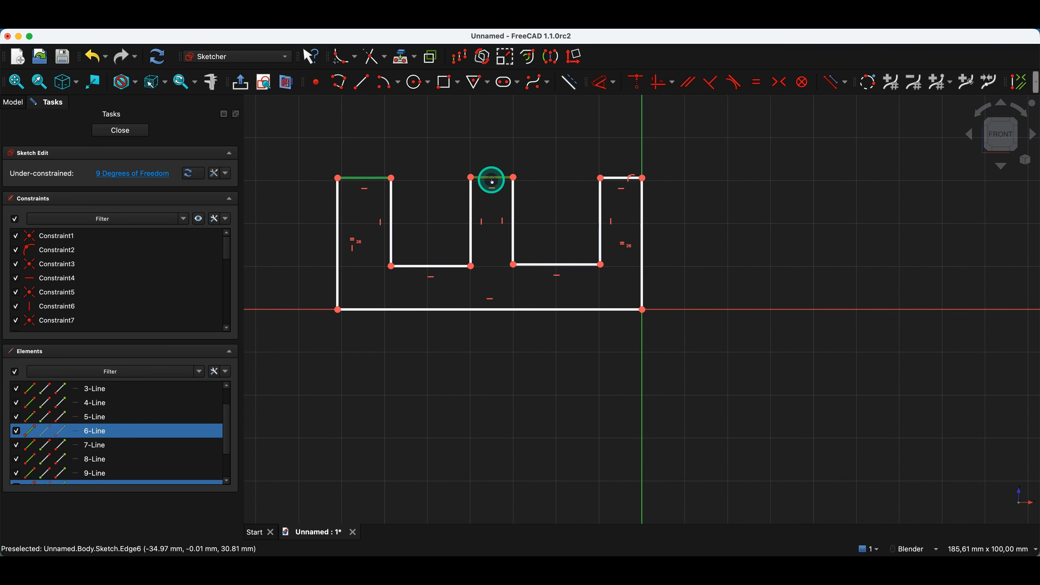
{"action": "left_click", "coordinate": [619, 179]}
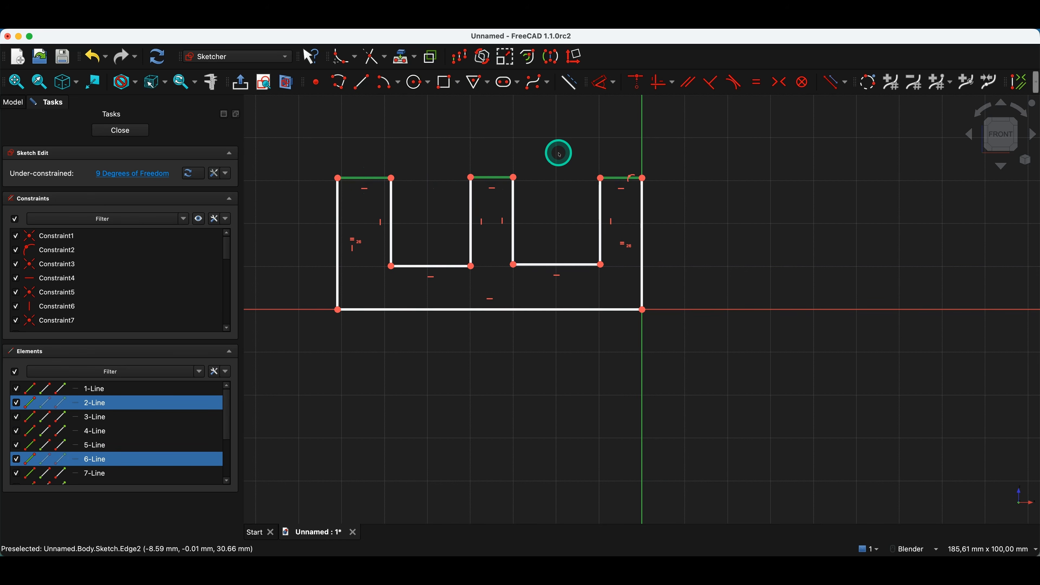
{"action": "key", "text": "e"}
Step: Constrain the four inner vertical edges to equal length and the two horizontal notch floors to equal length
{"action": "left_click", "coordinate": [386, 214]}
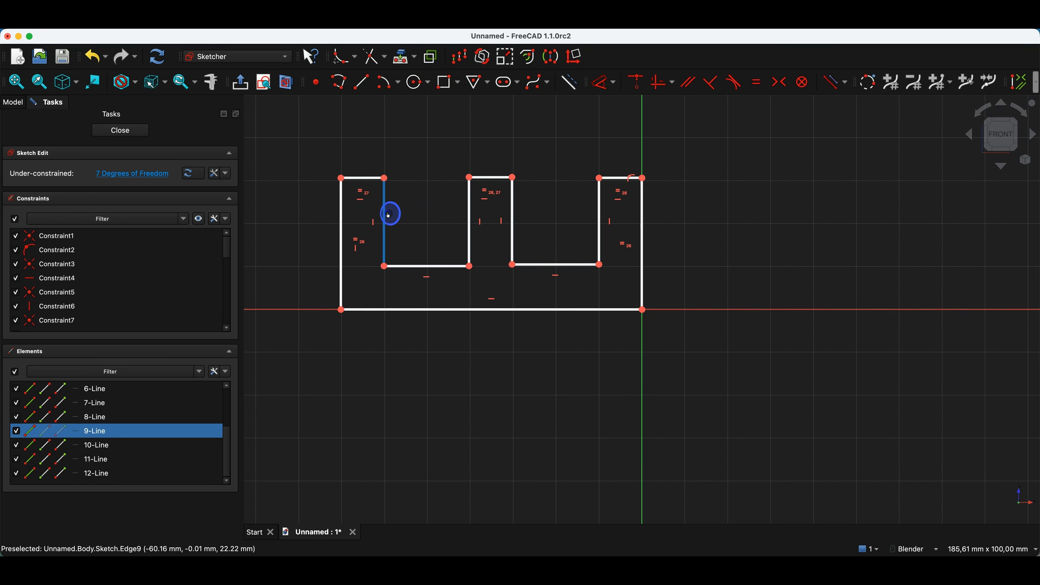
{"action": "left_click", "coordinate": [471, 214]}
{"action": "left_click", "coordinate": [512, 209]}
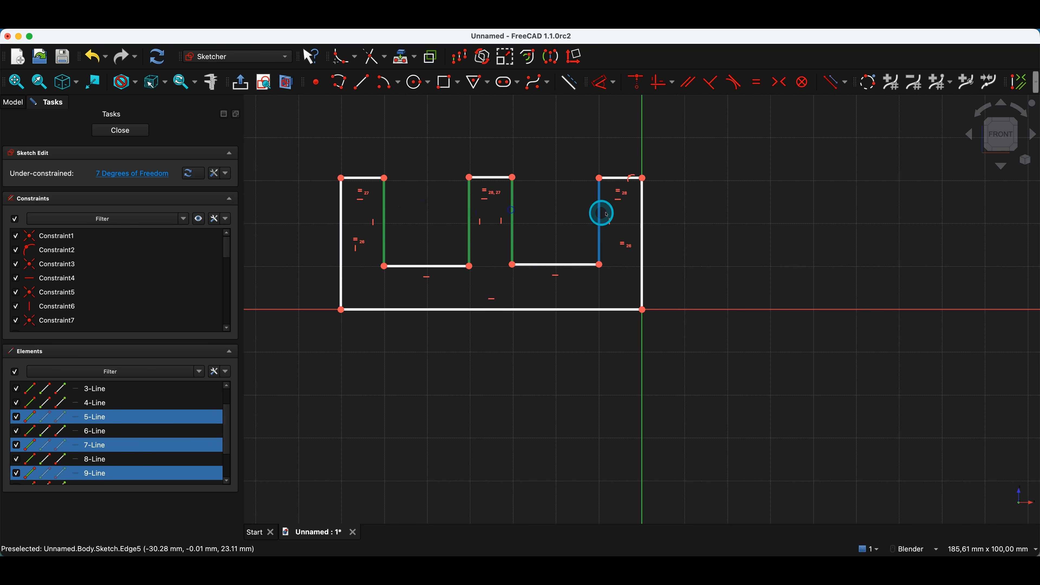
{"action": "left_click", "coordinate": [600, 211]}
{"action": "key", "text": "e"}
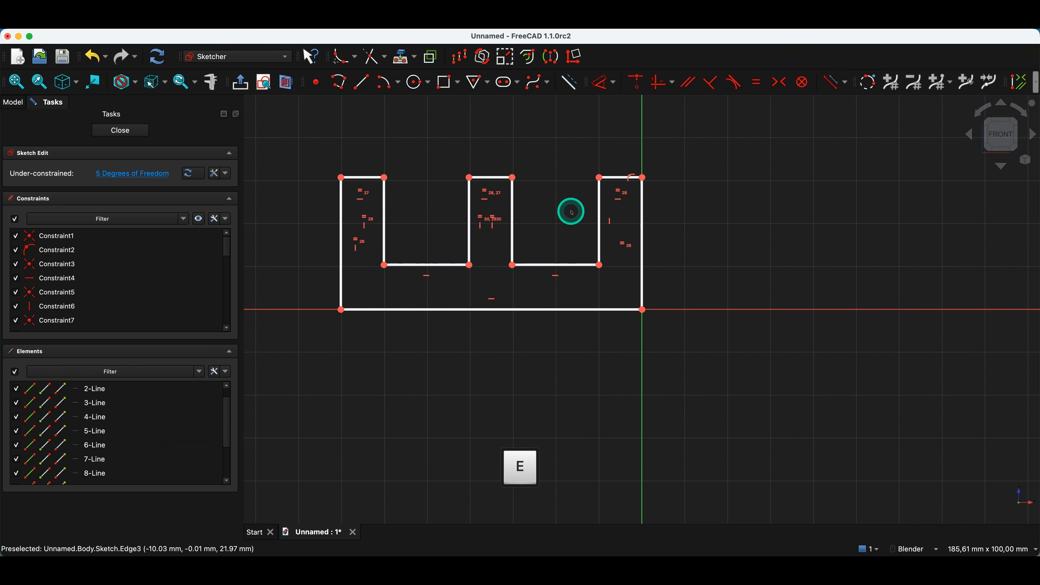
{"action": "left_click", "coordinate": [446, 266]}
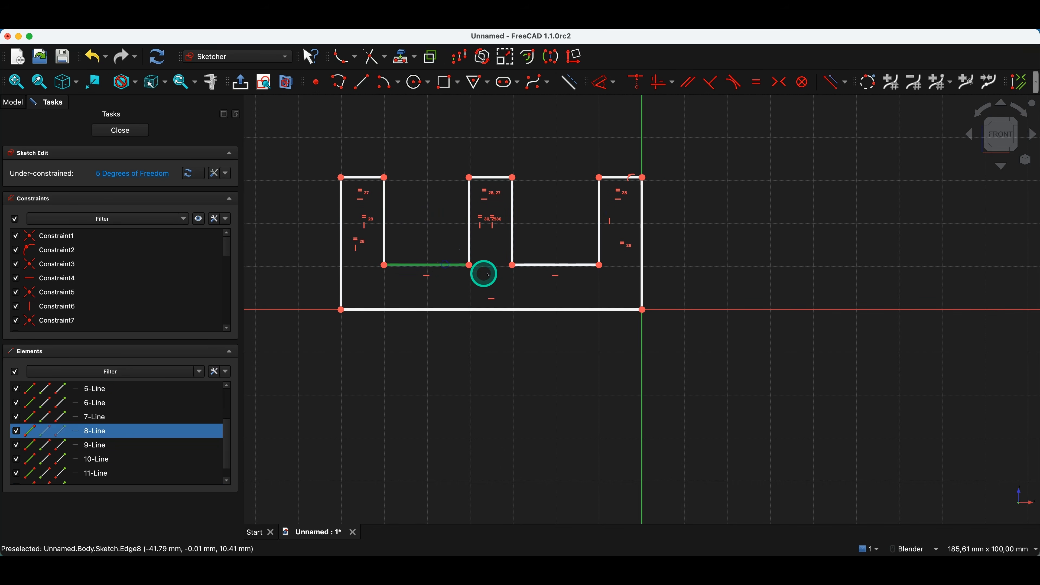
{"action": "left_click", "coordinate": [561, 267]}
{"action": "key", "text": "e"}
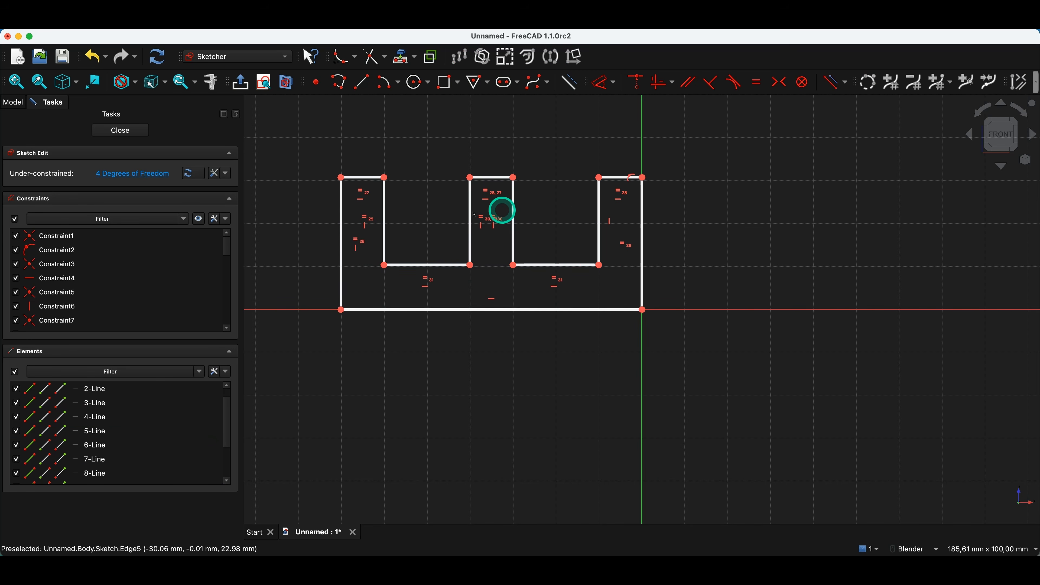
Step: Dimension the height of the profile's outer vertical edge opposite the vertical axis as 30 mm
{"action": "left_click", "coordinate": [342, 232]}
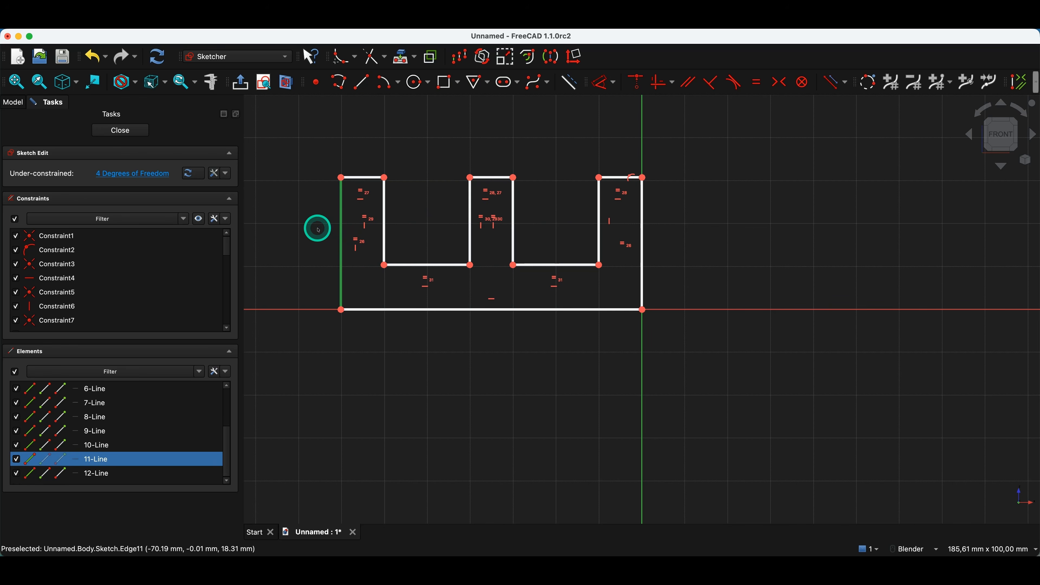
{"action": "key", "text": "d"}
{"action": "left_click", "coordinate": [287, 233]}
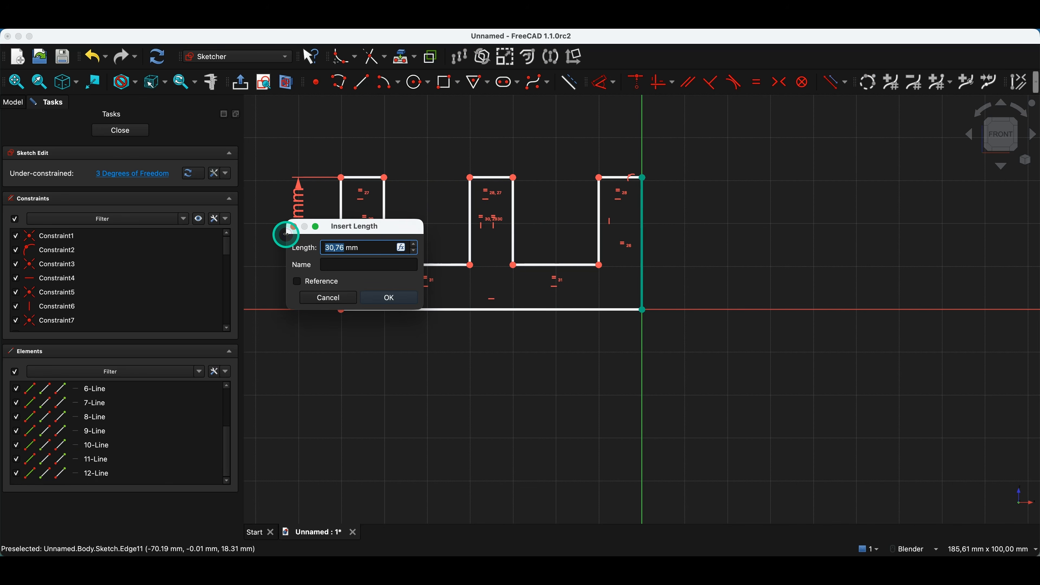
{"action": "type", "text": "3"}
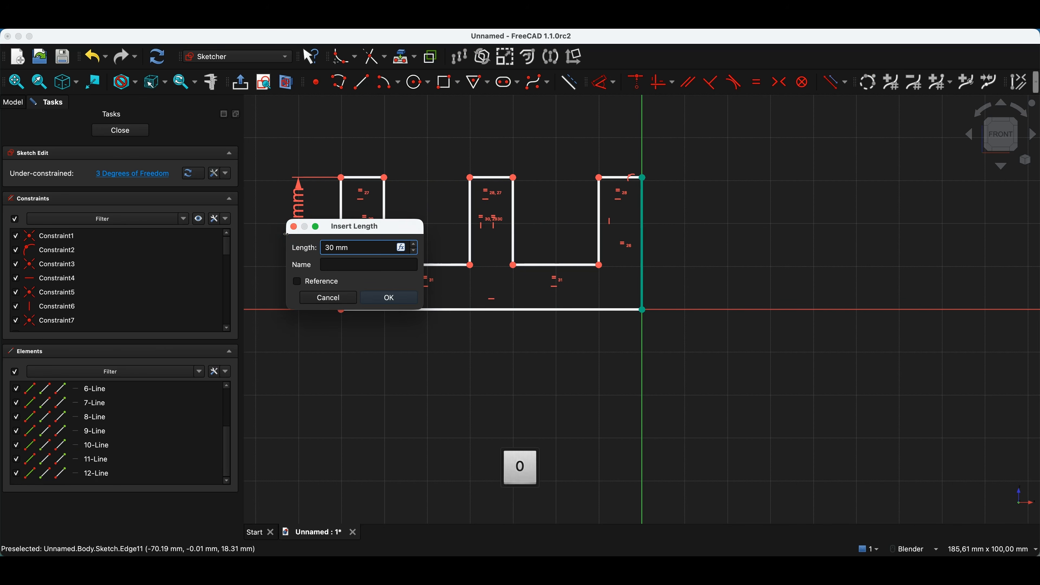
{"action": "key", "text": "Return"}
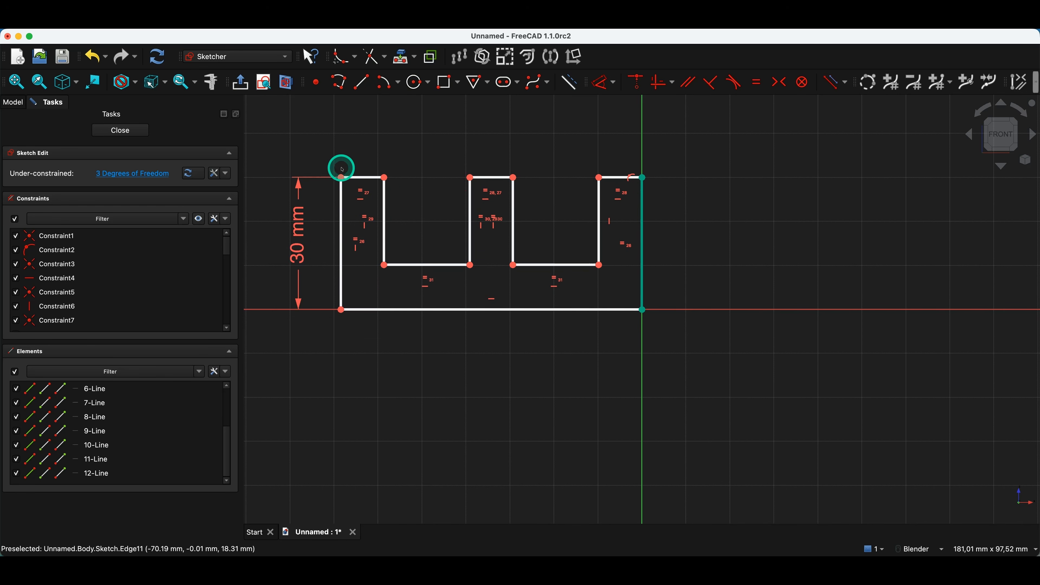
Step: Dimension the top edge of the prong farthest from the vertical axis as 10 mm wide
{"action": "left_click", "coordinate": [362, 179]}
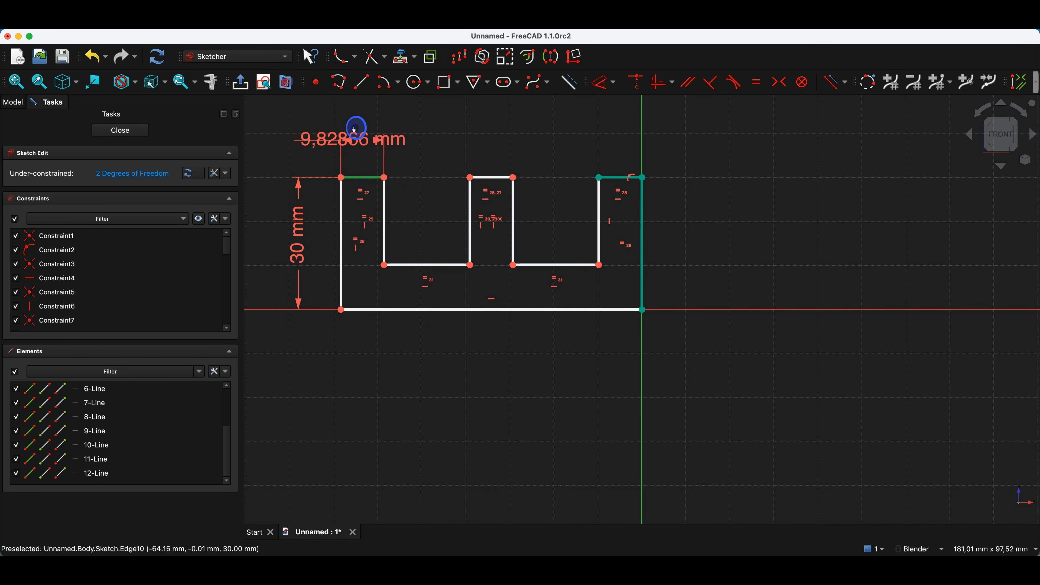
{"action": "left_click", "coordinate": [358, 124]}
{"action": "type", "text": "10"}
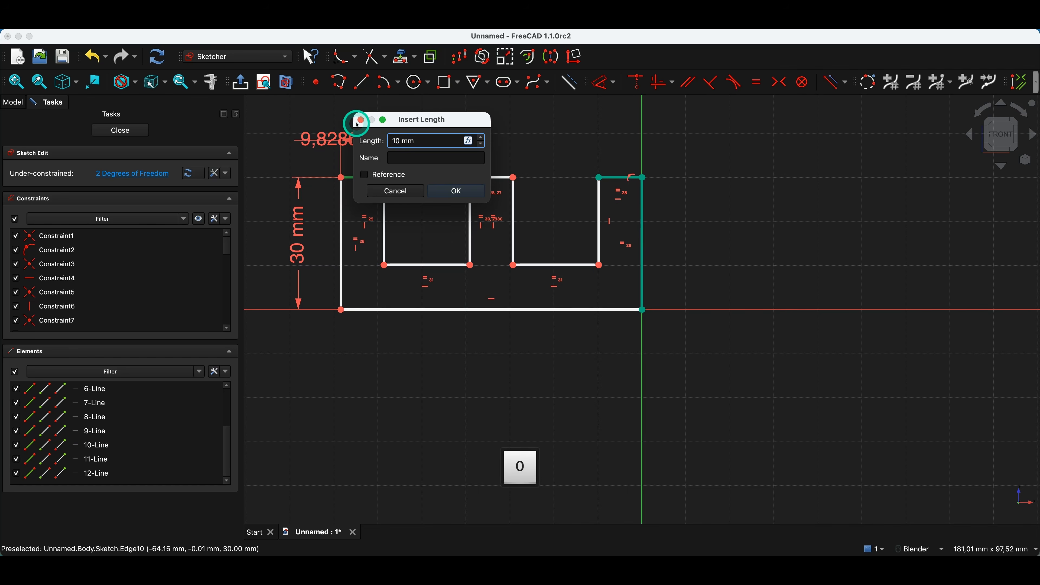
{"action": "key", "text": "Return"}
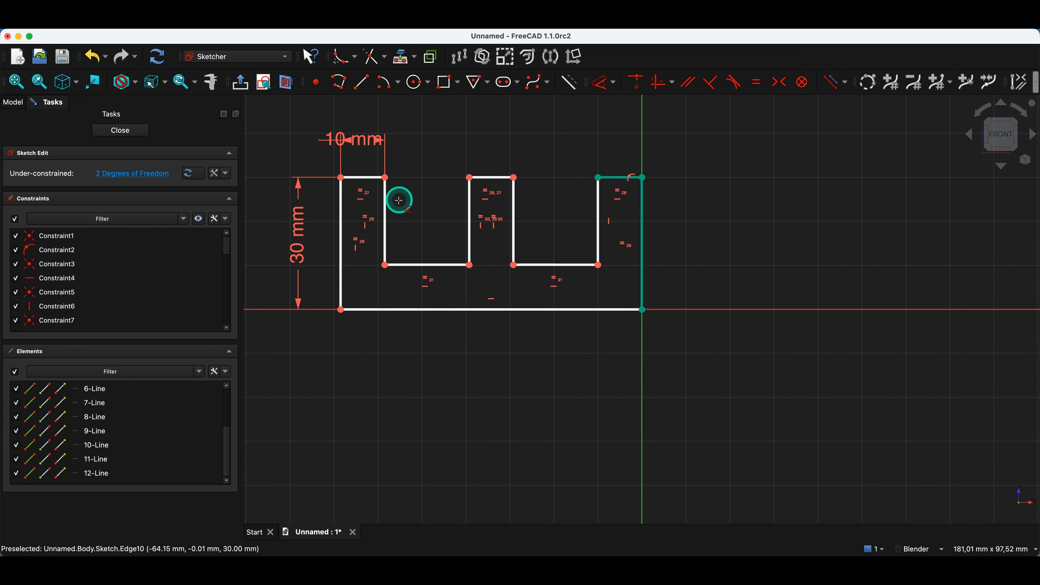
Step: Dimension the inner vertical edge of the prong farthest from the vertical axis as 20 mm, setting the notch depth
{"action": "left_click", "coordinate": [385, 204]}
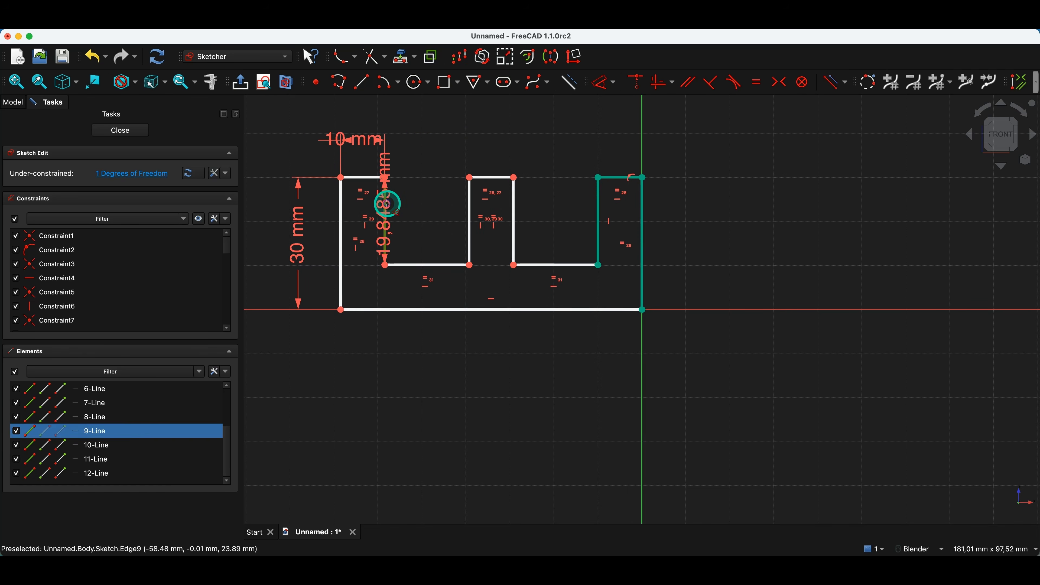
{"action": "left_click", "coordinate": [406, 207]}
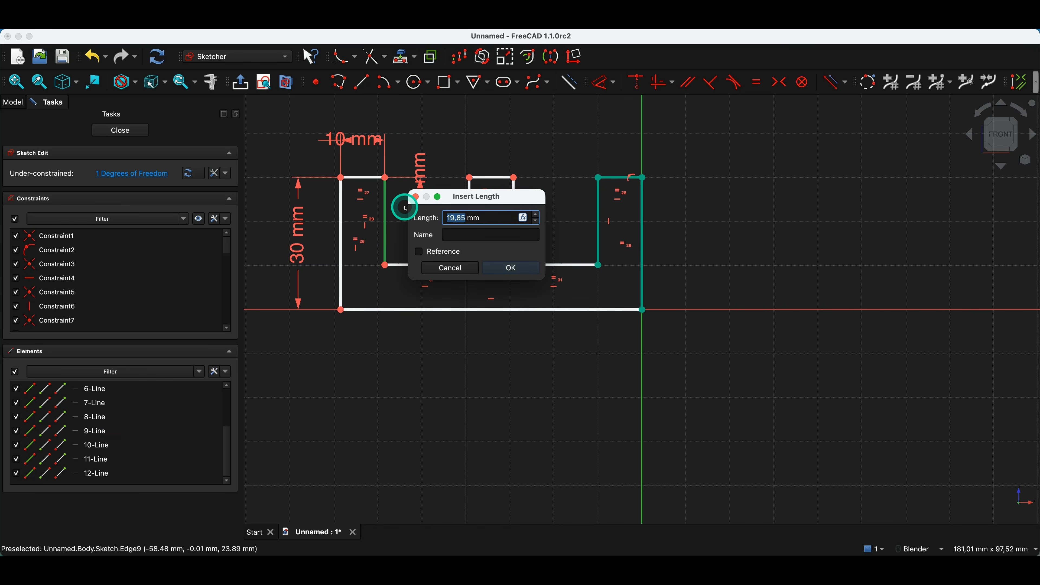
{"action": "type", "text": "20"}
{"action": "key", "text": "Return"}
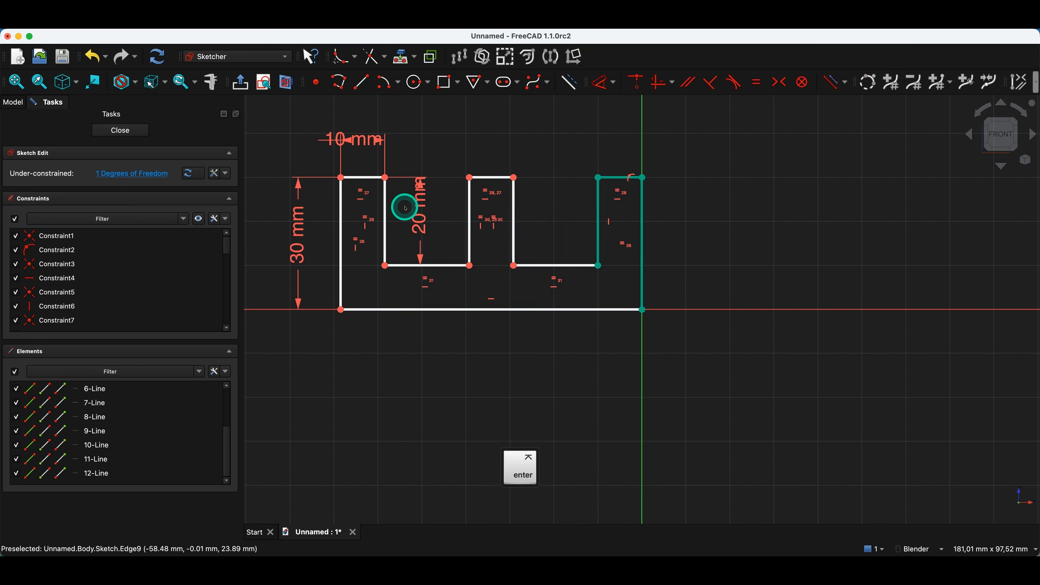
{"action": "left_click", "coordinate": [436, 263]}
{"action": "left_click", "coordinate": [432, 135]}
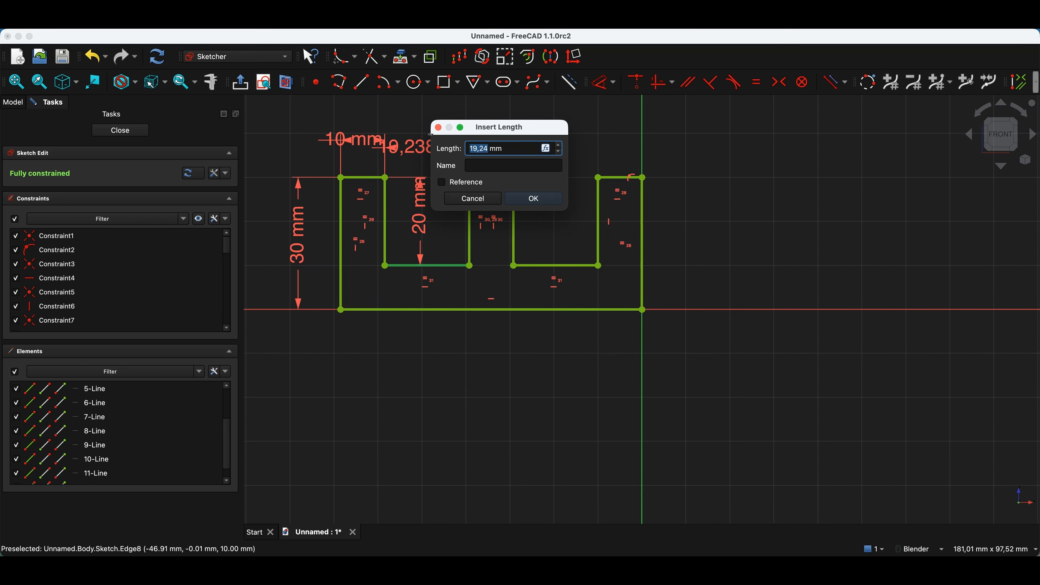
{"action": "key", "text": "Escape"}
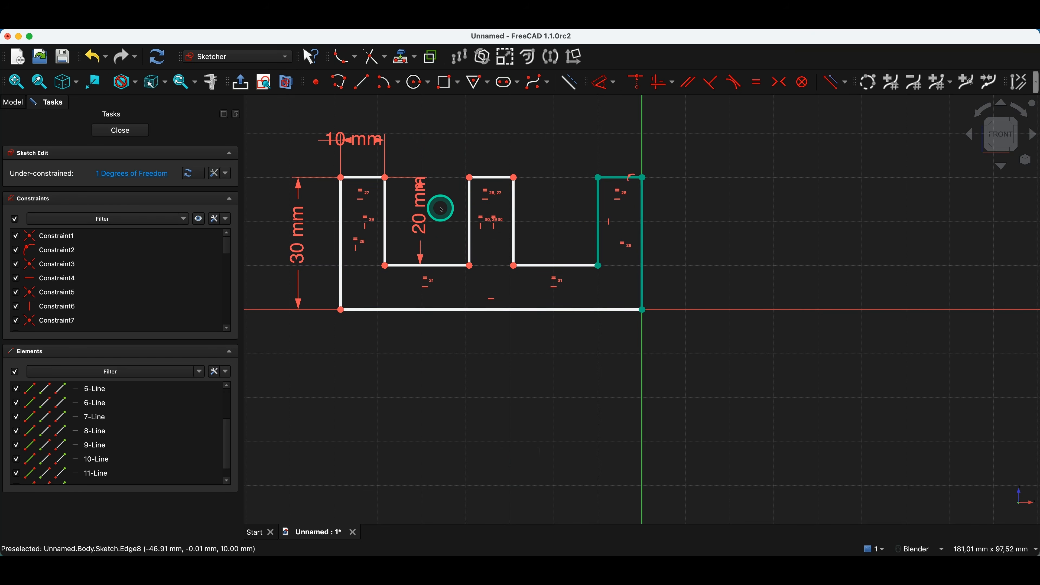
Step: Constrain the outer prong's inner vertical edge and the adjacent notch floor to equal length, and move the 20 mm and 10 mm dimensions clear of the profile
{"action": "left_click", "coordinate": [385, 222]}
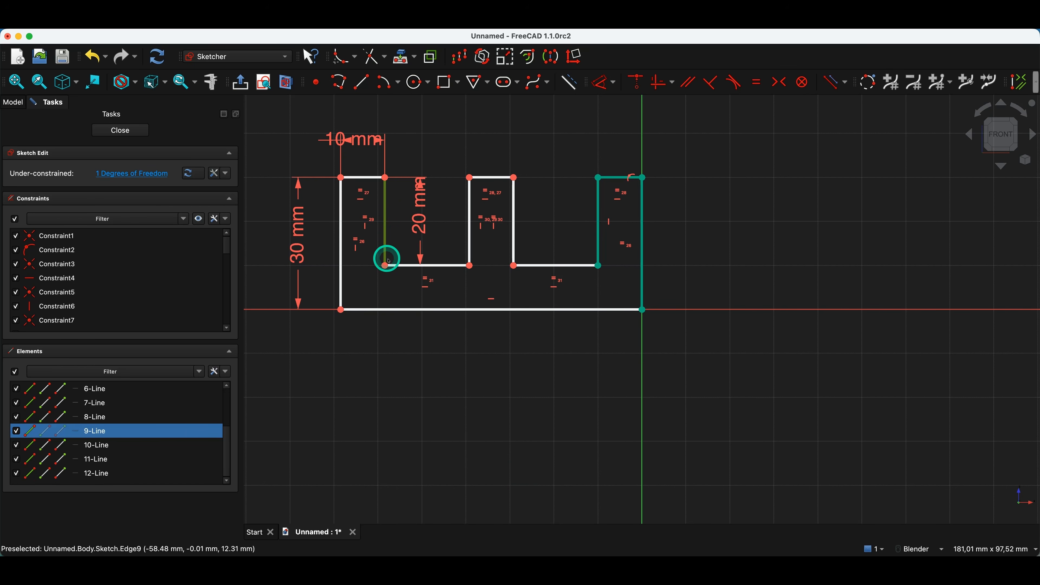
{"action": "left_click", "coordinate": [439, 266]}
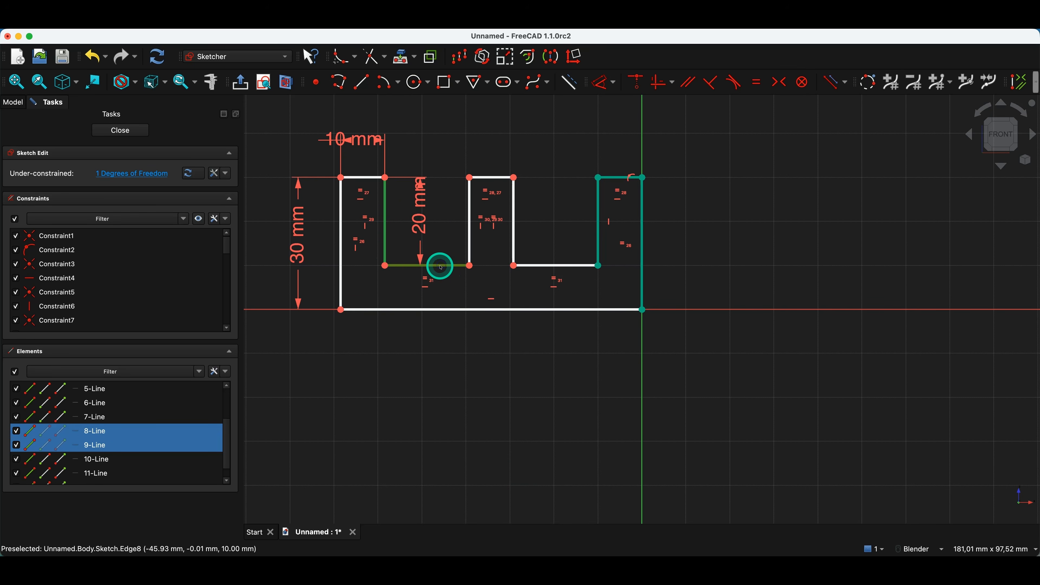
{"action": "key", "text": "e"}
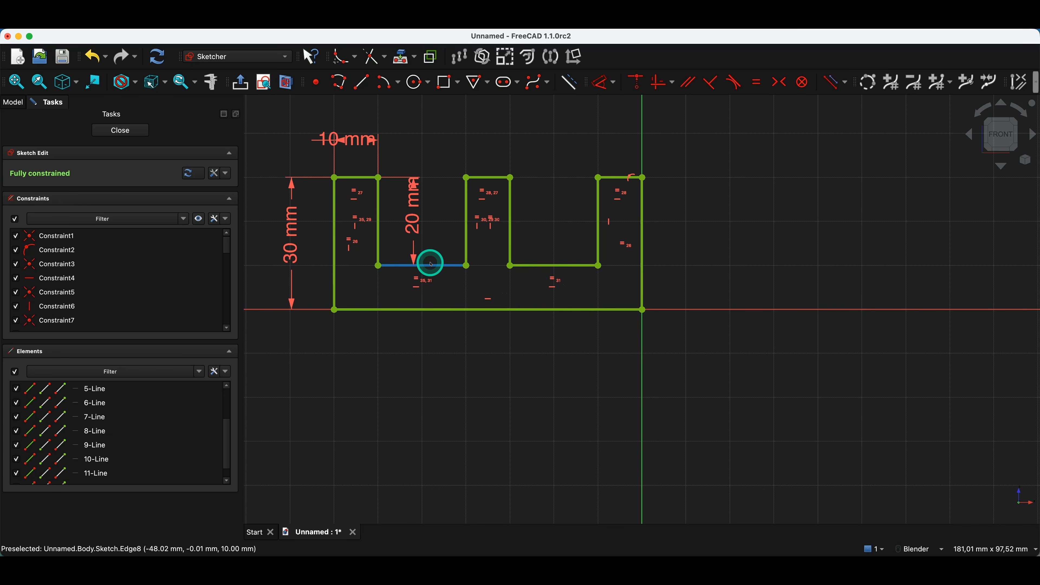
{"action": "left_click_drag", "start_coordinate": [415, 214], "coordinate": [326, 221]}
{"action": "left_click_drag", "start_coordinate": [356, 139], "coordinate": [274, 140]}
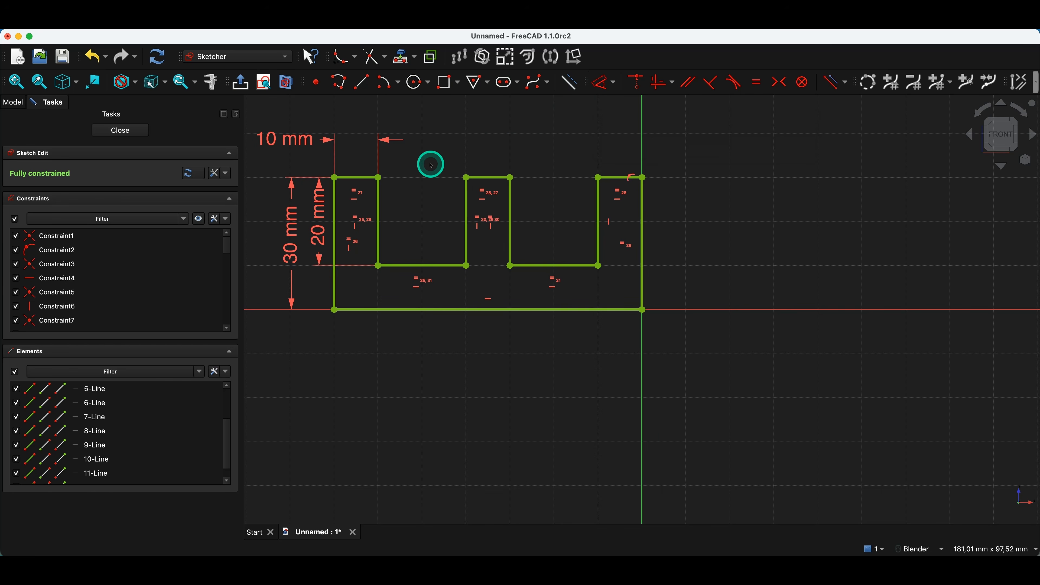
Step: Test the parametric profile by setting the 10 mm prong width to 15 mm and returning it to 10 mm
{"action": "double_click", "coordinate": [302, 142]}
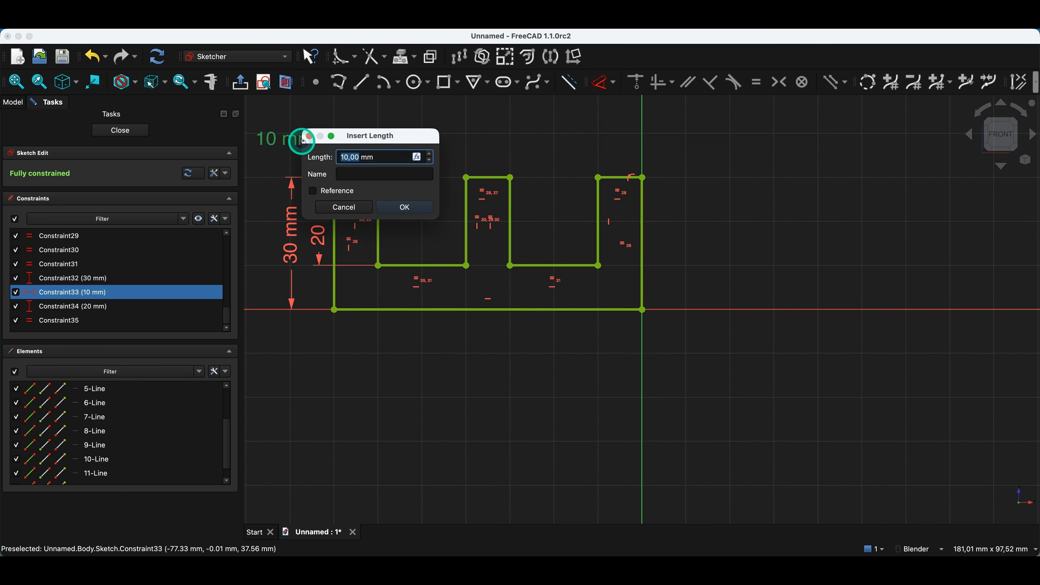
{"action": "type", "text": "15"}
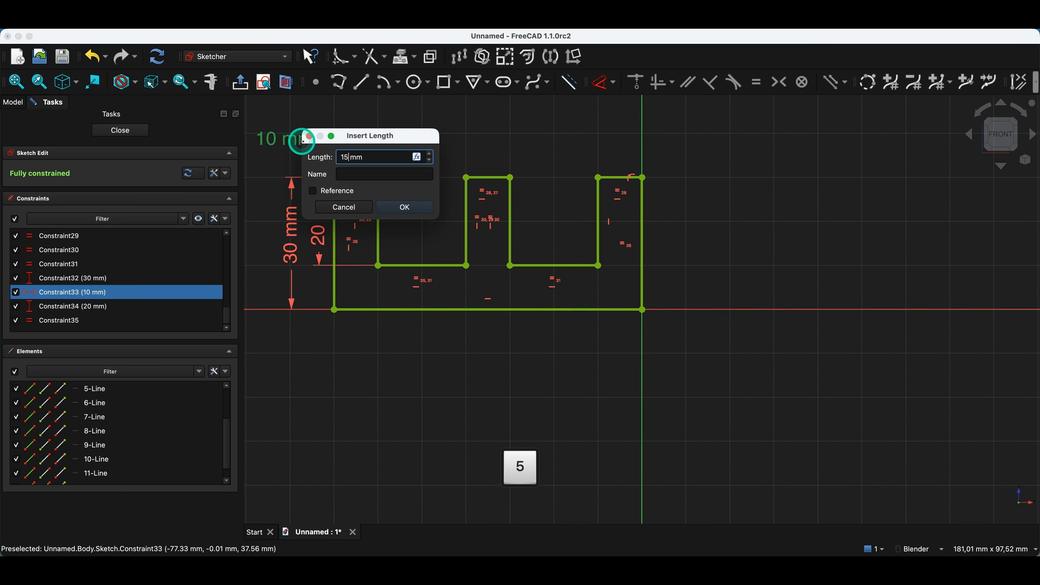
{"action": "key", "text": "Return"}
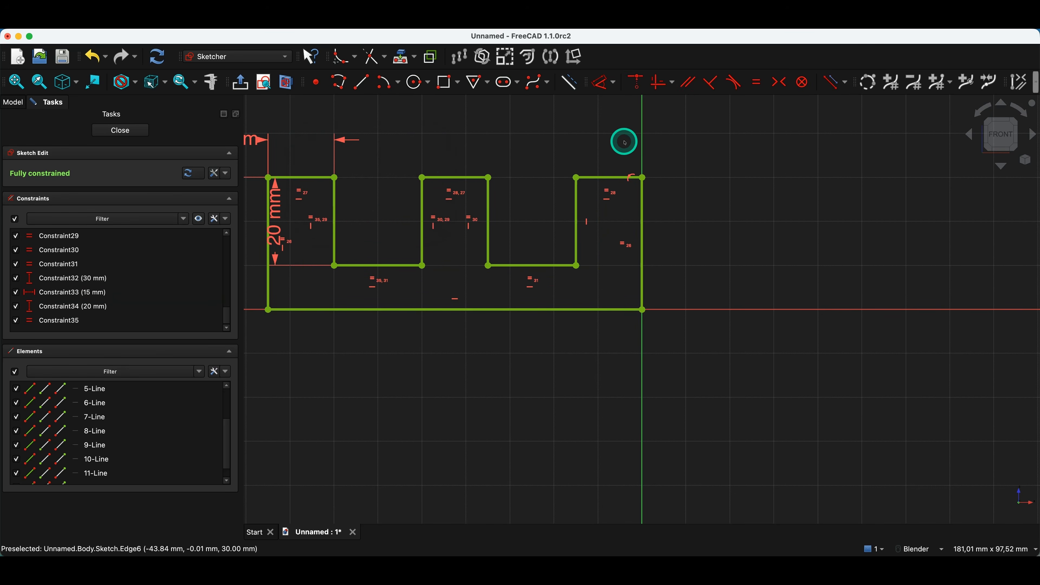
{"action": "scroll", "coordinate": [630, 216], "scroll_direction": "up", "scroll_amount": 2}
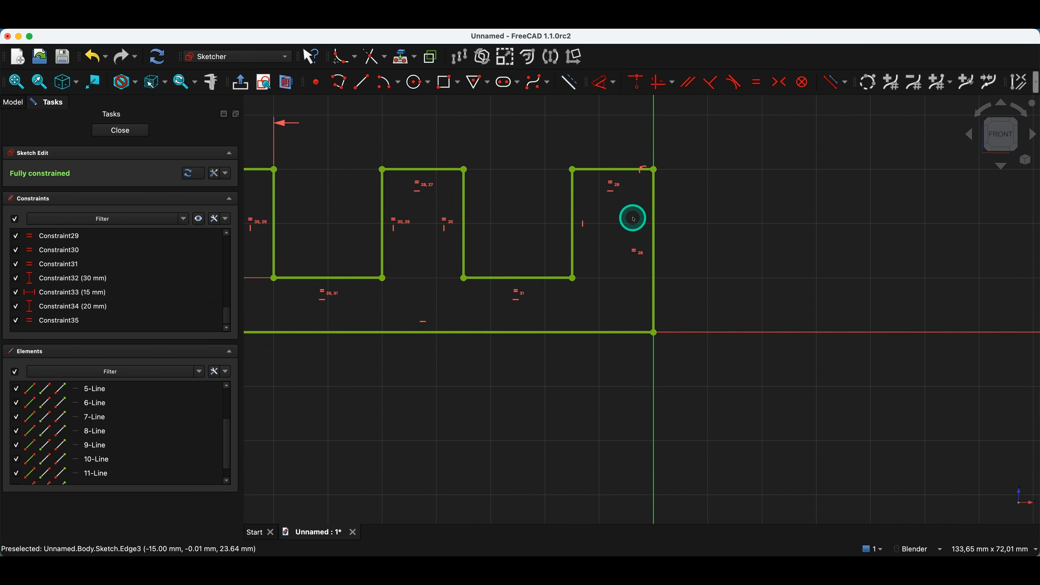
{"action": "scroll", "coordinate": [632, 216], "scroll_direction": "down", "scroll_amount": 4}
{"action": "double_click", "coordinate": [315, 148]}
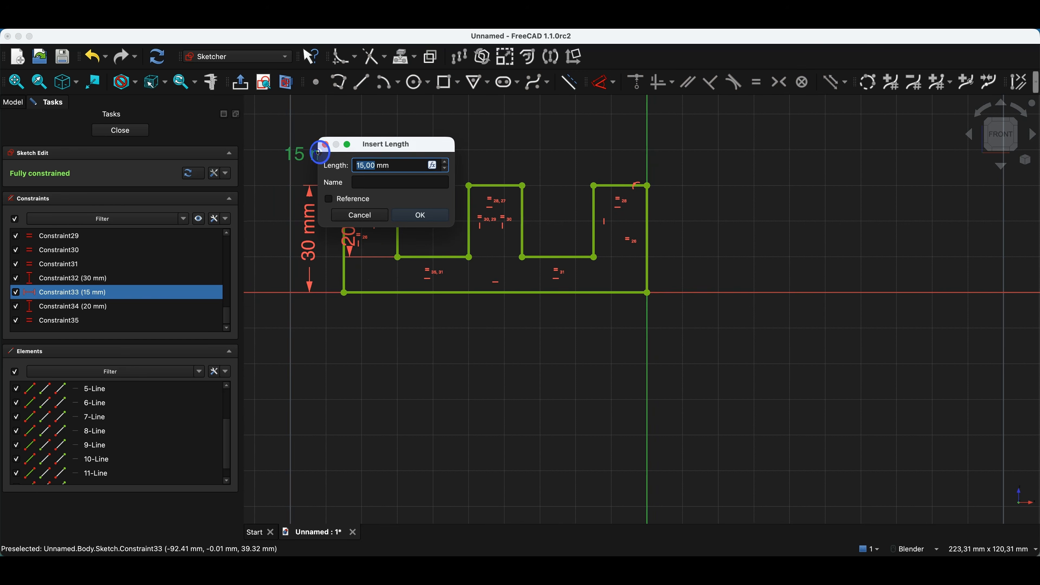
{"action": "type", "text": "10"}
{"action": "key", "text": "Return"}
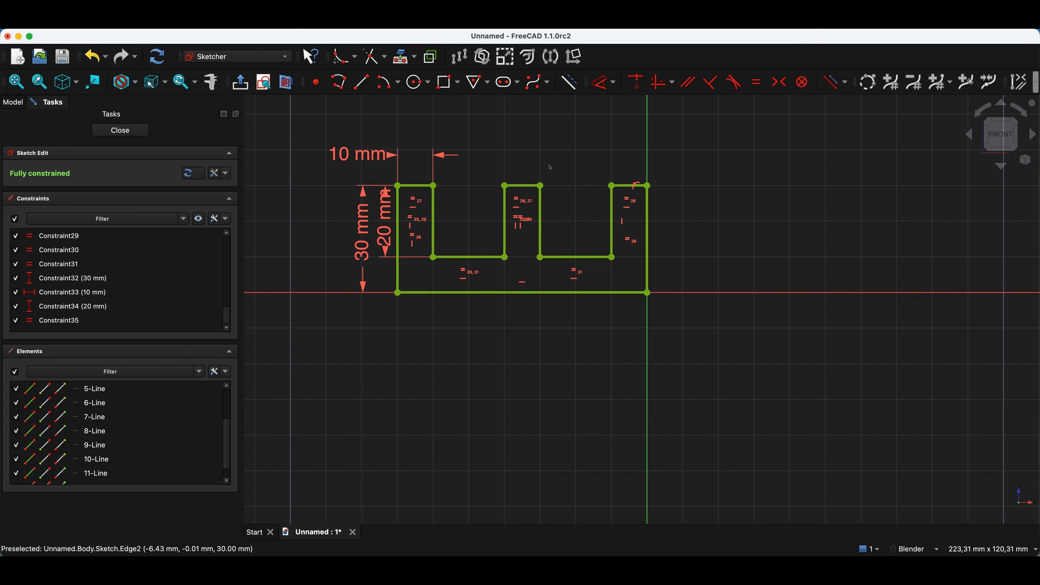
Step: Review the equal-width top edges of the three prongs and place the 30 mm and 20 mm dimensions farther from the profile
{"action": "left_click", "coordinate": [507, 197]}
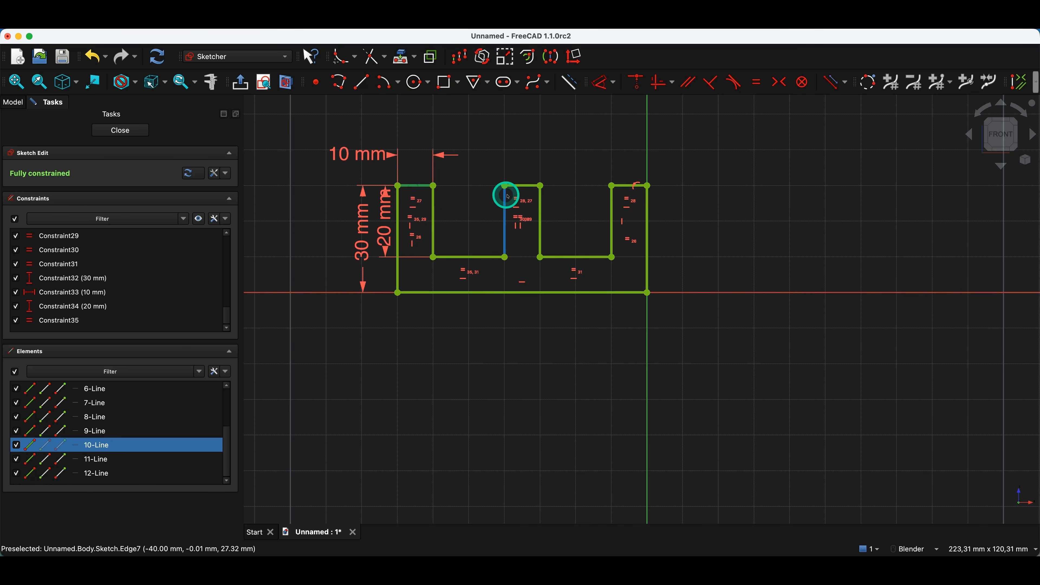
{"action": "left_click", "coordinate": [517, 186]}
{"action": "left_click", "coordinate": [623, 187]}
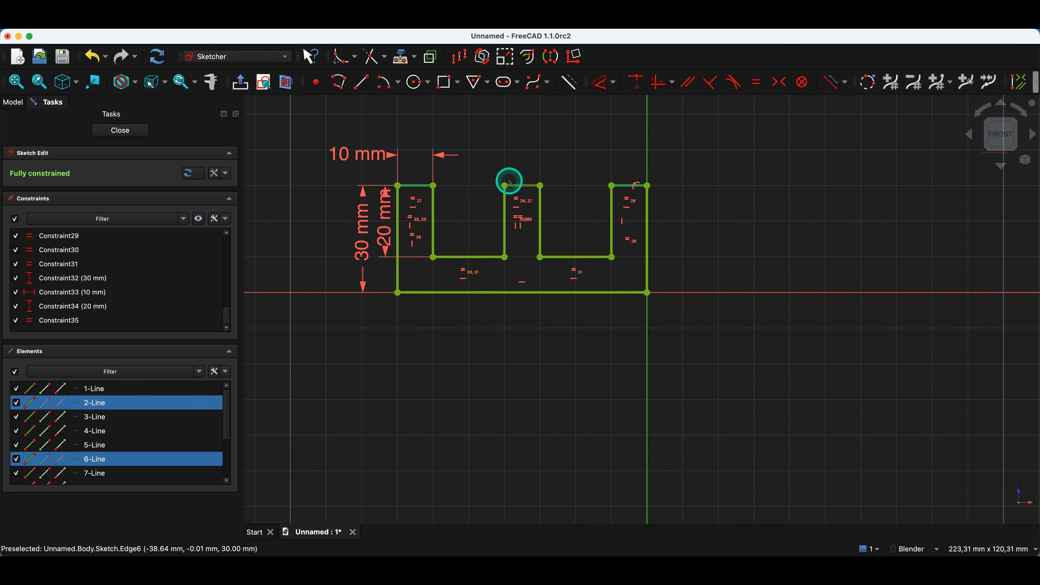
{"action": "left_click", "coordinate": [472, 140]}
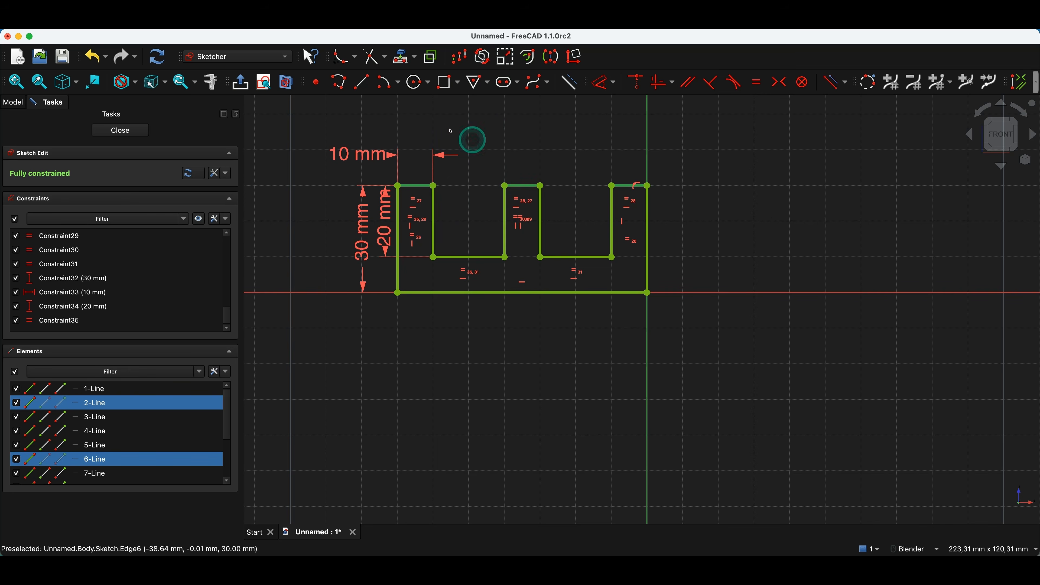
{"action": "left_click", "coordinate": [418, 125]}
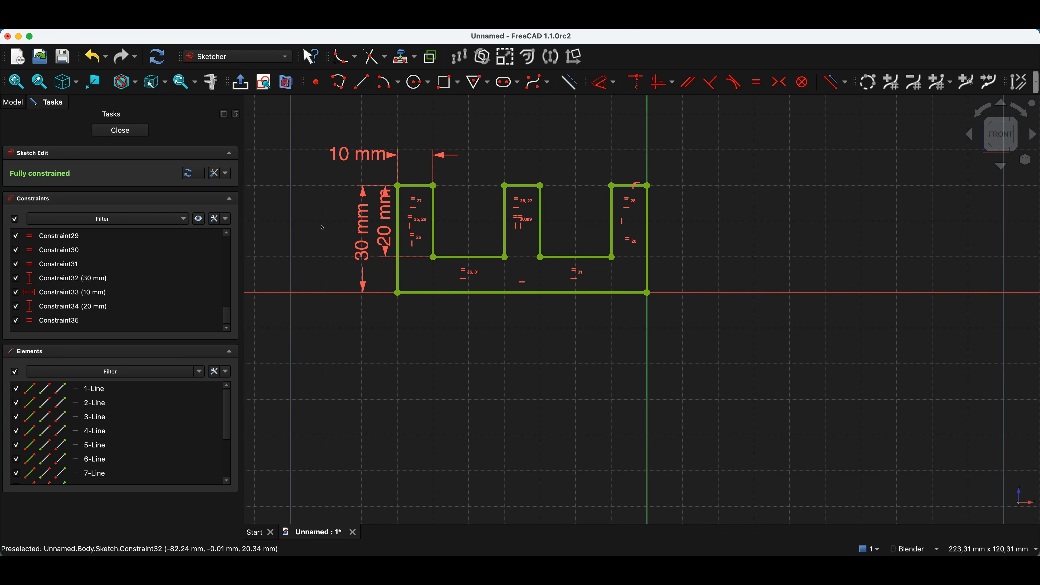
{"action": "mouse_move", "coordinate": [363, 227]}
{"action": "left_mouse_down"}
{"action": "mouse_move", "coordinate": [320, 228]}
{"action": "mouse_move", "coordinate": [367, 233]}
{"action": "mouse_move", "coordinate": [355, 235]}
{"action": "left_mouse_up"}
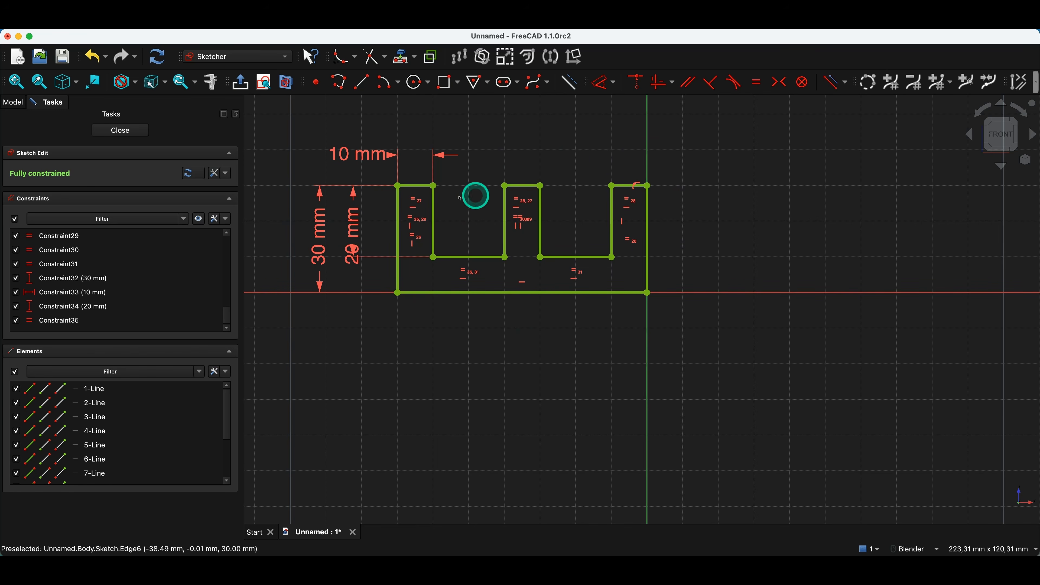
Step: Go through the sketch's constraints one by one, examining which edges and points of the profile each constraint controls
{"action": "left_click", "coordinate": [69, 236]}
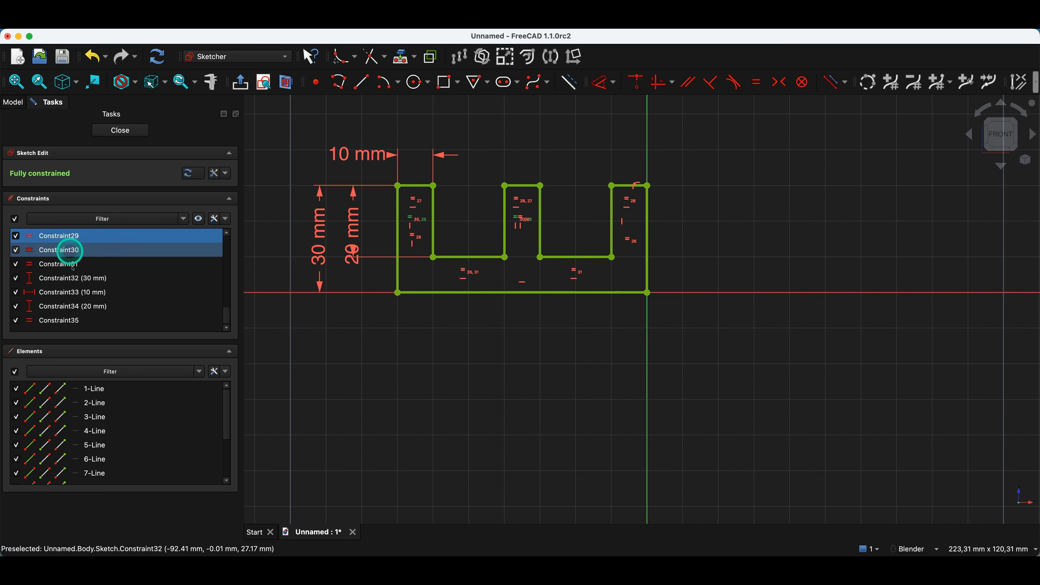
{"action": "scroll", "coordinate": [76, 304], "scroll_direction": "up", "scroll_amount": 10}
{"action": "left_click", "coordinate": [71, 248]}
{"action": "left_click", "coordinate": [72, 264]}
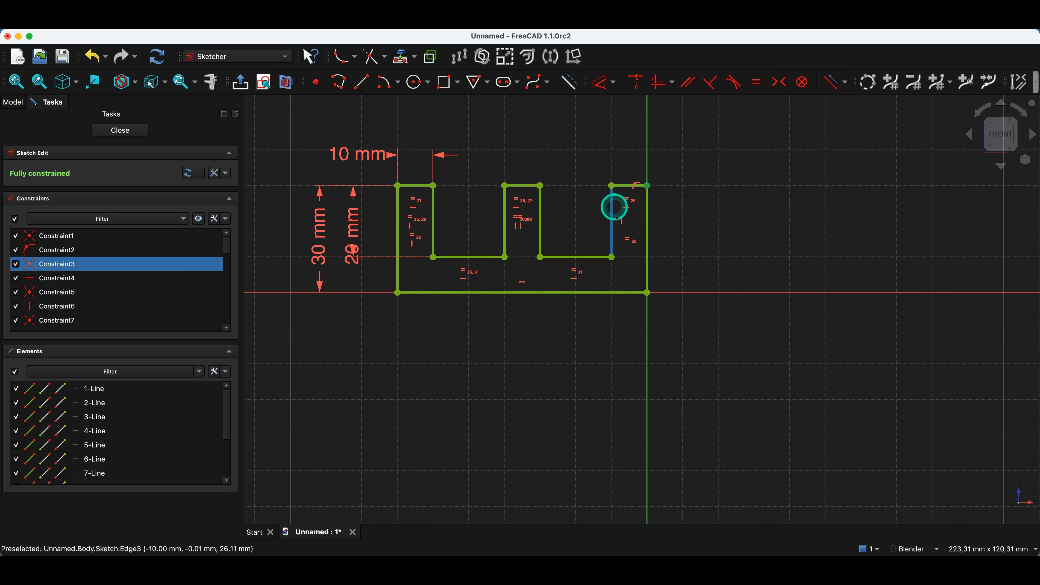
{"action": "left_click", "coordinate": [74, 280]}
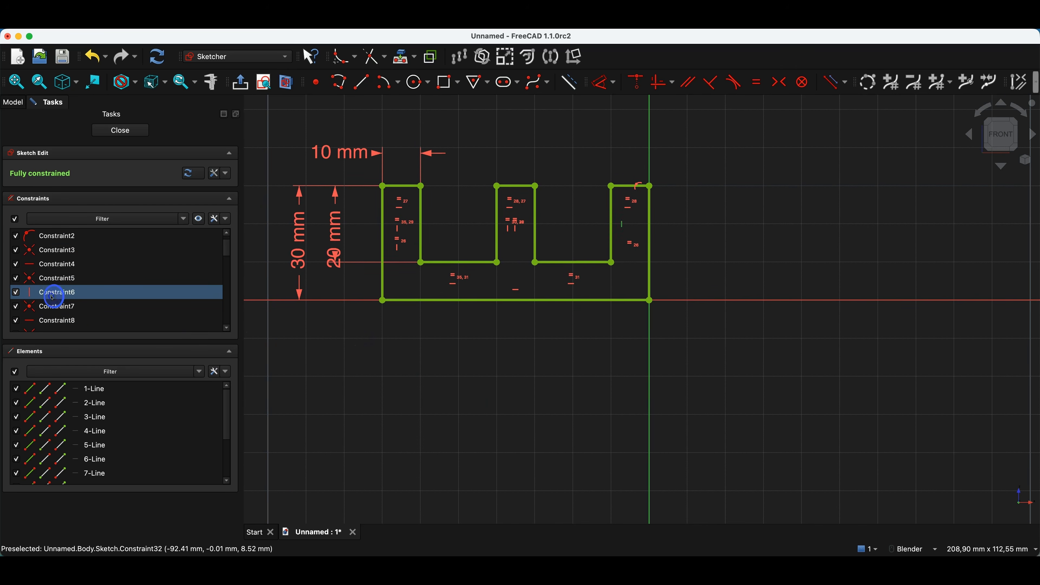
{"action": "scroll", "coordinate": [62, 287], "scroll_direction": "down", "scroll_amount": 2}
{"action": "left_click", "coordinate": [75, 280]}
{"action": "left_click", "coordinate": [72, 292]}
{"action": "left_click", "coordinate": [64, 306]}
{"action": "scroll", "coordinate": [77, 289], "scroll_direction": "down", "scroll_amount": 4}
{"action": "left_click", "coordinate": [64, 320]}
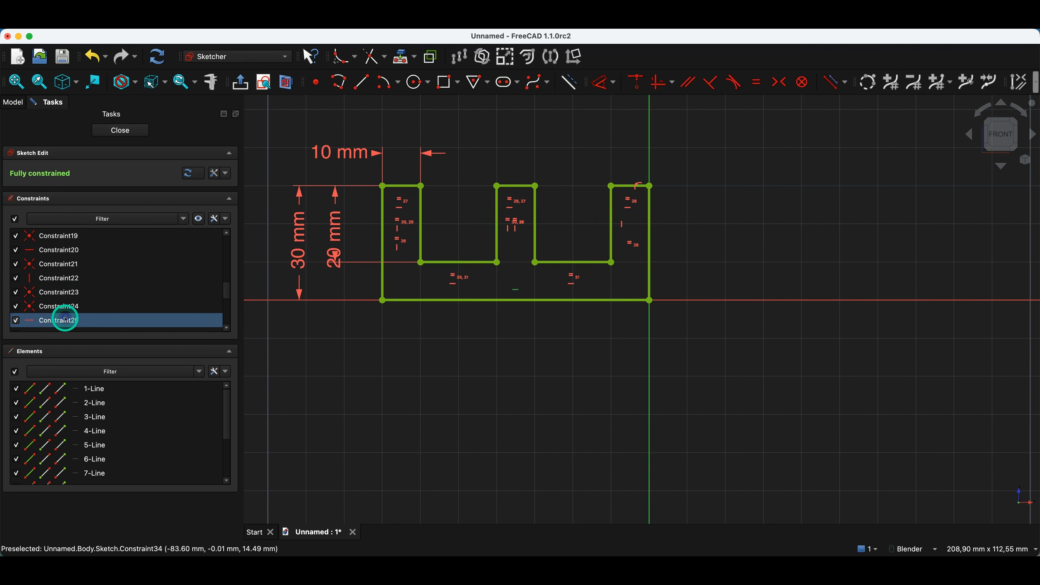
{"action": "scroll", "coordinate": [86, 304], "scroll_direction": "down", "scroll_amount": 3}
{"action": "left_click", "coordinate": [64, 269]}
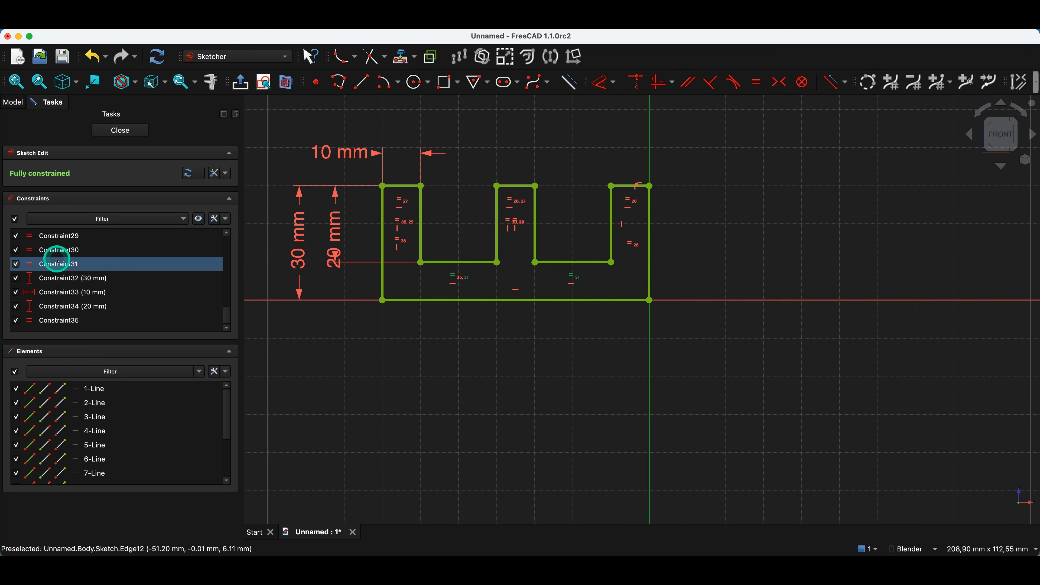
{"action": "scroll", "coordinate": [463, 282], "scroll_direction": "up", "scroll_amount": 3}
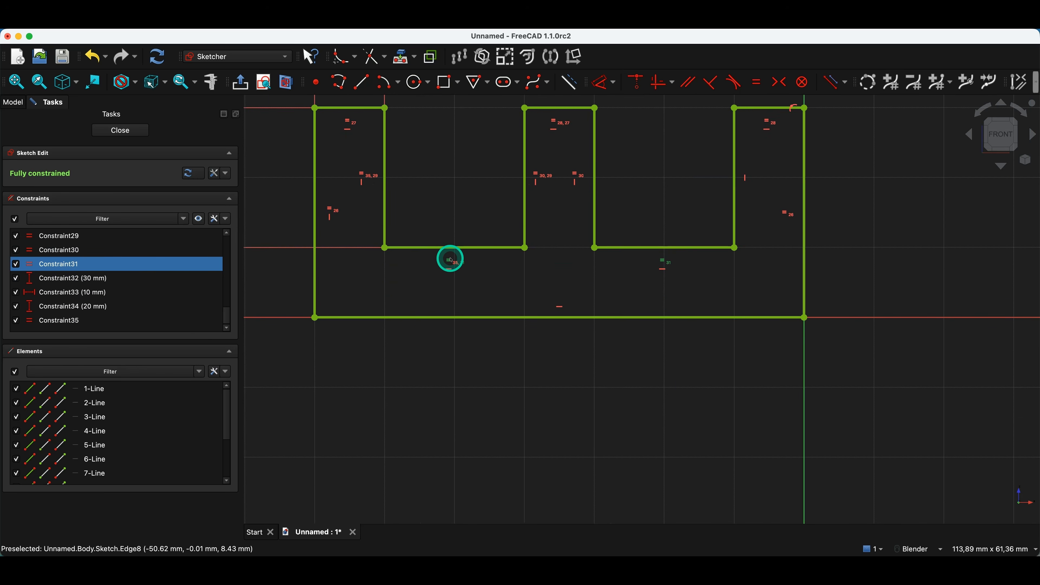
{"action": "scroll", "coordinate": [456, 271], "scroll_direction": "down", "scroll_amount": 5}
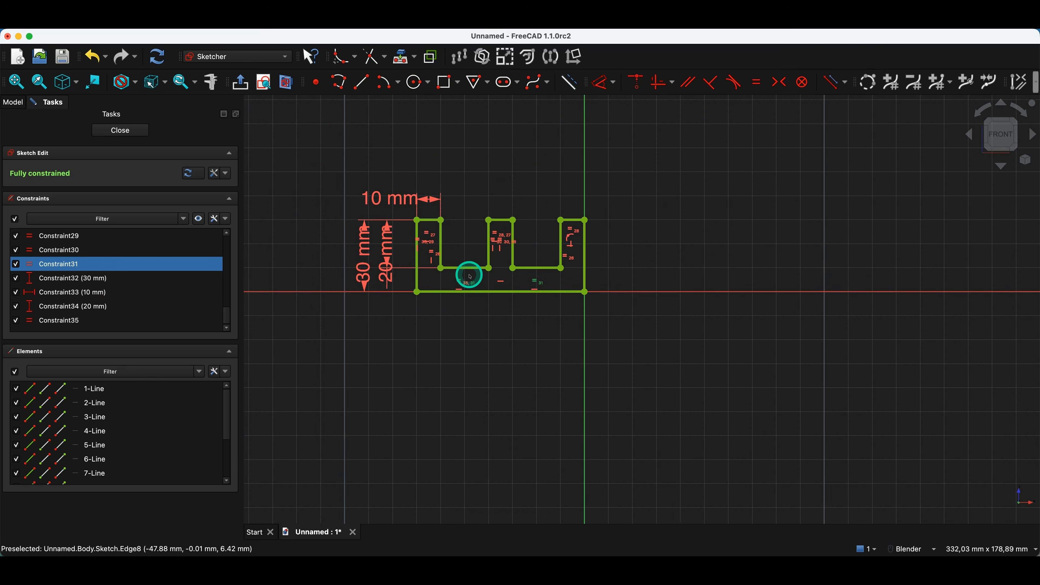
{"action": "scroll", "coordinate": [463, 271], "scroll_direction": "up", "scroll_amount": 3}
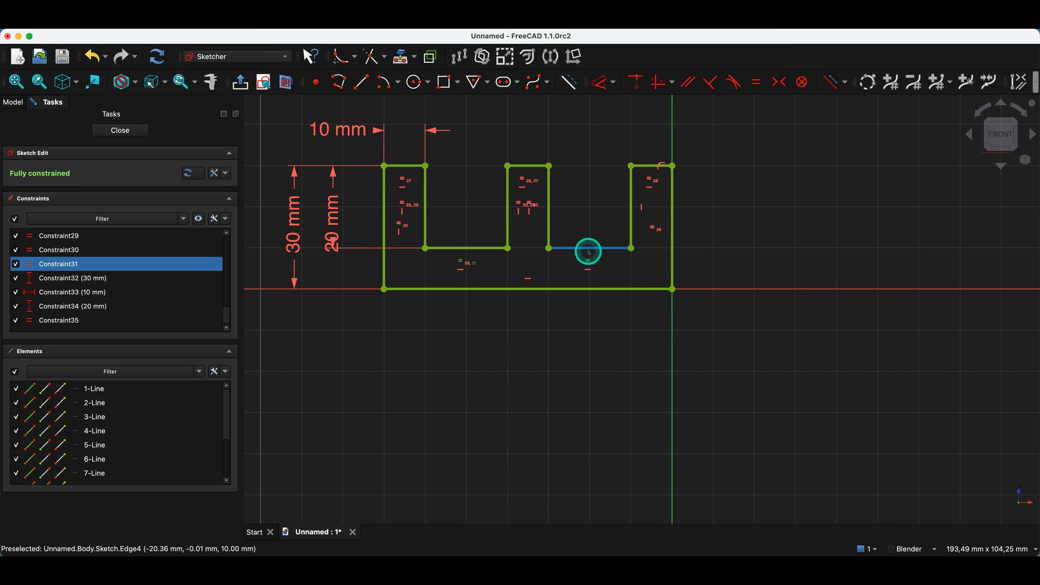
{"action": "scroll", "coordinate": [549, 326], "scroll_direction": "down", "scroll_amount": 1}
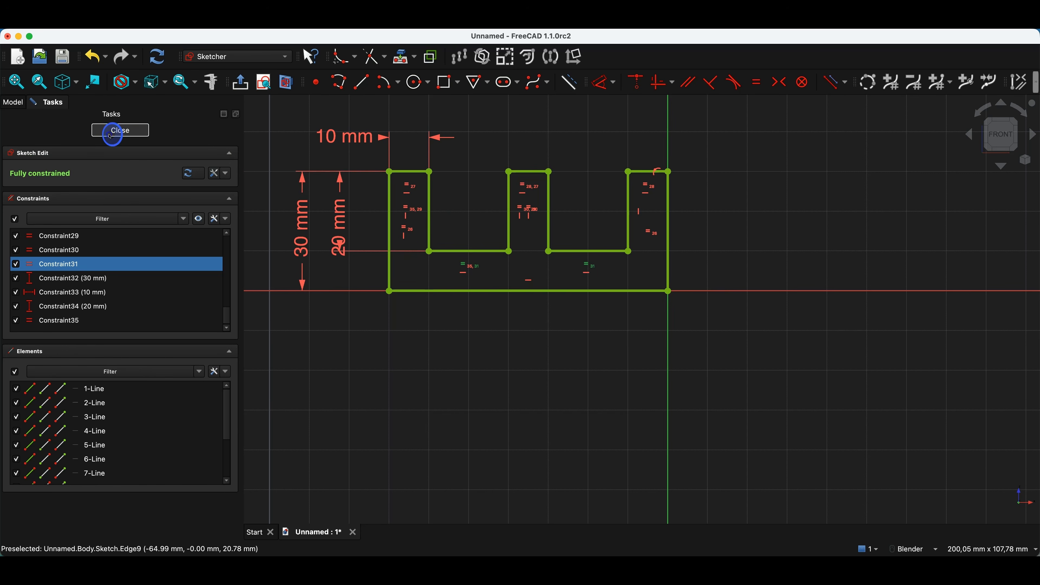
Step: Finish editing the profile sketch and show the body's Origin planes and axes
{"action": "left_click", "coordinate": [118, 130]}
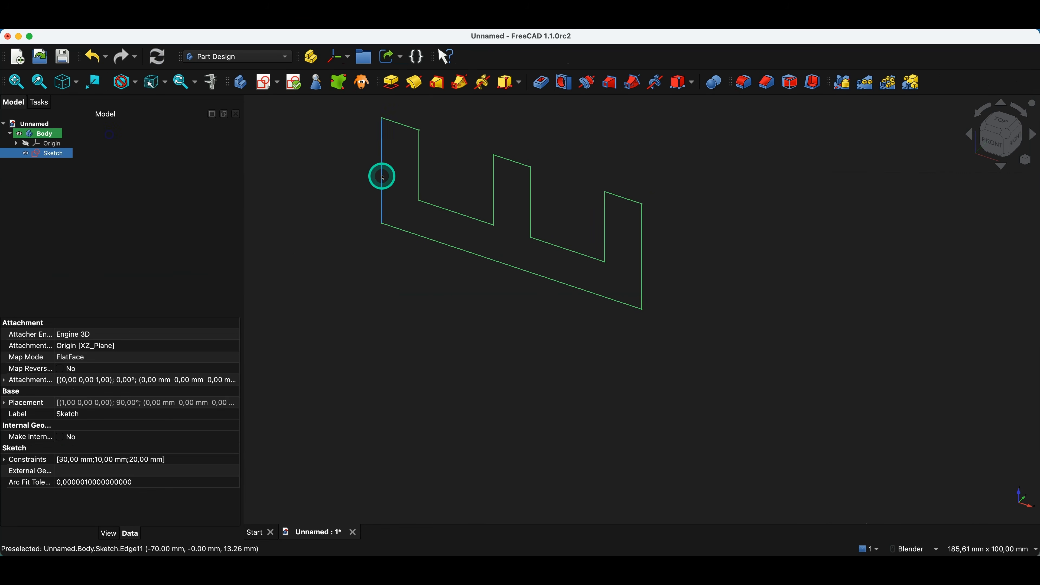
{"action": "left_click", "coordinate": [51, 143]}
{"action": "key", "text": "space"}
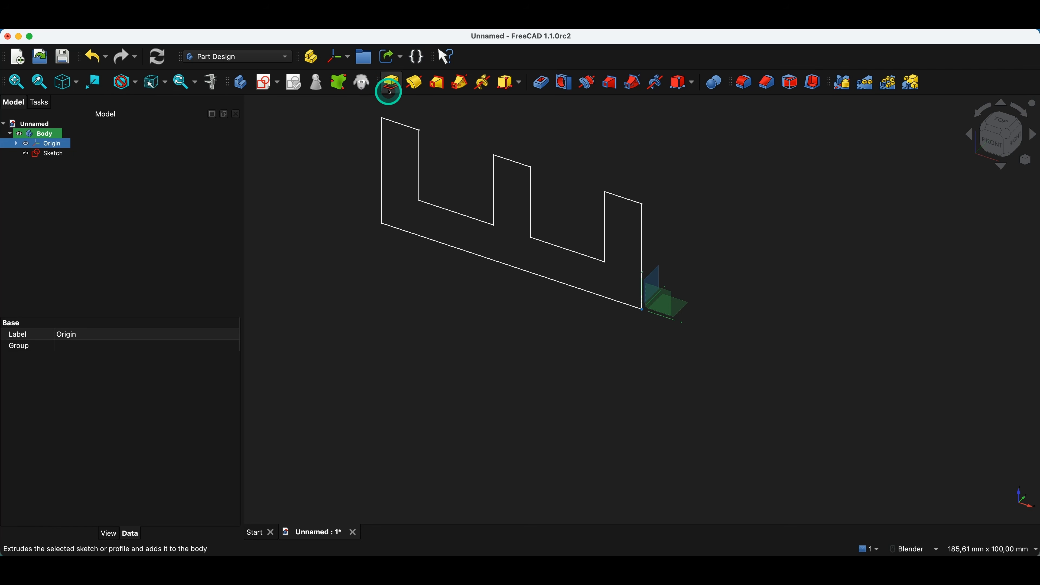
Step: Start a one-sided Pad of the three-pronged sketch and set its length to 20 mm
{"action": "left_click", "coordinate": [48, 156]}
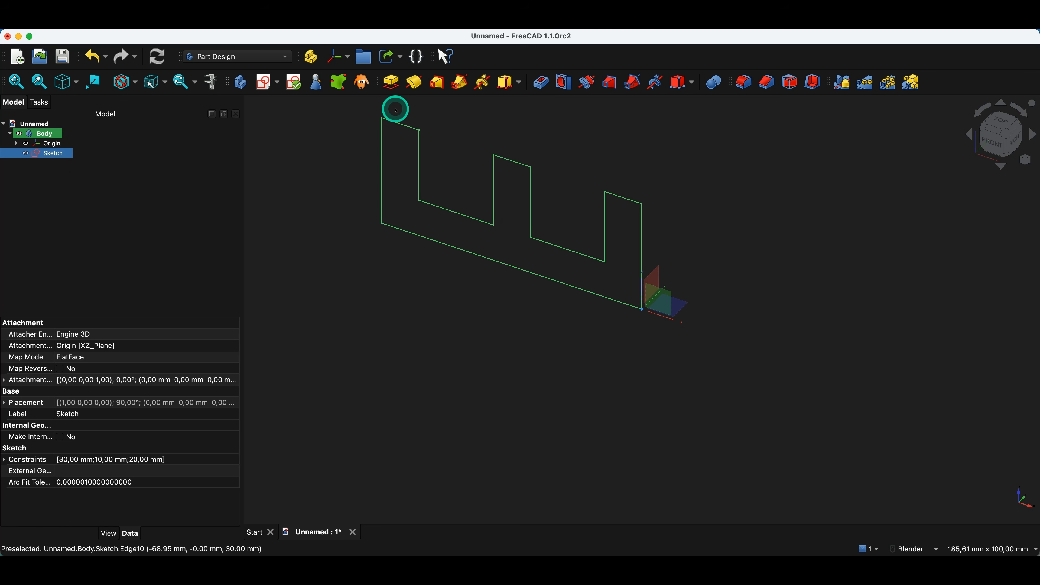
{"action": "left_click", "coordinate": [392, 84]}
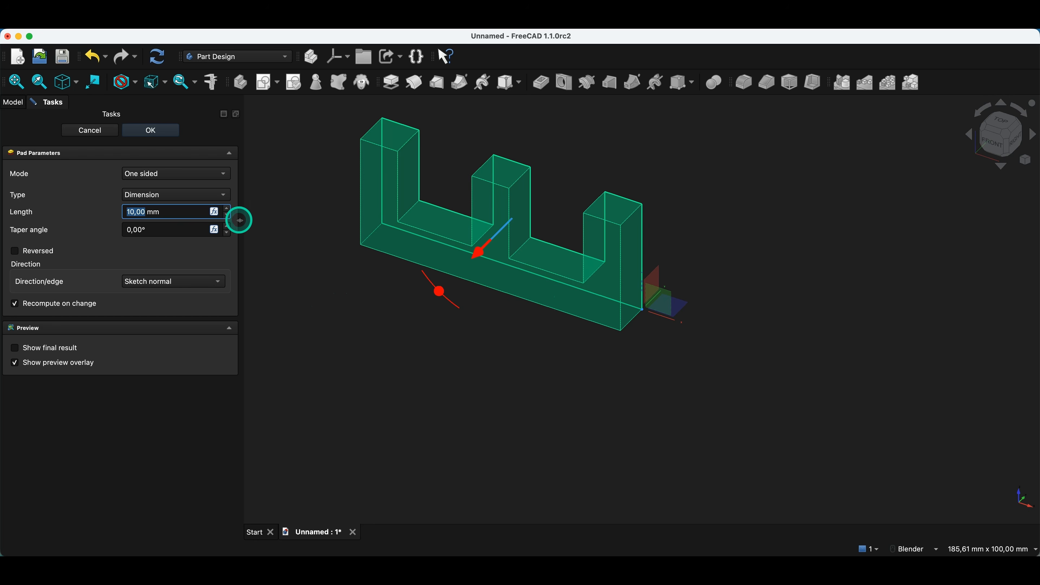
{"action": "left_click", "coordinate": [227, 209]}
{"action": "left_click", "coordinate": [228, 209]}
{"action": "left_click", "coordinate": [228, 209]}
{"action": "left_click", "coordinate": [229, 209]}
{"action": "left_click", "coordinate": [228, 209]}
{"action": "left_click", "coordinate": [228, 208]}
{"action": "left_click", "coordinate": [228, 209]}
{"action": "left_click", "coordinate": [228, 209]}
{"action": "left_click", "coordinate": [228, 209]}
{"action": "left_click", "coordinate": [228, 209]}
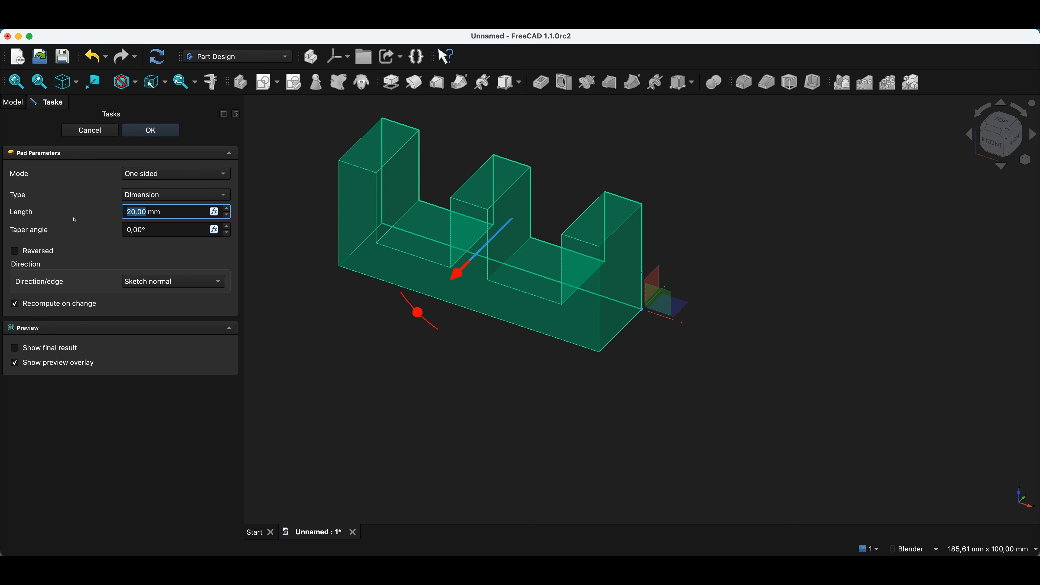
{"action": "left_click", "coordinate": [469, 271]}
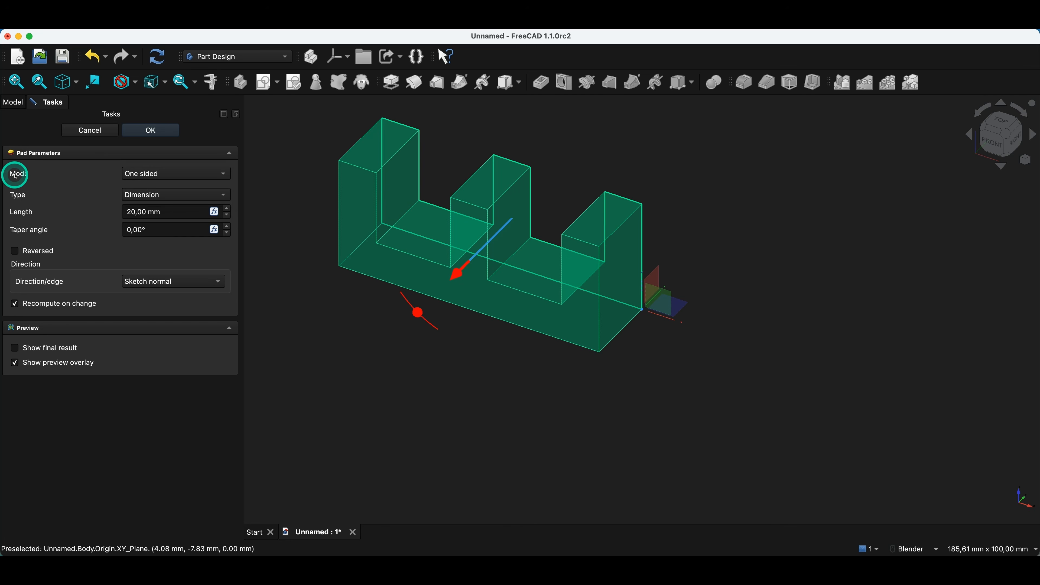
Step: Try the Pad in Two sided mode, varying the second side's length up to 18 mm and back to 10 mm
{"action": "left_click", "coordinate": [160, 173]}
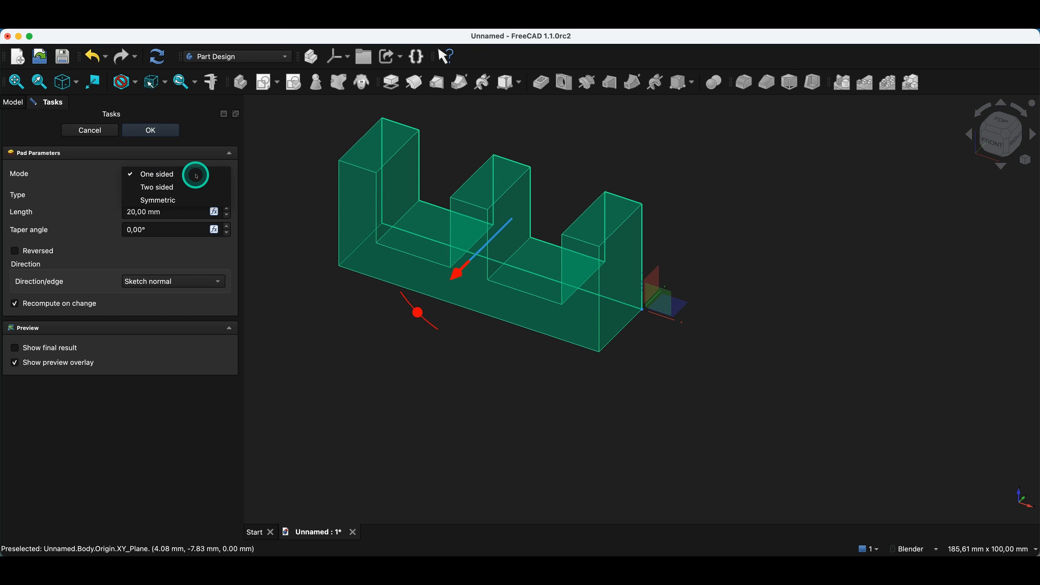
{"action": "left_click", "coordinate": [164, 187]}
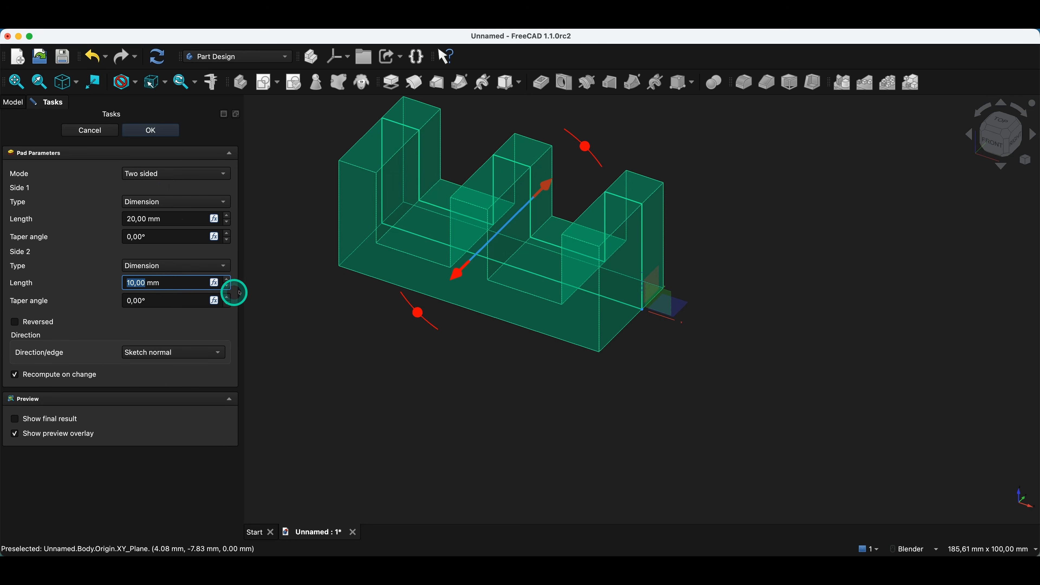
{"action": "left_click", "coordinate": [228, 280]}
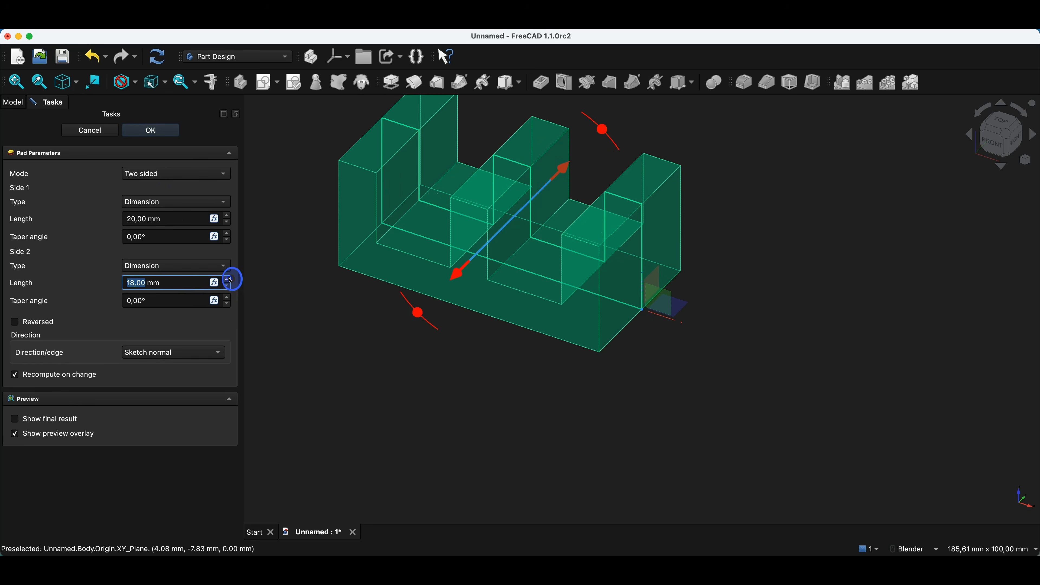
{"action": "left_click", "coordinate": [228, 286]}
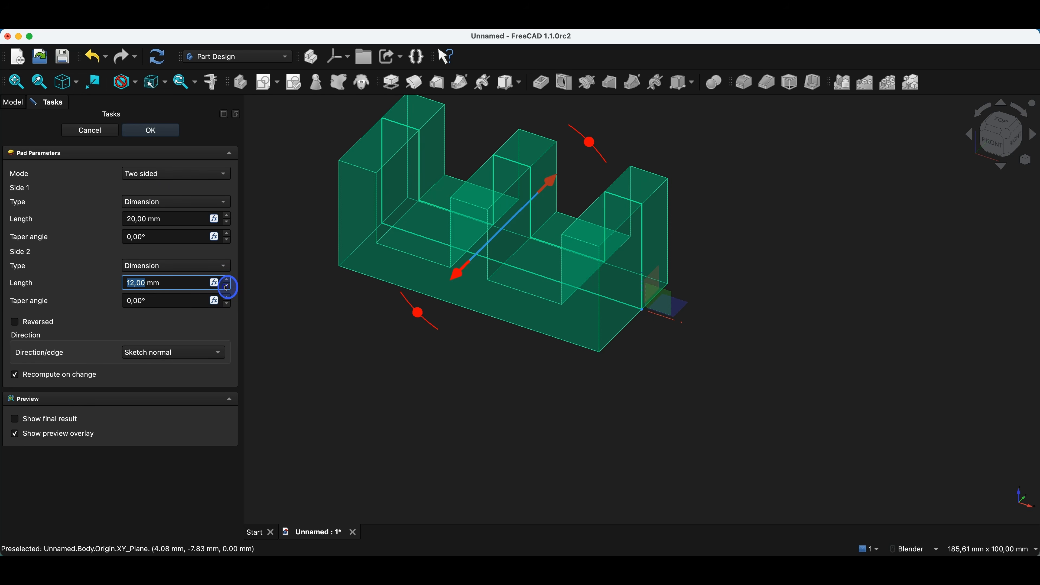
{"action": "left_click", "coordinate": [228, 286]}
{"action": "left_click", "coordinate": [228, 287]}
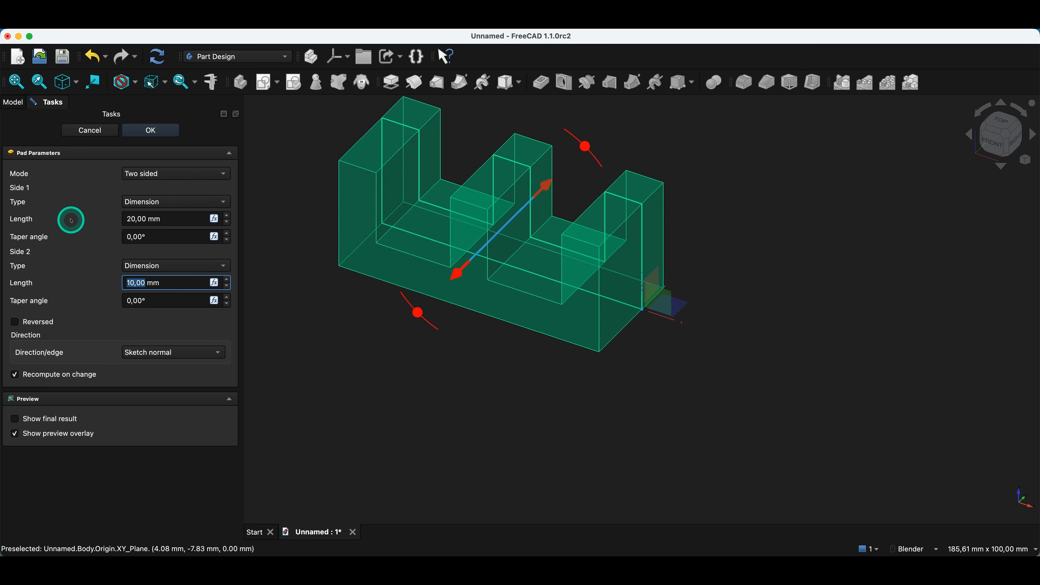
Step: Make the Pad symmetric about the sketch plane with a total length of 50 mm and complete it
{"action": "left_click", "coordinate": [197, 172]}
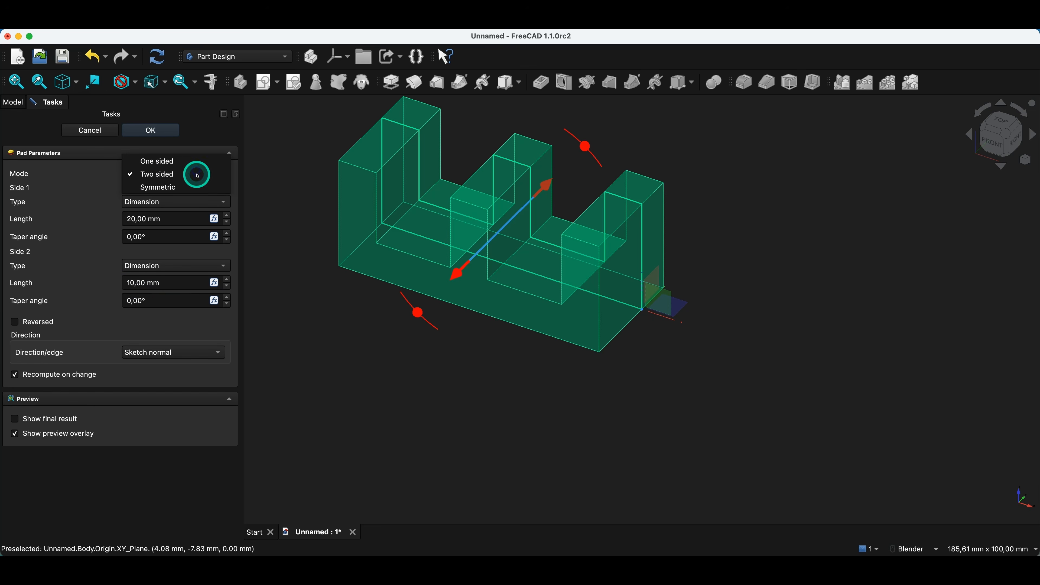
{"action": "left_click", "coordinate": [169, 188]}
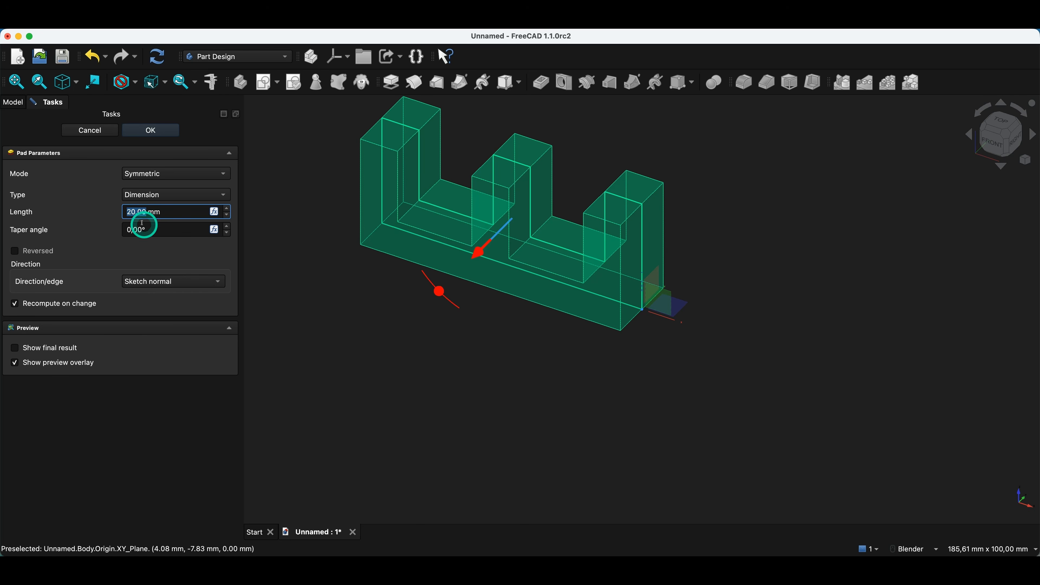
{"action": "left_click", "coordinate": [227, 208]}
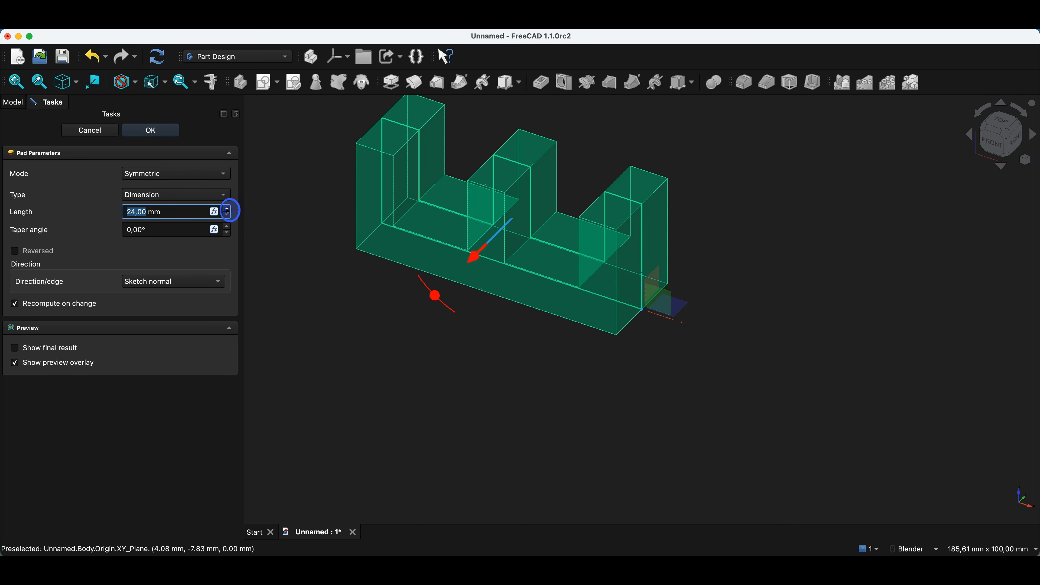
{"action": "left_click", "coordinate": [228, 209]}
{"action": "left_click", "coordinate": [227, 209]}
{"action": "left_click", "coordinate": [227, 209]}
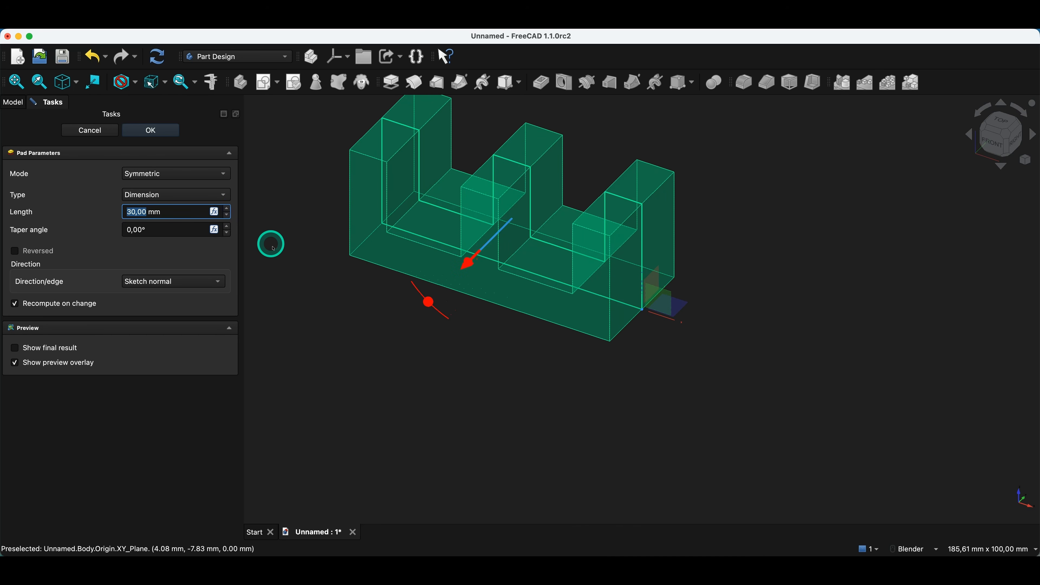
{"action": "type", "text": "5"}
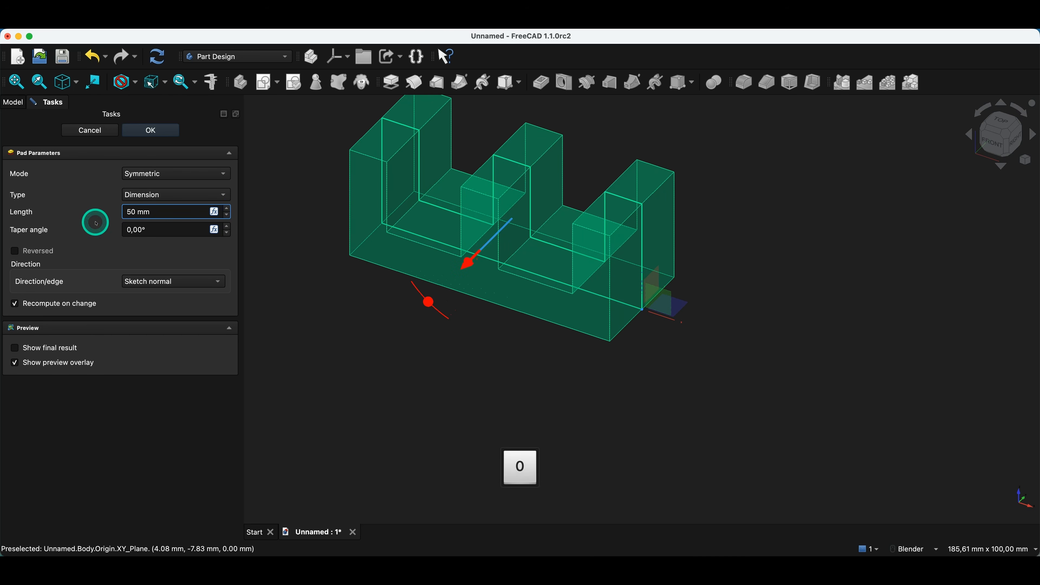
{"action": "left_click", "coordinate": [102, 217]}
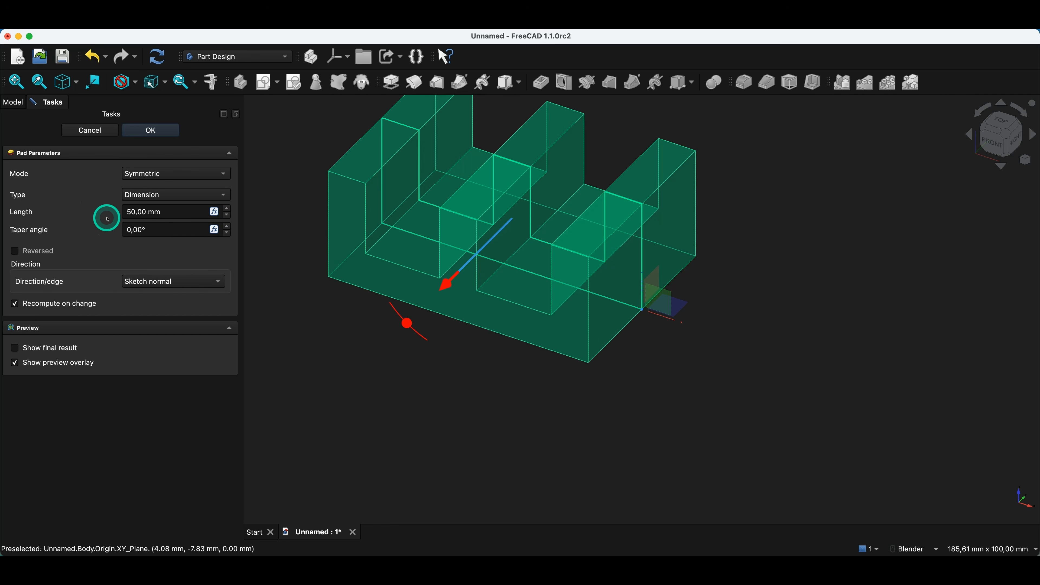
{"action": "scroll", "coordinate": [564, 315], "scroll_direction": "down", "scroll_amount": 1}
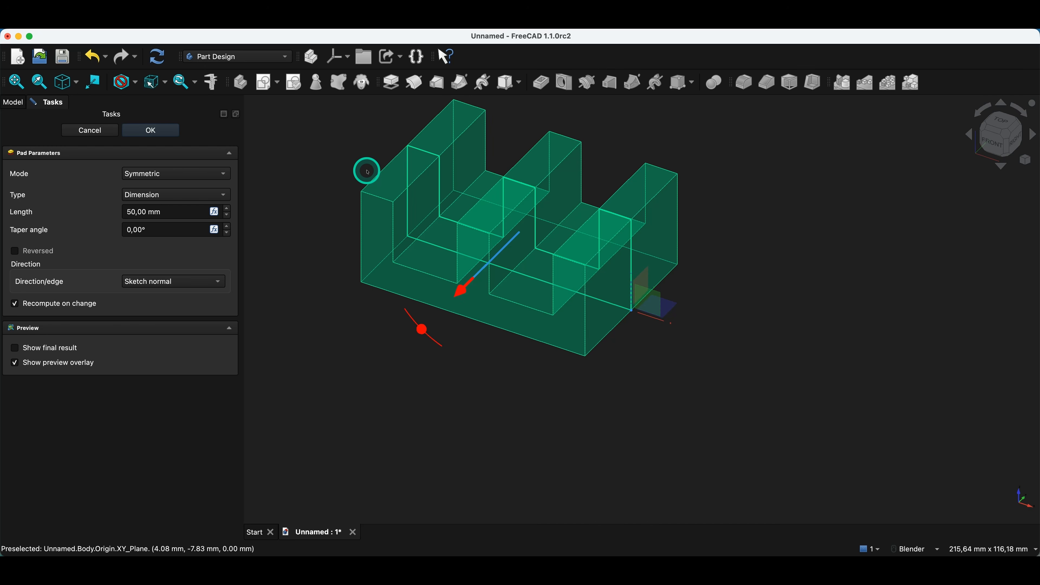
{"action": "left_click", "coordinate": [165, 134]}
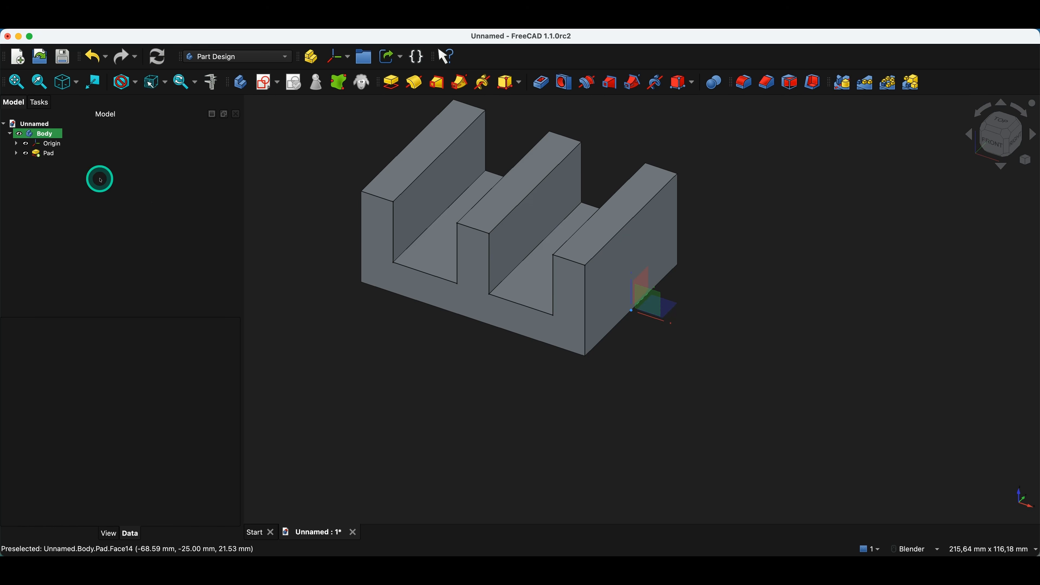
Step: Mirror the Pad across the Base YZ-plane
{"action": "left_click", "coordinate": [49, 155]}
{"action": "left_click", "coordinate": [49, 155]}
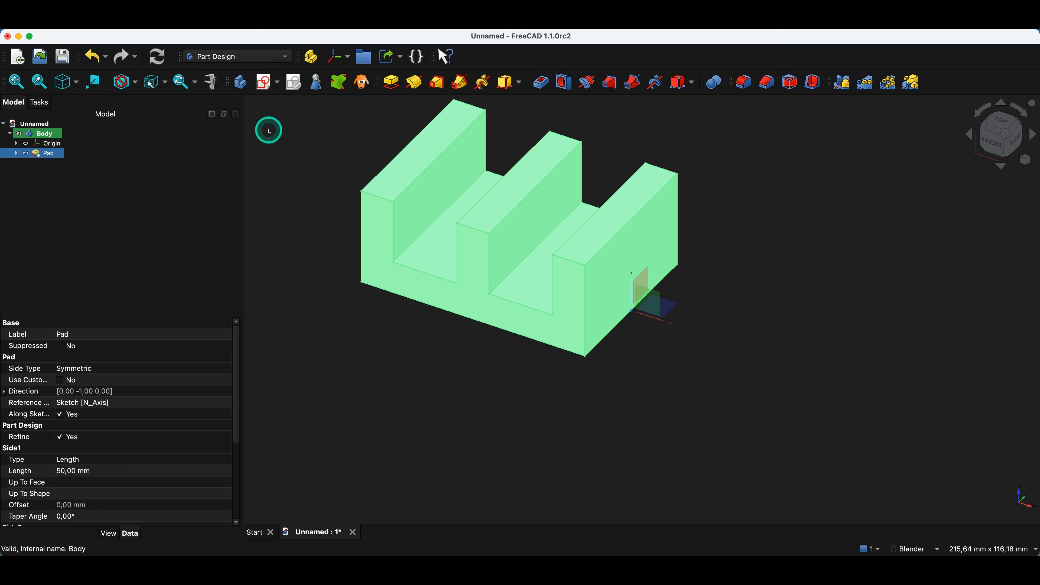
{"action": "left_click", "coordinate": [843, 87]}
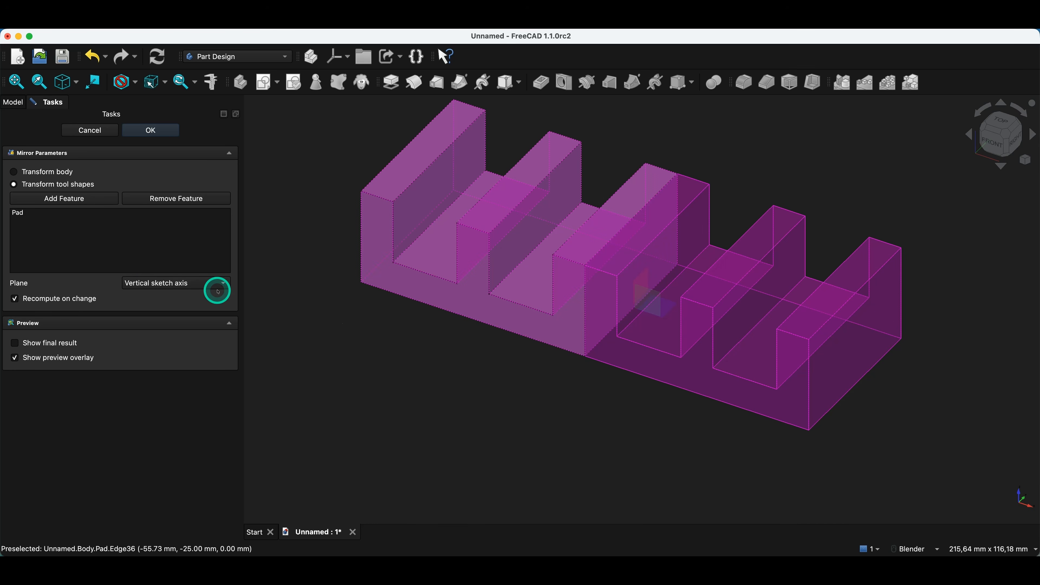
{"action": "left_click", "coordinate": [201, 283]}
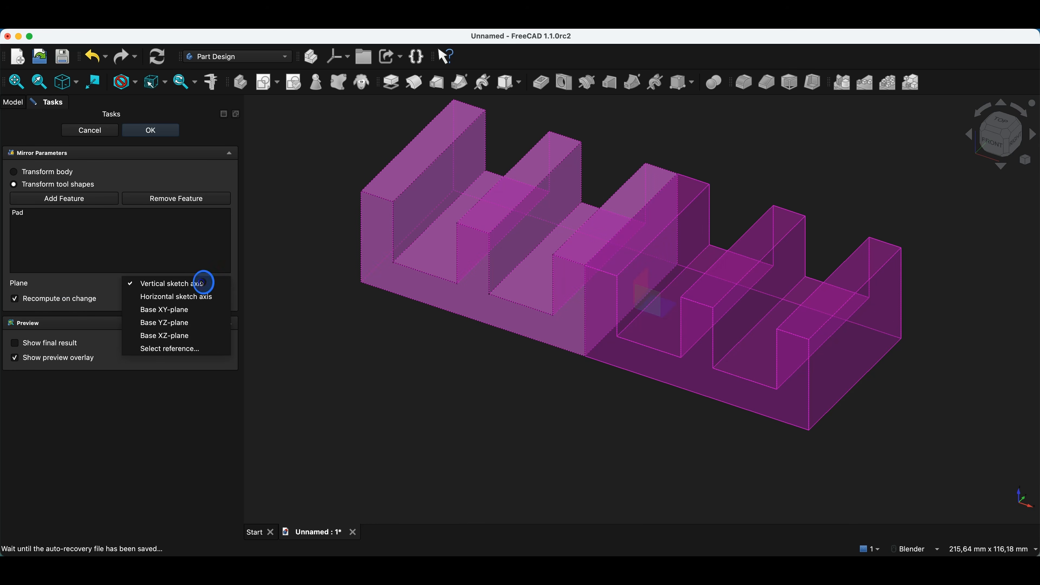
{"action": "left_click", "coordinate": [185, 321]}
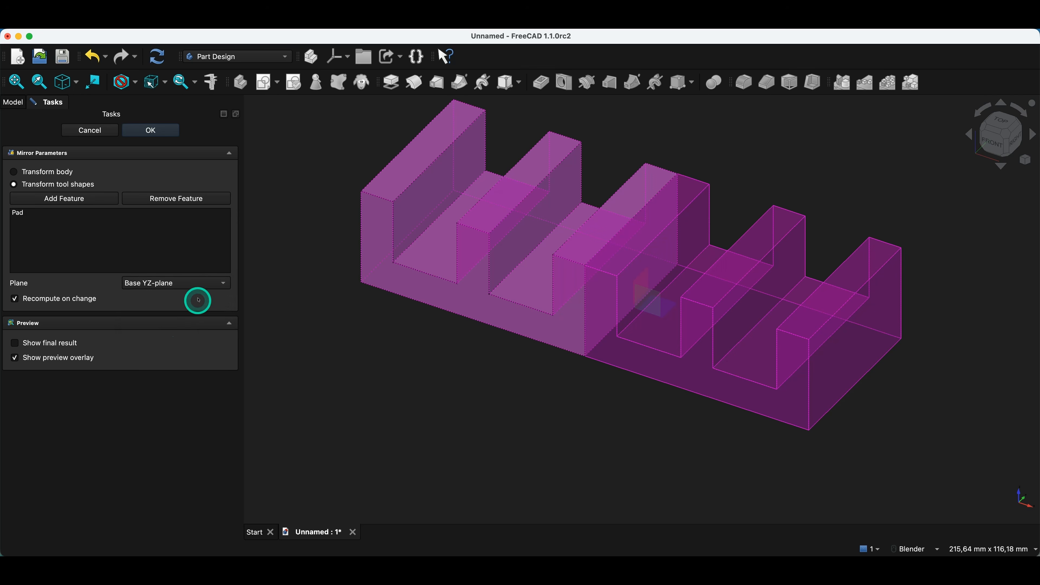
{"action": "left_click", "coordinate": [149, 131]}
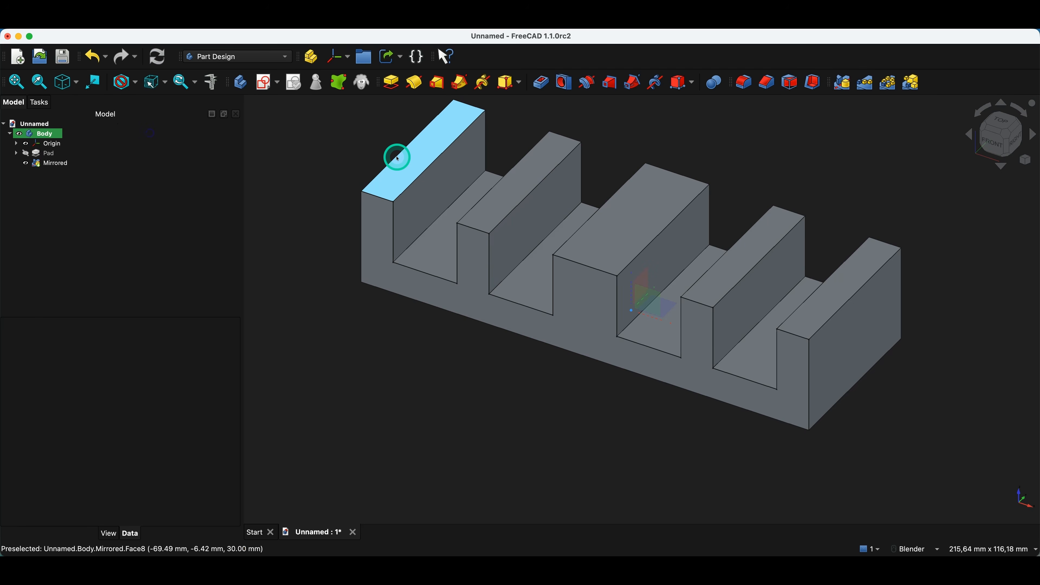
Step: Hide the body's Origin planes and axes and clear the selection
{"action": "left_click", "coordinate": [52, 146]}
{"action": "left_click", "coordinate": [57, 147]}
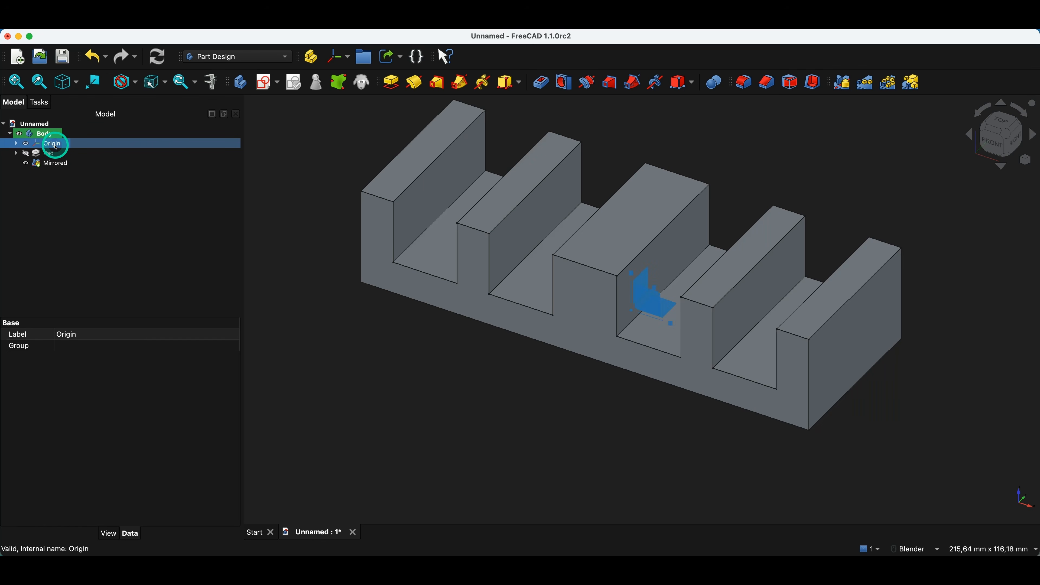
{"action": "key", "text": "space"}
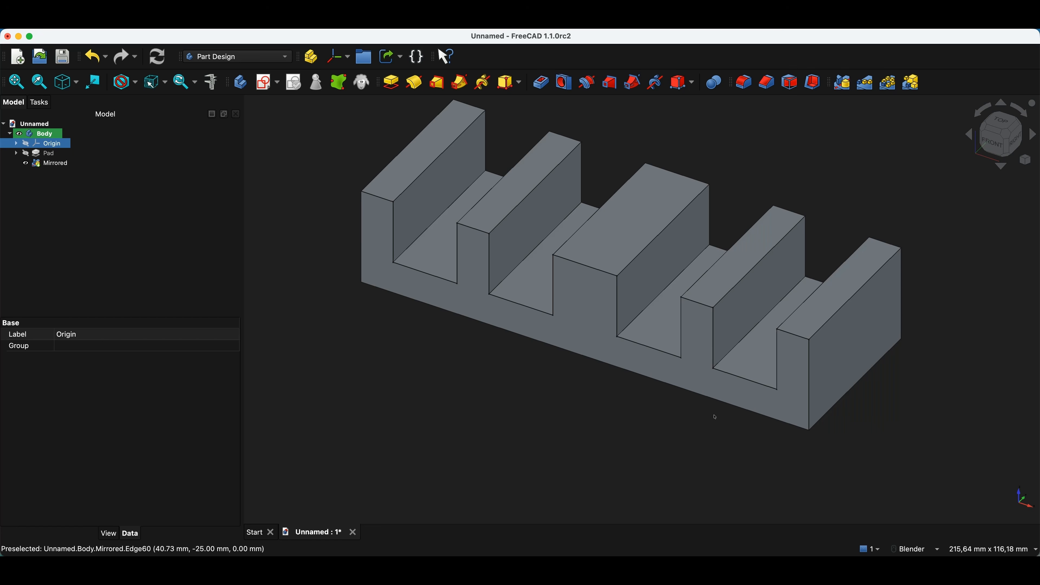
{"action": "left_click", "coordinate": [310, 178]}
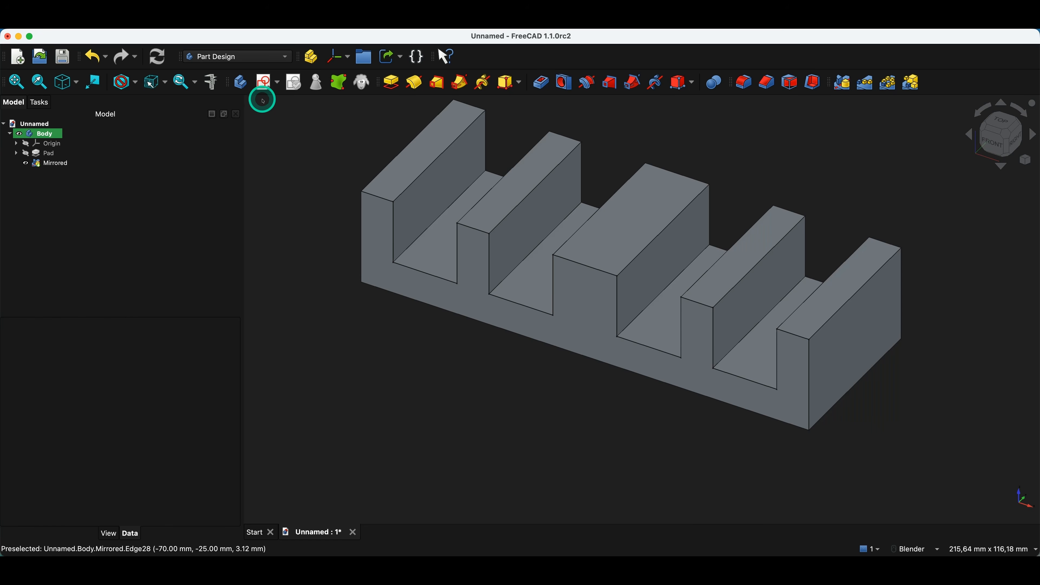
Step: Create a new sketch in the body attached to the YZ-plane
{"action": "left_click", "coordinate": [266, 85]}
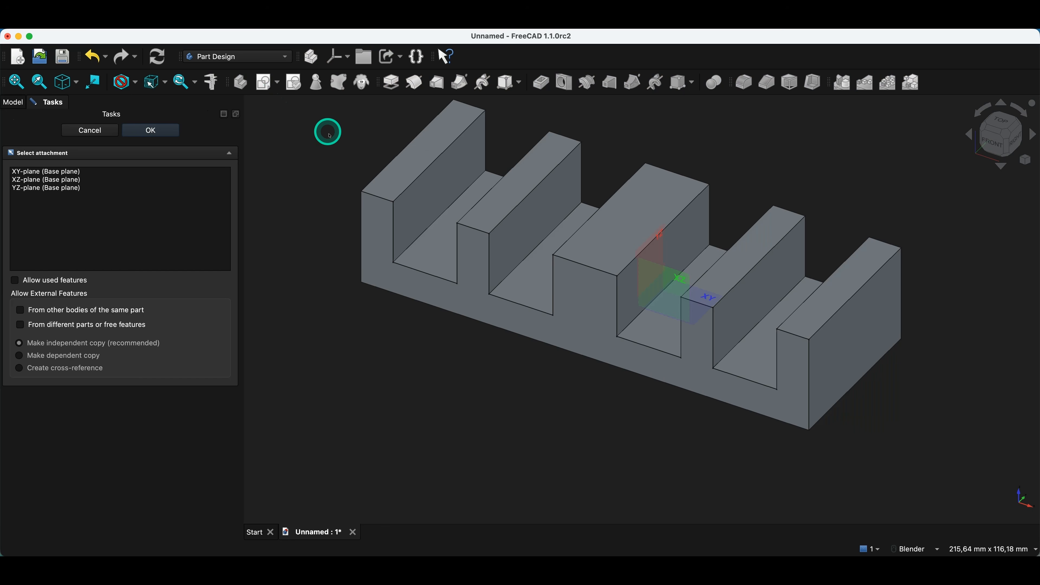
{"action": "left_click", "coordinate": [32, 190]}
{"action": "left_click", "coordinate": [31, 191]}
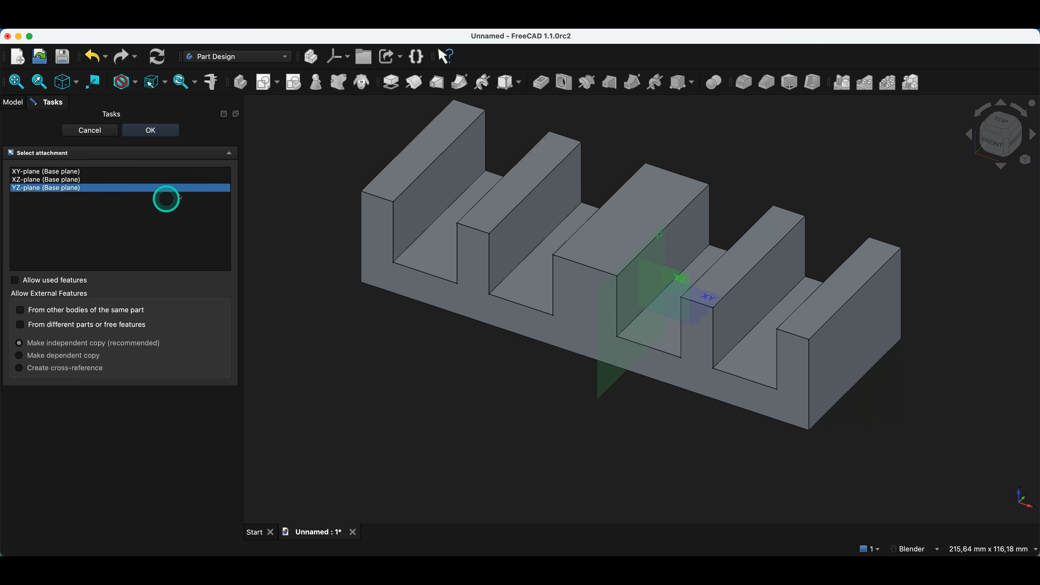
{"action": "left_click", "coordinate": [173, 133]}
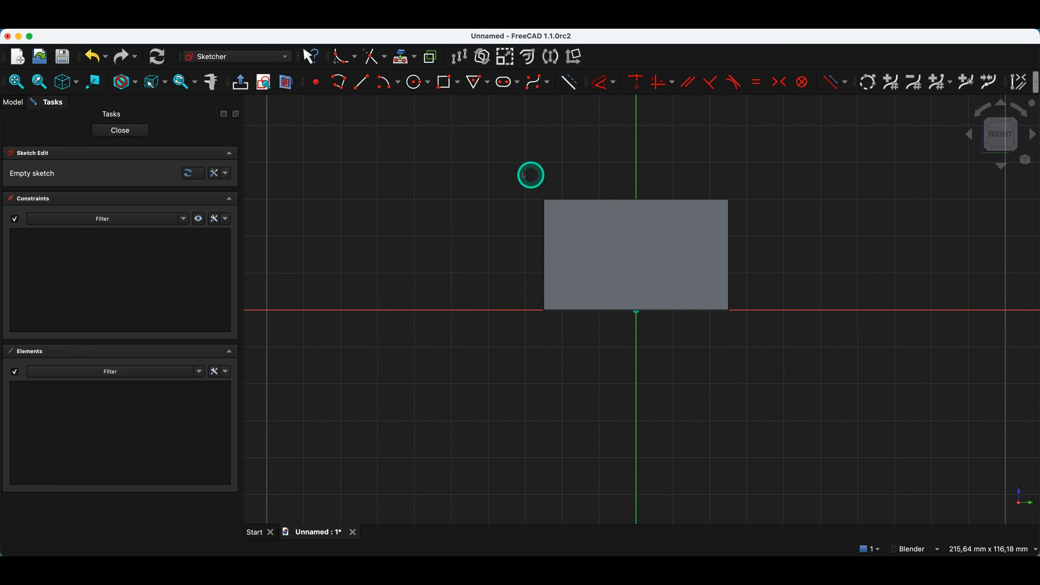
Step: Turn on the section view and project the solid's top edge into the sketch as external geometry
{"action": "left_click", "coordinate": [285, 84]}
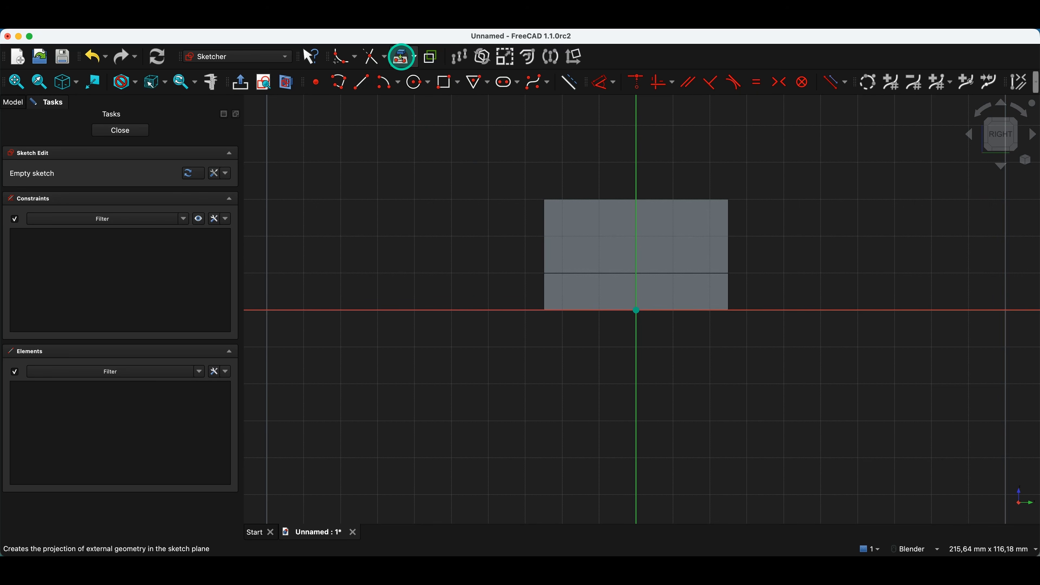
{"action": "left_click", "coordinate": [402, 56]}
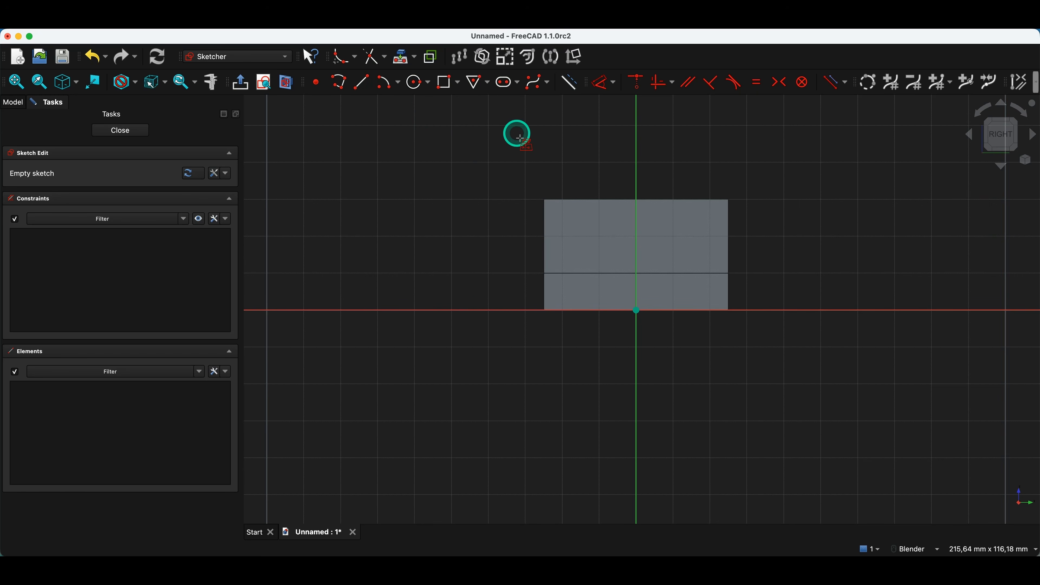
{"action": "left_click", "coordinate": [575, 200]}
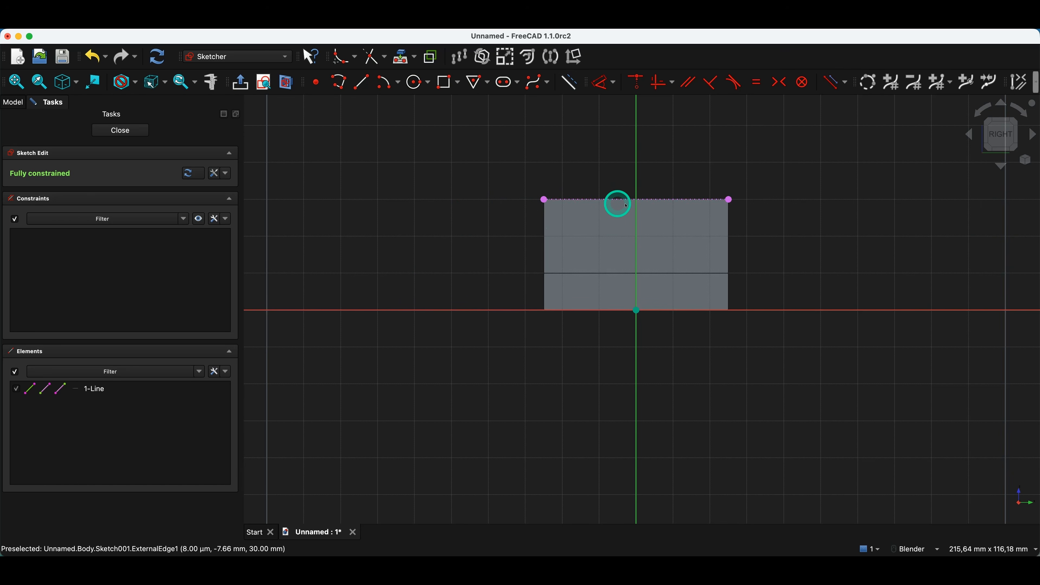
Step: Toggle the projected top edge to defining geometry and back to construction geometry
{"action": "left_click", "coordinate": [581, 201]}
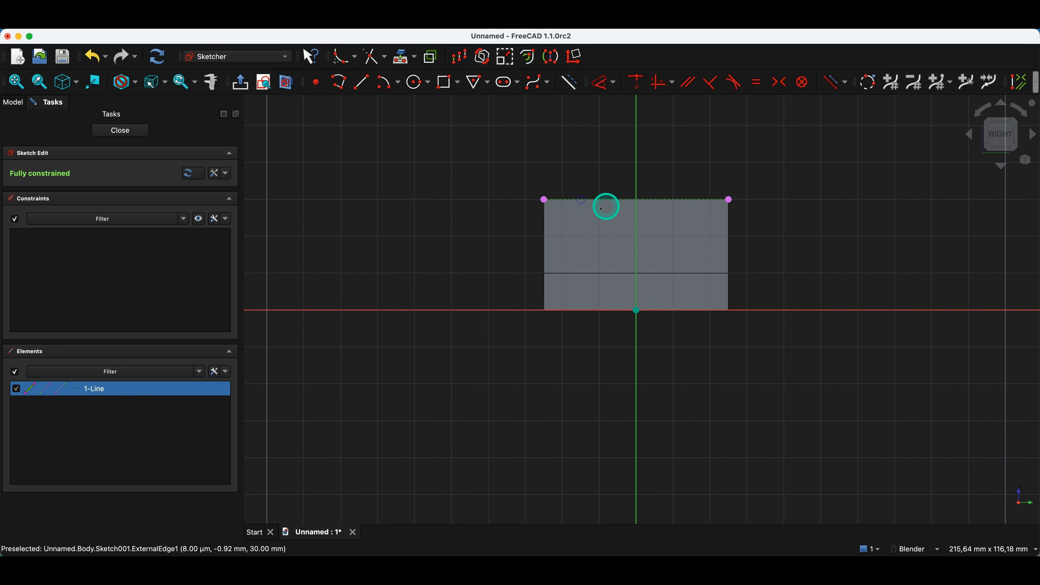
{"action": "left_click", "coordinate": [575, 87]}
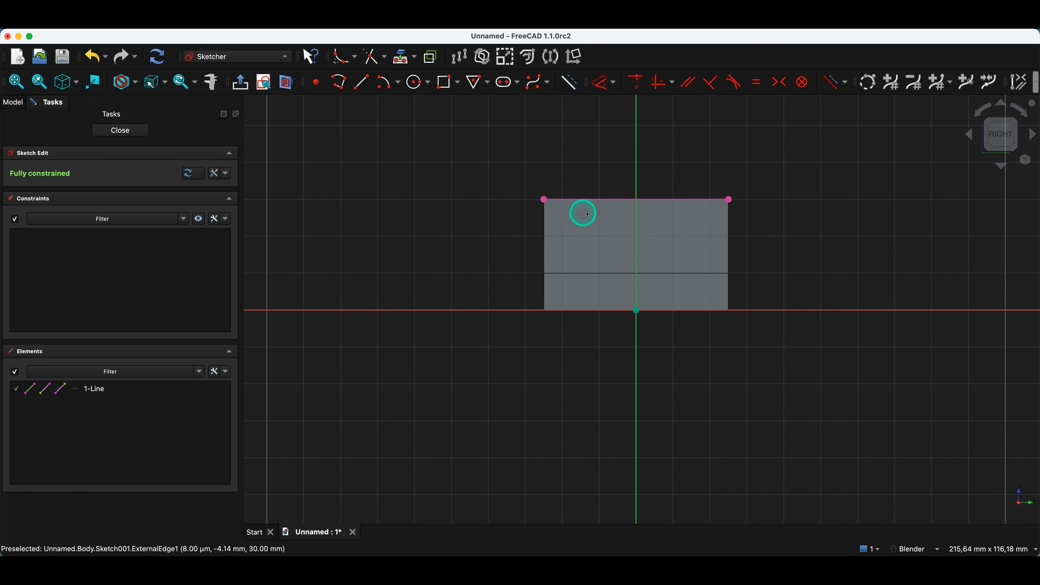
{"action": "left_click", "coordinate": [567, 200]}
{"action": "left_click", "coordinate": [569, 83]}
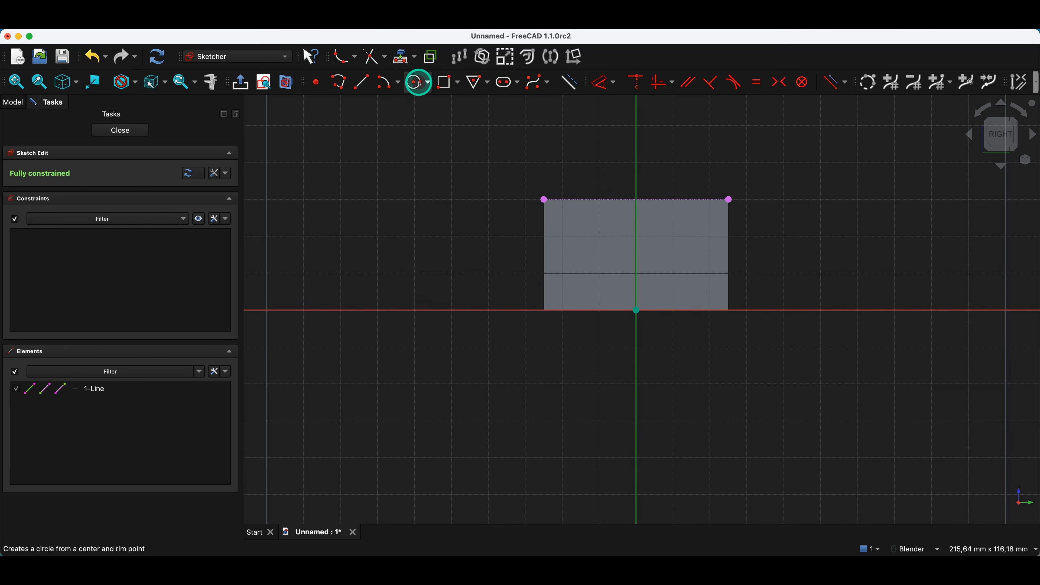
Step: Draw a 10 mm diameter circle centred on the projected top edge, near its left end
{"action": "left_click", "coordinate": [418, 91]}
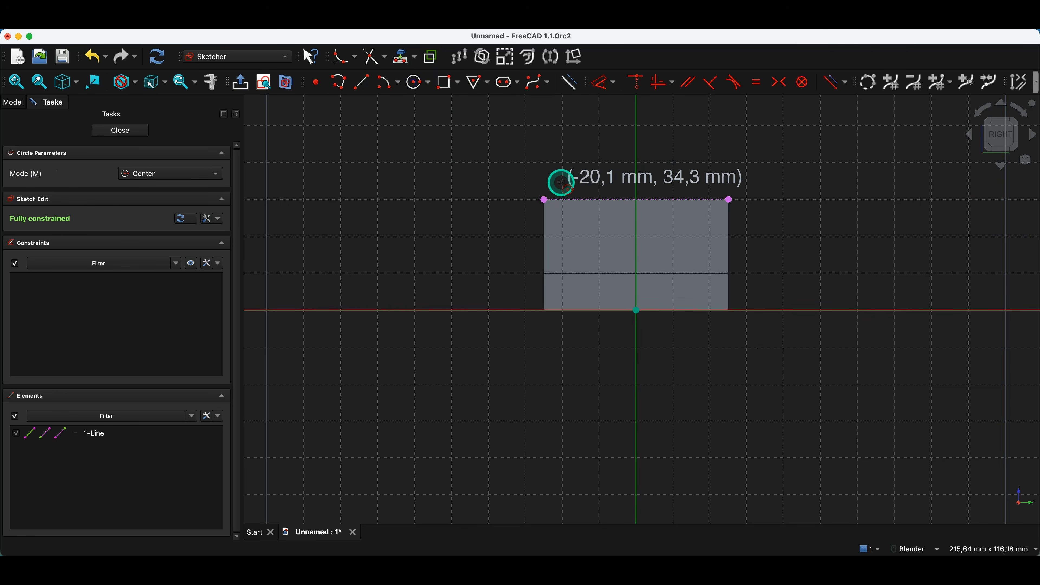
{"action": "left_click", "coordinate": [571, 199]}
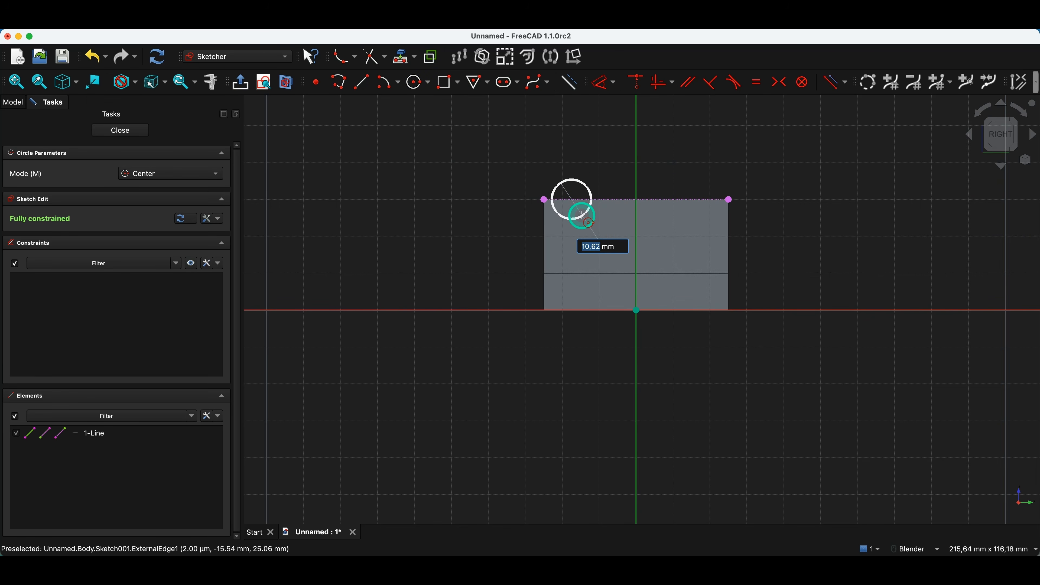
{"action": "type", "text": "10"}
{"action": "key", "text": "Return"}
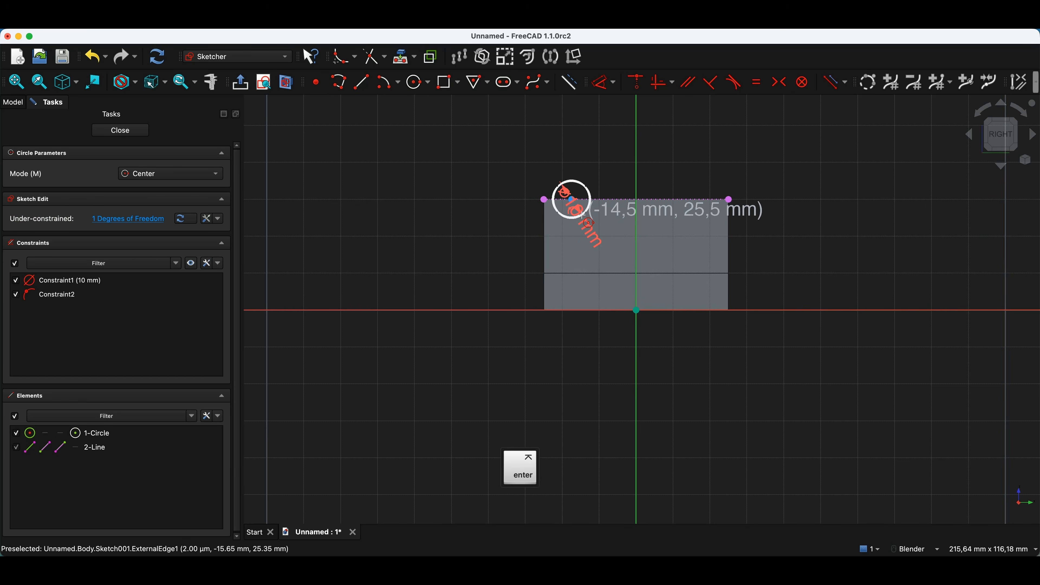
{"action": "right_click", "coordinate": [545, 170]}
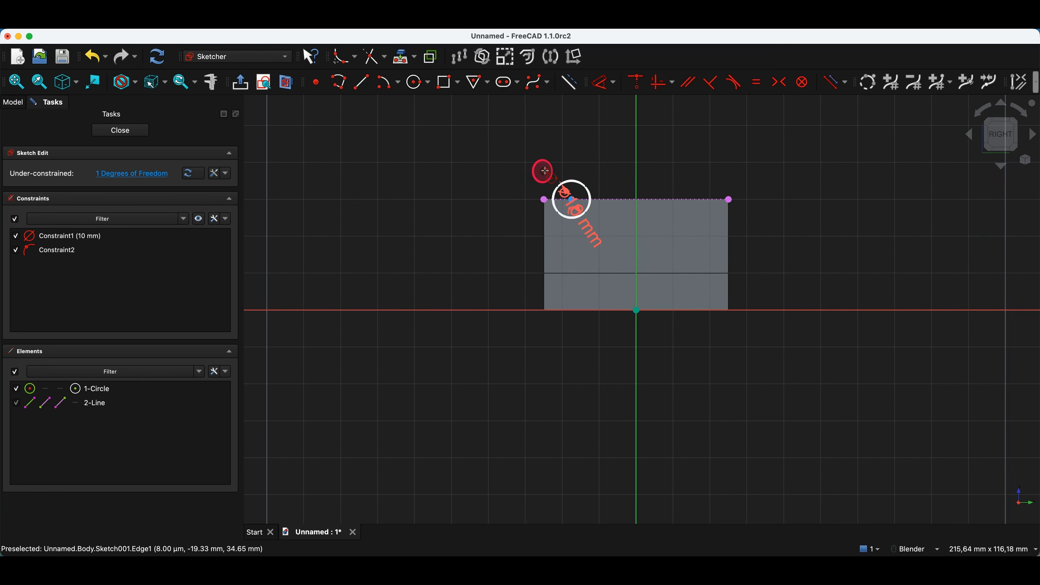
{"action": "scroll", "coordinate": [572, 201], "scroll_direction": "up", "scroll_amount": 5}
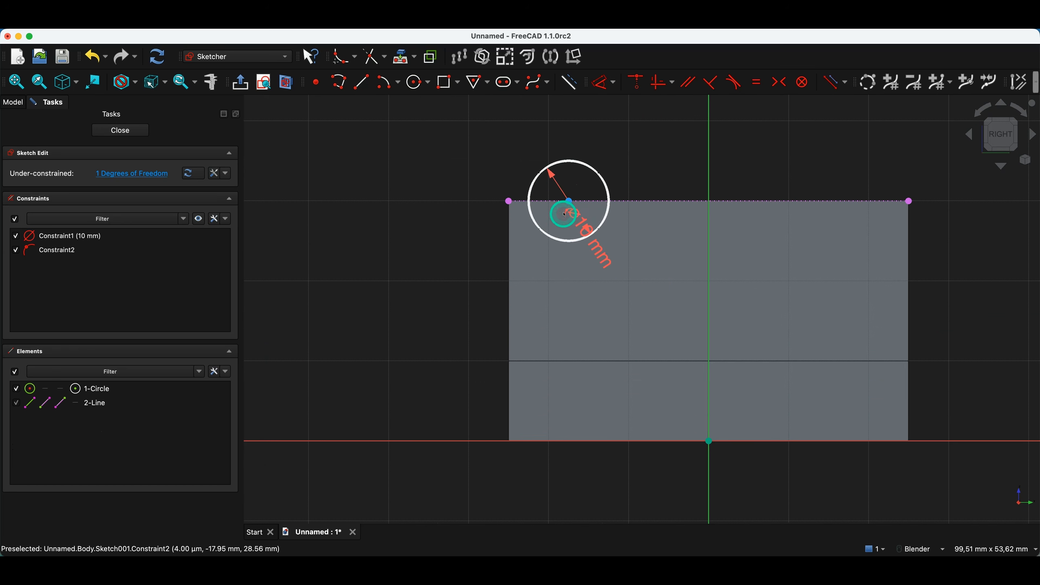
Step: Constrain the circle's centre 10 mm from the left end of the projected edge and close the sketch
{"action": "left_click", "coordinate": [570, 202]}
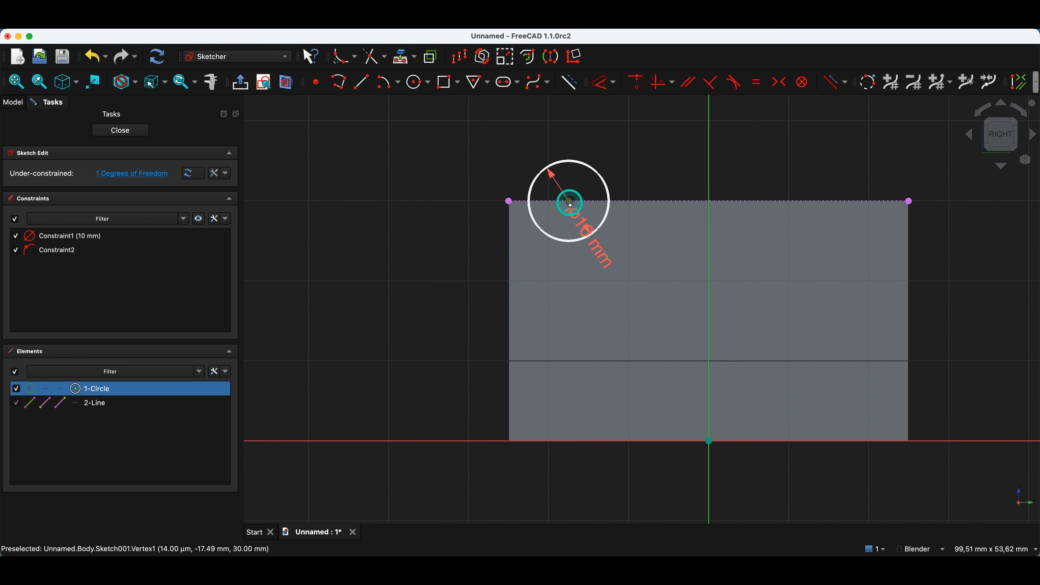
{"action": "left_click", "coordinate": [510, 202]}
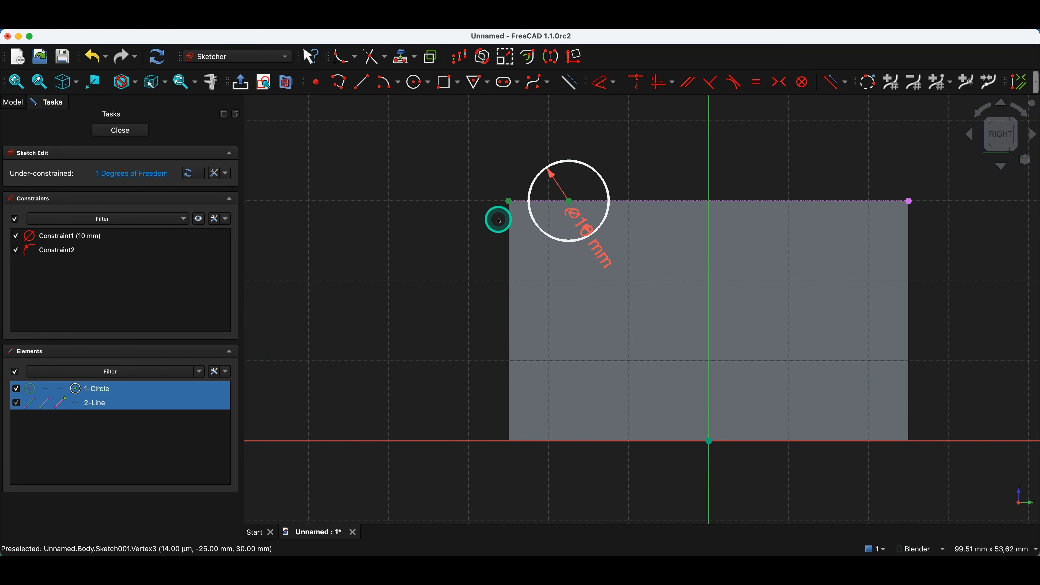
{"action": "key", "text": "d"}
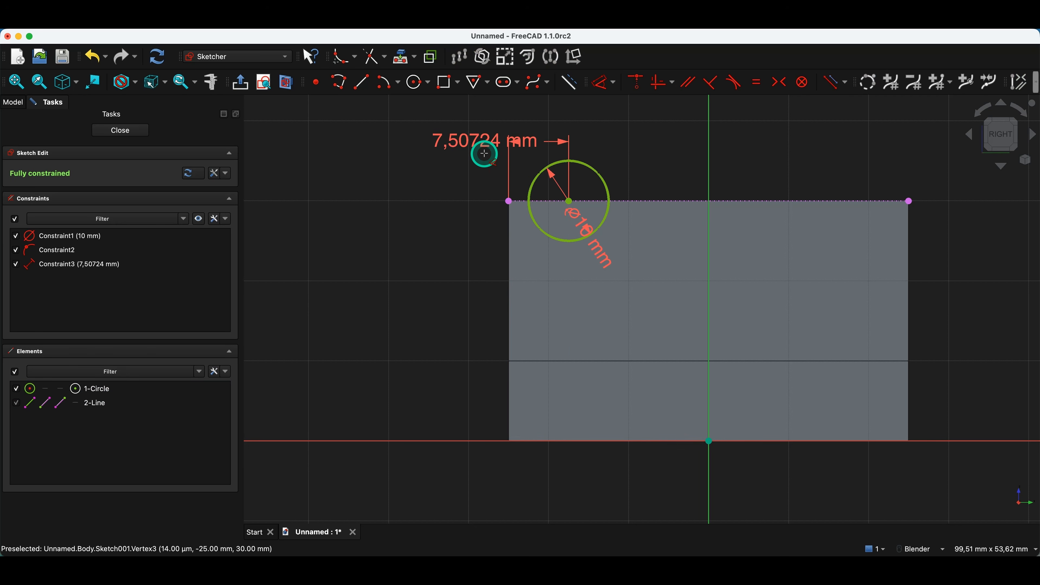
{"action": "left_click", "coordinate": [467, 154]}
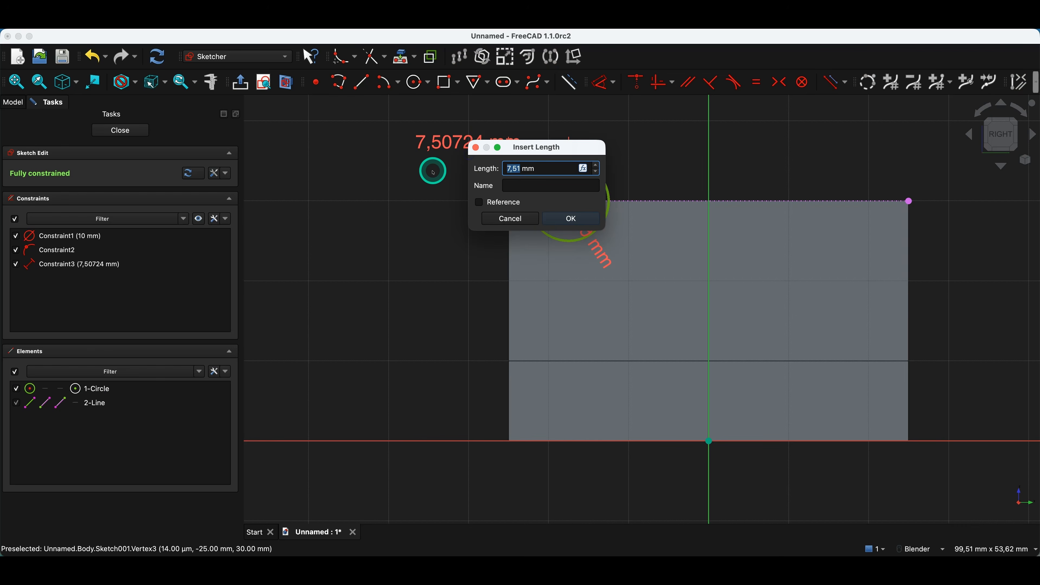
{"action": "type", "text": "10"}
{"action": "key", "text": "Return"}
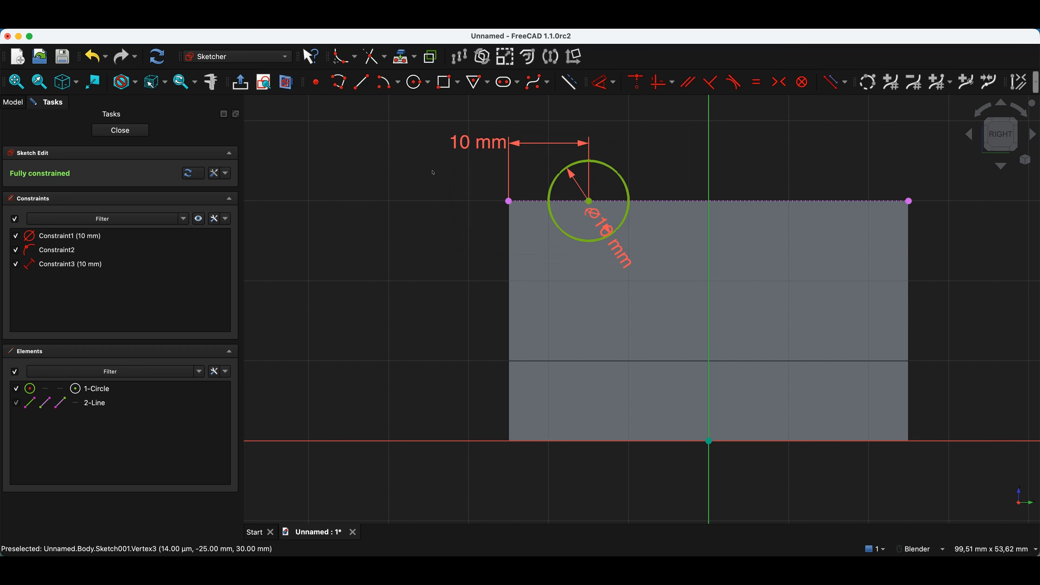
{"action": "left_click", "coordinate": [117, 130]}
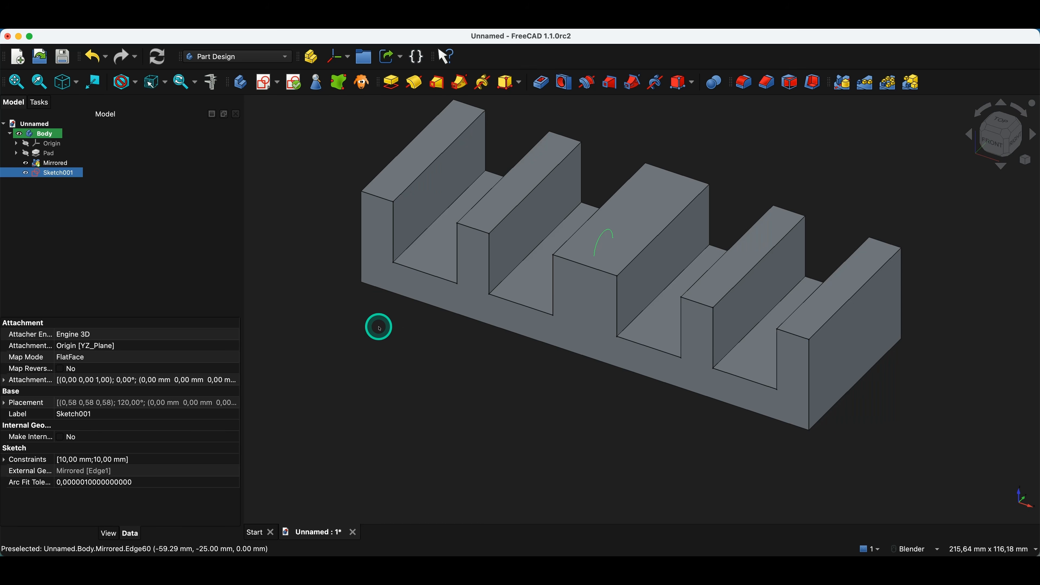
Step: Start a one-sided pad of the circle sketch with the Dimension type and a length of 20 mm
{"action": "left_click", "coordinate": [391, 82]}
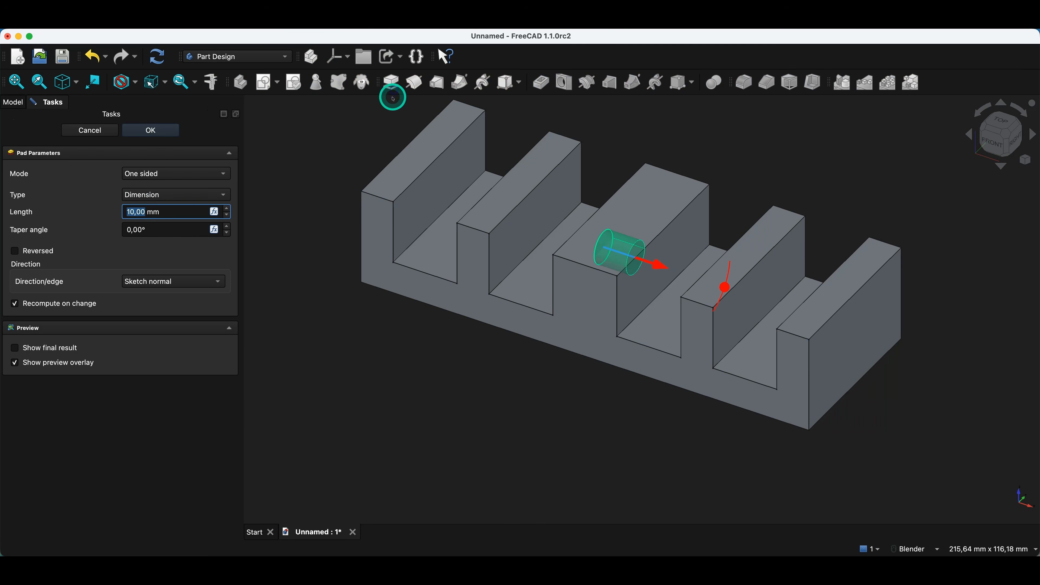
{"action": "left_click", "coordinate": [228, 210]}
{"action": "left_click", "coordinate": [228, 209]}
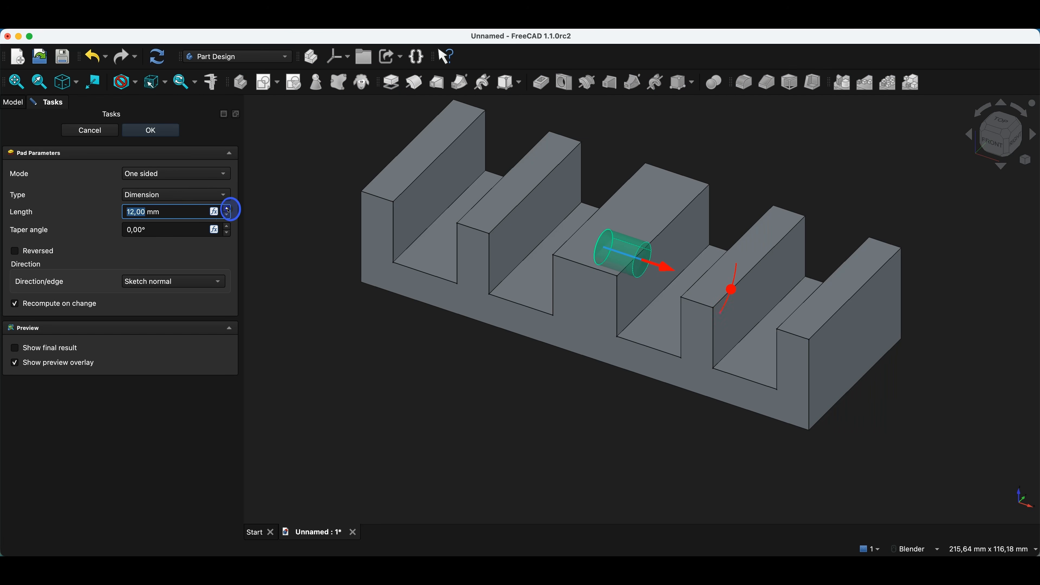
{"action": "left_click", "coordinate": [228, 209]}
{"action": "left_click", "coordinate": [228, 210]}
{"action": "left_click", "coordinate": [228, 210]}
{"action": "left_click", "coordinate": [228, 210]}
{"action": "left_click", "coordinate": [228, 210]}
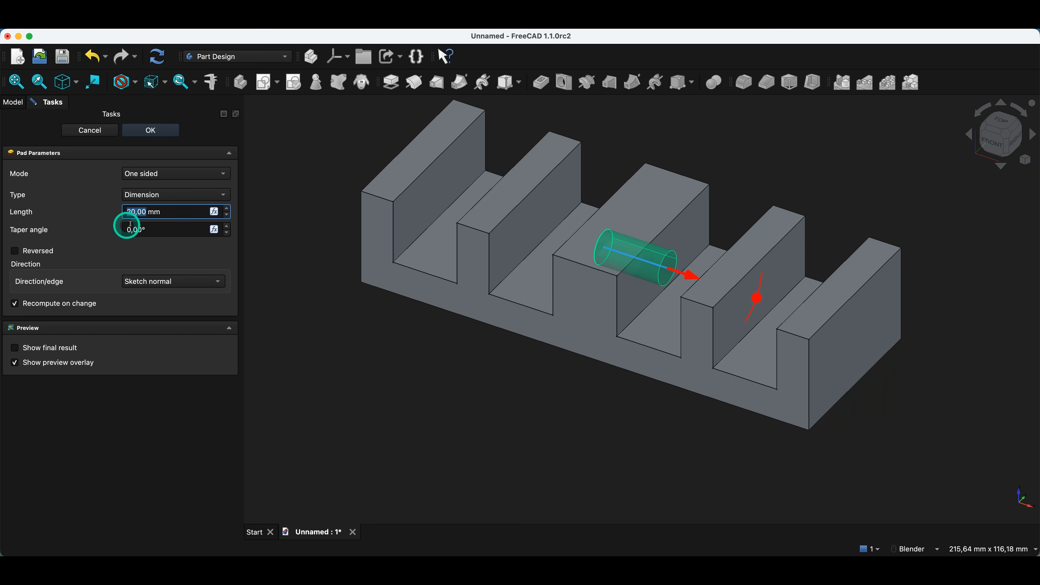
{"action": "middle_click_drag", "start_coordinate": [520, 397], "coordinate": [619, 375]}
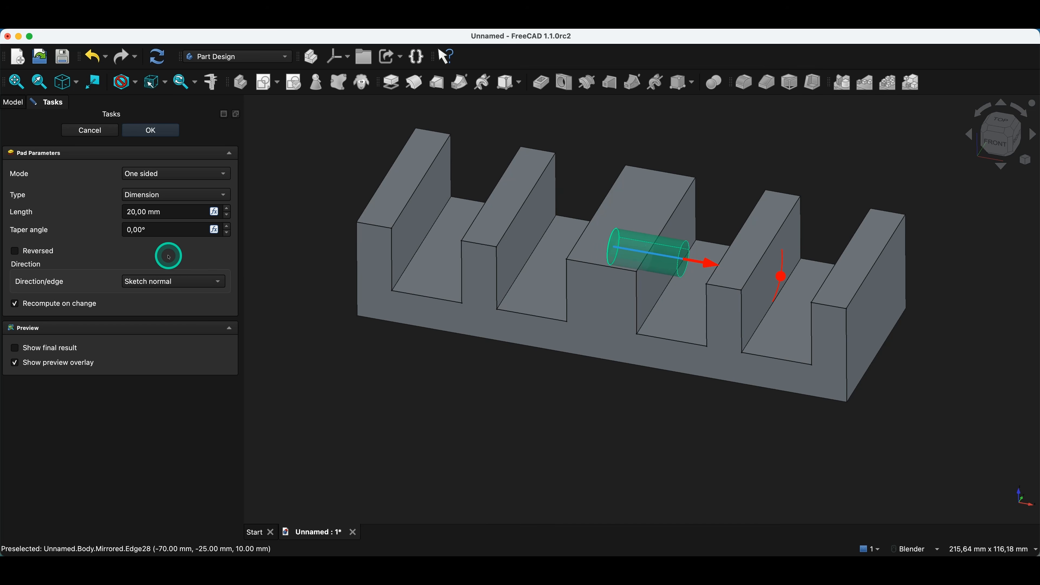
Step: Turn the pad's Reversed option on and back off
{"action": "left_click", "coordinate": [15, 251]}
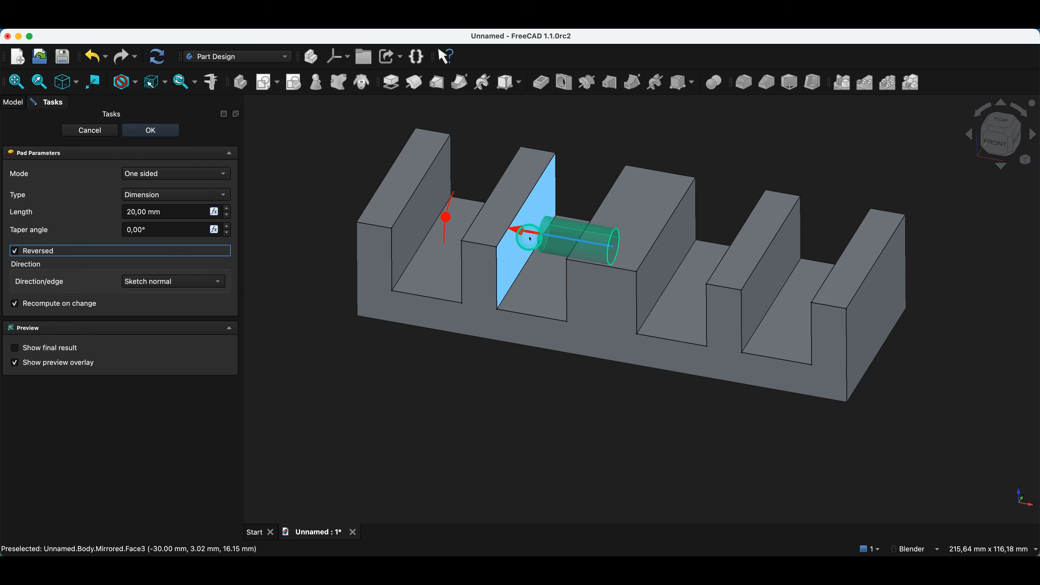
{"action": "left_click", "coordinate": [16, 251]}
{"action": "middle_click_drag", "start_coordinate": [610, 382], "coordinate": [713, 358]}
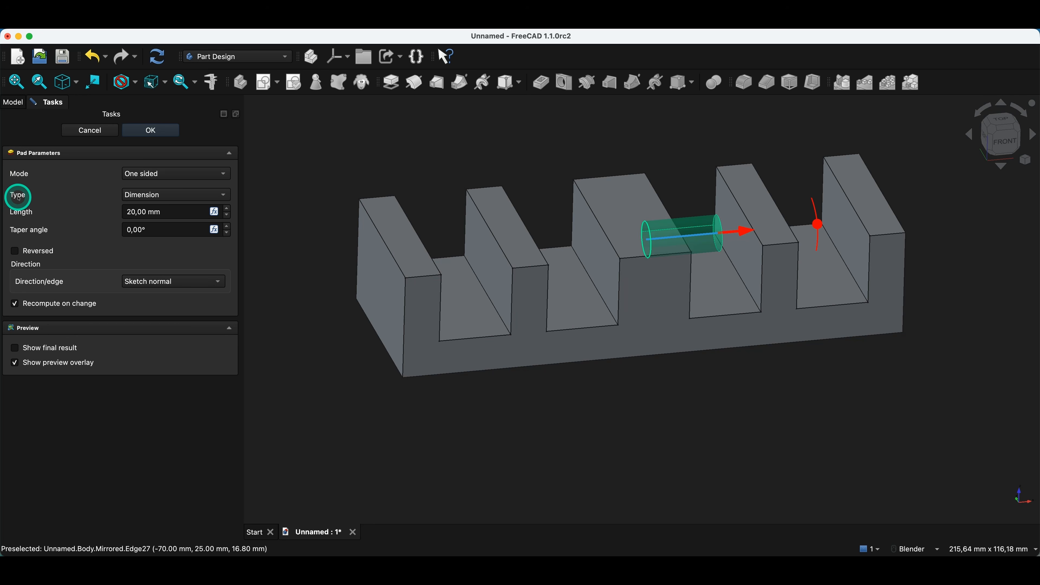
Step: Set the pad type to Up to face, picking the near face of the next prong on the right, and replace it with the outermost prong's inner face
{"action": "left_click", "coordinate": [222, 195]}
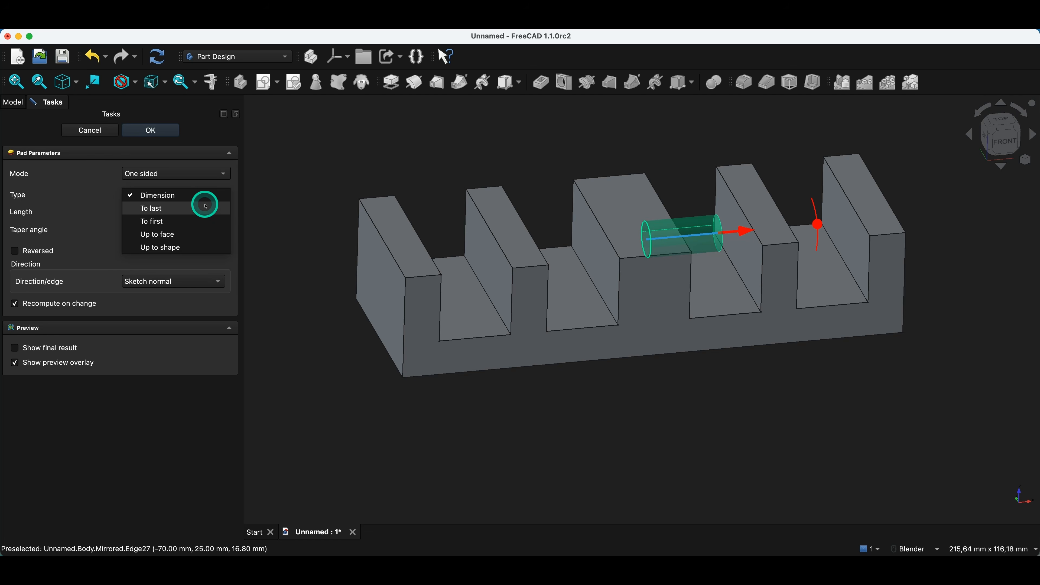
{"action": "left_click", "coordinate": [155, 236]}
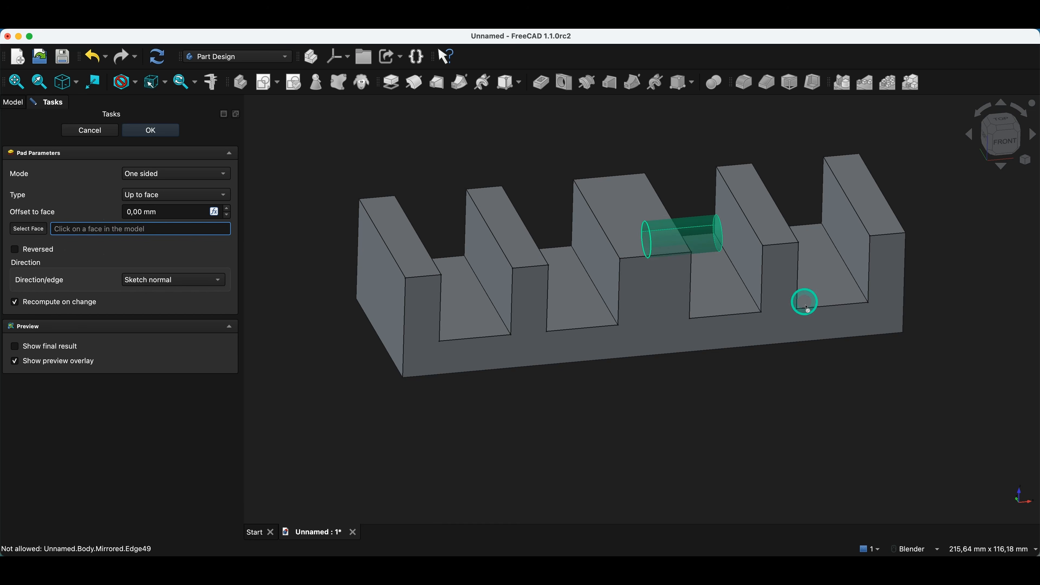
{"action": "left_click", "coordinate": [753, 276]}
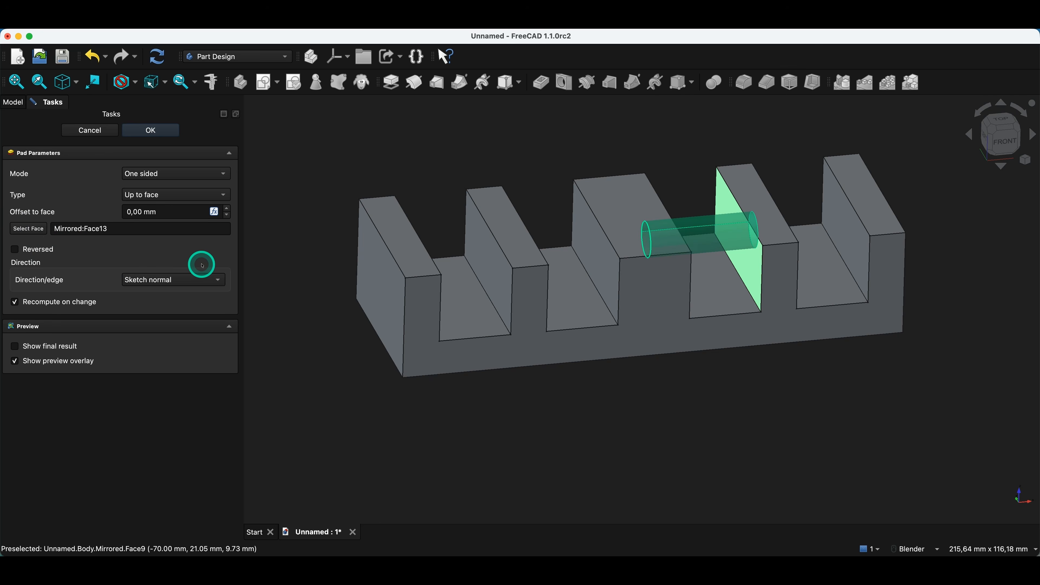
{"action": "left_click", "coordinate": [36, 229]}
{"action": "left_click", "coordinate": [849, 224]}
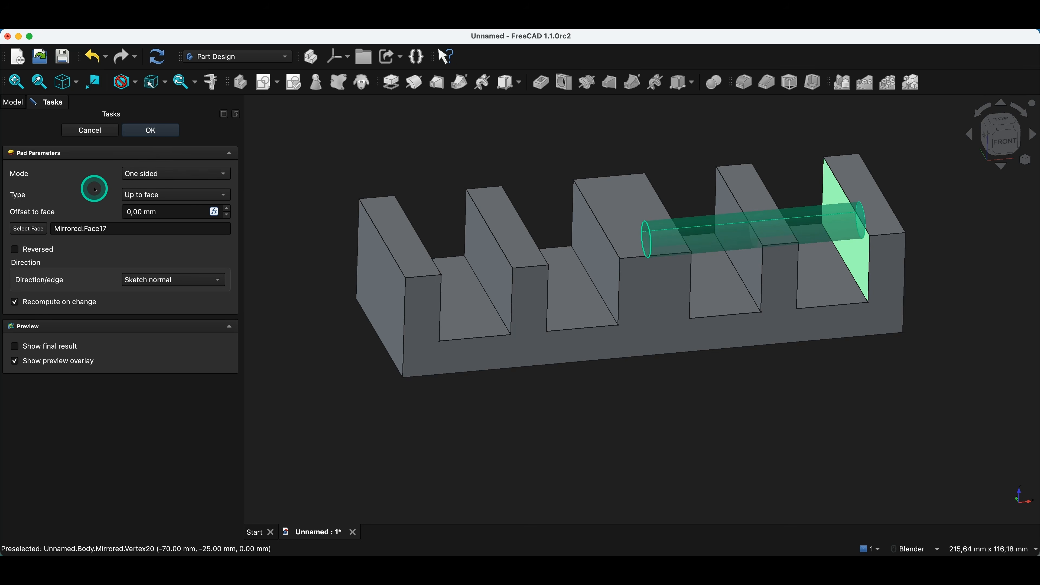
Step: Return the pad type to Dimension and change it to To last
{"action": "left_click", "coordinate": [139, 195]}
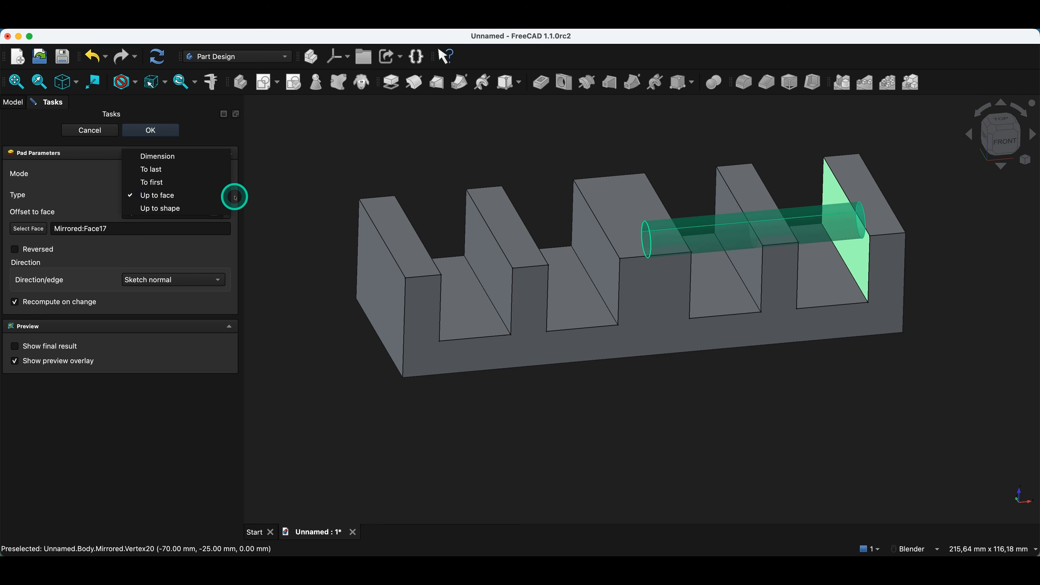
{"action": "left_click", "coordinate": [170, 158]}
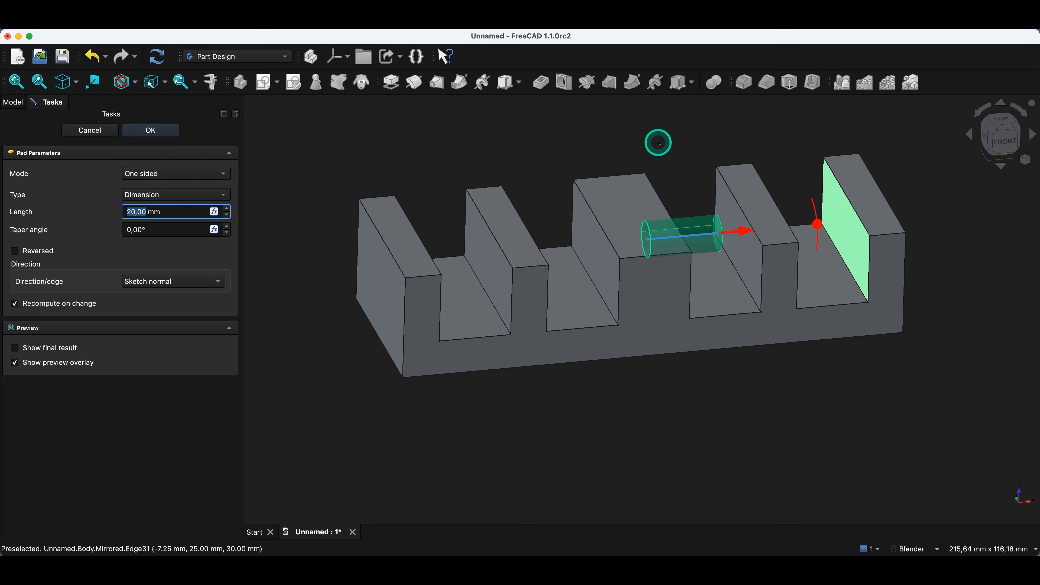
{"action": "left_click", "coordinate": [180, 195]}
{"action": "left_click", "coordinate": [156, 210]}
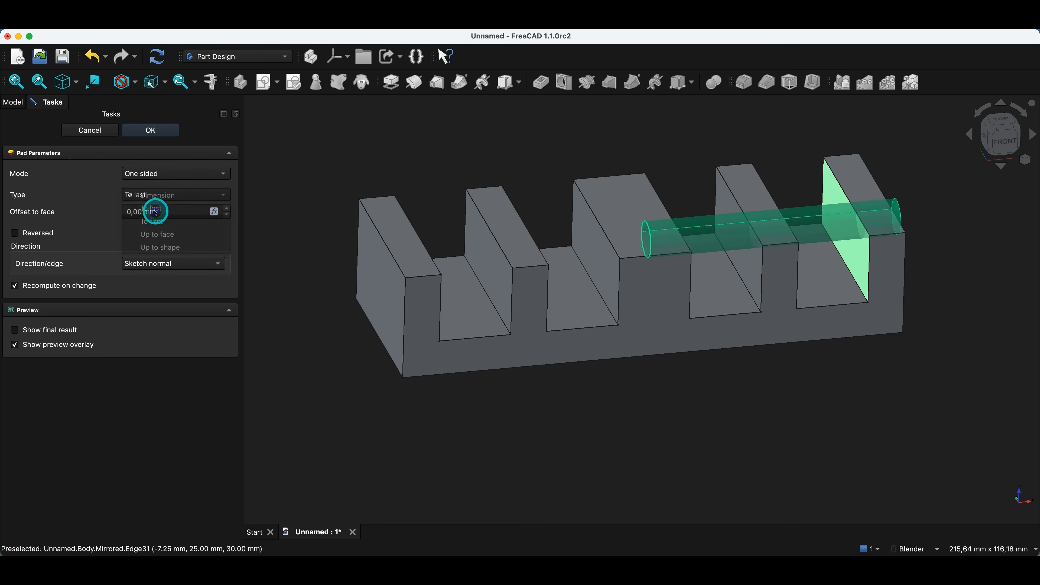
{"action": "left_click", "coordinate": [848, 222]}
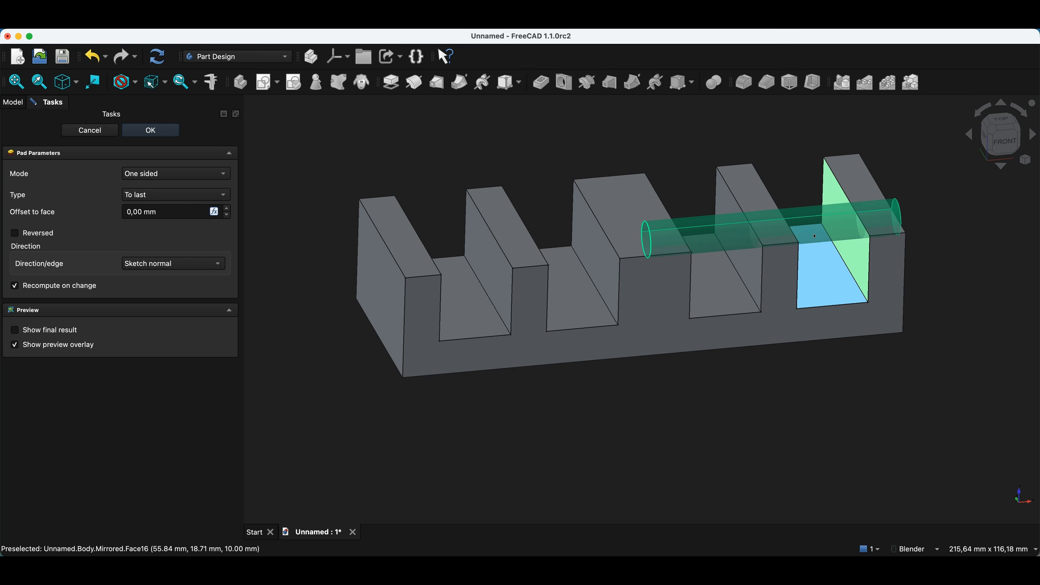
{"action": "left_click", "coordinate": [934, 220]}
{"action": "middle_click_drag", "start_coordinate": [908, 244], "coordinate": [884, 273]}
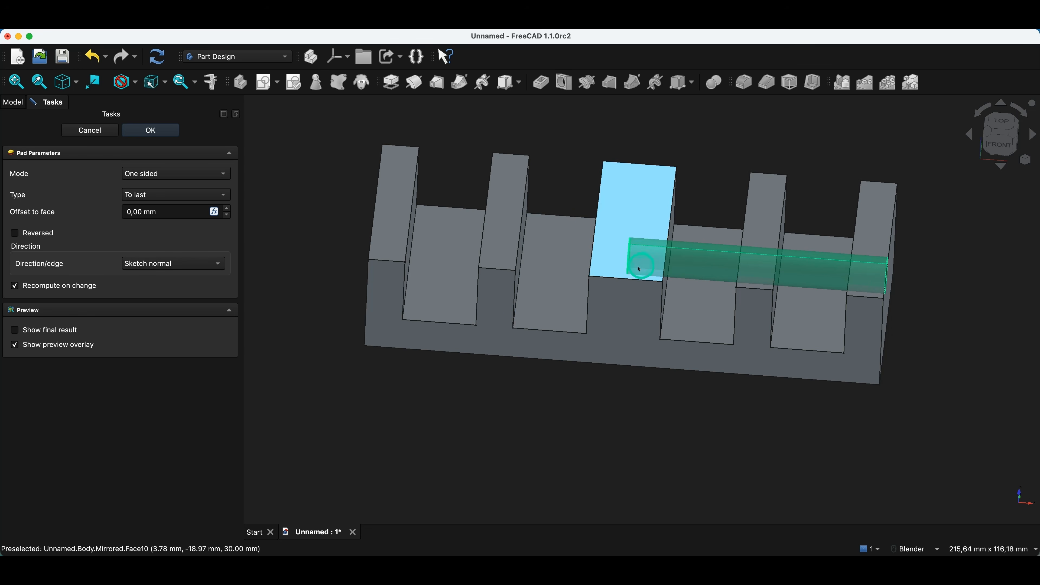
Step: Toggle the To last pad's Reversed option on and off, and set its mode to Symmetric
{"action": "left_click", "coordinate": [15, 233]}
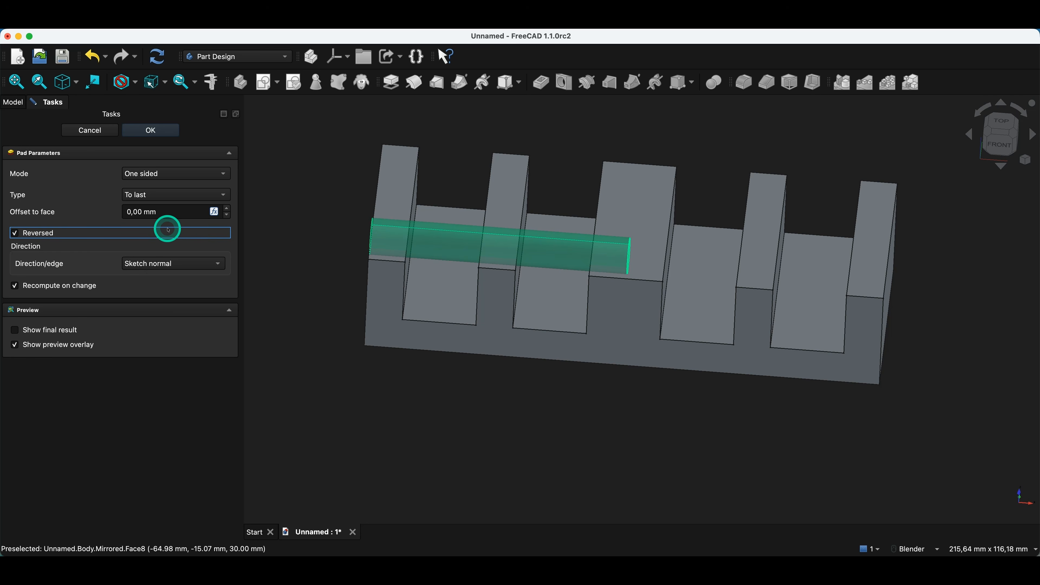
{"action": "left_click", "coordinate": [14, 233]}
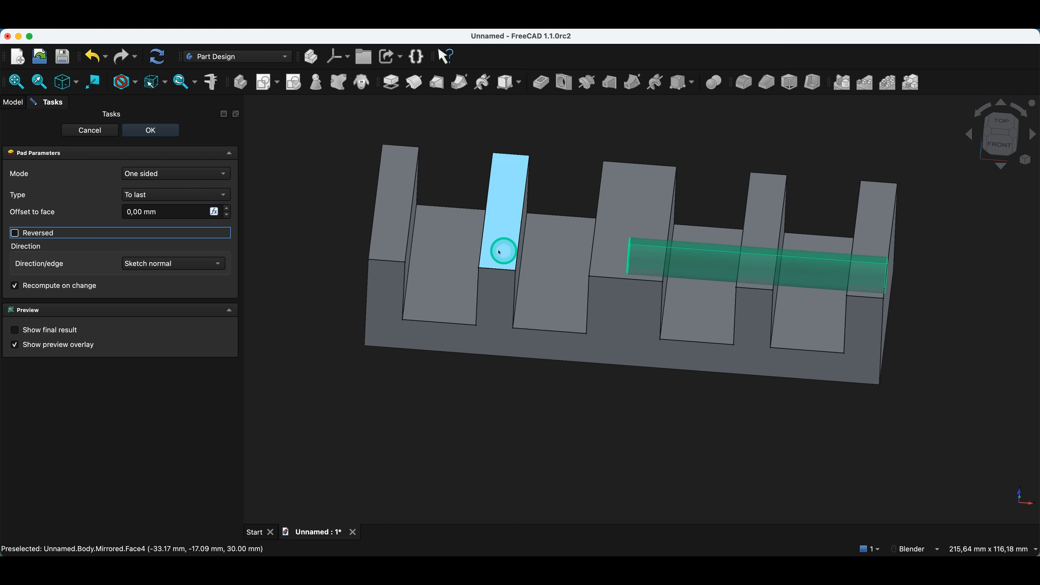
{"action": "left_click", "coordinate": [172, 174]}
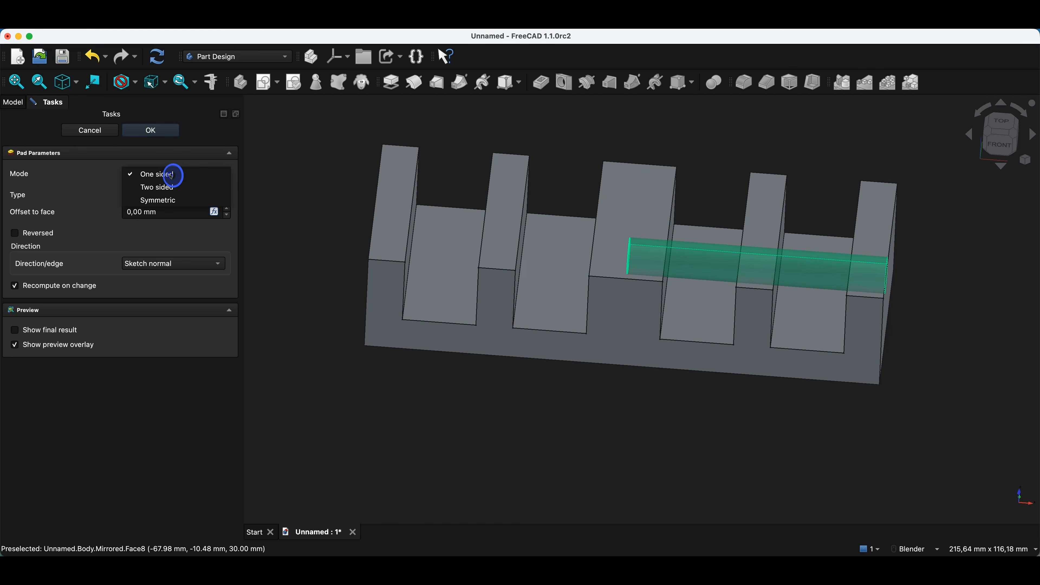
{"action": "left_click", "coordinate": [165, 200]}
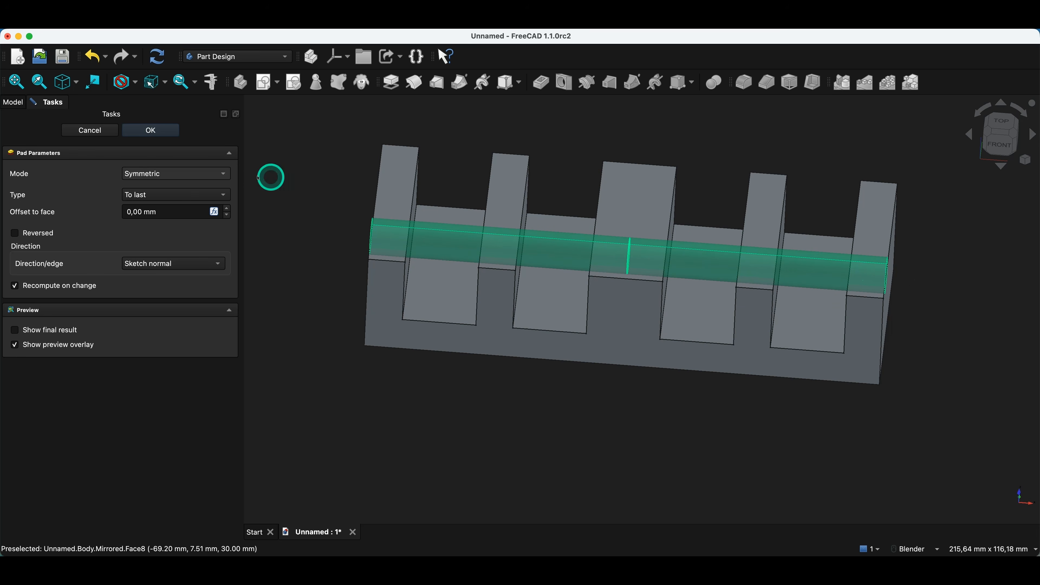
Step: Set the pad mode to Two sided, with side 2 going up to the inward-facing side of the second prong from the left
{"action": "left_click", "coordinate": [207, 178]}
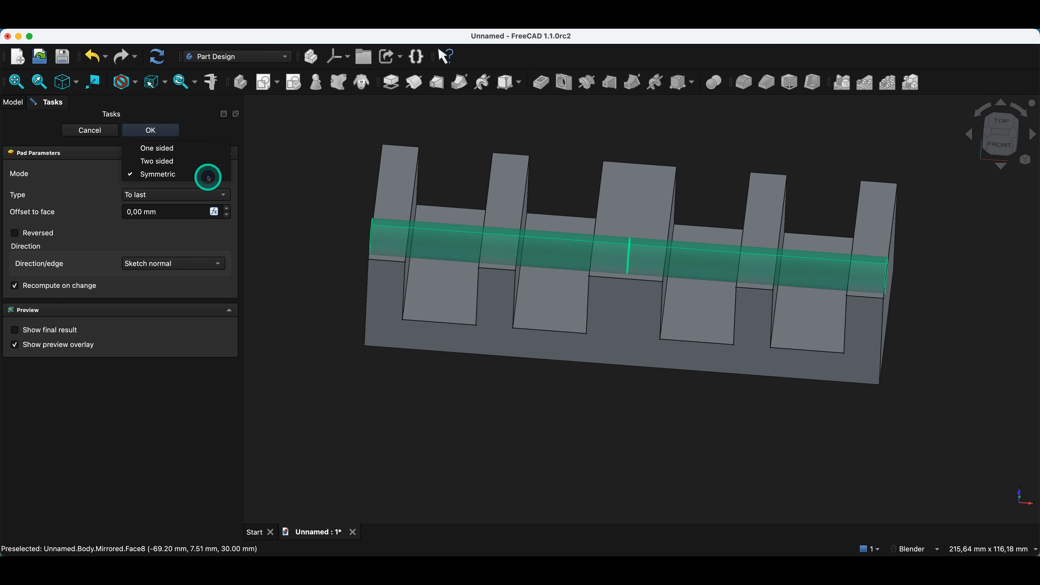
{"action": "left_click", "coordinate": [168, 161]}
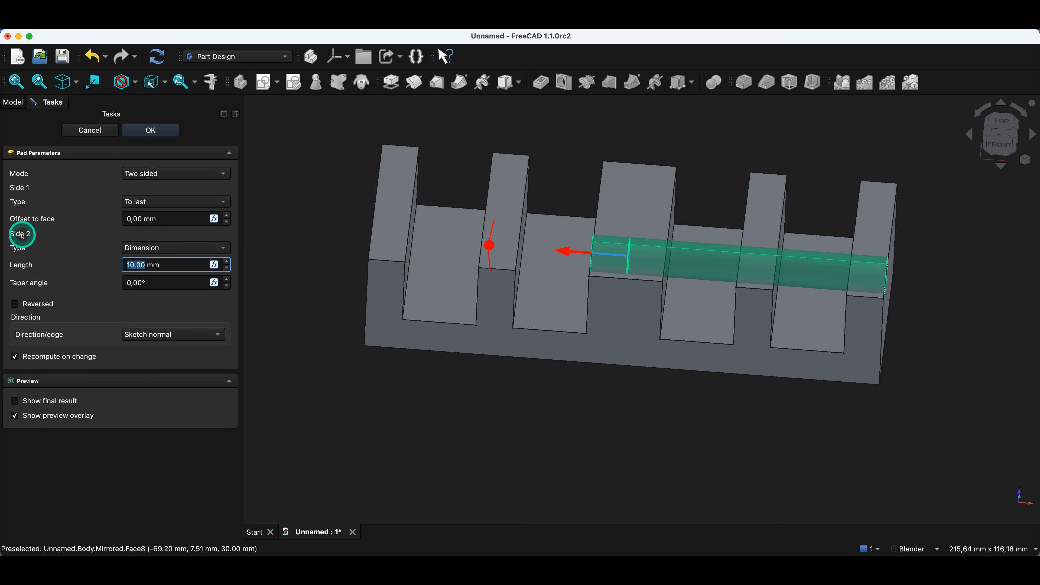
{"action": "left_click", "coordinate": [154, 248]}
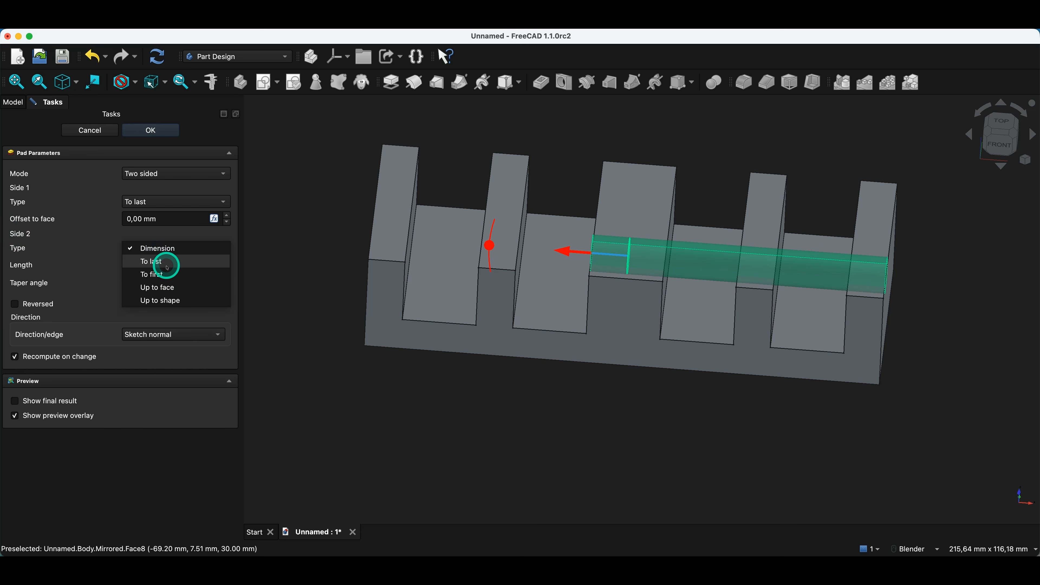
{"action": "left_click", "coordinate": [161, 287]}
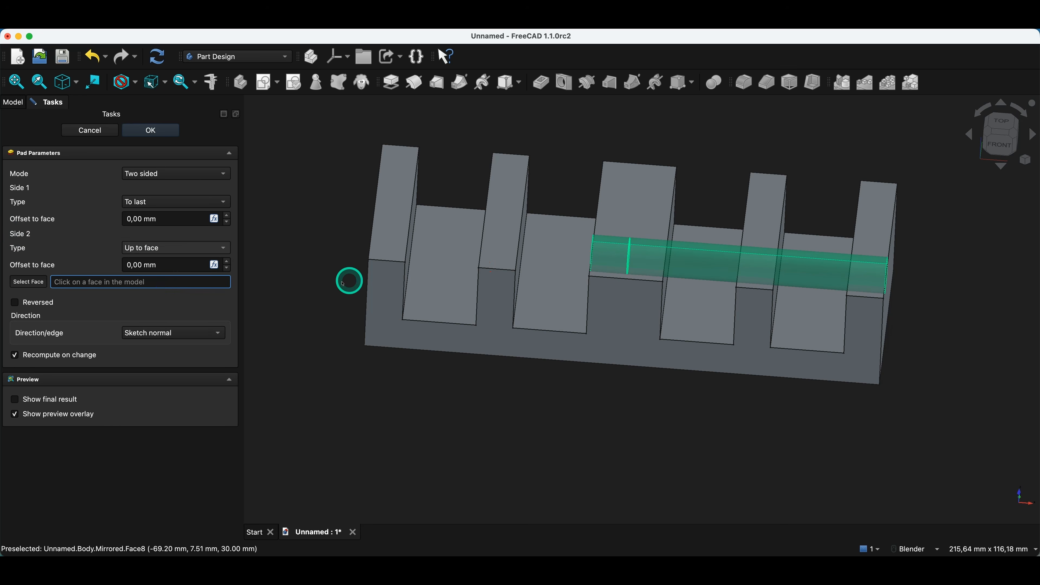
{"action": "middle_click_drag", "start_coordinate": [497, 335], "coordinate": [531, 261]}
{"action": "left_click", "coordinate": [532, 262]}
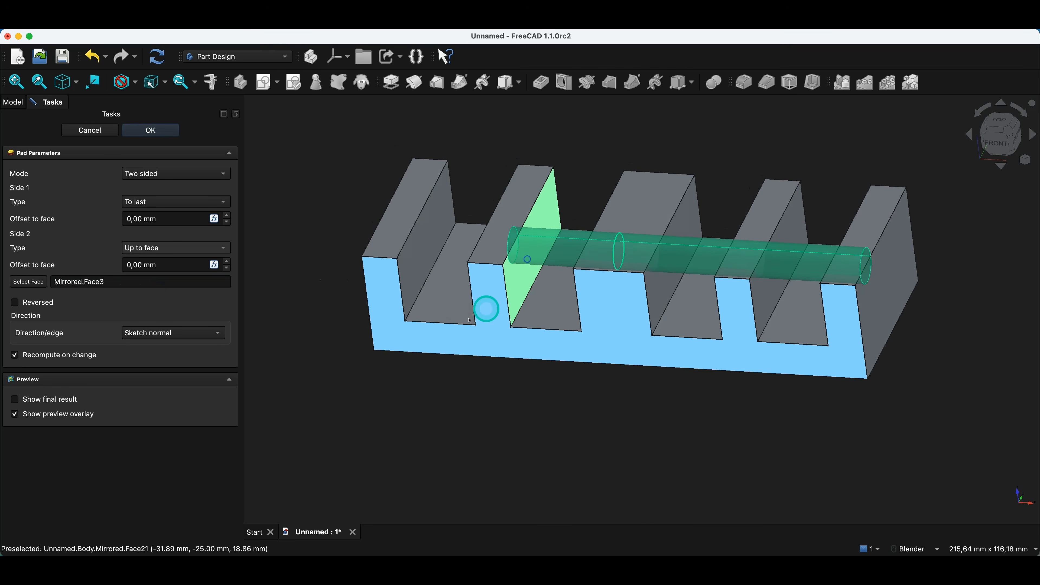
{"action": "mouse_move", "coordinate": [495, 376]}
{"action": "middle_mouse_down"}
{"action": "mouse_move", "coordinate": [579, 380]}
{"action": "mouse_move", "coordinate": [490, 381]}
{"action": "mouse_move", "coordinate": [493, 390]}
{"action": "middle_mouse_up"}
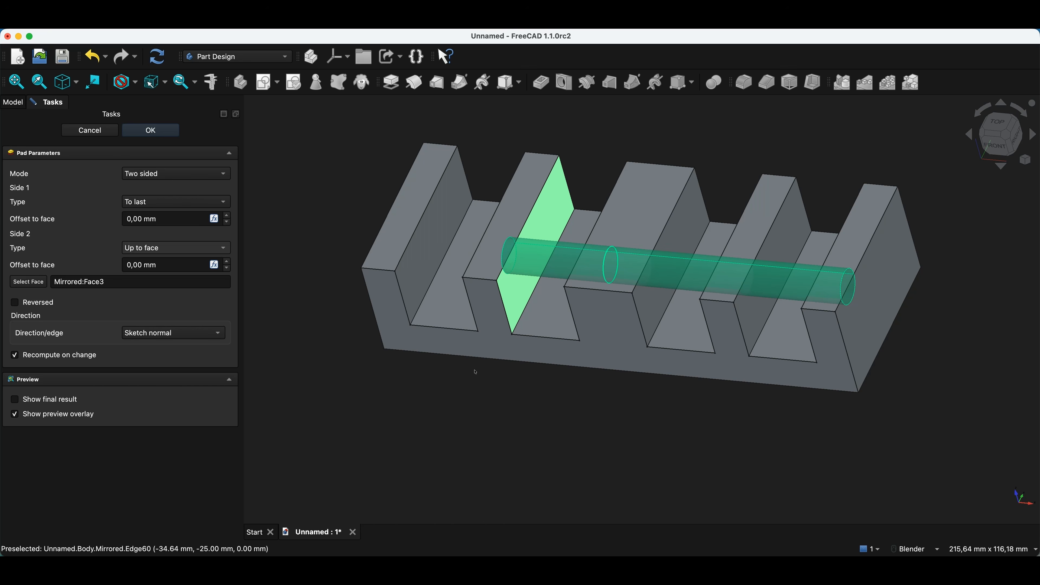
Step: Set the pad mode to One sided and its type to To first
{"action": "left_click", "coordinate": [142, 177]}
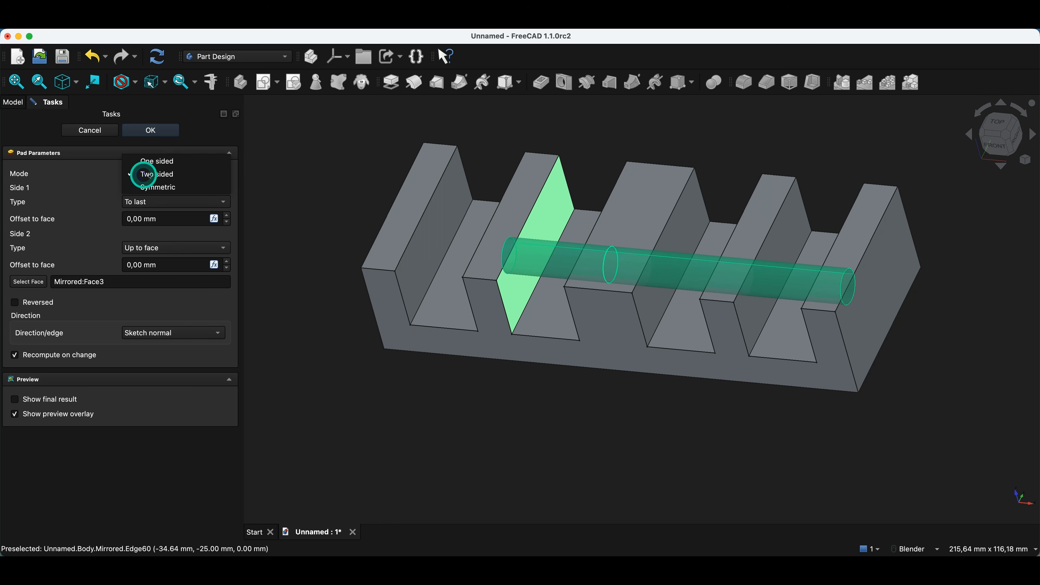
{"action": "left_click", "coordinate": [155, 163]}
{"action": "left_click", "coordinate": [166, 196]}
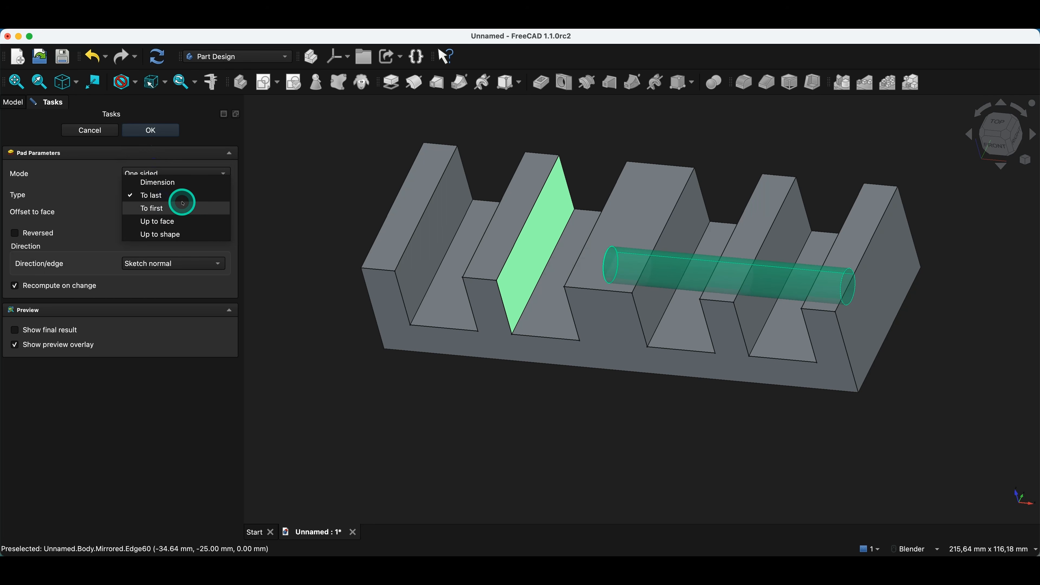
{"action": "left_click", "coordinate": [196, 206]}
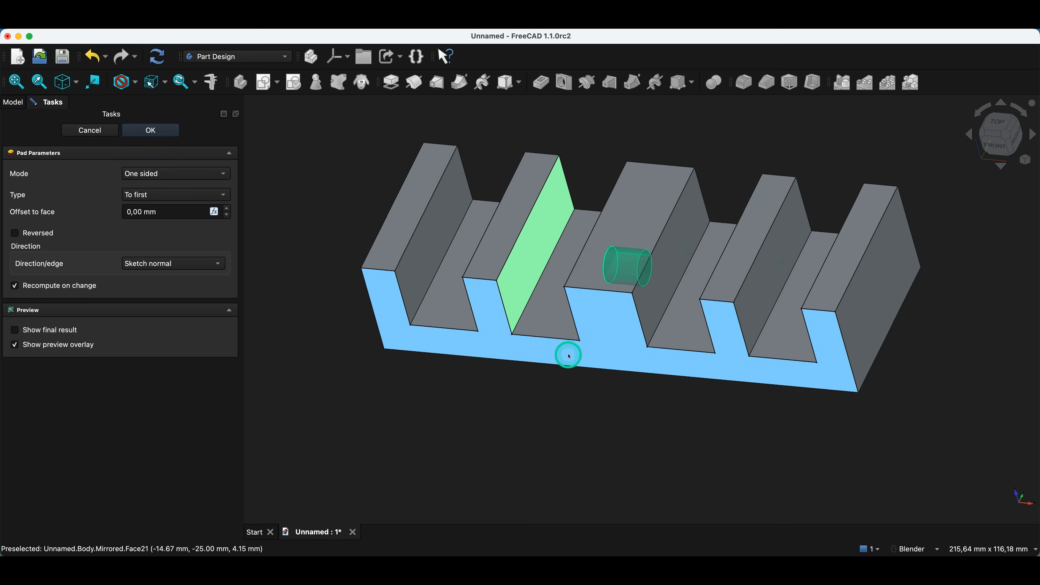
{"action": "middle_click_drag", "start_coordinate": [613, 354], "coordinate": [721, 332]}
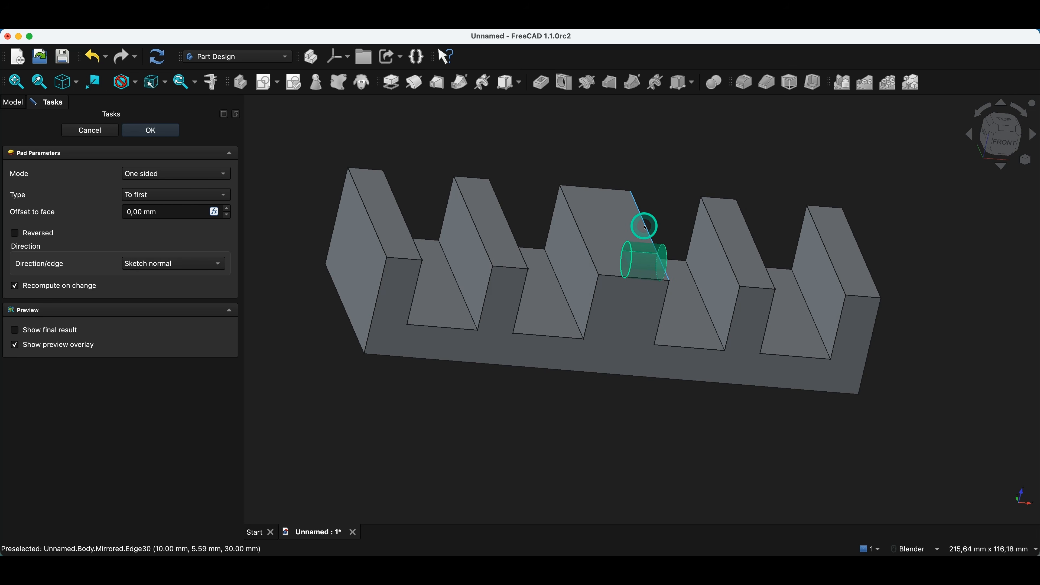
Step: Set the pad mode to Symmetric and its type to To last
{"action": "middle_click_drag", "start_coordinate": [643, 258], "coordinate": [587, 267]}
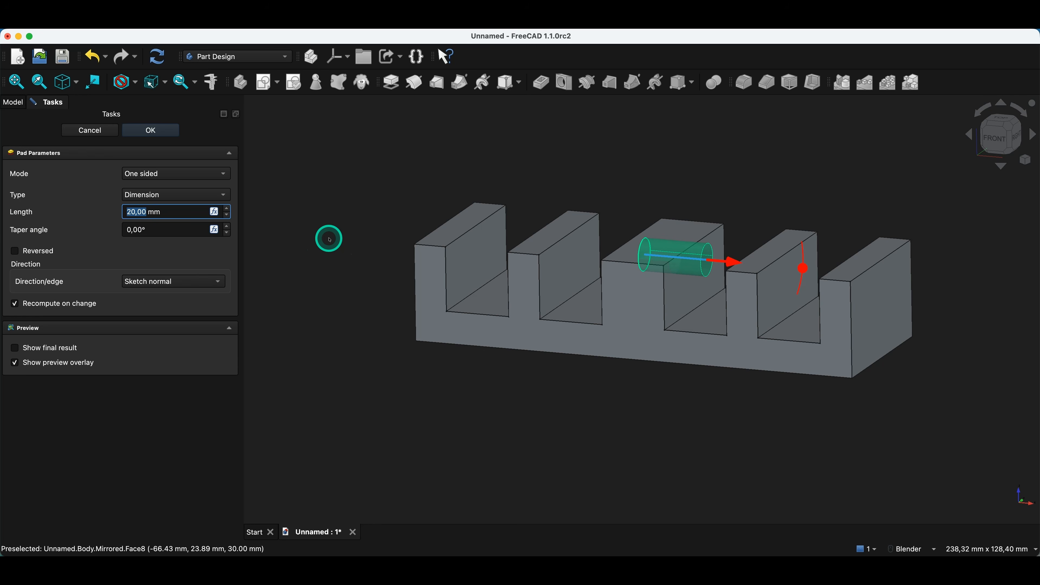
{"action": "left_click", "coordinate": [204, 175]}
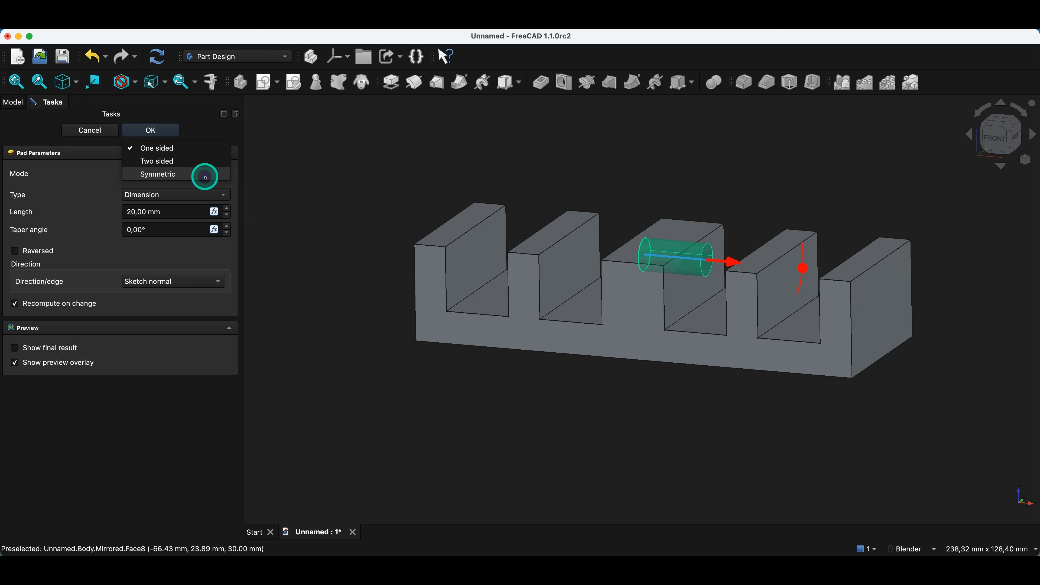
{"action": "left_click", "coordinate": [172, 176]}
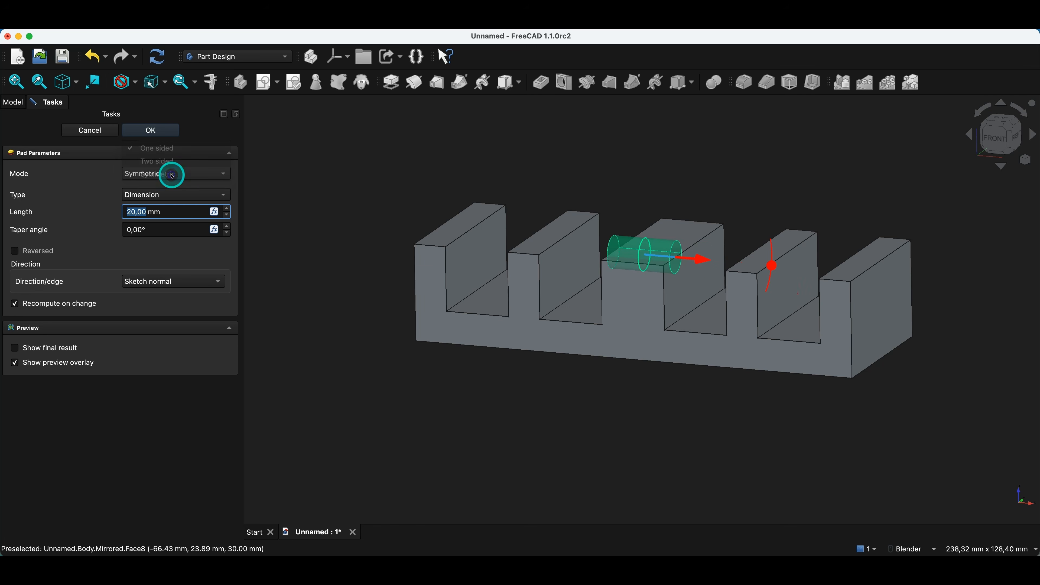
{"action": "left_click", "coordinate": [190, 197]}
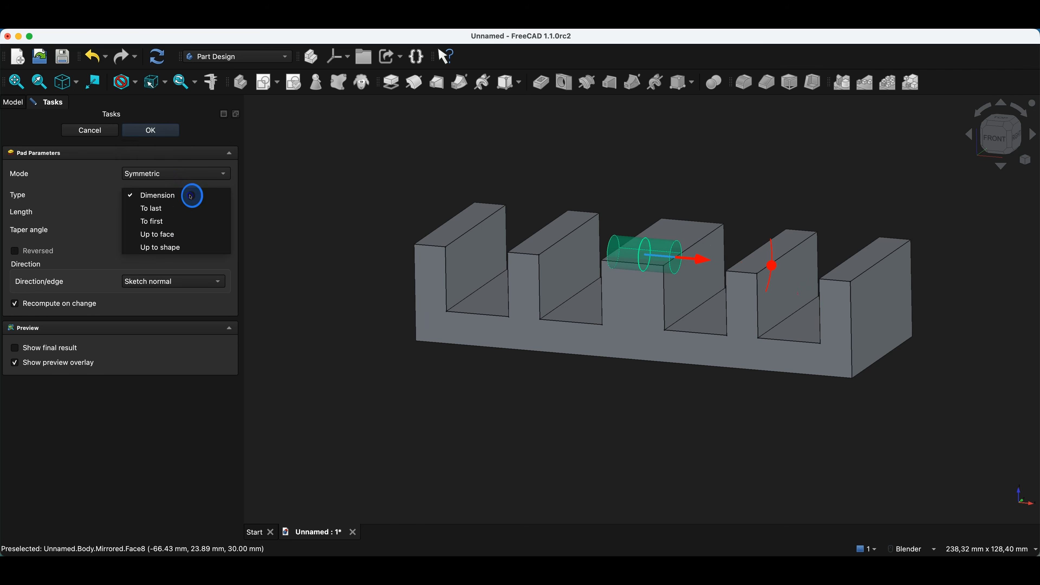
{"action": "left_click", "coordinate": [182, 211]}
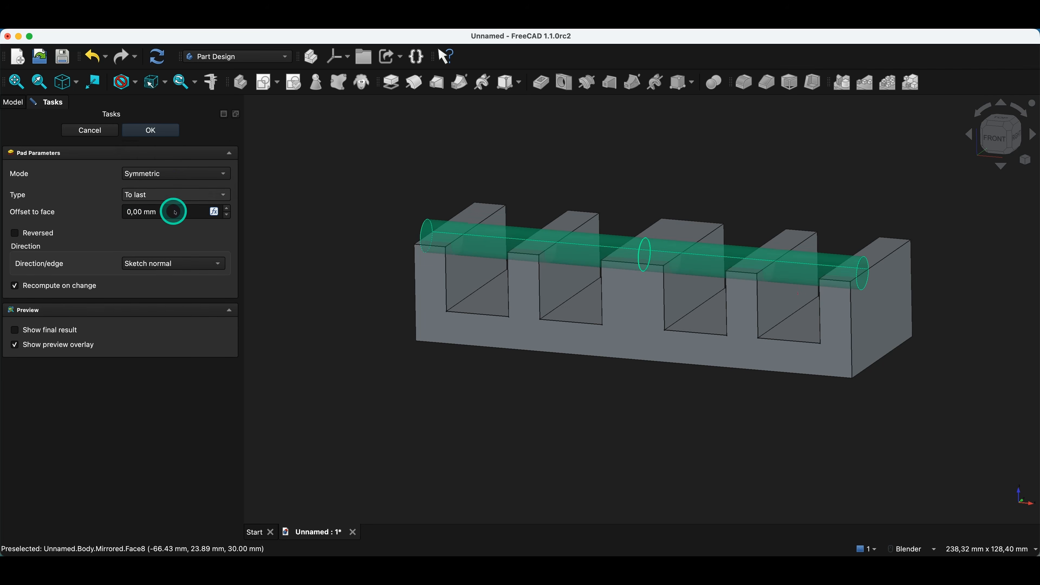
Step: Try offsets to face of 11 mm and 4 mm on the symmetric To last pad, returning the offset to 0 mm each time
{"action": "middle_click_drag", "start_coordinate": [363, 156], "coordinate": [335, 231]}
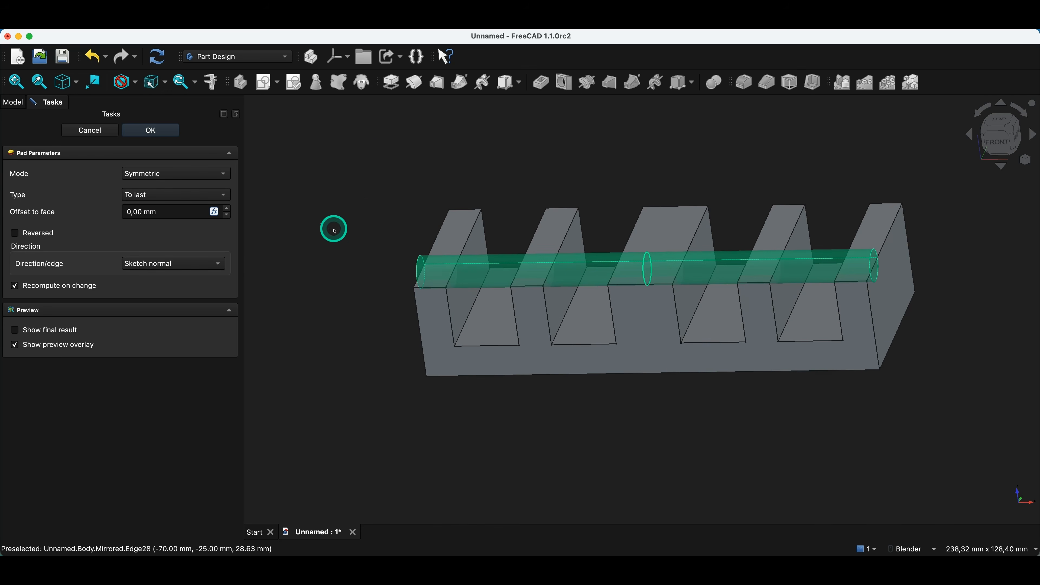
{"action": "left_click", "coordinate": [228, 209]}
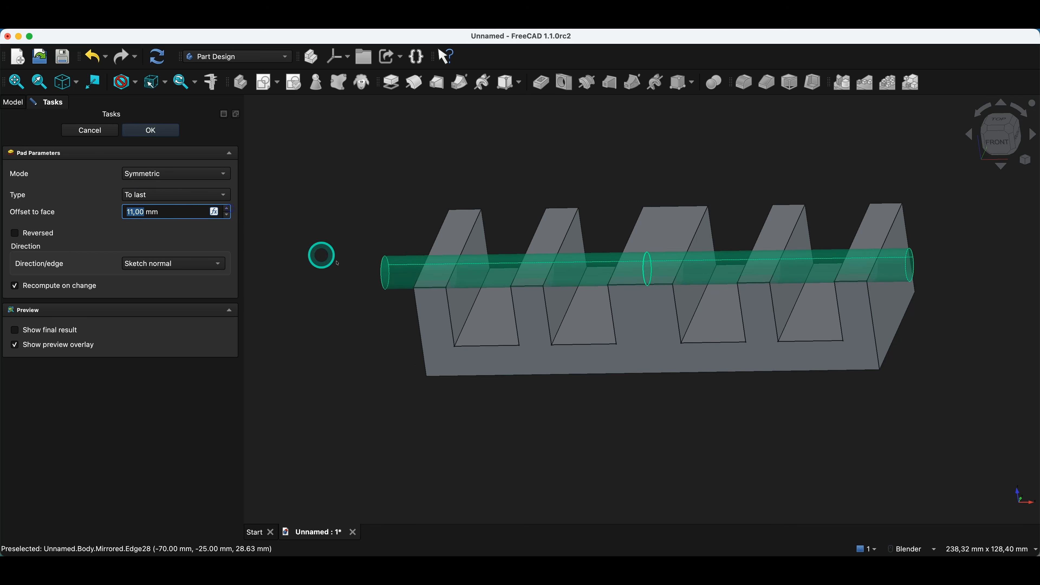
{"action": "middle_click_drag", "start_coordinate": [485, 369], "coordinate": [547, 350]}
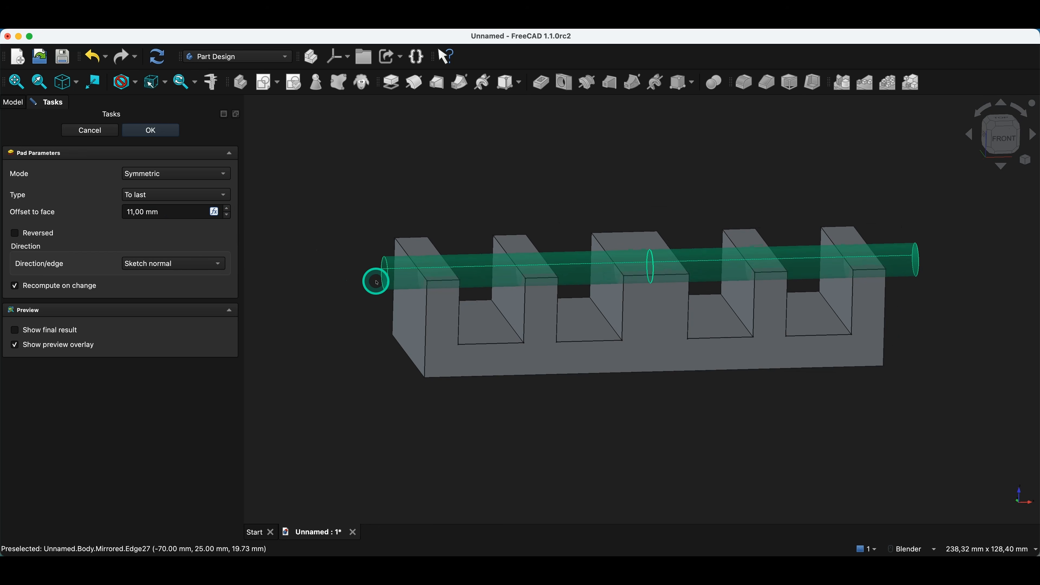
{"action": "left_click", "coordinate": [228, 215]}
{"action": "left_click", "coordinate": [228, 215]}
{"action": "left_click", "coordinate": [228, 216]}
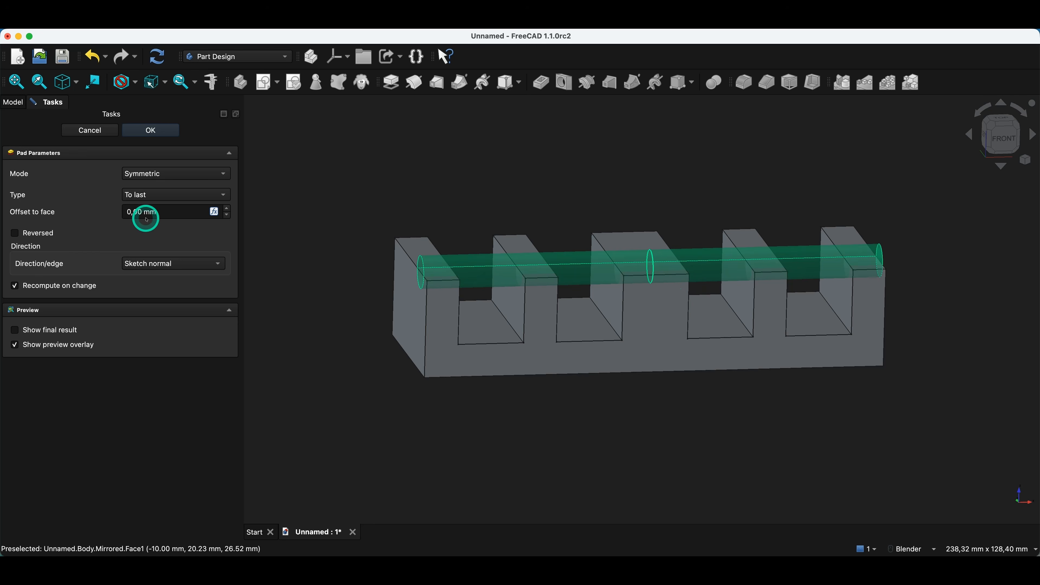
{"action": "scroll", "coordinate": [226, 208], "scroll_direction": "up", "scroll_amount": 4}
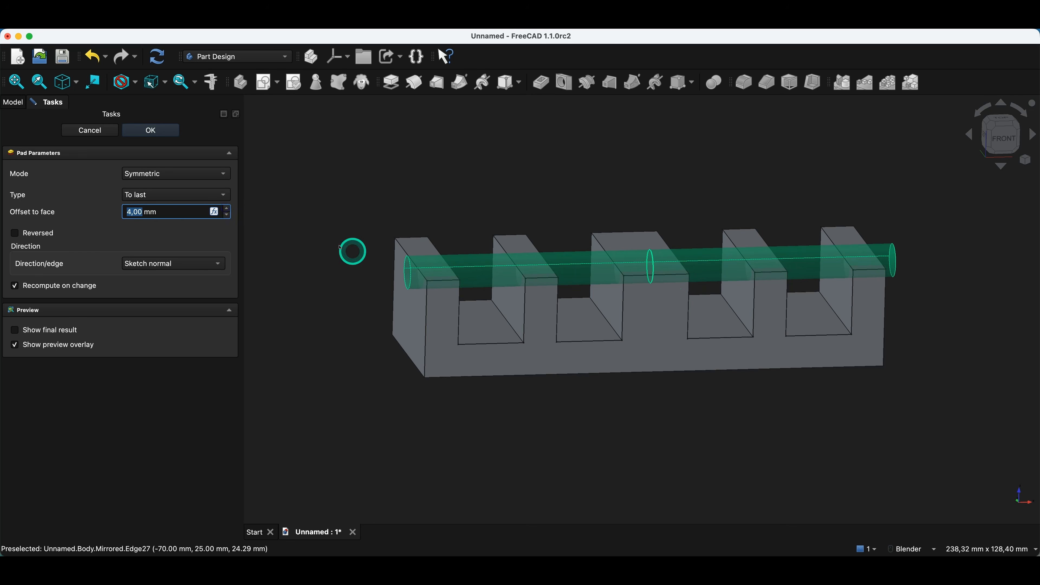
{"action": "scroll", "coordinate": [226, 214], "scroll_direction": "down", "scroll_amount": 4}
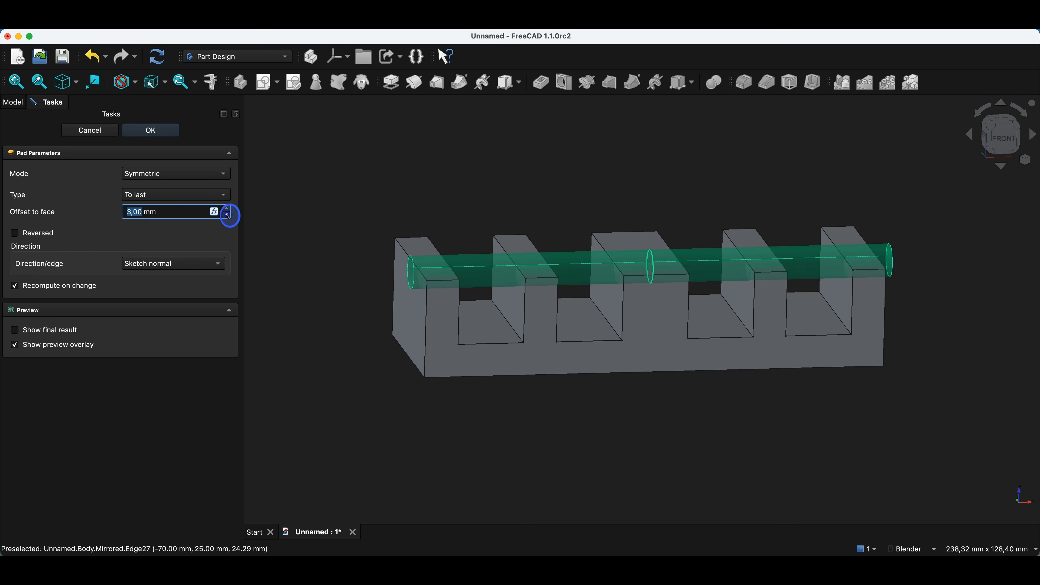
Step: Set the pad mode to One sided and open the choice of pad types
{"action": "left_click", "coordinate": [206, 177]}
{"action": "left_click", "coordinate": [158, 154]}
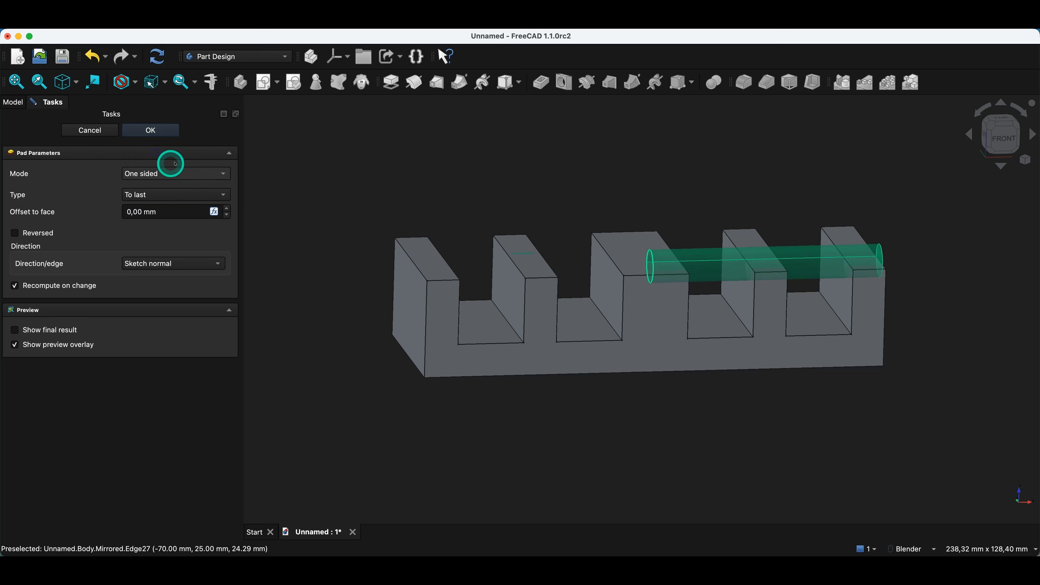
{"action": "left_click", "coordinate": [172, 196]}
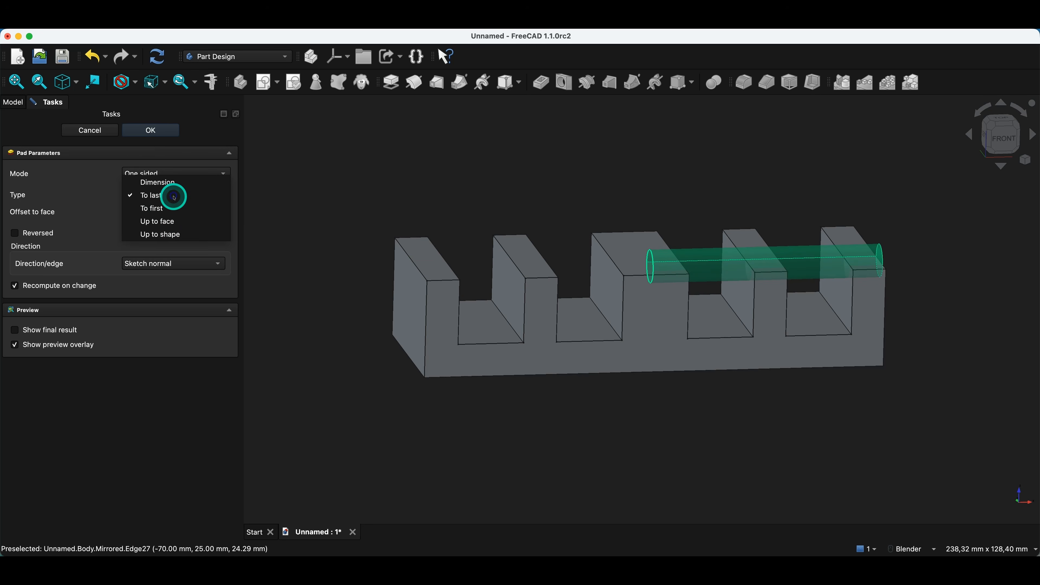
Step: Set the circle pad's type to Up to face, ending at the right side face of the fourth wall from the left
{"action": "left_click", "coordinate": [162, 221]}
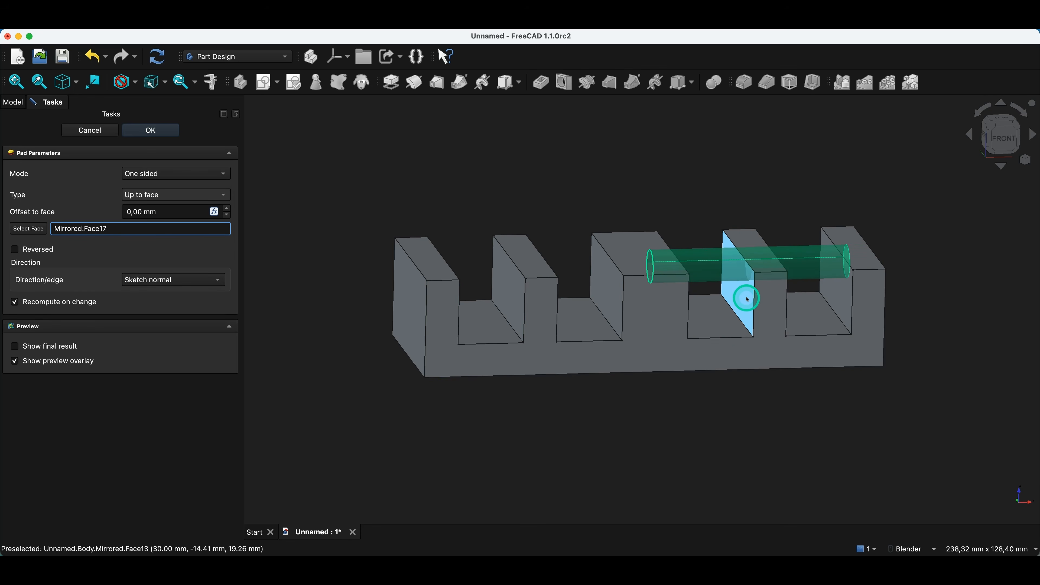
{"action": "middle_click_drag", "start_coordinate": [804, 297], "coordinate": [732, 292]}
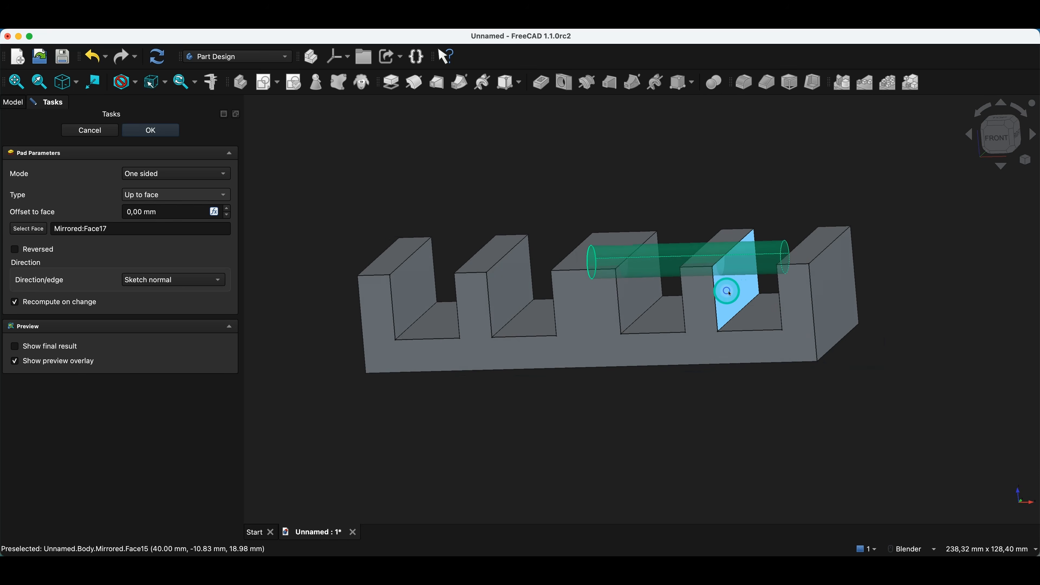
{"action": "left_click", "coordinate": [731, 292]}
{"action": "left_click", "coordinate": [30, 229]}
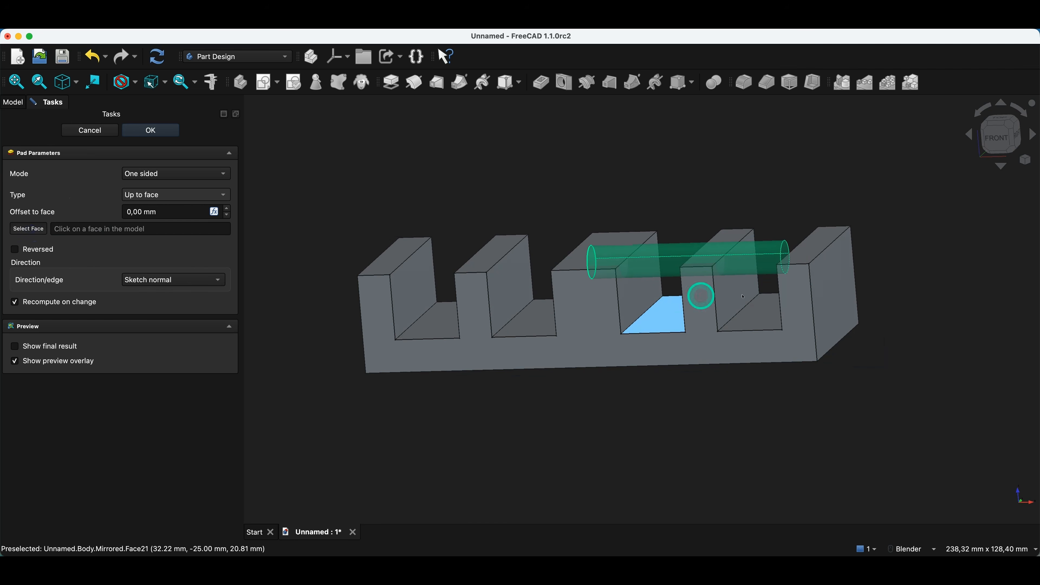
{"action": "left_click", "coordinate": [733, 292]}
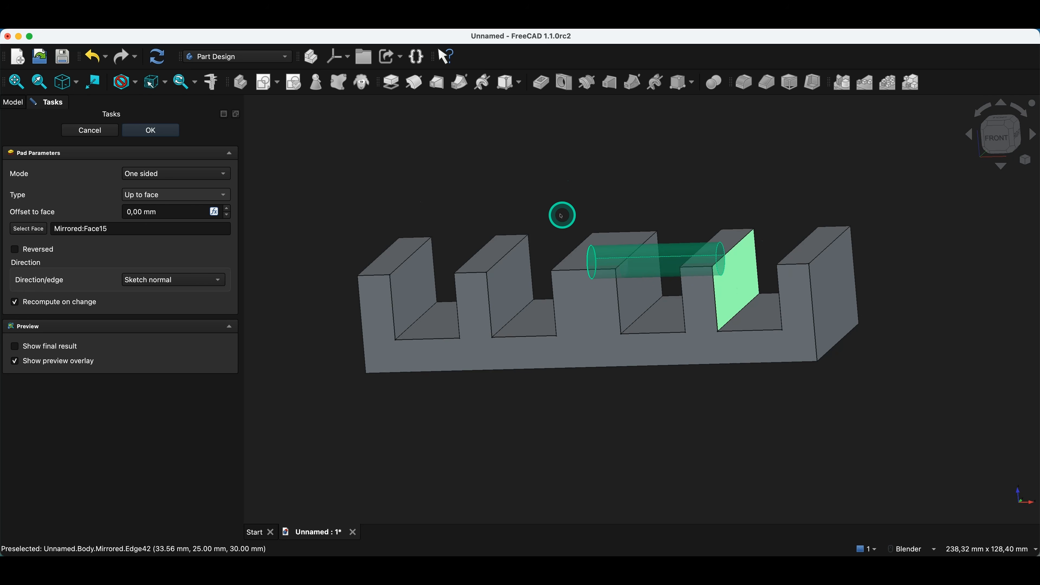
{"action": "middle_click_drag", "start_coordinate": [562, 216], "coordinate": [639, 221]}
{"action": "left_click", "coordinate": [228, 209]}
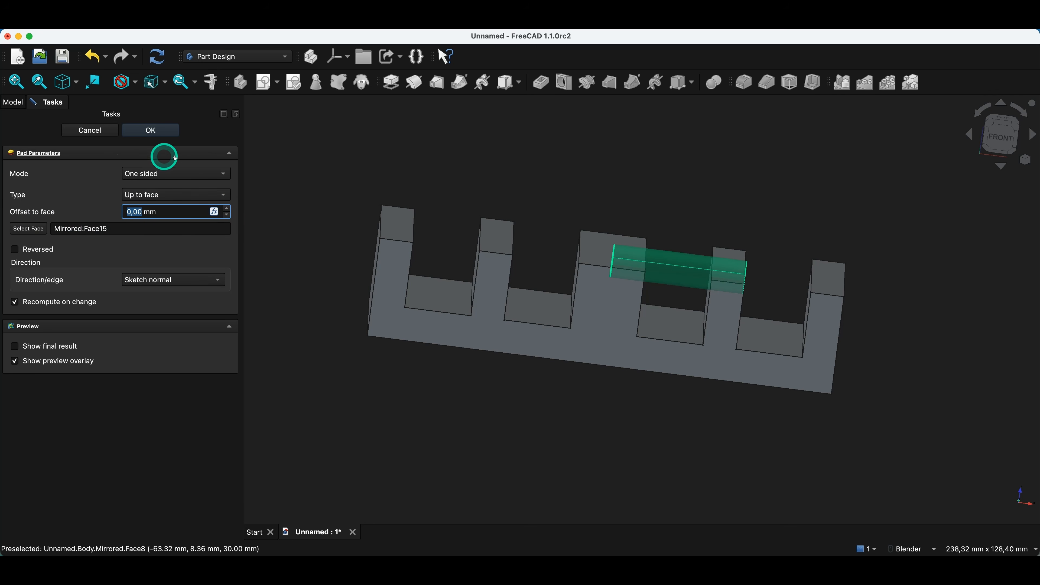
Step: Make the circle pad Symmetric with type To last, and accept the feature
{"action": "left_click", "coordinate": [192, 173]}
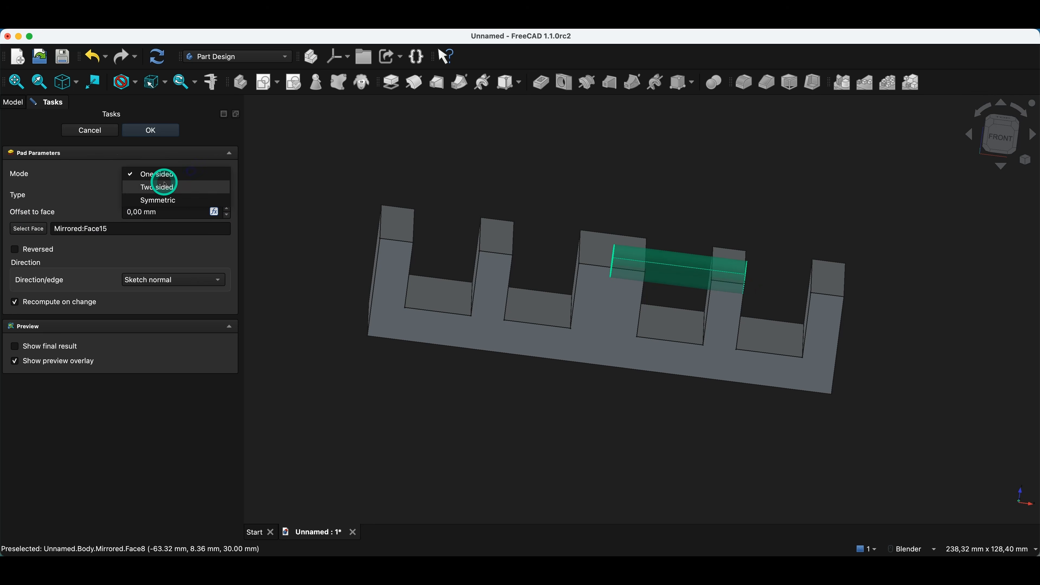
{"action": "left_click", "coordinate": [194, 201]}
{"action": "left_click", "coordinate": [169, 197]}
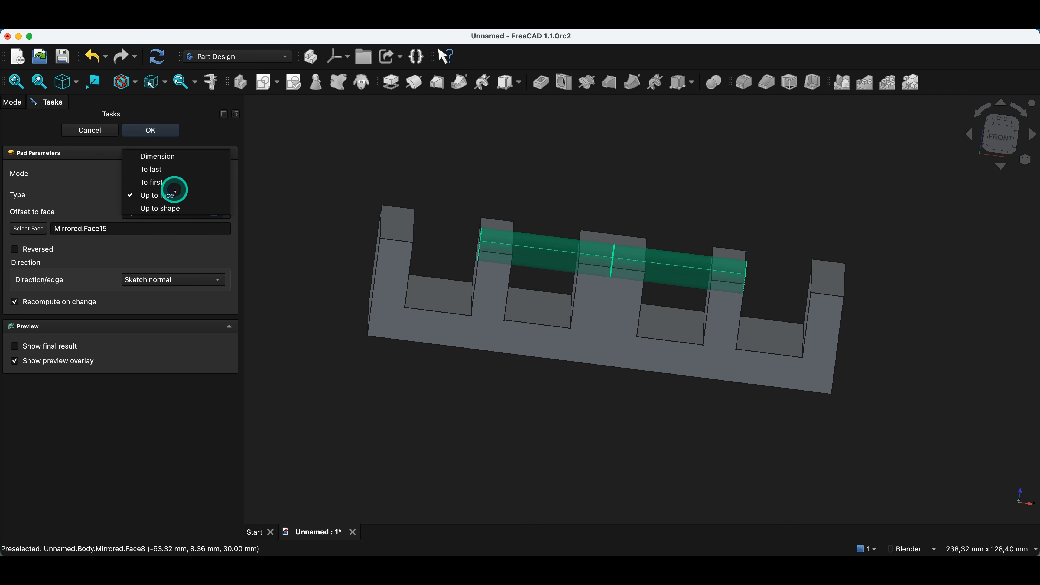
{"action": "left_click", "coordinate": [154, 169]}
{"action": "middle_click_drag", "start_coordinate": [371, 169], "coordinate": [504, 225]}
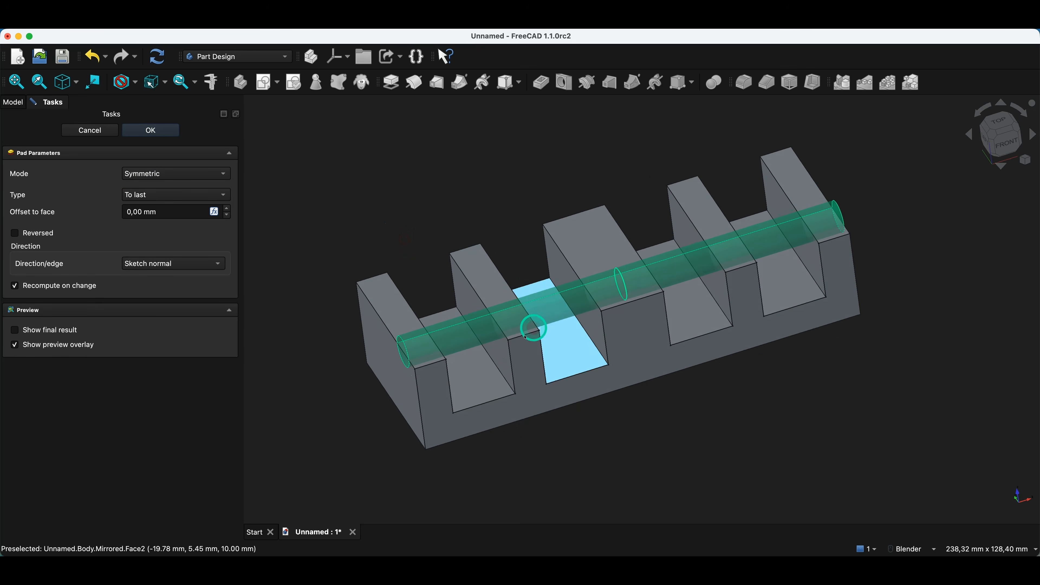
{"action": "left_click", "coordinate": [151, 131]}
Step: Clear the current selection and create a new sketch on the YZ-plane of the body
{"action": "middle_click_drag", "start_coordinate": [520, 344], "coordinate": [587, 348]}
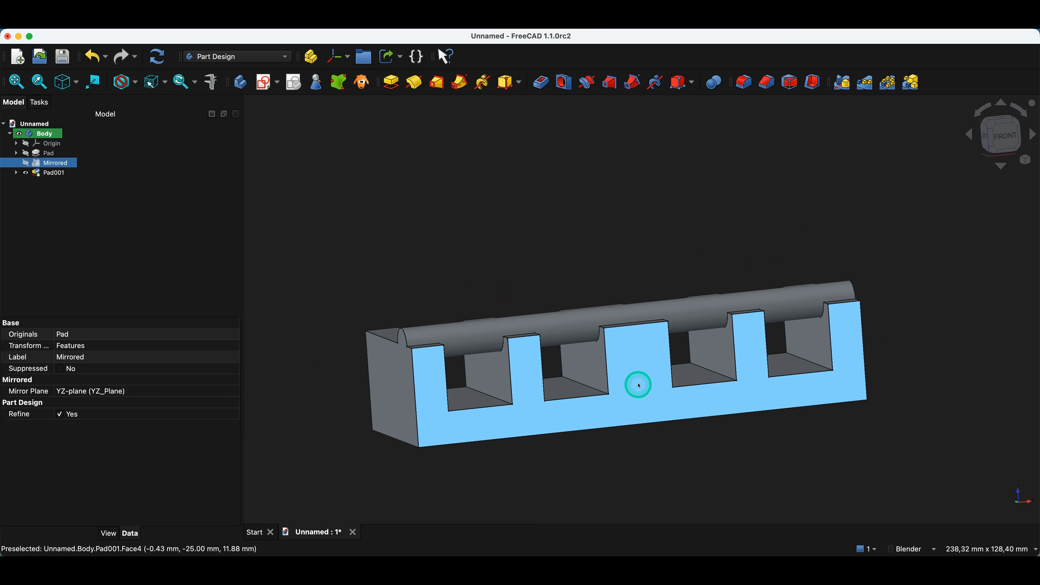
{"action": "scroll", "coordinate": [635, 384], "scroll_direction": "down", "scroll_amount": 3}
{"action": "middle_click_drag", "start_coordinate": [629, 379], "coordinate": [455, 272], "text": "shift"}
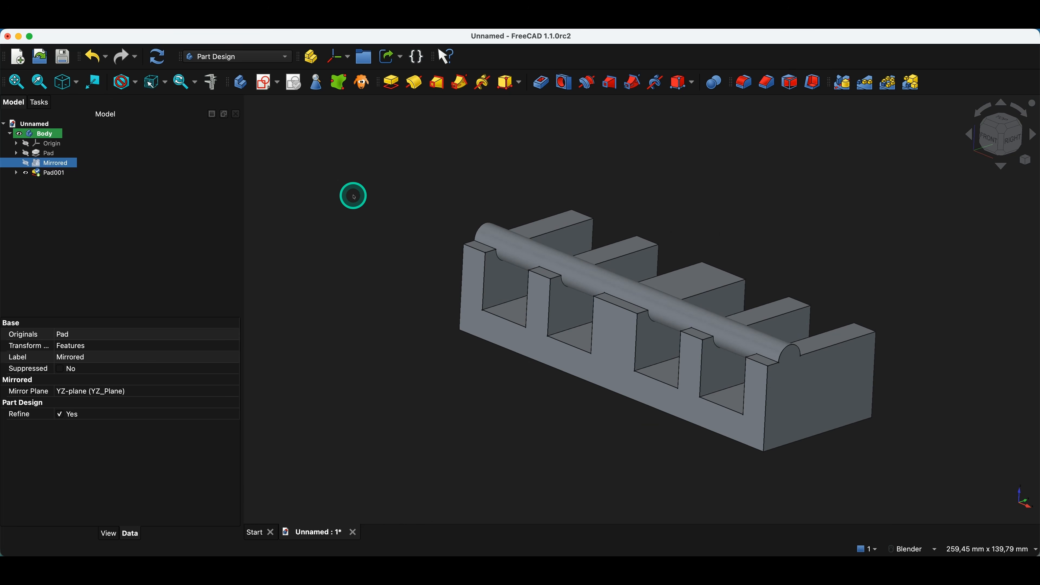
{"action": "left_click", "coordinate": [353, 195]}
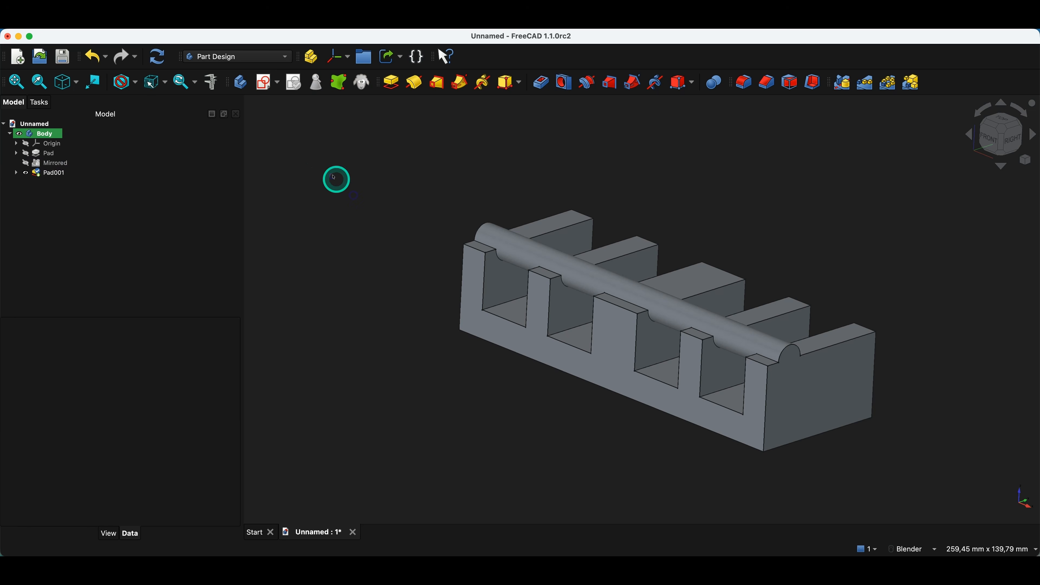
{"action": "left_click", "coordinate": [270, 84]}
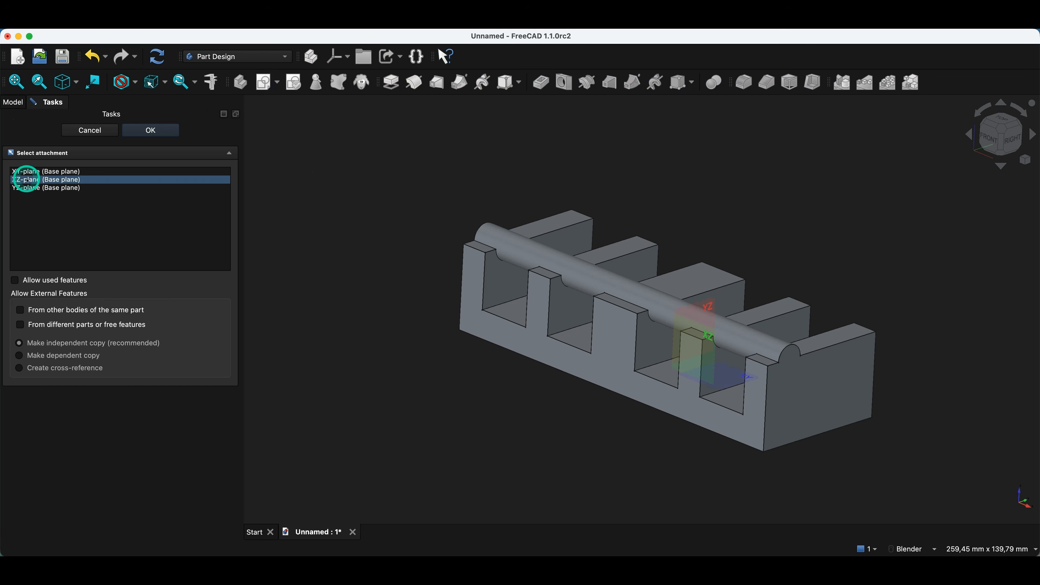
{"action": "left_click", "coordinate": [28, 189]}
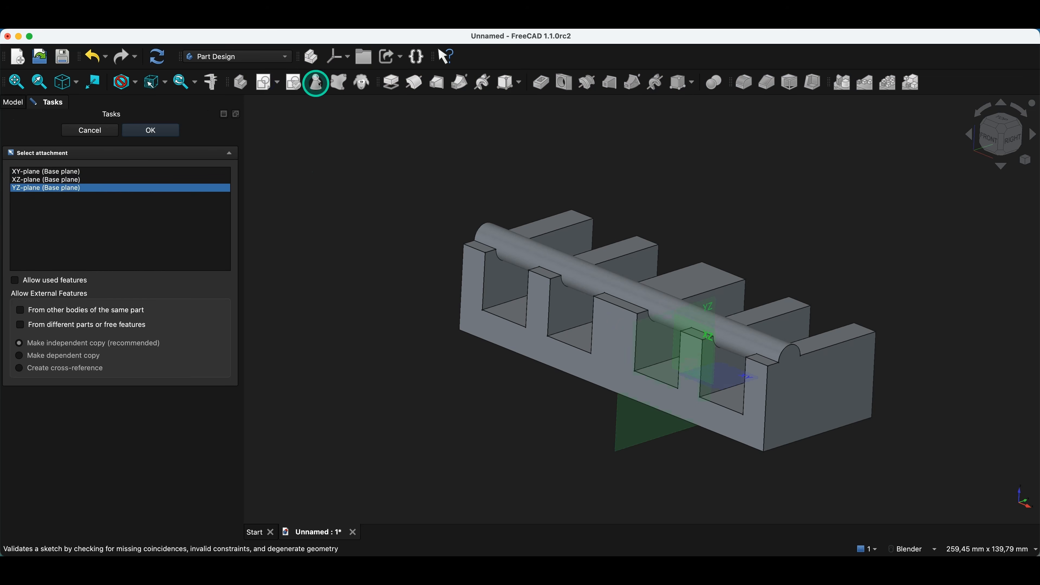
{"action": "left_click", "coordinate": [150, 132]}
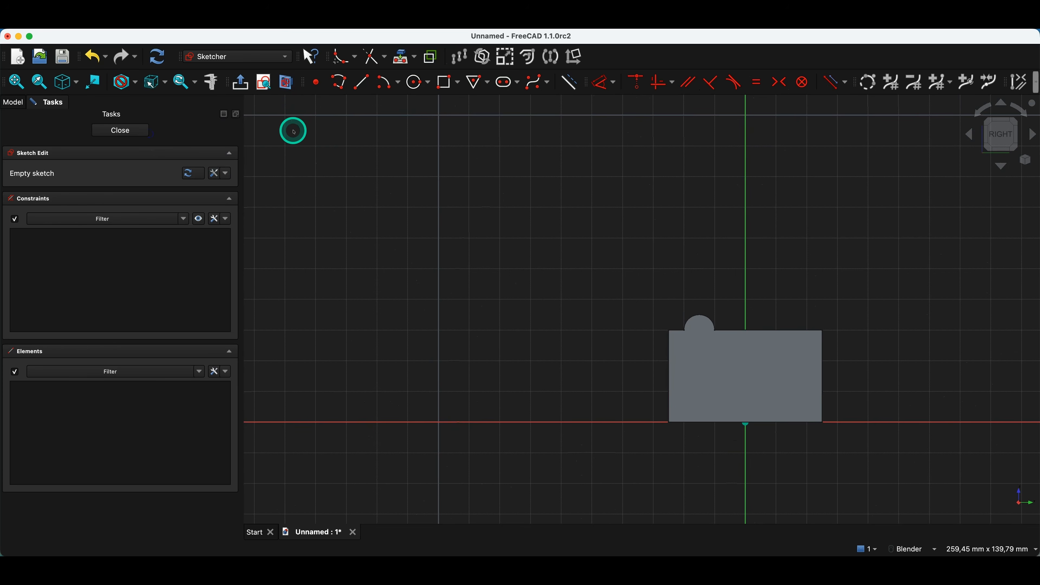
Step: Turn on the sketch section view and project the block's upper edge as external geometry
{"action": "left_click", "coordinate": [287, 83]}
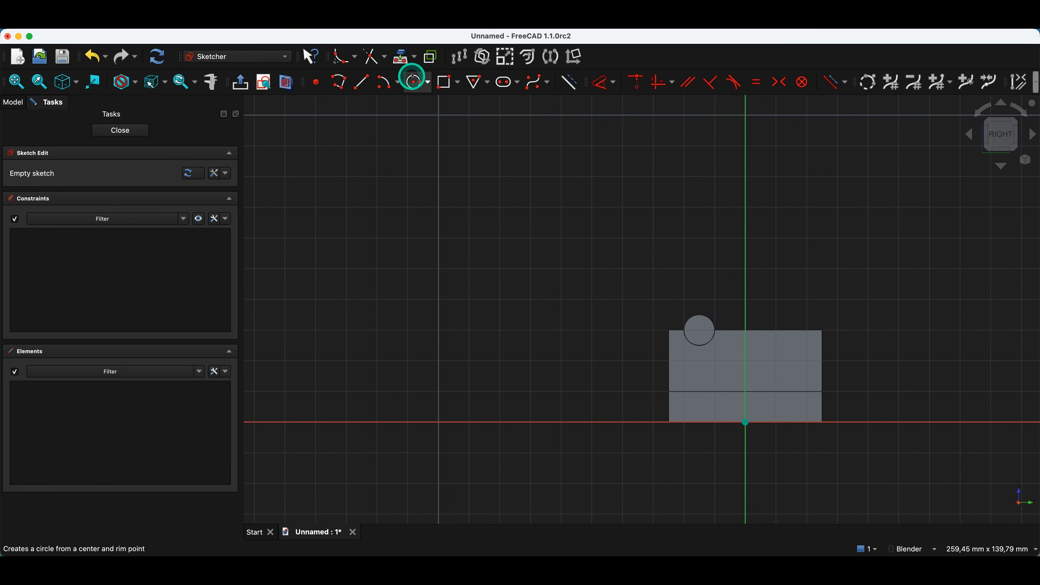
{"action": "left_click", "coordinate": [405, 61]}
{"action": "left_click", "coordinate": [801, 330]}
Step: Draw a 10 mm diameter circle centred on the projected upper edge and reposition its diameter label below the circle
{"action": "left_click", "coordinate": [418, 83]}
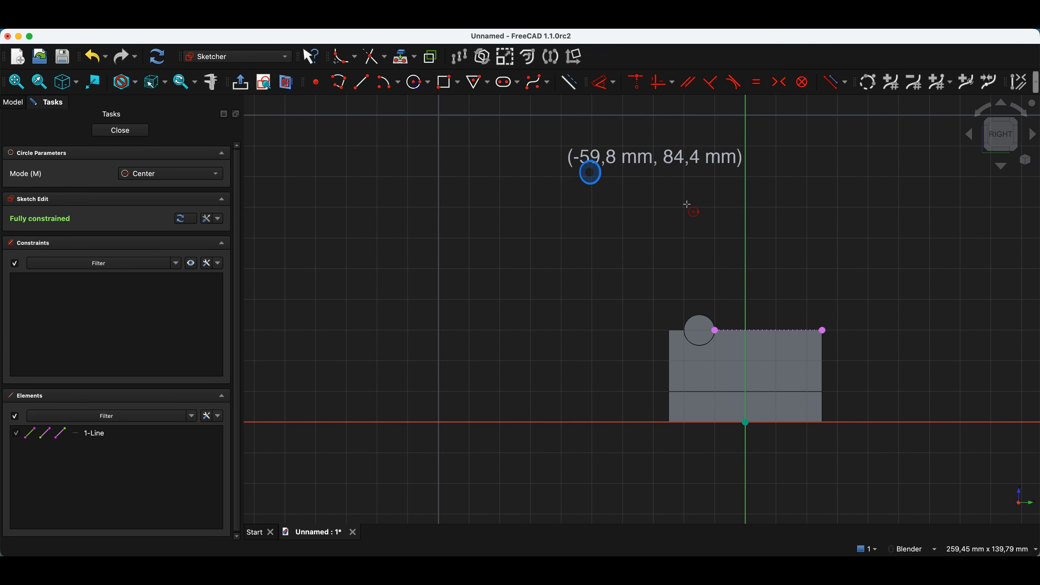
{"action": "left_click", "coordinate": [787, 330]}
{"action": "type", "text": "10"}
{"action": "key", "text": "Return"}
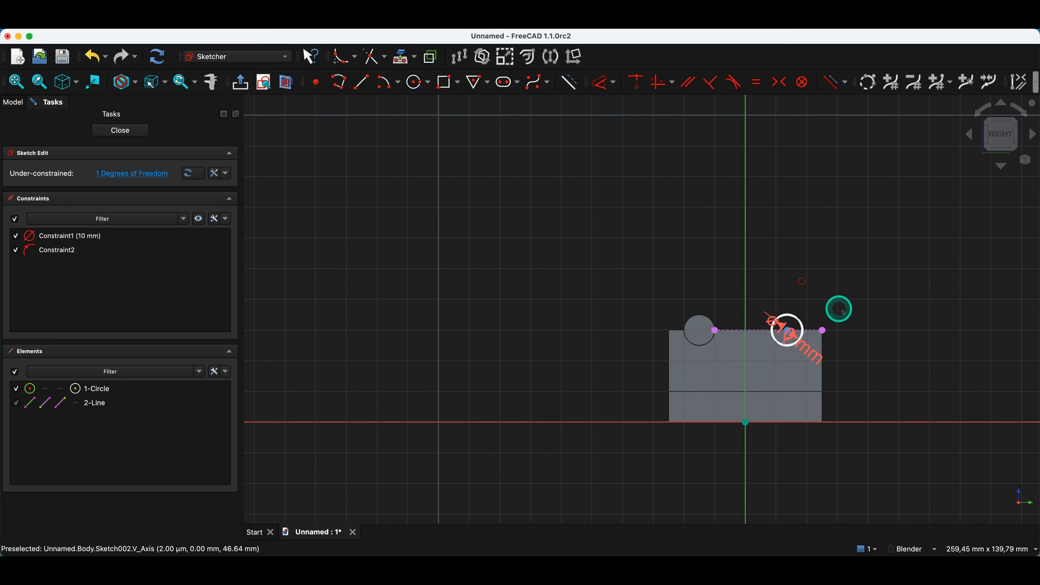
{"action": "scroll", "coordinate": [840, 309], "scroll_direction": "up", "scroll_amount": 5}
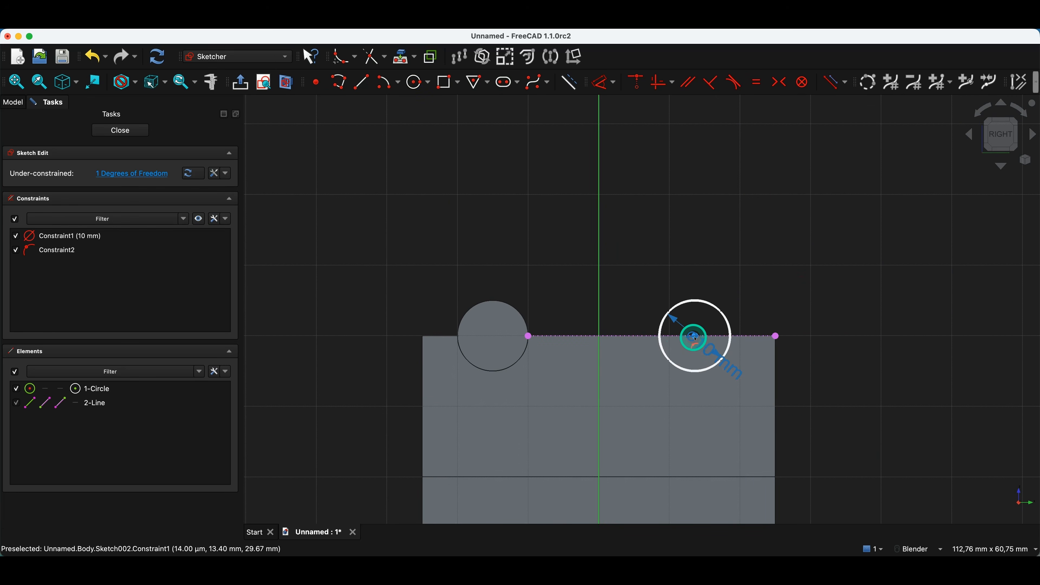
{"action": "left_click_drag", "start_coordinate": [696, 340], "coordinate": [682, 349]}
{"action": "left_click_drag", "start_coordinate": [672, 386], "coordinate": [685, 390]}
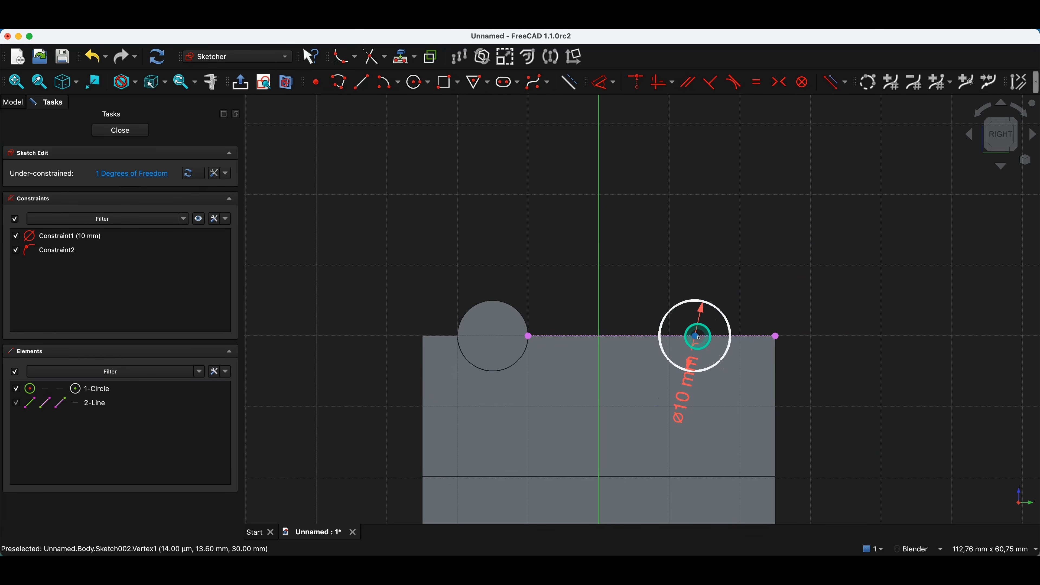
Step: Dimension the circle's centre 10 mm from the right endpoint of the projected edge and close the sketch
{"action": "left_click", "coordinate": [696, 336]}
{"action": "left_click", "coordinate": [778, 337]}
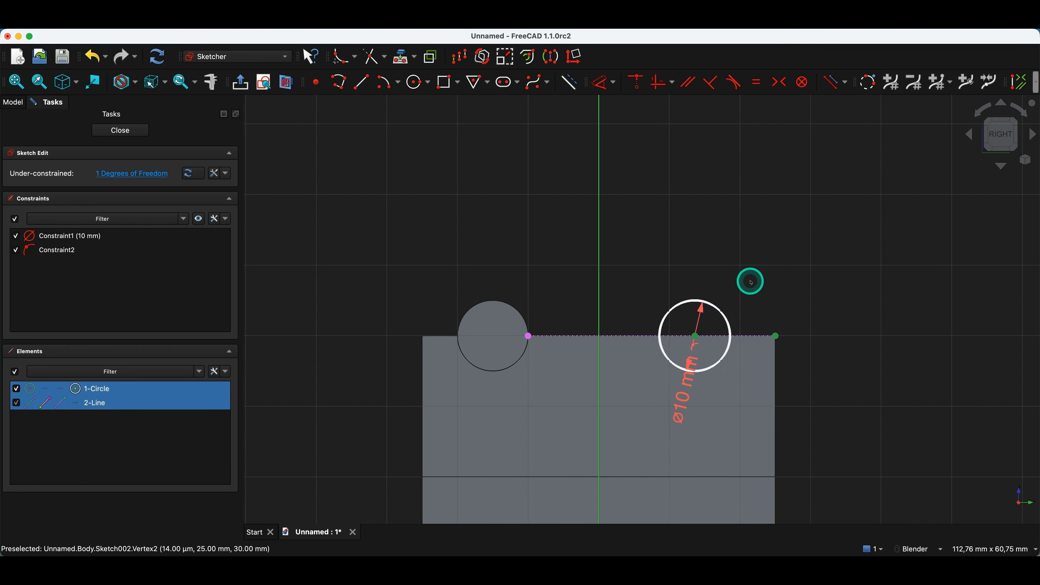
{"action": "key", "text": "d"}
{"action": "left_click", "coordinate": [742, 229]}
{"action": "type", "text": "10"}
{"action": "key", "text": "Return"}
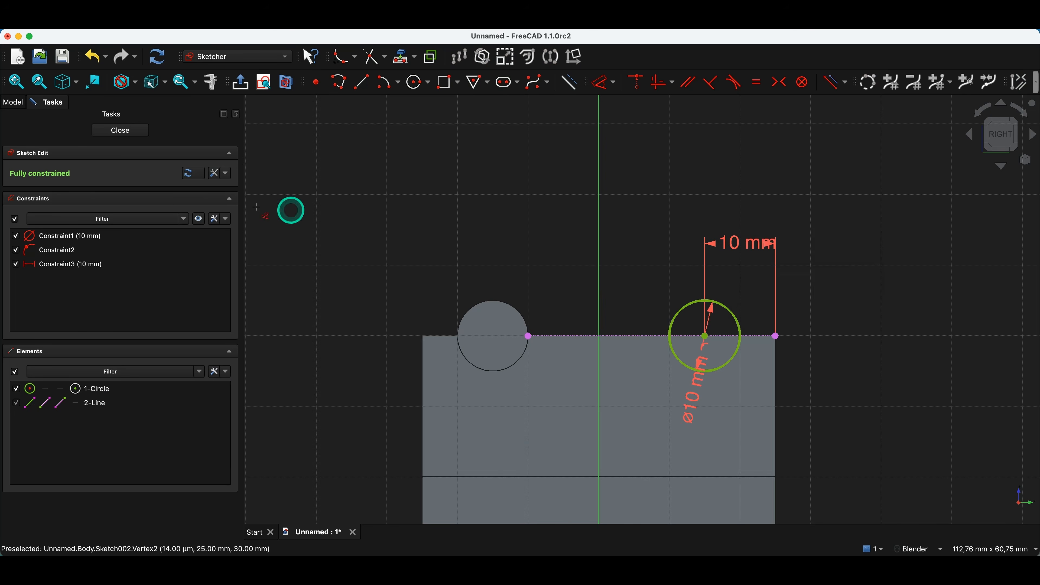
{"action": "left_click", "coordinate": [109, 130]}
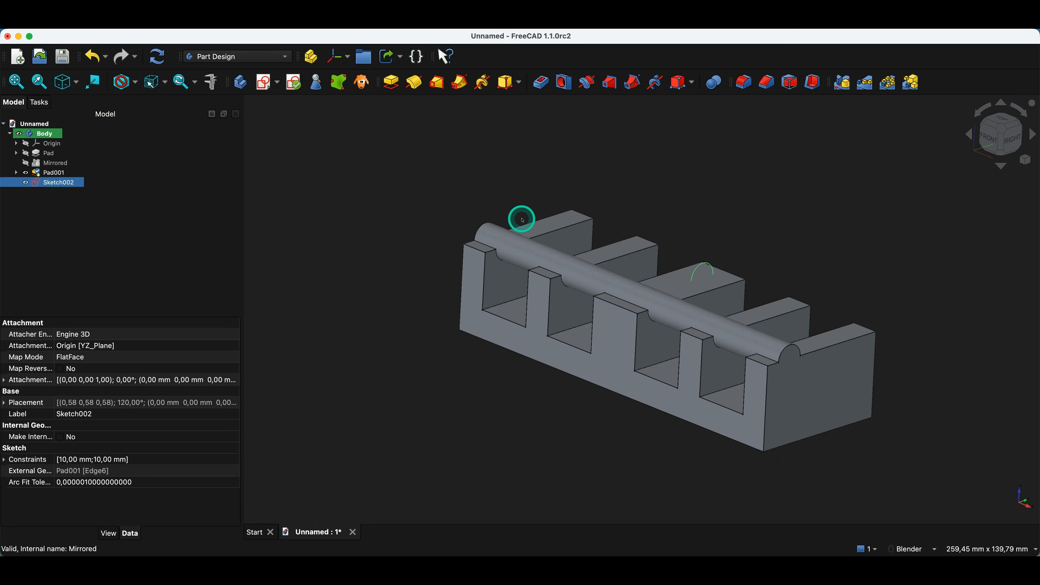
Step: Start a Pocket from the new circle sketch and increase its length to 19 mm
{"action": "left_click", "coordinate": [542, 83]}
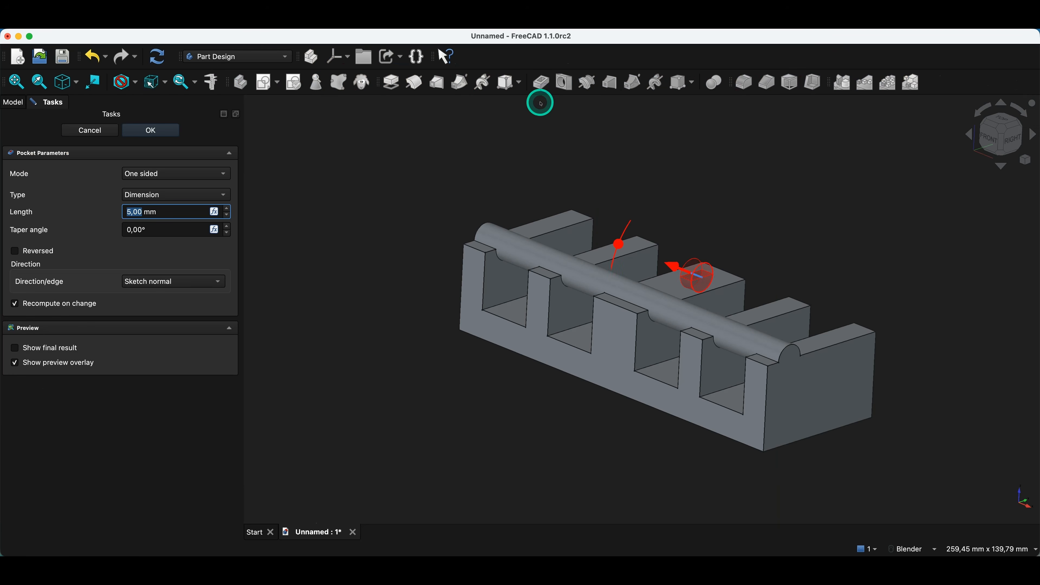
{"action": "middle_click_drag", "start_coordinate": [650, 217], "coordinate": [757, 431]}
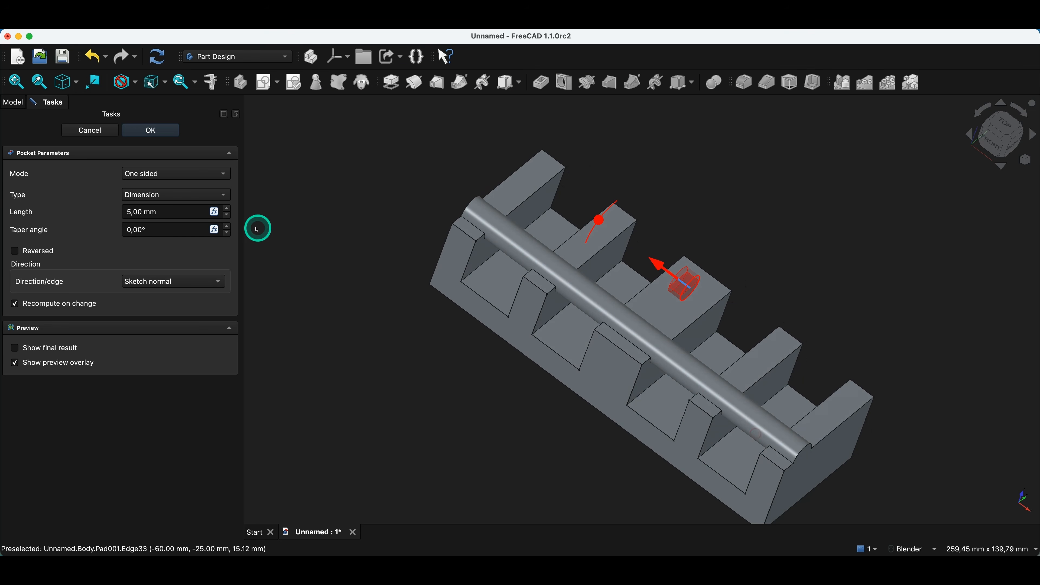
{"action": "left_click", "coordinate": [228, 209]}
{"action": "left_click", "coordinate": [228, 209]}
{"action": "left_click", "coordinate": [227, 209]}
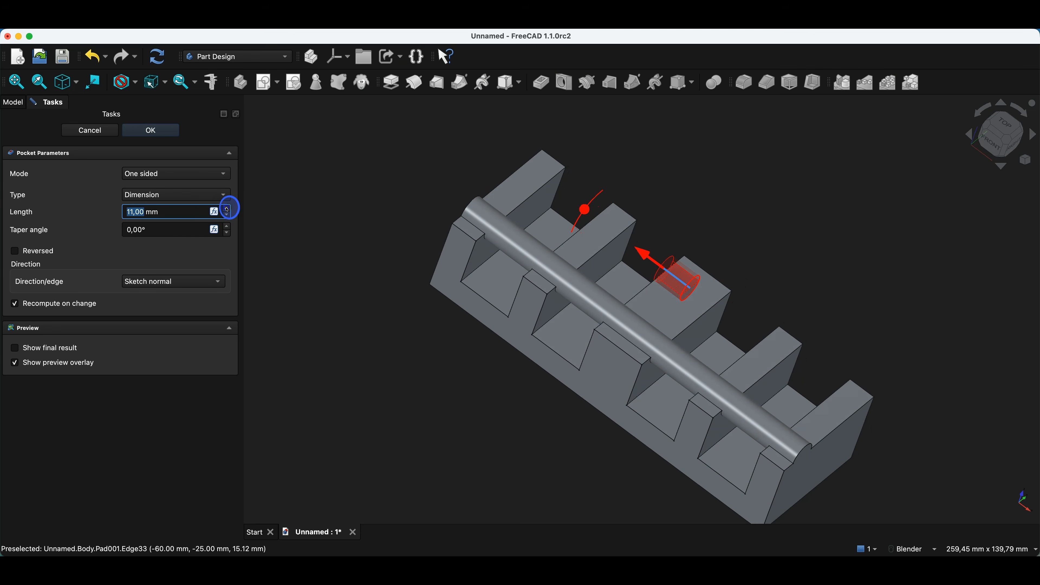
{"action": "left_click", "coordinate": [227, 209]}
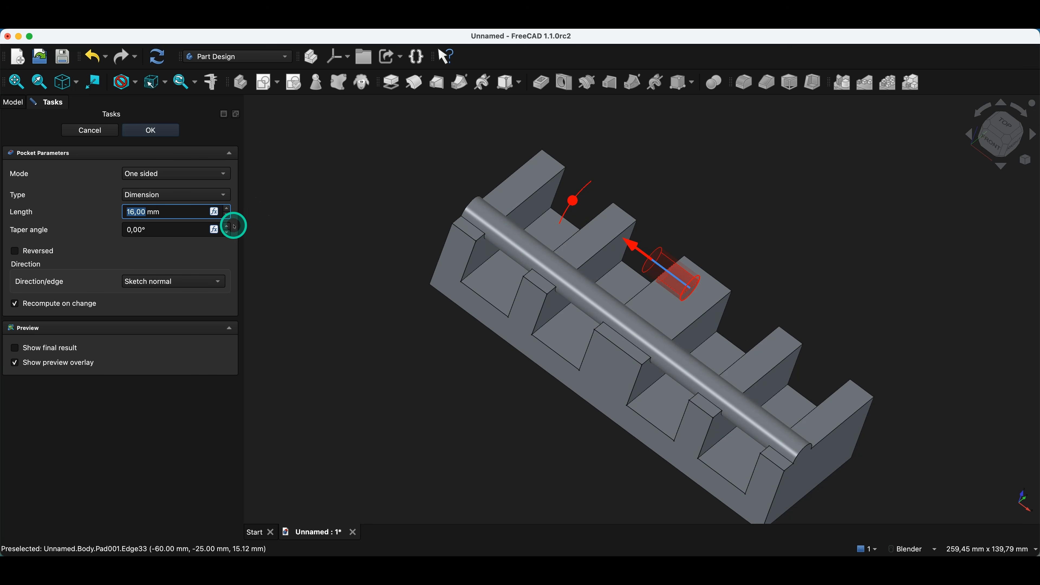
{"action": "left_click", "coordinate": [228, 210]}
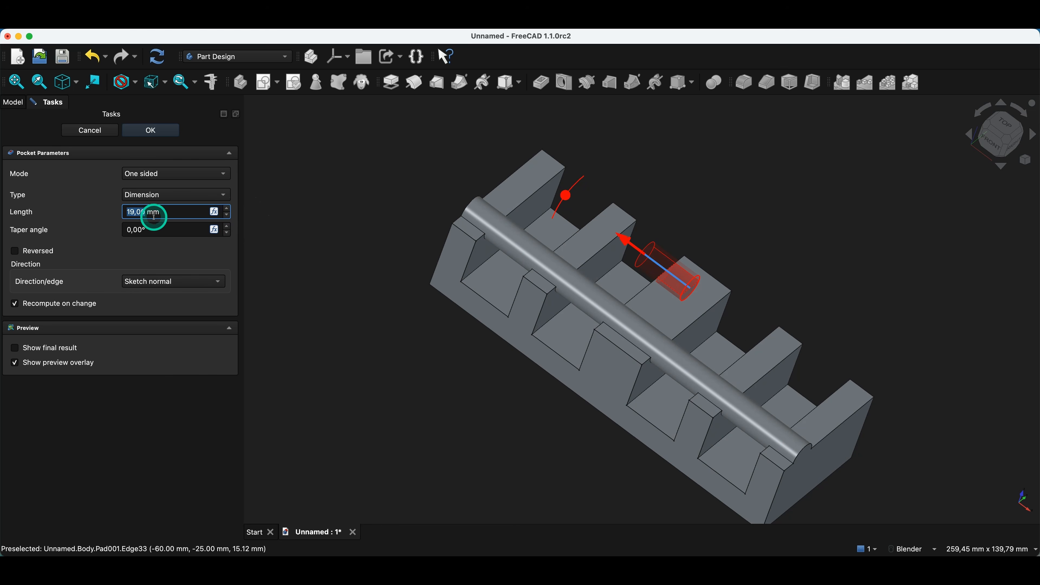
Step: Change the pocket's type to Through all and inspect the full extent of its preview
{"action": "left_click", "coordinate": [156, 195]}
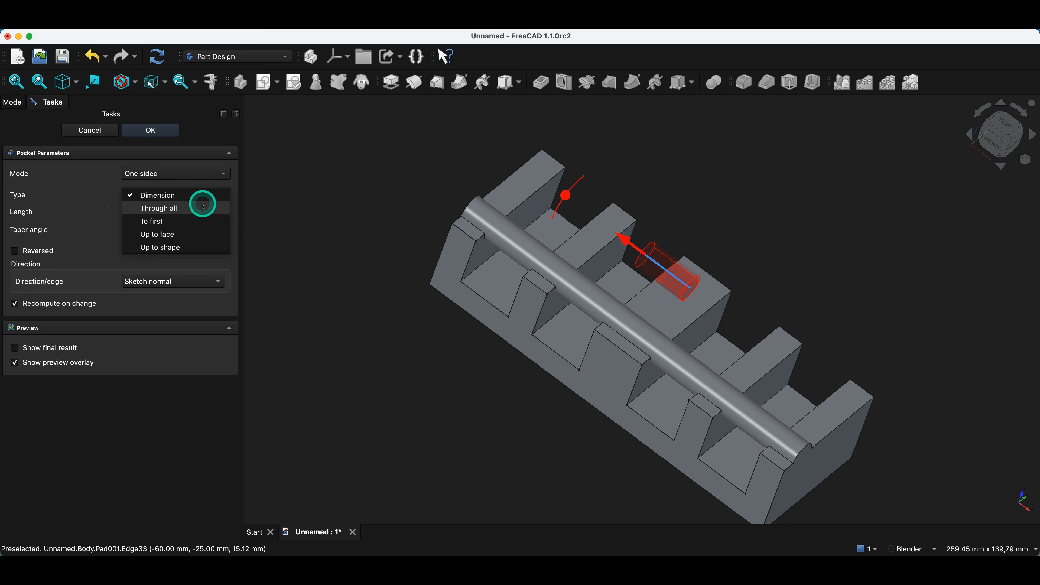
{"action": "left_click", "coordinate": [192, 209]}
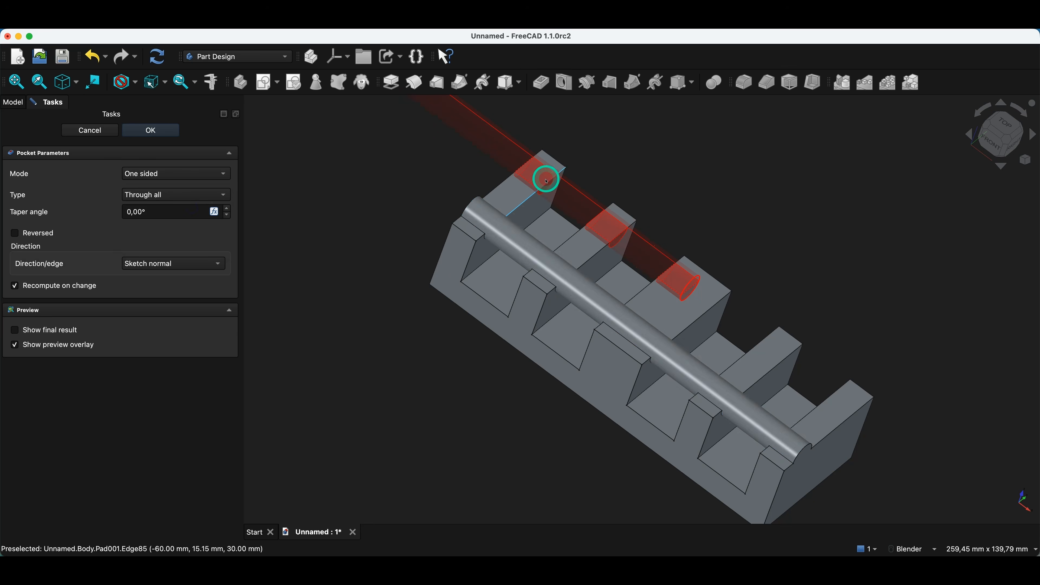
{"action": "scroll", "coordinate": [544, 180], "scroll_direction": "down", "scroll_amount": 2}
{"action": "scroll", "coordinate": [544, 181], "scroll_direction": "down", "scroll_amount": 5}
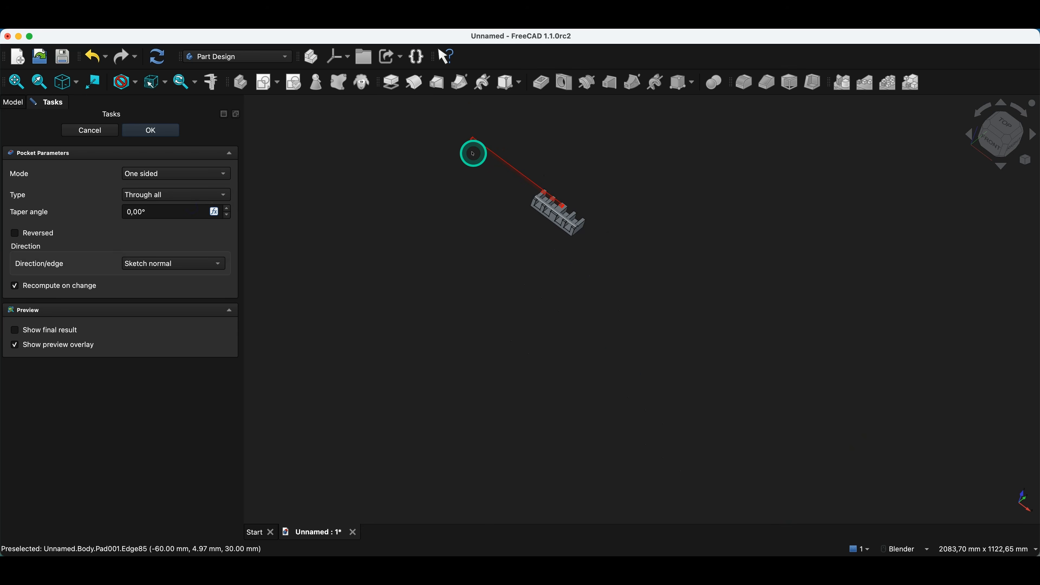
{"action": "scroll", "coordinate": [565, 142], "scroll_direction": "up", "scroll_amount": 4}
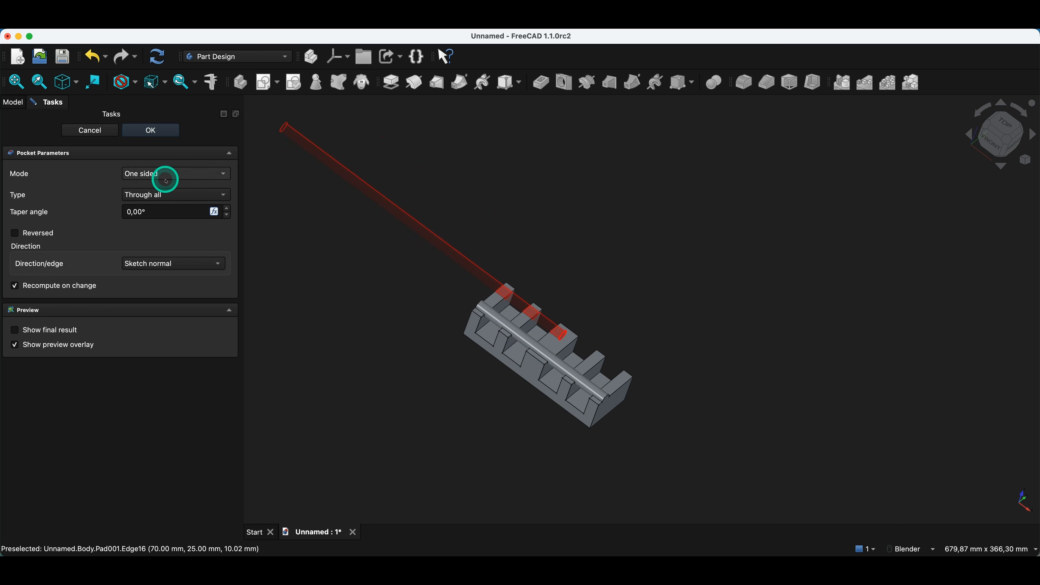
Step: Preview the through-all pocket in Symmetric mode and return it to One sided
{"action": "left_click", "coordinate": [180, 176]}
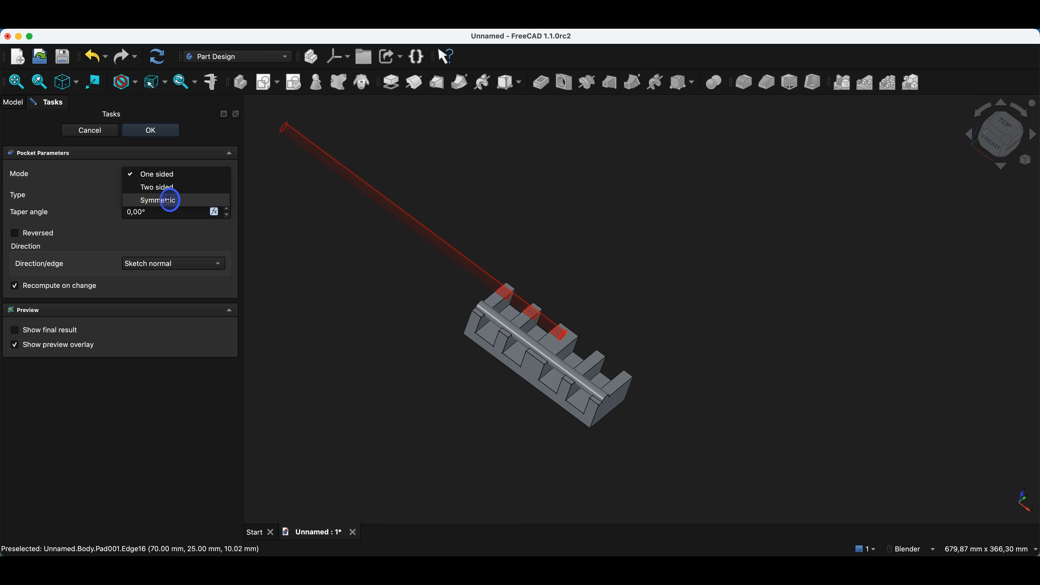
{"action": "left_click", "coordinate": [169, 201]}
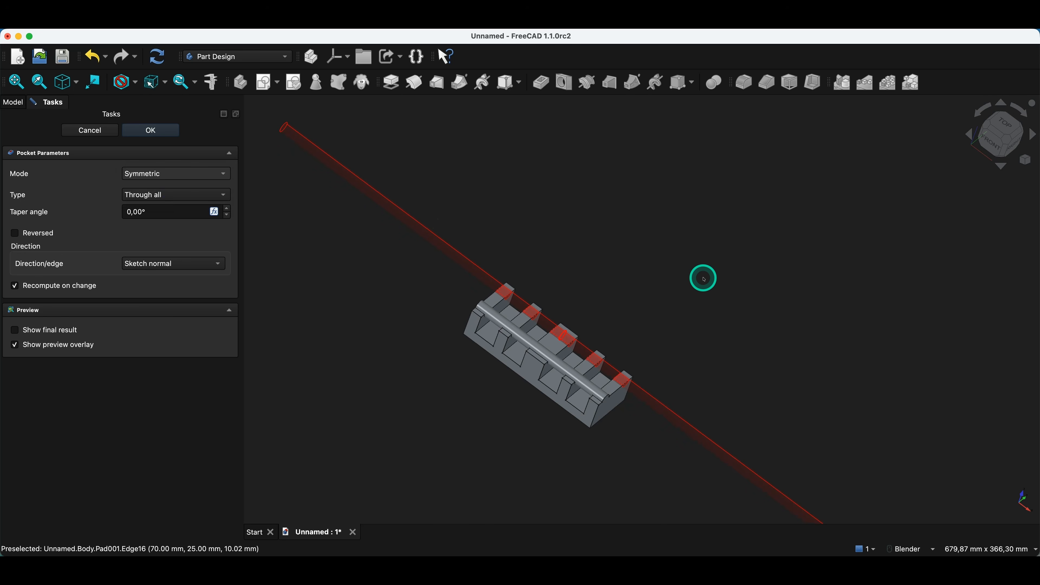
{"action": "left_click", "coordinate": [181, 174]}
{"action": "left_click", "coordinate": [162, 153]}
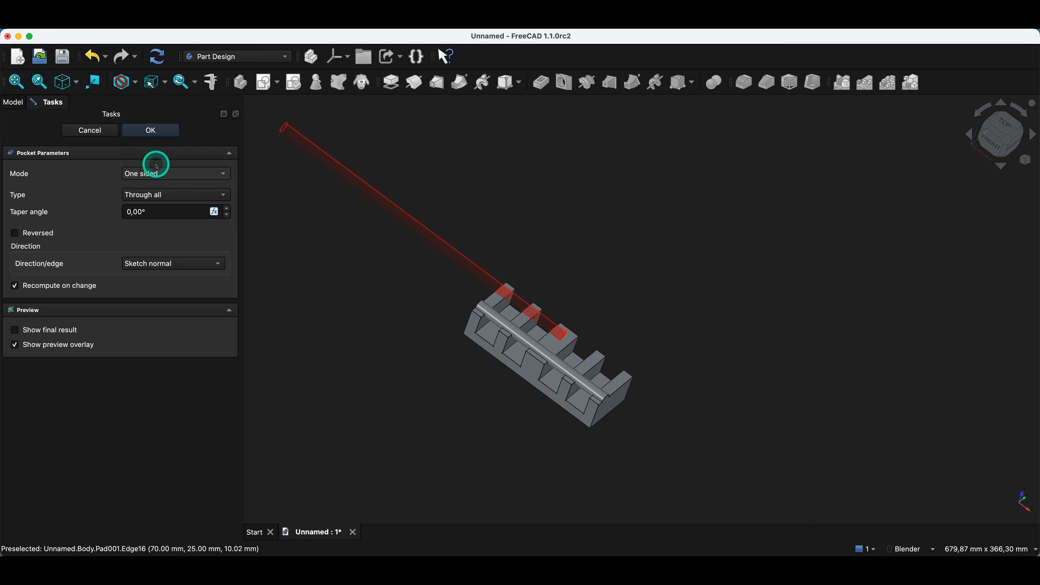
Step: Set the pocket's type to Up to face and pick the block's left end face as the limit
{"action": "left_click", "coordinate": [142, 198]}
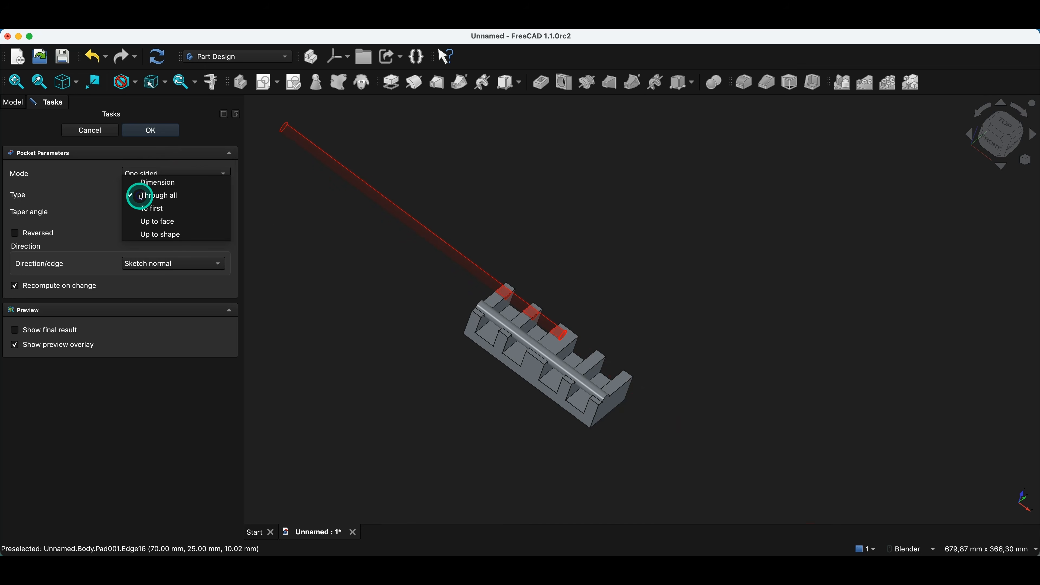
{"action": "left_click", "coordinate": [168, 222]}
{"action": "middle_click_drag", "start_coordinate": [425, 298], "coordinate": [477, 315]}
{"action": "scroll", "coordinate": [497, 291], "scroll_direction": "up", "scroll_amount": 3}
{"action": "scroll", "coordinate": [492, 295], "scroll_direction": "up", "scroll_amount": 2}
{"action": "left_click", "coordinate": [476, 305]}
{"action": "middle_click_drag", "start_coordinate": [548, 256], "coordinate": [492, 313]}
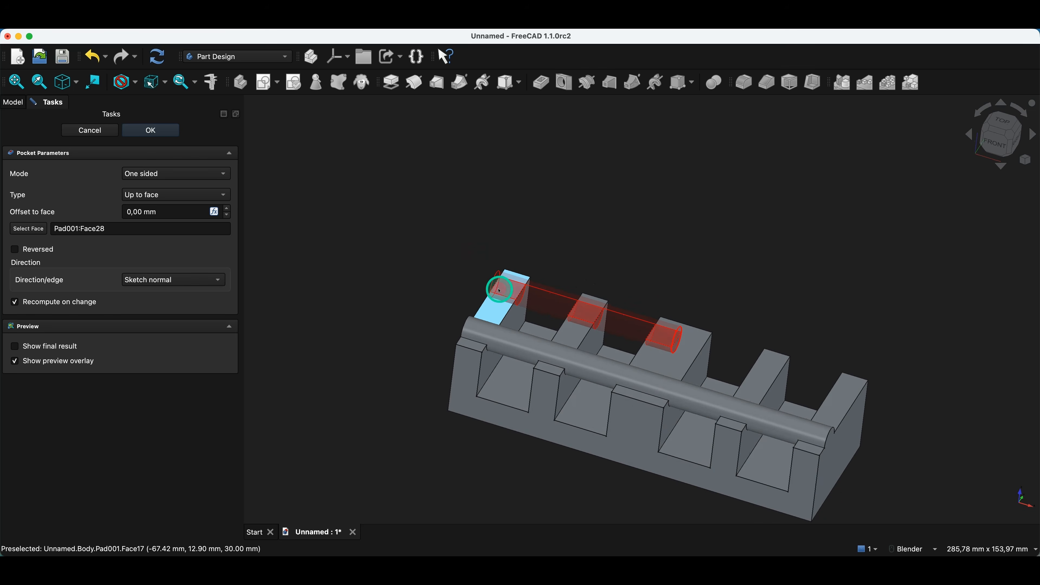
Step: Retarget the pocket to the right side face of the second rib, and to the left side face of the middle rib
{"action": "left_click", "coordinate": [26, 228]}
{"action": "left_click", "coordinate": [591, 341]}
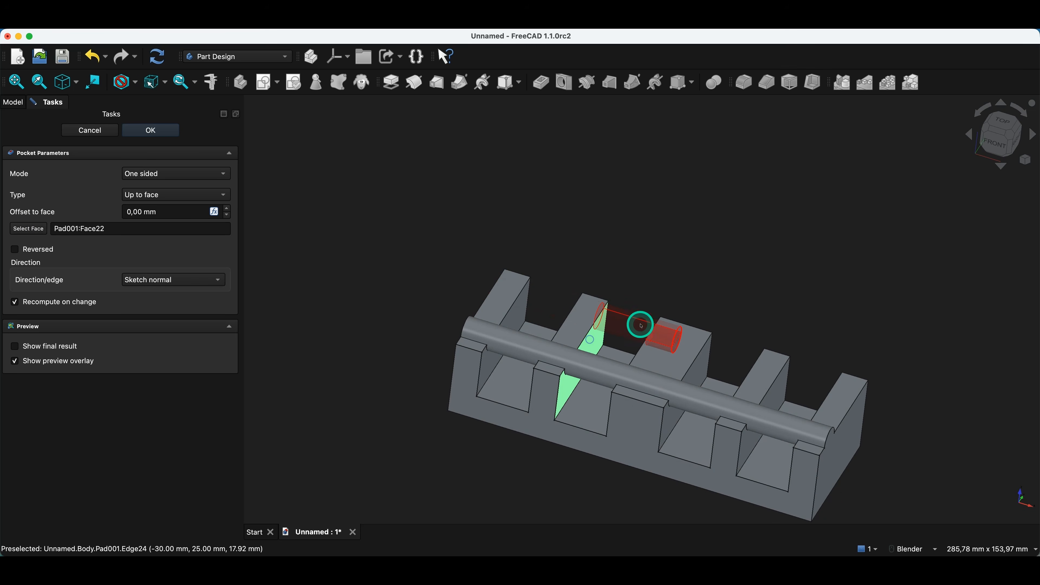
{"action": "middle_click_drag", "start_coordinate": [595, 251], "coordinate": [619, 266]}
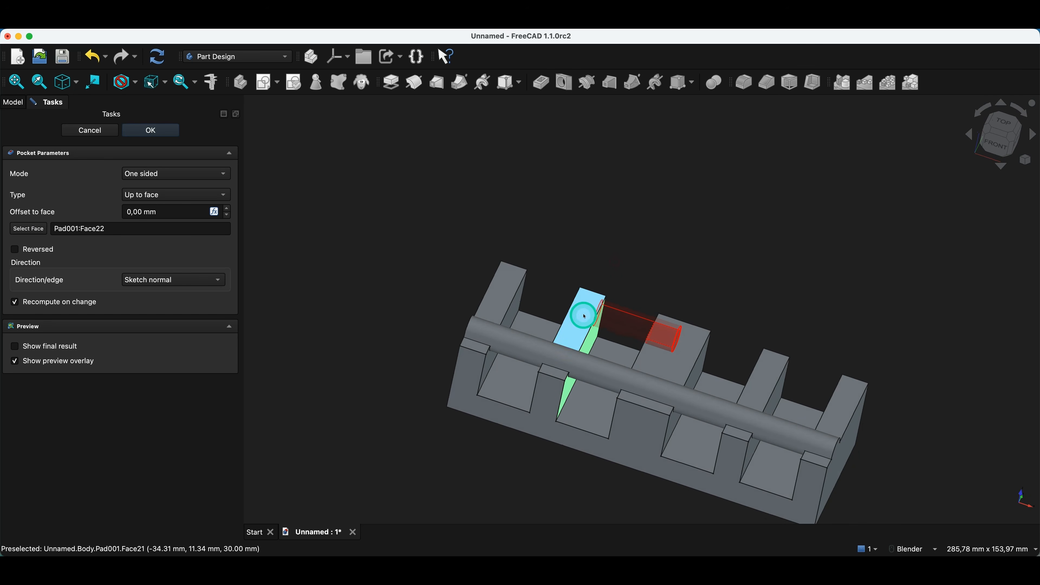
{"action": "middle_click_drag", "start_coordinate": [622, 353], "coordinate": [717, 383]}
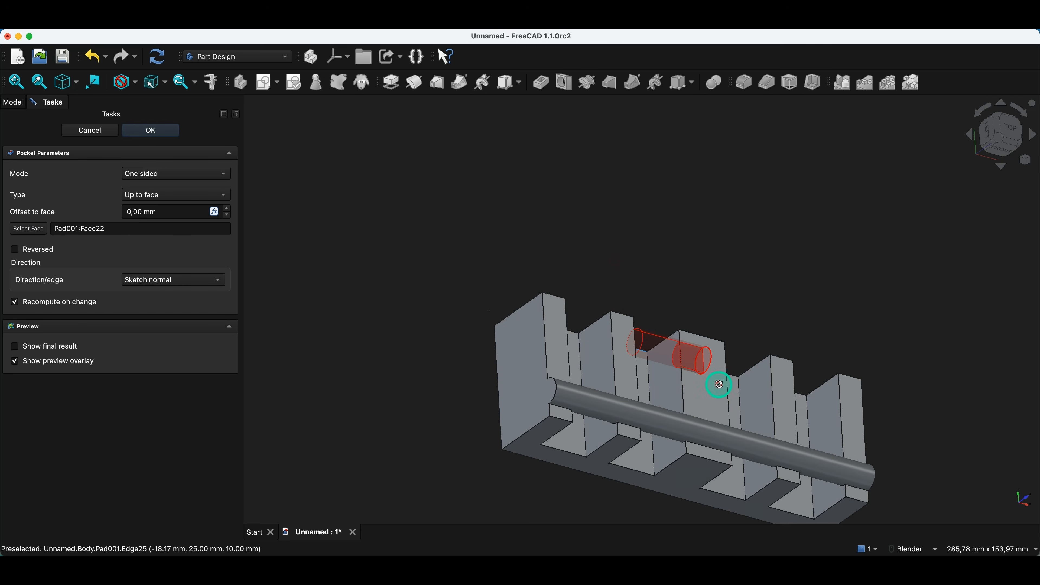
{"action": "left_click", "coordinate": [29, 228]}
{"action": "left_click", "coordinate": [669, 382]}
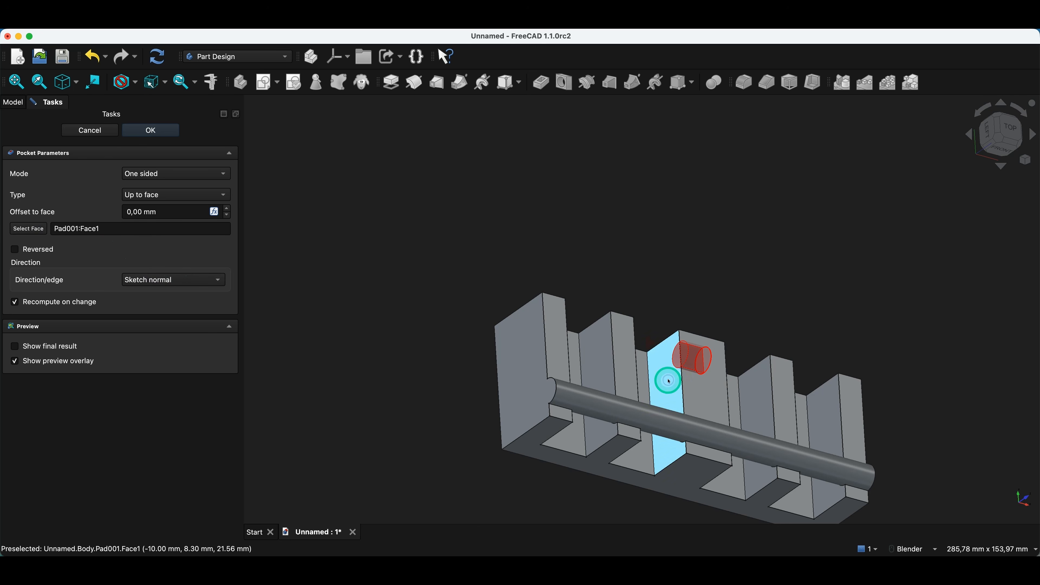
Step: Change the pocket's type to To first and inspect where the preview ends on the middle rib
{"action": "left_click", "coordinate": [205, 200]}
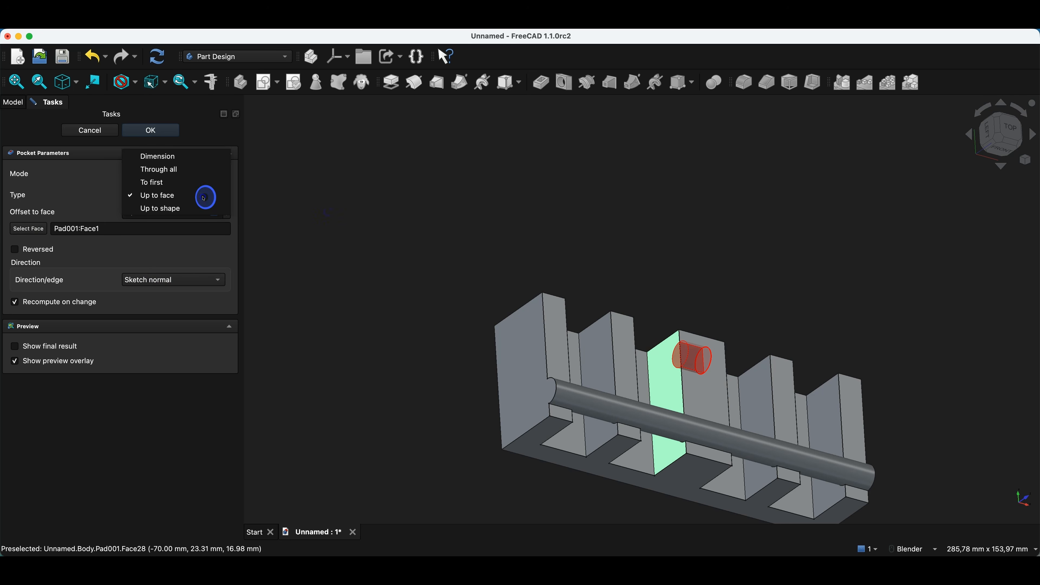
{"action": "left_click", "coordinate": [172, 183]}
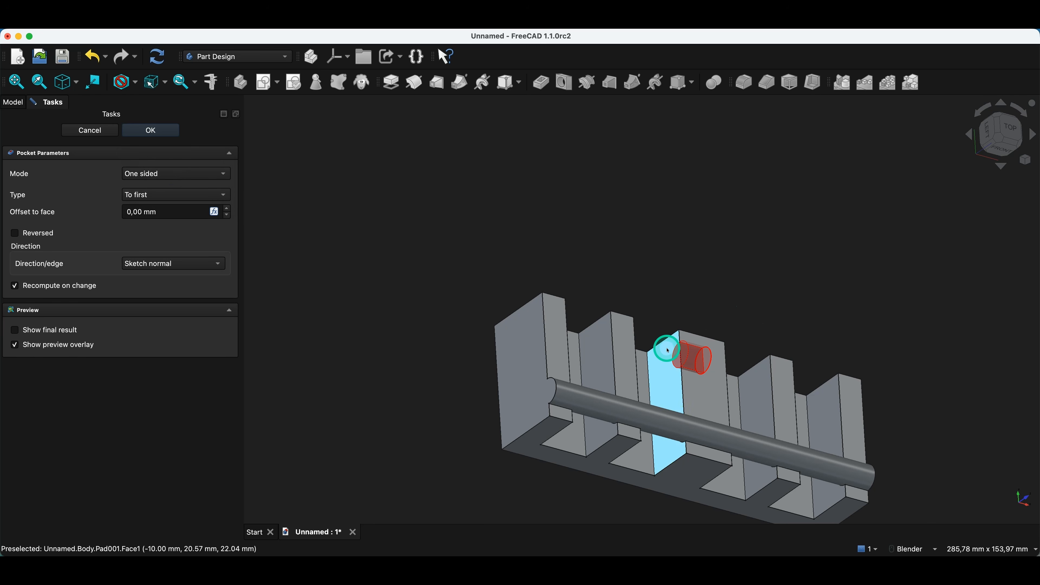
{"action": "middle_click_drag", "start_coordinate": [669, 354], "coordinate": [584, 330]}
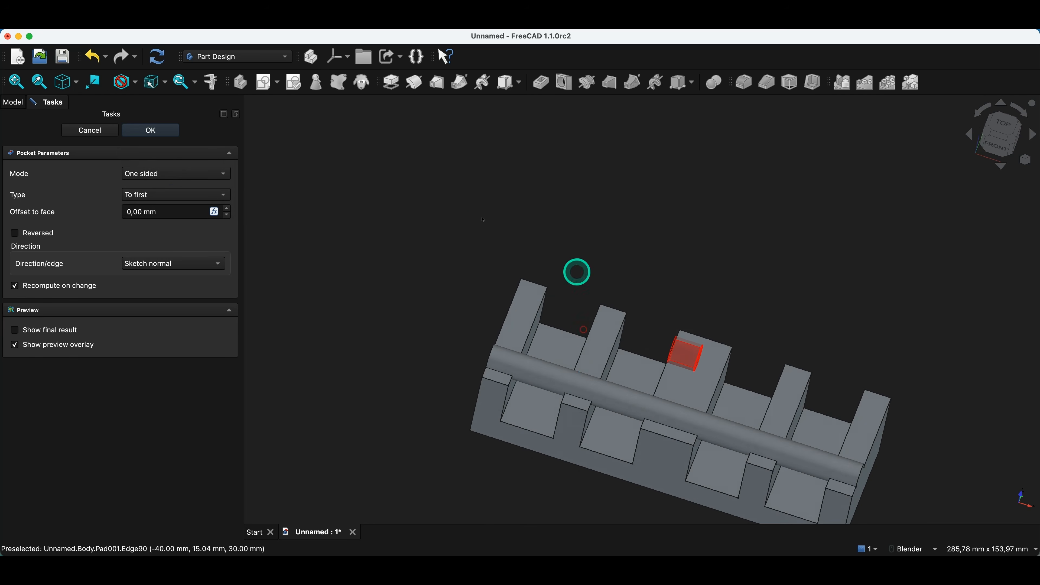
Step: Switch the pocket to Up to face, ending at the left side face of the second rib
{"action": "left_click", "coordinate": [148, 192]}
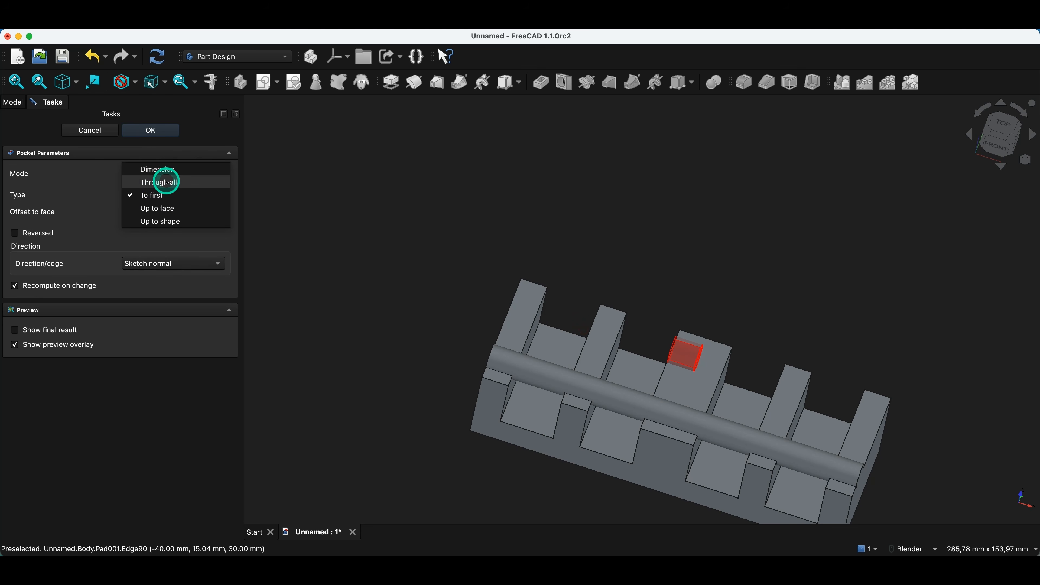
{"action": "left_click", "coordinate": [173, 208]}
{"action": "mouse_move", "coordinate": [450, 283]}
{"action": "middle_mouse_down"}
{"action": "mouse_move", "coordinate": [548, 305]}
{"action": "mouse_move", "coordinate": [614, 338]}
{"action": "middle_mouse_up"}
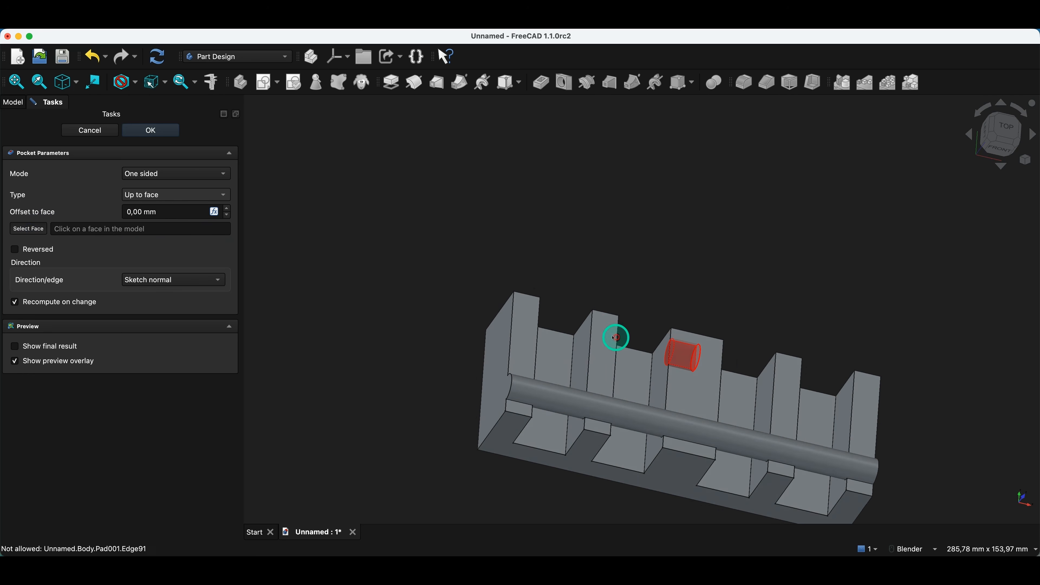
{"action": "left_click", "coordinate": [586, 340]}
{"action": "middle_click_drag", "start_coordinate": [590, 298], "coordinate": [567, 307]}
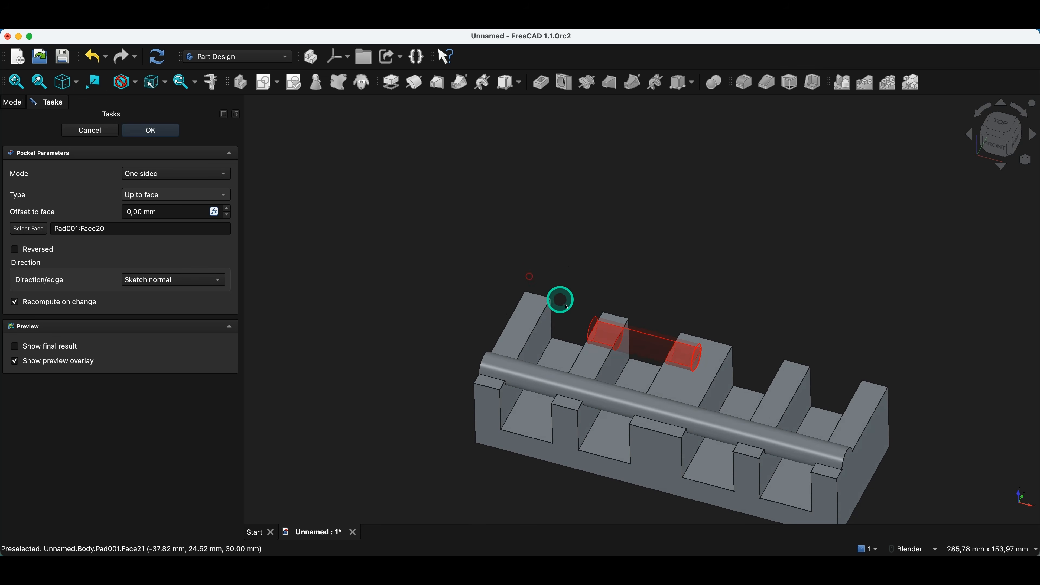
Step: Return the pocket's type to To first, set the offset to face to -4 mm and inspect the preview
{"action": "left_click", "coordinate": [167, 196]}
{"action": "left_click", "coordinate": [154, 183]}
{"action": "middle_click_drag", "start_coordinate": [717, 305], "coordinate": [801, 312]}
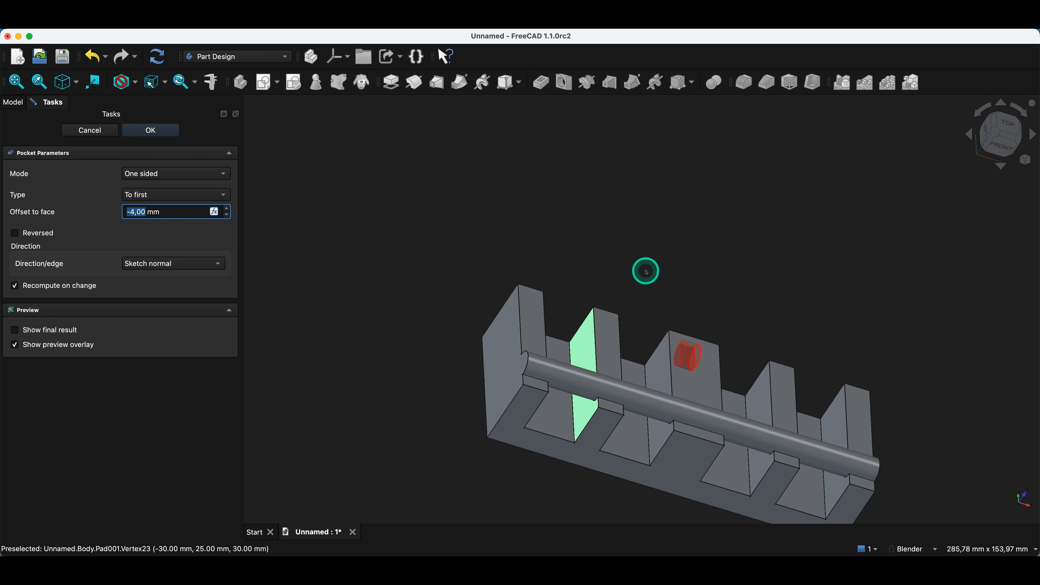
{"action": "middle_click_drag", "start_coordinate": [690, 349], "coordinate": [592, 337]}
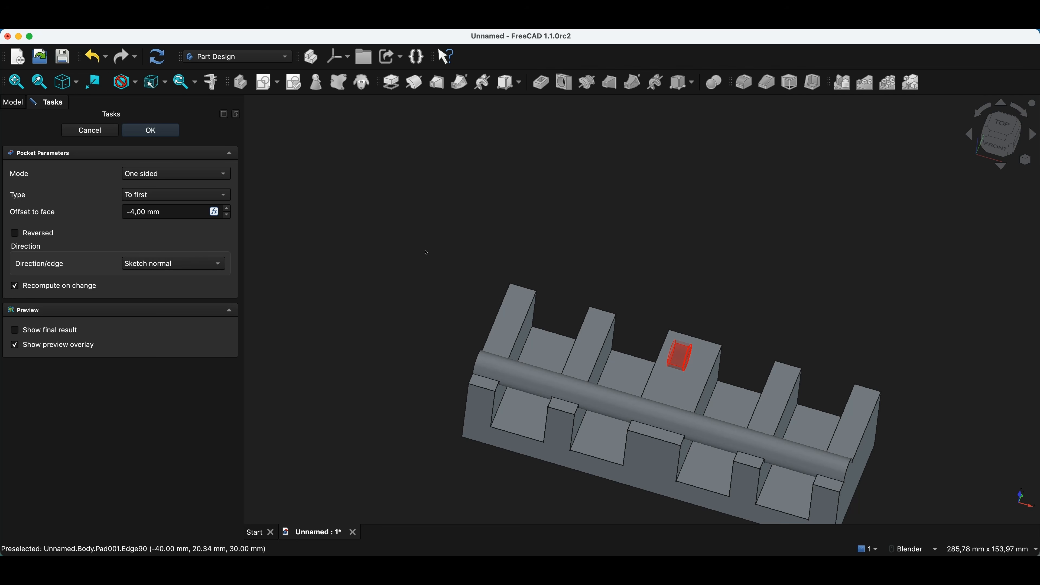
{"action": "left_click", "coordinate": [469, 255]}
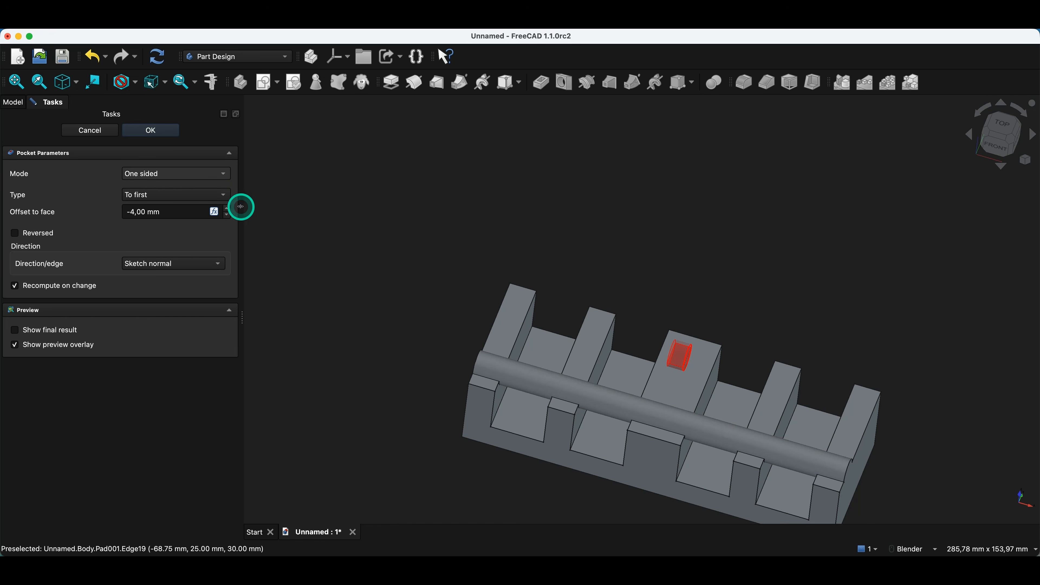
Step: Compare the pocket's Dimension and Through all types, inspecting how far the through-all preview extends
{"action": "left_click", "coordinate": [194, 194]}
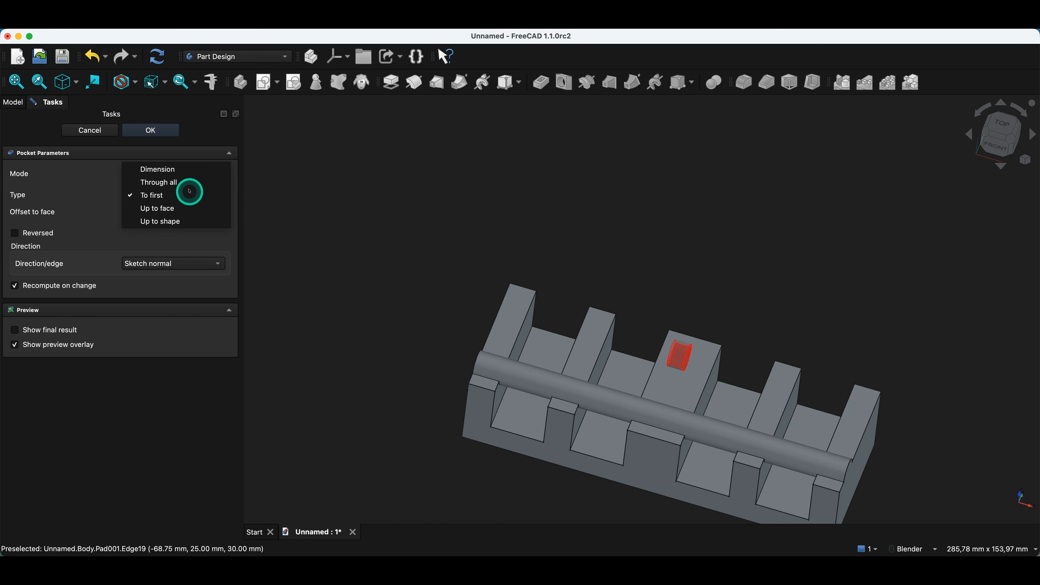
{"action": "left_click", "coordinate": [164, 169]}
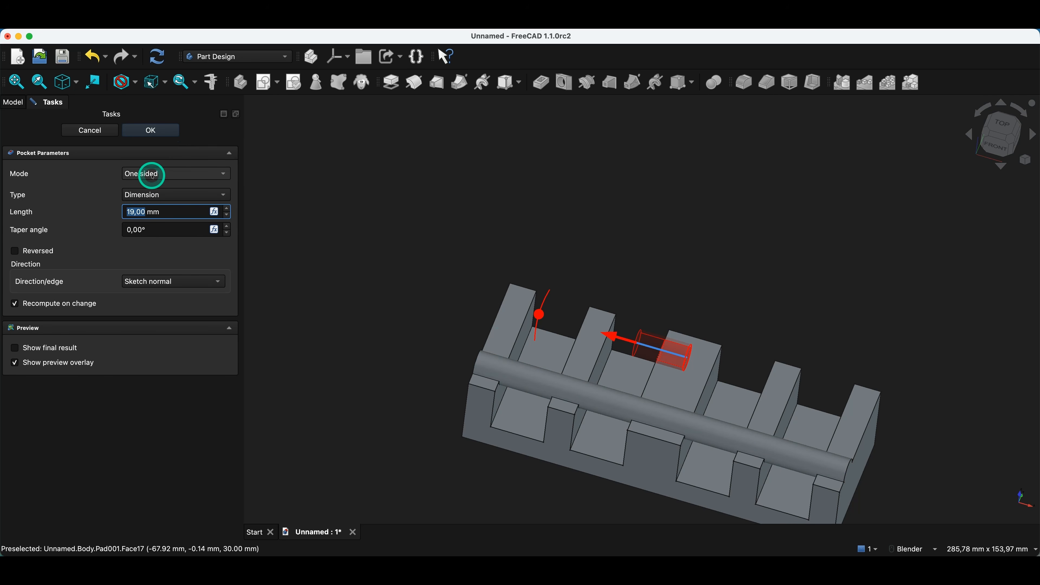
{"action": "left_click", "coordinate": [172, 196]}
{"action": "left_click", "coordinate": [188, 210]}
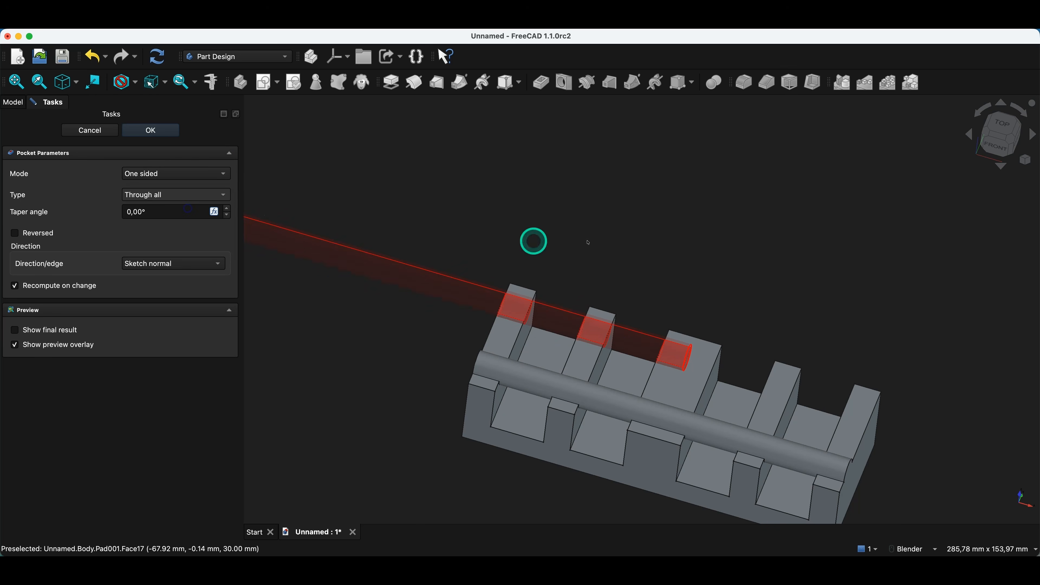
{"action": "scroll", "coordinate": [773, 223], "scroll_direction": "down", "scroll_amount": 5}
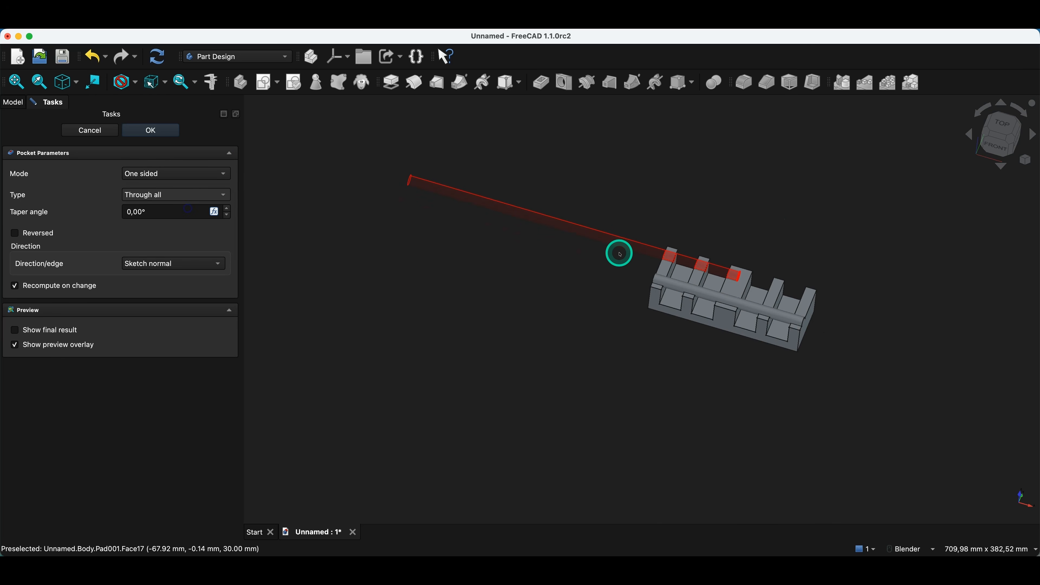
{"action": "middle_click_drag", "start_coordinate": [620, 255], "coordinate": [690, 384]}
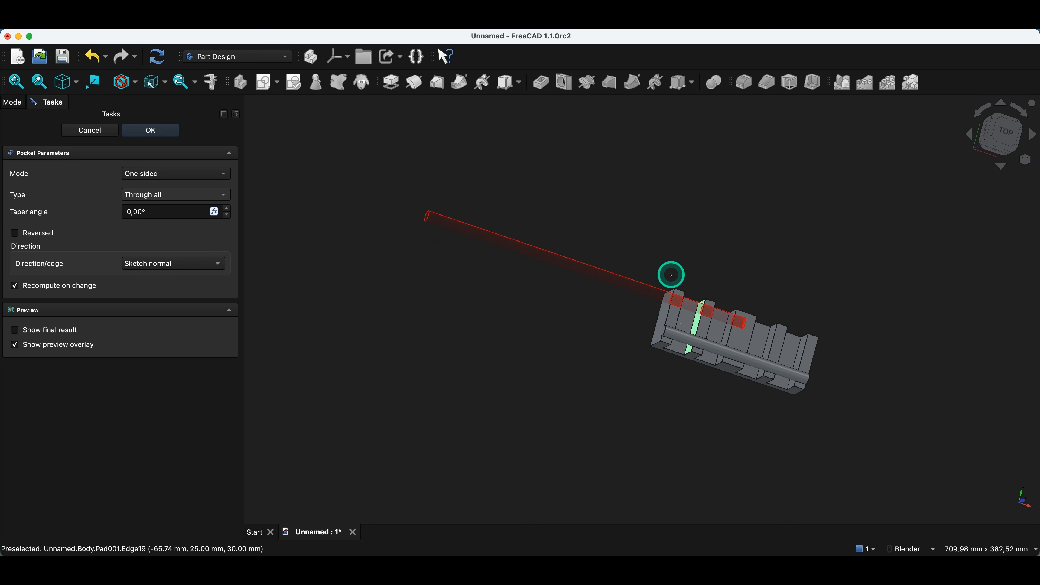
Step: Set the pocket to Up to face at the block's left end face with a 0 mm offset
{"action": "left_click", "coordinate": [207, 199]}
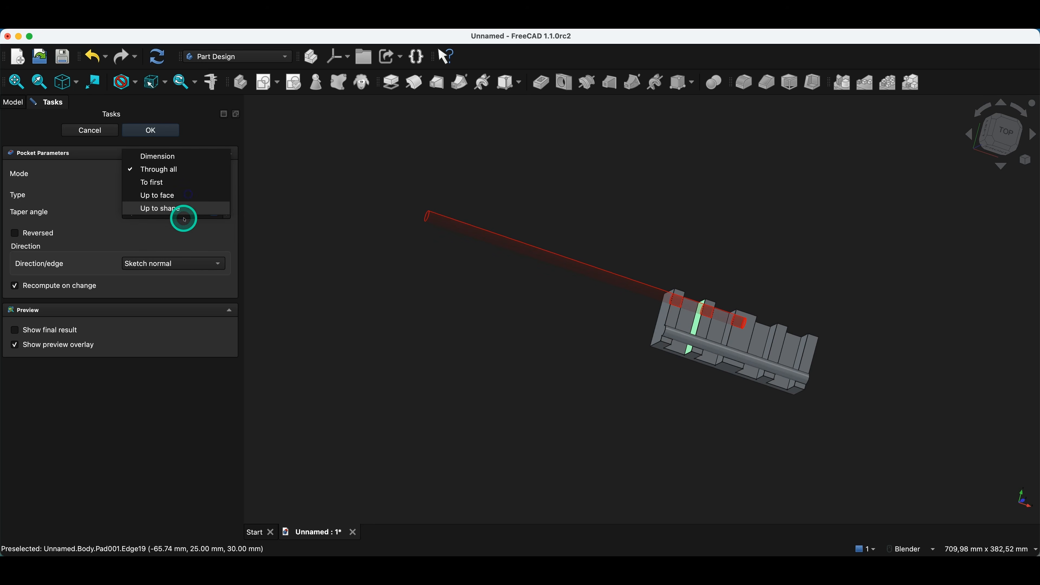
{"action": "left_click", "coordinate": [170, 196]}
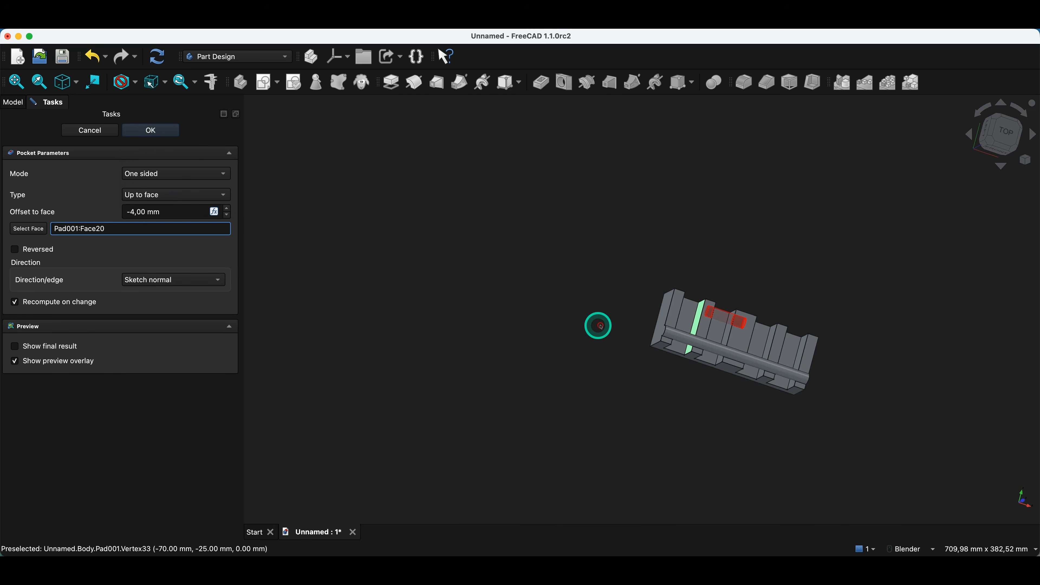
{"action": "middle_click_drag", "start_coordinate": [597, 326], "coordinate": [698, 338]}
{"action": "left_click", "coordinate": [698, 338]}
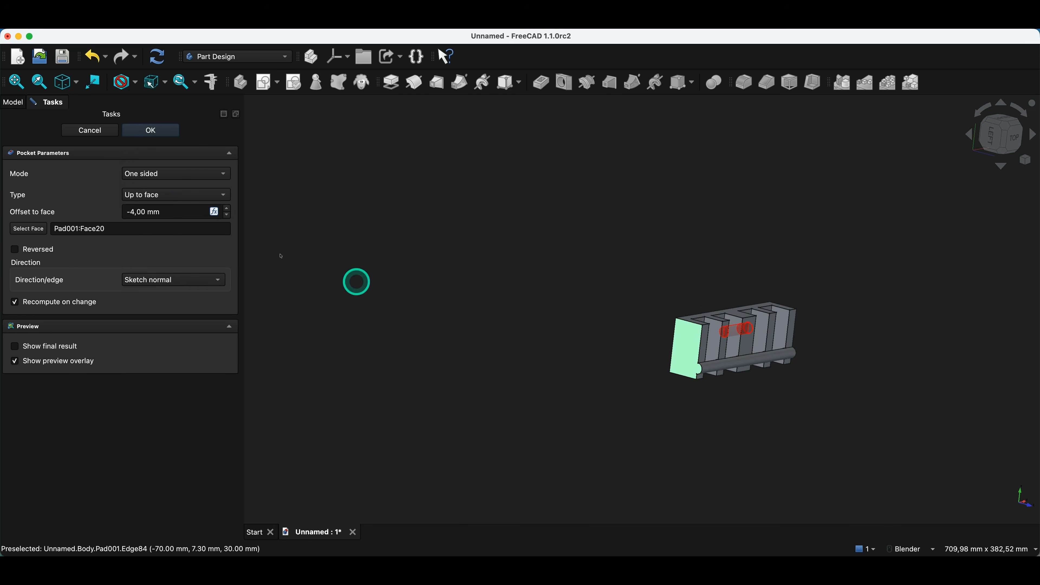
{"action": "left_click", "coordinate": [55, 226]}
{"action": "left_click", "coordinate": [685, 341]}
{"action": "middle_click_drag", "start_coordinate": [685, 341], "coordinate": [16, 140]}
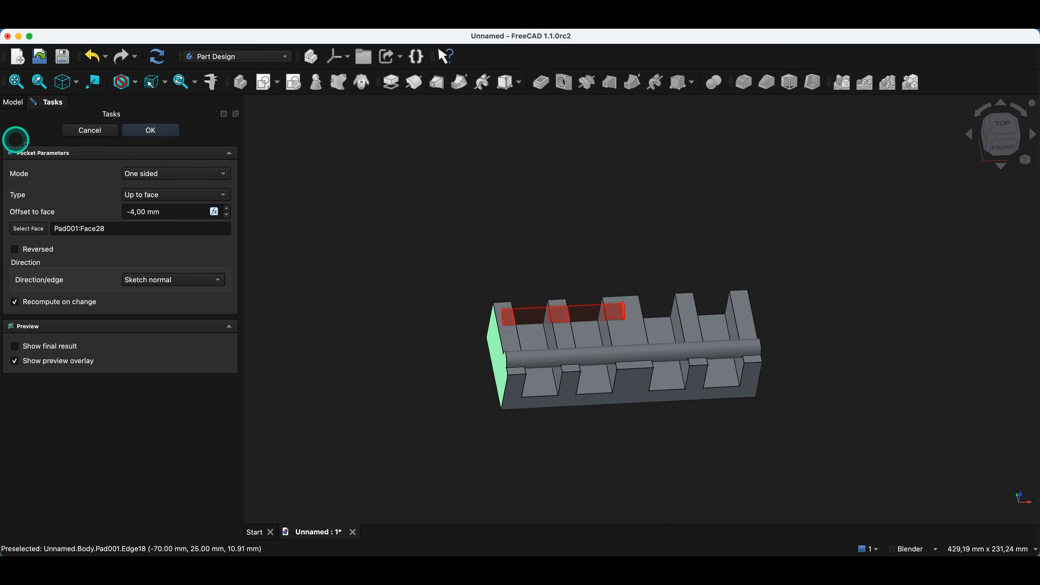
{"action": "left_click", "coordinate": [227, 210]}
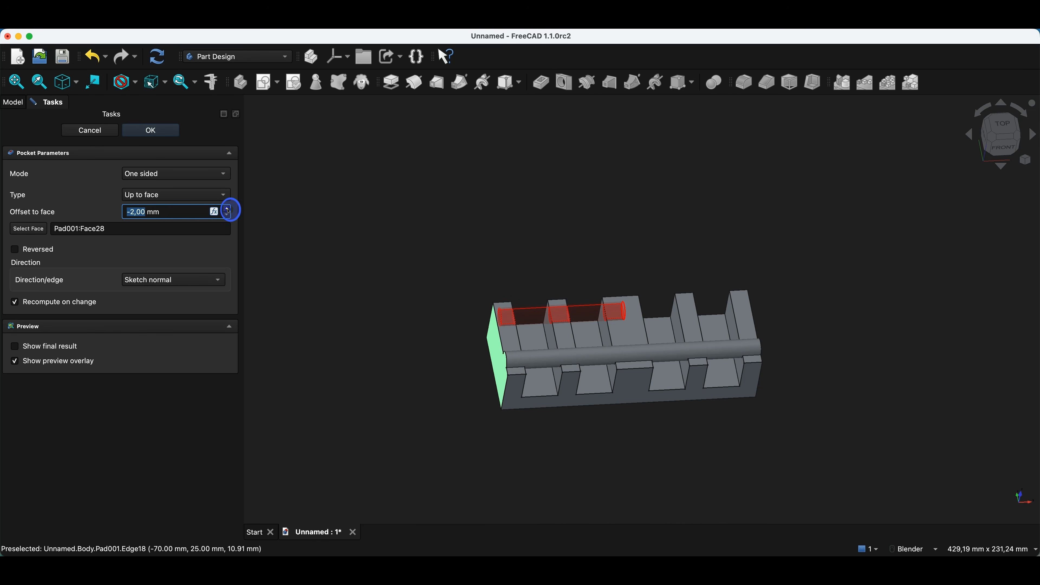
{"action": "left_click", "coordinate": [227, 210]}
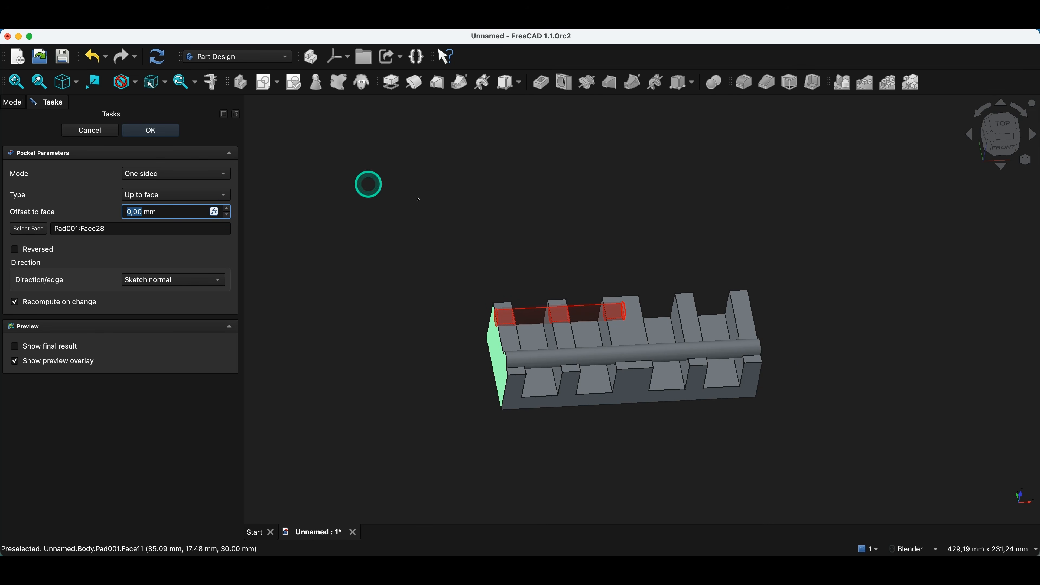
Step: Preview the up-to-face pocket in Symmetric mode
{"action": "left_click", "coordinate": [156, 176]}
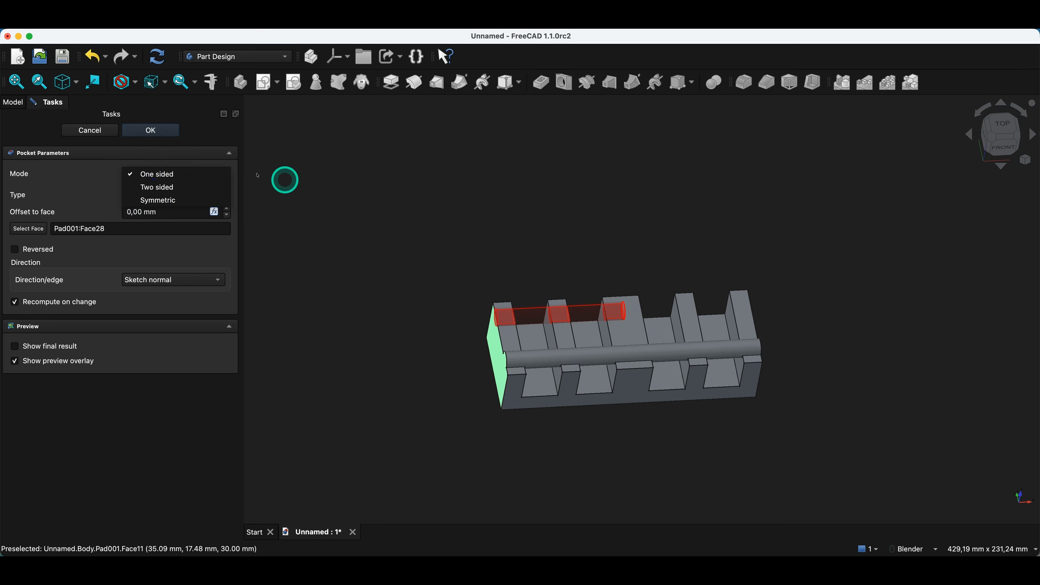
{"action": "left_click", "coordinate": [174, 200]}
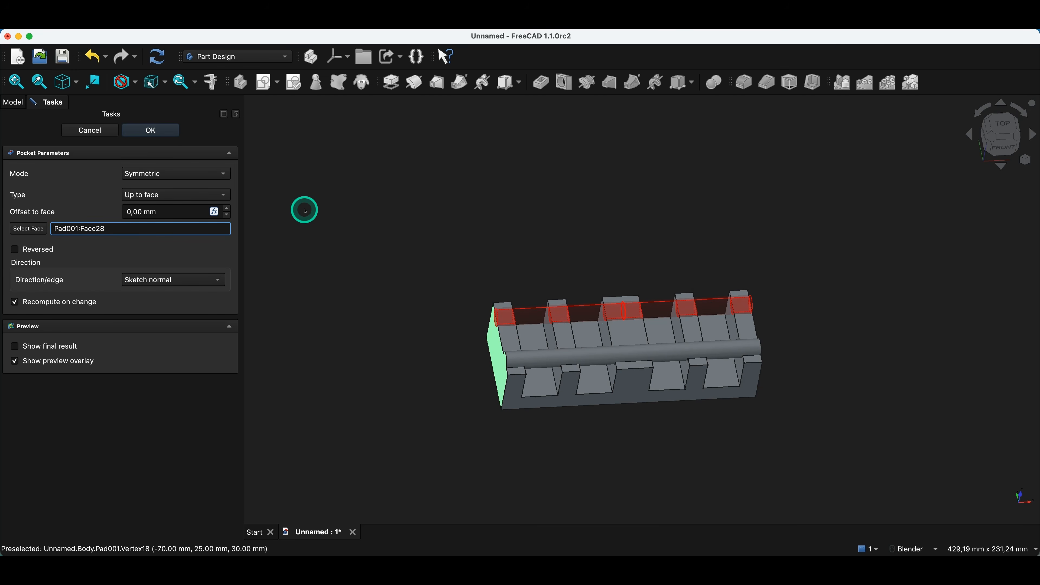
Step: Make the pocket Two sided and set side 2 to Up to face, ending at the block's right end face
{"action": "left_click", "coordinate": [213, 175]}
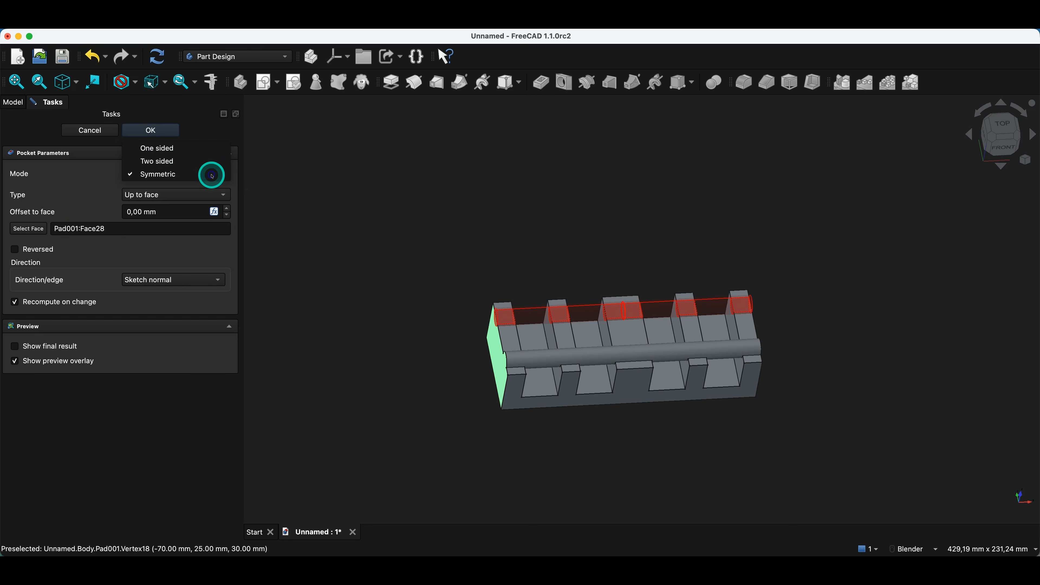
{"action": "left_click", "coordinate": [163, 161]}
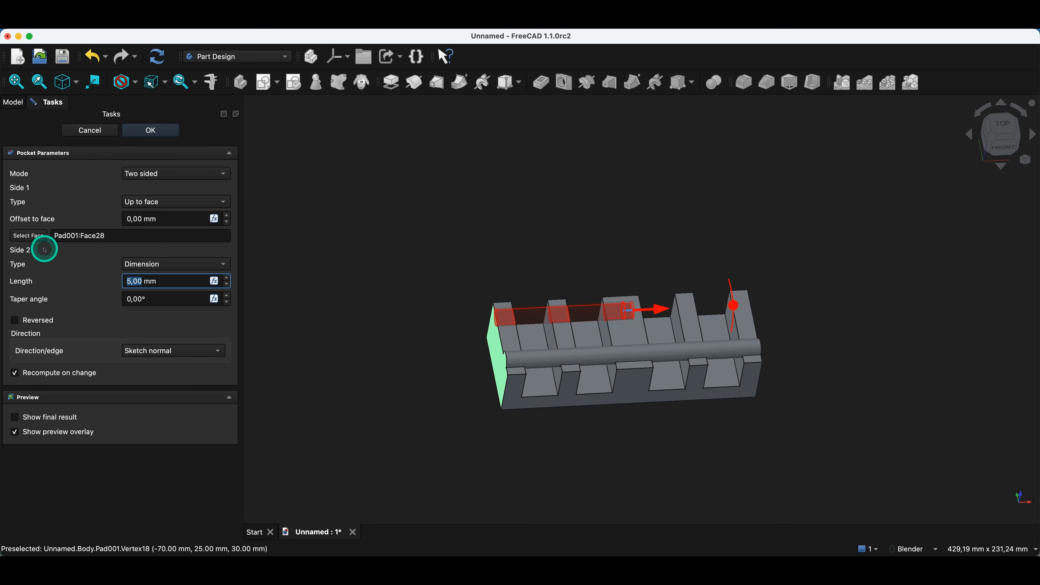
{"action": "left_click", "coordinate": [170, 264]}
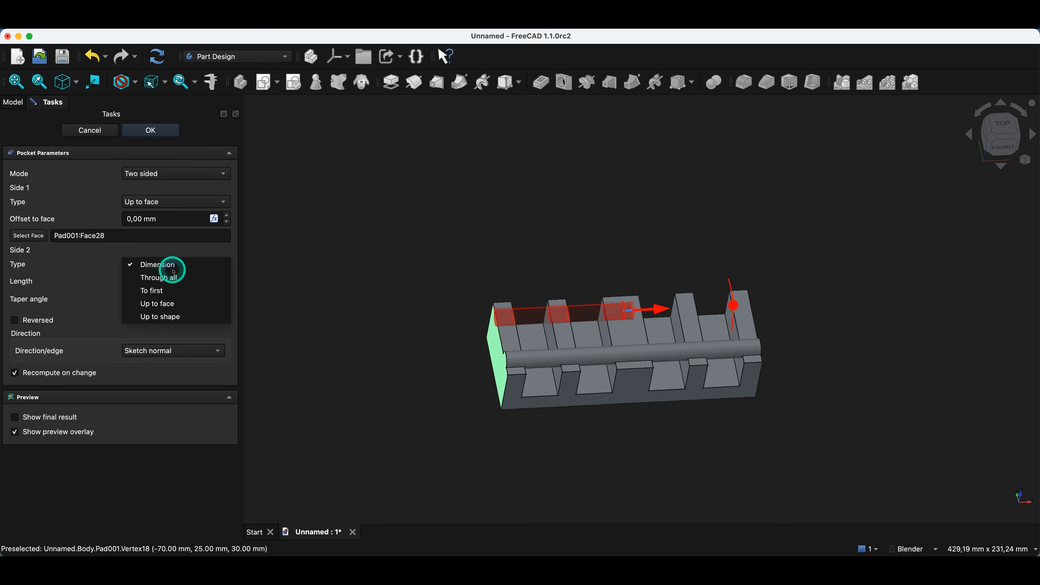
{"action": "left_click", "coordinate": [170, 303]}
{"action": "middle_click_drag", "start_coordinate": [806, 337], "coordinate": [697, 313]}
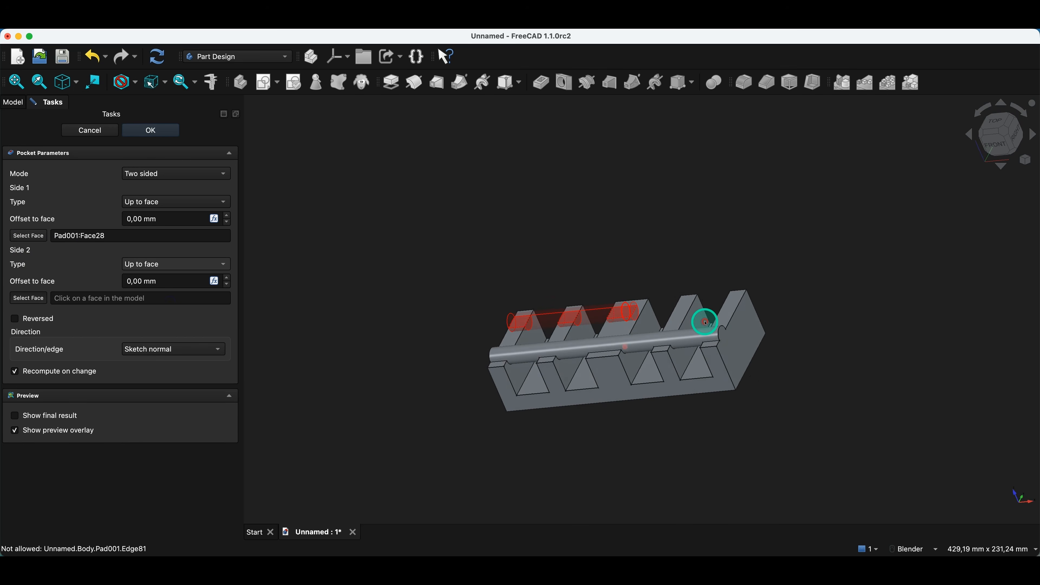
{"action": "left_click", "coordinate": [751, 333]}
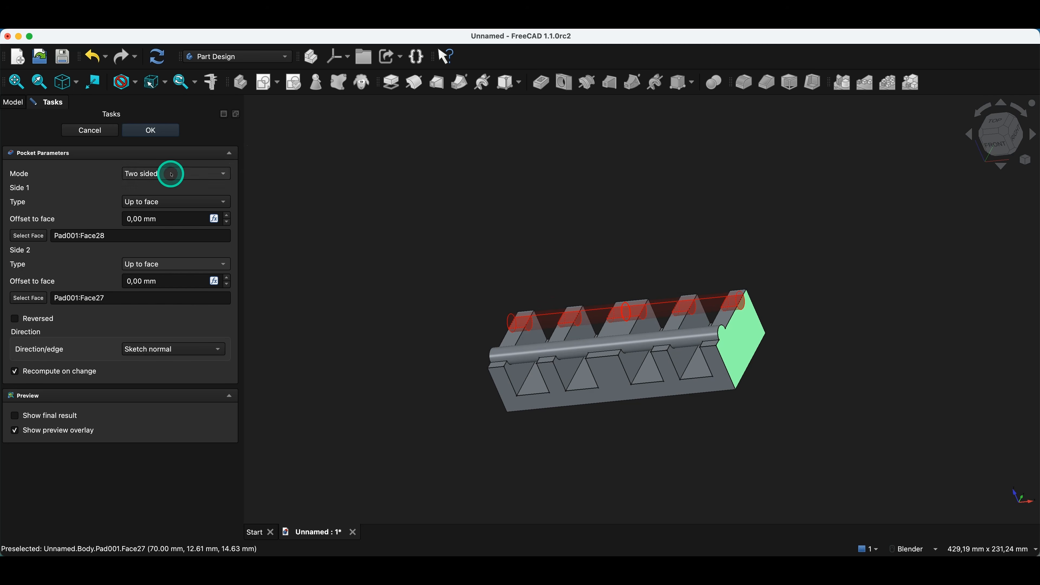
Step: Switch the pocket to Symmetric mode with the Through all type and apply it across the block
{"action": "left_click", "coordinate": [155, 175]}
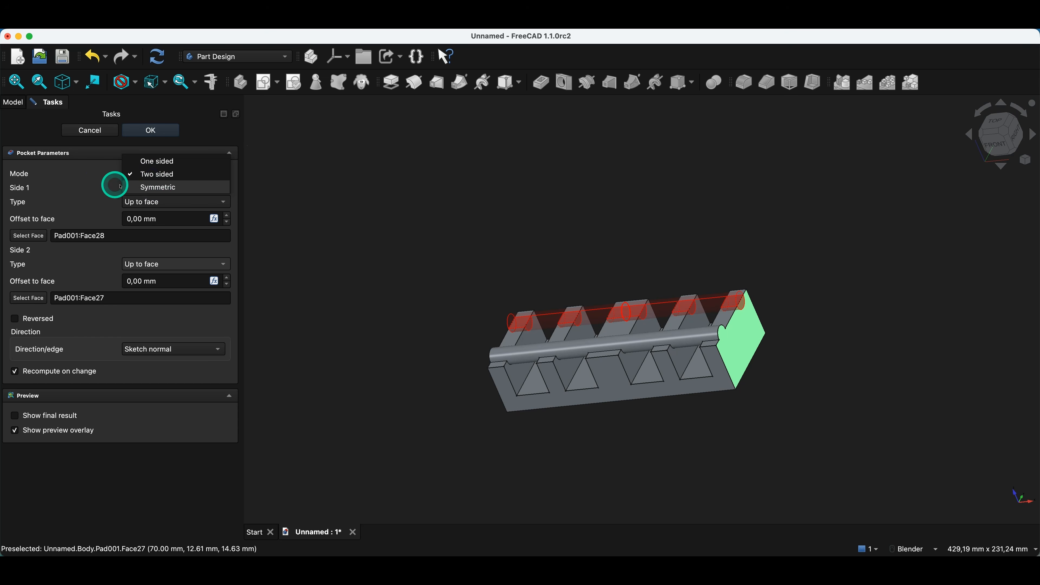
{"action": "left_click", "coordinate": [93, 179]}
{"action": "left_click", "coordinate": [166, 173]}
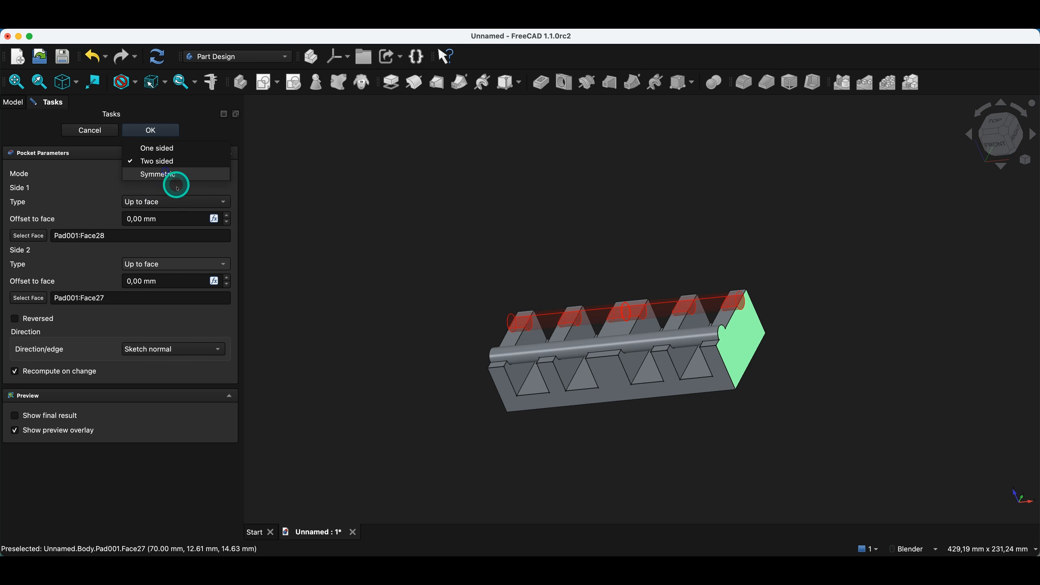
{"action": "left_click", "coordinate": [162, 174]}
{"action": "left_click", "coordinate": [164, 195]}
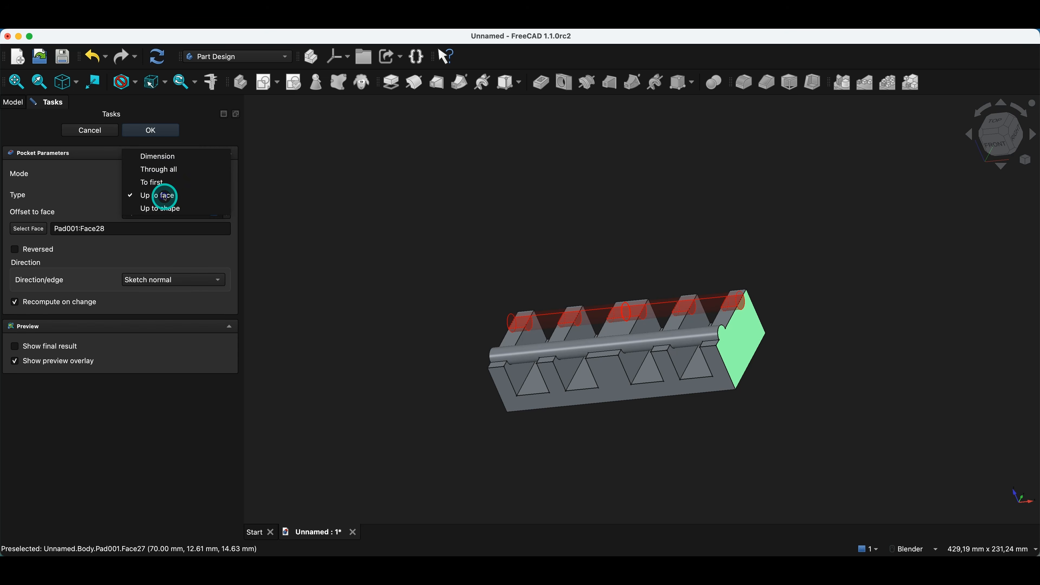
{"action": "left_click", "coordinate": [168, 171]}
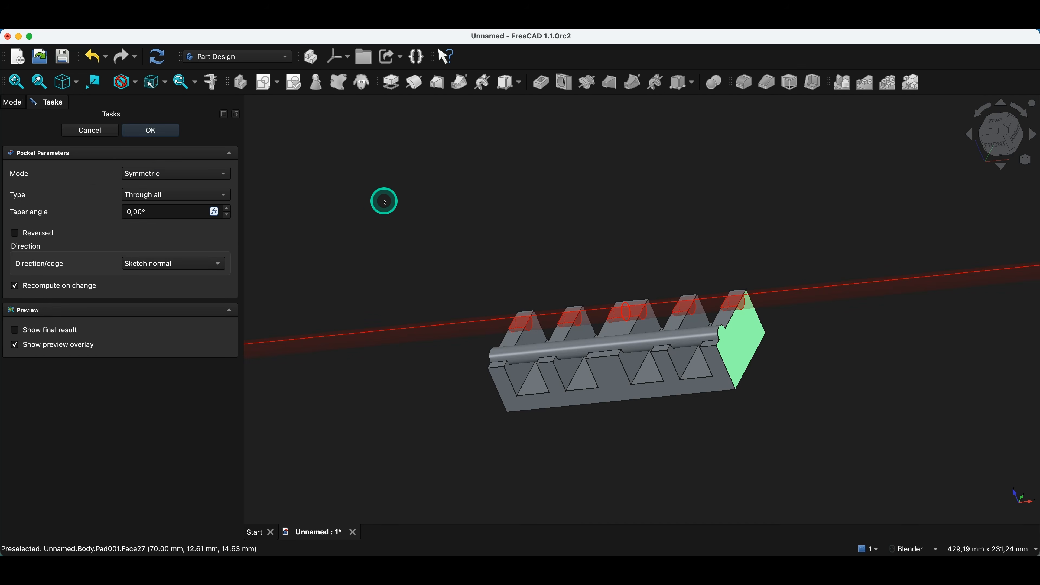
{"action": "middle_click_drag", "start_coordinate": [386, 200], "coordinate": [479, 240]}
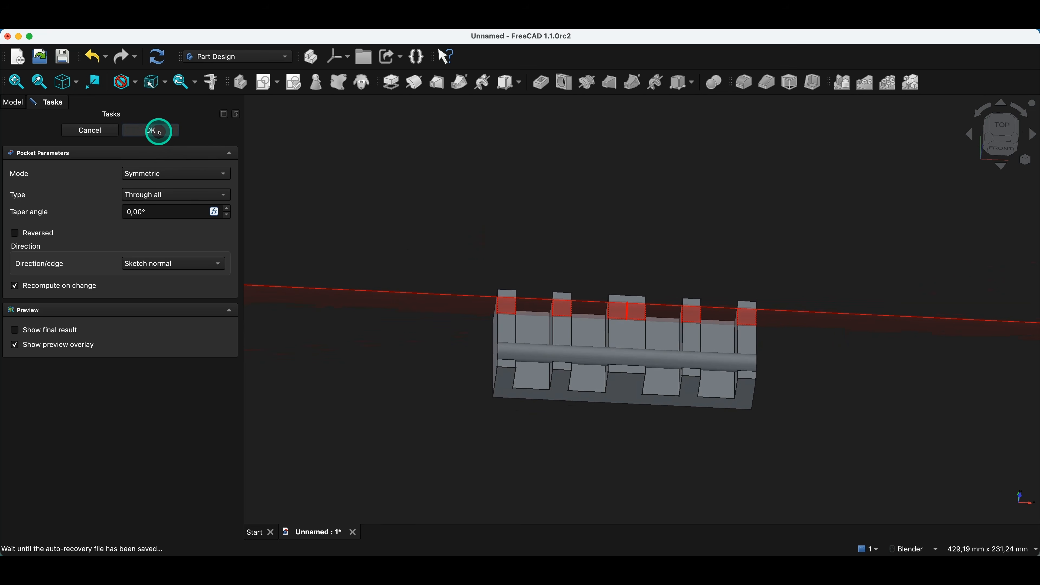
{"action": "middle_click_drag", "start_coordinate": [628, 388], "coordinate": [594, 376]}
Step: Reopen the pocket and examine how far its symmetric through-all preview extends past both ends of the block
{"action": "double_click", "coordinate": [53, 182]}
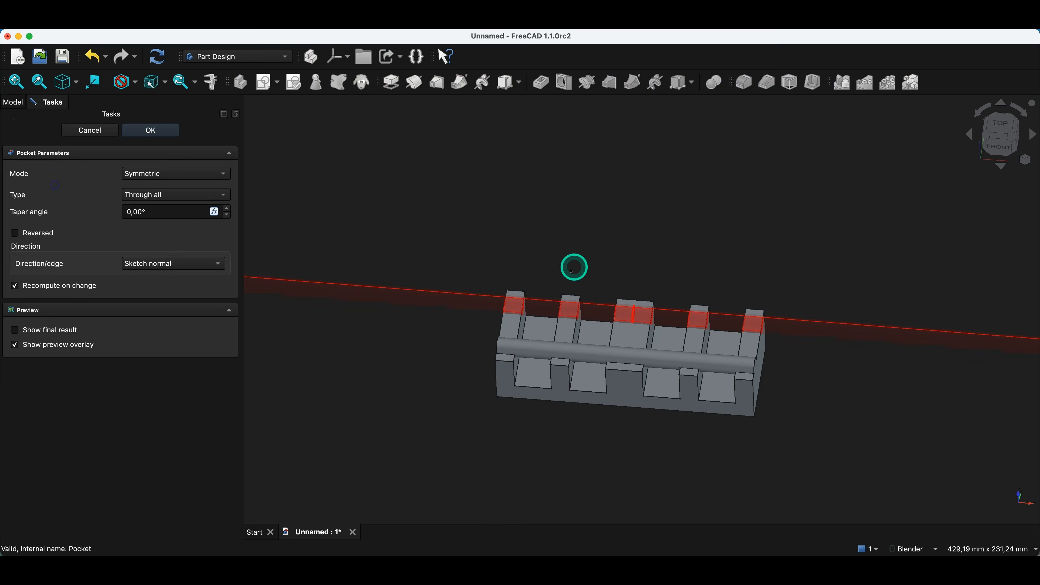
{"action": "left_click", "coordinate": [460, 248]}
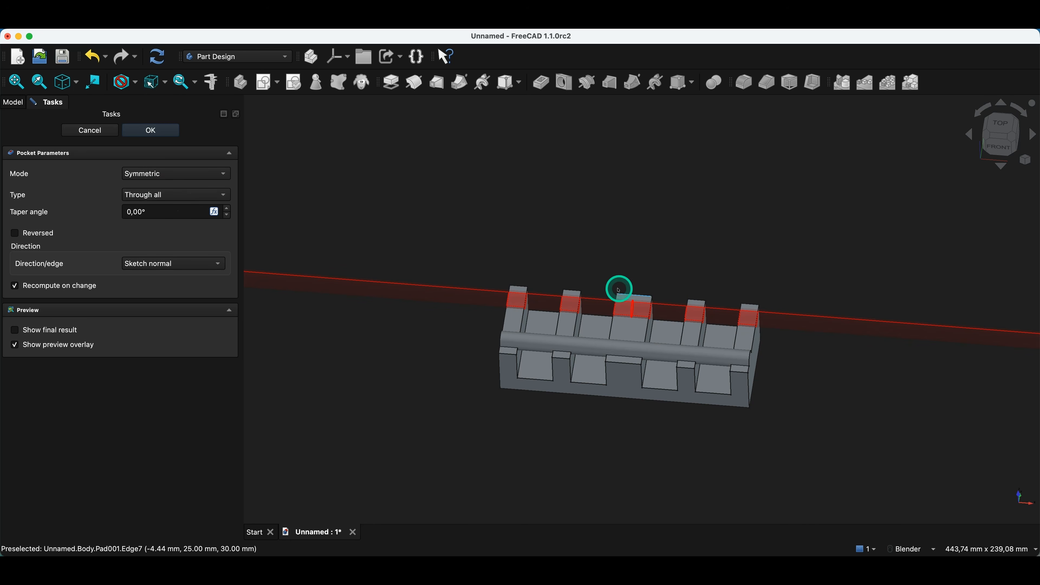
{"action": "scroll", "coordinate": [503, 280], "scroll_direction": "down", "scroll_amount": 5}
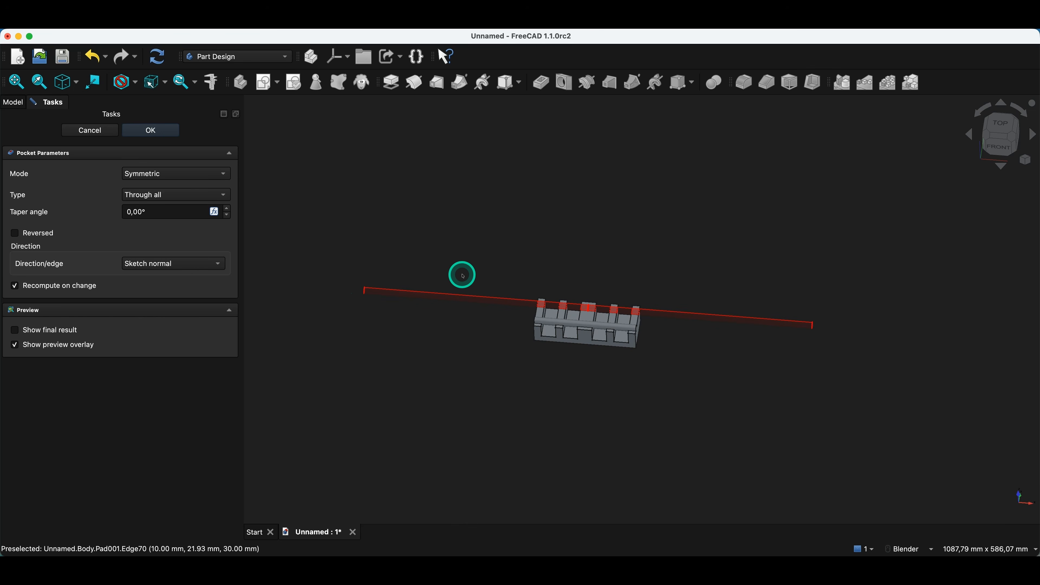
{"action": "scroll", "coordinate": [611, 309], "scroll_direction": "up", "scroll_amount": 3}
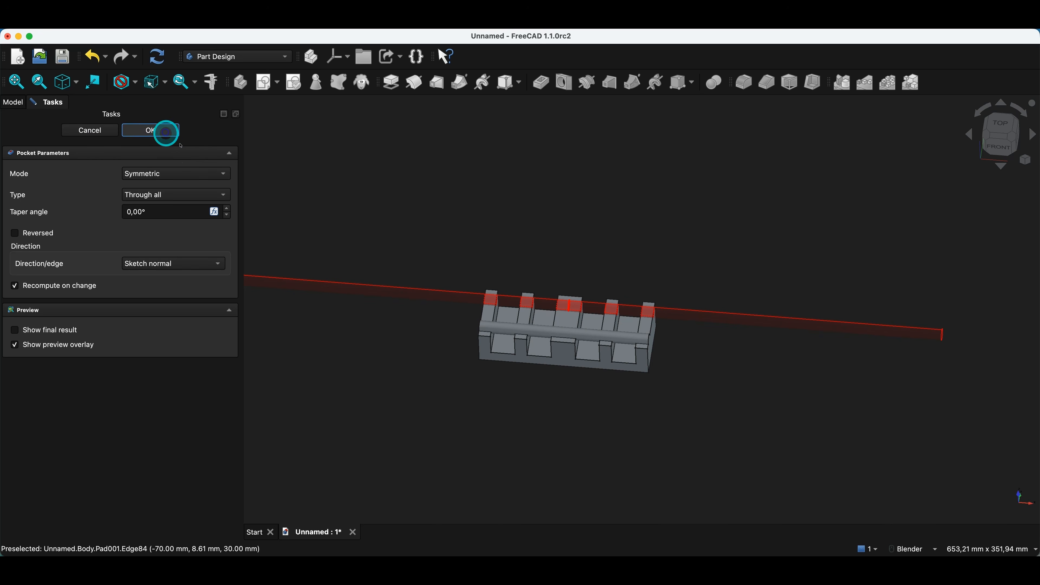
{"action": "left_click", "coordinate": [166, 131]}
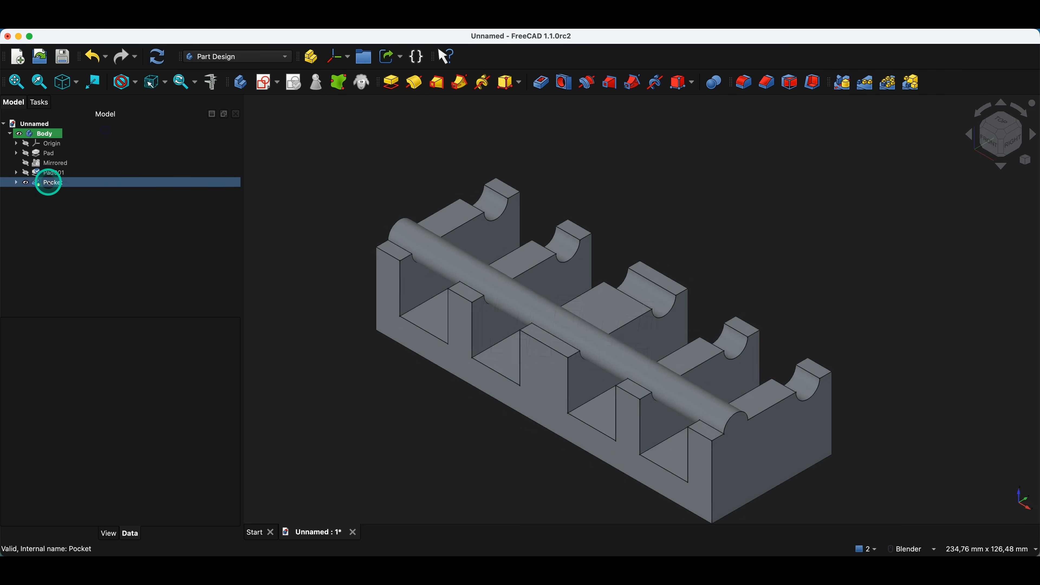
{"action": "double_click", "coordinate": [48, 182]}
{"action": "scroll", "coordinate": [414, 205], "scroll_direction": "down", "scroll_amount": 5}
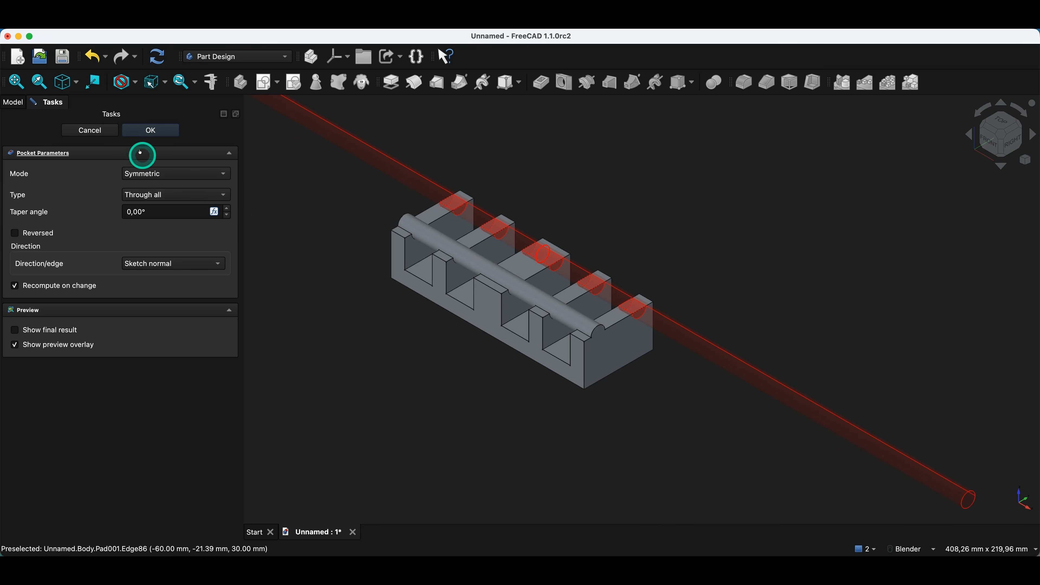
{"action": "key", "text": "Return"}
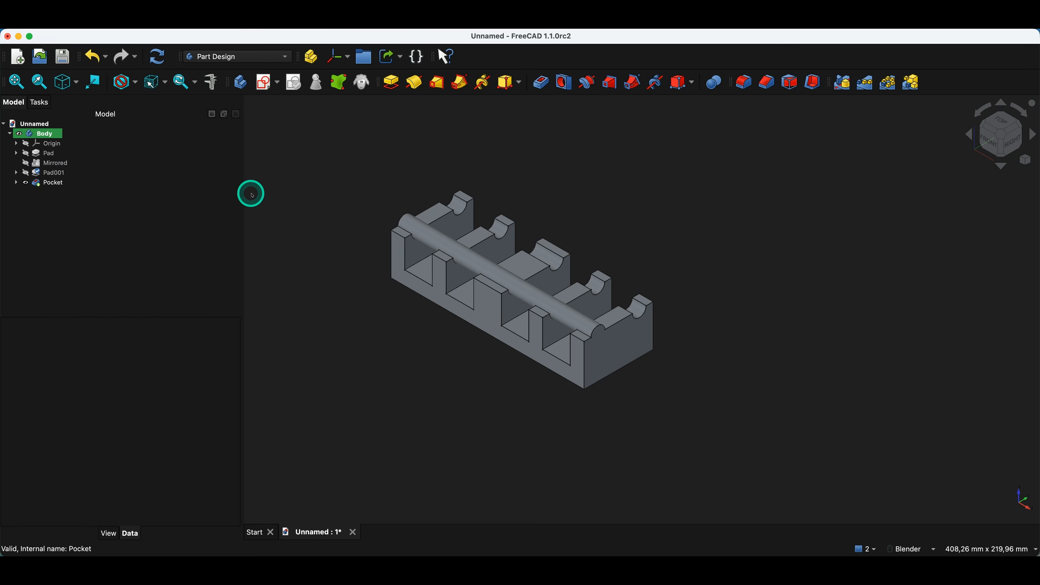
Step: Enable the Allow Compound property on the Body
{"action": "left_click", "coordinate": [41, 134]}
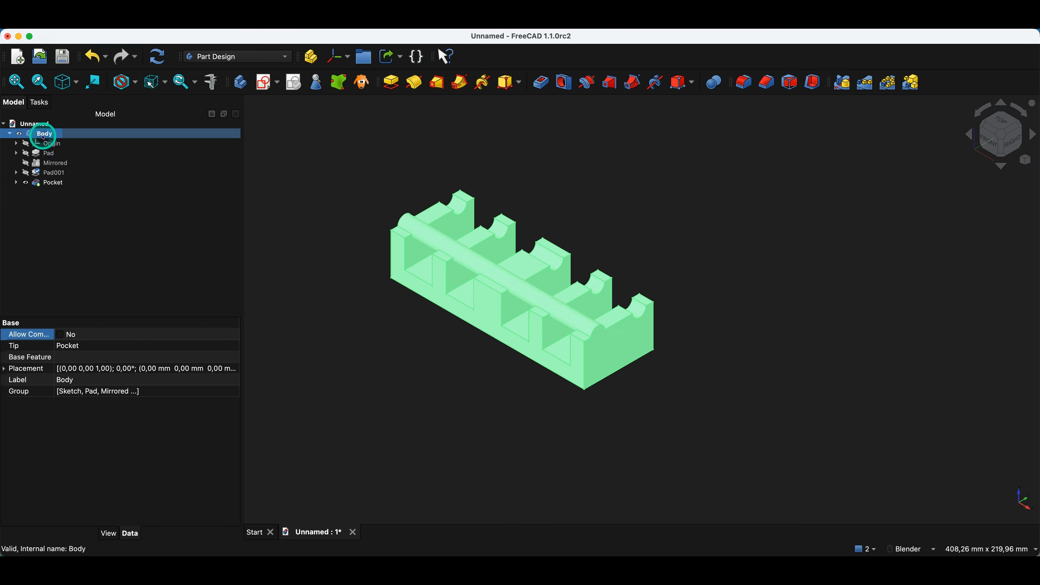
{"action": "left_click", "coordinate": [26, 336]}
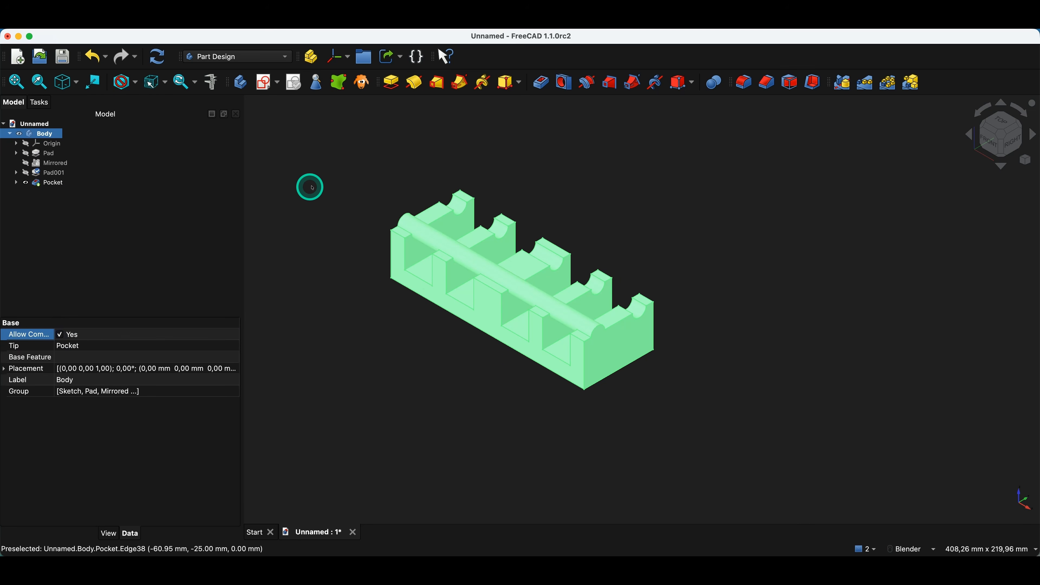
{"action": "left_click", "coordinate": [350, 165]}
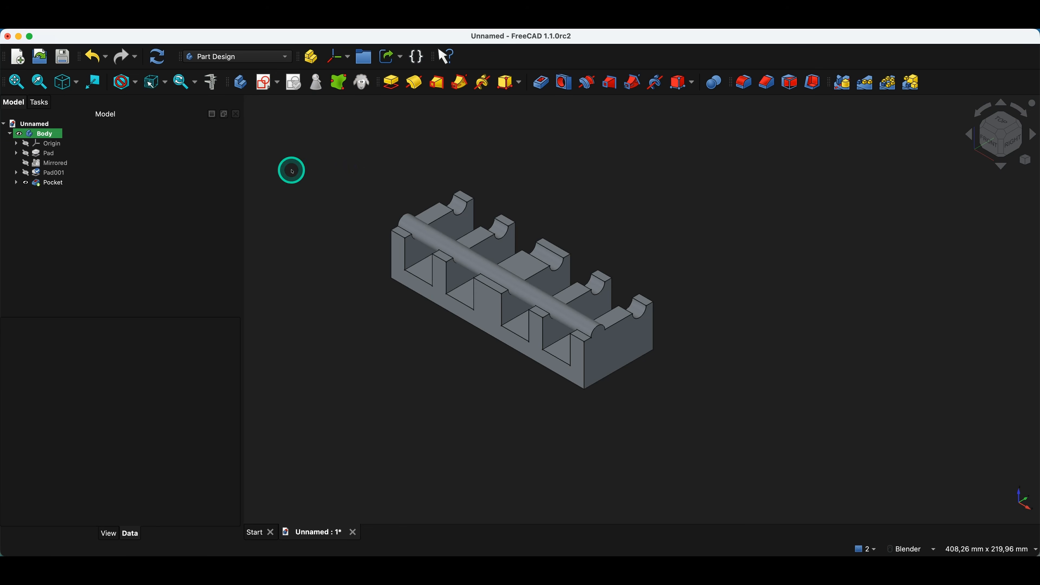
Step: Sketch an unconstrained rectangle on the XY-plane, separate from the block and beyond its right end
{"action": "left_click", "coordinate": [267, 82]}
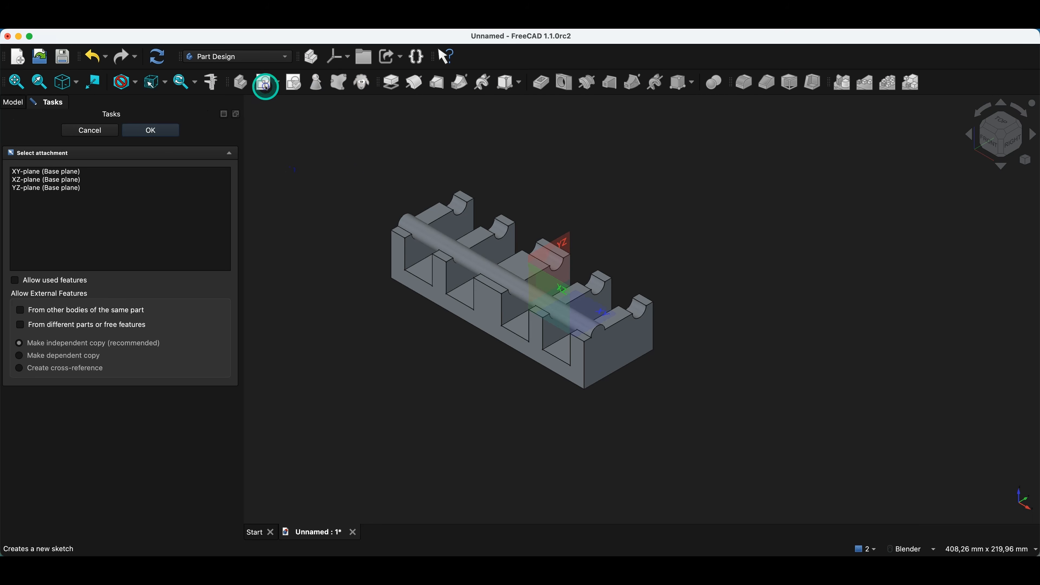
{"action": "left_click", "coordinate": [20, 170]}
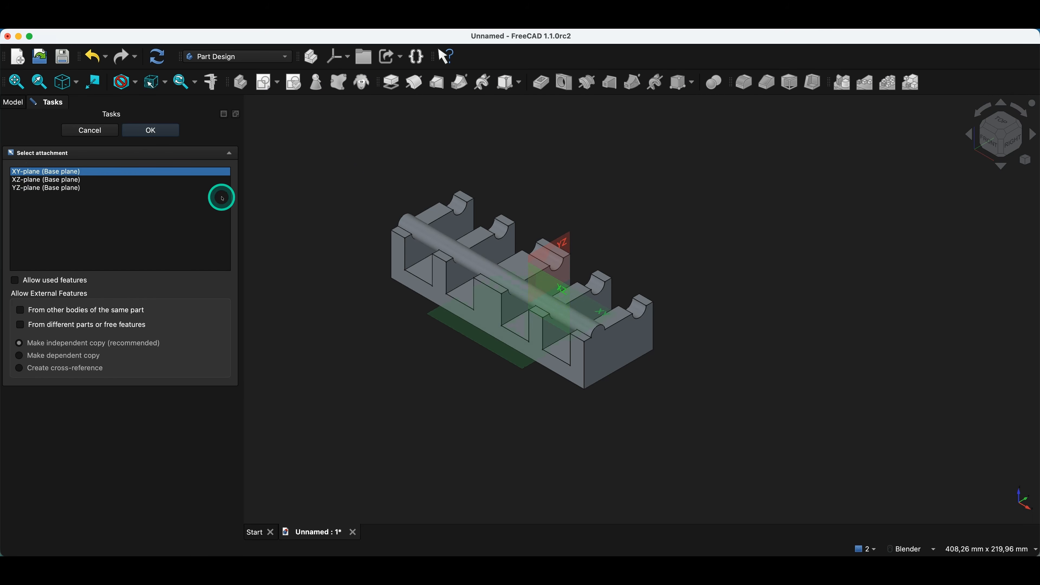
{"action": "left_click", "coordinate": [146, 130]}
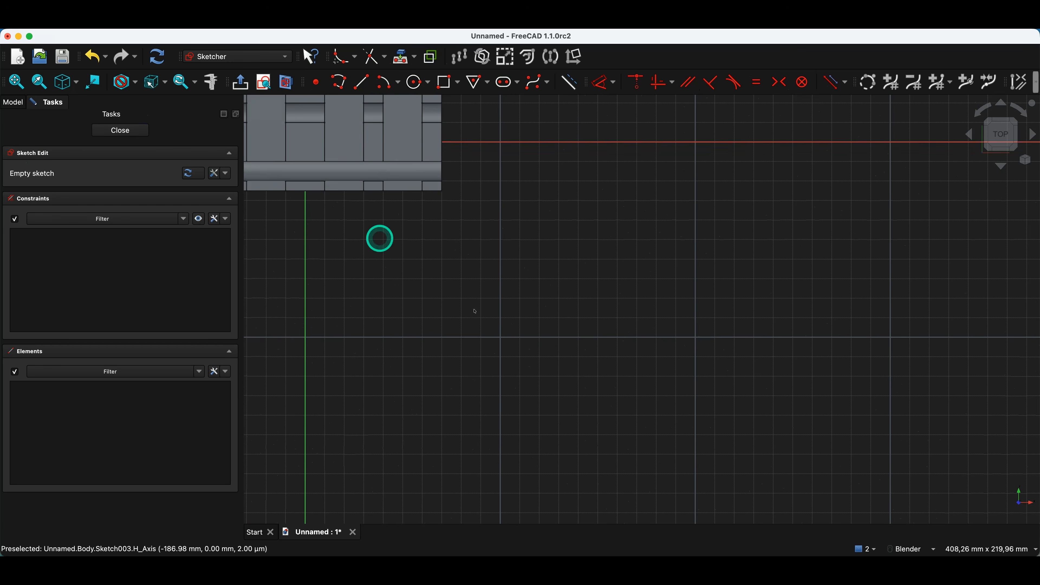
{"action": "scroll", "coordinate": [620, 270], "scroll_direction": "down", "scroll_amount": 2}
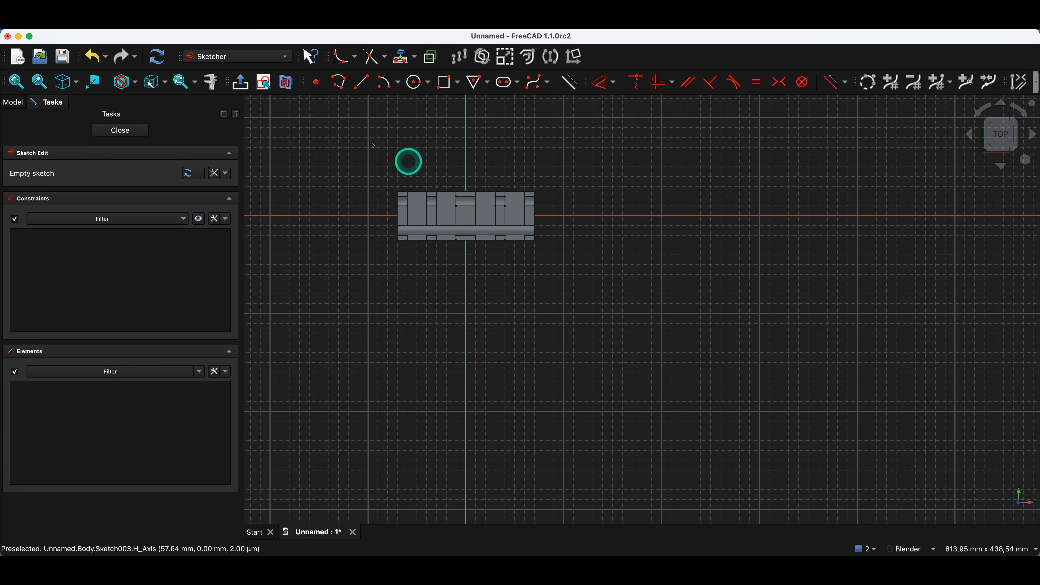
{"action": "left_click", "coordinate": [448, 82]}
{"action": "left_click", "coordinate": [563, 183]}
{"action": "left_click", "coordinate": [650, 257]}
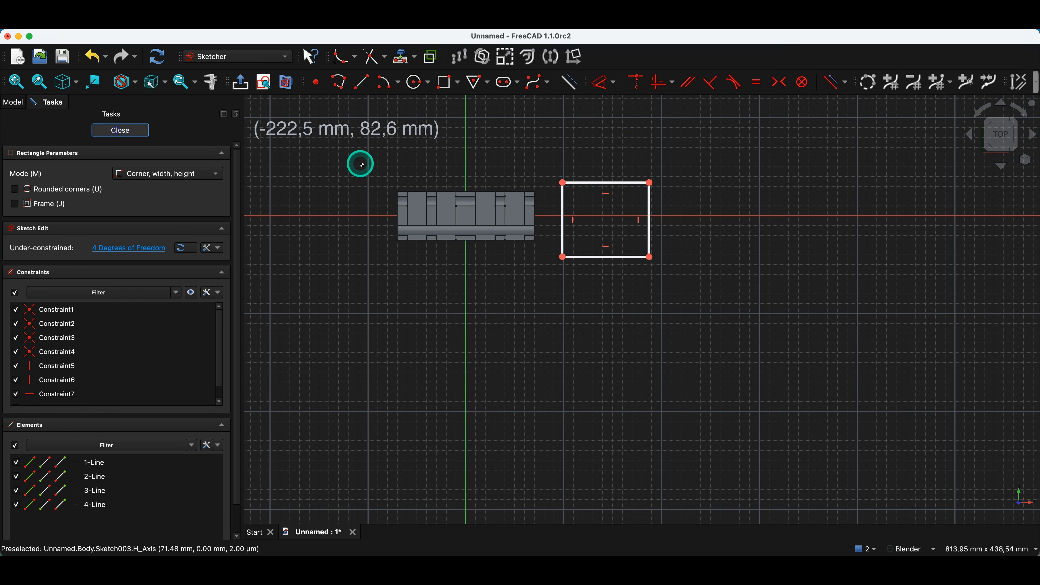
{"action": "key", "text": "Escape"}
{"action": "key", "text": "Escape"}
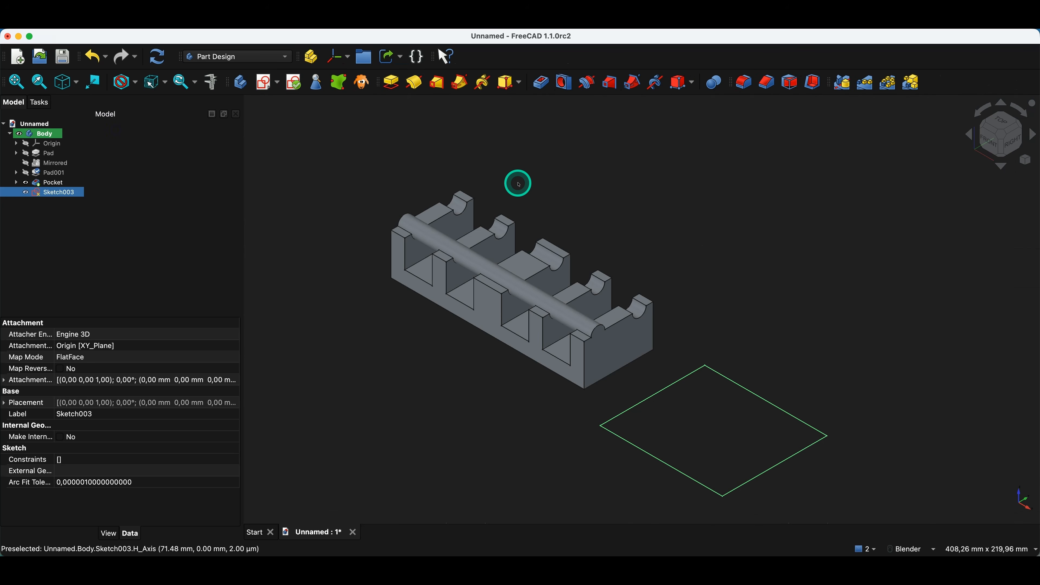
Step: Pad the rectangle one sided, up to the top face of the block's right end wall with a 0 mm offset
{"action": "left_click", "coordinate": [389, 85]}
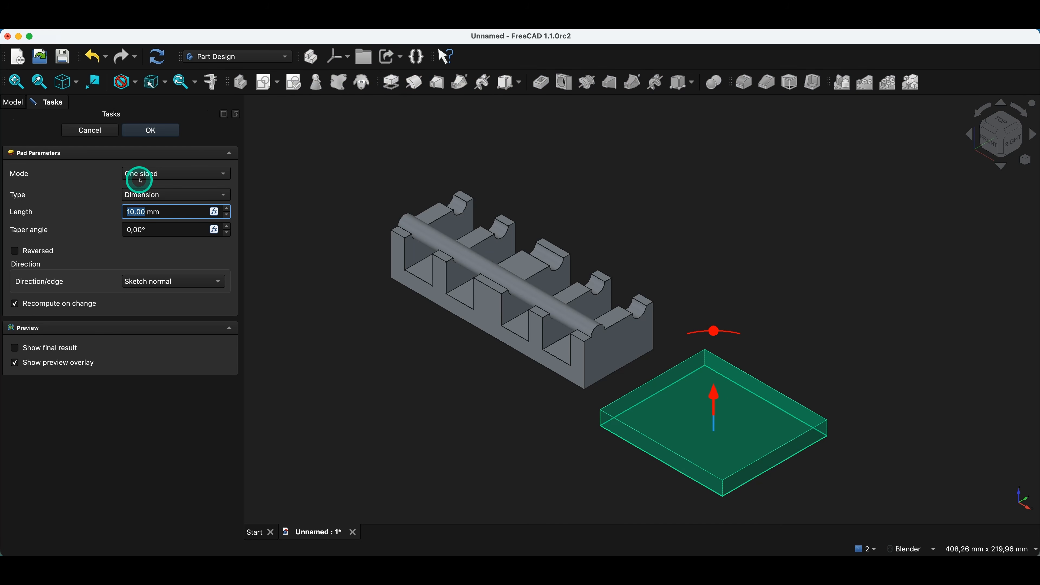
{"action": "left_click", "coordinate": [167, 196]}
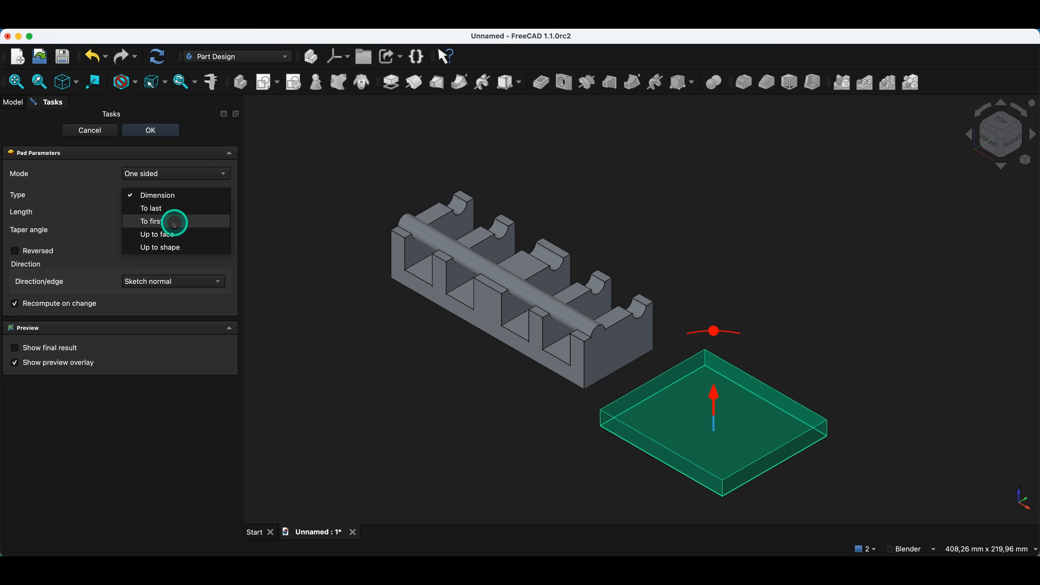
{"action": "left_click", "coordinate": [168, 235]}
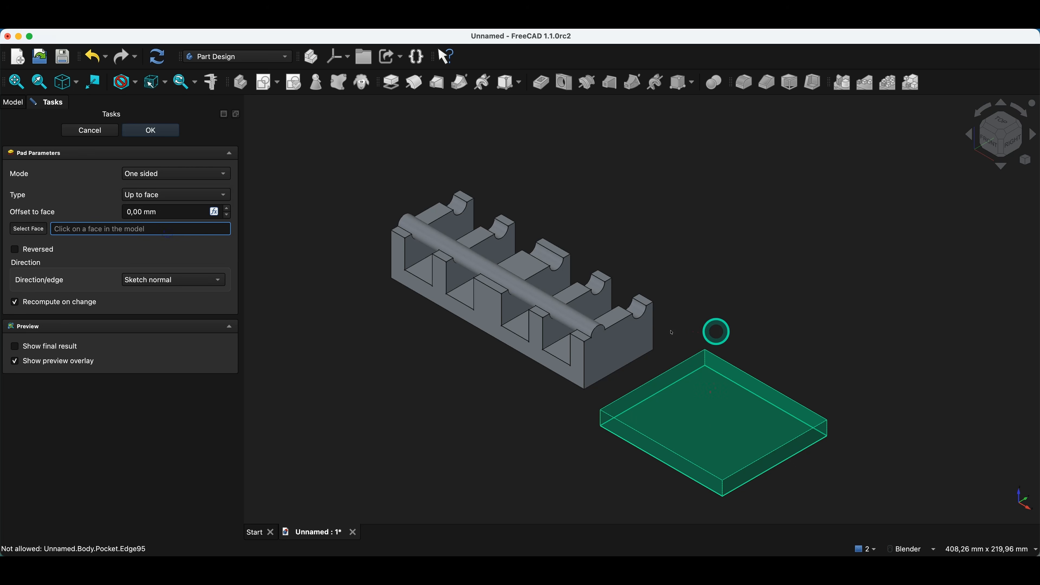
{"action": "left_click", "coordinate": [614, 317]}
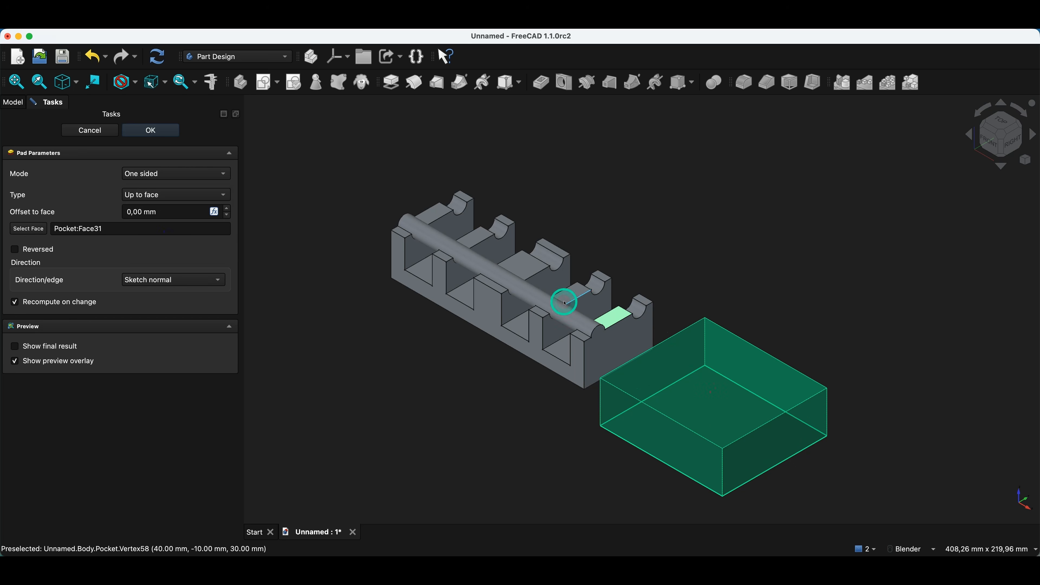
{"action": "left_click", "coordinate": [144, 133]}
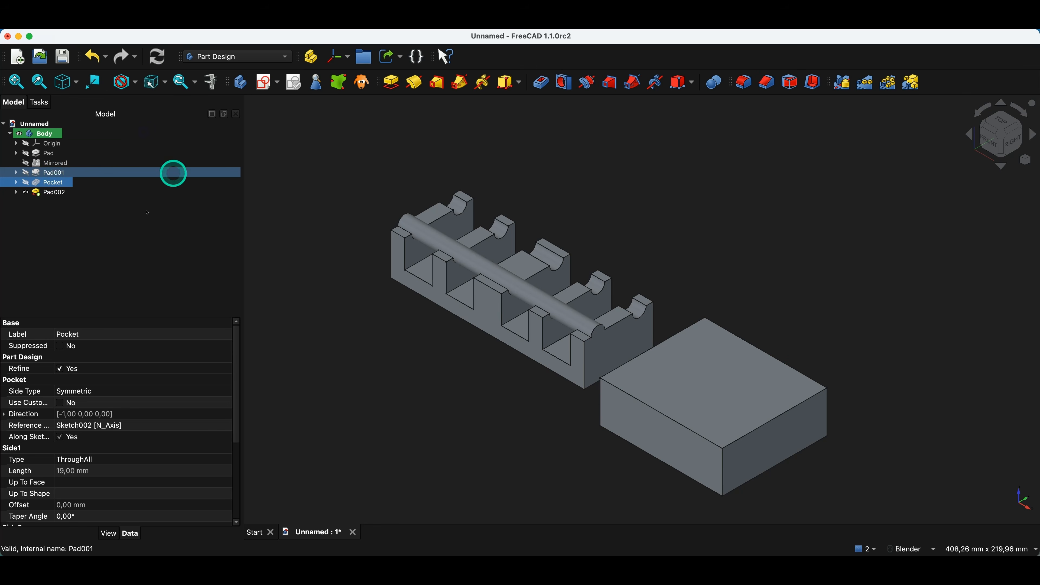
Step: Review the pocket's parameters without changing them
{"action": "double_click", "coordinate": [58, 182]}
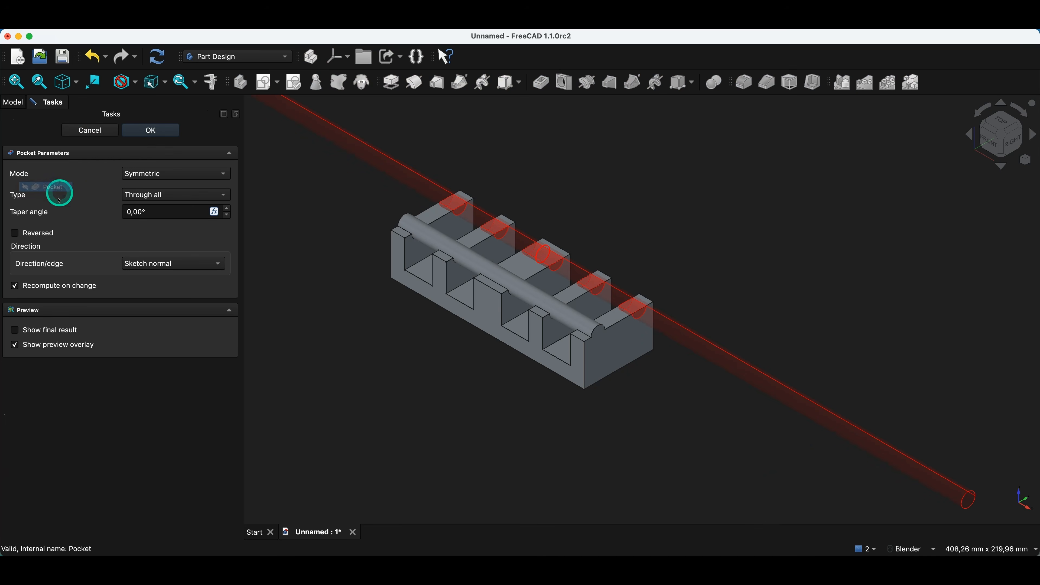
{"action": "left_click", "coordinate": [81, 134]}
{"action": "left_click", "coordinate": [53, 182]}
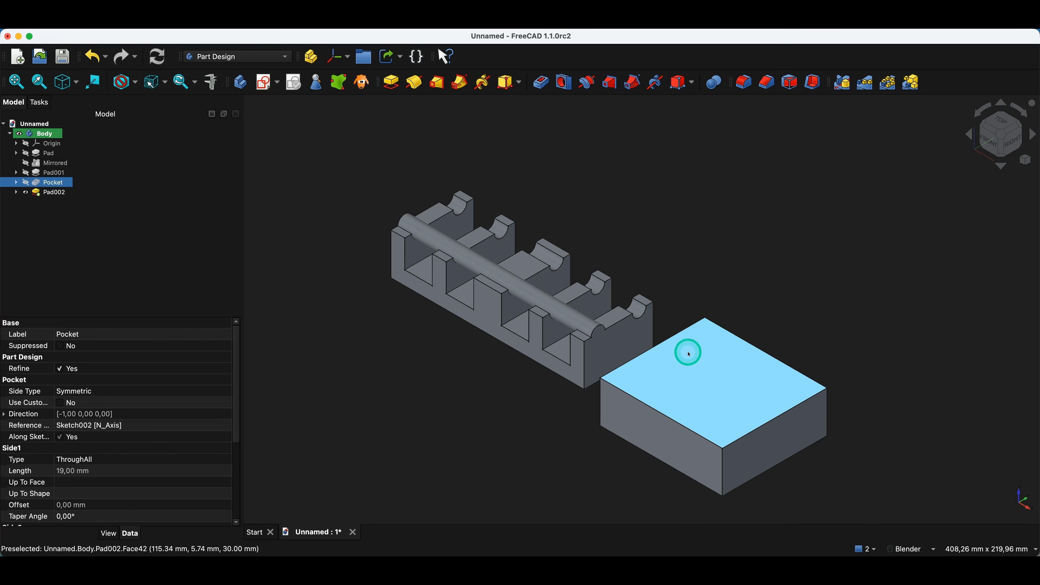
Step: Delete the Pocket feature even though the separate box's pad references it
{"action": "left_click", "coordinate": [45, 181]}
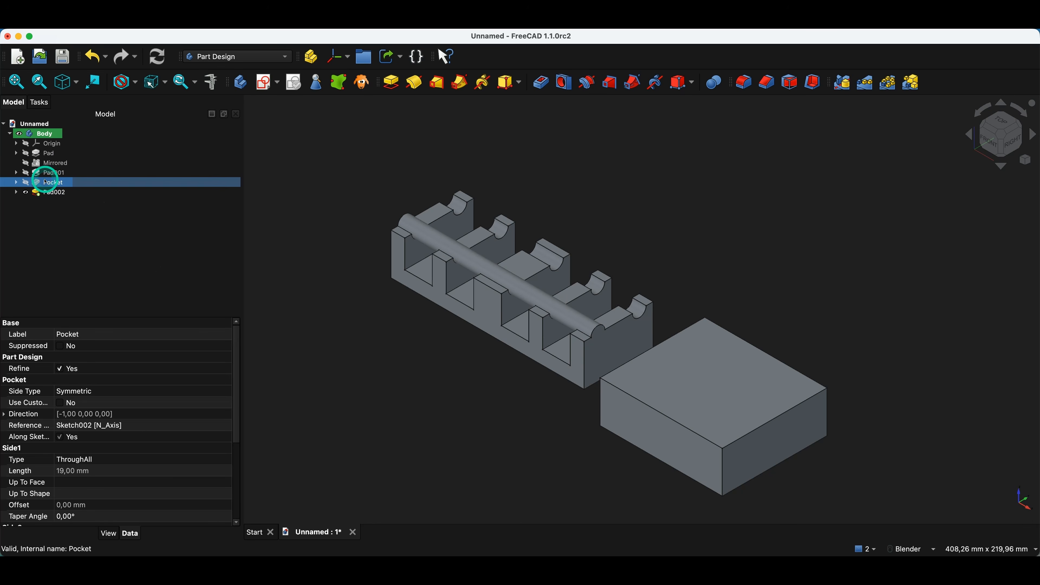
{"action": "key", "text": "Delete"}
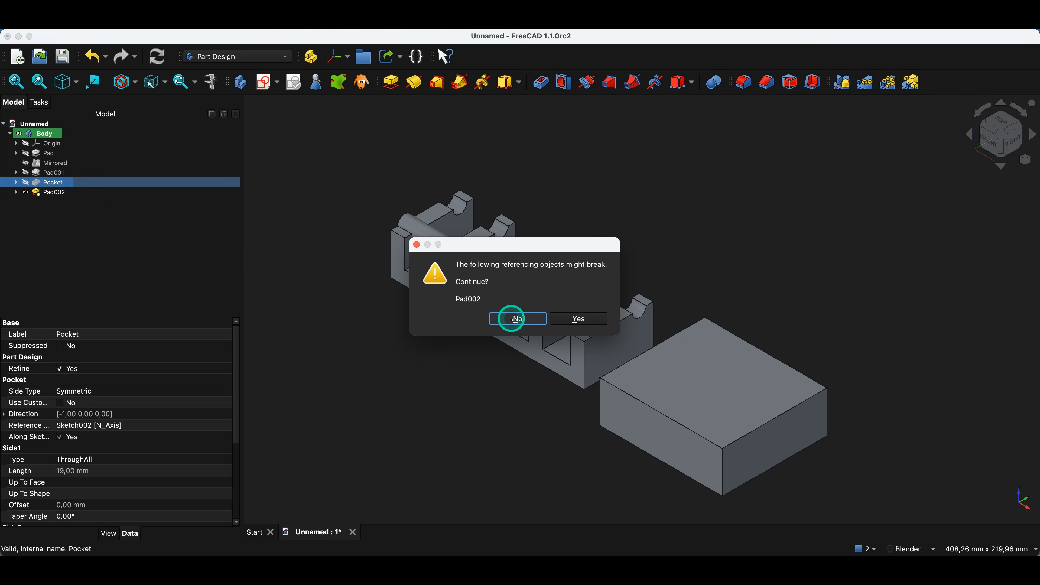
{"action": "left_click", "coordinate": [594, 319]}
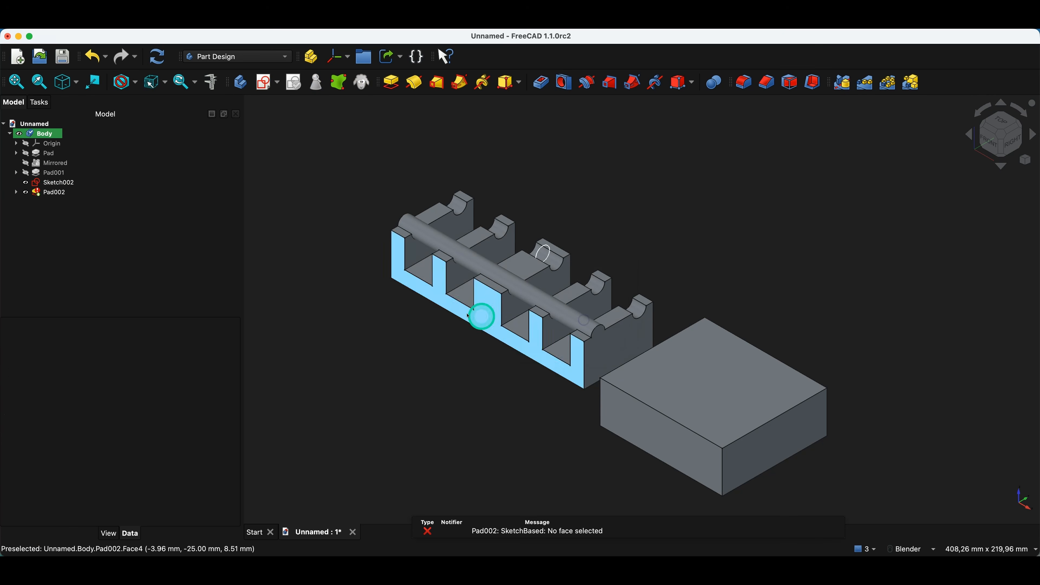
Step: Repair the separate box's pad by picking the top face of the block's right end wall again as its up-to face
{"action": "left_click", "coordinate": [47, 192]}
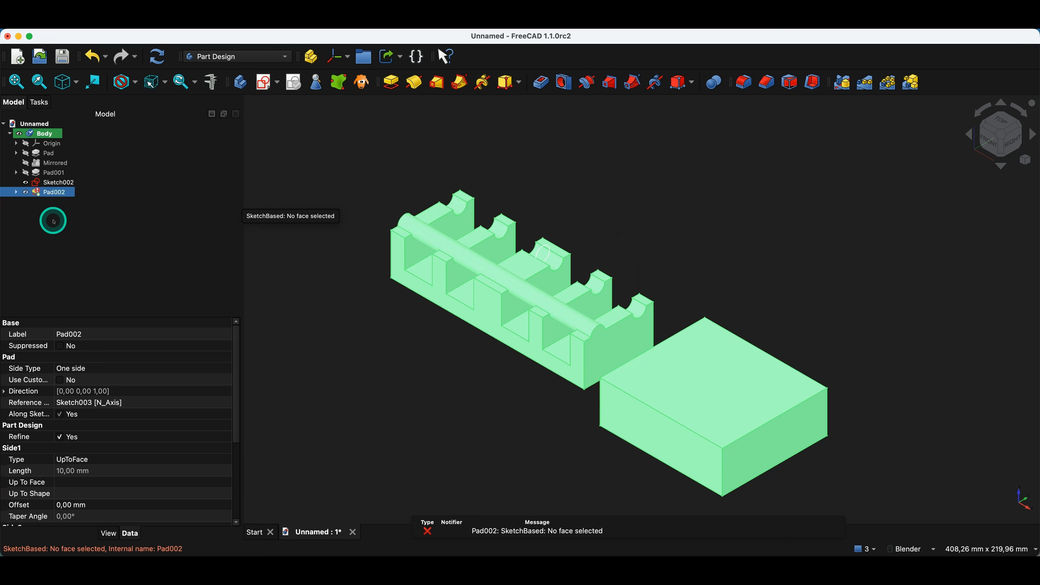
{"action": "left_click", "coordinate": [51, 220]}
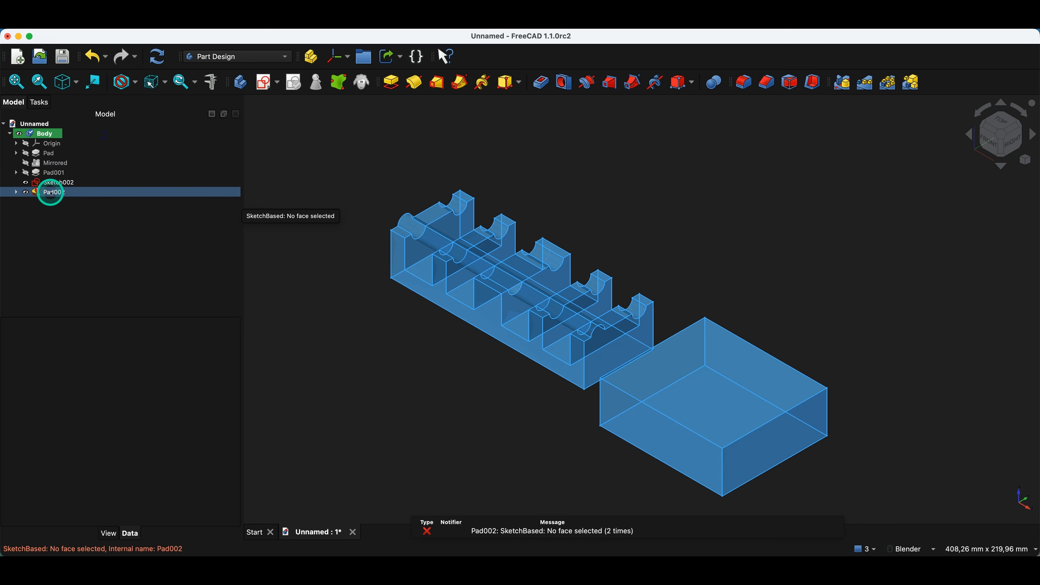
{"action": "double_click", "coordinate": [49, 193]}
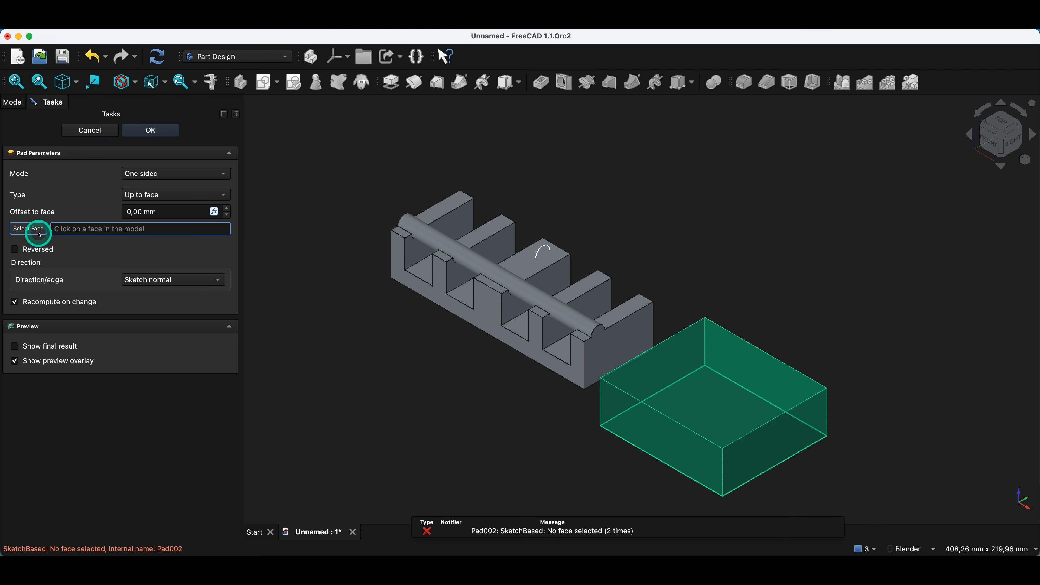
{"action": "left_click", "coordinate": [612, 319]}
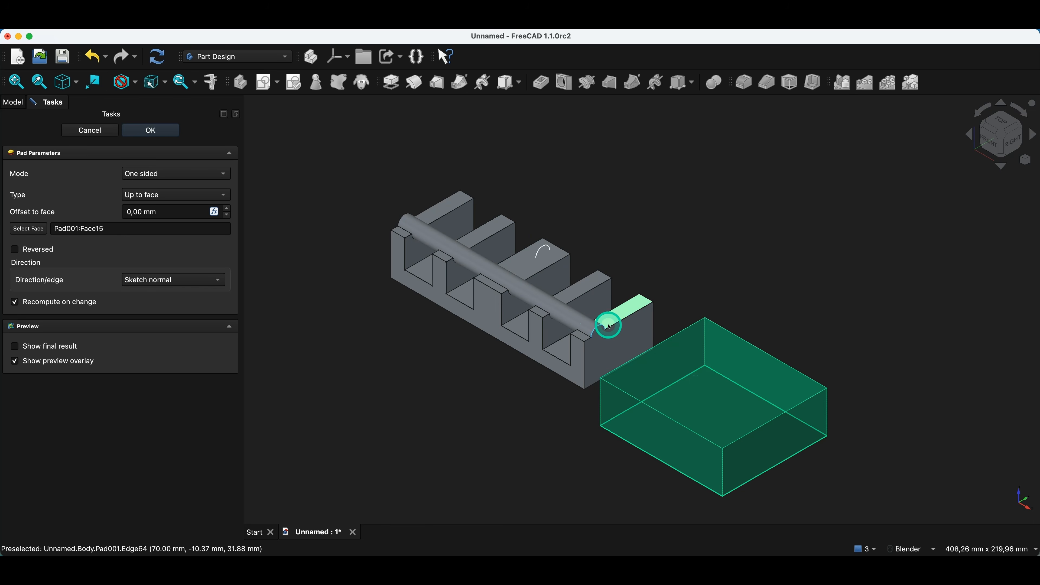
{"action": "left_click", "coordinate": [154, 131]}
{"action": "left_click", "coordinate": [51, 192]}
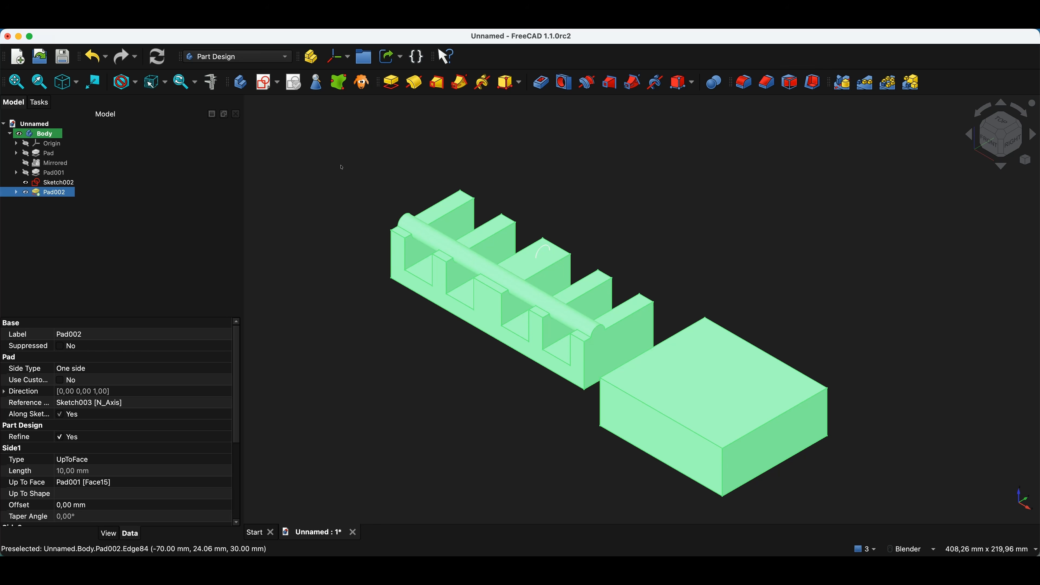
{"action": "left_click", "coordinate": [583, 162]}
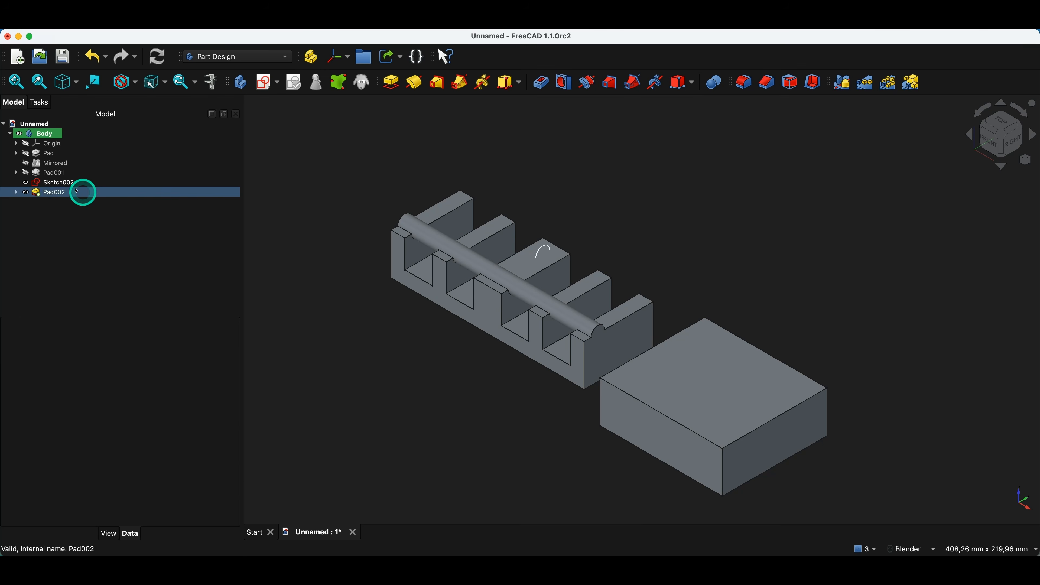
Step: Pocket the small circular sketch on the YZ-plane in Symmetric mode with type Through all
{"action": "left_click", "coordinate": [70, 182]}
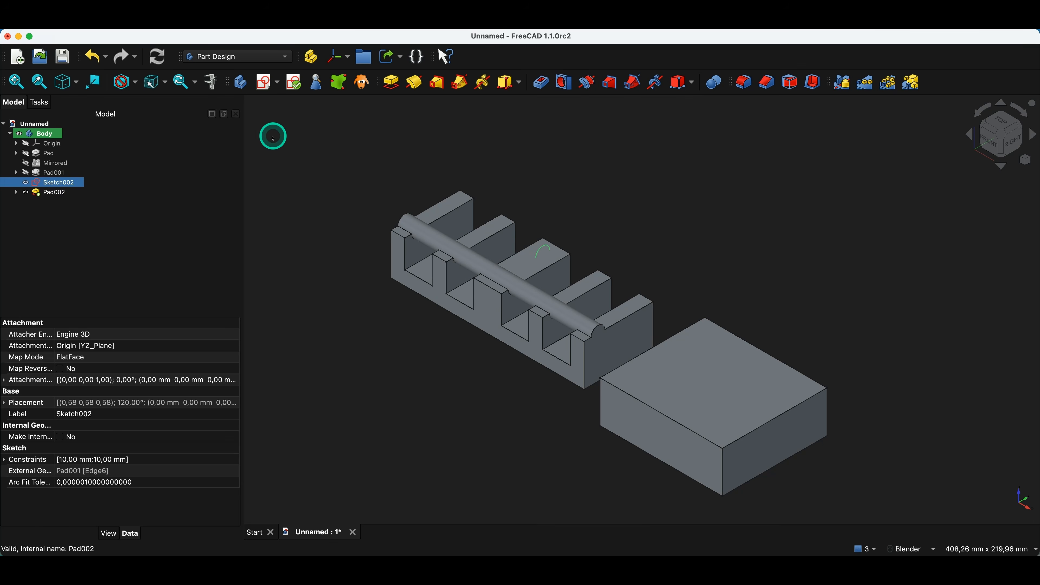
{"action": "left_click", "coordinate": [539, 86]}
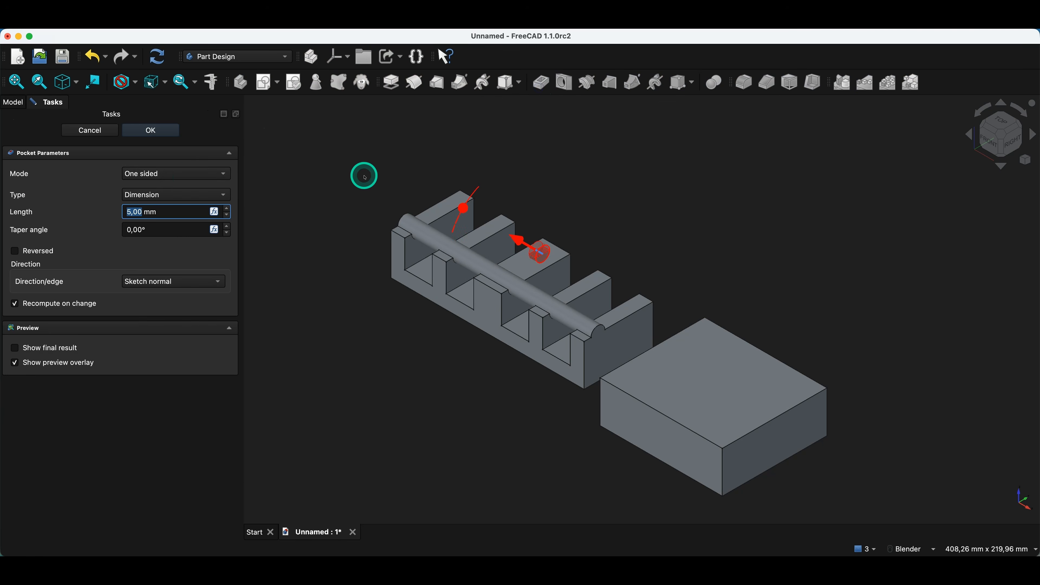
{"action": "left_click", "coordinate": [179, 174]}
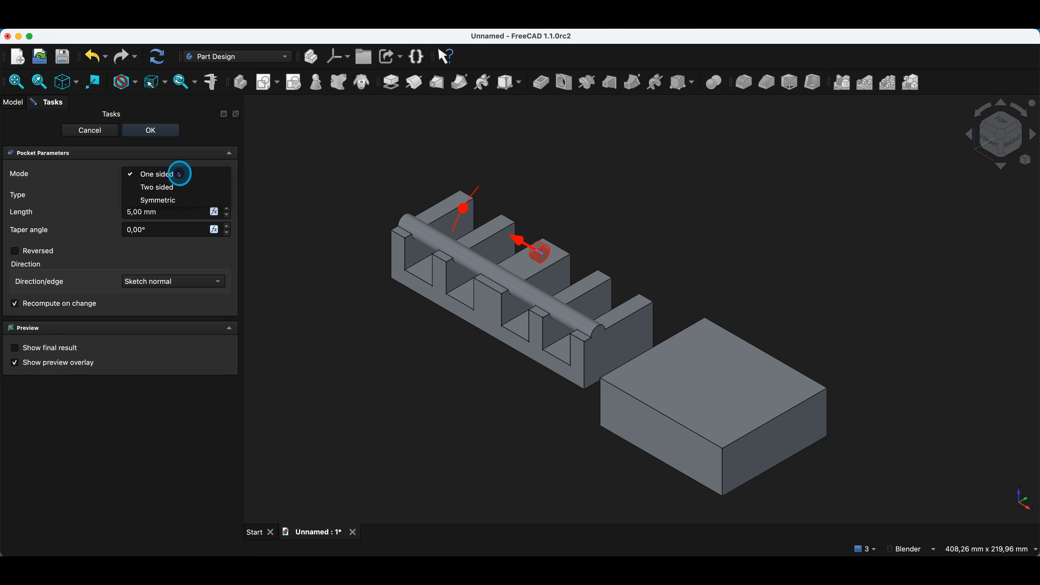
{"action": "left_click", "coordinate": [166, 201]}
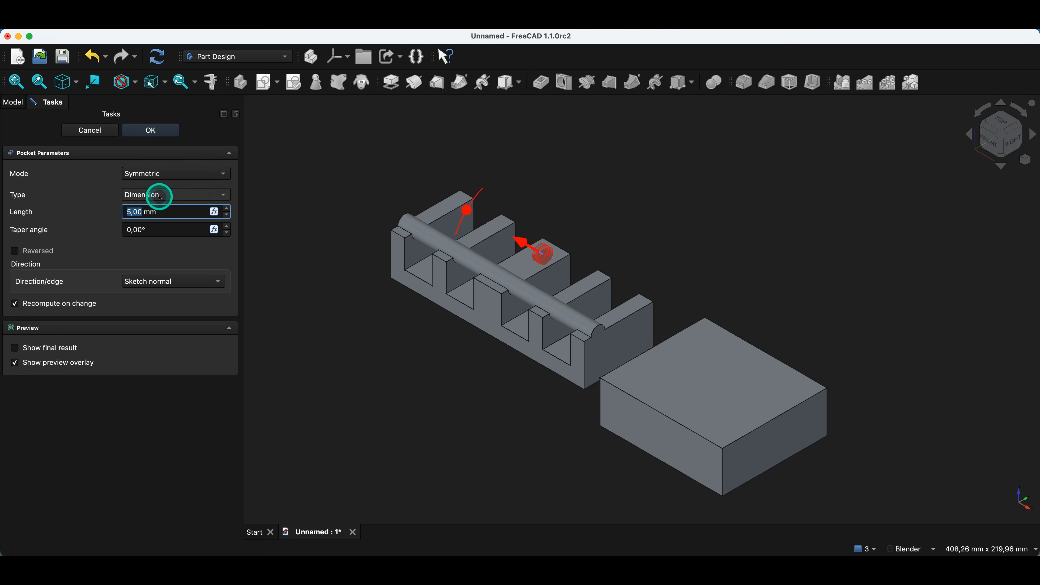
{"action": "left_click", "coordinate": [176, 196]}
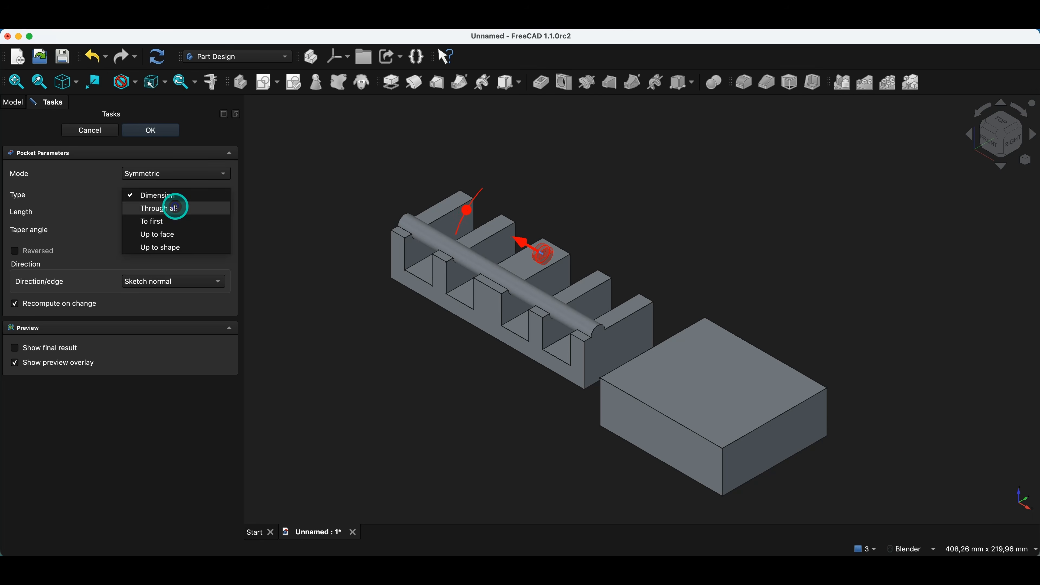
{"action": "left_click", "coordinate": [175, 208]}
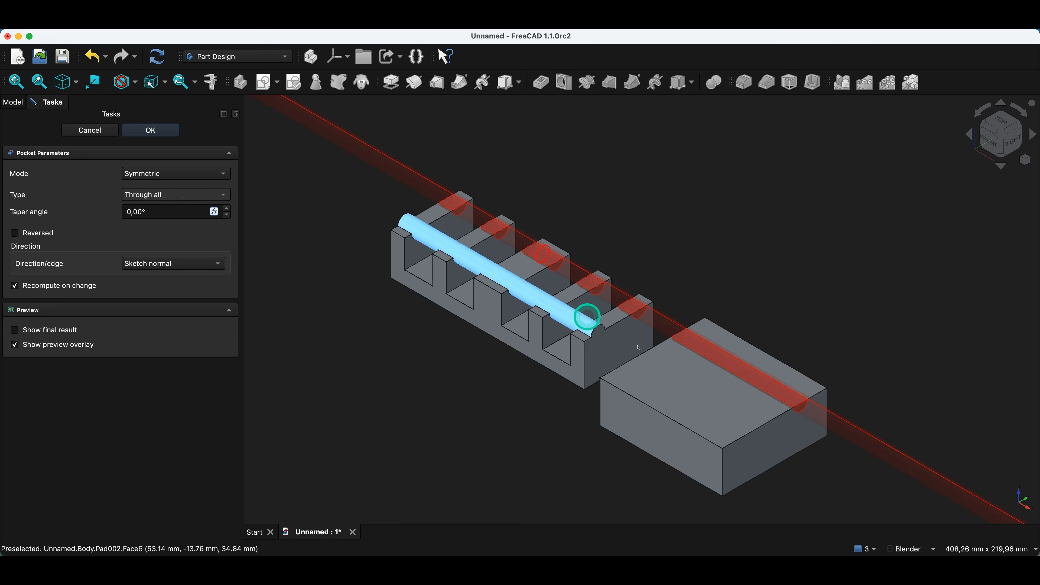
{"action": "left_click", "coordinate": [140, 137]}
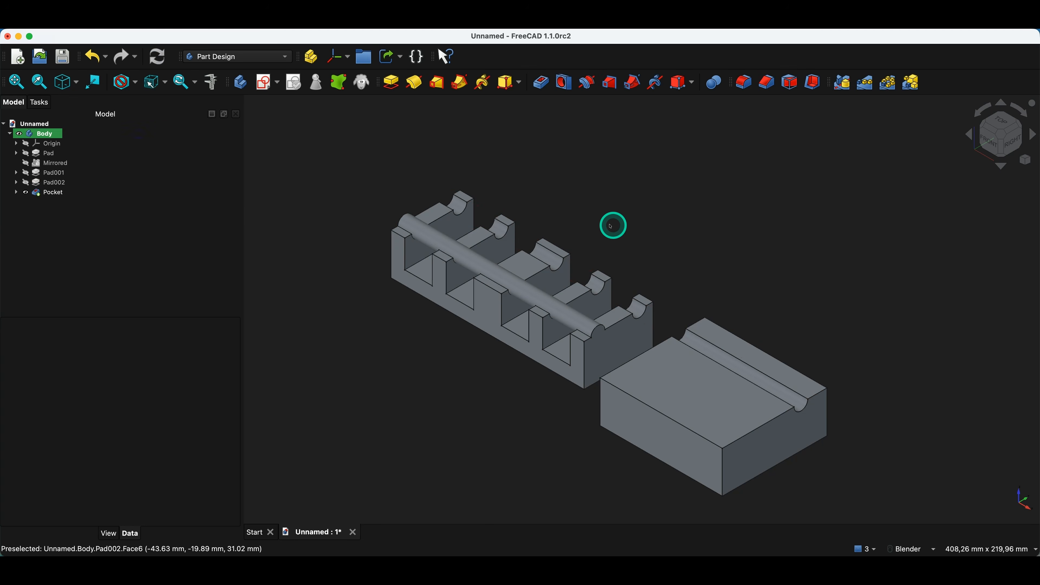
Step: Change the pocket to Two sided and end side 1 up to the block's left end face with a 0 mm offset
{"action": "middle_click_drag", "start_coordinate": [654, 456], "coordinate": [682, 462]}
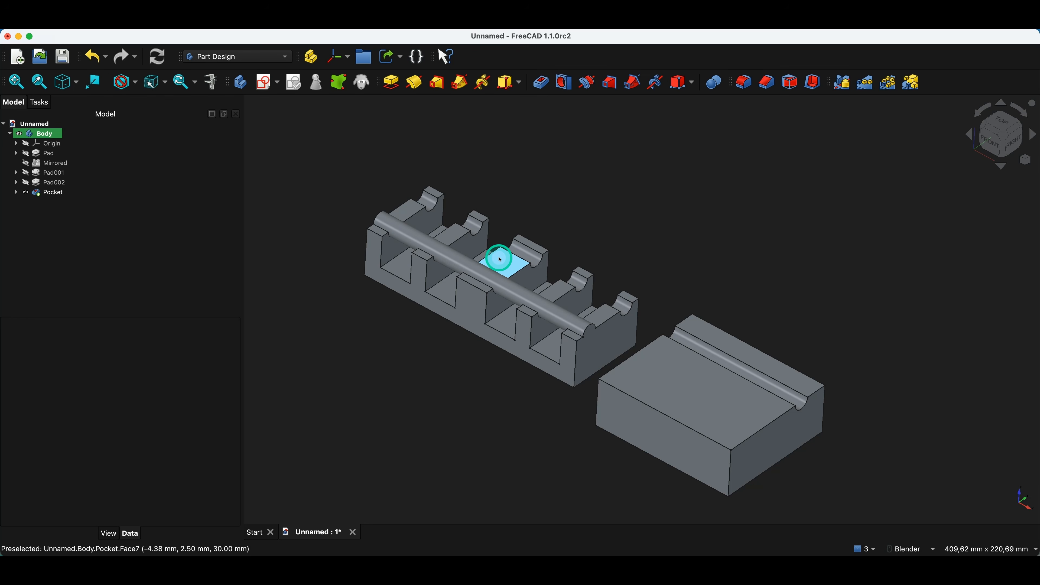
{"action": "left_click", "coordinate": [507, 254]}
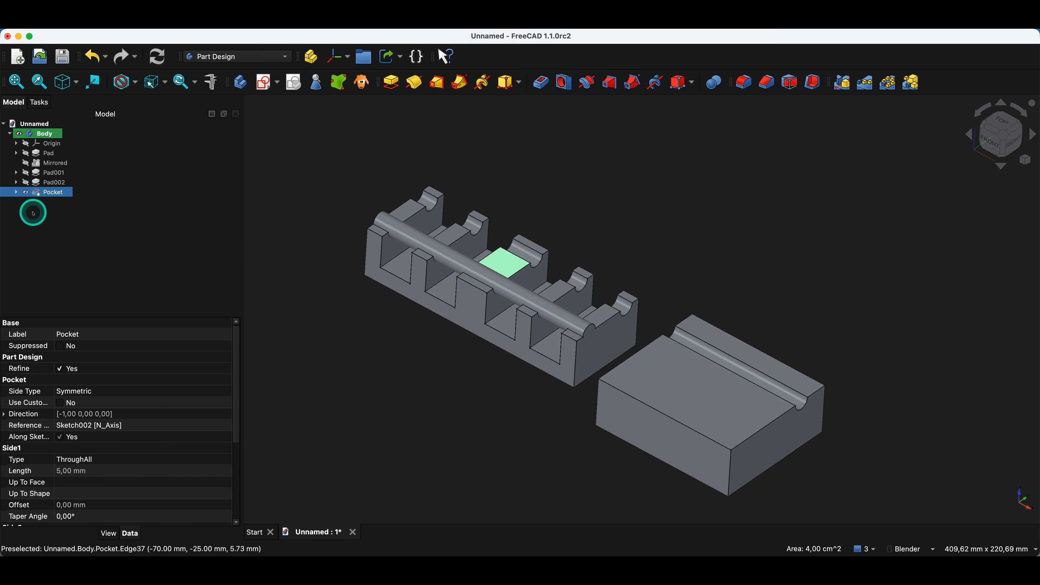
{"action": "double_click", "coordinate": [43, 192]}
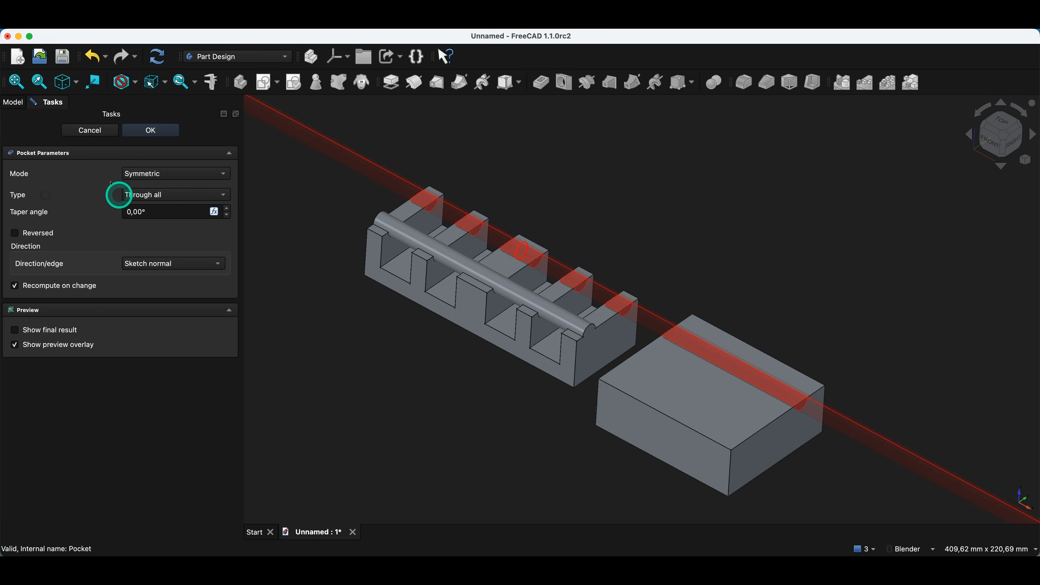
{"action": "left_click", "coordinate": [141, 174]}
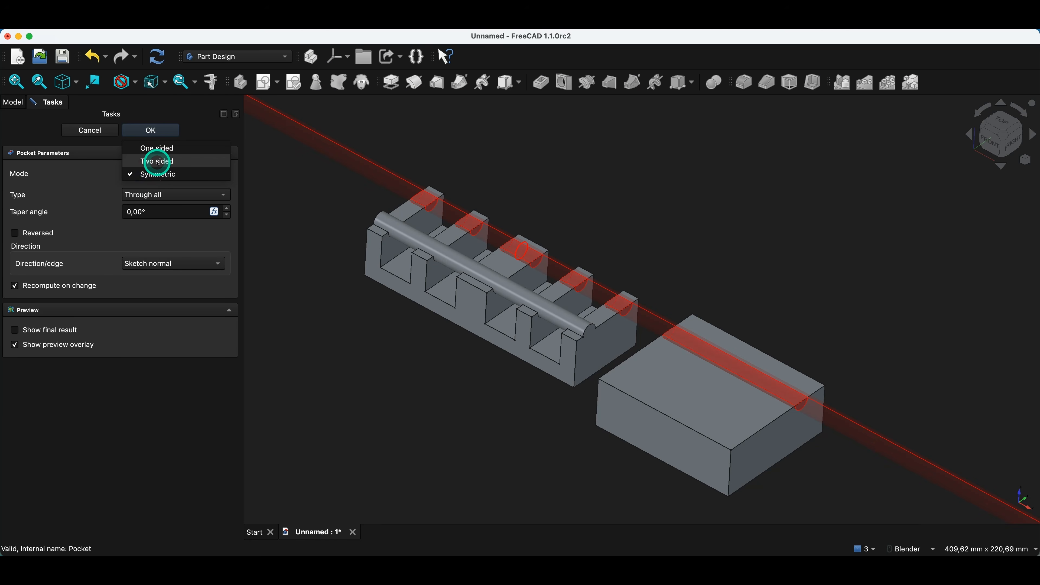
{"action": "left_click", "coordinate": [150, 163]}
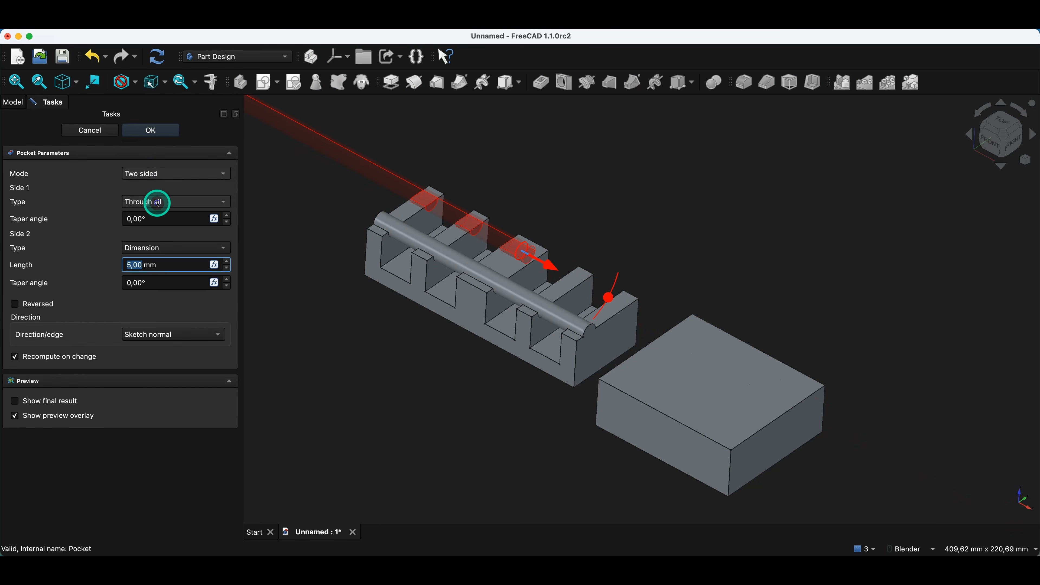
{"action": "left_click", "coordinate": [161, 202]}
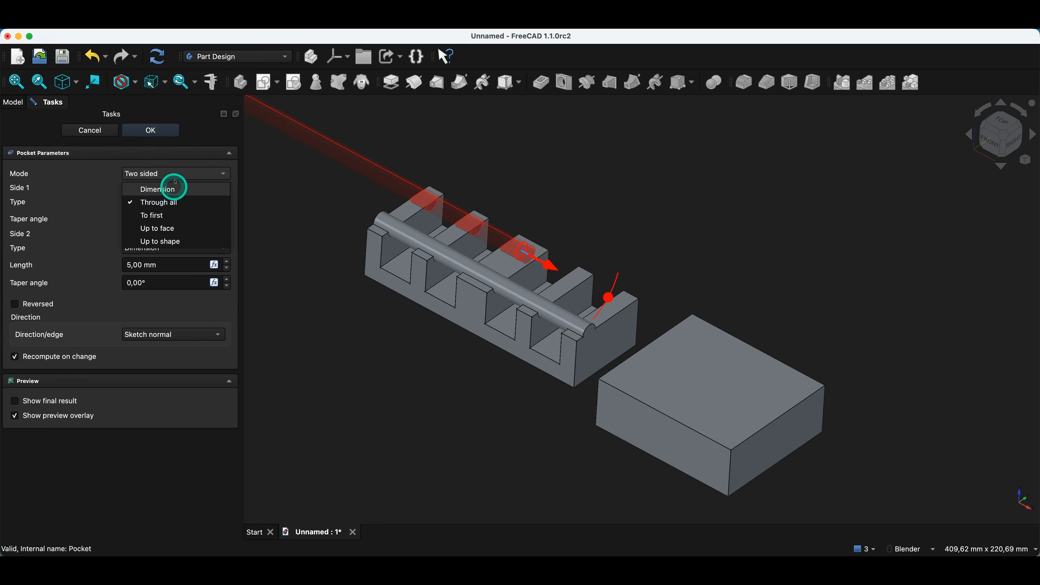
{"action": "left_click", "coordinate": [156, 231]}
{"action": "left_click", "coordinate": [19, 233]}
{"action": "middle_click_drag", "start_coordinate": [367, 281], "coordinate": [369, 211]}
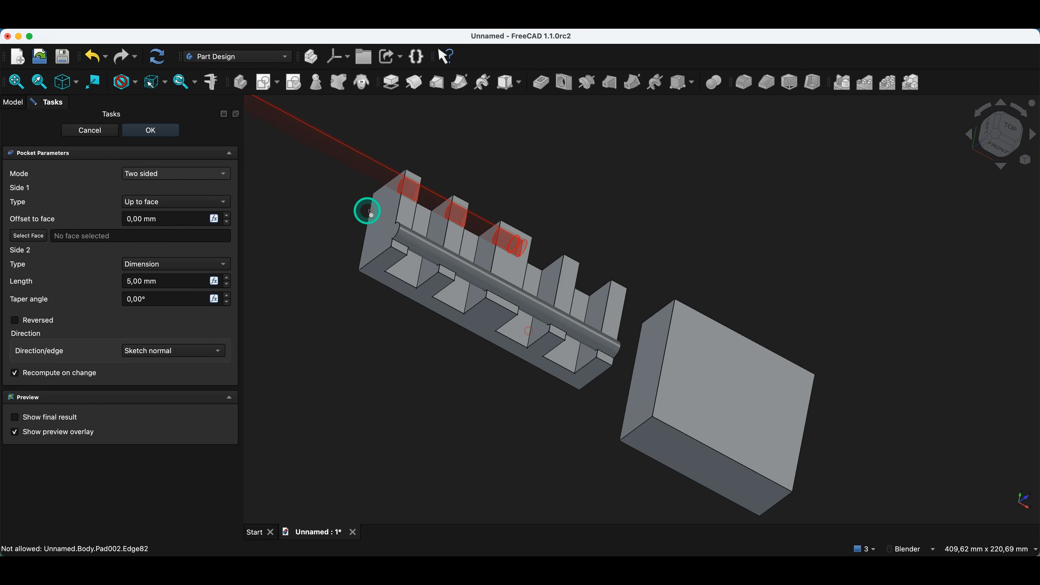
{"action": "left_click", "coordinate": [368, 214]}
Step: End side 2 of the pocket up to the block's right end face and inspect the finished groove
{"action": "left_click", "coordinate": [142, 265]}
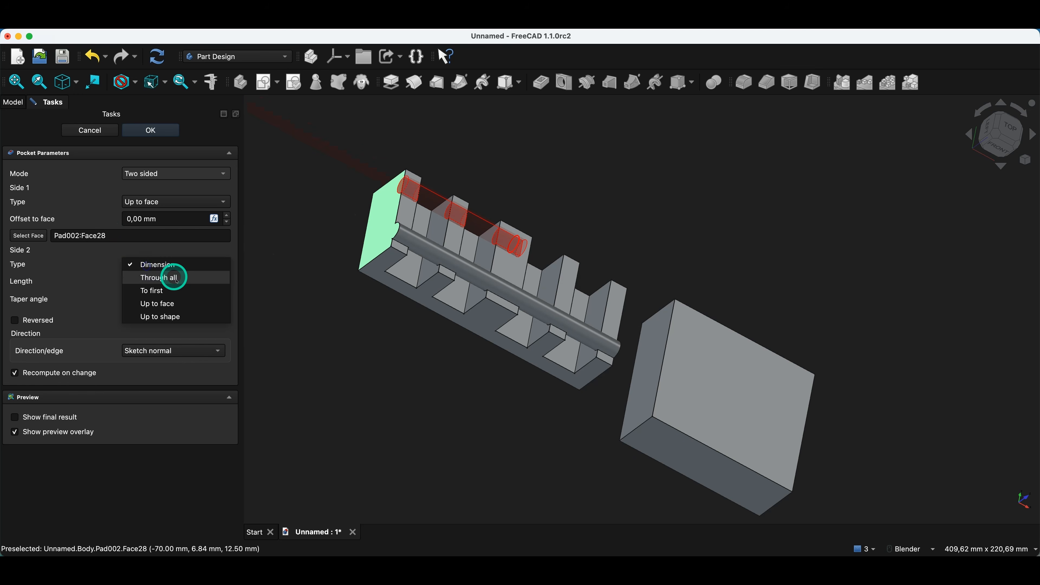
{"action": "left_click", "coordinate": [183, 307]}
{"action": "left_click", "coordinate": [33, 298]}
{"action": "middle_click_drag", "start_coordinate": [254, 316], "coordinate": [611, 343]}
{"action": "left_click", "coordinate": [612, 341]}
{"action": "left_click", "coordinate": [156, 130]}
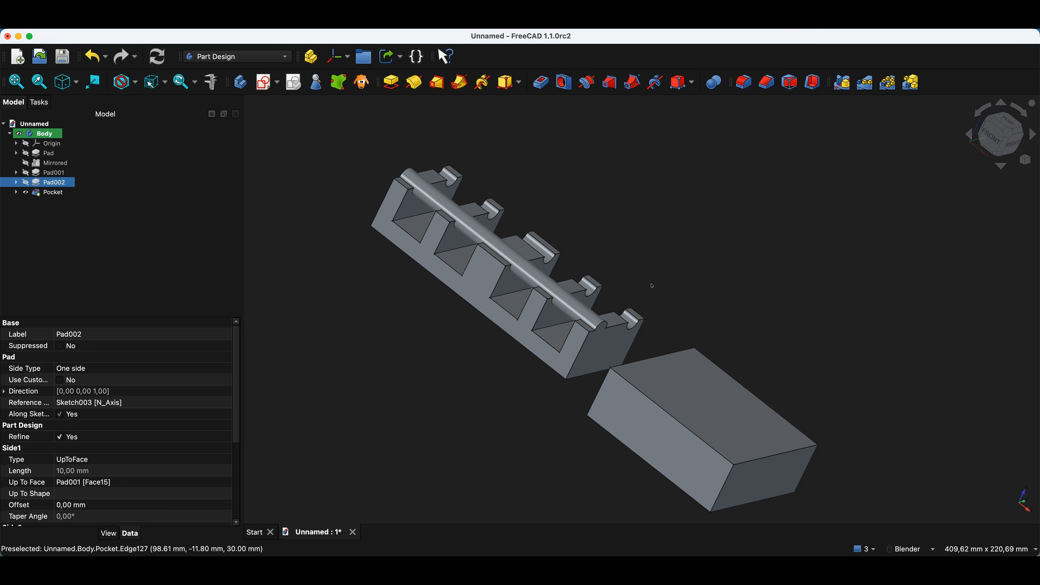
{"action": "middle_click_drag", "start_coordinate": [653, 286], "coordinate": [396, 195]}
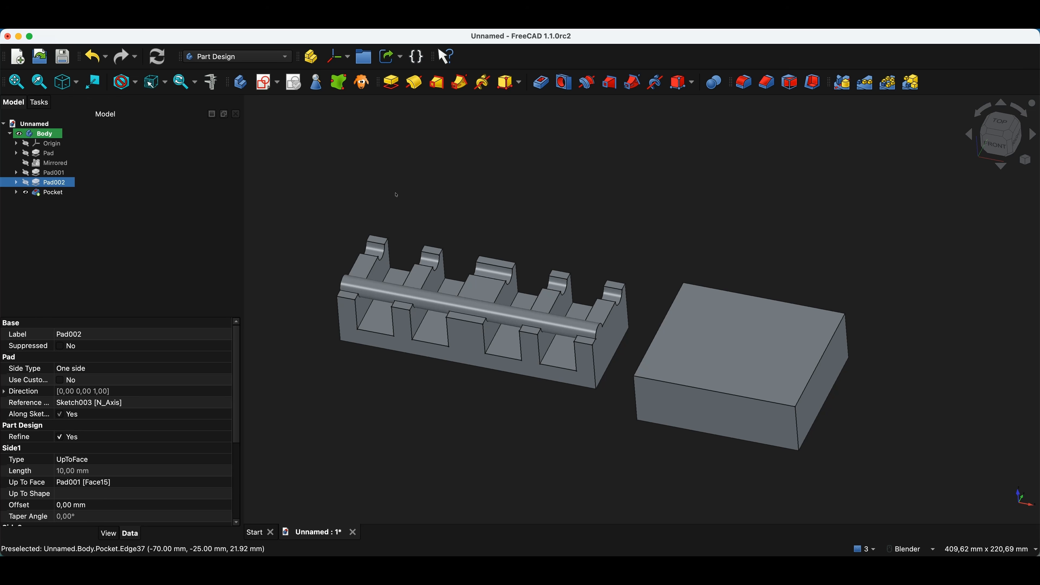
{"action": "mouse_move", "coordinate": [380, 257]}
{"action": "middle_mouse_down"}
{"action": "mouse_move", "coordinate": [376, 288]}
{"action": "mouse_move", "coordinate": [687, 261]}
{"action": "mouse_move", "coordinate": [780, 199]}
{"action": "mouse_move", "coordinate": [806, 244]}
{"action": "middle_mouse_up"}
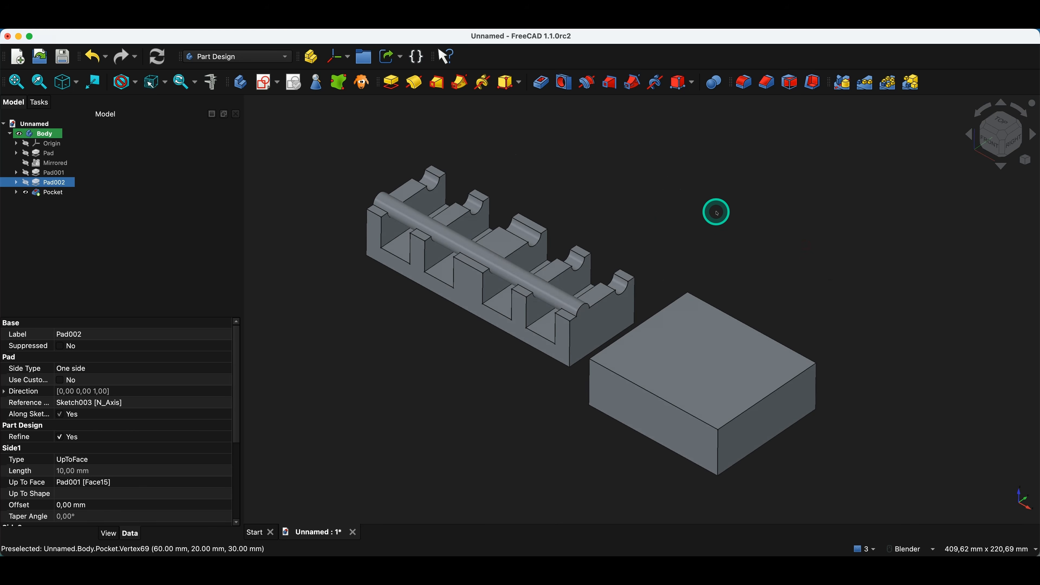
Step: Start a sketch on the separate box's top face and project its front and back edges as external geometry
{"action": "left_click", "coordinate": [675, 337]}
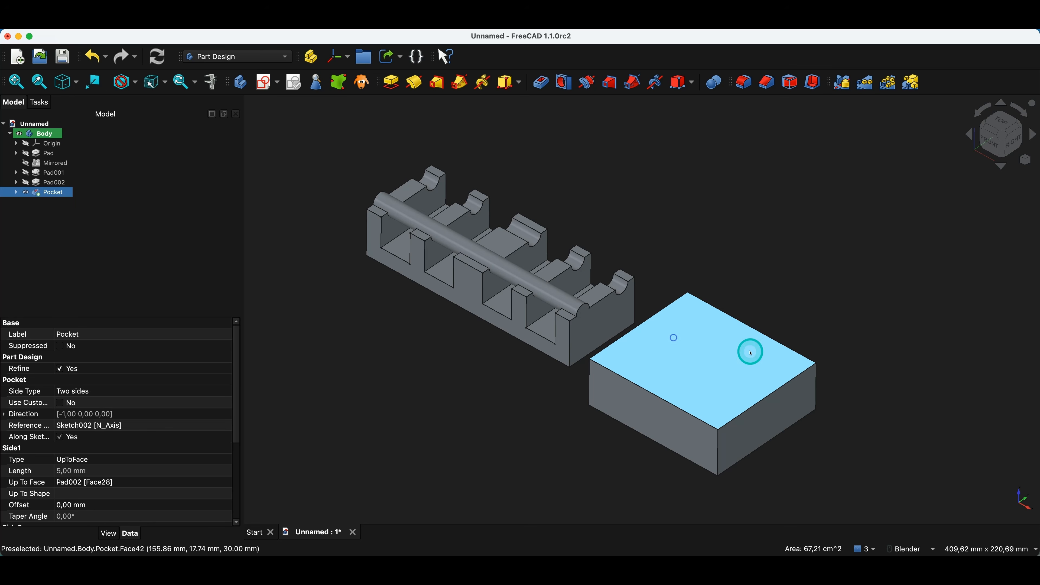
{"action": "left_click", "coordinate": [263, 97]}
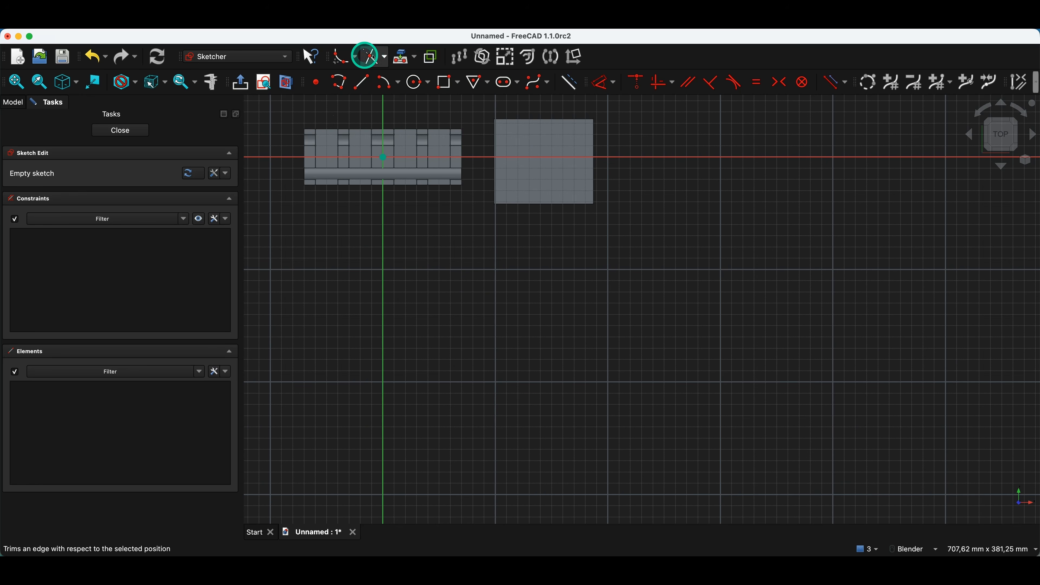
{"action": "left_click", "coordinate": [399, 58]}
{"action": "left_click", "coordinate": [515, 118]}
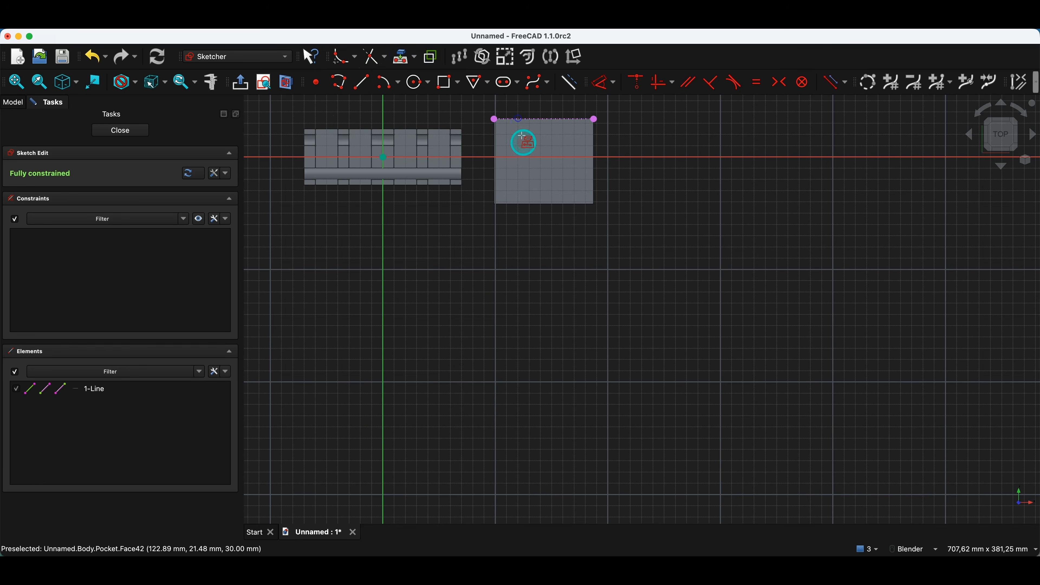
{"action": "left_click", "coordinate": [516, 206]}
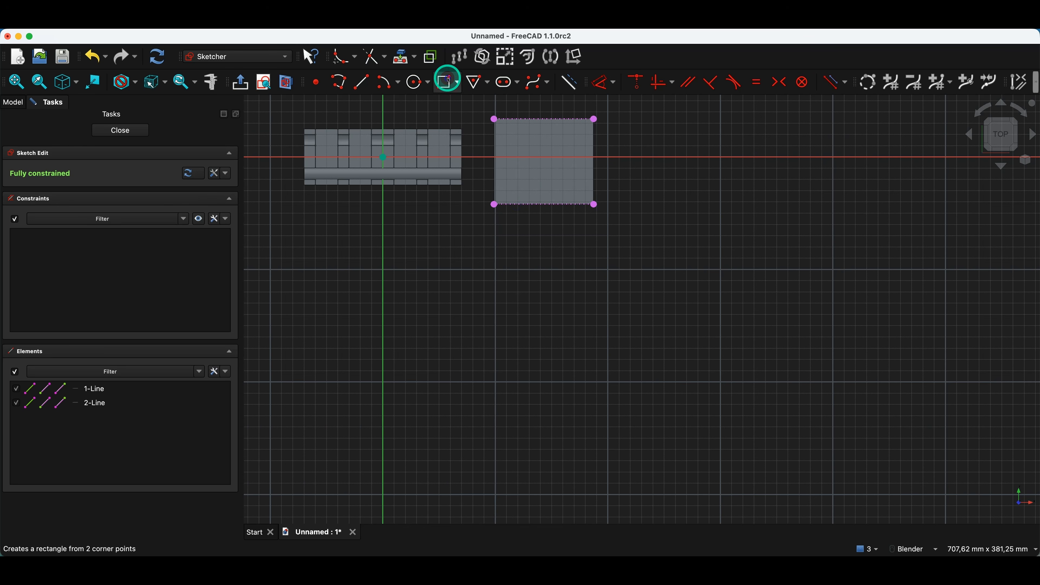
Step: Draw a narrow rectangle between the two projected edges, near the box side facing the block, and finish the sketch
{"action": "left_click", "coordinate": [448, 80]}
{"action": "left_click", "coordinate": [504, 119]}
{"action": "left_click", "coordinate": [521, 205]}
{"action": "left_click", "coordinate": [139, 131]}
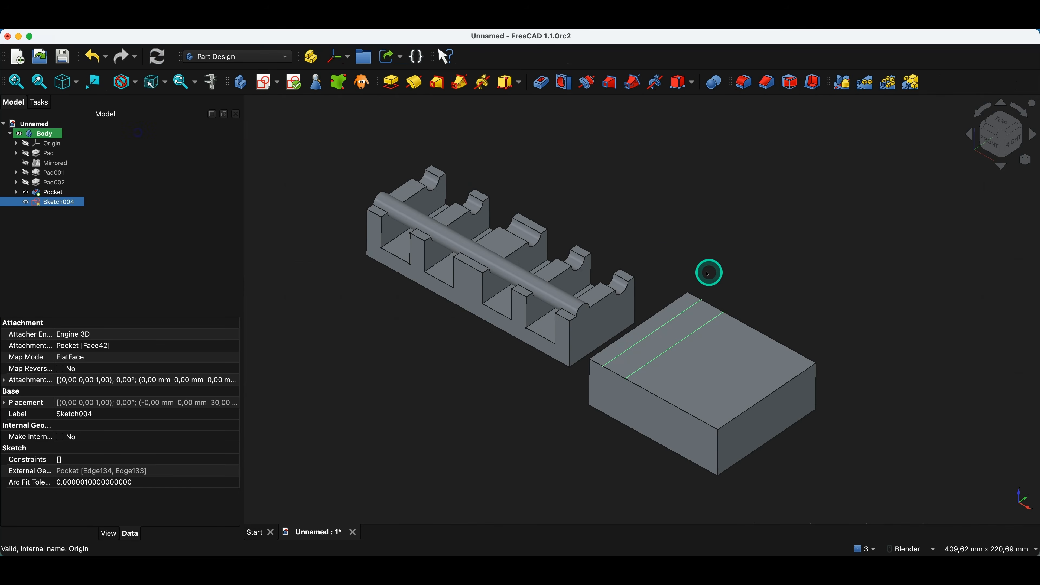
Step: Pad the narrow rectangle one sided with a length of 20 mm
{"action": "left_click", "coordinate": [392, 84]}
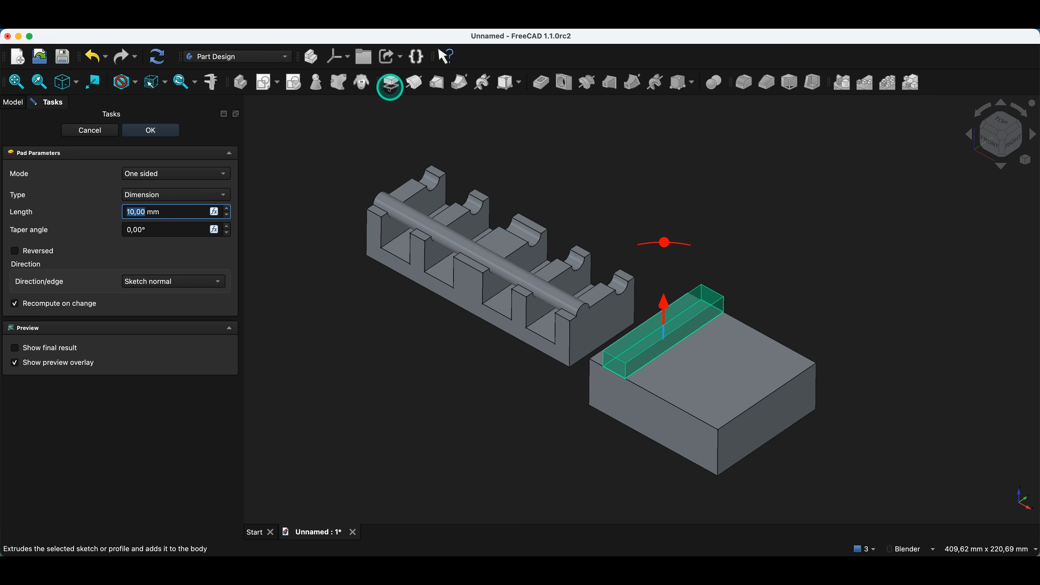
{"action": "left_click", "coordinate": [228, 209]}
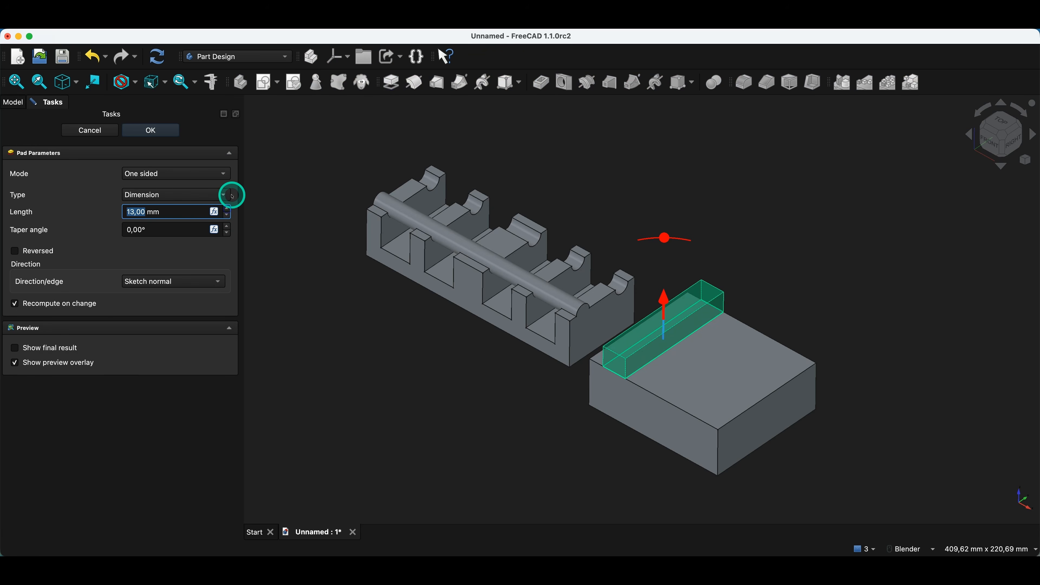
{"action": "type", "text": "20"}
{"action": "left_click", "coordinate": [100, 228]}
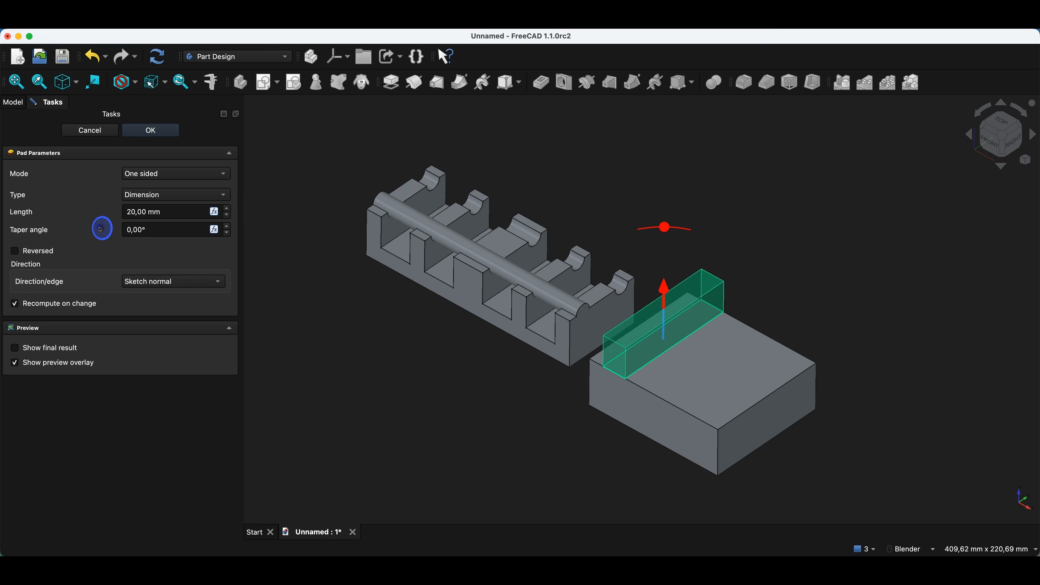
Step: Increase the pad's taper angle to 16° so its walls flare outward, and examine the preview from a lower angle
{"action": "left_click", "coordinate": [228, 228]}
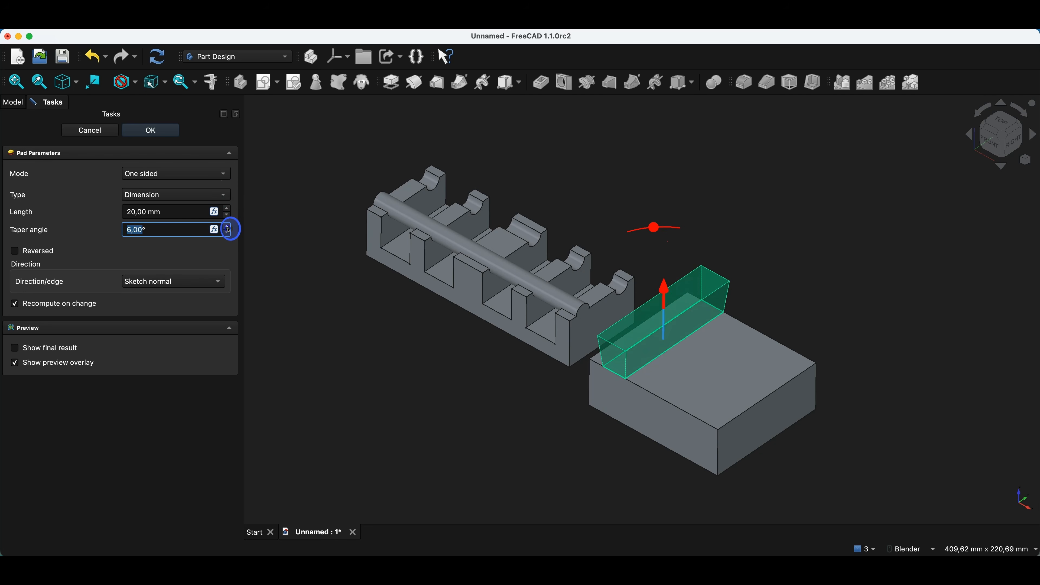
{"action": "left_click", "coordinate": [228, 228]}
{"action": "left_click", "coordinate": [228, 228]}
{"action": "left_click", "coordinate": [227, 228]}
{"action": "left_click", "coordinate": [228, 228]}
{"action": "left_click", "coordinate": [228, 228]}
{"action": "middle_click_drag", "start_coordinate": [725, 420], "coordinate": [738, 395]}
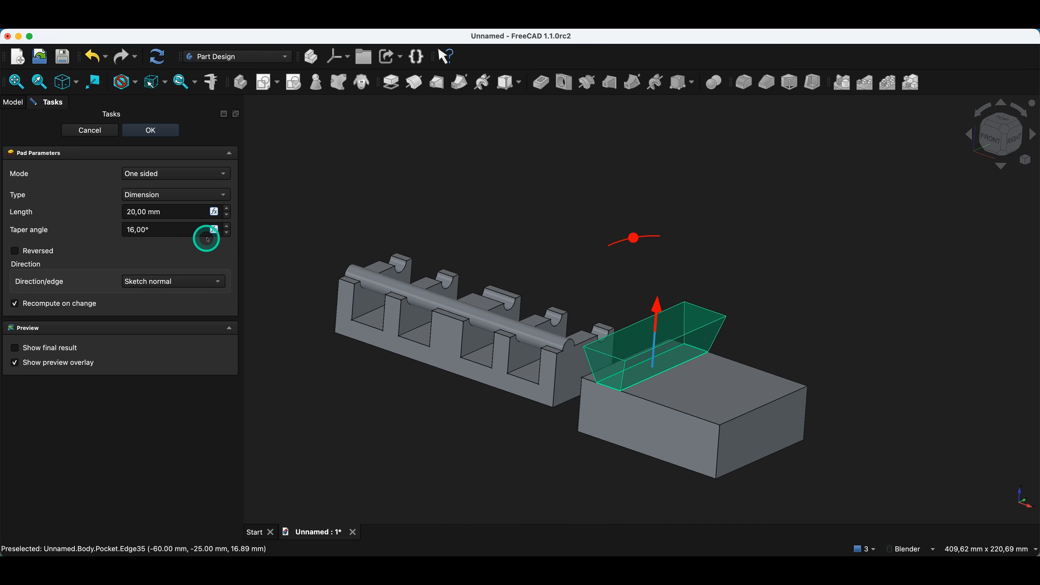
Step: Set the narrow pad's taper angle to -15° so its walls slope inward, and accept the pad
{"action": "left_click", "coordinate": [228, 235]}
{"action": "left_click", "coordinate": [228, 234]}
{"action": "left_click", "coordinate": [228, 235]}
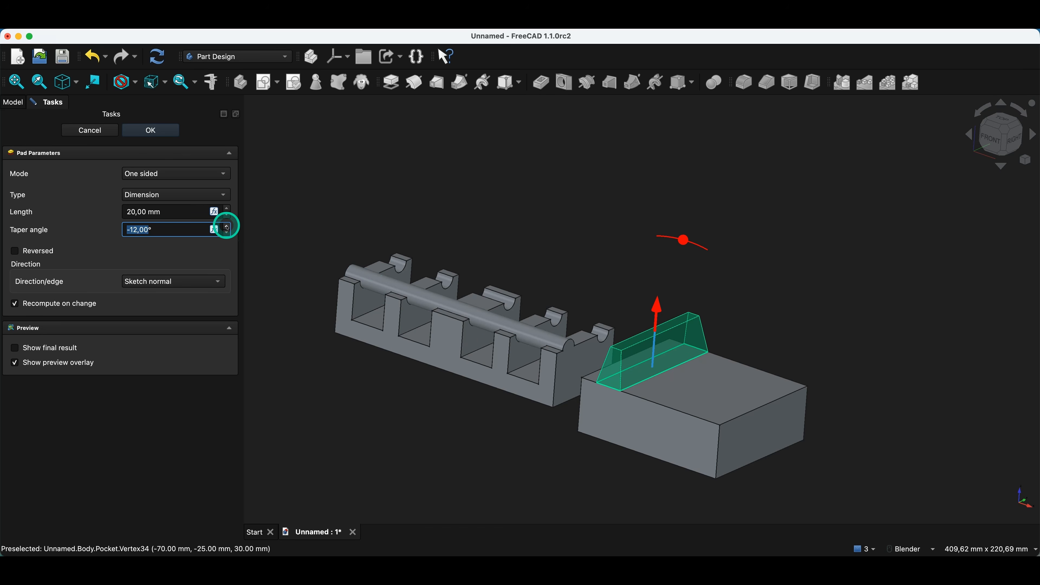
{"action": "left_click", "coordinate": [228, 232]}
{"action": "left_click", "coordinate": [228, 233]}
{"action": "left_click", "coordinate": [227, 232]}
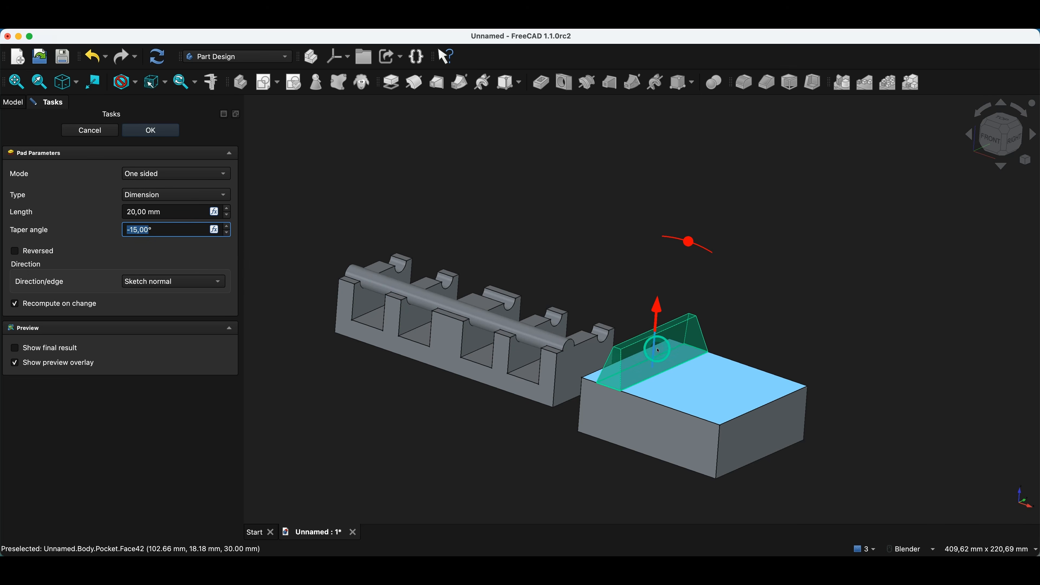
{"action": "middle_click_drag", "start_coordinate": [647, 327], "coordinate": [649, 370]}
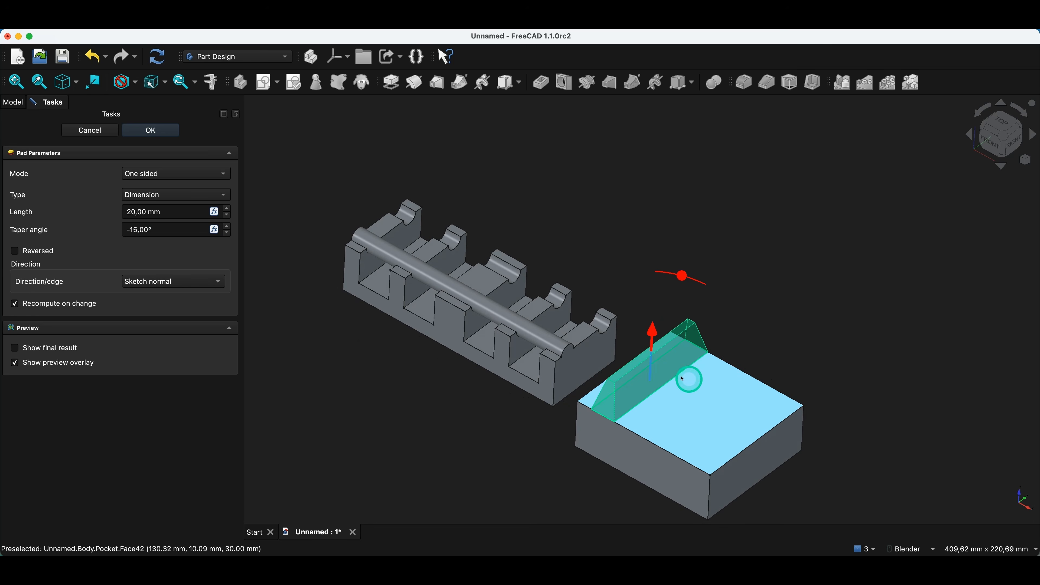
{"action": "left_click", "coordinate": [145, 135]}
Step: Sketch a narrow upright rectangle on the open area of the separate box's top face, beside the tapered pad, and finish the sketch
{"action": "left_click", "coordinate": [724, 409]}
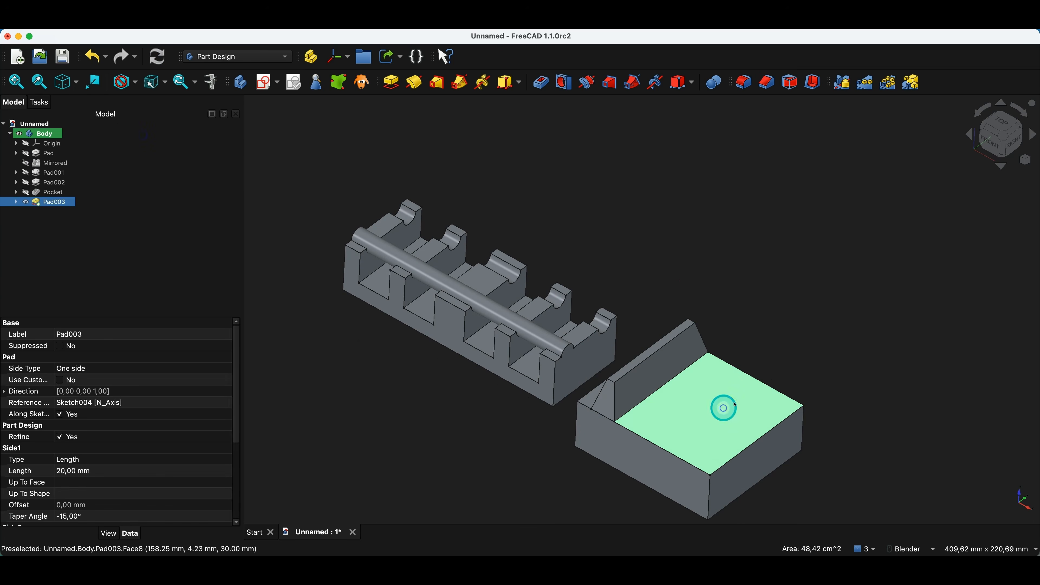
{"action": "left_click", "coordinate": [267, 84]}
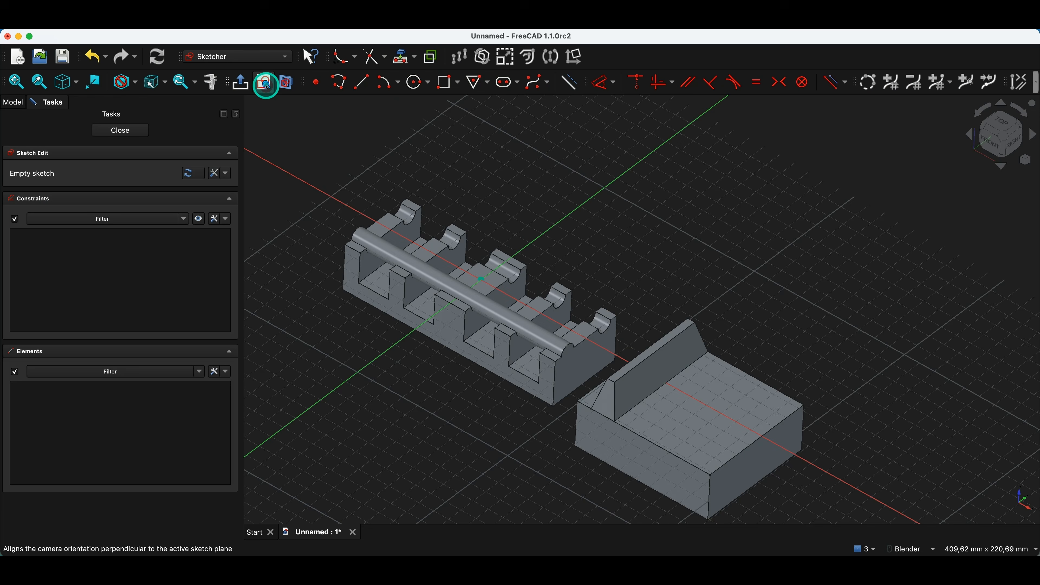
{"action": "scroll", "coordinate": [515, 251], "scroll_direction": "down", "scroll_amount": 3}
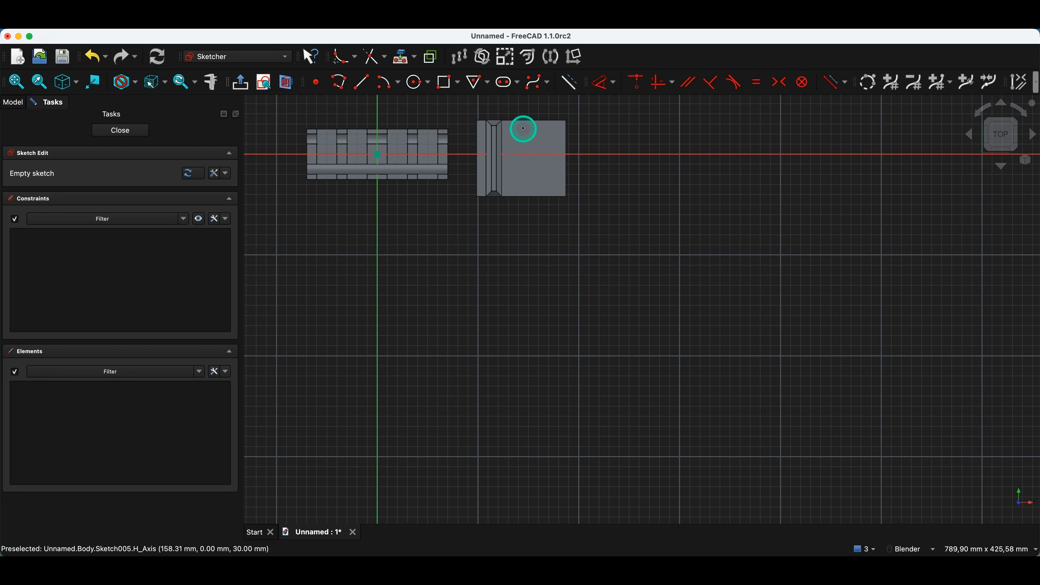
{"action": "left_click", "coordinate": [447, 82]}
{"action": "left_click", "coordinate": [527, 132]}
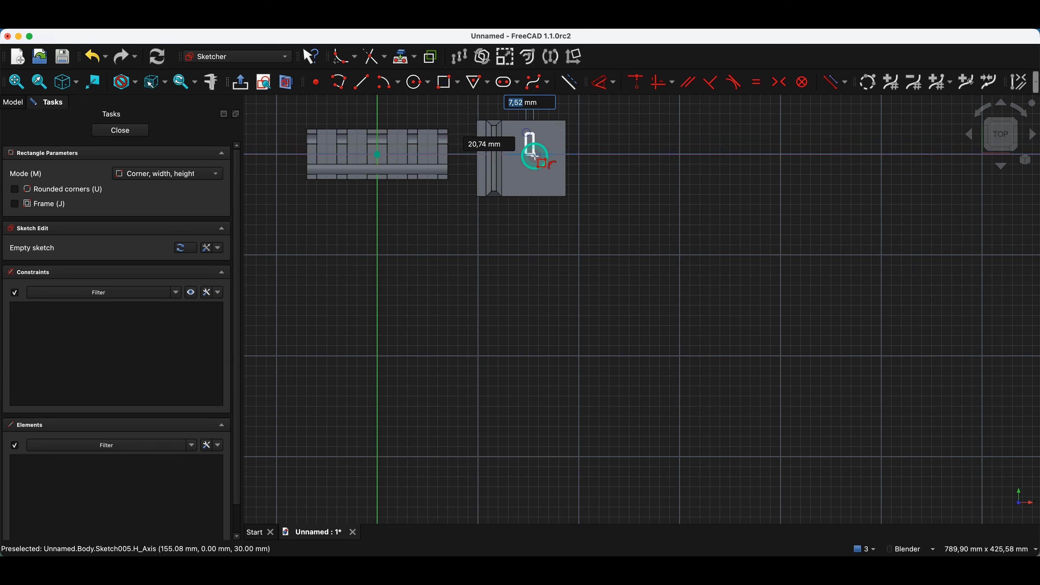
{"action": "left_click", "coordinate": [547, 182]}
{"action": "left_click", "coordinate": [124, 132]}
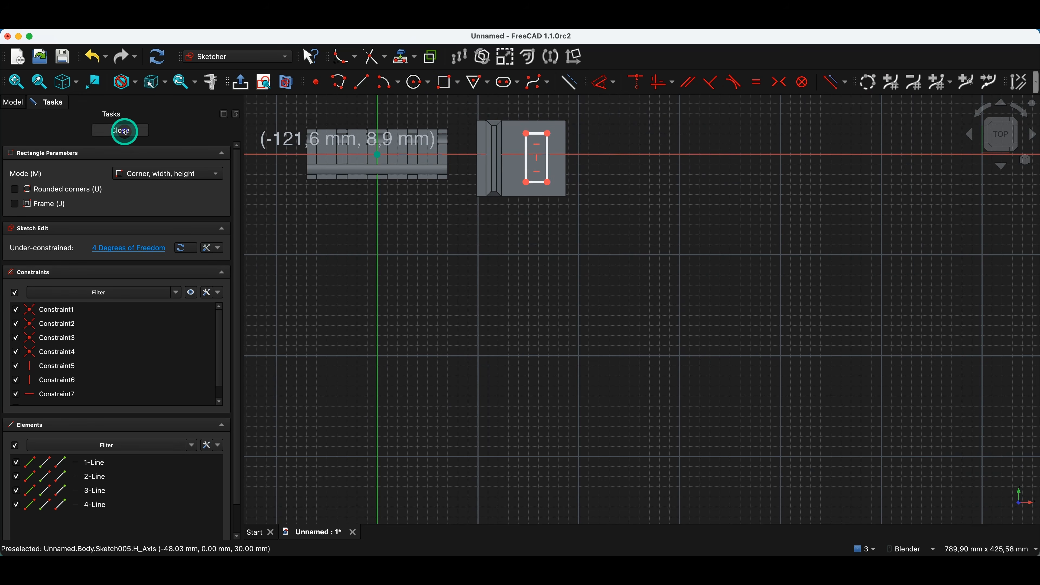
Step: Pocket the rectangle one sided with a length of 10 mm and a taper angle of 21°
{"action": "left_click", "coordinate": [540, 83]}
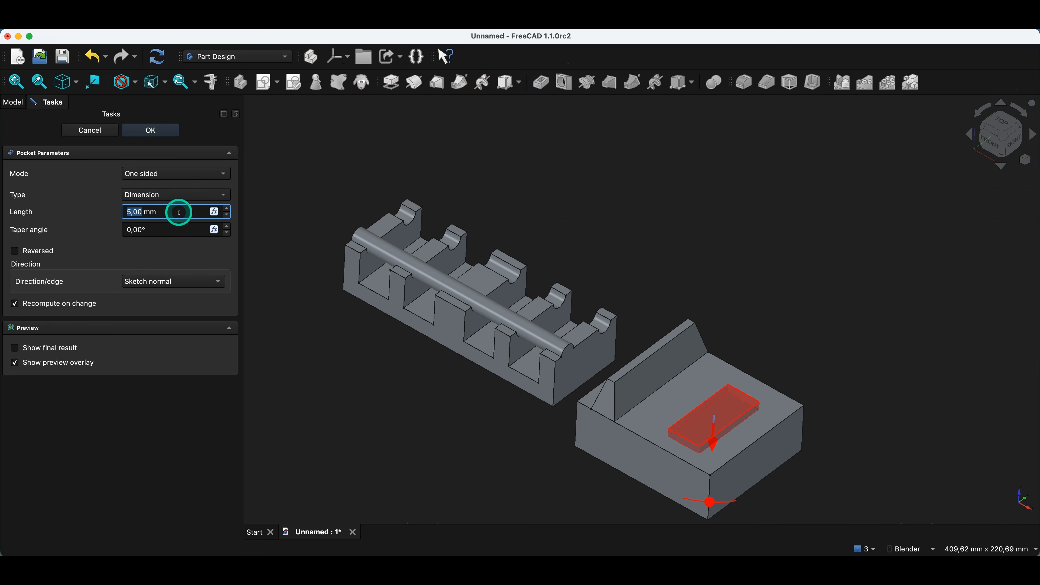
{"action": "left_click", "coordinate": [226, 210]}
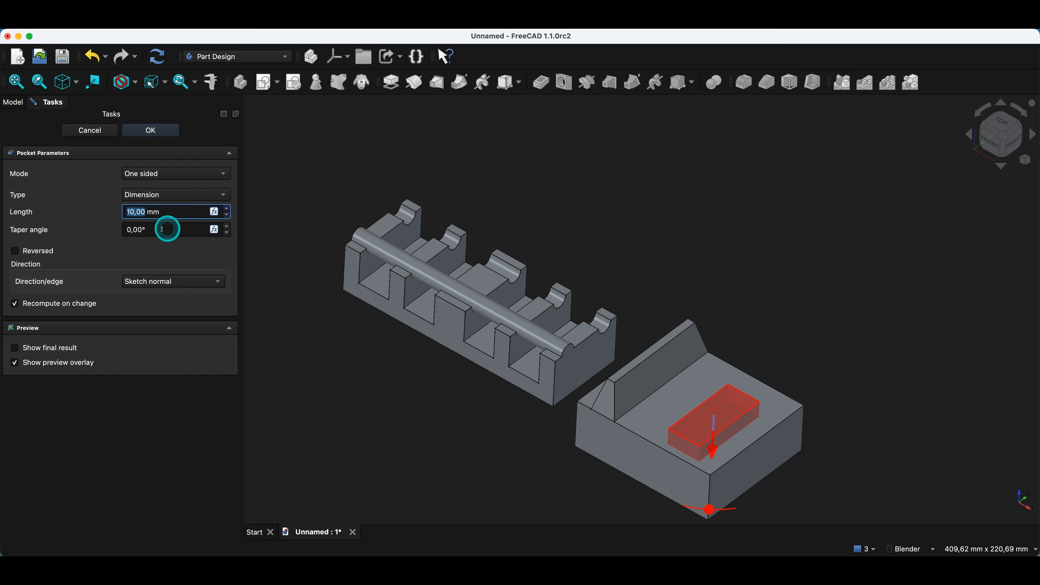
{"action": "left_click", "coordinate": [228, 227]}
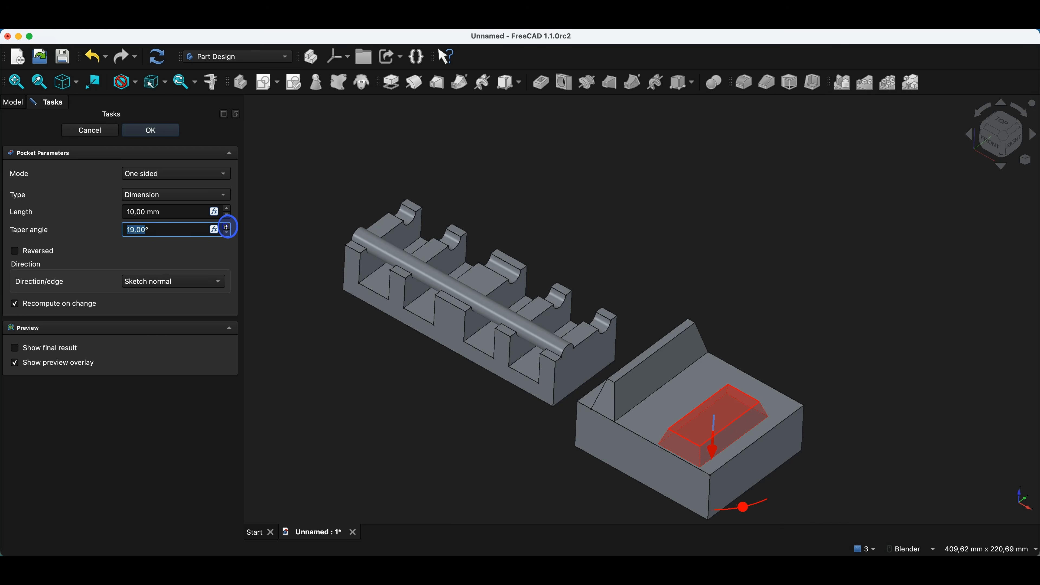
{"action": "left_click", "coordinate": [227, 226]}
{"action": "left_click", "coordinate": [226, 226]}
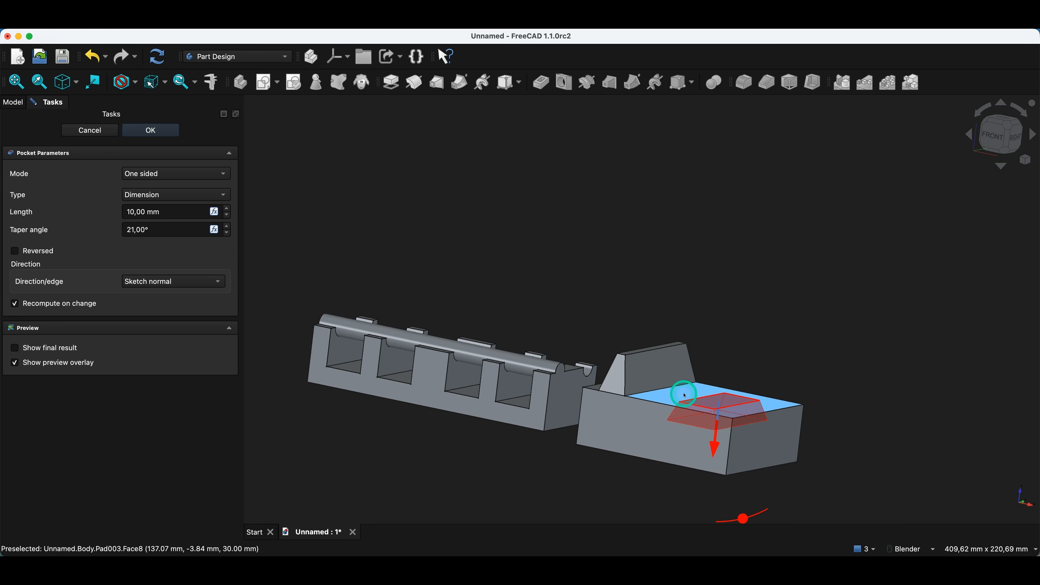
Step: Change the pocket's taper angle to -21° so it narrows with depth, and accept the pocket
{"action": "left_click", "coordinate": [128, 231]}
{"action": "type", "text": "-"}
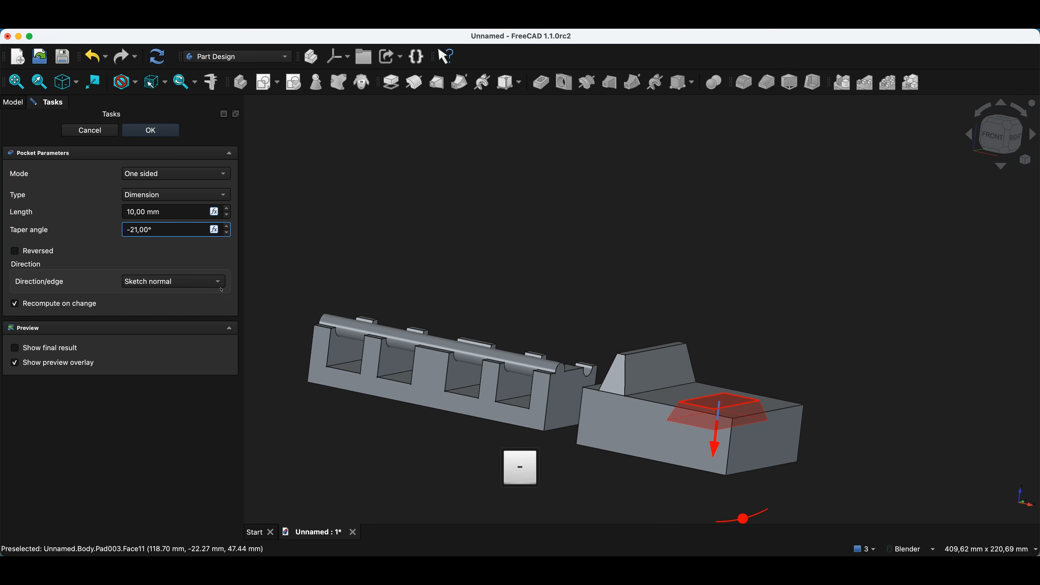
{"action": "middle_click_drag", "start_coordinate": [518, 348], "coordinate": [634, 446]}
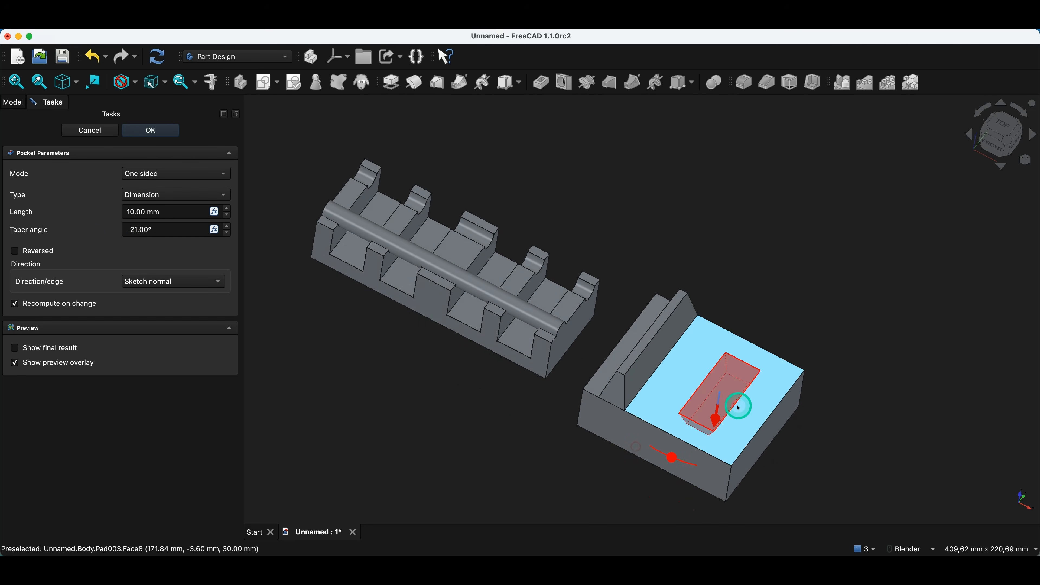
{"action": "left_click", "coordinate": [162, 131]}
{"action": "middle_click_drag", "start_coordinate": [676, 229], "coordinate": [660, 256]}
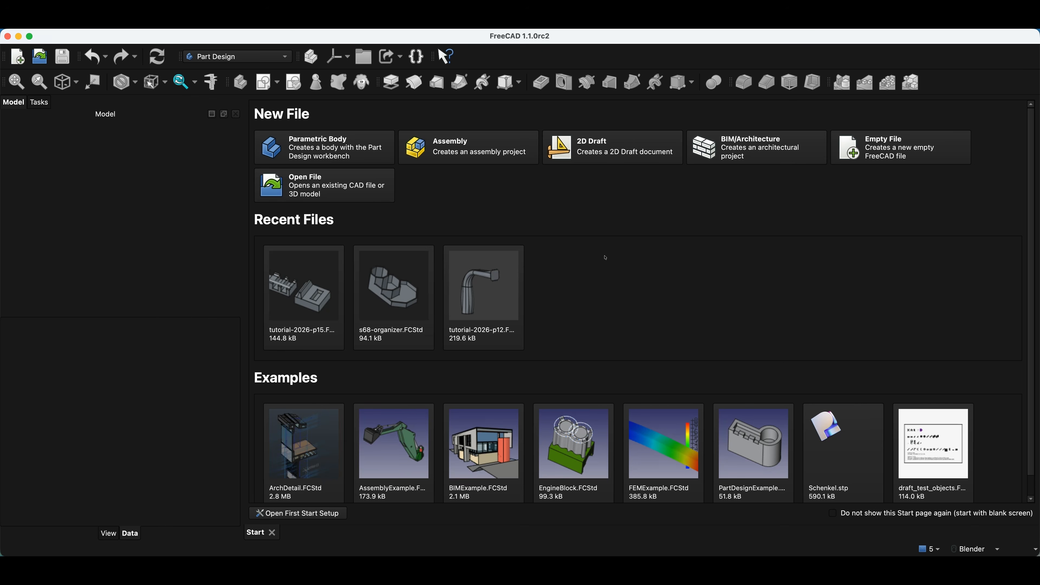
Step: Create a new parametric body file and start a sketch on its XY plane
{"action": "left_click", "coordinate": [325, 149]}
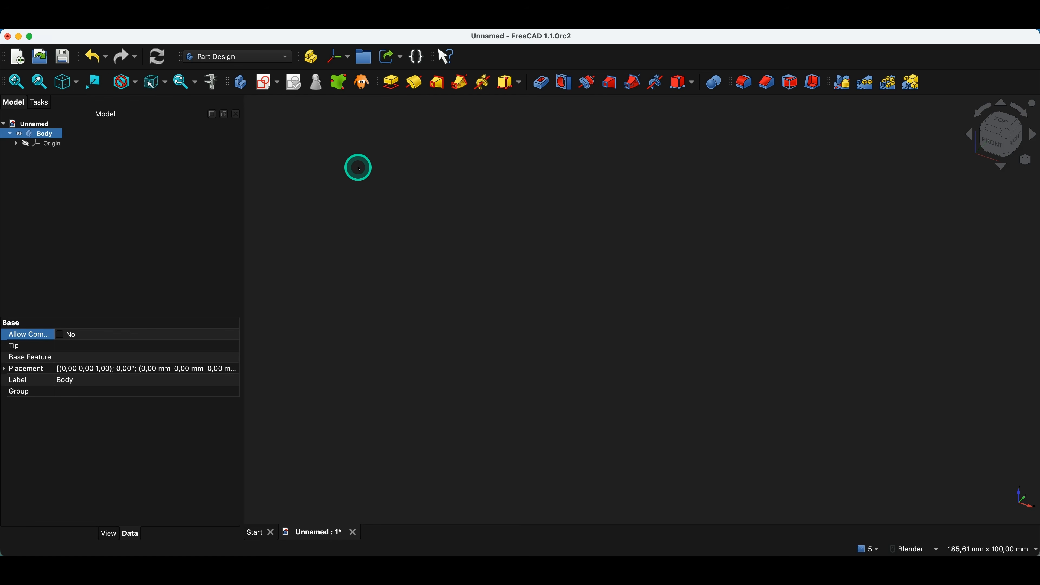
{"action": "left_click", "coordinate": [264, 82]}
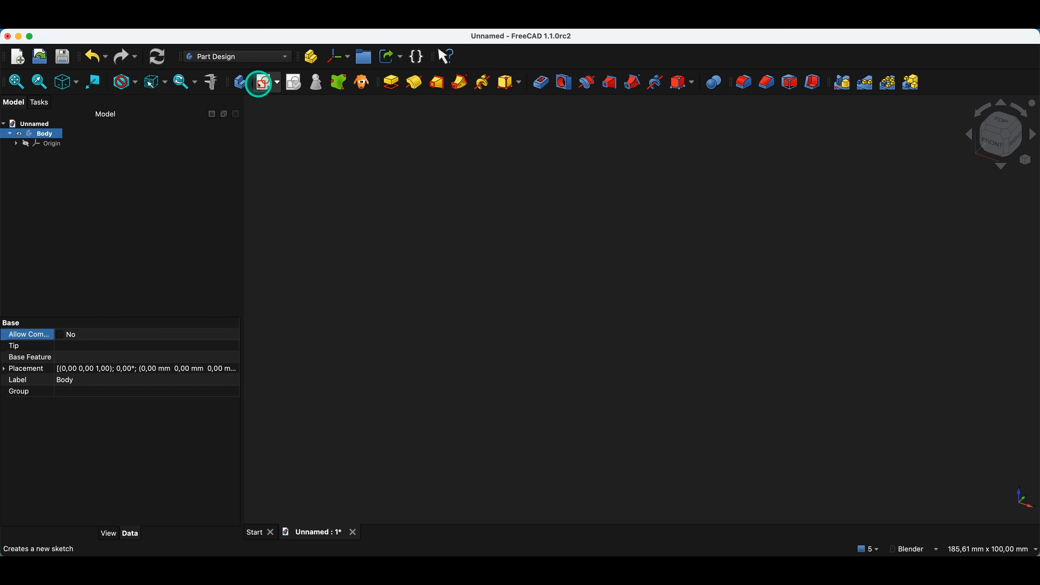
{"action": "left_click", "coordinate": [721, 301]}
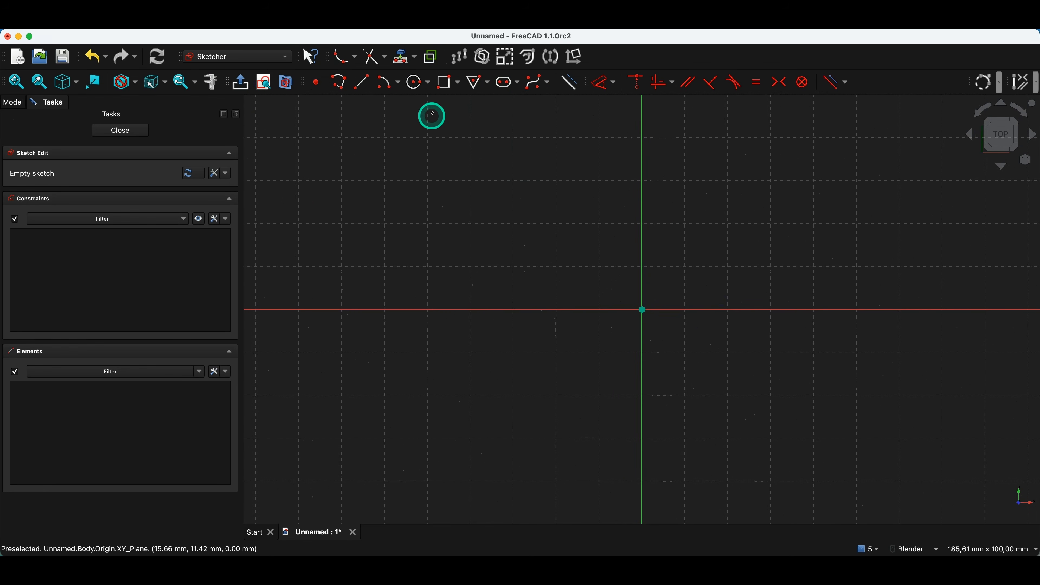
Step: Draw a circle with a 40 mm diameter centred on the sketch origin
{"action": "left_click", "coordinate": [414, 82]}
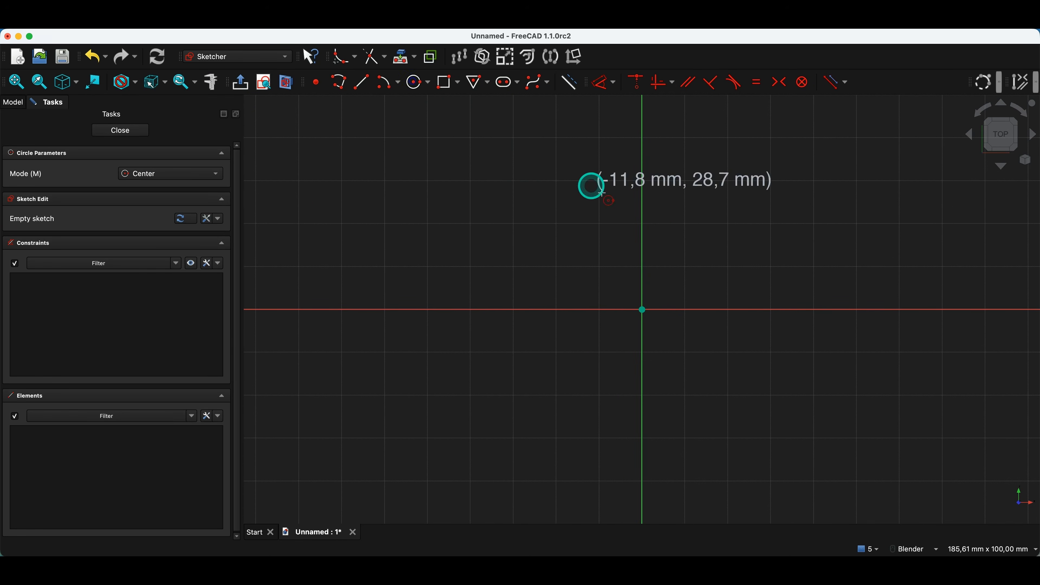
{"action": "left_click", "coordinate": [643, 310]}
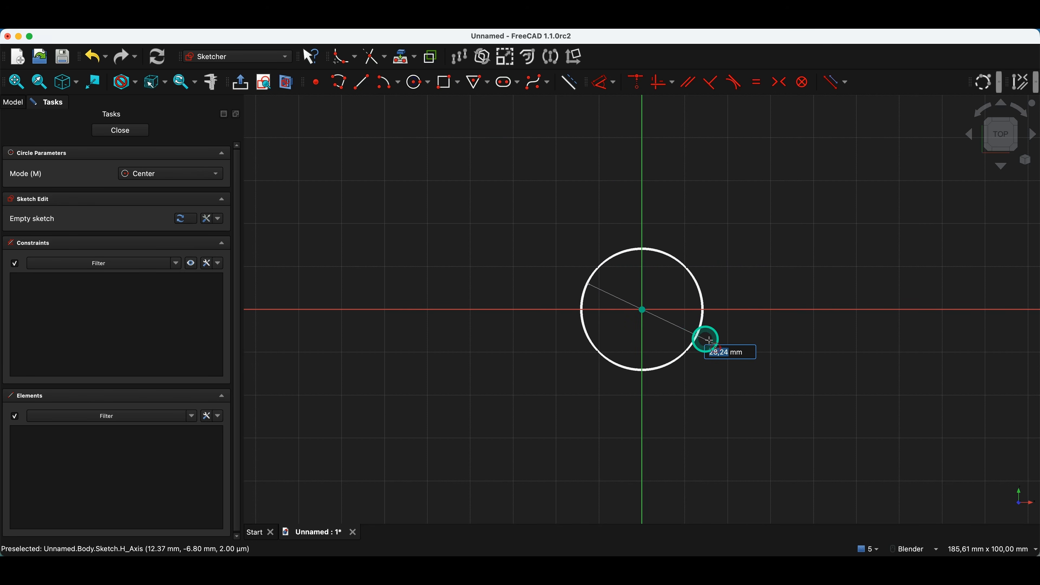
{"action": "type", "text": "40"}
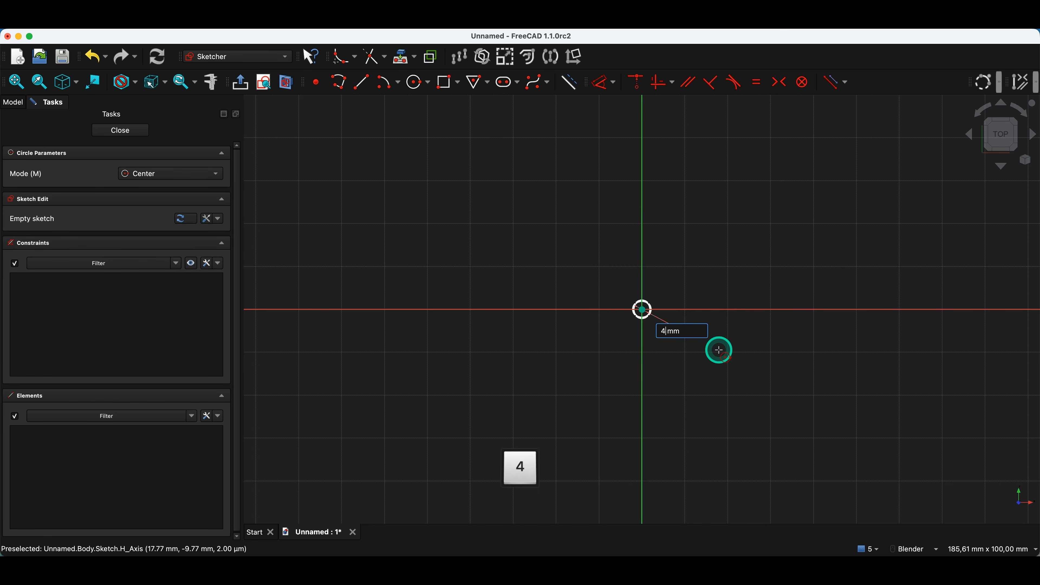
{"action": "key", "text": "Return"}
{"action": "scroll", "coordinate": [582, 315], "scroll_direction": "down", "scroll_amount": 8}
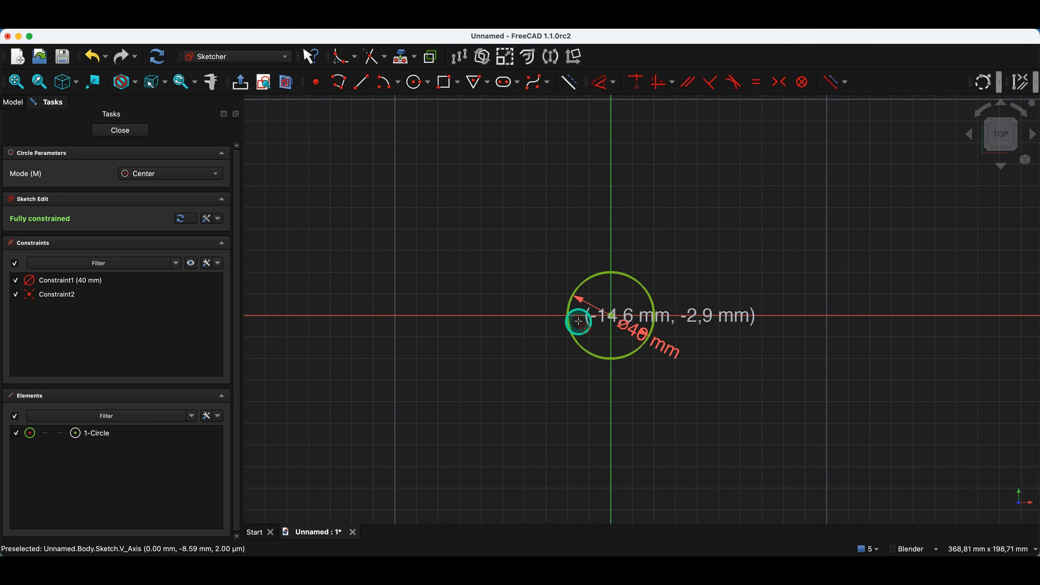
{"action": "scroll", "coordinate": [771, 326], "scroll_direction": "up", "scroll_amount": 5}
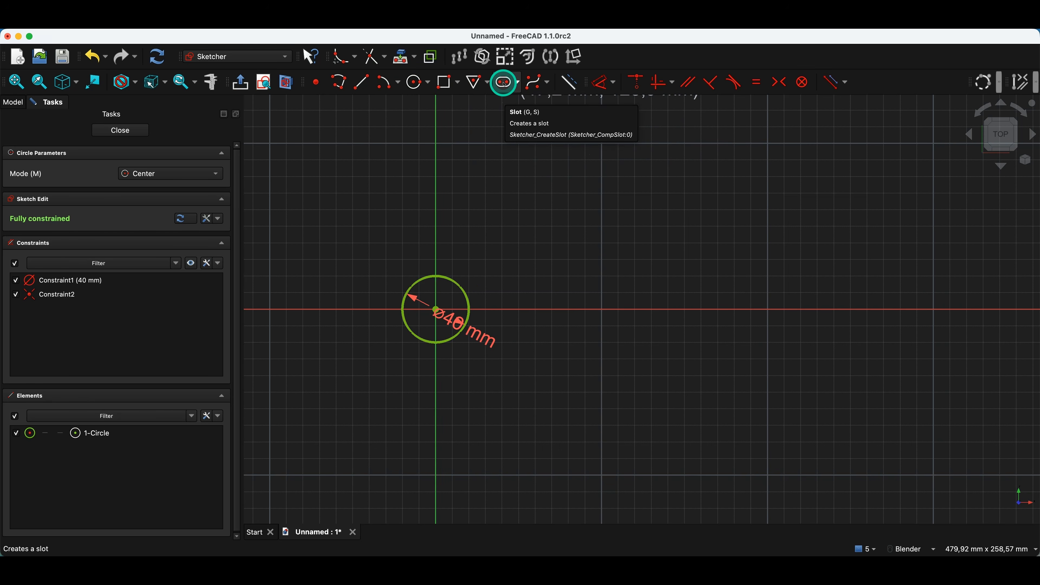
Step: Draw a horizontal slot on the X axis beside the circle, with 50 mm between arc centres and a 25 mm radius
{"action": "left_click", "coordinate": [505, 84]}
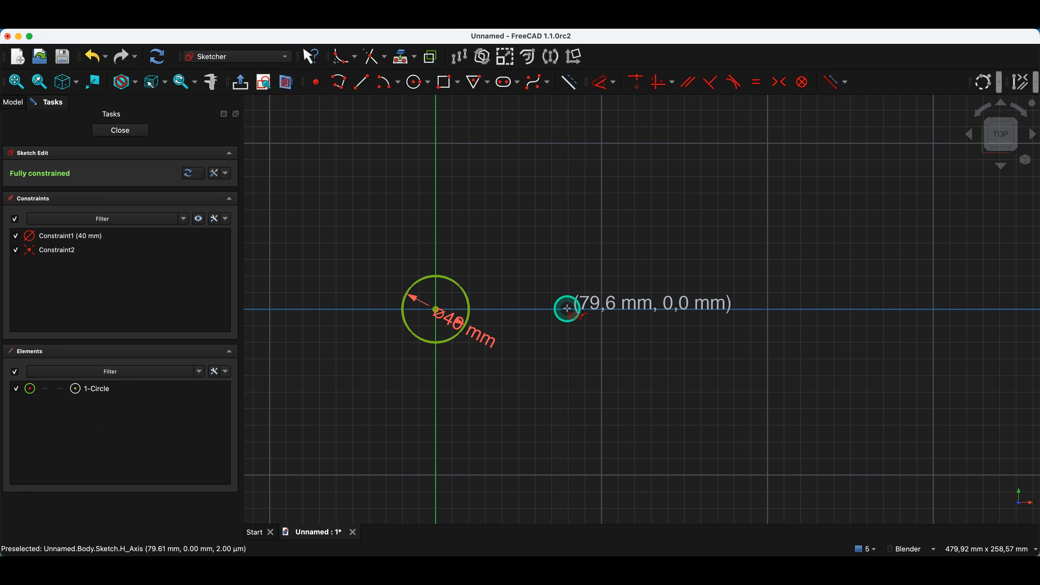
{"action": "left_click", "coordinate": [618, 312]}
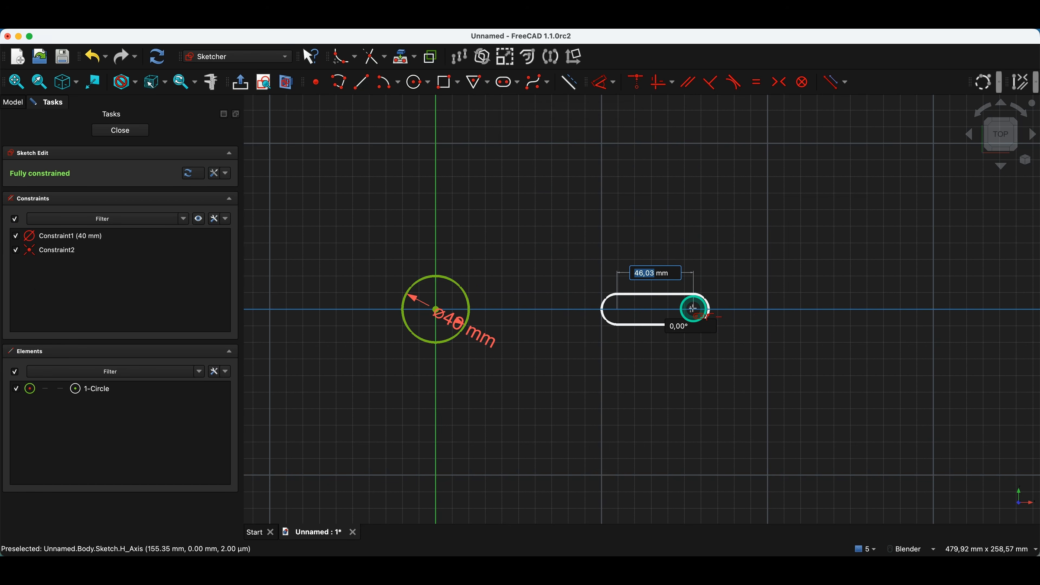
{"action": "type", "text": "50"}
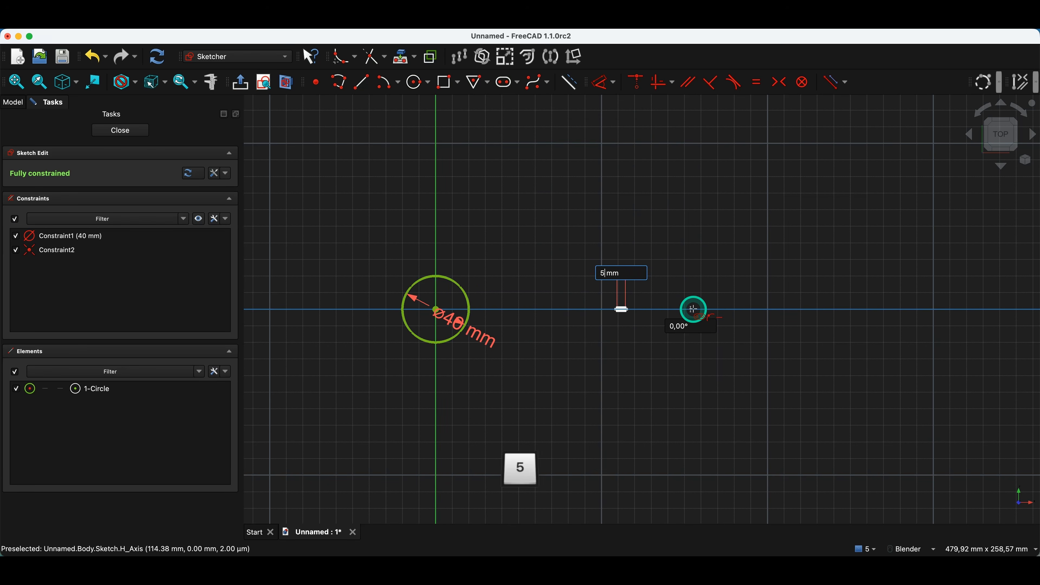
{"action": "key", "text": "Tab"}
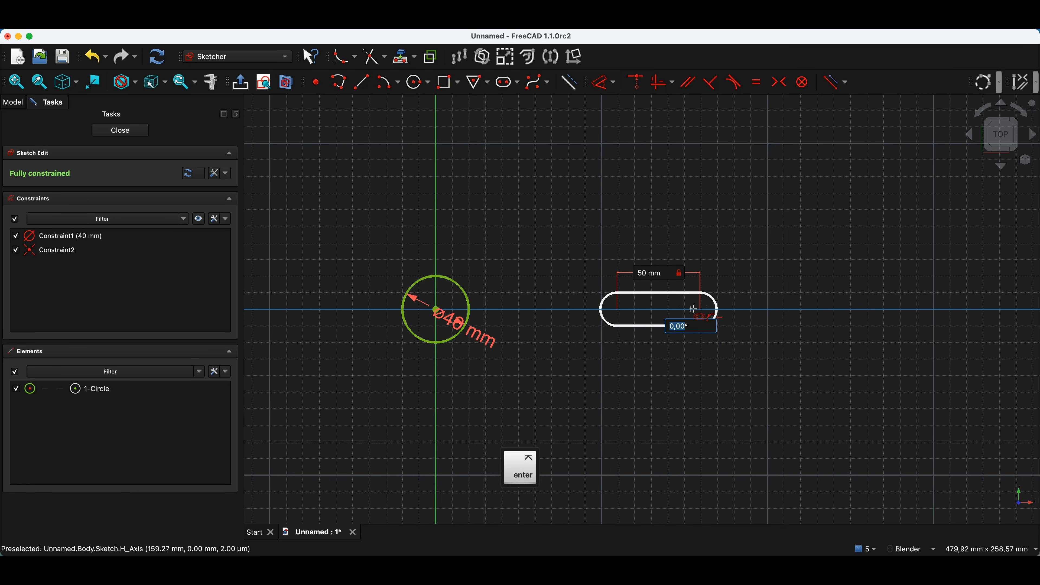
{"action": "left_click", "coordinate": [751, 310]}
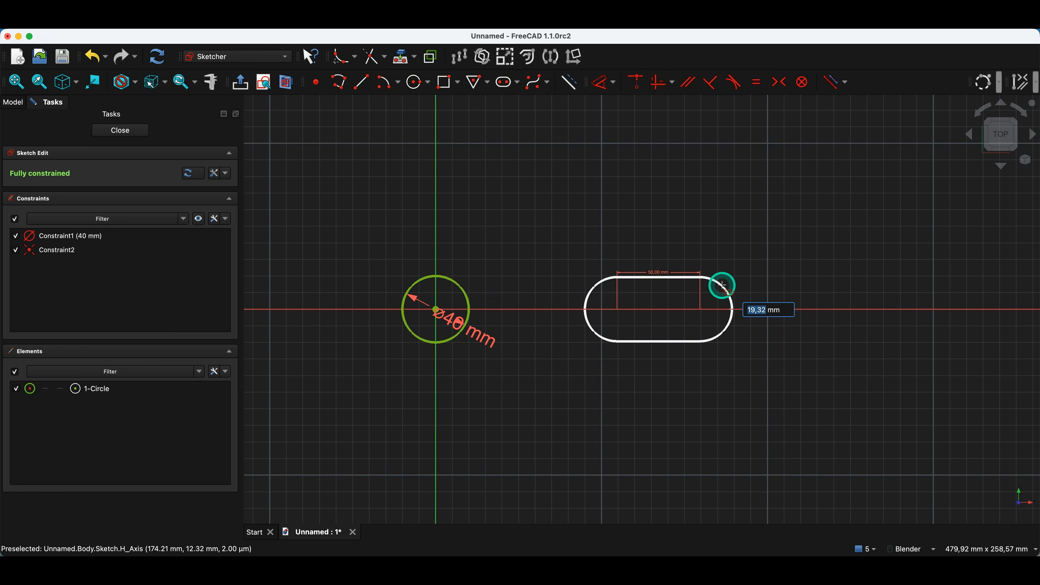
{"action": "type", "text": "25"}
{"action": "key", "text": "Return"}
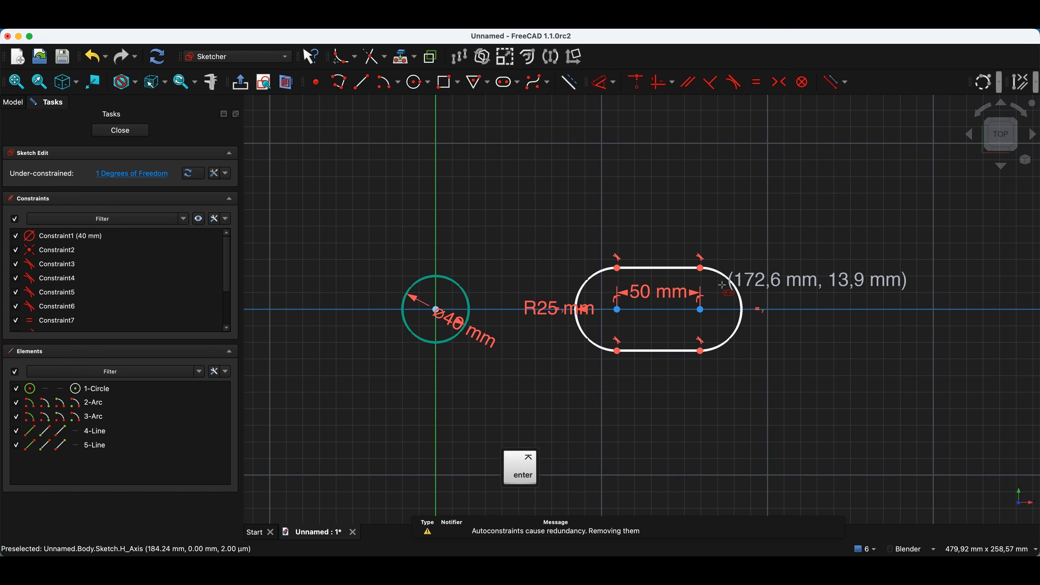
{"action": "right_click", "coordinate": [553, 224]}
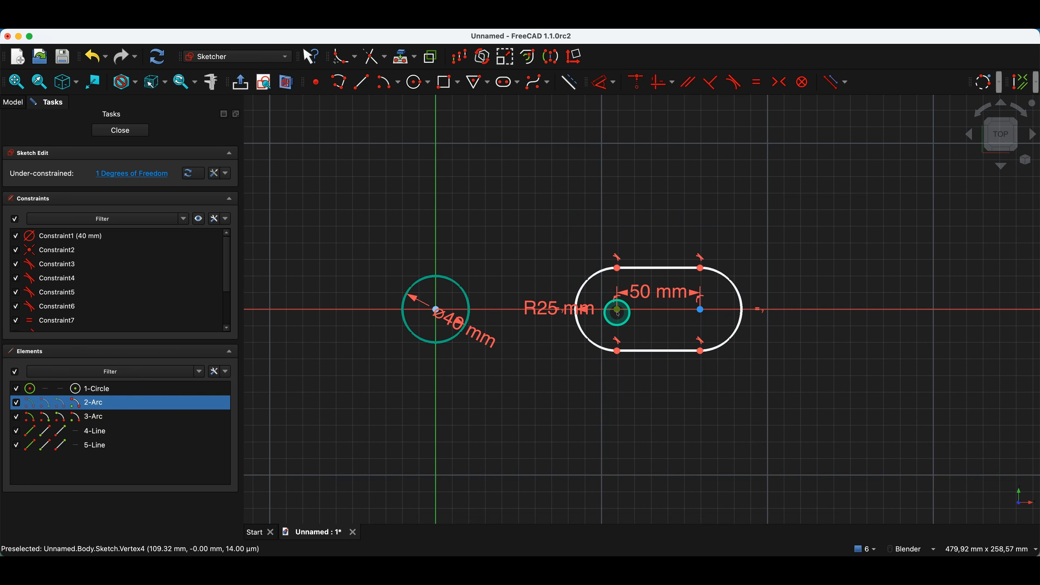
Step: Dimension the slot's nearer arc centre at 120 mm horizontally from the circle's centre, and finish the sketch
{"action": "key", "text": "d"}
{"action": "left_click", "coordinate": [533, 193]}
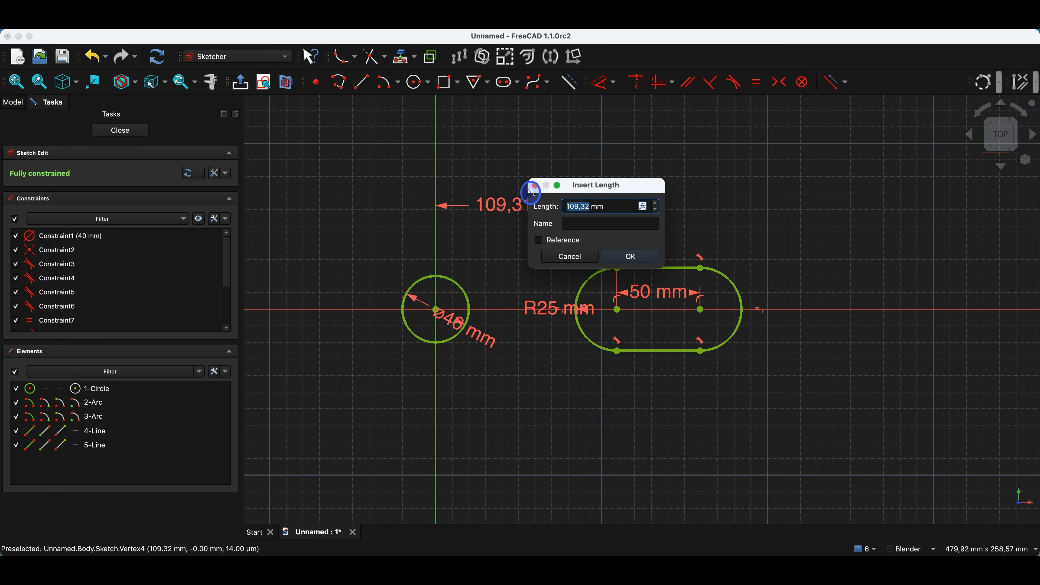
{"action": "type", "text": "120"}
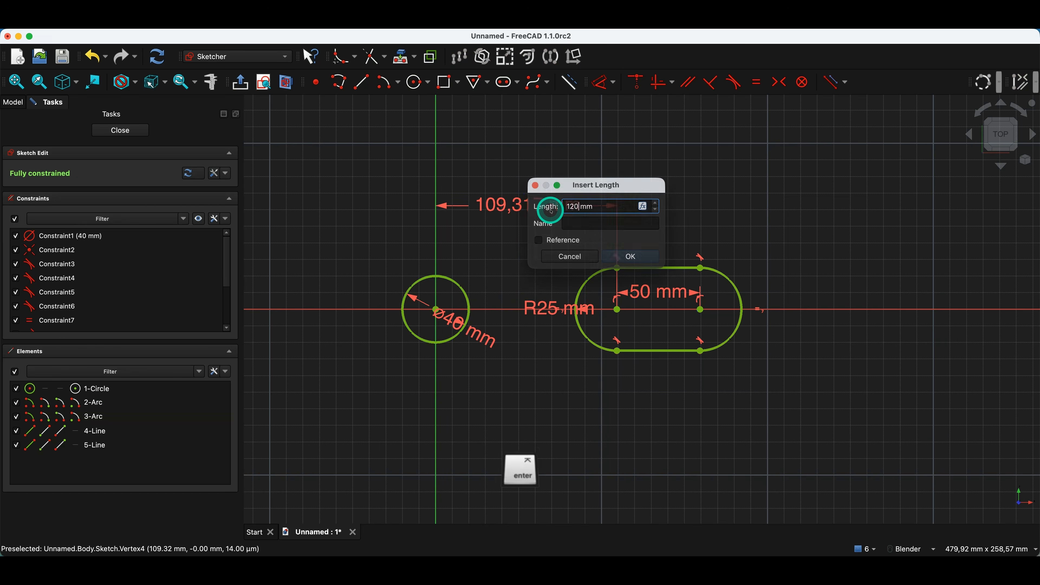
{"action": "key", "text": "Return"}
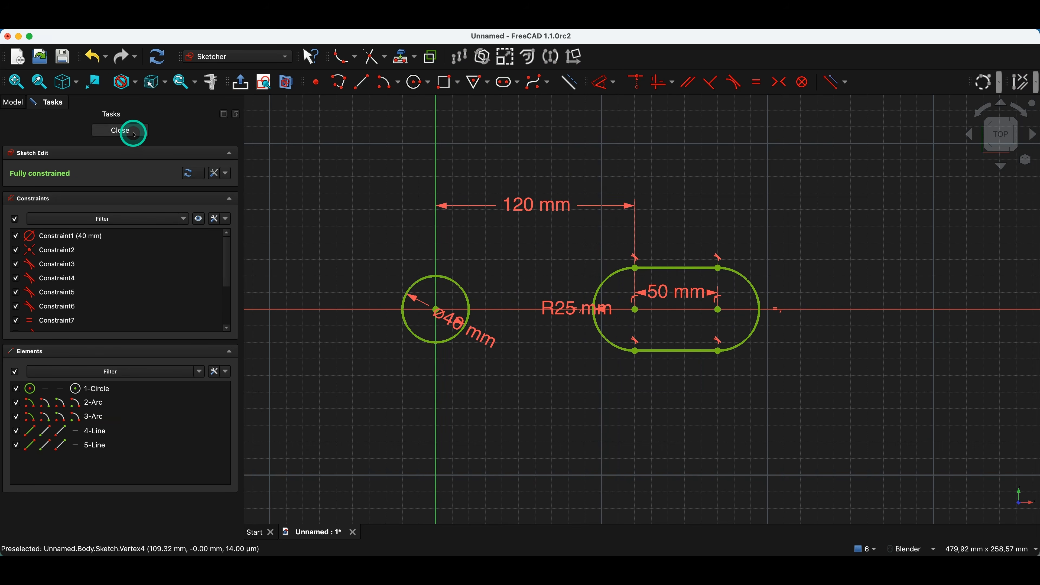
{"action": "left_click", "coordinate": [121, 131]}
Step: Try to pad the sketch's circle and slot together 10 mm, one-sided along the sketch normal
{"action": "scroll", "coordinate": [397, 208], "scroll_direction": "down", "scroll_amount": 3}
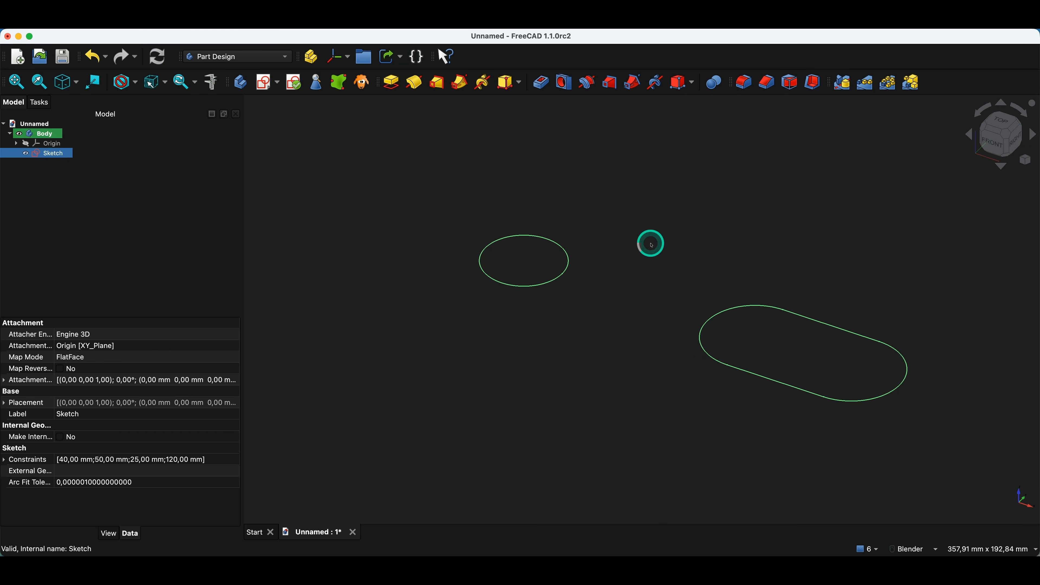
{"action": "left_click", "coordinate": [391, 84]}
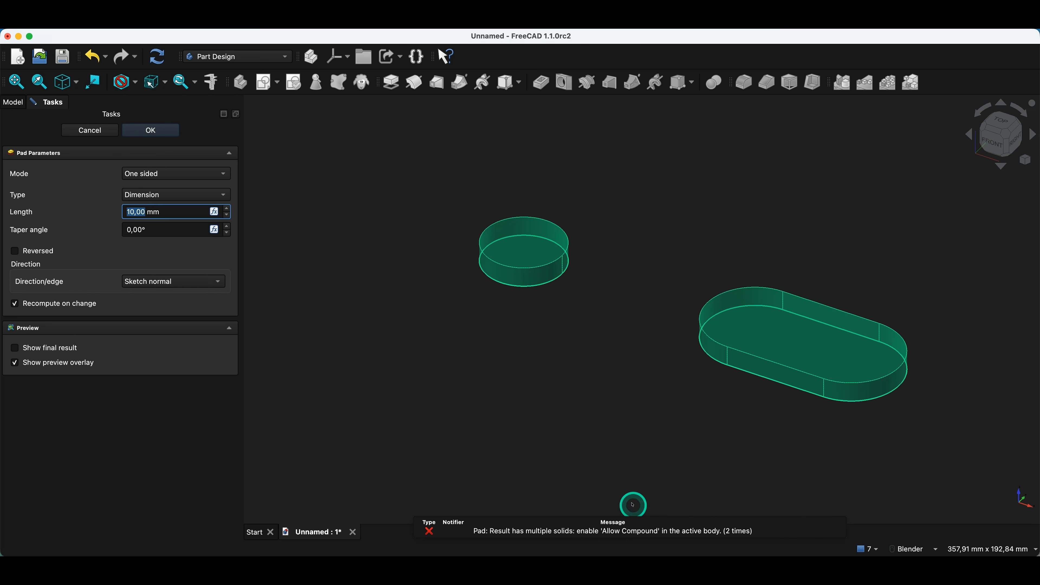
{"action": "left_click", "coordinate": [157, 129]}
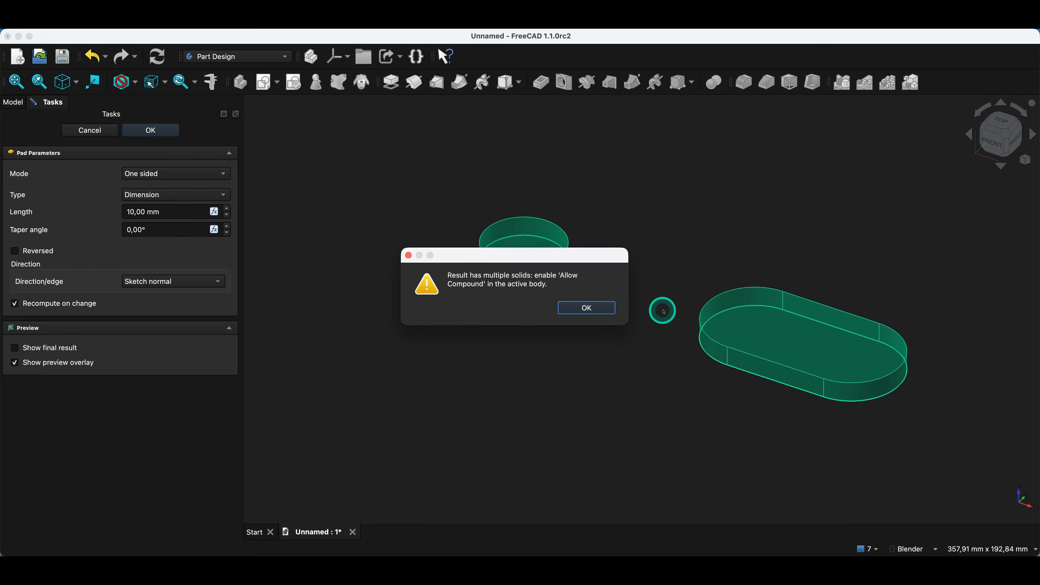
{"action": "left_click", "coordinate": [601, 309]}
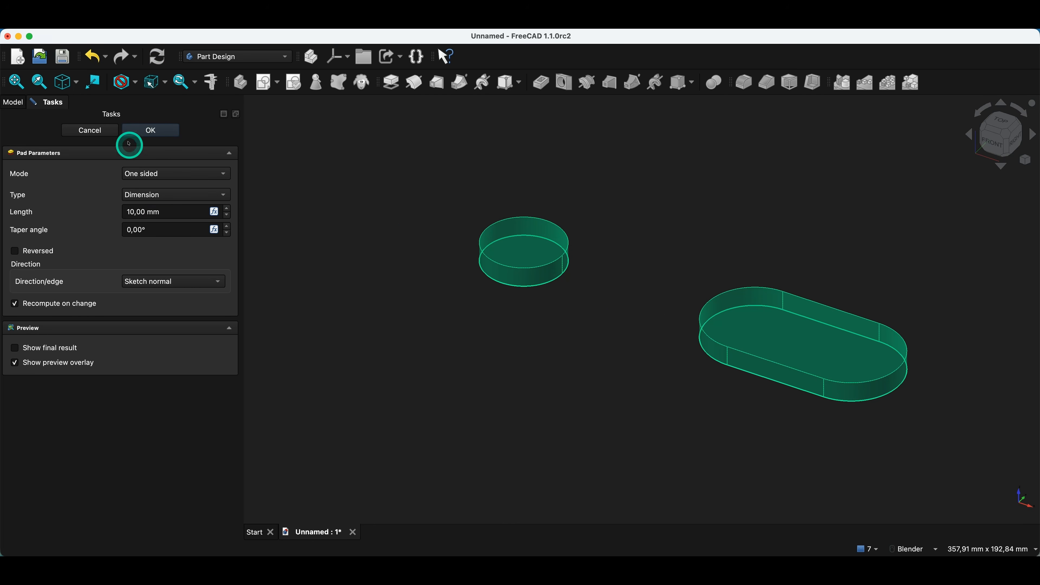
{"action": "left_click", "coordinate": [91, 131]}
Step: Enable the Allow Compound property on the body
{"action": "left_click", "coordinate": [41, 134]}
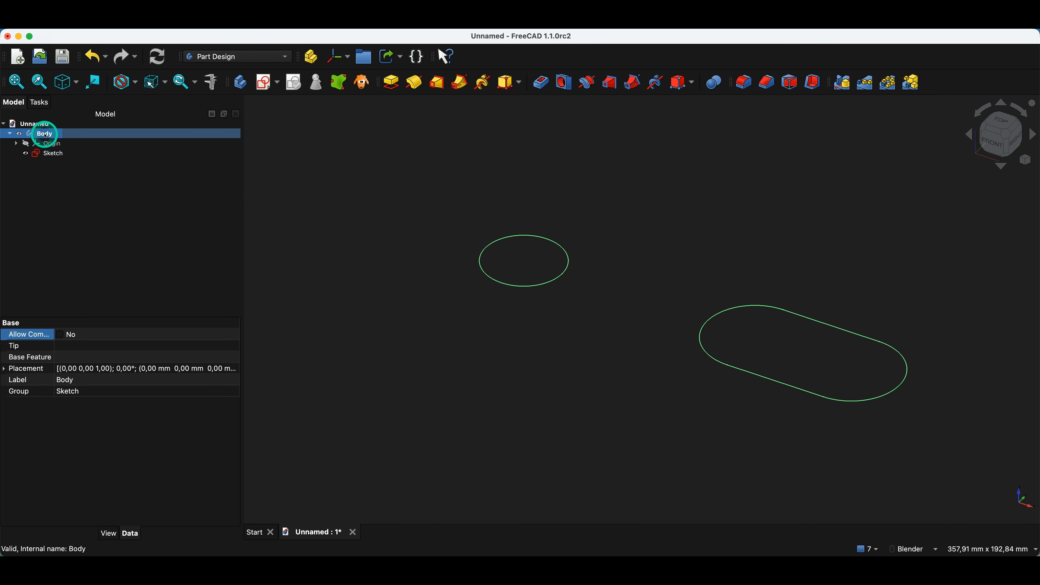
{"action": "left_click", "coordinate": [91, 335]}
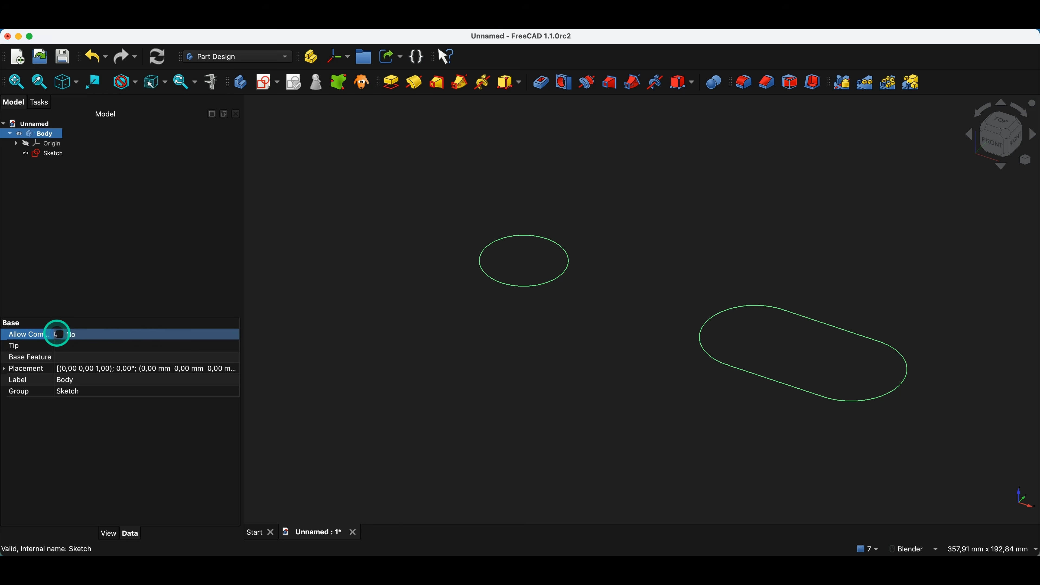
{"action": "mouse_move", "coordinate": [54, 335]}
{"action": "left_mouse_down"}
{"action": "mouse_move", "coordinate": [90, 334]}
{"action": "mouse_move", "coordinate": [72, 334]}
{"action": "left_mouse_up"}
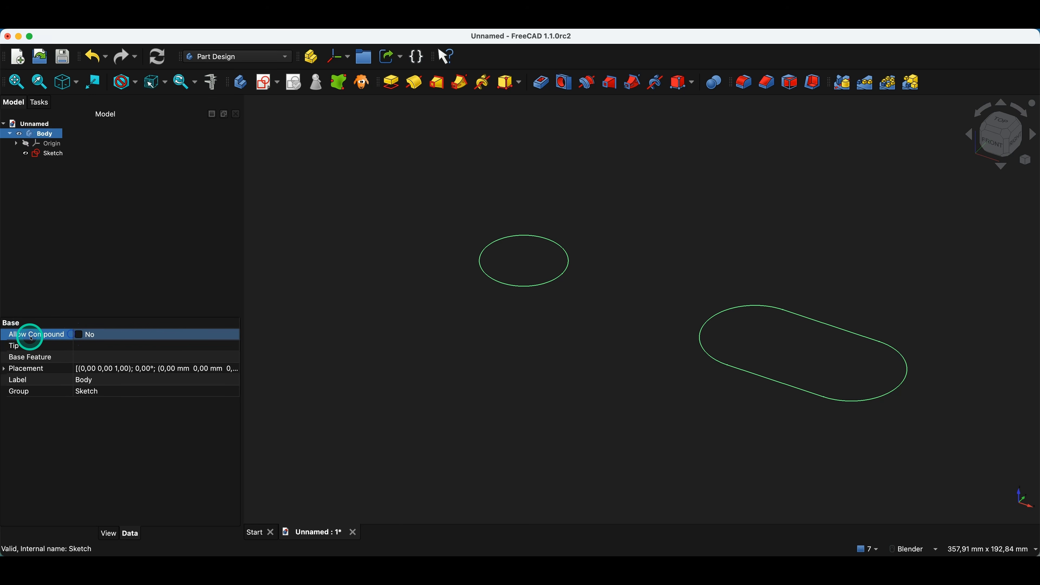
{"action": "left_click", "coordinate": [78, 335]}
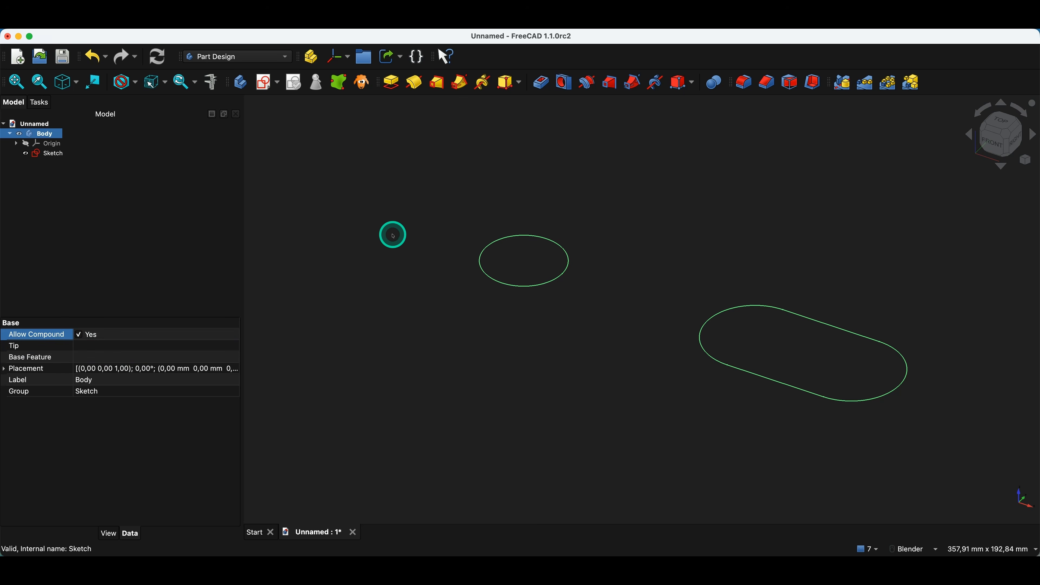
Step: Pad the sketch's circle and slot together 10 mm, one-sided along the sketch normal
{"action": "left_click", "coordinate": [390, 84]}
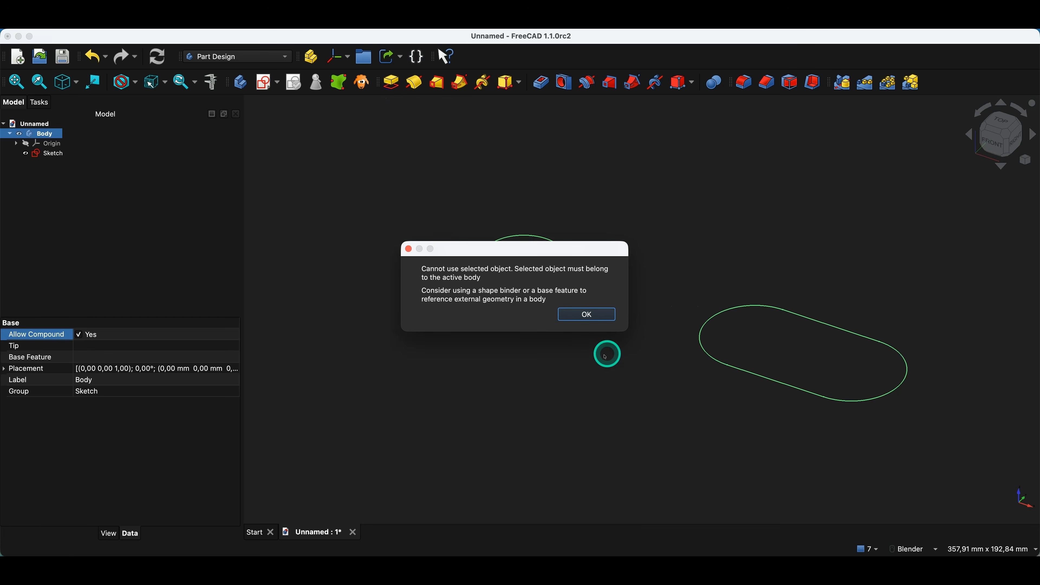
{"action": "left_click", "coordinate": [584, 319]}
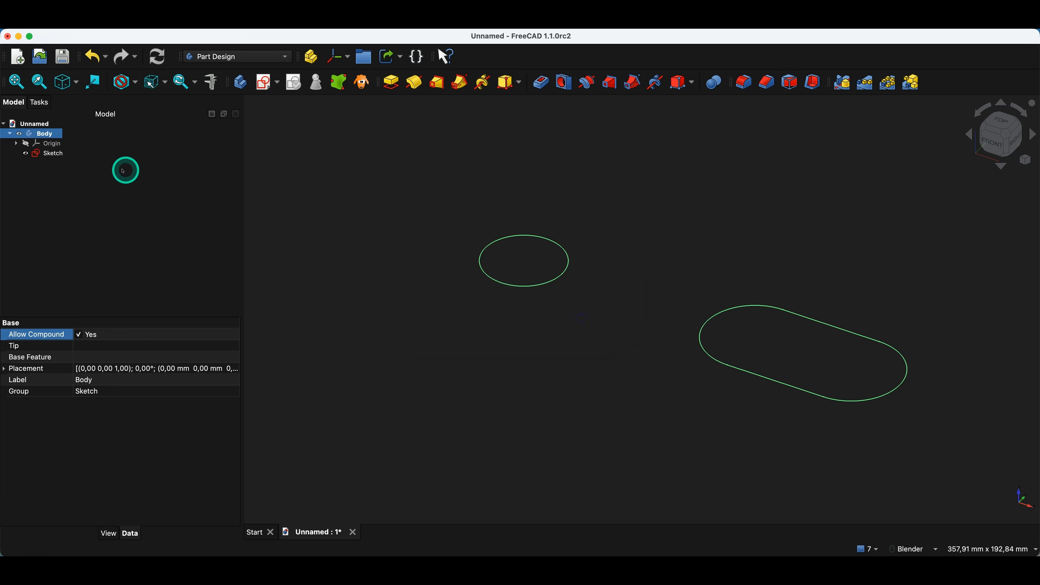
{"action": "left_click", "coordinate": [41, 153]}
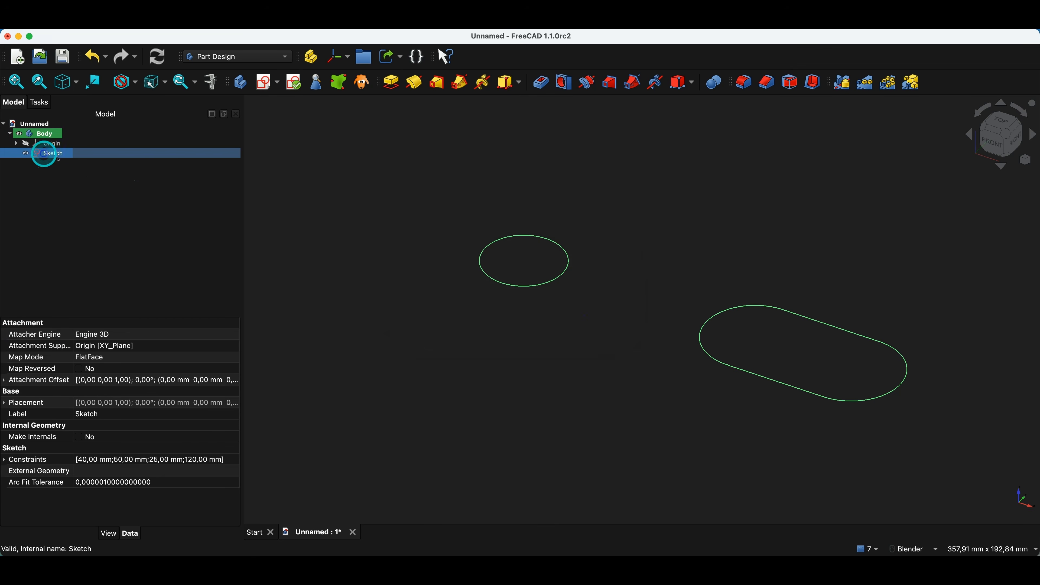
{"action": "left_click", "coordinate": [396, 83]}
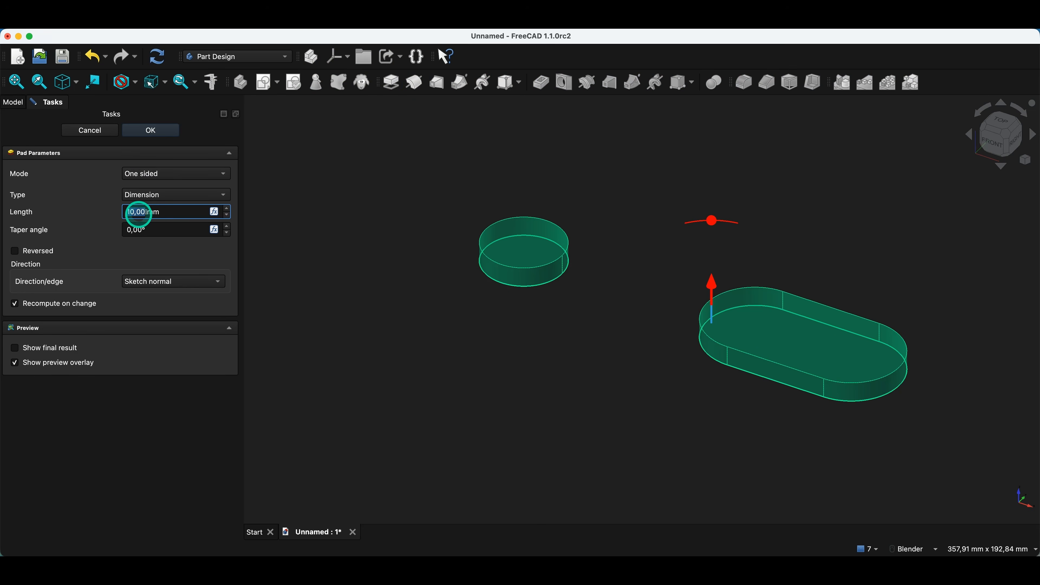
{"action": "left_click", "coordinate": [153, 131]}
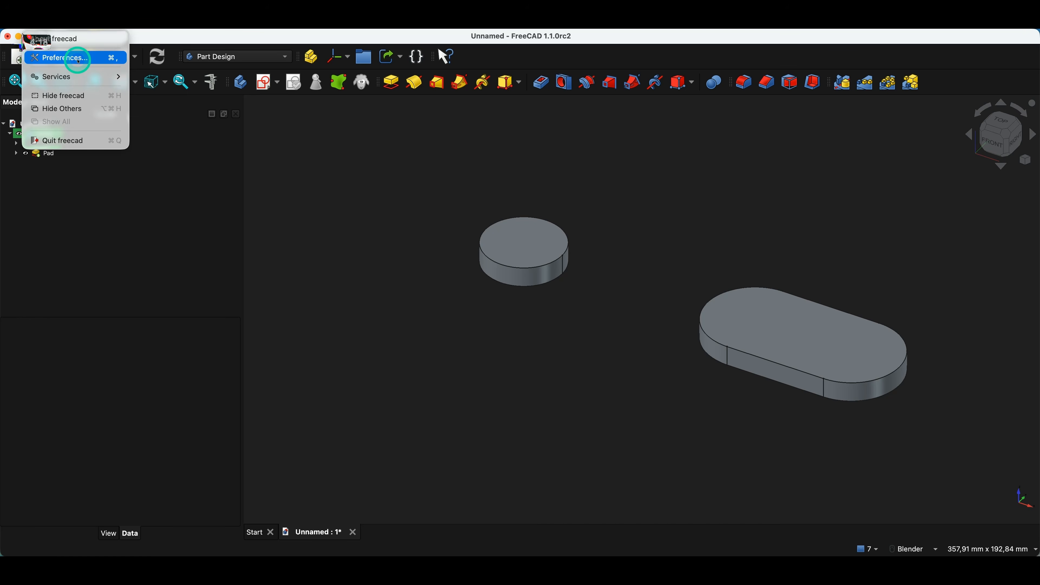
Step: In the Part Design preferences, allow multiple solids in Part Design bodies by default
{"action": "left_click", "coordinate": [80, 59]}
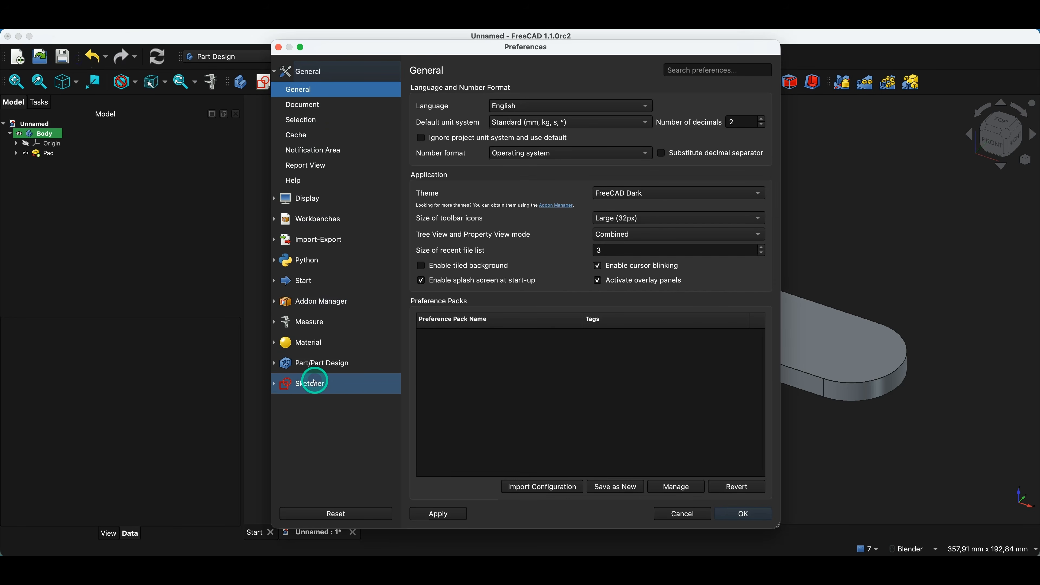
{"action": "left_click", "coordinate": [315, 364]}
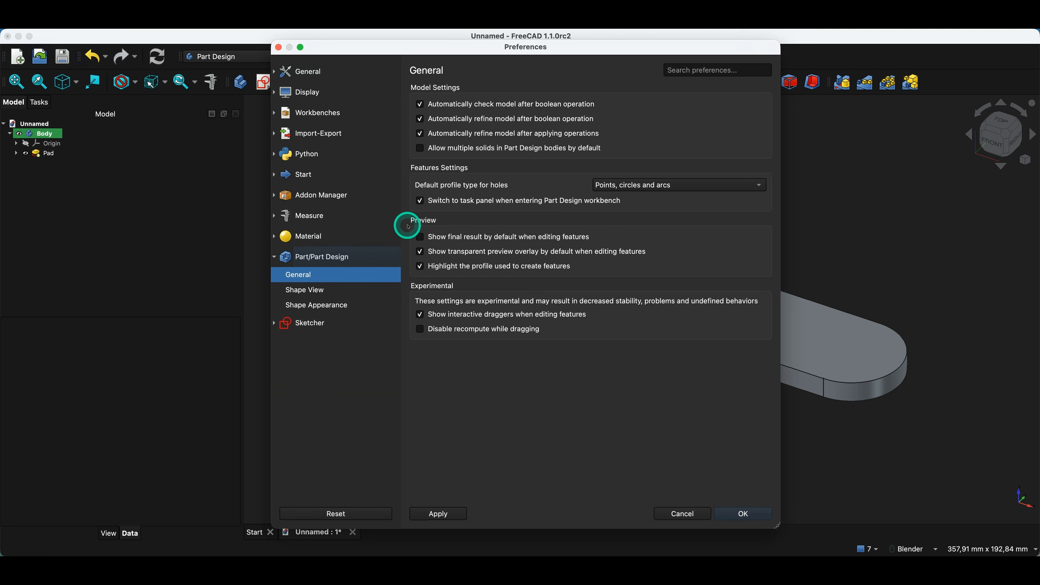
{"action": "left_click", "coordinate": [420, 148]}
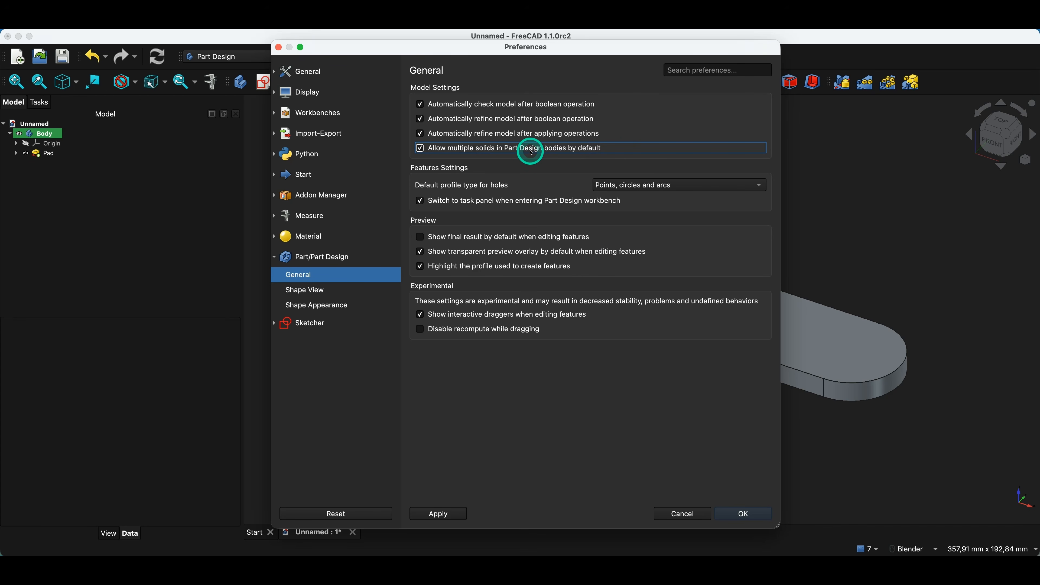
{"action": "left_click", "coordinate": [748, 514]}
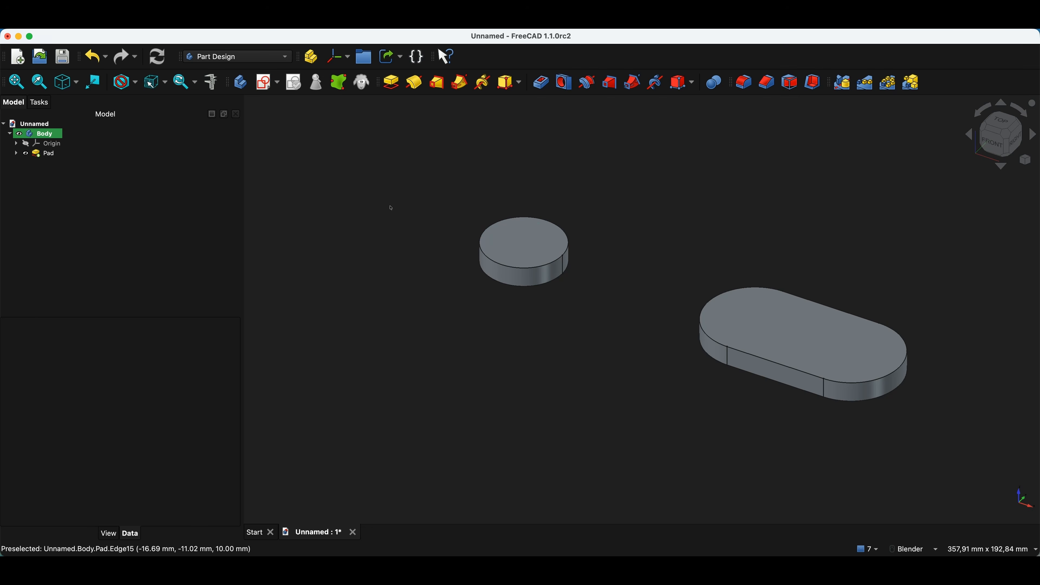
Step: Start a new sketch on the body's XZ base plane
{"action": "left_click", "coordinate": [371, 263]}
{"action": "left_click", "coordinate": [265, 84]}
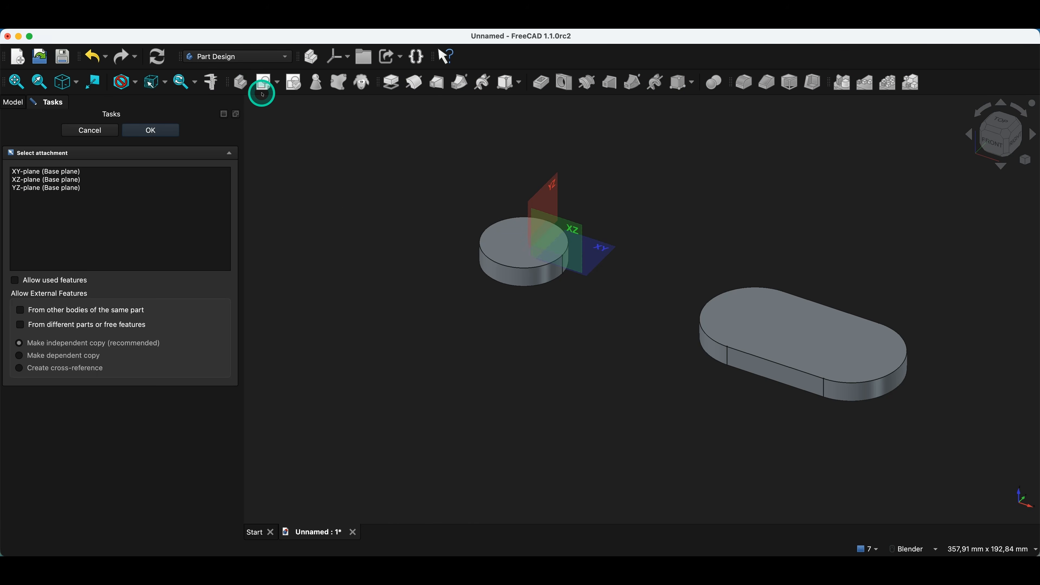
{"action": "left_click", "coordinate": [122, 180]}
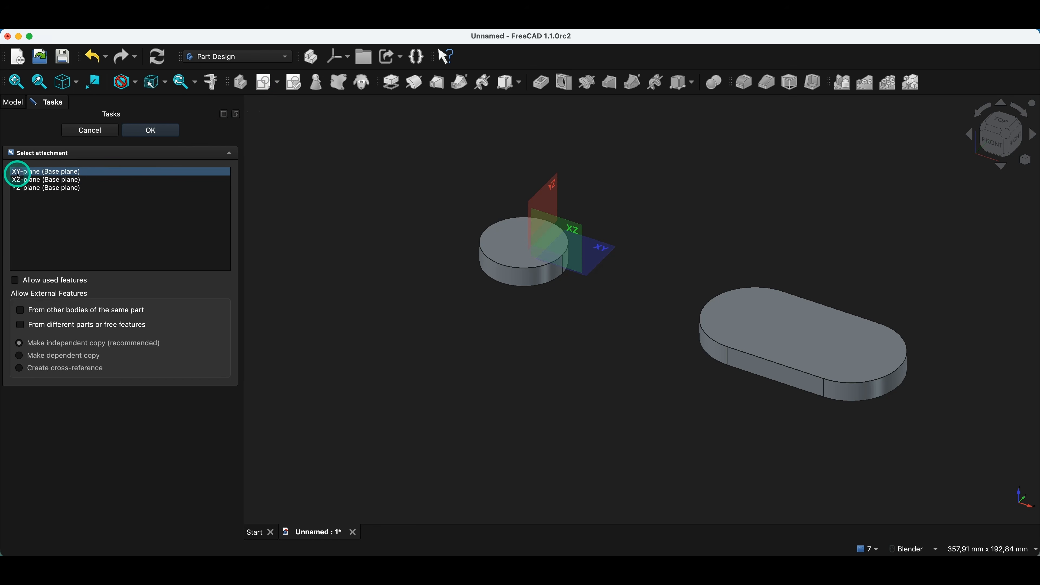
{"action": "left_click", "coordinate": [24, 180]}
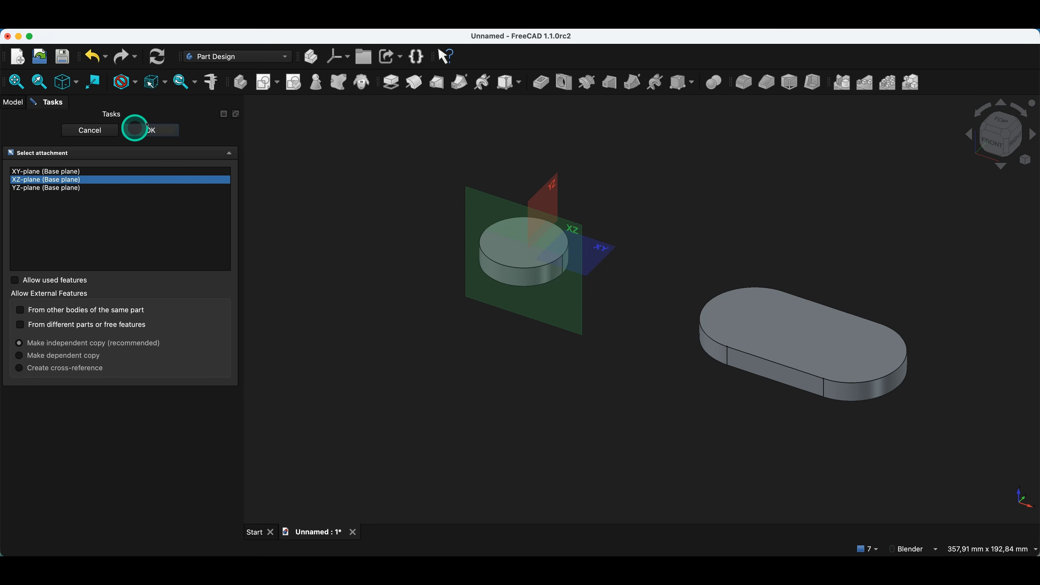
{"action": "left_click", "coordinate": [150, 131]}
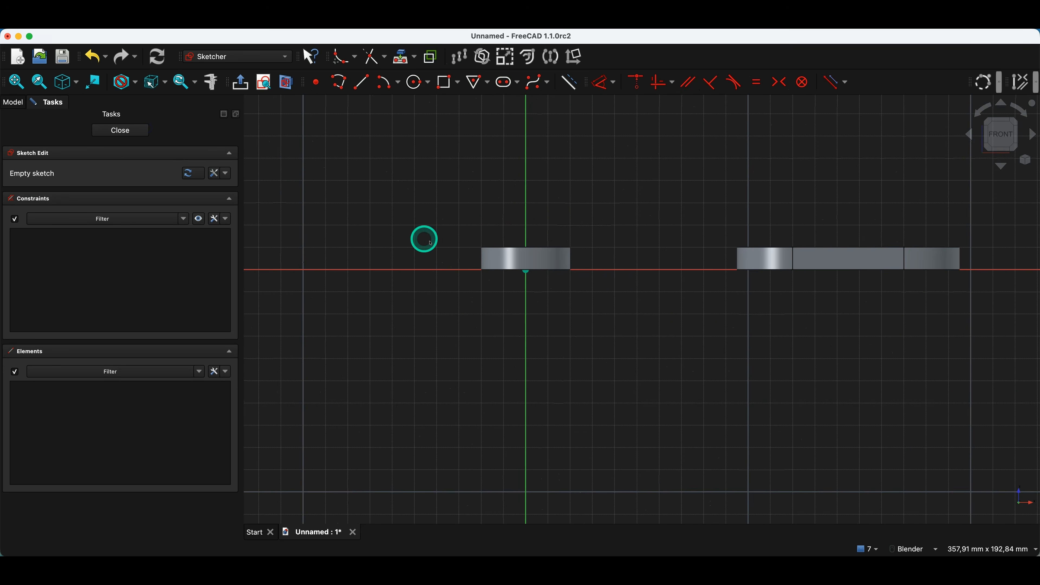
Step: Project the upper edges of the round and slot-shaped solids as external geometry, and turn on the sketch section view
{"action": "left_click", "coordinate": [401, 58]}
{"action": "left_click", "coordinate": [543, 247]}
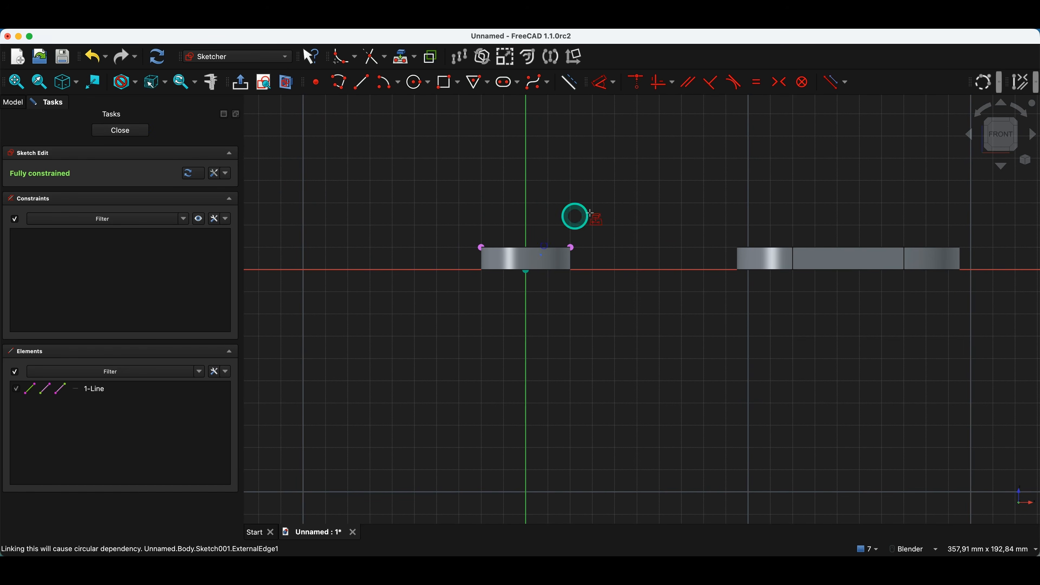
{"action": "left_click", "coordinate": [843, 246]}
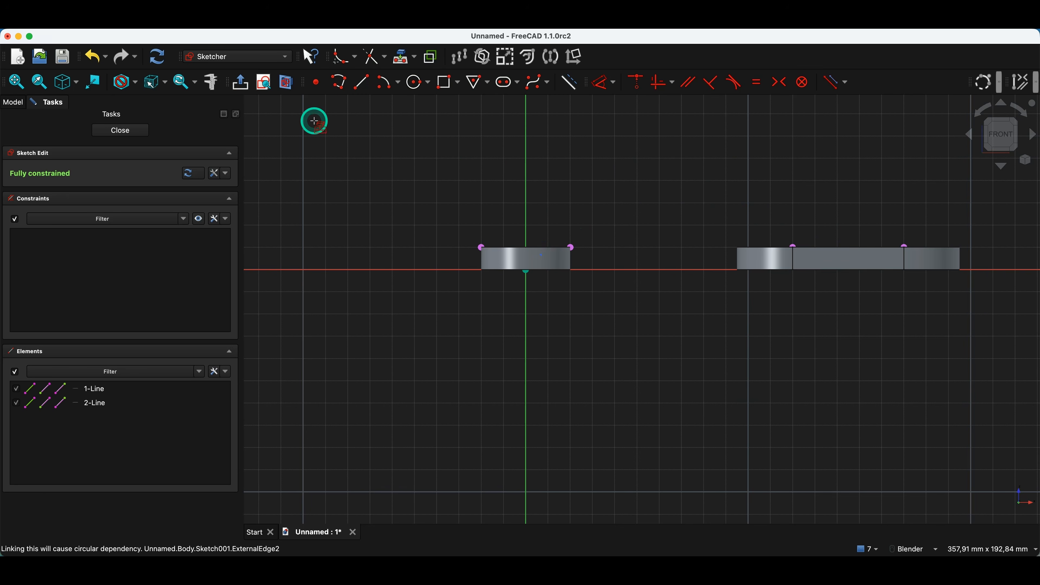
{"action": "left_click", "coordinate": [288, 85]}
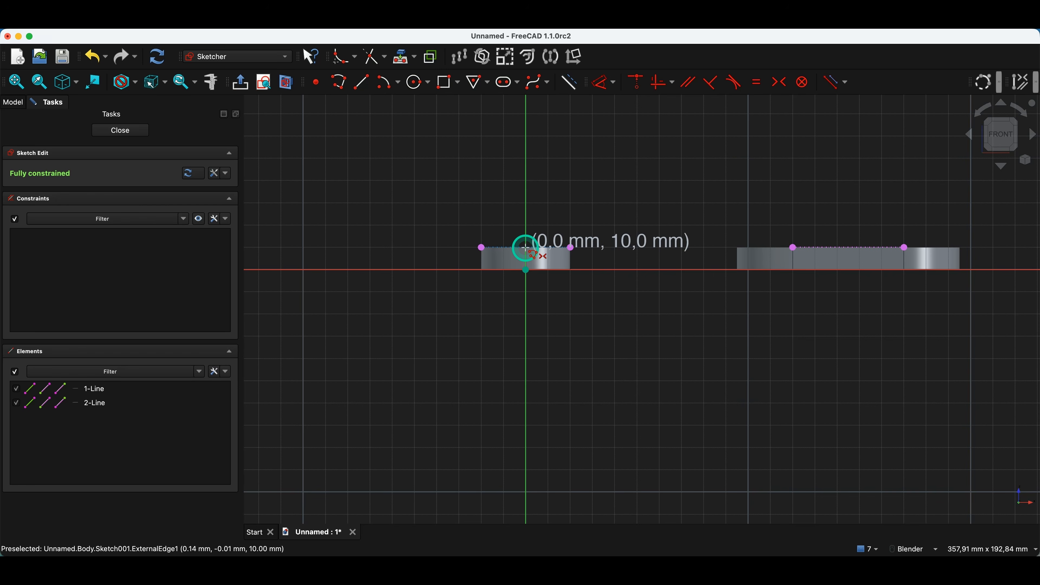
Step: Draw a polyline from the cylinder's top-edge midpoint up about 59 mm, across about 145 mm, and down to the slot solid's top-edge midpoint
{"action": "key", "text": "alt"}
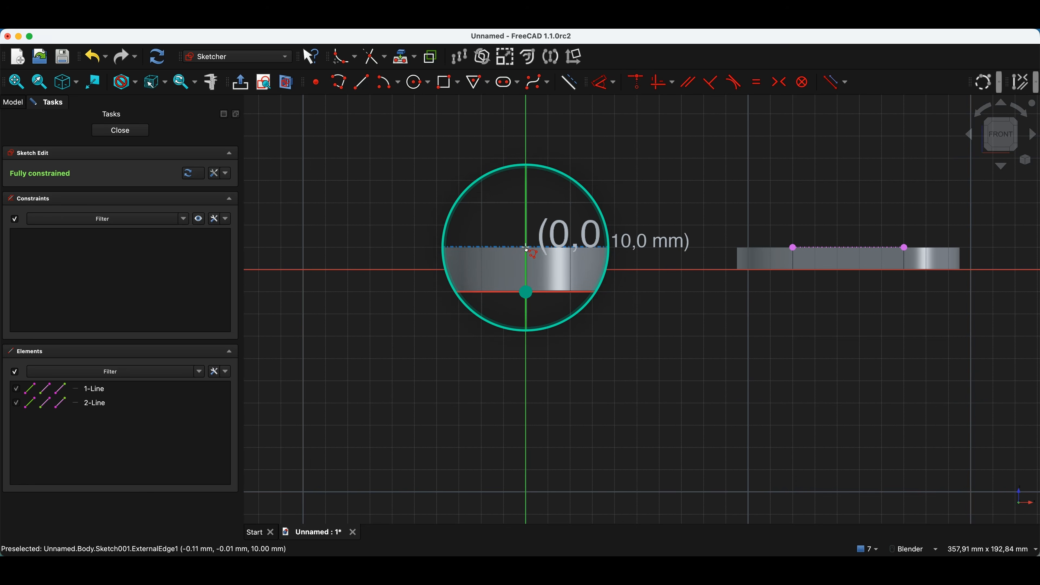
{"action": "left_click", "coordinate": [527, 248]}
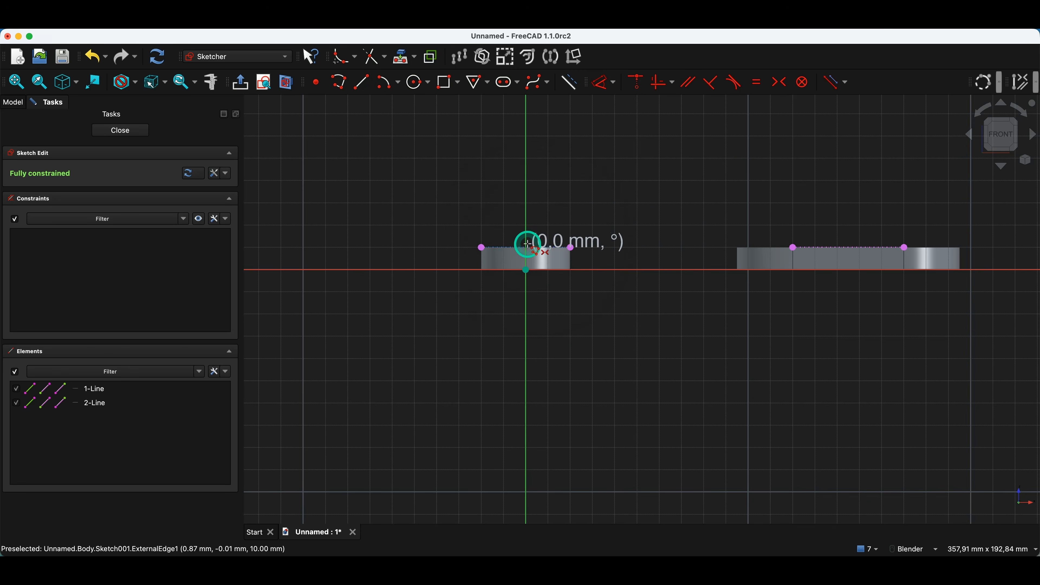
{"action": "left_click", "coordinate": [526, 116]}
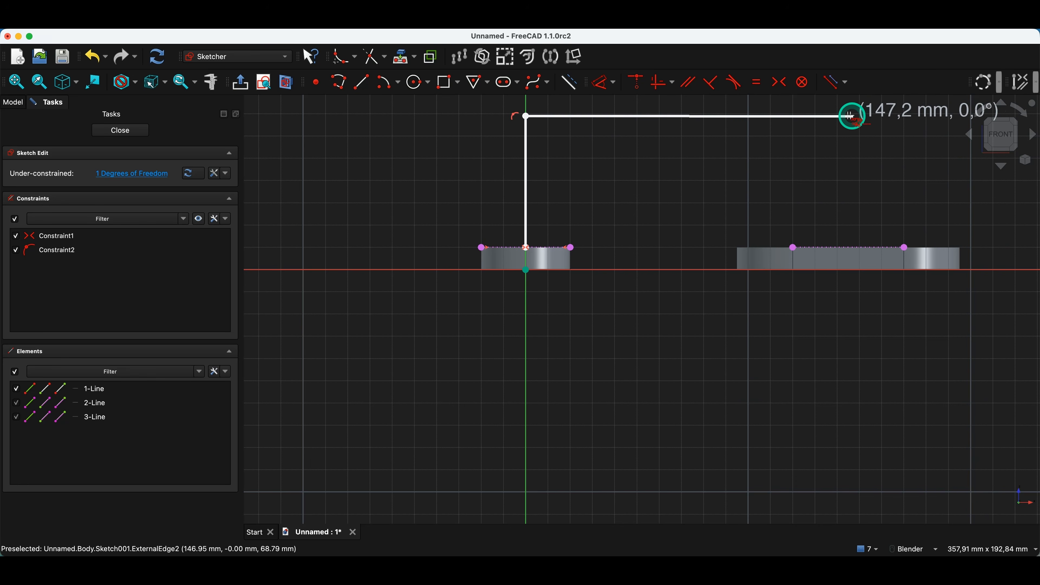
{"action": "left_click", "coordinate": [847, 116]}
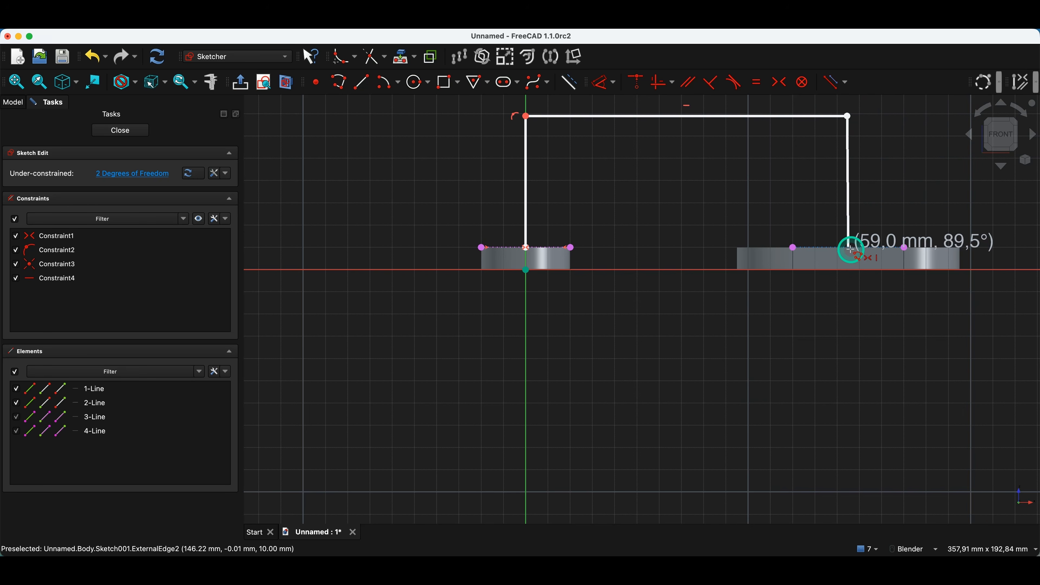
{"action": "key", "text": "alt"}
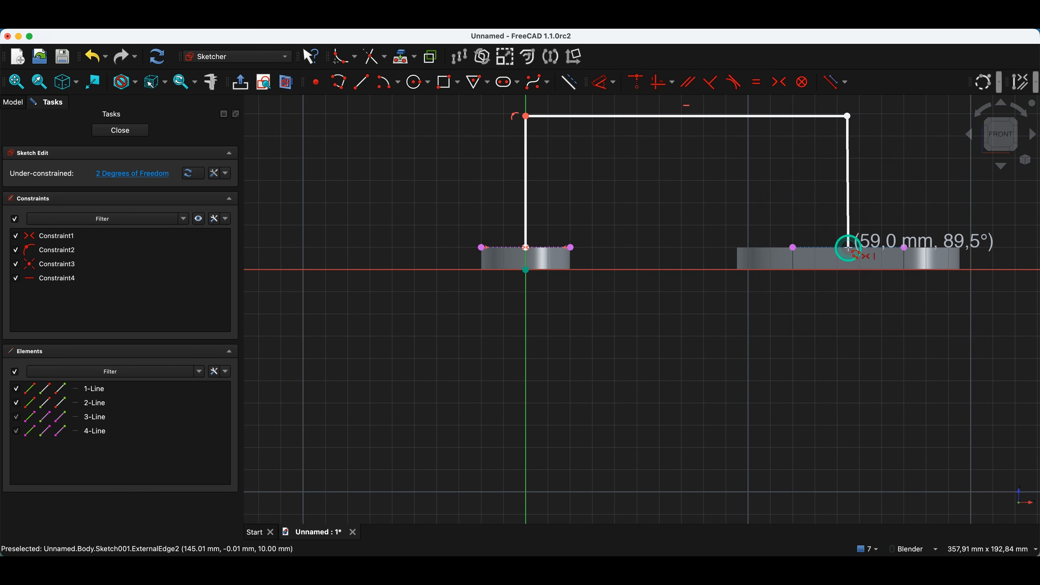
{"action": "left_click", "coordinate": [848, 247]}
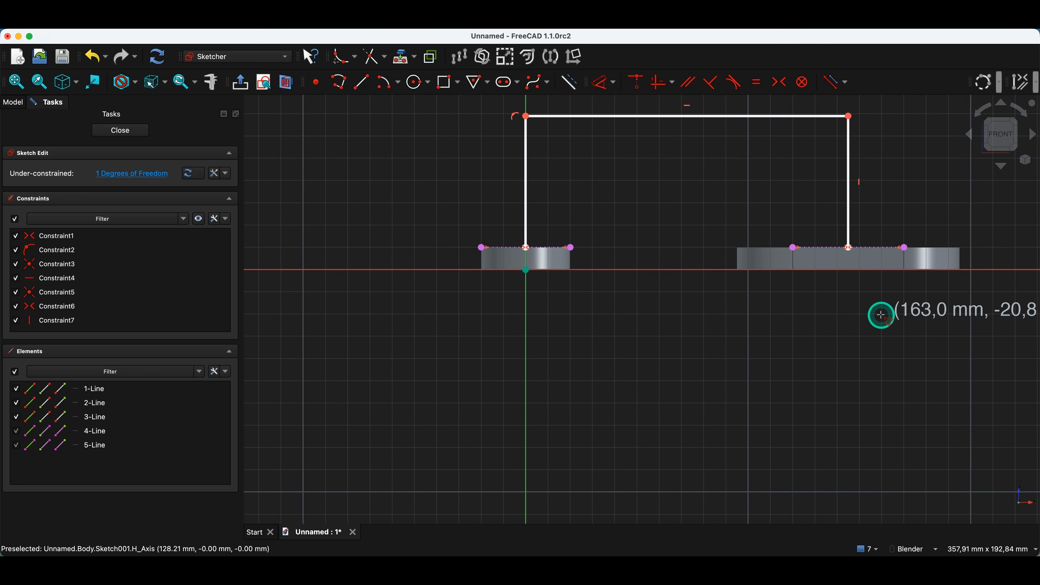
{"action": "right_click", "coordinate": [788, 300]}
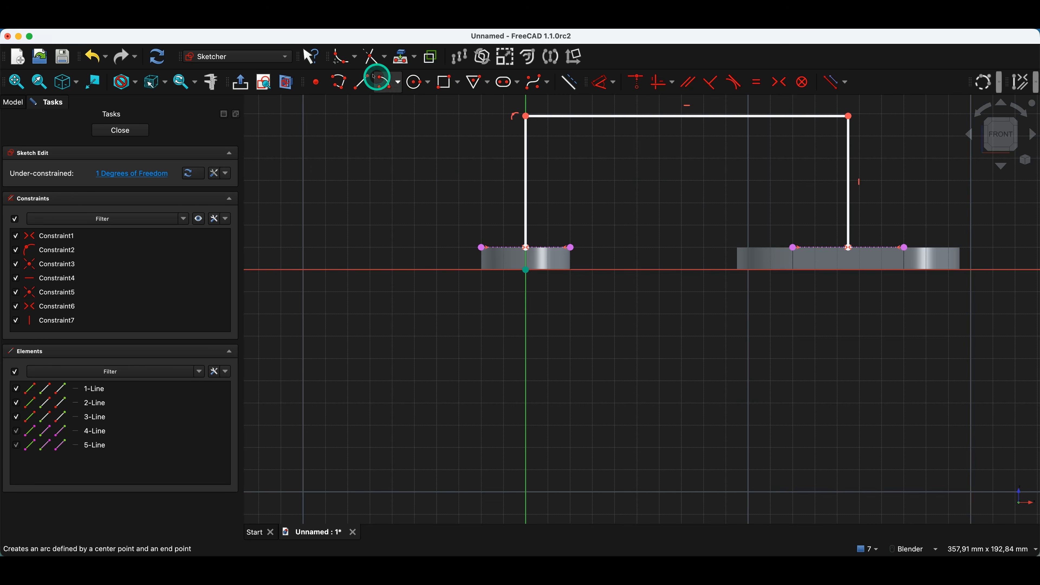
Step: Fillet both upper corners of the polyline with a radius of about 8 mm, preserving the corner points
{"action": "left_click", "coordinate": [343, 61]}
{"action": "left_click", "coordinate": [527, 116]}
{"action": "left_click", "coordinate": [861, 116]}
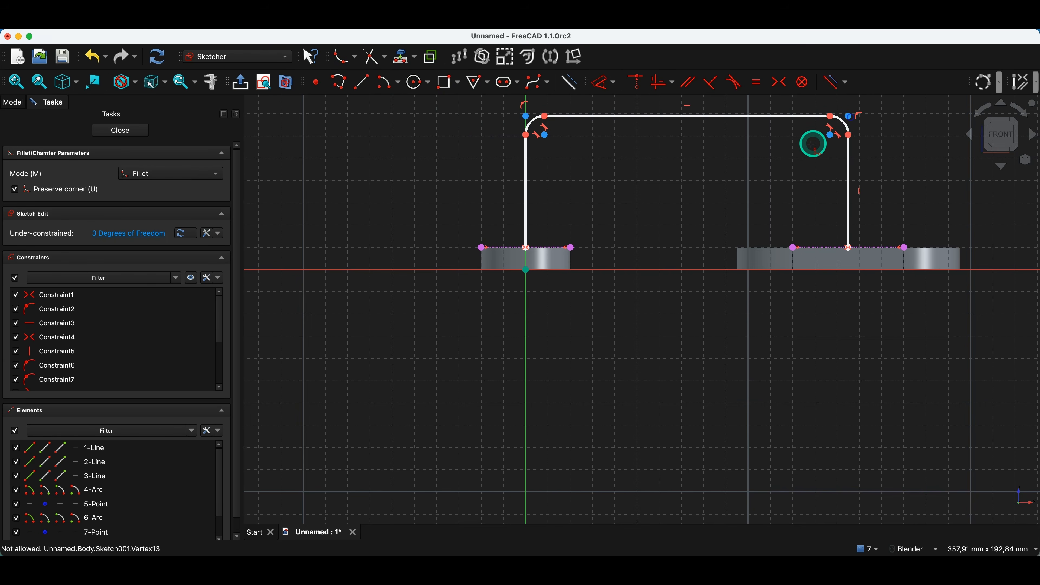
{"action": "right_click", "coordinate": [717, 159]}
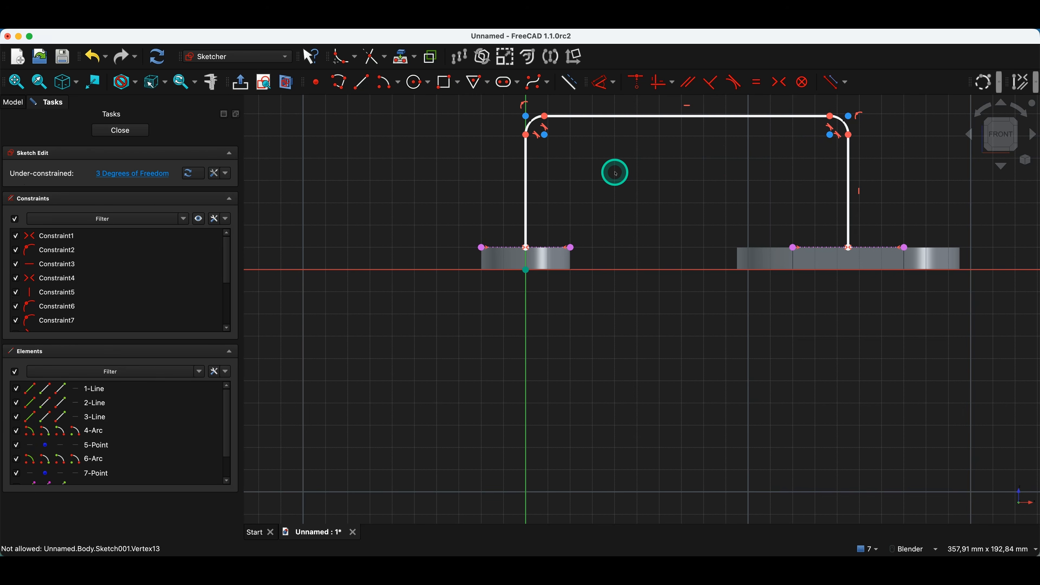
Step: Dimension the radius of the path's corner arc above the cylinder as 20 mm
{"action": "key", "text": "d"}
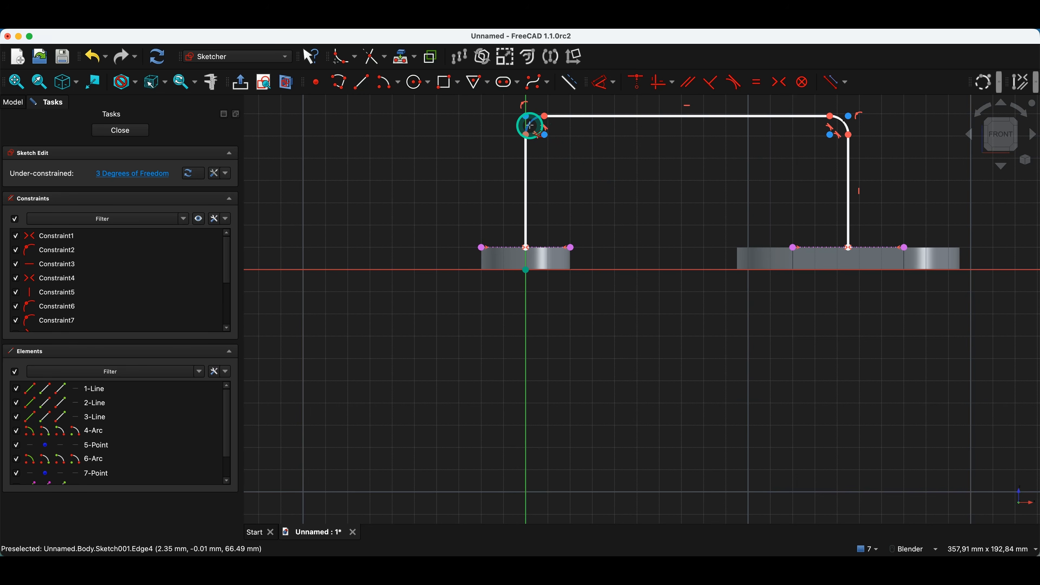
{"action": "left_click", "coordinate": [530, 125]}
{"action": "left_click", "coordinate": [436, 136]}
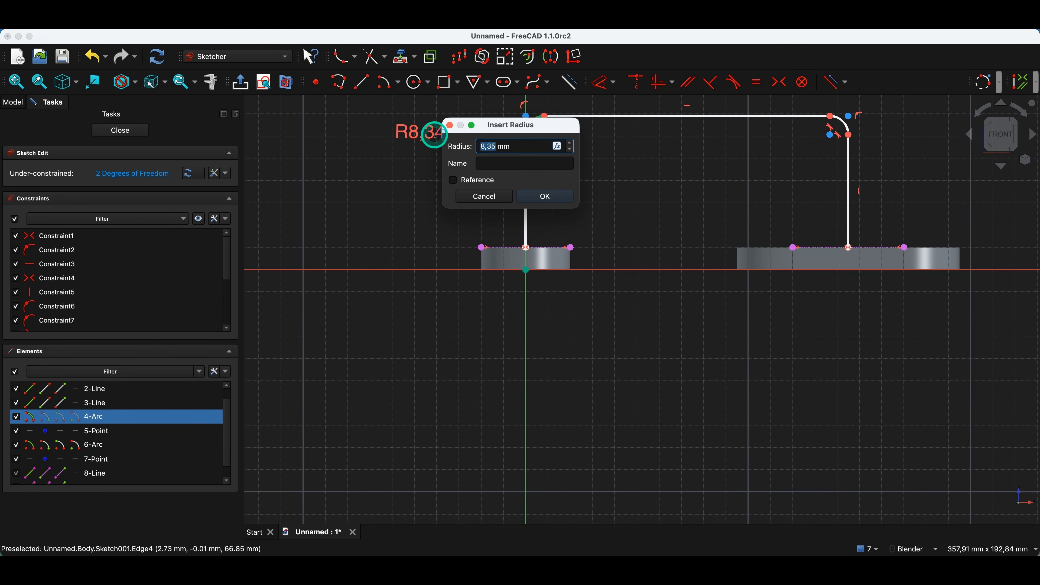
{"action": "type", "text": "20"}
{"action": "key", "text": "Return"}
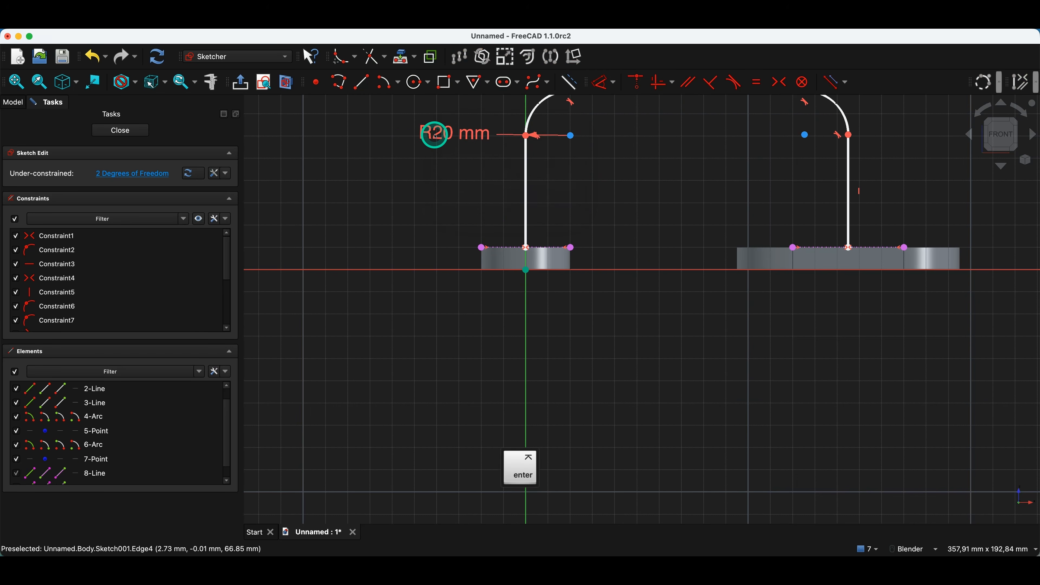
Step: Dimension the length of the path's vertical line above the cylinder as 30 mm
{"action": "scroll", "coordinate": [650, 351], "scroll_direction": "down", "scroll_amount": 5}
{"action": "scroll", "coordinate": [732, 237], "scroll_direction": "up", "scroll_amount": 3}
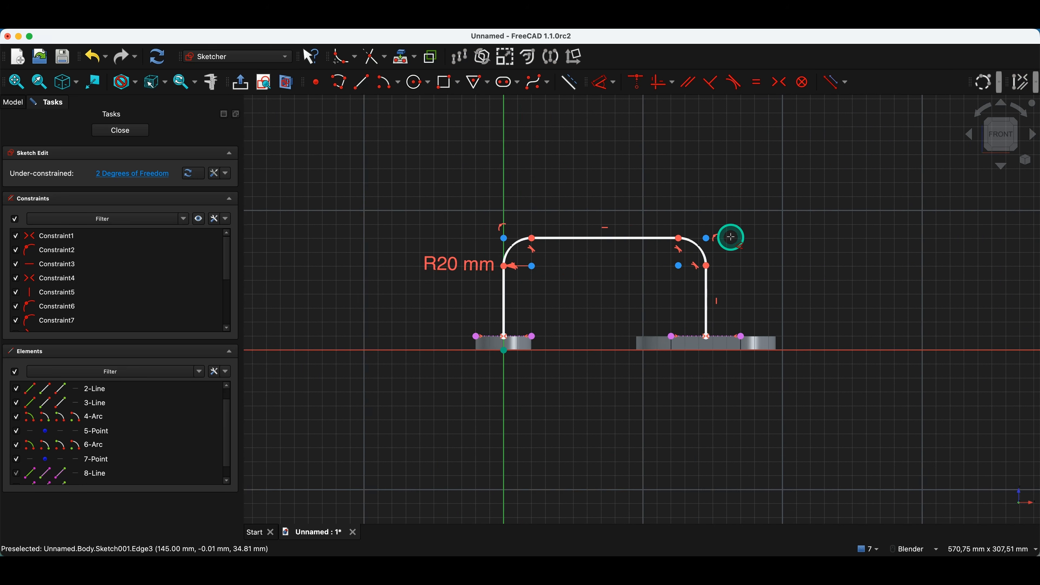
{"action": "left_click", "coordinate": [476, 305]}
{"action": "left_click", "coordinate": [396, 310]}
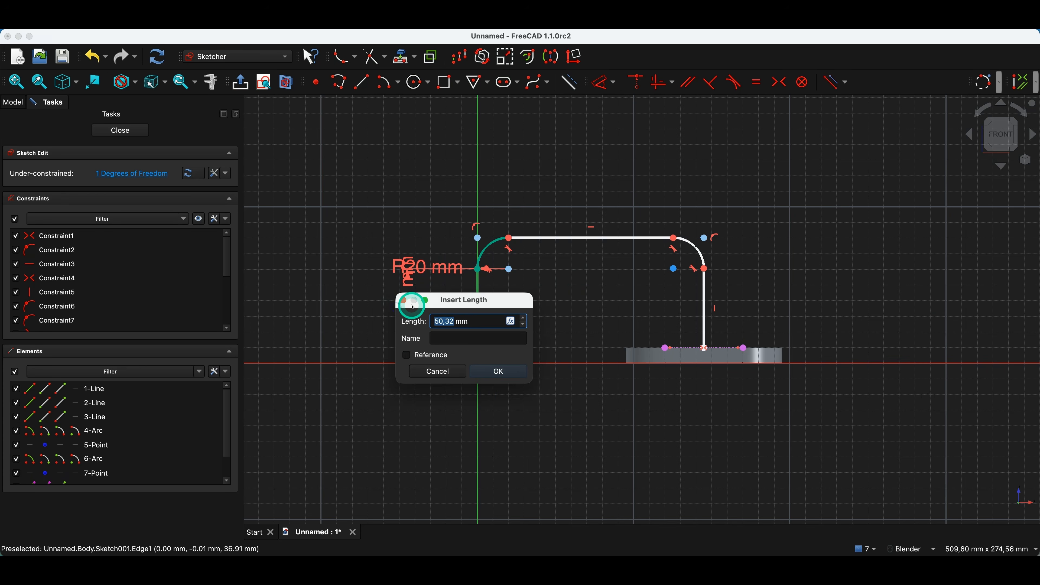
{"action": "type", "text": "30"}
{"action": "key", "text": "Return"}
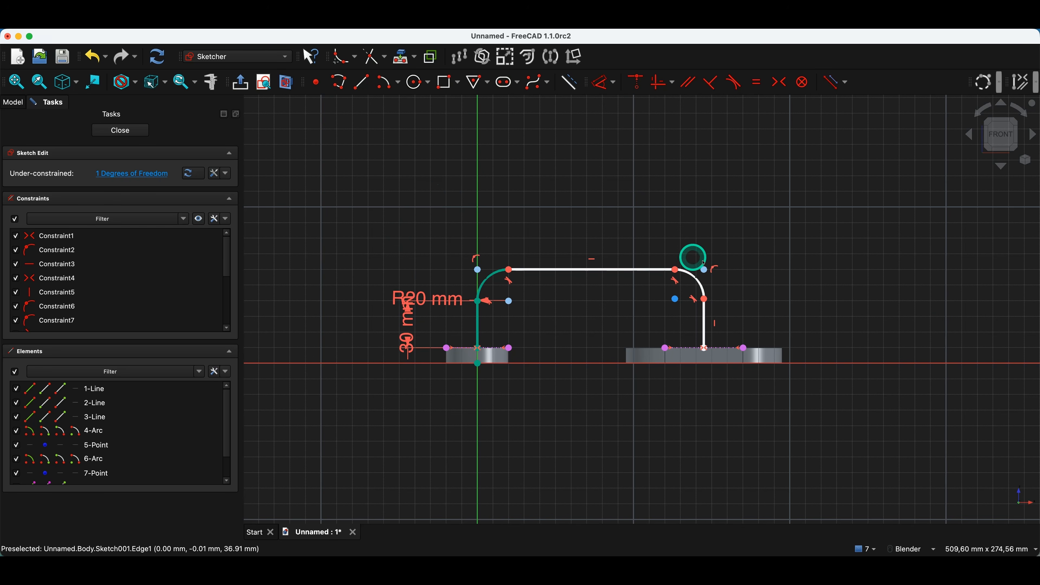
Step: Constrain the two corner arcs of the path to equal radii and close the sketch
{"action": "mouse_move", "coordinate": [705, 299]}
{"action": "left_mouse_down"}
{"action": "mouse_move", "coordinate": [706, 308]}
{"action": "mouse_move", "coordinate": [705, 299]}
{"action": "left_mouse_up"}
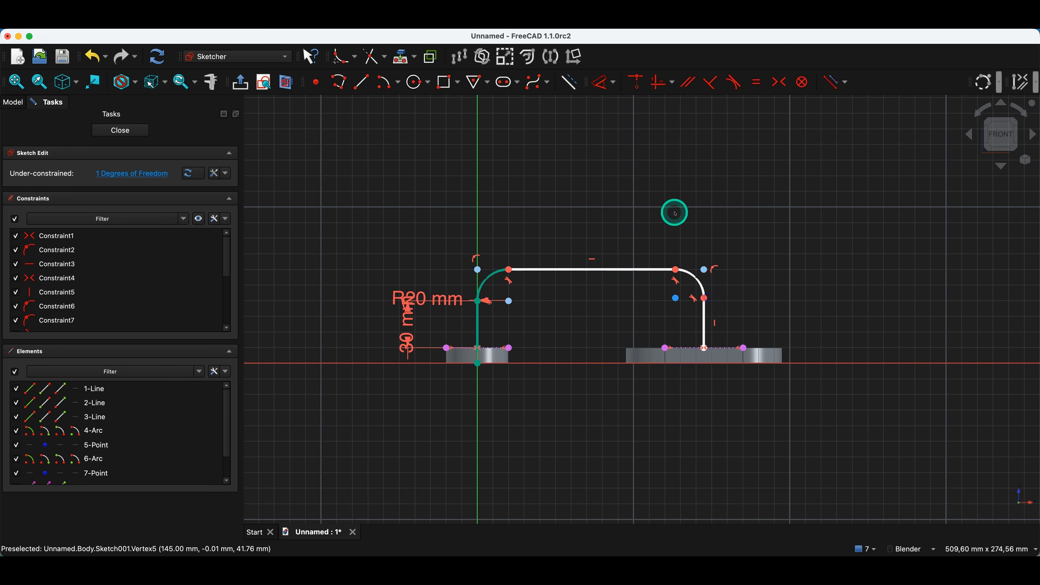
{"action": "left_click", "coordinate": [496, 278]}
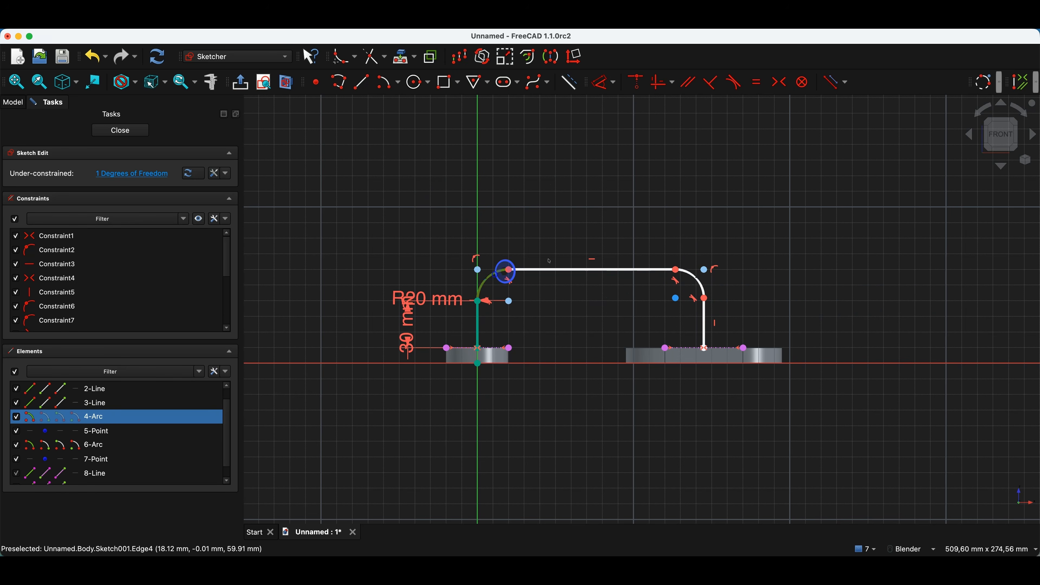
{"action": "left_click", "coordinate": [694, 276]}
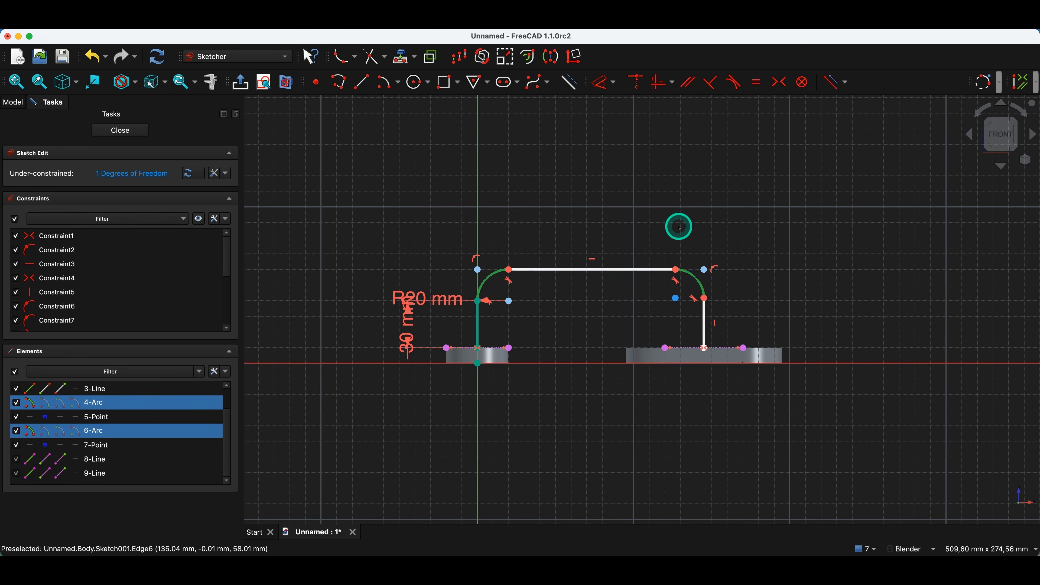
{"action": "key", "text": "e"}
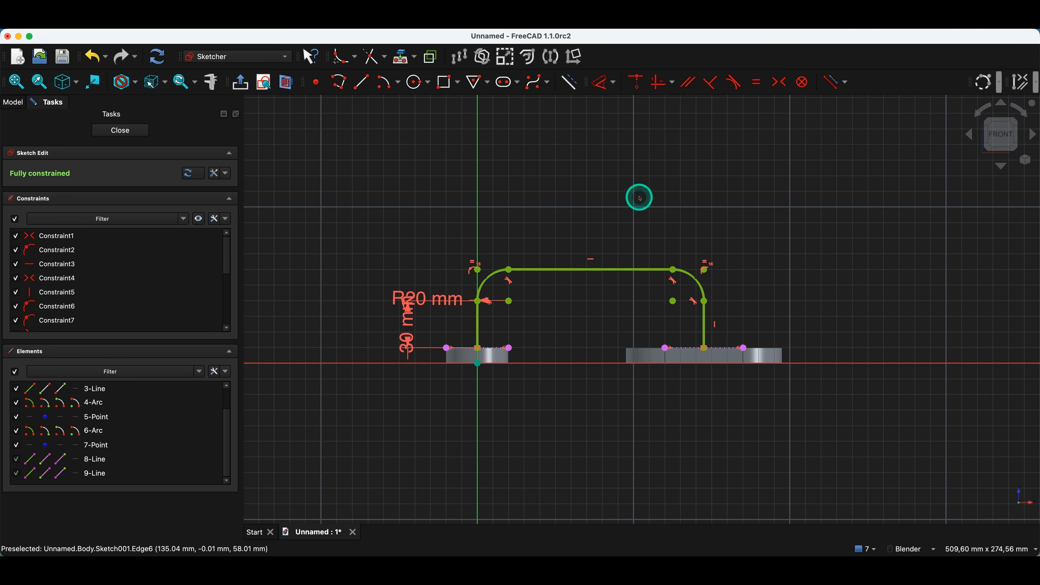
{"action": "left_click", "coordinate": [120, 131]}
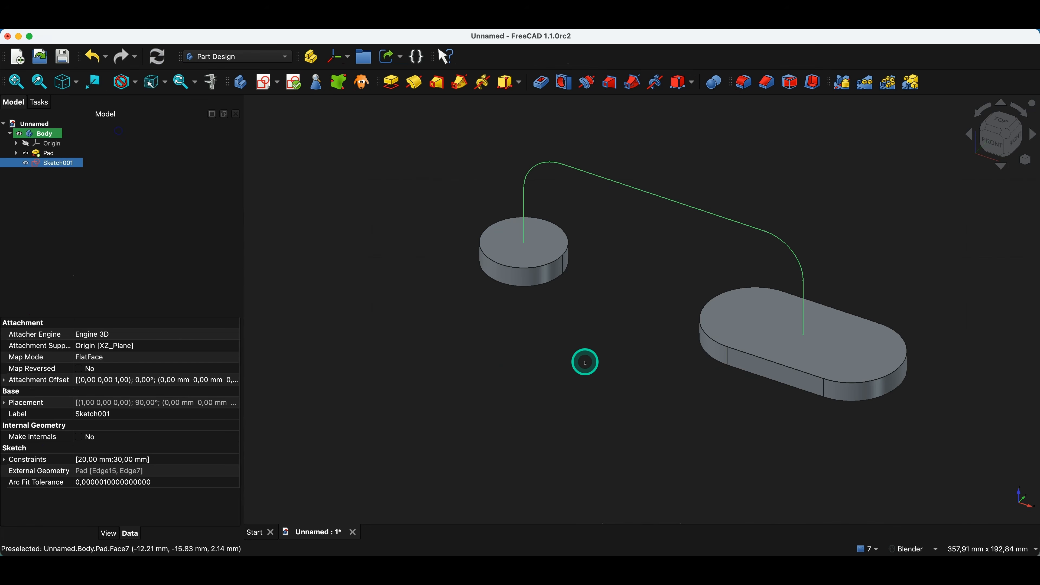
Step: Start a sketch on the slot-shaped solid's top face and project the path's end as external geometry
{"action": "left_click", "coordinate": [879, 347]}
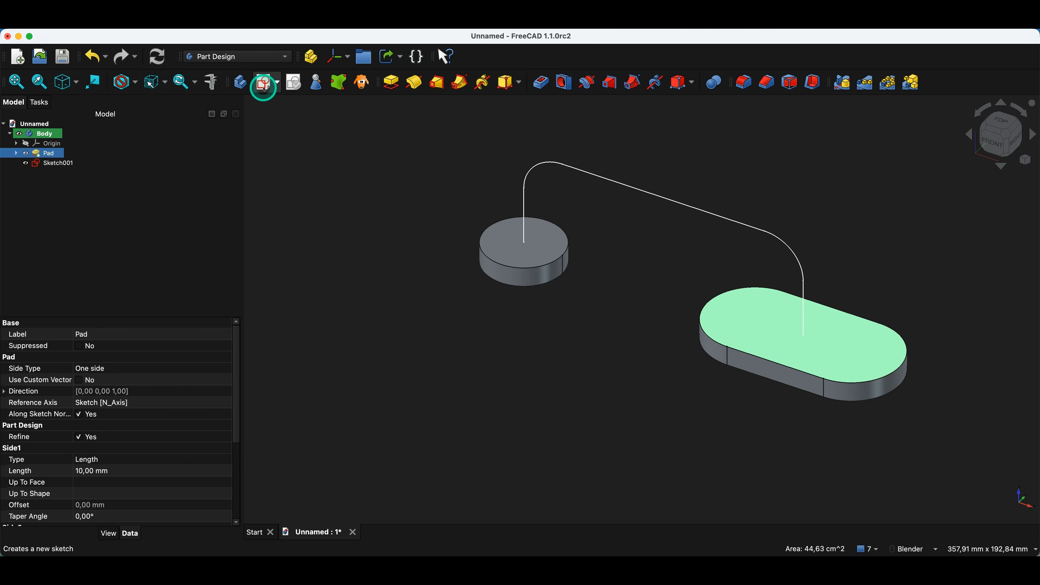
{"action": "left_click", "coordinate": [264, 88]}
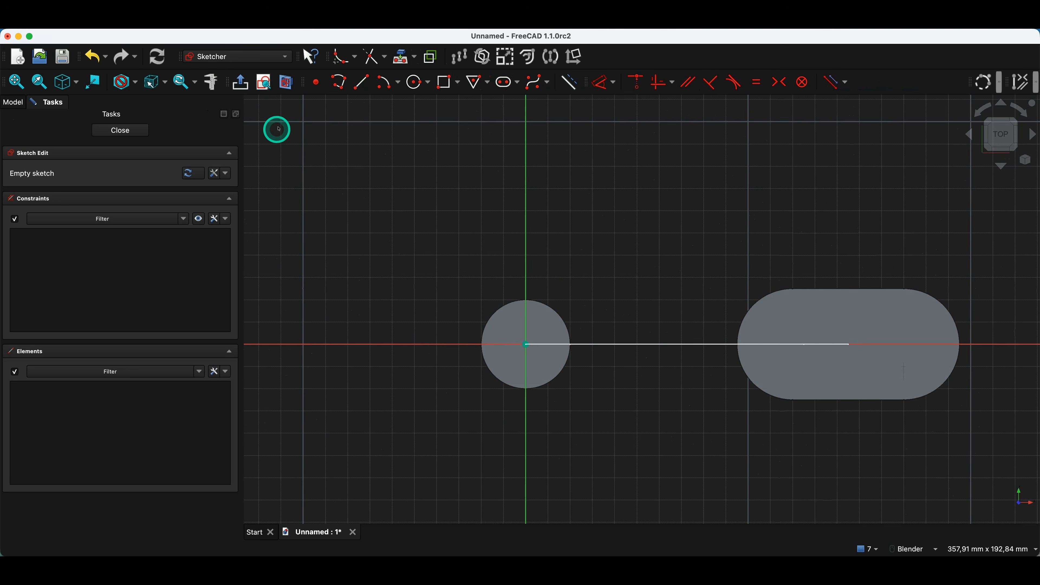
{"action": "left_click", "coordinate": [505, 87]}
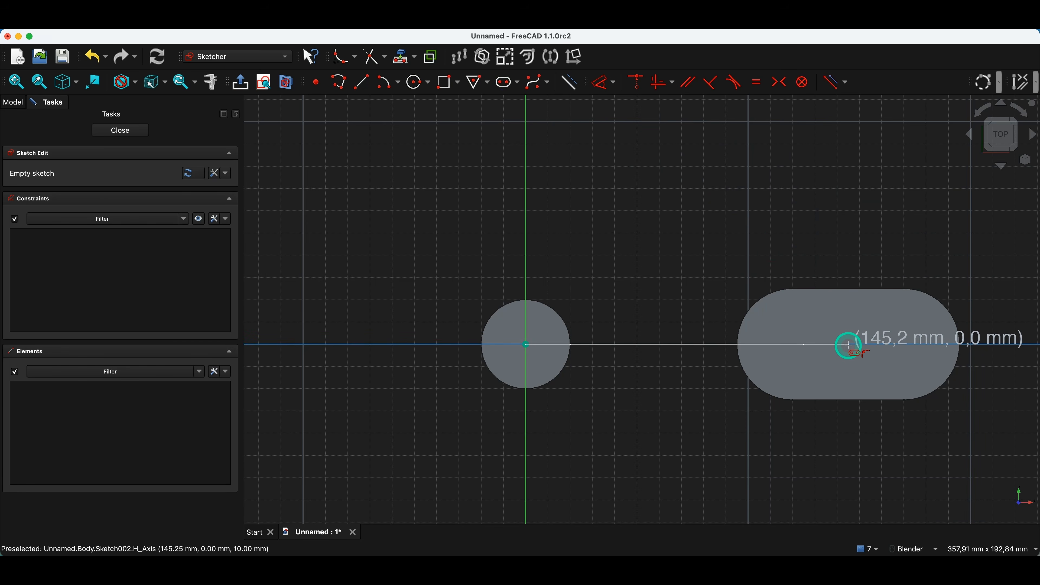
{"action": "right_click", "coordinate": [817, 270]}
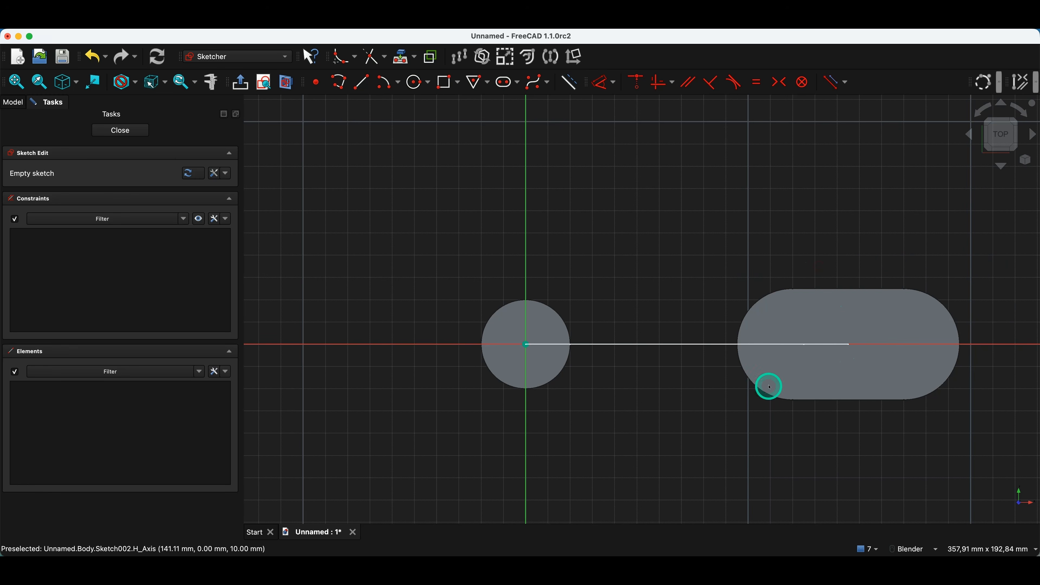
{"action": "left_click", "coordinate": [400, 61]}
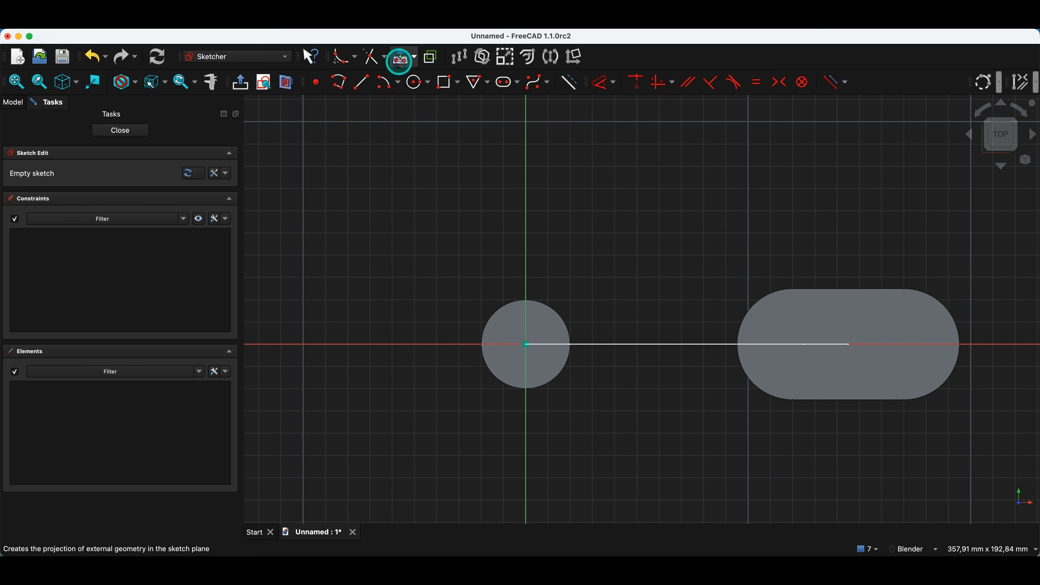
{"action": "left_click", "coordinate": [839, 345]}
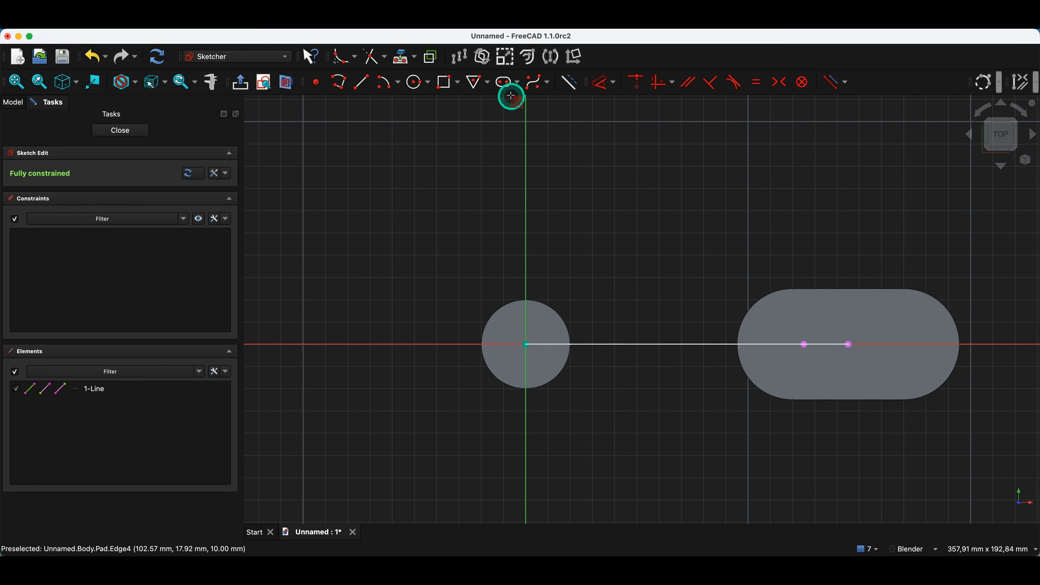
Step: Draw a horizontal slot from the projected path endpoint, 20 mm between centers with a 5 mm radius, and close the sketch
{"action": "left_click", "coordinate": [505, 84]}
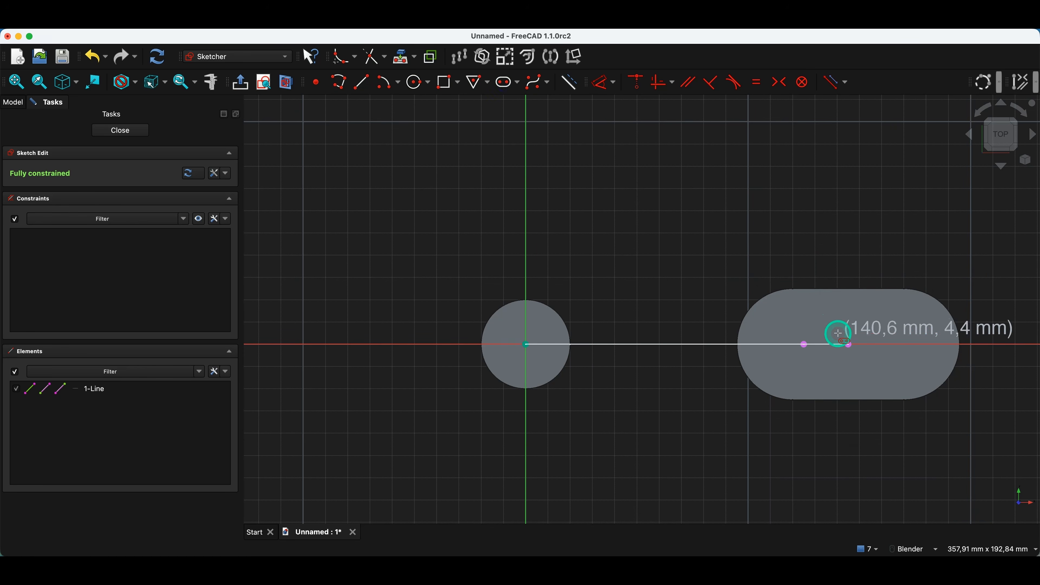
{"action": "left_click", "coordinate": [850, 344]}
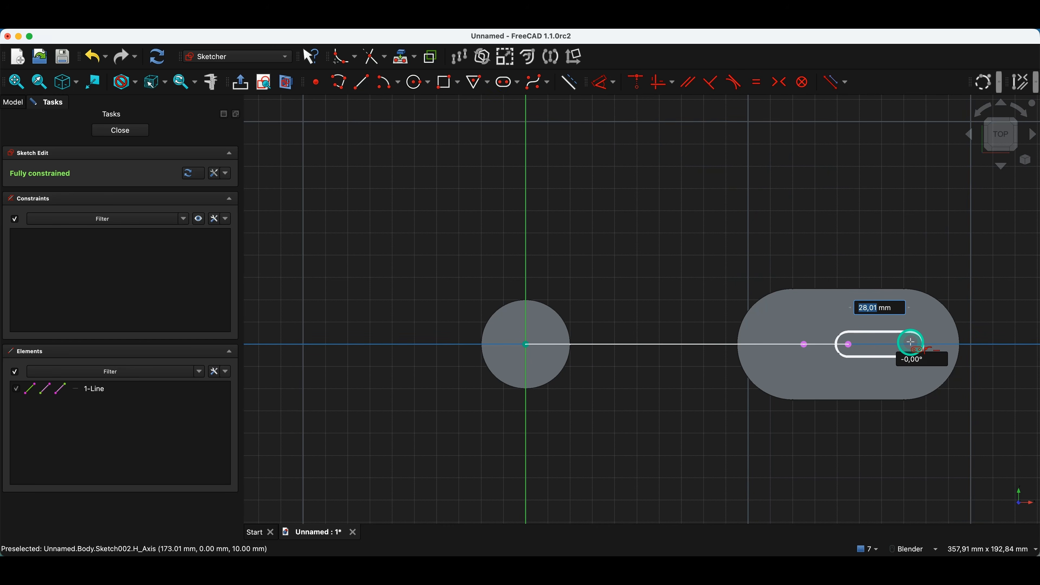
{"action": "type", "text": "20"}
{"action": "key", "text": "Return"}
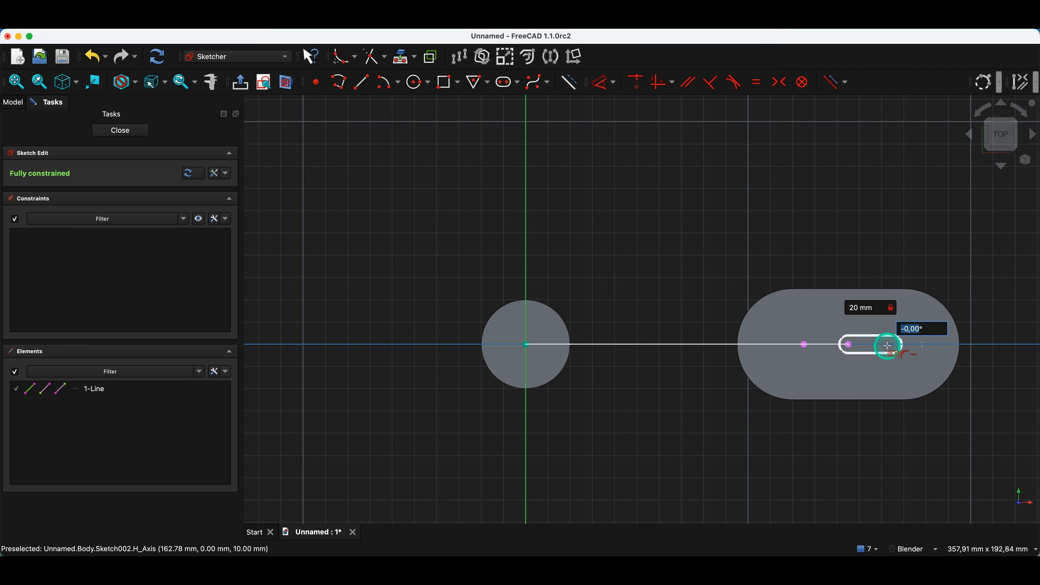
{"action": "left_click", "coordinate": [986, 345]}
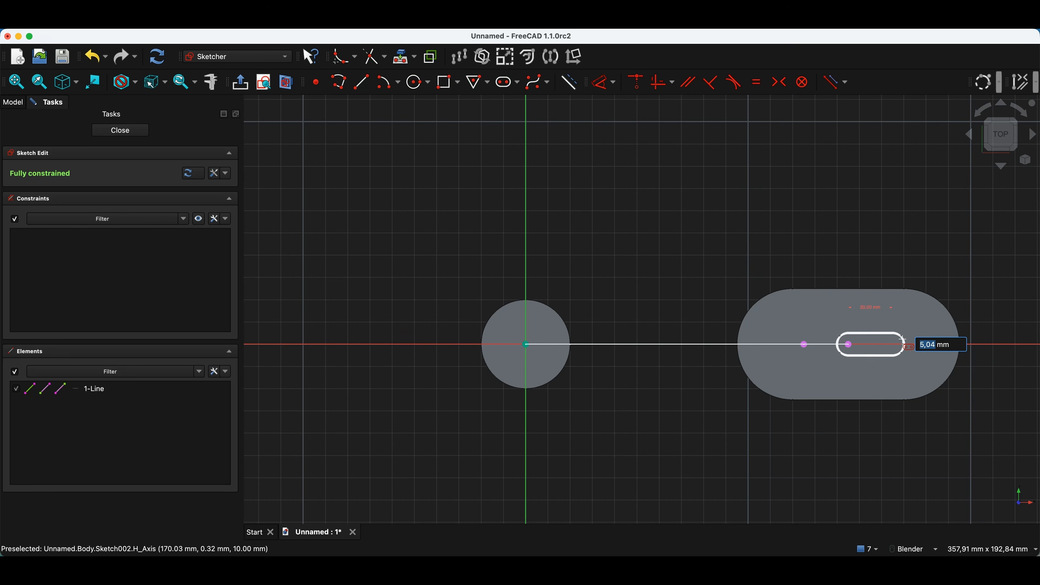
{"action": "type", "text": "3"}
{"action": "key", "text": "Tab"}
{"action": "type", "text": "5"}
{"action": "key", "text": "Return"}
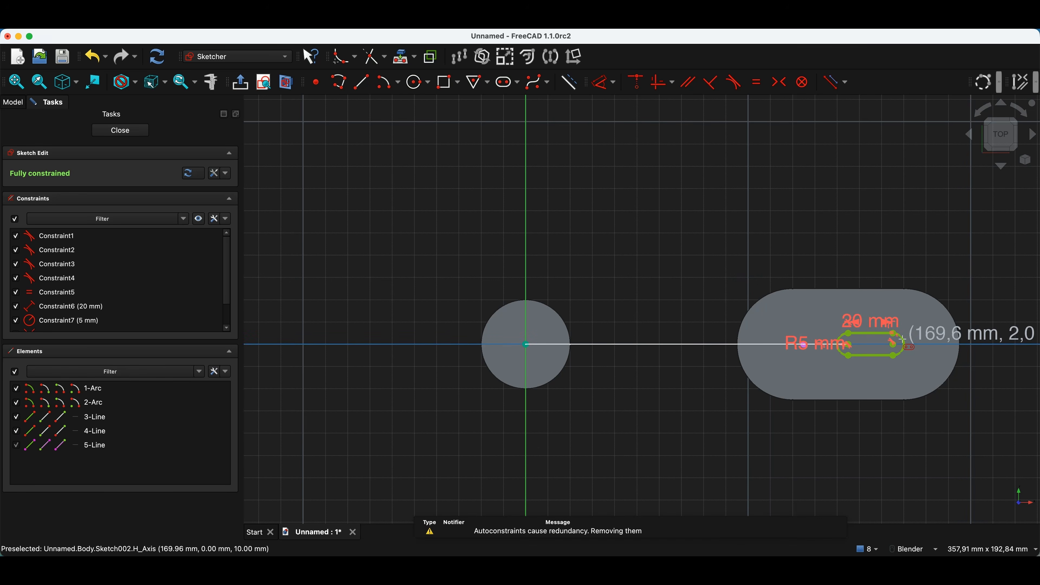
{"action": "left_click", "coordinate": [134, 131]}
Step: Sketch a vertical slot on the cylinder's top face, starting at the origin, 20 mm between centers with a 4 mm radius
{"action": "left_click", "coordinate": [502, 246]}
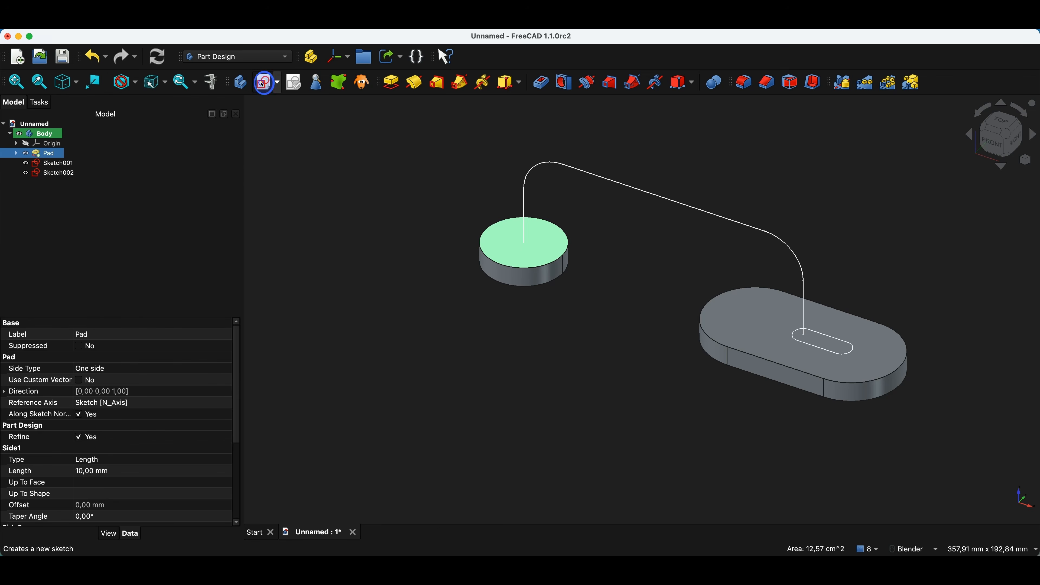
{"action": "left_click", "coordinate": [263, 83]}
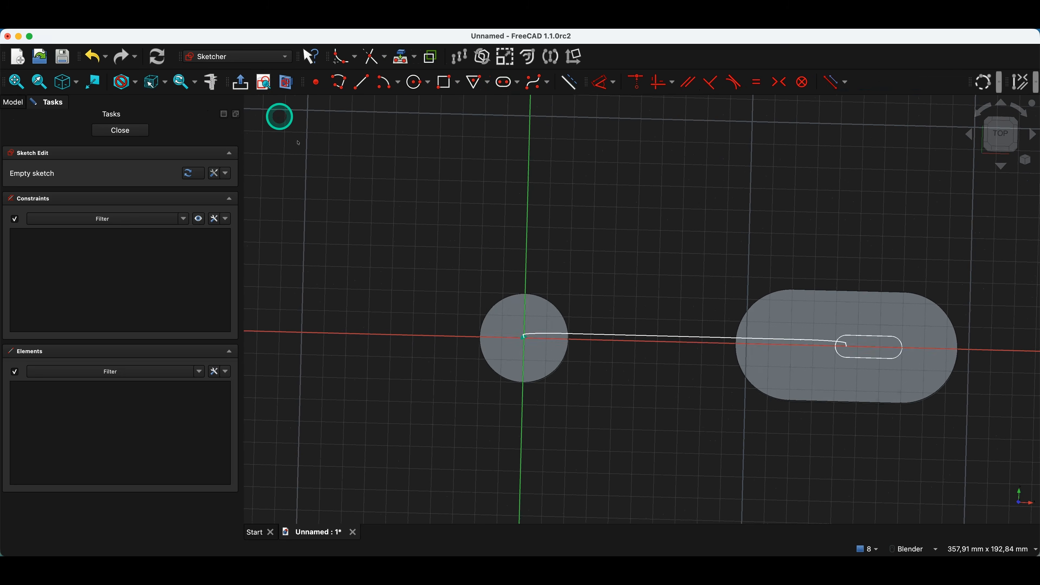
{"action": "left_click", "coordinate": [509, 84]}
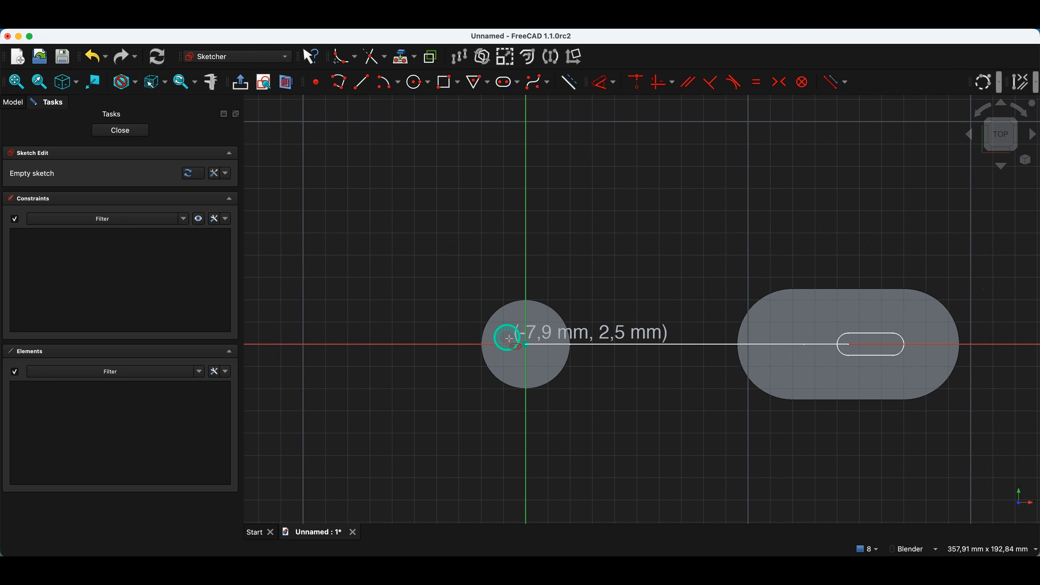
{"action": "left_click", "coordinate": [525, 344]}
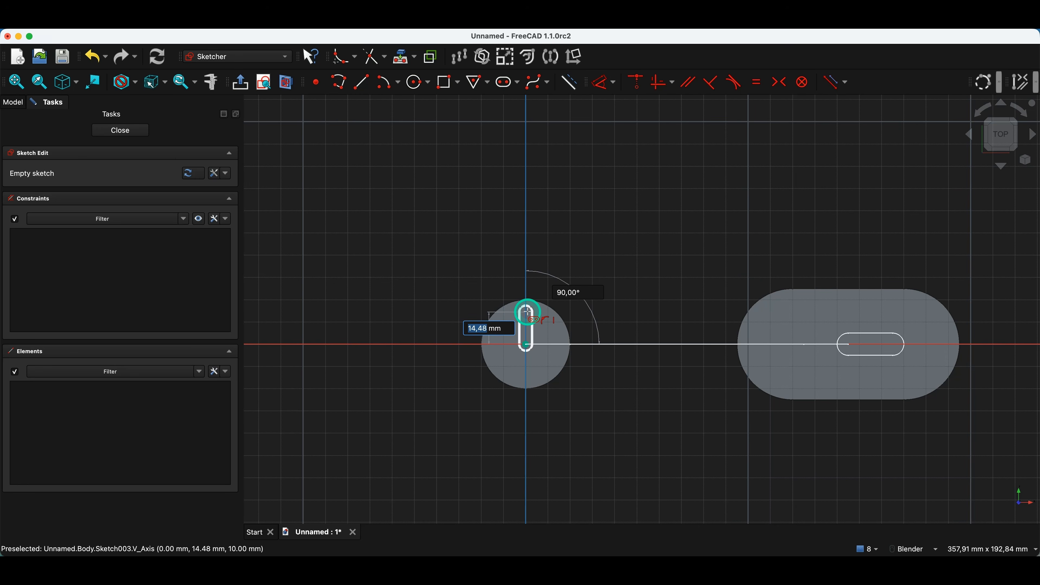
{"action": "type", "text": "20"}
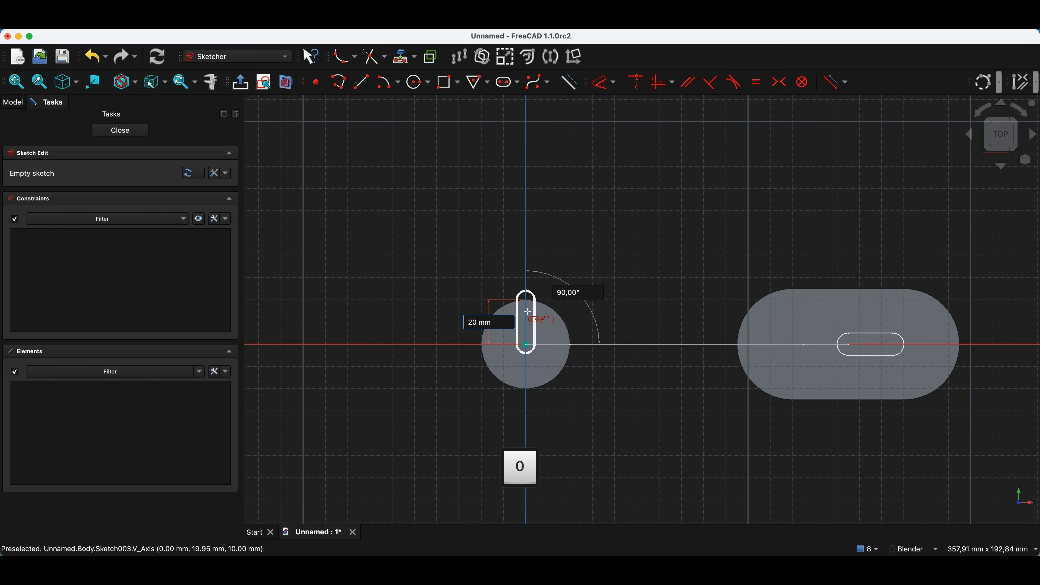
{"action": "key", "text": "Return"}
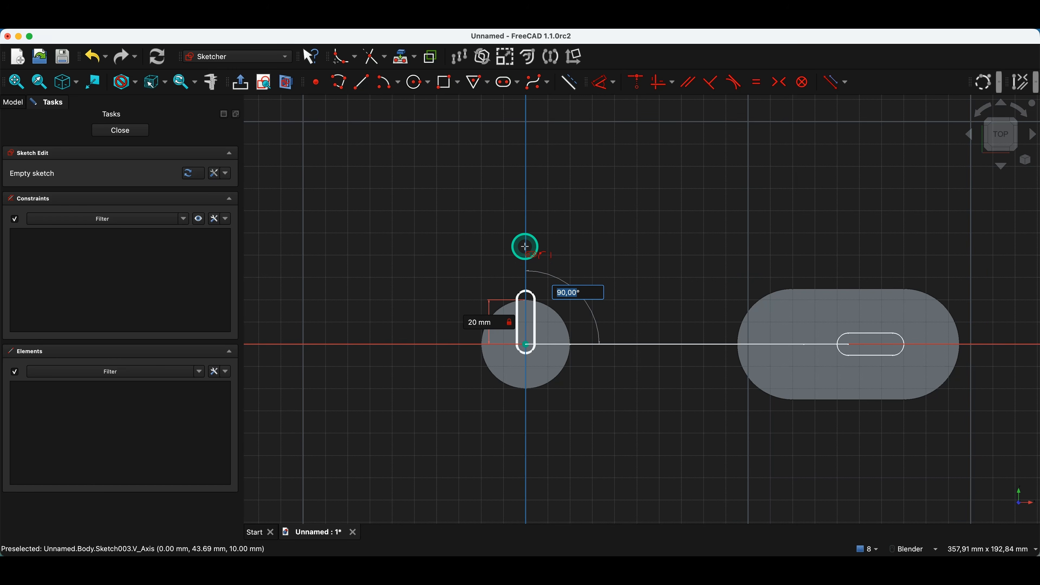
{"action": "key", "text": "Return"}
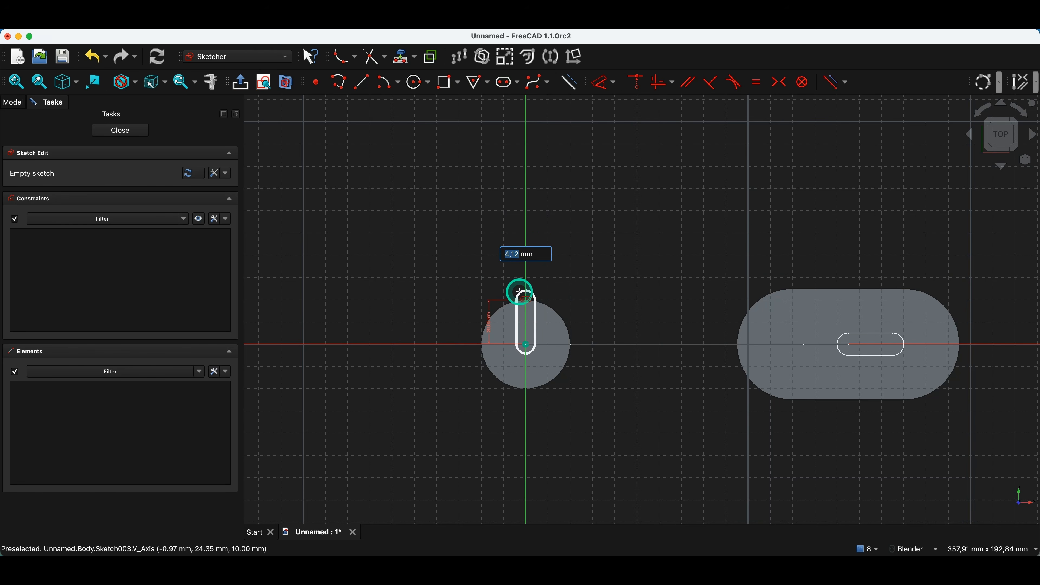
{"action": "type", "text": "4"}
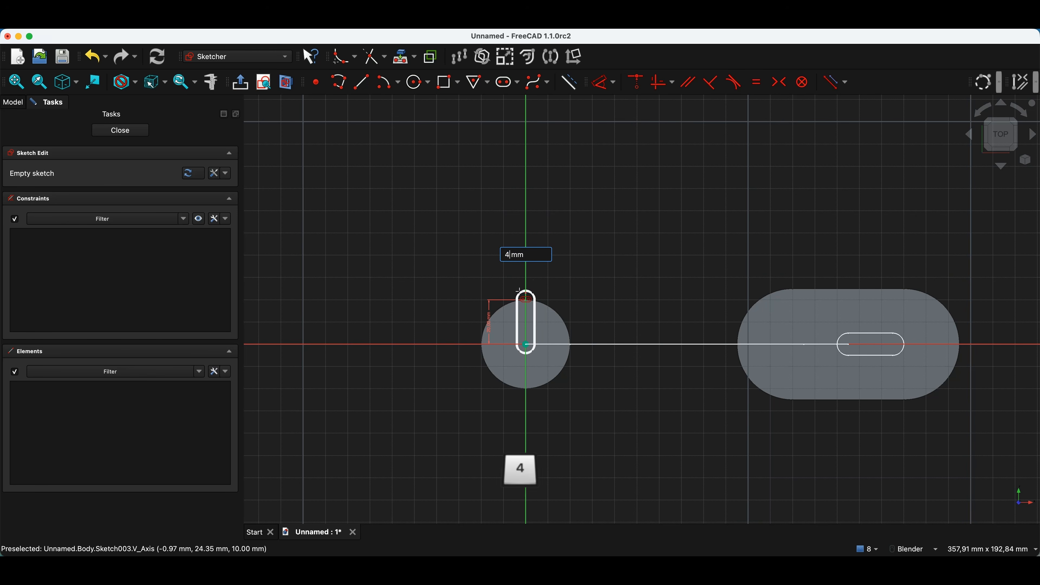
{"action": "key", "text": "Return"}
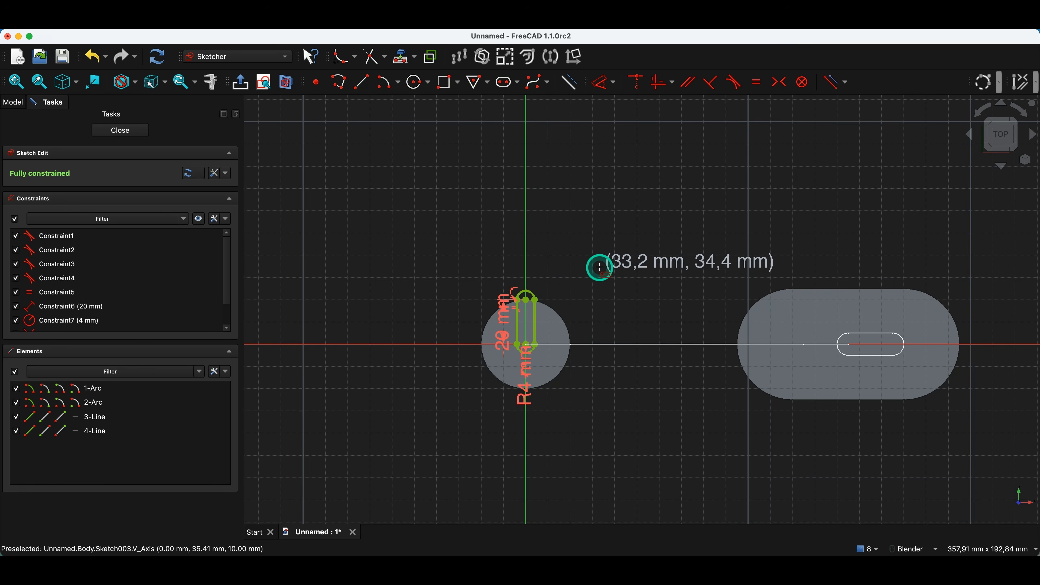
{"action": "right_click", "coordinate": [585, 265]}
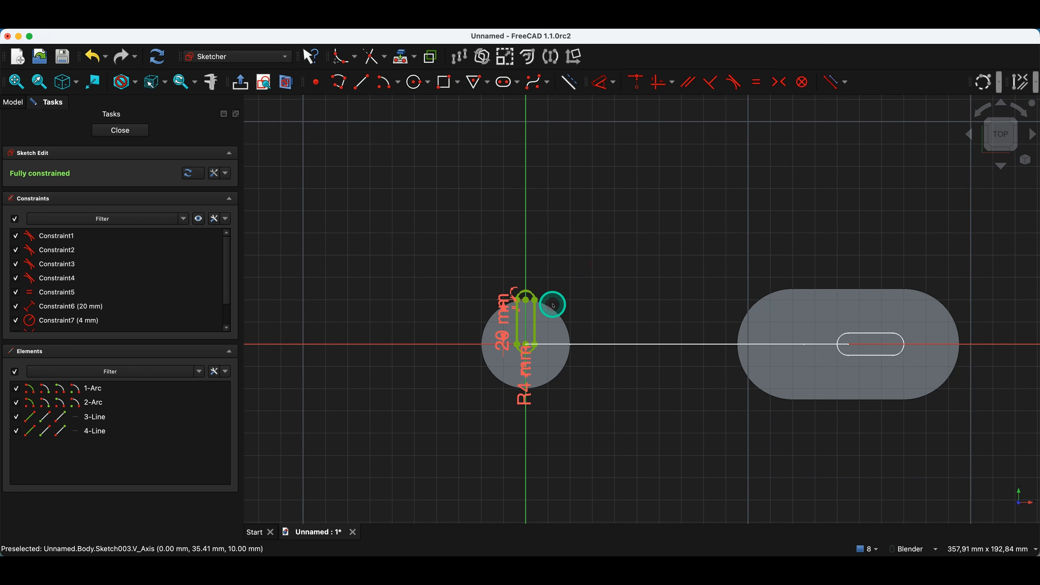
Step: Examine the constraints of the vertical slot sketch to identify which one ties its lower arc center to the origin
{"action": "scroll", "coordinate": [523, 285], "scroll_direction": "up", "scroll_amount": 3}
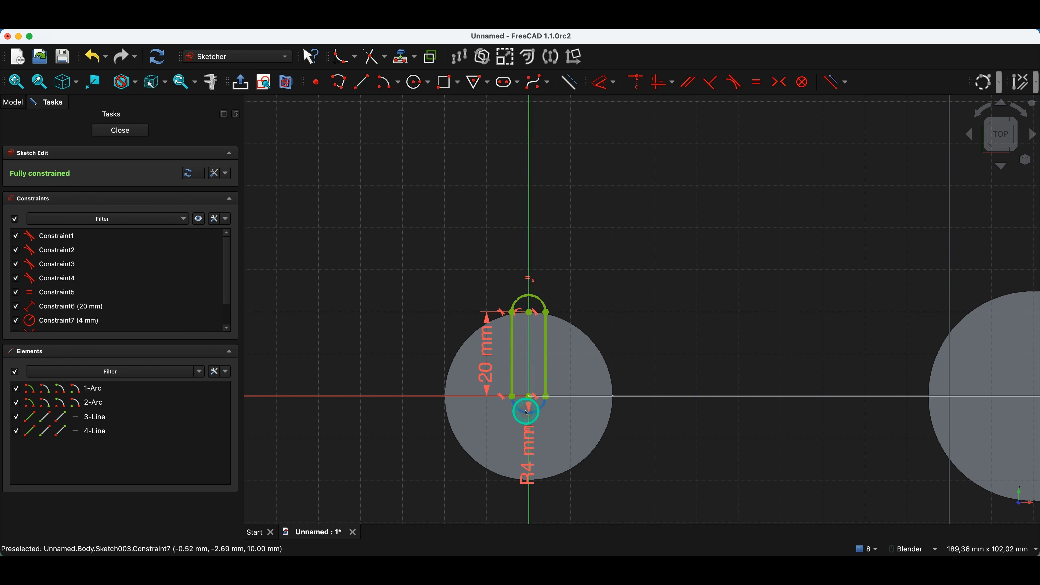
{"action": "scroll", "coordinate": [530, 384], "scroll_direction": "up", "scroll_amount": 3}
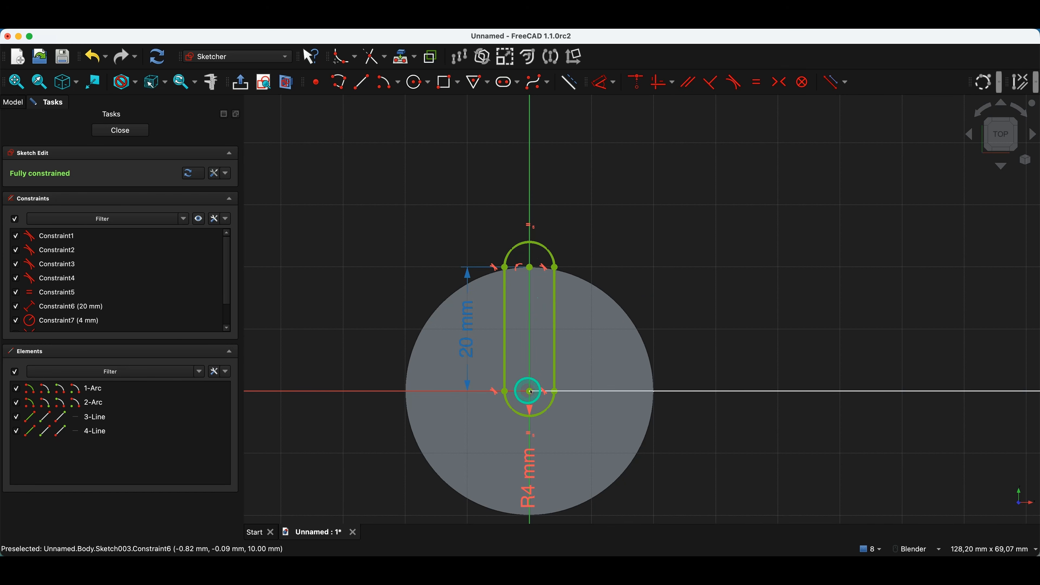
{"action": "scroll", "coordinate": [536, 401], "scroll_direction": "up", "scroll_amount": 2}
{"action": "scroll", "coordinate": [535, 401], "scroll_direction": "up", "scroll_amount": 4}
{"action": "left_click", "coordinate": [526, 383]}
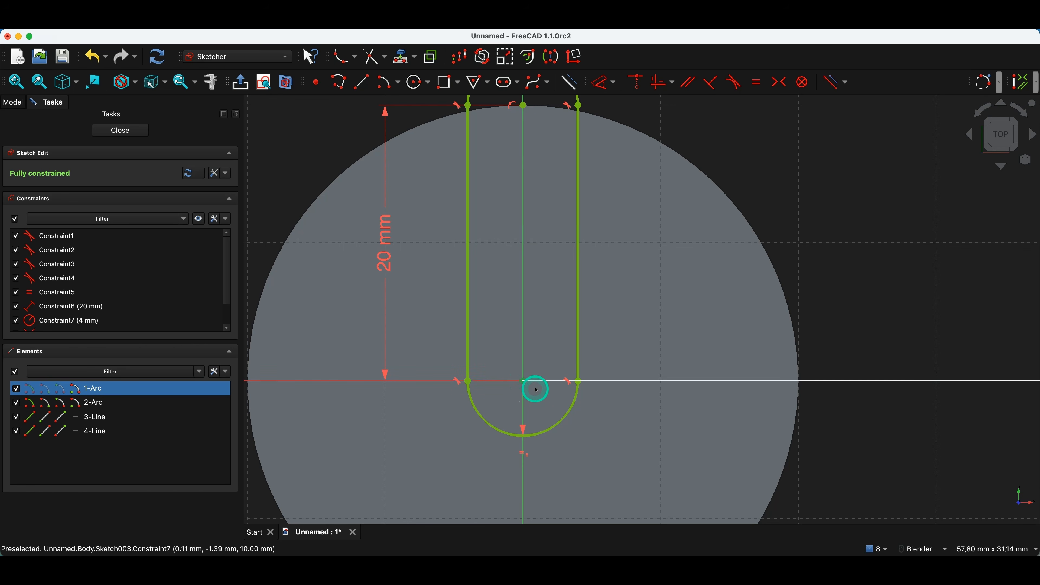
{"action": "scroll", "coordinate": [527, 383], "scroll_direction": "down", "scroll_amount": 2}
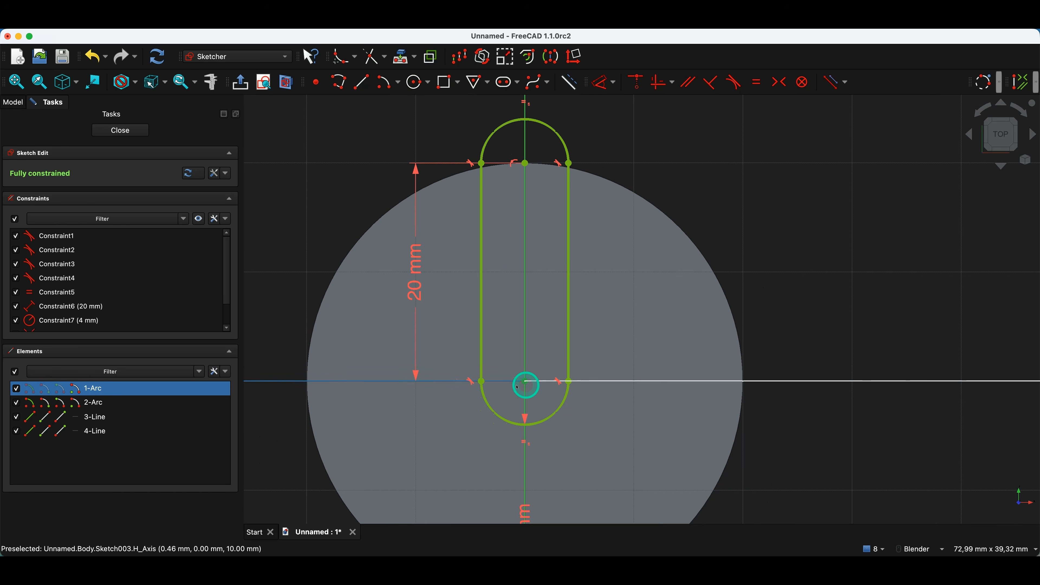
{"action": "scroll", "coordinate": [90, 311], "scroll_direction": "down", "scroll_amount": 2}
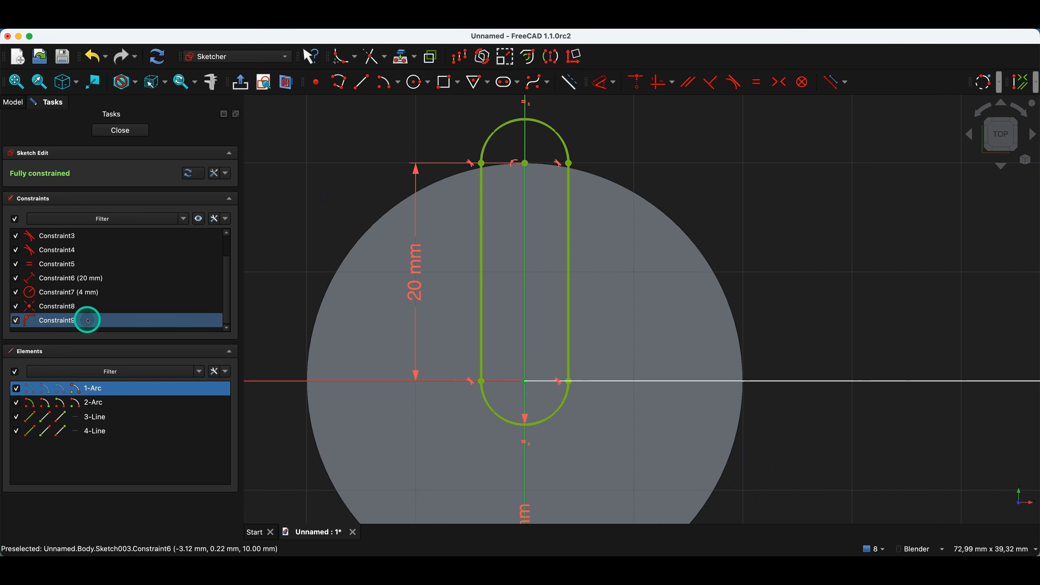
{"action": "left_click", "coordinate": [61, 319]}
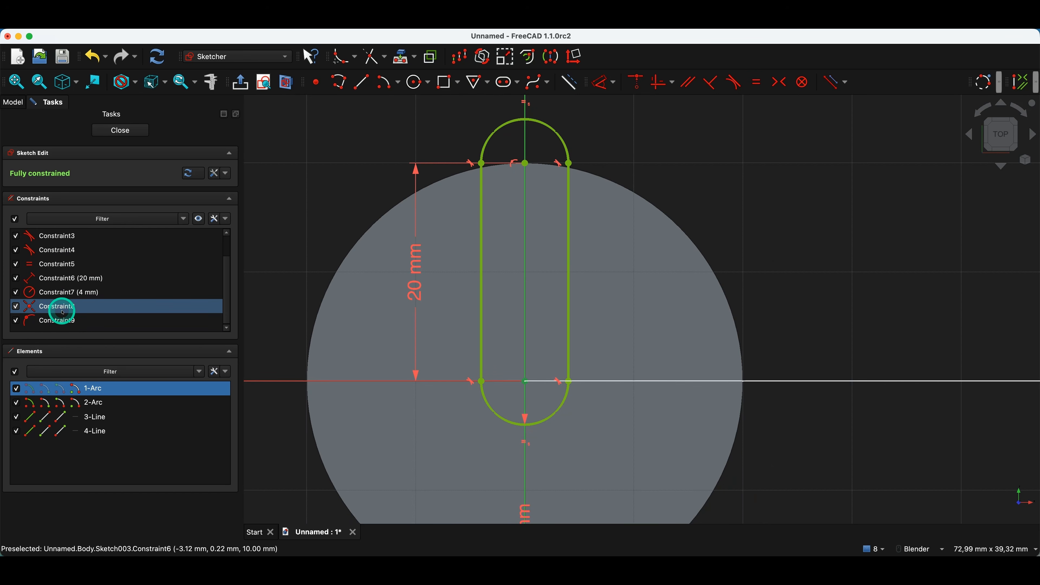
{"action": "left_click", "coordinate": [63, 310]}
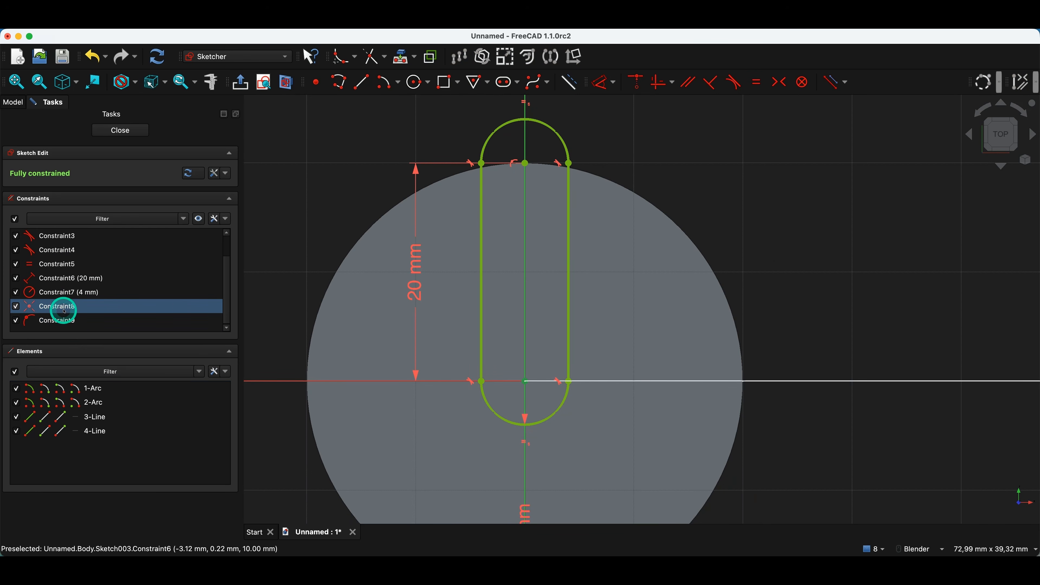
{"action": "left_click", "coordinate": [60, 294]}
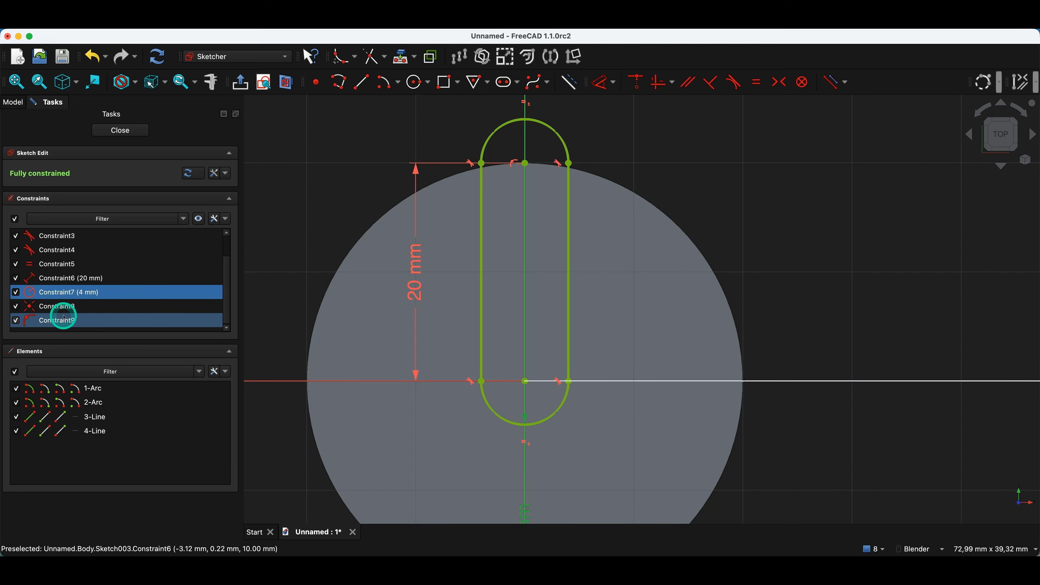
{"action": "left_click", "coordinate": [55, 324]}
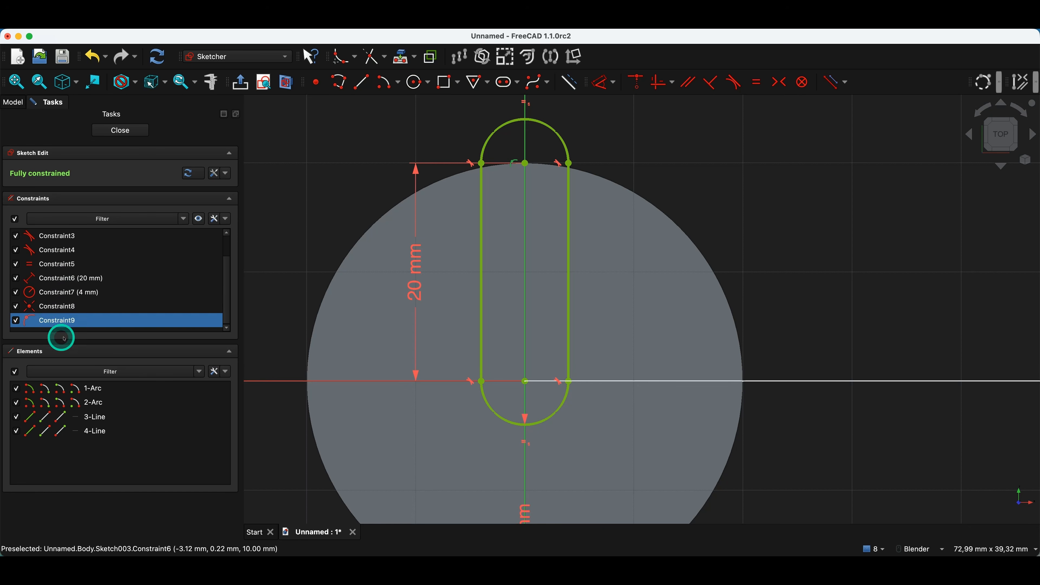
{"action": "left_click", "coordinate": [56, 307], "text": "ctrl"}
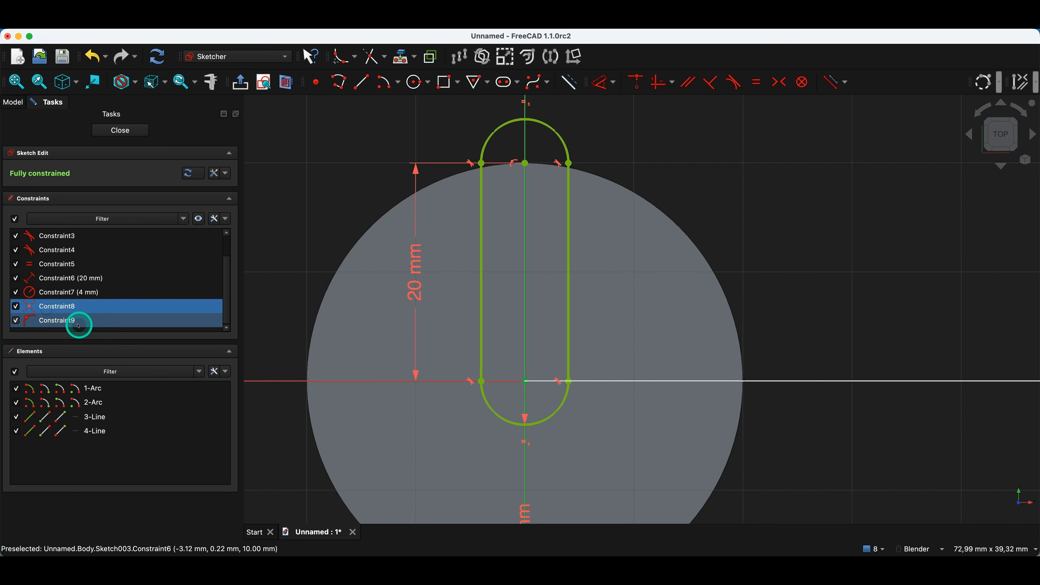
{"action": "left_click", "coordinate": [67, 308]}
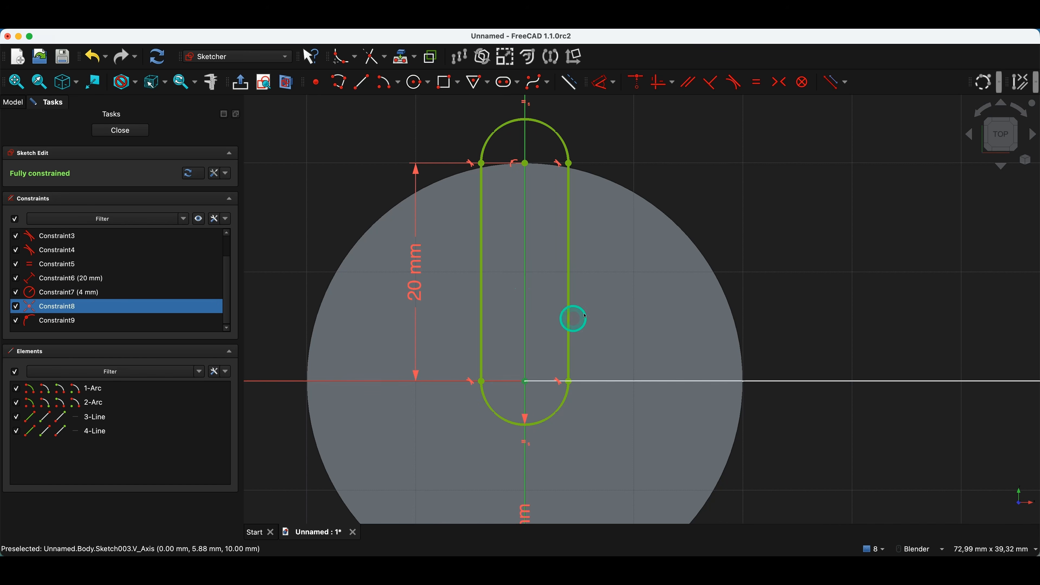
{"action": "left_click", "coordinate": [558, 164]}
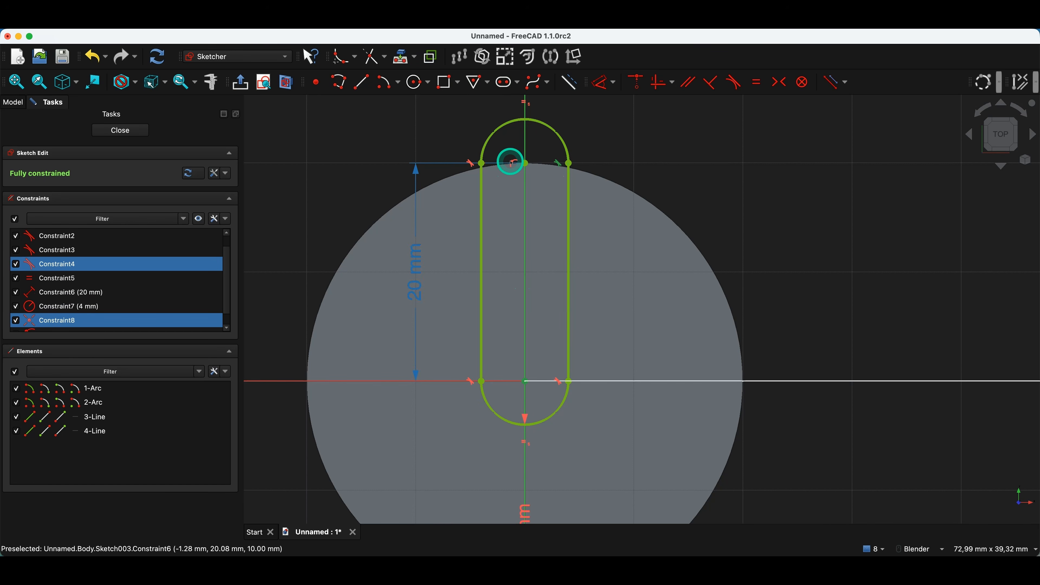
{"action": "left_click", "coordinate": [504, 296]}
{"action": "scroll", "coordinate": [529, 305], "scroll_direction": "down", "scroll_amount": 2}
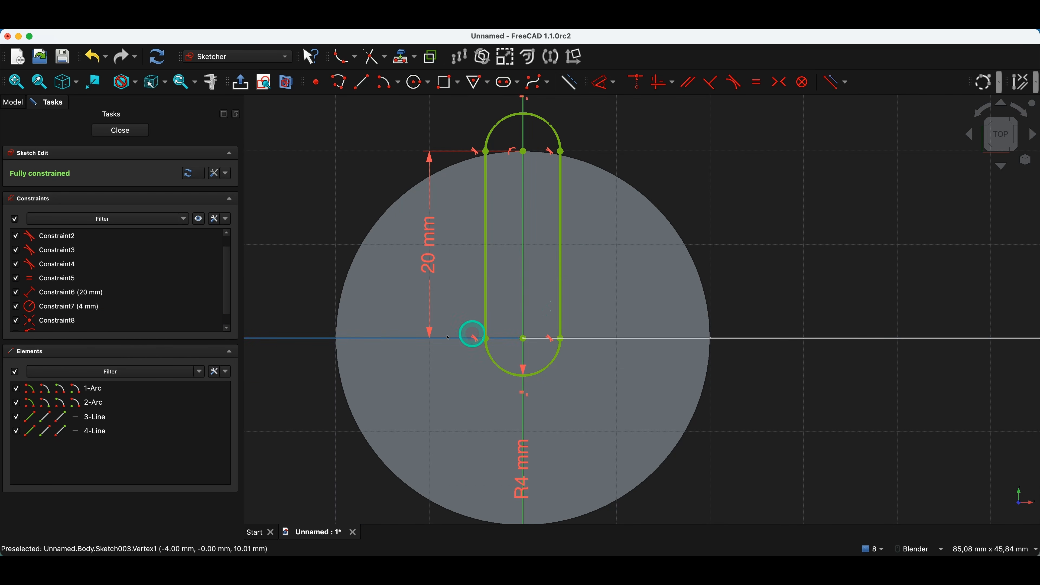
Step: Delete the coincident constraint between the vertical slot's lower arc center and the origin
{"action": "left_click", "coordinate": [71, 314]}
{"action": "left_click", "coordinate": [61, 308]}
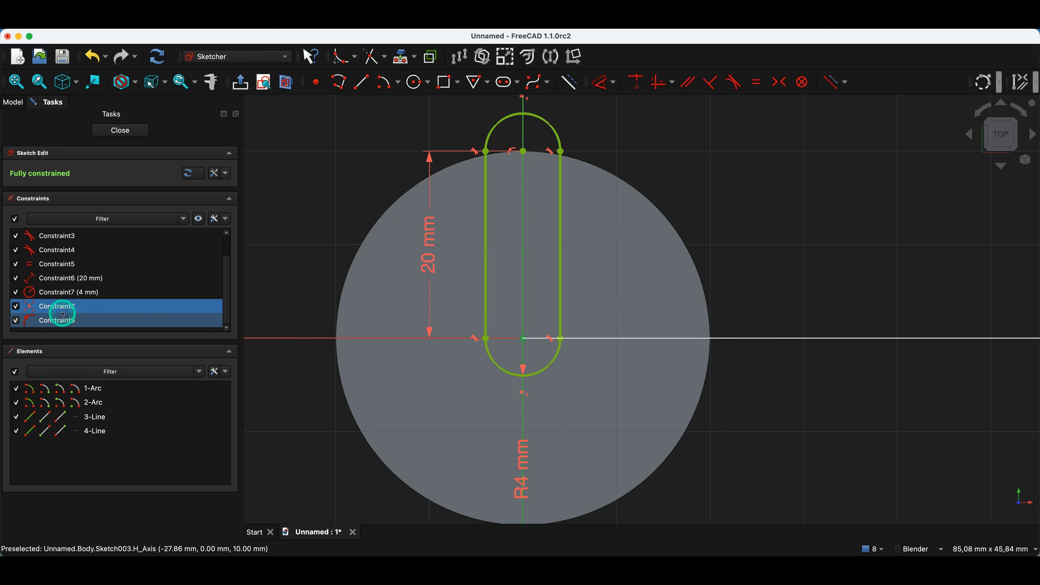
{"action": "right_click", "coordinate": [37, 309]}
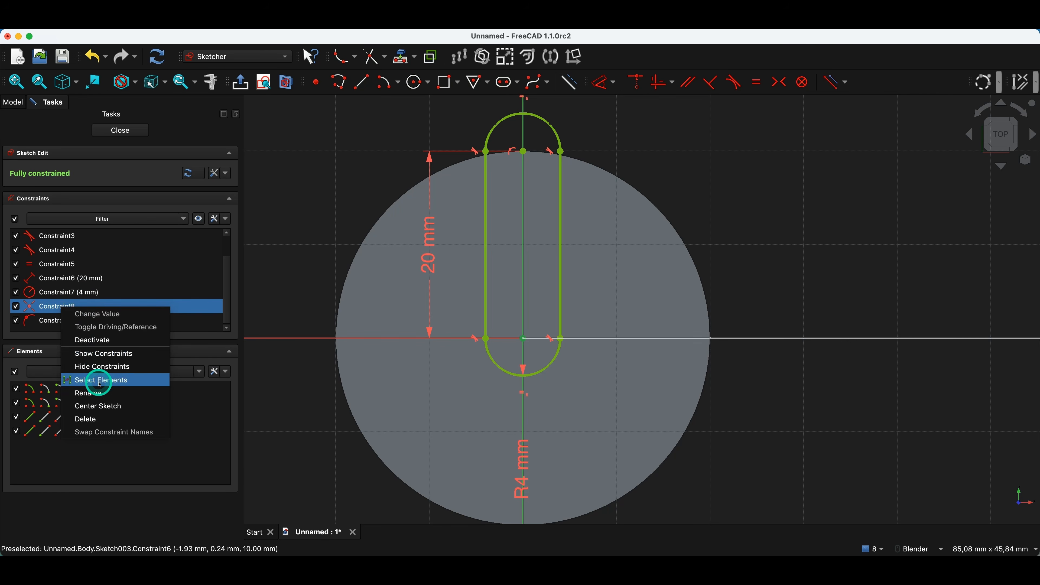
{"action": "left_click", "coordinate": [96, 420]}
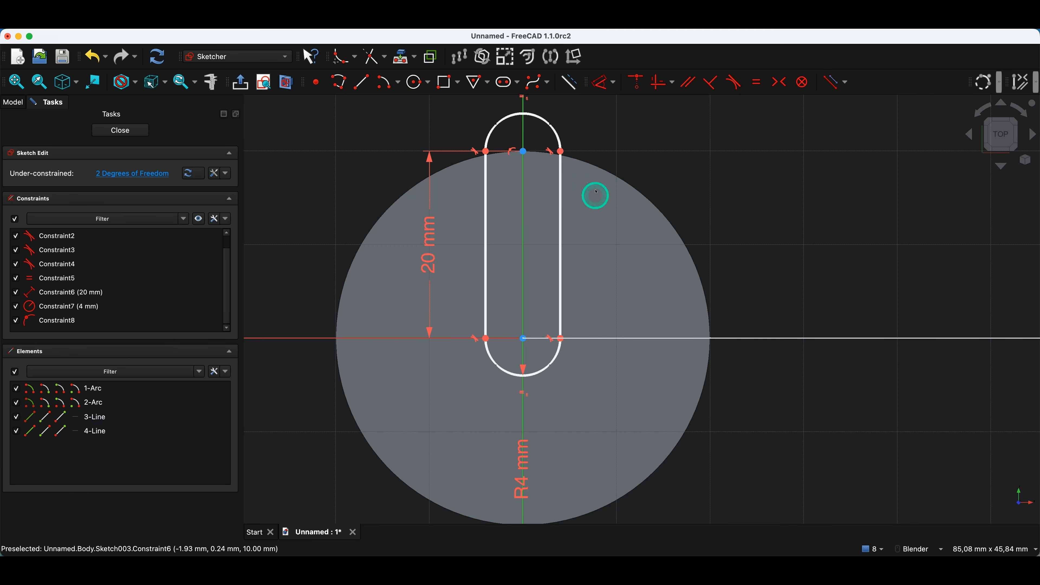
Step: Move the freed slot down so it straddles the origin, and constrain its two arc centers symmetric about the origin
{"action": "left_click_drag", "start_coordinate": [525, 160], "coordinate": [518, 213]}
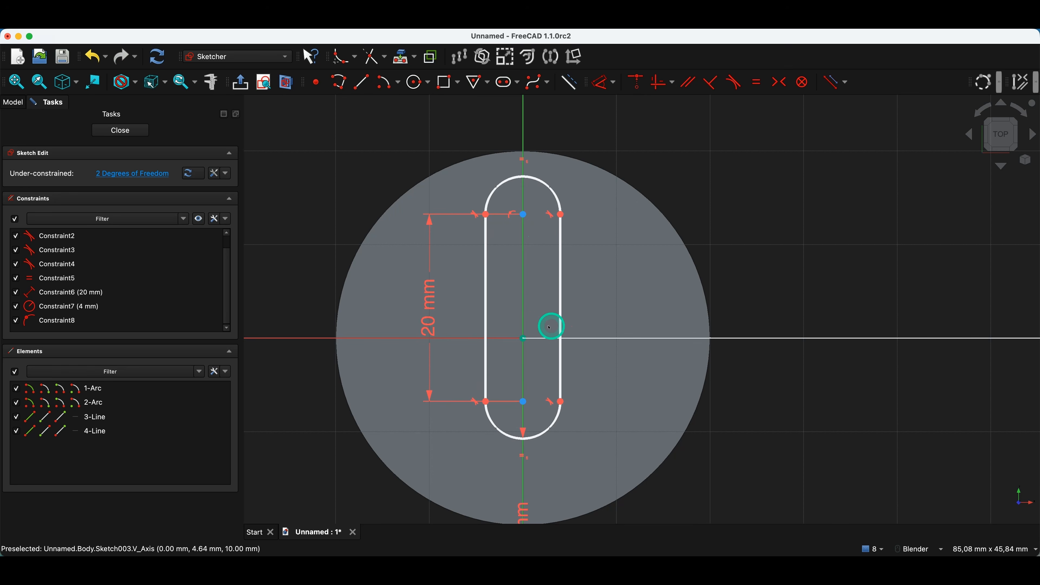
{"action": "left_click_drag", "start_coordinate": [527, 403], "coordinate": [493, 412]}
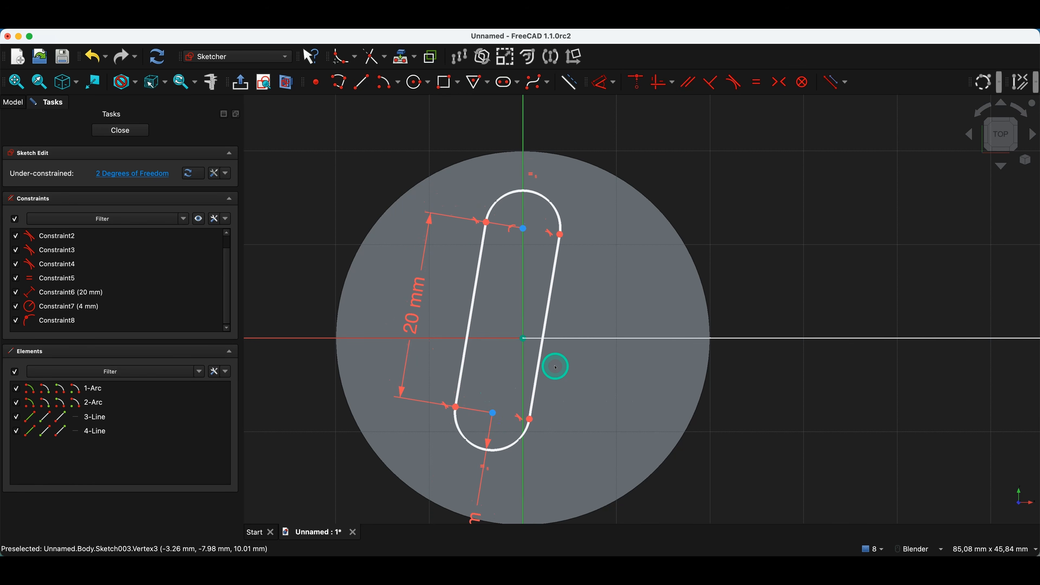
{"action": "left_click", "coordinate": [494, 414]}
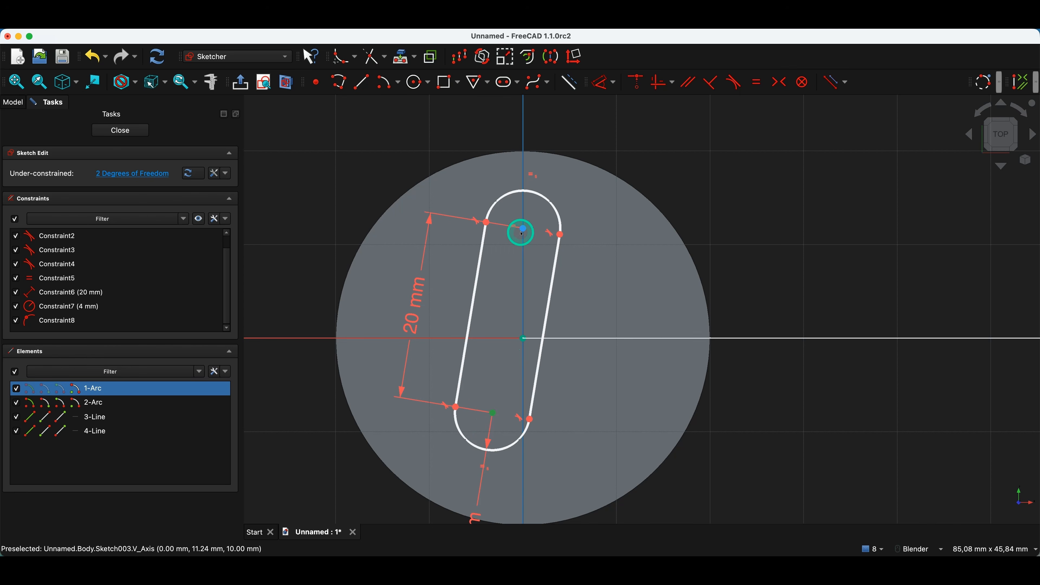
{"action": "left_click", "coordinate": [523, 231]}
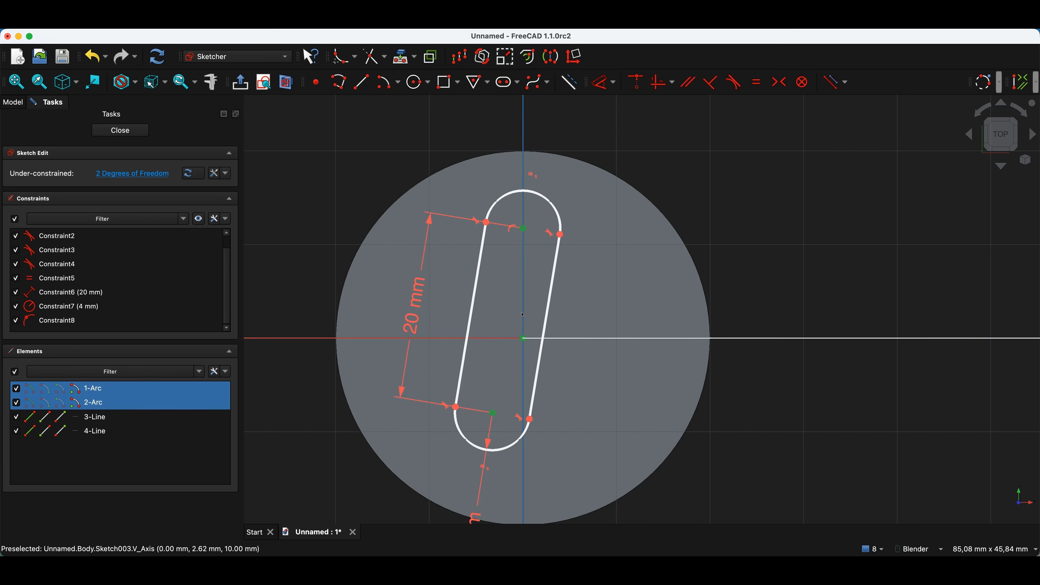
{"action": "key", "text": "s"}
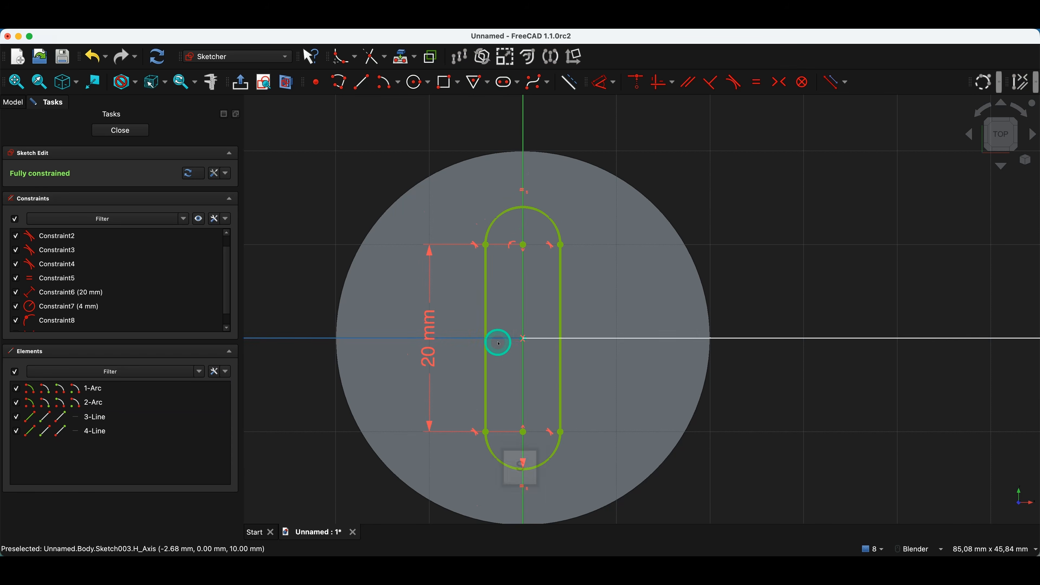
Step: Review the centered slot's constraints one by one, including tangency, the 20 mm and 4 mm dimensions, the axis alignment and the symmetry
{"action": "scroll", "coordinate": [519, 338], "scroll_direction": "down", "scroll_amount": 3}
{"action": "scroll", "coordinate": [459, 324], "scroll_direction": "down", "scroll_amount": 3}
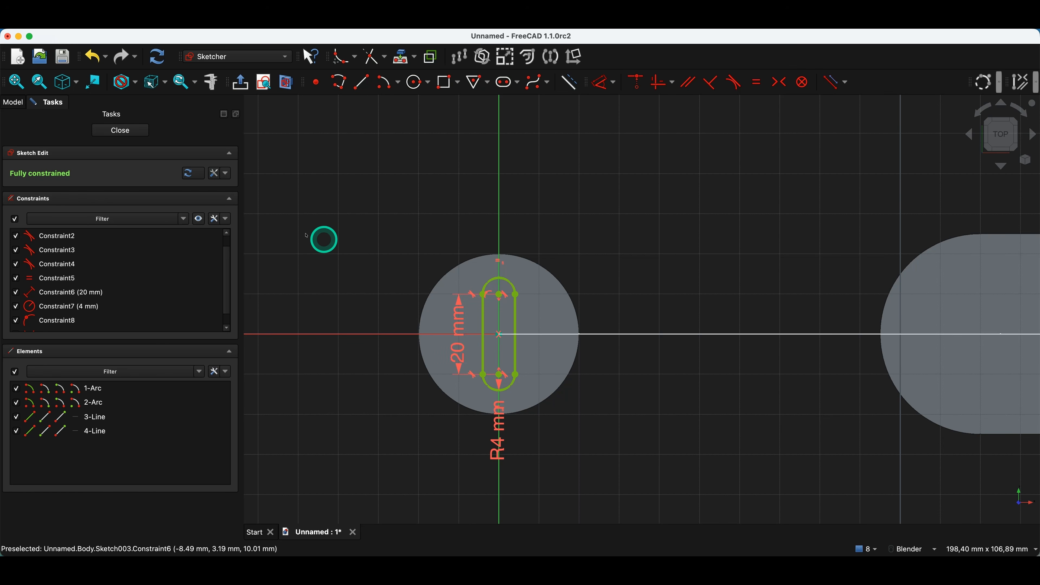
{"action": "left_click", "coordinate": [145, 249]}
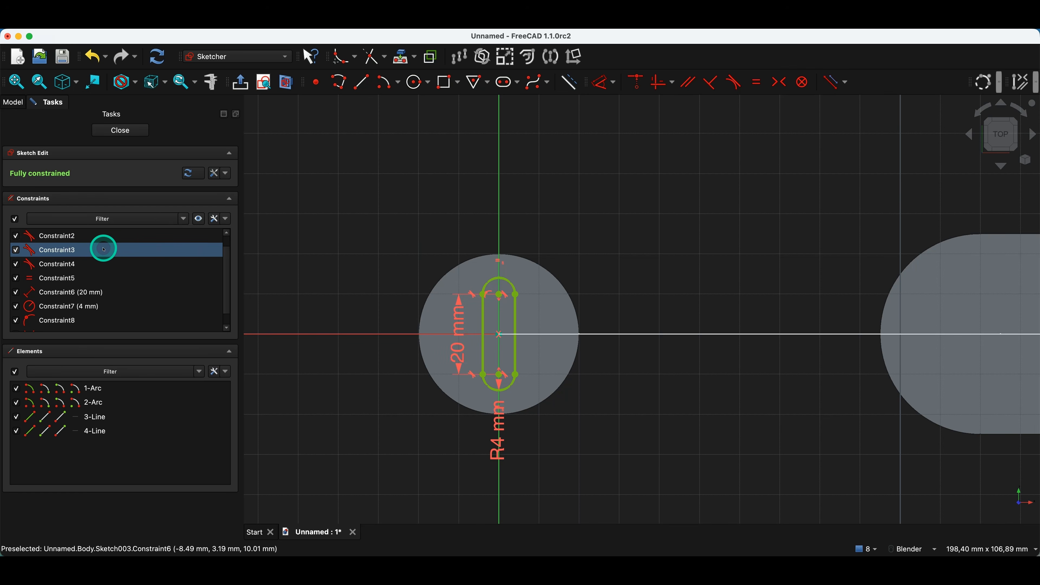
{"action": "scroll", "coordinate": [543, 302], "scroll_direction": "up", "scroll_amount": 5}
{"action": "left_click", "coordinate": [434, 262]}
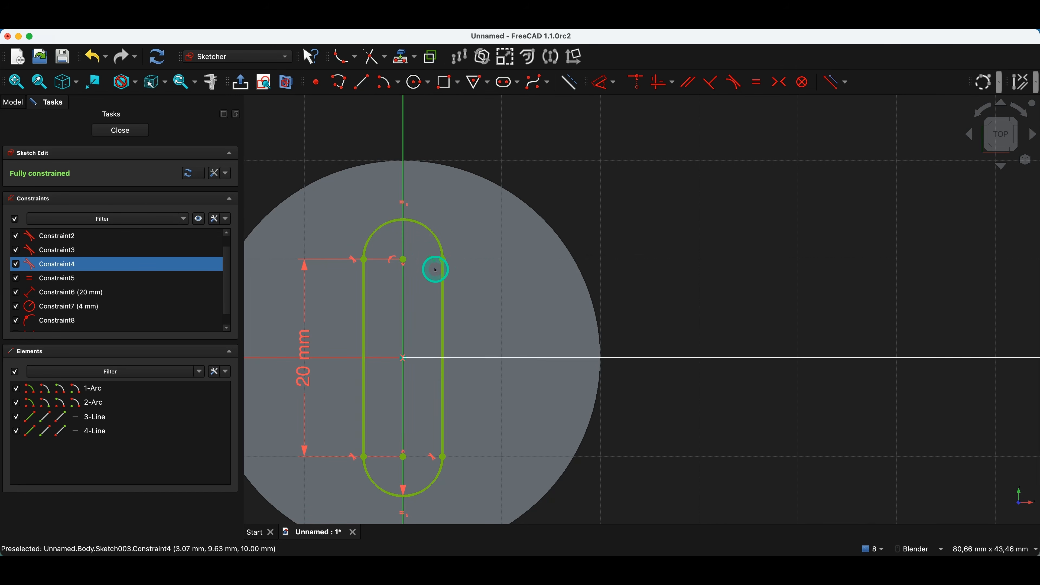
{"action": "left_click", "coordinate": [65, 292]}
{"action": "left_click", "coordinate": [65, 306]}
{"action": "scroll", "coordinate": [68, 305], "scroll_direction": "down", "scroll_amount": 1}
{"action": "left_click", "coordinate": [60, 313]}
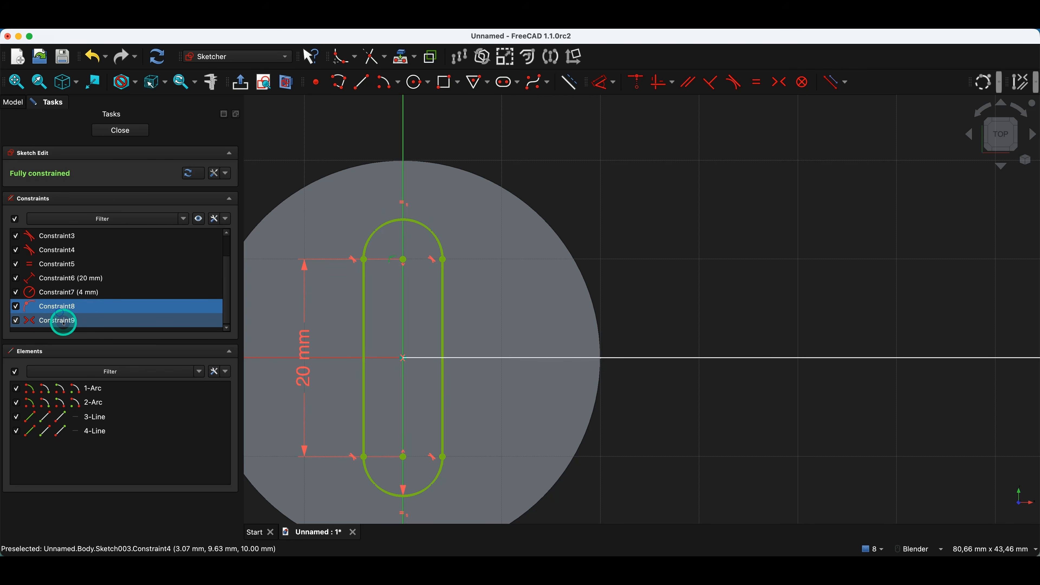
{"action": "left_click", "coordinate": [64, 324]}
{"action": "left_click", "coordinate": [68, 274]}
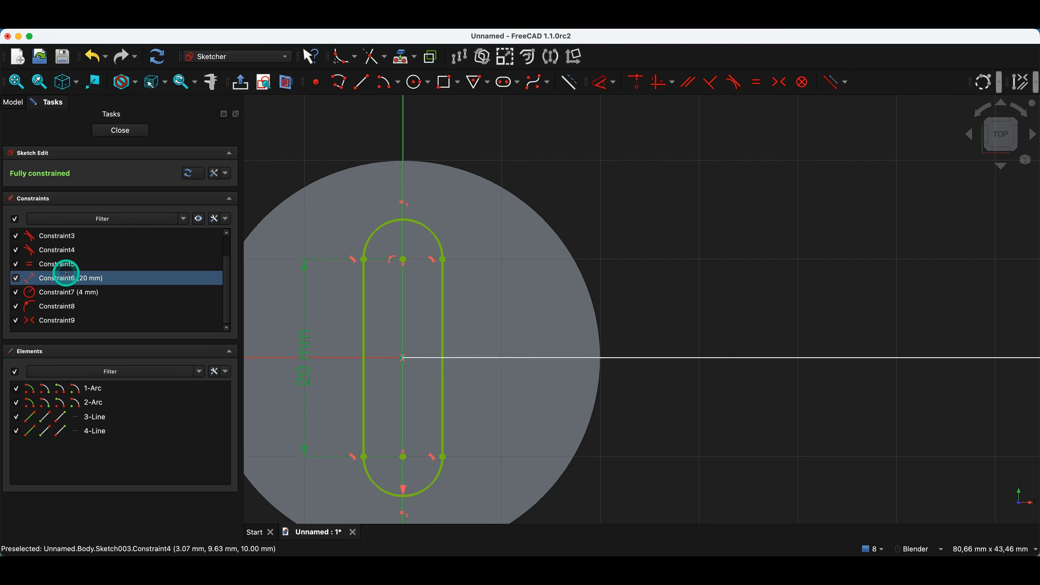
{"action": "scroll", "coordinate": [94, 262], "scroll_direction": "up", "scroll_amount": 2}
{"action": "left_click", "coordinate": [85, 234]}
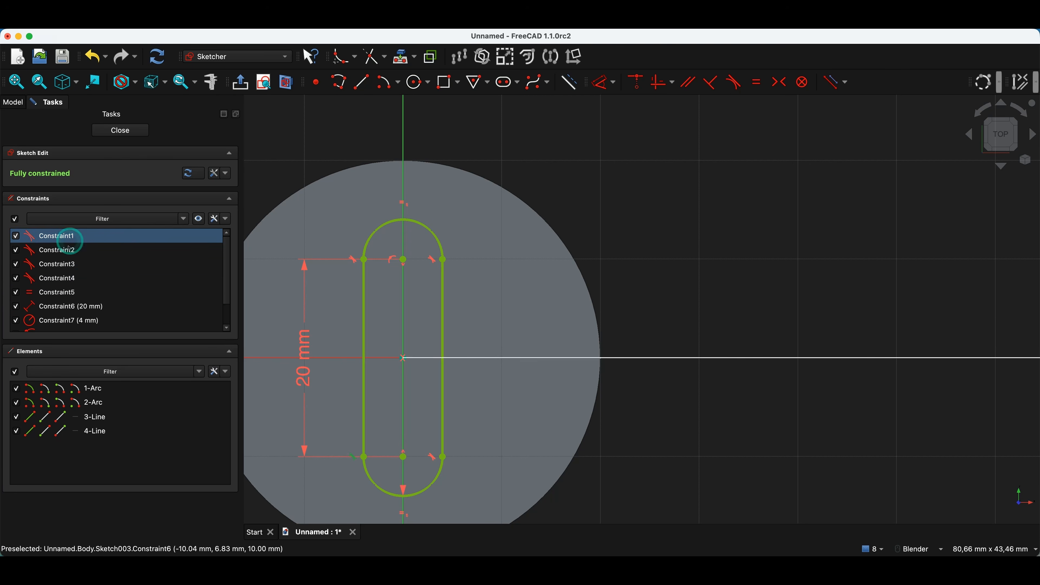
{"action": "left_click", "coordinate": [75, 283]}
{"action": "left_click", "coordinate": [67, 306]}
{"action": "scroll", "coordinate": [69, 293], "scroll_direction": "down", "scroll_amount": 2}
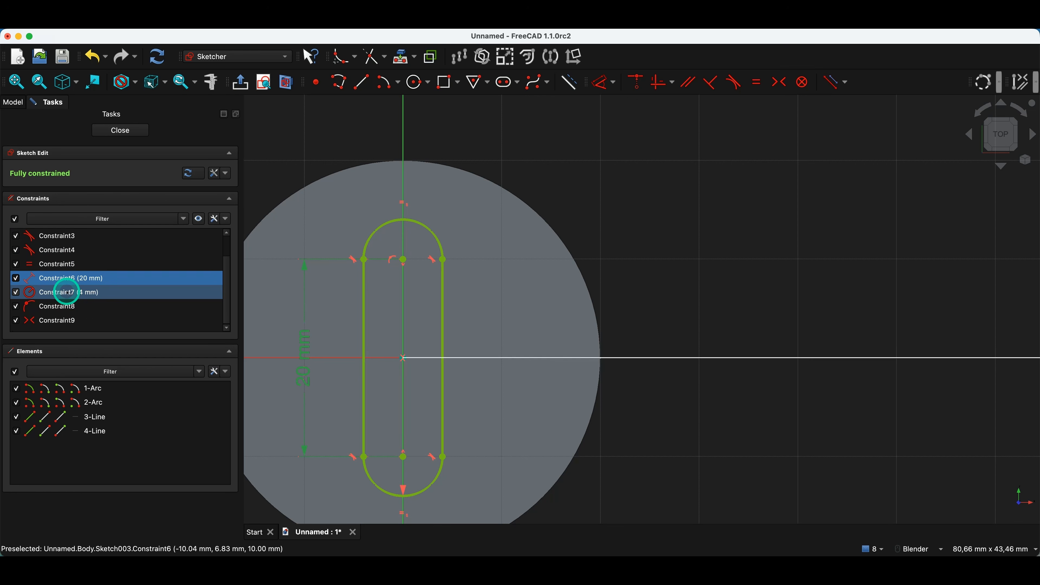
{"action": "left_click", "coordinate": [70, 306]}
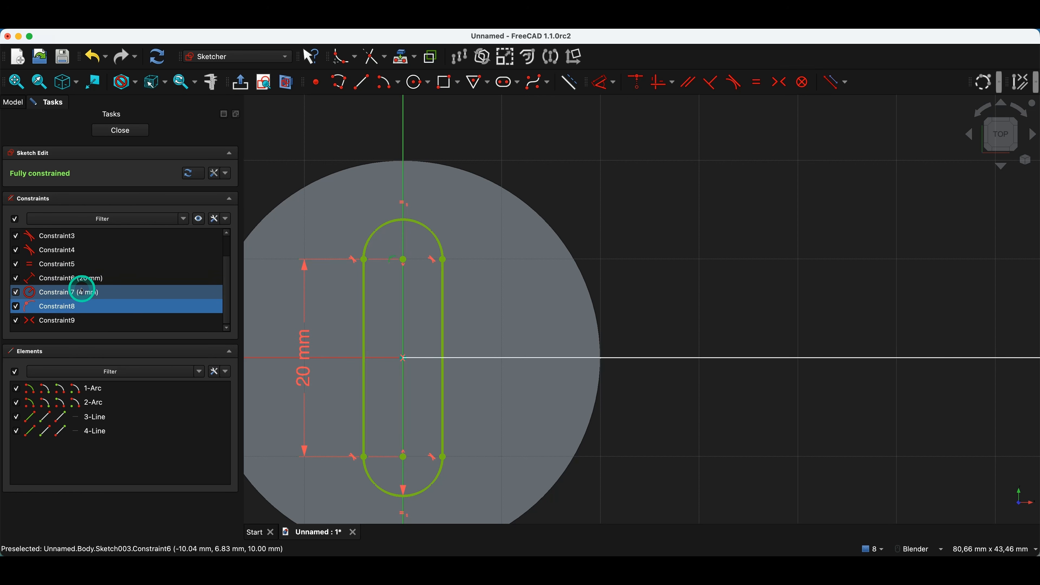
{"action": "left_click", "coordinate": [72, 278]}
{"action": "left_click", "coordinate": [66, 293]}
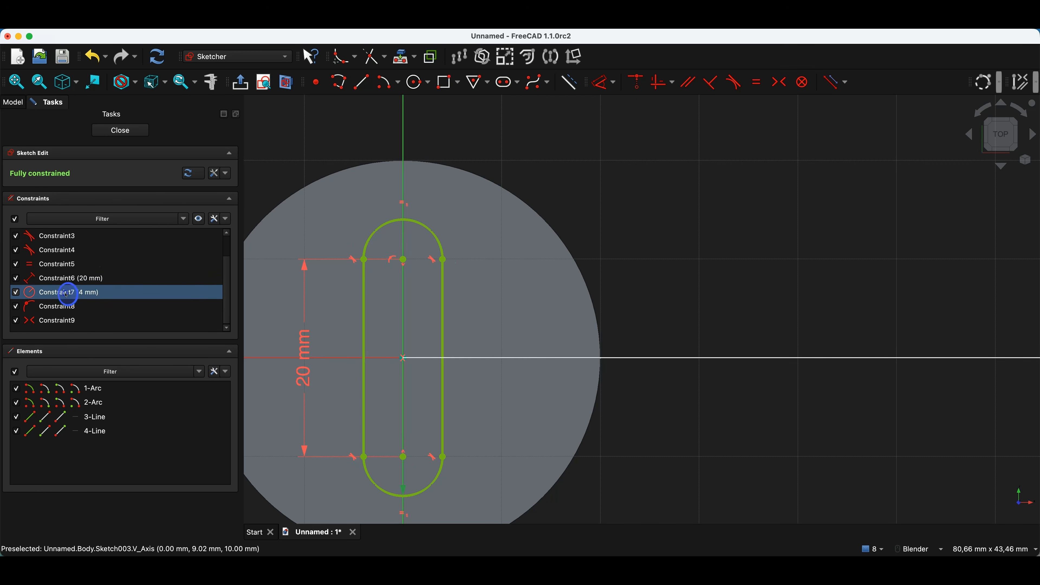
{"action": "left_click", "coordinate": [61, 320]}
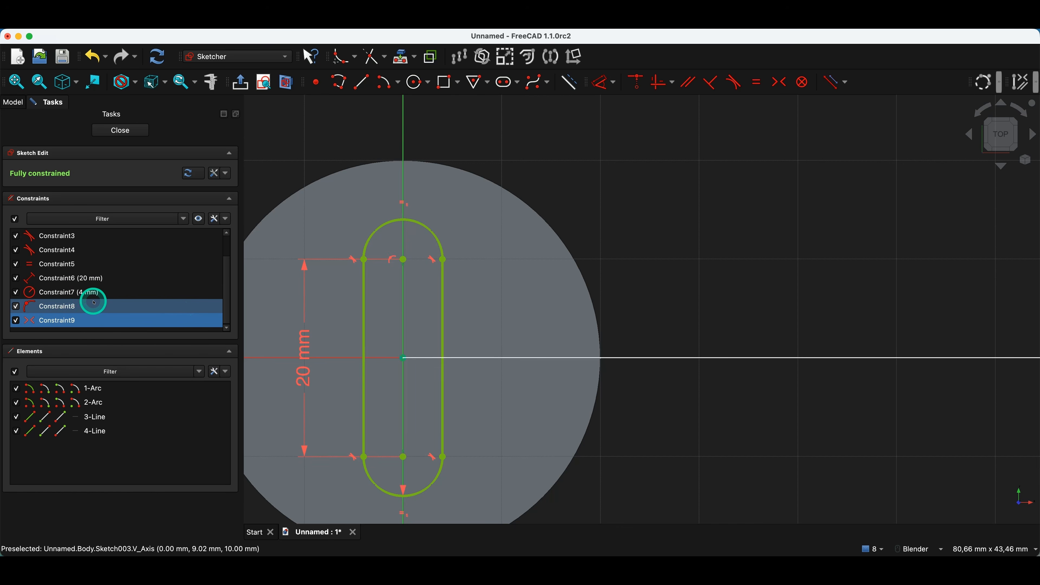
Step: Close the cylinder's slot sketch and select it in the model as a profile
{"action": "scroll", "coordinate": [569, 228], "scroll_direction": "down", "scroll_amount": 10}
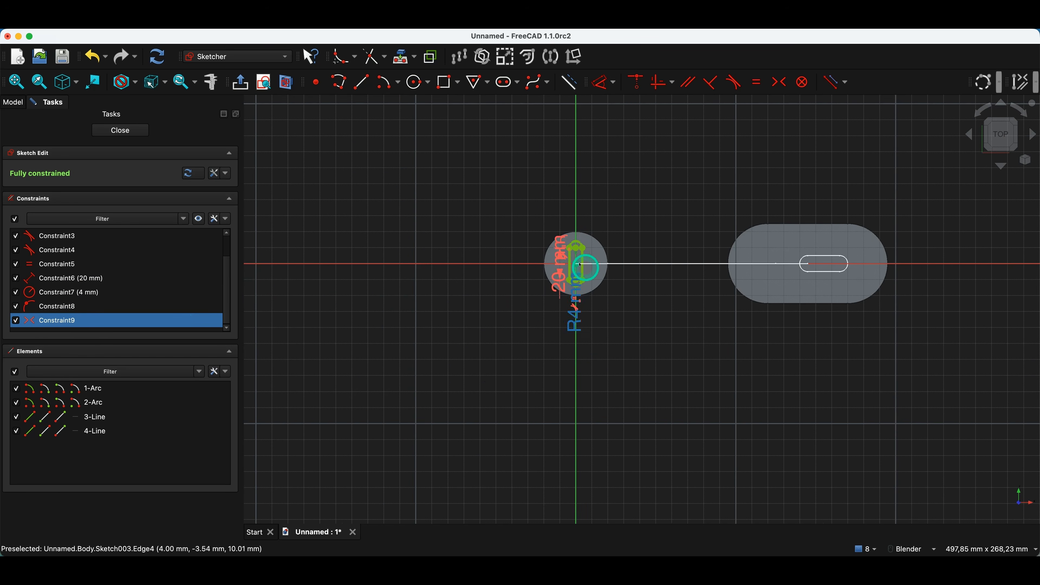
{"action": "left_click", "coordinate": [128, 132]}
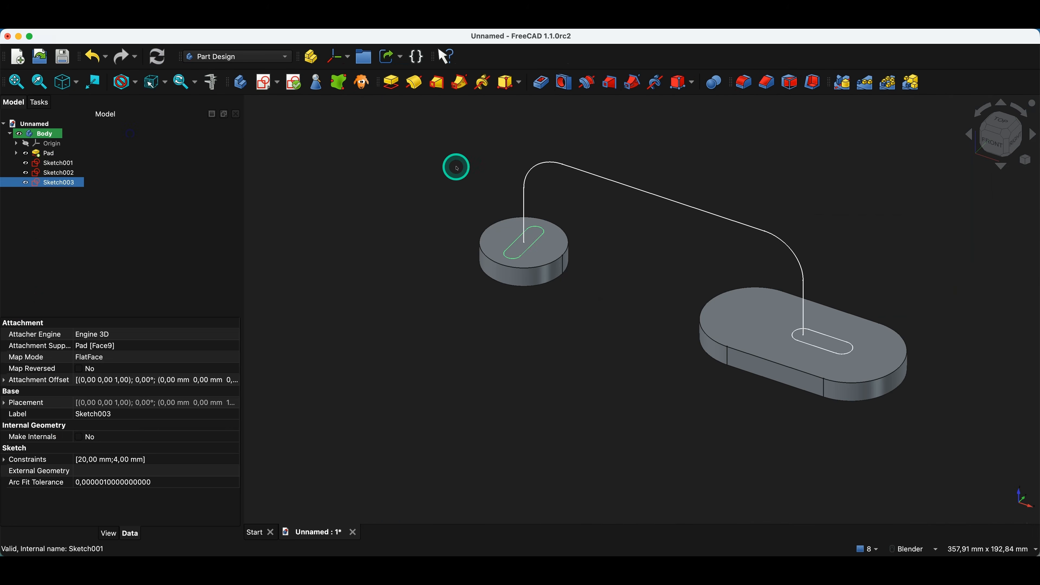
{"action": "left_click", "coordinate": [436, 266]}
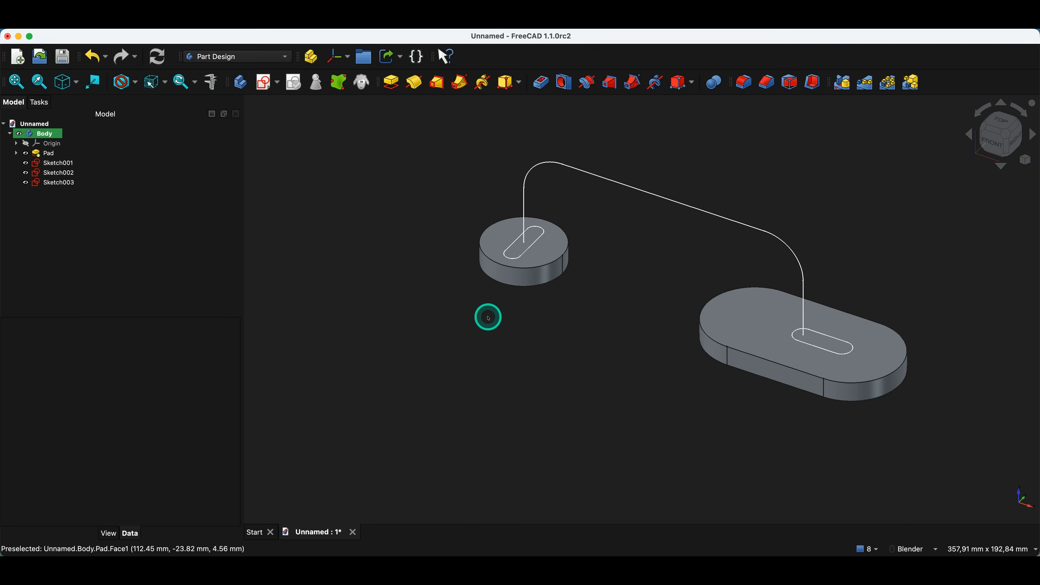
{"action": "left_click", "coordinate": [61, 183]}
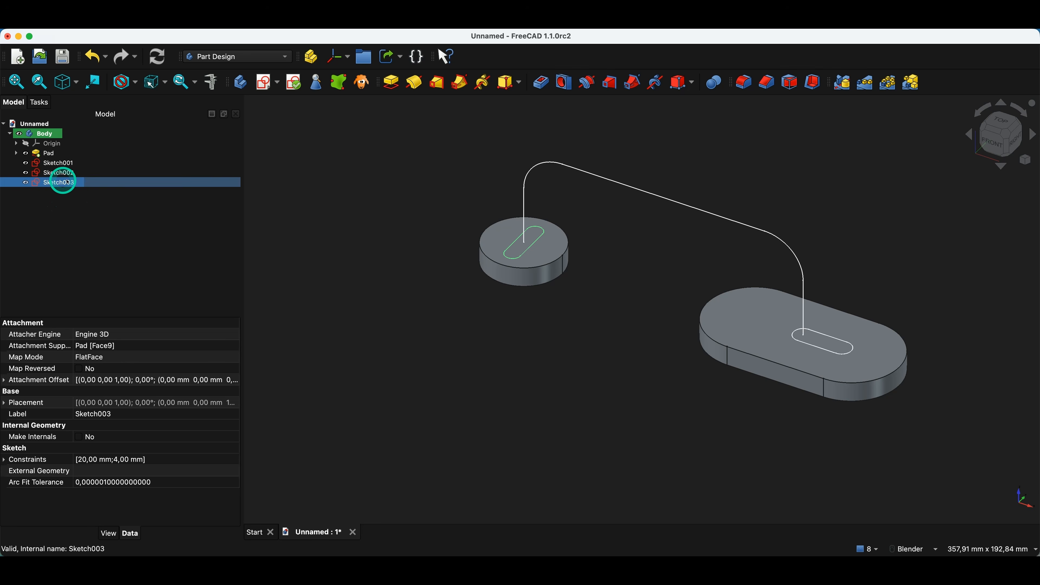
Step: Create an Additive Pipe from the cylinder's slot profile, using the curved connecting sketch as the sweep path
{"action": "left_click", "coordinate": [462, 88]}
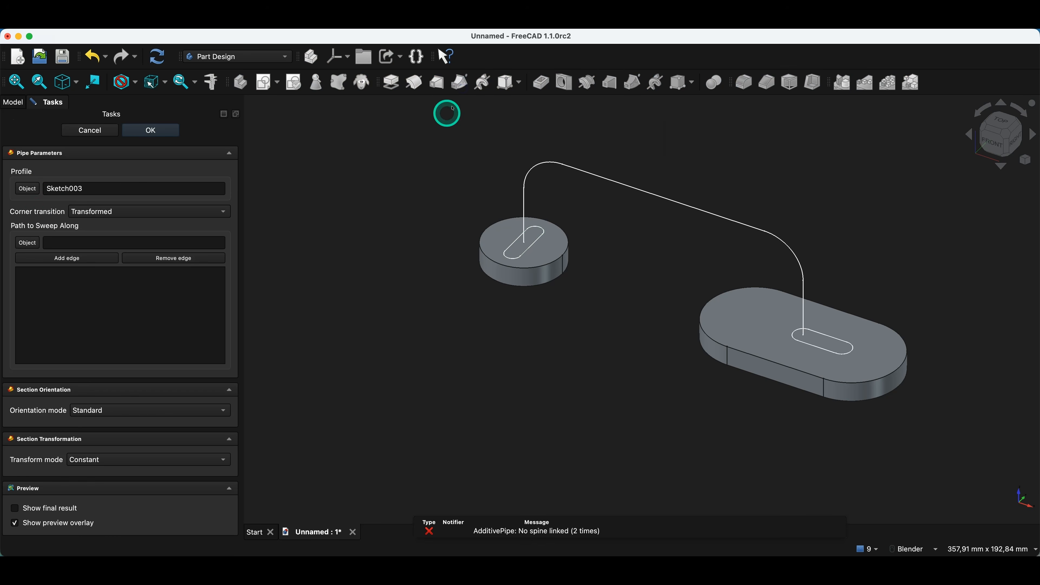
{"action": "left_click", "coordinate": [26, 244]}
{"action": "left_click", "coordinate": [524, 225]}
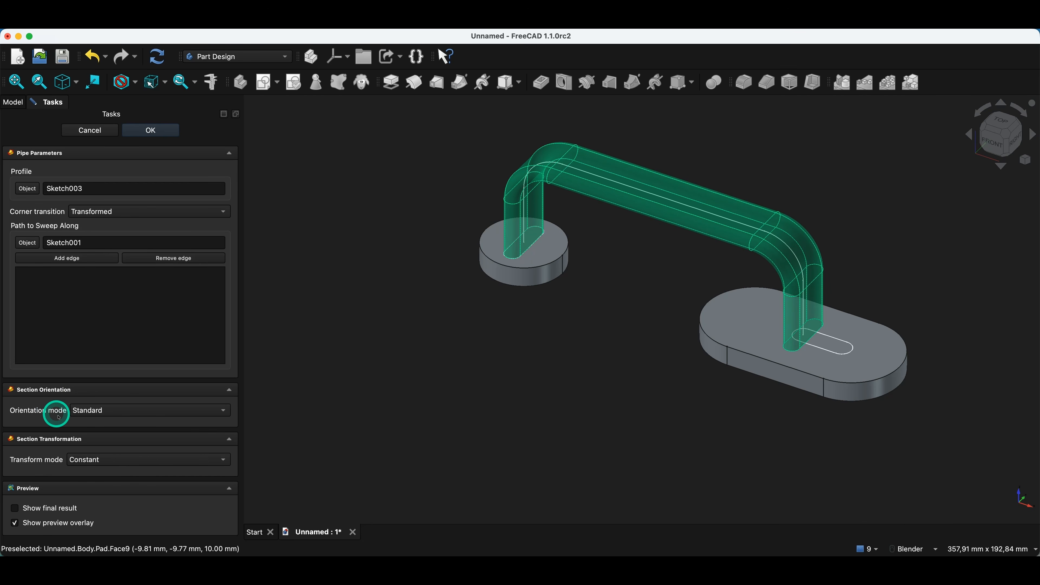
Step: Set the pipe's transform mode to Multisection, add the slot on the oblong base as a section, and accept the pipe
{"action": "left_click", "coordinate": [145, 459]}
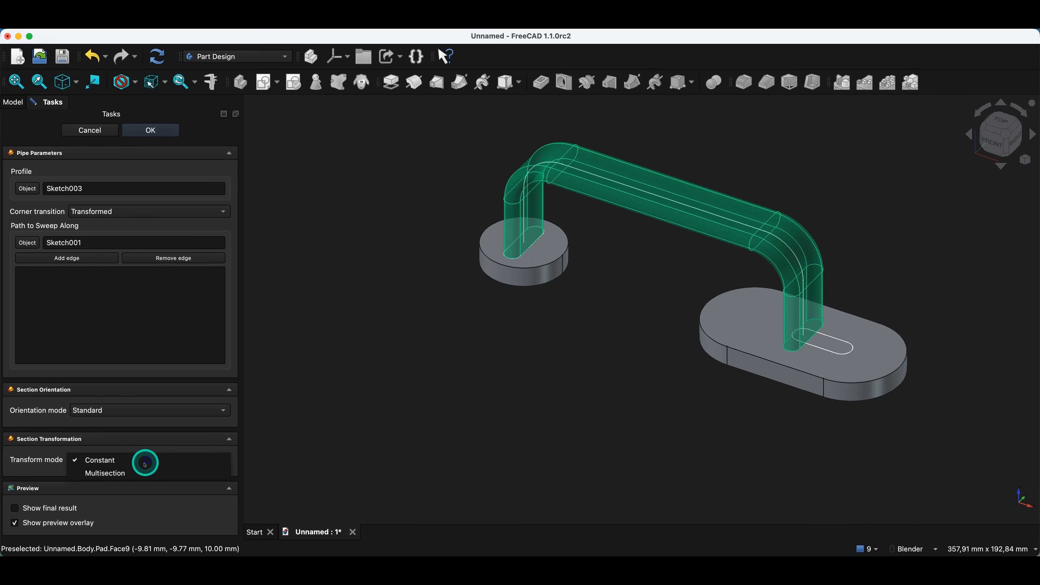
{"action": "left_click", "coordinate": [122, 472]}
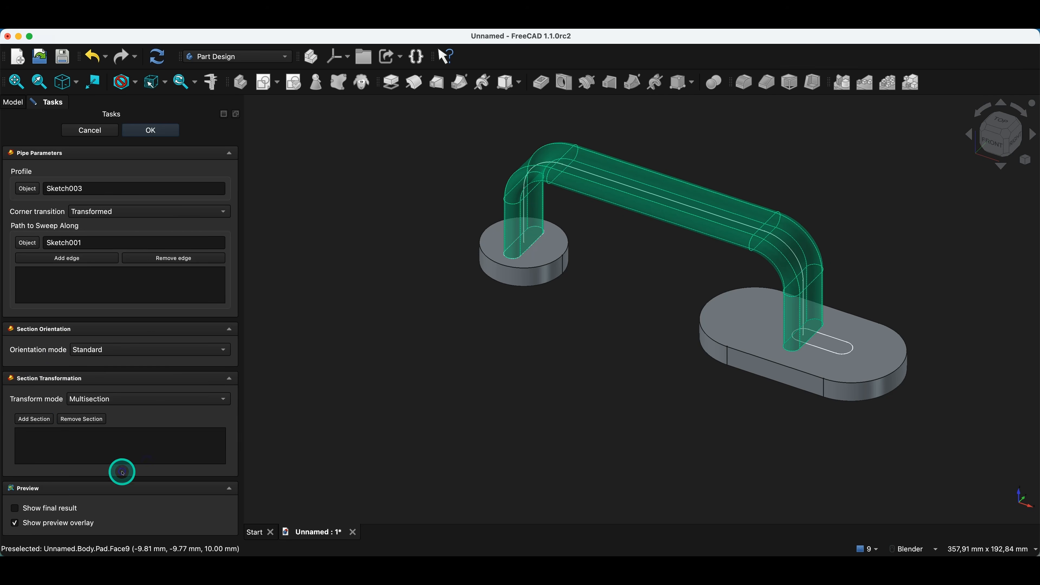
{"action": "left_click", "coordinate": [39, 419]}
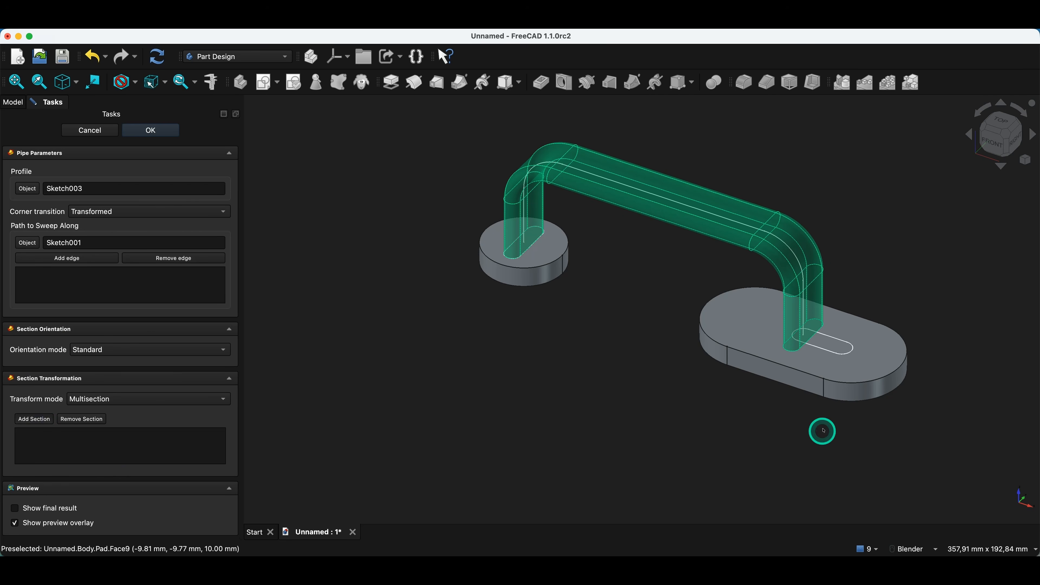
{"action": "left_click", "coordinate": [823, 349]}
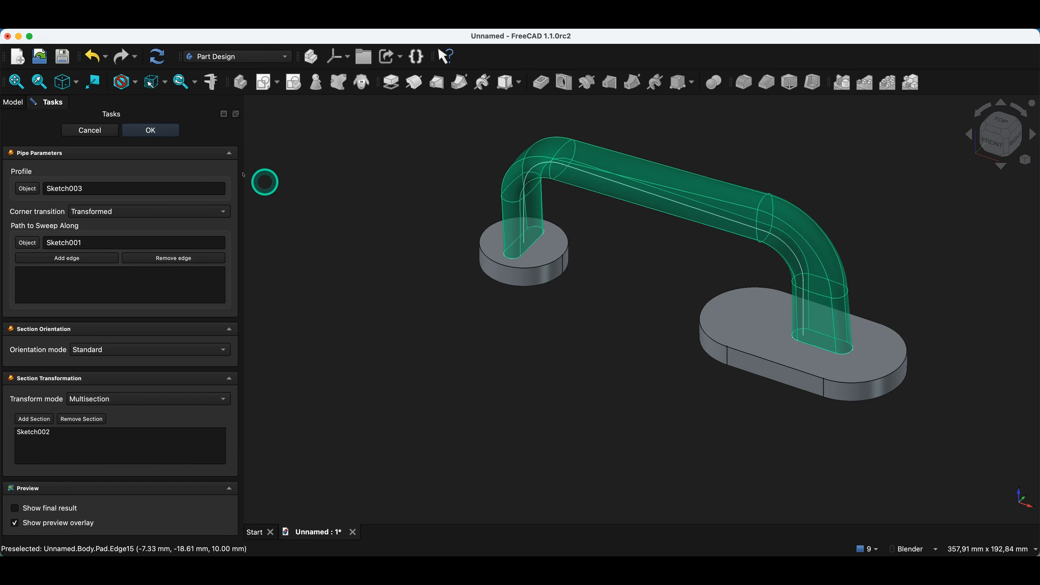
{"action": "left_click", "coordinate": [180, 133]}
Step: Examine the swept handle from several angles, checking how it joins the round and oblong bases
{"action": "middle_click_drag", "start_coordinate": [569, 313], "coordinate": [644, 356]}
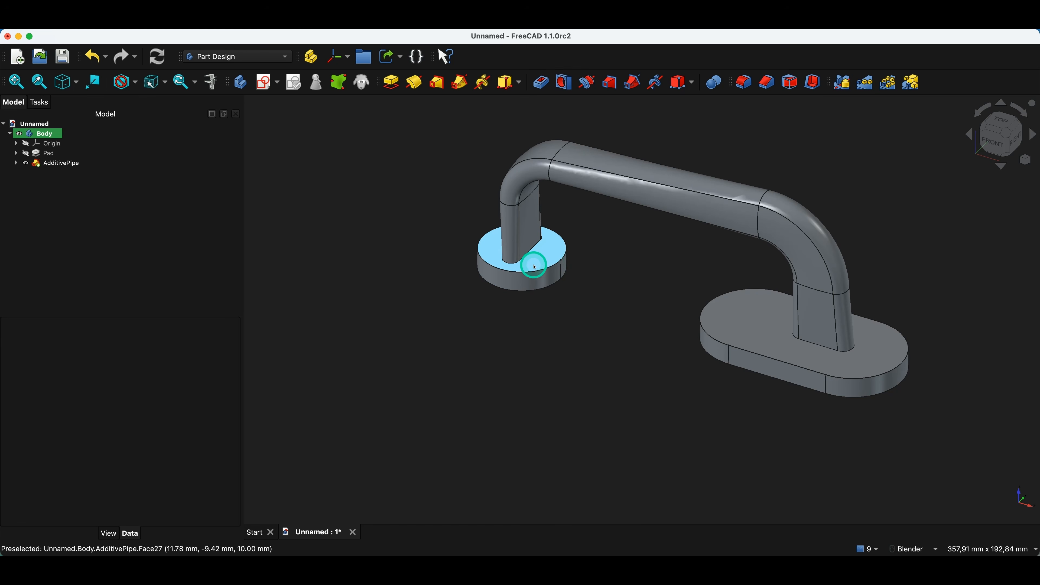
{"action": "left_click", "coordinate": [542, 280]}
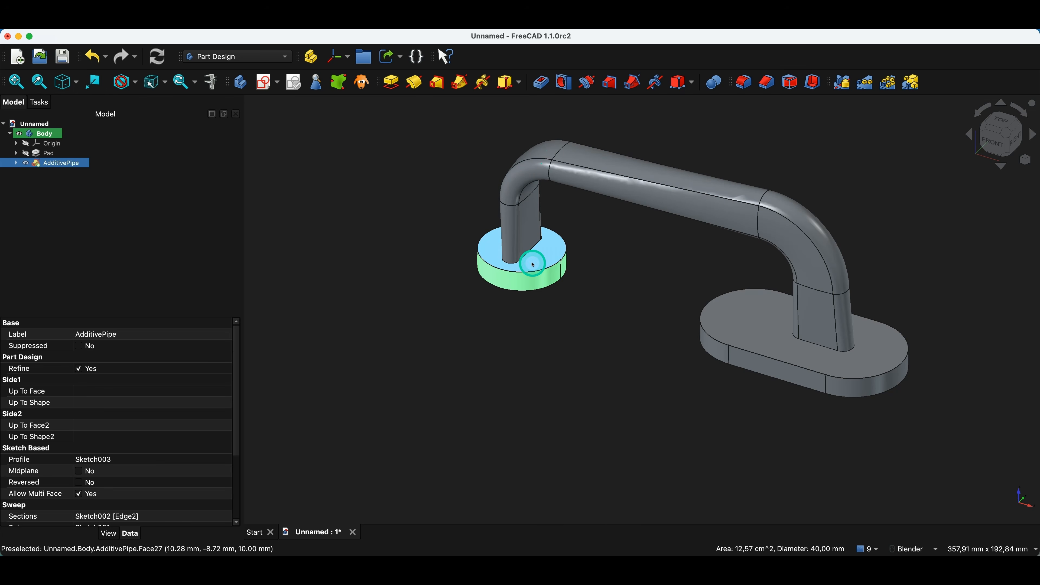
{"action": "middle_click_drag", "start_coordinate": [817, 288], "coordinate": [844, 283]}
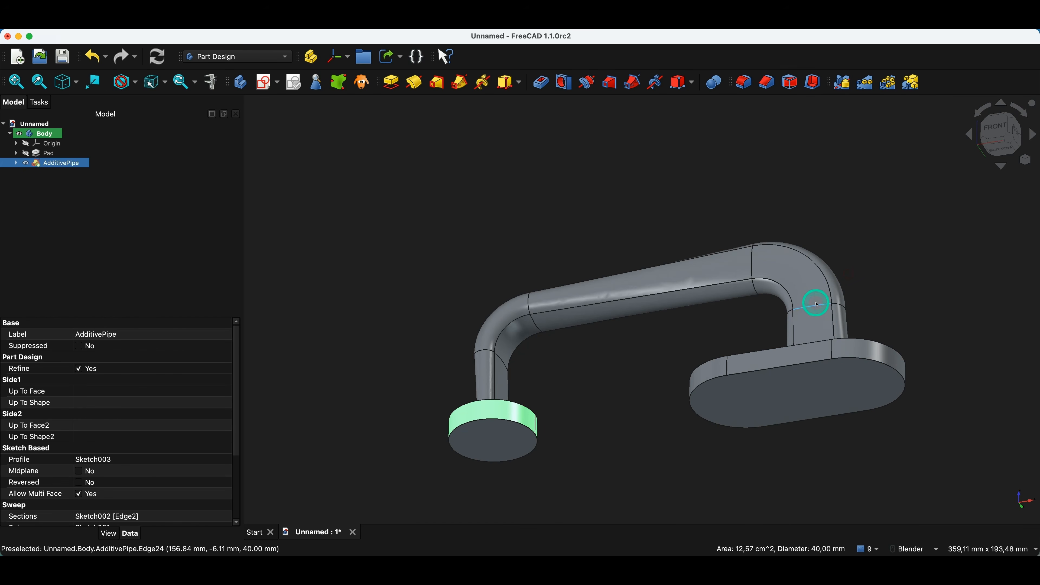
{"action": "key", "text": "1"}
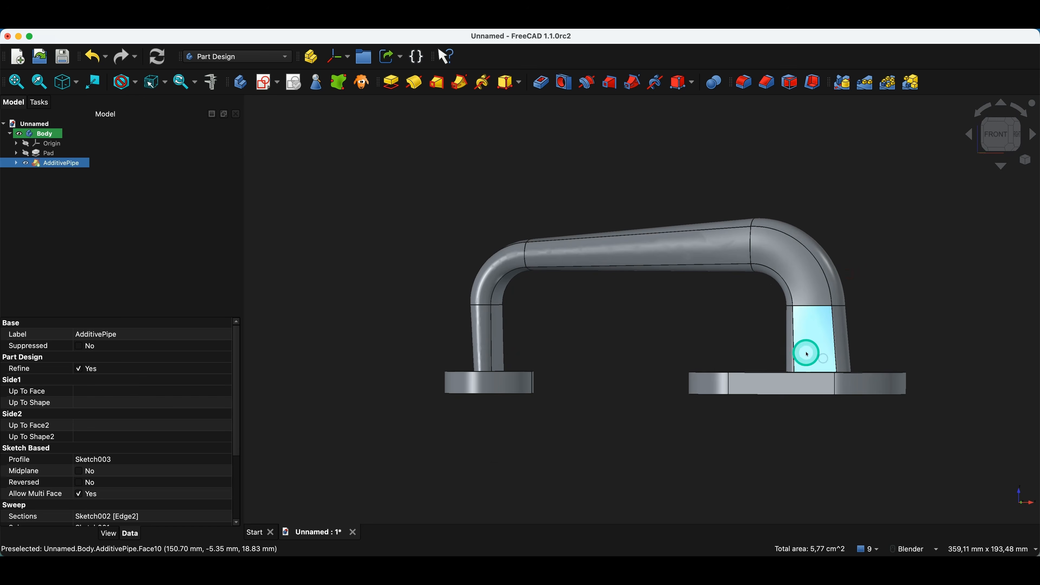
{"action": "middle_click_drag", "start_coordinate": [805, 374], "coordinate": [813, 402]}
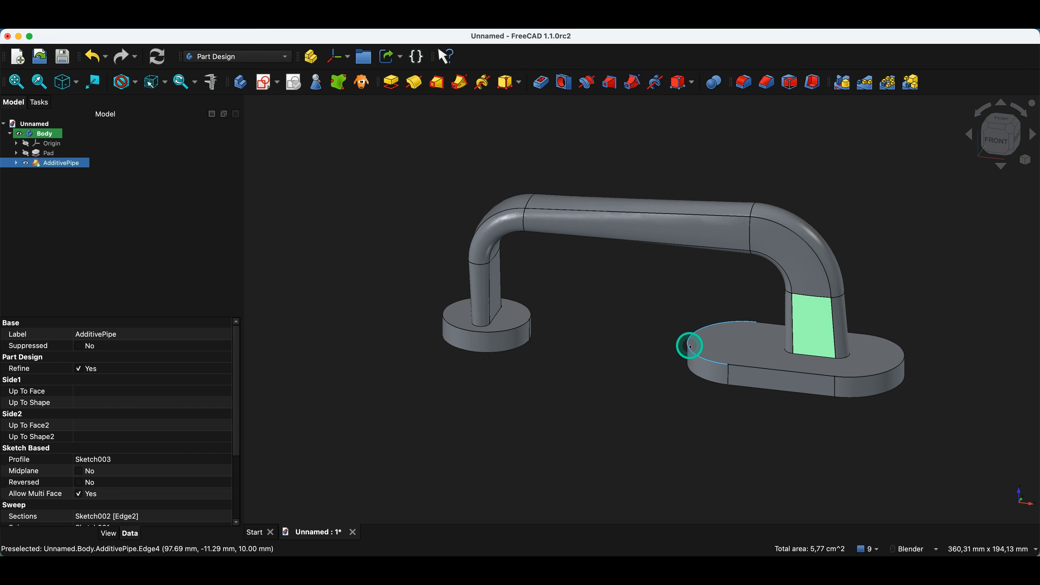
{"action": "left_click", "coordinate": [721, 347]}
{"action": "left_click", "coordinate": [512, 312]}
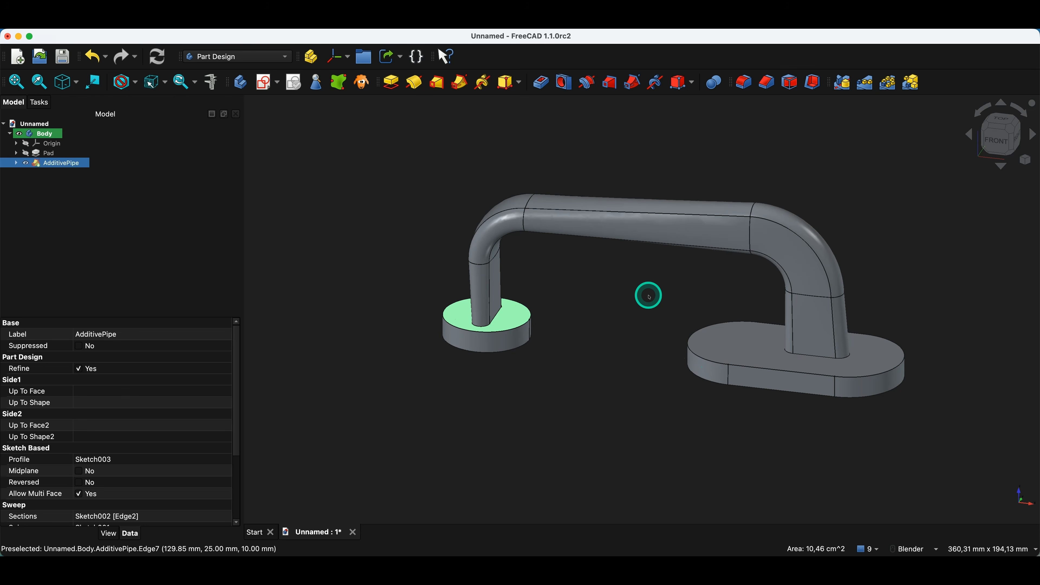
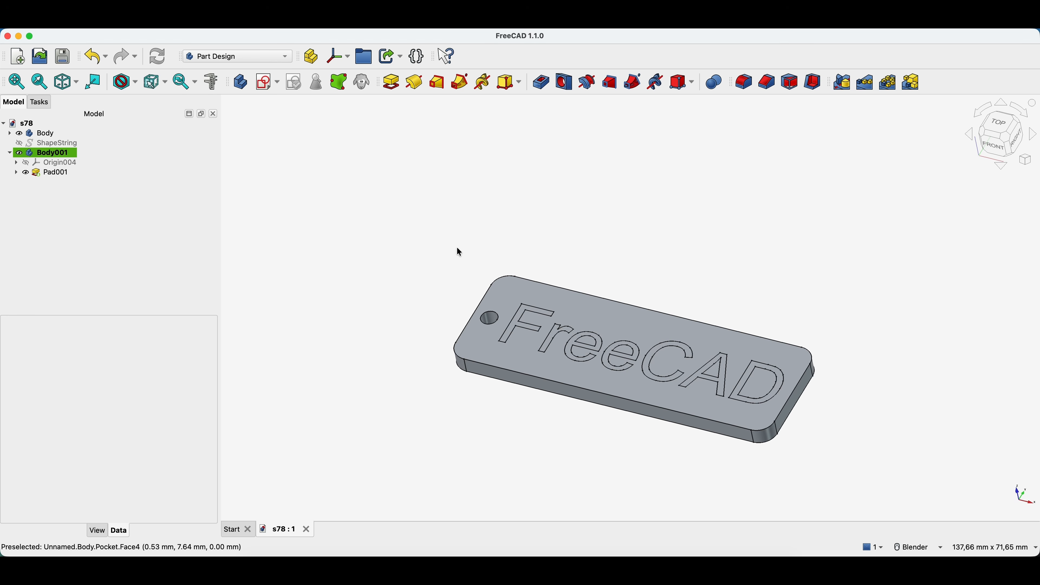
Step: Inspect the finished key chain by hiding and reshowing its lettering body, and view its two bodies in the slicer before returning to FreeCAD
{"action": "middle_click_drag", "start_coordinate": [474, 253], "coordinate": [584, 242]}
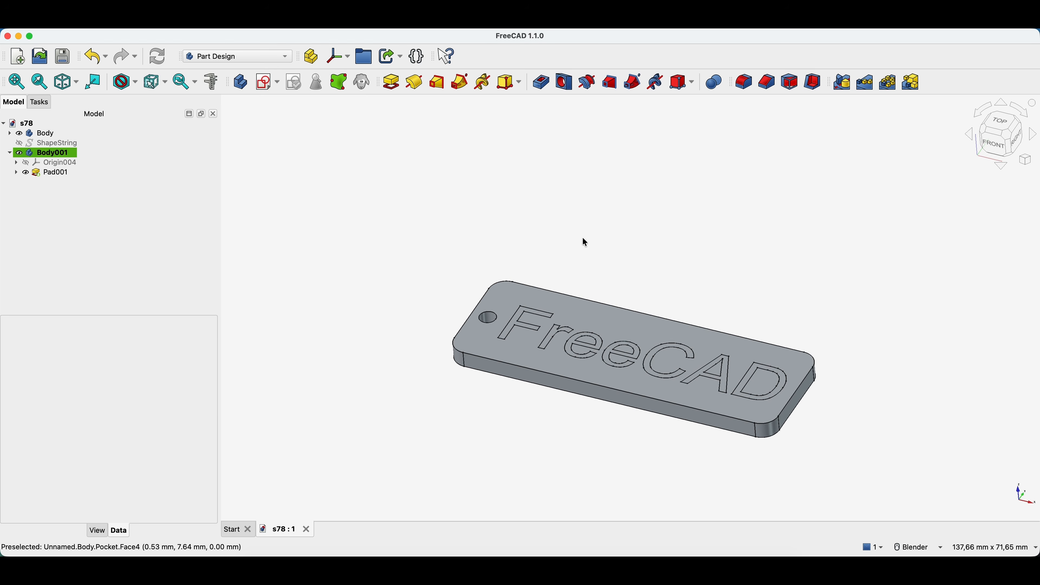
{"action": "left_click", "coordinate": [36, 154]}
{"action": "key", "text": "space"}
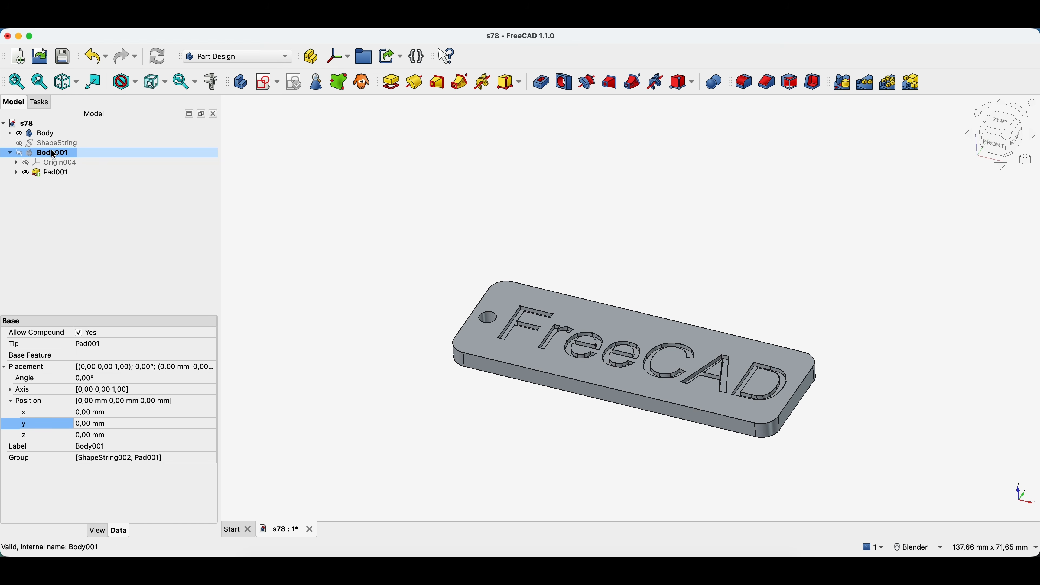
{"action": "key", "text": "space"}
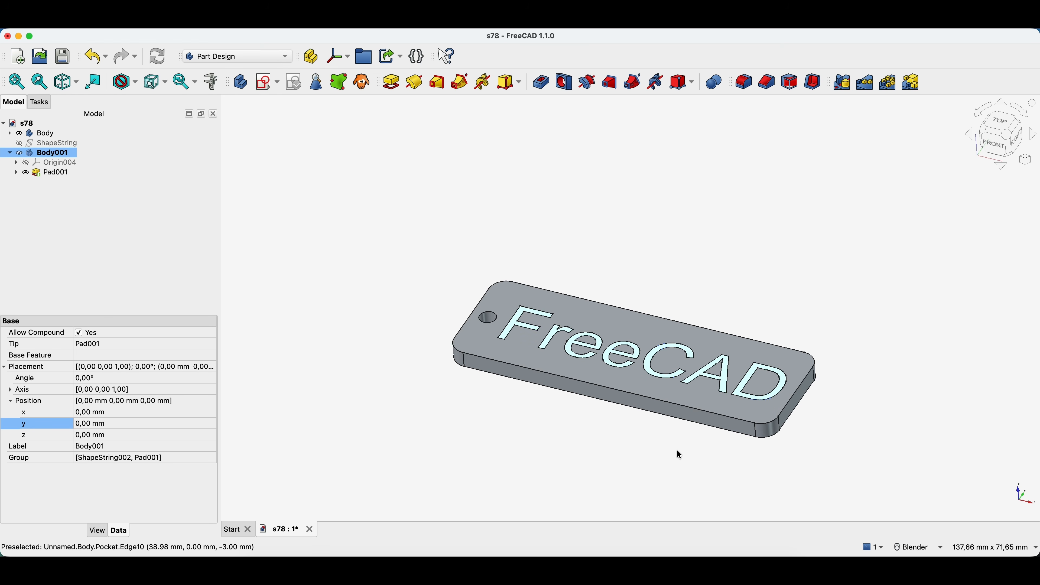
{"action": "key", "text": "super+Tab"}
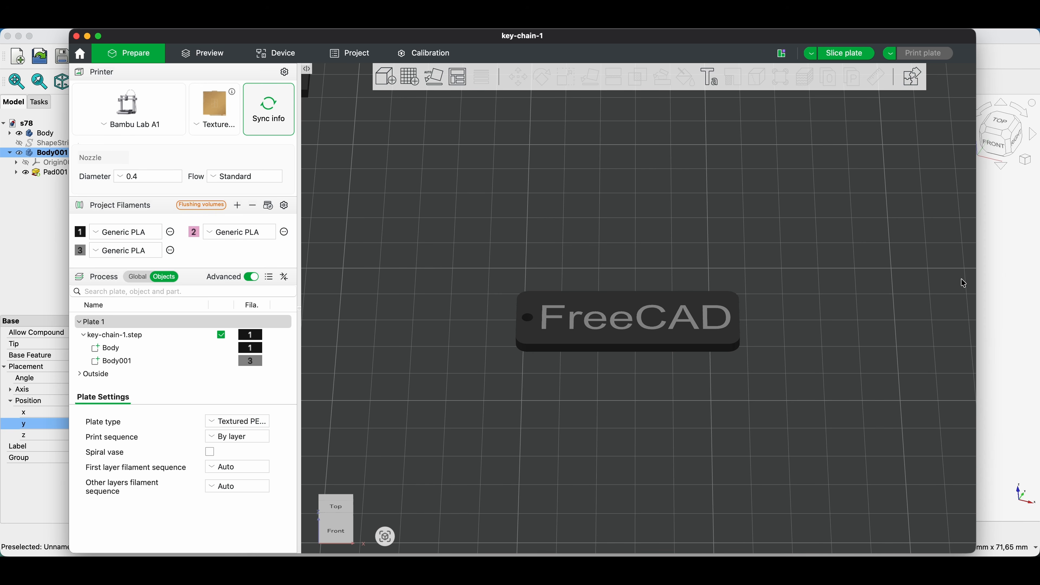
{"action": "key", "text": "super+Tab"}
Step: Close the finished key chain document, create a new parametric body, and start a sketch on the XY-plane
{"action": "key", "text": "super+w"}
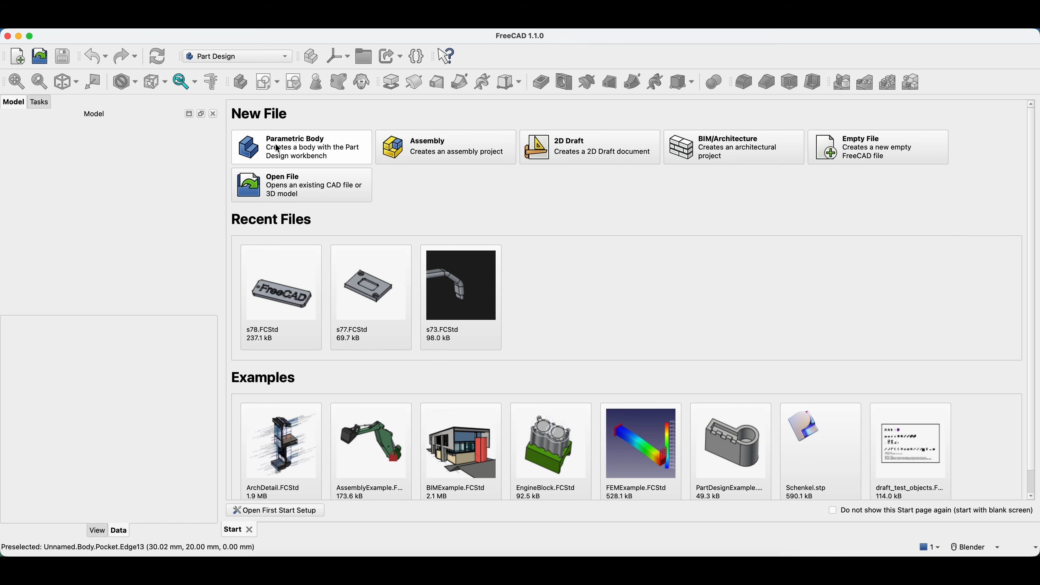
{"action": "left_click", "coordinate": [292, 154]}
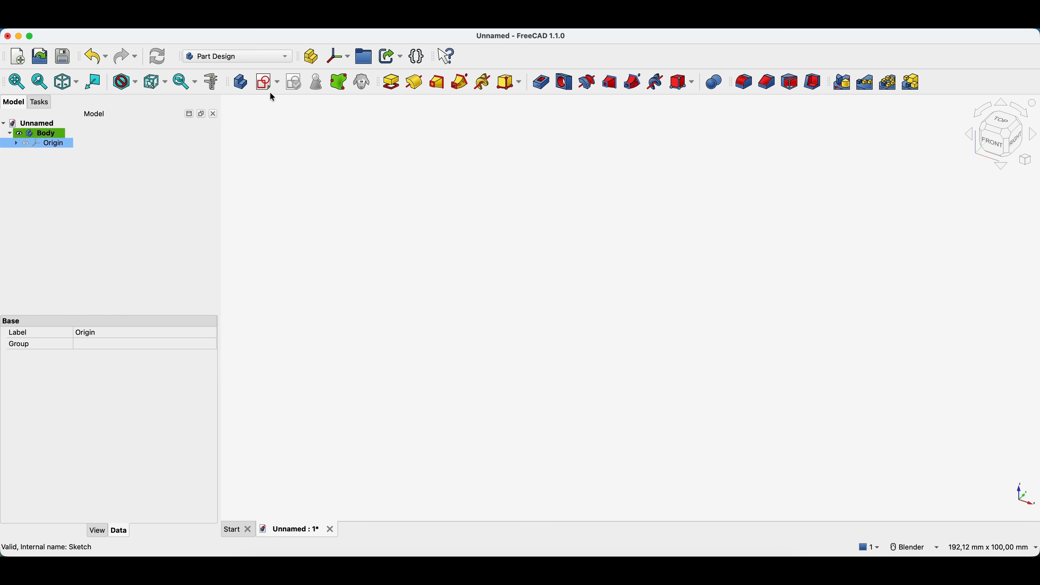
{"action": "left_click", "coordinate": [266, 85]}
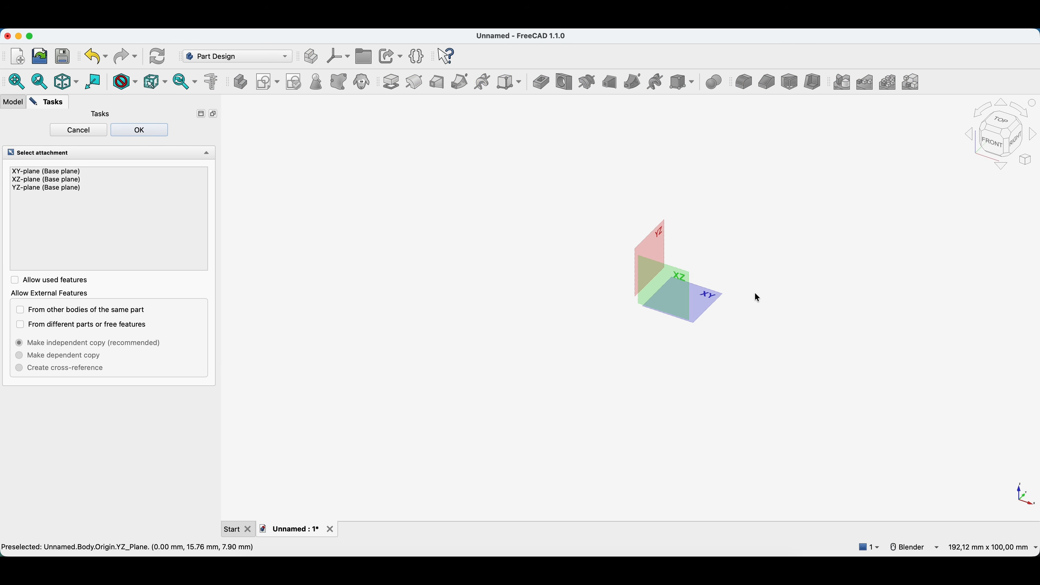
{"action": "left_click", "coordinate": [708, 299]}
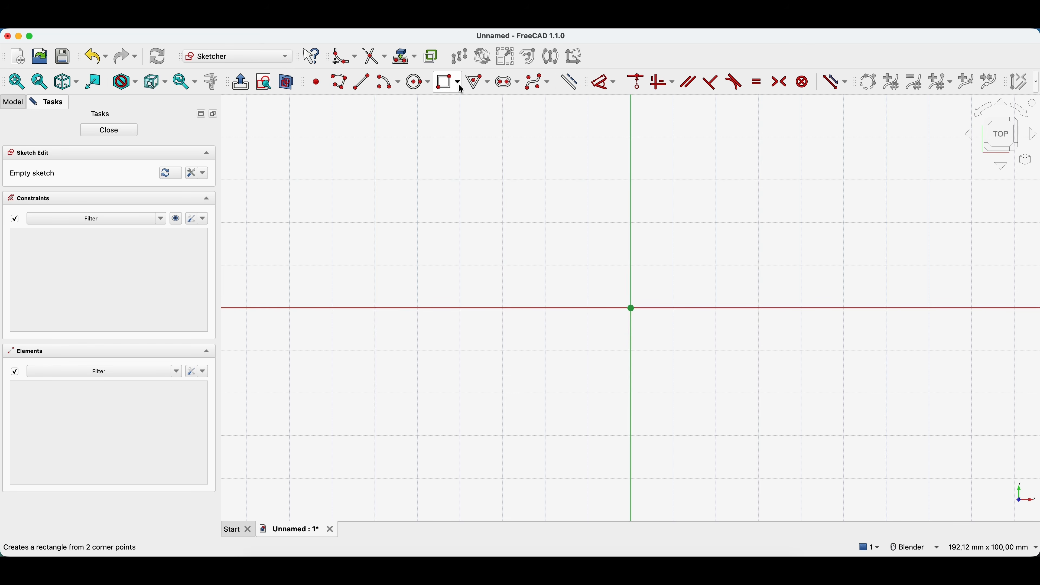
Step: Sketch a rectangle with rounded corners from the origin, 60 mm wide and 25 mm high with a 3 mm corner radius
{"action": "left_click", "coordinate": [446, 85]}
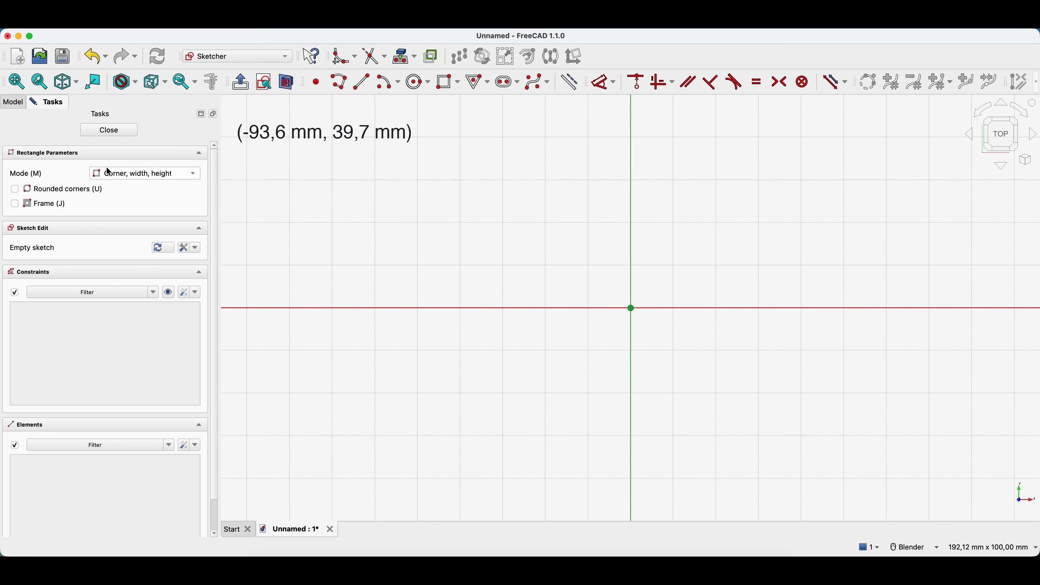
{"action": "left_click", "coordinate": [15, 190]}
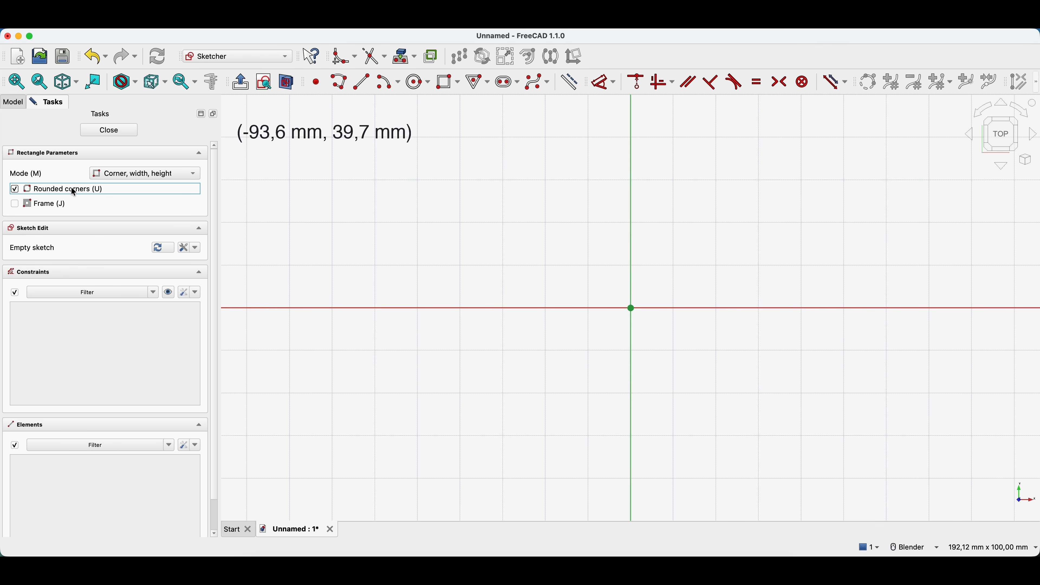
{"action": "left_click", "coordinate": [630, 309]}
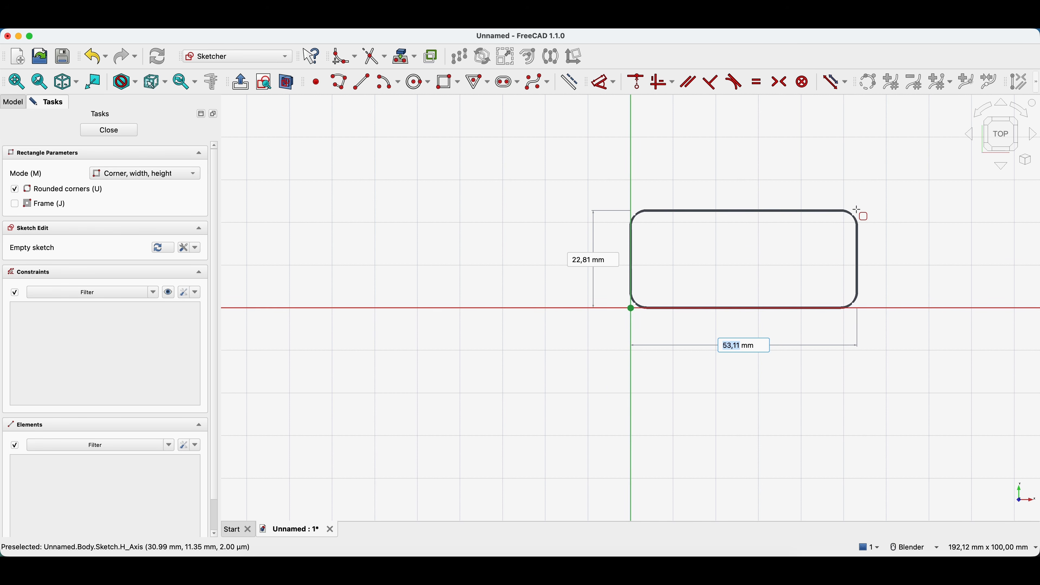
{"action": "type", "text": "60"}
{"action": "key", "text": "Tab"}
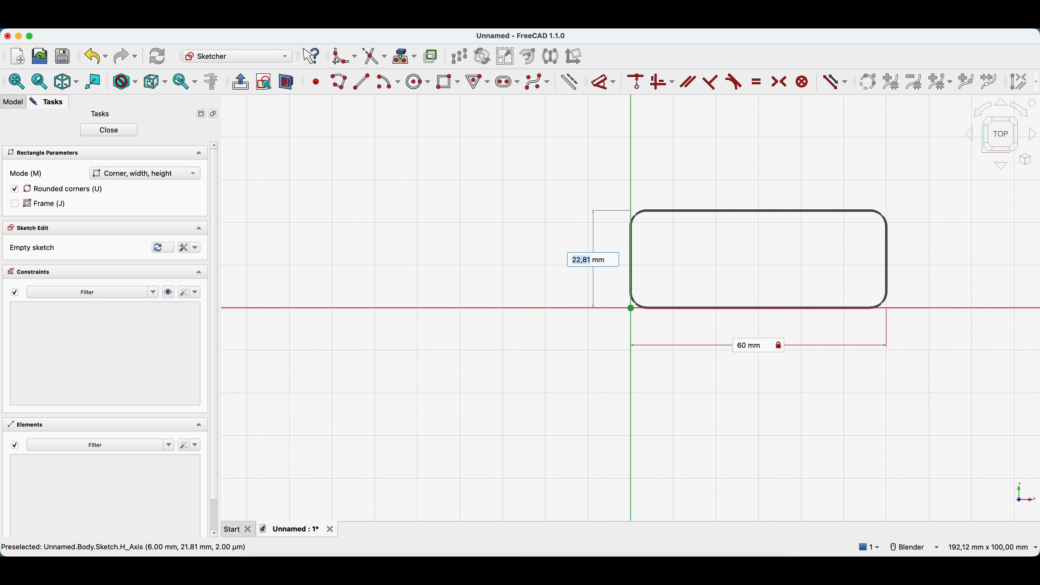
{"action": "type", "text": "26"}
{"action": "key", "text": "BackSpace"}
{"action": "type", "text": "5"}
{"action": "key", "text": "Tab"}
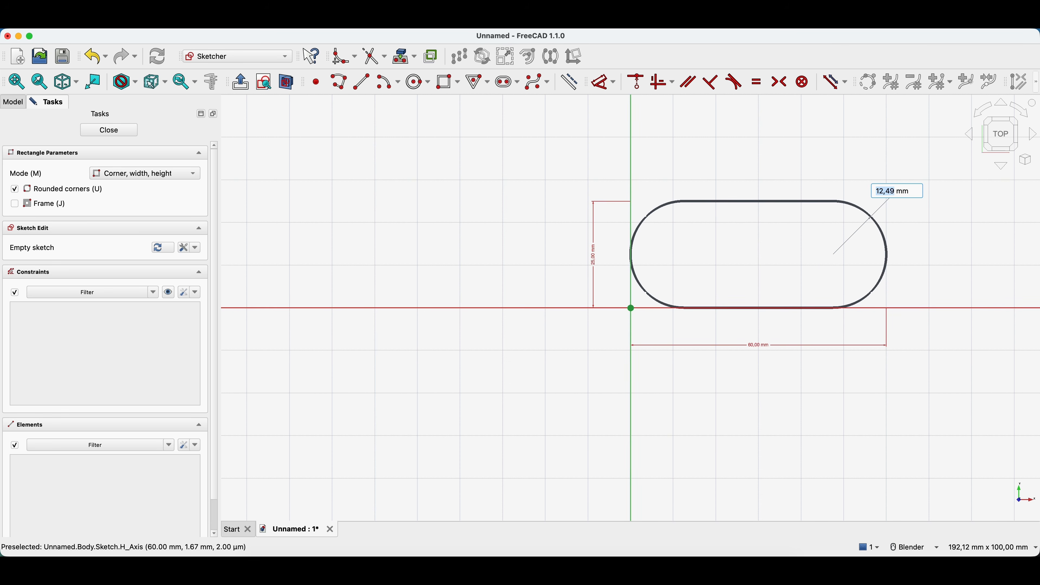
{"action": "type", "text": "3"}
{"action": "key", "text": "Return"}
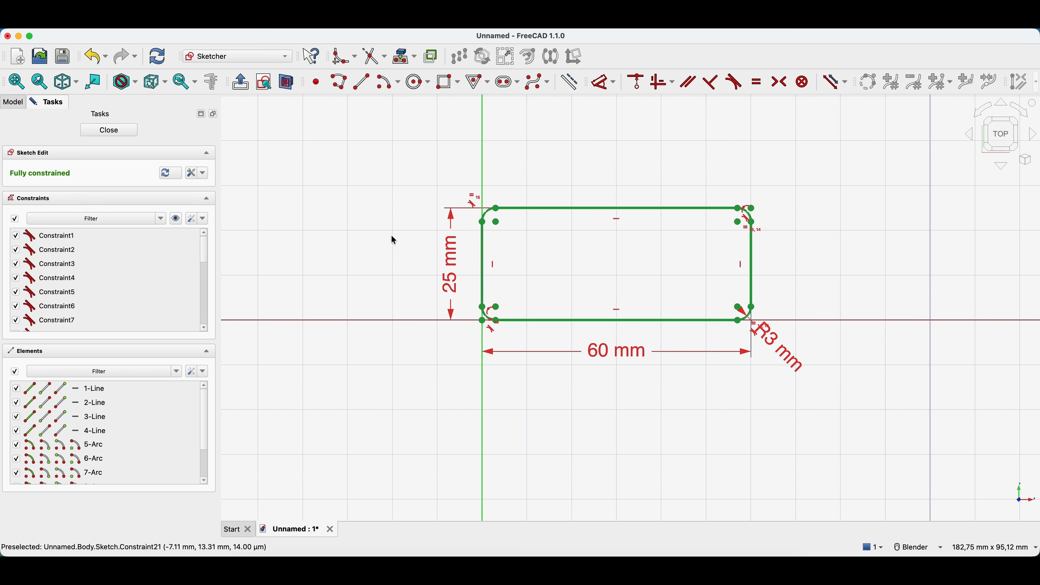
Step: Draw a 3 mm diameter circle inside the rectangle near the middle of its left edge
{"action": "left_click", "coordinate": [415, 88]}
{"action": "left_click", "coordinate": [500, 263]}
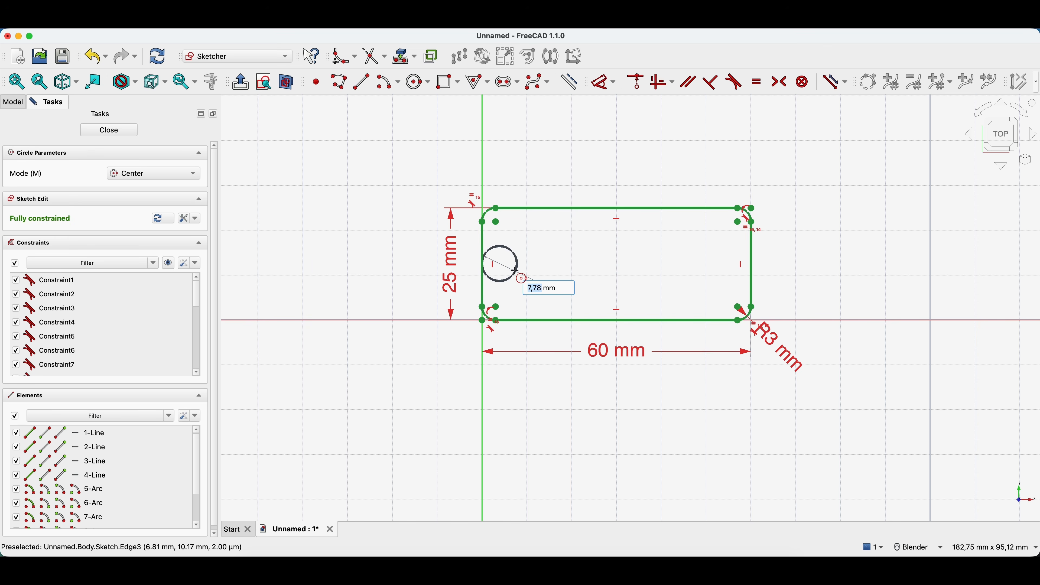
{"action": "type", "text": "3"}
{"action": "key", "text": "Return"}
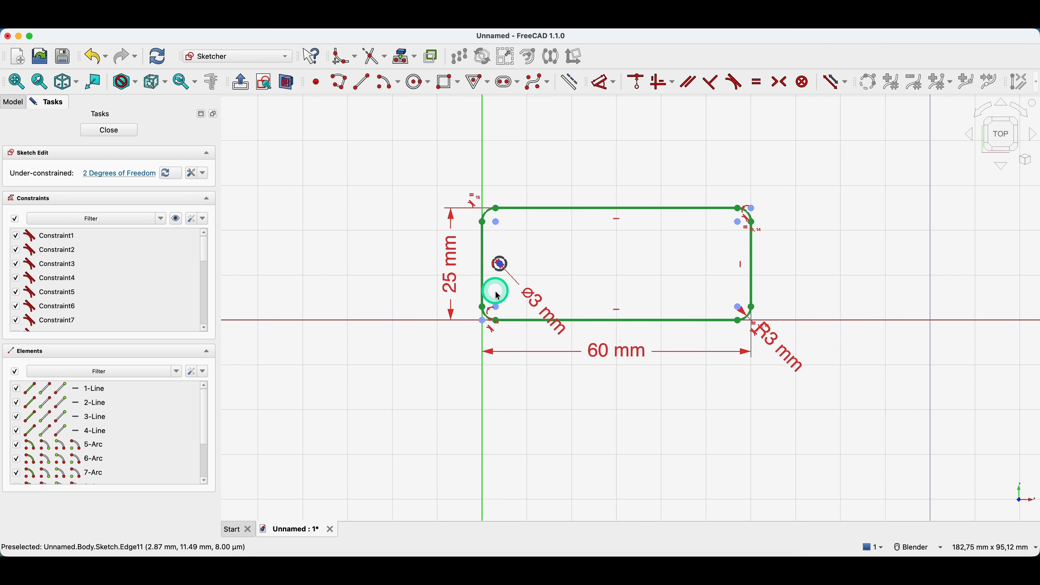
Step: Constrain the two left corner arc centers symmetric about the circle's center
{"action": "left_click", "coordinate": [496, 307]}
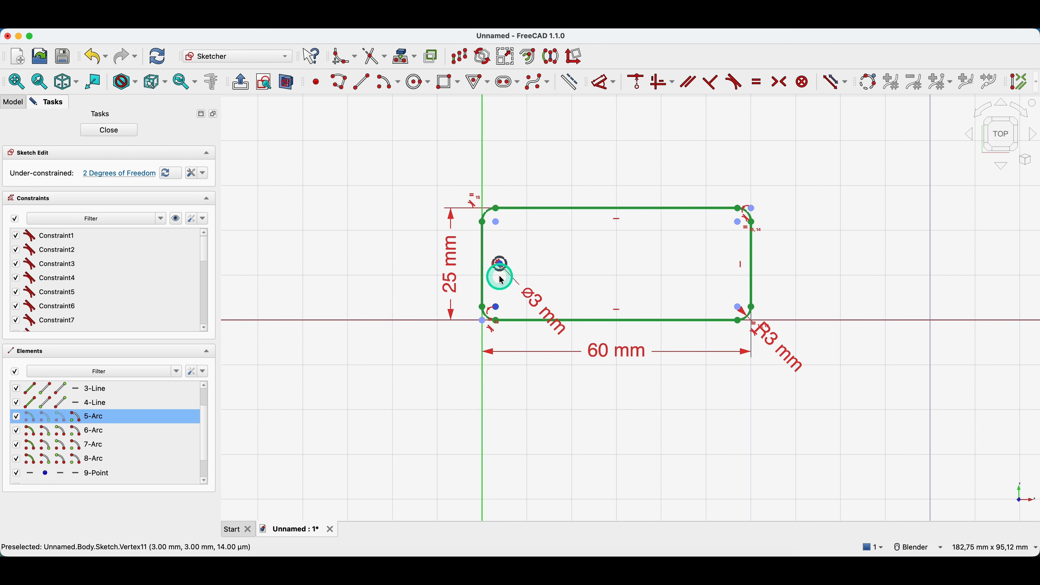
{"action": "left_click", "coordinate": [496, 222]}
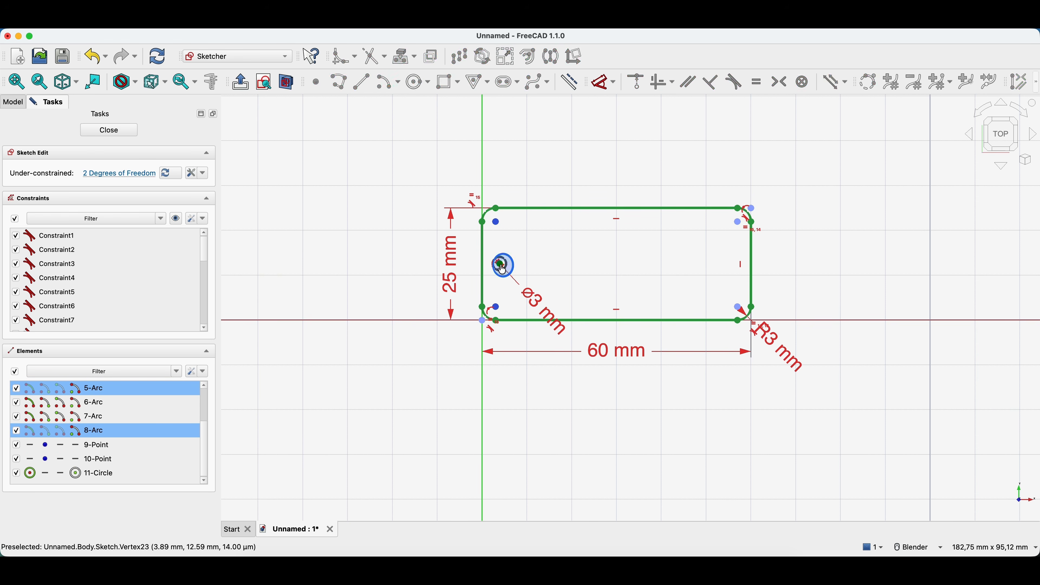
{"action": "left_click", "coordinate": [503, 266]}
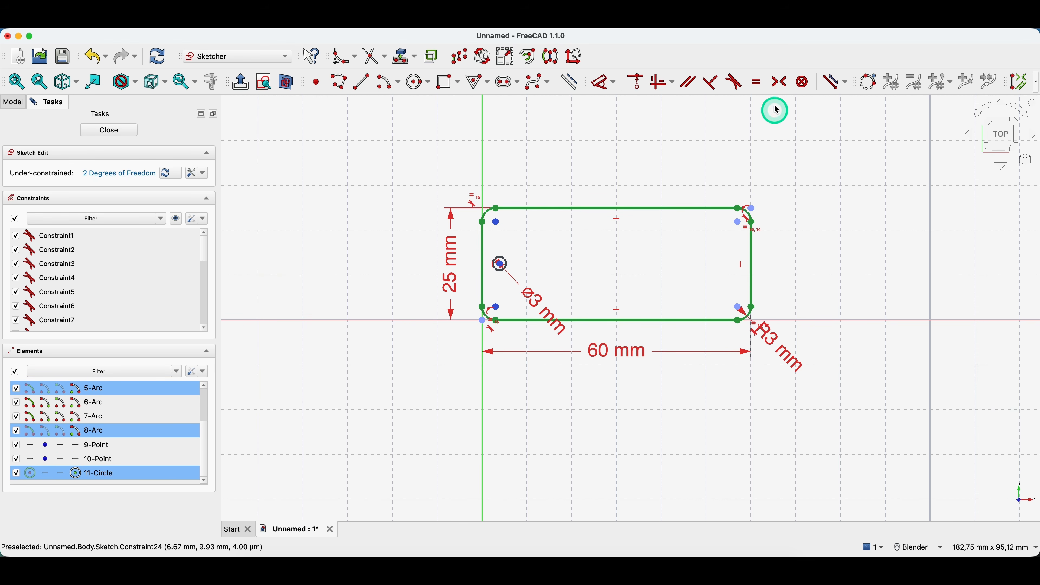
{"action": "left_click", "coordinate": [779, 82]}
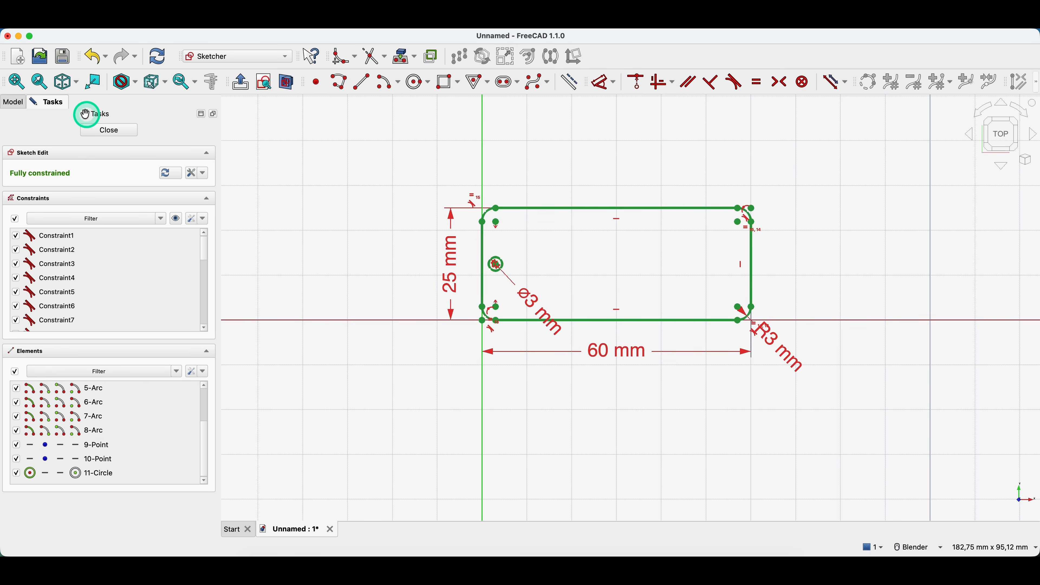
Step: Close the sketch and pad the plate profile 3 mm in the reversed direction
{"action": "left_click", "coordinate": [99, 132]}
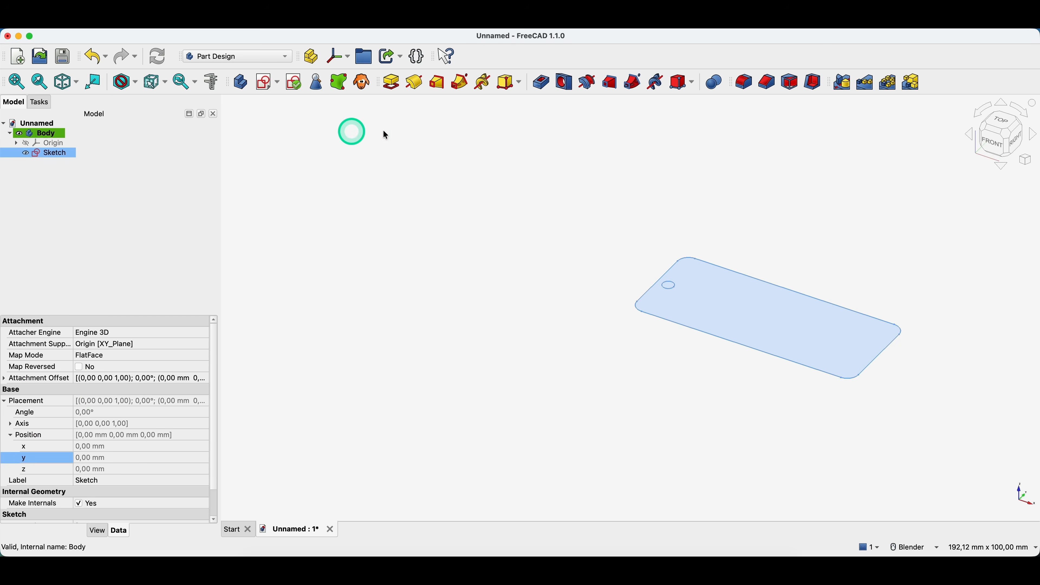
{"action": "left_click", "coordinate": [392, 82]}
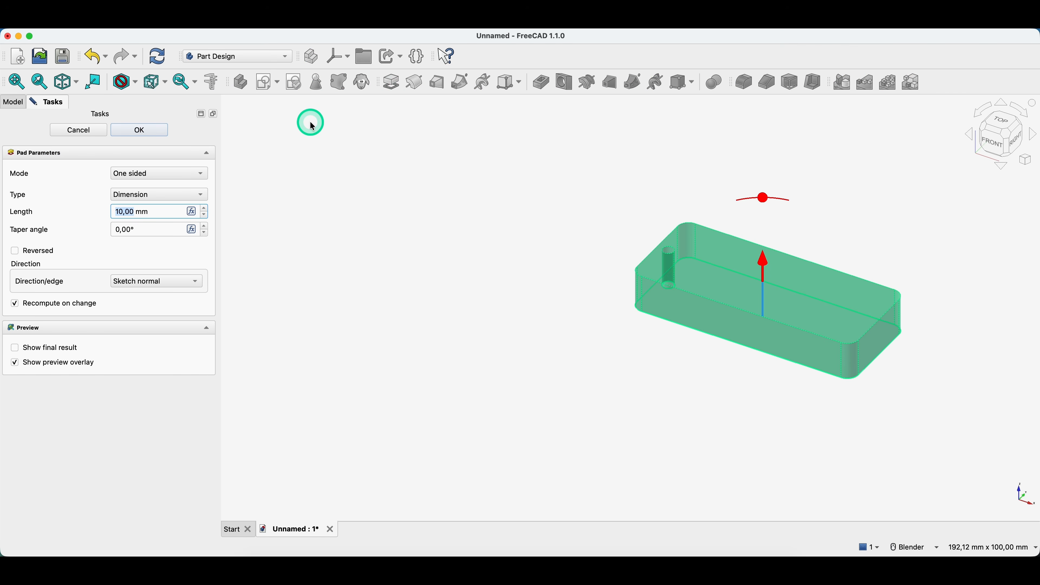
{"action": "left_click", "coordinate": [15, 252]}
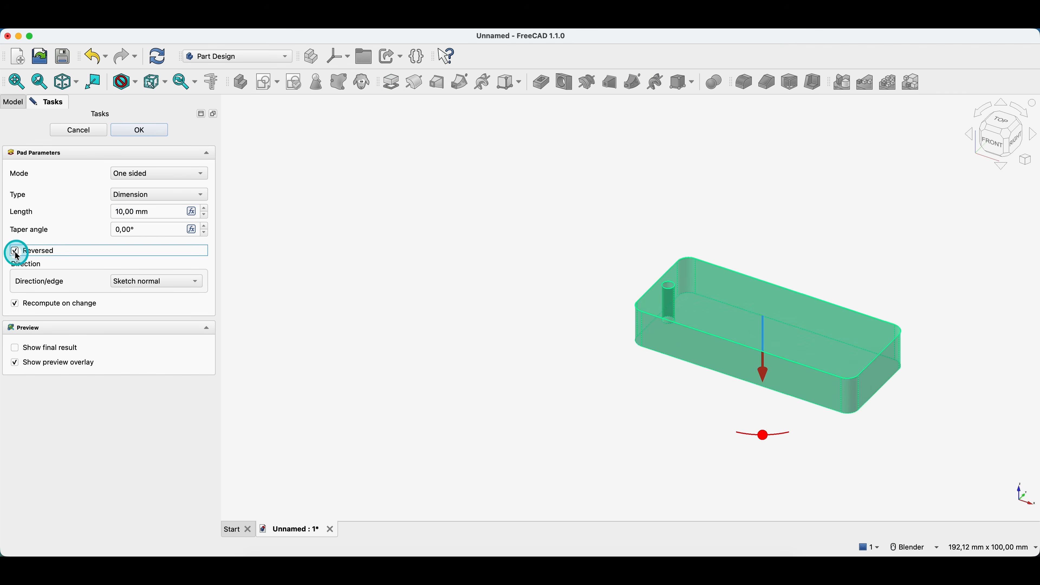
{"action": "left_click_drag", "start_coordinate": [121, 211], "coordinate": [110, 217]}
{"action": "type", "text": "3"}
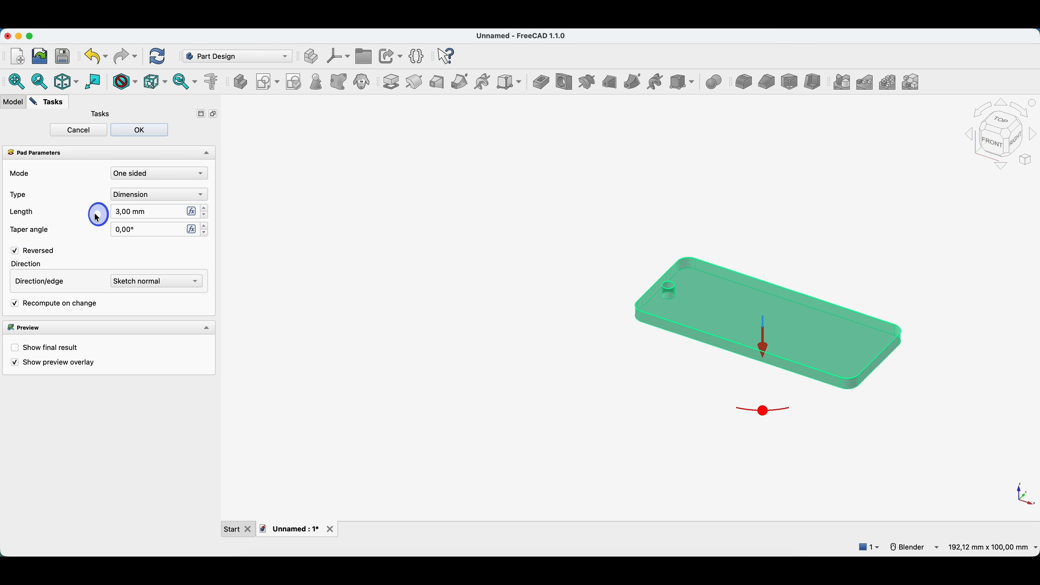
{"action": "left_click", "coordinate": [141, 138]}
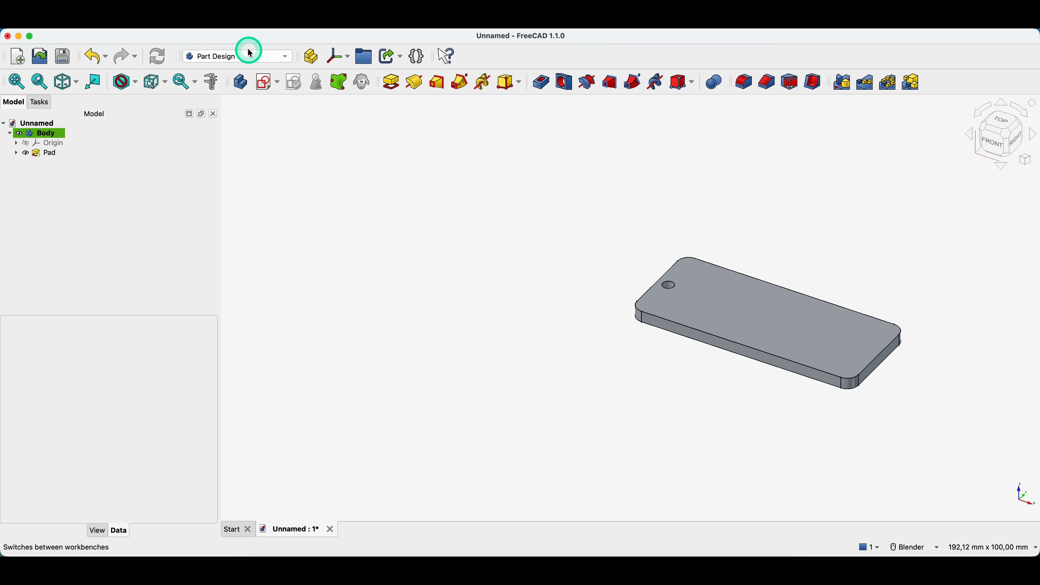
Step: Create a Draft ShapeString reading FreeCAD in Arial Unicode, 10 mm high, placed on the plate at about X 6.23, Y 4.13 mm
{"action": "left_click", "coordinate": [245, 57]}
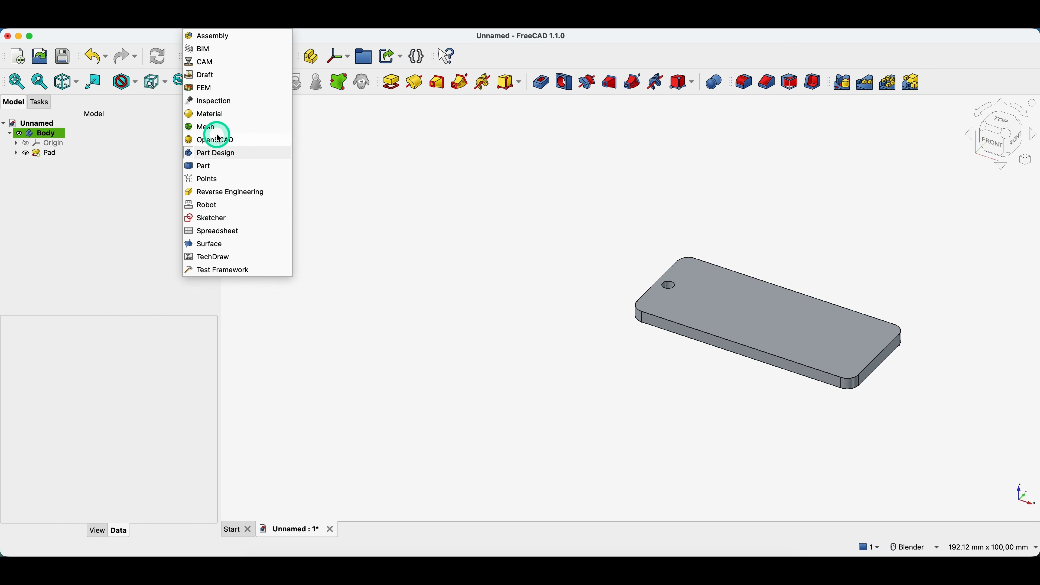
{"action": "left_click", "coordinate": [206, 74]}
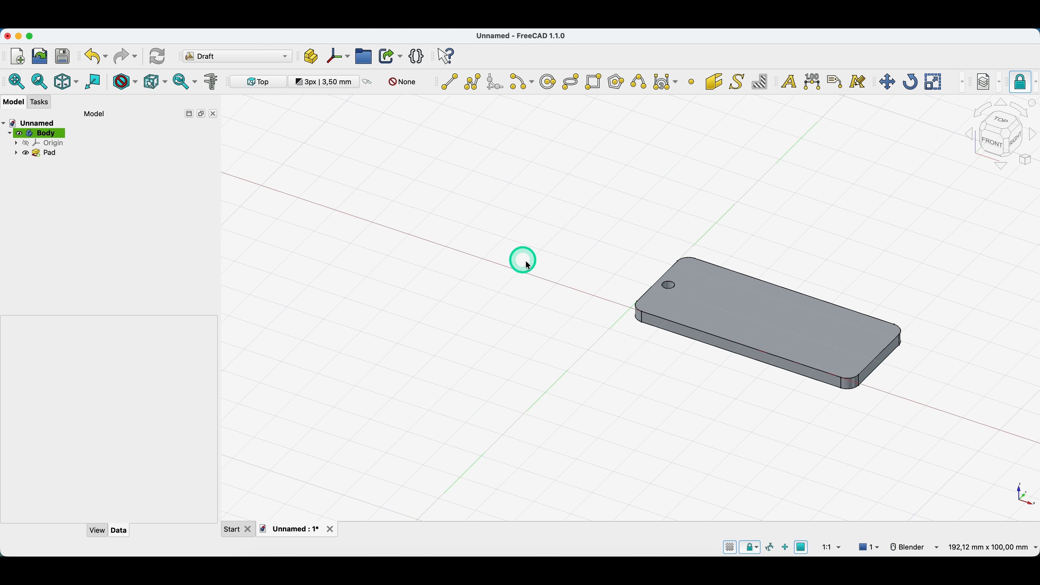
{"action": "left_click", "coordinate": [738, 88]}
{"action": "left_click", "coordinate": [1013, 124]}
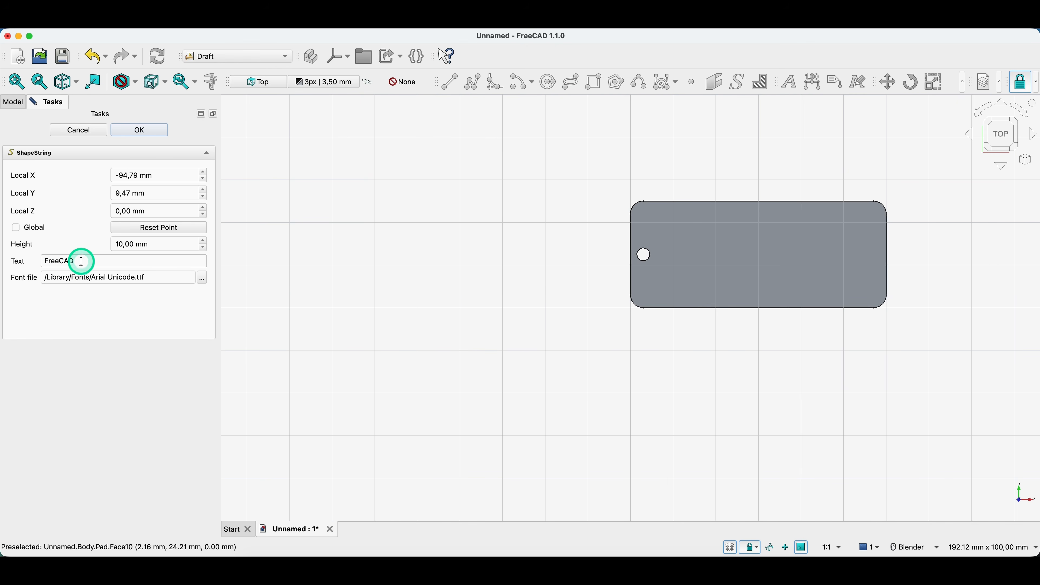
{"action": "left_click", "coordinate": [659, 293]}
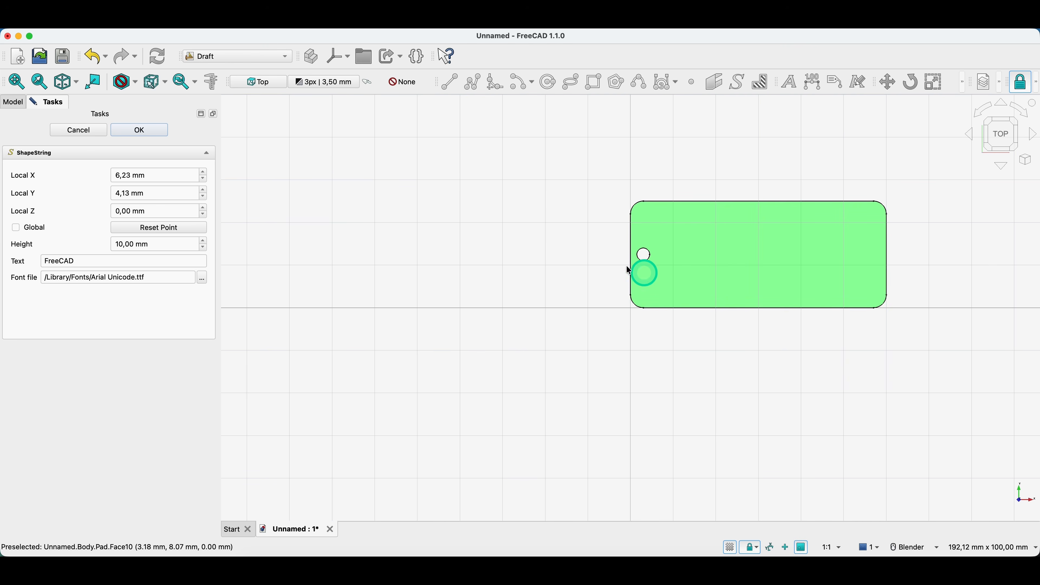
{"action": "left_click", "coordinate": [150, 129]}
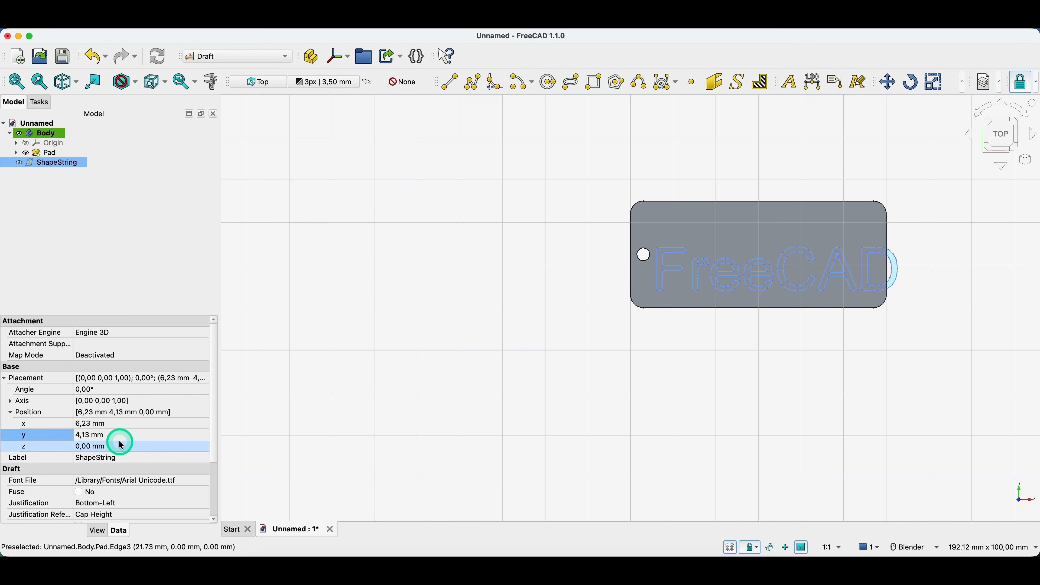
Step: Reduce the FreeCAD lettering's size to 9 mm so it fits within the plate's length
{"action": "left_click_drag", "start_coordinate": [214, 404], "coordinate": [214, 439]}
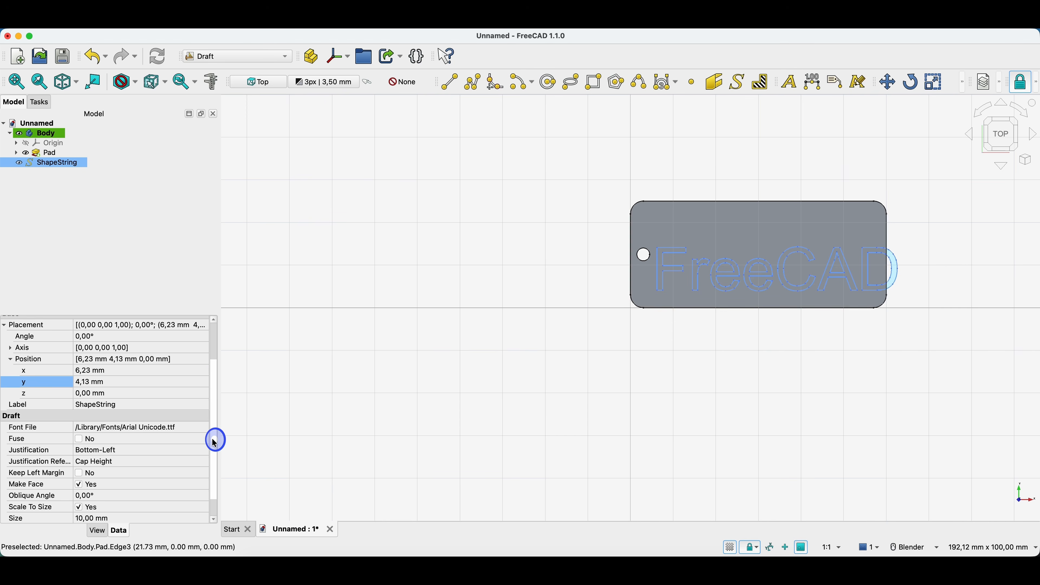
{"action": "left_click", "coordinate": [113, 470]}
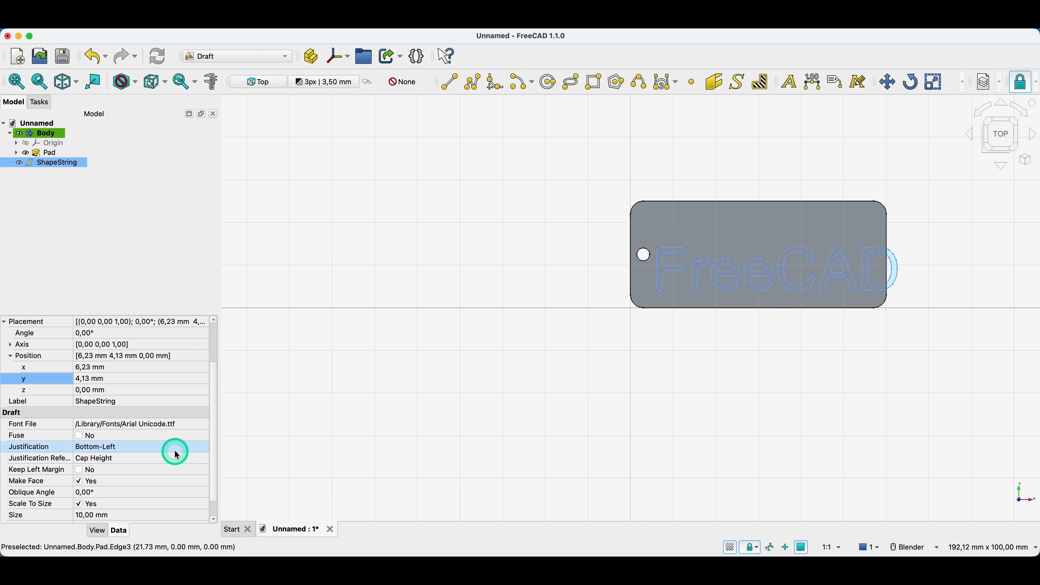
{"action": "left_click", "coordinate": [87, 516]}
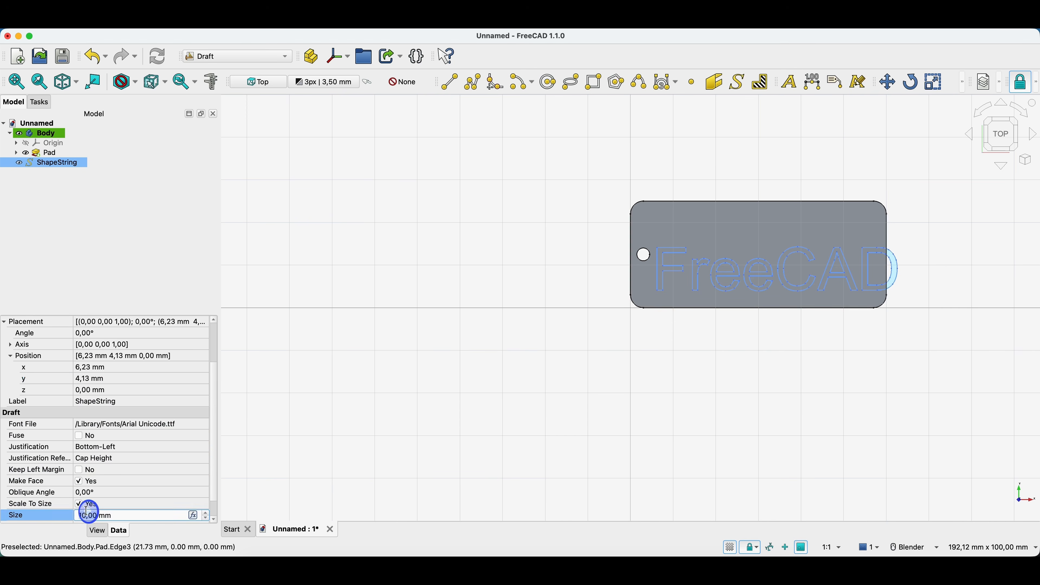
{"action": "type", "text": "9"}
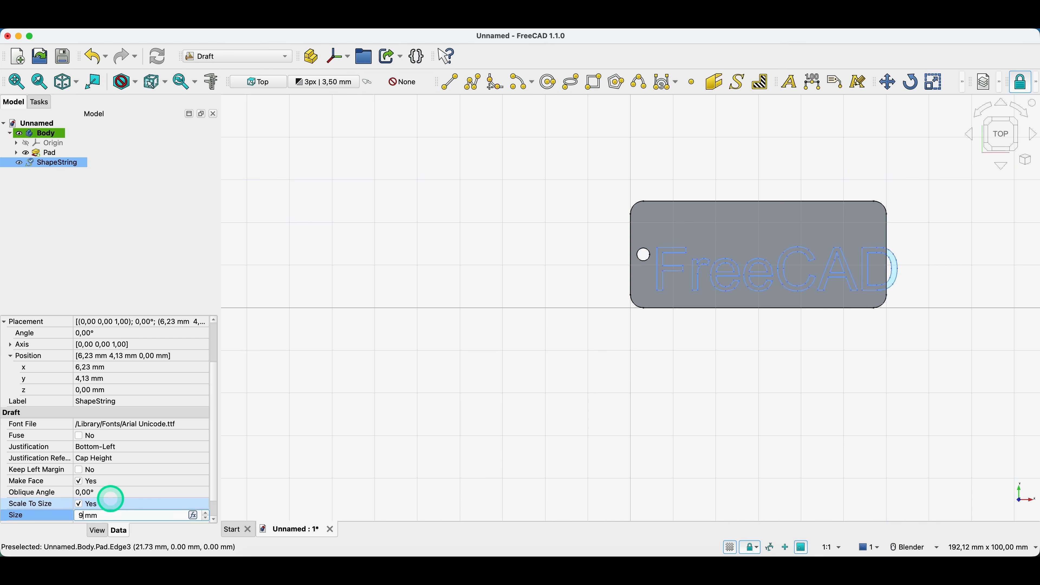
{"action": "scroll", "coordinate": [47, 514], "scroll_direction": "down", "scroll_amount": 2}
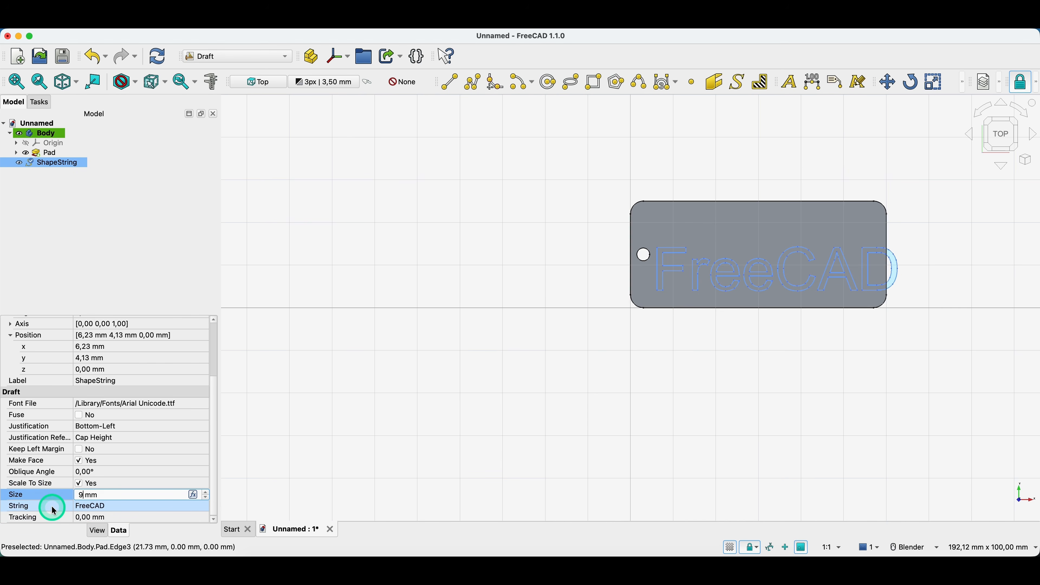
{"action": "left_click", "coordinate": [66, 514]}
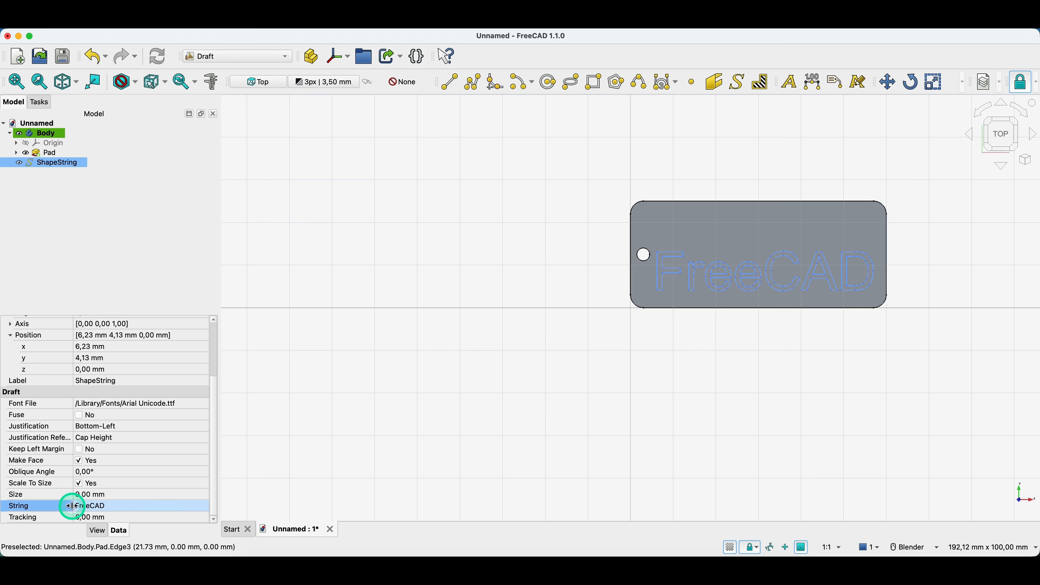
{"action": "left_click", "coordinate": [98, 493]}
{"action": "left_click", "coordinate": [85, 506]}
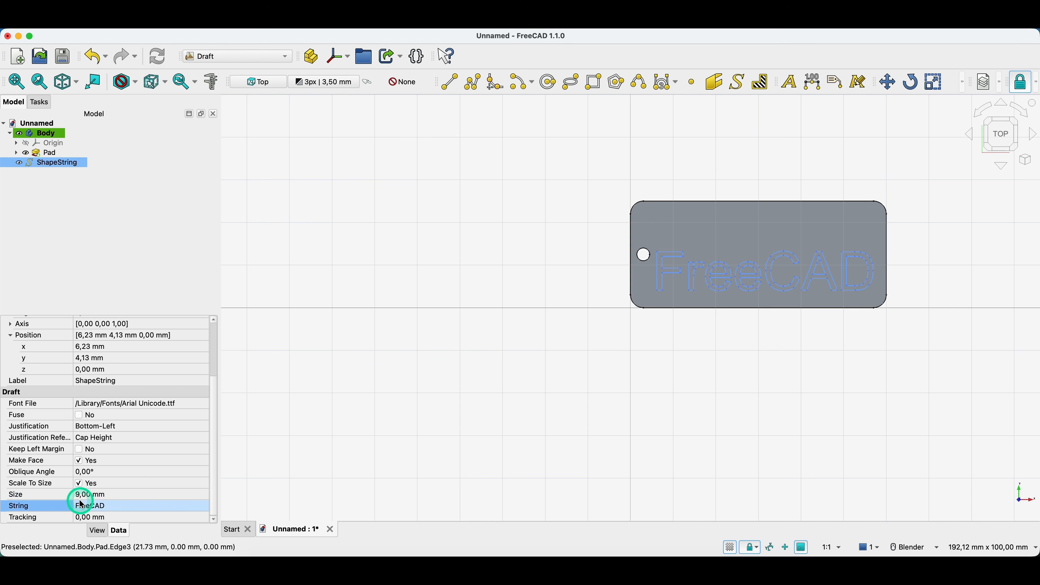
Step: Move the FreeCAD lettering up by setting its Y position to 8.13 mm
{"action": "left_click", "coordinate": [81, 357]}
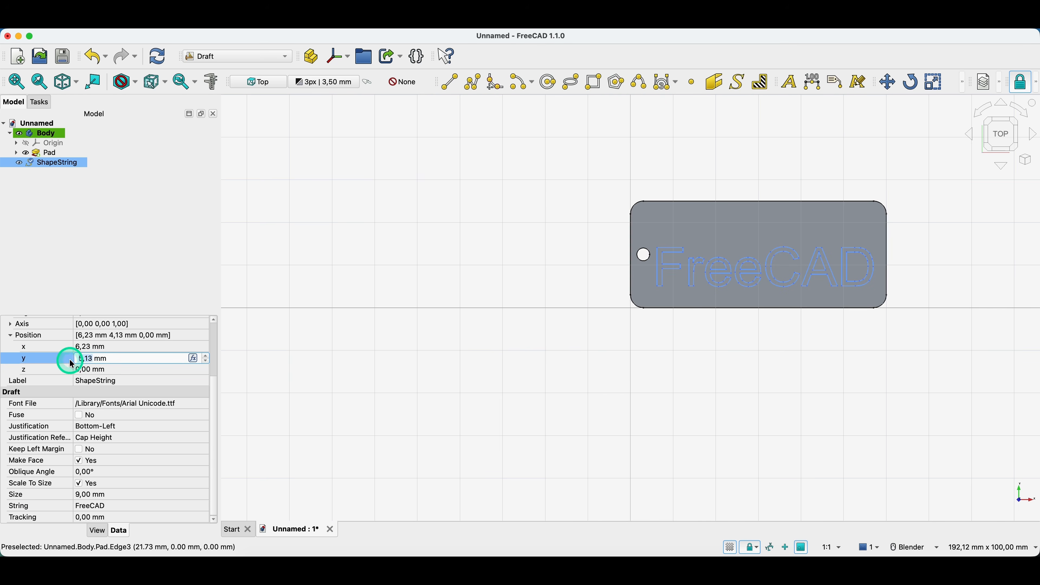
{"action": "left_click", "coordinate": [23, 359]}
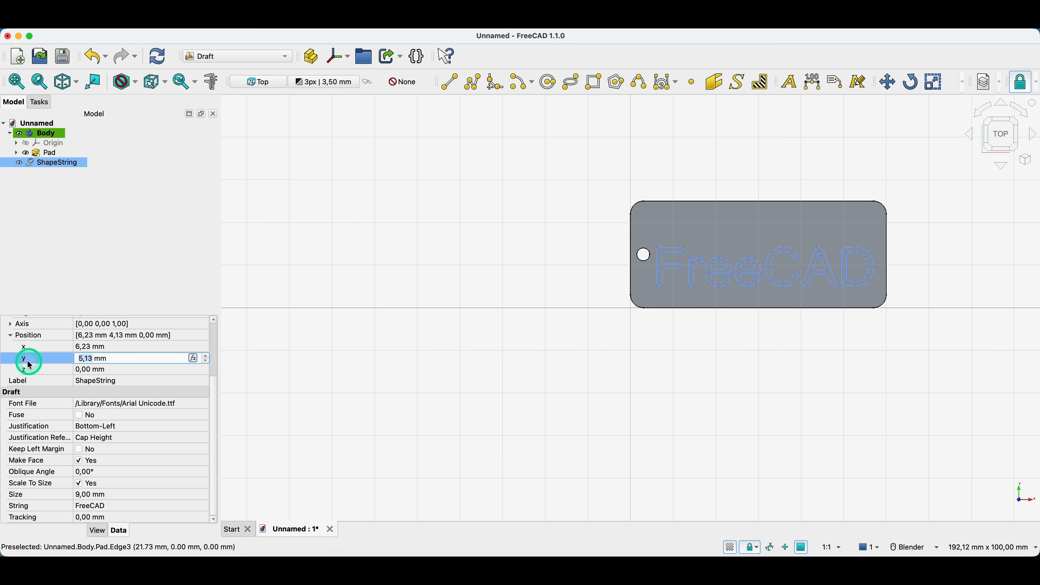
{"action": "left_click", "coordinate": [10, 335]}
{"action": "scroll", "coordinate": [12, 336], "scroll_direction": "up", "scroll_amount": 3}
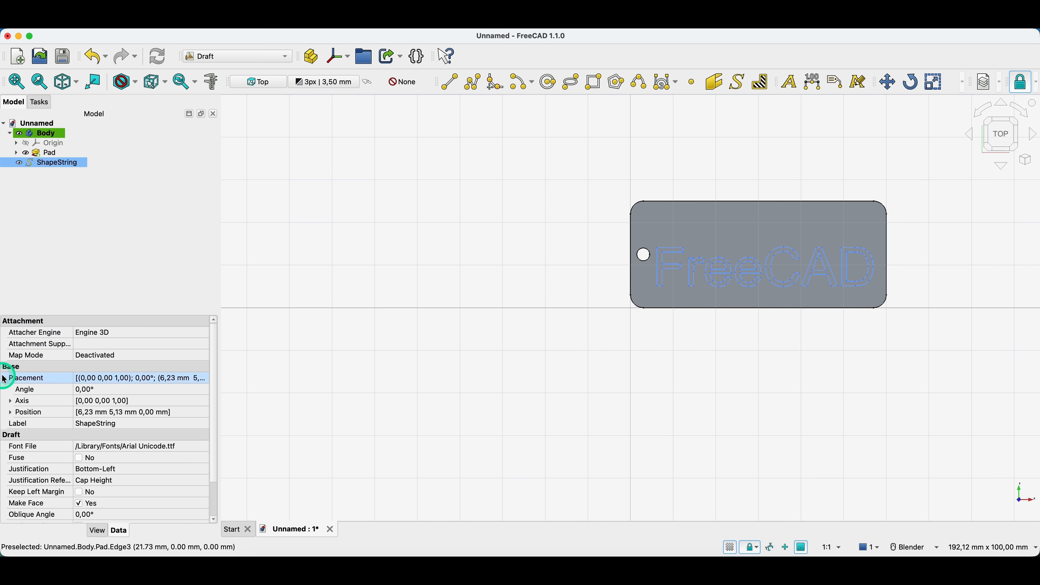
{"action": "left_click", "coordinate": [19, 400]}
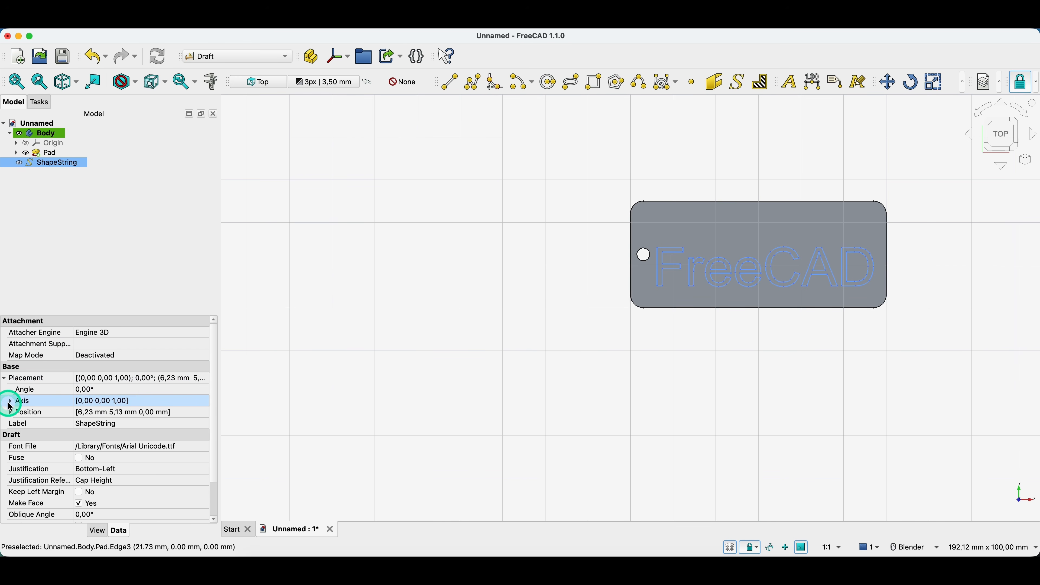
{"action": "left_click", "coordinate": [11, 412]}
{"action": "left_click", "coordinate": [72, 436]}
{"action": "left_click", "coordinate": [83, 435]}
{"action": "scroll", "coordinate": [83, 435], "scroll_direction": "up", "scroll_amount": 2}
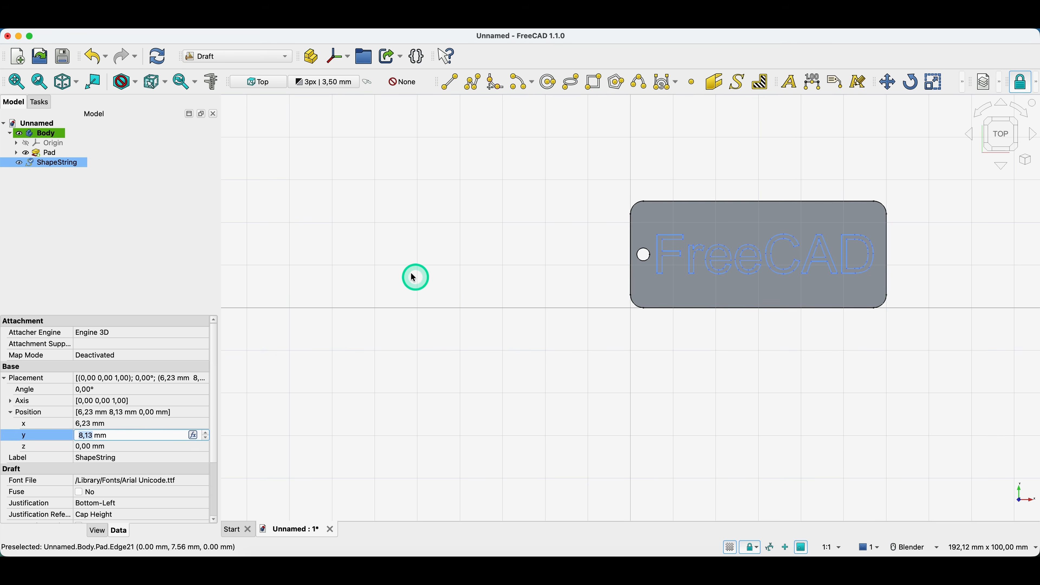
Step: Reopen the pad's sketch in Part Design and change the plate height, trying 15 mm and settling on 20 mm
{"action": "left_click", "coordinate": [248, 53]}
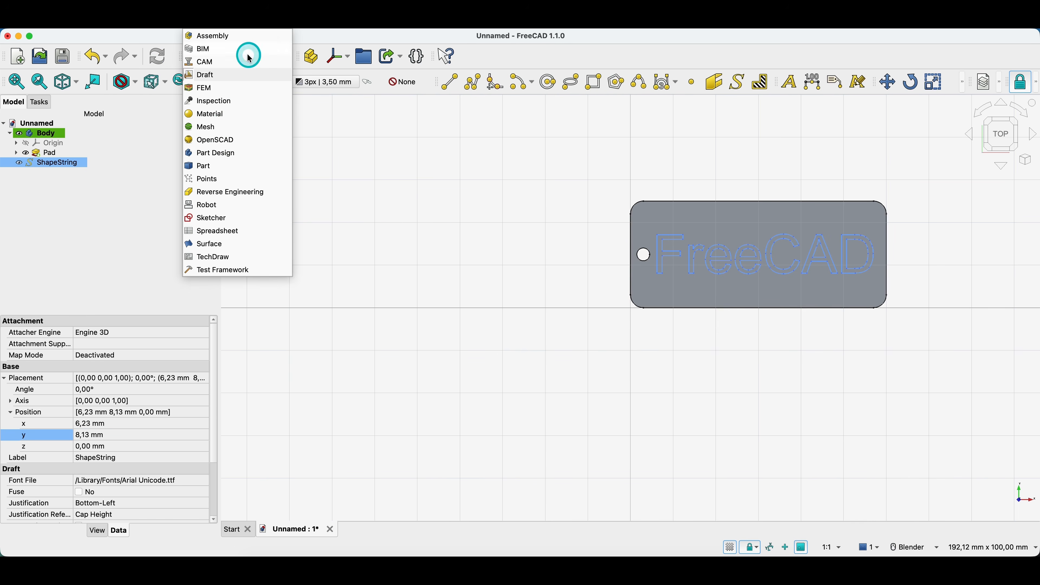
{"action": "left_click", "coordinate": [215, 153]}
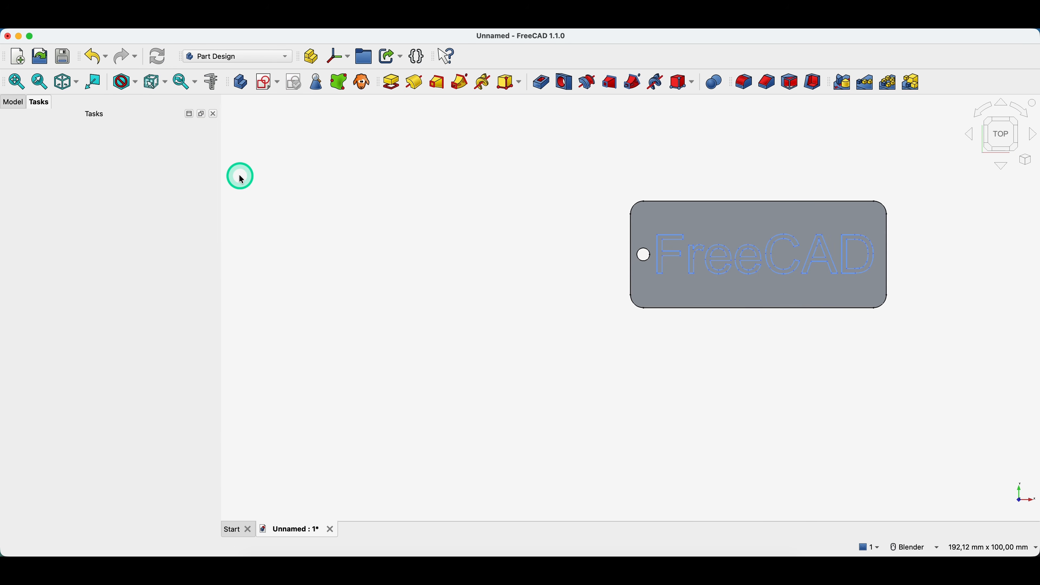
{"action": "left_click", "coordinate": [14, 103]}
{"action": "left_click", "coordinate": [18, 152]}
{"action": "double_click", "coordinate": [56, 163]}
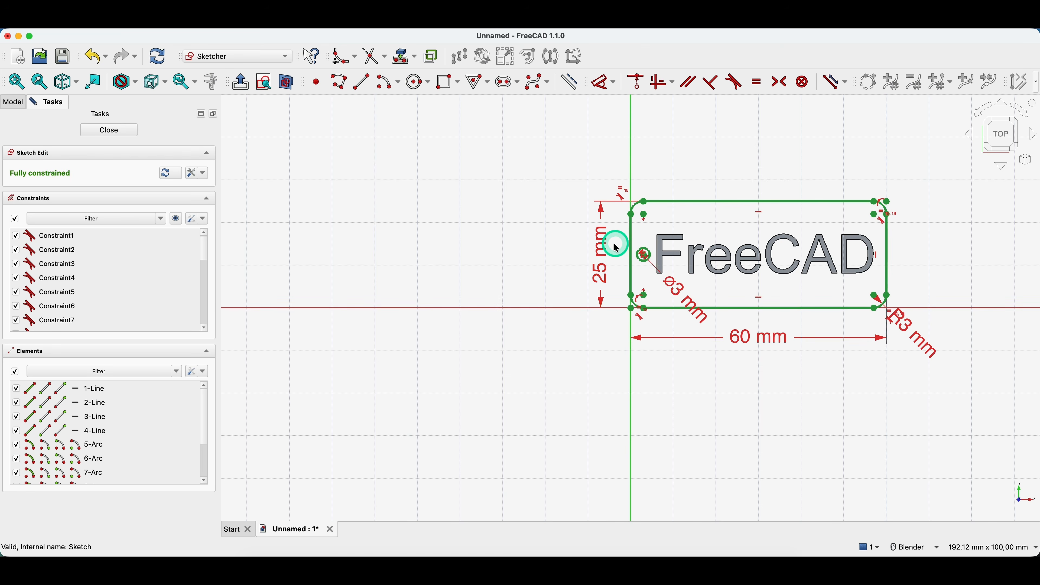
{"action": "double_click", "coordinate": [599, 250]}
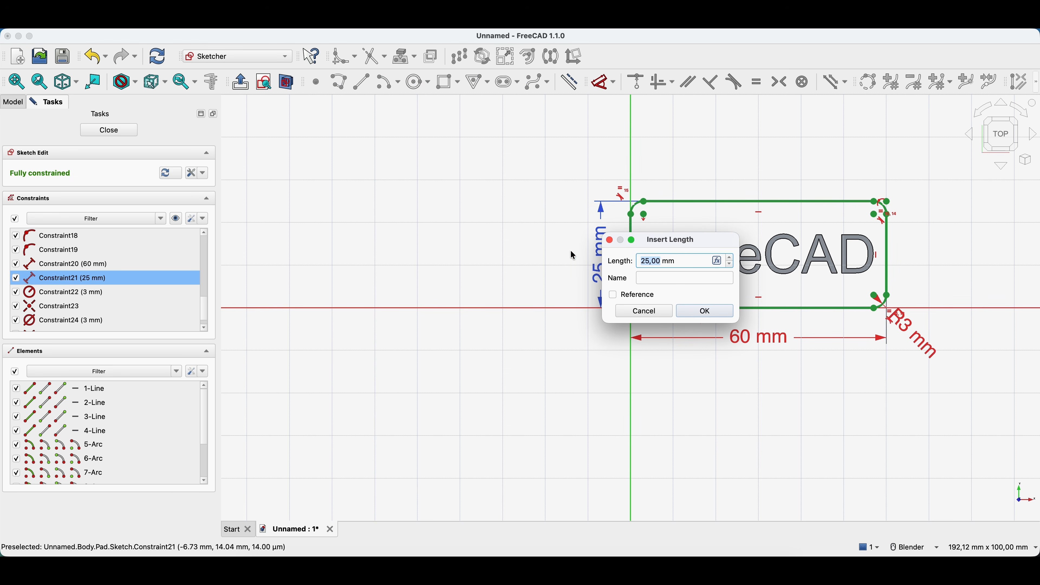
{"action": "key", "text": "Return"}
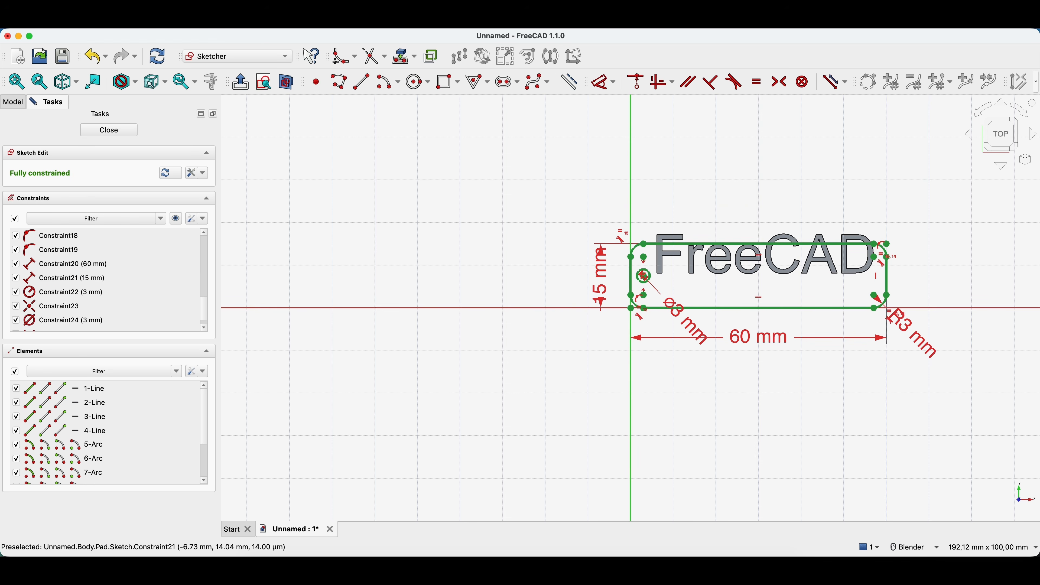
{"action": "double_click", "coordinate": [599, 275]}
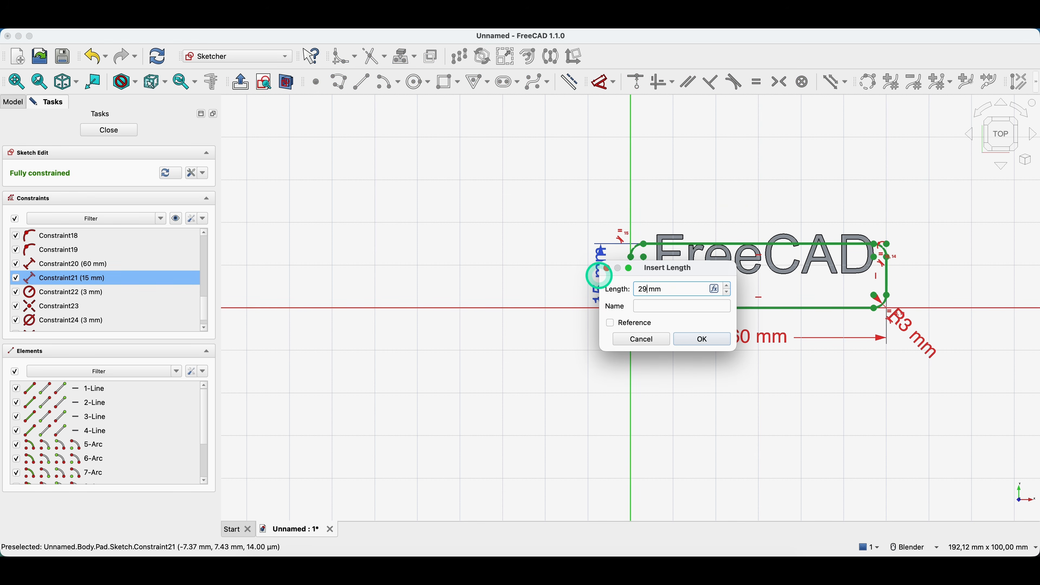
{"action": "key", "text": "Return"}
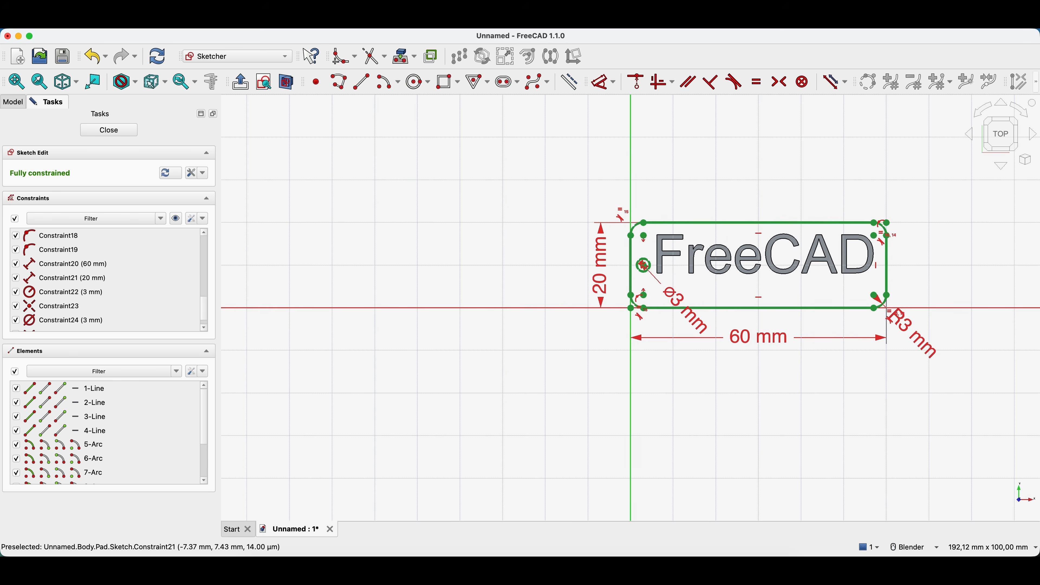
{"action": "left_click", "coordinate": [116, 130]}
Step: Recenter the FreeCAD lettering on the narrower plate by setting its Y position to 6 mm
{"action": "left_click", "coordinate": [56, 175]}
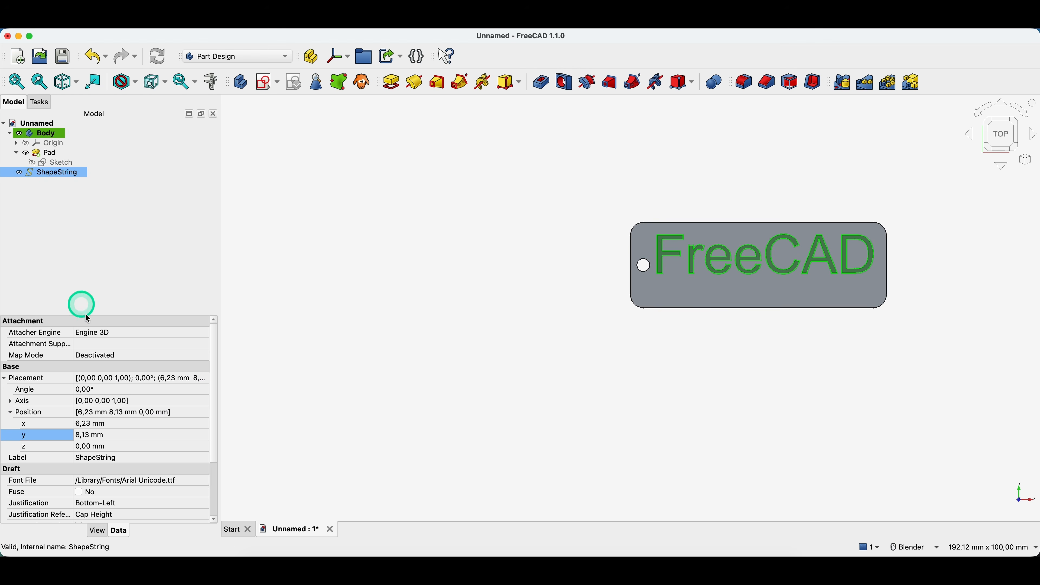
{"action": "left_click", "coordinate": [89, 435]}
{"action": "left_click", "coordinate": [89, 435]}
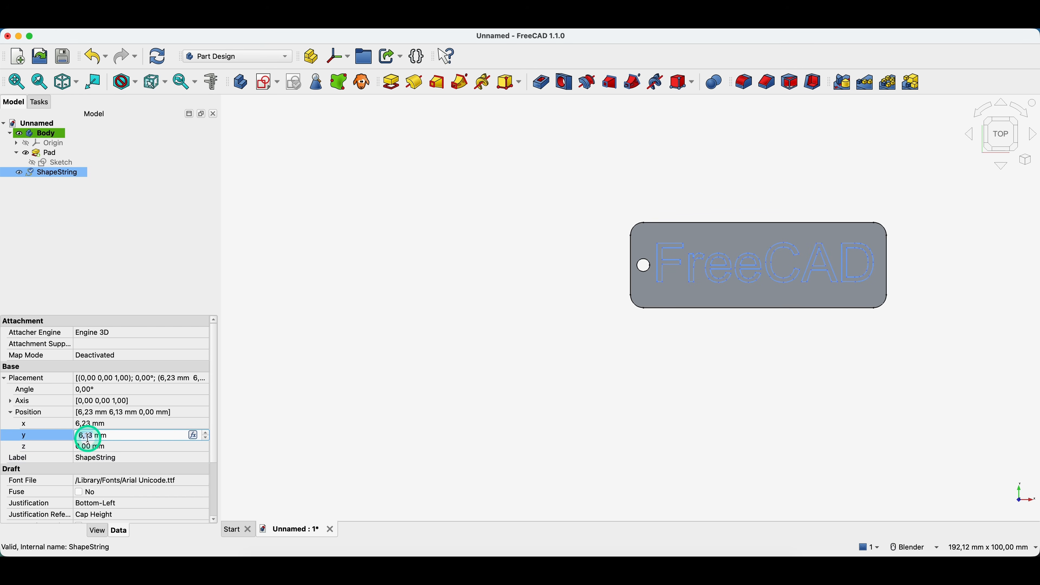
{"action": "type", "text": "00"}
{"action": "left_click", "coordinate": [116, 430]}
{"action": "left_click", "coordinate": [114, 425]}
{"action": "left_click", "coordinate": [111, 434]}
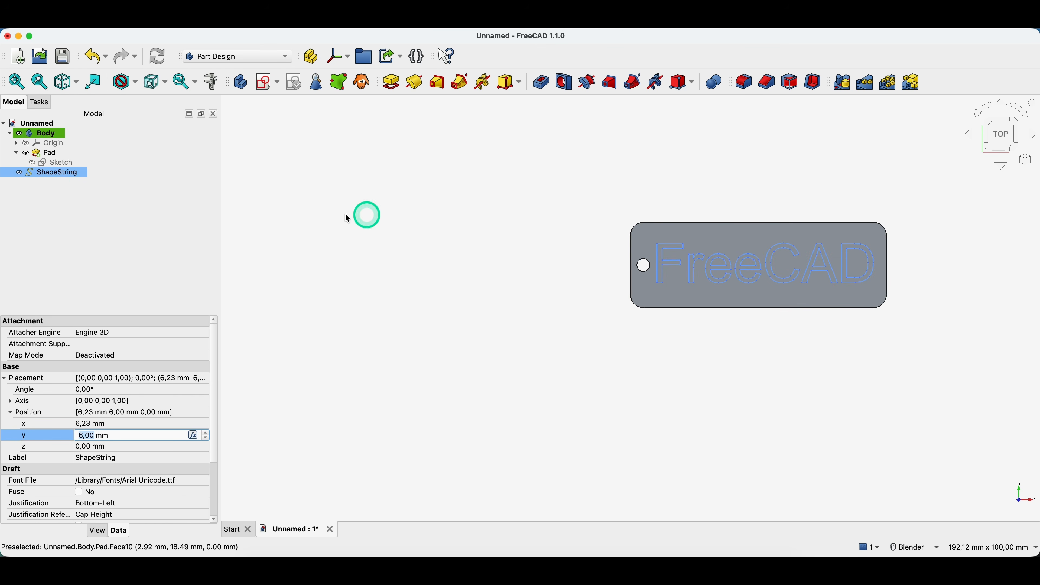
{"action": "left_click", "coordinate": [77, 200]}
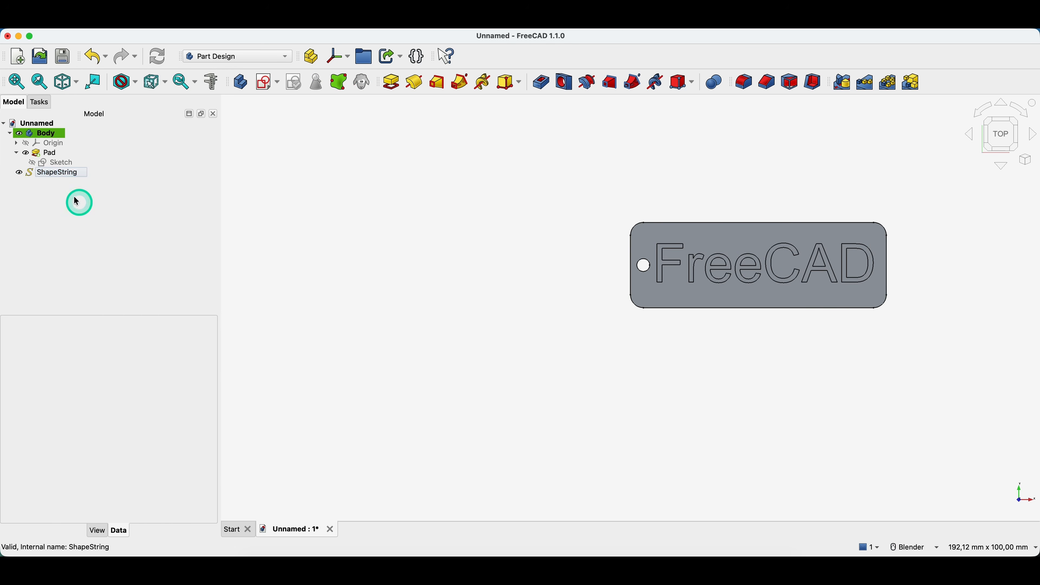
{"action": "left_click", "coordinate": [11, 133]}
{"action": "left_click", "coordinate": [10, 134]}
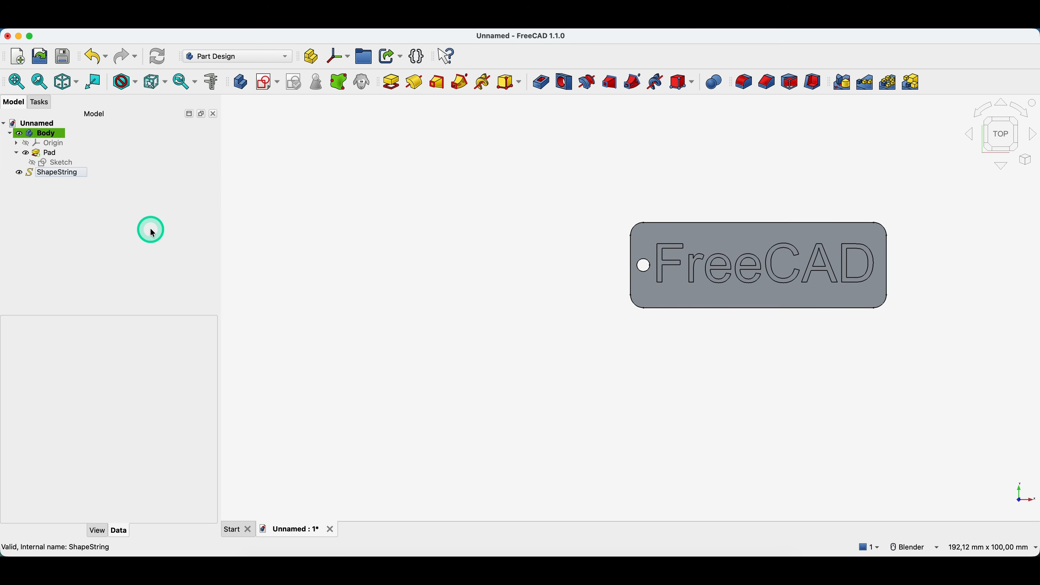
{"action": "left_click", "coordinate": [52, 174]}
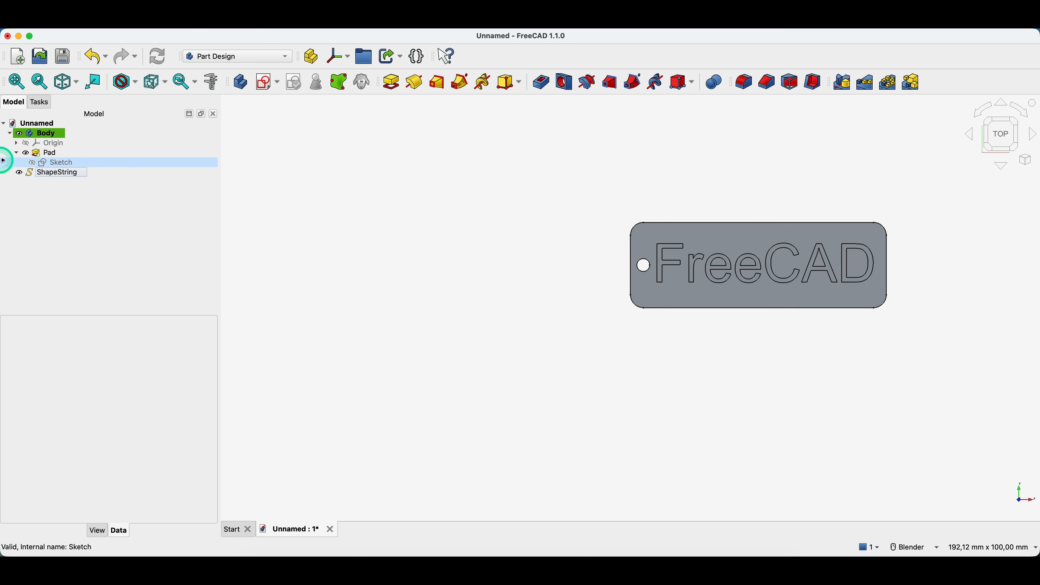
Step: Move the FreeCAD lettering into the plate's body and pocket it 0.76 mm deep into the plate
{"action": "left_click", "coordinate": [55, 176]}
{"action": "mouse_move", "coordinate": [55, 180]}
{"action": "left_mouse_down"}
{"action": "mouse_move", "coordinate": [55, 139]}
{"action": "mouse_move", "coordinate": [43, 136]}
{"action": "left_mouse_up"}
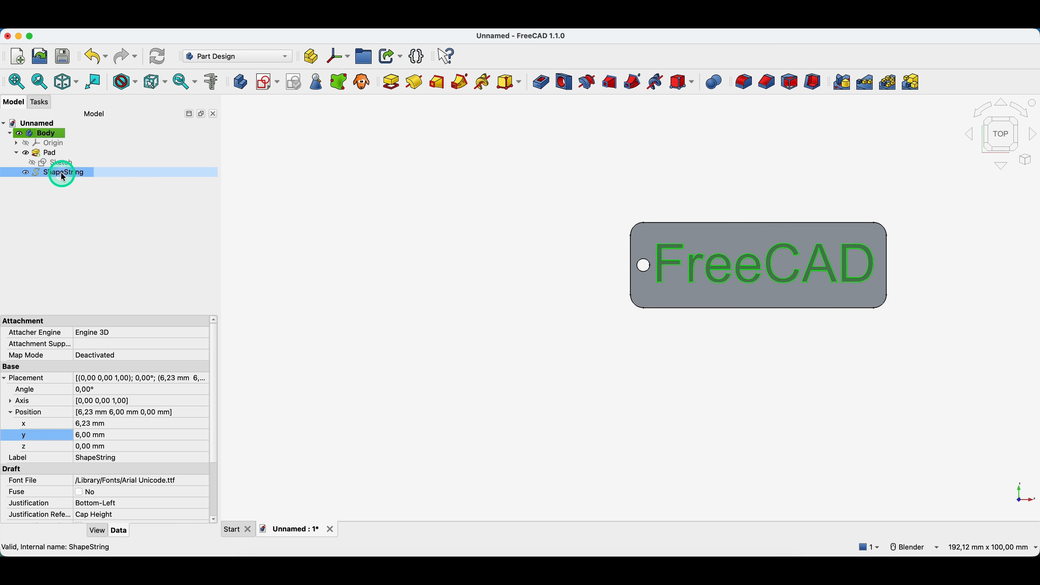
{"action": "left_click", "coordinate": [543, 84]}
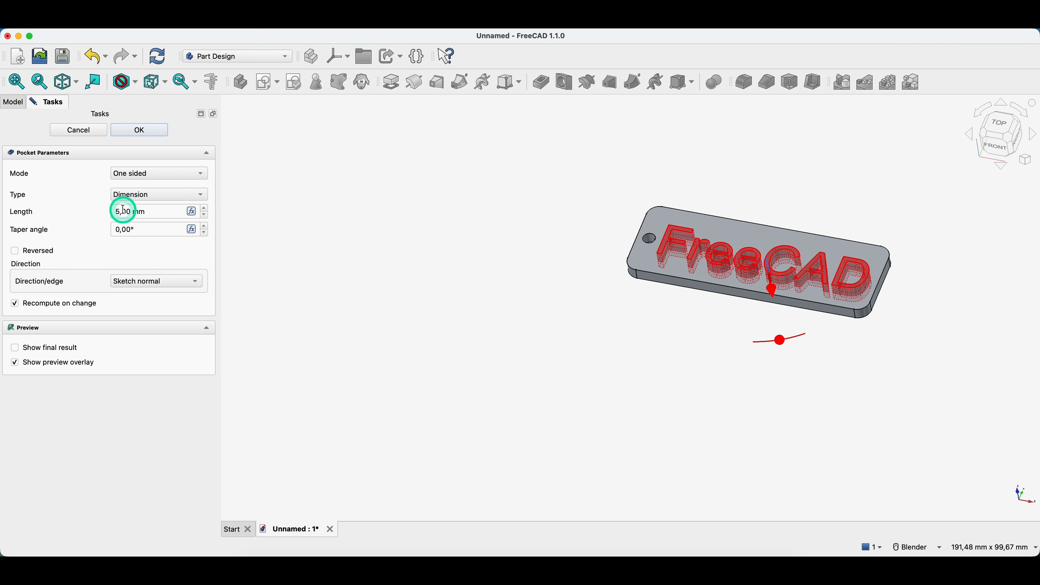
{"action": "left_click_drag", "start_coordinate": [132, 212], "coordinate": [82, 214]}
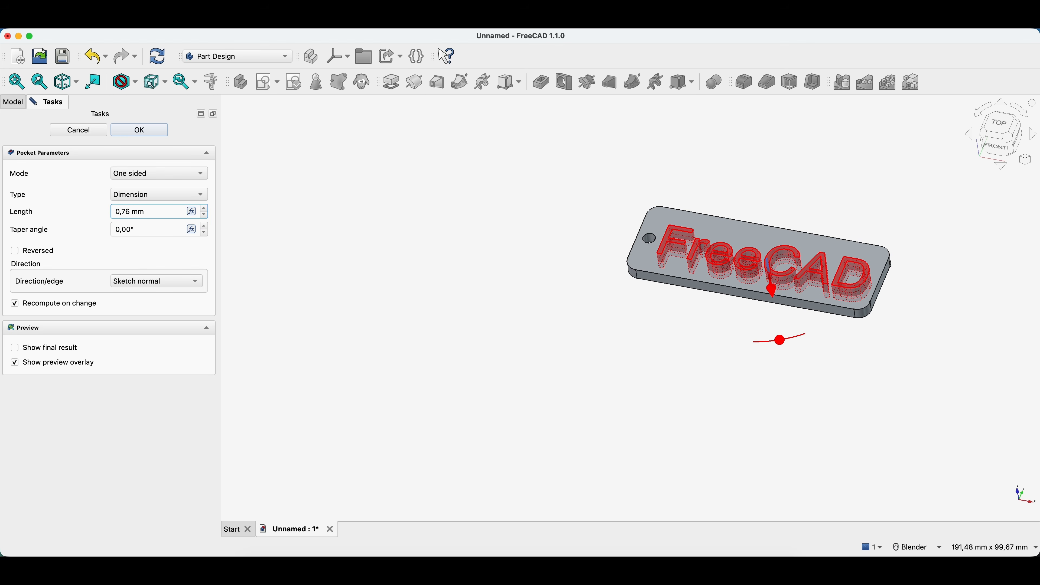
{"action": "left_click", "coordinate": [154, 134]}
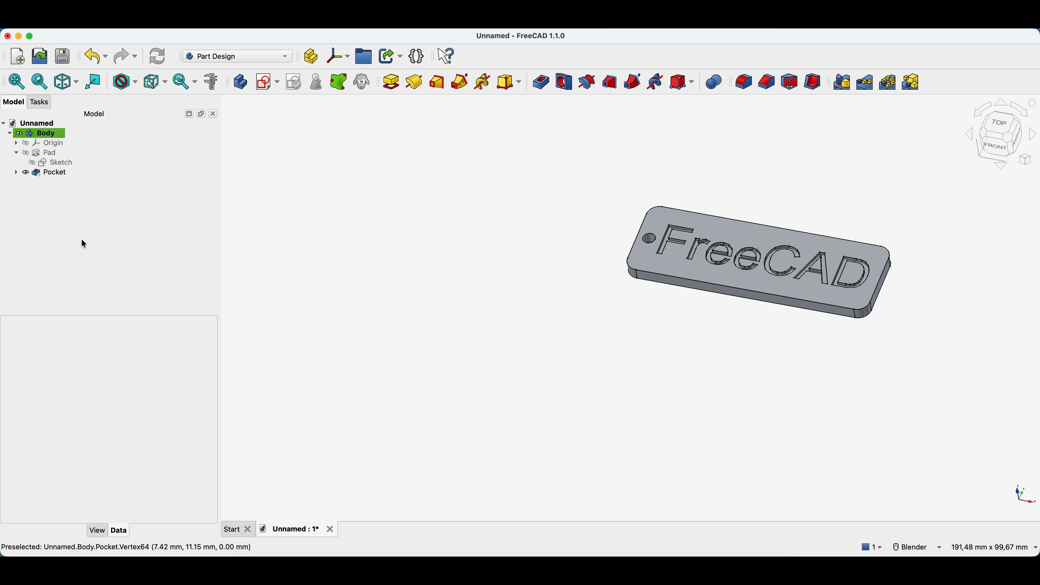
Step: Create a second body and expand the plate body's pocket to reach its lettering
{"action": "left_click", "coordinate": [242, 84]}
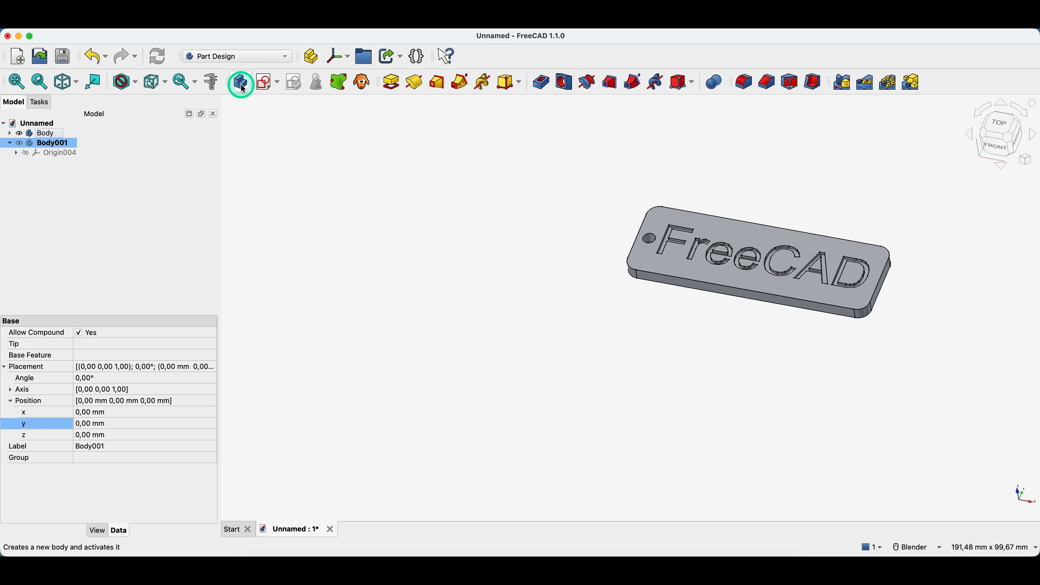
{"action": "left_click", "coordinate": [9, 133]}
{"action": "left_click", "coordinate": [16, 153]}
{"action": "left_click", "coordinate": [16, 172]}
Step: Duplicate the pocket's FreeCAD lettering and move the copy into the second body
{"action": "left_click", "coordinate": [68, 182]}
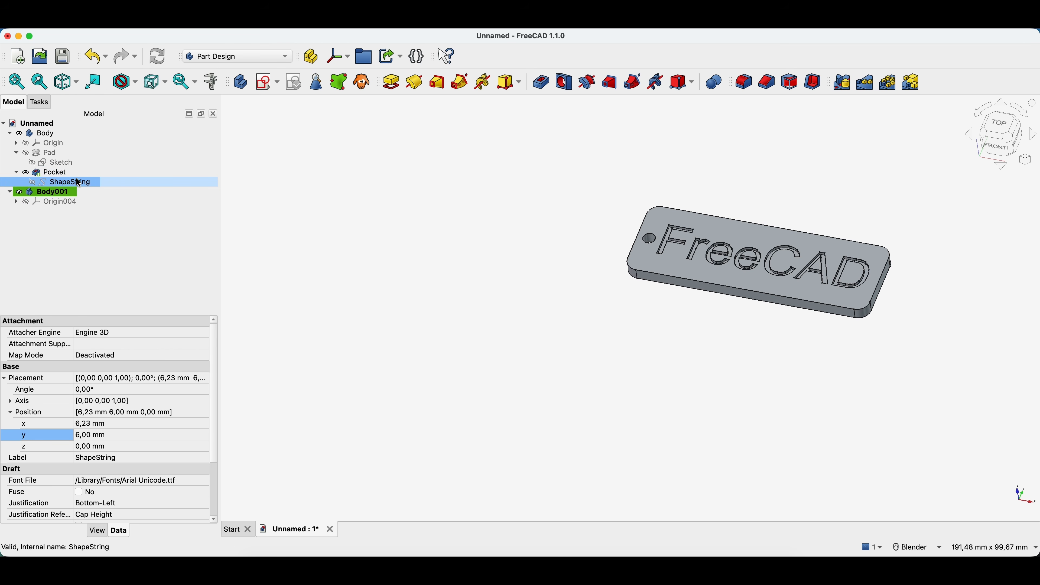
{"action": "left_click", "coordinate": [52, 193]}
{"action": "left_click", "coordinate": [72, 233]}
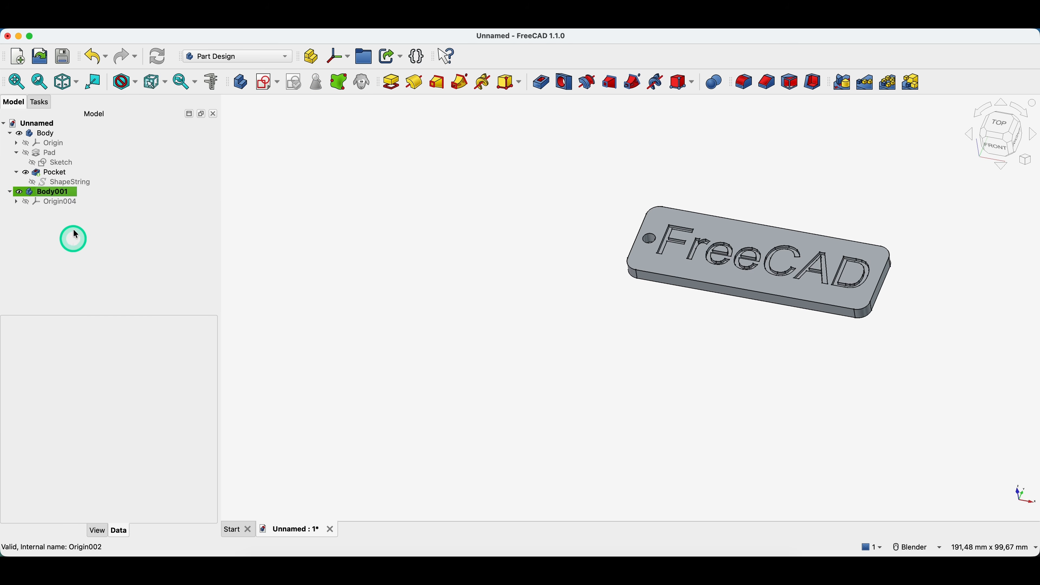
{"action": "left_click", "coordinate": [9, 191]}
{"action": "left_click", "coordinate": [60, 203]}
{"action": "key", "text": "space"}
{"action": "left_click", "coordinate": [52, 193]}
{"action": "left_click", "coordinate": [46, 203]}
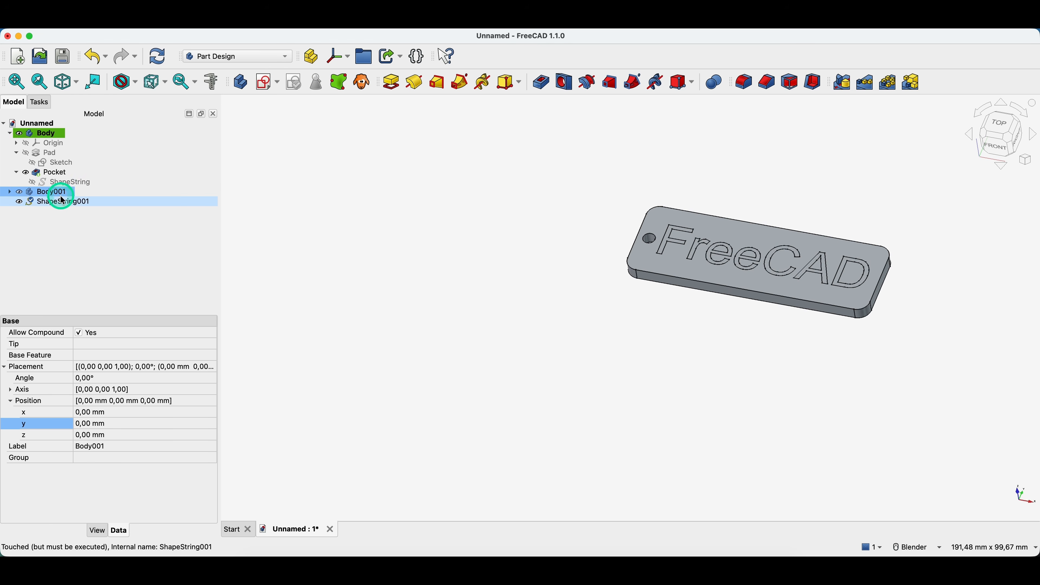
{"action": "left_click_drag", "start_coordinate": [48, 204], "coordinate": [65, 219]}
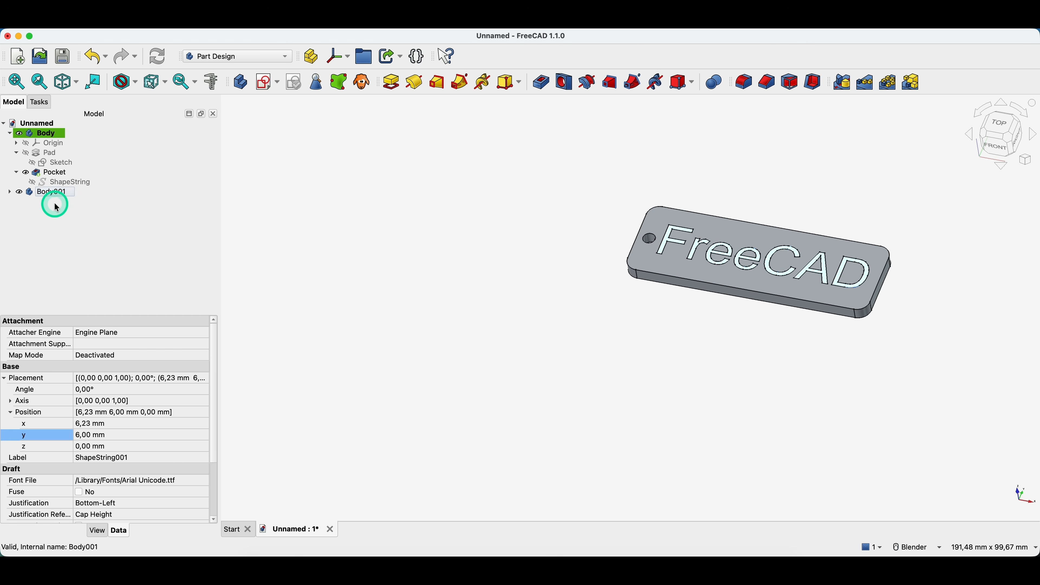
{"action": "left_click", "coordinate": [10, 192]}
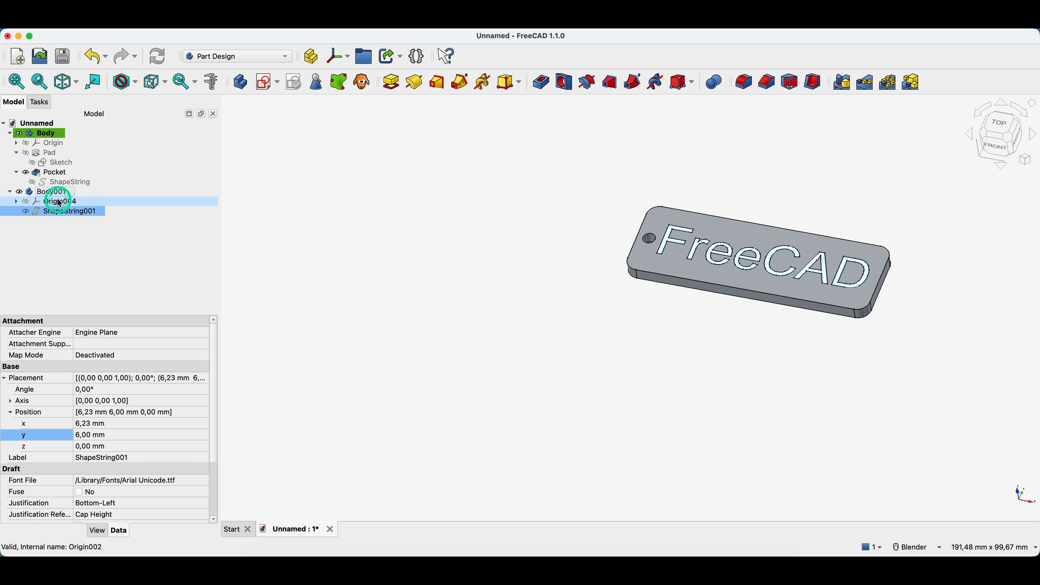
{"action": "left_click", "coordinate": [68, 213]}
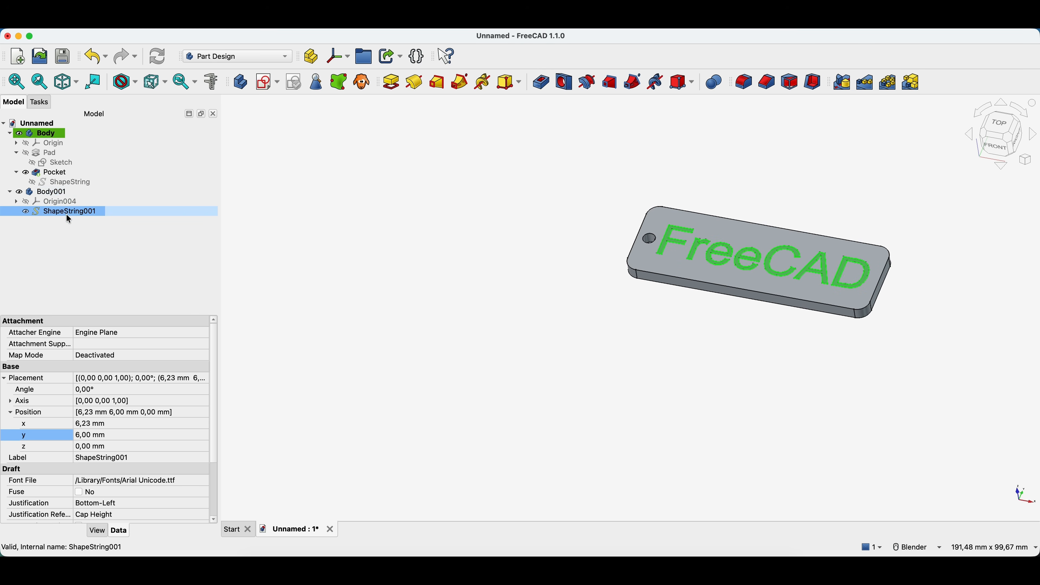
Step: Hide the plate body and make the second body, holding the copied lettering, active
{"action": "left_click", "coordinate": [67, 135]}
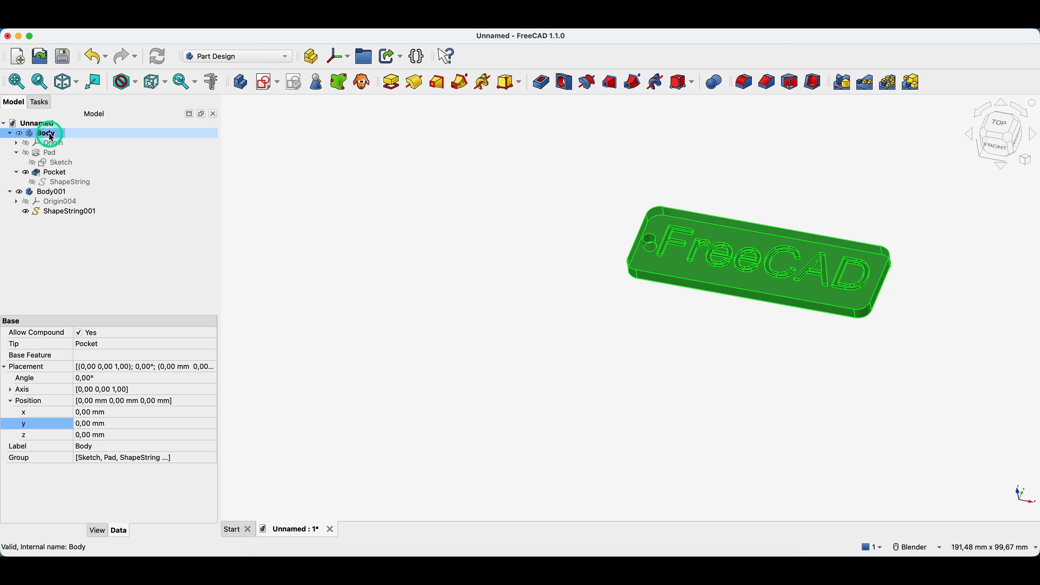
{"action": "key", "text": "space"}
{"action": "left_click", "coordinate": [50, 212]}
{"action": "double_click", "coordinate": [48, 192]}
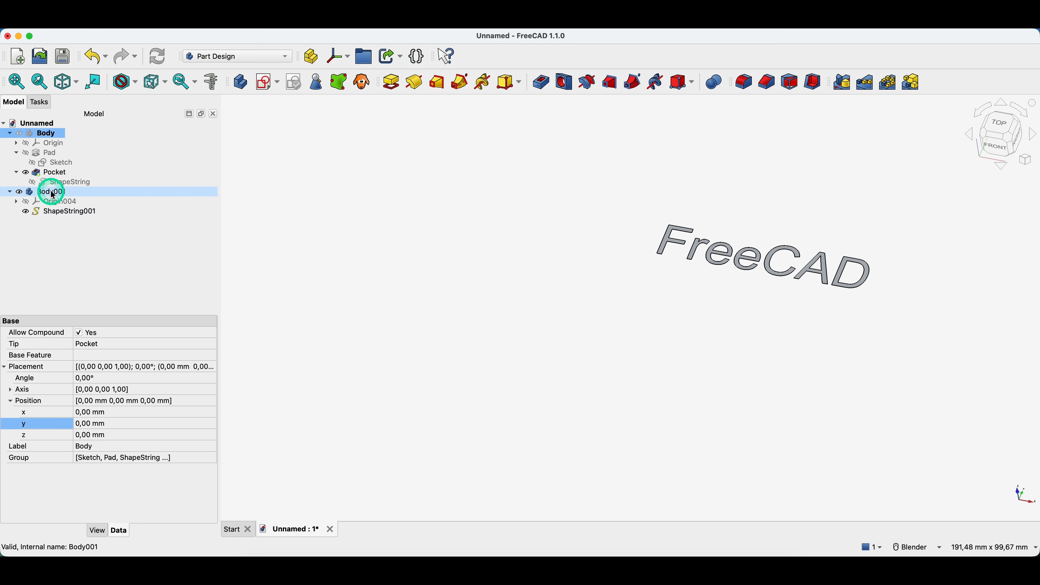
{"action": "left_click", "coordinate": [33, 145]}
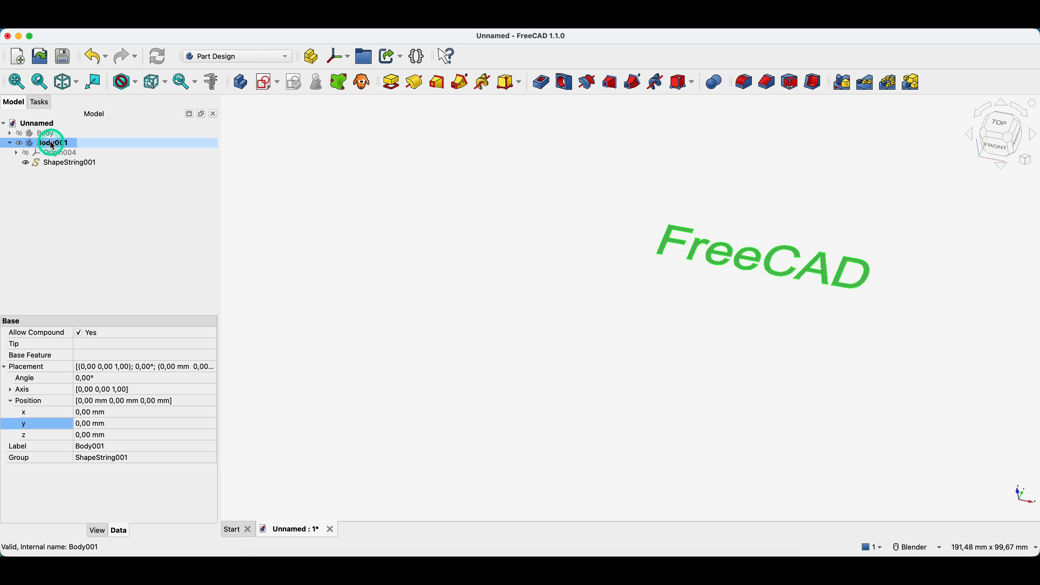
{"action": "left_click", "coordinate": [83, 191]}
Step: Pad the copied FreeCAD lettering 0.76 mm in the reversed direction
{"action": "left_click", "coordinate": [67, 163]}
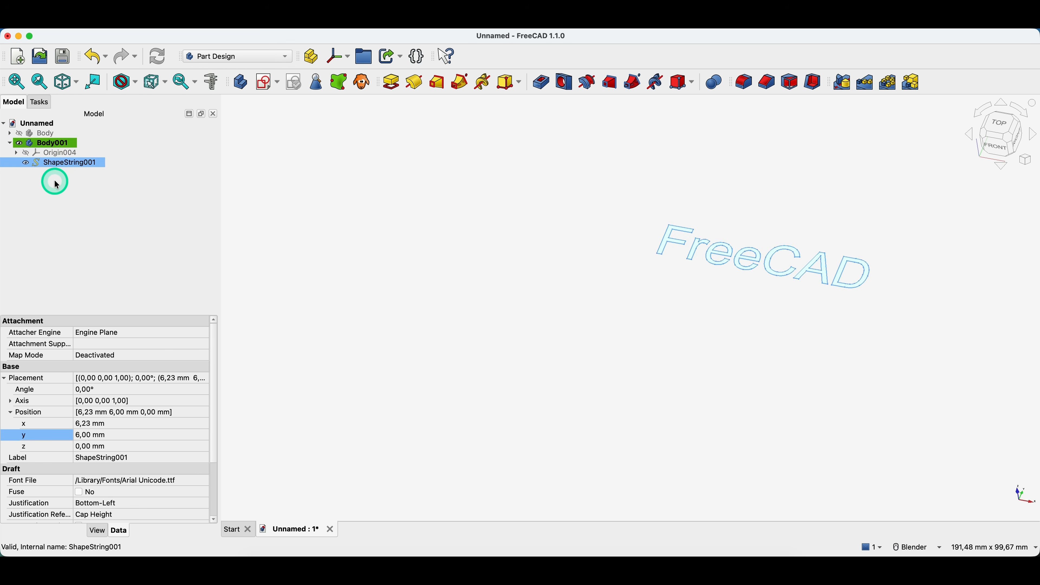
{"action": "left_click", "coordinate": [392, 84]}
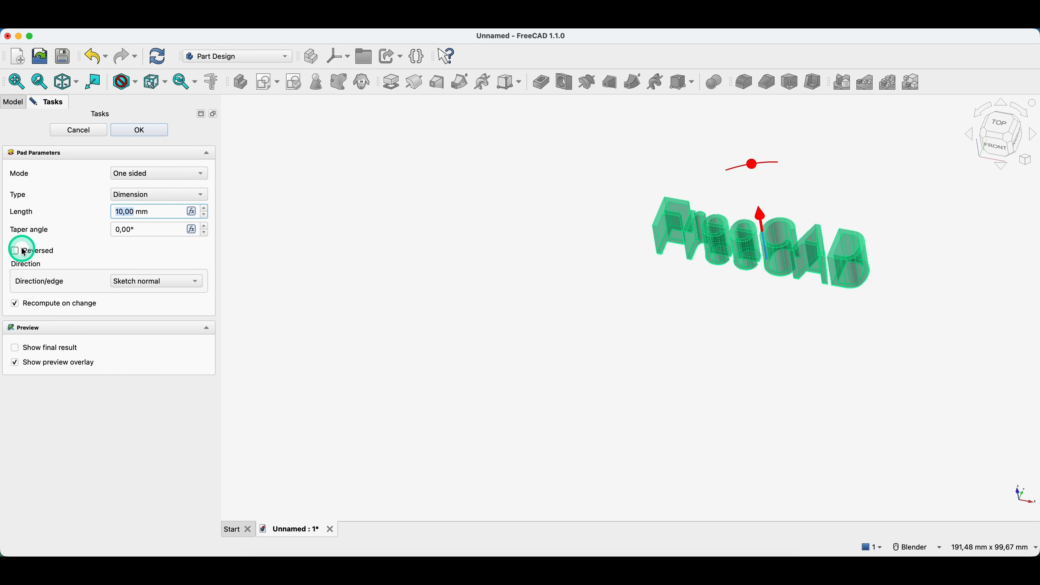
{"action": "left_click", "coordinate": [16, 256]}
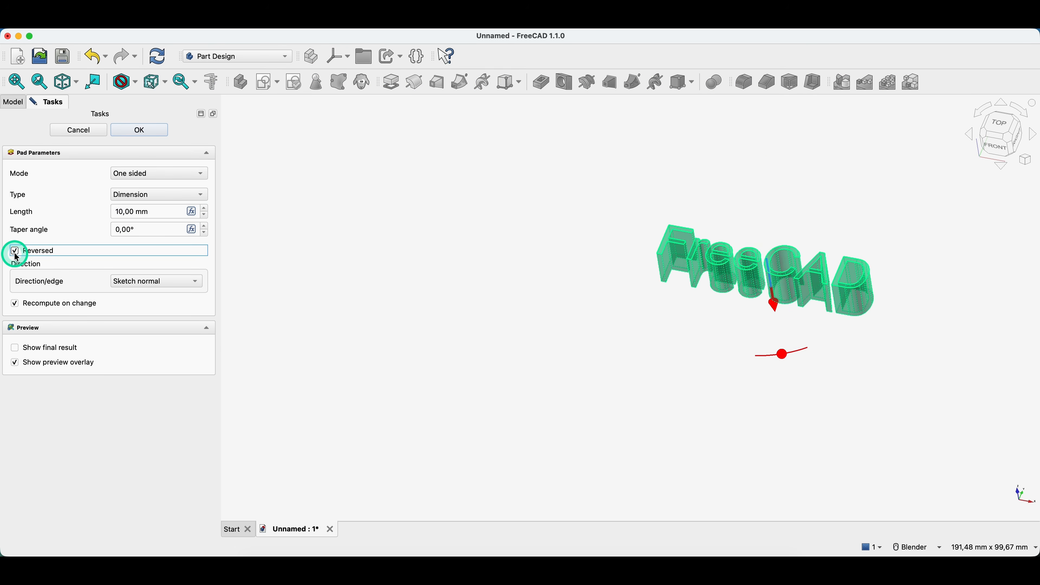
{"action": "left_click", "coordinate": [124, 211]}
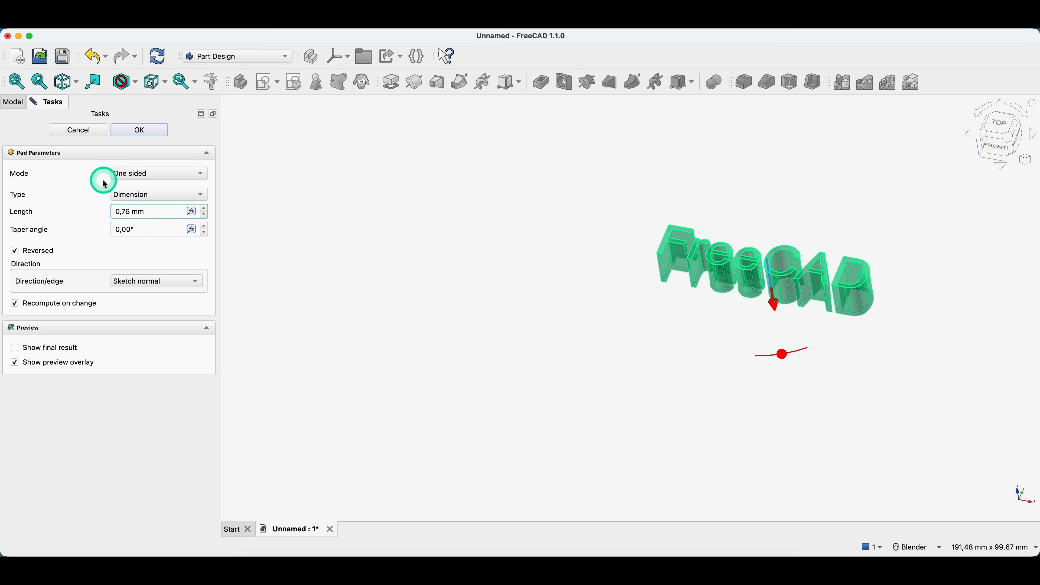
{"action": "left_click", "coordinate": [91, 185]}
{"action": "left_click", "coordinate": [133, 131]}
Step: Show the plate body again and inspect how the padded lettering fills its pocket
{"action": "left_click", "coordinate": [43, 134]}
{"action": "key", "text": "space"}
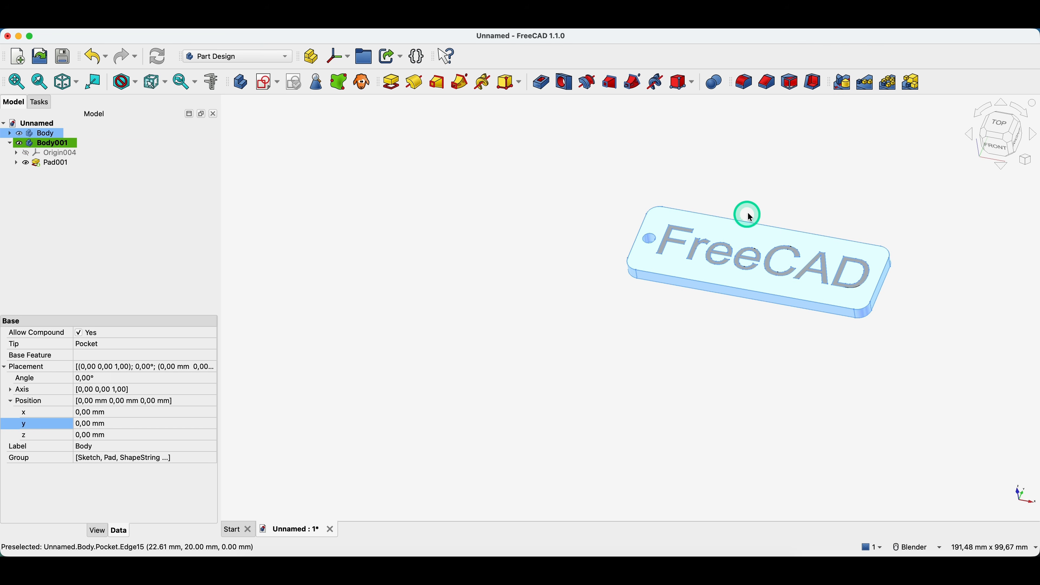
{"action": "scroll", "coordinate": [787, 199], "scroll_direction": "up", "scroll_amount": 3}
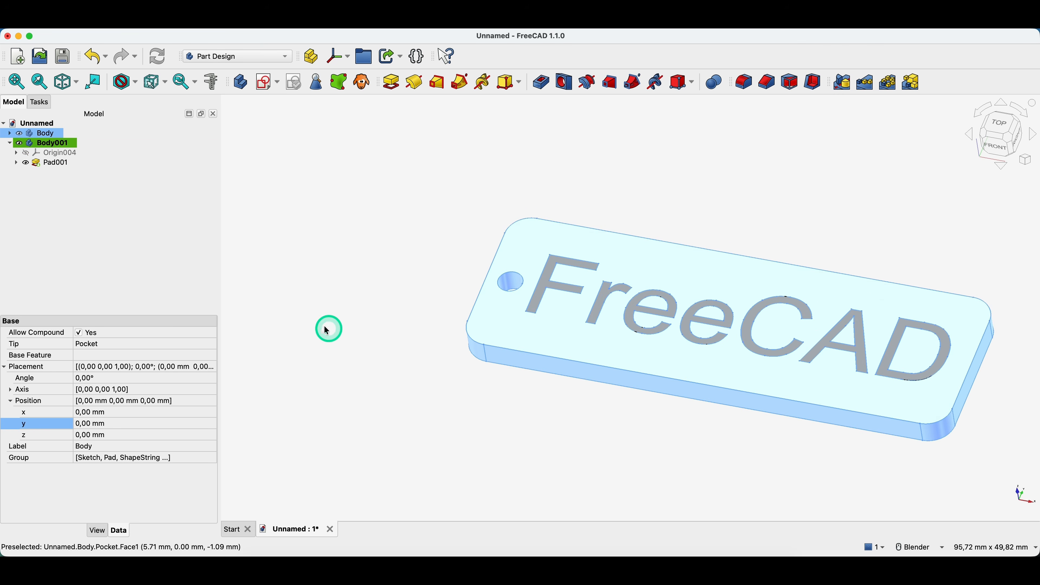
{"action": "left_click", "coordinate": [325, 237]}
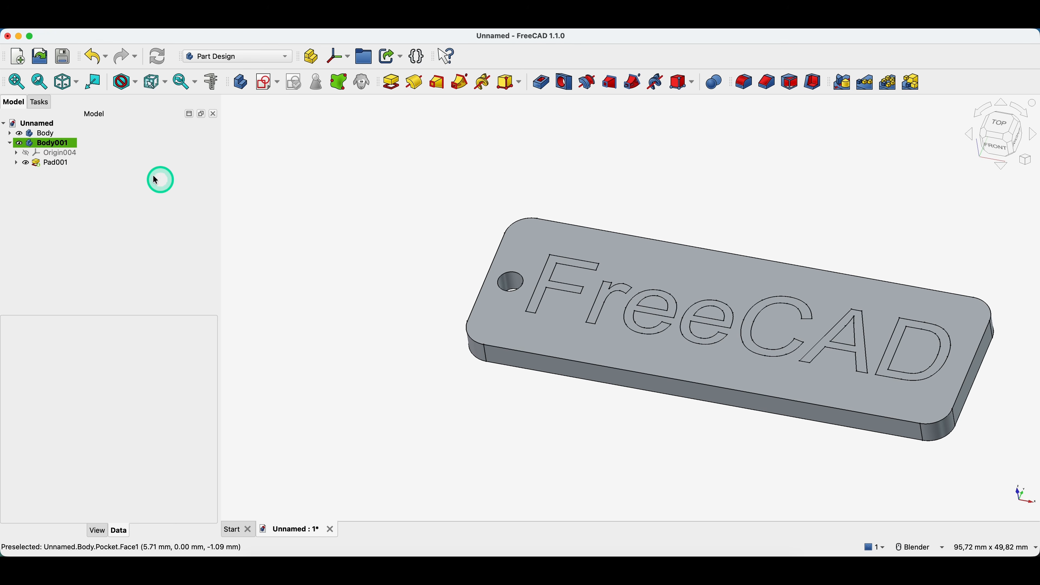
Step: Export the plate body as training2026a.step in STEP with colors format, with millimeter units and the AP214 International Standard scheme
{"action": "left_click", "coordinate": [47, 135]}
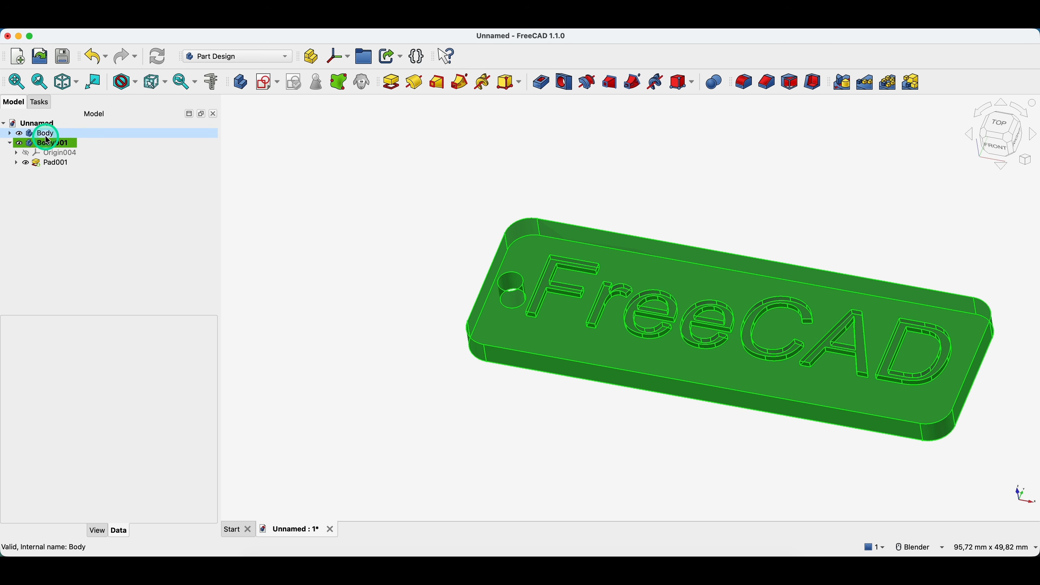
{"action": "left_click", "coordinate": [49, 142]}
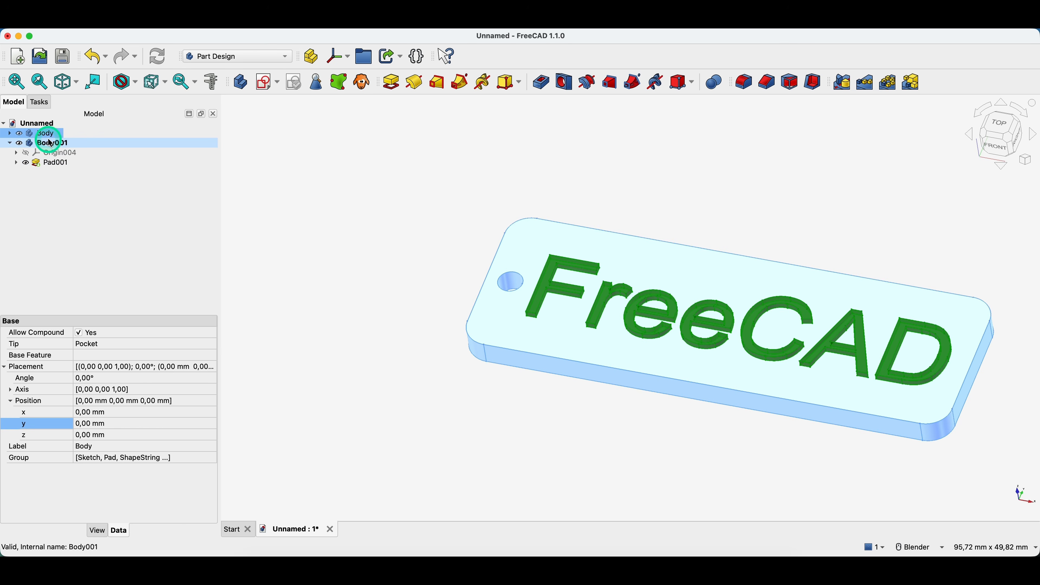
{"action": "double_click", "coordinate": [49, 142]}
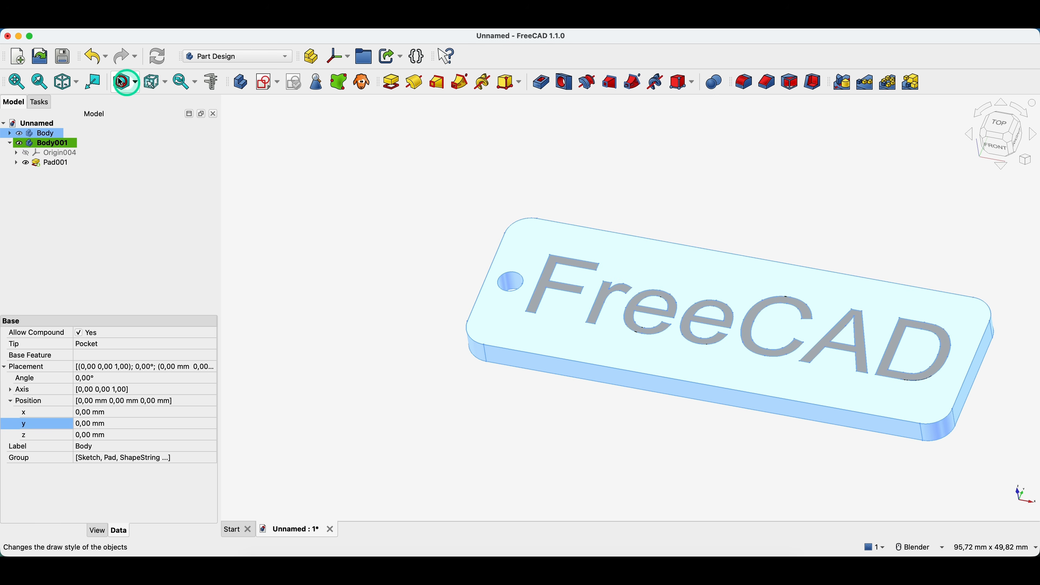
{"action": "left_click", "coordinate": [85, 30]}
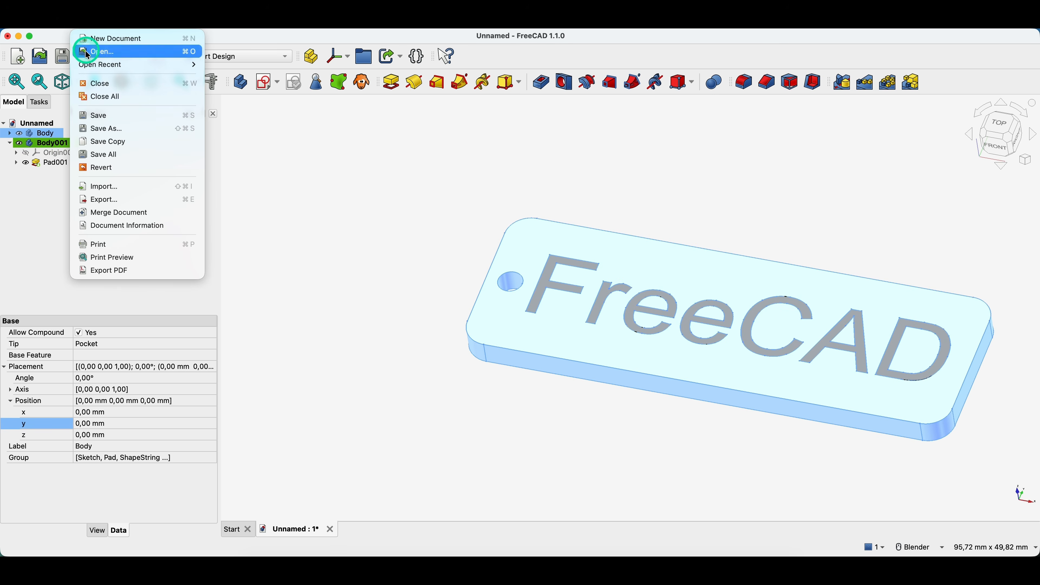
{"action": "left_click", "coordinate": [106, 205]}
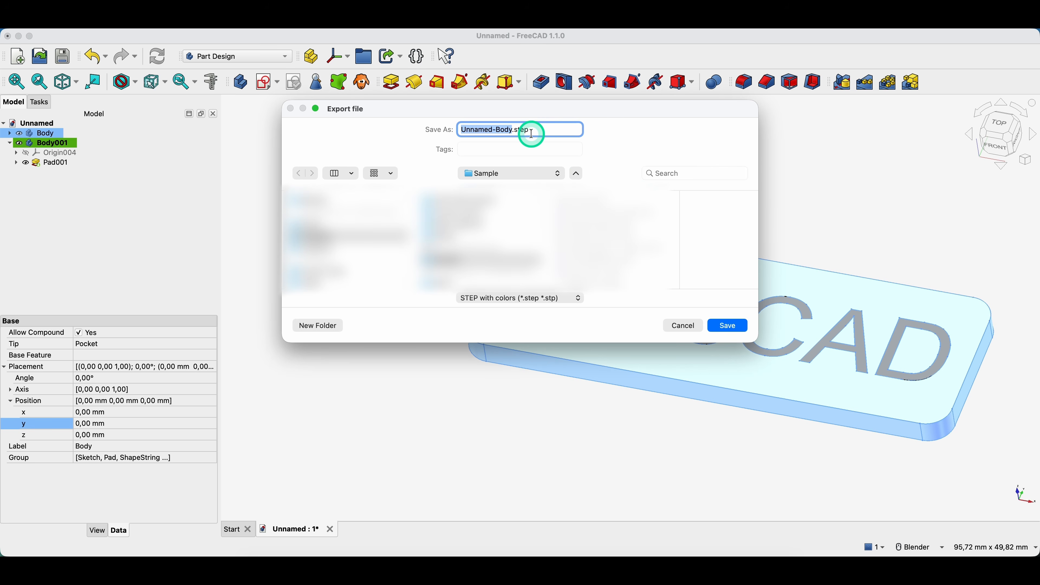
{"action": "type", "text": "training2026a"}
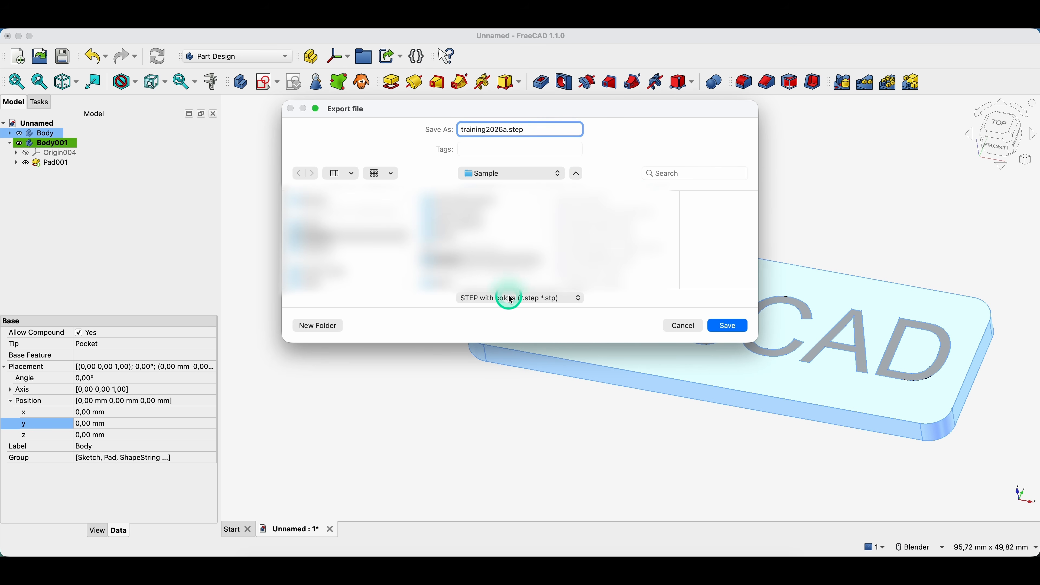
{"action": "left_click", "coordinate": [718, 329]}
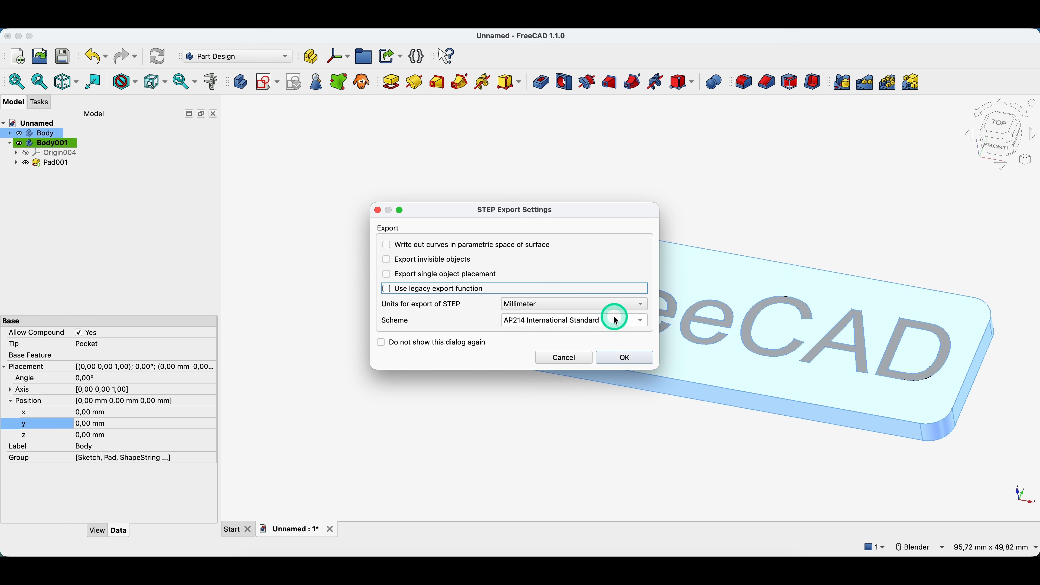
{"action": "left_click", "coordinate": [631, 360]}
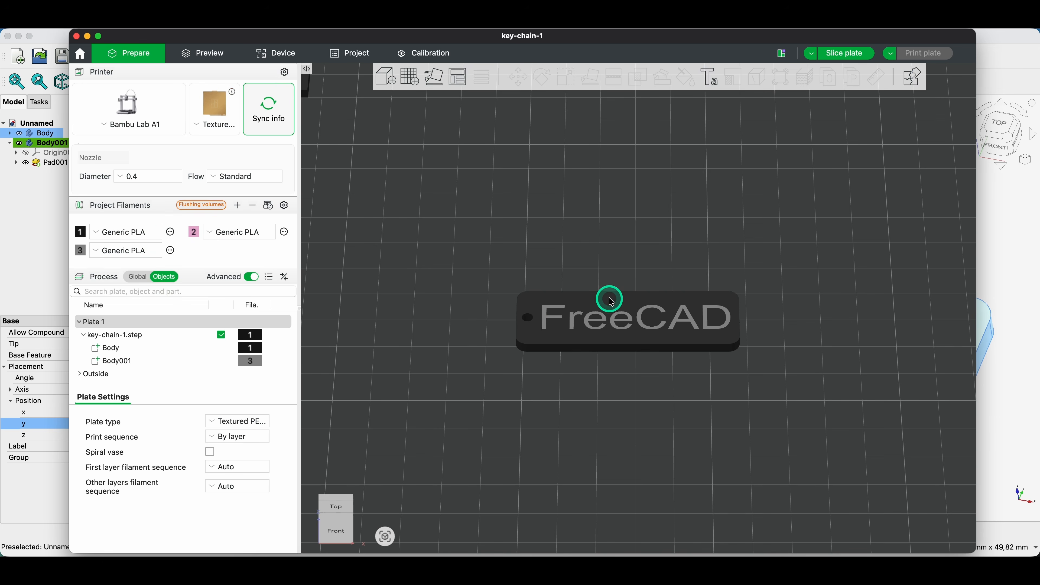
Step: Switch to Bambu Studio and delete the key-chain-1.step model from the build plate
{"action": "left_click", "coordinate": [609, 299]}
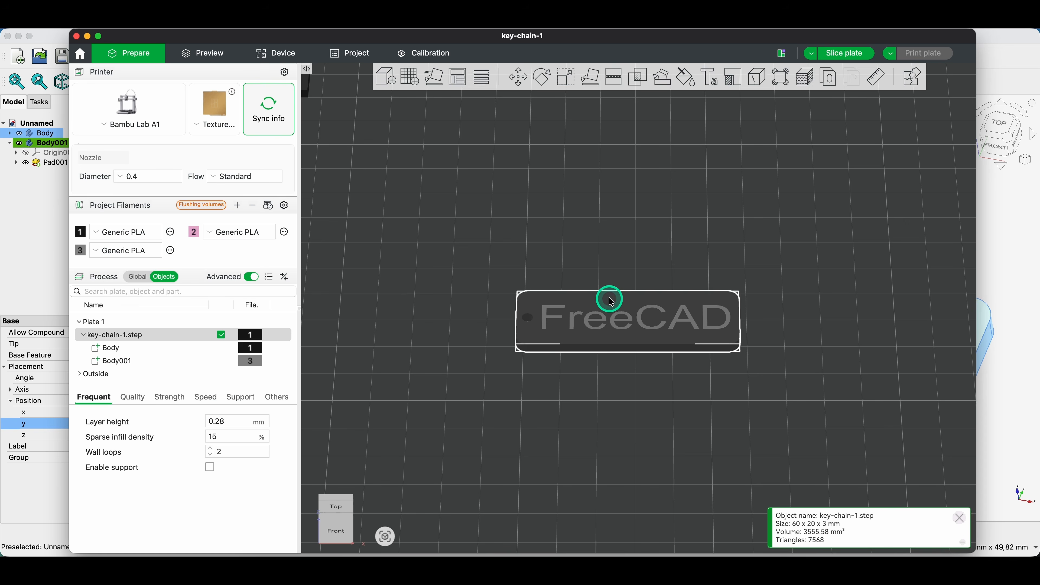
{"action": "key", "text": "Delete"}
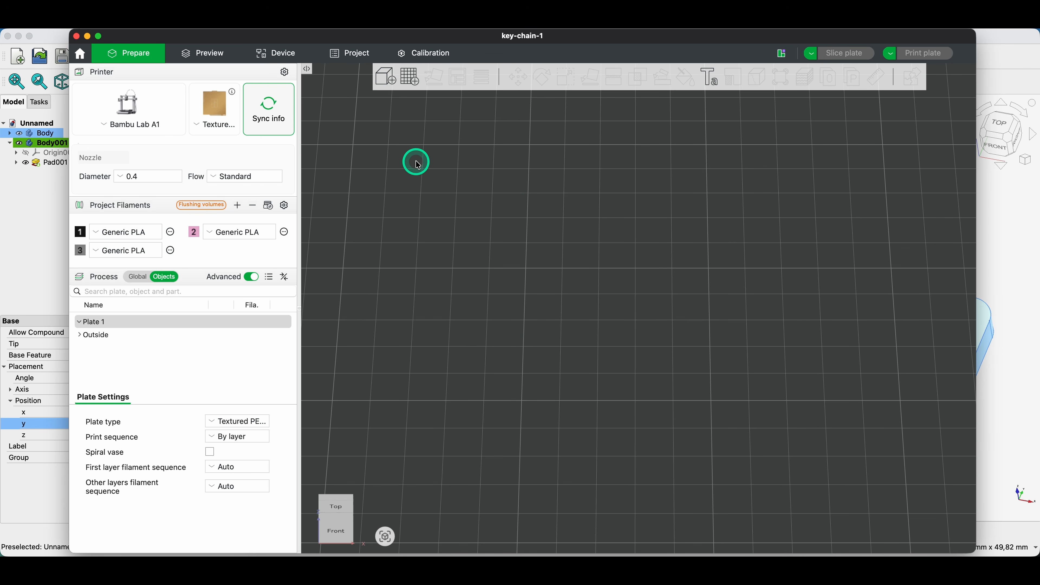
{"action": "scroll", "coordinate": [519, 208], "scroll_direction": "down", "scroll_amount": 2}
{"action": "scroll", "coordinate": [519, 208], "scroll_direction": "down", "scroll_amount": 5}
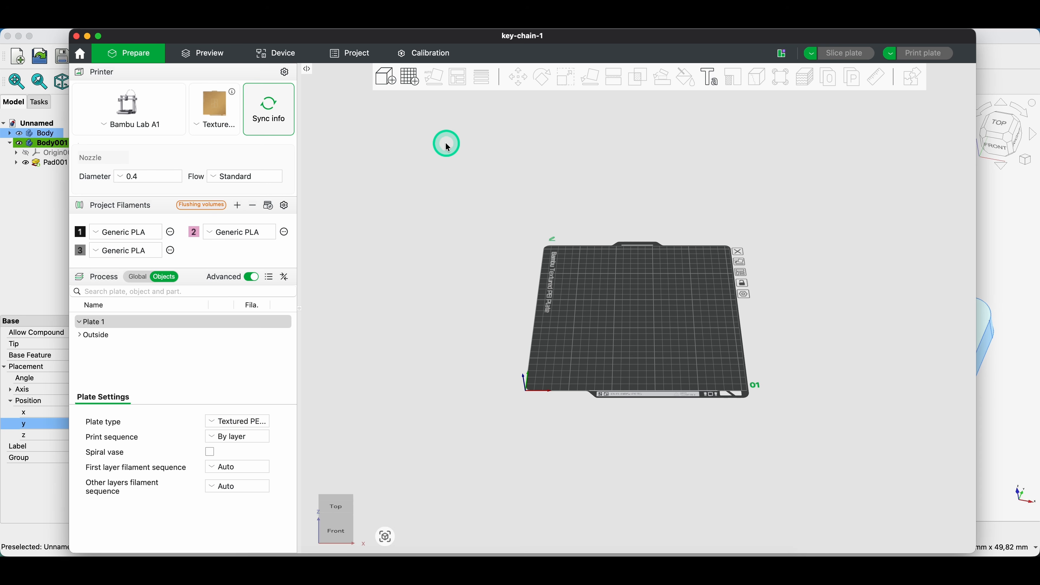
Step: Import training2026a.step from the Sample folder onto the build plate
{"action": "left_click", "coordinate": [388, 82]}
{"action": "left_click", "coordinate": [342, 209]}
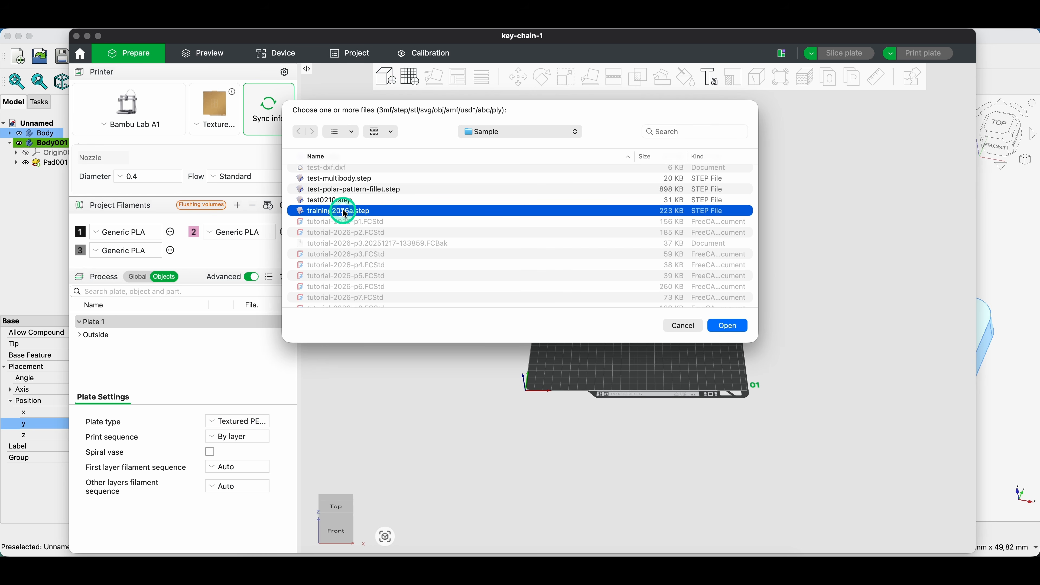
{"action": "left_click", "coordinate": [721, 328]}
{"action": "left_click", "coordinate": [582, 429]}
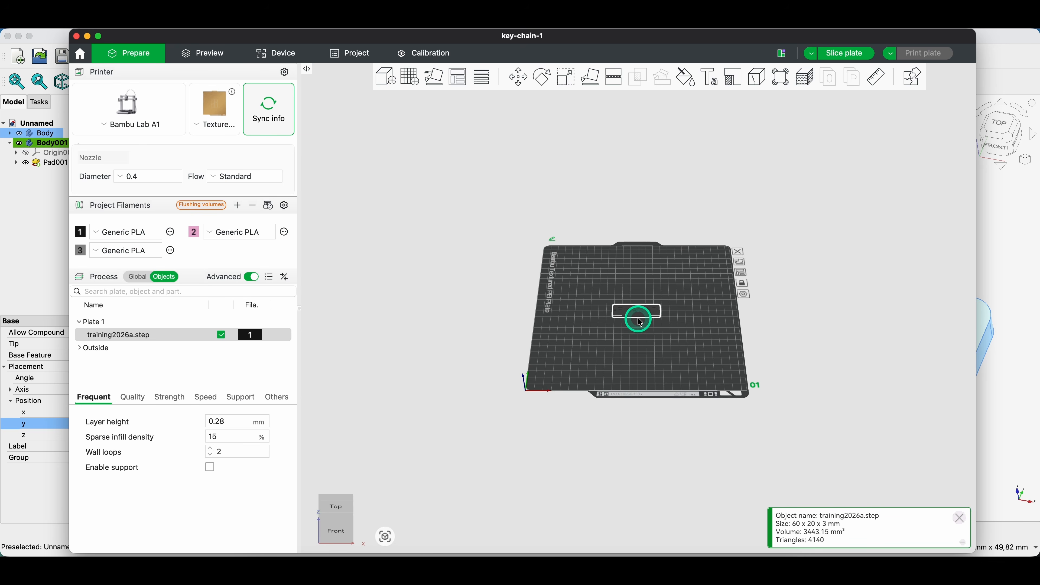
{"action": "scroll", "coordinate": [637, 319], "scroll_direction": "up", "scroll_amount": 3}
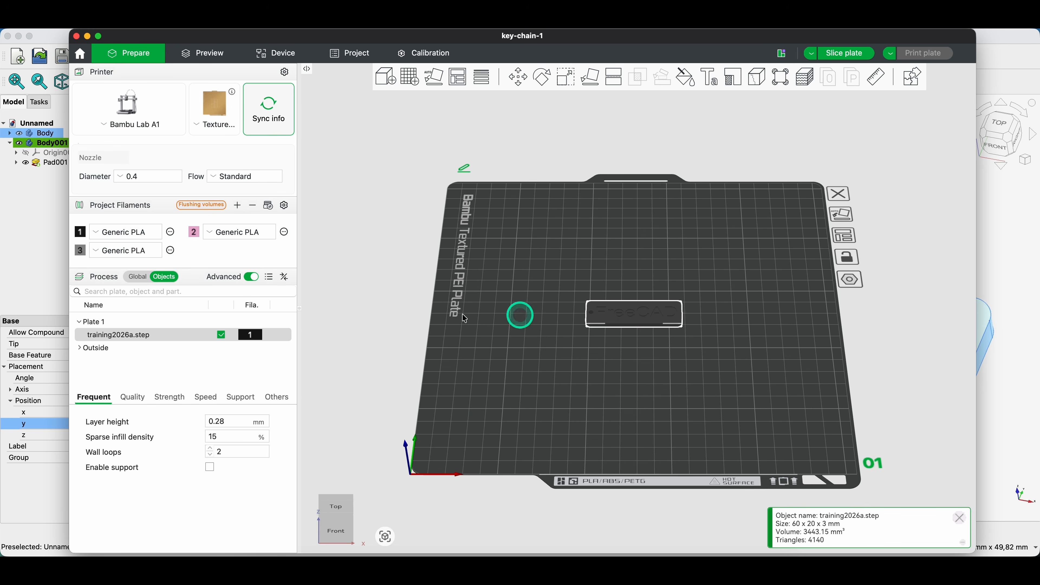
Step: Switch to FreeCAD and make the key-chain plate body the active body
{"action": "scroll", "coordinate": [676, 318], "scroll_direction": "up", "scroll_amount": 5}
{"action": "scroll", "coordinate": [676, 319], "scroll_direction": "down", "scroll_amount": 4}
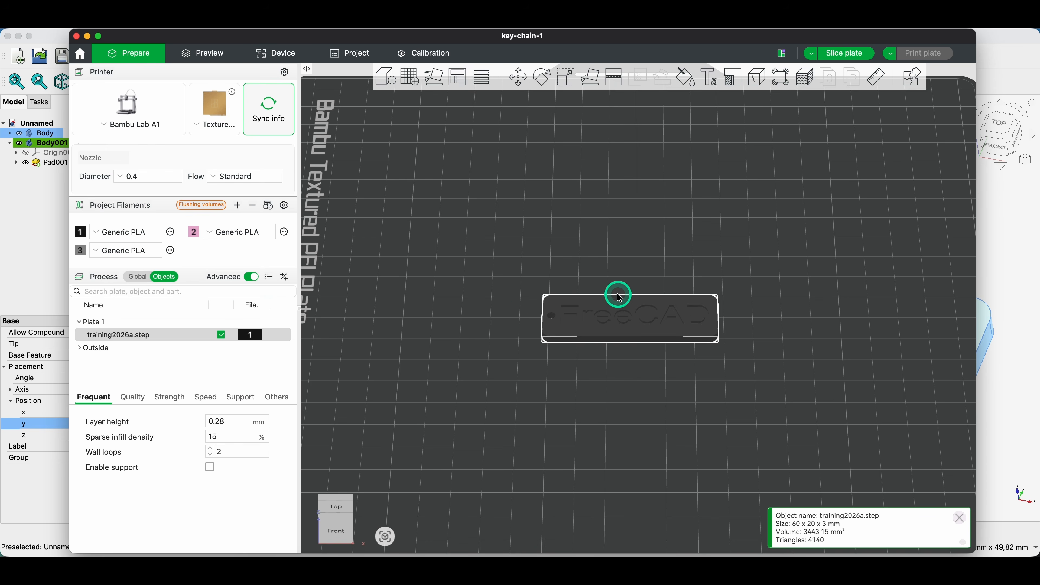
{"action": "left_click", "coordinate": [38, 239]}
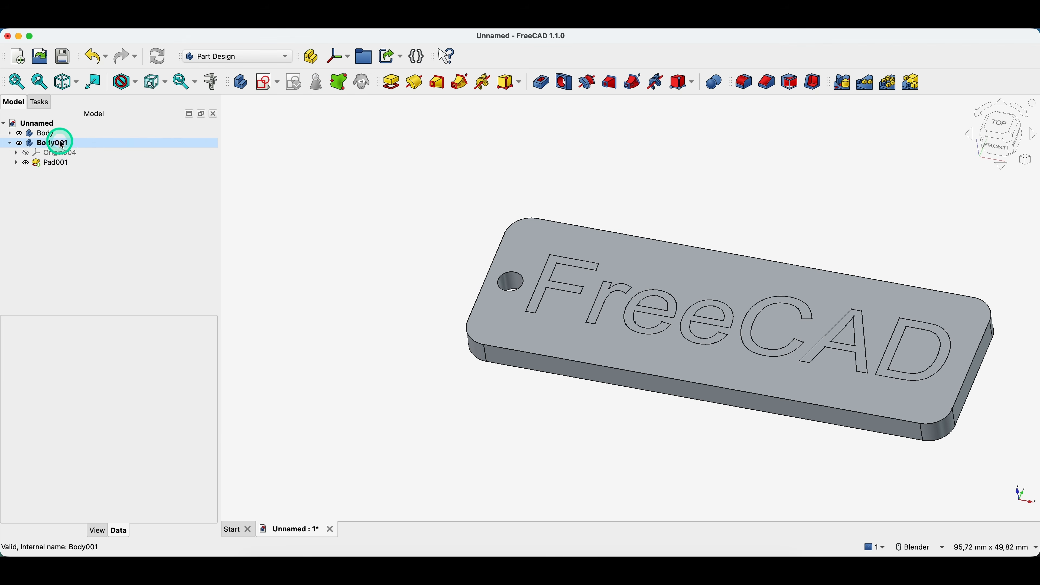
{"action": "left_click", "coordinate": [44, 143]}
{"action": "left_click", "coordinate": [48, 135]}
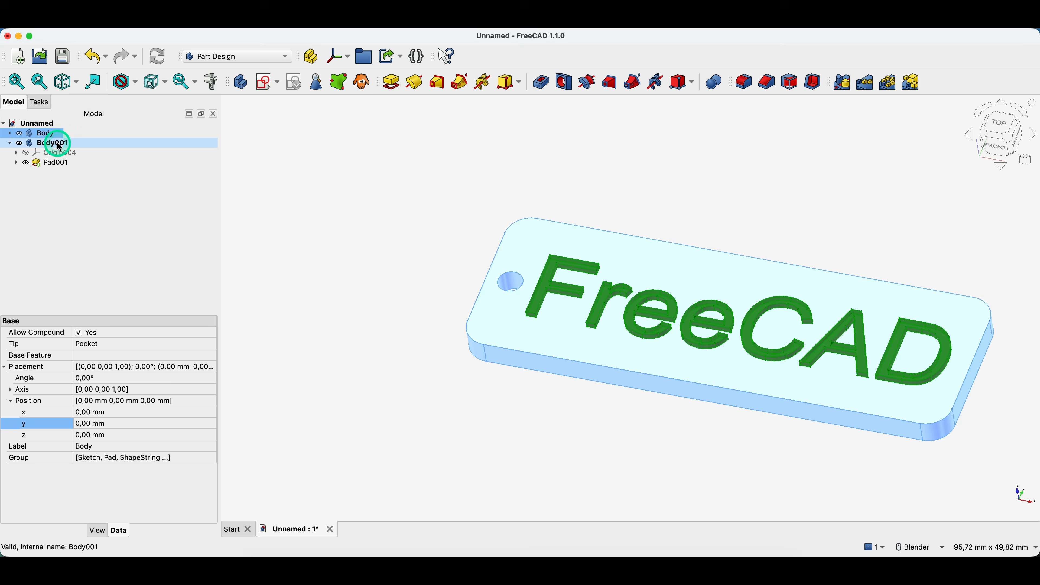
{"action": "double_click", "coordinate": [62, 133]}
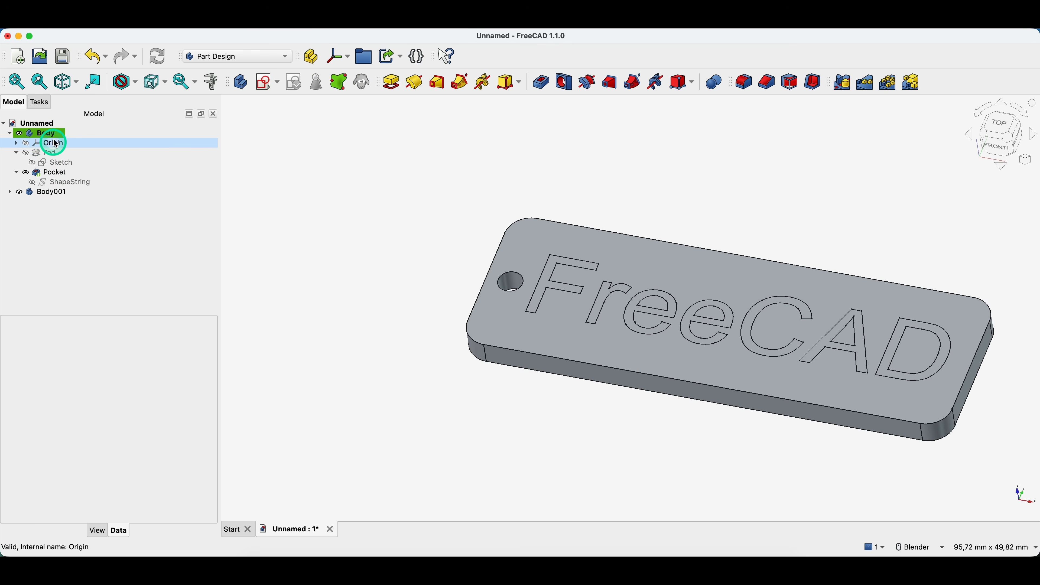
Step: Export the plate body and the lettering body together as training2026b.step in STEP with colors format to the Sample folder
{"action": "left_click", "coordinate": [43, 137]}
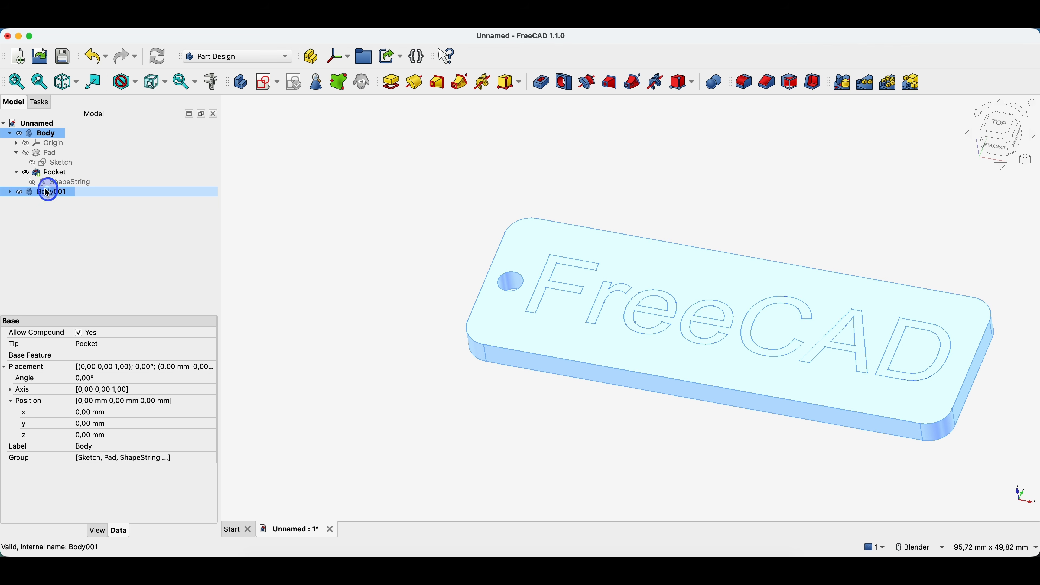
{"action": "left_click", "coordinate": [63, 194], "text": "ctrl"}
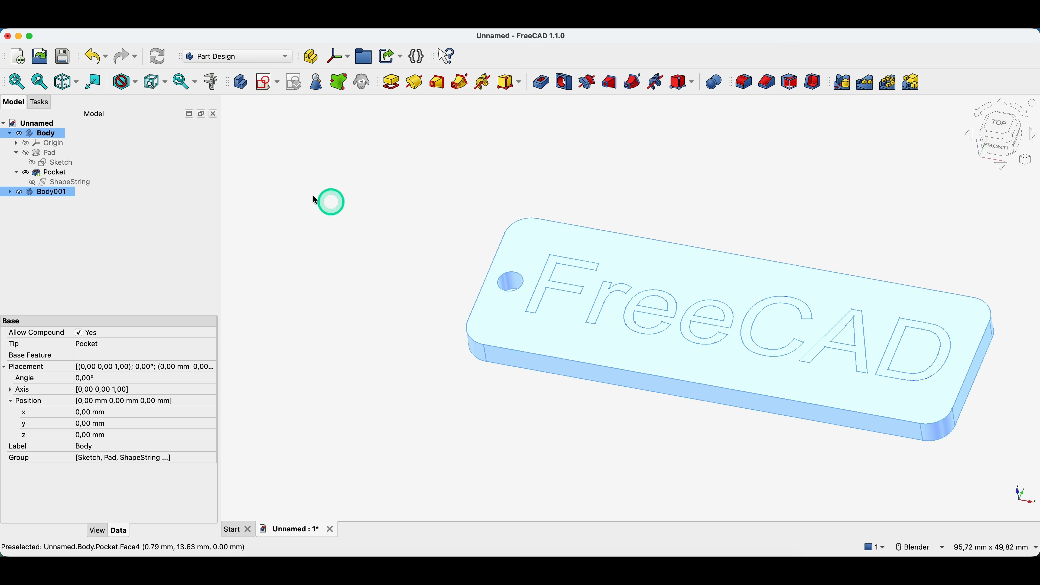
{"action": "left_click", "coordinate": [80, 23]}
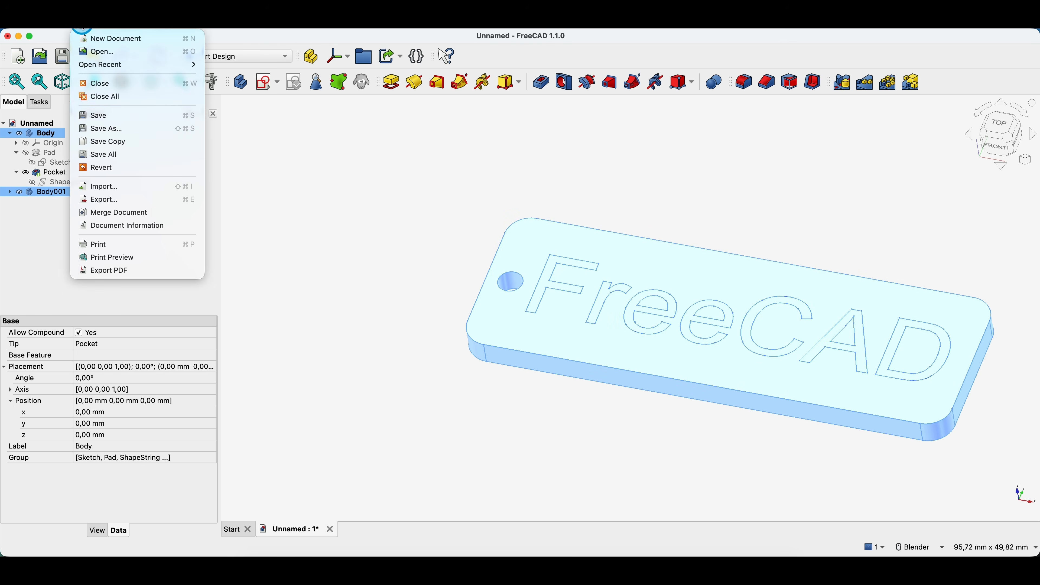
{"action": "left_click", "coordinate": [111, 200]}
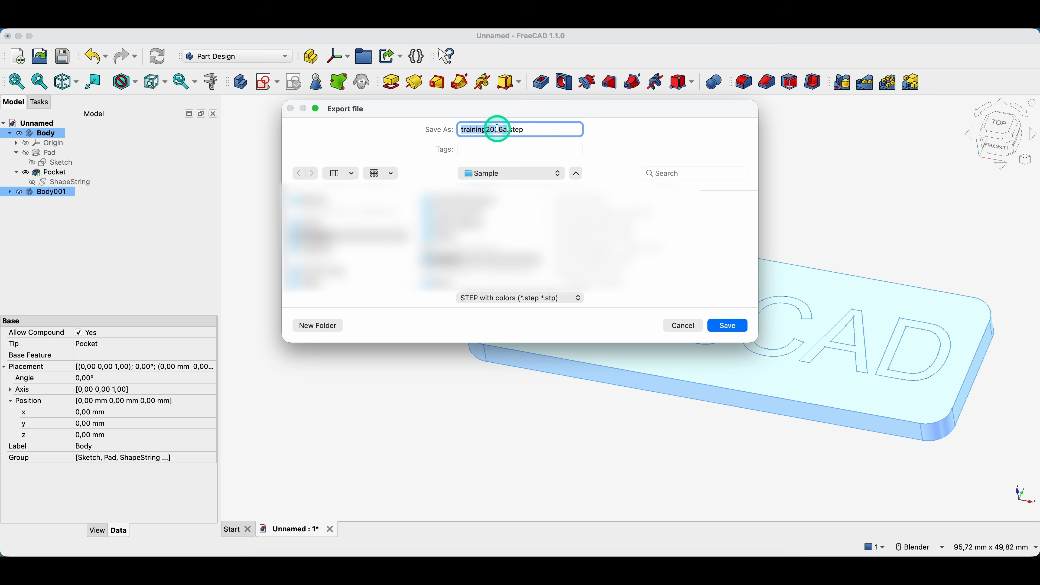
{"action": "left_click", "coordinate": [507, 130]}
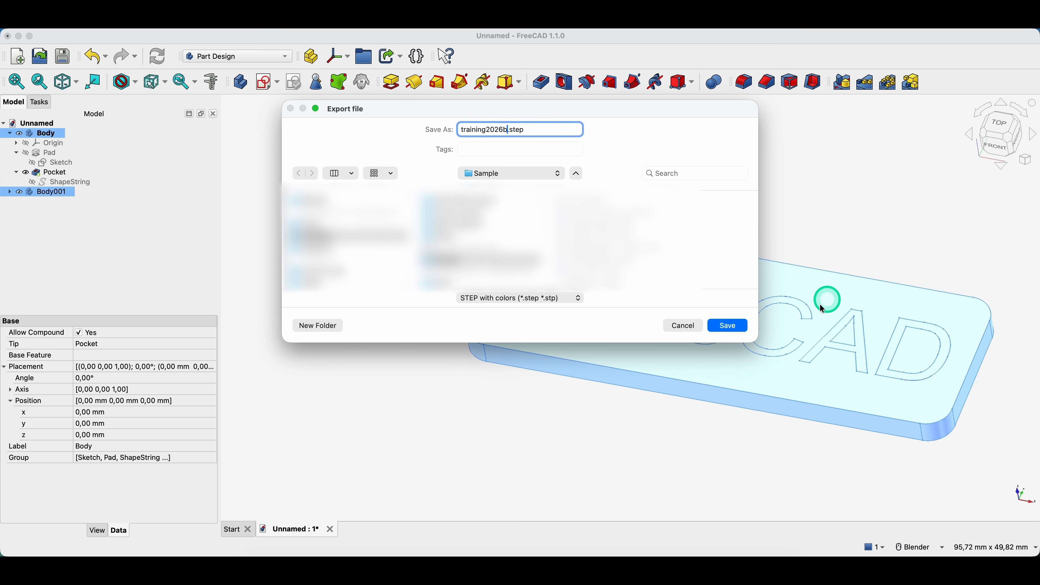
{"action": "left_click", "coordinate": [727, 326]}
{"action": "left_click", "coordinate": [620, 360]}
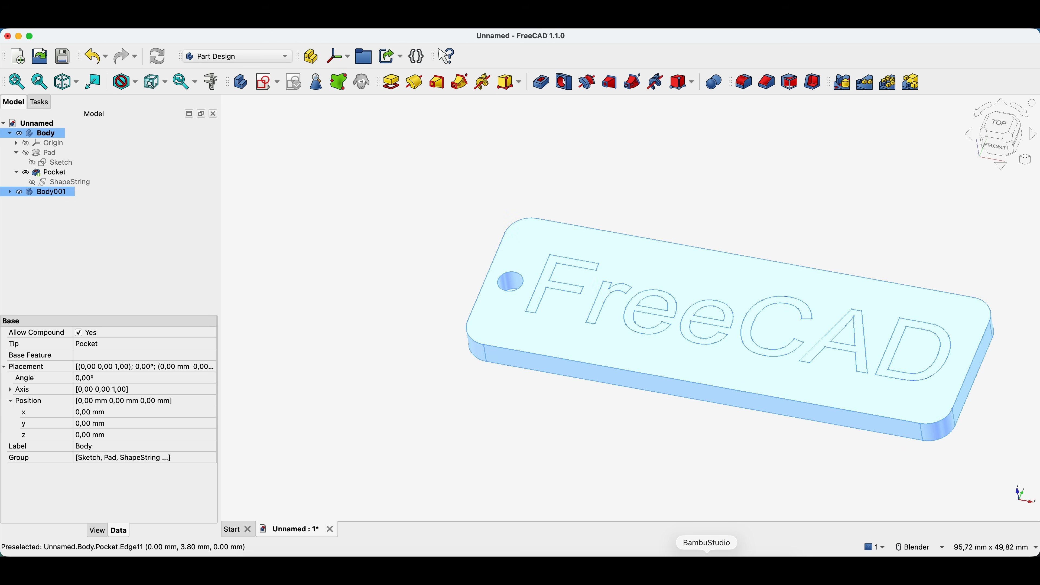
Step: Switch to Bambu Studio and delete the training2026a.step model from the build plate
{"action": "left_click", "coordinate": [706, 553]}
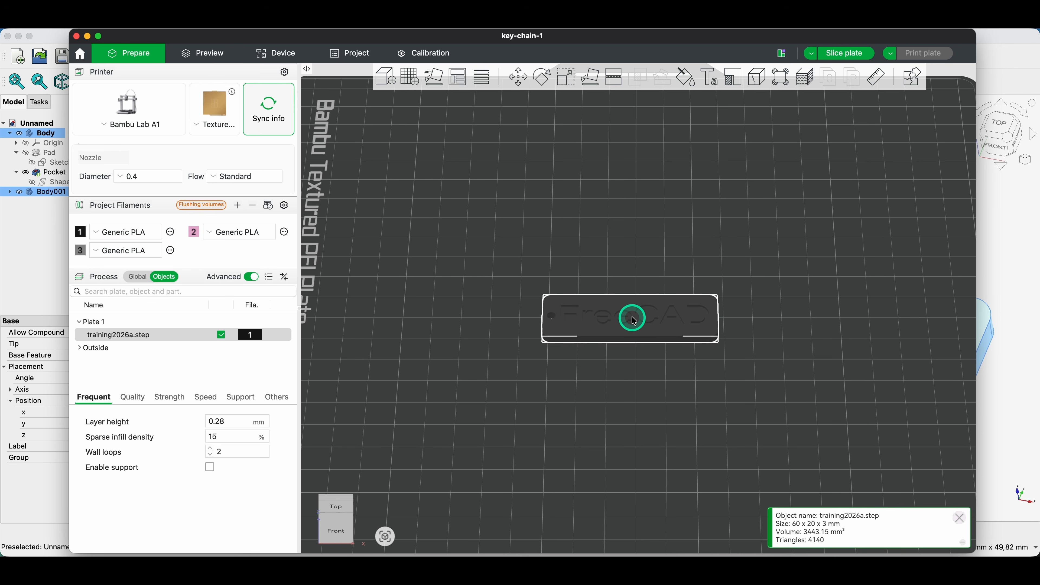
{"action": "right_click", "coordinate": [643, 302]}
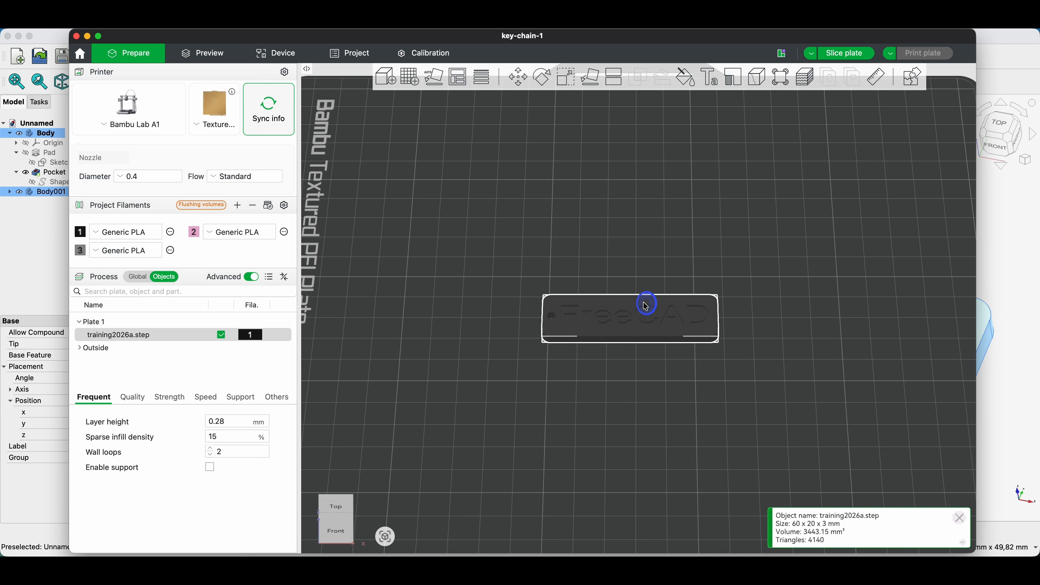
{"action": "key", "text": "Delete"}
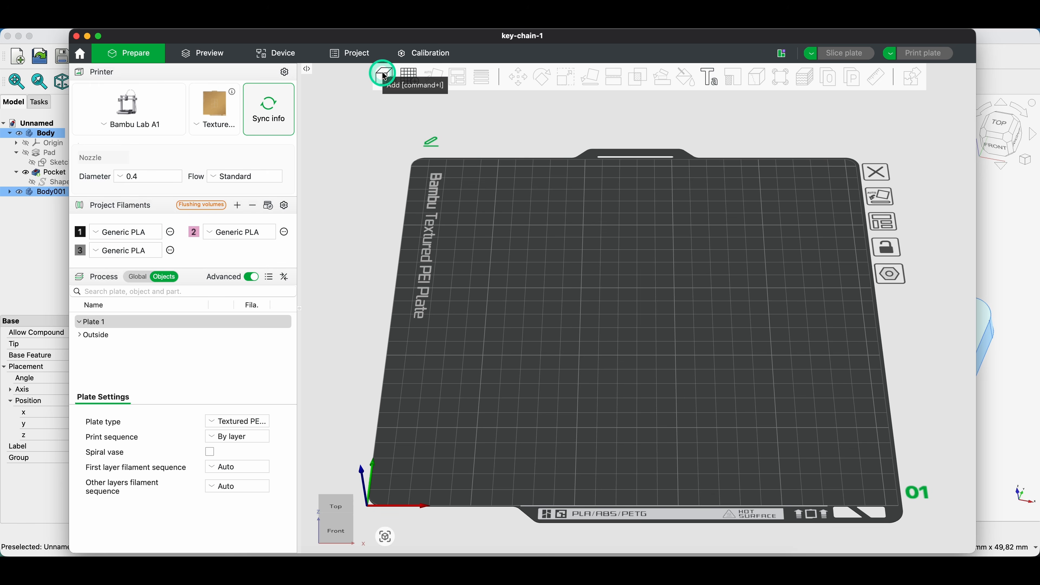
Step: Import training2026b.step onto the build plate with 0.003 linear deflection and 0.50 angle deflection, without splitting it into multiple objects
{"action": "left_click", "coordinate": [384, 76]}
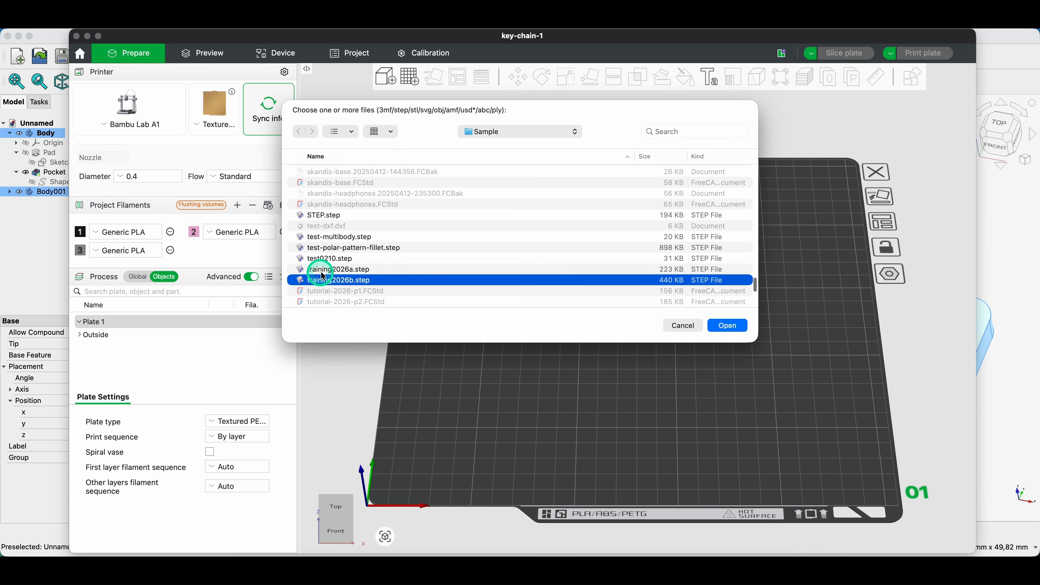
{"action": "left_click", "coordinate": [725, 328]}
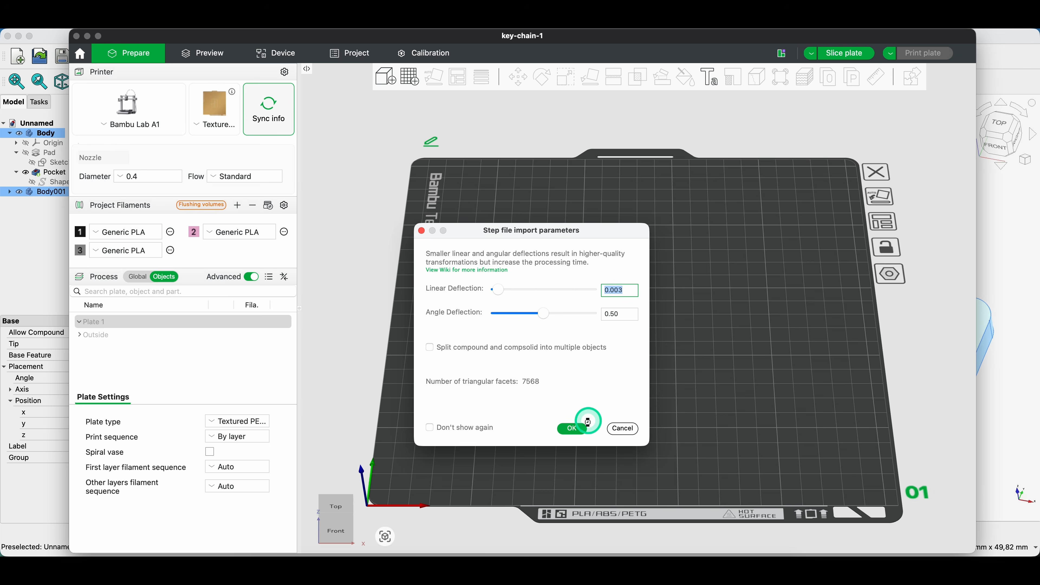
{"action": "left_click", "coordinate": [573, 428]}
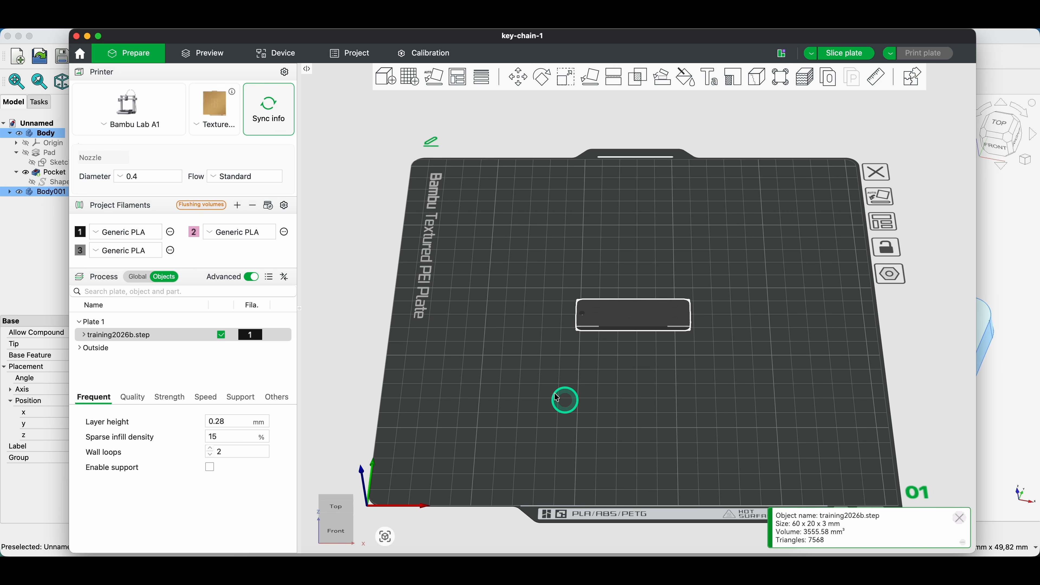
Step: Expand training2026b.step into its parts, assign filament 3 to the lettering part Body001 and inspect the two-color key chain
{"action": "left_click", "coordinate": [138, 277]}
{"action": "left_click", "coordinate": [159, 278]}
{"action": "left_click", "coordinate": [84, 335]}
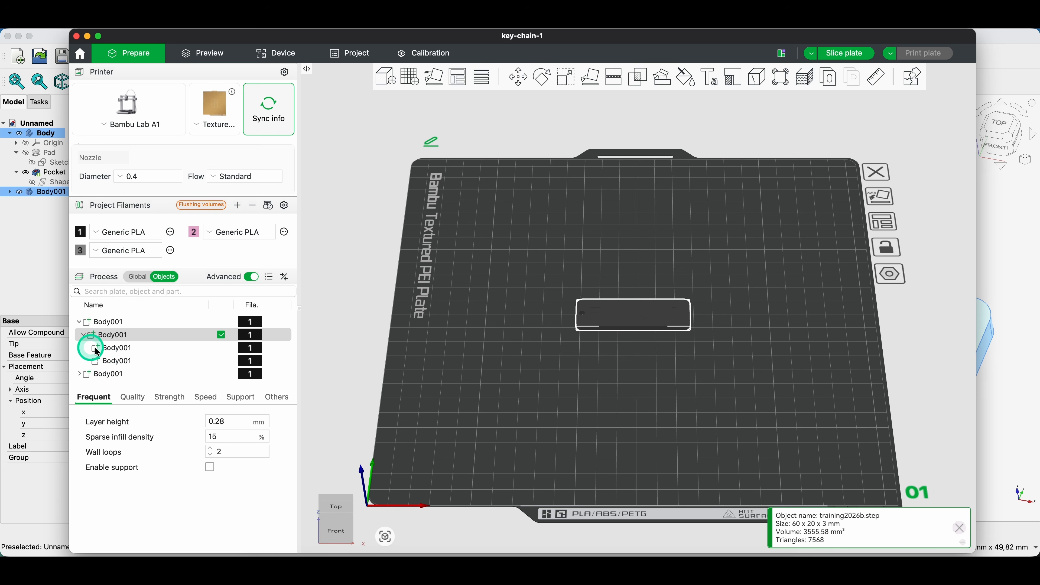
{"action": "left_click", "coordinate": [111, 351]}
{"action": "left_click", "coordinate": [112, 363]}
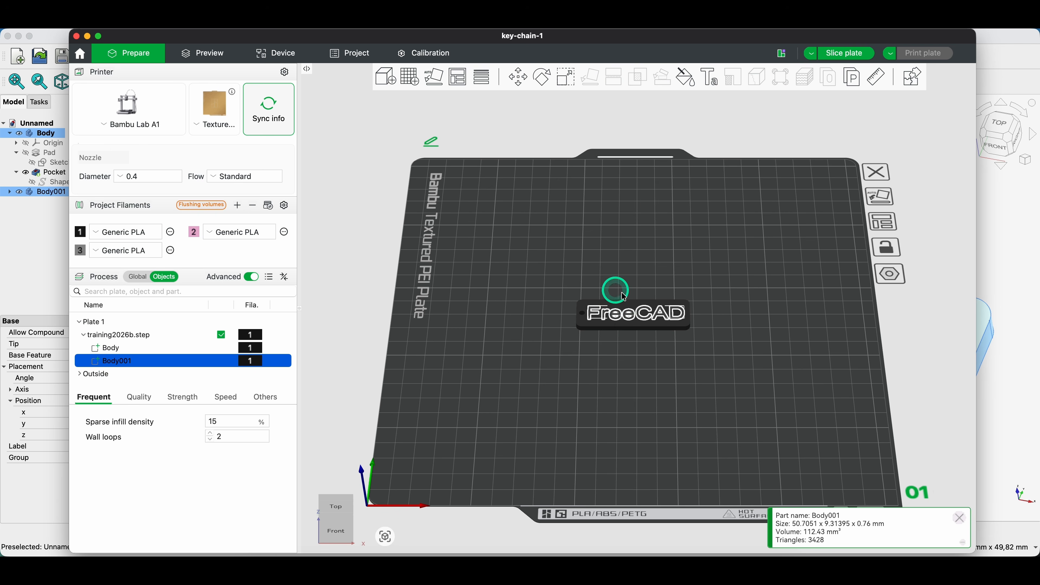
{"action": "left_click", "coordinate": [252, 362]}
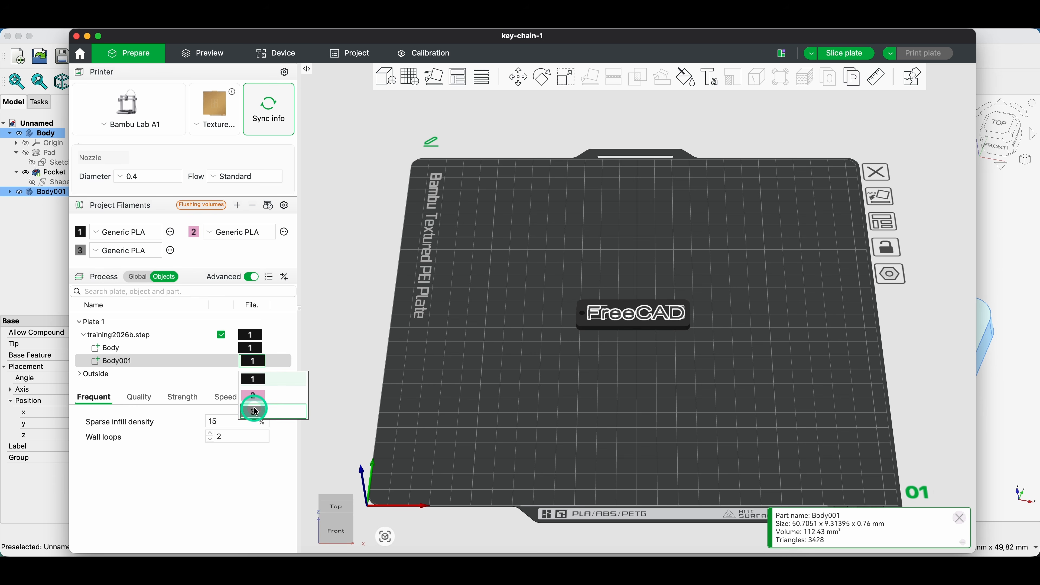
{"action": "left_click", "coordinate": [250, 407]}
{"action": "left_click", "coordinate": [752, 304]}
{"action": "scroll", "coordinate": [610, 372], "scroll_direction": "up", "scroll_amount": 10}
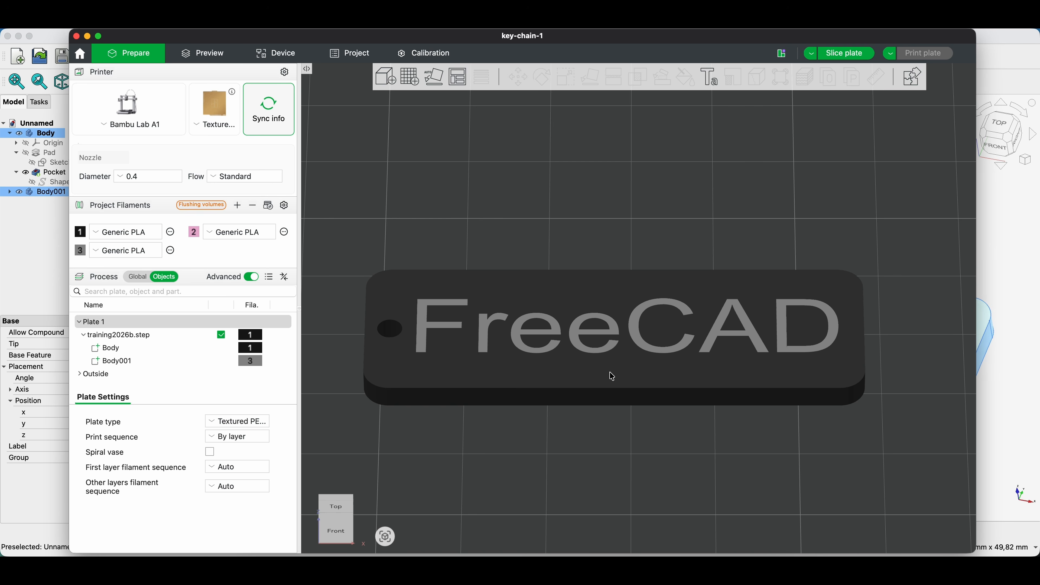